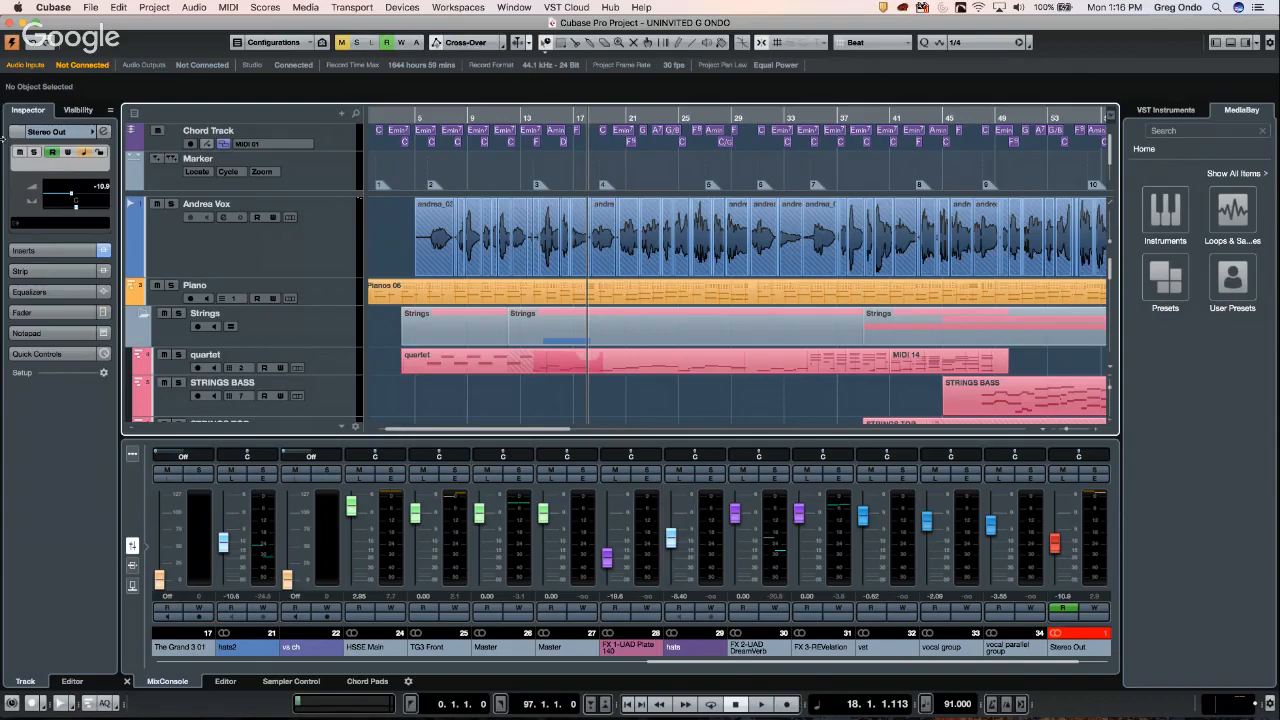
- Audition the project from bar 8 and turn down the main output level
left_click(453, 117)
key("space")
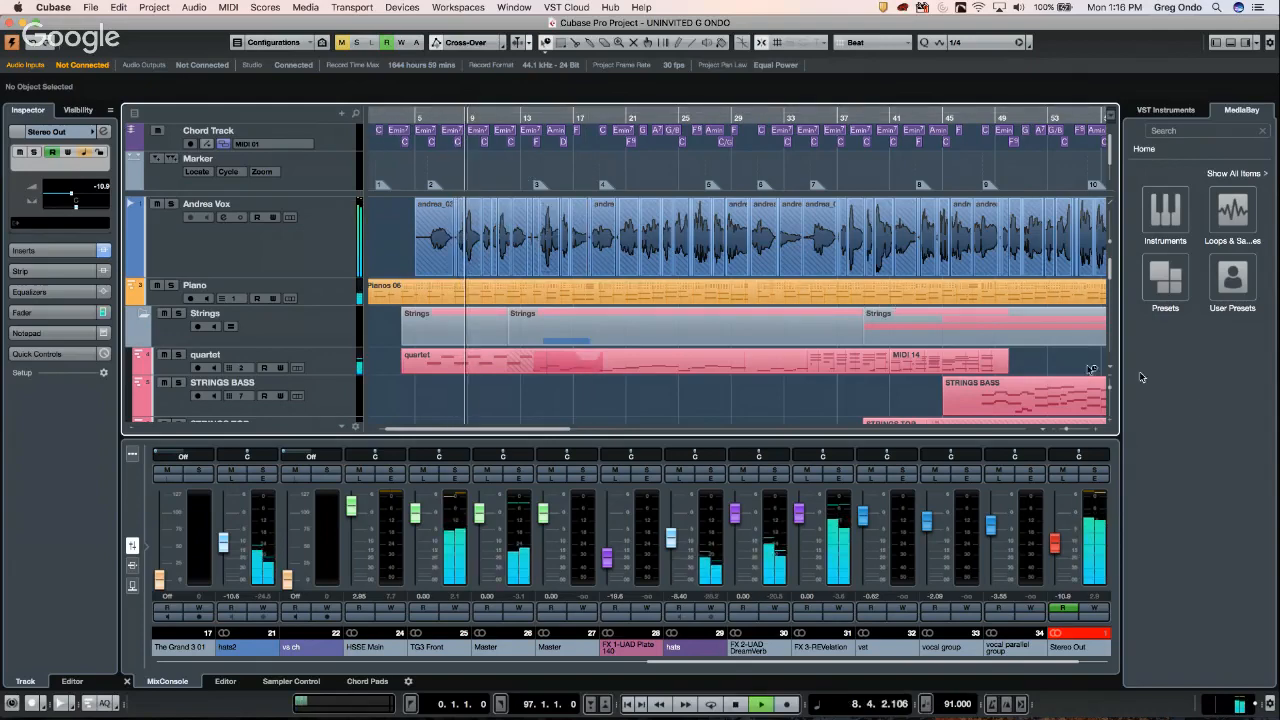
key("space")
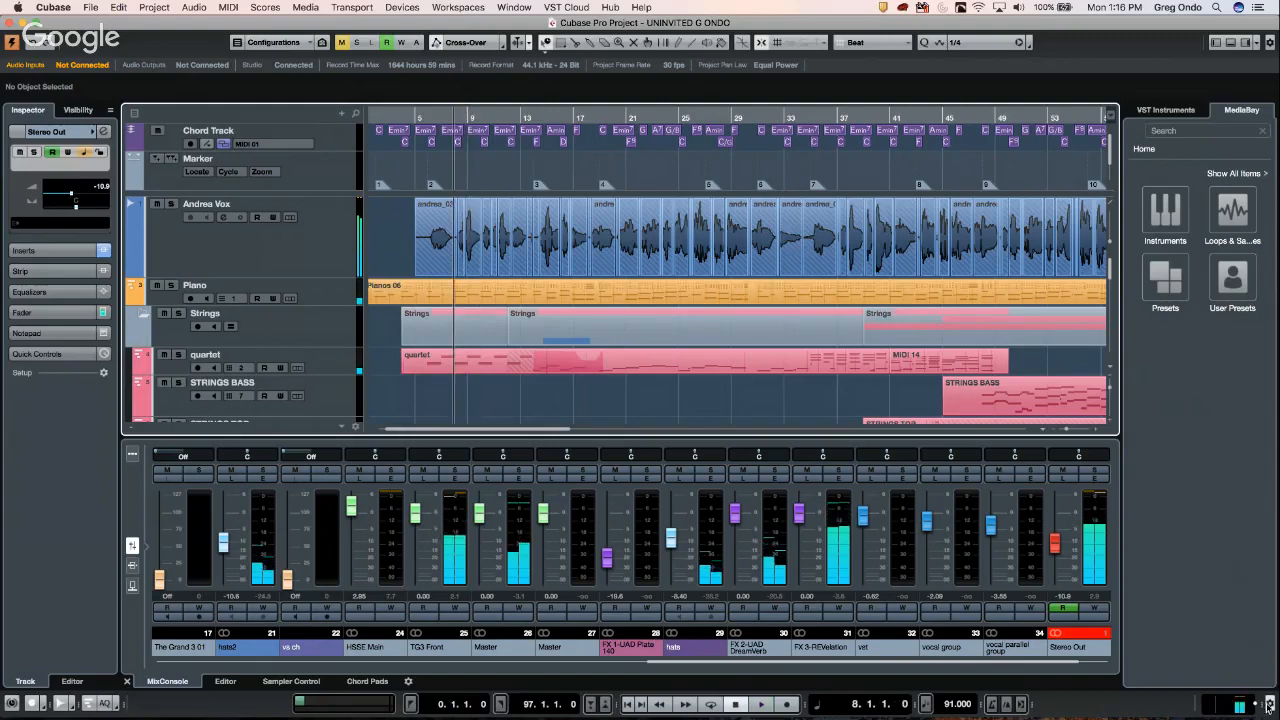
left_click_drag(1256, 704, 1270, 663)
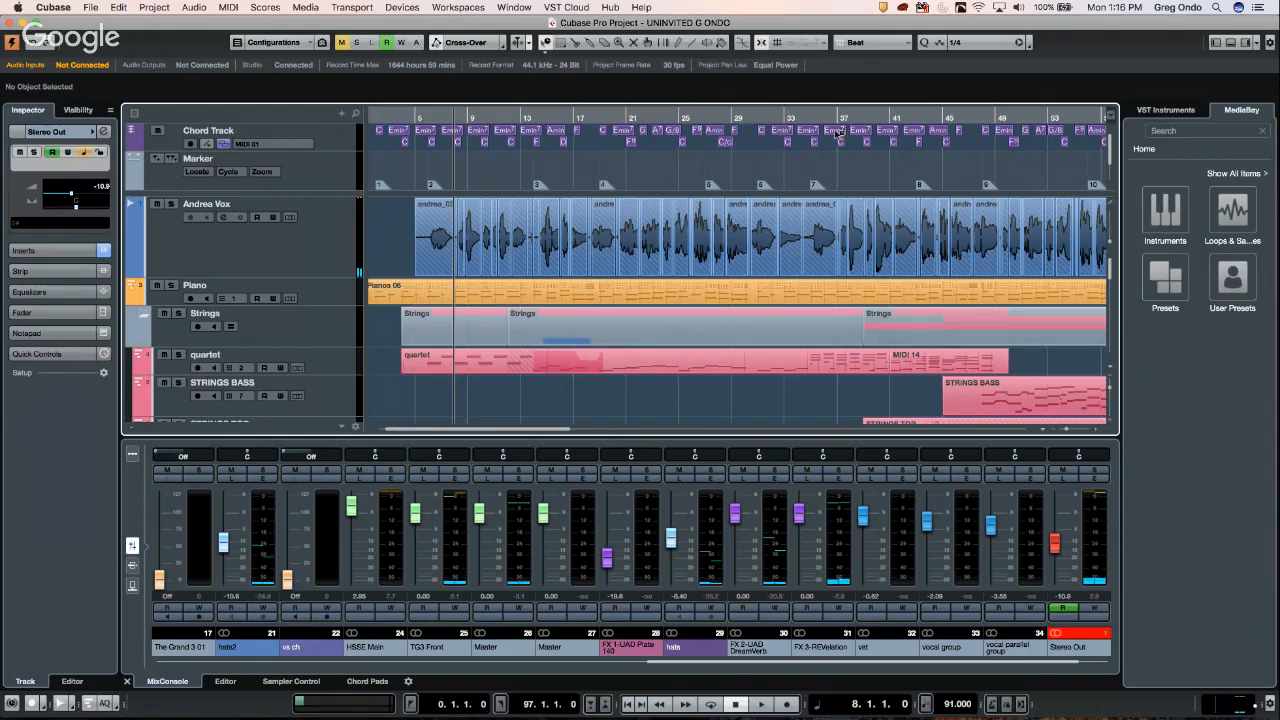
- Set the locators to bars 9–13, enable Cycle, and zoom in on the timeline around bar 9
left_click(467, 114, "ctrl")
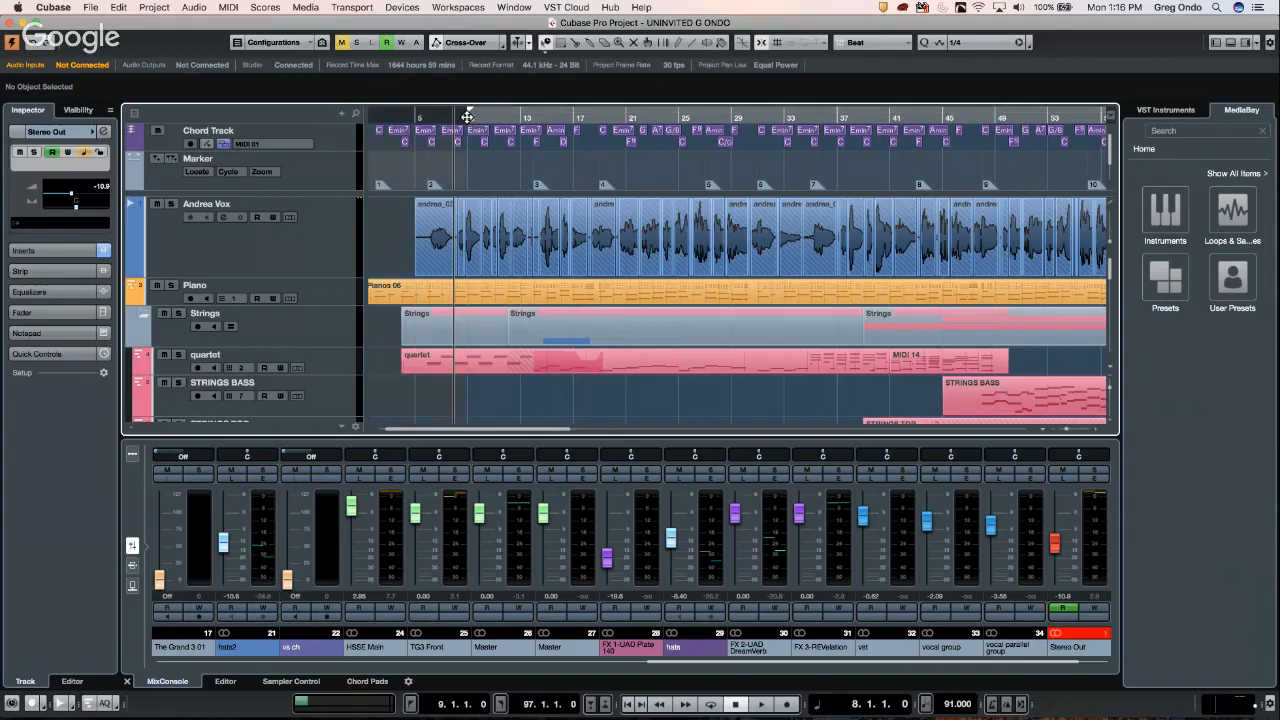
left_click(521, 114, "alt")
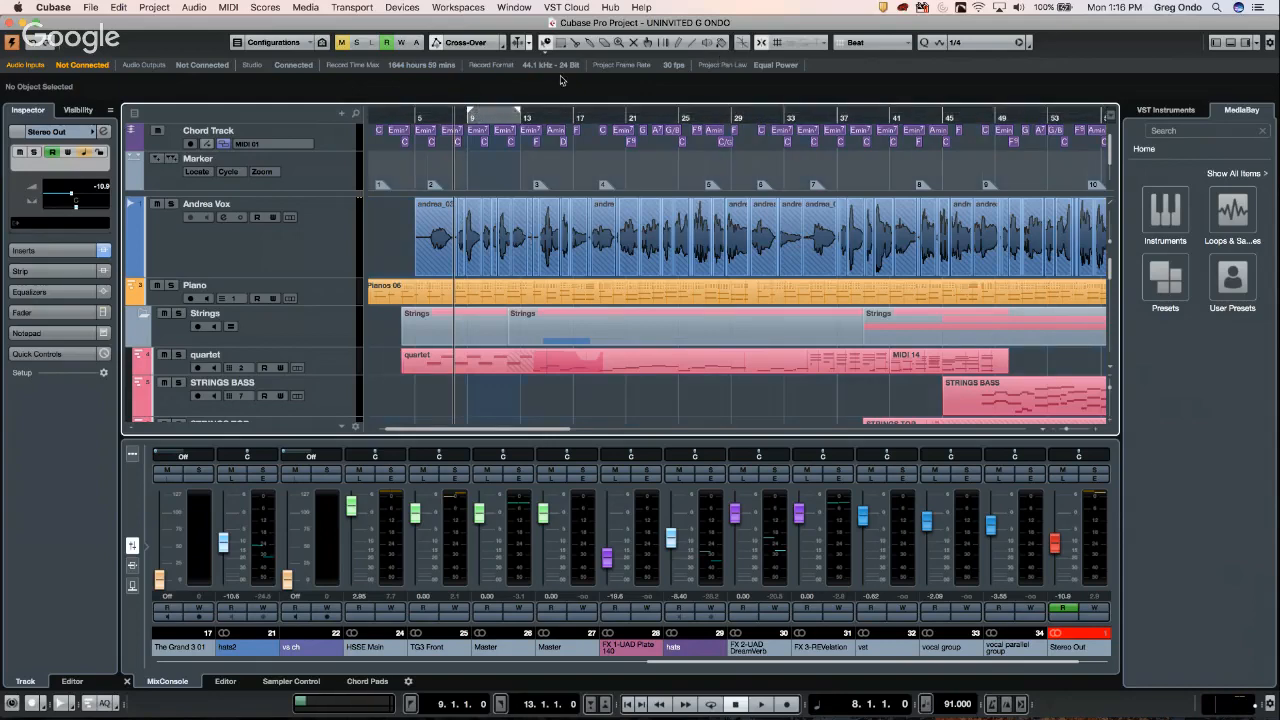
left_click(508, 112)
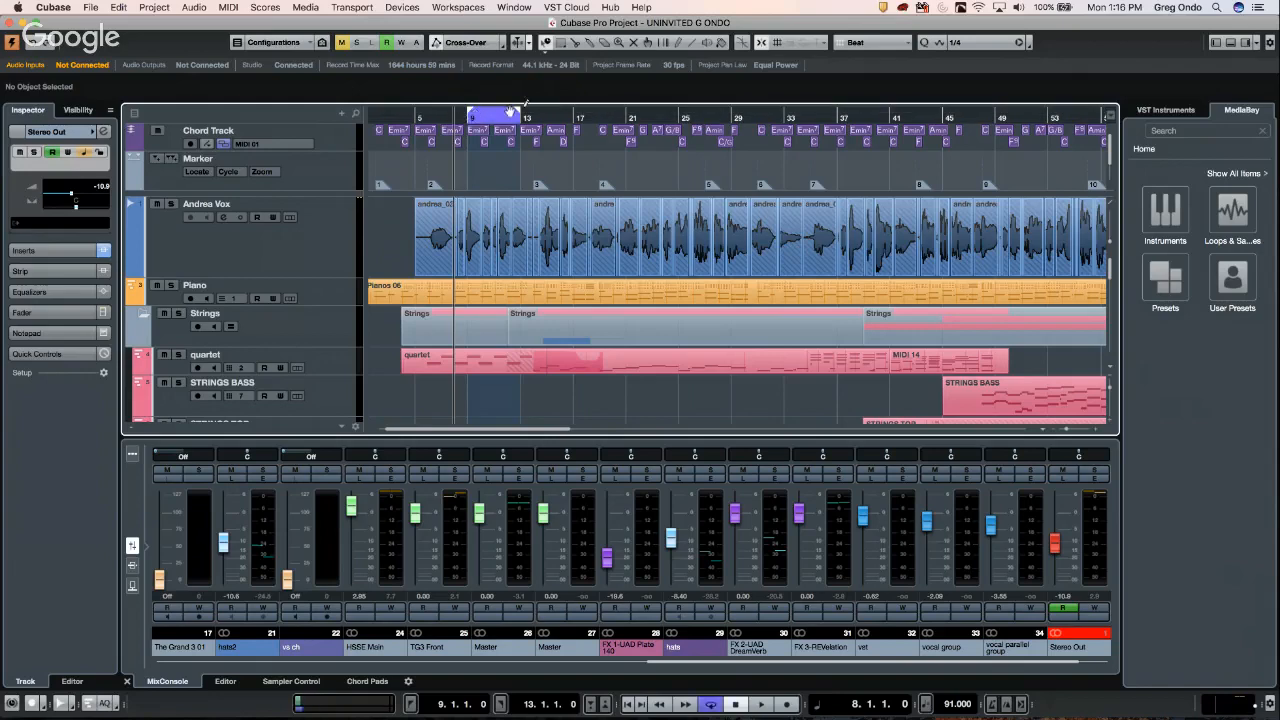
left_click(461, 133)
key("h")
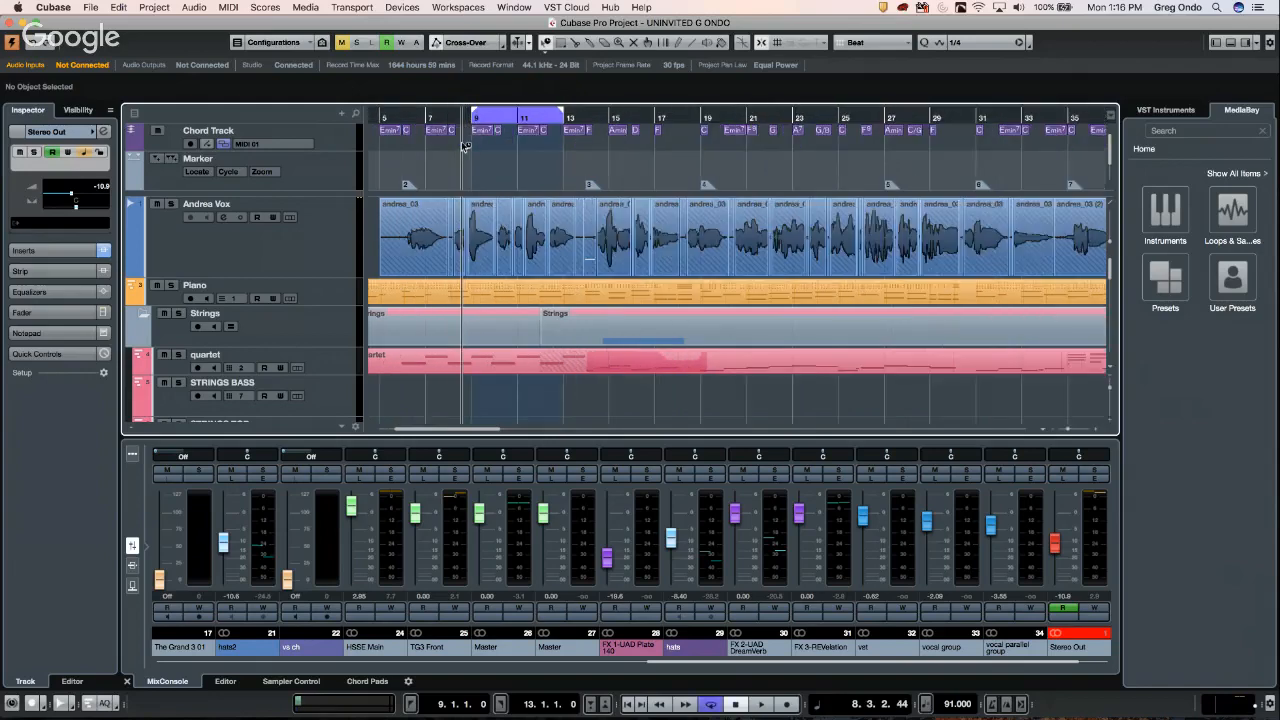
key("h")
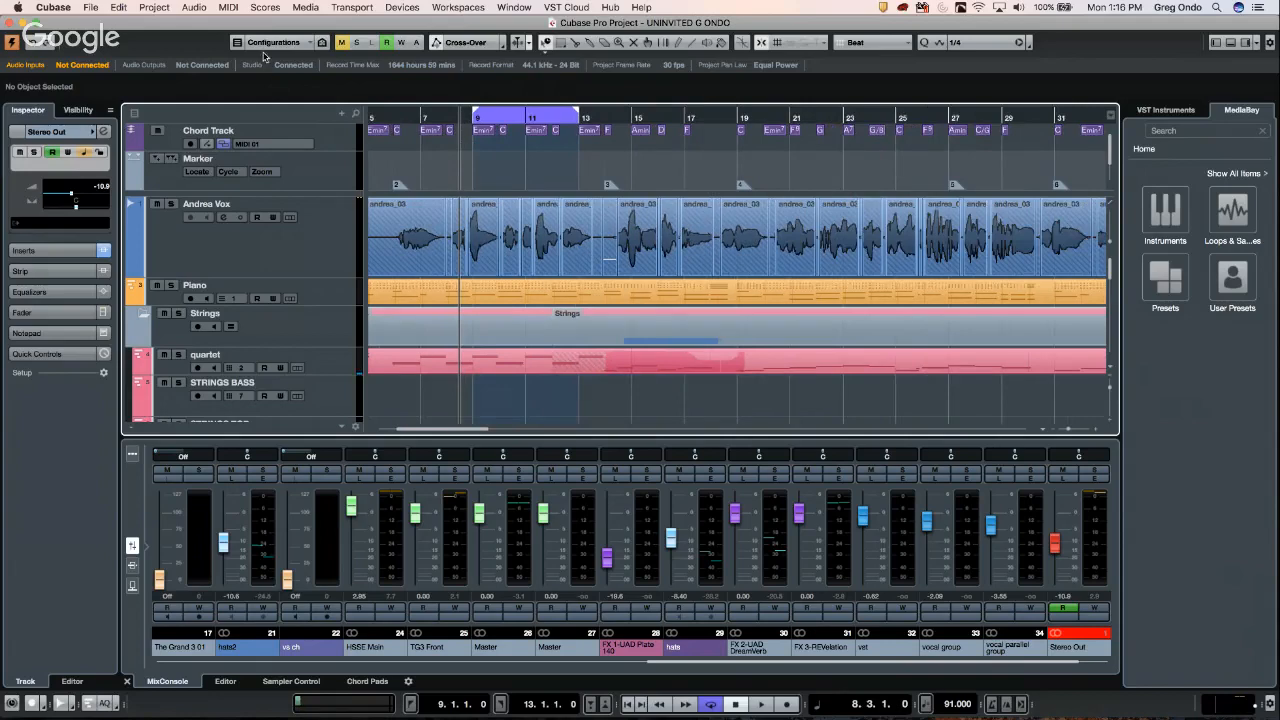
left_click(92, 8)
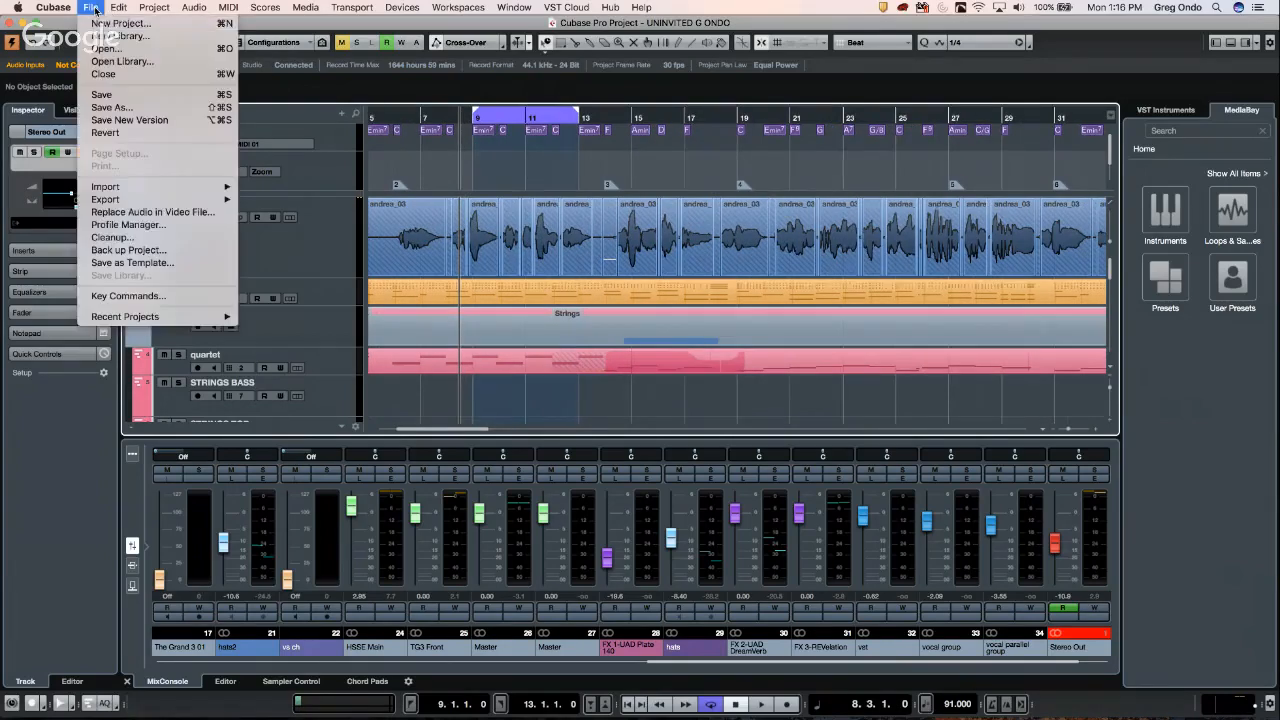
- In File > Export > Audio Mixdown, replace the file name with '32 bit float test'
mouse_move(150, 201)
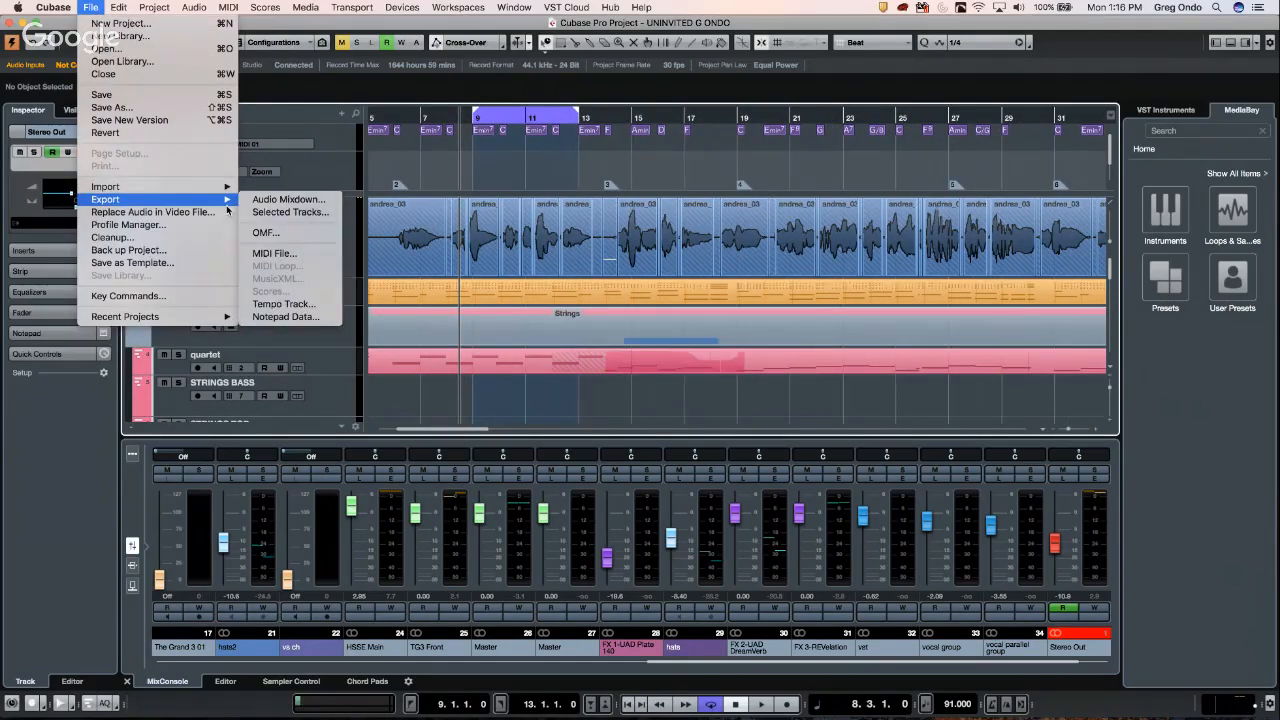
left_click(316, 204)
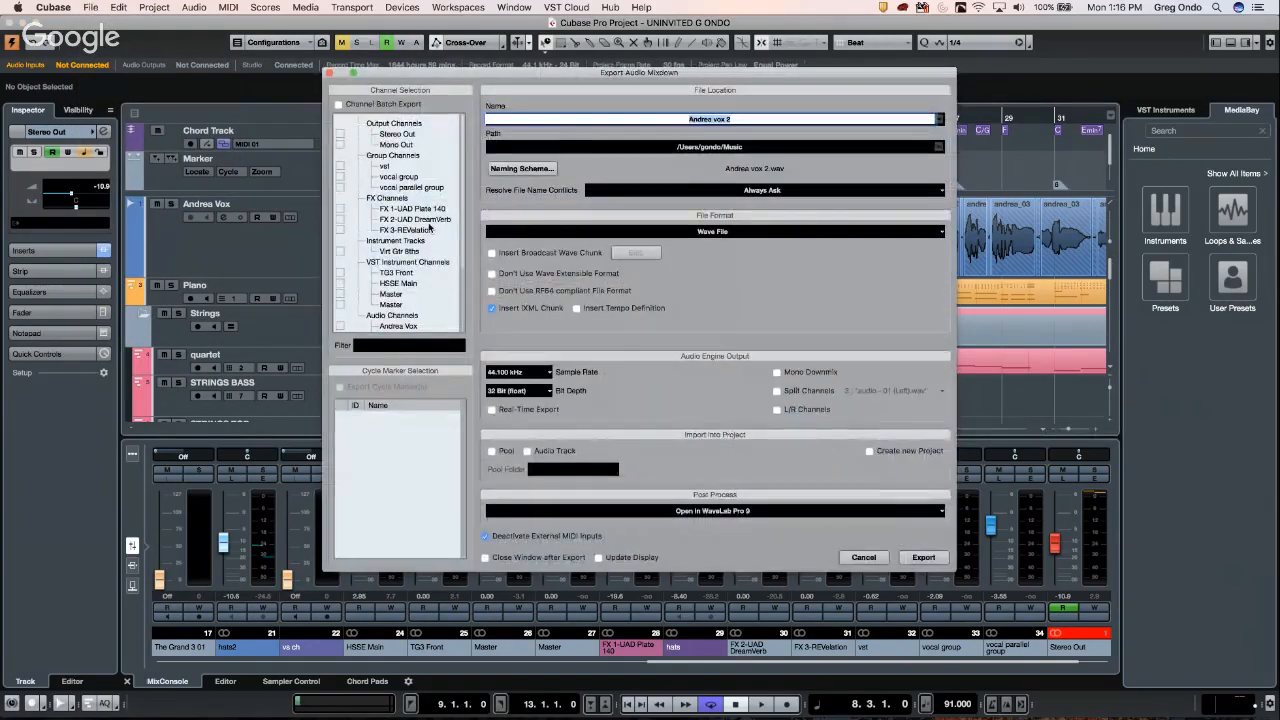
left_click(745, 119)
left_click(745, 119)
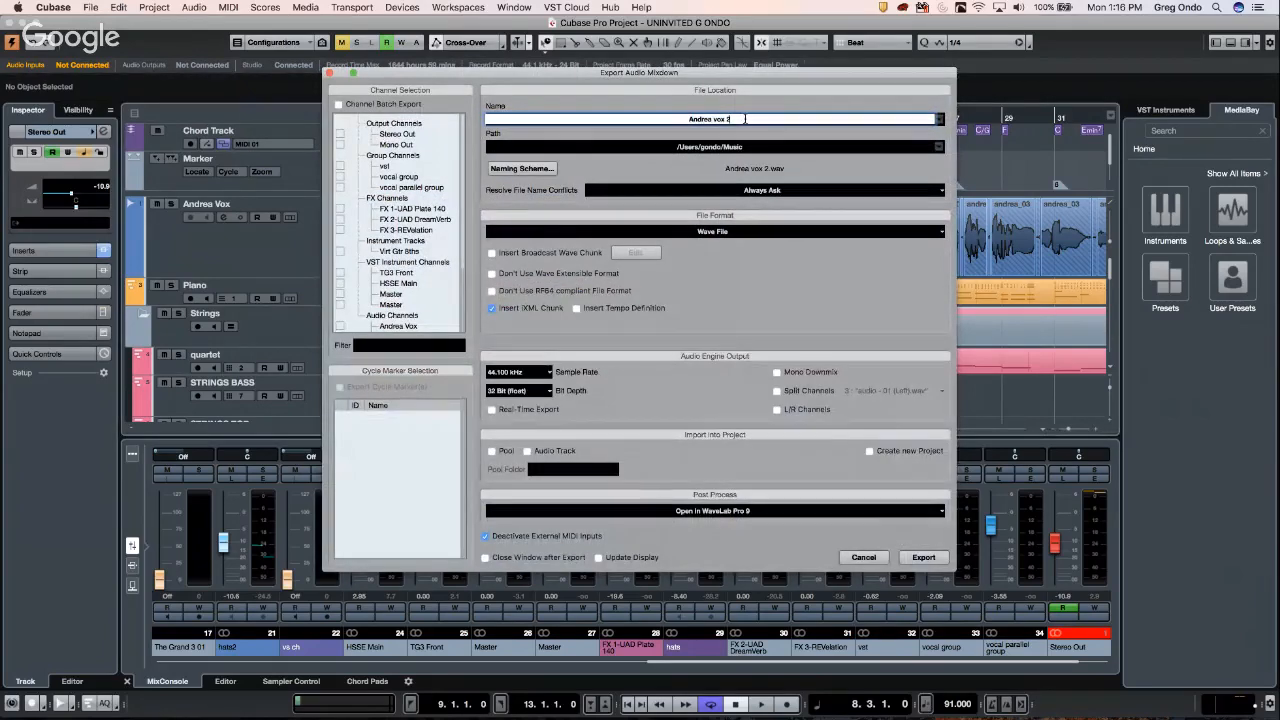
key("BackSpace")
key("BackSpace")
key("BackSpace")
key("BackSpace")
key("BackSpace")
key("BackSpace")
key("BackSpace")
key("BackSpace")
key("BackSpace")
key("BackSpace")
key("BackSpace")
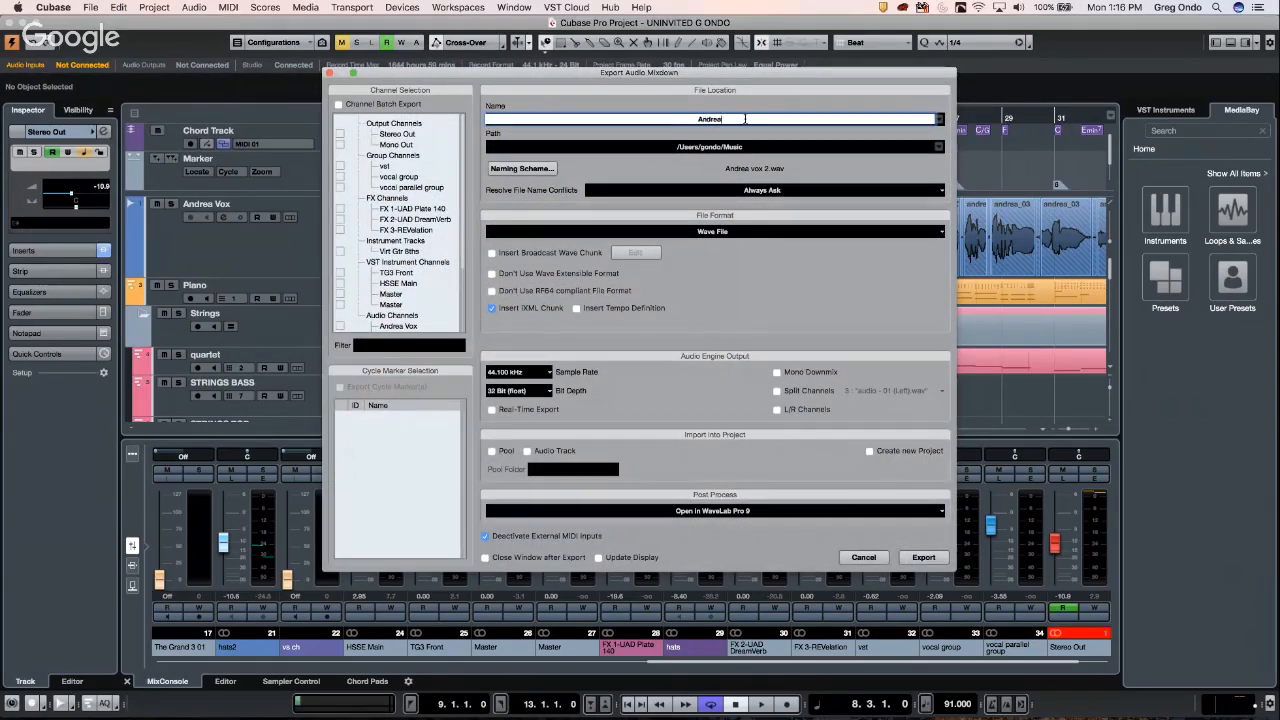
key("BackSpace")
type("32 bit float 1")
type("est")
- Confirm the new name and choose the Desktop as the mixdown's save location
key("Return")
left_click(738, 148)
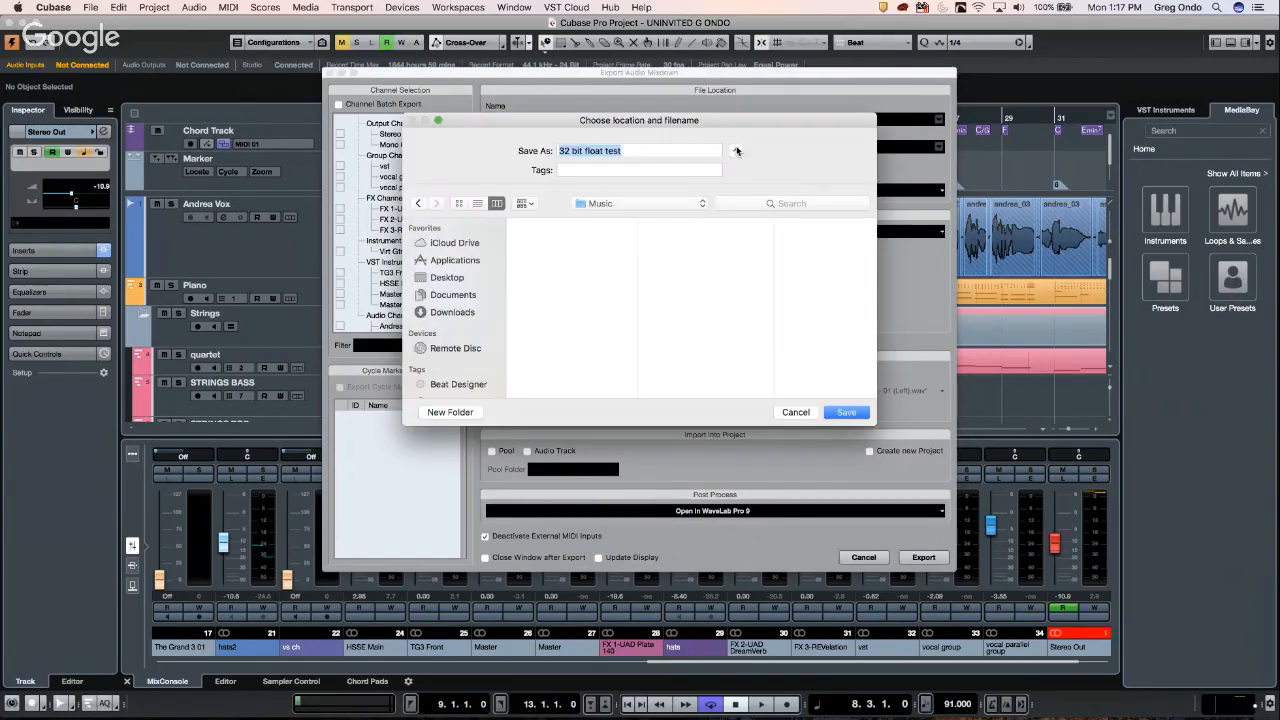
left_click(735, 150)
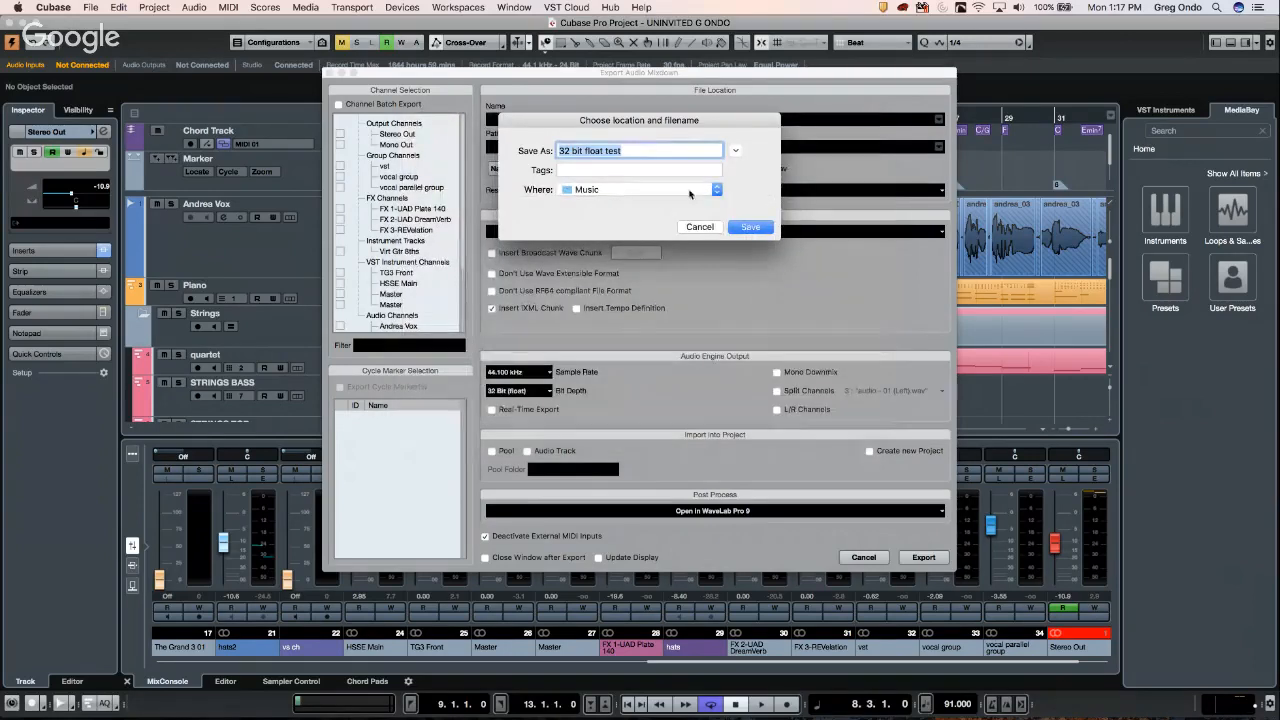
left_click(735, 150)
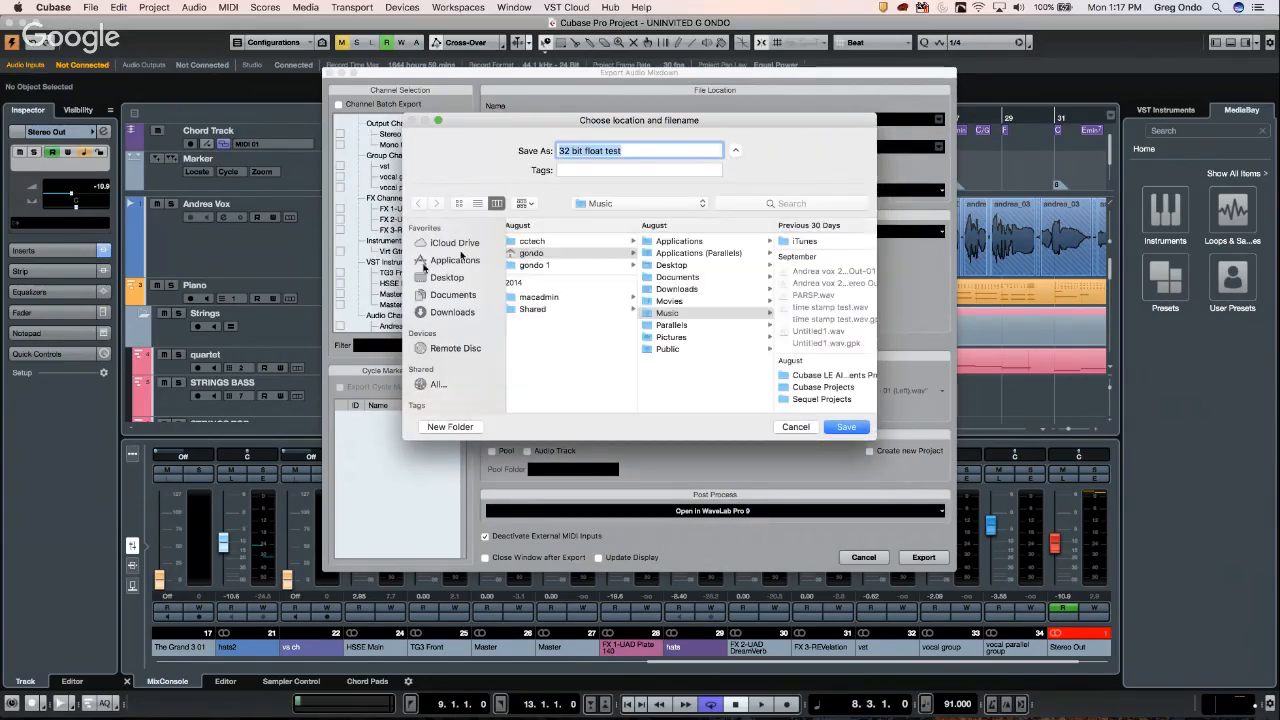
left_click(447, 279)
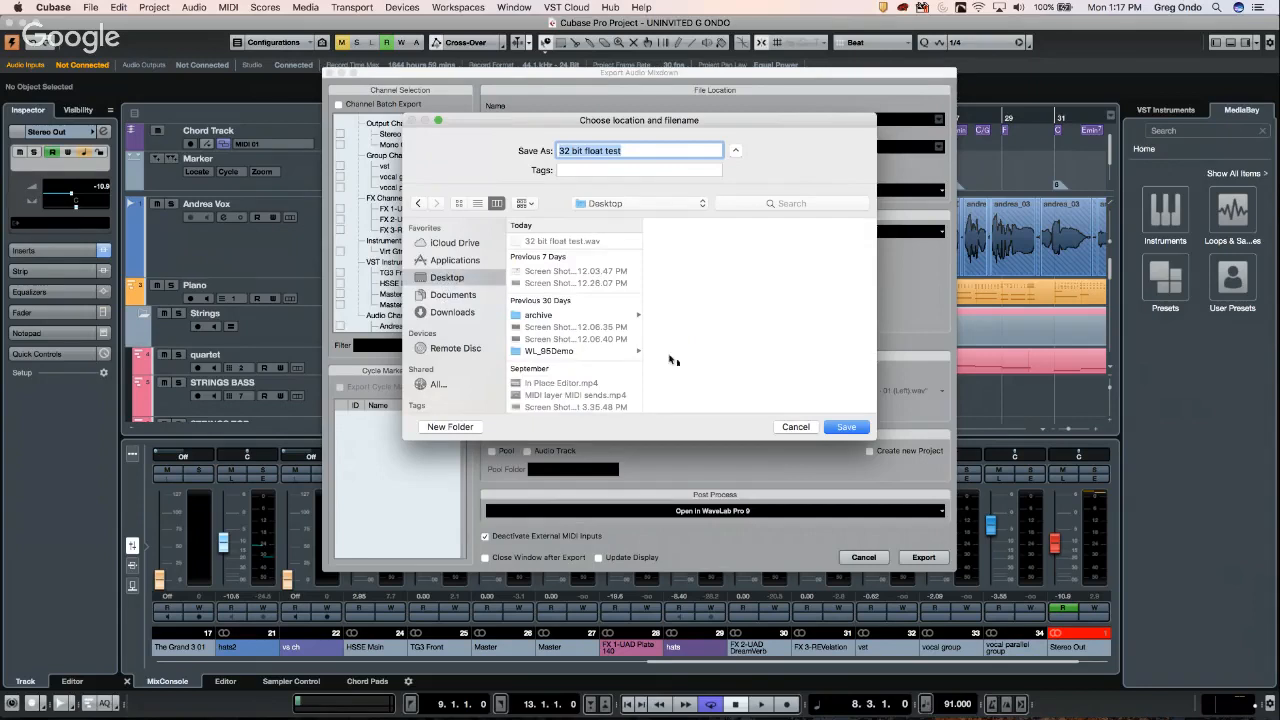
left_click(846, 428)
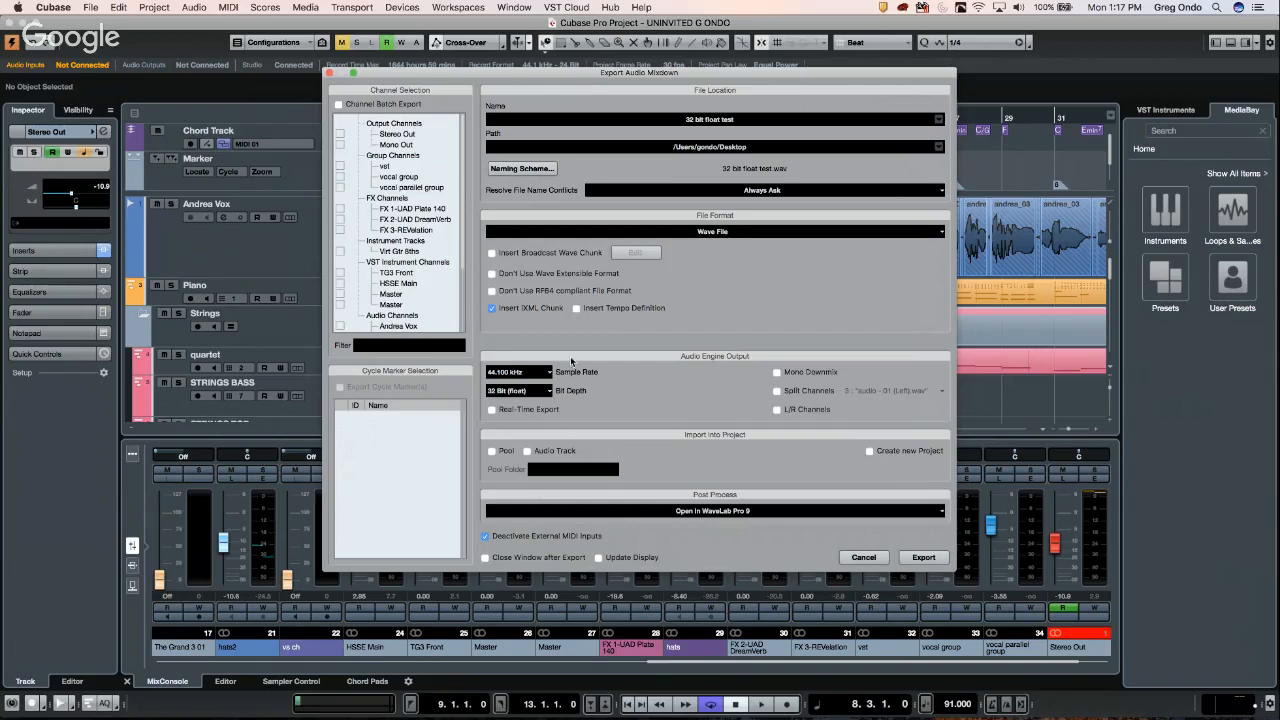
- Keep 32 Bit (float) bit depth and set the export to open in WaveLab Pro 9
left_click(526, 391)
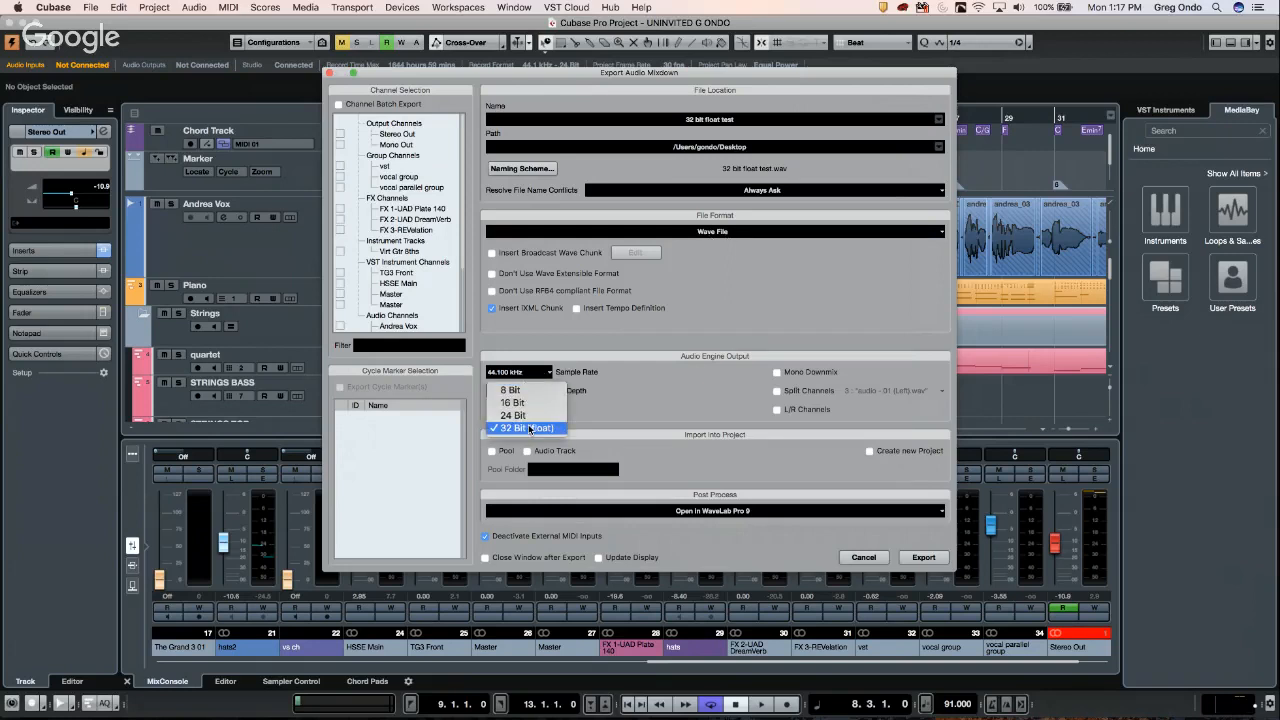
left_click(529, 429)
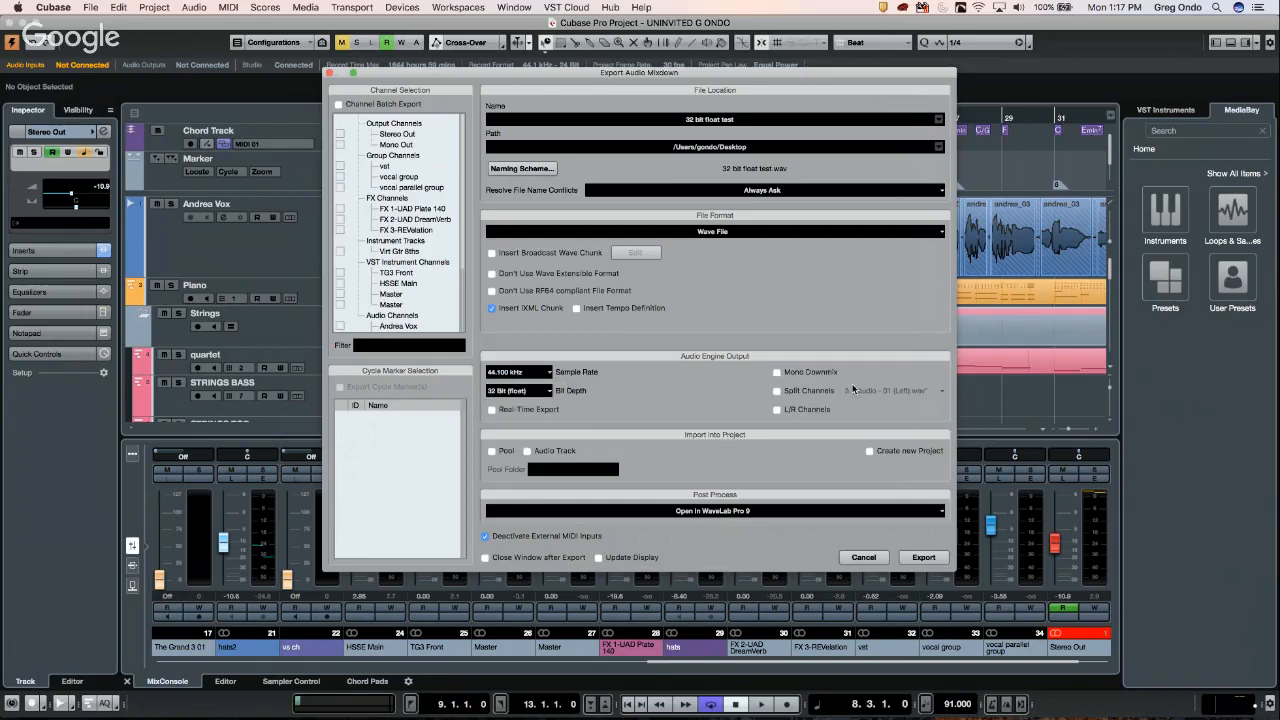
left_click(756, 512)
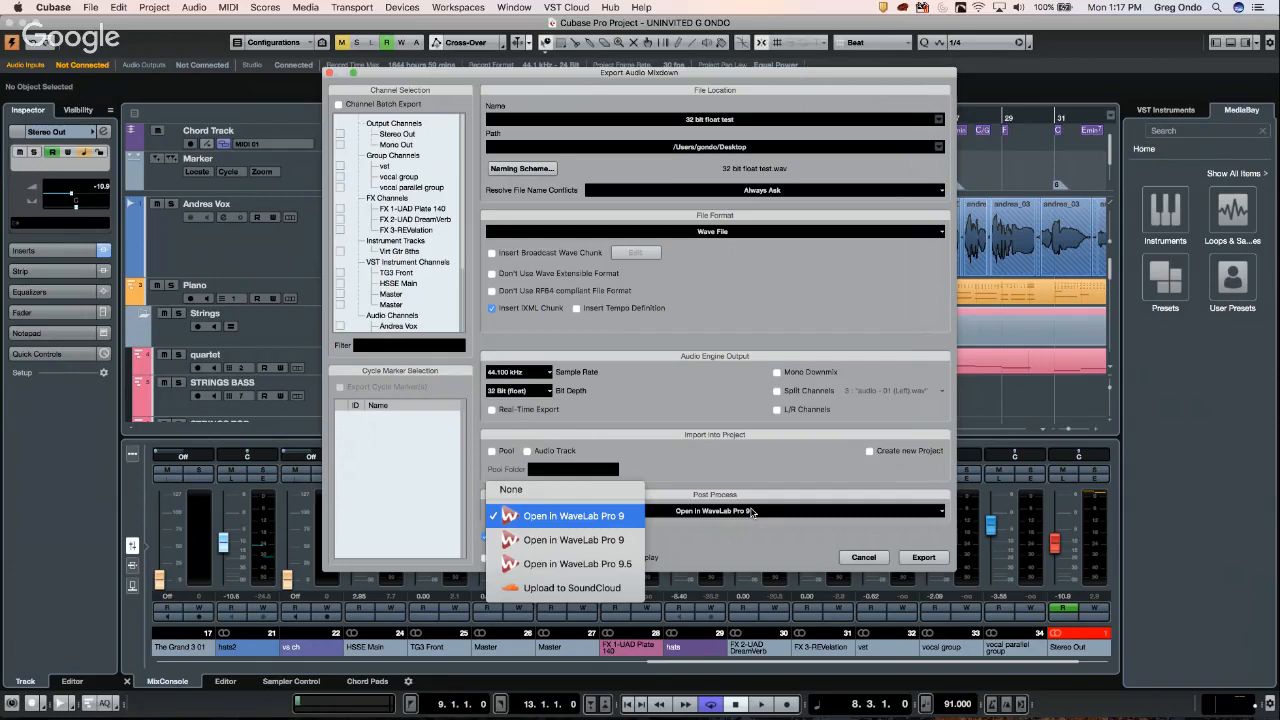
left_click(620, 517)
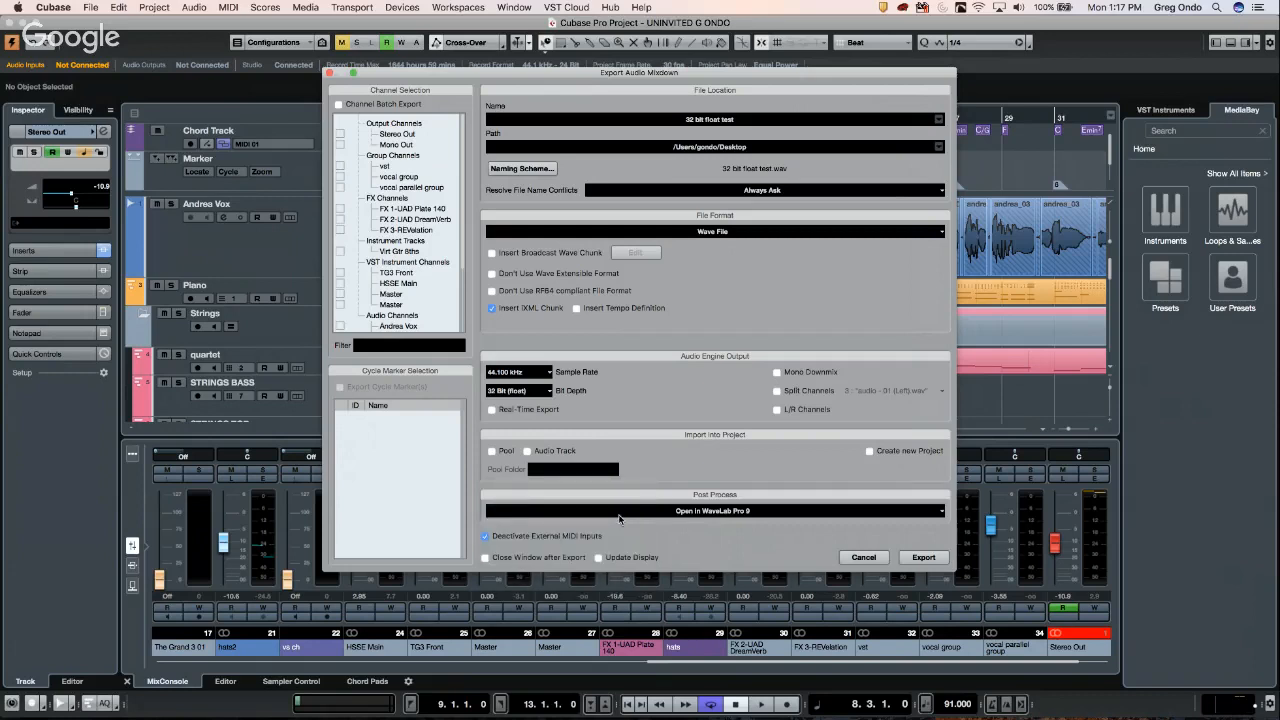
- Export the mixdown with the Stereo Out channel included, overwriting '32 bit float test.wav'
left_click(927, 563)
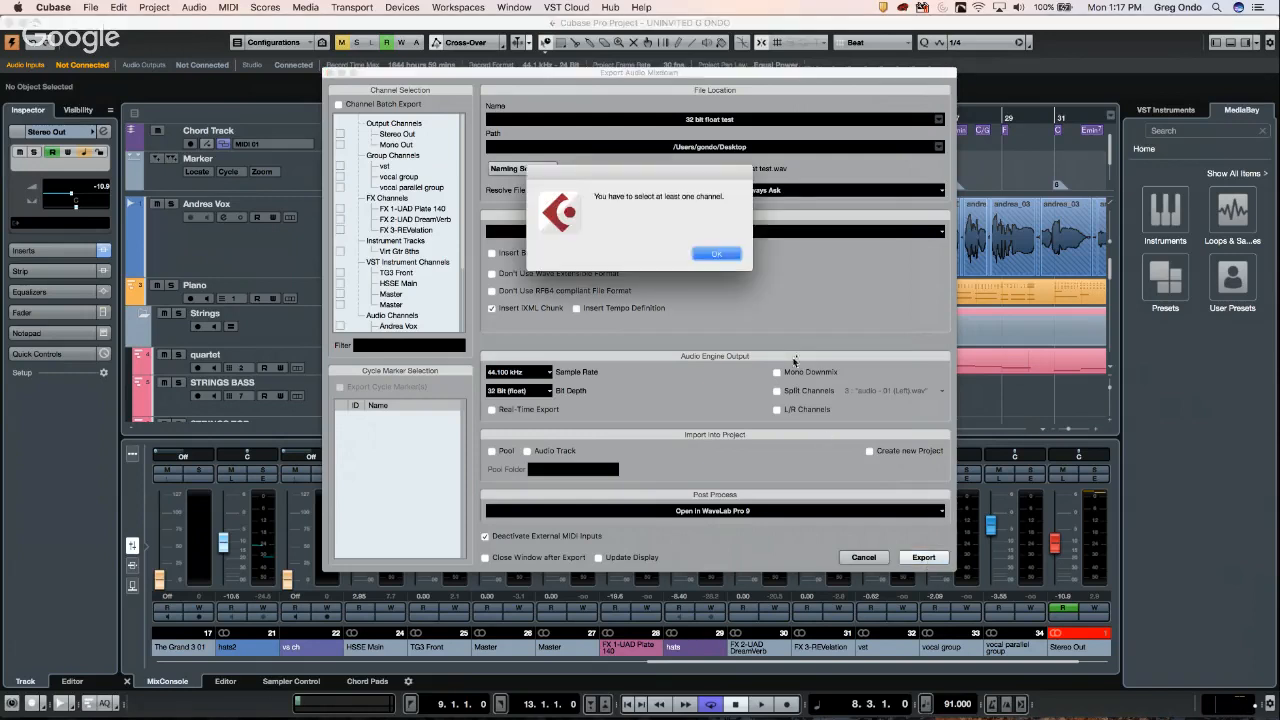
left_click(714, 256)
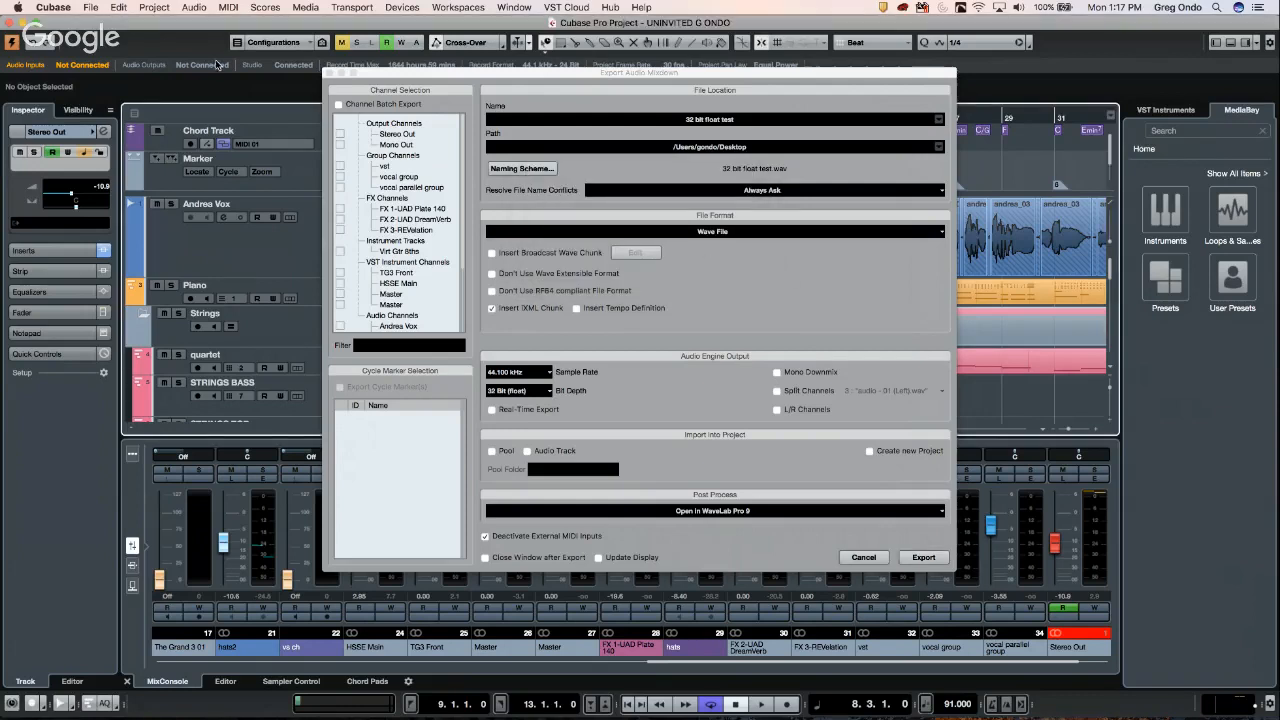
left_click(341, 134)
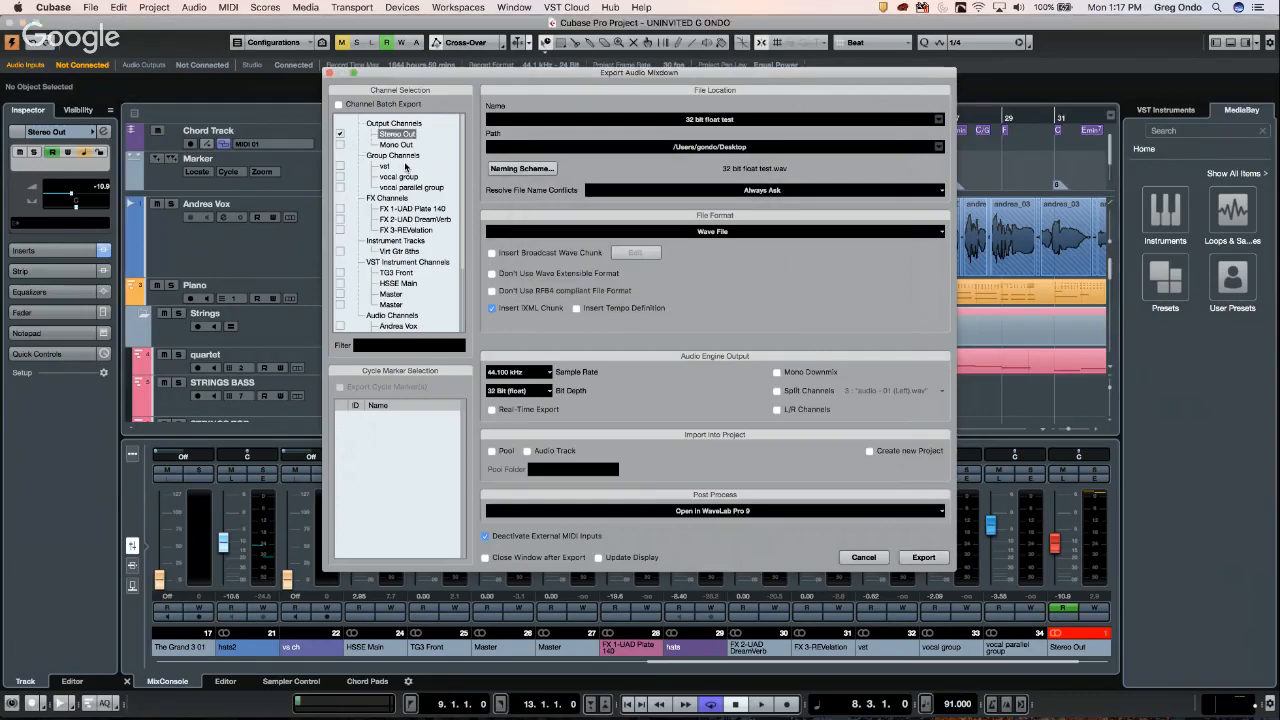
left_click(936, 566)
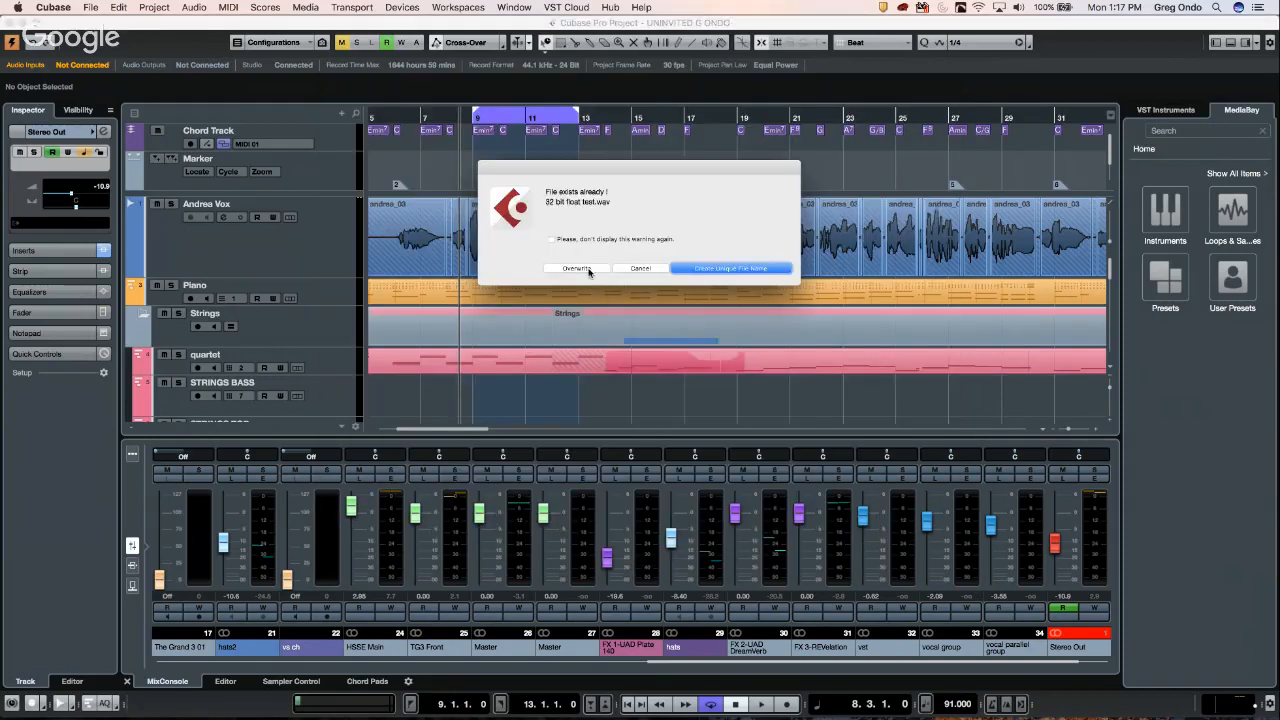
left_click(588, 270)
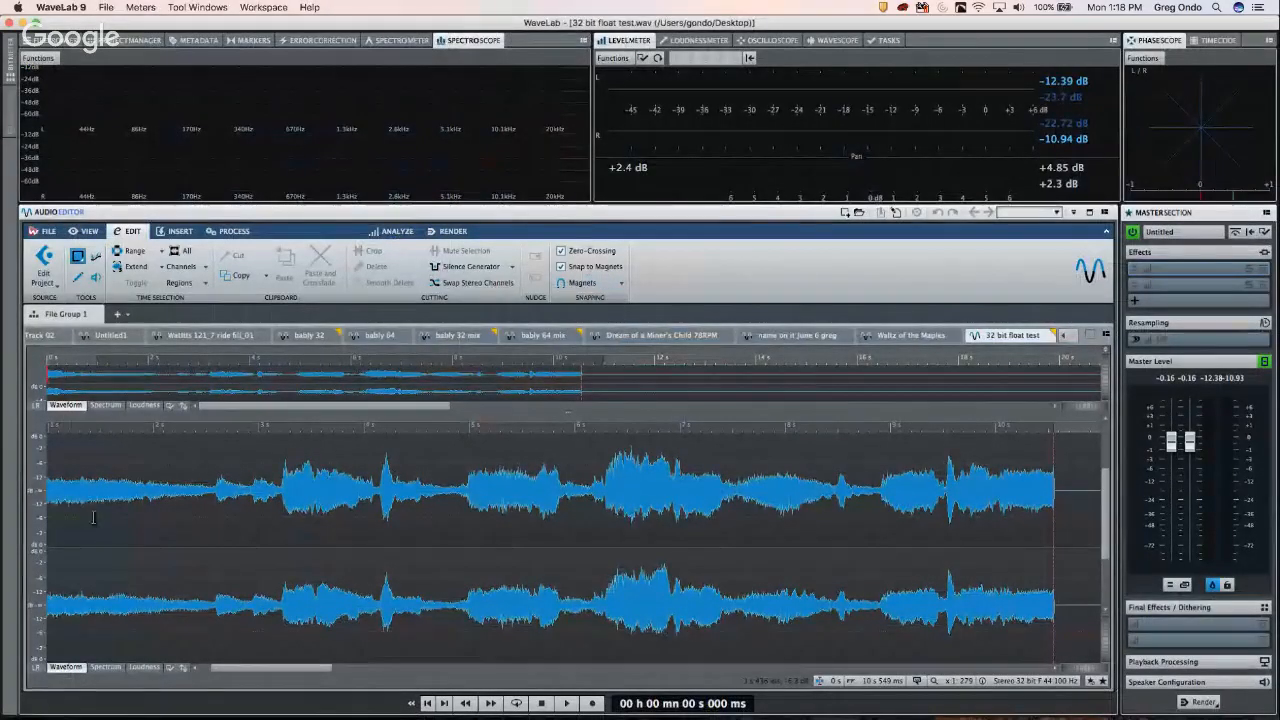
- Play '32 bit float test.wav' in WaveLab with the Master Section fader lowered, then return to Cubase
left_click(74, 485)
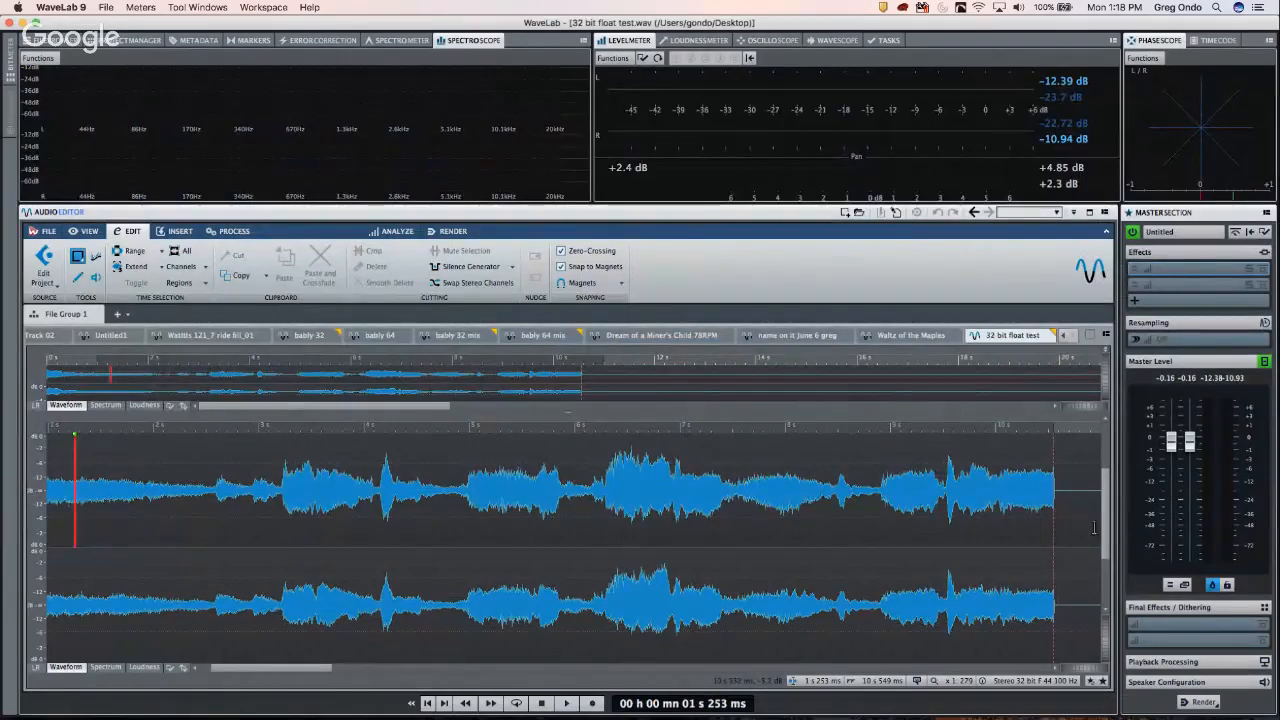
key("ctrl+Up")
left_click(1104, 324)
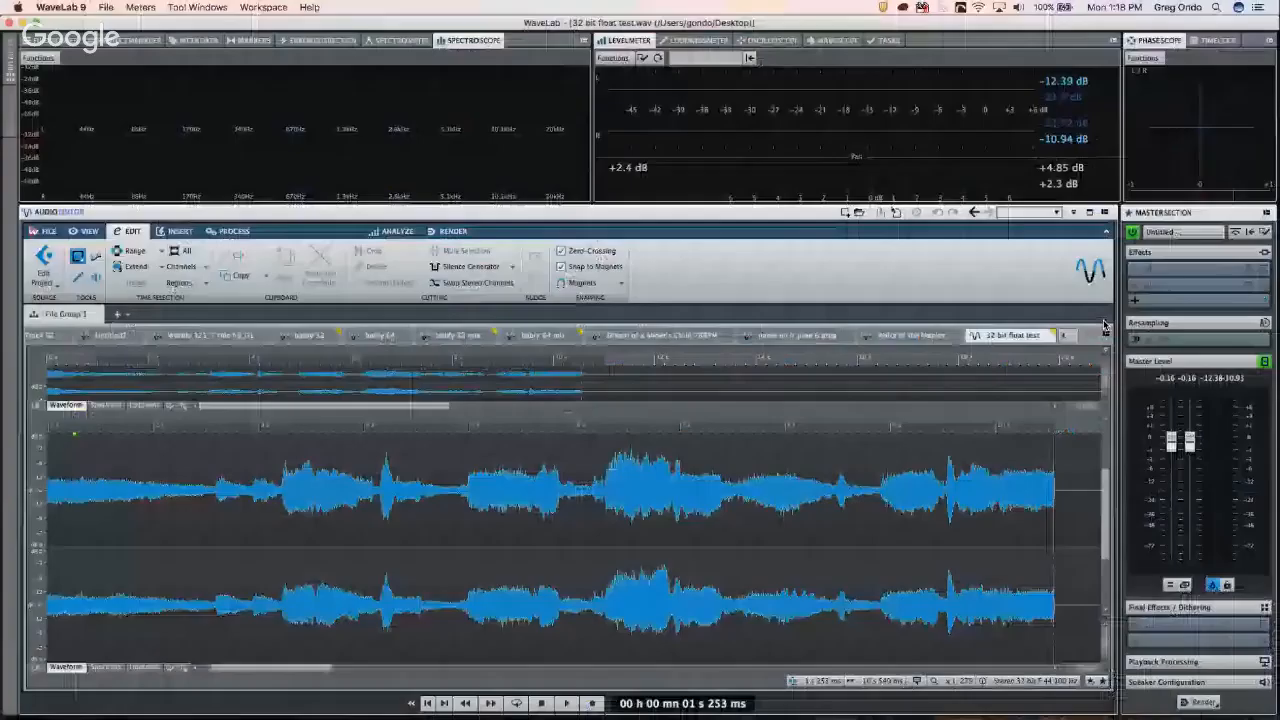
left_click_drag(1175, 477, 1175, 484)
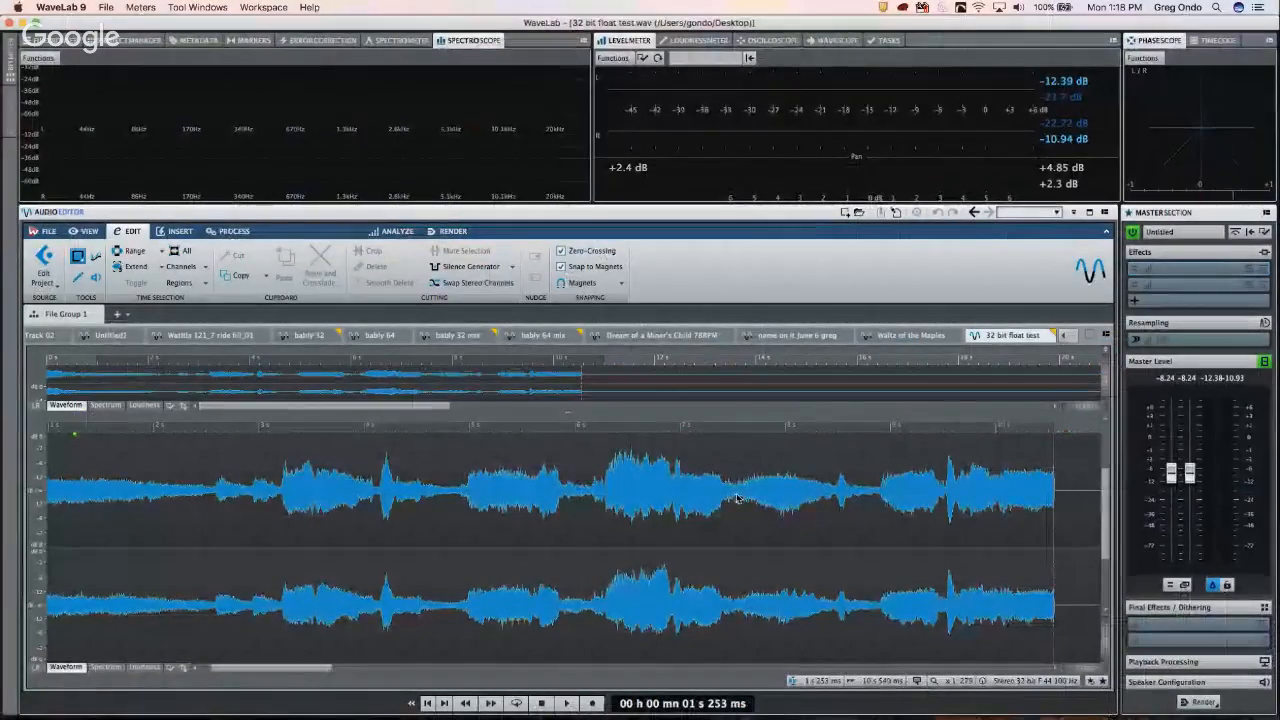
left_click(467, 510)
key("space")
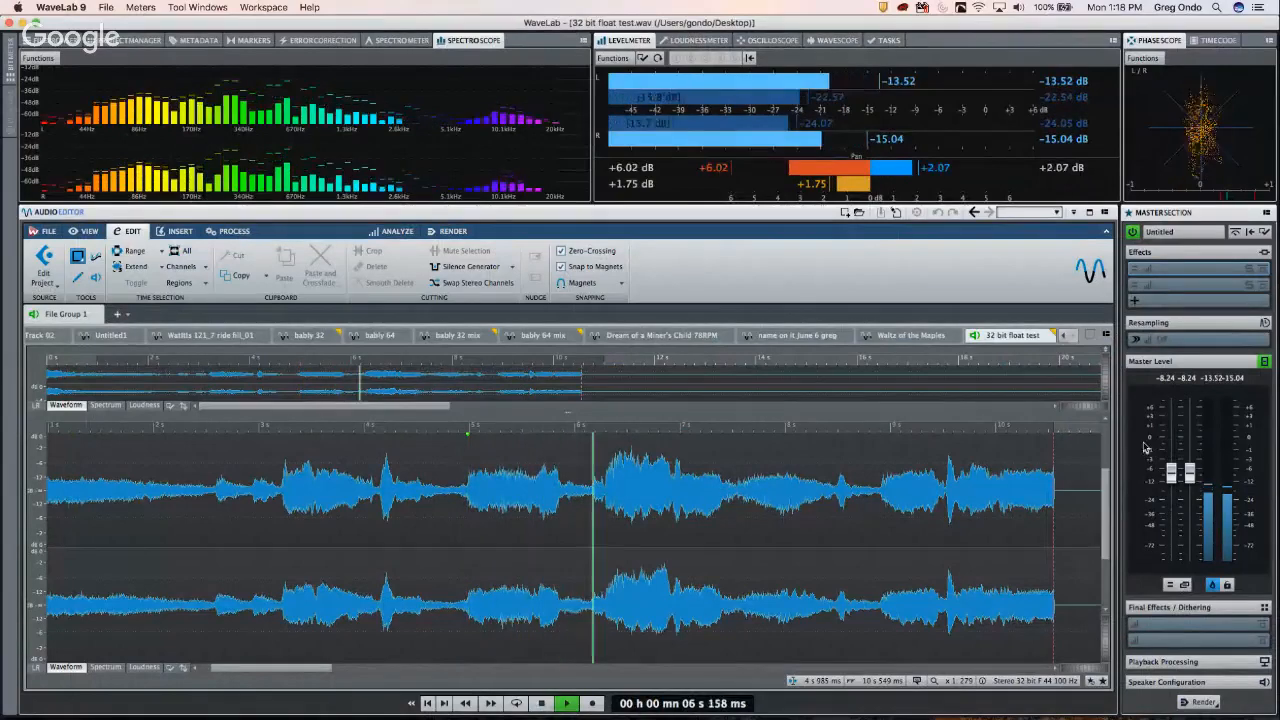
left_click_drag(1171, 472, 1163, 502)
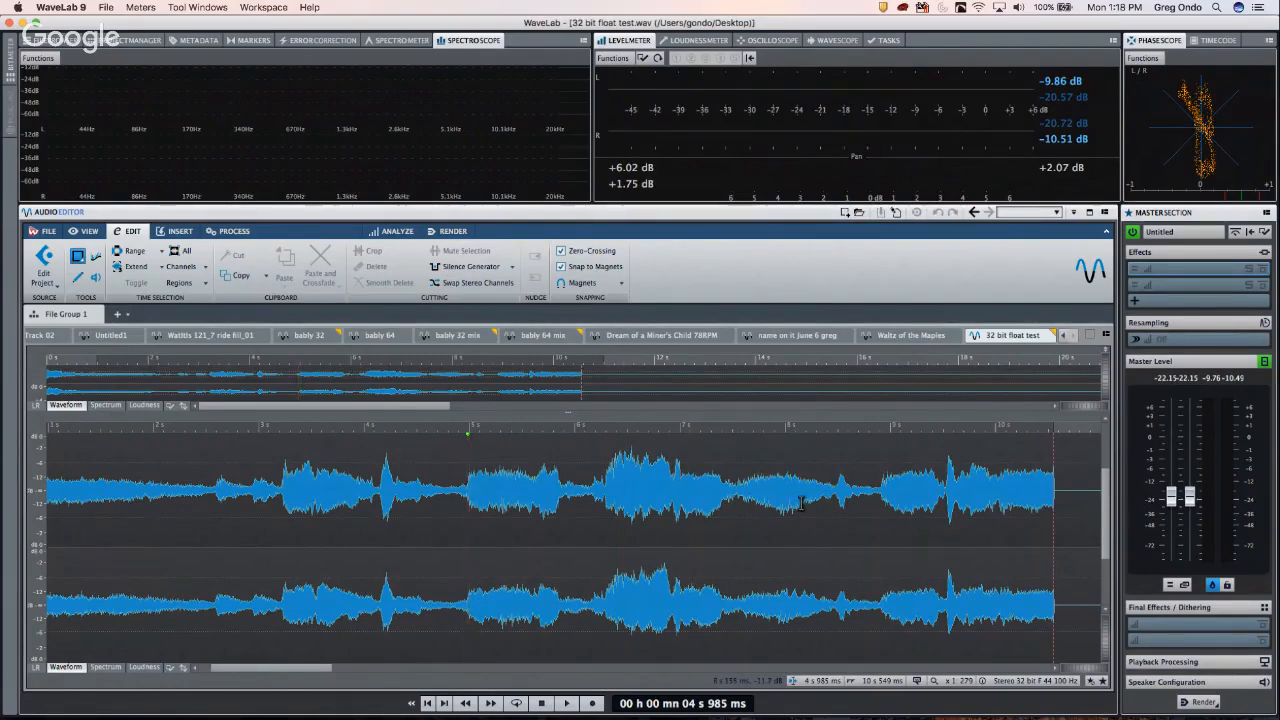
key("super+Tab")
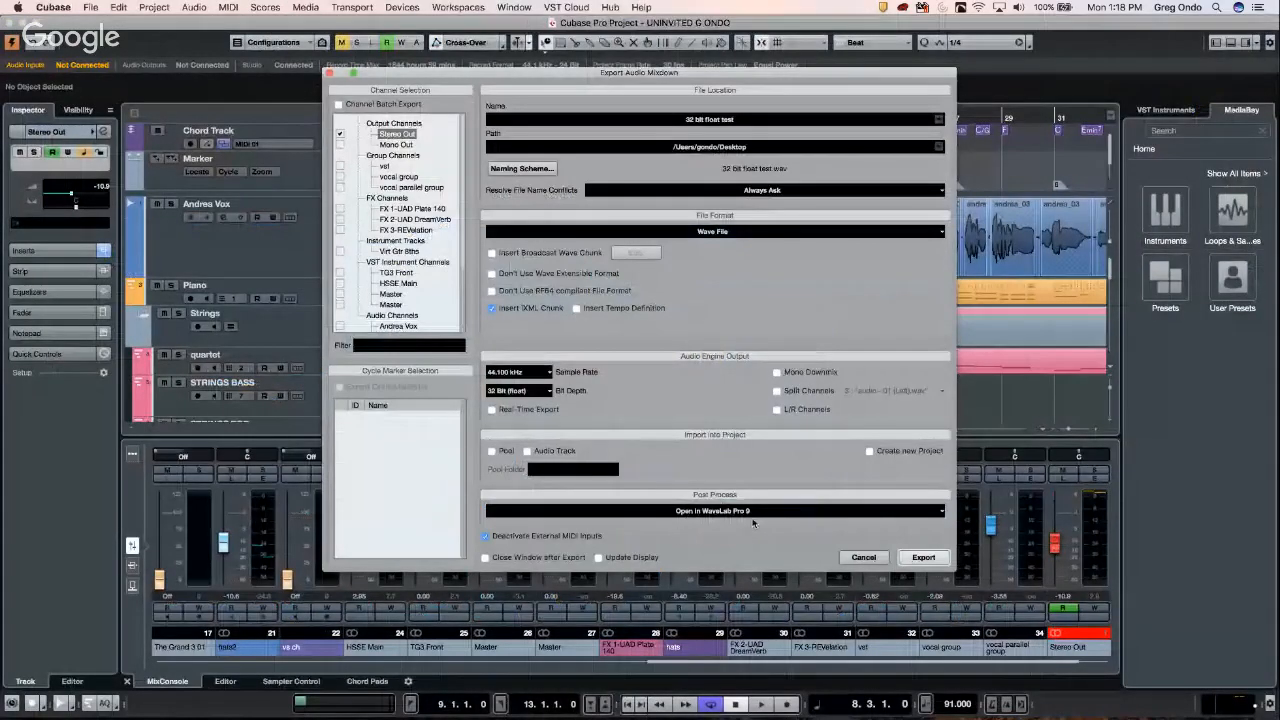
- Cancel the Export Audio Mixdown dialog and switch back to WaveLab 9
left_click(866, 558)
key("super+Tab")
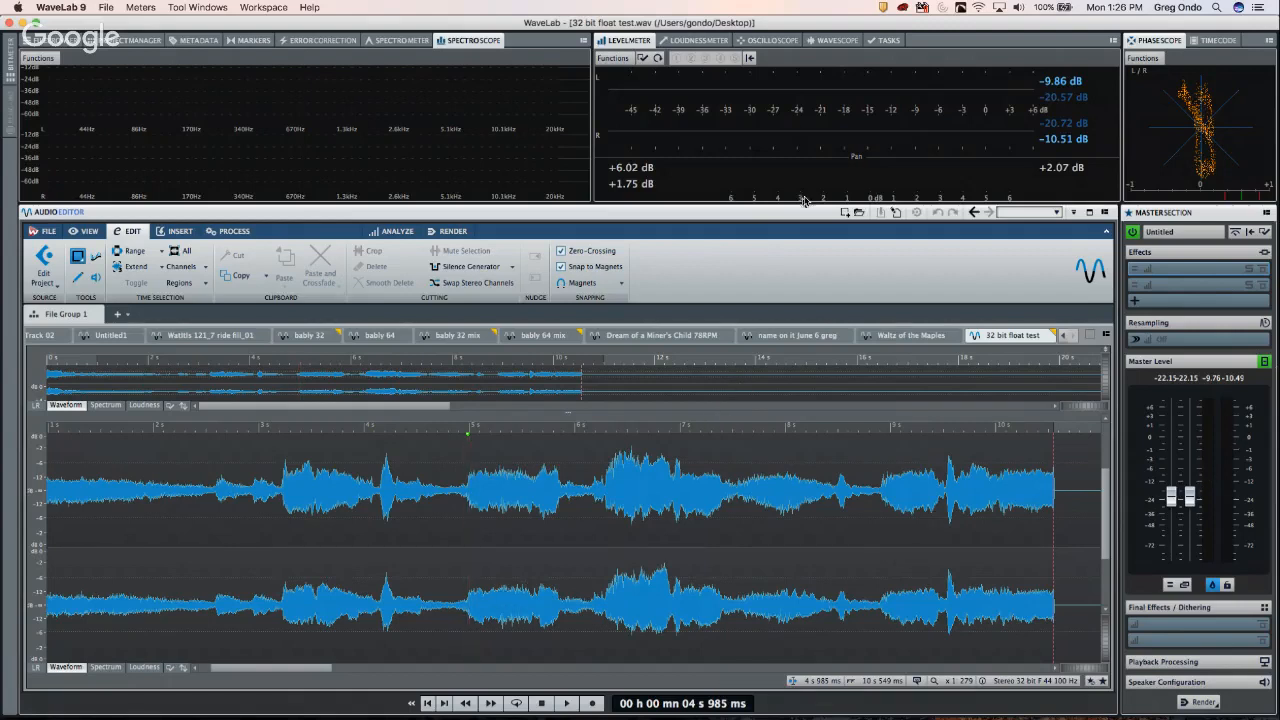
- Play 'bably 64 mix' from the start and raise the Master Level to about -14.5 dB
left_click(928, 336)
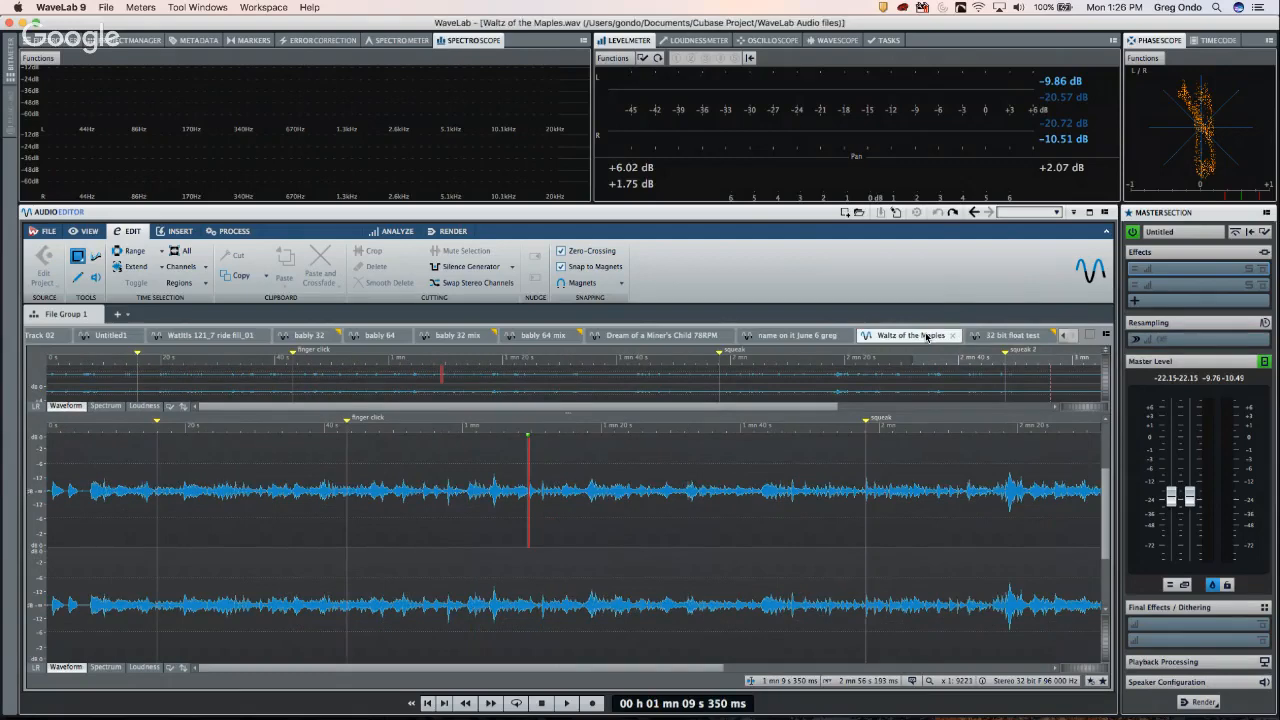
left_click(539, 336)
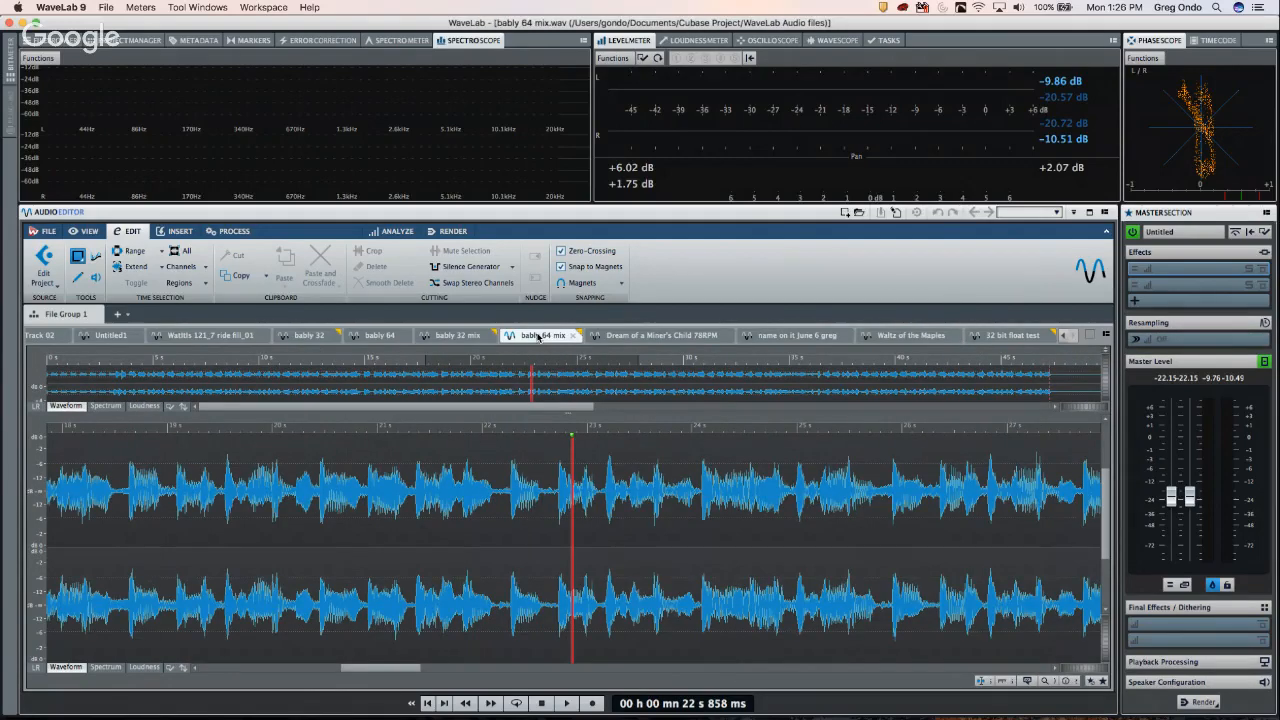
left_click_drag(164, 430, 3, 405)
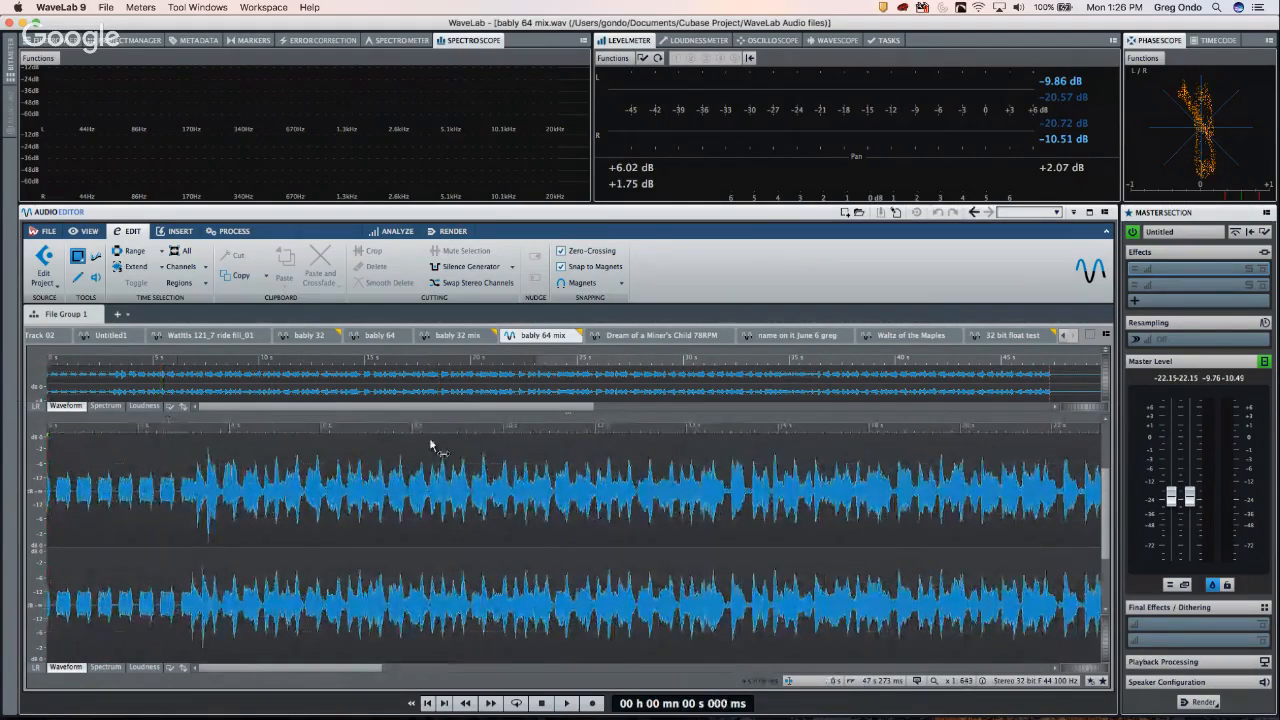
key("space")
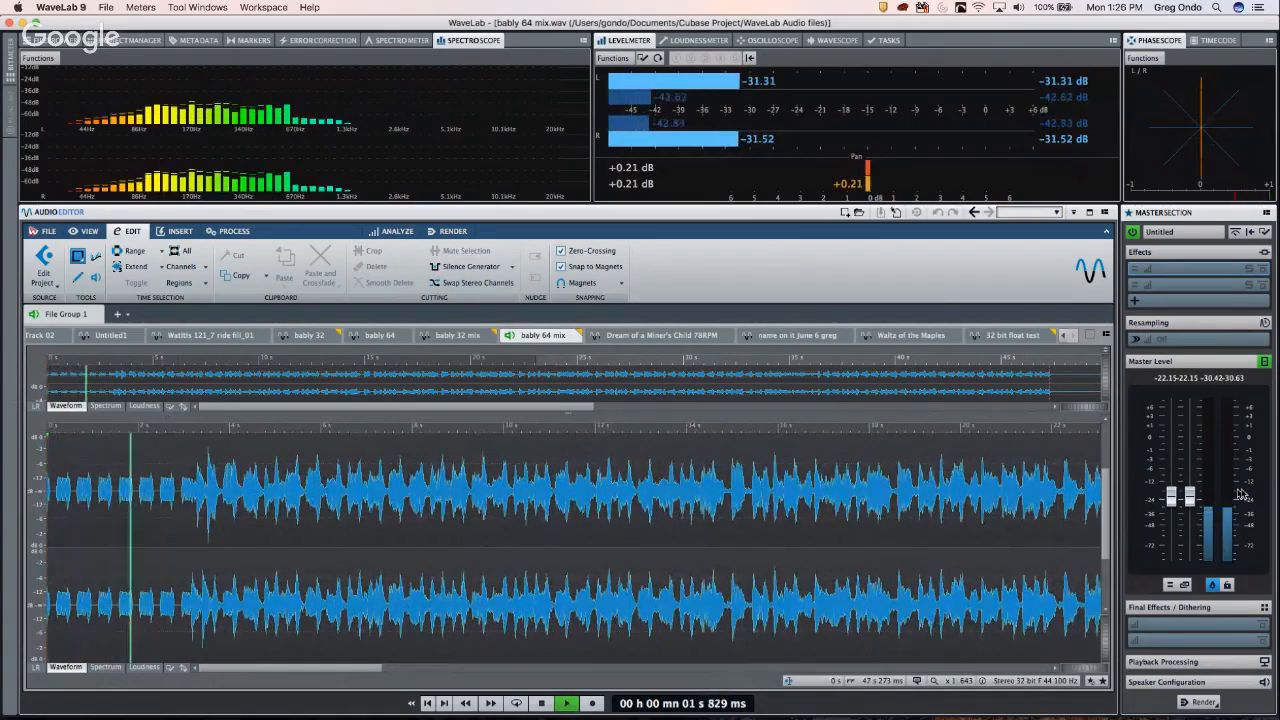
left_click_drag(1194, 500, 1194, 489)
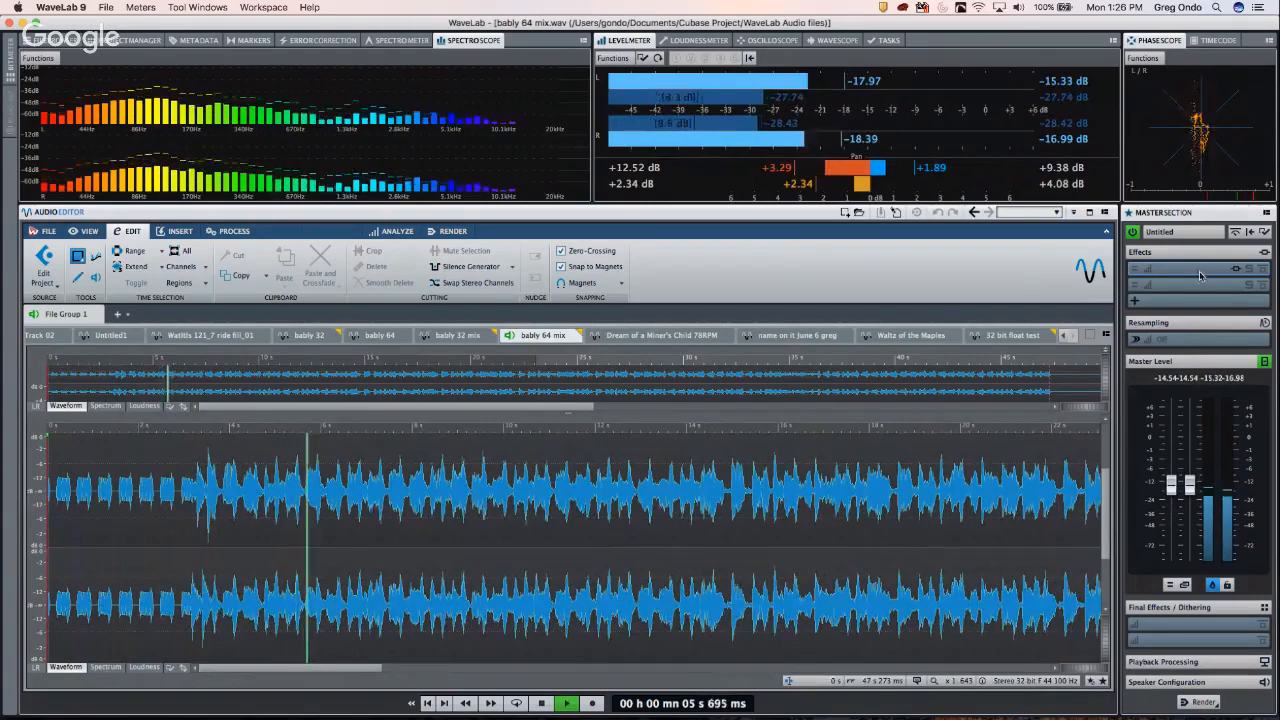
key("space")
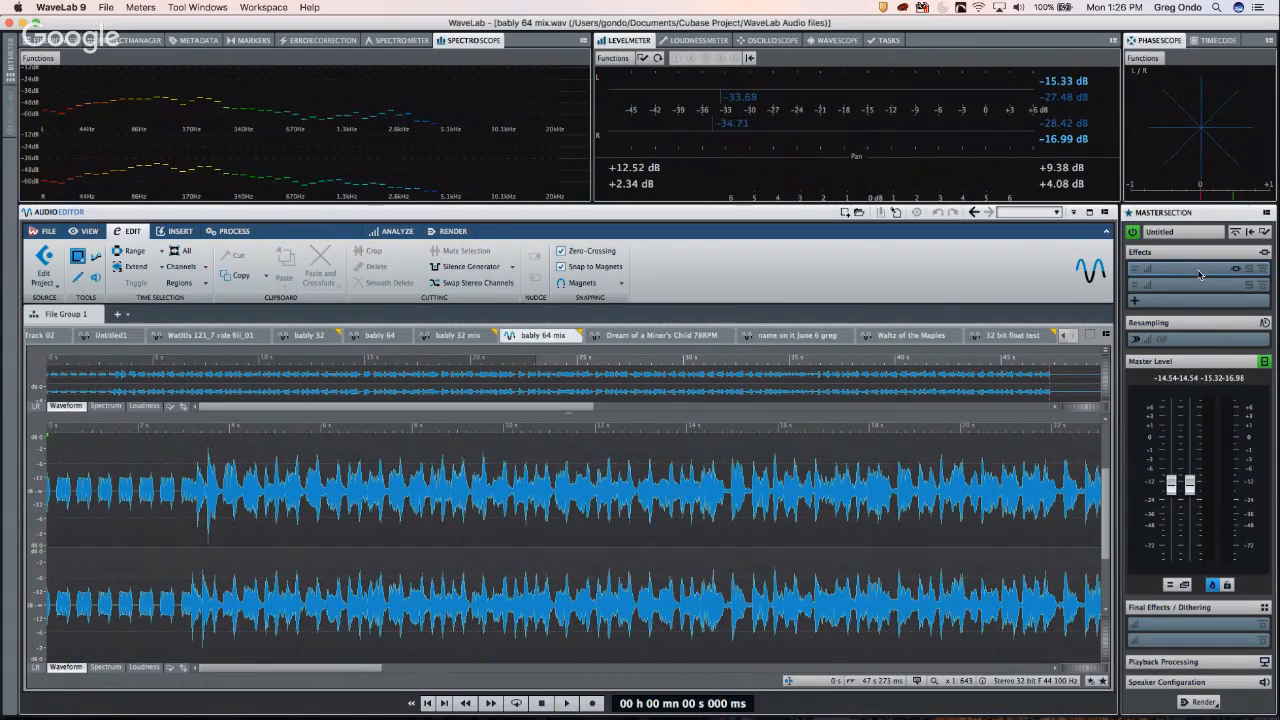
left_click(1198, 269)
- Load Steinberg > Mastering > MasterRig into the first Master Section effect slot
mouse_move(1214, 406)
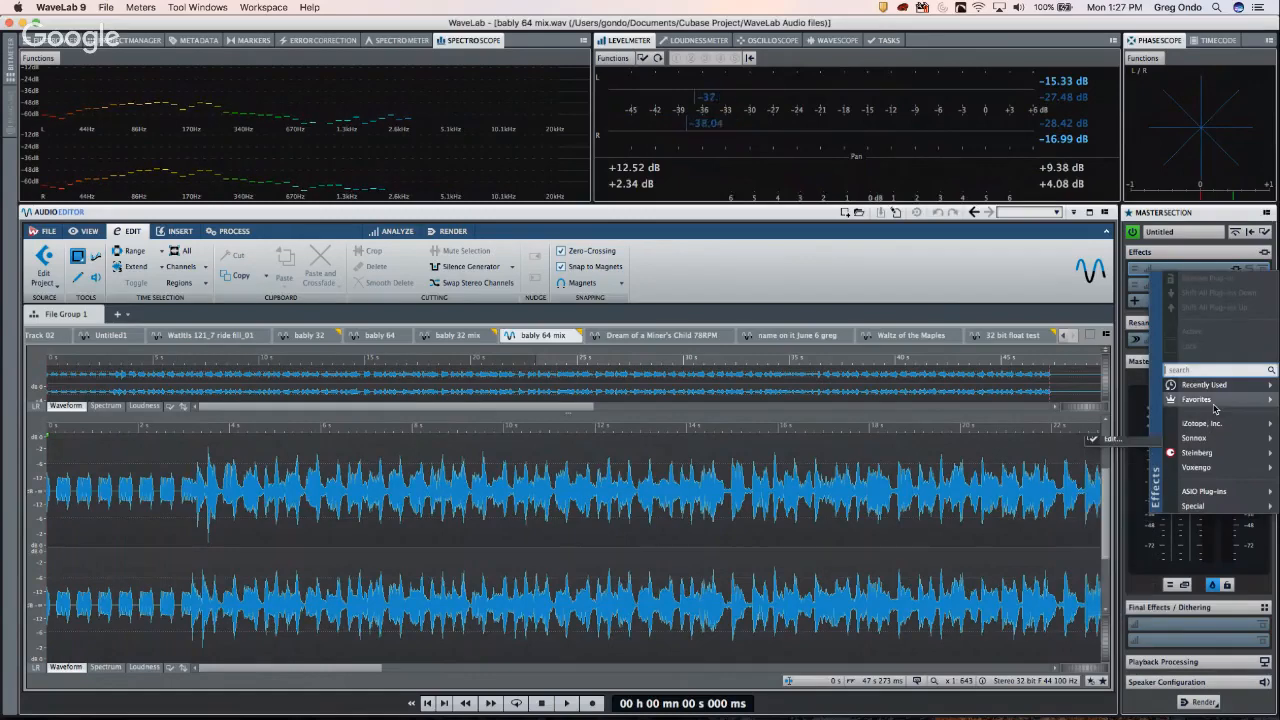
mouse_move(1212, 453)
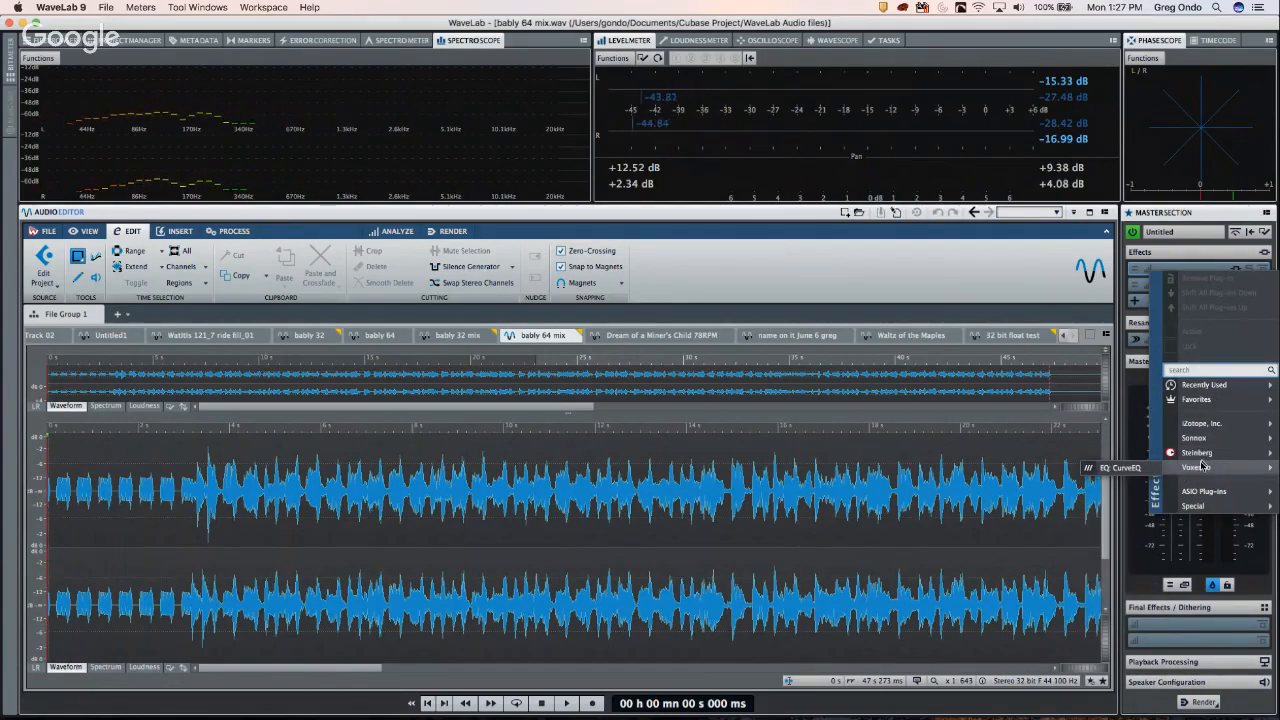
mouse_move(1129, 498)
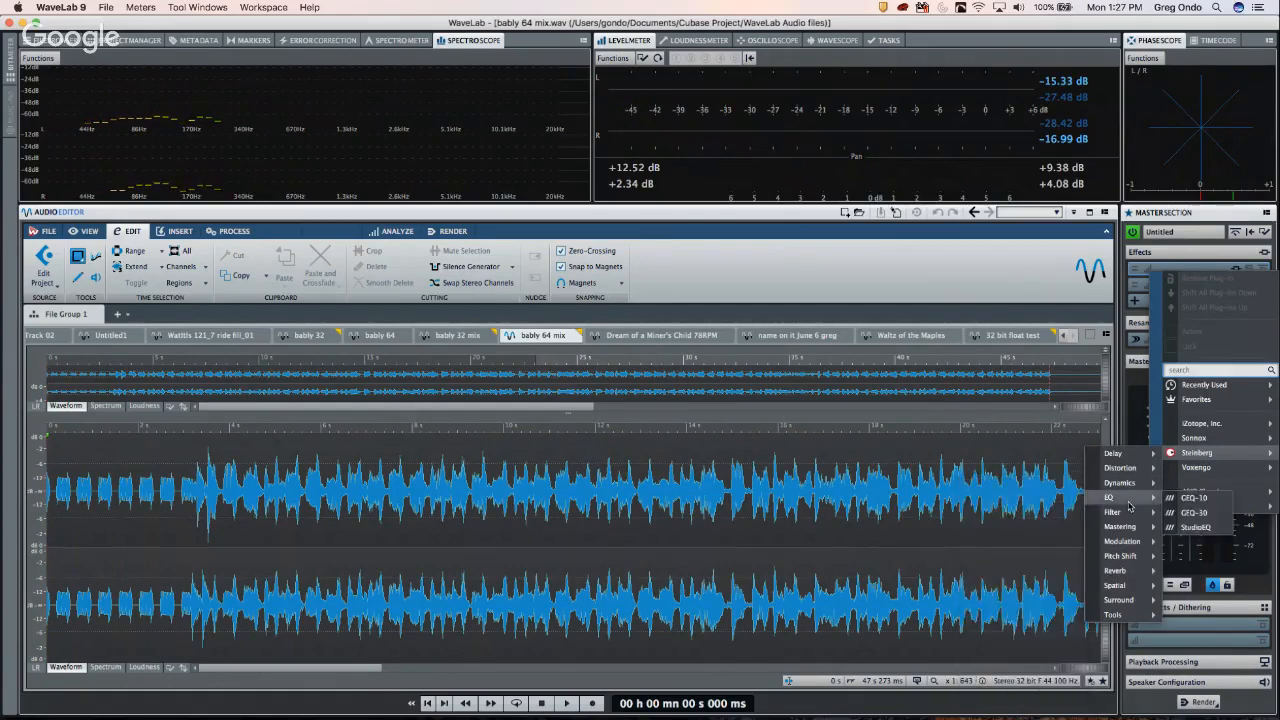
mouse_move(1124, 527)
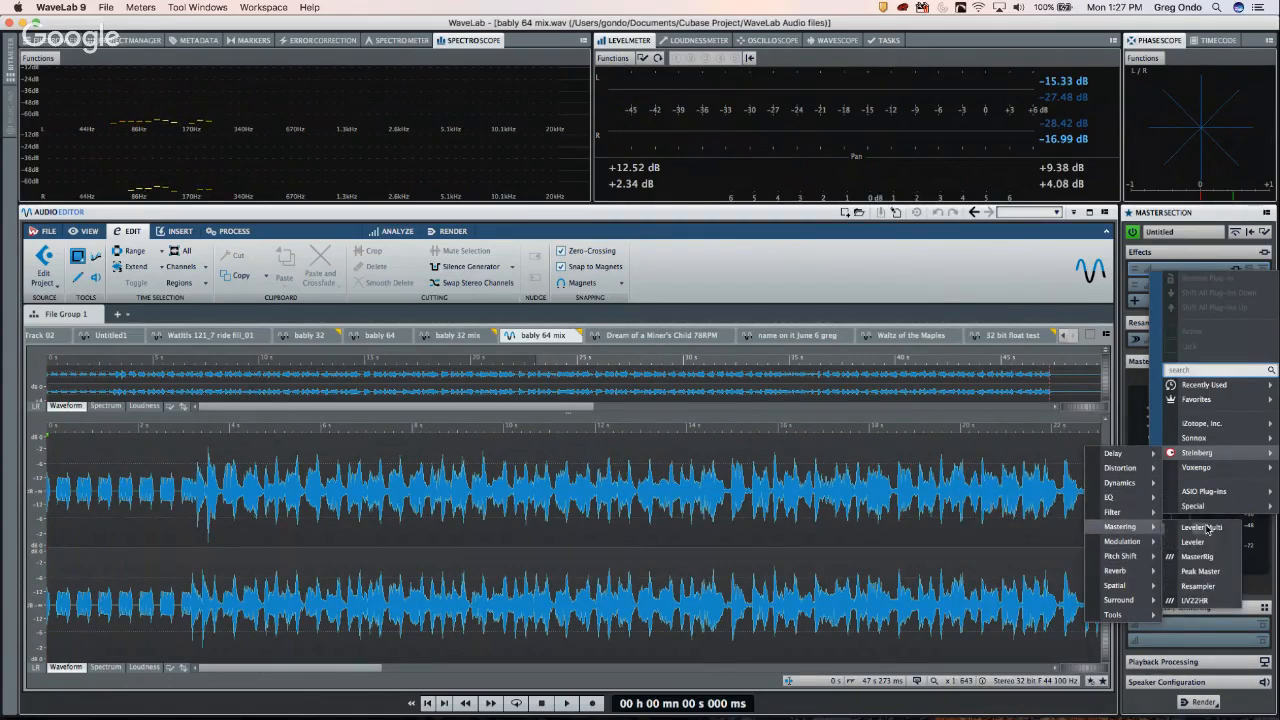
left_click(1197, 556)
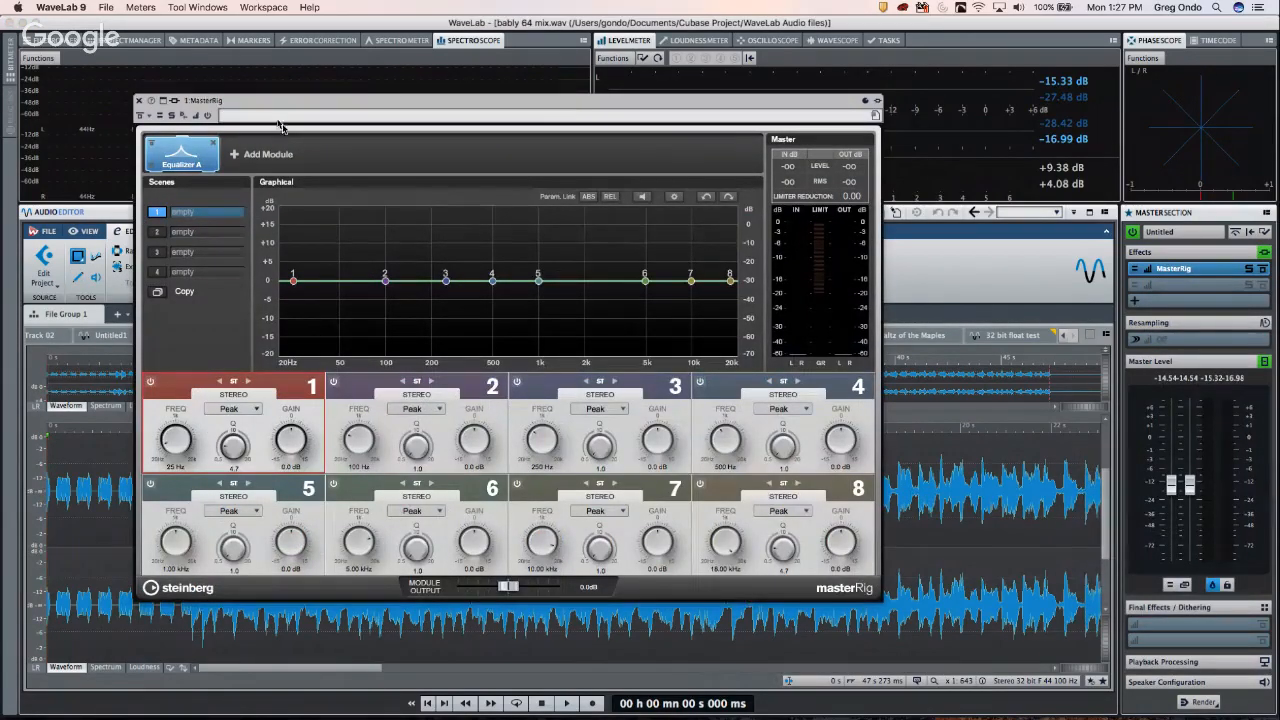
- Reposition the MasterRig window, add Compressor A modules after Equalizer A, and return to Equalizer A
left_click_drag(310, 106, 457, 78)
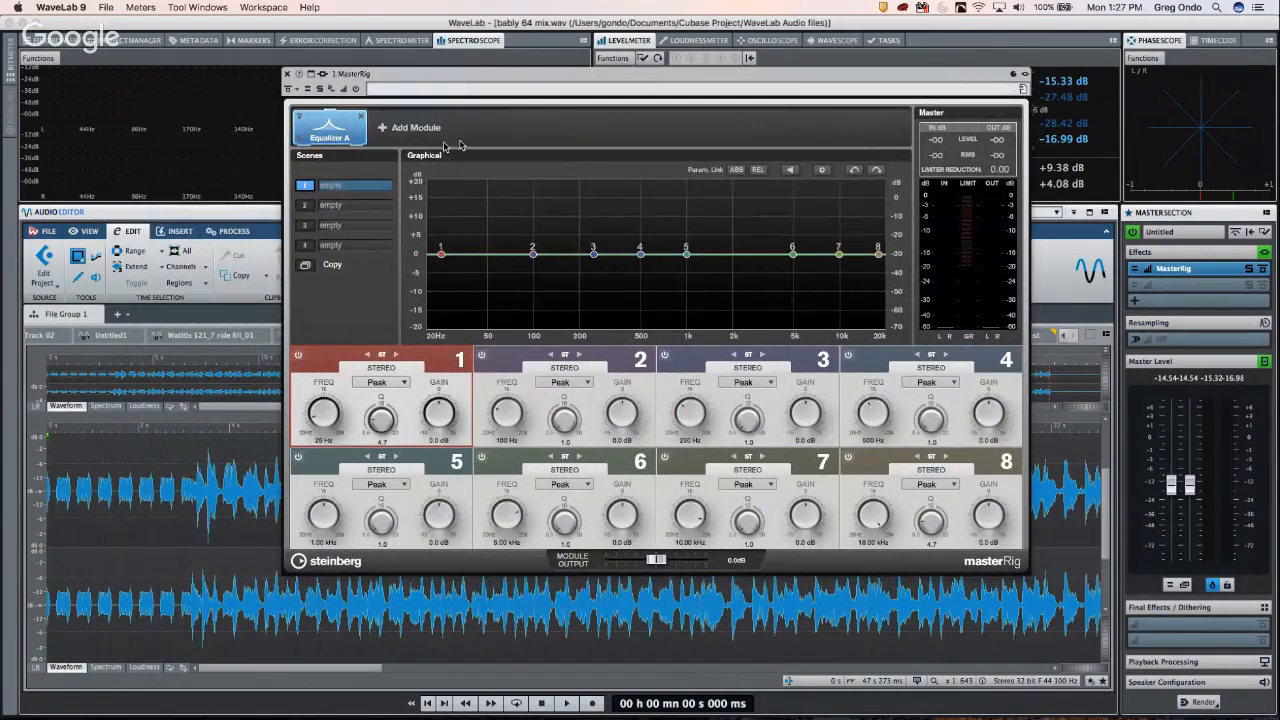
left_click(380, 130)
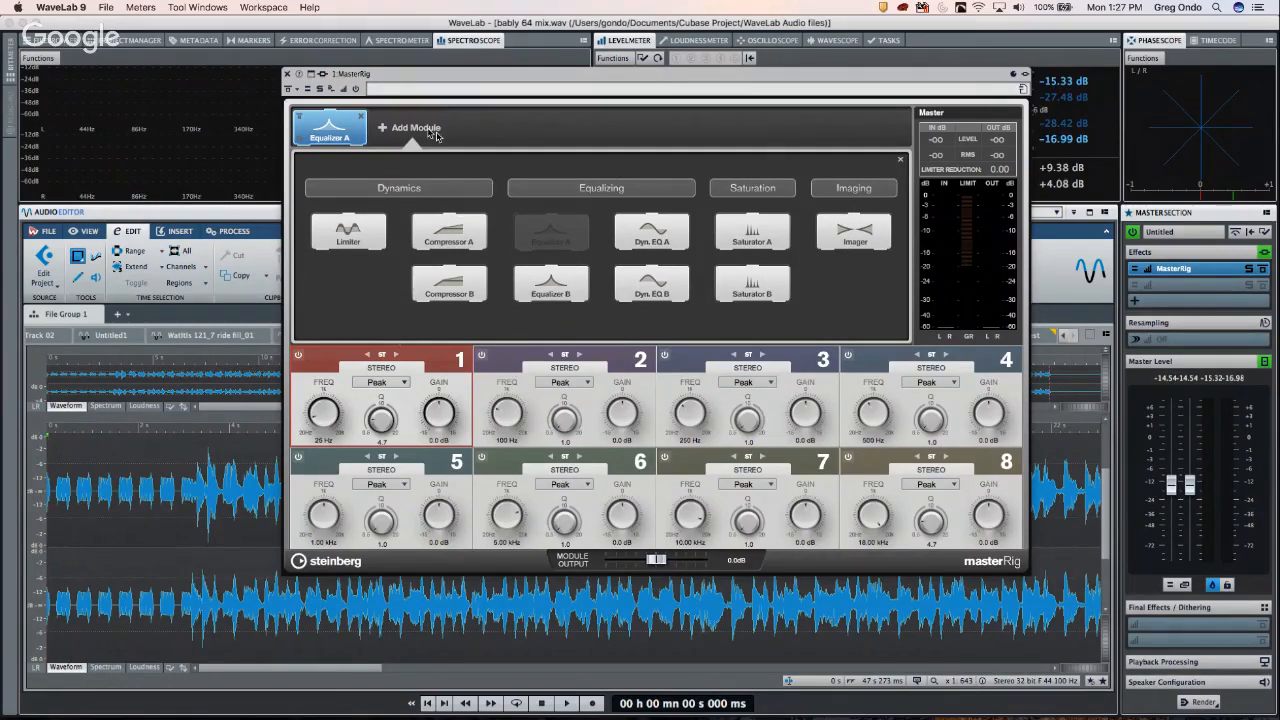
double_click(448, 236)
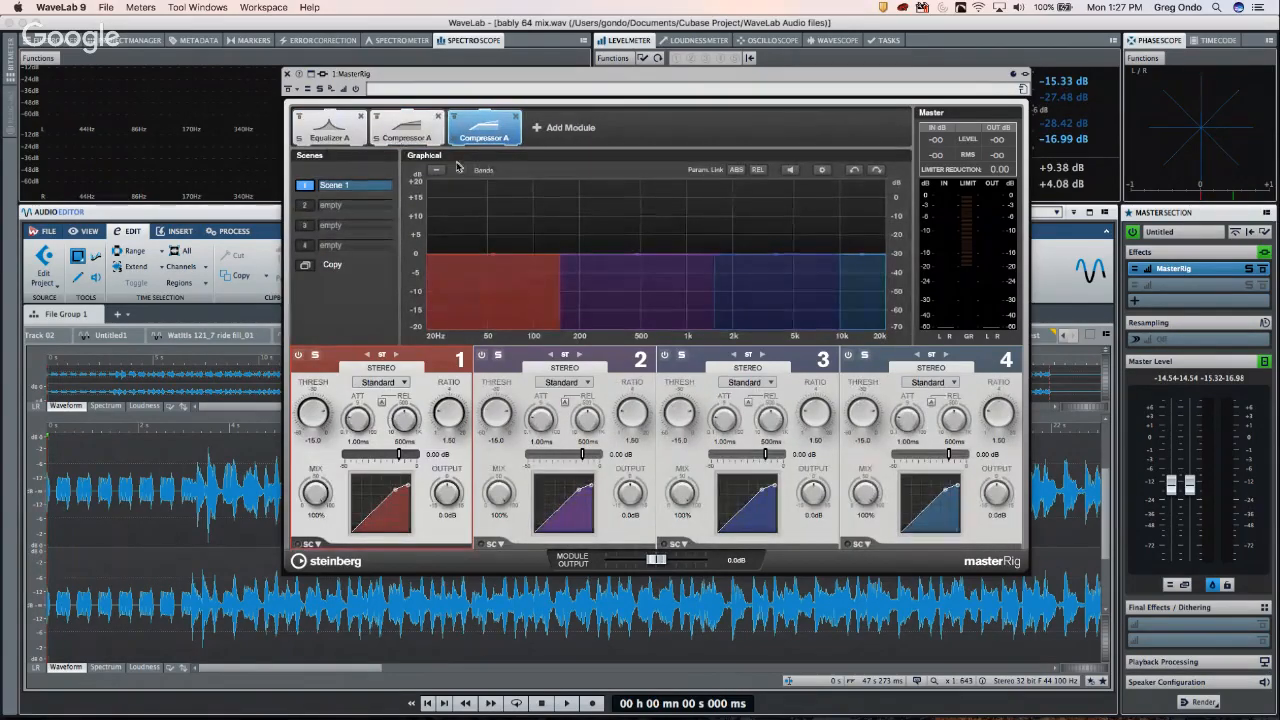
left_click(405, 130)
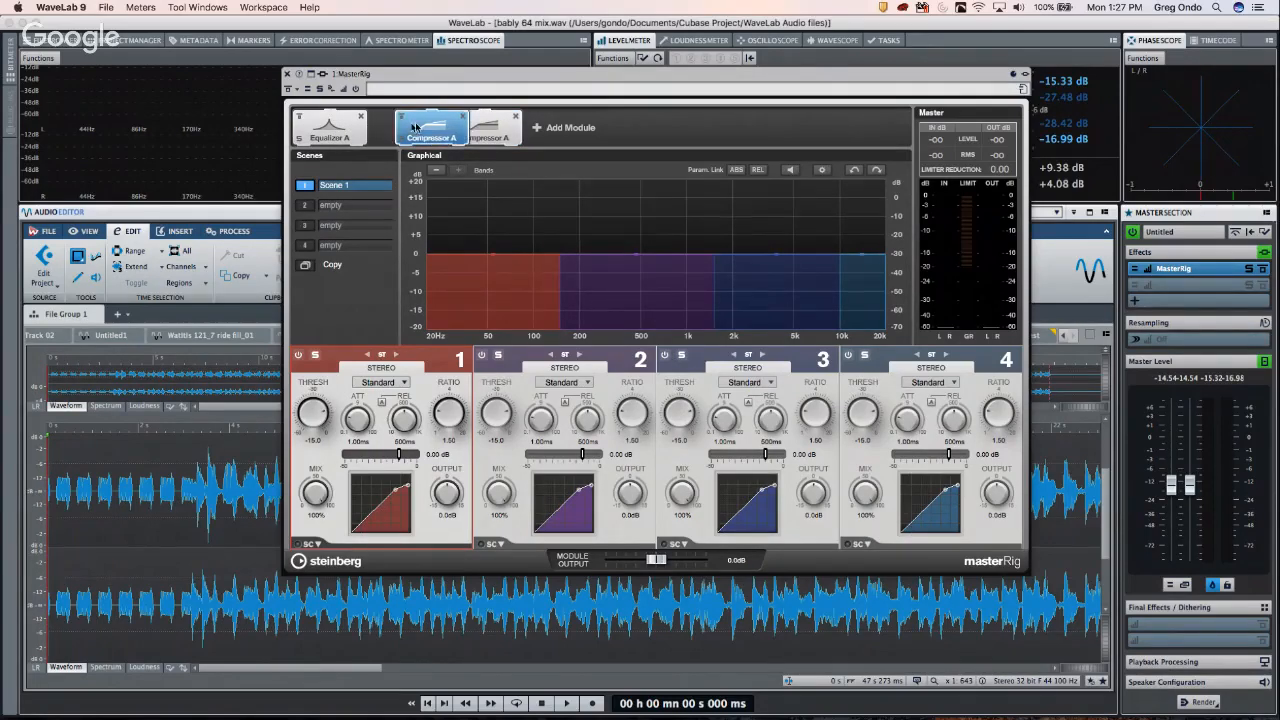
left_click(344, 137)
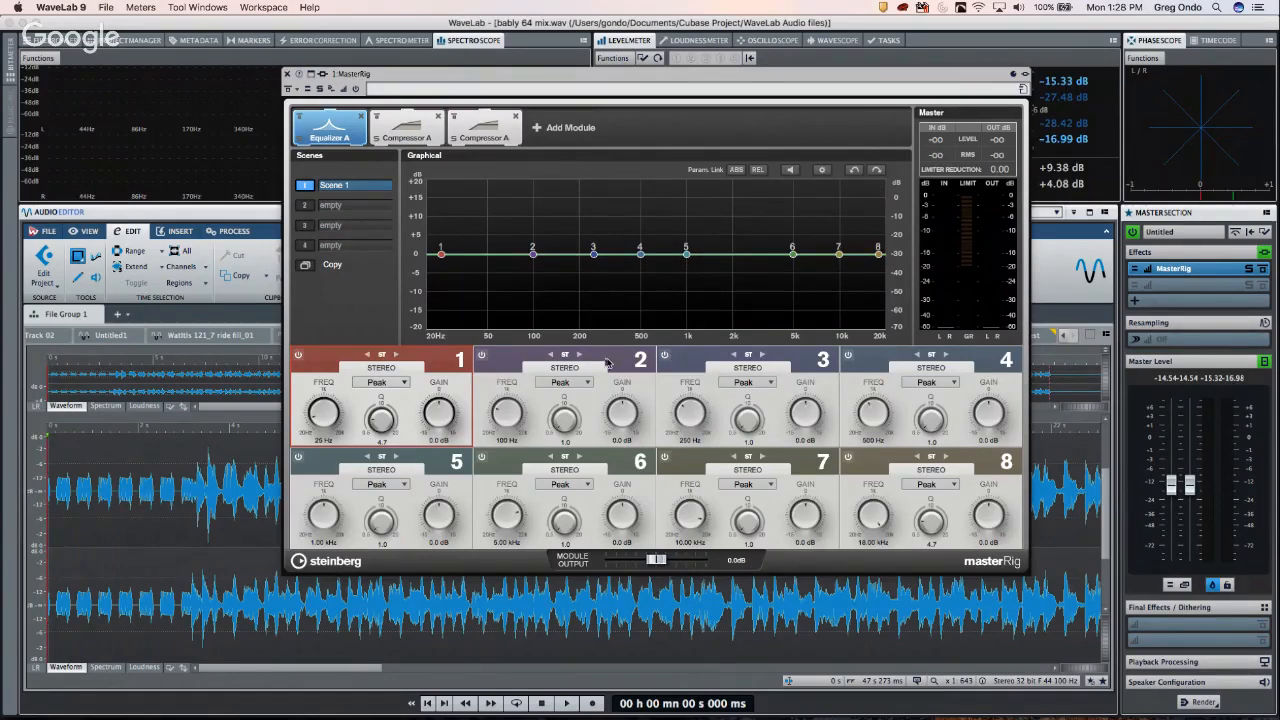
- Set EQ band 2 to mid/side: side boost of 6.7 dB near 11.61 kHz, small mid bump
left_click(580, 355)
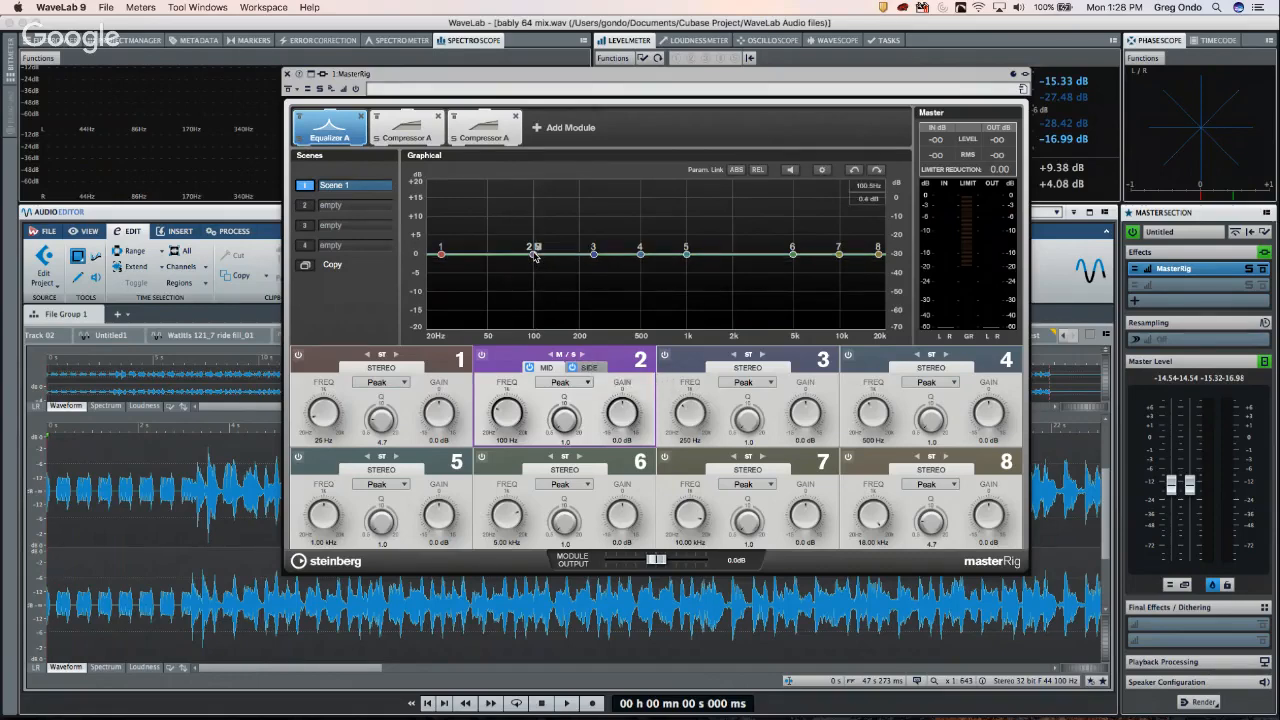
left_click_drag(533, 253, 663, 242)
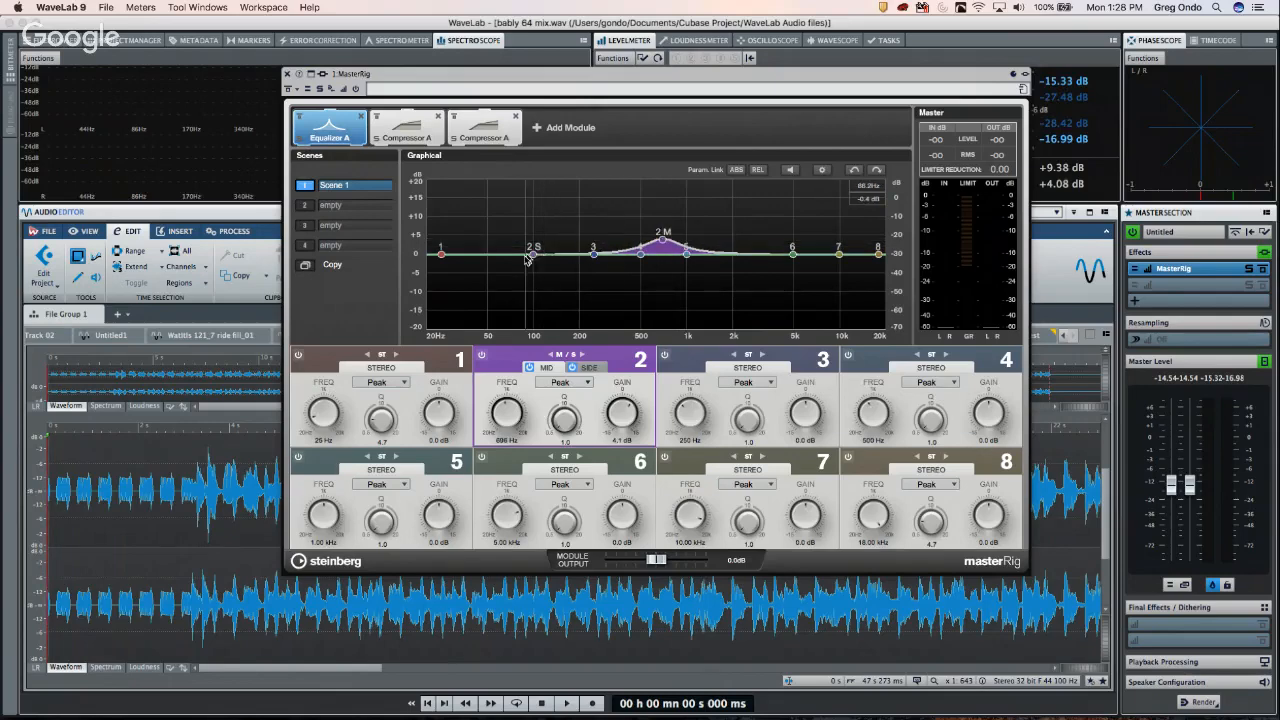
left_click_drag(533, 257, 855, 237)
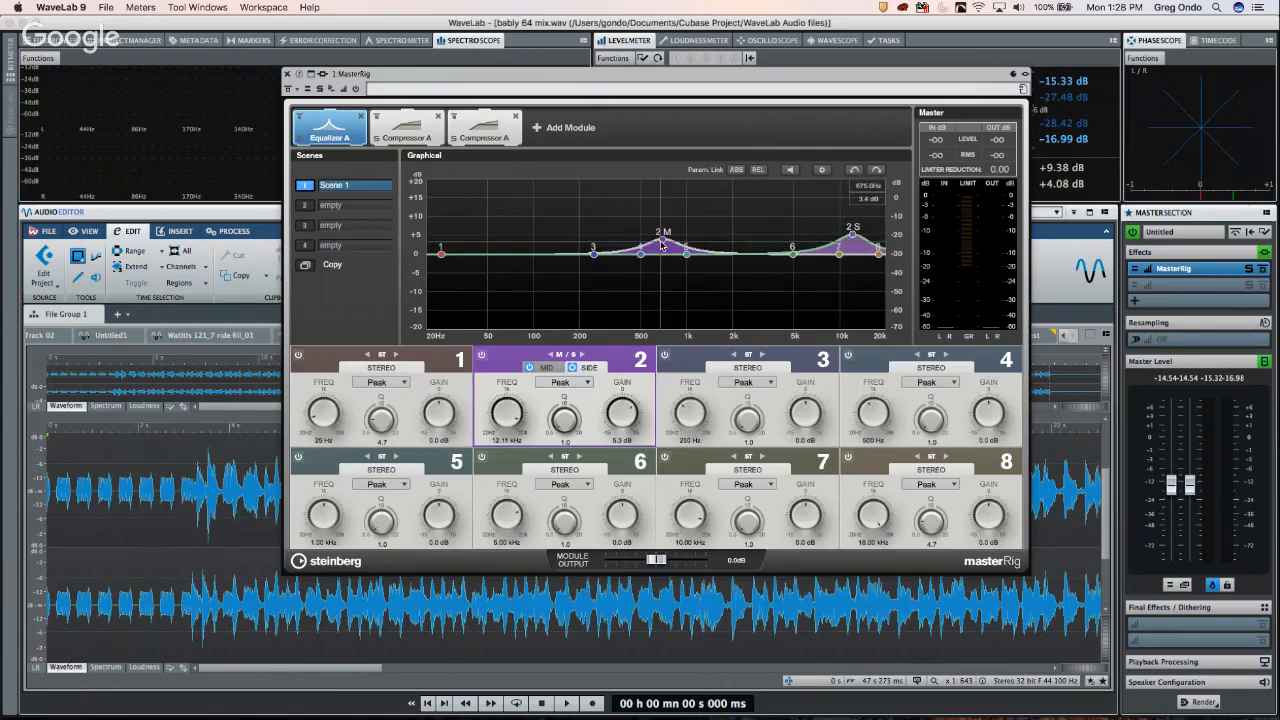
left_click_drag(663, 240, 670, 244)
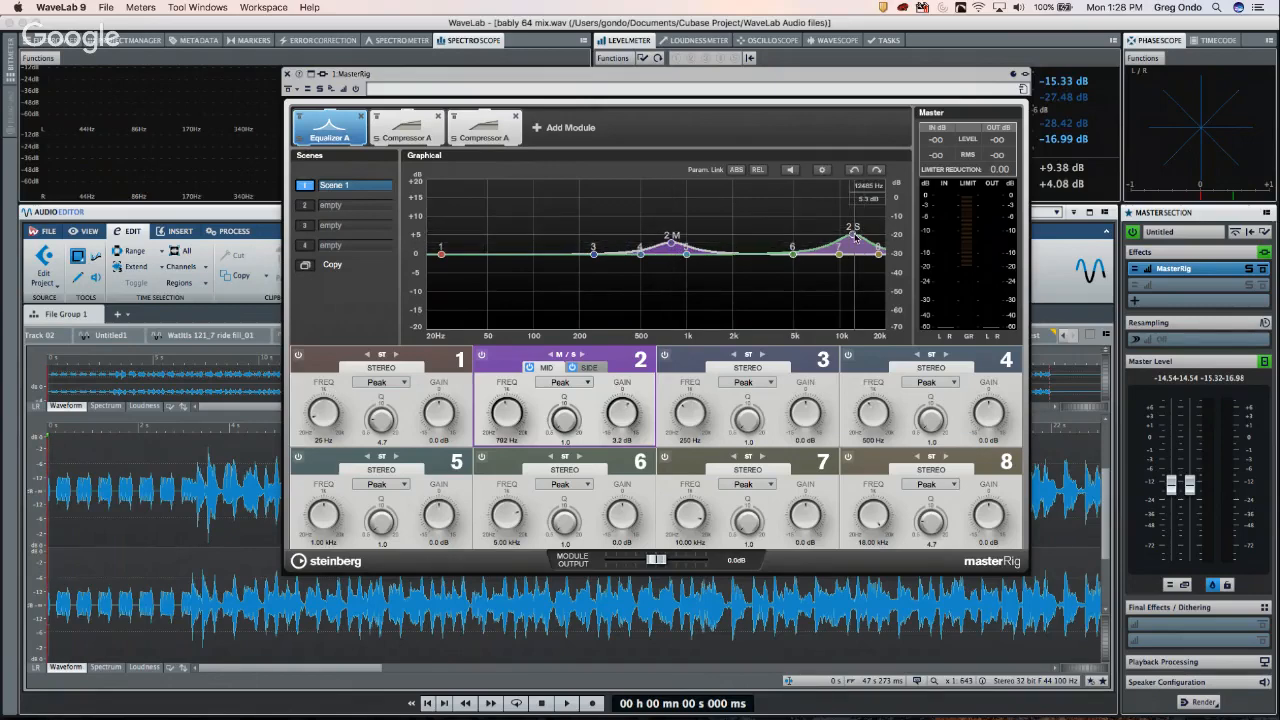
left_click(853, 232)
mouse_move(855, 236)
left_mouse_down()
mouse_move(849, 262)
mouse_move(866, 232)
mouse_move(849, 230)
left_mouse_up()
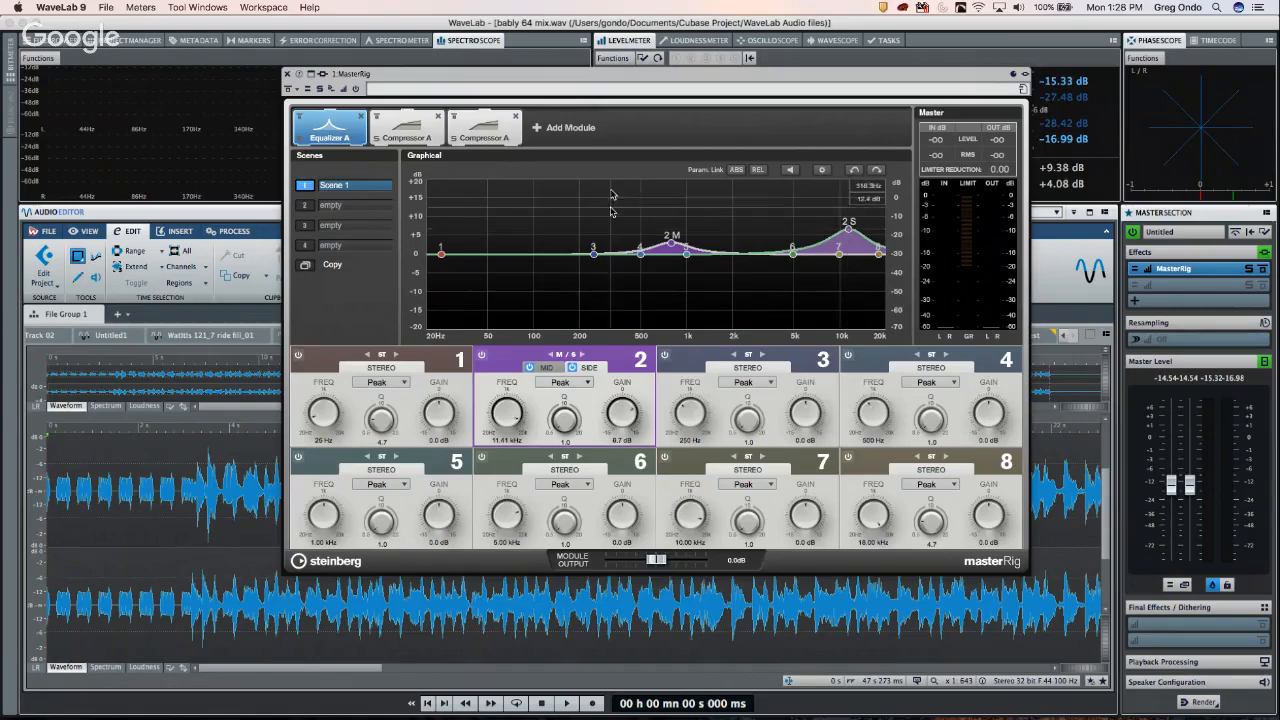
left_click(409, 130)
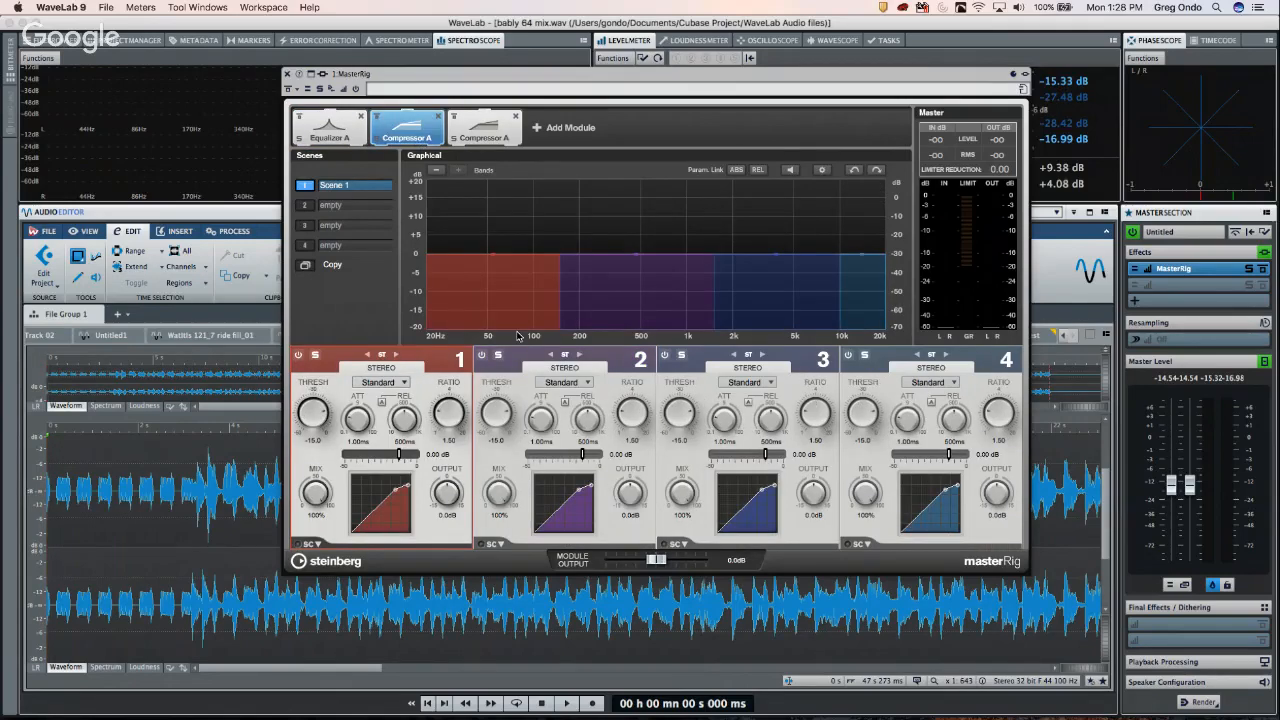
- Try Tube and Vintage modes on compressor band 1, leaving it on Tube
left_click(397, 385)
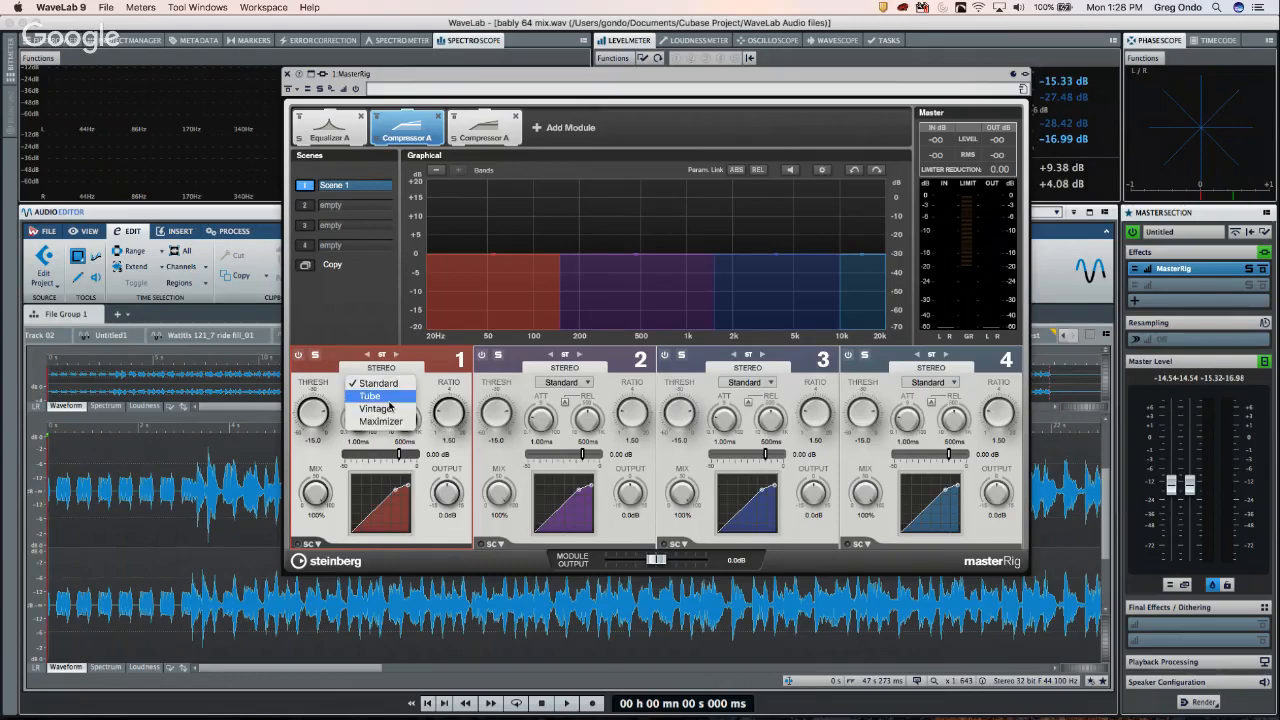
left_click(390, 404)
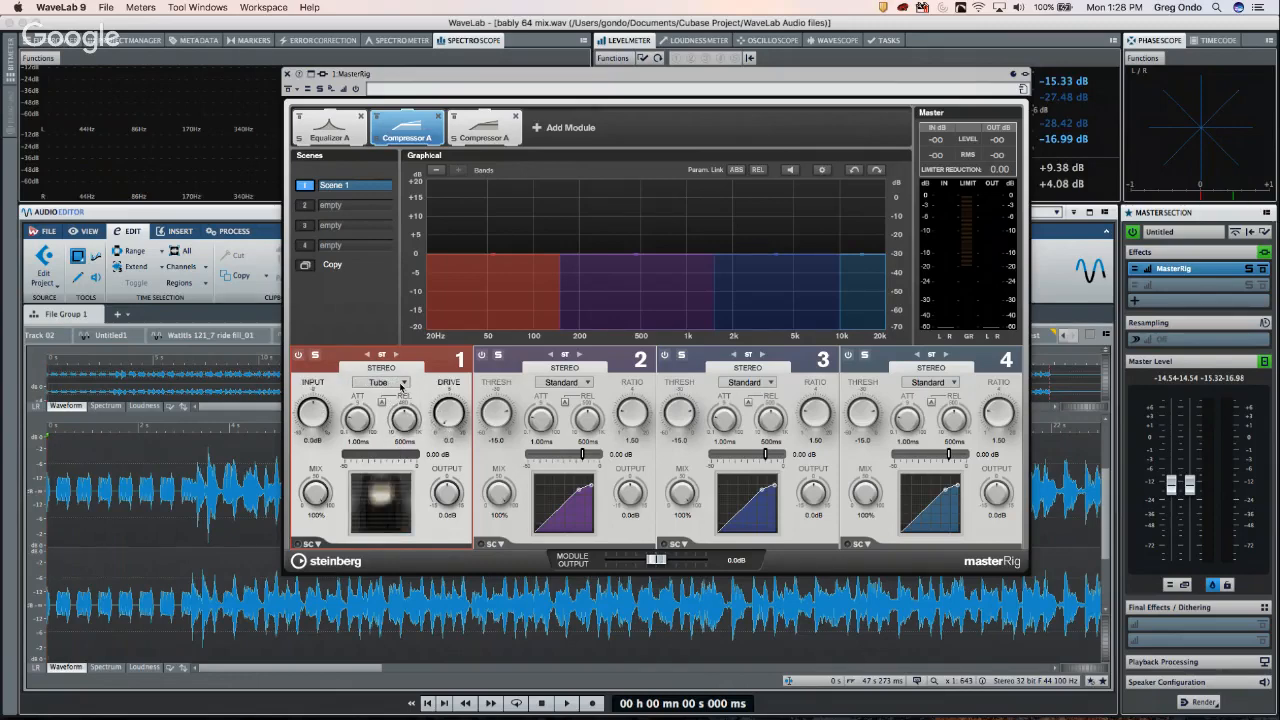
left_click(403, 385)
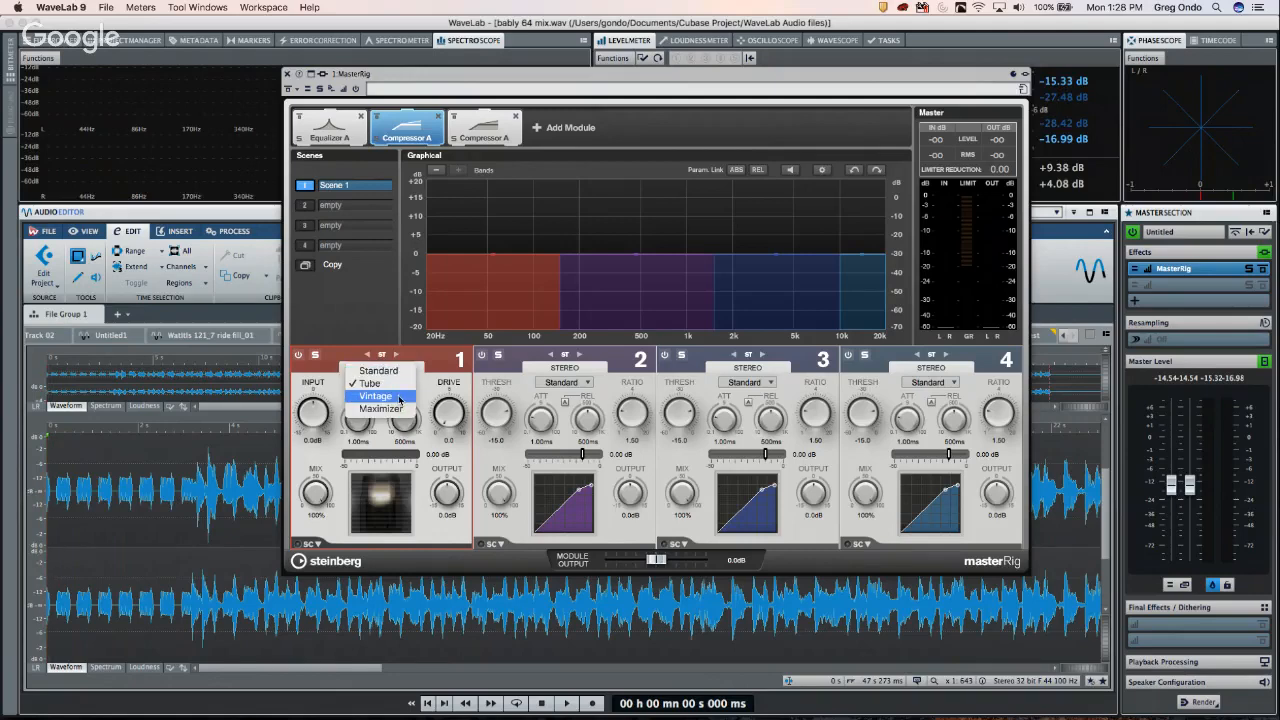
left_click(400, 399)
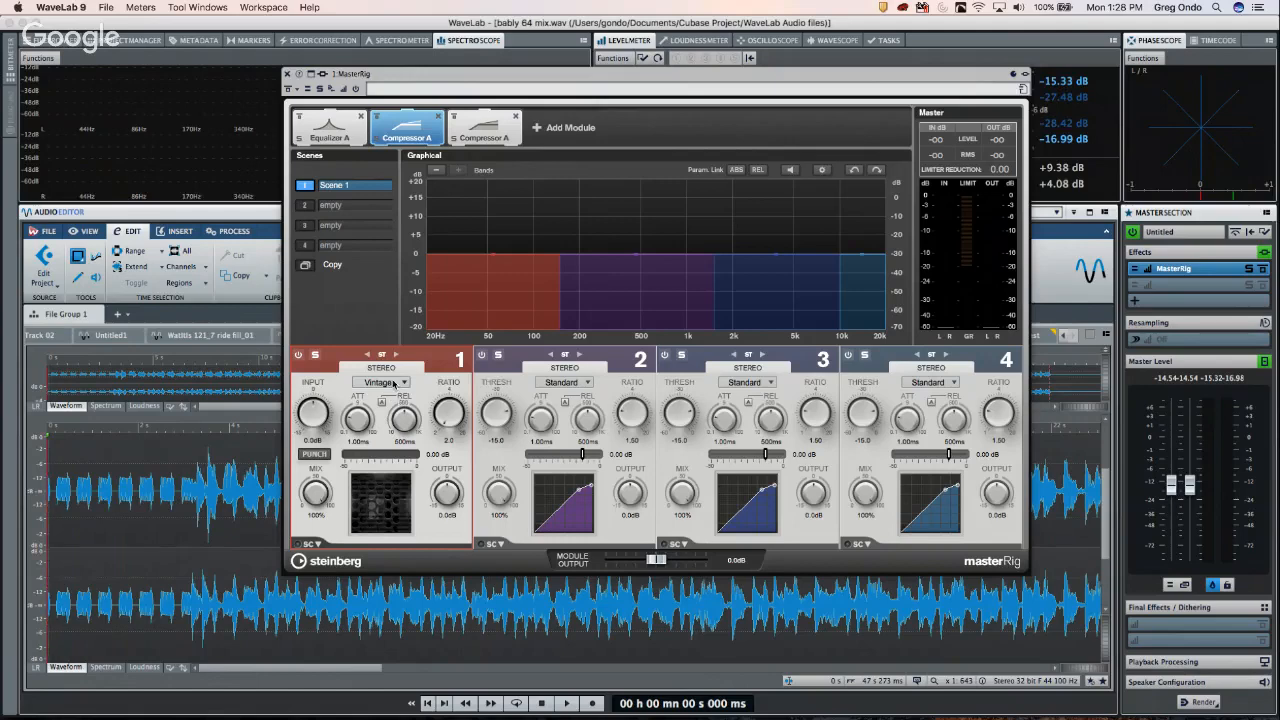
left_click(391, 384)
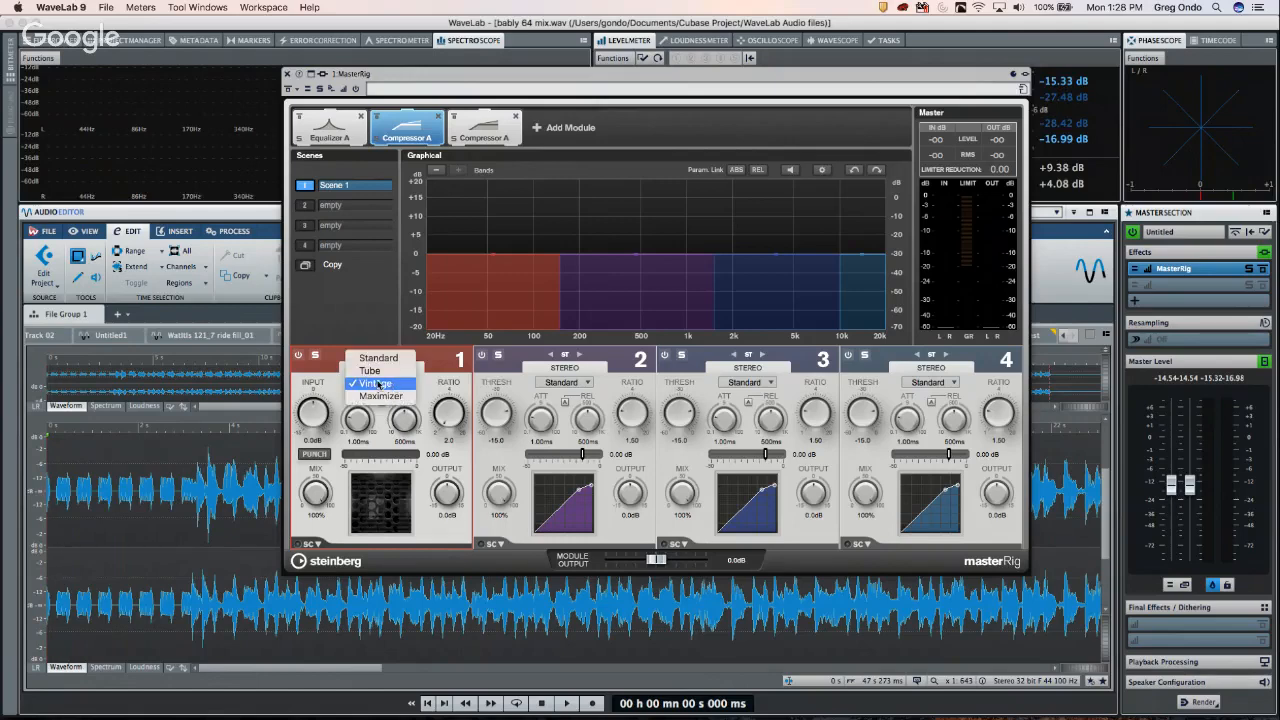
left_click(369, 372)
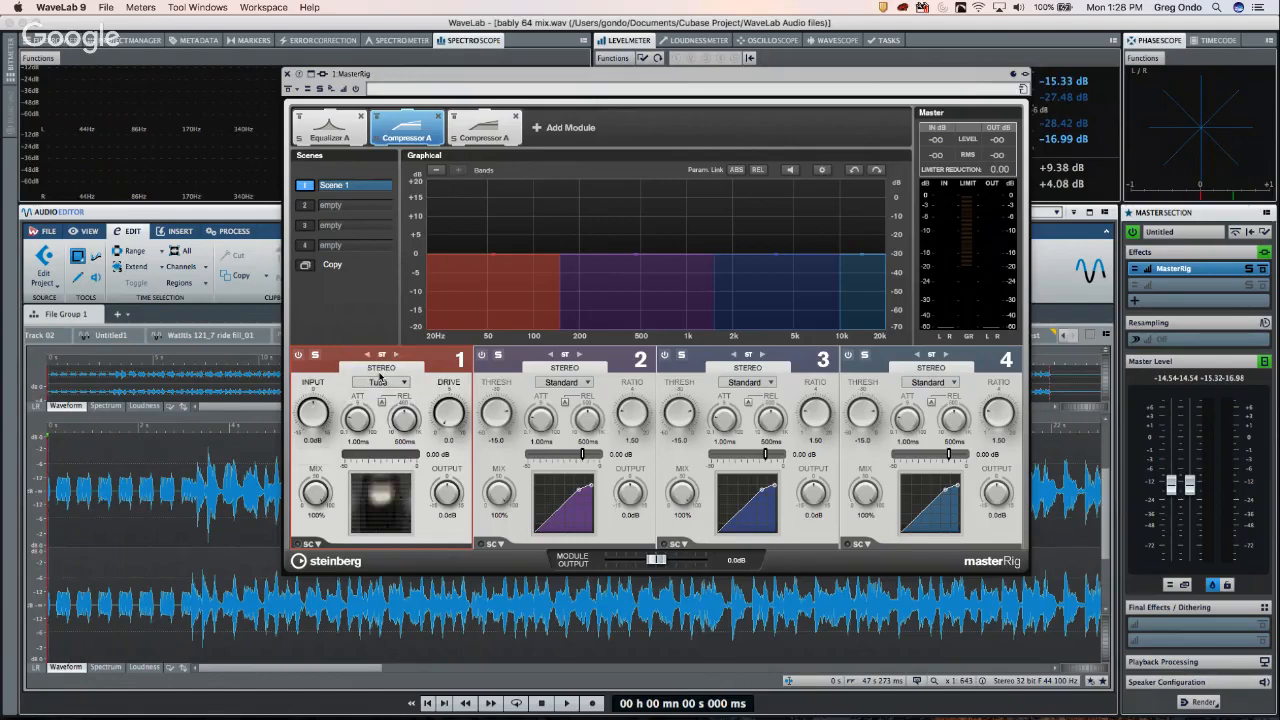
- Set compressor band 2 to L/R with left raised to 3.9 dB, and remove the extra Compressor A
left_click(636, 267)
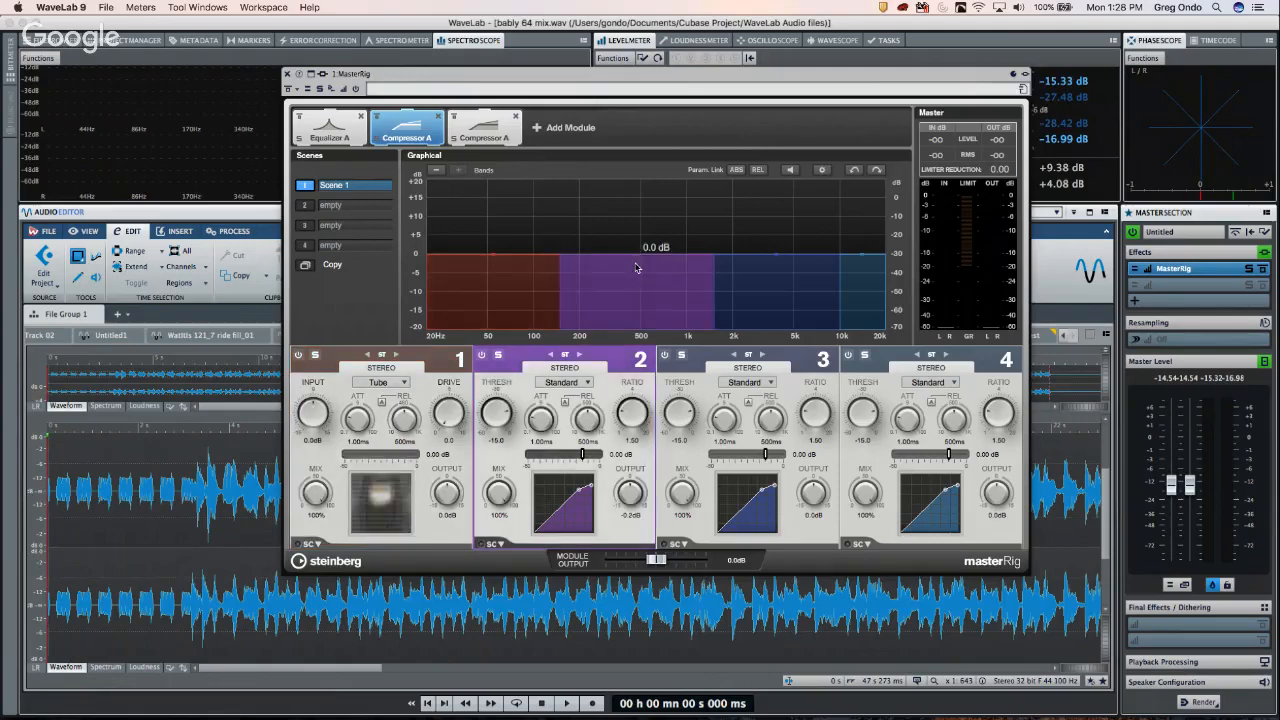
left_click(580, 355)
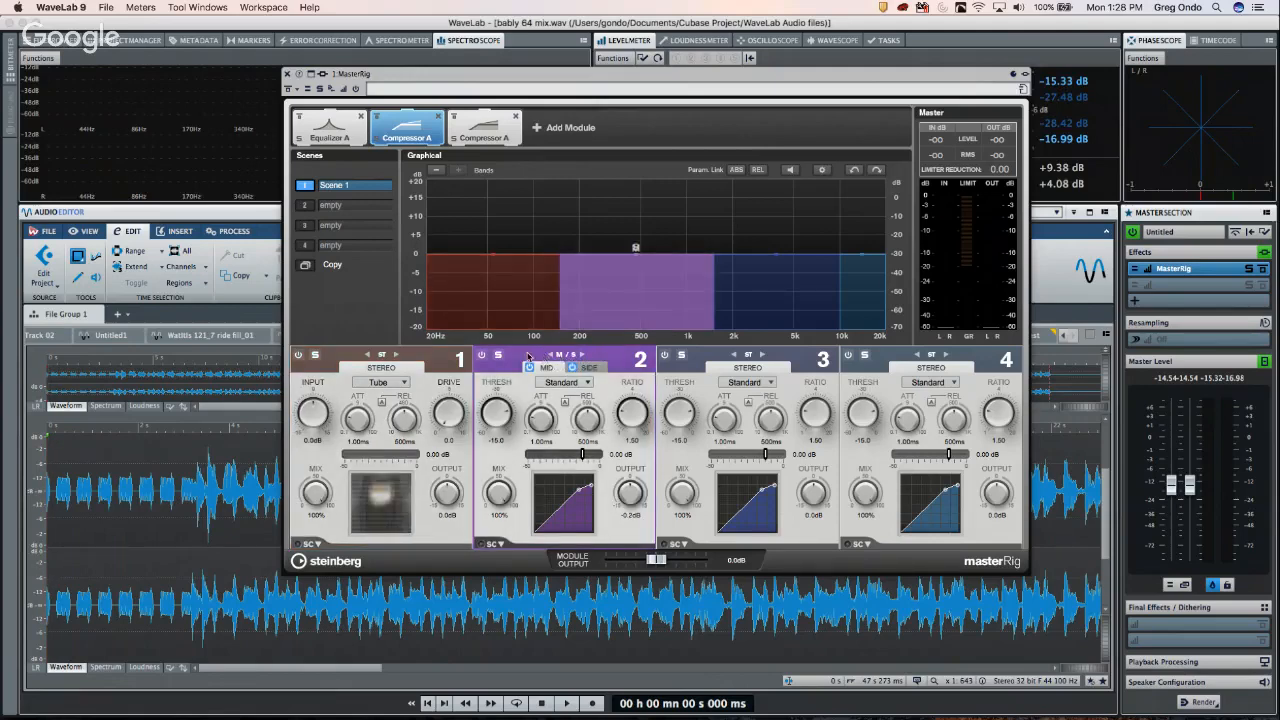
left_click(551, 355)
left_click(551, 355)
left_click(572, 367)
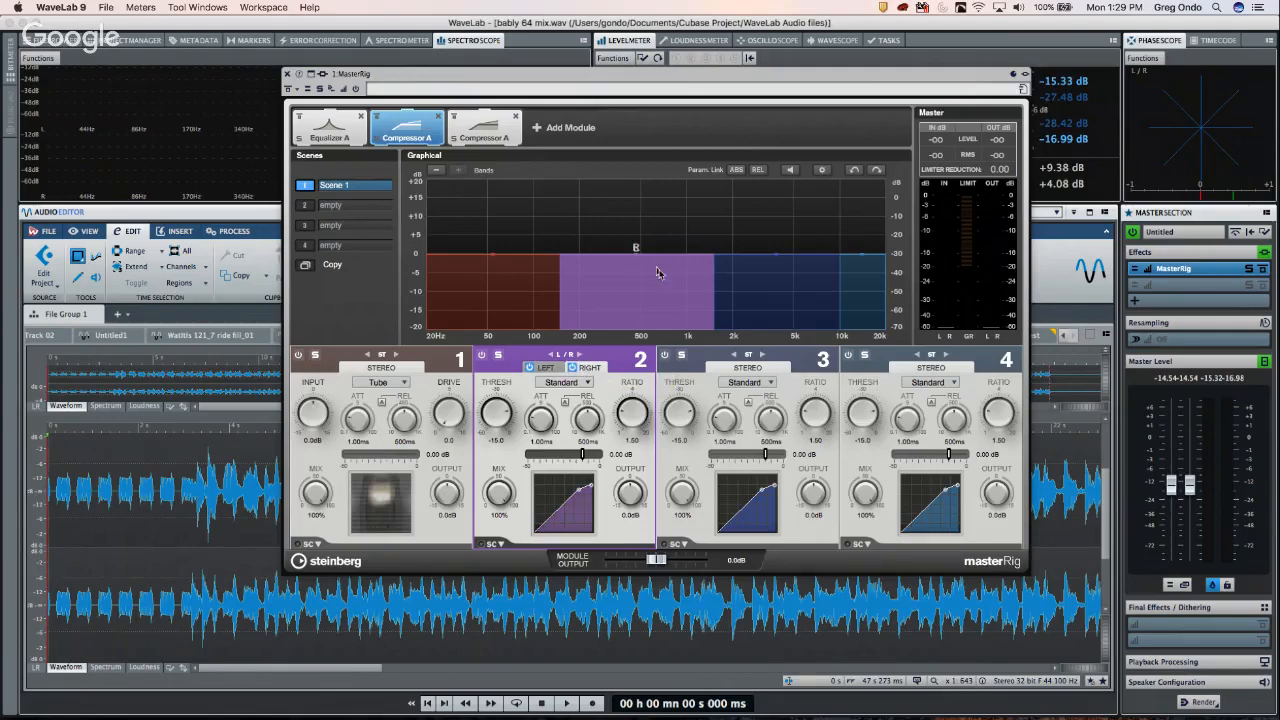
mouse_move(638, 257)
left_mouse_down()
mouse_move(620, 249)
mouse_move(638, 252)
mouse_move(632, 272)
left_mouse_up()
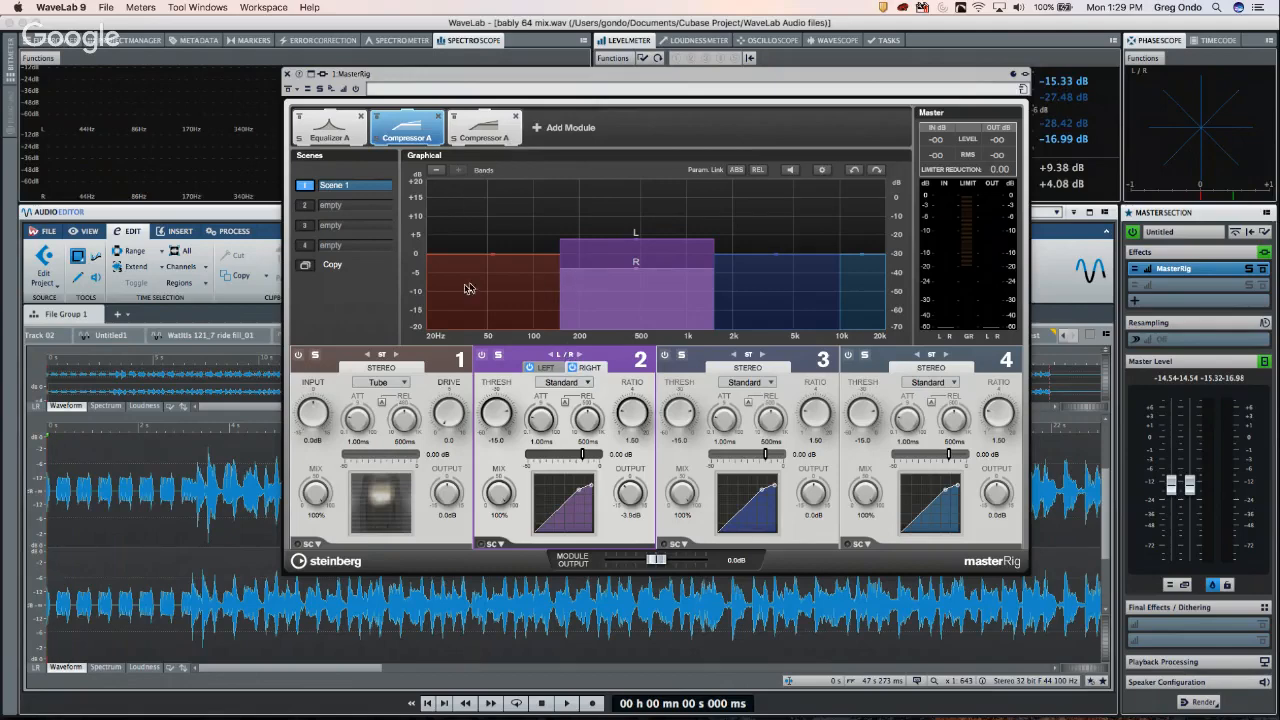
left_click(514, 117)
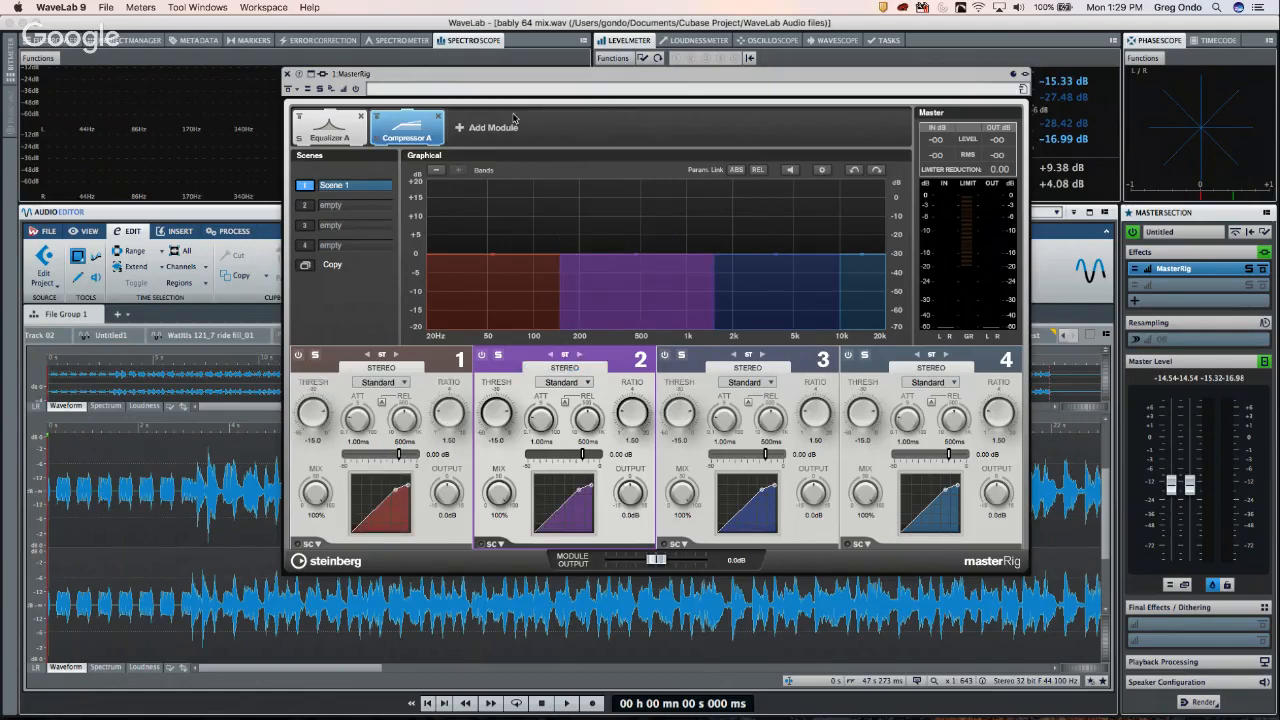
- Add a Dyn. EQ A module and lower Compressor A's band 3/4 crossover to 6.25 kHz
left_click(508, 126)
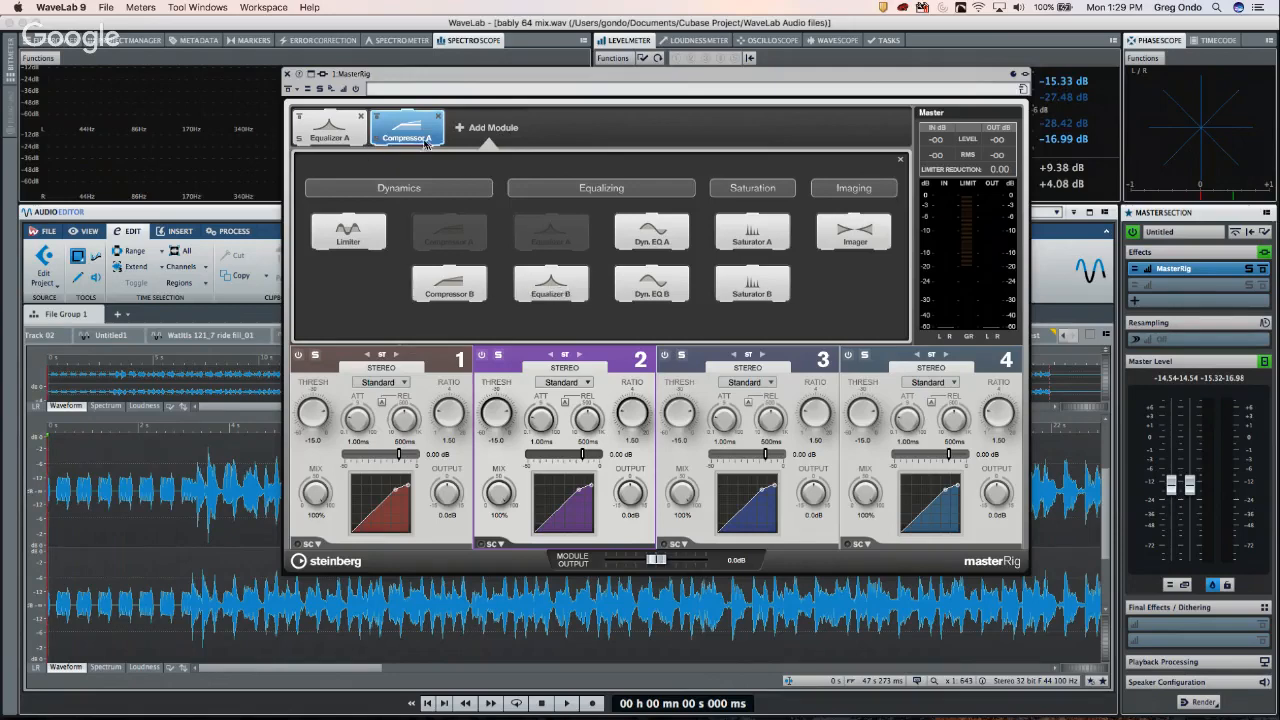
left_click(652, 240)
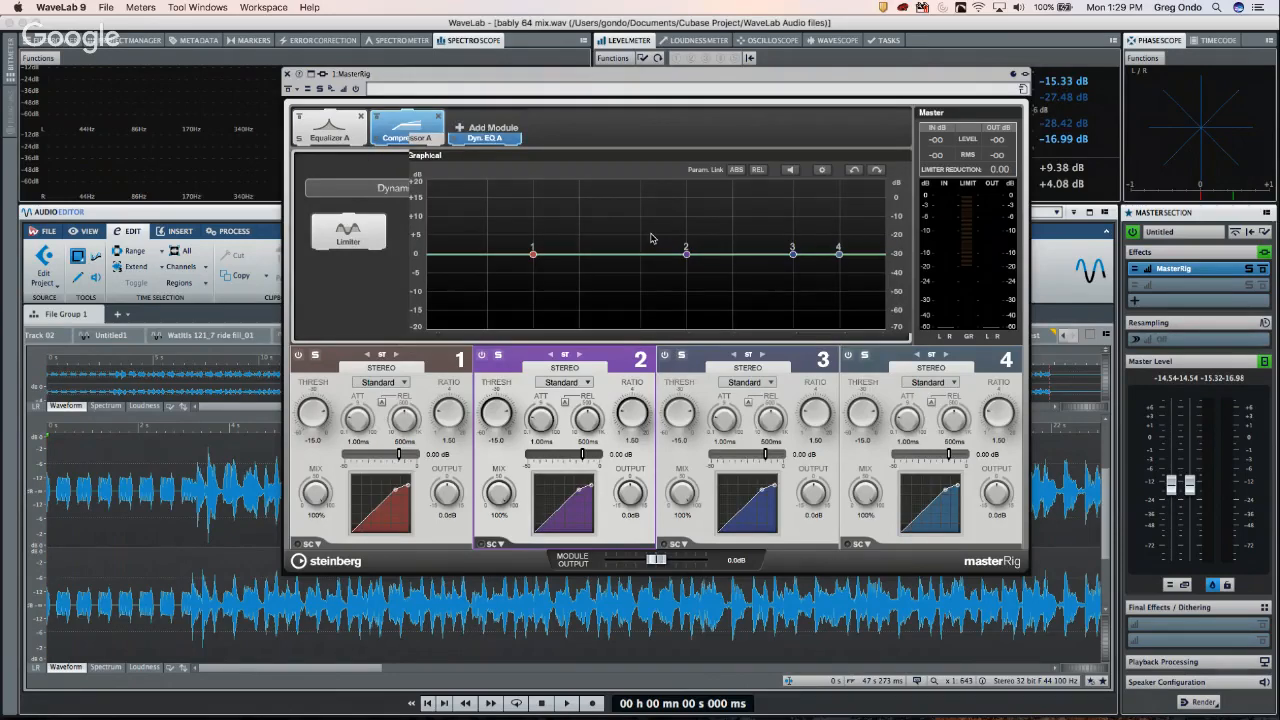
left_click(397, 122)
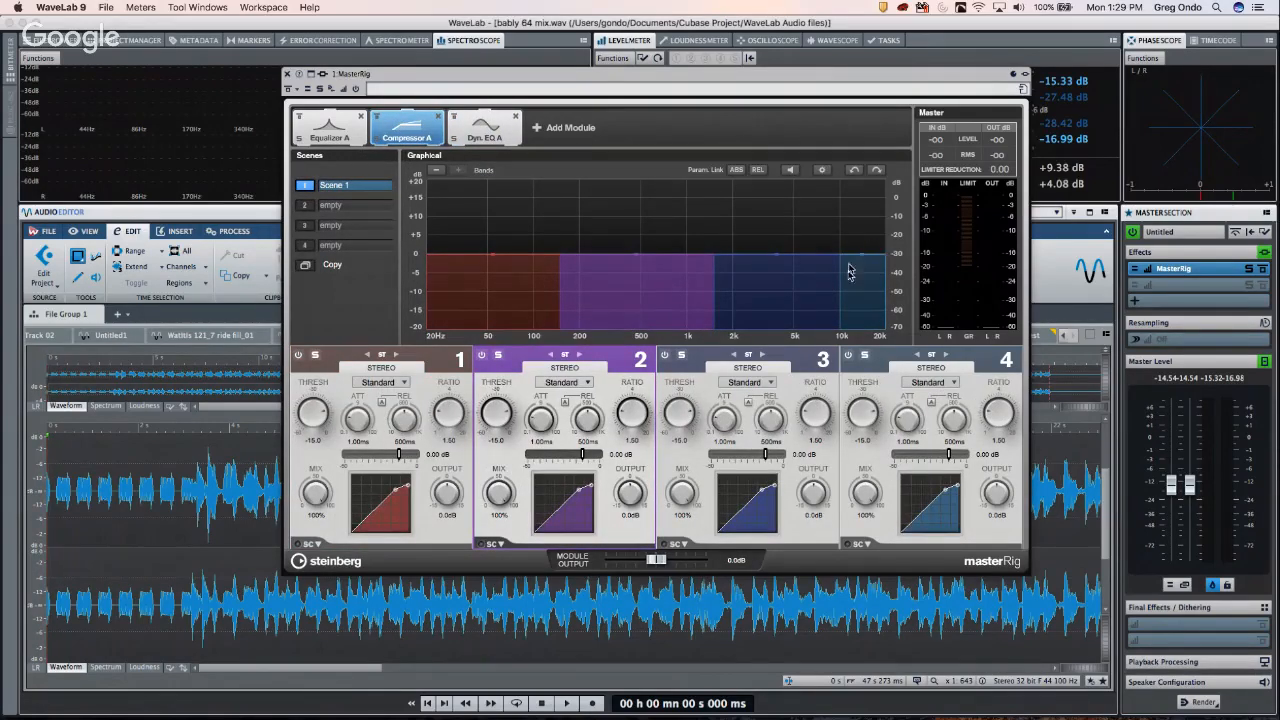
left_click_drag(840, 298, 810, 295)
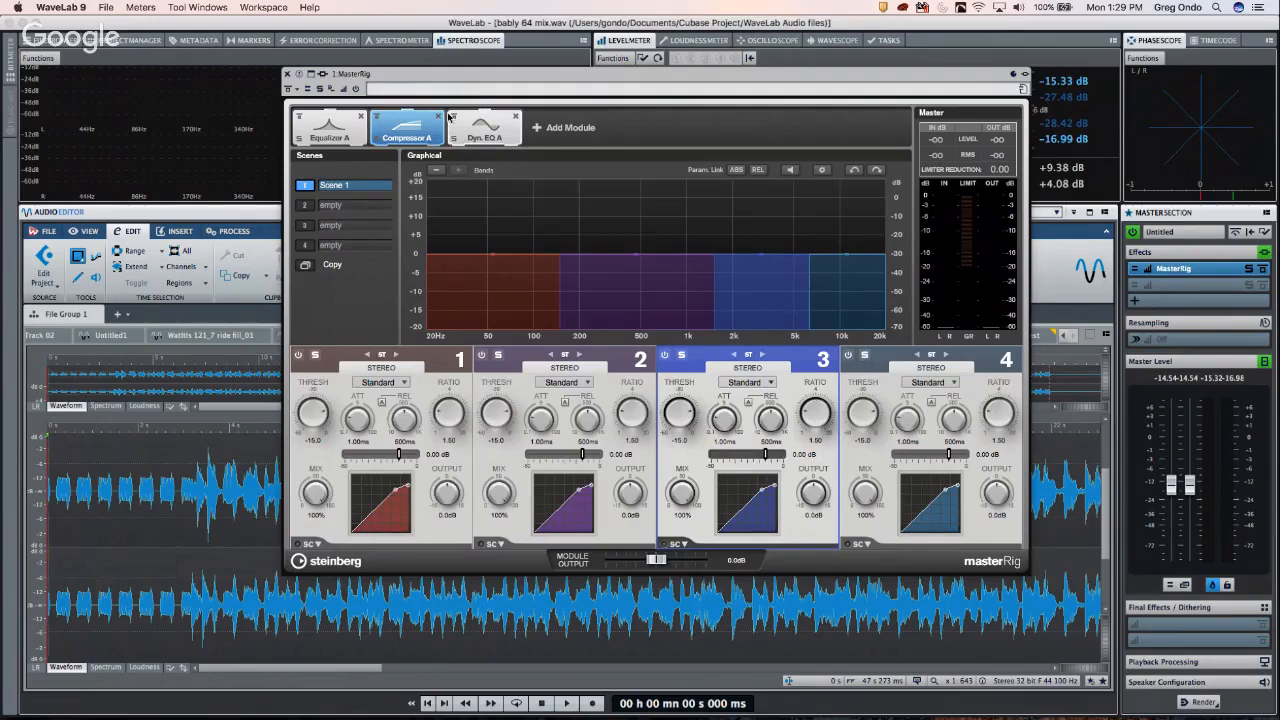
- Boost Dyn. EQ band 1 by 8.1 dB near 55 Hz with a -13.0 dB threshold
left_click(488, 127)
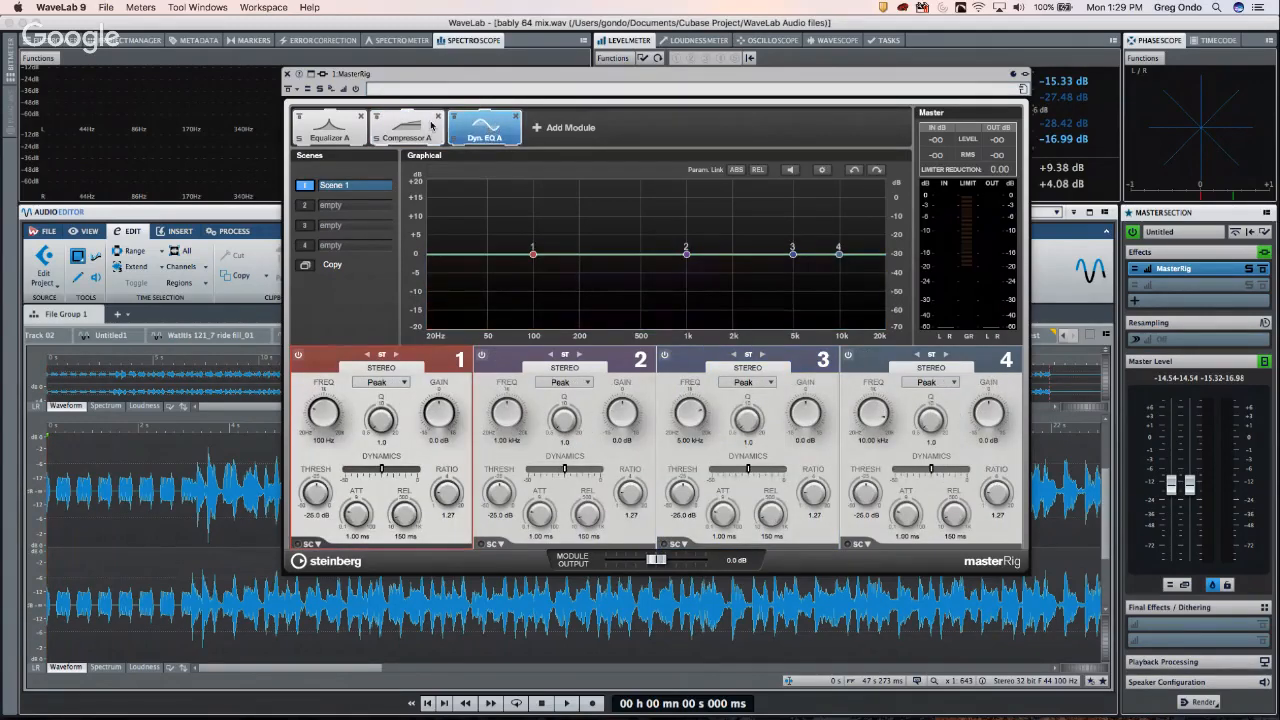
left_click(428, 127)
left_click(486, 127)
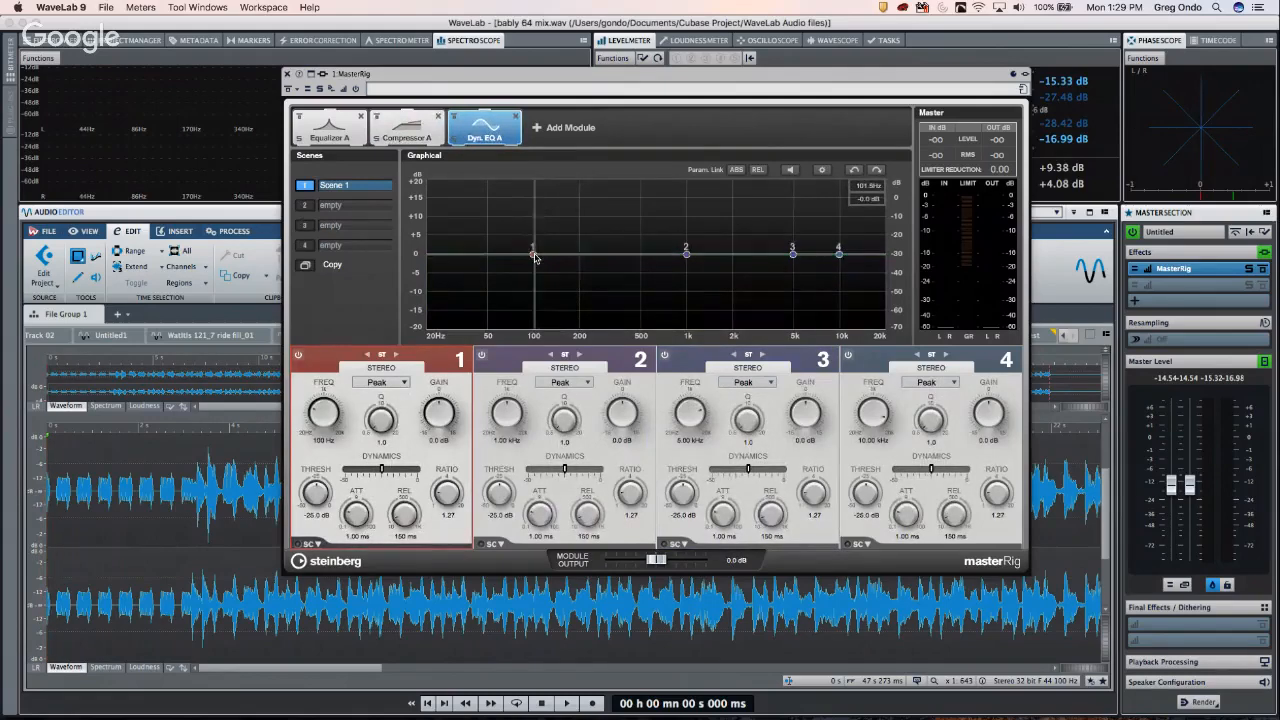
left_click_drag(533, 254, 494, 222)
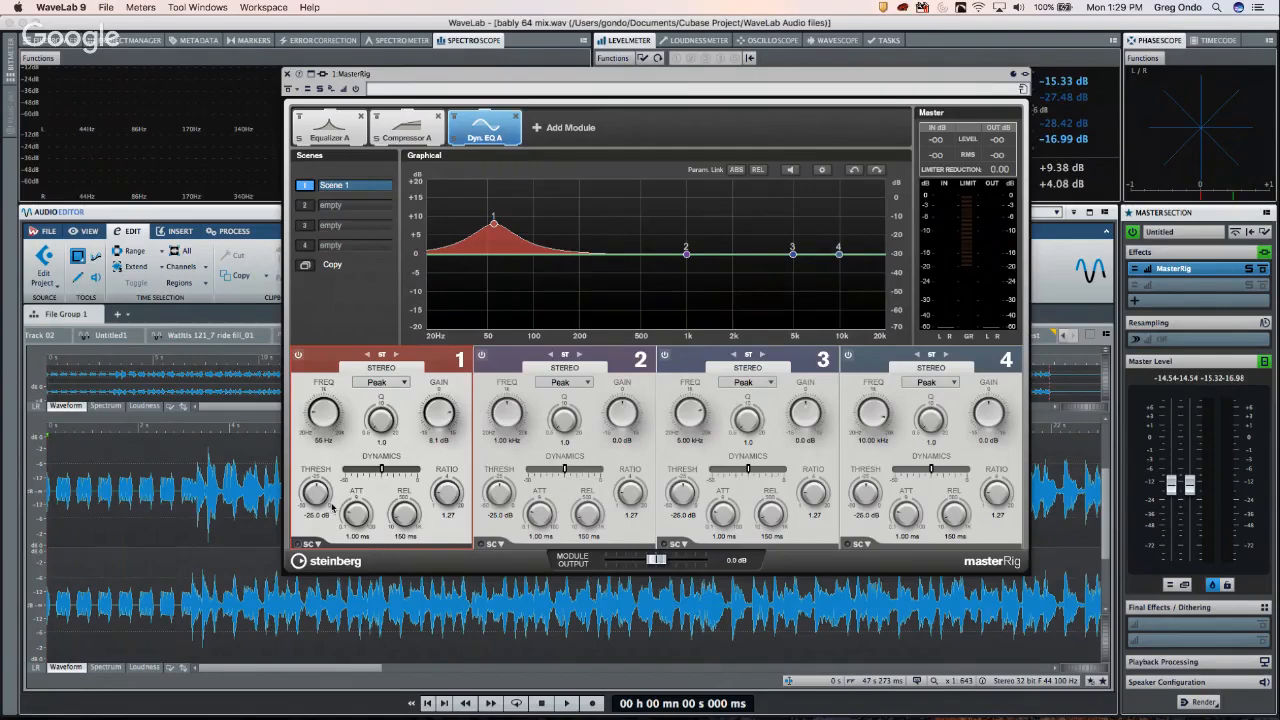
left_click_drag(318, 502, 318, 472)
left_click(415, 140)
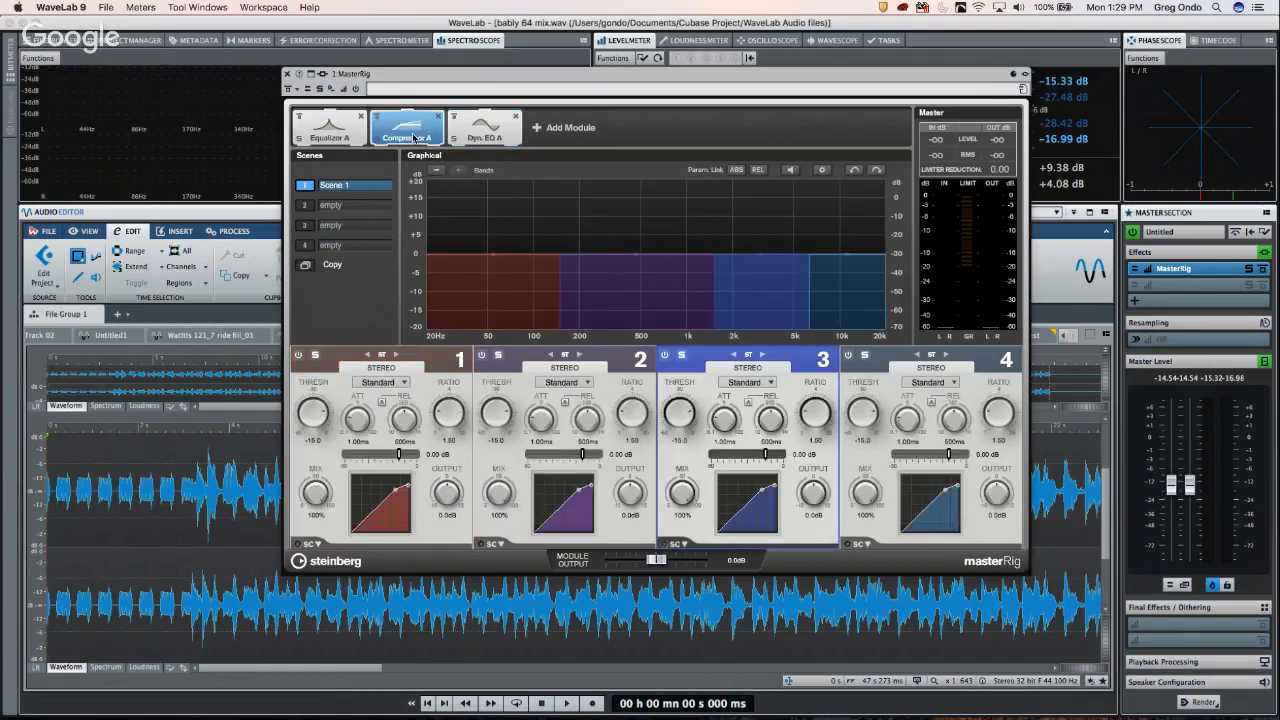
left_click(483, 133)
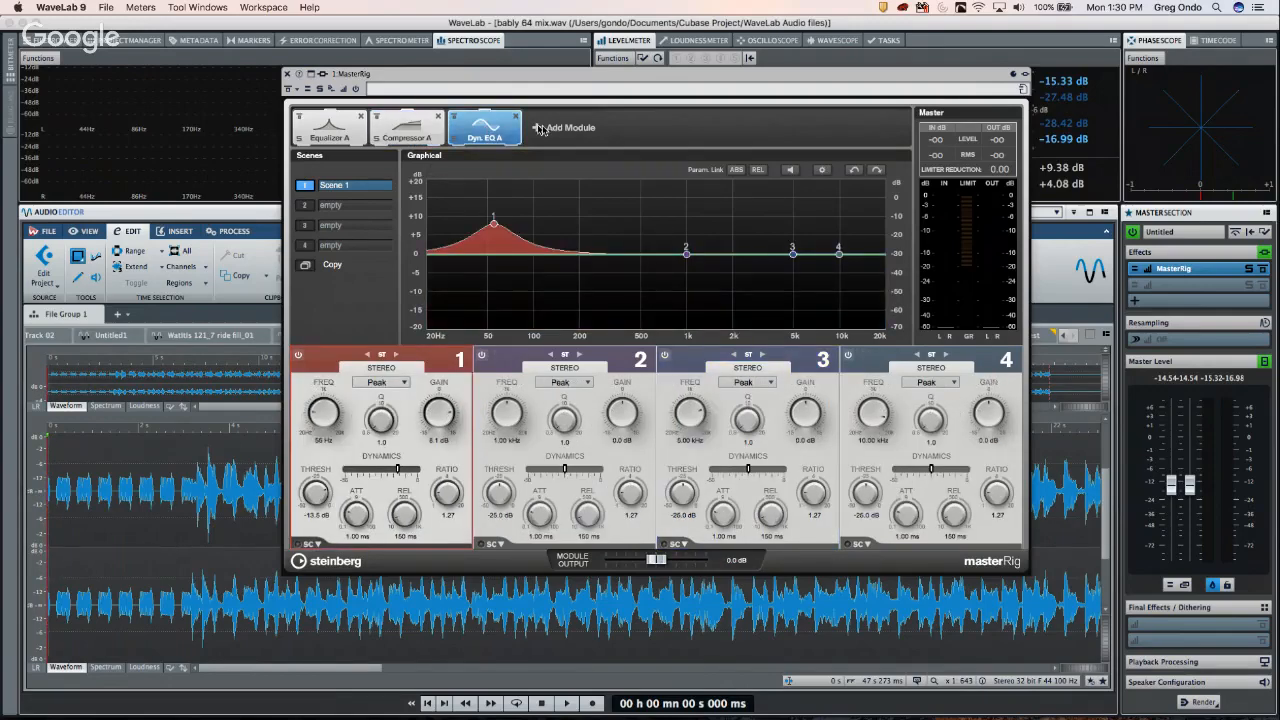
left_click(536, 128)
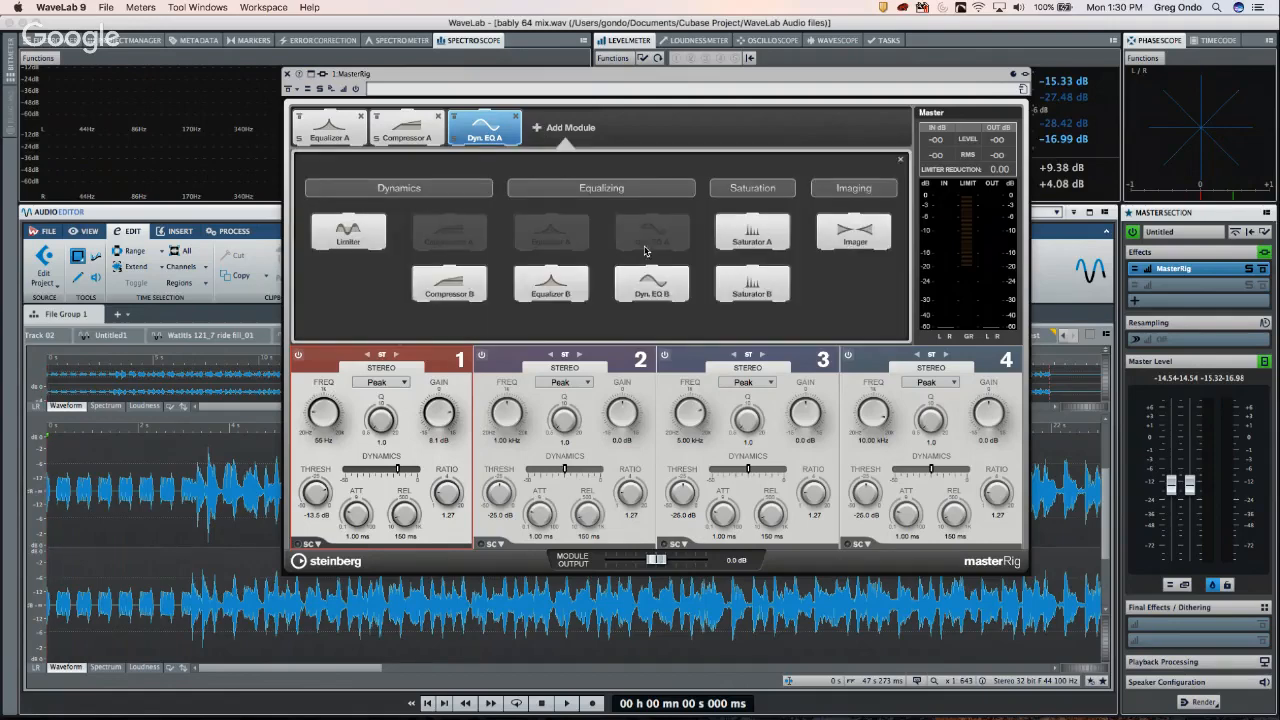
- Add Saturator A with band 1 in Tube mode at 3.2 dB output
left_click(752, 232)
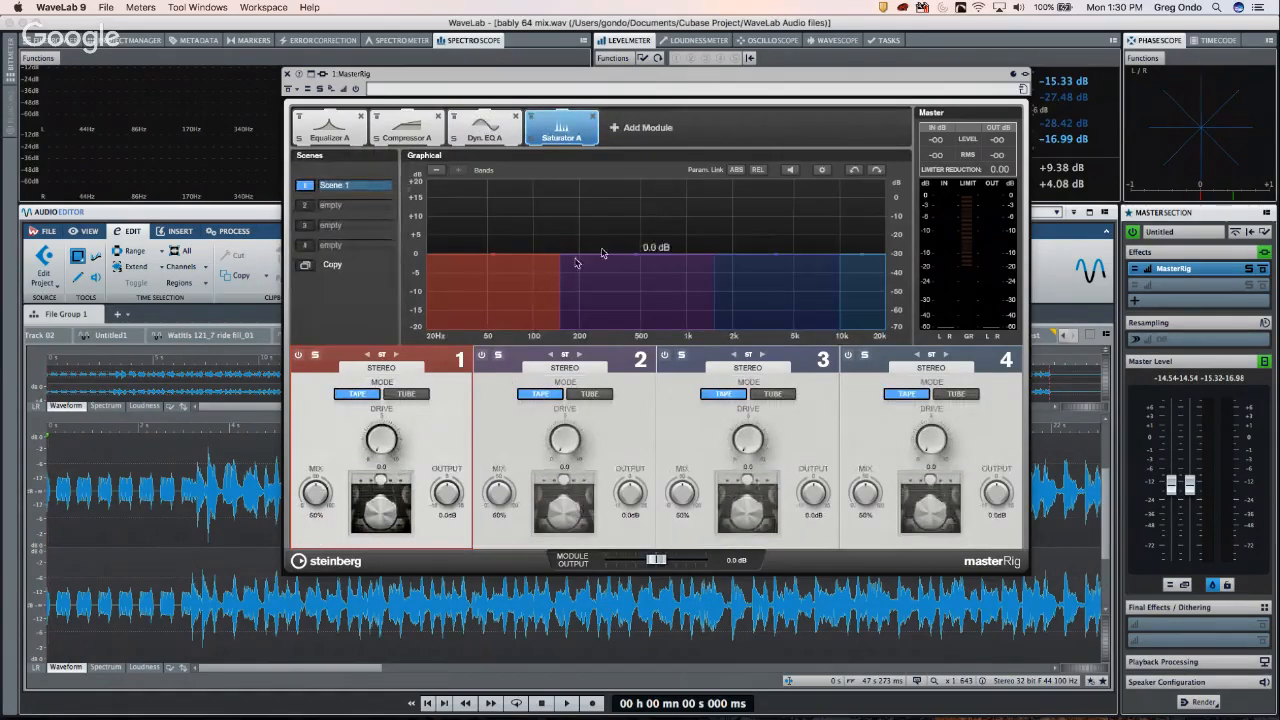
left_click(421, 394)
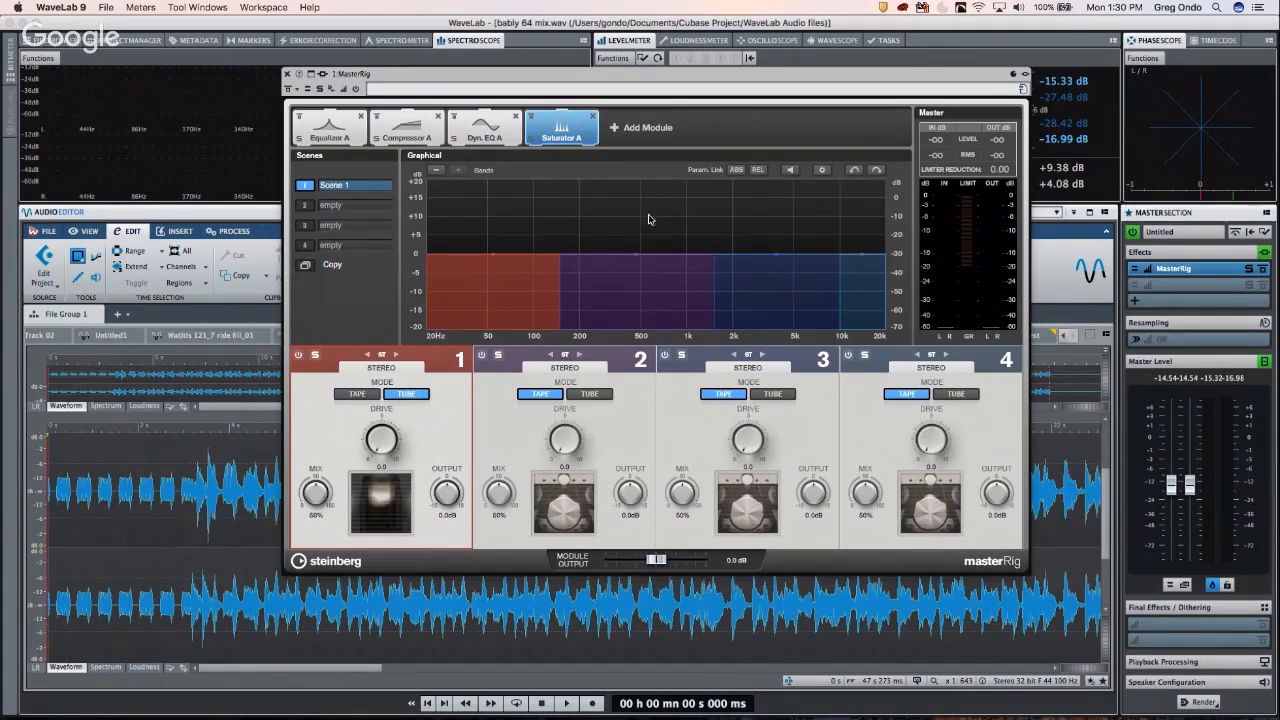
mouse_move(506, 261)
left_click_drag(498, 258, 500, 246)
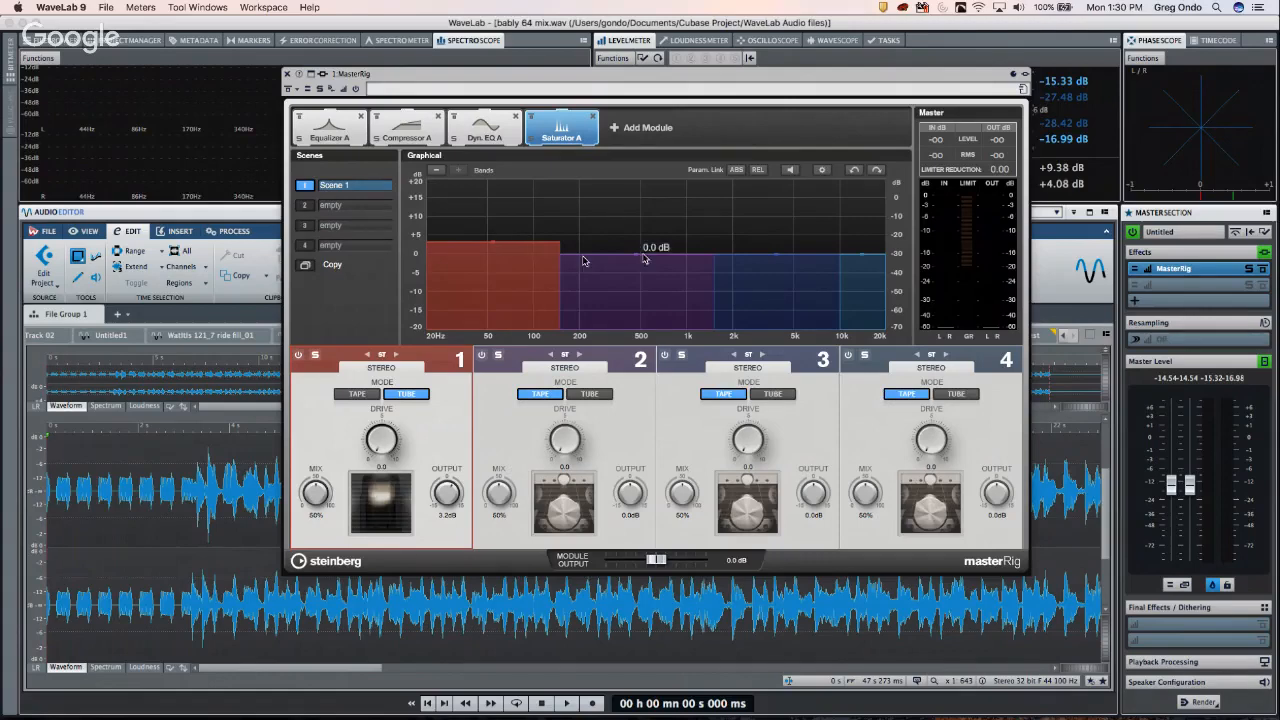
left_click(620, 137)
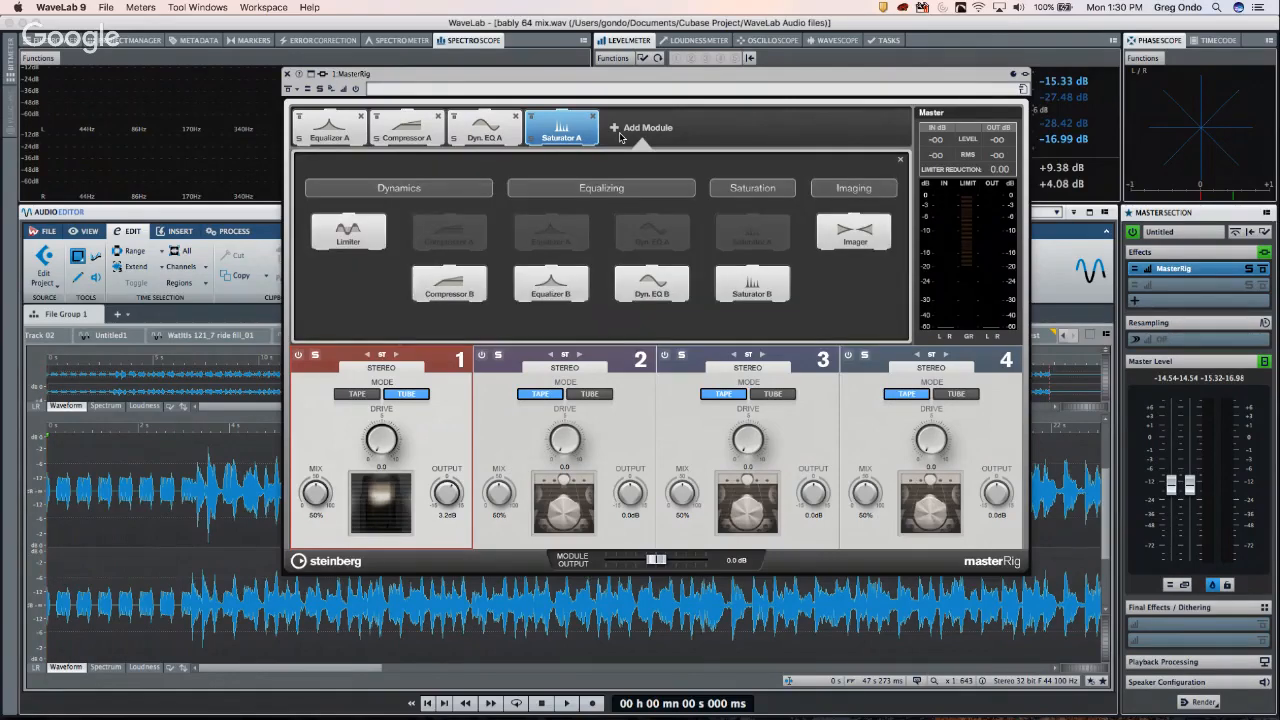
- Add an Imager with band 3 output at 2.7 dB and band 1 width at 0%
left_click(855, 230)
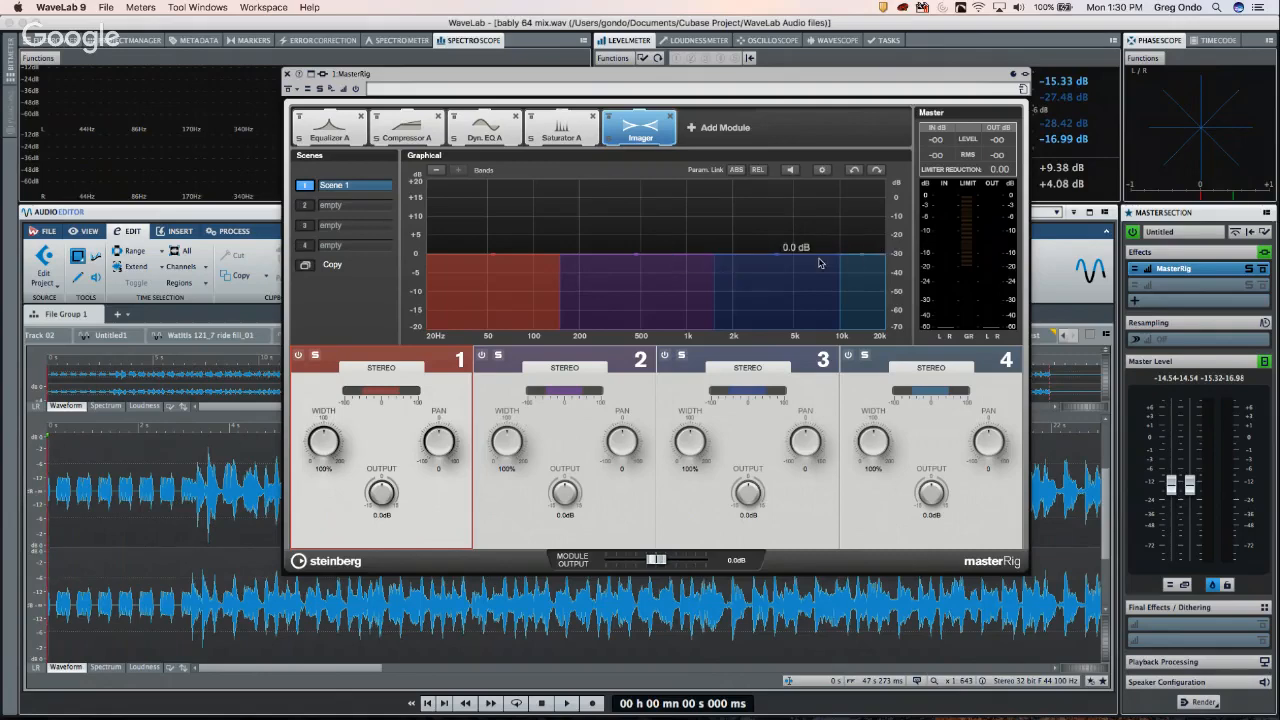
left_click_drag(780, 258, 780, 248)
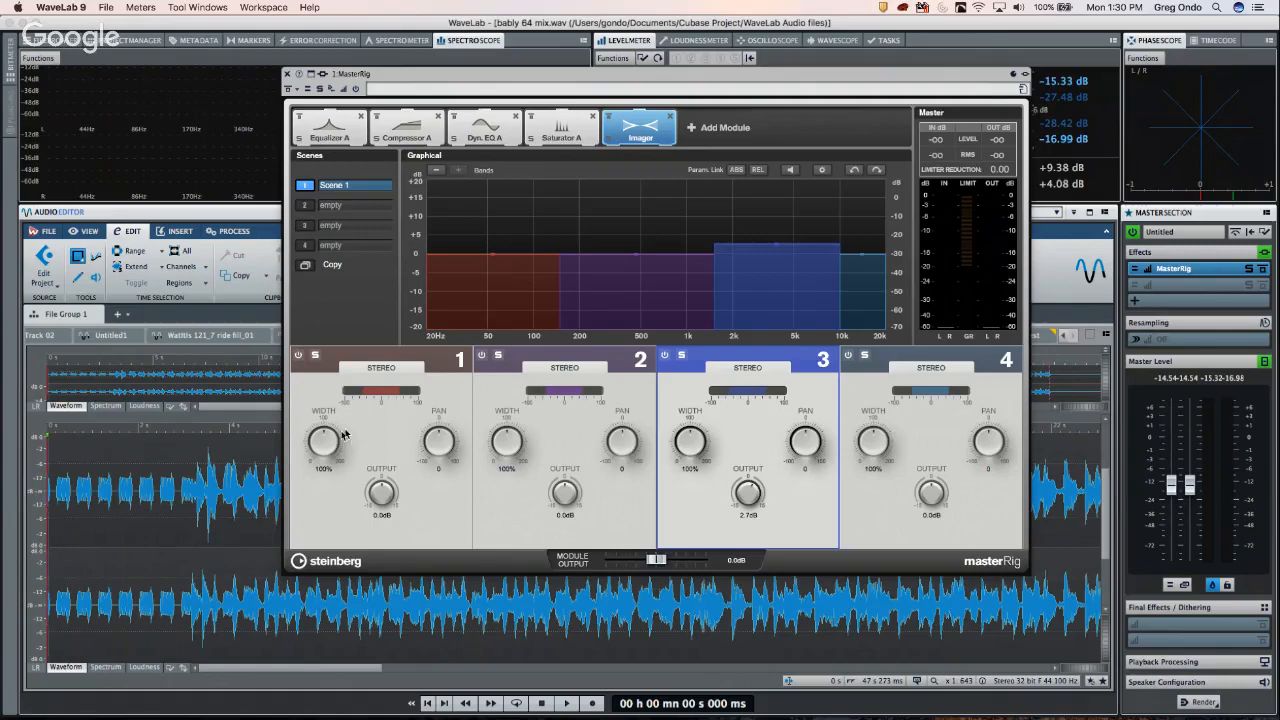
left_click(321, 463)
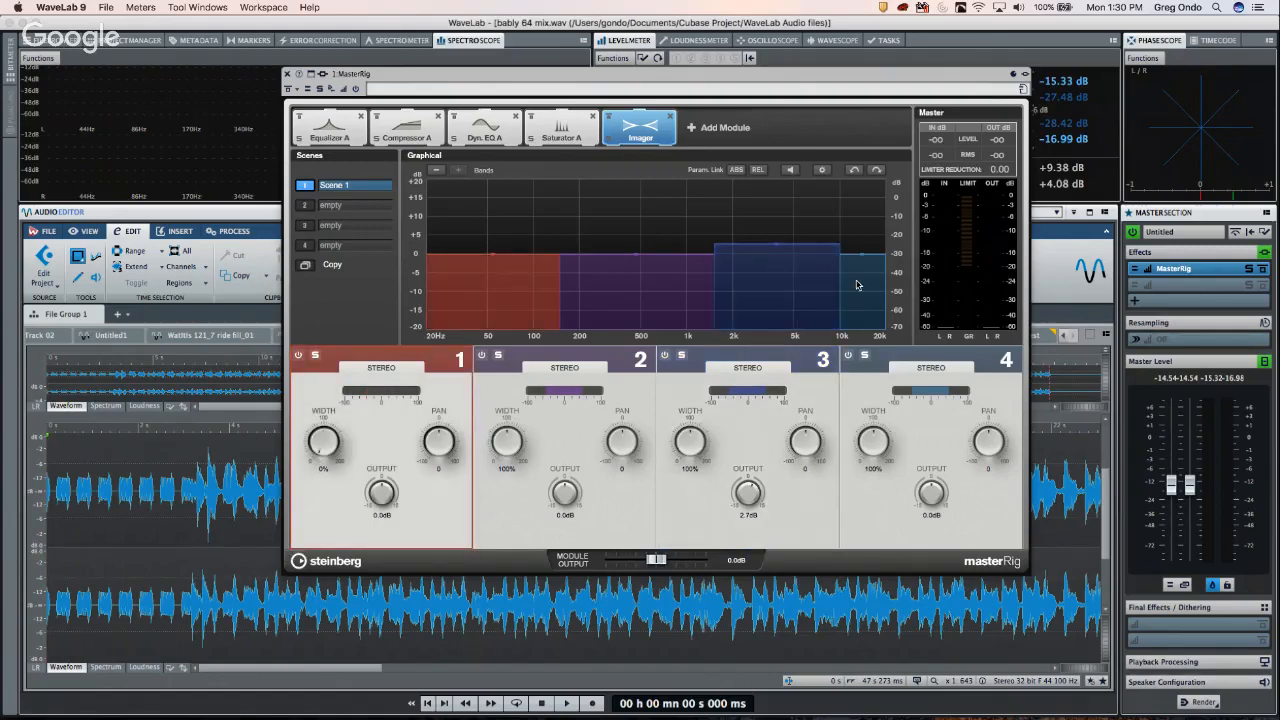
left_click(724, 132)
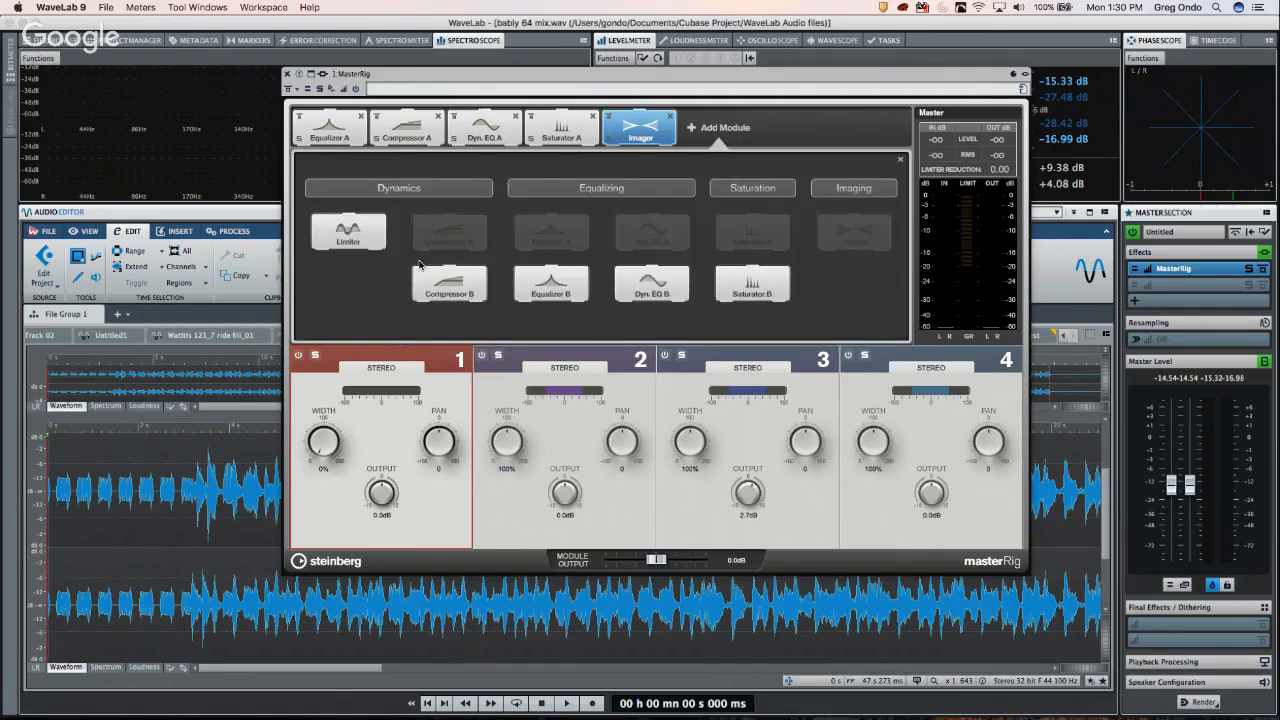
- Add a Limiter at the chain's end and move Saturator A to follow the Imager
left_click(376, 237)
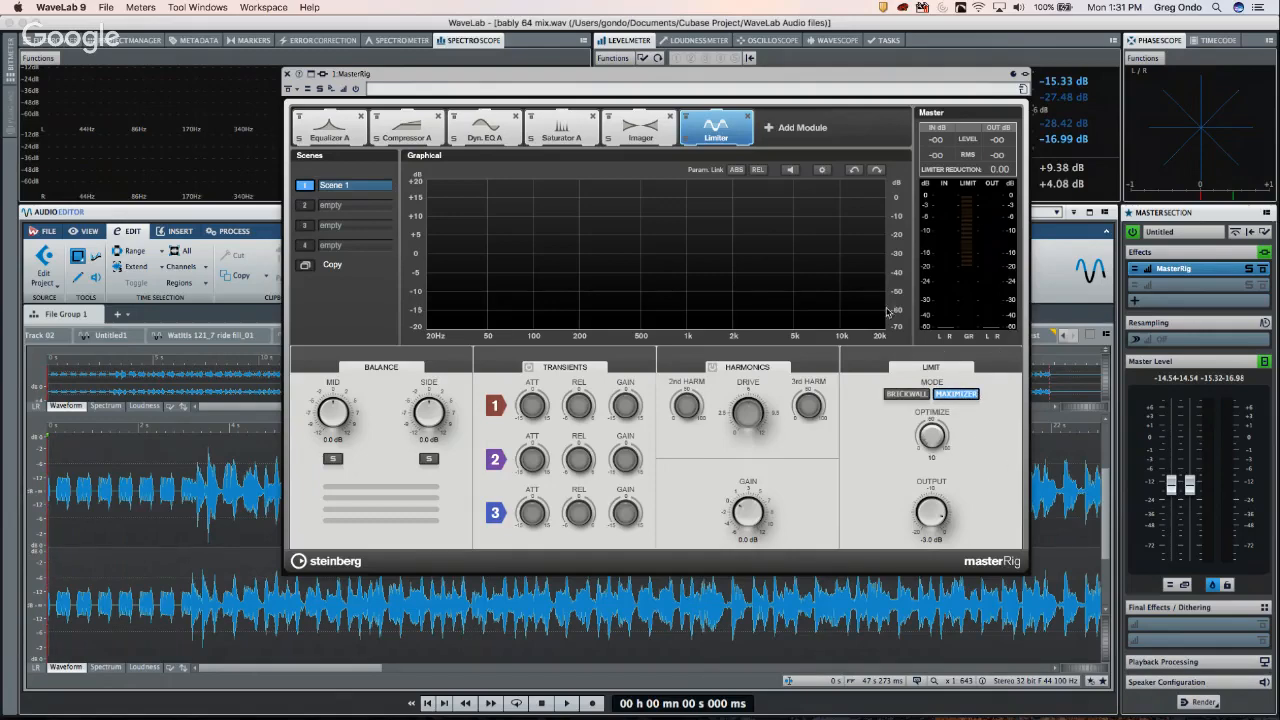
left_click_drag(583, 140, 640, 134)
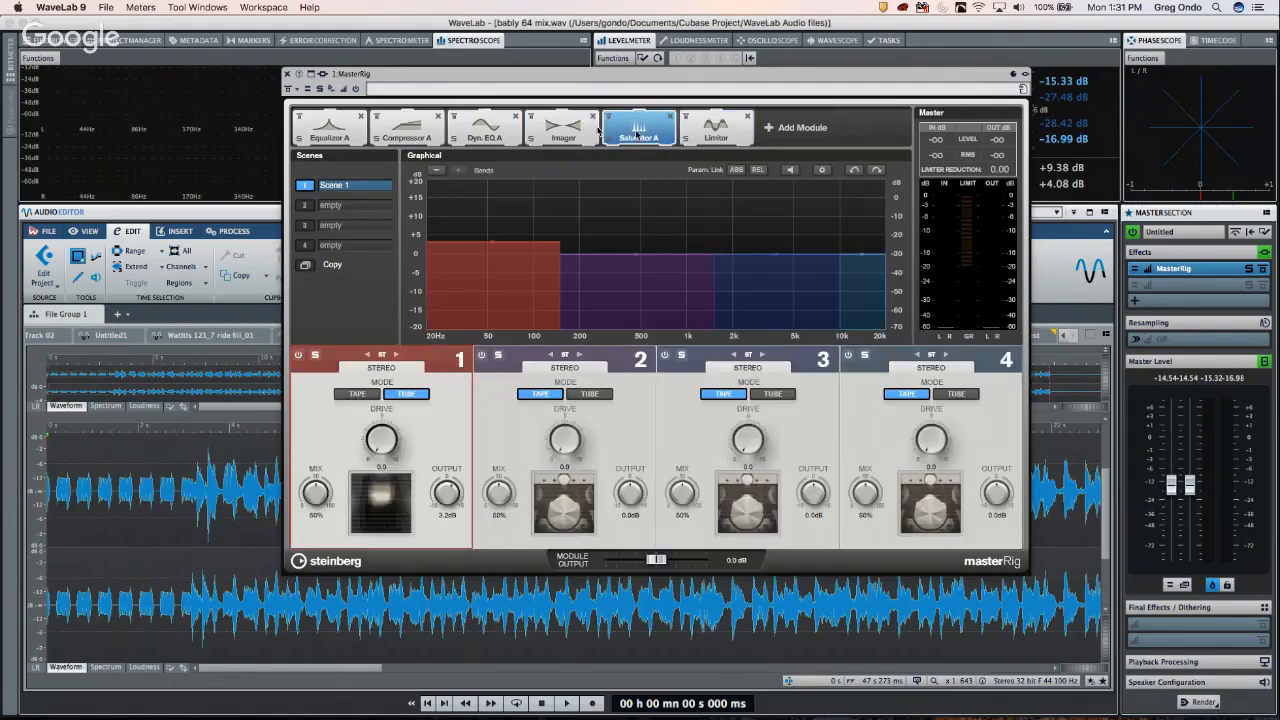
- Load the MDA – EDM preset from Factory Presets > MDA in MasterRig
left_click(415, 90)
mouse_move(474, 210)
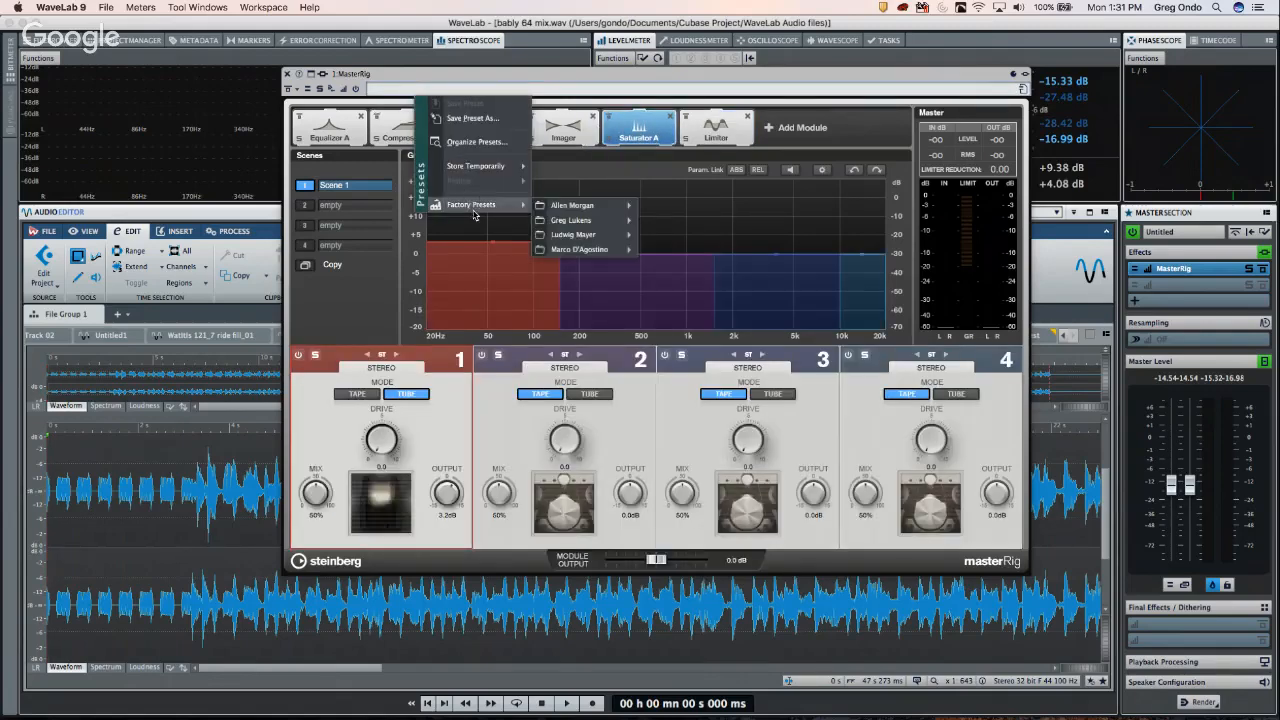
mouse_move(585, 210)
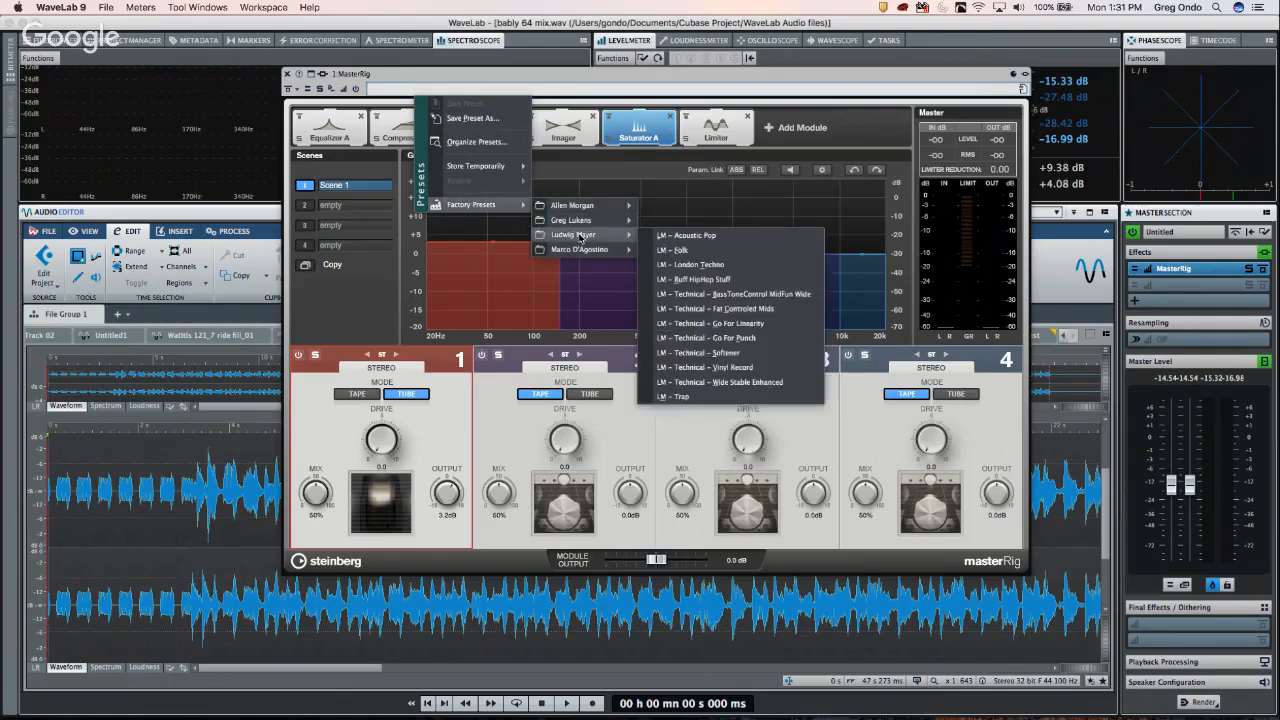
mouse_move(578, 250)
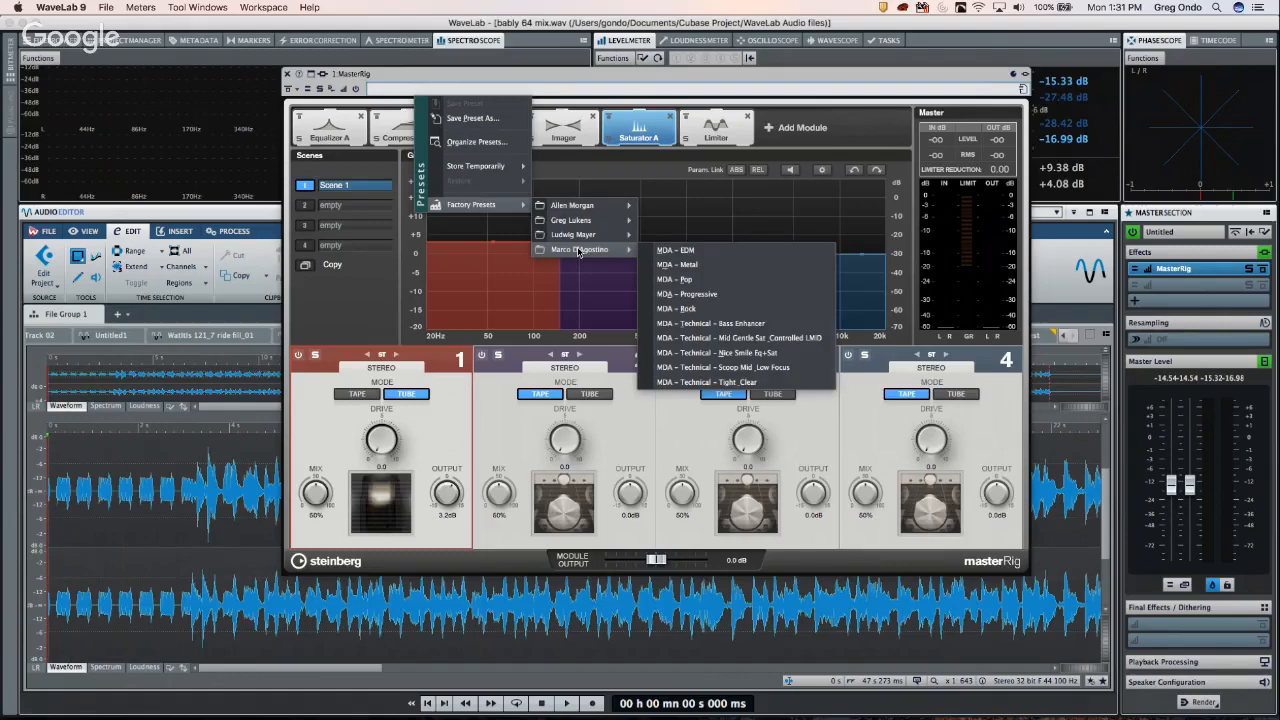
left_click(668, 252)
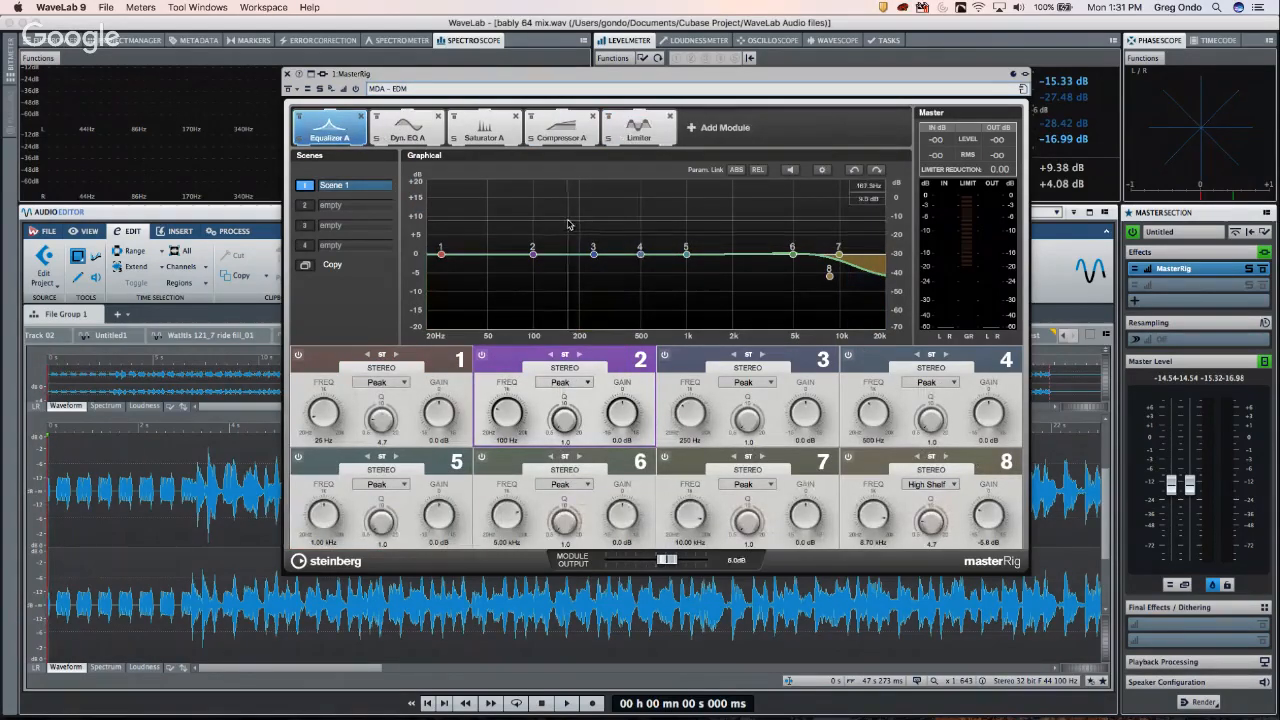
- Review the Dyn EQ A, Saturator A, Limiter and Compressor A modules, then start playback
left_click(408, 130)
left_click(484, 128)
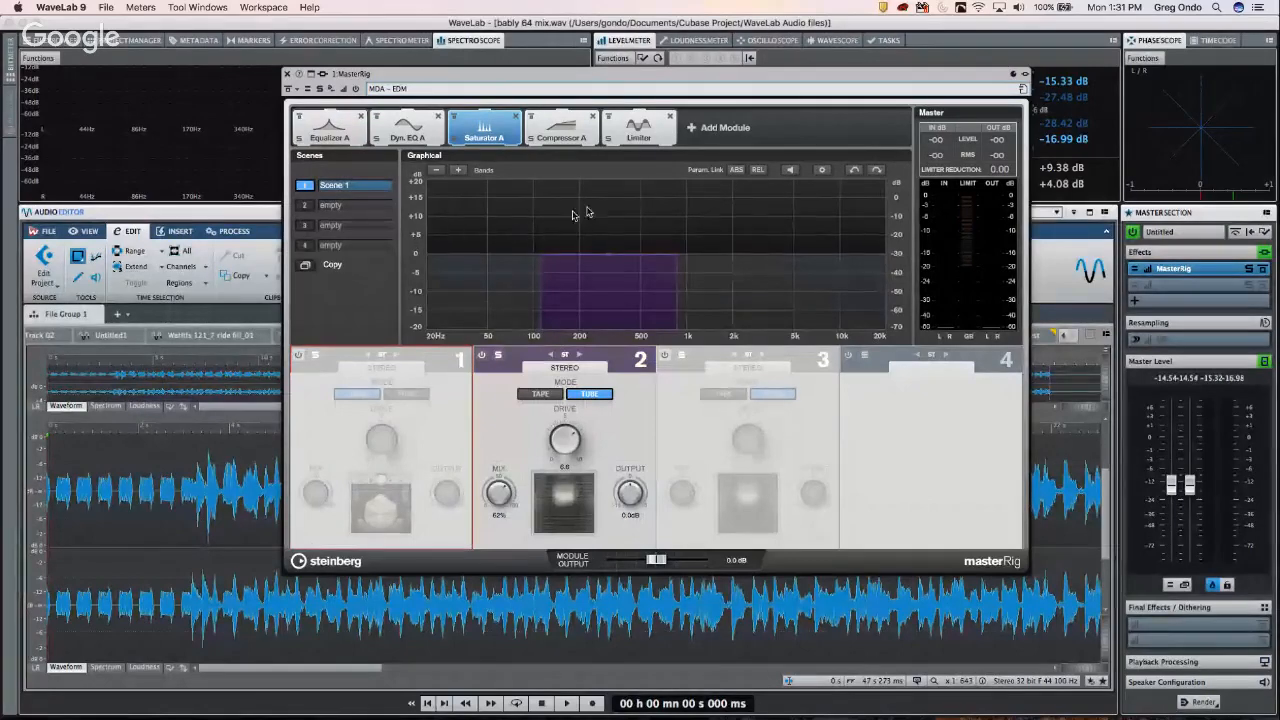
left_click(638, 128)
left_click(562, 128)
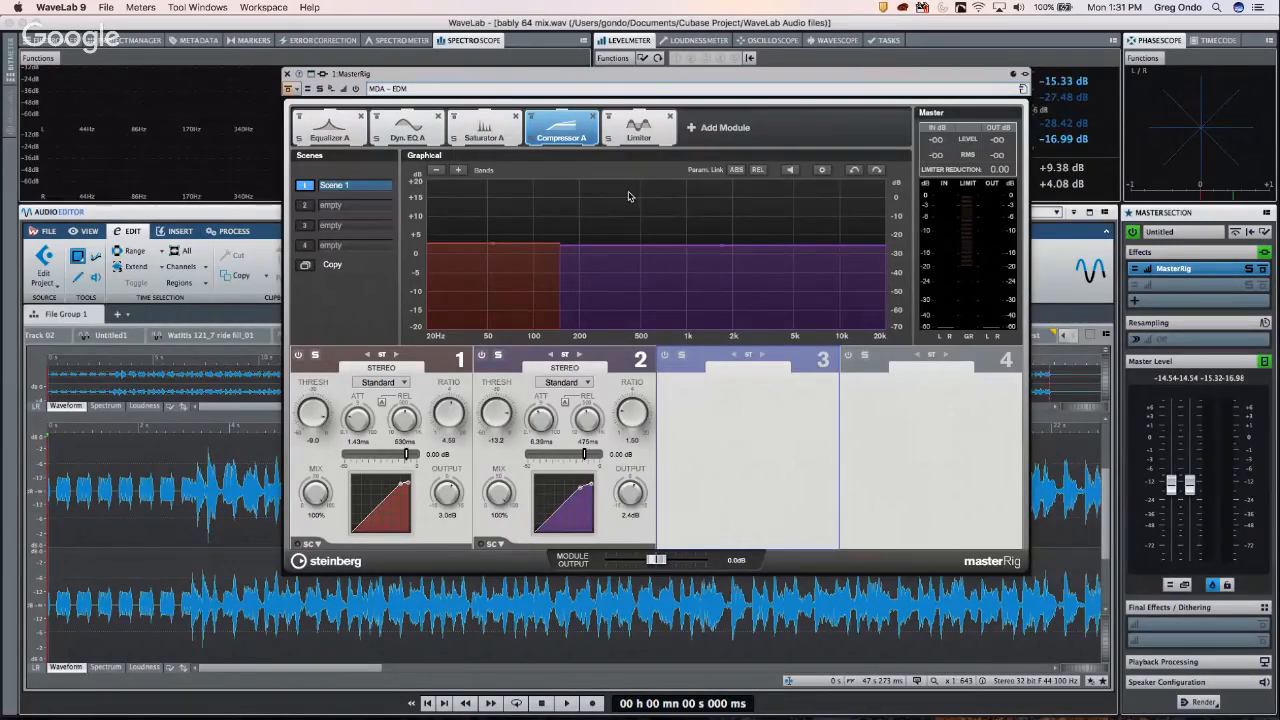
key("space")
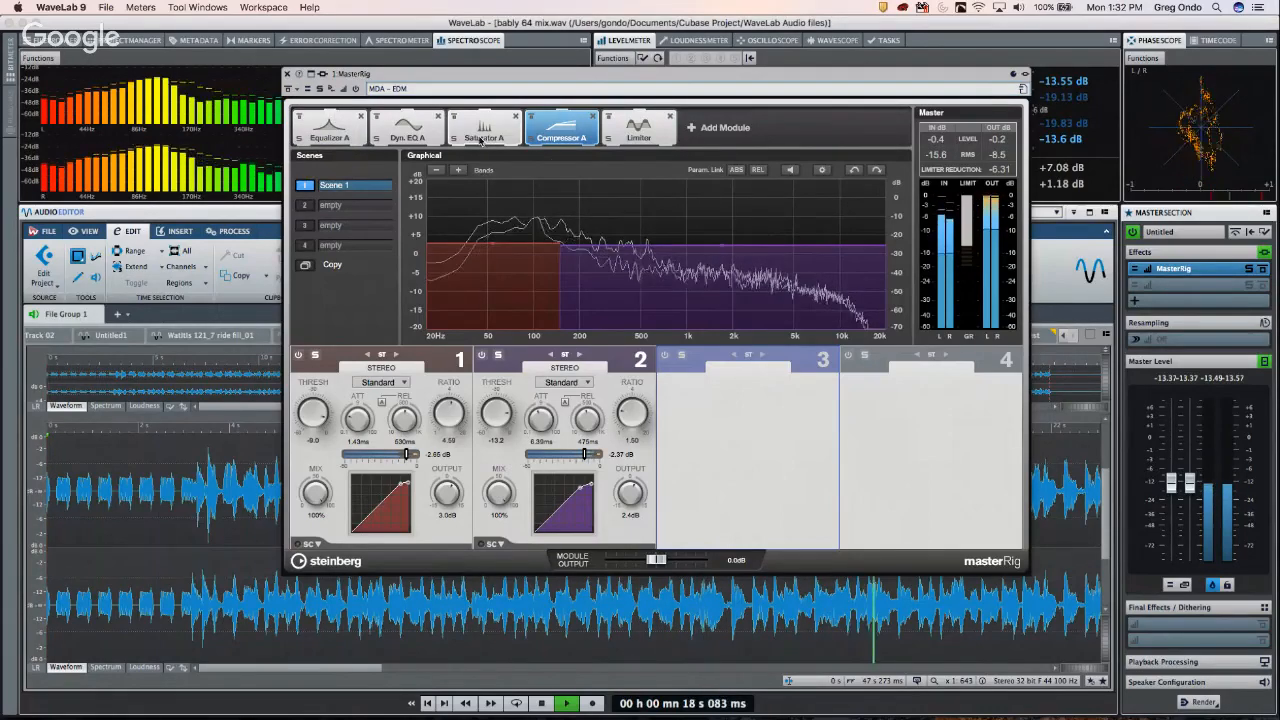
- Boost Equalizer A band 5 to 6 dB at 1.46 kHz, then stop playback
left_click(346, 130)
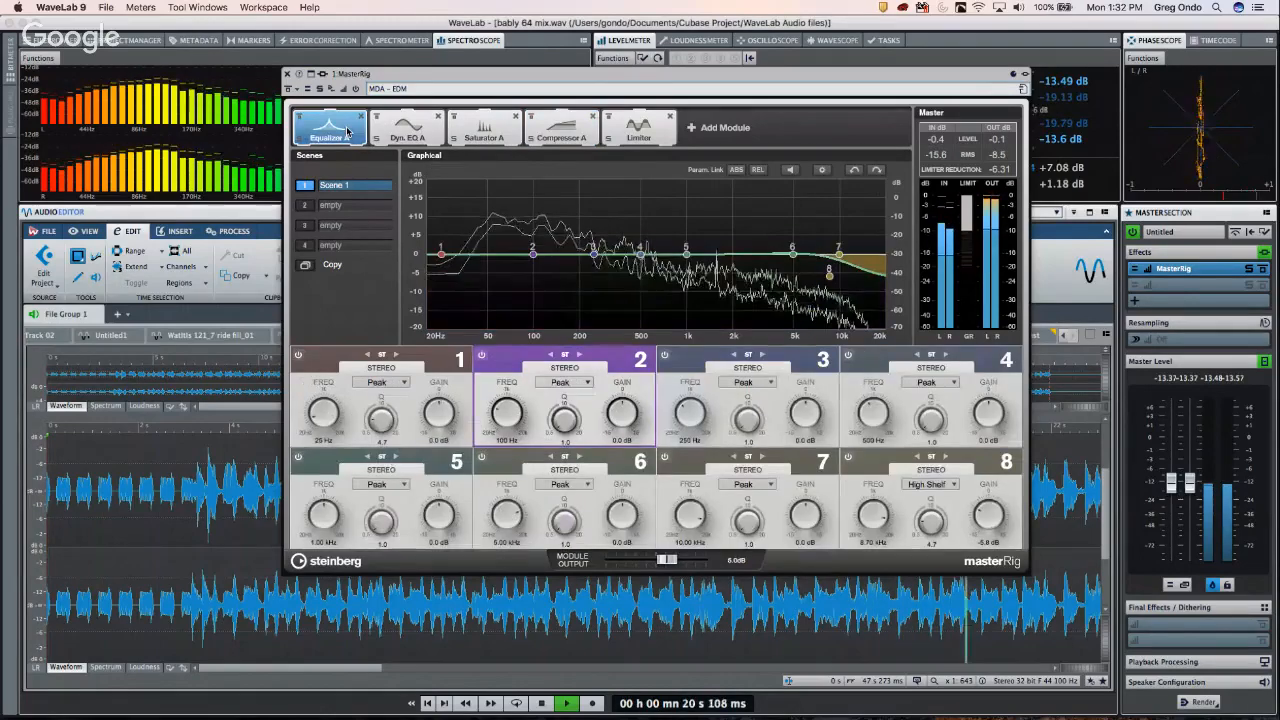
left_click_drag(686, 253, 712, 233)
key("space")
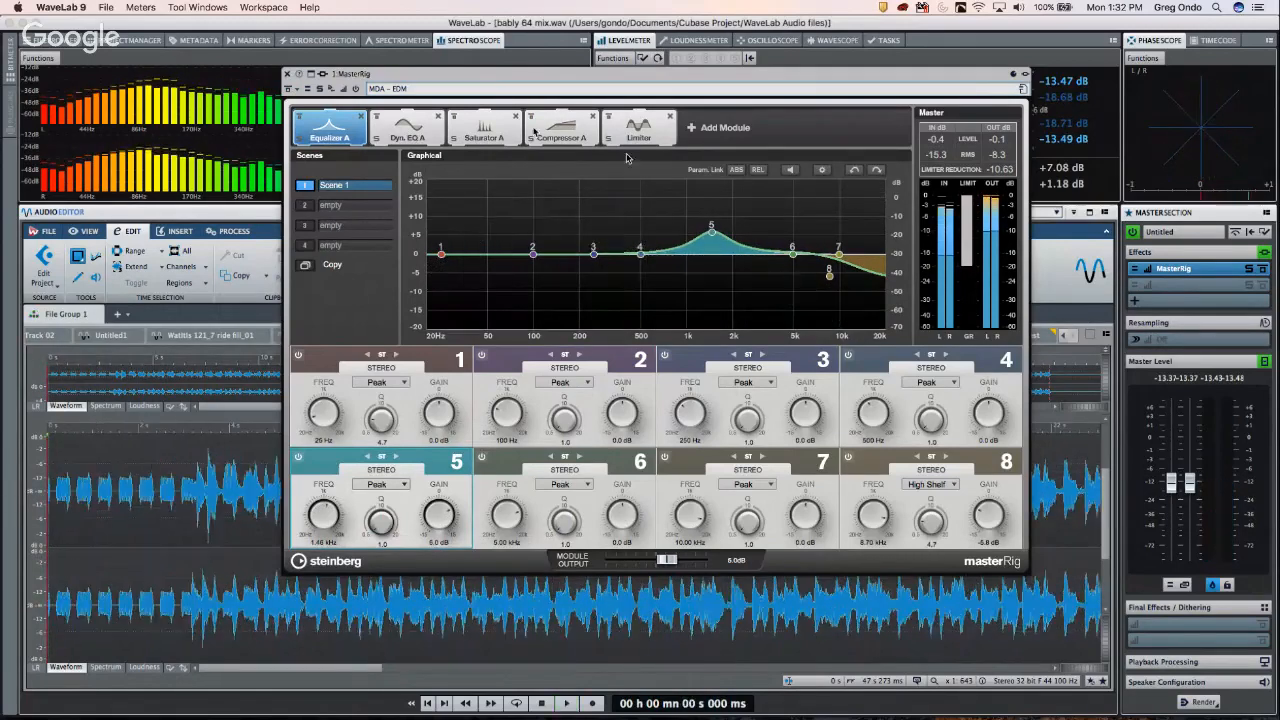
- Load the AM – Electronic Dance preset from Factory Presets > AM and play the file
left_click(417, 91)
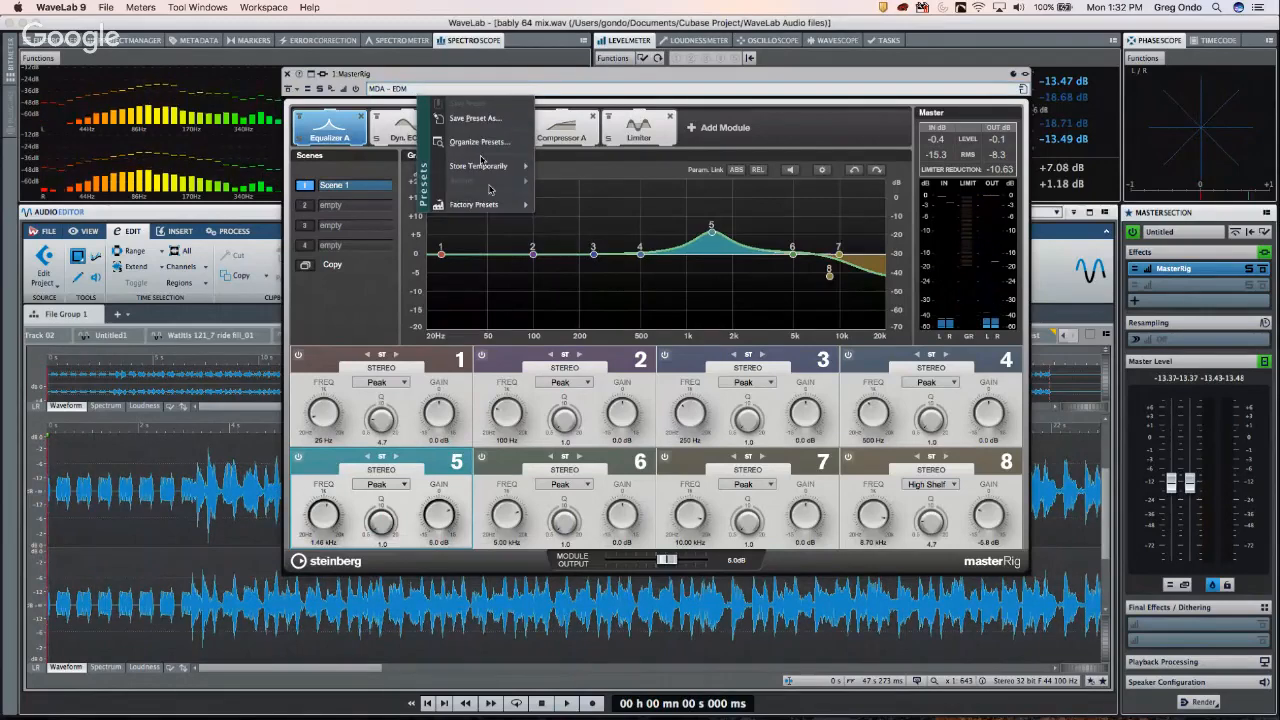
mouse_move(489, 207)
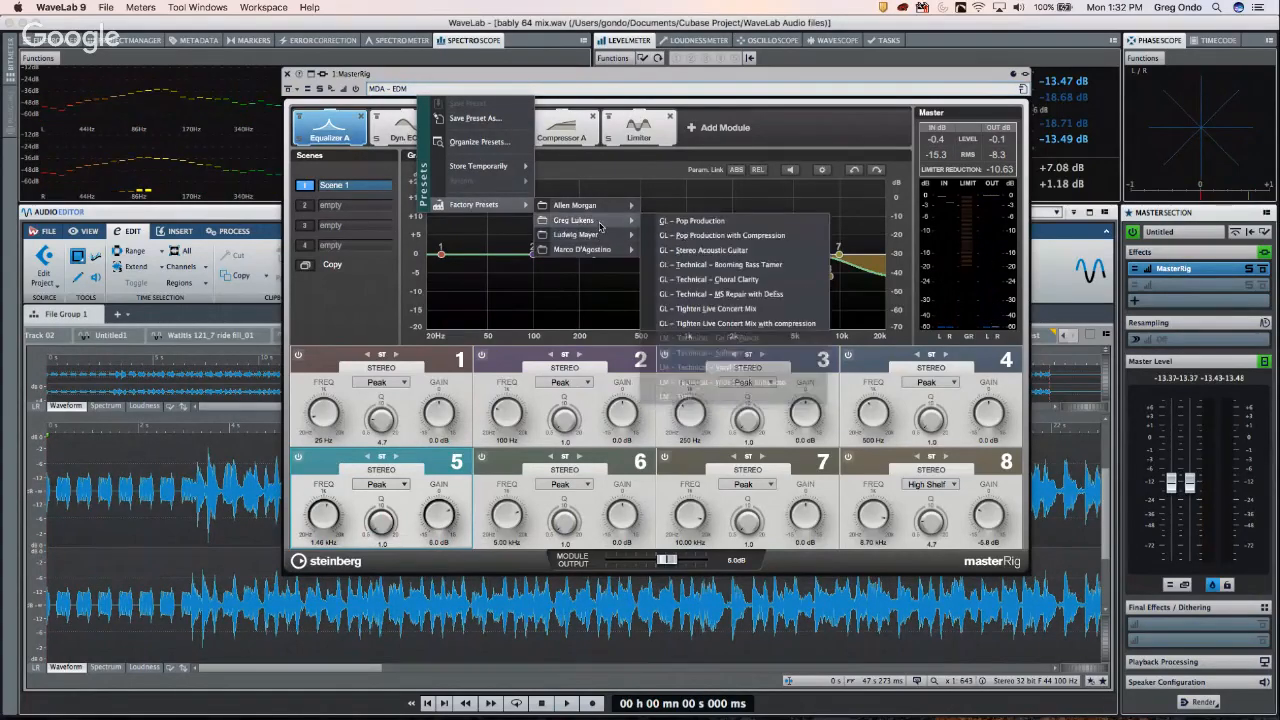
mouse_move(601, 226)
mouse_move(599, 258)
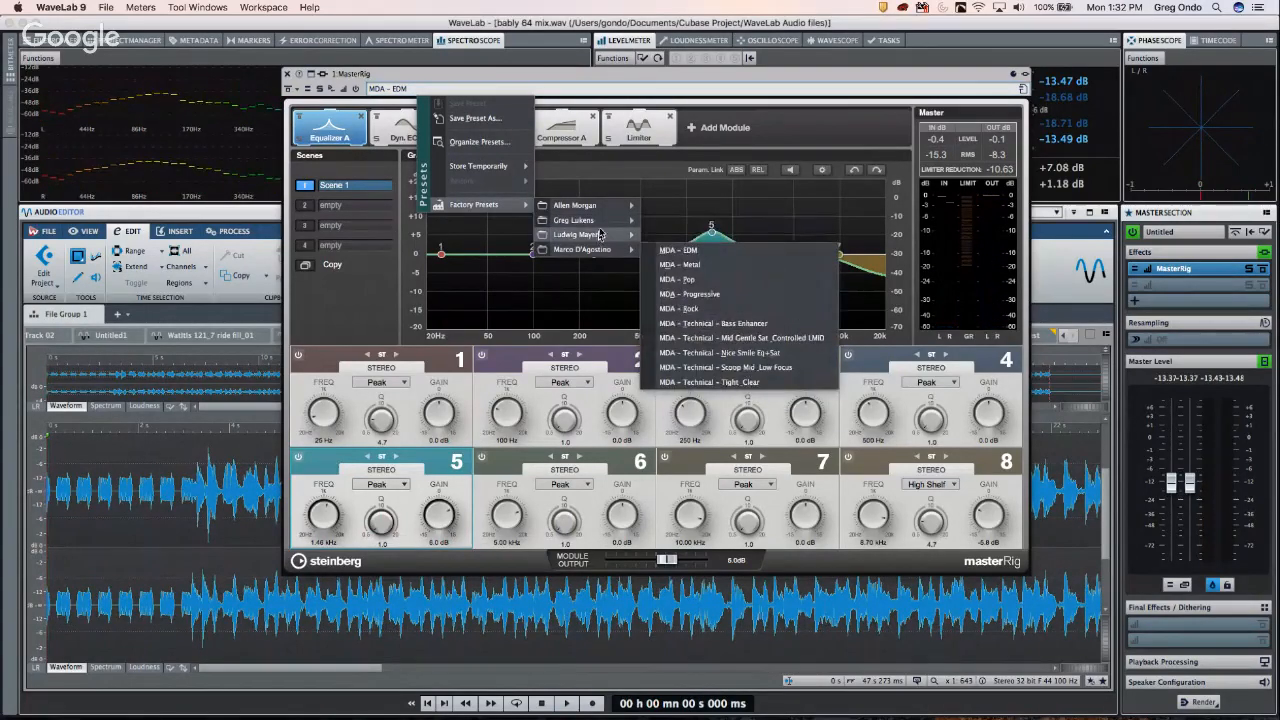
mouse_move(624, 208)
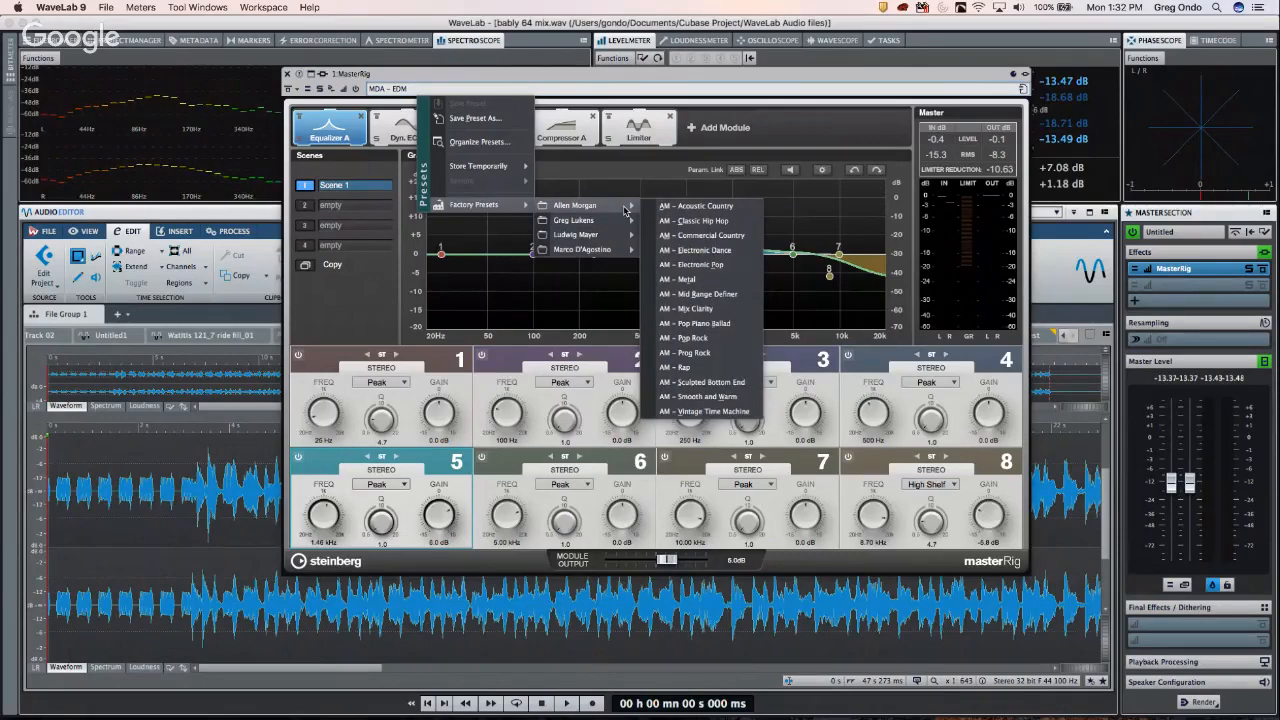
left_click(731, 250)
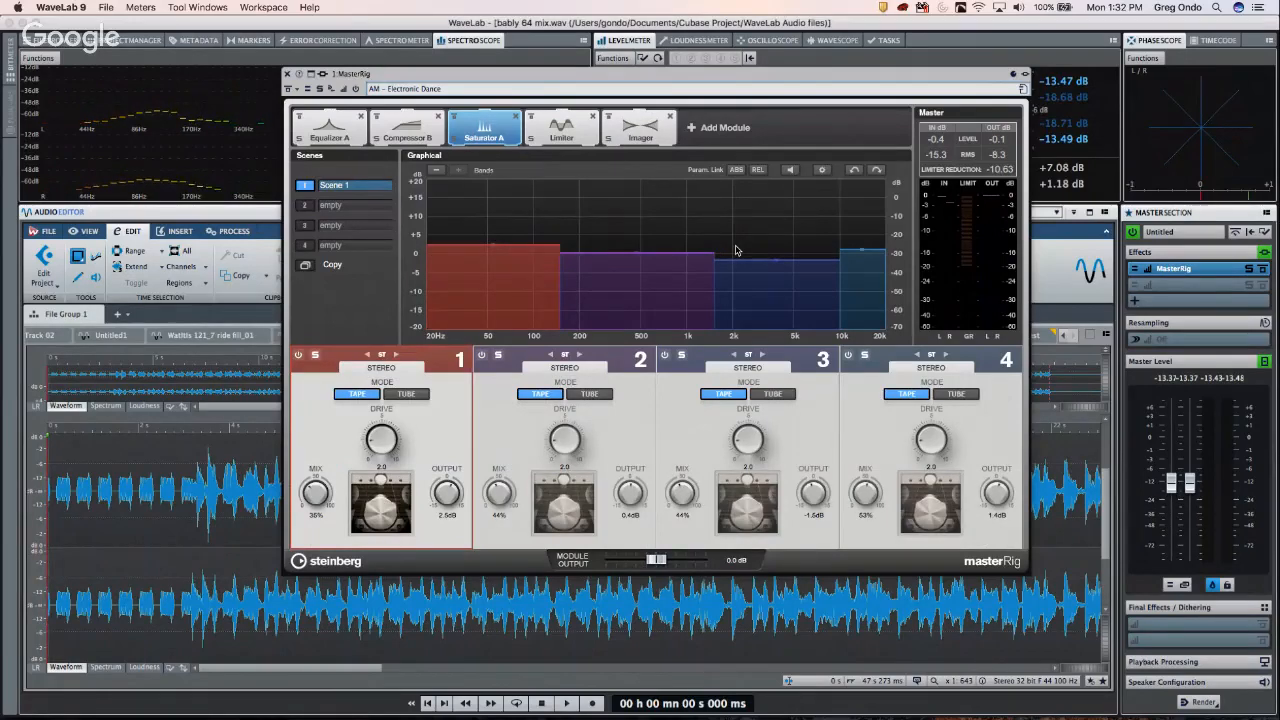
key("space")
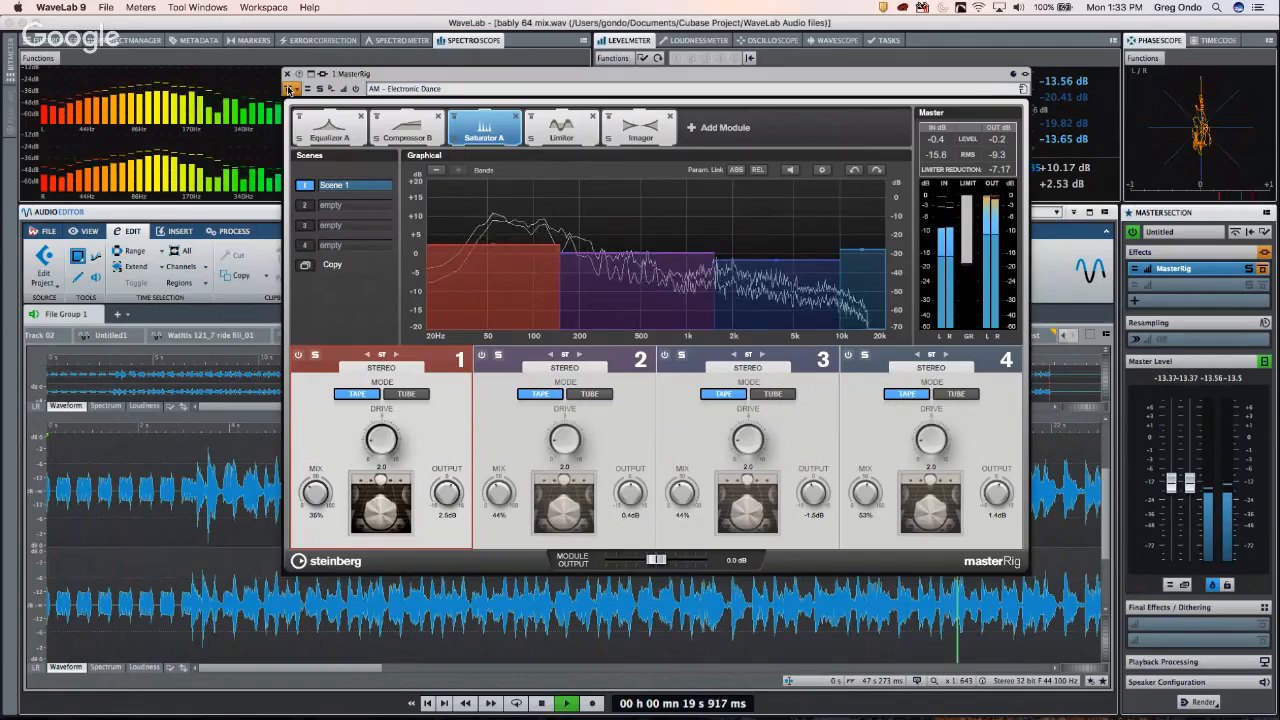
- Raise Imager band 4's output, lower its crossover to about 8 kHz, and widen it to 200%
left_click(643, 126)
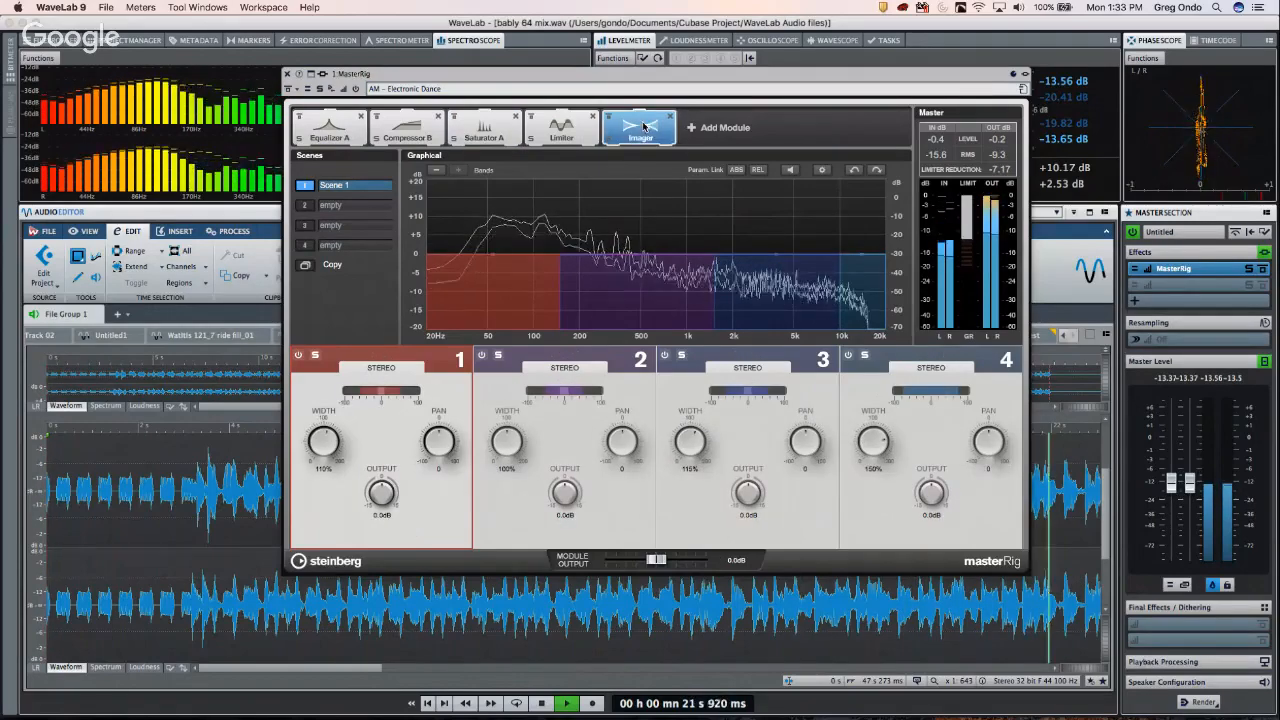
left_click_drag(866, 258, 866, 216)
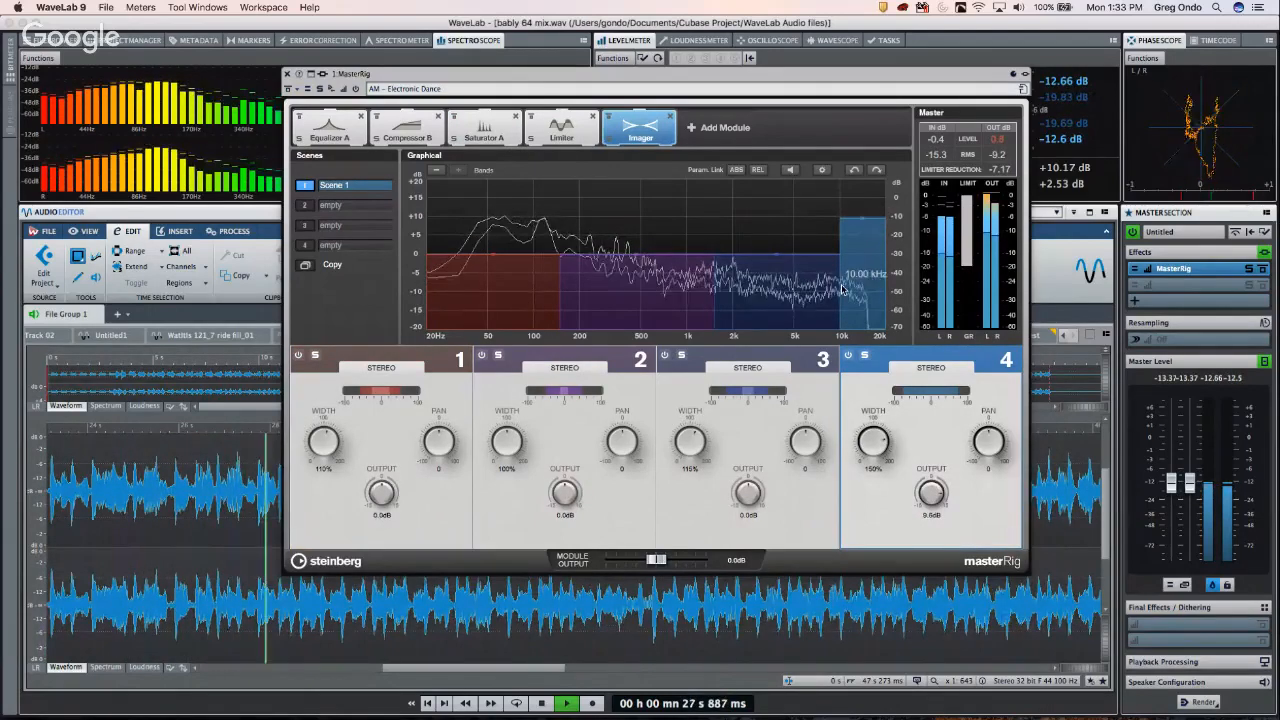
left_click_drag(843, 289, 829, 289)
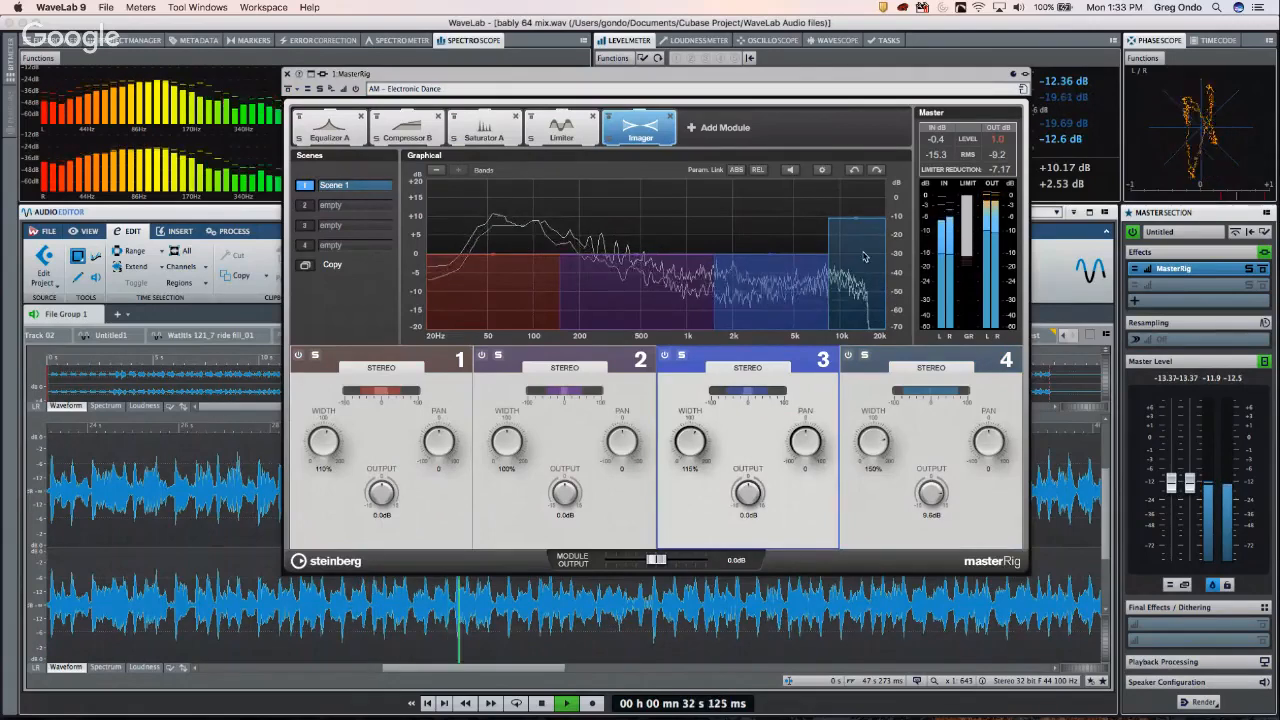
left_click_drag(875, 437, 878, 402)
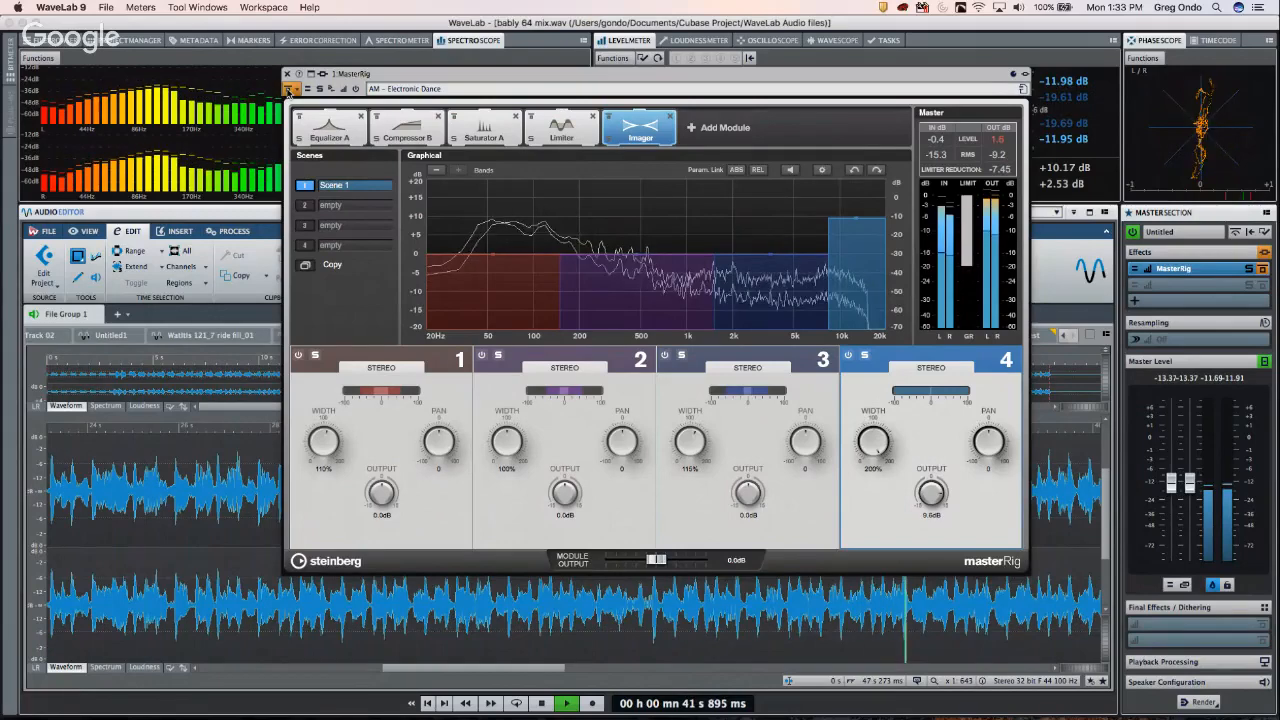
left_click(547, 130)
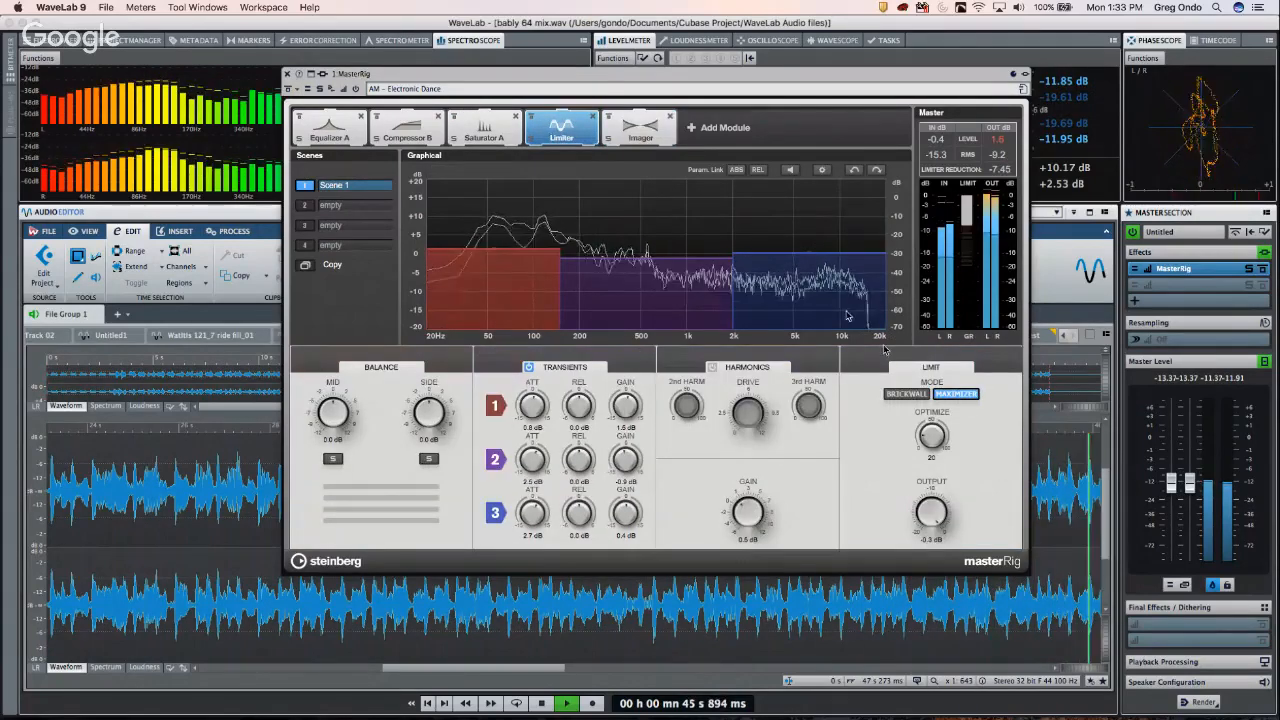
- Stop playback, replay the master briefly, then switch to Cubase with Cmd+Tab
key("space")
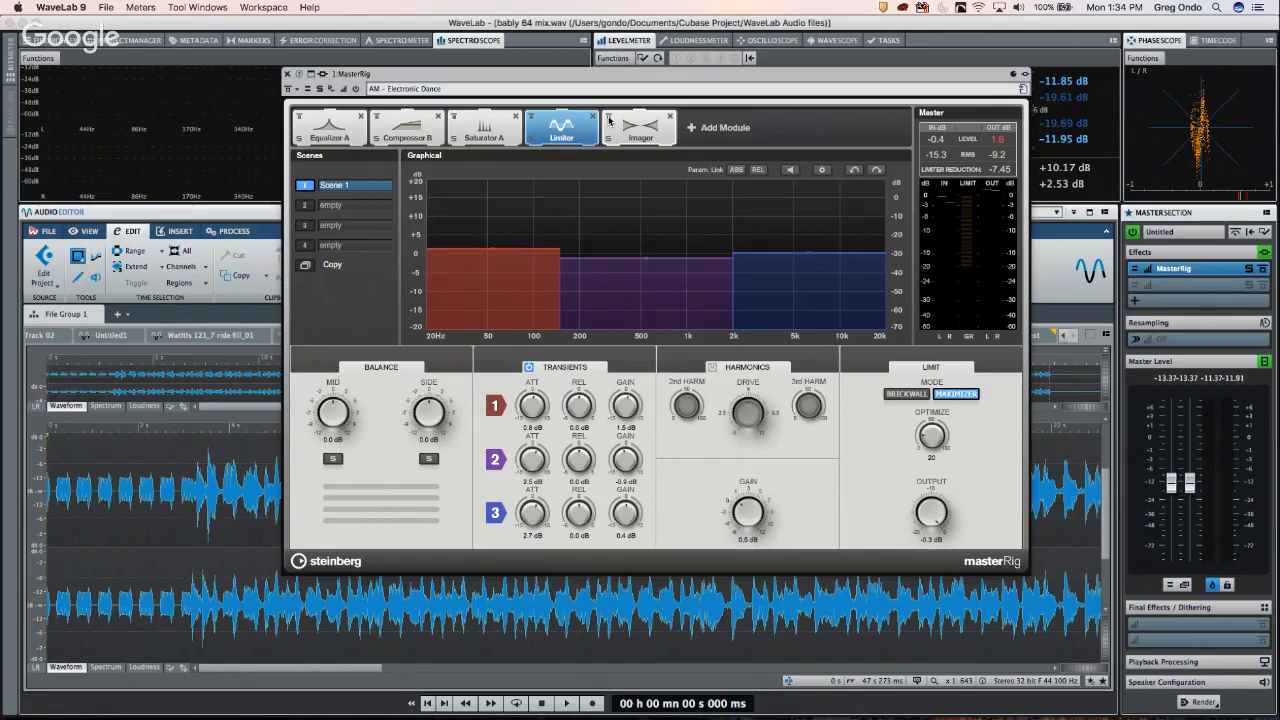
key("space")
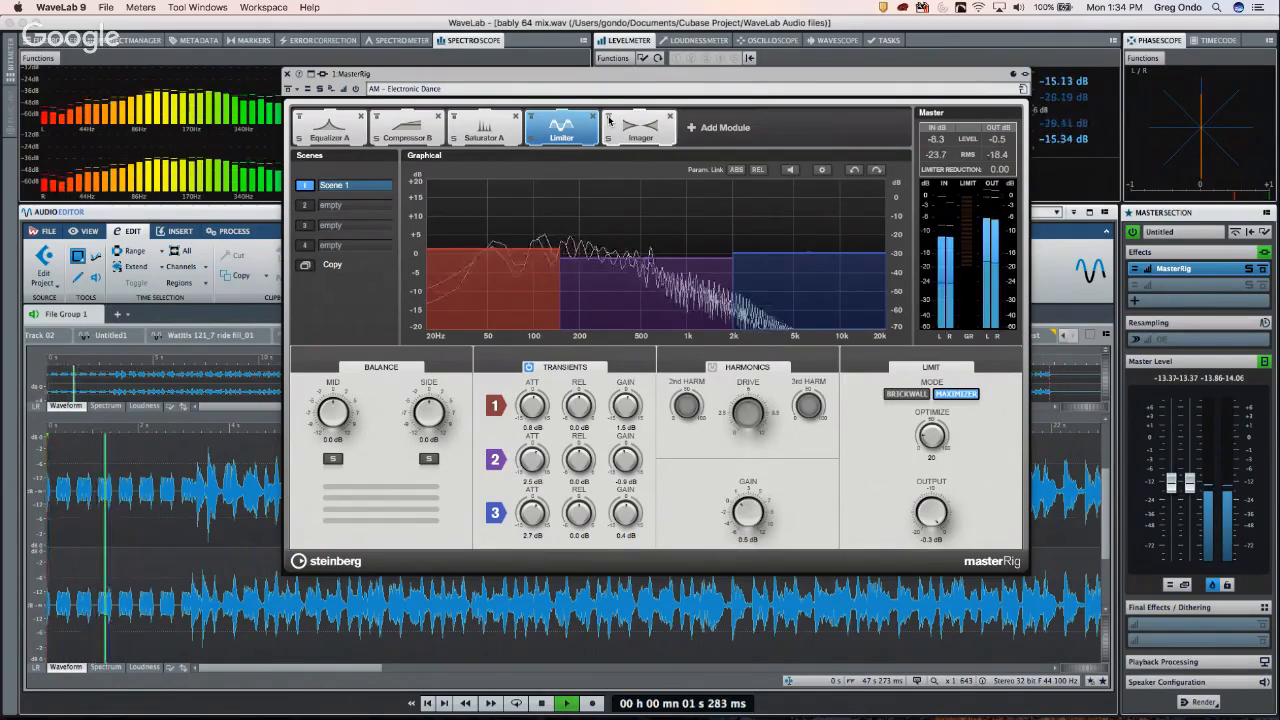
key("space")
key("super+Tab")
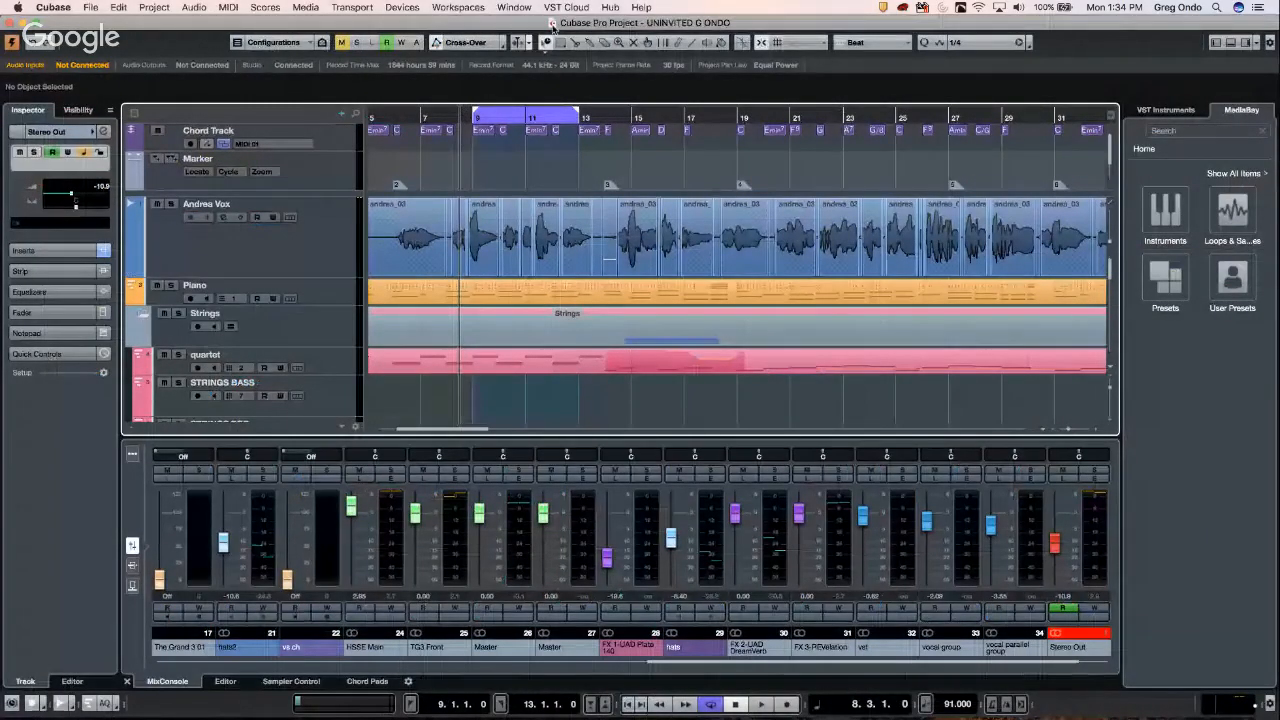
- Zoom the arrangement out from bar 14 to show the whole song, and reveal the MixConsole toolbar
left_click(610, 117)
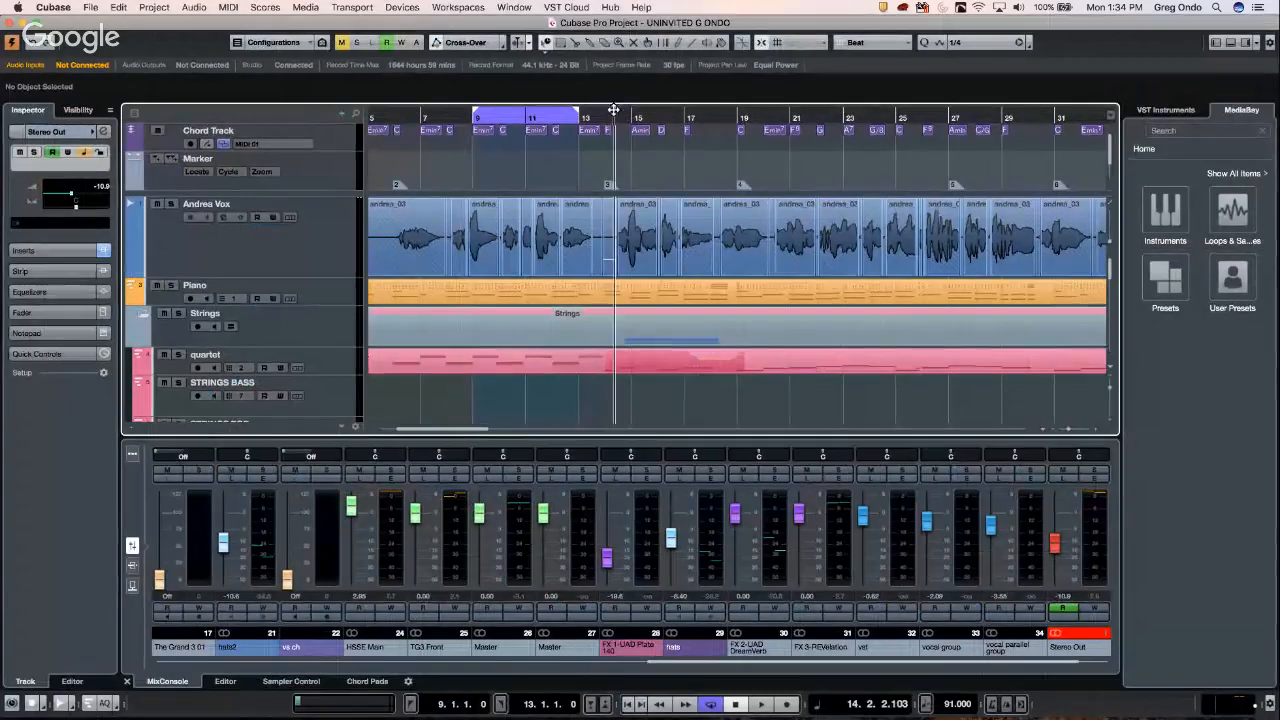
left_click_drag(609, 96, 612, 61)
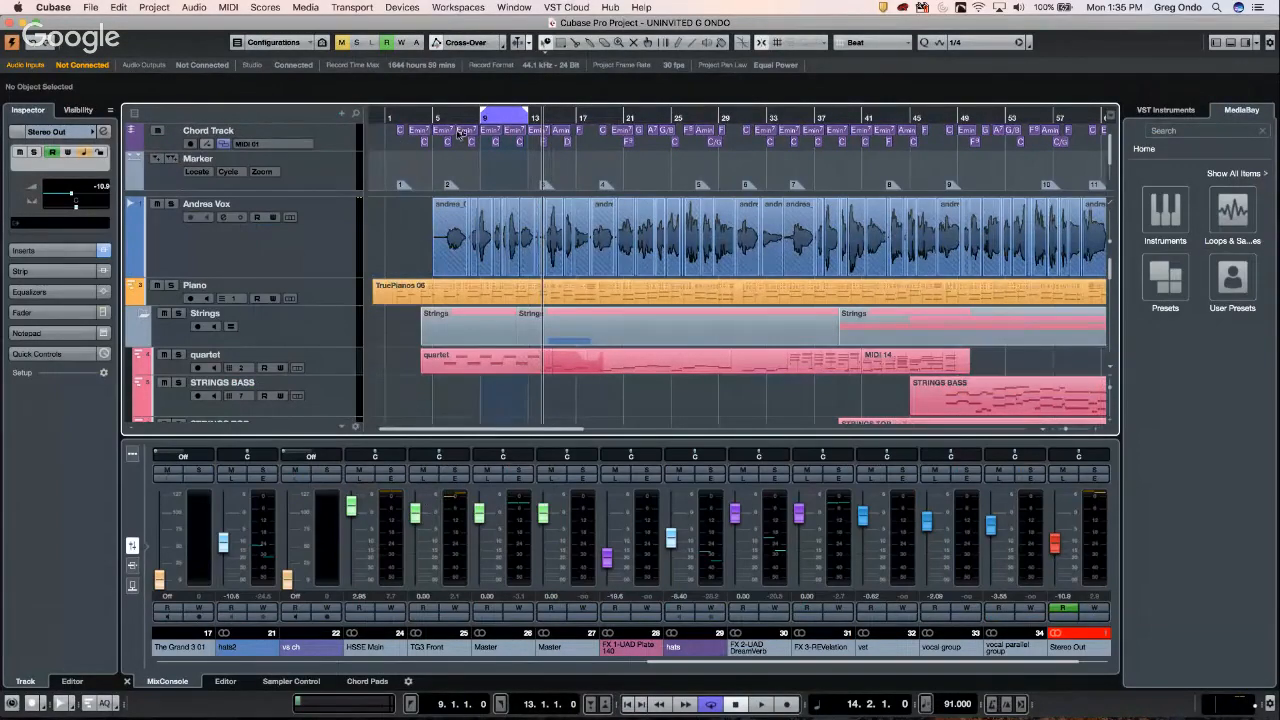
left_click(131, 457)
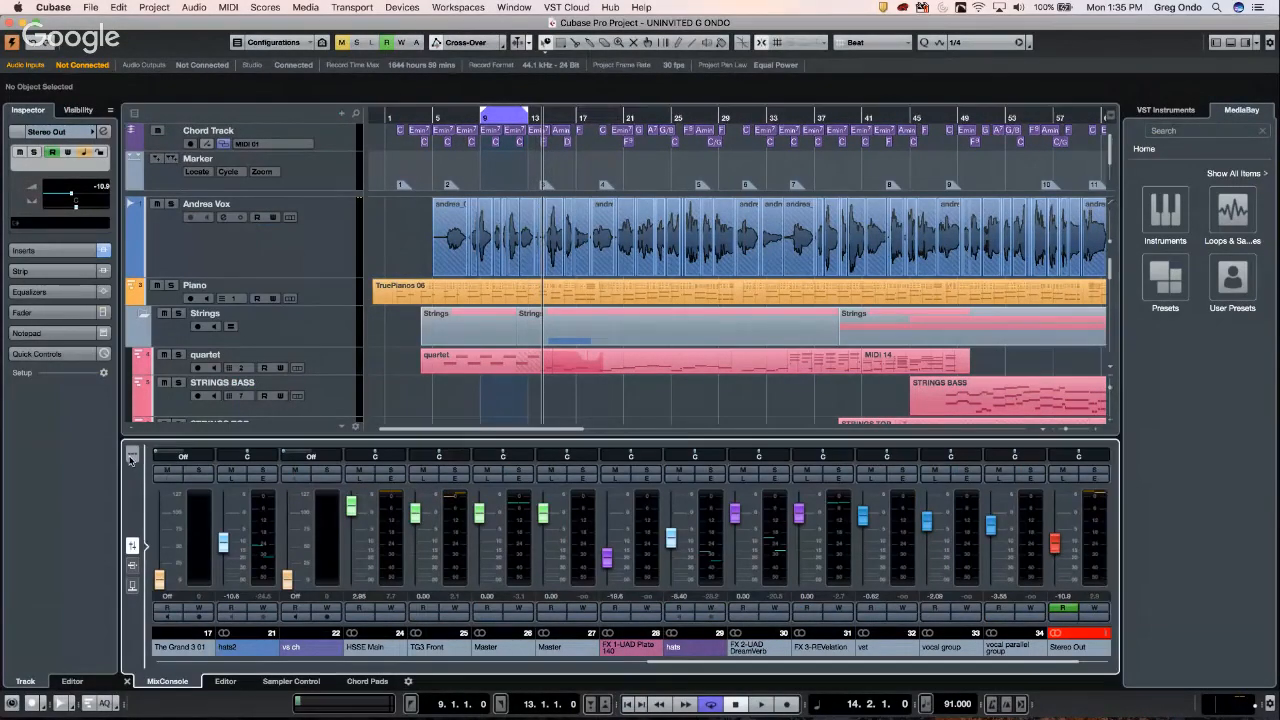
left_click(131, 457)
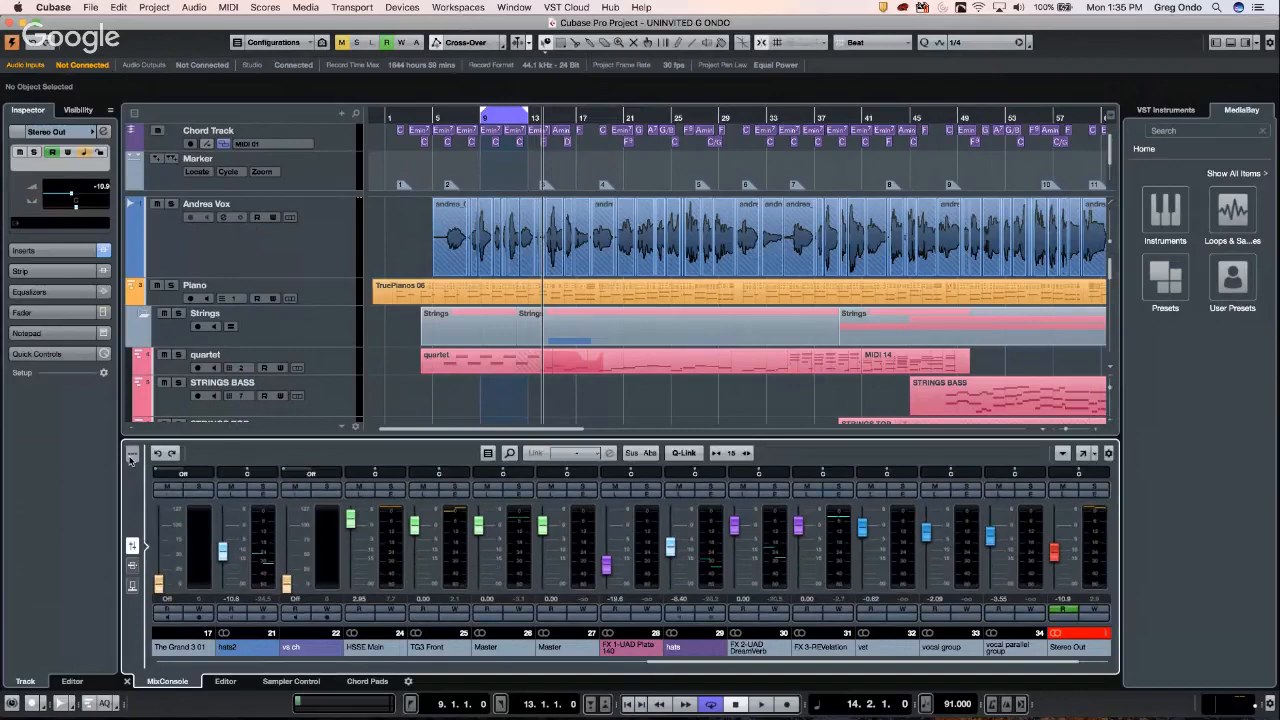
left_click(491, 455)
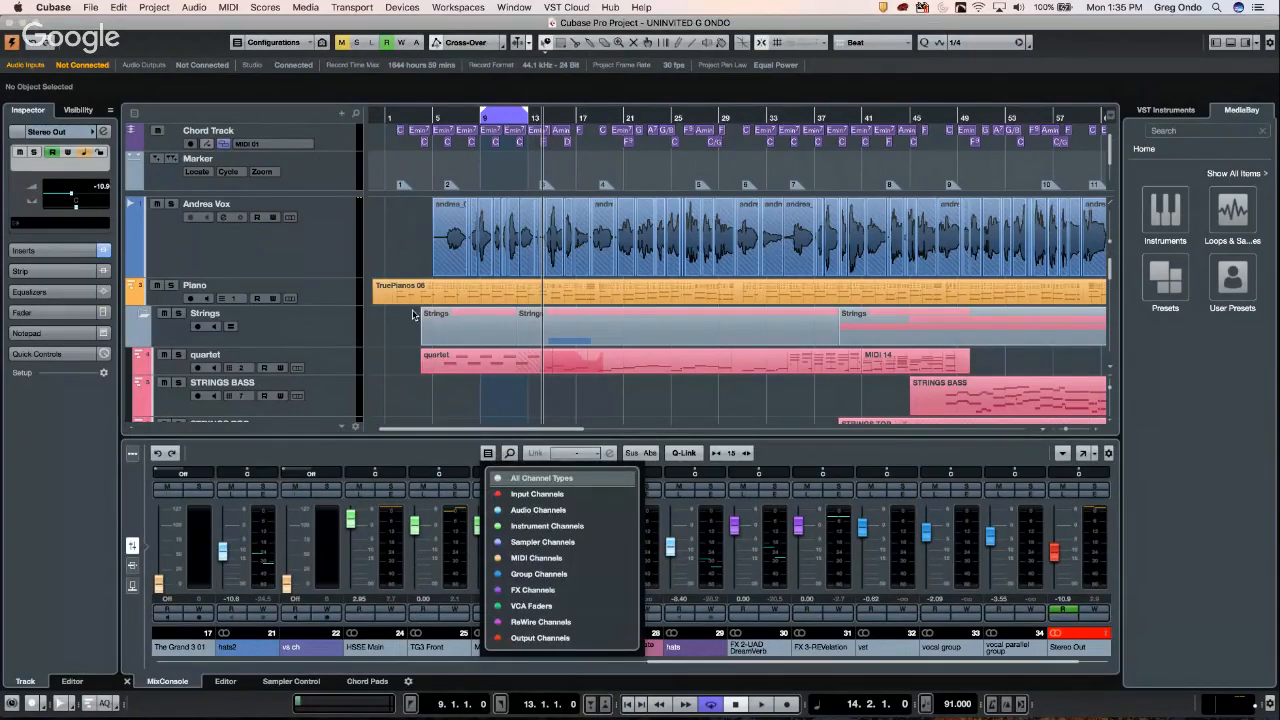
- Open the VST Instruments window from the Devices menu, then close it
left_click(403, 7)
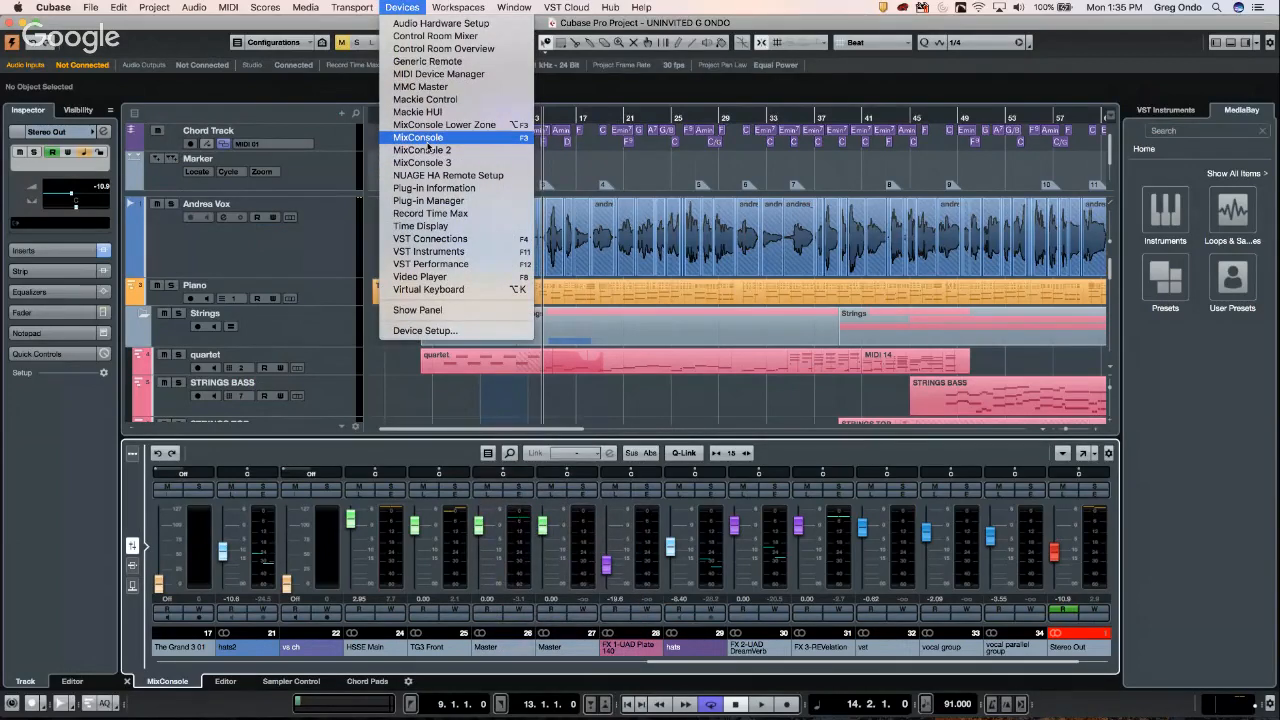
left_click(460, 251)
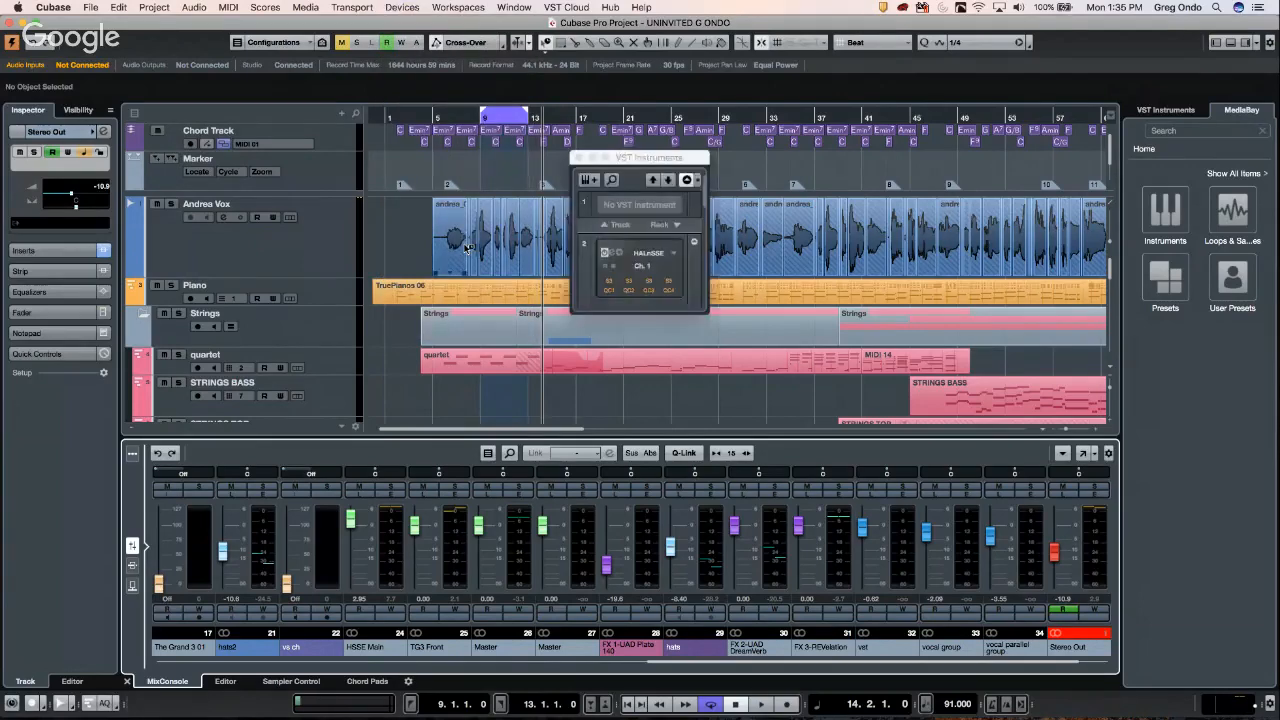
left_click(578, 158)
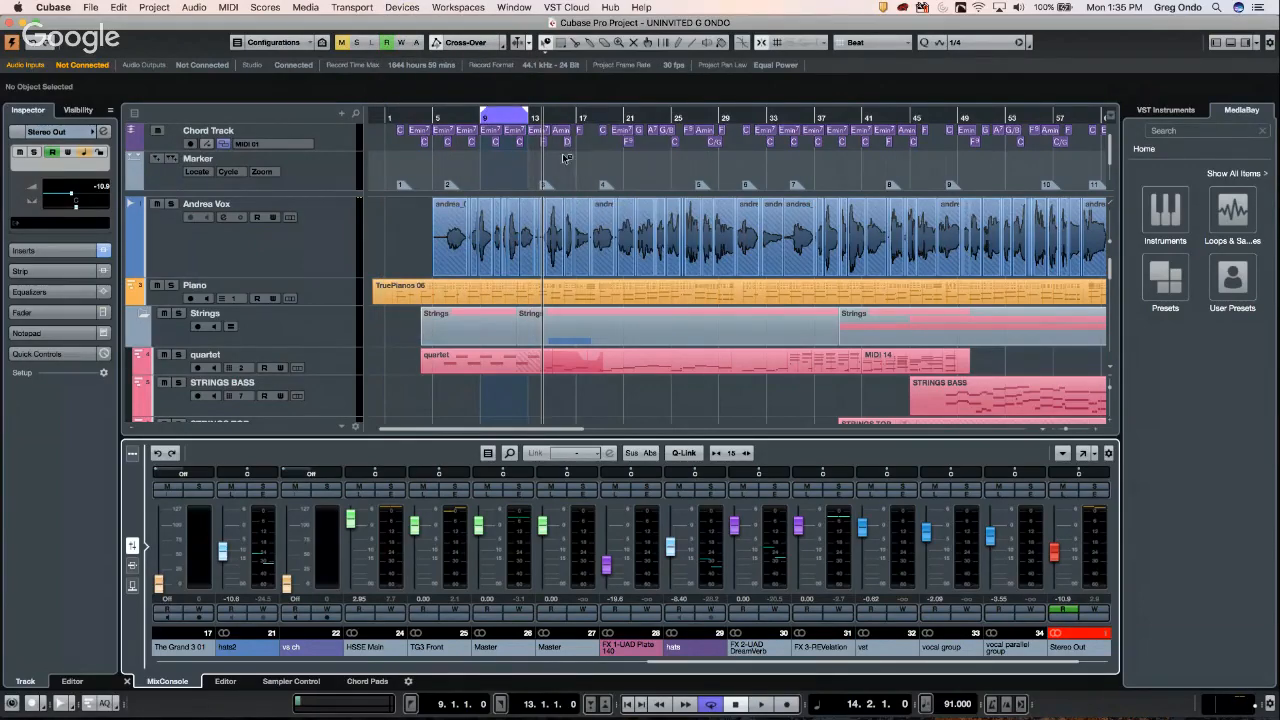
- In VST Connections Inputs, add one Mono input bus on the Steinberg UR44
key("F4")
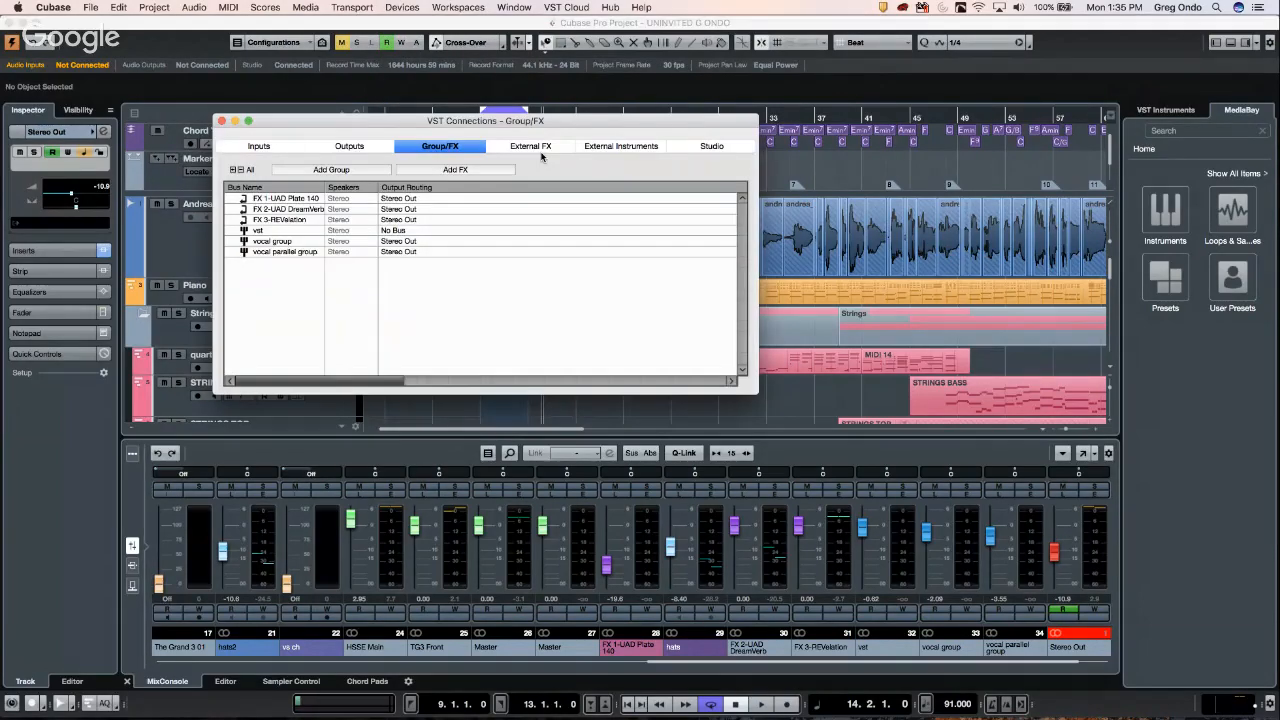
left_click(270, 146)
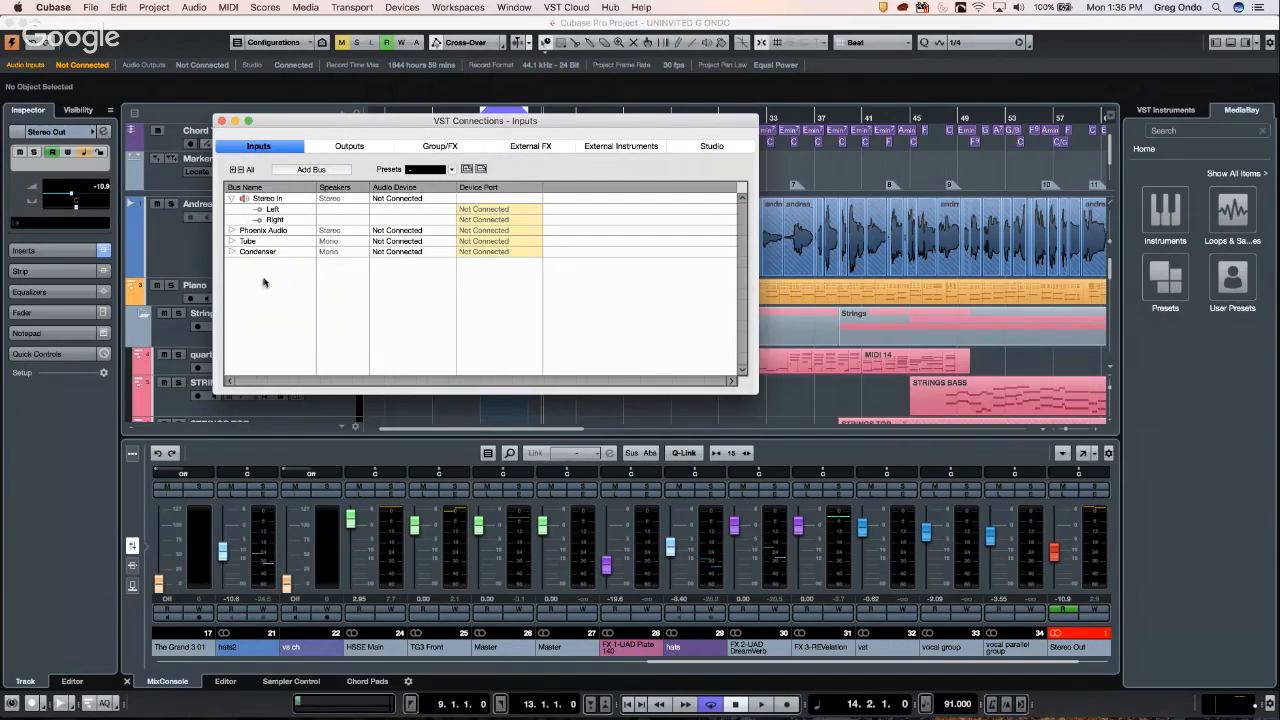
right_click(261, 282)
mouse_move(290, 307)
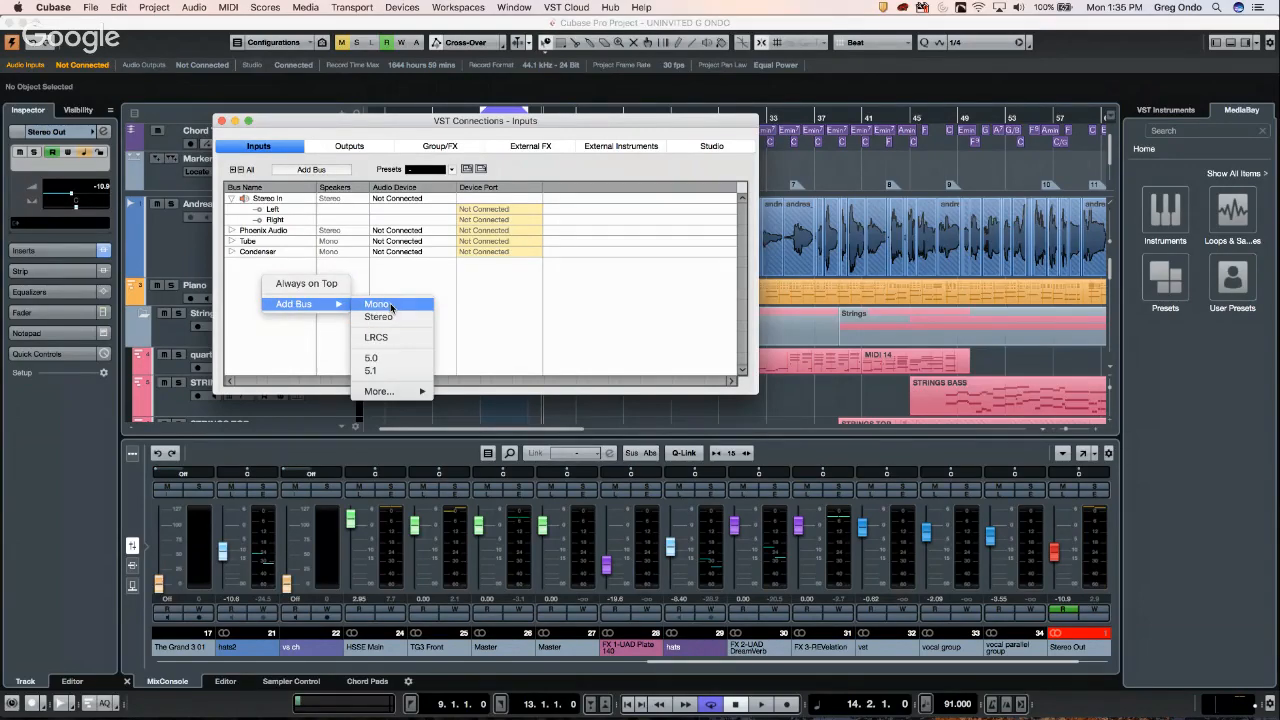
left_click(319, 170)
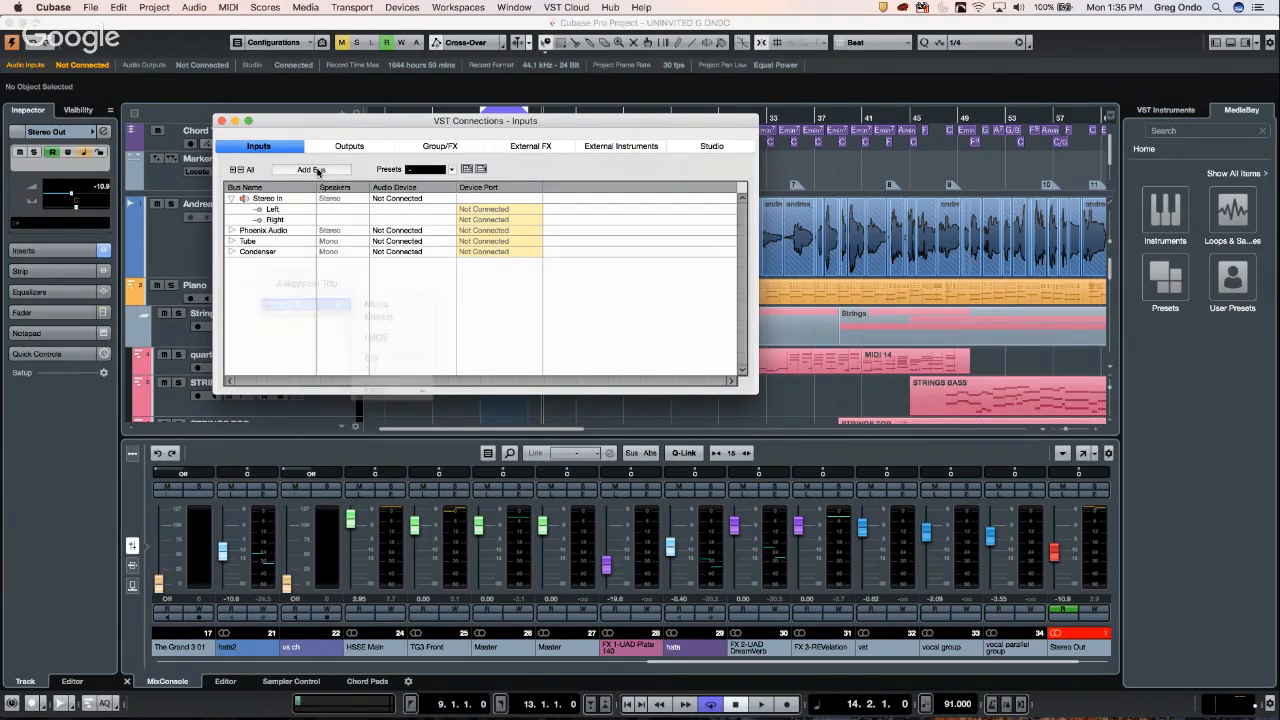
left_click(312, 170)
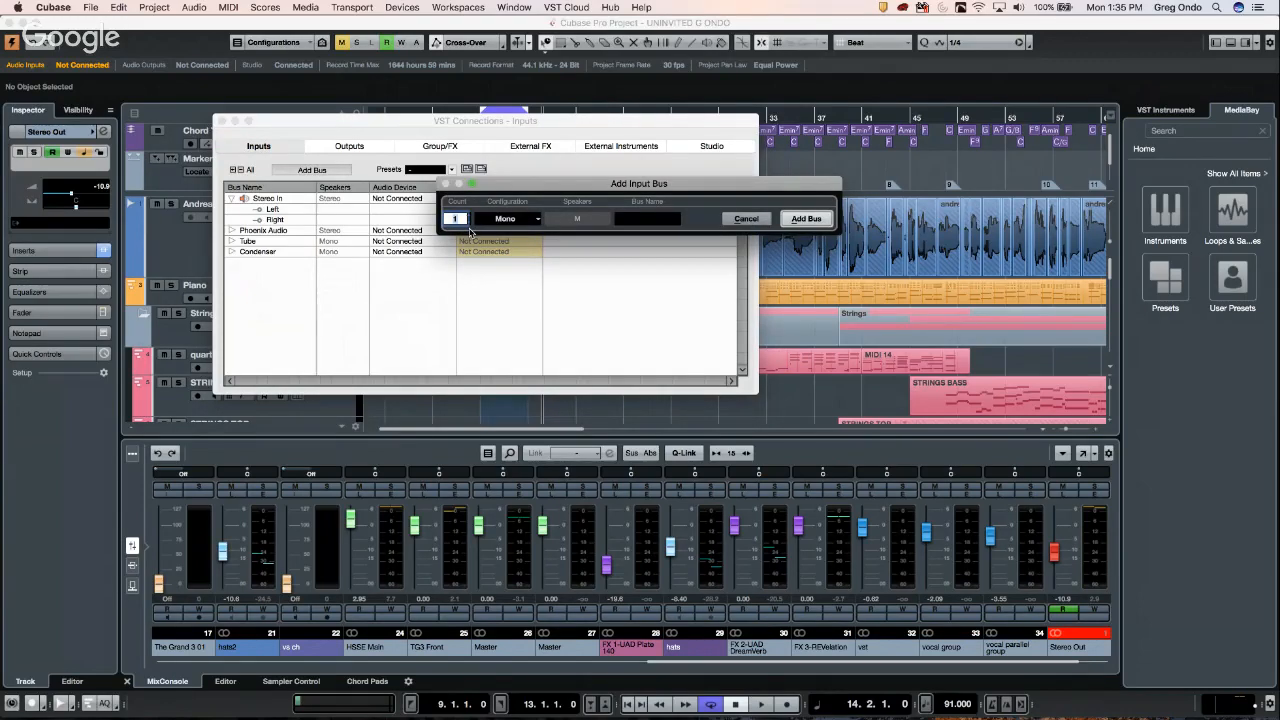
key("Return")
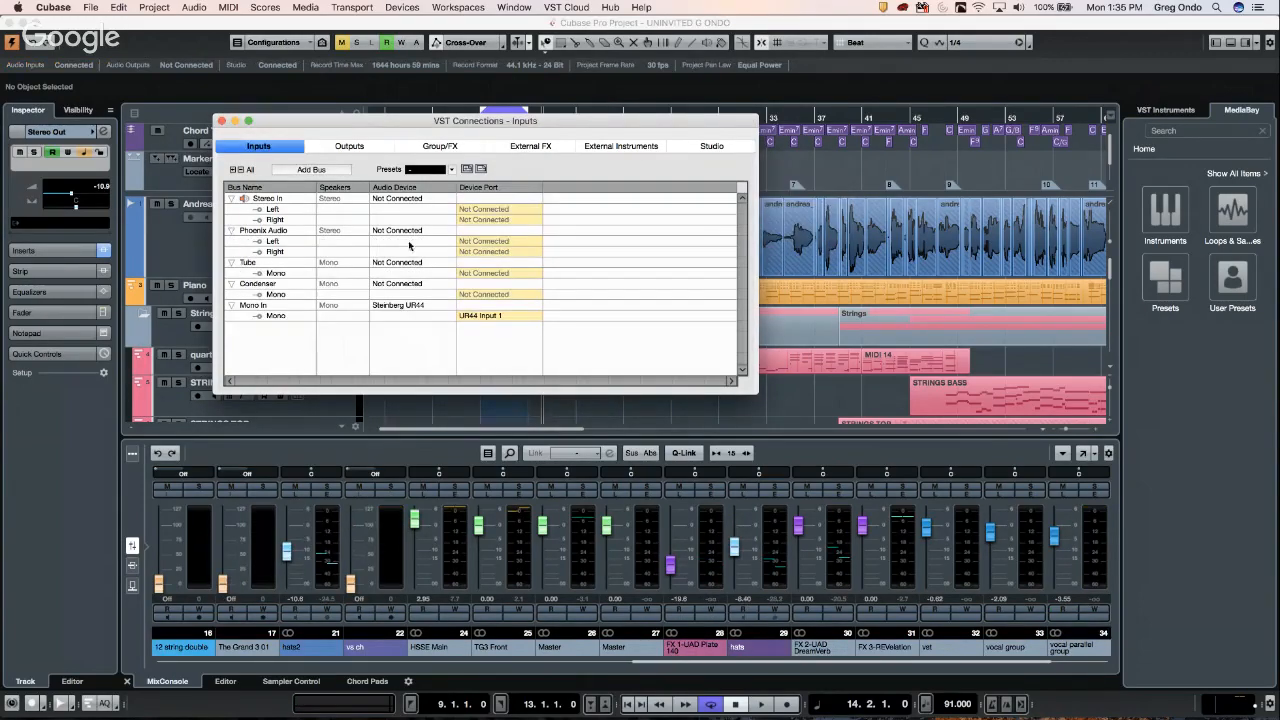
- Add eight more mono buses, giving Mono In through Mono In 9, and close VST Connections
left_click(311, 170)
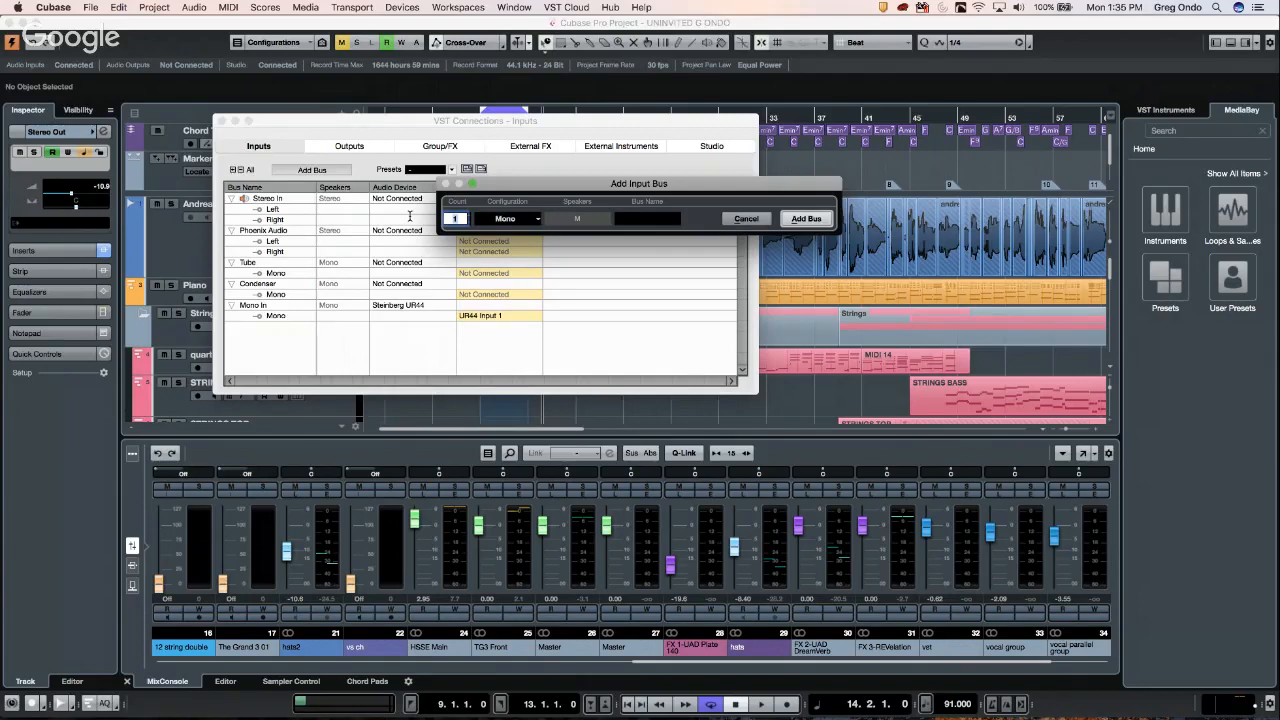
key("Return")
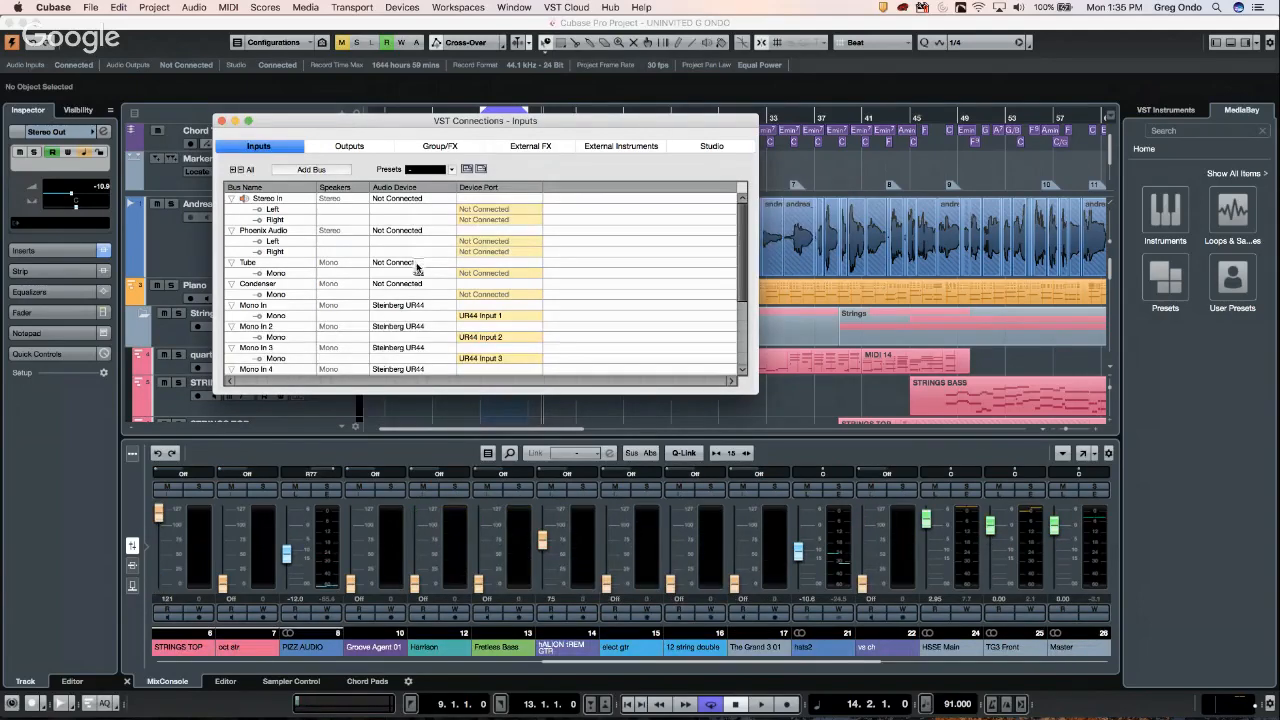
scroll(418, 268, "down", 5)
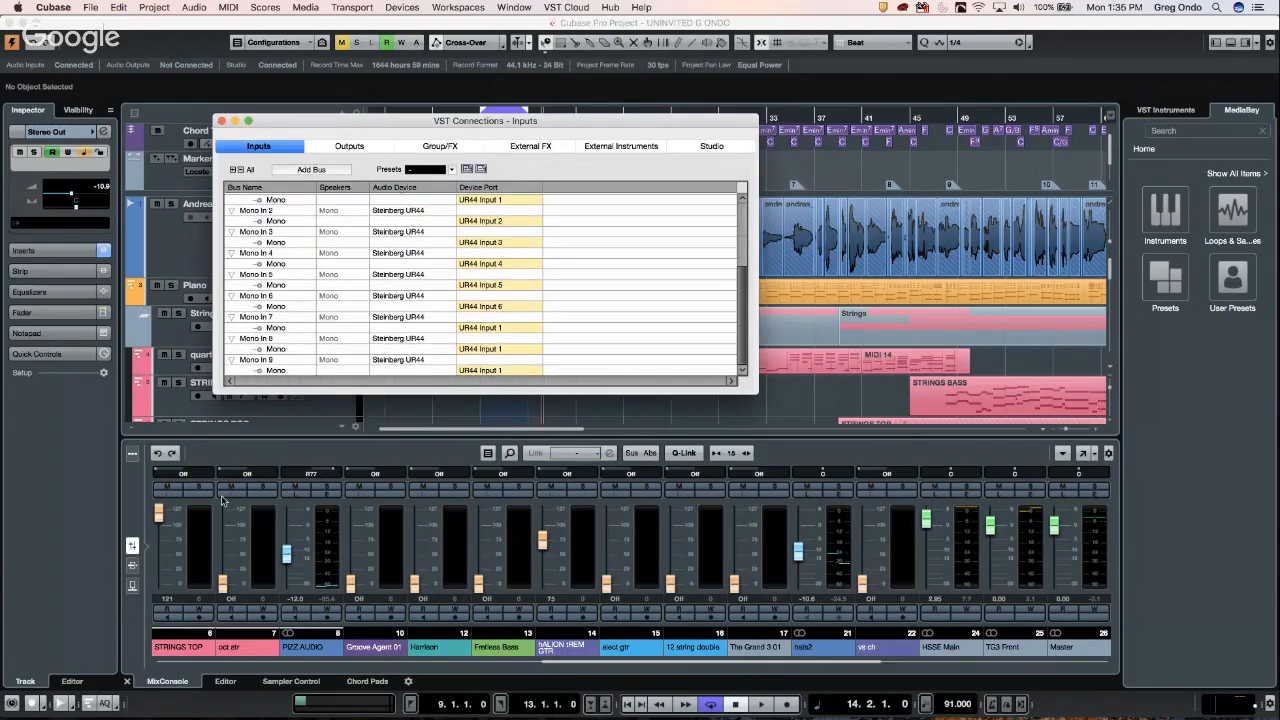
key("F4")
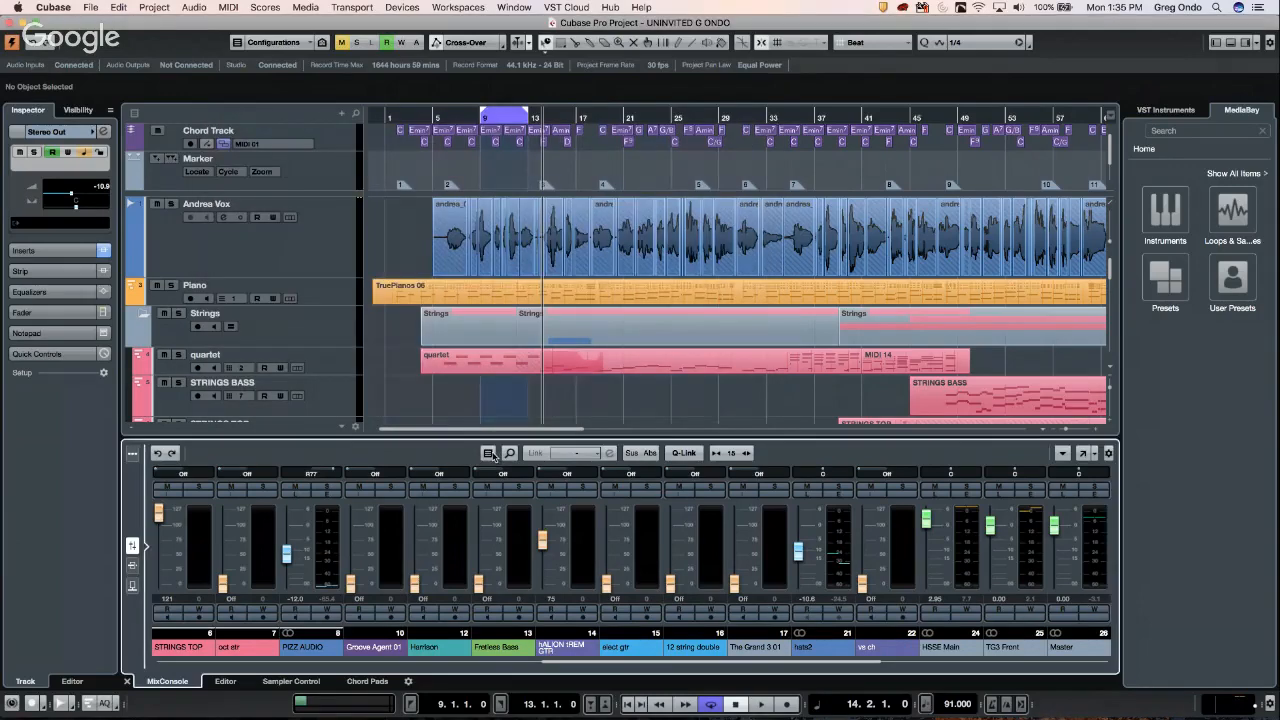
- Scroll the MixConsole to the input channels and open the Tube channel's first insert slot
left_click(489, 454)
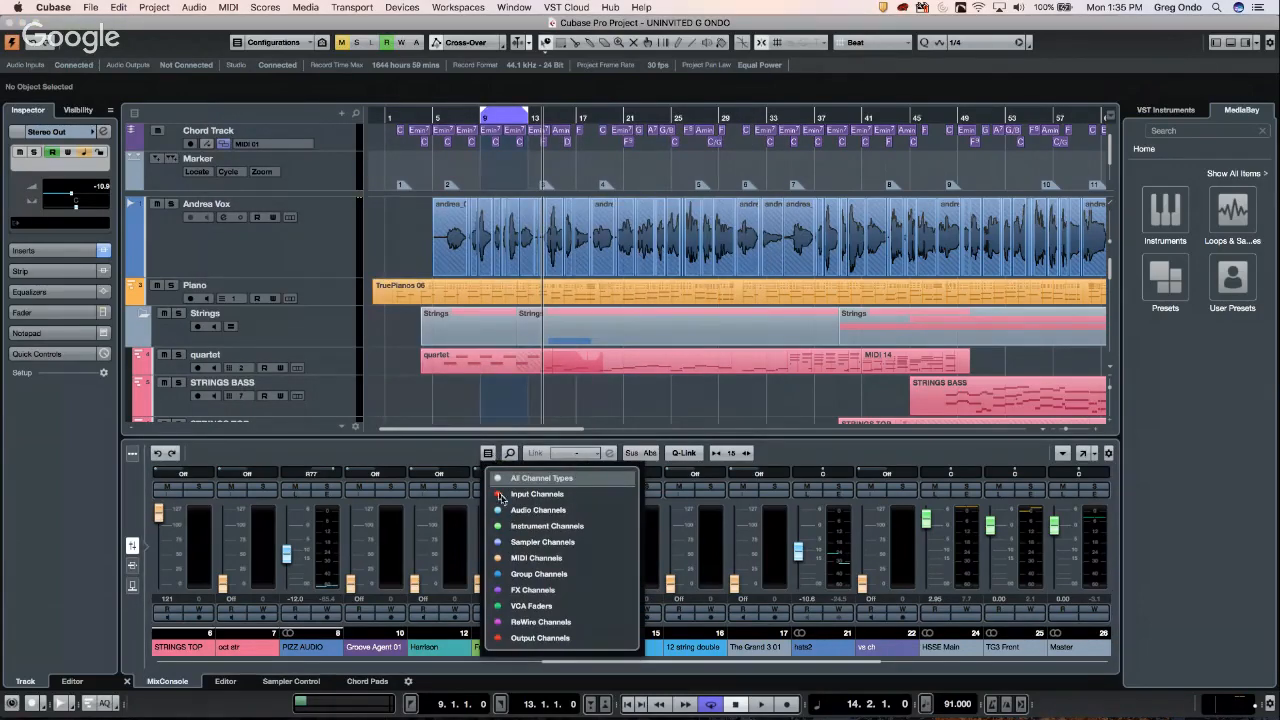
left_click(452, 454)
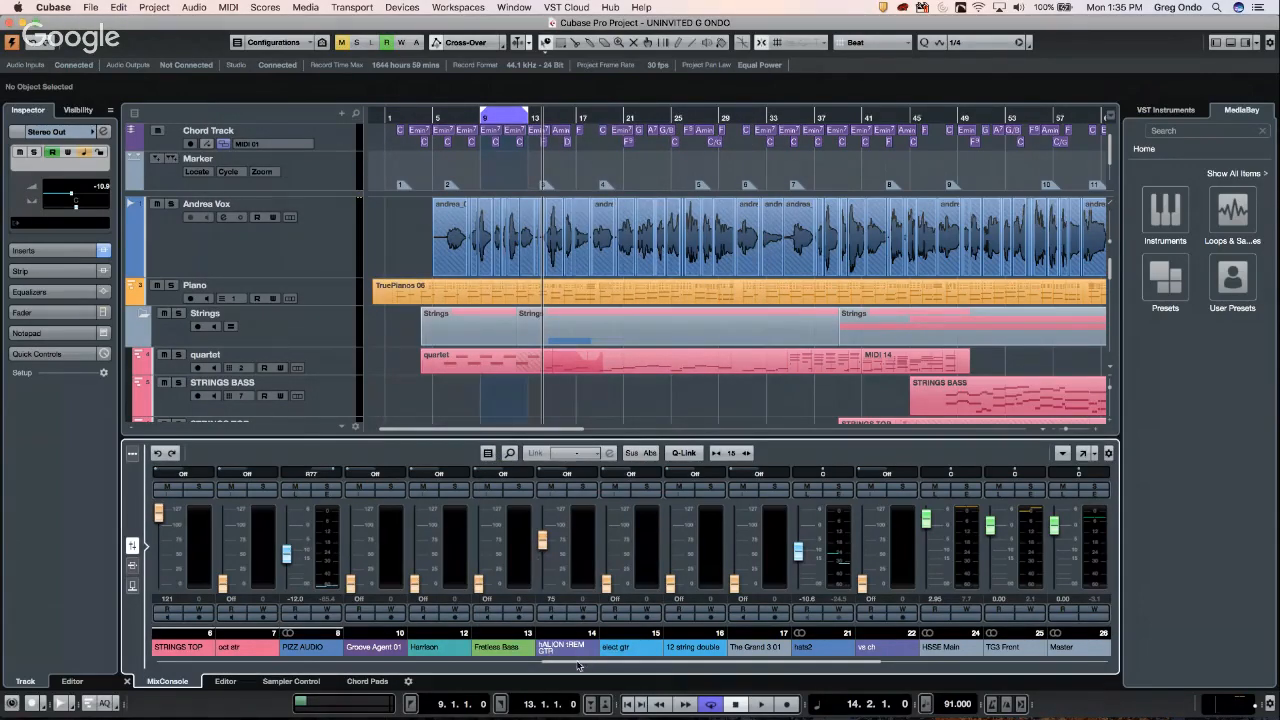
left_click_drag(580, 662, 190, 660)
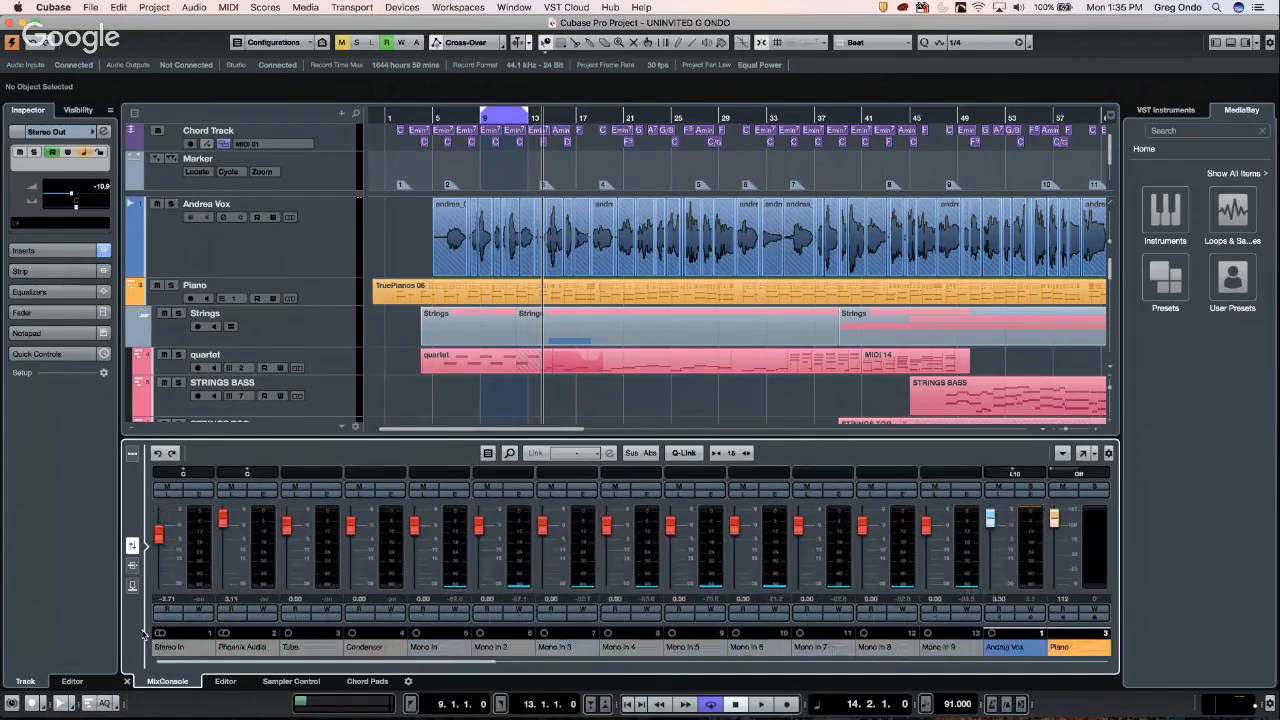
left_click(329, 494)
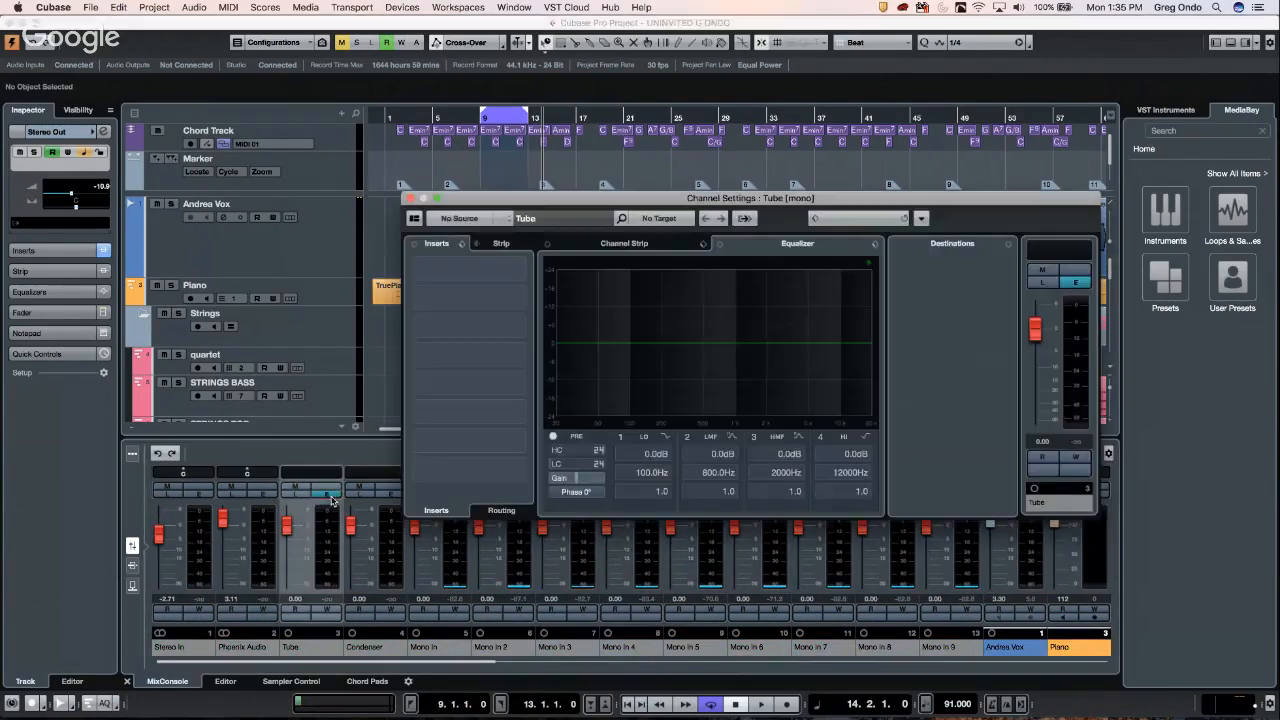
left_click(517, 268)
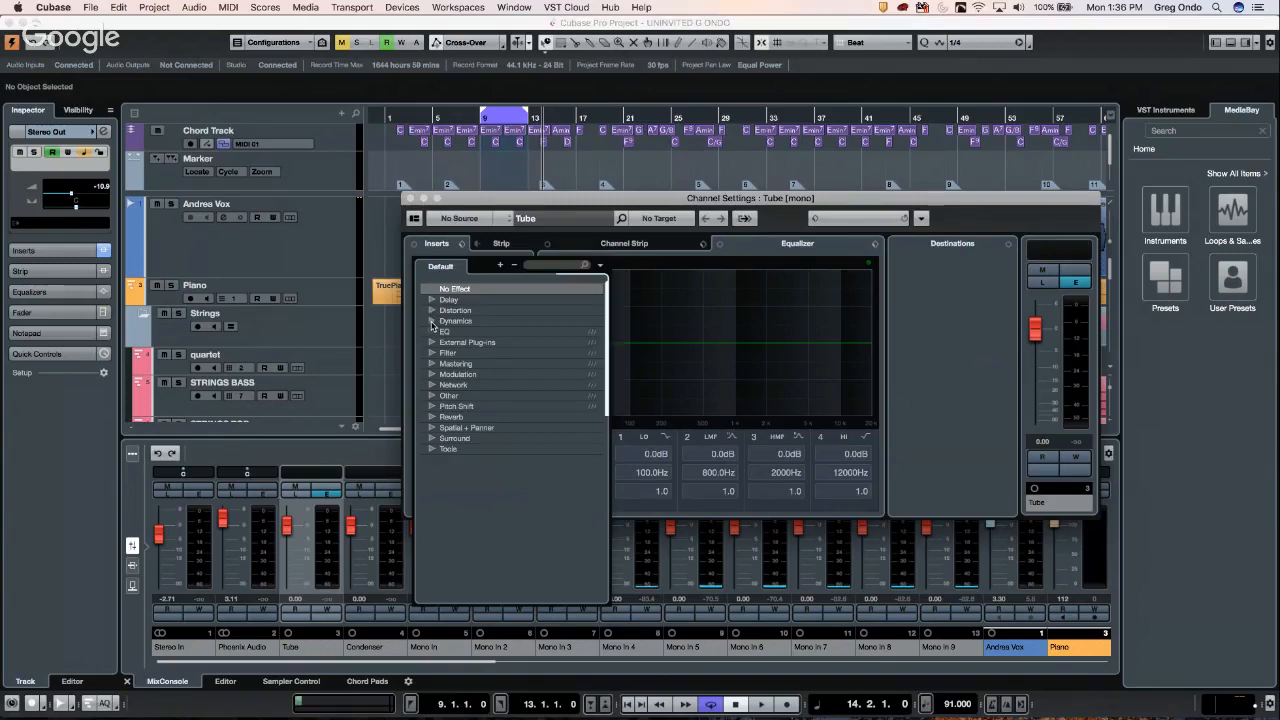
- Load a Compressor on Tube's first insert, swap it for MultibandCompressor, and enable LIVE
left_click(431, 321)
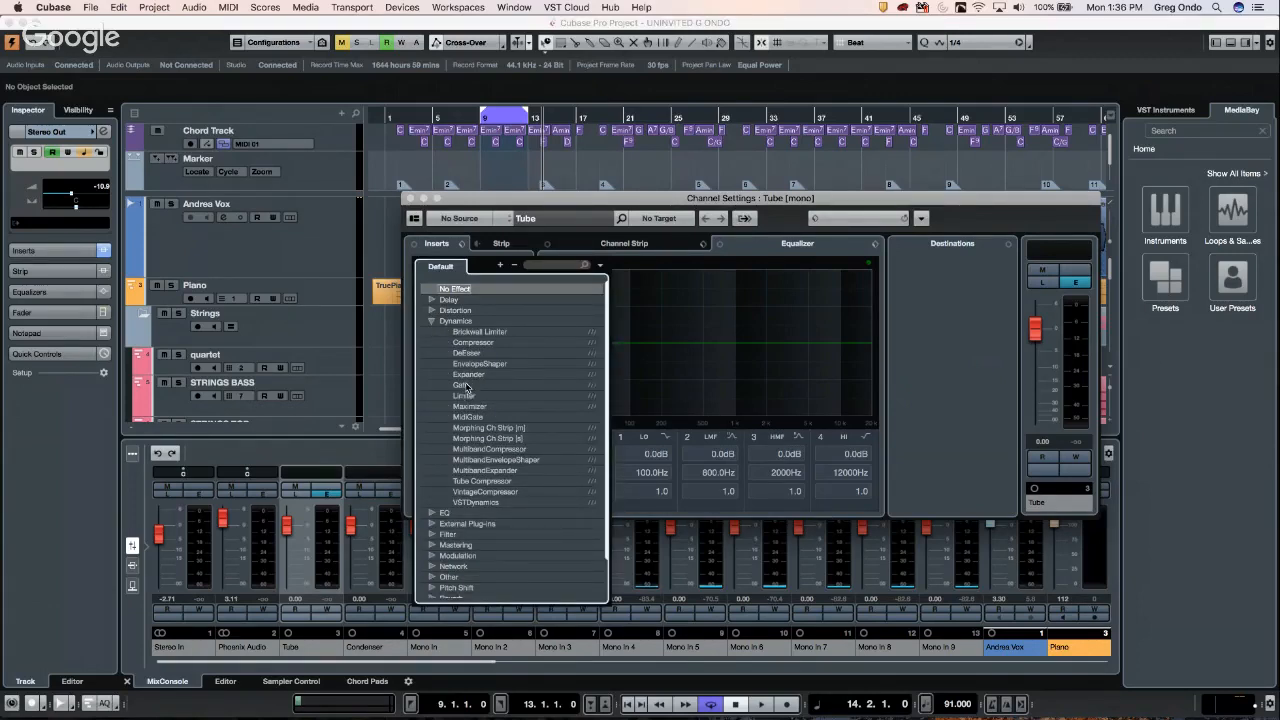
left_click(474, 343)
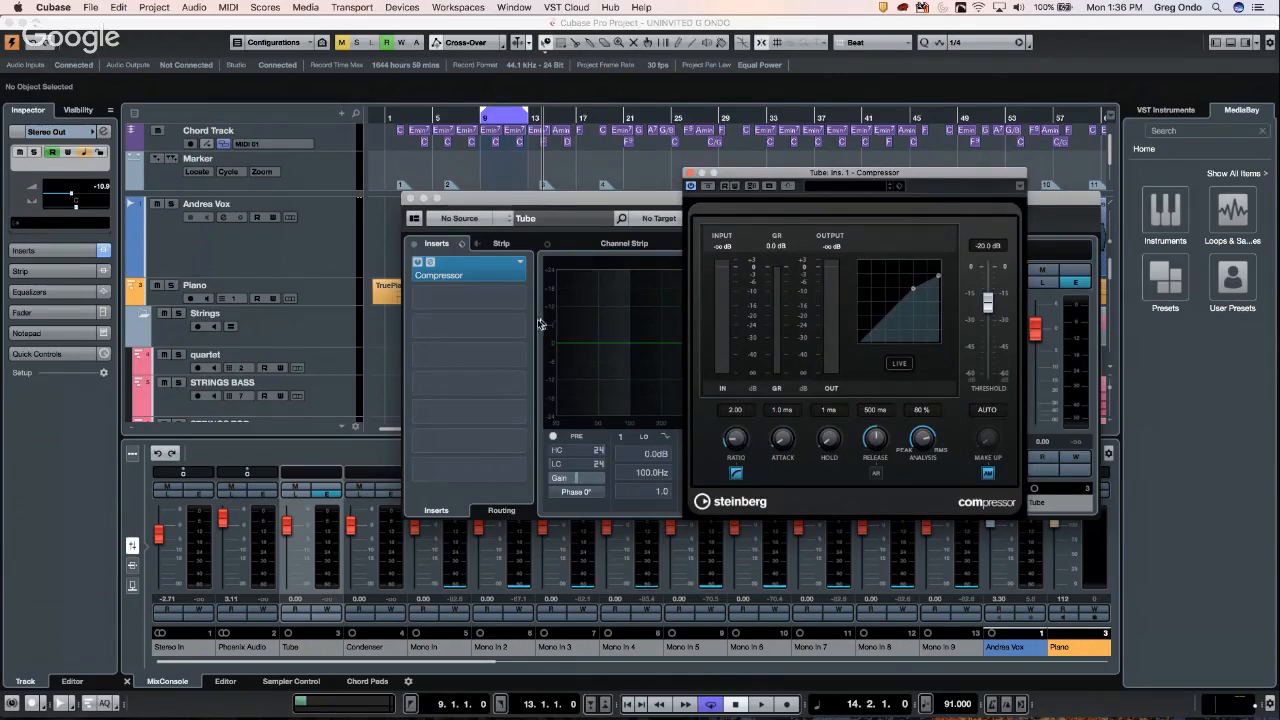
left_click(520, 264)
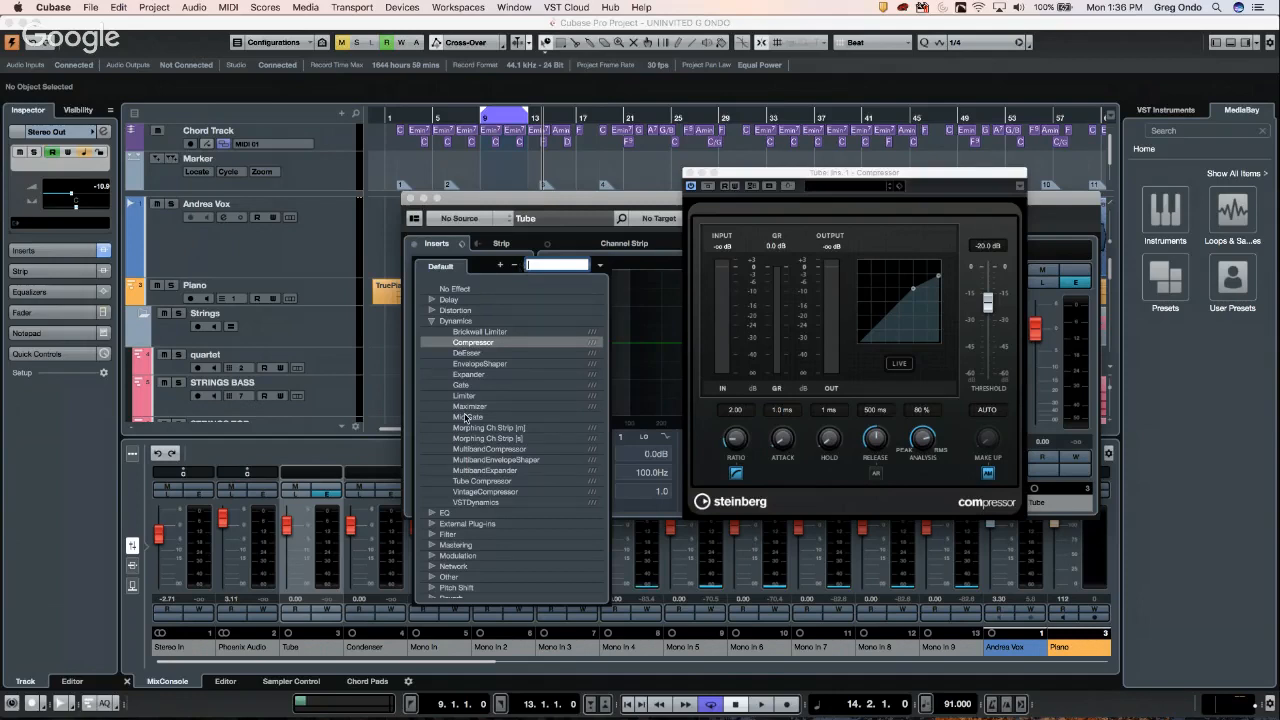
left_click(512, 450)
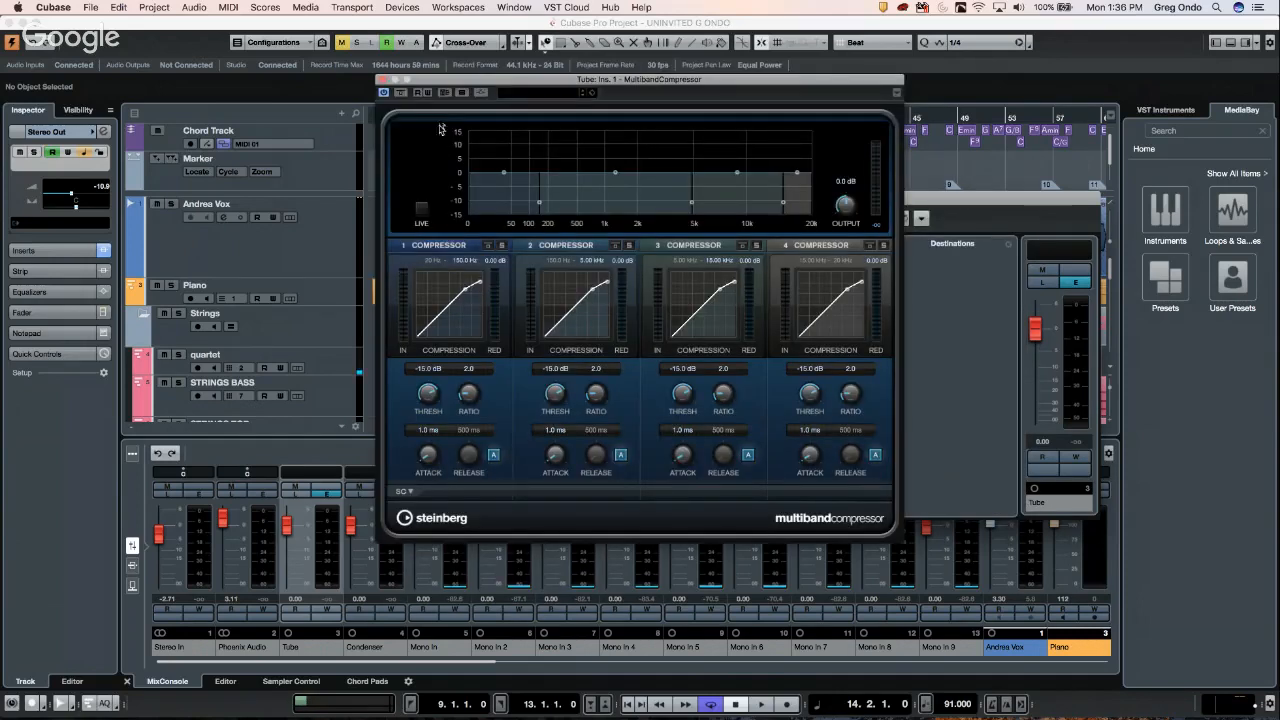
left_click_drag(426, 81, 612, 120)
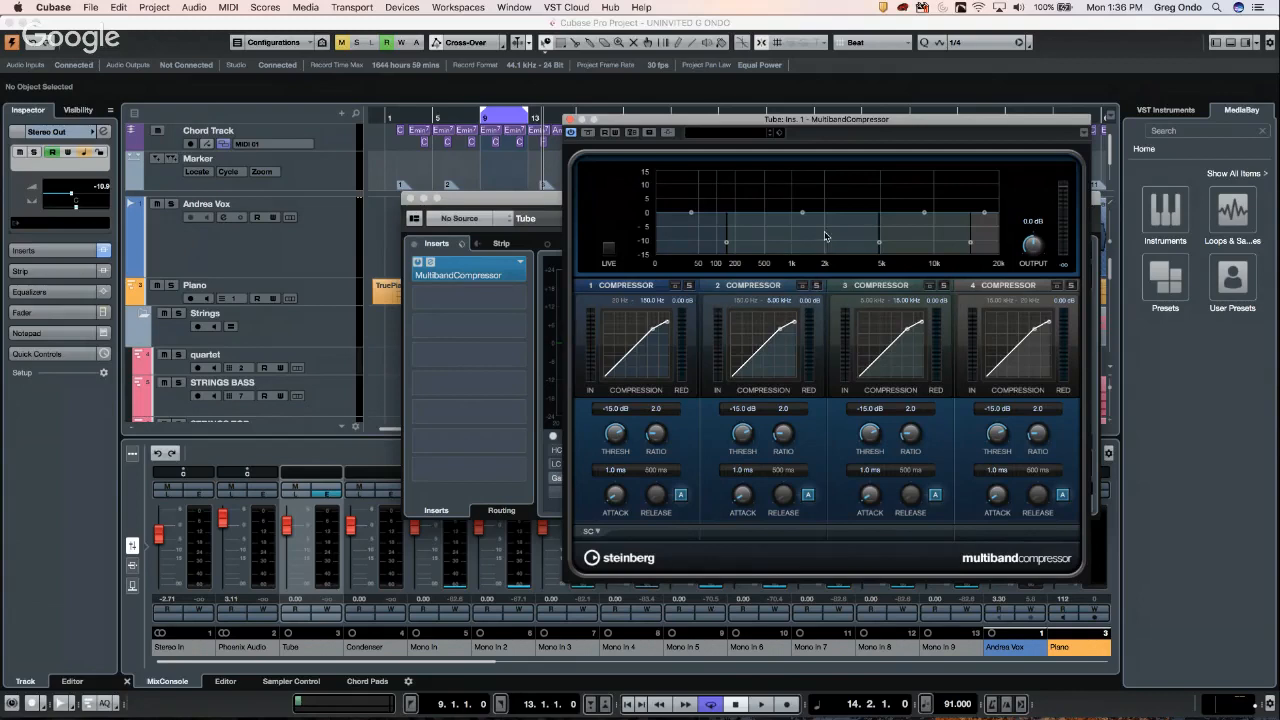
left_click(609, 248)
key("ctrl+Up")
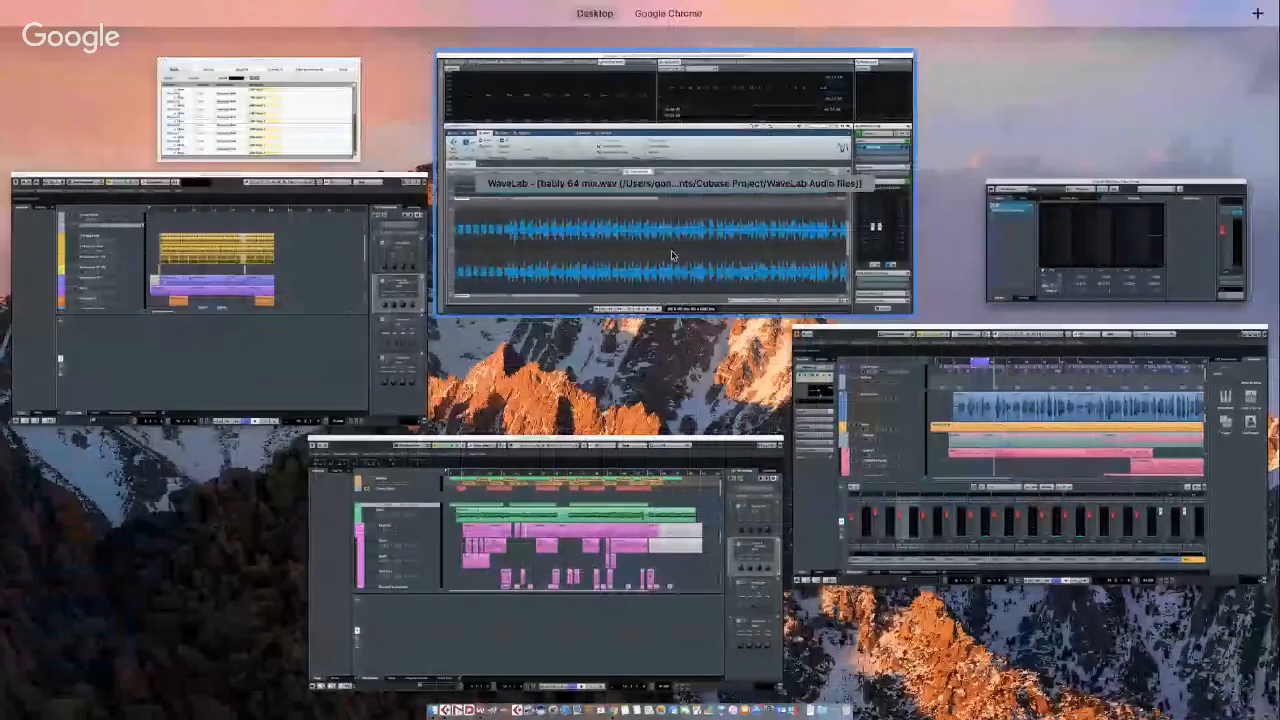
- Close the MultibandCompressor window, set Tube's first insert to No Effect, and close Channel Settings
left_click(942, 376)
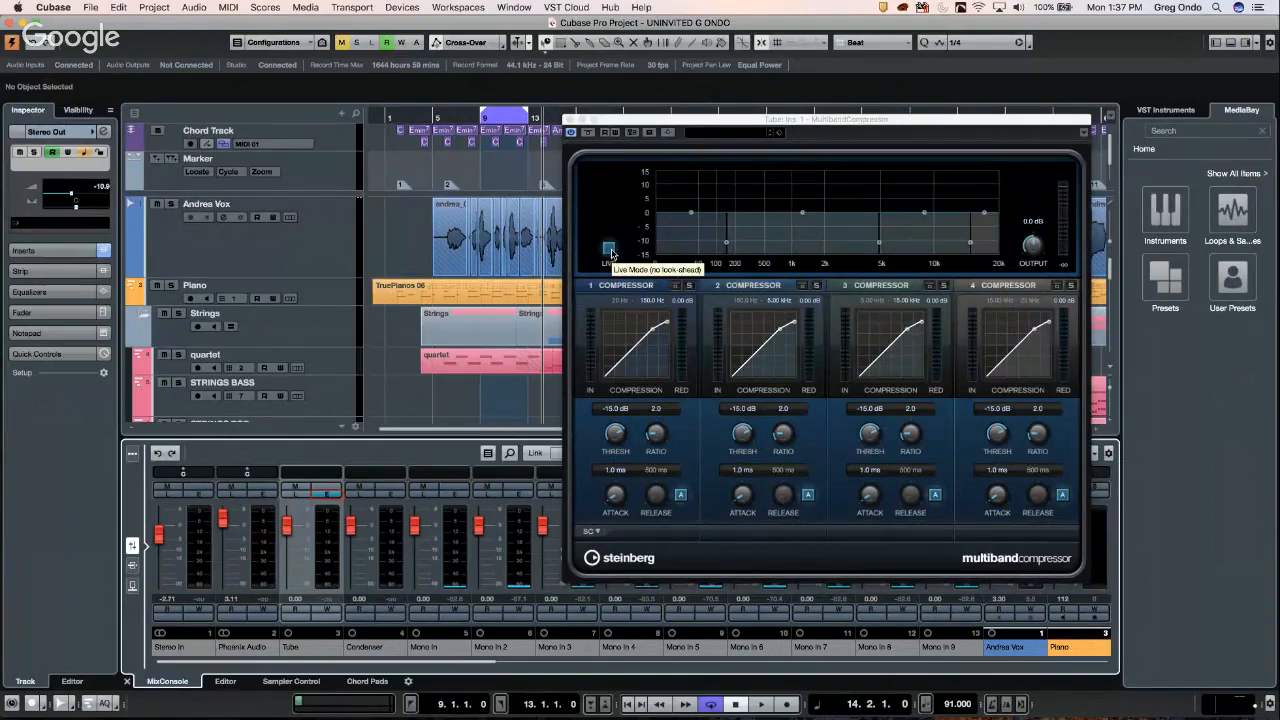
left_click(609, 249)
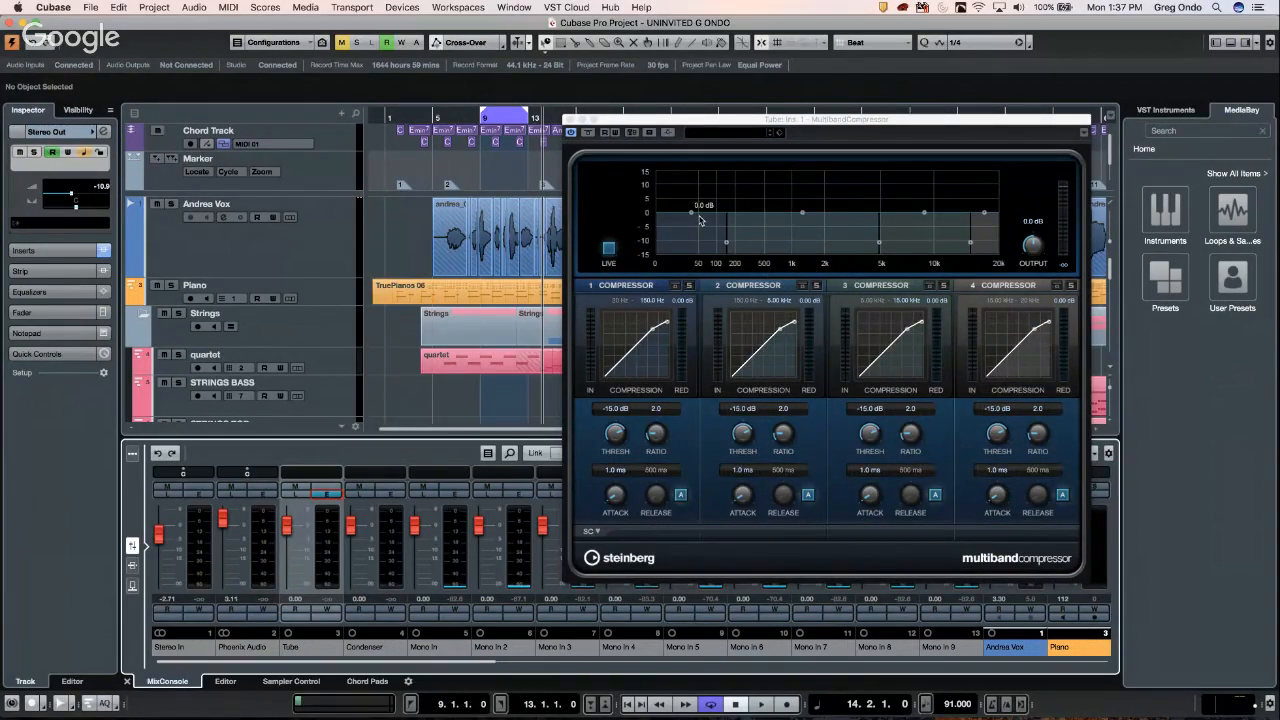
left_click(336, 496)
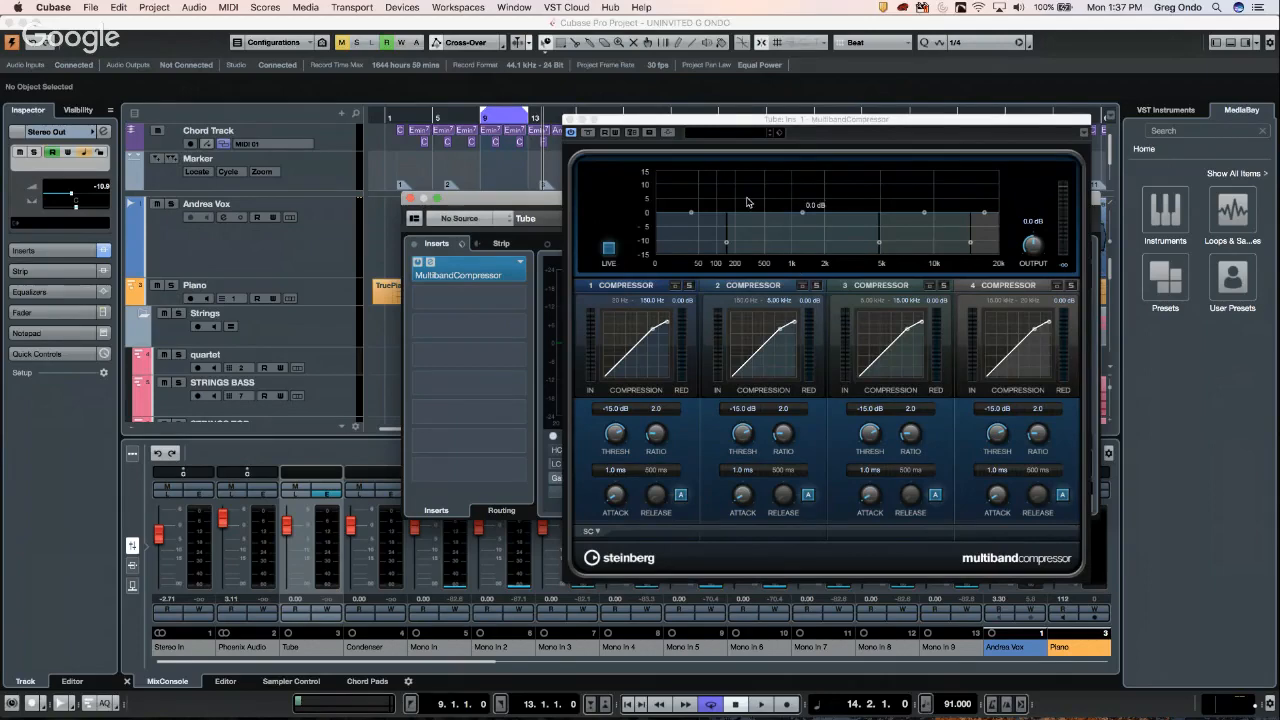
left_click(570, 119)
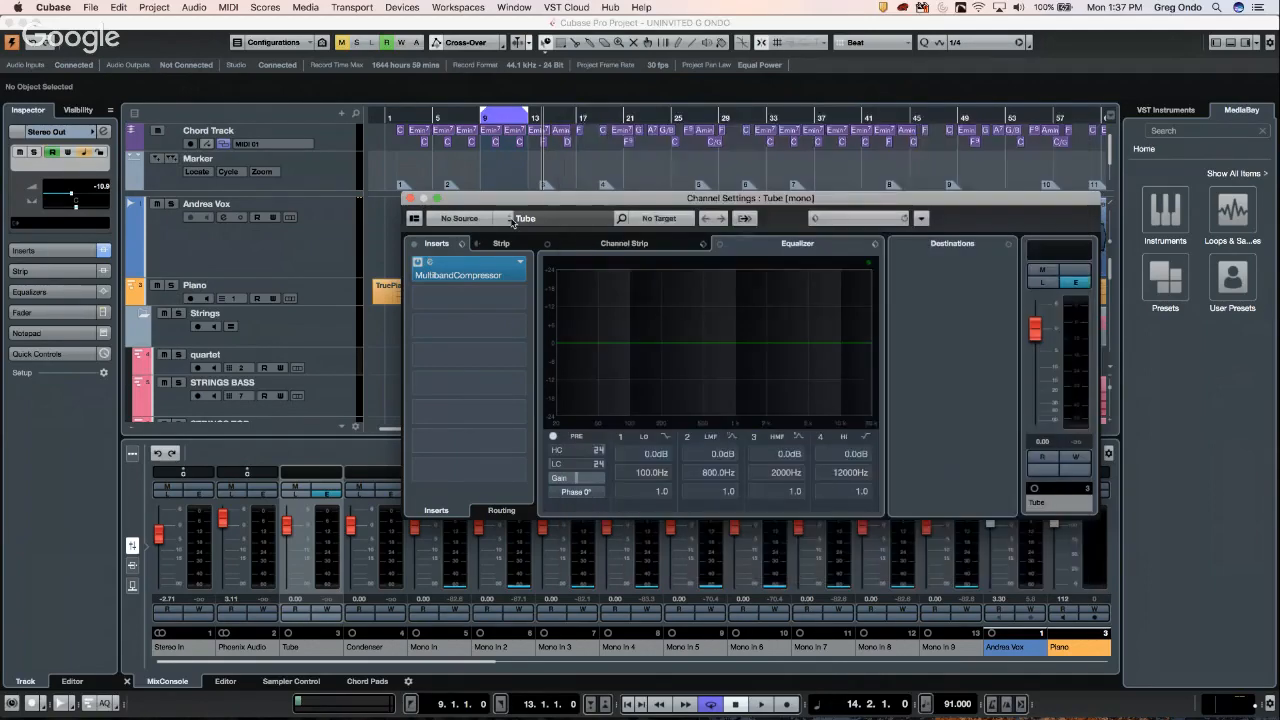
left_click(521, 267)
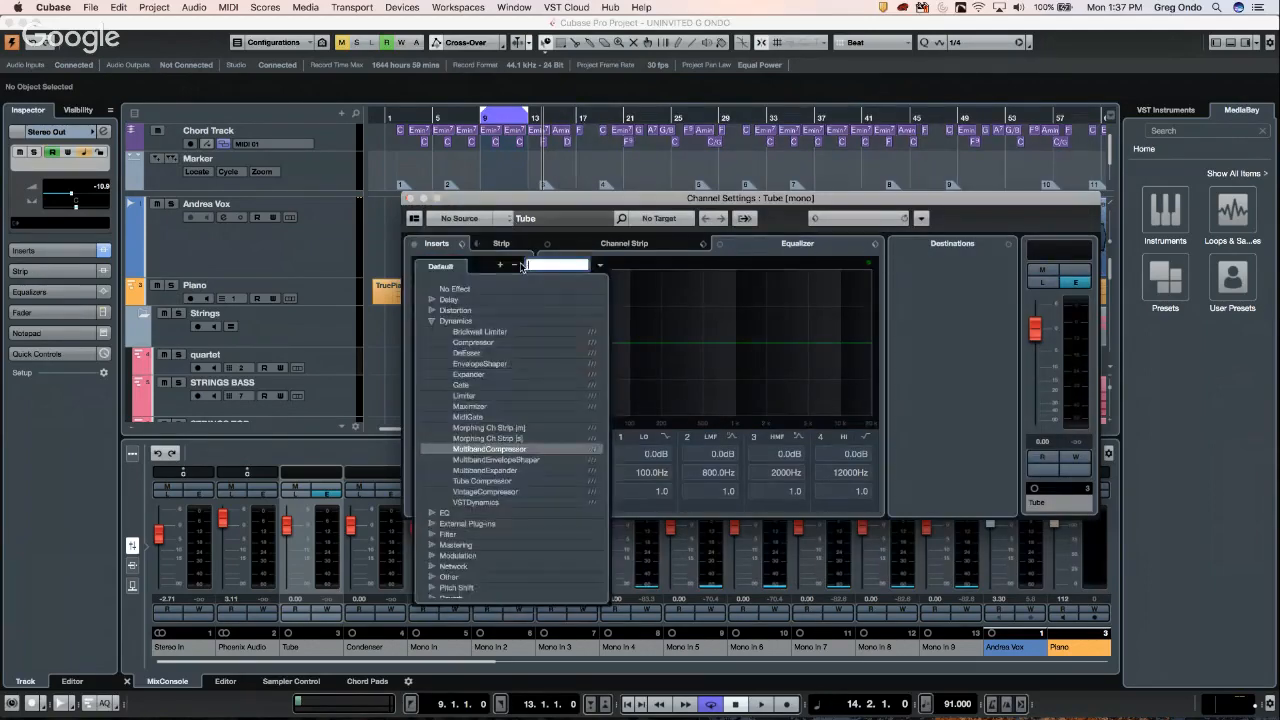
left_click(454, 290)
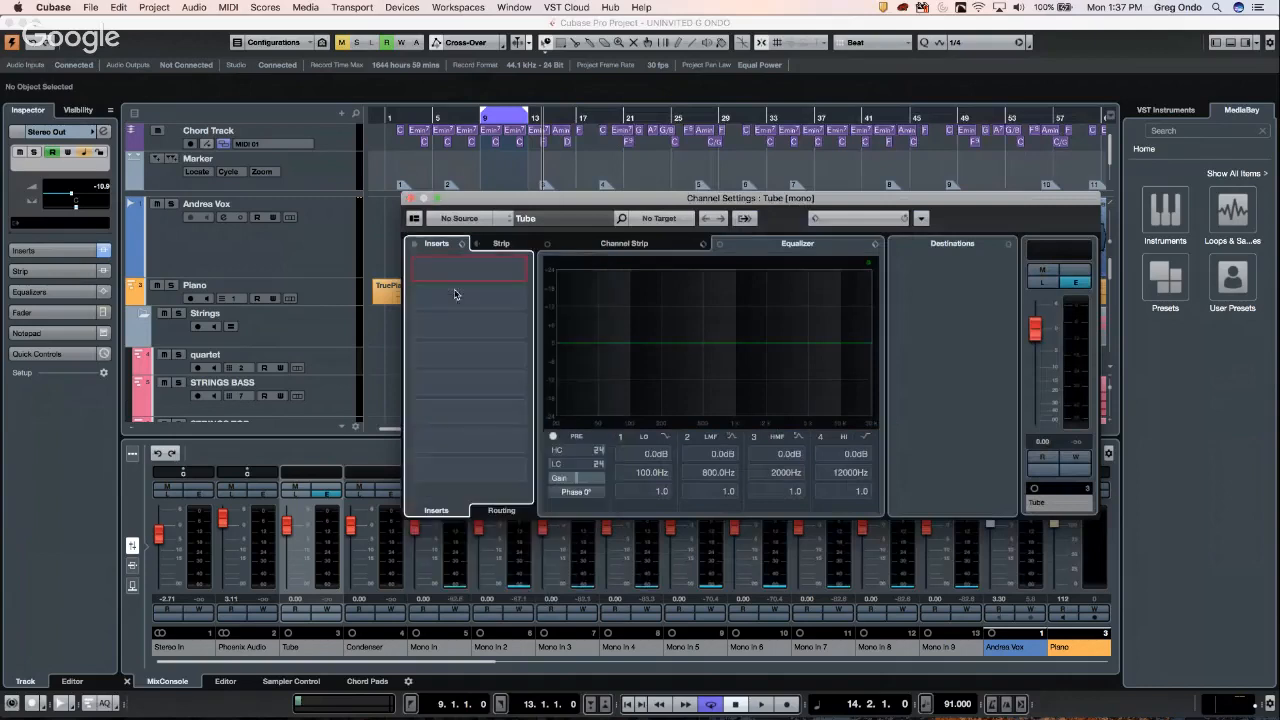
left_click(408, 198)
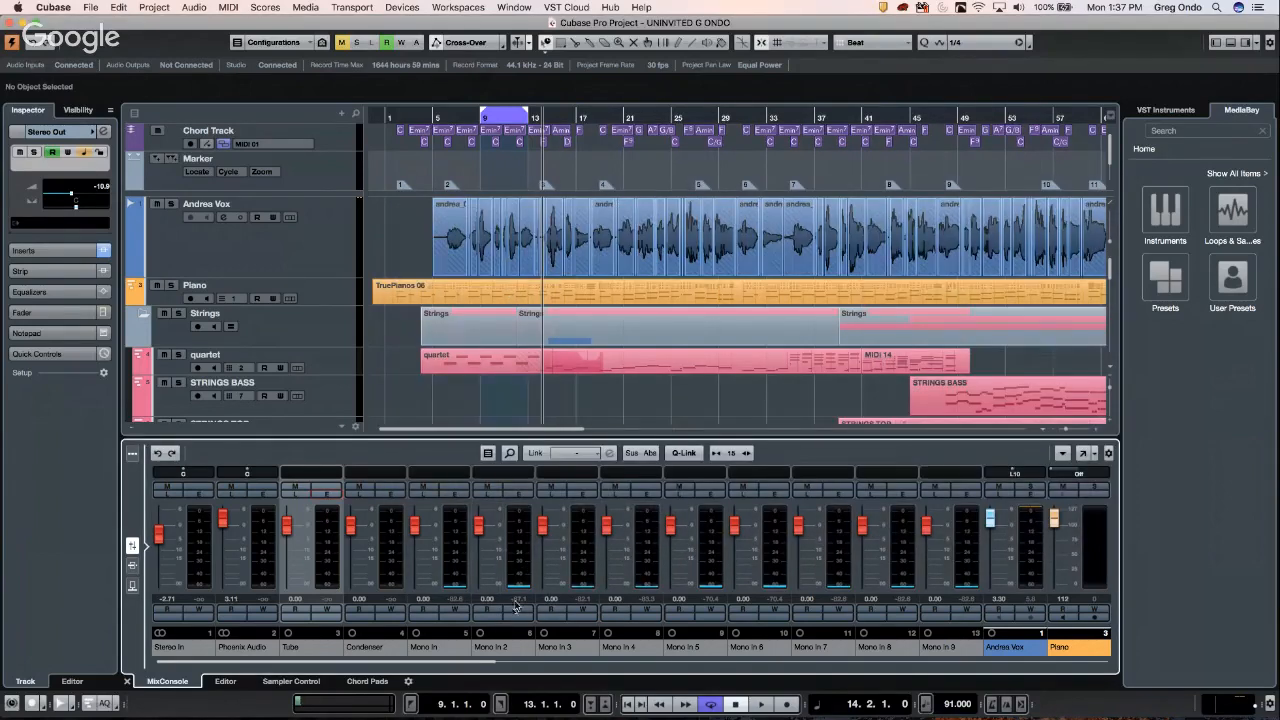
- Scroll the MixConsole right to PIZZ AUDIO and open its first insert slot's effect list
left_click_drag(486, 662, 766, 664)
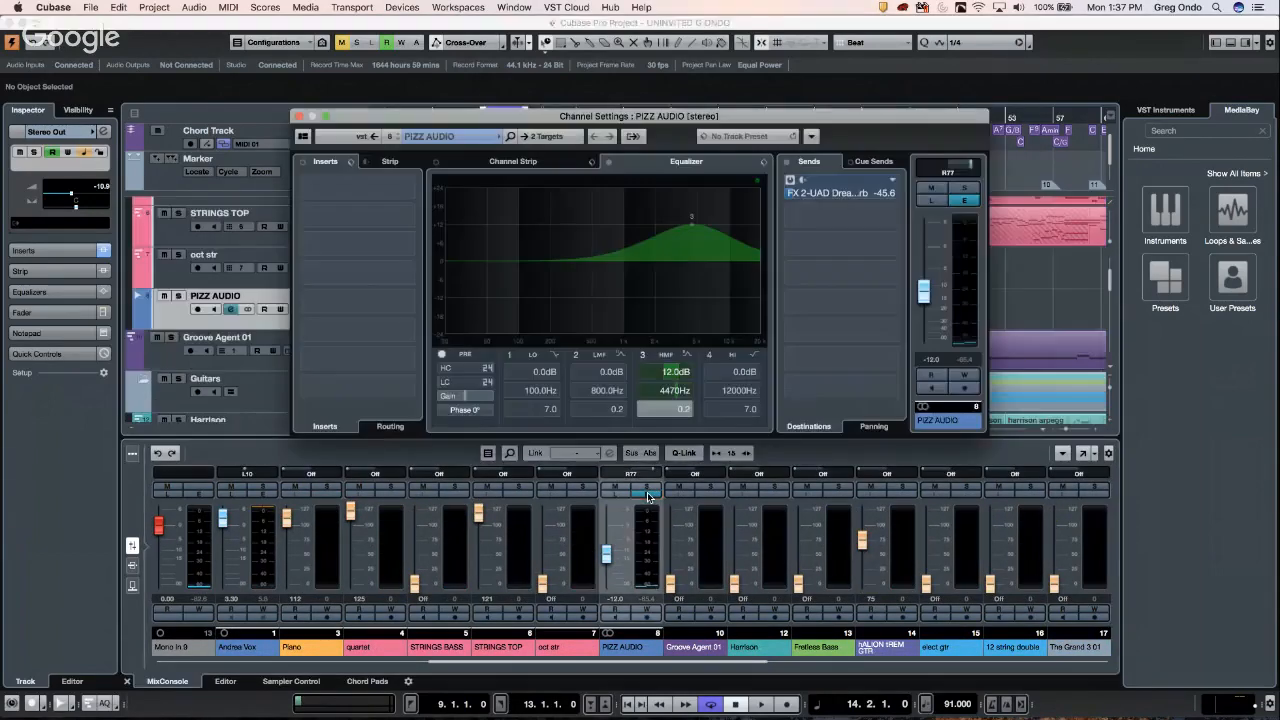
left_click(647, 495)
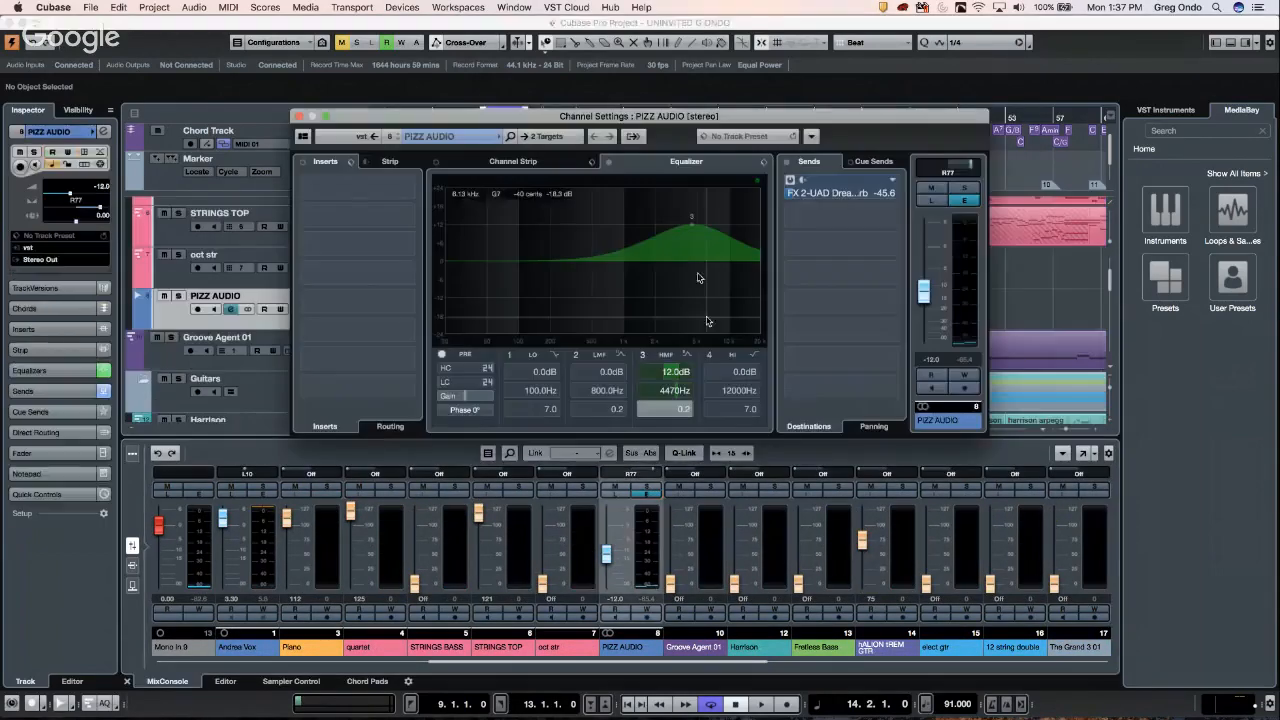
left_click(412, 187)
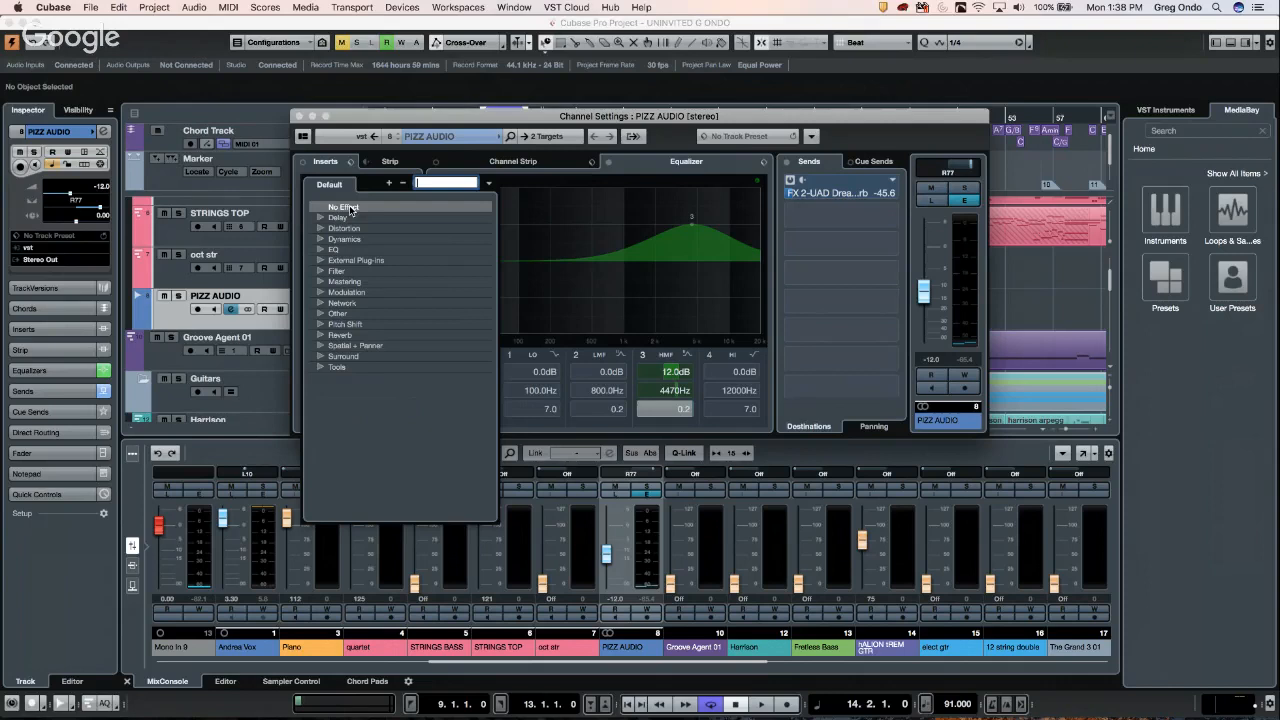
- Leave PIZZ AUDIO's insert at No Effect and close its Channel Settings window
left_click(350, 209)
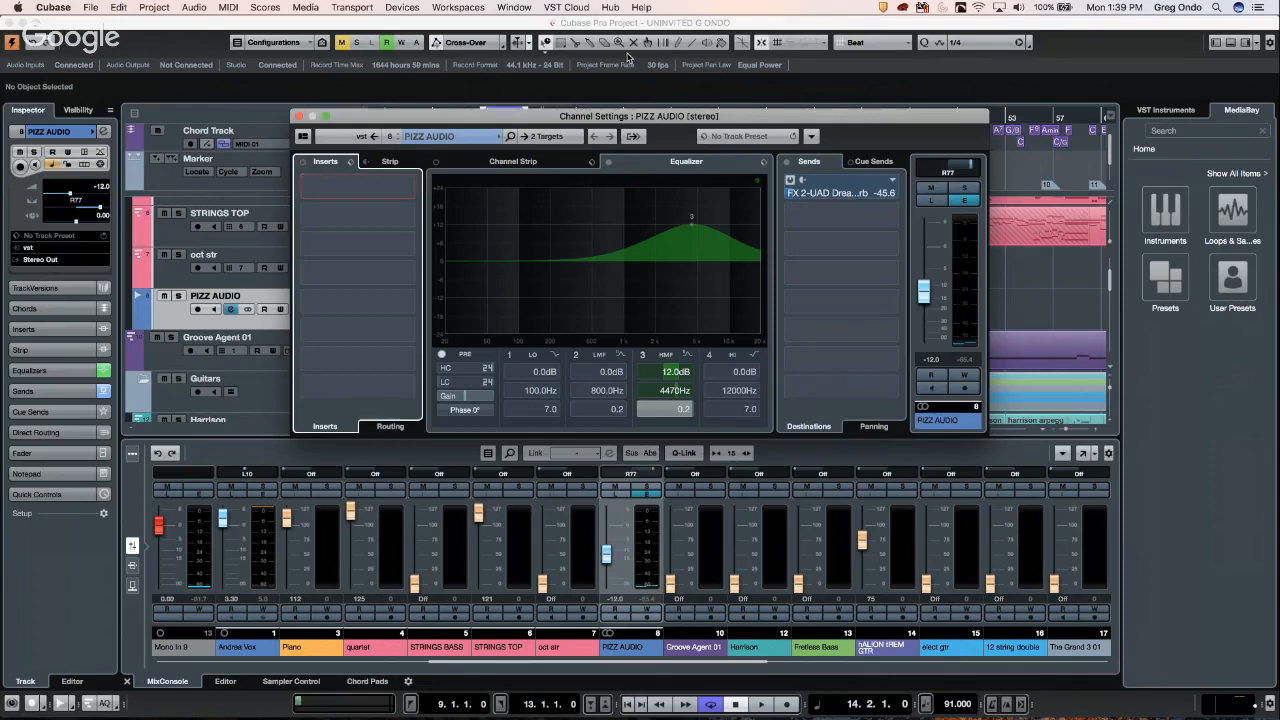
left_click(300, 118)
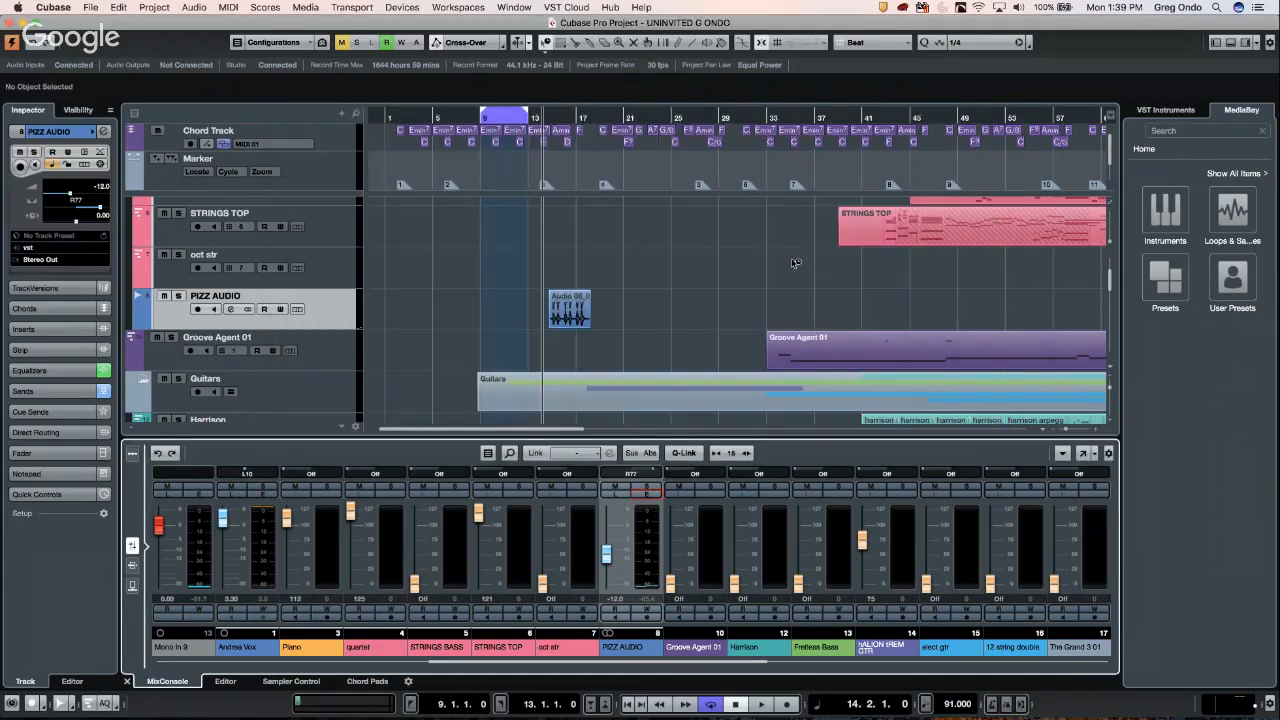
- Select Andrea Vox, play and stop the song, and expand Sends showing the FX 3 reverb send
scroll(795, 263, "up", 3)
scroll(795, 263, "up", 2)
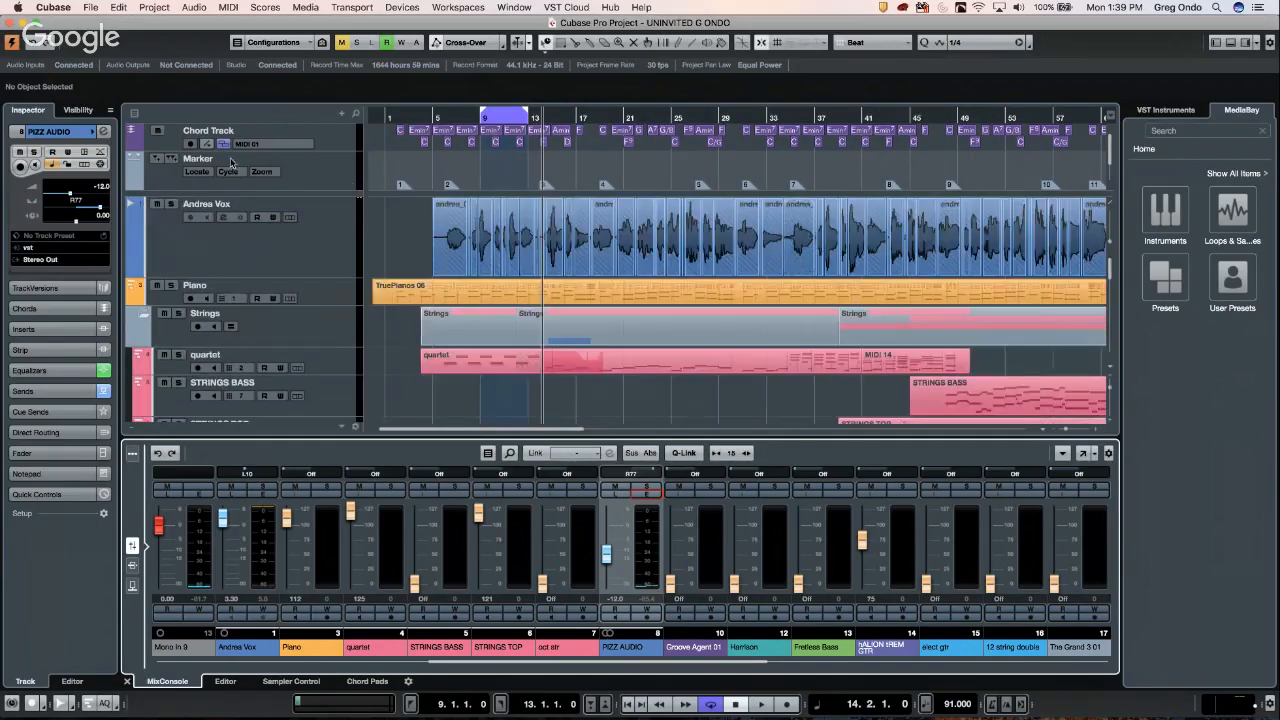
left_click(331, 238)
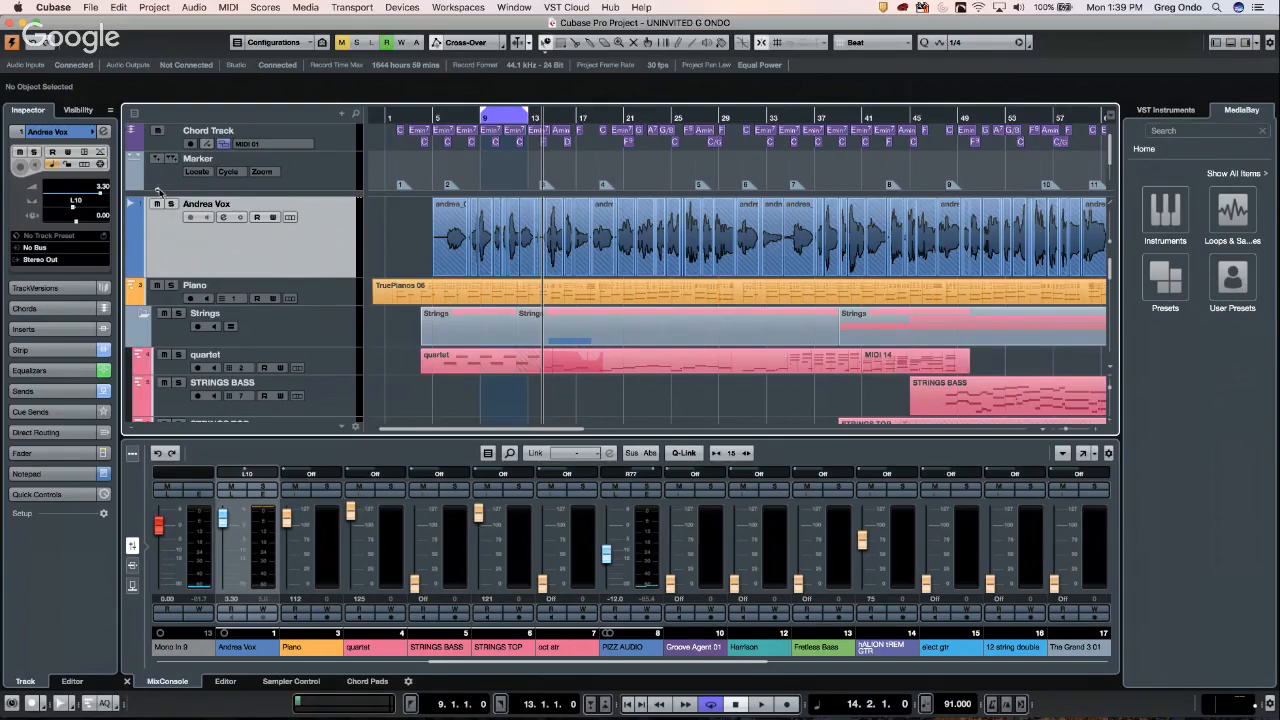
key("space")
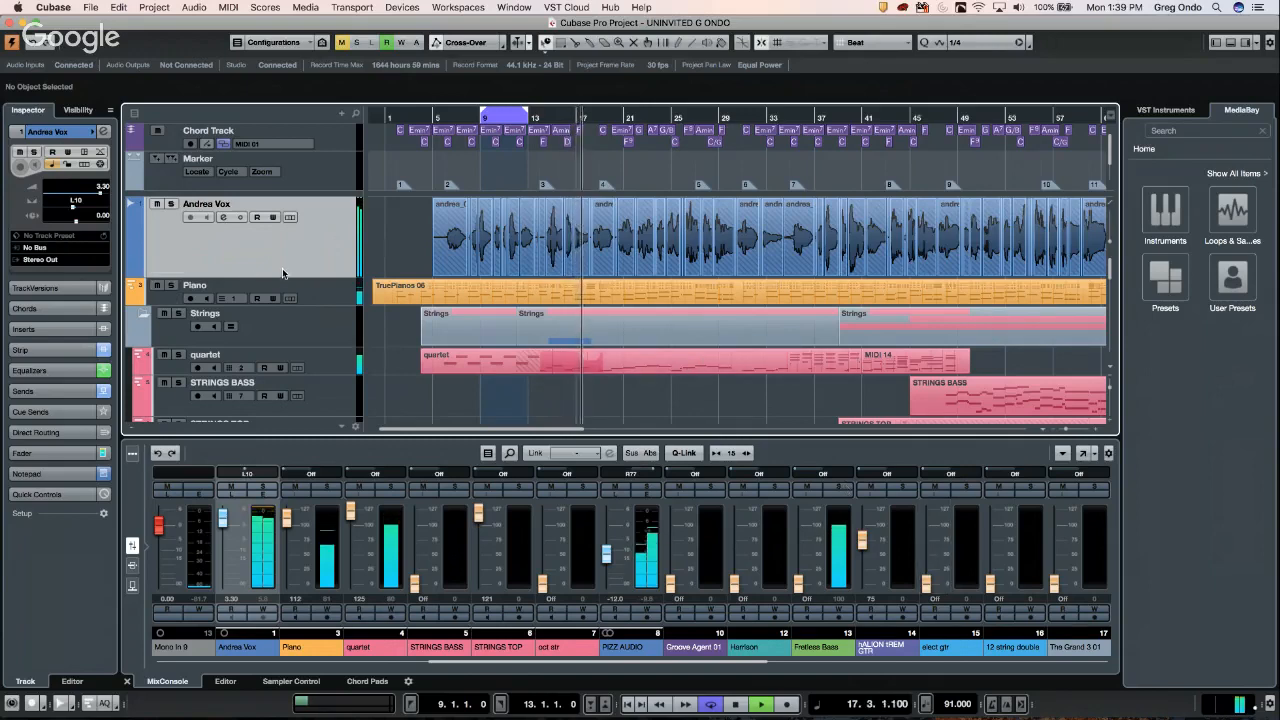
key("space")
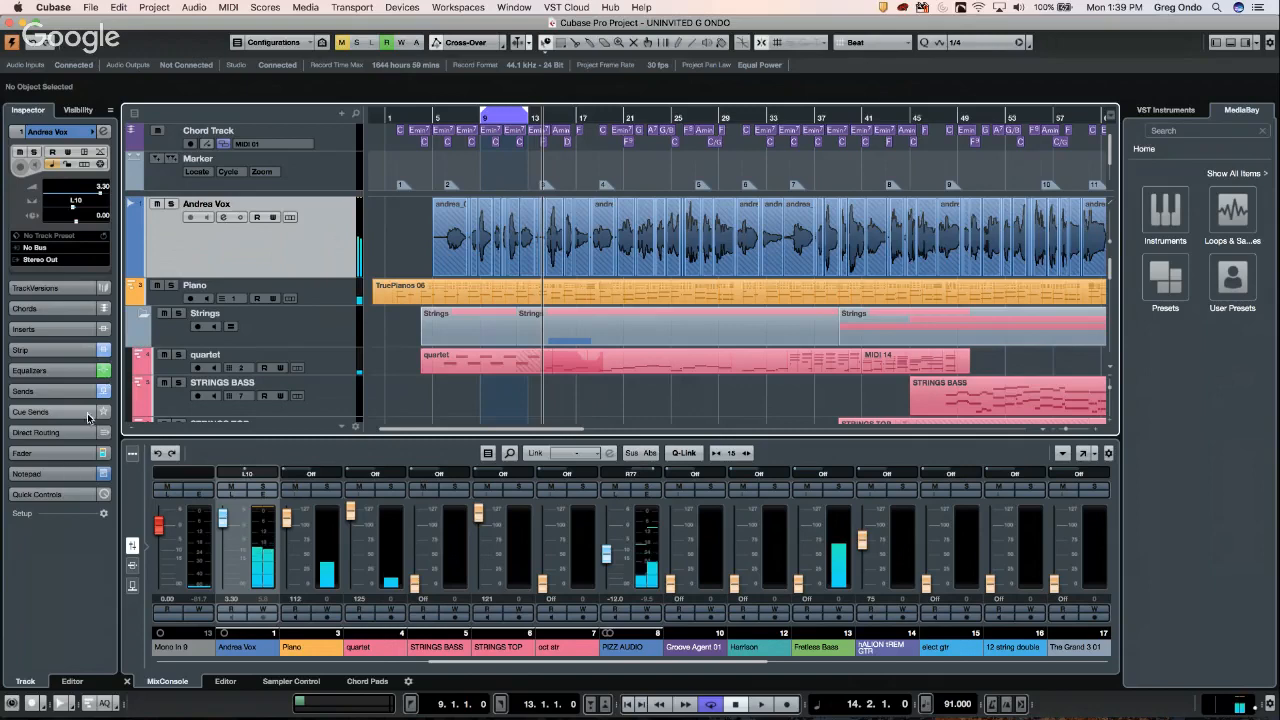
left_click(44, 392)
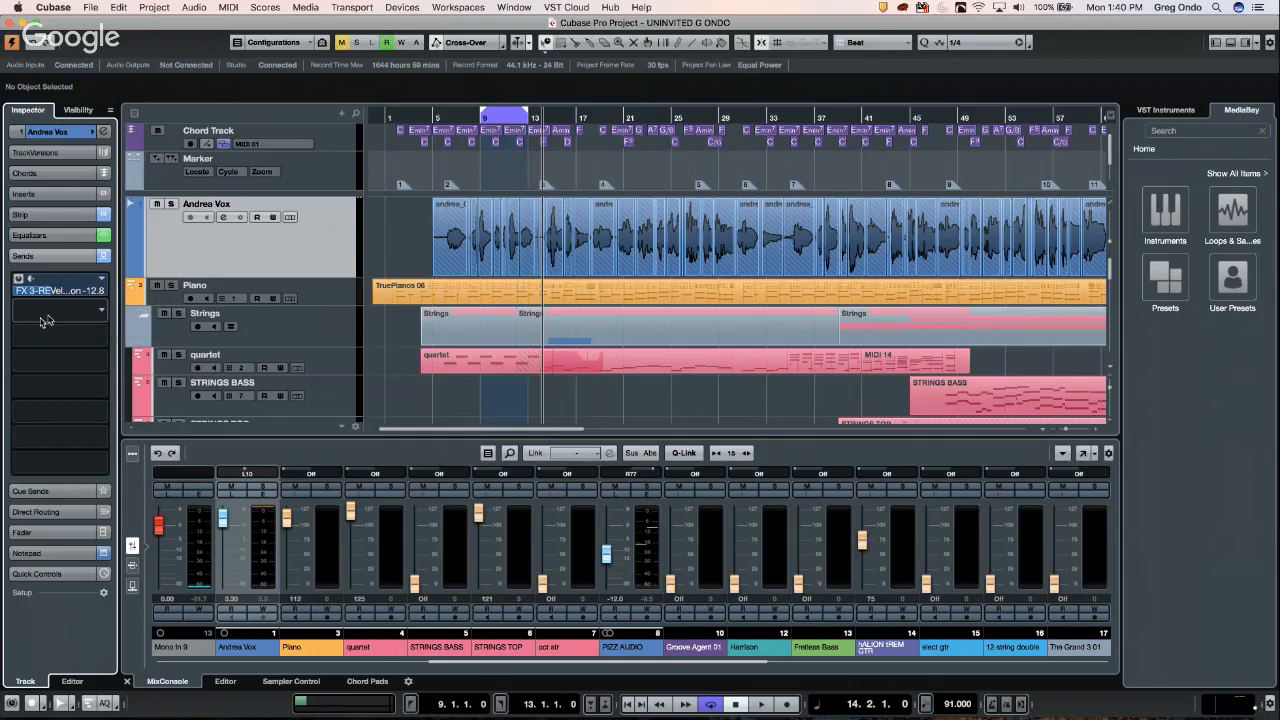
- Add a stereo FX 4 PingPongDelay channel fed from Andrea Vox's send 2
right_click(78, 313)
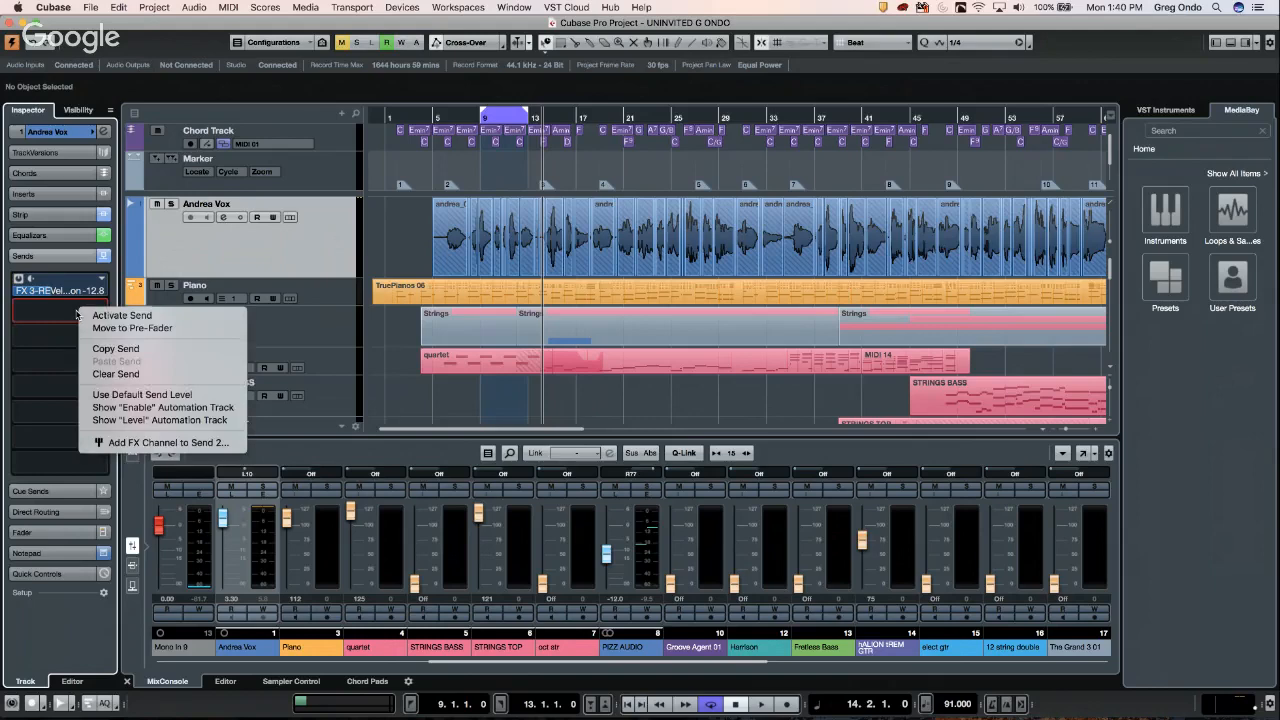
left_click(152, 441)
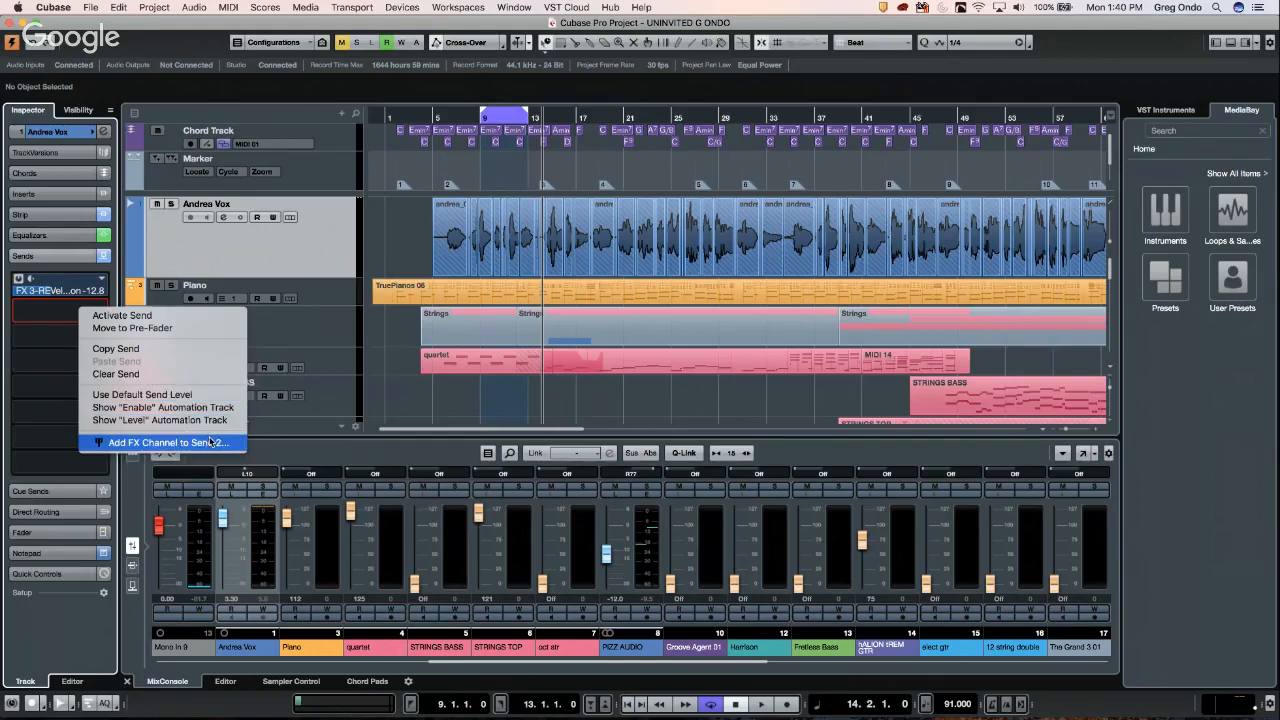
left_click(210, 442)
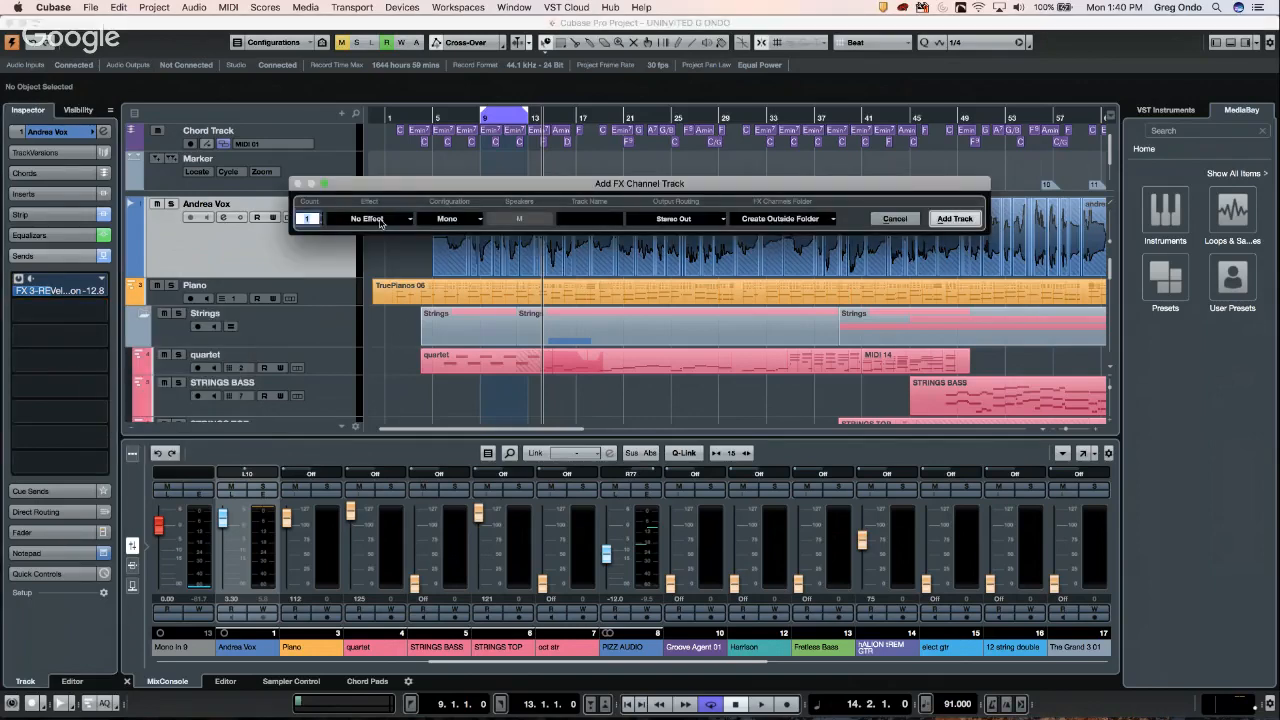
left_click(380, 219)
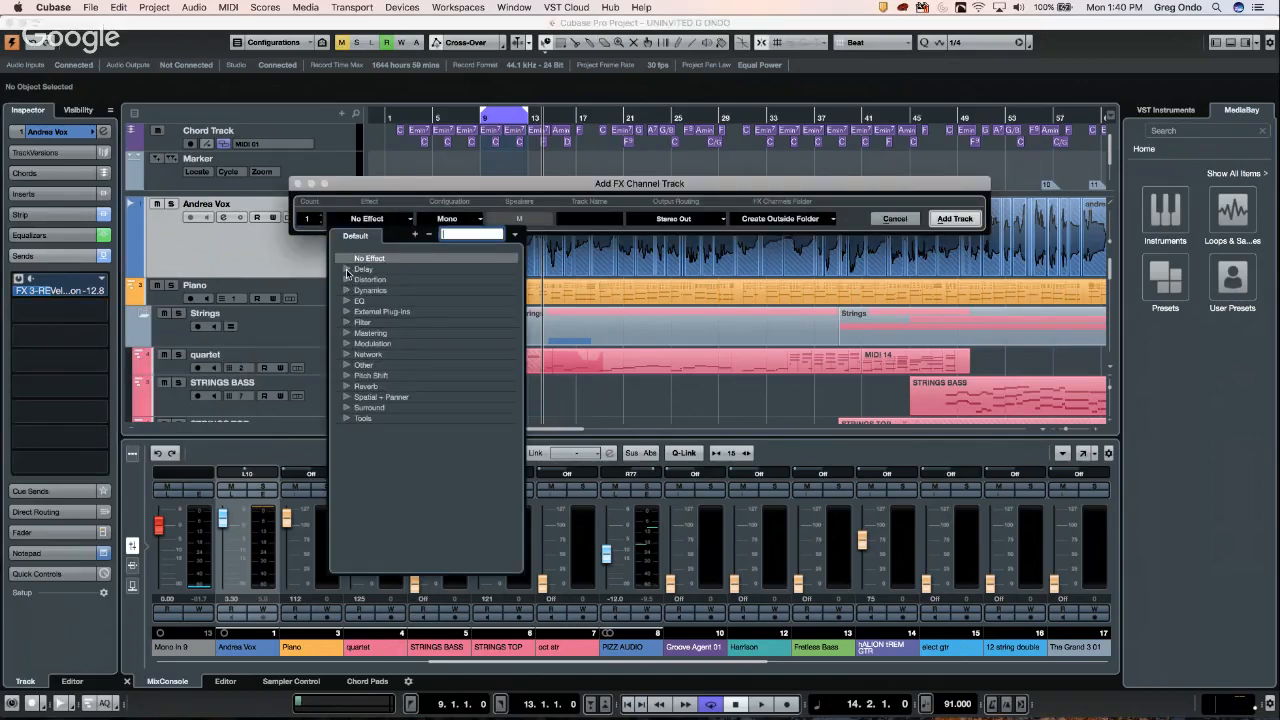
left_click(346, 269)
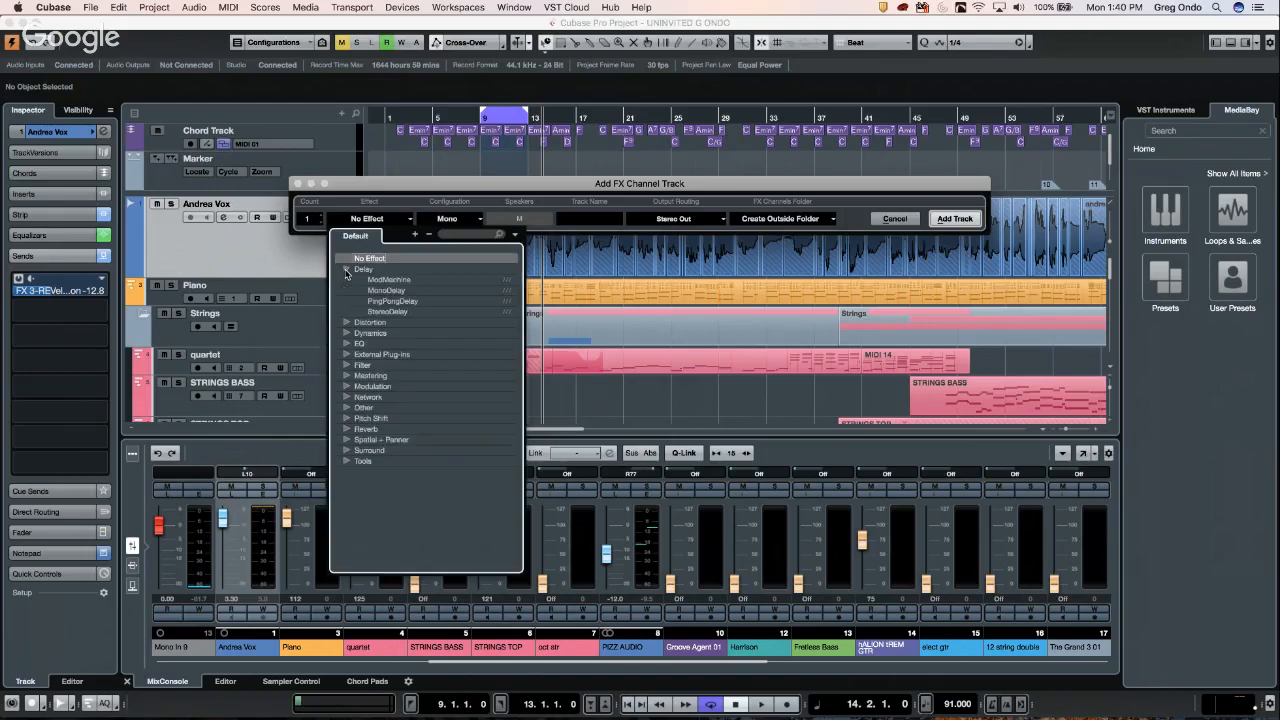
left_click(394, 301)
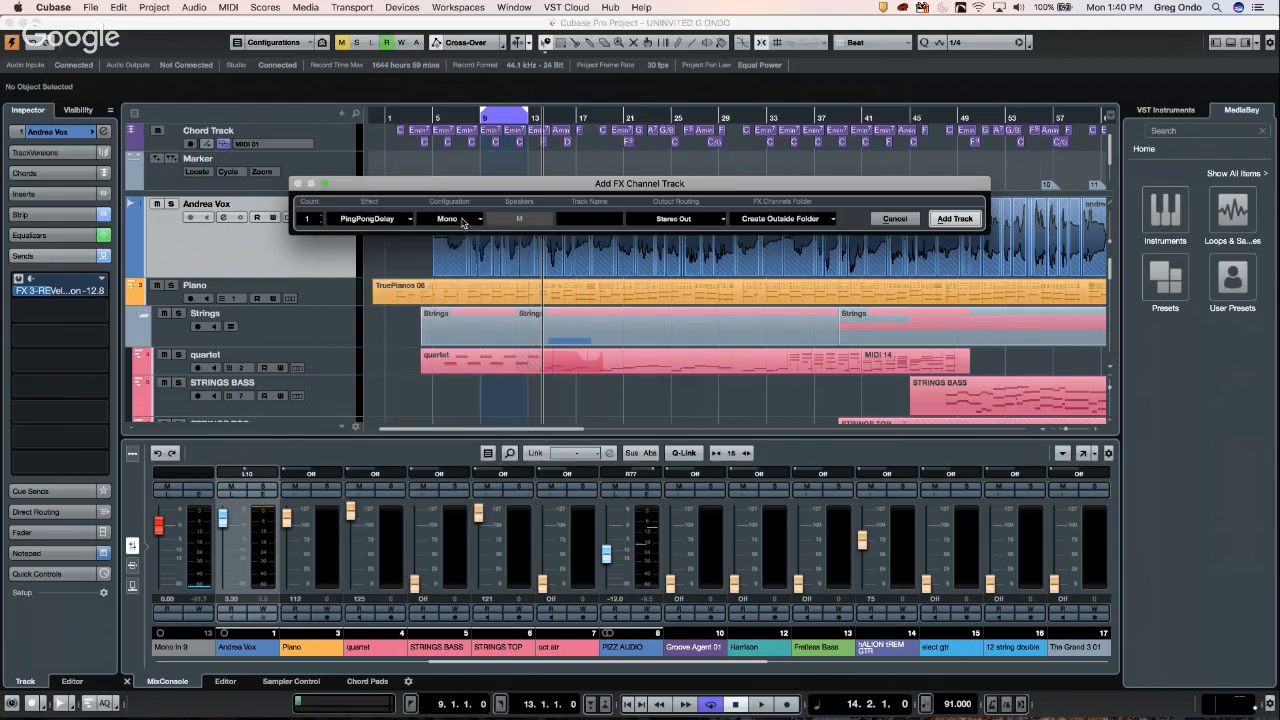
left_click(462, 220)
left_click(462, 232)
left_click(954, 219)
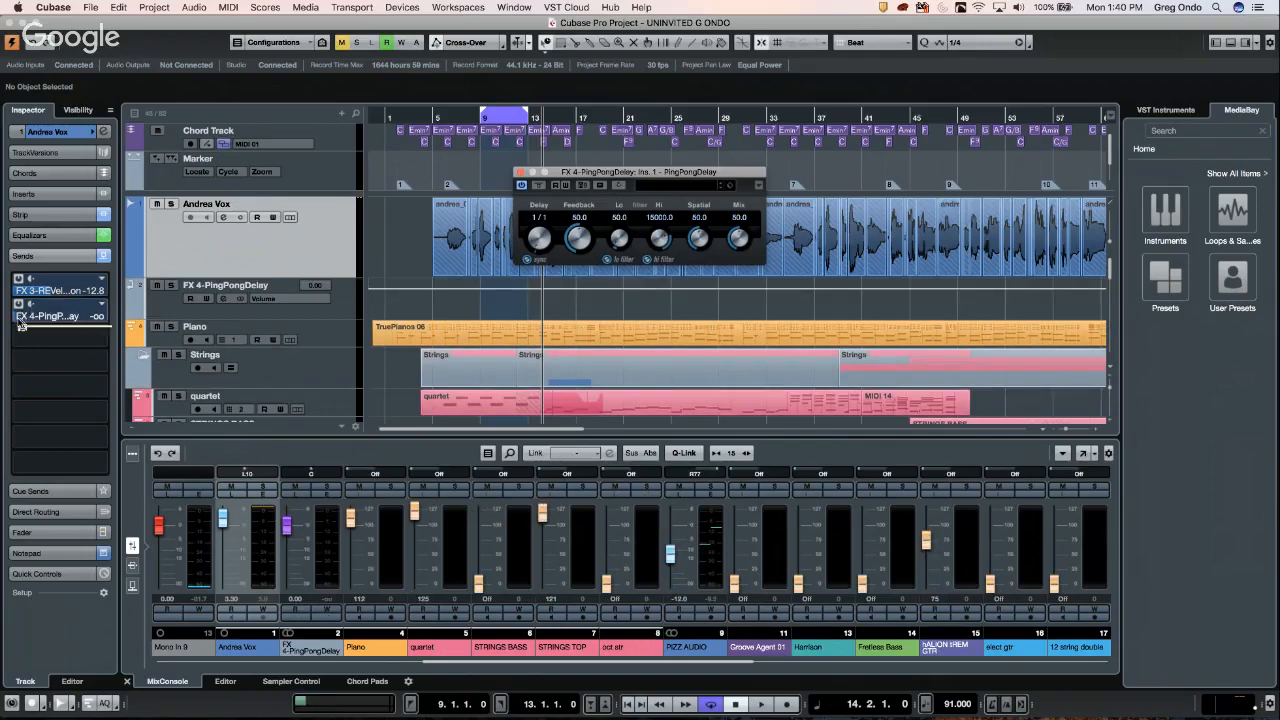
- During playback, raise the delay send to -2.17 dB and set PingPongDelay to 1/4 with Mix 93.0
left_click_drag(36, 320, 59, 320)
key("space")
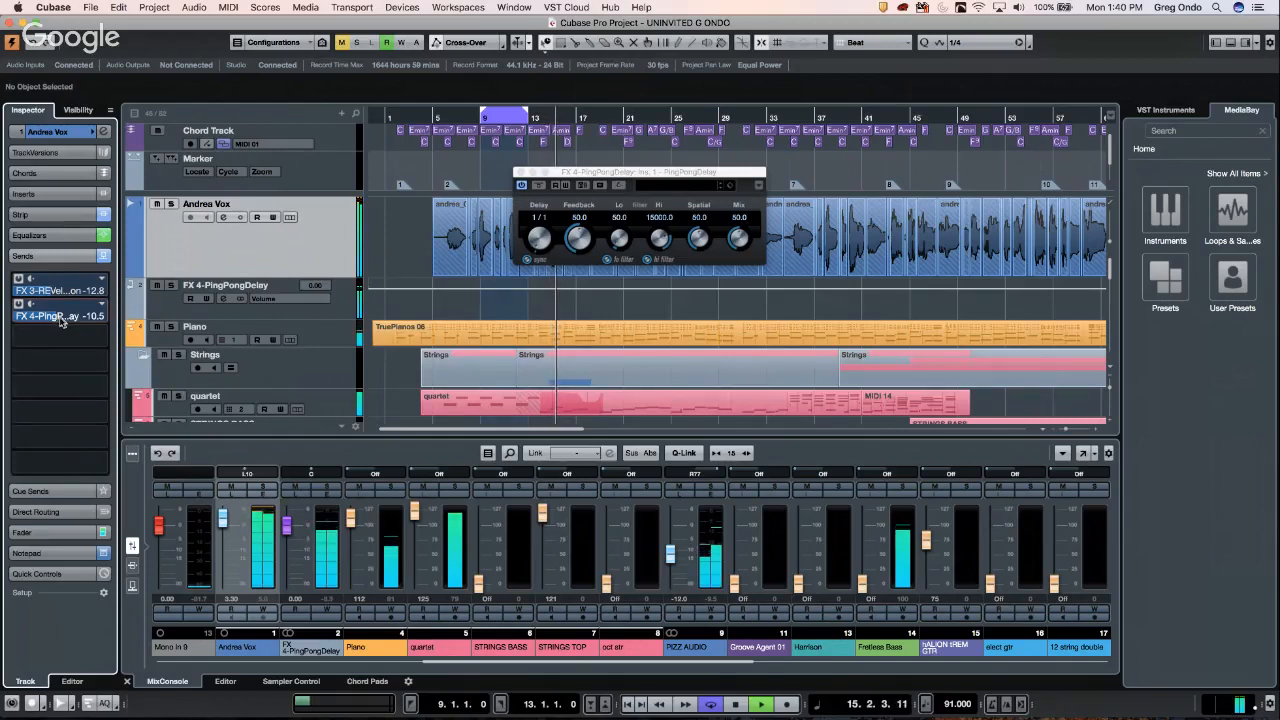
left_click_drag(58, 320, 84, 322)
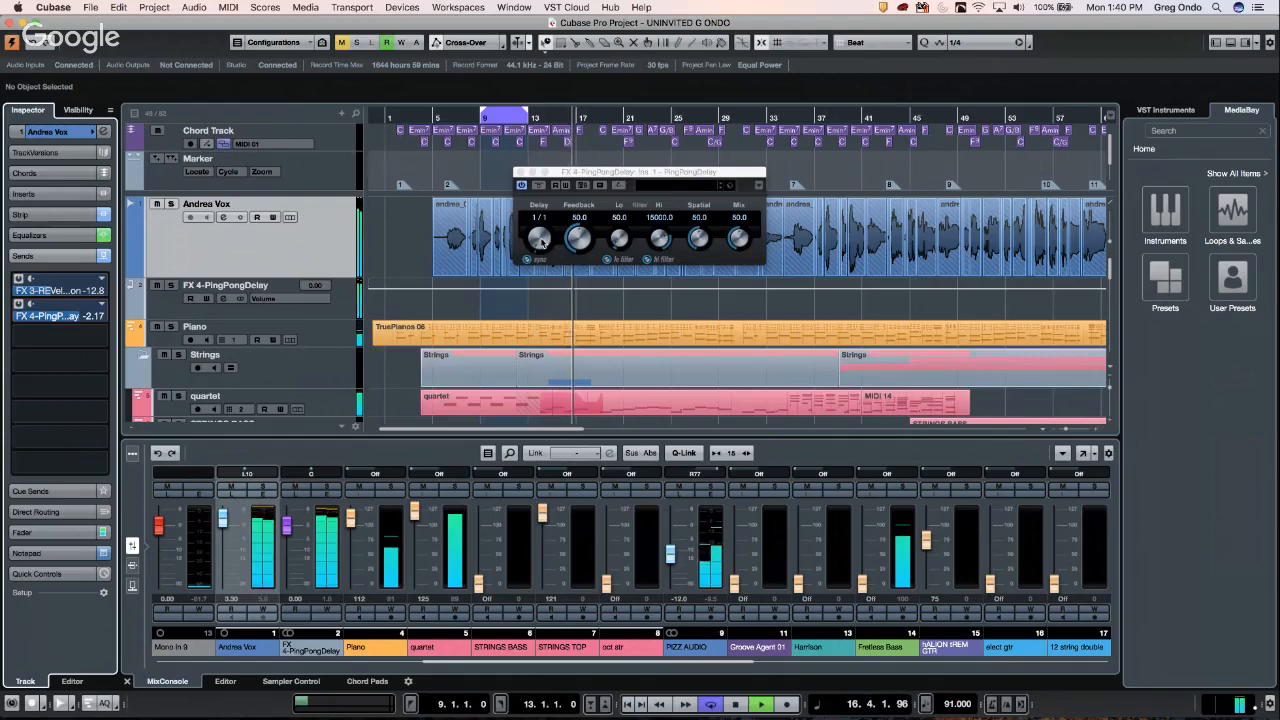
left_click_drag(535, 238, 531, 215)
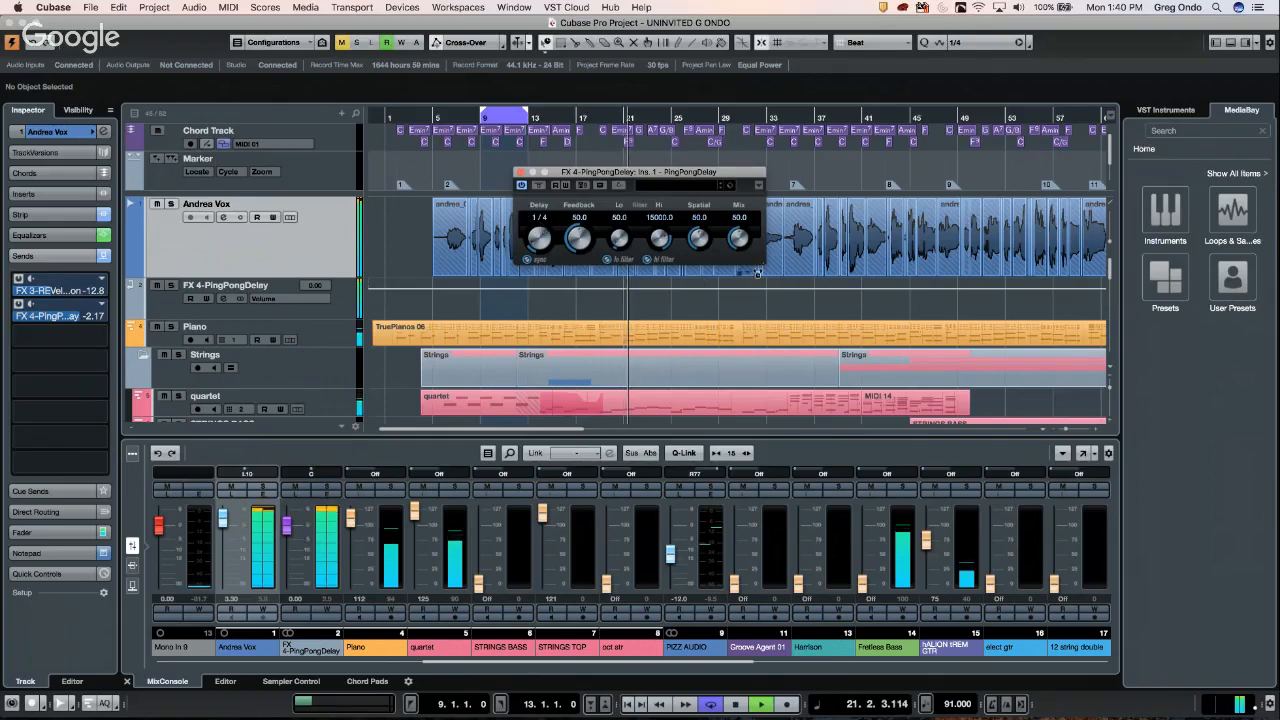
left_click_drag(741, 220, 745, 182)
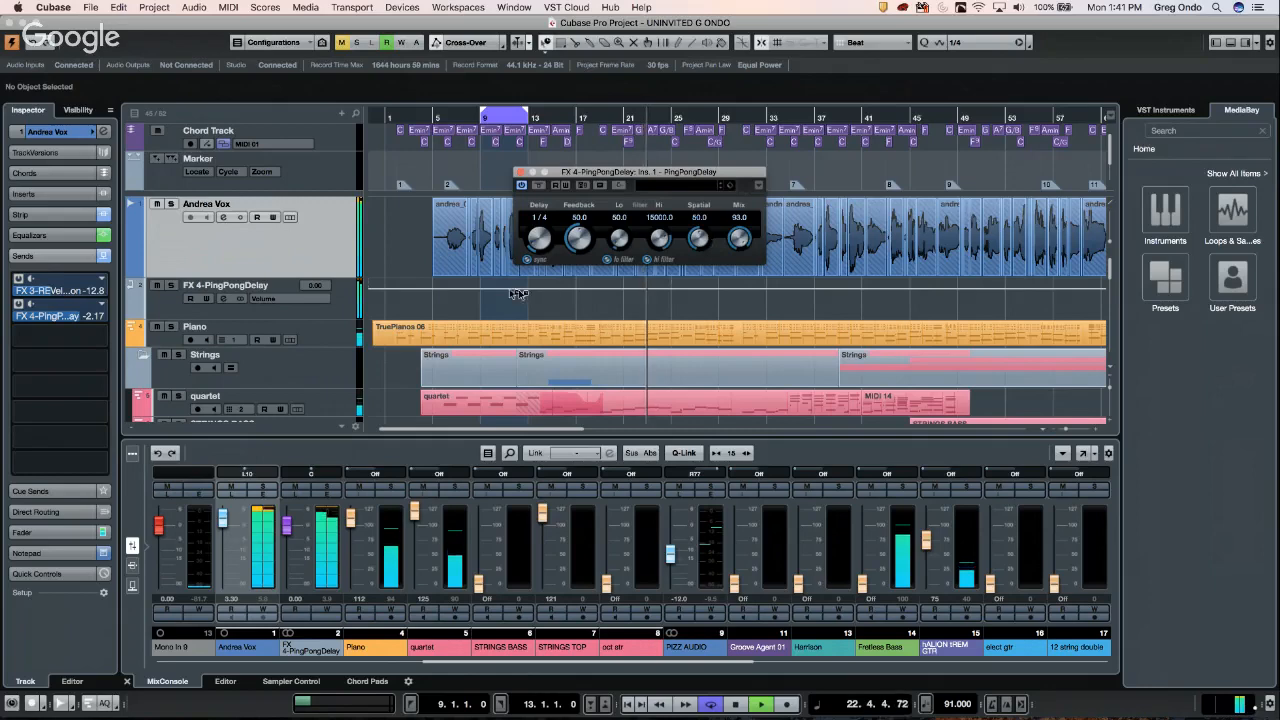
key("space")
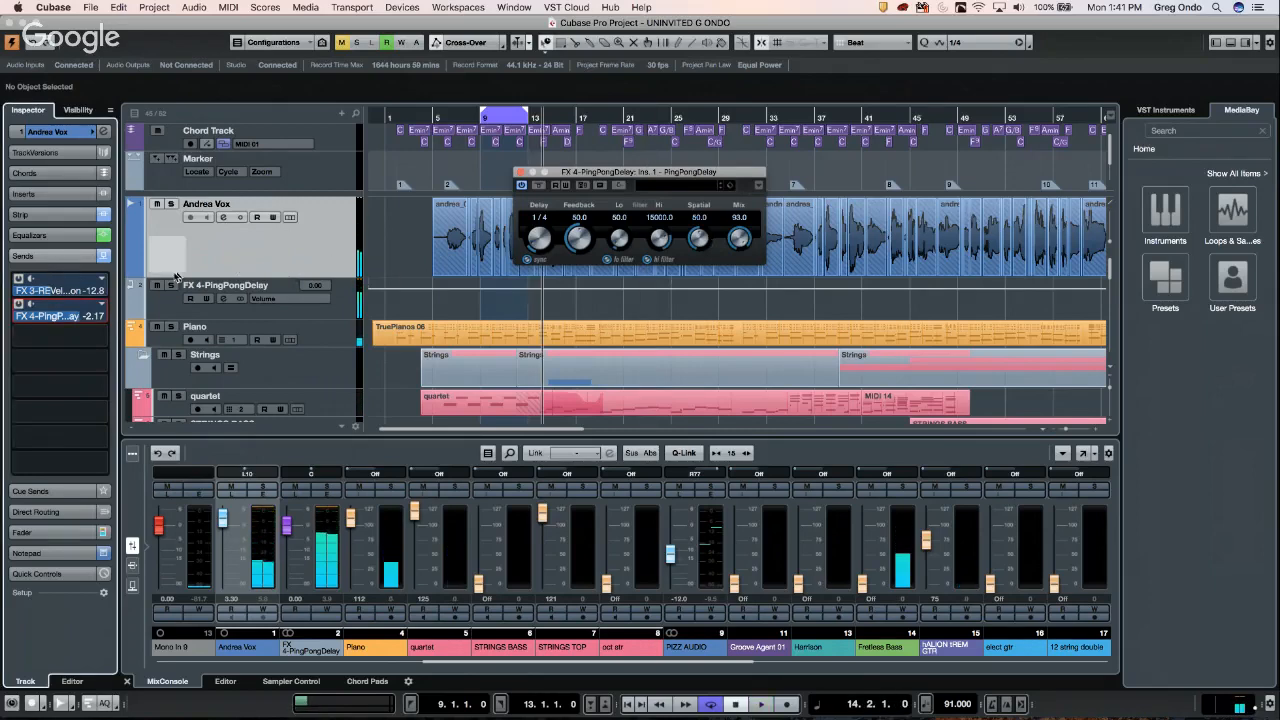
right_click(84, 334)
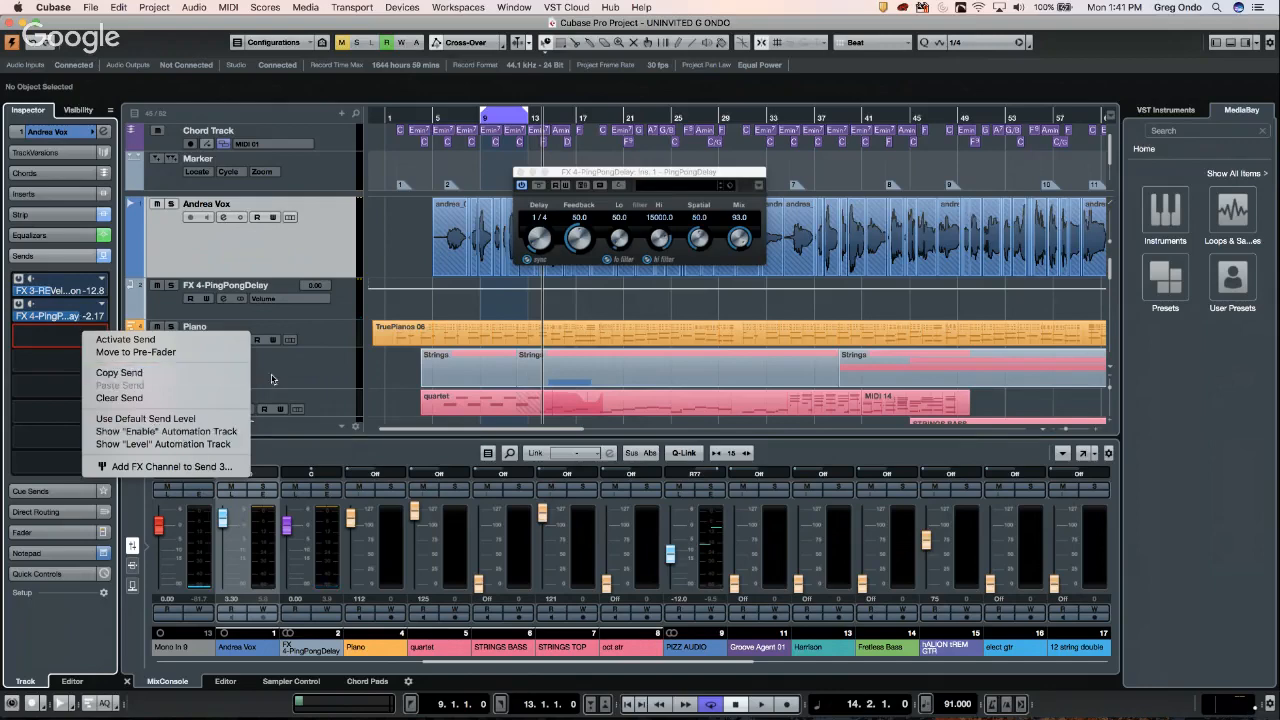
left_click(39, 199)
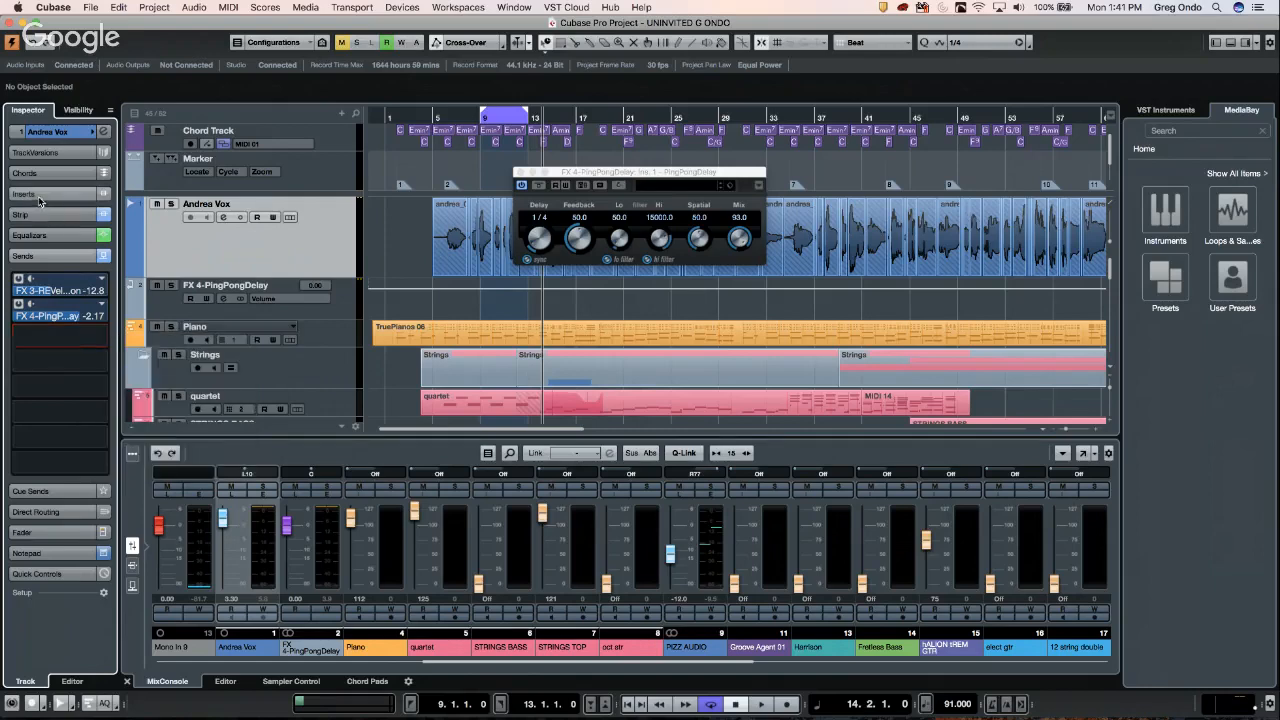
left_click(40, 196)
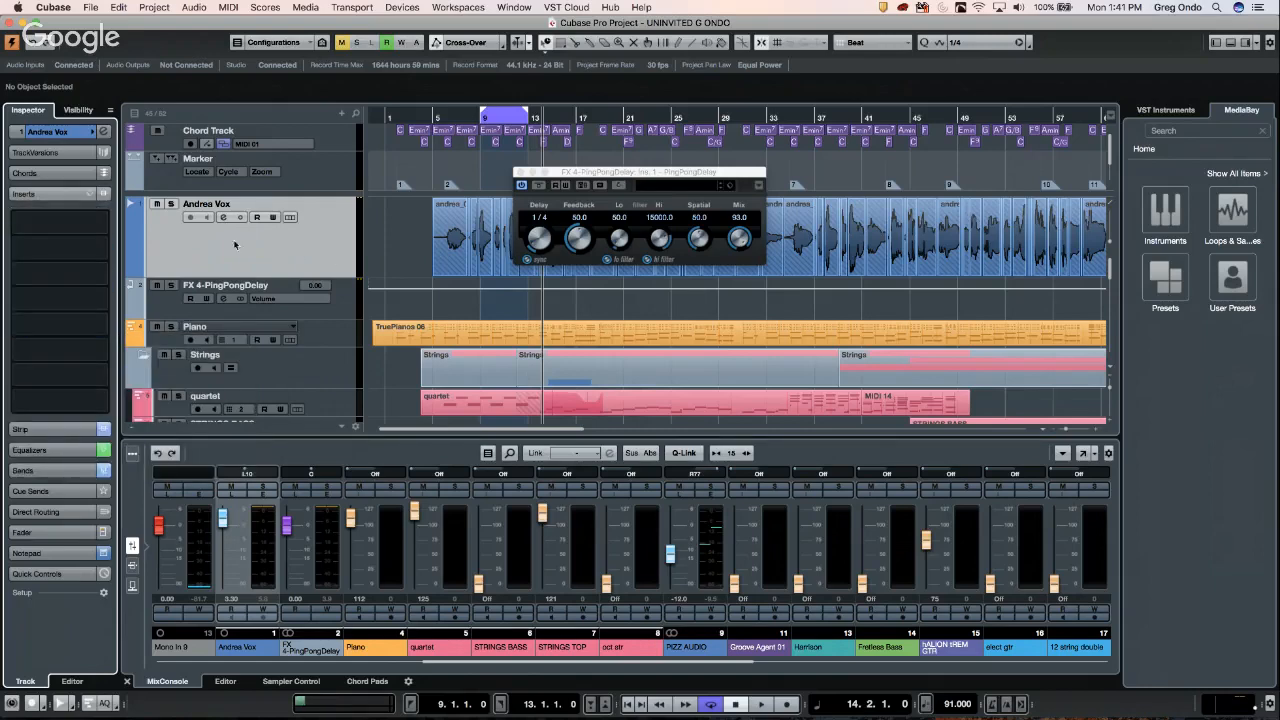
left_click(63, 198)
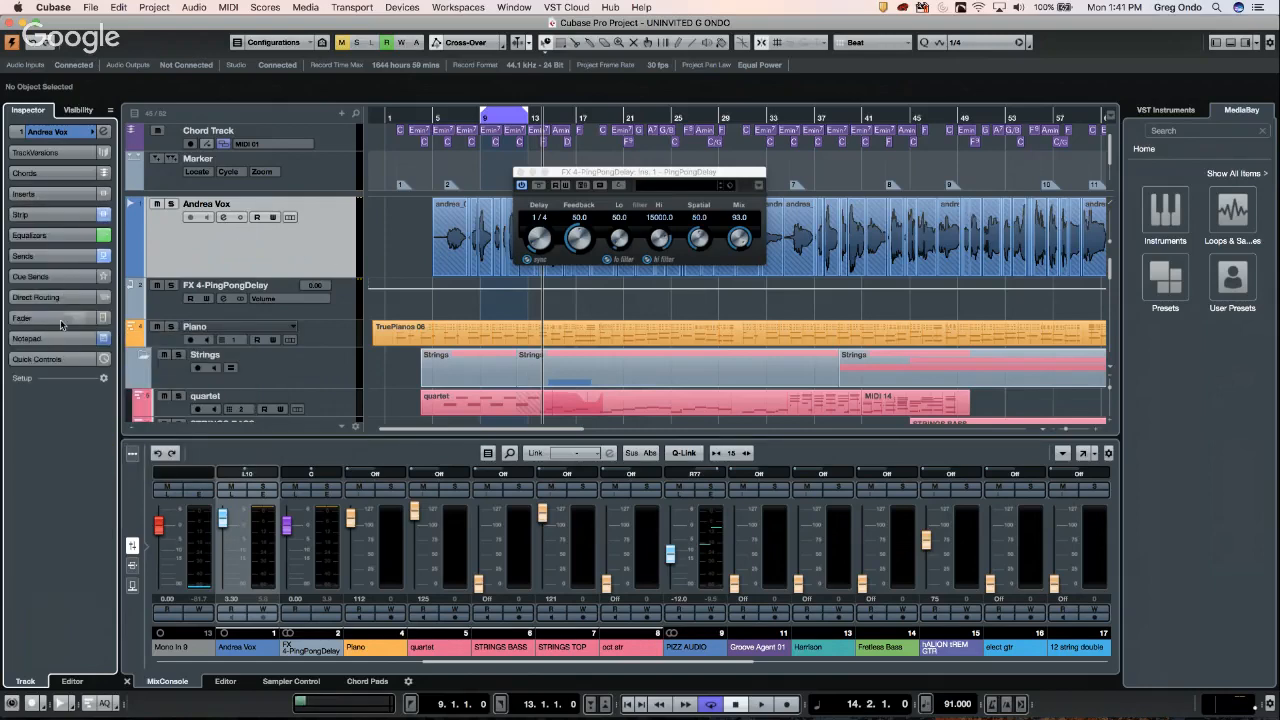
left_click(53, 258)
right_click(67, 381)
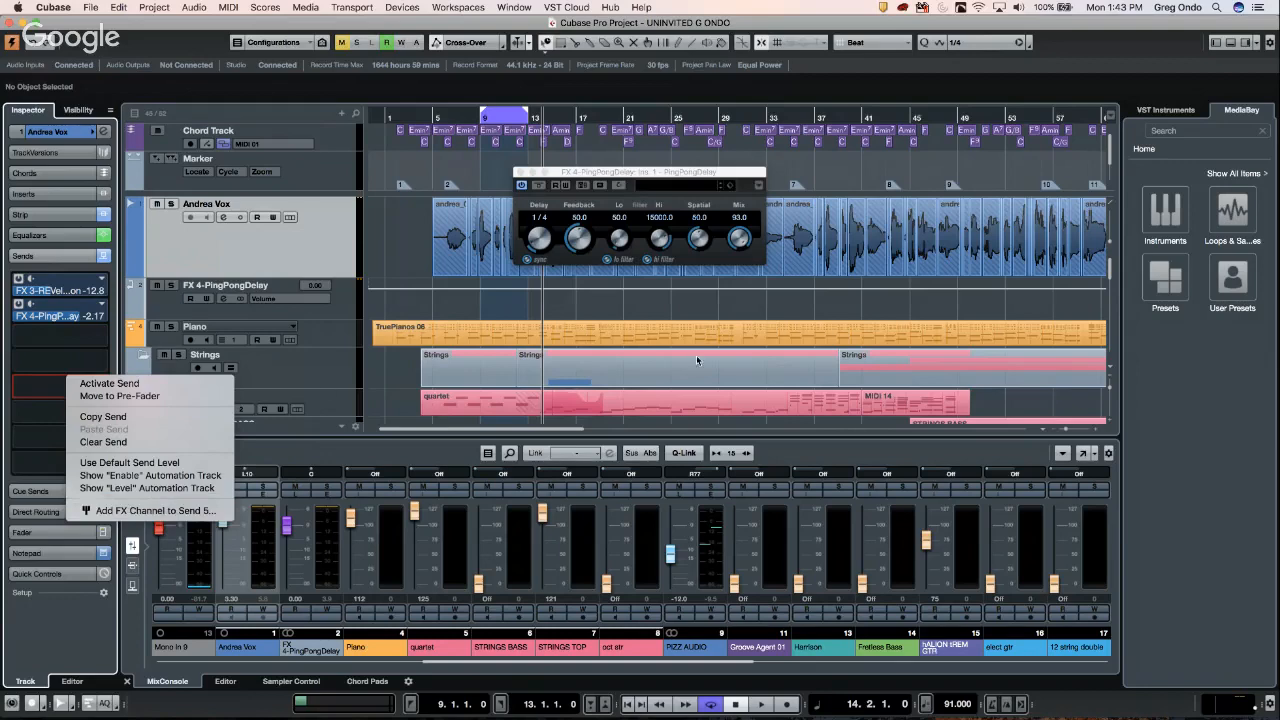
left_click(629, 298)
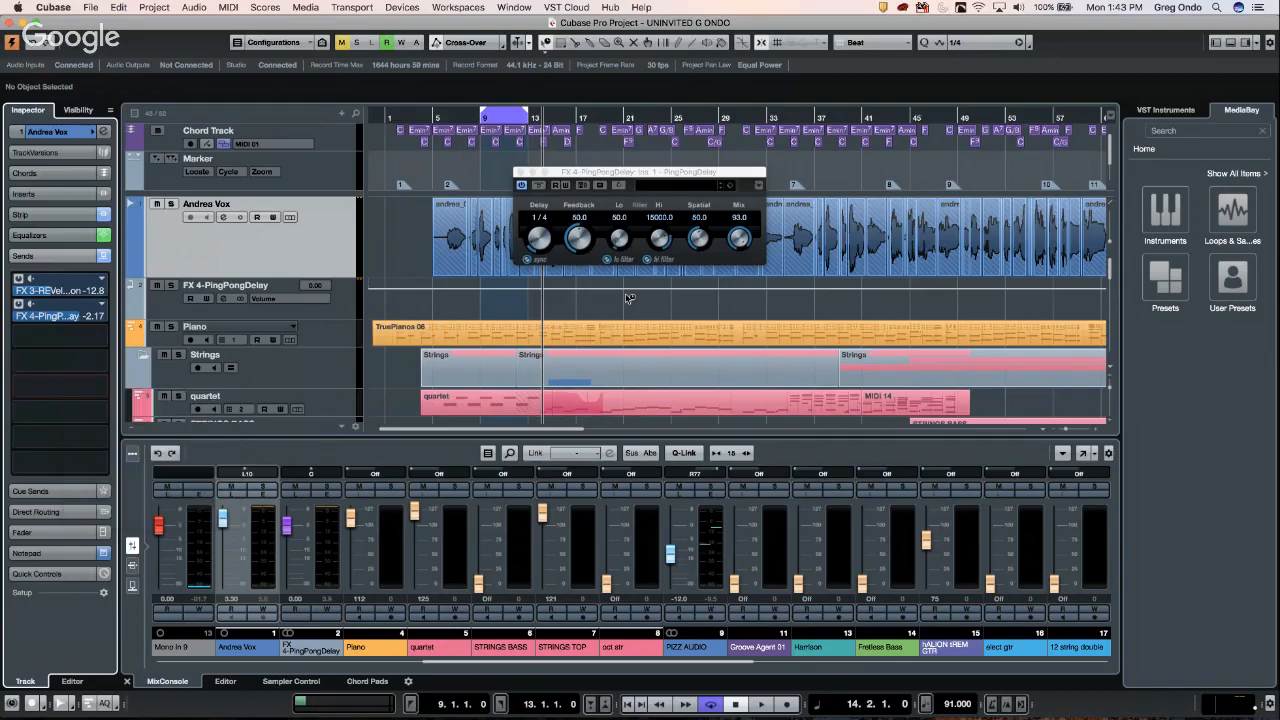
- Alternate between WaveLab 9's bably 64 mix.wav and Cubase's bably project twice, ending in Cubase
key("super+Tab")
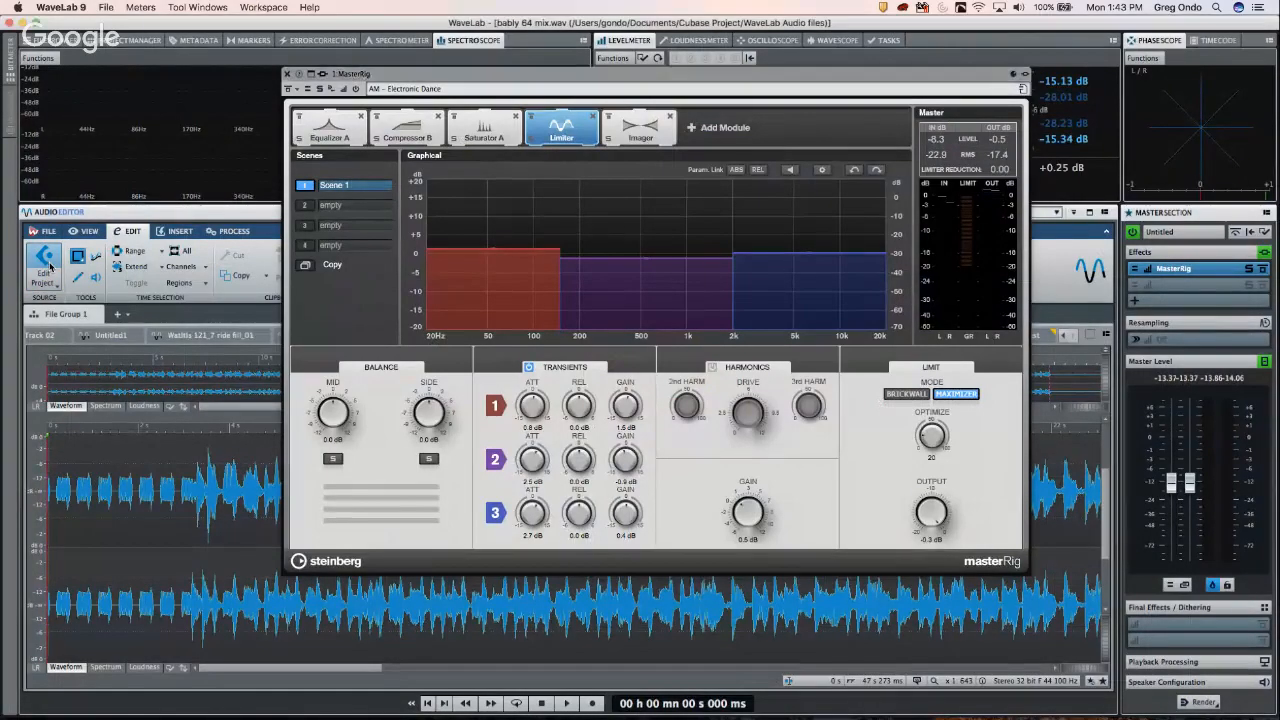
key("super+Tab")
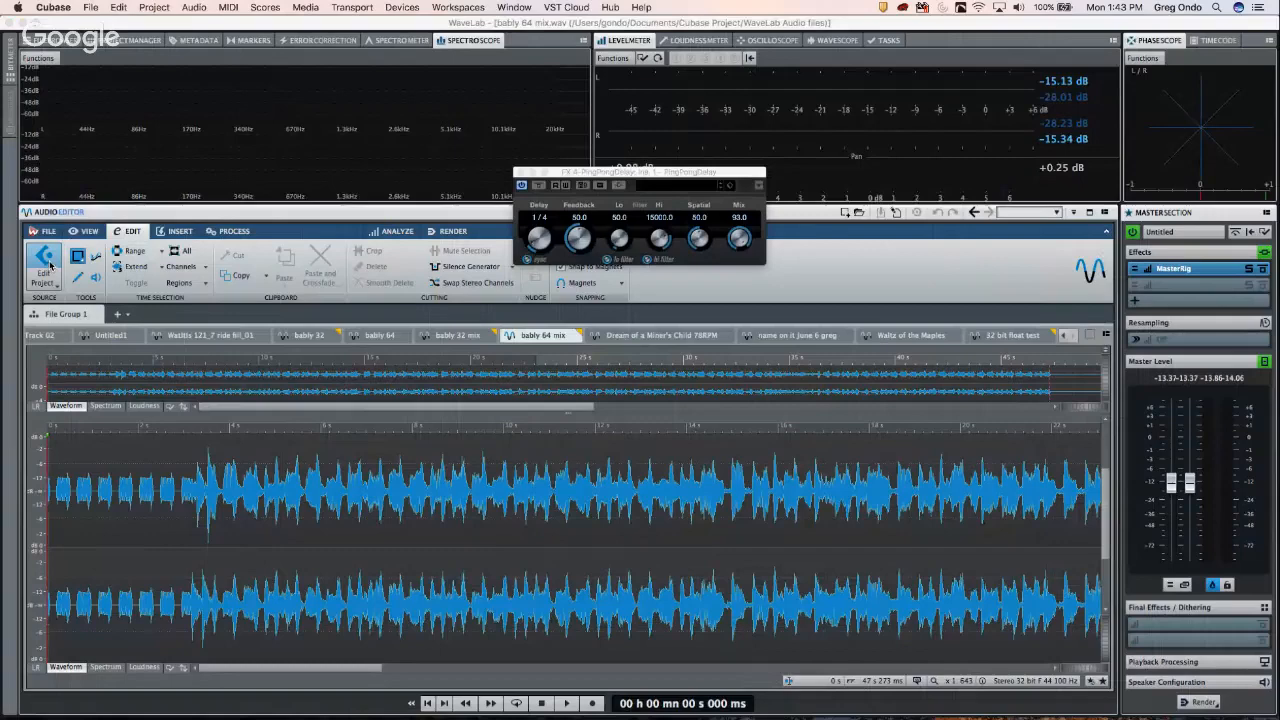
key("super+Tab")
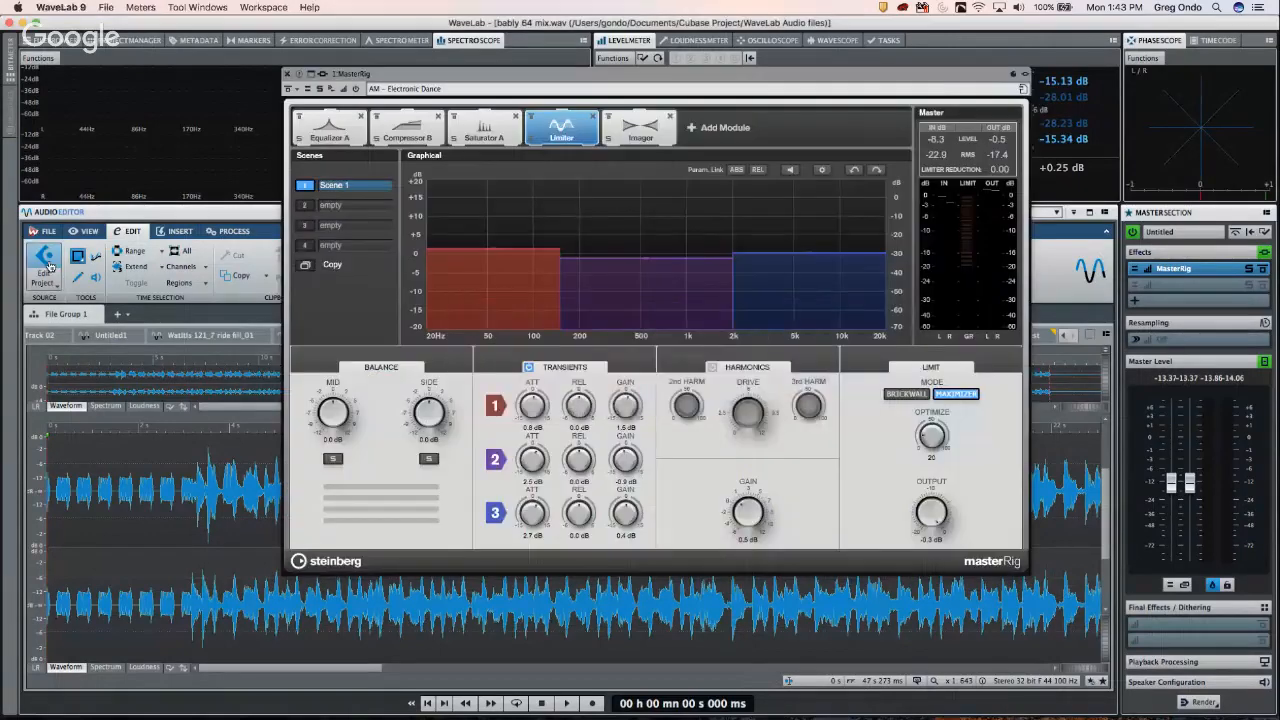
key("super+Tab")
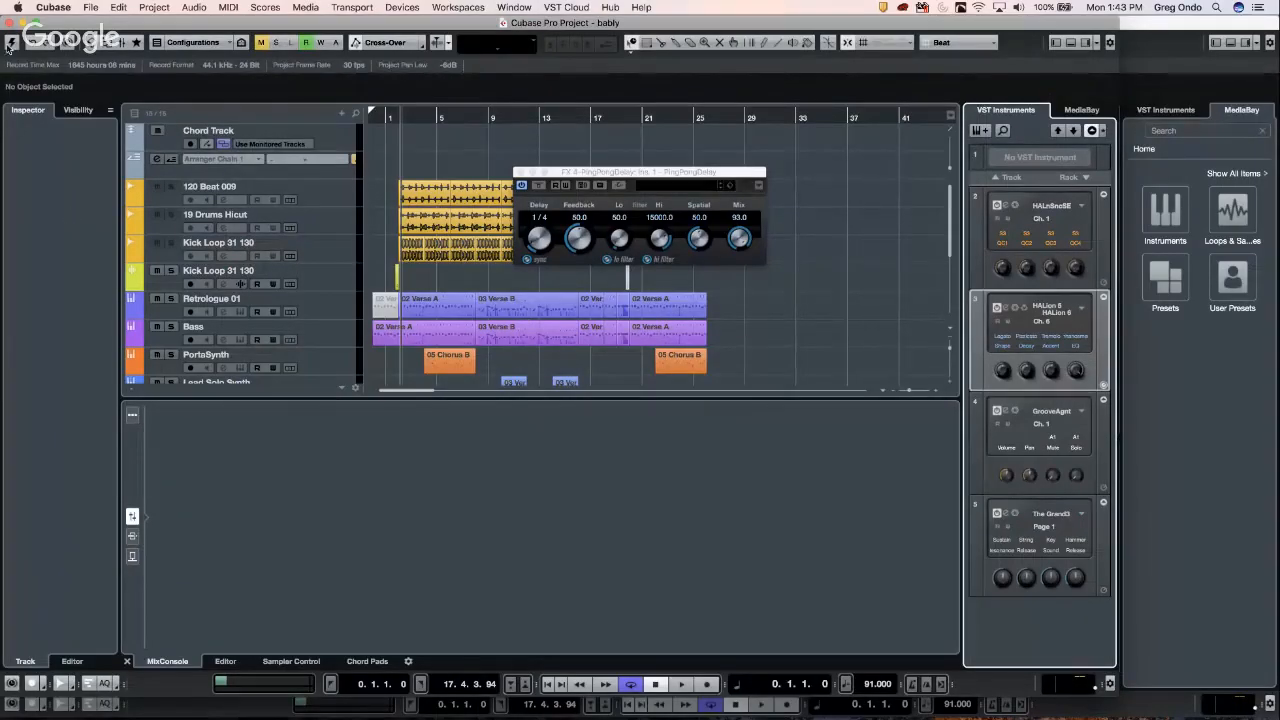
- Close the bably project in Cubase with Don't Save, after cycling through WaveLab and back
left_click(9, 23)
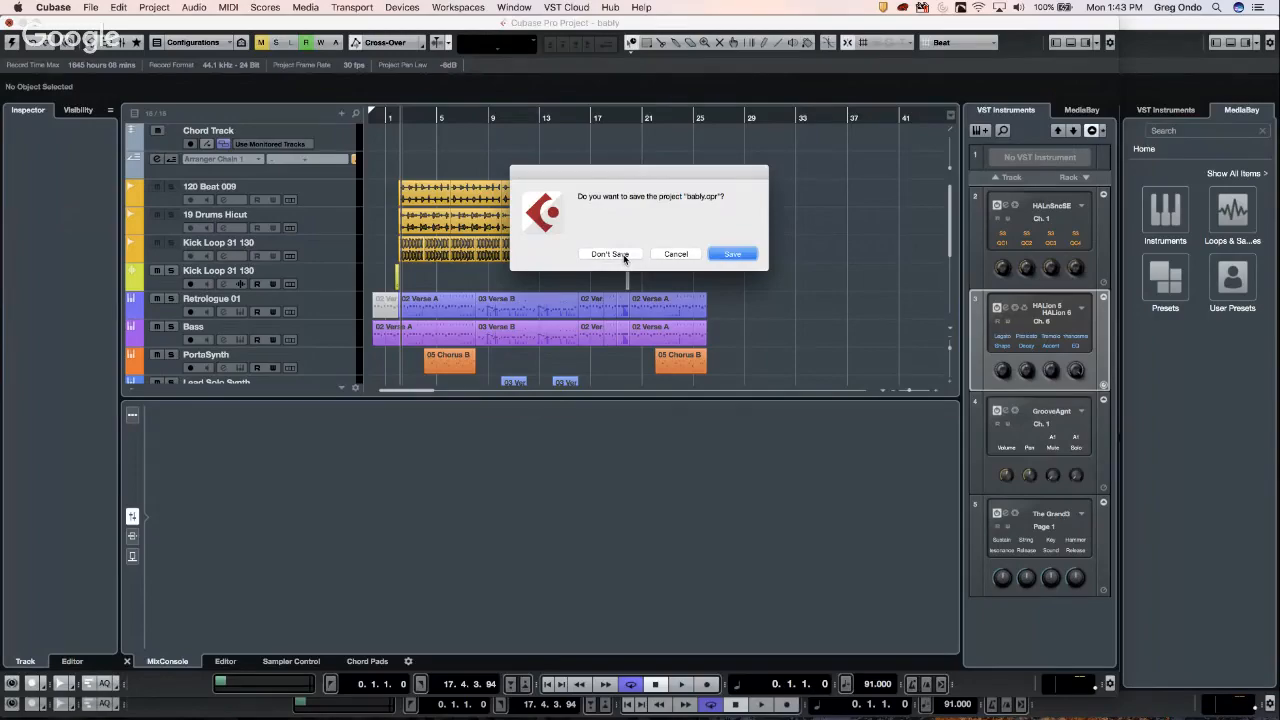
key("super+Tab")
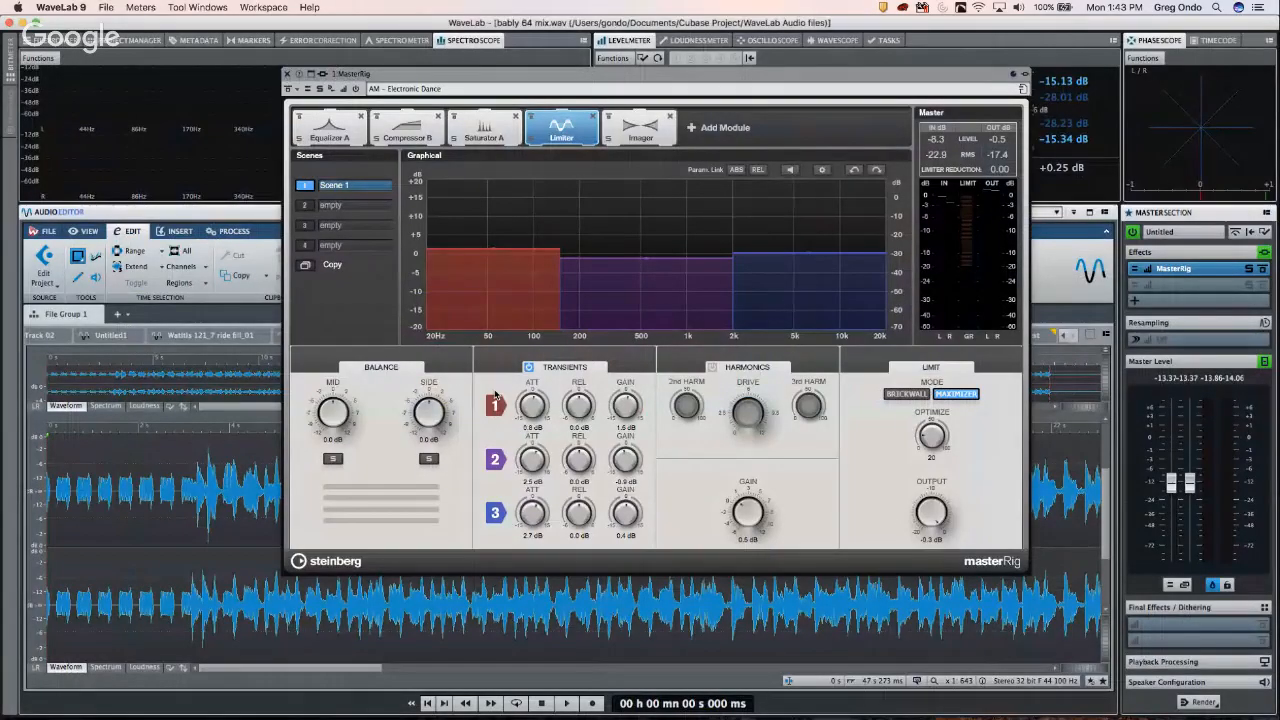
key("super+Tab")
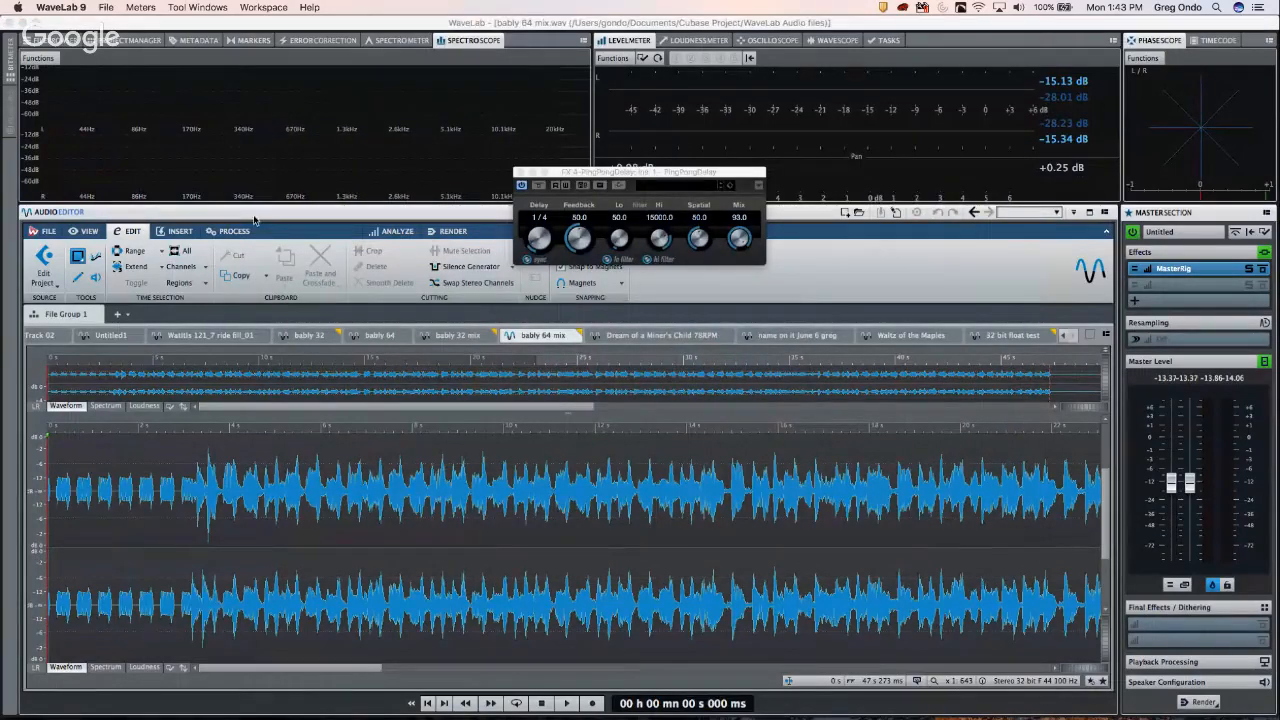
key("super+Tab")
key("super+Tab")
key("super+Tab")
key("super+Tab")
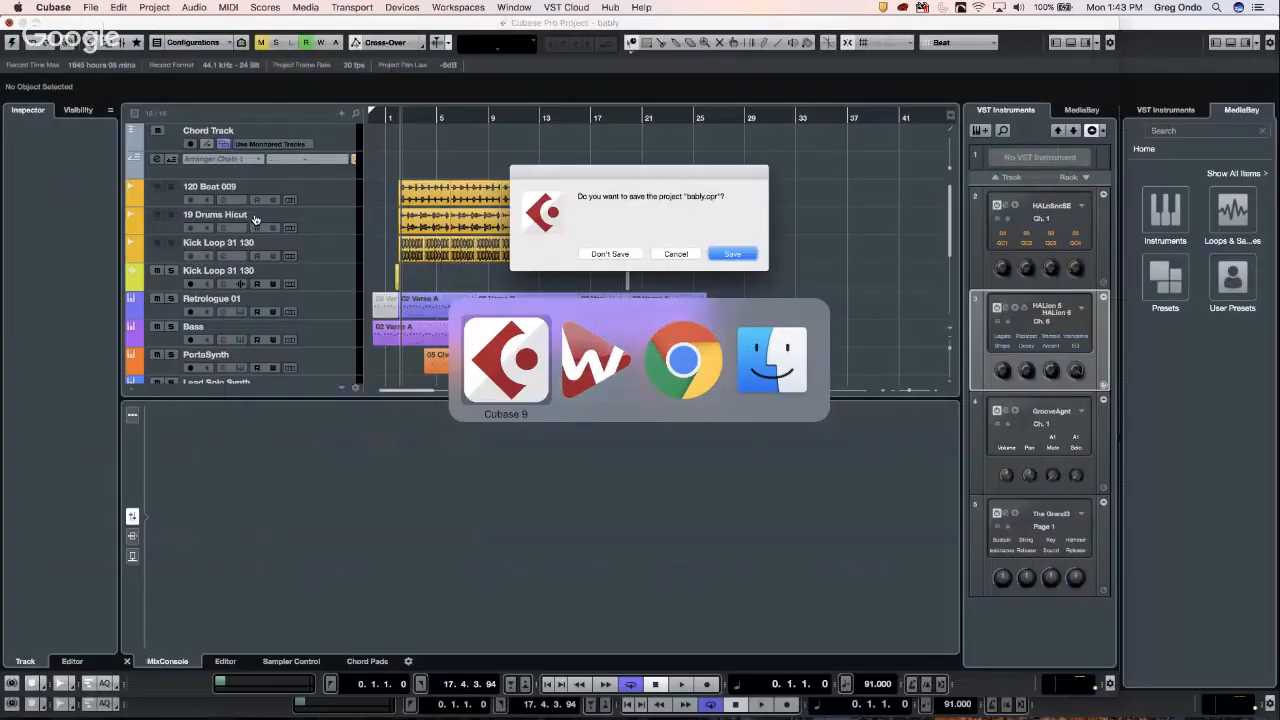
left_click(610, 254)
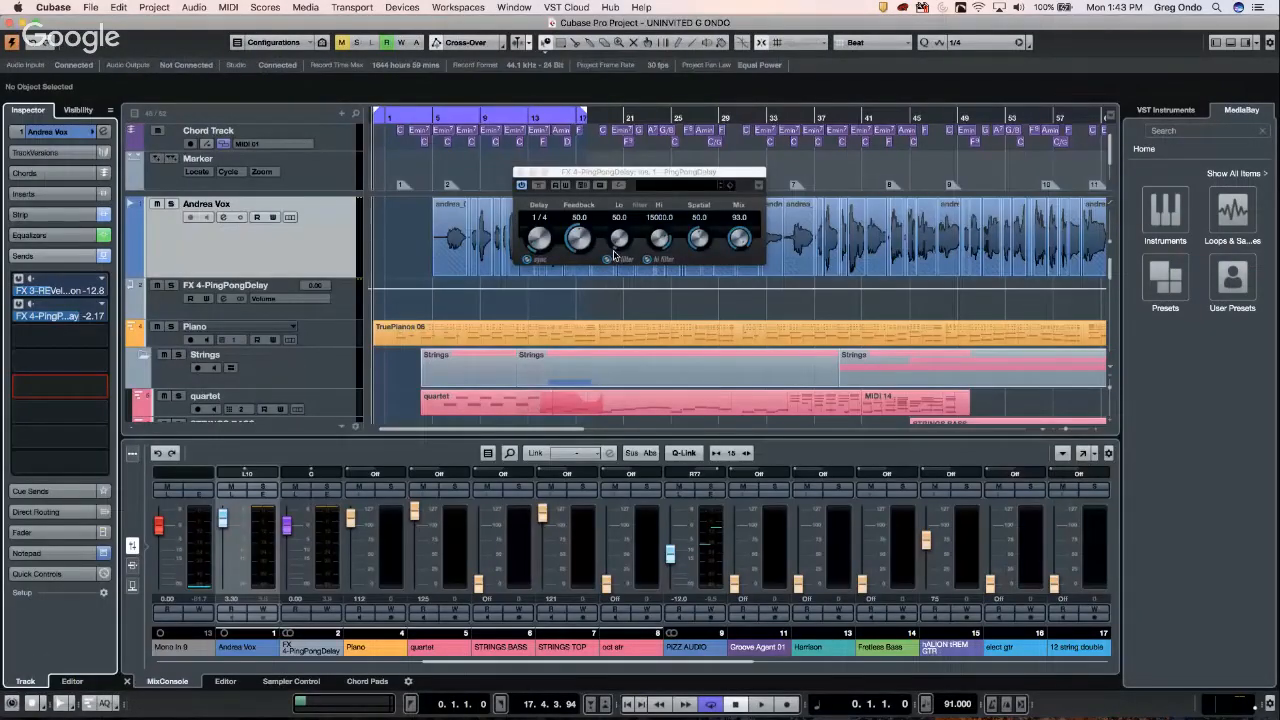
- Close the FX 4-PingPongDelay window, set WaveLab's edit position near 3.5 s, then return to the Cubase project
left_click(519, 173)
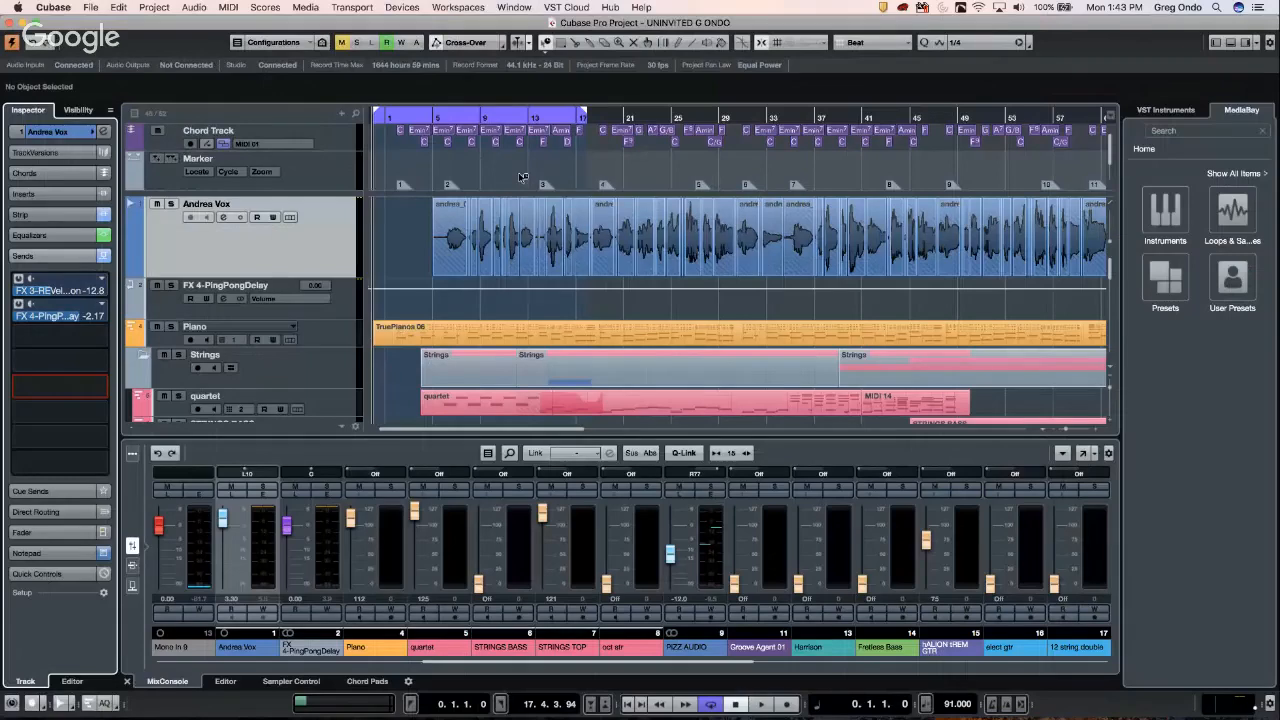
key("super+Tab")
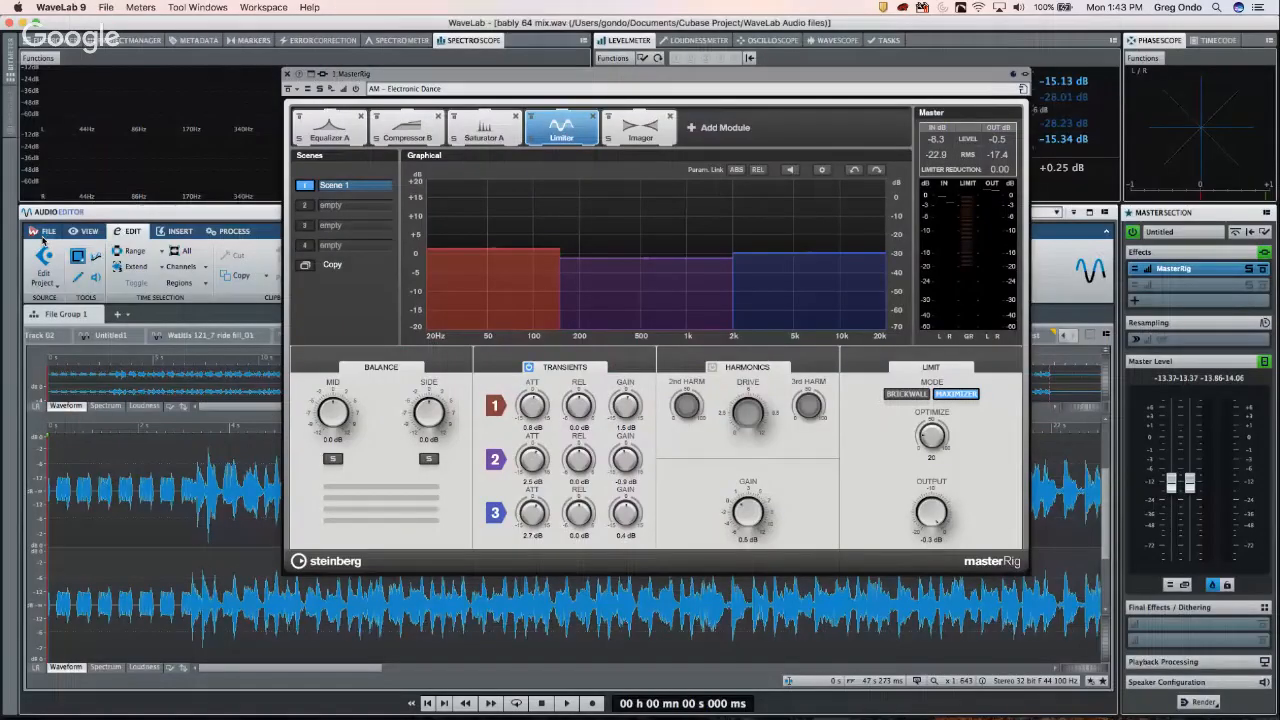
left_click(202, 552)
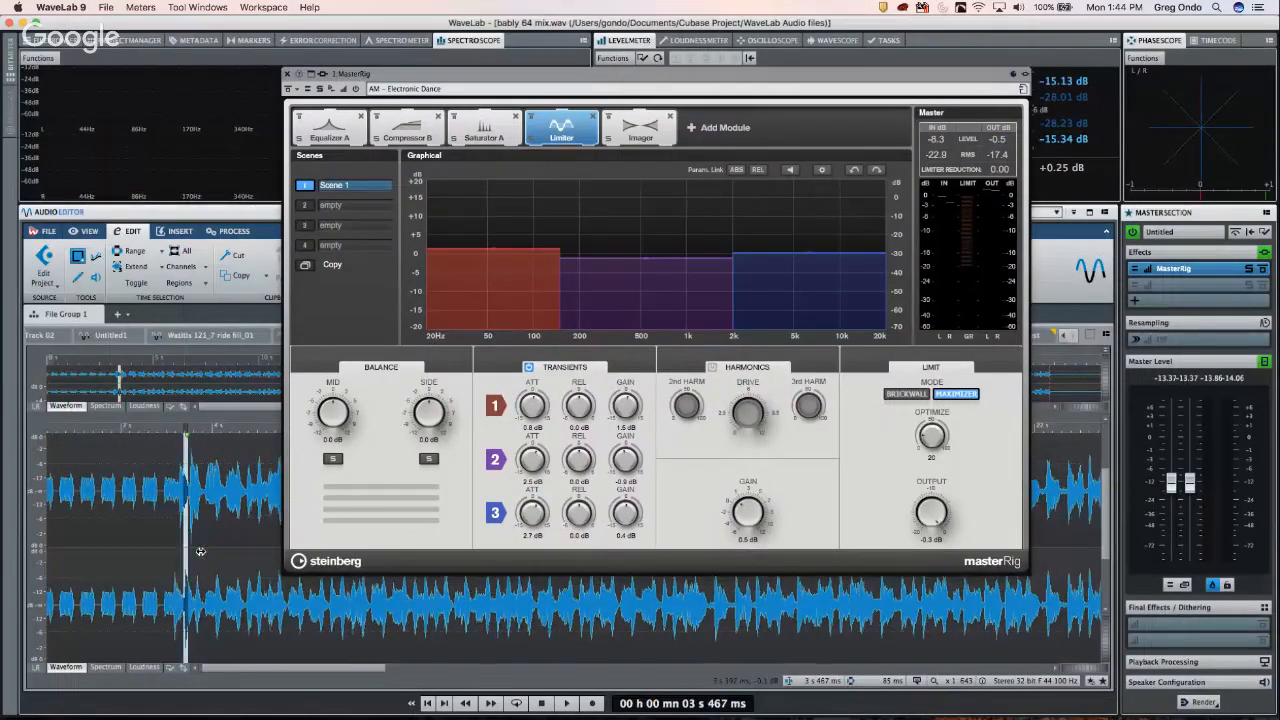
left_click(47, 262)
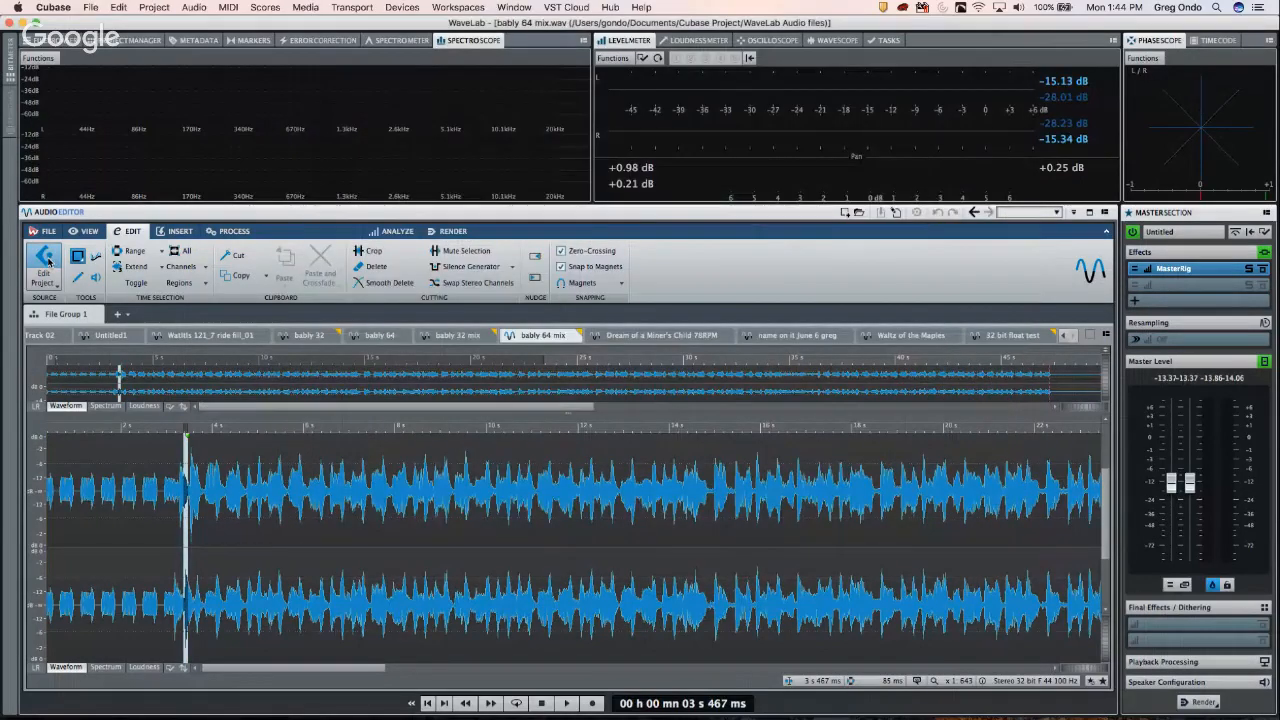
key("super+Tab")
key("super+Tab")
key("super+Tab")
key("super+Tab")
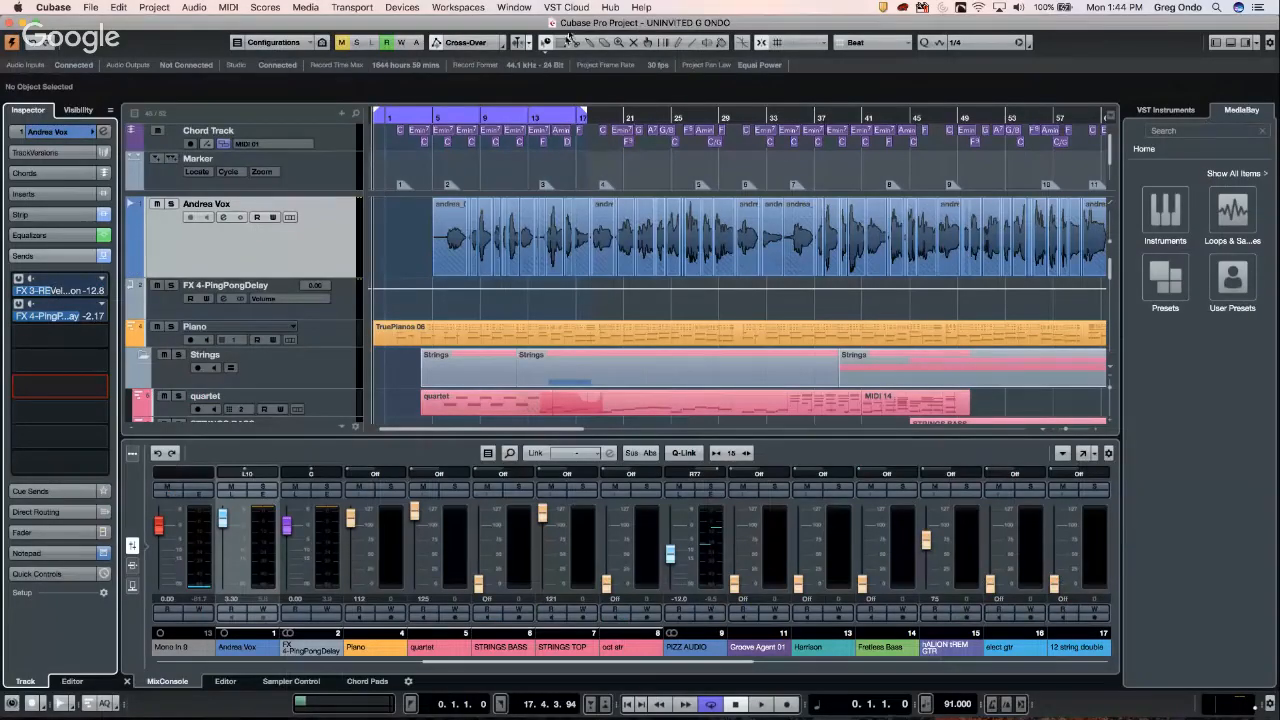
- Check Cubase's open-windows list, hide WaveLab's MasterRig plug-in window, and end back in Cubase
left_click(517, 8)
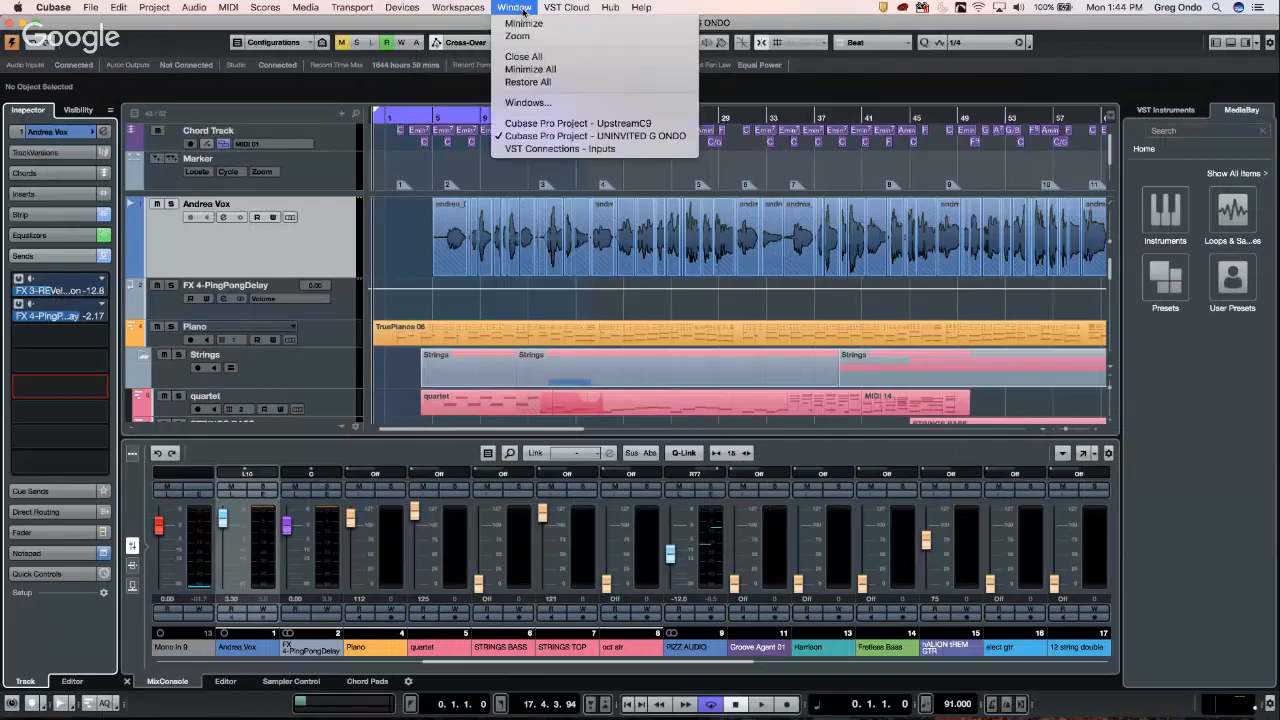
left_click(468, 201)
key("super+Tab")
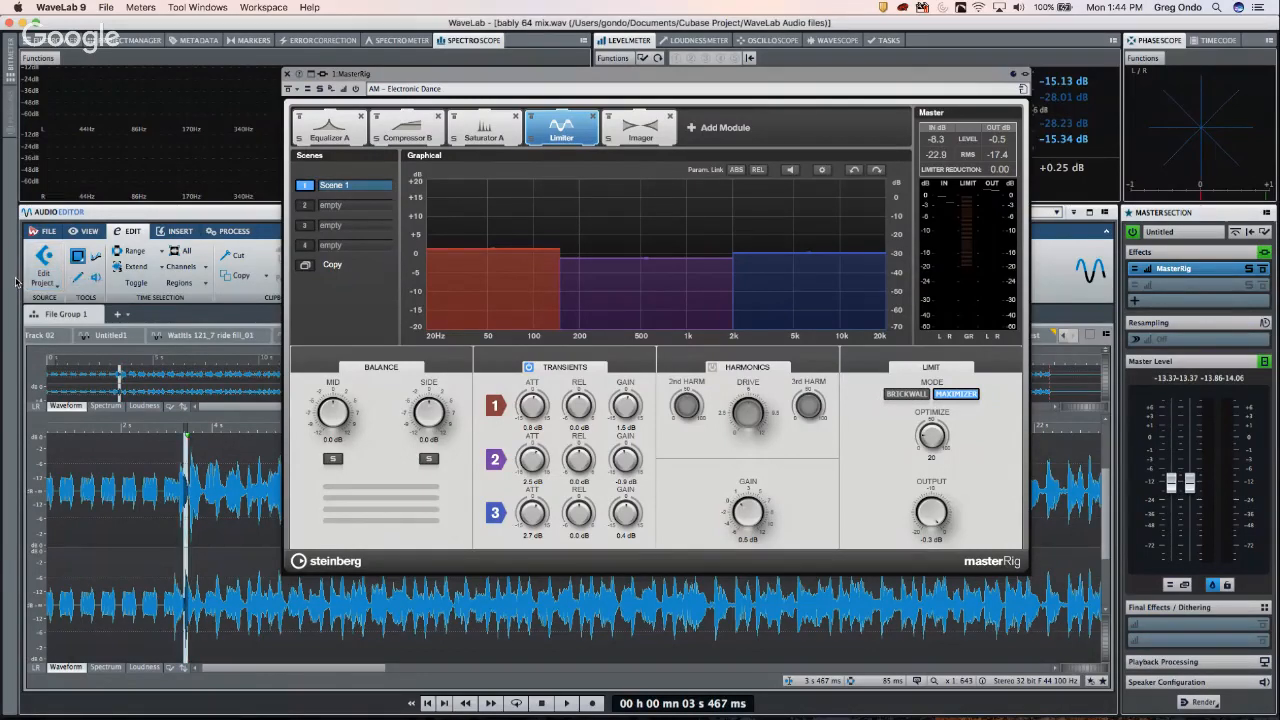
key("super+Tab")
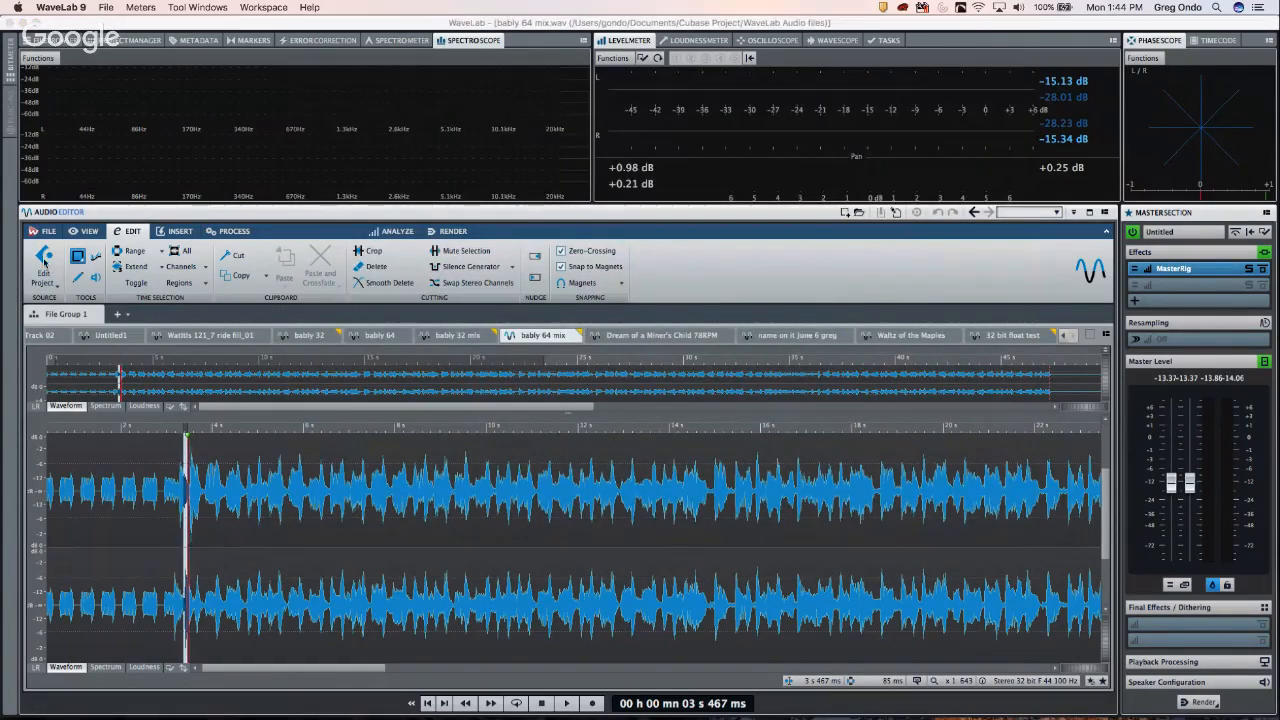
key("super+Tab")
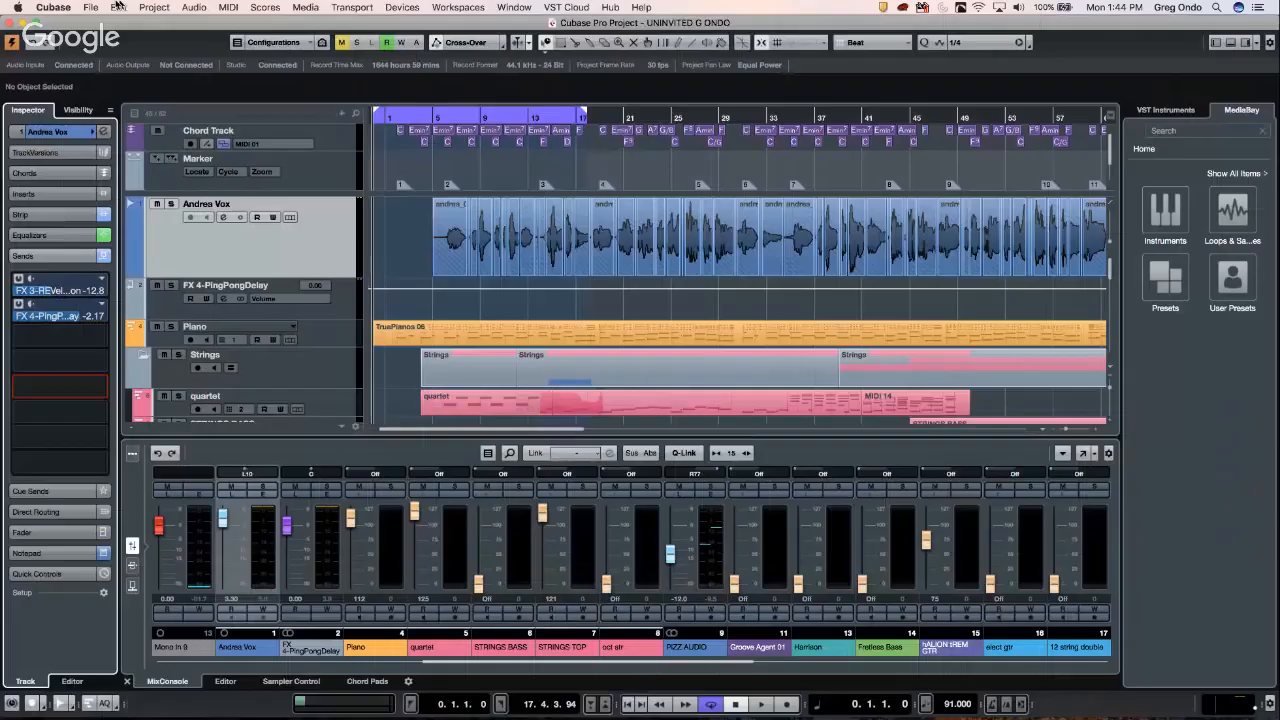
left_click(91, 7)
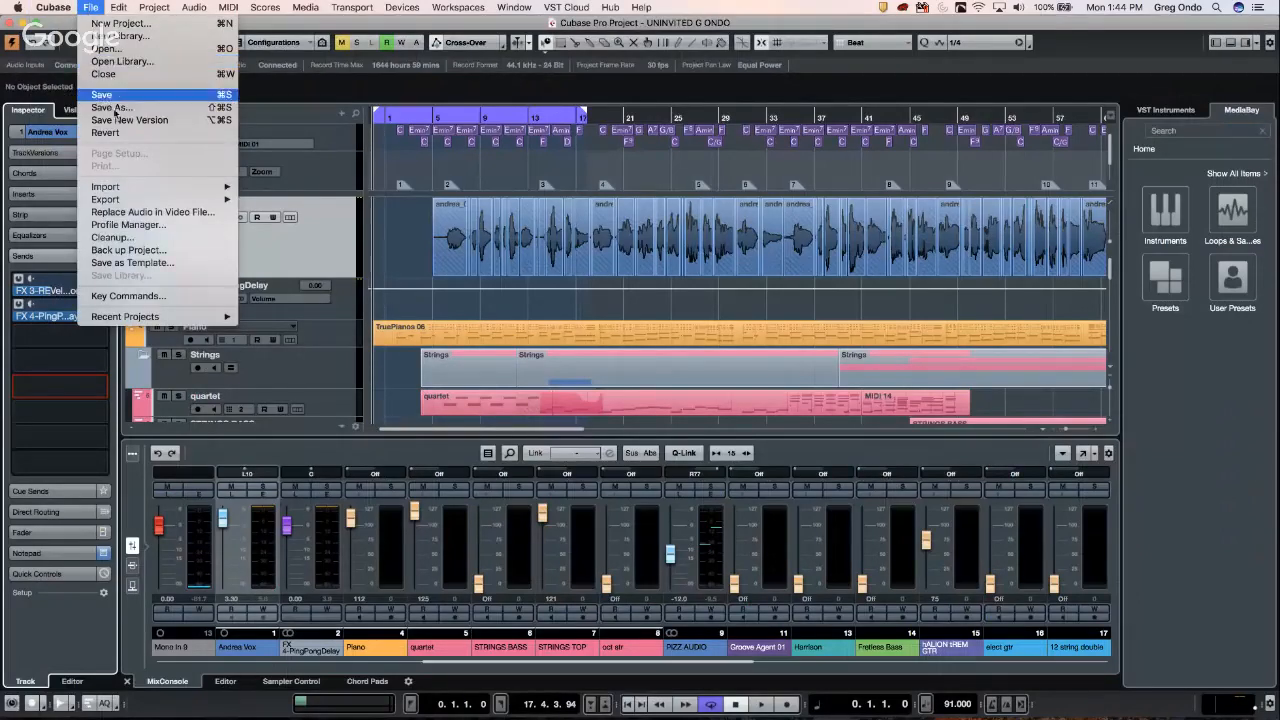
mouse_move(222, 200)
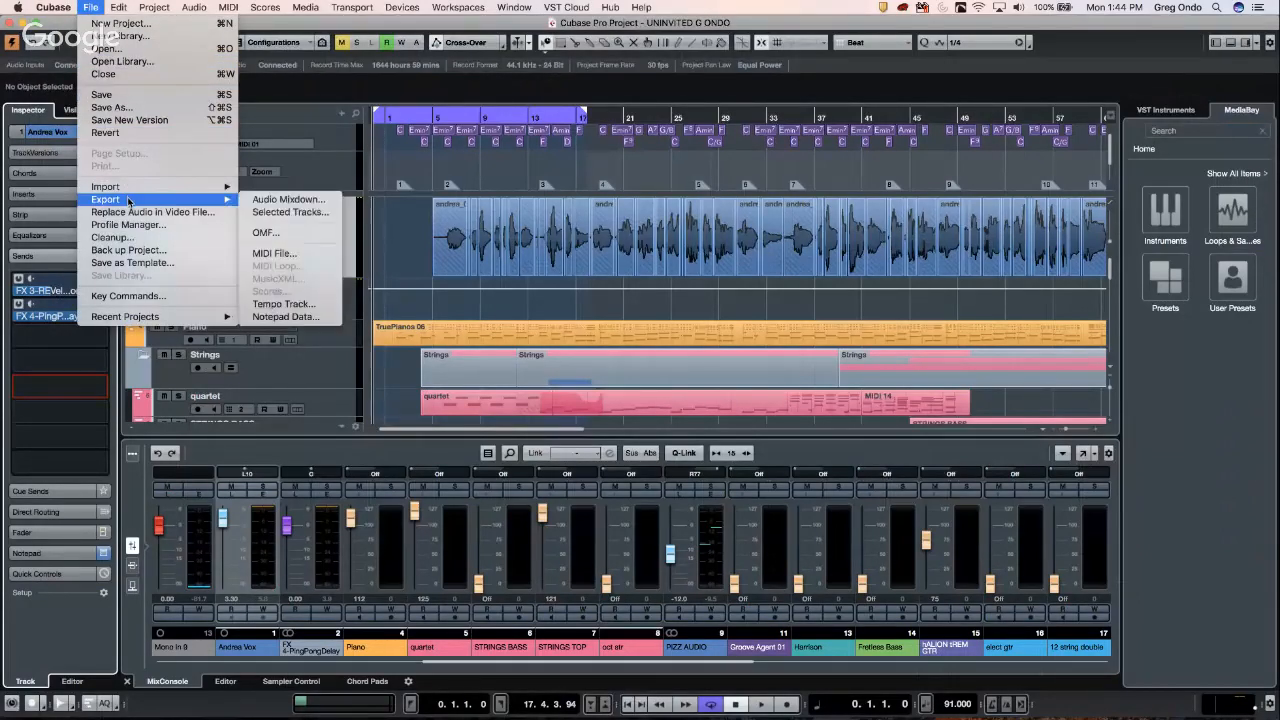
left_click(300, 199)
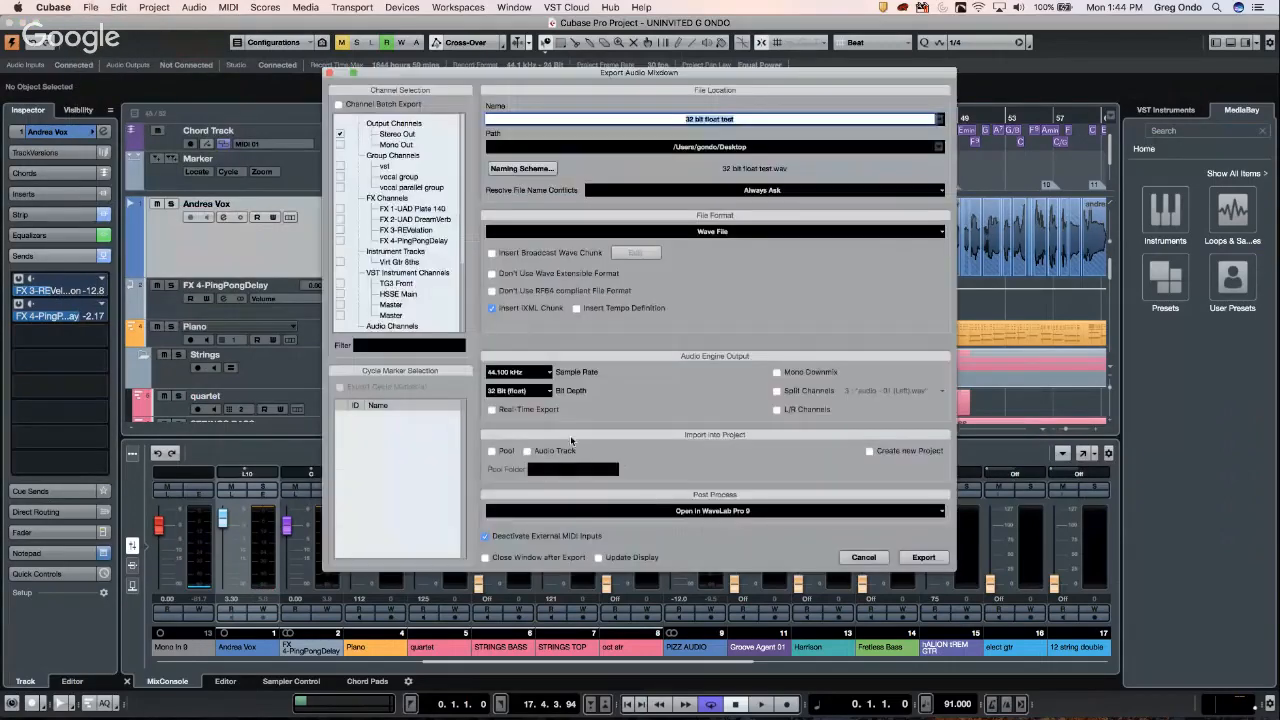
left_click(545, 511)
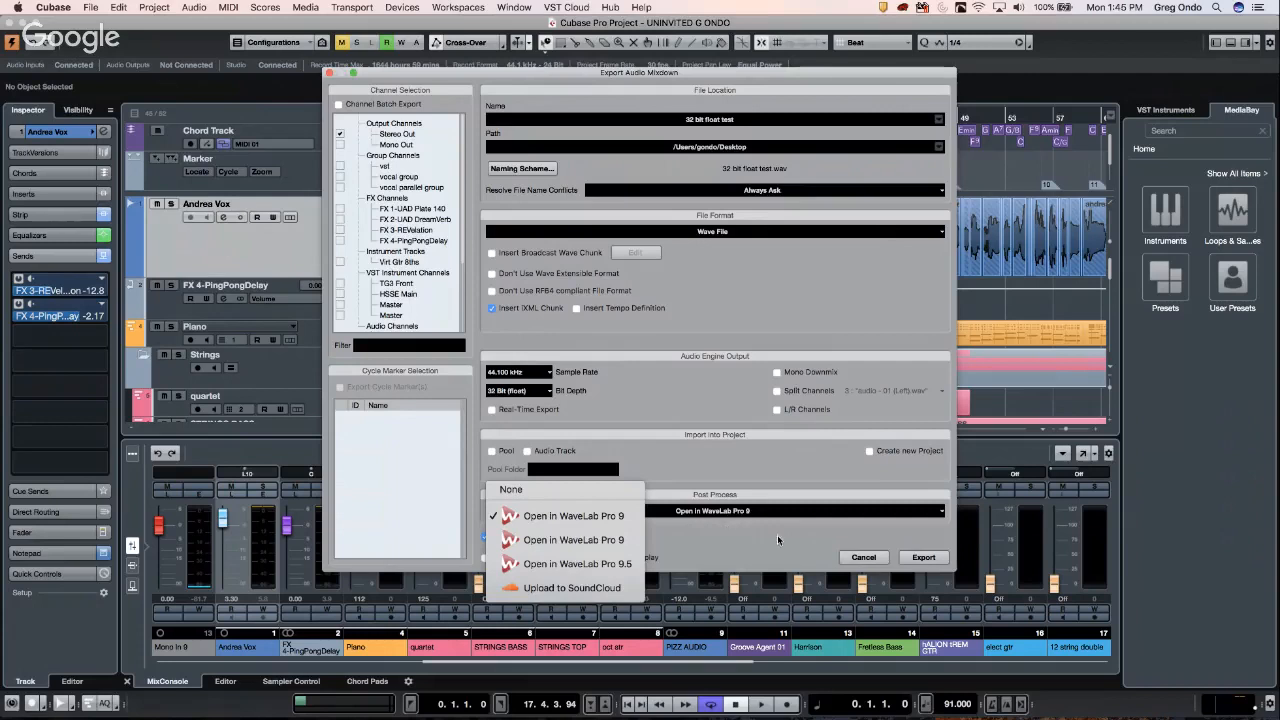
left_click(866, 562)
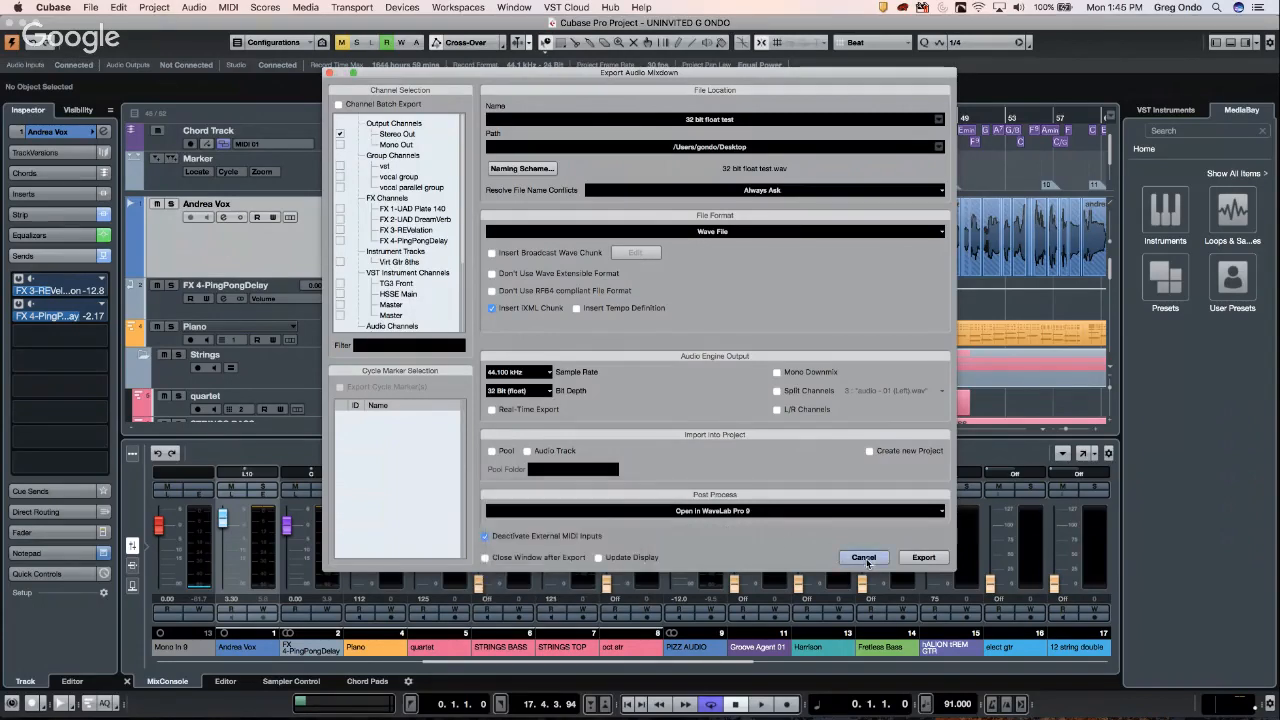
left_click(866, 561)
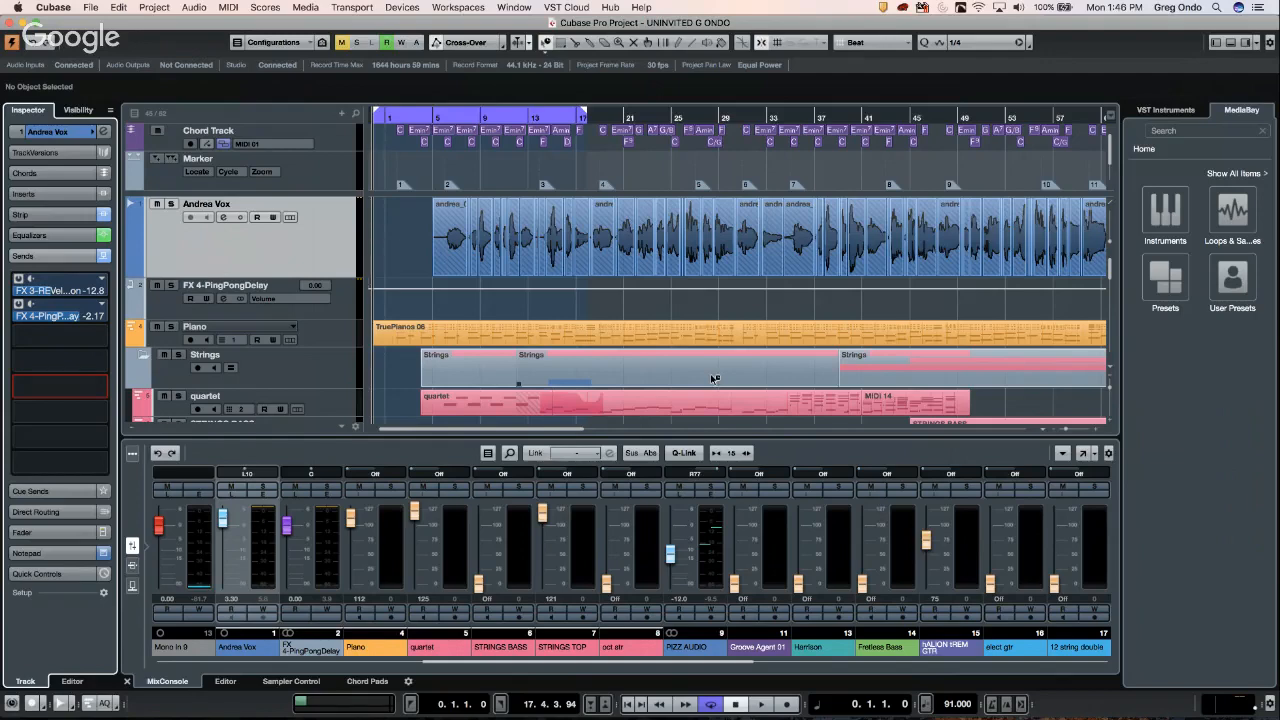
- Remove the missing 'schubert 5 movement 2.cpr' from Cubase's Recent Projects list
left_click(103, 8)
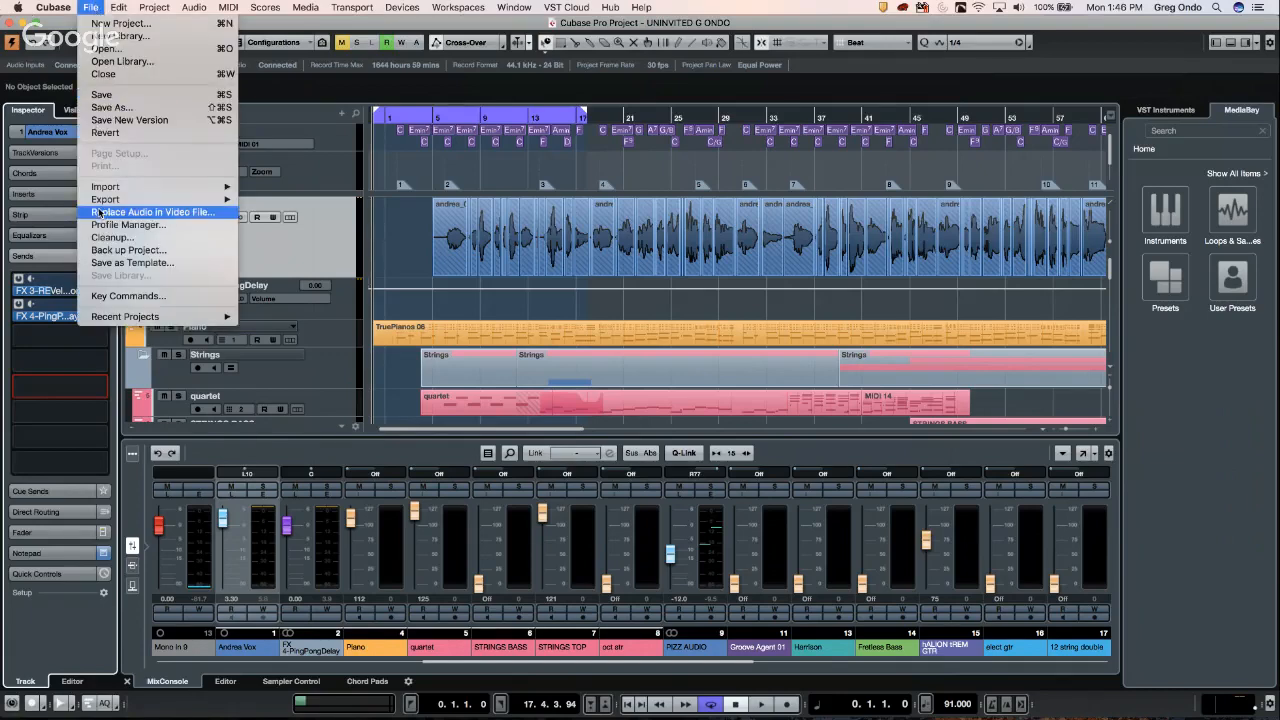
mouse_move(112, 320)
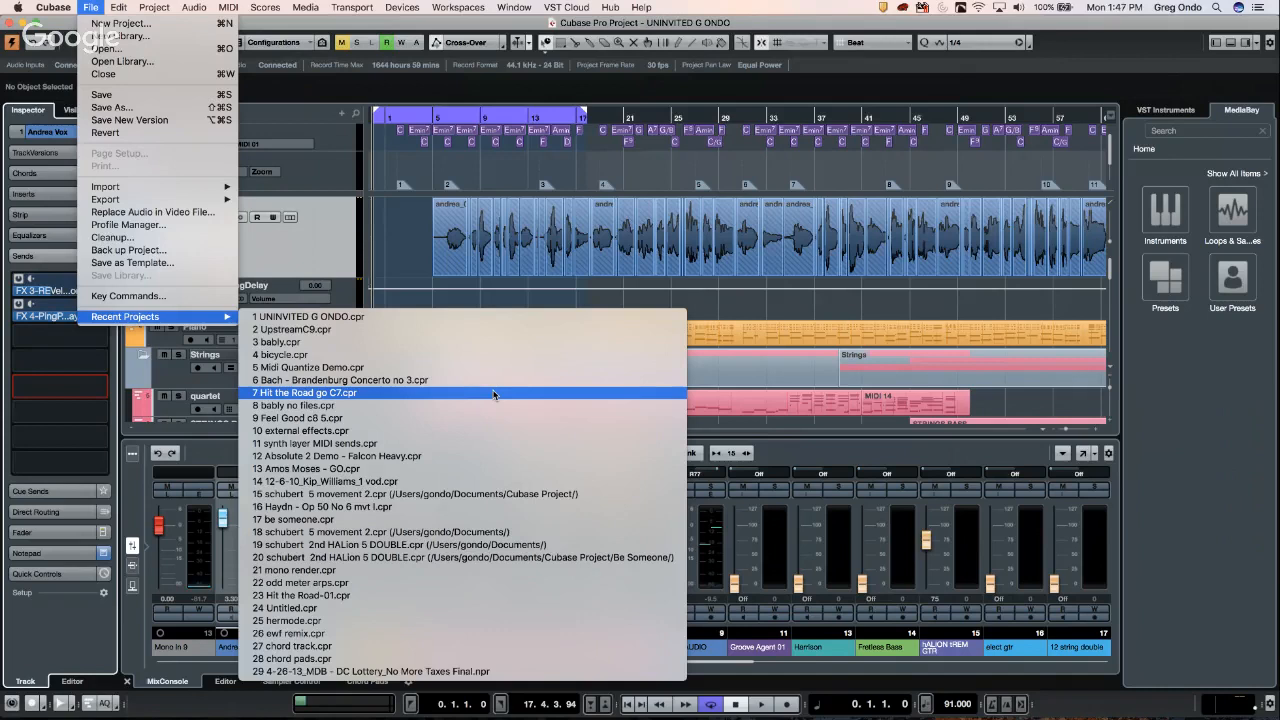
left_click(473, 533)
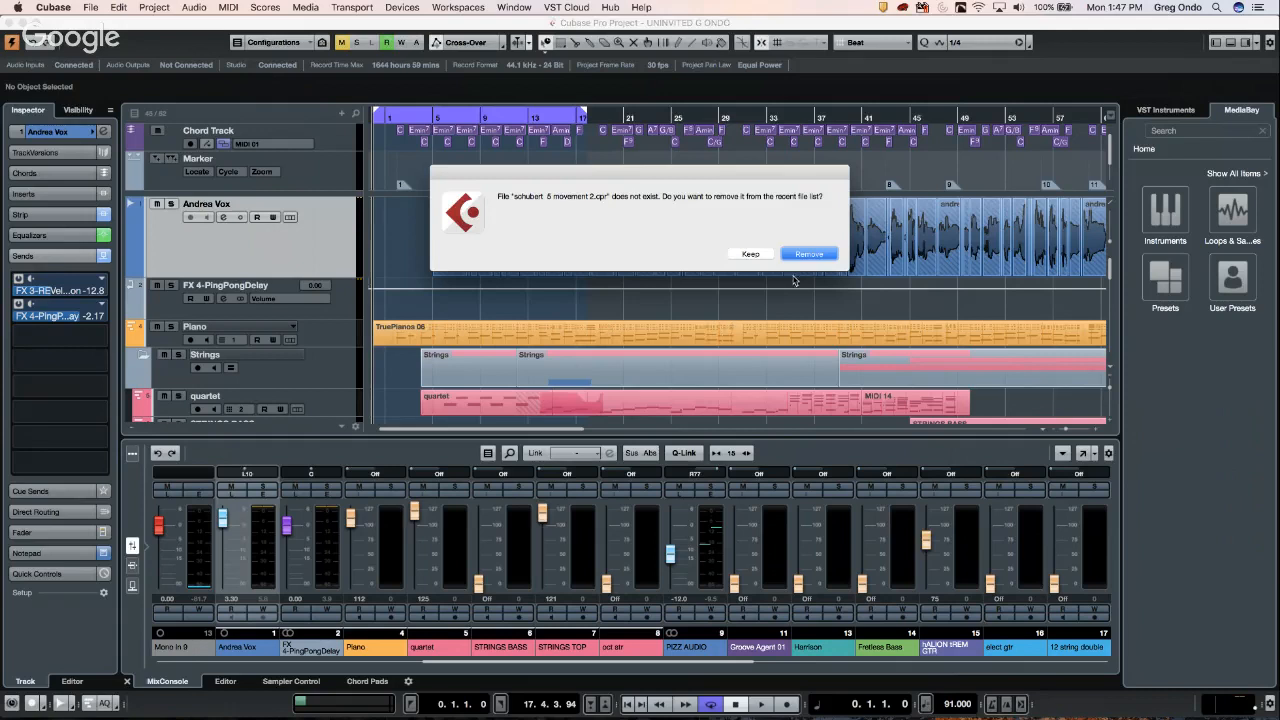
left_click(817, 254)
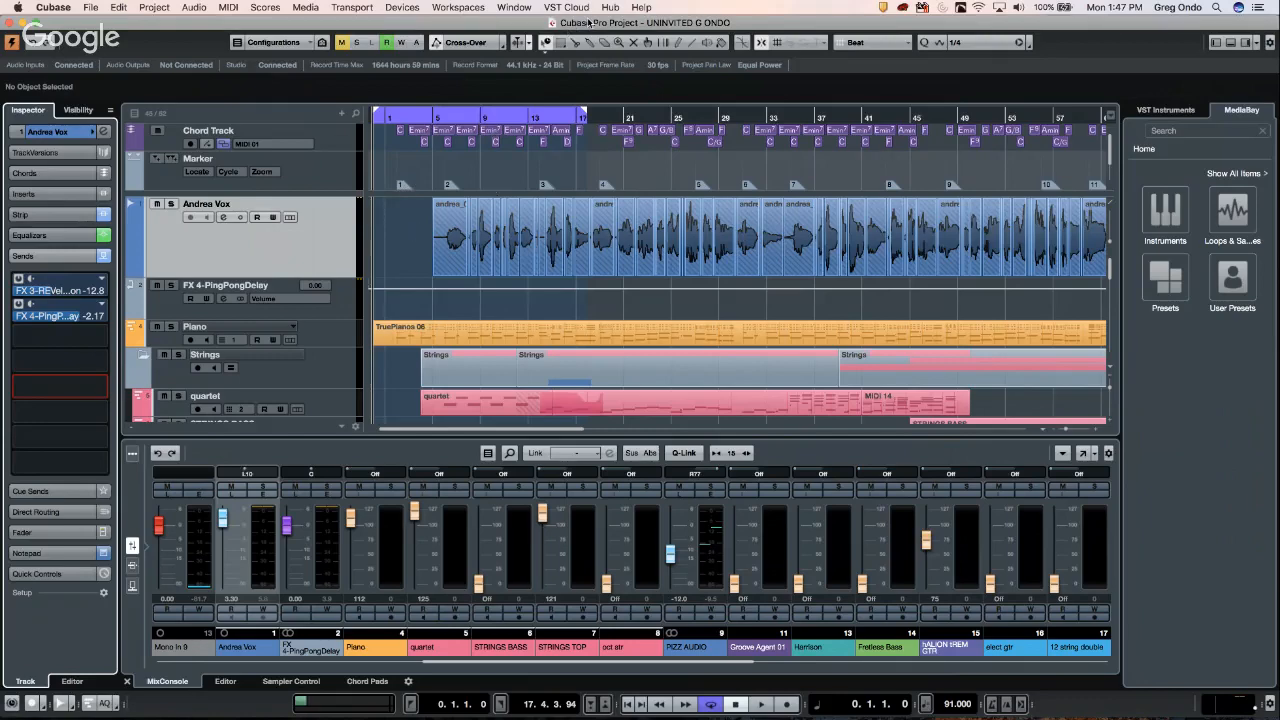
- Switch to WaveLab 9, hide its MasterRig window, and quit it, confirming with OK
key("super+Tab")
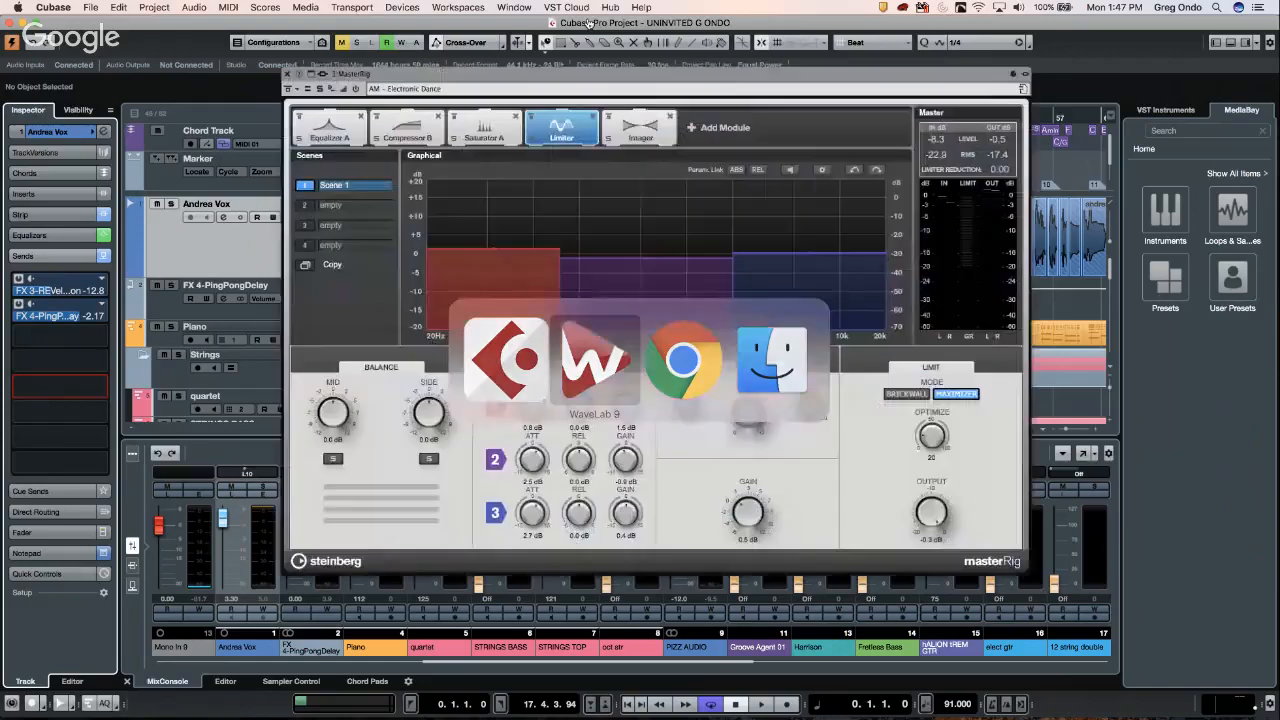
key("super+Tab")
key("super+Tab")
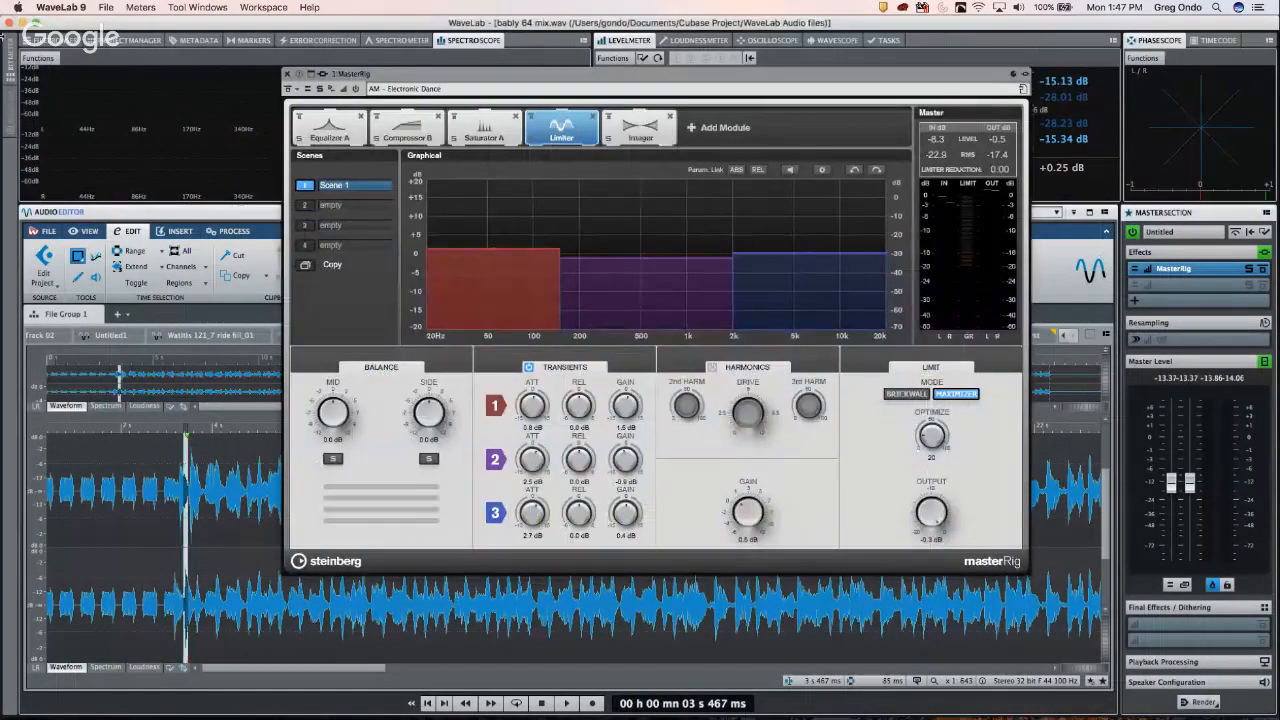
key("super+Tab")
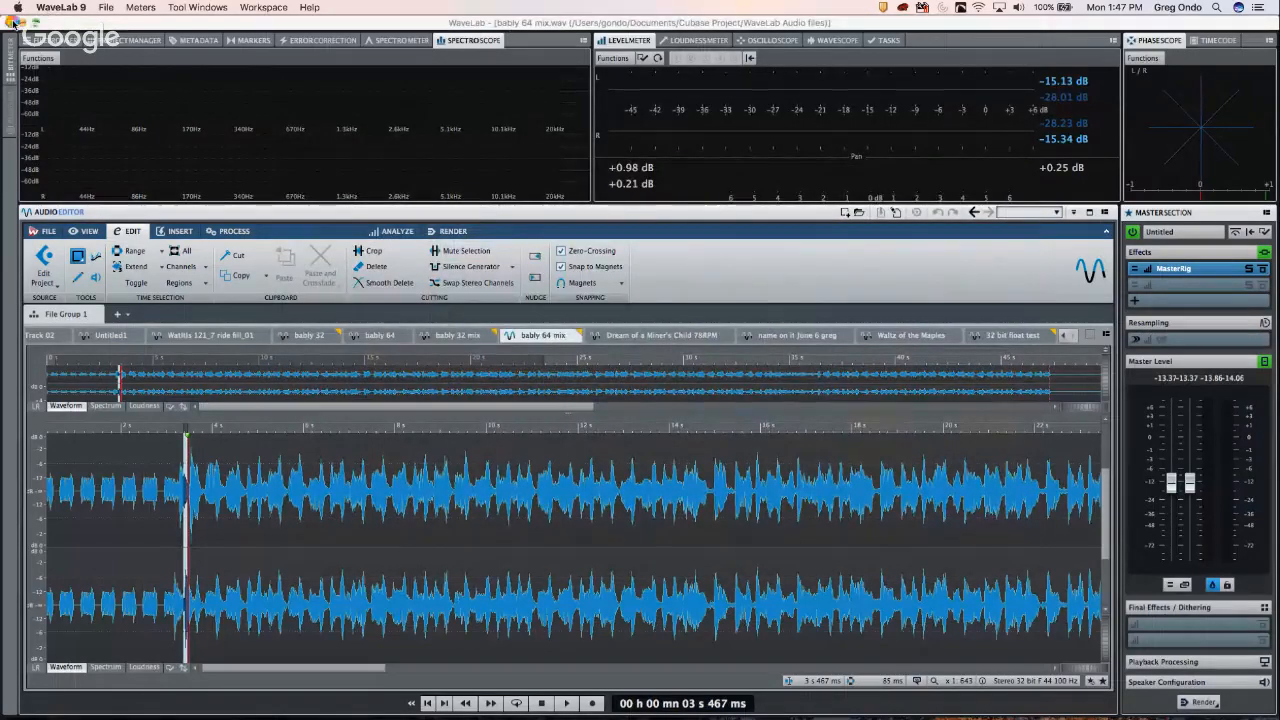
key("super+Tab")
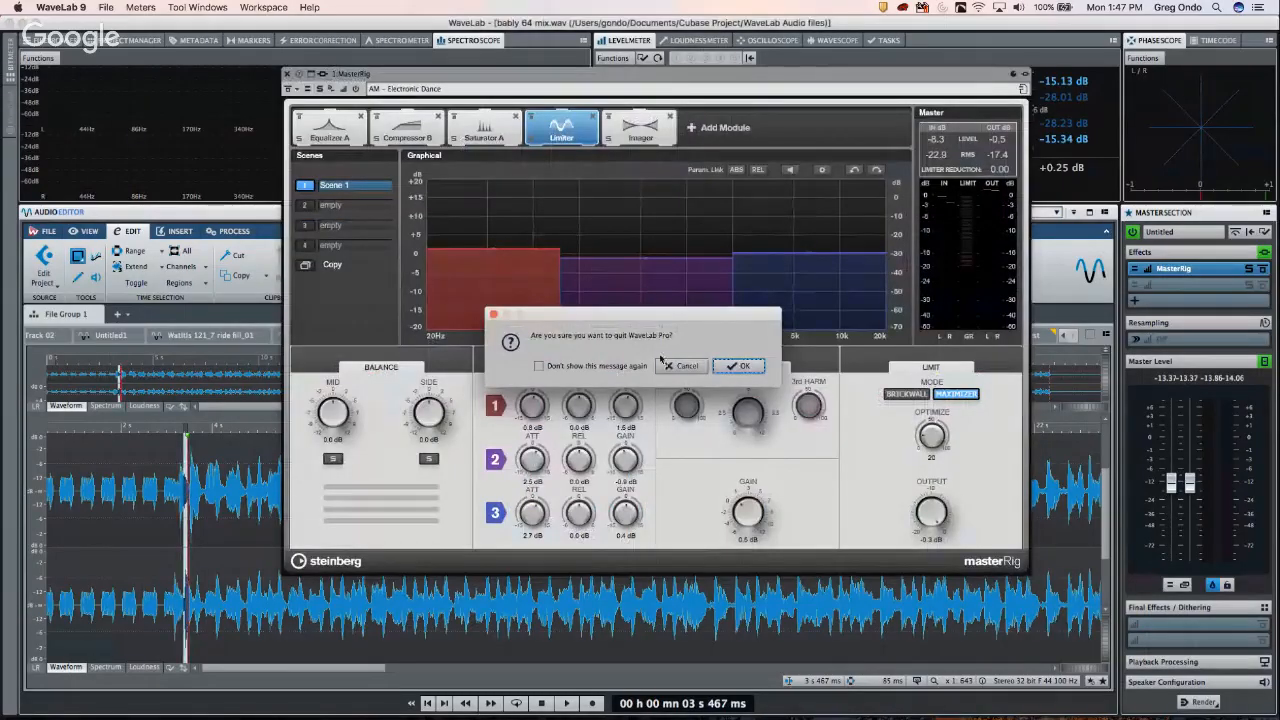
left_click(742, 366)
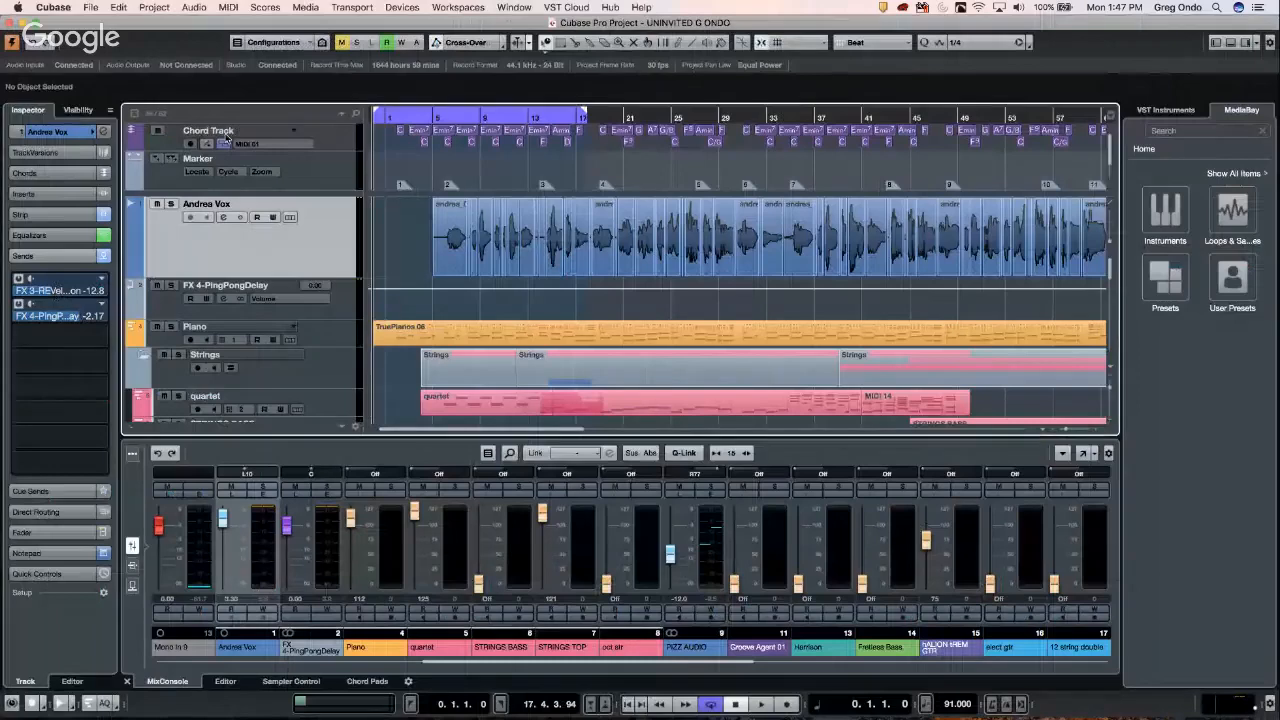
- Open 'schubert 5 movement 2.cpr' from the Cubase Project folder and activate it
left_click(91, 7)
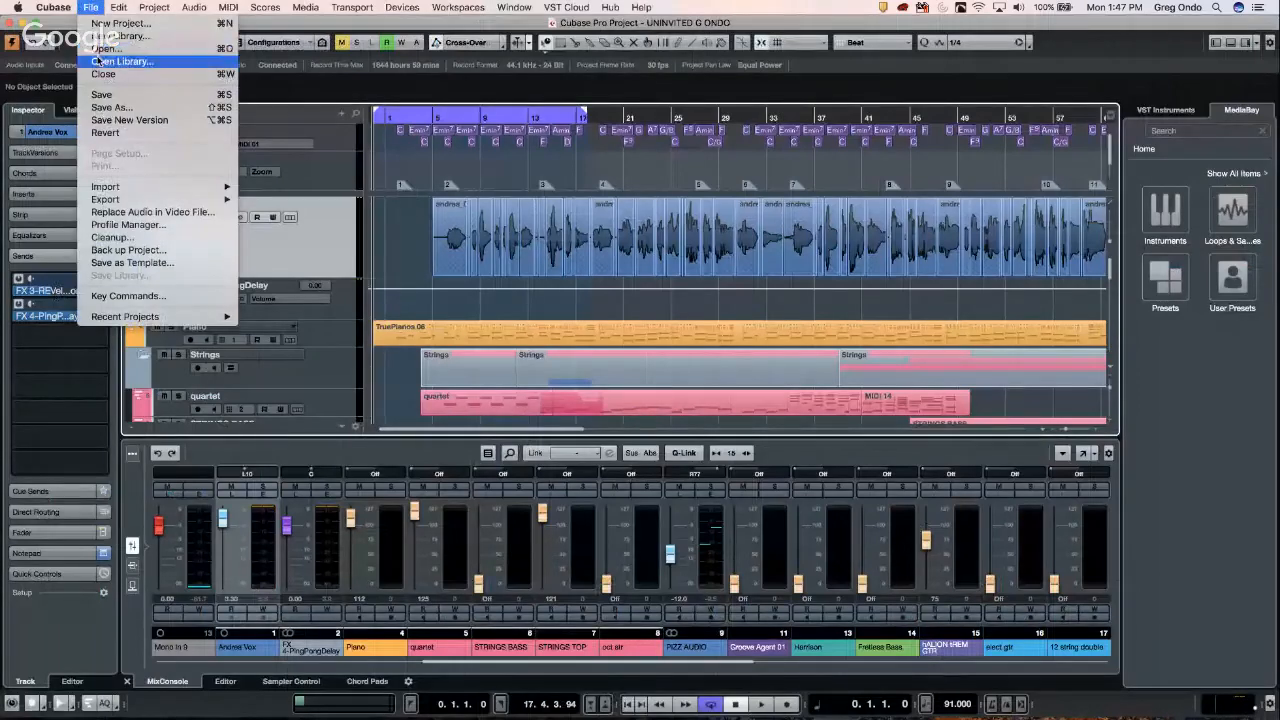
left_click(100, 49)
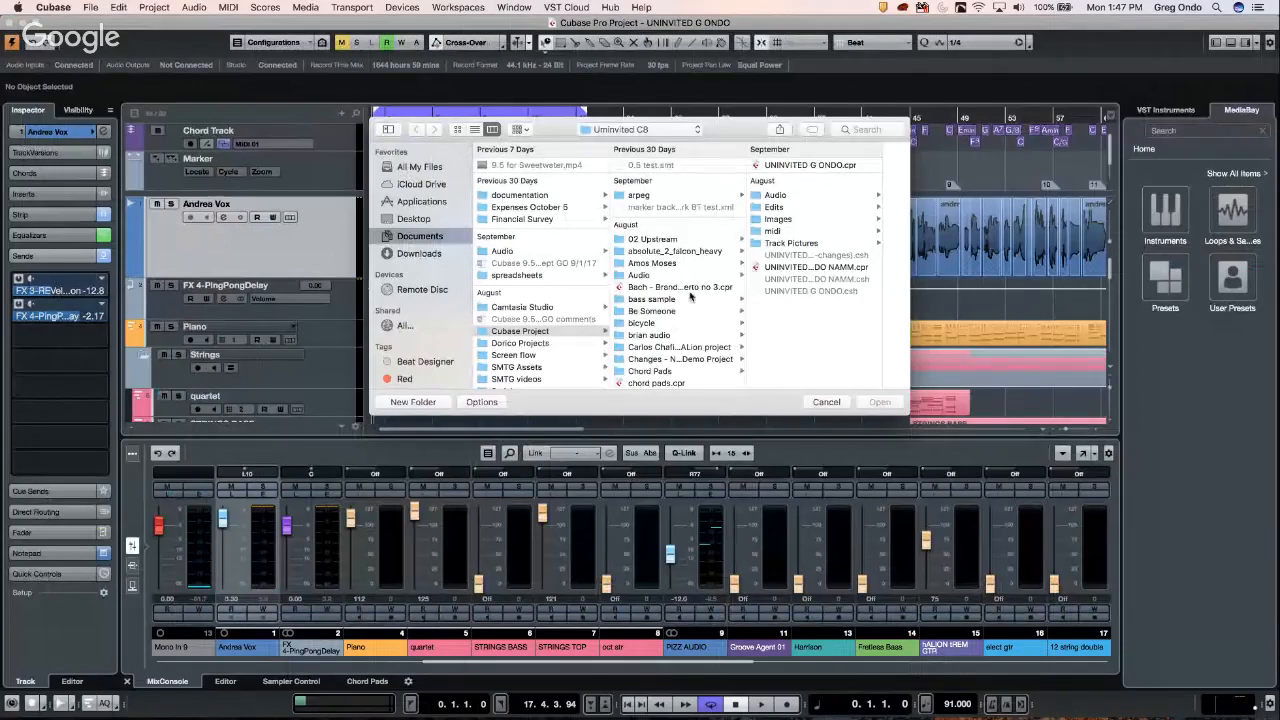
scroll(700, 275, "down", 5)
scroll(690, 295, "down", 10)
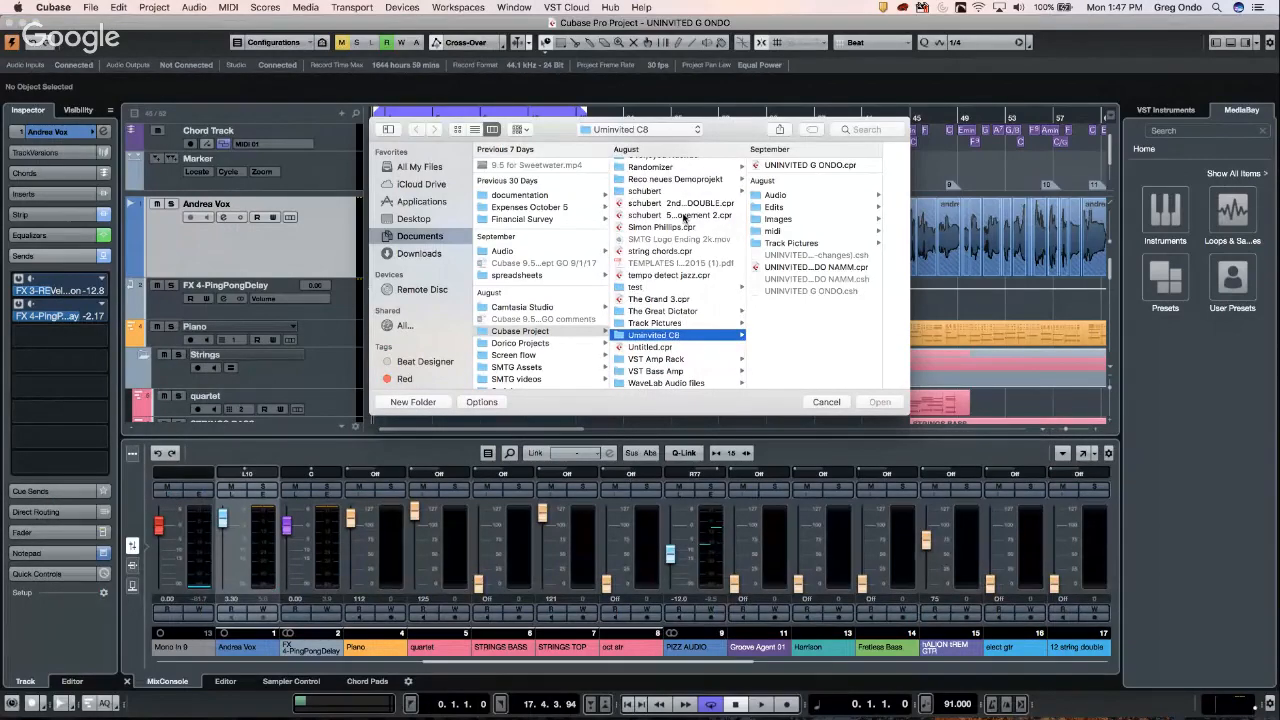
left_click(684, 216)
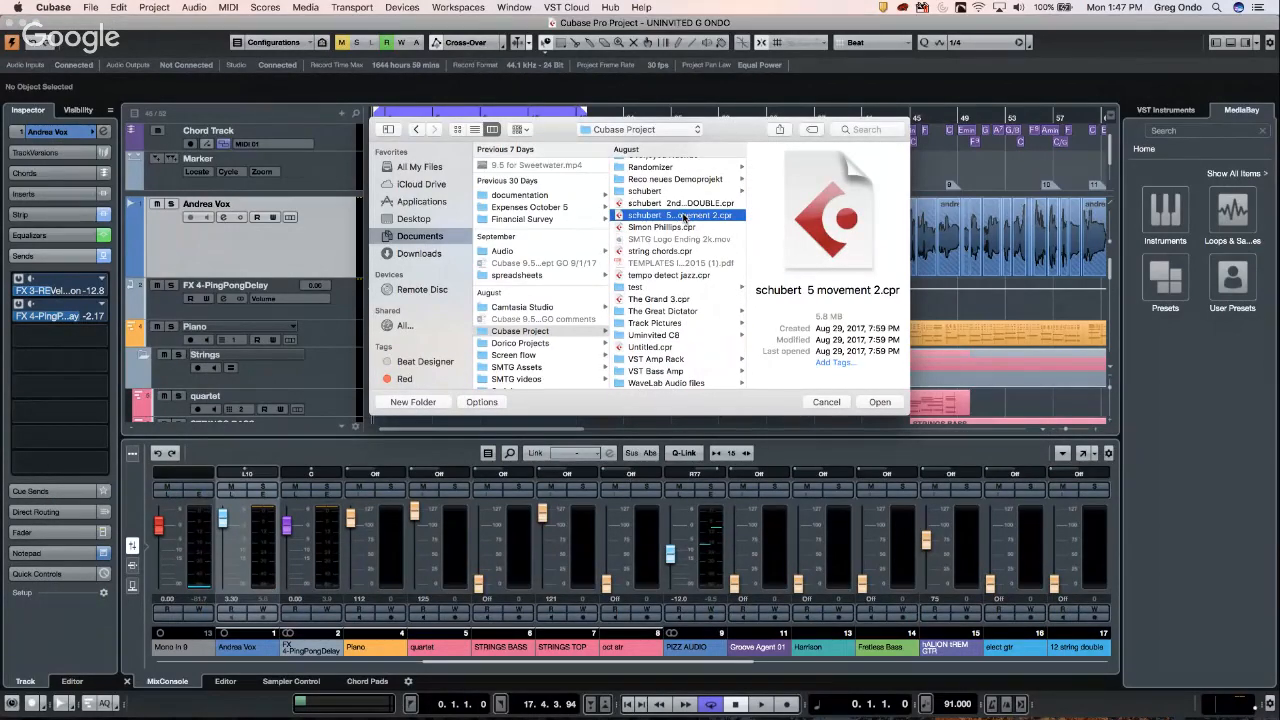
double_click(684, 216)
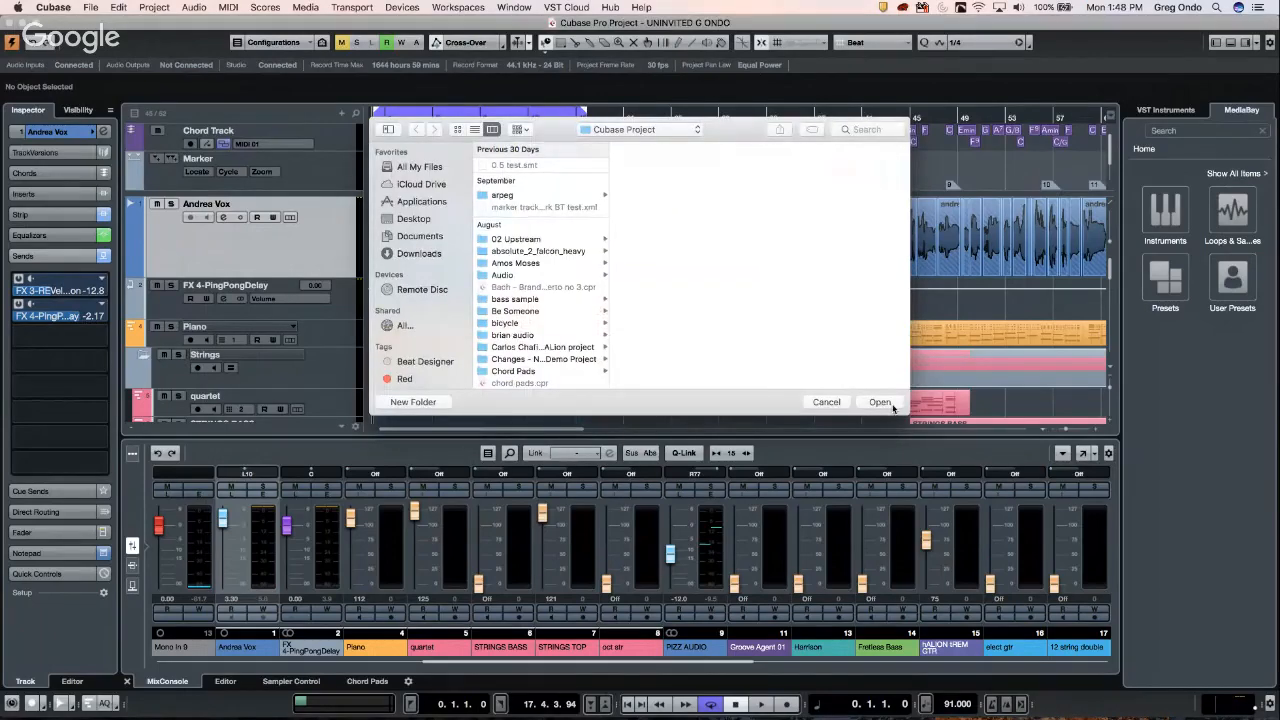
left_click(879, 402)
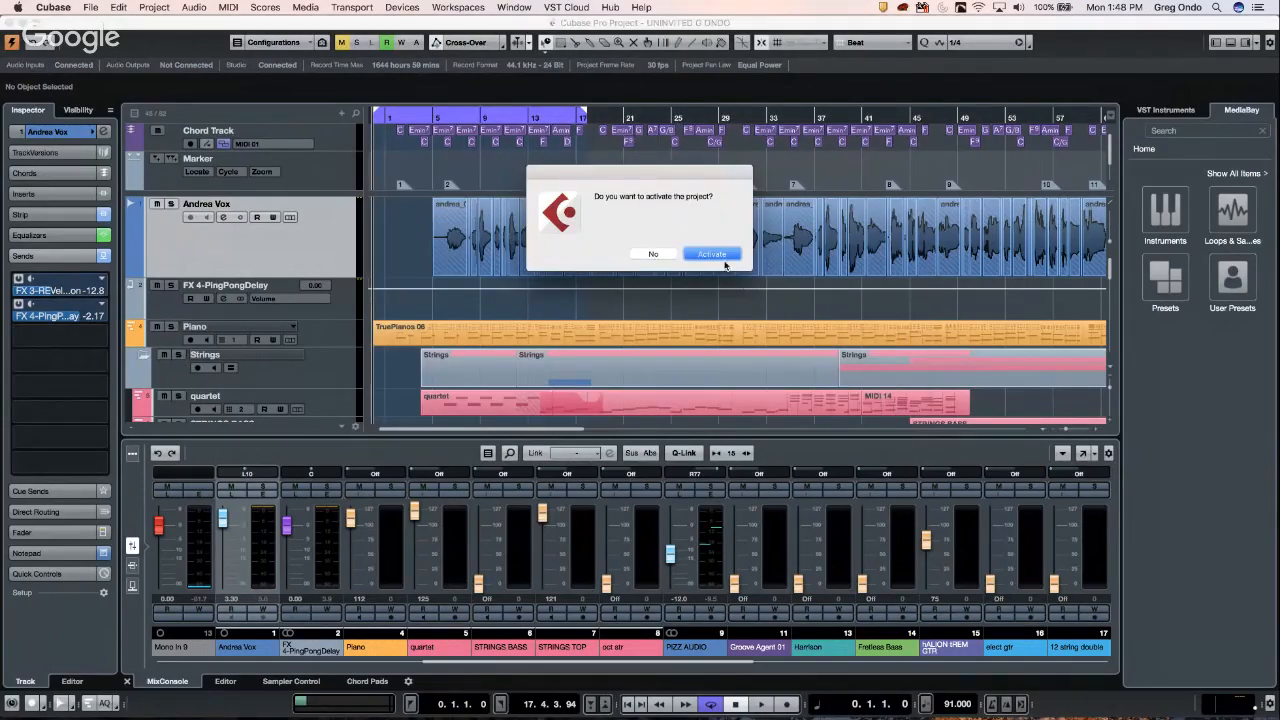
left_click(722, 258)
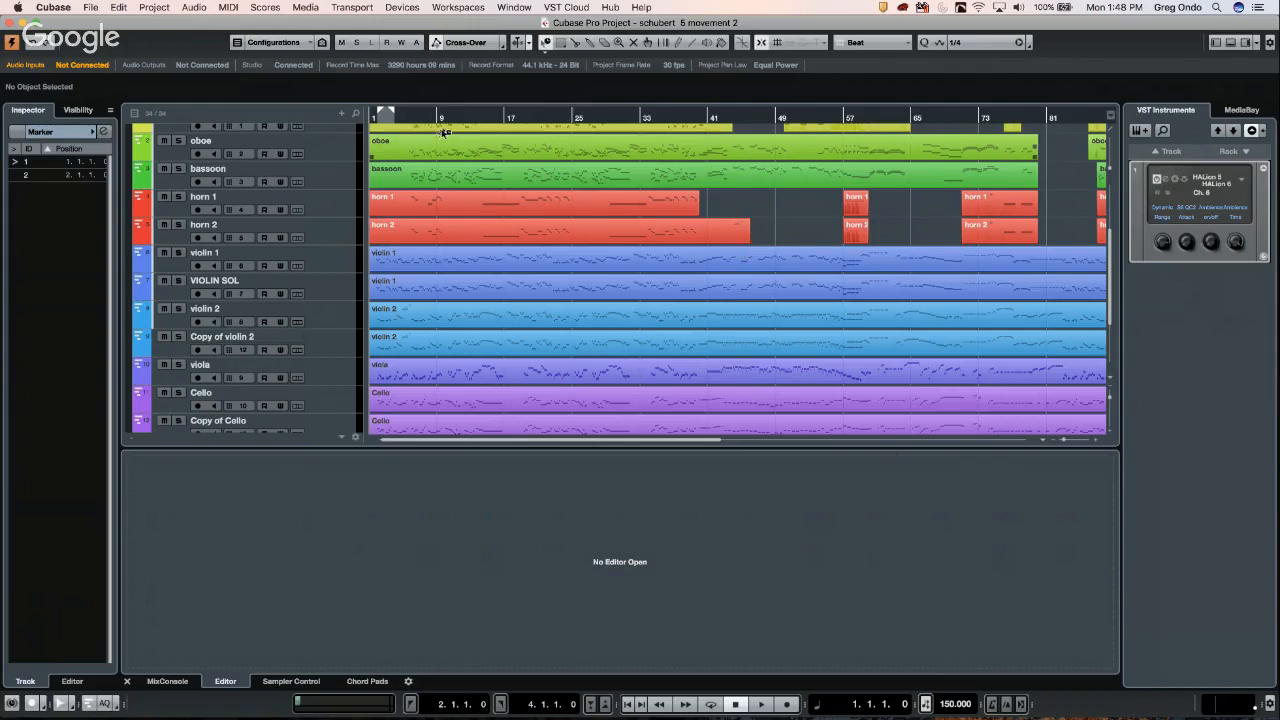
- Return the project position to the start, show the MixConsole, and open HALion 6
left_click(371, 118)
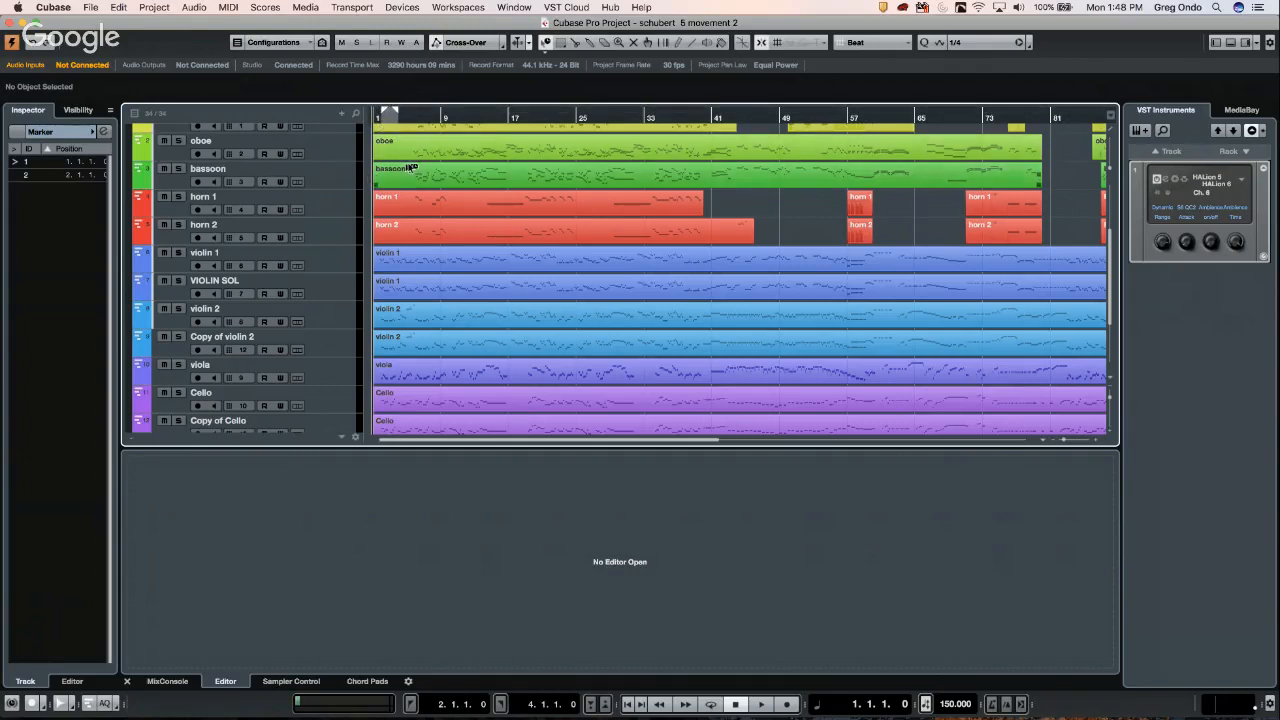
left_click(386, 113)
left_click(386, 113)
left_click(167, 681)
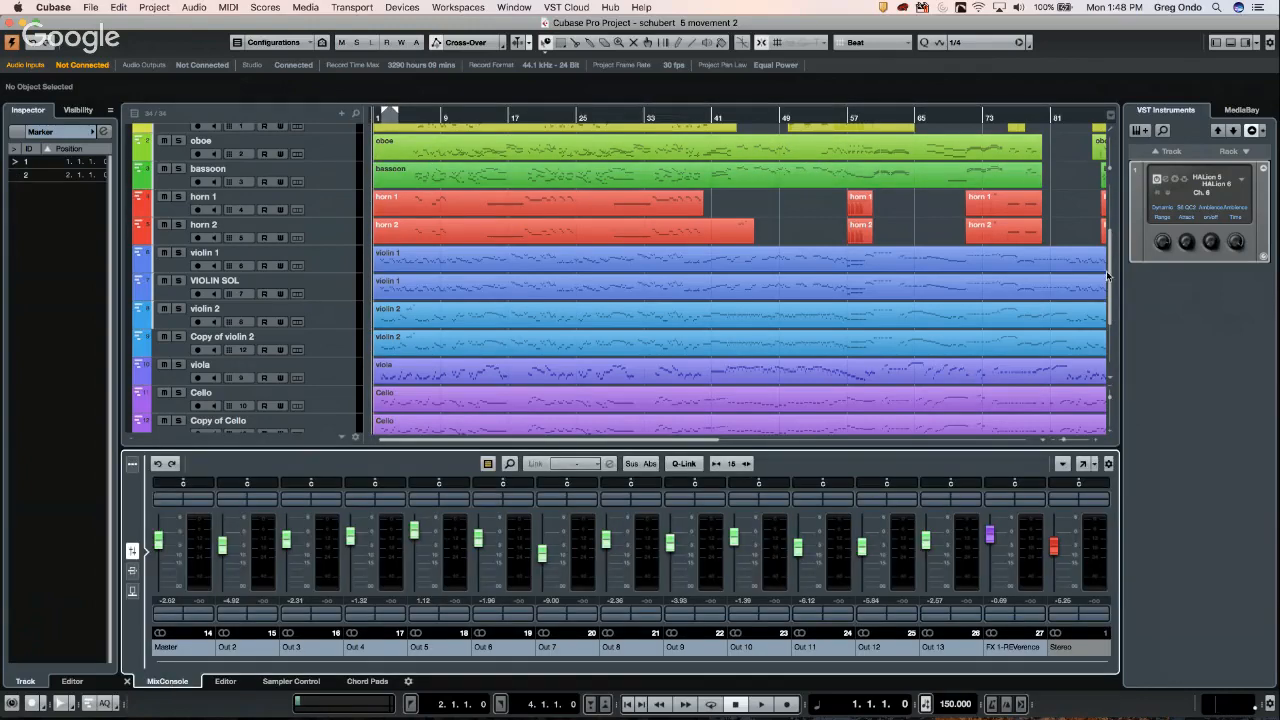
left_click(1167, 183)
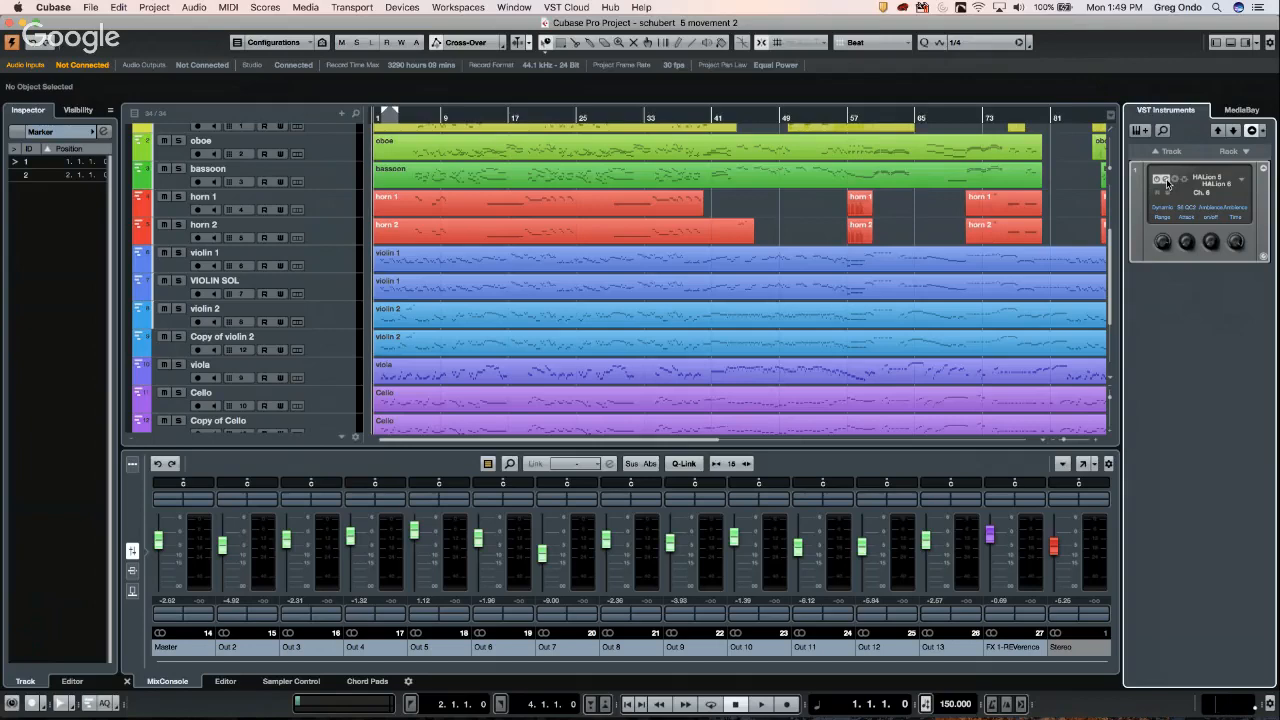
left_click(1167, 183)
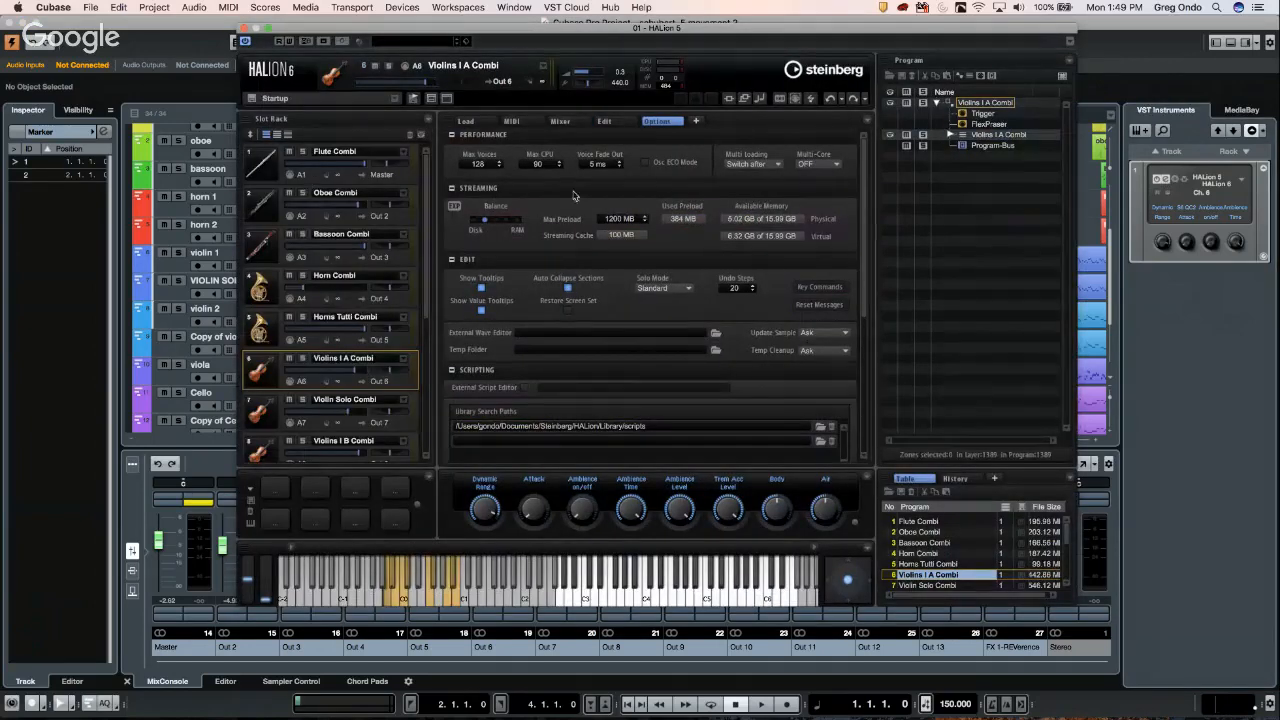
- Close HALion 6, reopen it to view its Edit page, then close it again
left_click(244, 30)
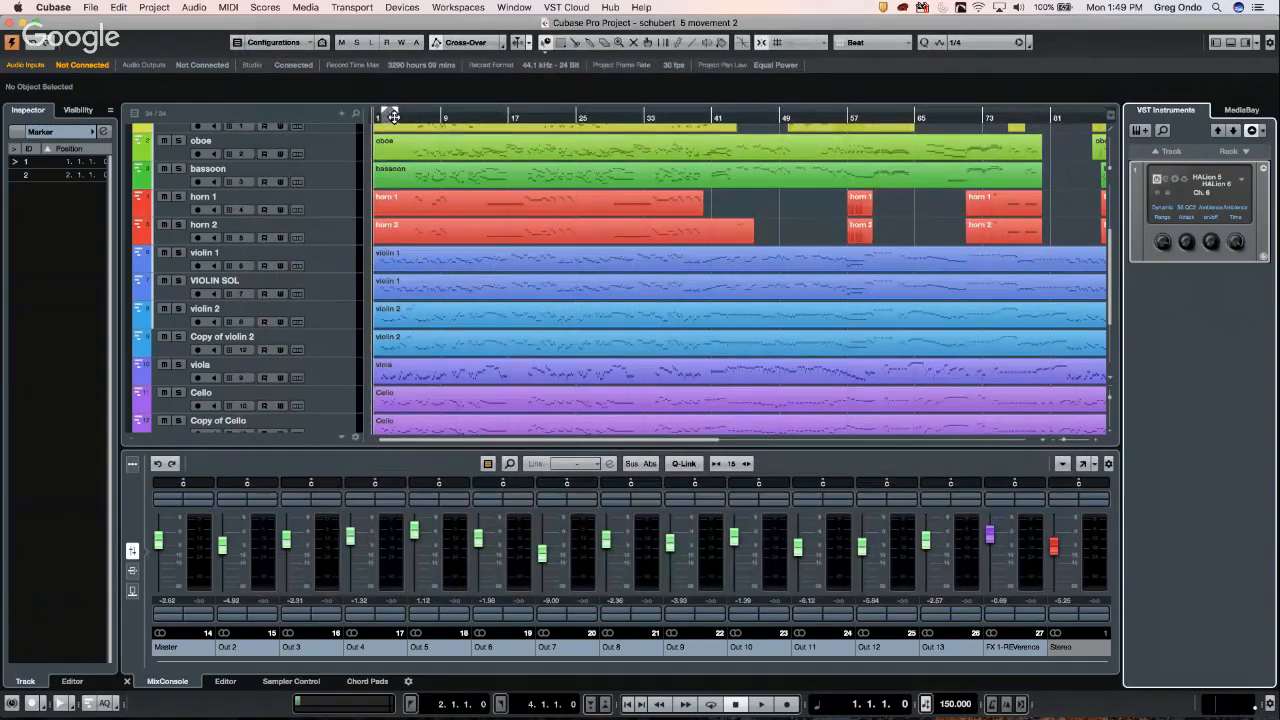
left_click(339, 114)
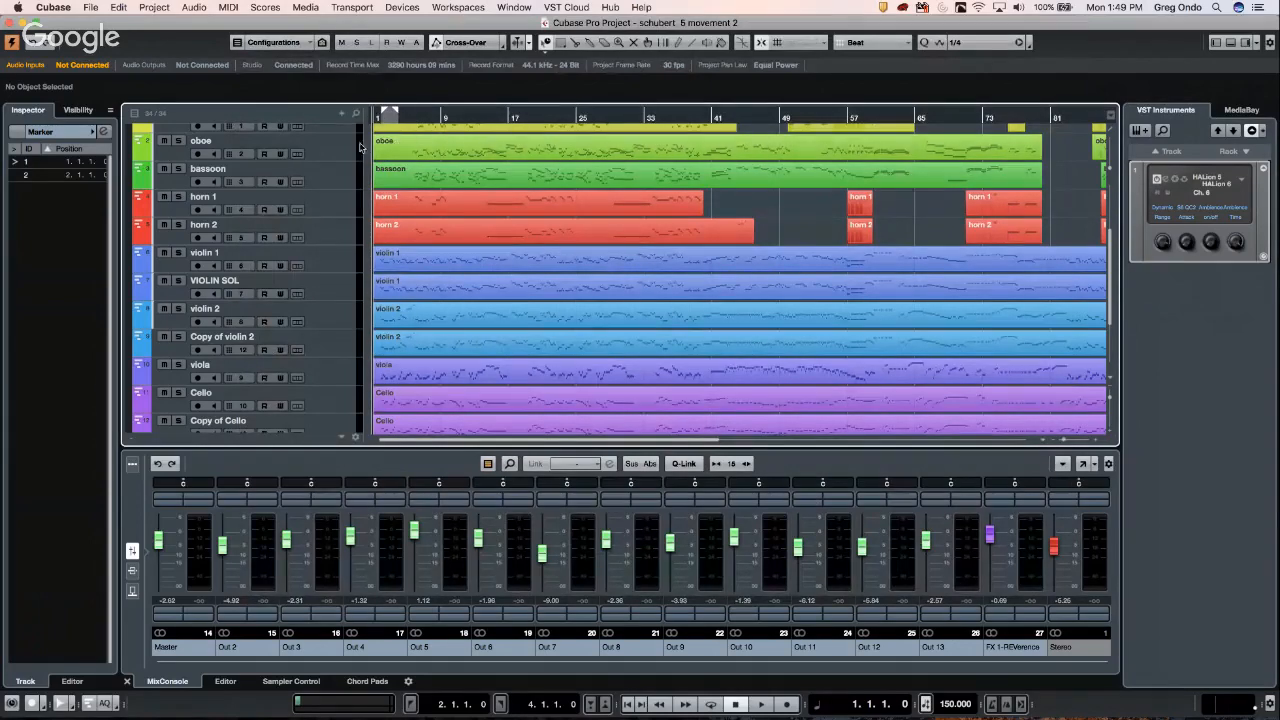
left_click(1166, 182)
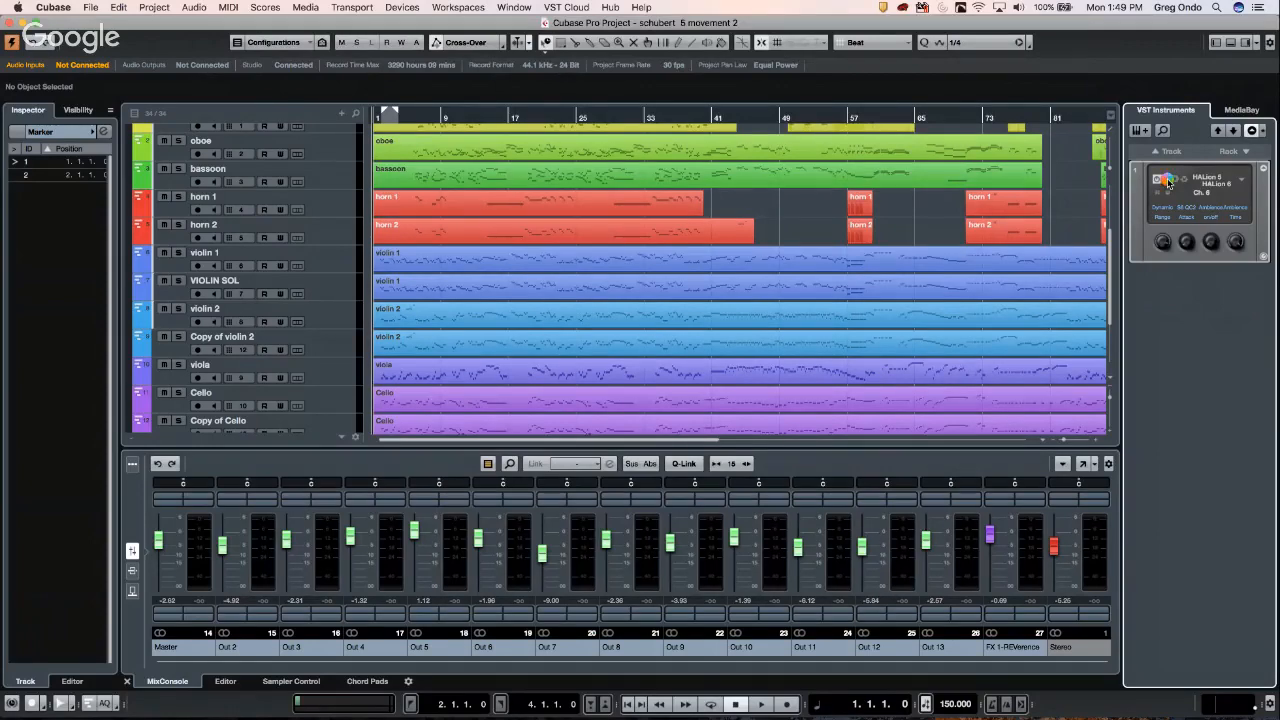
left_click(1166, 182)
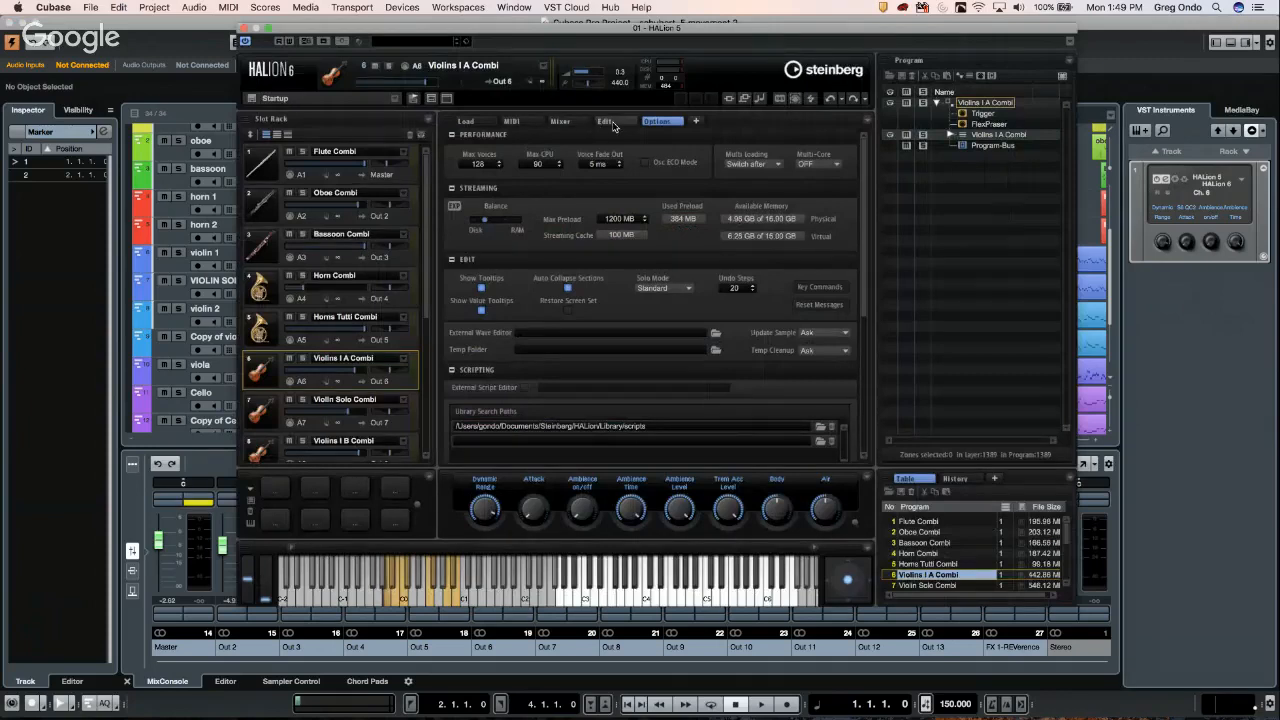
left_click(605, 121)
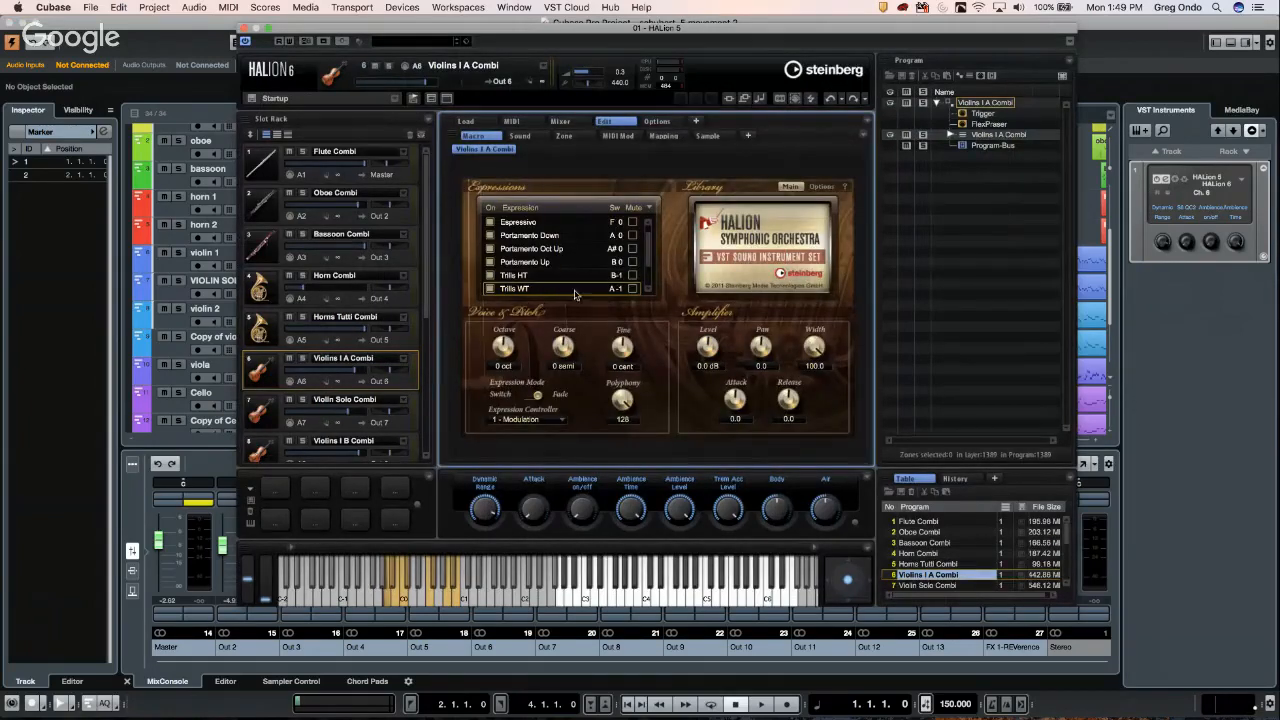
key("ctrl+Up")
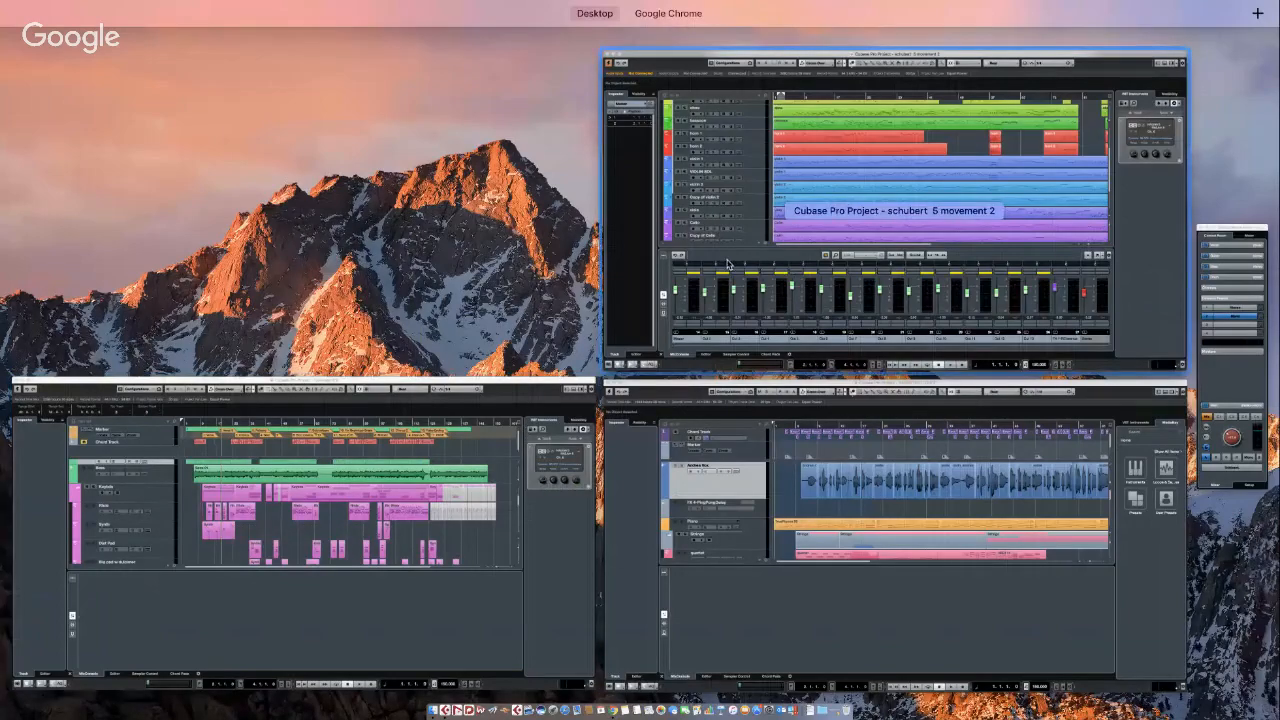
left_click(826, 189)
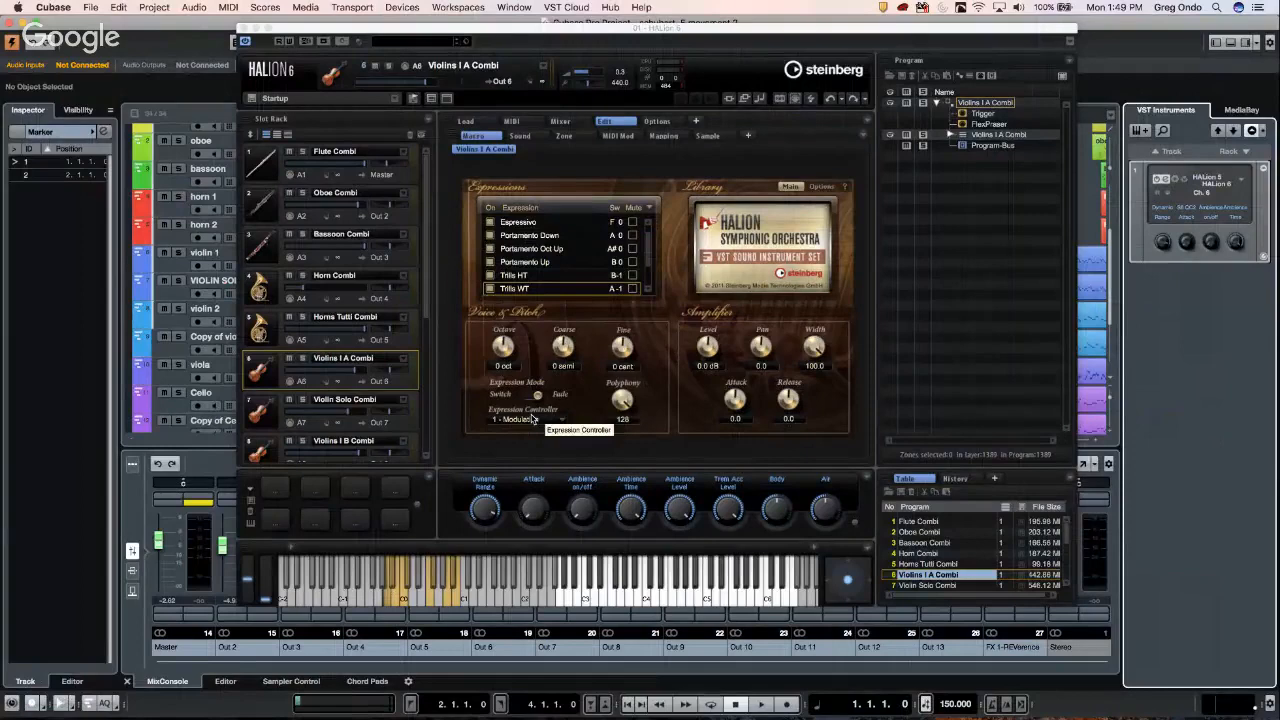
left_click(243, 29)
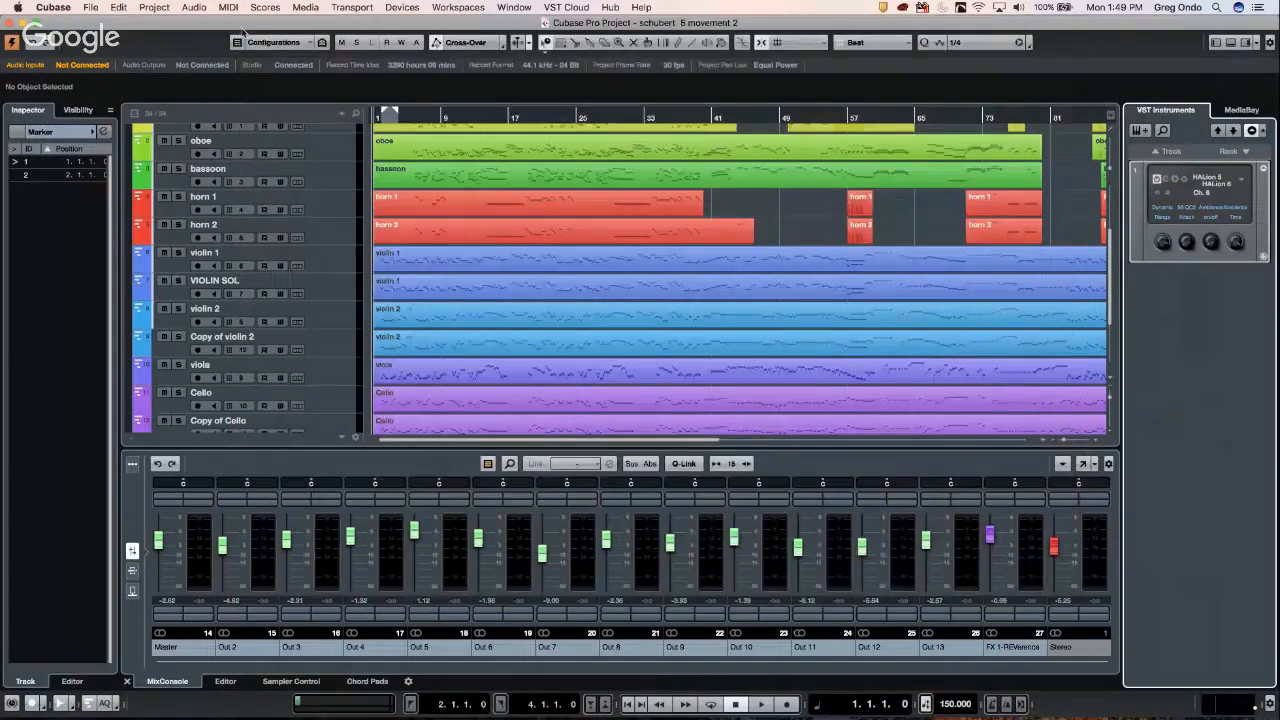
- Open violin 1's part in the Key Editor, set the controller lane to CC1 Modulation, and close the window
left_click(398, 261)
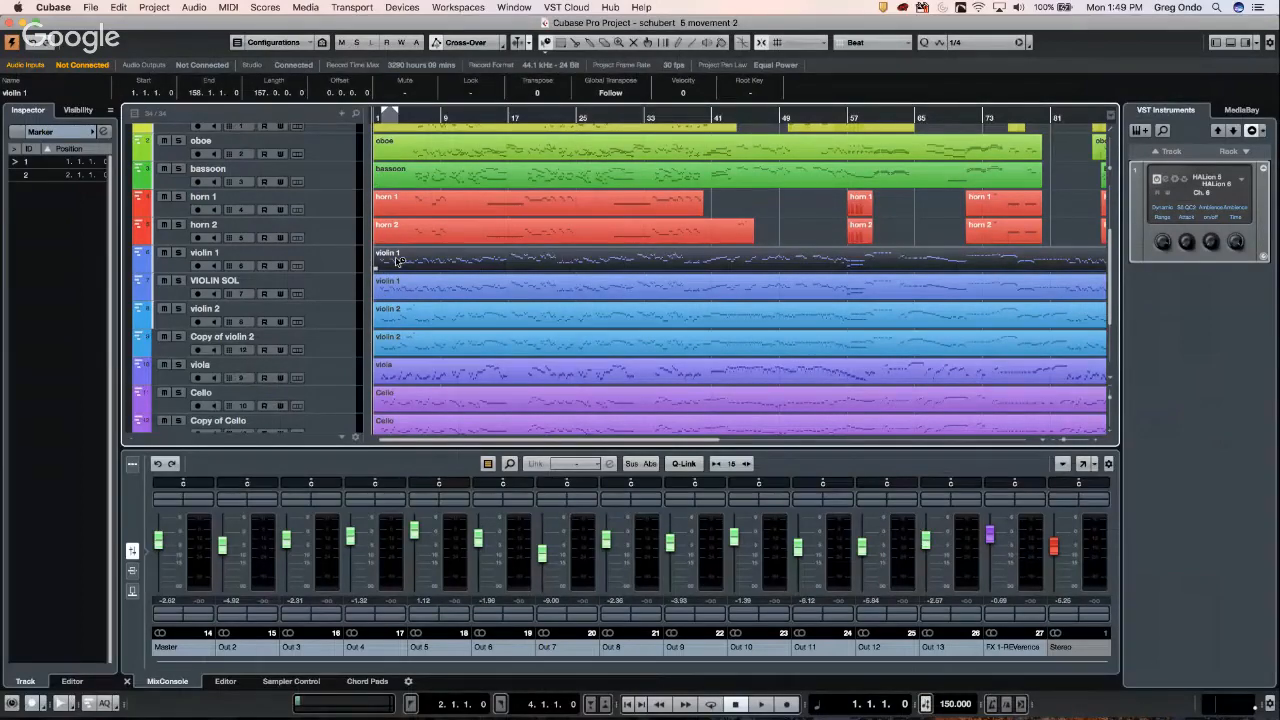
double_click(398, 261)
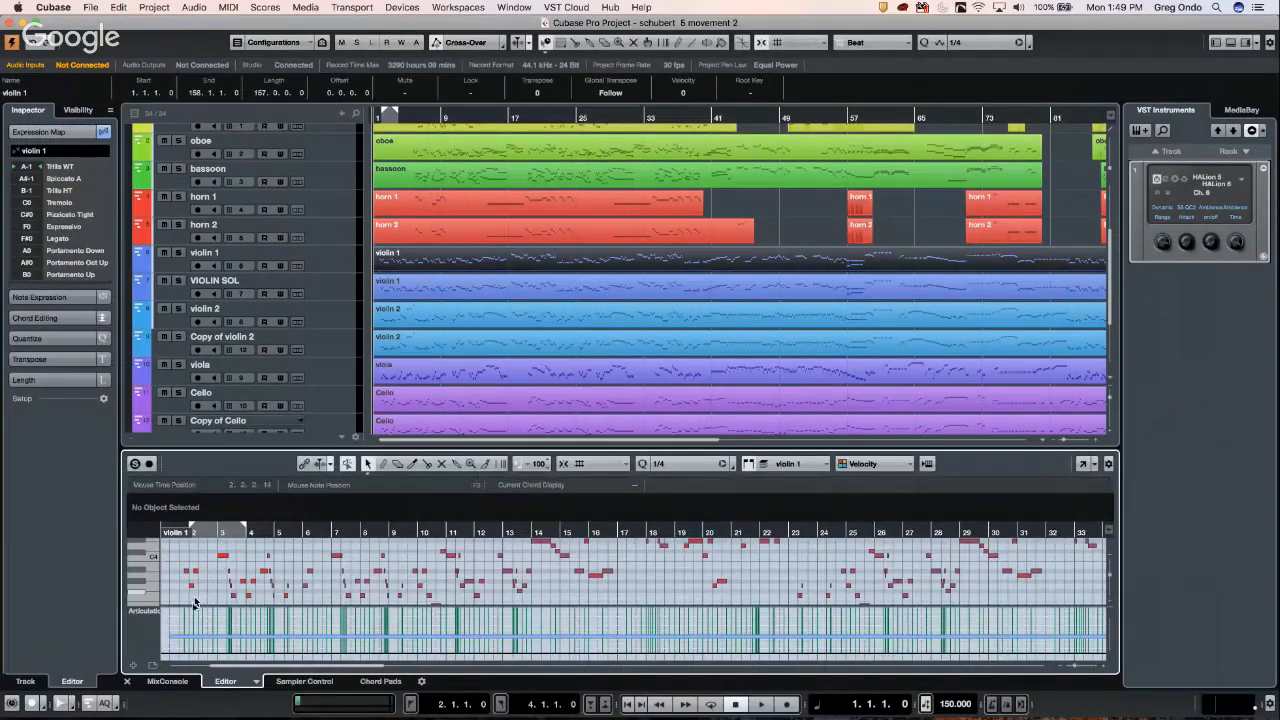
left_click(1083, 466)
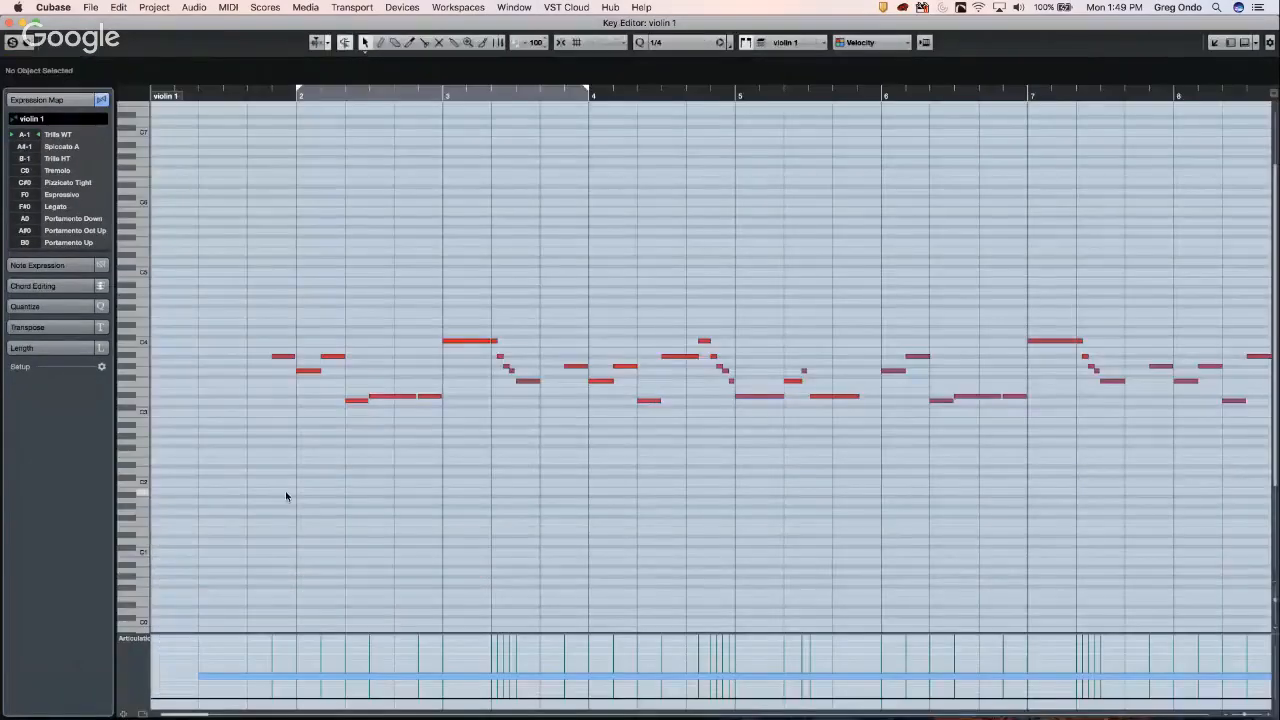
left_click(144, 644)
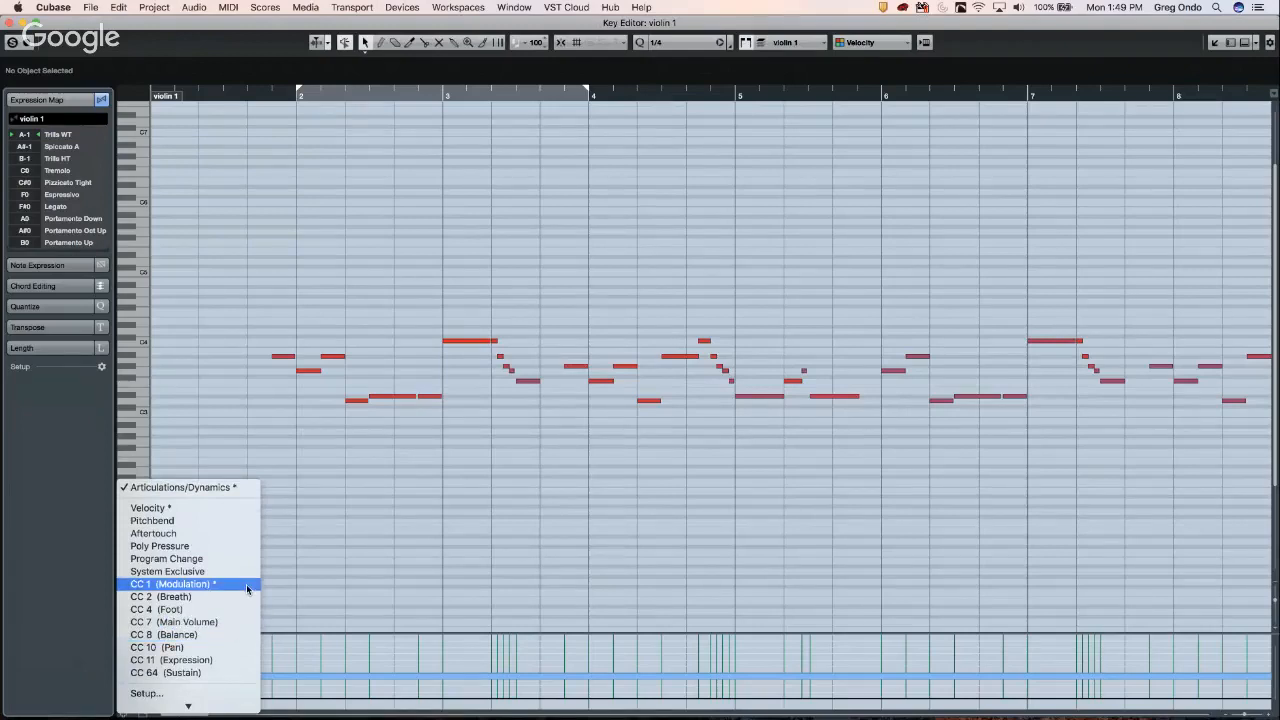
left_click(217, 584)
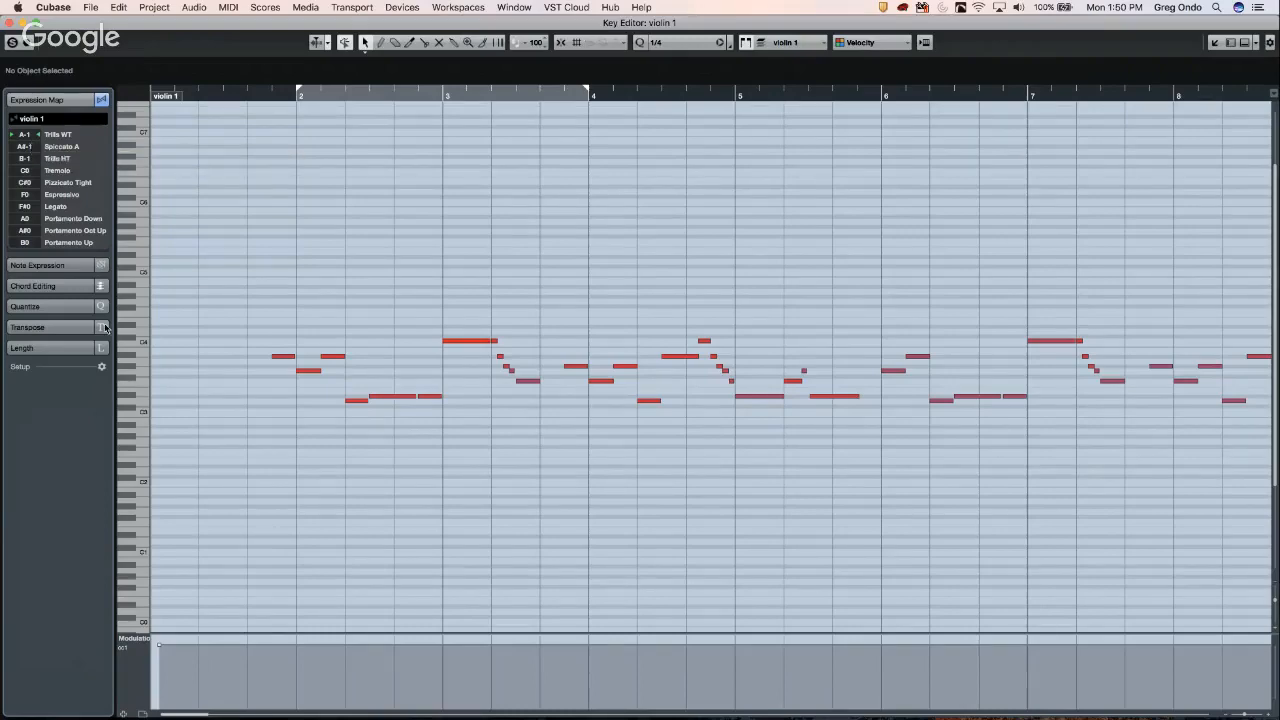
left_click(12, 22)
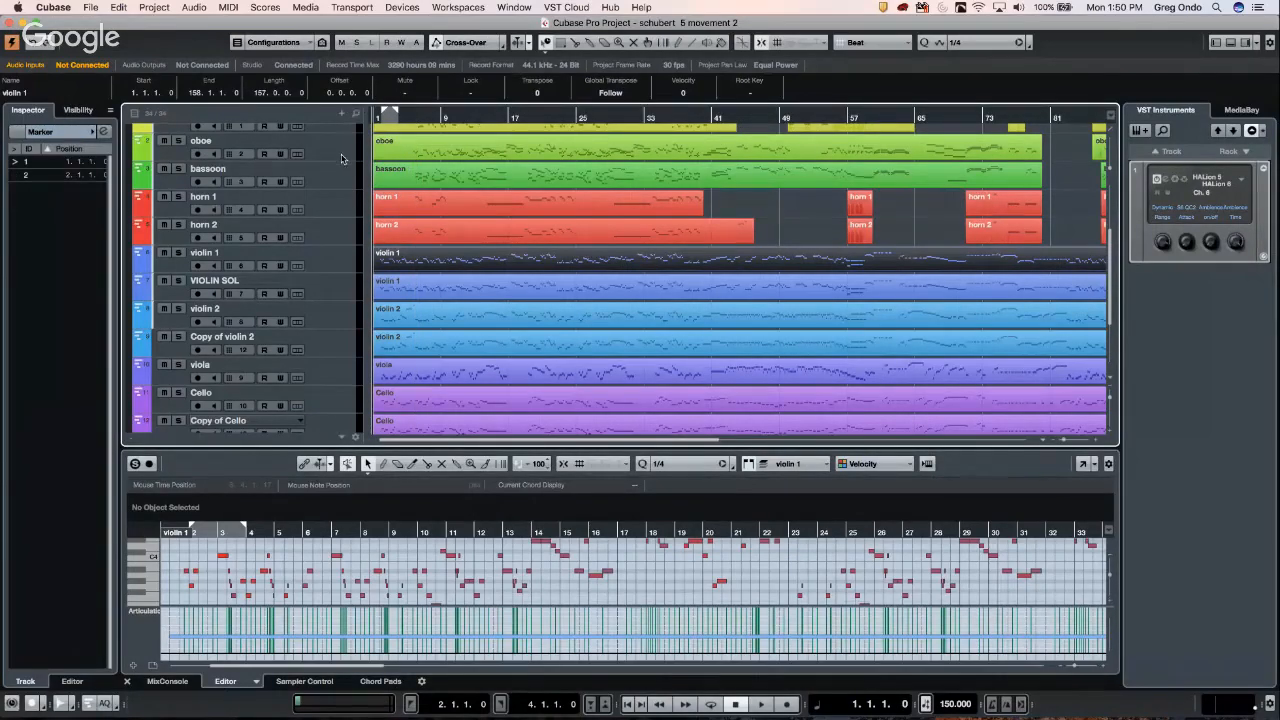
scroll(343, 158, "up", 3)
left_click(333, 265)
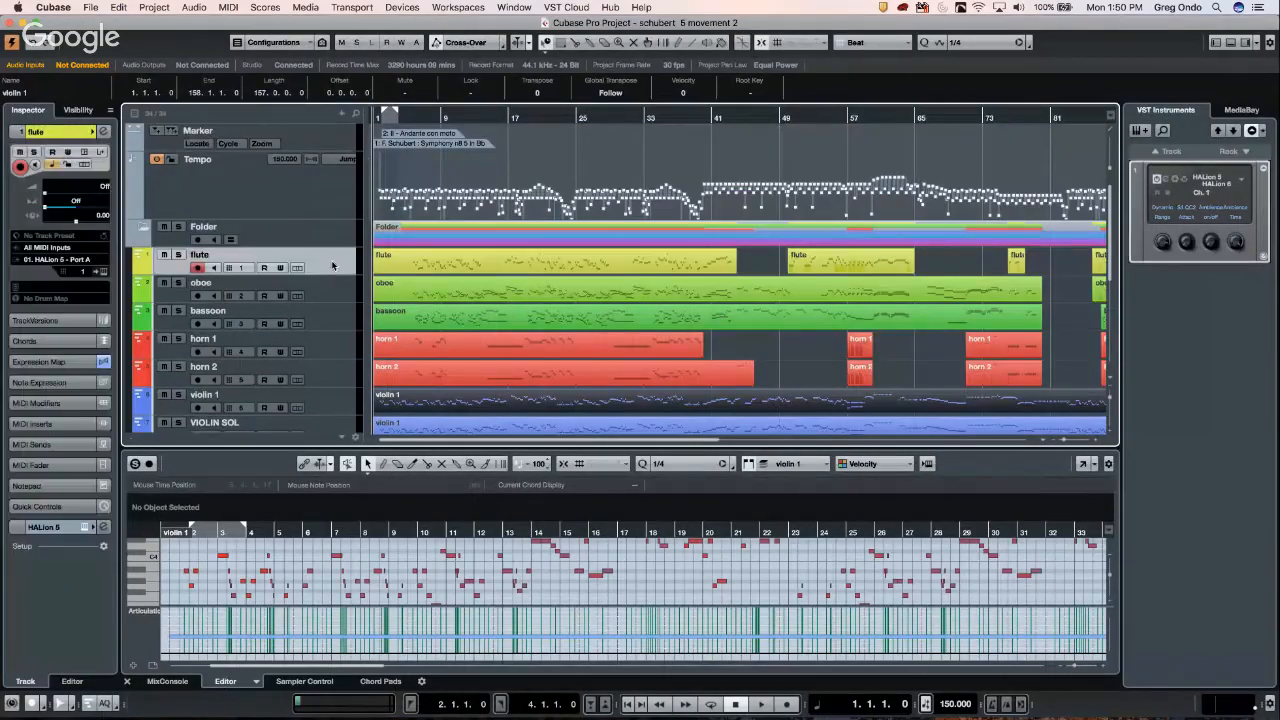
scroll(333, 270, "down", 5)
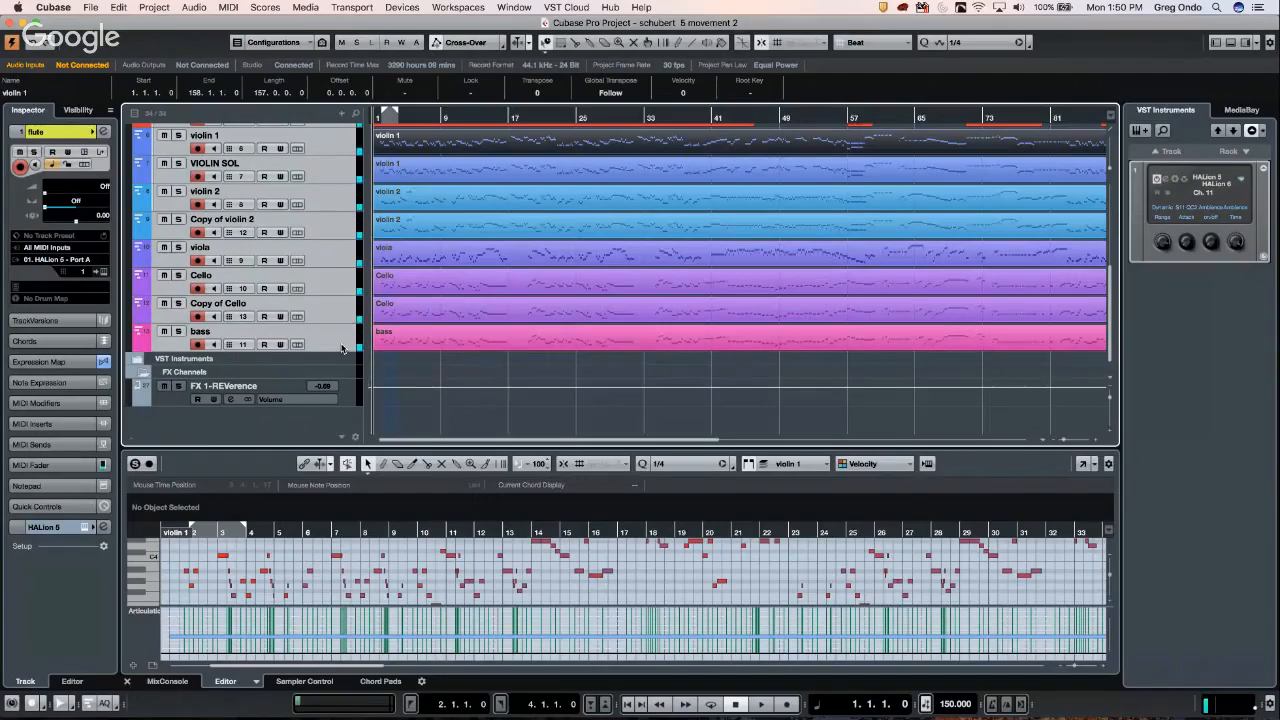
key("space")
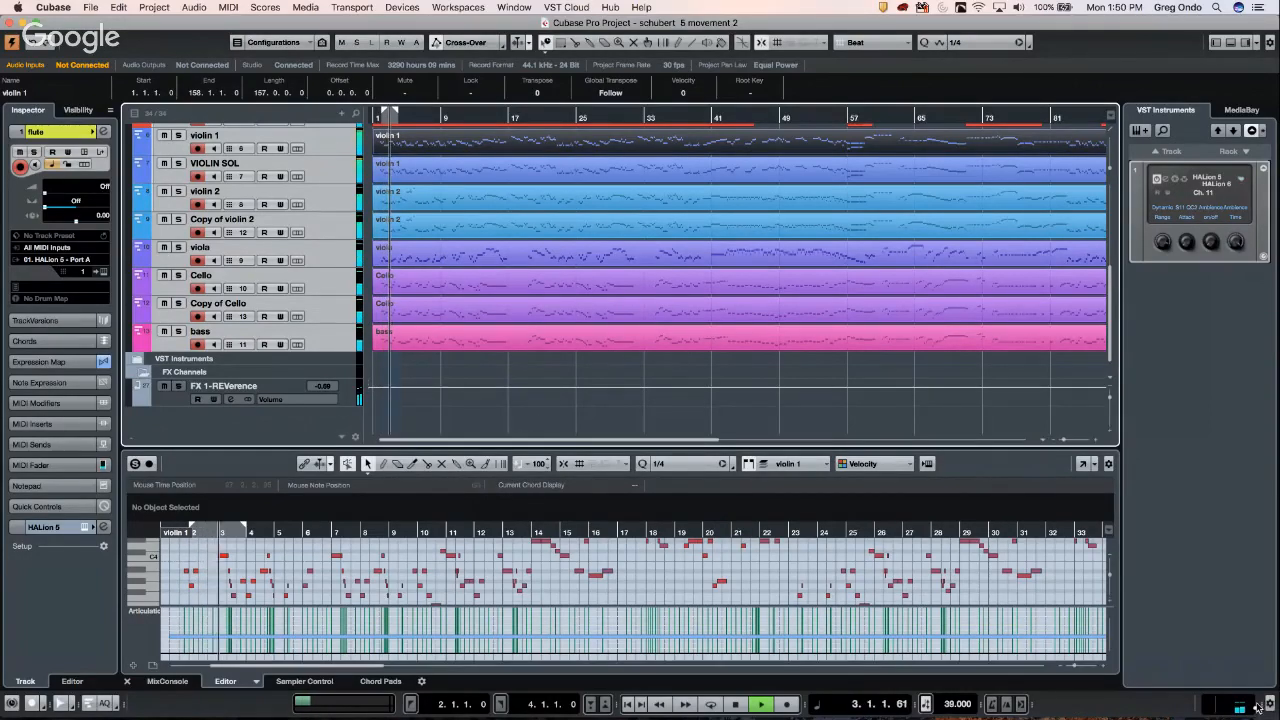
left_click_drag(1270, 706, 1272, 630)
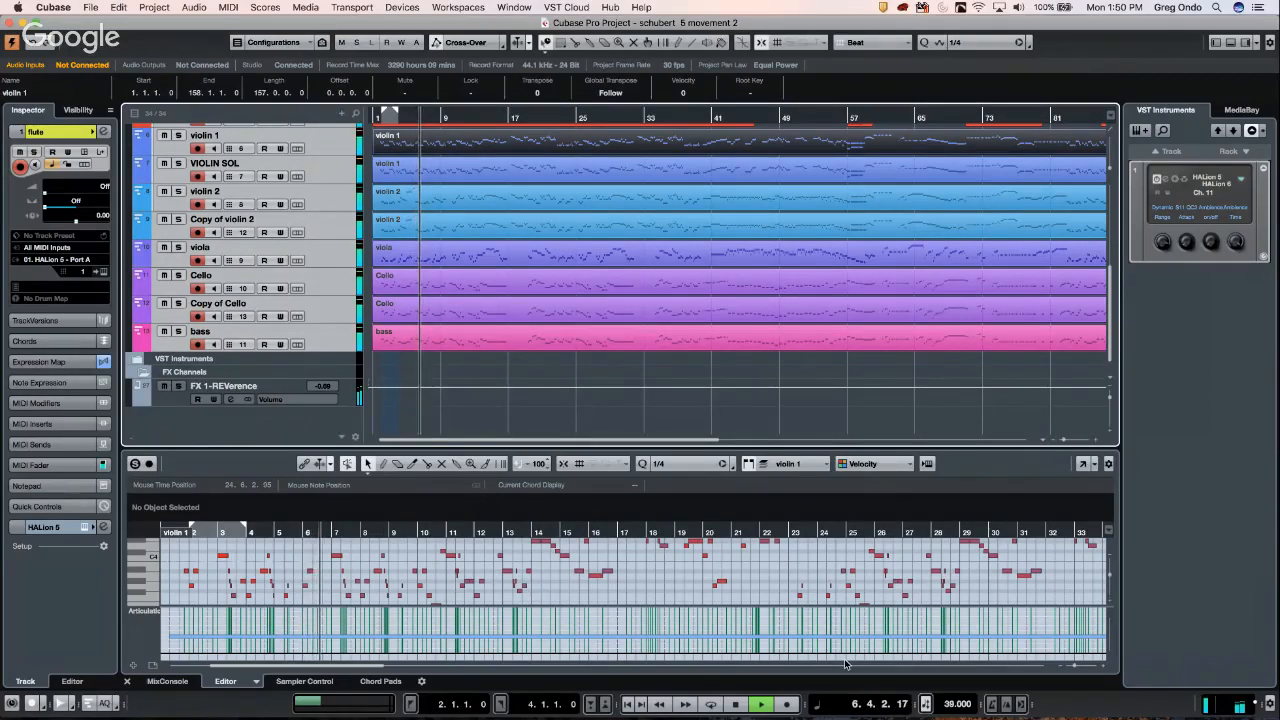
key("space")
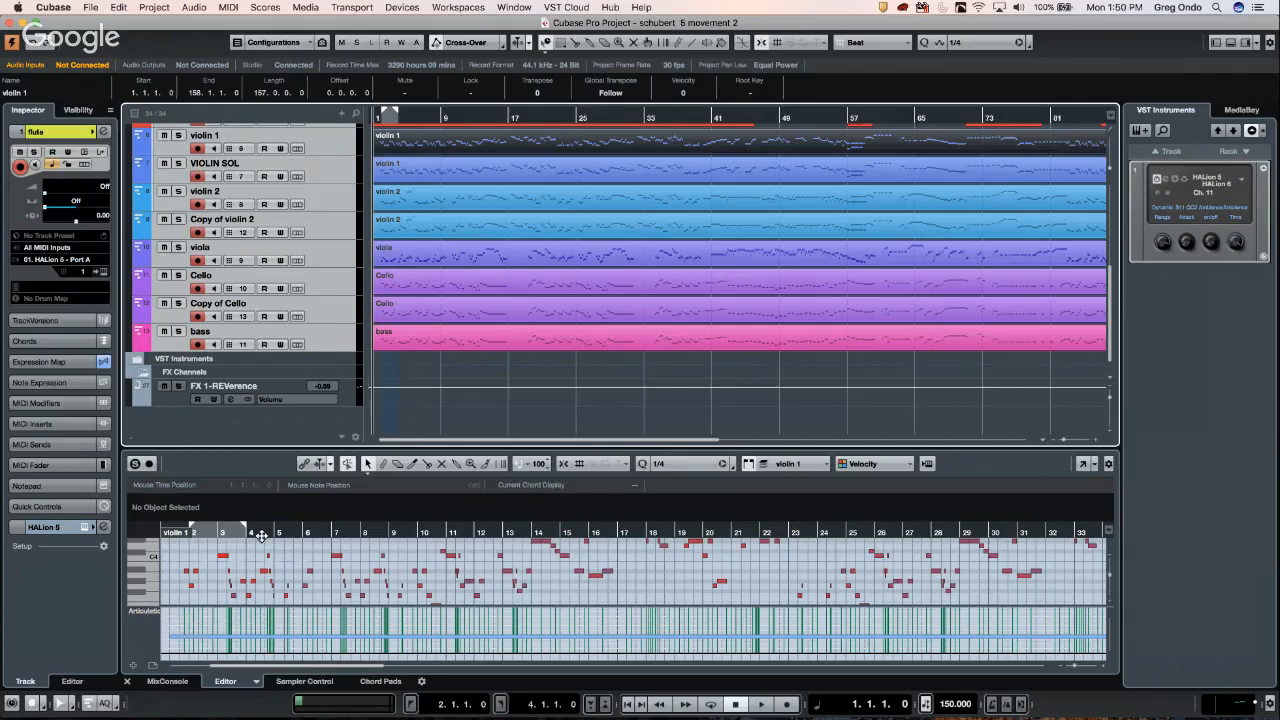
- Set violin 1's lower-zone controller lane to Modulation (CC 1), then select the violin 2 track
left_click(155, 613)
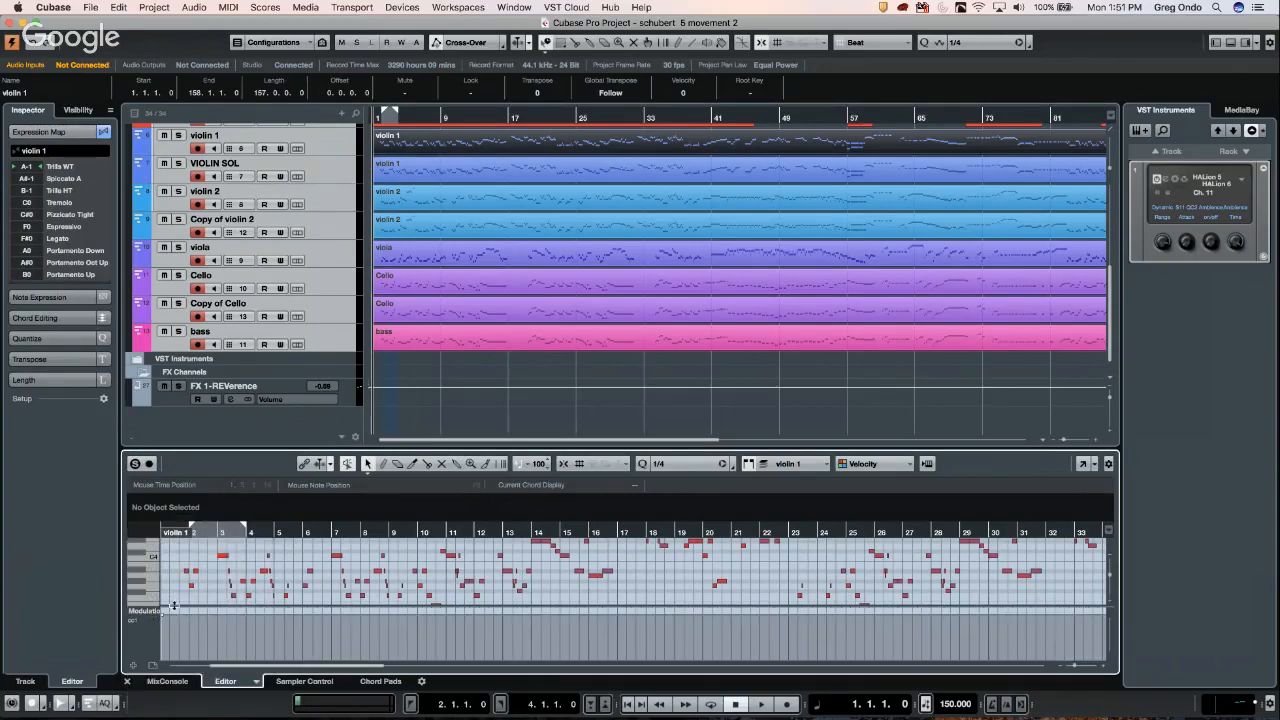
left_click(138, 177)
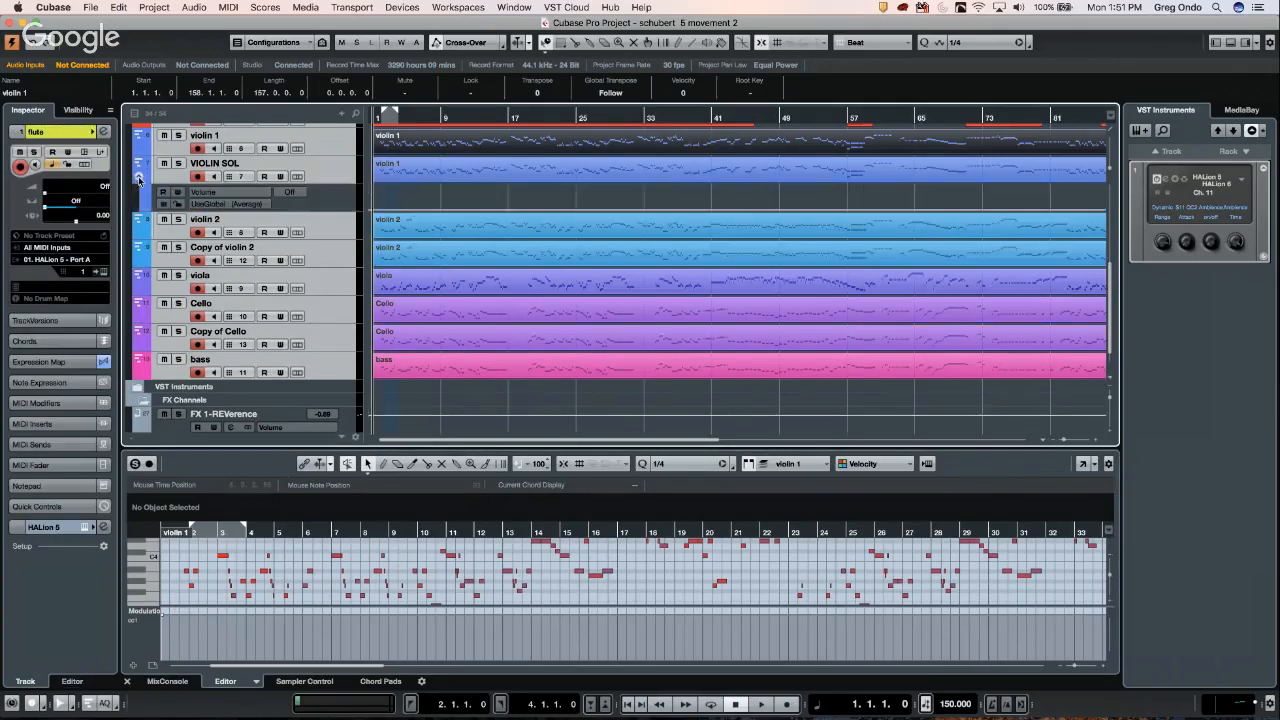
left_click(138, 177)
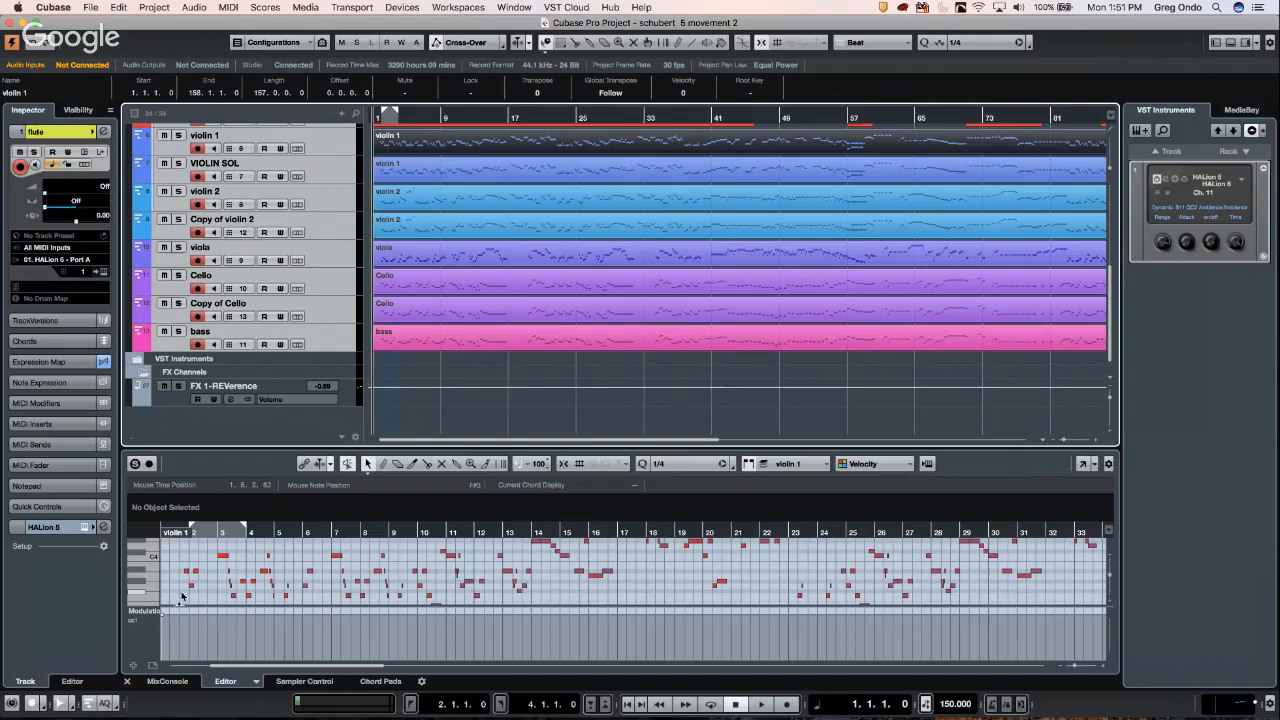
left_click(201, 530)
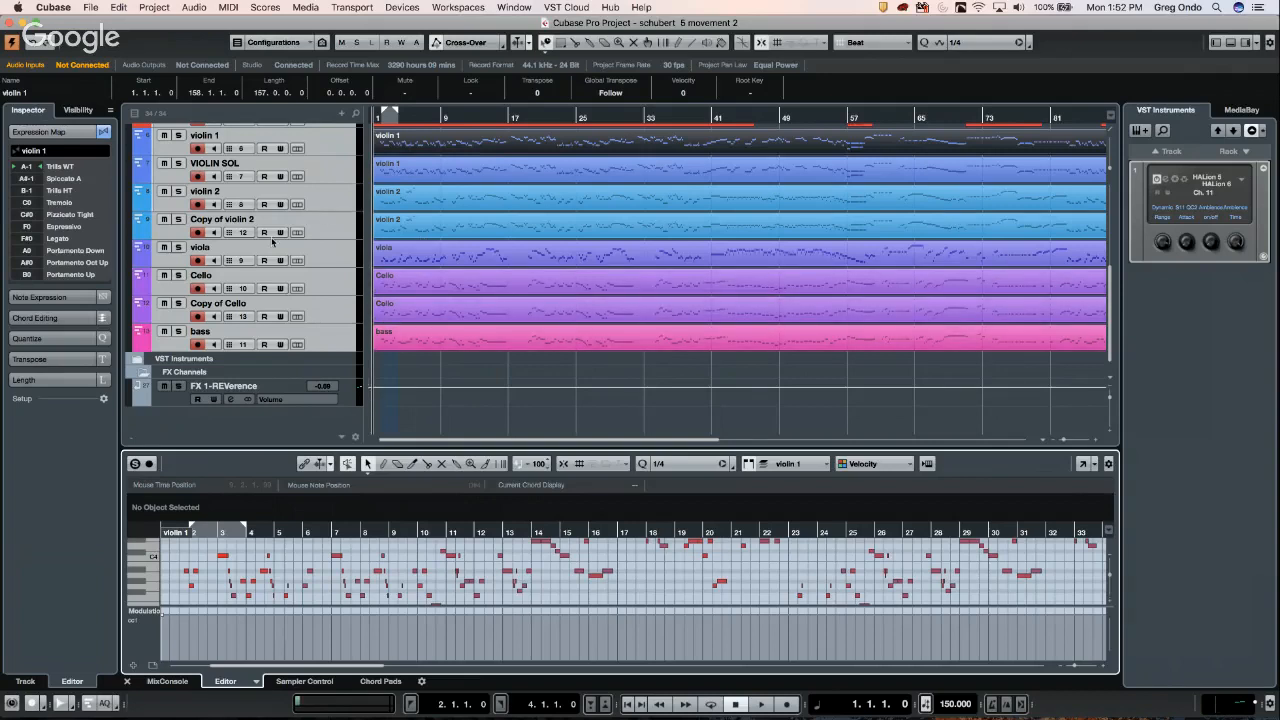
left_click(331, 209)
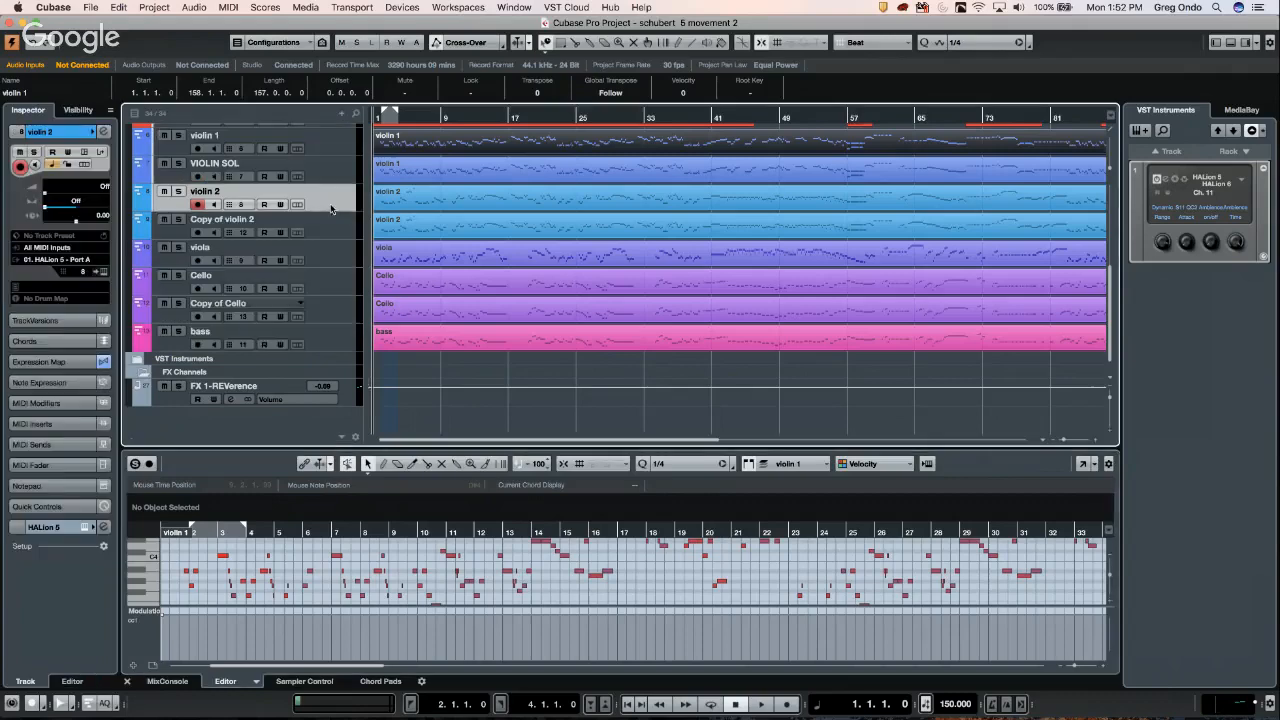
left_click(229, 8)
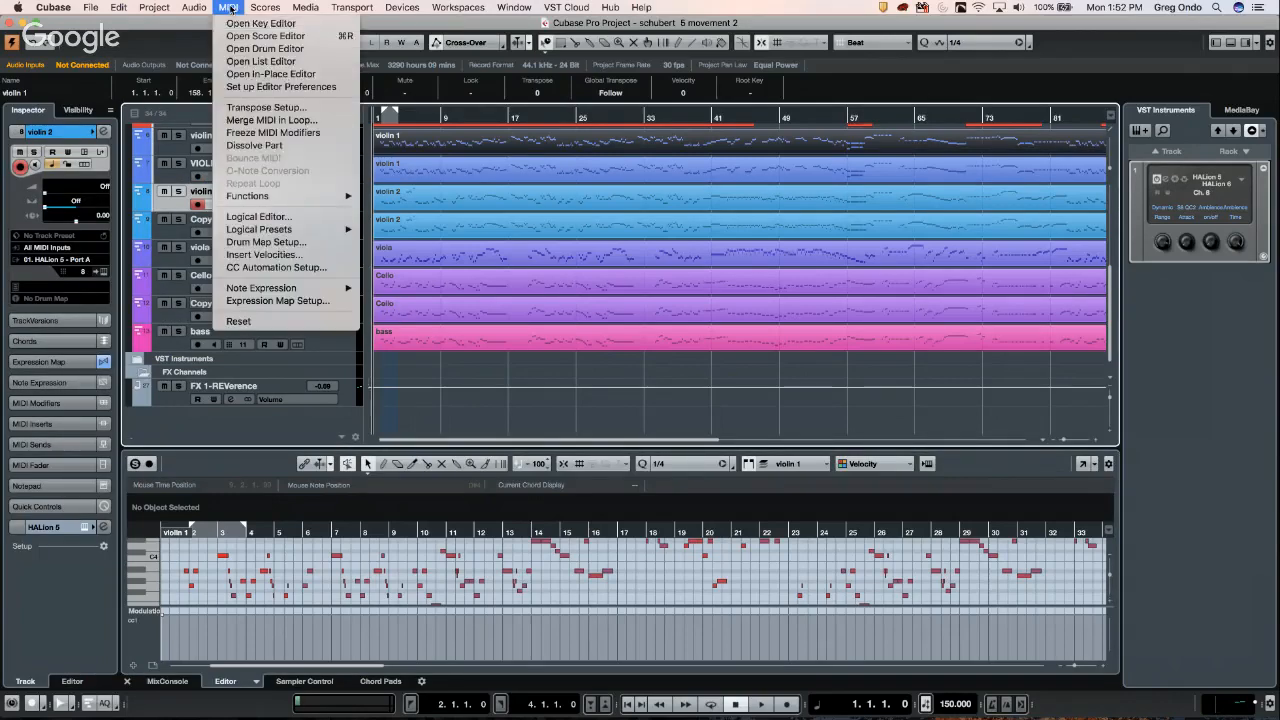
left_click(267, 61)
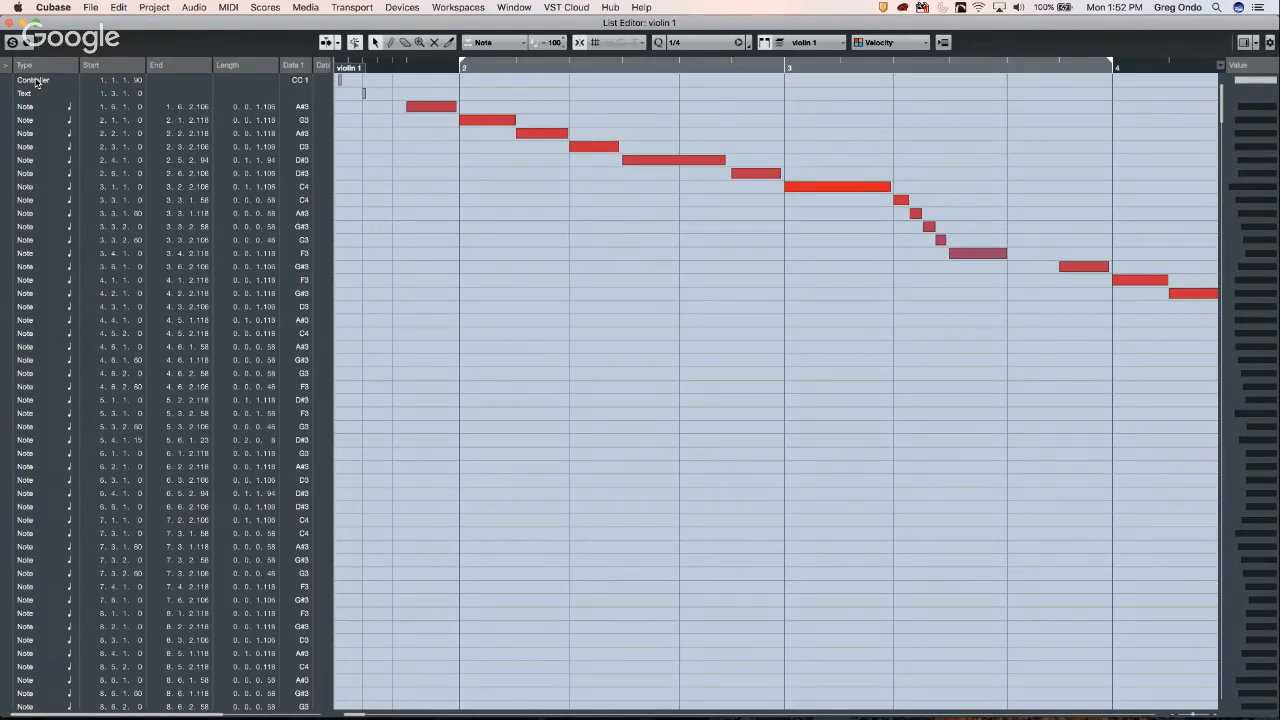
left_click(10, 24)
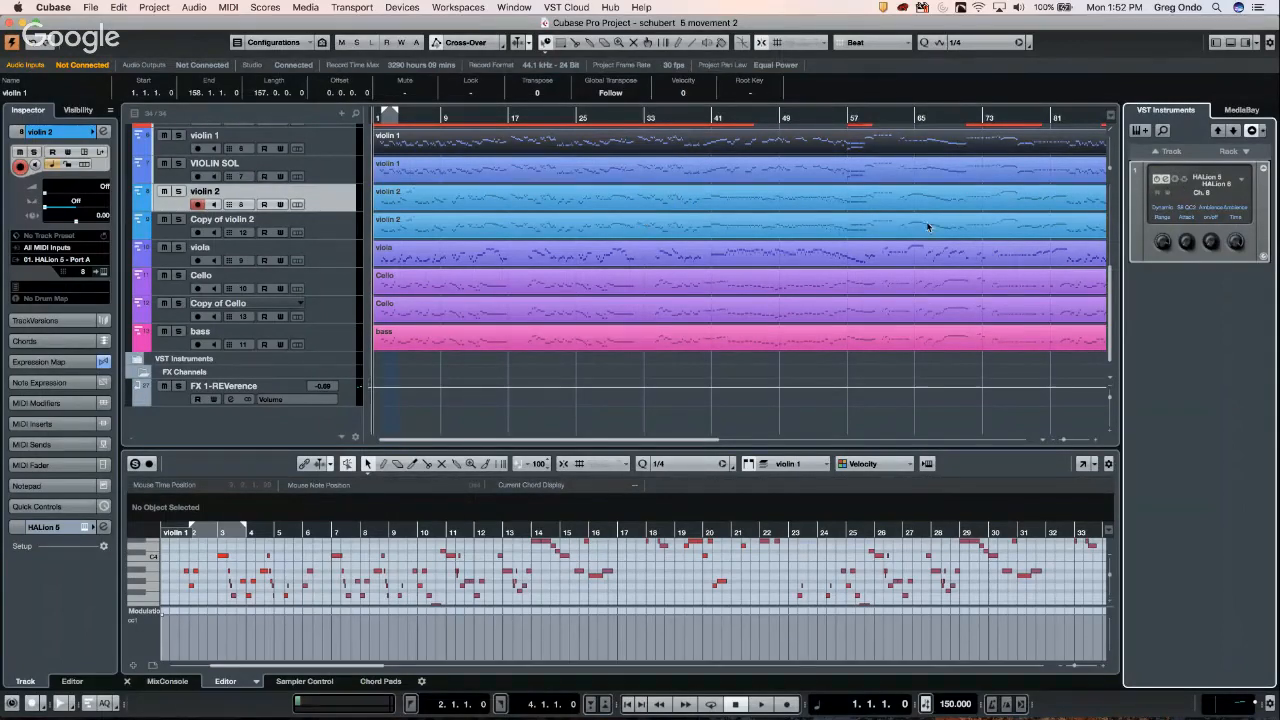
- Open HALion 6, check the Violins I A Combi's Expression Controller options, then close HALion
left_click(1164, 180)
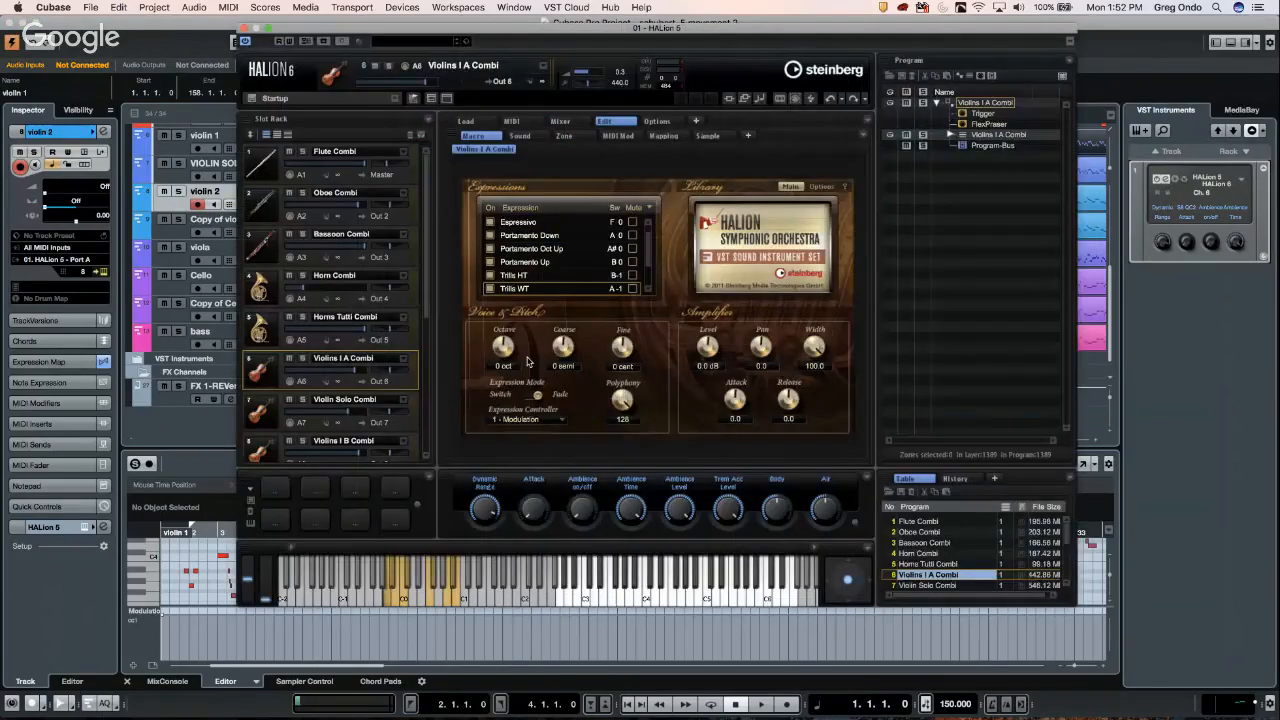
left_click(556, 421)
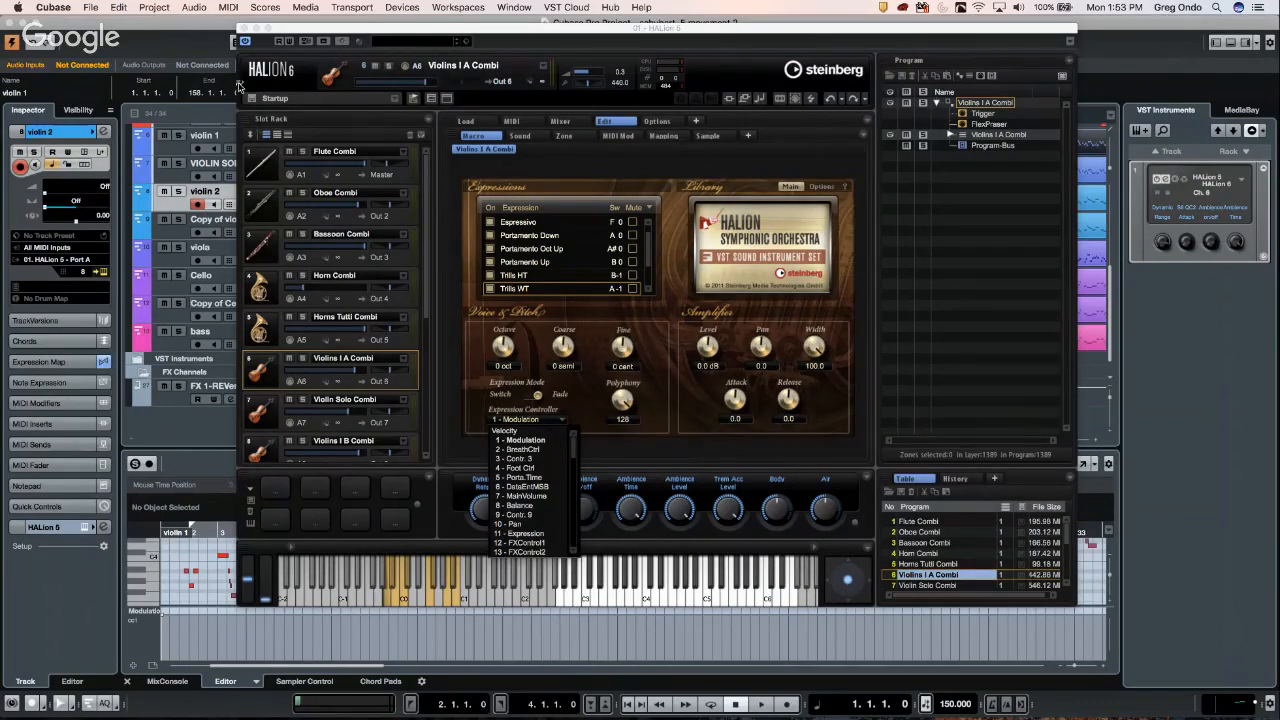
left_click(245, 28)
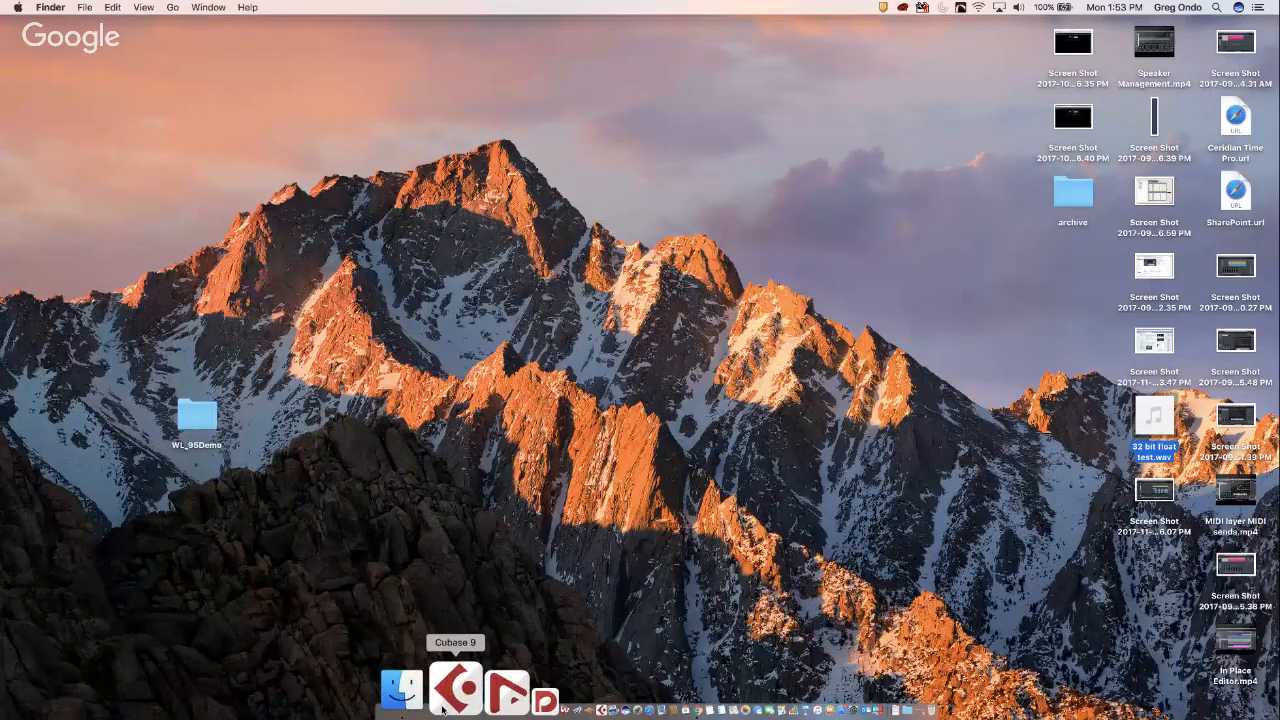
- Relaunch Cubase Pro 9 after the crash and confirm the USB audio interface driver
left_click(457, 693)
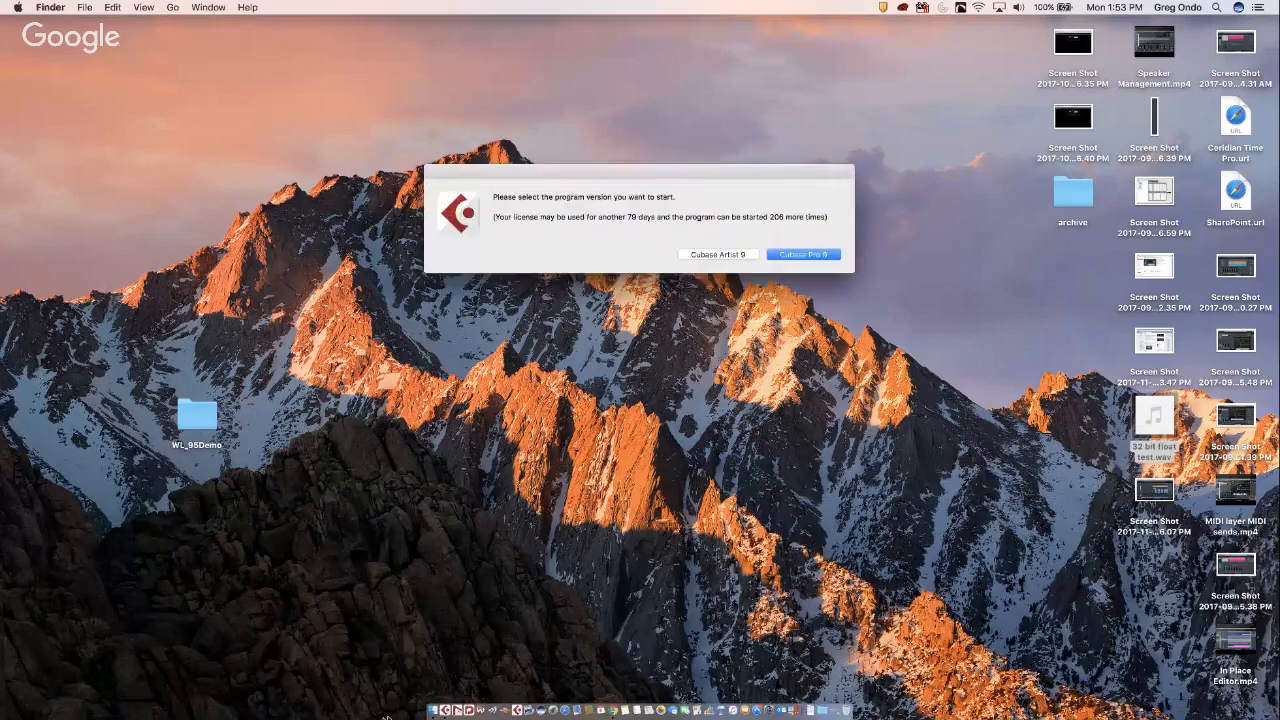
left_click(805, 255)
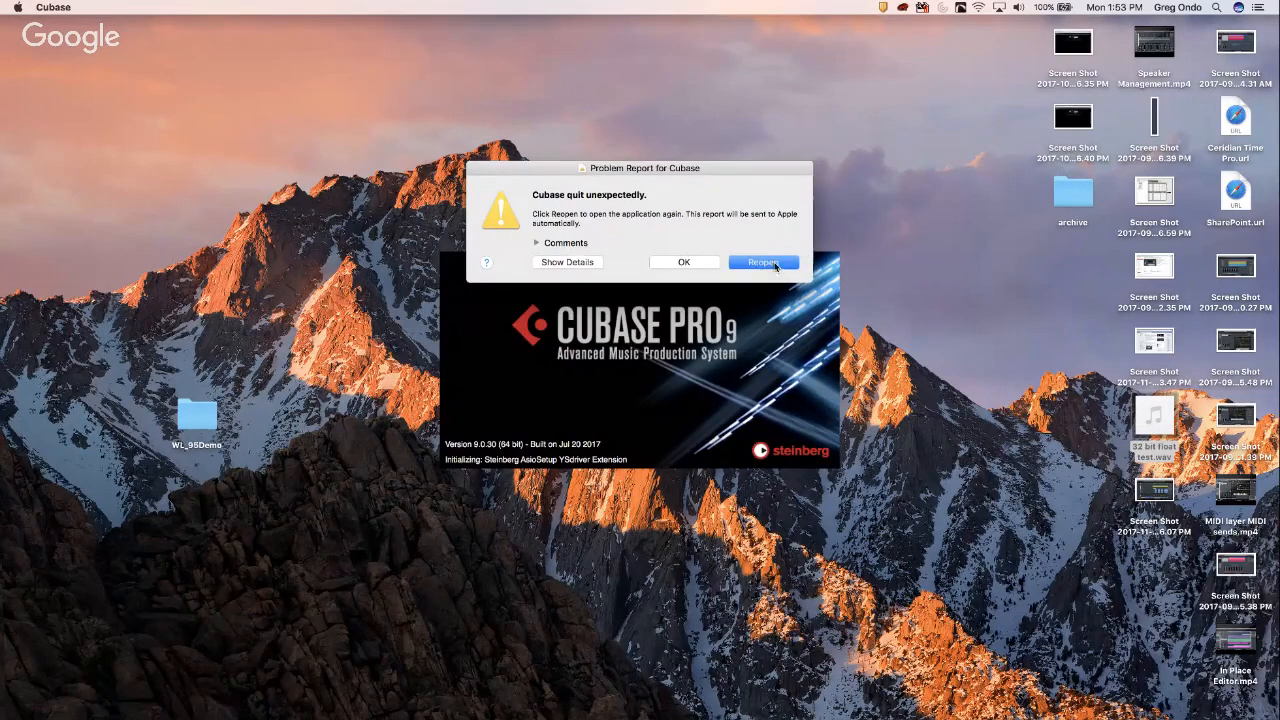
left_click(775, 264)
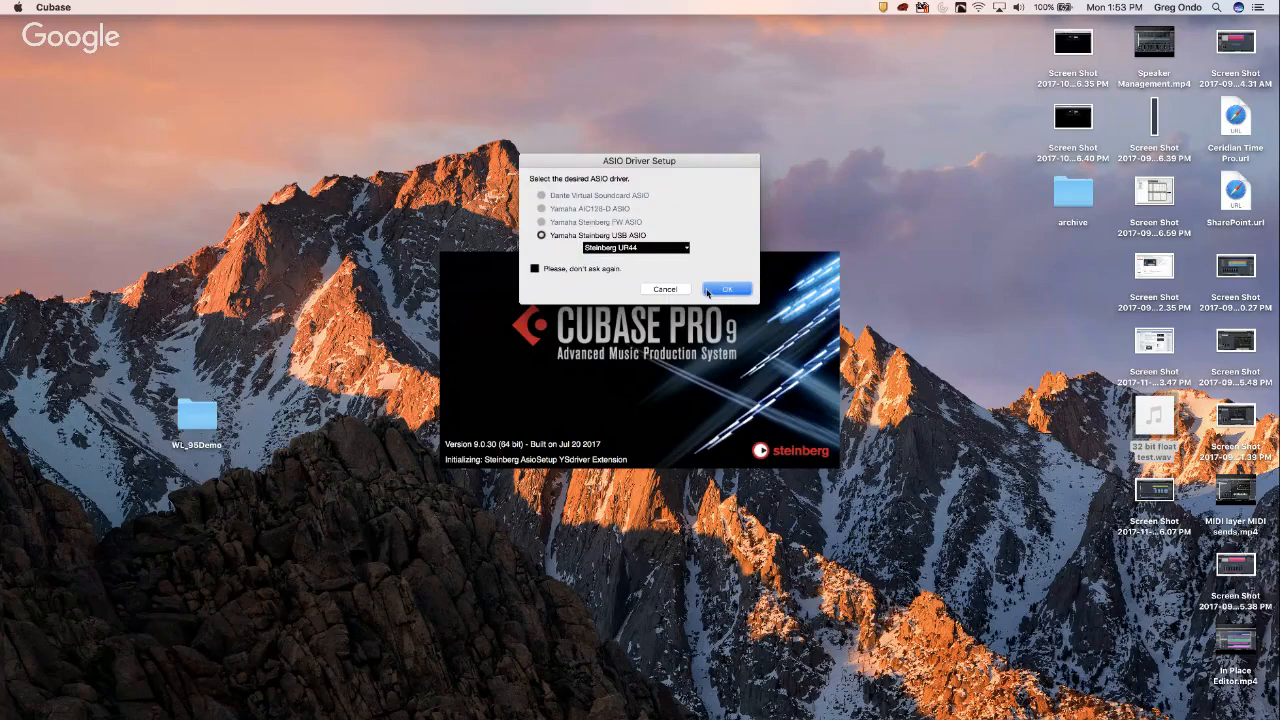
left_click(727, 289)
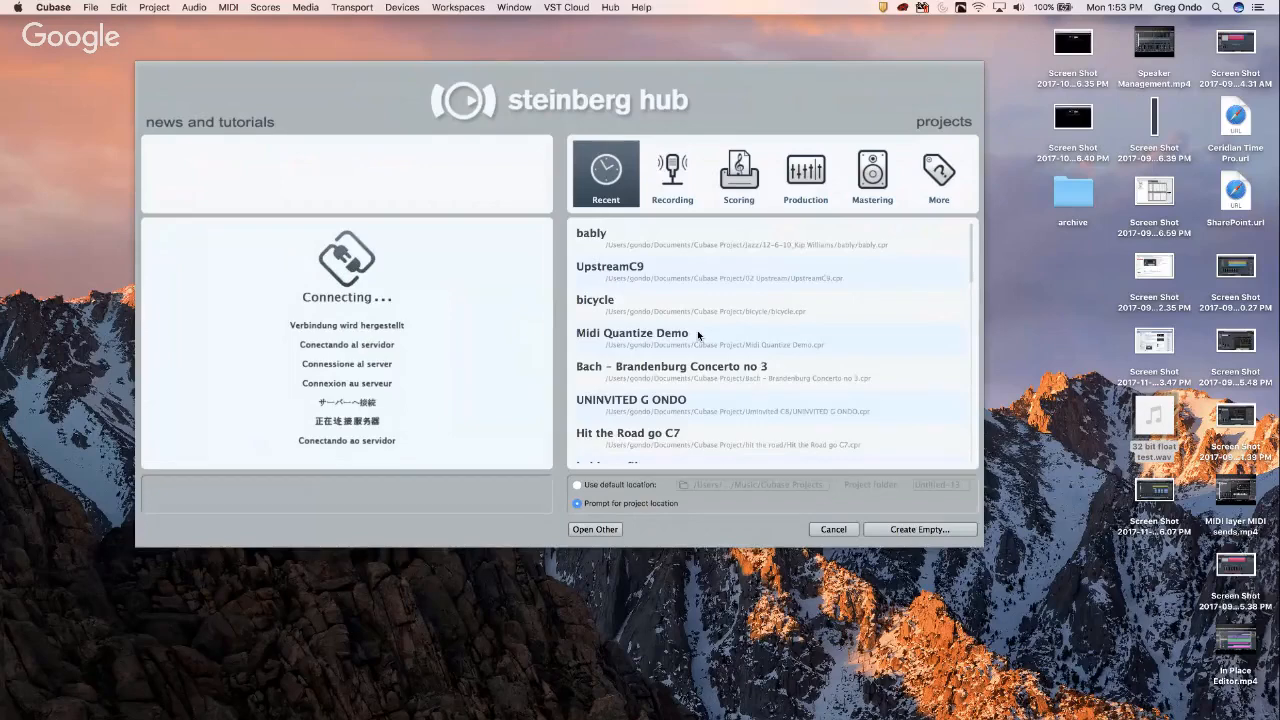
- Open UpstreamC9 from the Steinberg Hub and close the Resolve Missing Files dialog
left_click(630, 270)
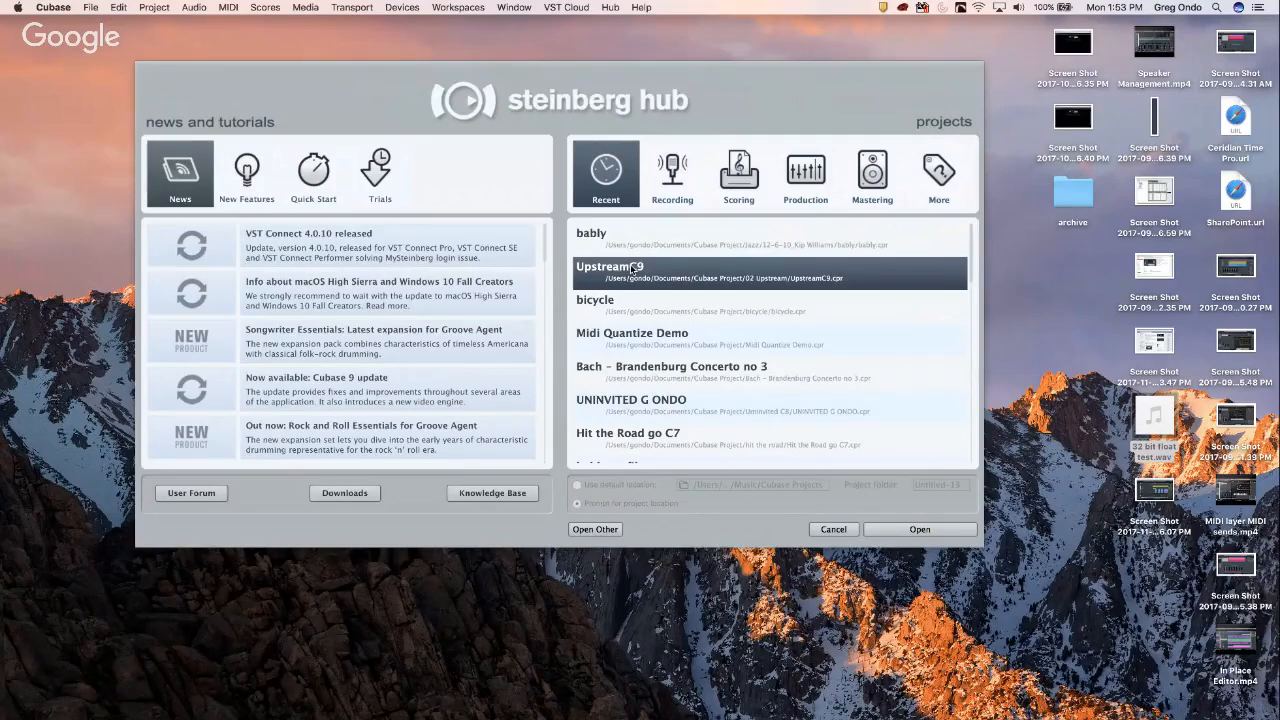
scroll(827, 428, "down", 10)
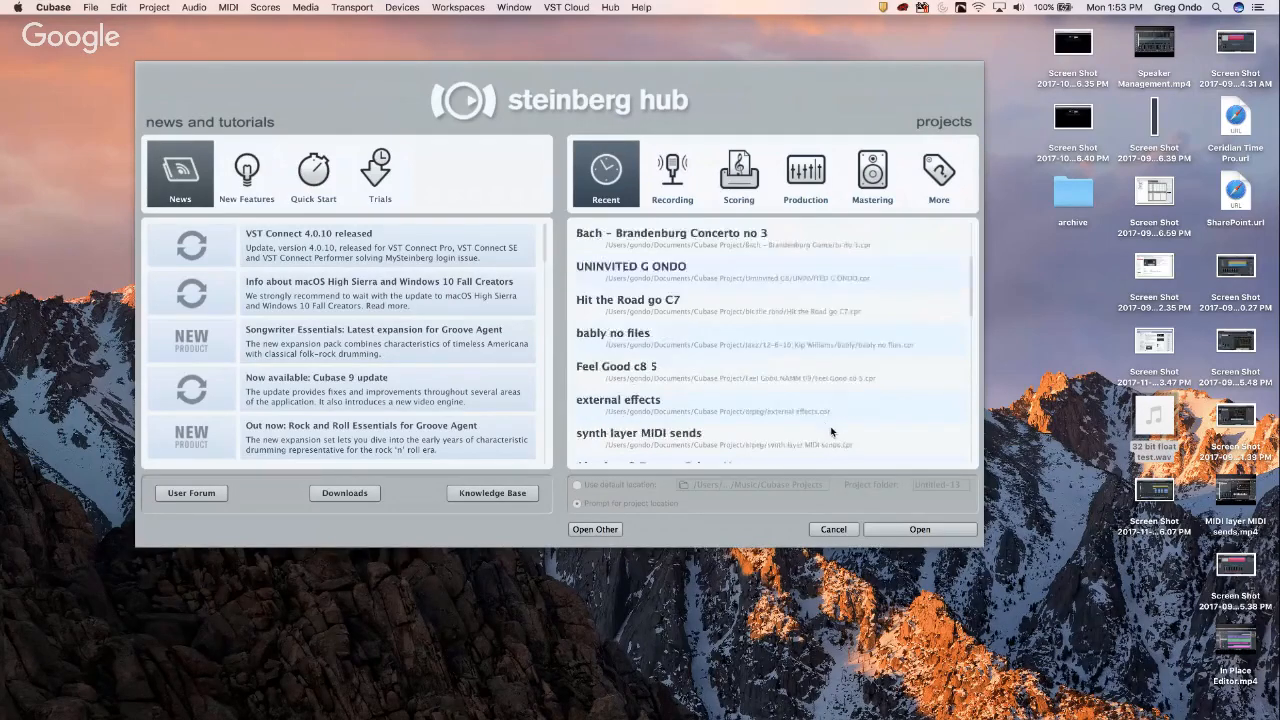
left_click(904, 532)
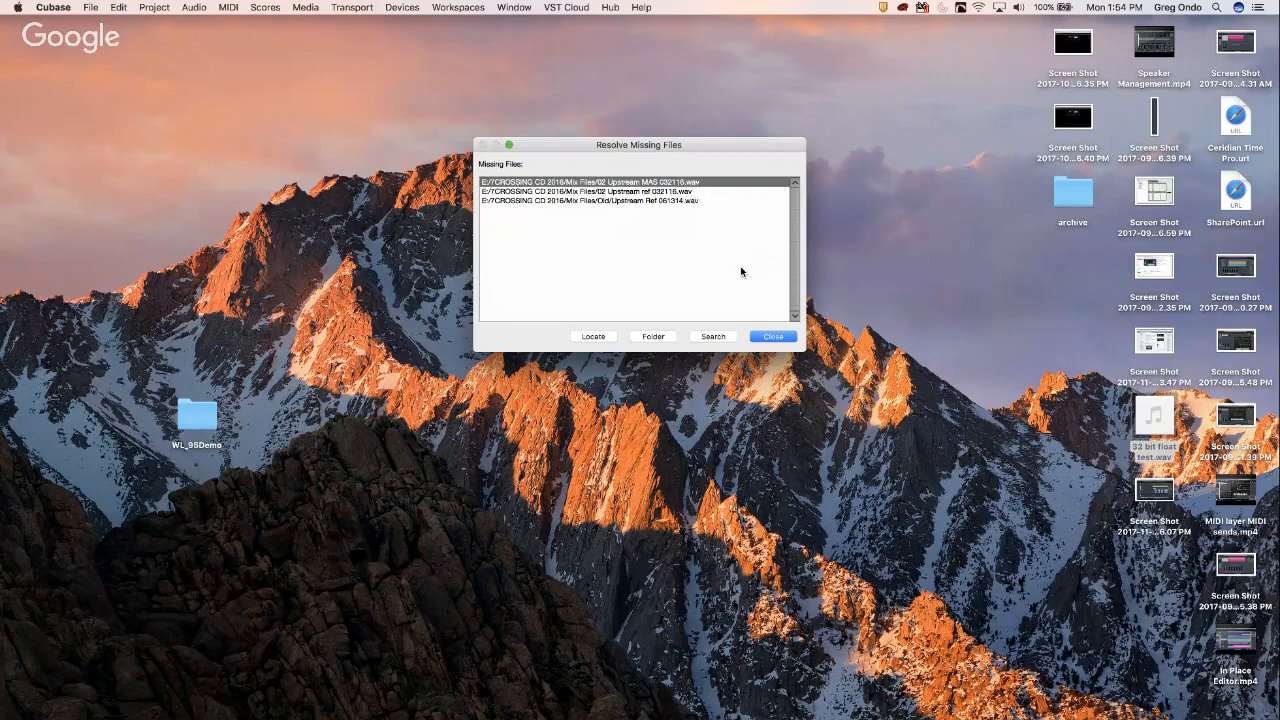
left_click(775, 338)
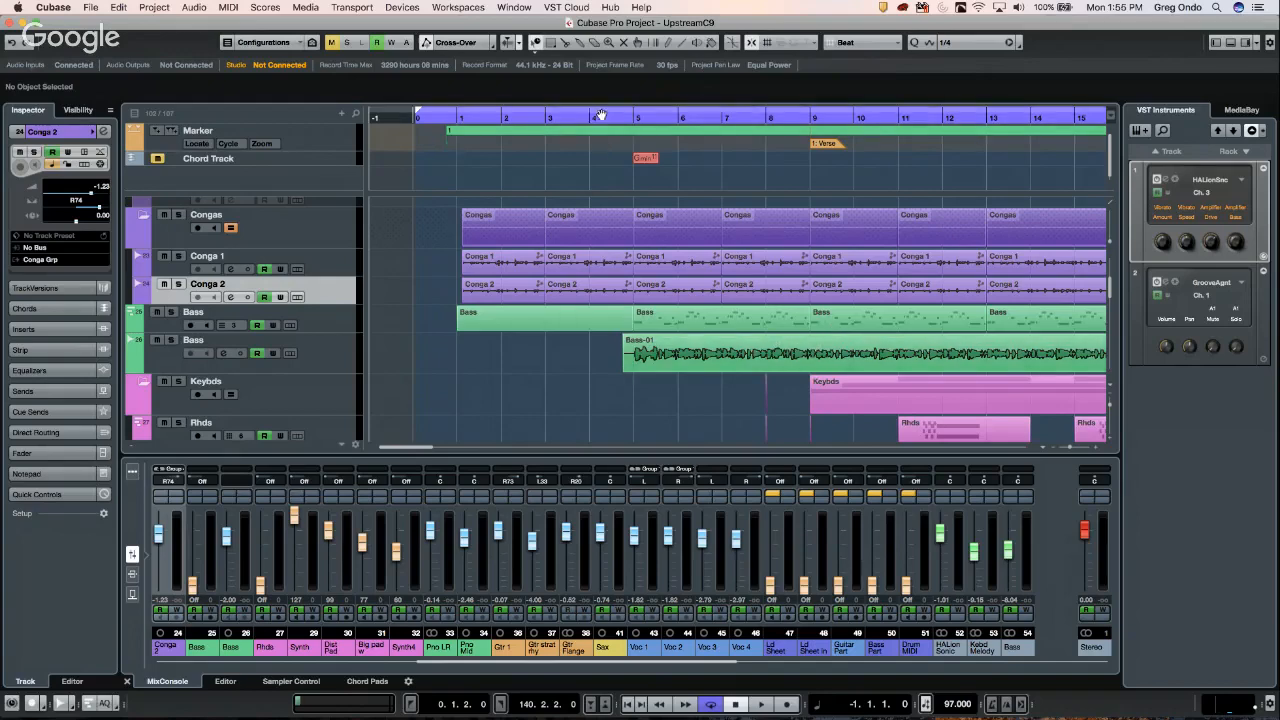
- Move the project position to bar 4, zoom out to show more bars, and glance at the File menu
left_click(591, 116)
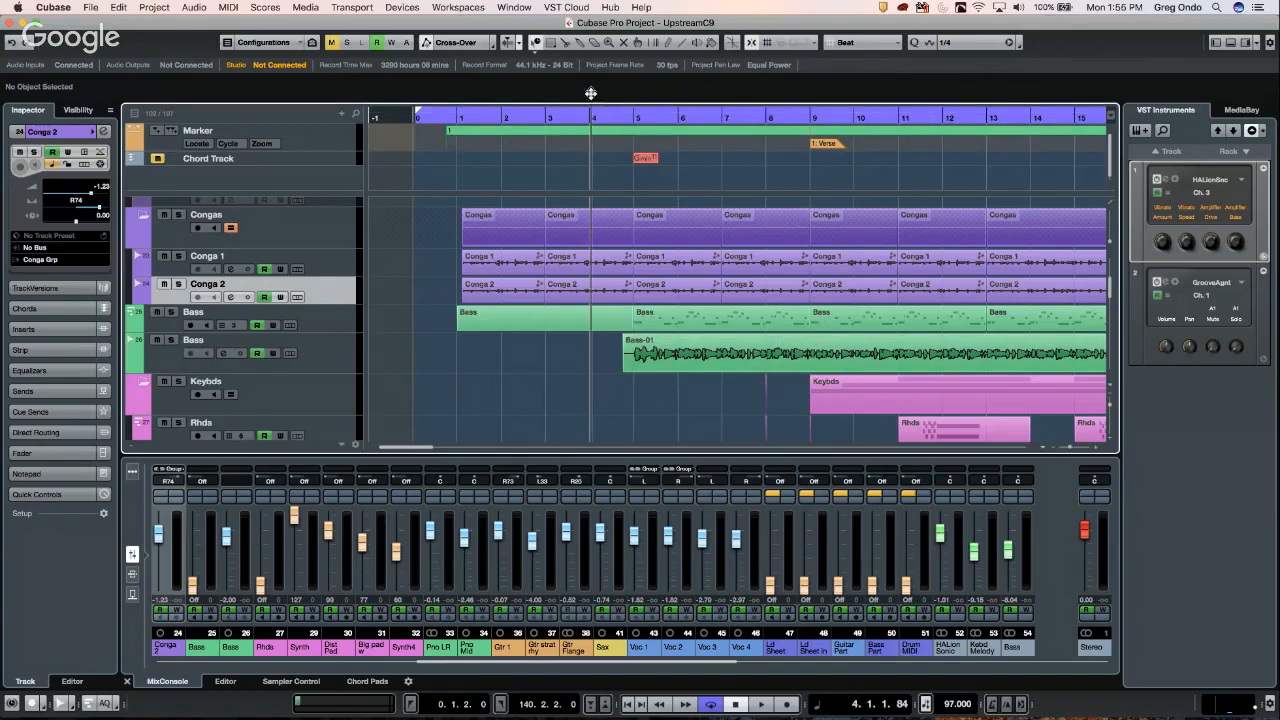
left_click_drag(590, 82, 588, 68)
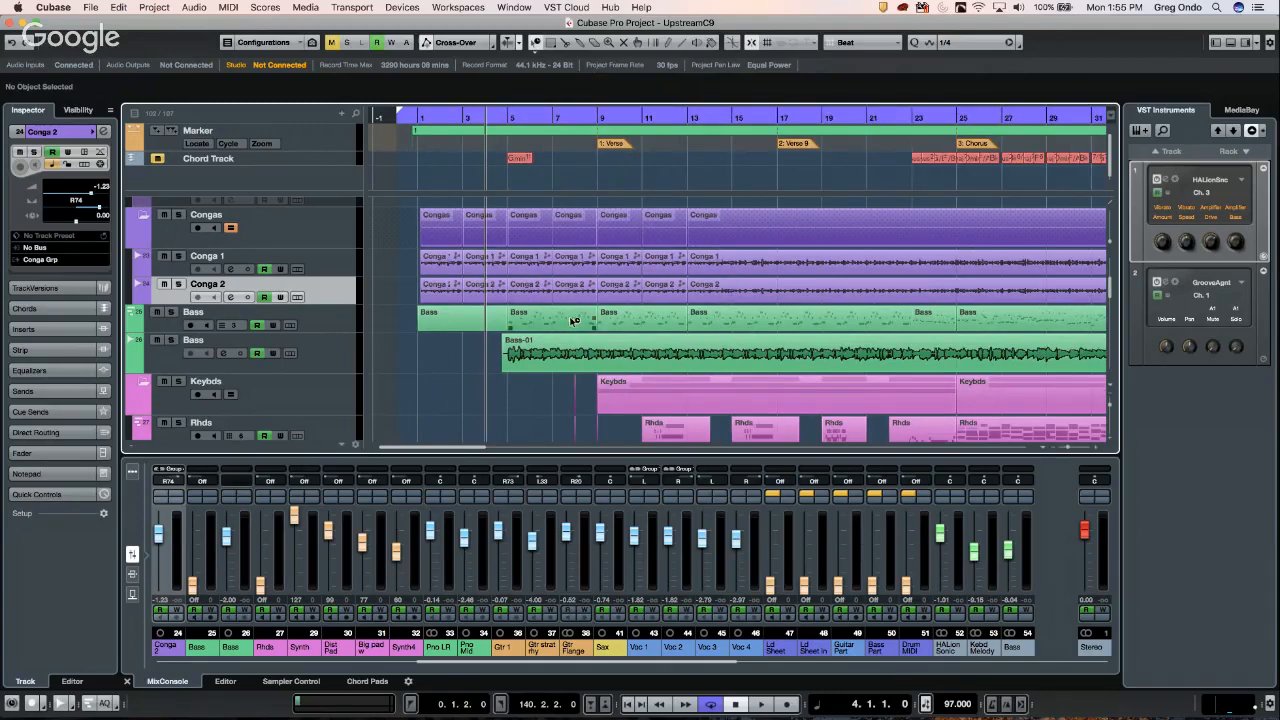
left_click(89, 7)
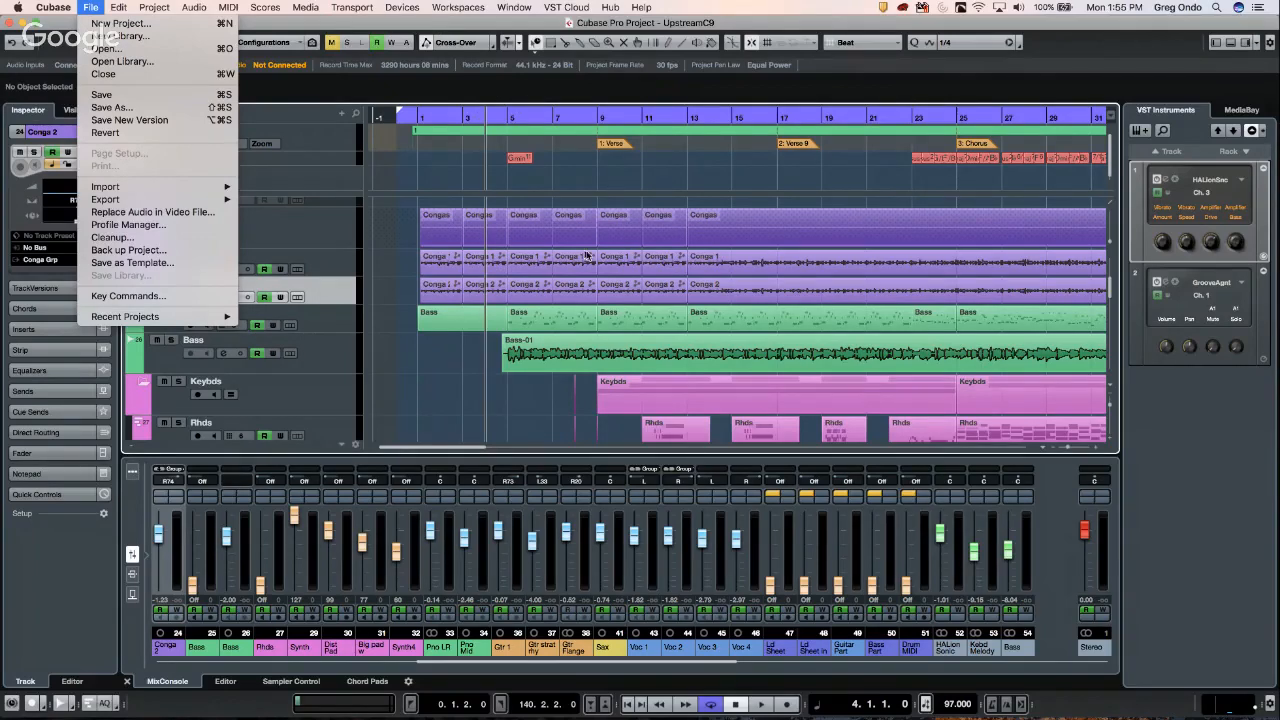
left_click(550, 318)
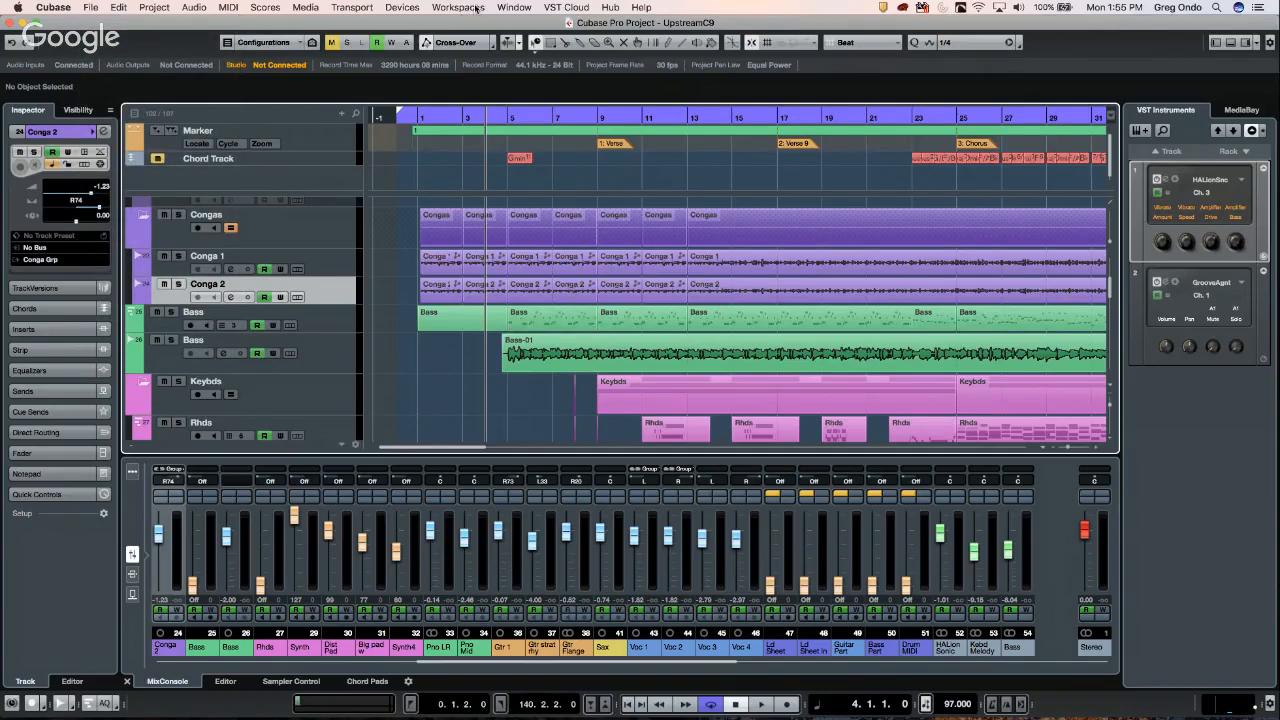
- Browse the Transport, File and Cubase menus without choosing any command
left_click(352, 8)
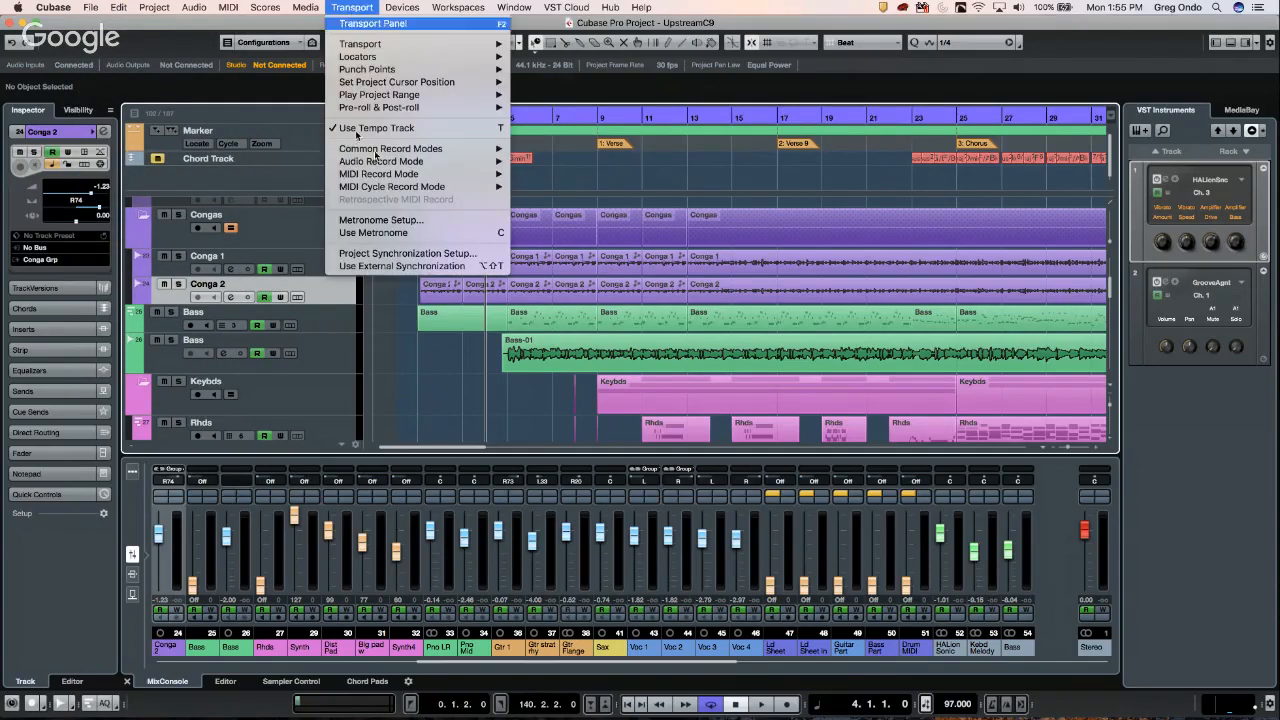
mouse_move(381, 70)
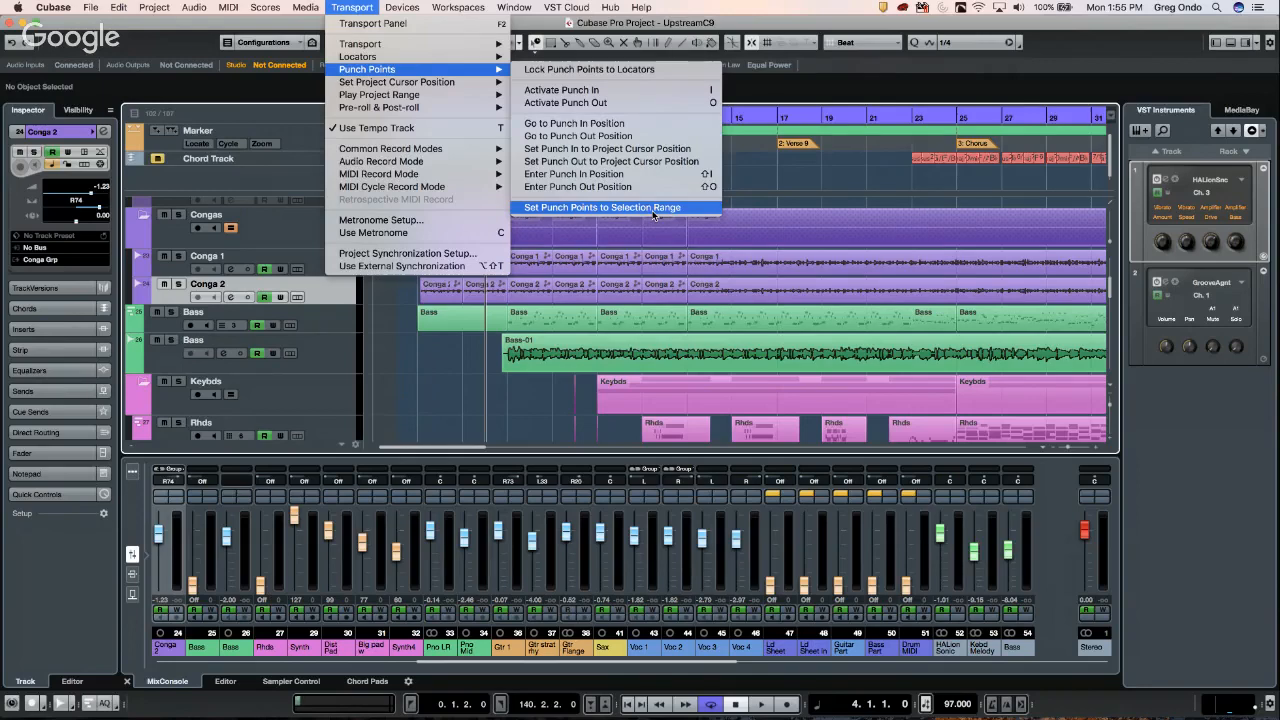
left_click(748, 181)
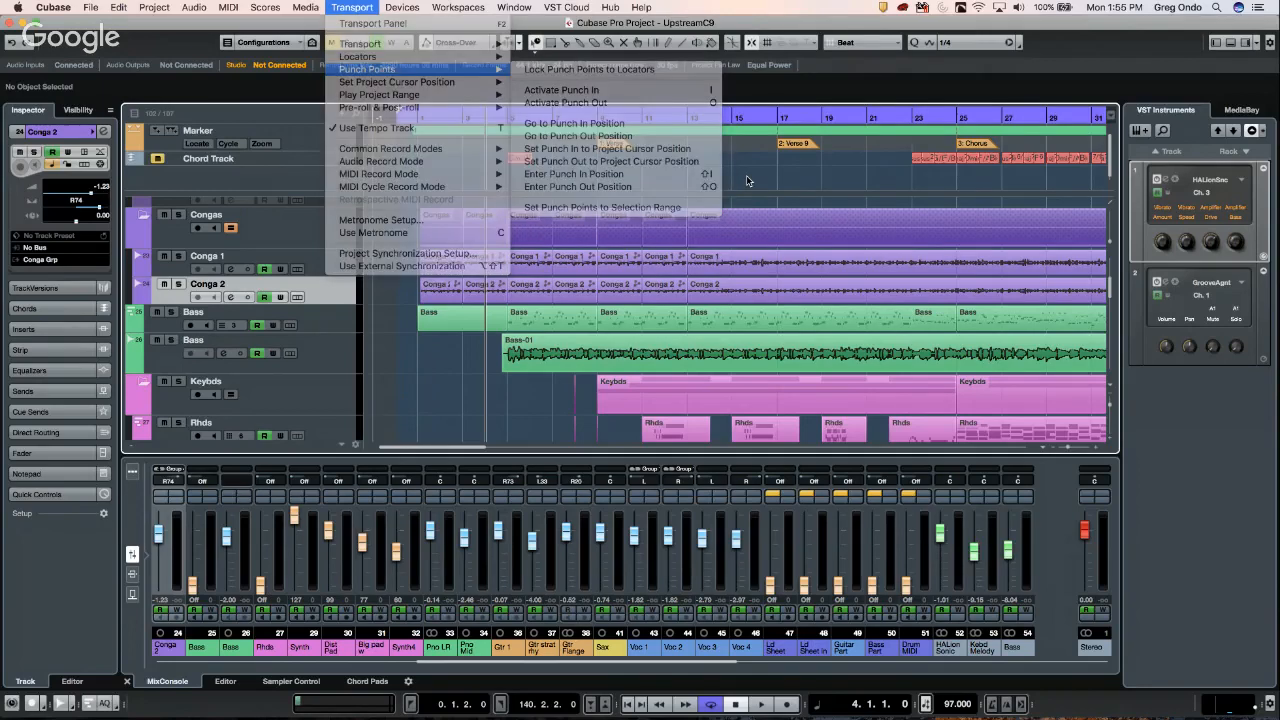
left_click(91, 8)
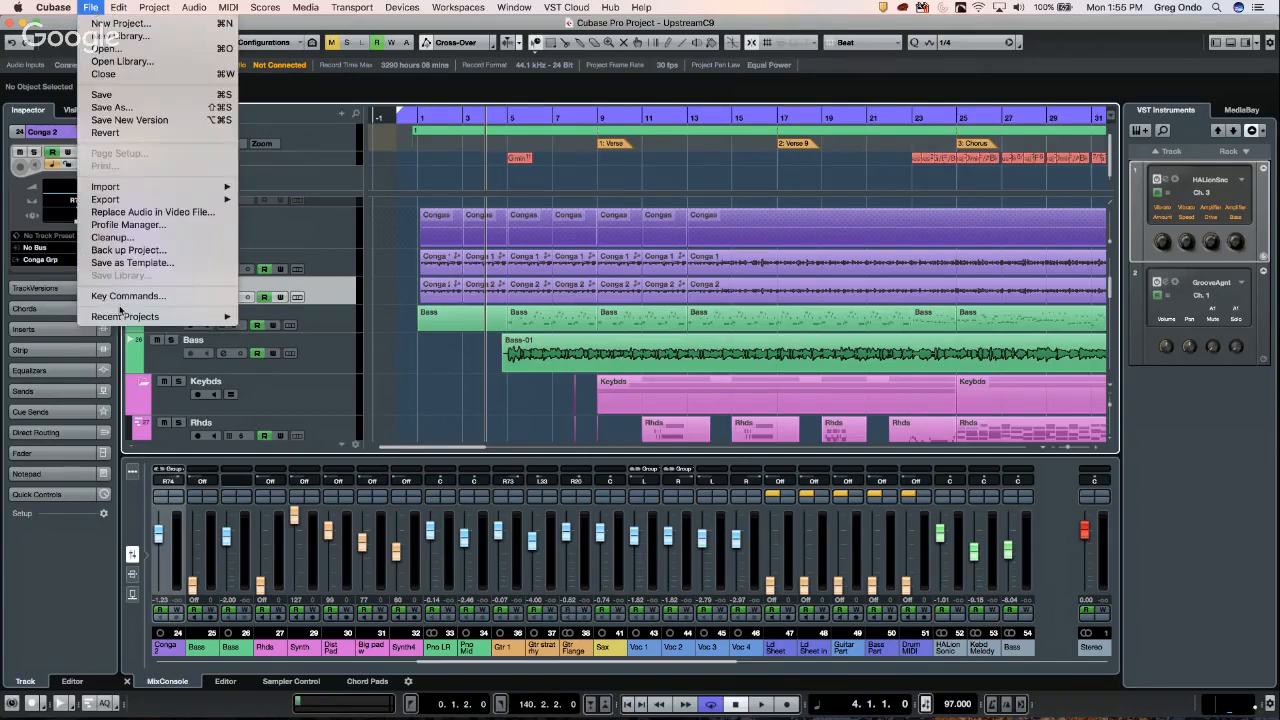
mouse_move(105, 199)
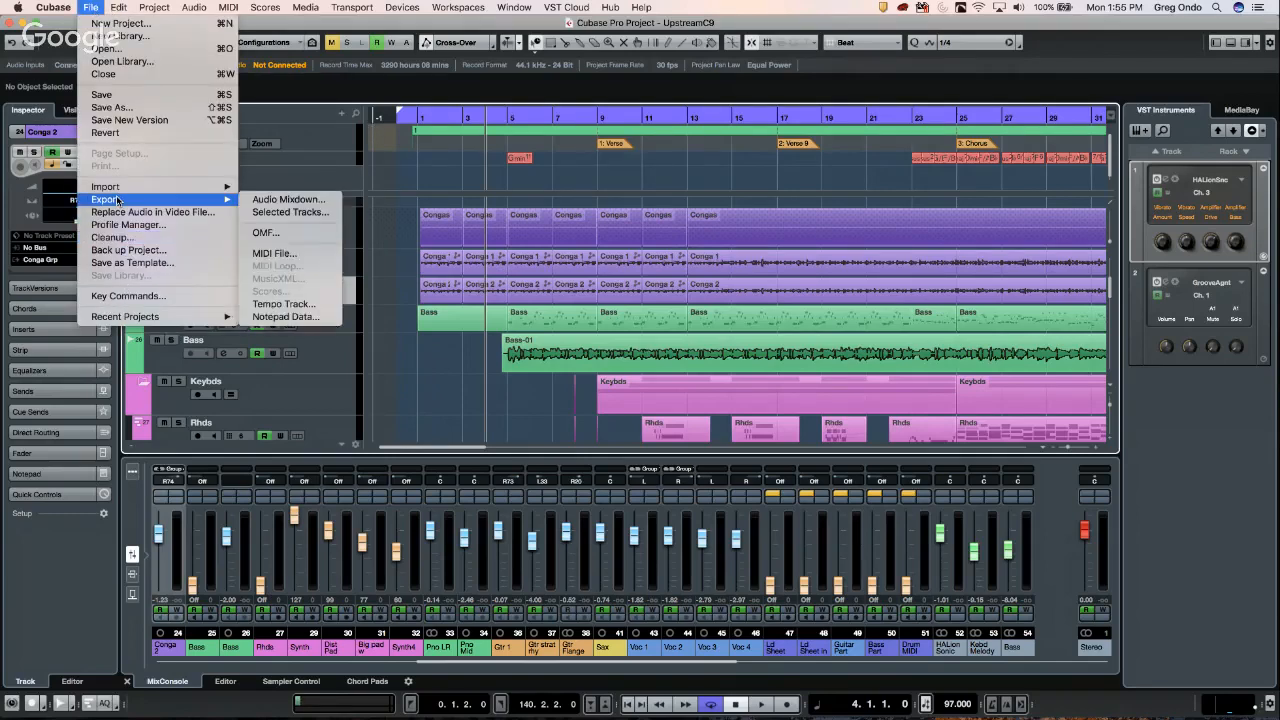
left_click(53, 8)
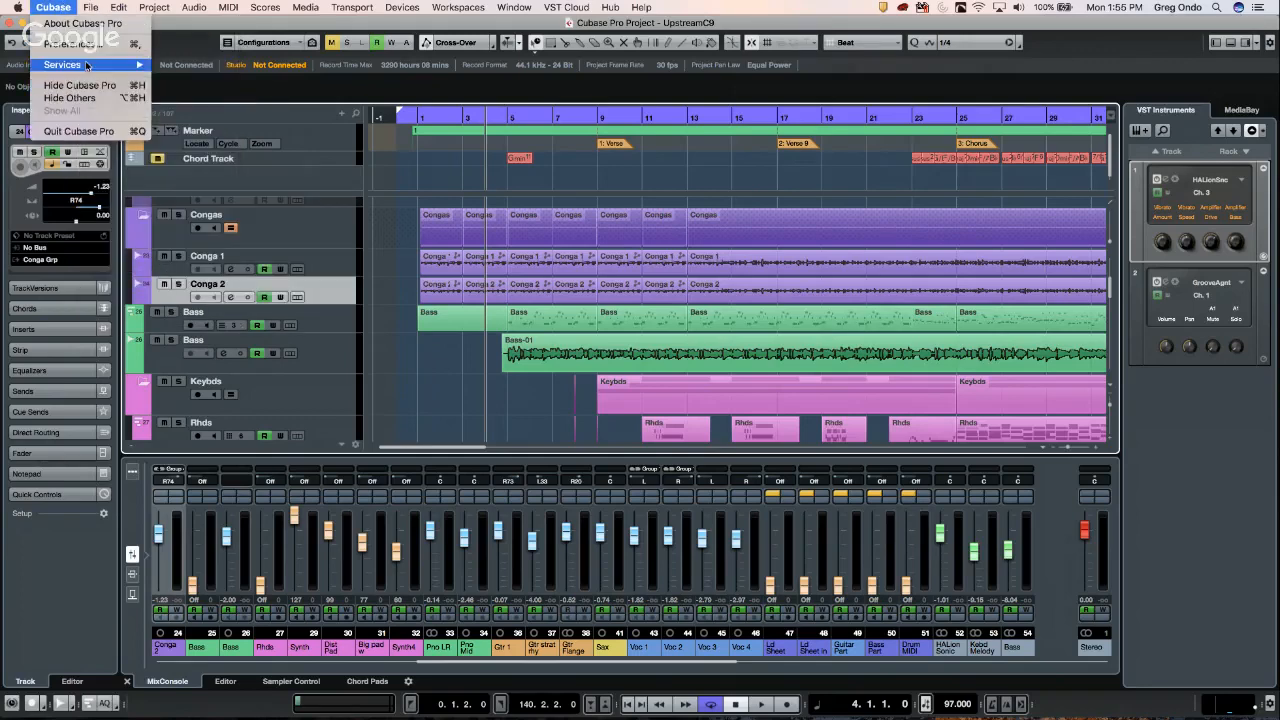
mouse_move(90, 7)
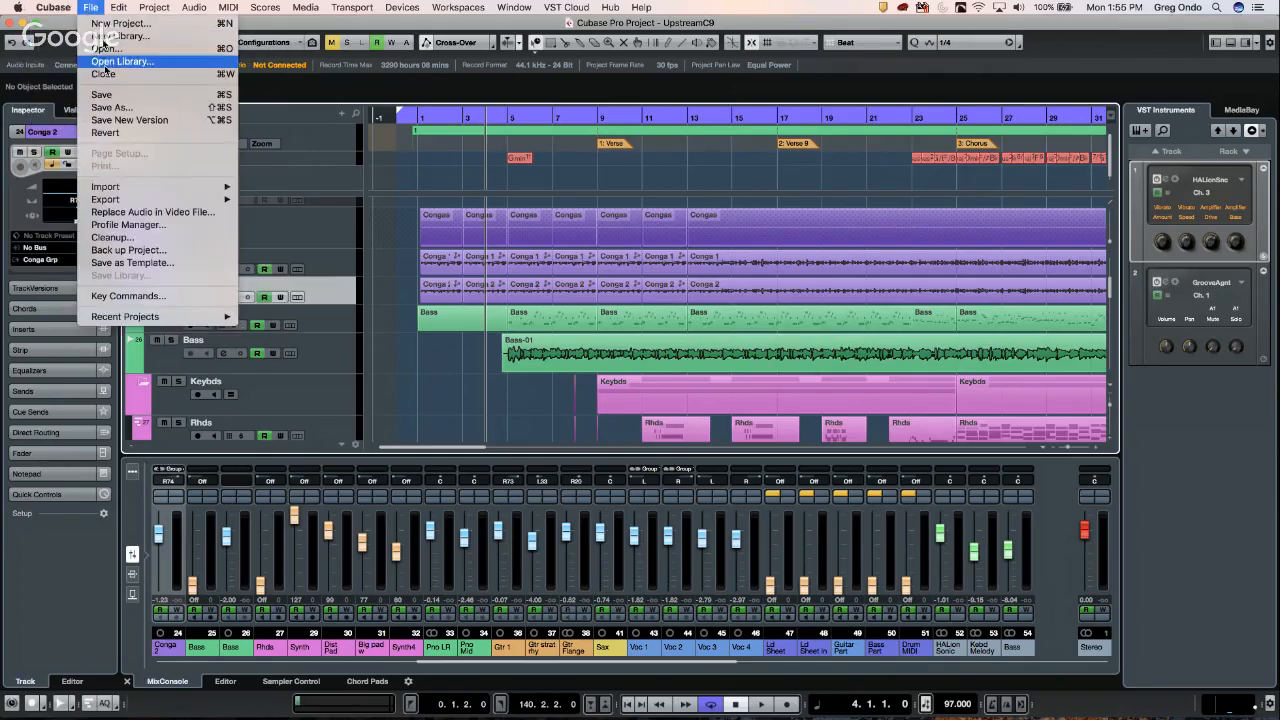
left_click(151, 298)
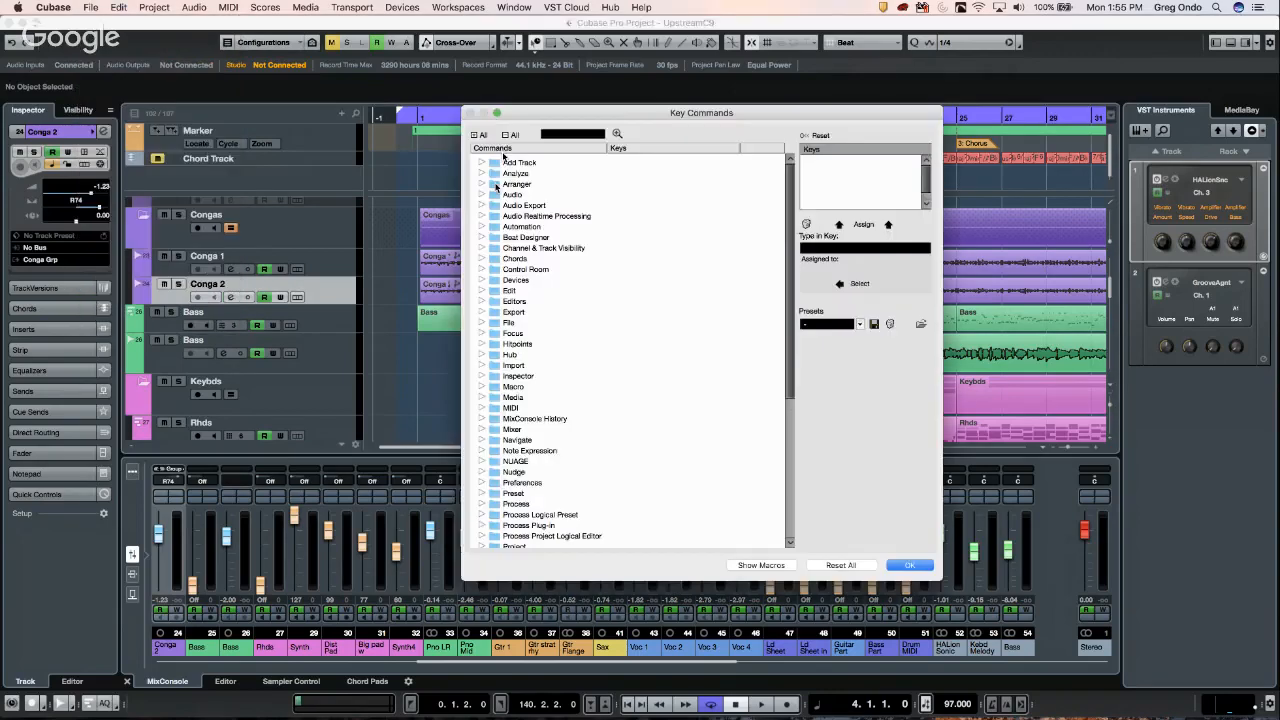
left_click(586, 136)
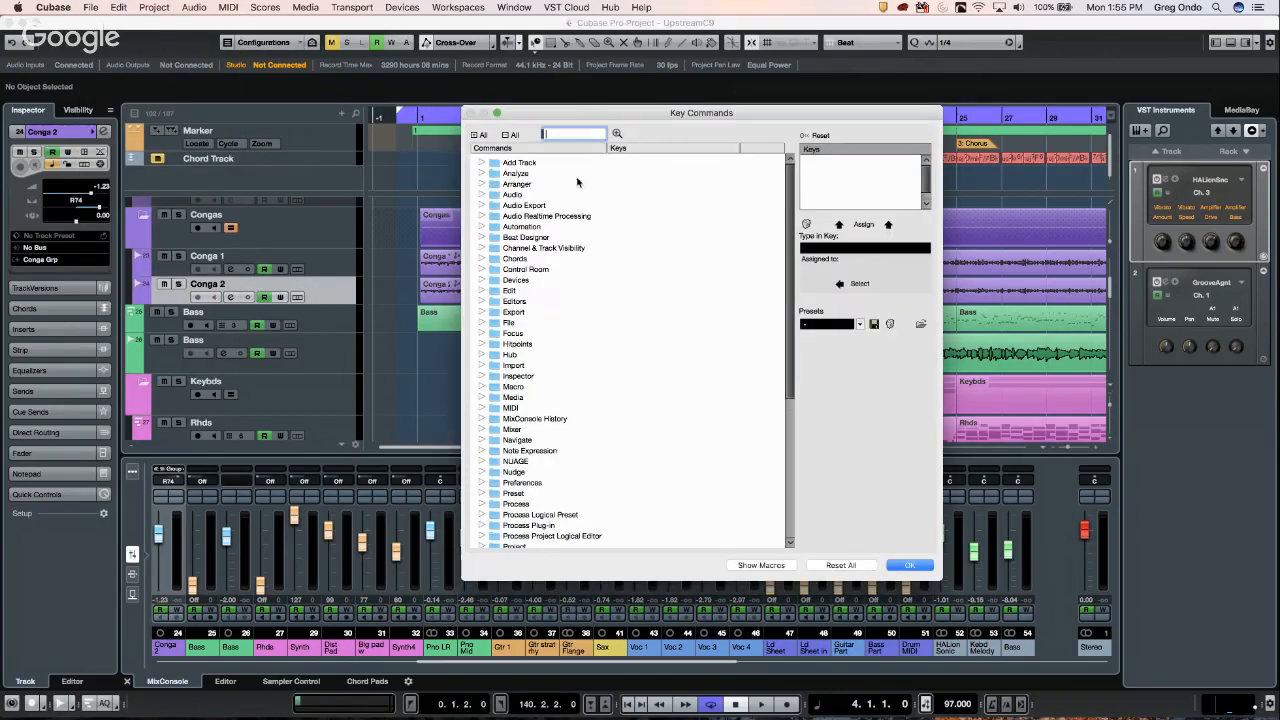
scroll(567, 354, "down", 7)
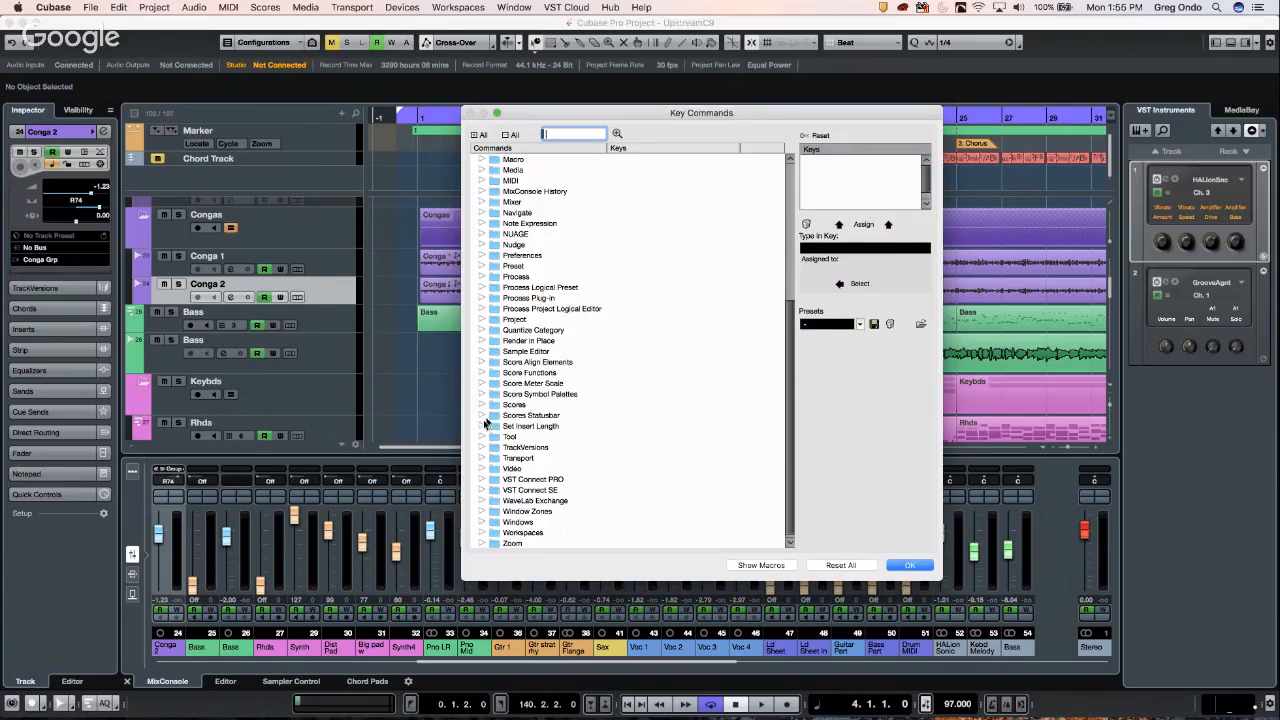
left_click(482, 458)
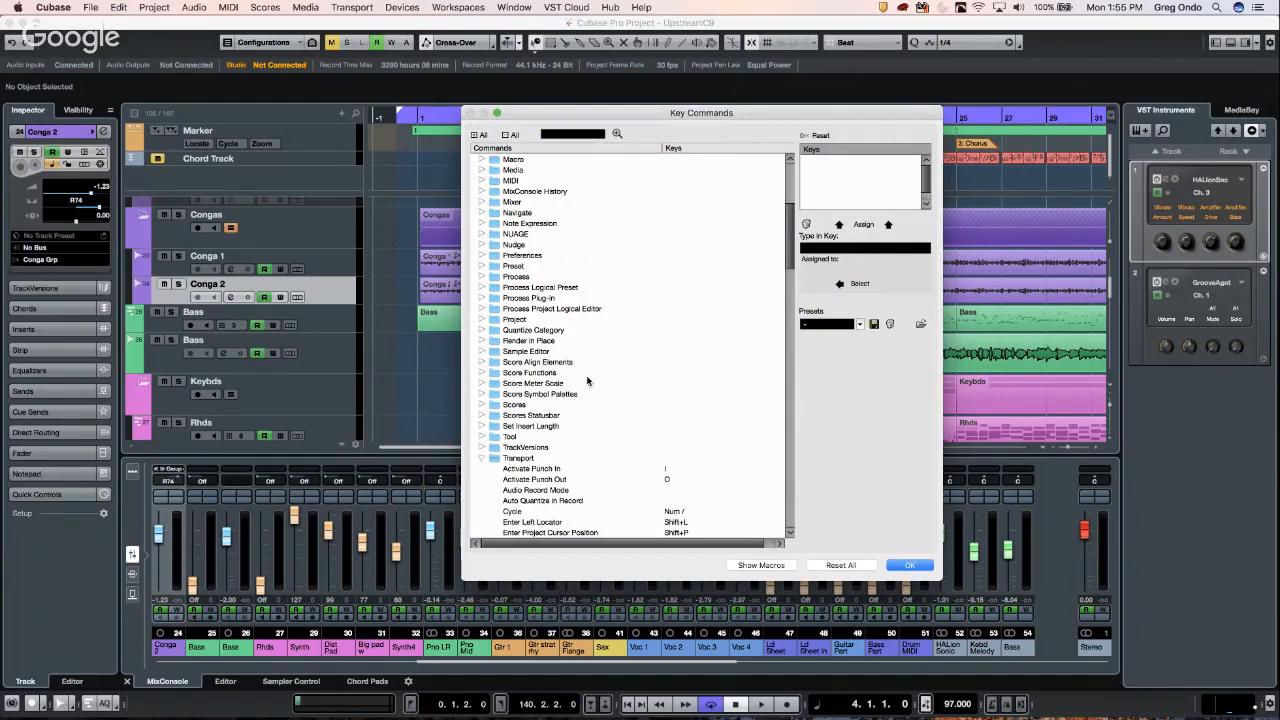
scroll(590, 384, "down", 10)
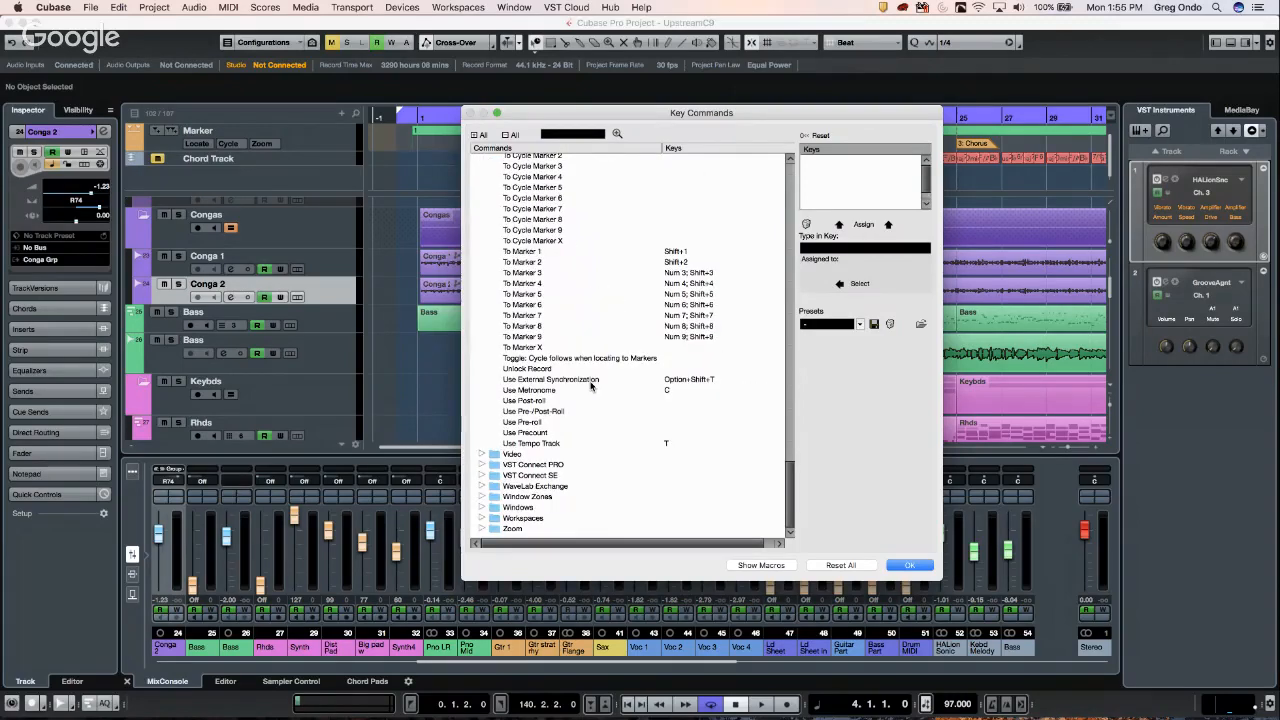
scroll(590, 384, "up", 5)
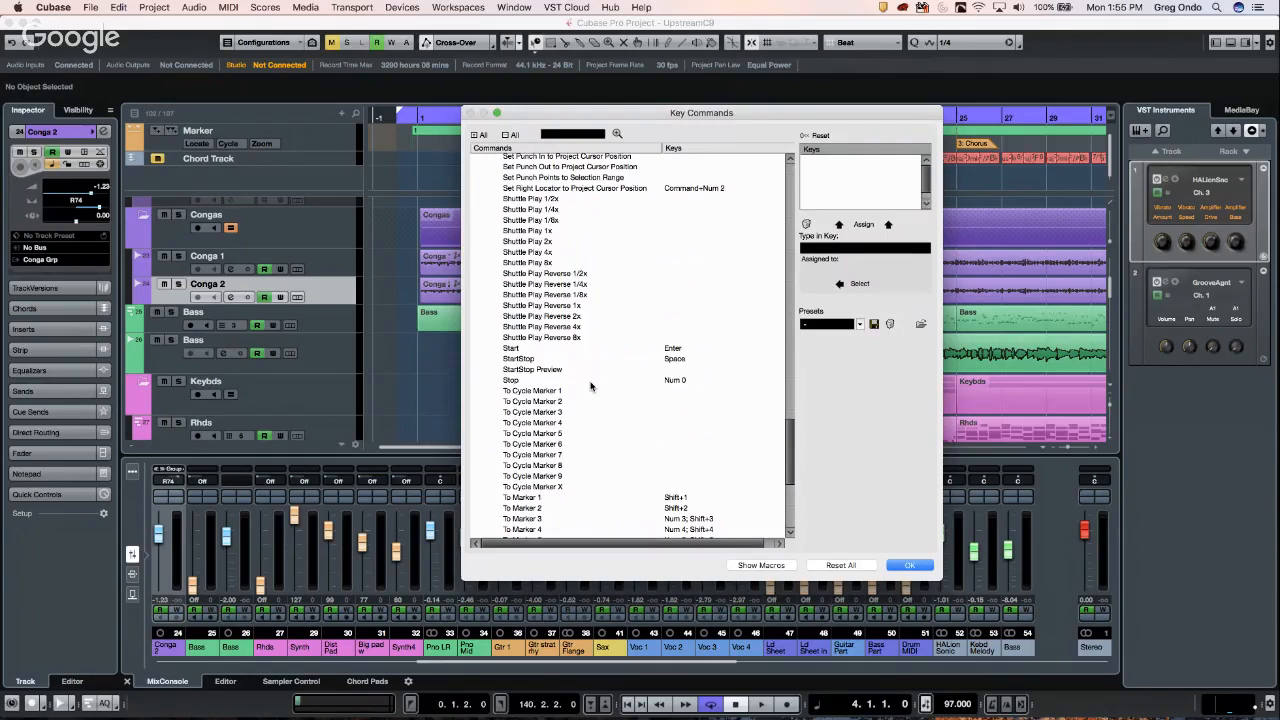
left_click(906, 565)
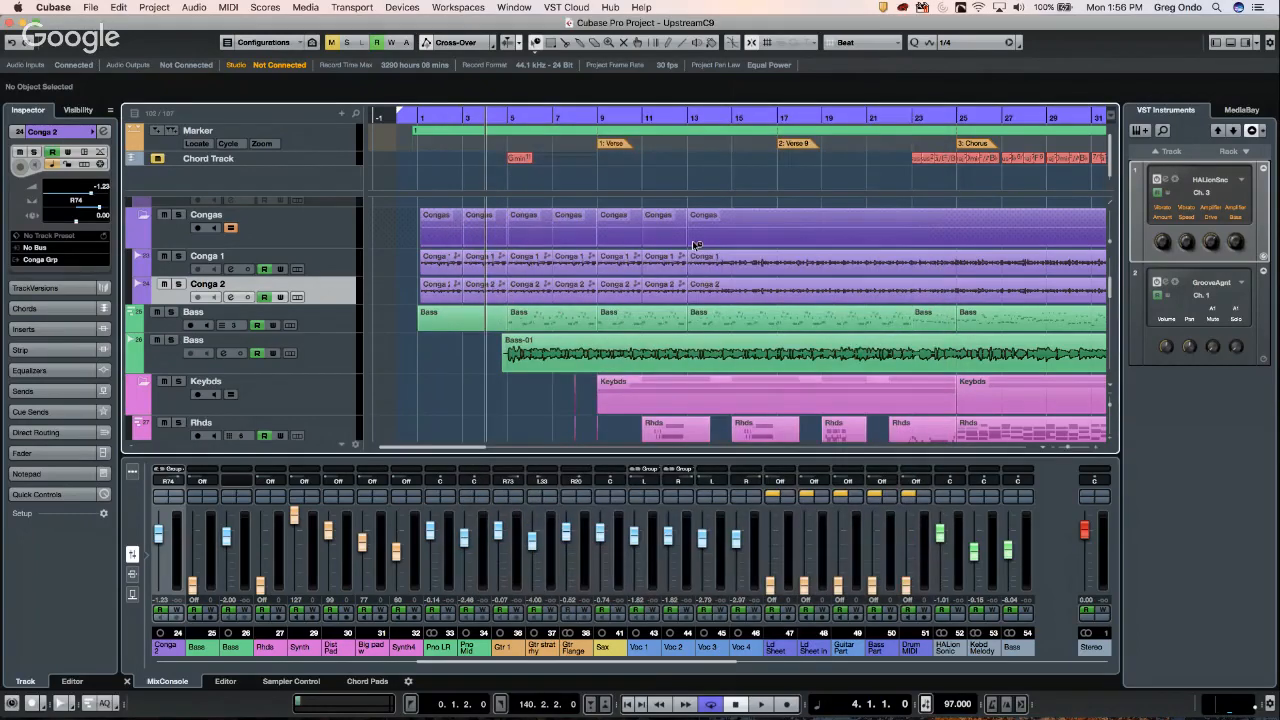
- Switch to Range Selection and select Bass-01 from bar 9 to bar 14
right_click(630, 338)
left_click(655, 362)
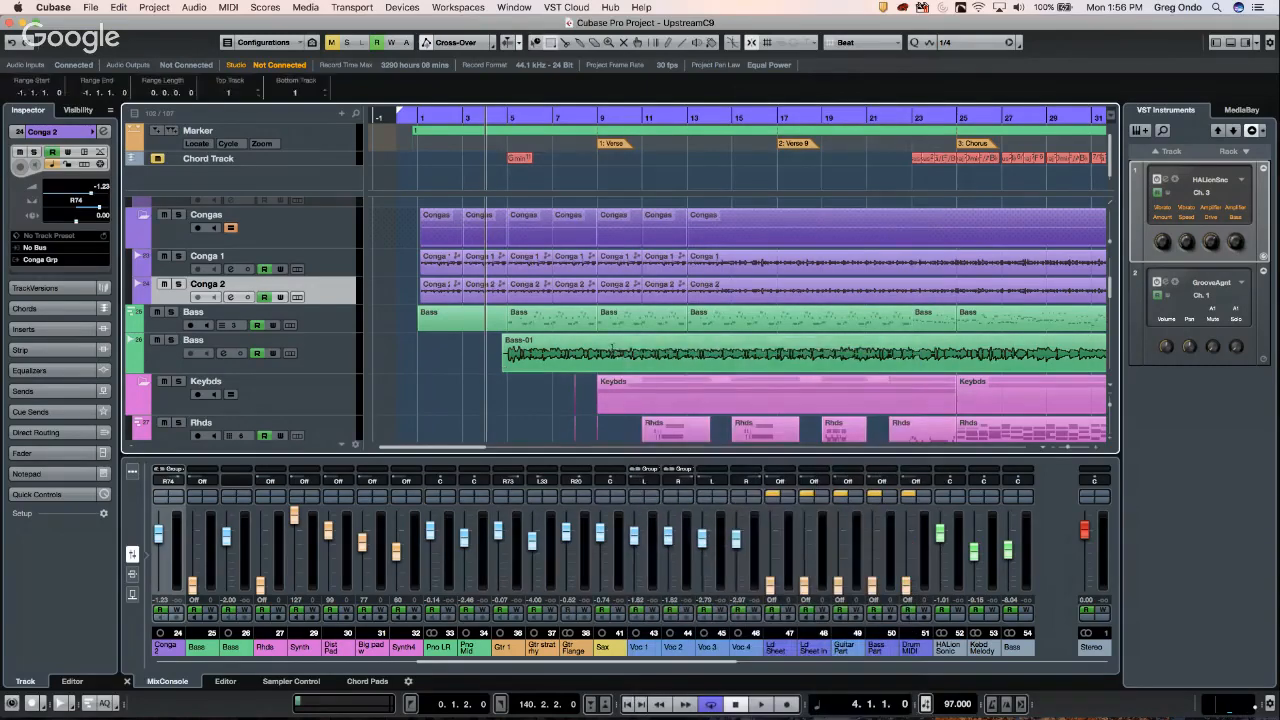
left_click_drag(612, 350, 727, 352)
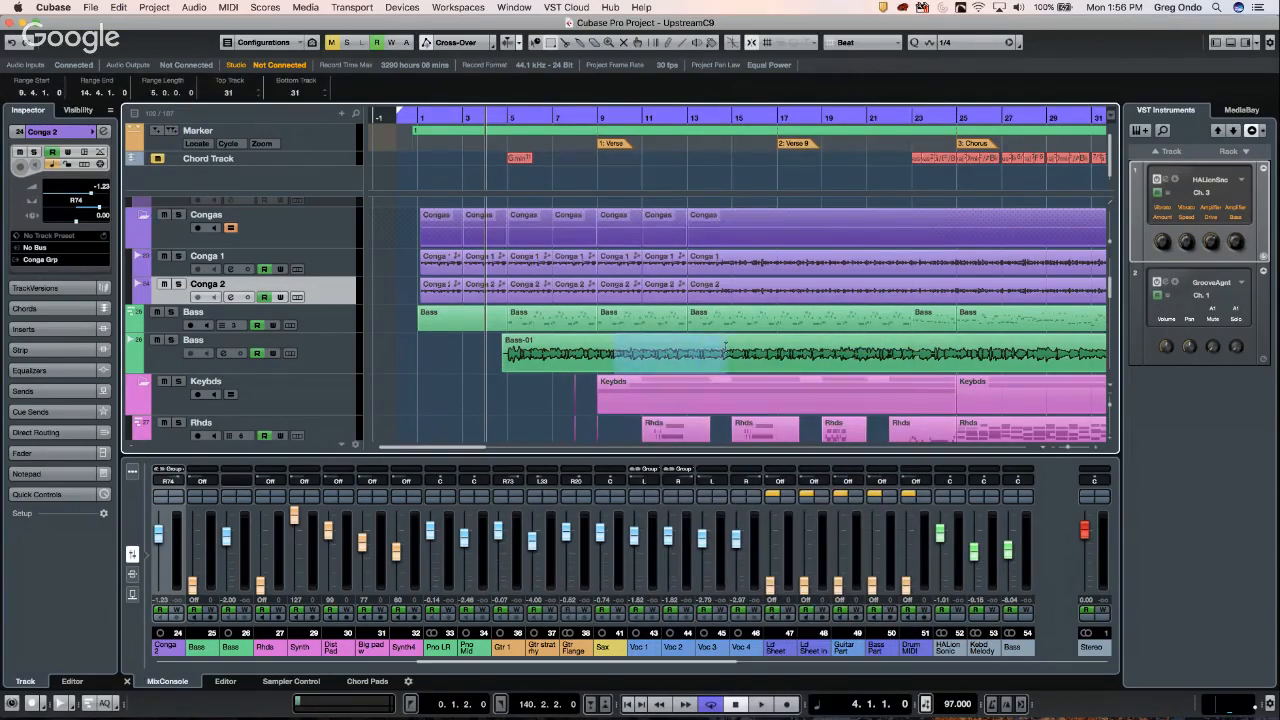
- Set the punch-in and punch-out points to the selected range
left_click(368, 7)
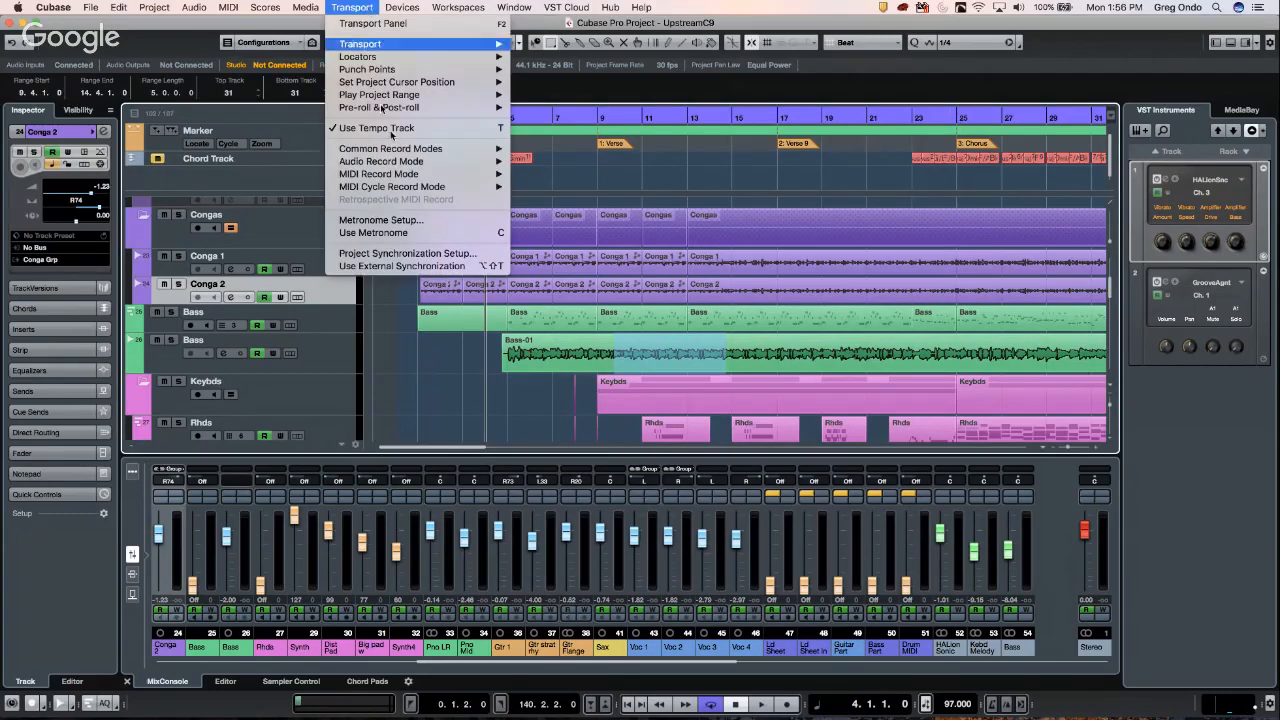
mouse_move(445, 148)
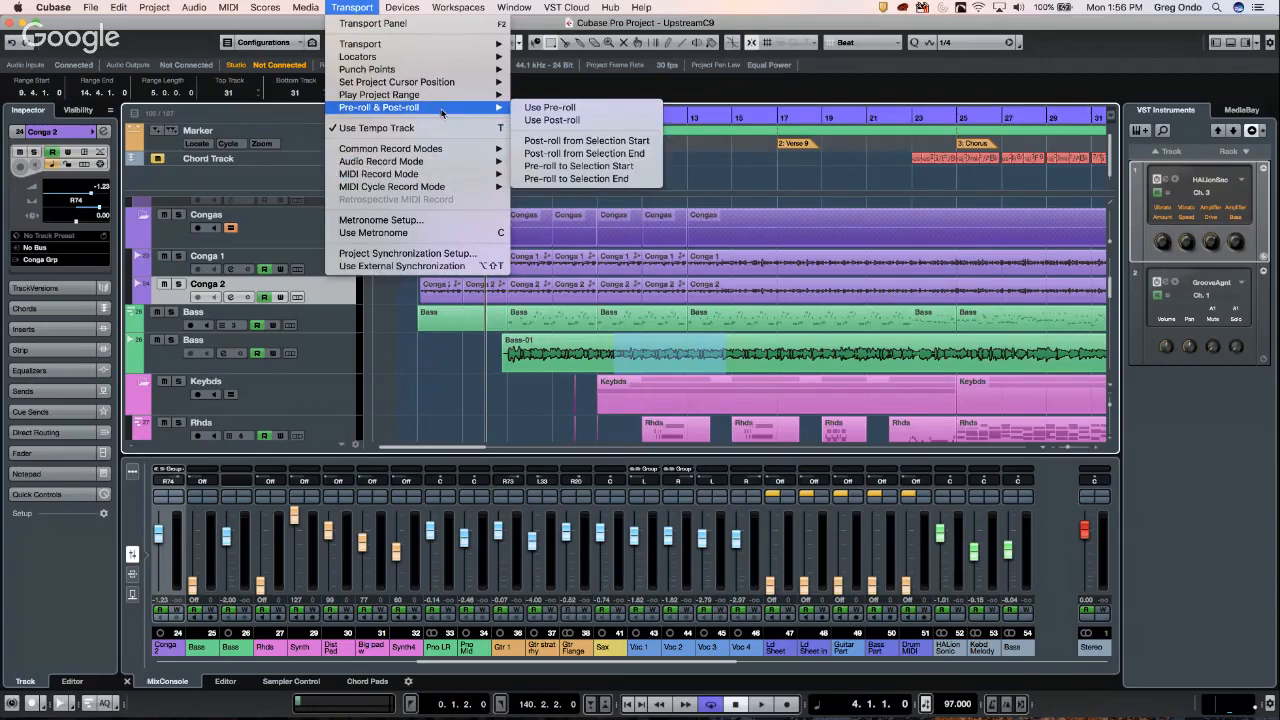
mouse_move(442, 76)
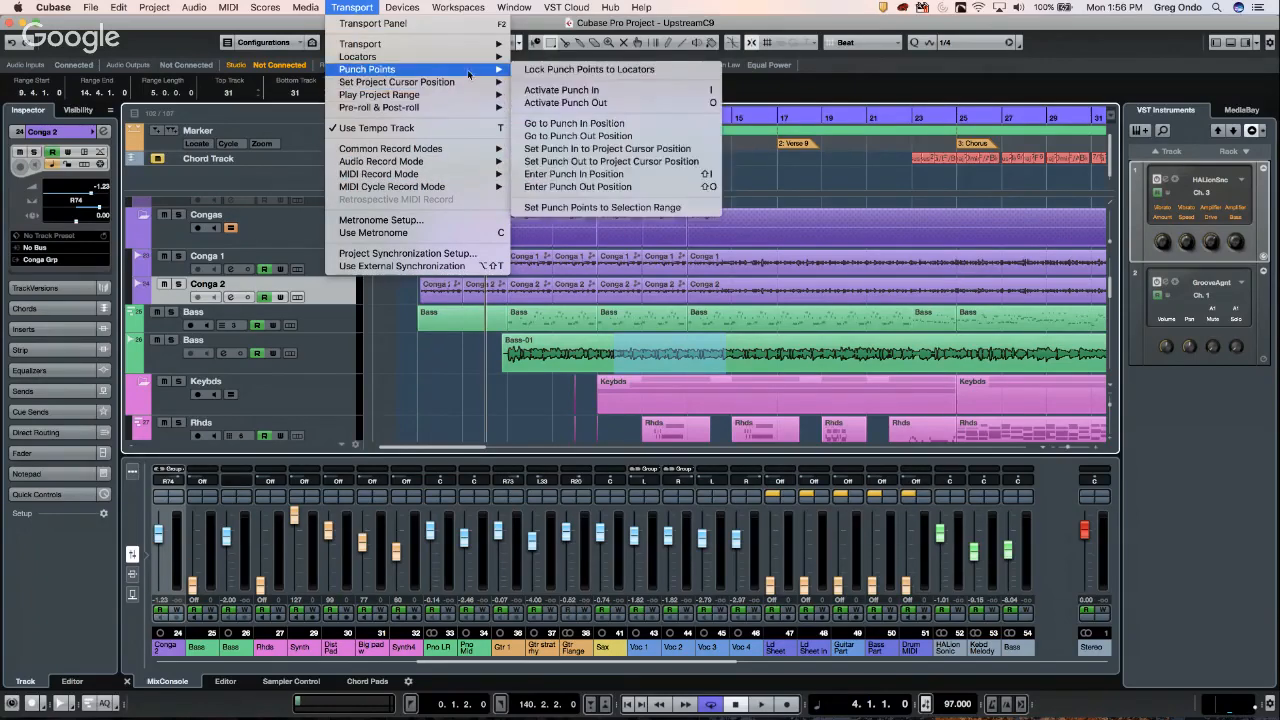
left_click(648, 208)
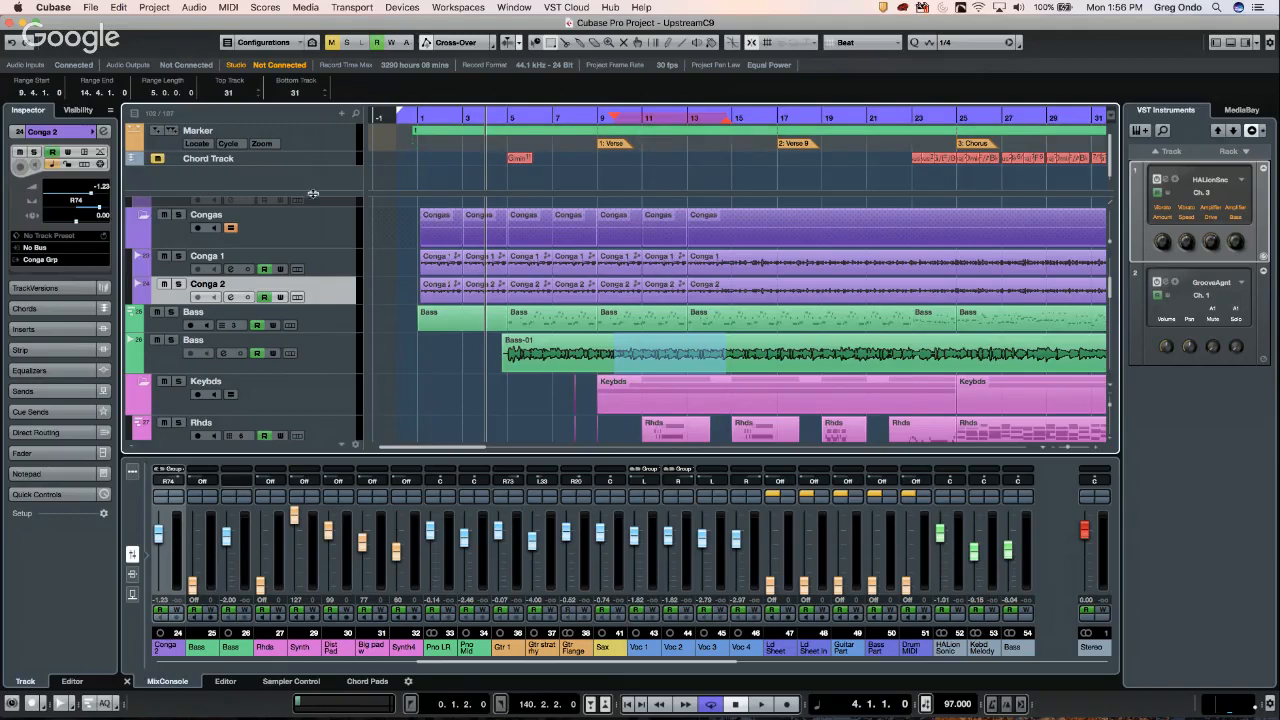
- Add a mono audio track, Audio 01, below the Congas folder and zoom out to the whole song
right_click(328, 228)
mouse_move(427, 236)
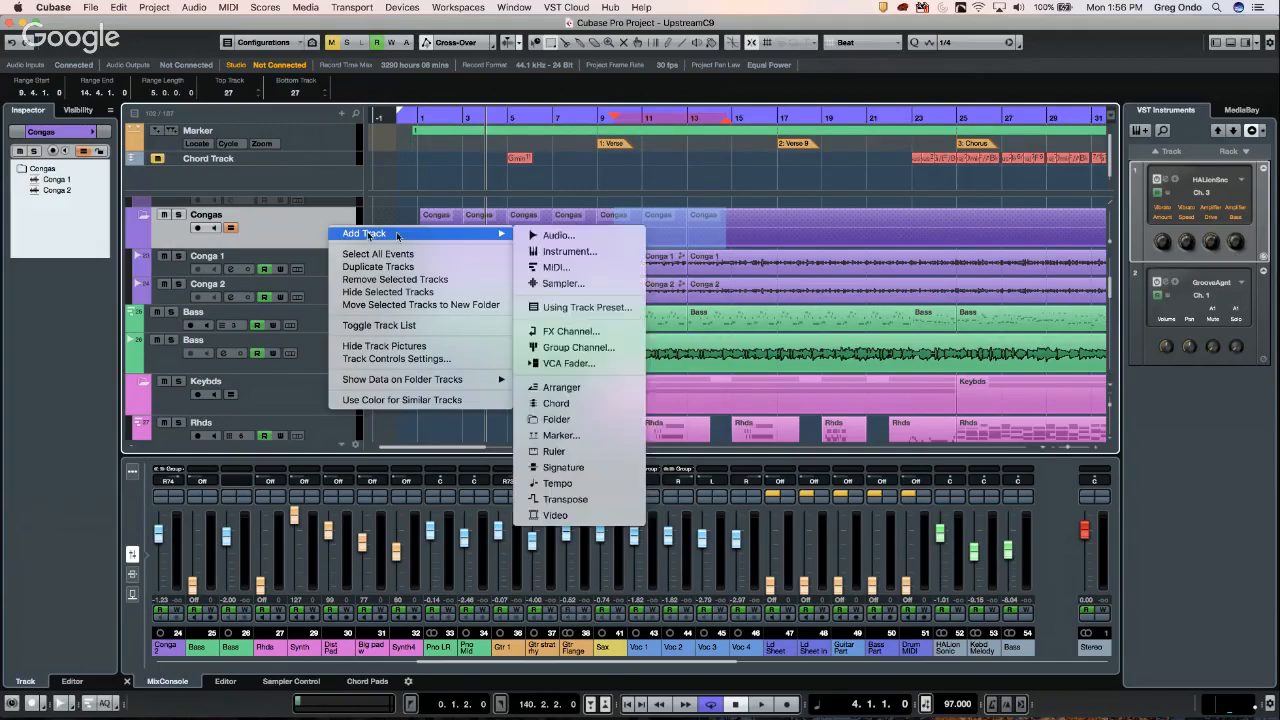
left_click(556, 235)
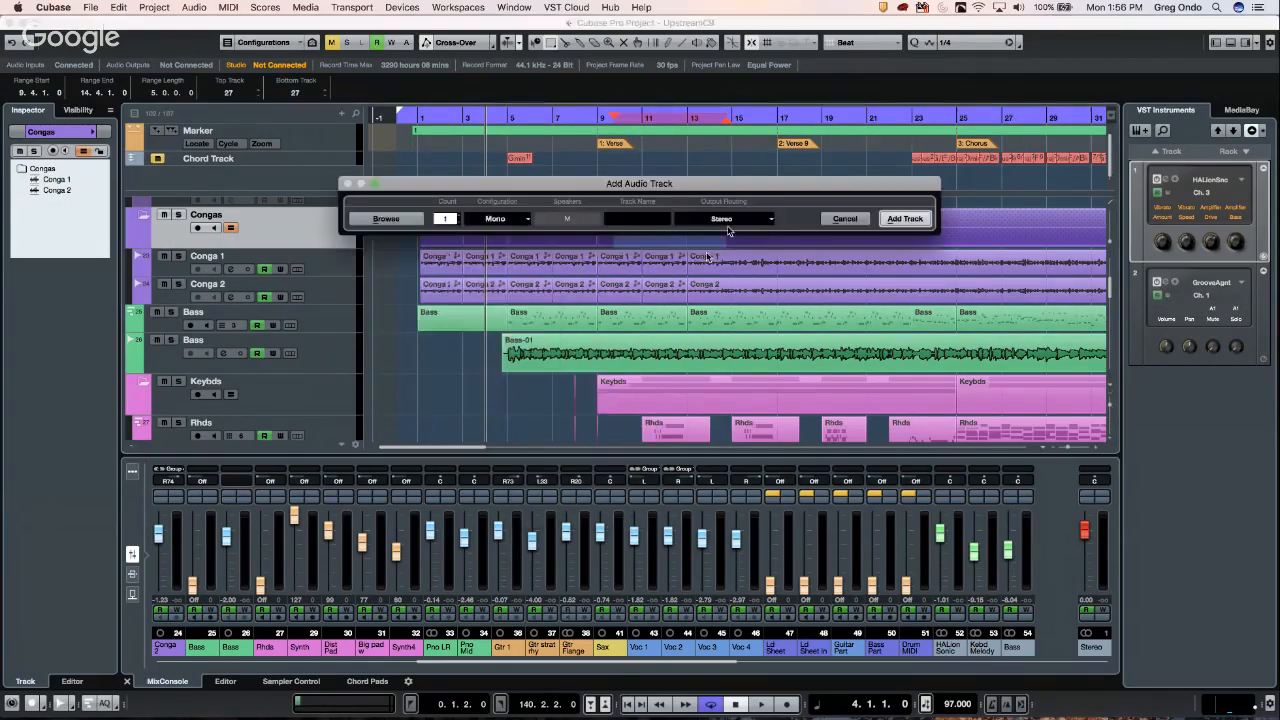
left_click(894, 222)
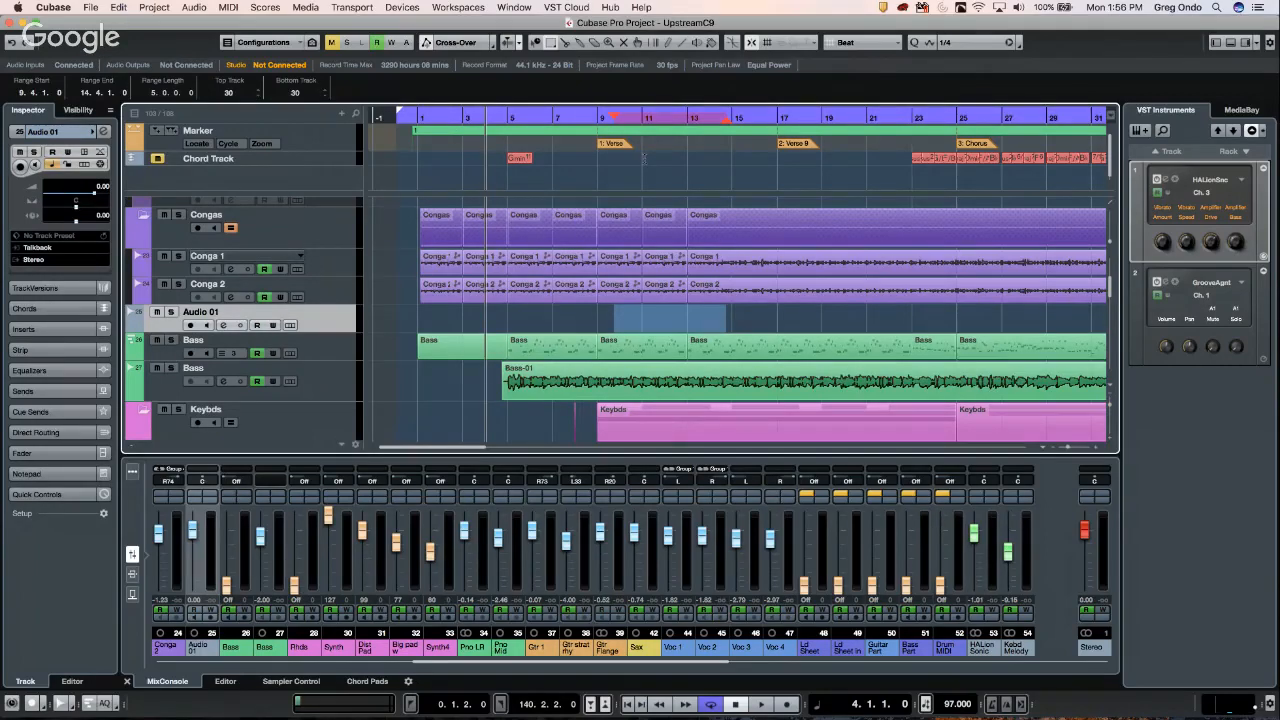
key("g")
key("g")
key("g")
key("g")
key("g")
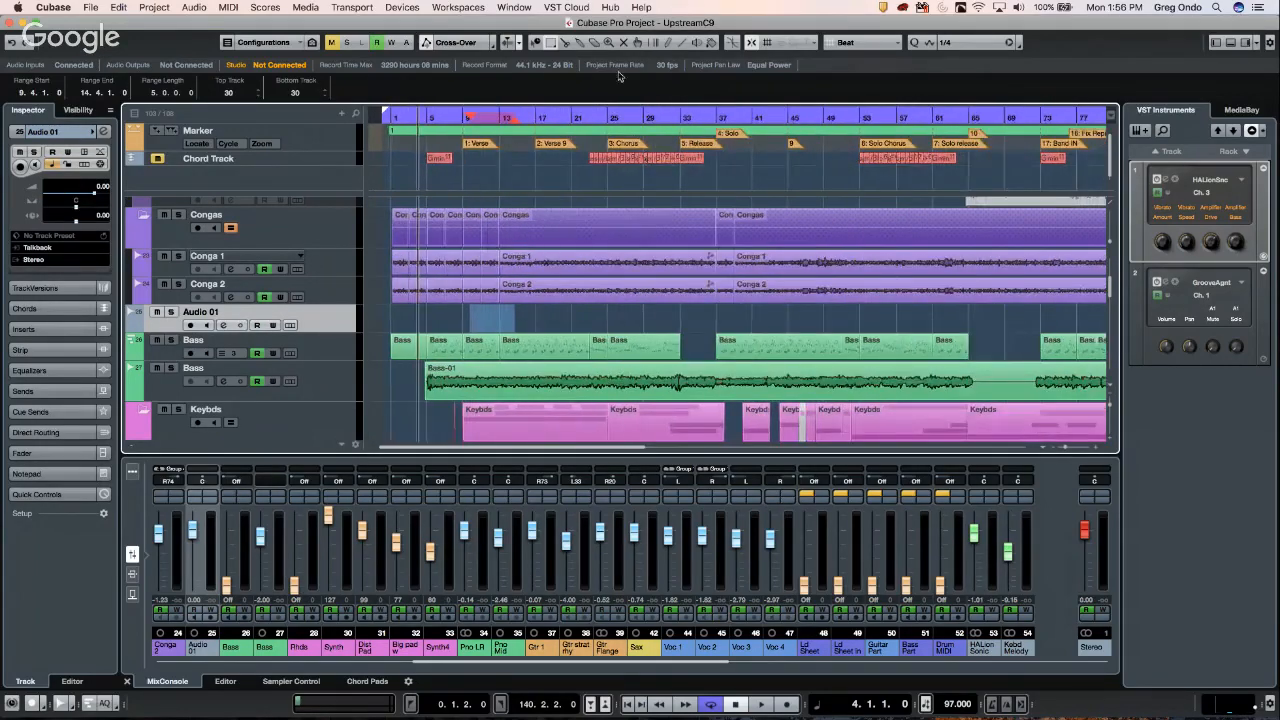
- Solo and record-arm Audio 01 with the playhead placed near bar 9
left_click(171, 312)
key("space")
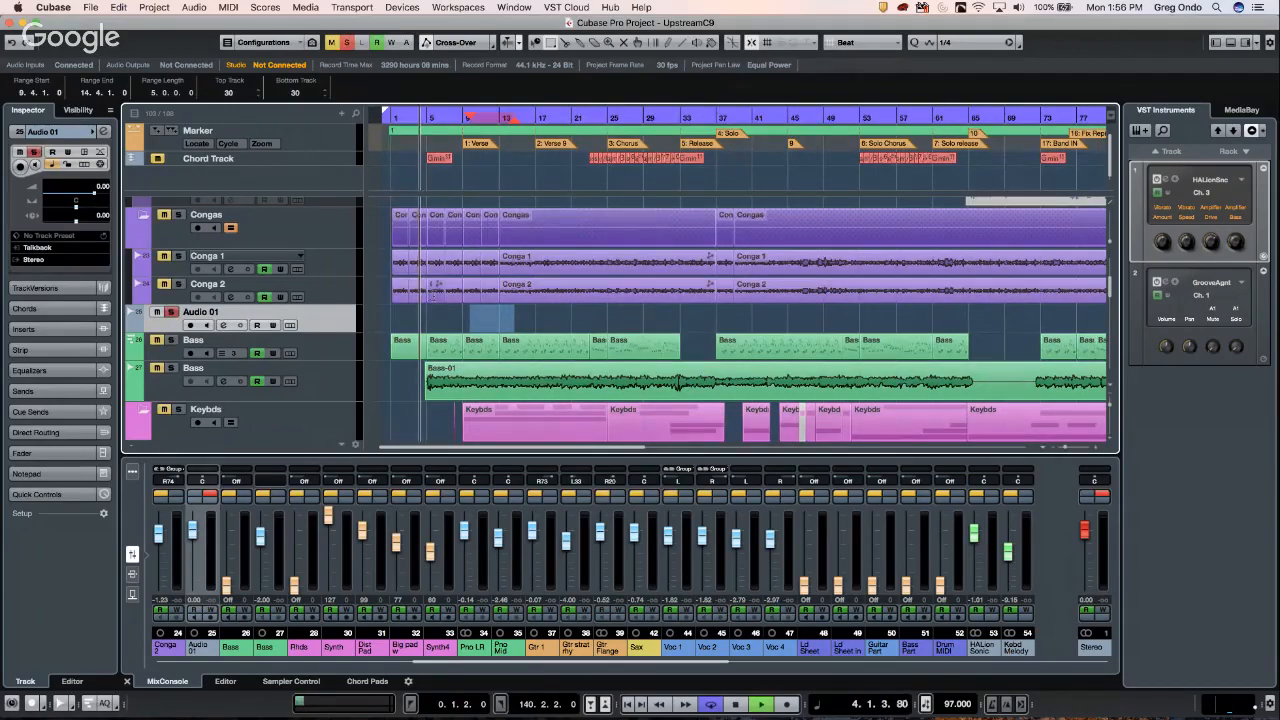
left_click(459, 118)
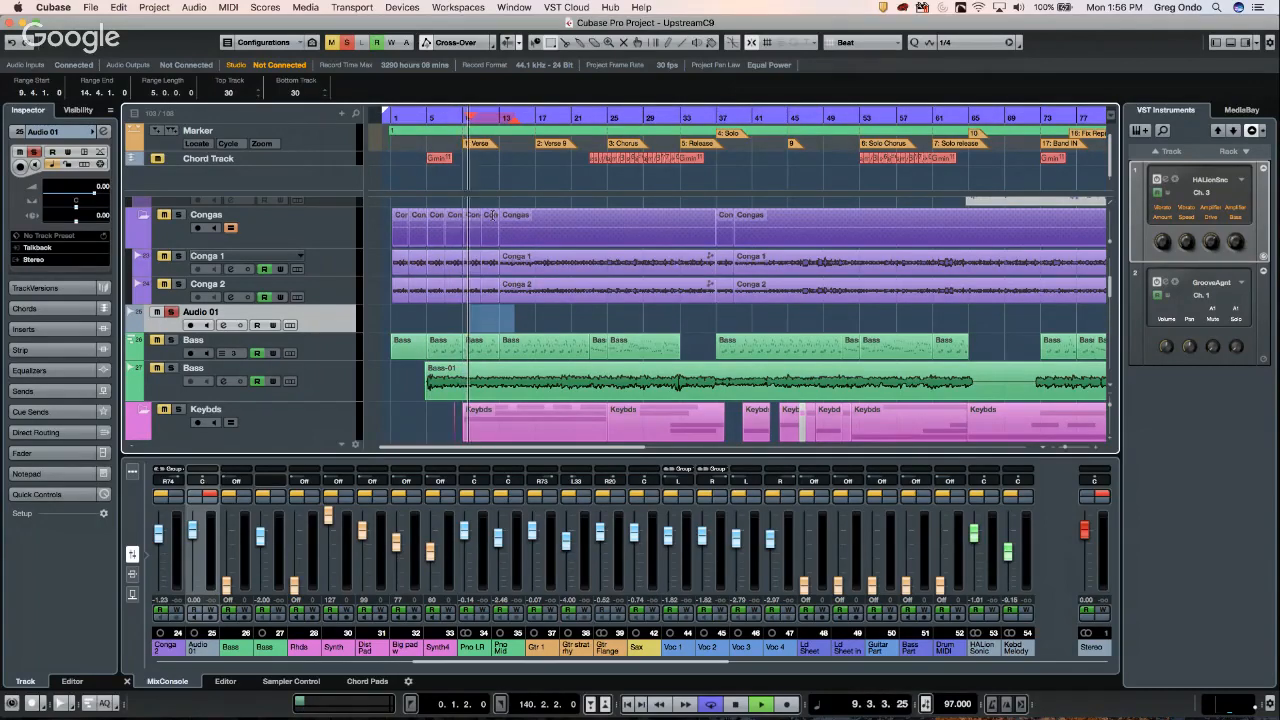
left_click(190, 325)
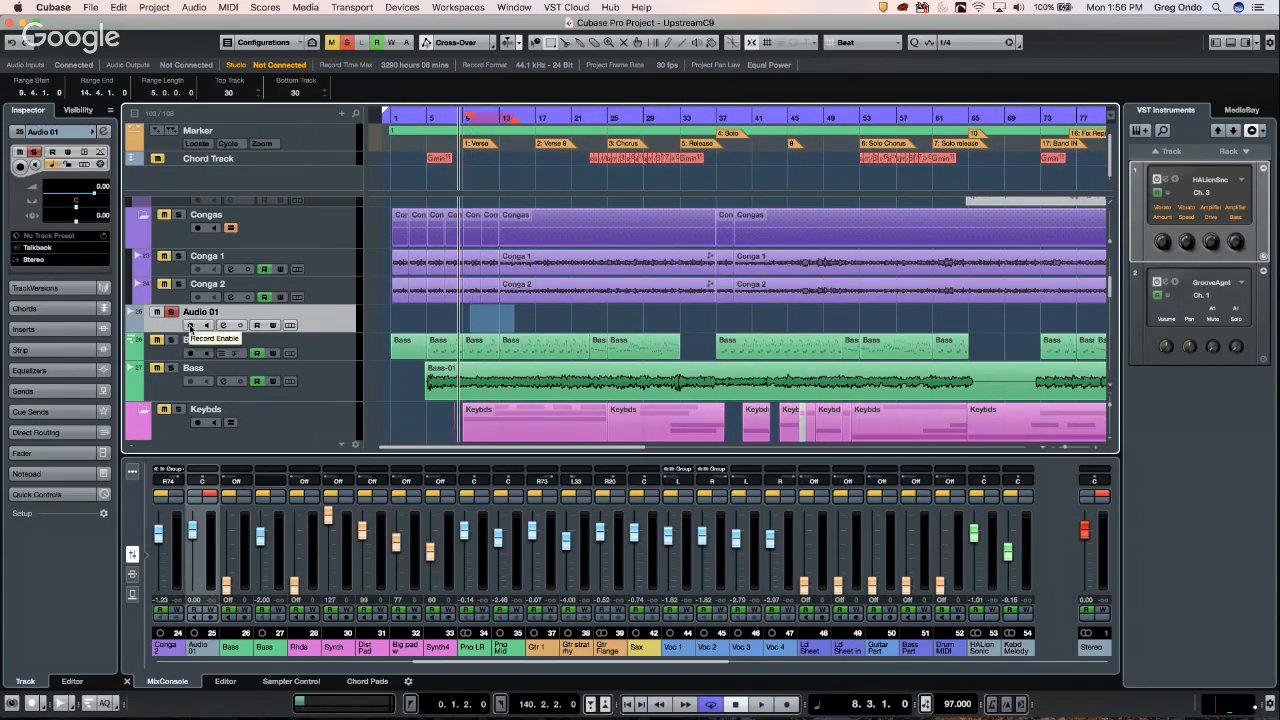
key("space")
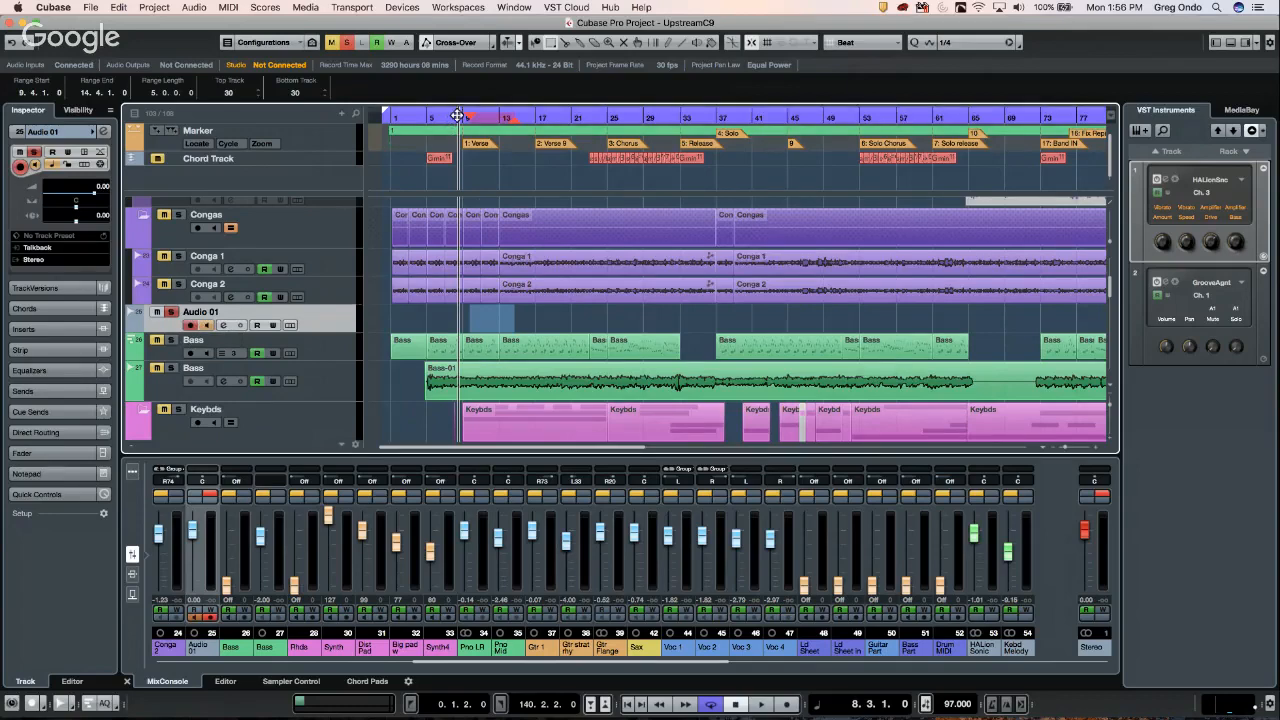
- Record a new clip, Audio 01_01, onto Audio 01 starting just before bar 9
left_click_drag(458, 116, 521, 333)
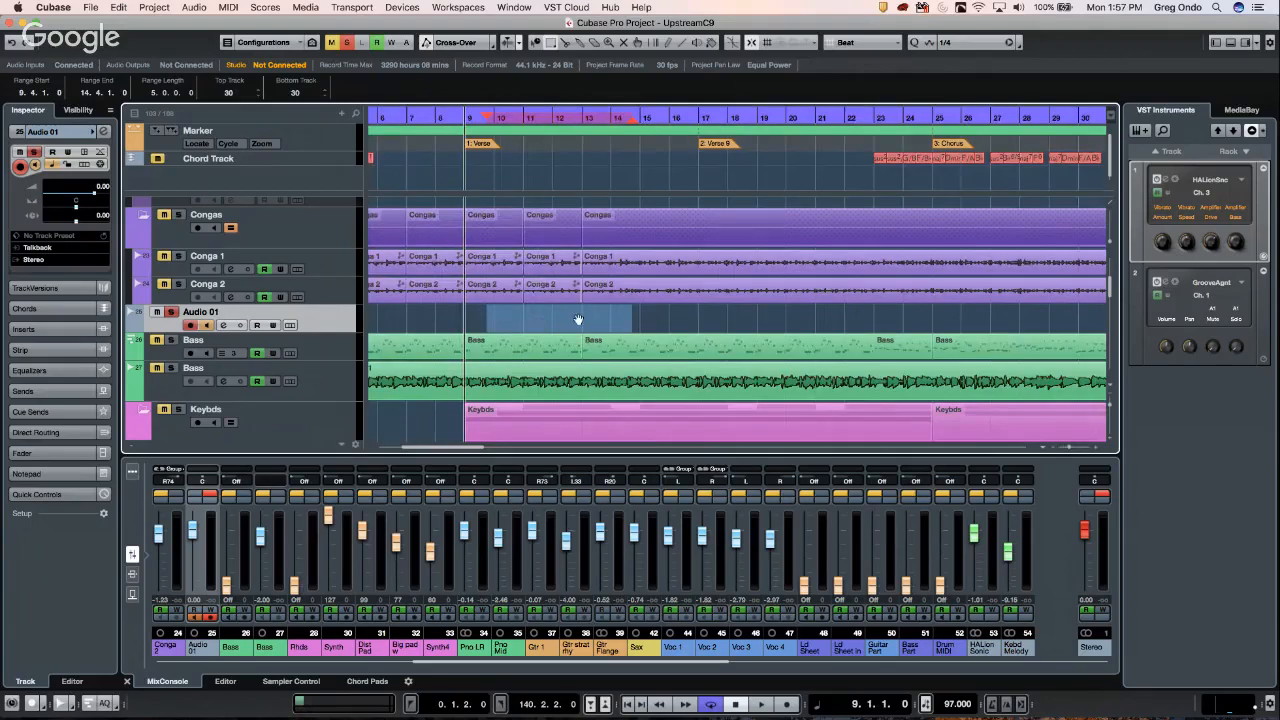
key("space")
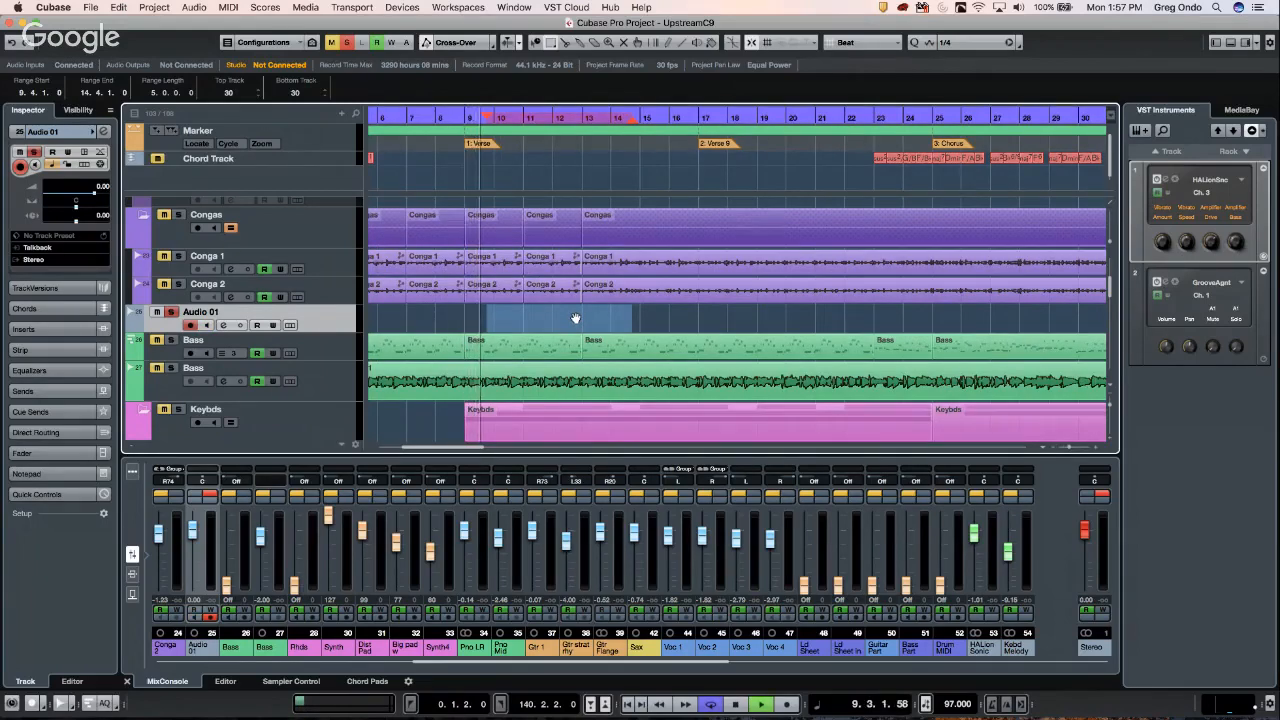
key("KP_Multiply")
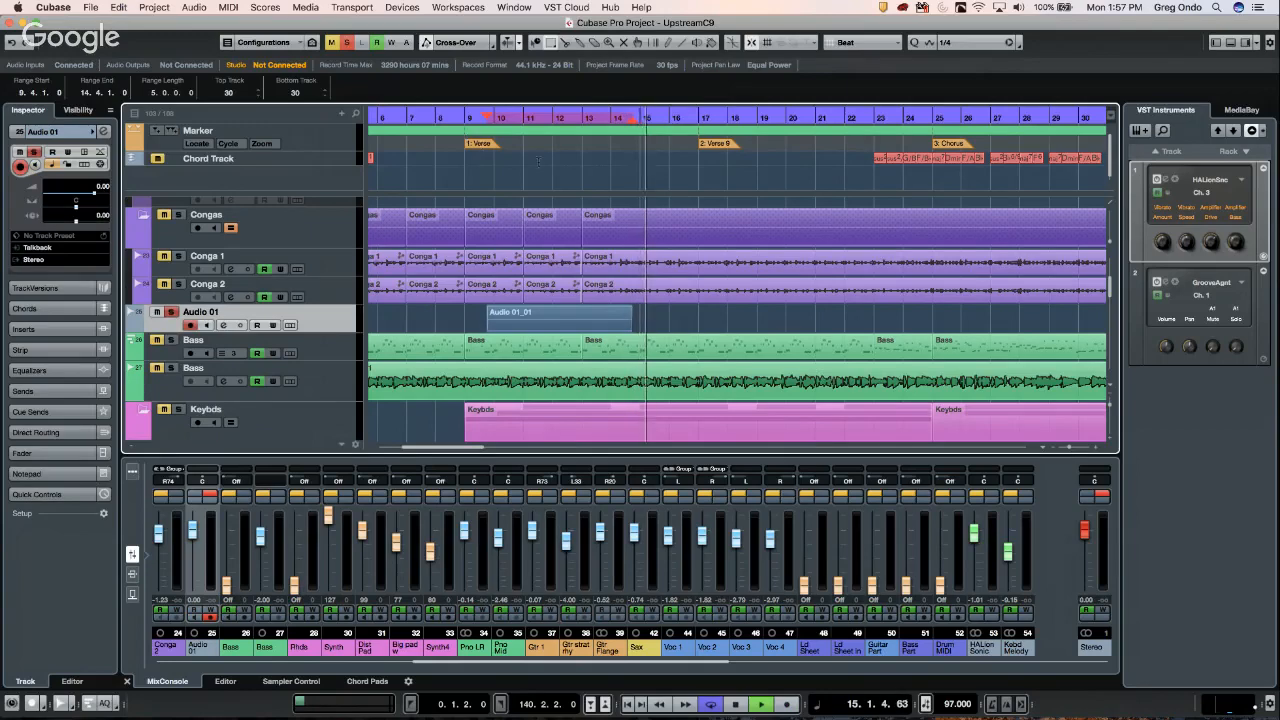
key("space")
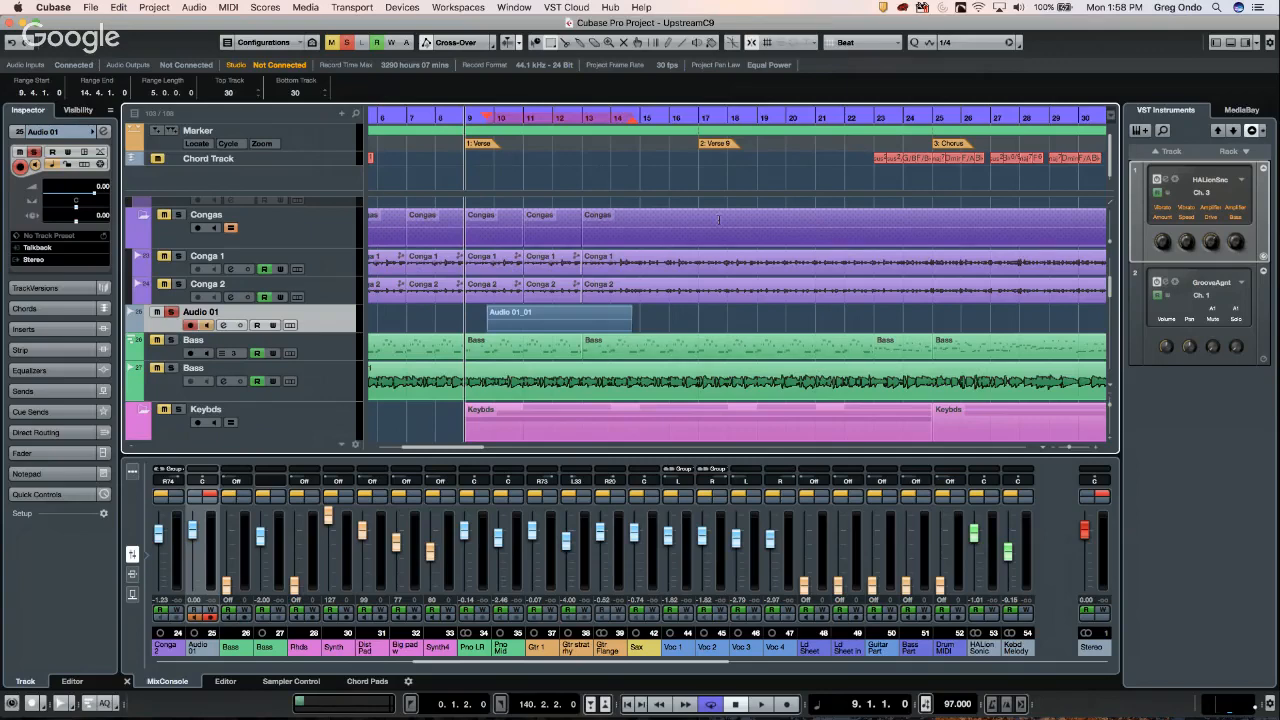
left_click(416, 9)
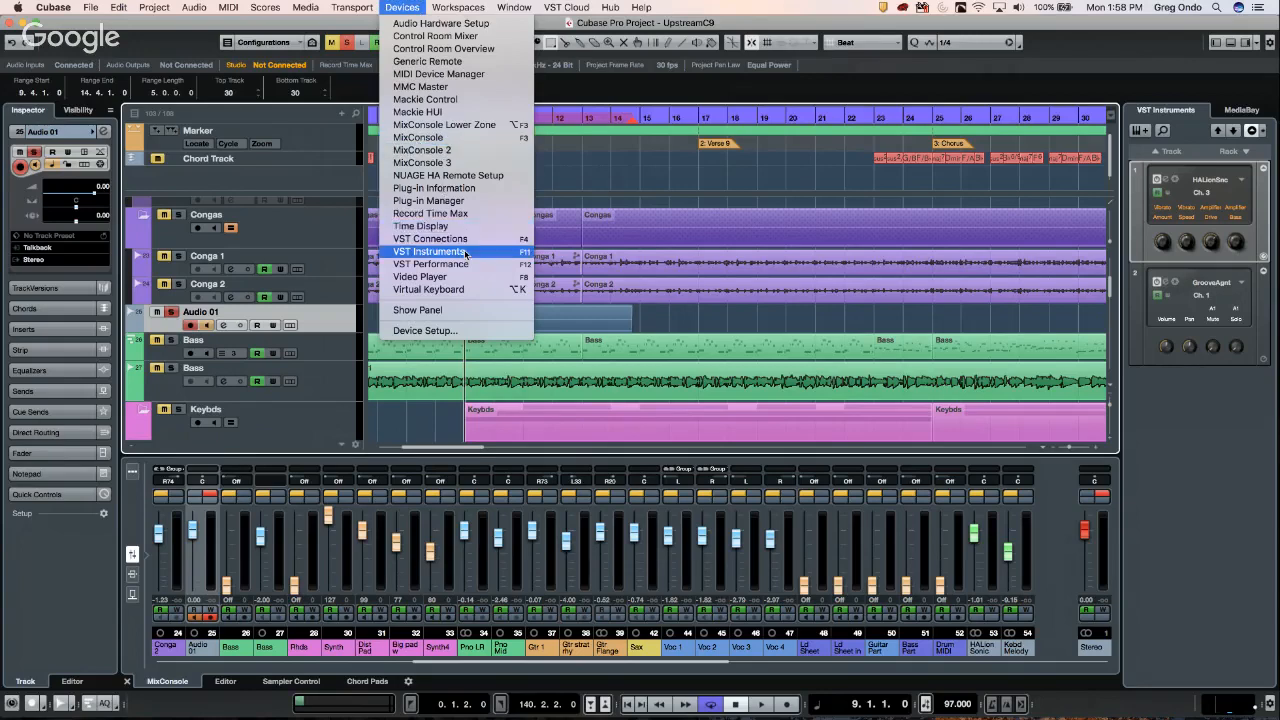
- In Device Setup's Generic Remote, change Fader 1's Device from VST Mixer to Command
left_click(464, 328)
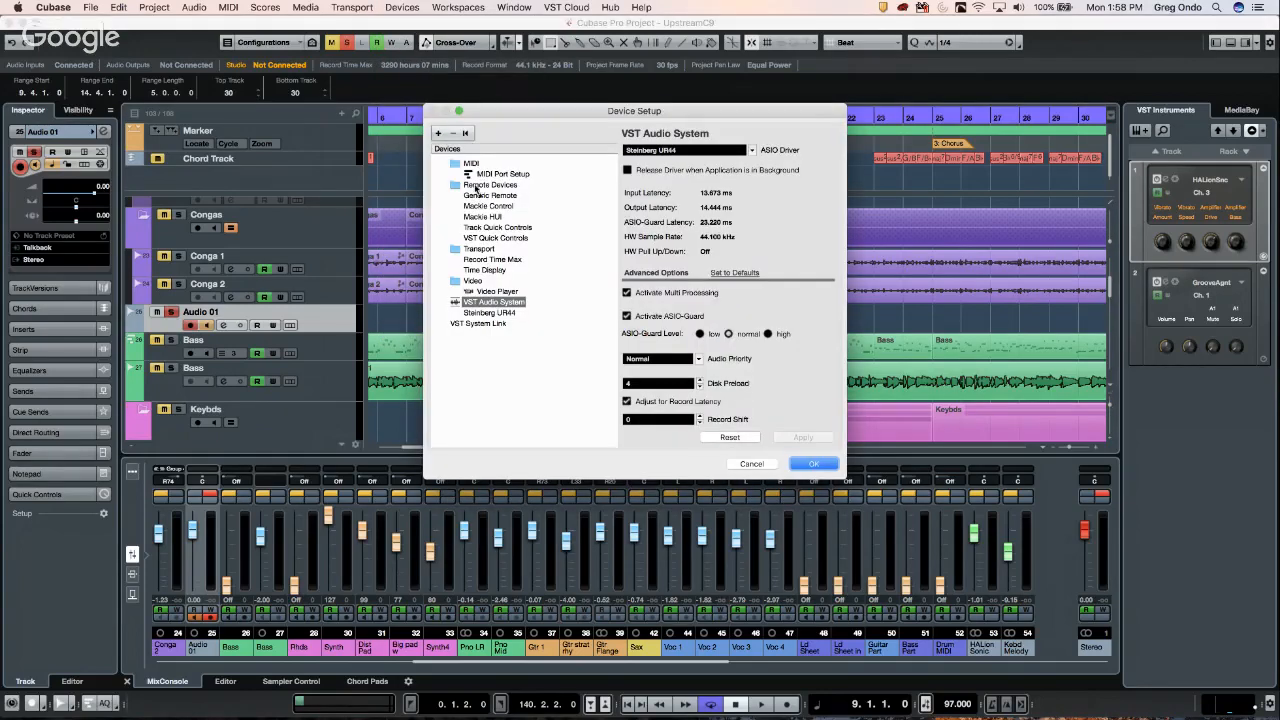
left_click(497, 196)
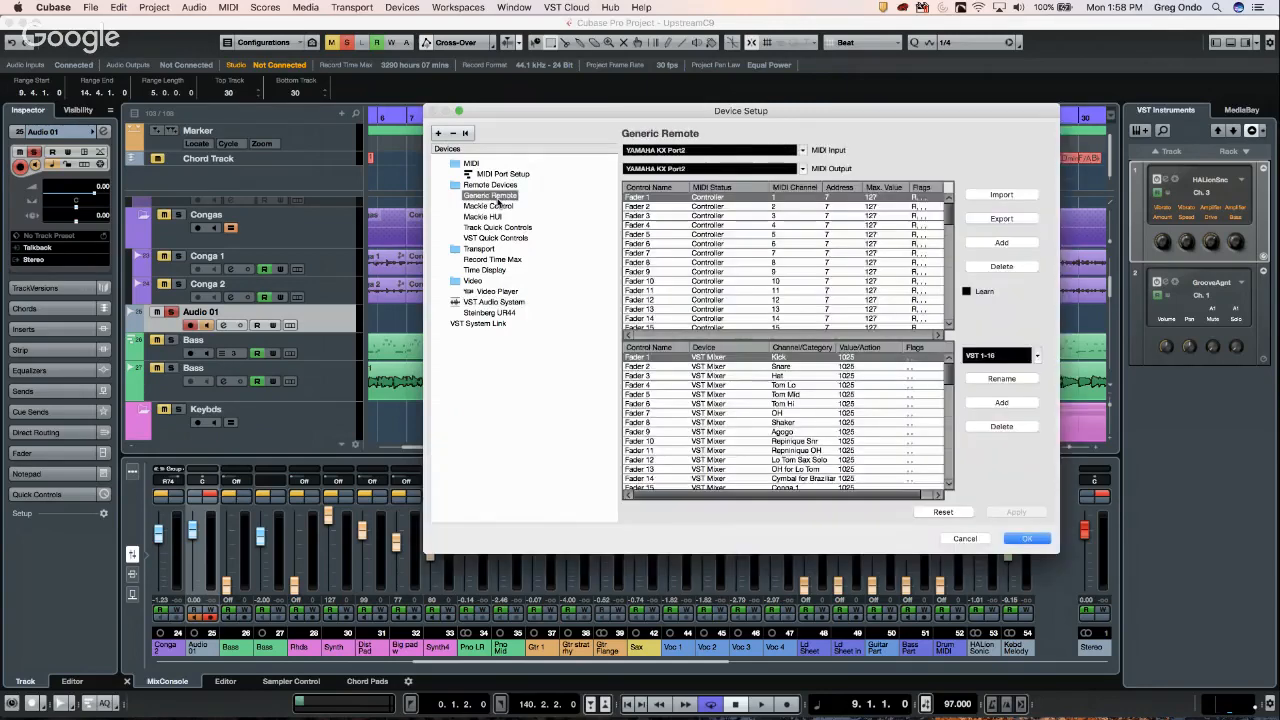
left_click(726, 200)
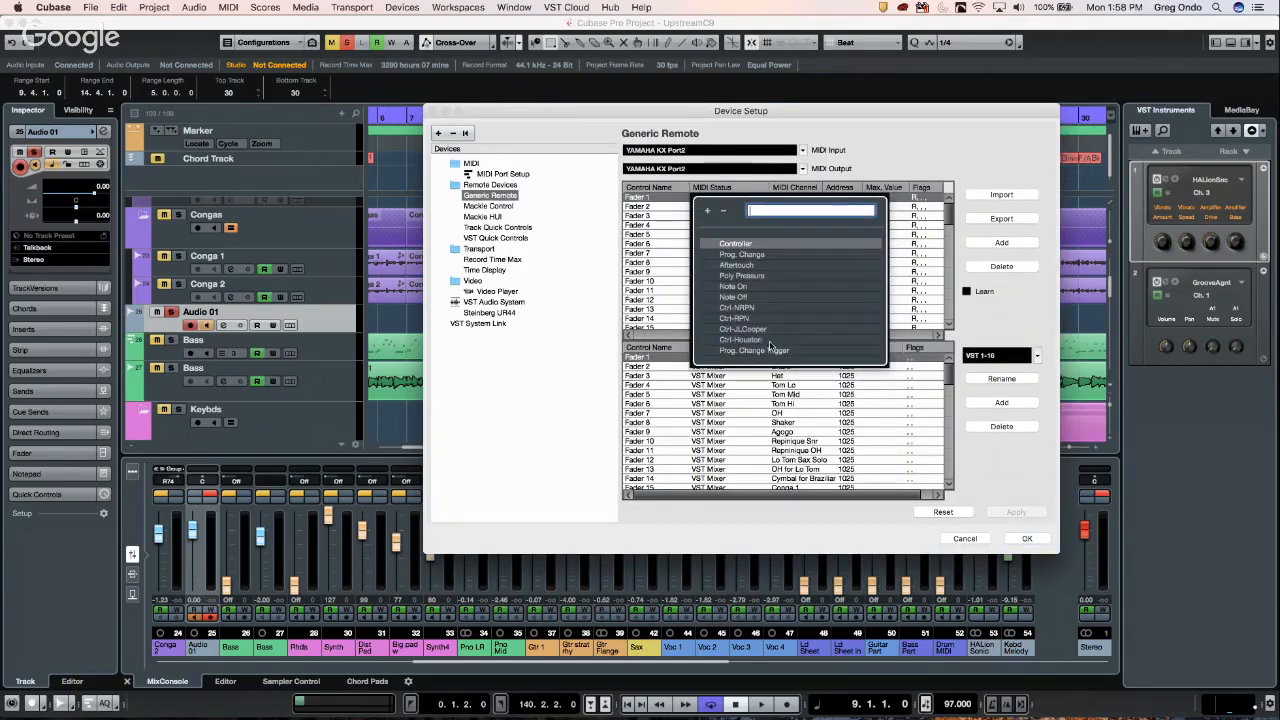
left_click(733, 394)
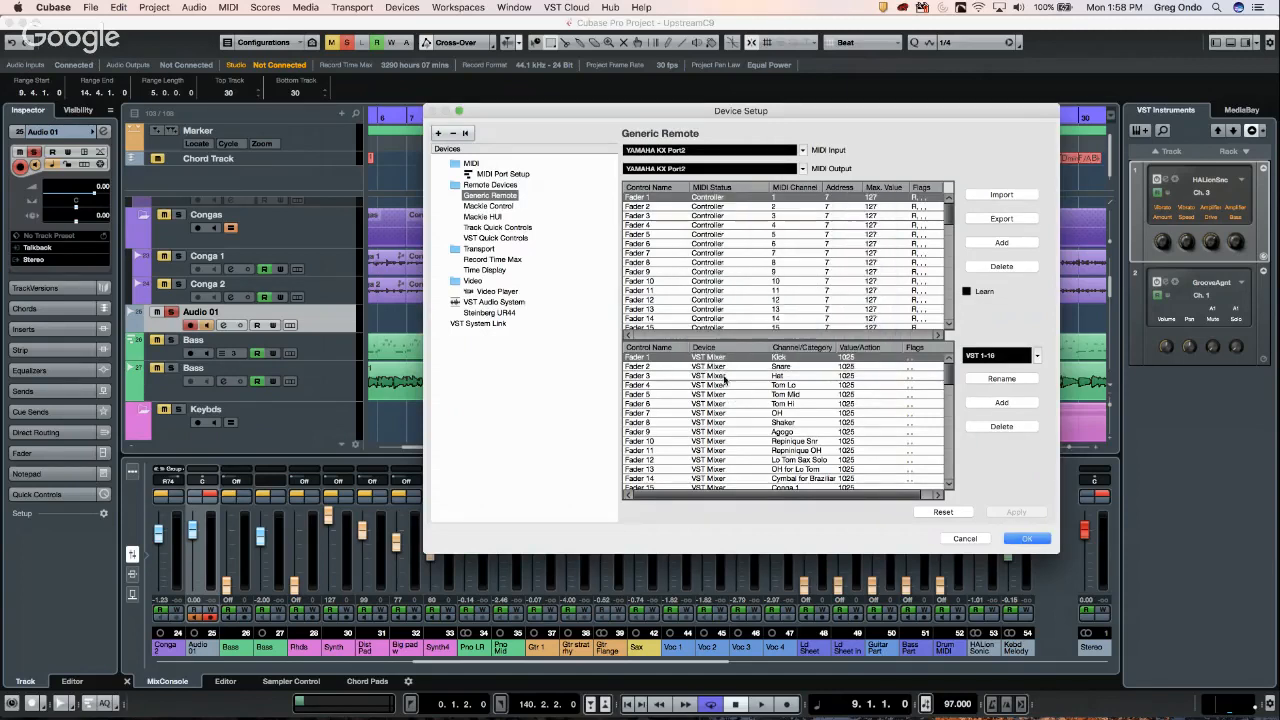
left_click(719, 360)
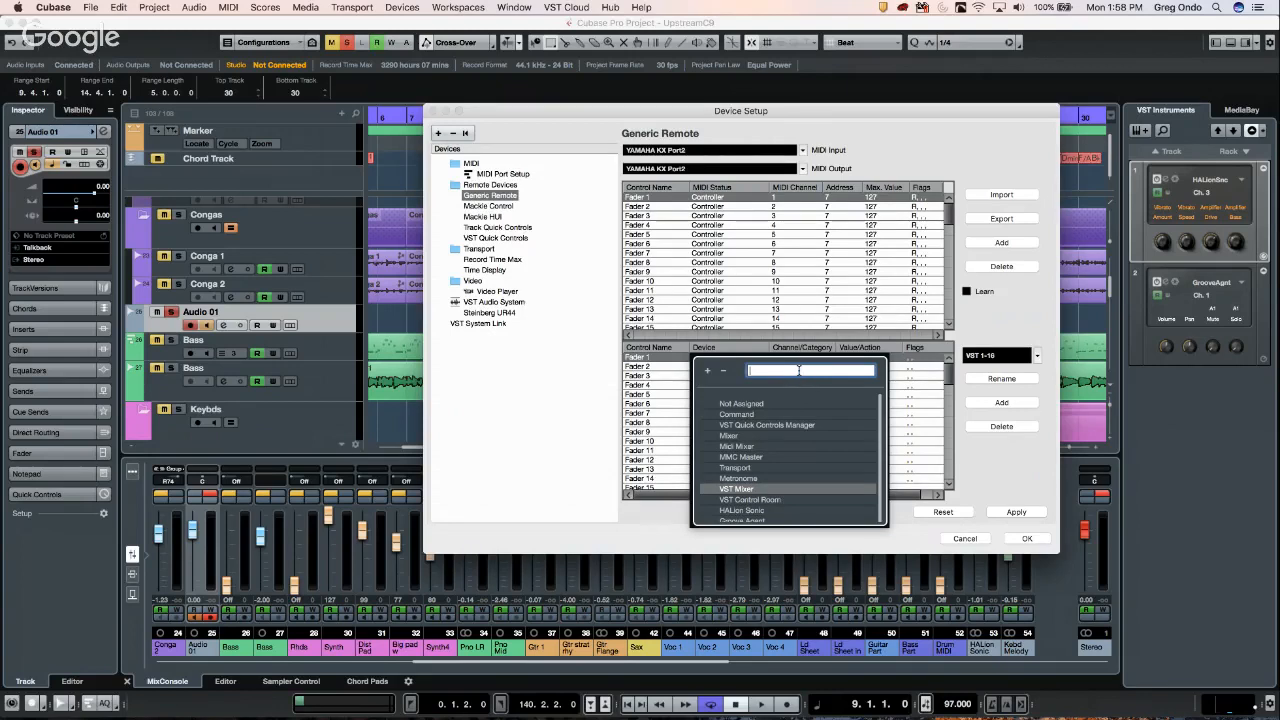
type("mp")
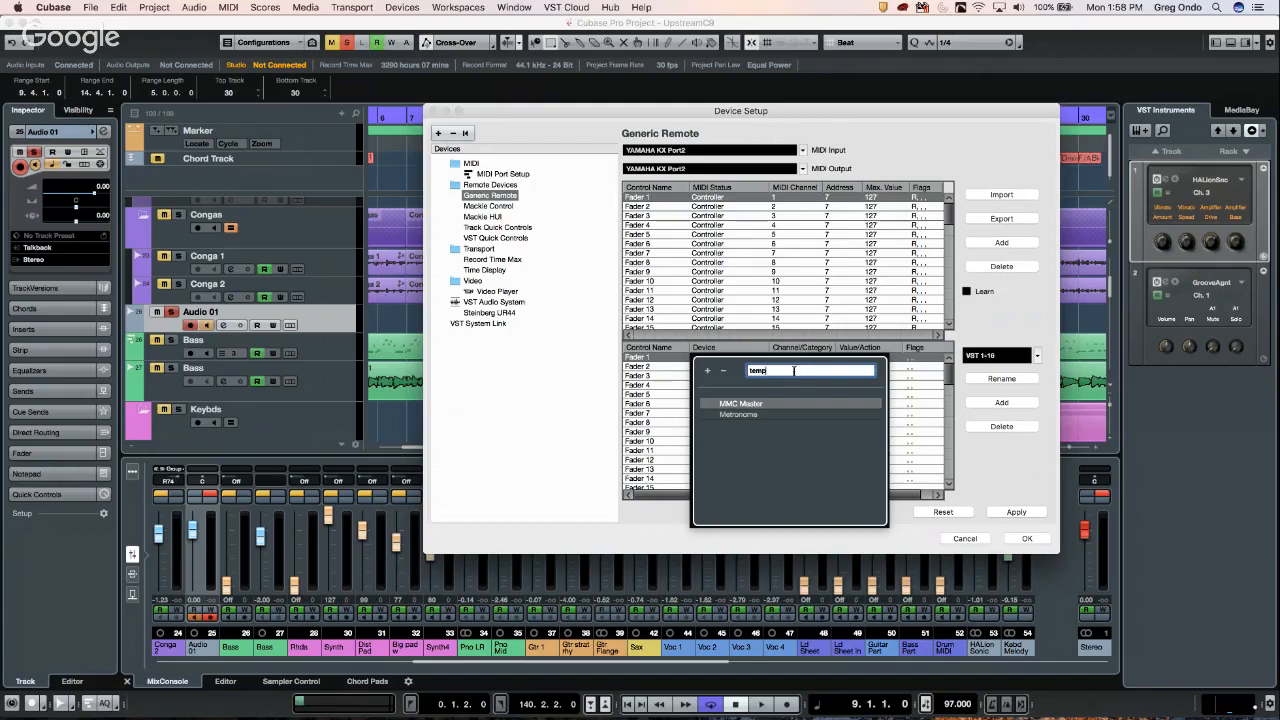
left_click(672, 376)
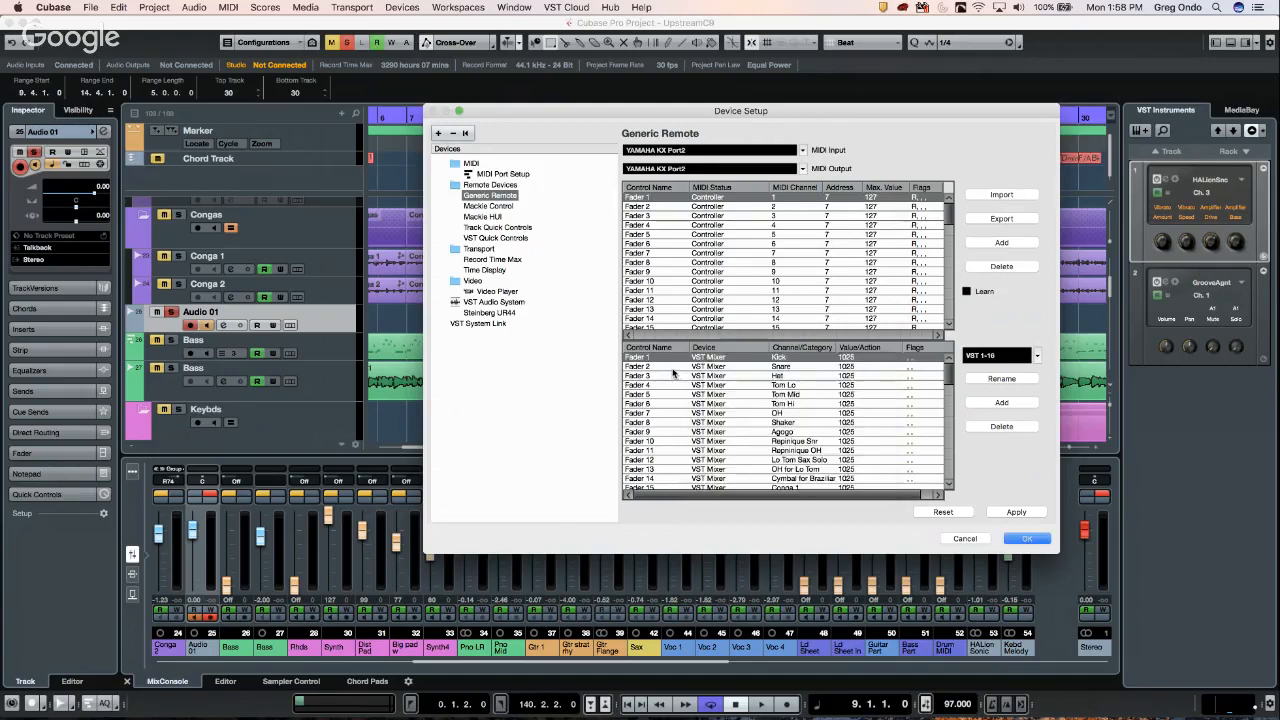
left_click(718, 362)
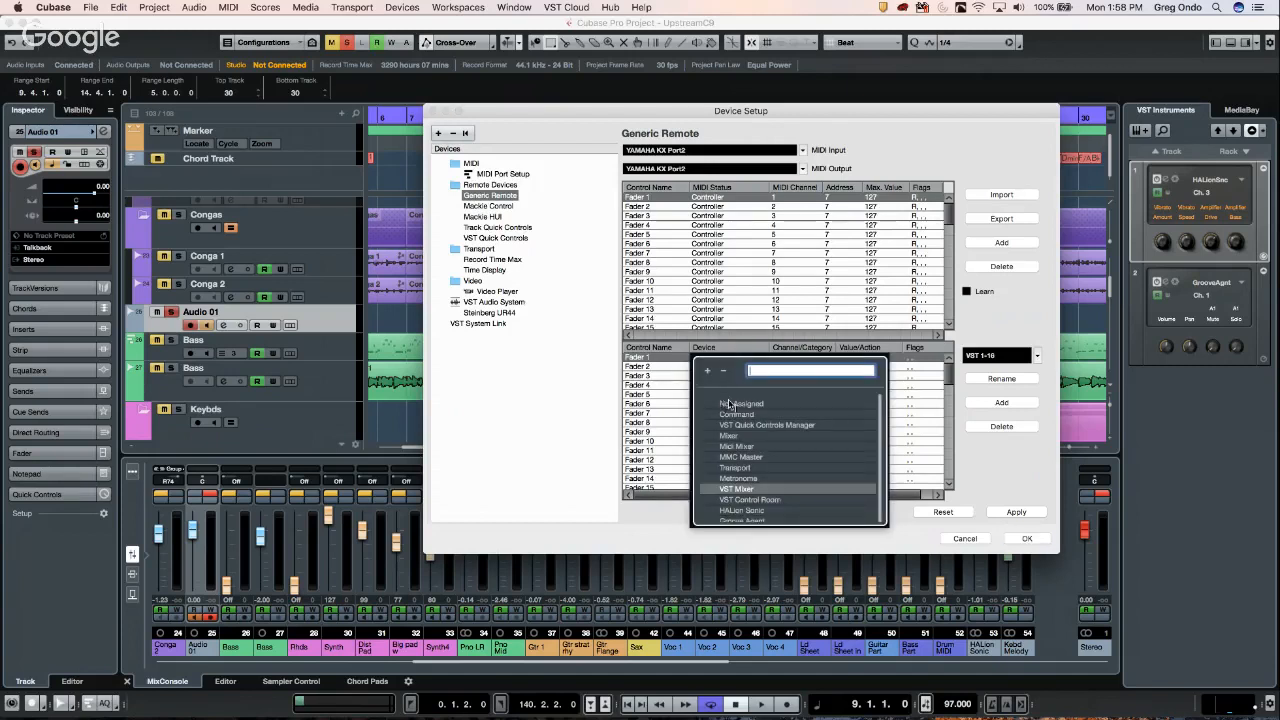
left_click(755, 416)
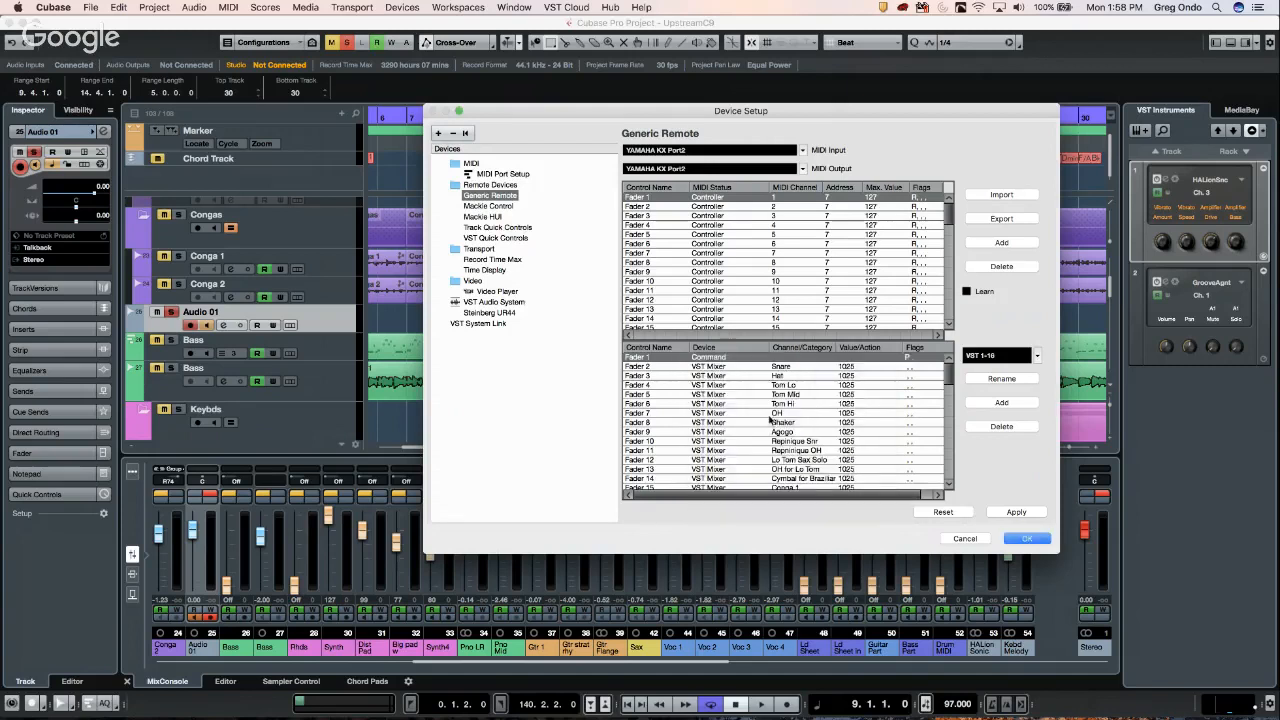
- Scroll through Fader 1's category choices without changing anything
left_click(800, 358)
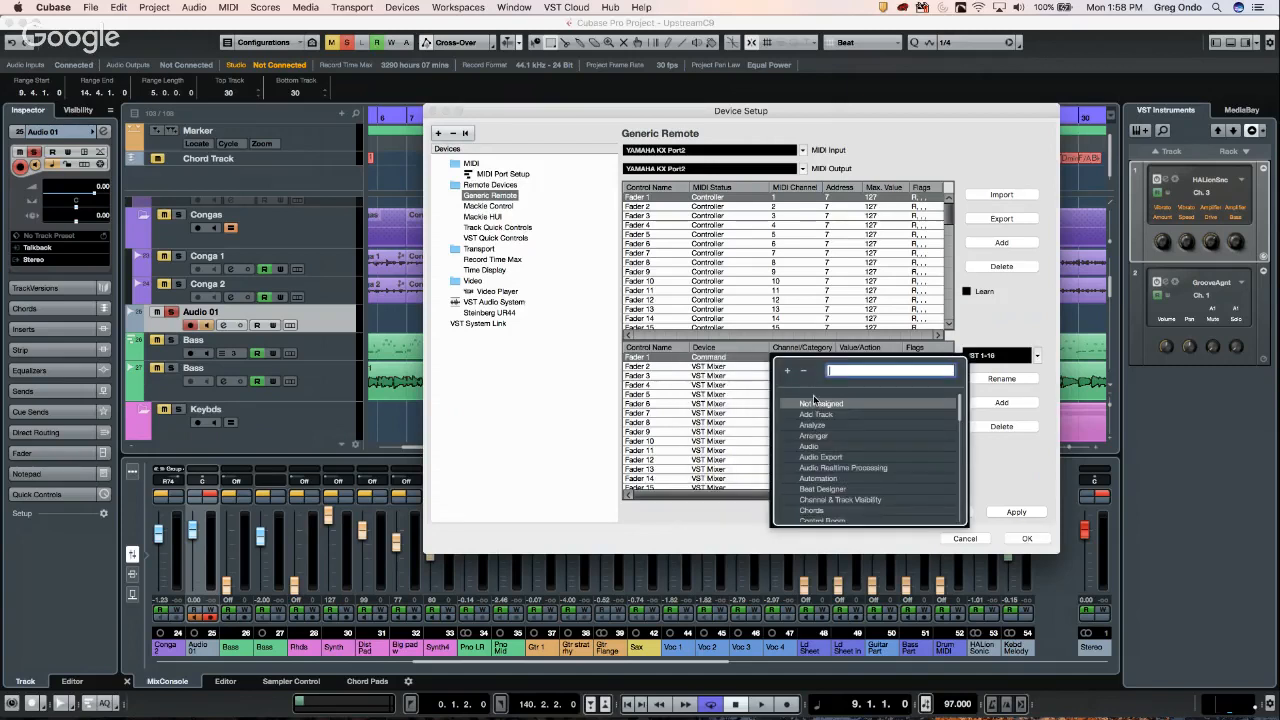
scroll(835, 432, "down", 10)
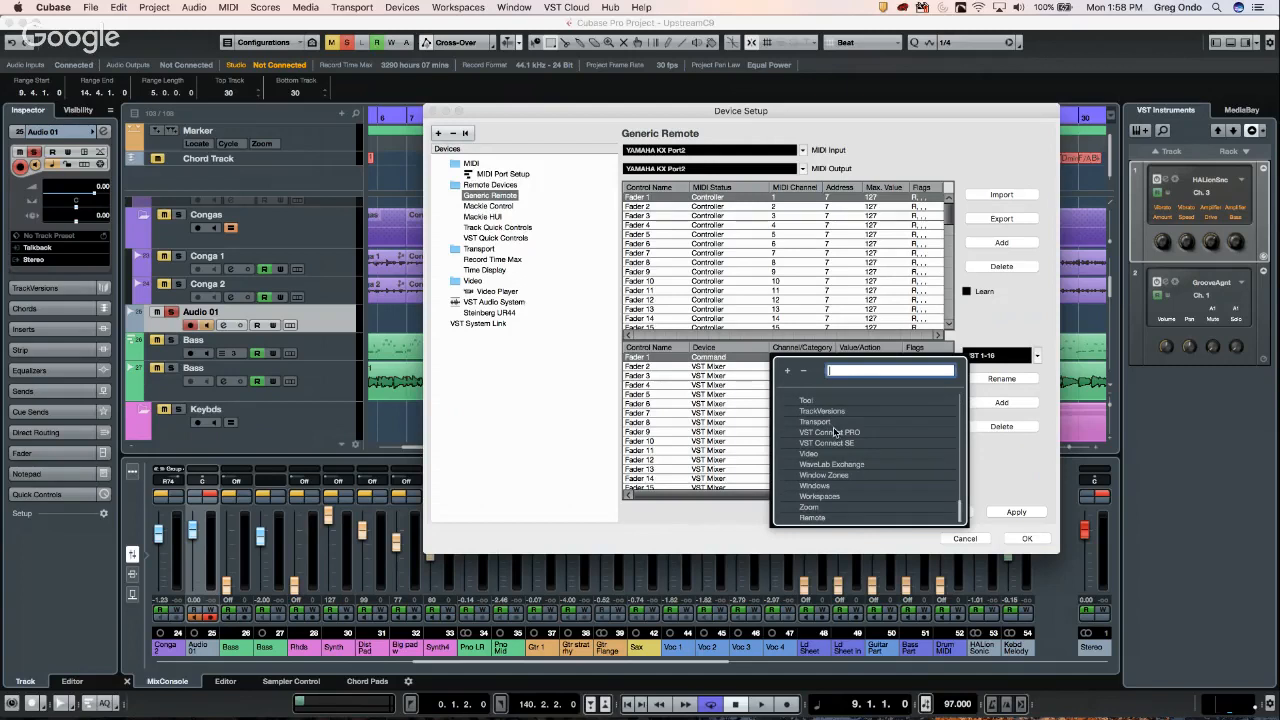
scroll(845, 440, "up", 3)
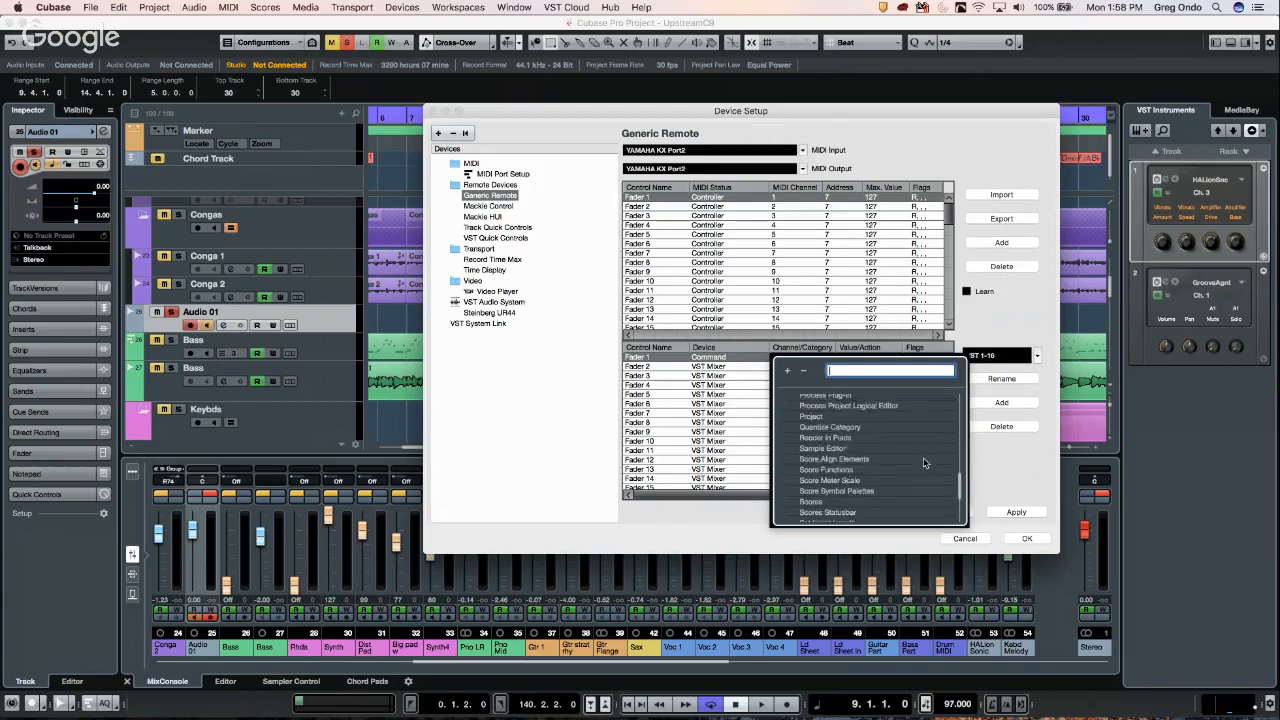
scroll(923, 457, "up", 6)
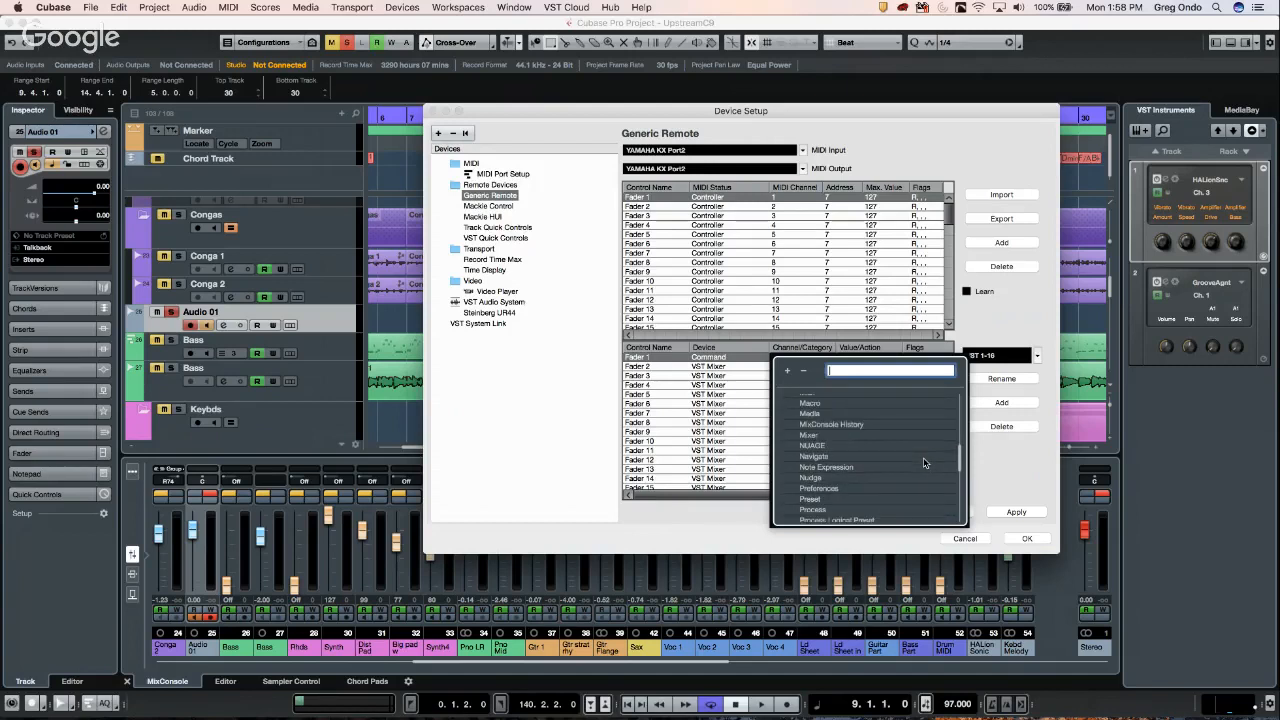
scroll(923, 457, "down", 8)
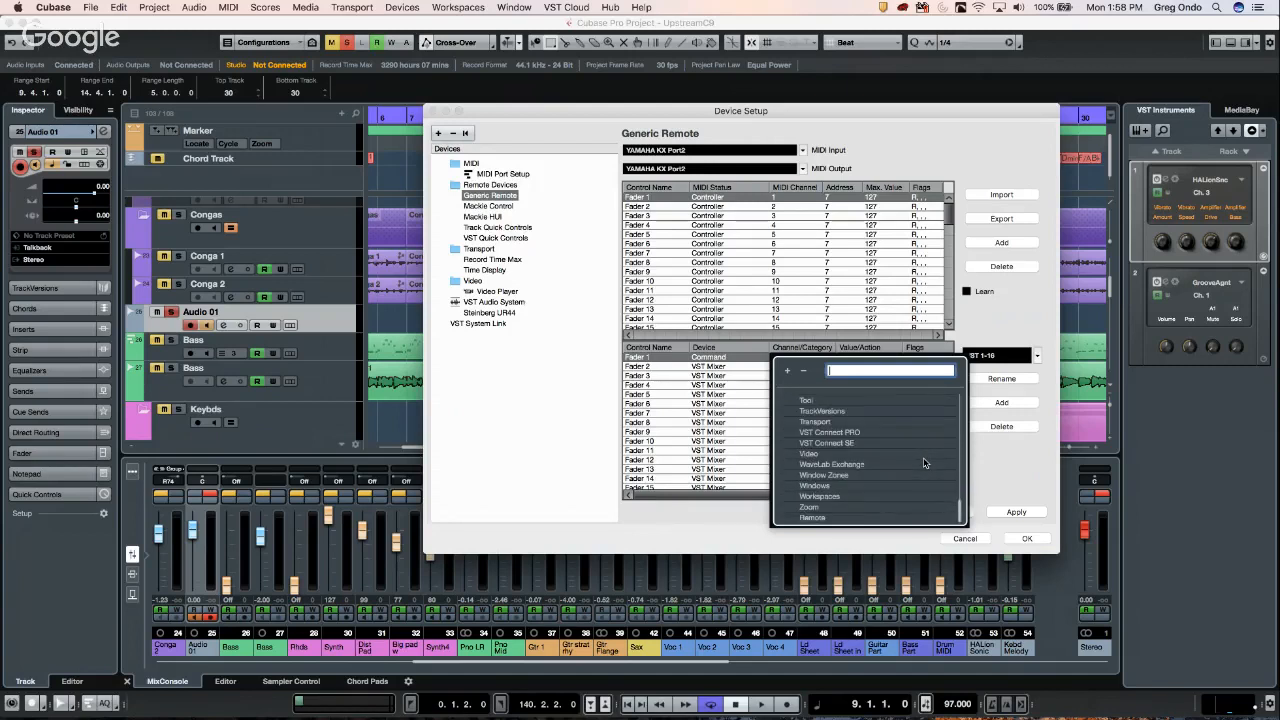
left_click(733, 363)
- Assign Fader 1 to the Transport device with category Device
left_click(733, 363)
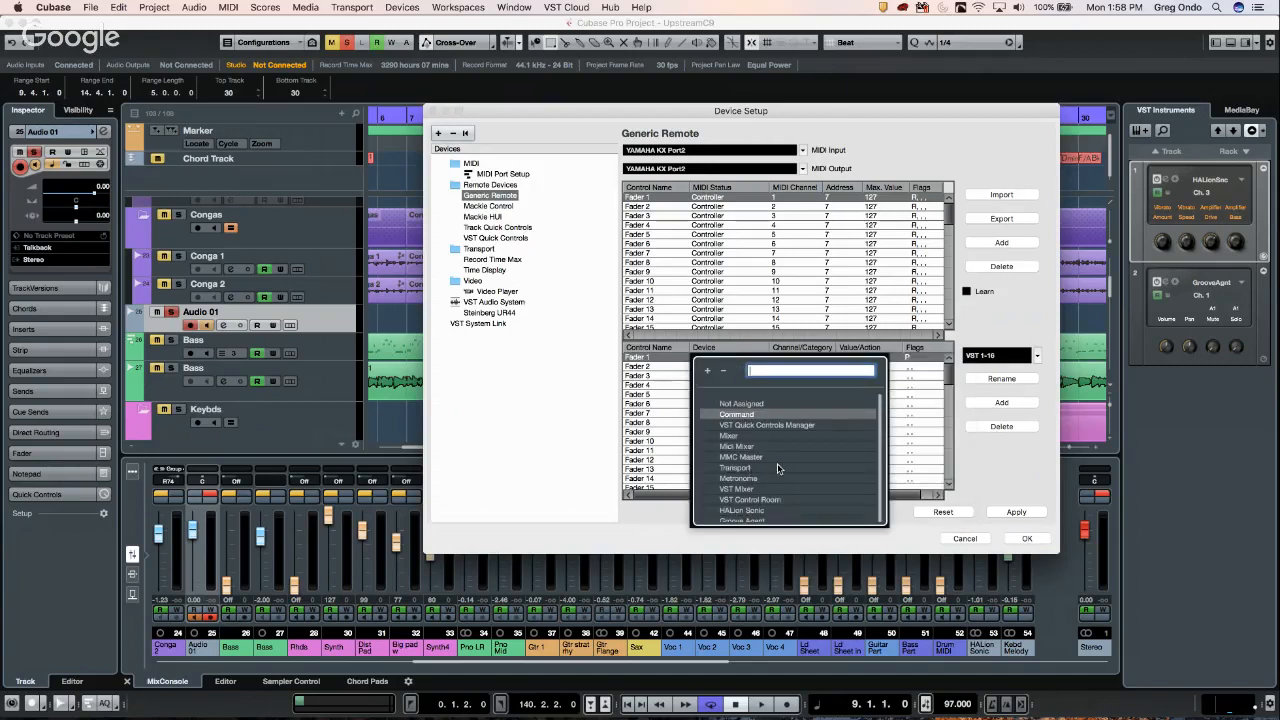
scroll(765, 468, "down", 1)
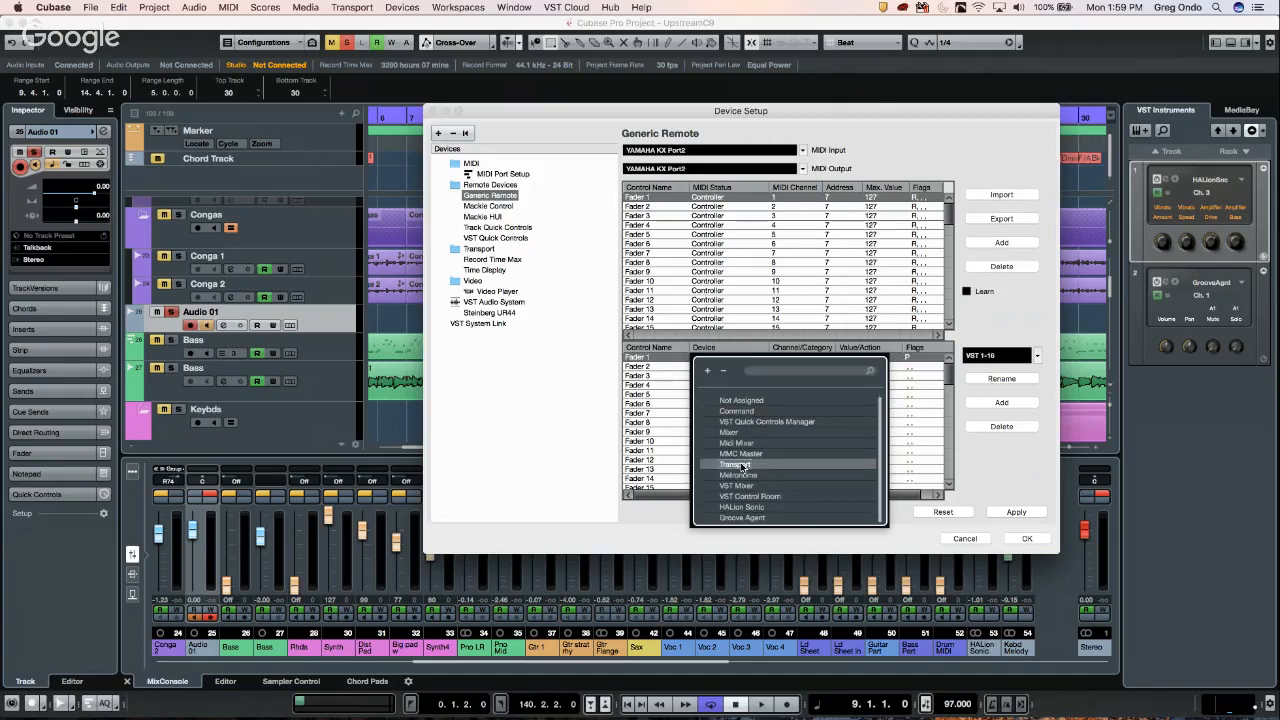
left_click(741, 466)
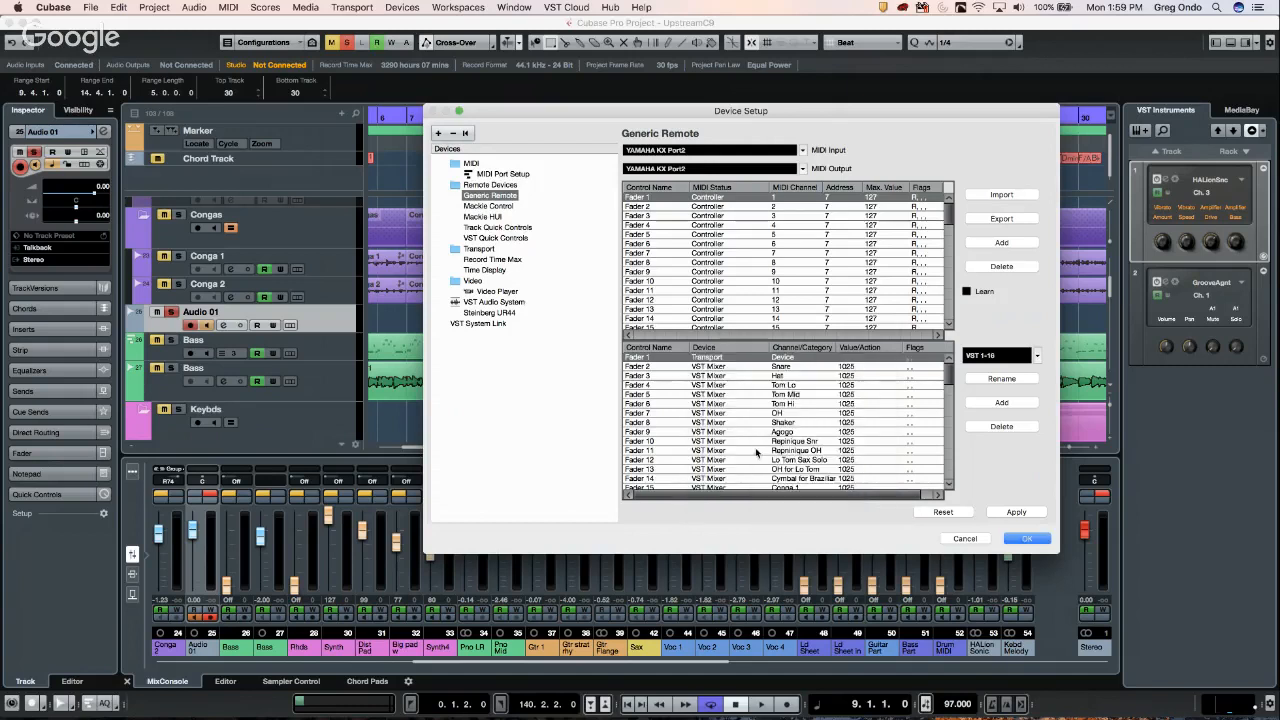
left_click(787, 360)
left_click(810, 403)
- Scroll through Fader 1's available transport actions, then bring up its Device list again
left_click(858, 360)
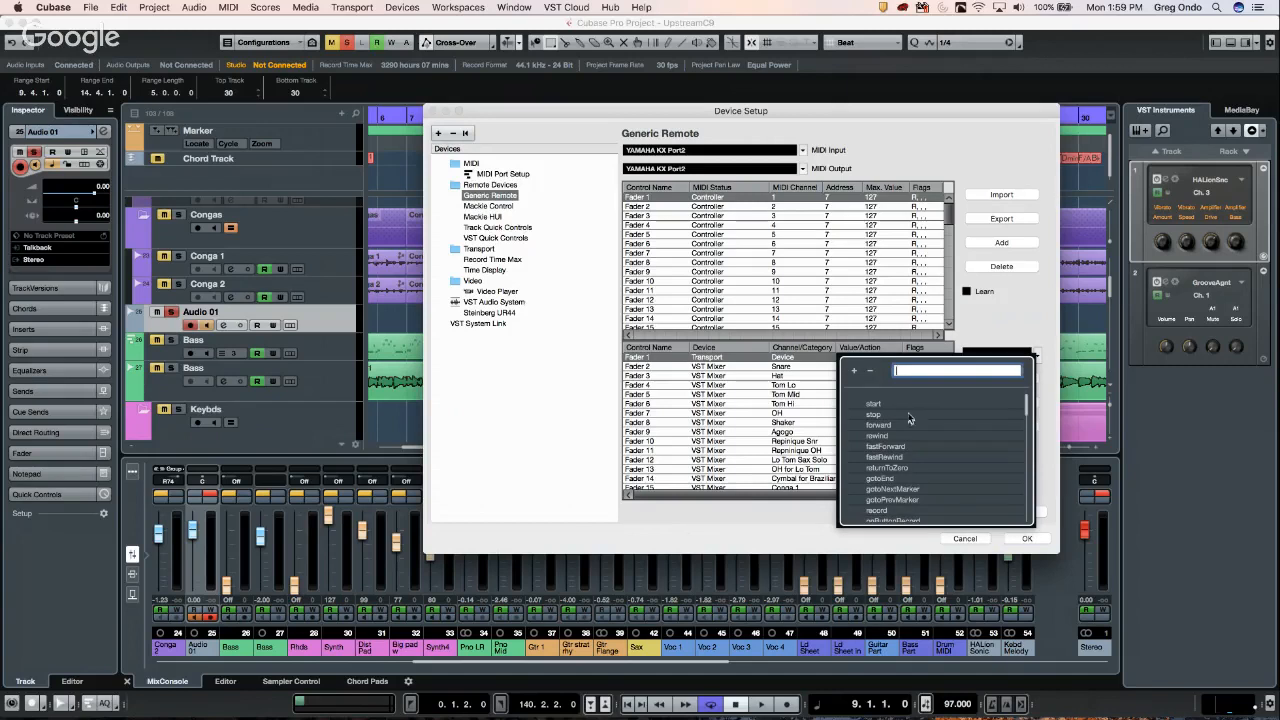
scroll(919, 435, "down", 3)
scroll(921, 438, "down", 4)
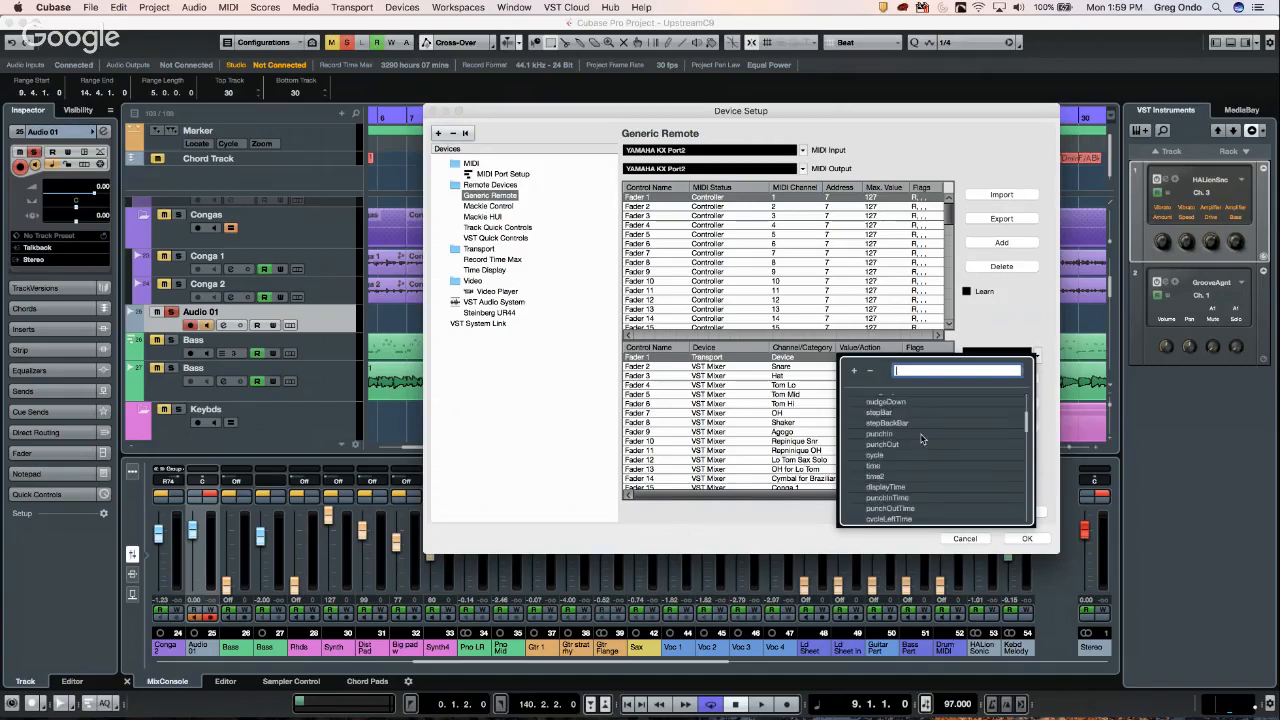
scroll(921, 438, "down", 10)
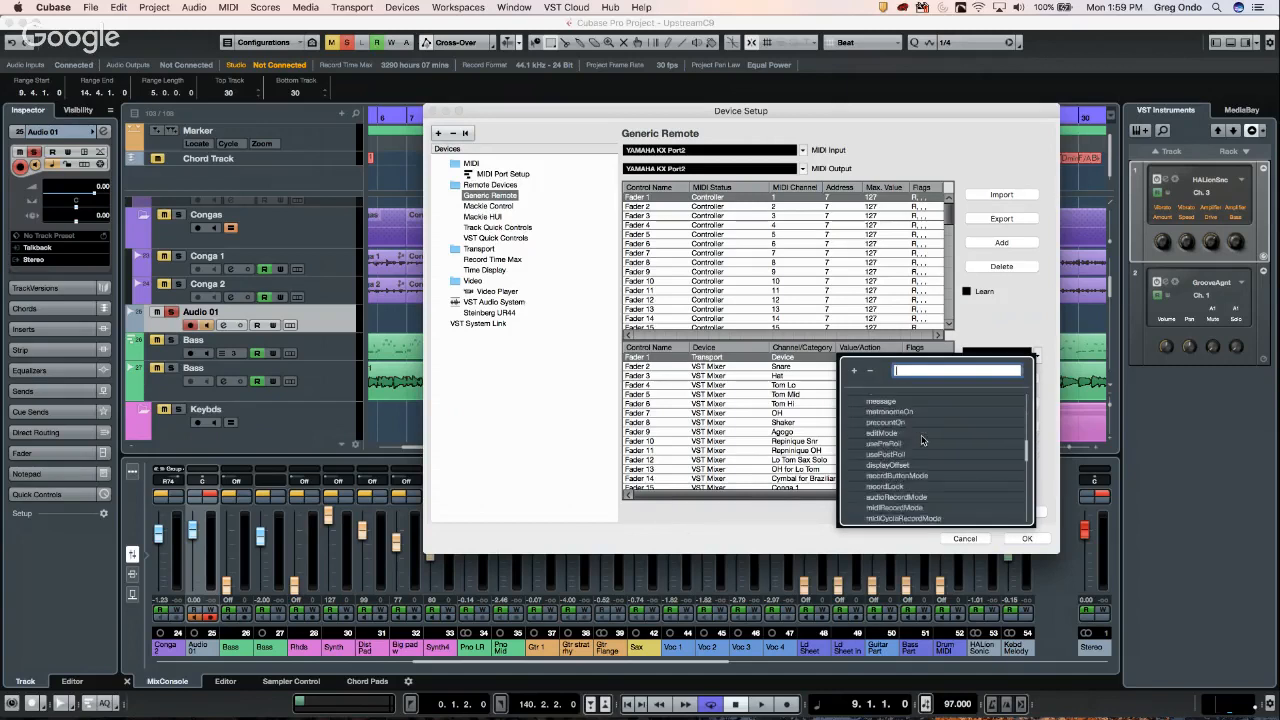
scroll(921, 438, "down", 8)
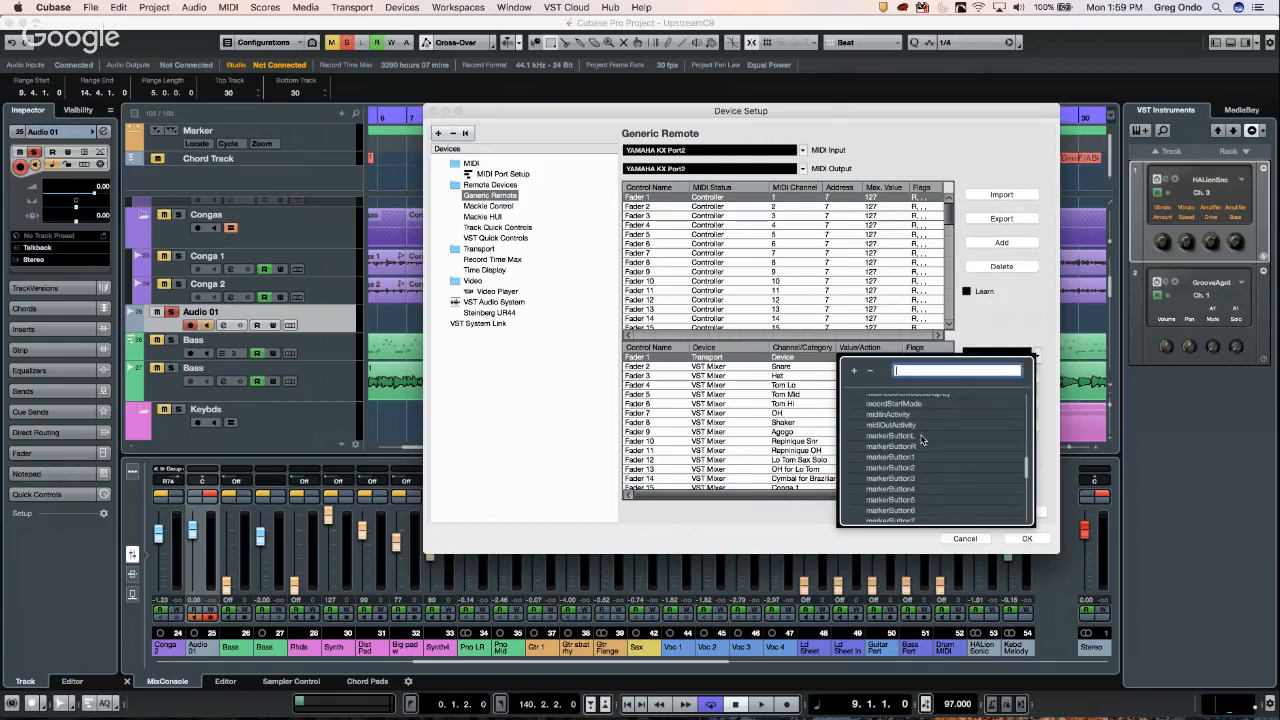
scroll(923, 438, "down", 3)
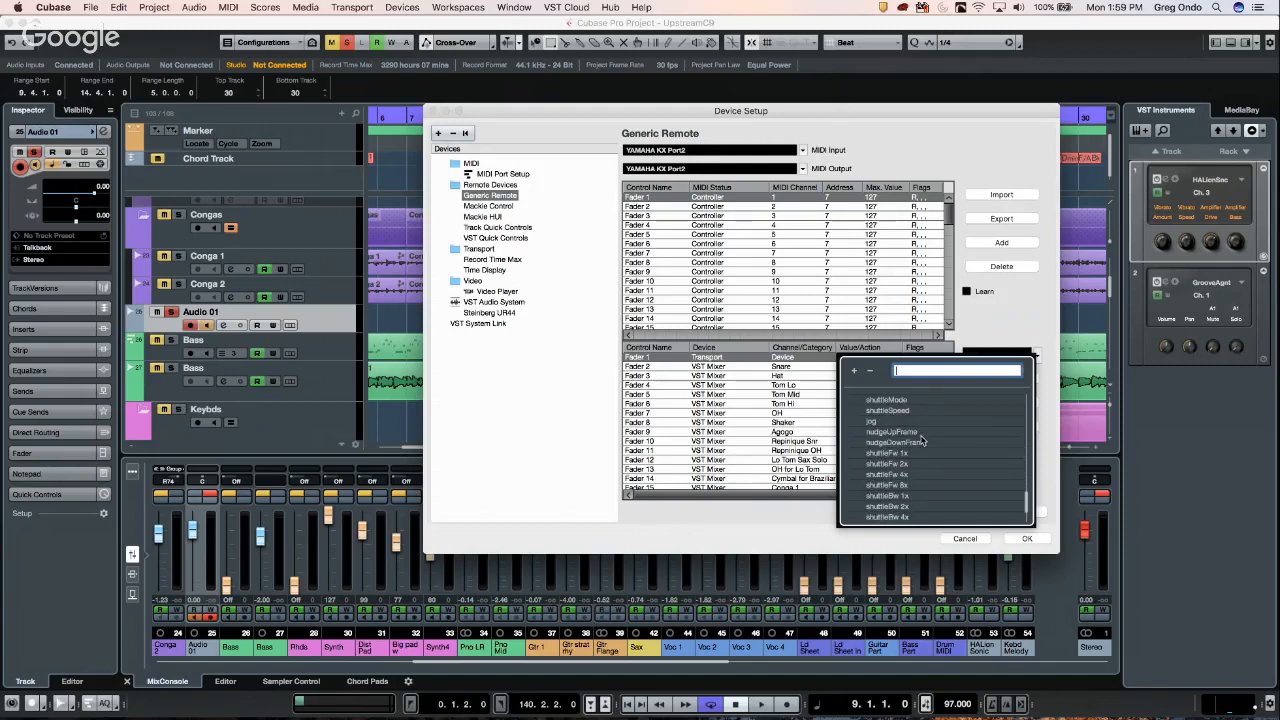
scroll(921, 440, "down", 4)
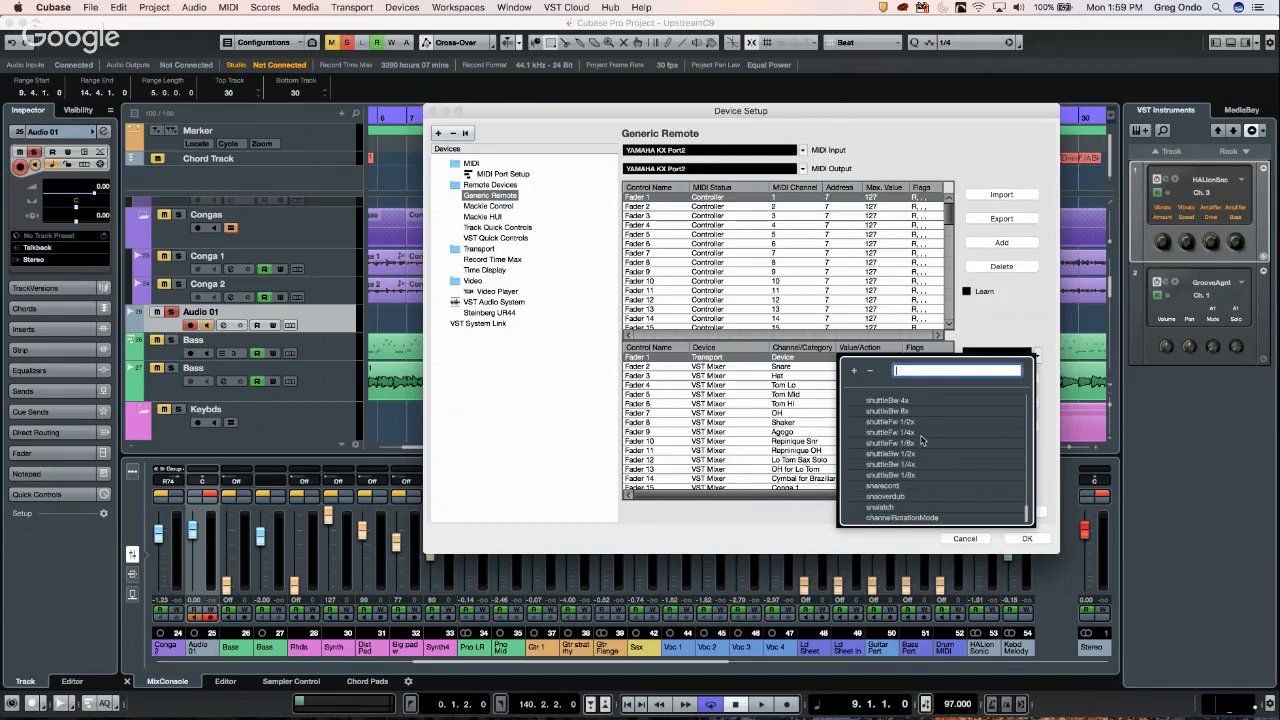
scroll(921, 438, "up", 15)
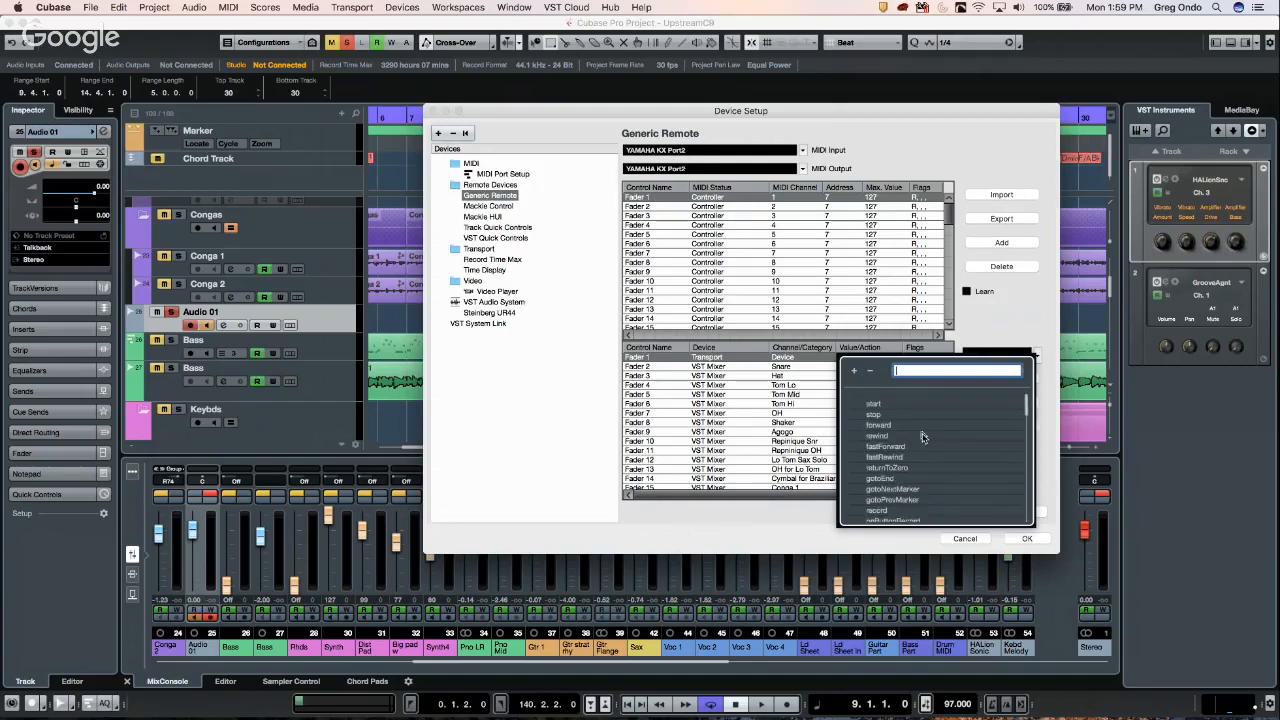
left_click(724, 360)
left_click(724, 360)
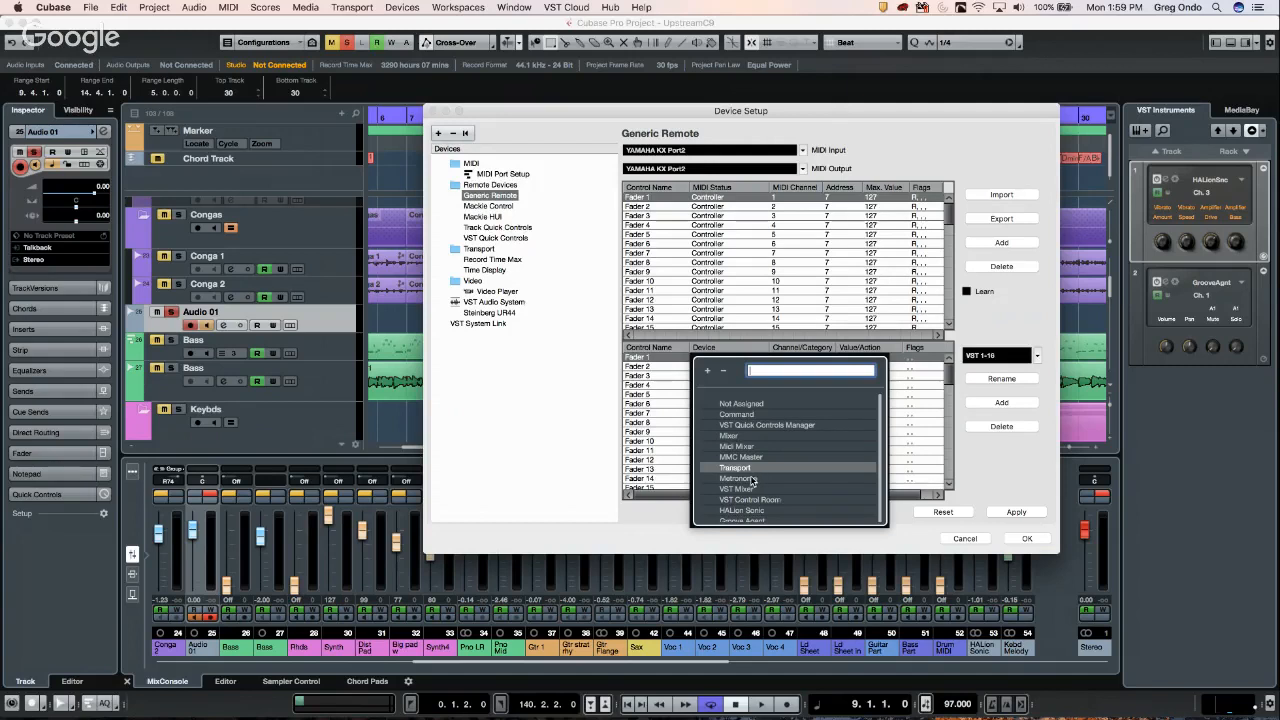
- Set Fader 1 to MMC Master with category Device, then switch its device back to Command
scroll(794, 480, "down", 1)
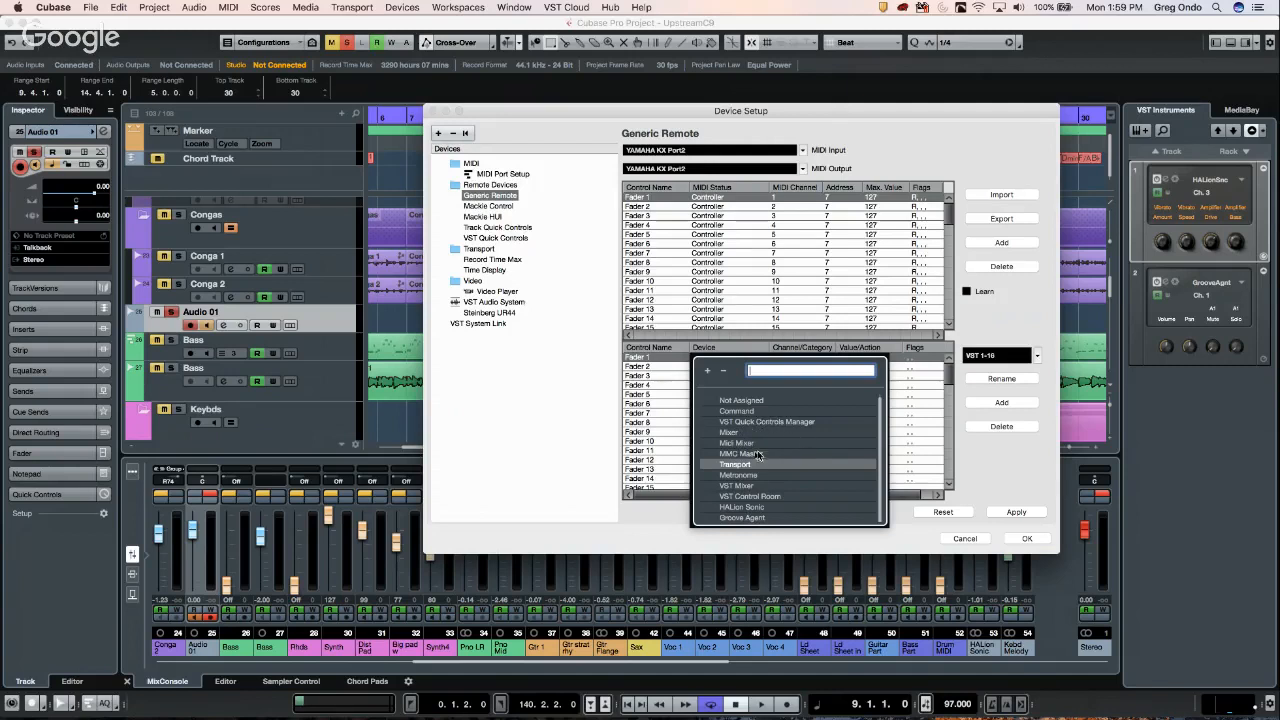
left_click(763, 453)
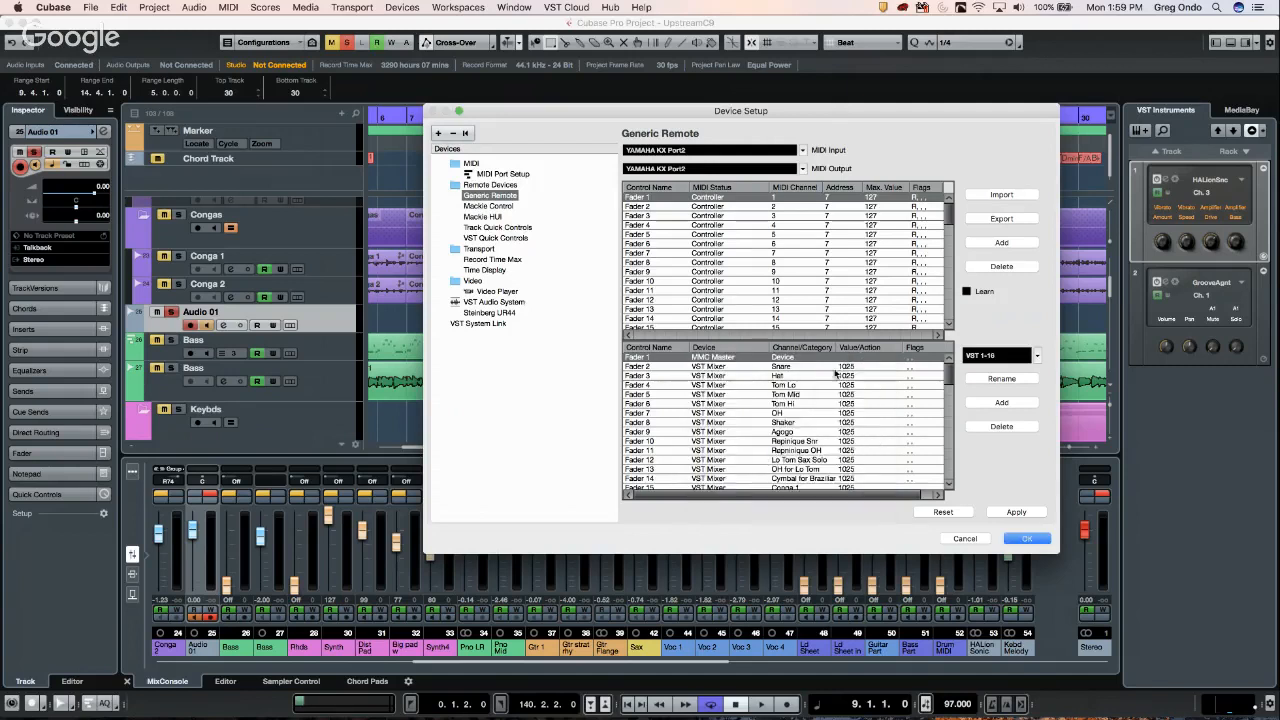
left_click(796, 360)
left_click(885, 418)
left_click(866, 359)
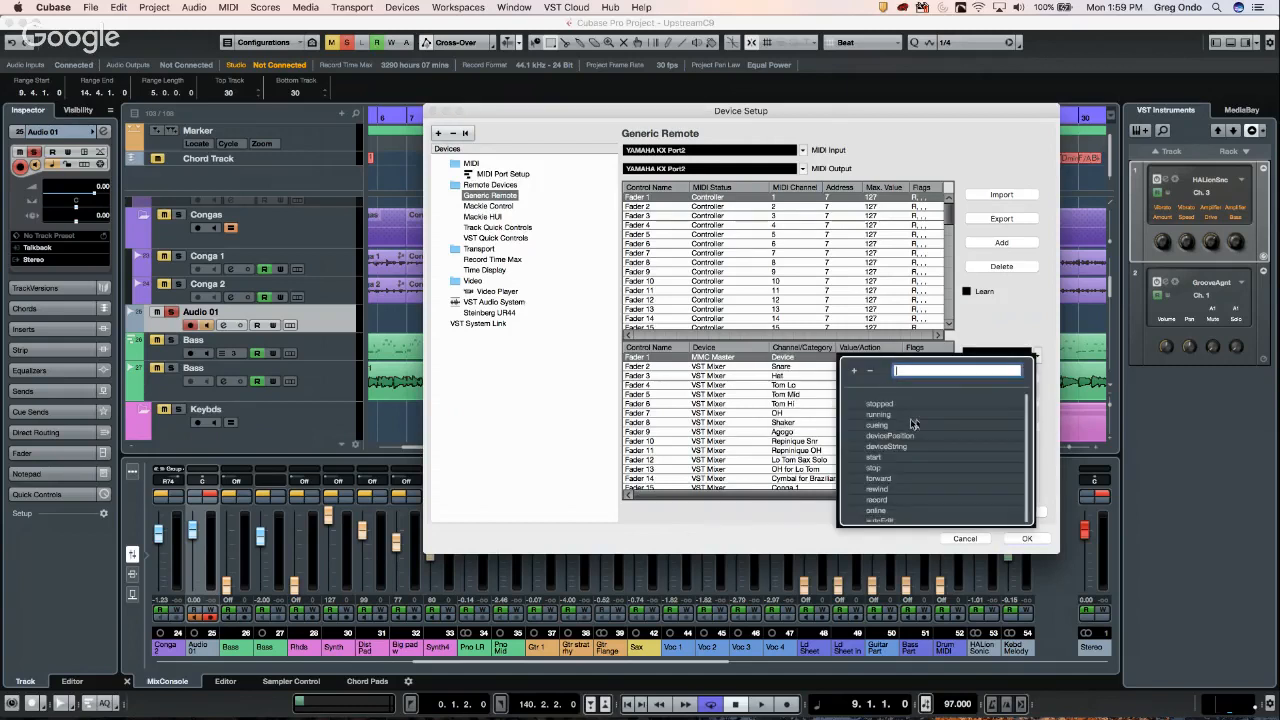
left_click(723, 362)
left_click(724, 361)
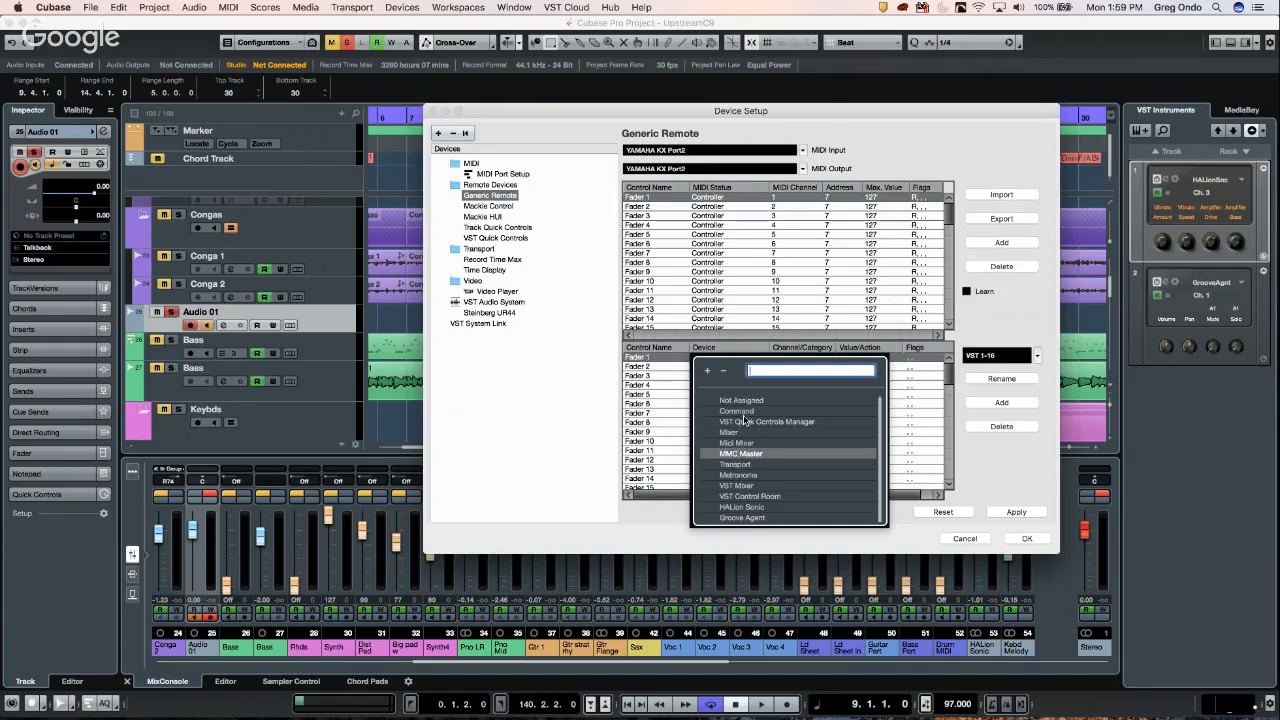
left_click(746, 414)
- Set Fader 1's Channel/Category to Transport
left_click(795, 362)
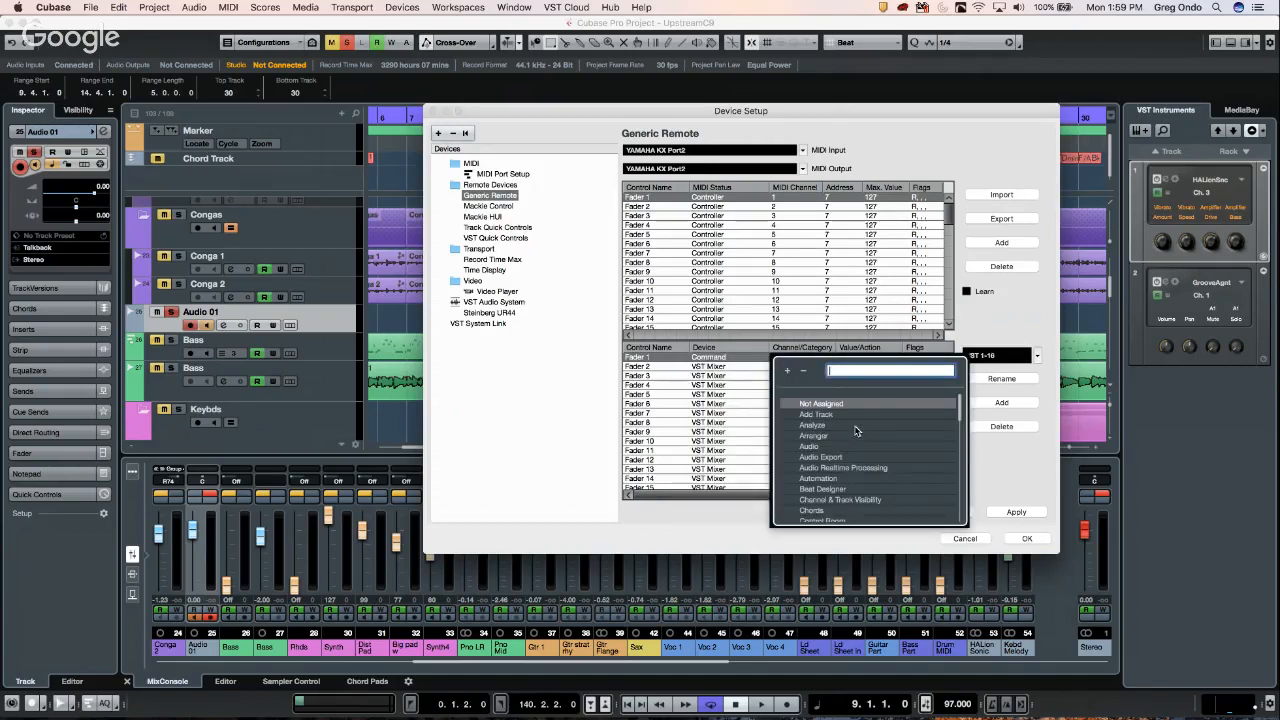
scroll(858, 430, "down", 5)
scroll(858, 430, "down", 3)
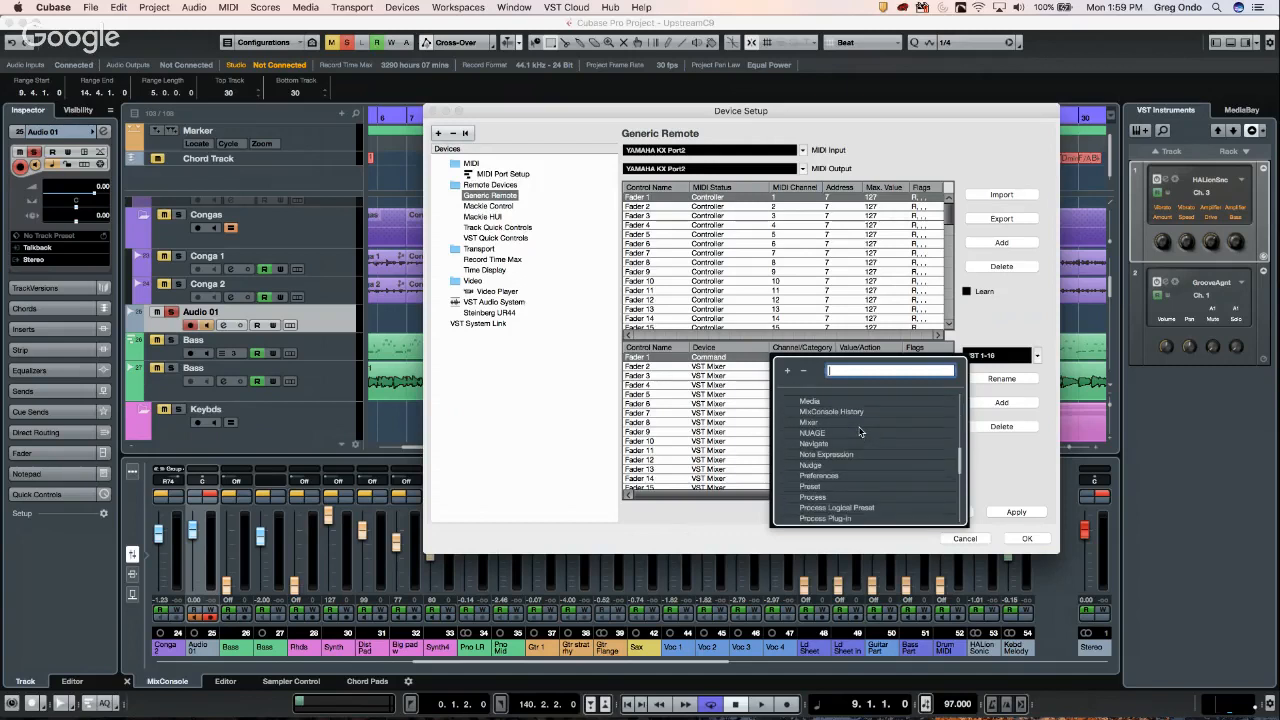
scroll(860, 432, "down", 4)
scroll(860, 432, "down", 3)
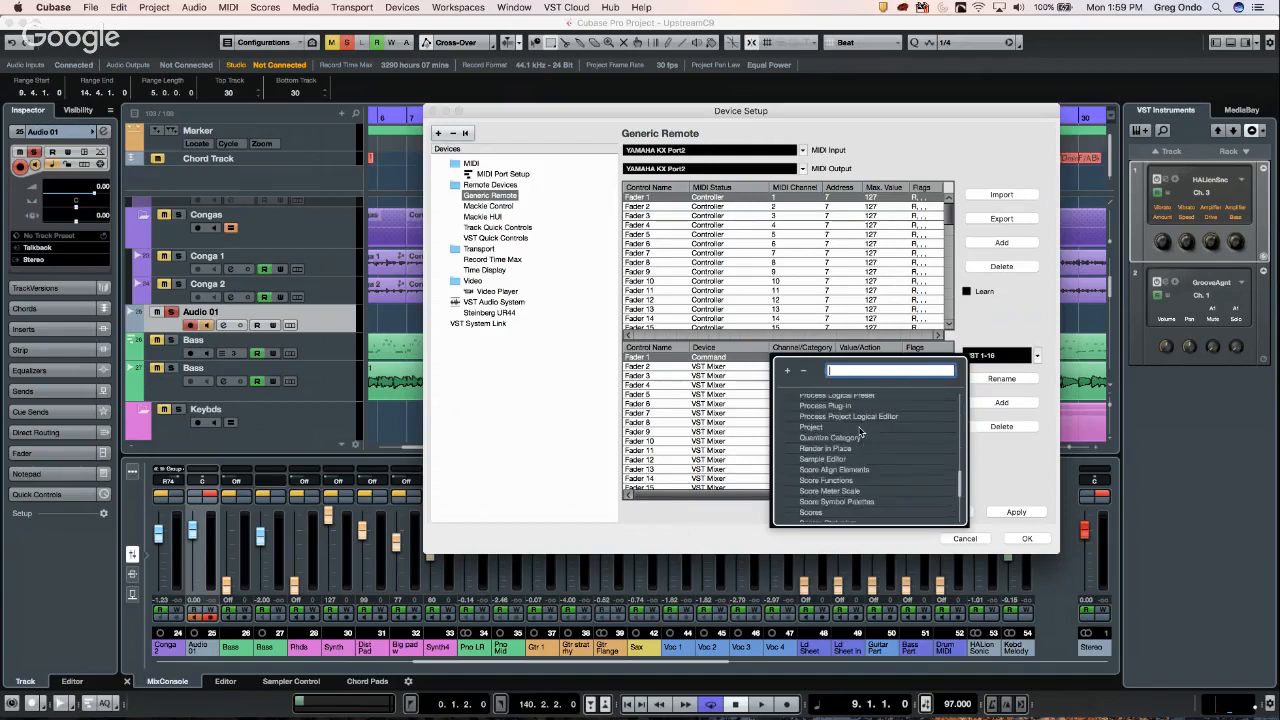
scroll(860, 430, "down", 3)
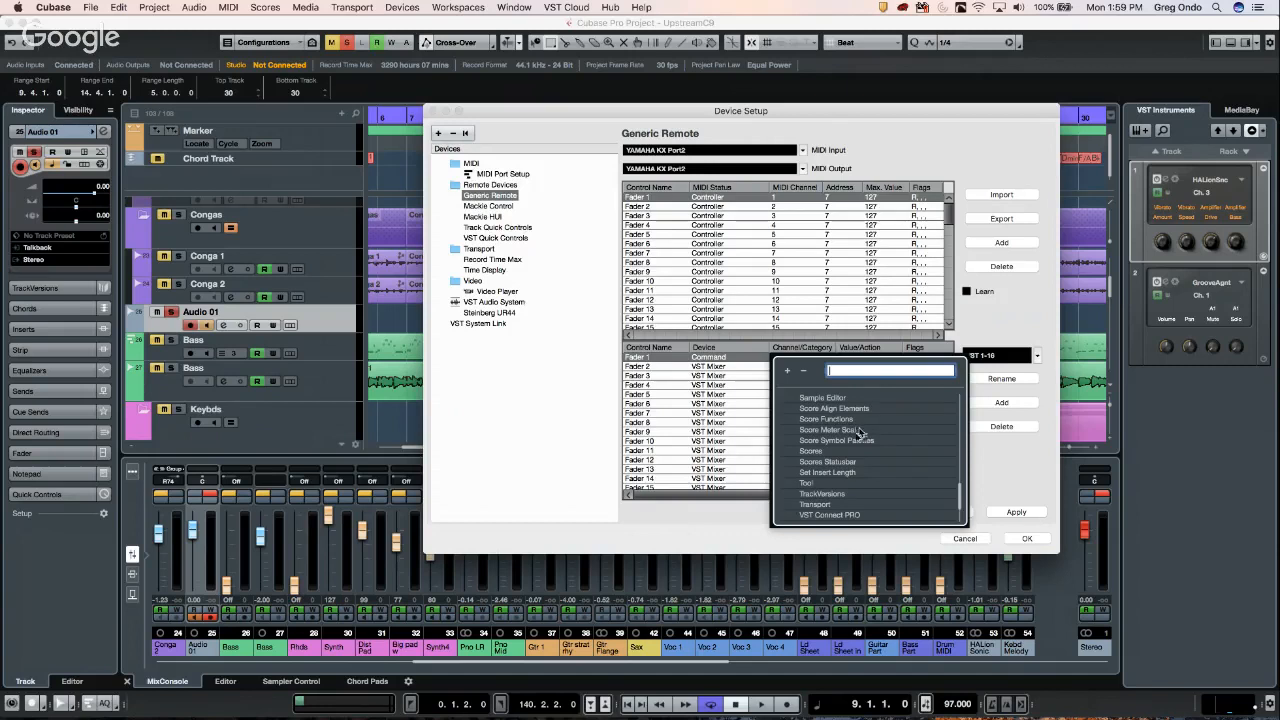
scroll(860, 432, "up", 1)
scroll(827, 478, "down", 3)
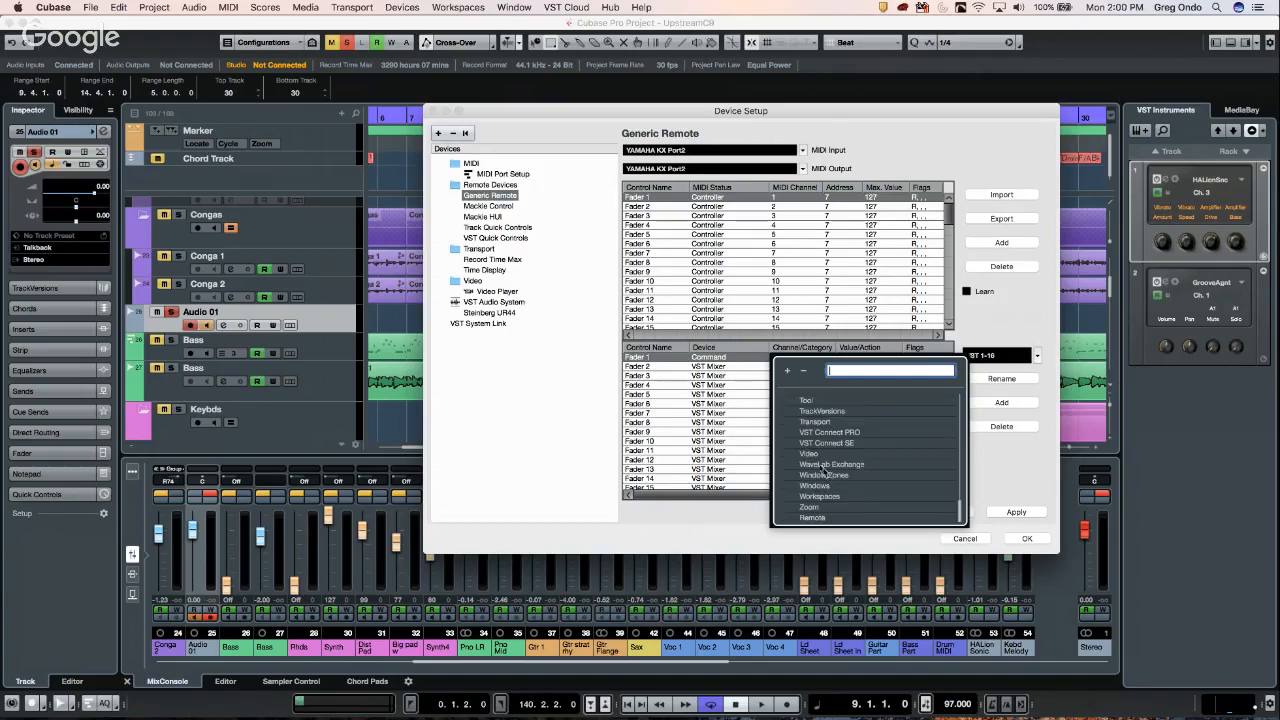
left_click(823, 422)
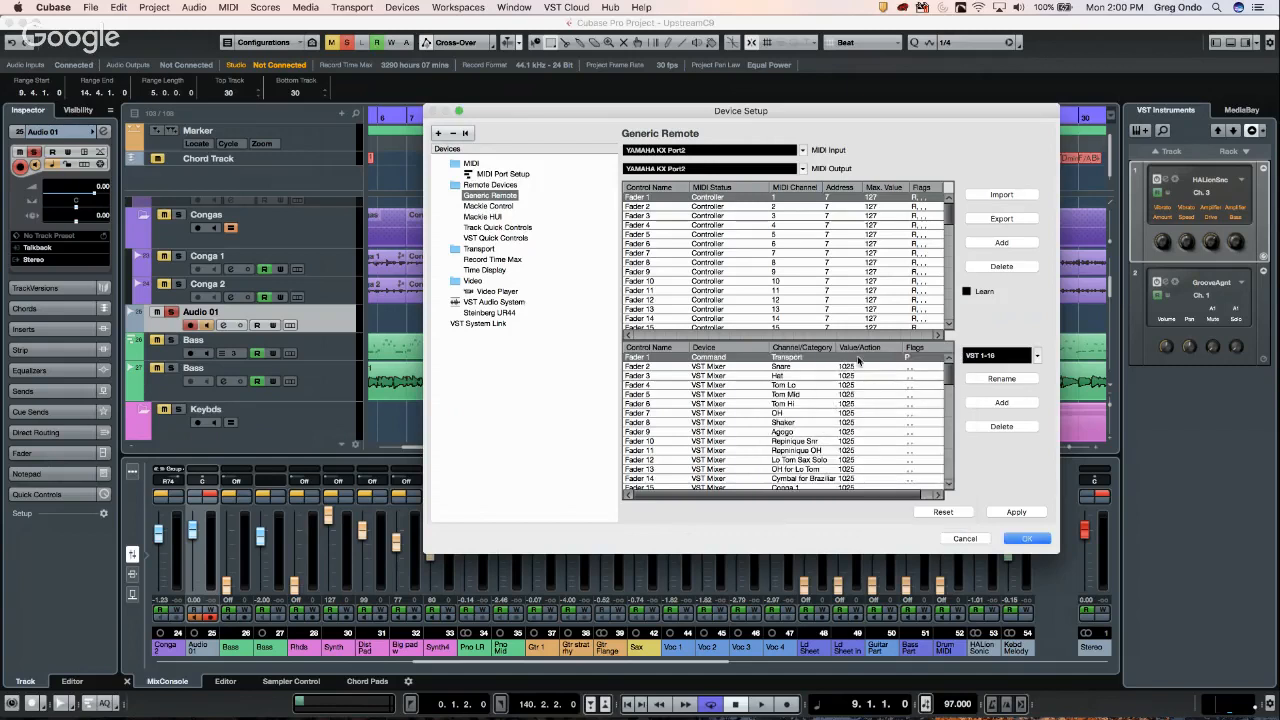
- Search Fader 1's Transport actions for 'temp' to find tempo commands, choosing none
left_click(846, 358)
scroll(901, 437, "down", 15)
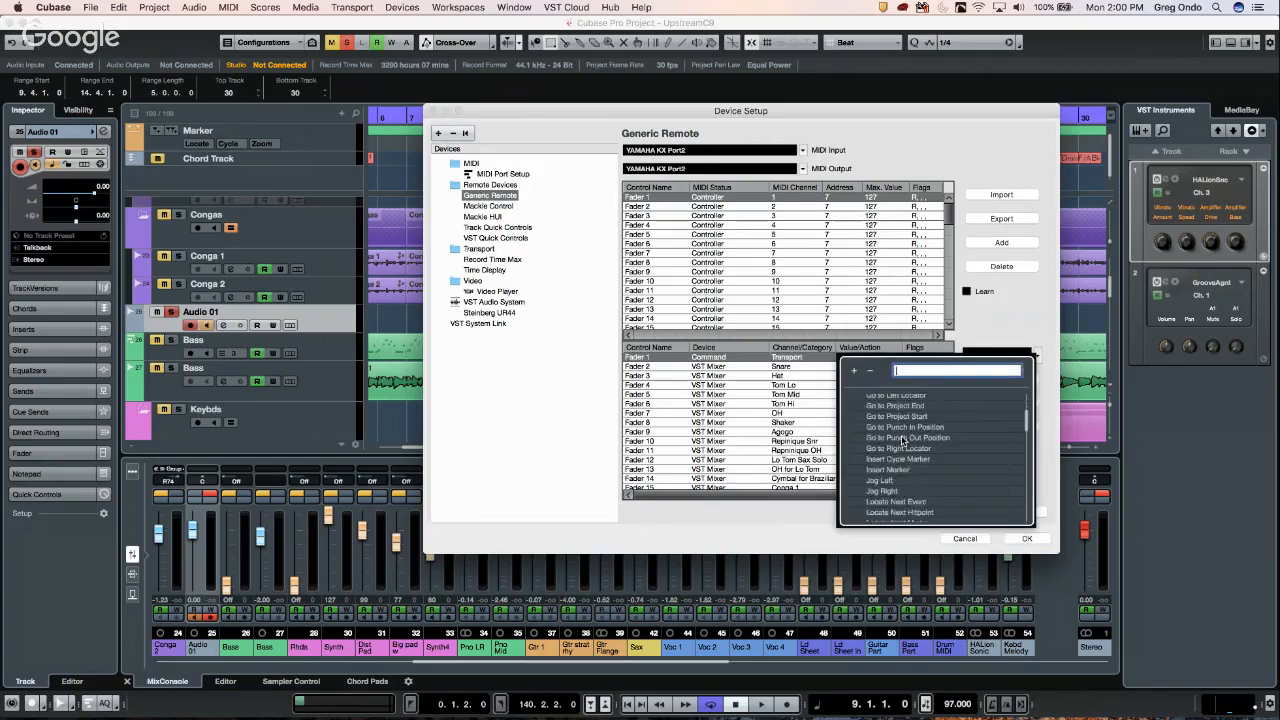
scroll(901, 440, "down", 10)
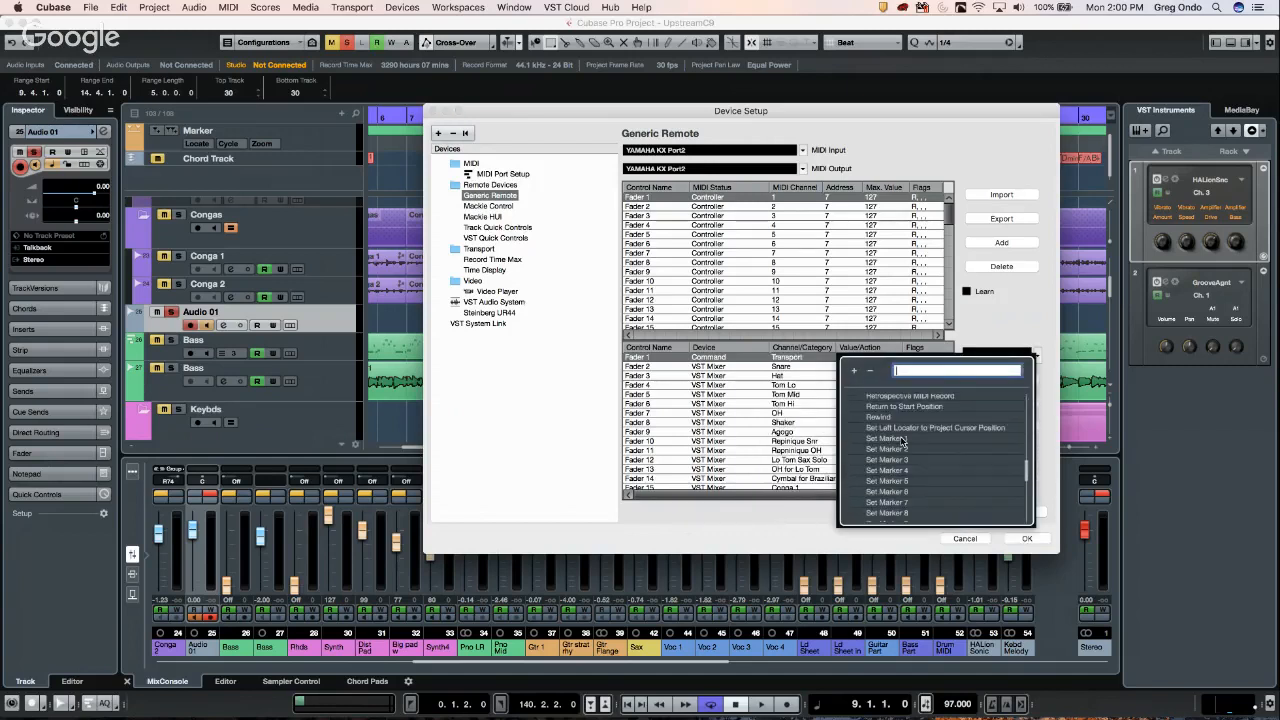
scroll(904, 442, "down", 3)
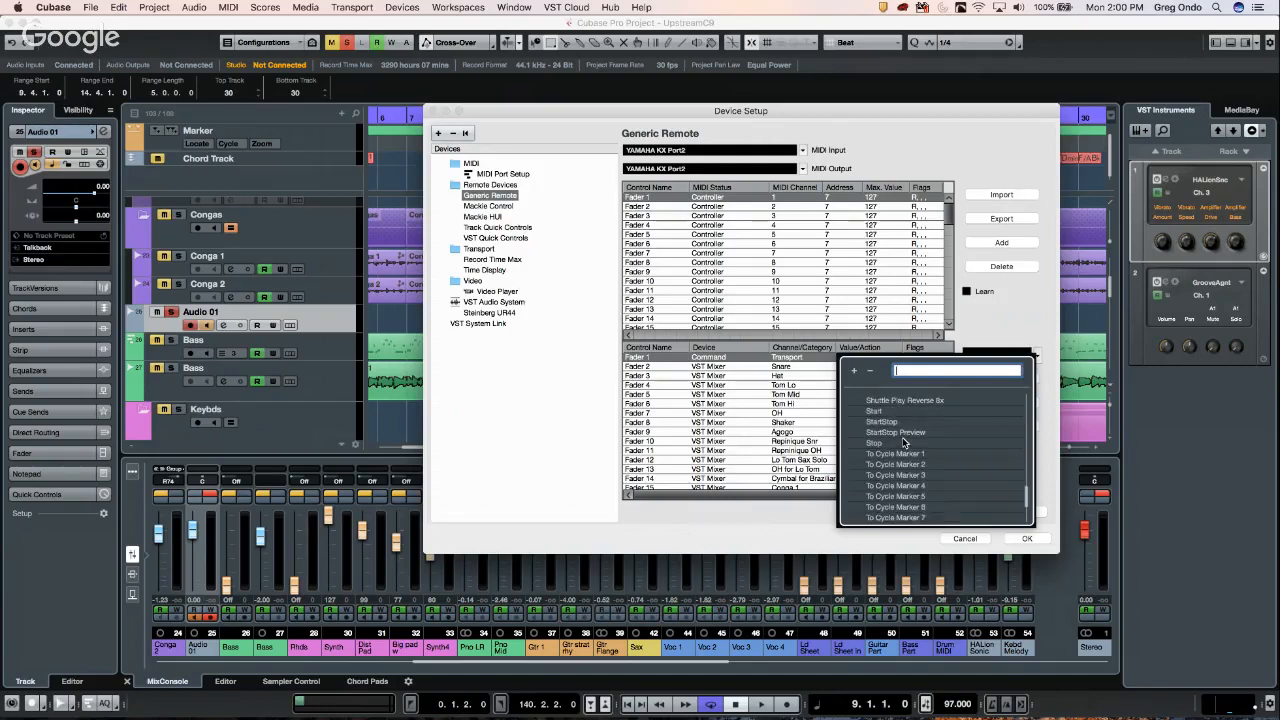
scroll(903, 440, "up", 10)
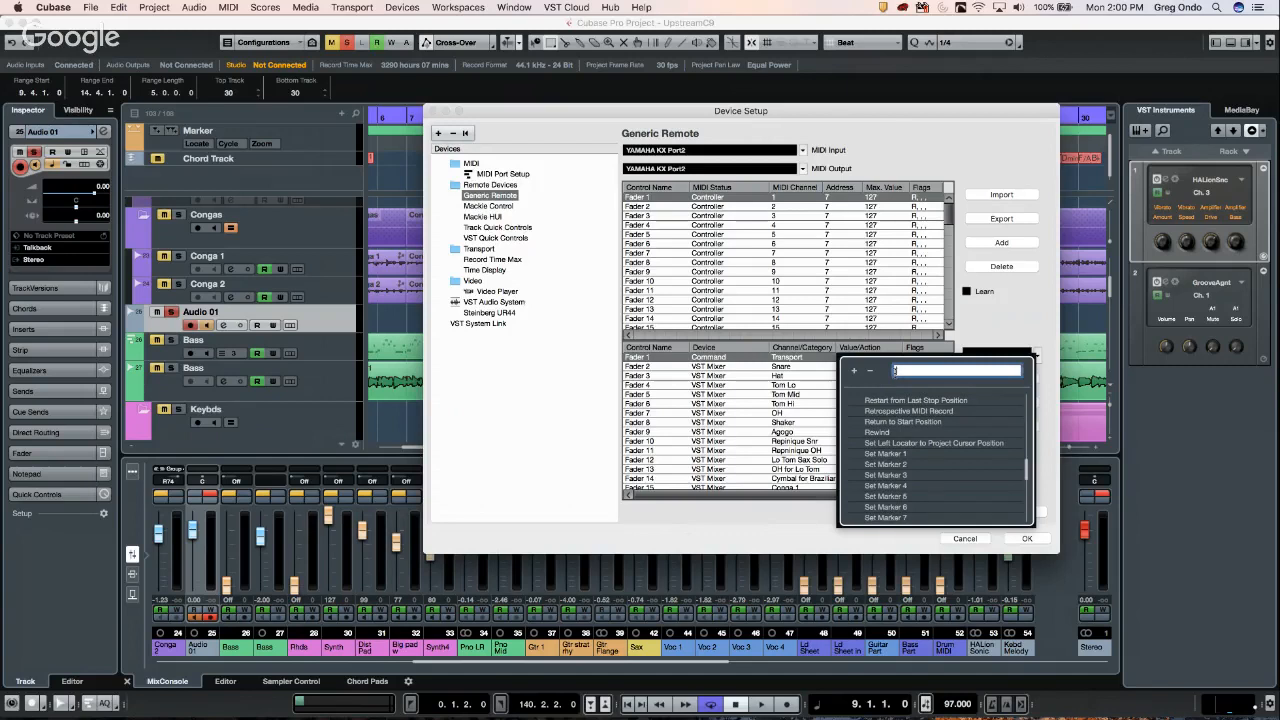
type("s")
key("BackSpace")
type("tempo")
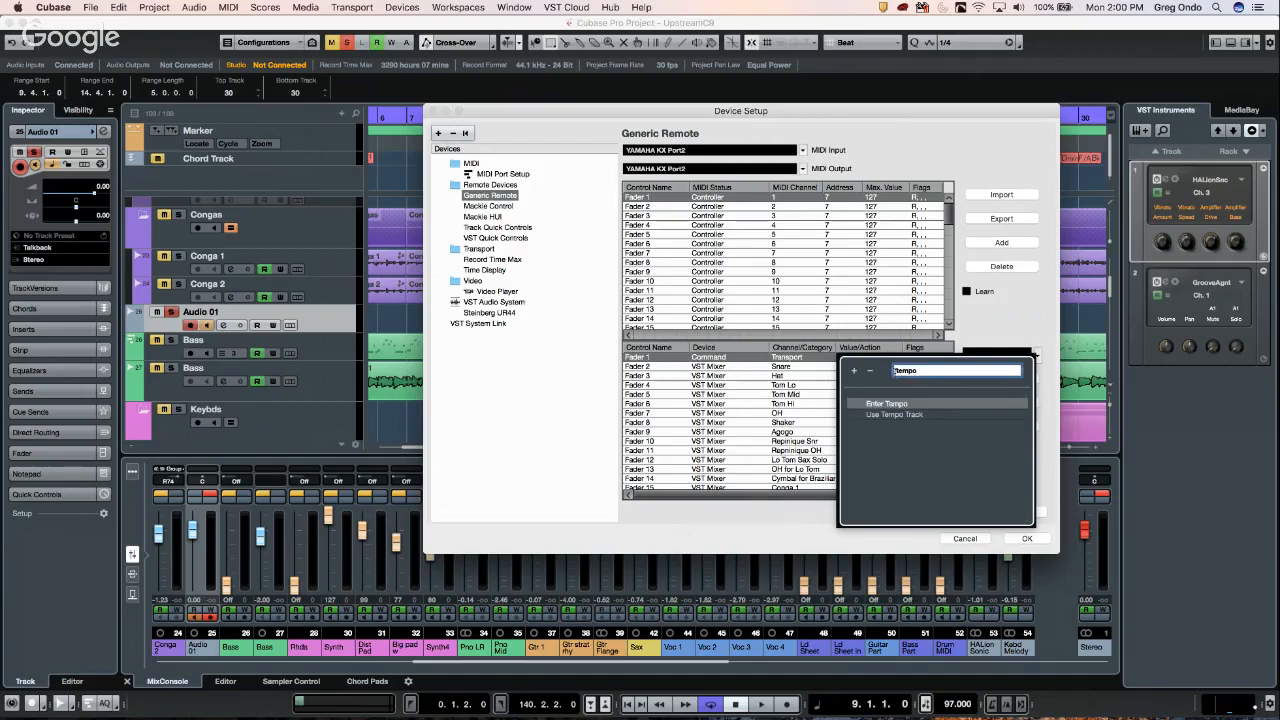
left_click(841, 390)
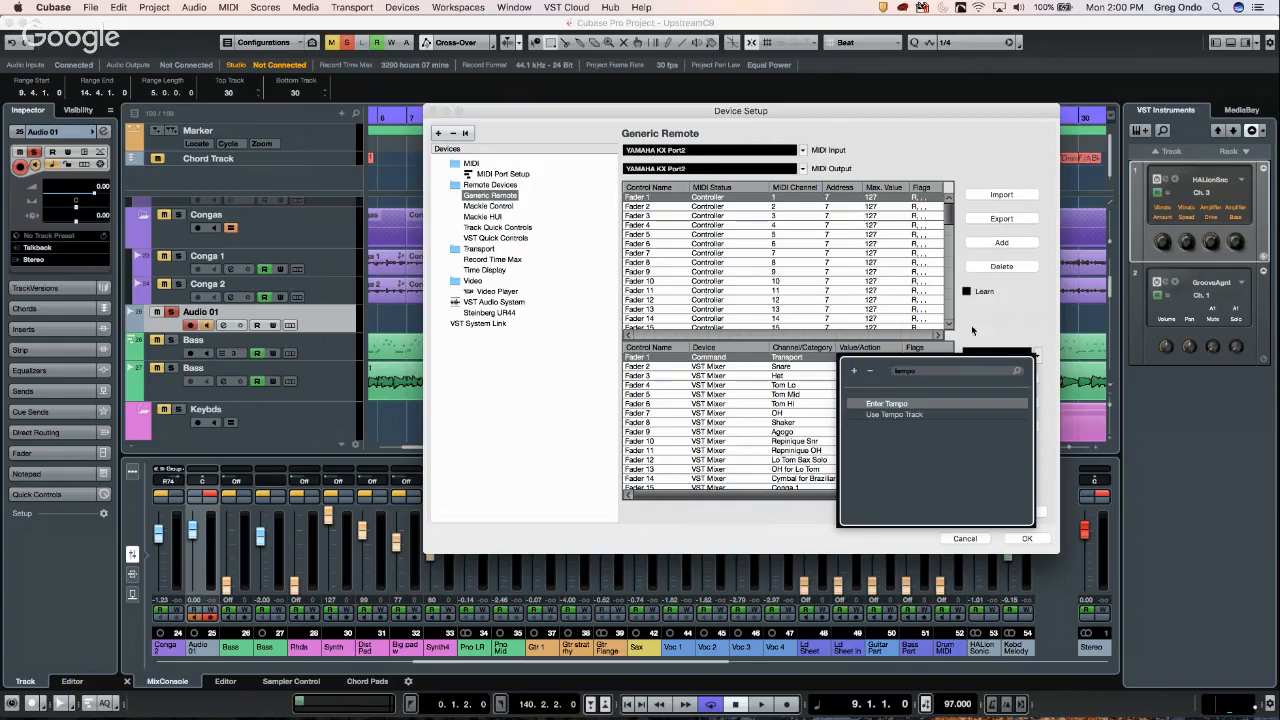
left_click(997, 310)
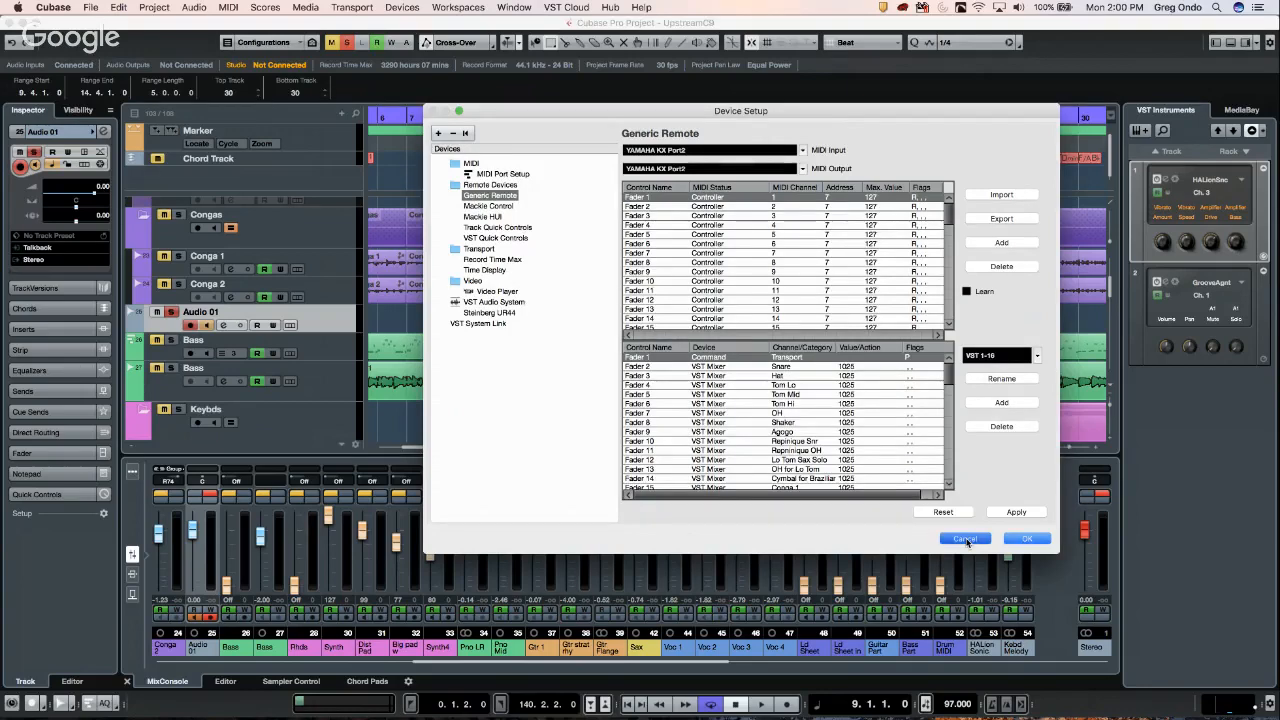
- Cancel the Device Setup changes and move the playback position to bar 16
left_click(965, 538)
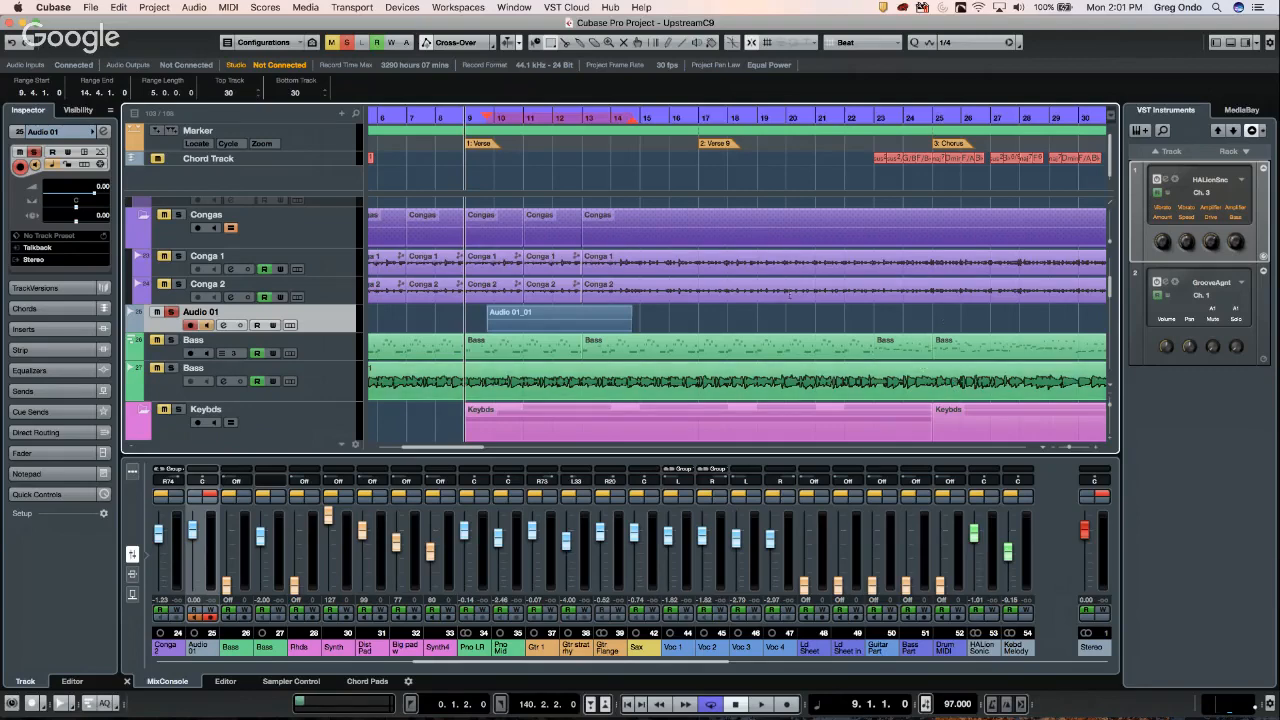
left_click(683, 115)
- Open the recent project UNINVITED G ONDO and make it the active project
left_click_drag(683, 99, 685, 93)
scroll(691, 291, "up", 8)
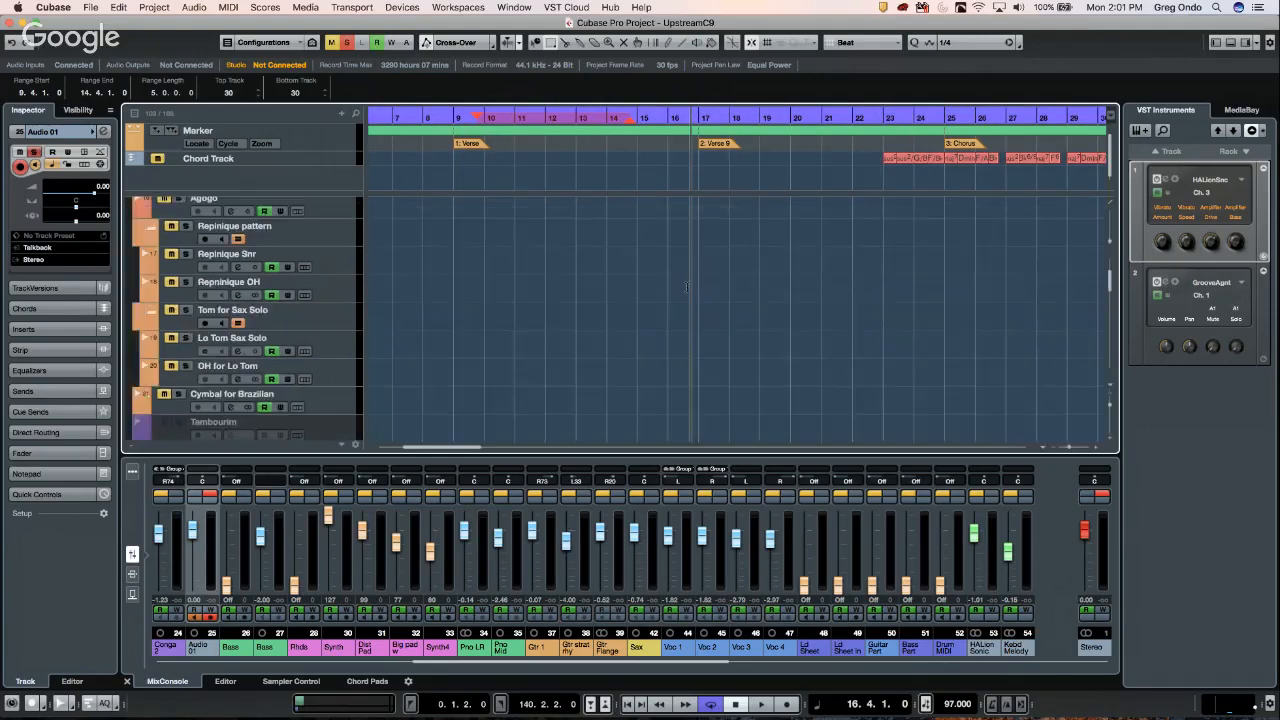
left_click(91, 8)
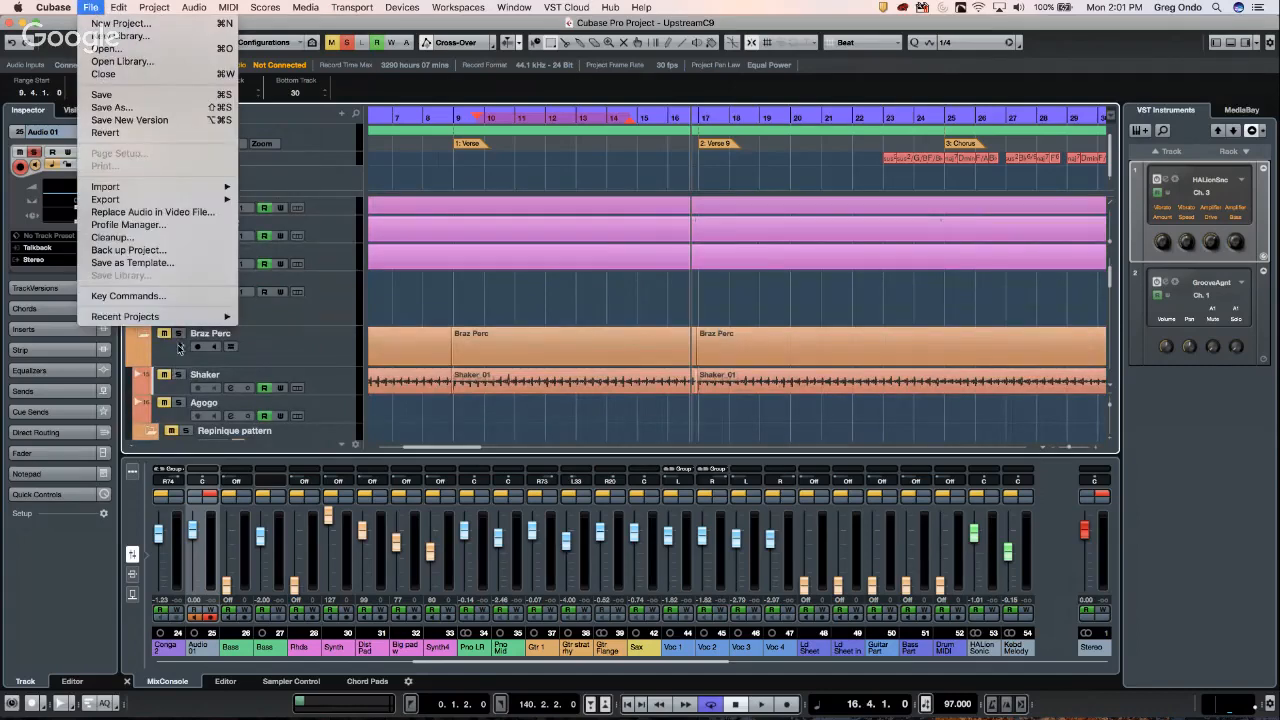
mouse_move(185, 319)
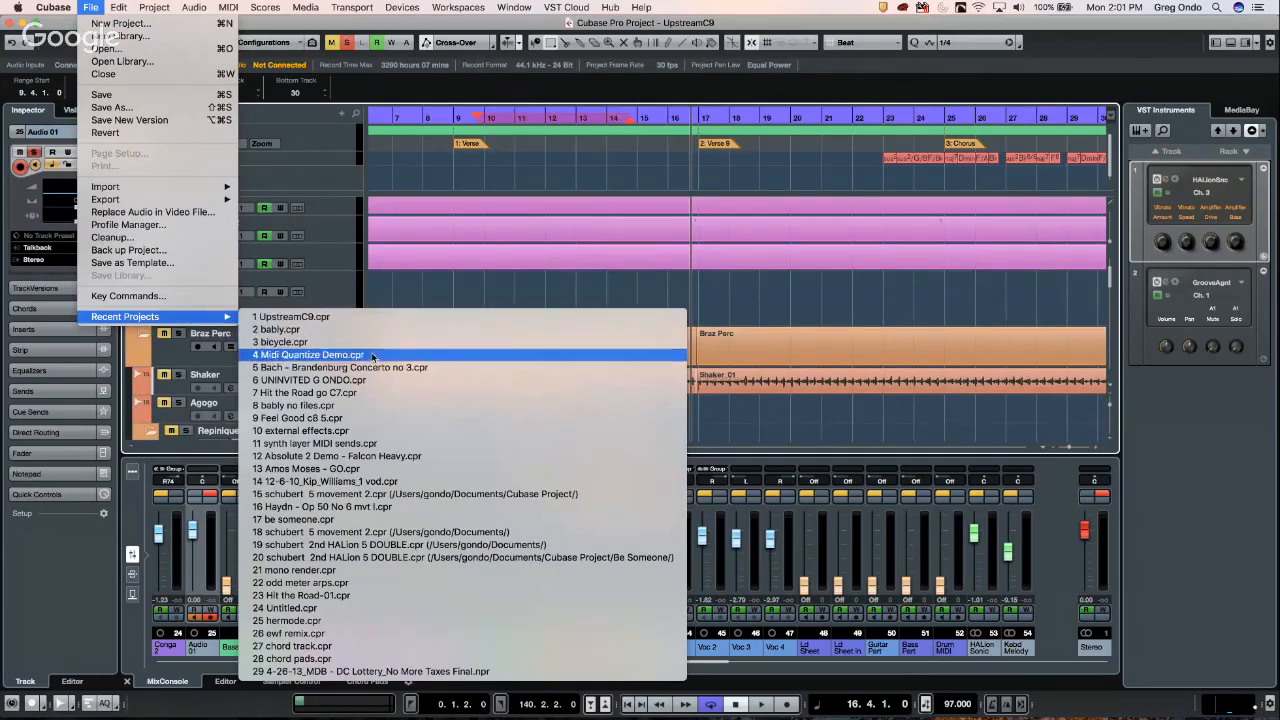
left_click(390, 379)
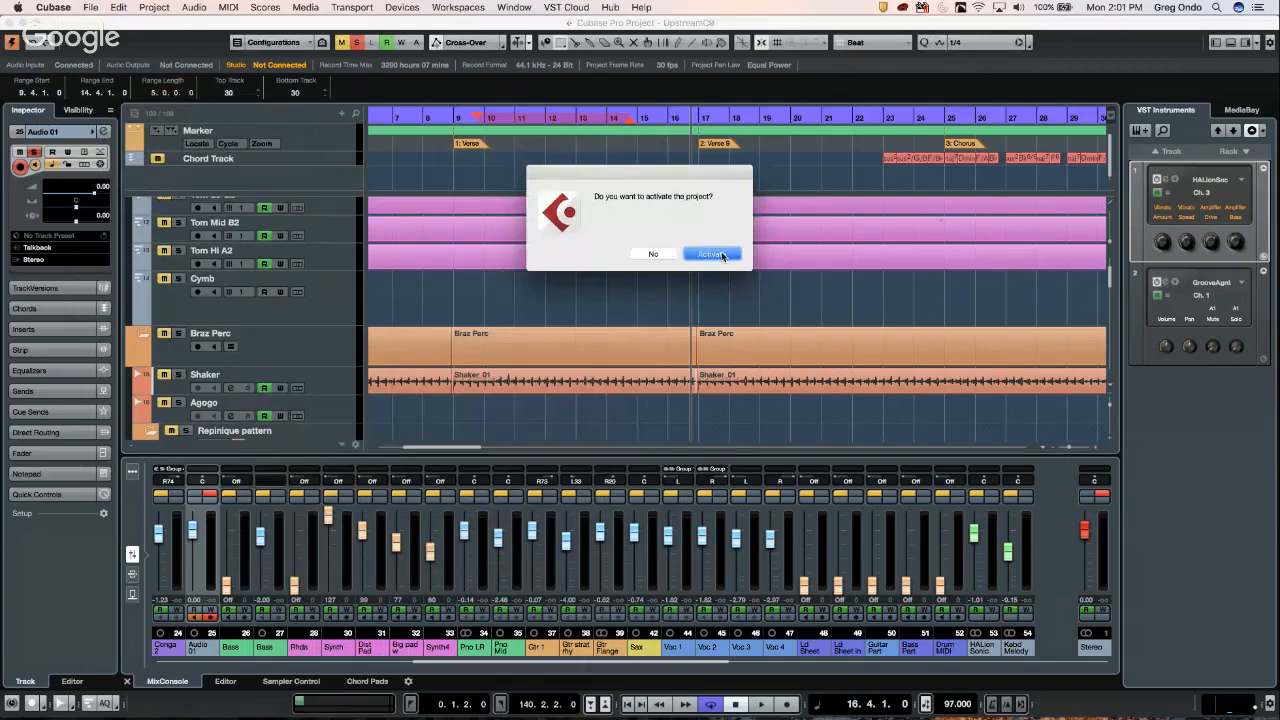
left_click(722, 255)
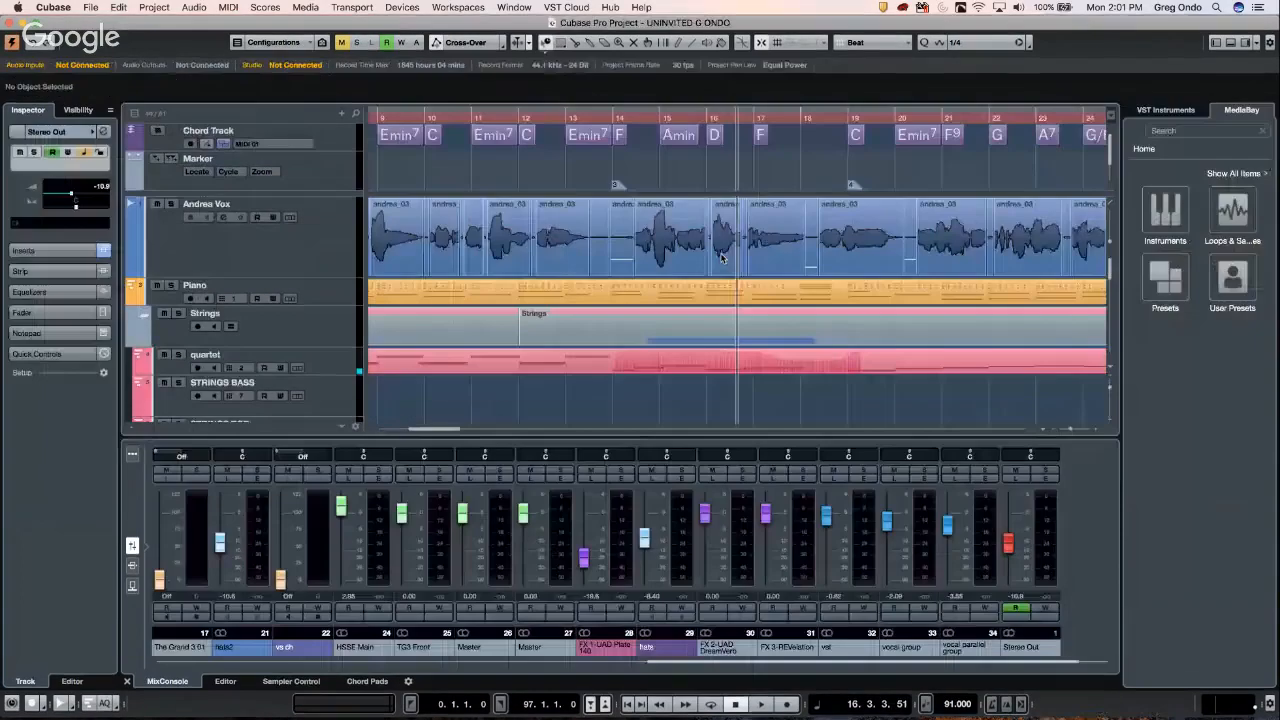
- With Object Selection, drag the Andrea Vox event near bar 13 down to about -6.88 dB
left_click(490, 122)
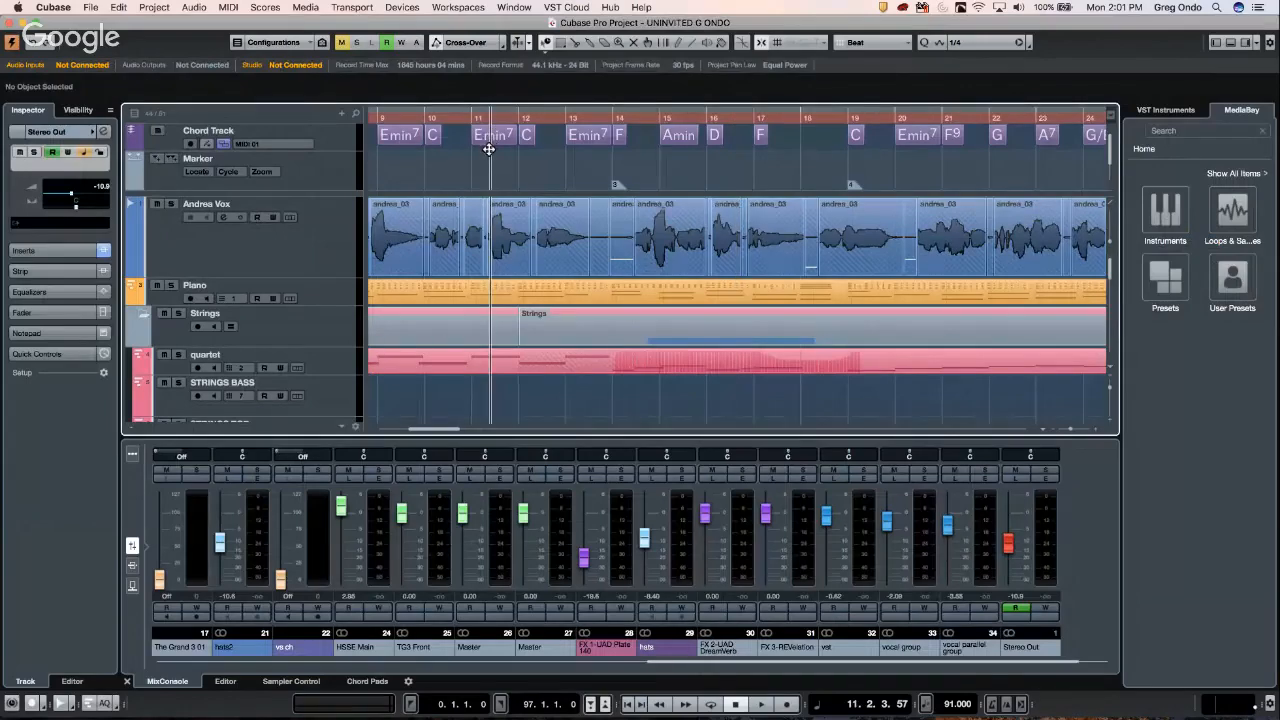
left_click(482, 162)
left_click_drag(483, 162, 485, 183)
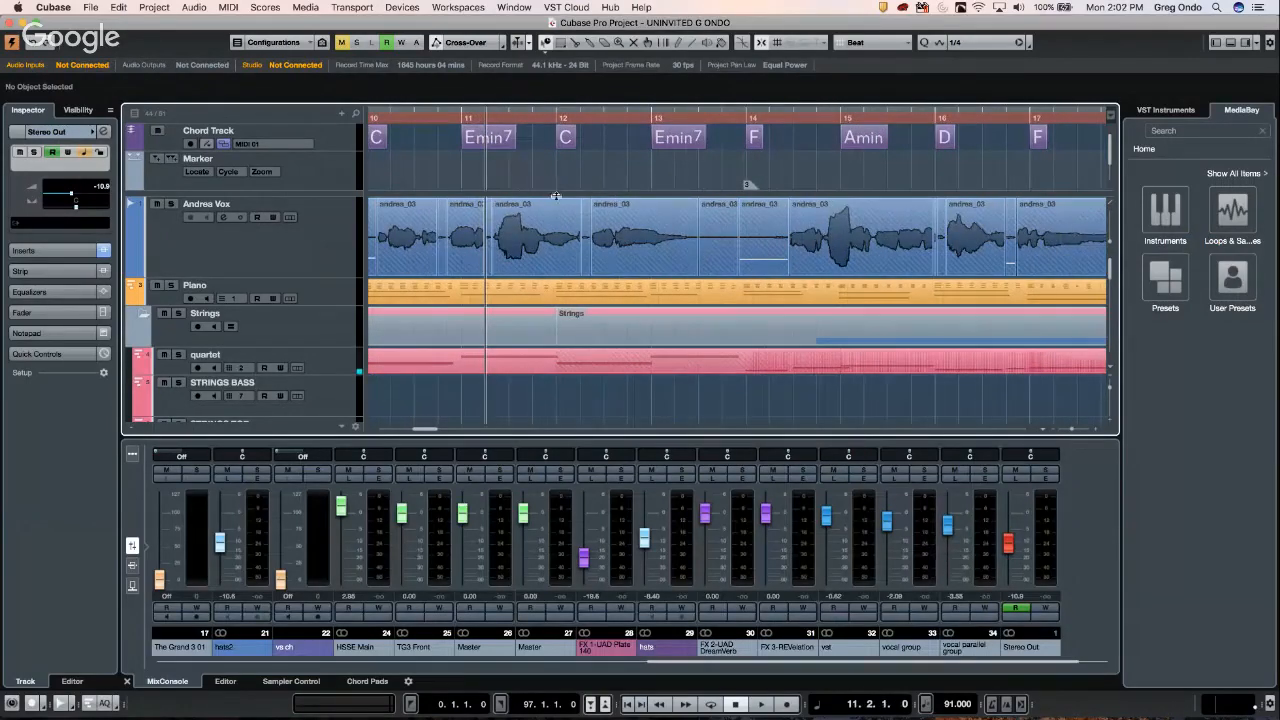
right_click(646, 210)
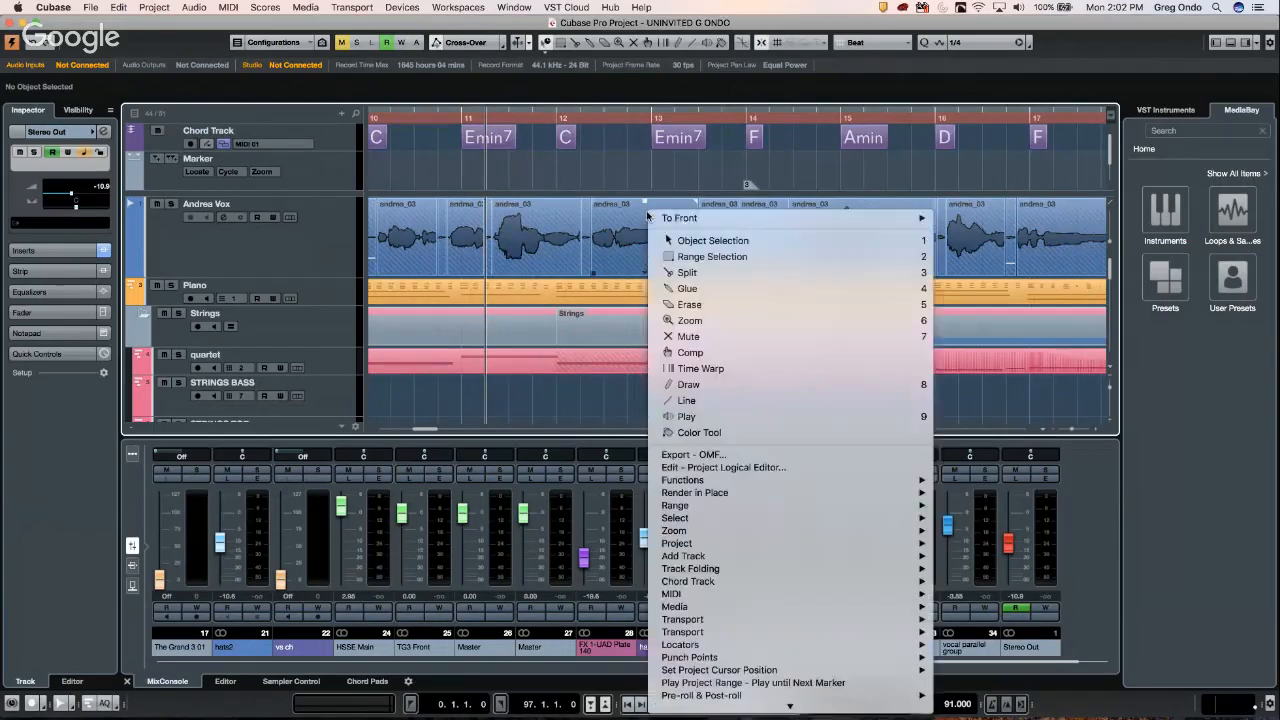
left_click(670, 241)
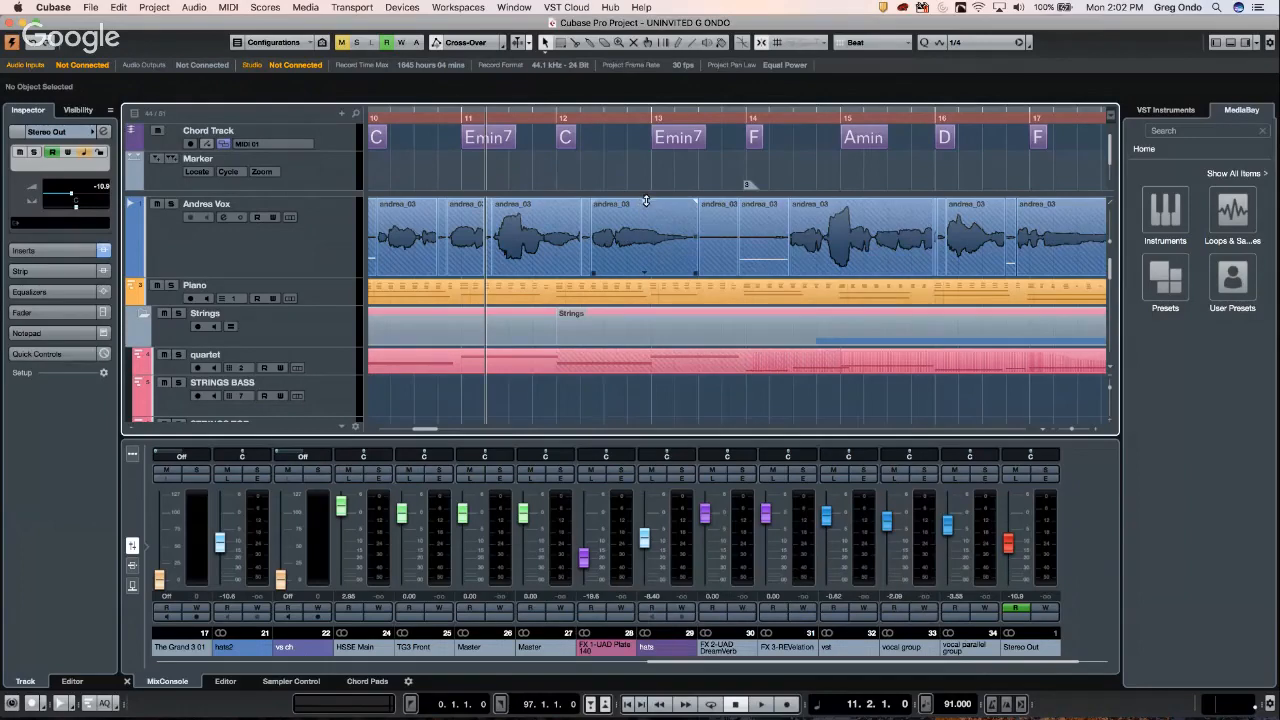
mouse_move(646, 200)
left_mouse_down()
mouse_move(650, 272)
mouse_move(651, 127)
mouse_move(645, 267)
mouse_move(643, 204)
left_mouse_up()
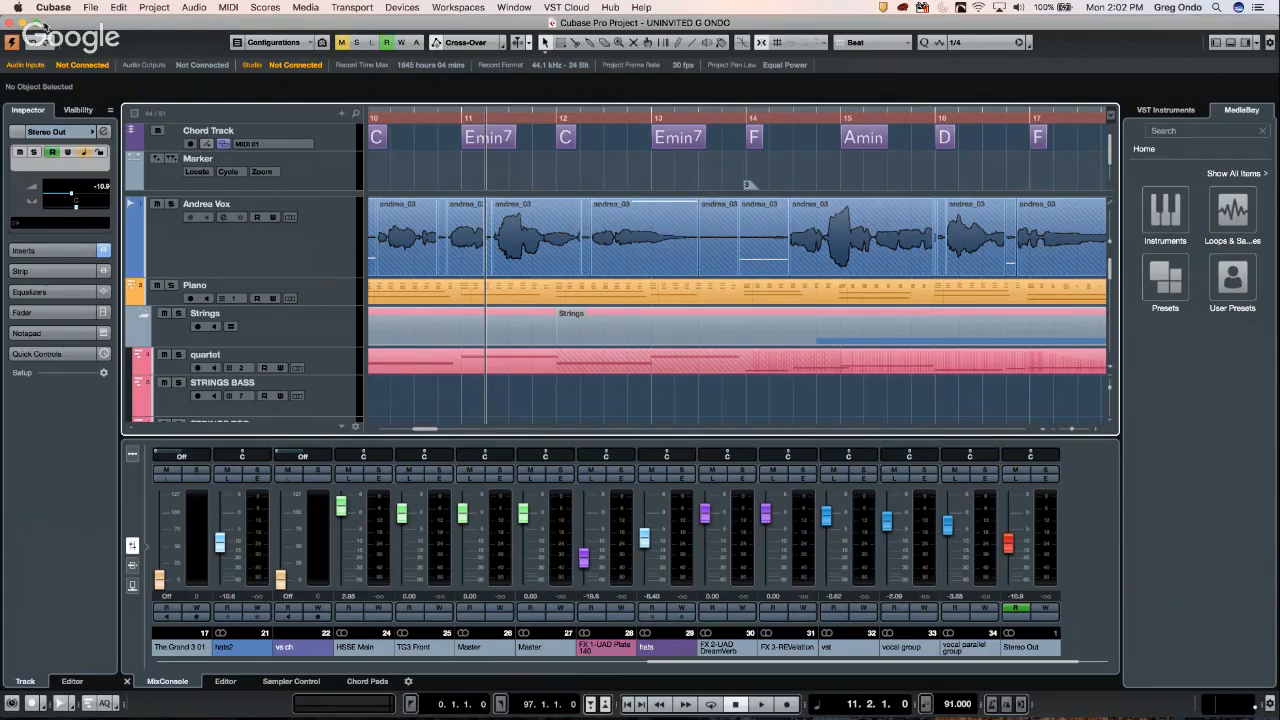
- Browse the File menu, then close it without running any command
left_click(93, 9)
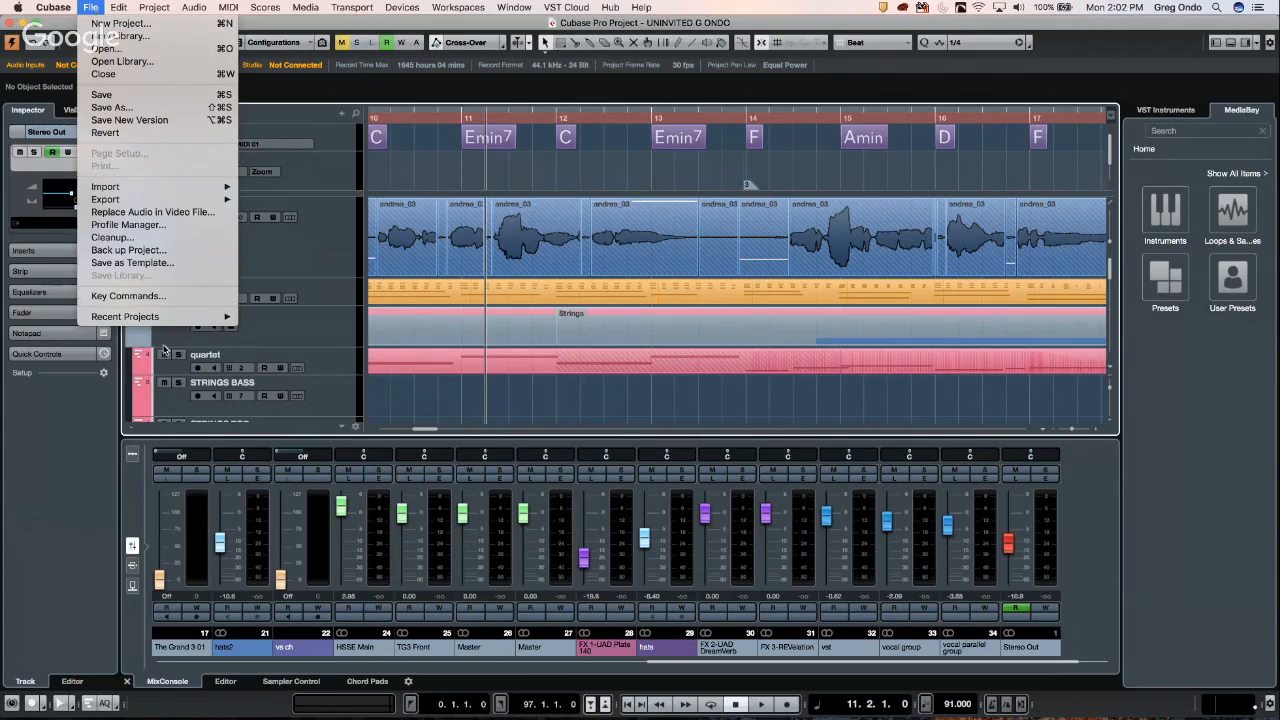
mouse_move(58, 10)
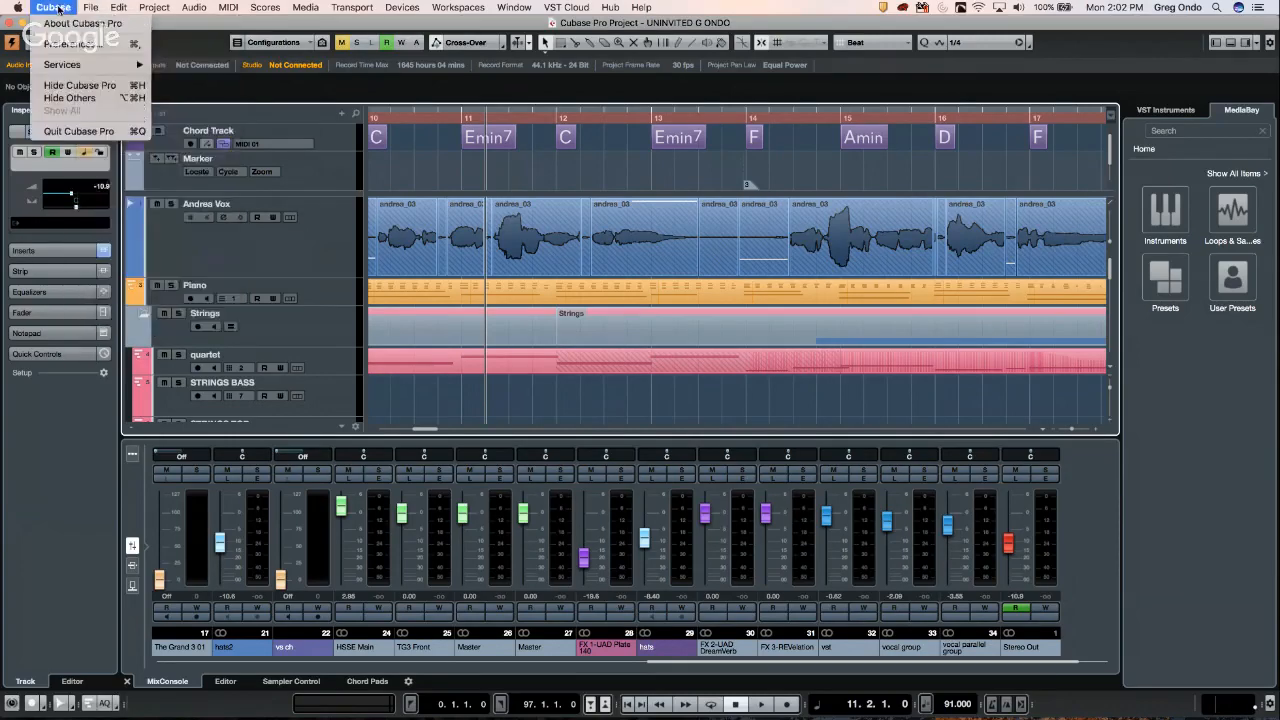
mouse_move(102, 12)
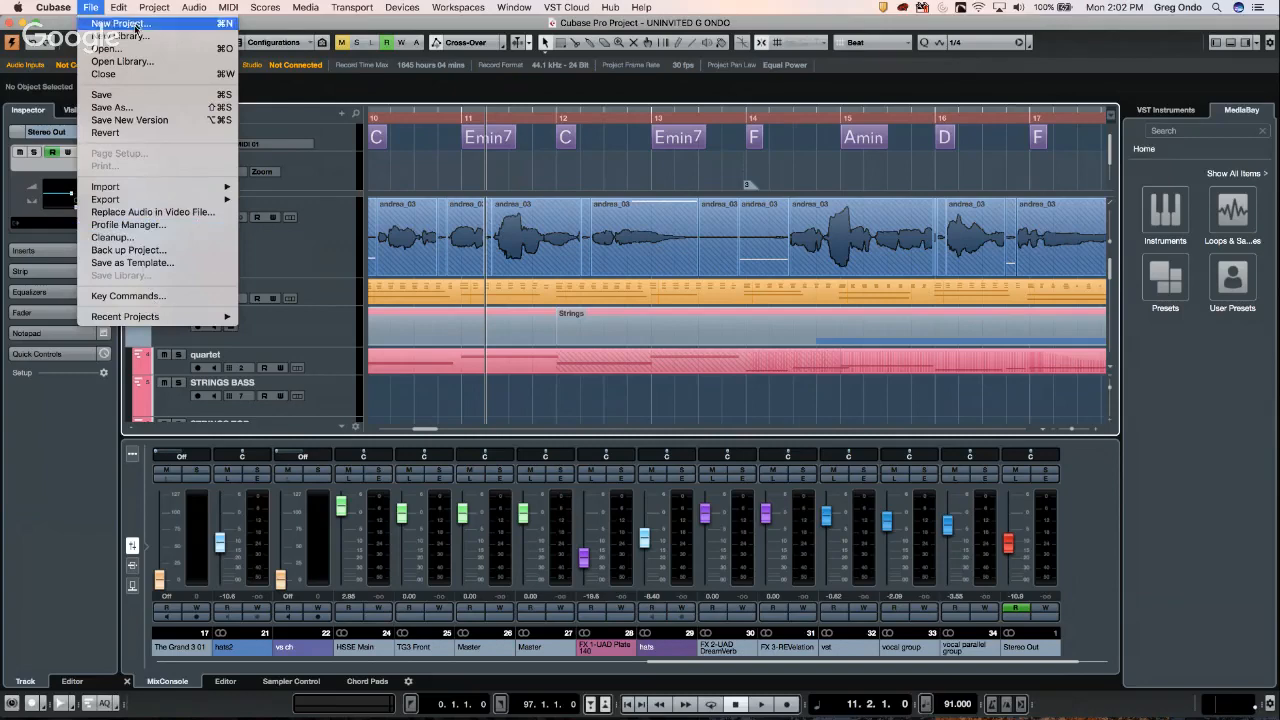
mouse_move(190, 437)
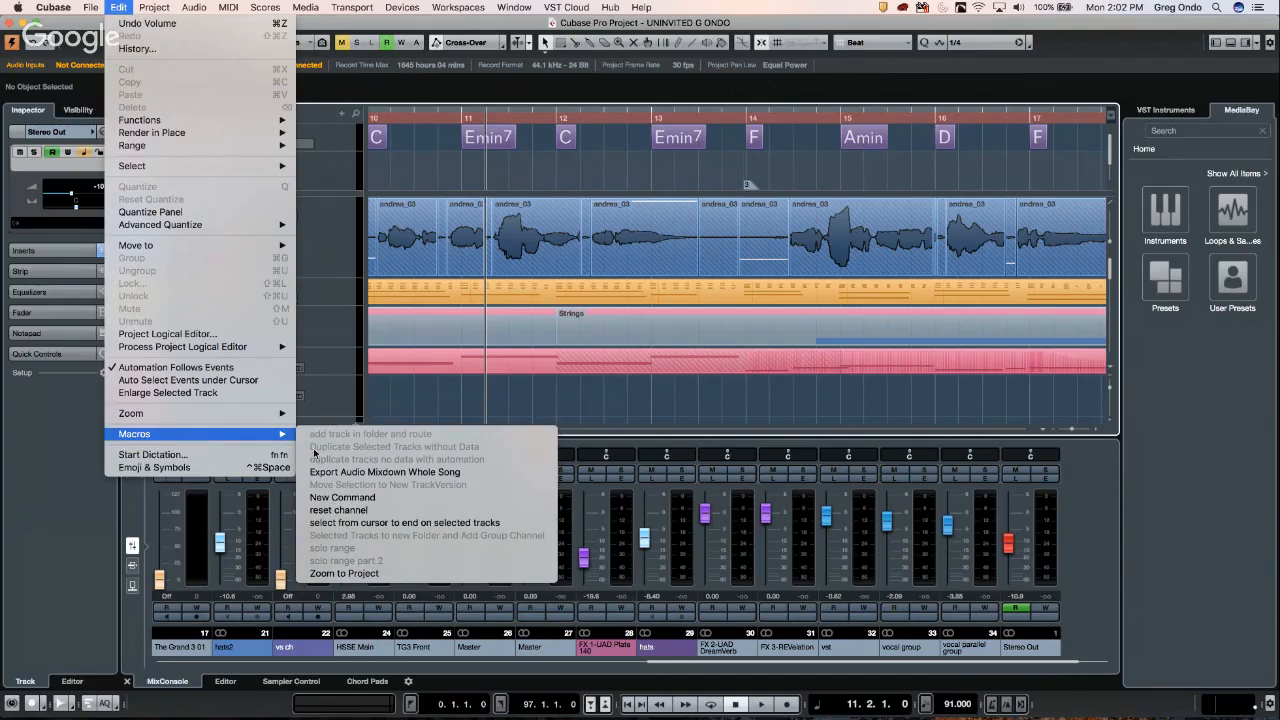
left_click(771, 231)
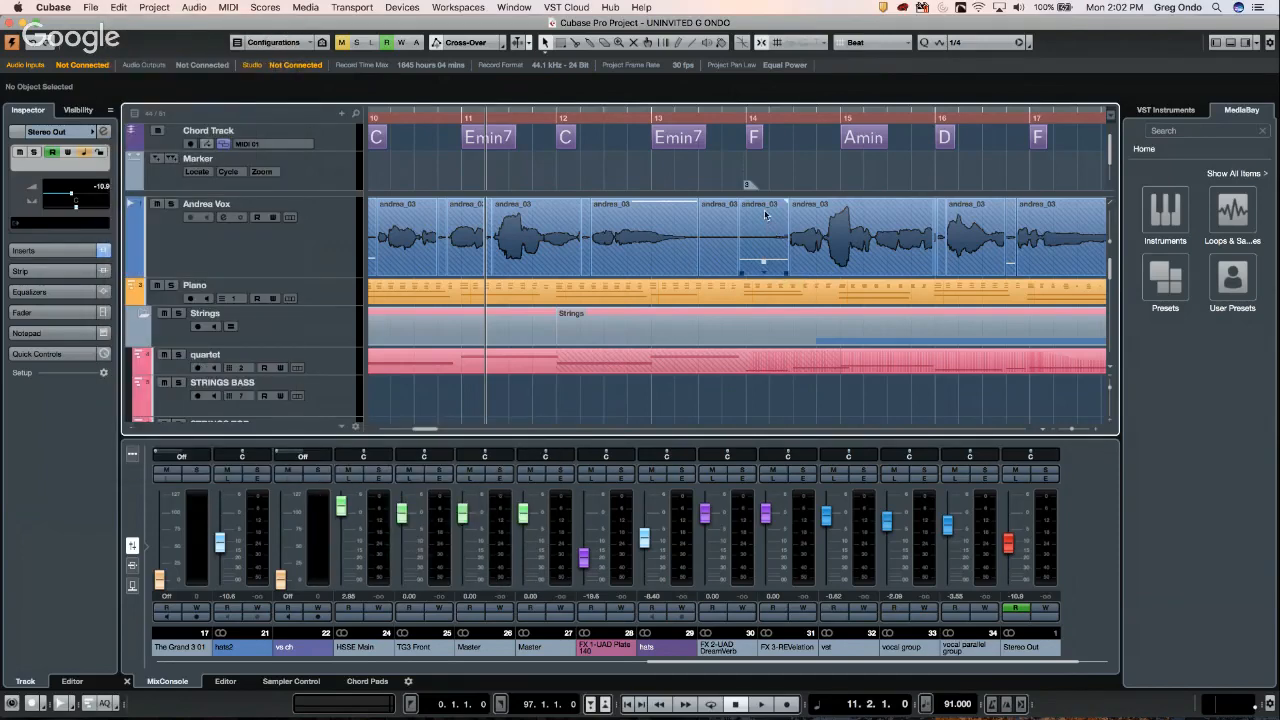
- Range-select bars 14.4 to 15.3 on the Andrea Vox track
right_click(833, 228)
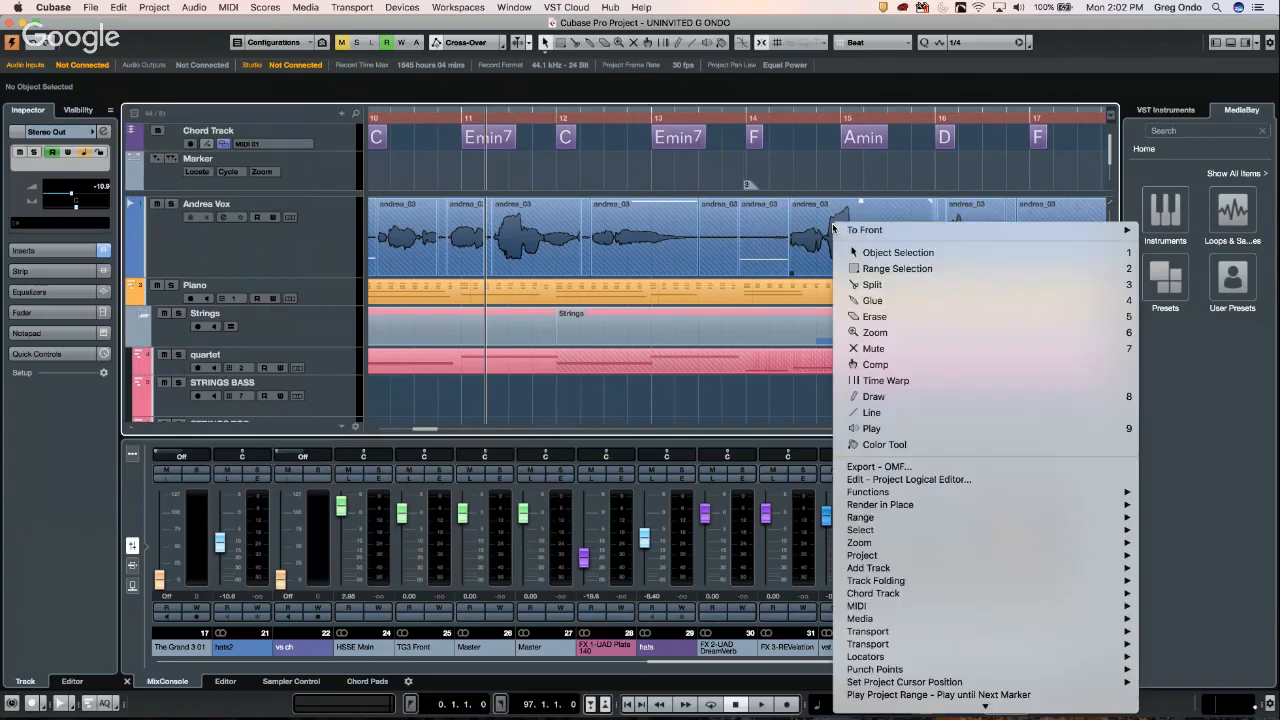
left_click(880, 272)
left_click_drag(816, 235, 864, 235)
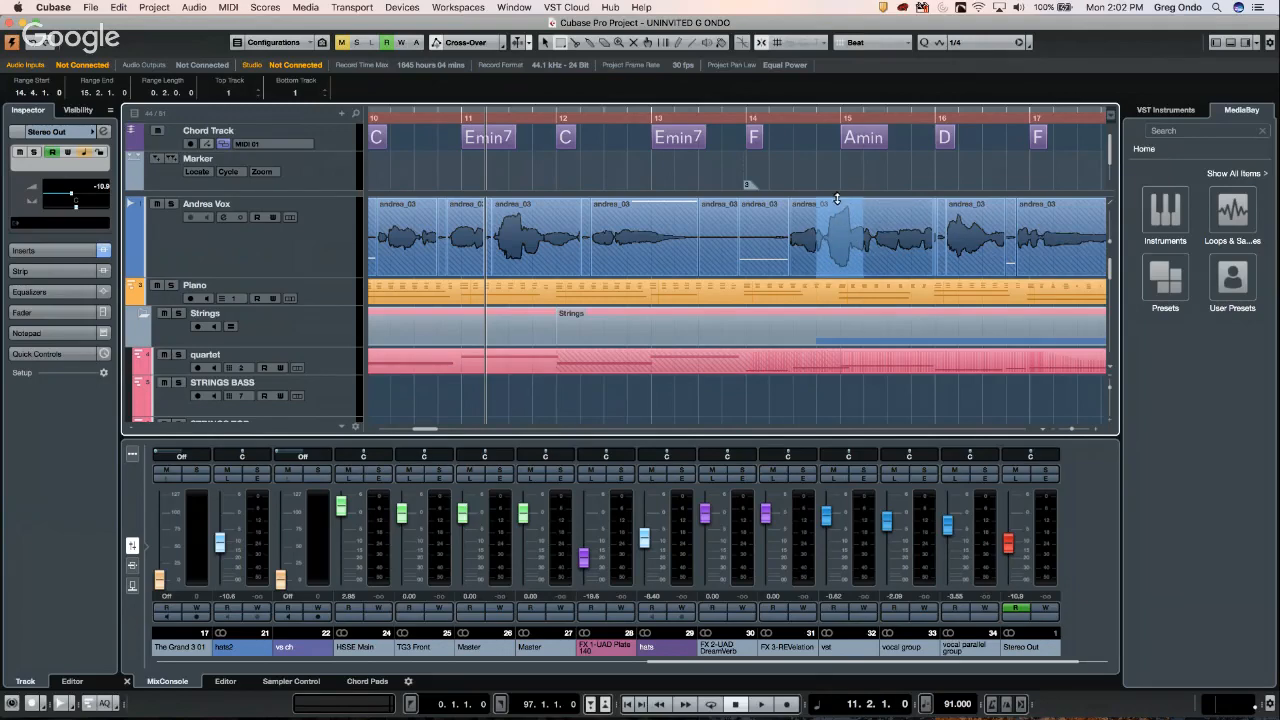
left_click(865, 229)
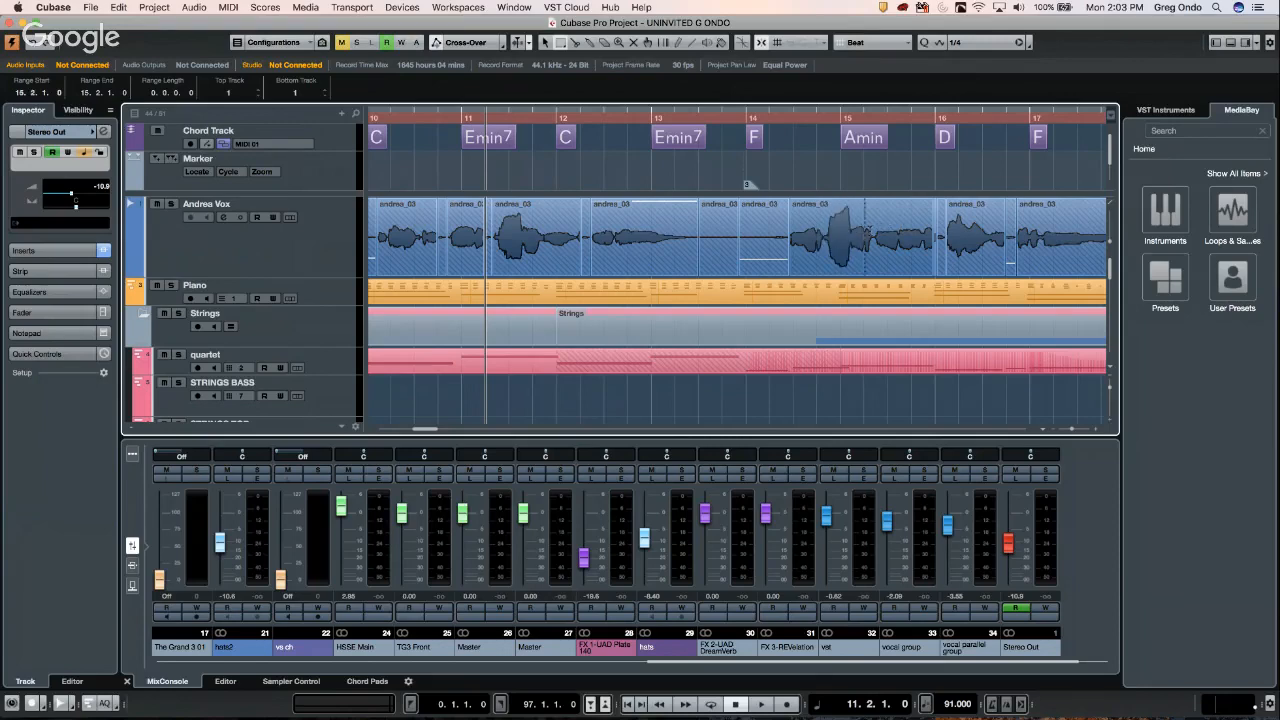
left_click_drag(865, 229, 822, 230)
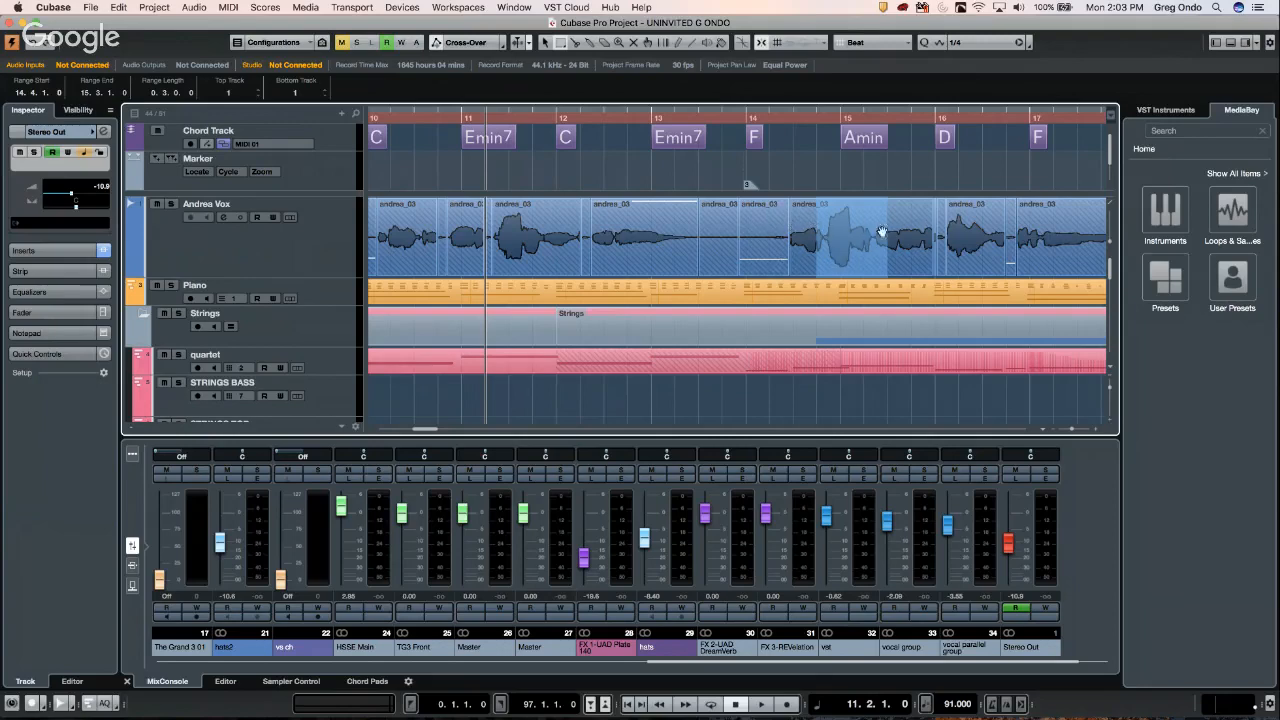
- Switch to the Split tool and show Andrea Vox's Volume automation lane
right_click(840, 230)
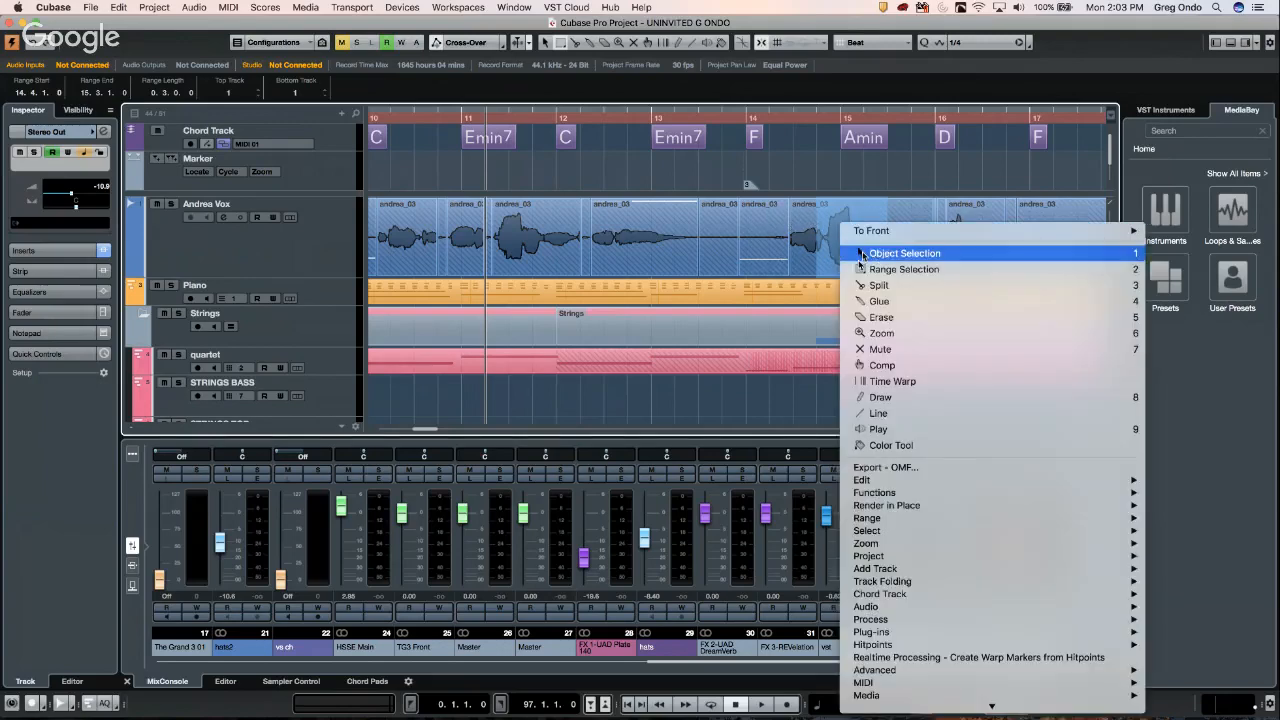
left_click(866, 284)
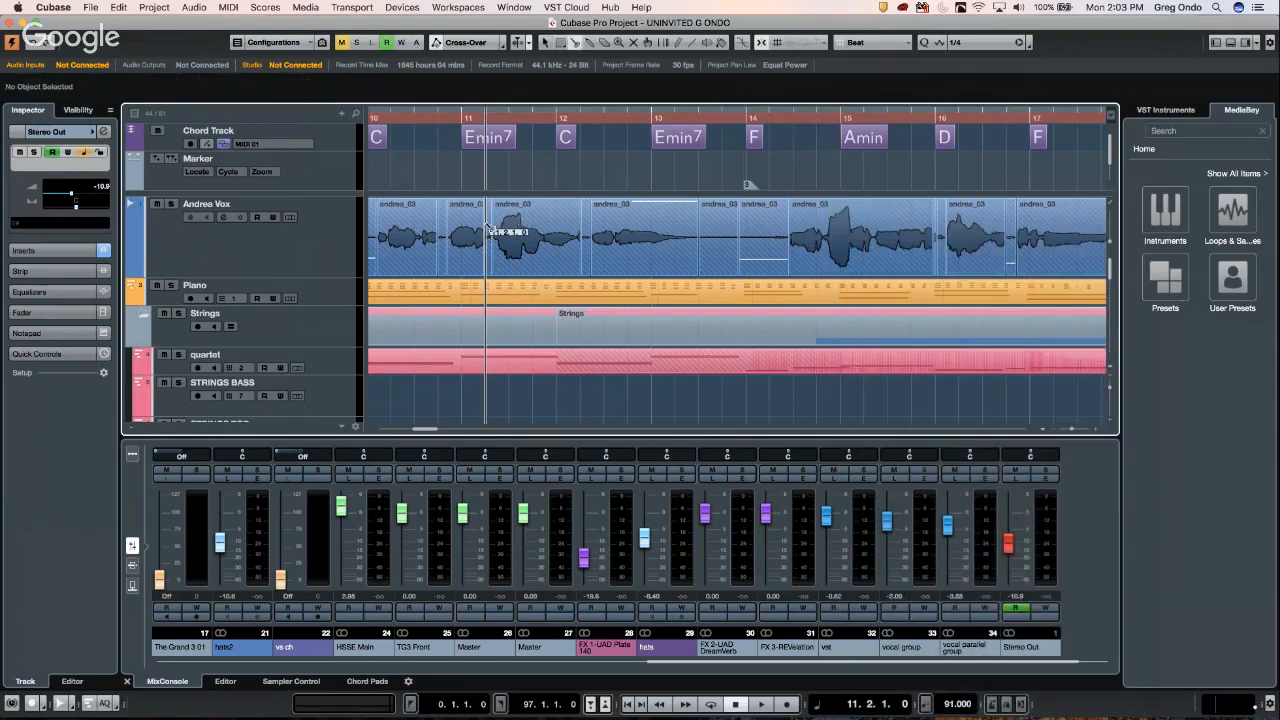
left_click(128, 270)
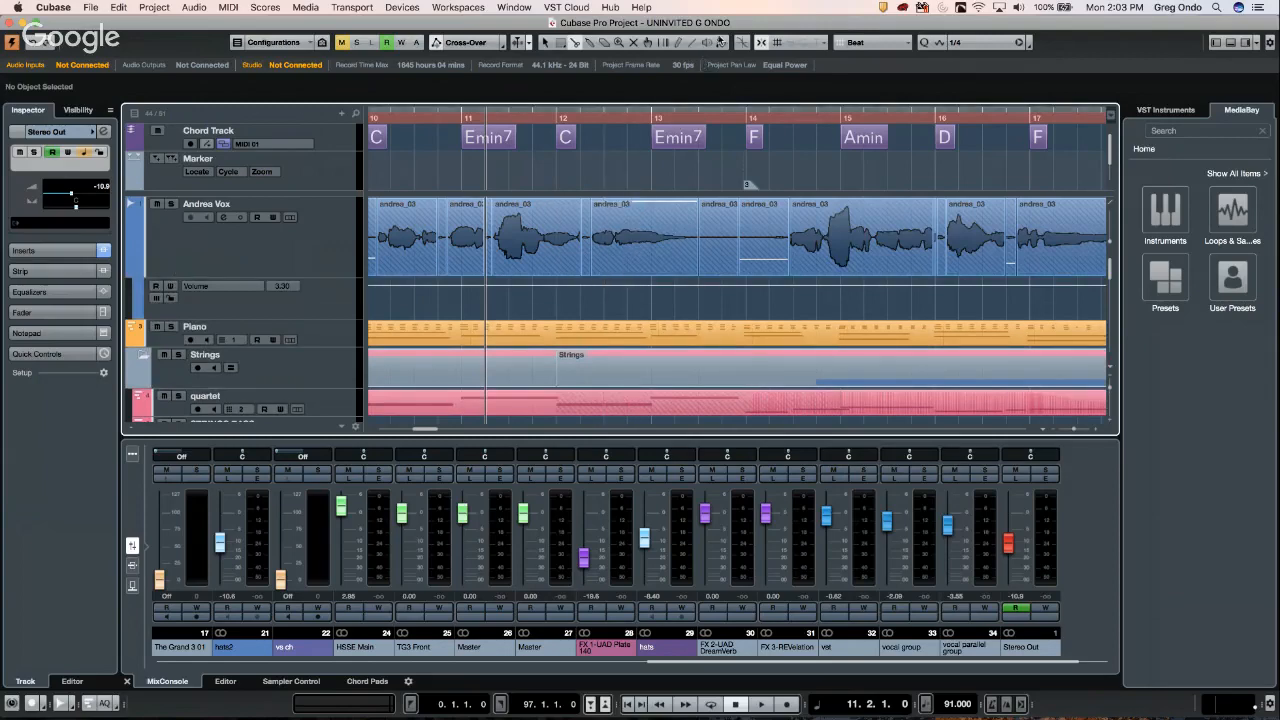
- Set the Line tool to Square and zoom in around bar 12, undoing a stray automation point
left_click(693, 46)
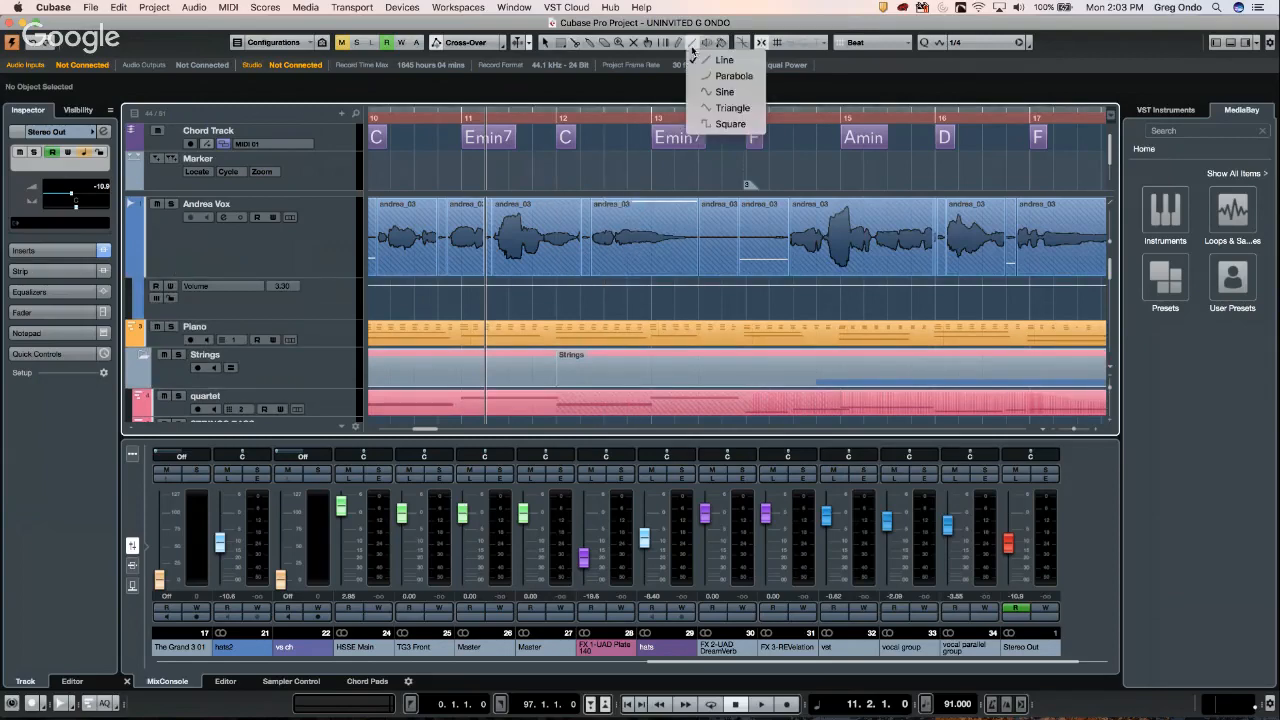
left_click(733, 124)
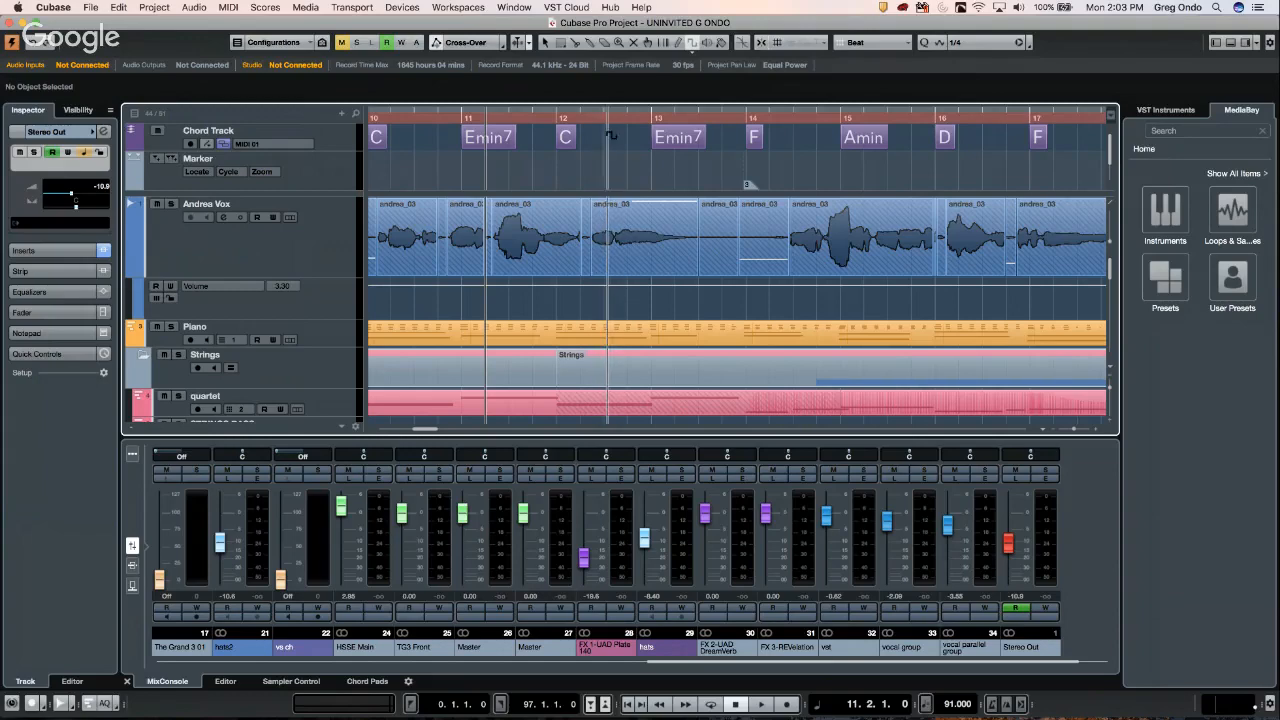
left_click_drag(605, 119, 607, 185)
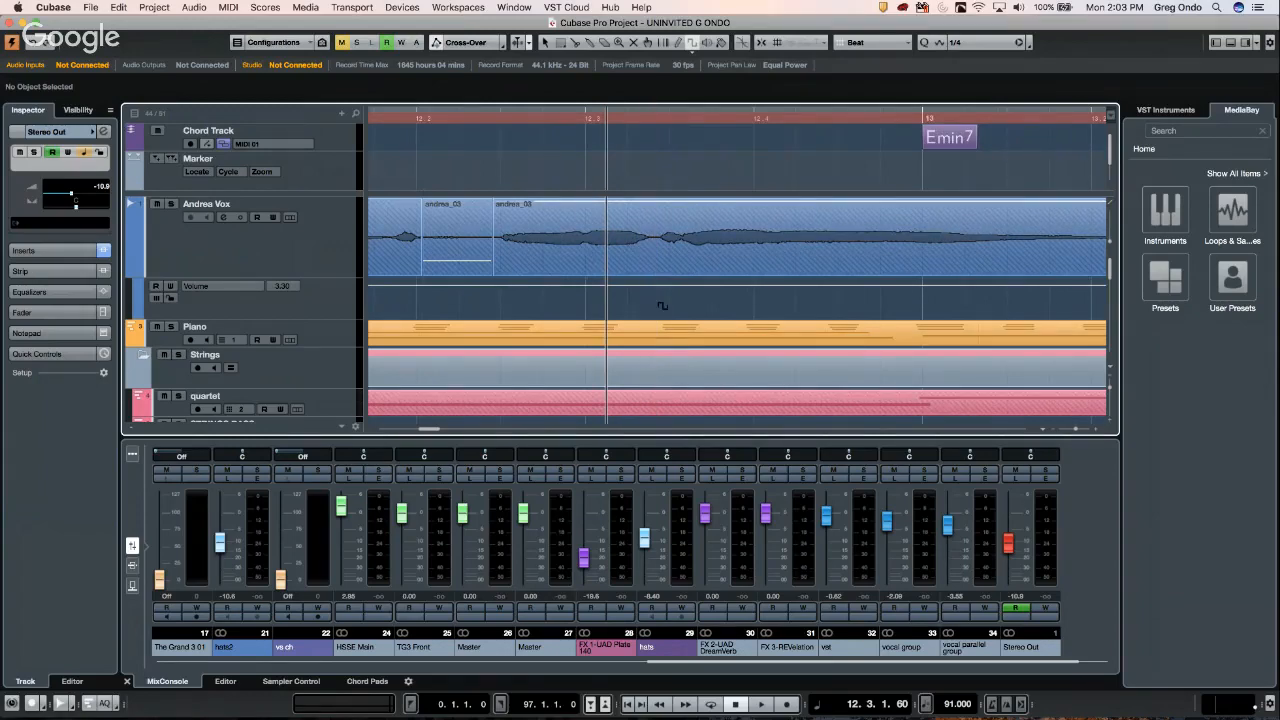
left_click(660, 286)
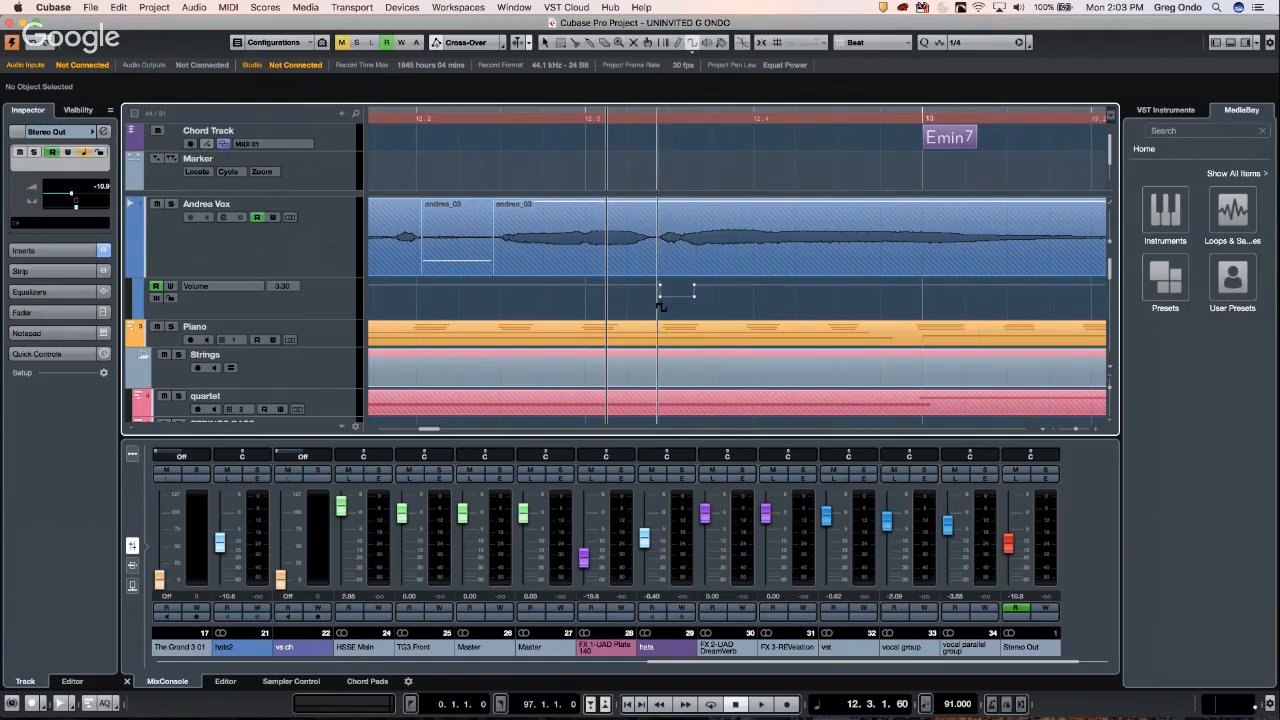
key("super+z")
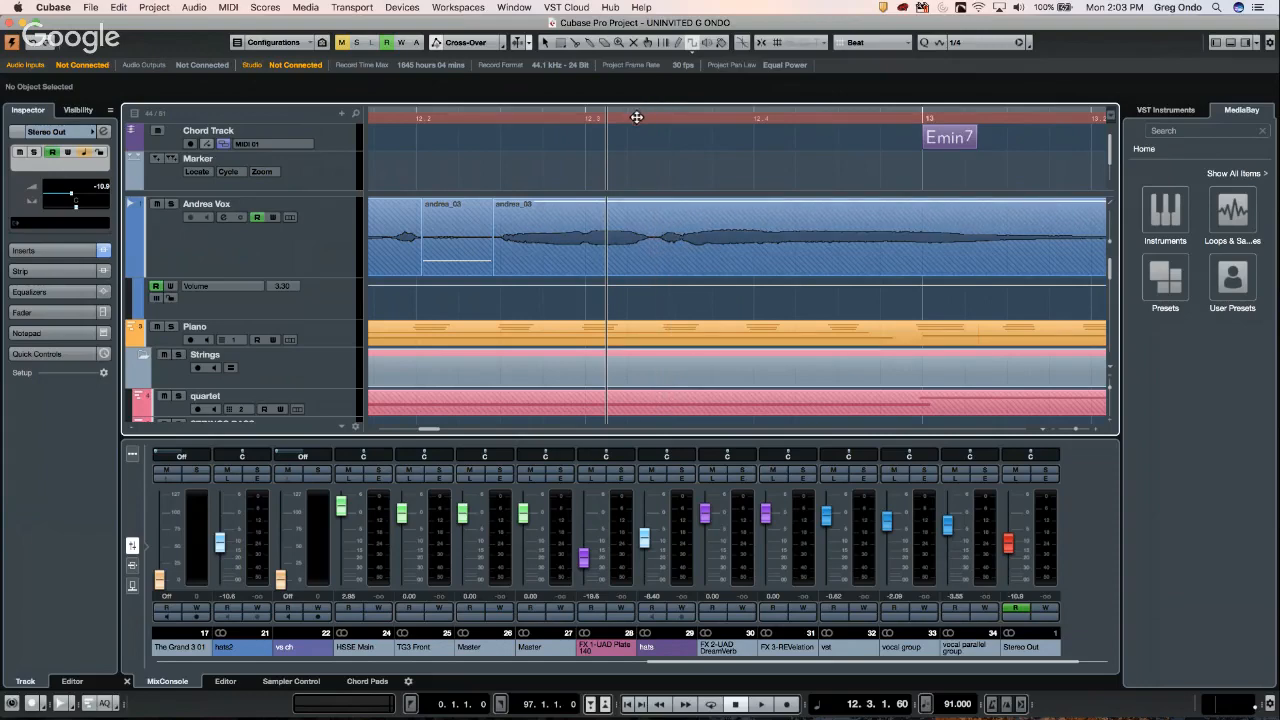
- Draw three square volume dips around bar 12.3 in the Andrea Vox Volume lane, then zoom out
left_click_drag(631, 108, 638, 127)
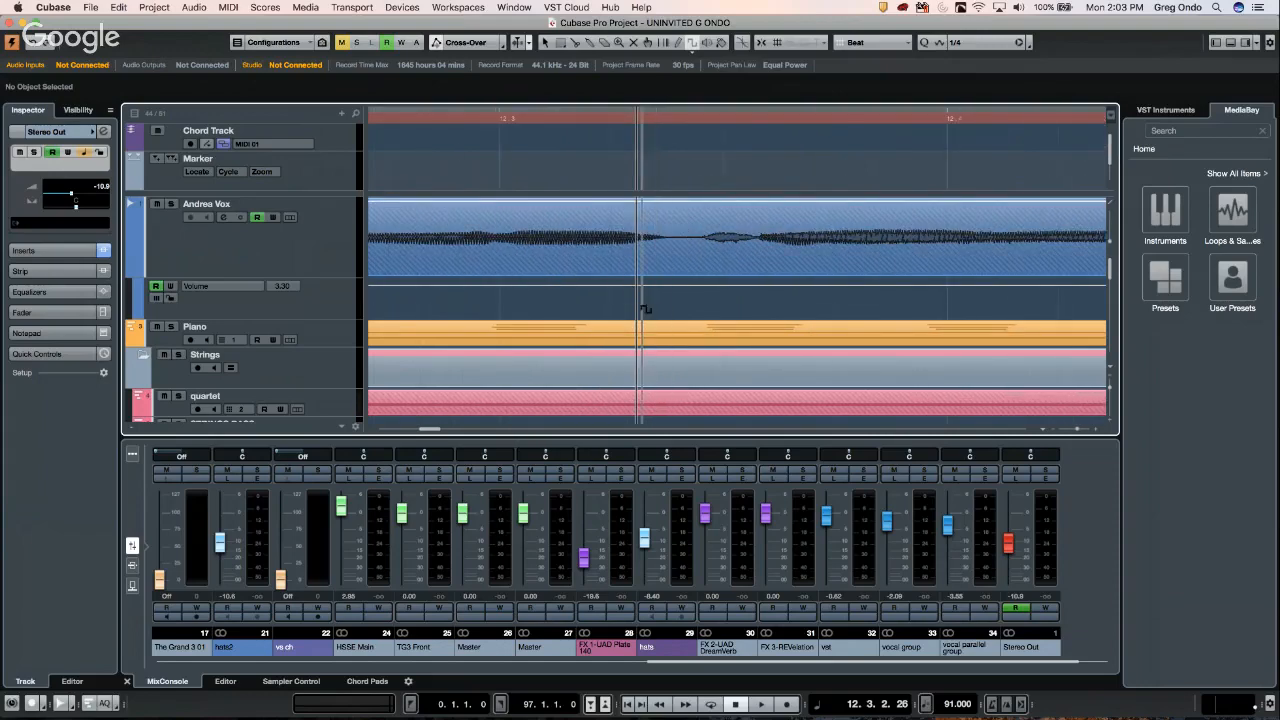
left_click(692, 45)
left_click(720, 124)
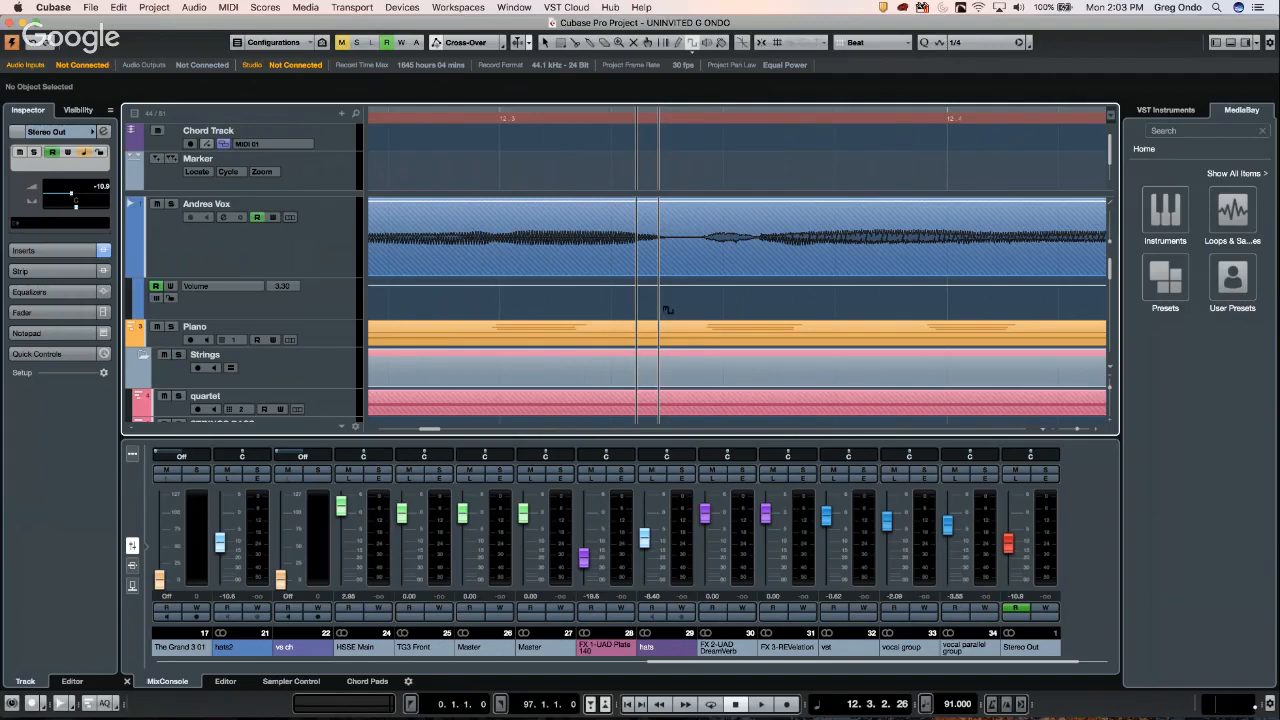
left_click_drag(659, 310, 708, 310)
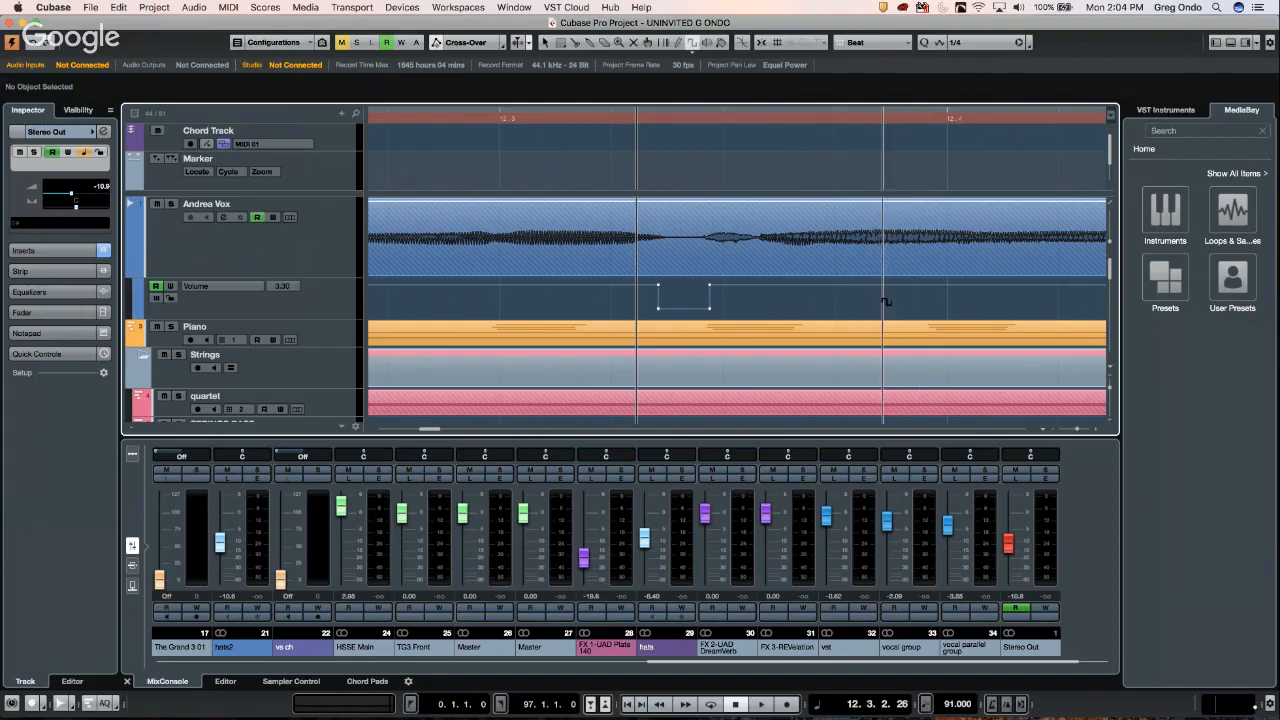
left_click_drag(882, 298, 1015, 312)
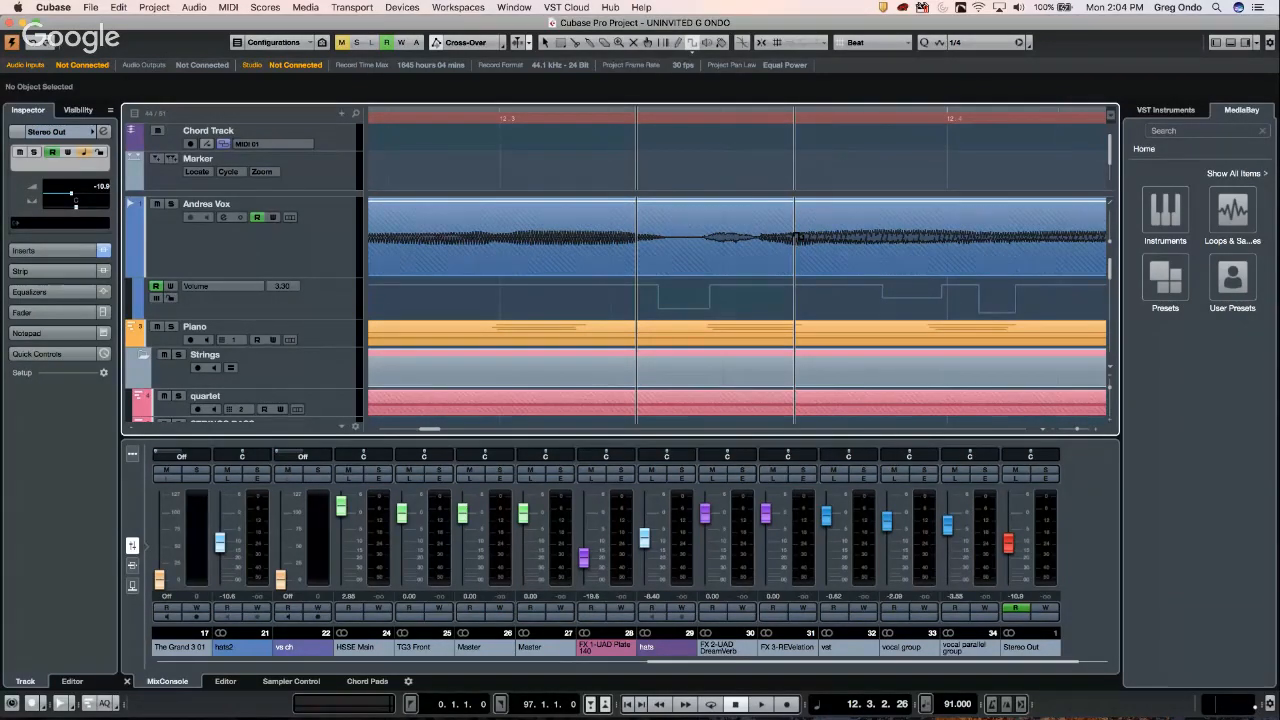
key("g")
key("g")
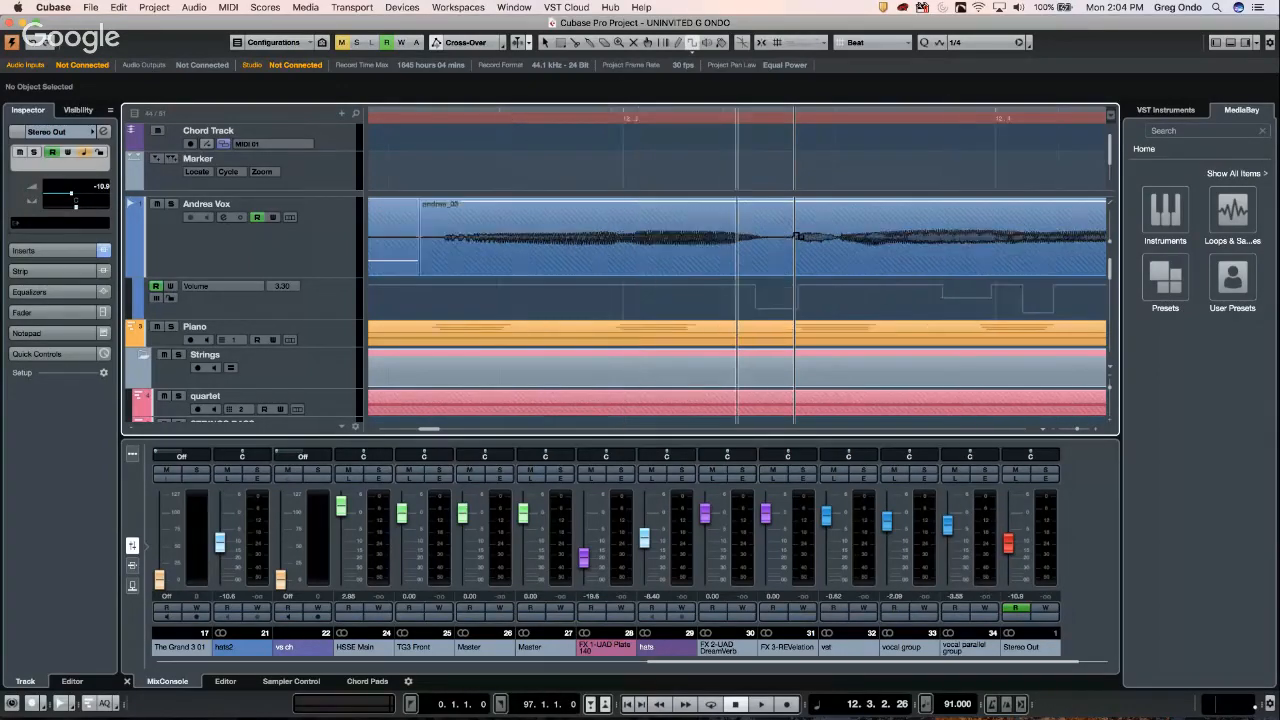
key("g")
key("g")
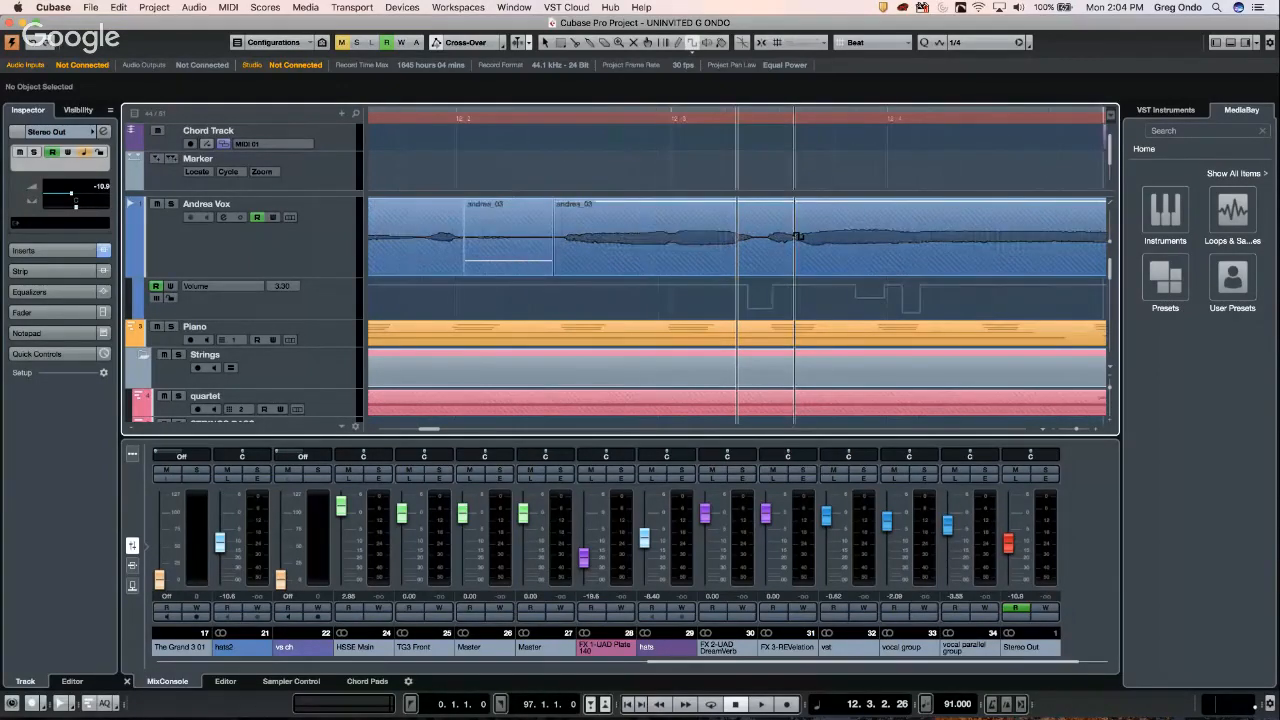
key("g")
key("g")
key("g")
key("g")
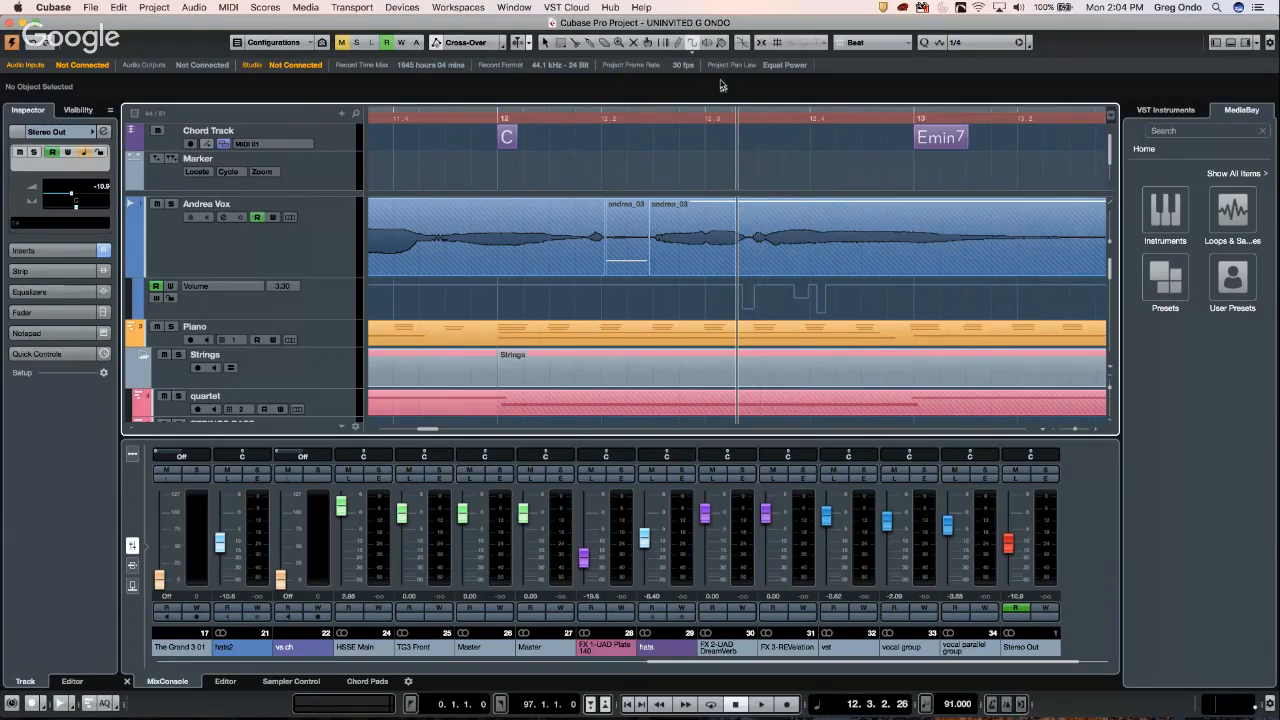
- Draw one more square dip in Andrea Vox's Volume automation, then return to bar 11 zoomed out
left_click(693, 46)
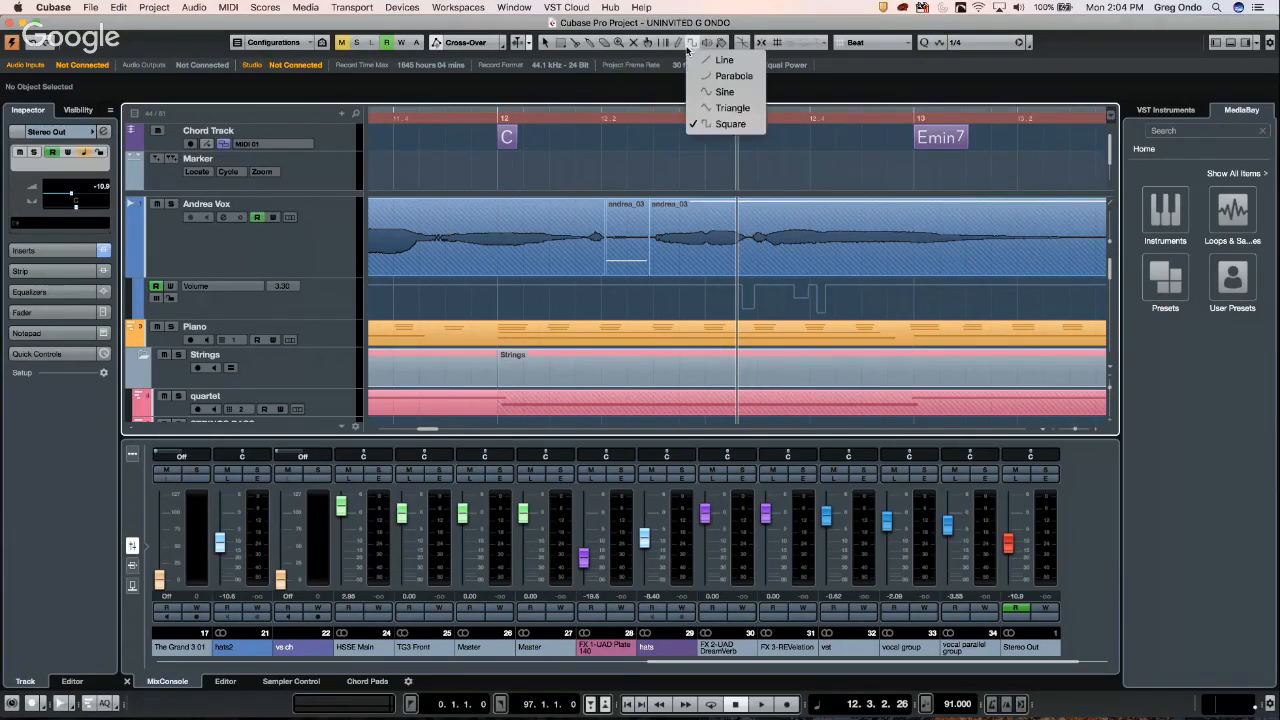
left_click(720, 128)
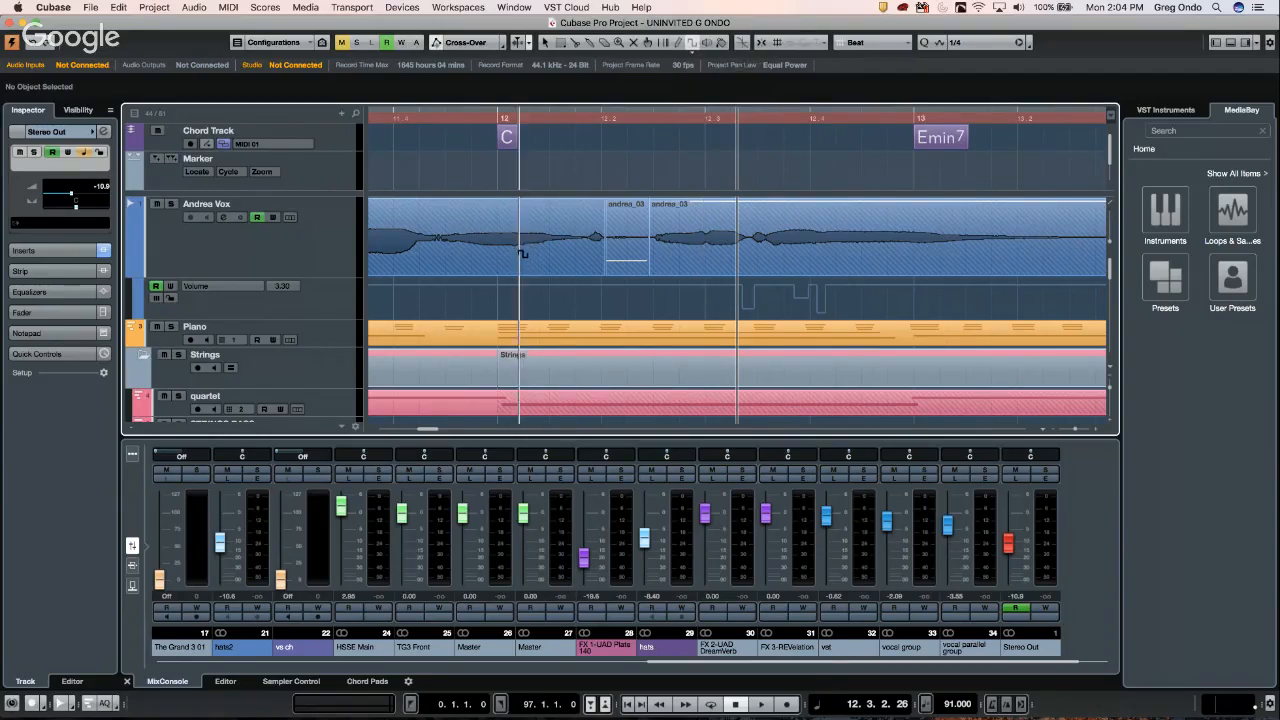
left_click_drag(527, 293, 609, 293)
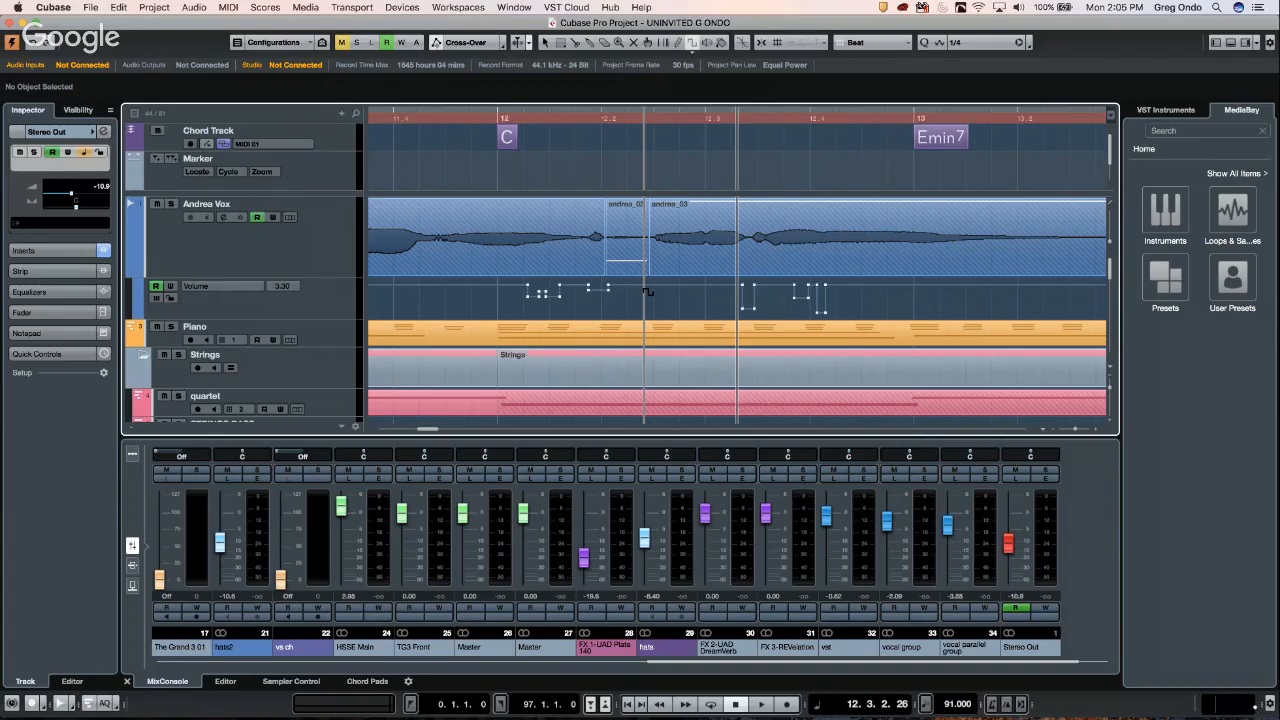
scroll(440, 124, "left", 1)
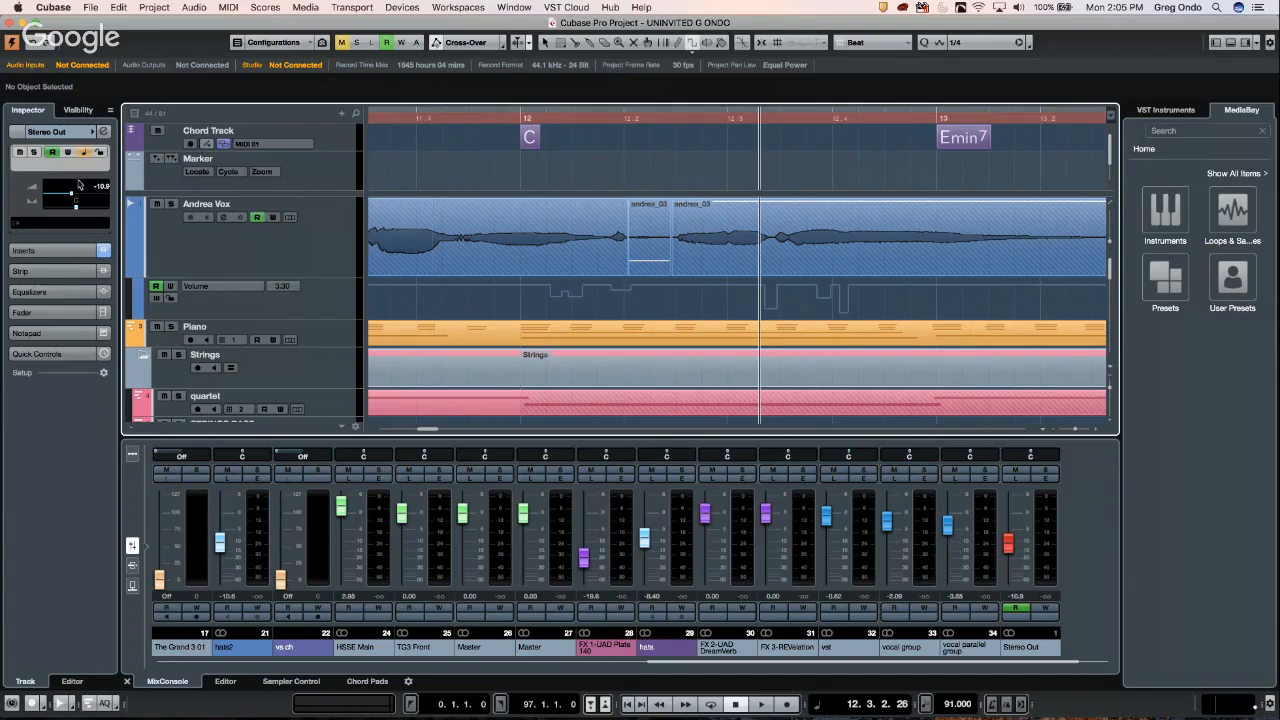
left_click(430, 117)
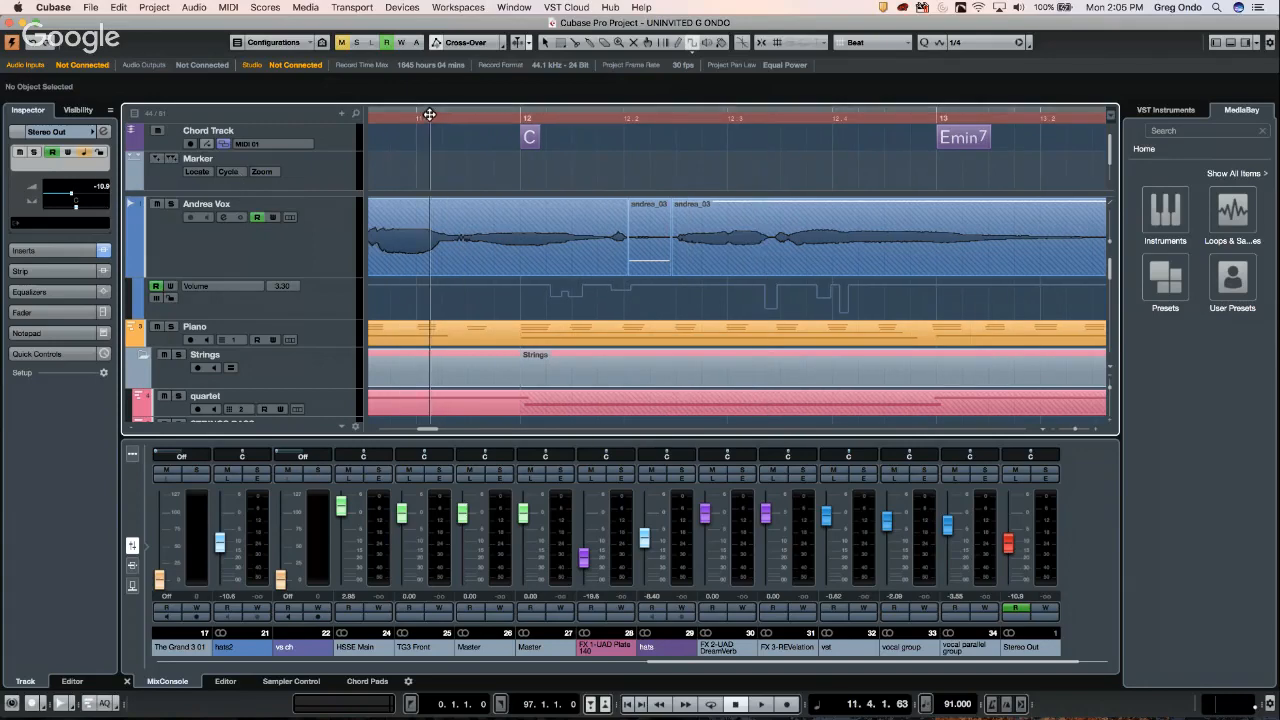
left_click_drag(430, 95, 432, 69)
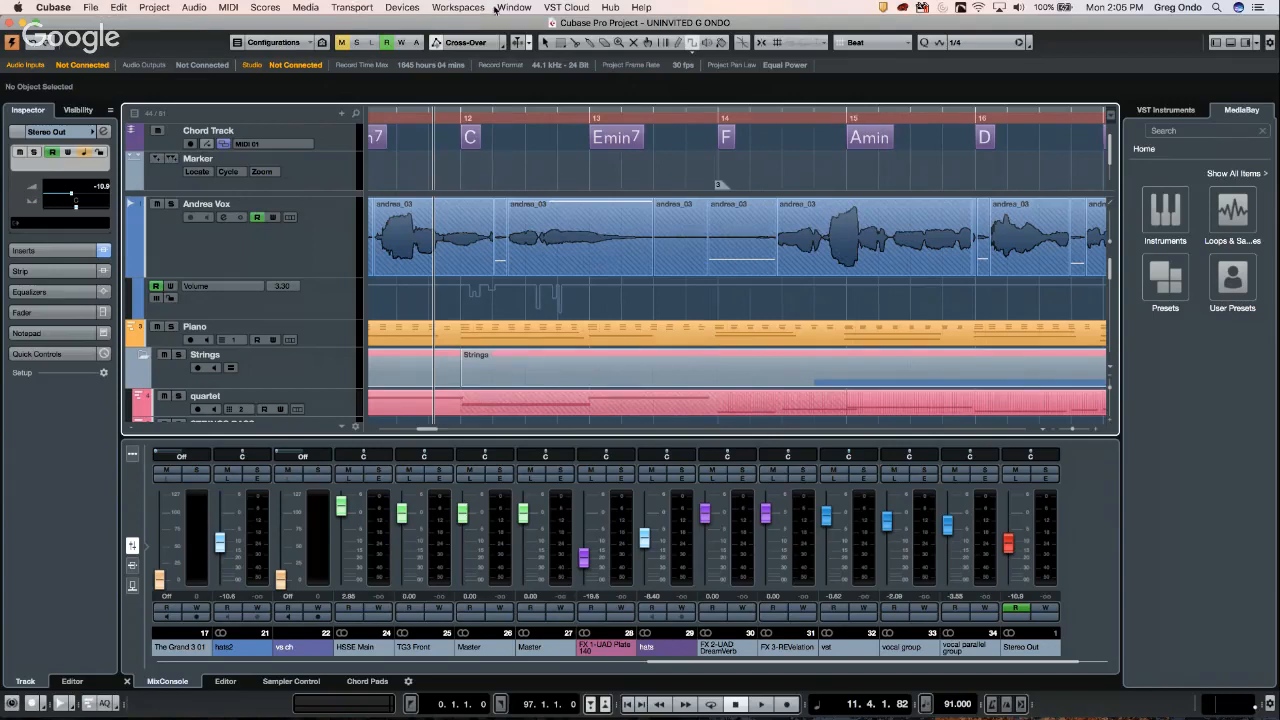
- Switch to the UpstreamC9 project and scroll through its tracks
left_click(528, 9)
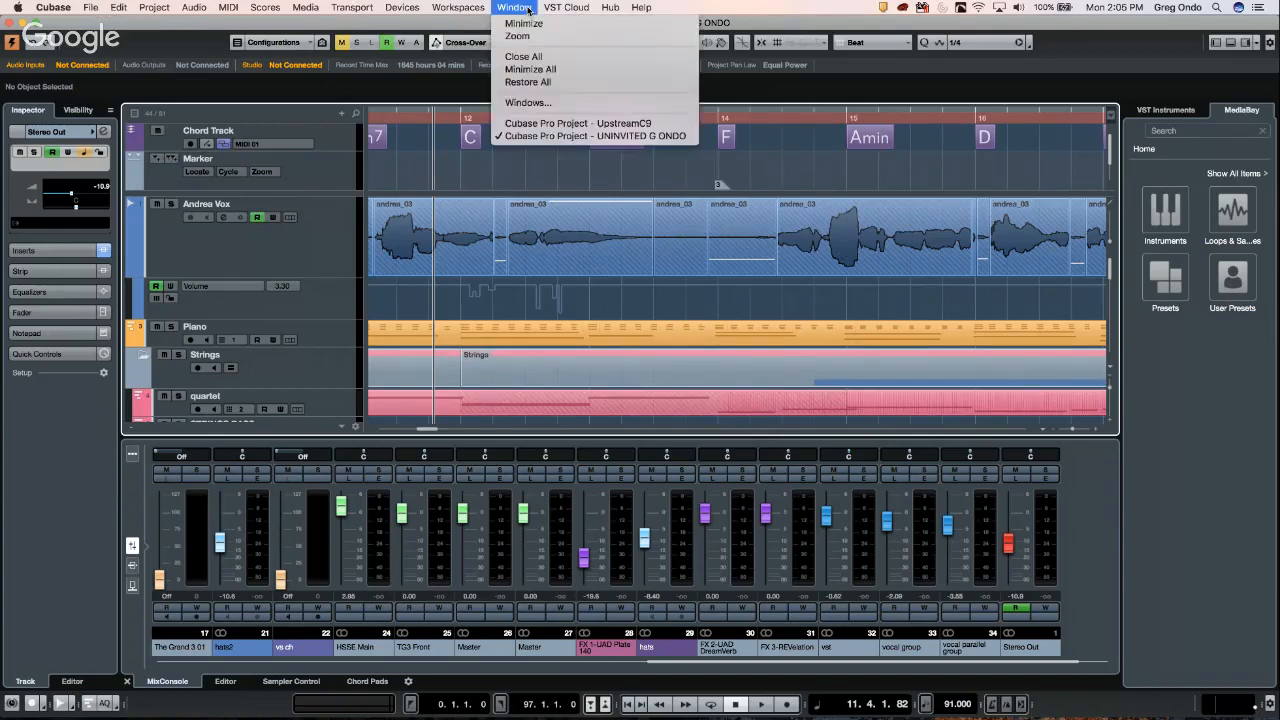
left_click(530, 126)
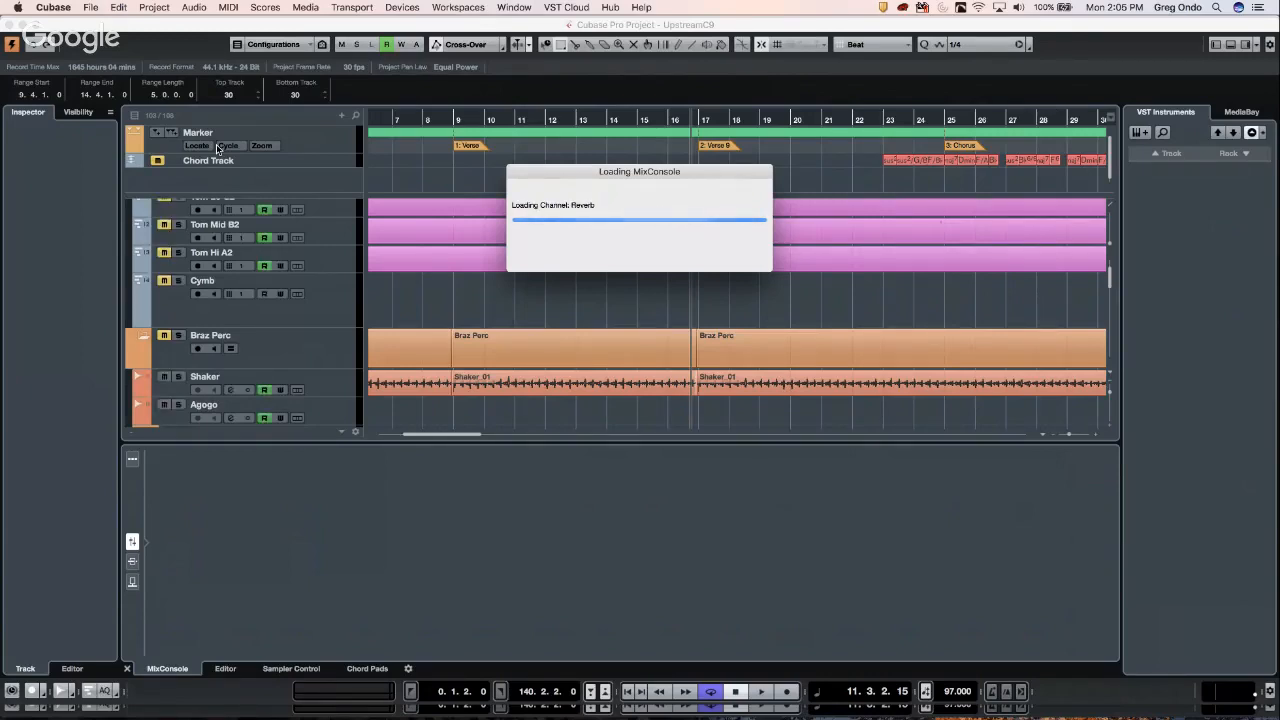
scroll(290, 282, "down", 10)
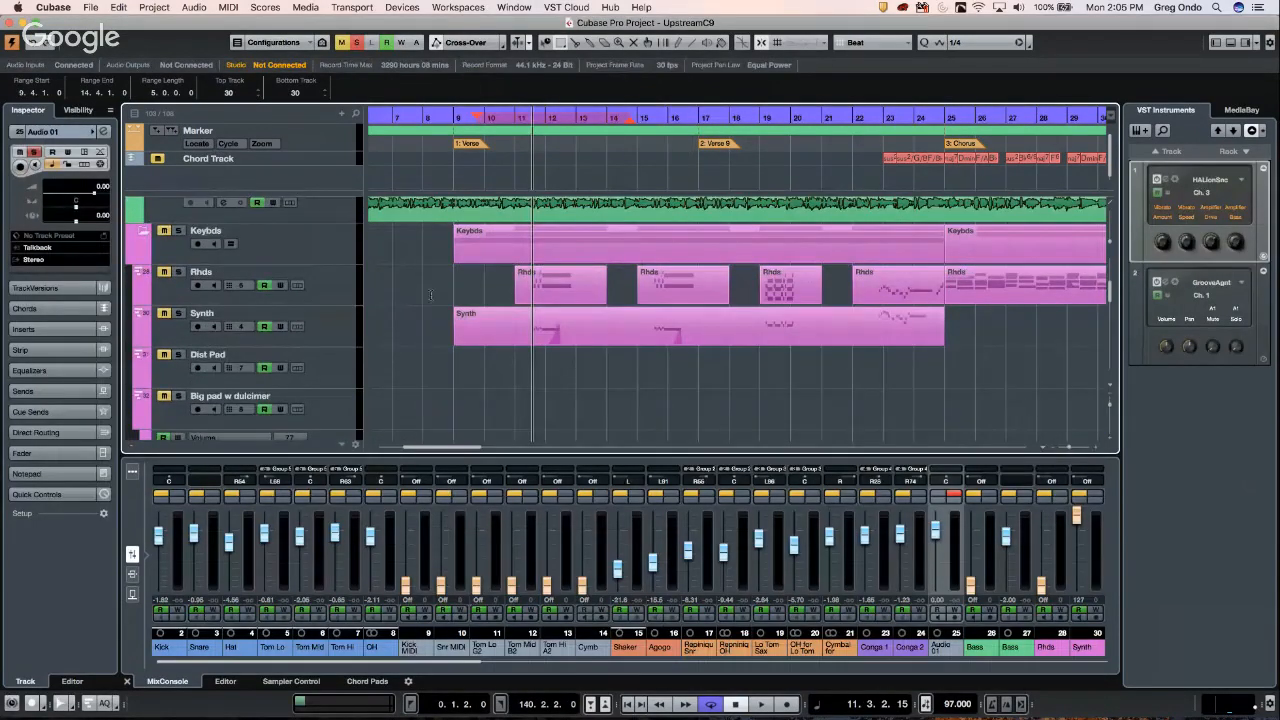
scroll(430, 296, "down", 4)
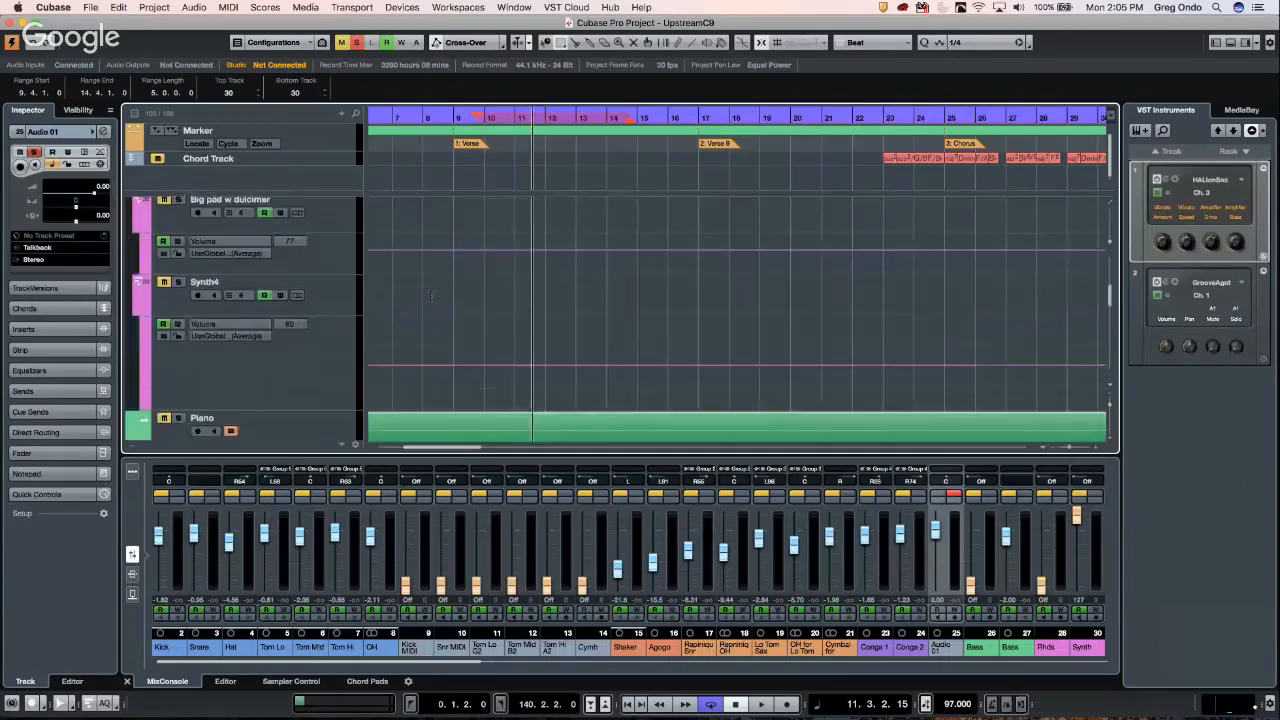
scroll(431, 296, "up", 6)
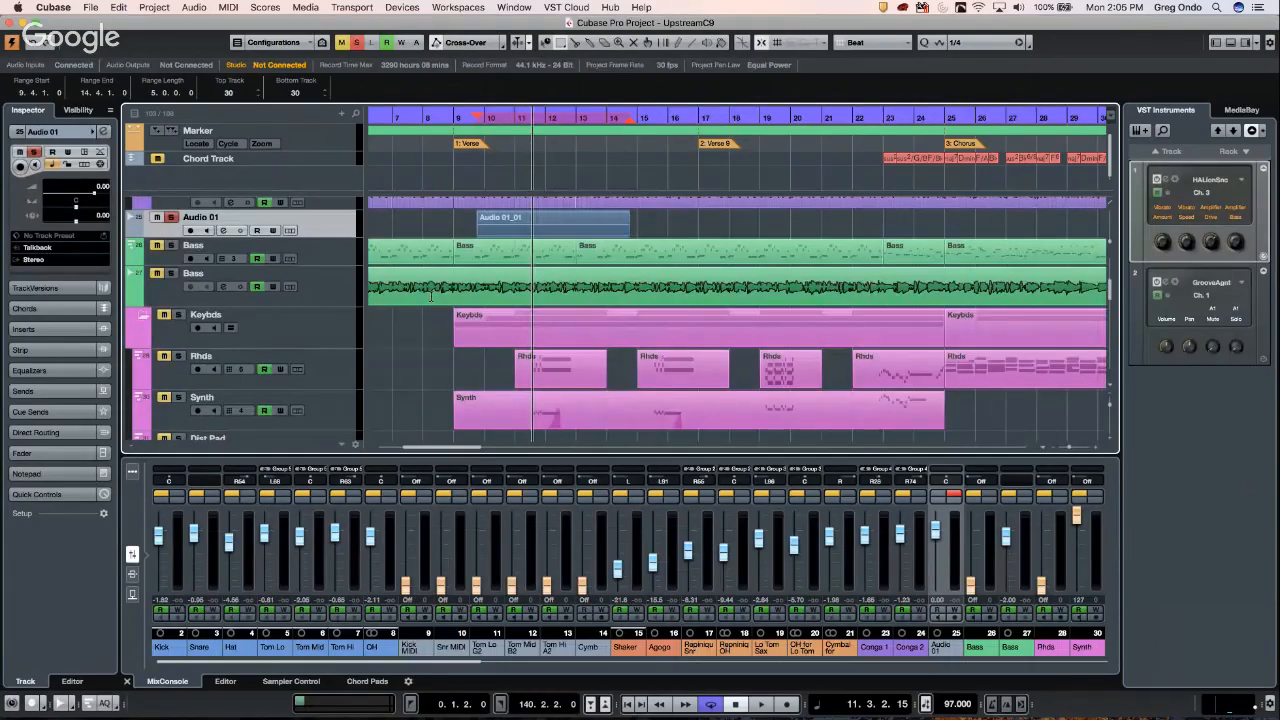
scroll(431, 296, "up", 5)
scroll(431, 296, "down", 5)
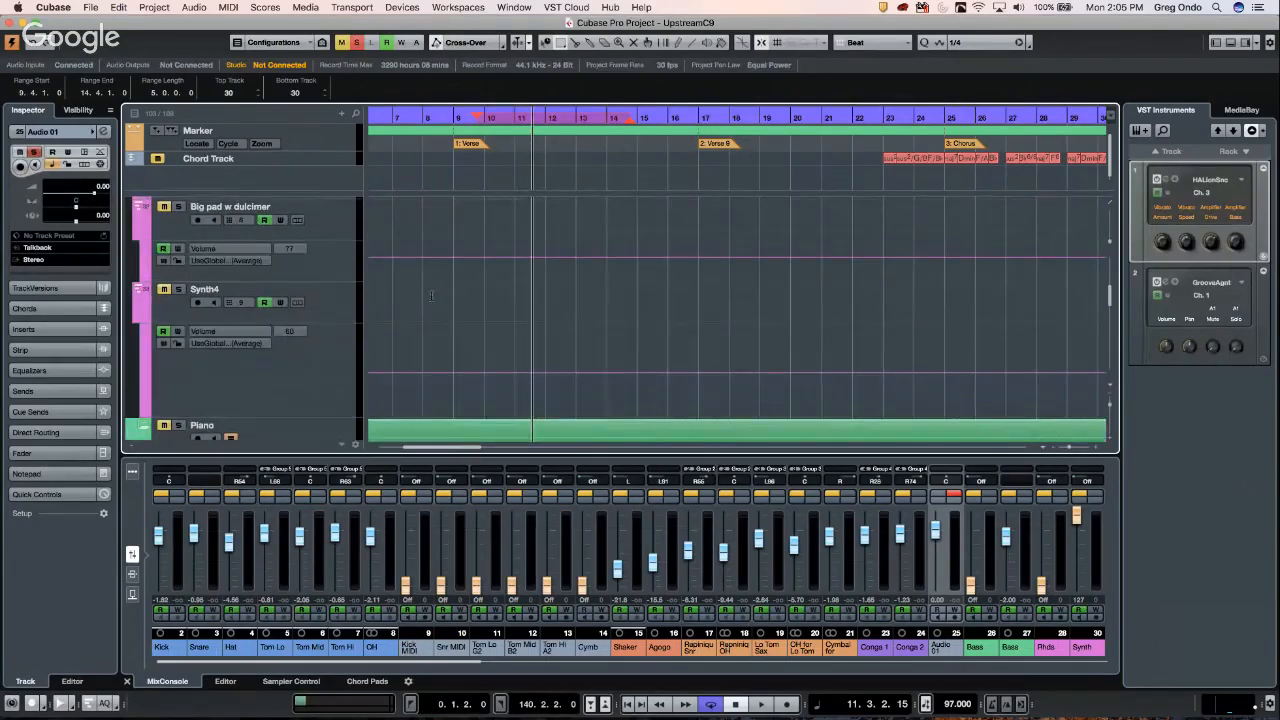
scroll(432, 292, "up", 8)
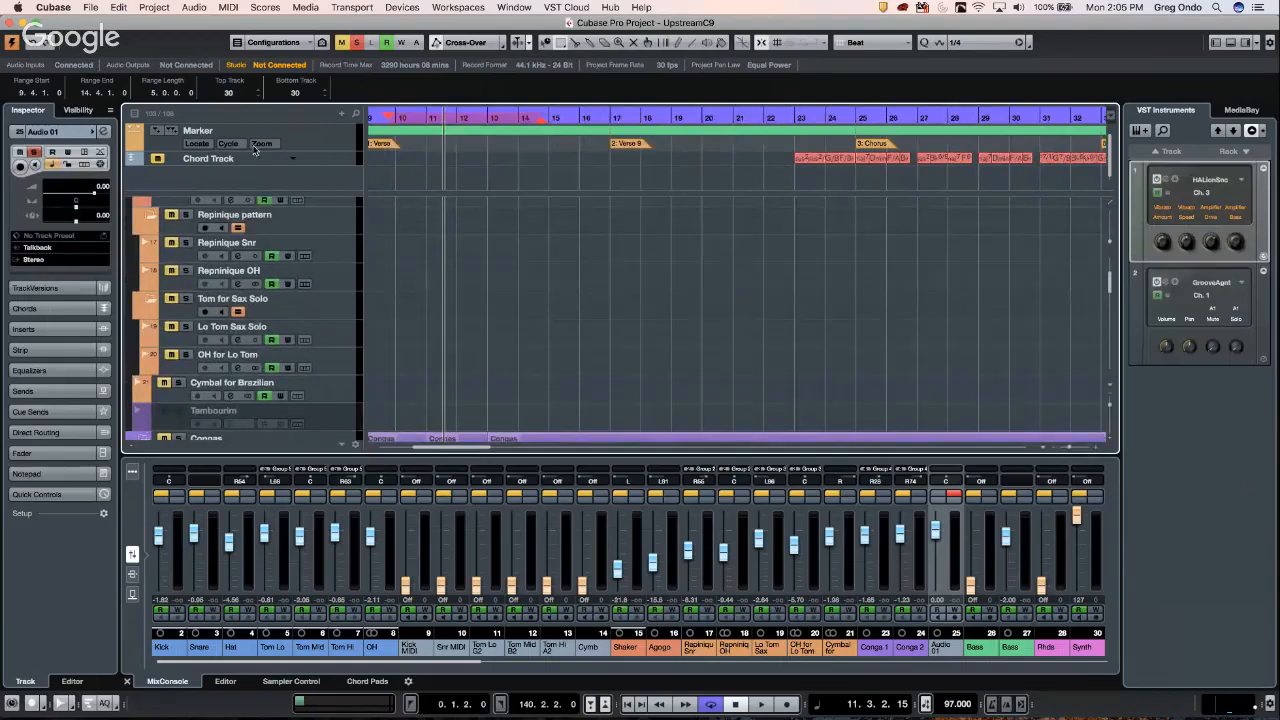
- Find and jump to the Sax track by searching 'sax' in the track list
left_click(355, 118)
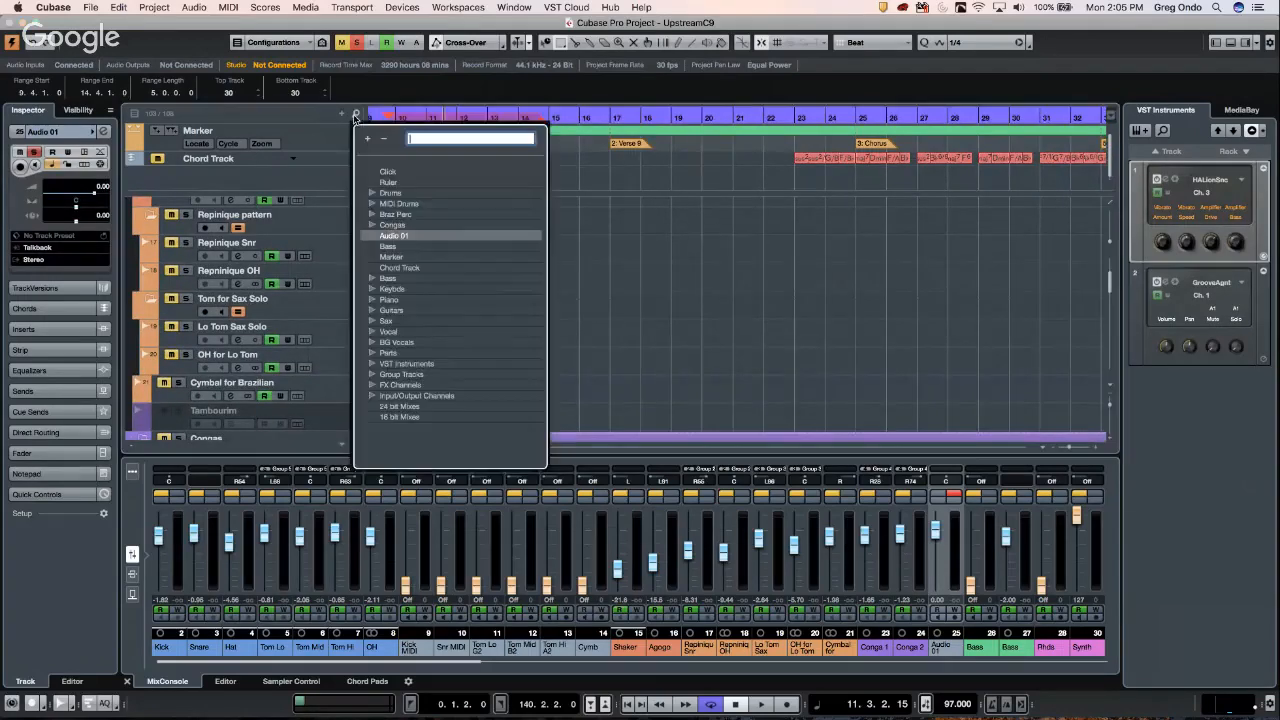
type("sax")
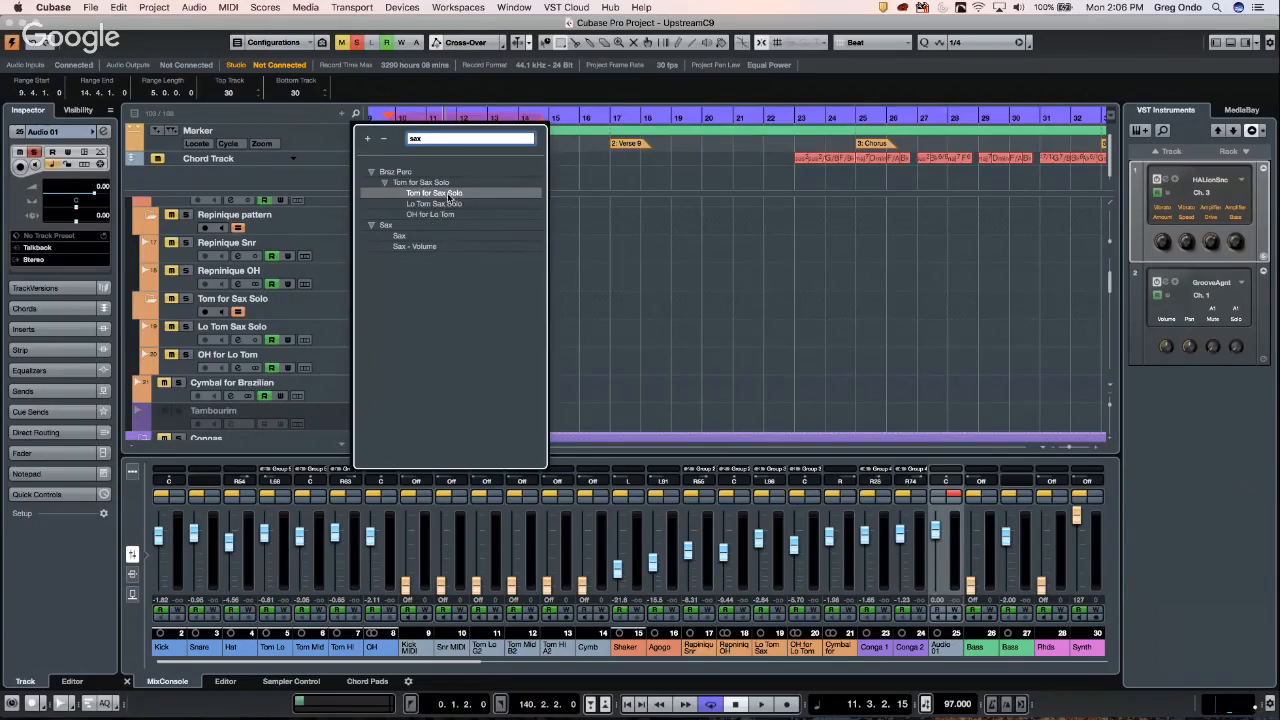
left_click(408, 237)
double_click(408, 237)
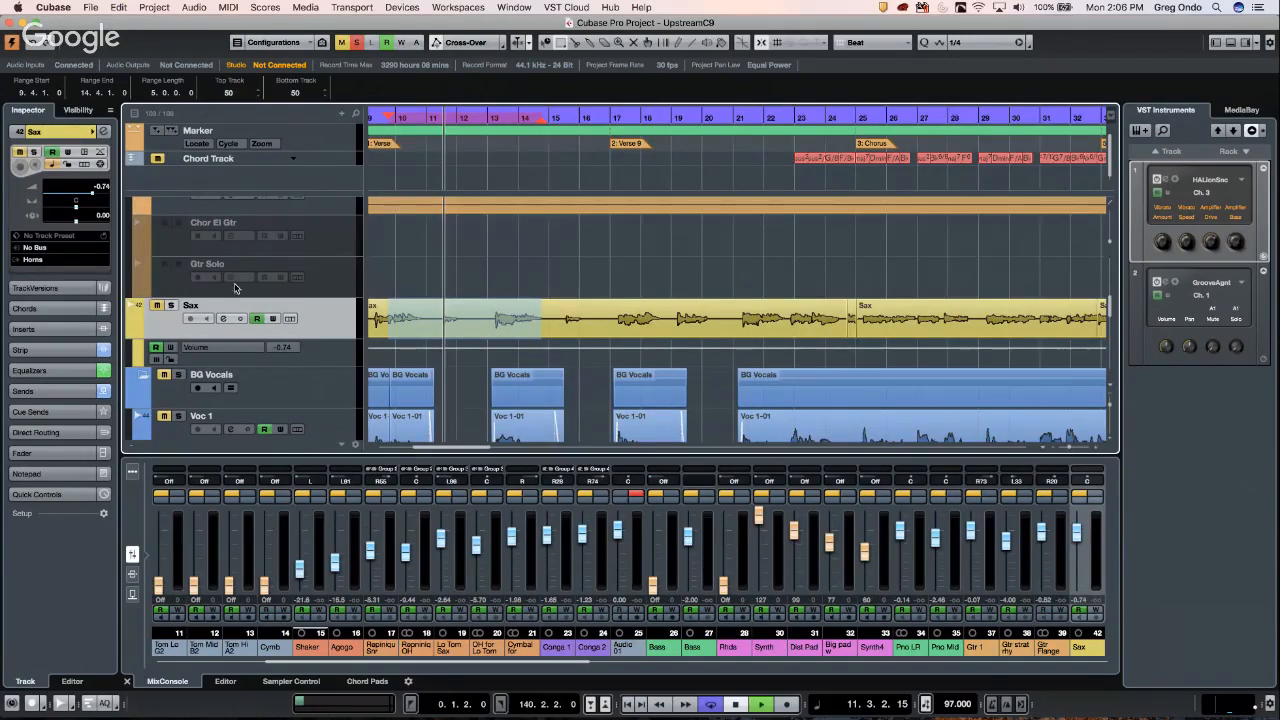
- Play the project, solo the Sax track, and stop playback
key("space")
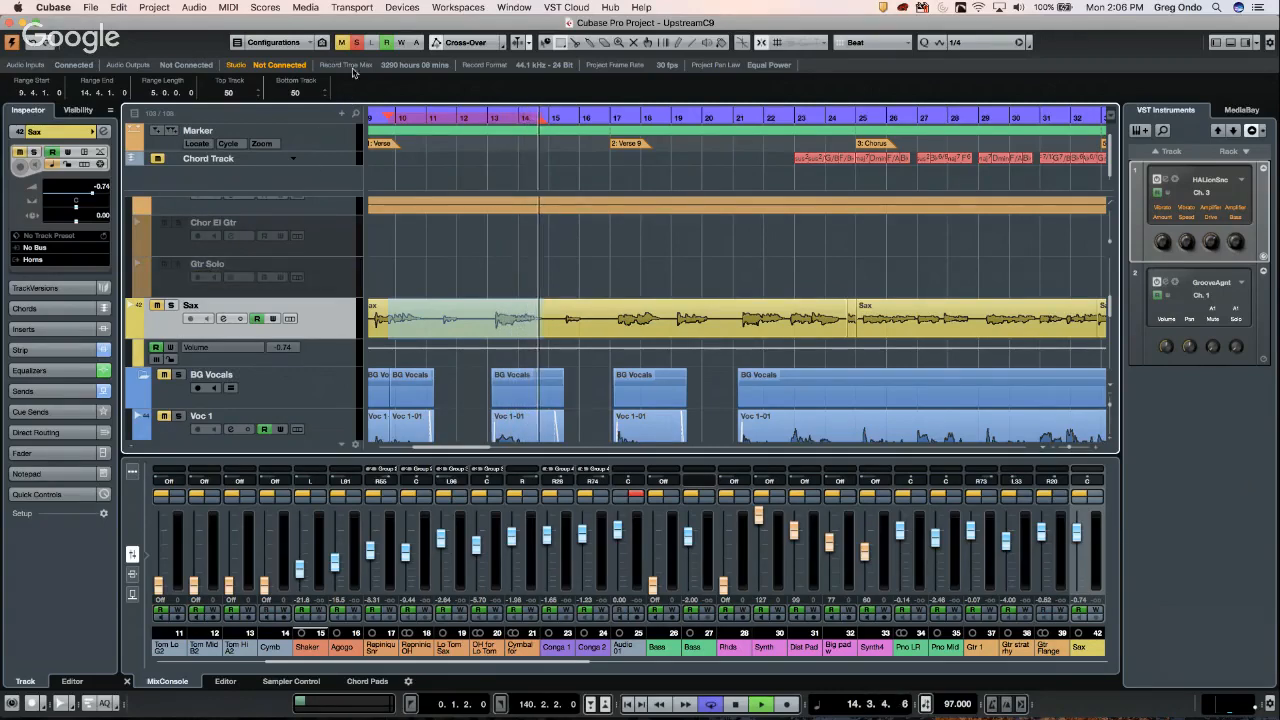
left_click(171, 305)
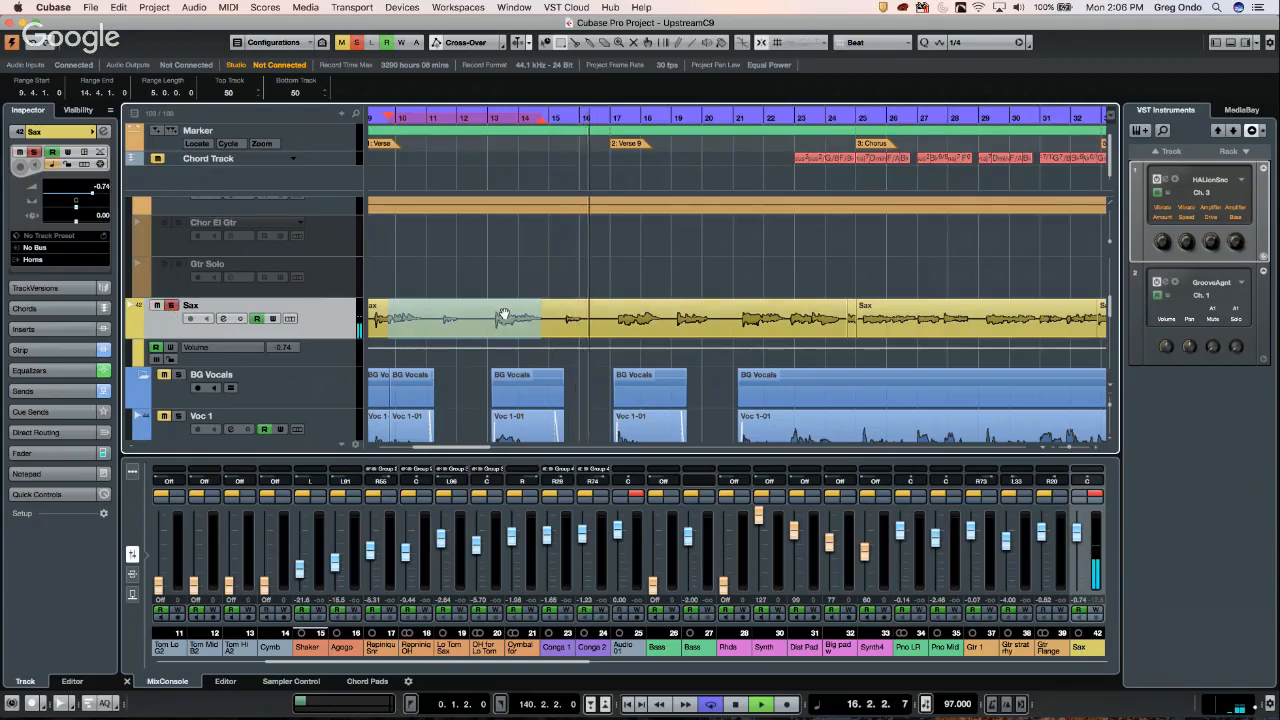
key("space")
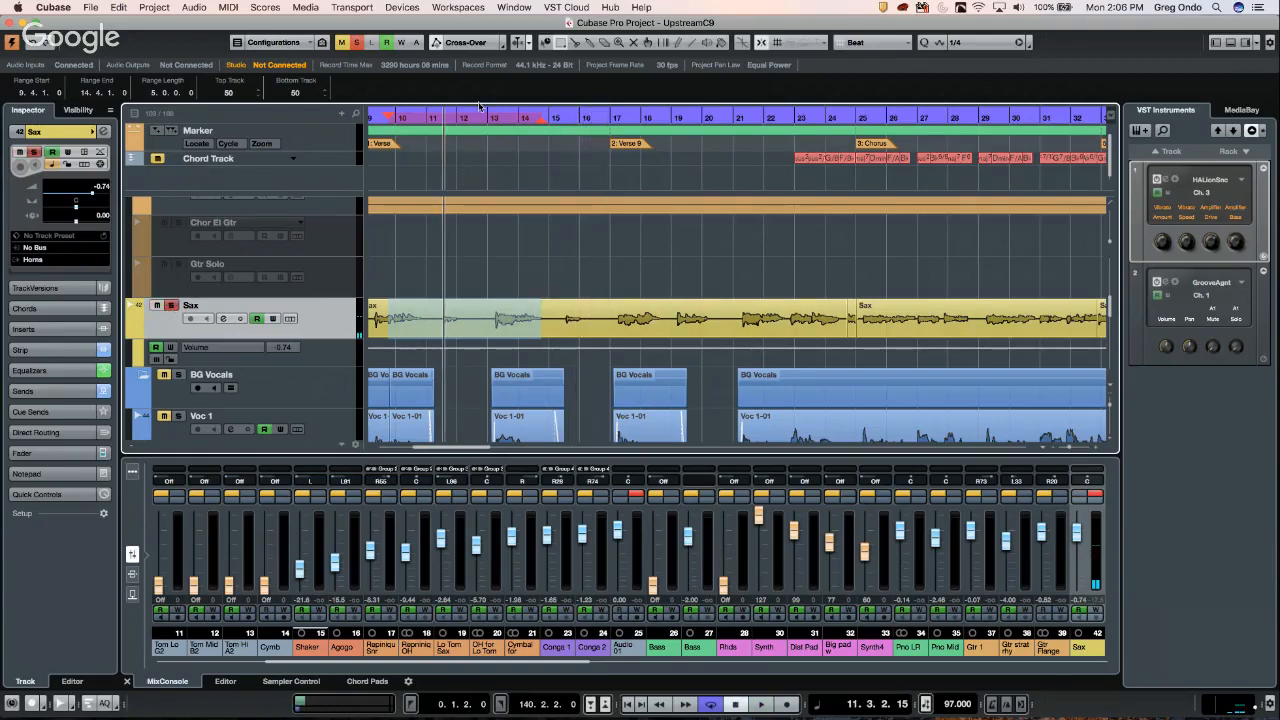
left_click(405, 8)
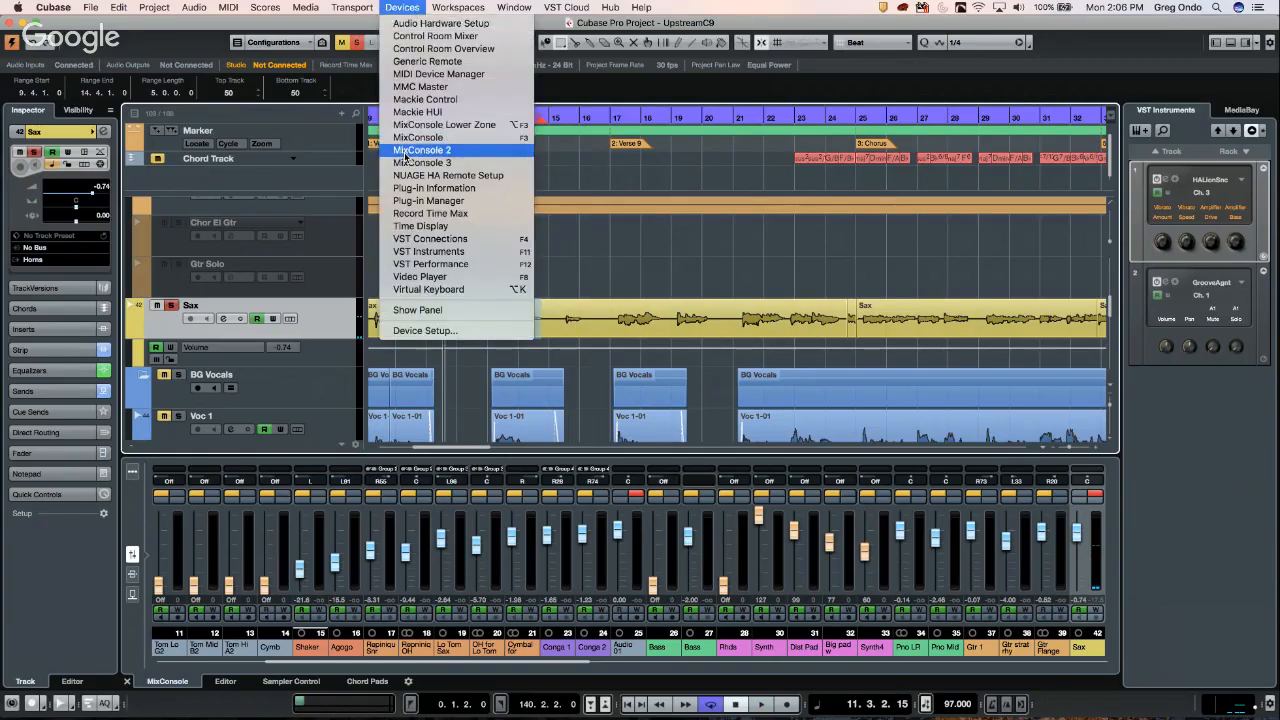
- In VST Connections, set the Yamaha HS 7 monitor's audio device to Steinberg UR44, then play
left_click(447, 240)
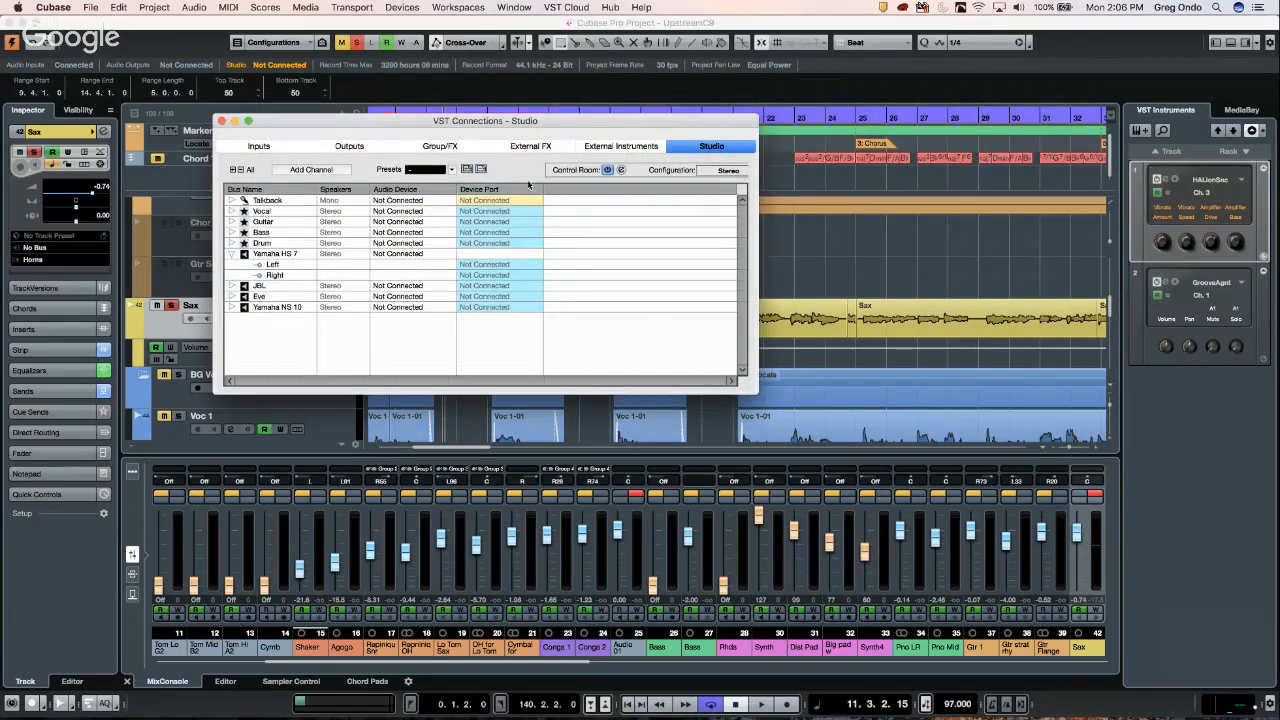
left_click(390, 258)
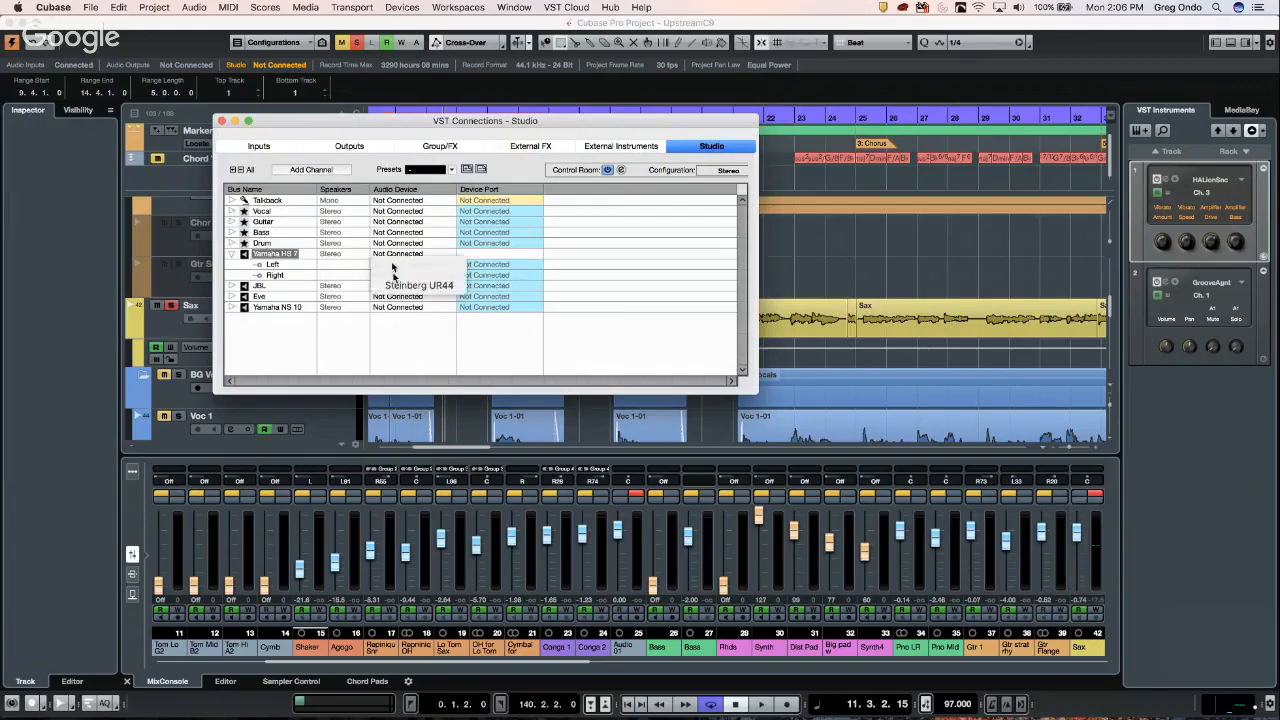
left_click(404, 287)
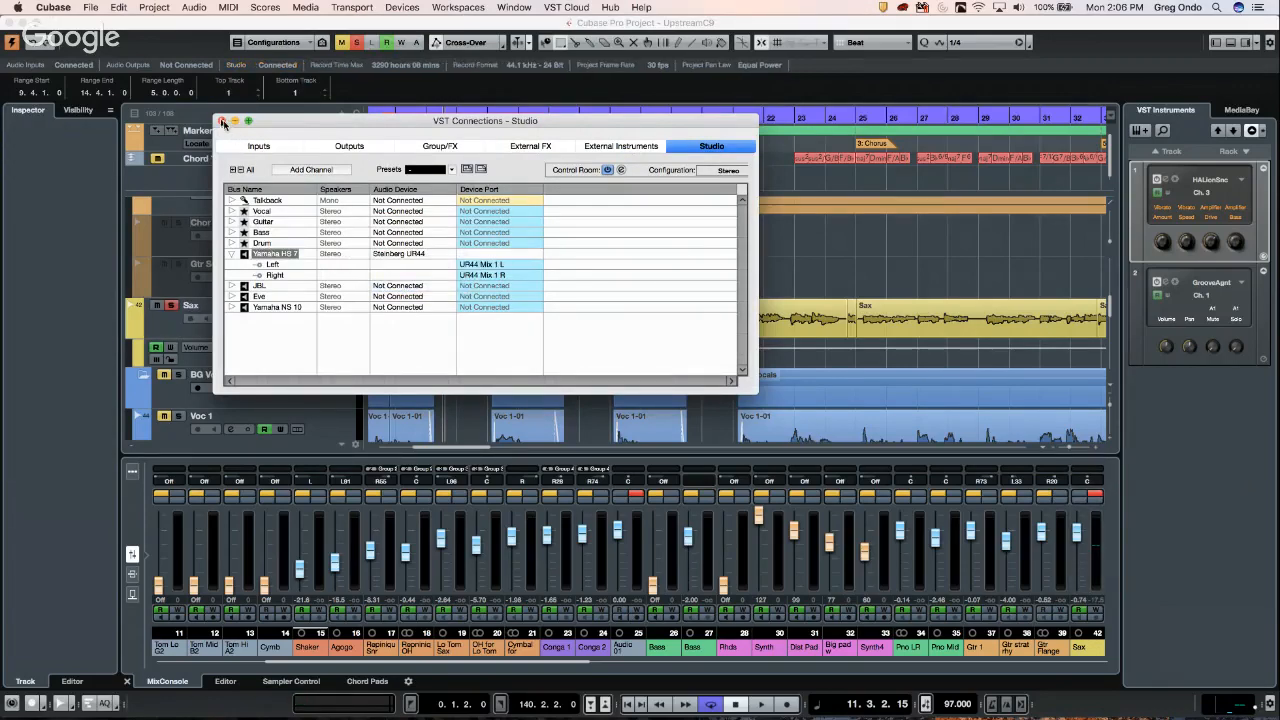
left_click(222, 121)
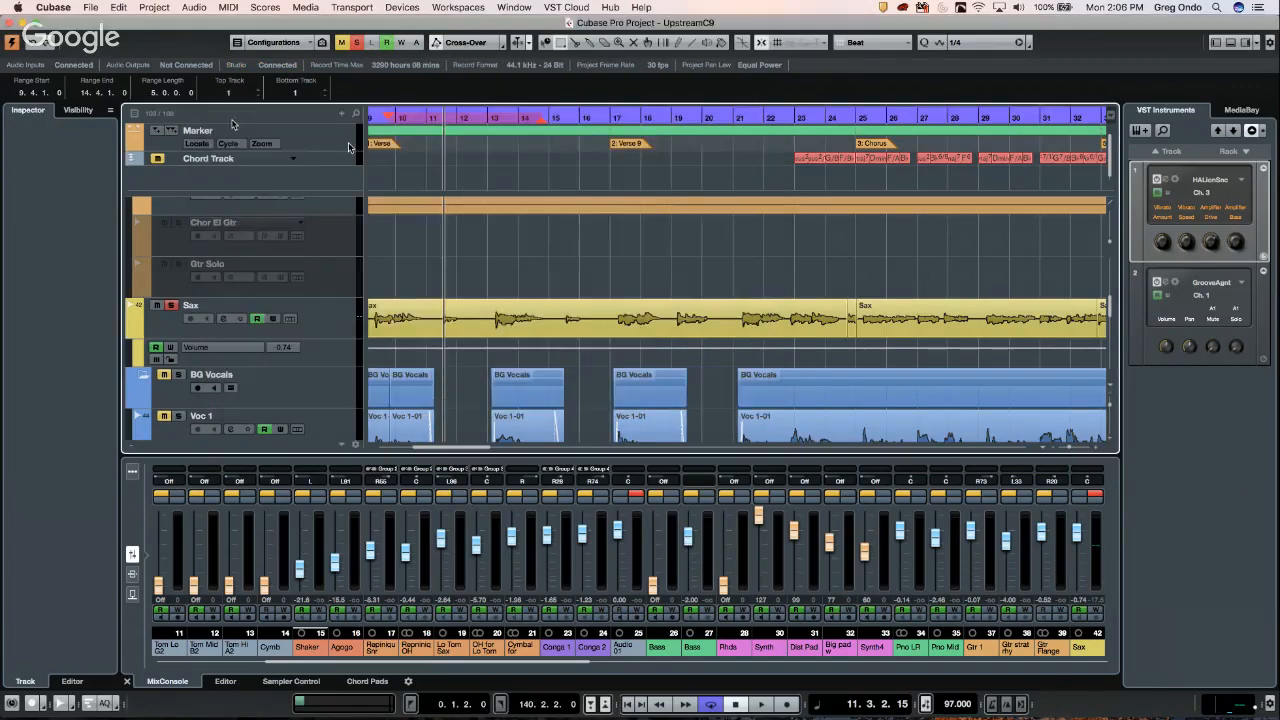
key("space")
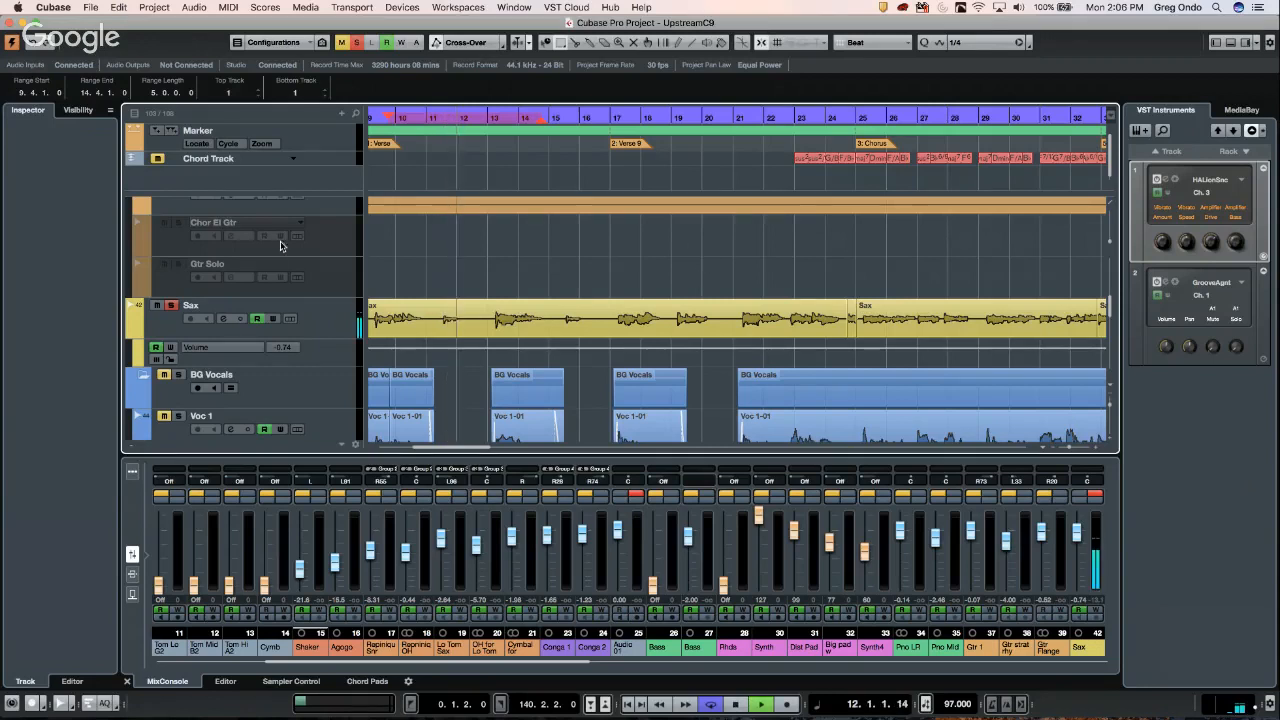
- Set Sax's Reverb send to -1.67, raise its 1/4 Delay send and channel volume
left_click(170, 328)
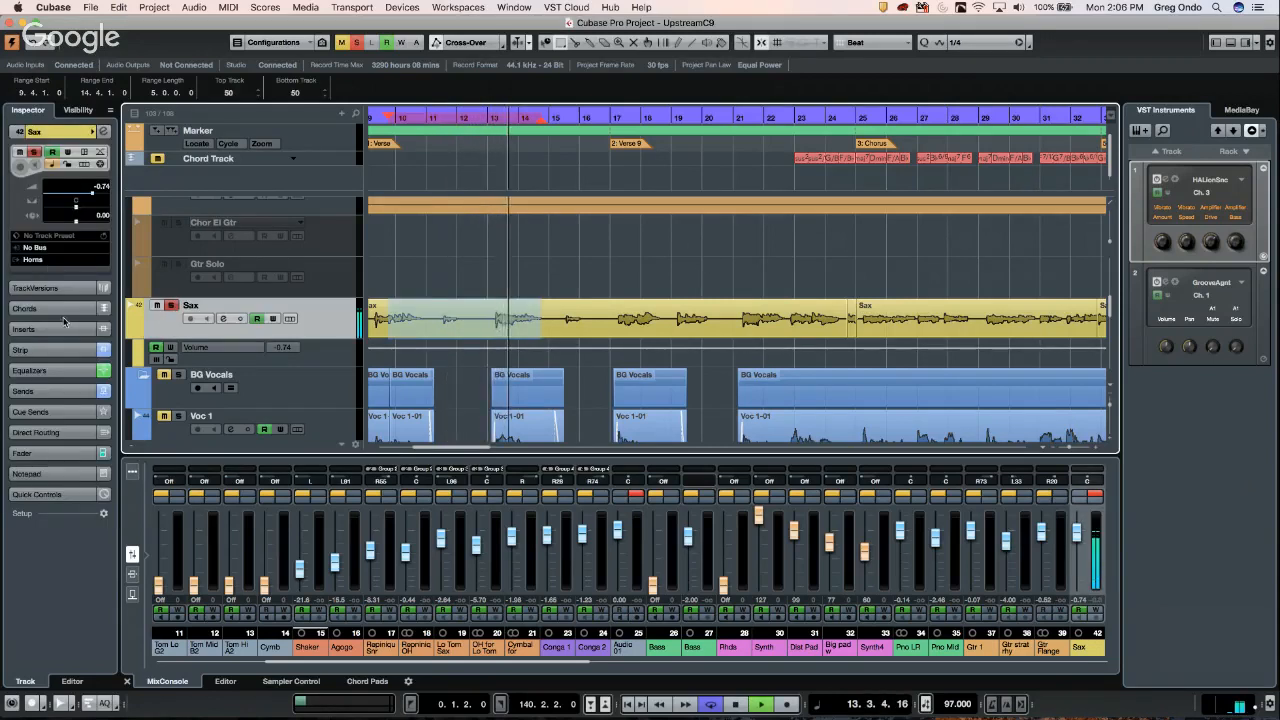
left_click(53, 391)
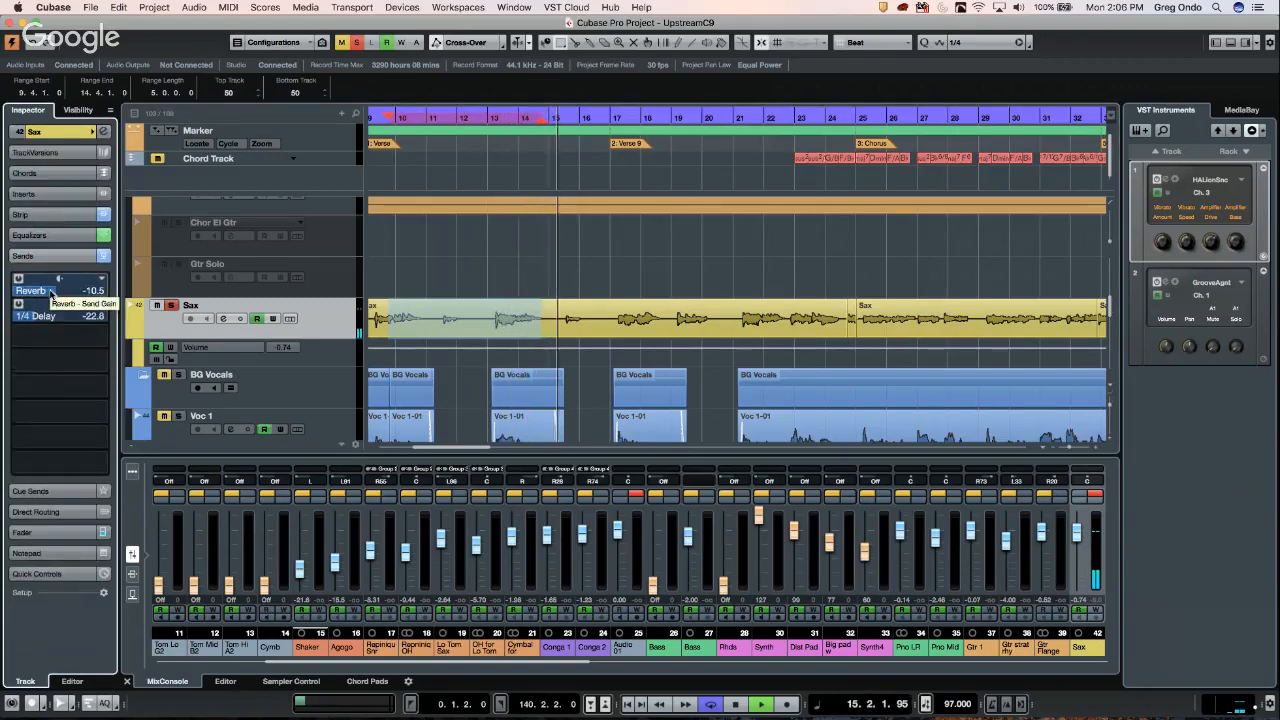
left_click_drag(53, 293, 183, 290)
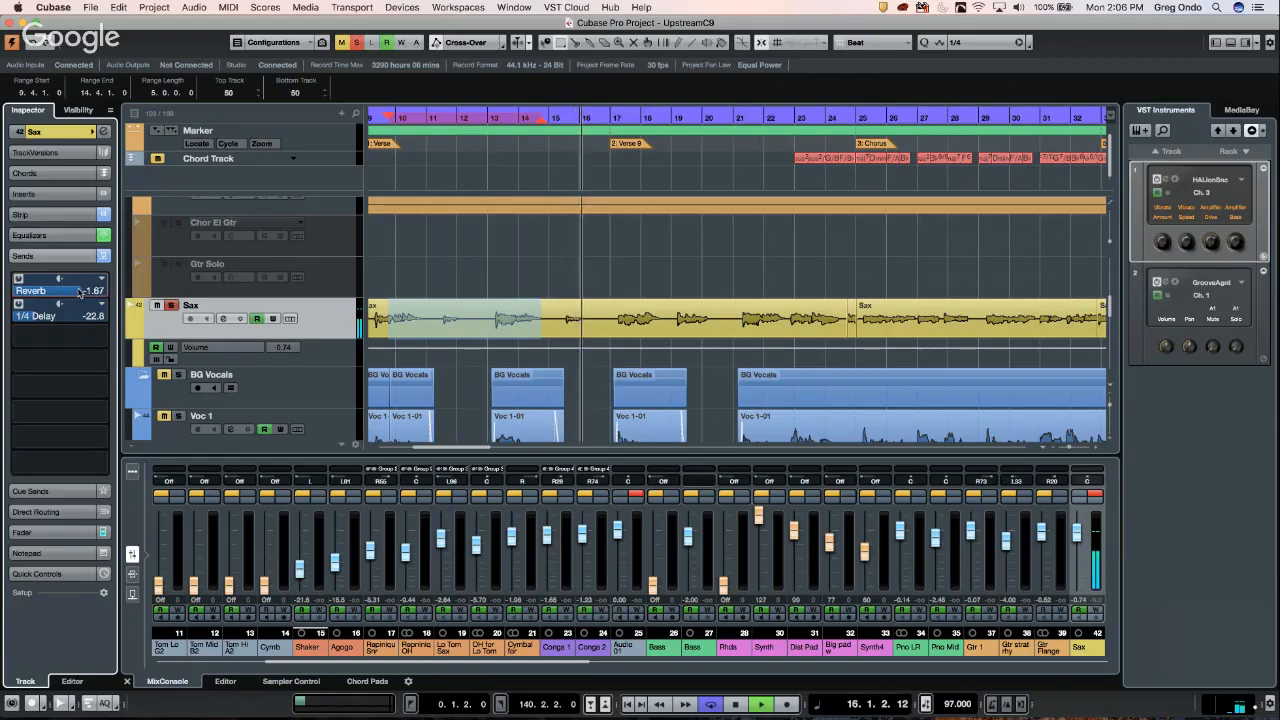
left_click_drag(45, 316, 90, 321)
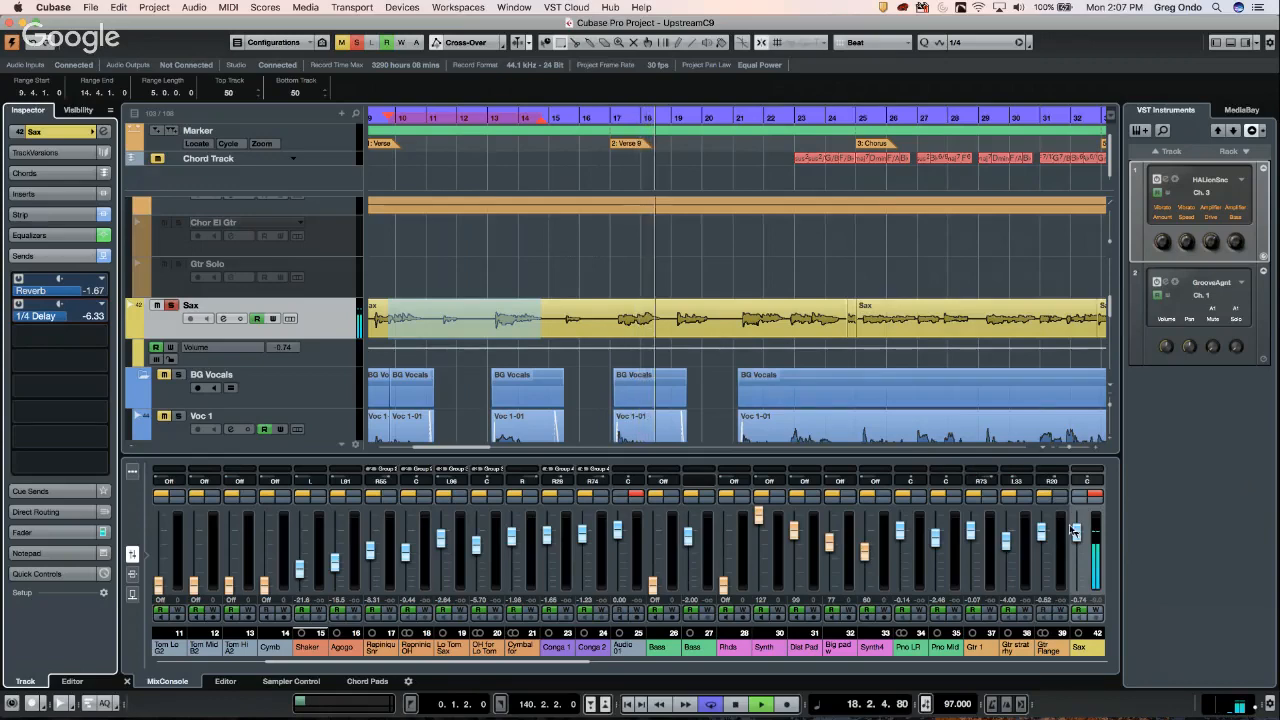
left_click_drag(1080, 535, 1079, 526)
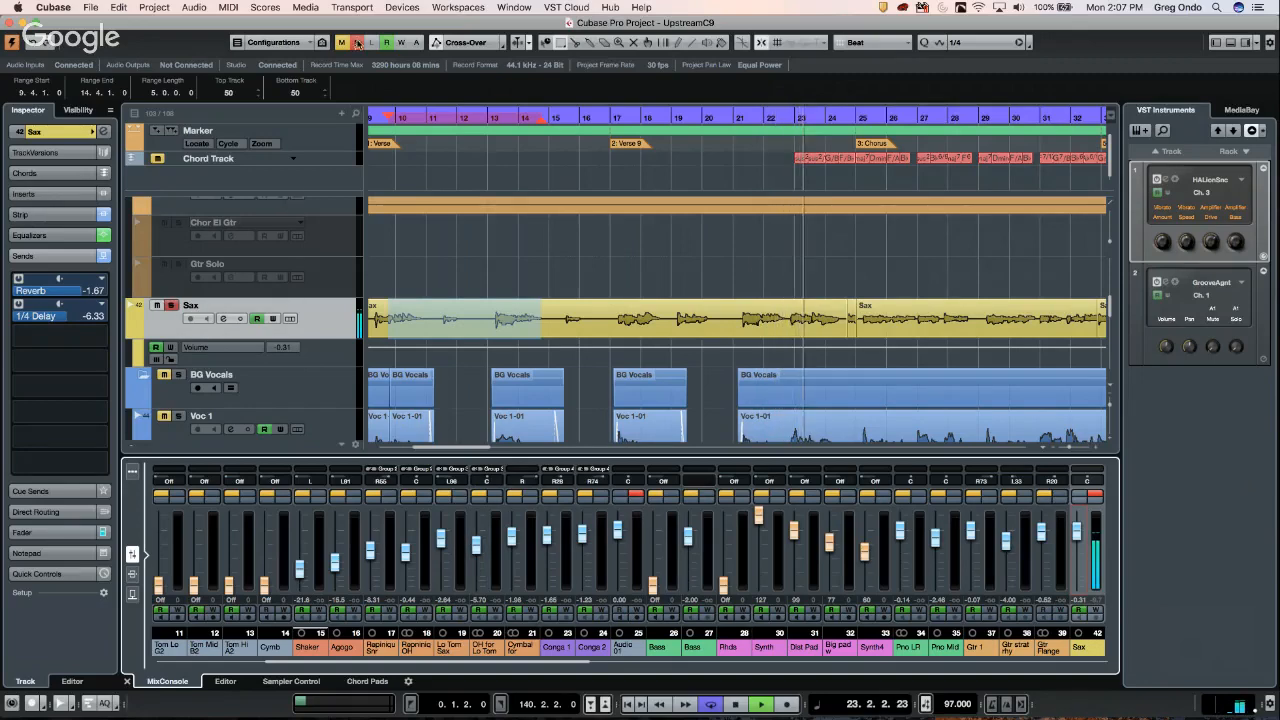
- Clear all solos, re-solo the Sax track, and stop playback
left_click(356, 43)
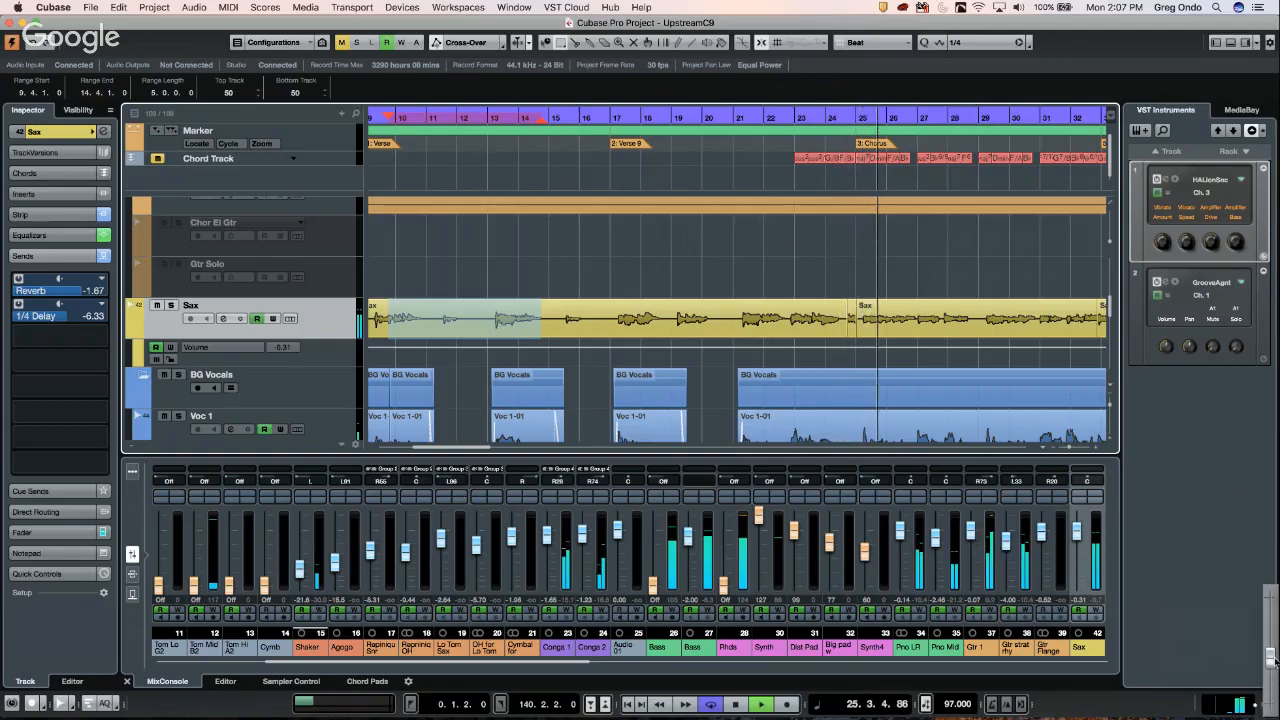
left_click(171, 305)
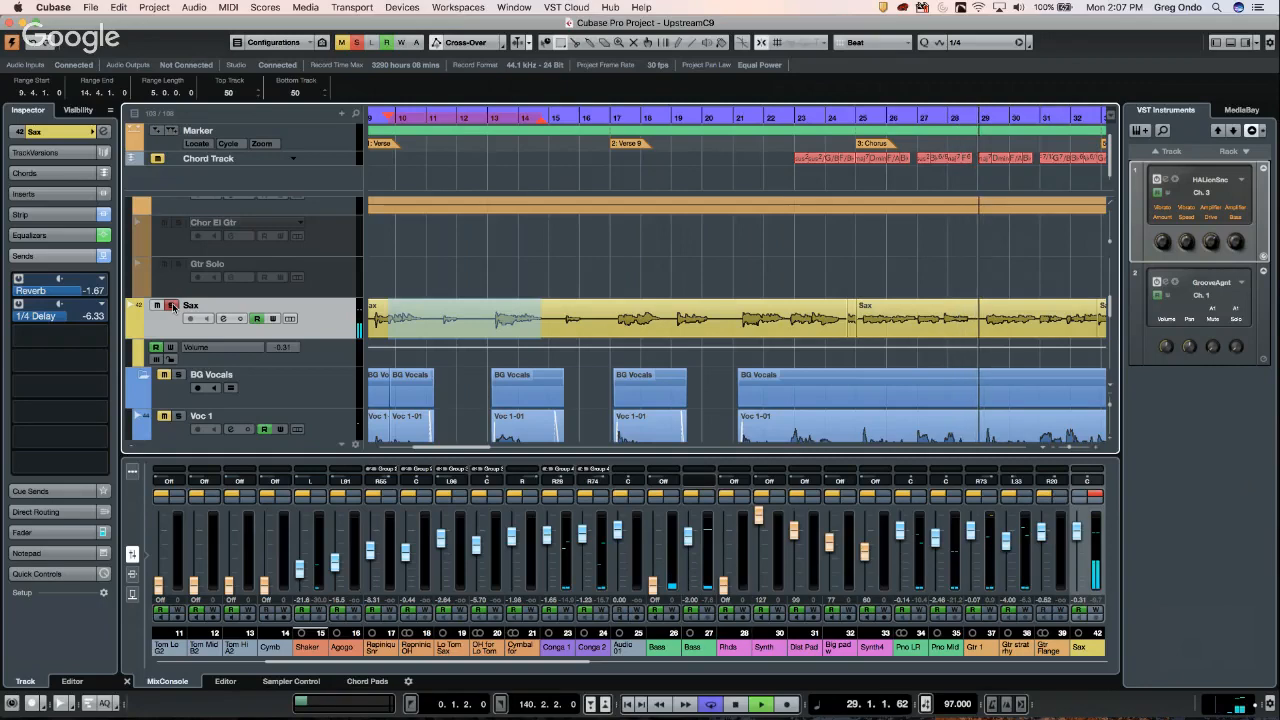
key("space")
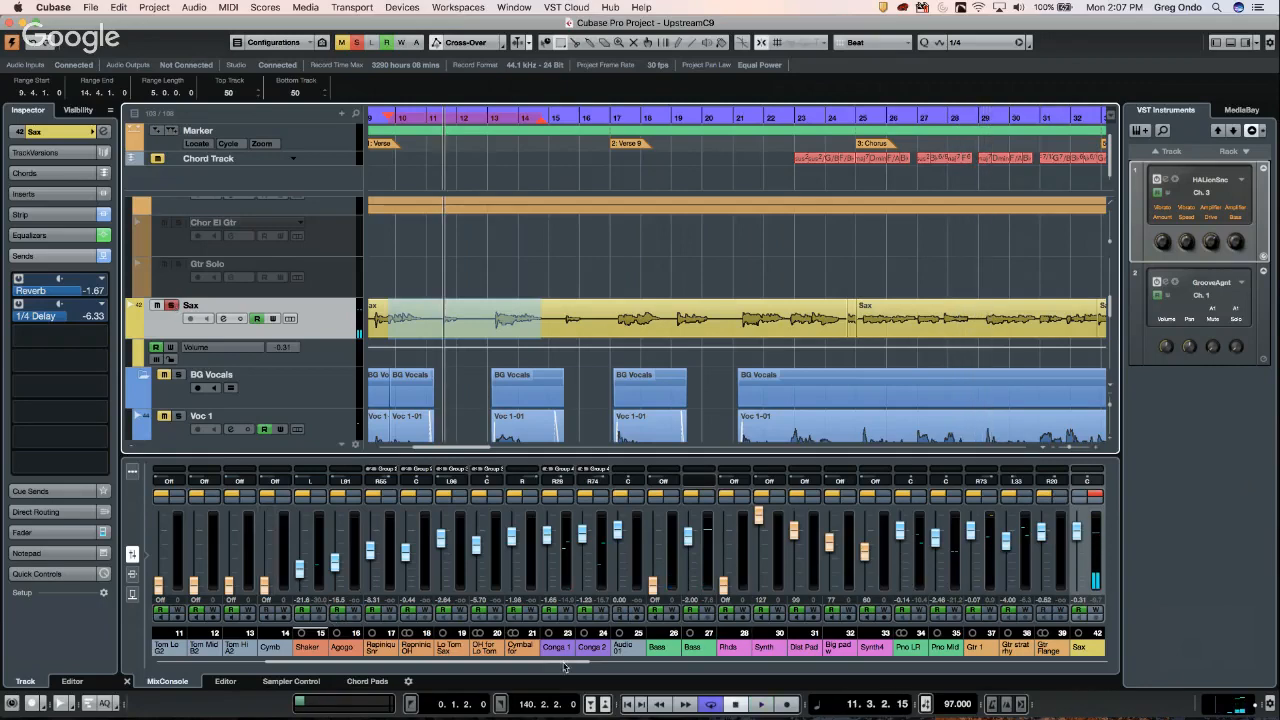
left_click_drag(565, 667, 1040, 668)
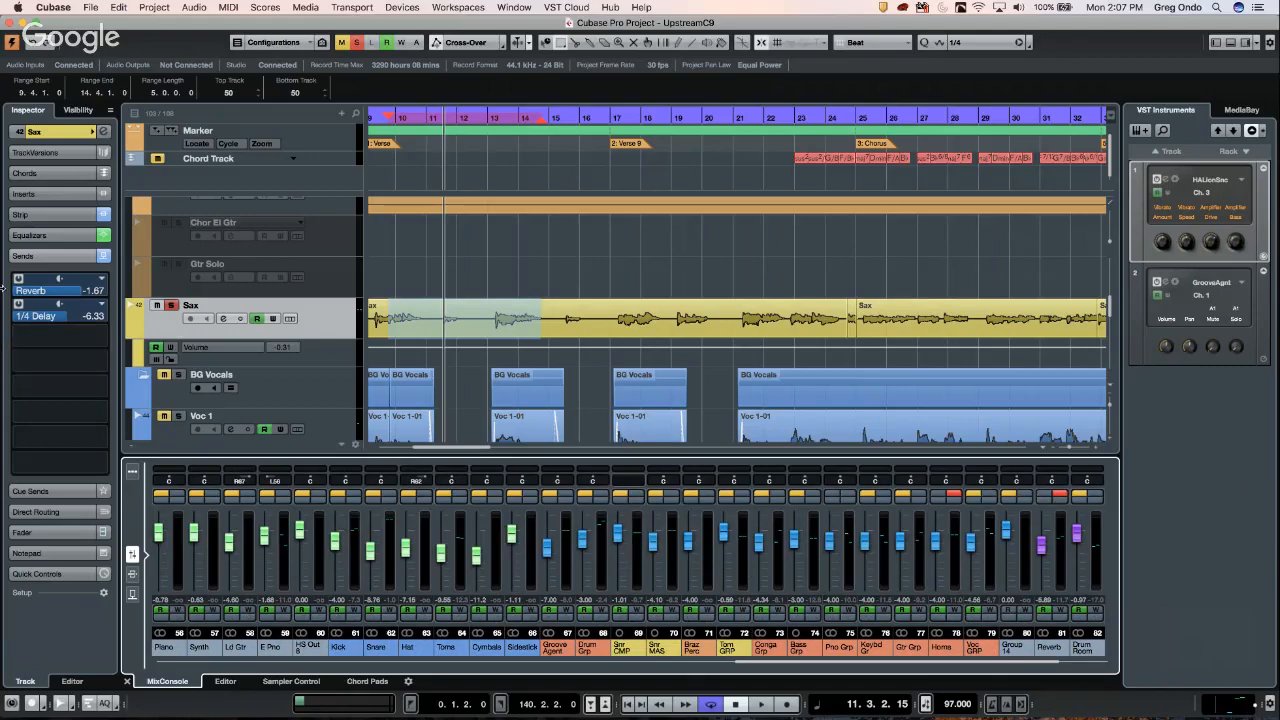
left_click(90, 8)
mouse_move(50, 9)
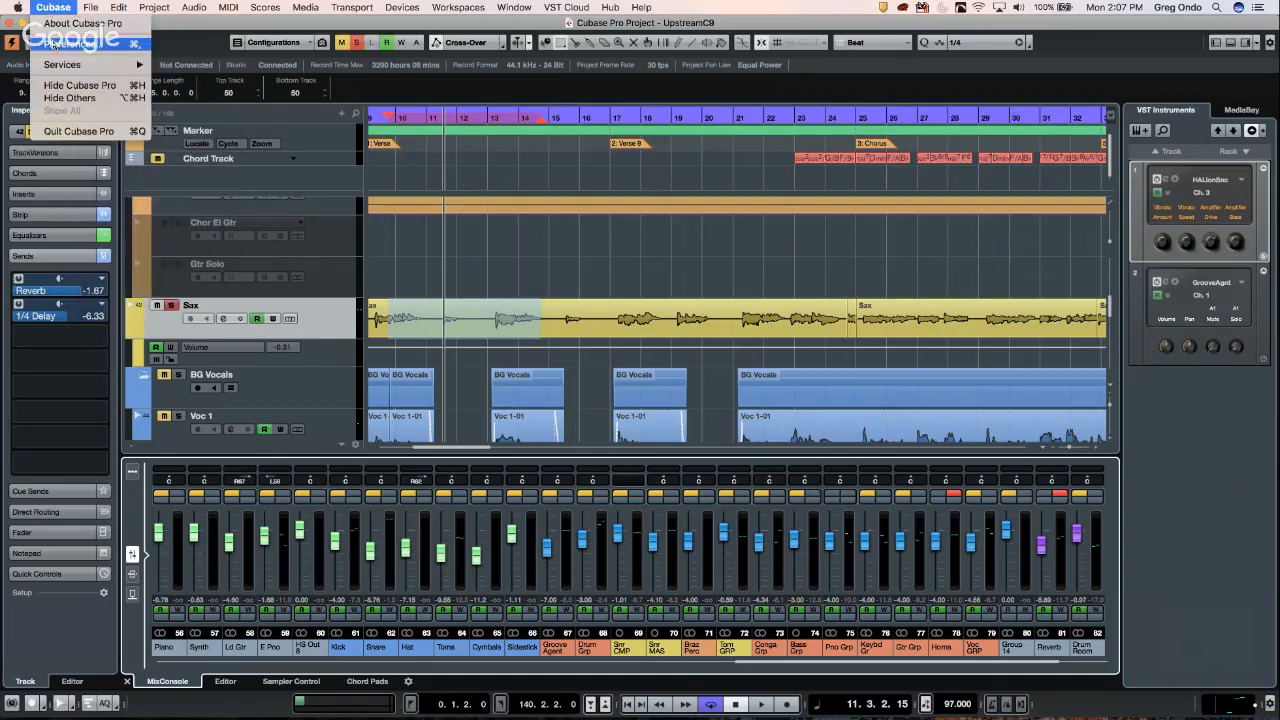
left_click(55, 44)
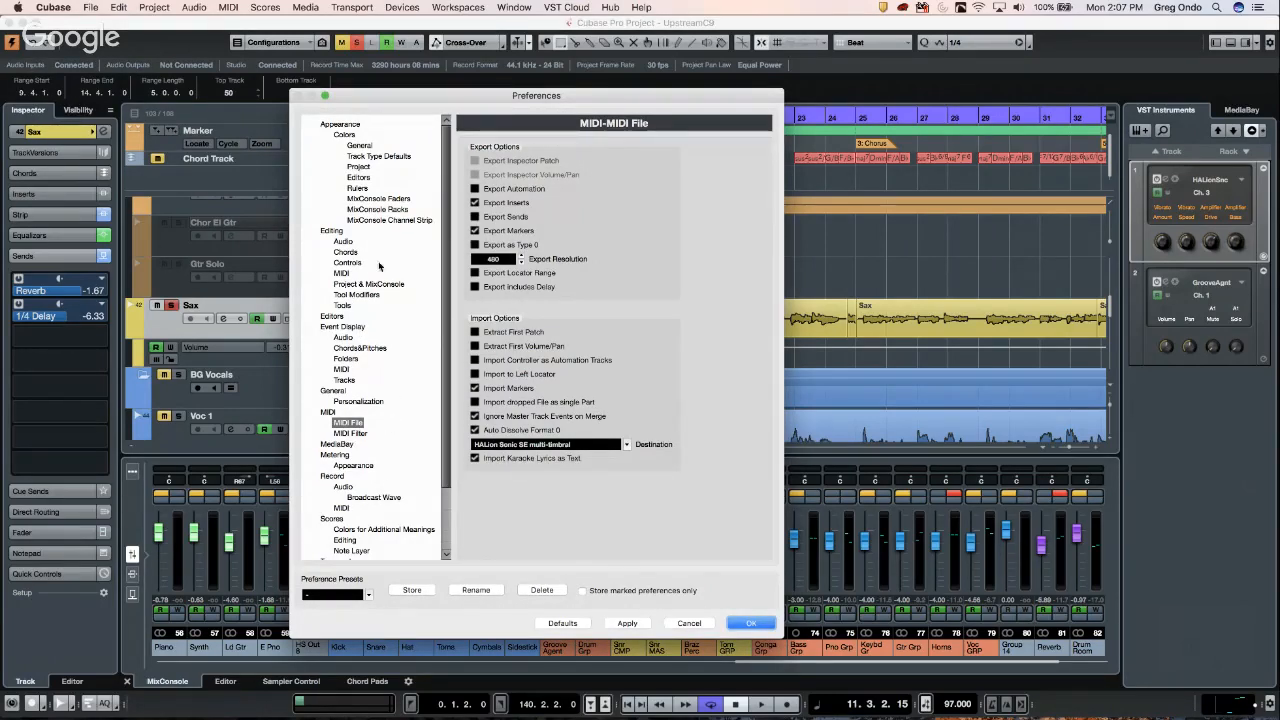
scroll(350, 470, "down", 3)
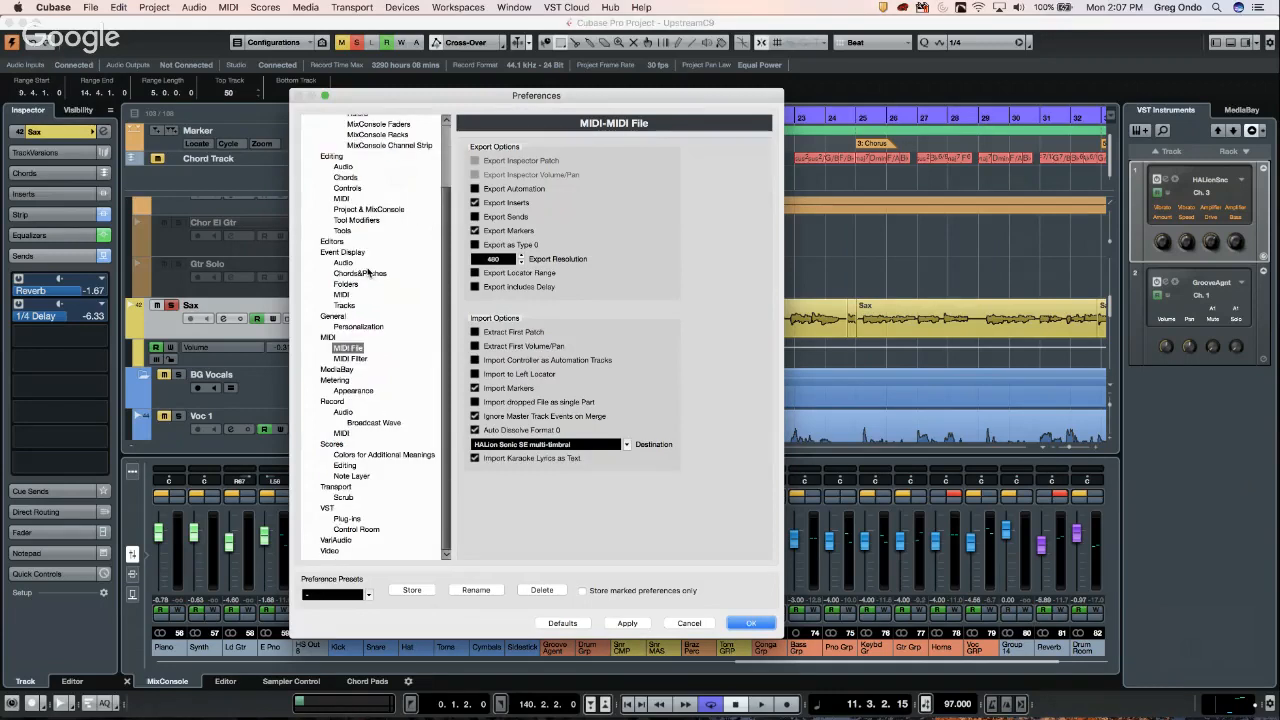
left_click(328, 508)
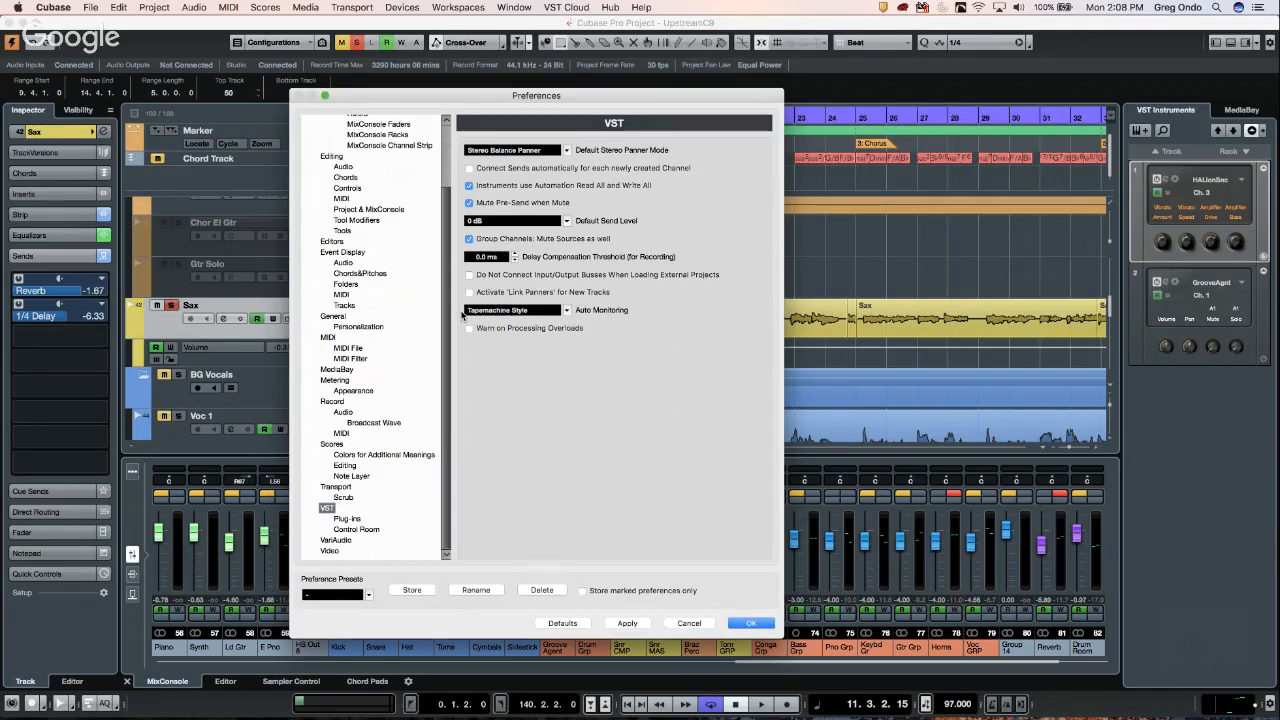
left_click(347, 519)
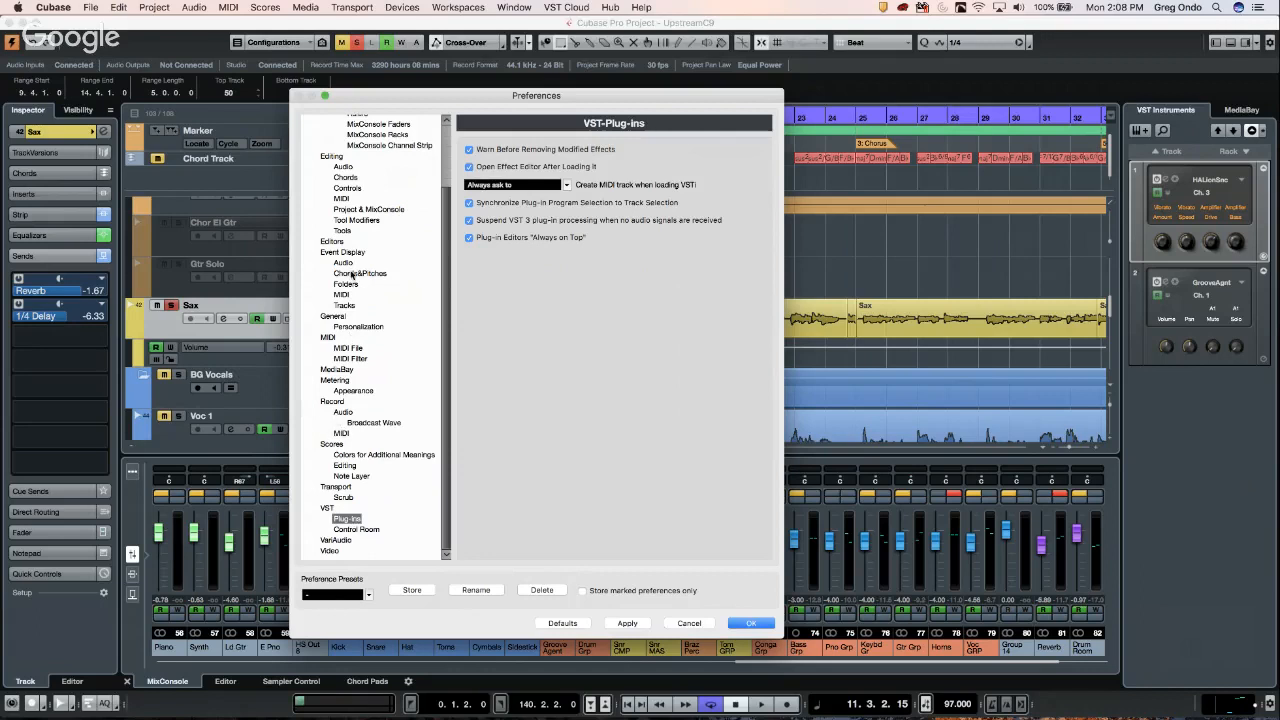
left_click(338, 157)
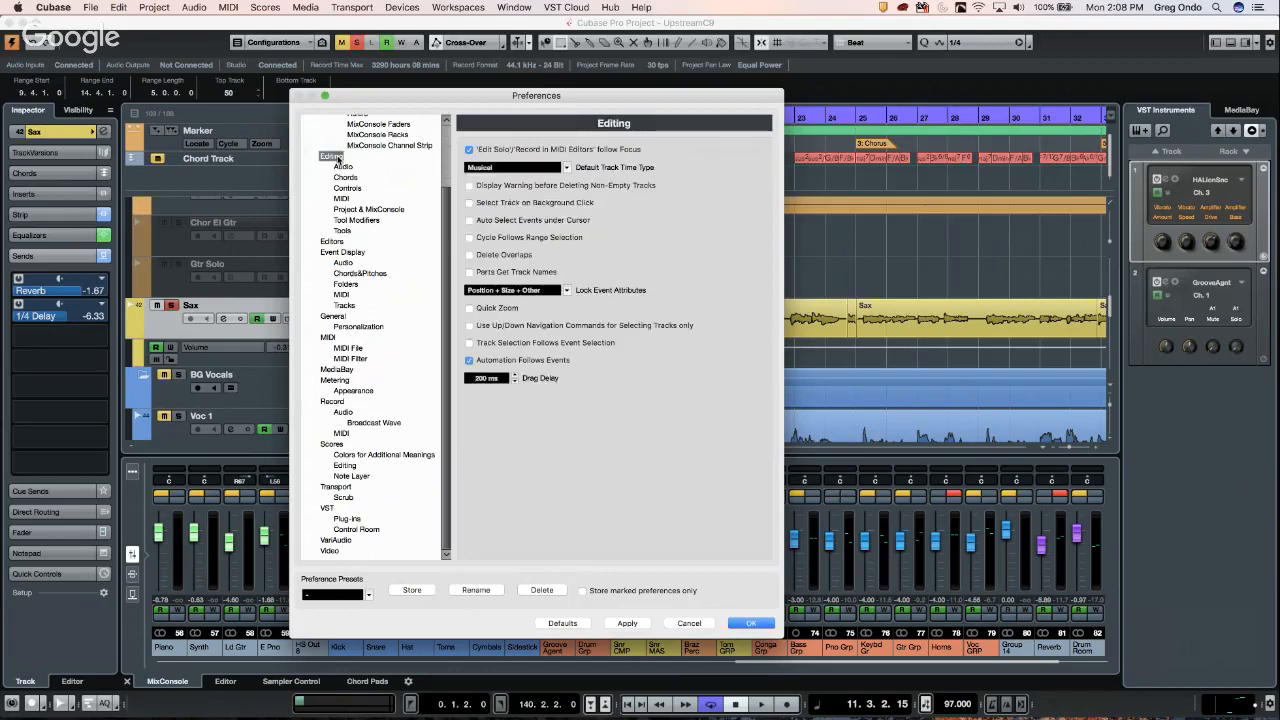
left_click(353, 209)
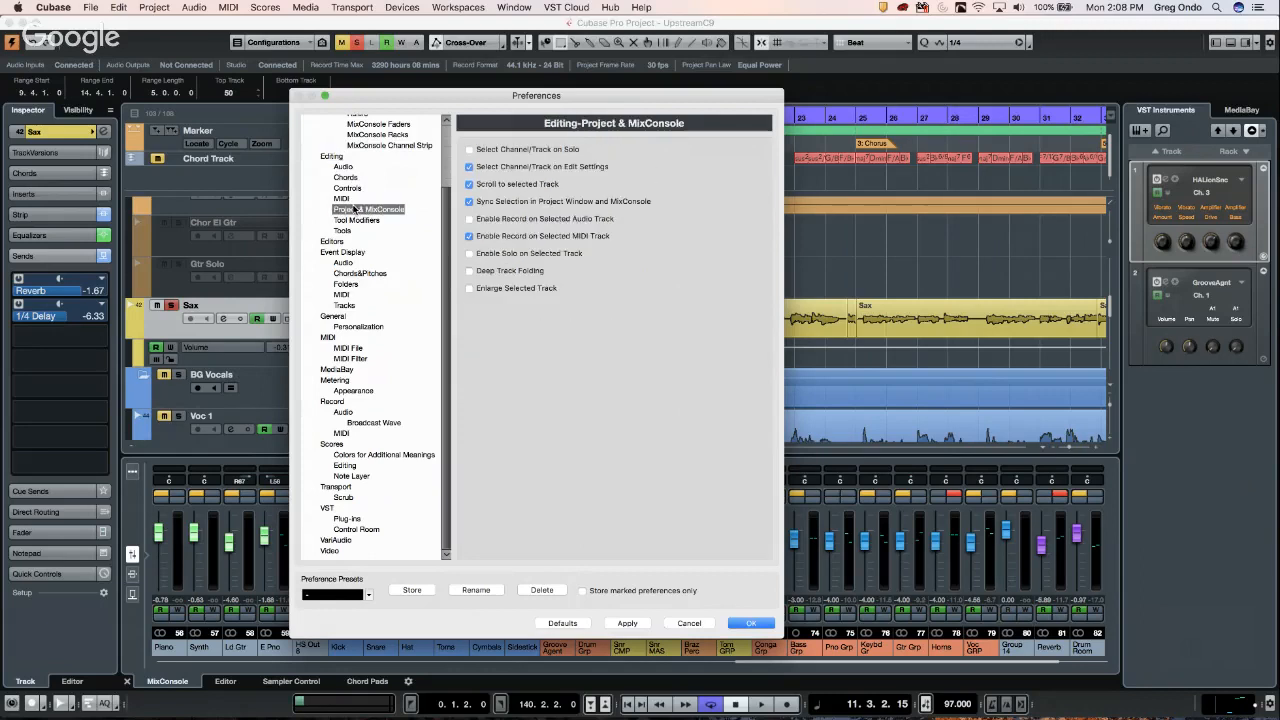
left_click(355, 220)
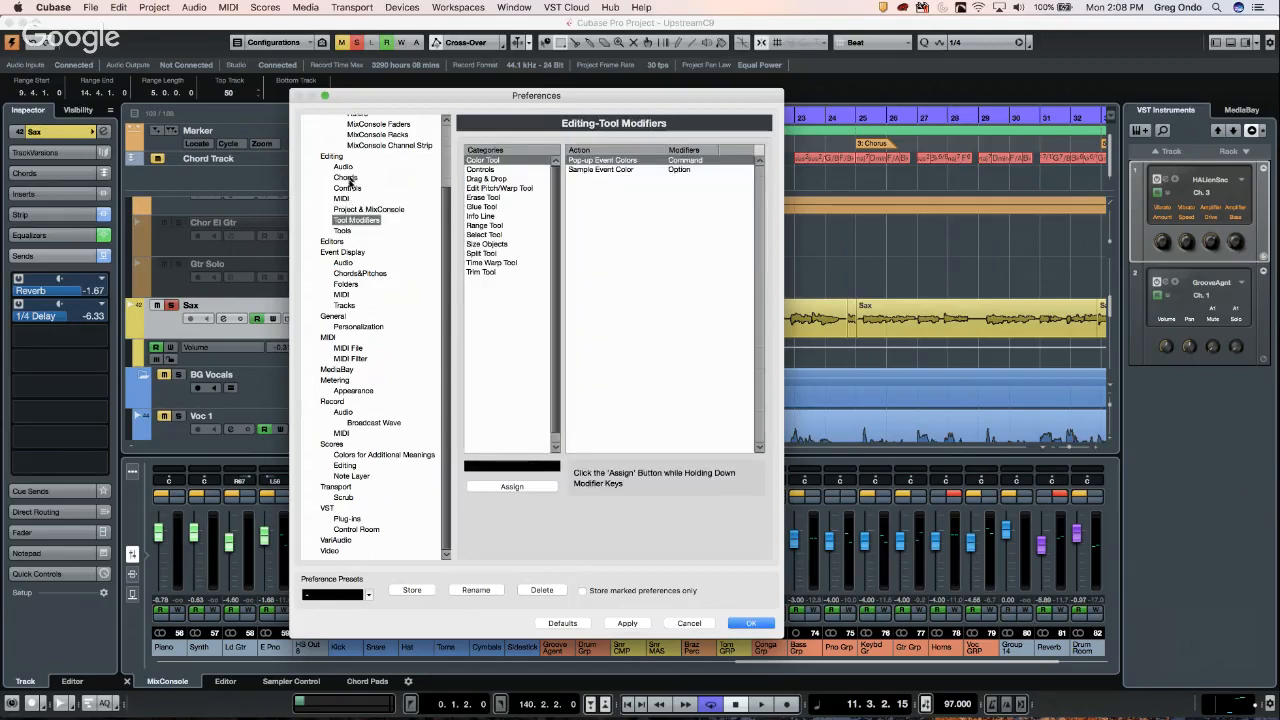
left_click(345, 167)
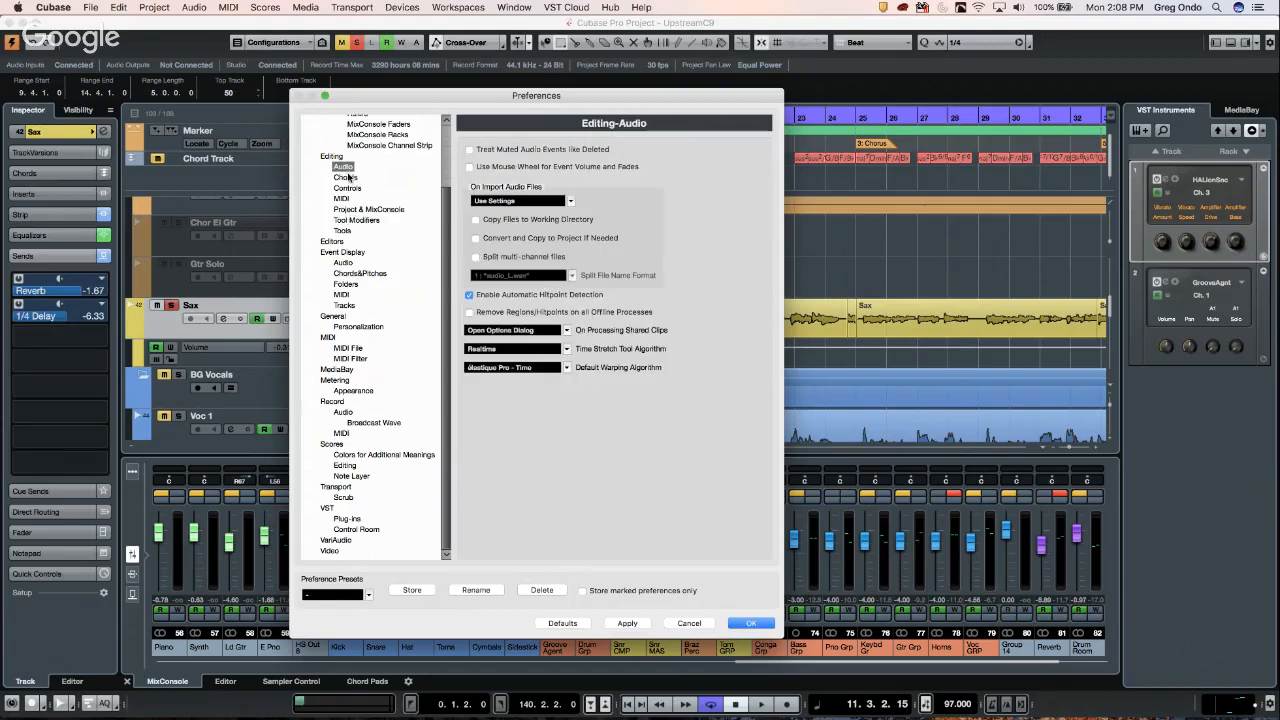
left_click(345, 178)
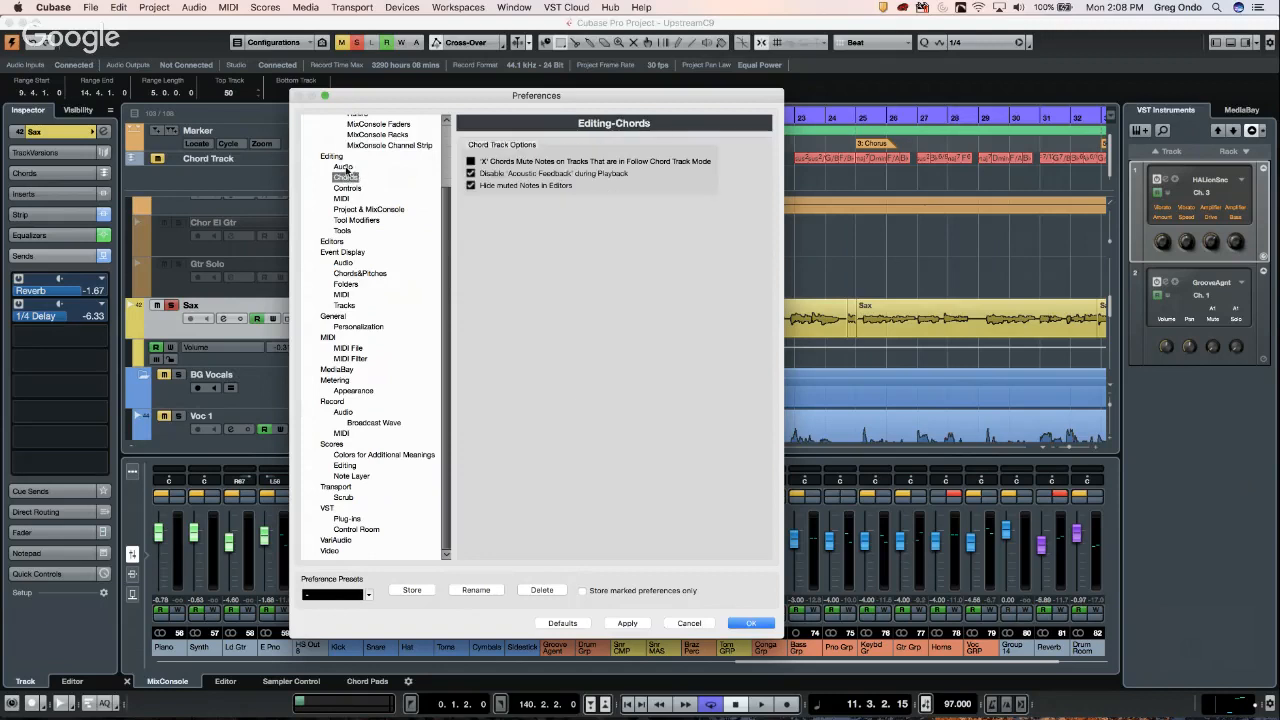
left_click(333, 158)
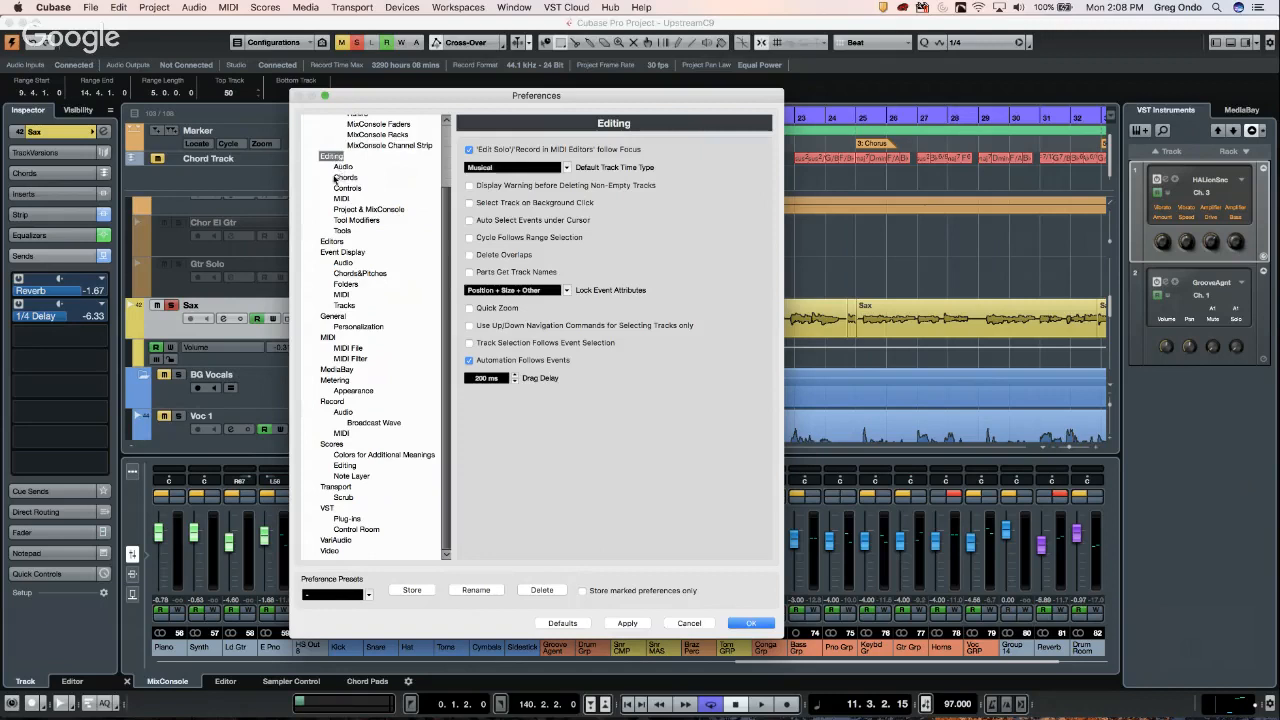
left_click(699, 623)
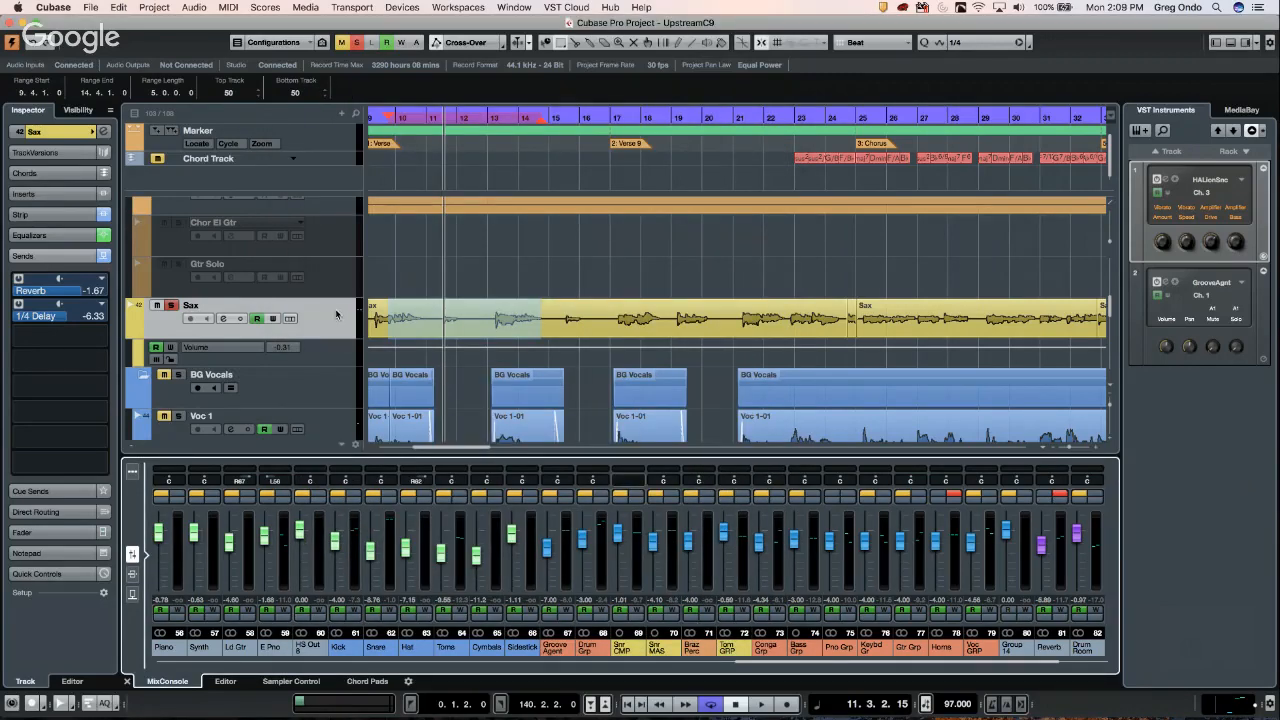
- Add a new mono audio track below Sax
right_click(337, 310)
mouse_move(390, 316)
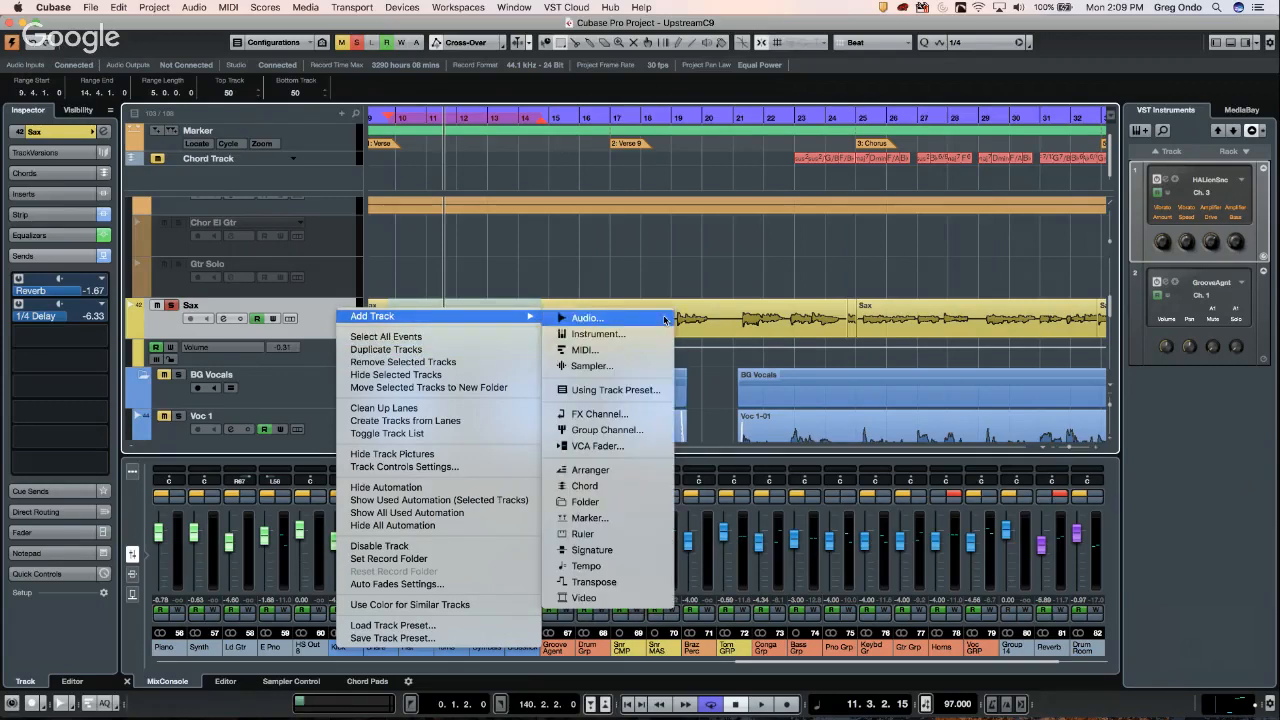
left_click(658, 318)
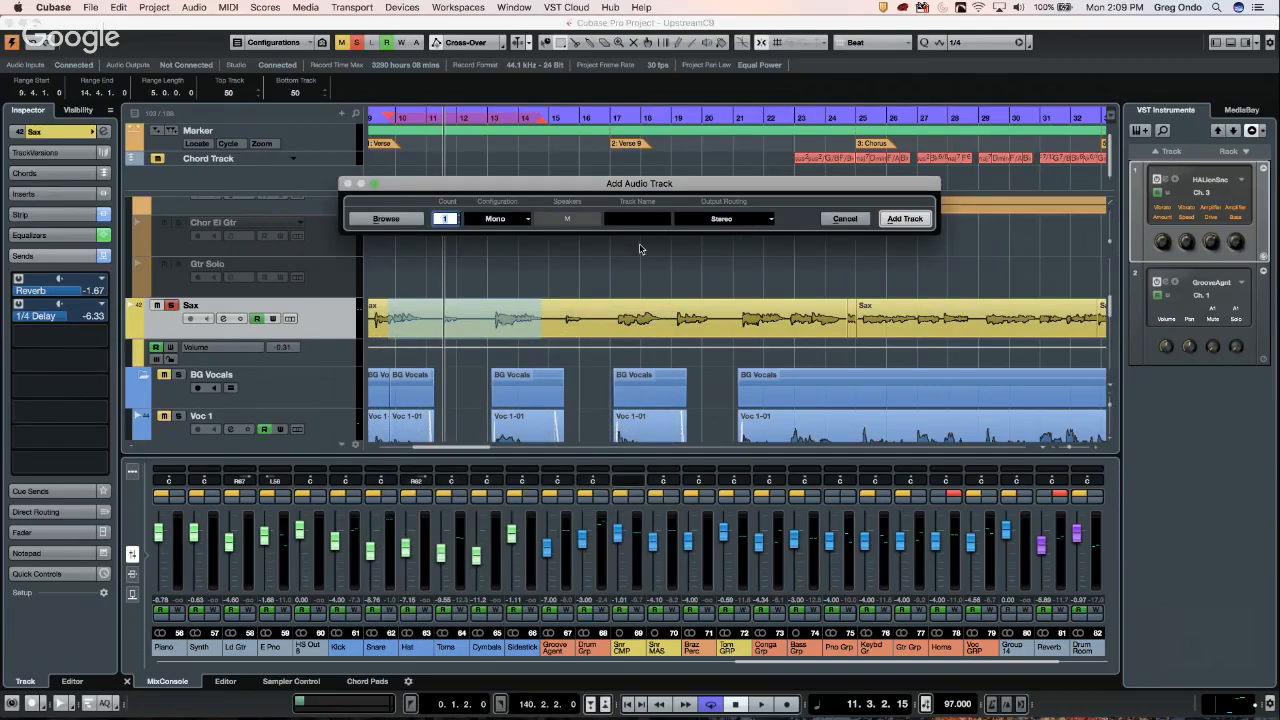
left_click(897, 218)
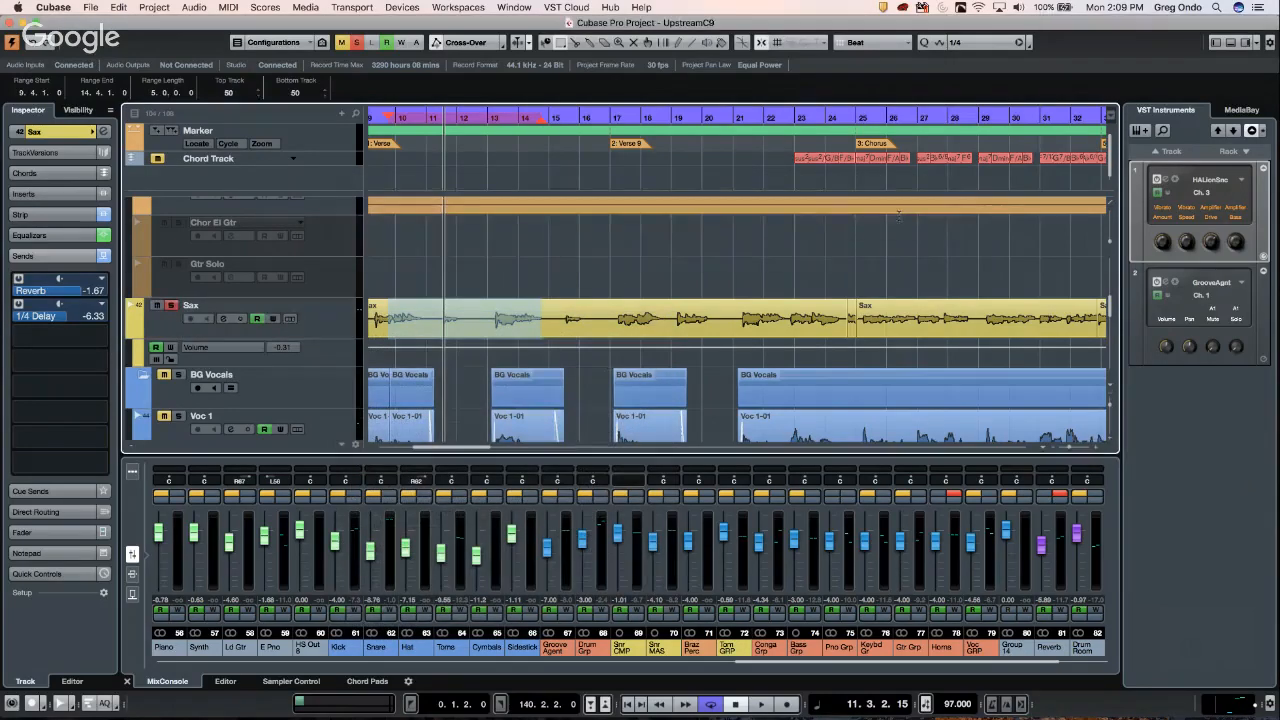
- Split a short slice out of the Sax event and drag it onto Audio 02
right_click(615, 343)
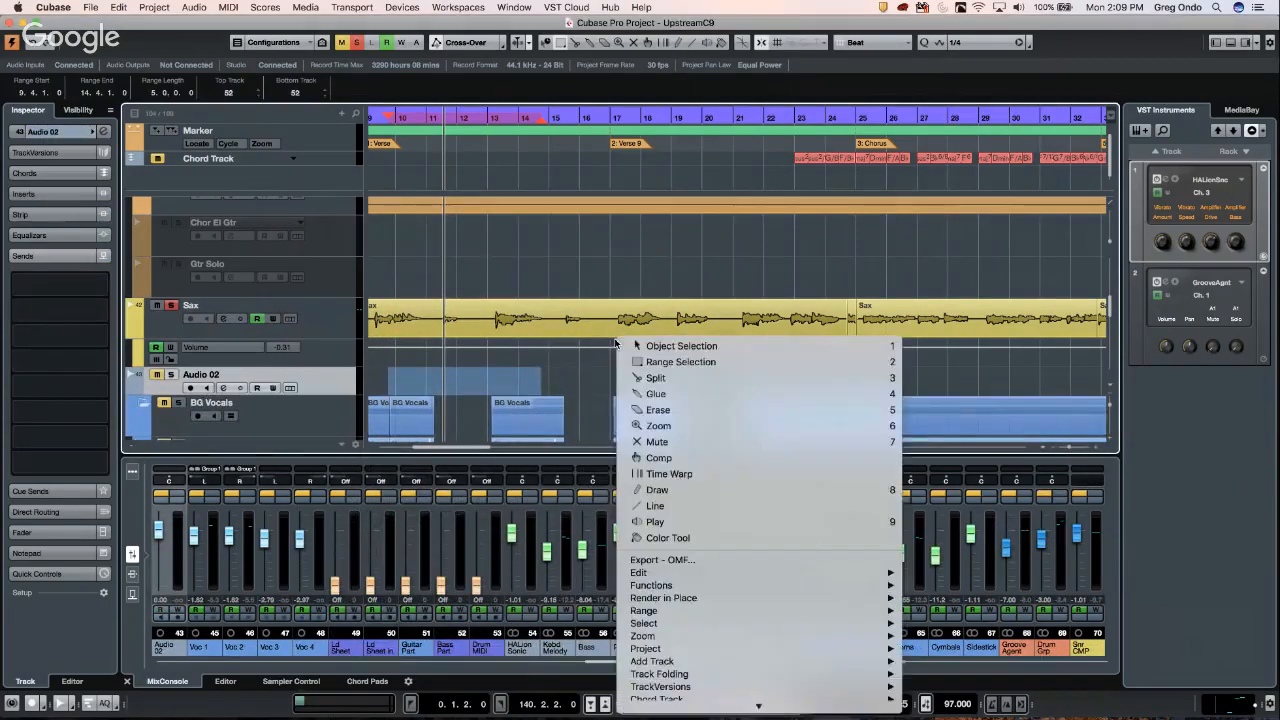
left_click(676, 379)
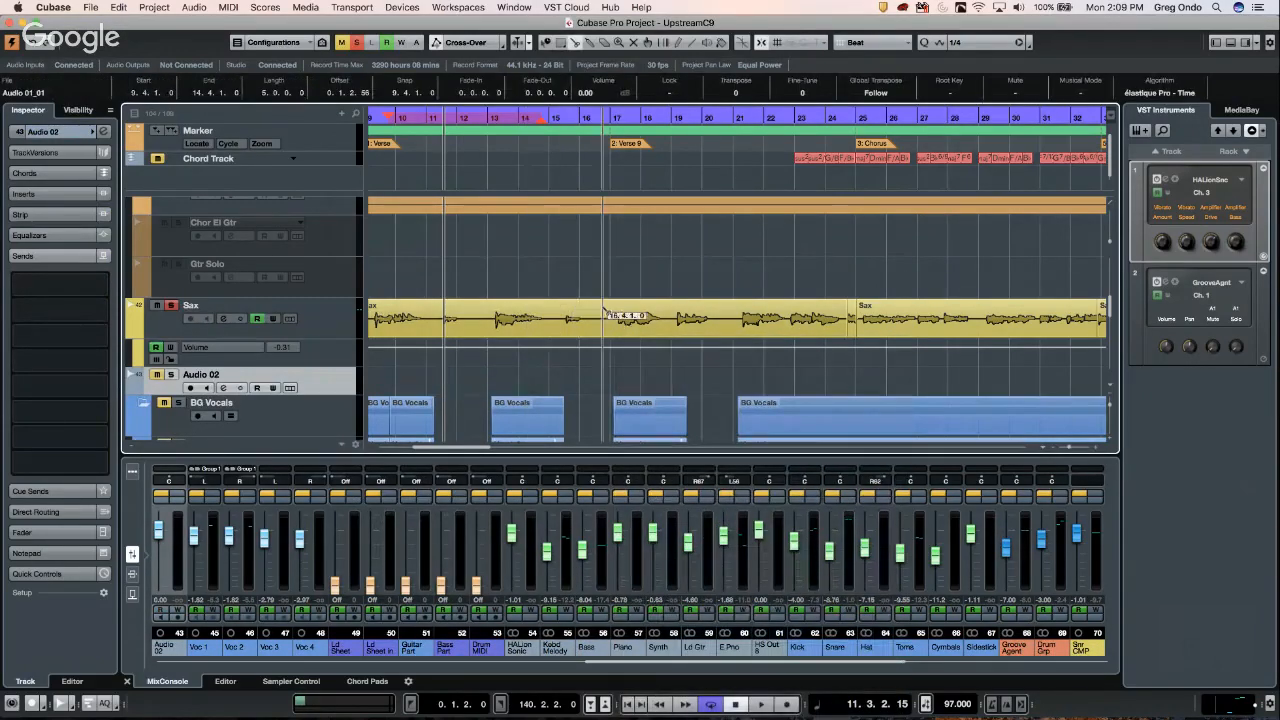
left_click(602, 318)
left_click(671, 318)
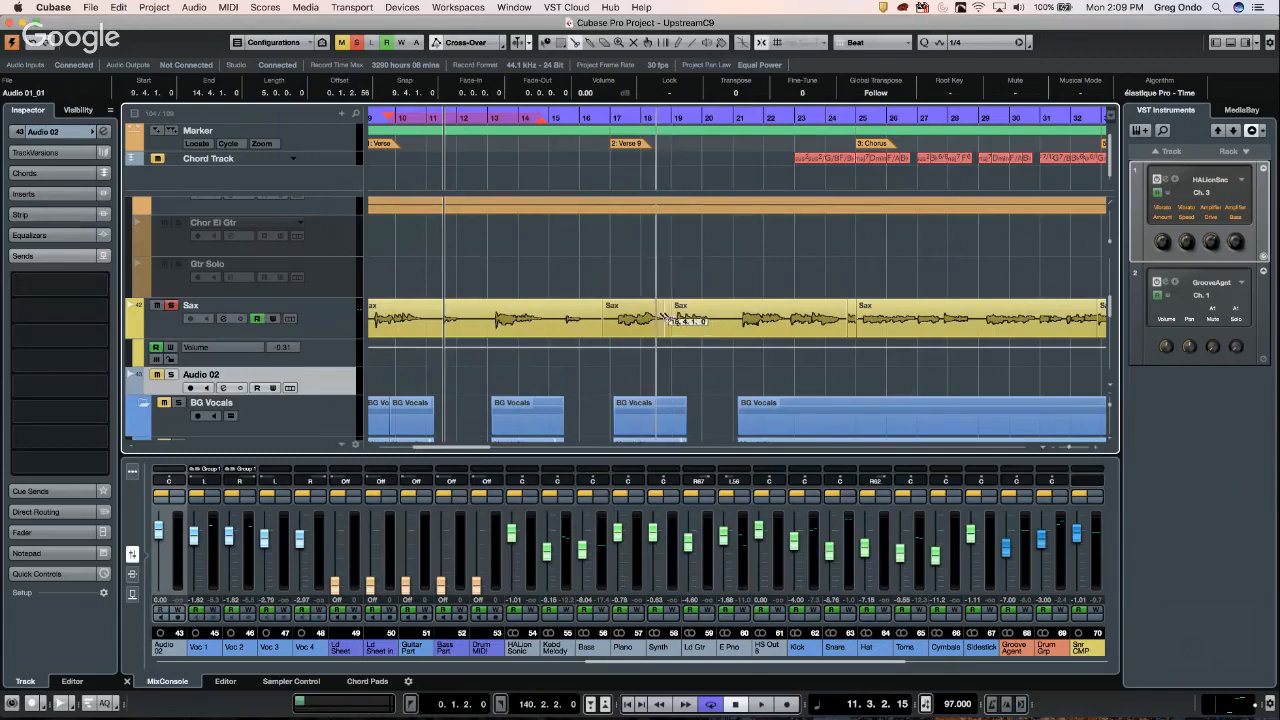
right_click(656, 308)
left_click(647, 318)
key("1")
left_click(645, 317)
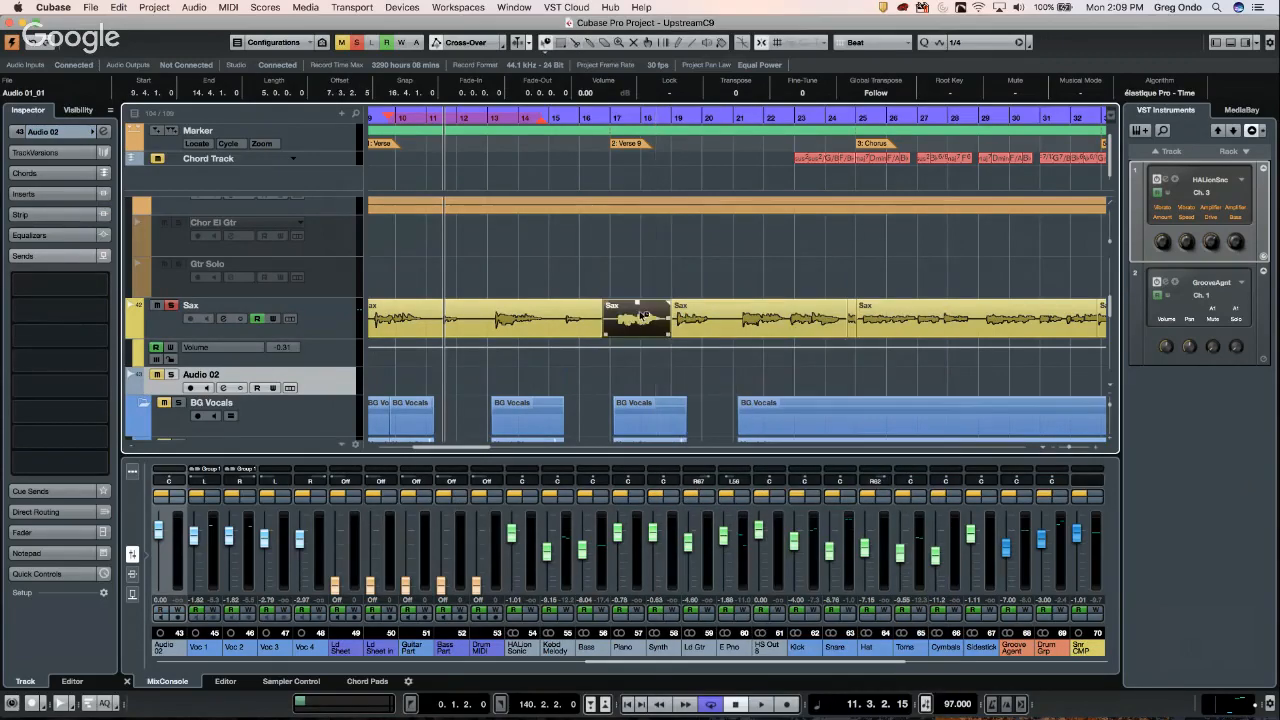
left_click_drag(643, 316, 640, 383)
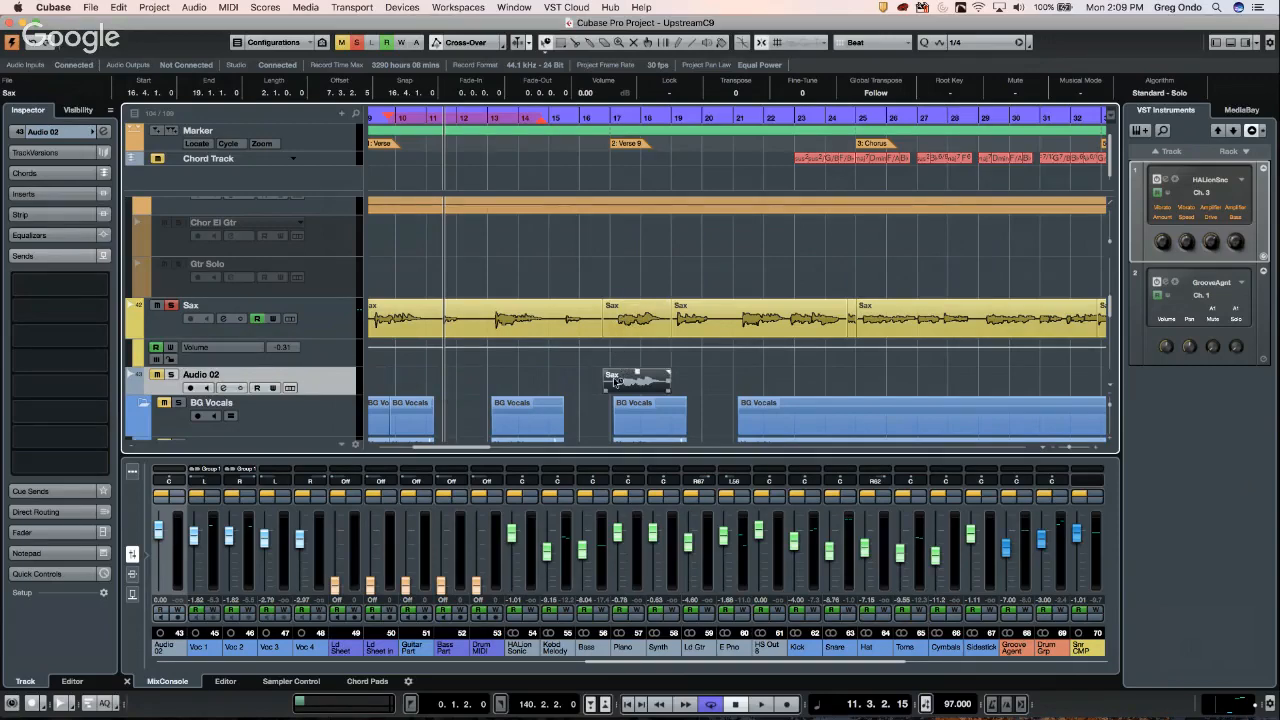
- Rename the Audio 02 track to 'jytrdiuyn'
double_click(240, 374)
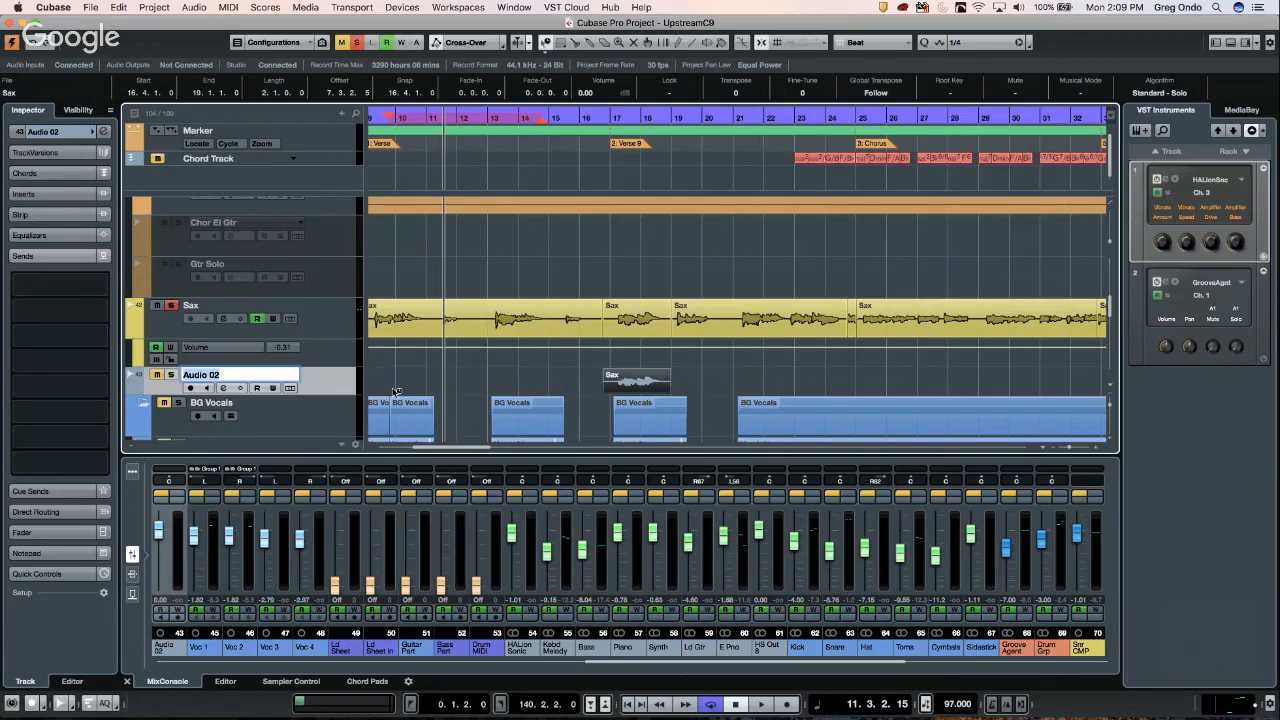
key("Return")
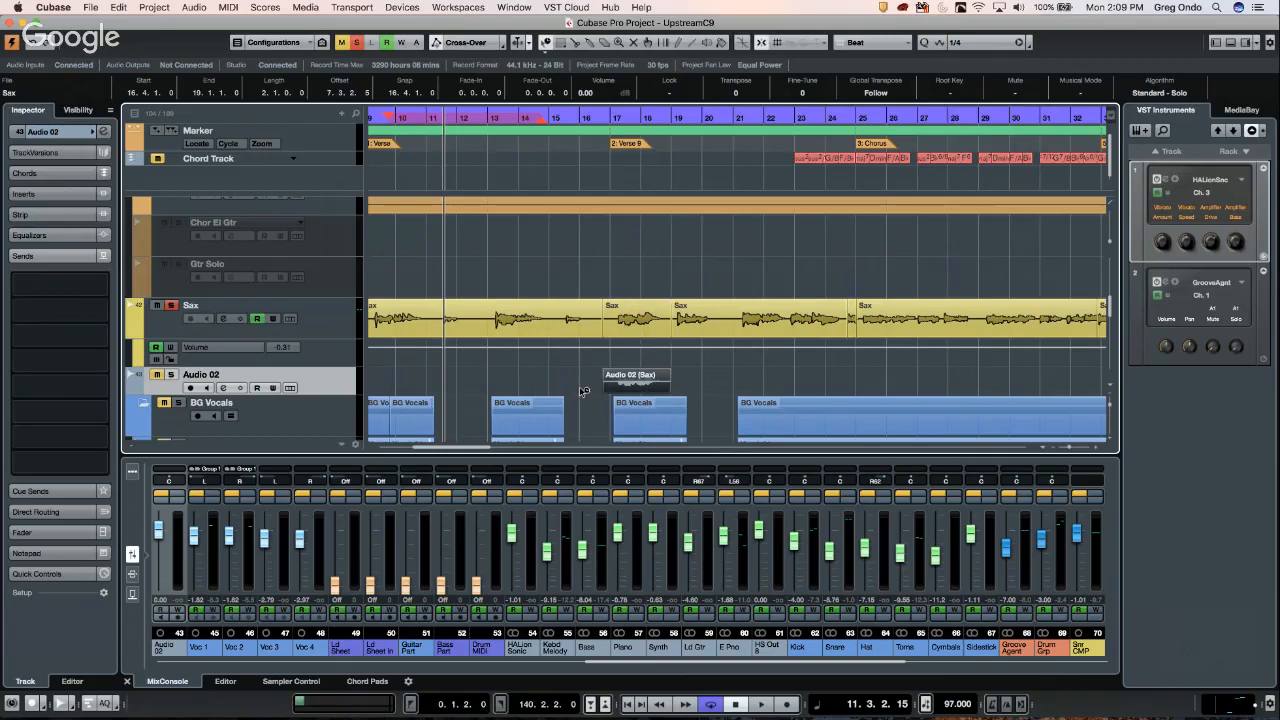
double_click(217, 375)
type("jytrdiuyn")
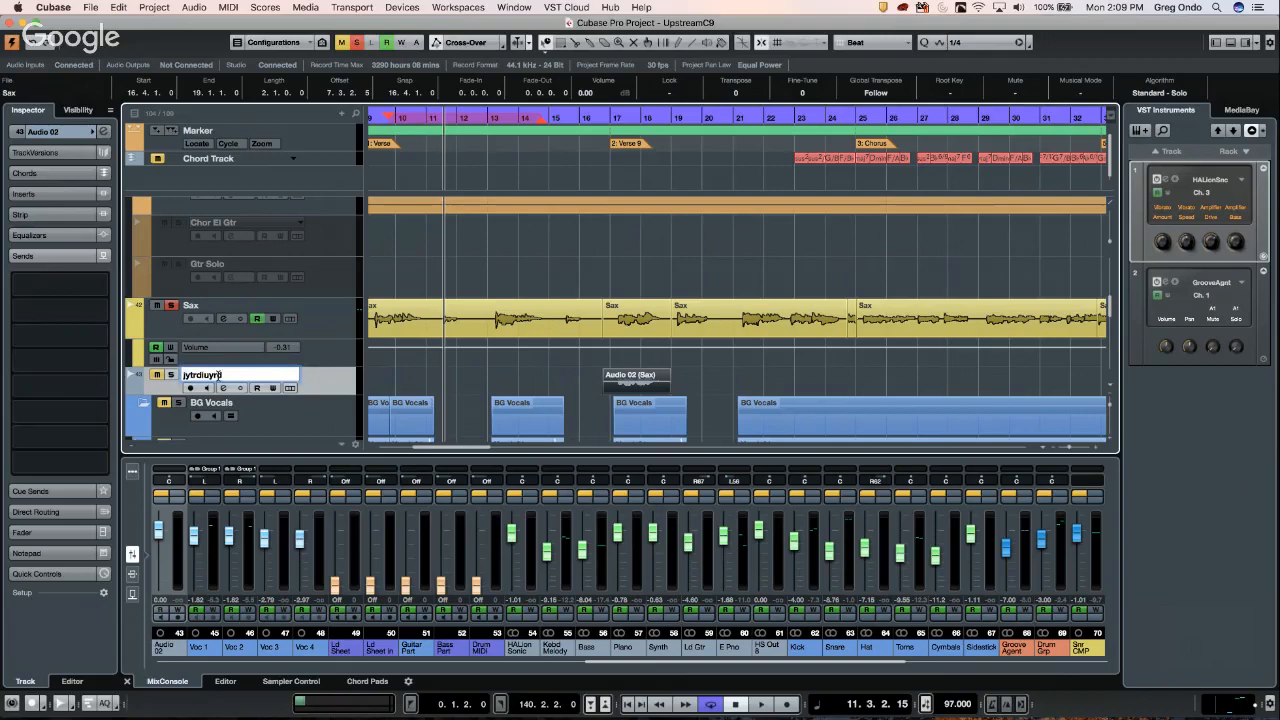
key("Return")
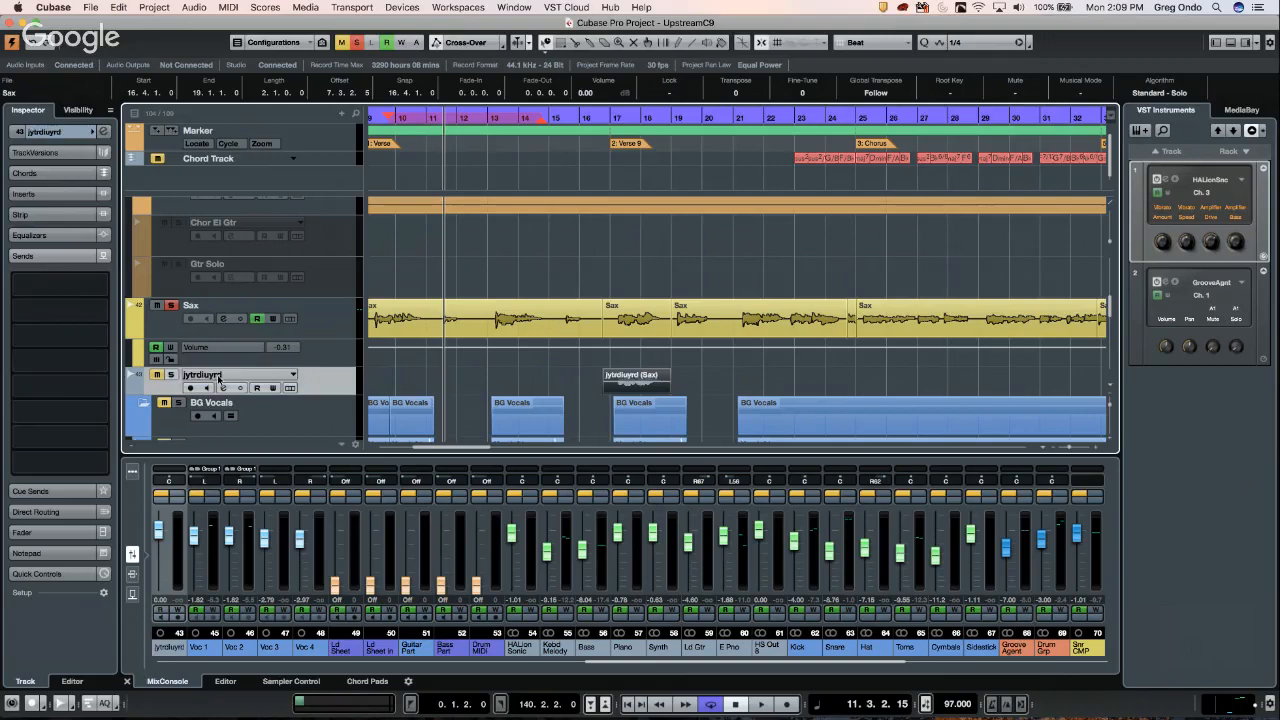
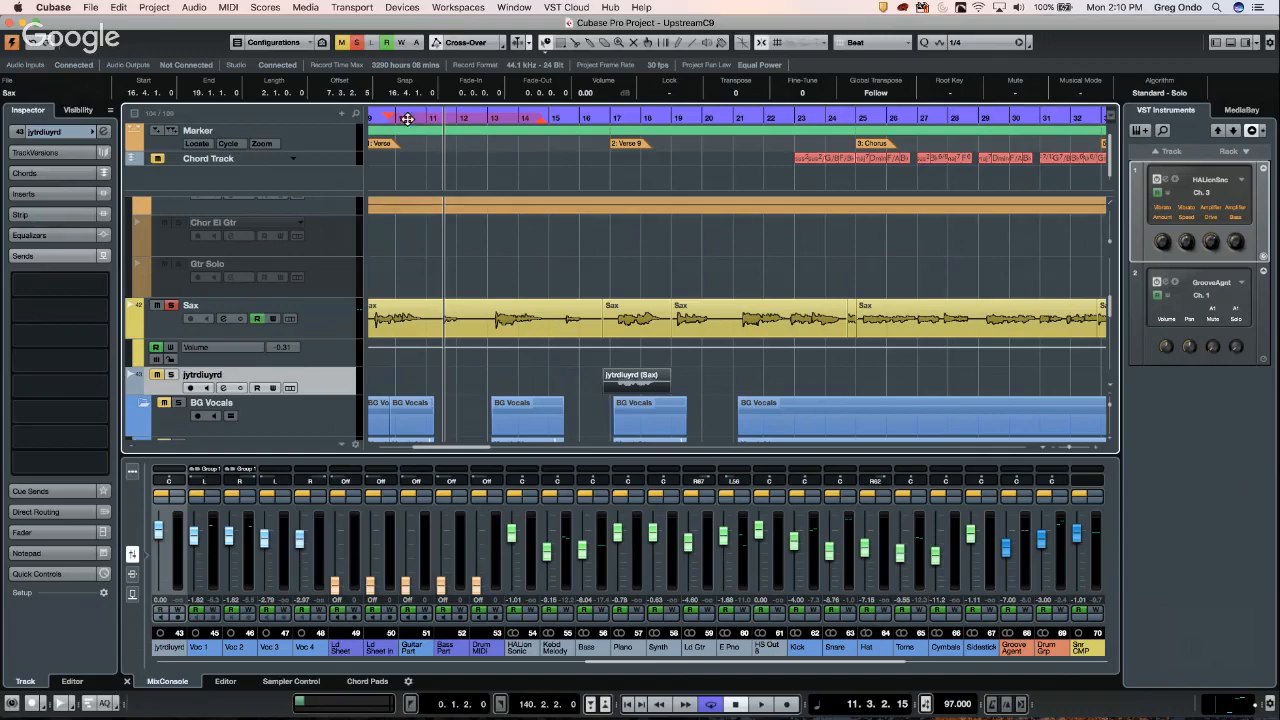
- Browse the Transport menu, the track list context menu and the File menu
left_click(353, 8)
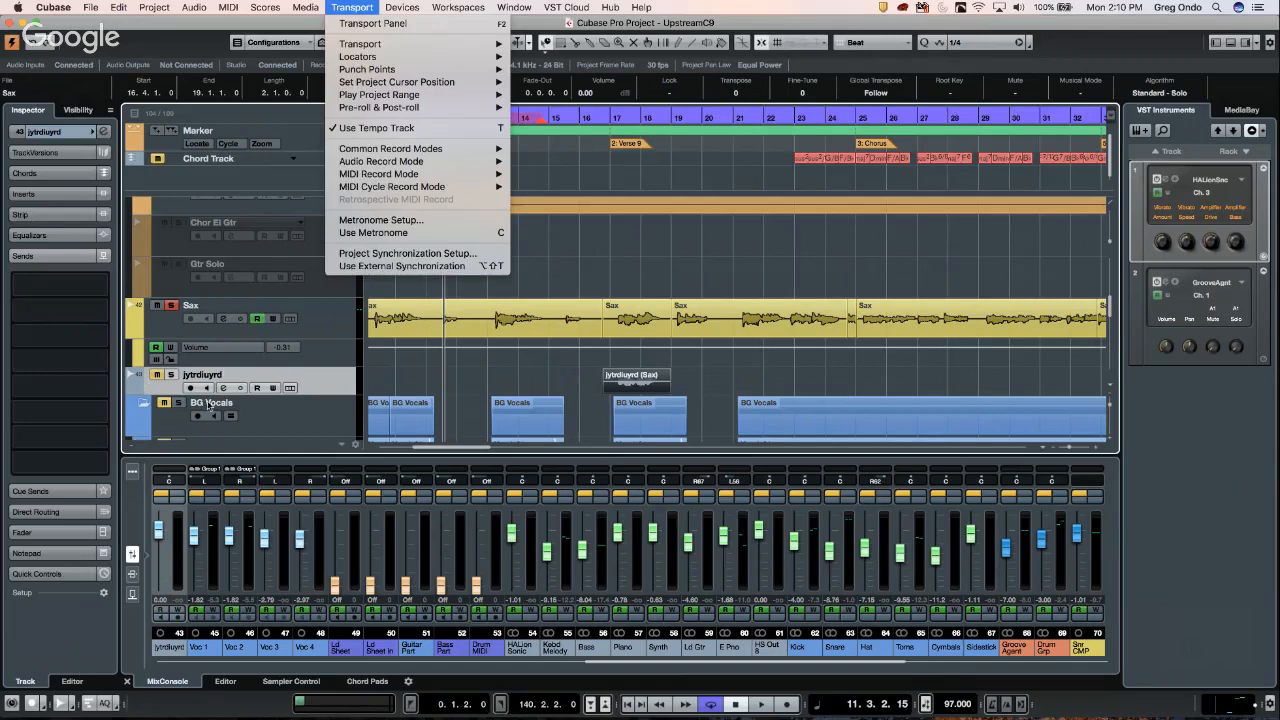
mouse_move(370, 148)
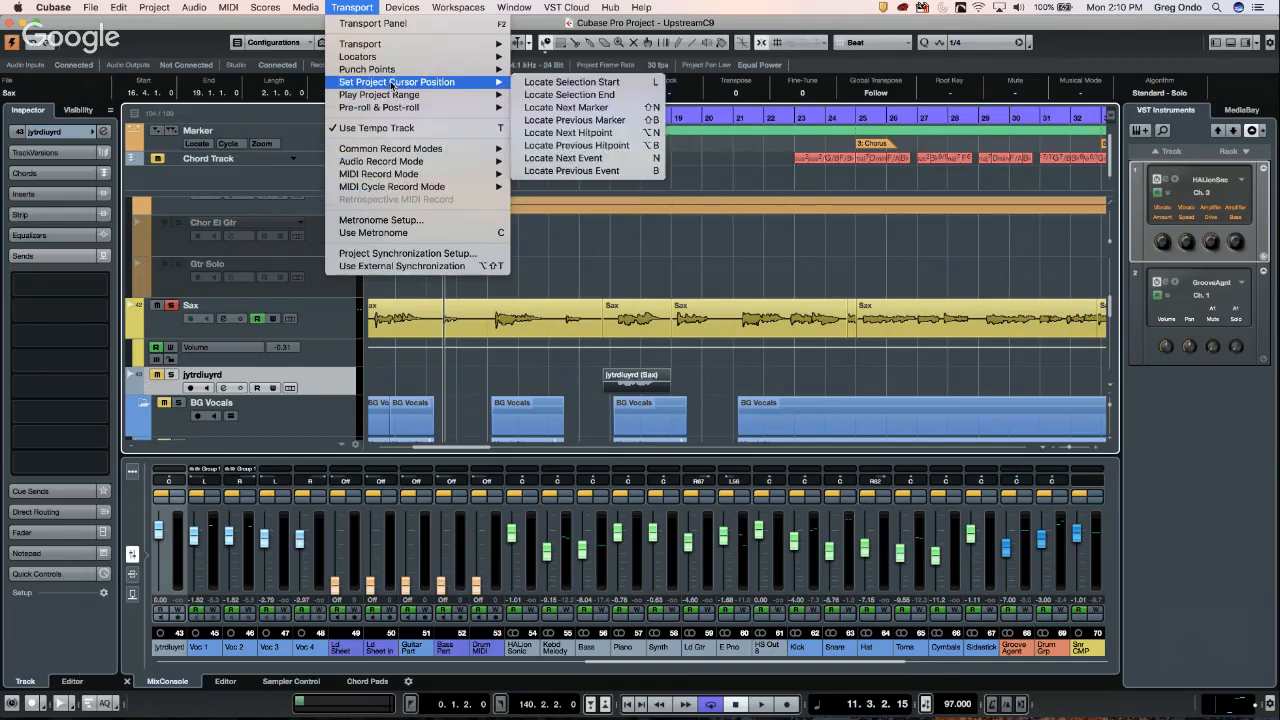
mouse_move(404, 178)
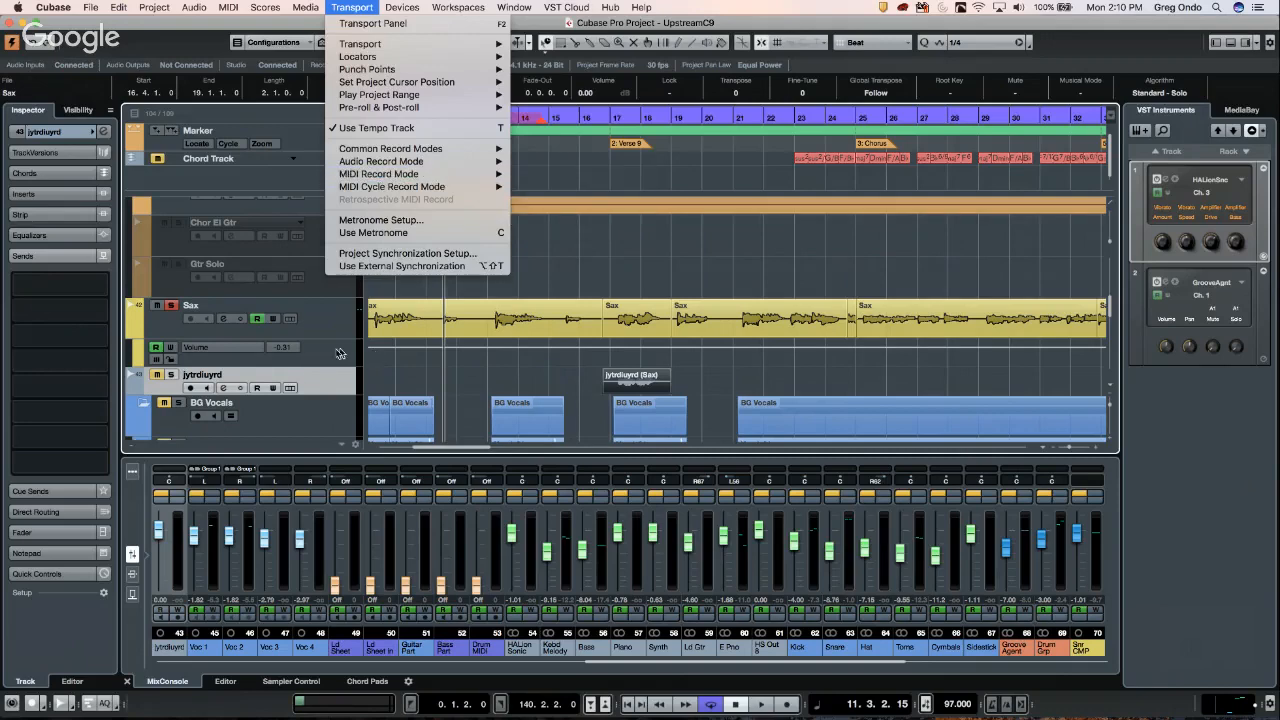
left_click(331, 380)
right_click(332, 382)
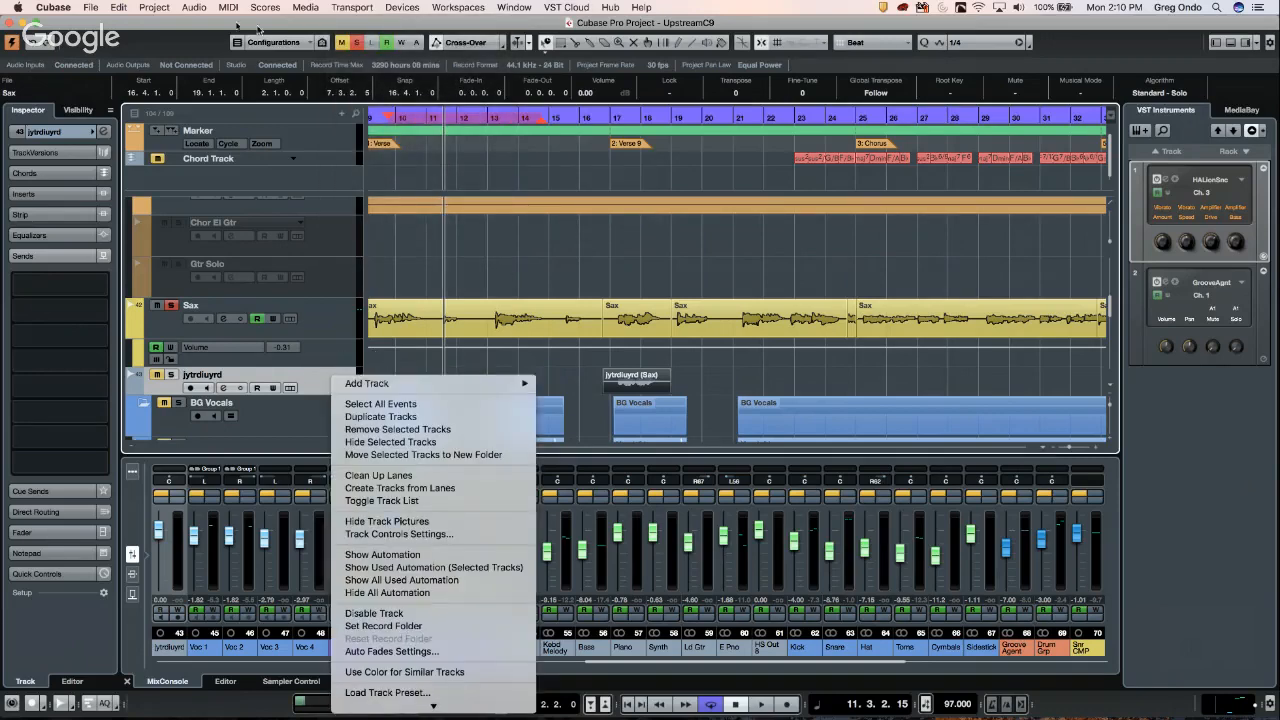
left_click(90, 7)
left_click(90, 7)
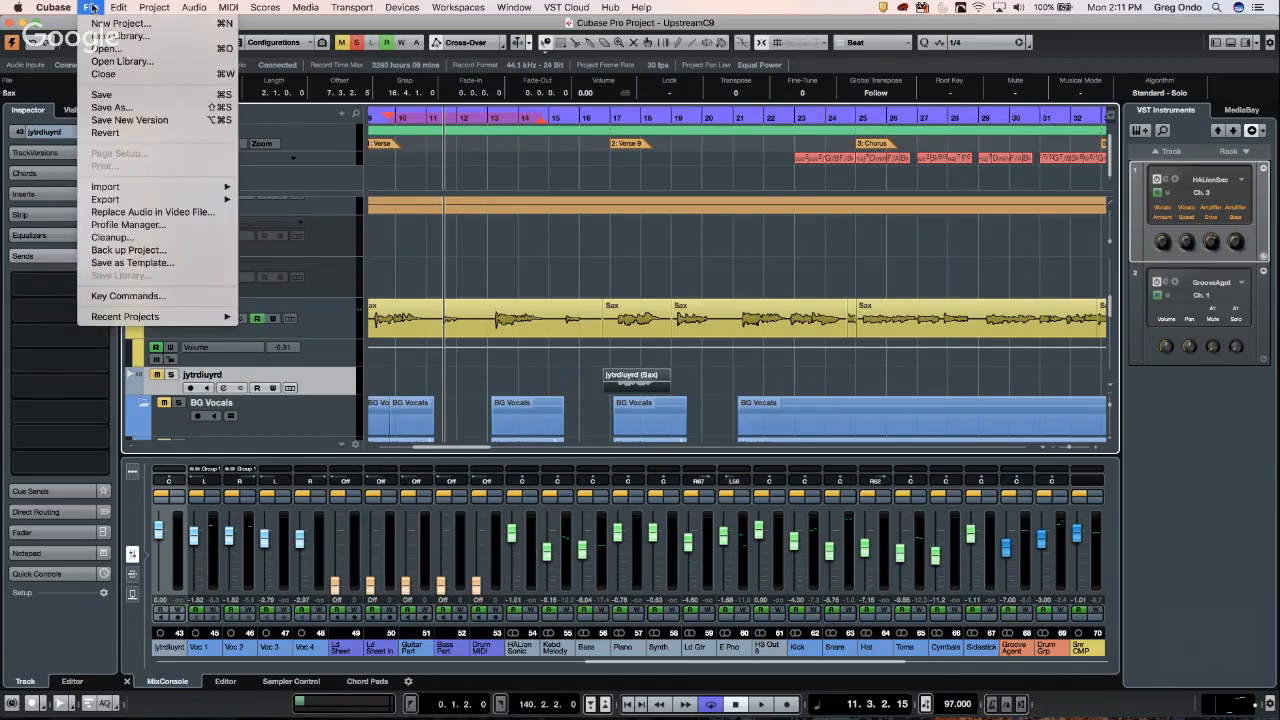
left_click(307, 48)
- Create a new project from the Empty template in the Steinberg Hub, located in the test folder
key("super+n")
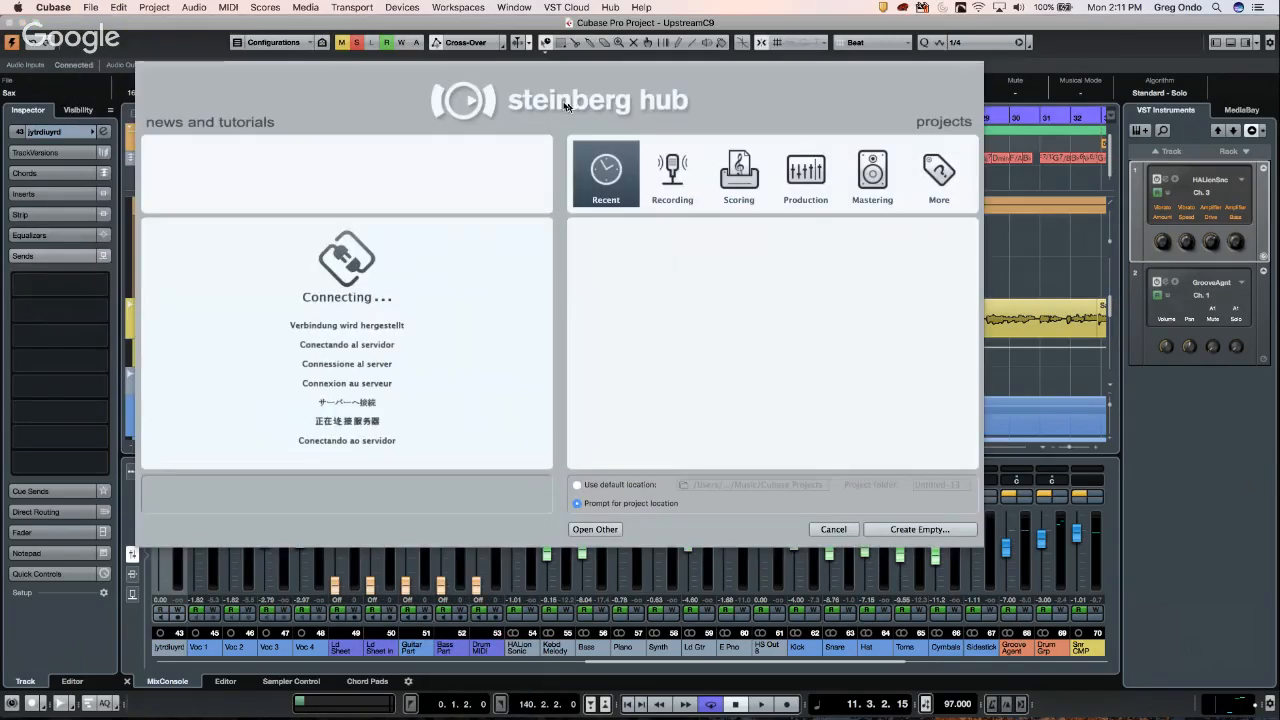
left_click(936, 178)
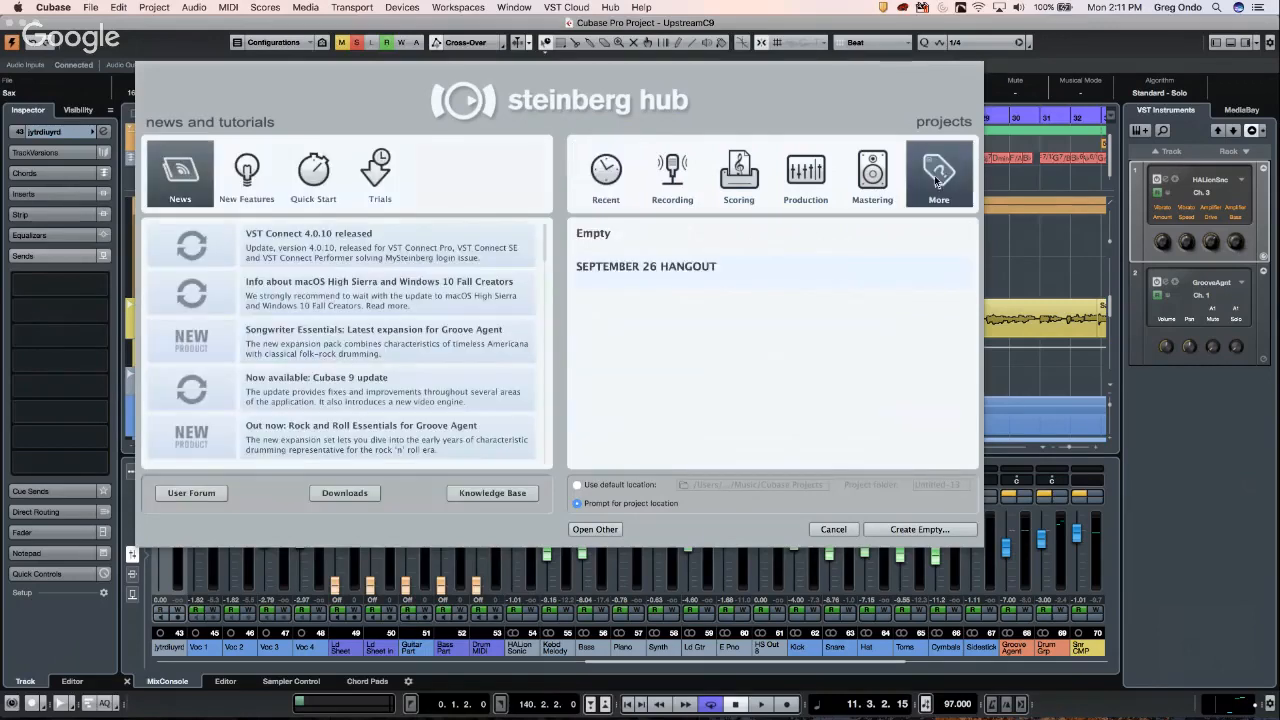
left_click(624, 242)
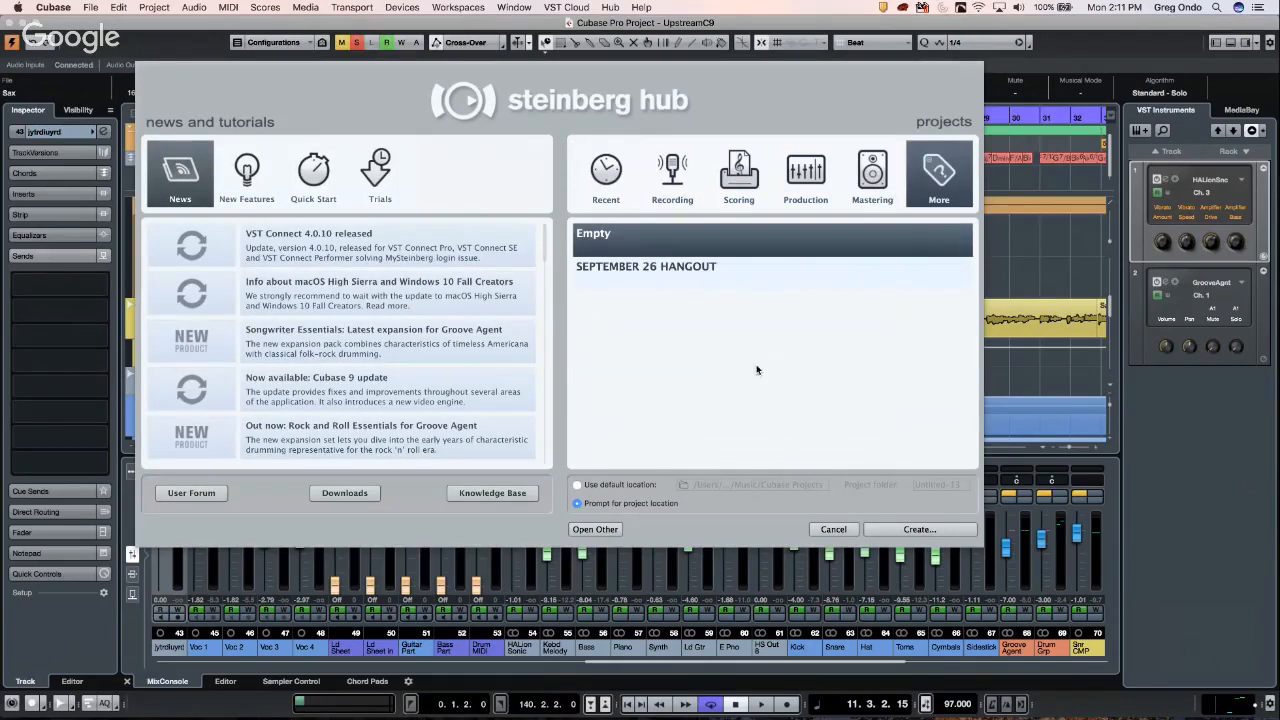
left_click(912, 531)
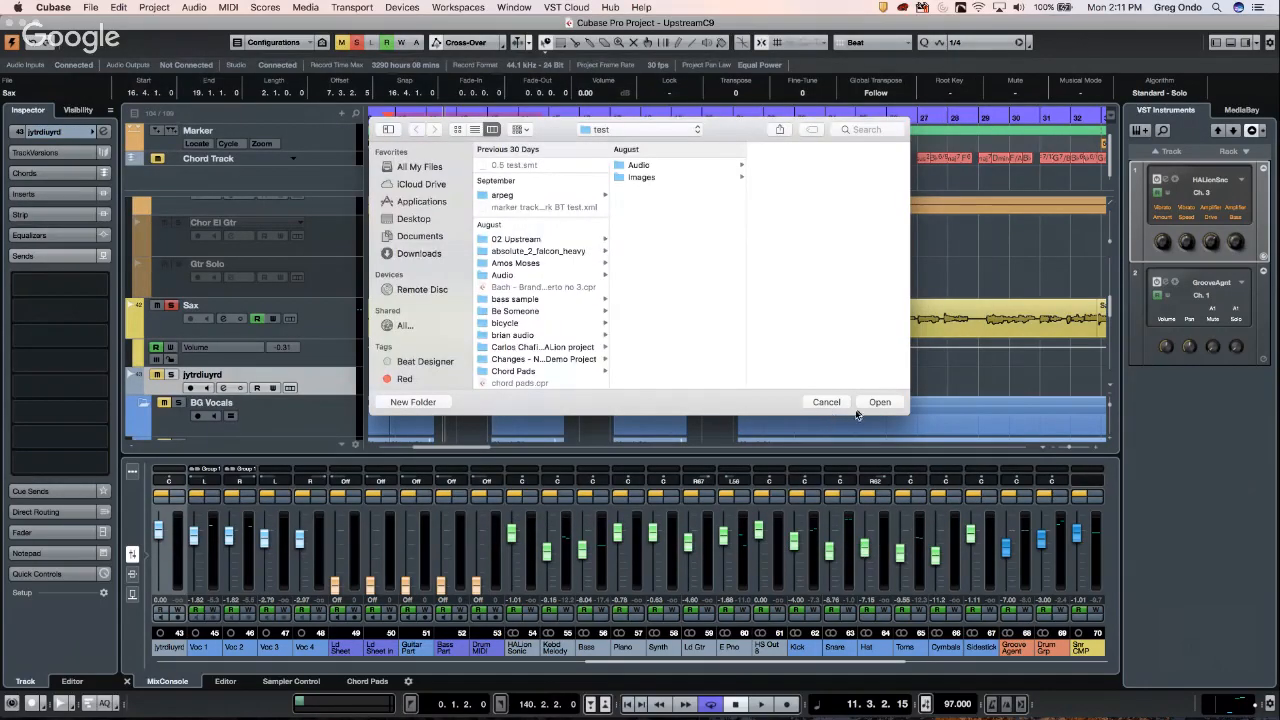
left_click(871, 402)
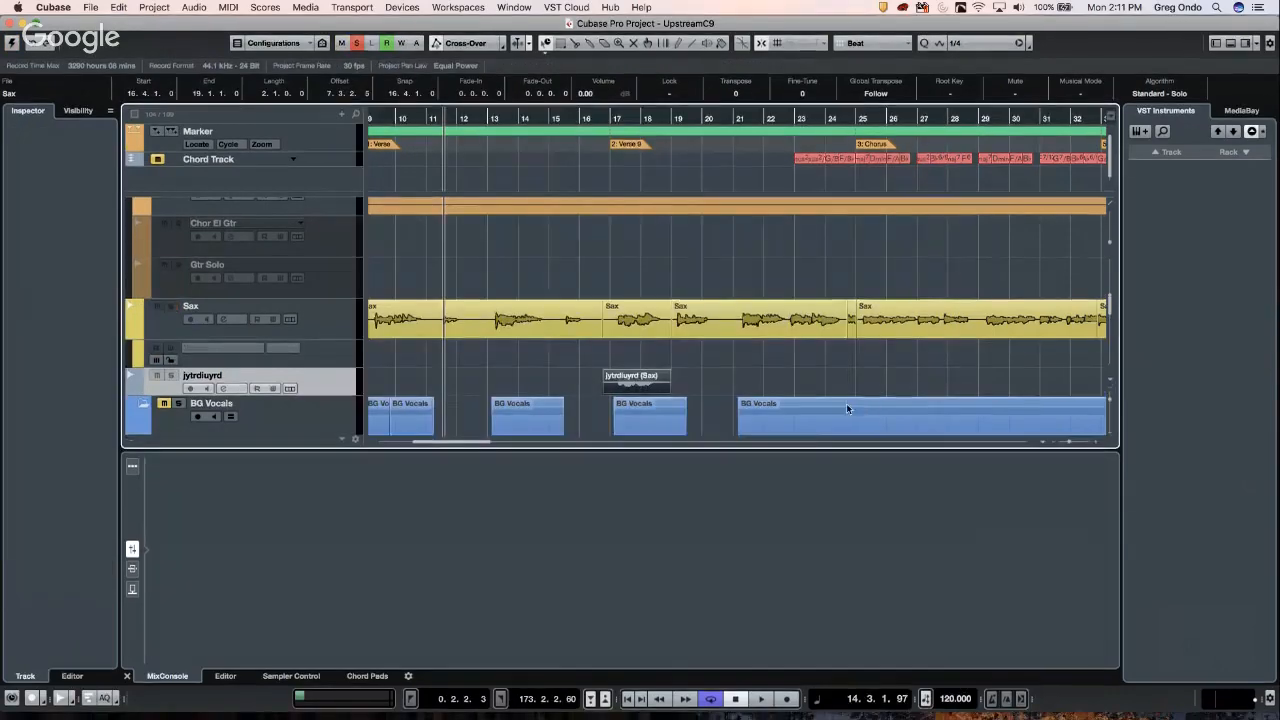
- Add a single MIDI track, MIDI 01, from the empty track list's context menu
right_click(303, 171)
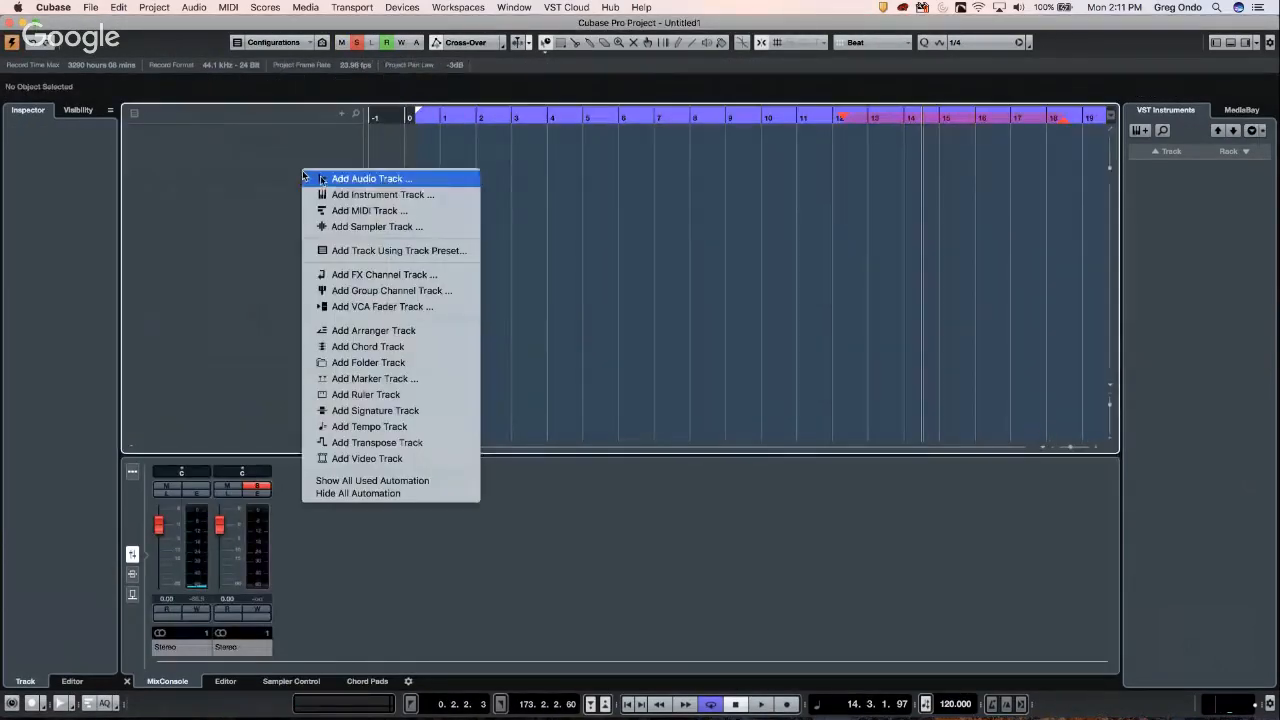
left_click(379, 212)
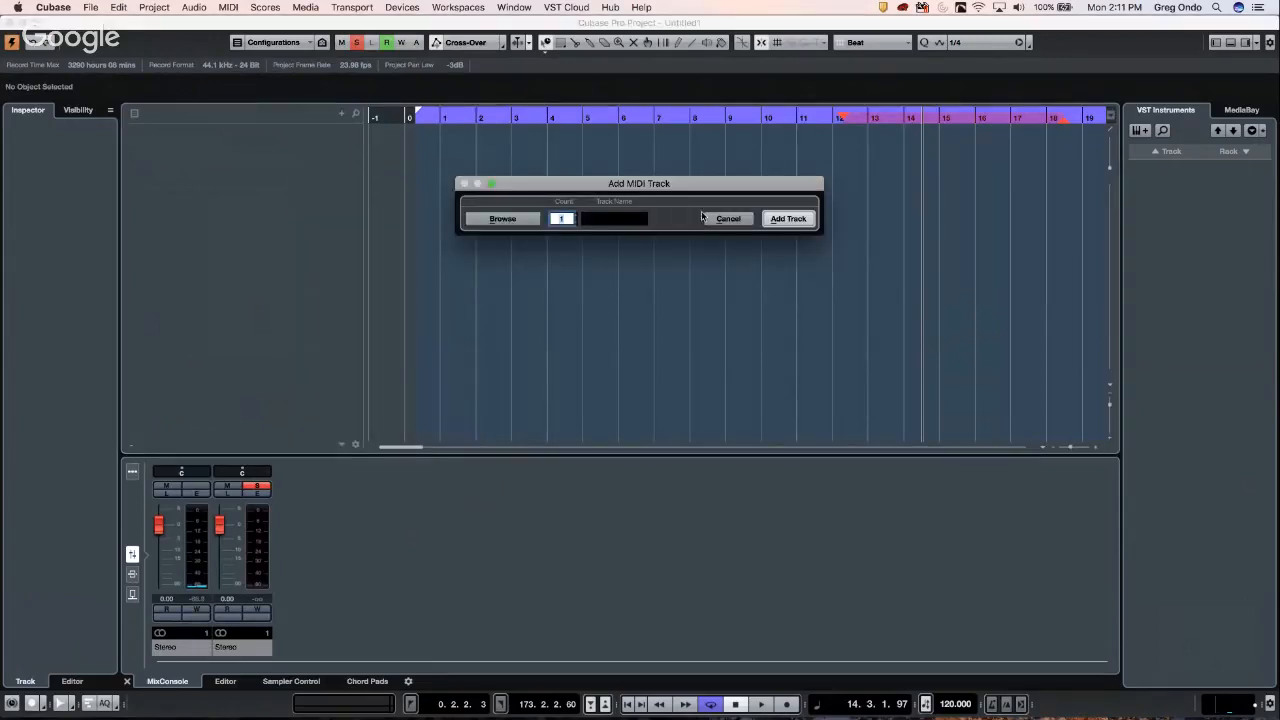
left_click(788, 219)
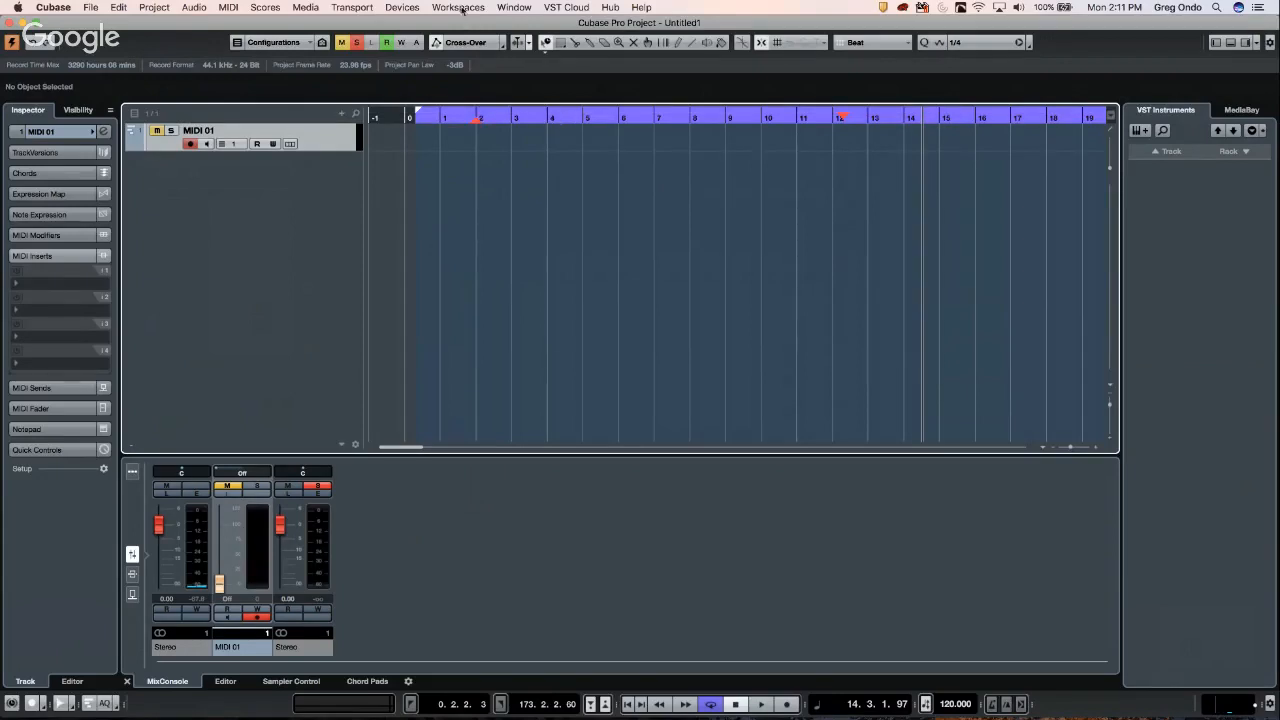
- Select bars 1–2 on MIDI 01 with the Range Selection tool and set the locators to it
left_click(413, 9)
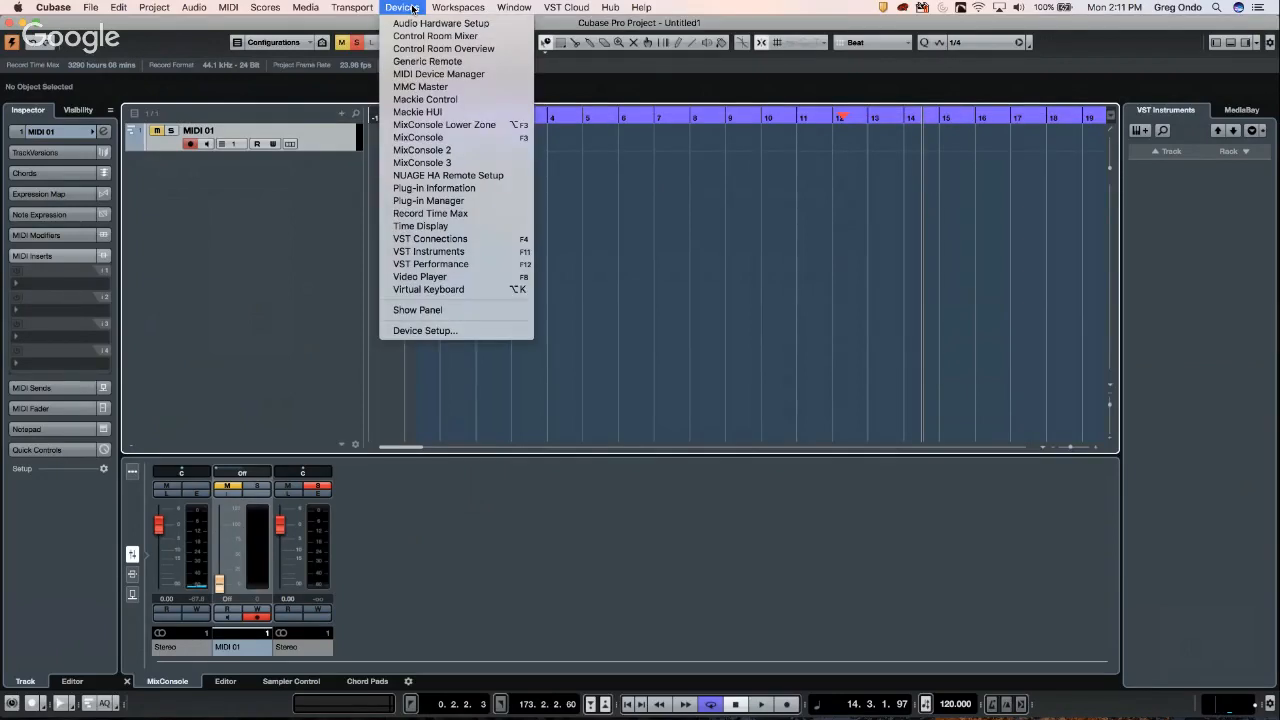
left_click(584, 167)
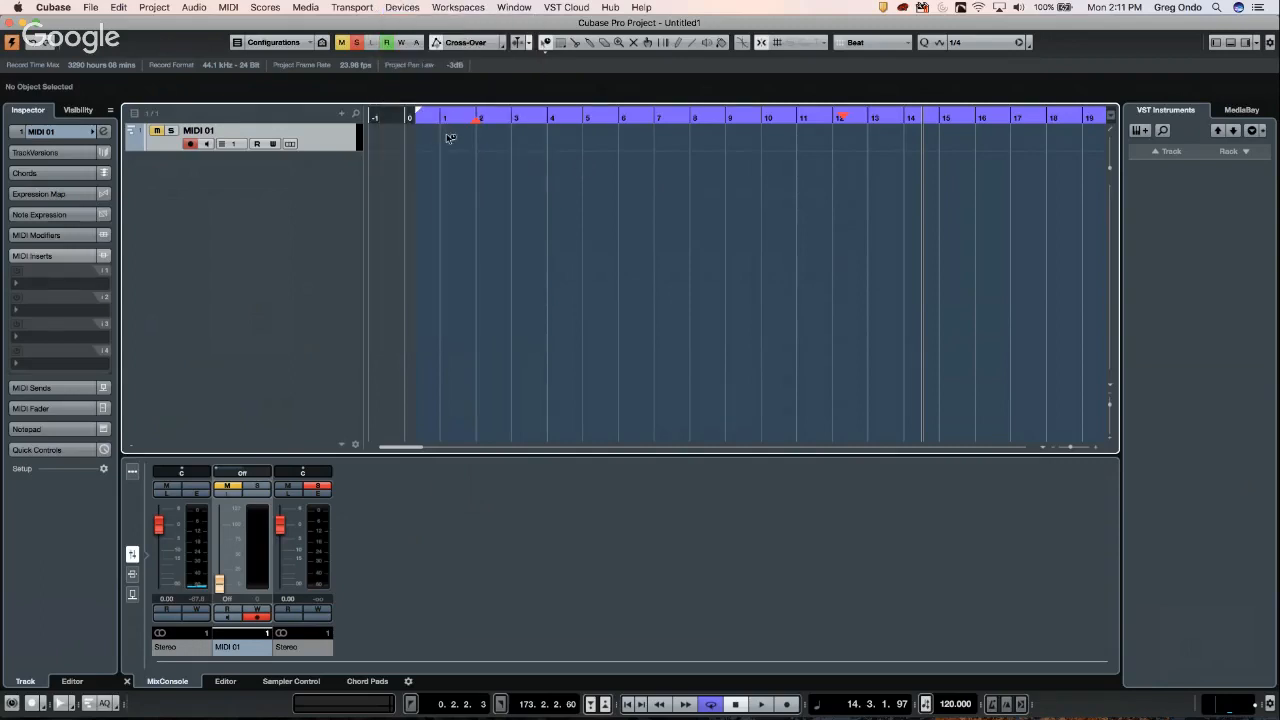
right_click(447, 134)
left_click(502, 159)
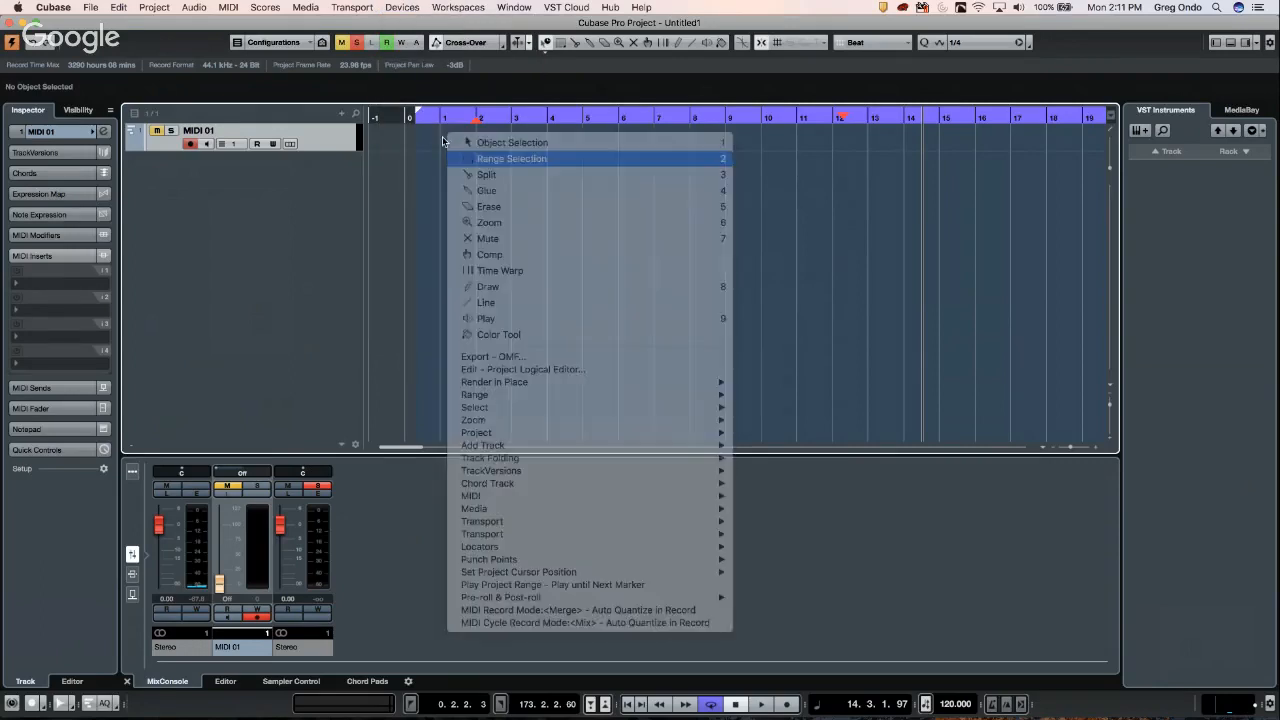
left_click_drag(441, 137, 472, 141)
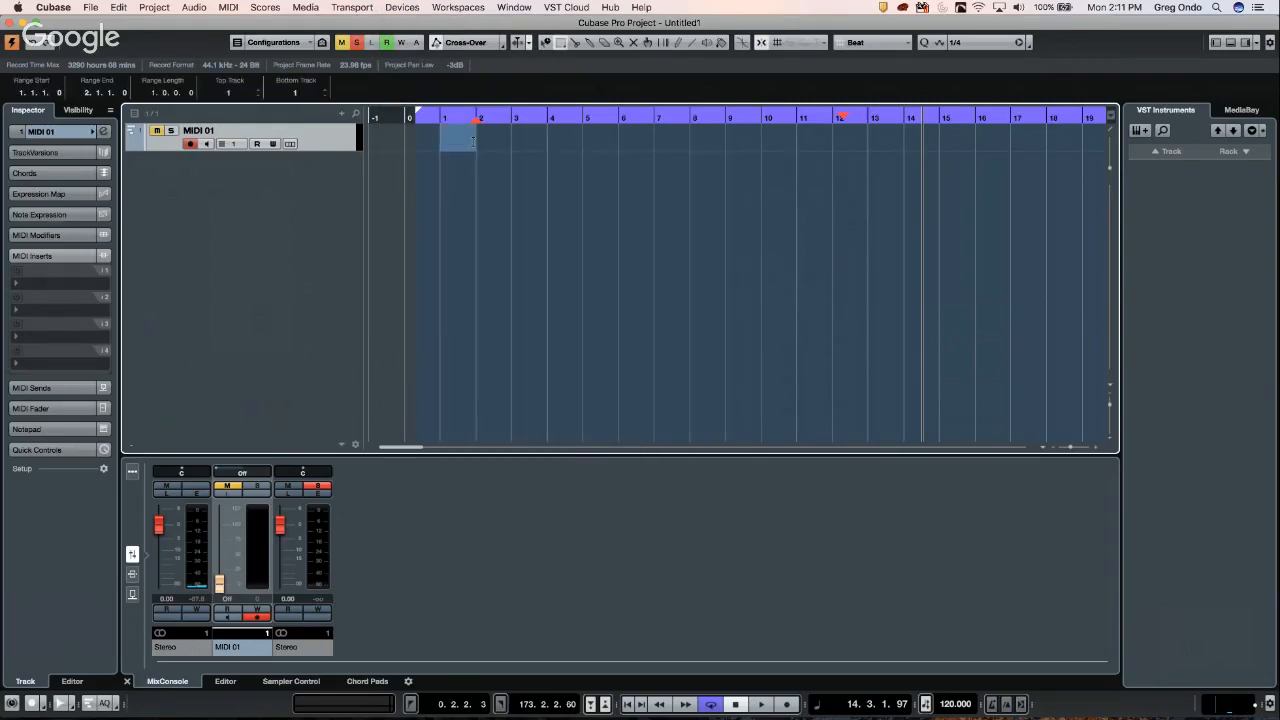
key("p")
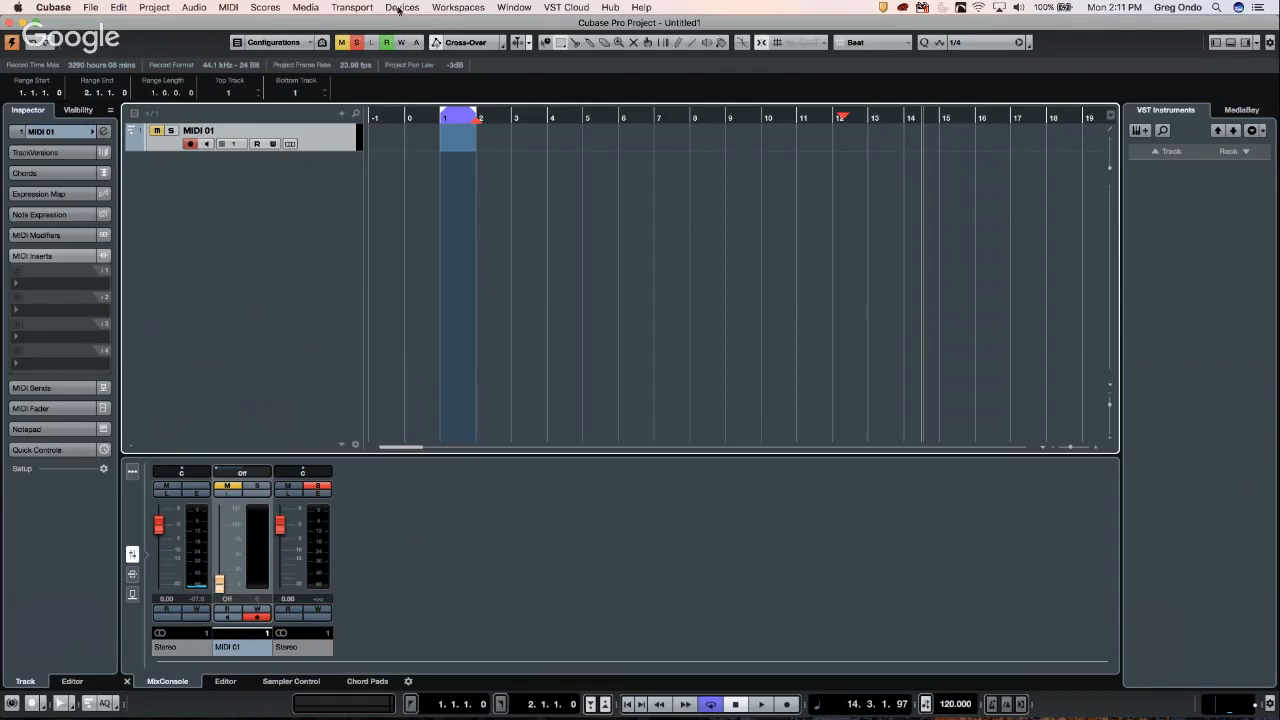
- Set the Transport's MIDI Record Mode to New Parts
left_click(358, 8)
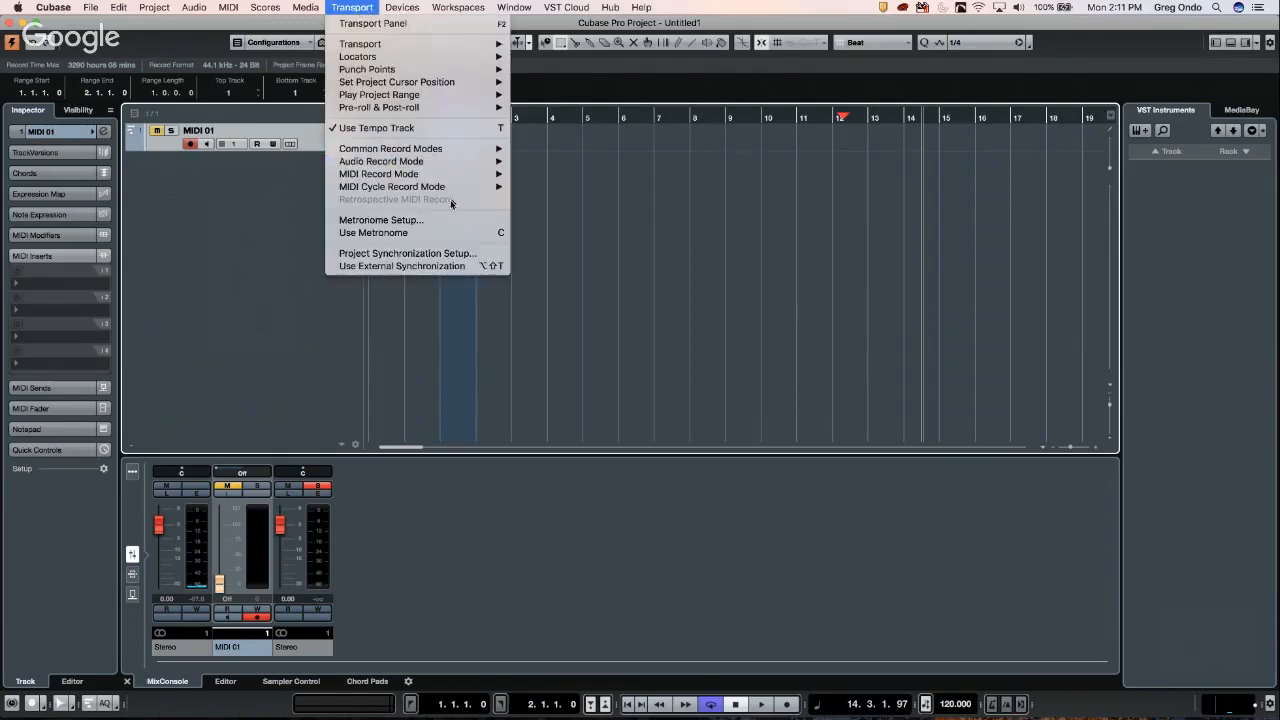
mouse_move(468, 174)
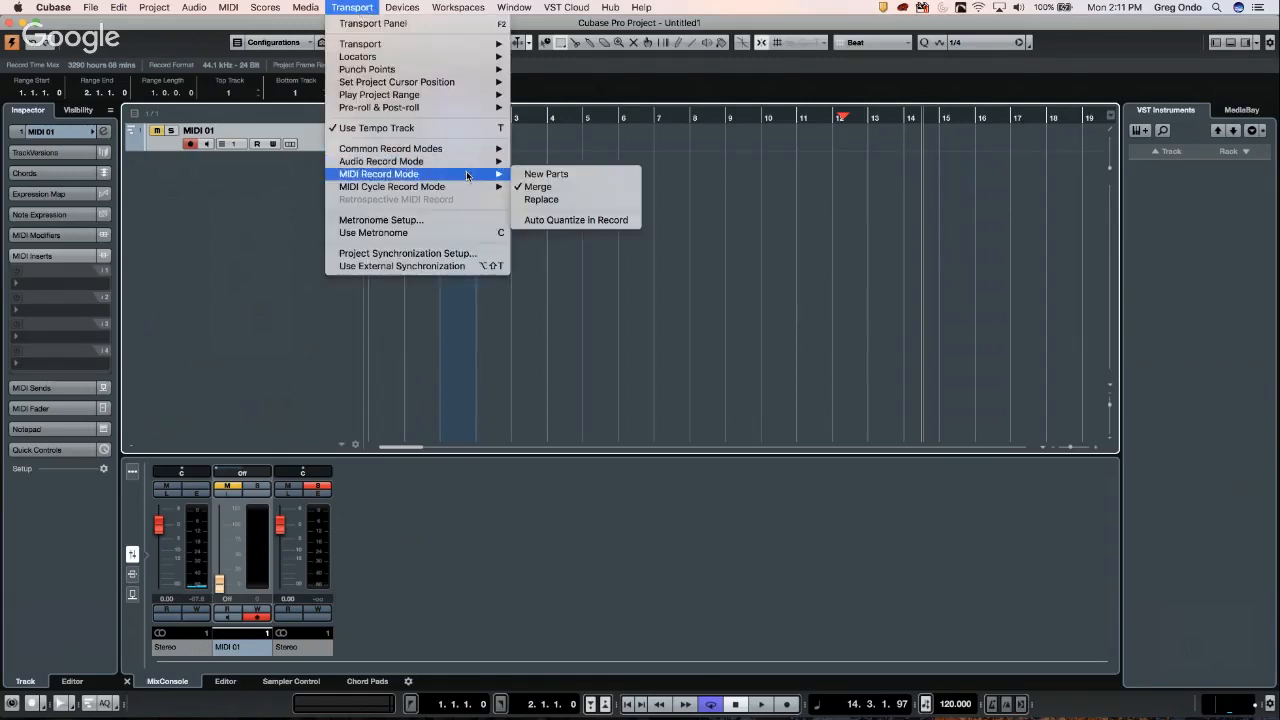
left_click(553, 174)
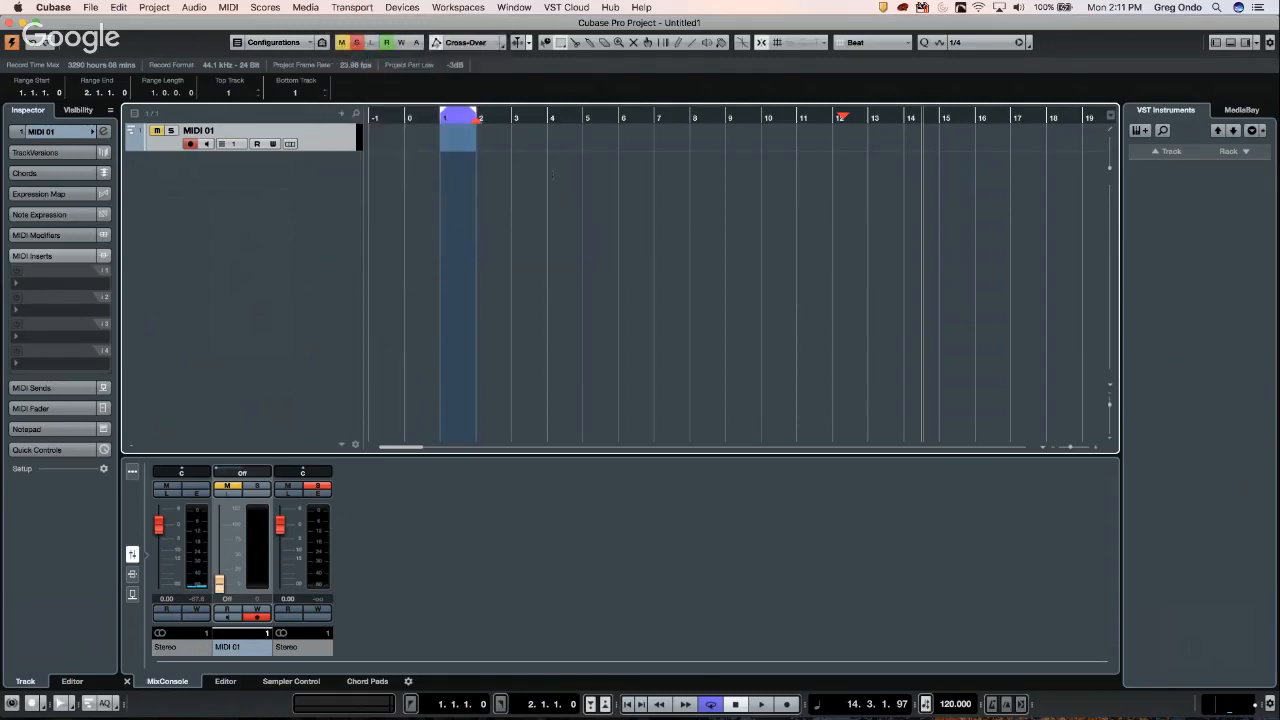
- Place the cursor just before bar 1 and enable Lock Punch Points to Locators
left_click(422, 119)
left_click(397, 10)
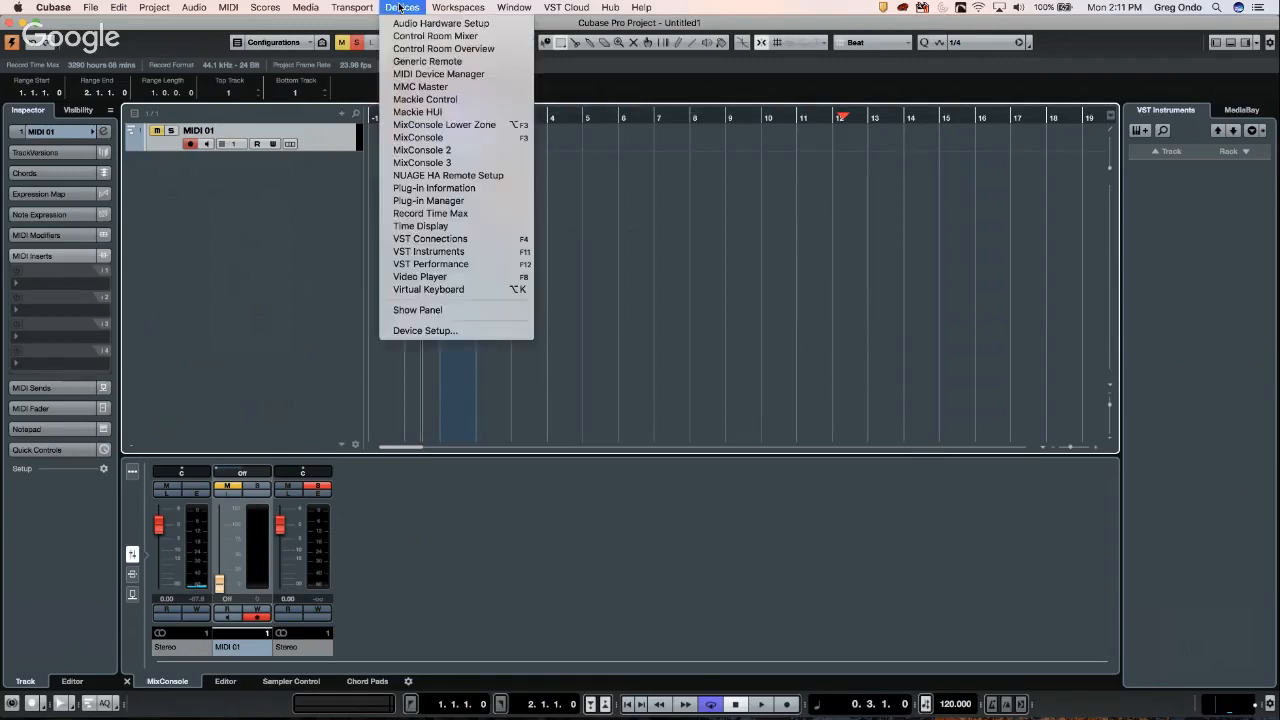
mouse_move(357, 7)
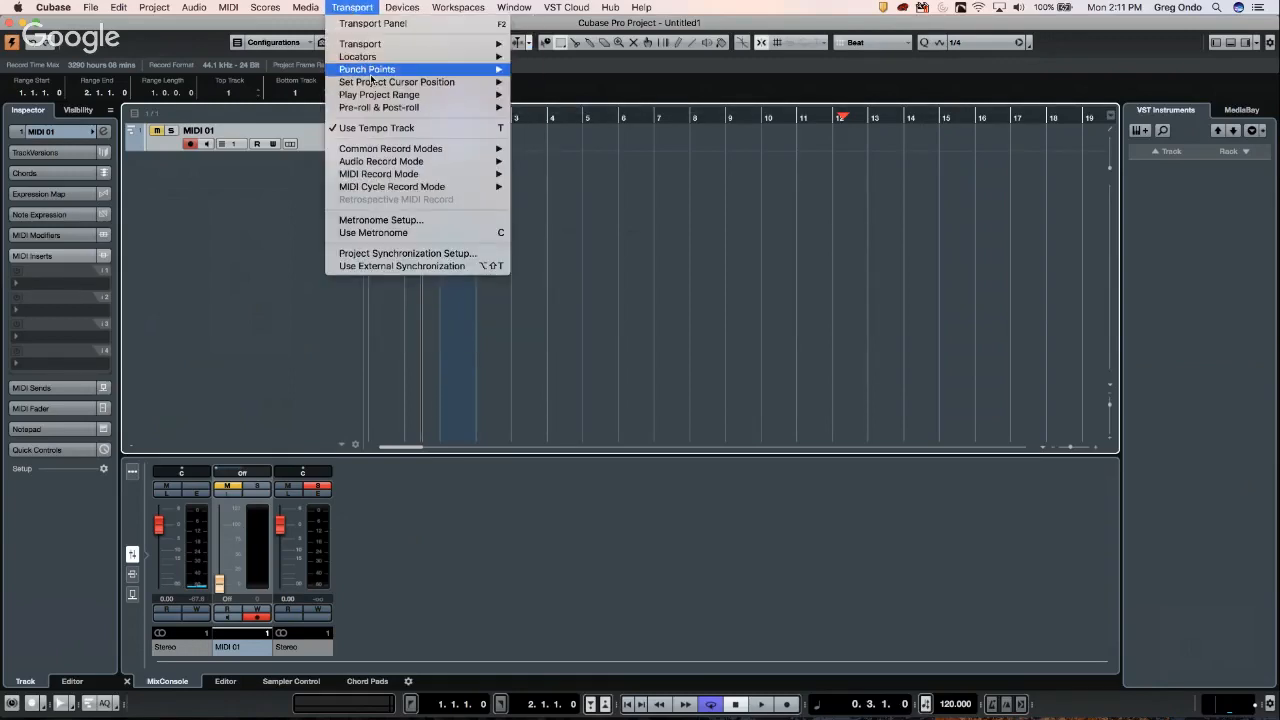
mouse_move(372, 70)
left_click(581, 71)
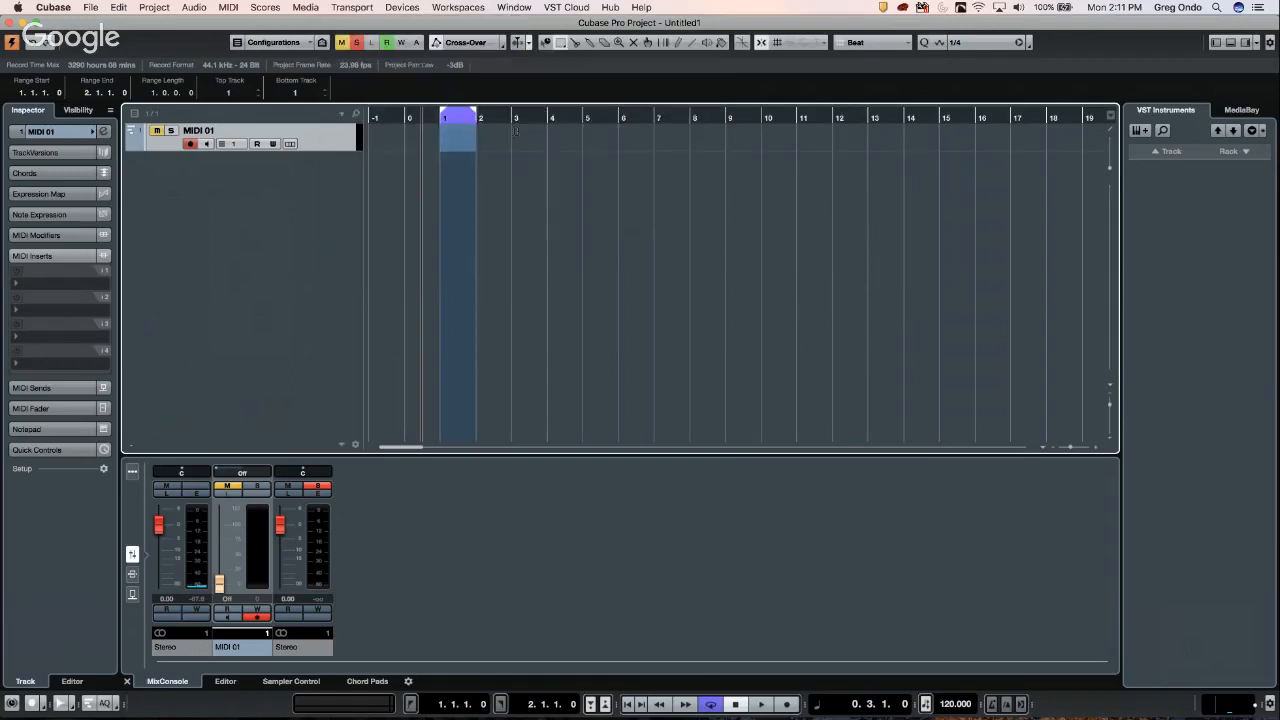
- Zoom into the first bars, make a short test recording, solo MIDI 01, and drag the right locator to bar 3
left_click_drag(428, 117, 431, 137)
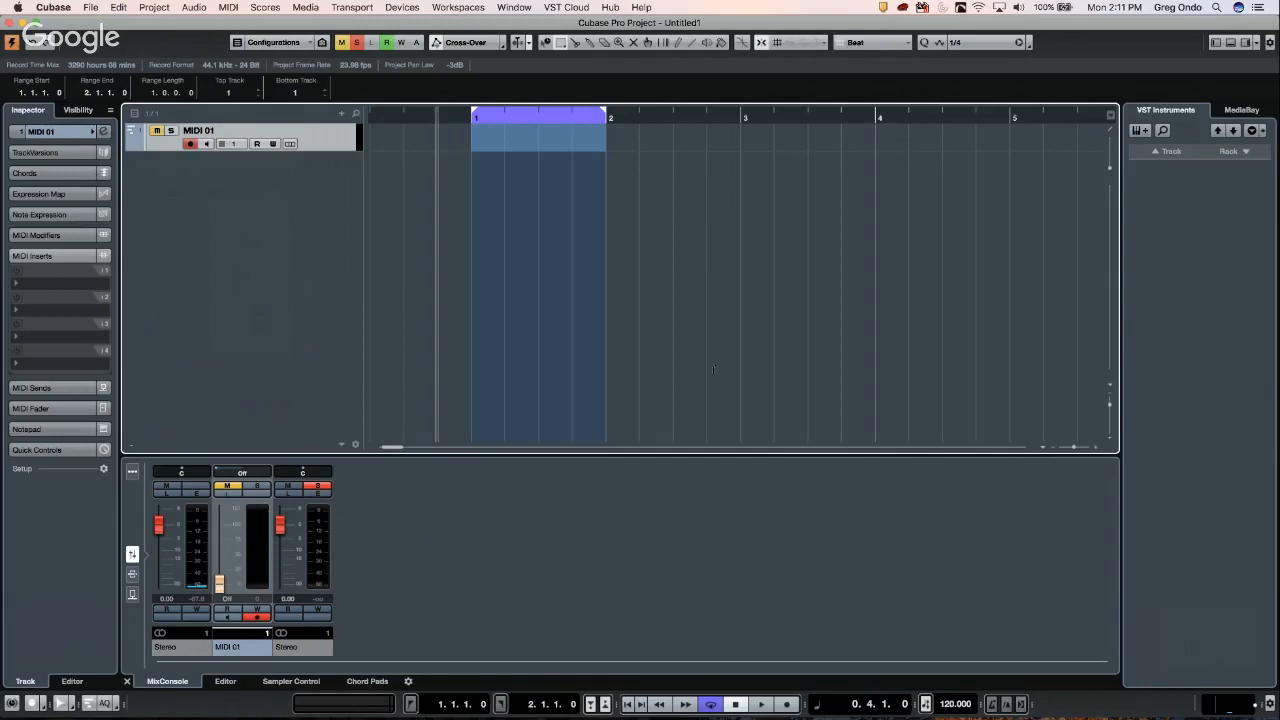
left_click(789, 705)
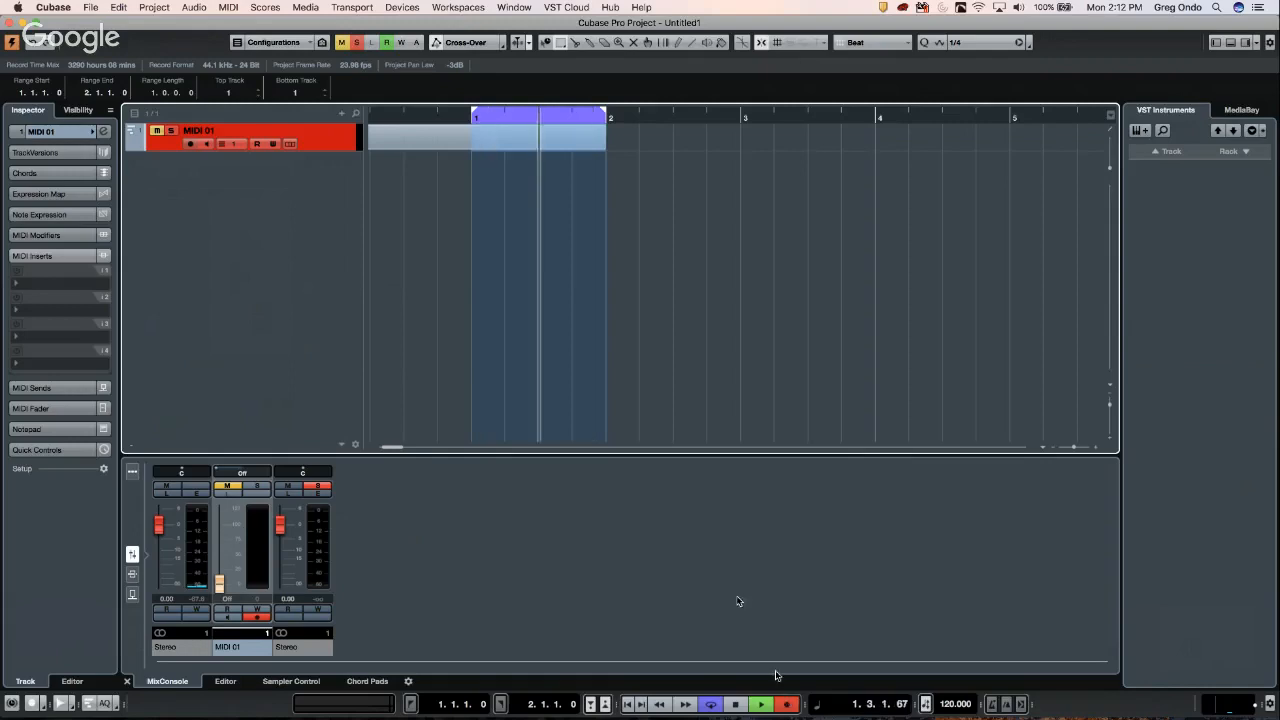
key("space")
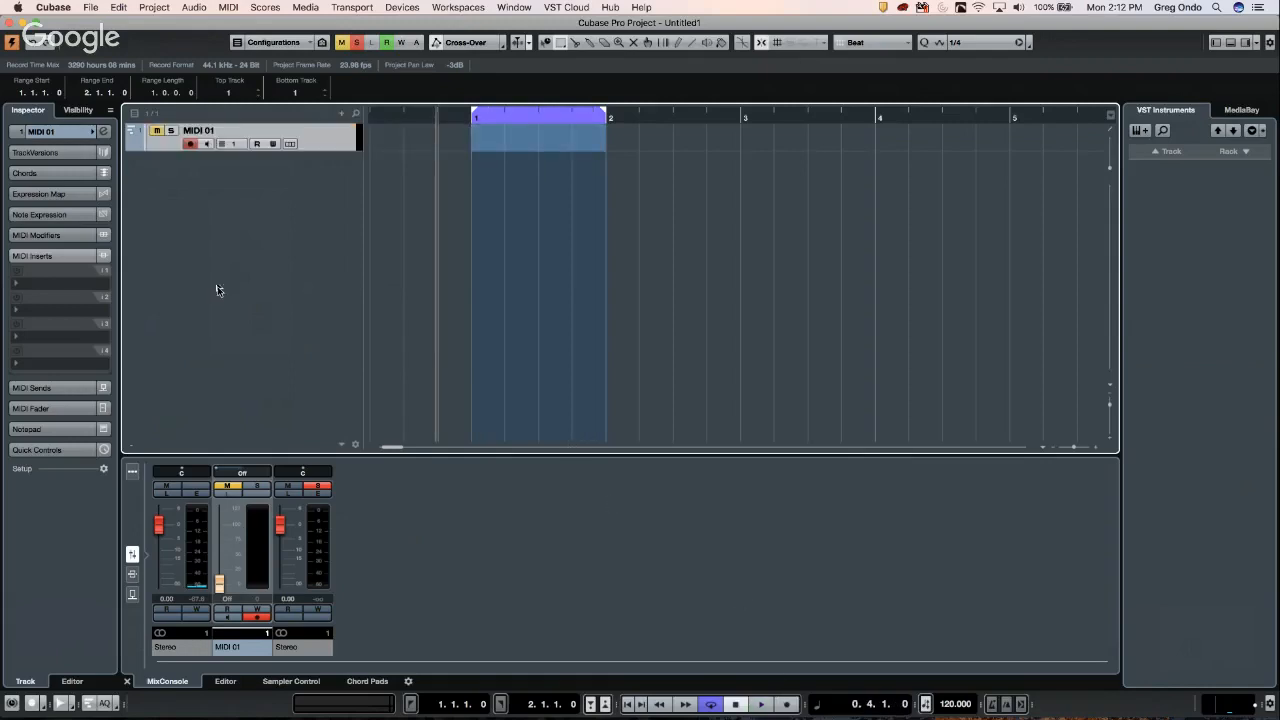
key("s")
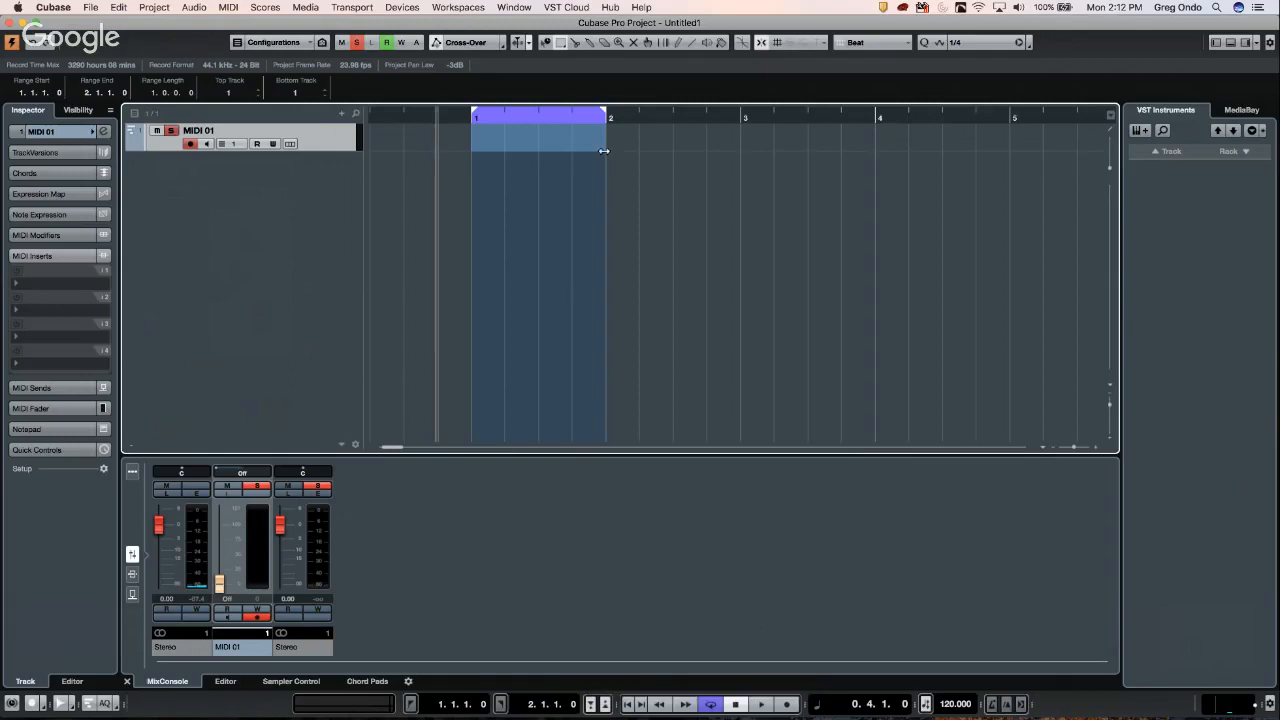
left_click_drag(605, 115, 740, 130)
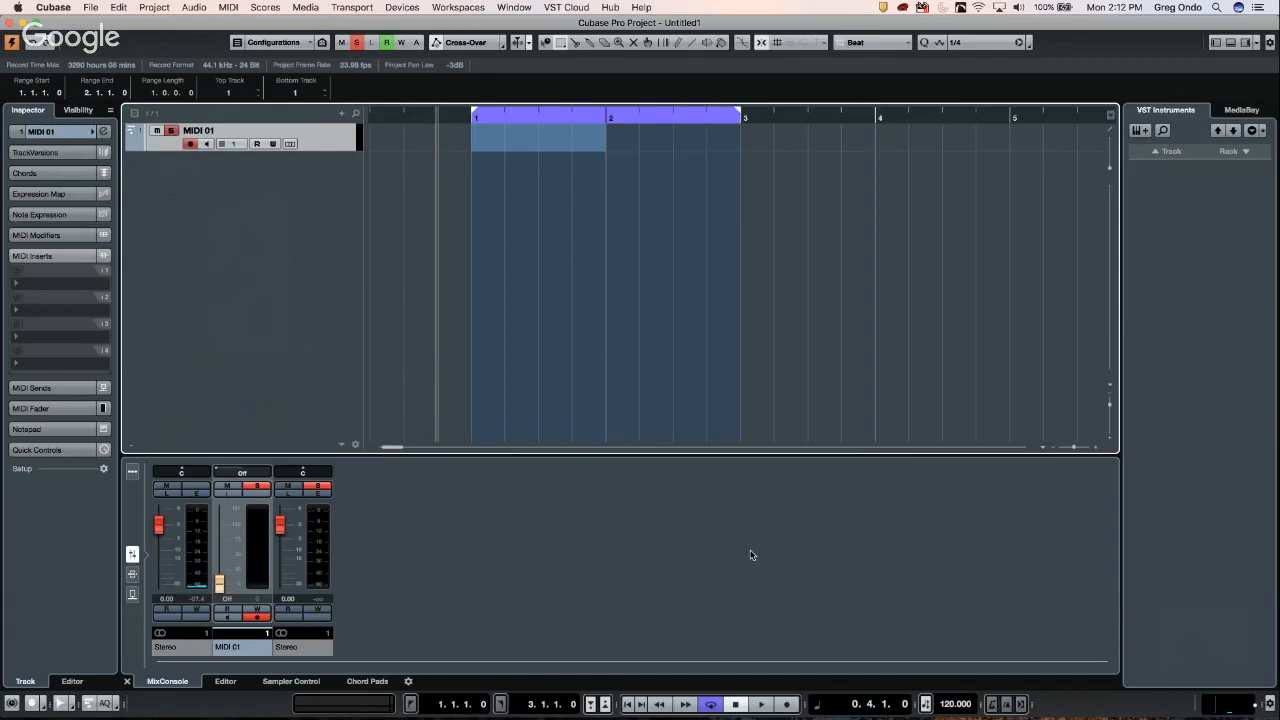
- Record a MIDI take, turn Cycle off, clear the bar 1–2 range, then record a second take on MIDI 01
left_click(788, 706)
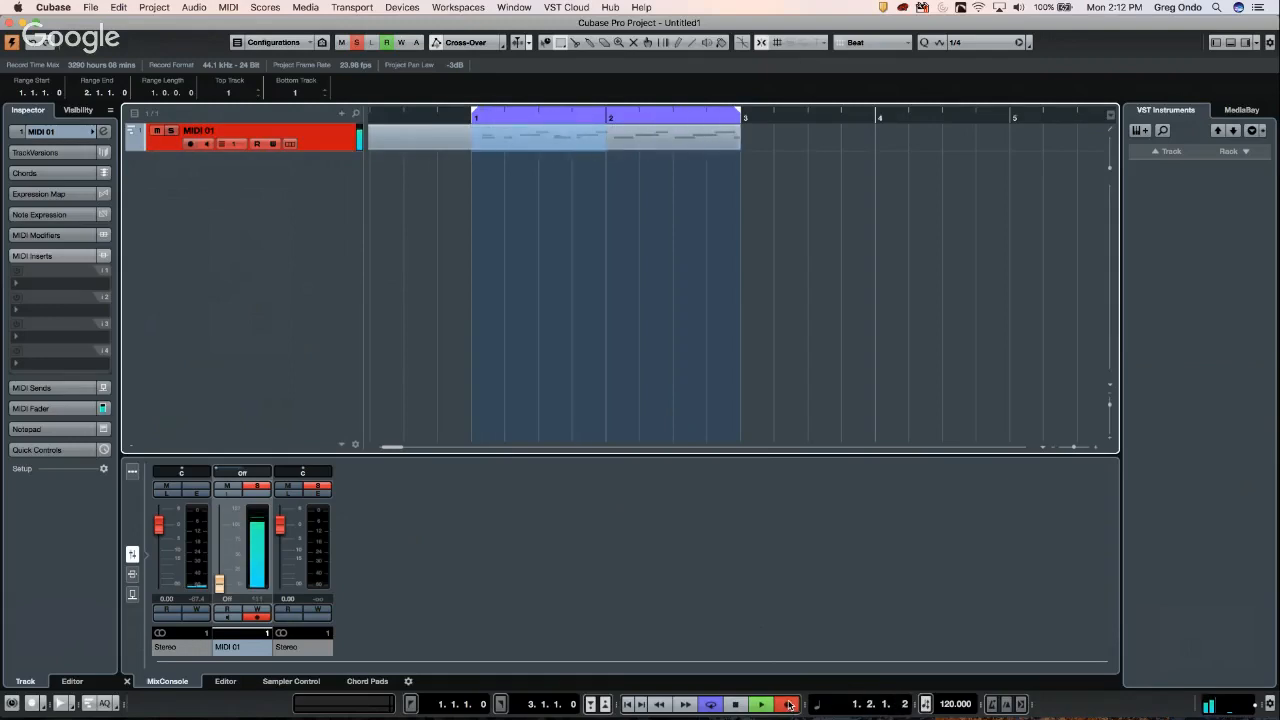
key("space")
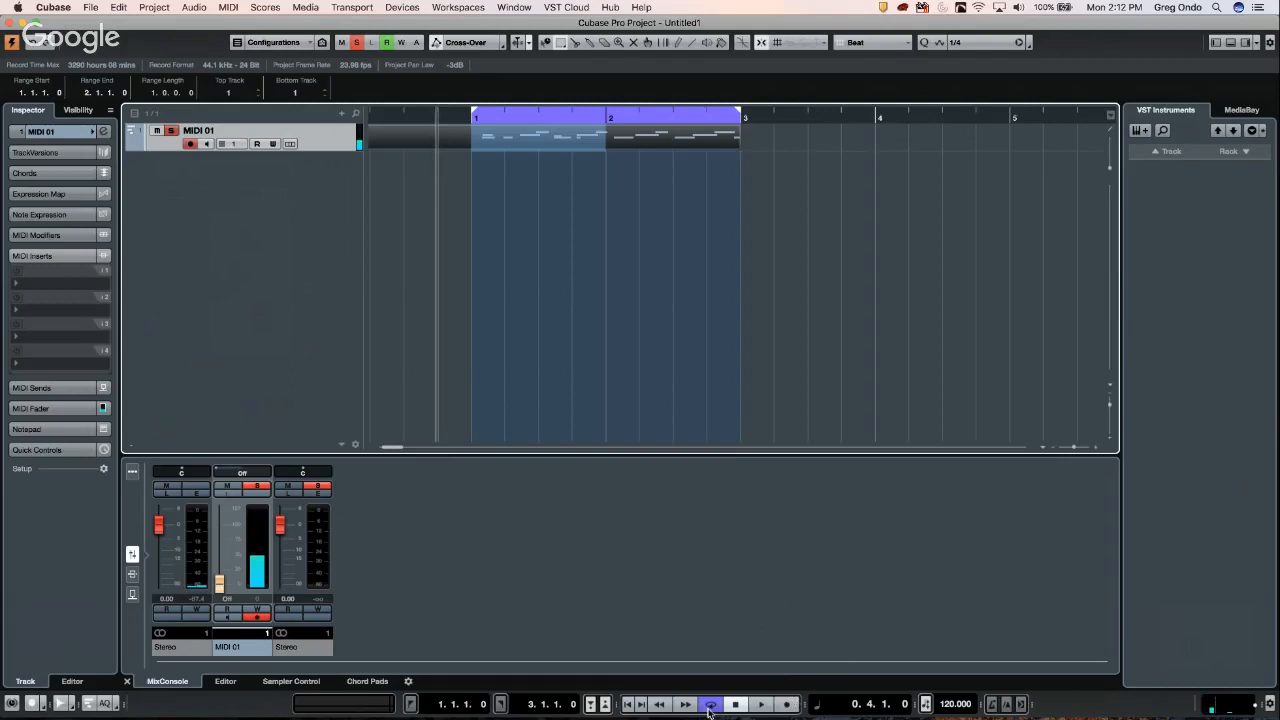
left_click(711, 705)
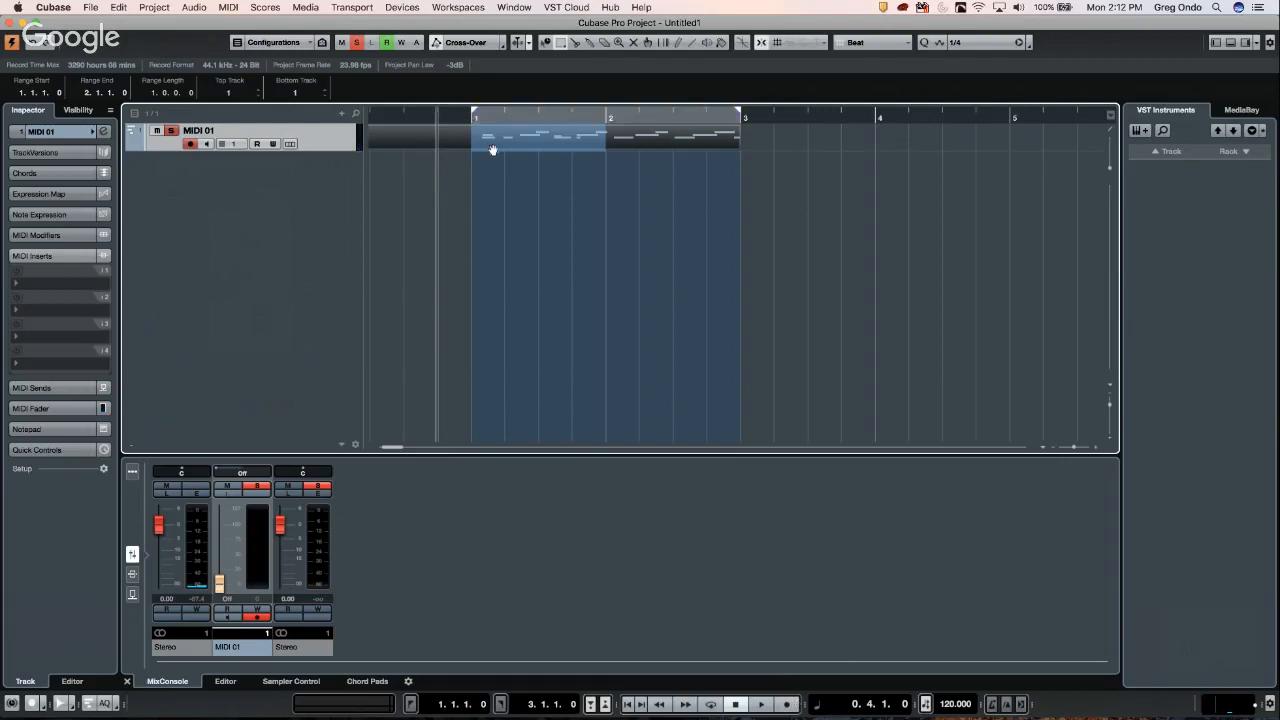
left_click(638, 164)
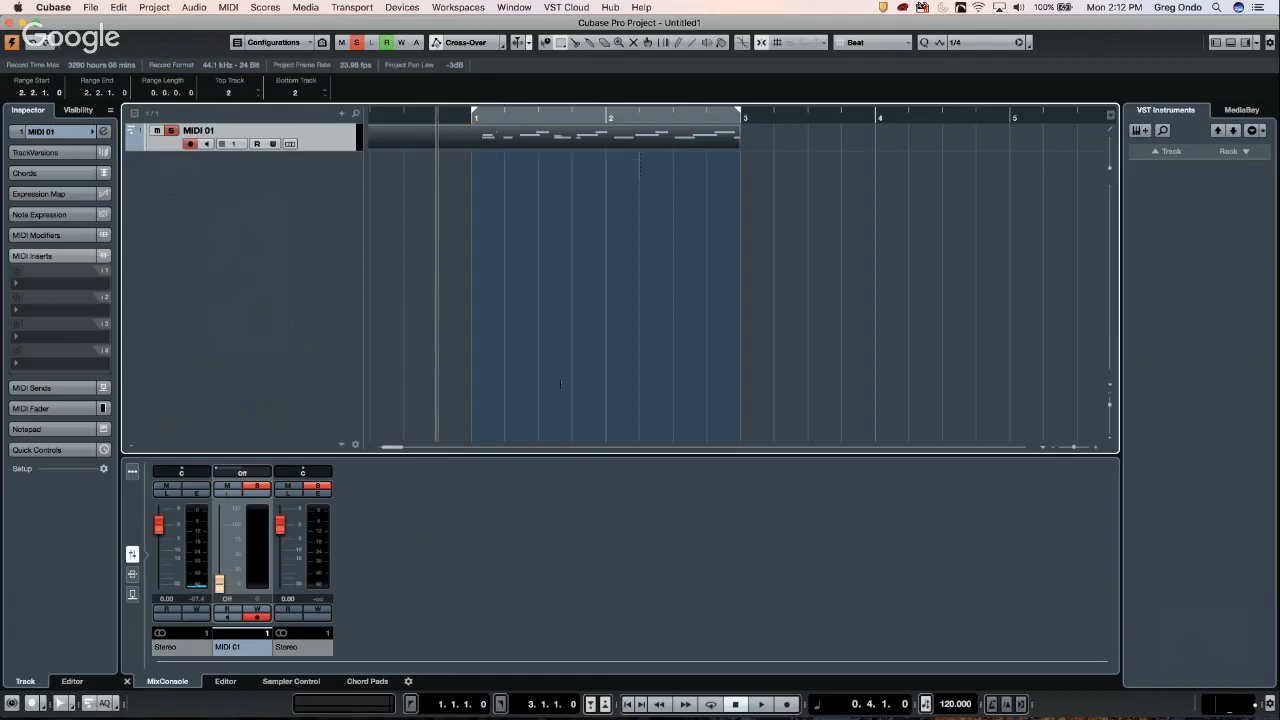
left_click(786, 705)
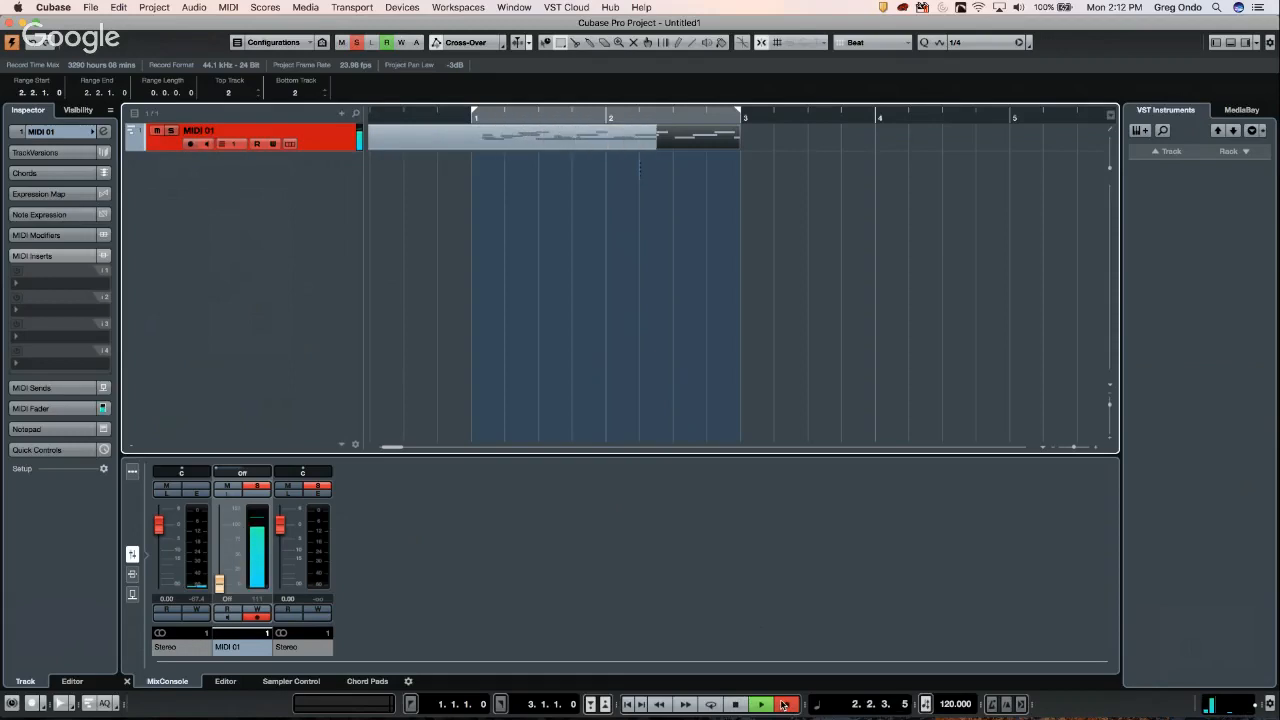
key("space")
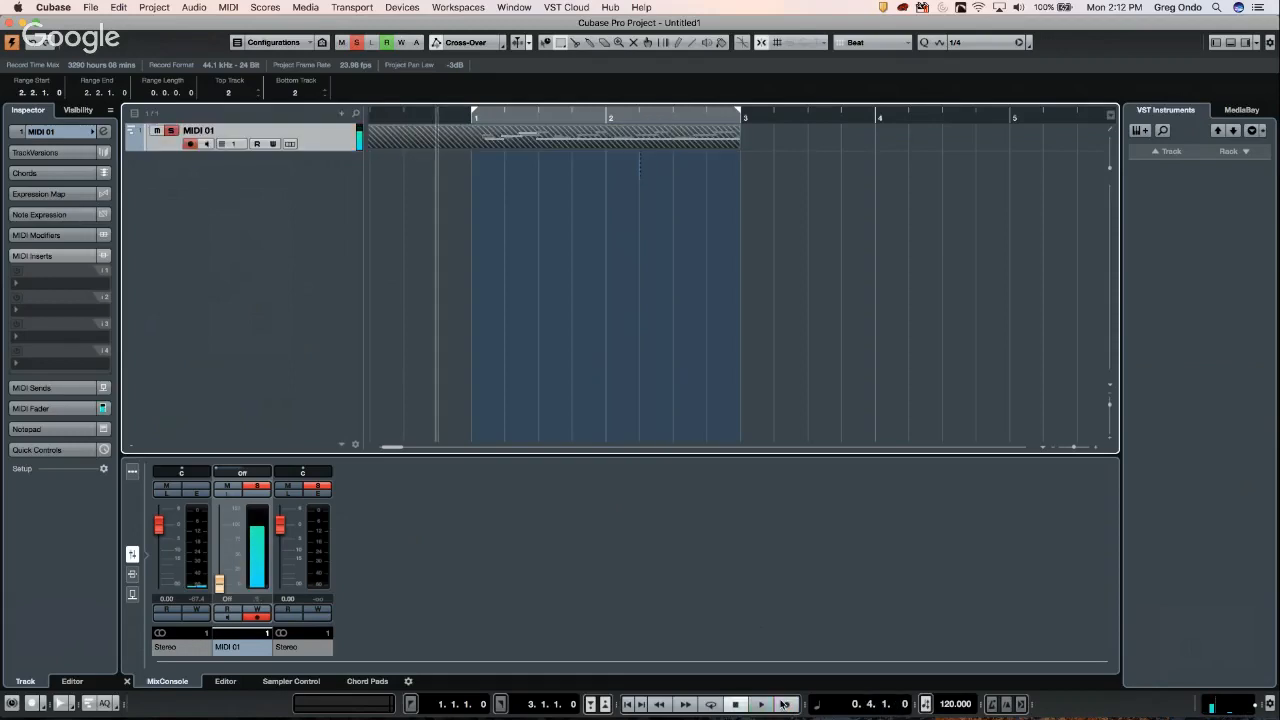
- Bring each overlapping MIDI 01 take forward with To Front, then delete the part
right_click(481, 147)
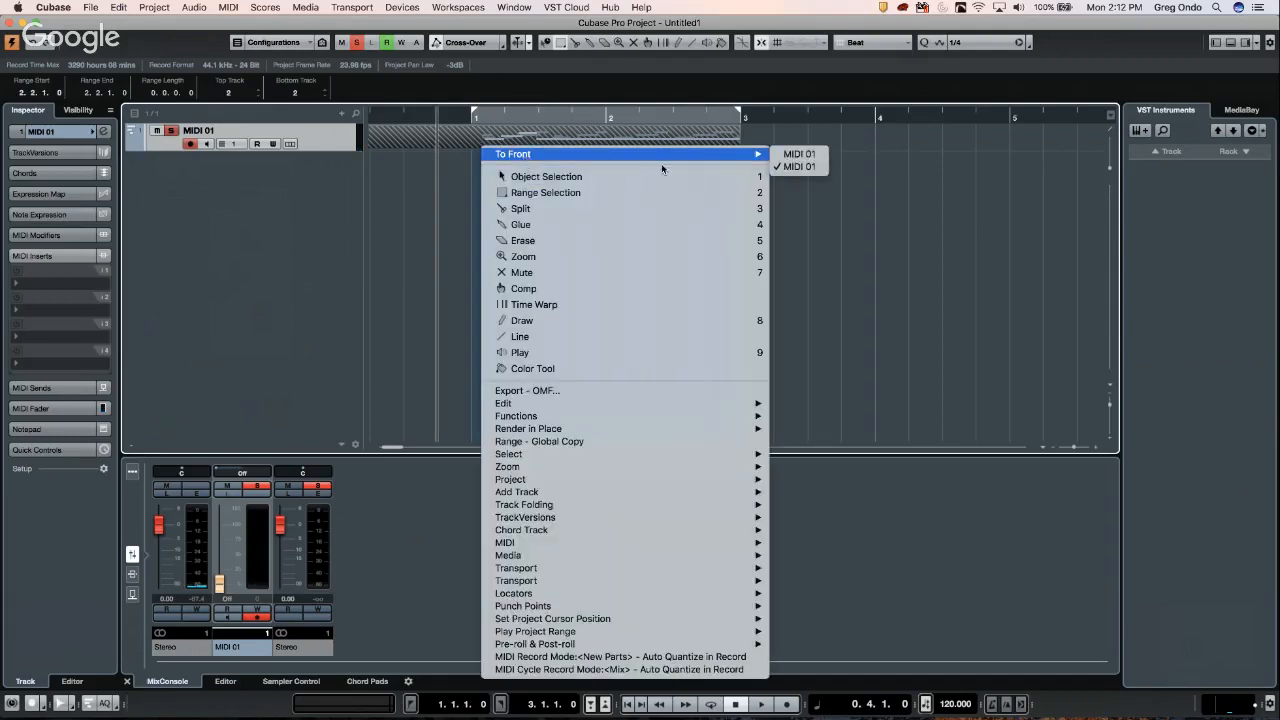
mouse_move(740, 156)
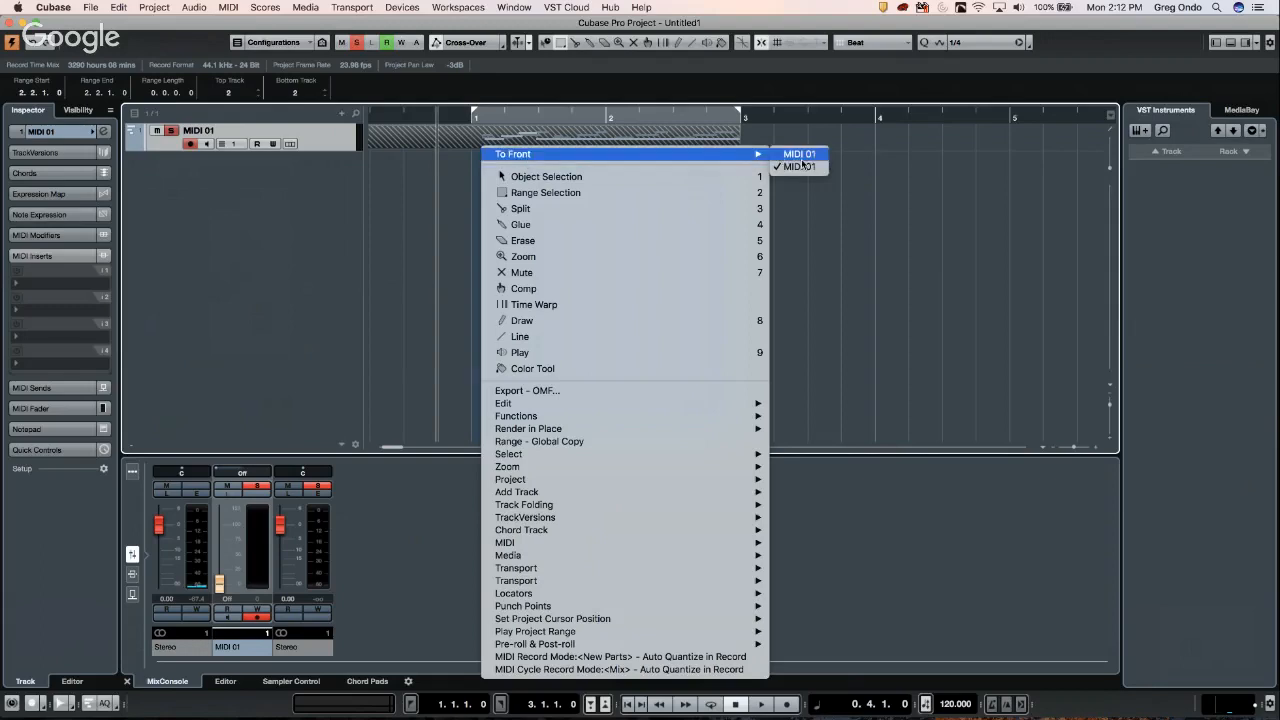
left_click(789, 156)
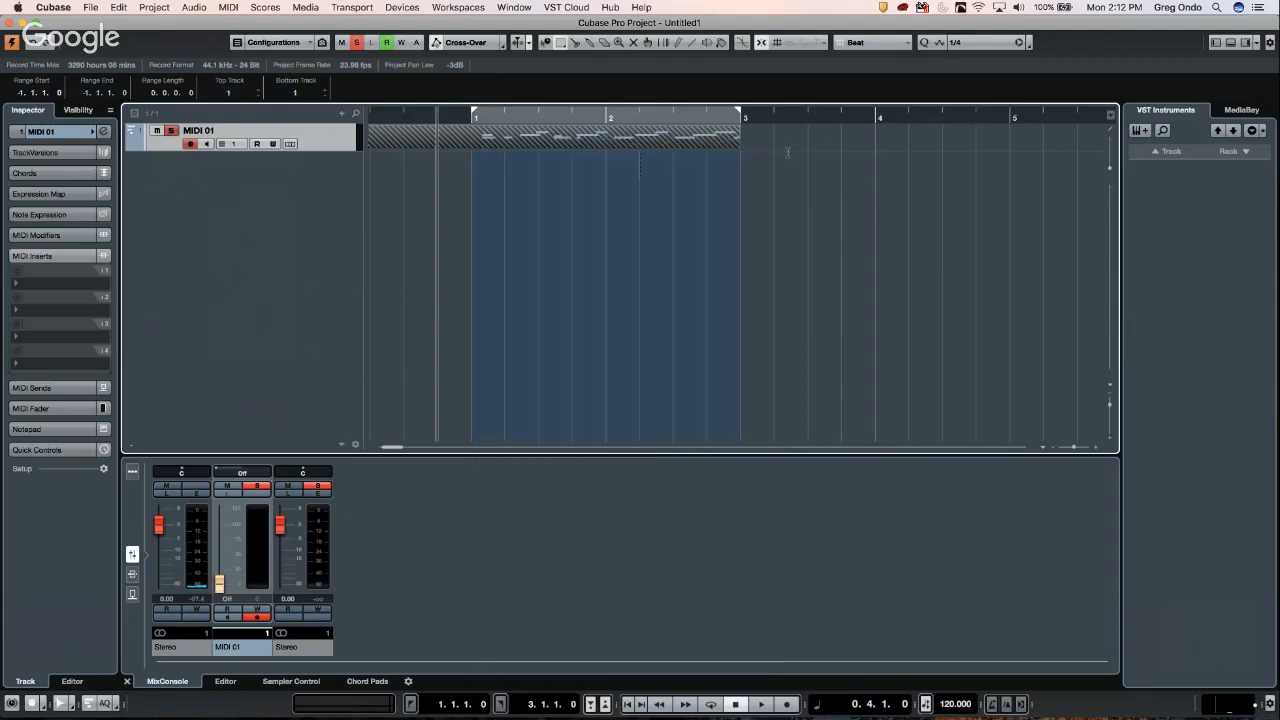
right_click(576, 143)
mouse_move(619, 152)
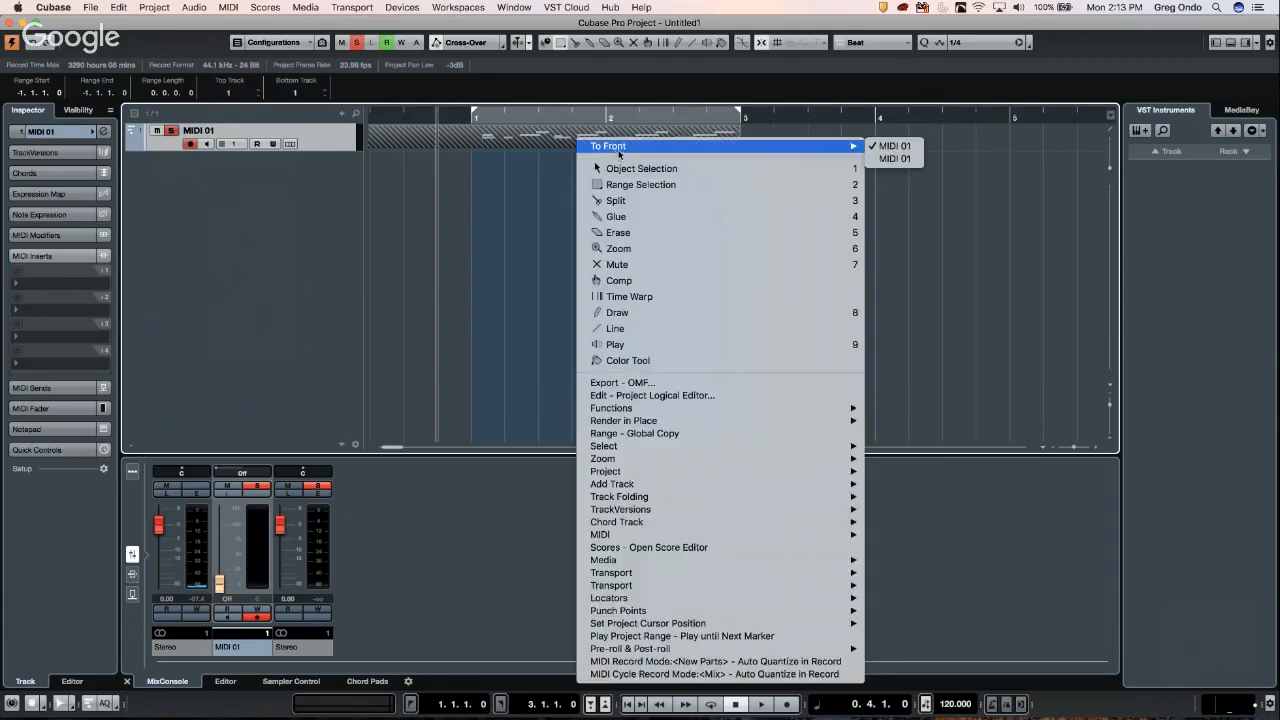
left_click(900, 158)
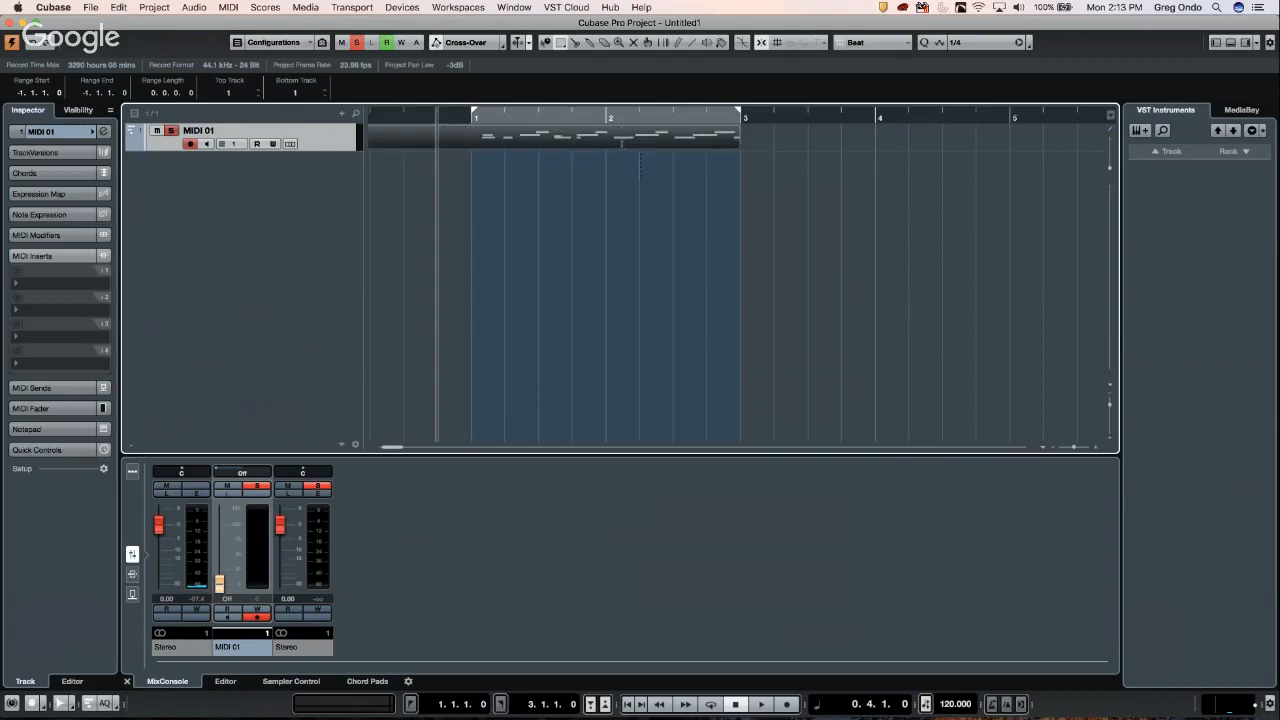
key("Delete")
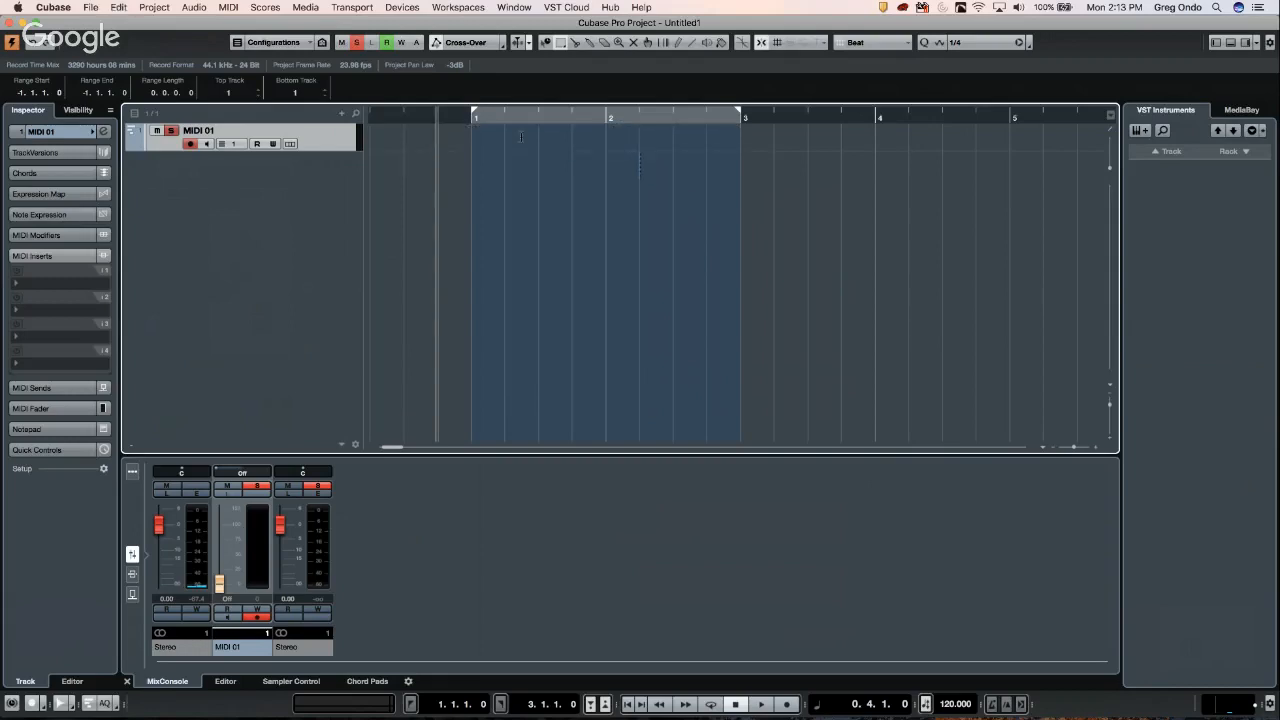
- Switch the Transport menu's MIDI Record Mode from New Parts to Merge
left_click(306, 8)
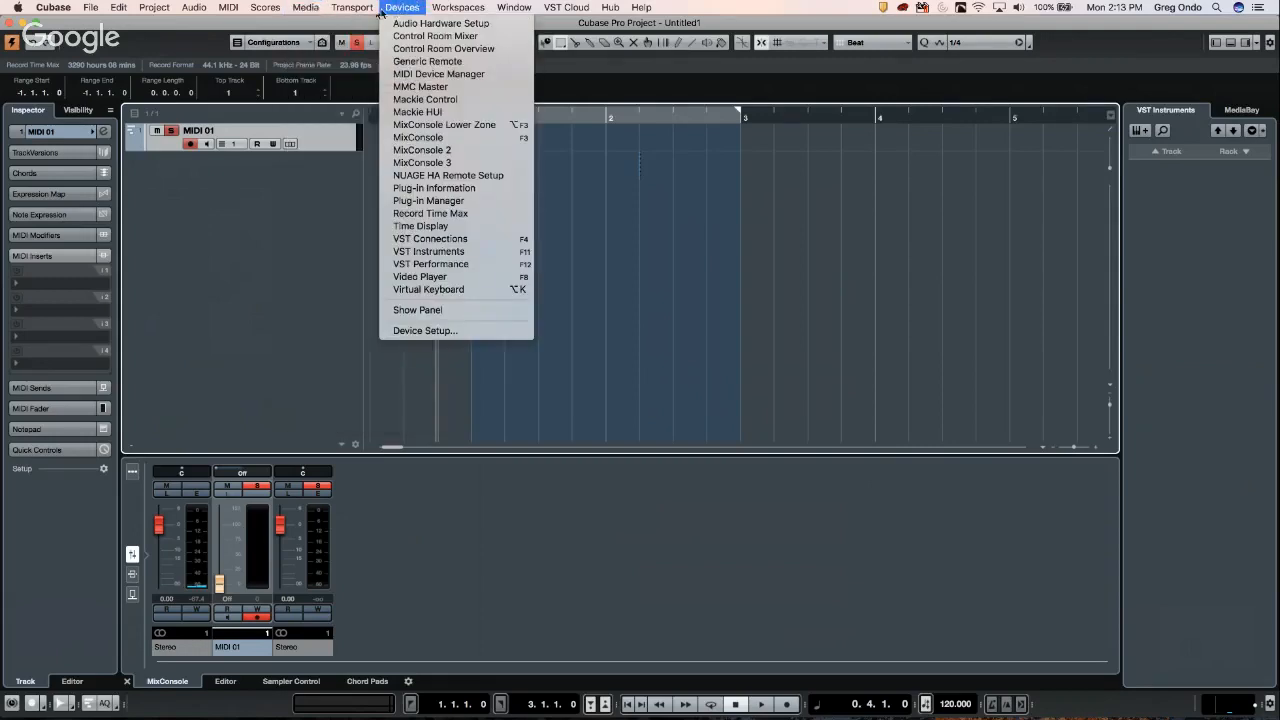
mouse_move(361, 12)
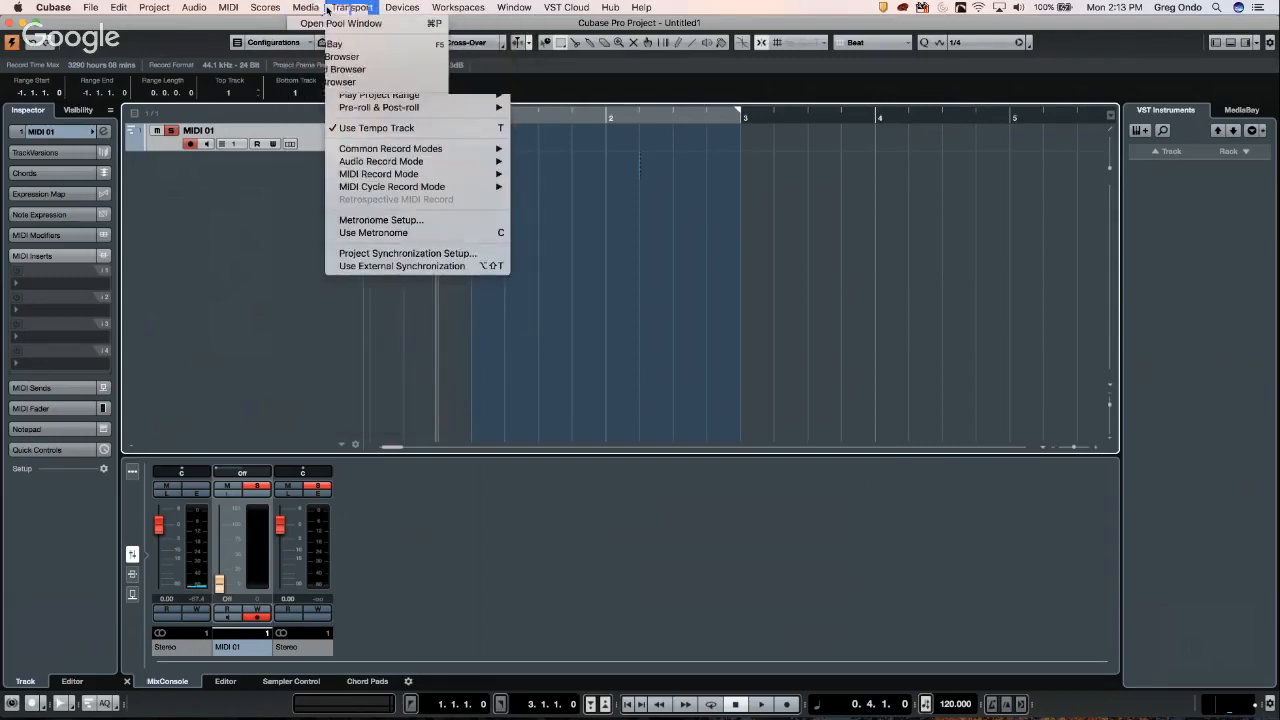
mouse_move(228, 11)
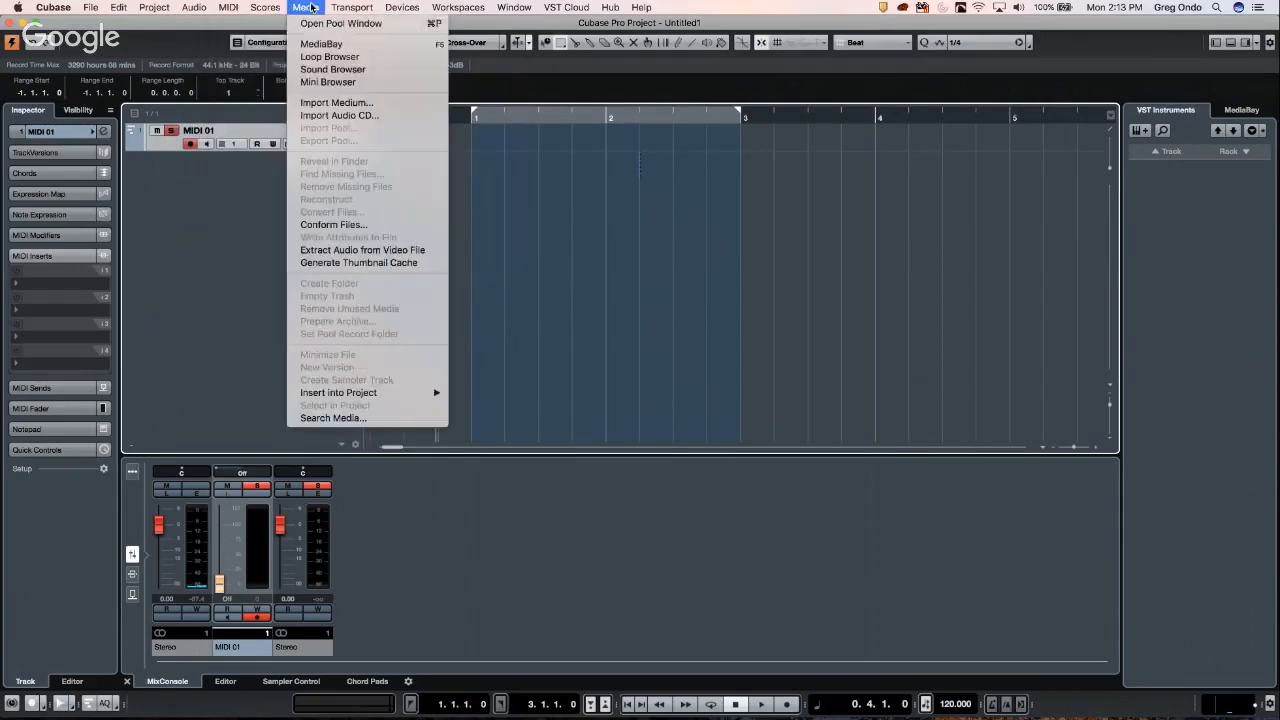
mouse_move(377, 95)
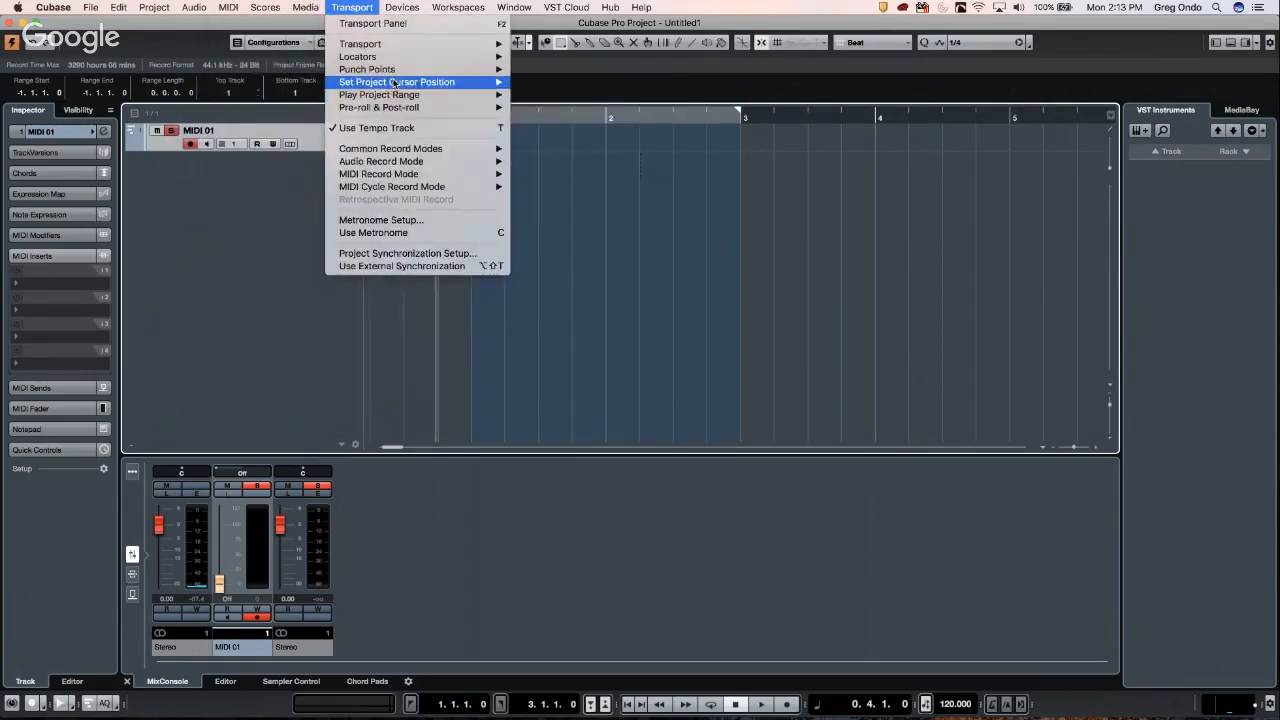
mouse_move(395, 48)
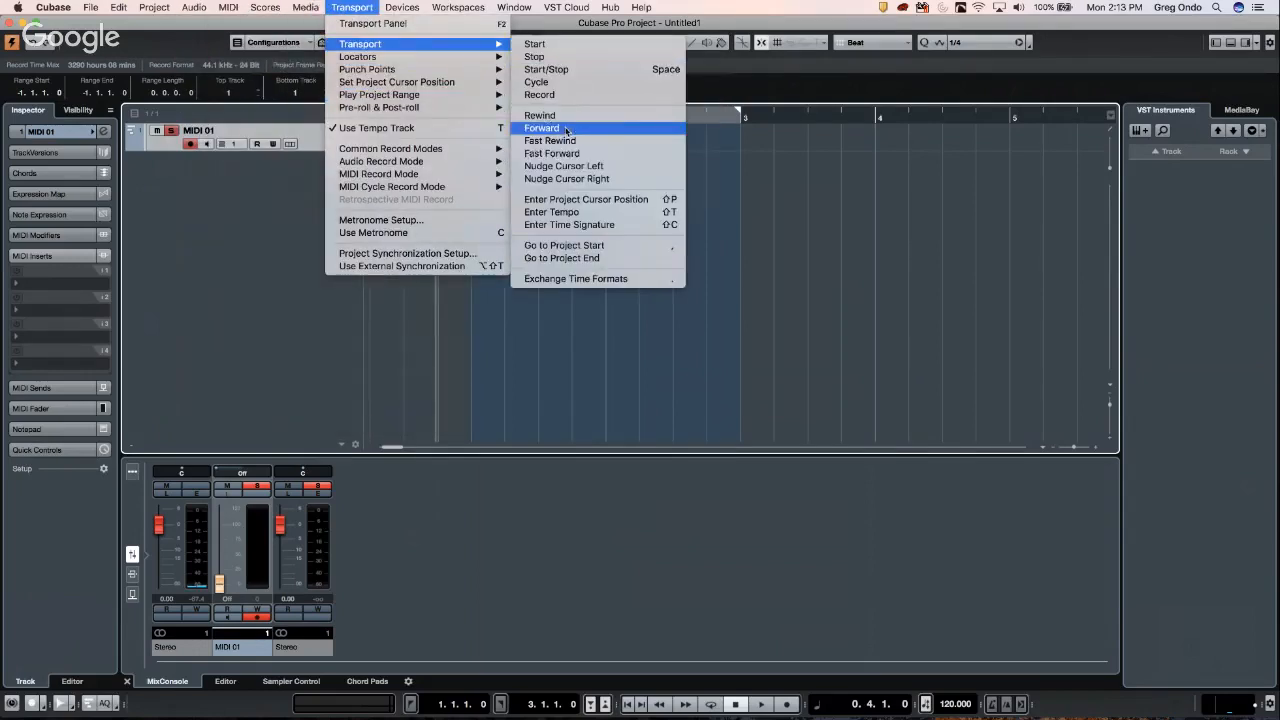
mouse_move(408, 176)
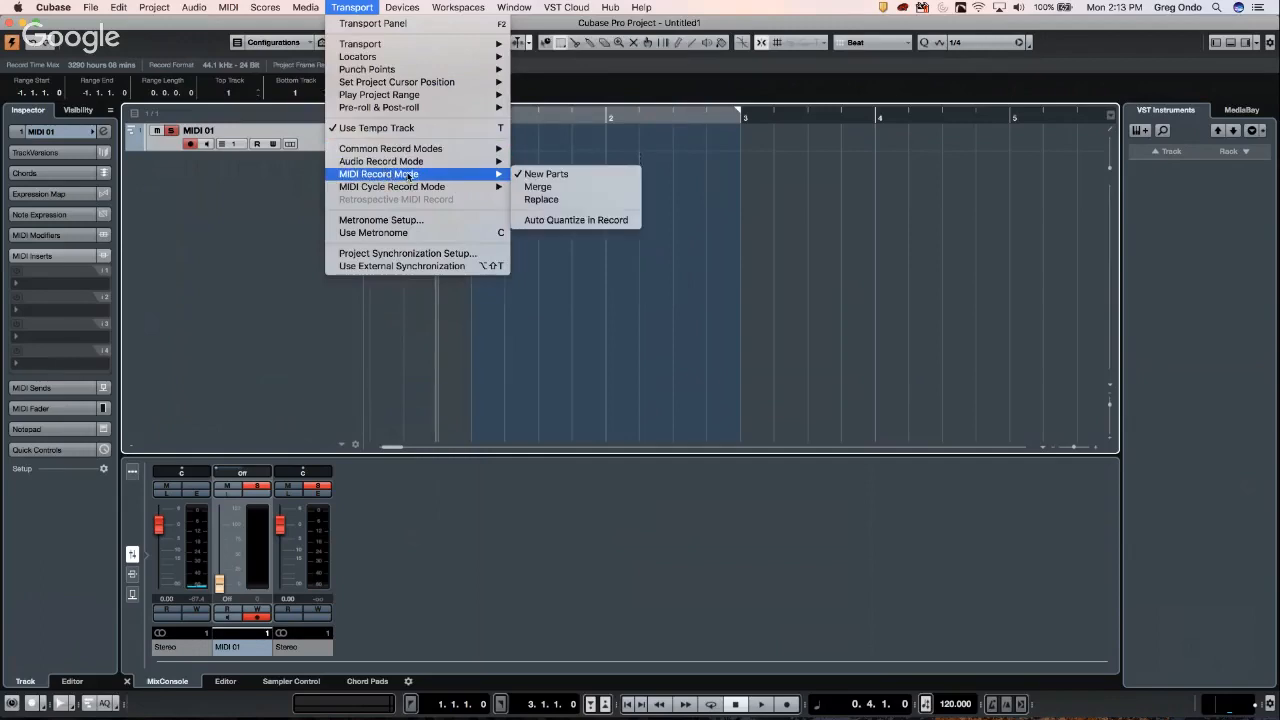
left_click(568, 187)
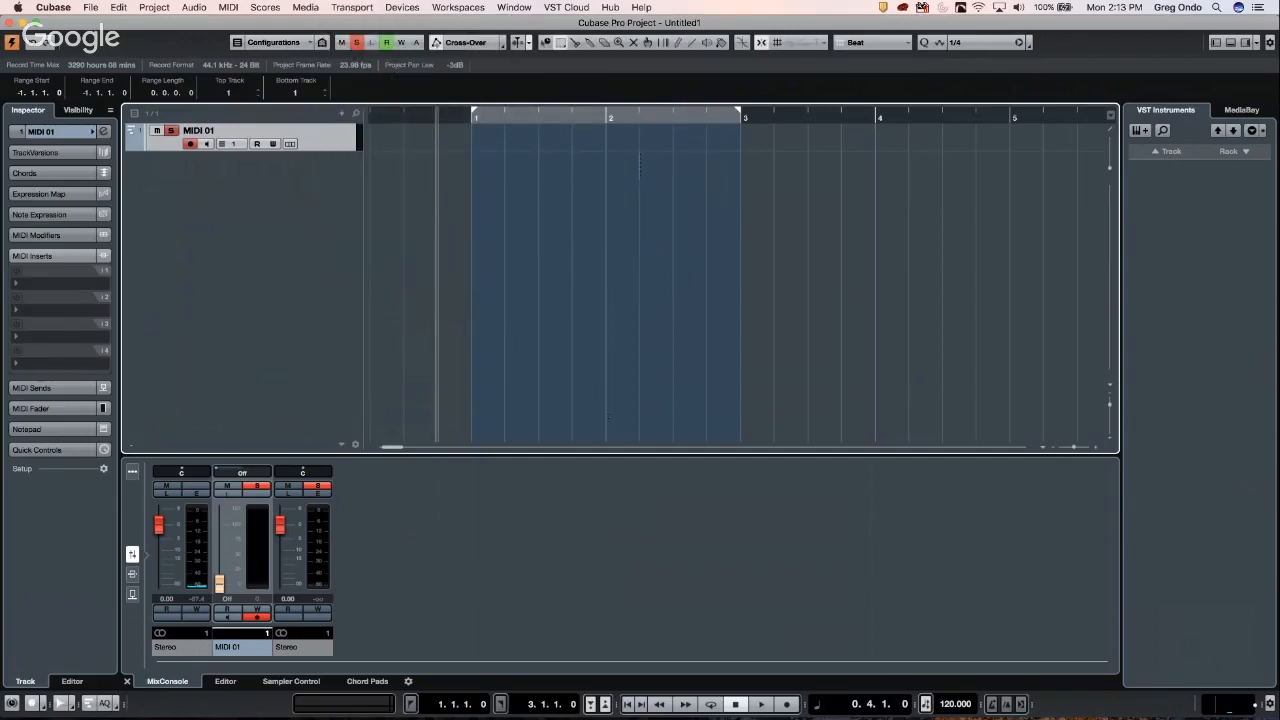
- Record two merged passes into the MIDI 01 part over bars 1–3, then show the lower-zone Editor
left_click(786, 704)
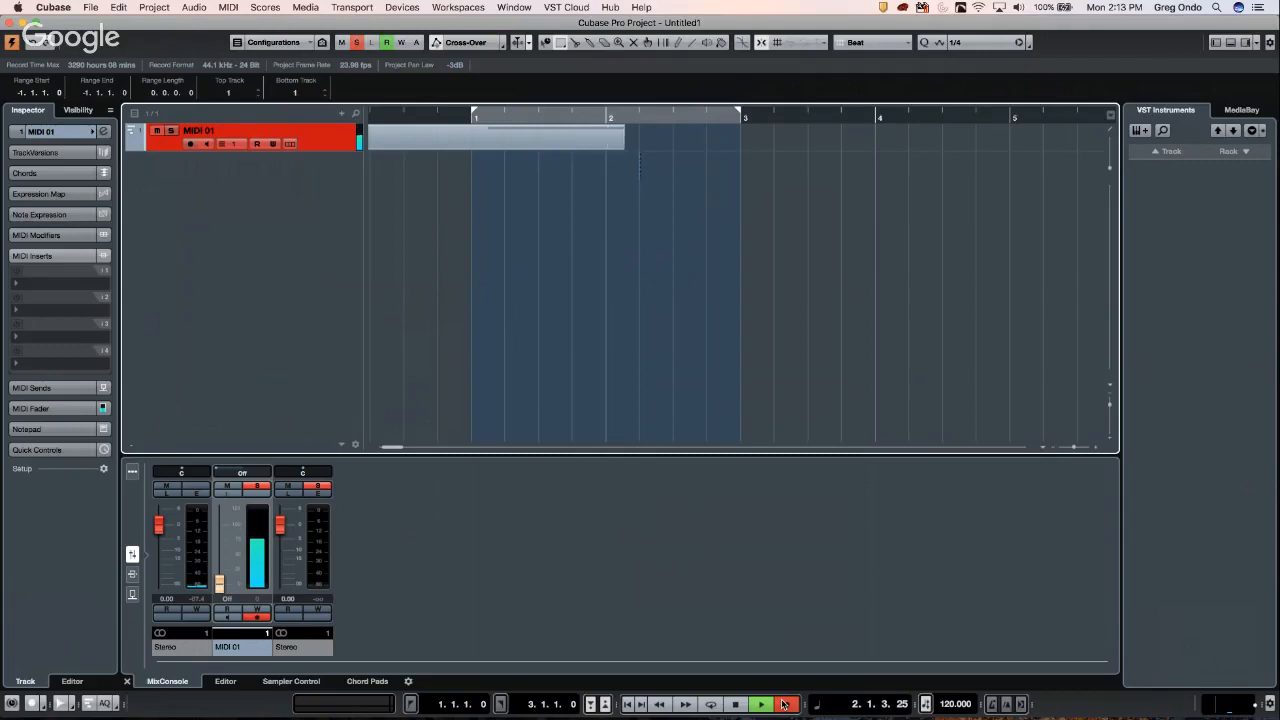
left_click(786, 704)
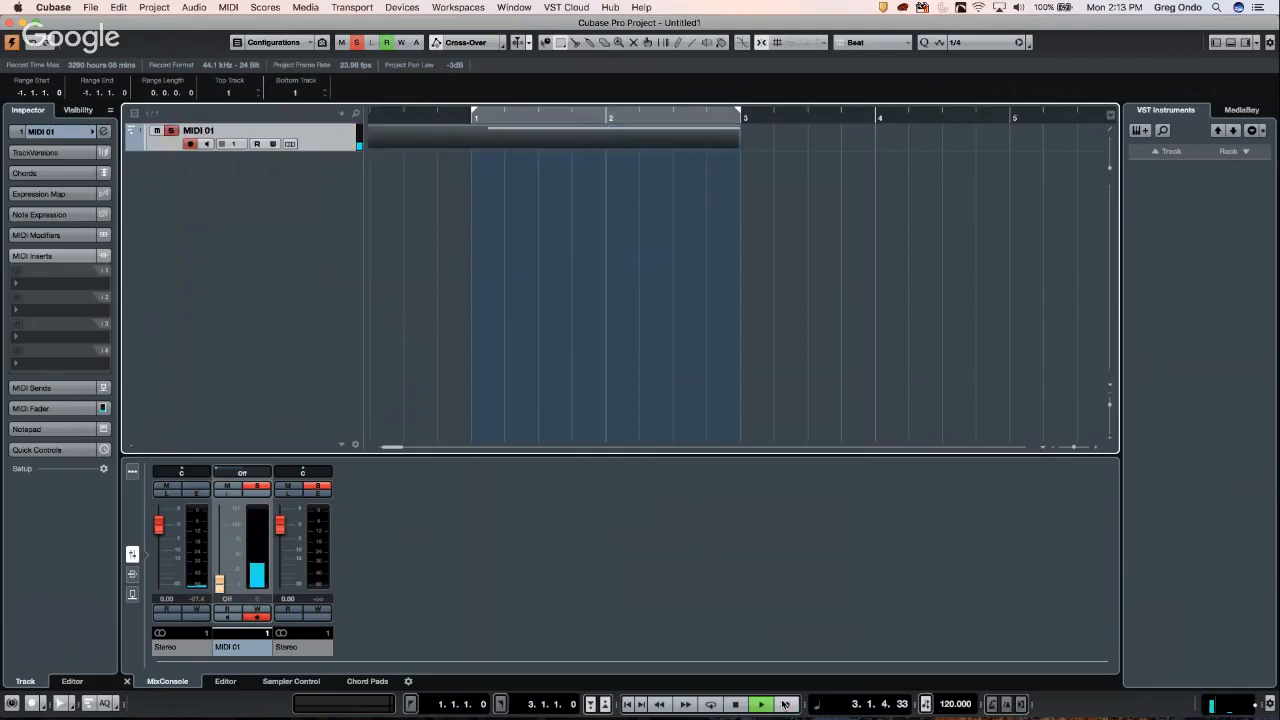
key("space")
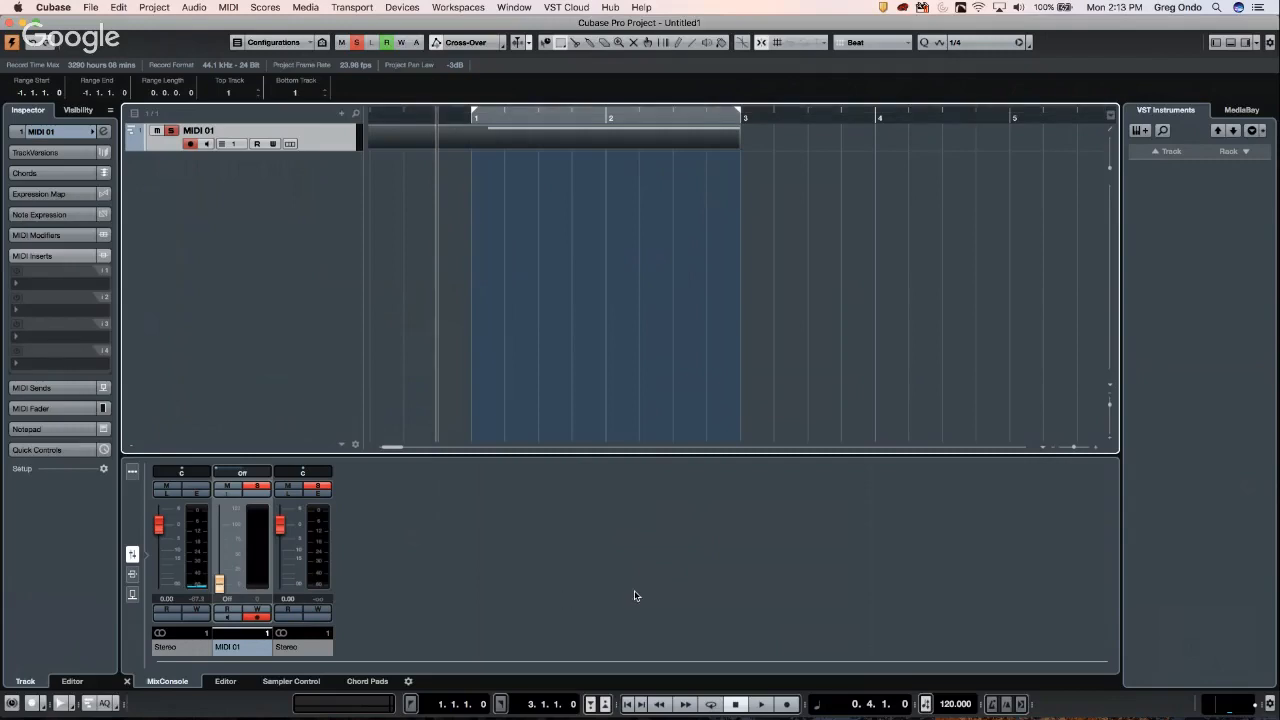
key("KP_Multiply")
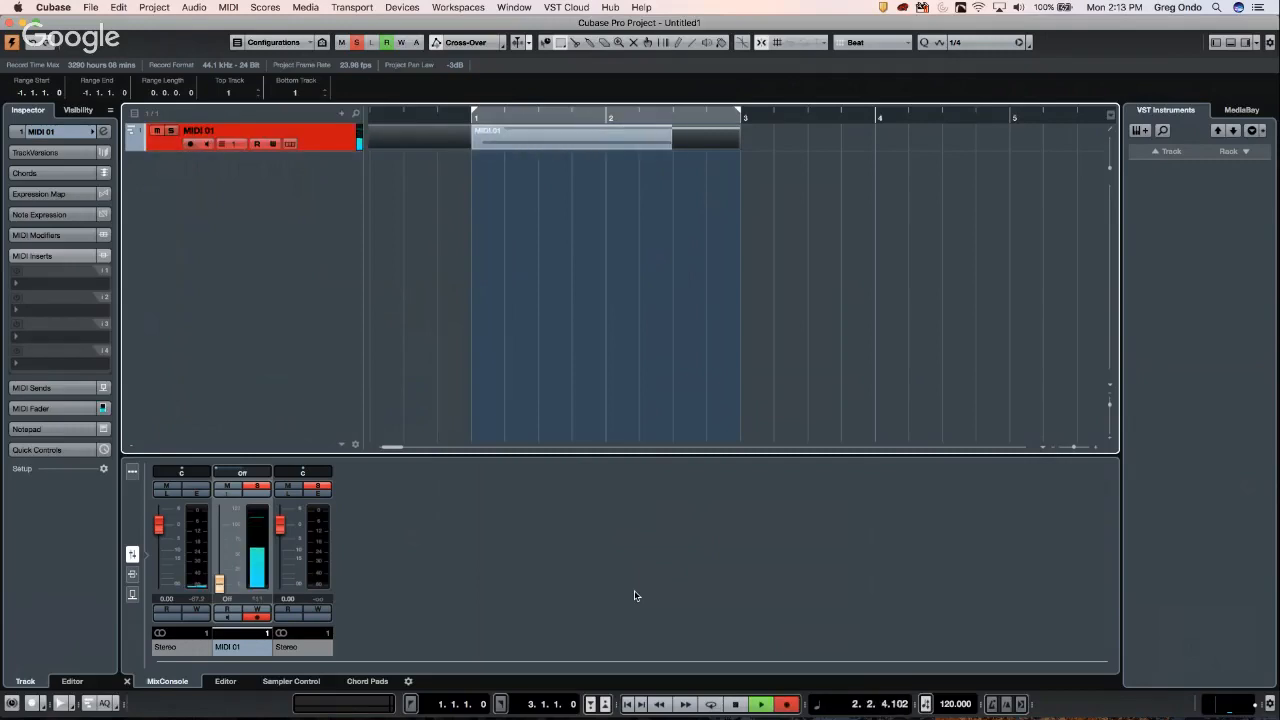
key("space")
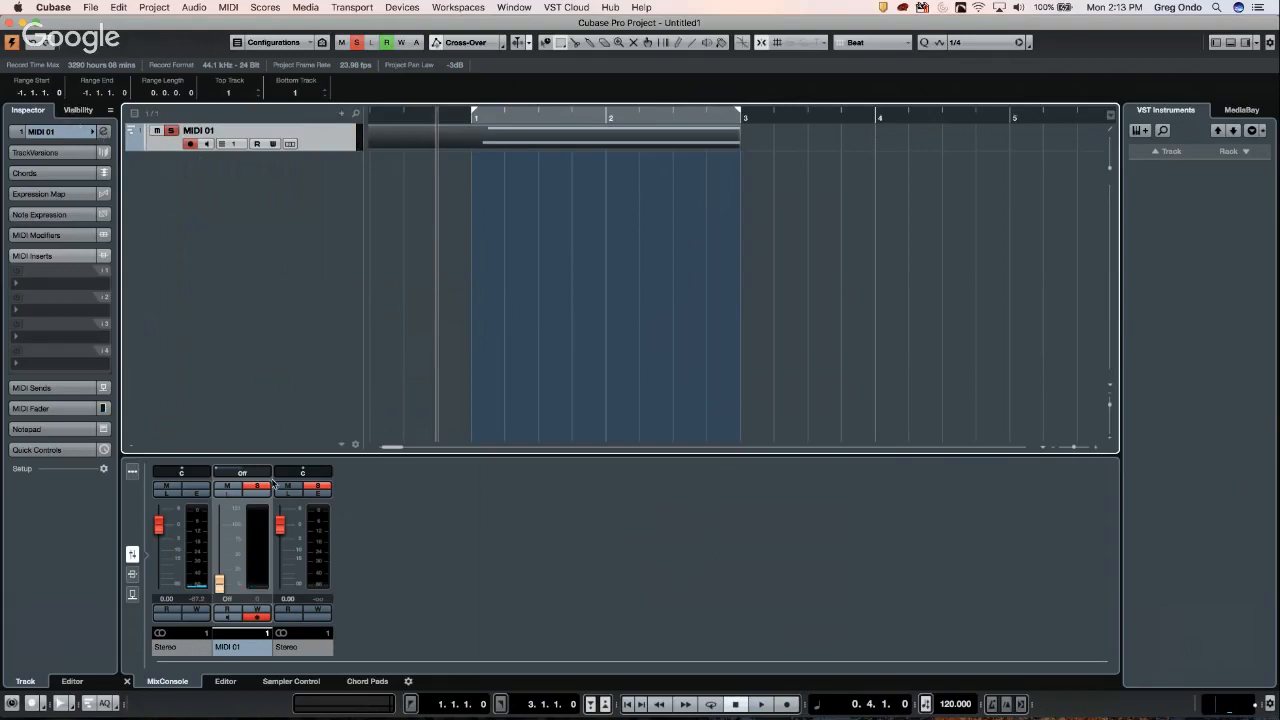
left_click(226, 681)
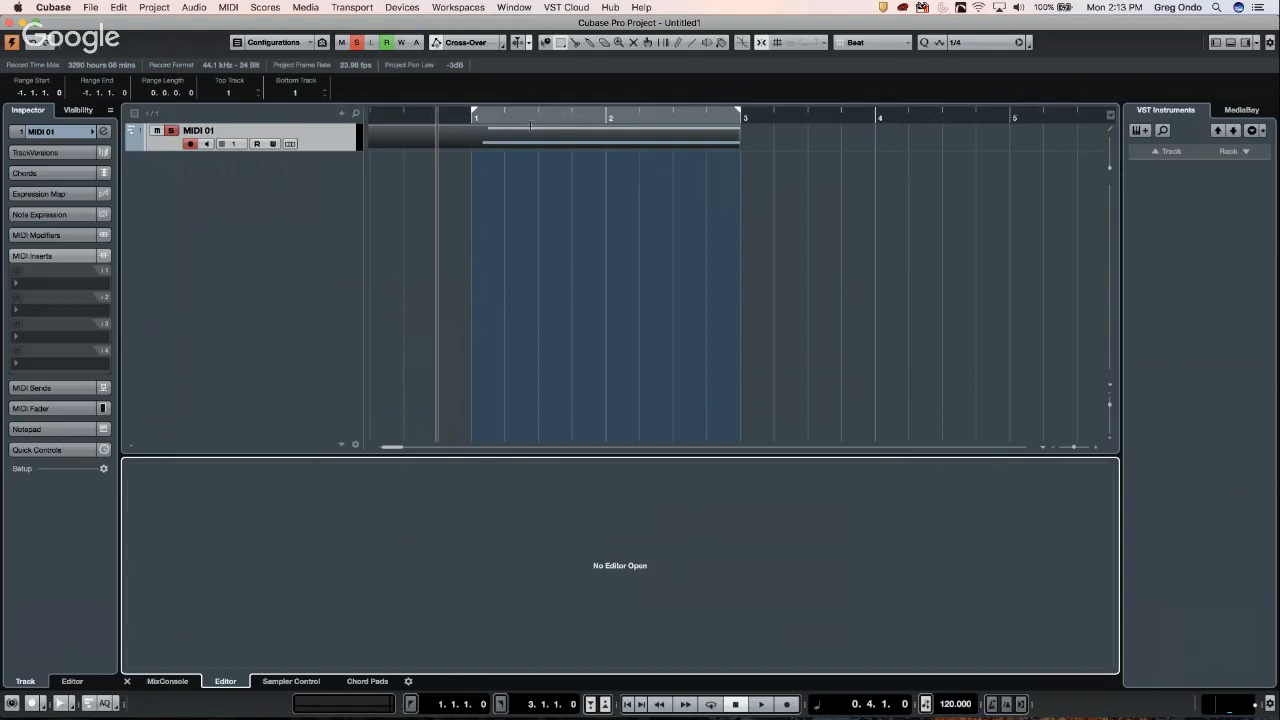
- Open the MIDI 01 part in the note editor
right_click(537, 157)
left_click(560, 135)
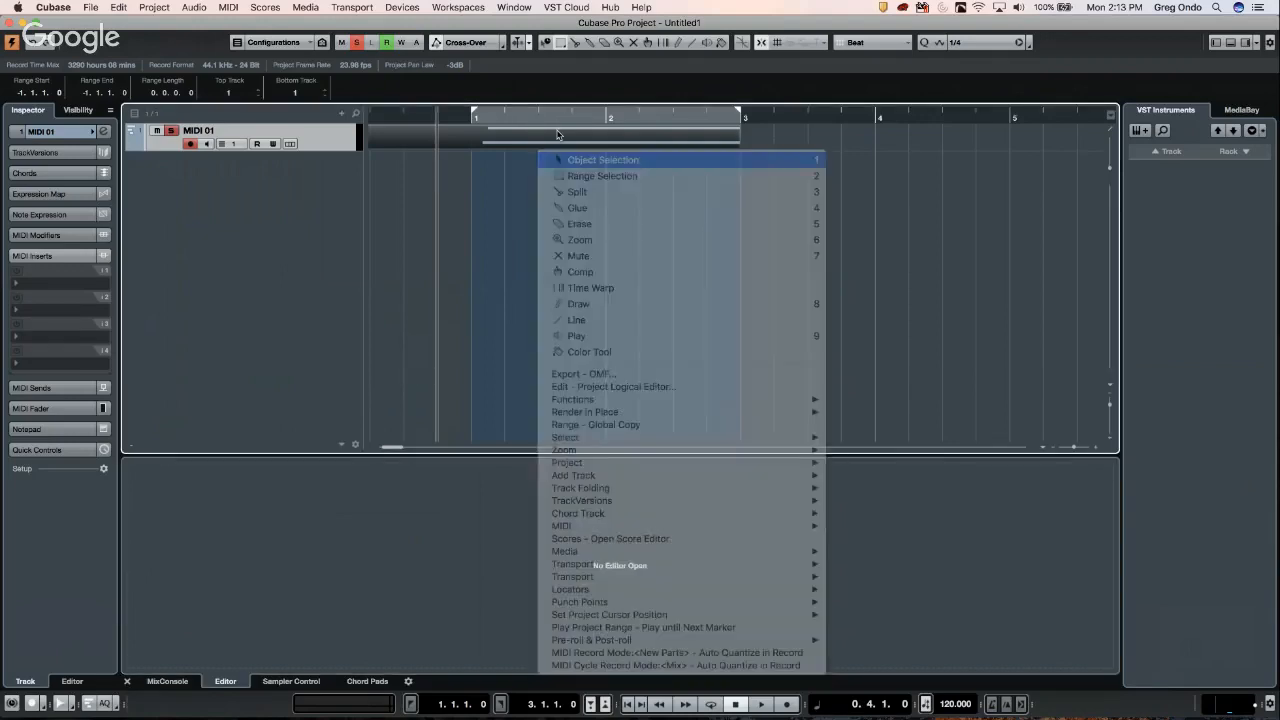
double_click(560, 135)
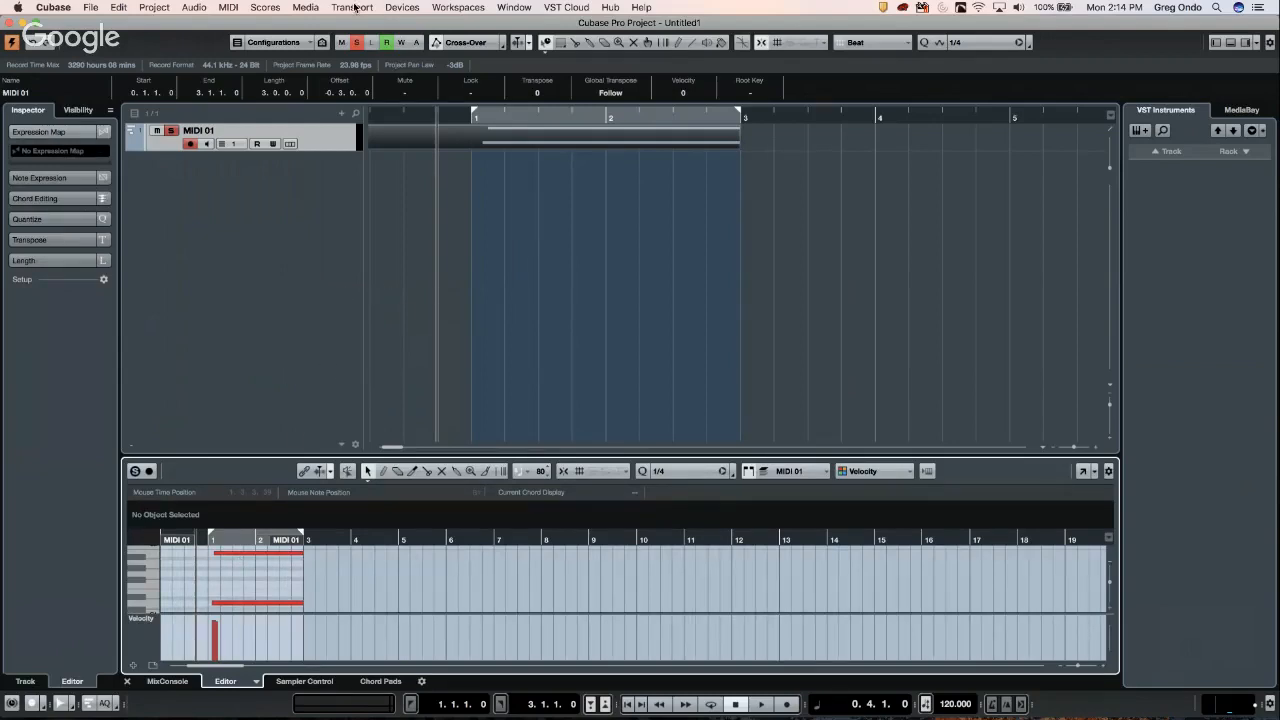
- Set the Transport's MIDI Record Mode to Replace
left_click(315, 10)
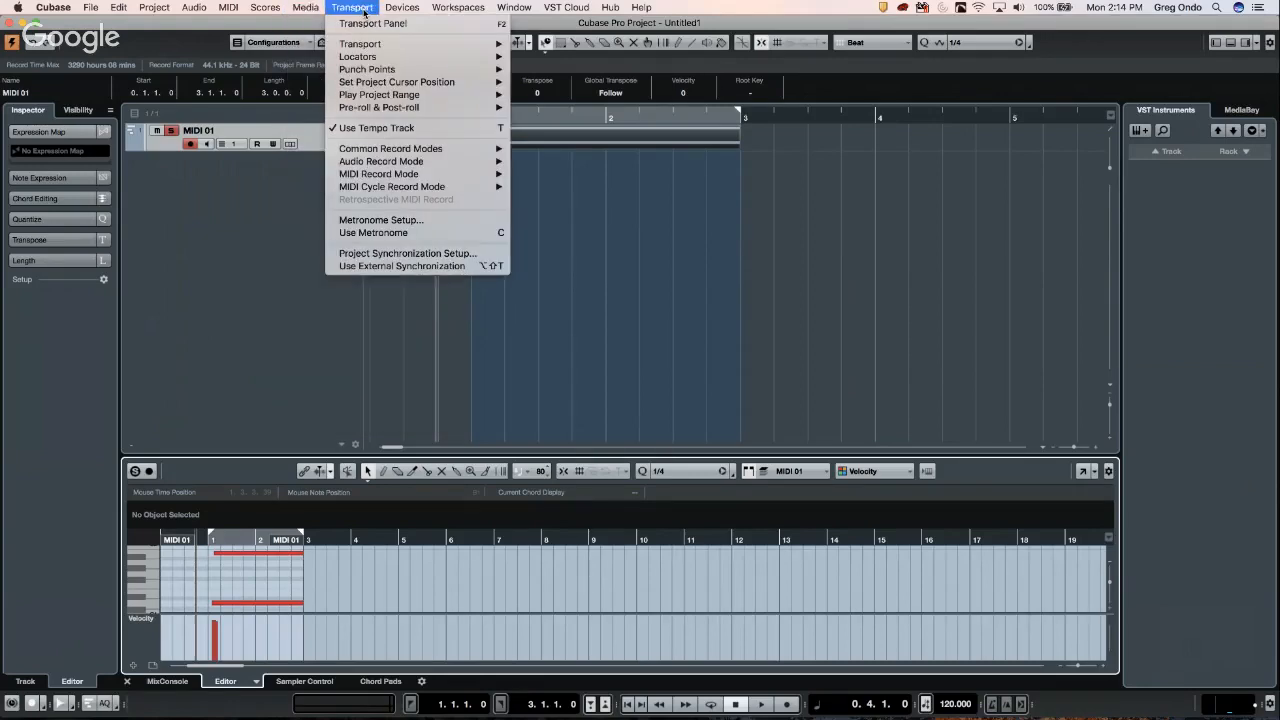
mouse_move(417, 176)
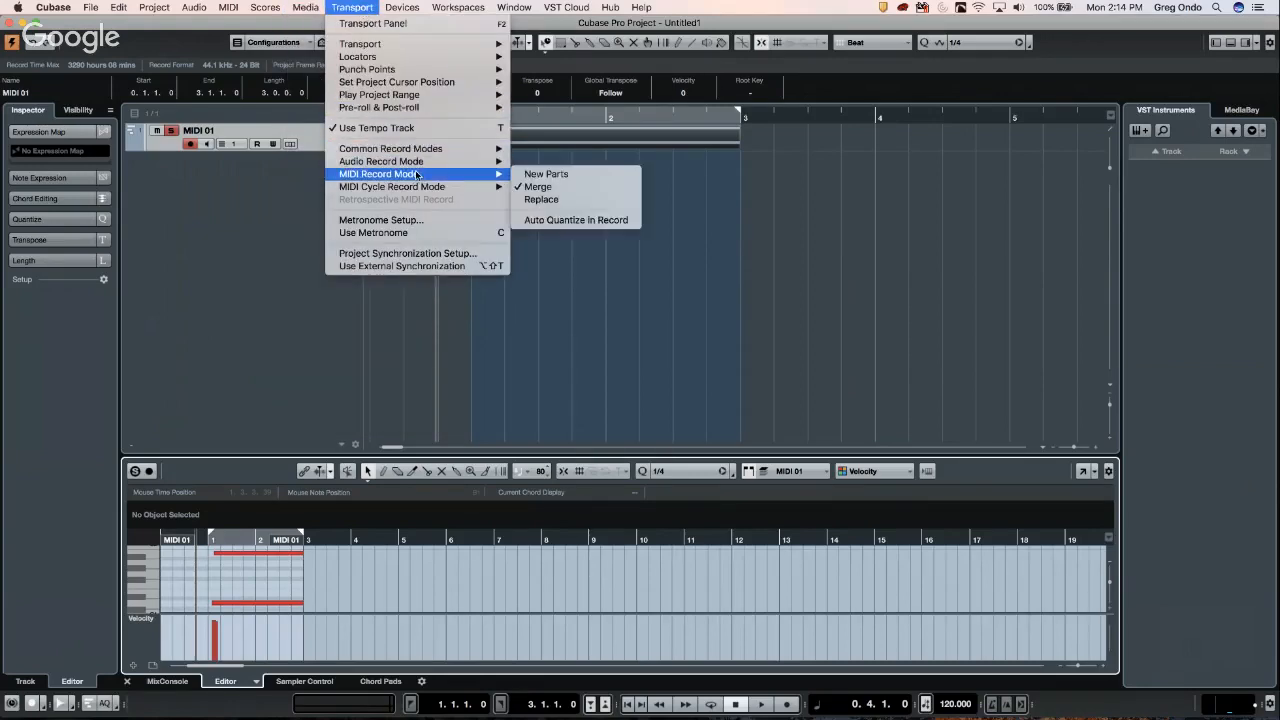
left_click(575, 200)
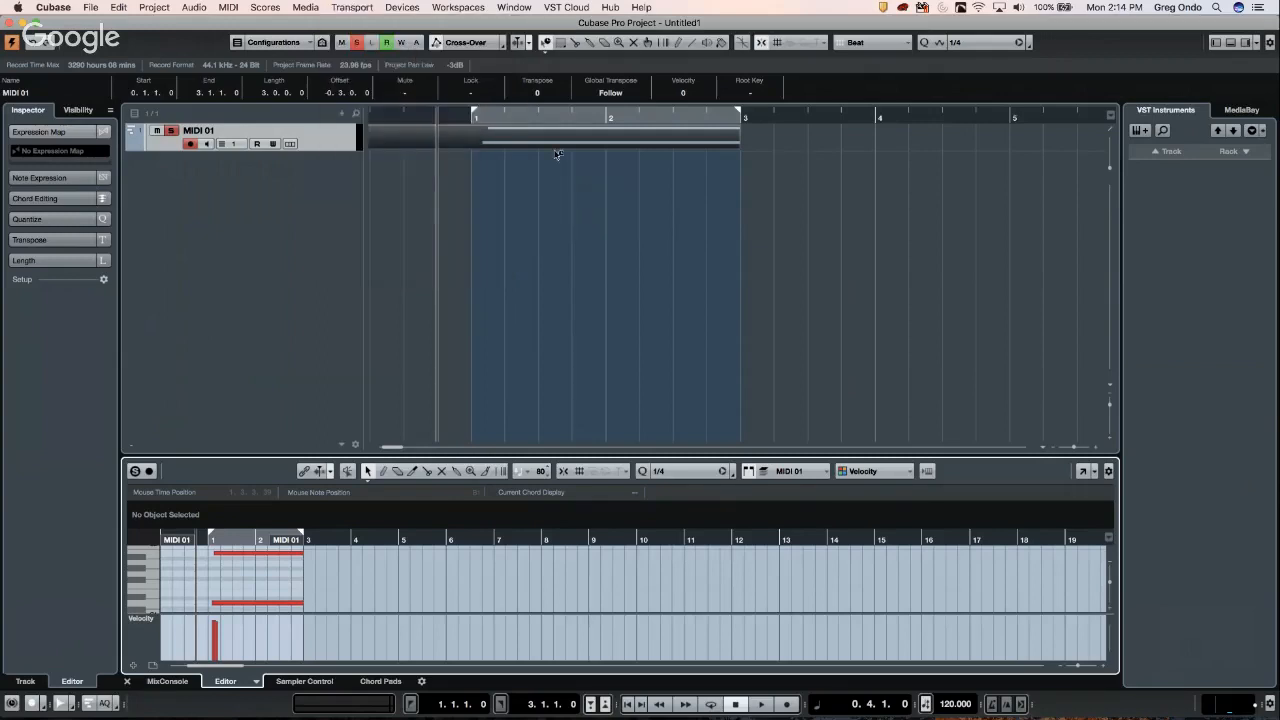
- Delete the old MIDI part from MIDI 01 with the Erase tool
right_click(561, 143)
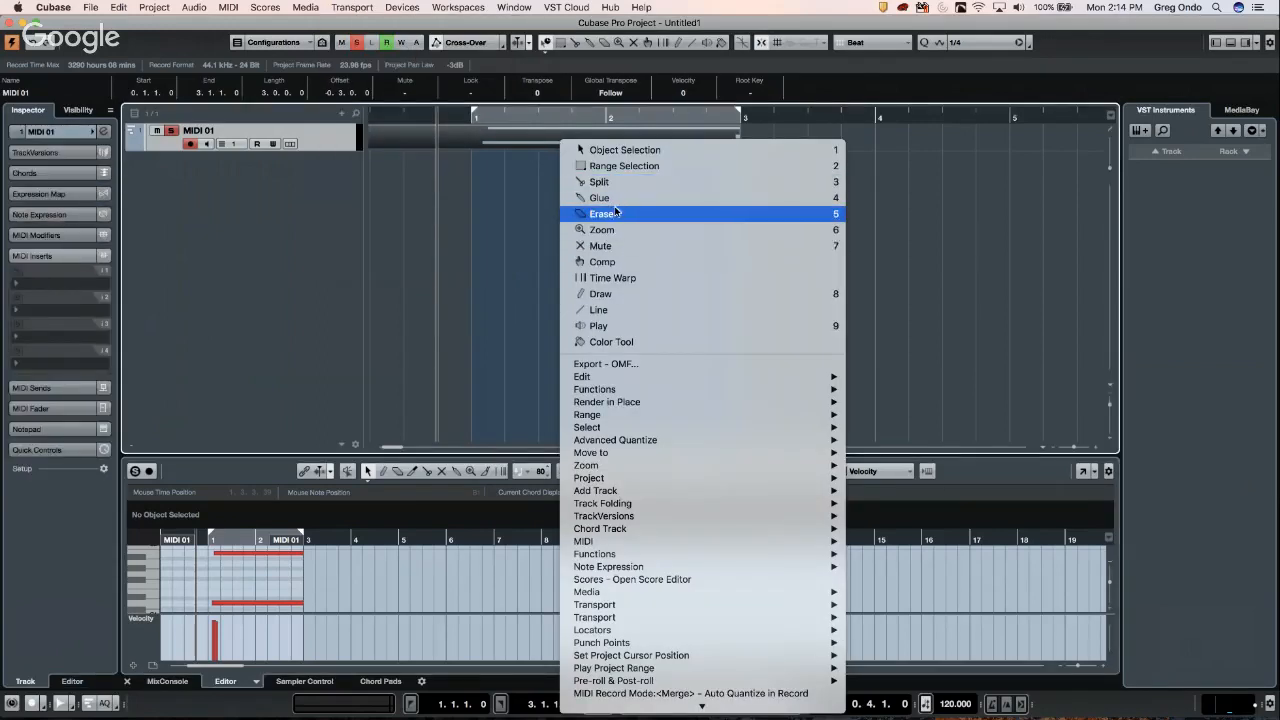
left_click(612, 215)
left_click(566, 134)
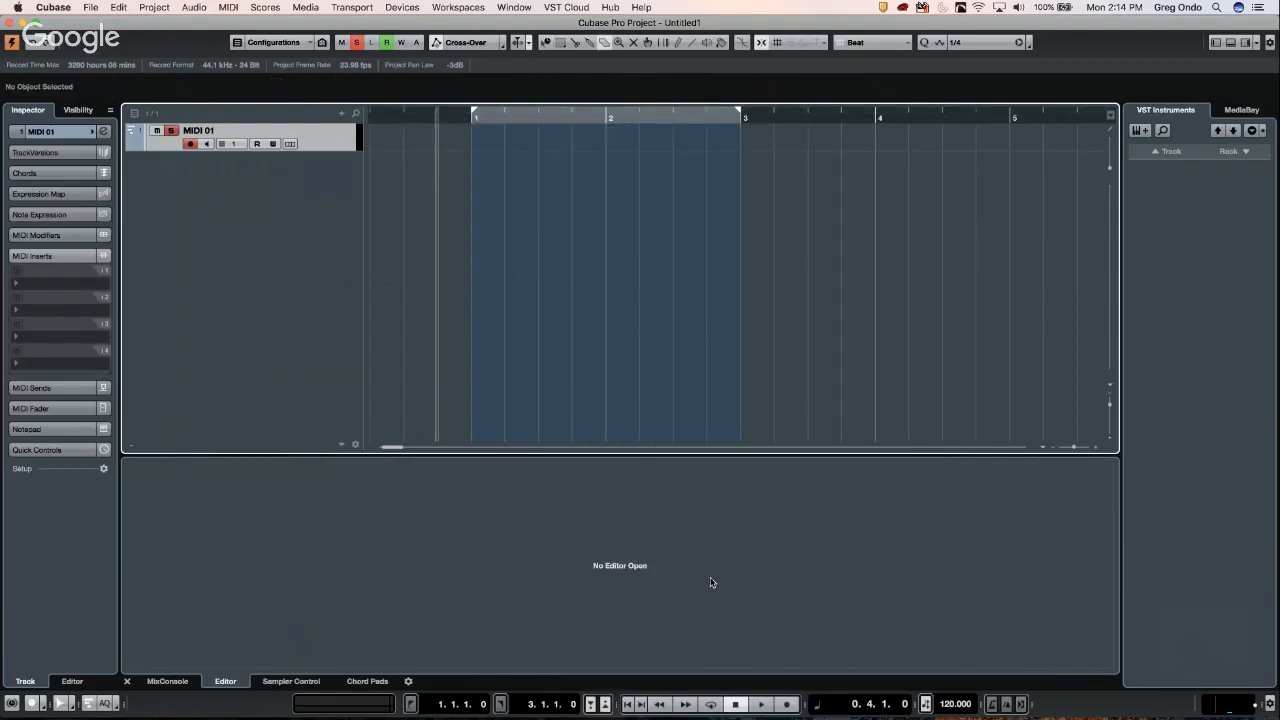
- Record two new MIDI takes on MIDI 01, ending with one long note across bars 1–3
left_click(787, 705)
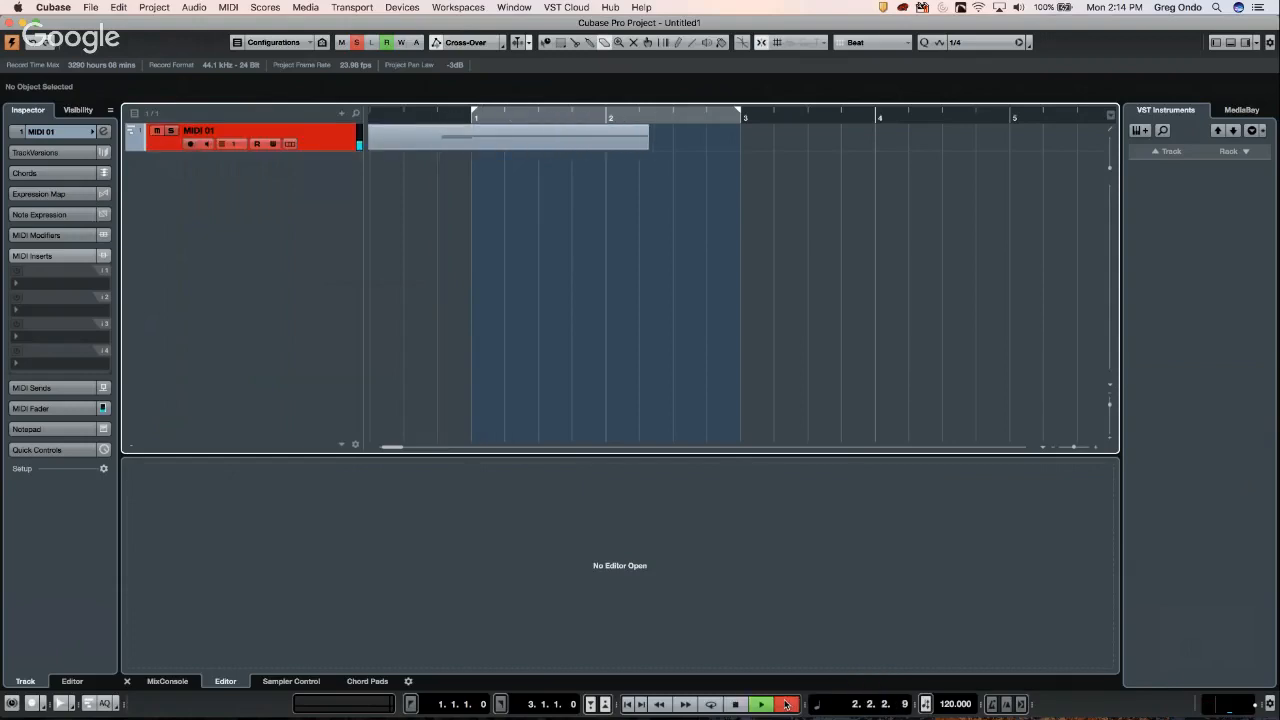
key("space")
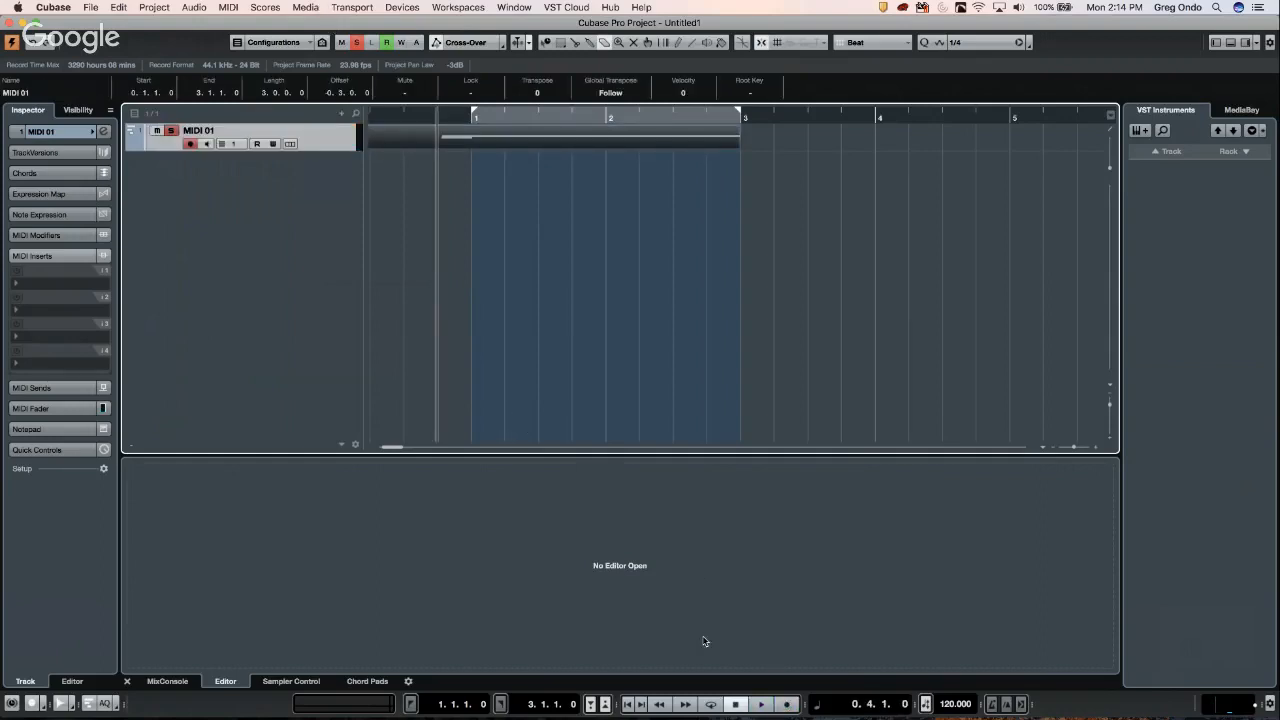
left_click(788, 705)
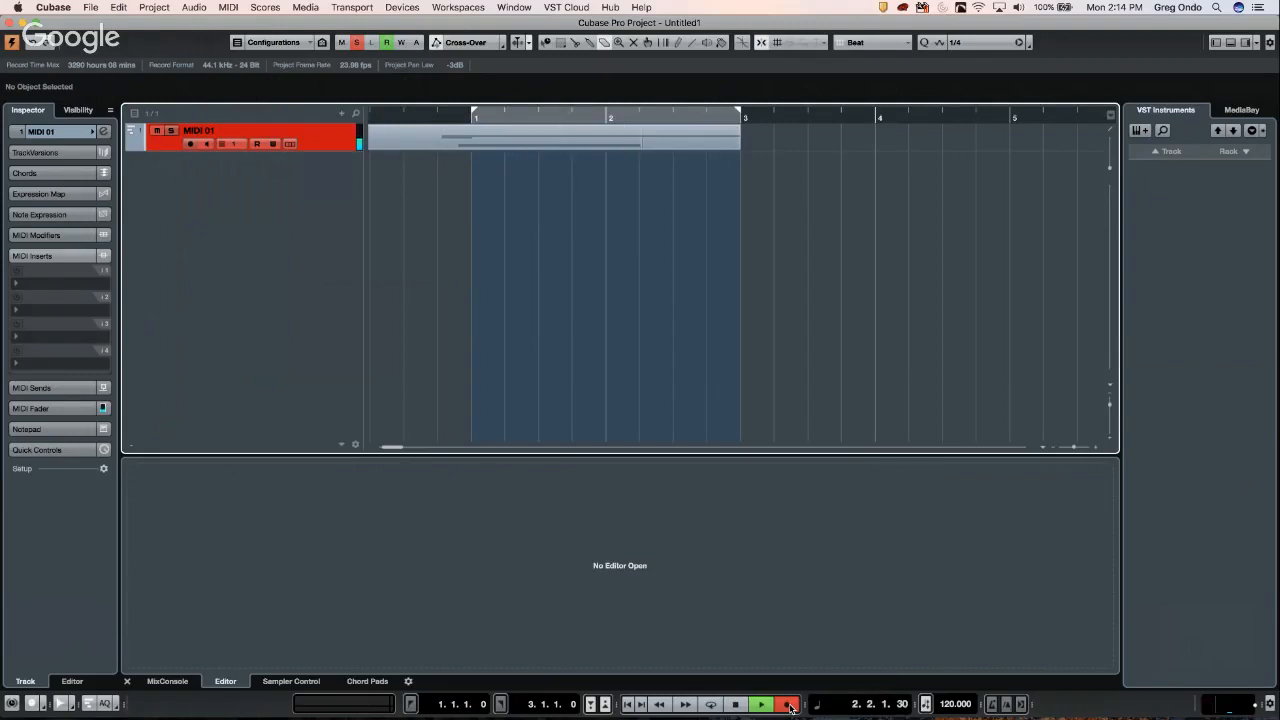
key("space")
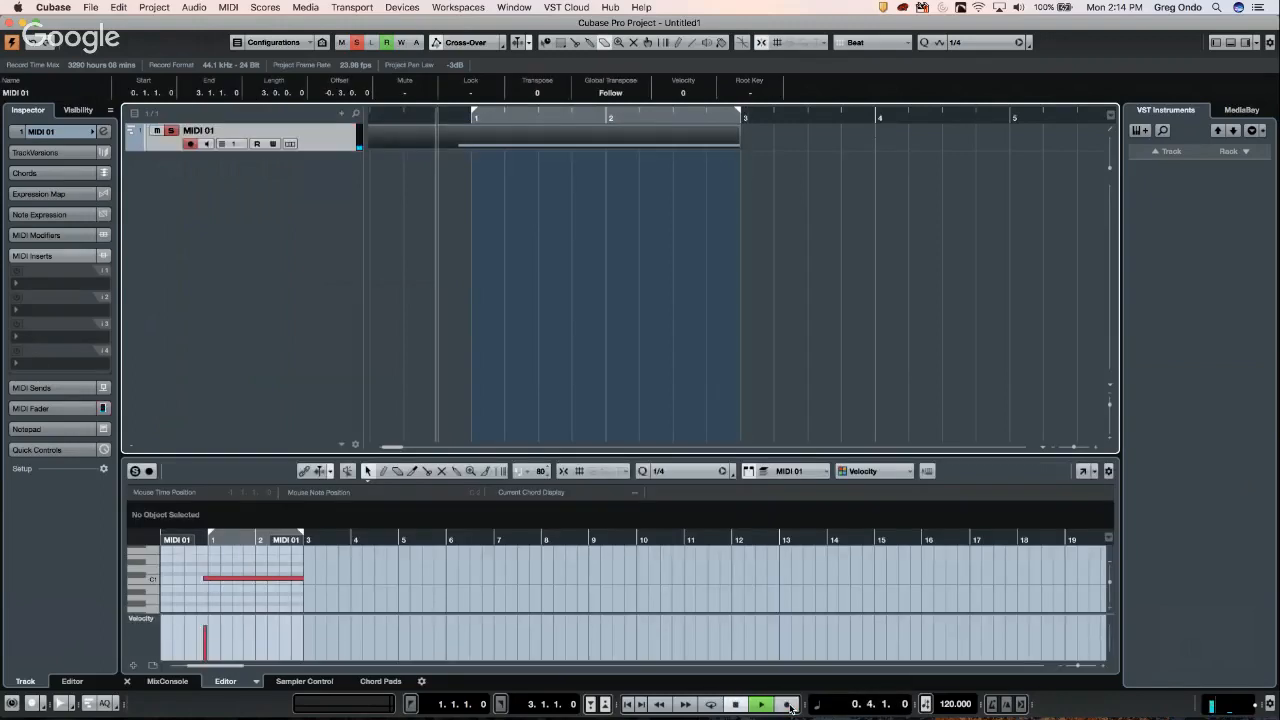
- Switch the project back to the Object Selection tool
scroll(588, 539, "right", 5)
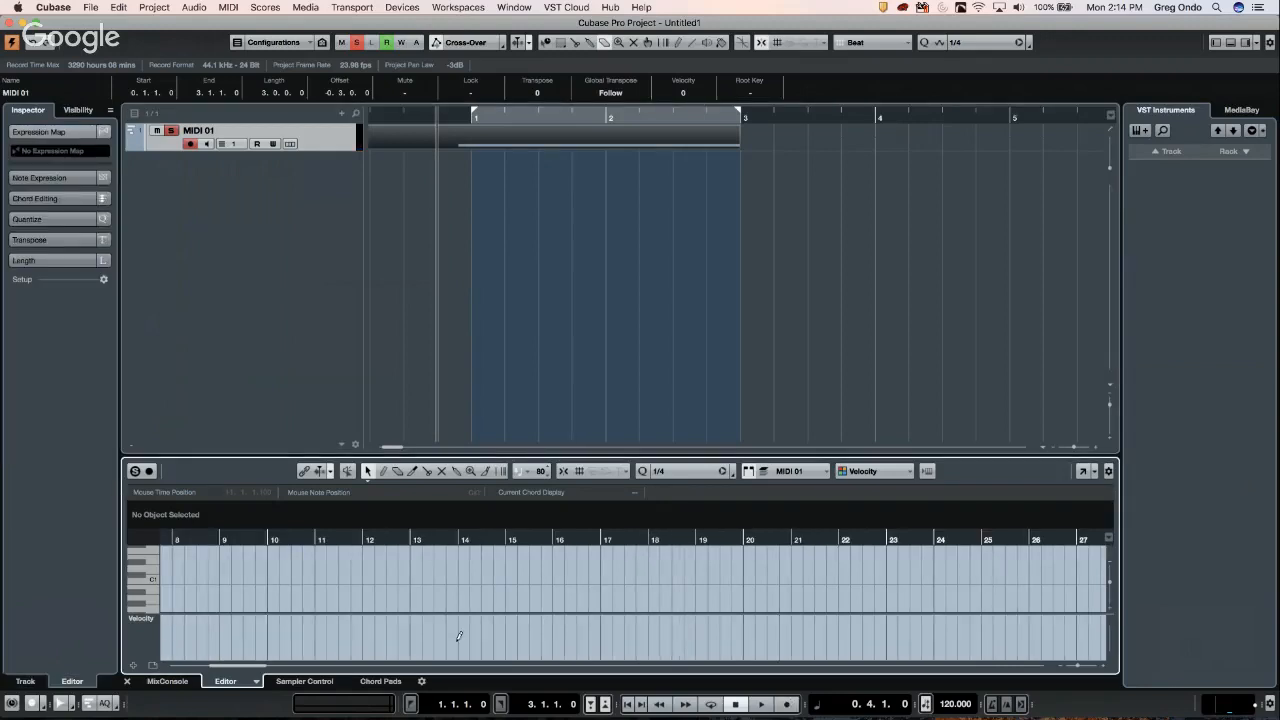
right_click(580, 178)
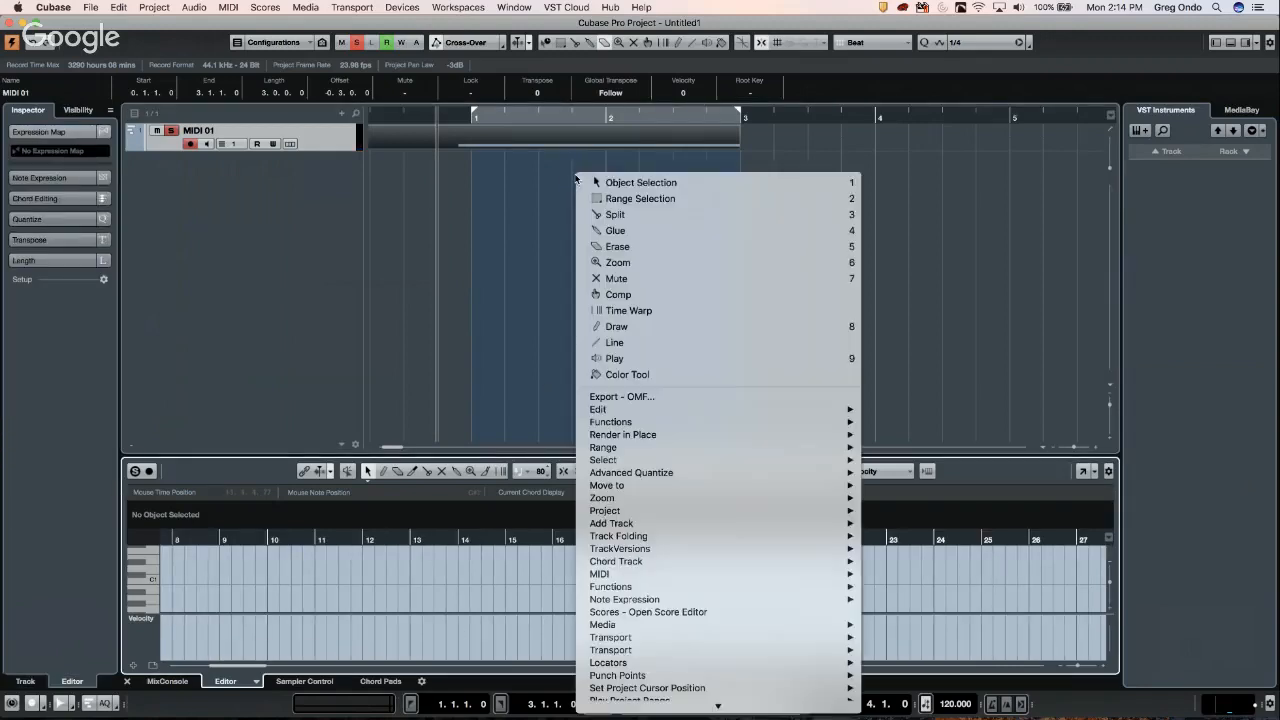
left_click(597, 185)
- Set Transport > MIDI Record Mode to Replace
left_click(310, 7)
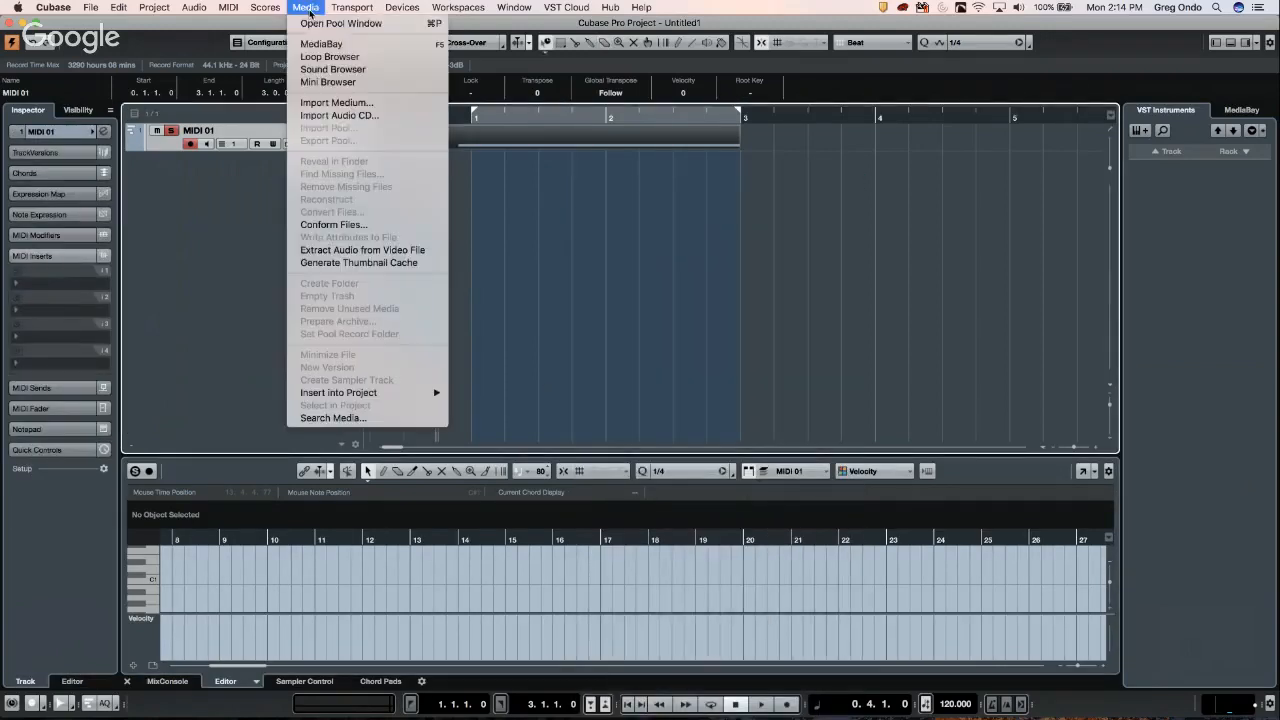
mouse_move(357, 12)
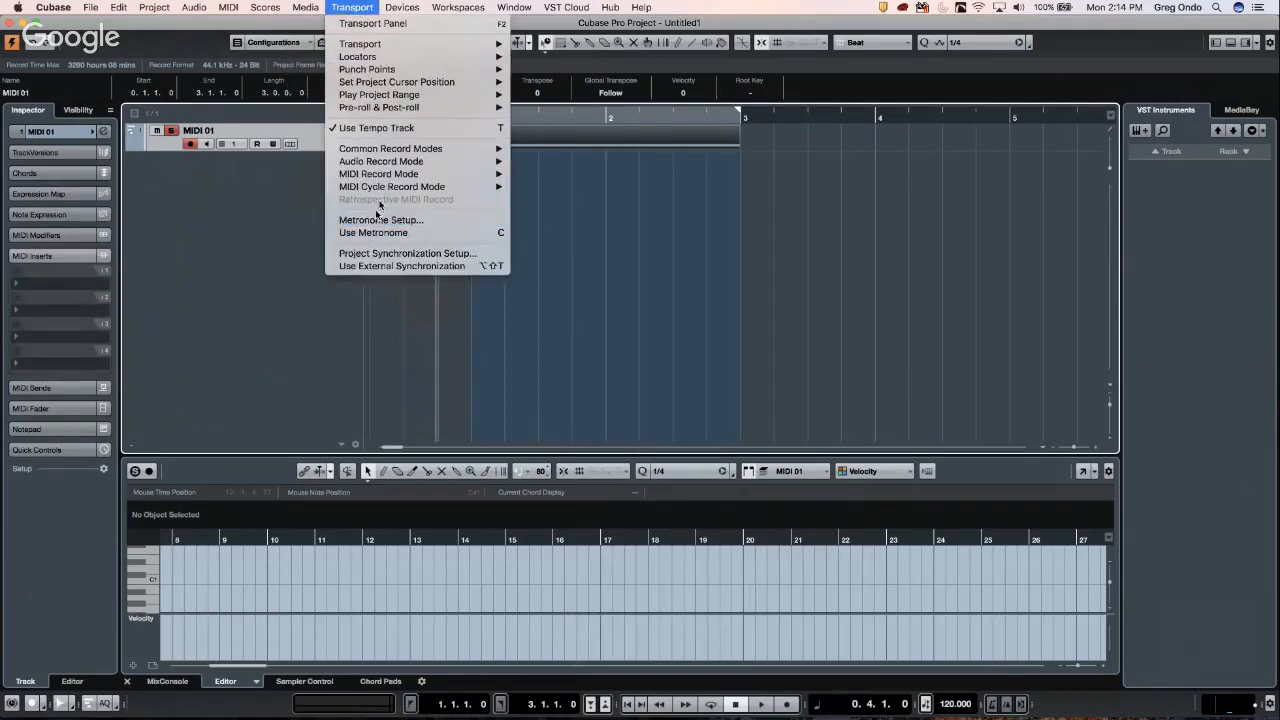
mouse_move(389, 178)
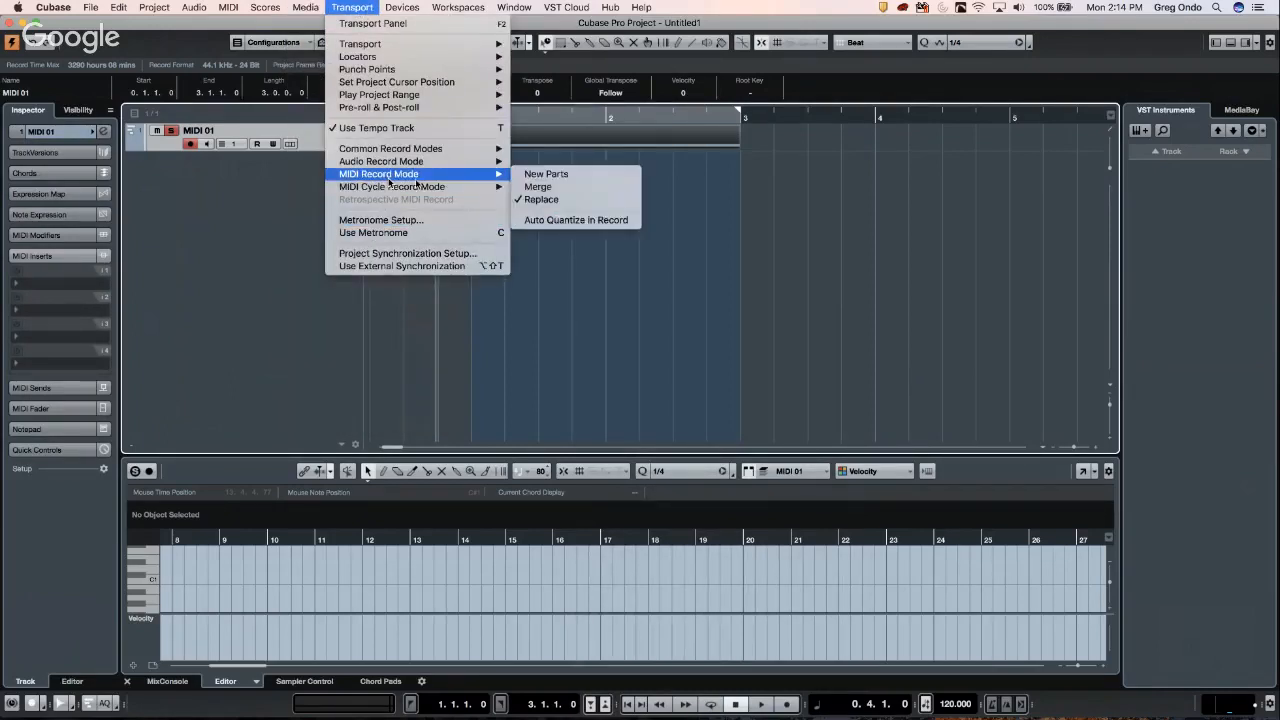
left_click(545, 200)
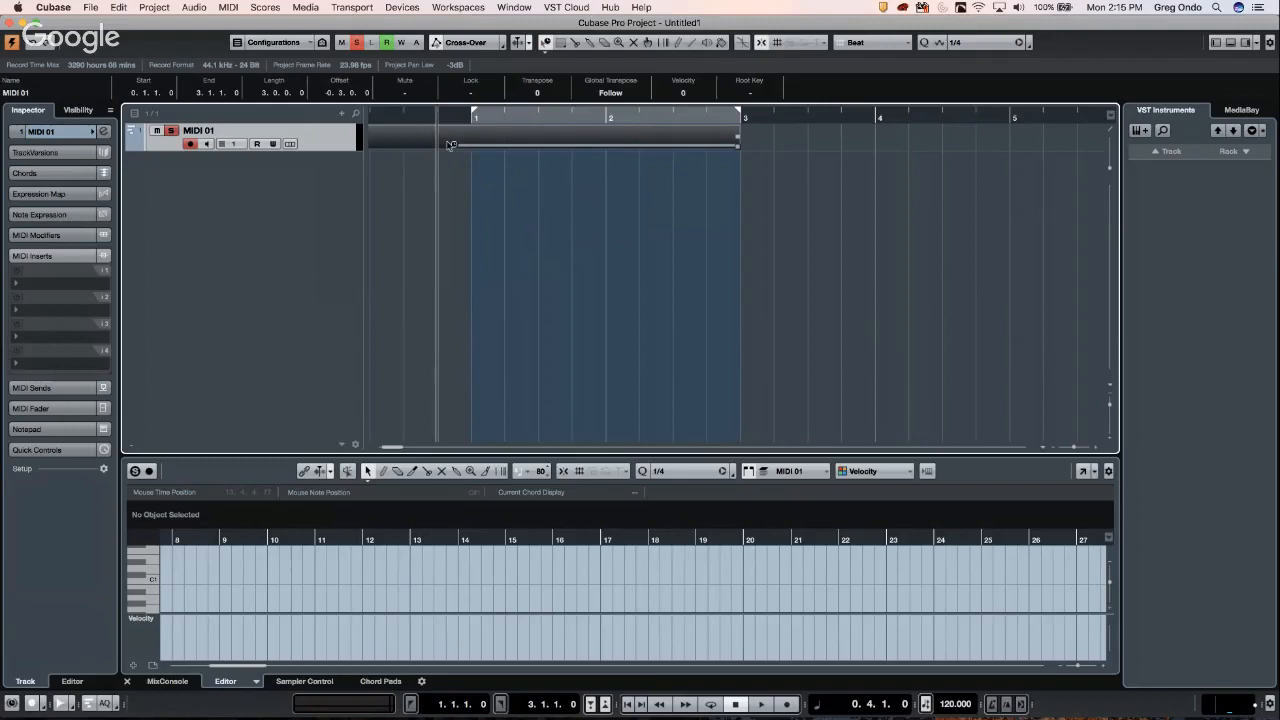
- Add Groove Agent from the Drum category in VST Instruments and accept creating its MIDI track
left_click(1245, 152)
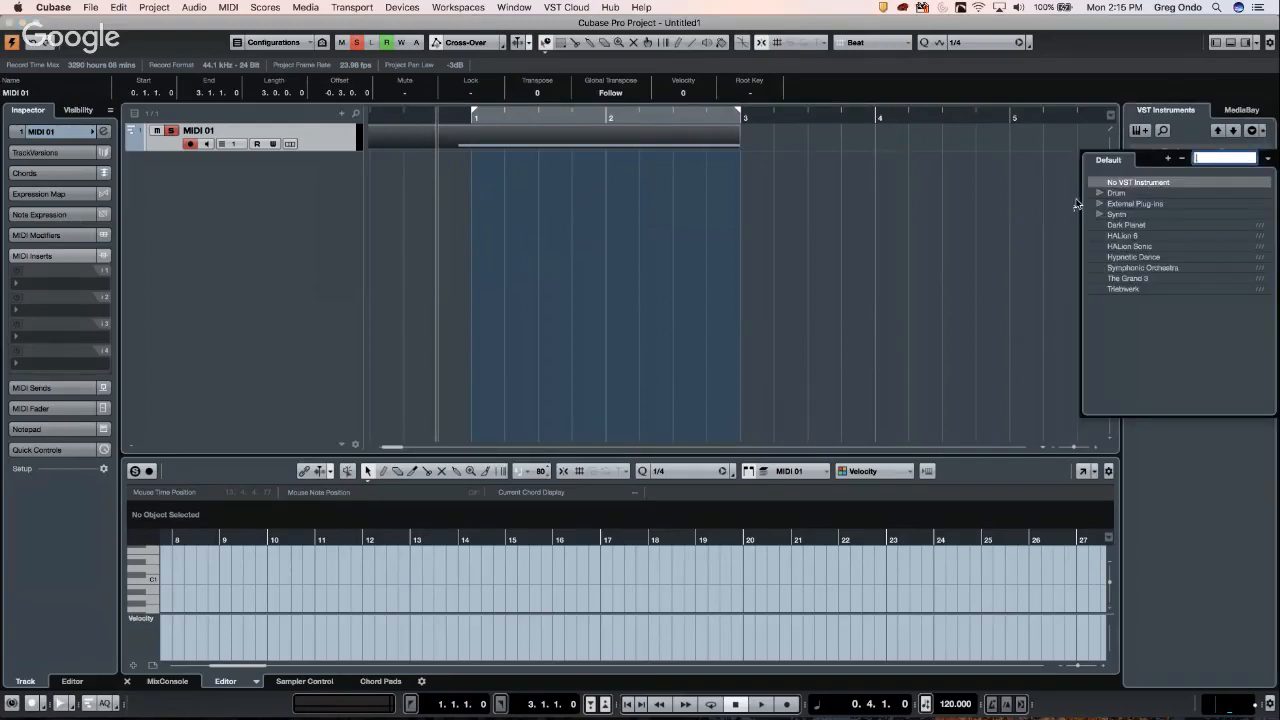
left_click(1100, 193)
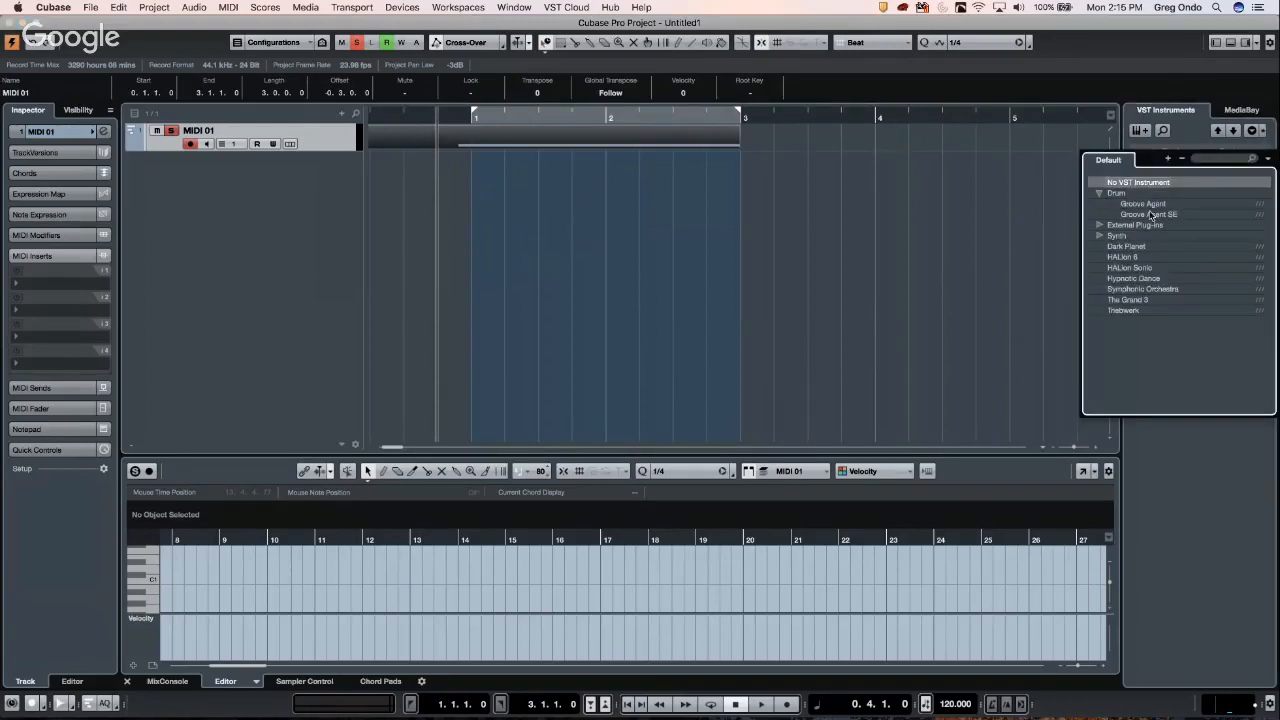
left_click(1151, 215)
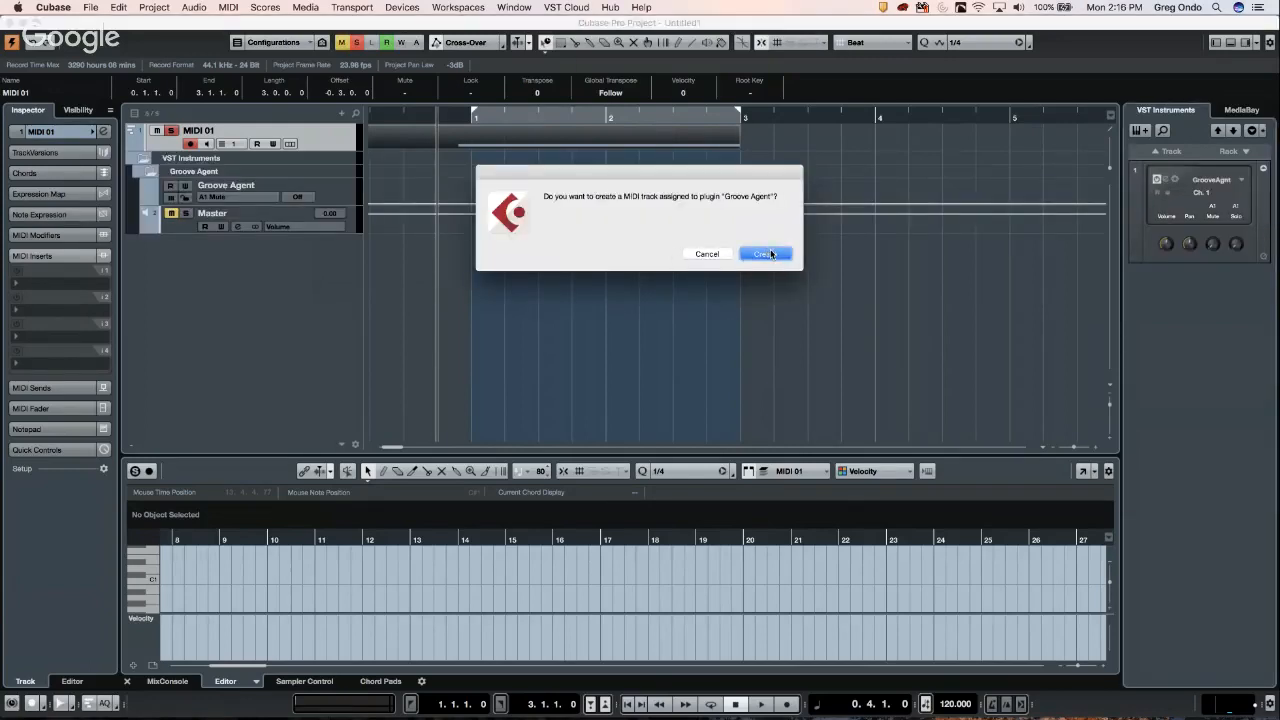
left_click(765, 254)
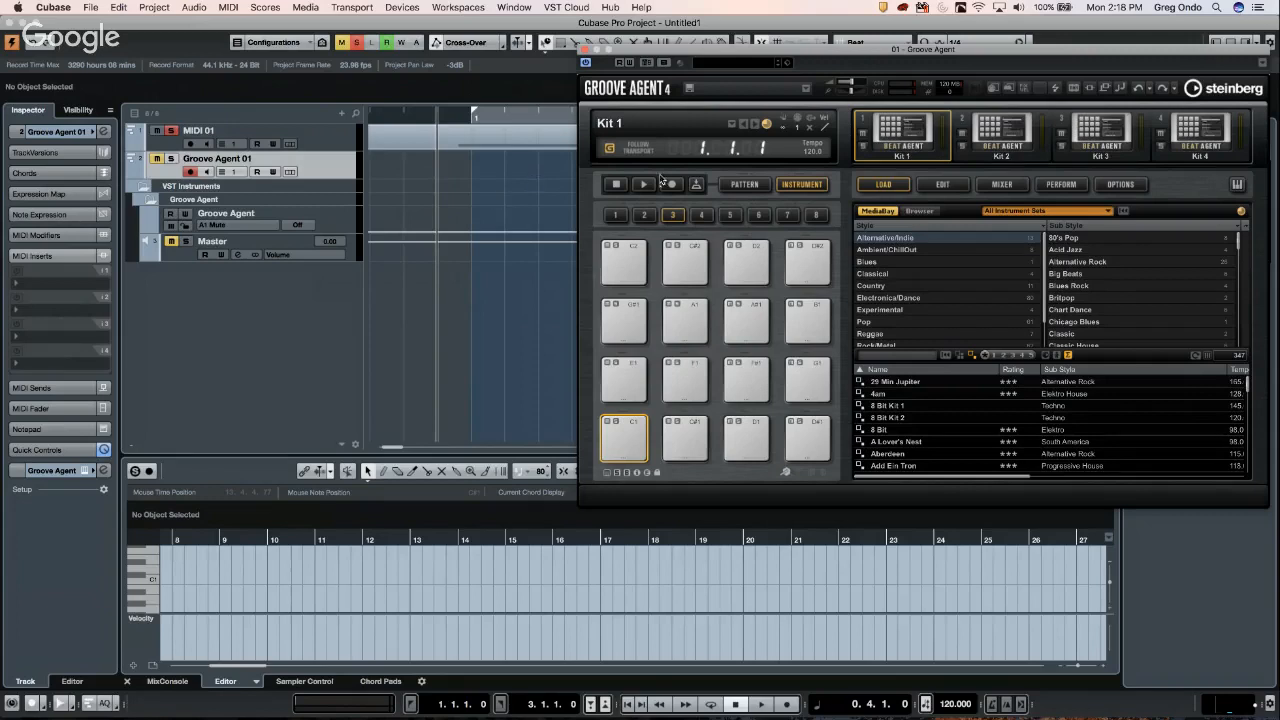
- Choose Load Kit from the Kit 1 slot's context menu to open the program browser
right_click(900, 136)
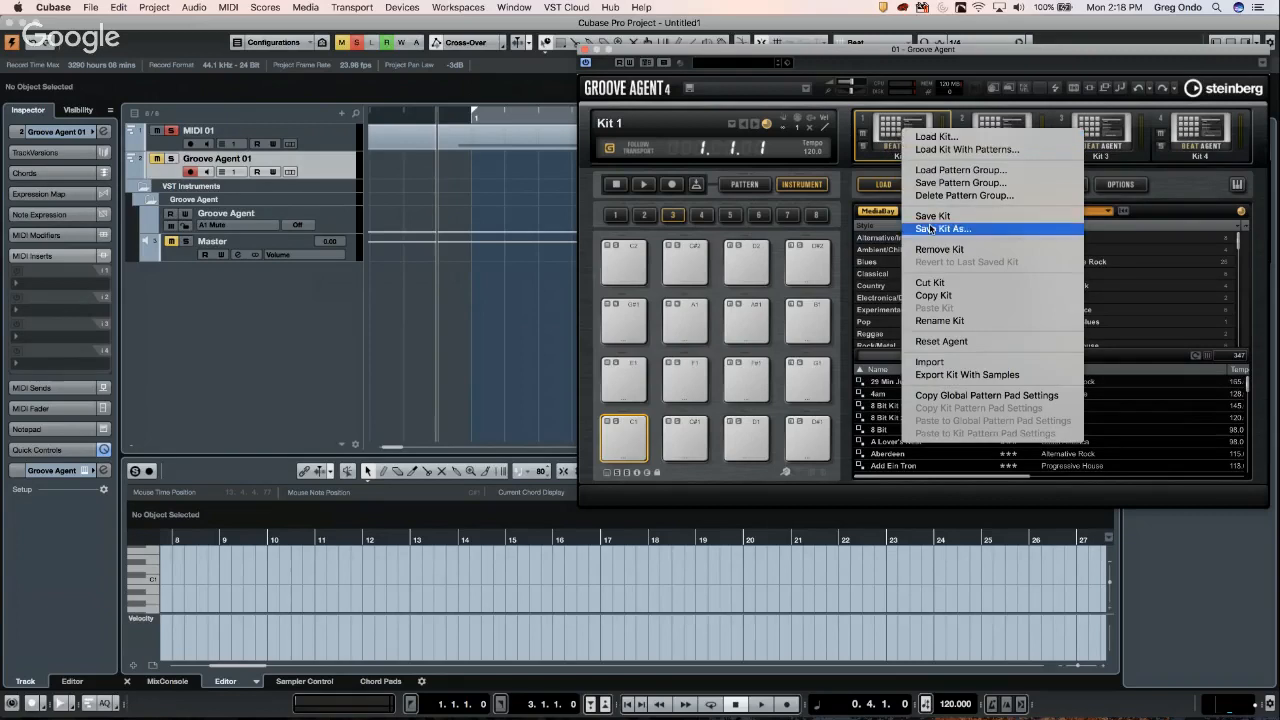
left_click(950, 142)
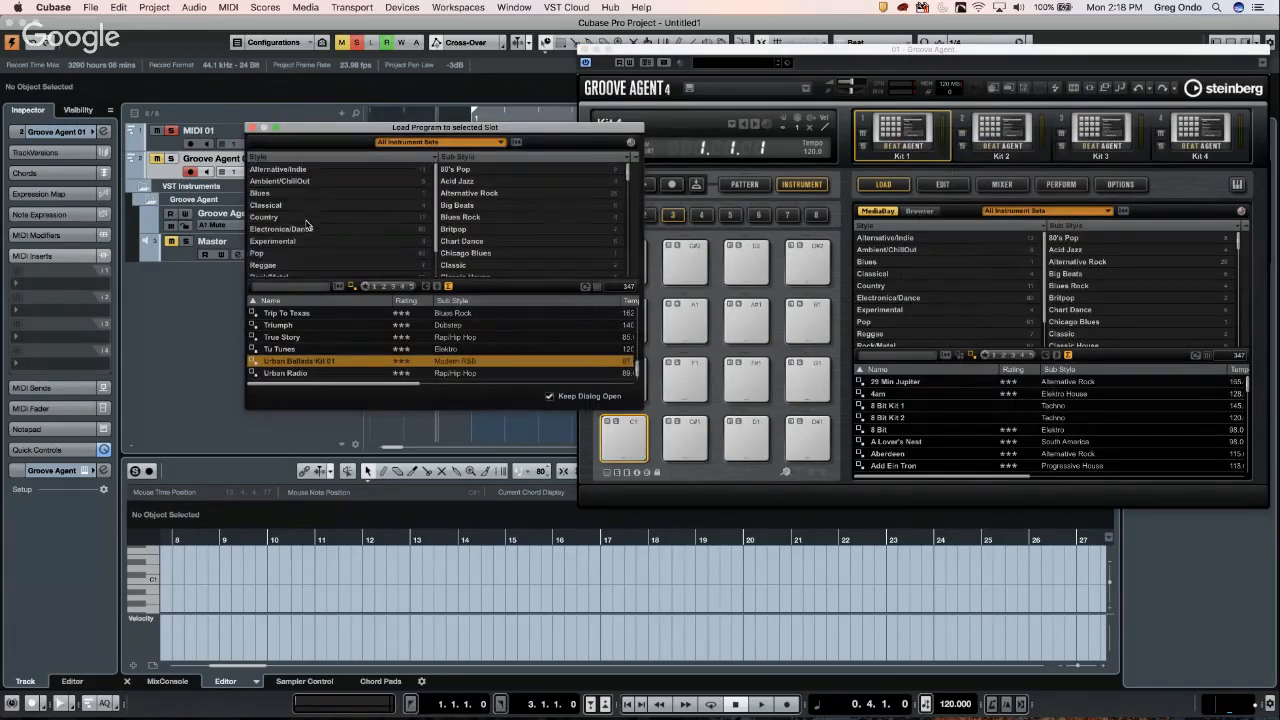
scroll(309, 227, "up", 3)
- Dismiss the Cubase crash report with Reopen so Cubase relaunches
scroll(309, 240, "down", 2)
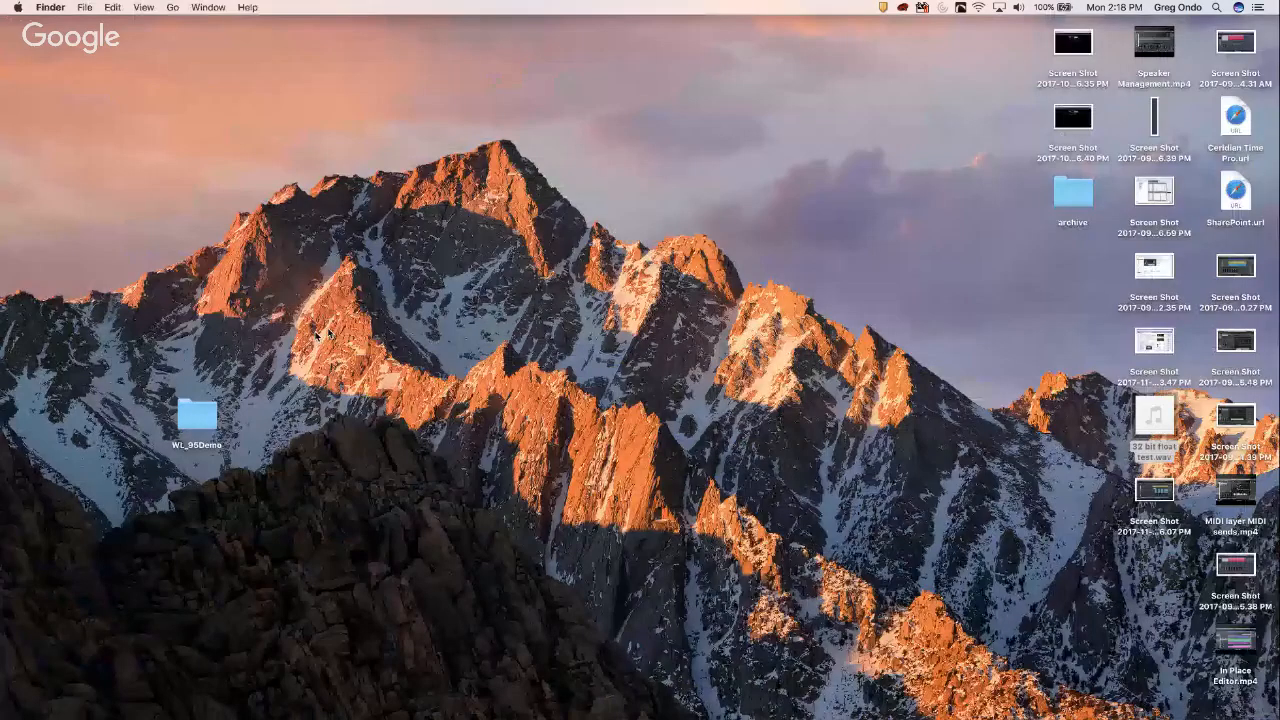
mouse_move(597, 718)
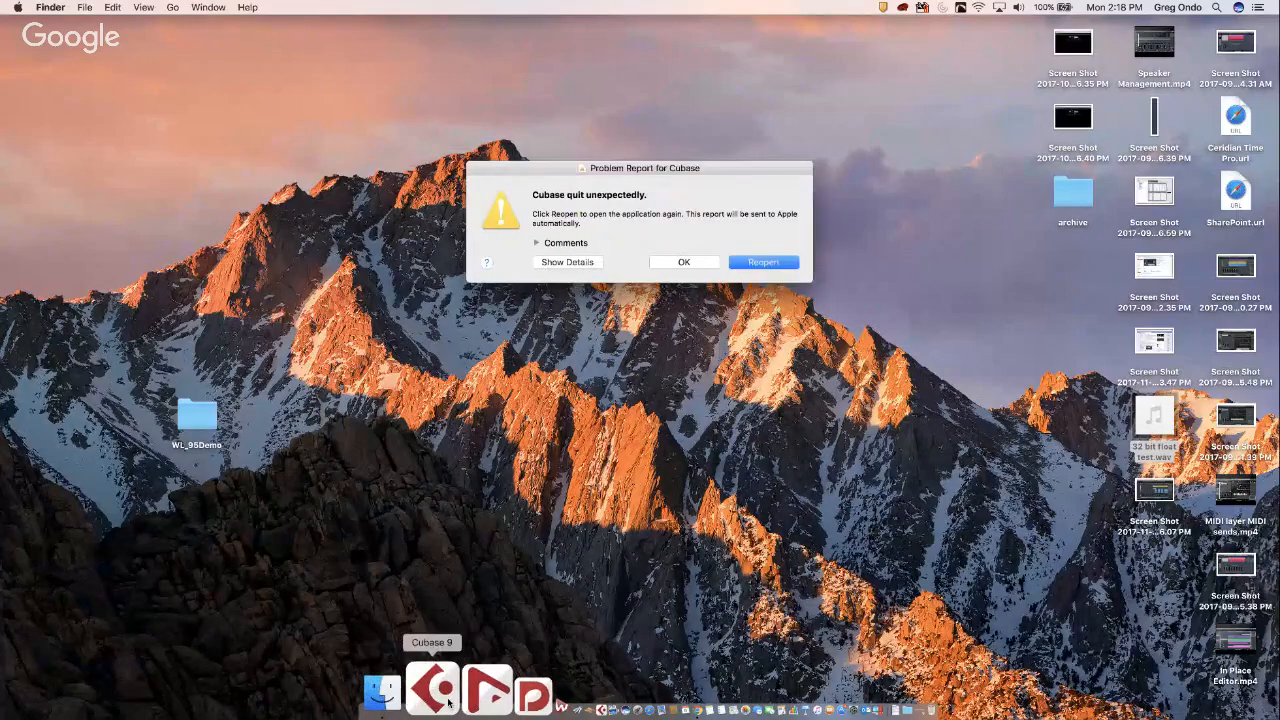
left_click(764, 262)
mouse_move(380, 718)
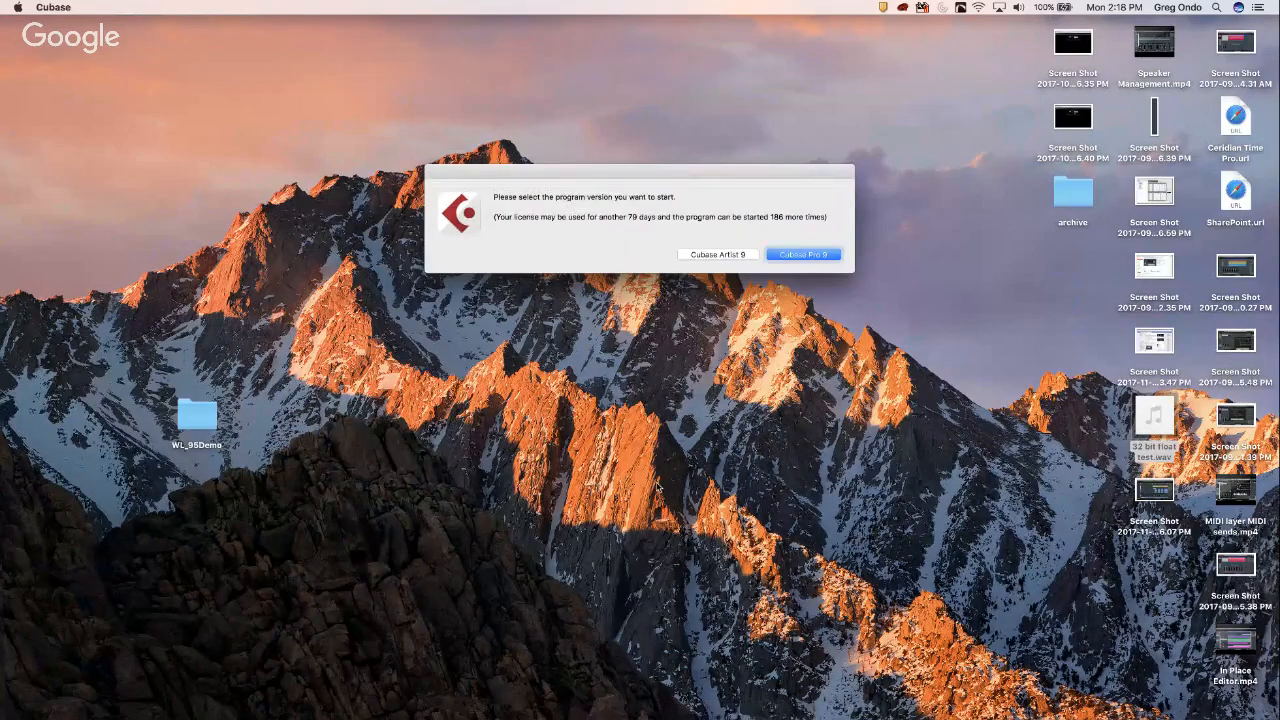
- Launch Cubase Pro 9 with the Steinberg UR44 driver and create an empty project in the test folder
left_click(805, 257)
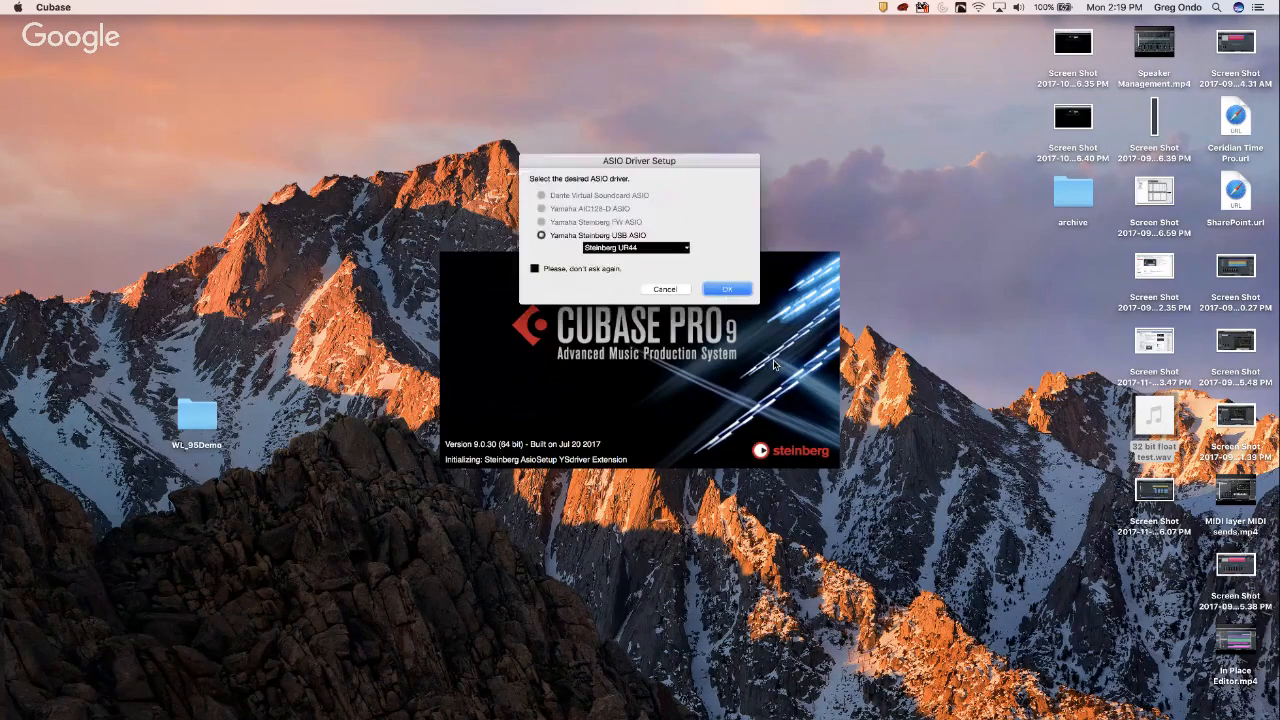
left_click(730, 290)
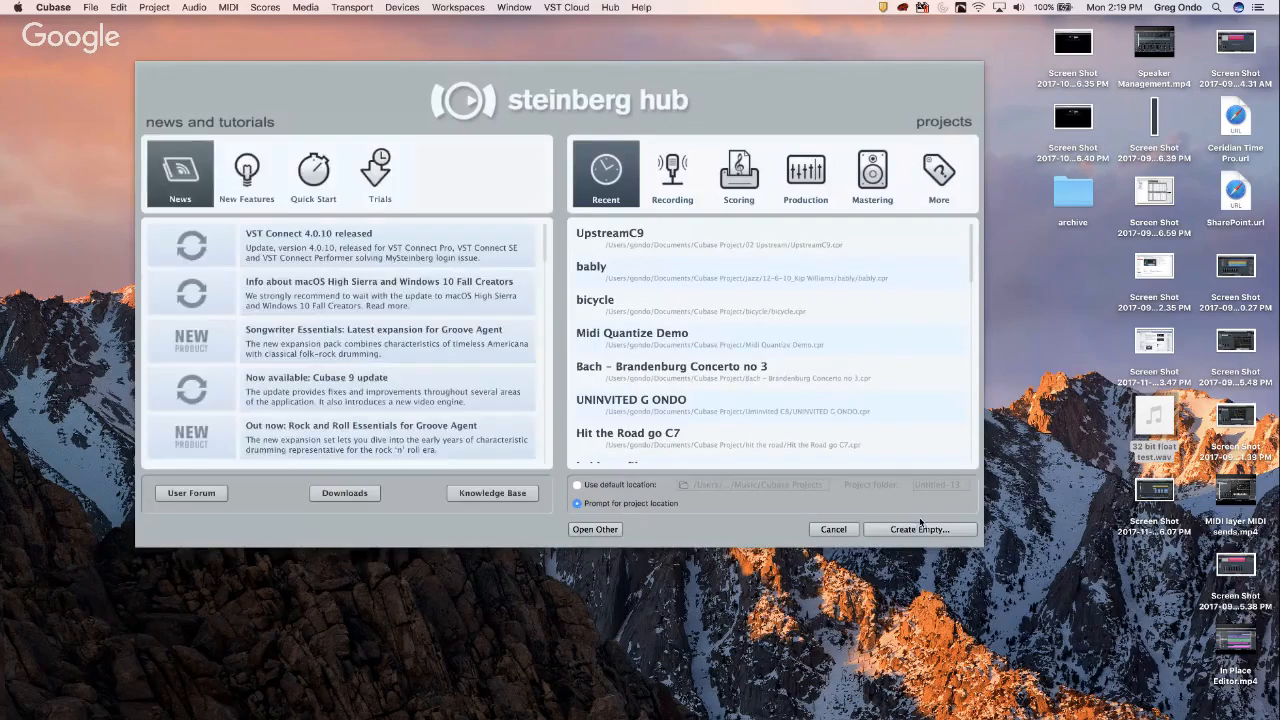
left_click(920, 523)
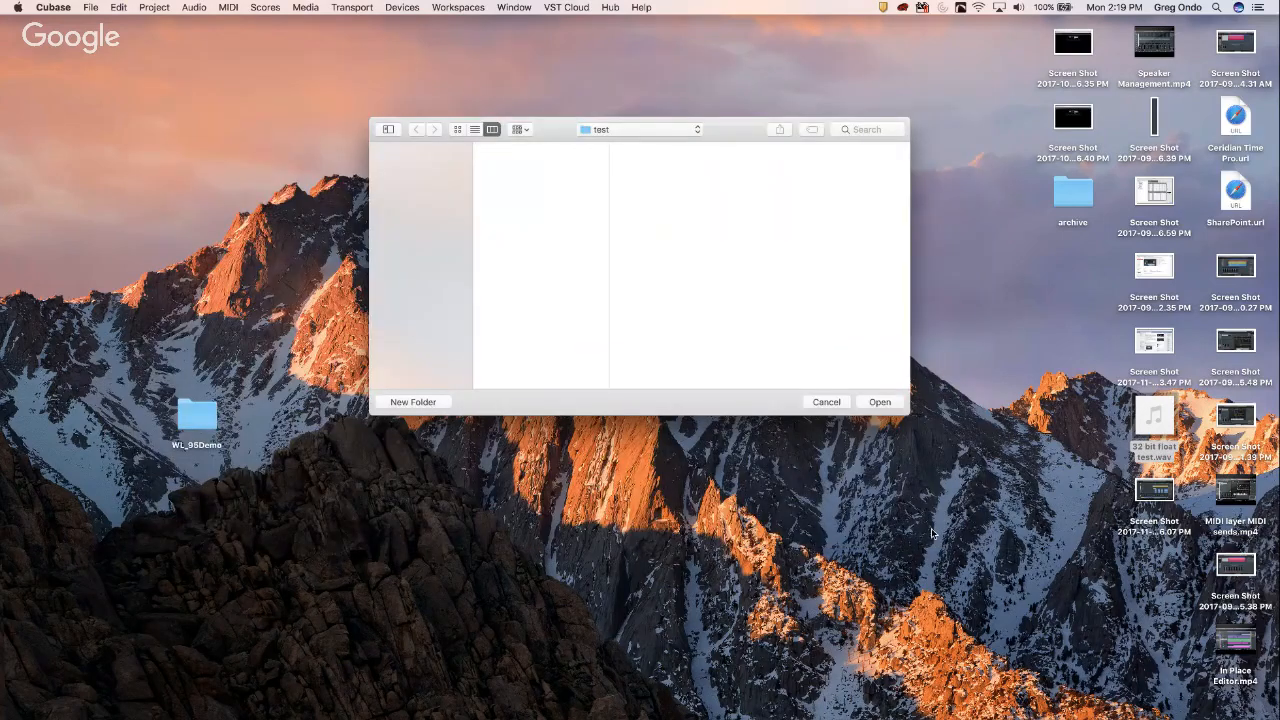
left_click(880, 401)
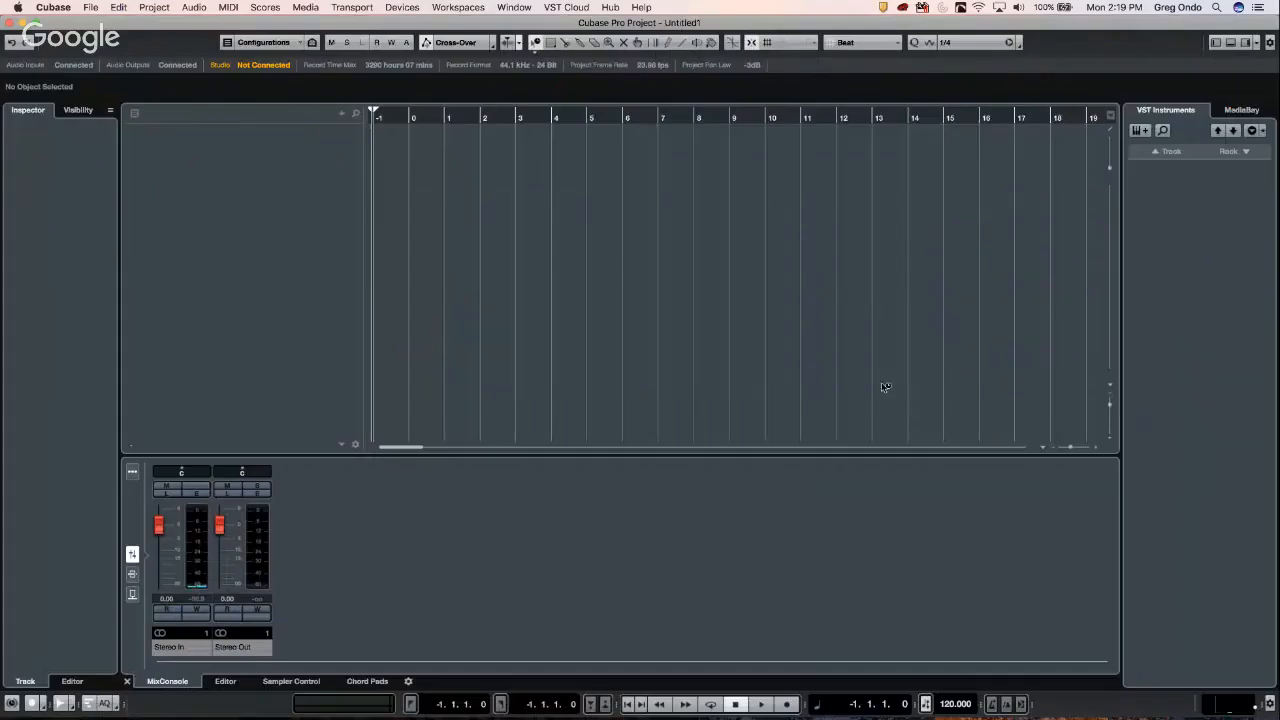
- Add an instrument track using Groove Agent SE from the Drum instruments
left_click(1166, 155)
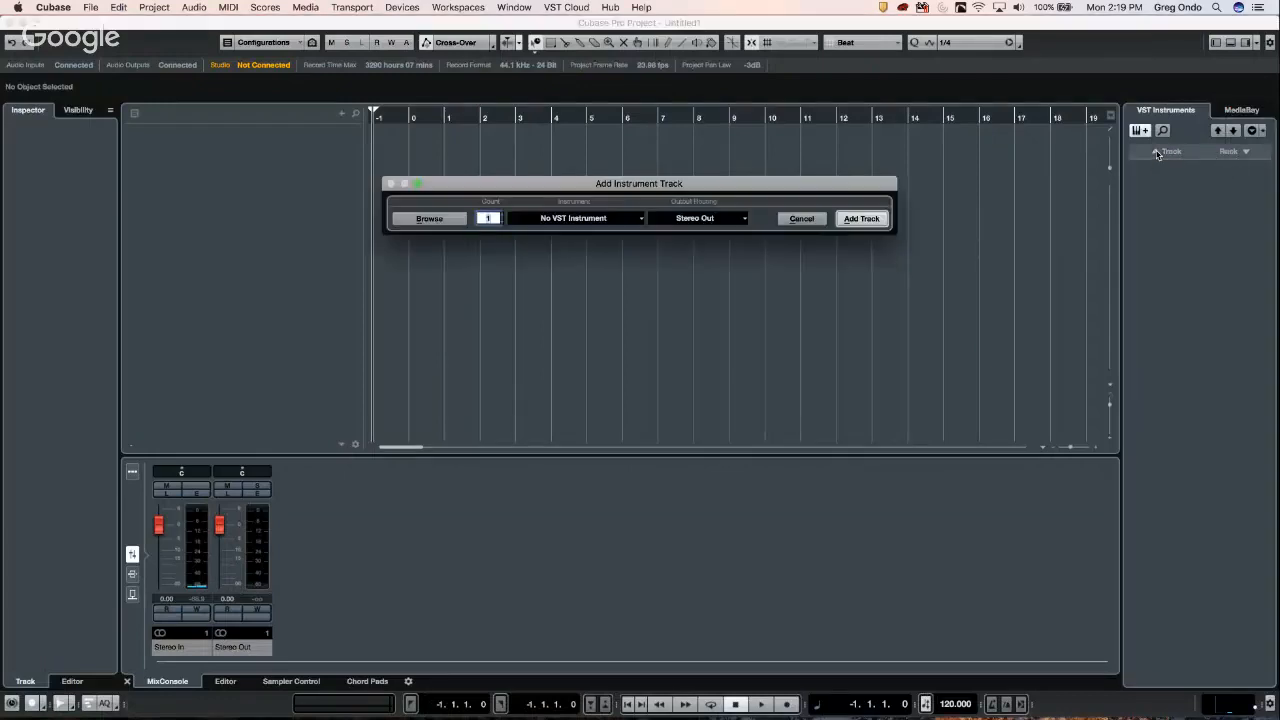
left_click(579, 218)
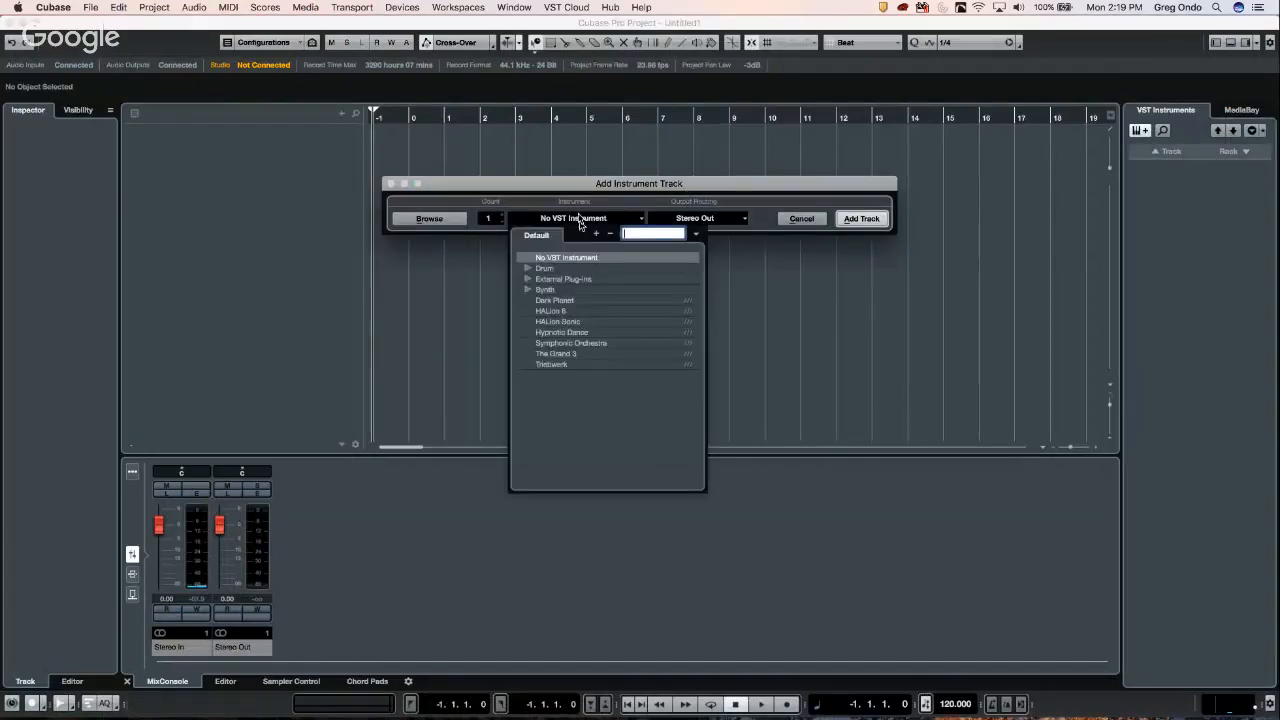
left_click(526, 269)
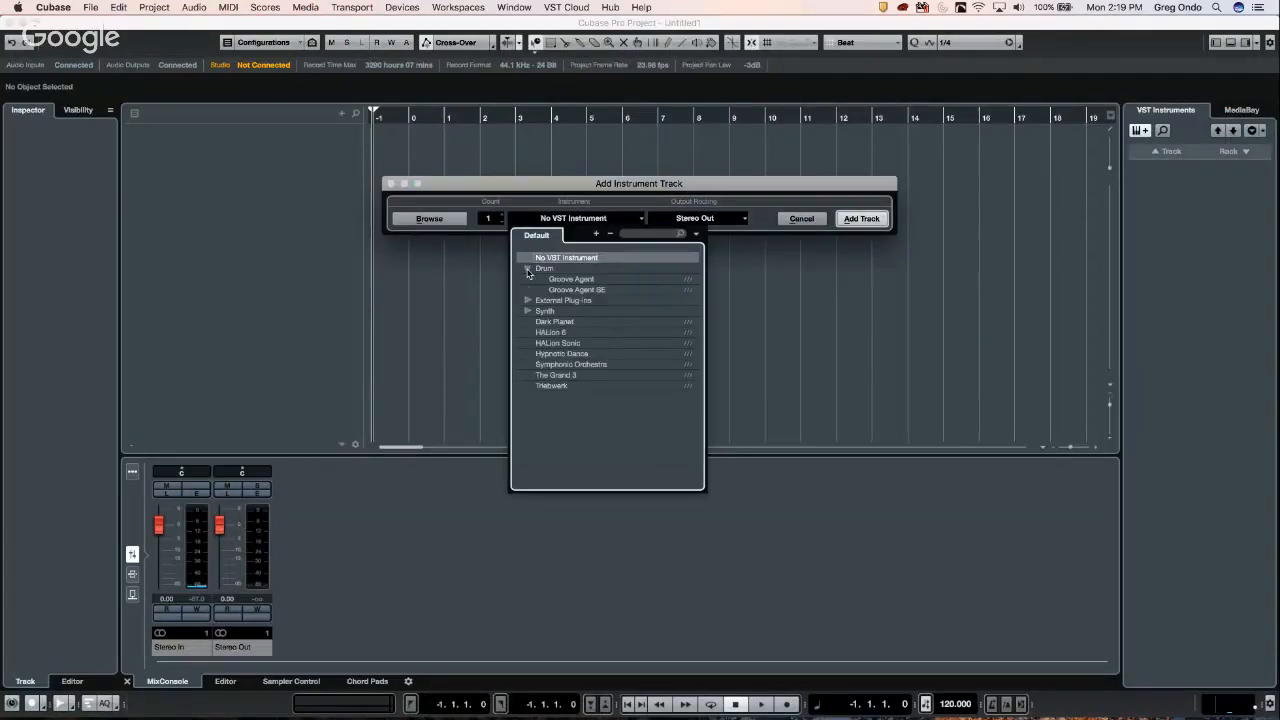
left_click(596, 290)
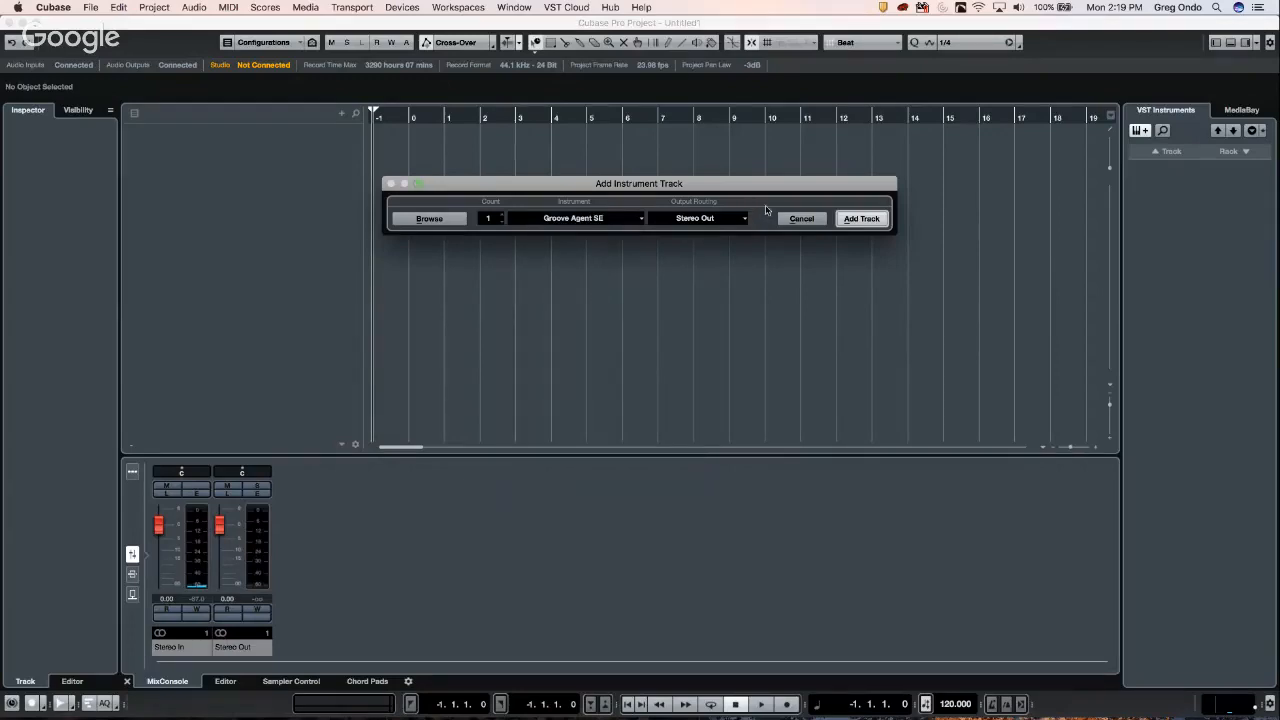
left_click(848, 218)
left_click(848, 218)
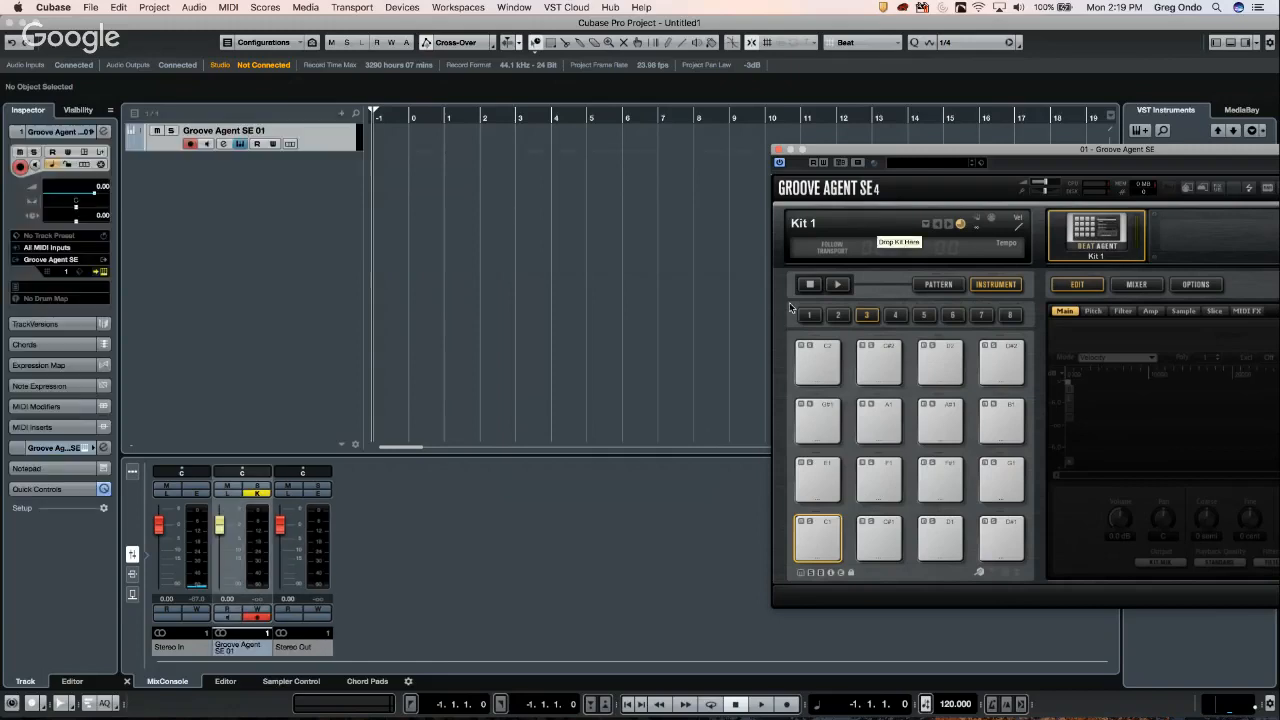
- Open the kit browser from the kit slot, clear the leftover search, and show the filters
right_click(1103, 234)
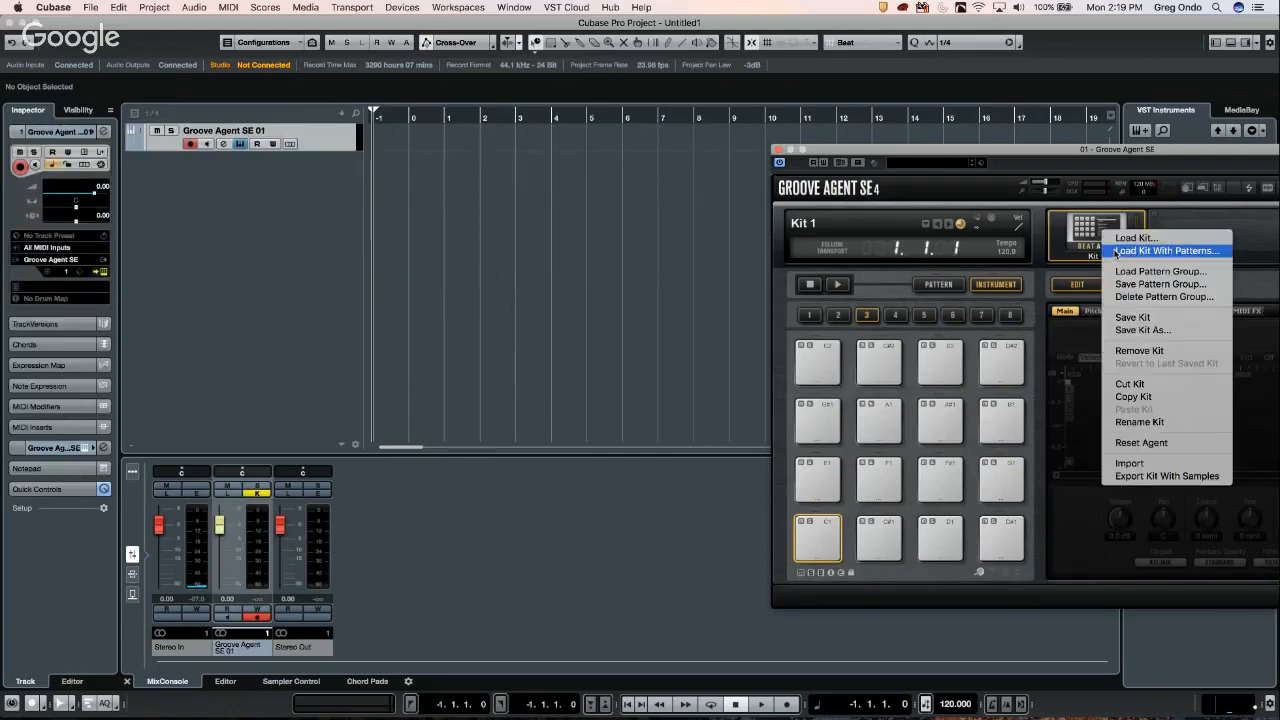
left_click(1116, 238)
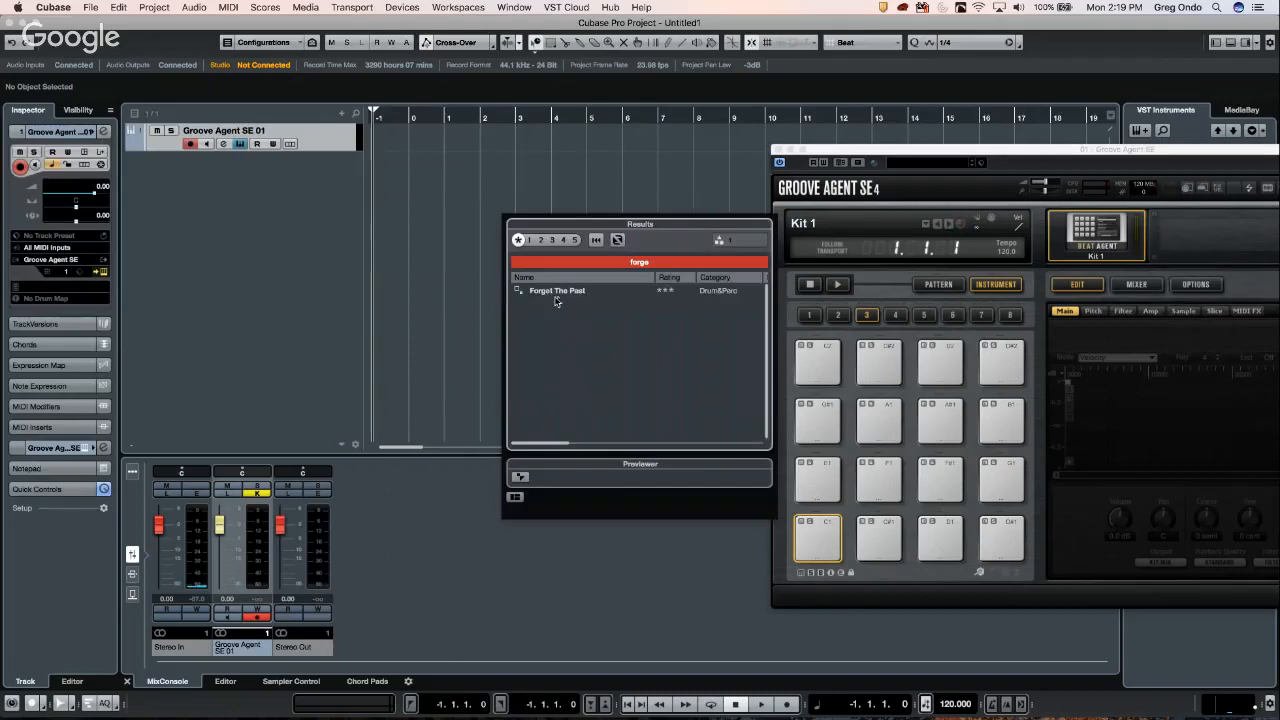
left_click(653, 262)
key("BackSpace")
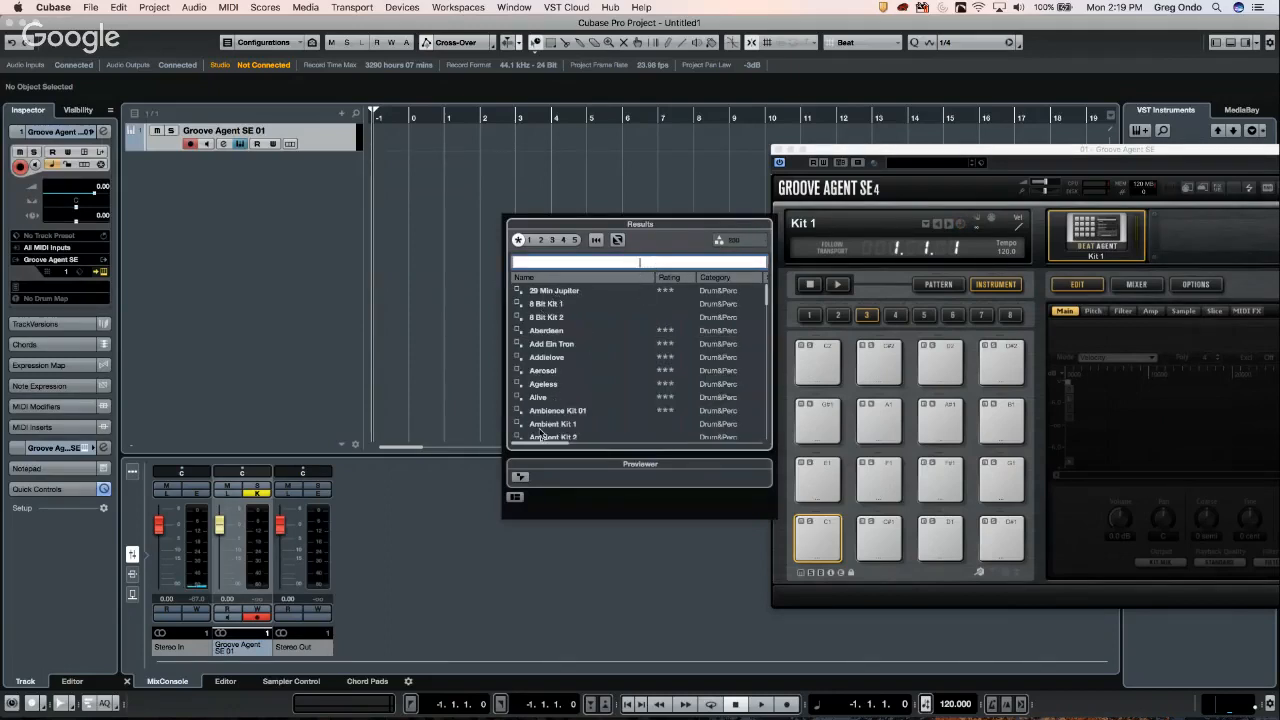
left_click(515, 497)
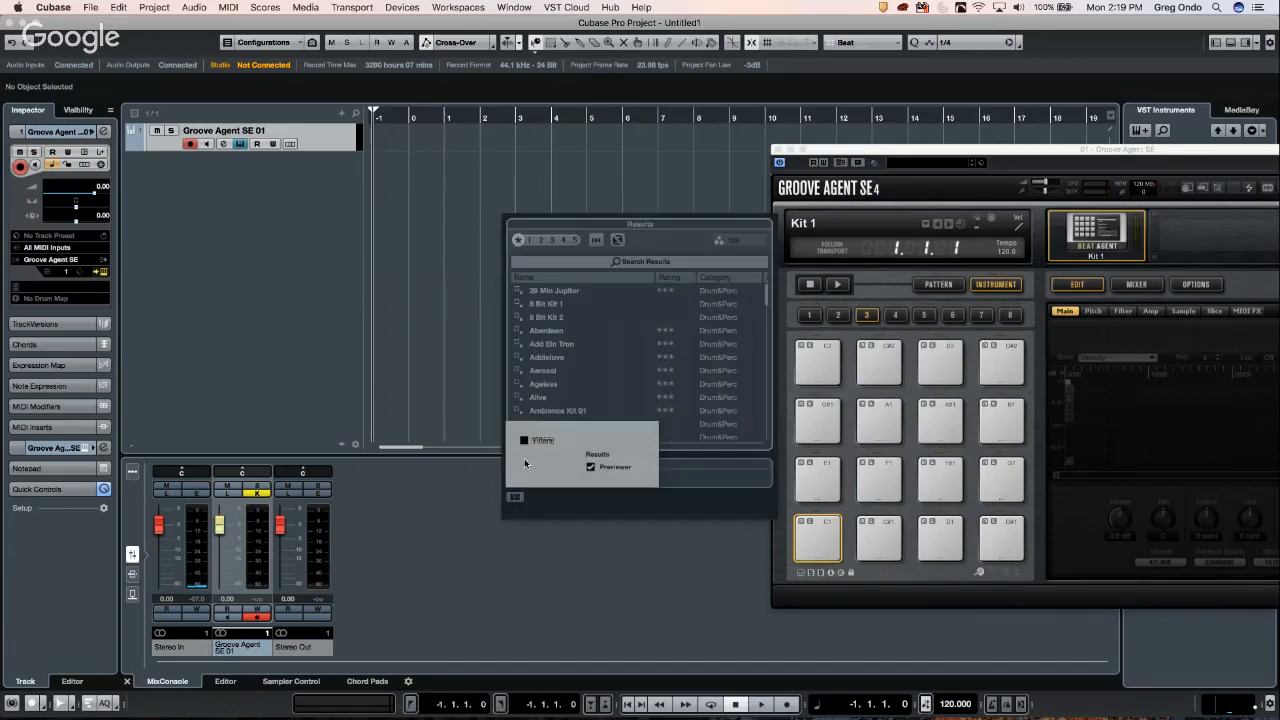
left_click(525, 441)
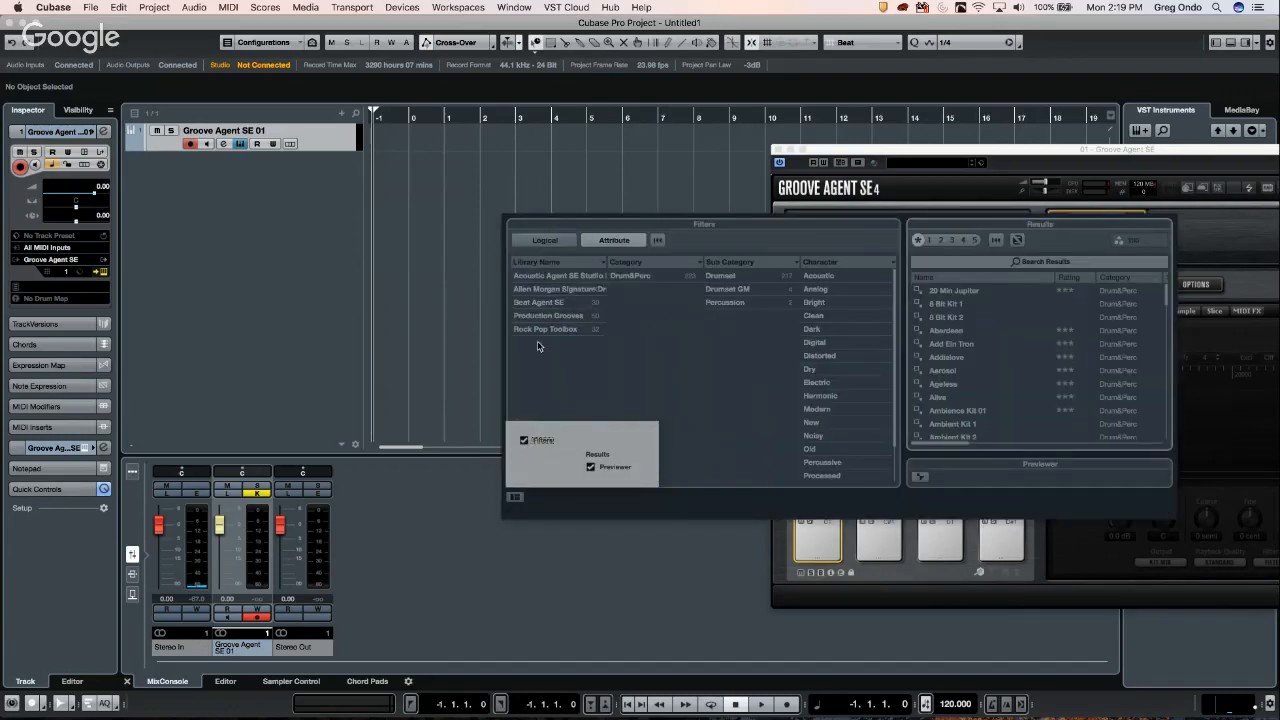
left_click(554, 303)
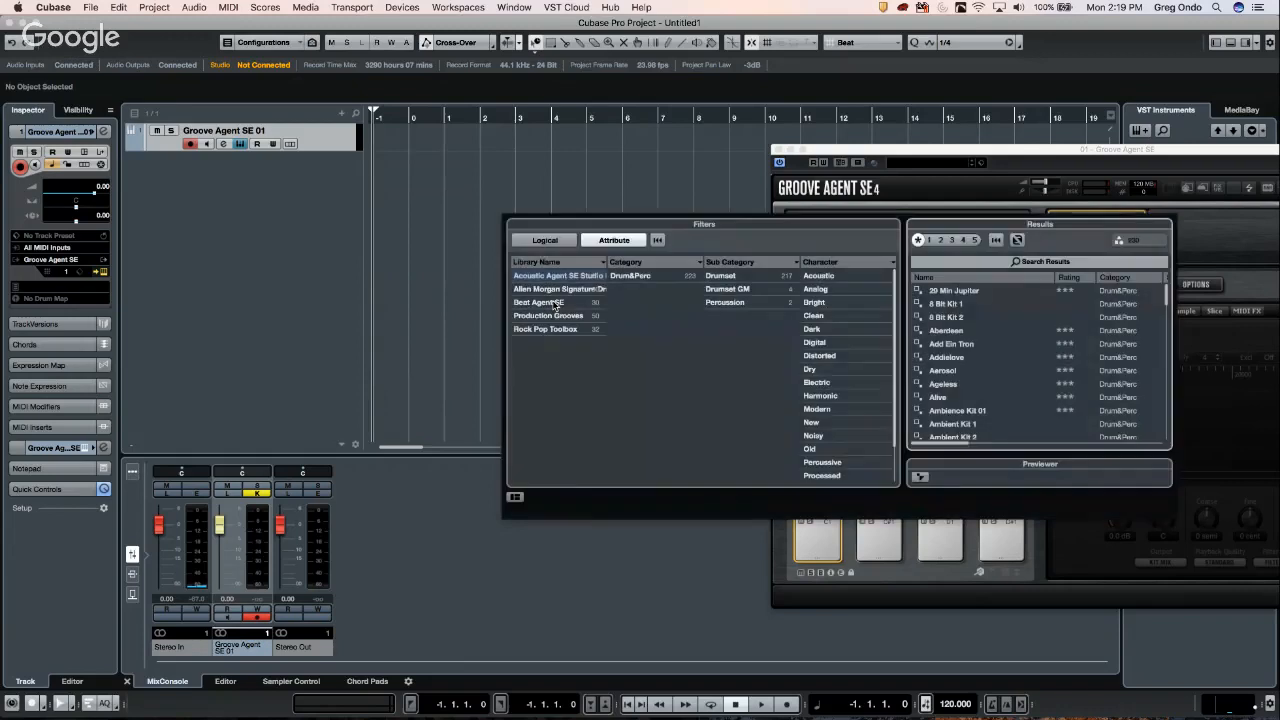
- Filter by the Beat Agent SE library and Electric character, then load R&B Kit 01
left_click(554, 303)
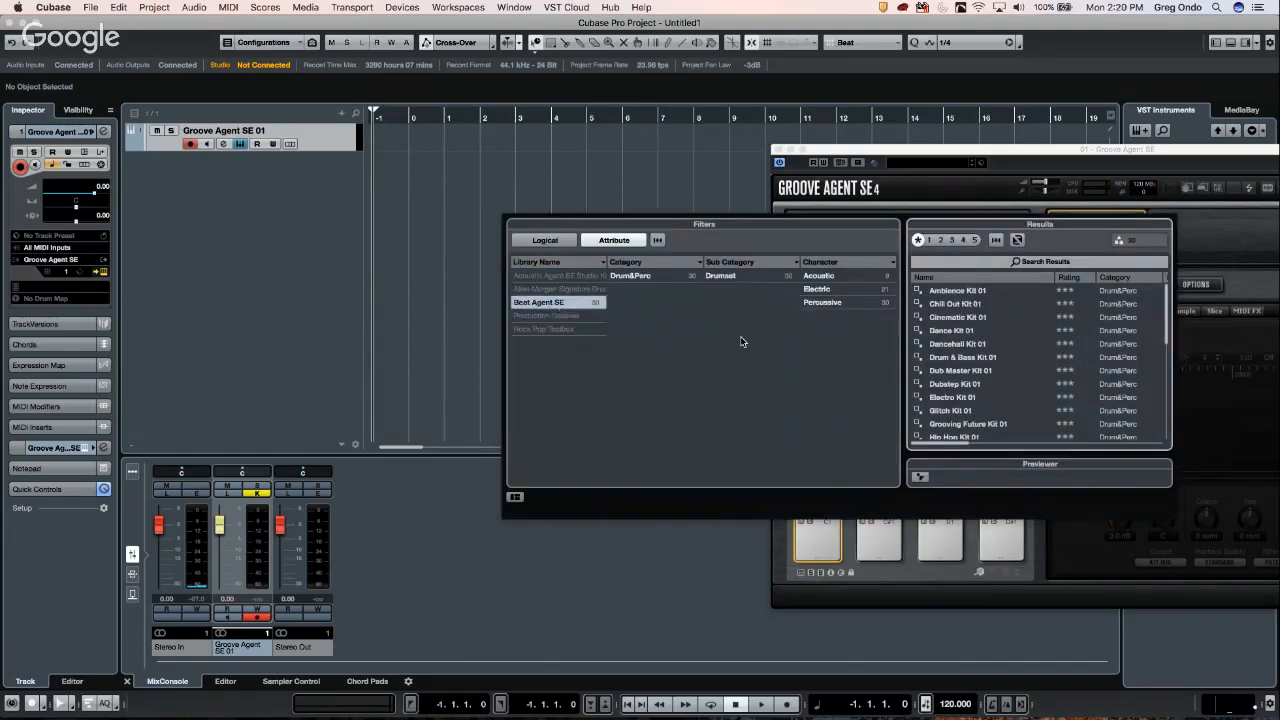
left_click(845, 291)
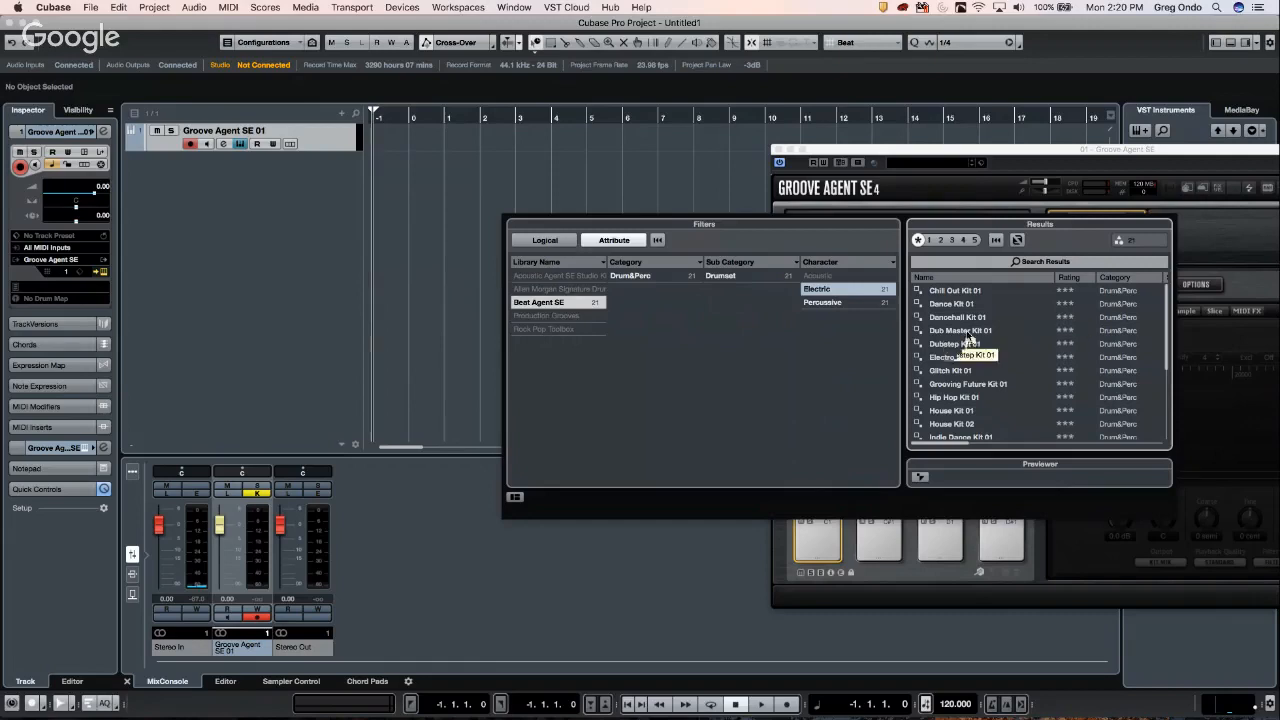
scroll(992, 352, "down", 3)
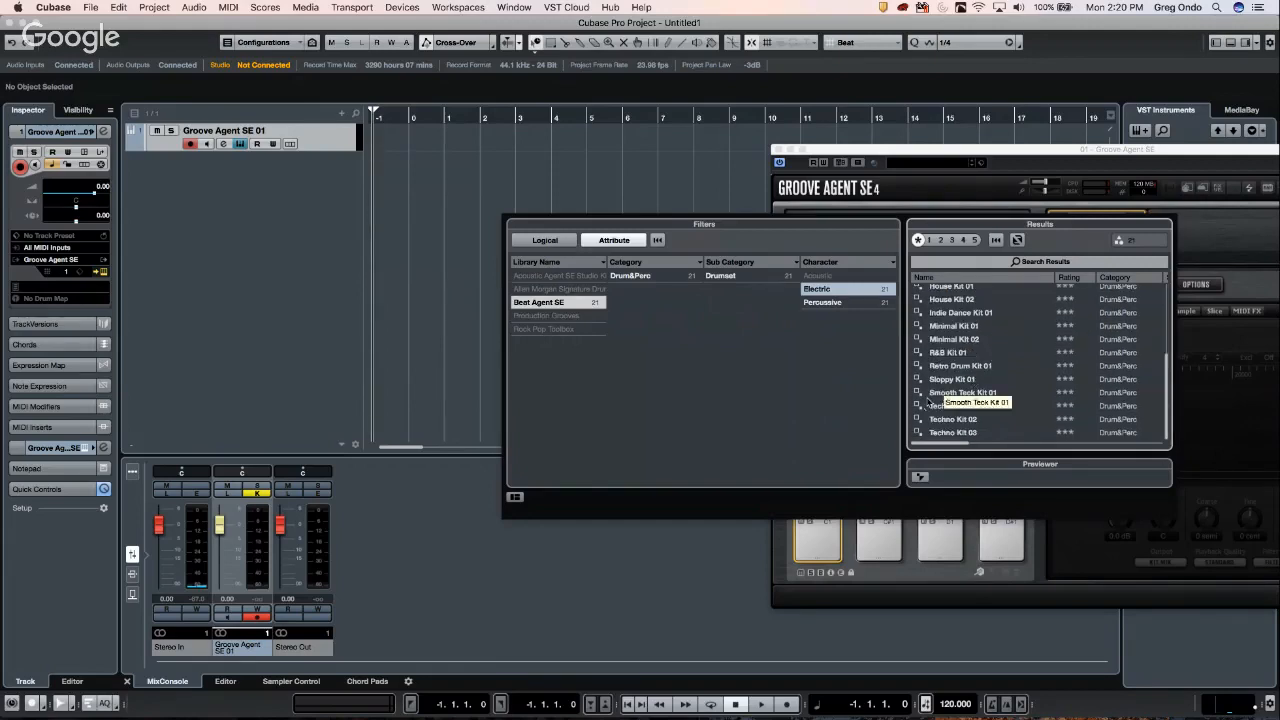
left_click(950, 354)
double_click(950, 354)
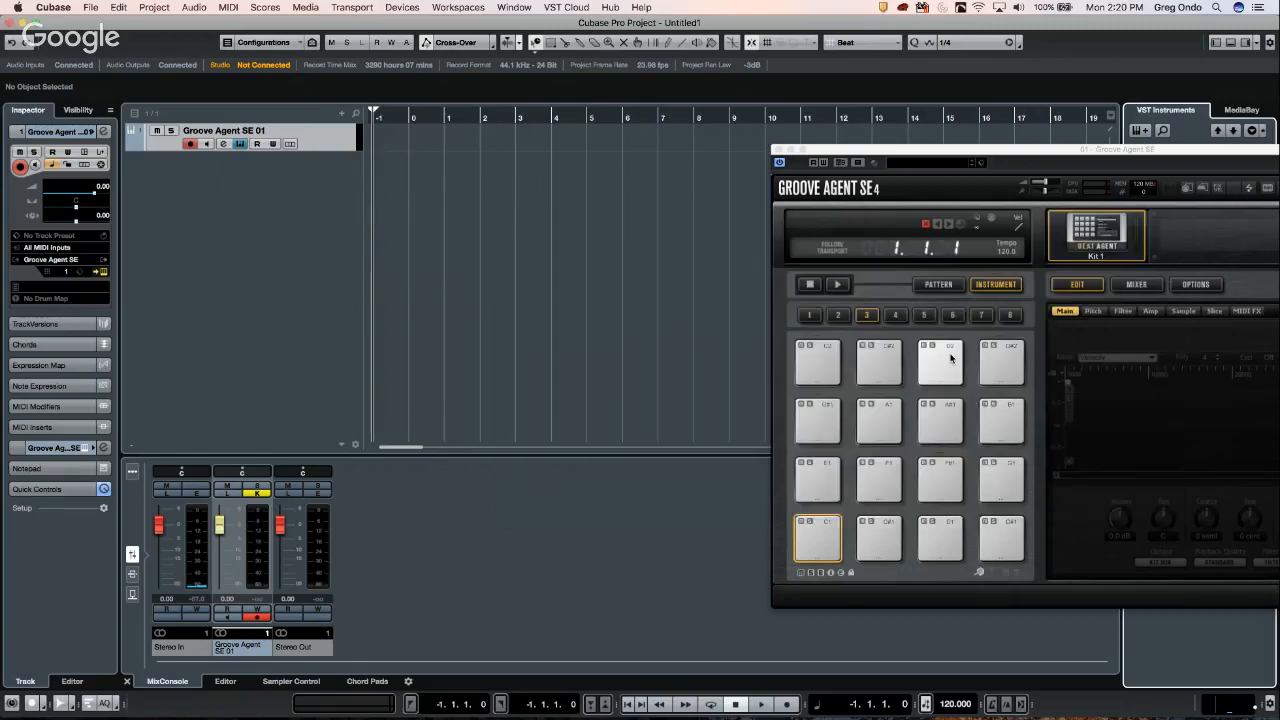
- Audition the Kick pad and tune its Coarse pitch up to 12 semitones
left_click(818, 535)
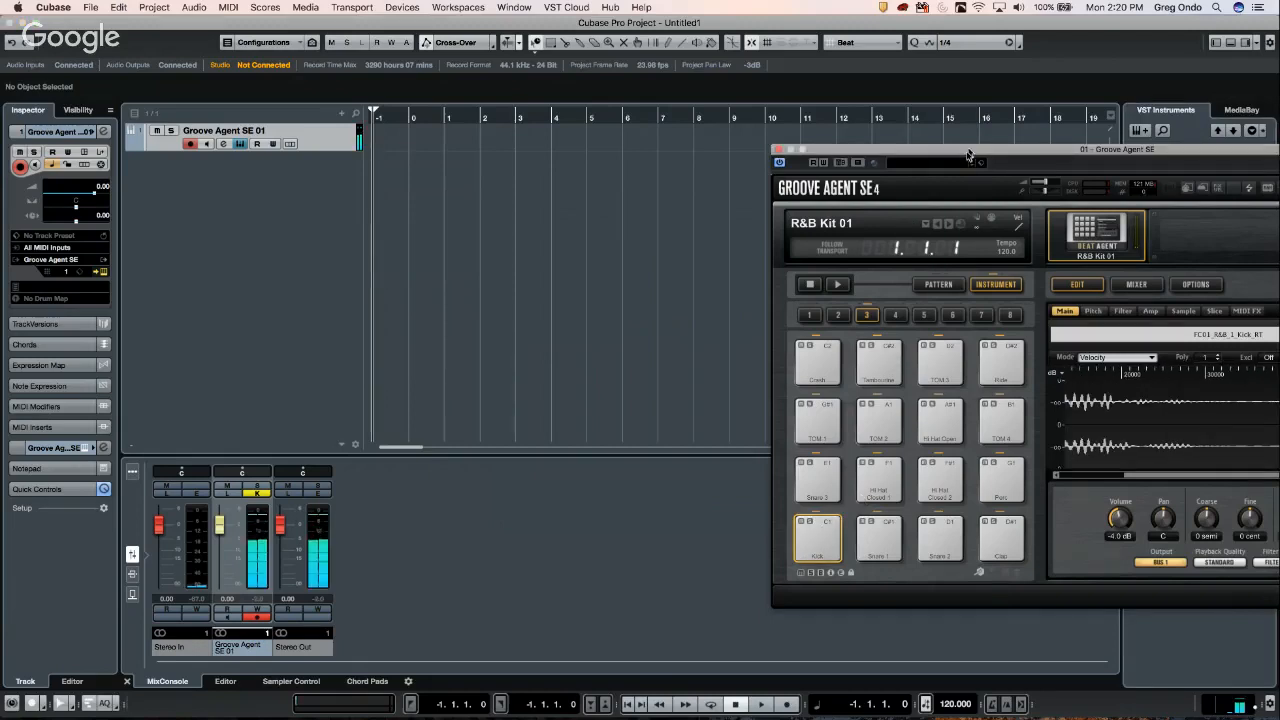
left_click_drag(969, 150, 683, 109)
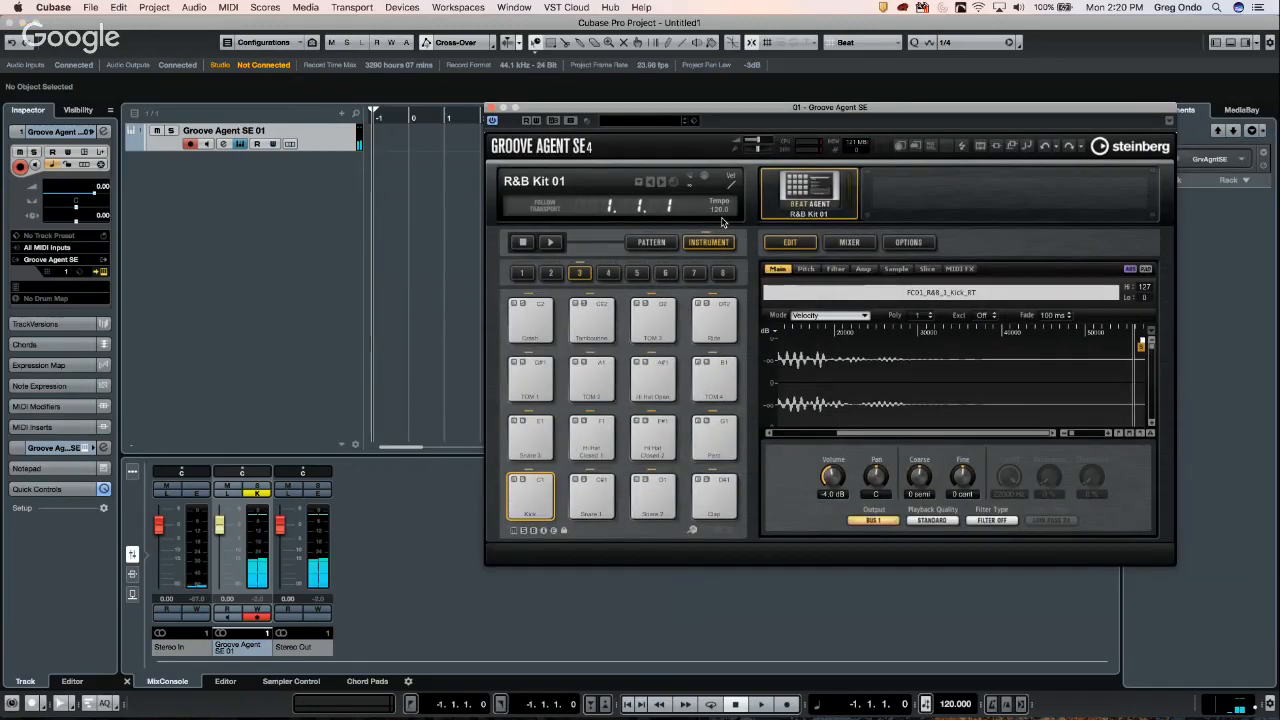
mouse_move(1269, 704)
left_mouse_down()
mouse_move(1269, 672)
mouse_move(1268, 684)
left_mouse_up()
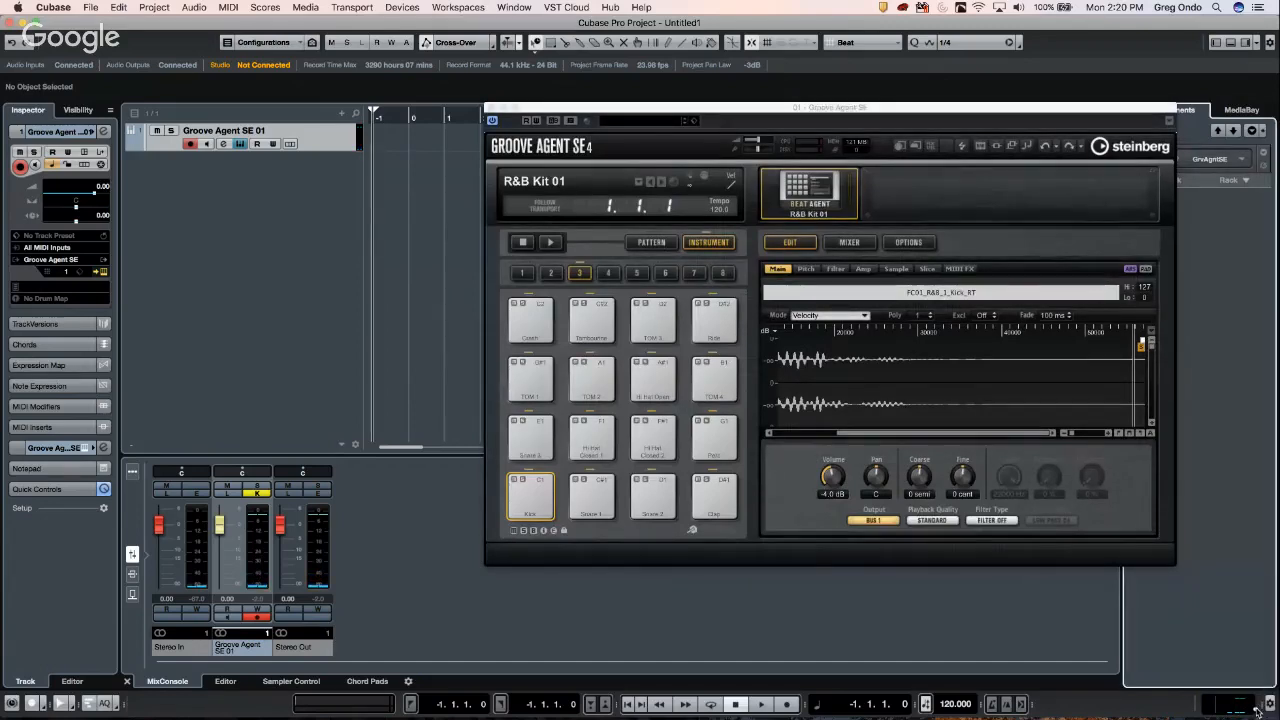
left_click(525, 492)
scroll(796, 375, "right", 5)
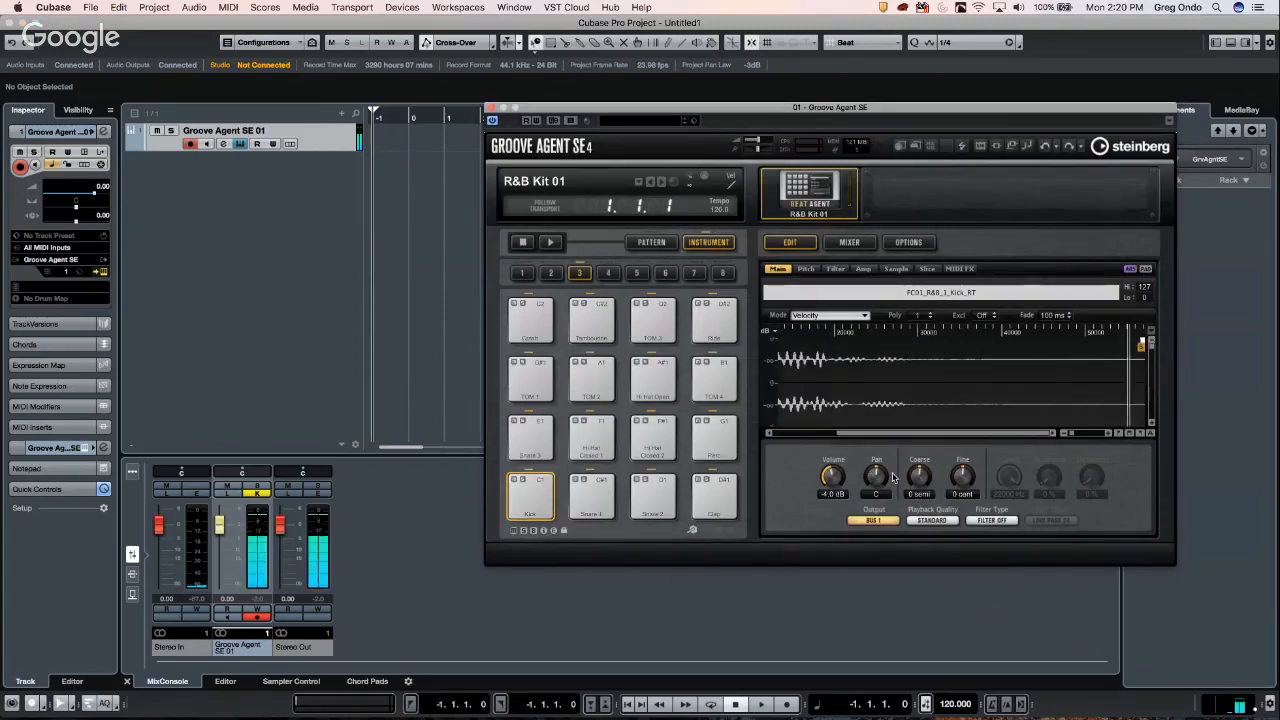
left_click(806, 269)
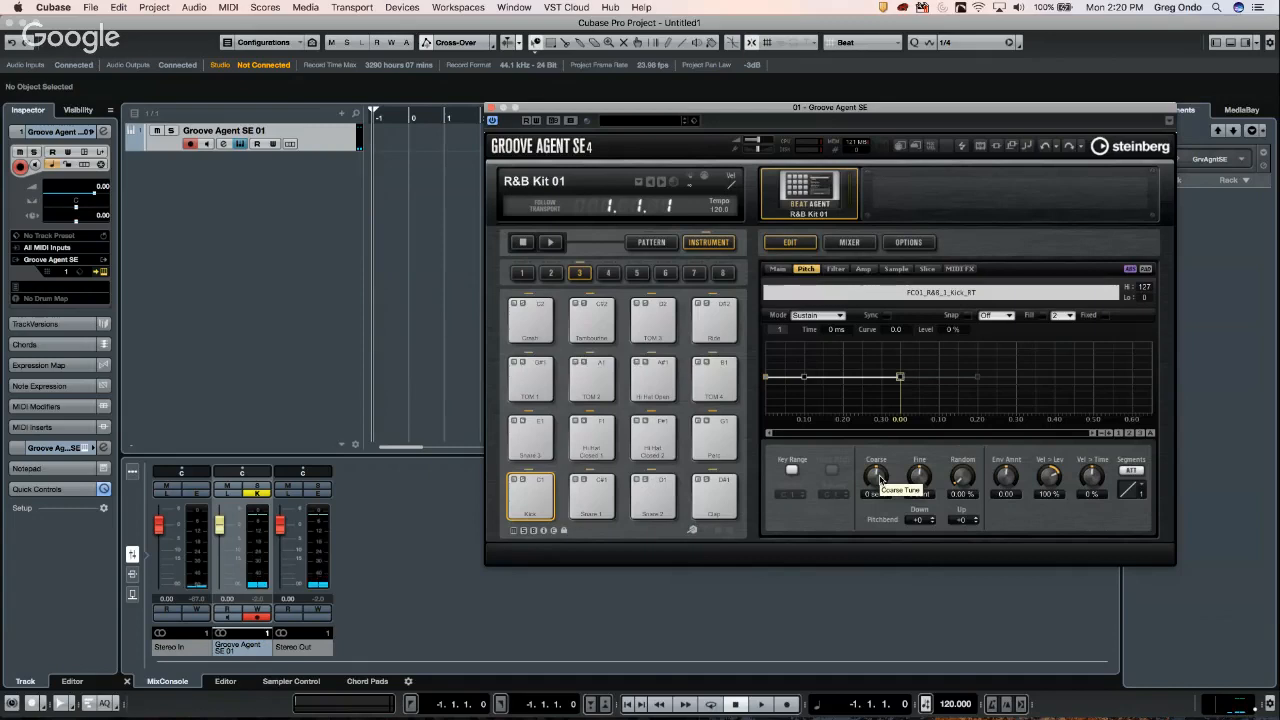
left_click_drag(880, 480, 880, 515)
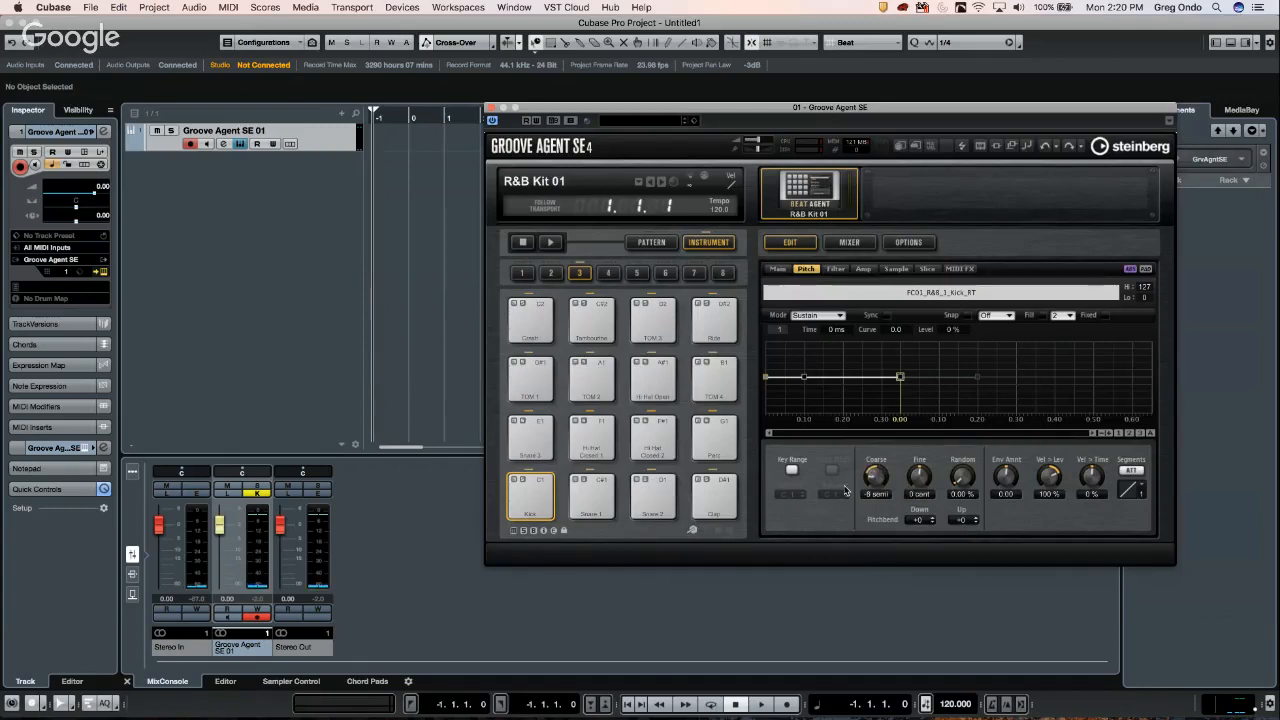
left_click(546, 500)
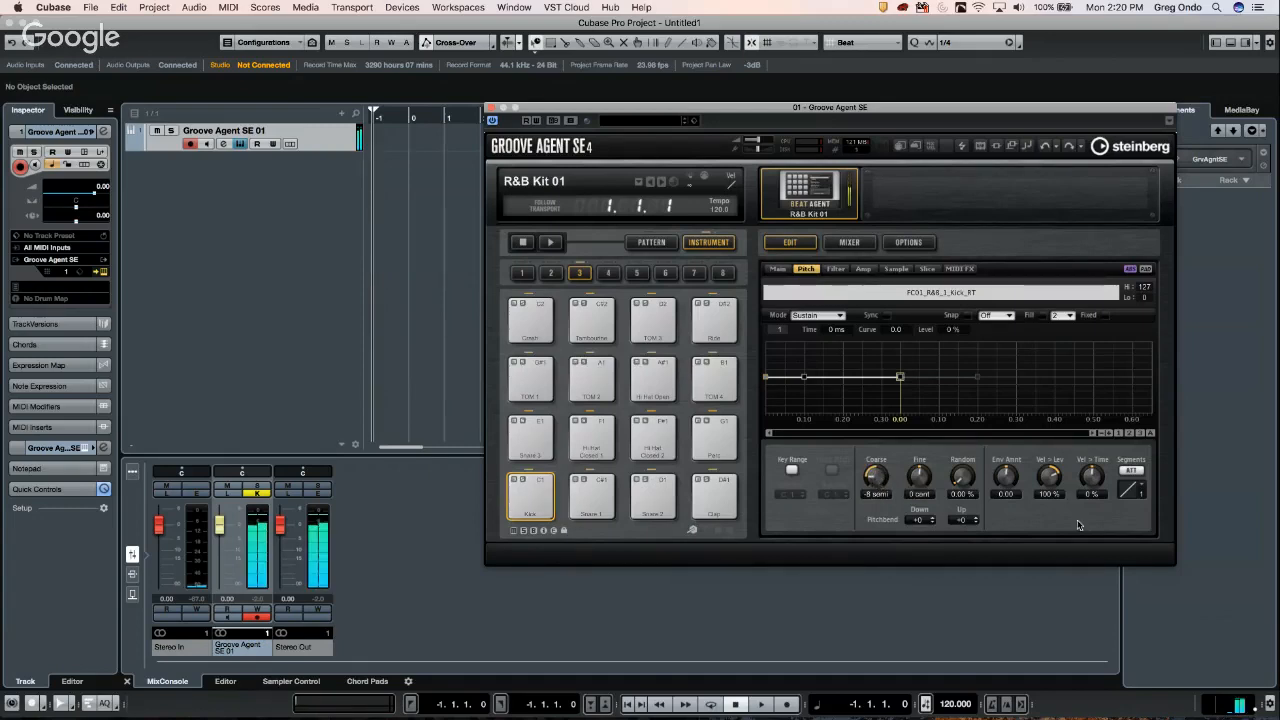
left_click_drag(878, 478, 905, 400)
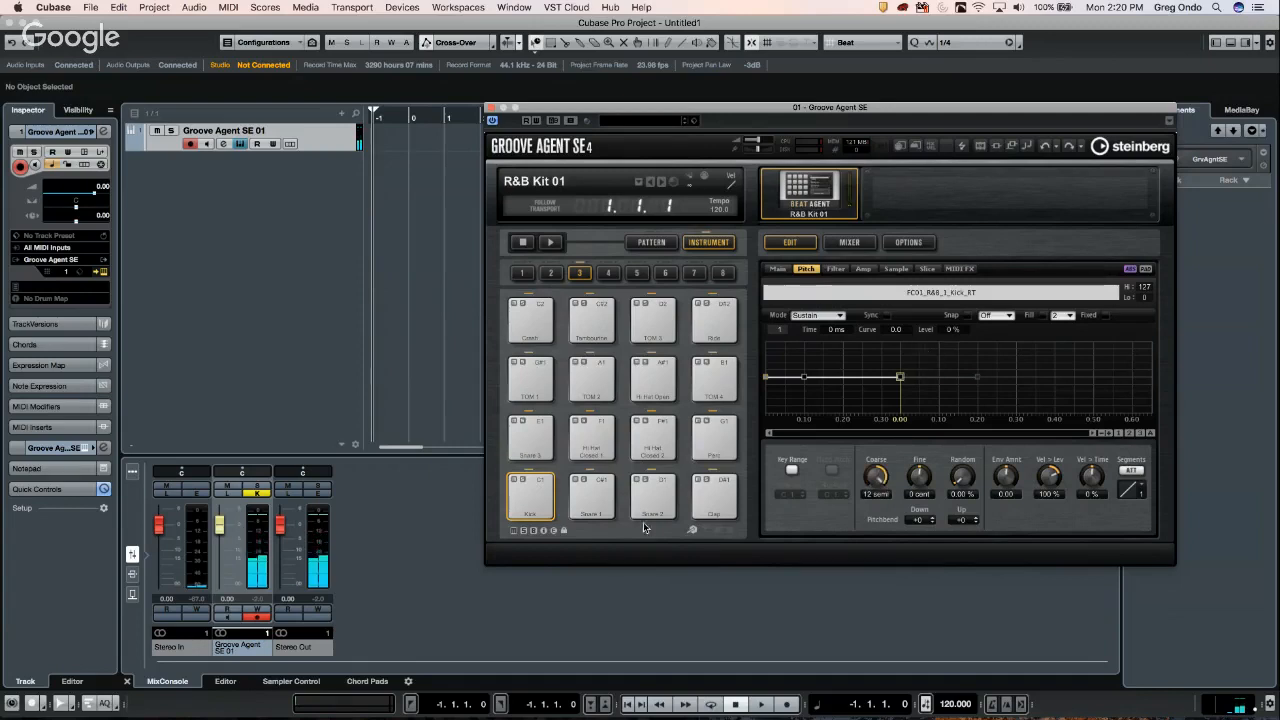
left_click(543, 498)
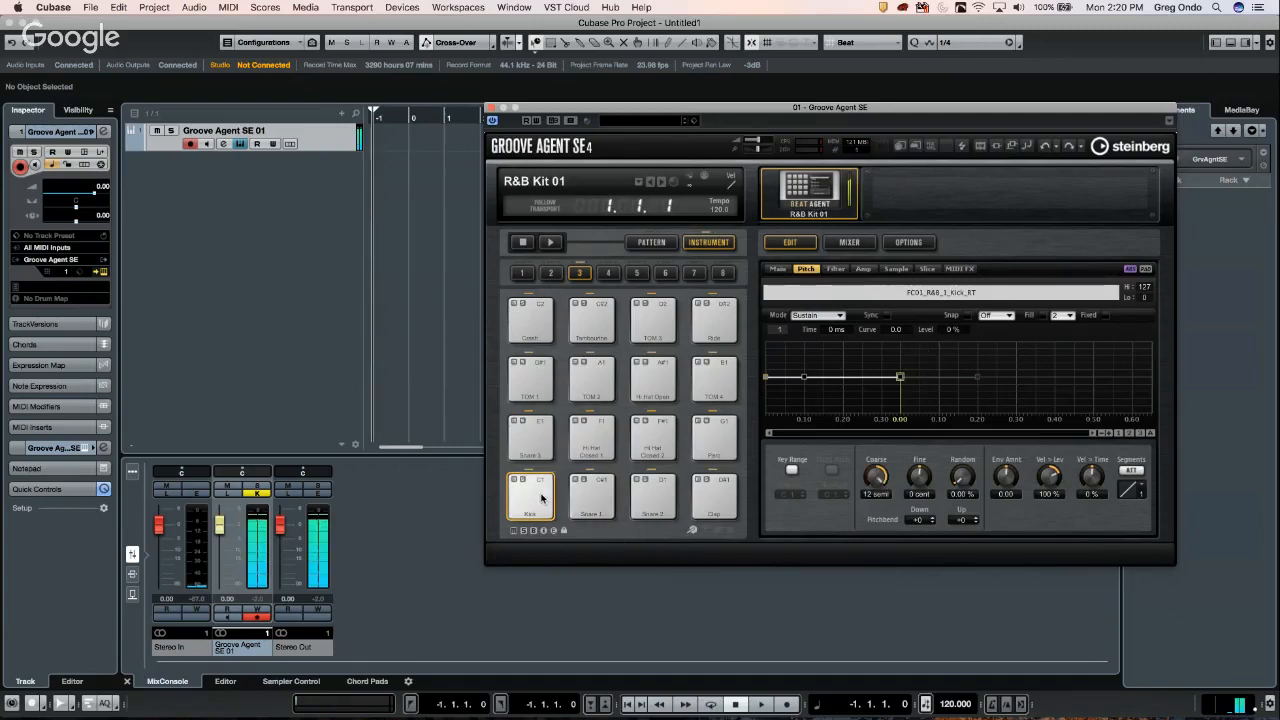
- Set the kick's Coarse to 2 semitones and Env Amount to 80, adding a bottom envelope node
left_click_drag(880, 480, 872, 522)
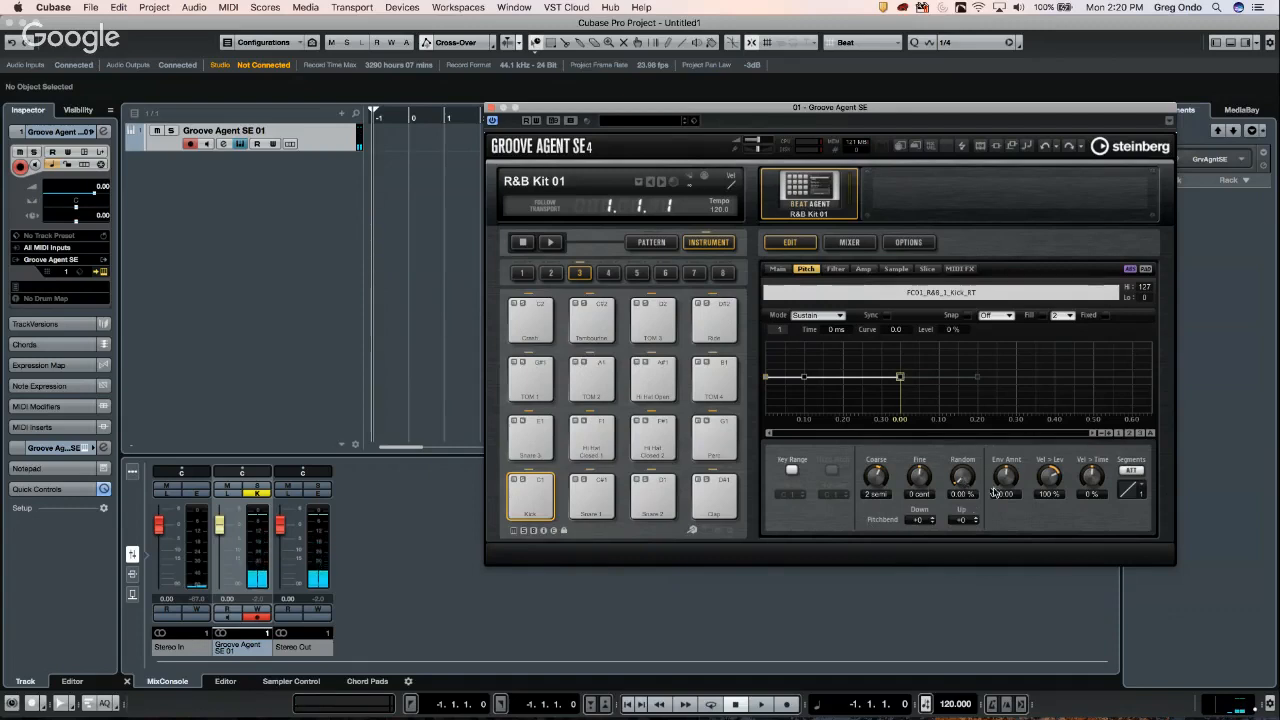
left_click_drag(1010, 483, 1013, 453)
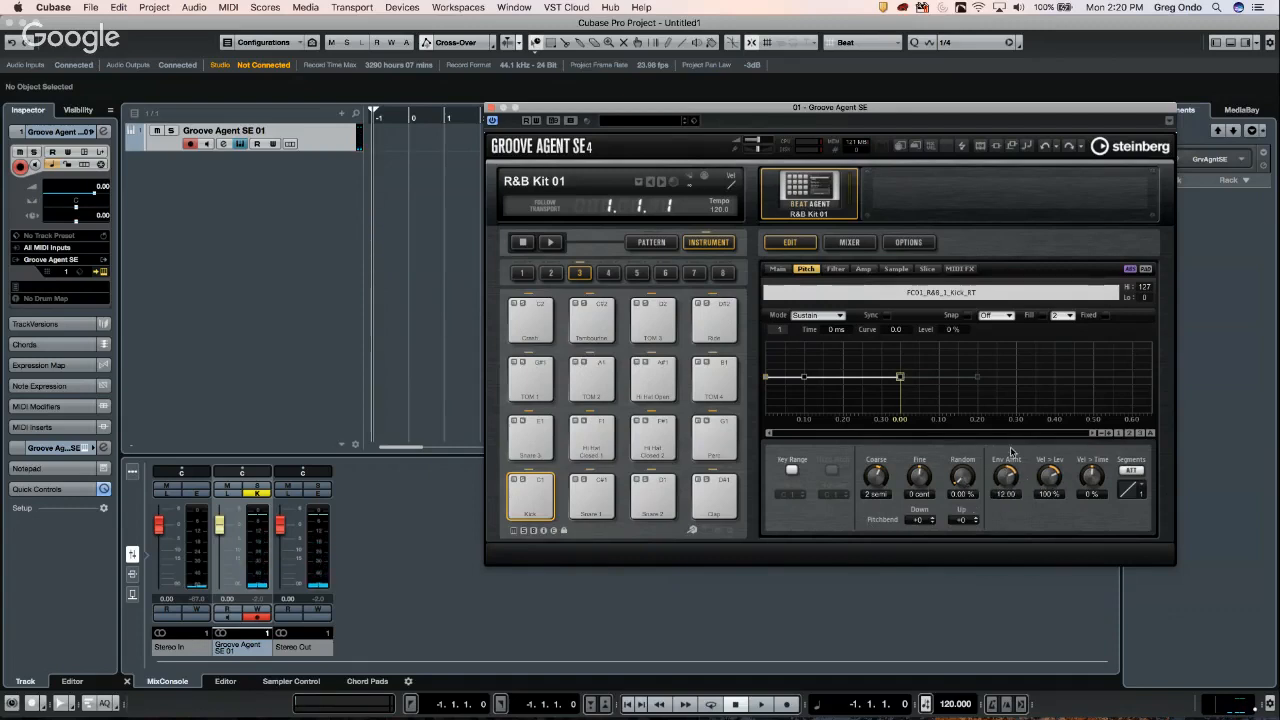
left_click(805, 381)
left_click_drag(805, 381, 789, 410)
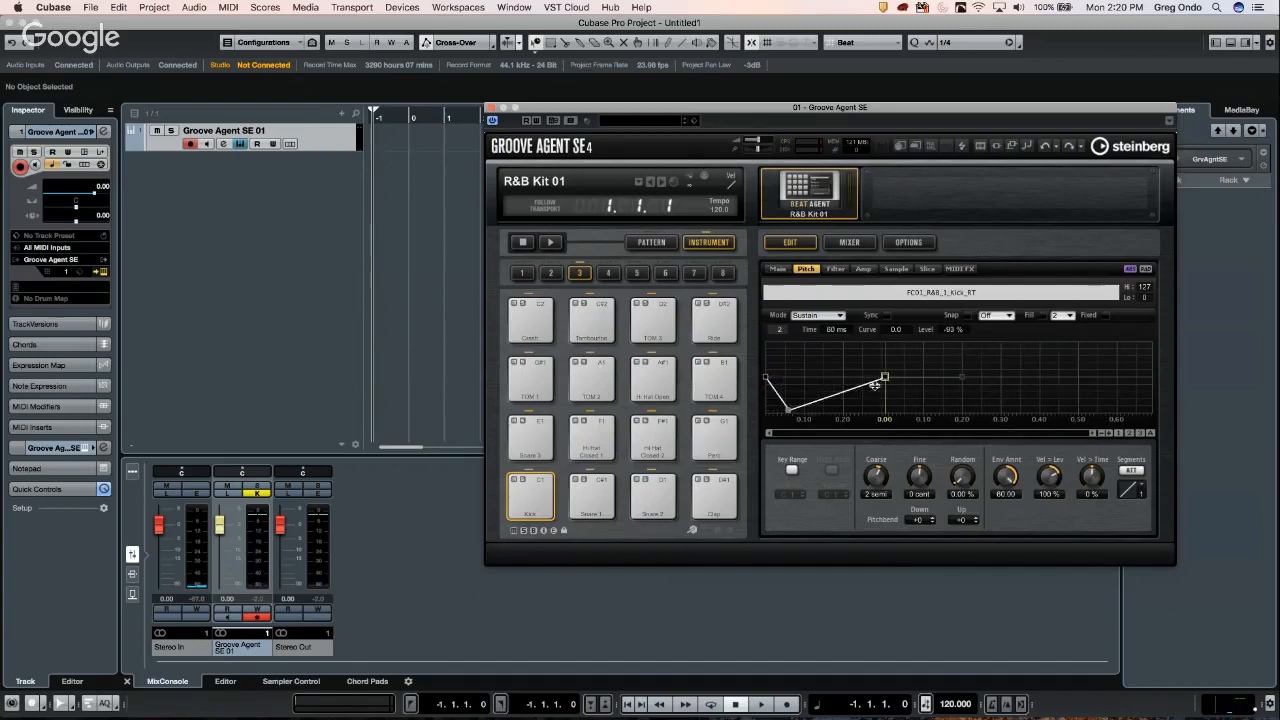
- Reposition the pitch envelope's sustain node while auditioning the kick, lowering it to about -10%
left_click_drag(886, 378, 855, 342)
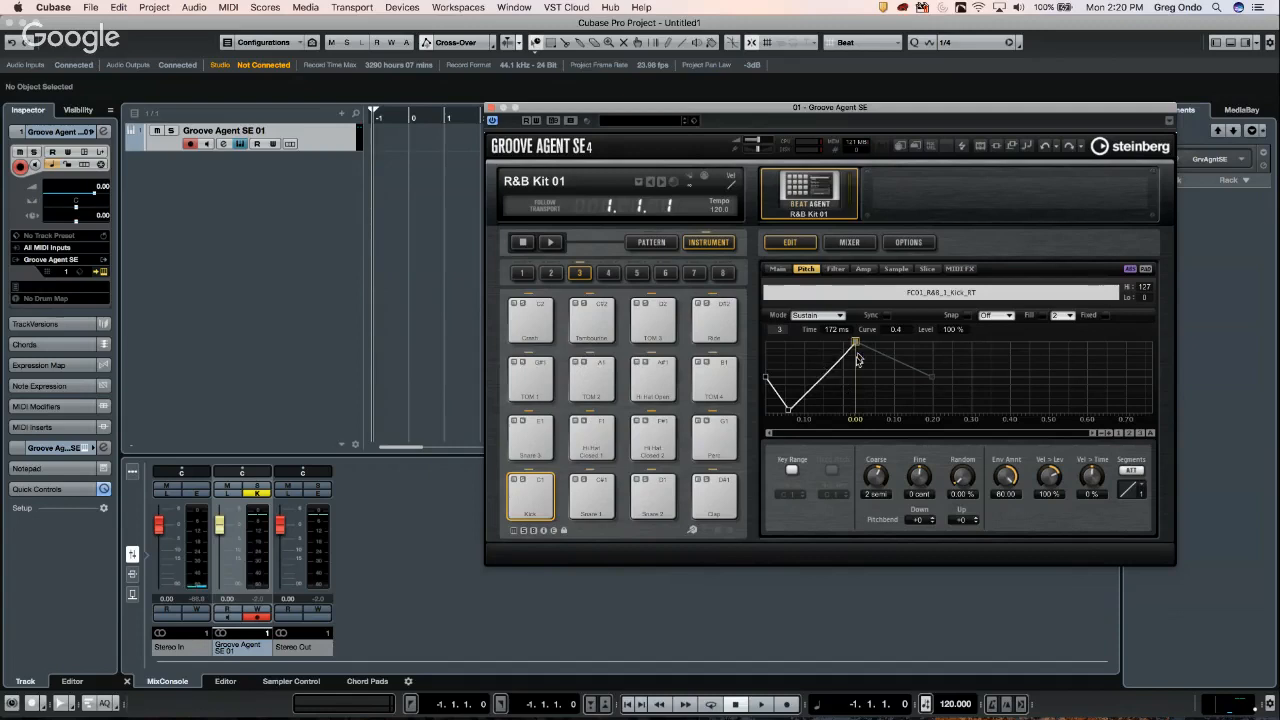
left_click_drag(856, 343, 838, 362)
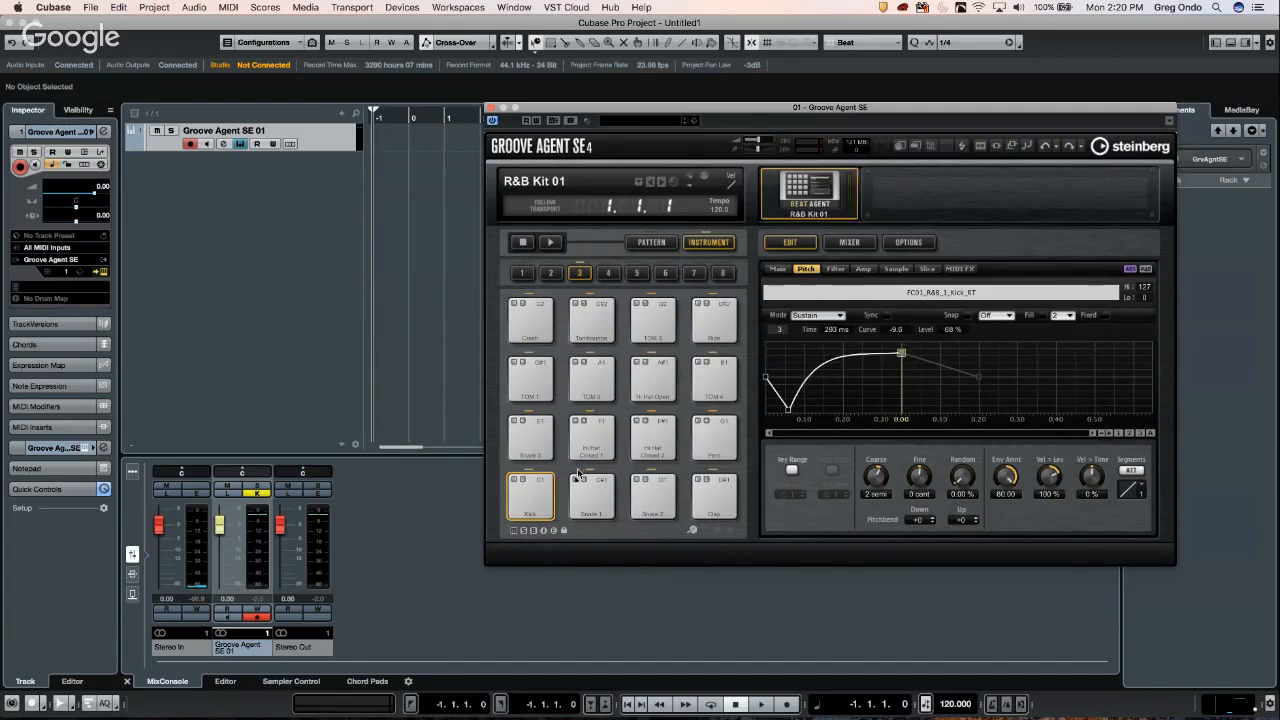
left_click(527, 487)
left_click(526, 487)
left_click(526, 487)
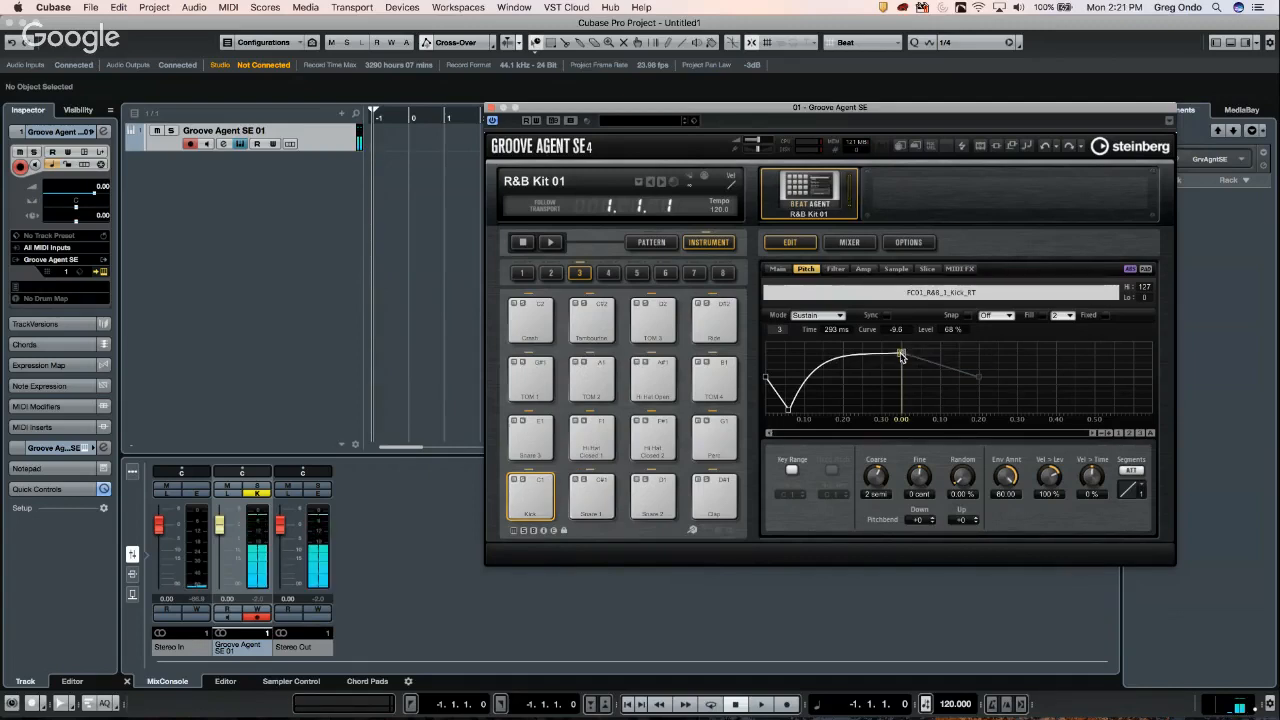
left_click_drag(901, 350, 888, 384)
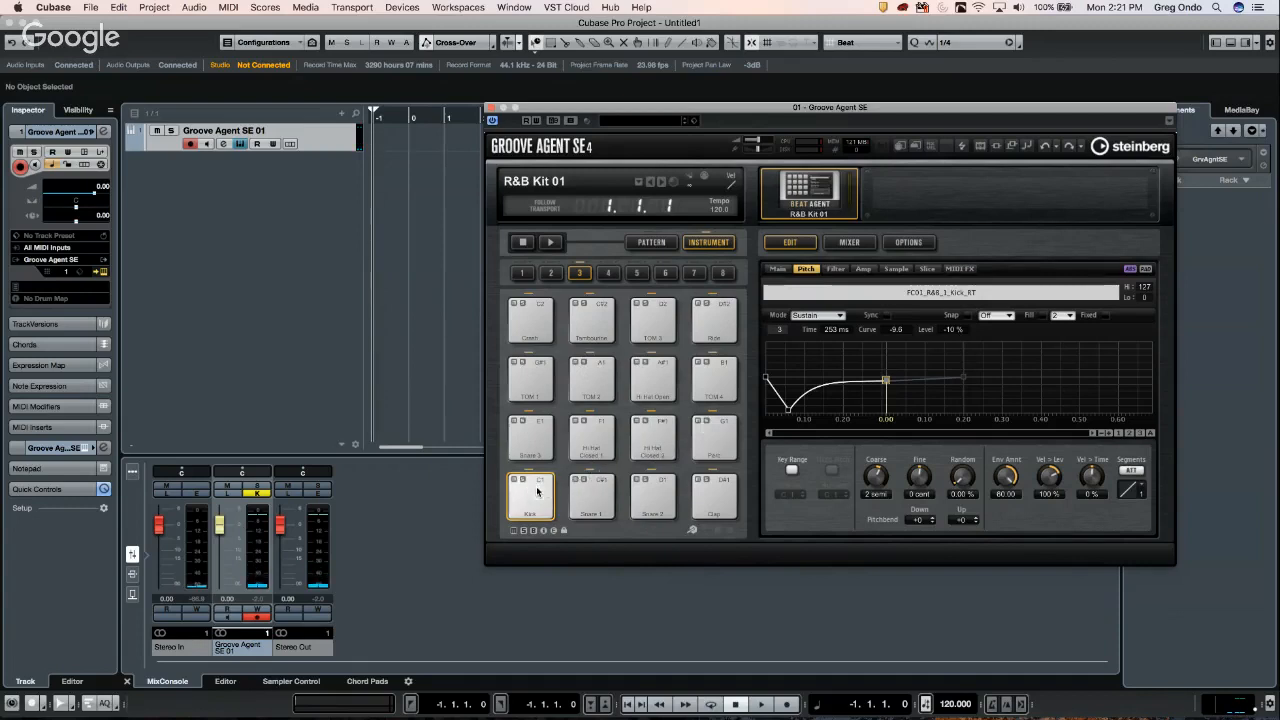
- Audition the final kick and close the Groove Agent SE window
left_click(536, 491)
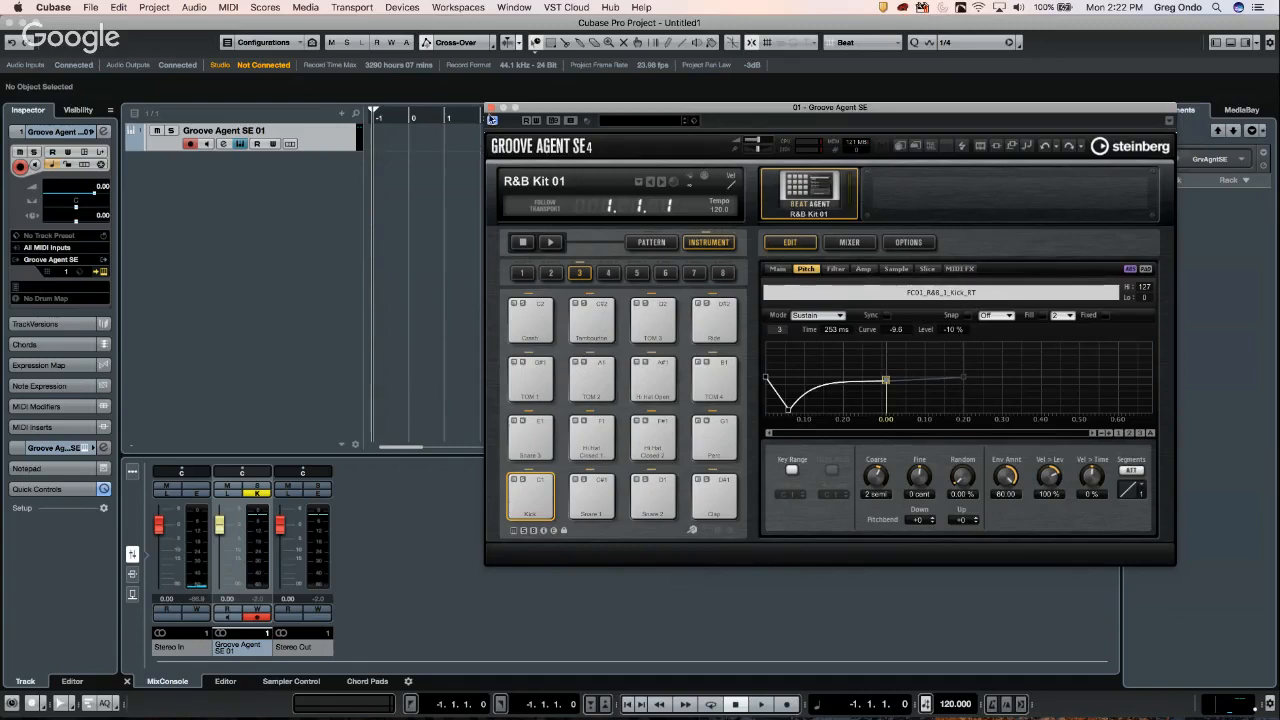
left_click(490, 107)
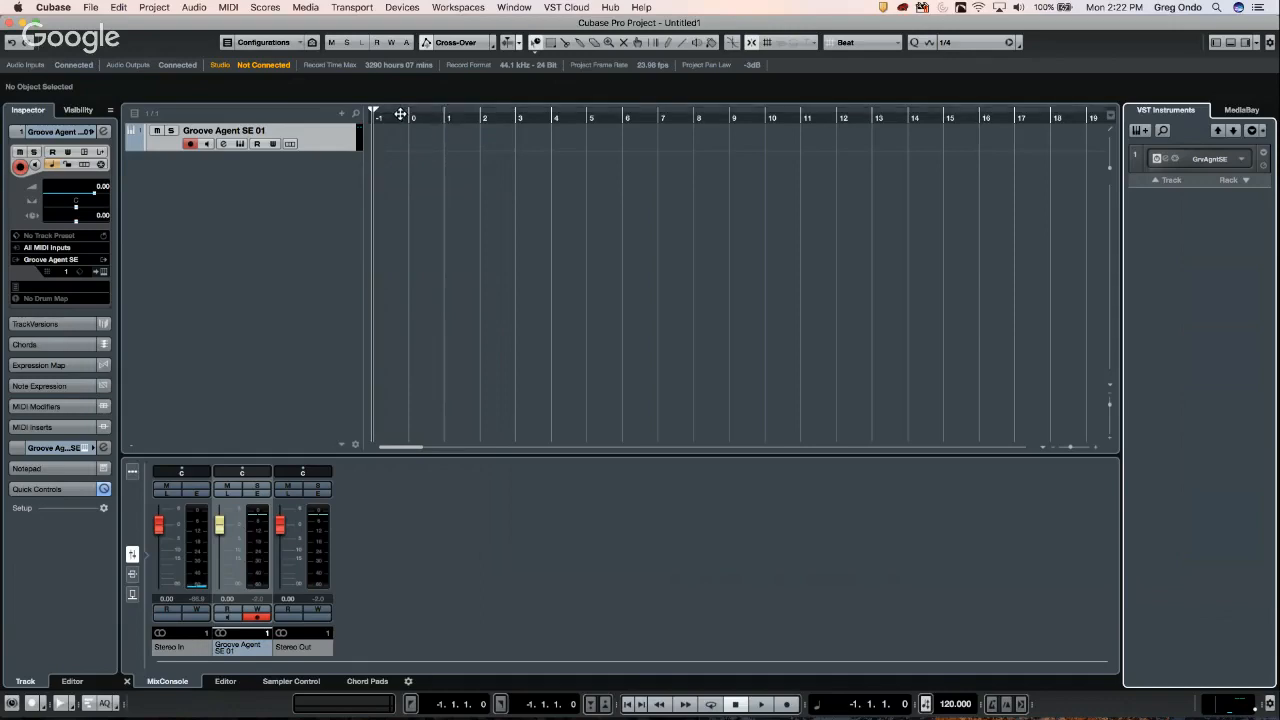
- Set the locator range in the ruler to bars 1 to 5
left_click_drag(388, 118, 358, 155)
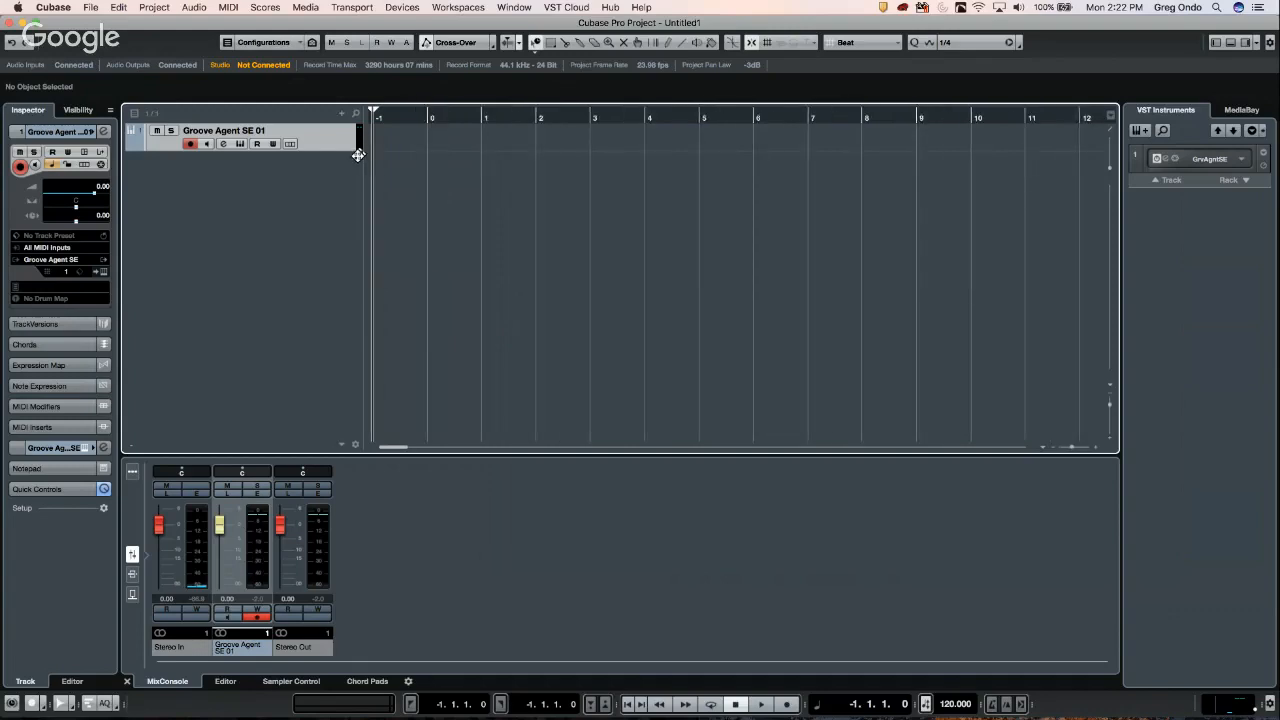
left_click(486, 118)
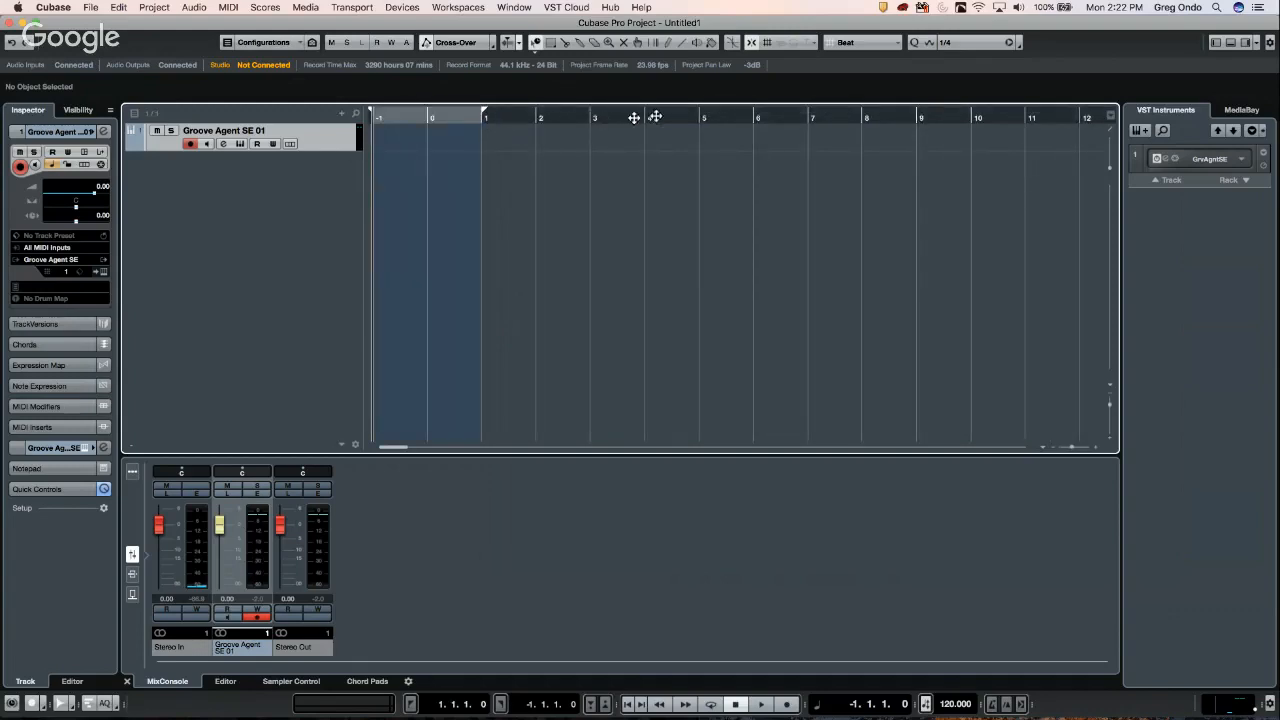
left_click(698, 118, "alt")
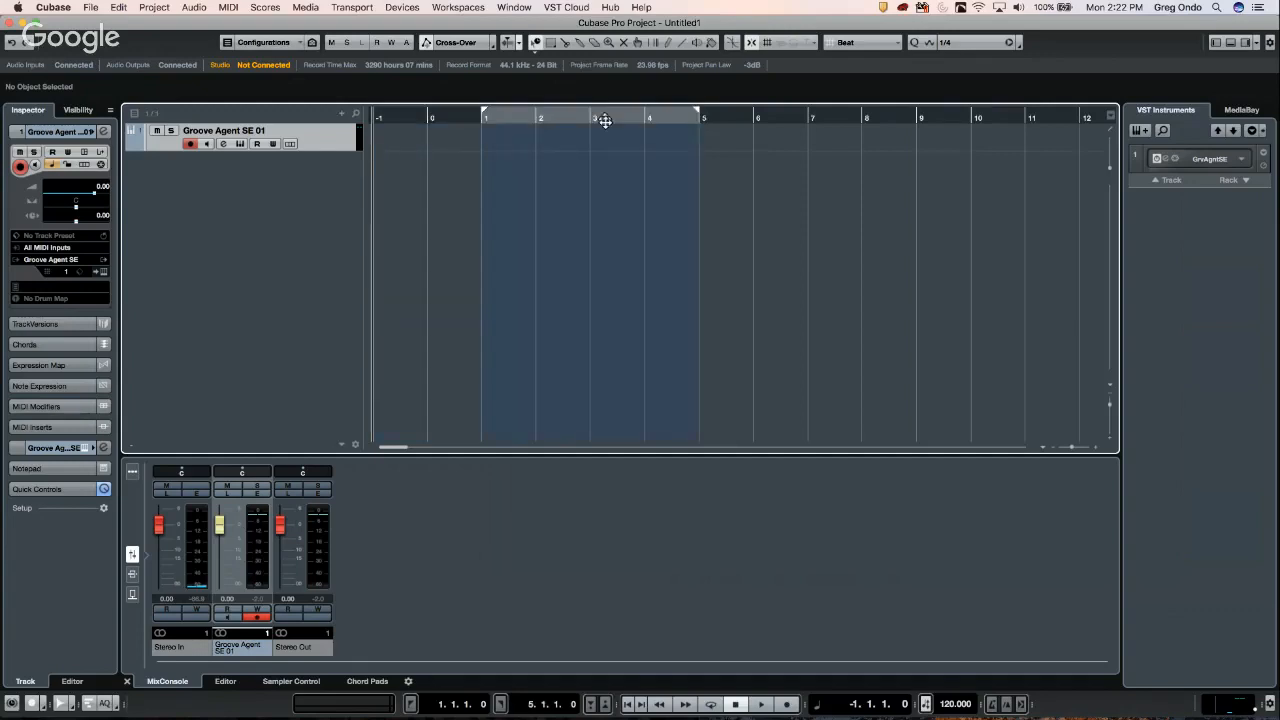
right_click(526, 139)
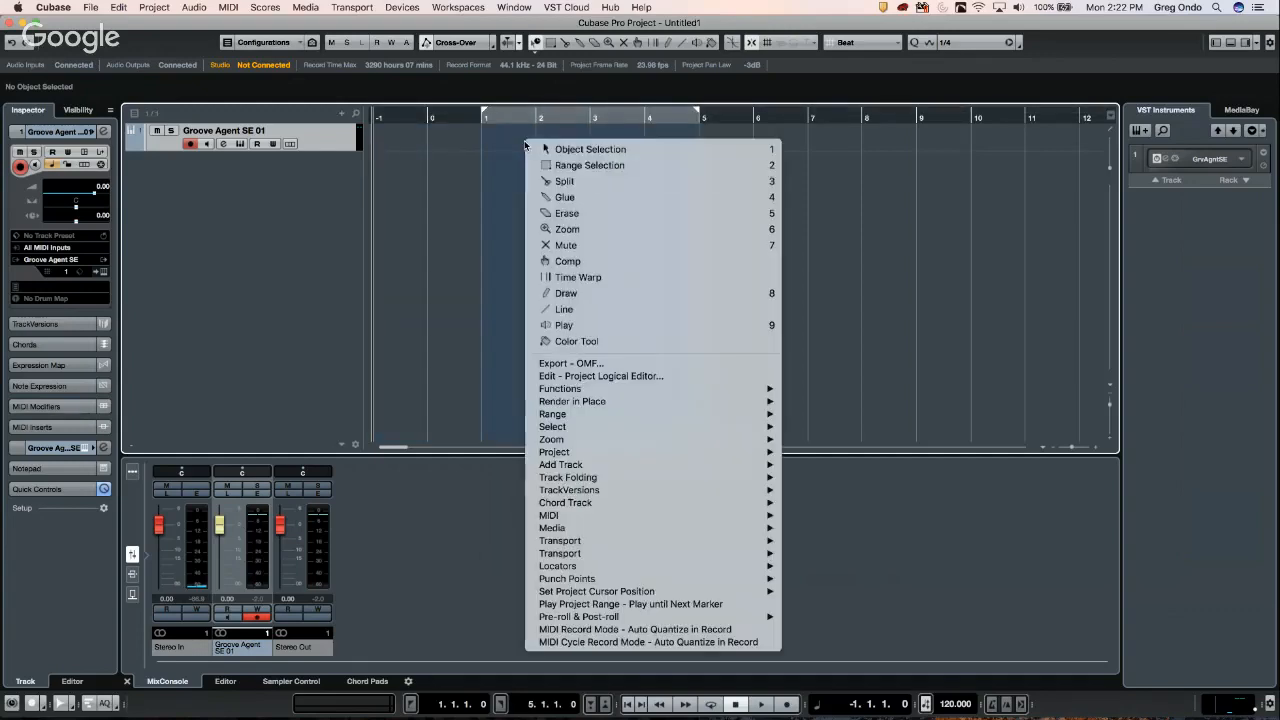
left_click(585, 149)
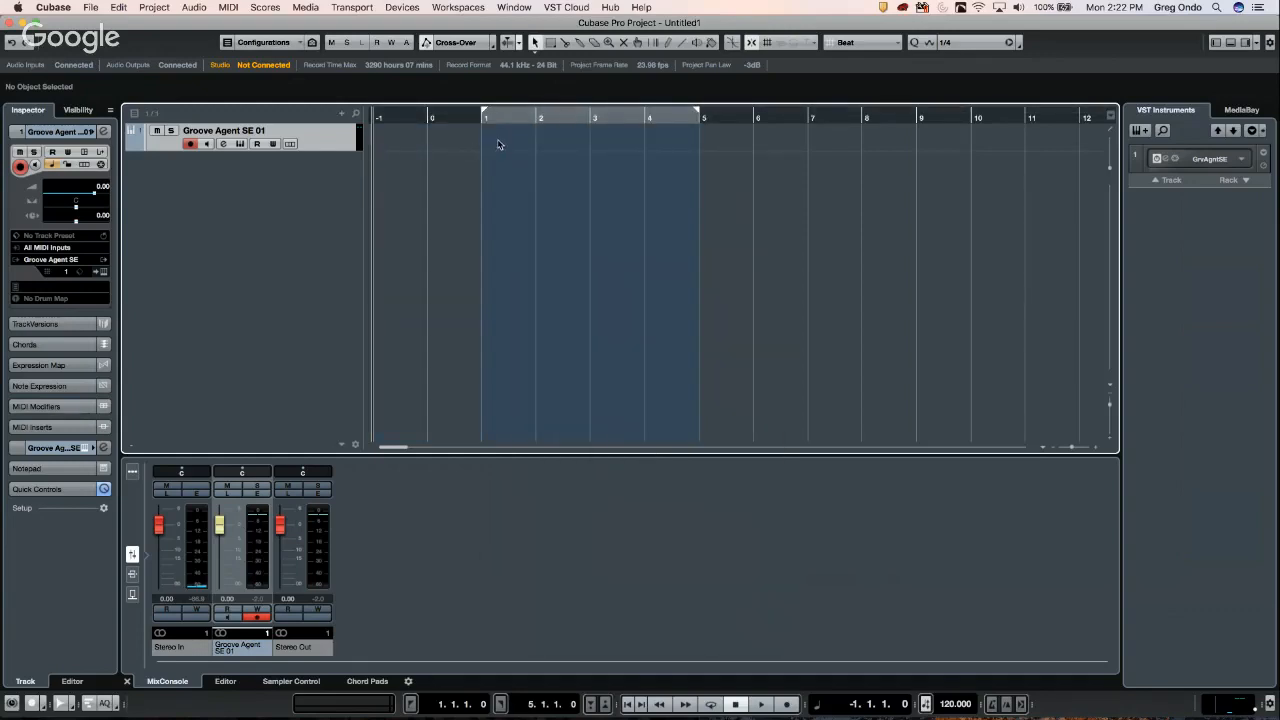
- Draw an empty MIDI part from bar 1 to bar 5, then return to Object Selection
right_click(496, 144)
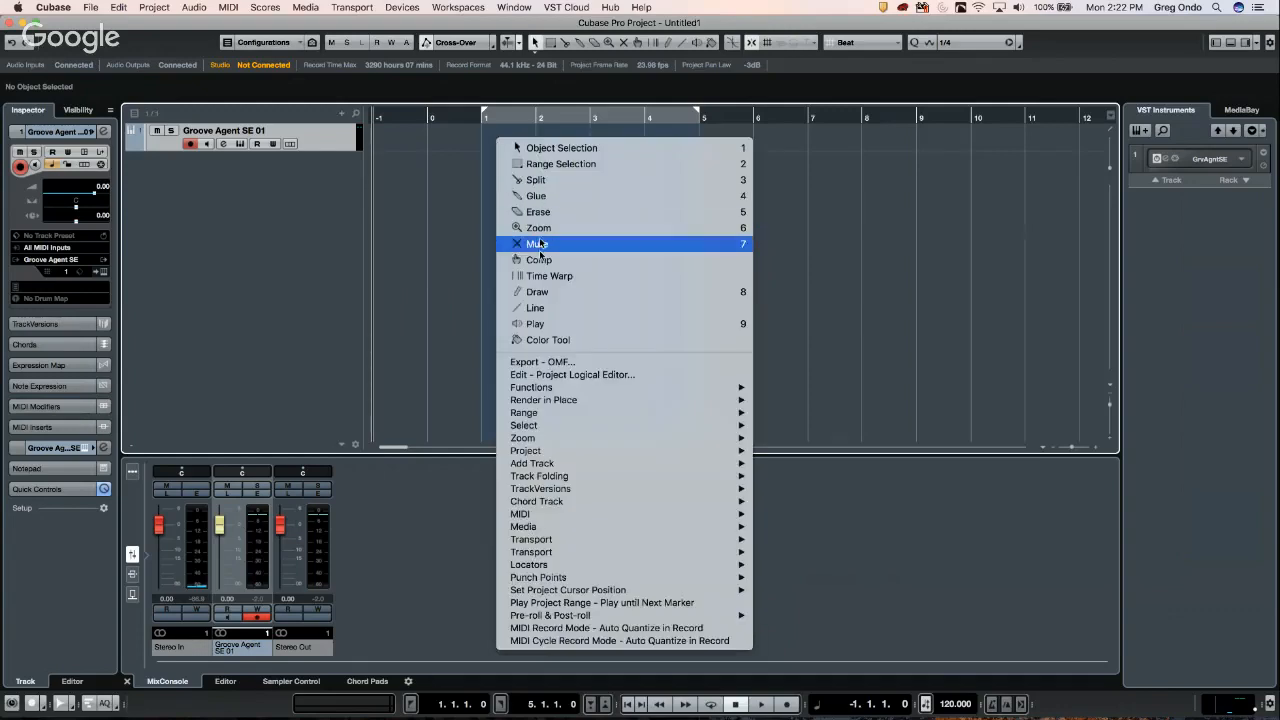
left_click(538, 291)
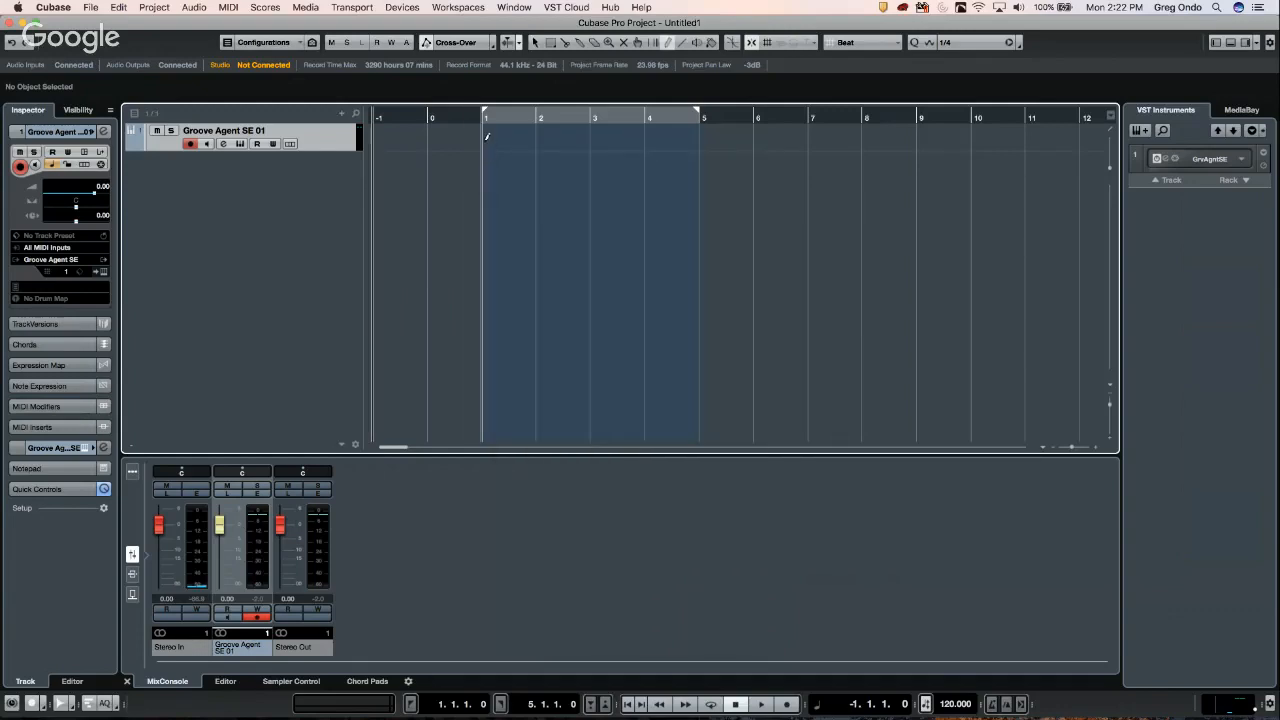
mouse_move(522, 140)
left_mouse_down()
mouse_move(695, 148)
mouse_move(672, 146)
left_mouse_up()
right_click(545, 158)
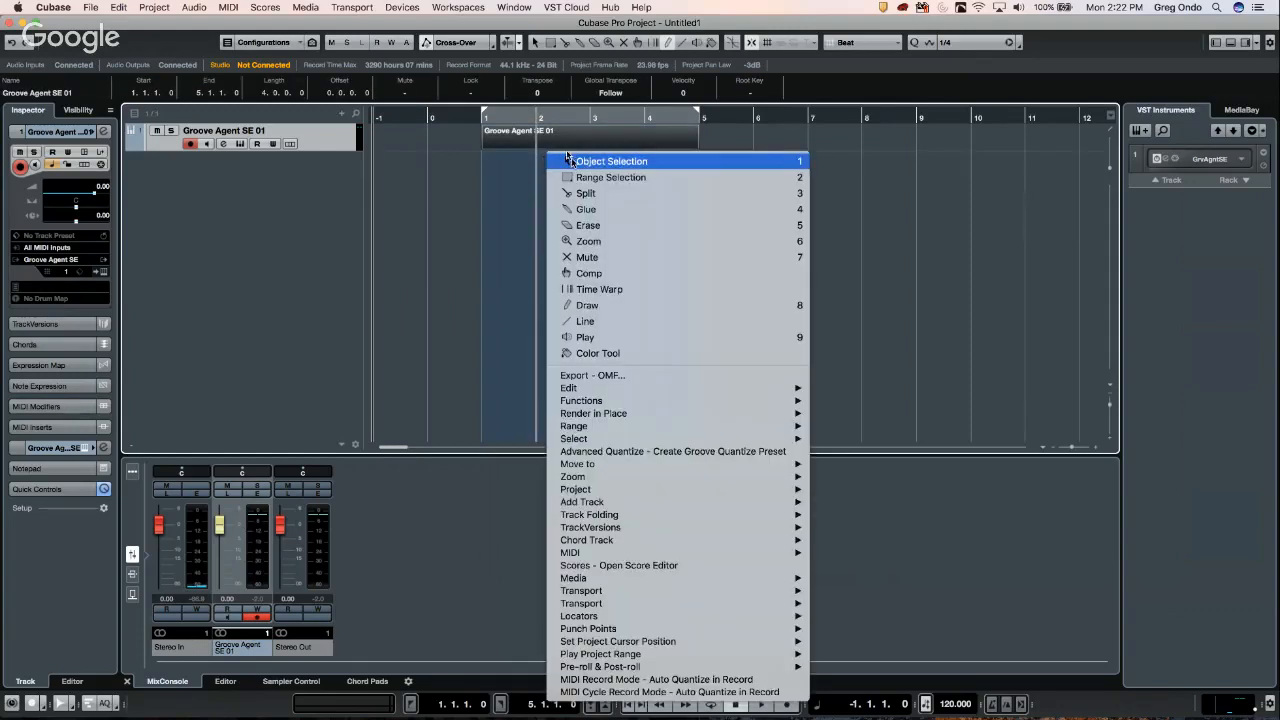
left_click(568, 158)
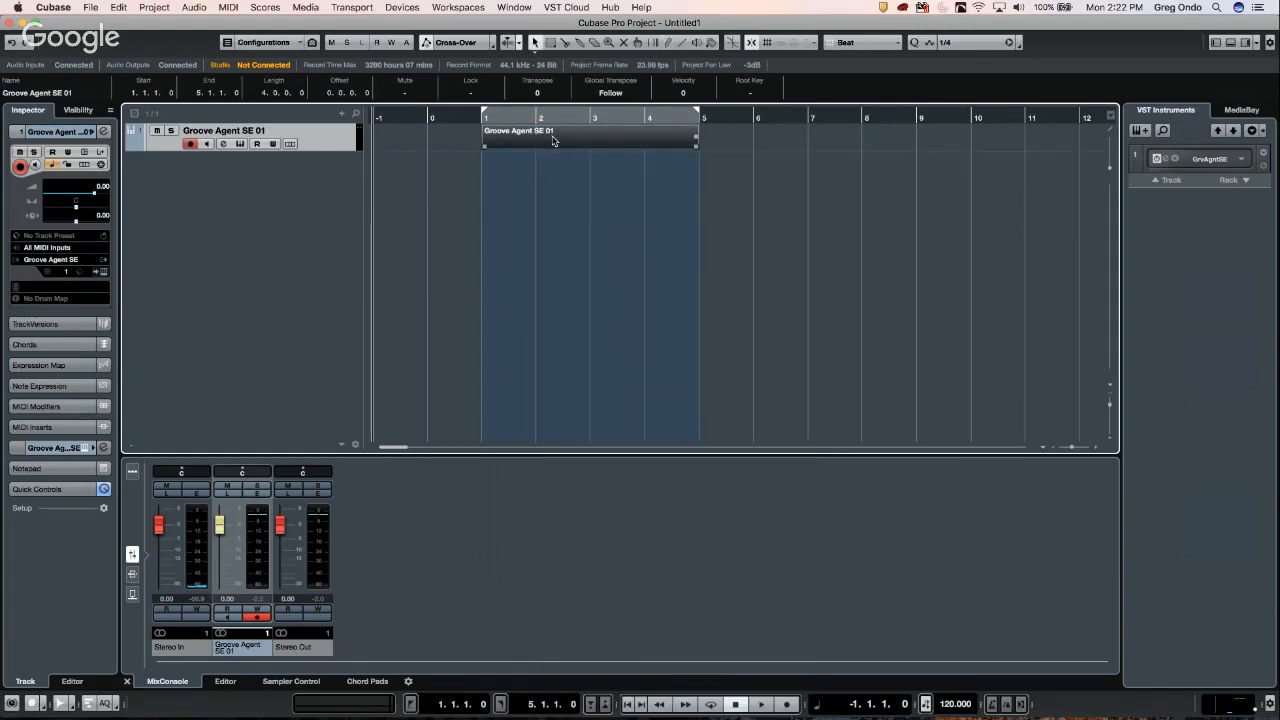
- Open the Groove Agent SE 01 part in the Key Editor and draw a five-note pattern starting at F#2
double_click(553, 141)
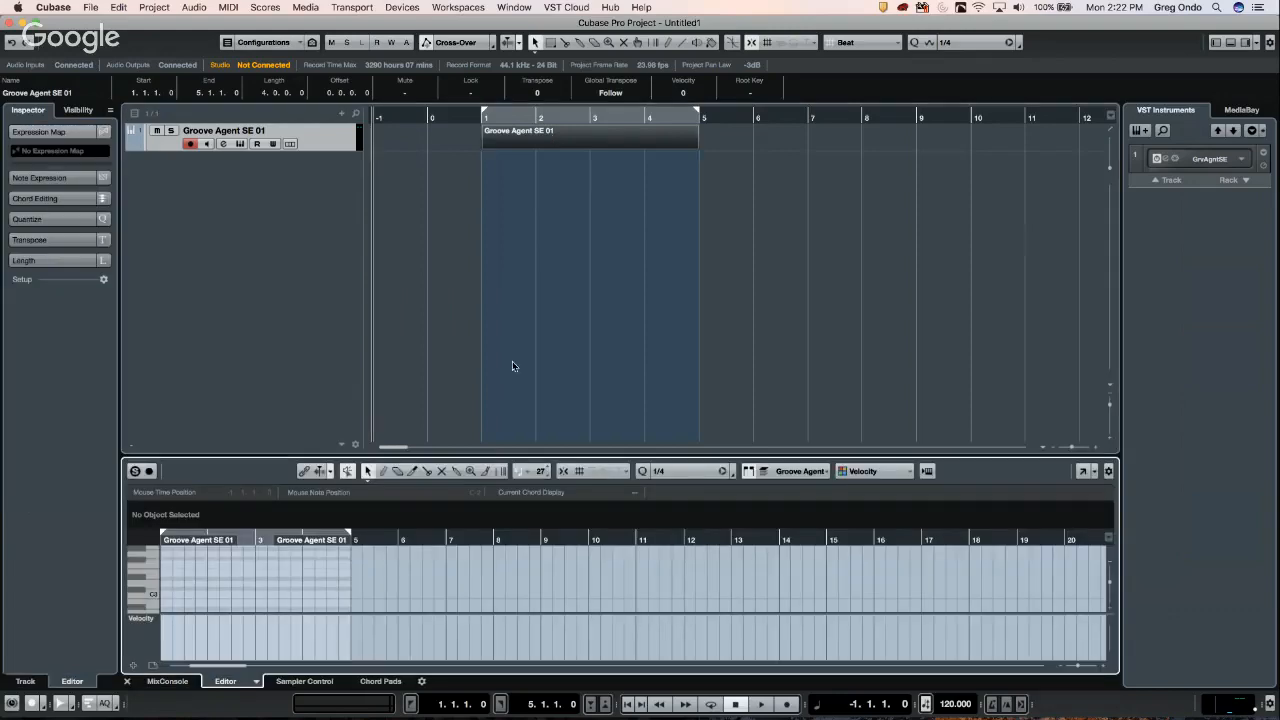
left_click_drag(521, 455, 521, 393)
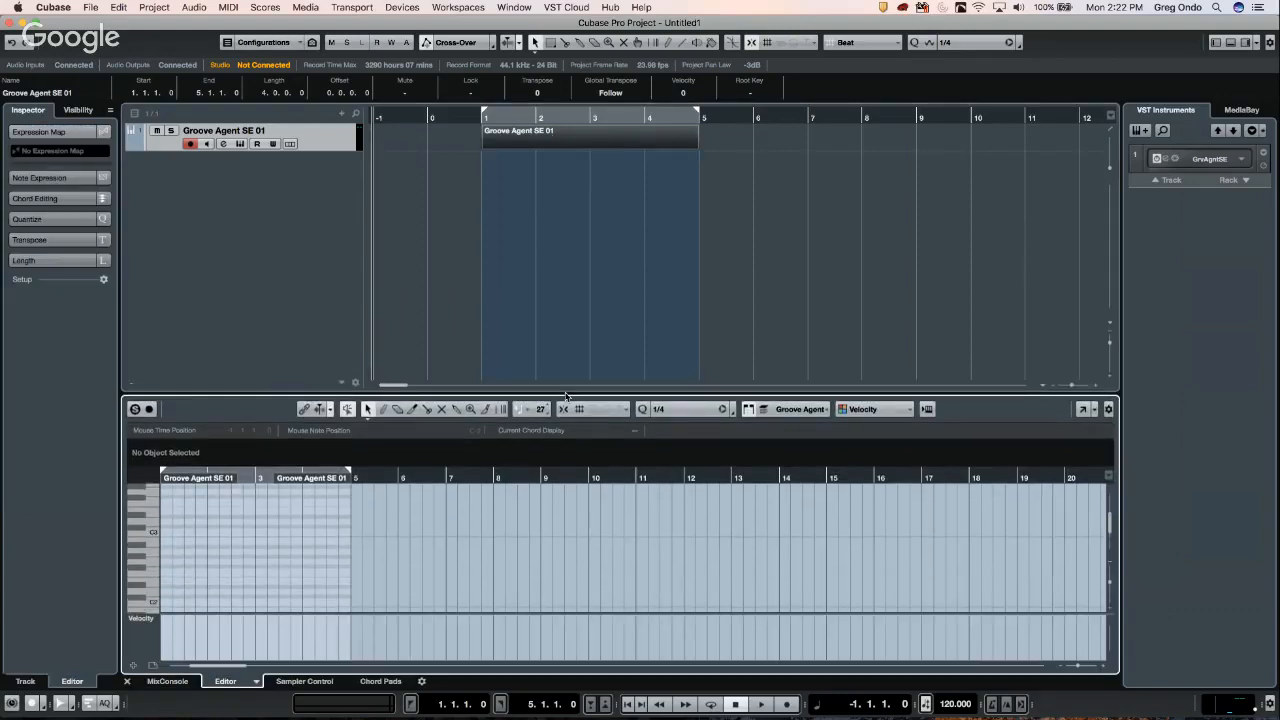
right_click(178, 538)
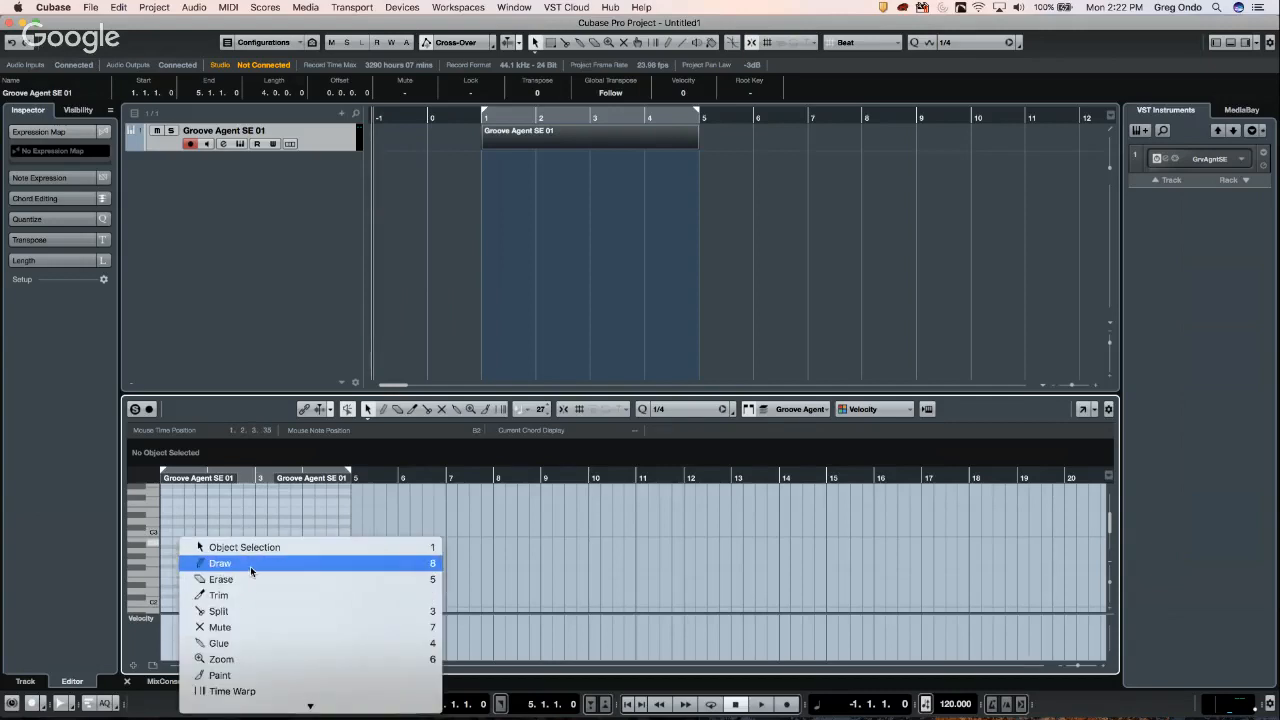
left_click(250, 563)
left_click(174, 566)
left_click_drag(203, 560, 308, 550)
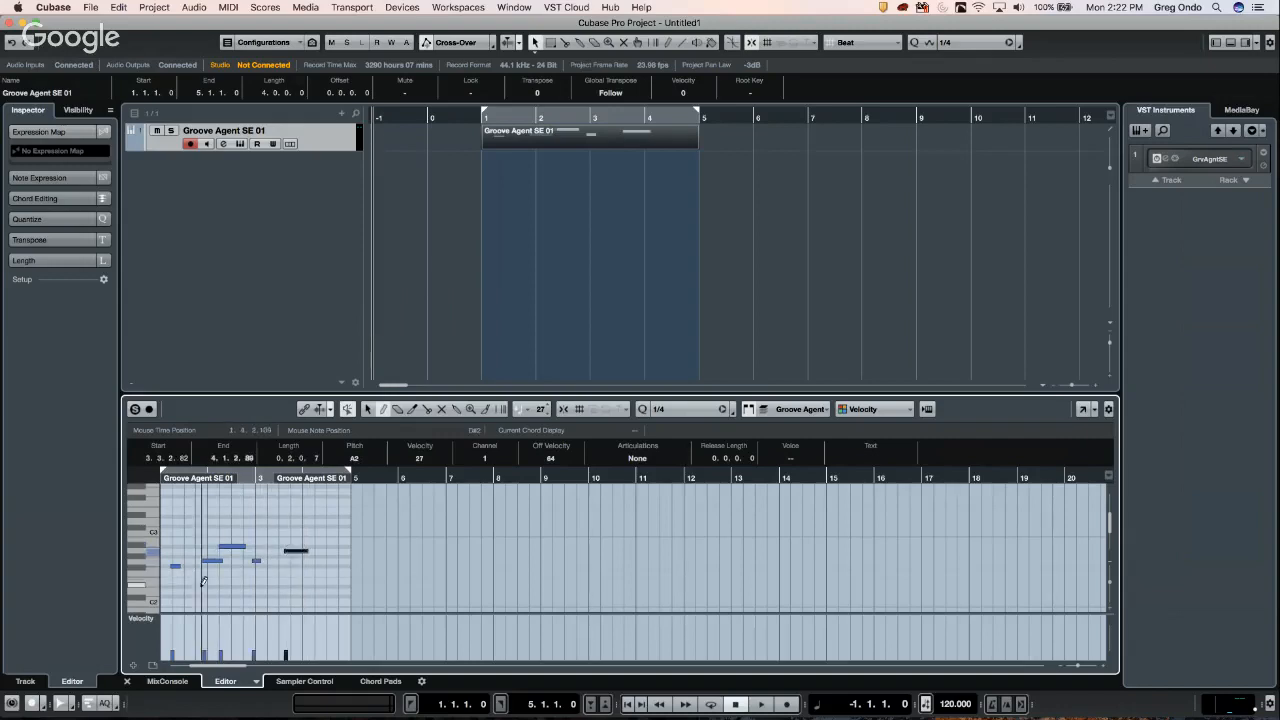
- Select the five notes, duplicate them three times with Ctrl+D, then undo the copies
right_click(289, 533)
left_click(250, 532)
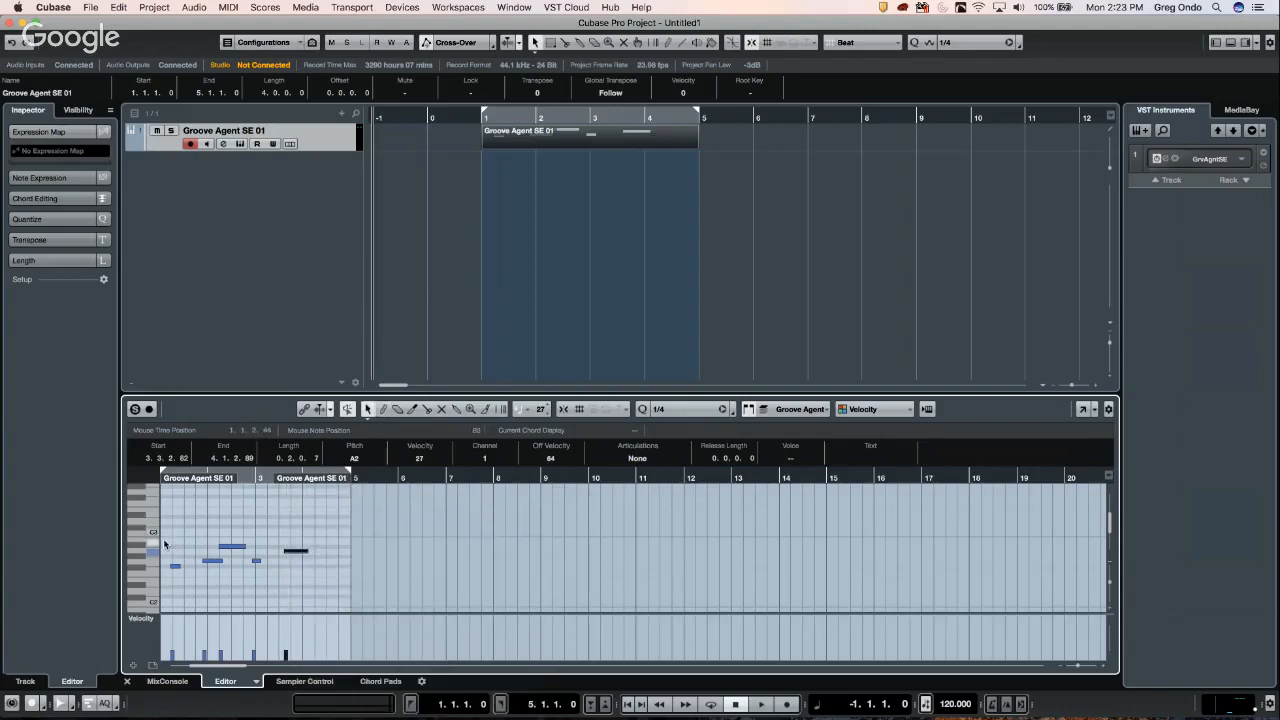
left_click_drag(164, 532, 322, 578)
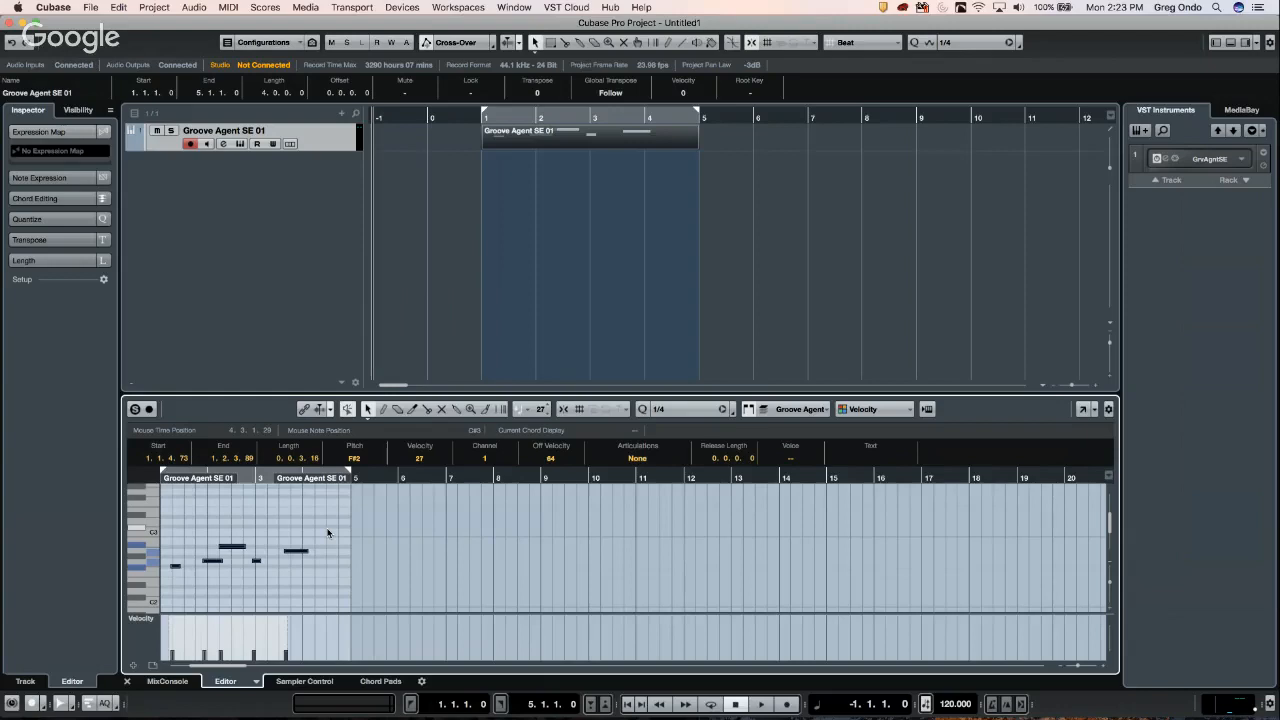
key("super+d")
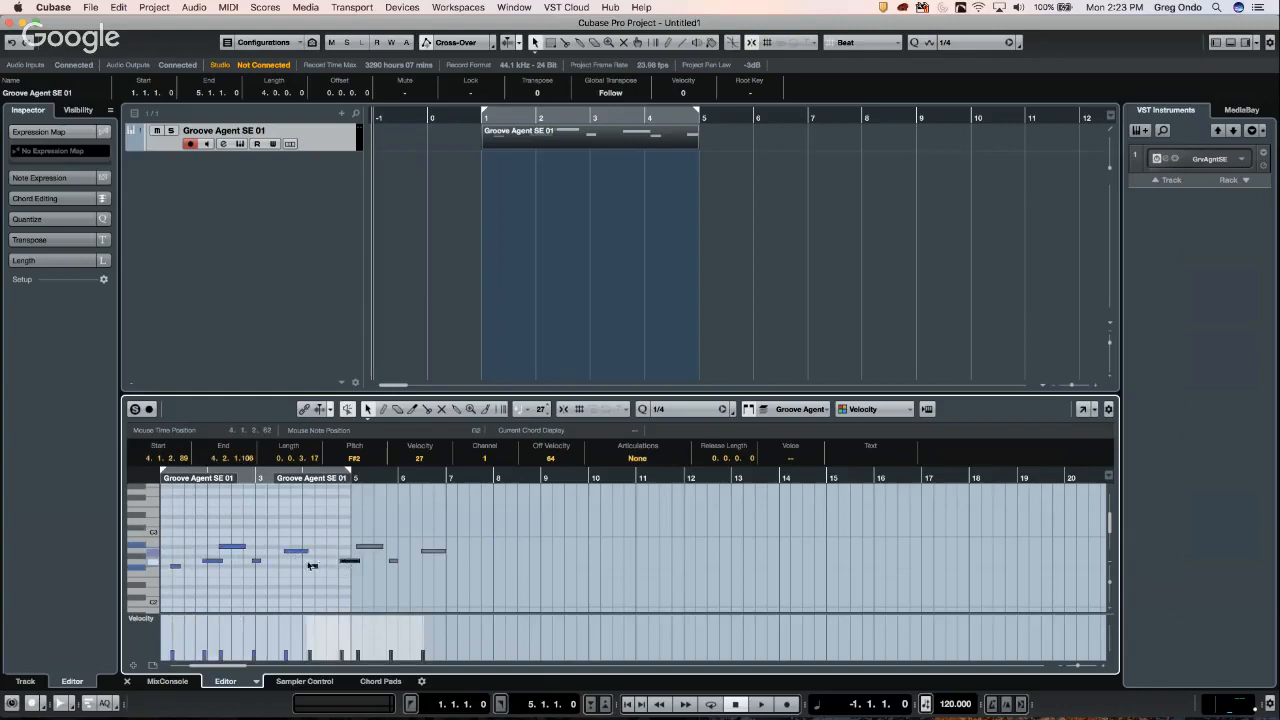
key("super+d")
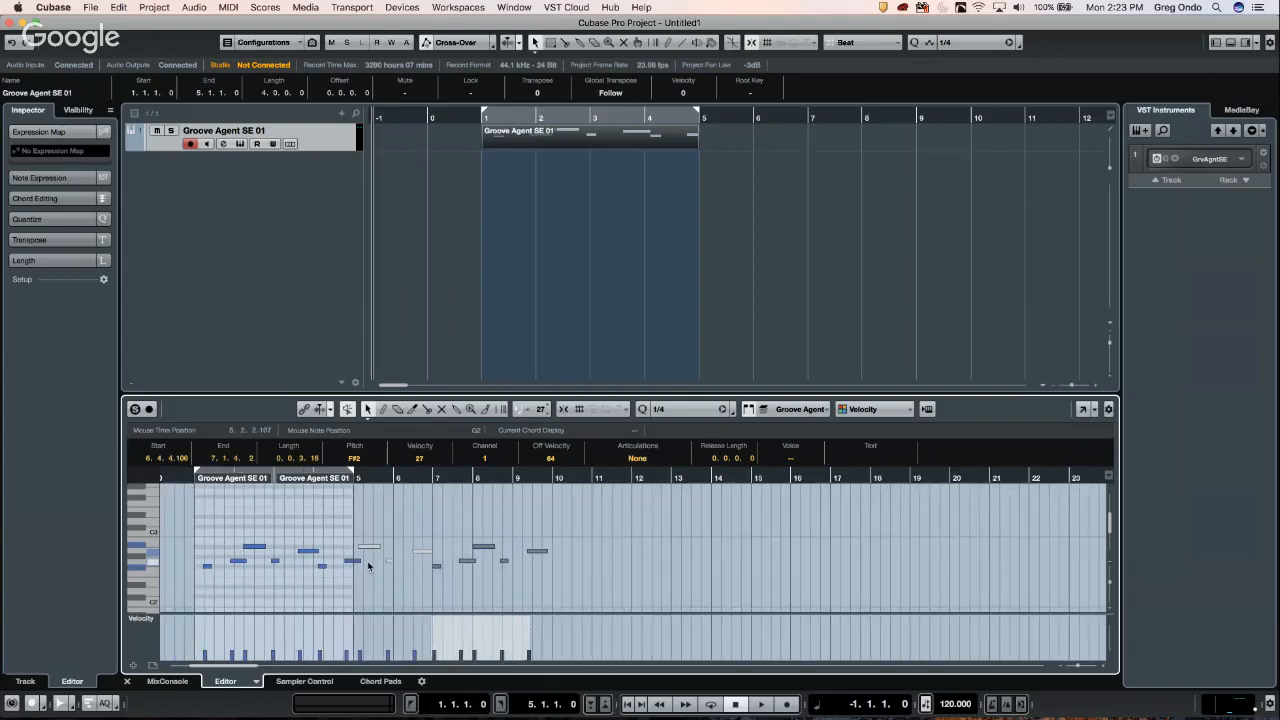
key("super+d")
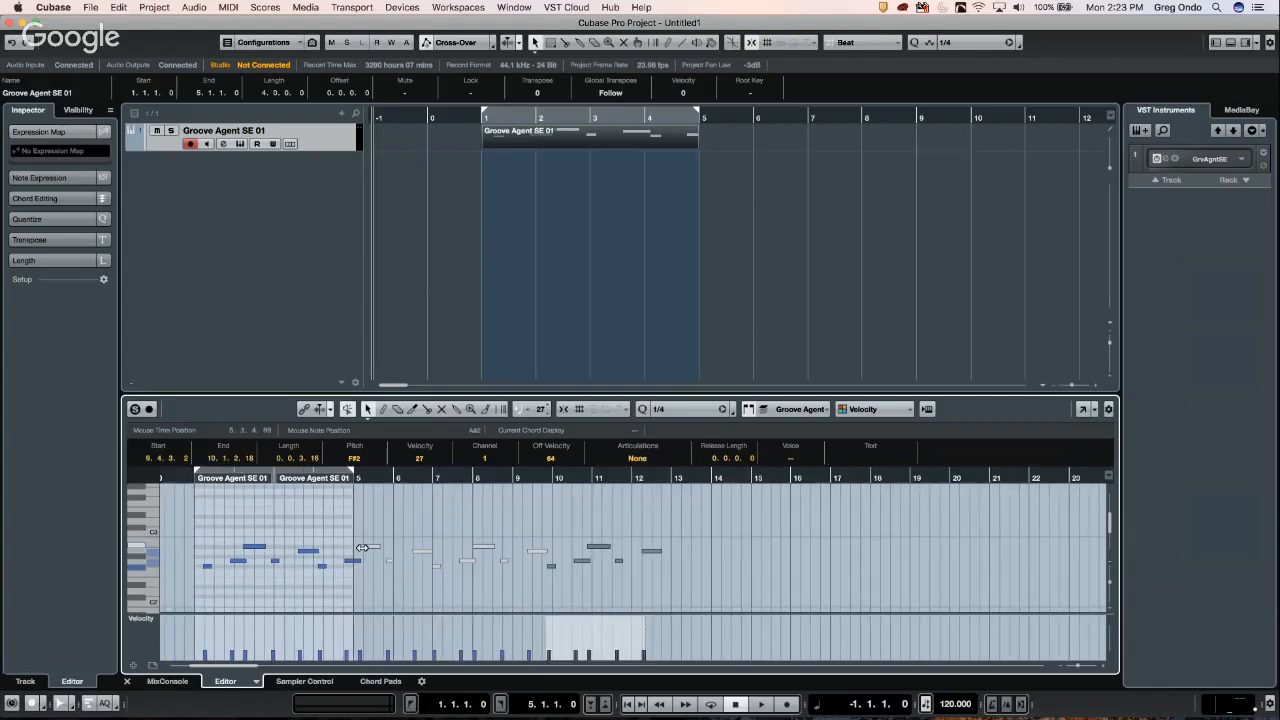
key("super+z")
key("super+z")
key("super+z")
key("super+z")
key("super+z")
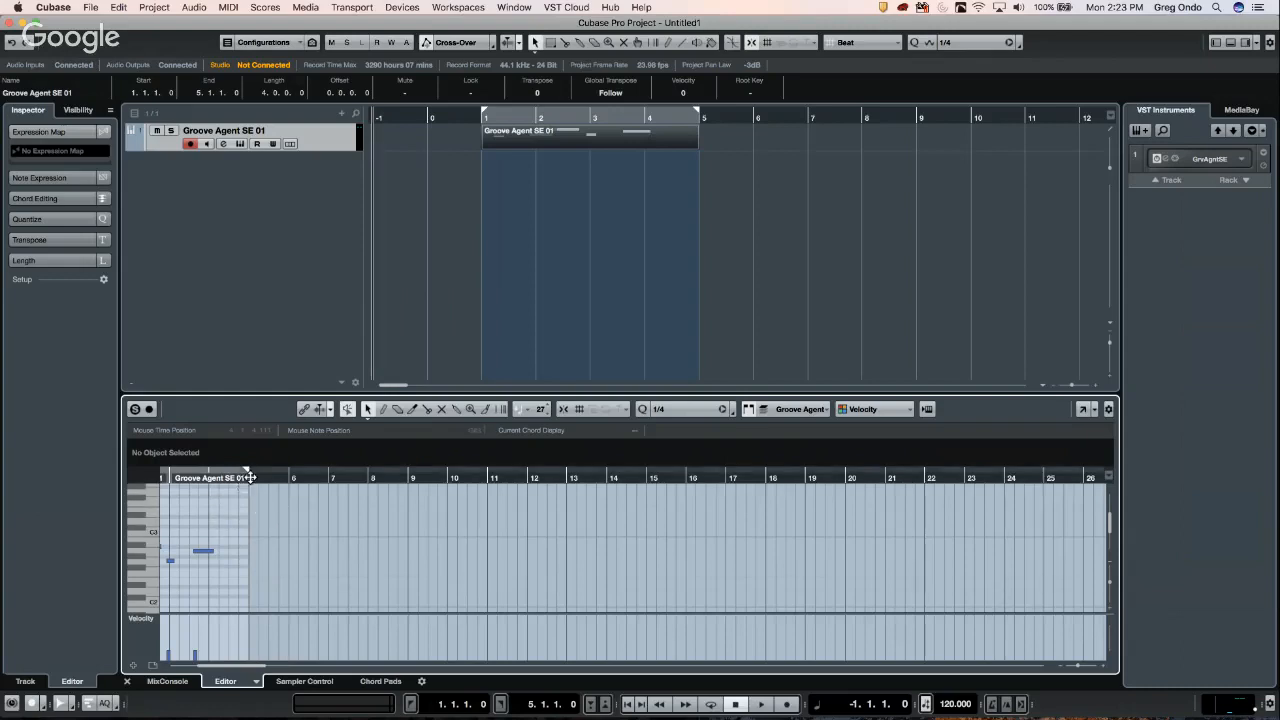
- Move the playhead back near bar 2, hide the info line, and open the In-Place Editor
left_click_drag(250, 476, 118, 478)
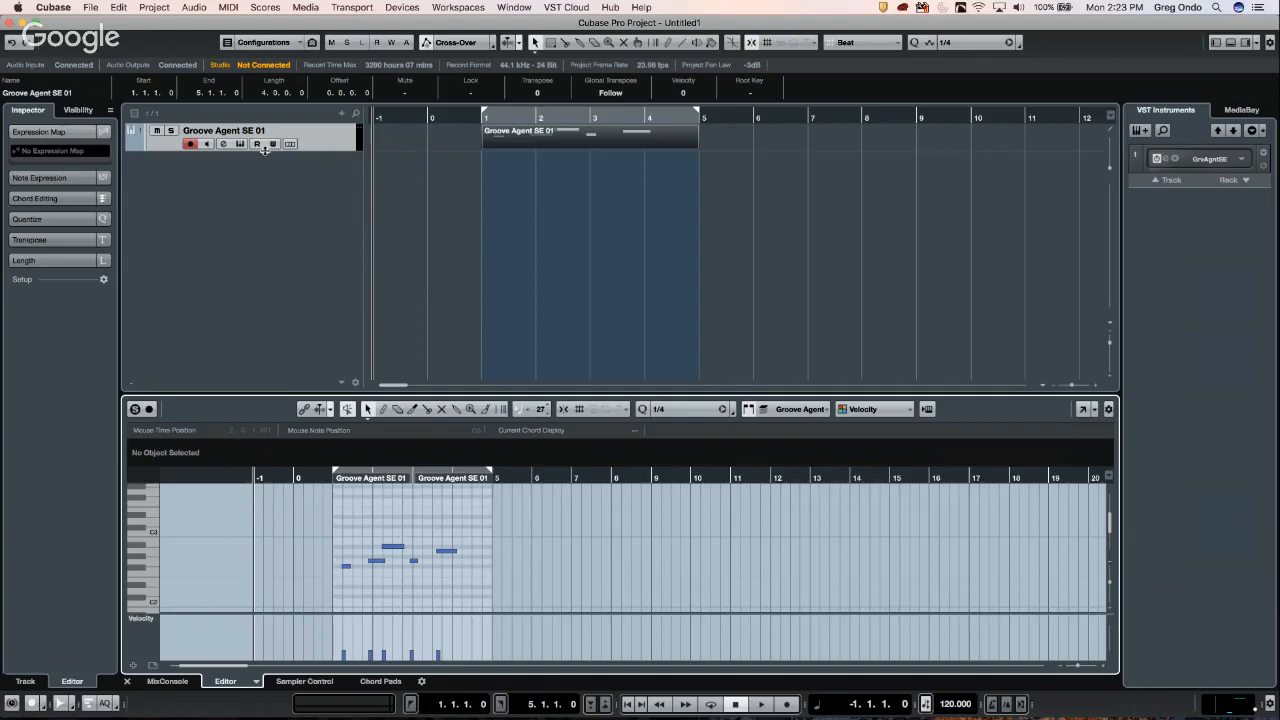
key("super+i")
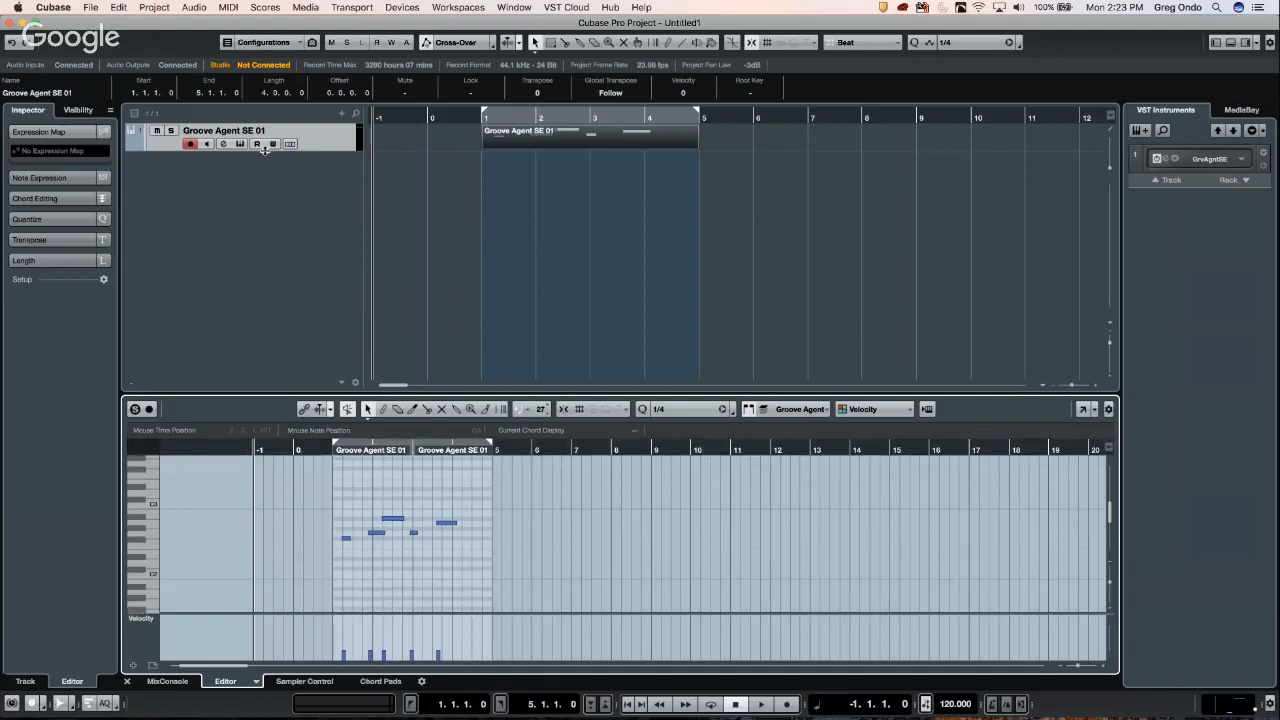
key("super+shift+i")
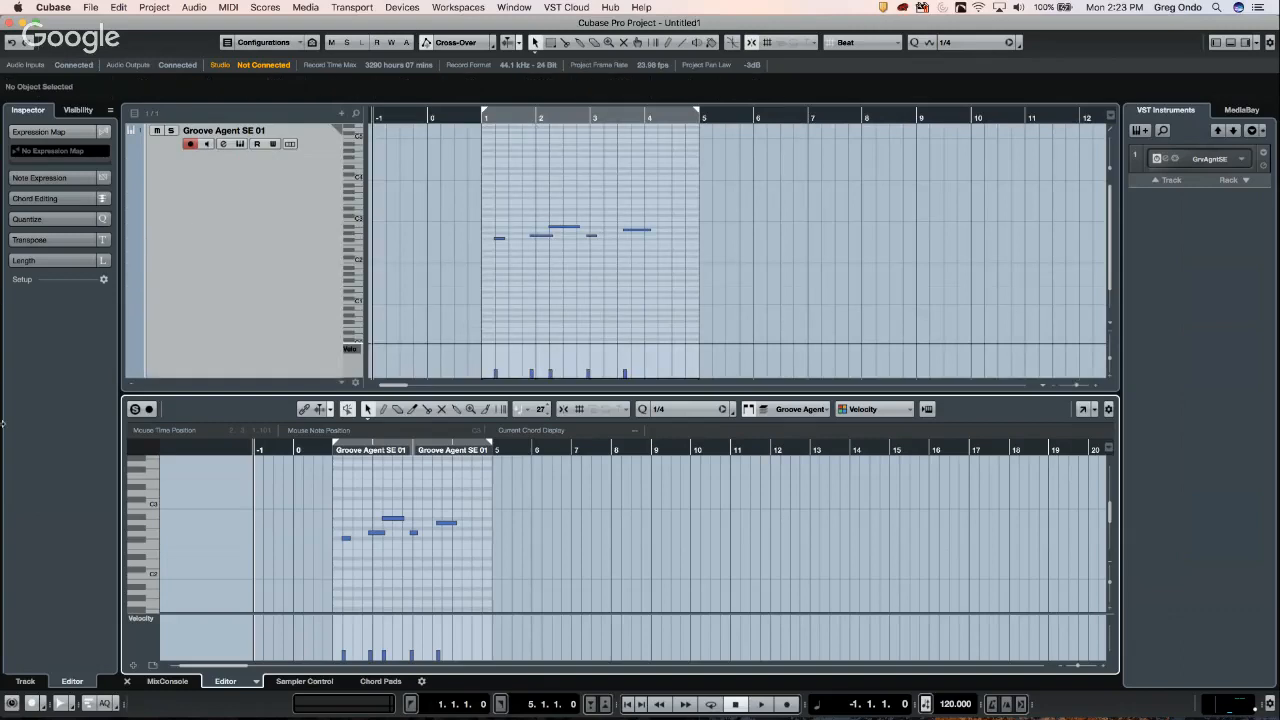
- Range-select bars 1–5 in the in-track editor and duplicate the pattern twice into bars 5–13
left_click(168, 681)
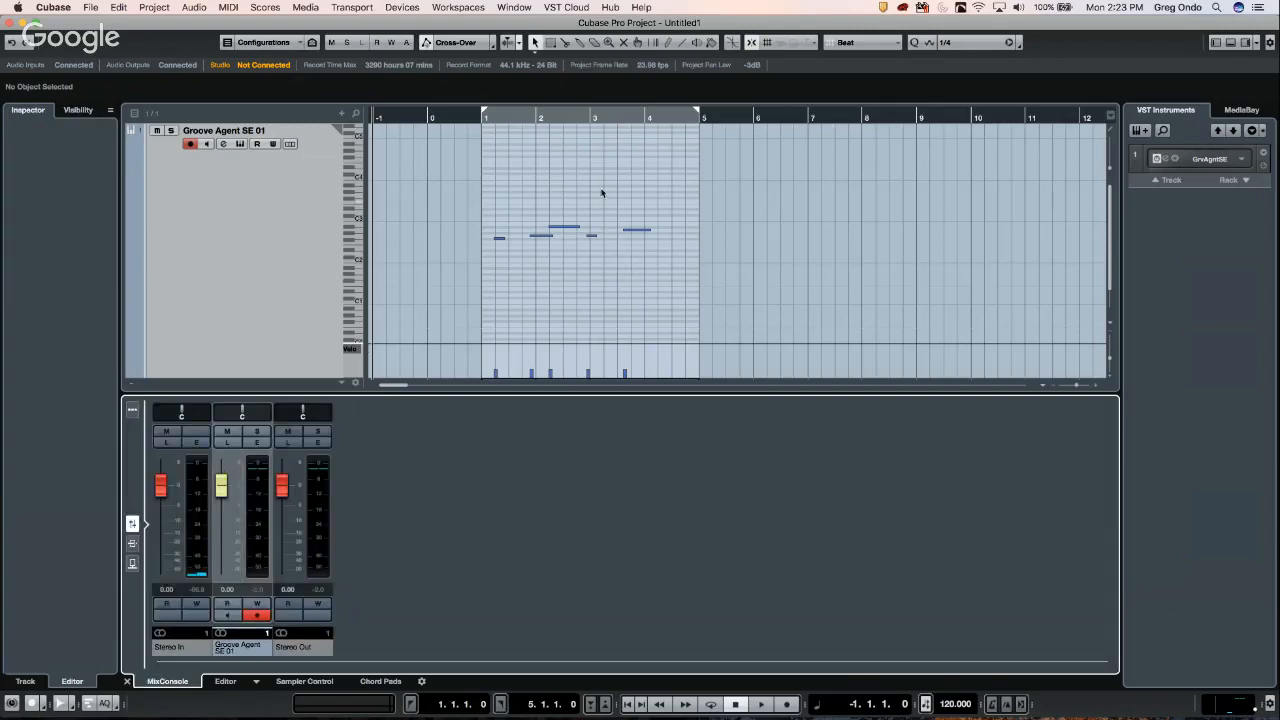
right_click(538, 147)
left_click(513, 199)
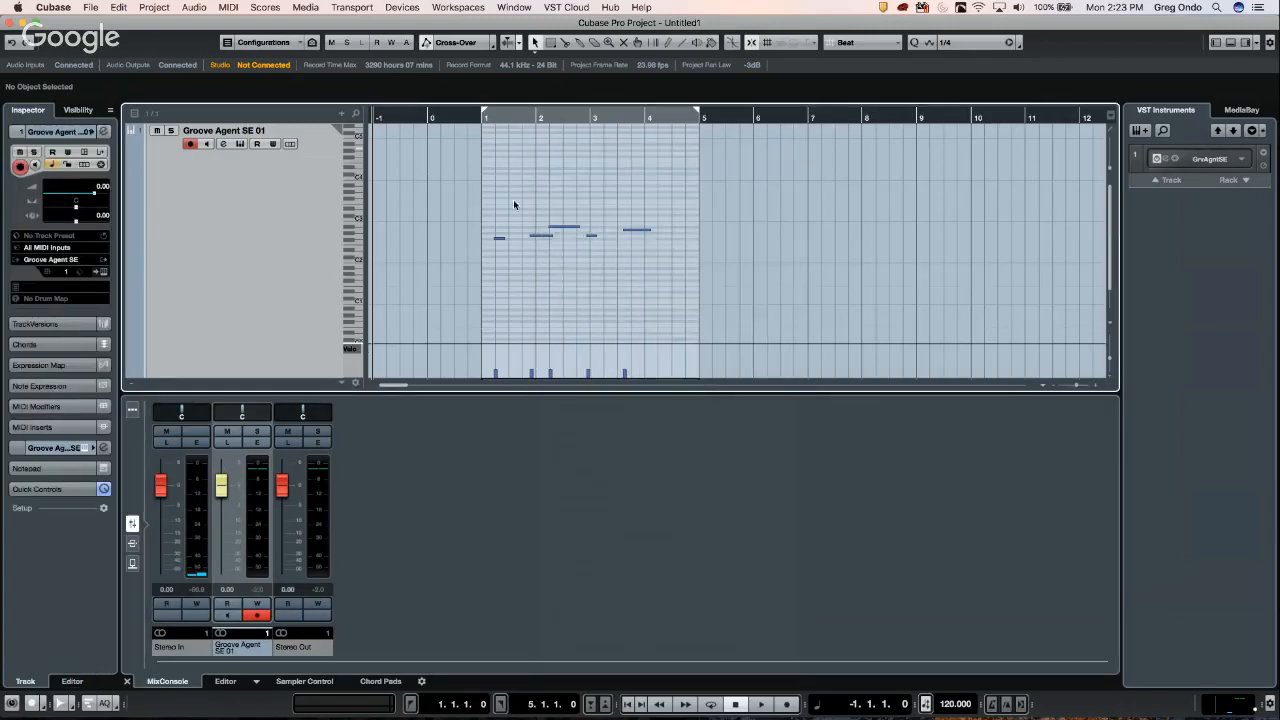
key("2")
left_click_drag(481, 208, 698, 229)
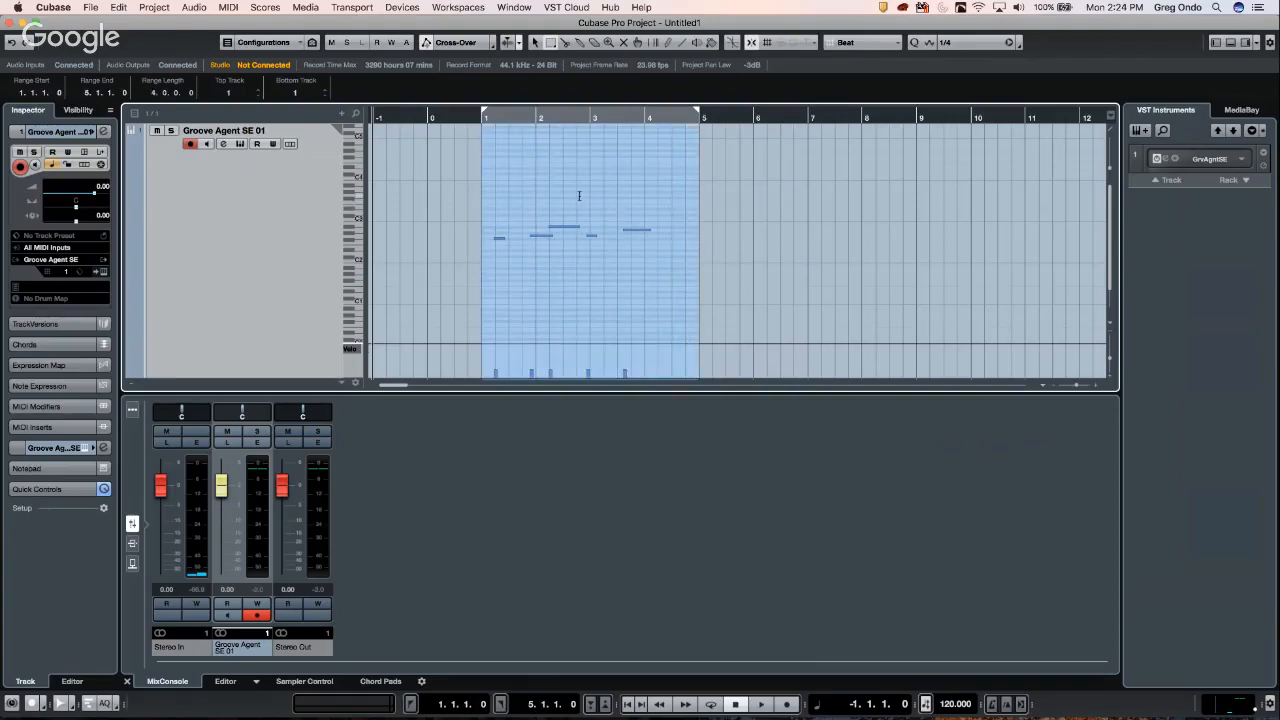
key("super+d")
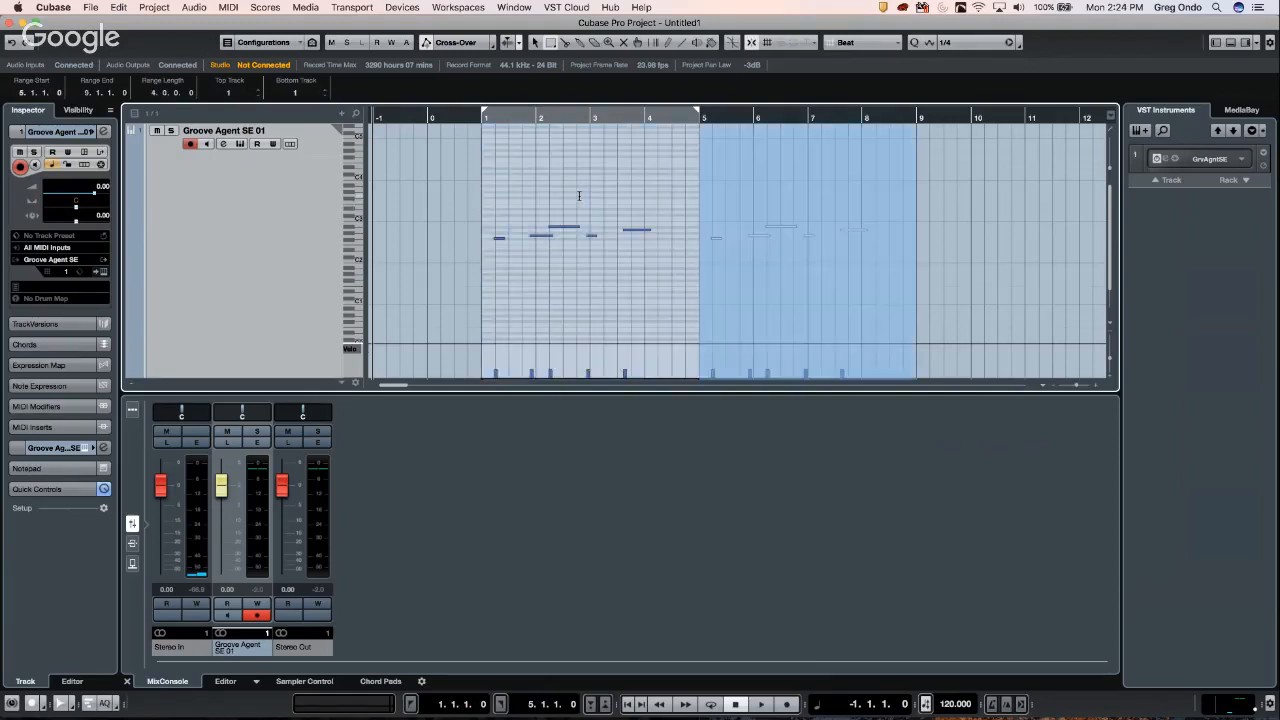
key("super+d")
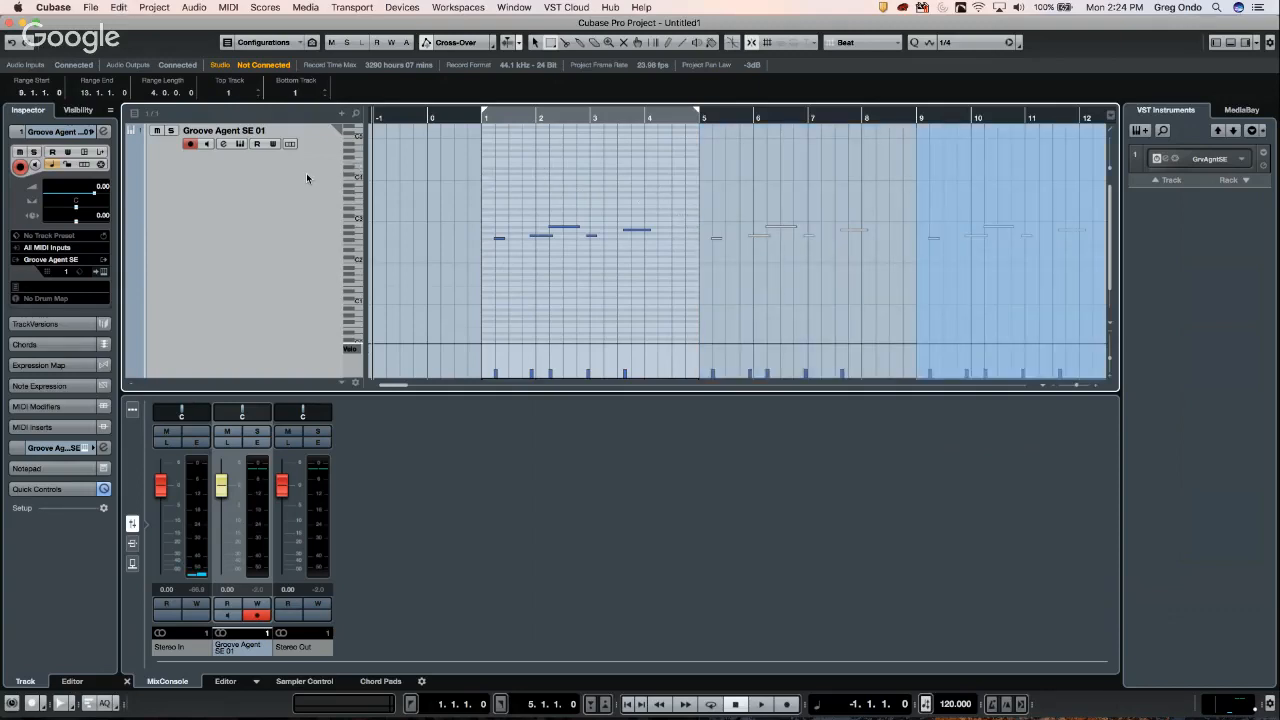
- Close the in-track editor, return to Object Selection, and drag the Groove Agent part out to bar 12
key("super+shift+i")
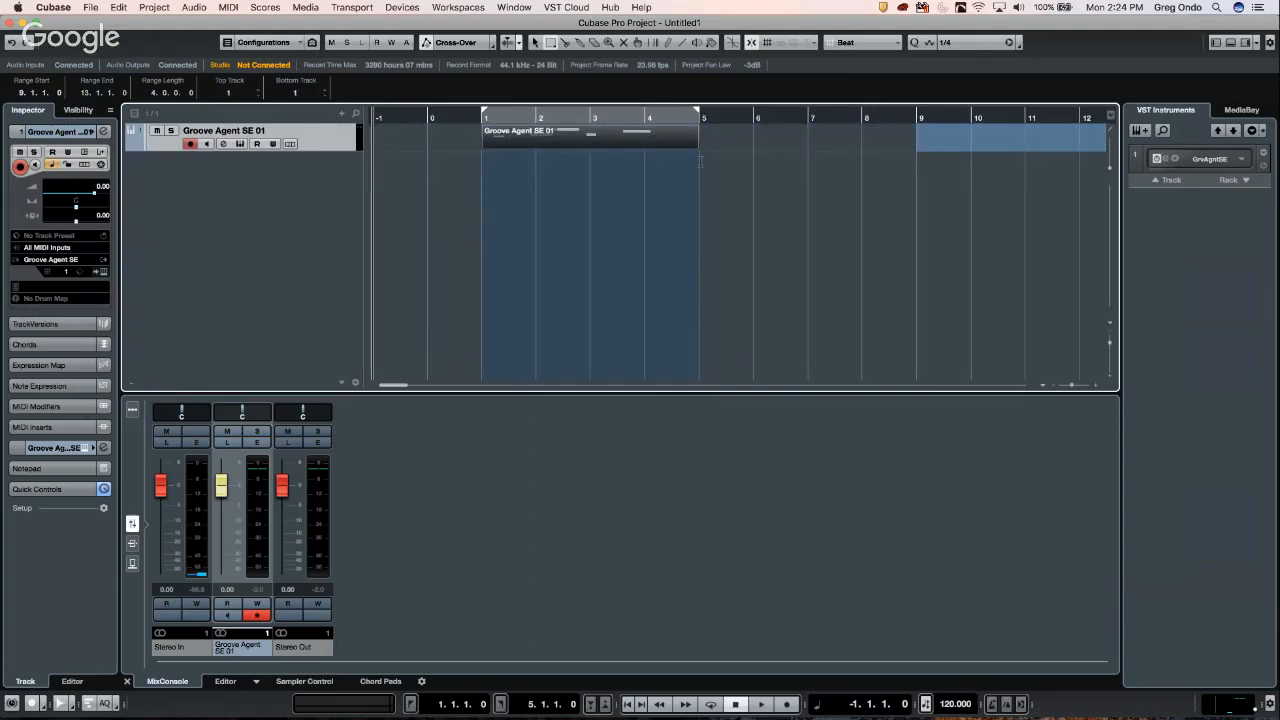
right_click(700, 158)
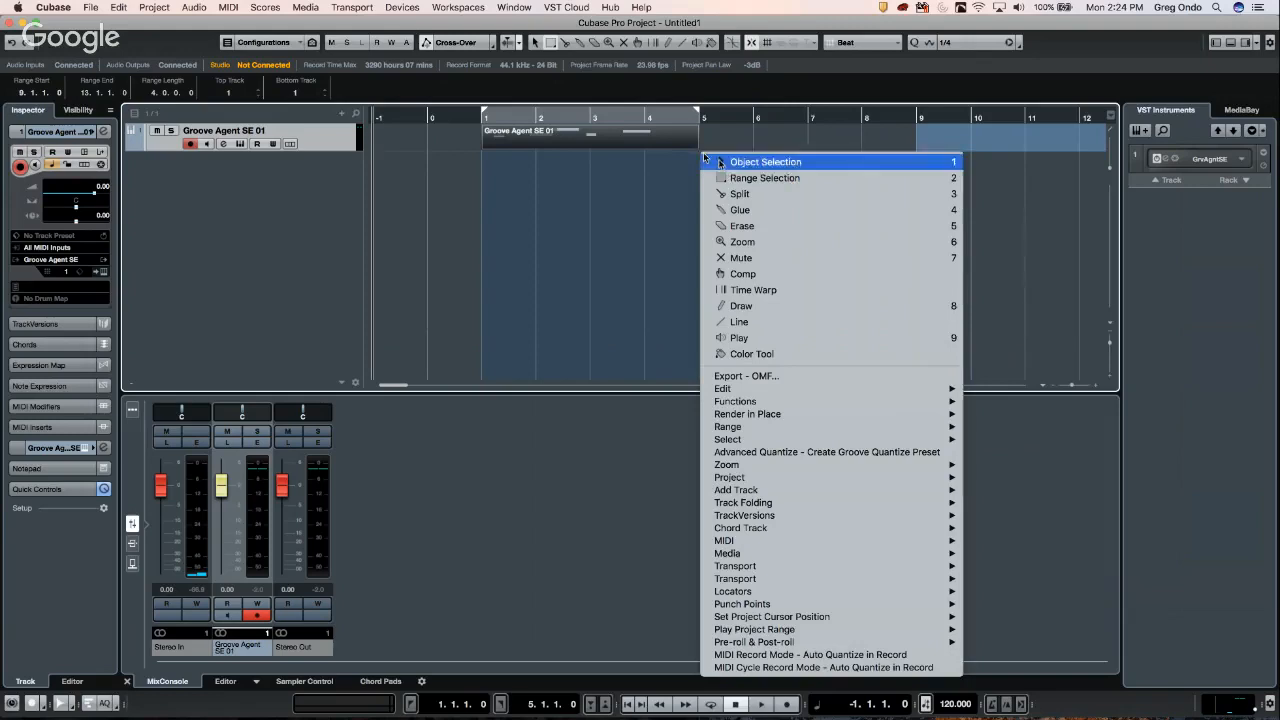
left_click(712, 160)
left_click_drag(696, 147, 1099, 168)
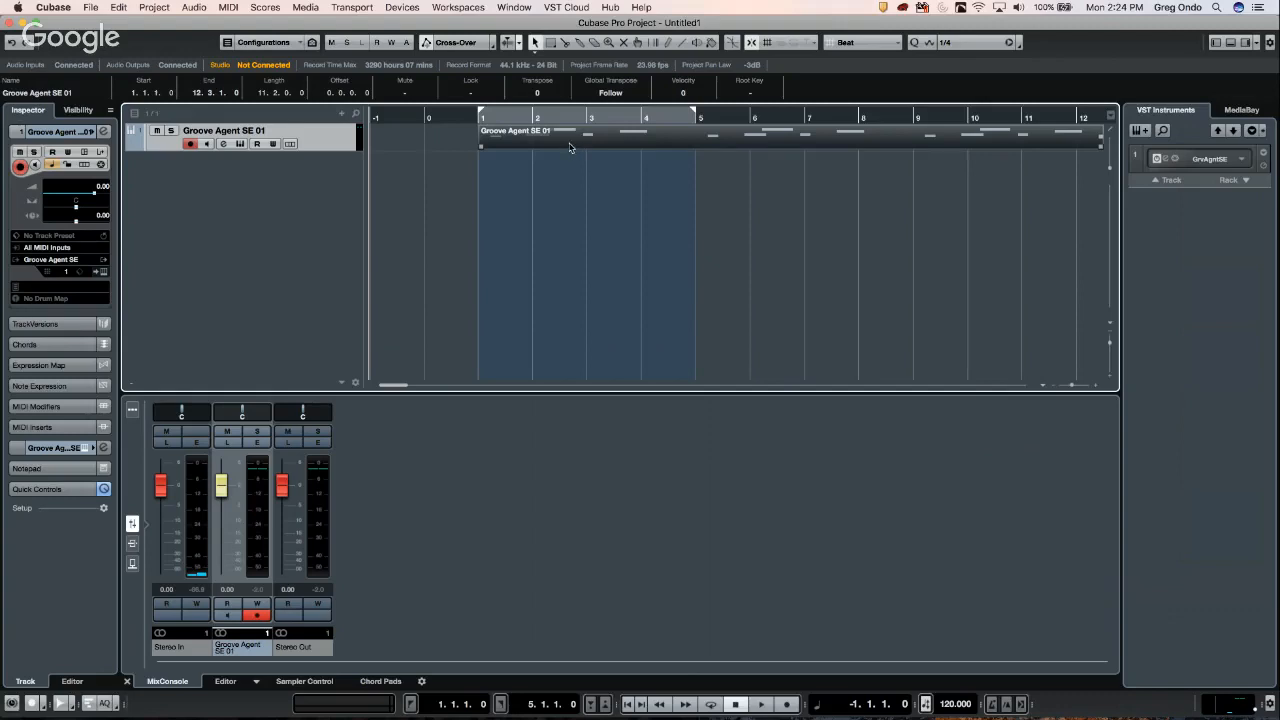
- Undo the resize, lengthen the Groove Agent part past bar 8, and open its notes in-place
key("super+z")
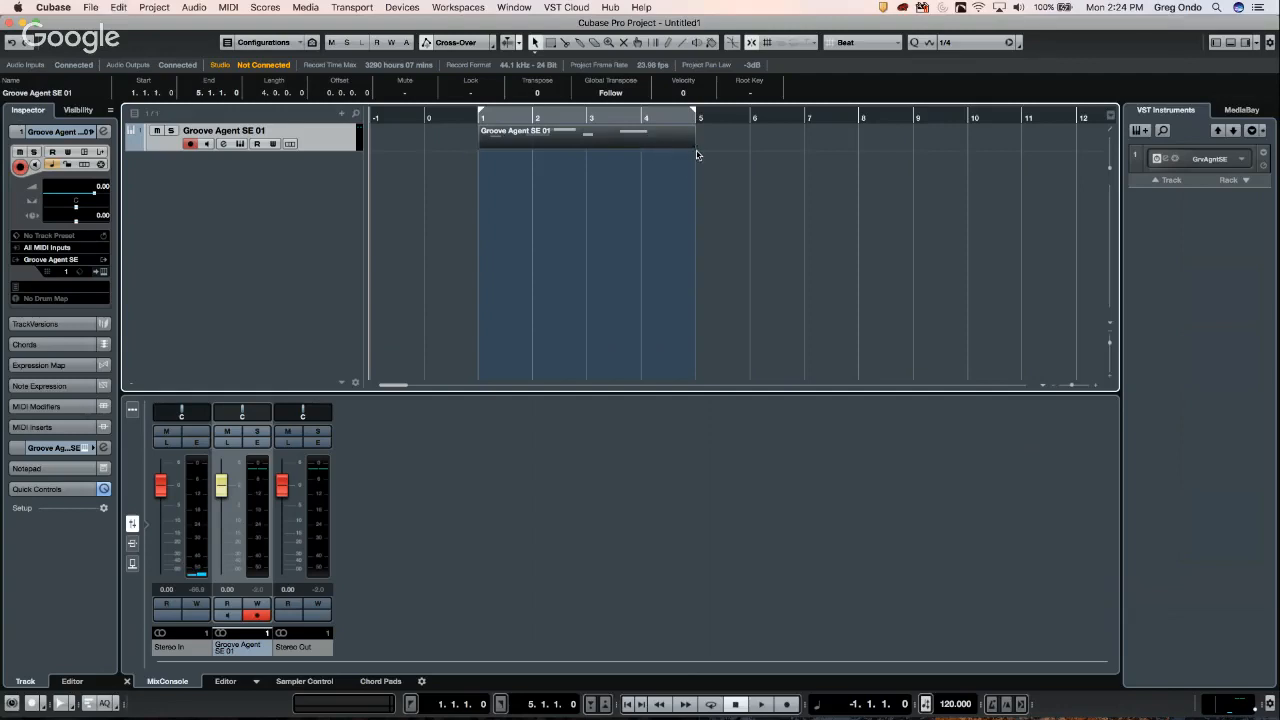
left_click_drag(693, 148, 1040, 158)
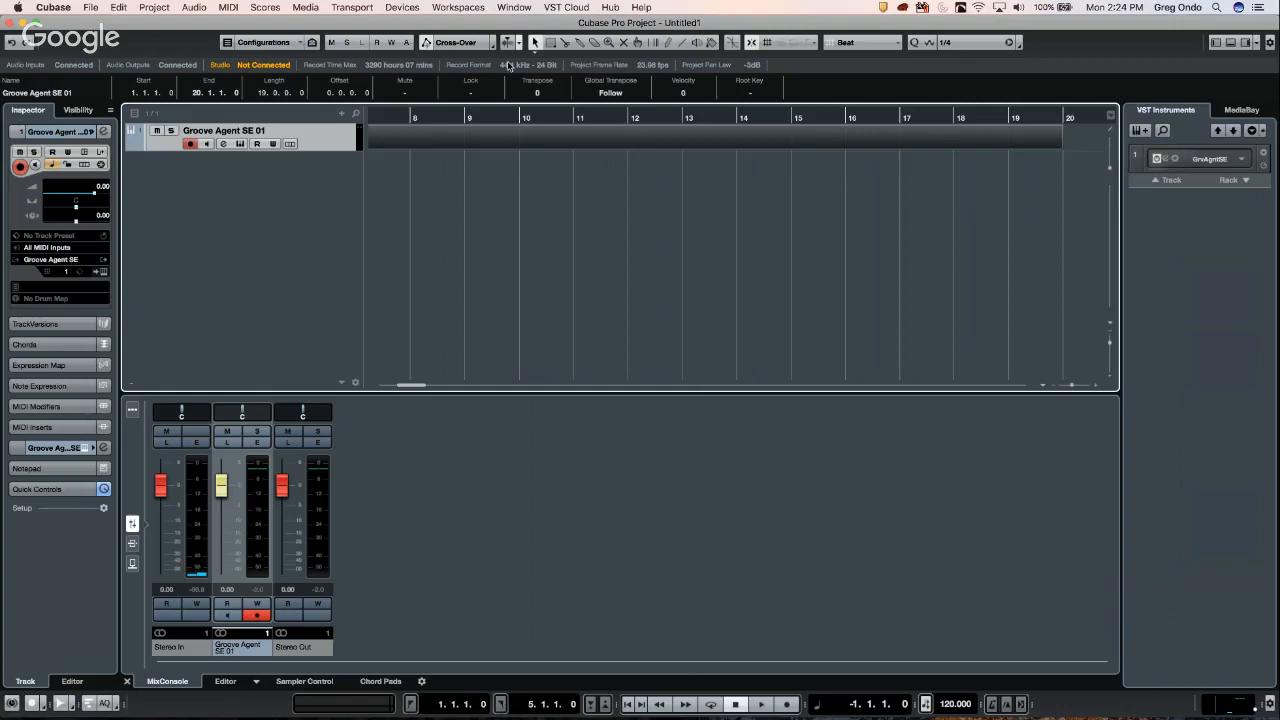
double_click(431, 145)
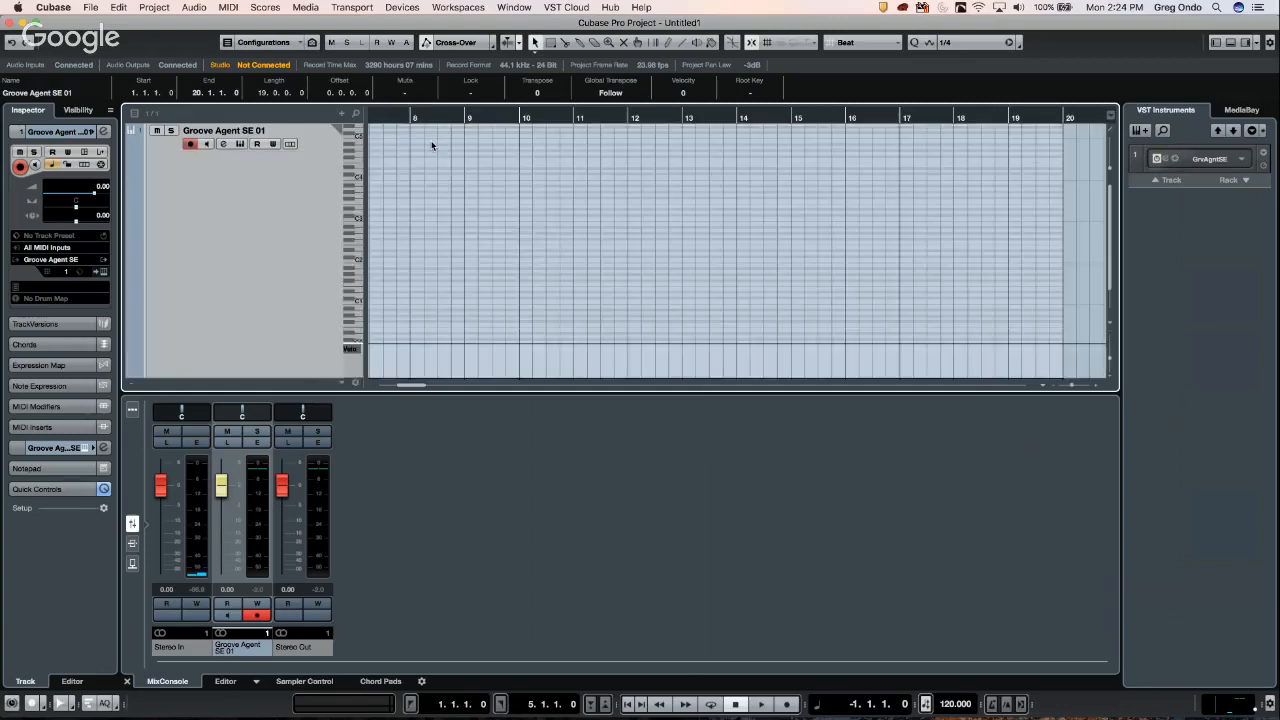
left_click_drag(393, 112, 302, 105)
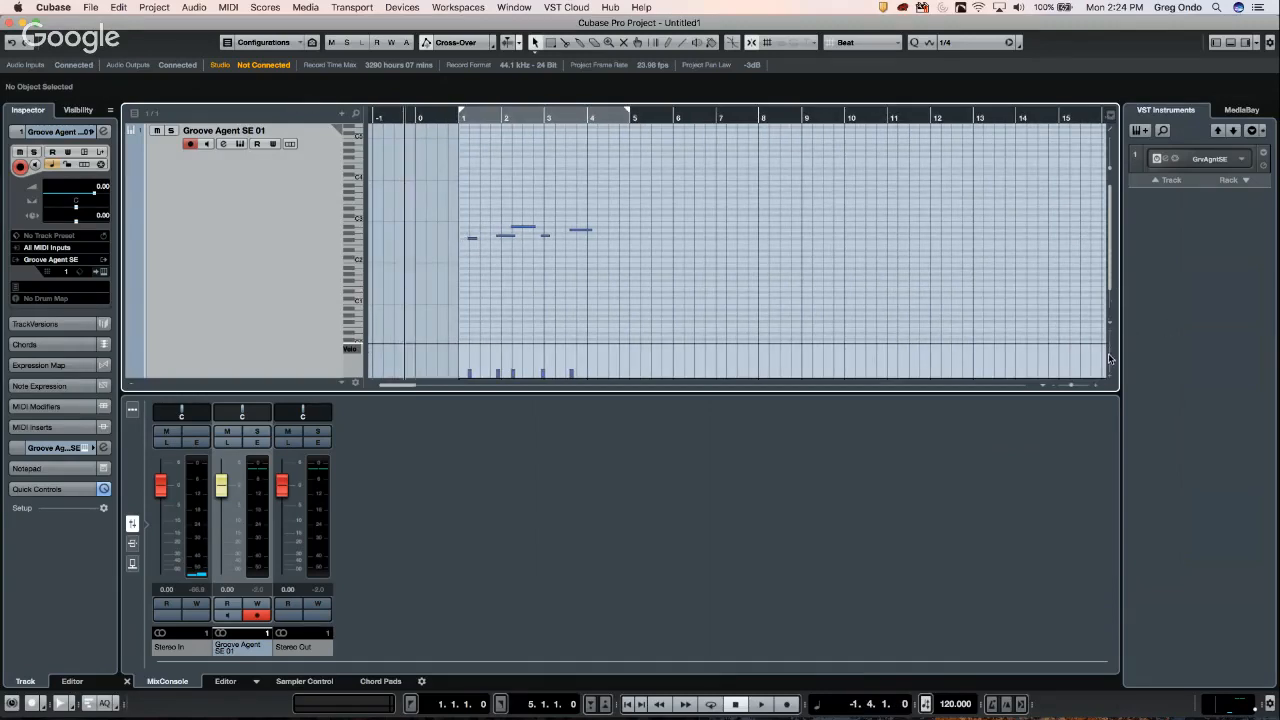
- Set the tracks to two rows tall and widen the keyboard strip beside the note grid
left_click_drag(1109, 357, 1109, 359)
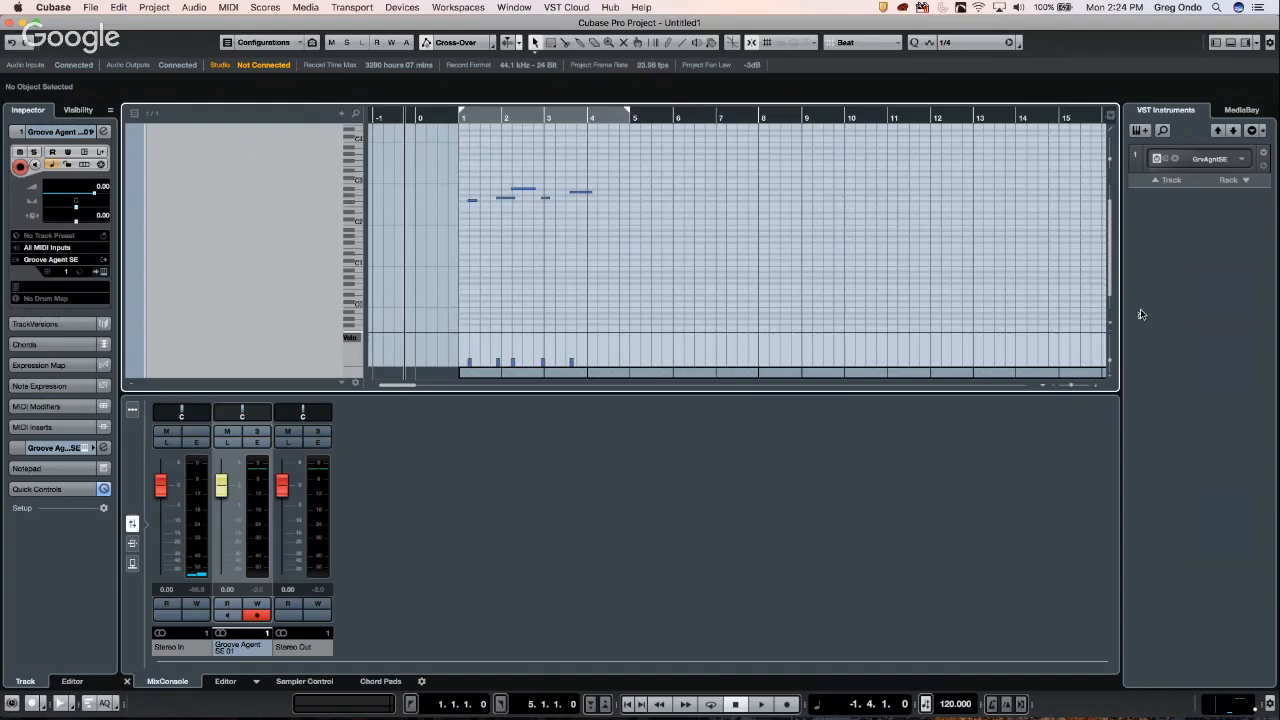
left_click(1108, 327)
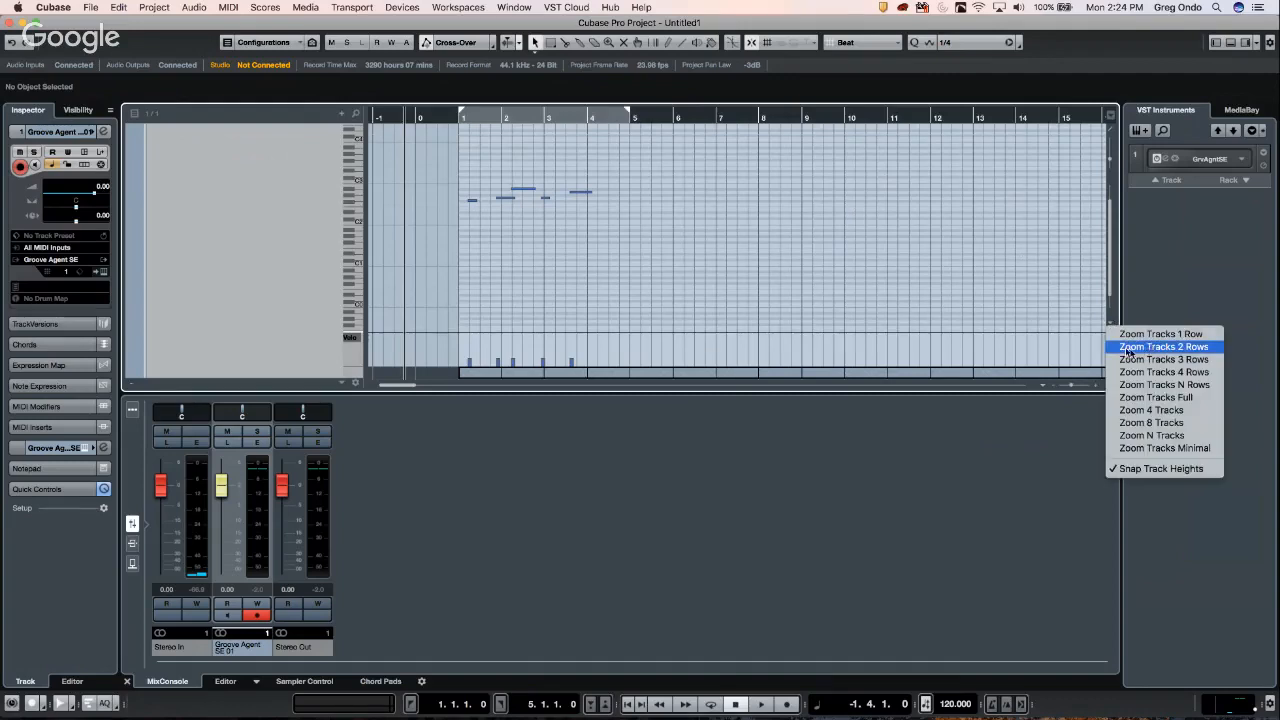
left_click(1150, 347)
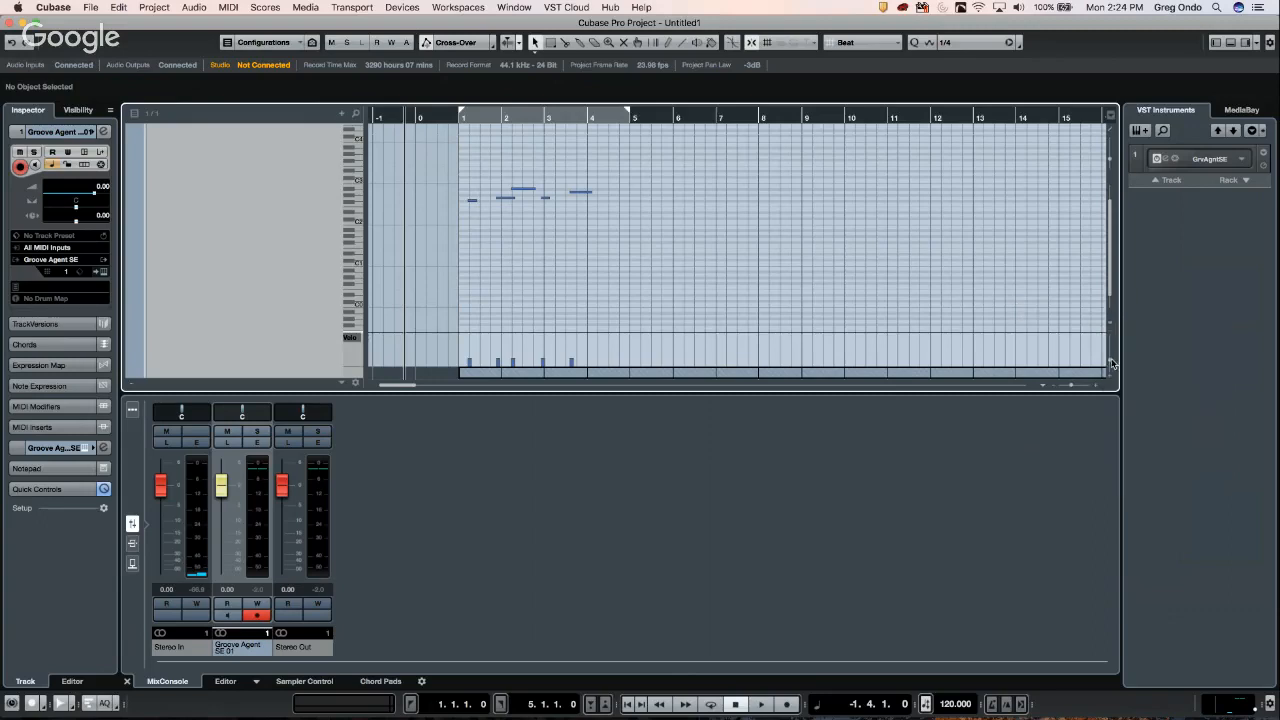
left_click_drag(1111, 361, 1110, 362)
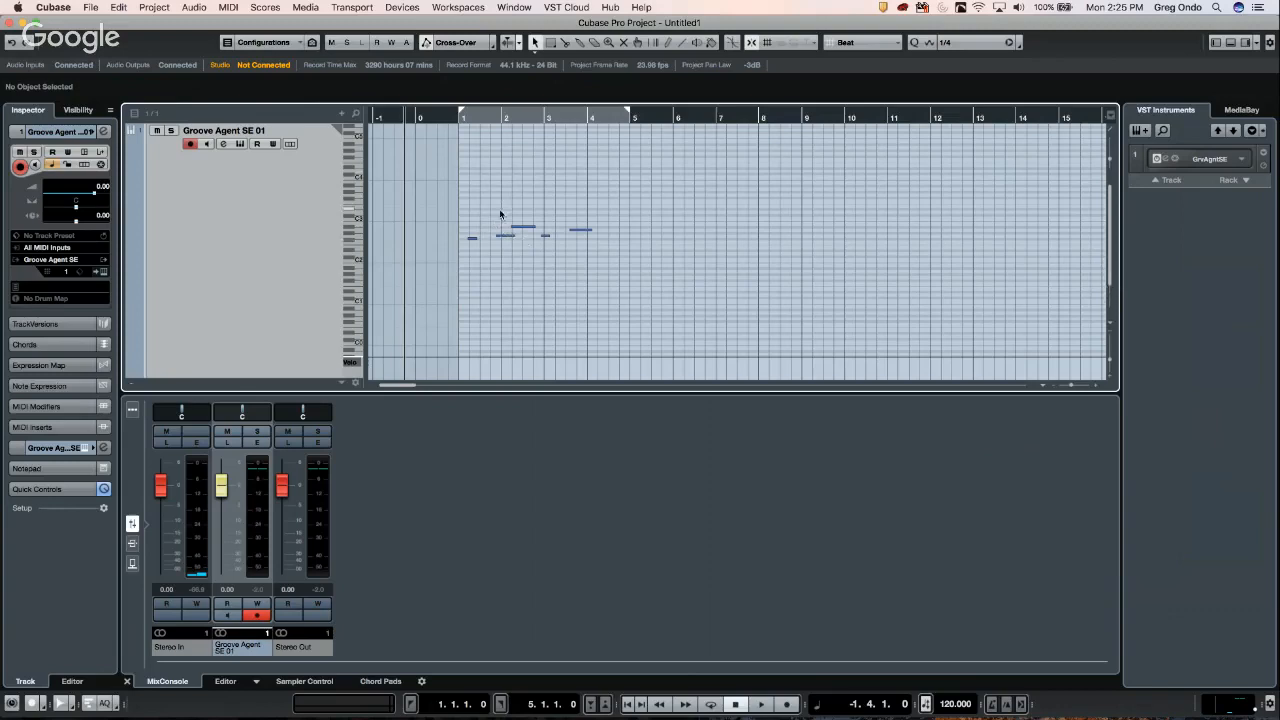
left_click(357, 246, "super")
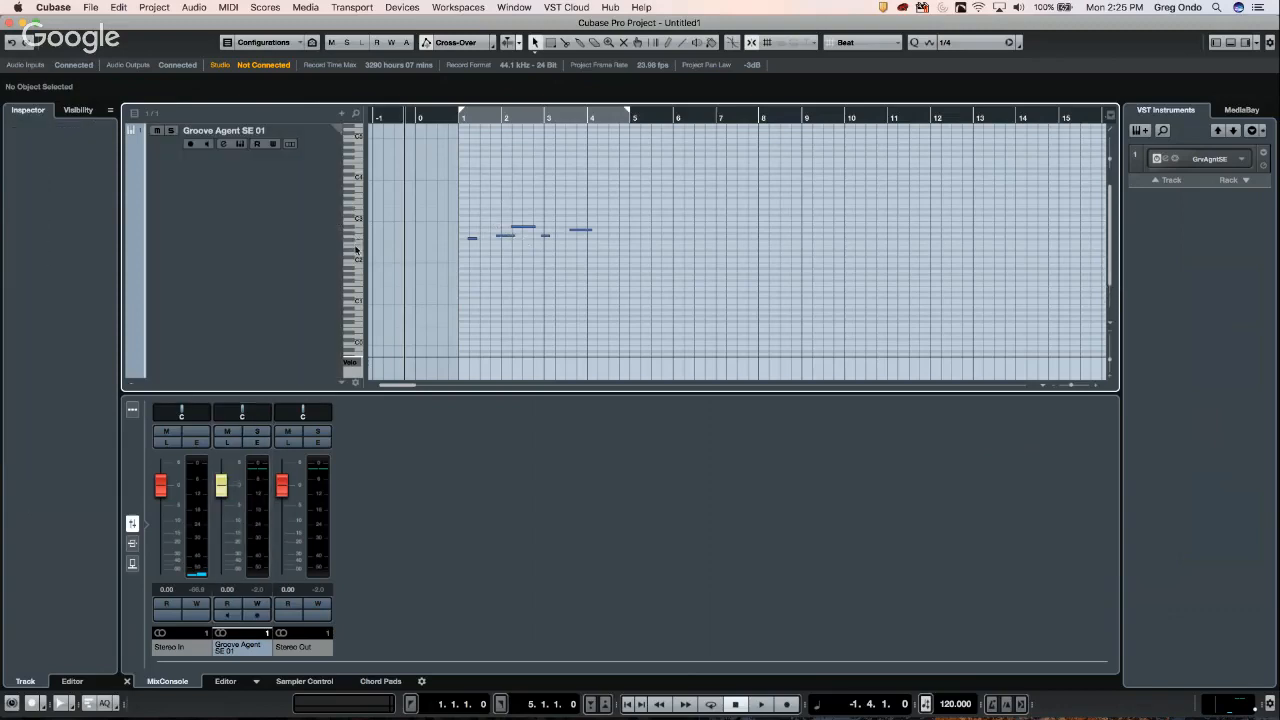
left_click(357, 246)
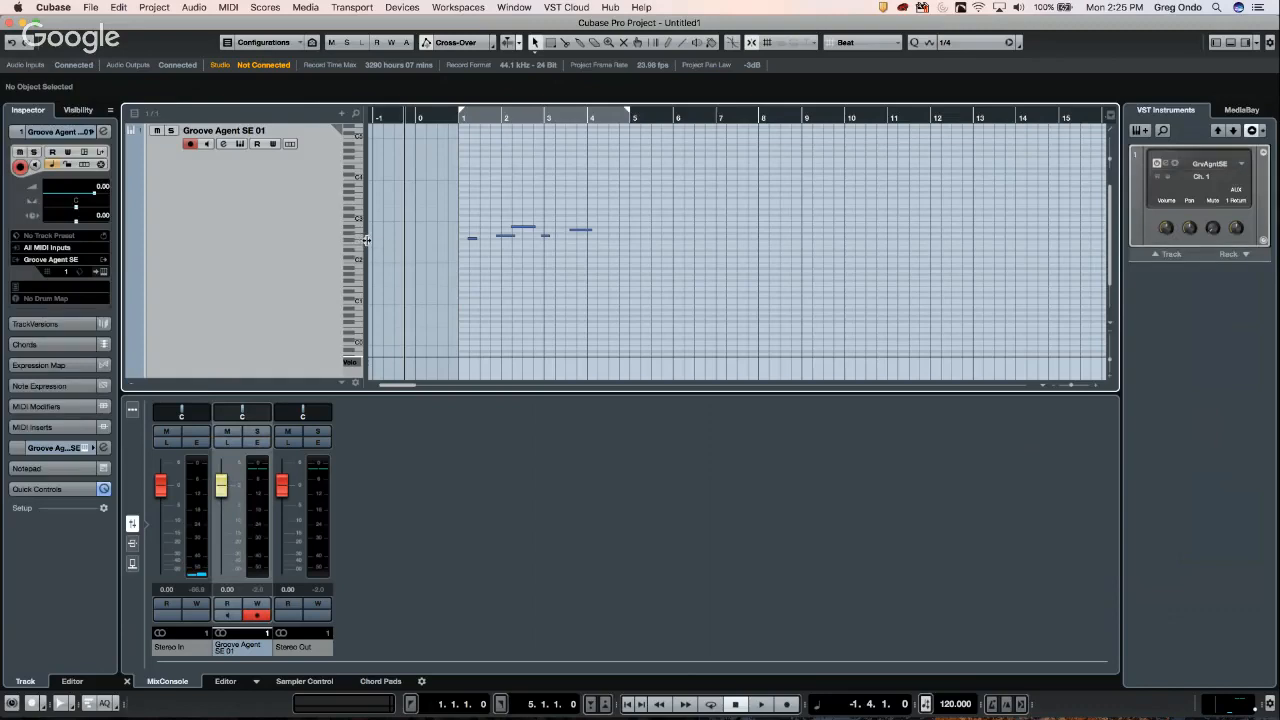
mouse_move(364, 240)
left_mouse_down()
mouse_move(358, 259)
mouse_move(370, 226)
mouse_move(371, 250)
mouse_move(382, 233)
left_mouse_up()
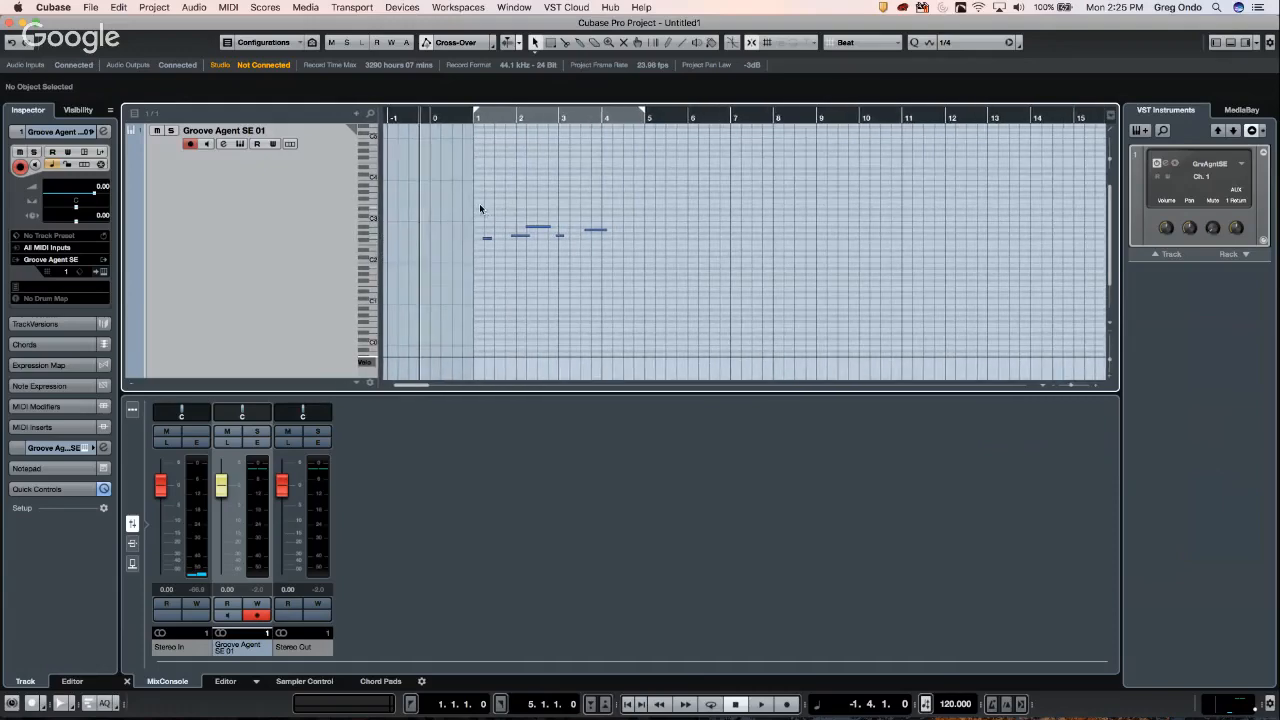
- With Range Selection, select the melody from bar 1 to bar 5 and duplicate it
right_click(509, 198)
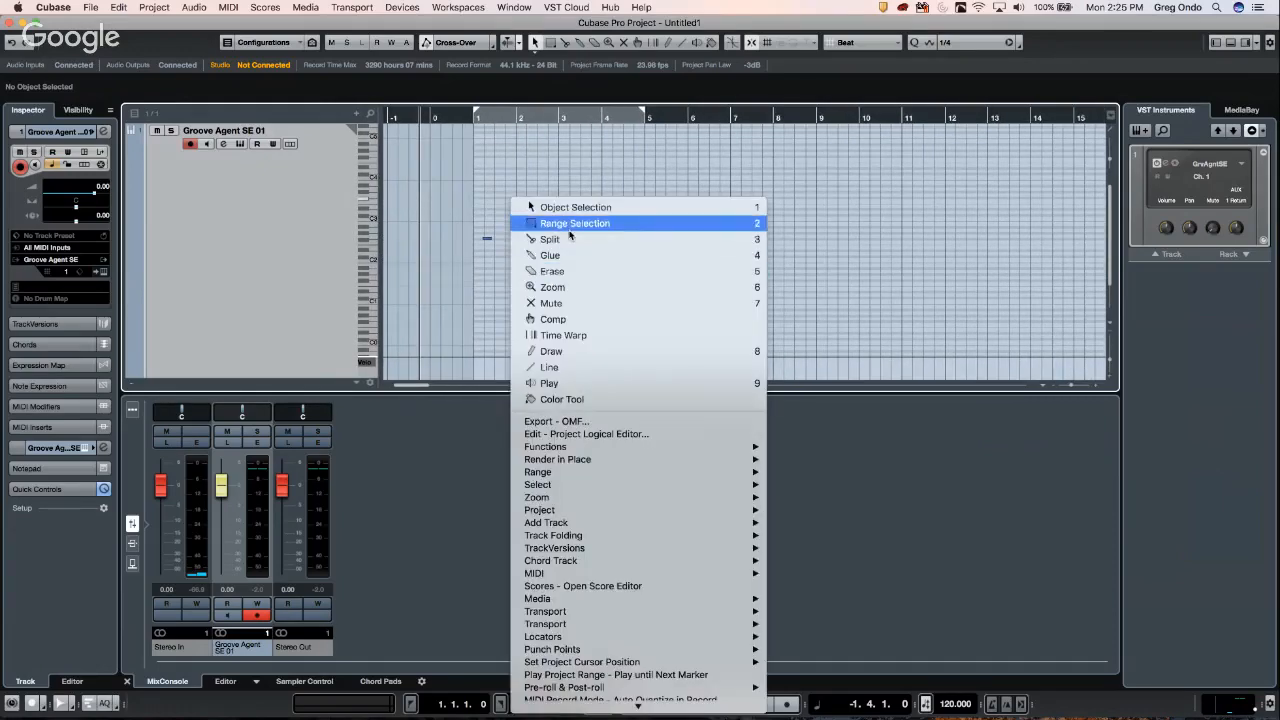
left_click(568, 234)
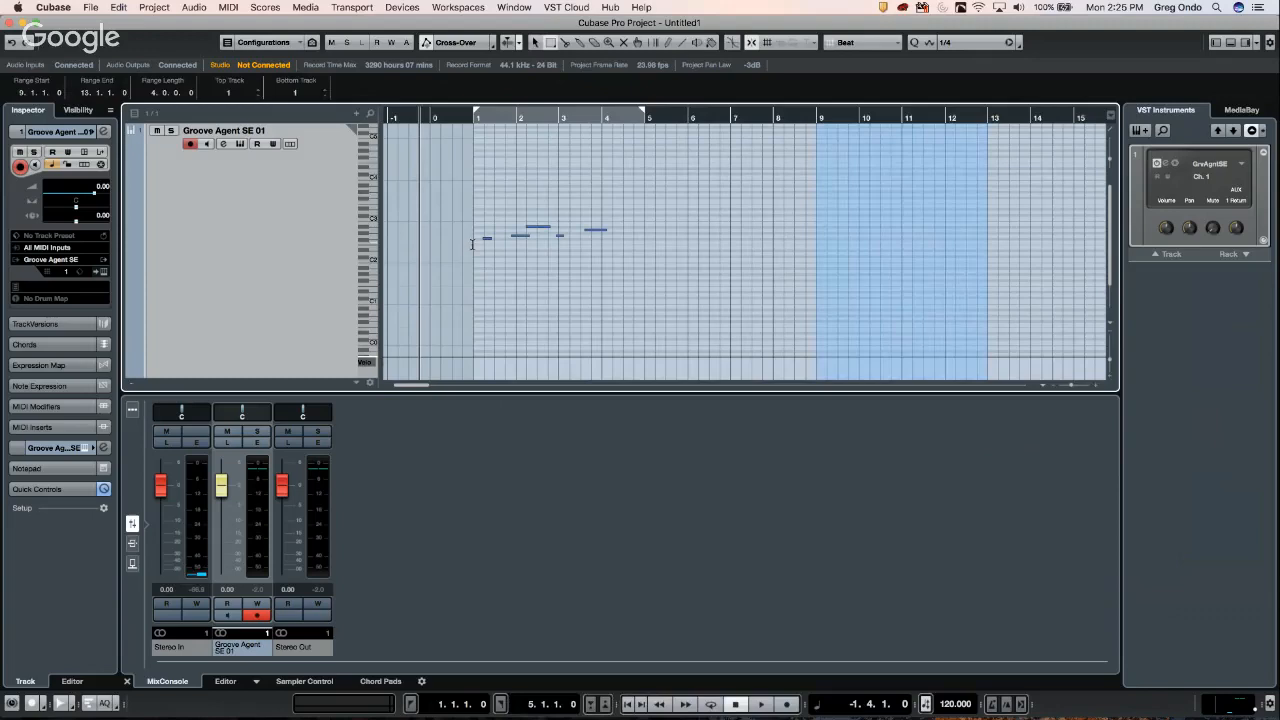
left_click_drag(472, 244, 643, 263)
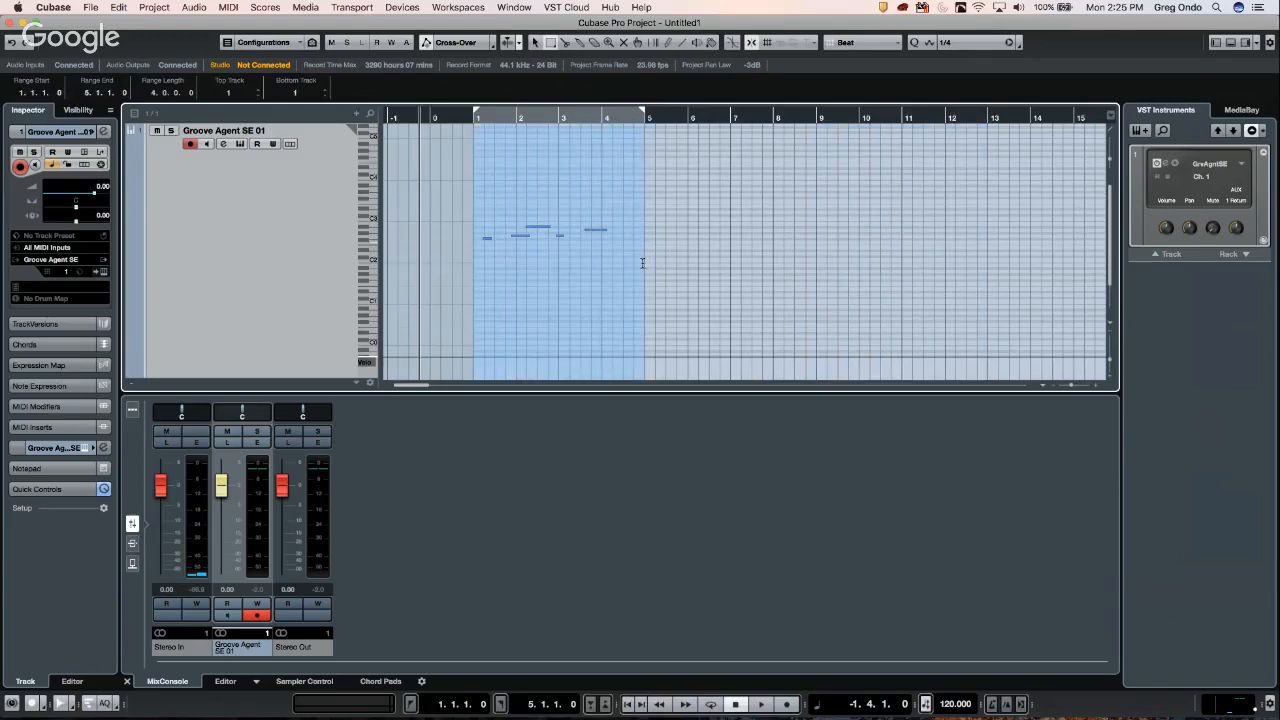
key("alt+d")
key("alt+d")
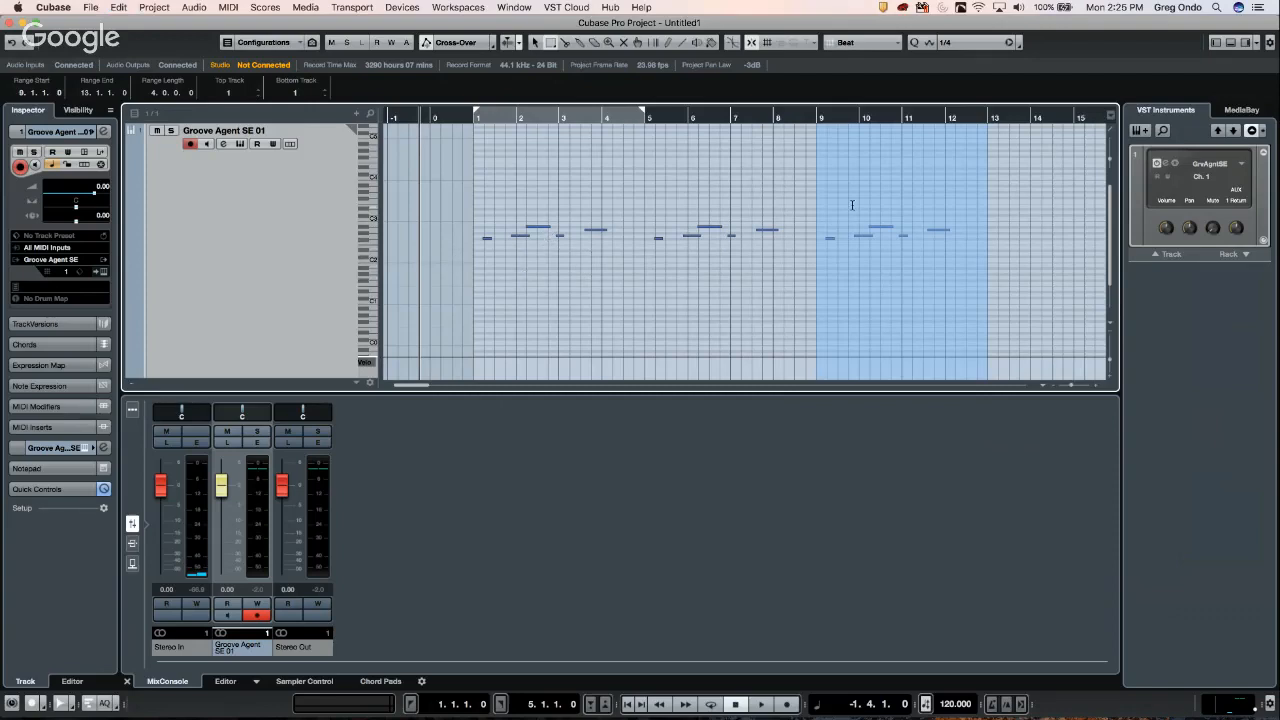
key("super+Tab")
key("super+Tab")
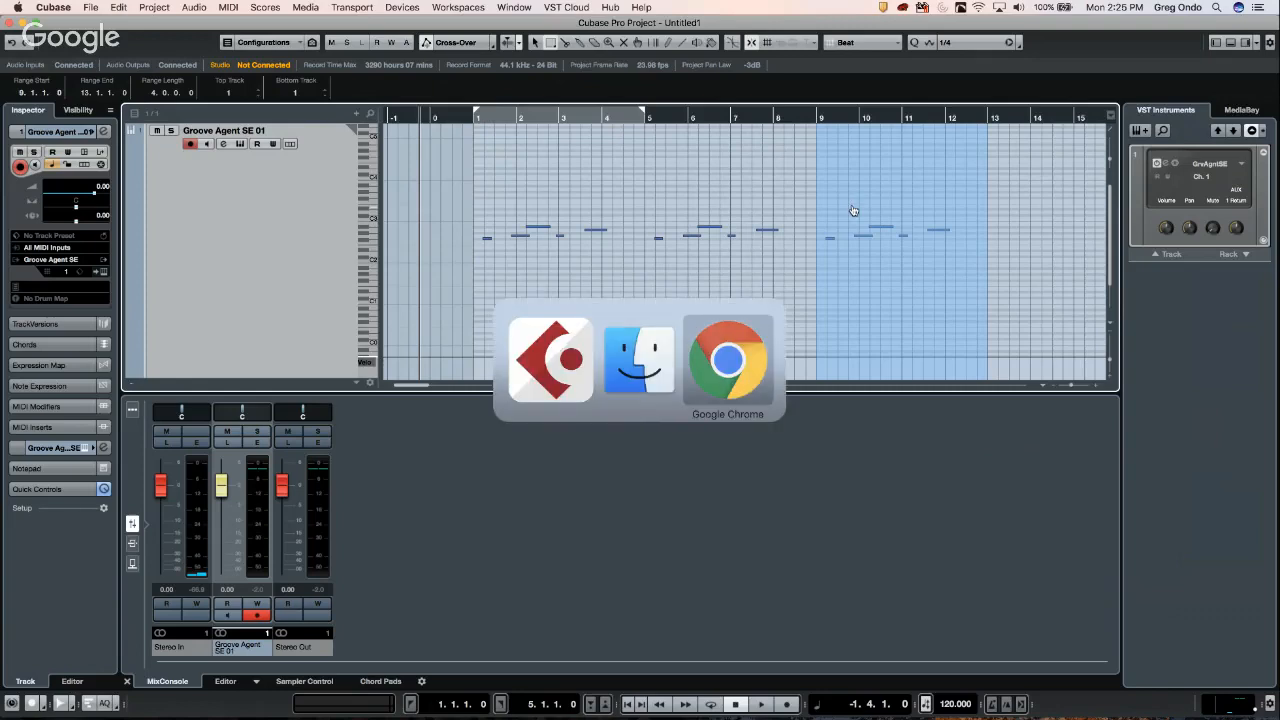
- Switch back to Cubase and close the in-place piano roll on Groove Agent SE 01
key("super+Tab")
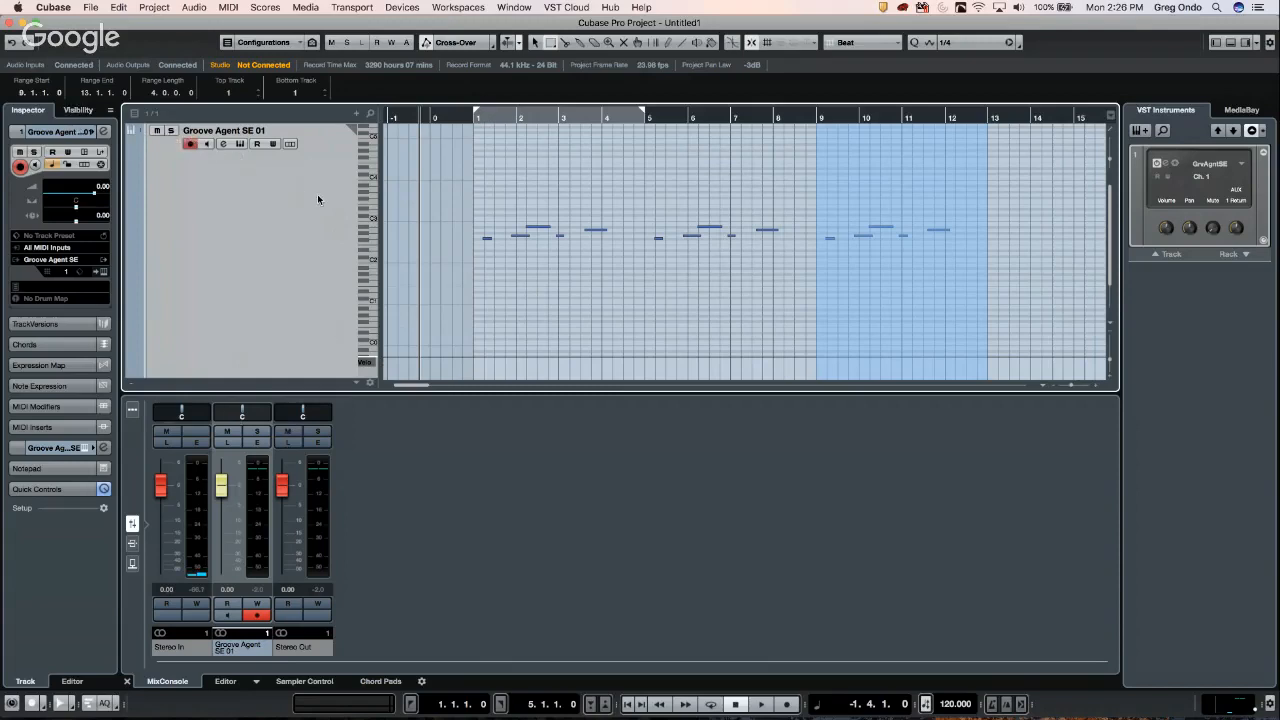
key("super+shift+i")
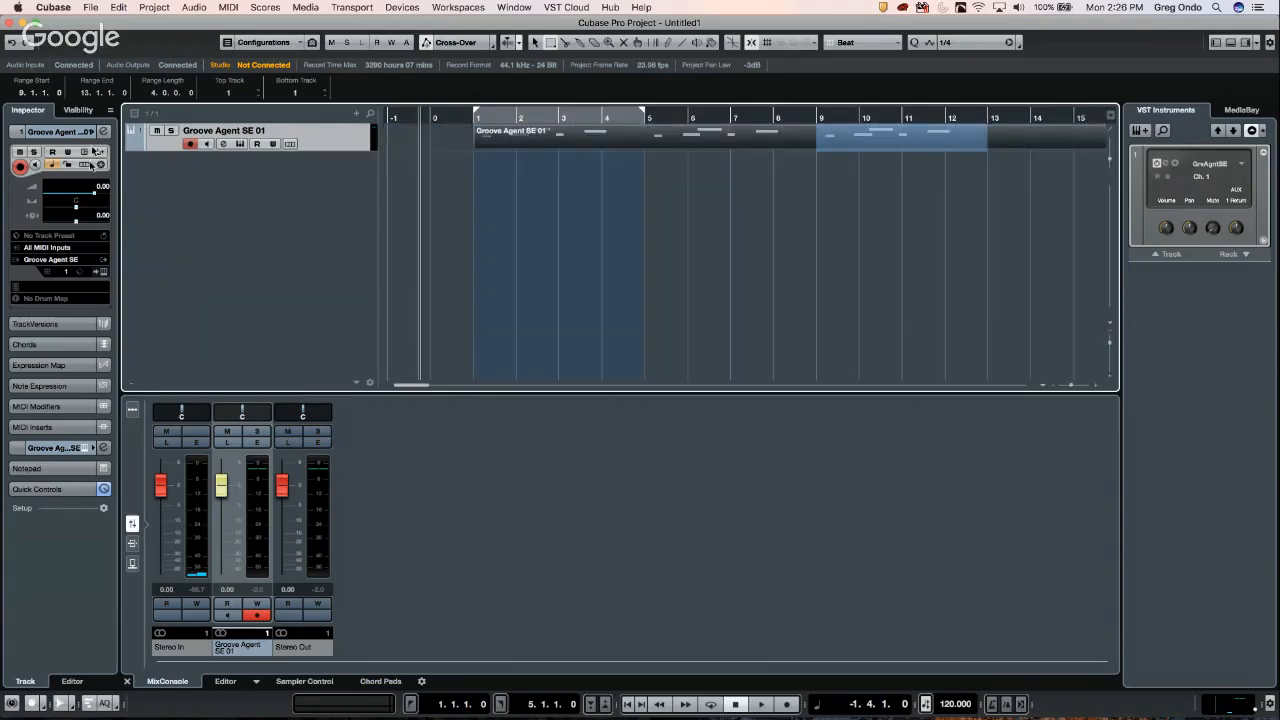
- Open the part in a separate Key Editor window, enlarge the velocity lane, and show its controller list
right_click(575, 143)
left_click(592, 147)
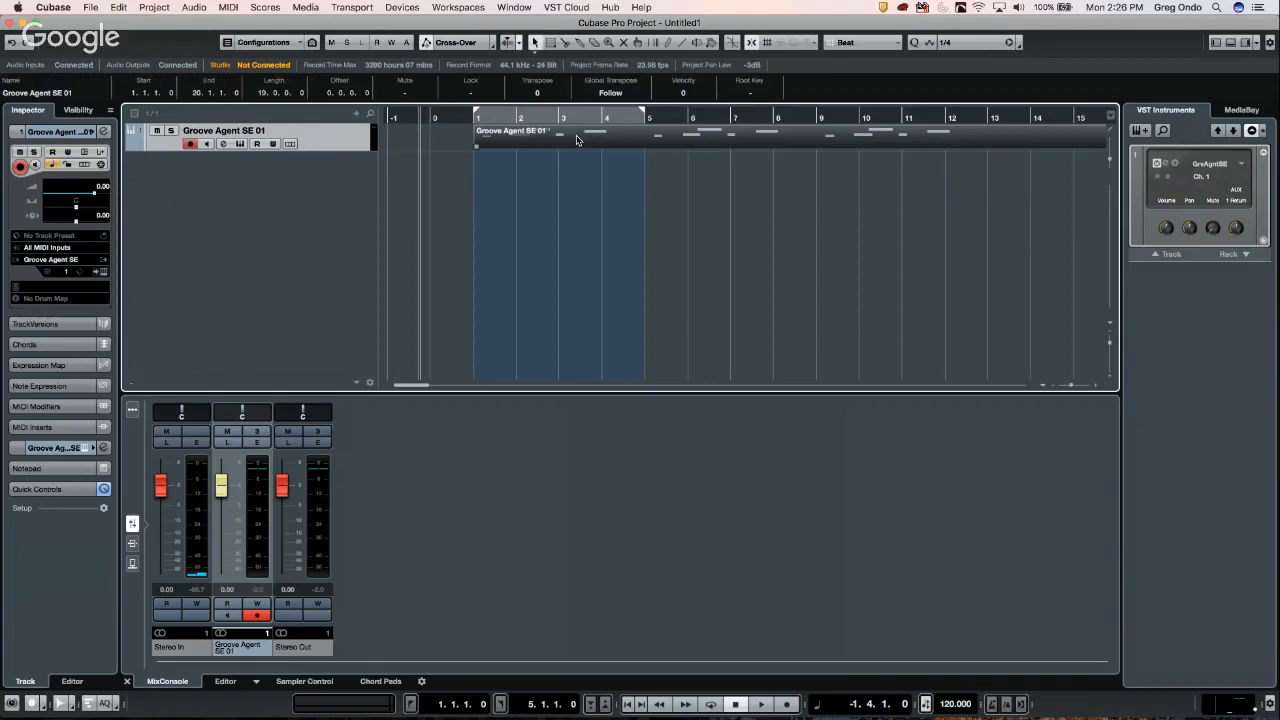
double_click(577, 139)
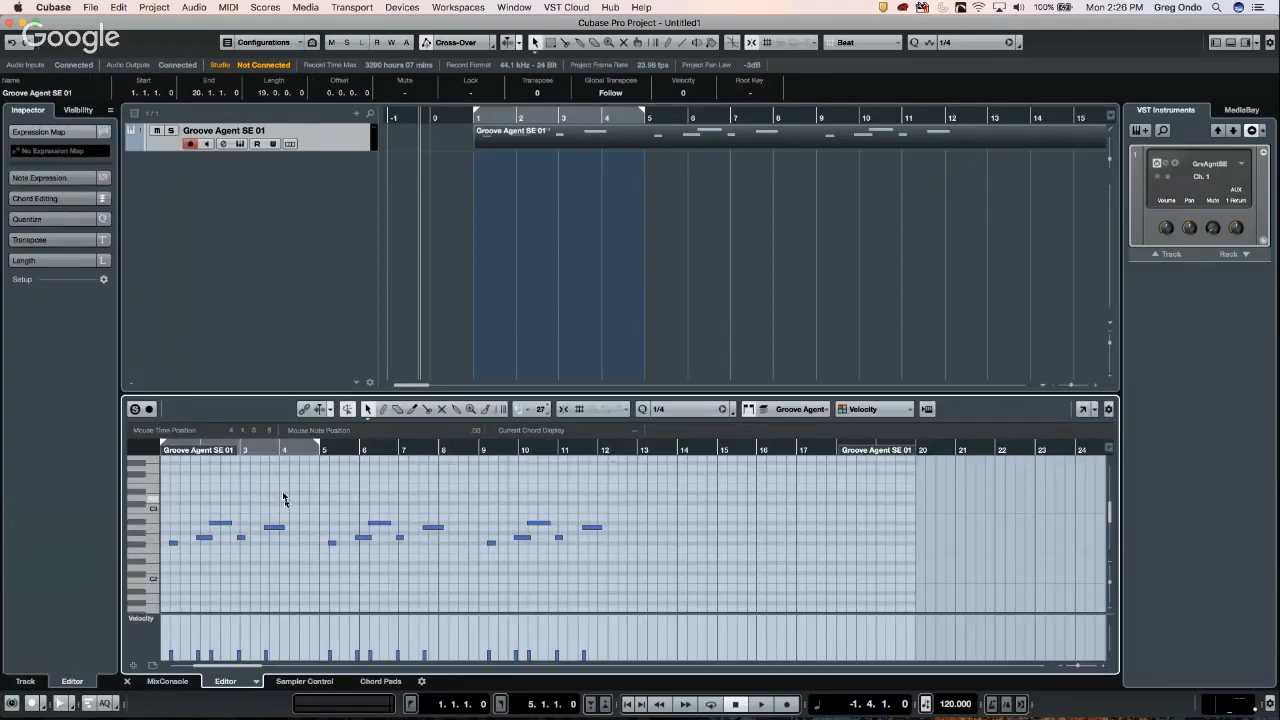
left_click(1081, 409)
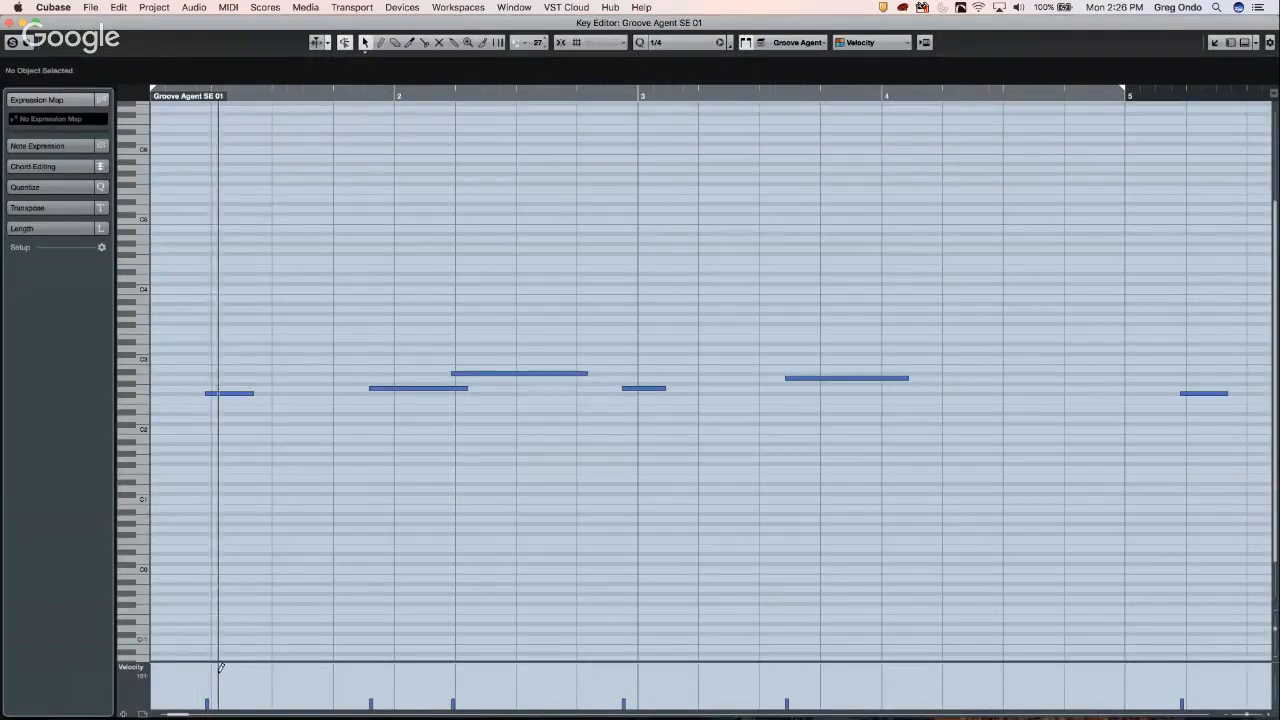
left_click_drag(227, 662, 266, 595)
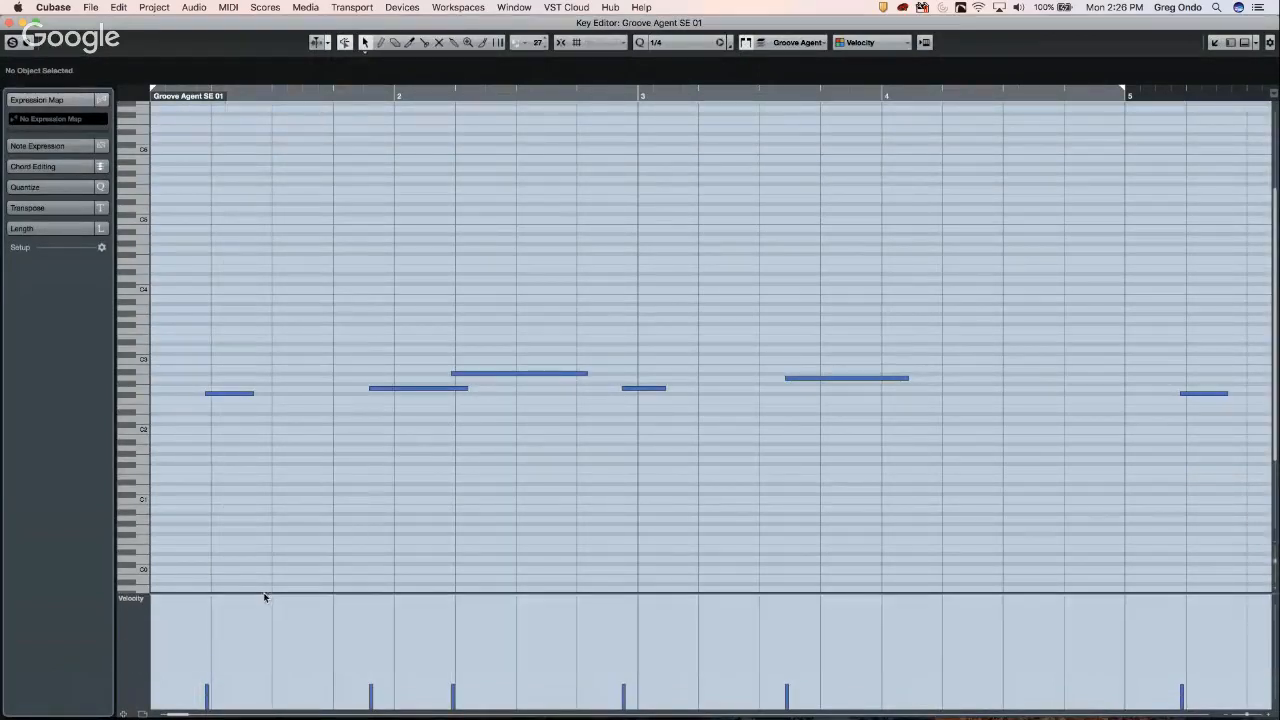
left_click(141, 599)
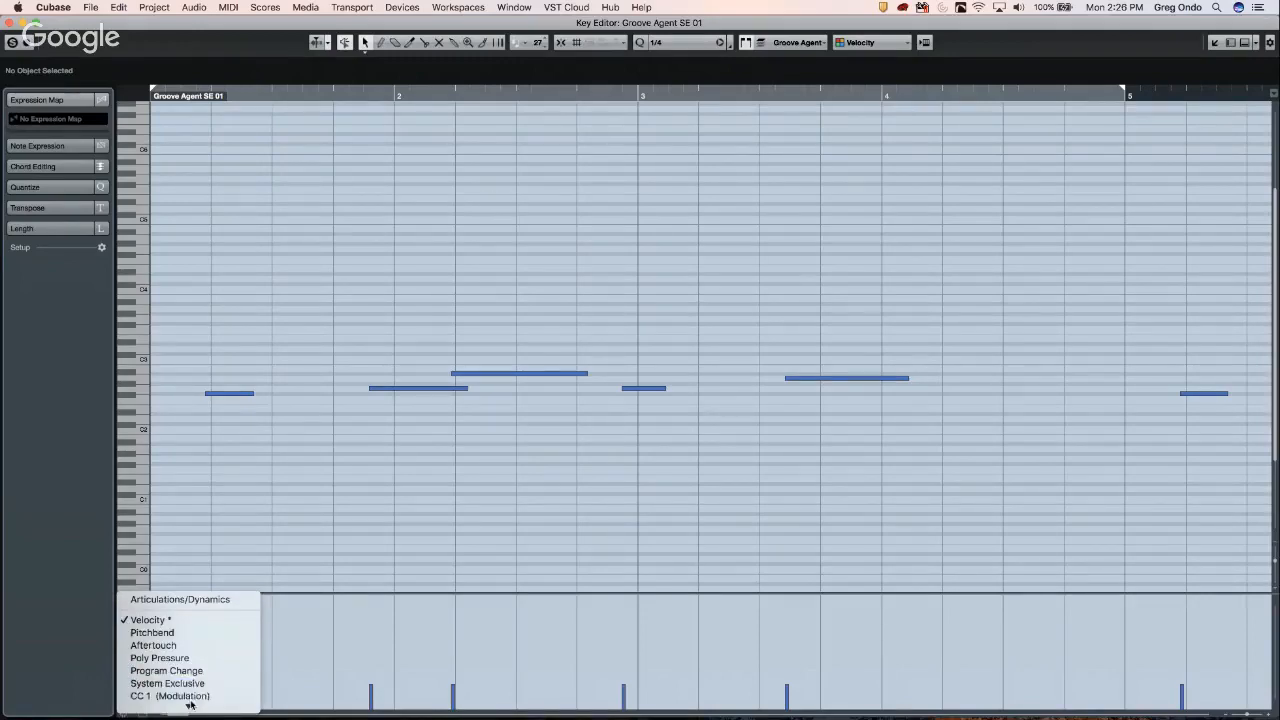
- Show Modulation (CC 1) in the lane and draw a modulation curve across bars 2 to 4
left_click(310, 654)
right_click(364, 646)
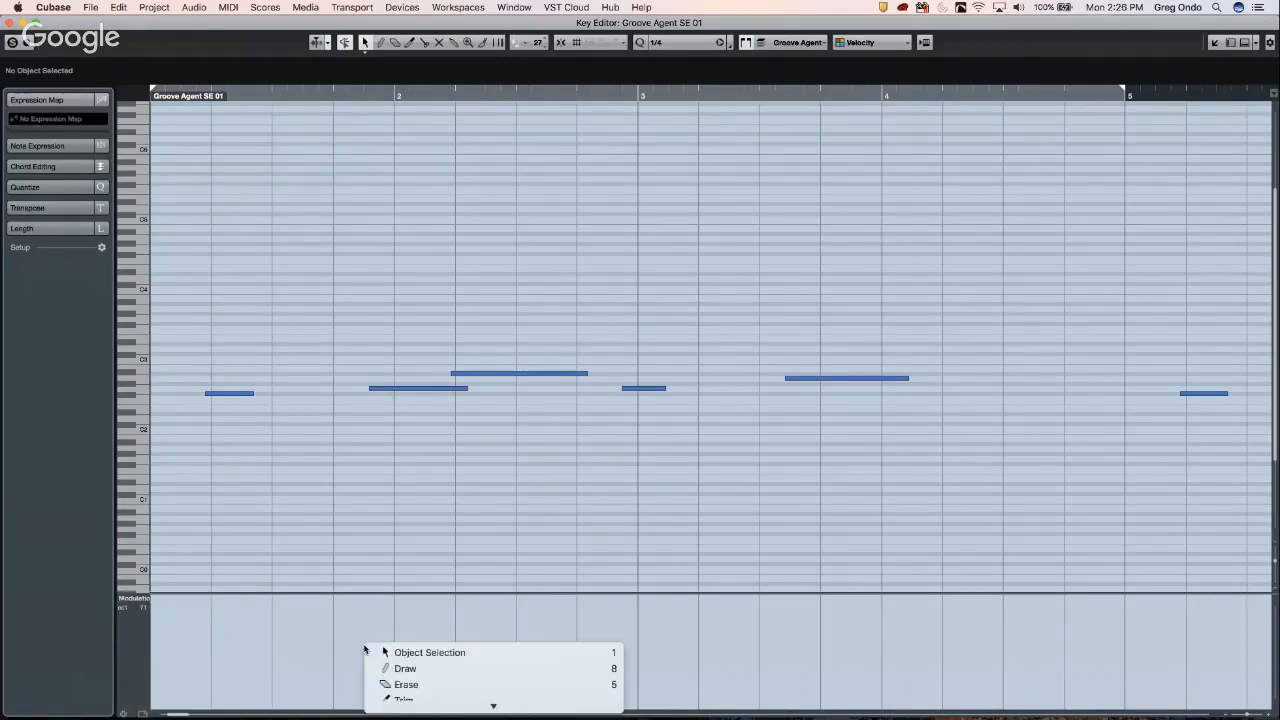
left_click(404, 668)
mouse_move(388, 660)
left_mouse_down()
mouse_move(491, 623)
mouse_move(606, 651)
mouse_move(887, 660)
left_mouse_up()
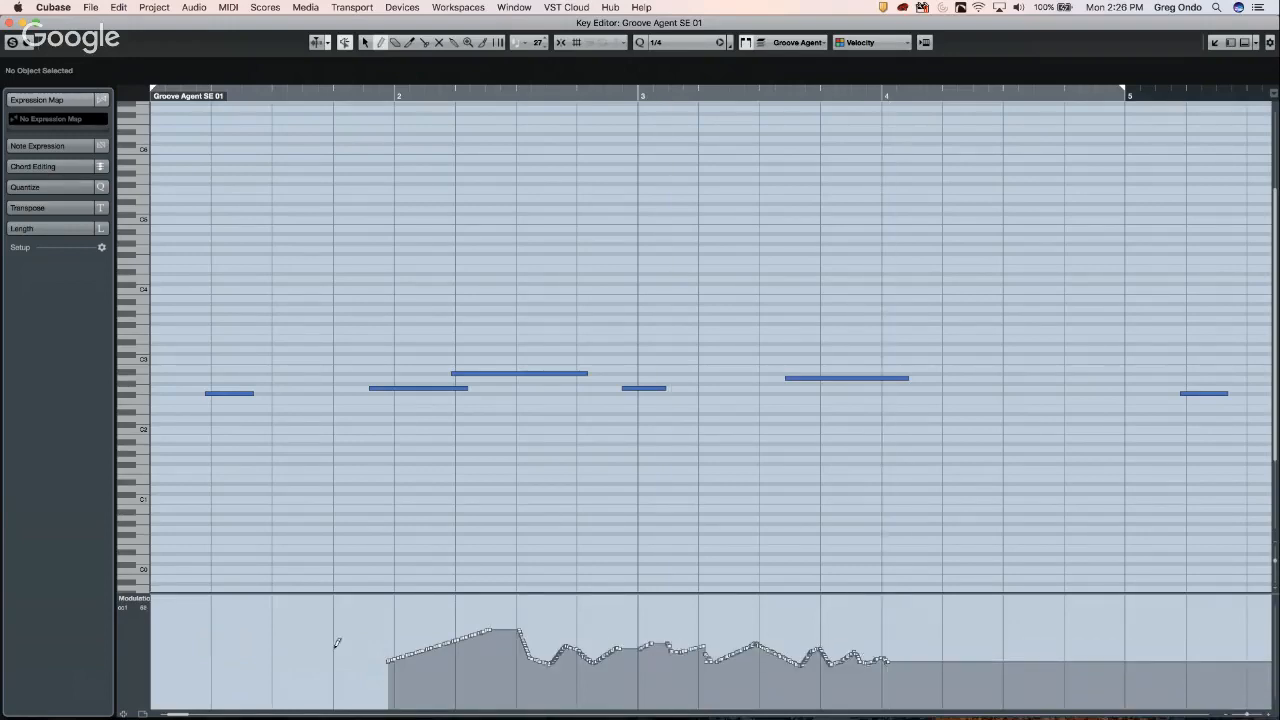
left_click(146, 601)
left_click(346, 653)
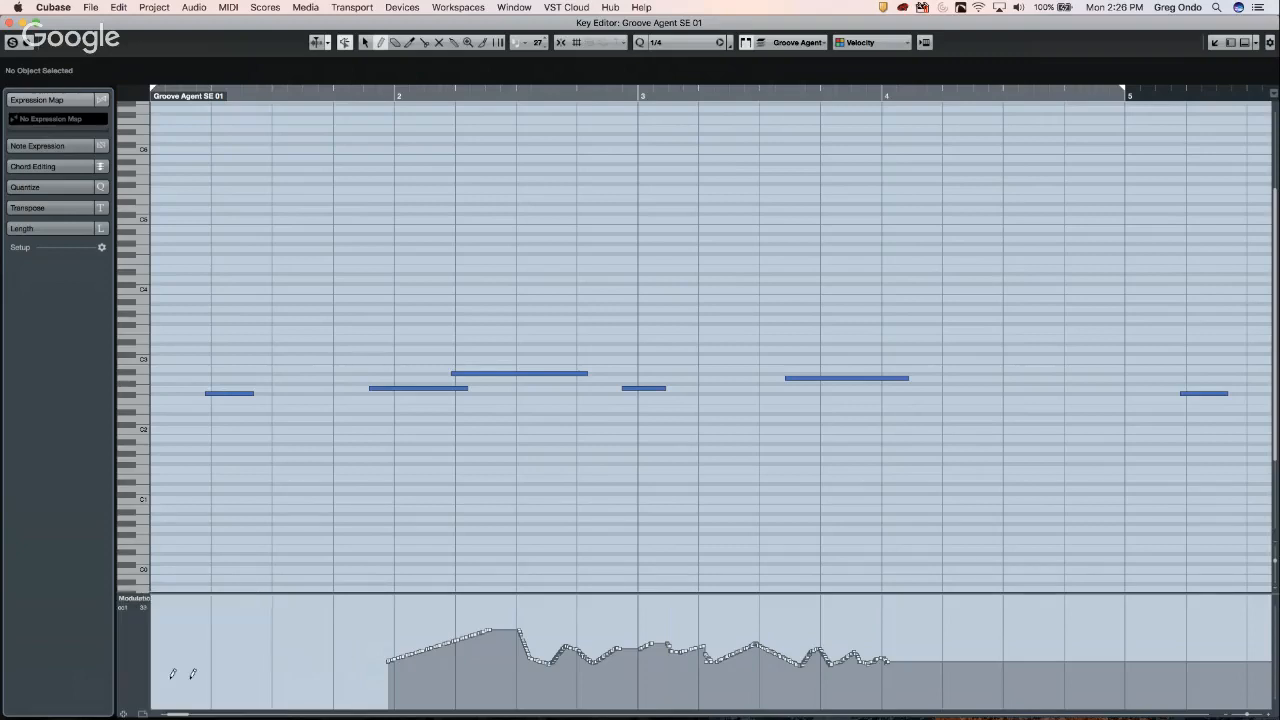
- Add a new controller lane set to CC 11 Expression and draw a varying curve from bar 2 to 5
left_click(124, 714)
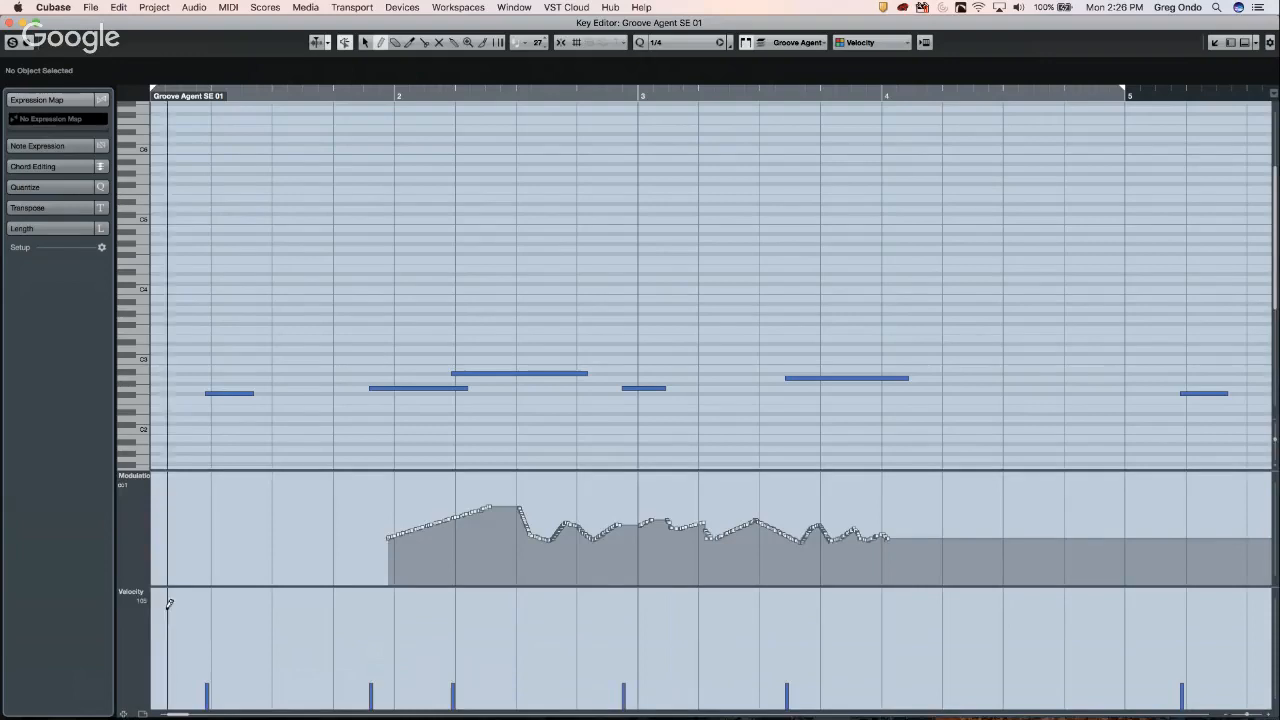
left_click(124, 714)
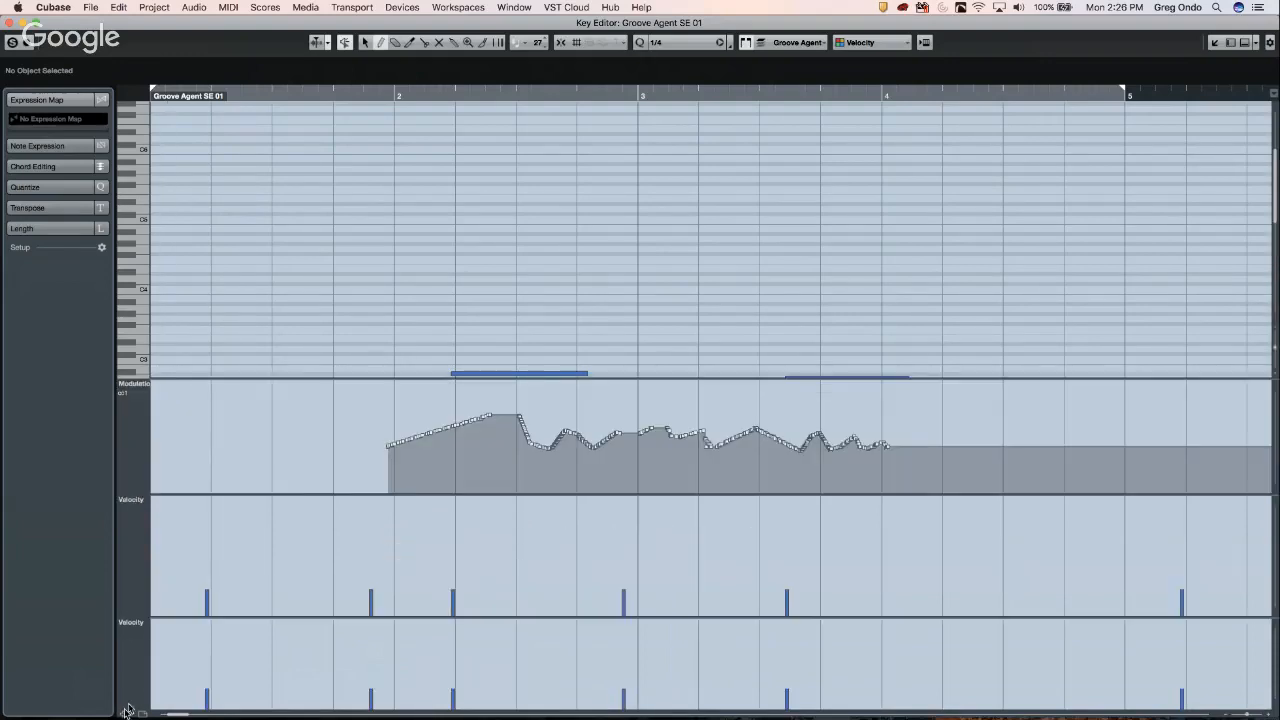
left_click(142, 500)
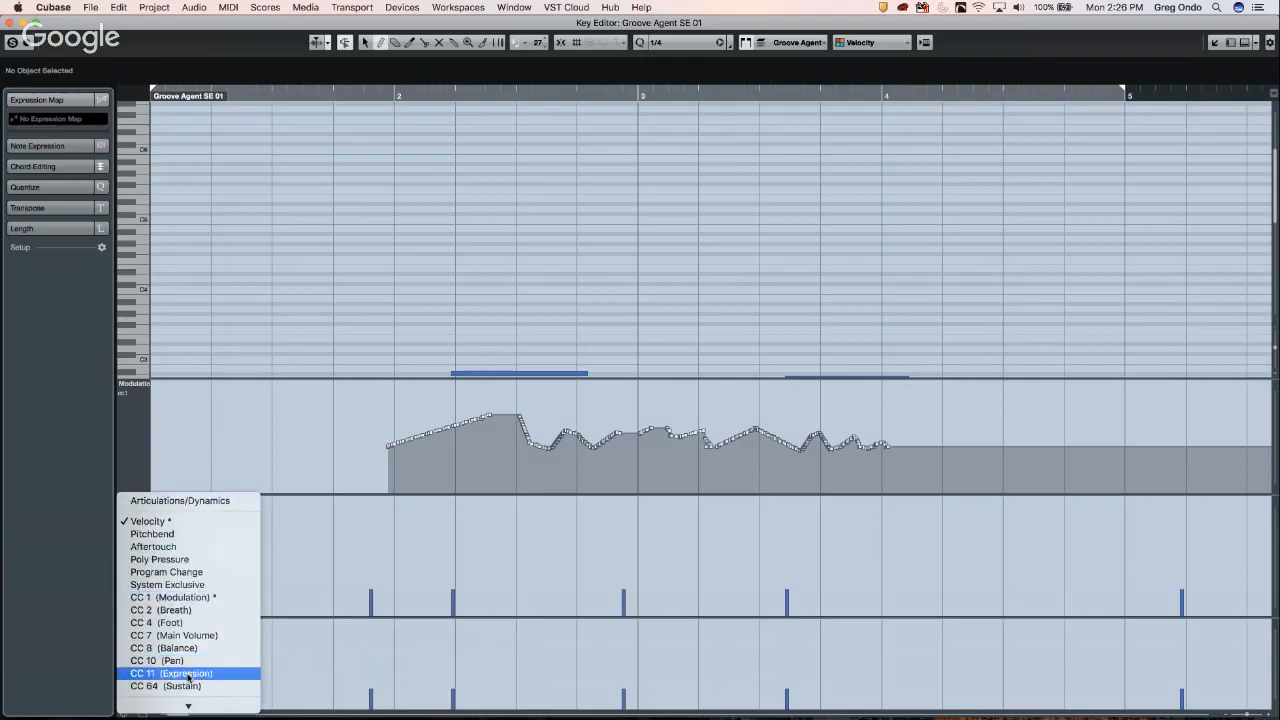
left_click(187, 673)
mouse_move(462, 553)
left_mouse_down()
mouse_move(551, 572)
mouse_move(789, 545)
mouse_move(986, 569)
mouse_move(1100, 565)
mouse_move(1166, 543)
left_mouse_up()
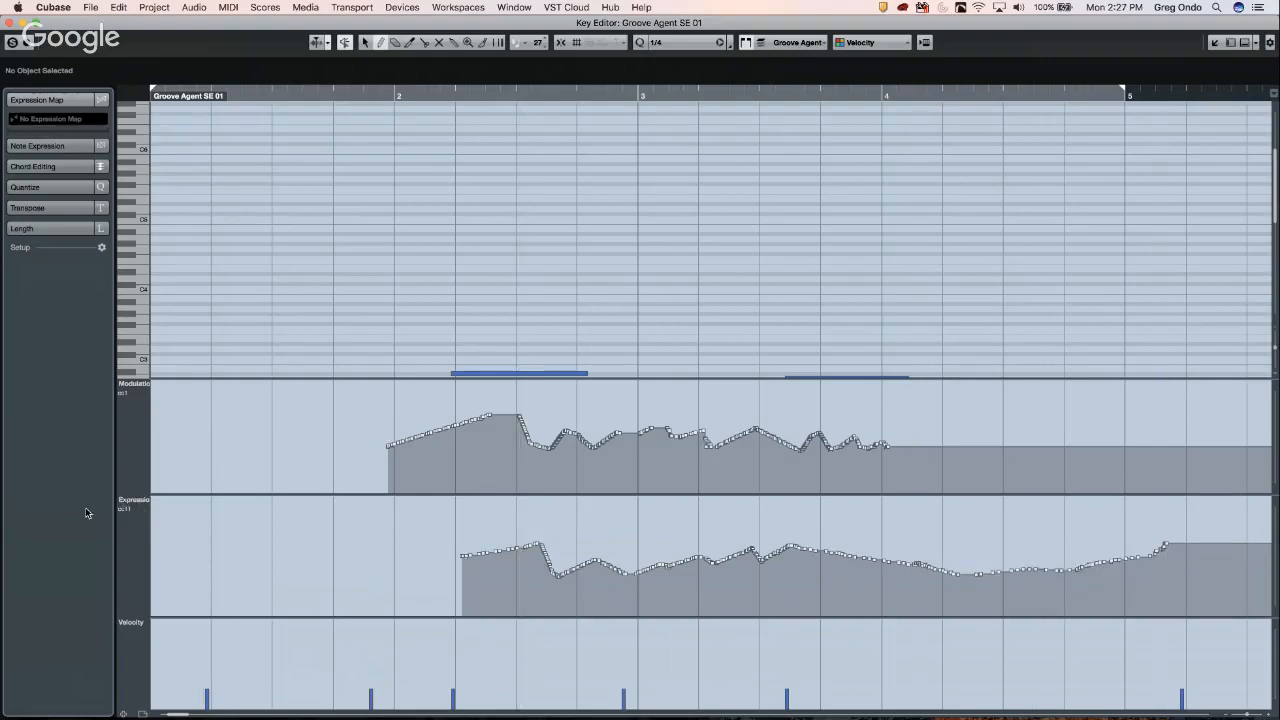
- Review the Expression lane's controller list and options, closing them without changes
left_click(128, 501)
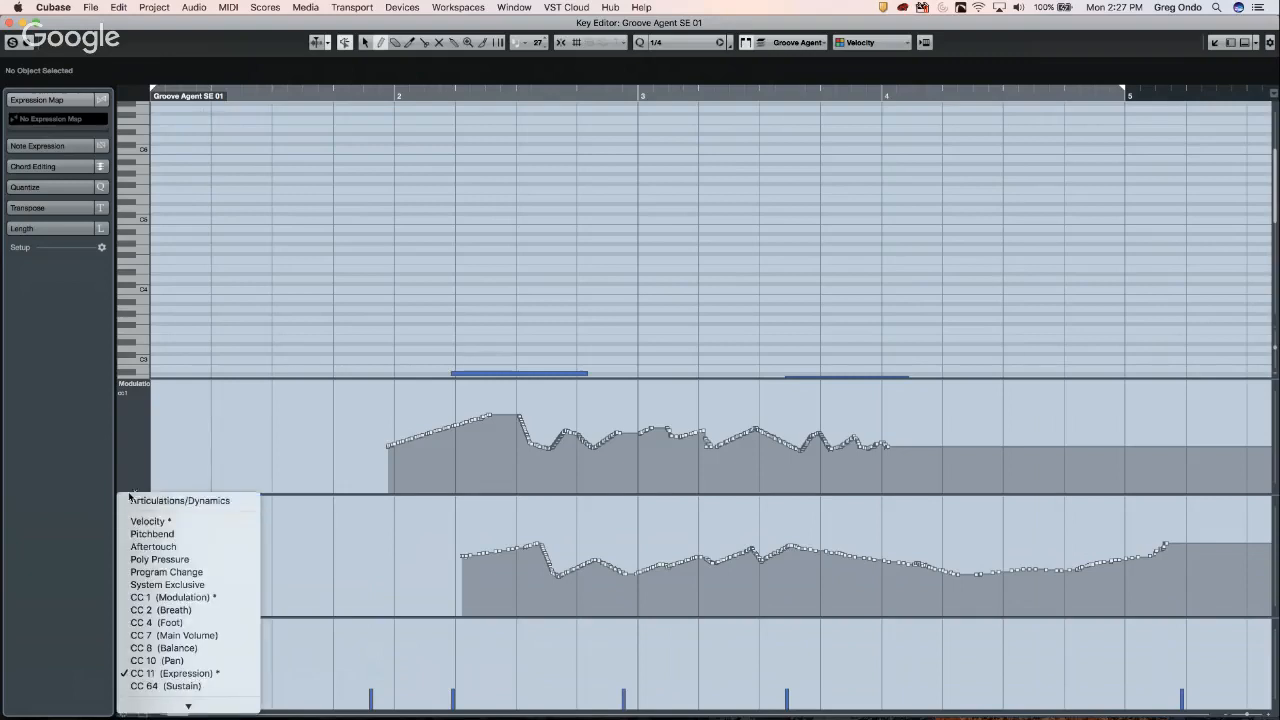
left_click(127, 500)
right_click(125, 500)
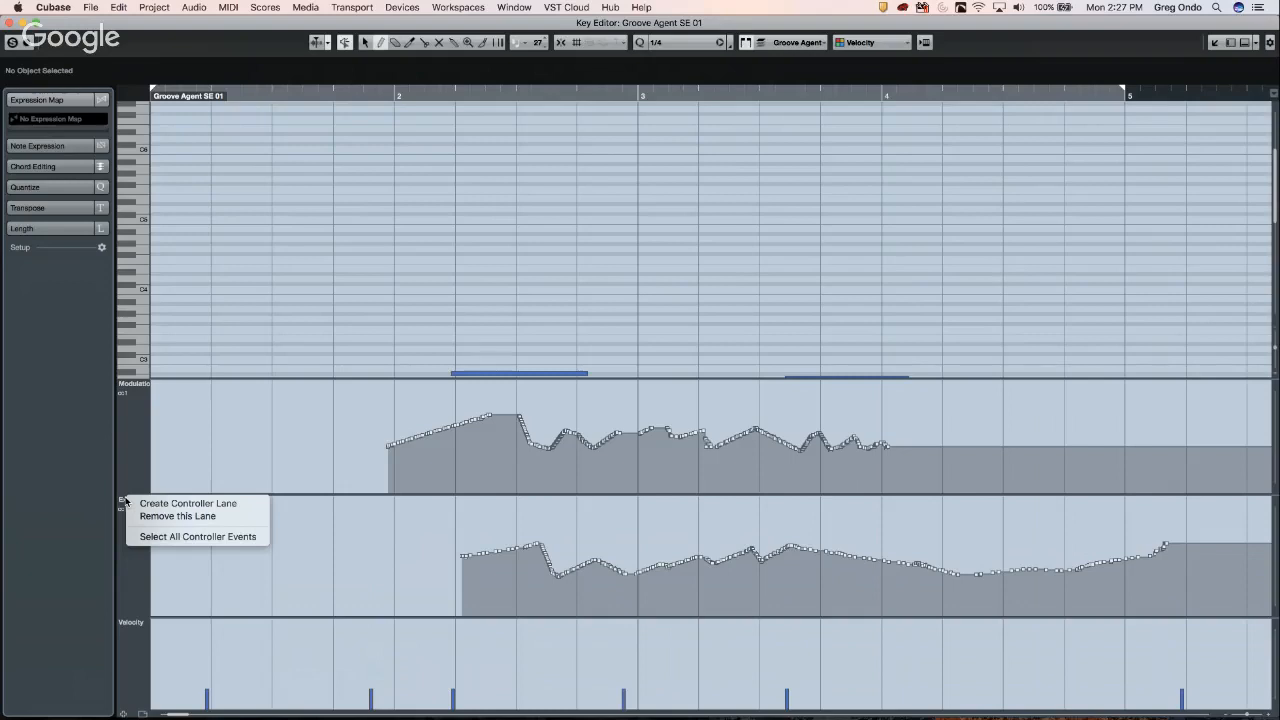
left_click(372, 556)
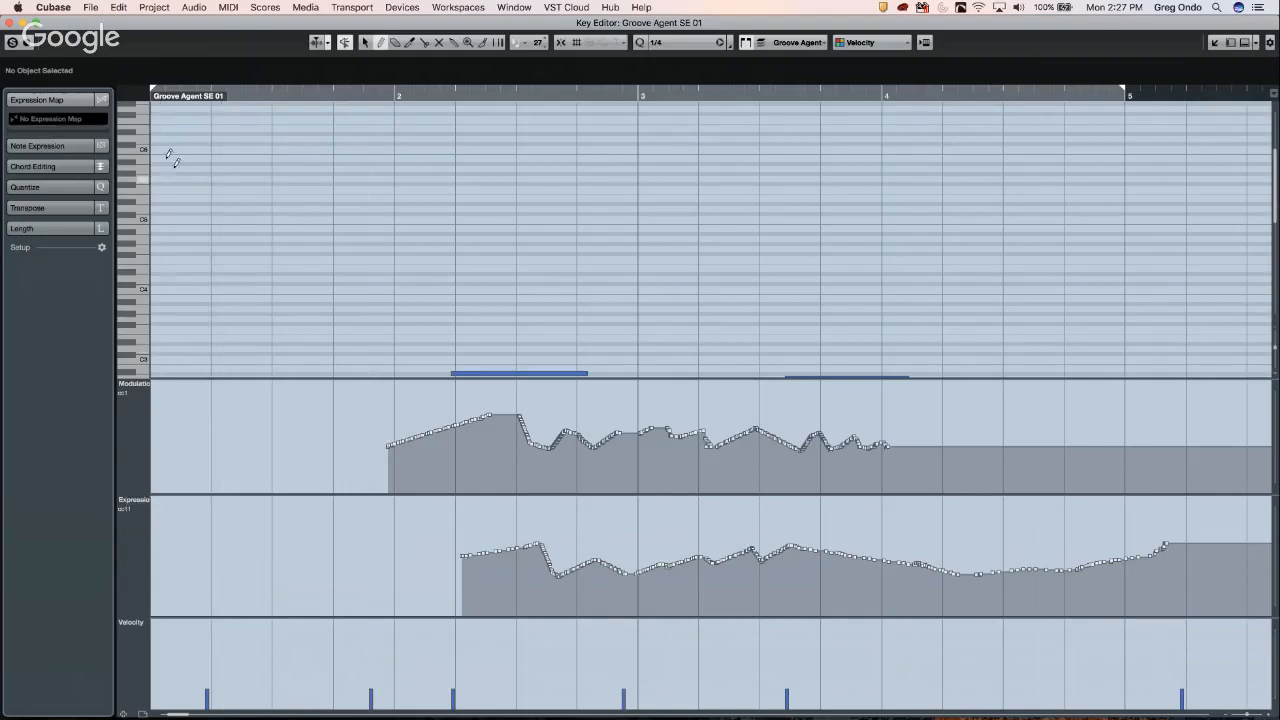
left_click(232, 8)
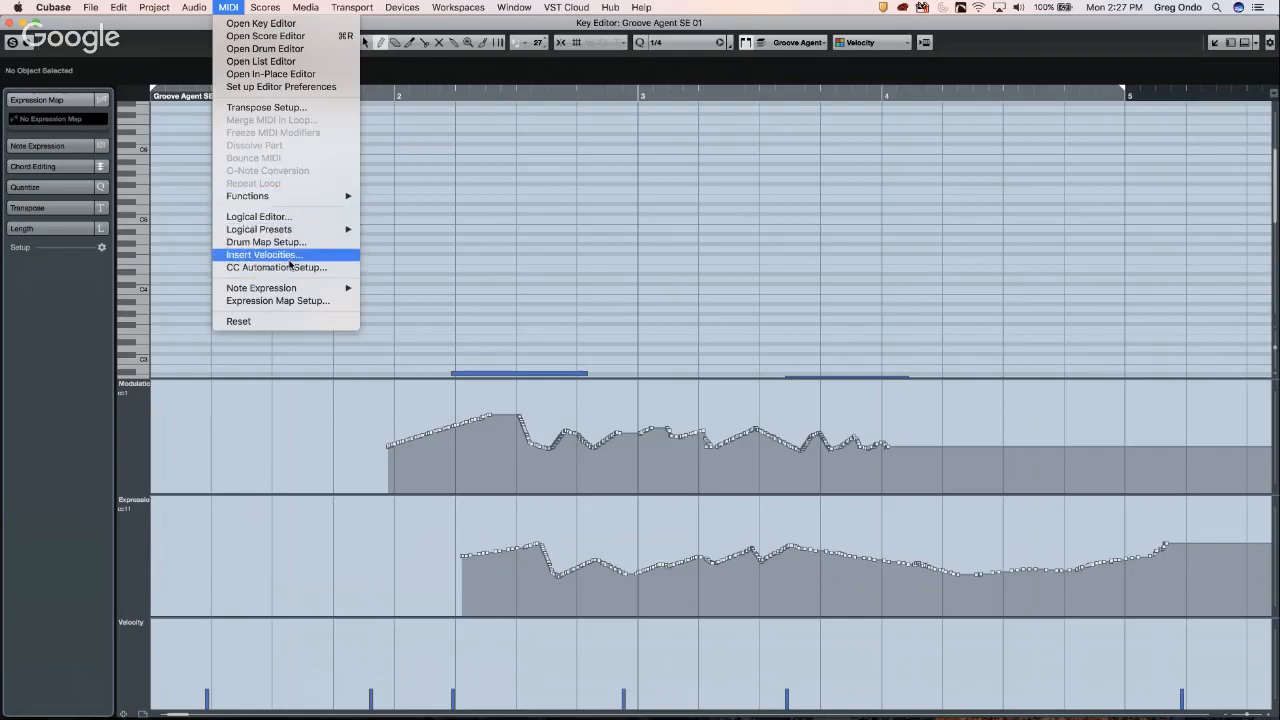
left_click(273, 67)
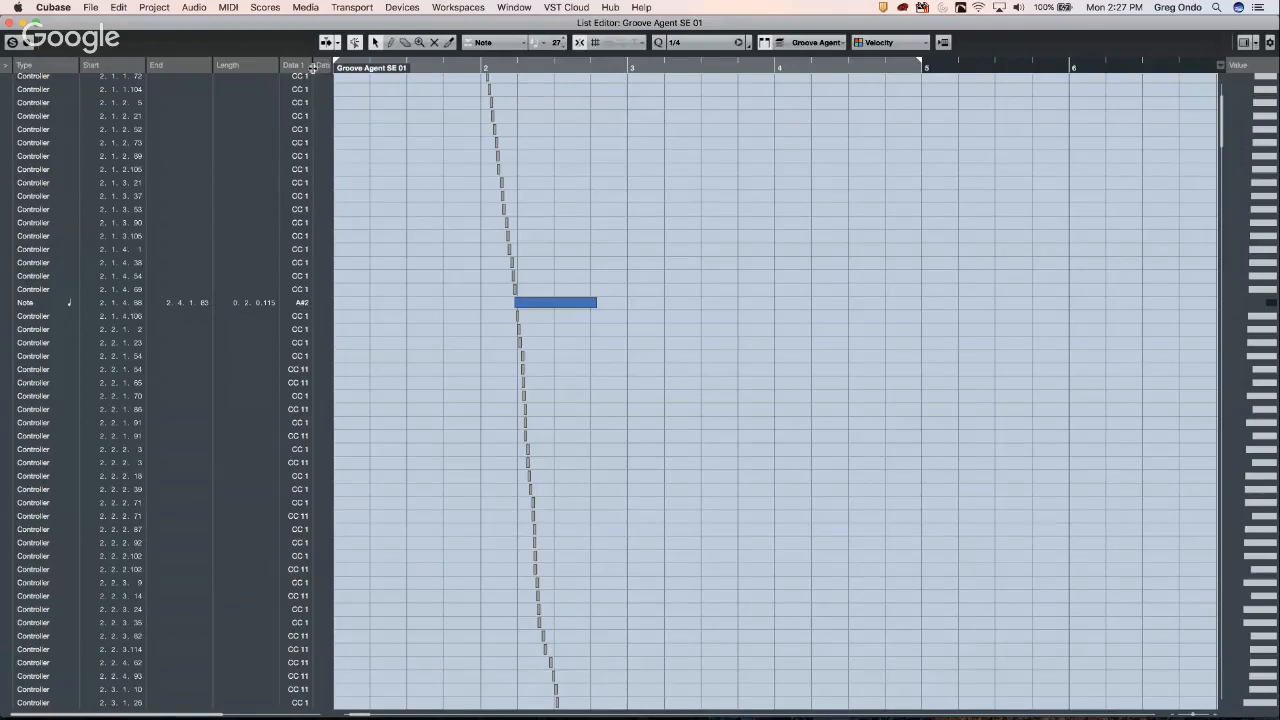
scroll(318, 67, "right", 2)
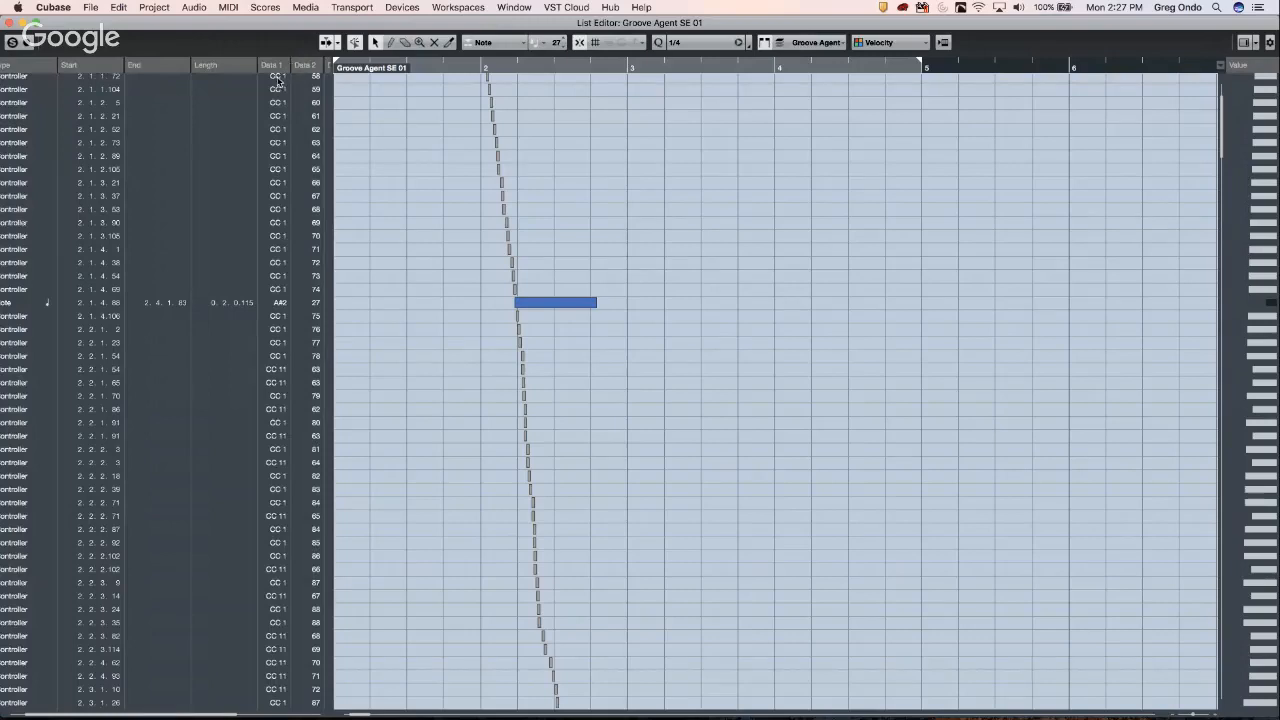
right_click(279, 81)
left_click(566, 180)
left_click(9, 24)
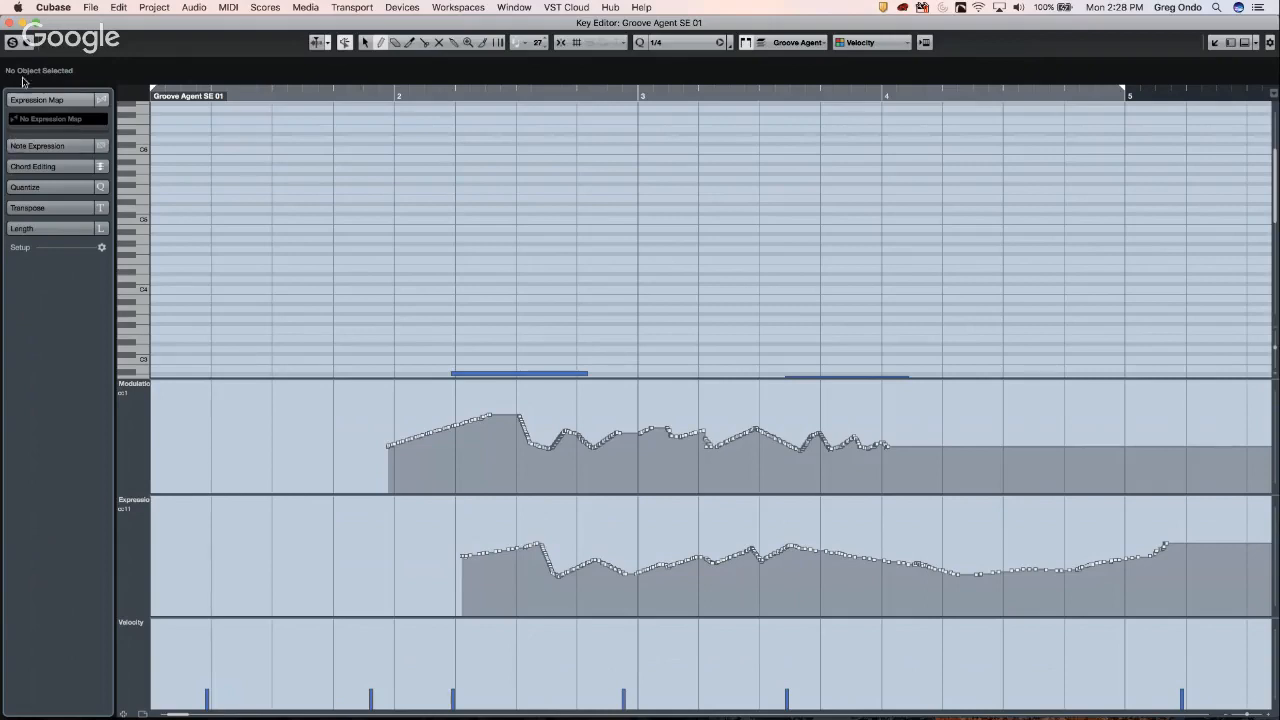
- Close the separate Key Editor window via its red close button
left_click(10, 24)
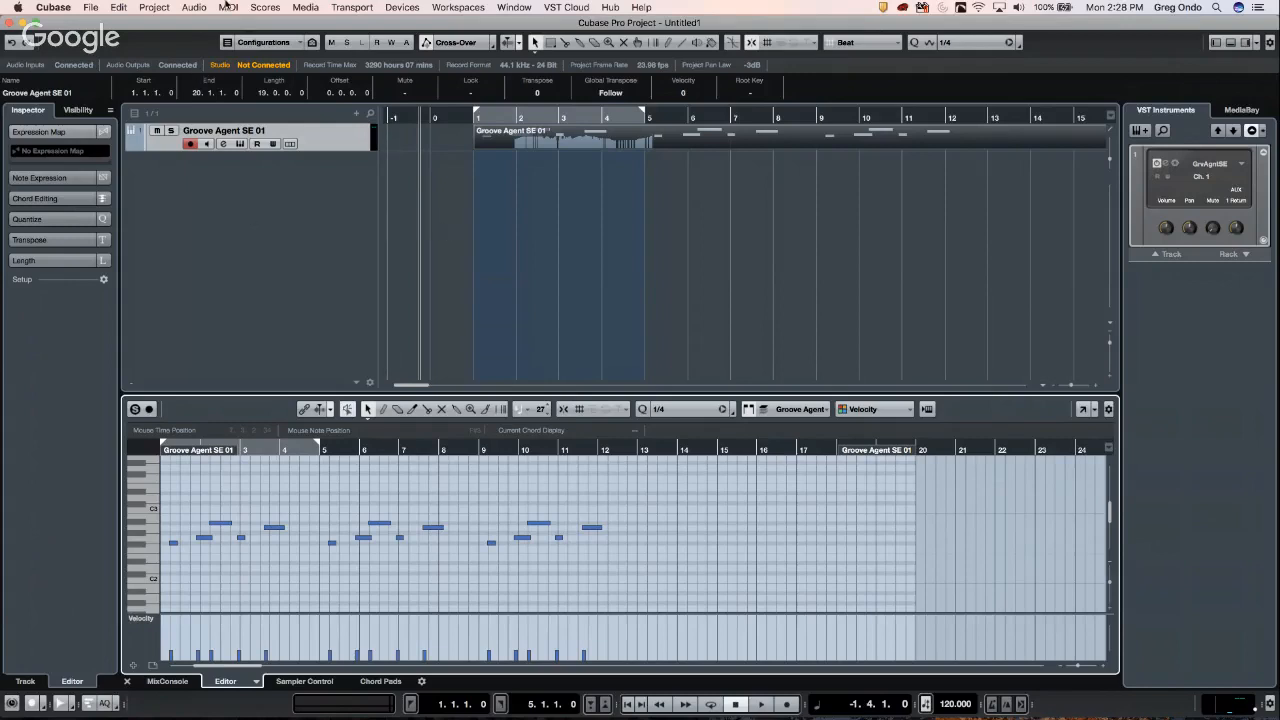
- Open UpstreamC9.cpr from Recent Projects, activate it, and close the Resolve Missing Files dialog
left_click(98, 11)
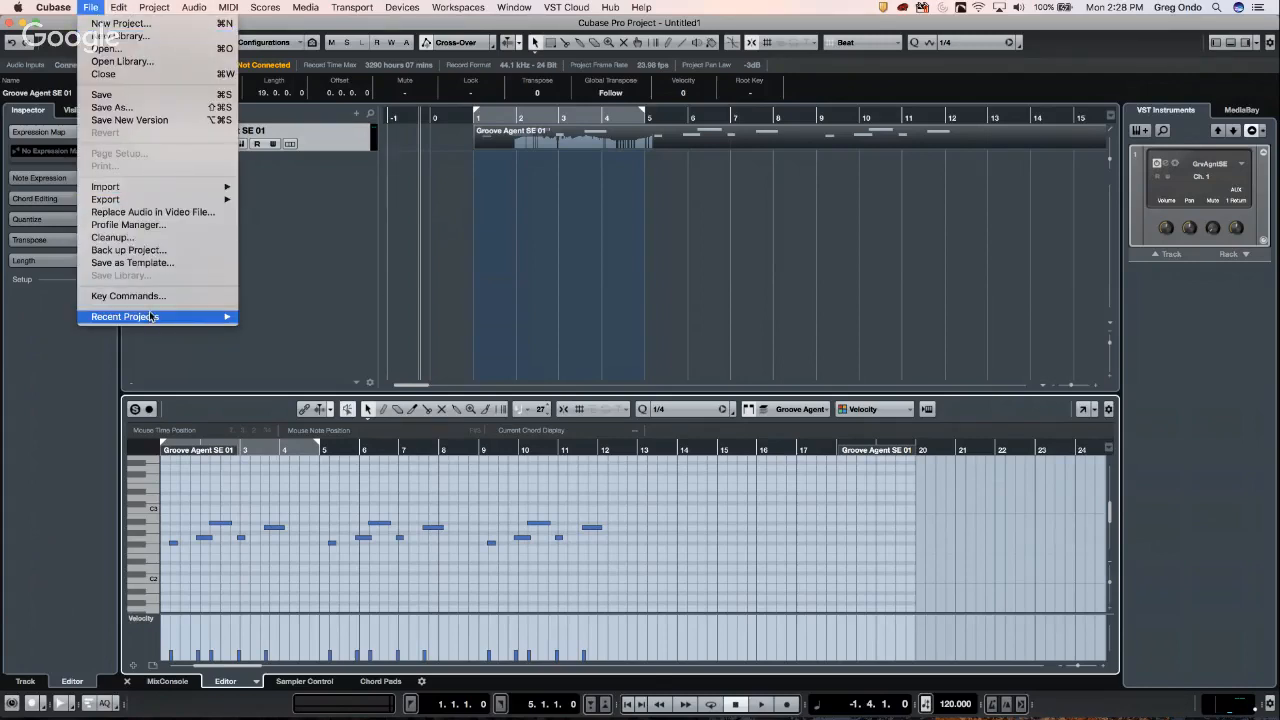
mouse_move(150, 316)
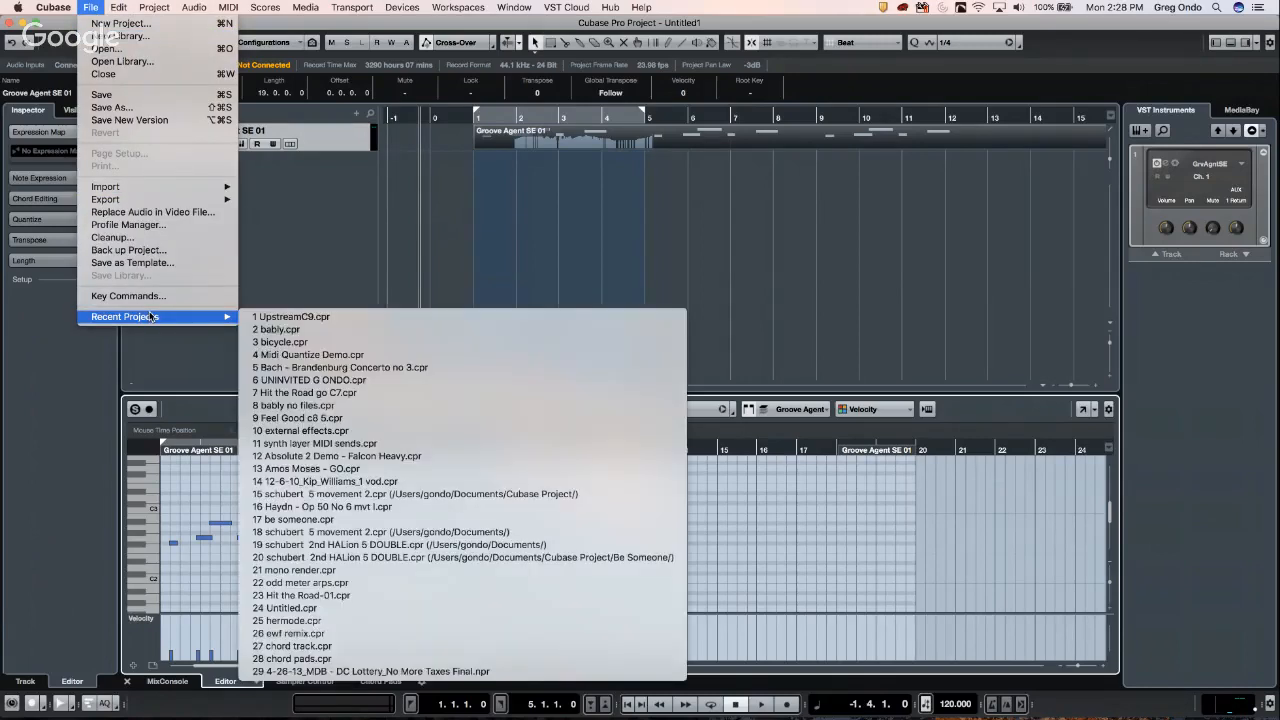
left_click(354, 317)
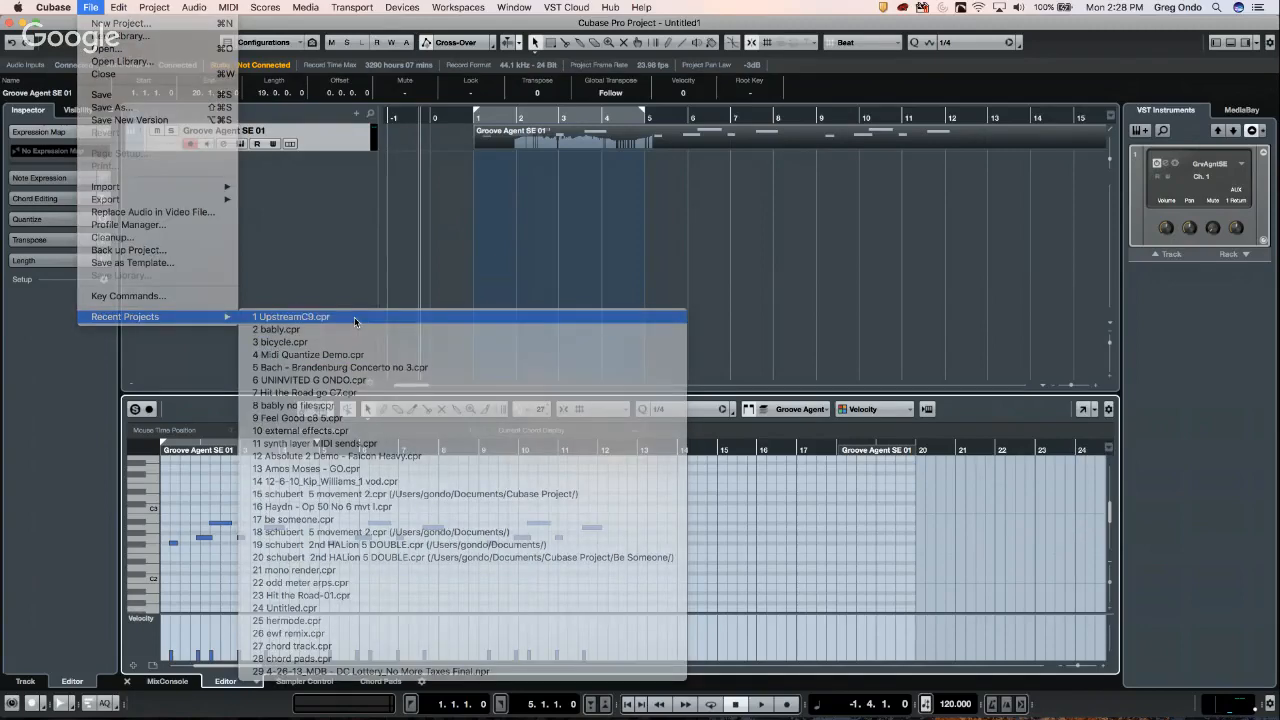
left_click(712, 254)
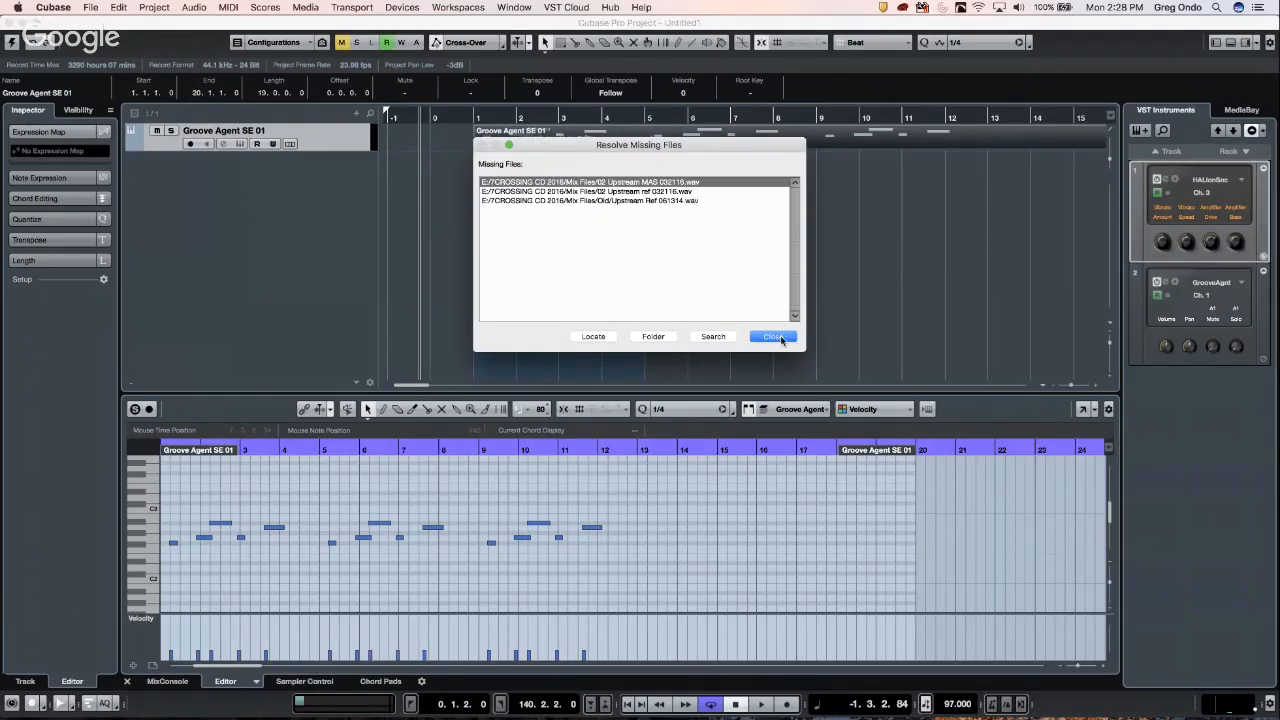
left_click(775, 337)
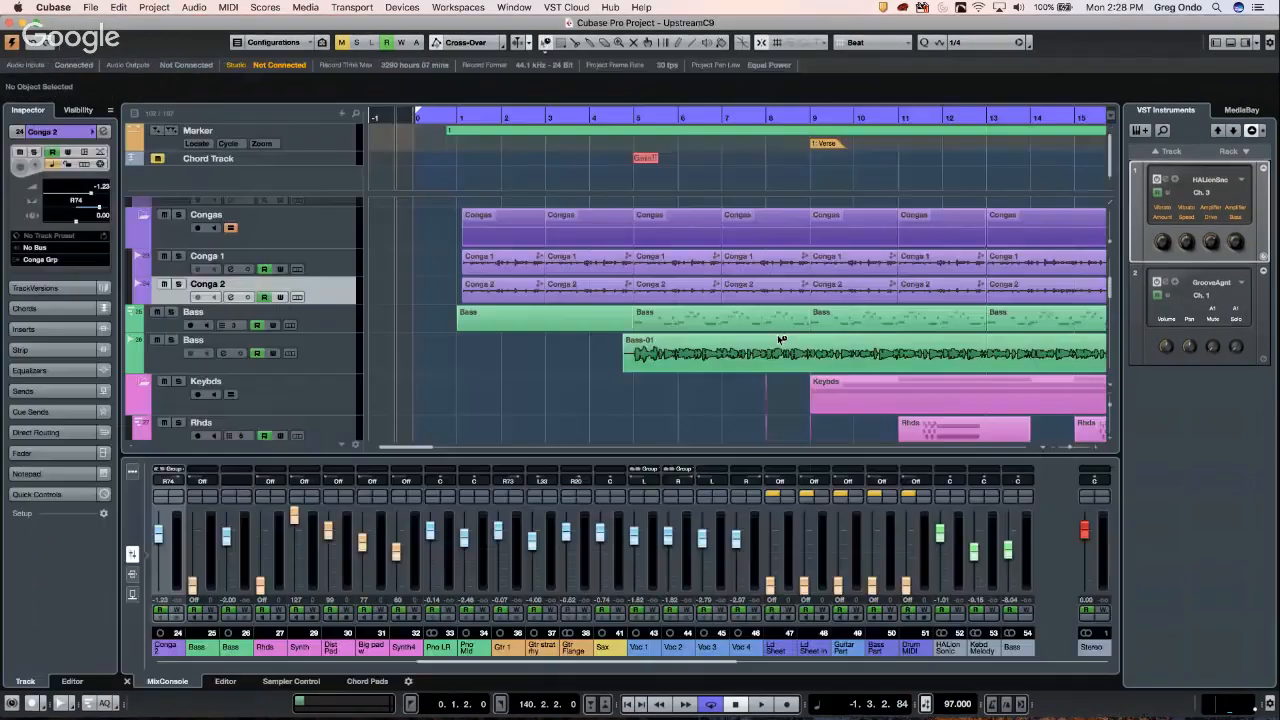
- Place the playhead before bar 2, zoom out, and open the Bass track's channel settings
left_click(492, 113)
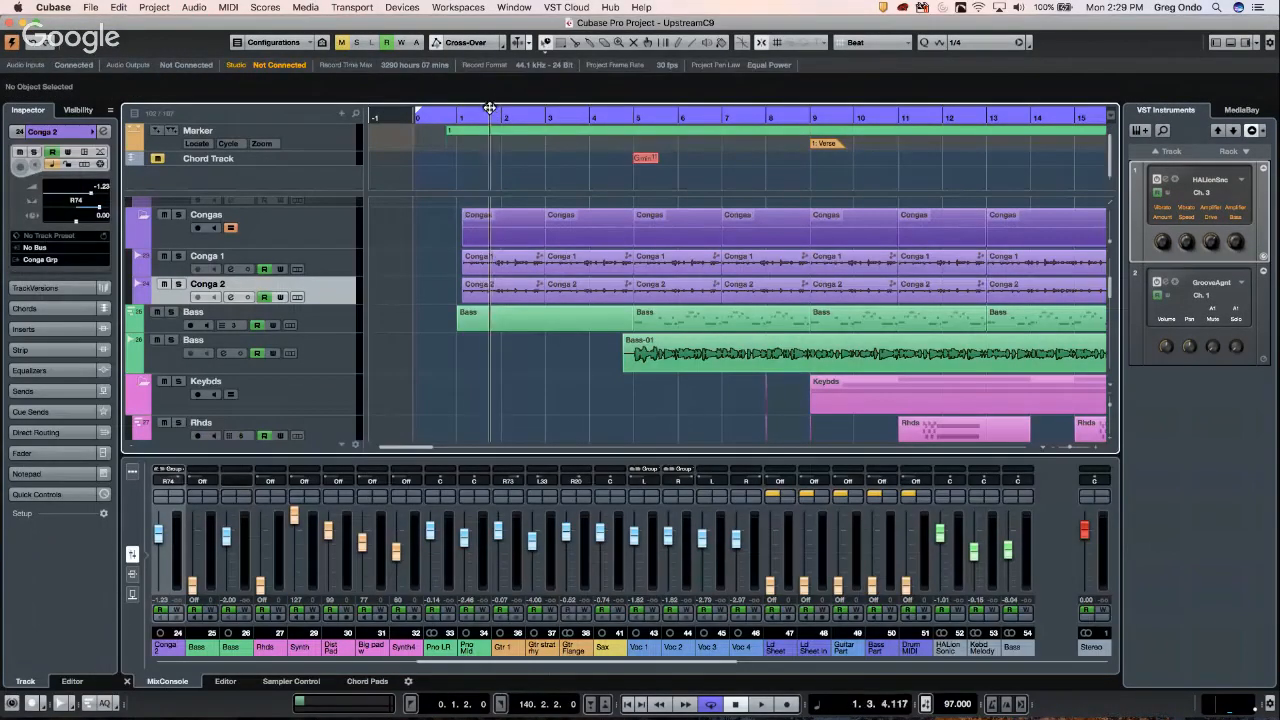
mouse_move(492, 98)
left_mouse_down()
mouse_move(493, 81)
mouse_move(509, 116)
mouse_move(511, 97)
left_mouse_up()
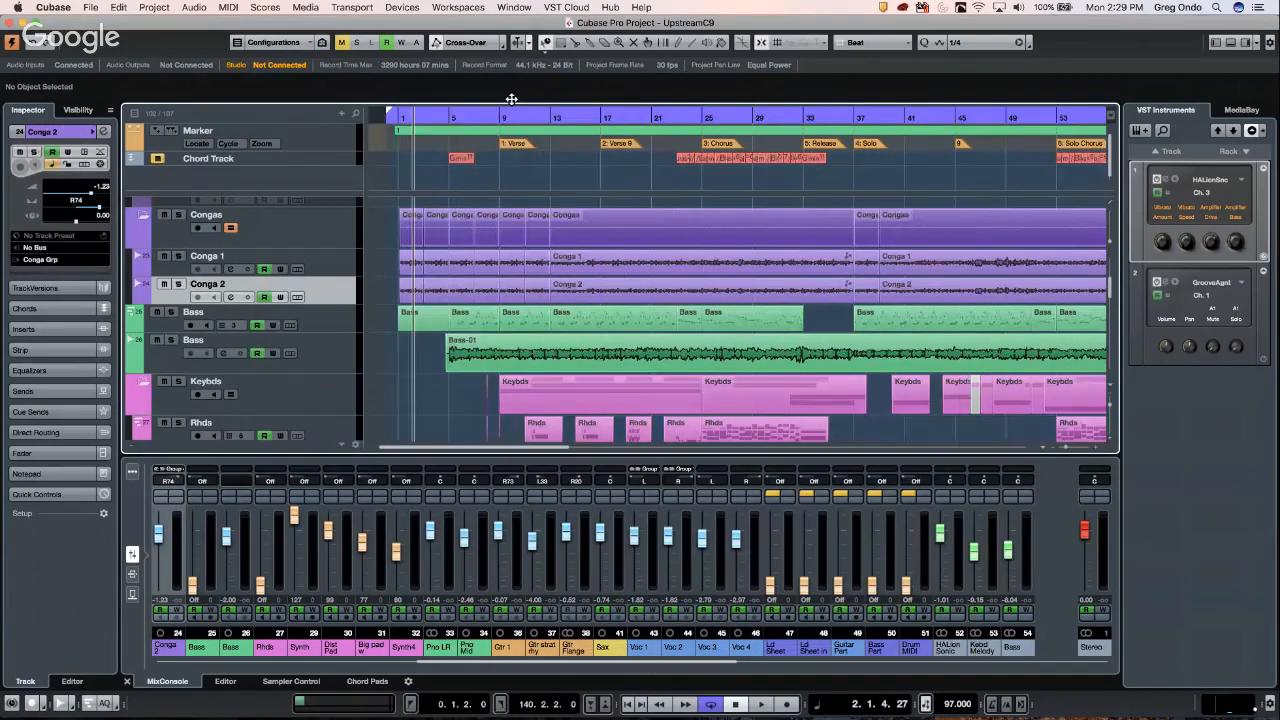
left_click(335, 362)
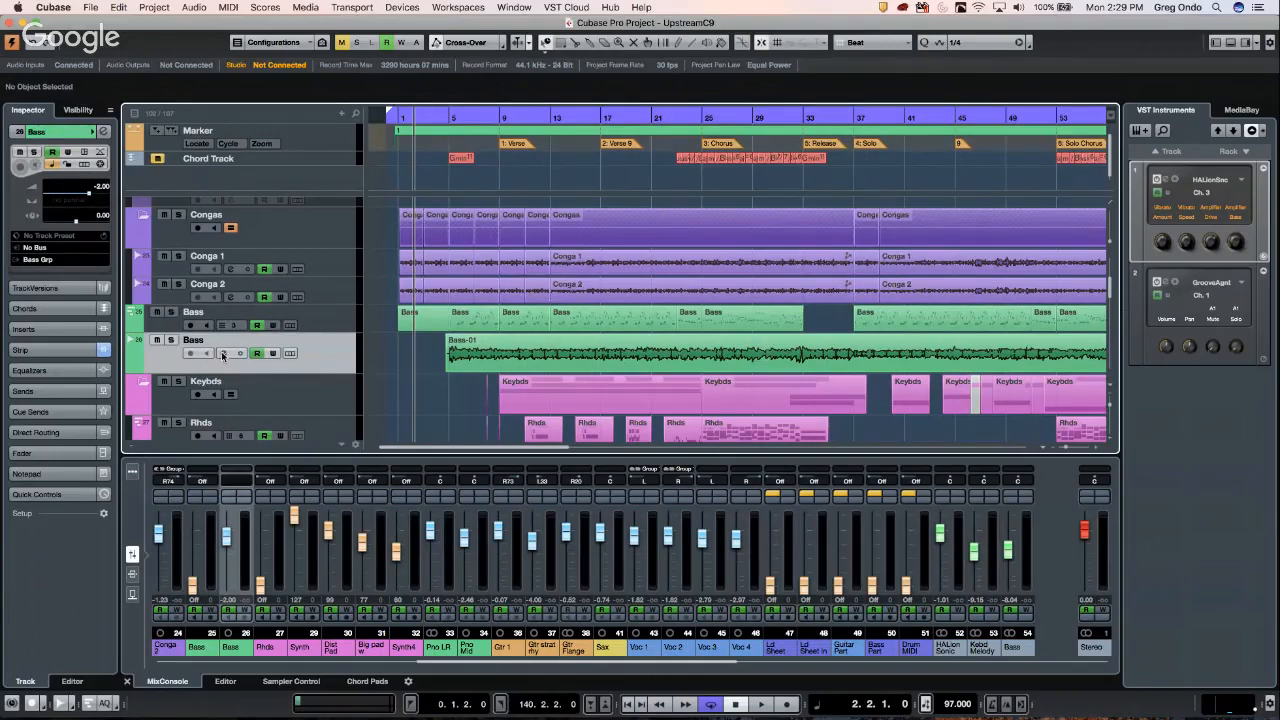
left_click(222, 354)
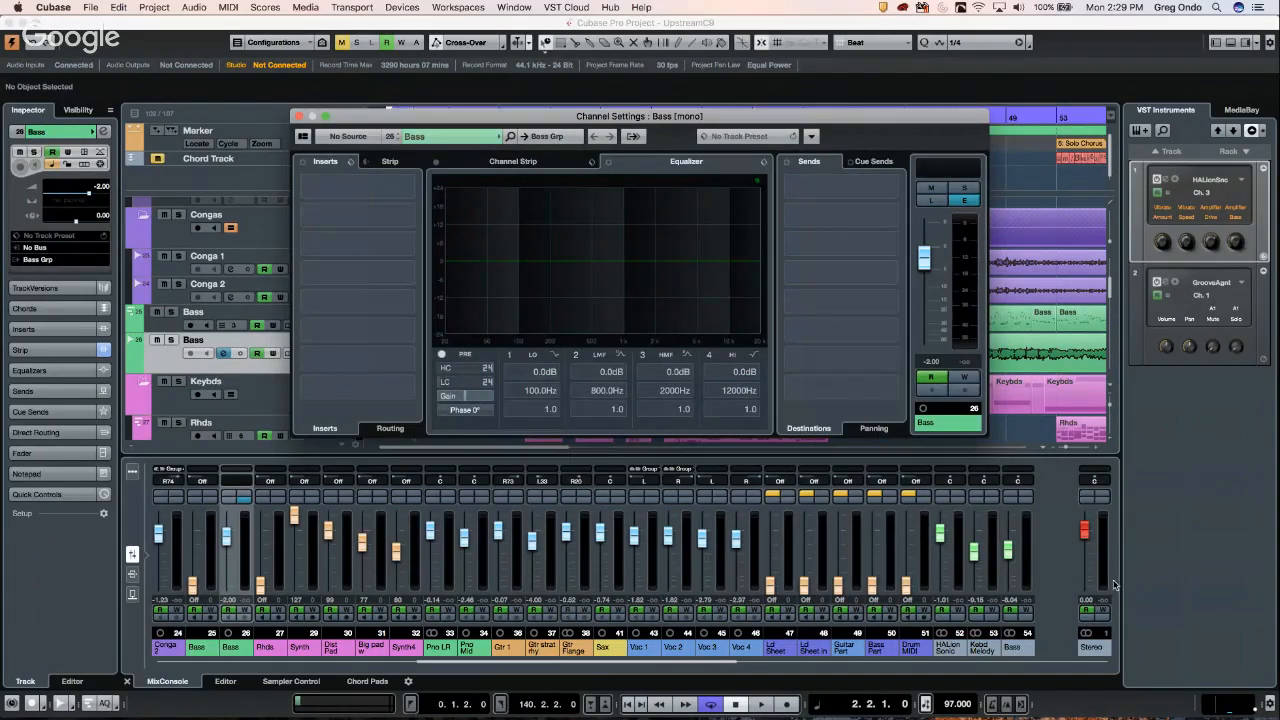
- Play back a few bars, stop, and open VST Connections with F4
key("space")
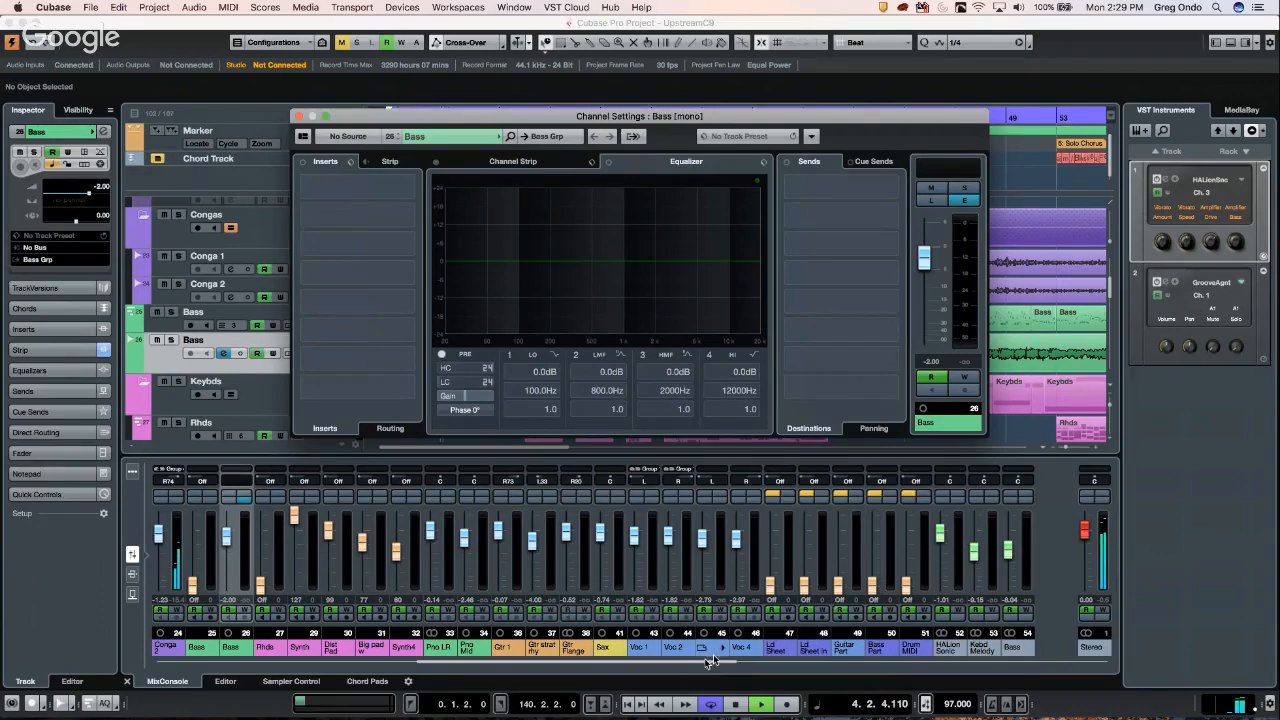
left_click(683, 704)
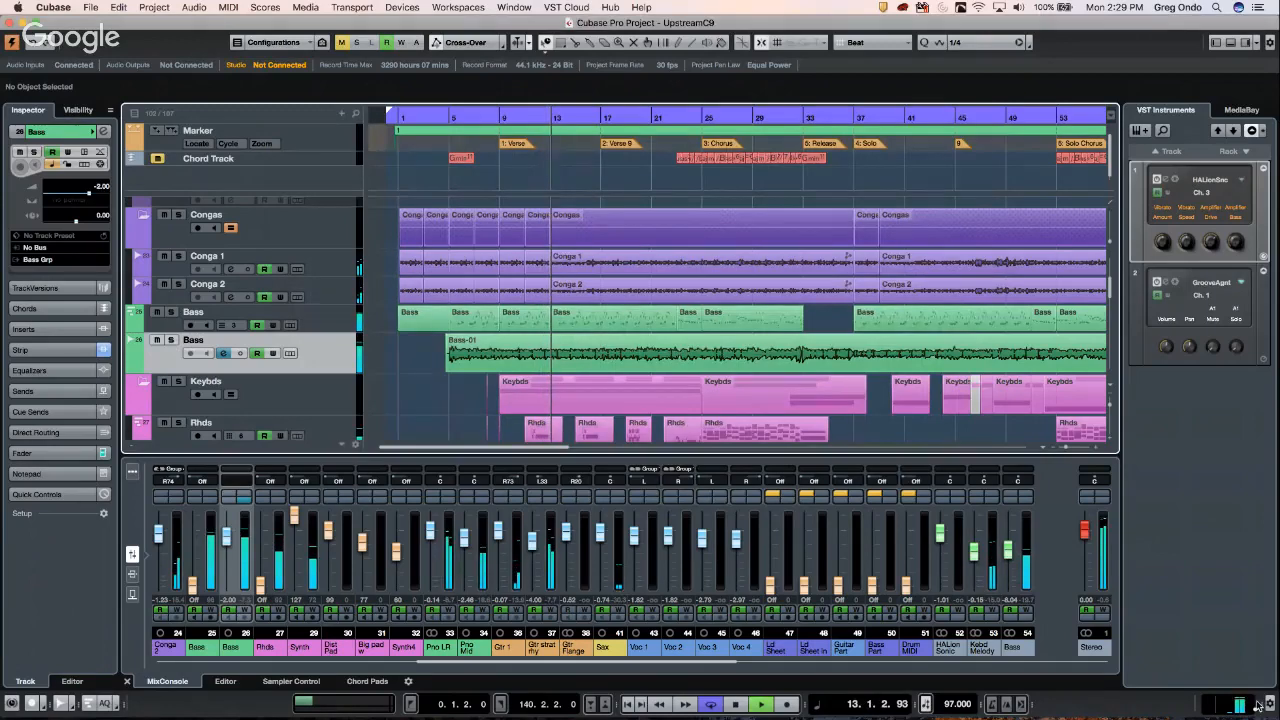
key("space")
key("F4")
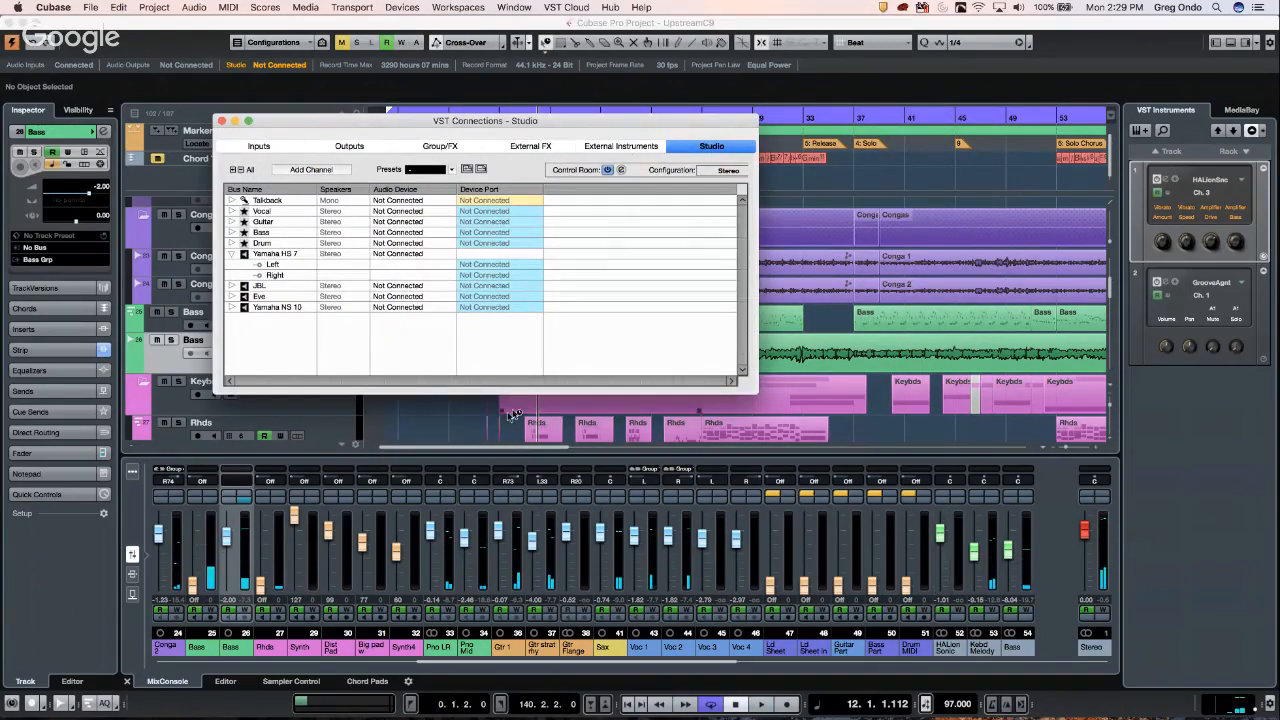
- Set the Yamaha HS 7 monitors' audio device to Steinberg UR44 and close VST Connections
left_click(408, 253)
left_click(413, 286)
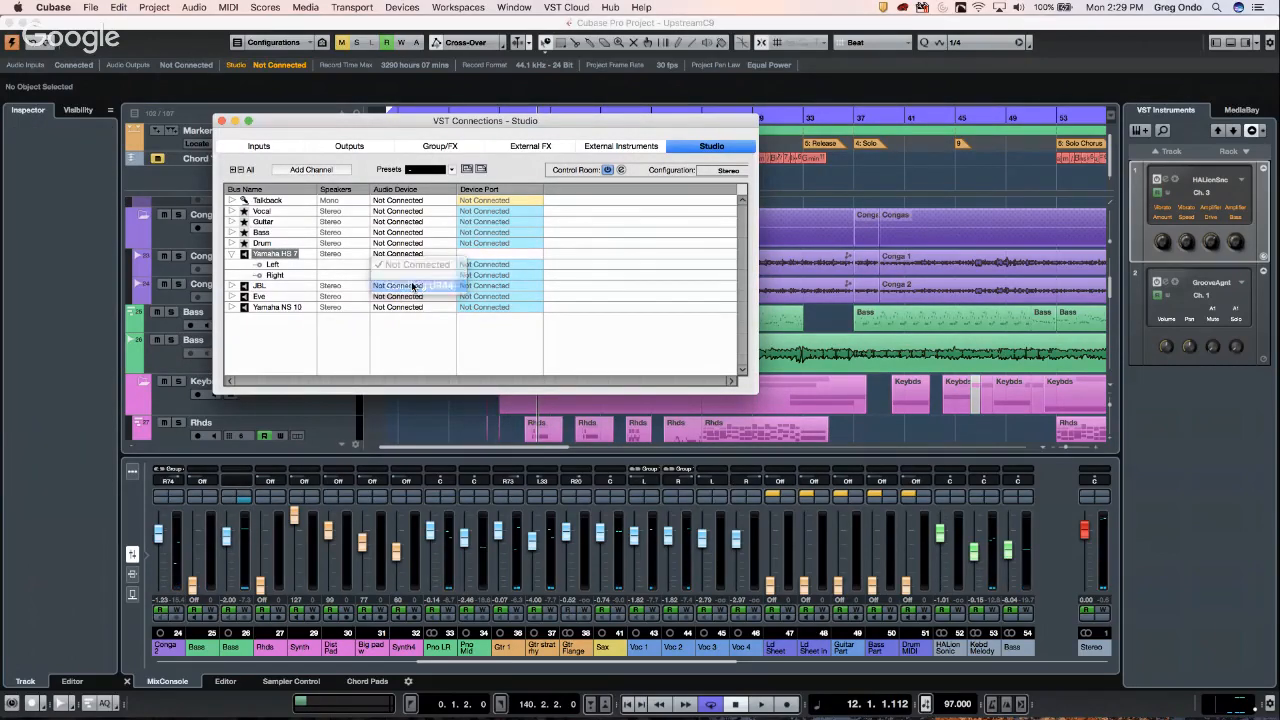
left_click(222, 121)
- Start playback and bring the Bass track's settings into focus
key("space")
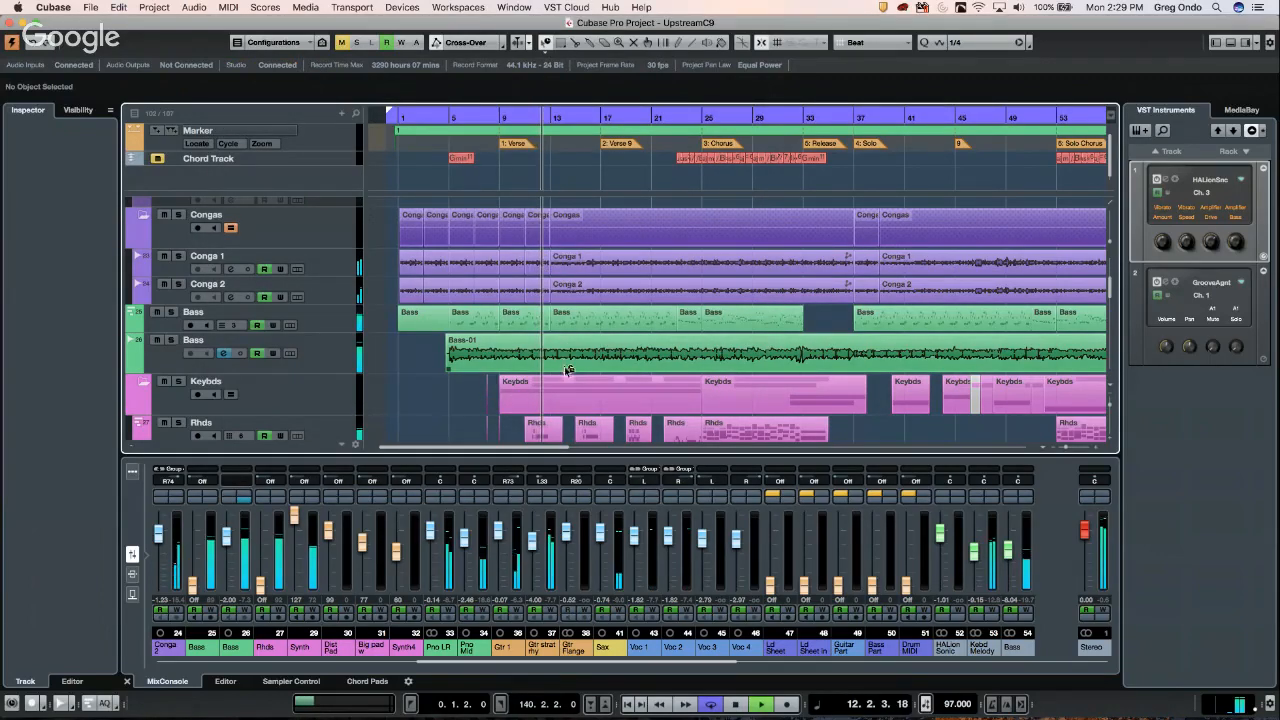
left_click(318, 362)
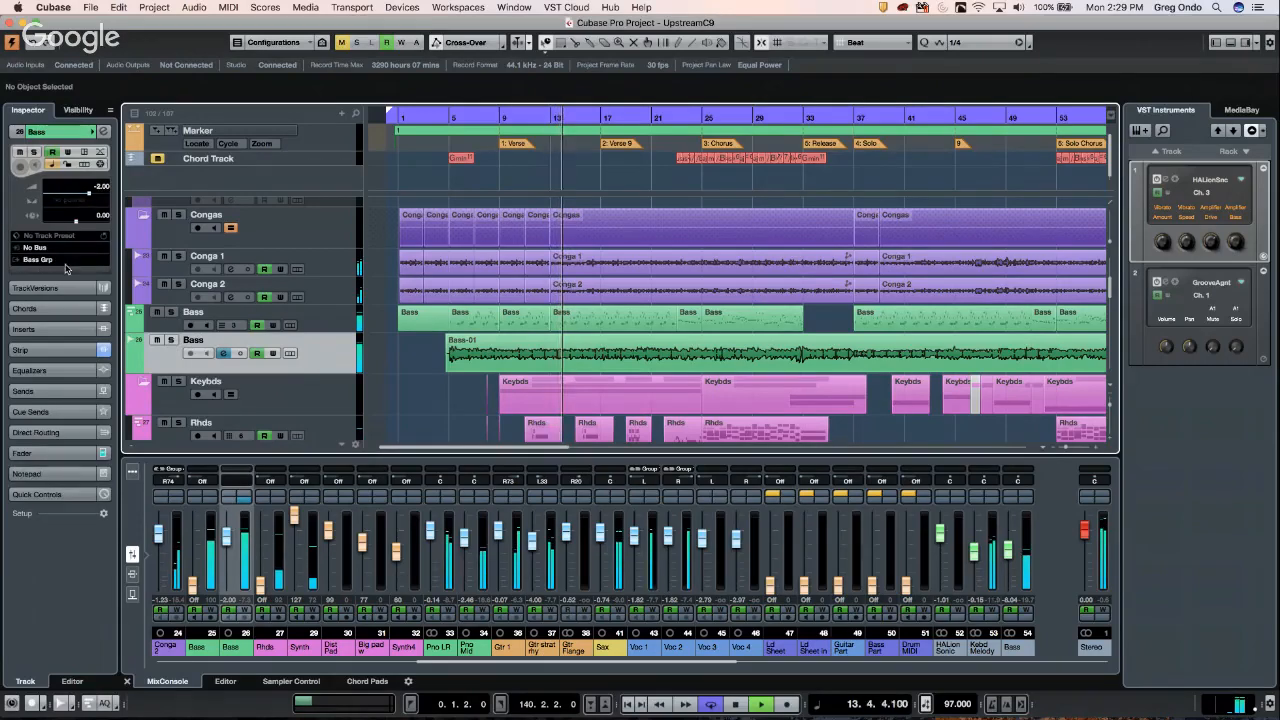
left_click(103, 132)
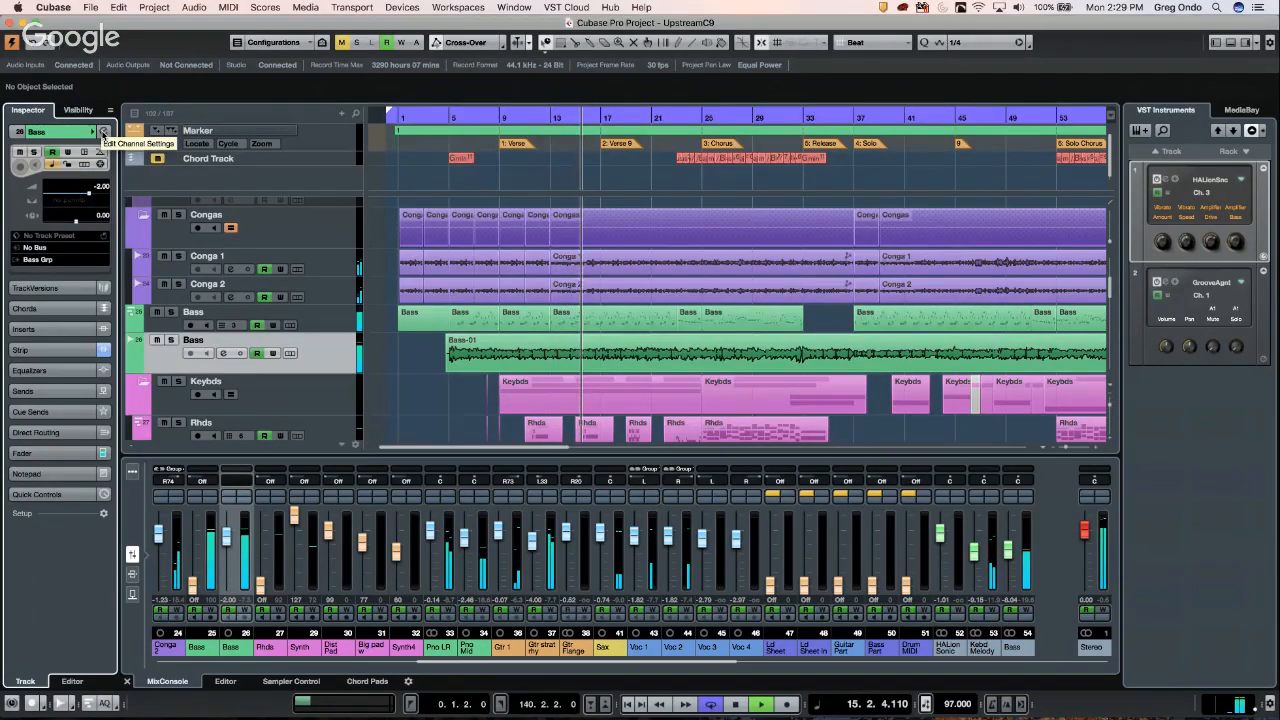
- Check the Bass channel's EQ settings, close them, and stop playback
left_click(101, 132)
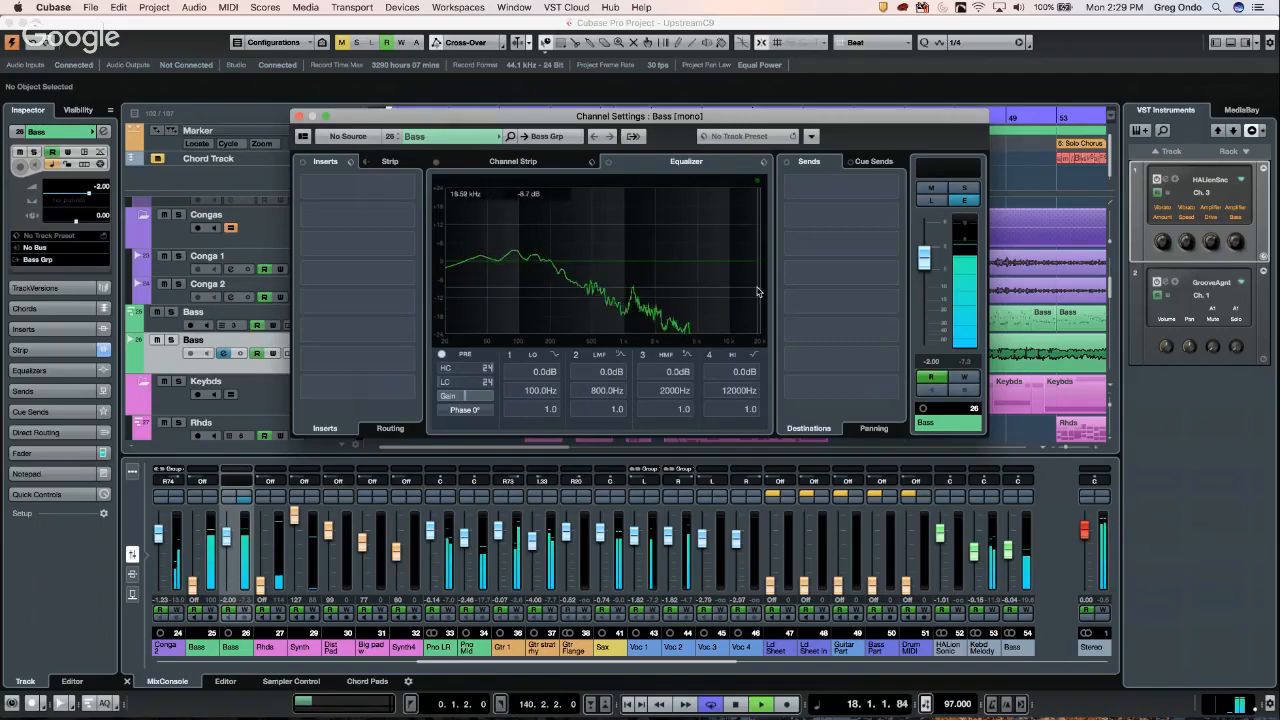
left_click(298, 117)
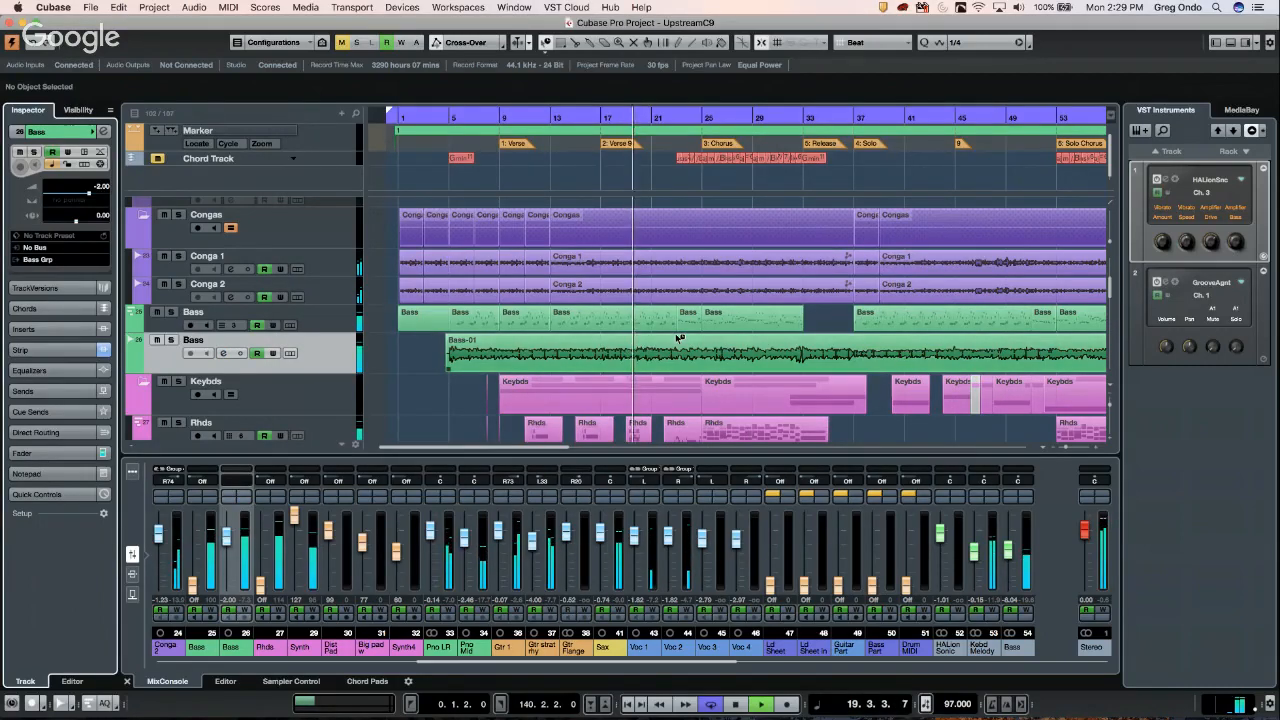
key("space")
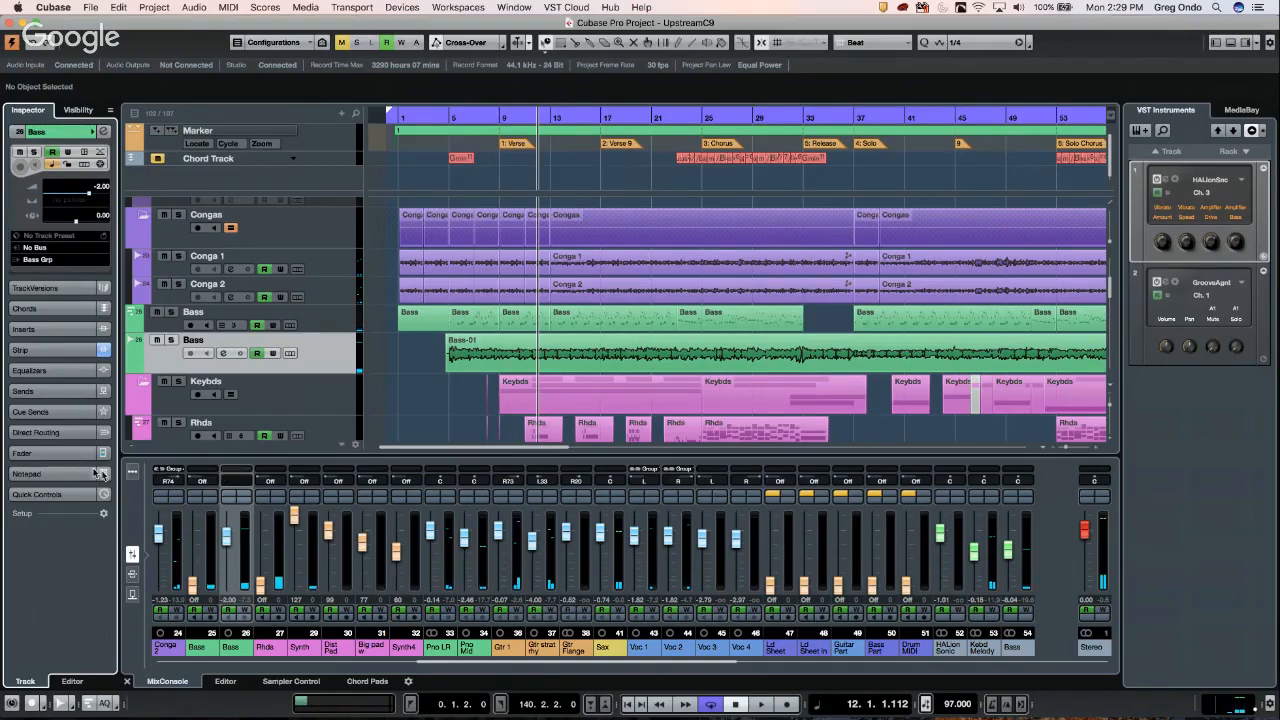
- Switch from the lower-zone mixer to the MixConsole in its own full window
left_click(138, 478)
left_click(137, 477)
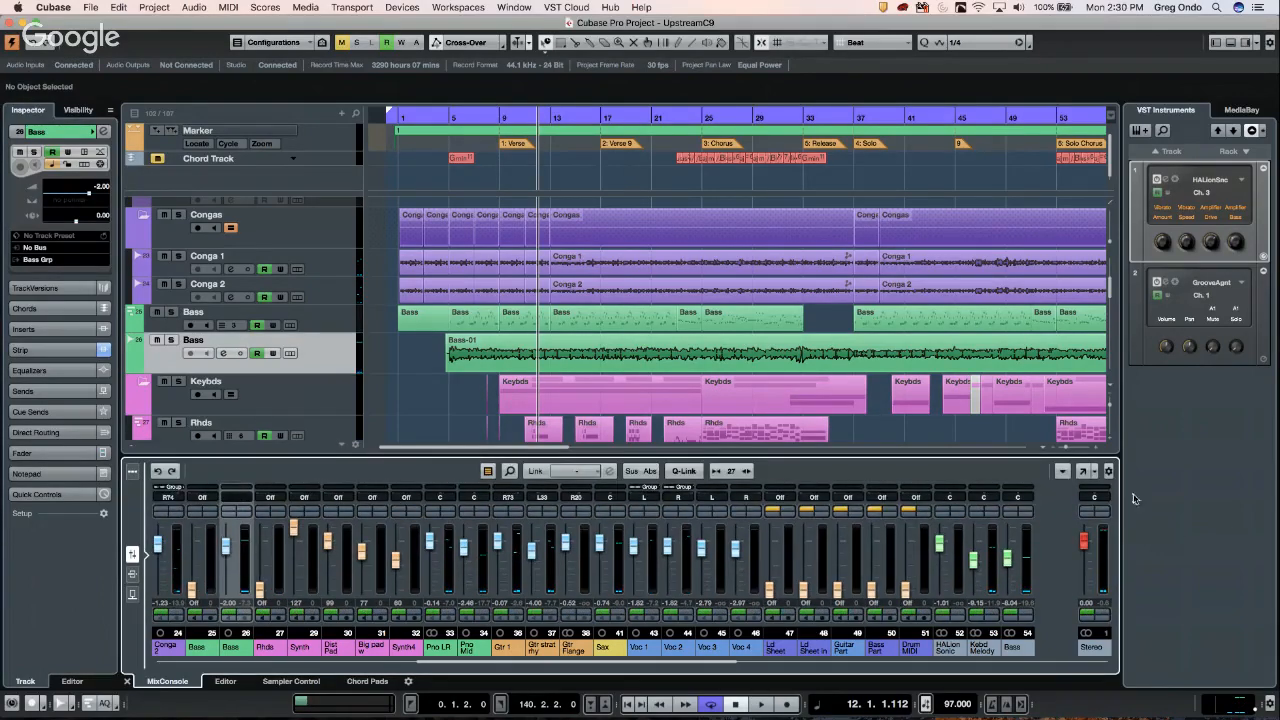
left_click(1083, 473)
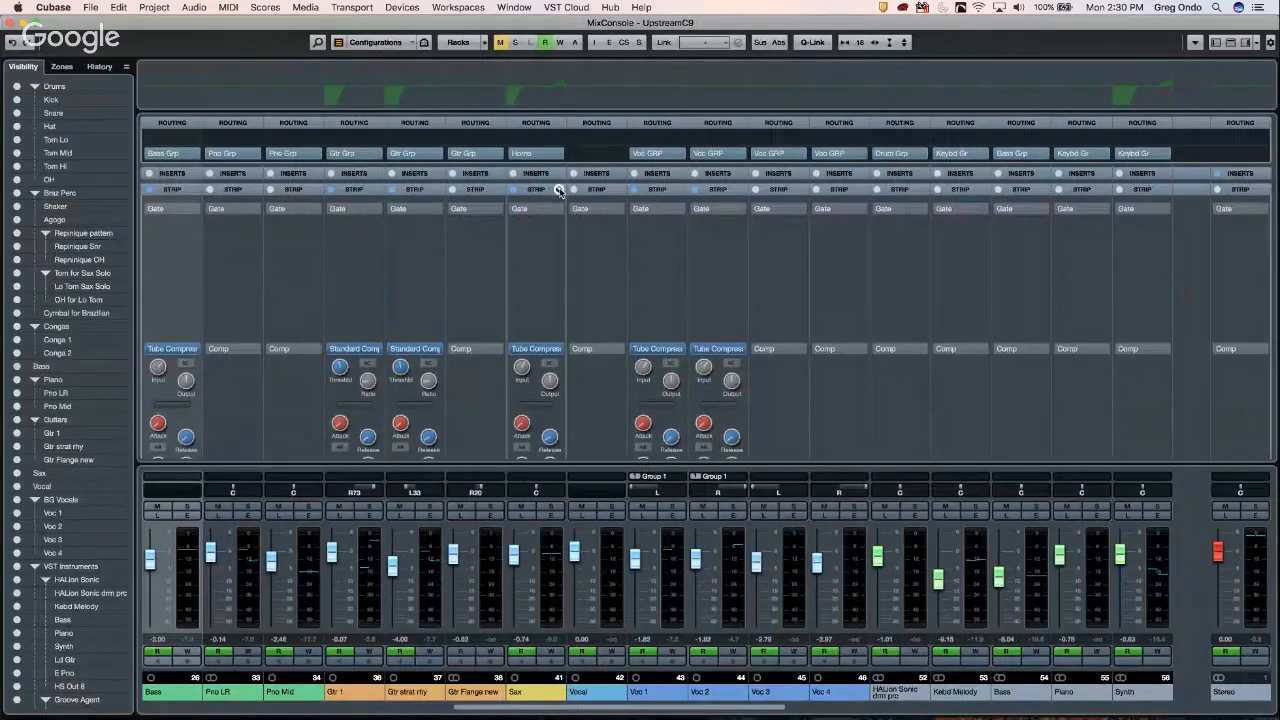
- Play the song and preview five channels' enlarged EQ curves against their live spectrum
key("space")
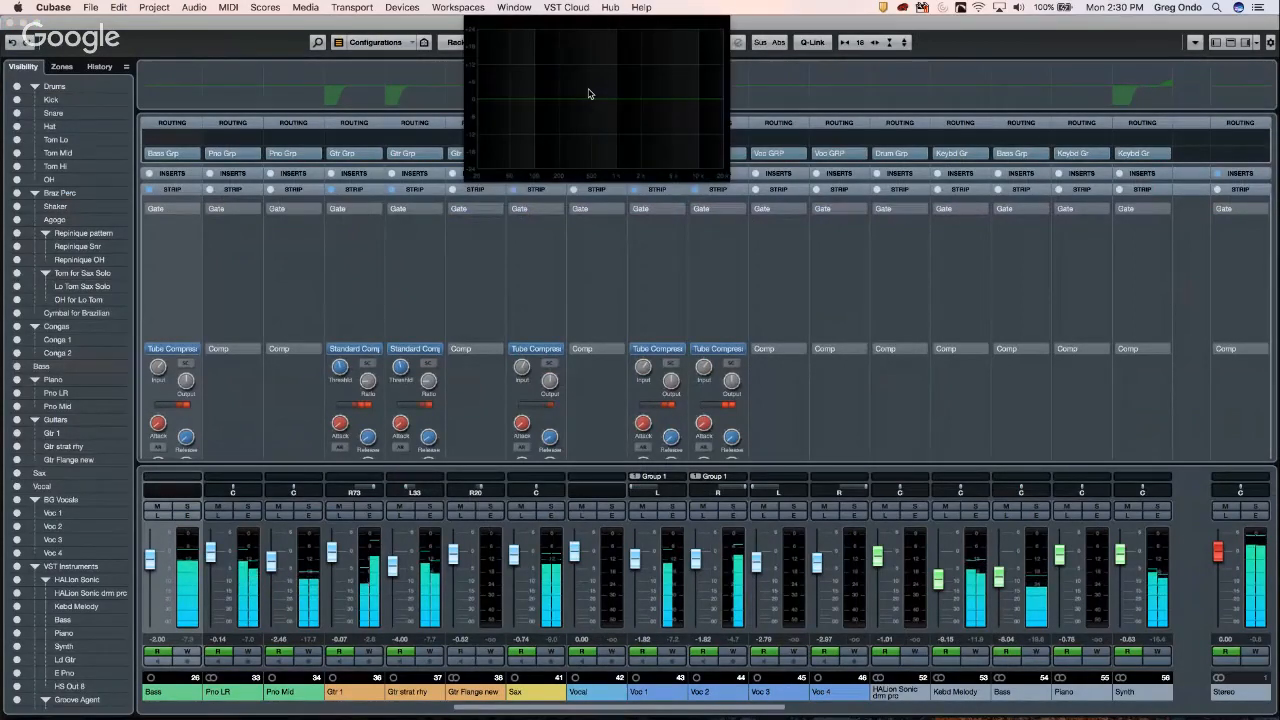
mouse_move(401, 94)
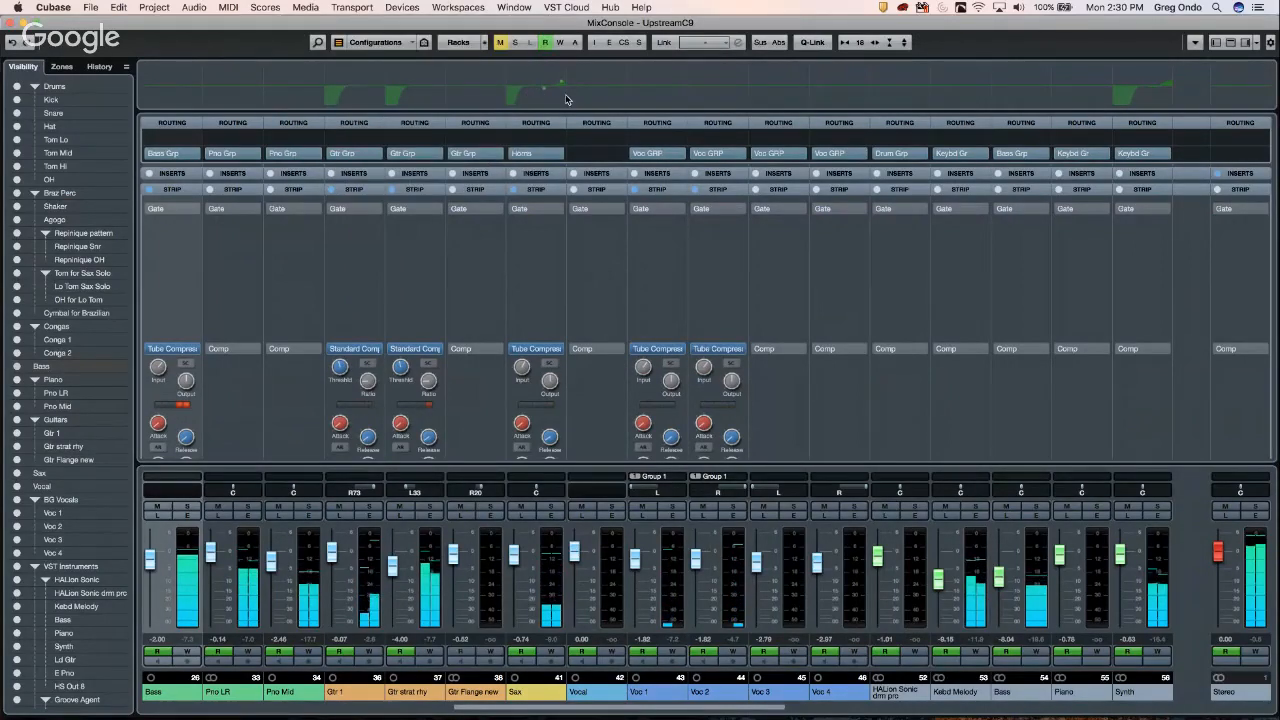
mouse_move(567, 100)
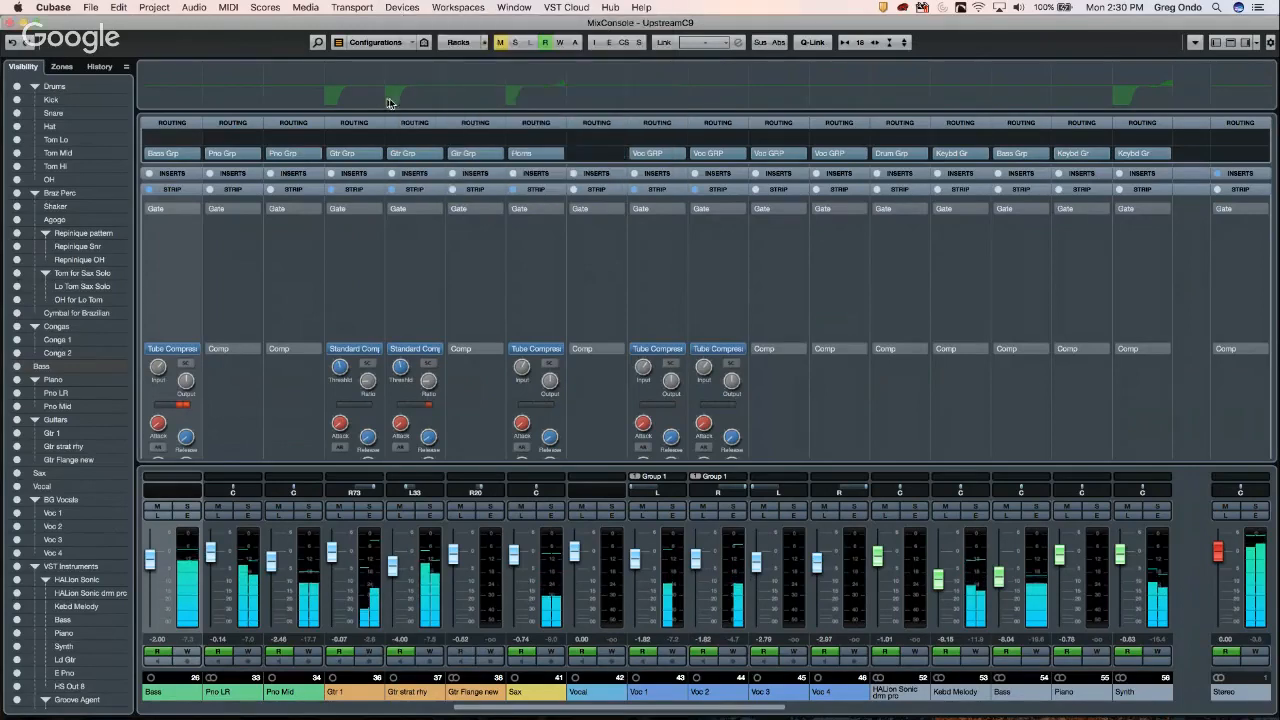
mouse_move(344, 99)
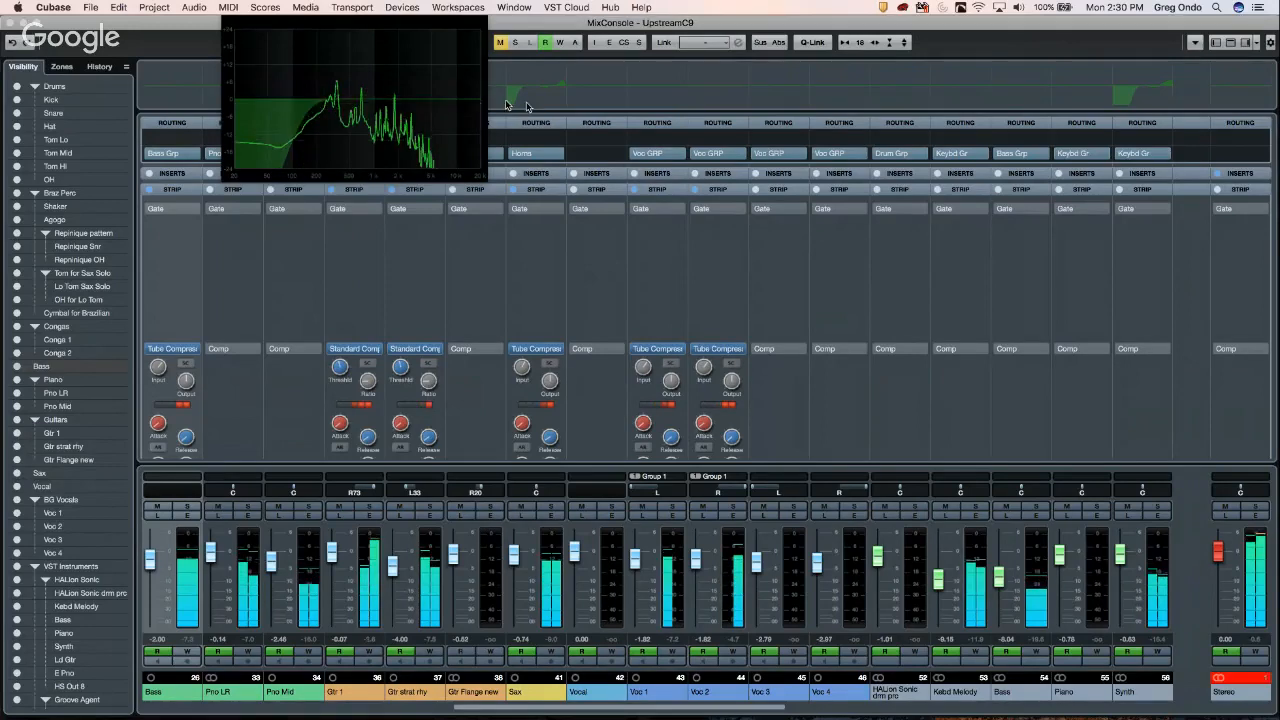
mouse_move(522, 102)
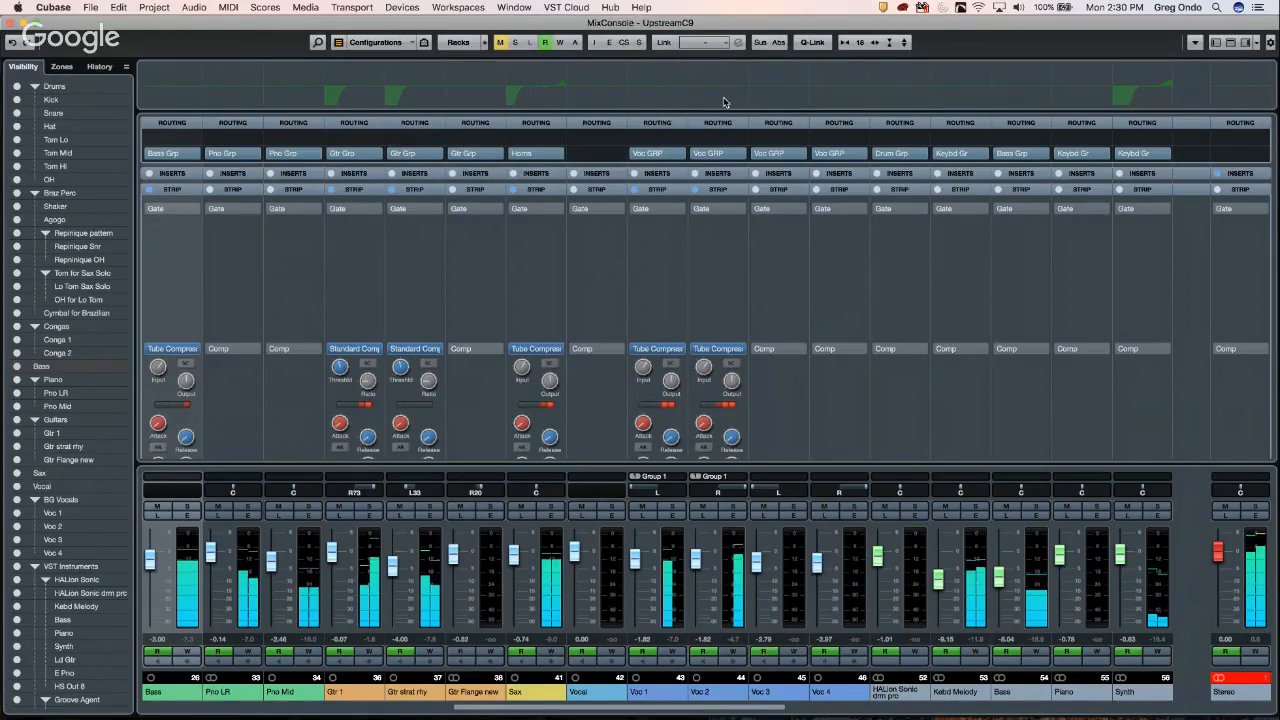
mouse_move(724, 102)
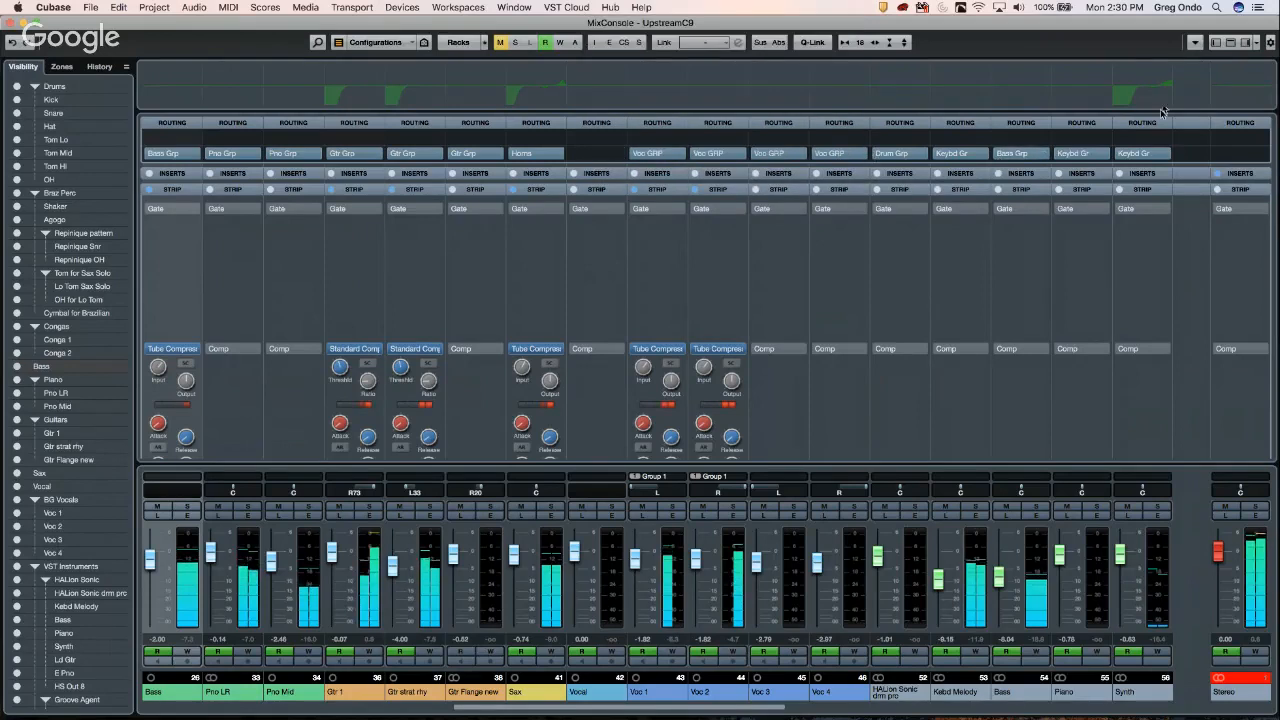
- Boost the Bass EQ +20.1 dB at 2.60 kHz and the Sax EQ 16.5 dB at 3.02 kHz
mouse_move(1009, 88)
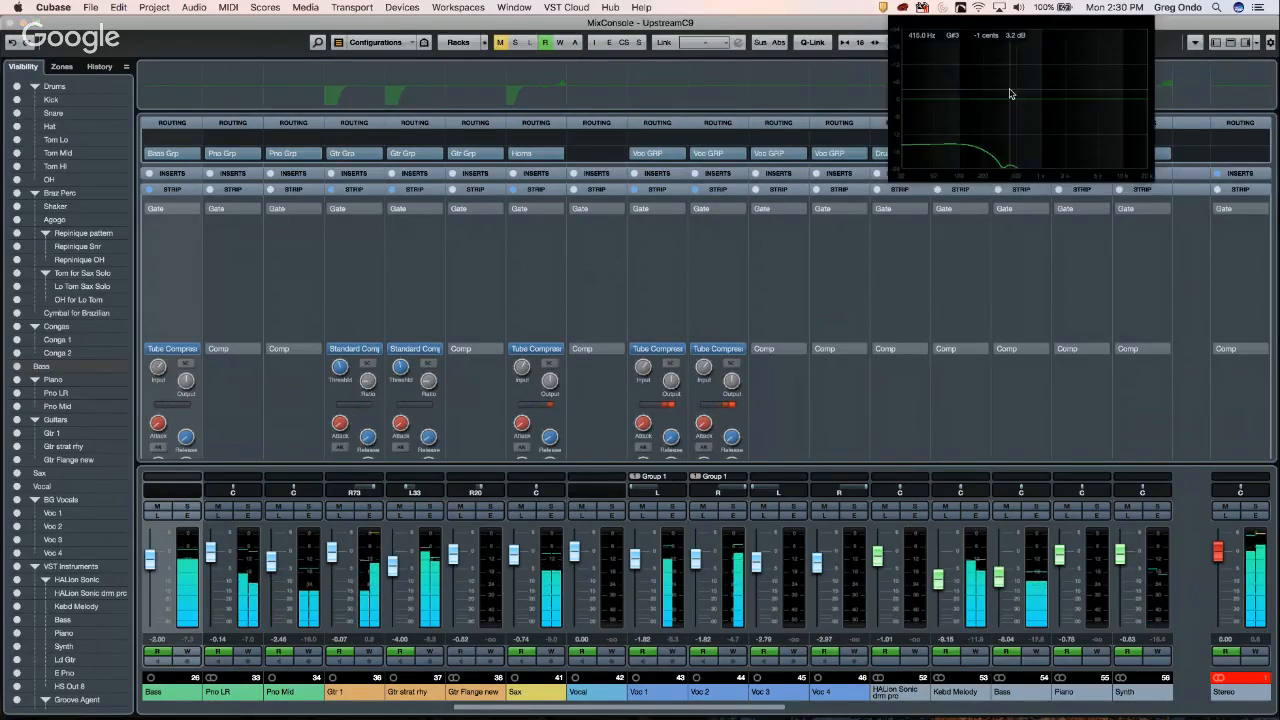
left_click_drag(1009, 101, 1063, 35)
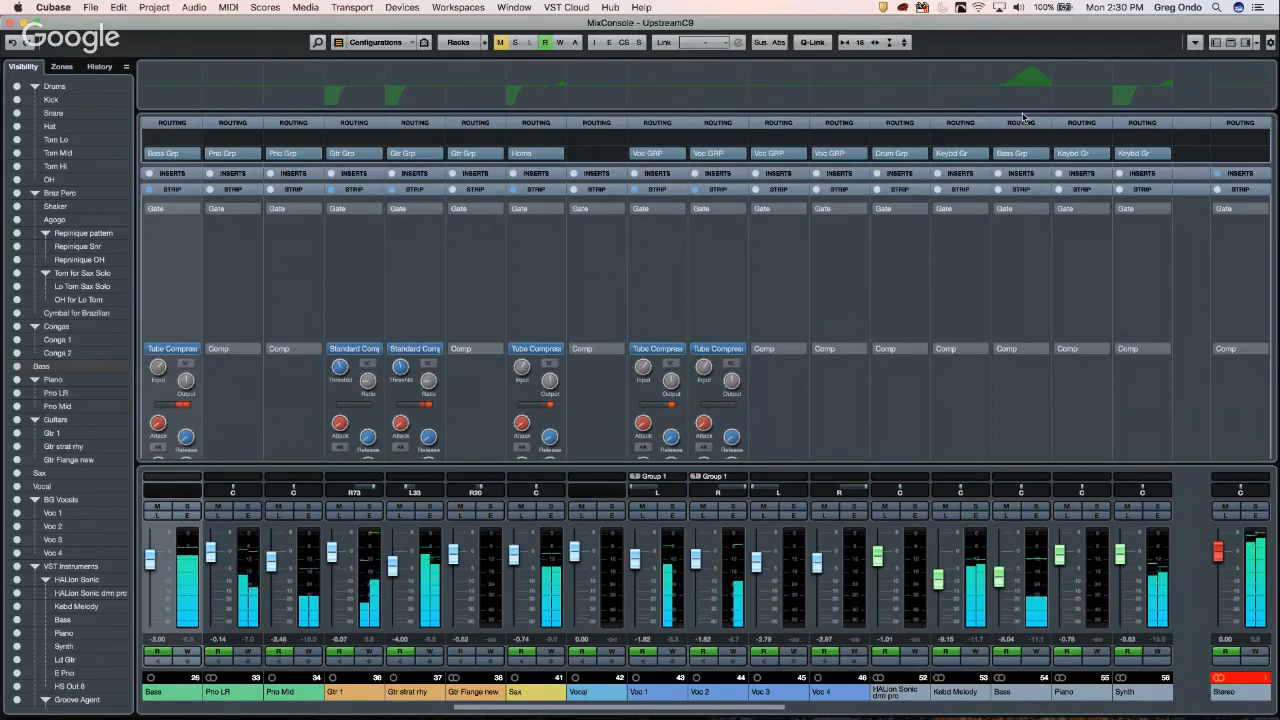
mouse_move(1025, 100)
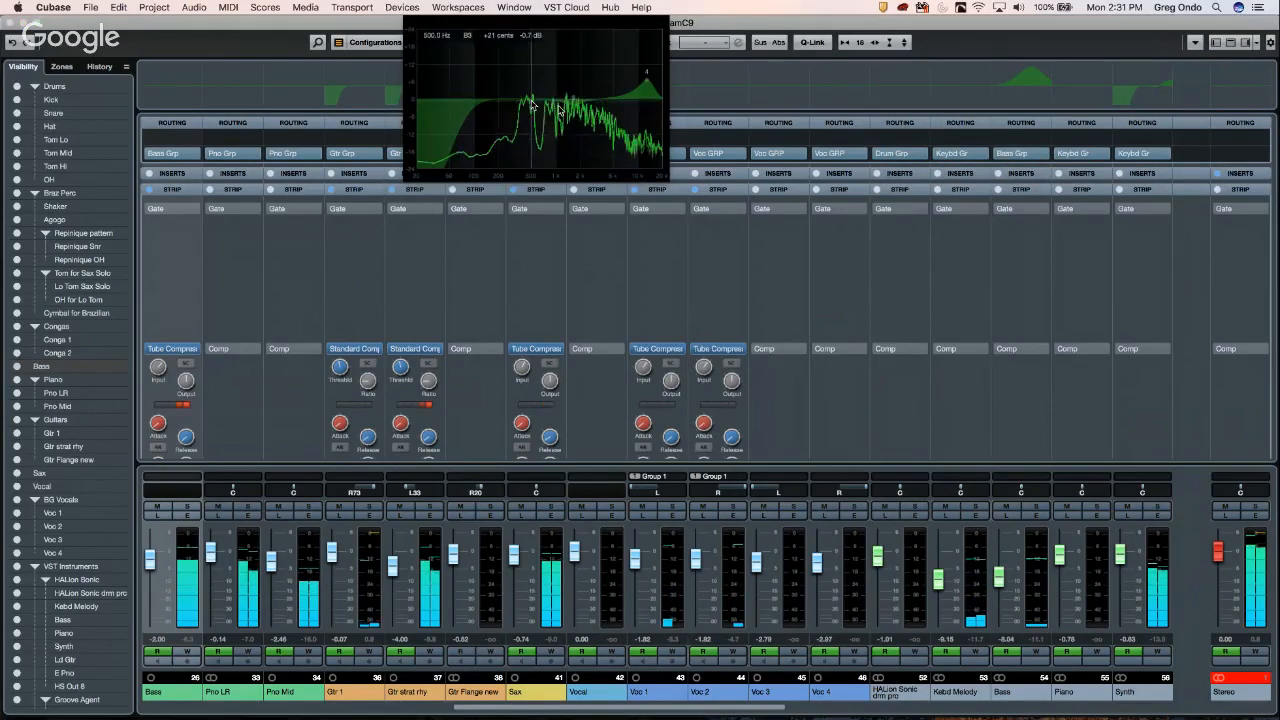
left_click_drag(647, 84, 608, 53)
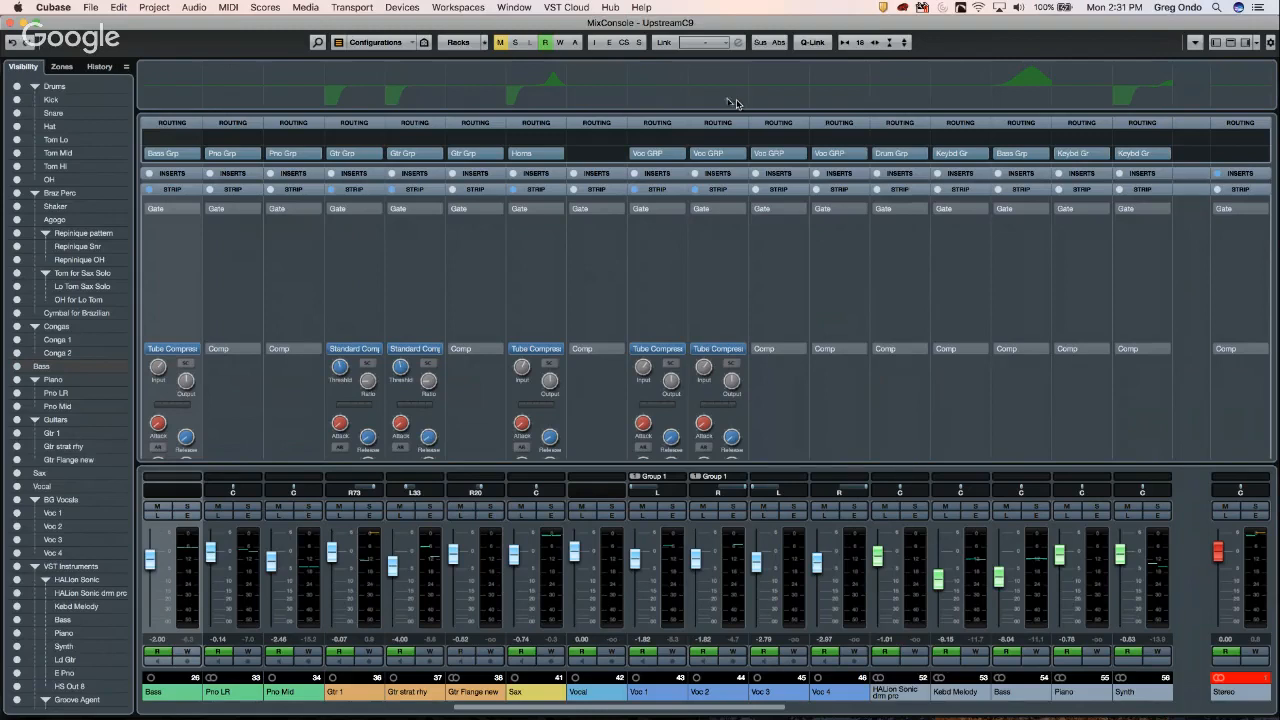
- Show the Inserts rack and load REVerence from the Reverb category into Voc 2's first slot
left_click(722, 177)
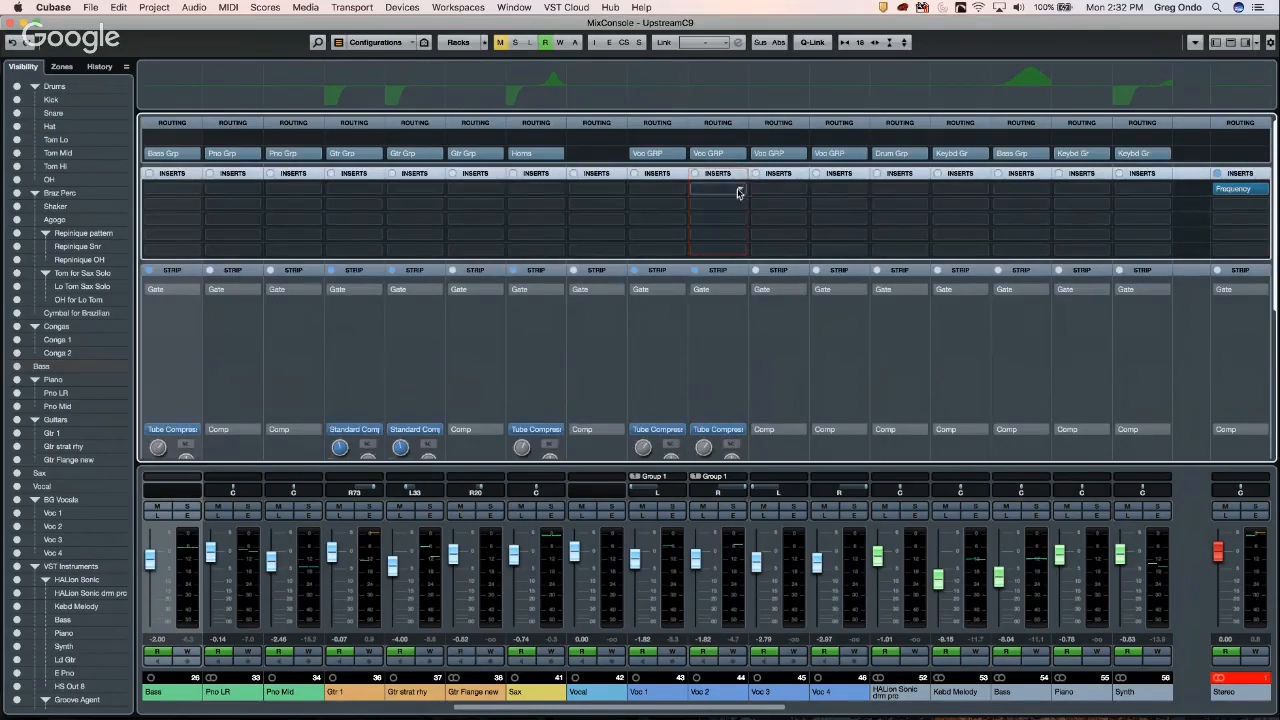
left_click(740, 194)
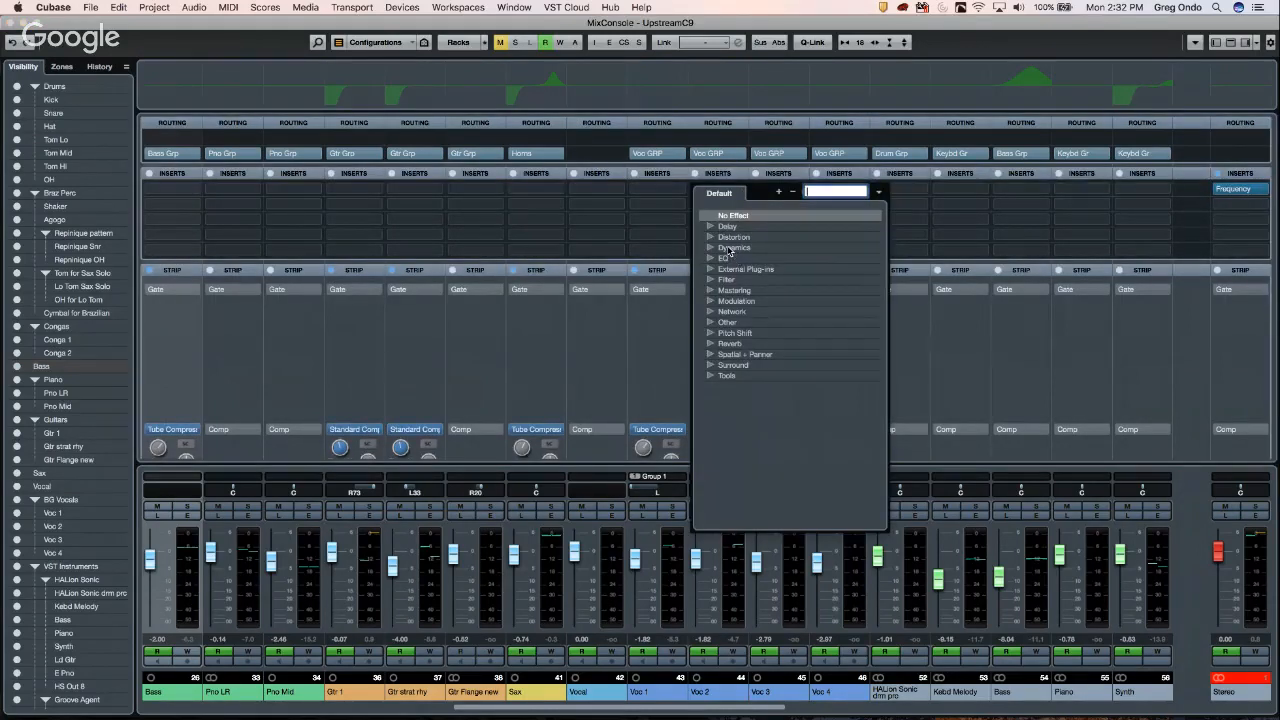
left_click(710, 344)
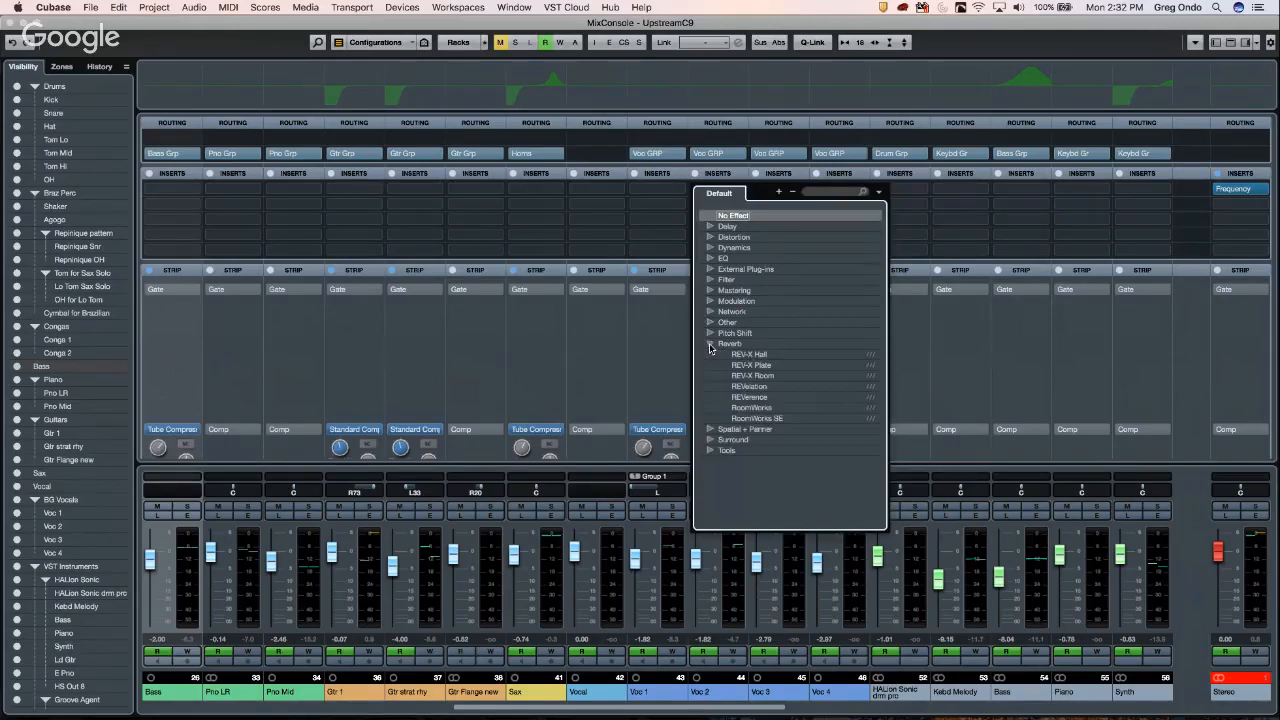
left_click(758, 398)
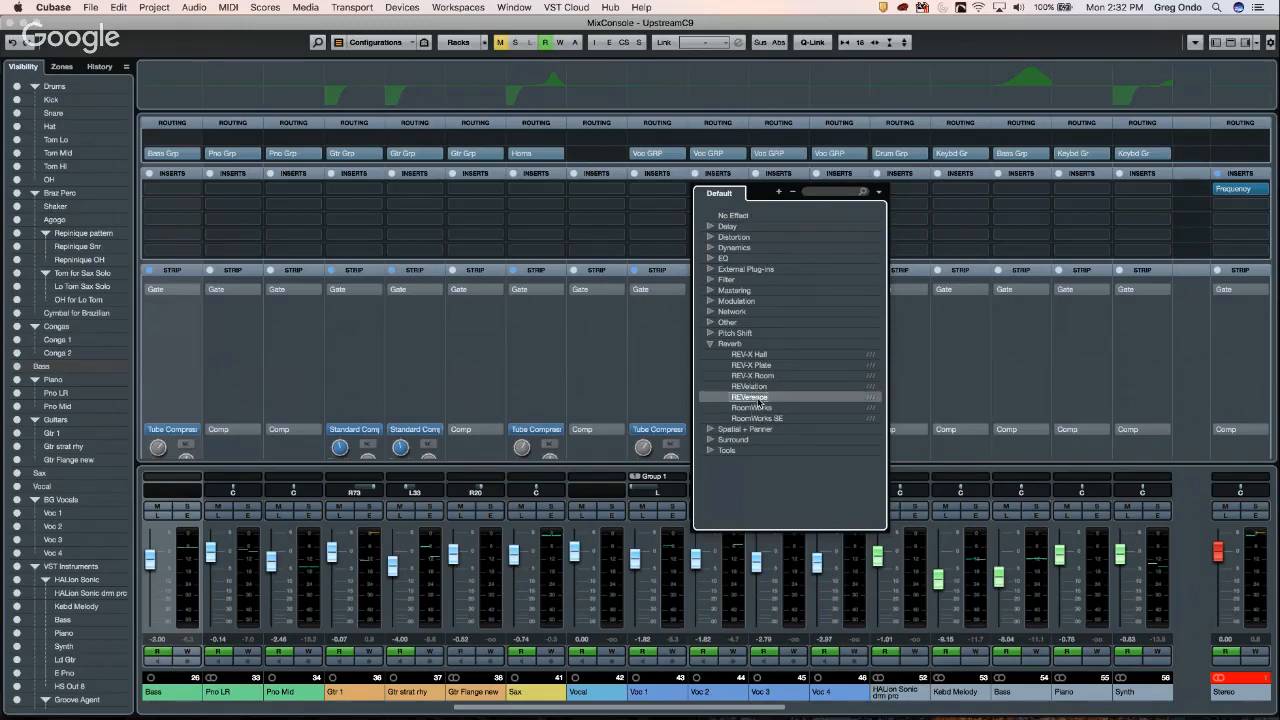
left_click(758, 399)
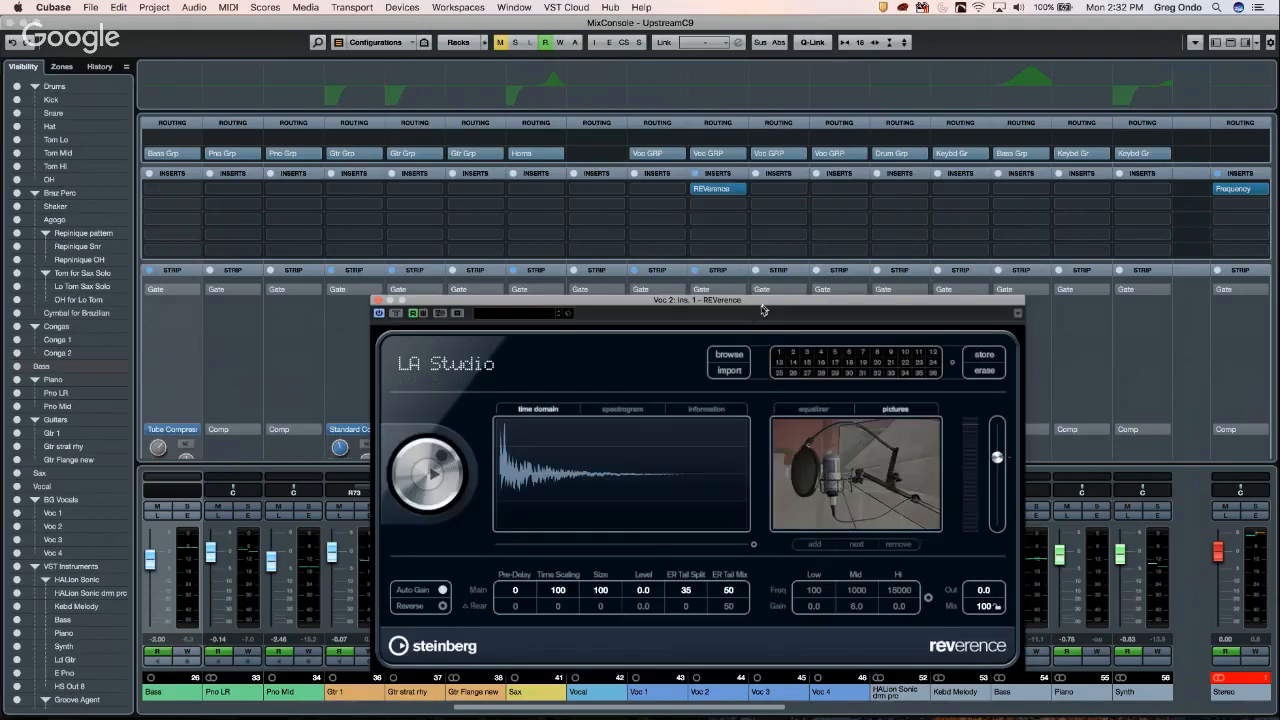
- Reposition the REVerence window and open its program browser
left_click_drag(762, 303, 823, 229)
left_click(800, 272)
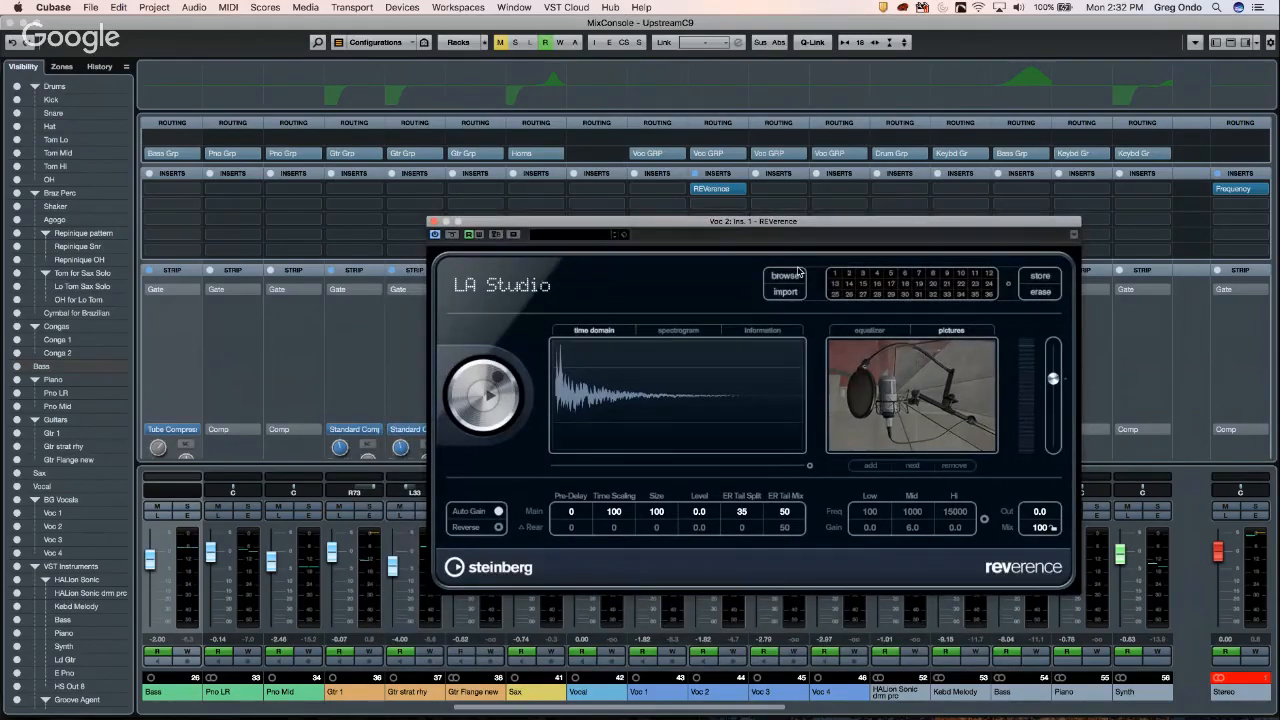
left_click(798, 291)
left_click(795, 279)
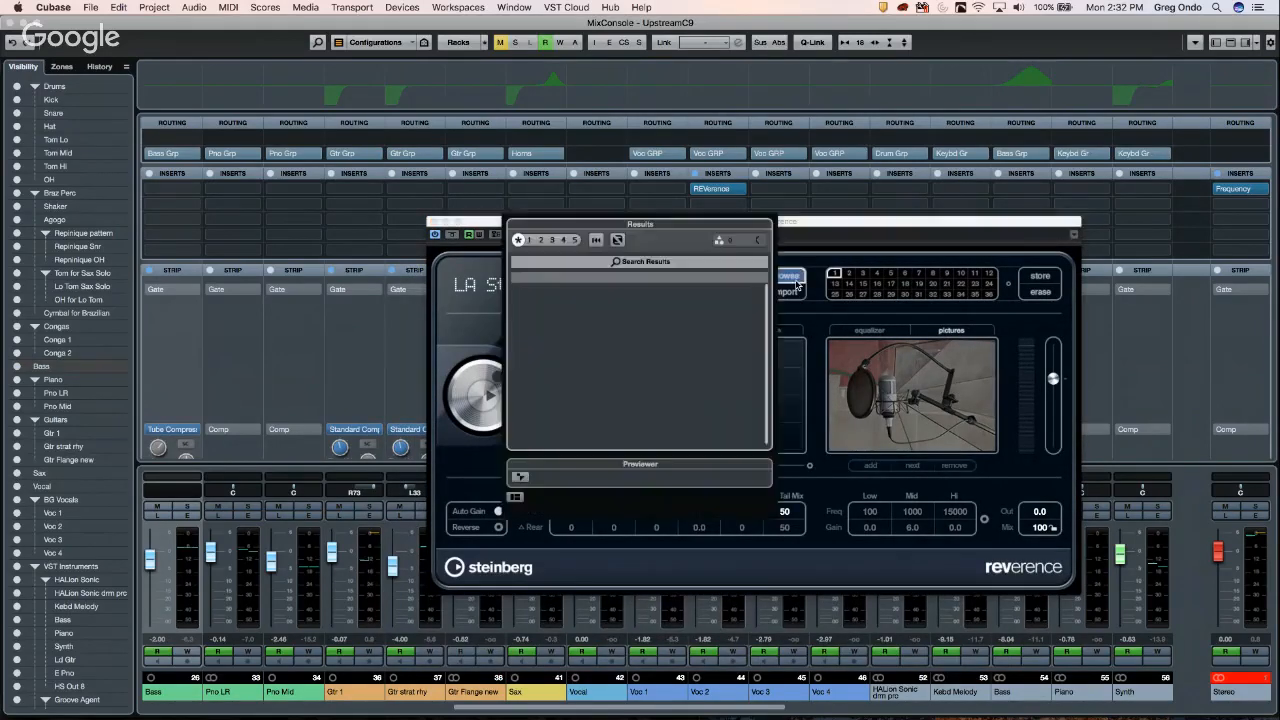
- Load the Austrian Concert Hall program from the Results list and cancel the impulse-response import dialog
scroll(604, 347, "up", 10)
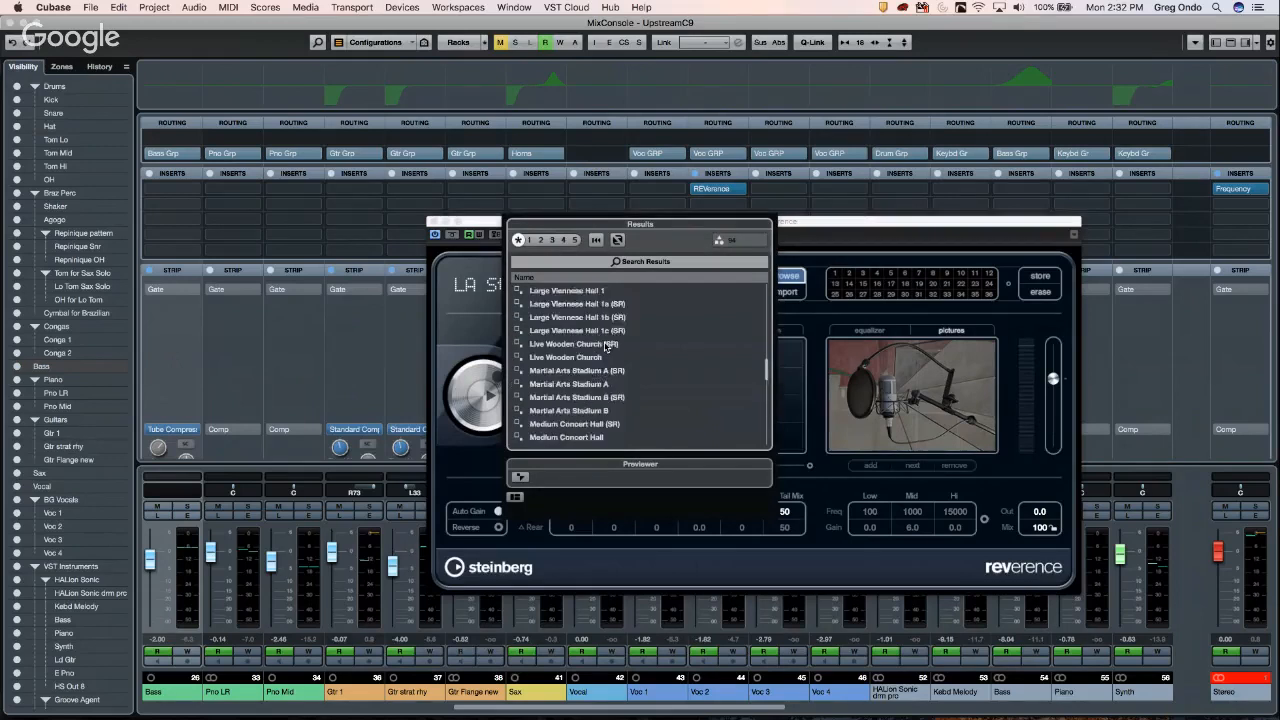
scroll(612, 347, "down", 10)
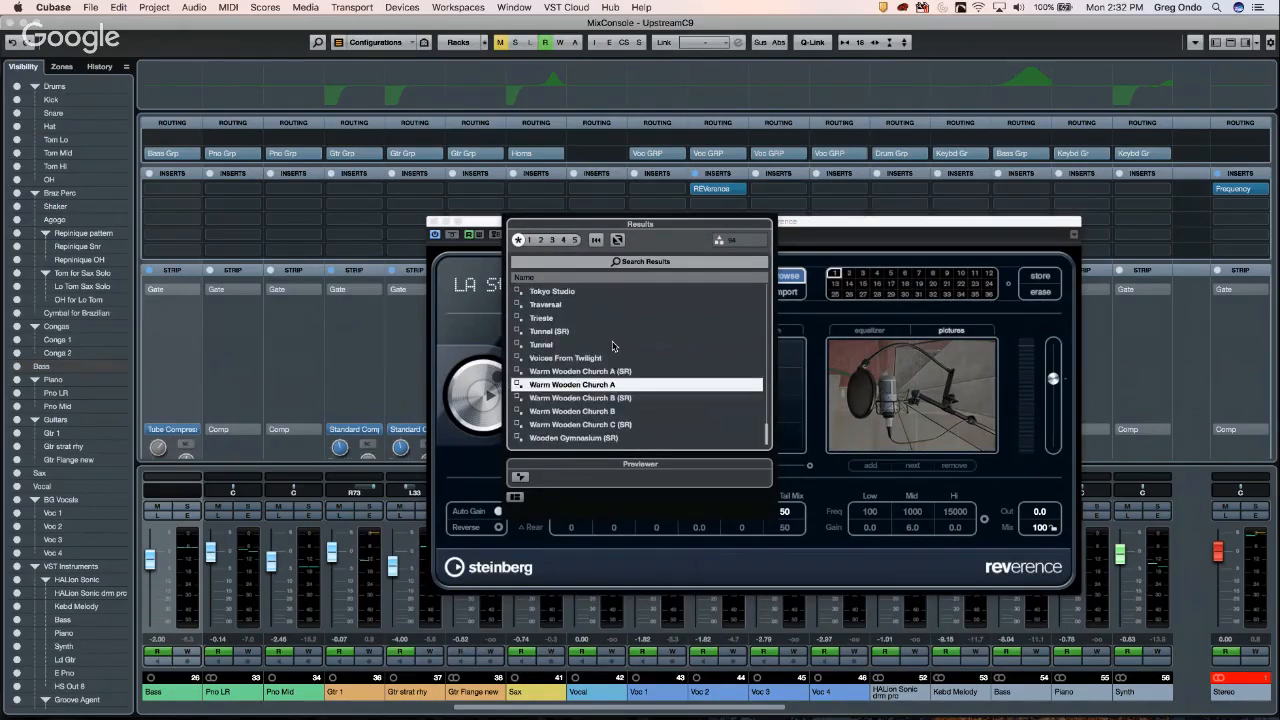
scroll(580, 340, "up", 5)
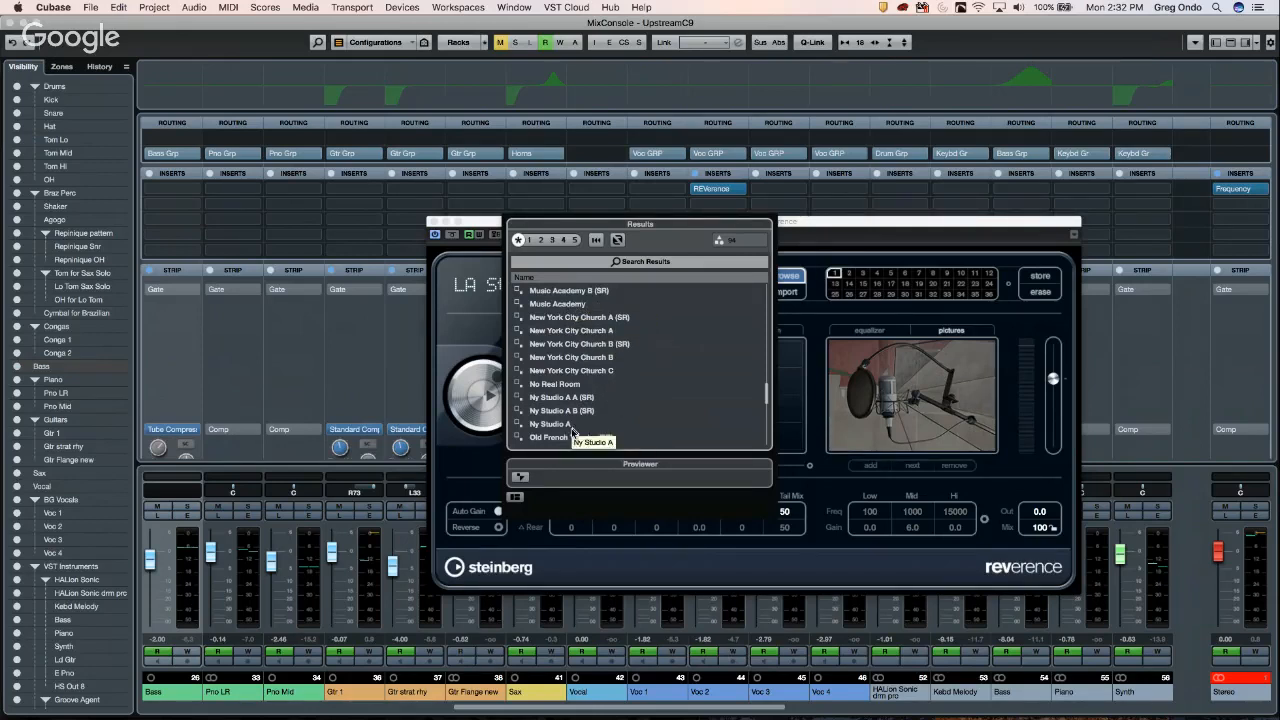
scroll(590, 430, "up", 6)
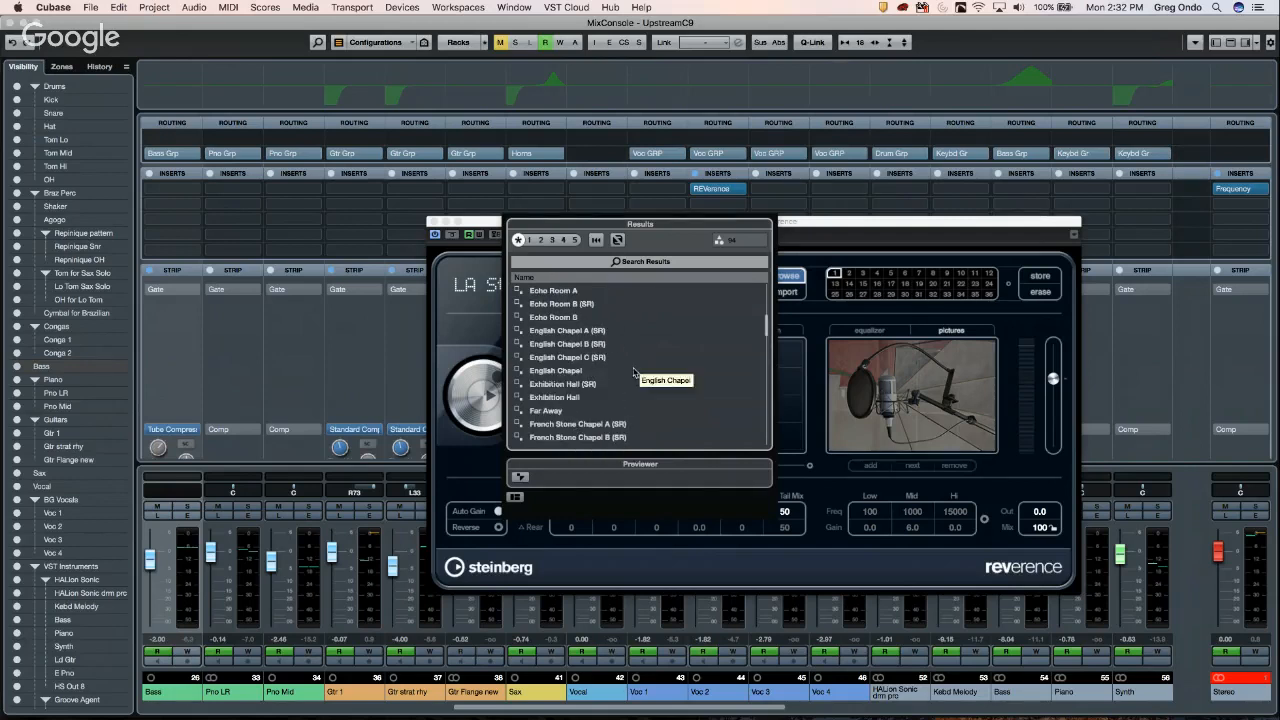
scroll(637, 371, "up", 8)
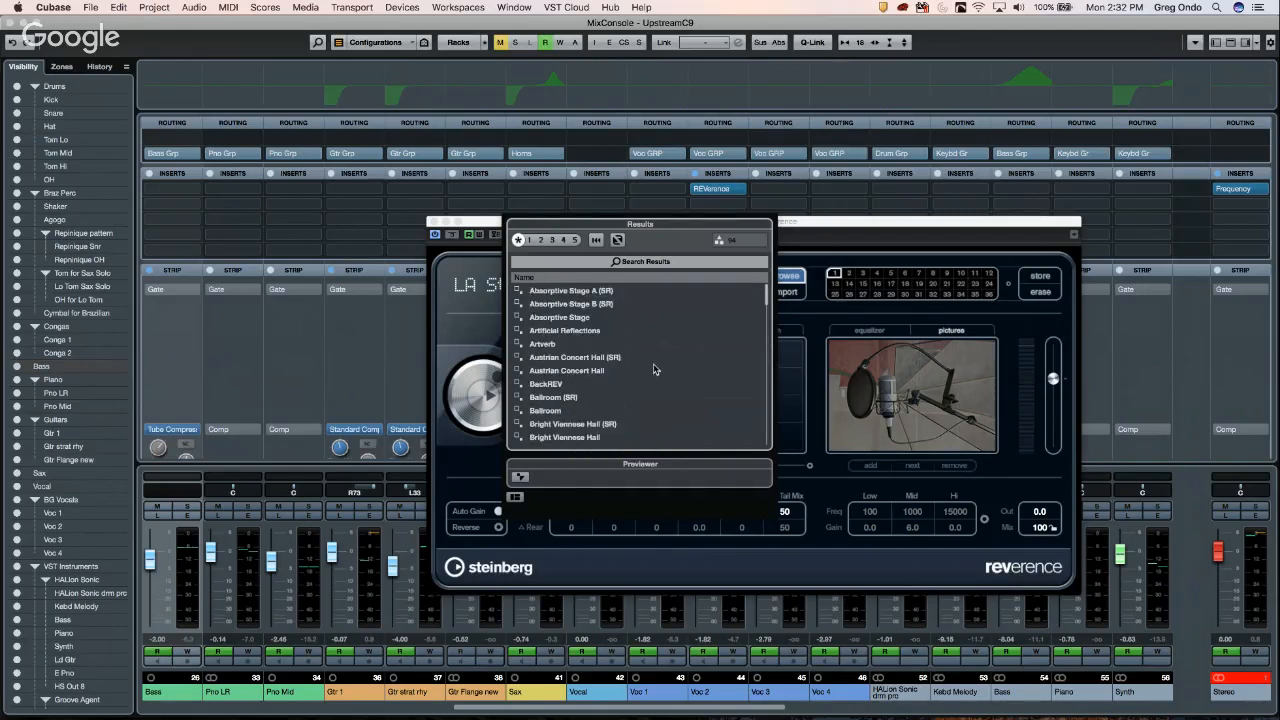
left_click(587, 376)
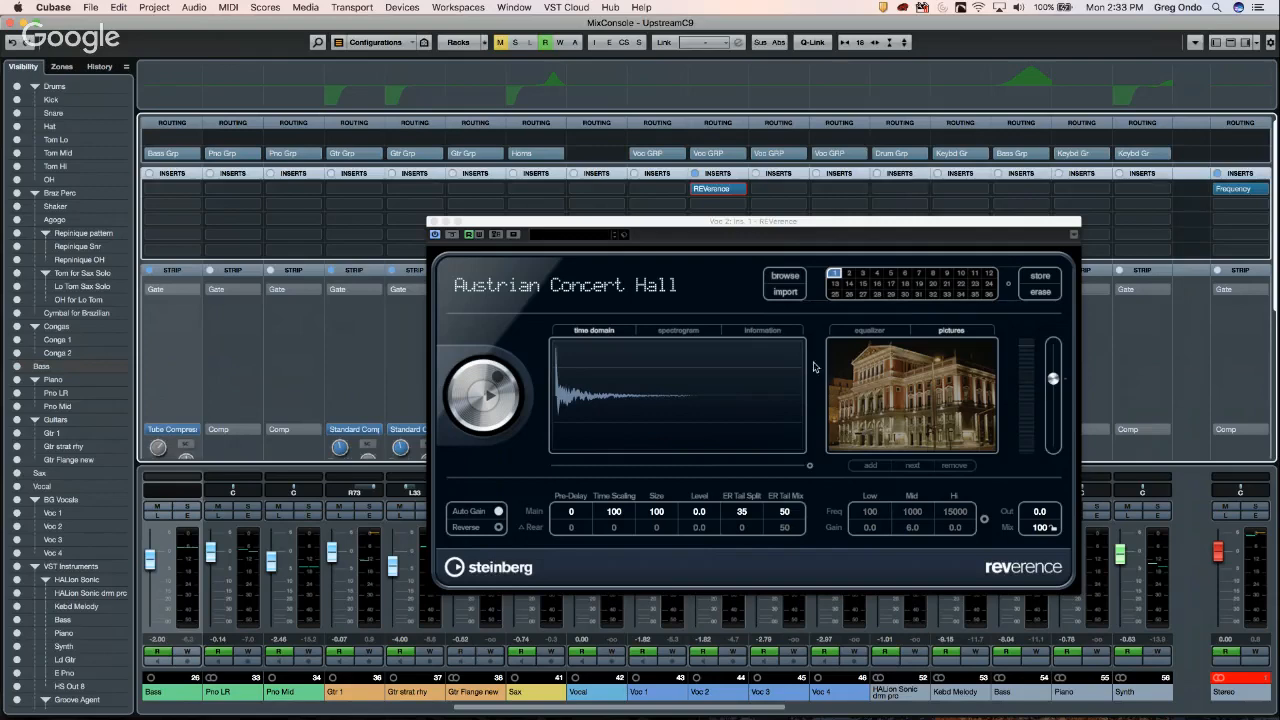
left_click(788, 292)
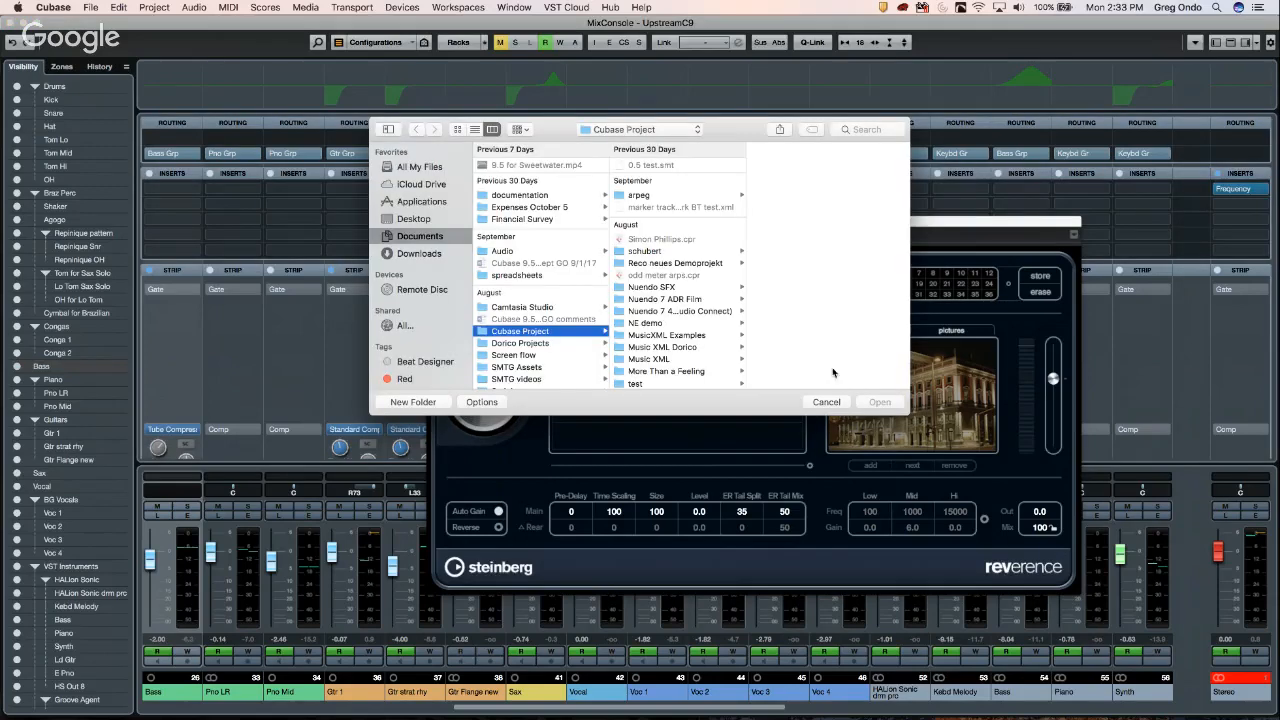
left_click(836, 403)
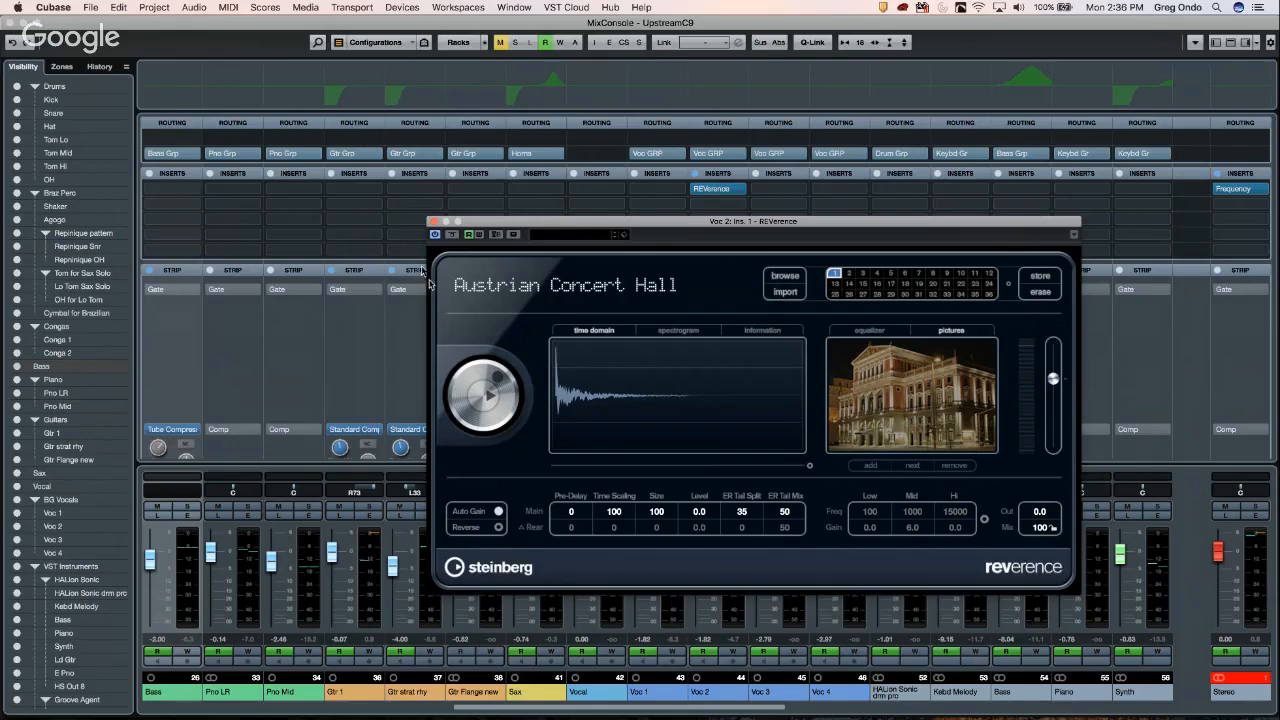
- Close Voc 2's REVerence window holding the Austrian Concert Hall impulse
left_click(433, 222)
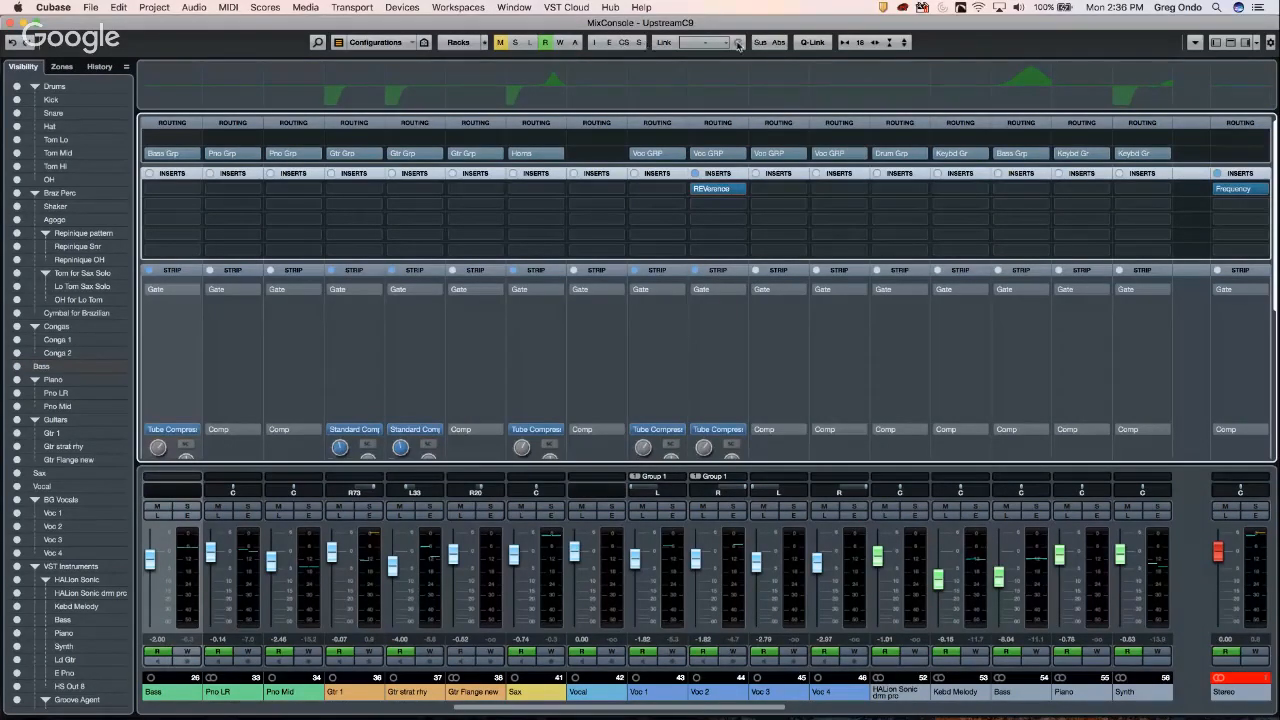
right_click(943, 45)
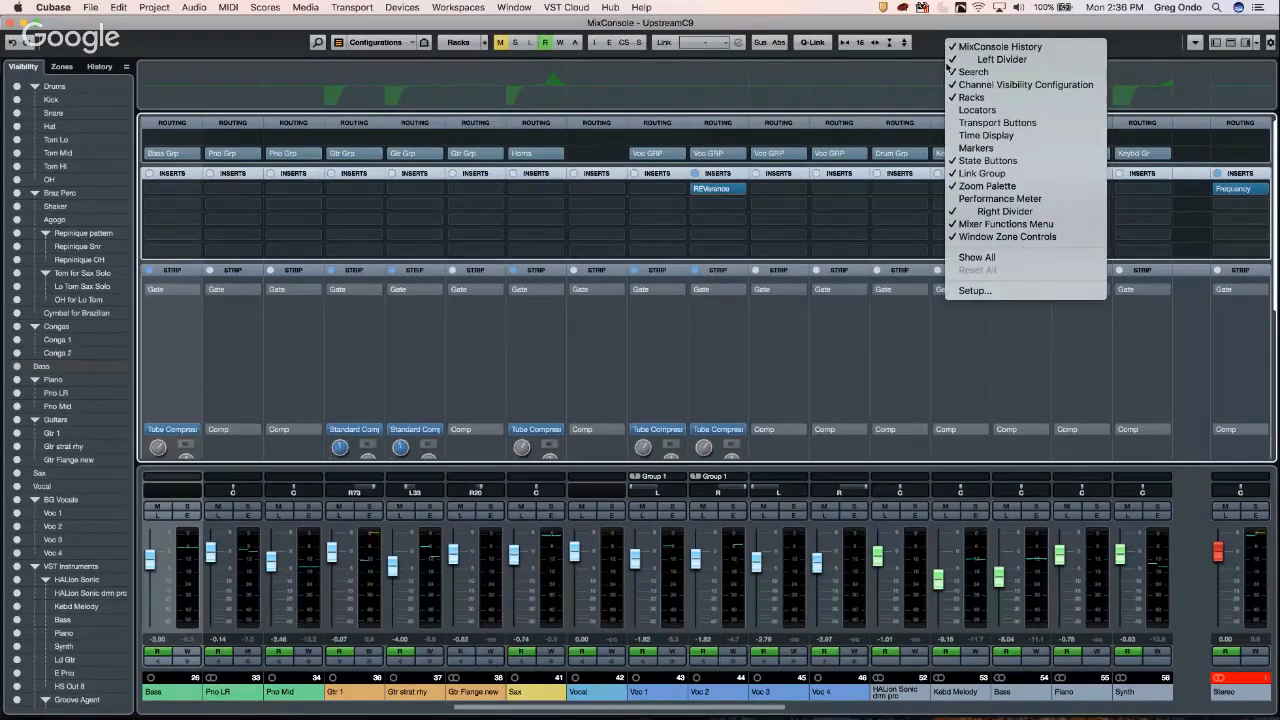
left_click(1019, 165)
right_click(863, 46)
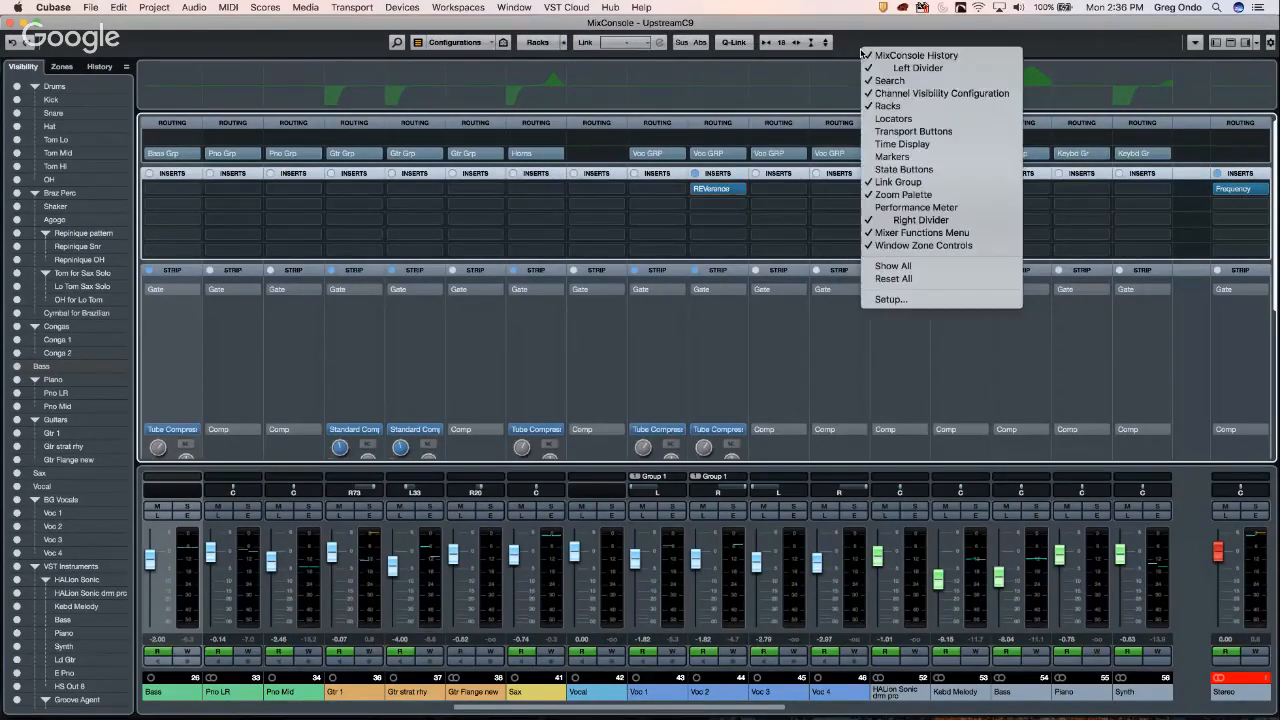
left_click(927, 172)
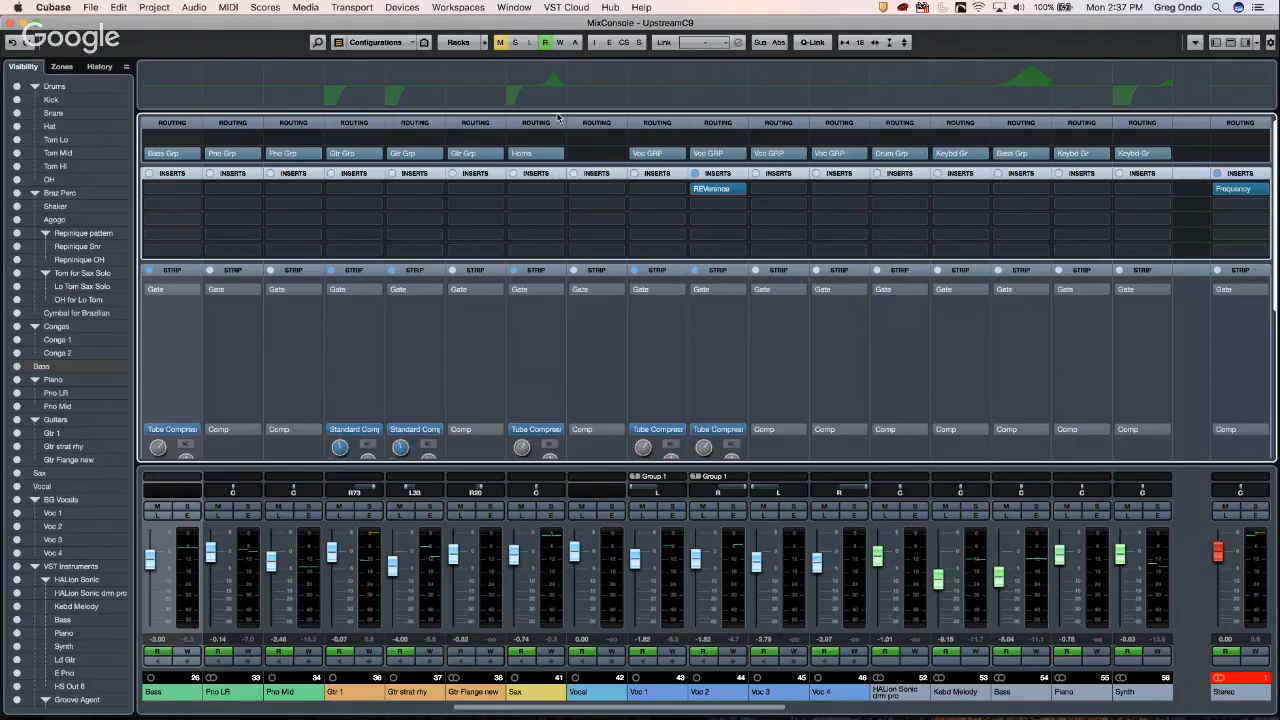
- Open and dismiss the mixer display options without changing anything
right_click(594, 45)
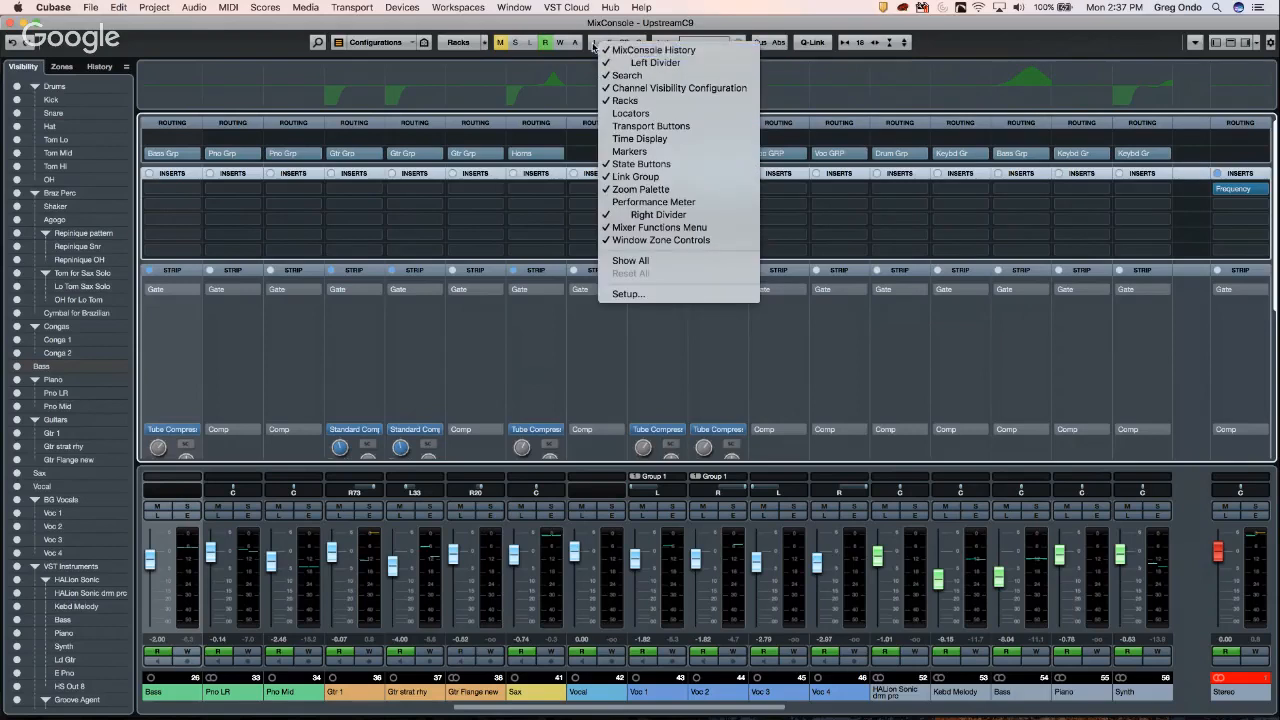
left_click(592, 45)
right_click(589, 42)
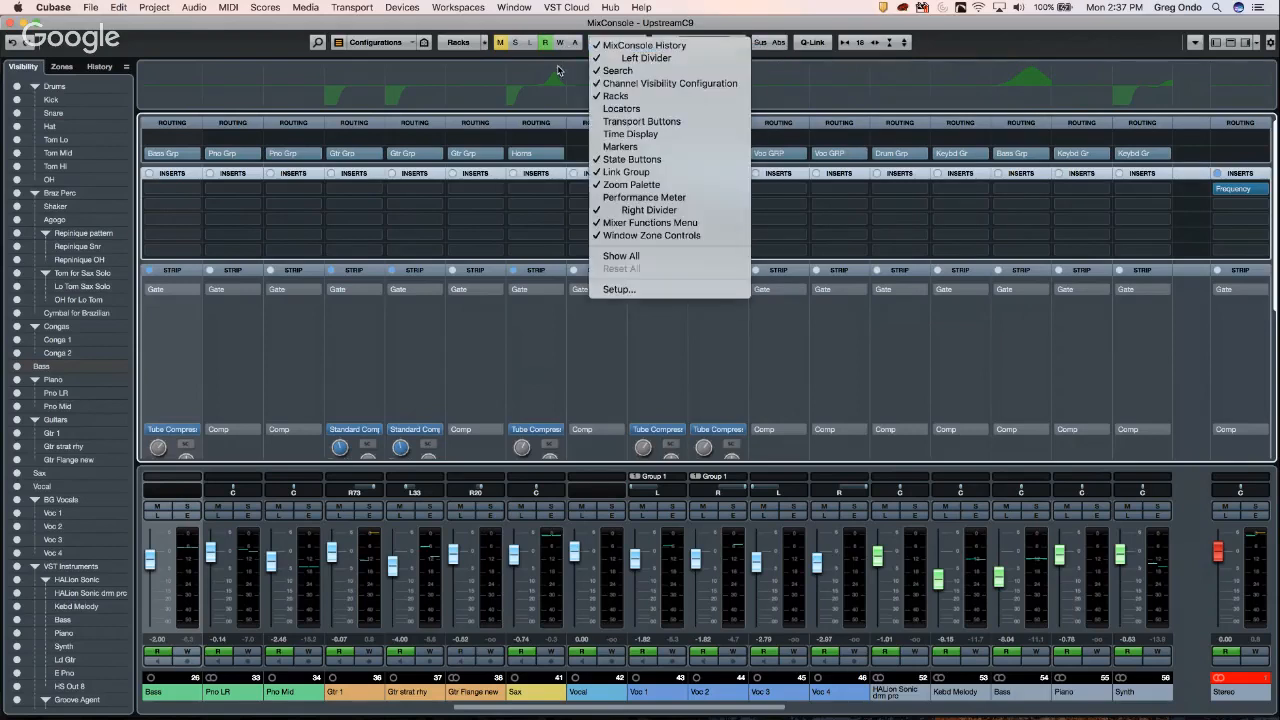
left_click(560, 71)
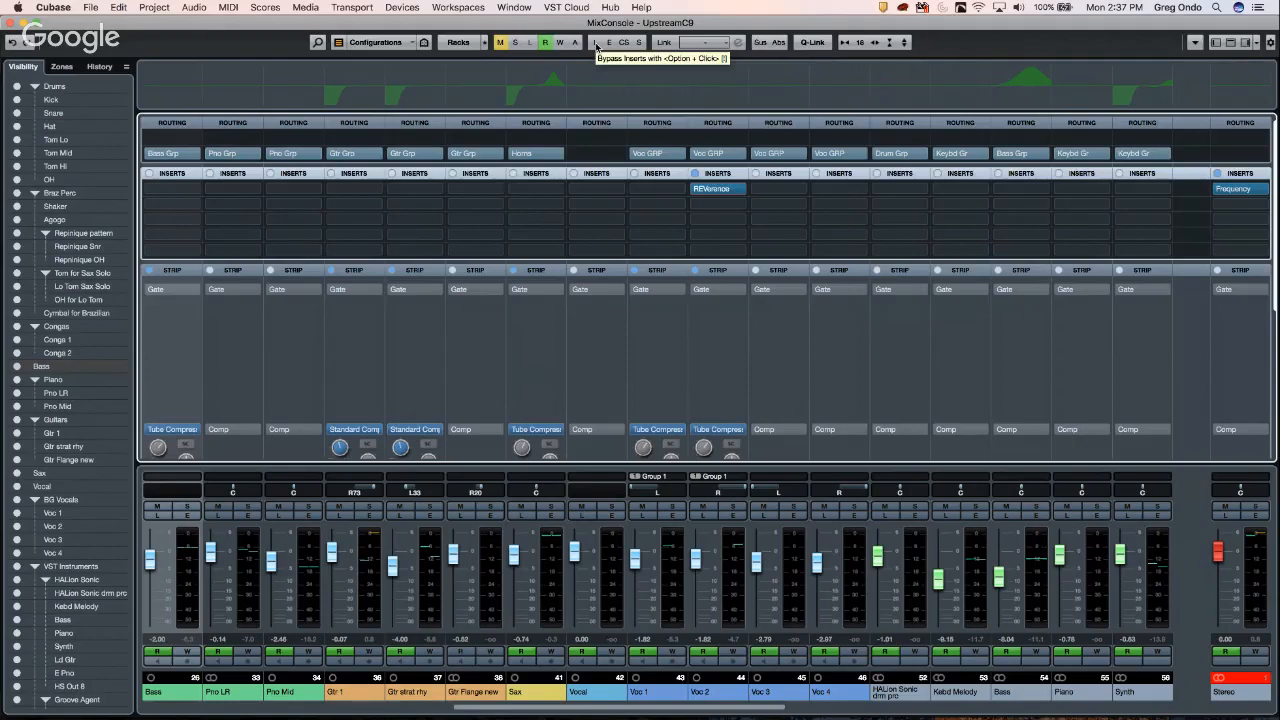
- Bypass and re-enable all inserts twice, then close the separate MixConsole window
left_click(597, 46)
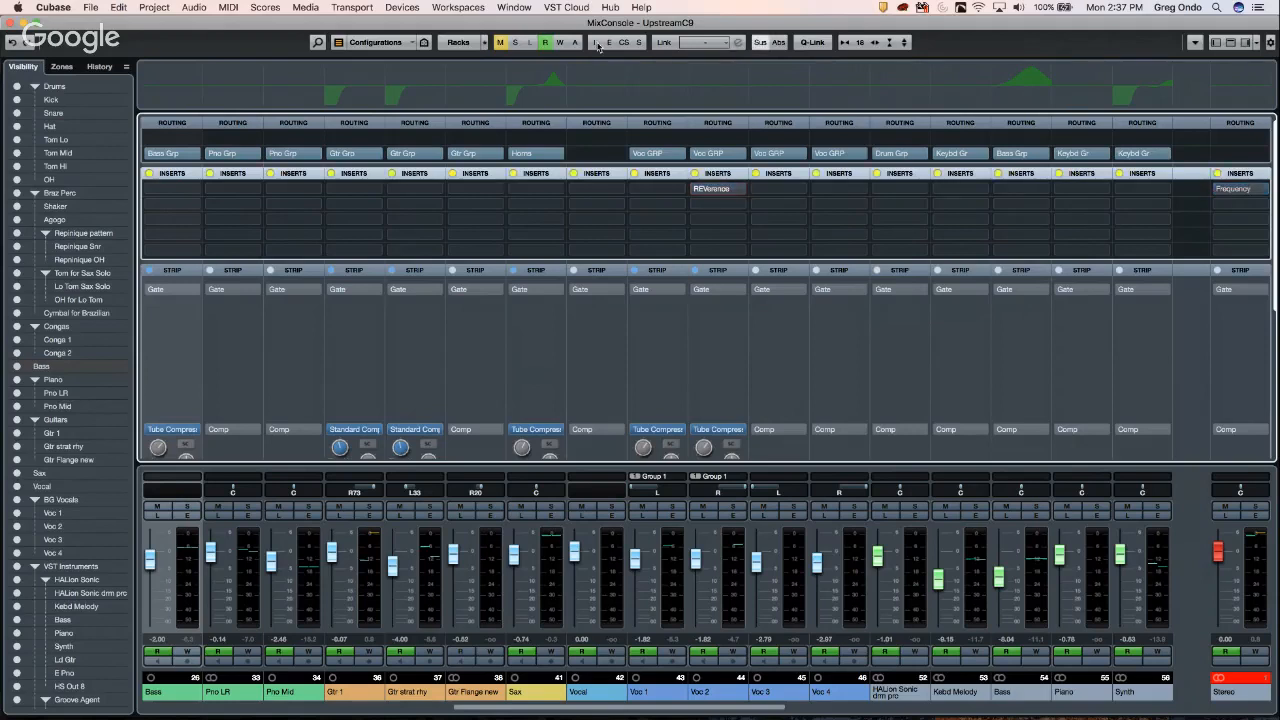
left_click(597, 46)
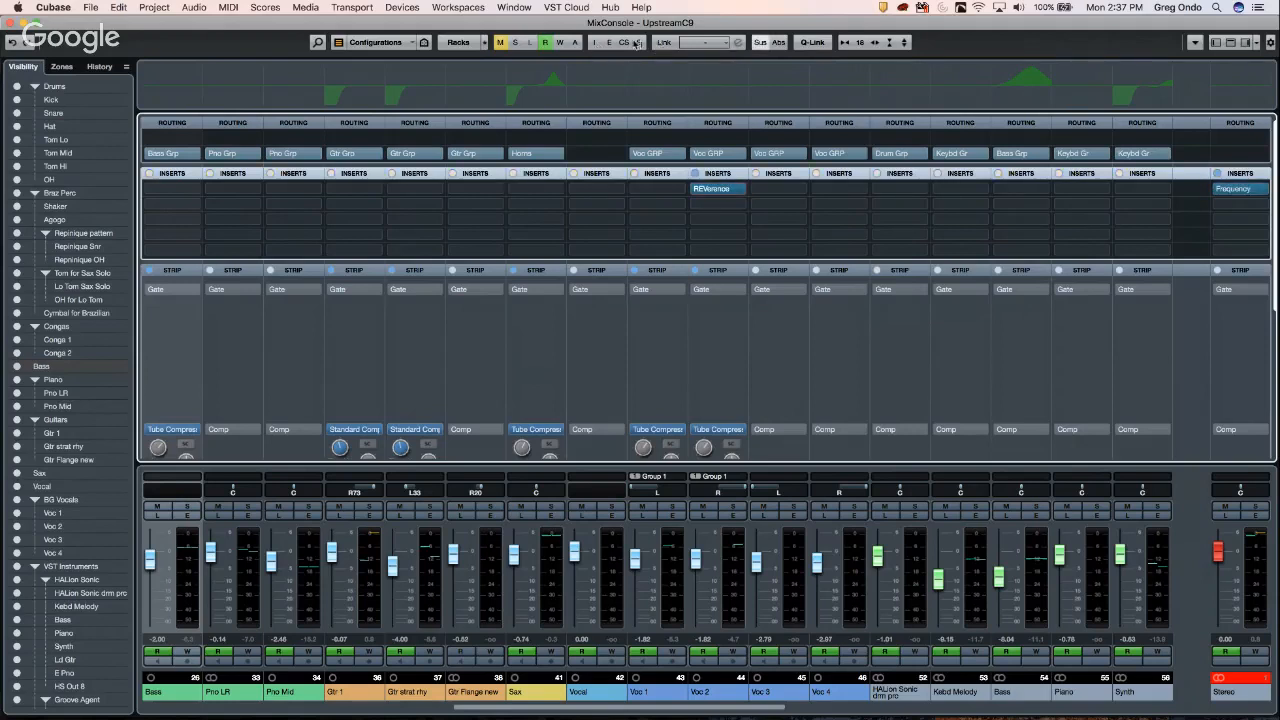
left_click(597, 46)
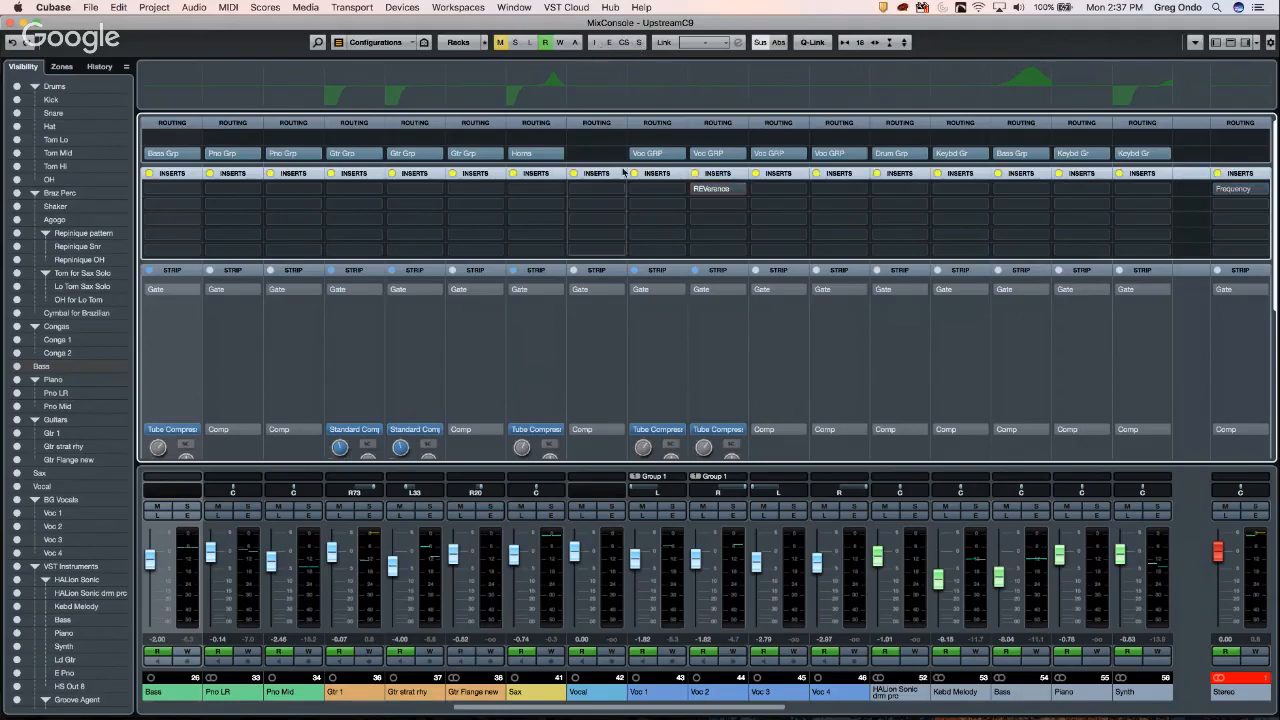
left_click(597, 46)
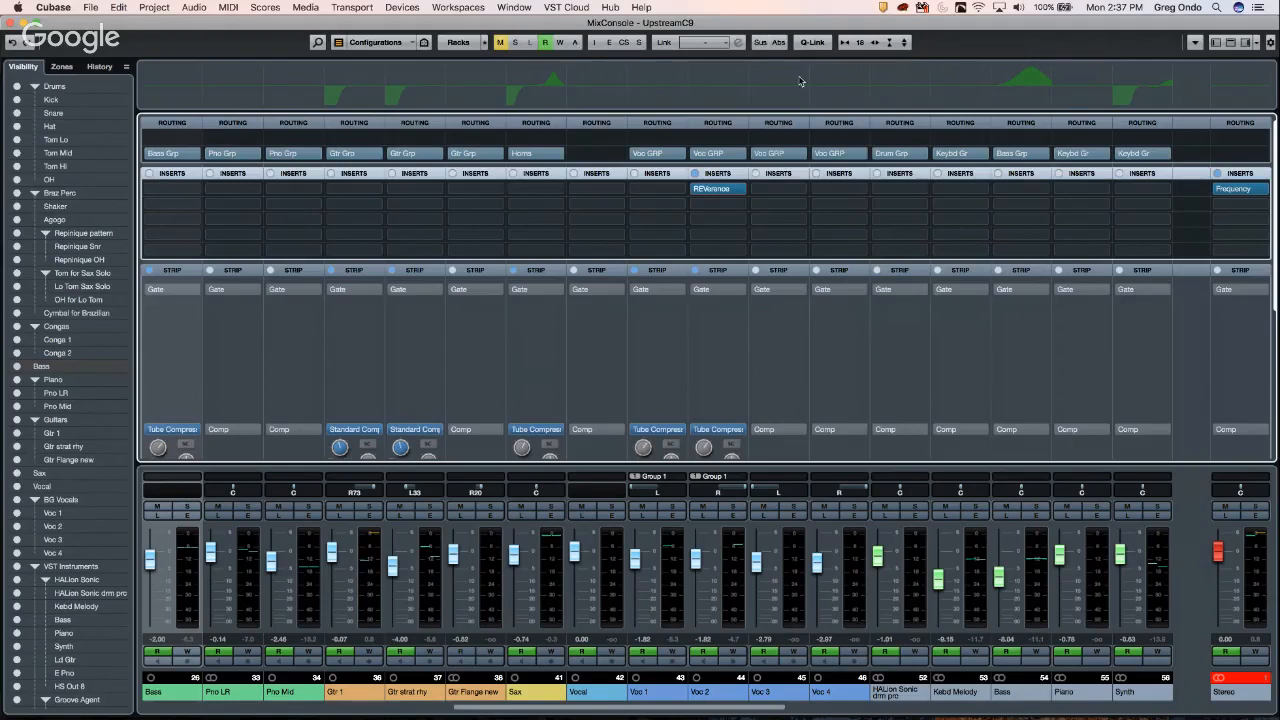
right_click(966, 44)
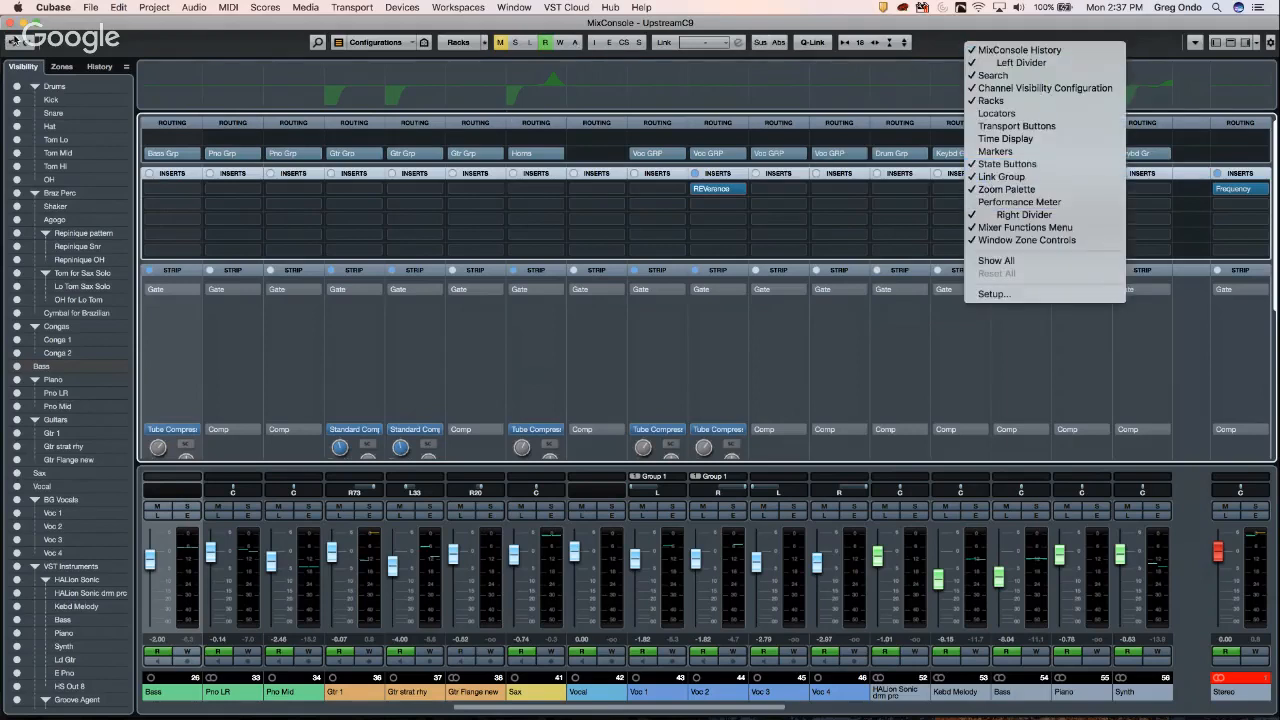
left_click(12, 27)
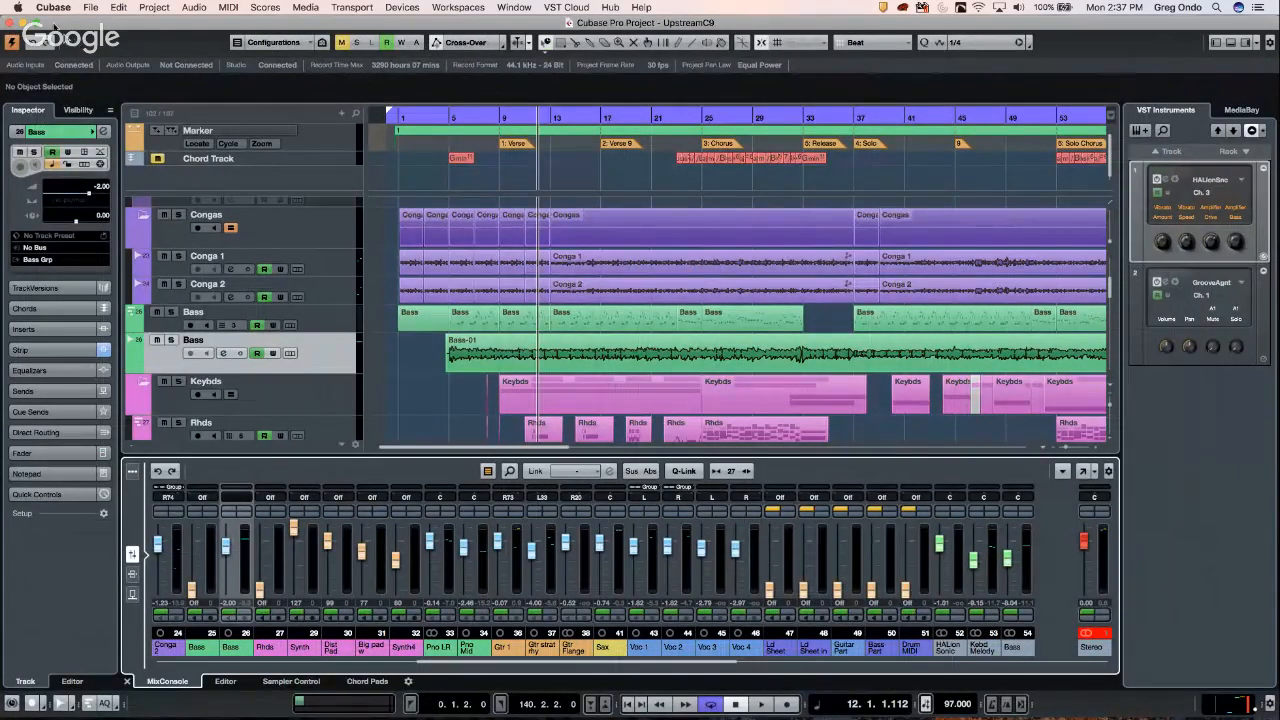
left_click(91, 8)
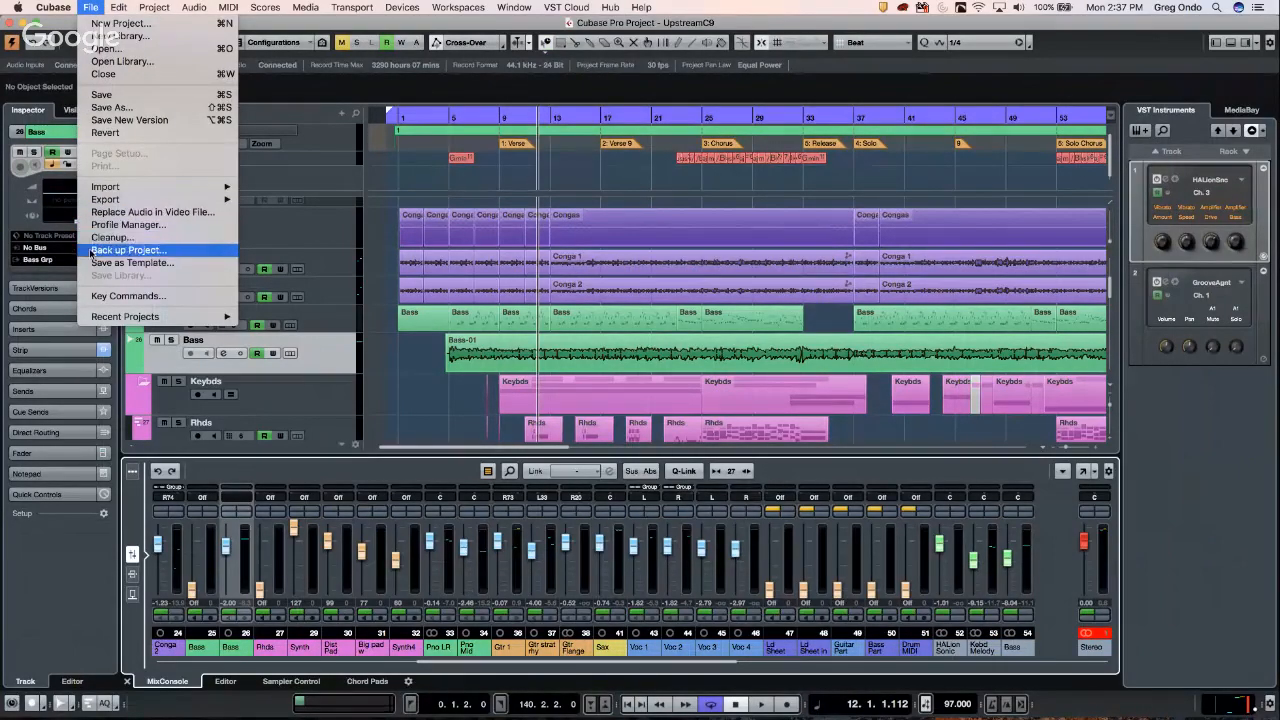
mouse_move(111, 318)
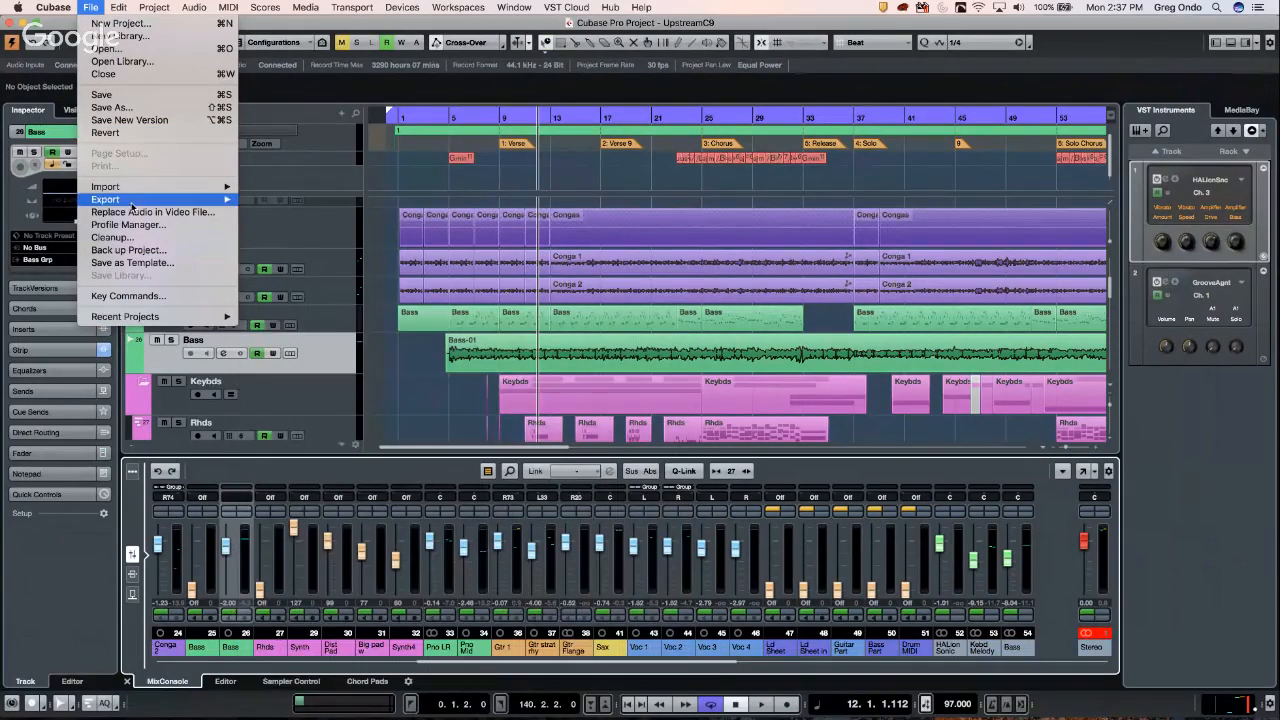
mouse_move(131, 203)
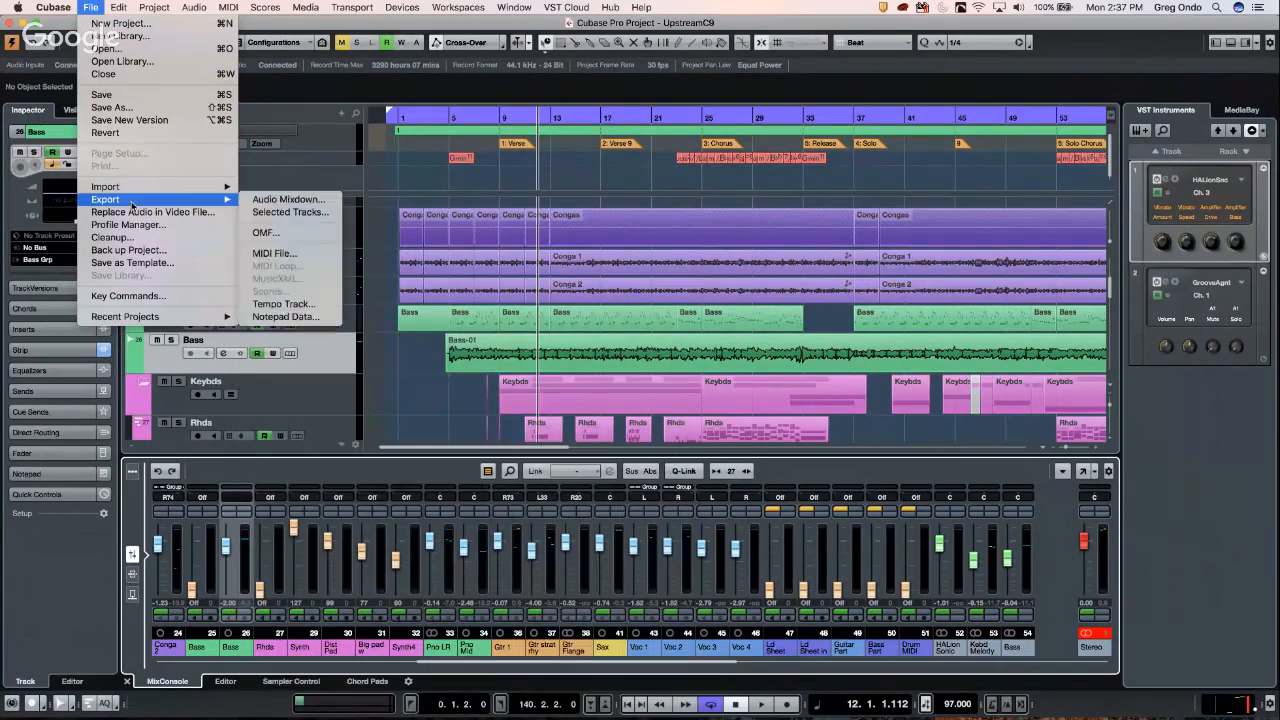
left_click(280, 201)
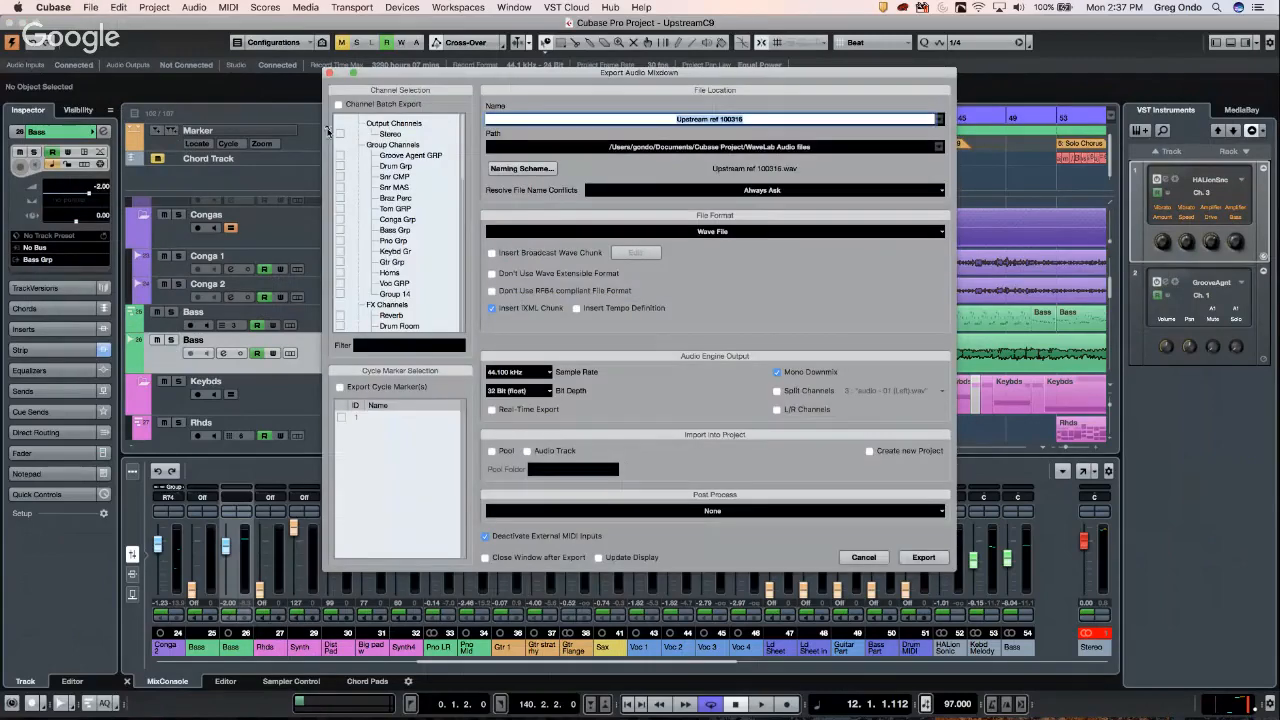
left_click(341, 106)
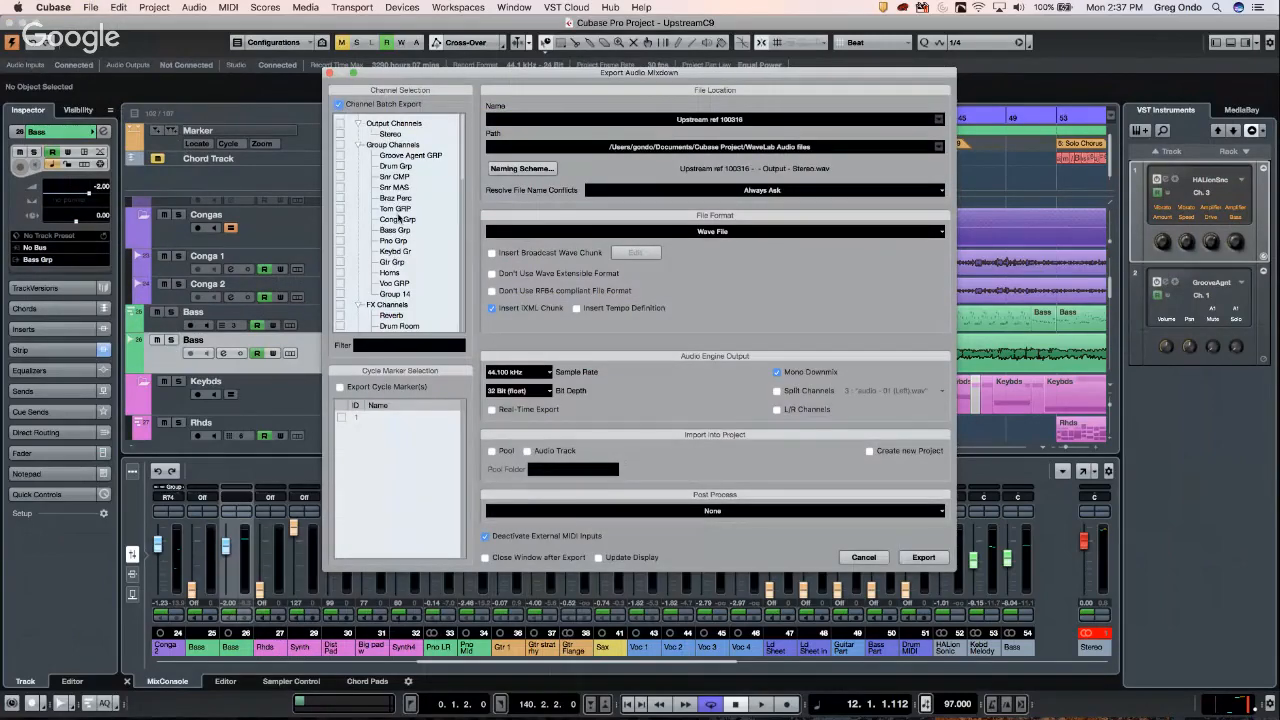
scroll(402, 222, "down", 10)
scroll(404, 226, "down", 6)
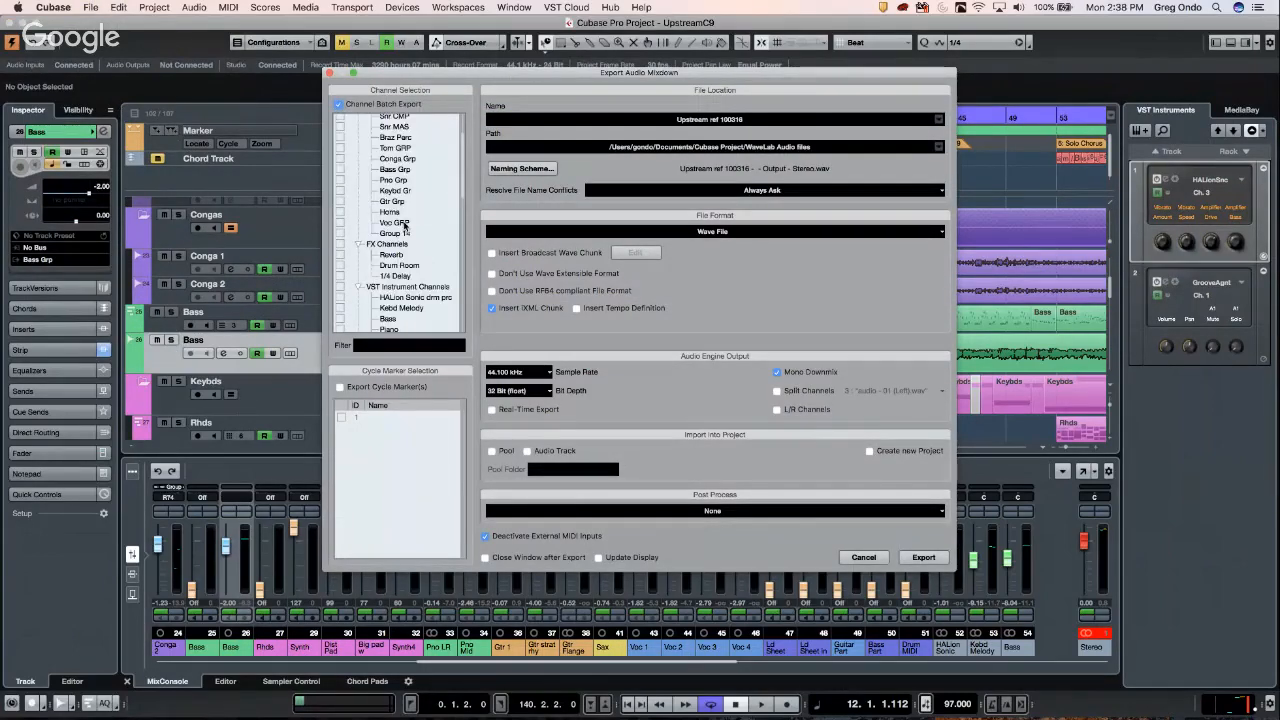
scroll(404, 226, "up", 6)
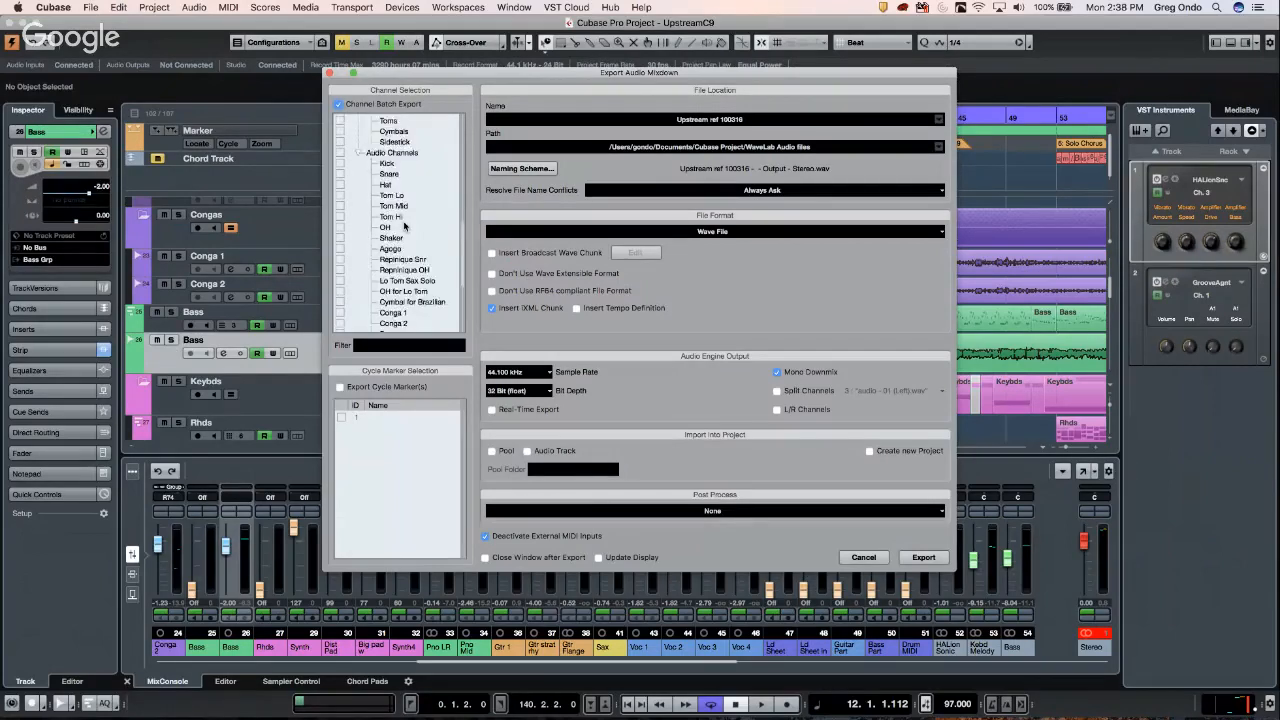
scroll(407, 224, "down", 8)
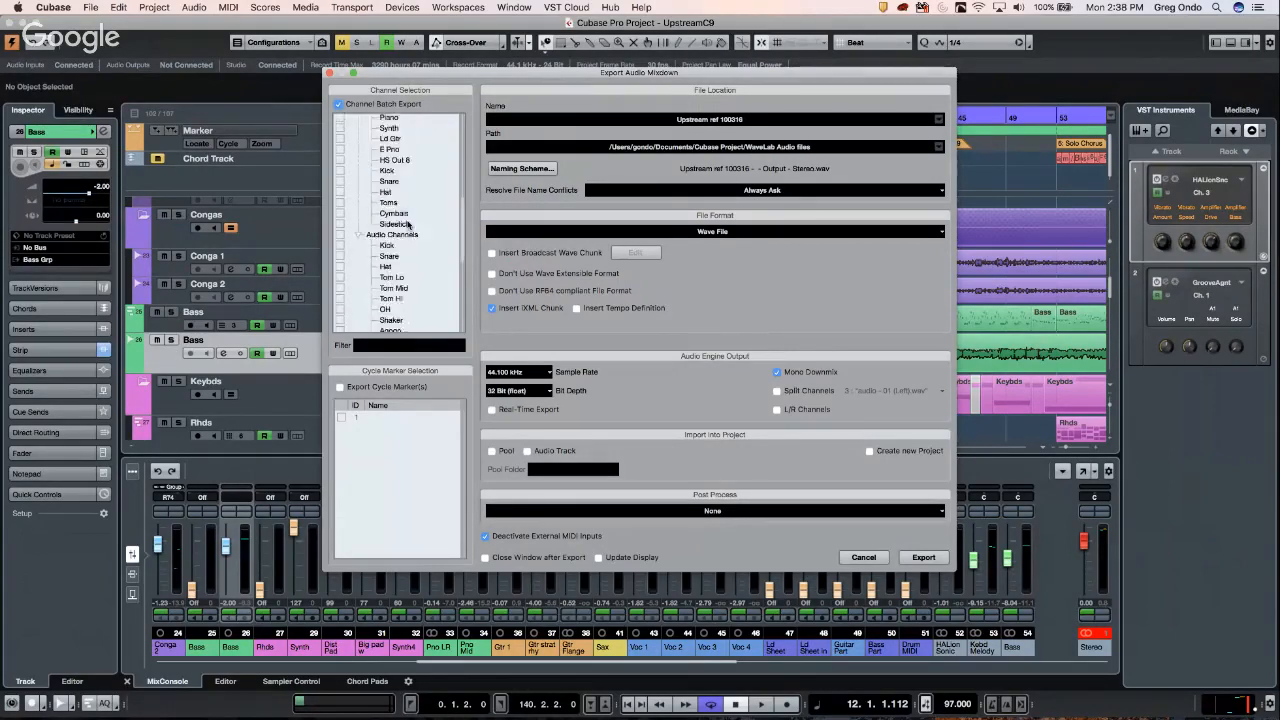
scroll(407, 224, "down", 8)
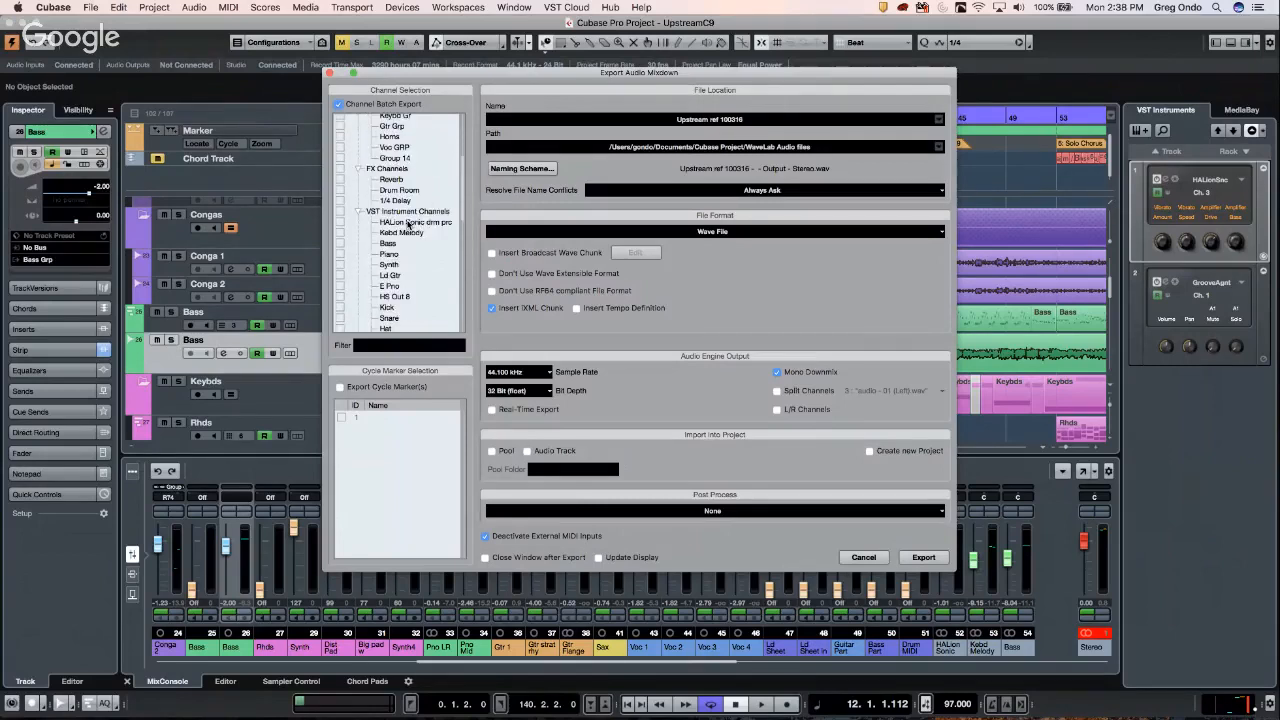
scroll(407, 224, "up", 10)
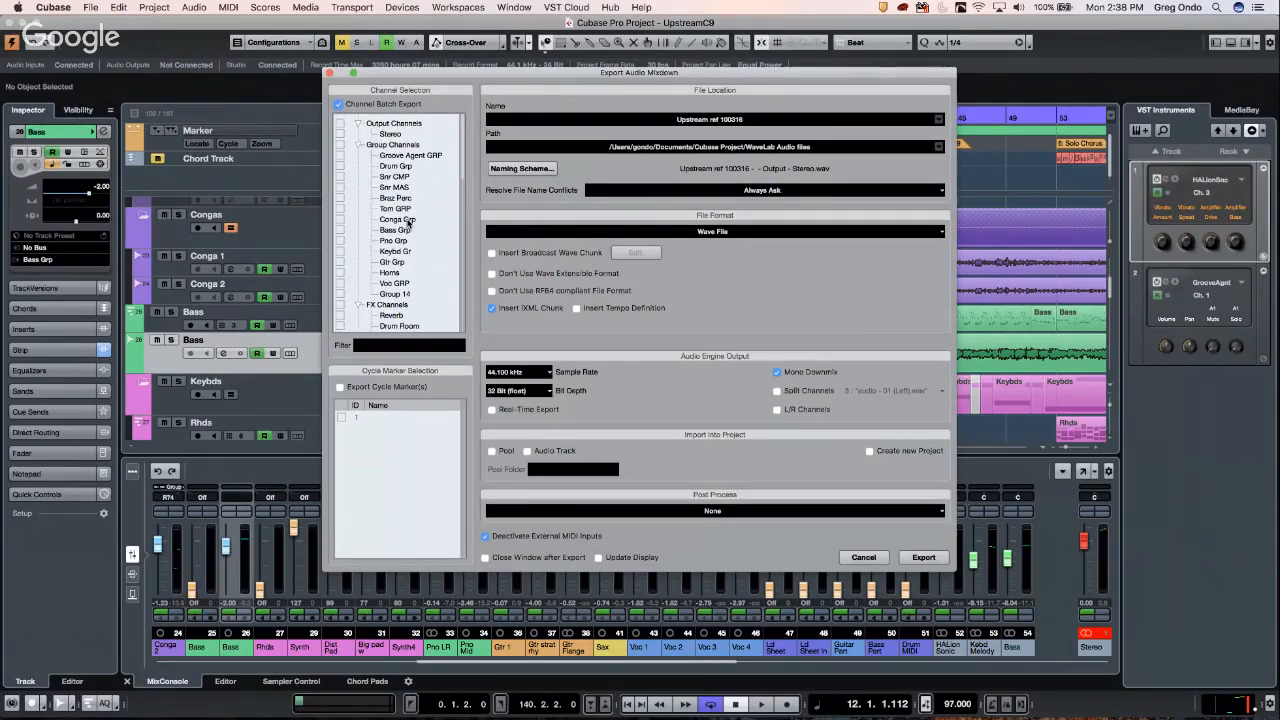
left_click(339, 145)
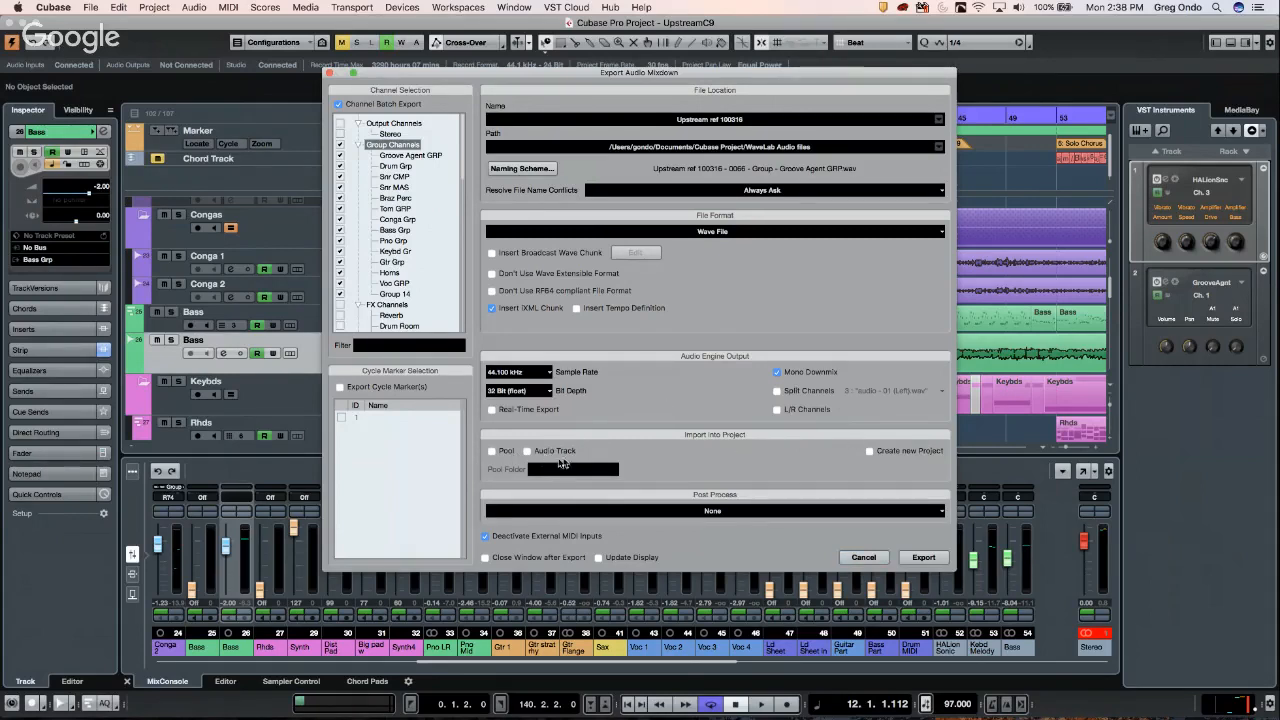
left_click(864, 557)
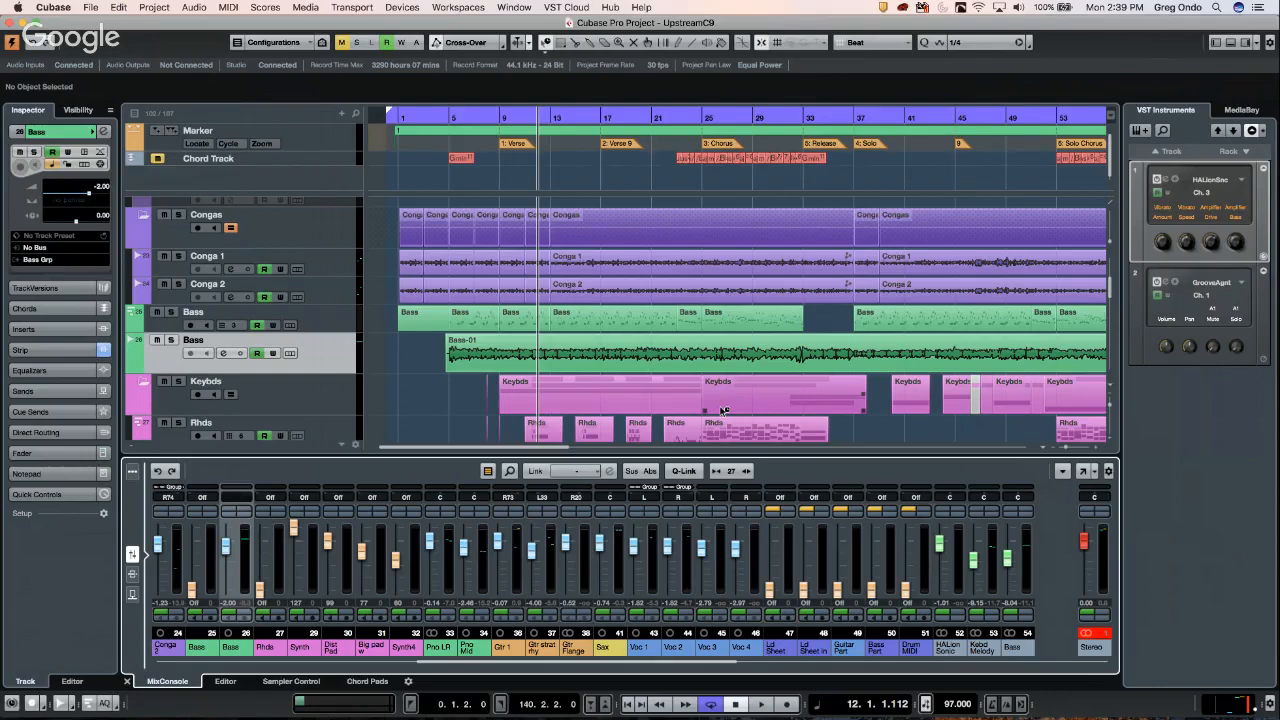
- Start File > Open and switch the location to the Cubase Project folder
left_click(91, 8)
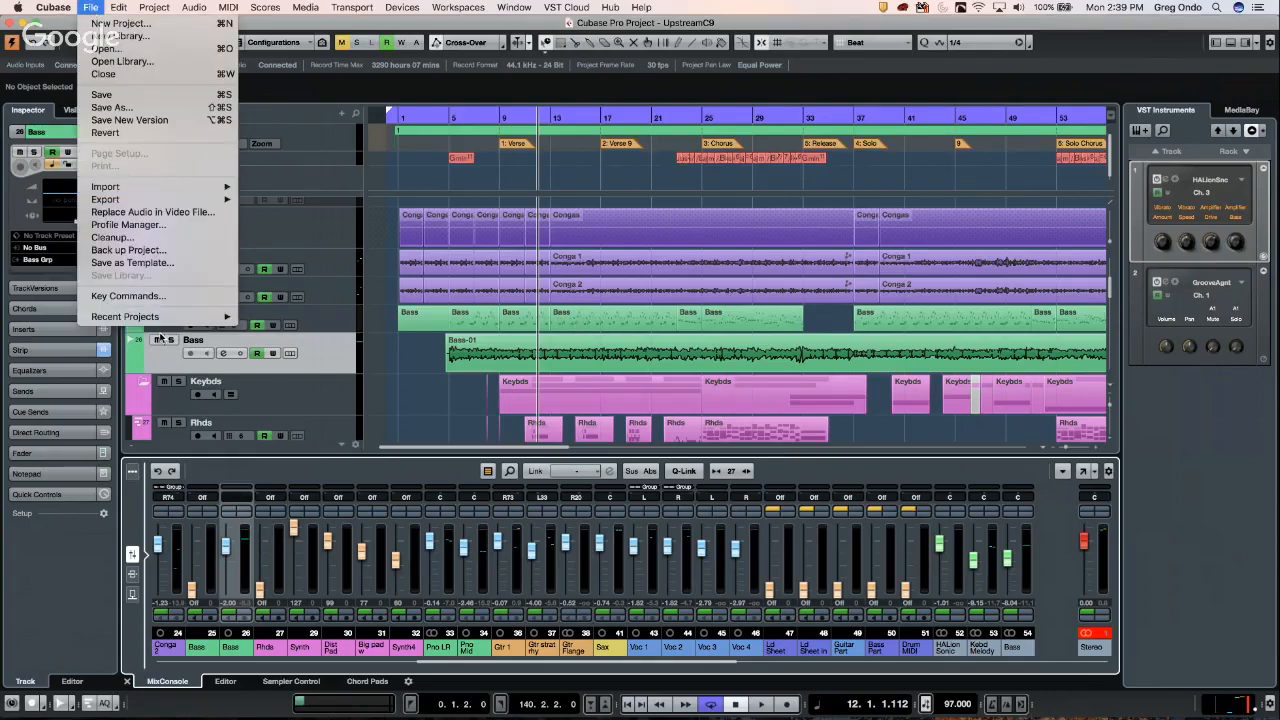
mouse_move(160, 316)
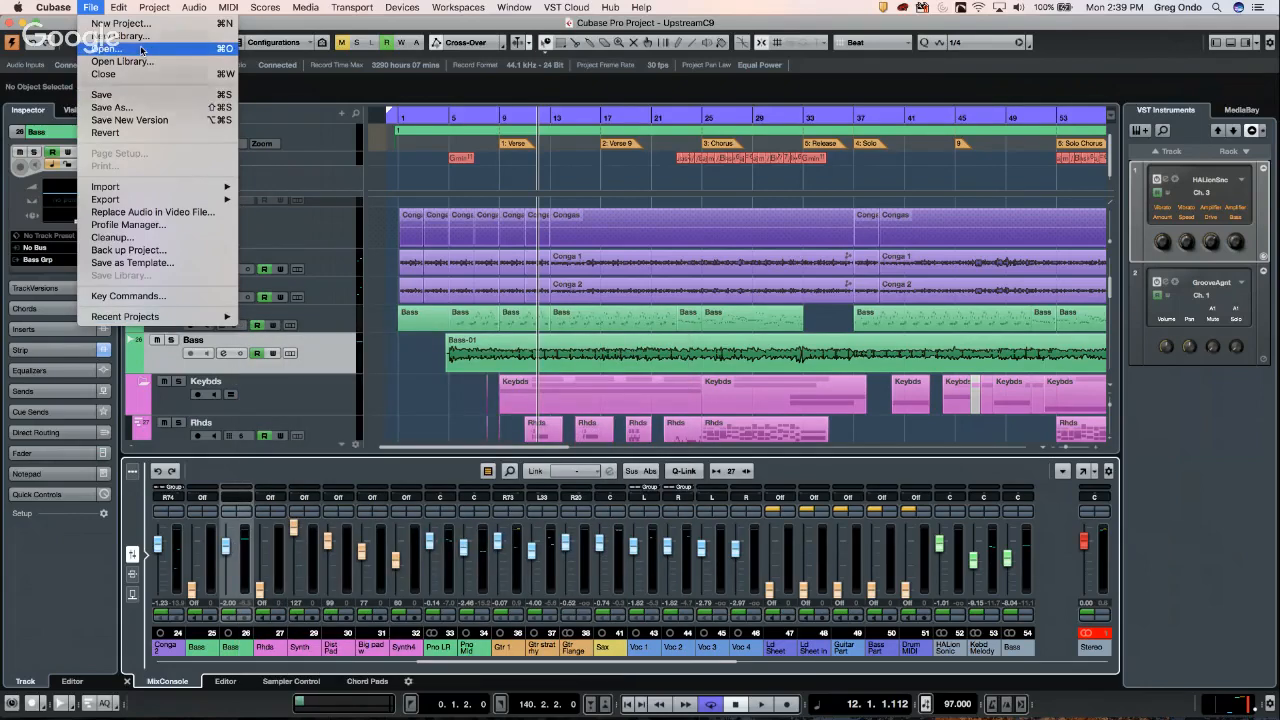
left_click(149, 96)
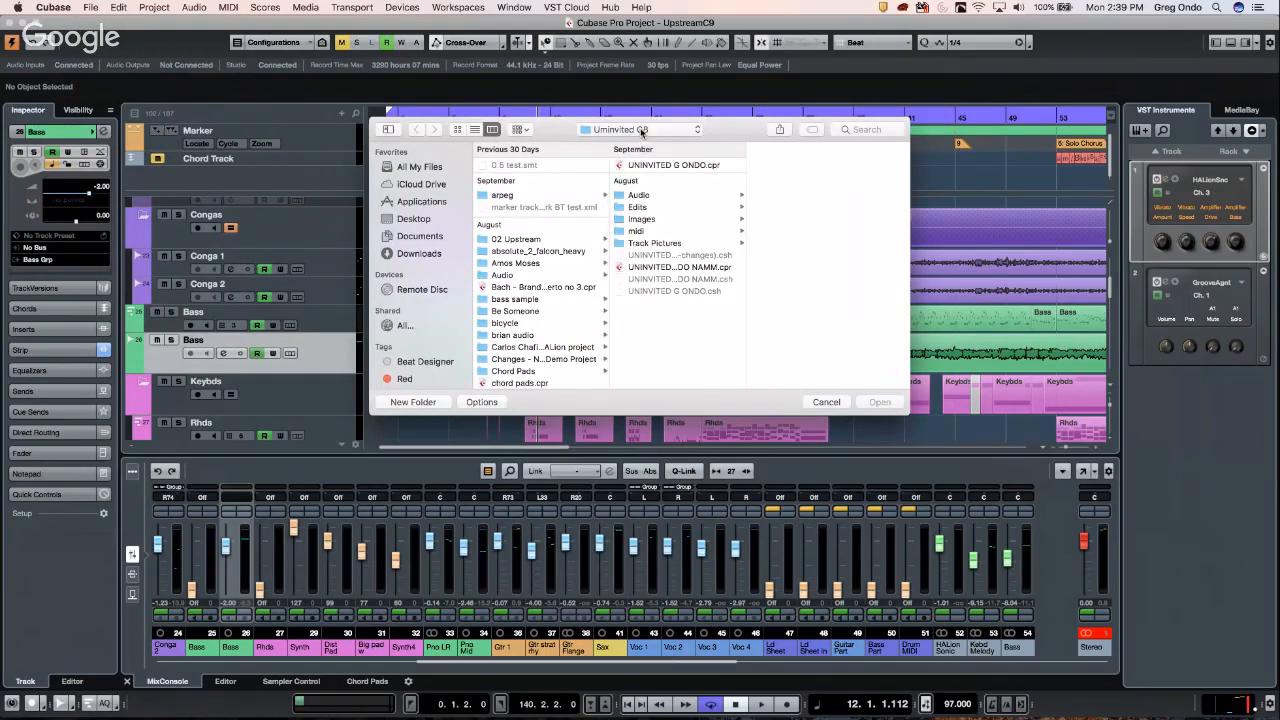
left_click(637, 131)
left_click(634, 146)
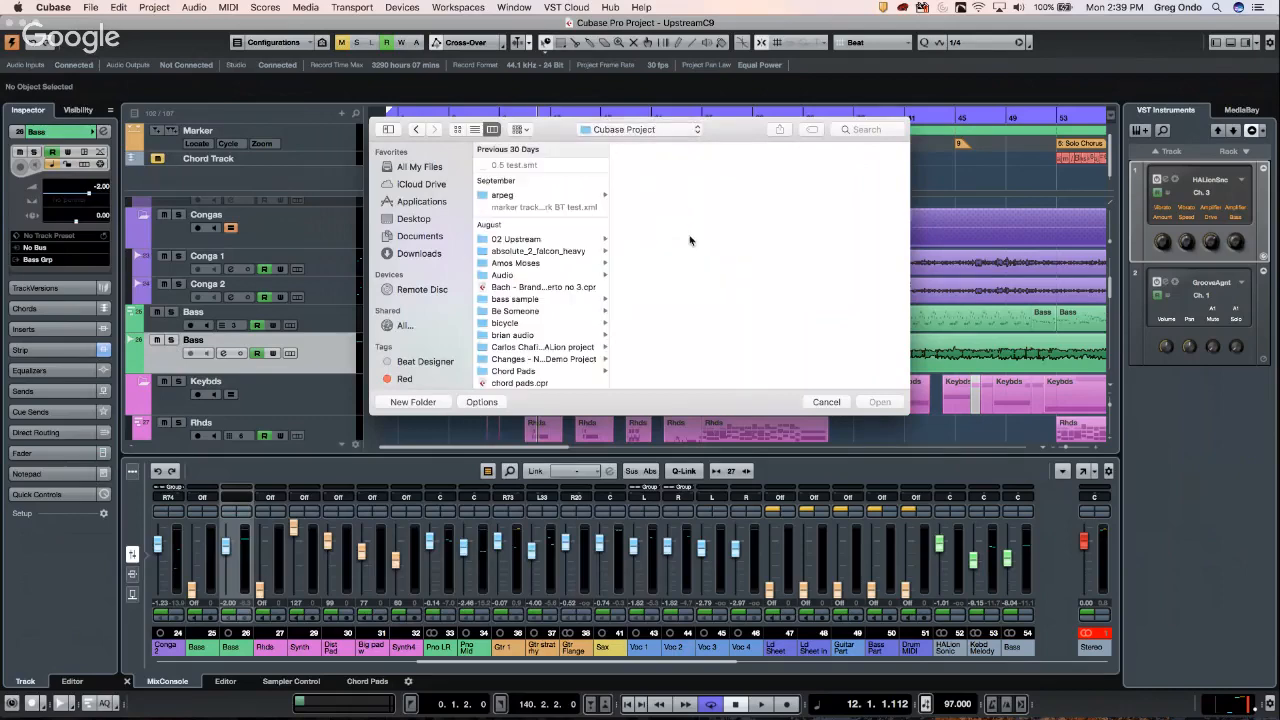
scroll(514, 305, "down", 10)
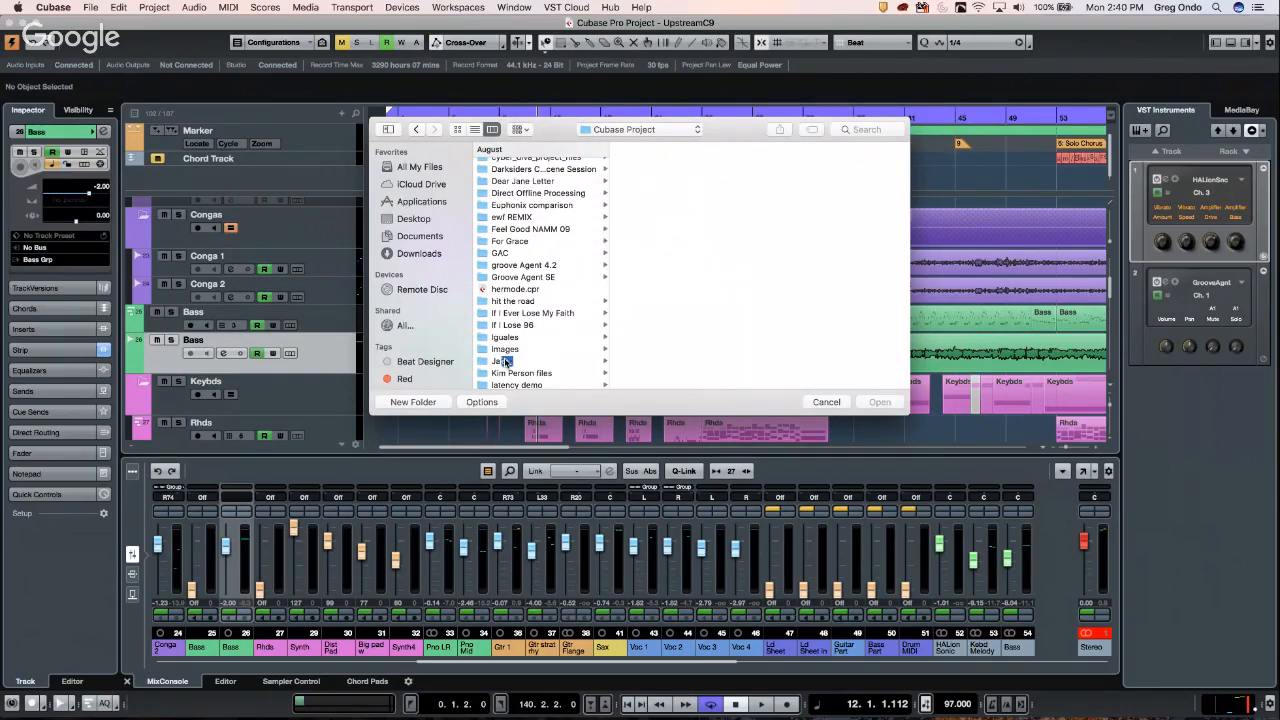
left_click(506, 361)
left_click(664, 178)
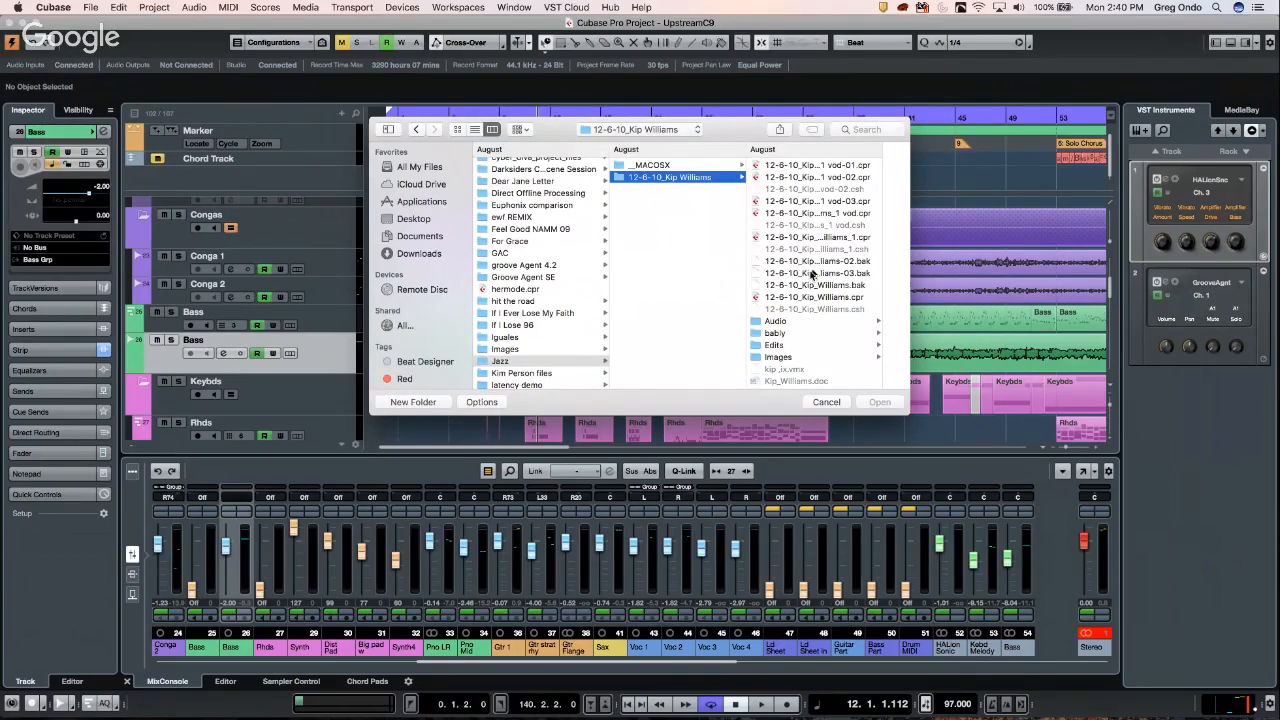
scroll(824, 242, "down", 3)
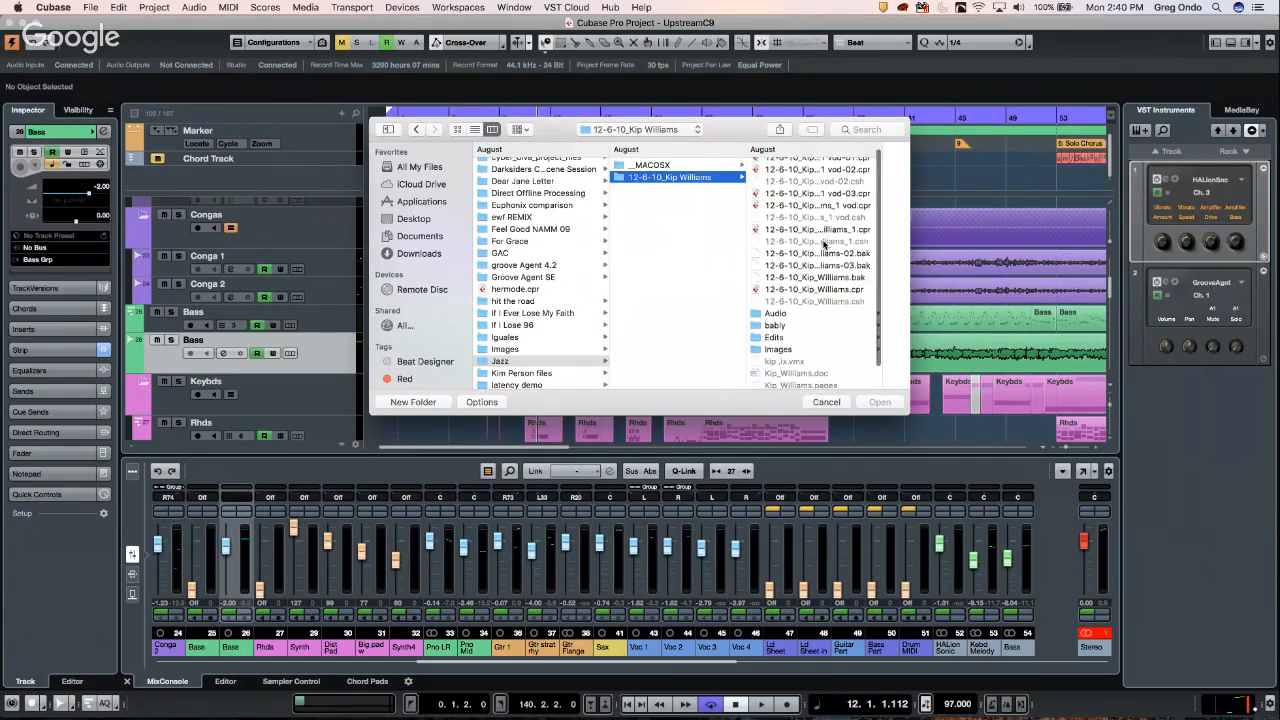
scroll(824, 245, "up", 3)
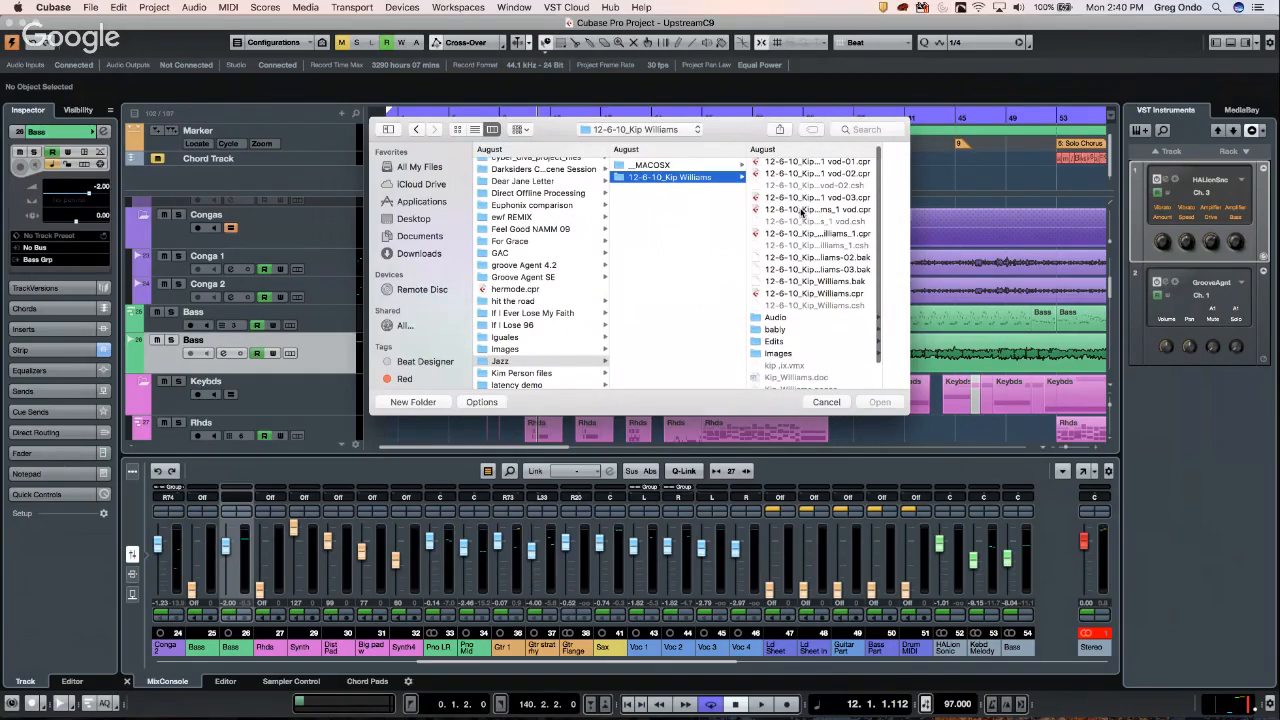
left_click(805, 210)
key("Return")
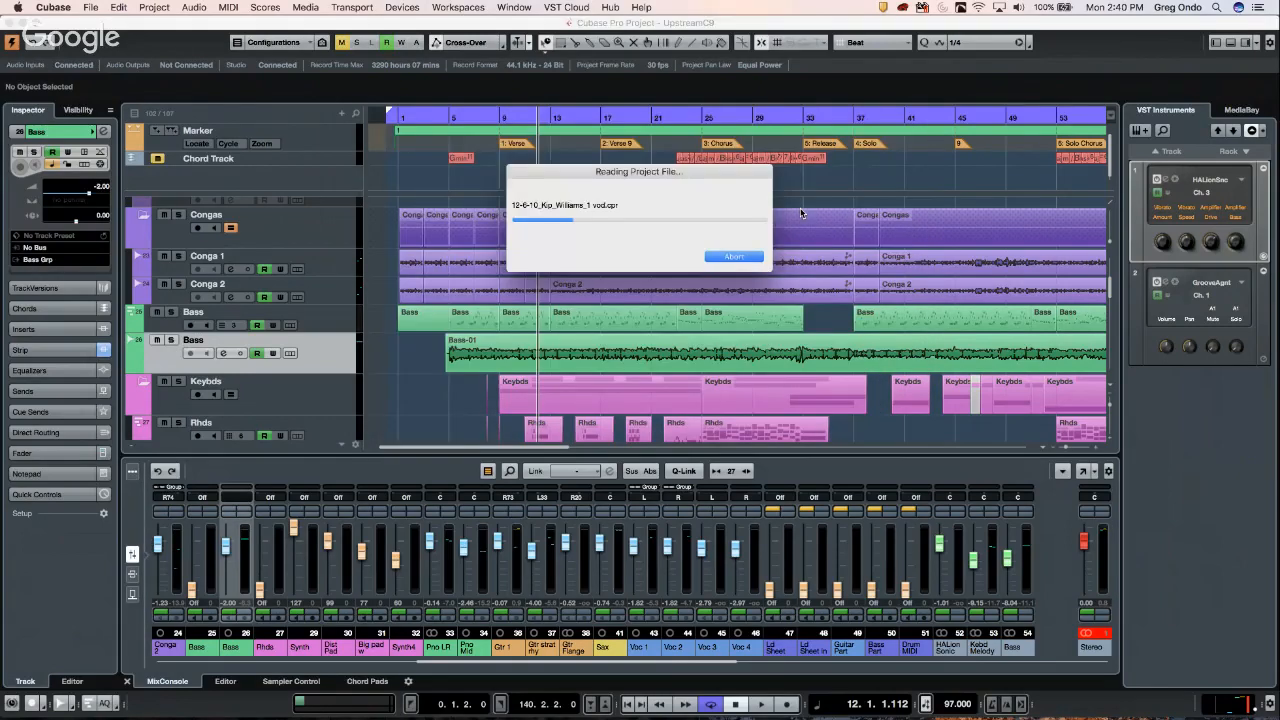
left_click(717, 256)
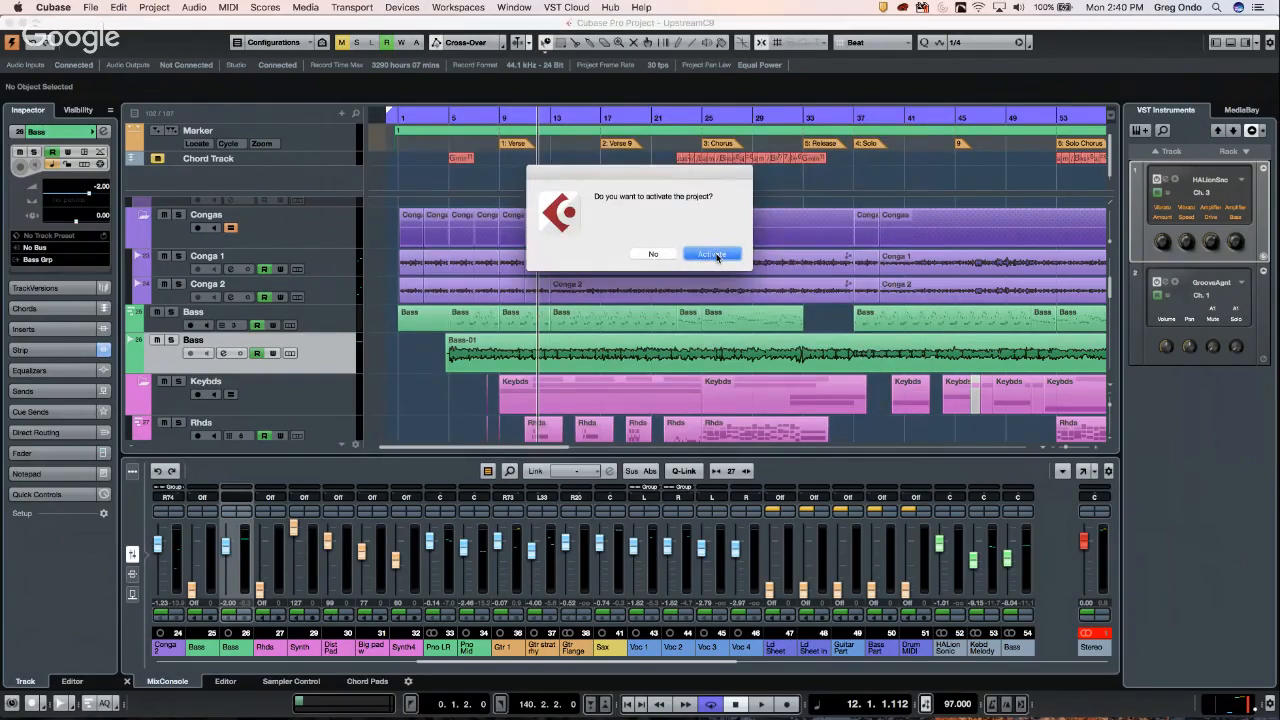
left_click(712, 254)
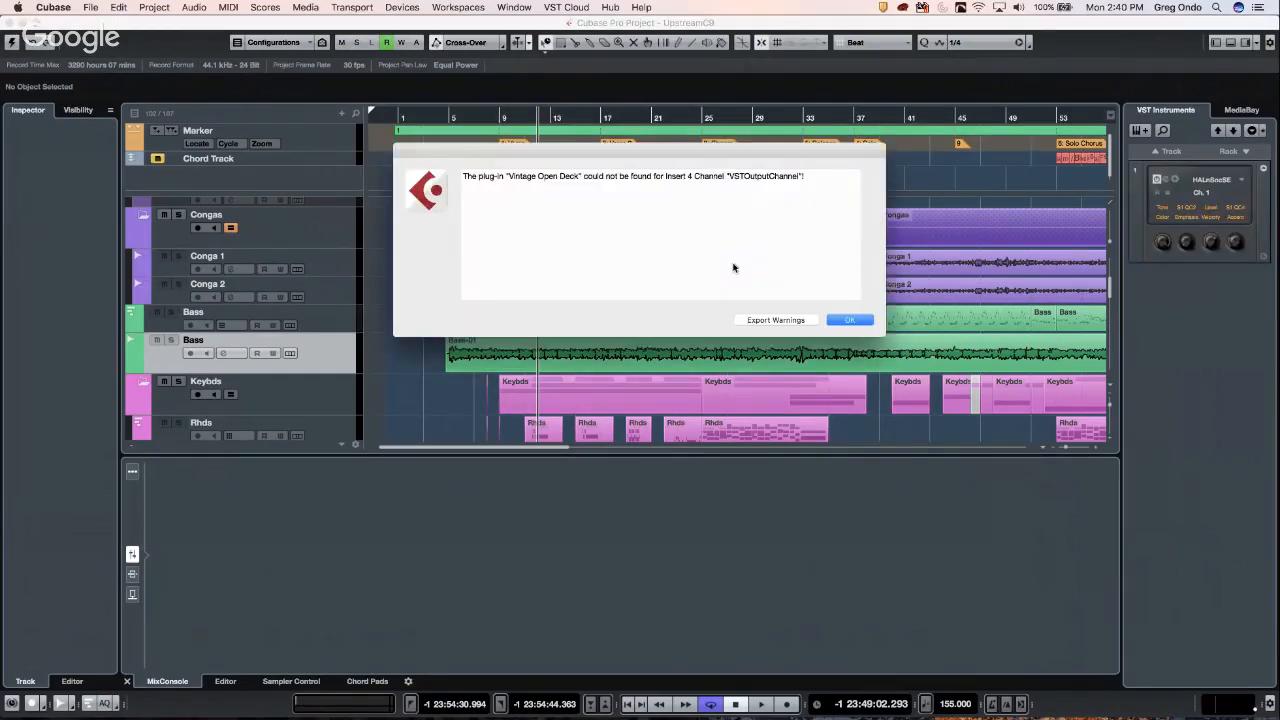
left_click(846, 320)
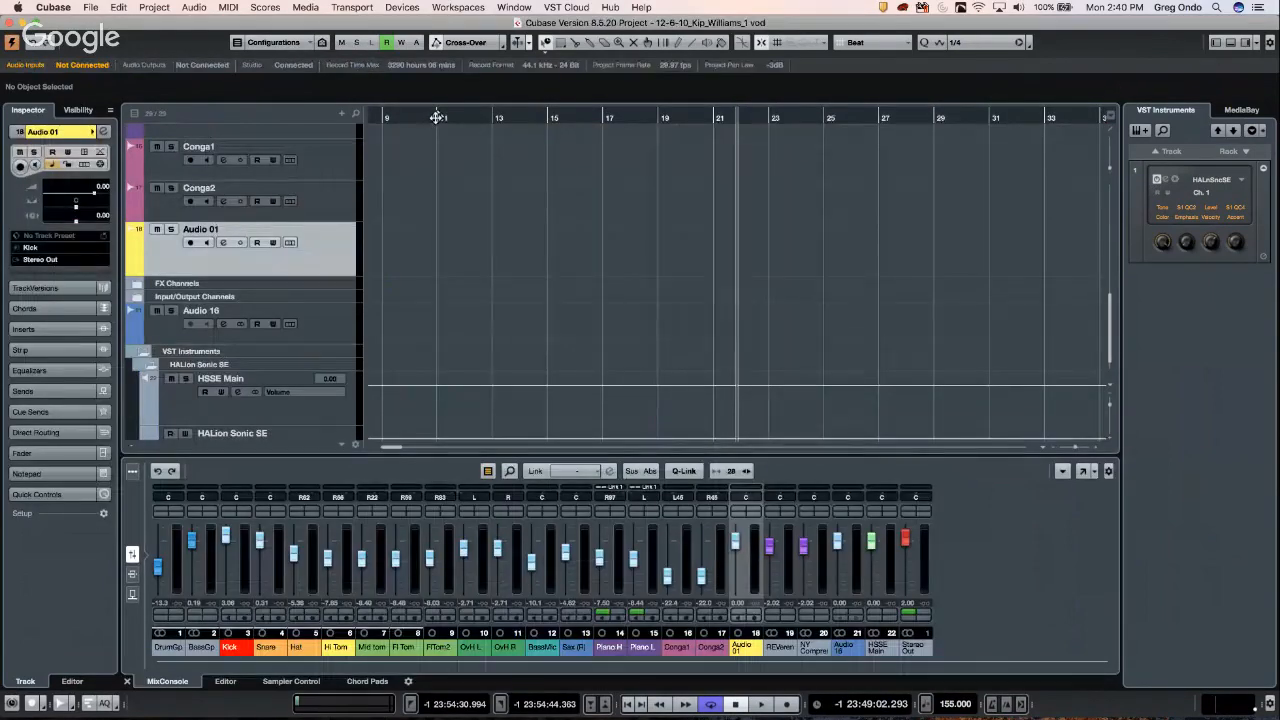
- Return the cursor to the start and zoom out to show the whole drum arrangement
left_click_drag(439, 115, 314, 100)
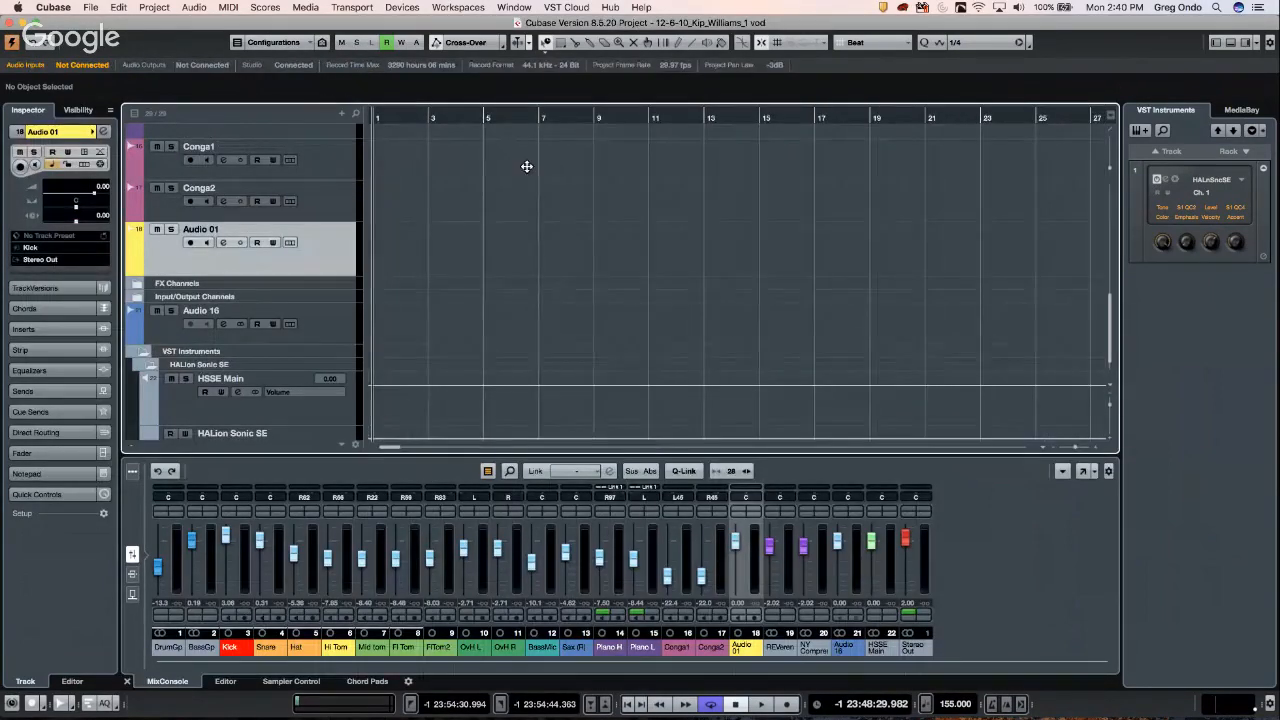
left_click_drag(459, 119, 489, 15)
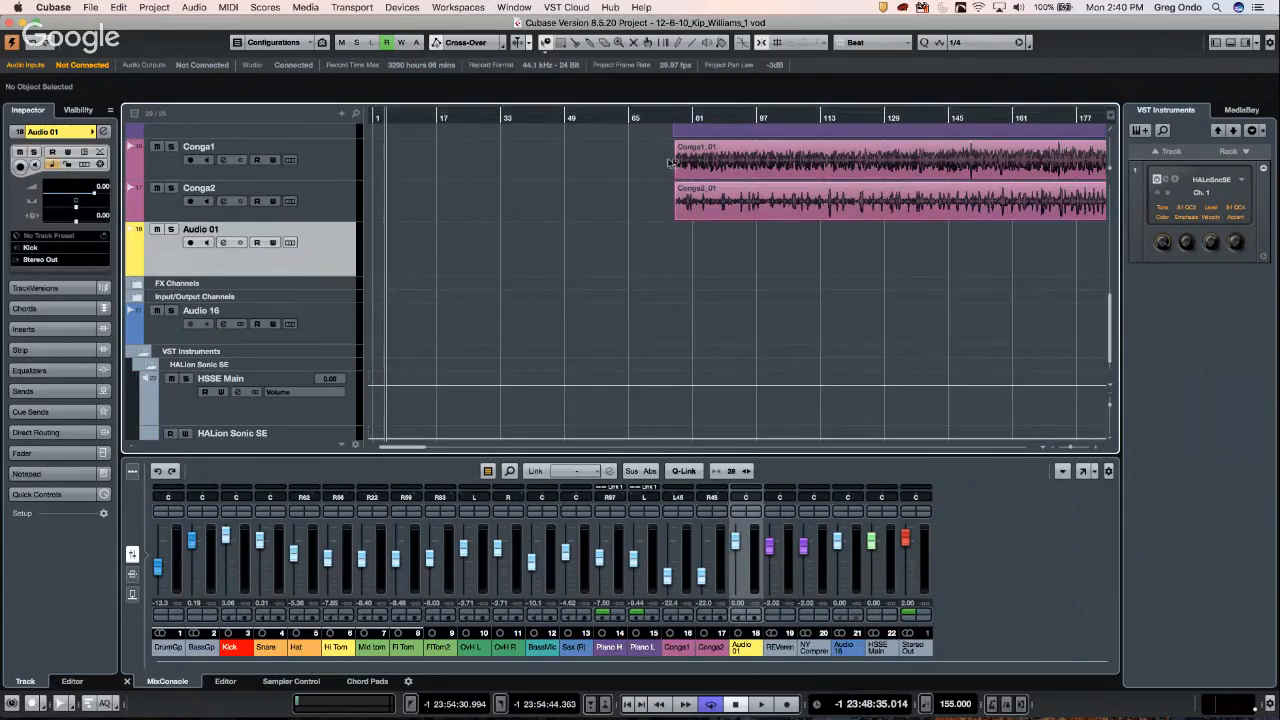
scroll(676, 176, "up", 10)
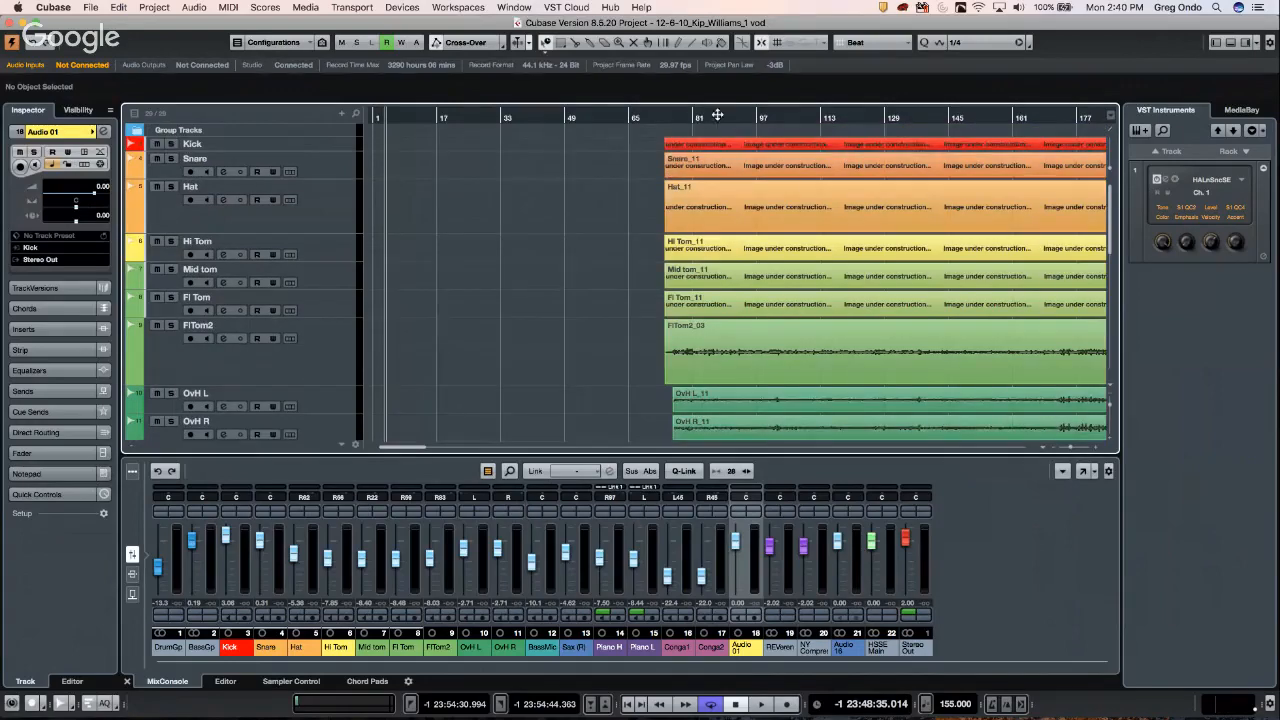
left_click_drag(690, 116, 686, 69)
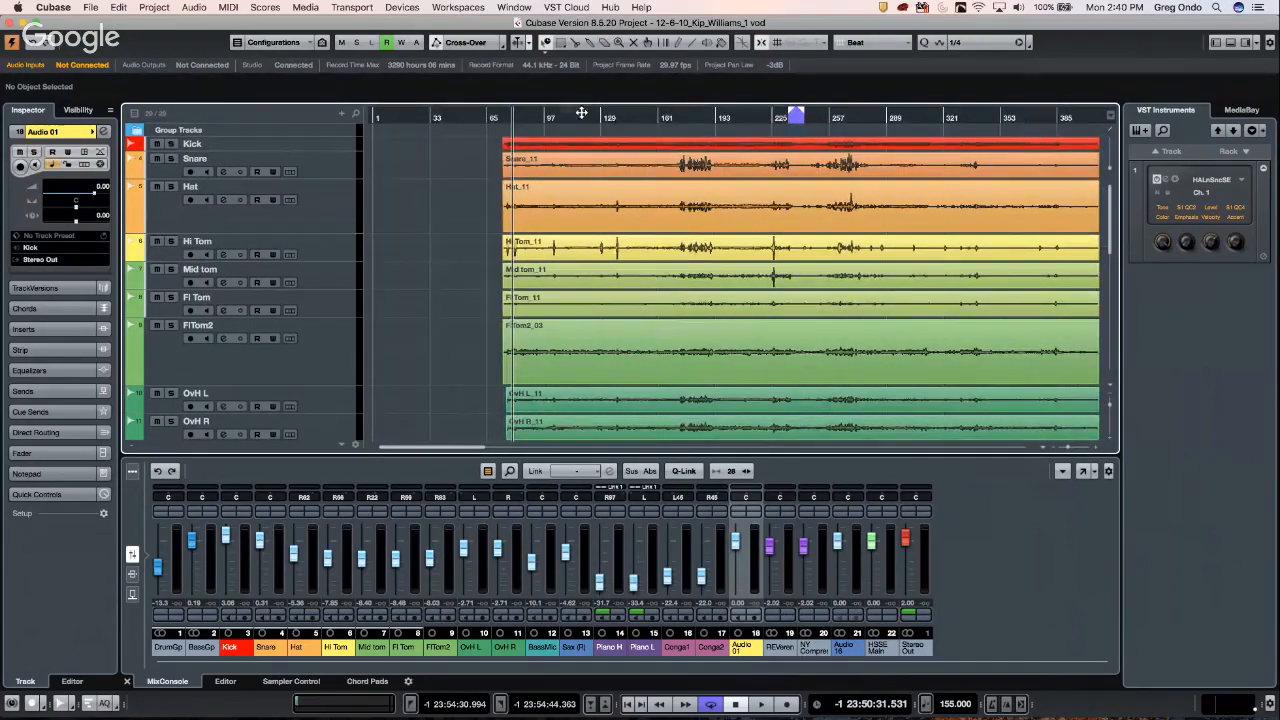
- Play the song from a chosen ruler position, then stop playback
key("space")
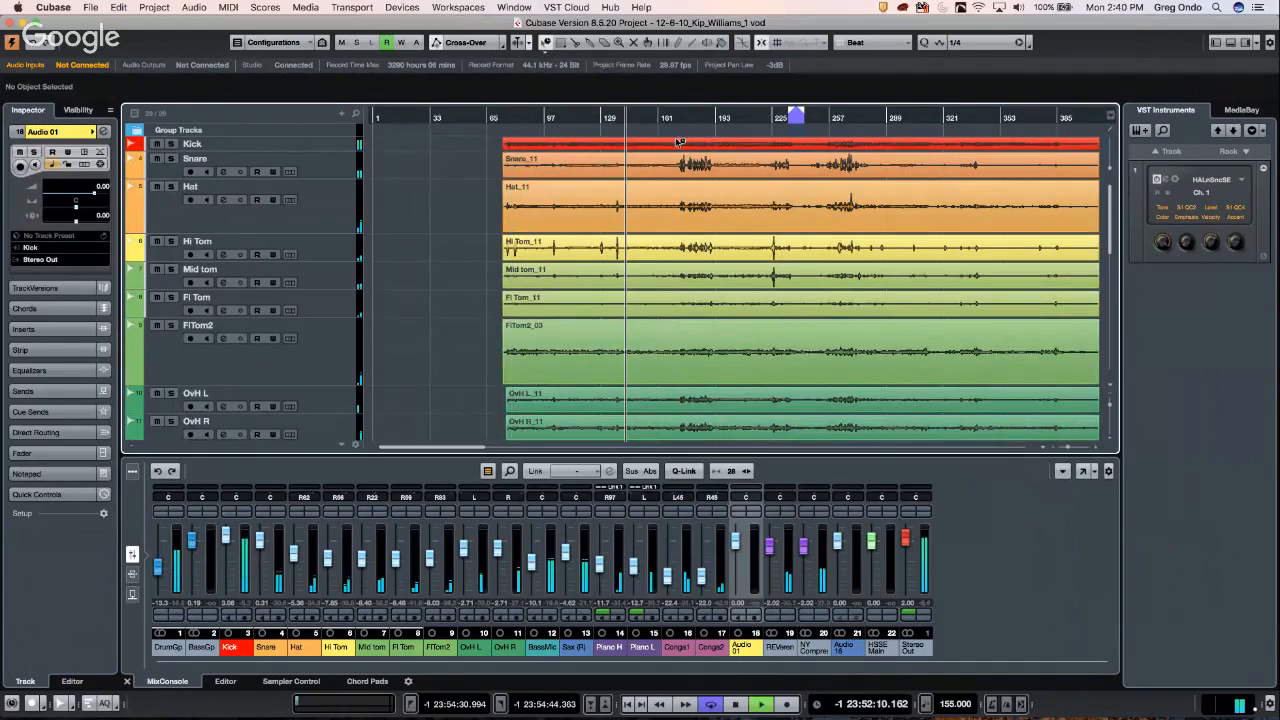
left_click(625, 116)
left_click(1219, 615)
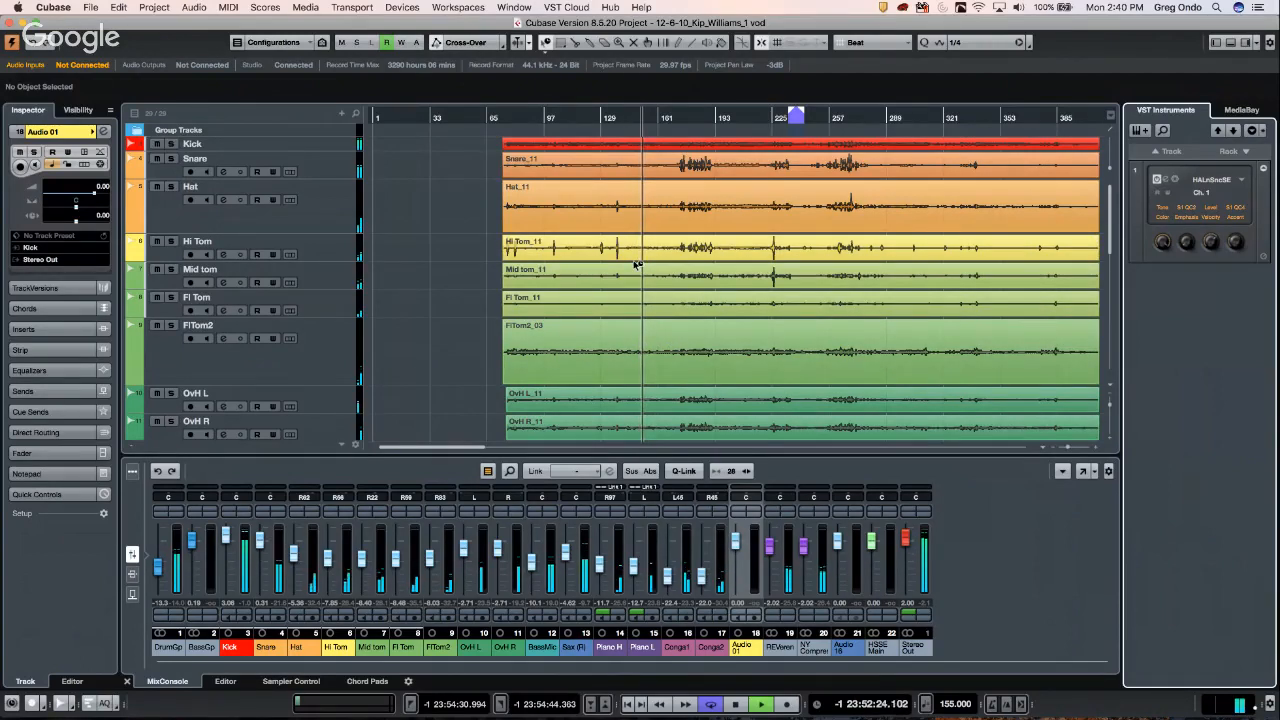
key("space")
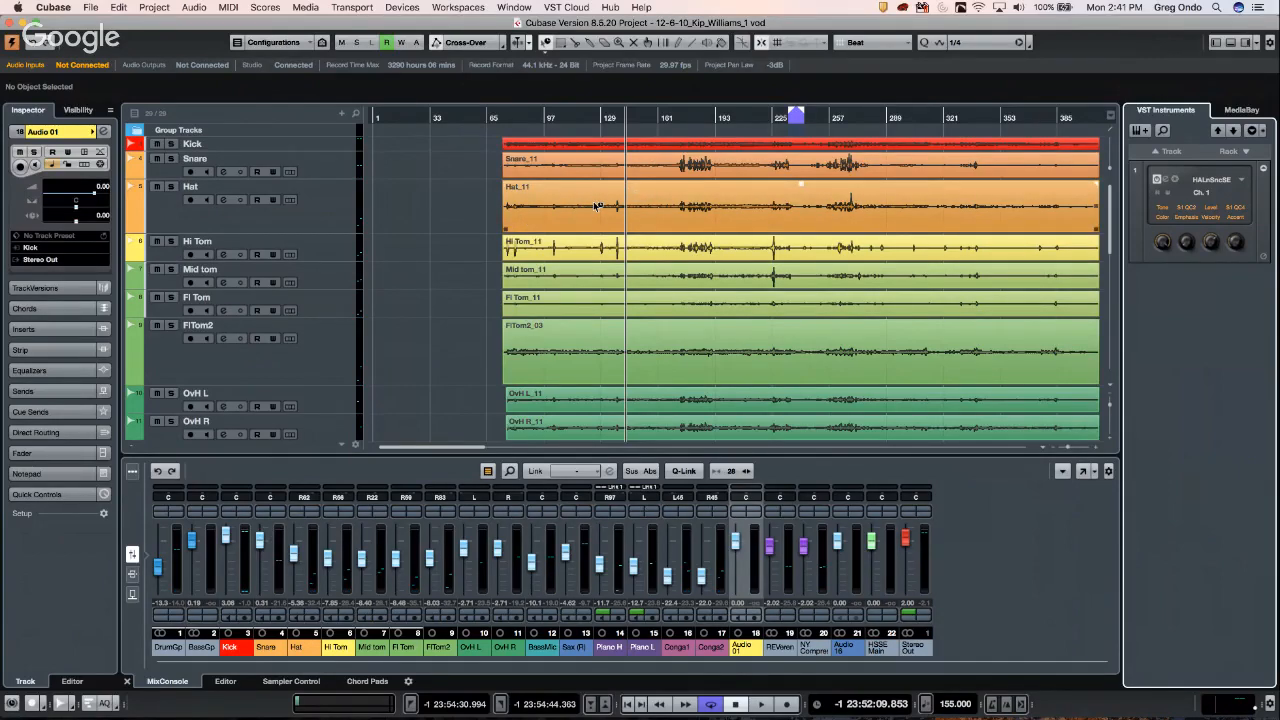
- Marquee-select the audio events across all tracks
left_click(512, 205)
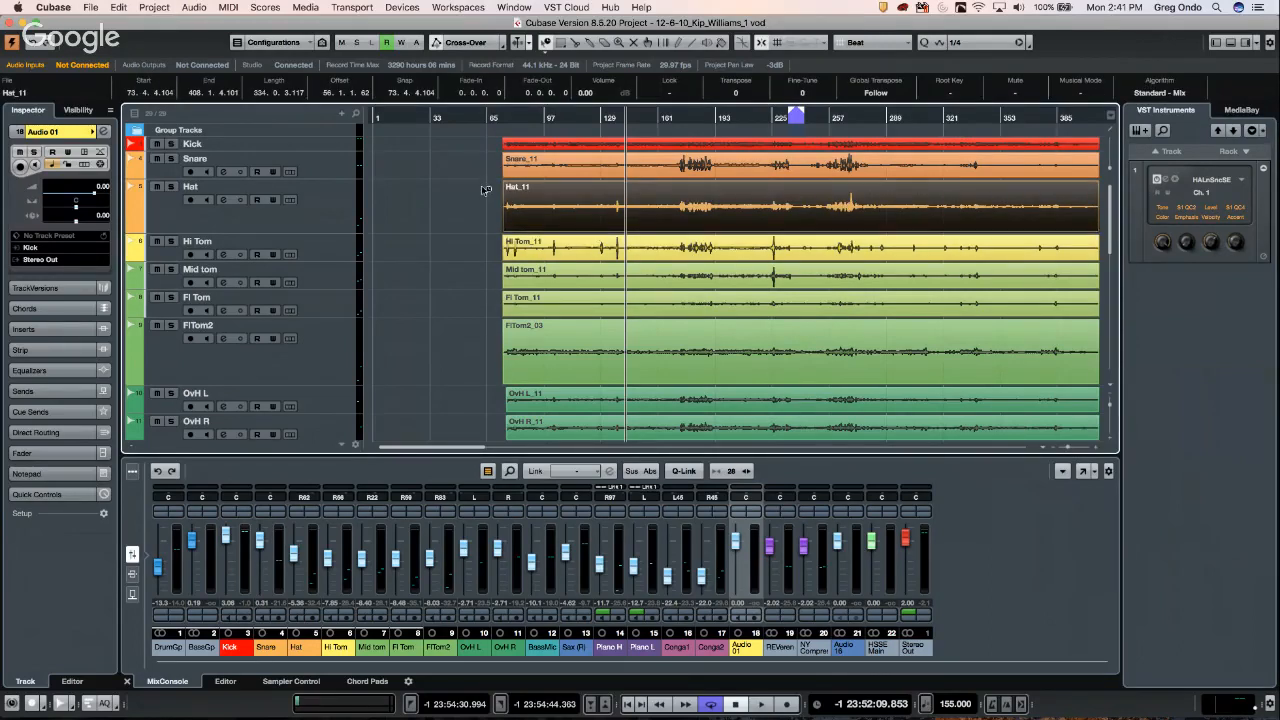
left_click(492, 147)
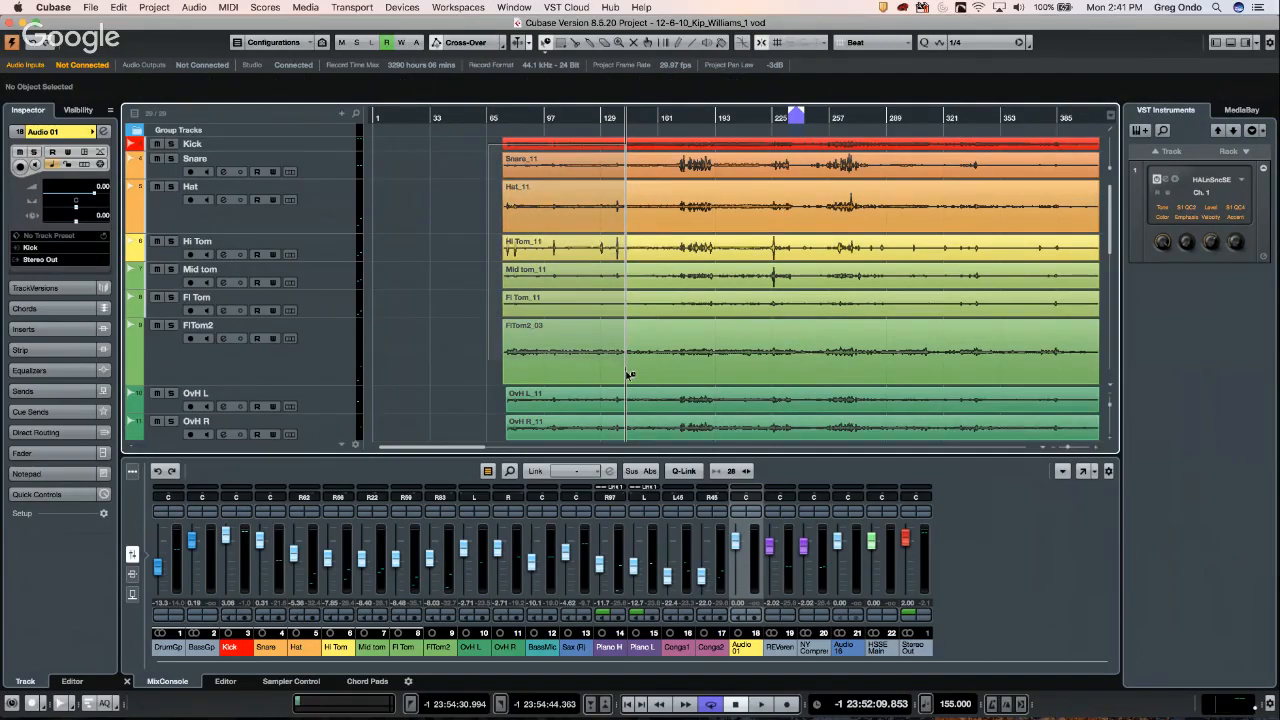
scroll(623, 368, "down", 3)
left_click_drag(646, 466, 646, 467)
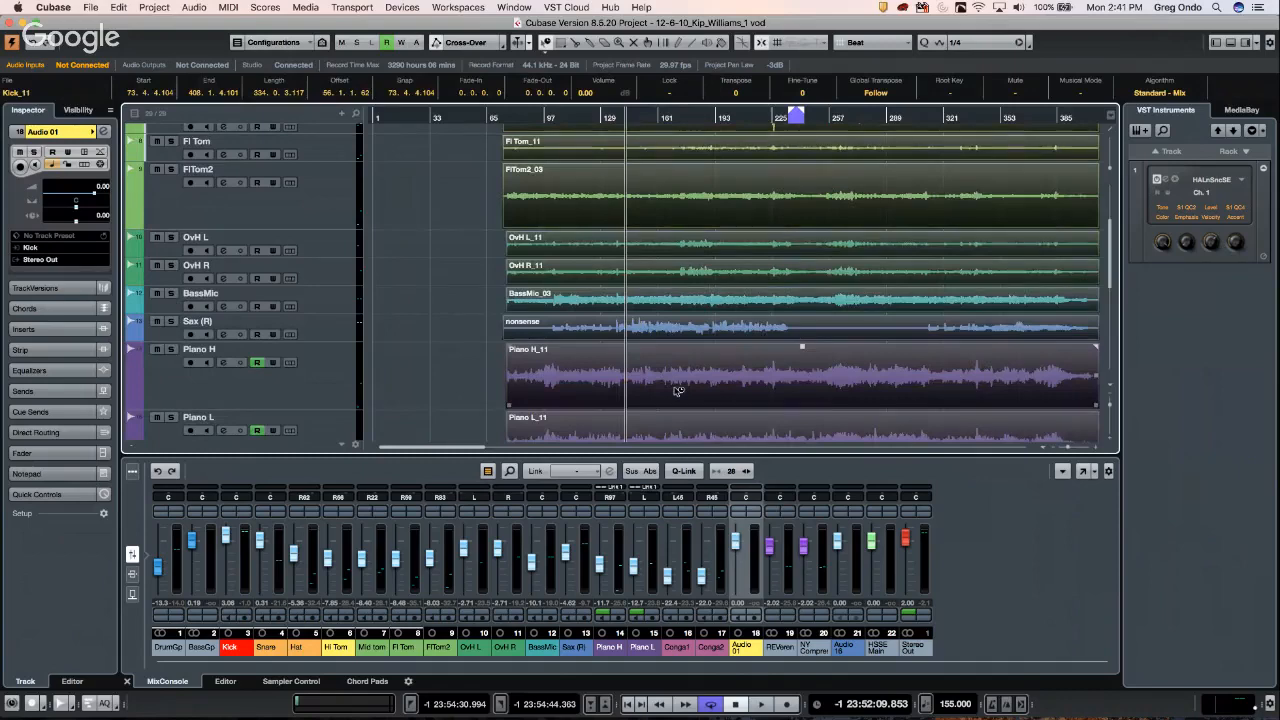
- Split all selected events at two points with the Split tool
right_click(643, 206)
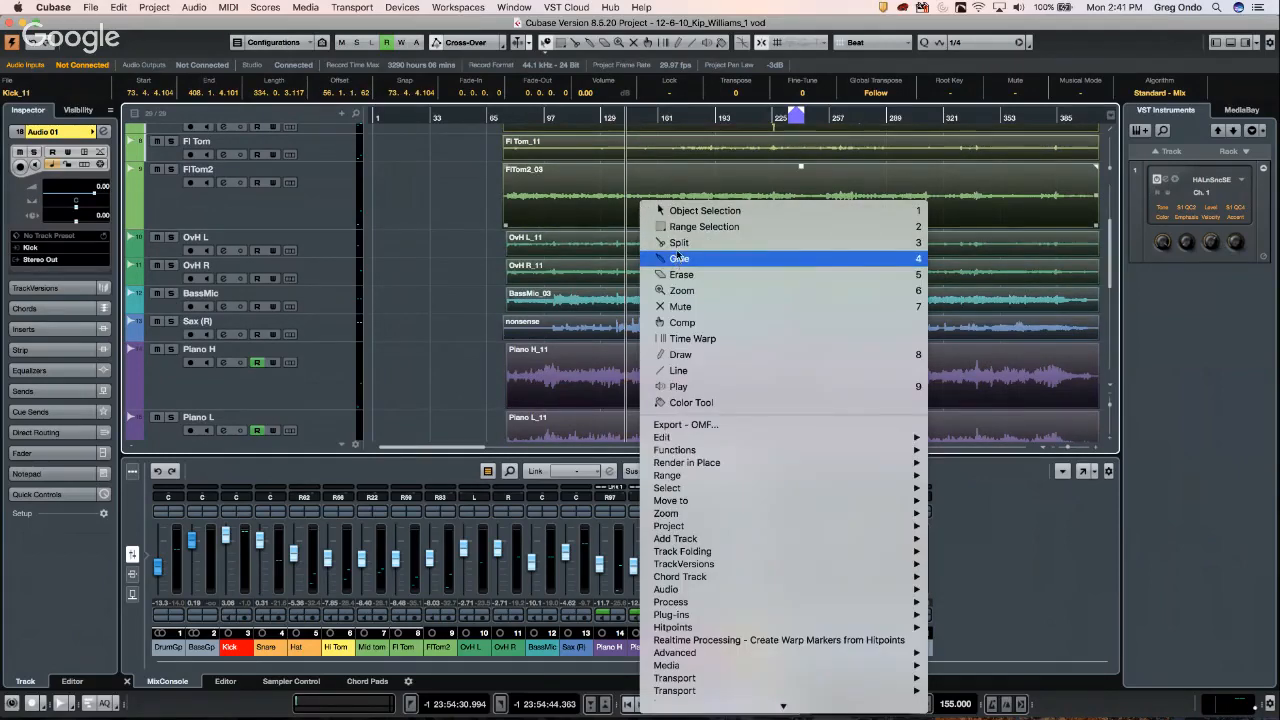
left_click(680, 243)
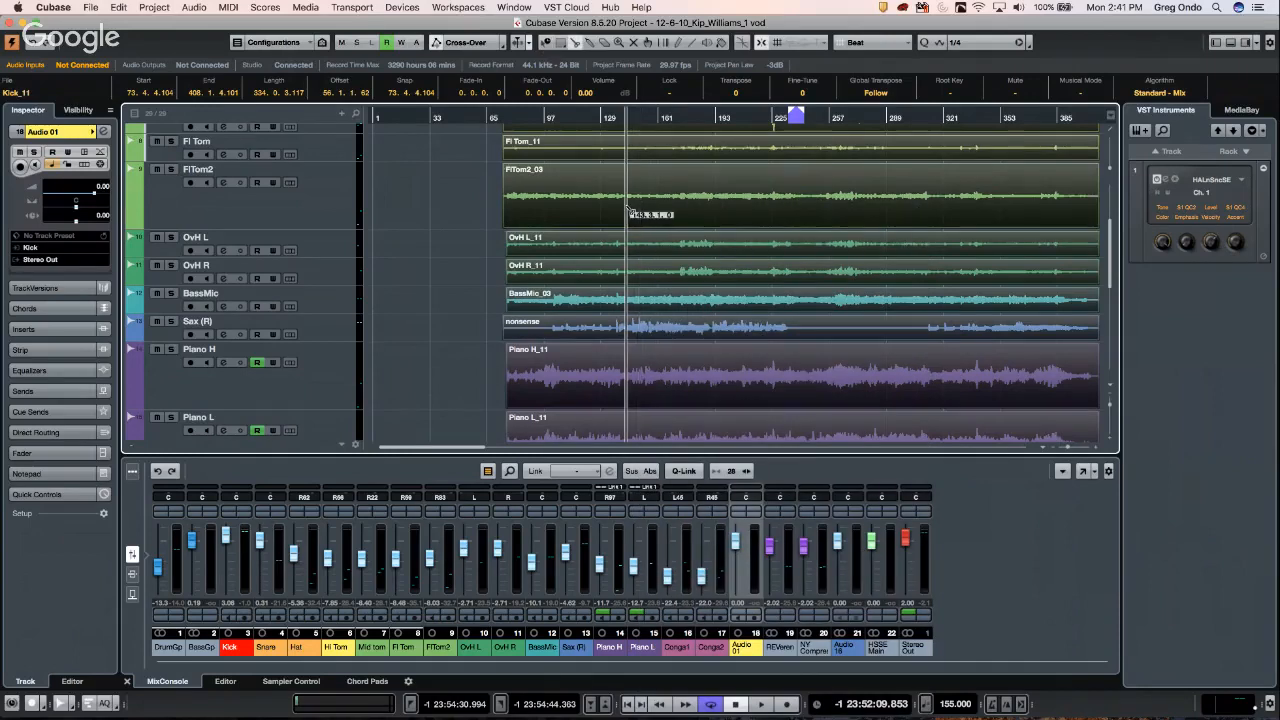
left_click(626, 212)
left_click(752, 212)
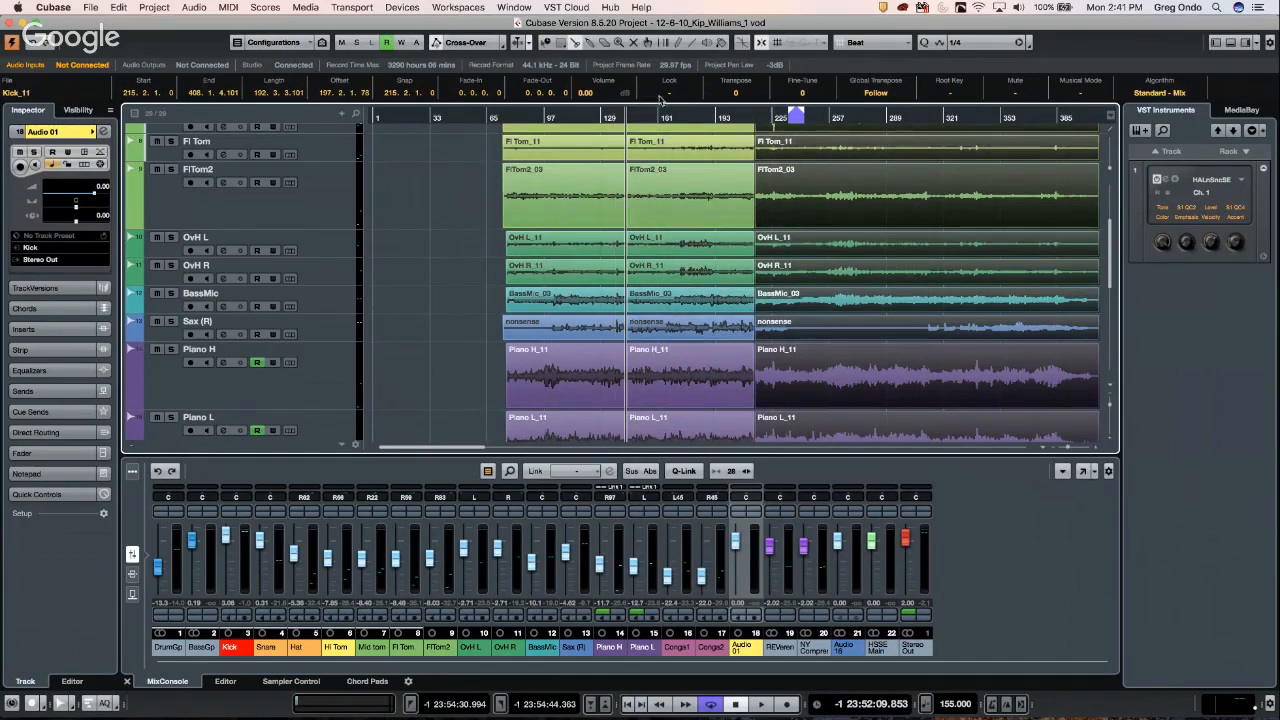
left_click(637, 117)
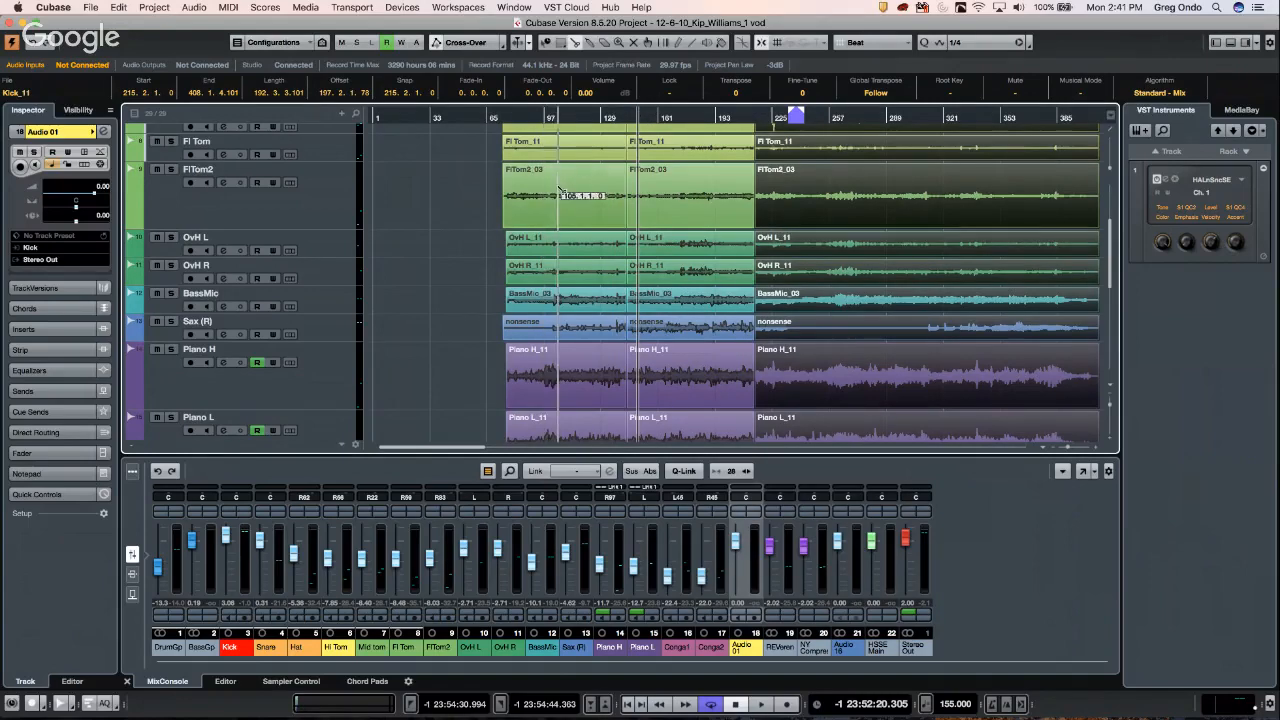
- Switch back to Object Selection and select the middle OvH L_11 event
right_click(700, 200)
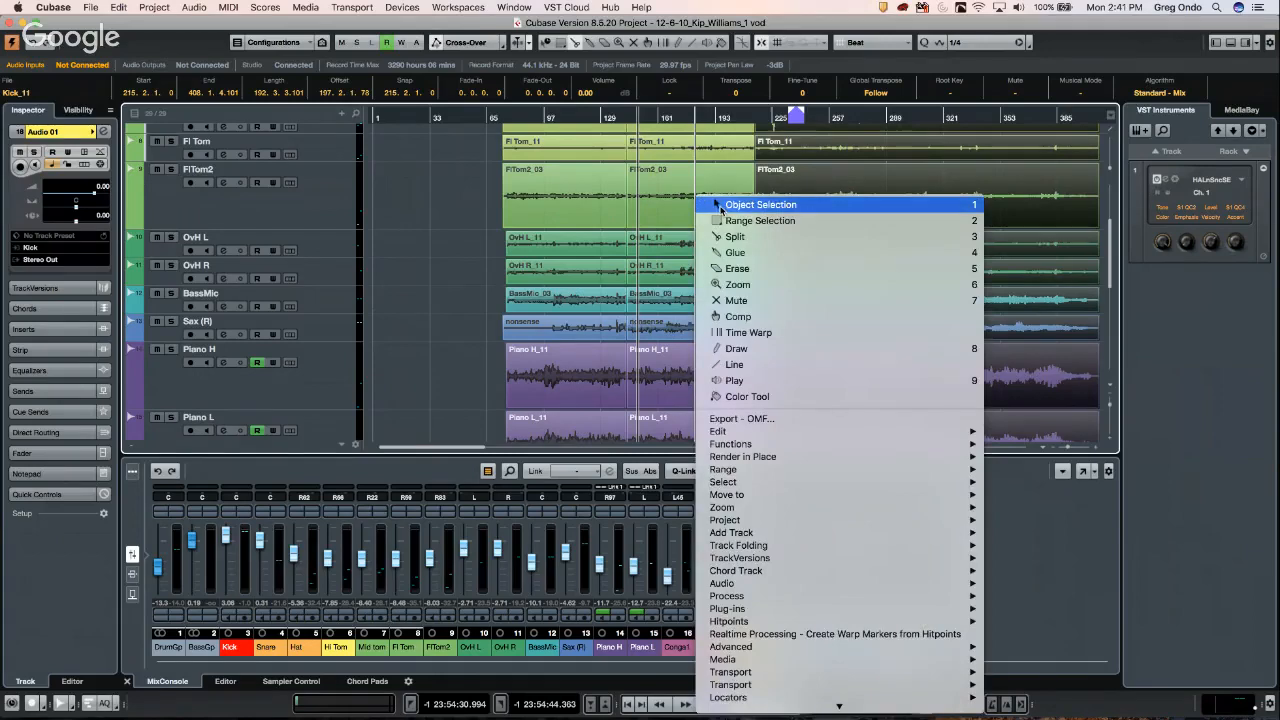
left_click(720, 207)
left_click(806, 208)
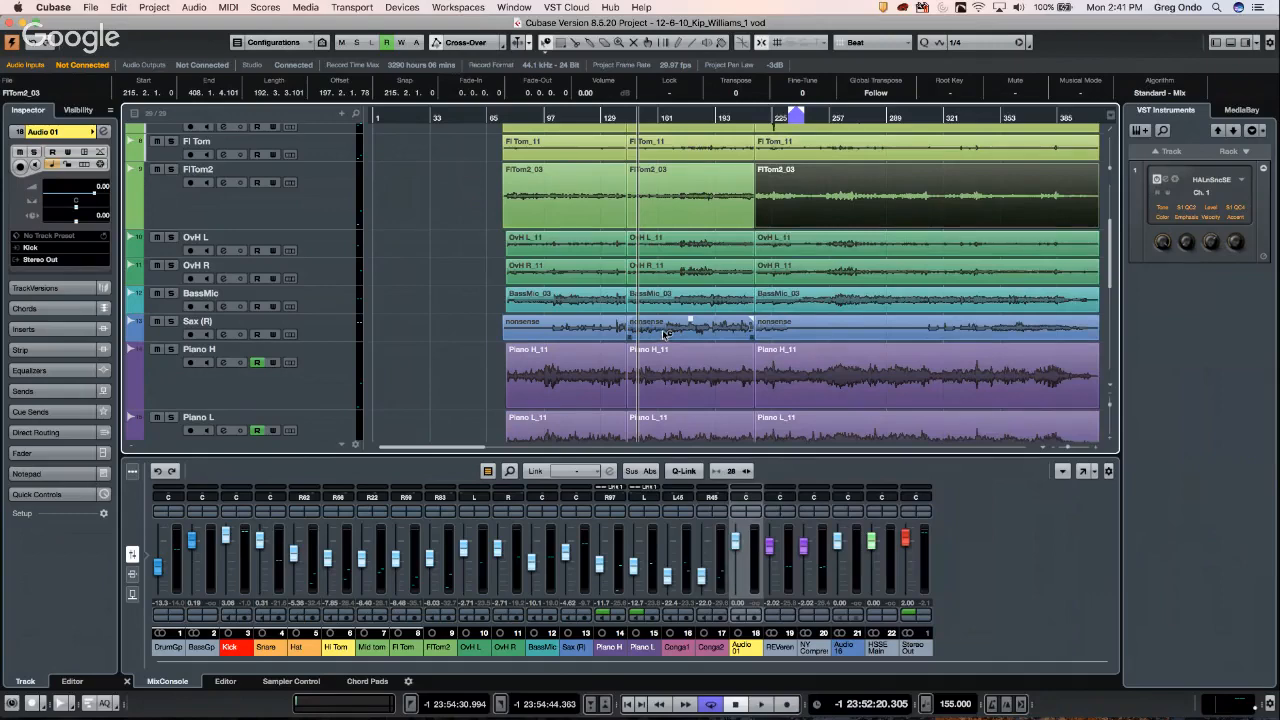
left_click(657, 252)
right_click(657, 252)
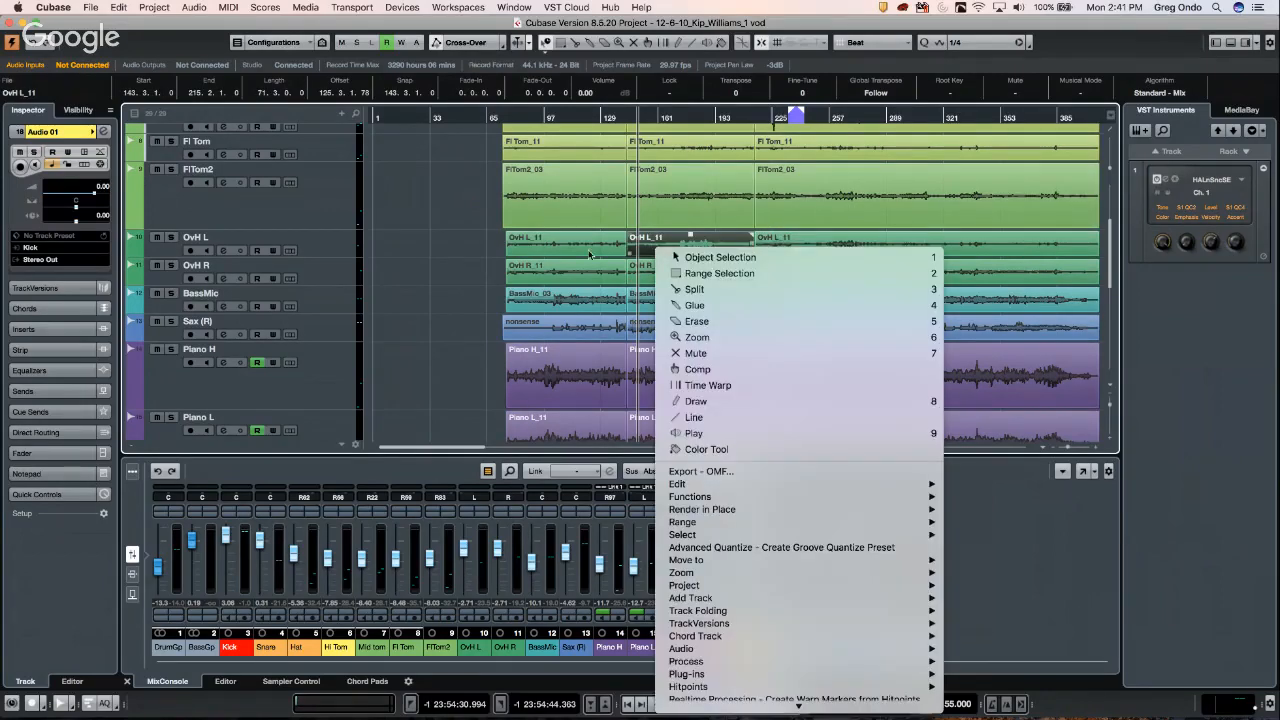
left_click(153, 12)
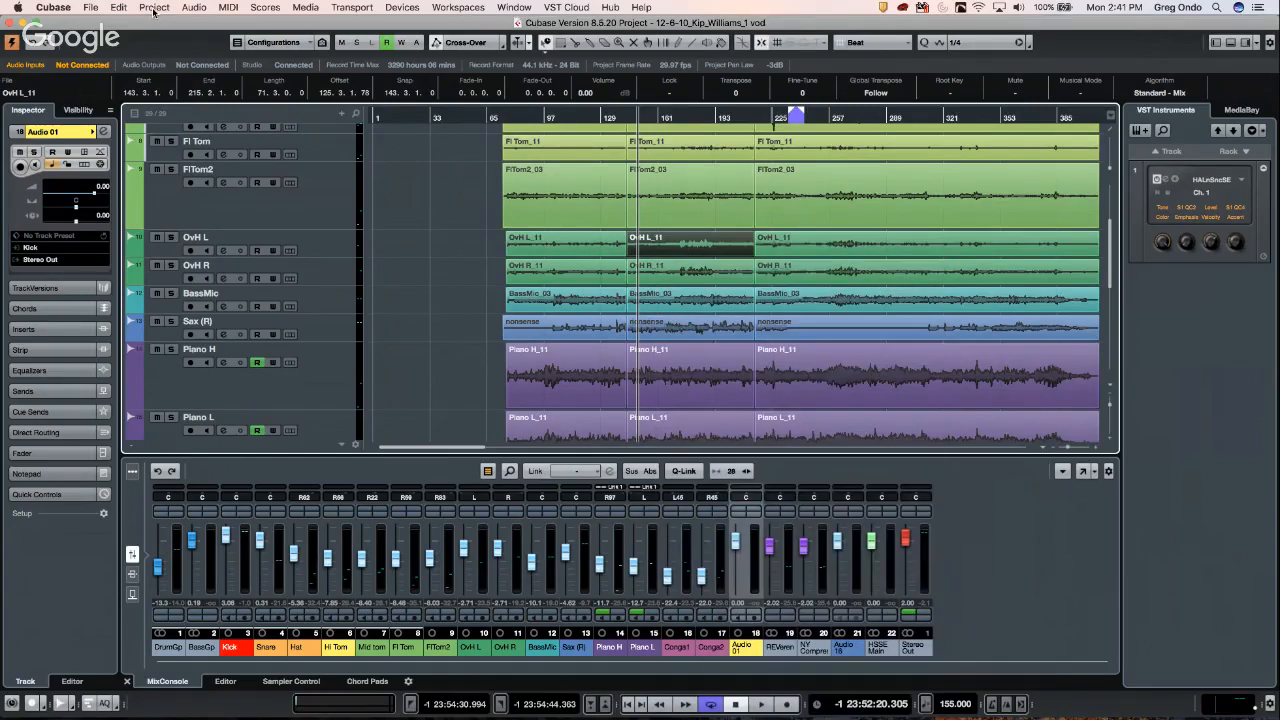
left_click(153, 10)
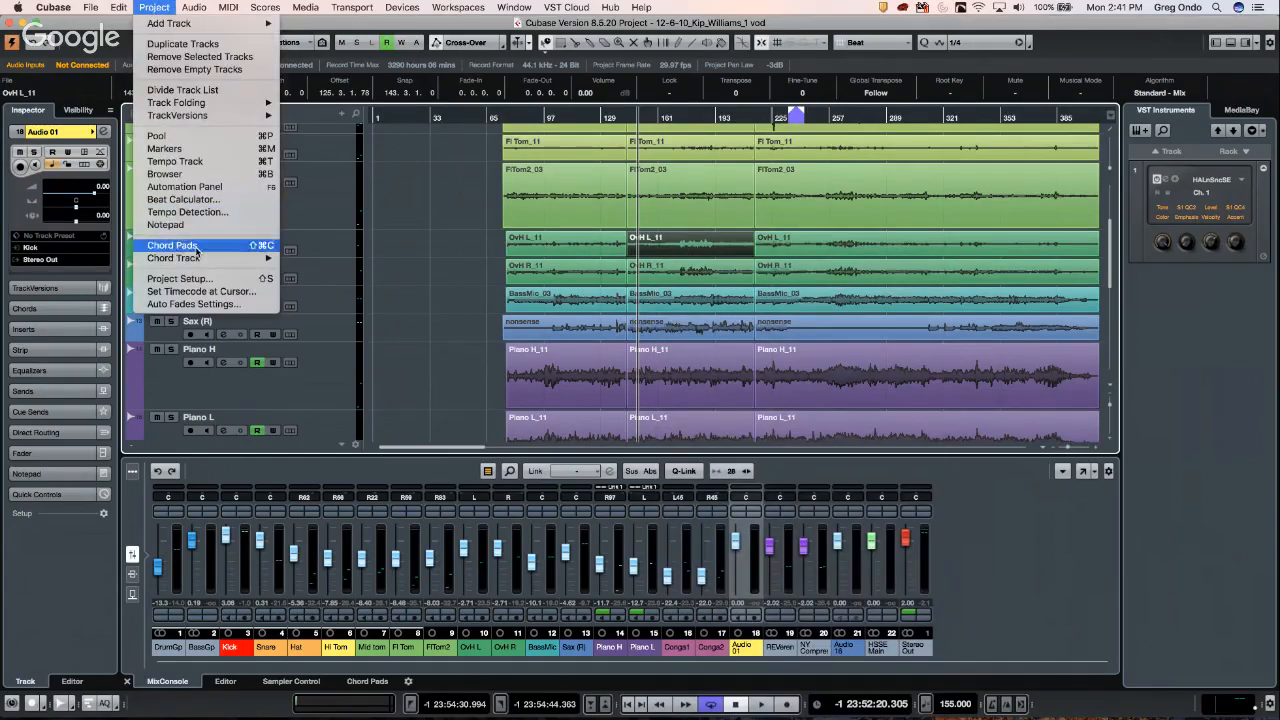
- Run tempo detection on the OvH L_11 event to fill the Tempo track
left_click(207, 213)
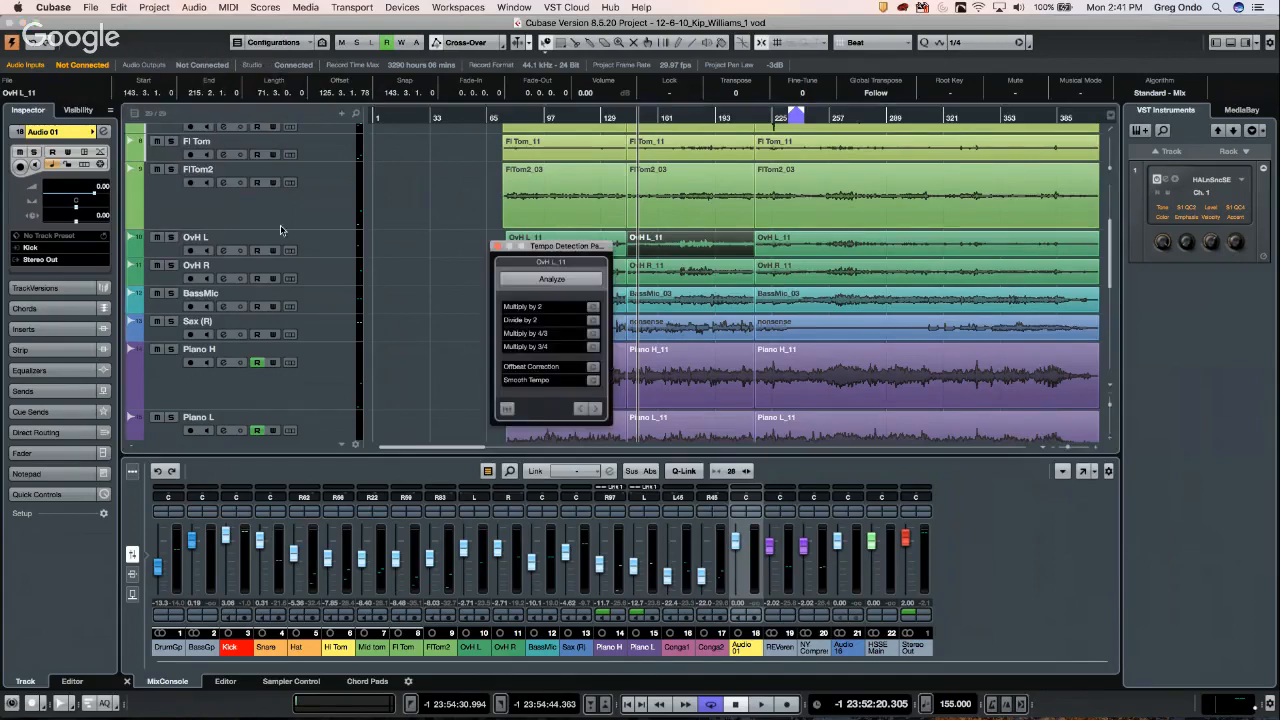
left_click(551, 283)
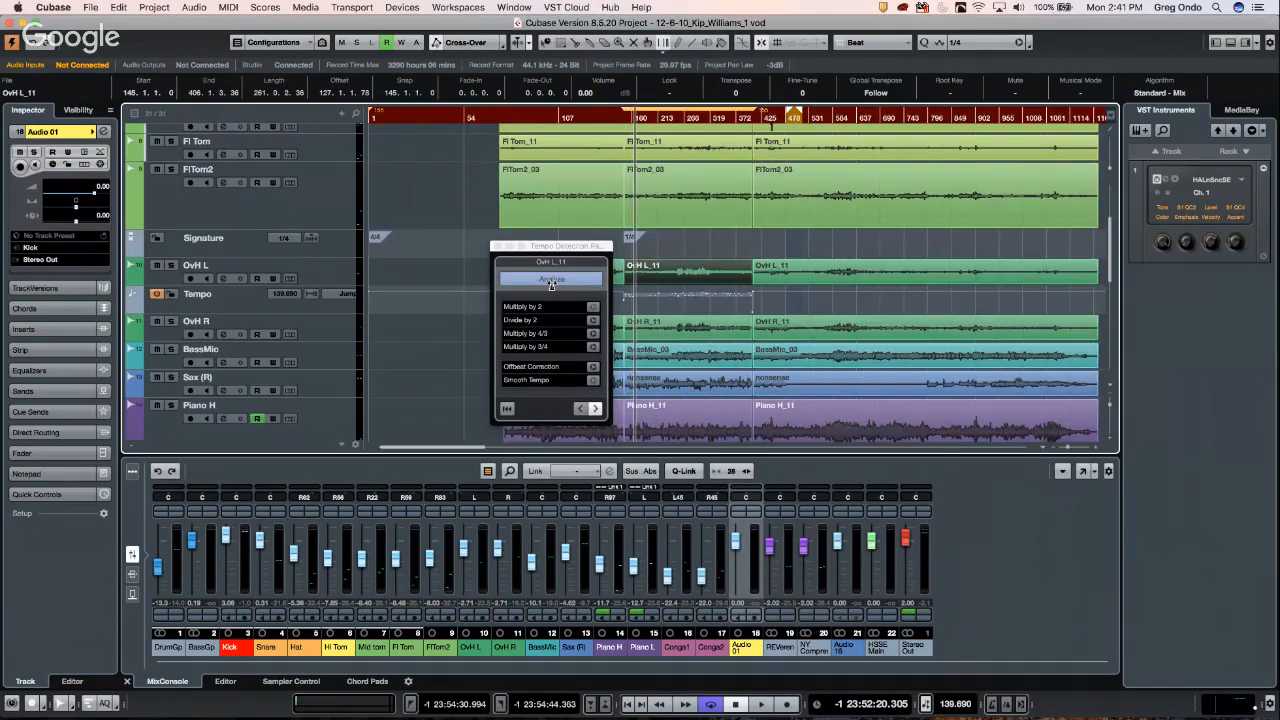
left_click(617, 122)
left_click_drag(617, 127, 617, 132)
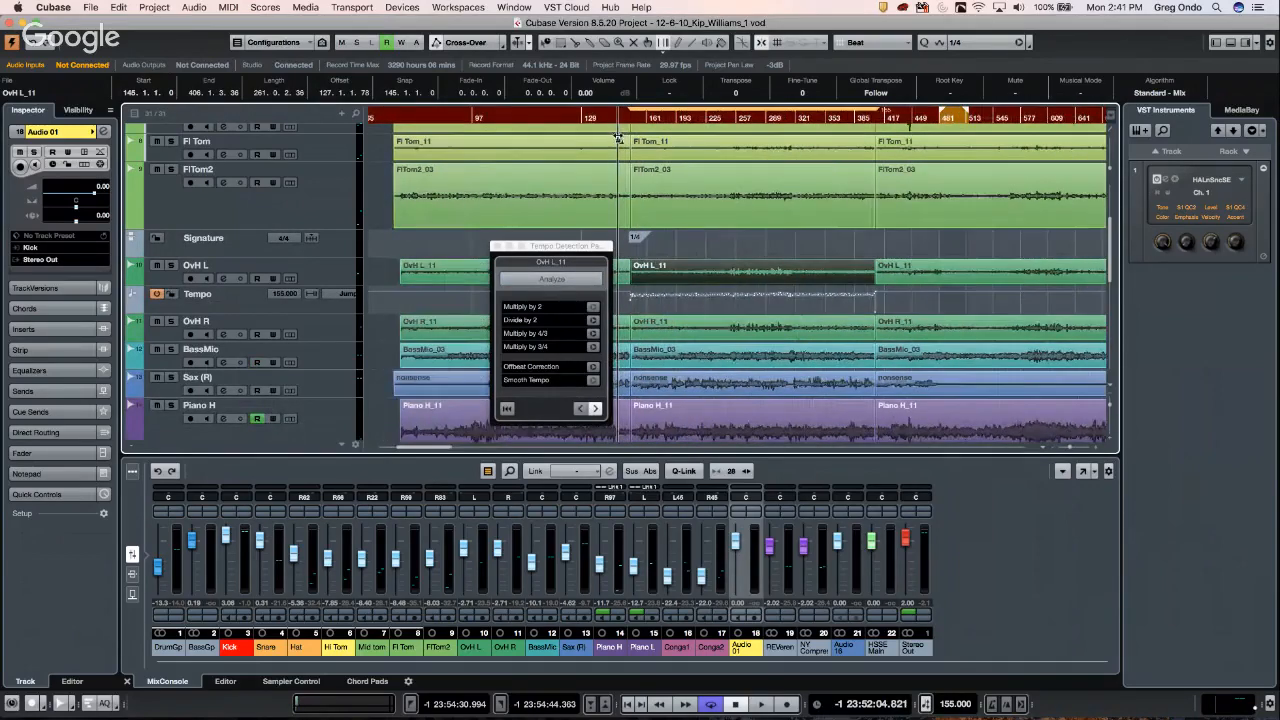
- Audition the detected tempo change, then pick the Draw tool, raising the end-session warning
key("space")
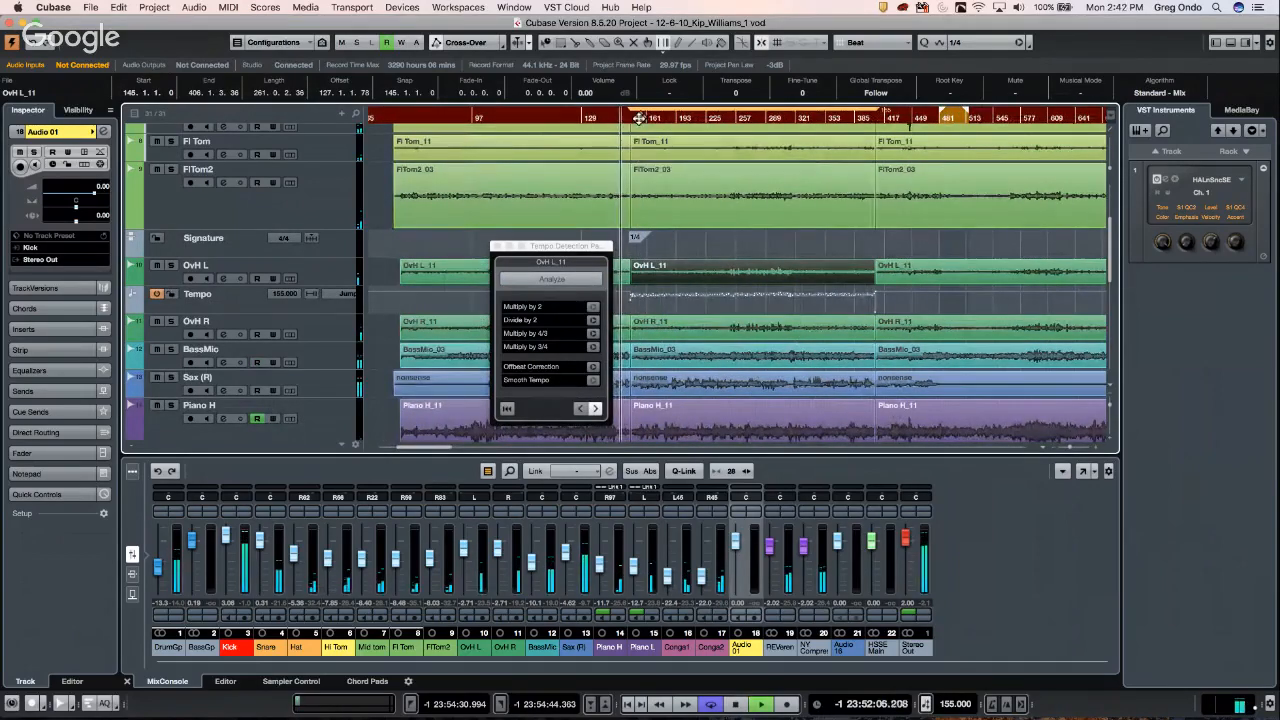
left_click(660, 115)
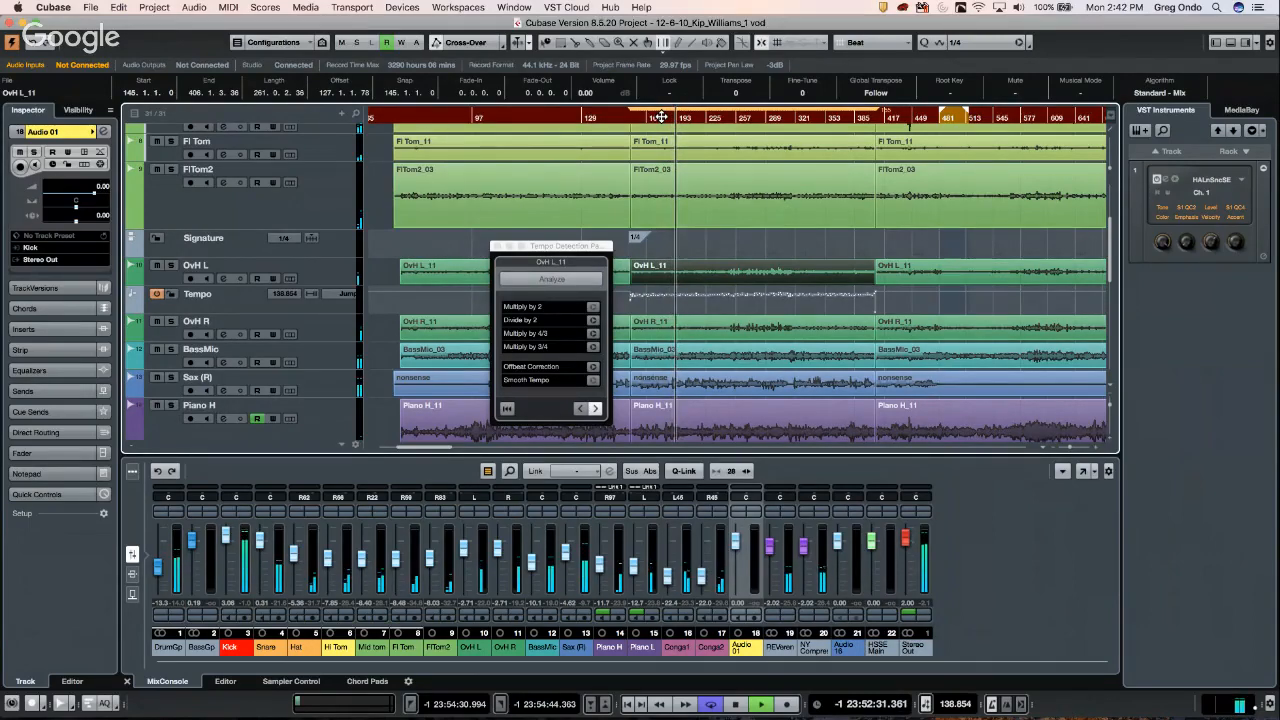
left_click_drag(678, 117, 625, 173)
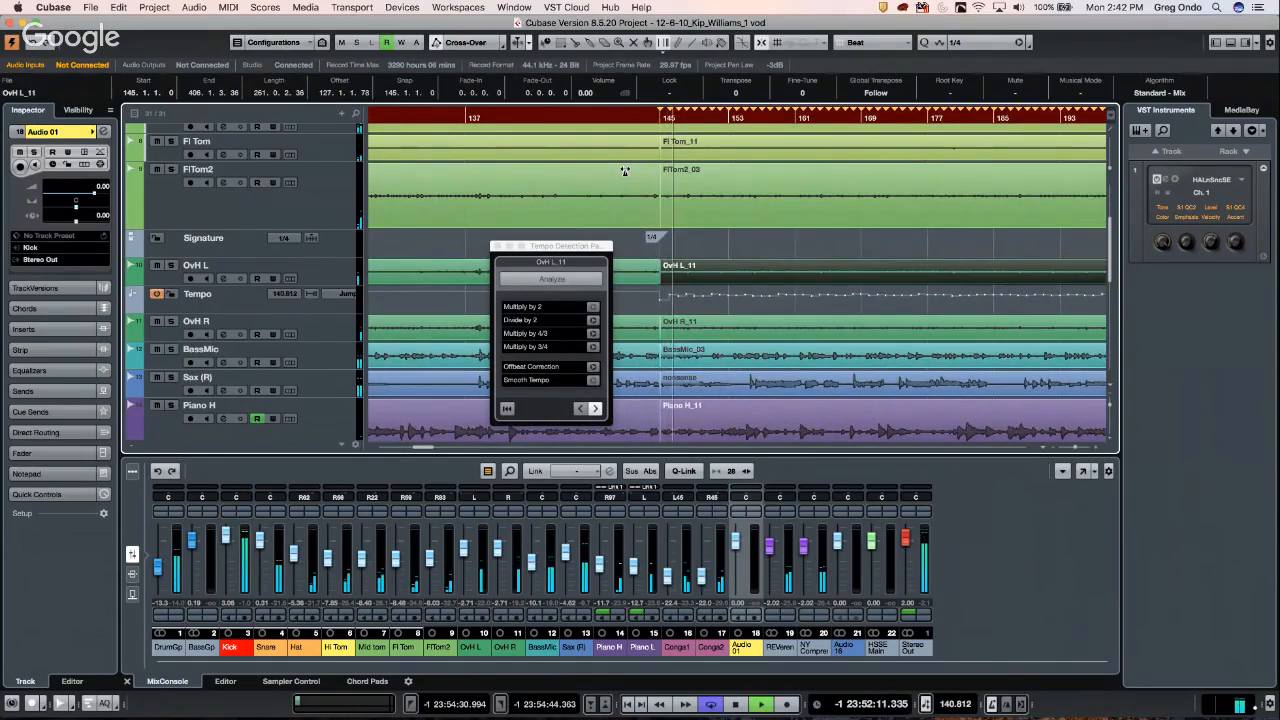
key("space")
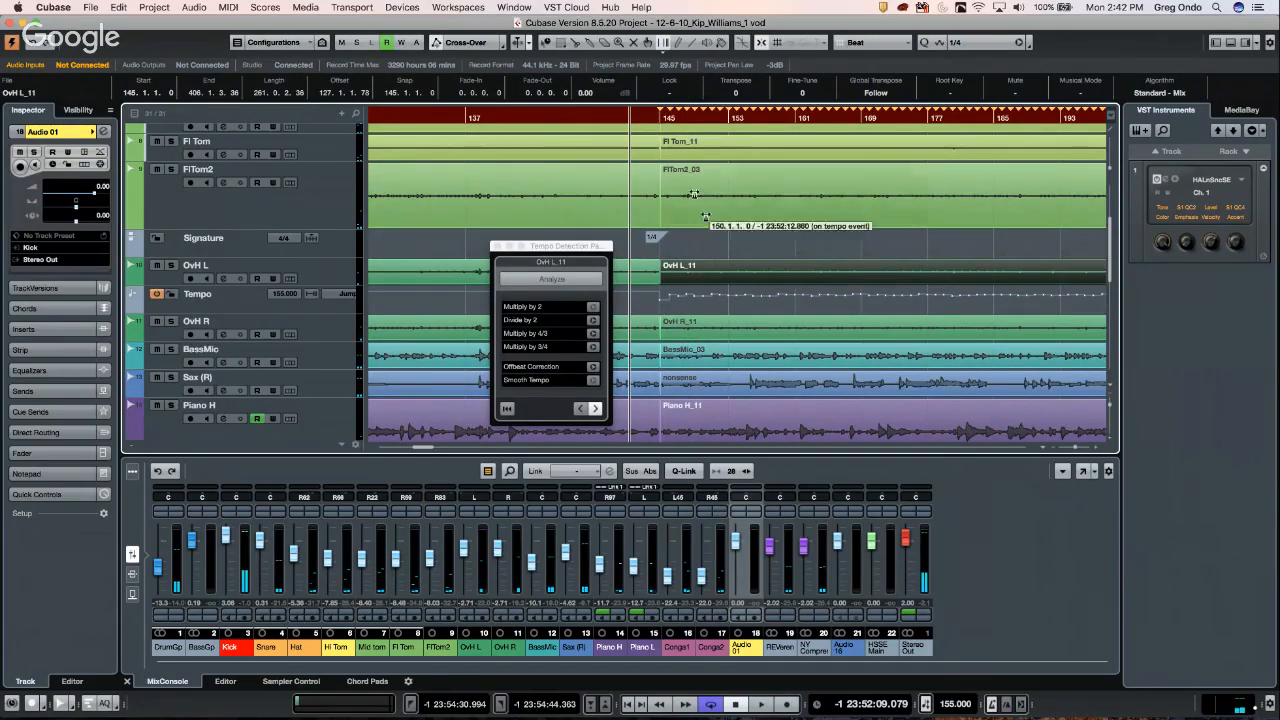
left_click_drag(654, 115, 652, 136)
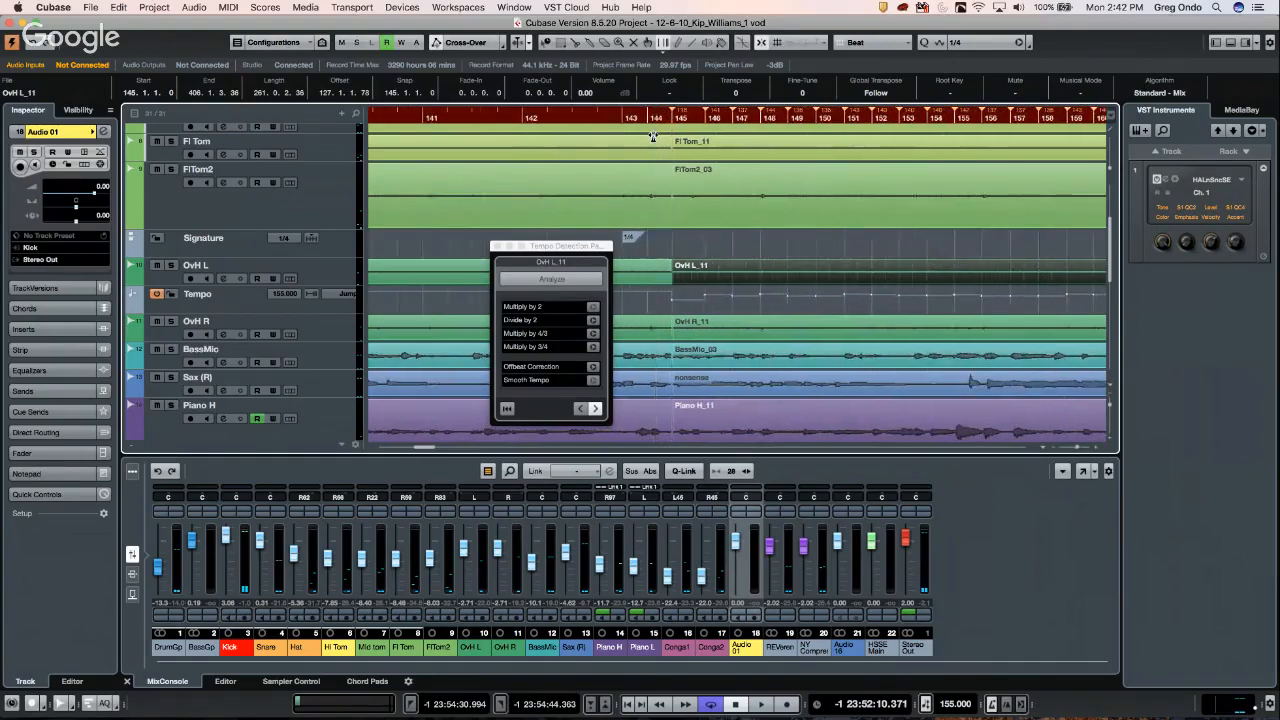
key("space")
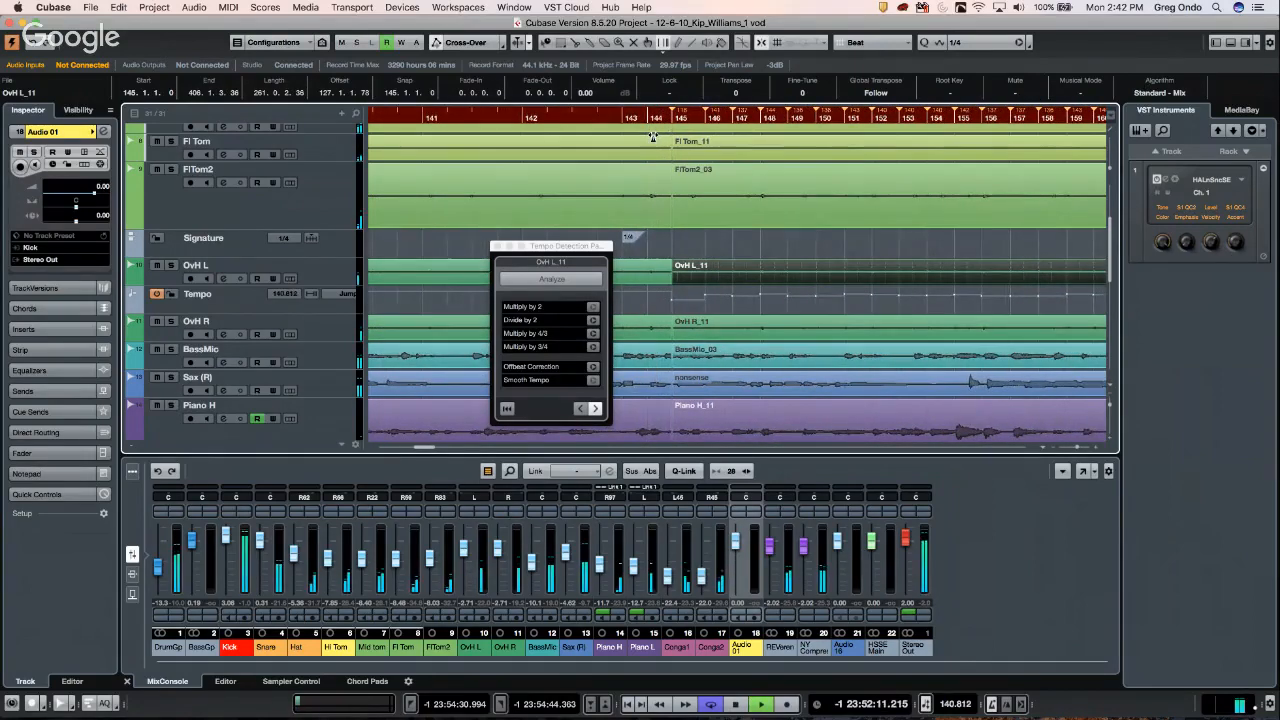
key("space")
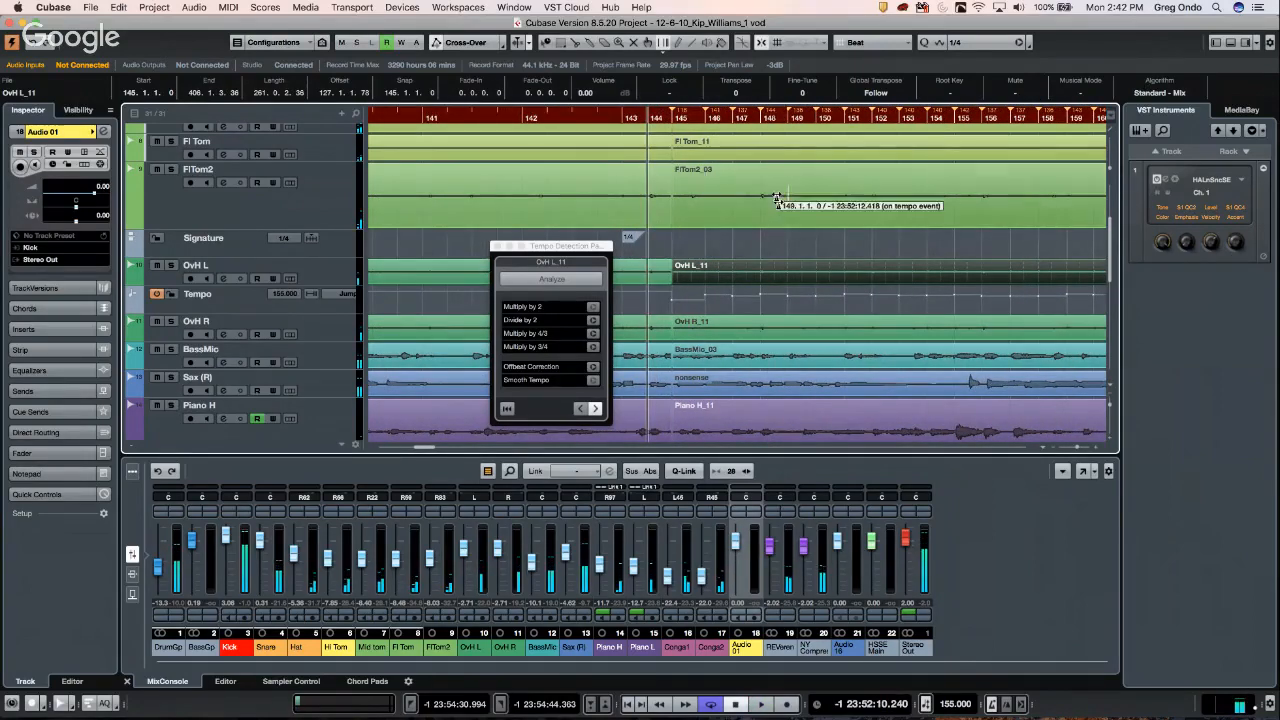
right_click(761, 233)
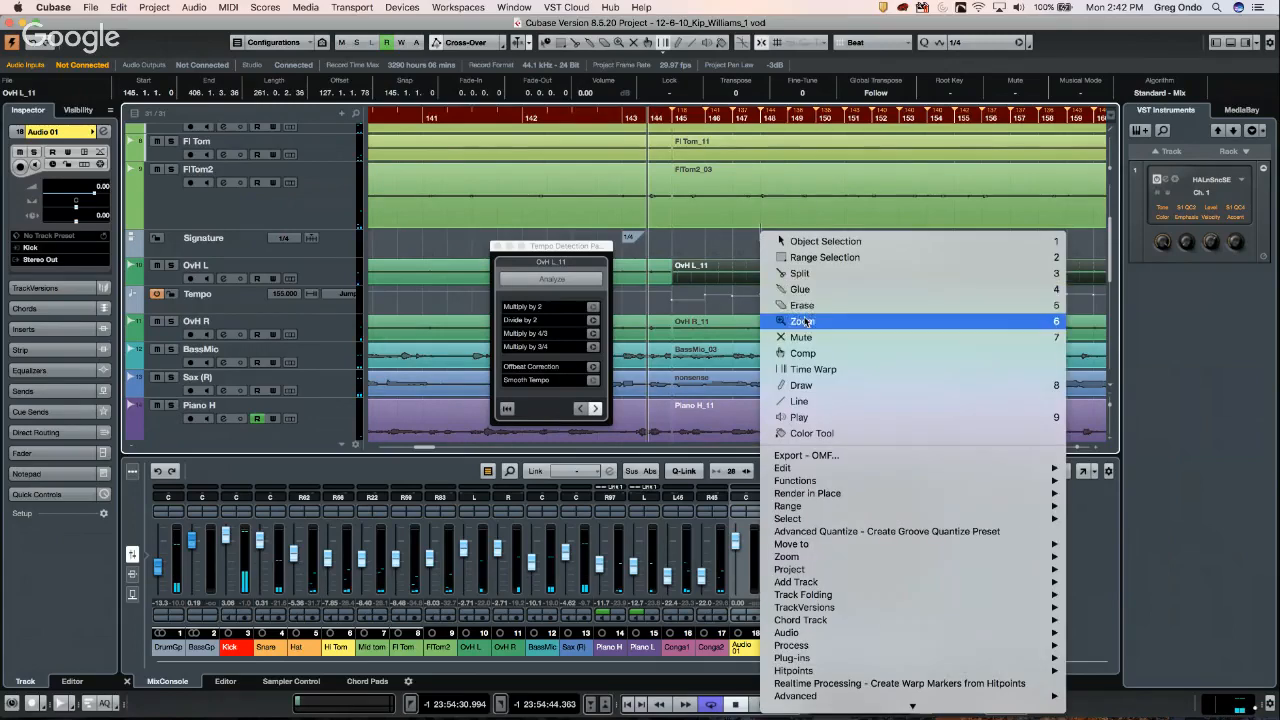
left_click(798, 385)
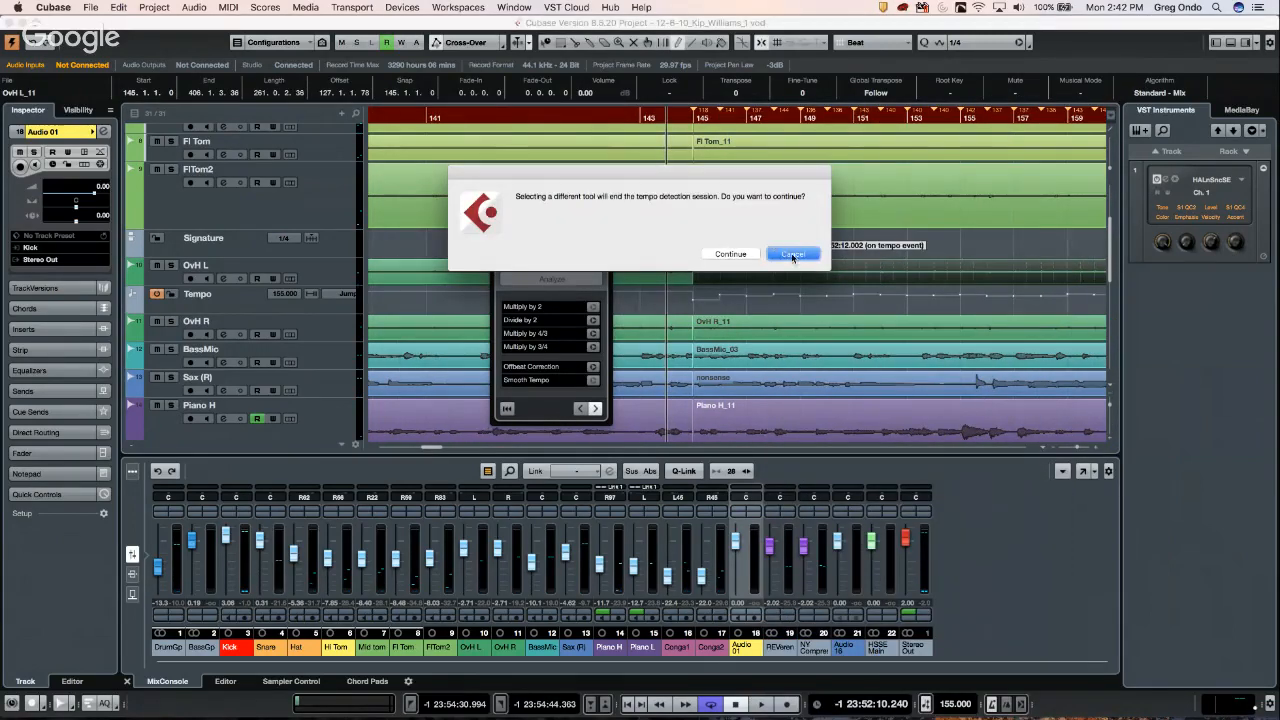
- End the tempo detection session and play back from the tempo change
left_click(730, 254)
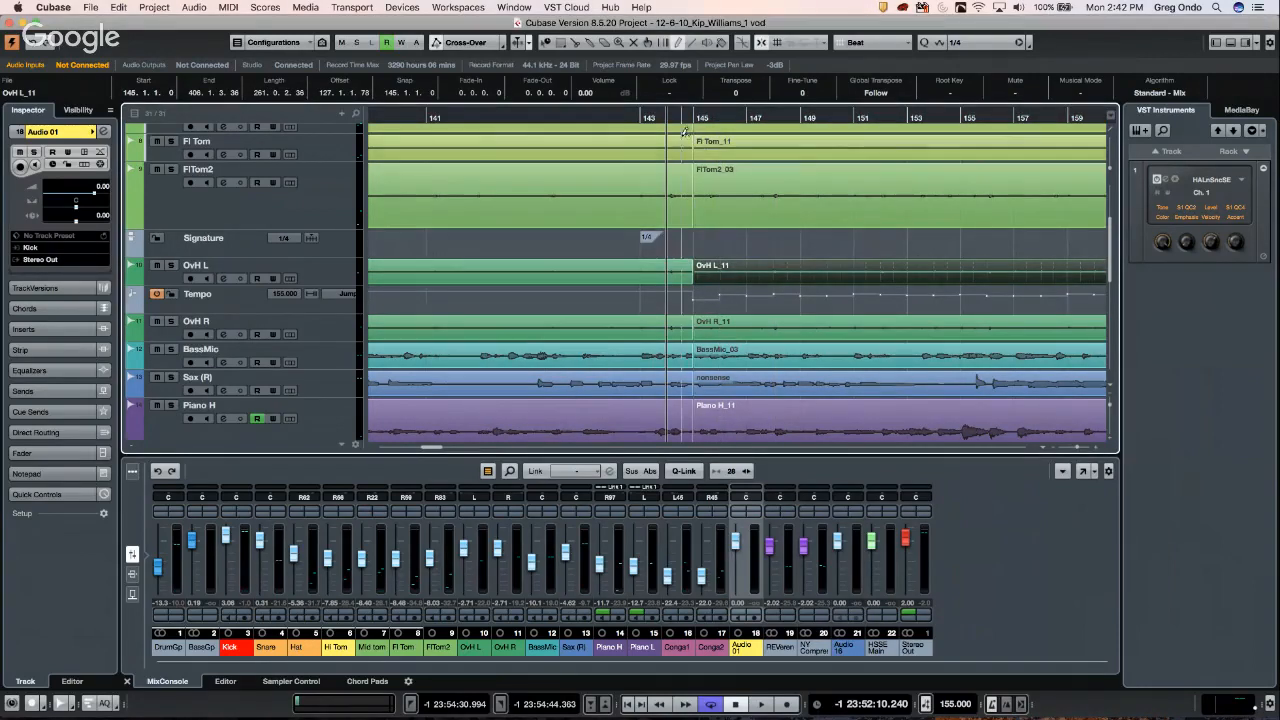
left_click_drag(678, 119, 658, 140)
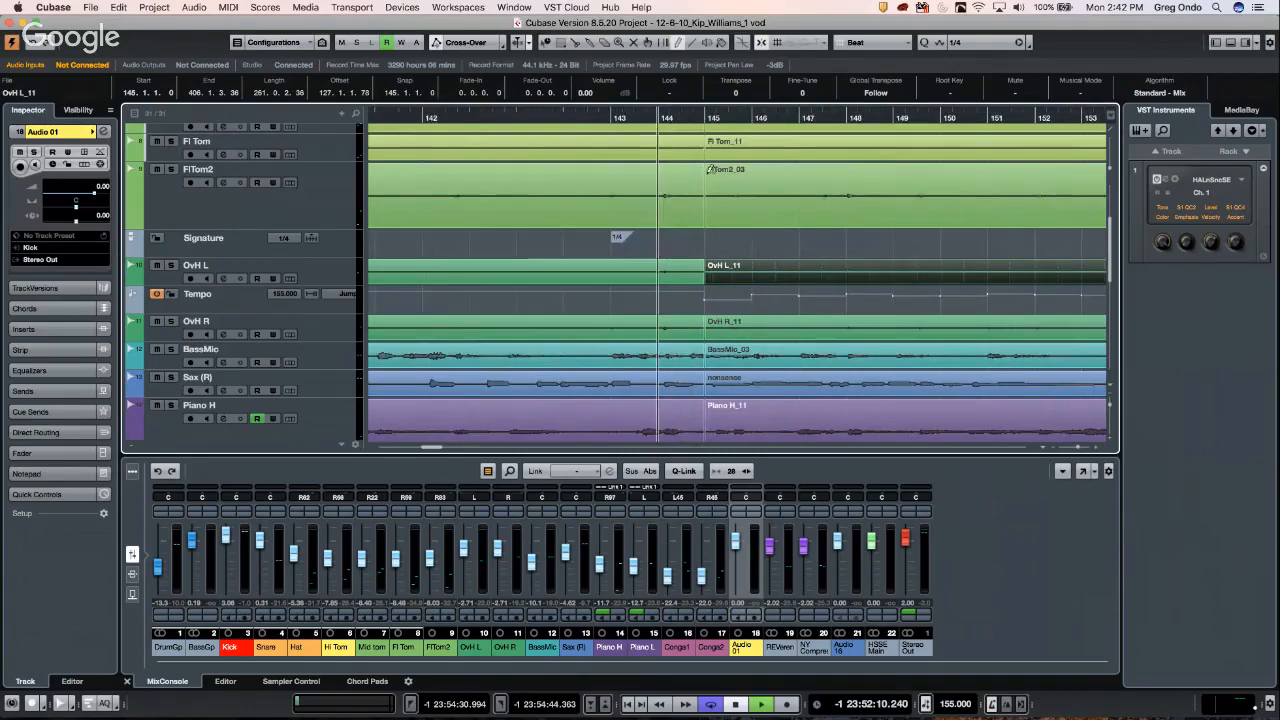
key("space")
scroll(788, 225, "up", 2)
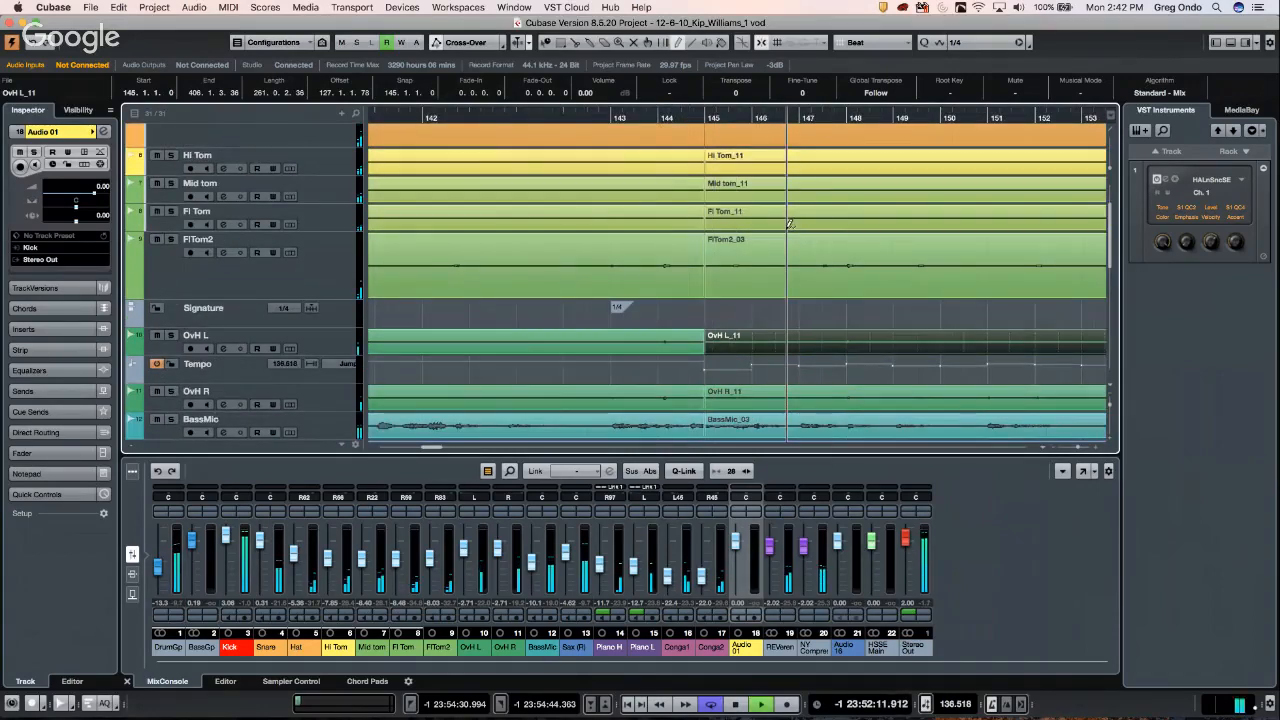
key("space")
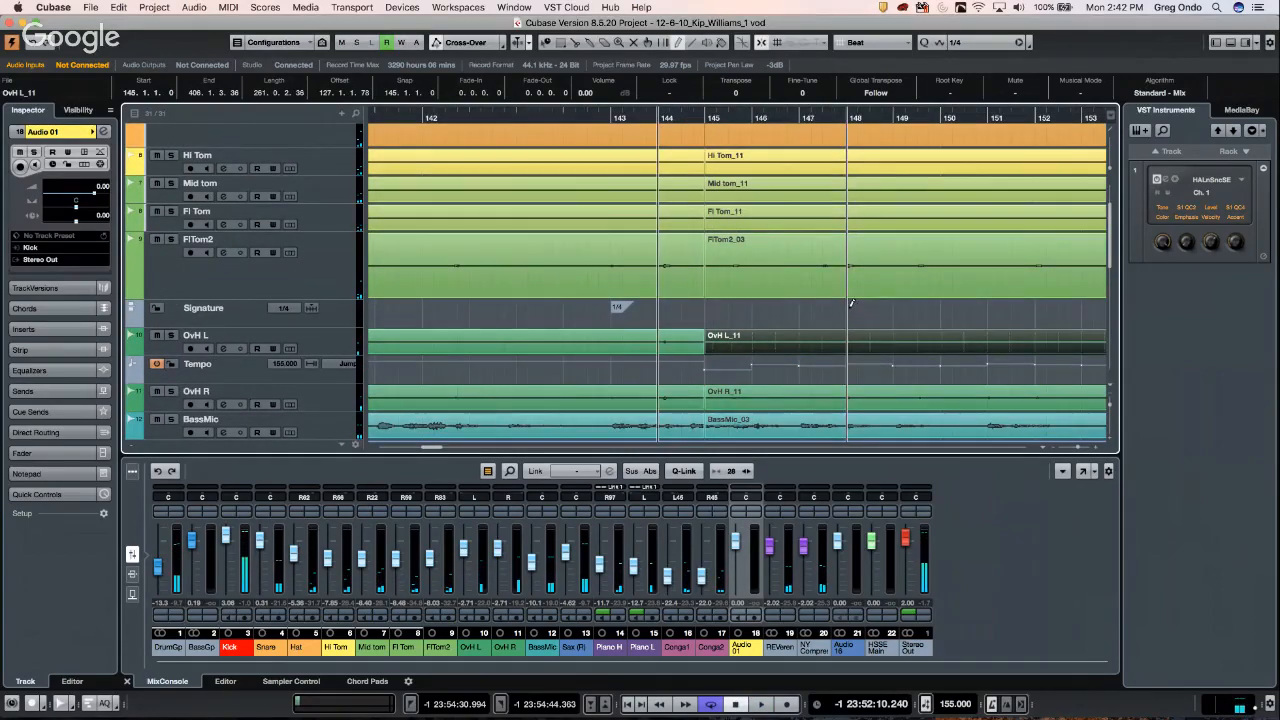
- Add a 4/4 signature at bar 148 and move the Signature track to the top
left_click(848, 313)
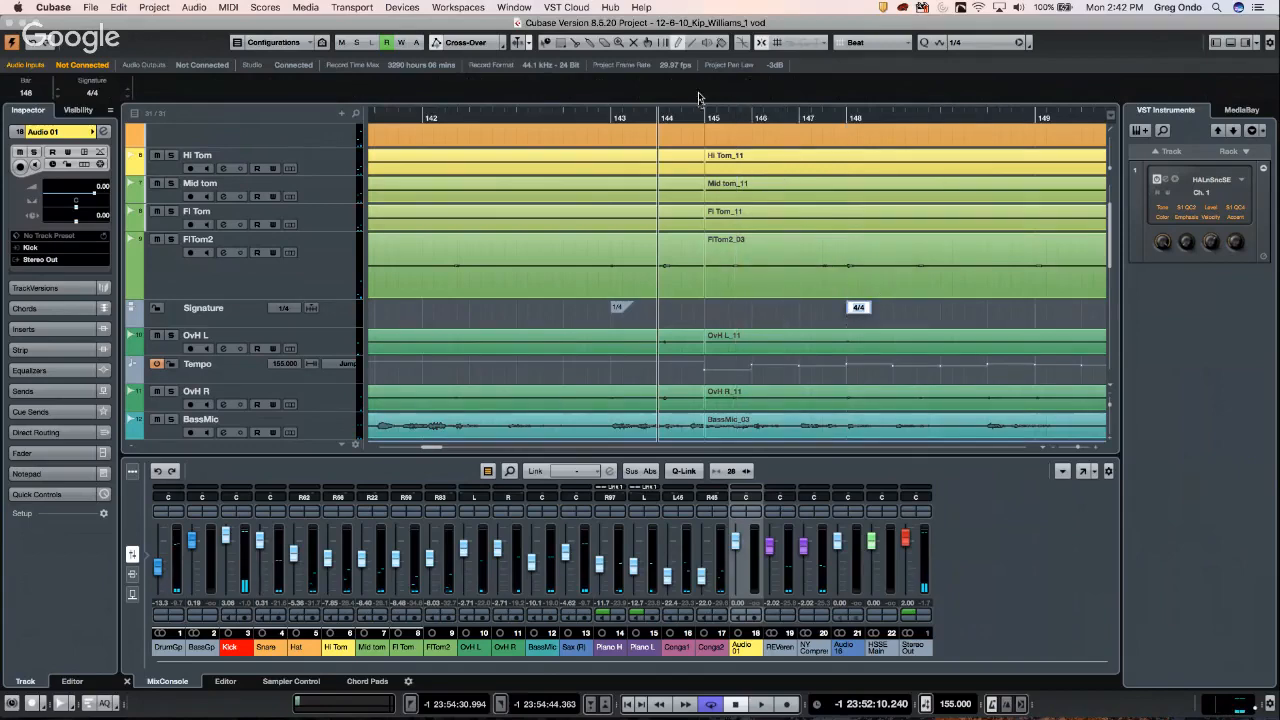
left_click_drag(694, 117, 693, 55)
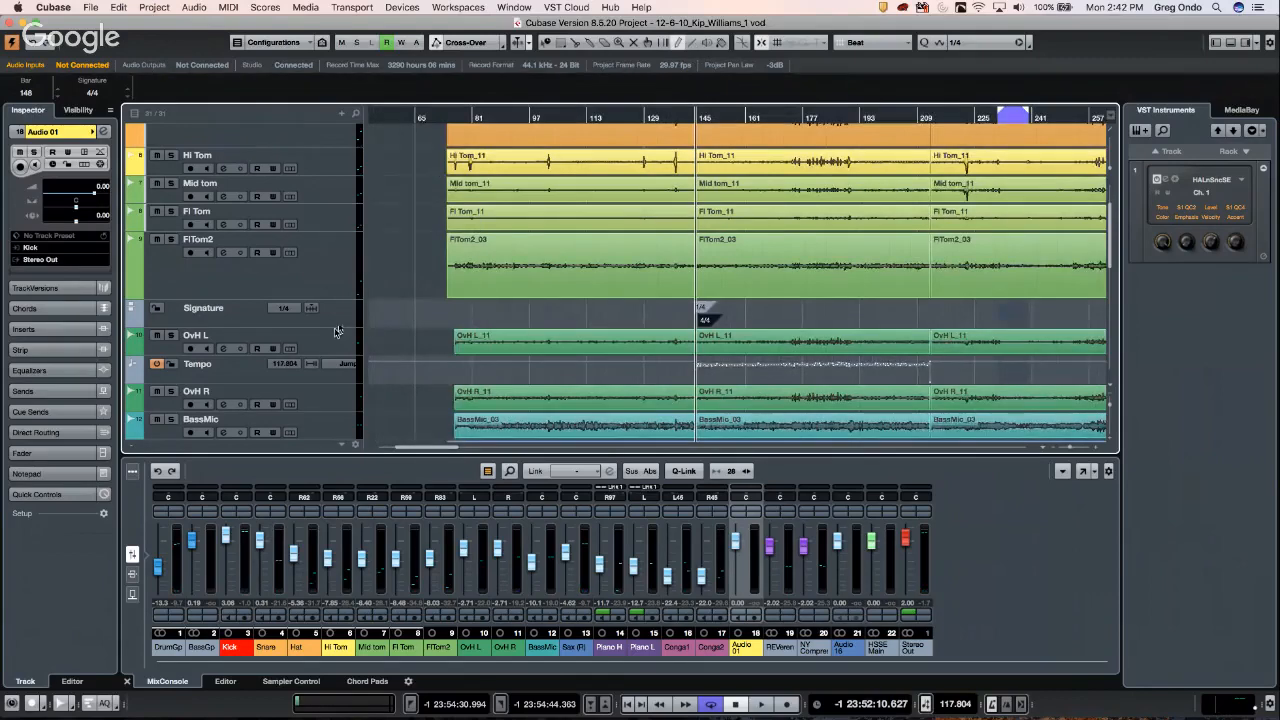
left_click_drag(339, 319, 329, 133)
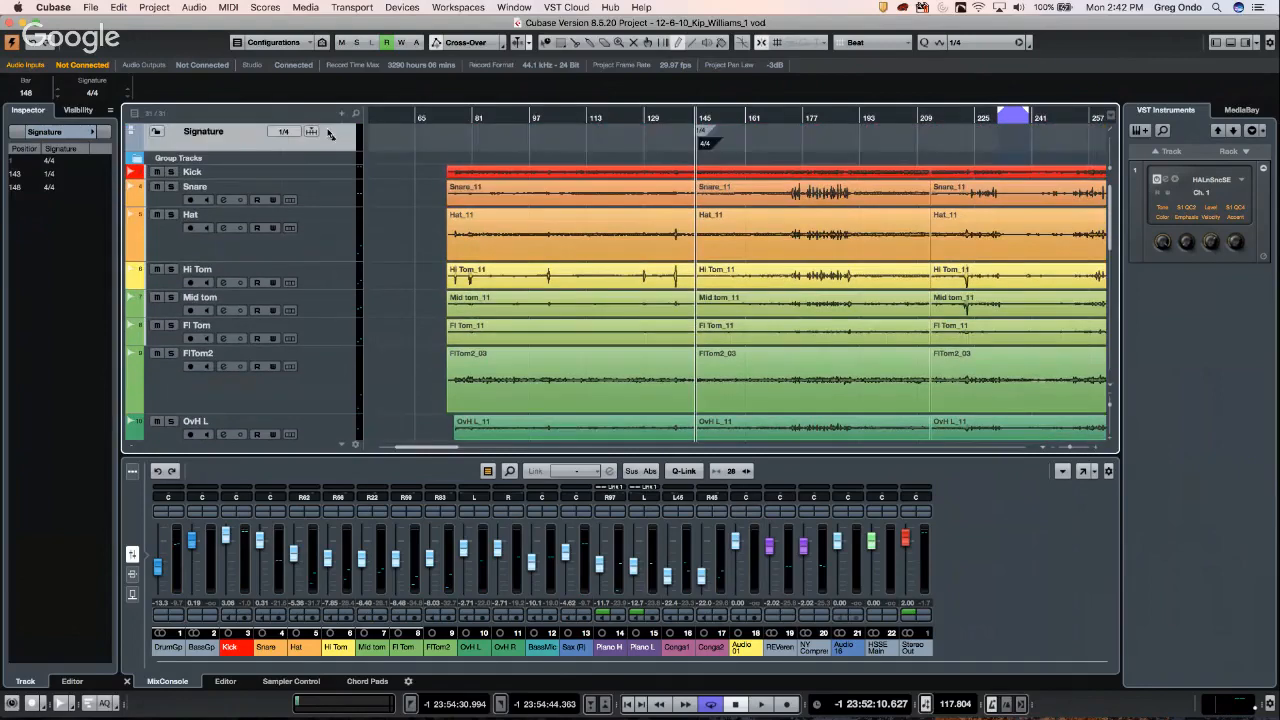
- Show the Tempo track's list, then select the piano and conga events with Object Selection
scroll(455, 218, "down", 10)
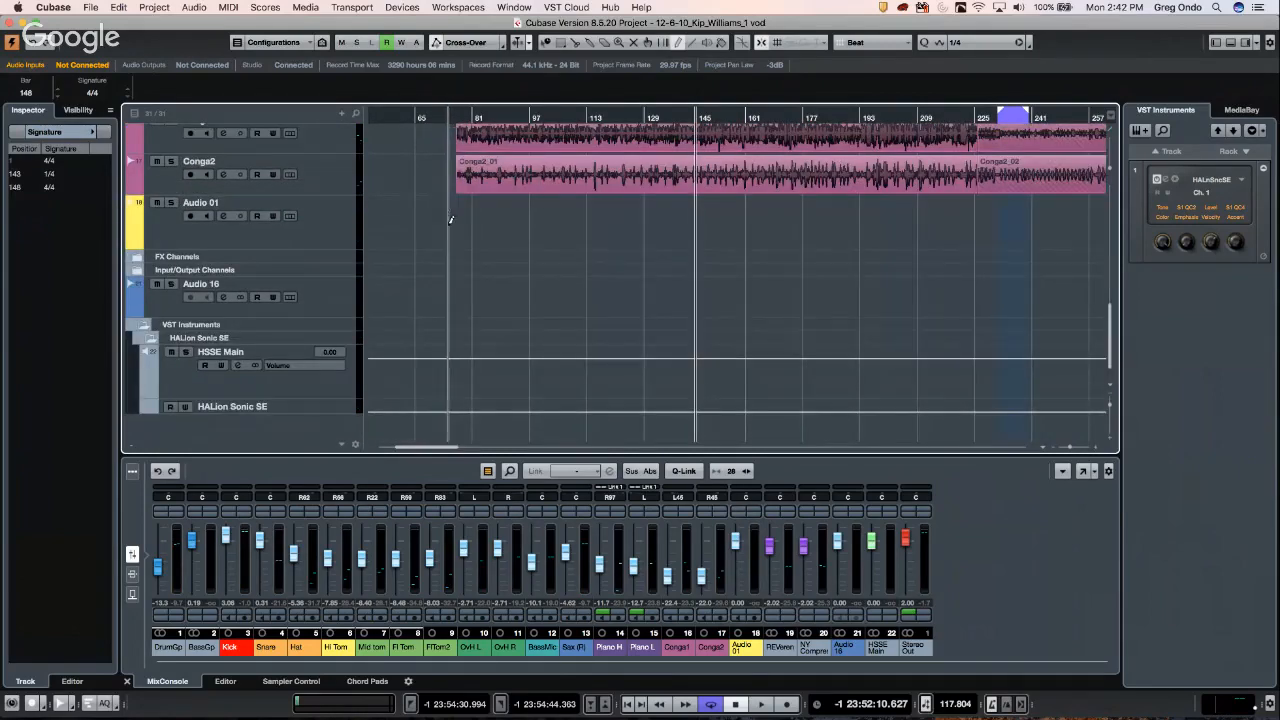
scroll(451, 220, "up", 10)
scroll(446, 218, "down", 5)
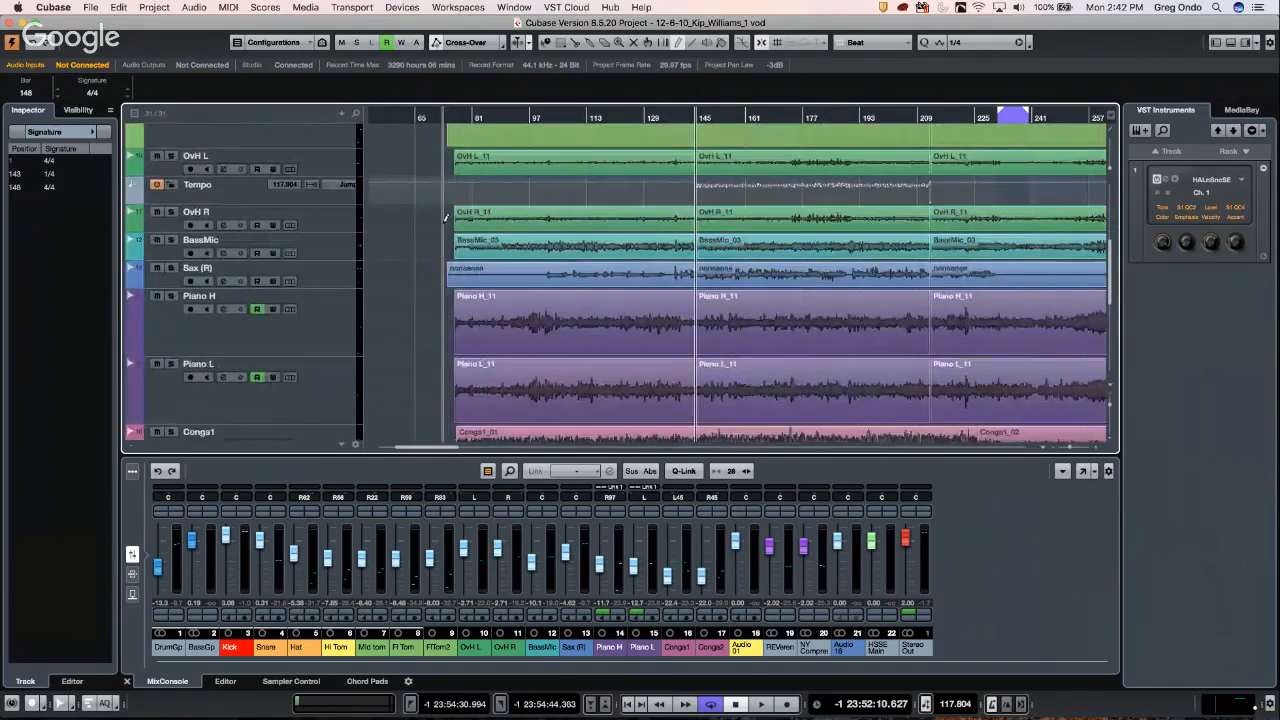
left_click(252, 198)
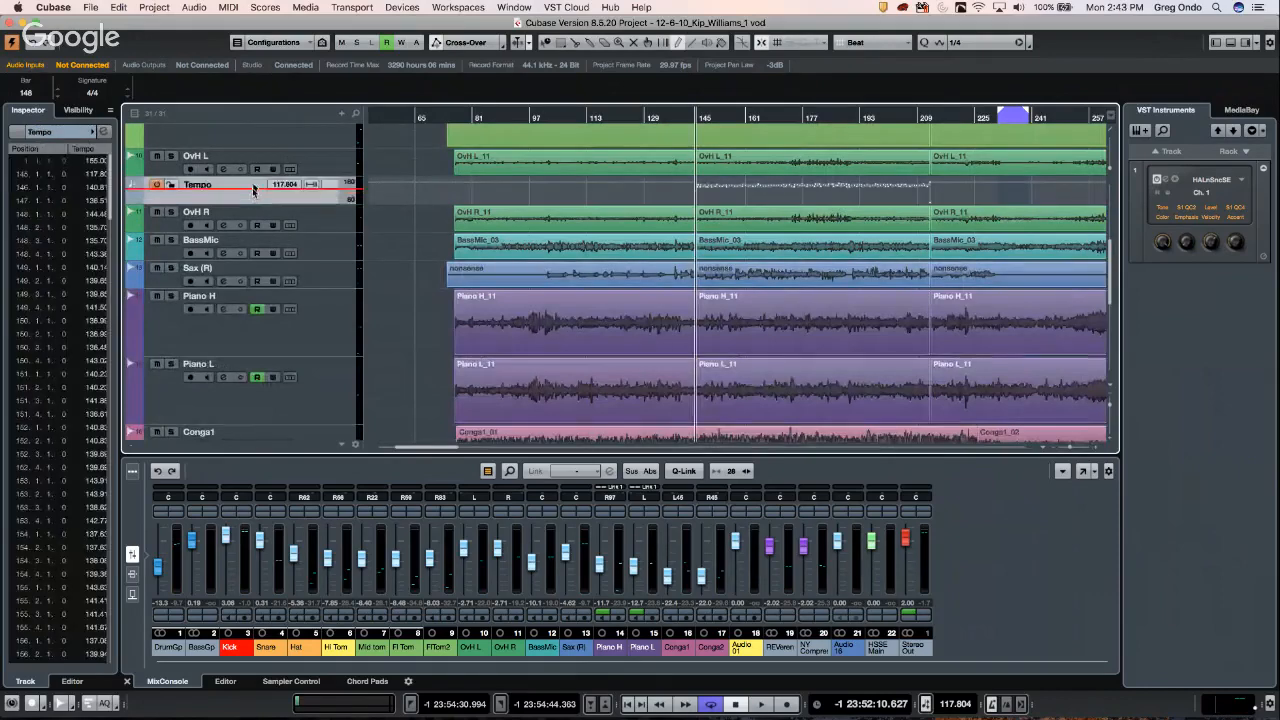
scroll(261, 167, "up", 1)
scroll(270, 130, "up", 5)
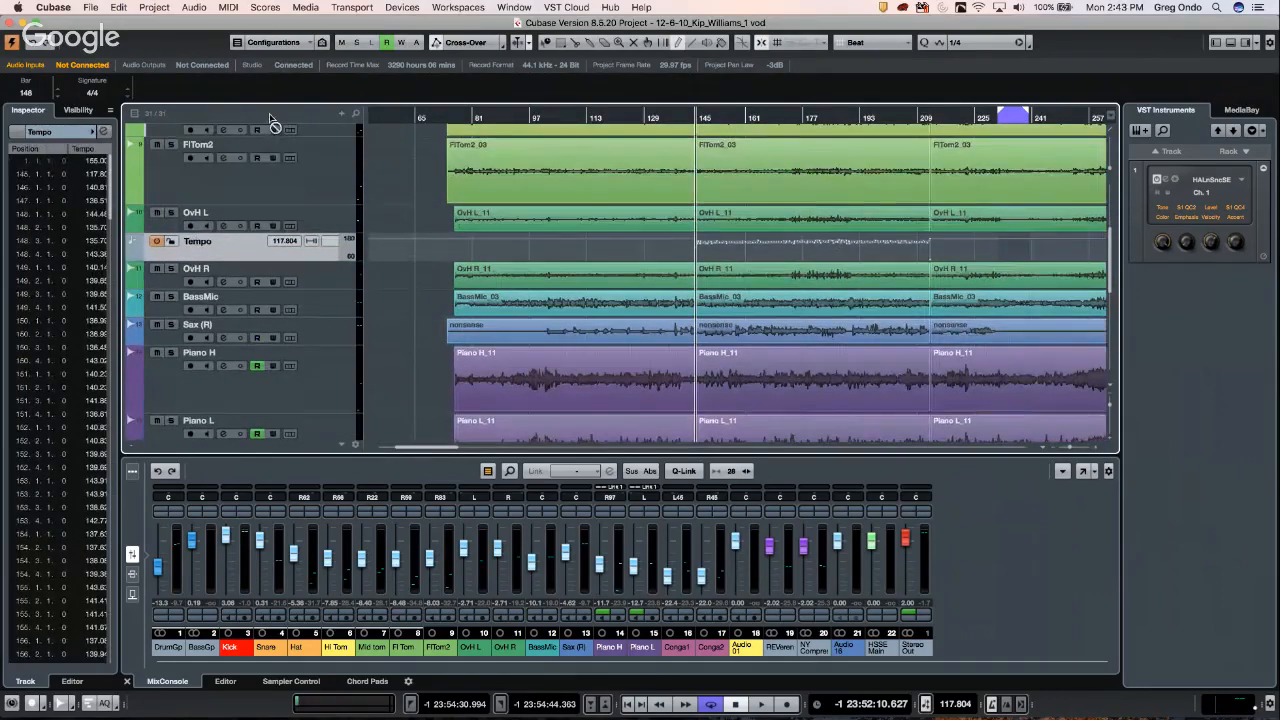
scroll(268, 133, "up", 3)
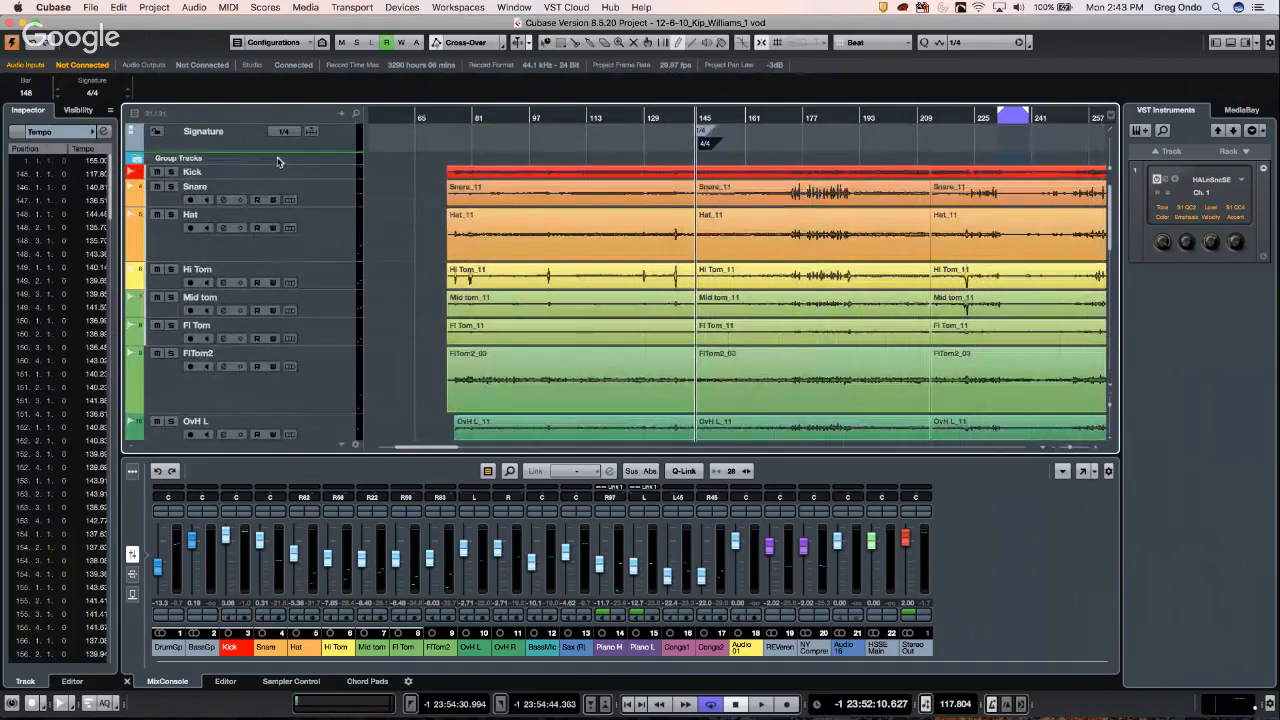
scroll(281, 158, "up", 1)
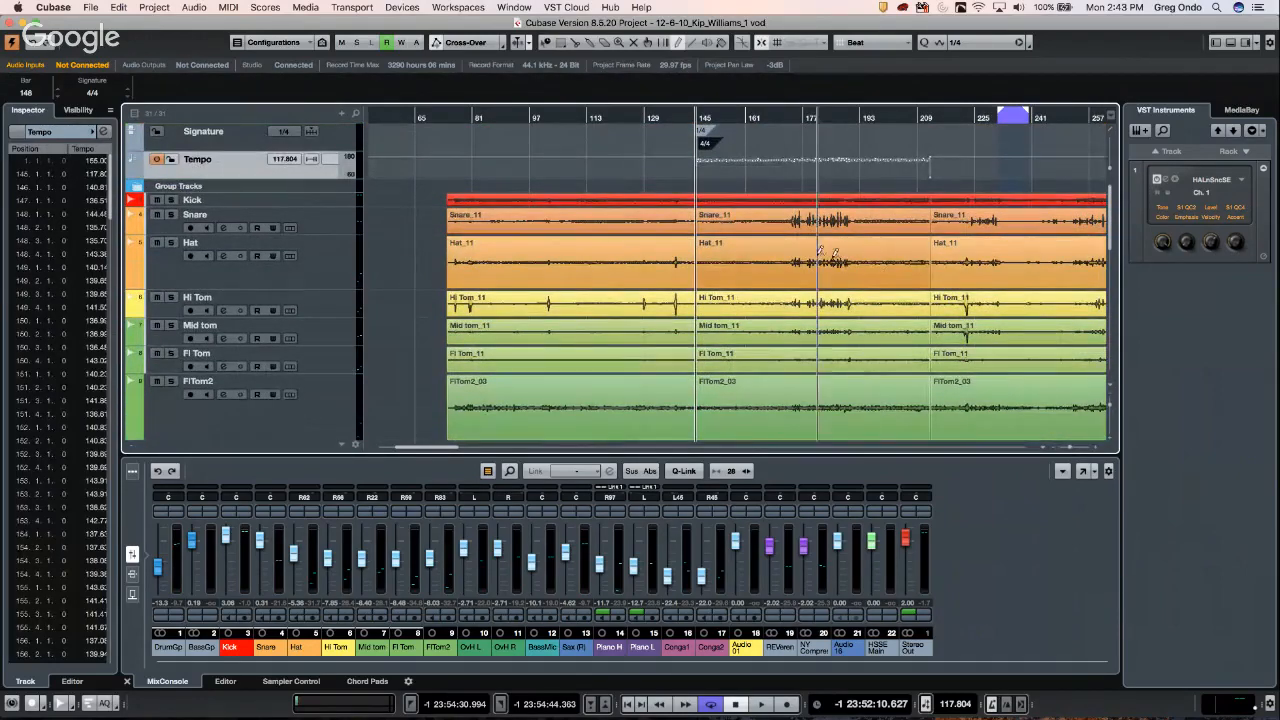
right_click(778, 246)
left_click(800, 253)
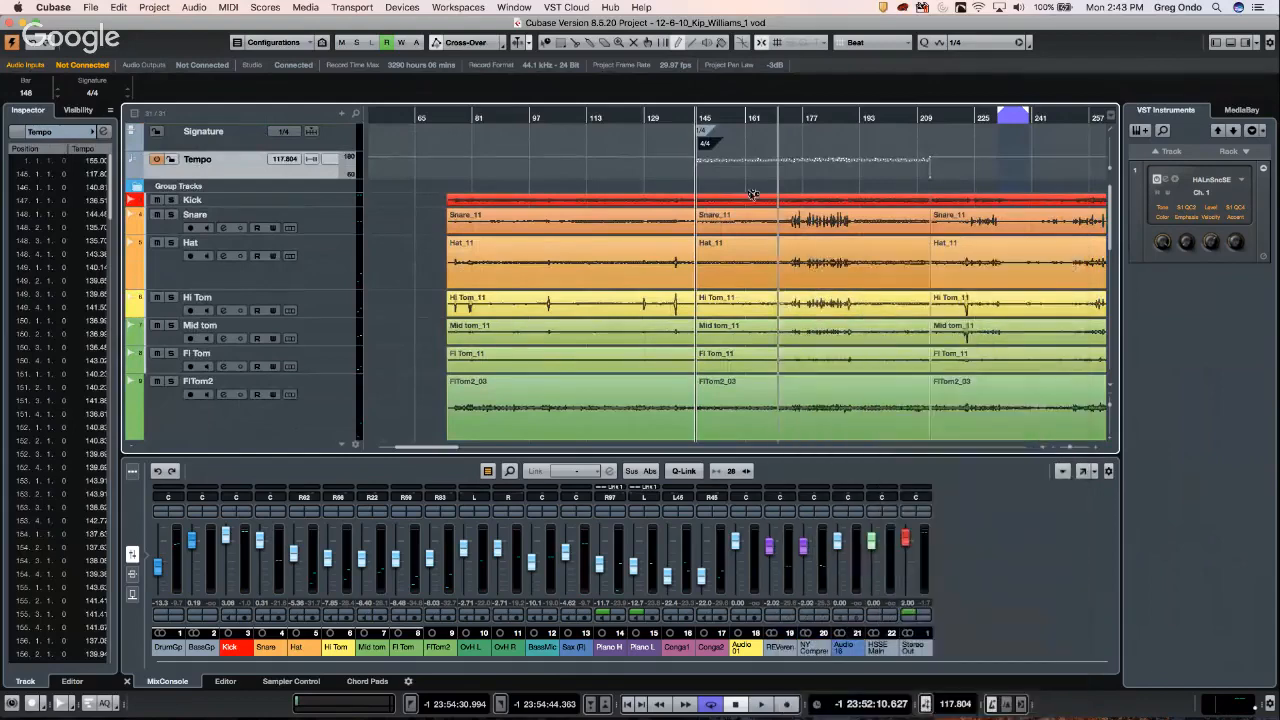
scroll(780, 400, "down", 15)
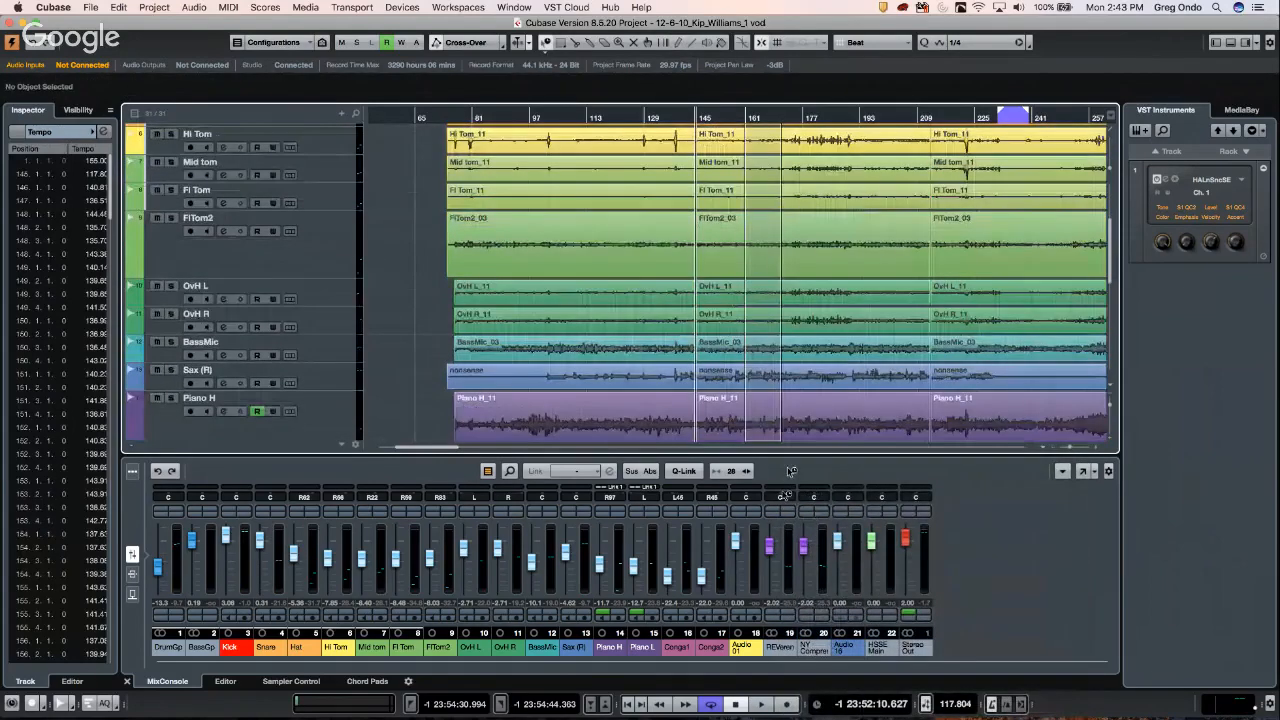
left_click_drag(793, 480, 806, 422)
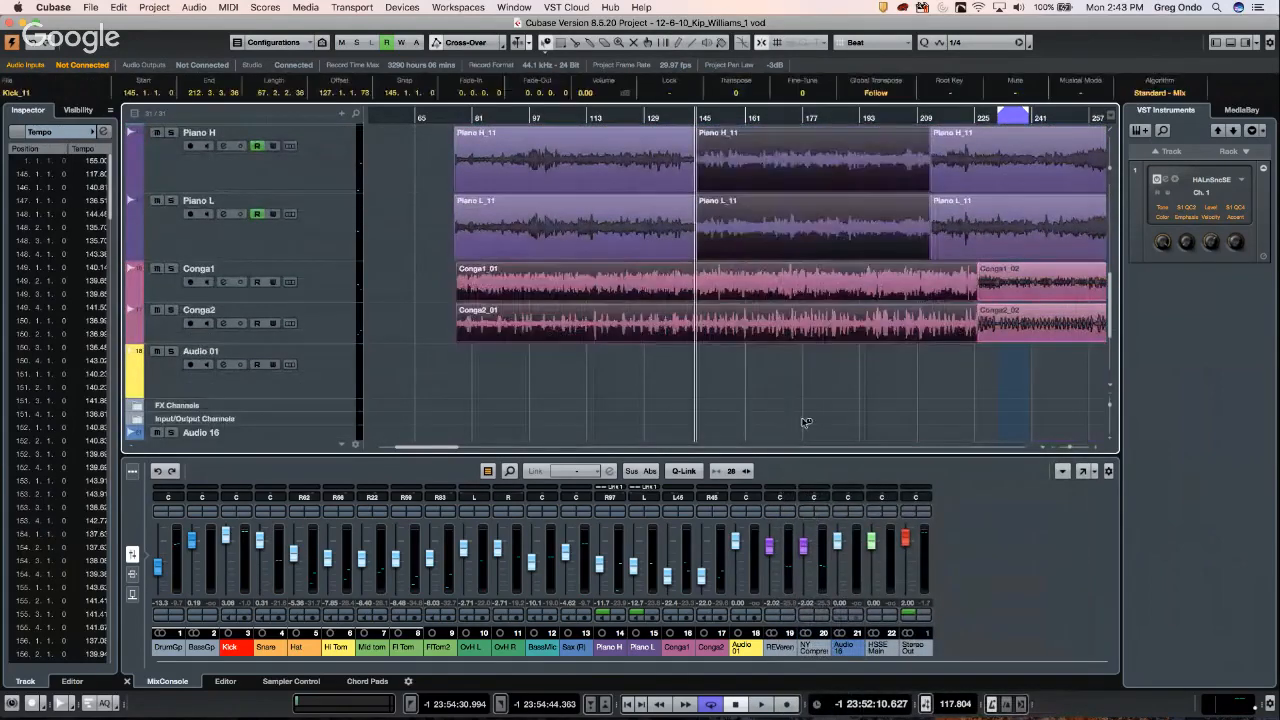
- Split the conga events at bars 145 and 209
right_click(741, 308)
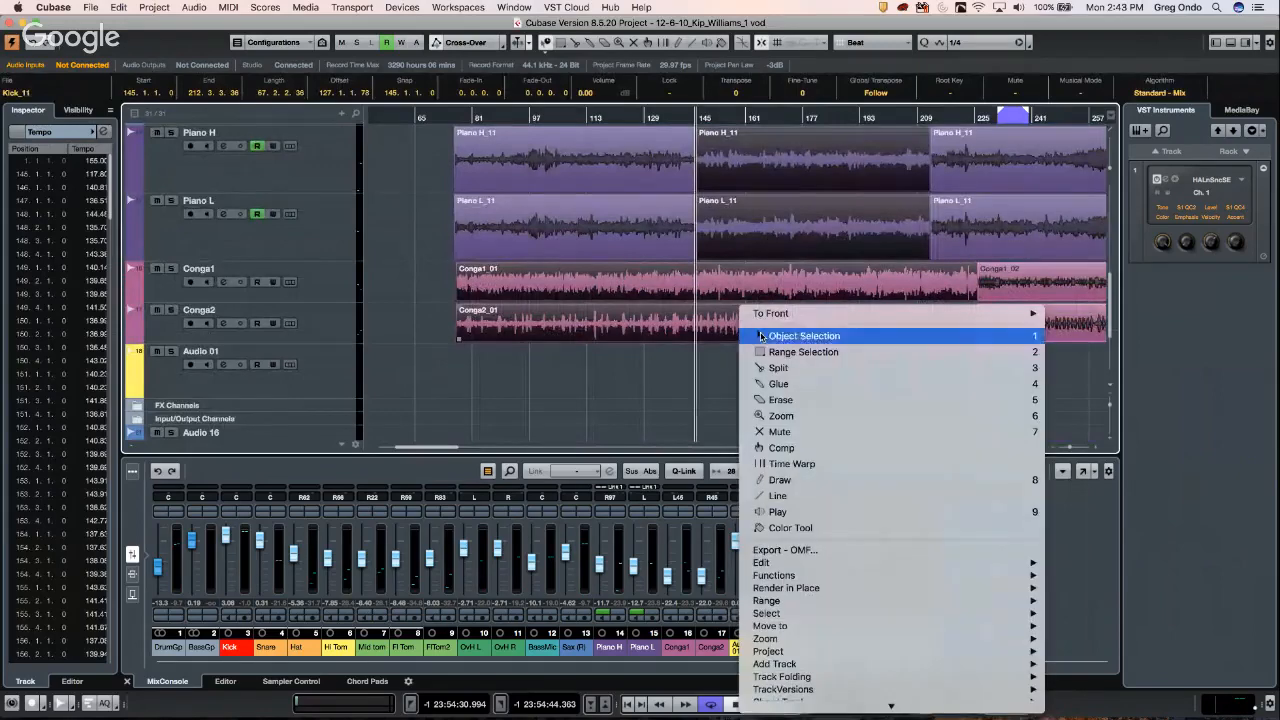
left_click(770, 368)
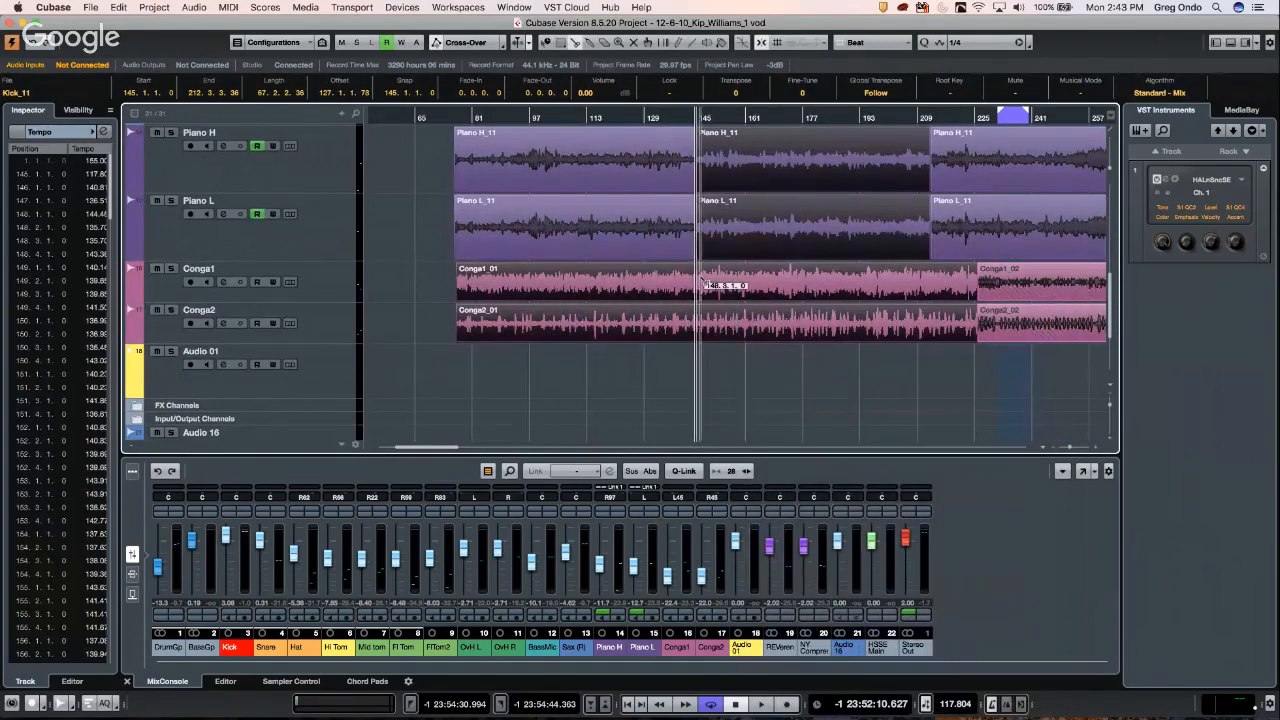
left_click(699, 323)
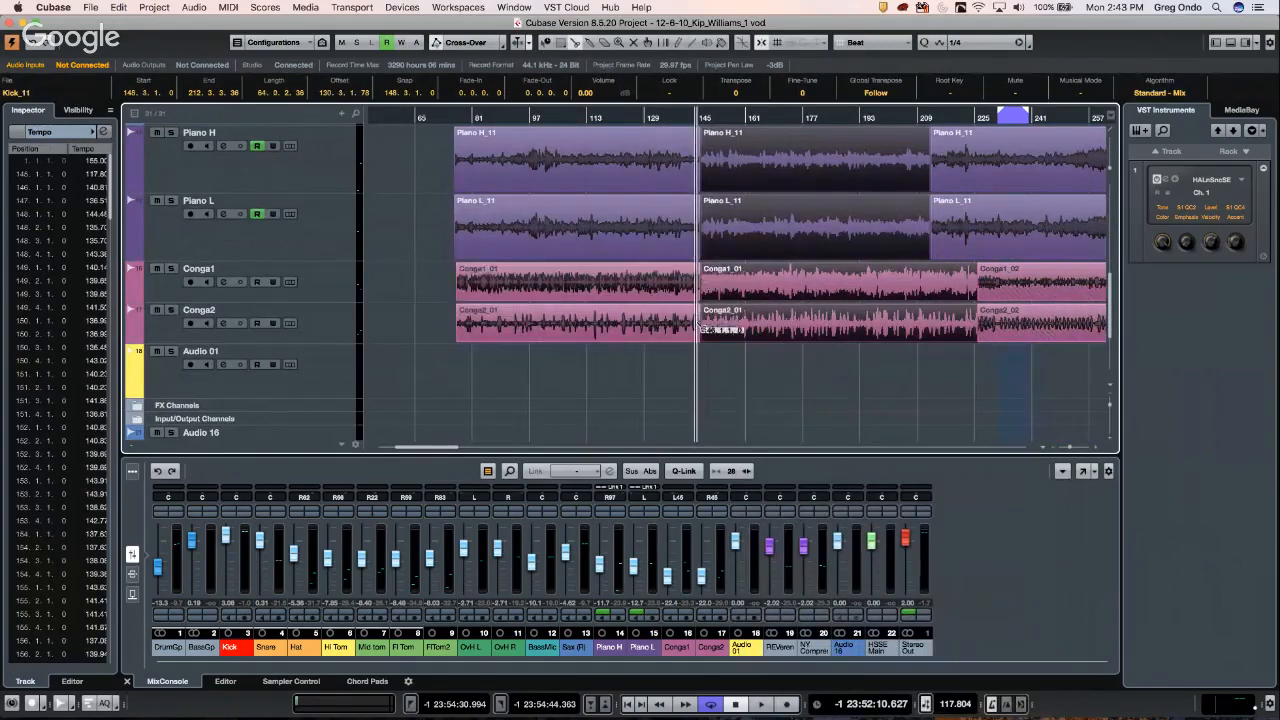
left_click(931, 286)
- Select the bar 145–209 events on all tracks and open the Advanced audio commands
right_click(867, 343)
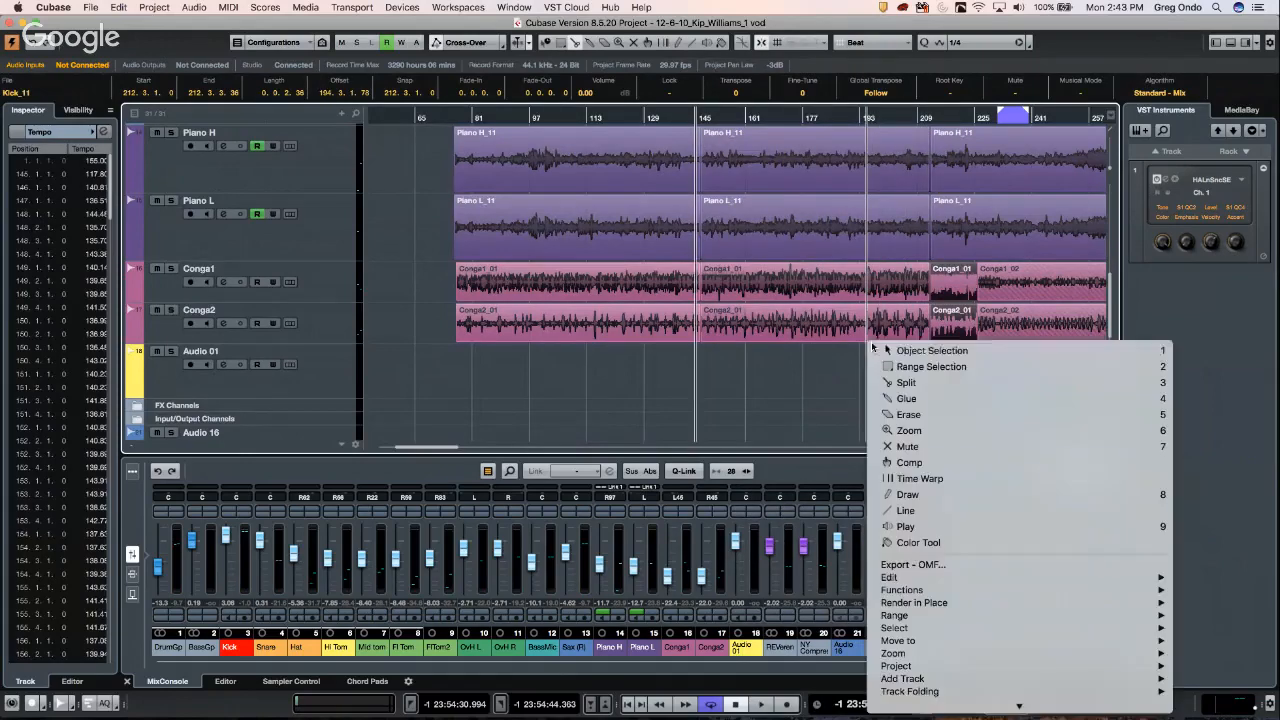
left_click(892, 357)
mouse_move(808, 386)
left_mouse_down()
mouse_move(838, 326)
mouse_move(842, 99)
mouse_move(792, 190)
left_mouse_up()
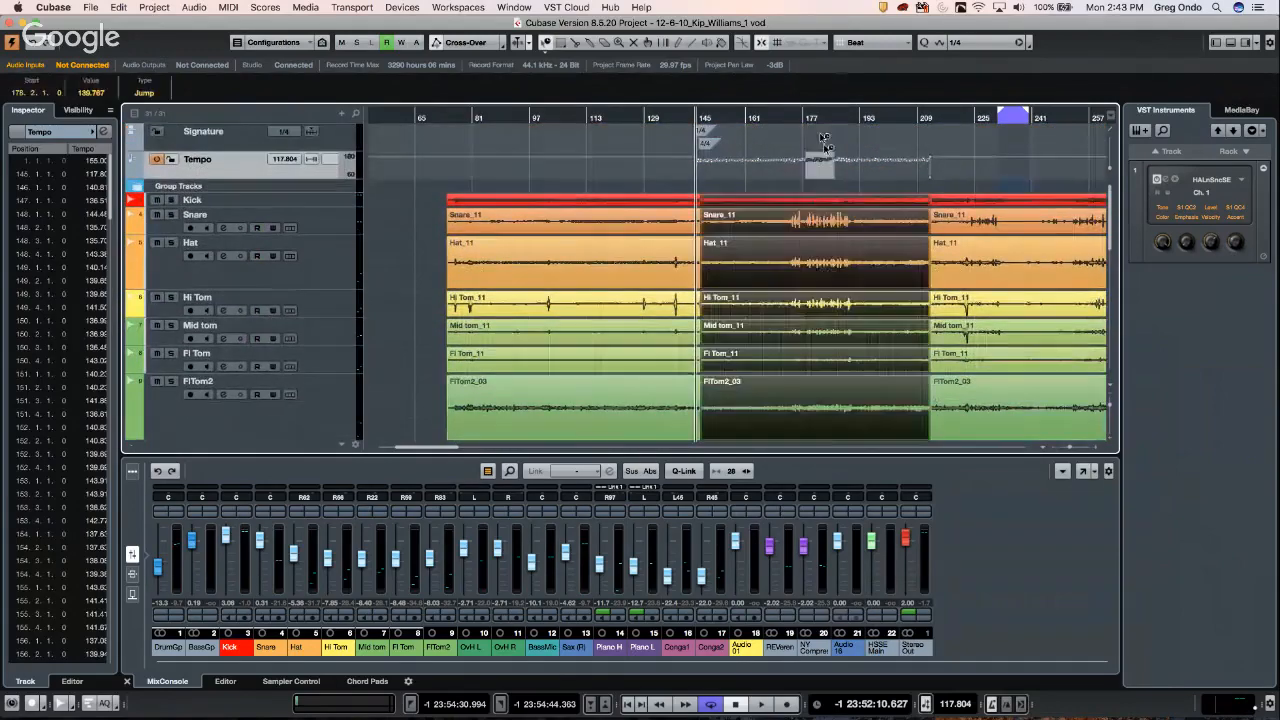
left_click(788, 190)
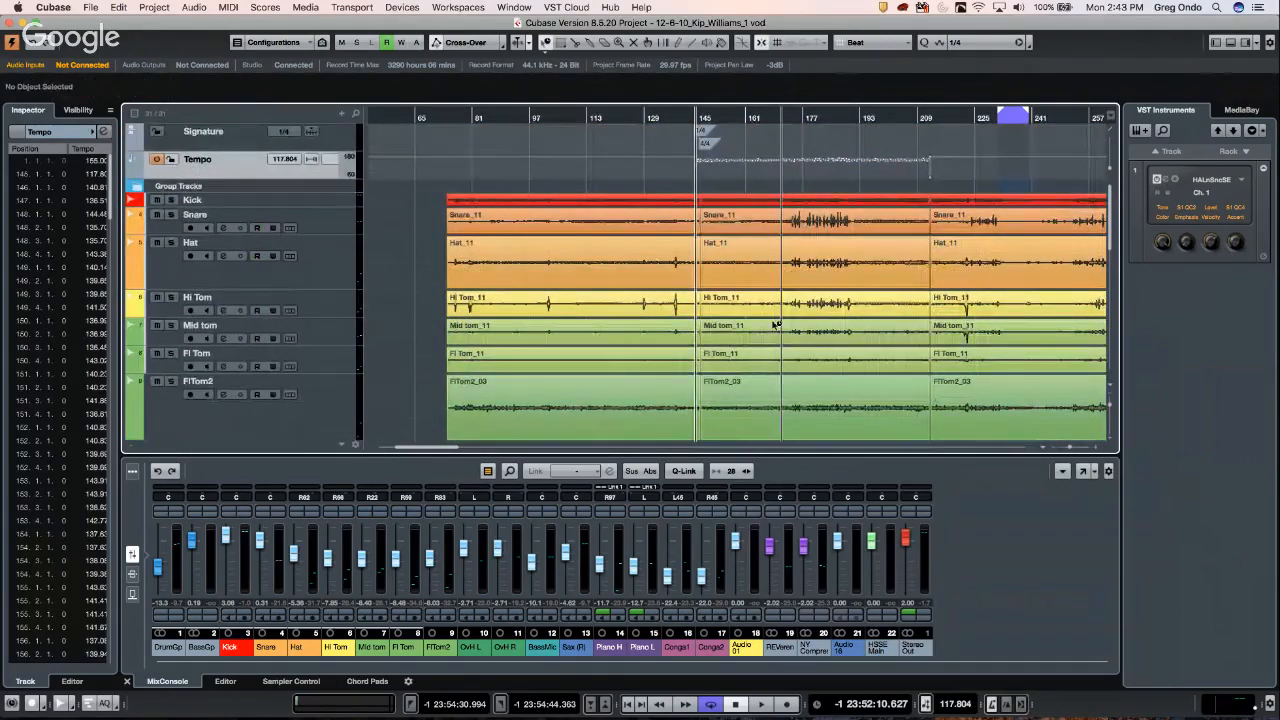
scroll(776, 330, "down", 4)
left_click_drag(780, 510, 874, 453)
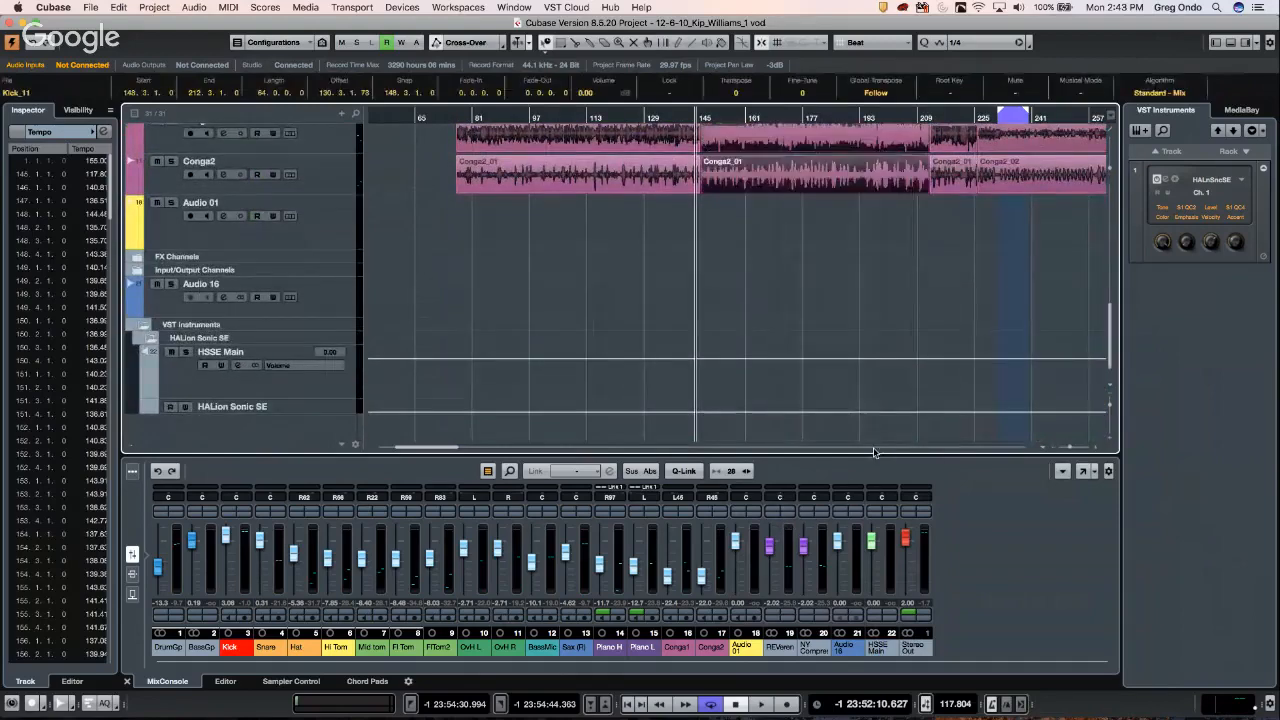
left_click(194, 7)
mouse_move(285, 164)
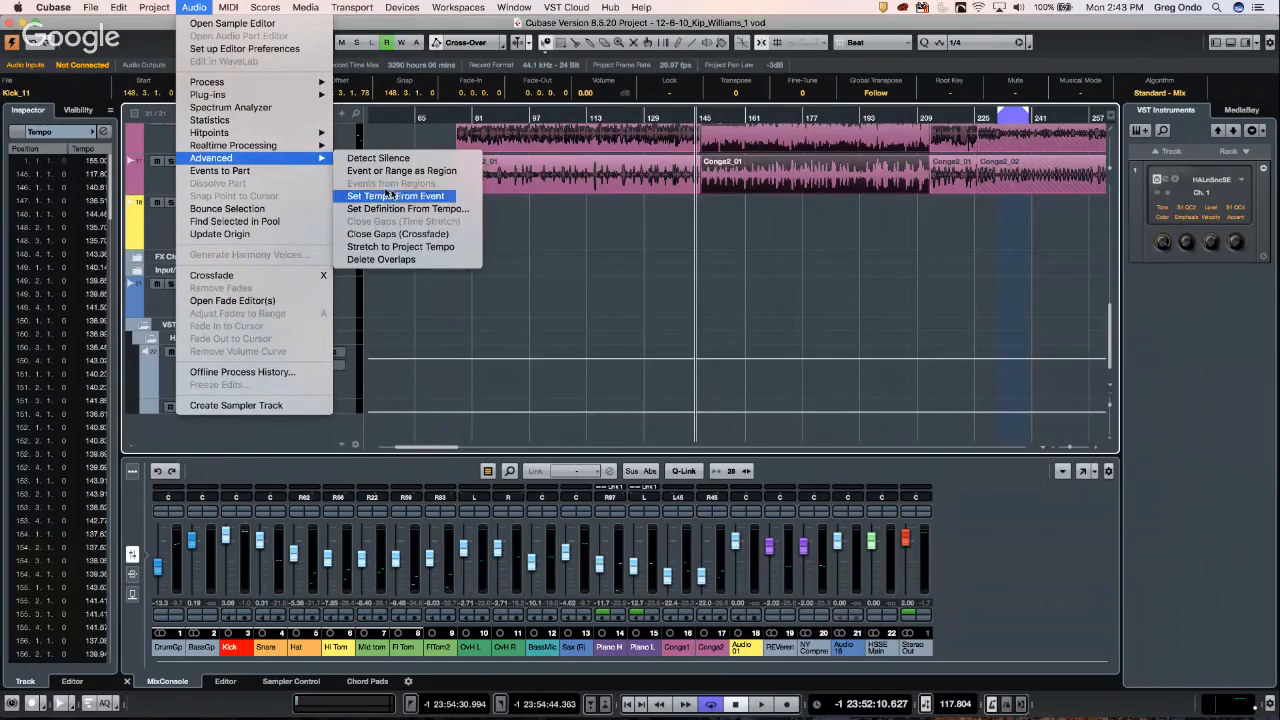
- Apply Set Definition From Tempo to 15 clips, project only, all tracks on musical time base
left_click(433, 209)
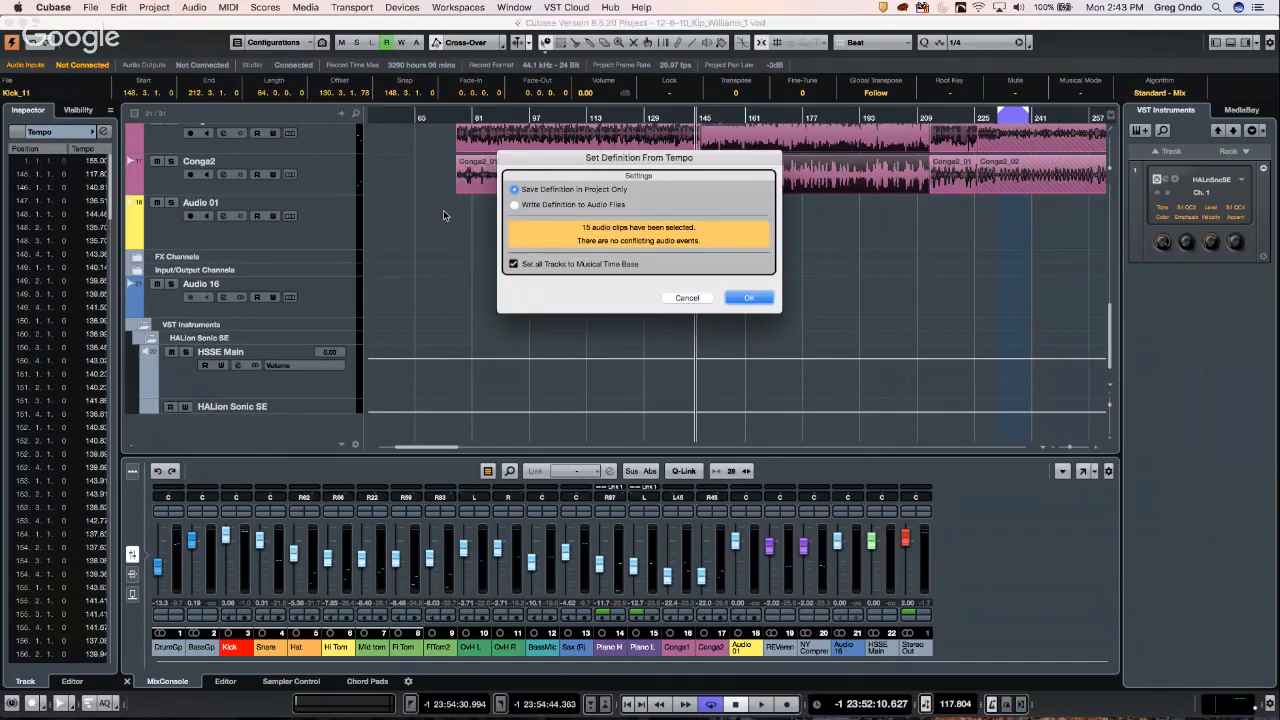
left_click(743, 299)
left_click(766, 297)
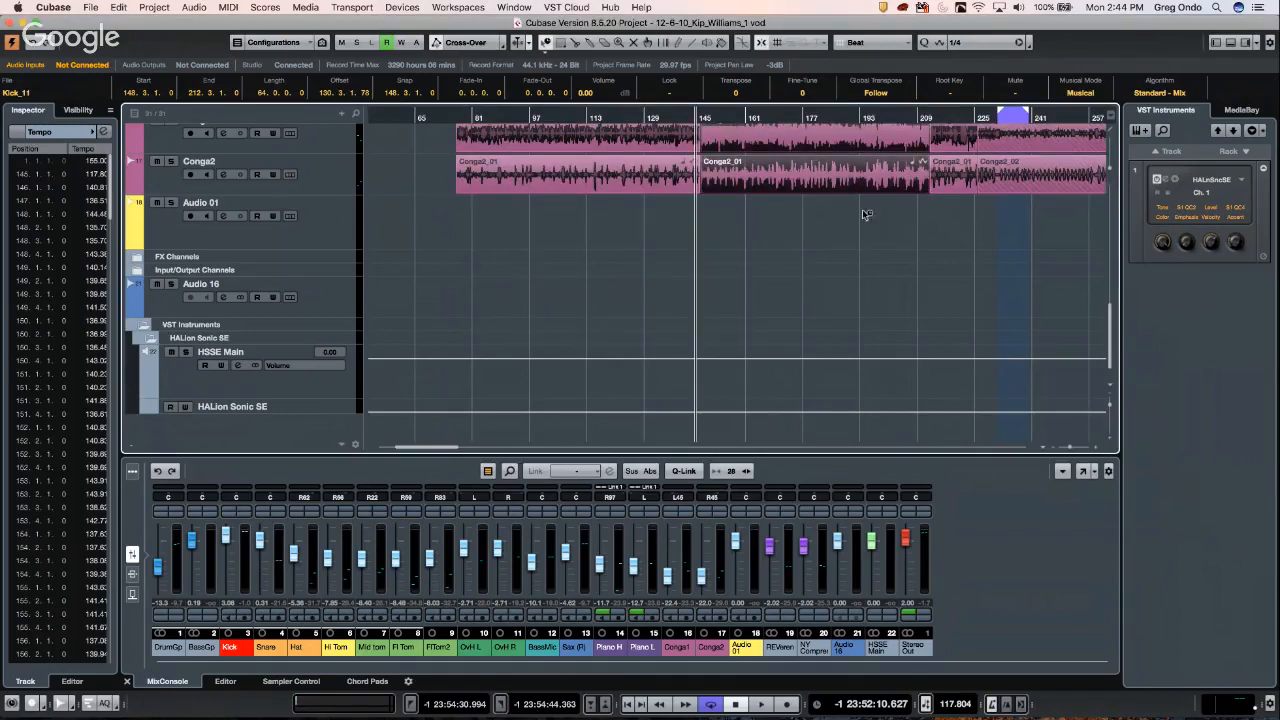
- Build a tempo curve for bars 145–209 from the drum clips and enlarge the tempo track
scroll(872, 250, "up", 2)
scroll(872, 250, "up", 5)
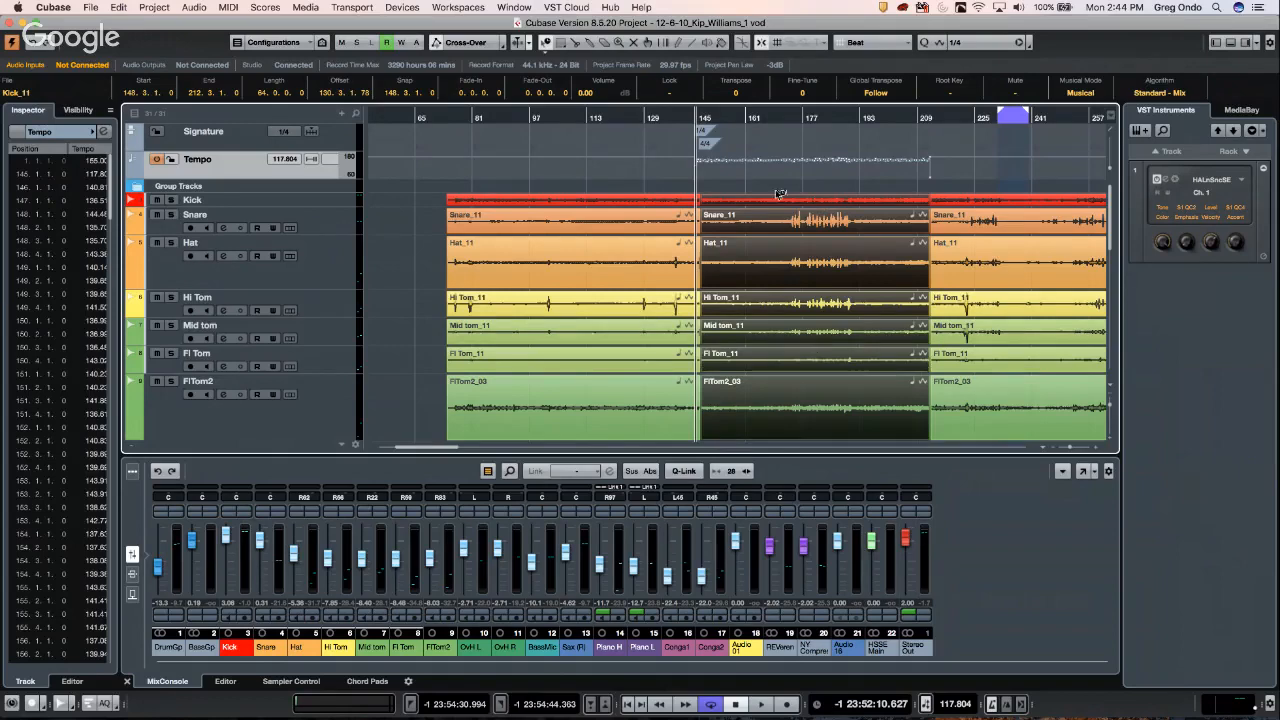
mouse_move(708, 157)
left_mouse_down()
mouse_move(928, 168)
mouse_move(920, 178)
left_mouse_up()
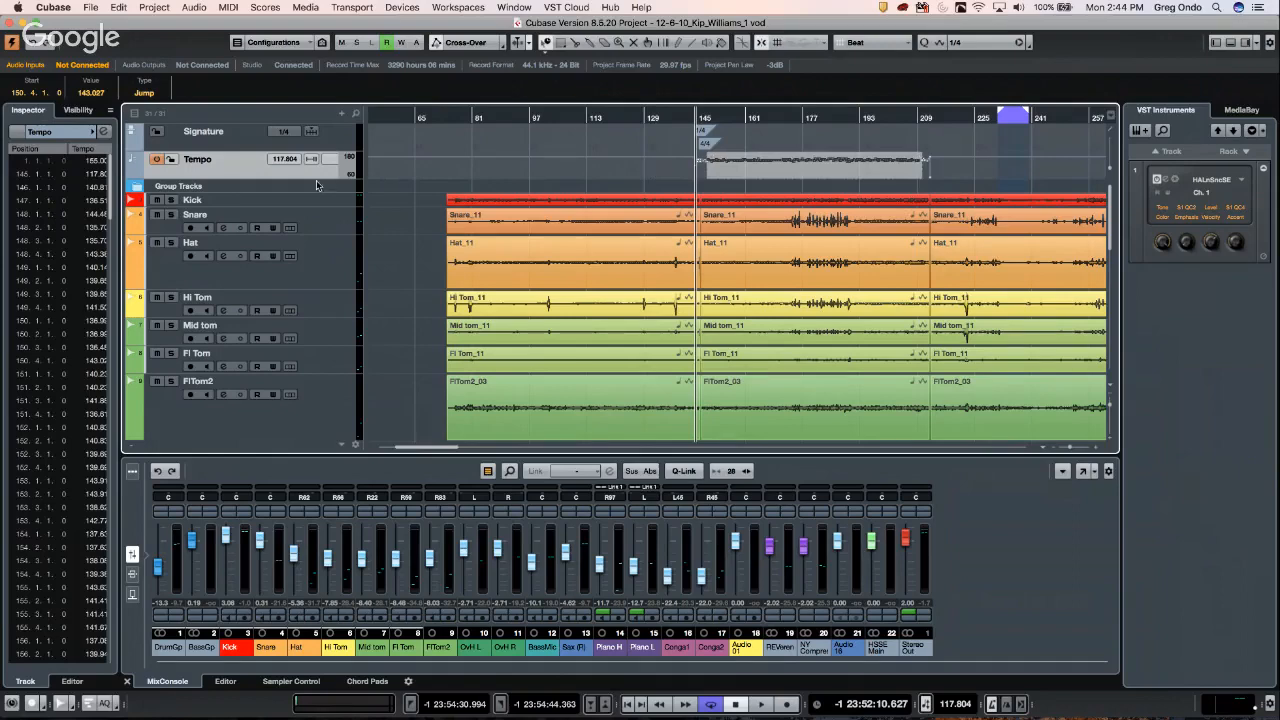
left_click_drag(313, 207, 313, 299)
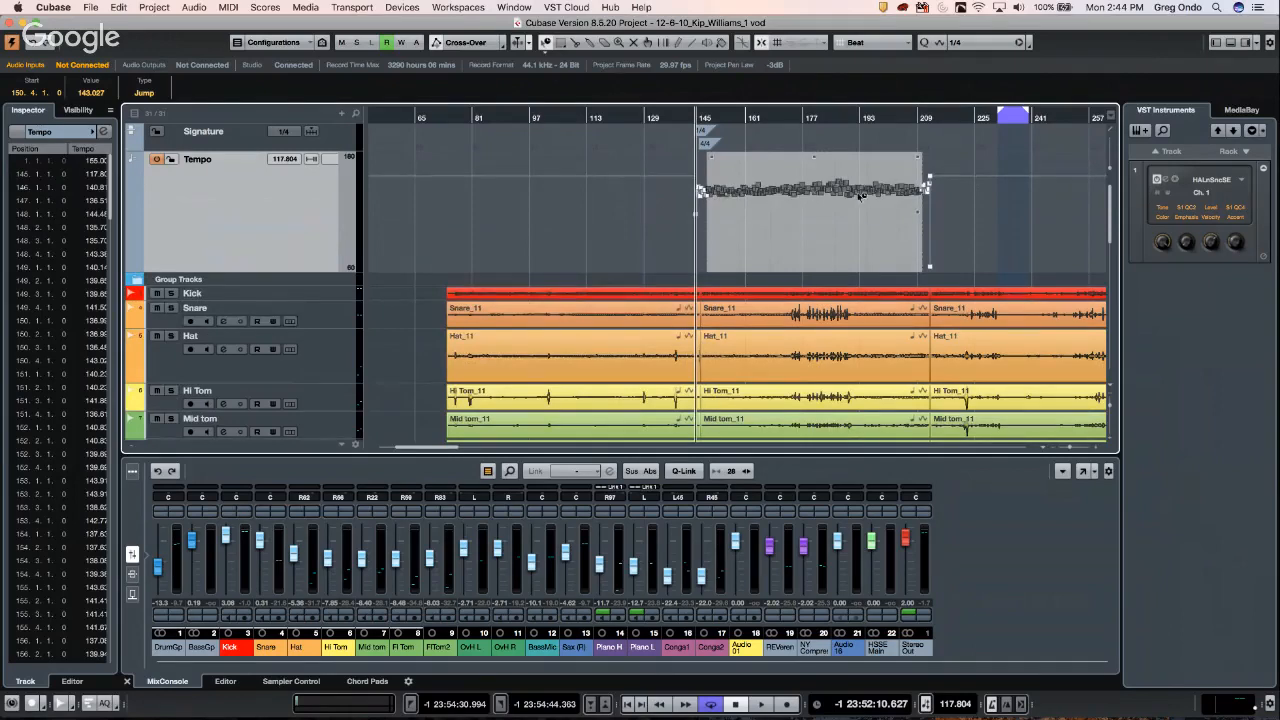
- Select the tempo points around bars 161–177 and raise their tempo
left_click(762, 147)
left_click_drag(747, 175, 806, 209)
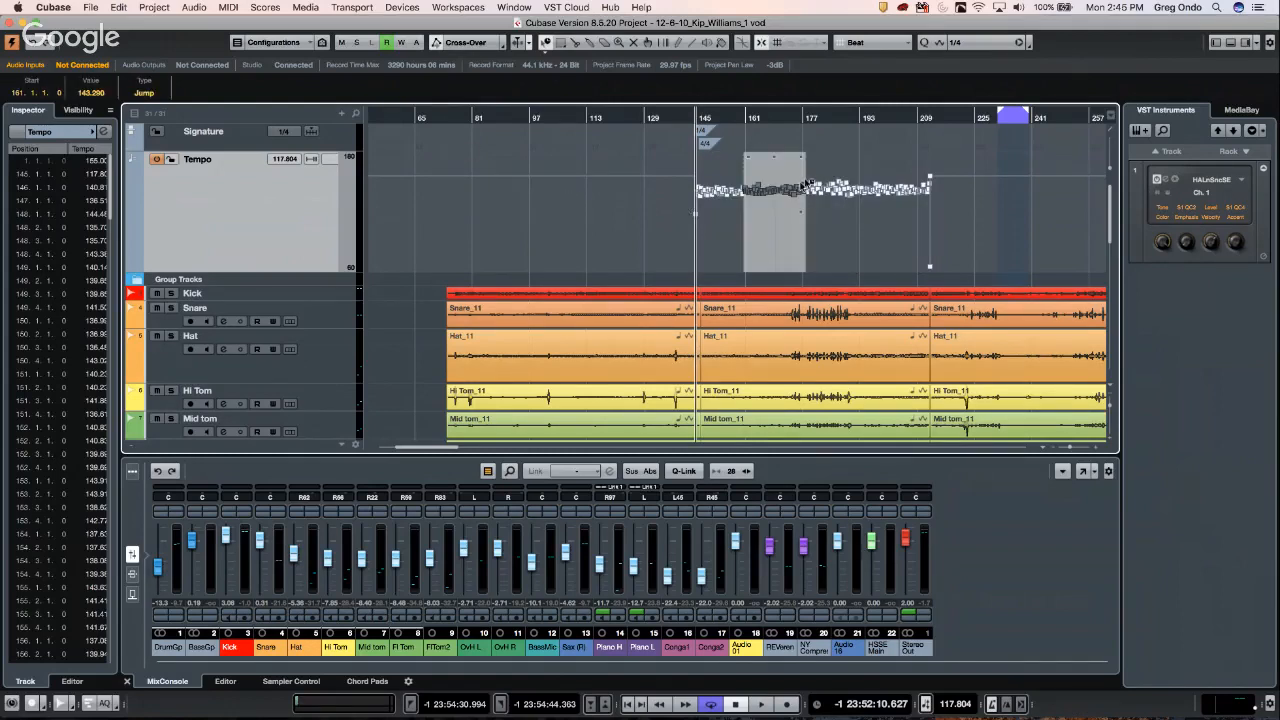
left_click_drag(772, 158, 777, 142)
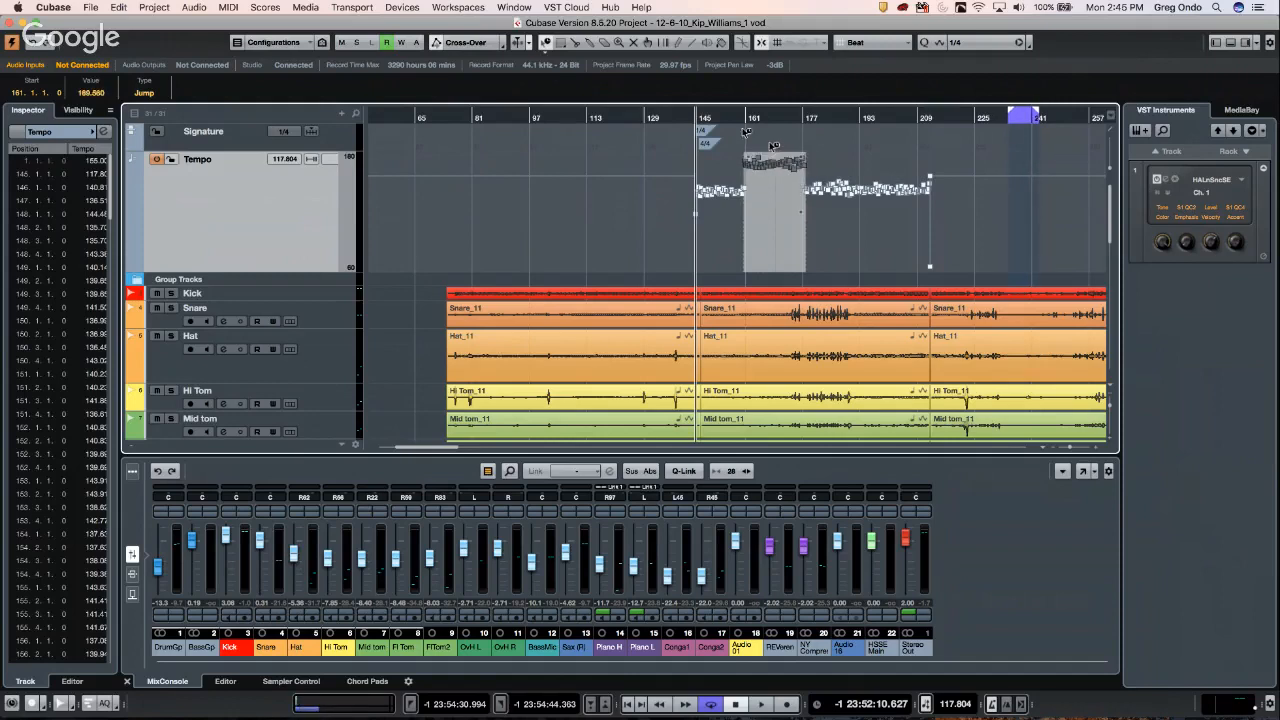
- Play from about bar 153 while fine-tuning the selected section's tempo up and down
left_click(727, 117)
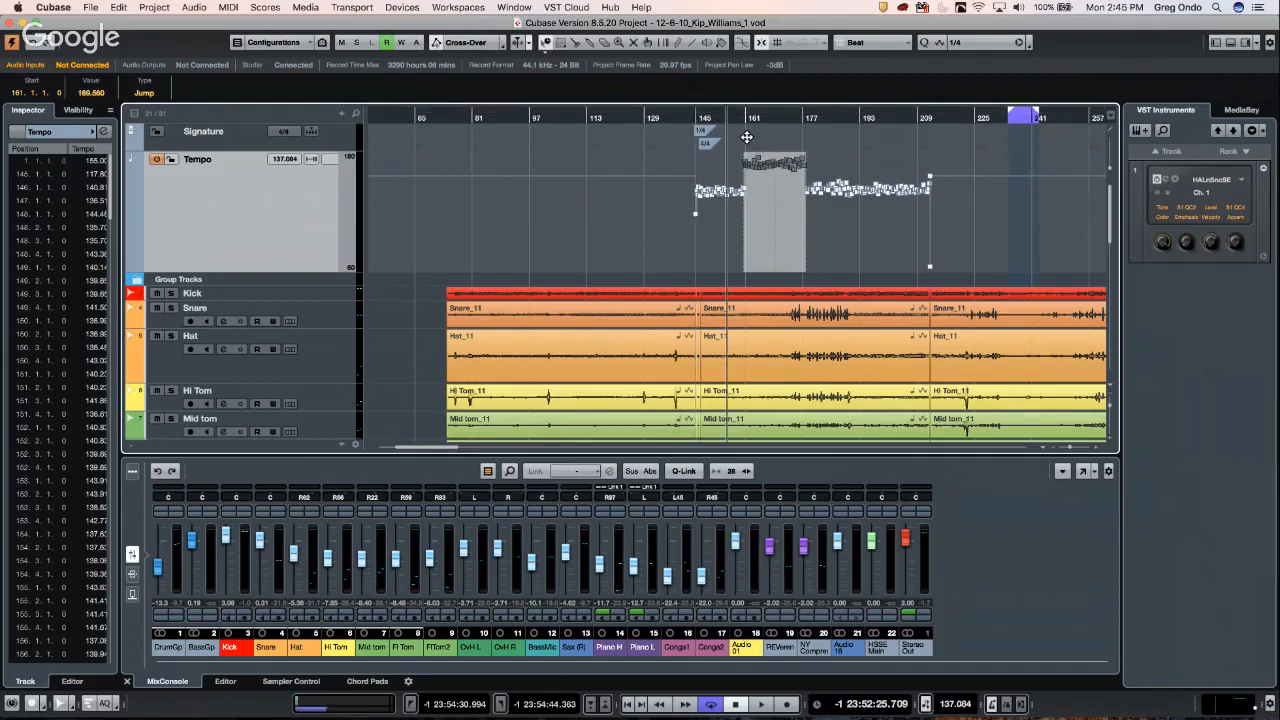
key("space")
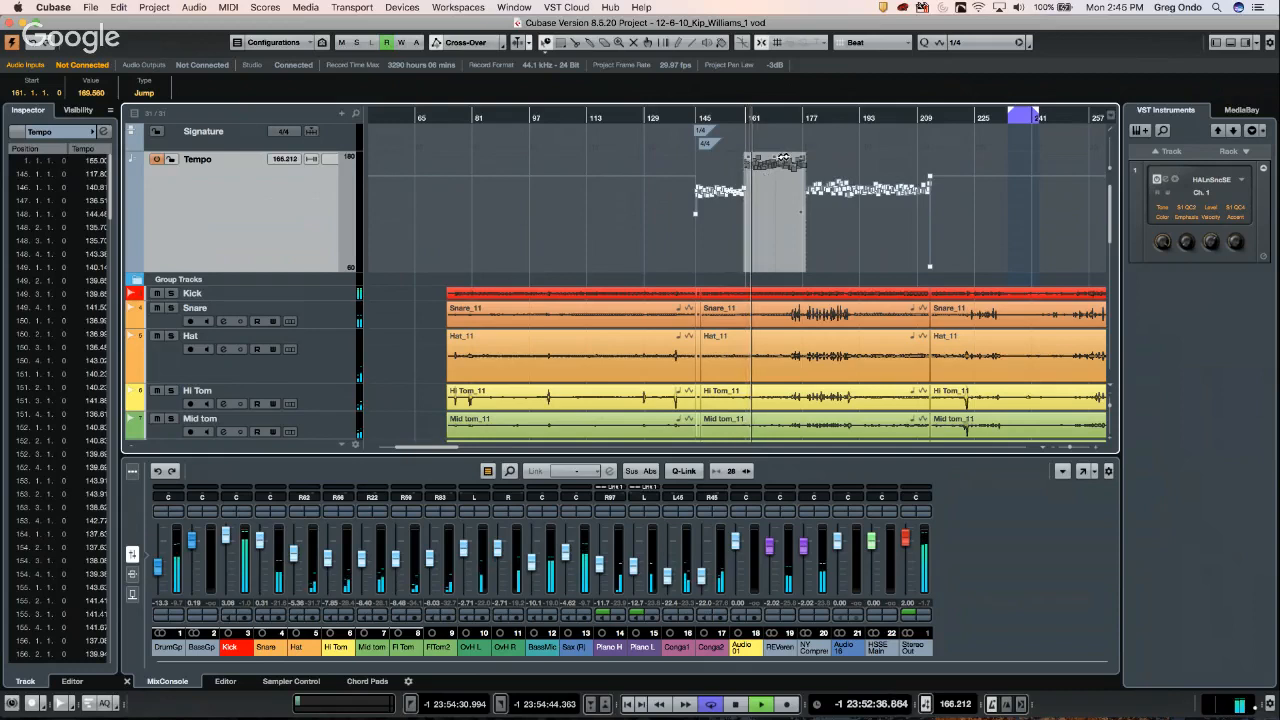
left_click_drag(757, 163, 780, 193)
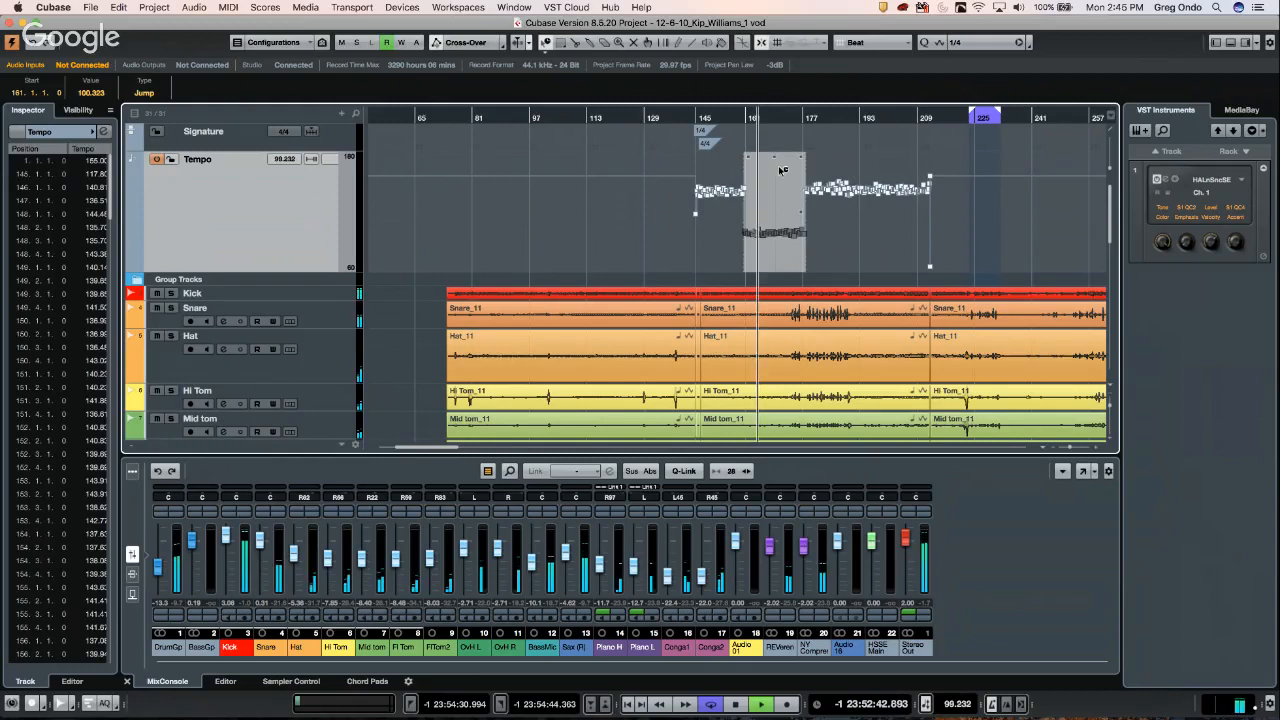
left_click_drag(772, 153, 777, 153)
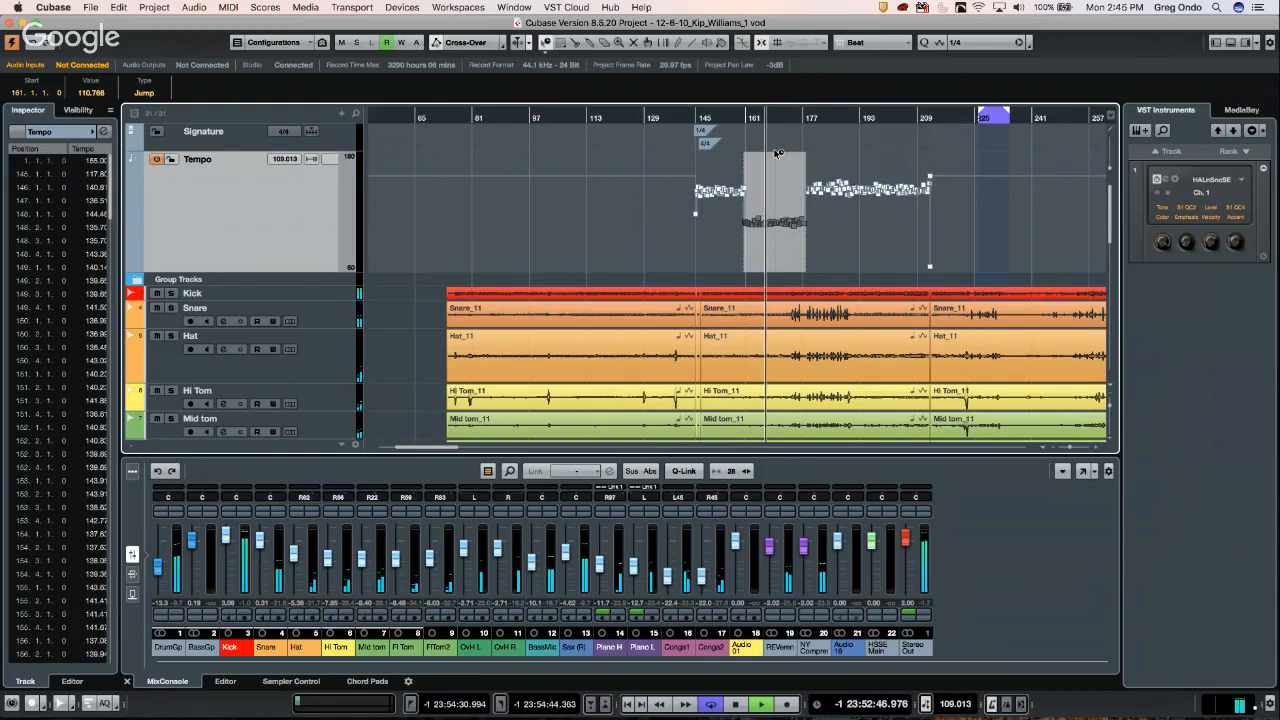
key("space")
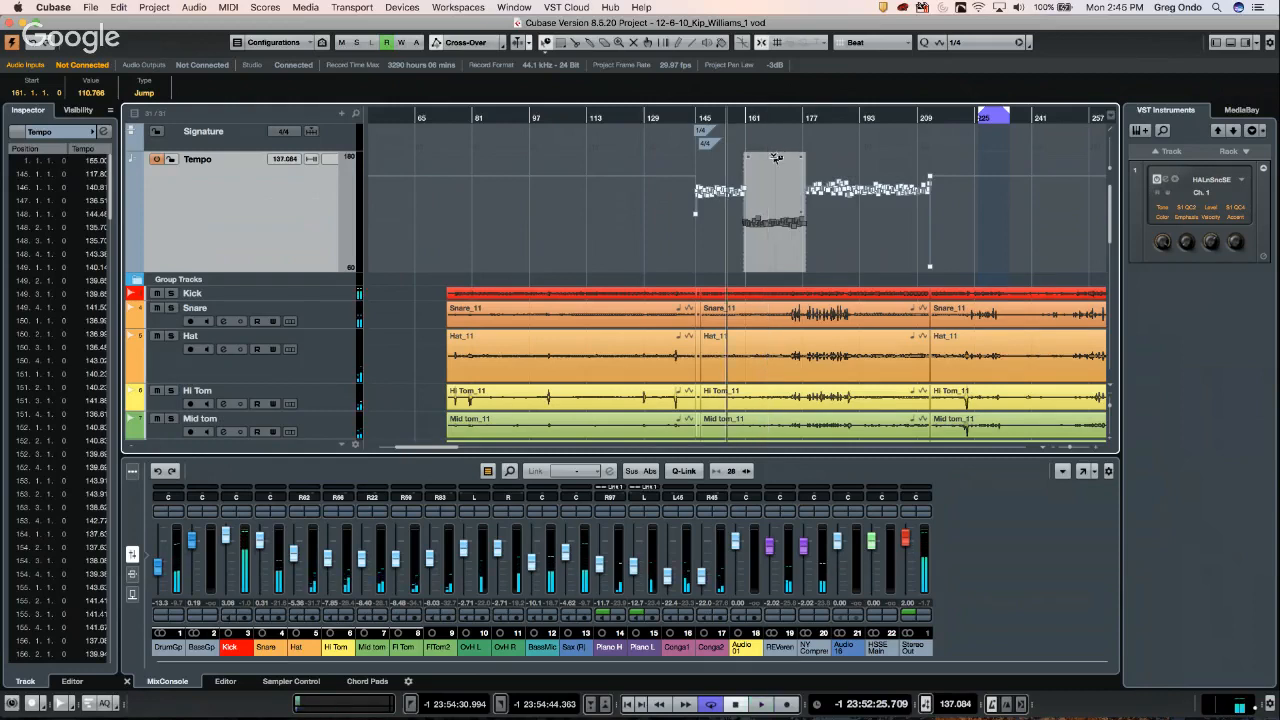
left_click_drag(777, 152, 777, 150)
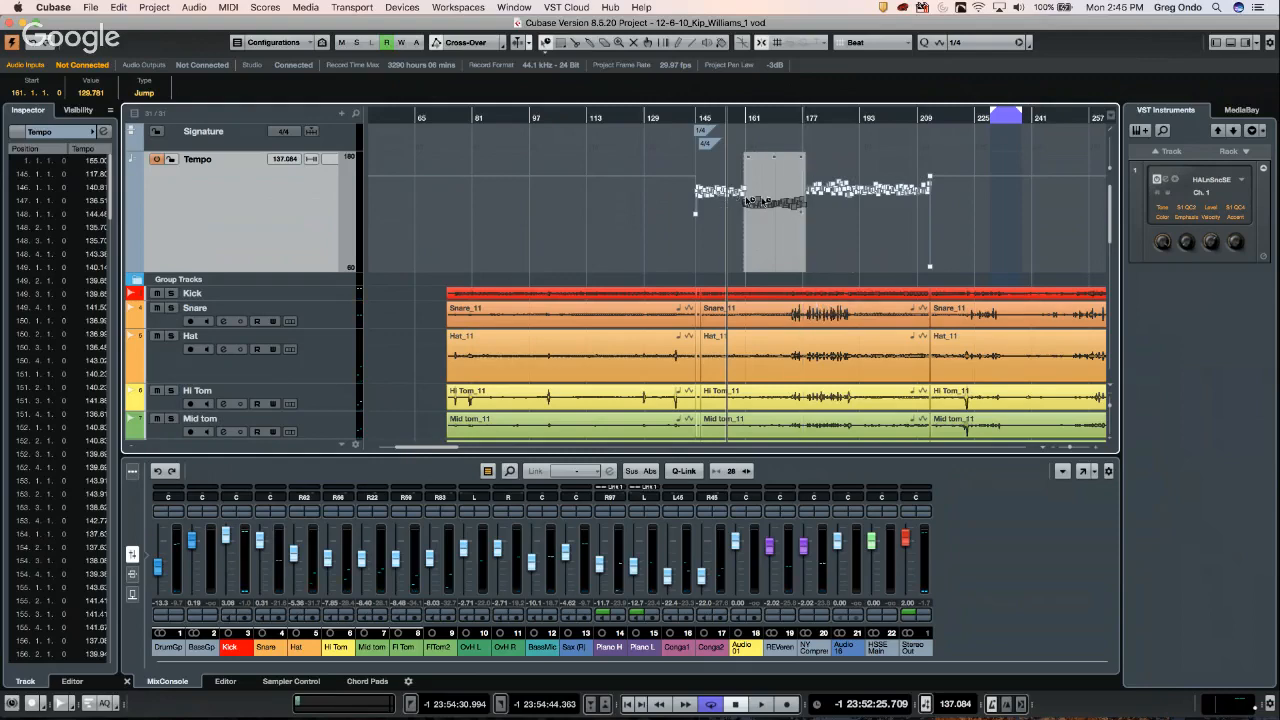
- Draw a straight tempo line over the bar 161–177 points with the Draw tool, then audition it from bar 161
right_click(770, 205)
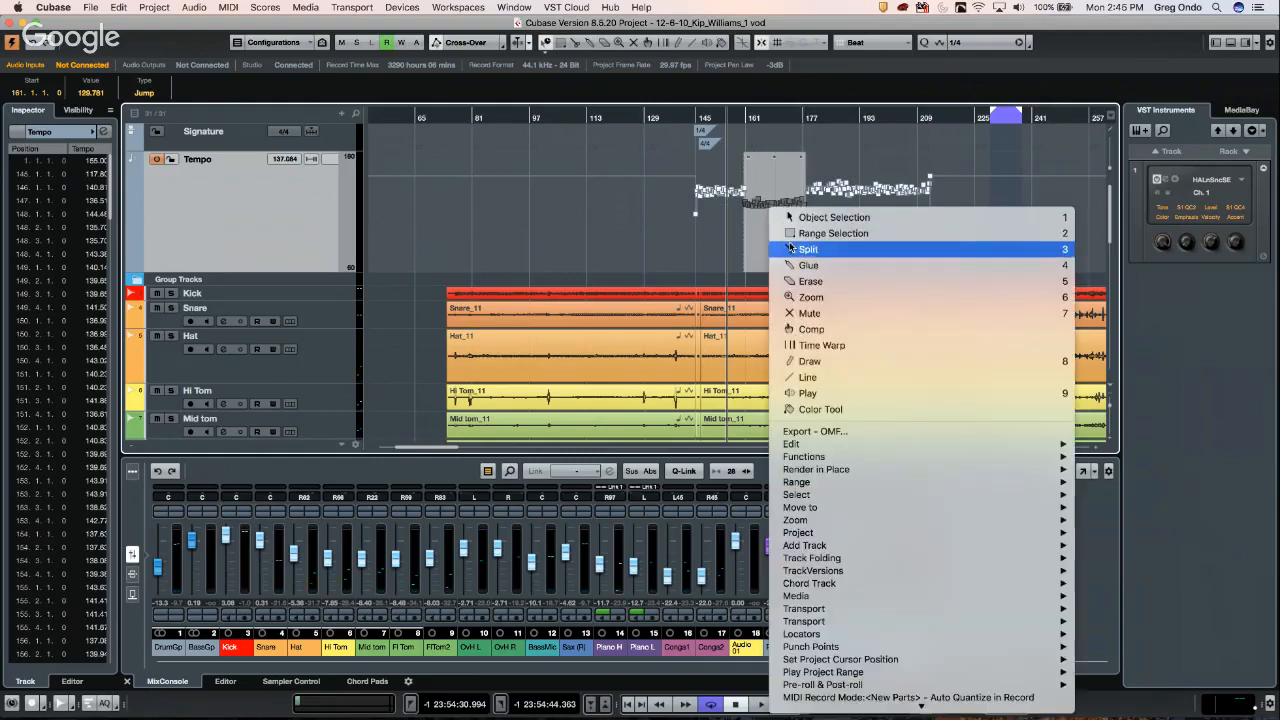
left_click(805, 361)
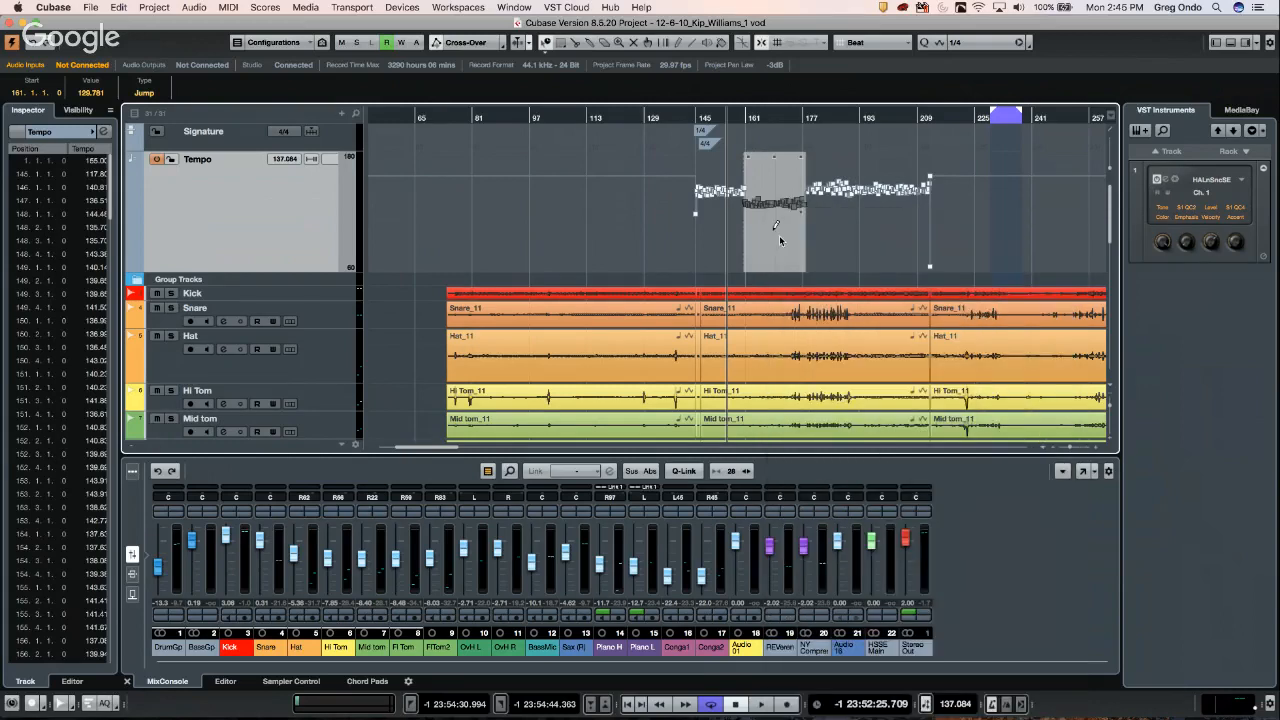
left_click_drag(752, 205, 804, 203)
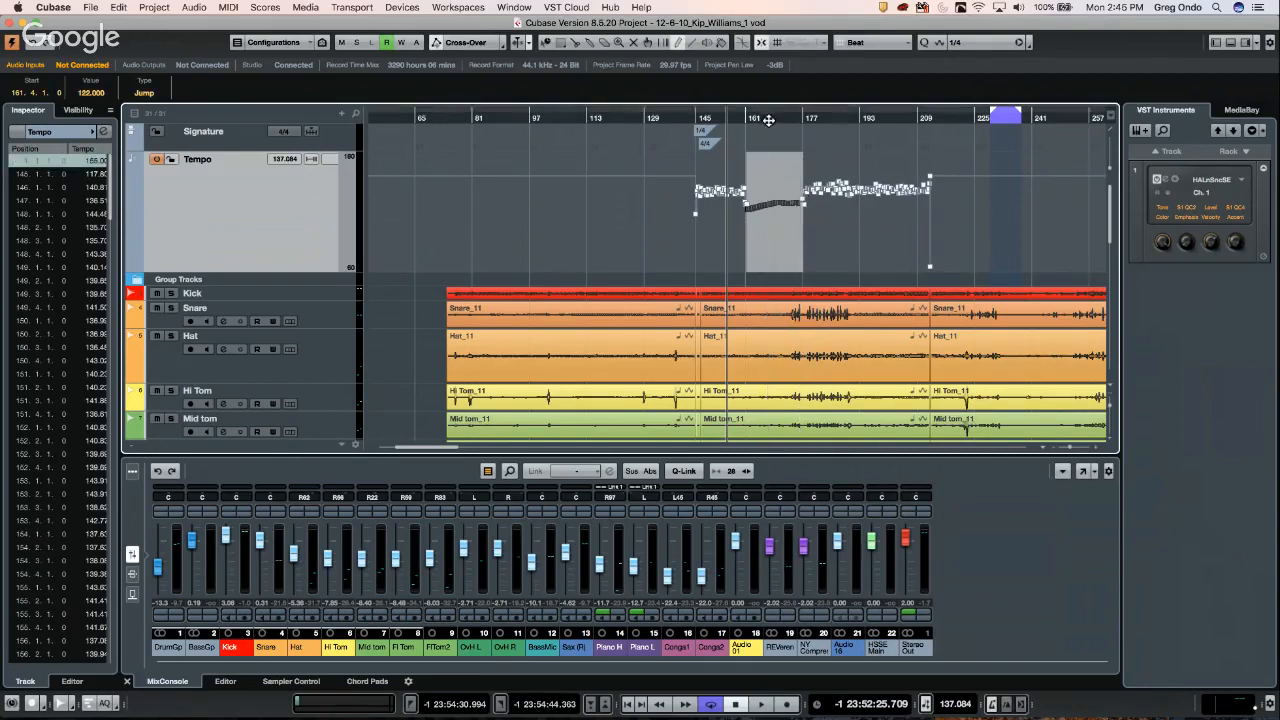
left_click(772, 120)
key("space")
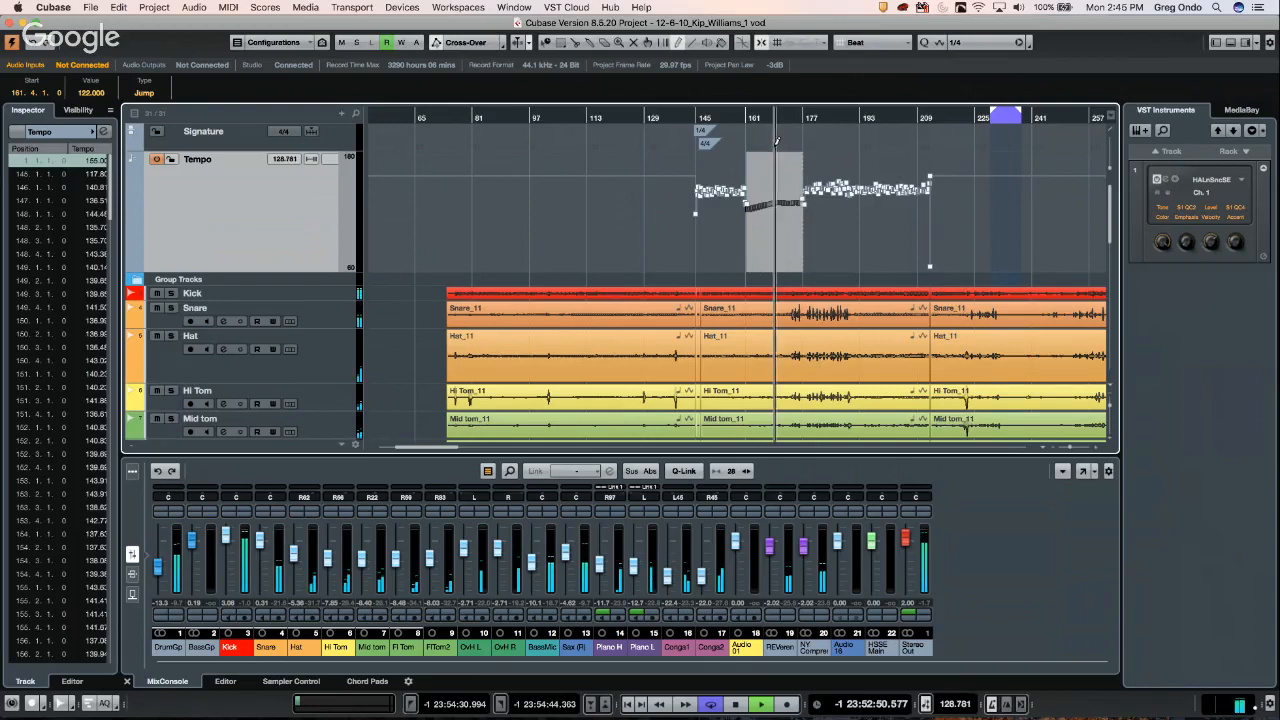
key("space")
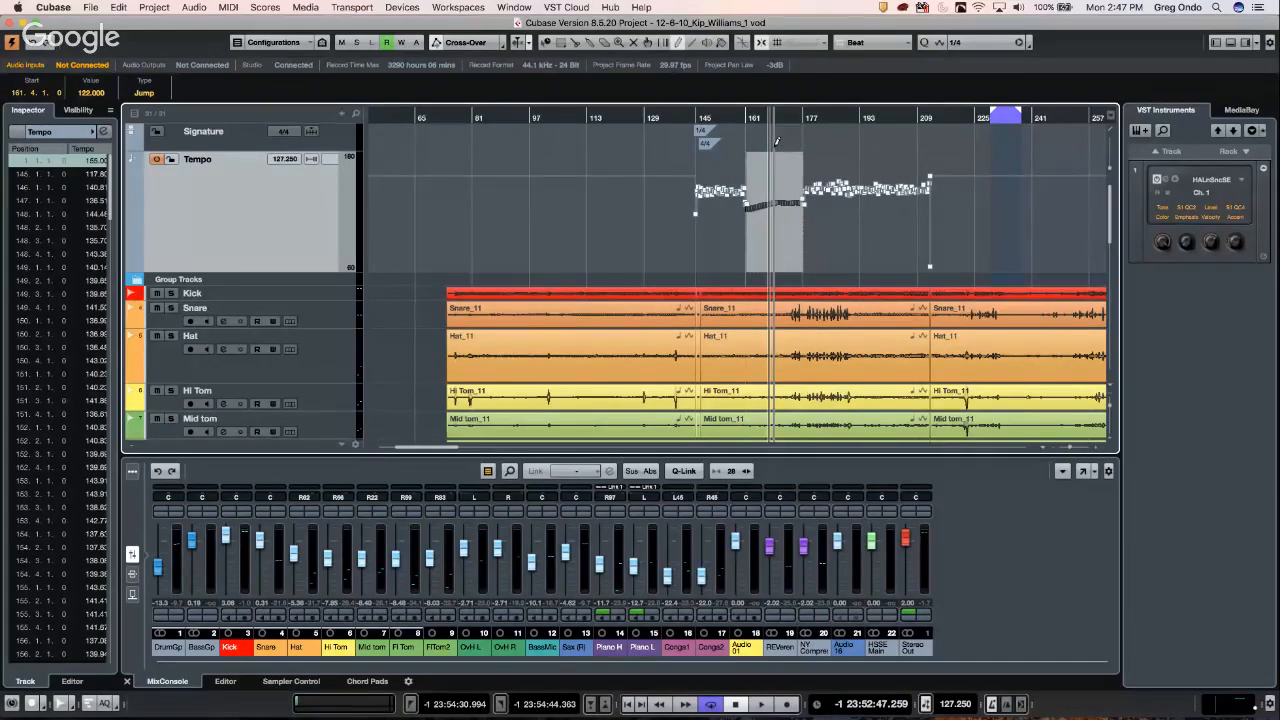
- Undo the drawn tempo line and revert to the saved project, dismissing the missing plug-in warning
key("super+z")
key("super+z")
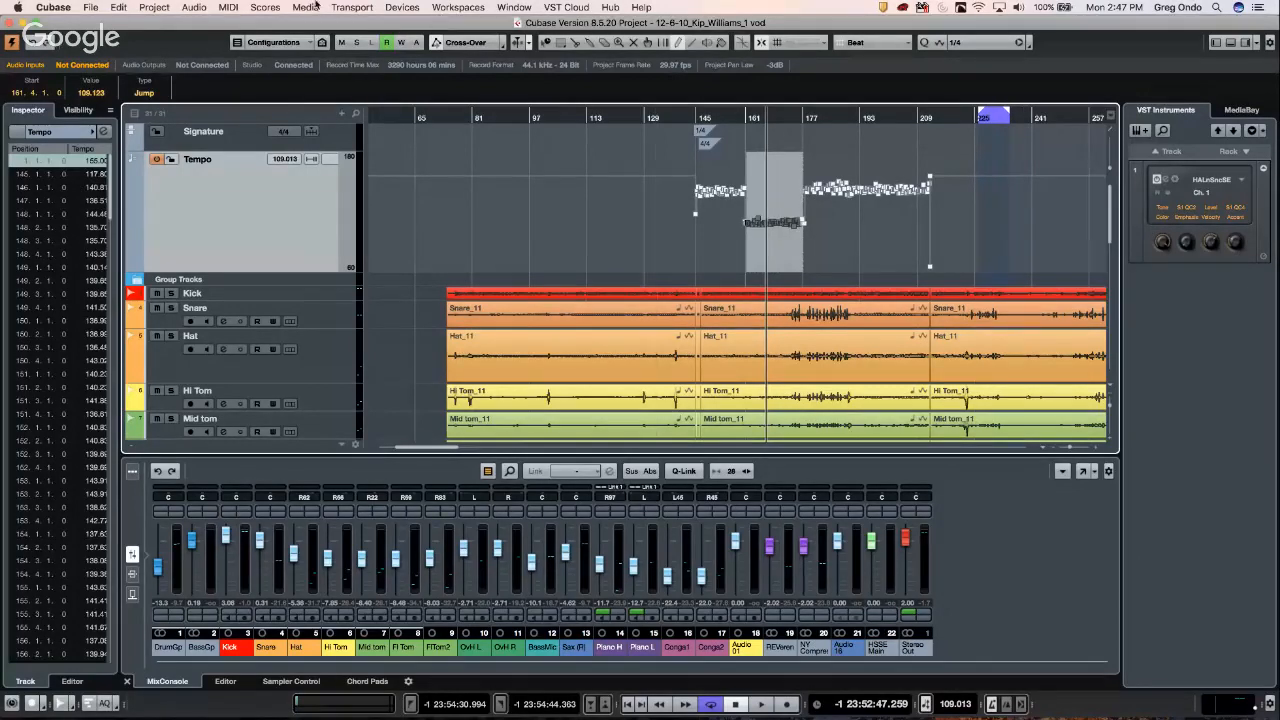
left_click(91, 8)
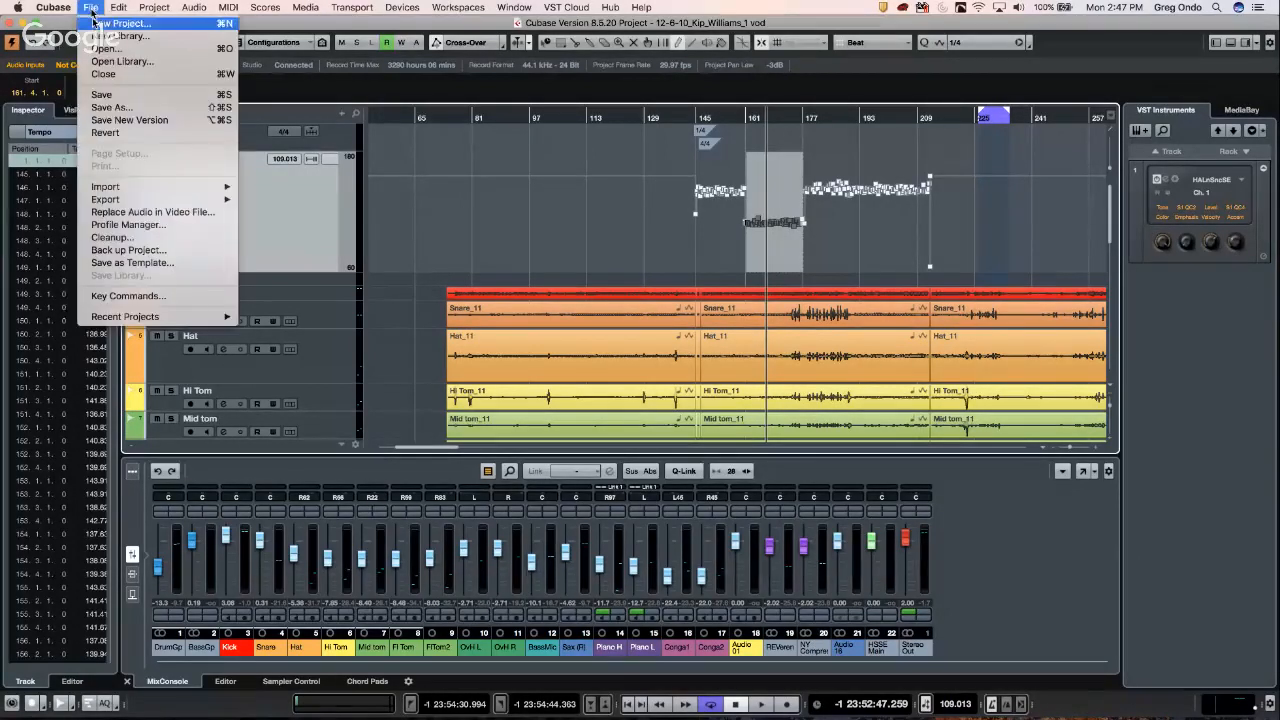
left_click(105, 133)
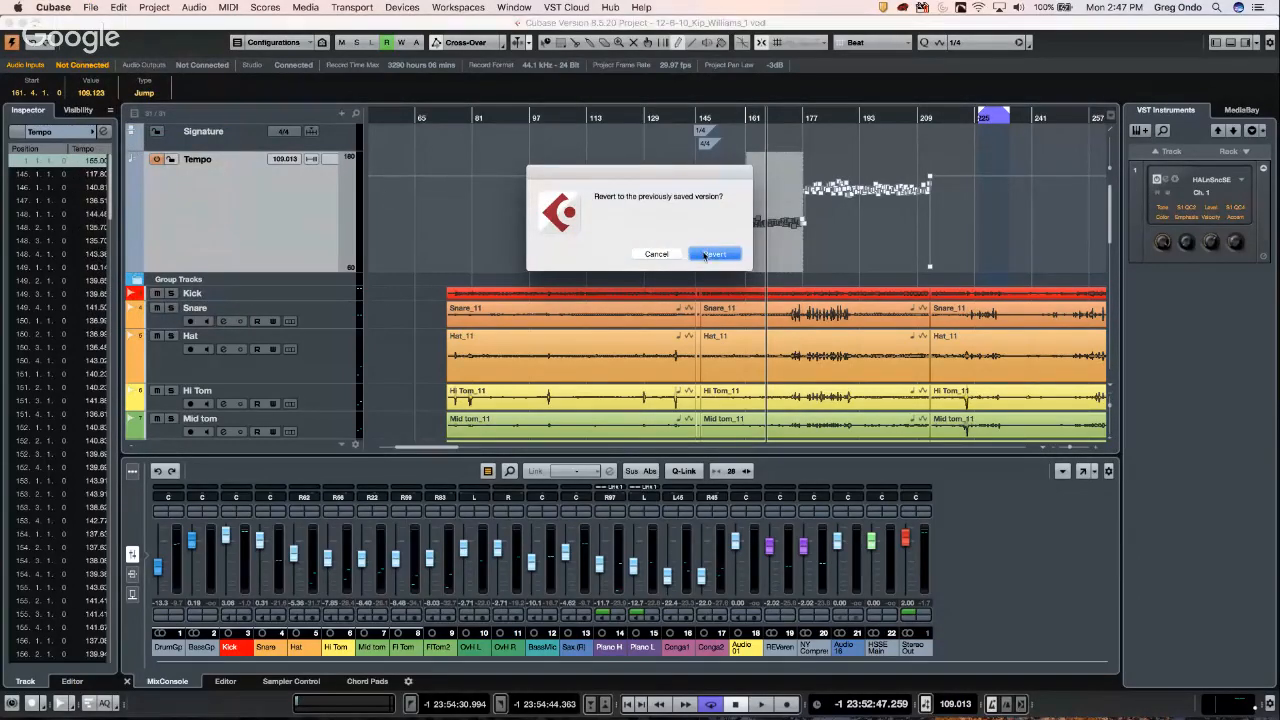
left_click(706, 256)
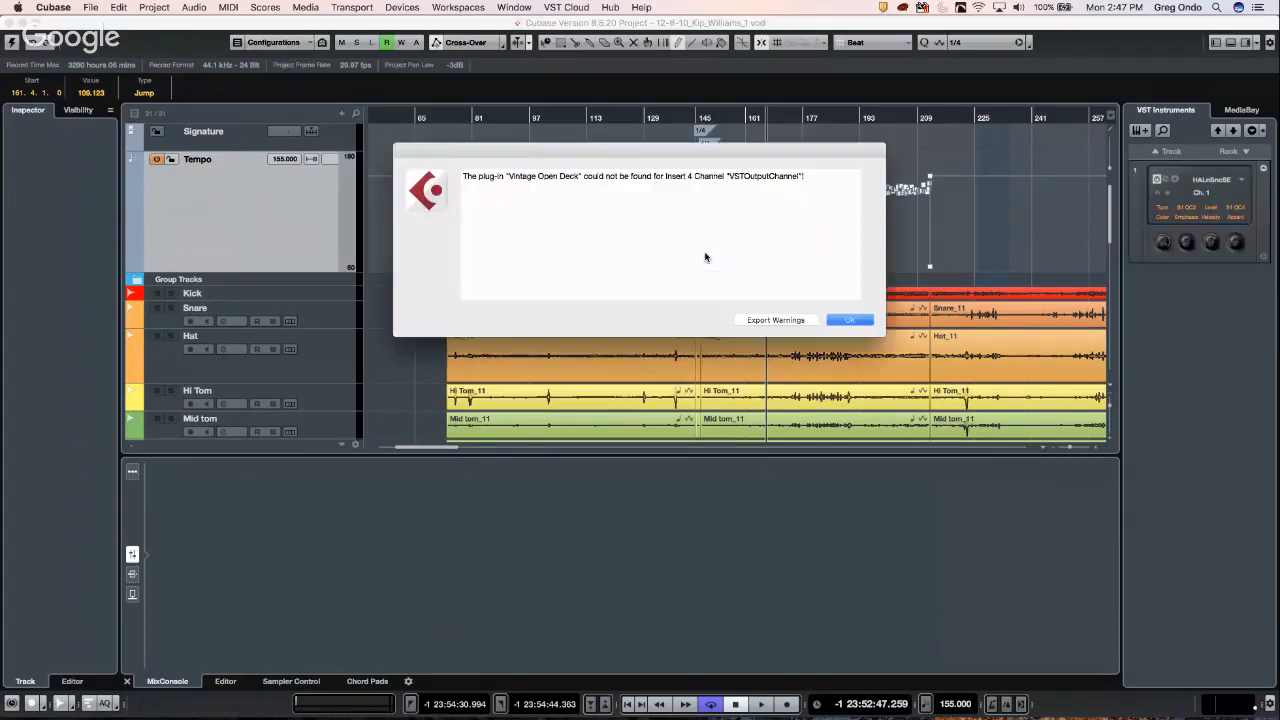
left_click(850, 320)
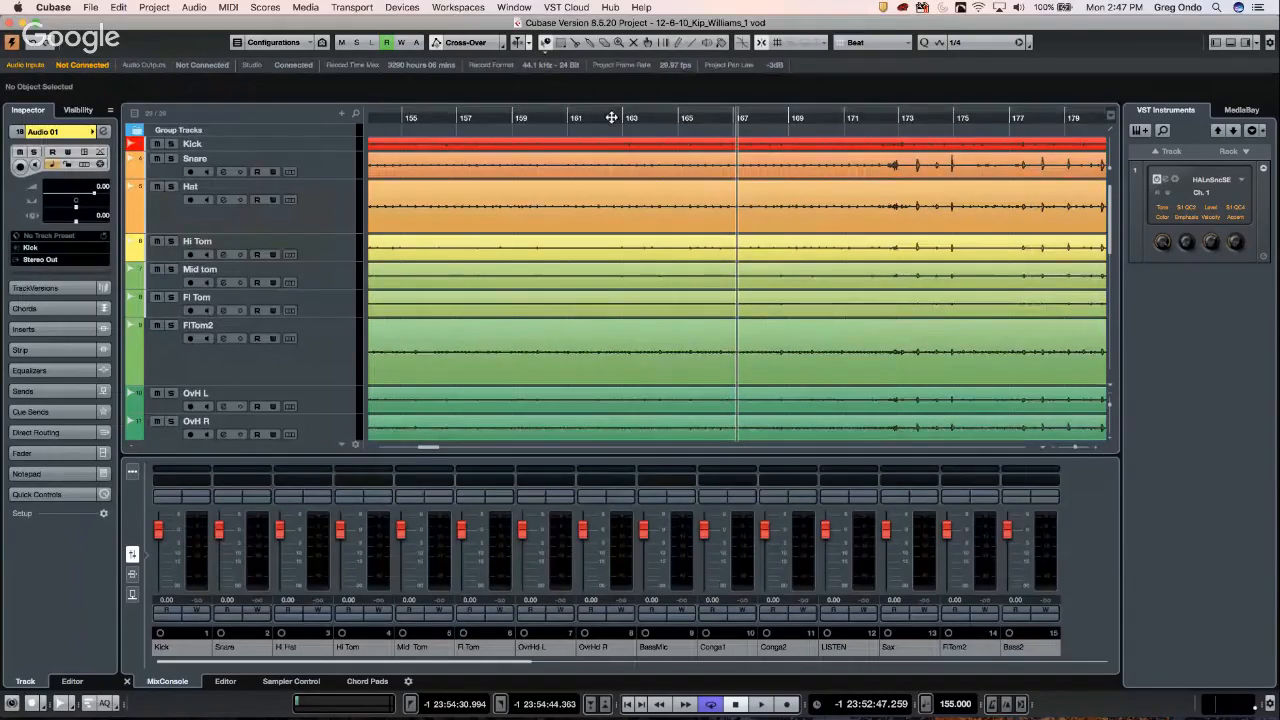
left_click_drag(613, 112, 631, 26)
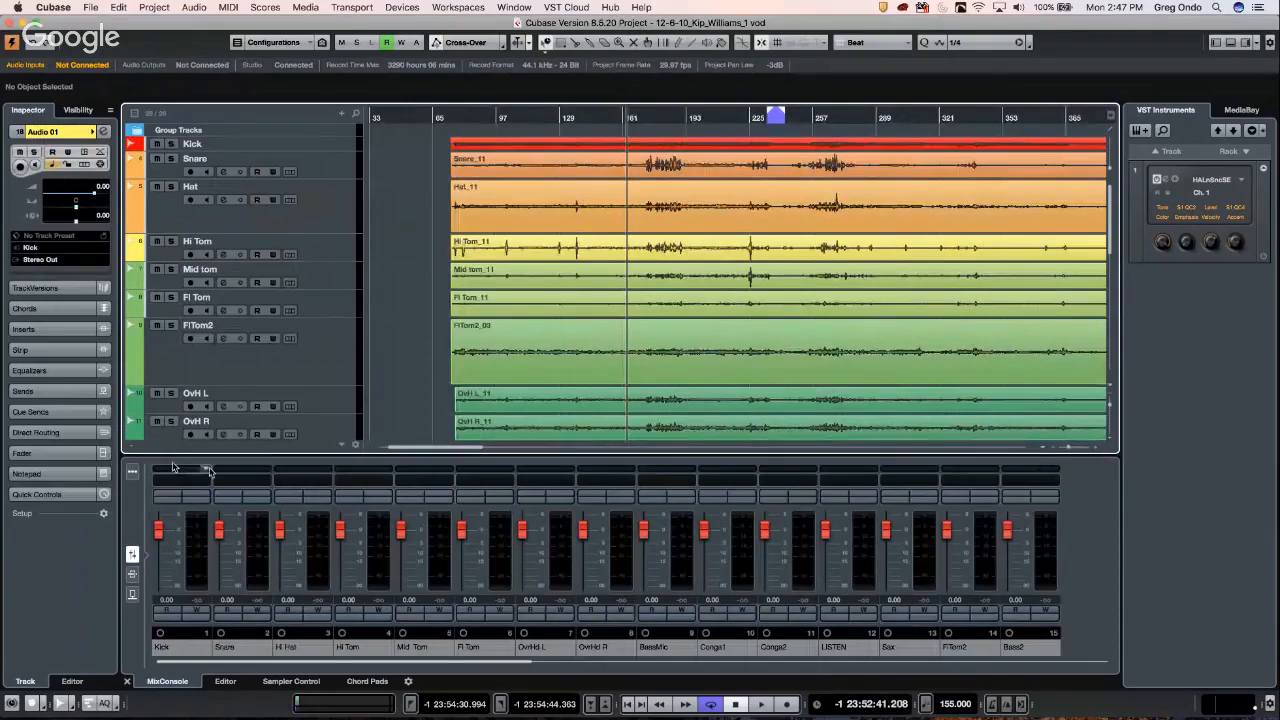
- Hide the input channels in the lower-zone mixer
left_click(132, 471)
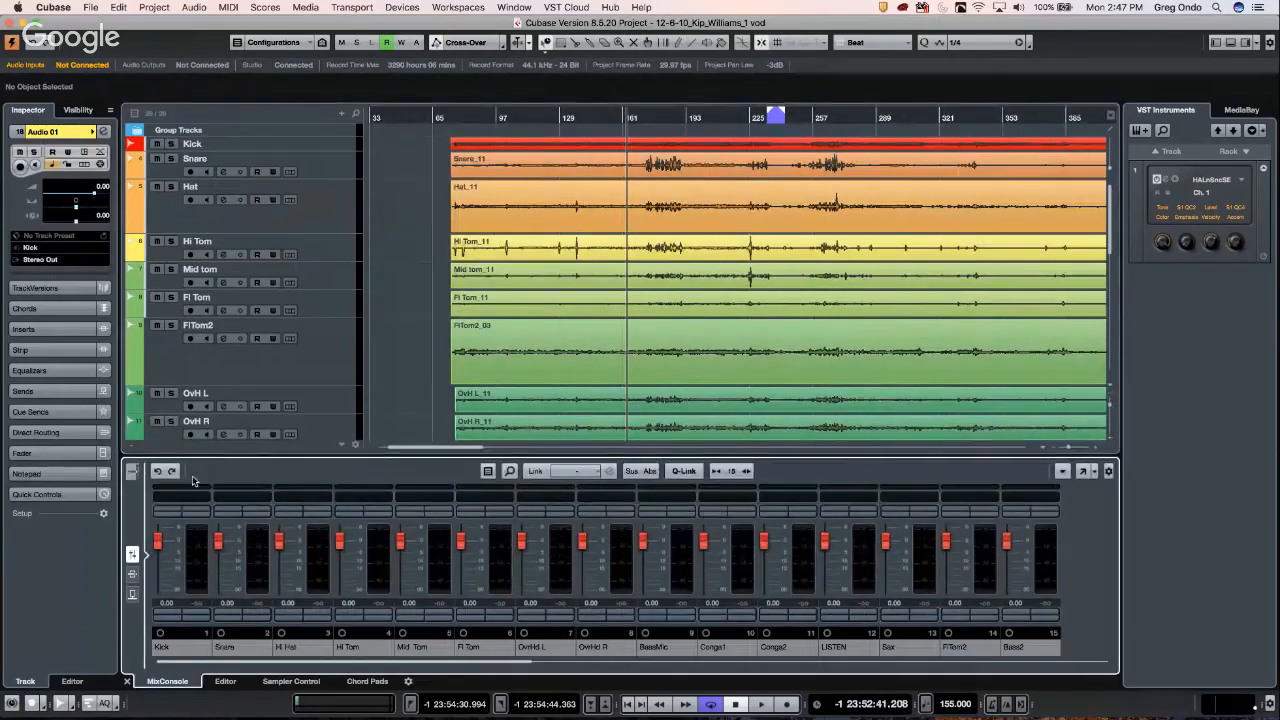
left_click(488, 471)
left_click(516, 513)
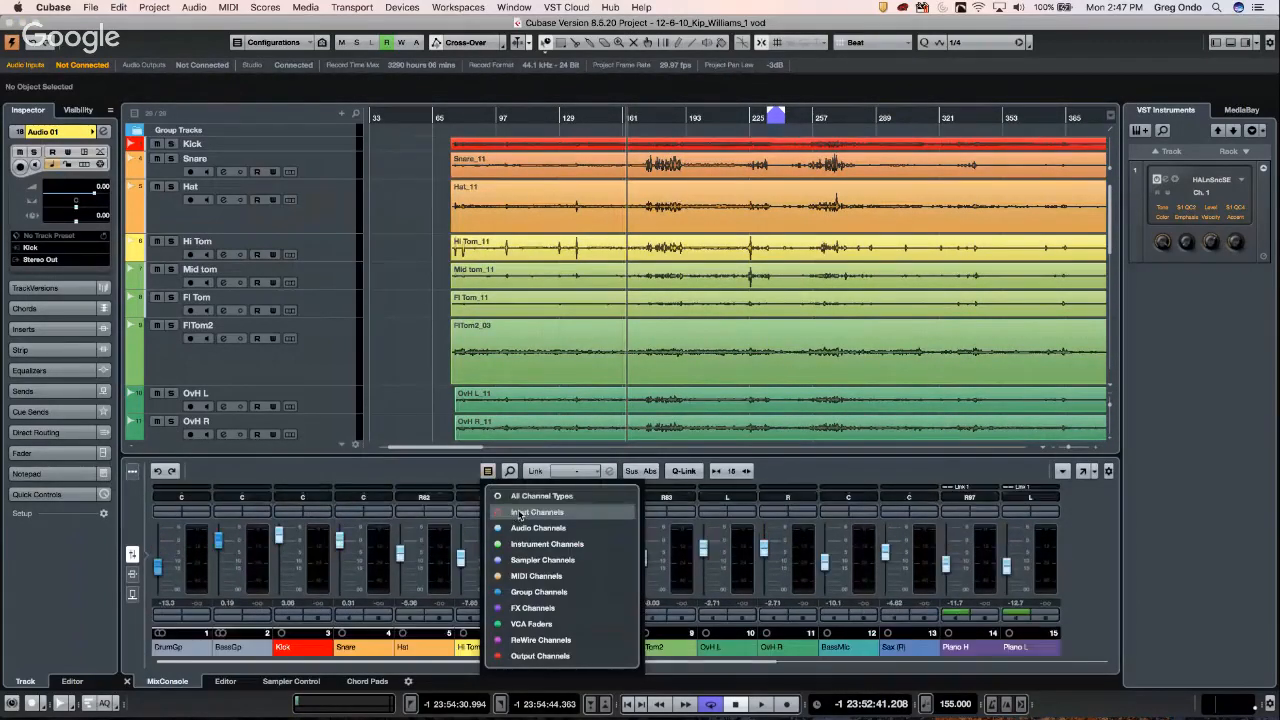
left_click(409, 405)
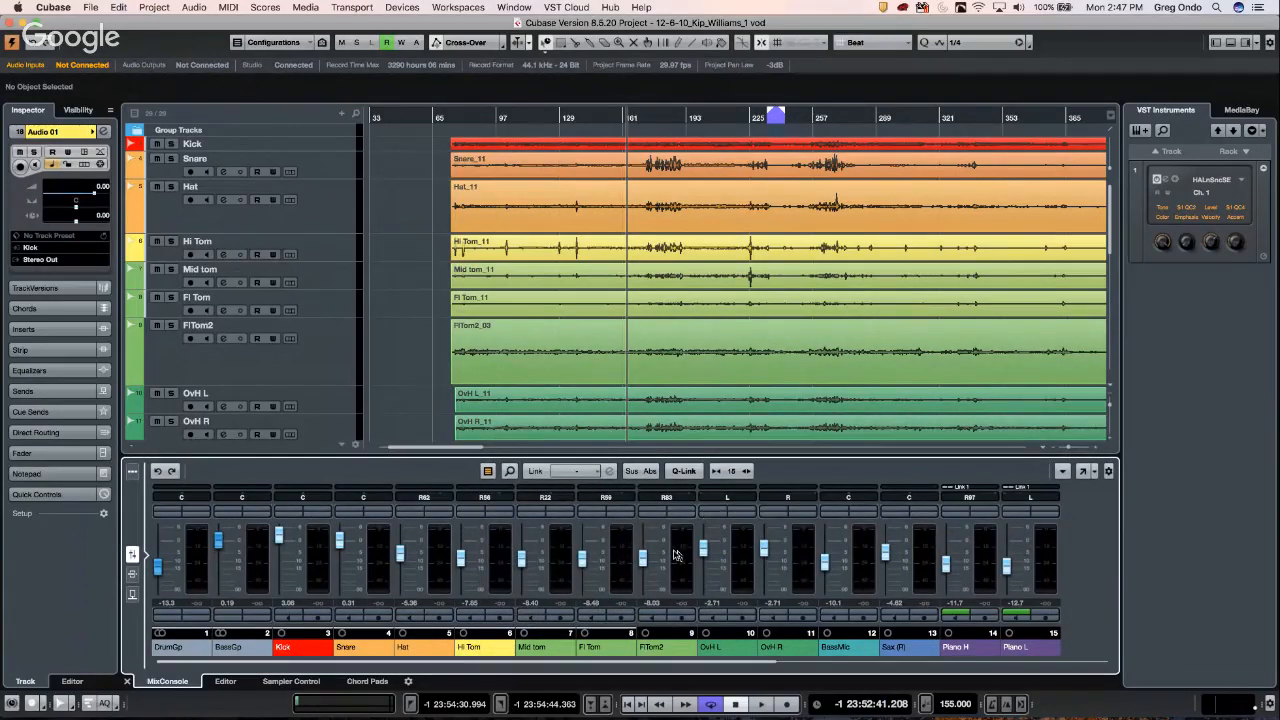
- Add a VCA 1 fader track outside a folder below FlTom2 and make it taller
left_click(307, 359)
right_click(307, 359)
mouse_move(427, 371)
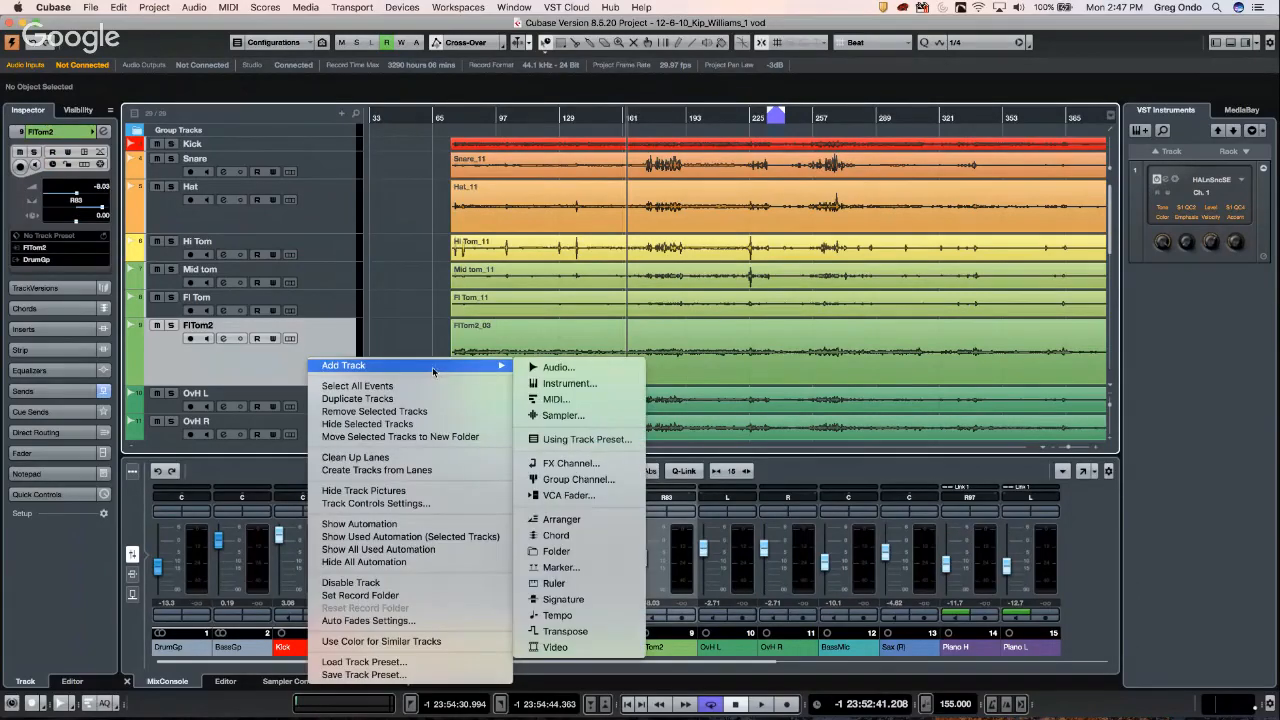
left_click(595, 497)
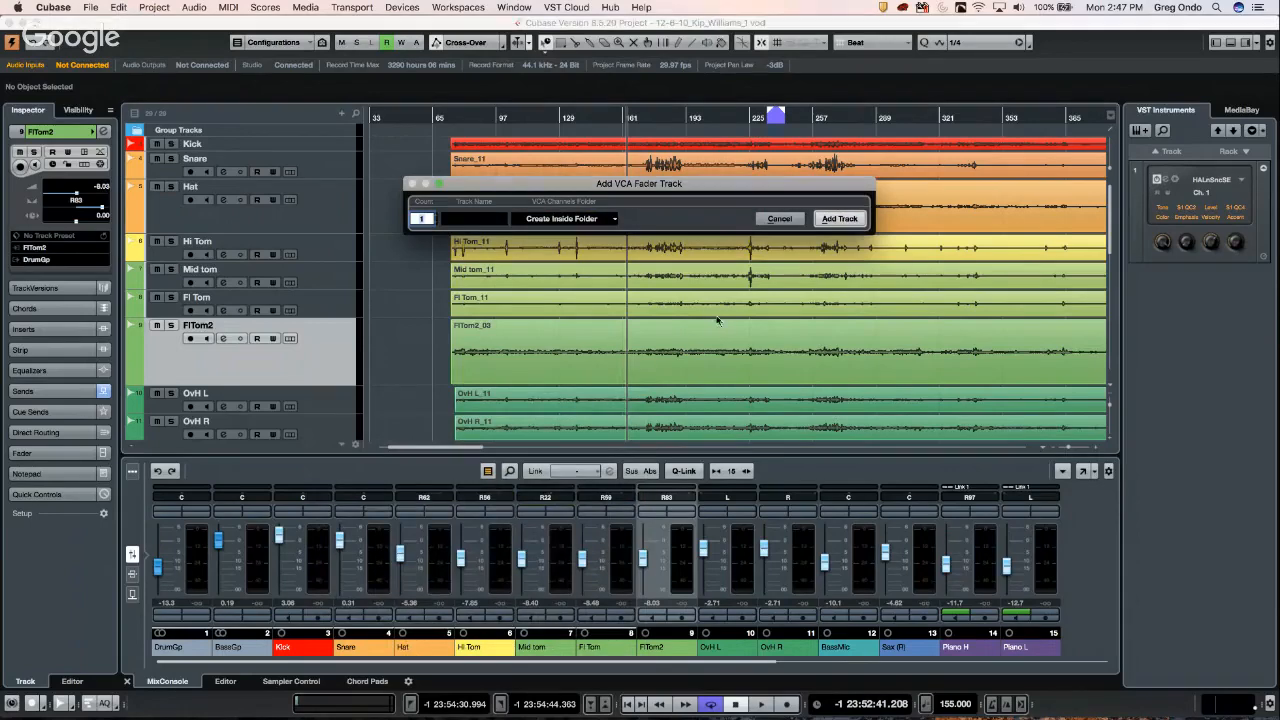
left_click(567, 221)
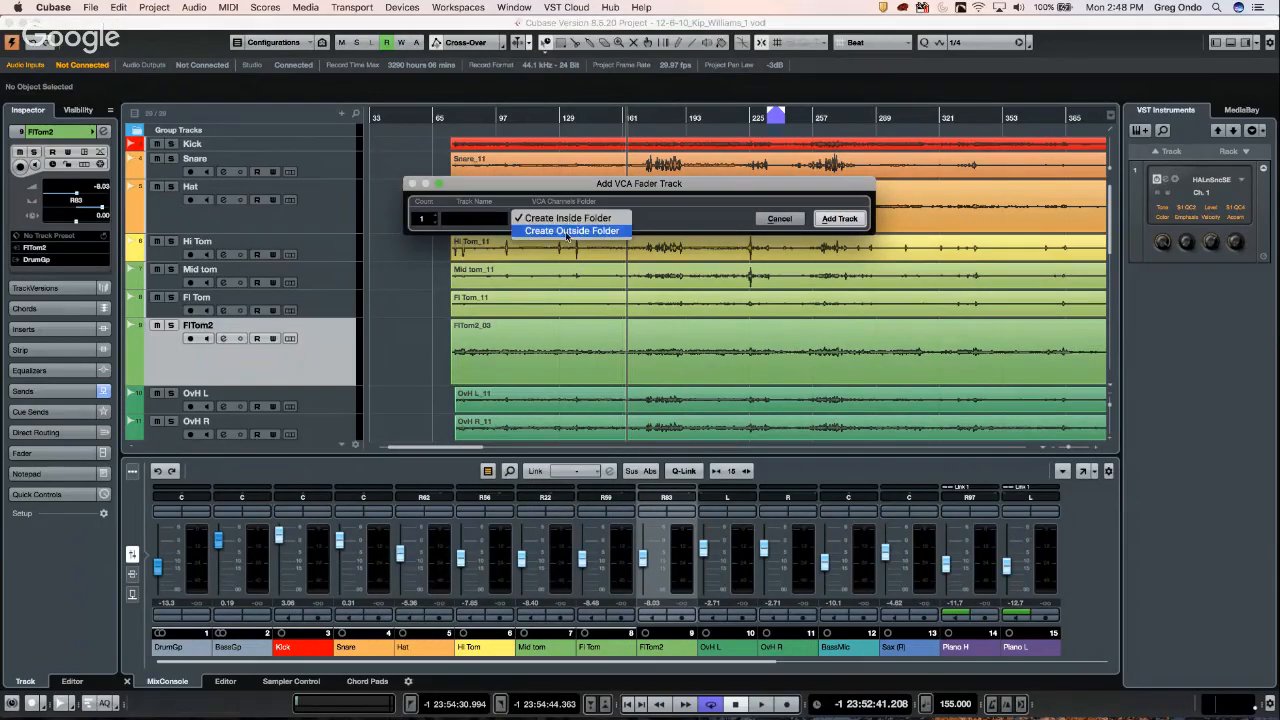
left_click(570, 231)
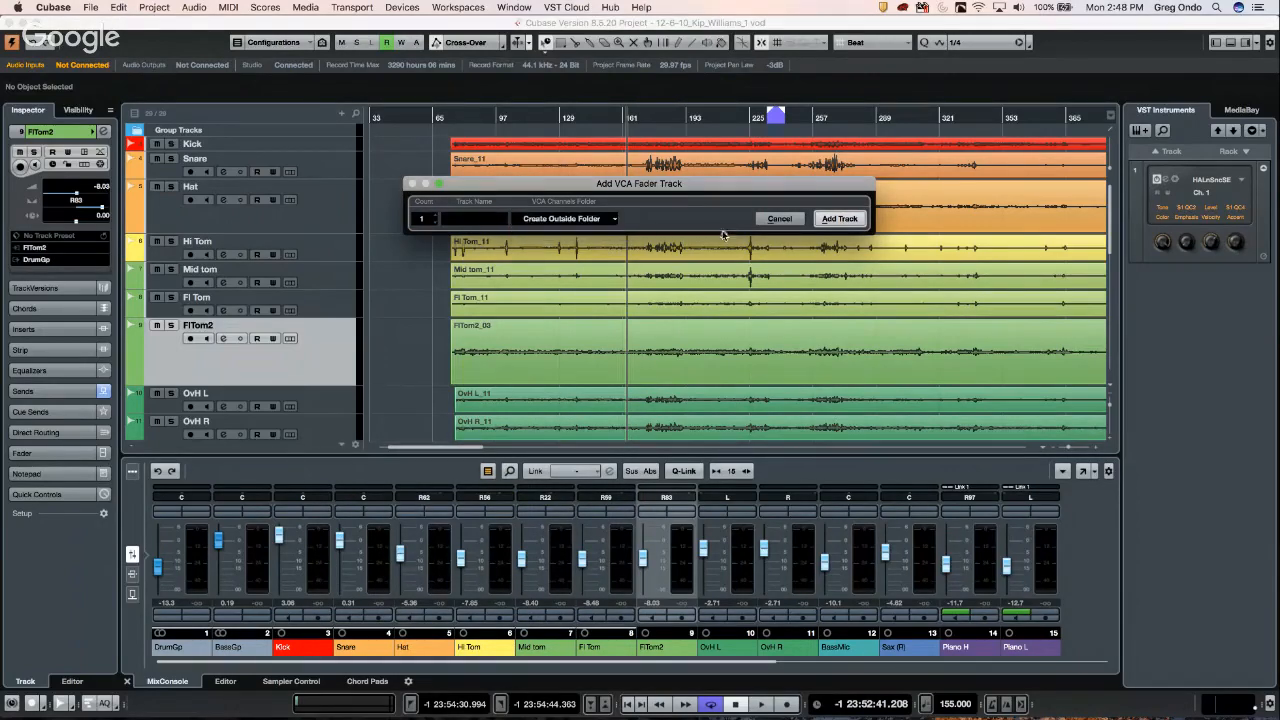
left_click(839, 219)
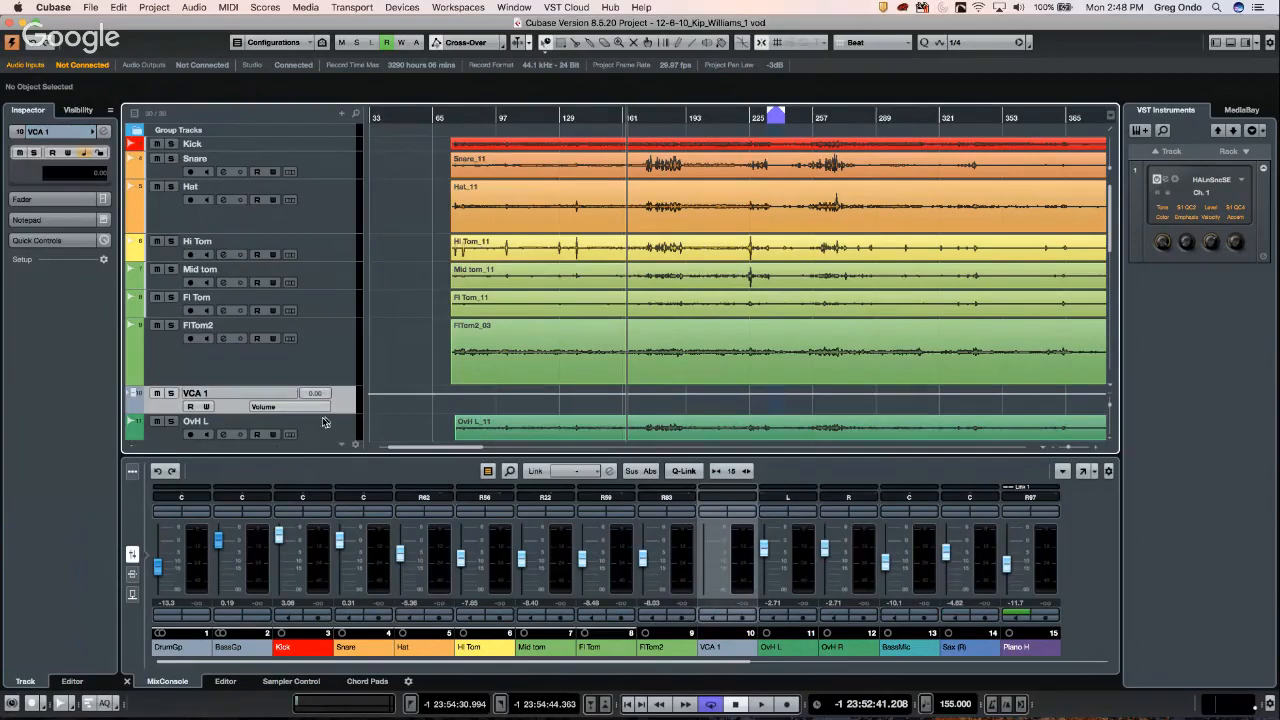
left_click_drag(336, 413, 335, 426)
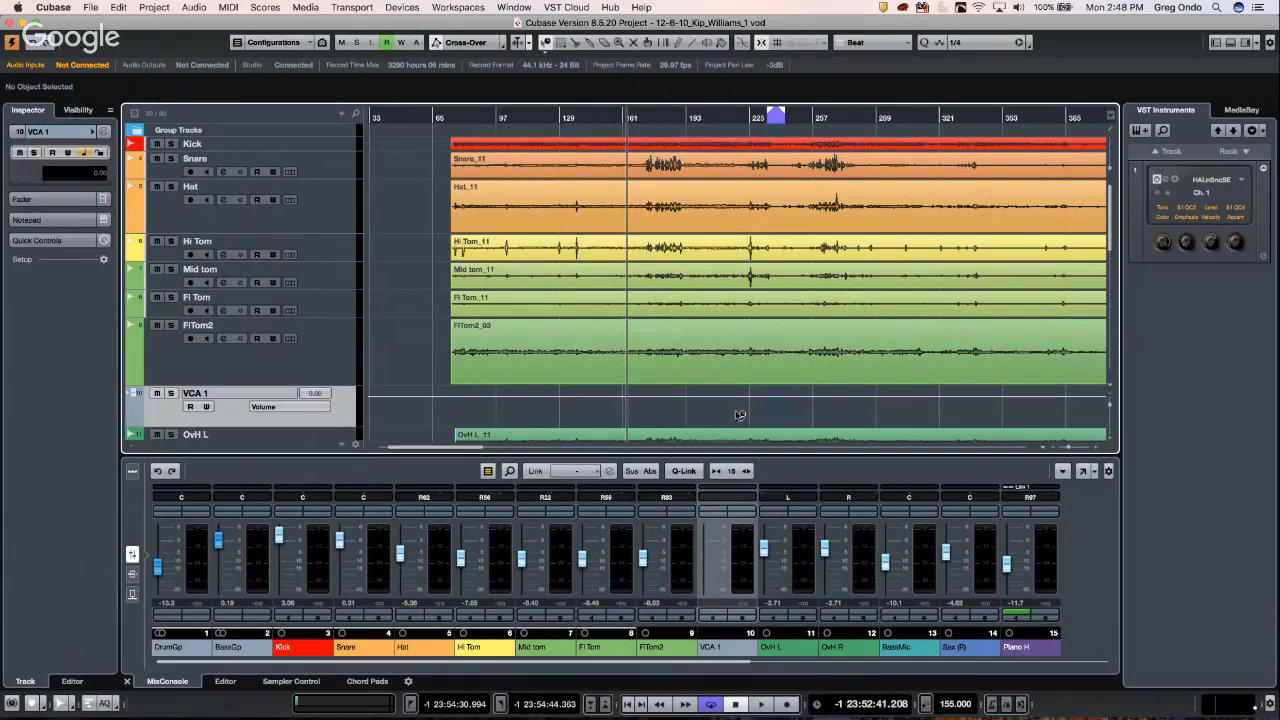
left_click(1085, 472)
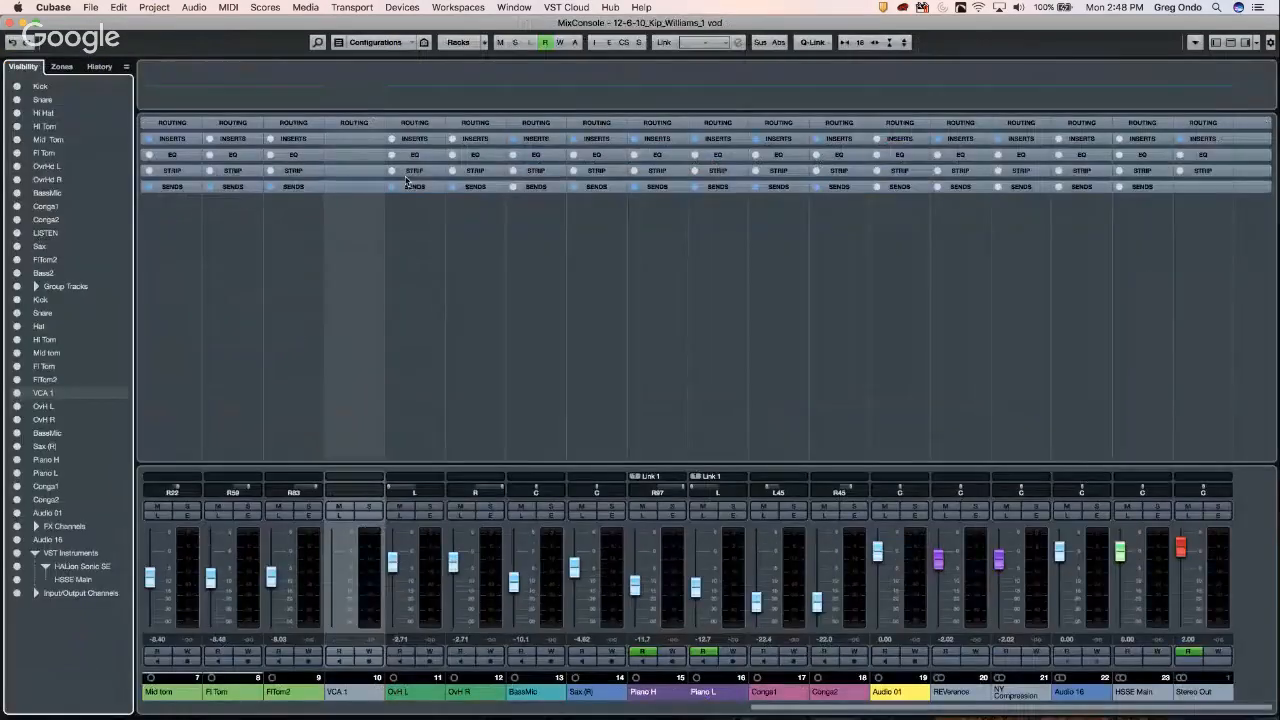
- Show the Routing rack and confirm the Hat through Fl Tom channels output to DrumGp
left_click(480, 124)
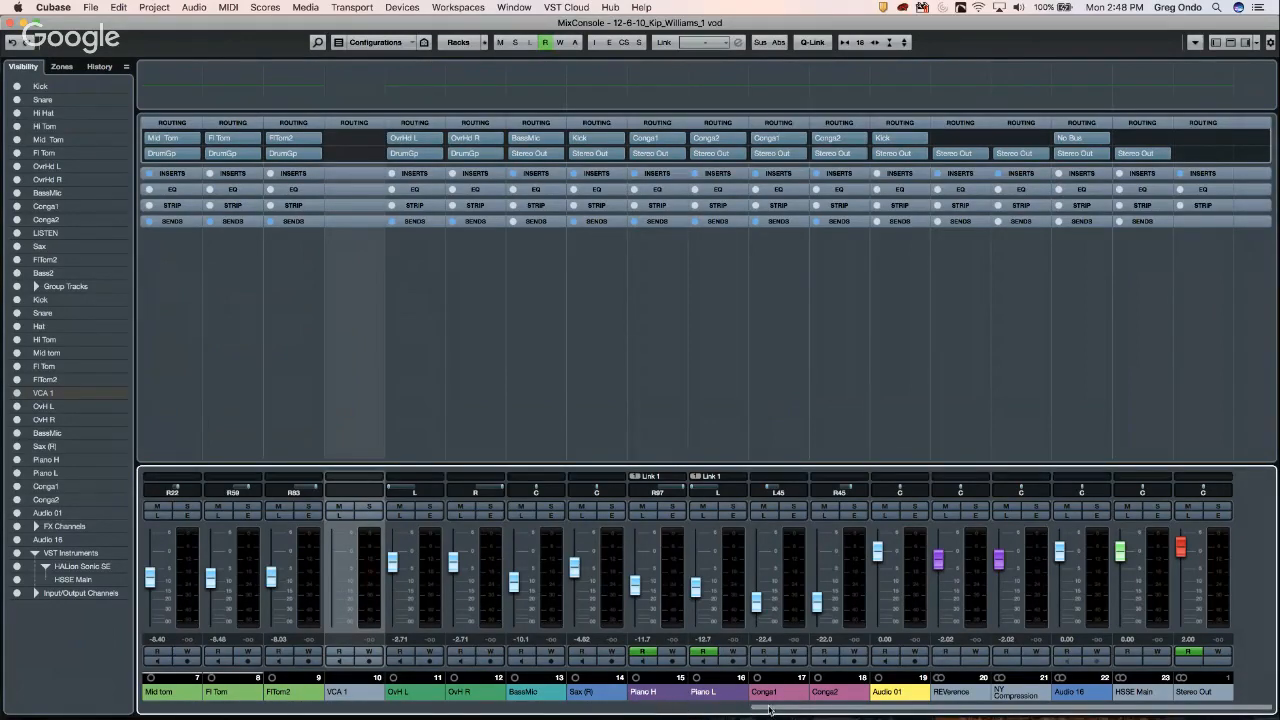
left_click_drag(789, 712, 629, 707)
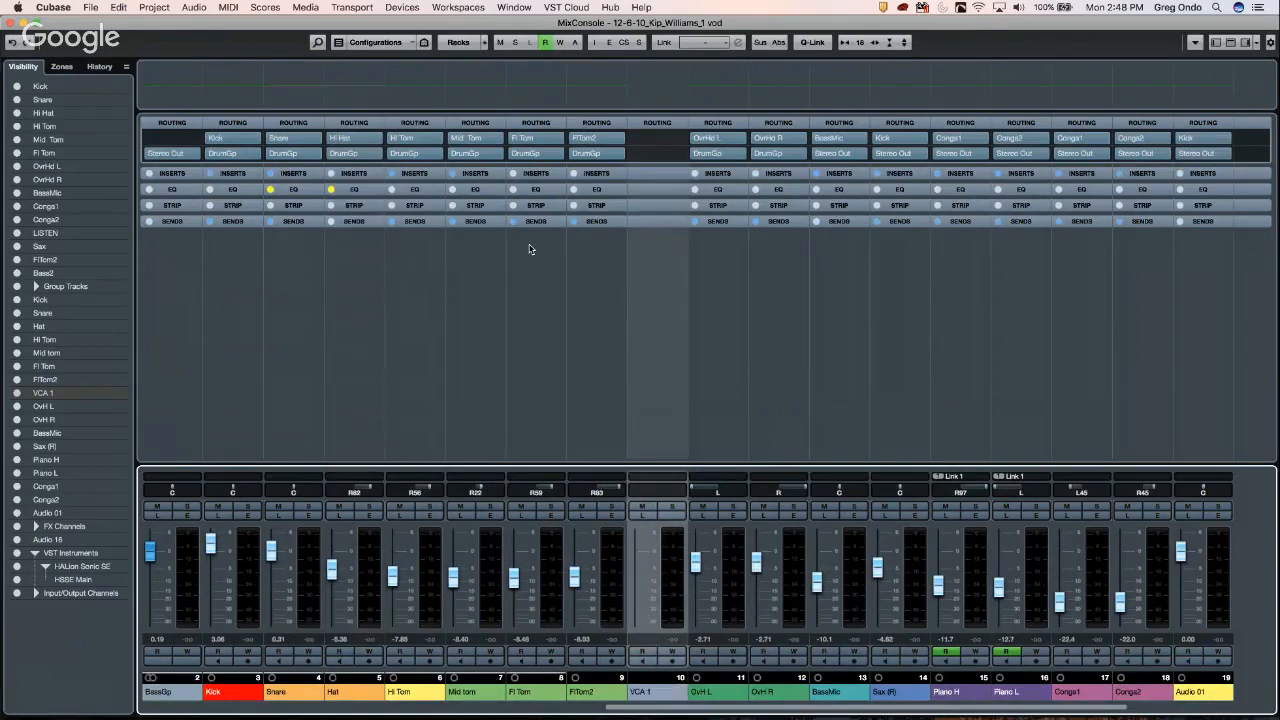
left_click(370, 552)
left_click(557, 566)
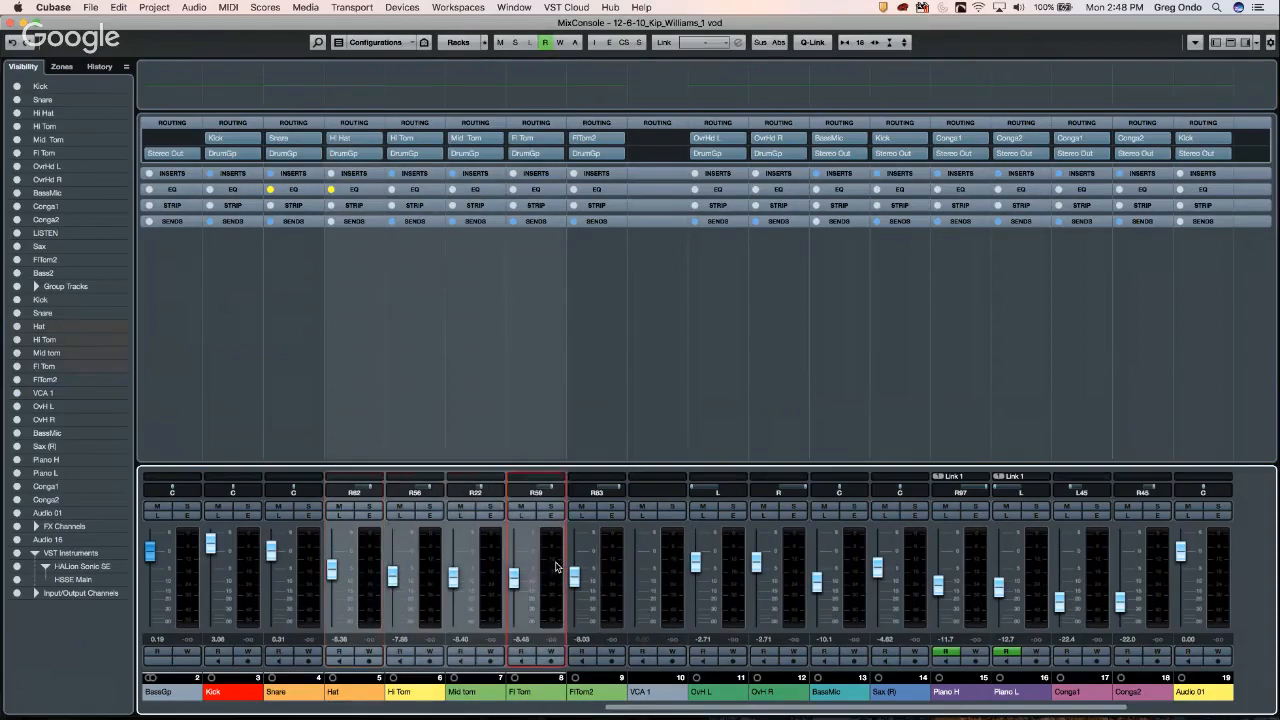
left_click(555, 155)
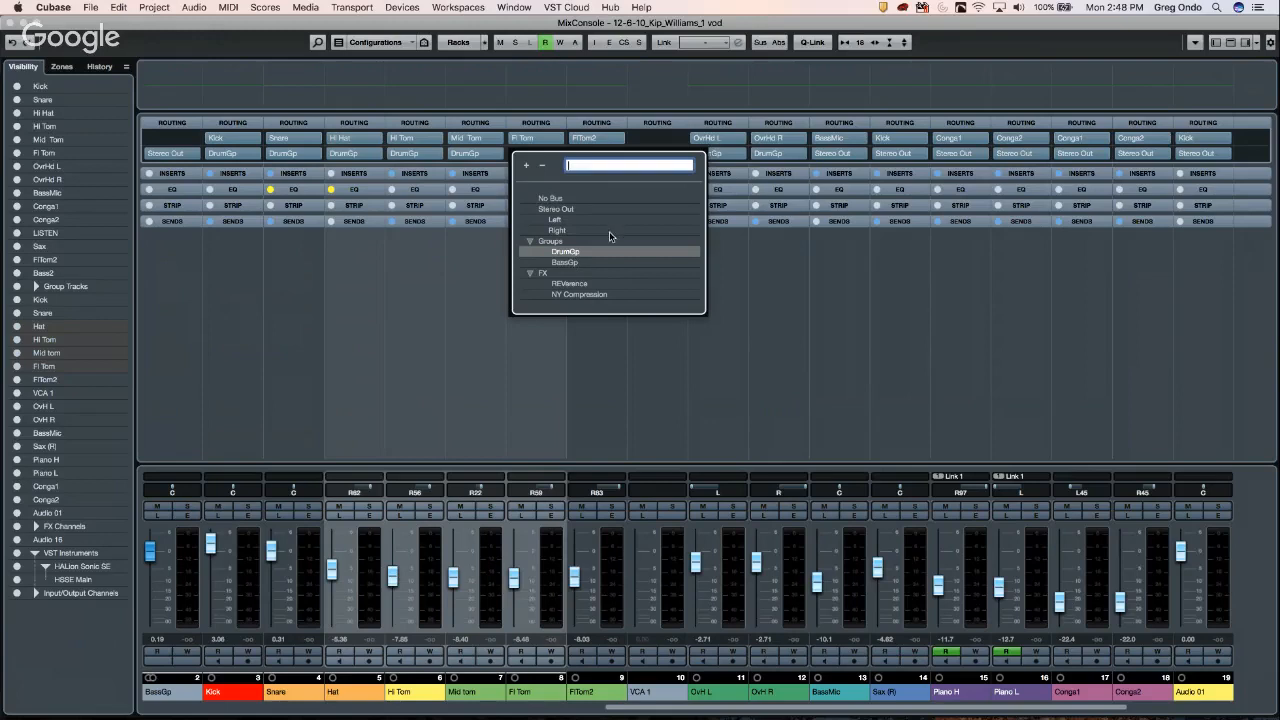
left_click(425, 288)
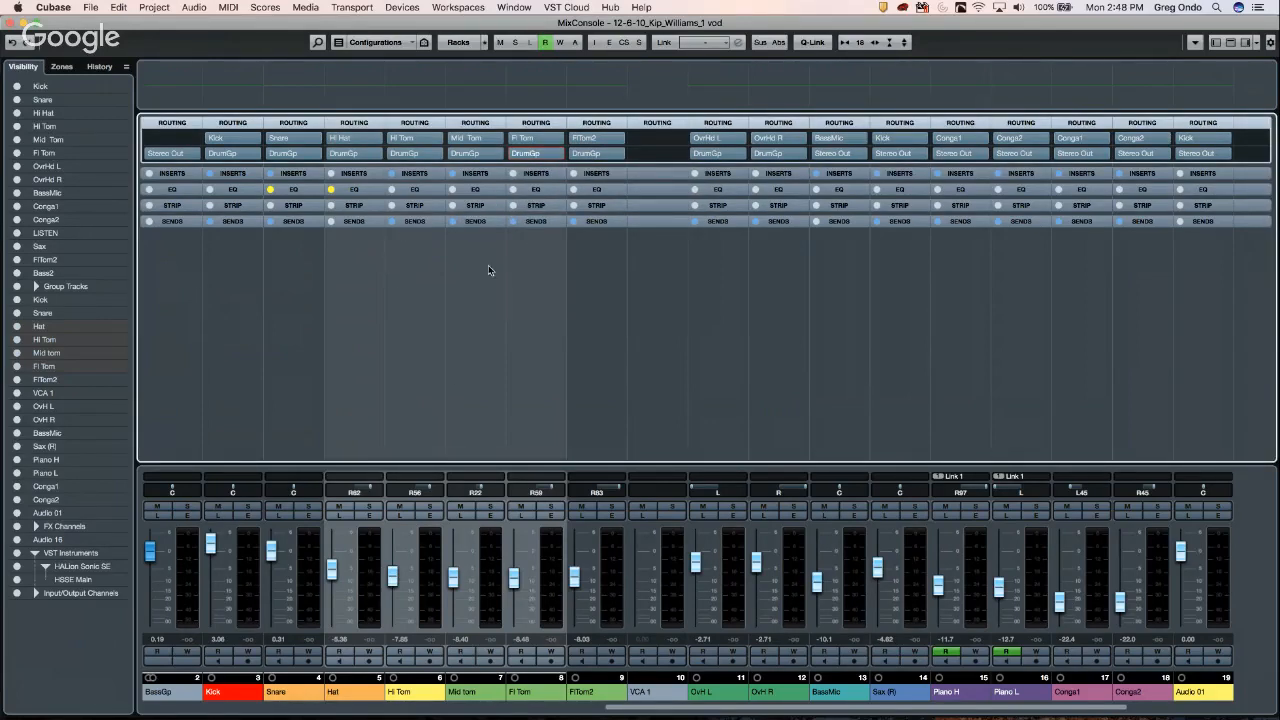
left_click(463, 43)
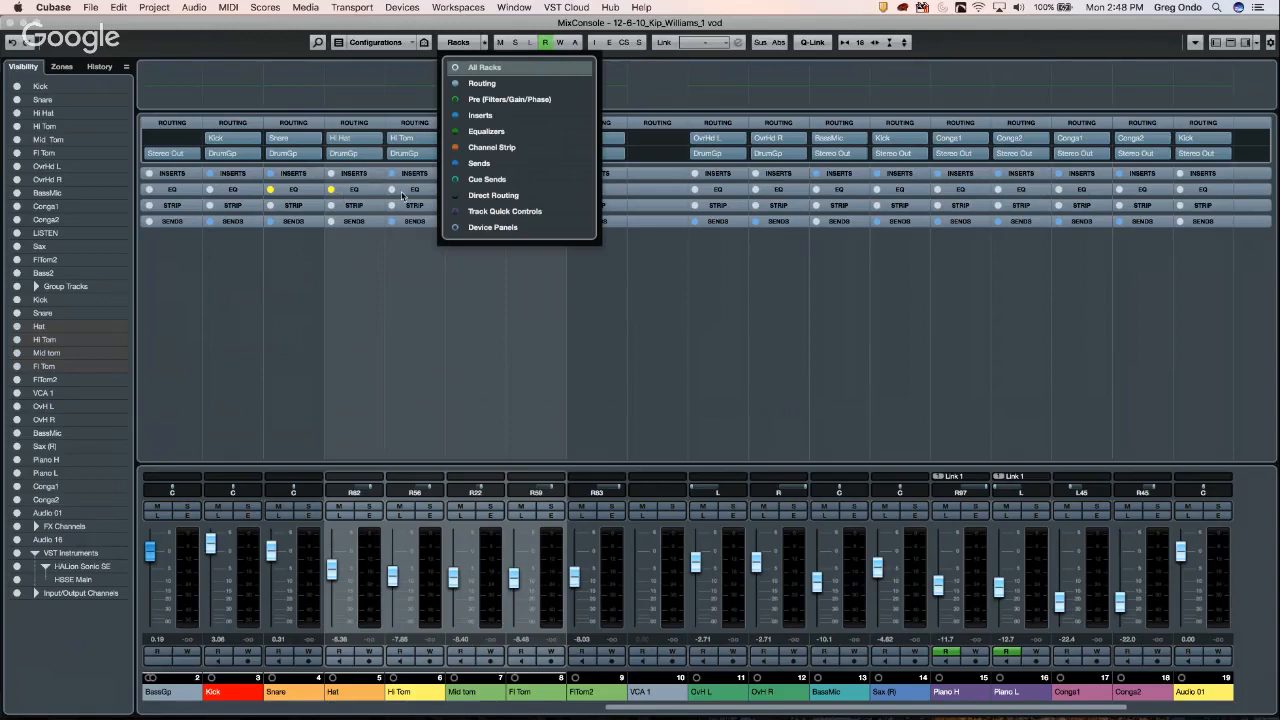
- Add the Direct Routing rack, toggle Direct Routing Summing Mode, and check Hat's DrumGp destination
left_click(501, 199)
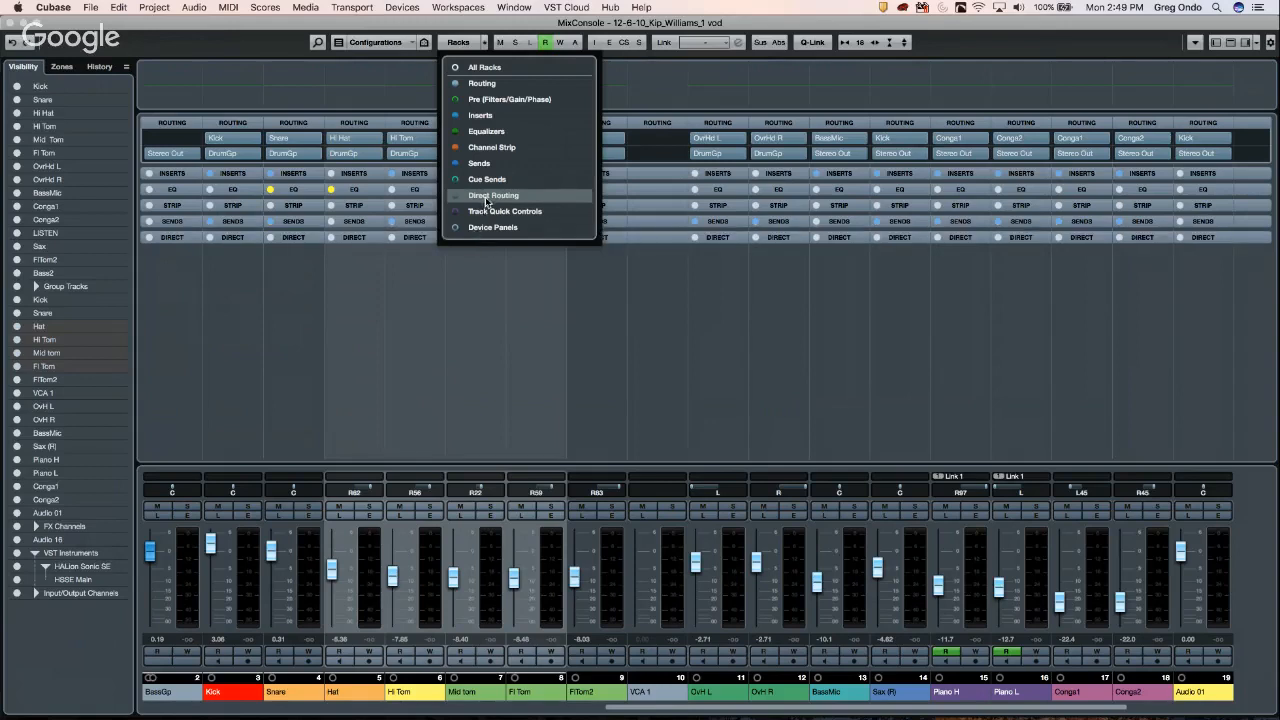
left_click(408, 288)
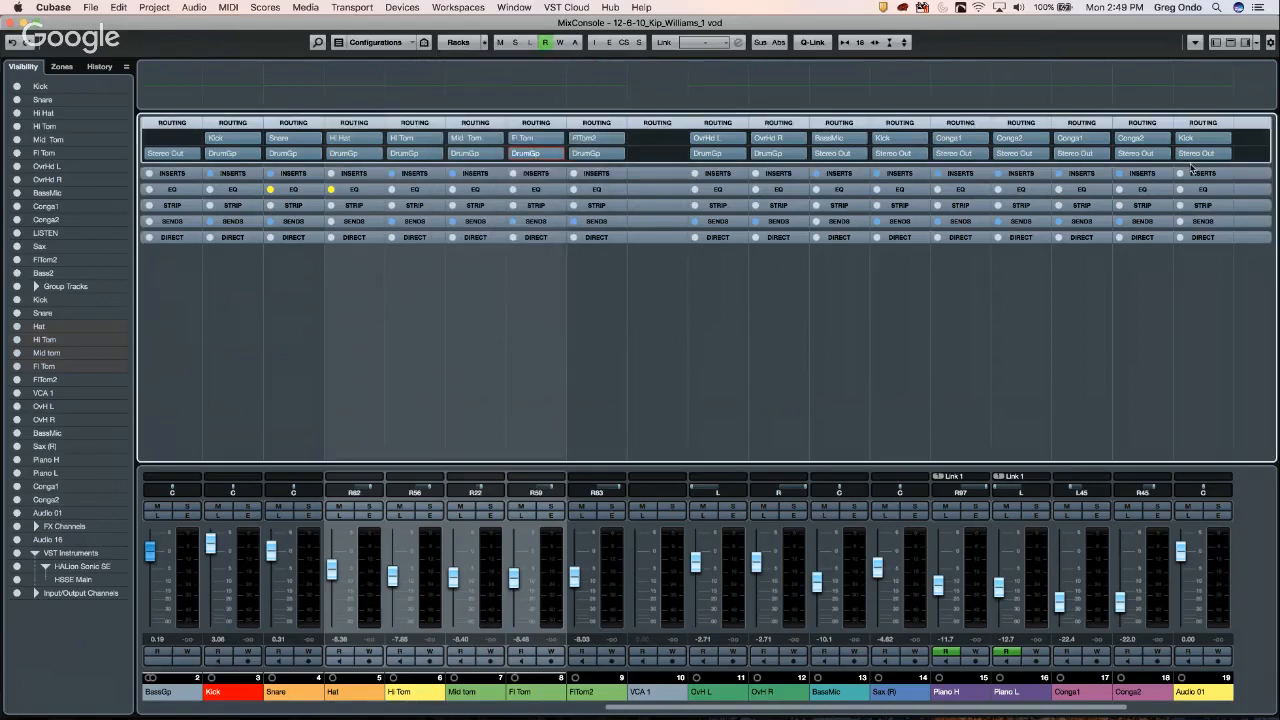
left_click(1196, 42)
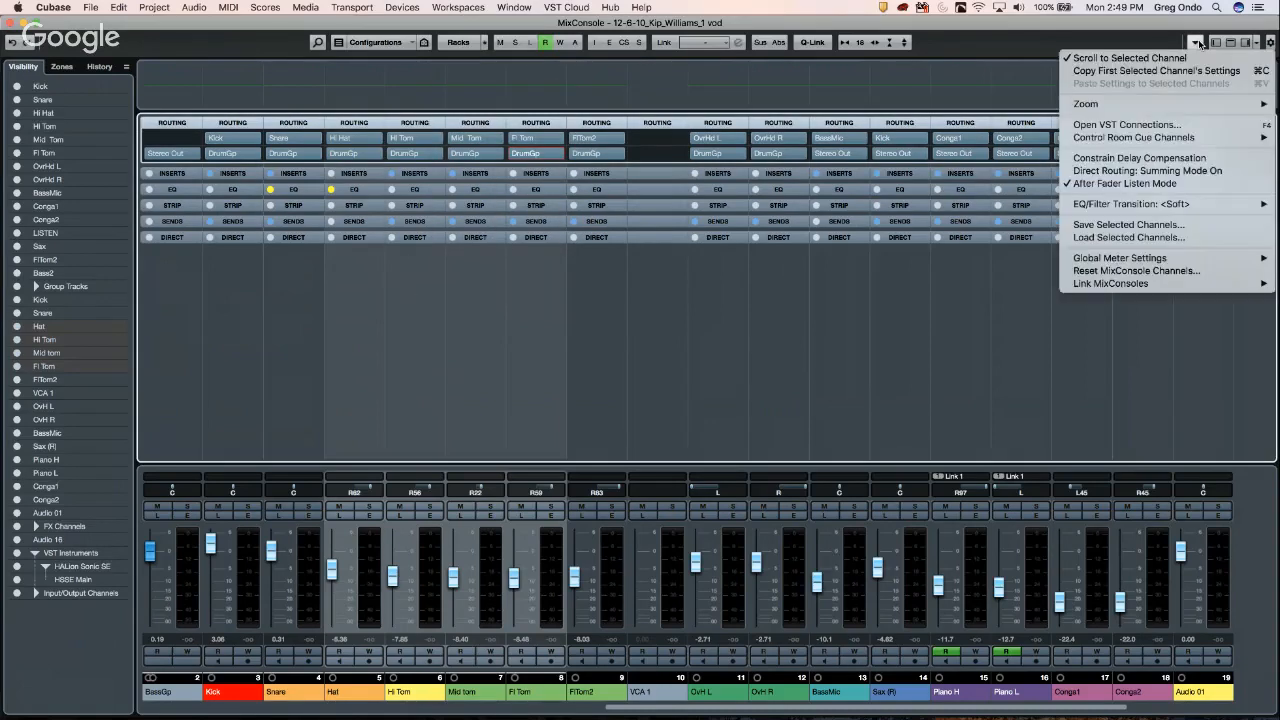
left_click(1140, 170)
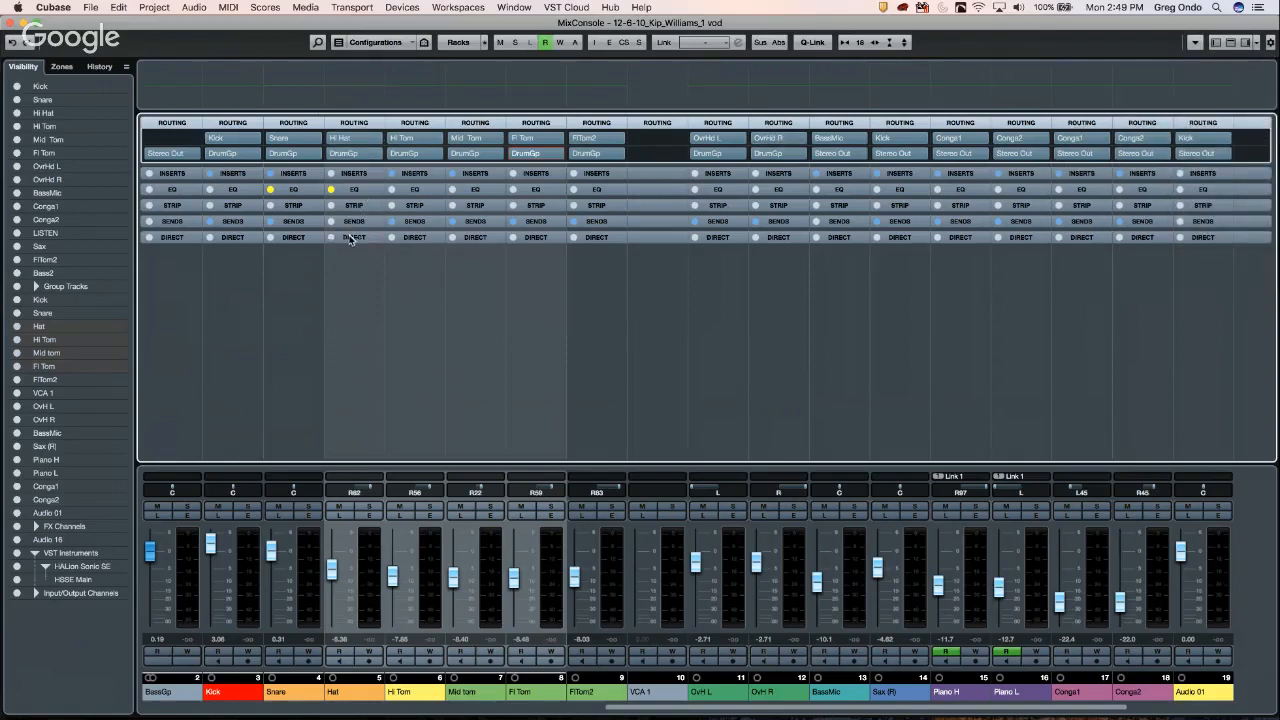
left_click(351, 238)
left_click(379, 253)
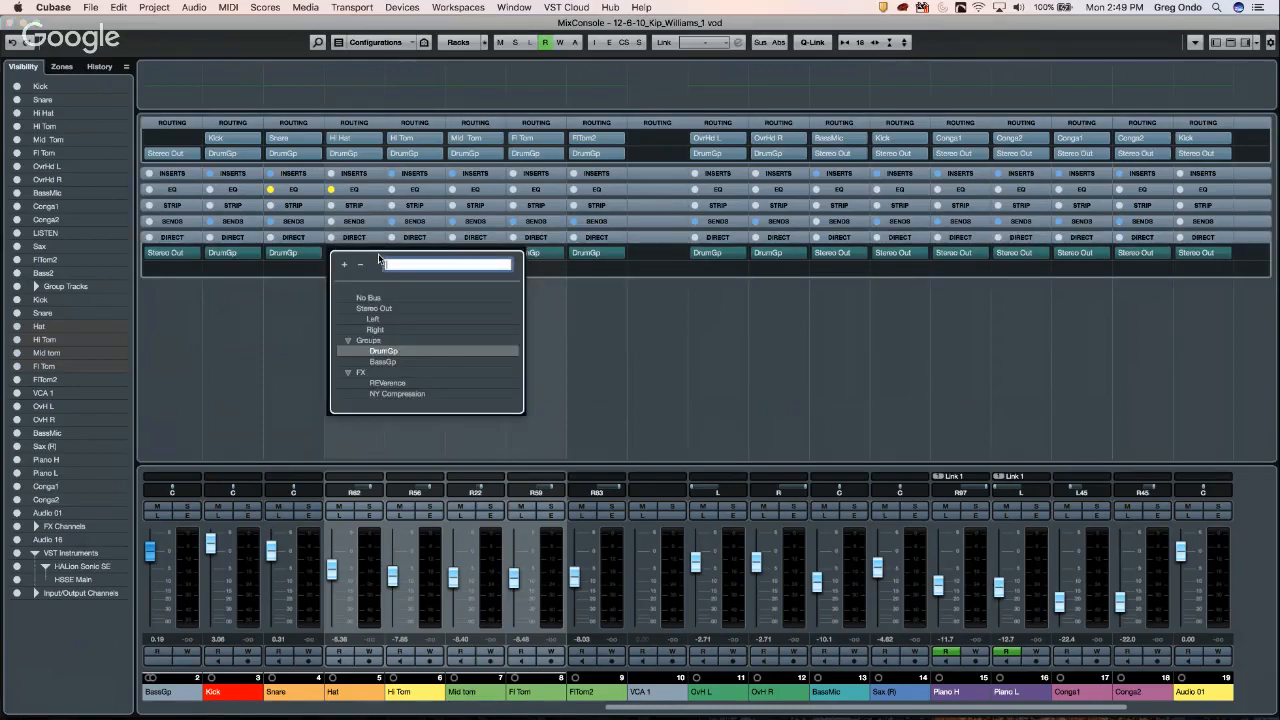
left_click(664, 255)
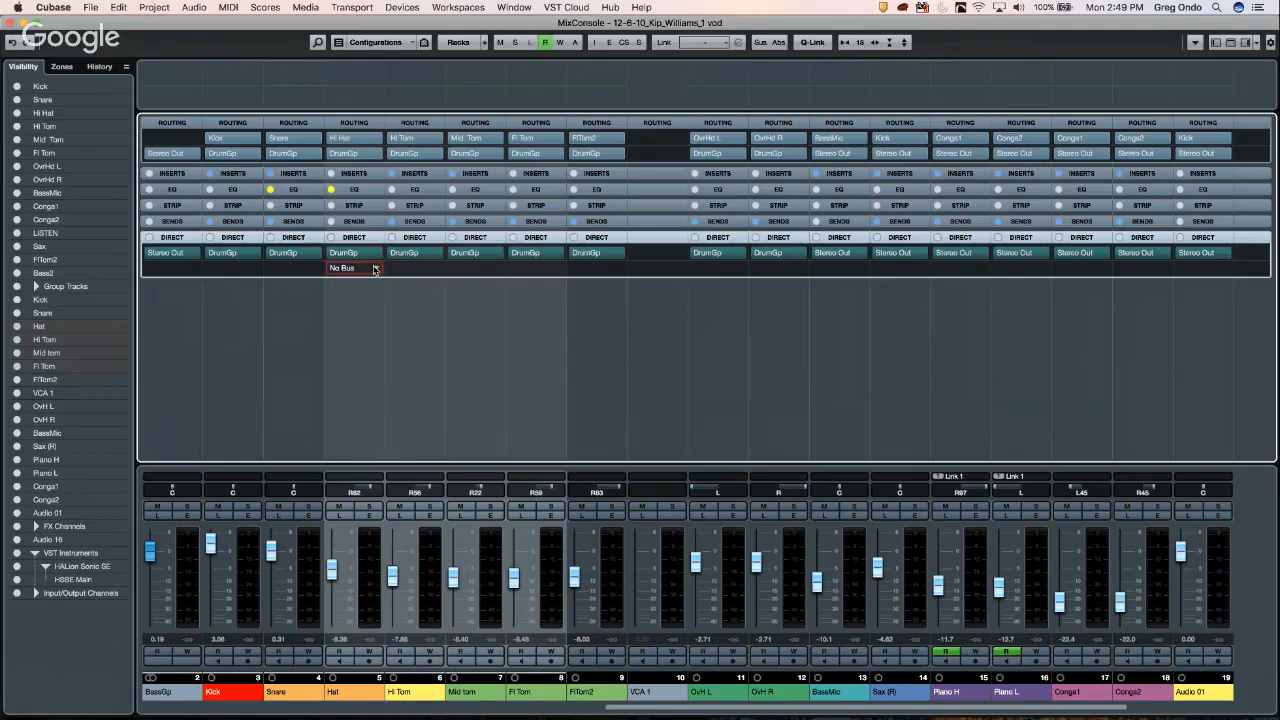
right_click(437, 546)
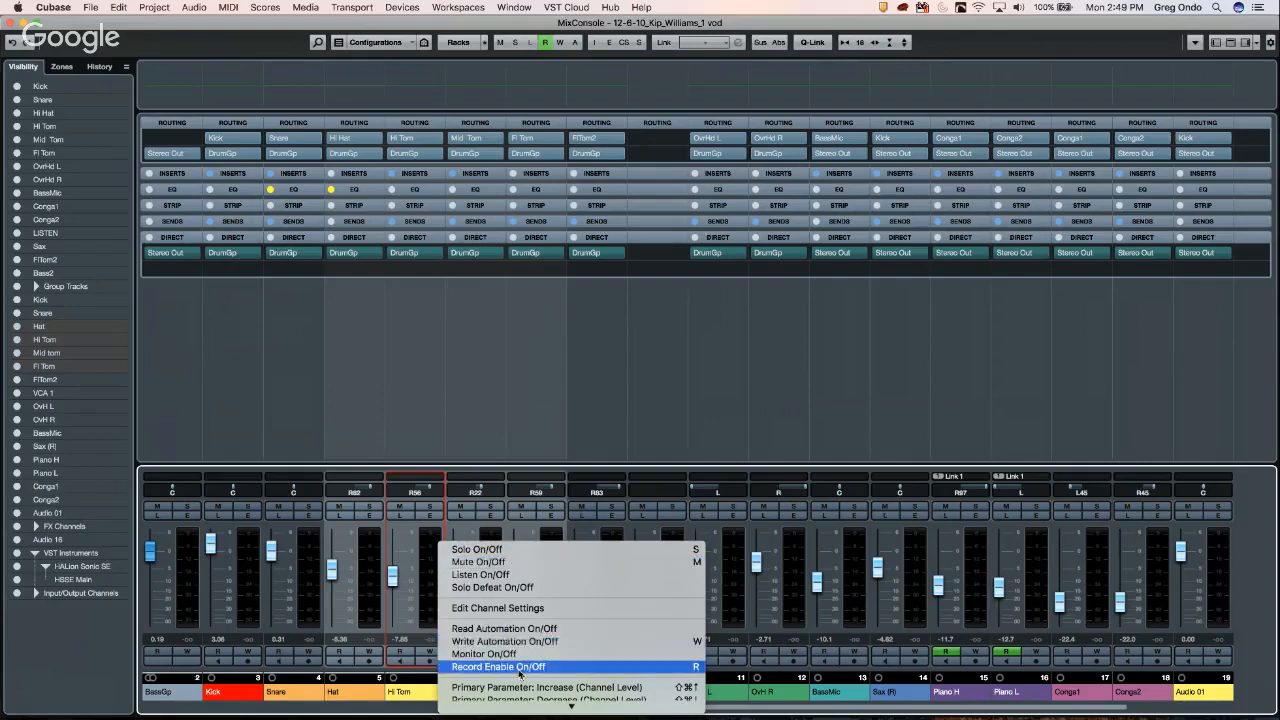
mouse_move(510, 716)
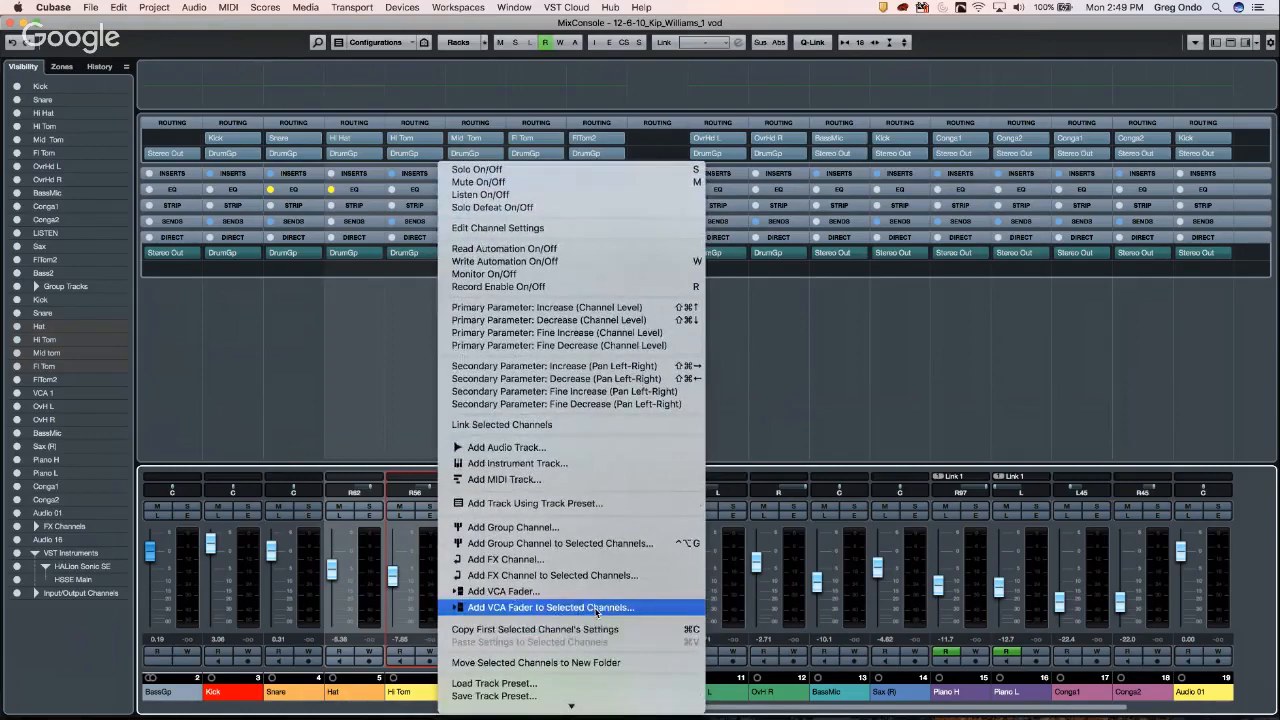
left_click(597, 610)
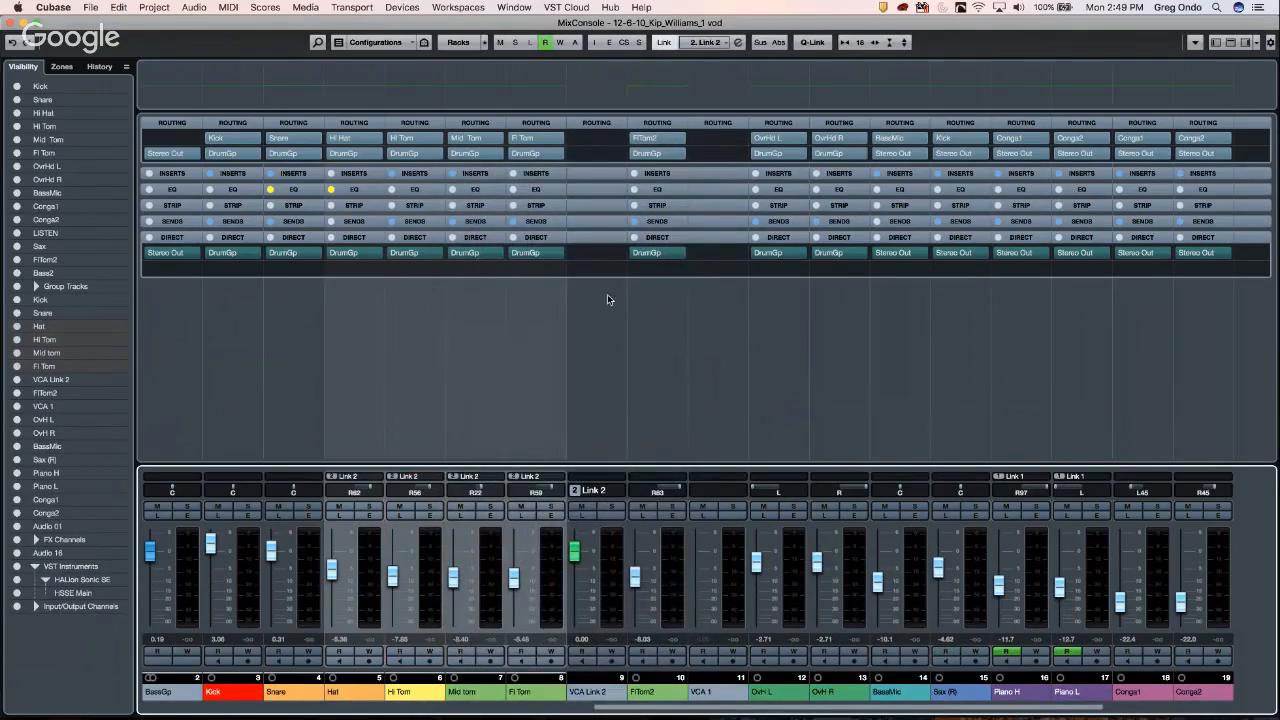
key("super+z")
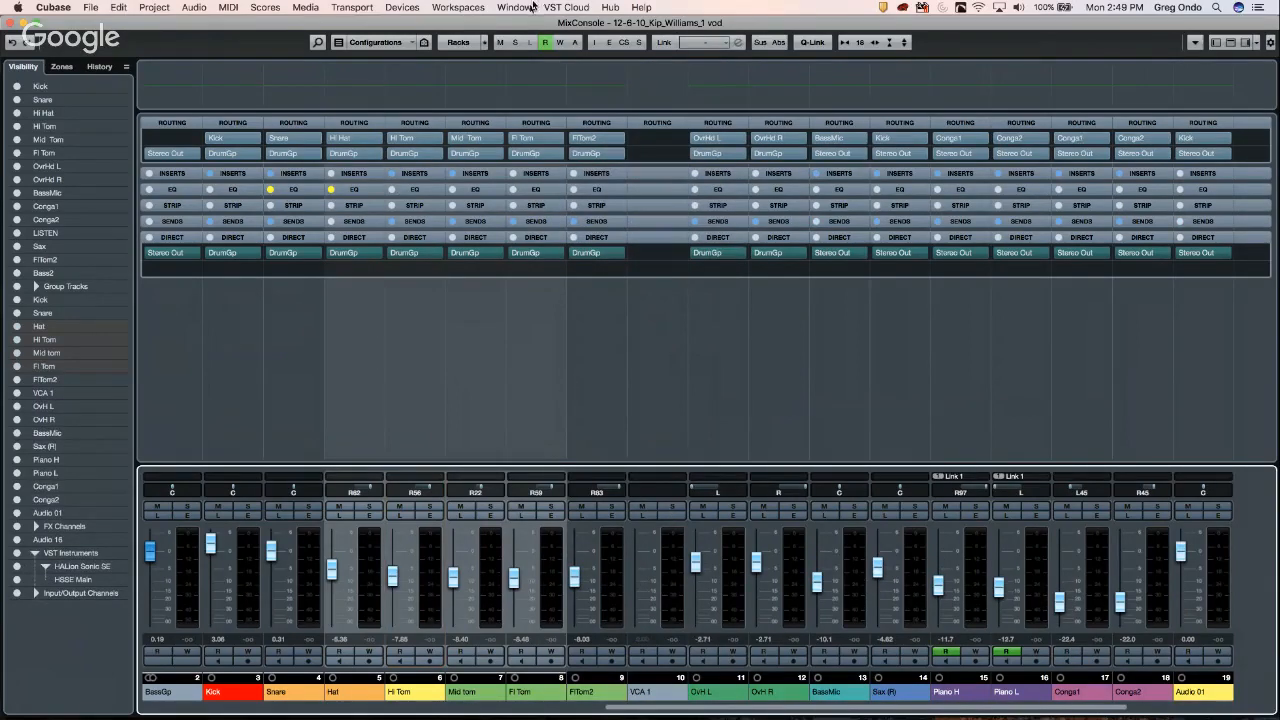
- Look through the link group's VCA fader options, then close the settings unchanged
left_click(667, 44)
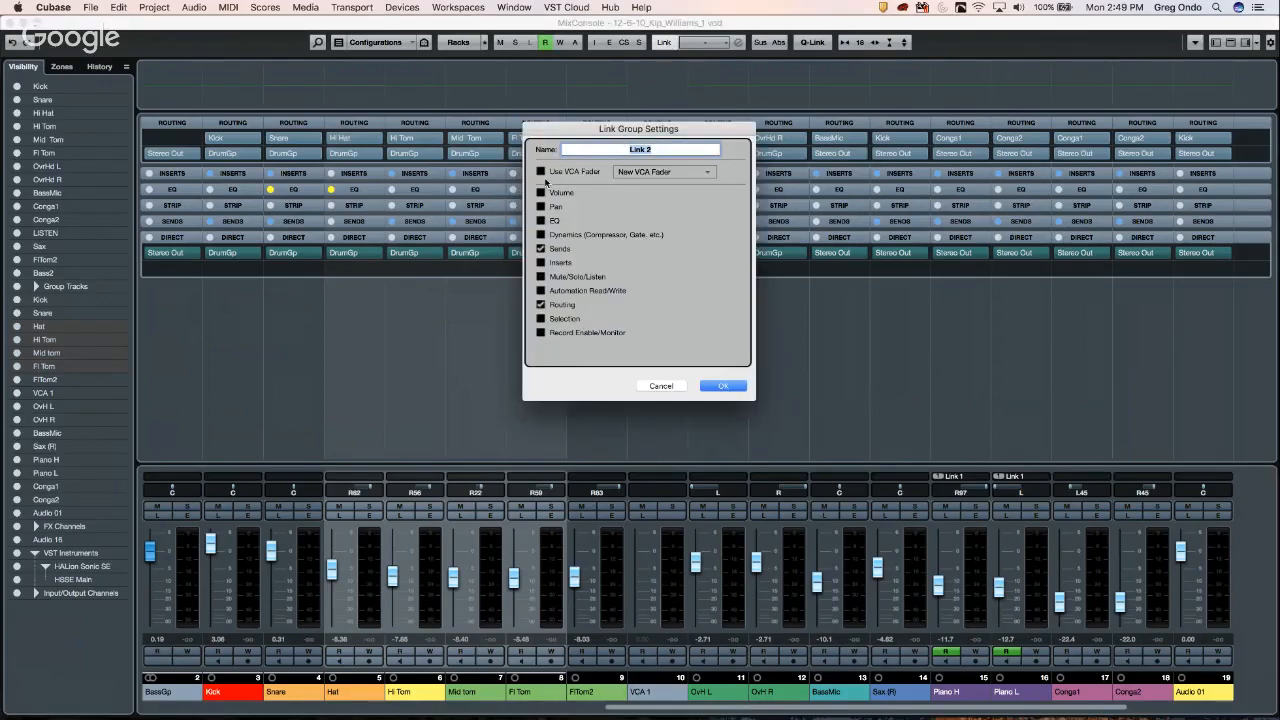
left_click(648, 172)
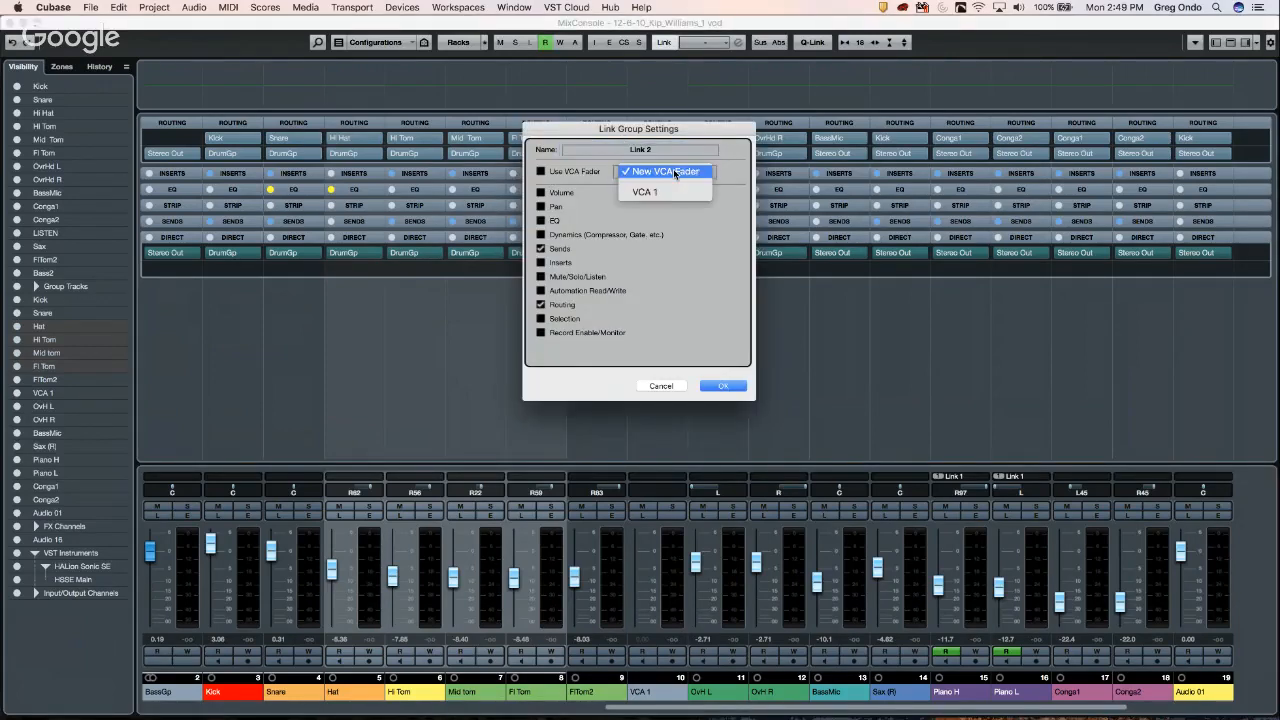
left_click(659, 389)
left_click(661, 386)
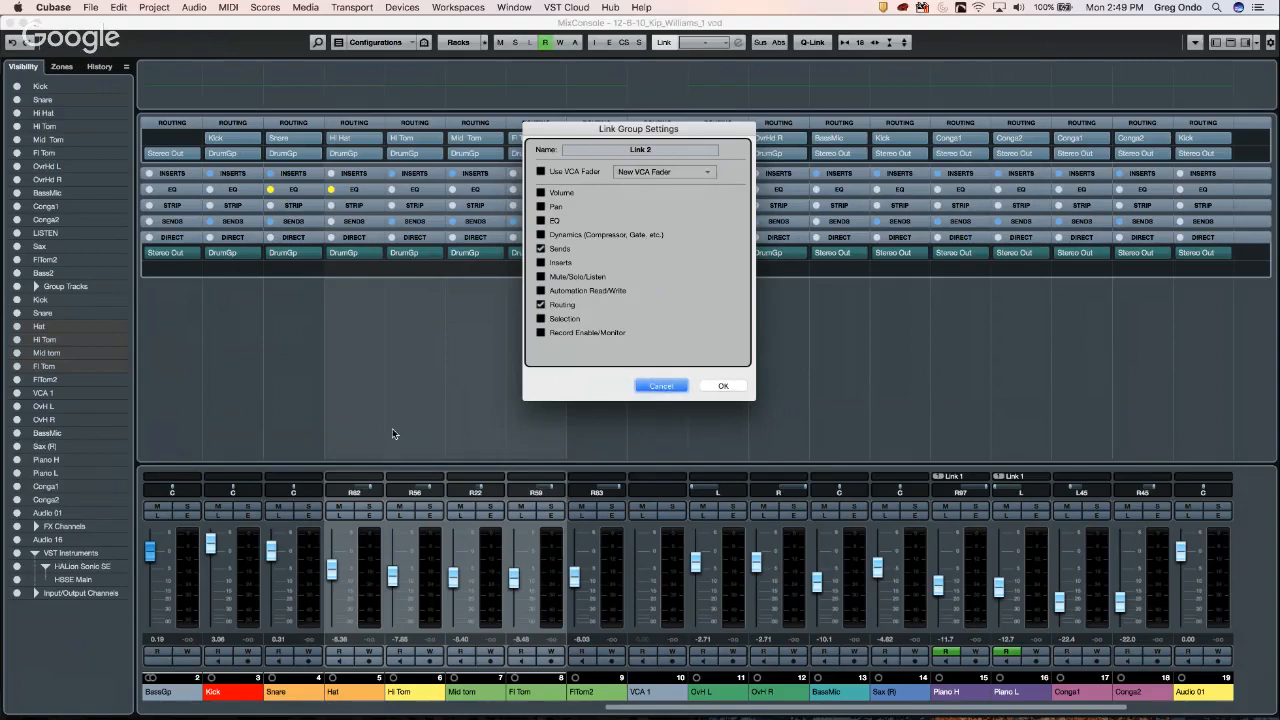
left_click(672, 391)
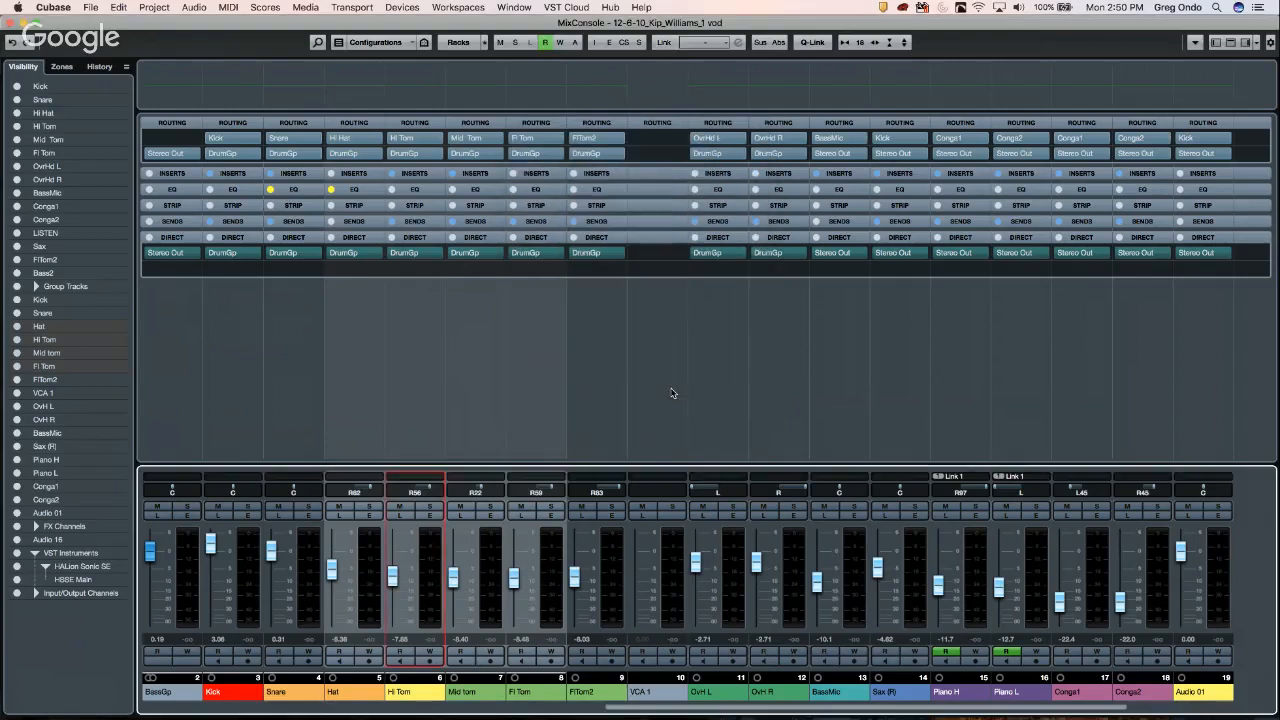
- Link the Kick through FlTom2 channels to VCA 1 and pull it down to -2.13
left_click(675, 585)
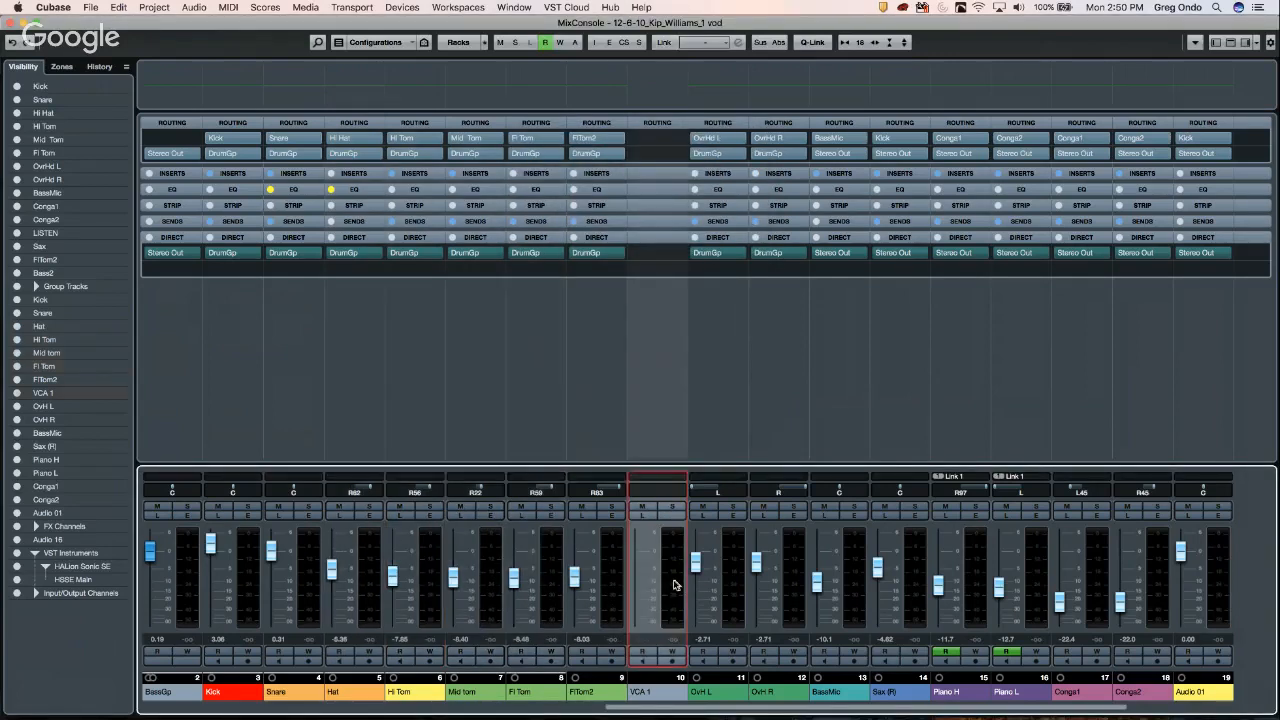
left_click(372, 564)
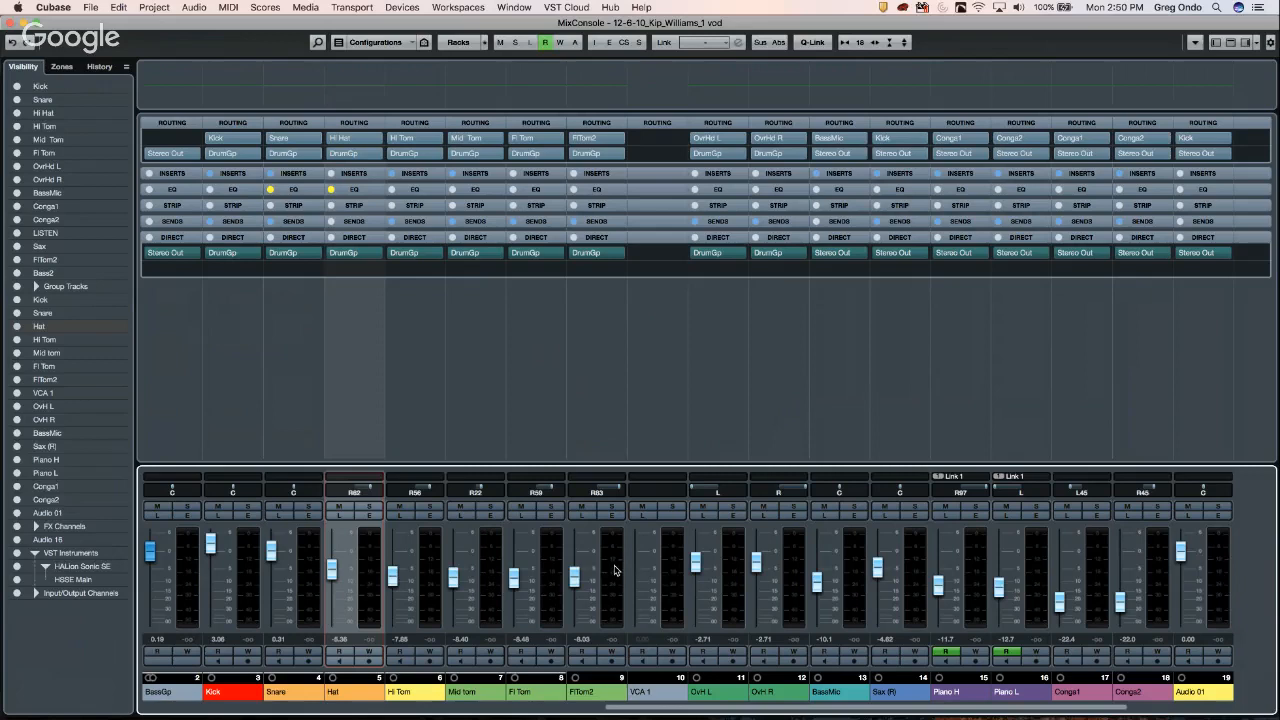
left_click(245, 595)
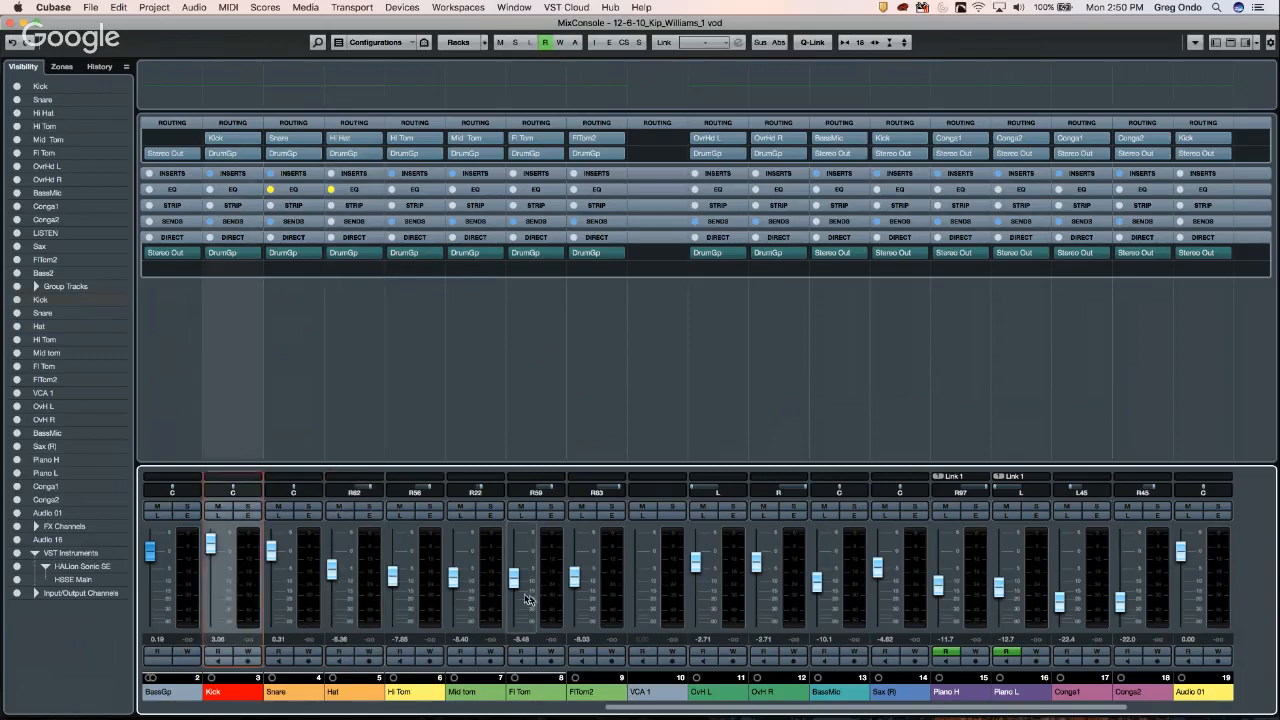
left_click(607, 587)
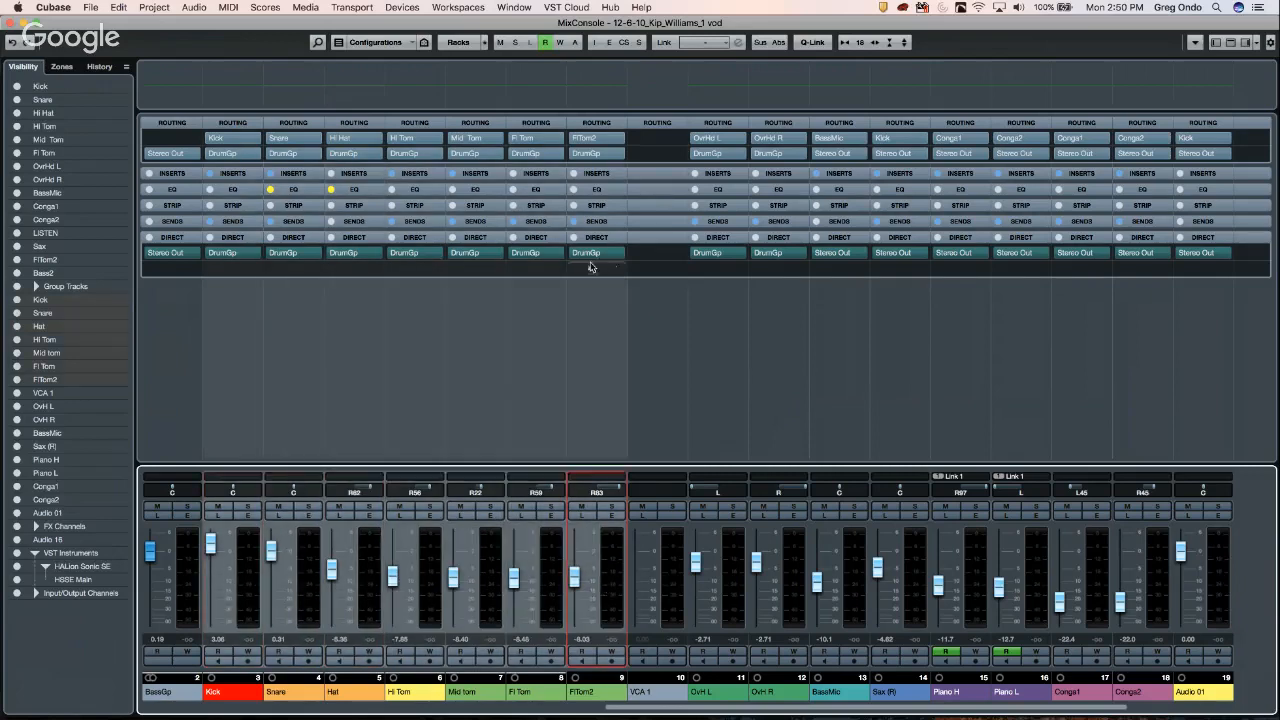
left_click(665, 43)
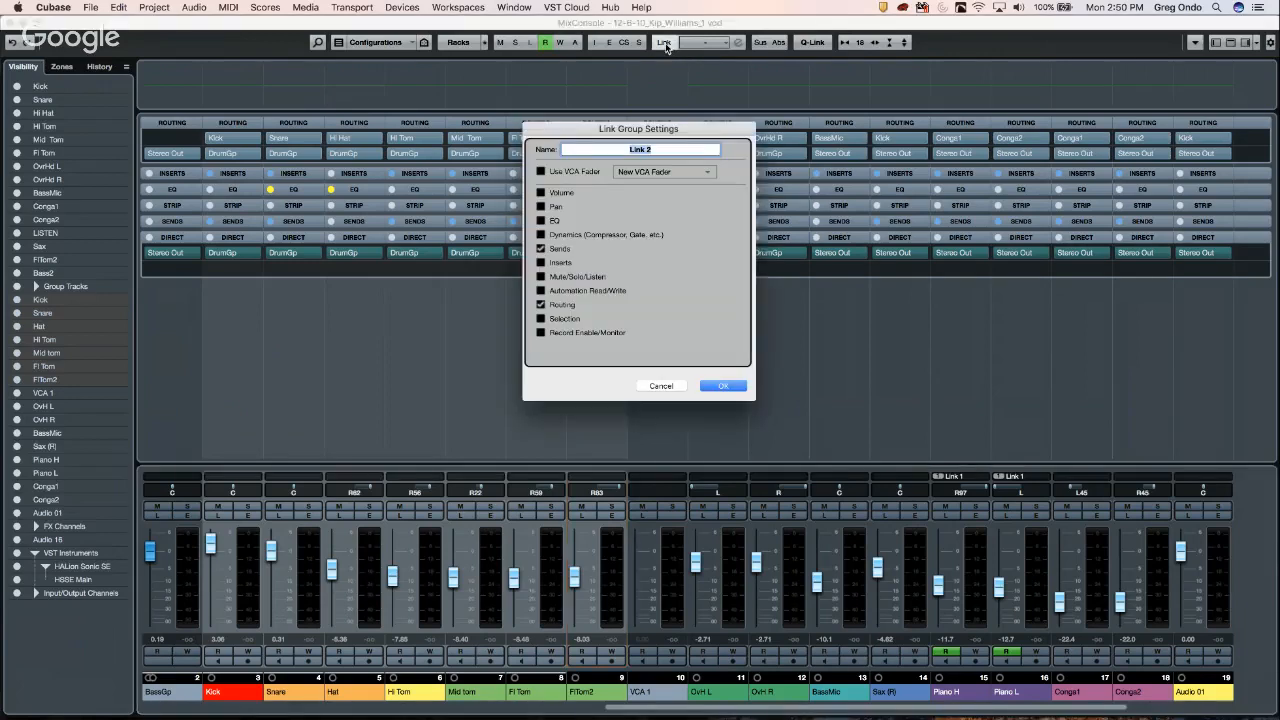
left_click(541, 172)
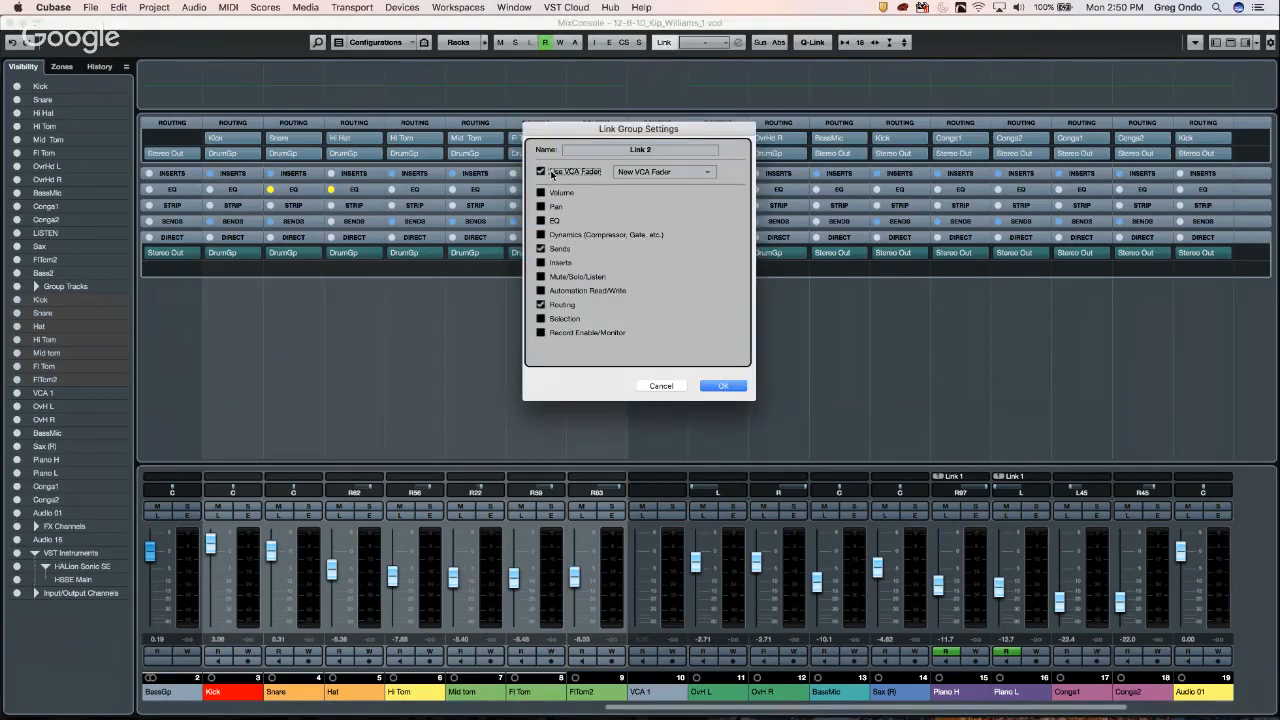
left_click(666, 172)
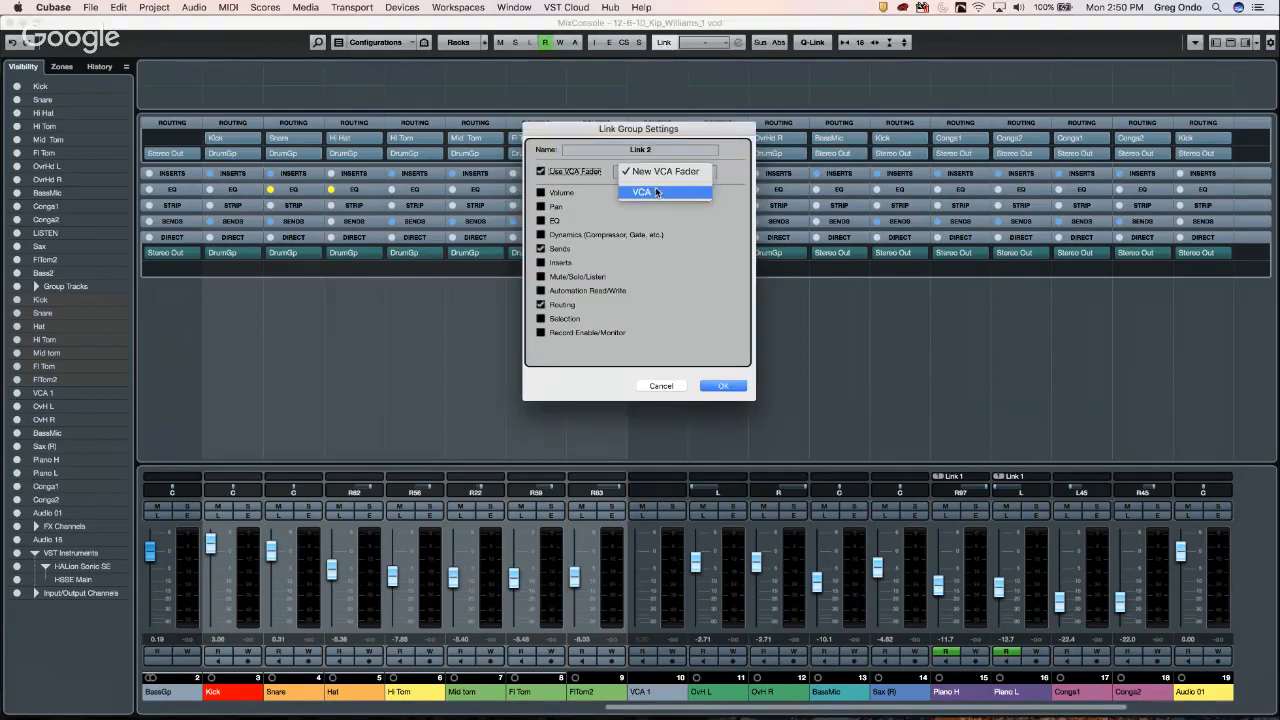
left_click(657, 192)
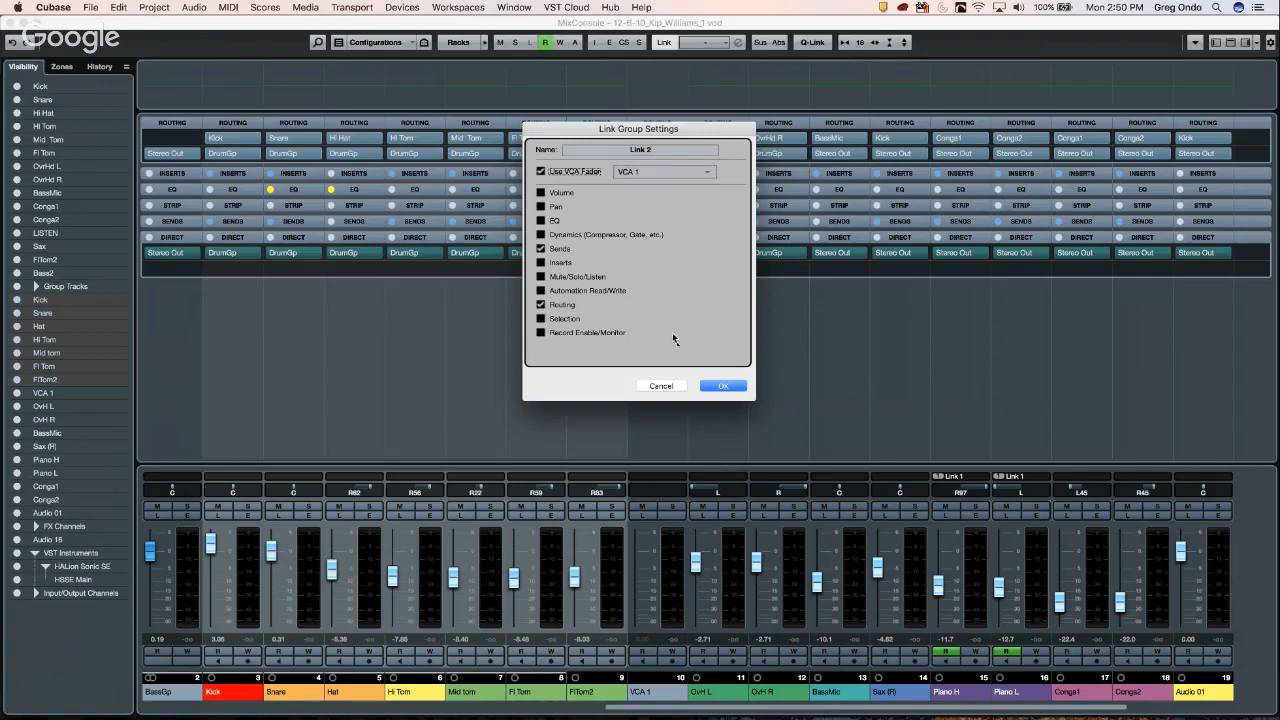
left_click(725, 386)
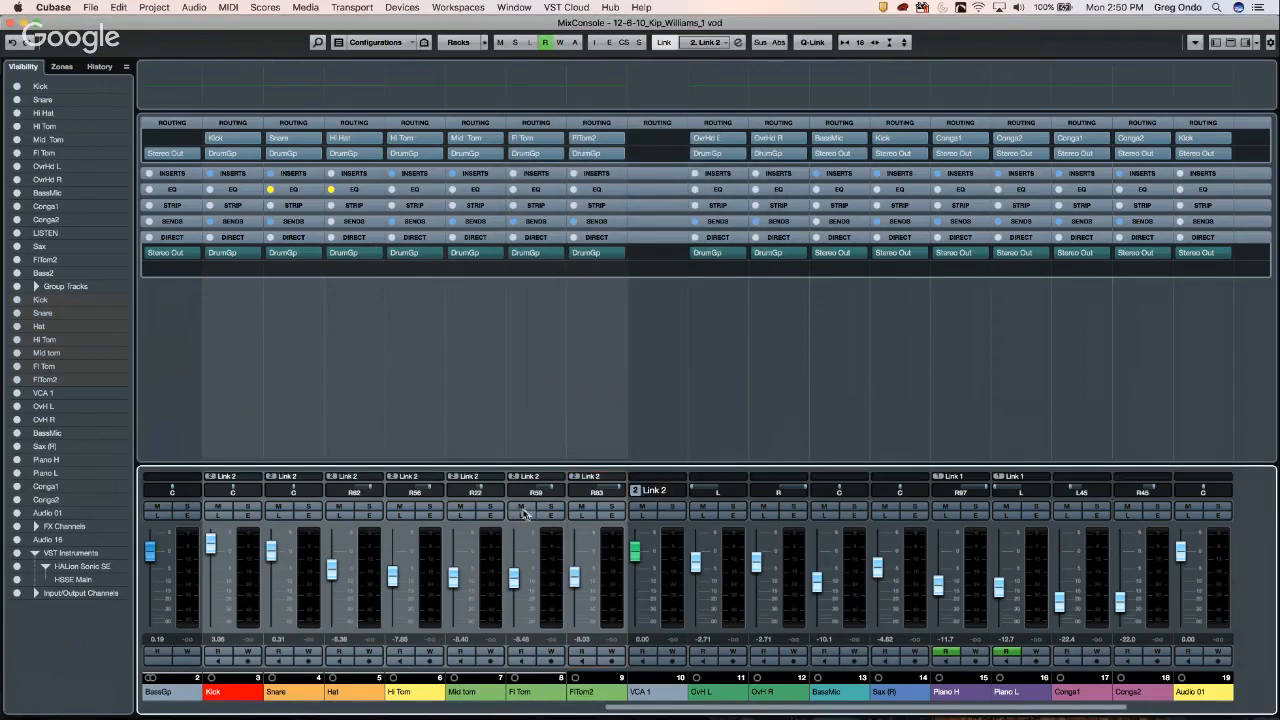
left_click_drag(634, 551, 643, 563)
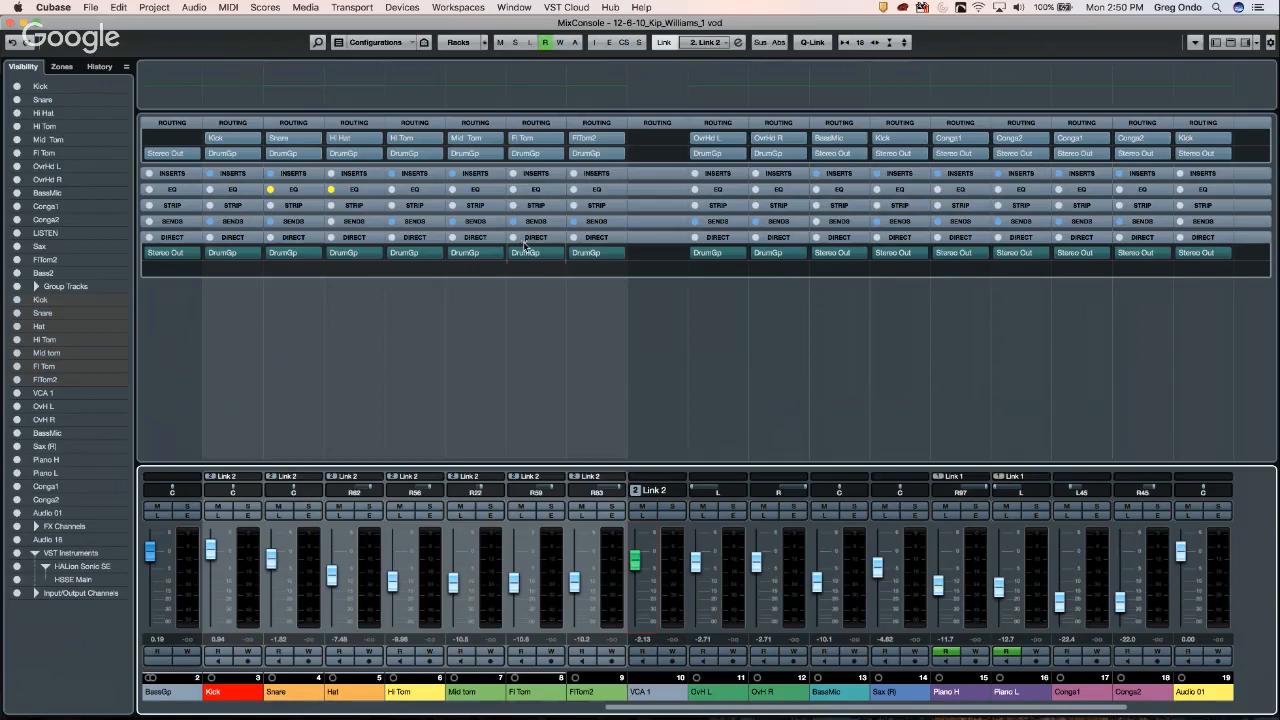
- Unlink the old Link 2 drum group, keeping its combined automation
left_click(667, 45)
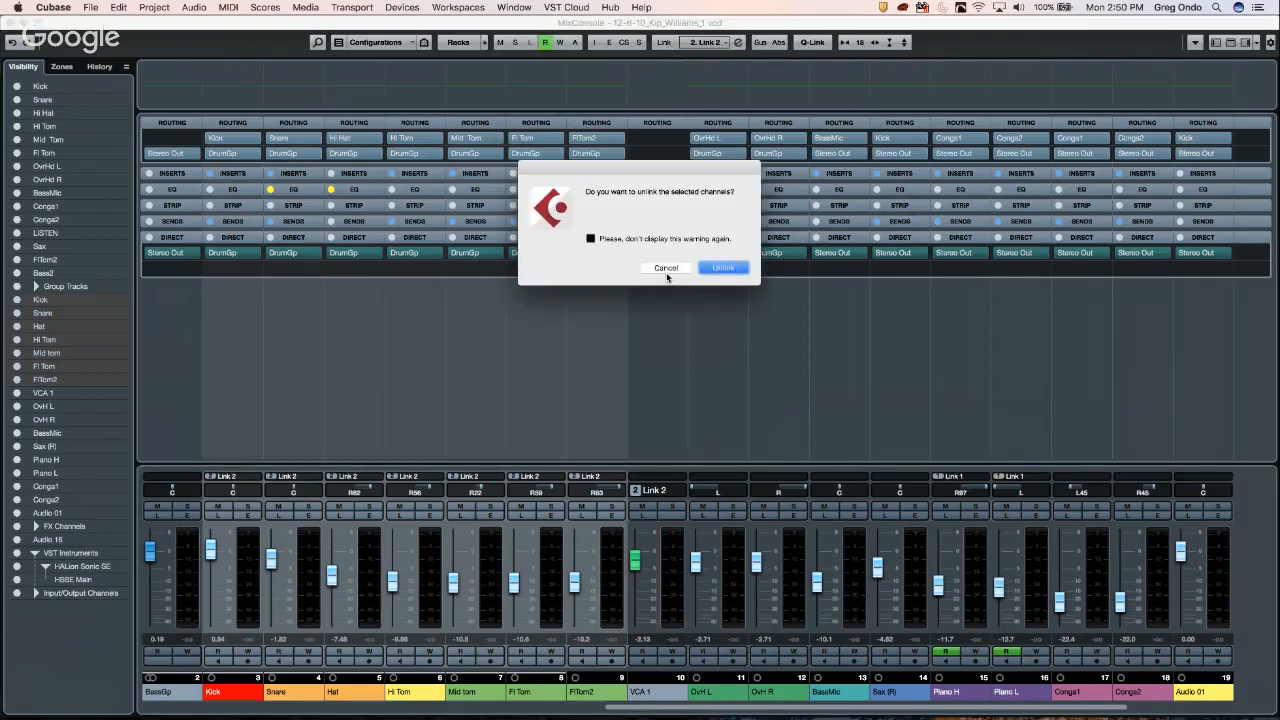
left_click(666, 268)
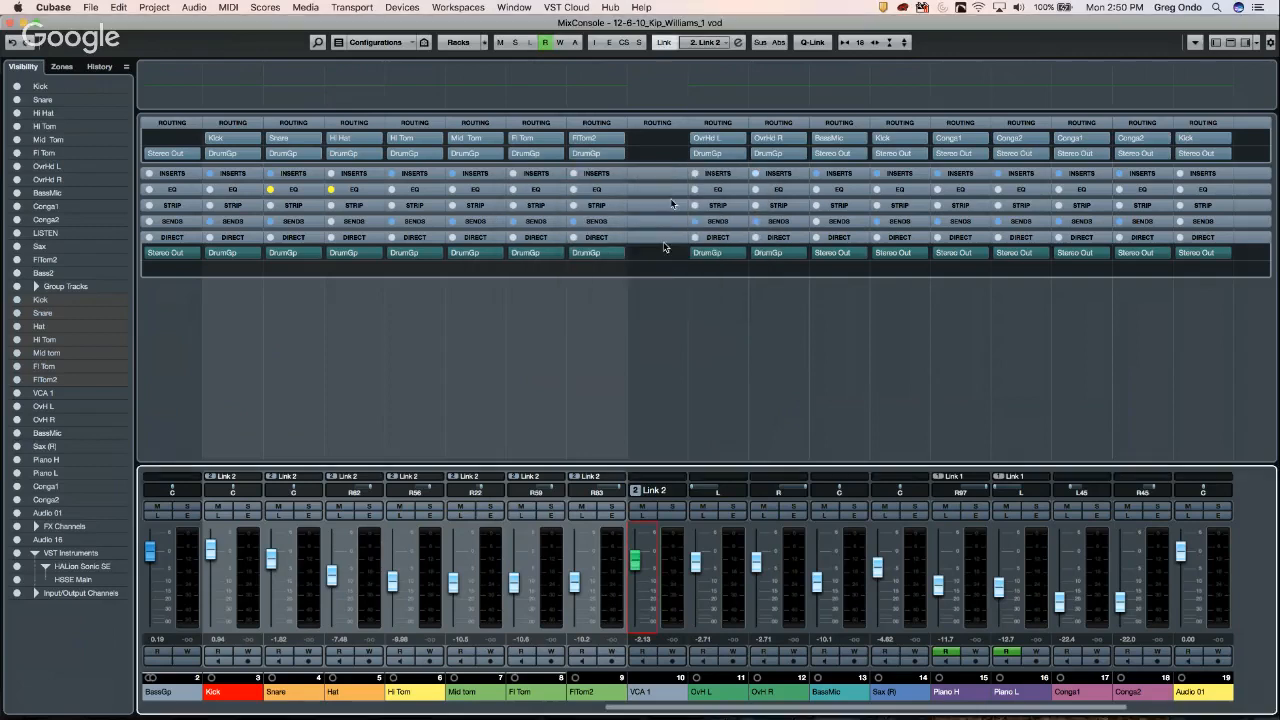
left_click(663, 45)
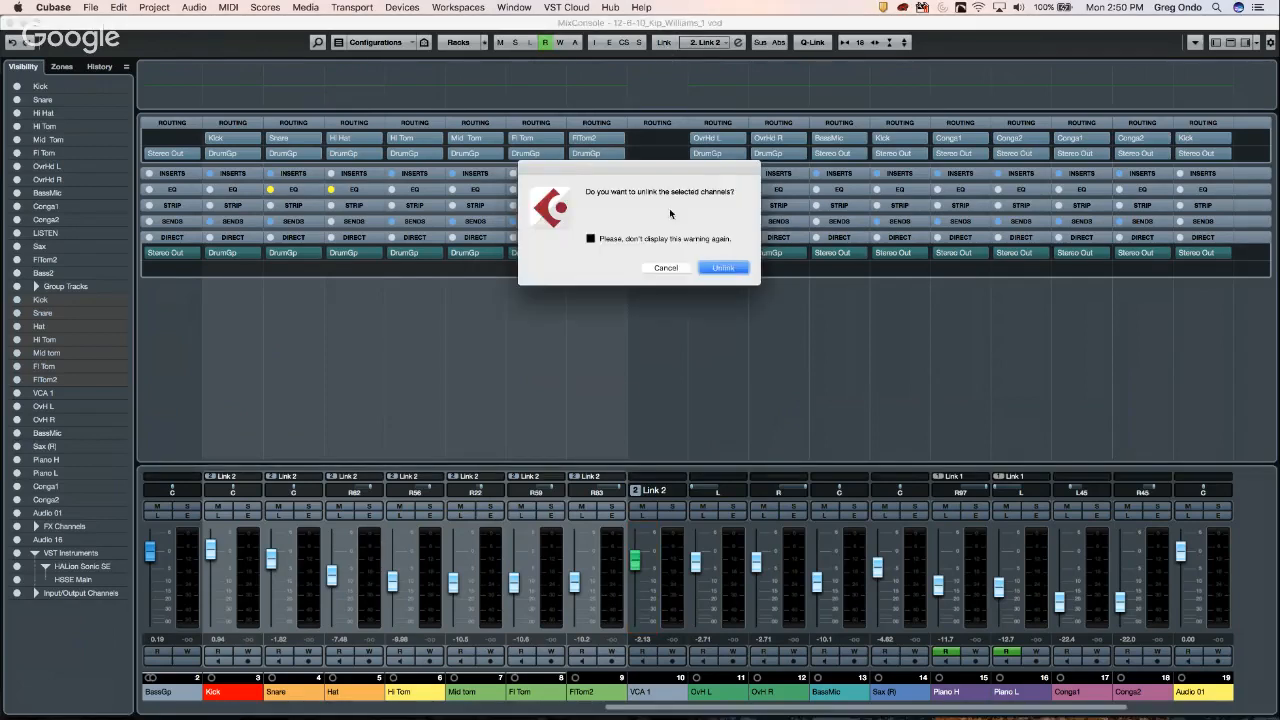
left_click(723, 268)
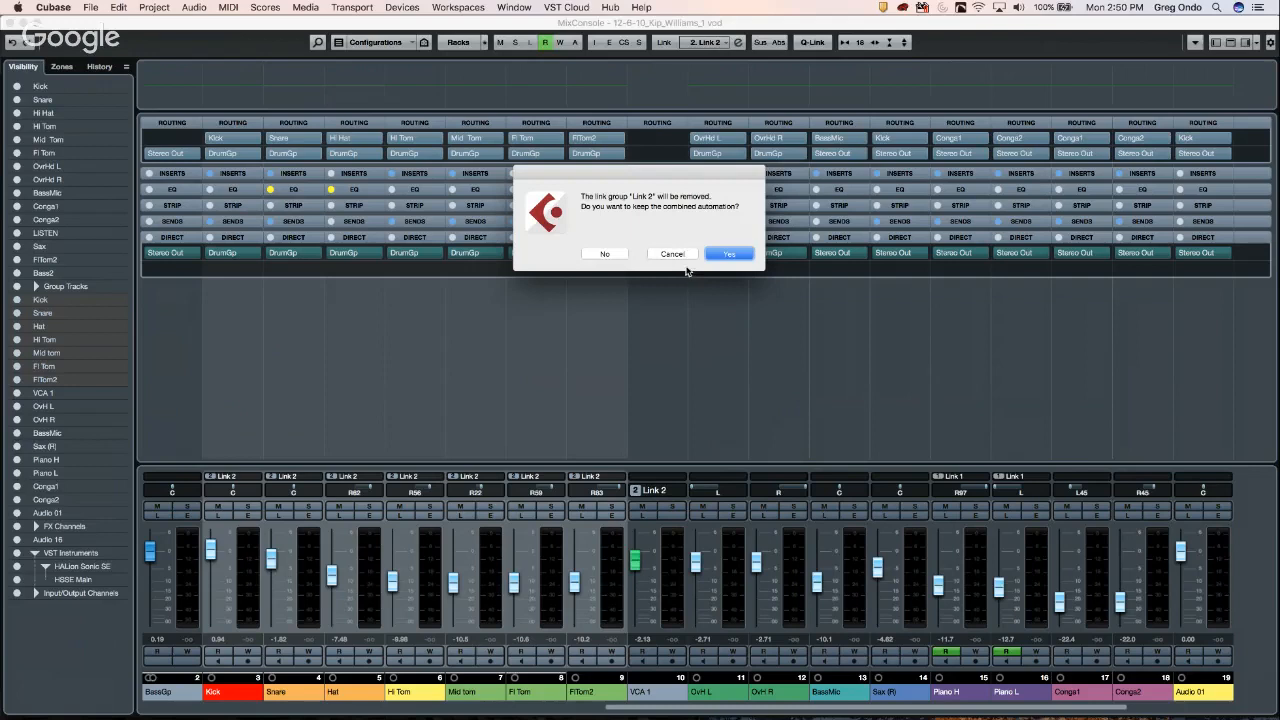
left_click(731, 255)
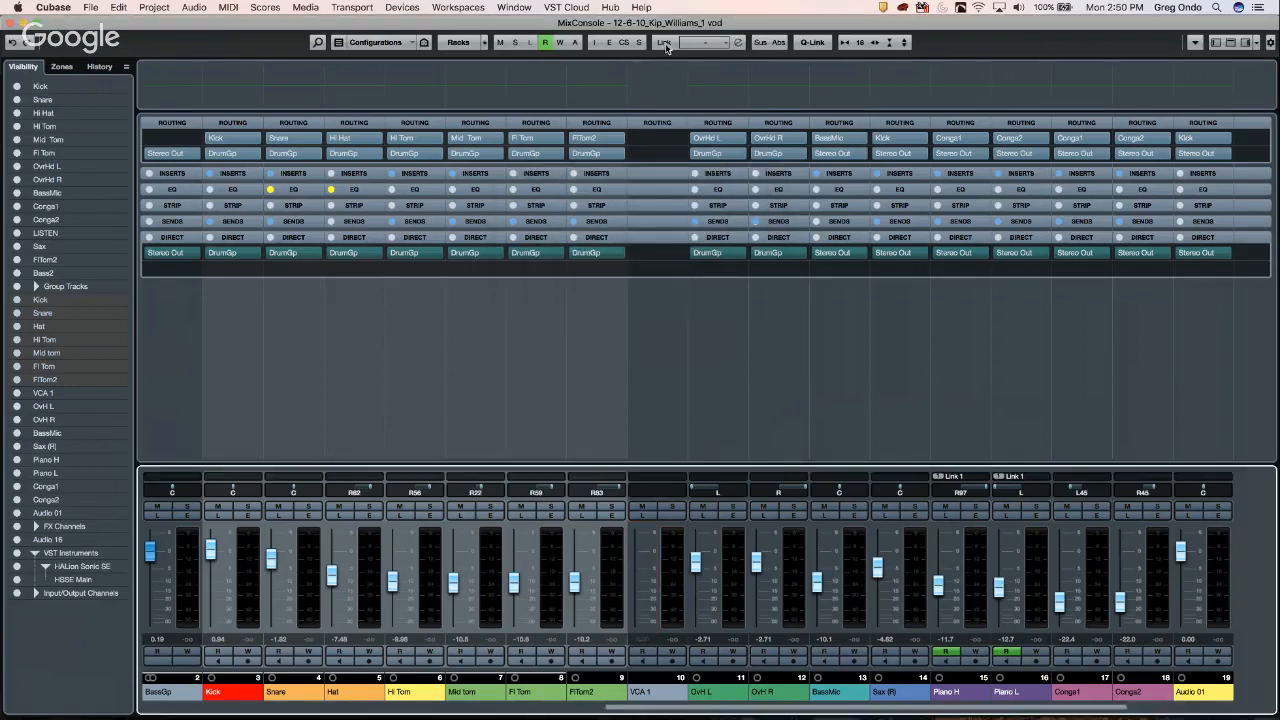
- Link the drum channels again with Use VCA Fader set to VCA 1
left_click(665, 43)
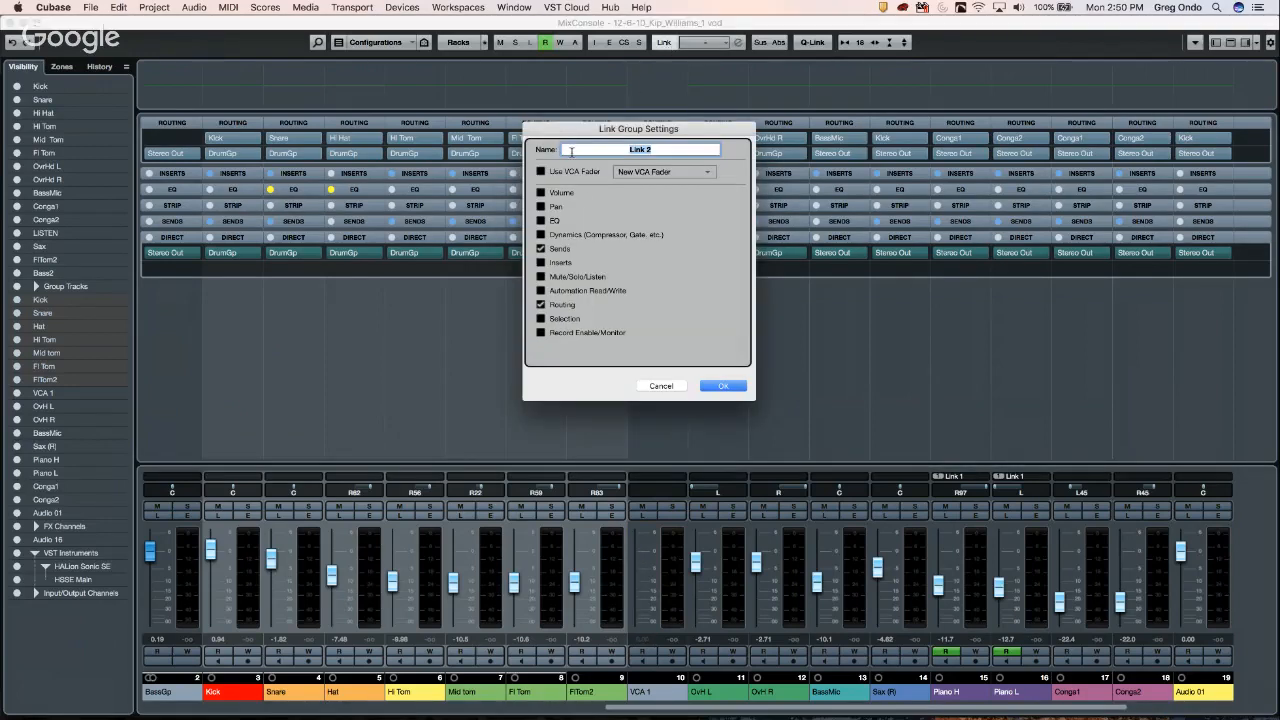
left_click(542, 172)
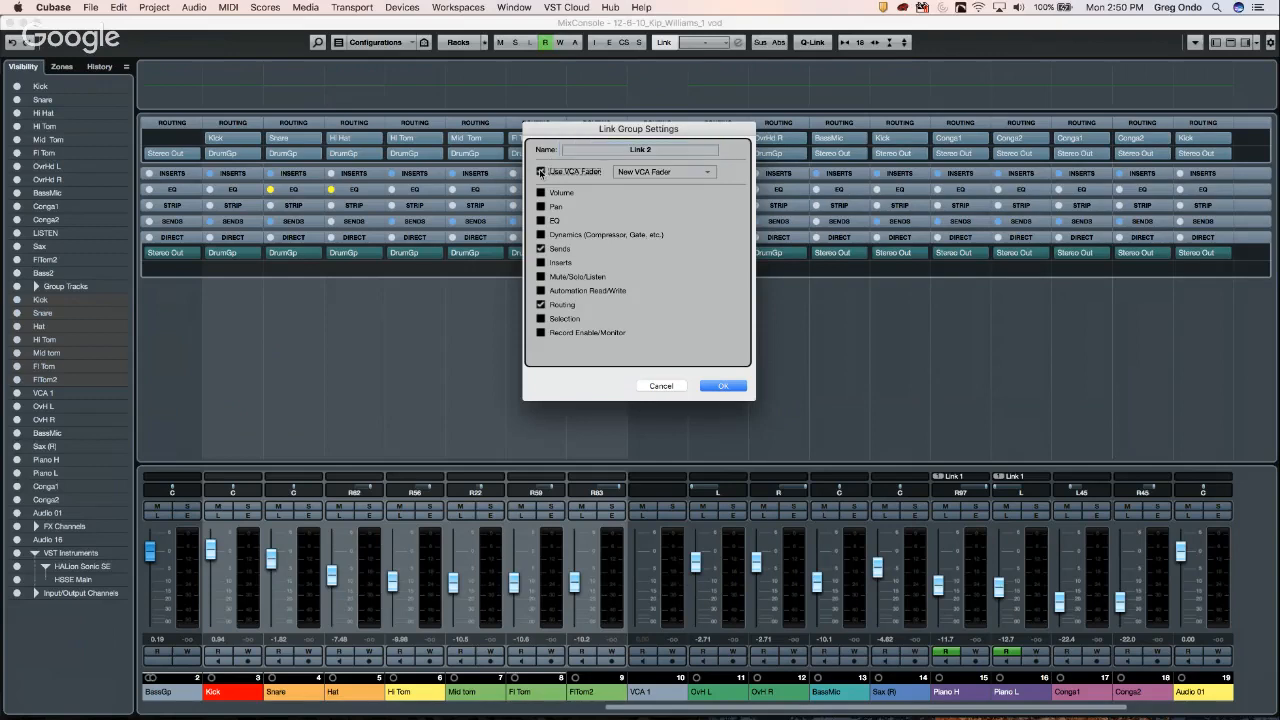
left_click(662, 173)
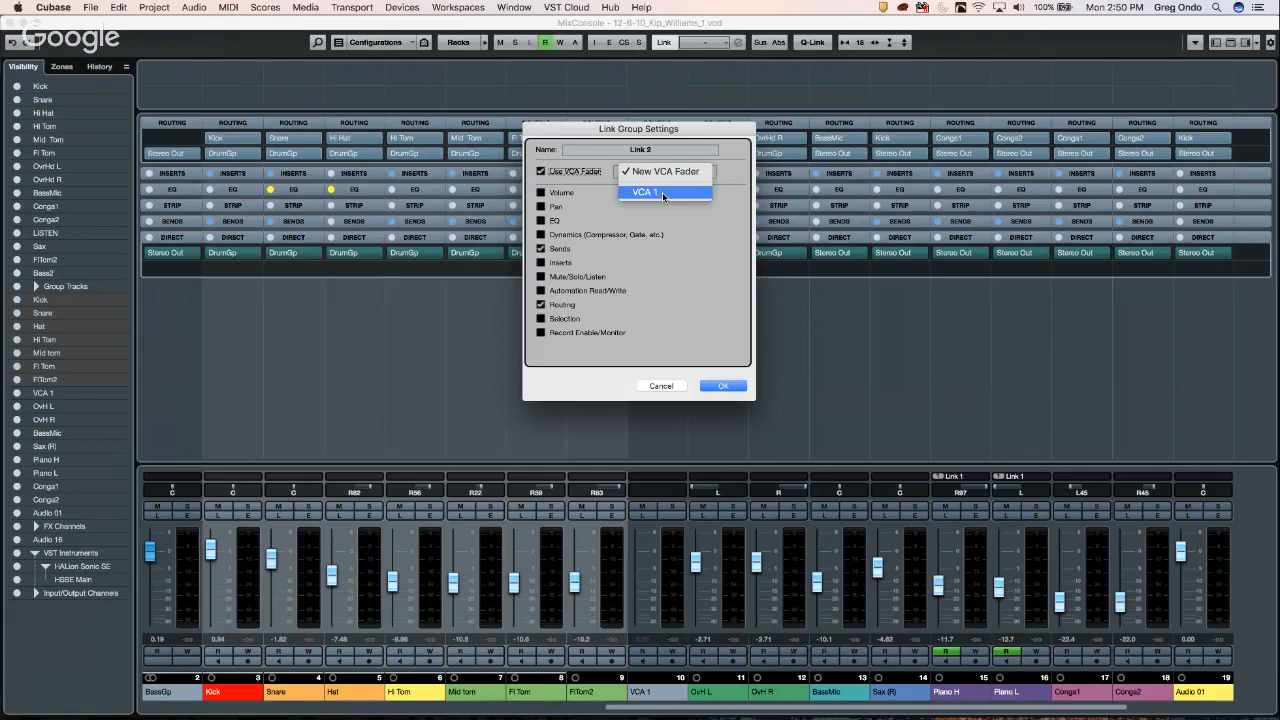
left_click(663, 193)
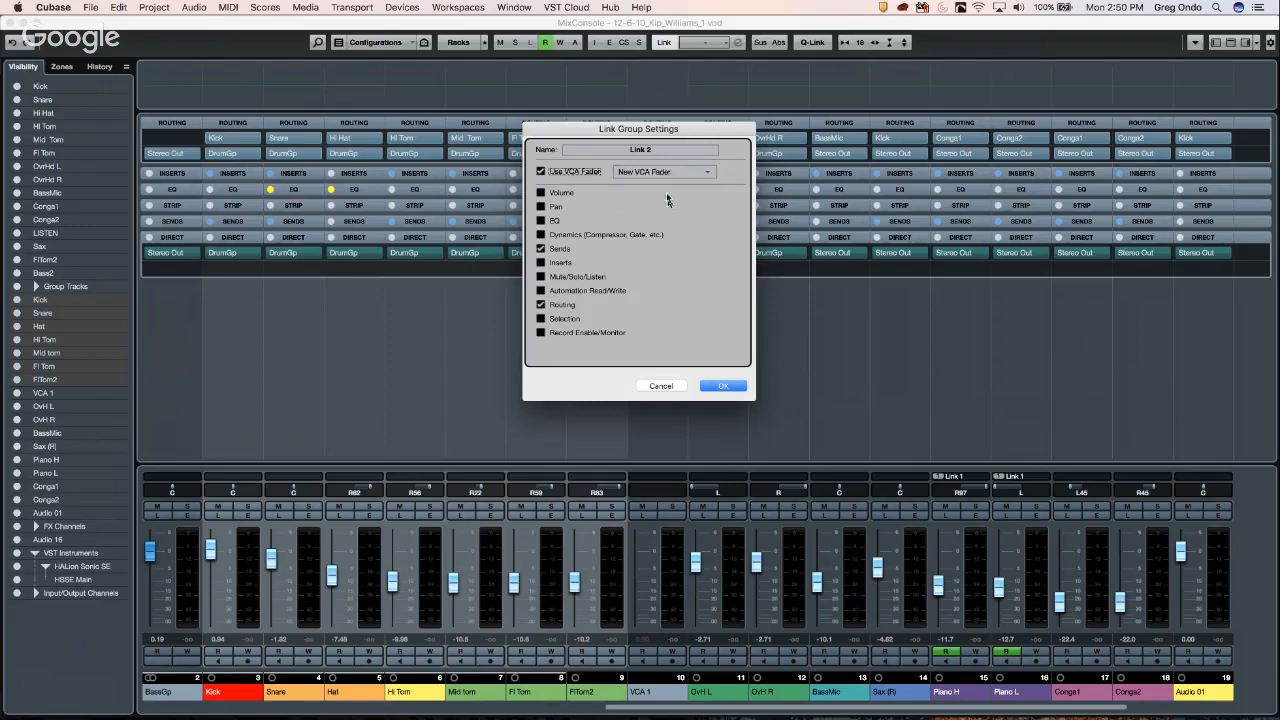
left_click(724, 386)
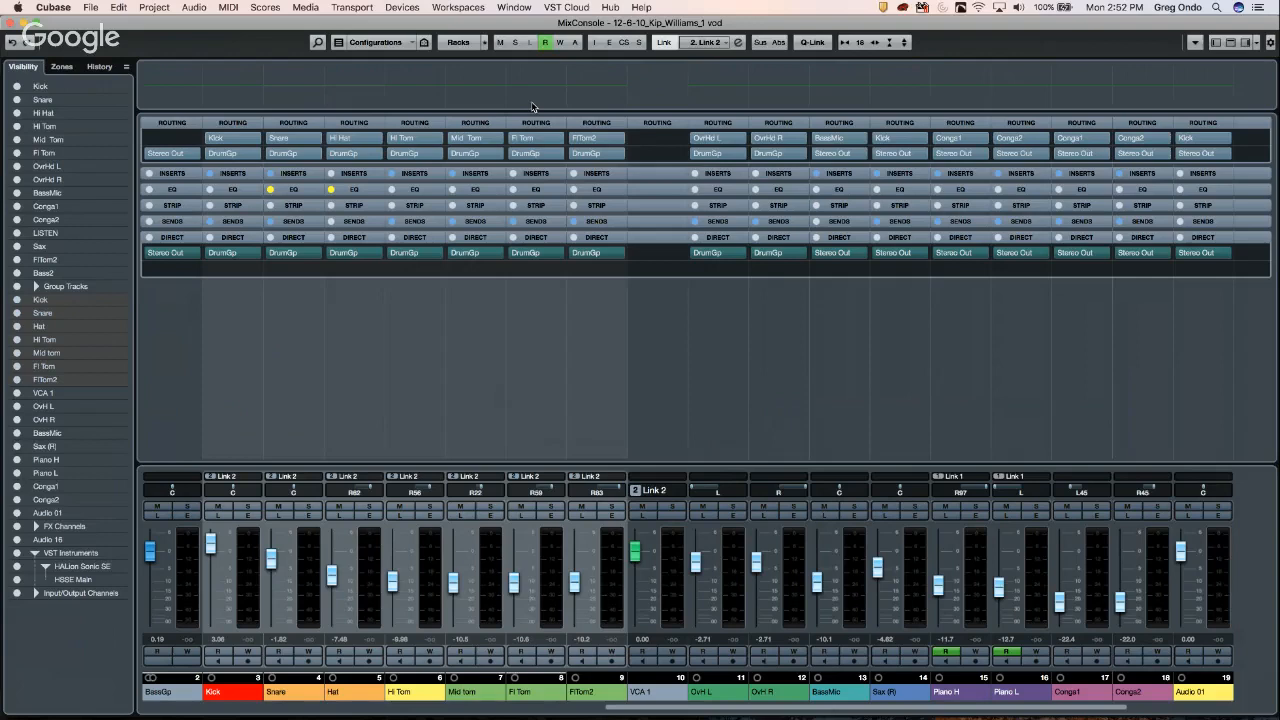
- Open the large EQ curve editor popup from a channel's EQ section in the MixConsole
left_click(555, 112)
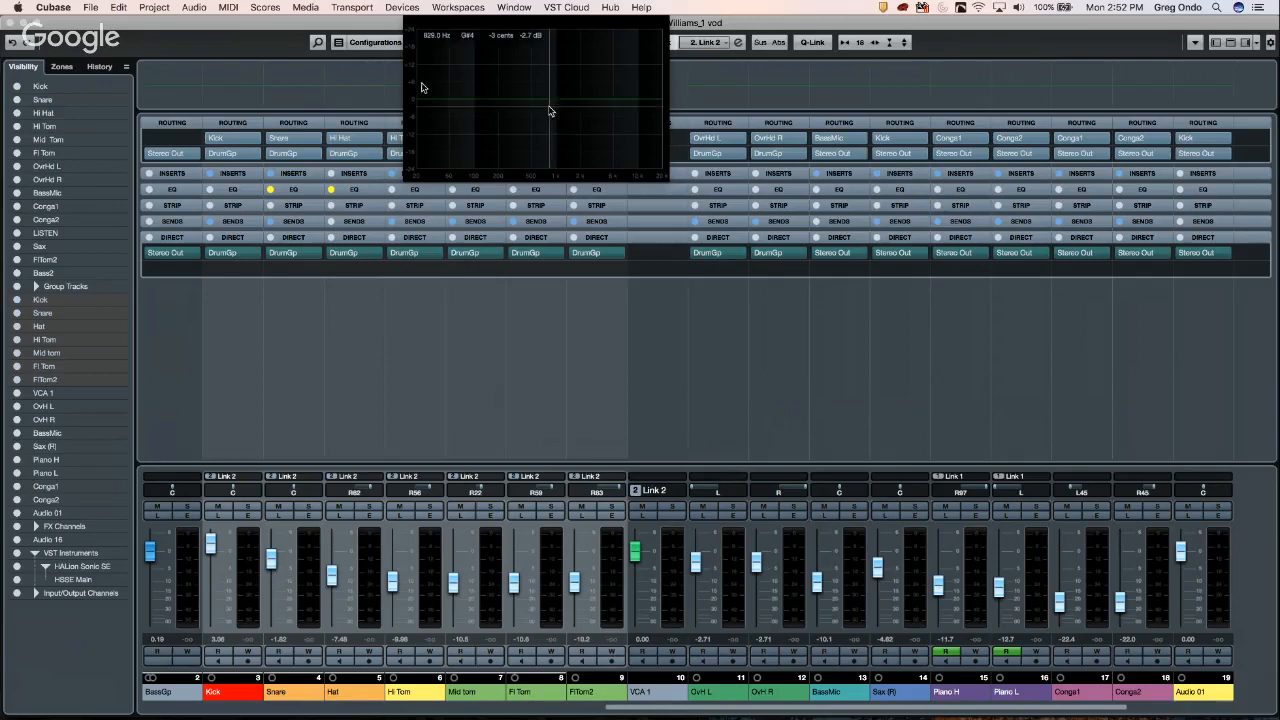
- Close the MixConsole and prepare one new instrument track from the Hat track using Retrologue
left_click(10, 24)
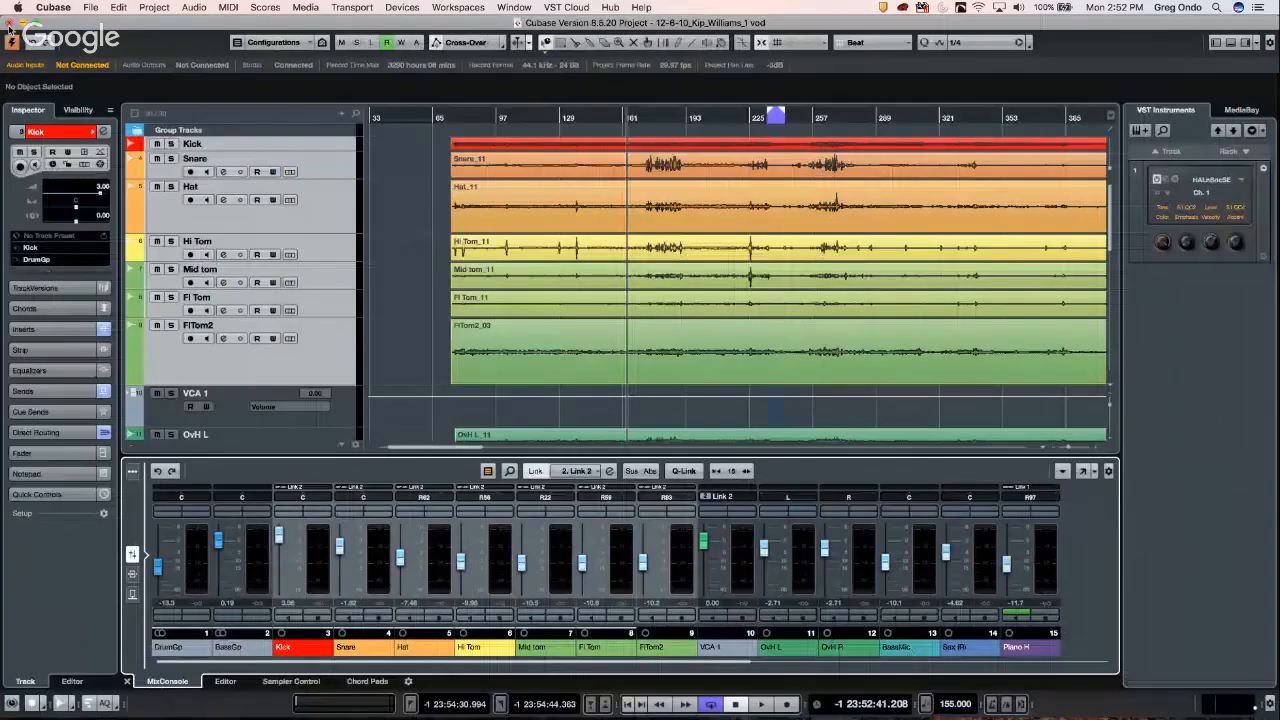
left_click(311, 216)
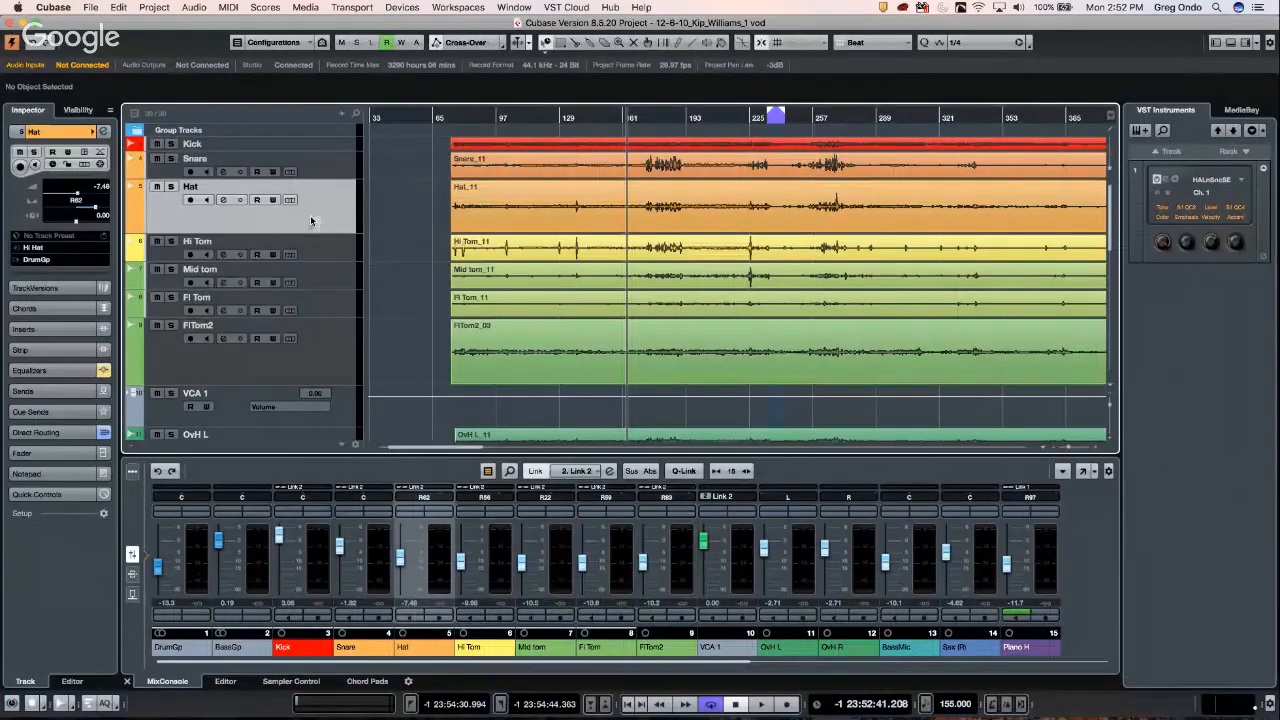
right_click(311, 216)
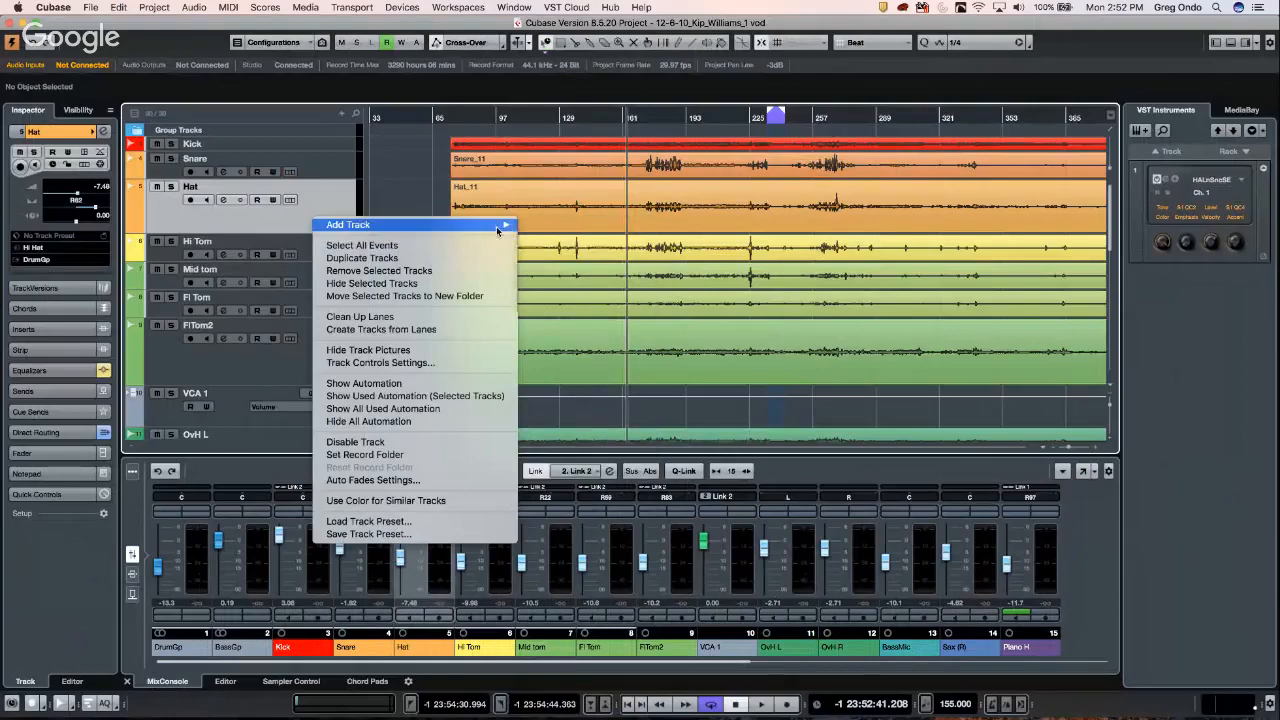
mouse_move(503, 226)
left_click(562, 242)
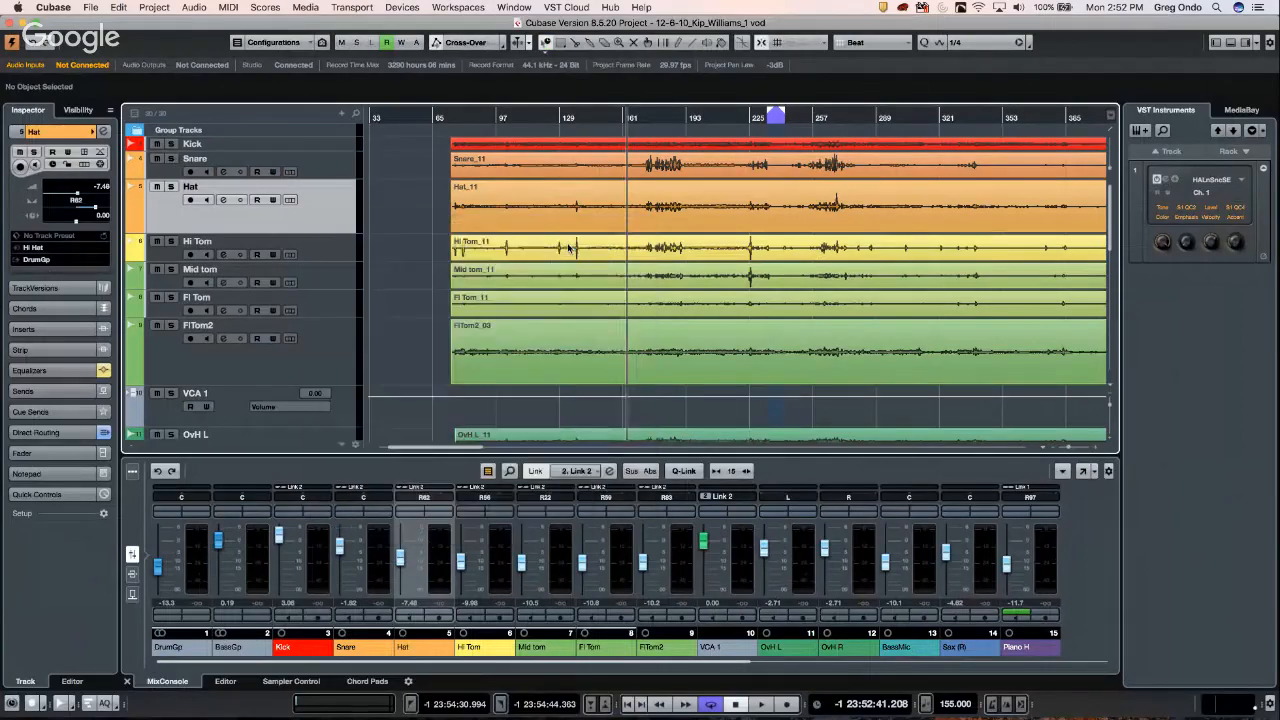
left_click(604, 219)
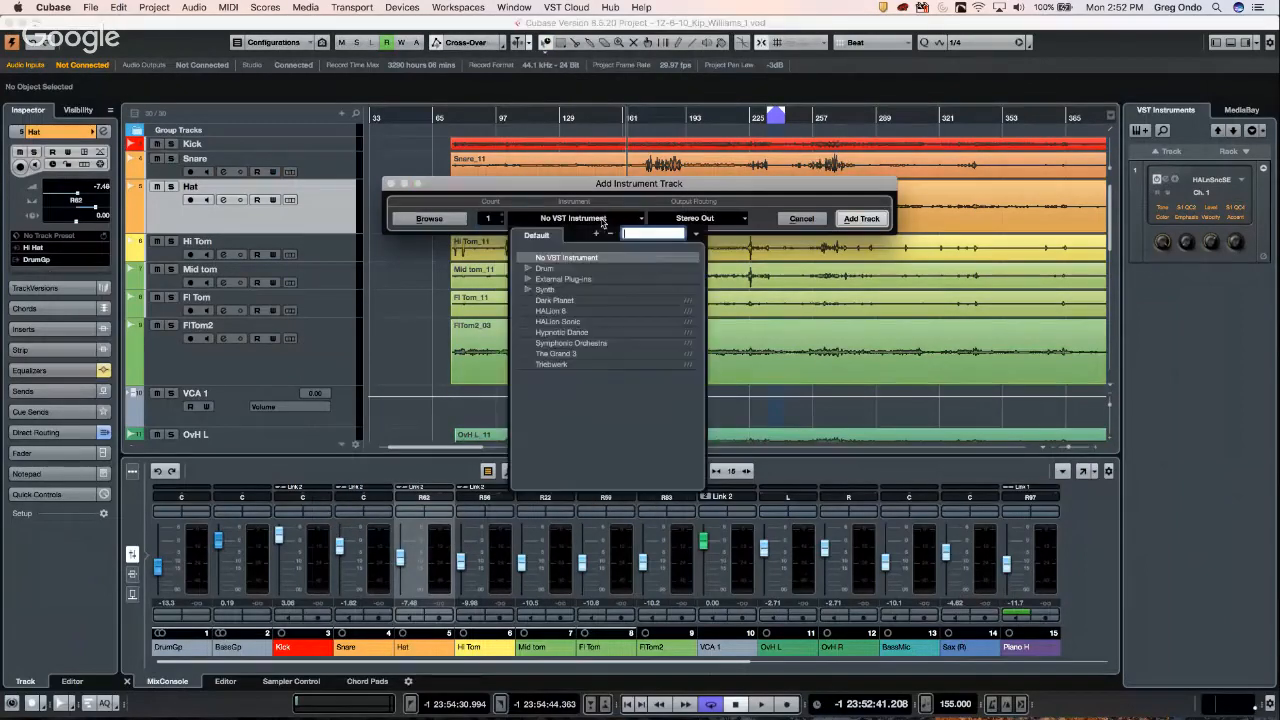
left_click(528, 290)
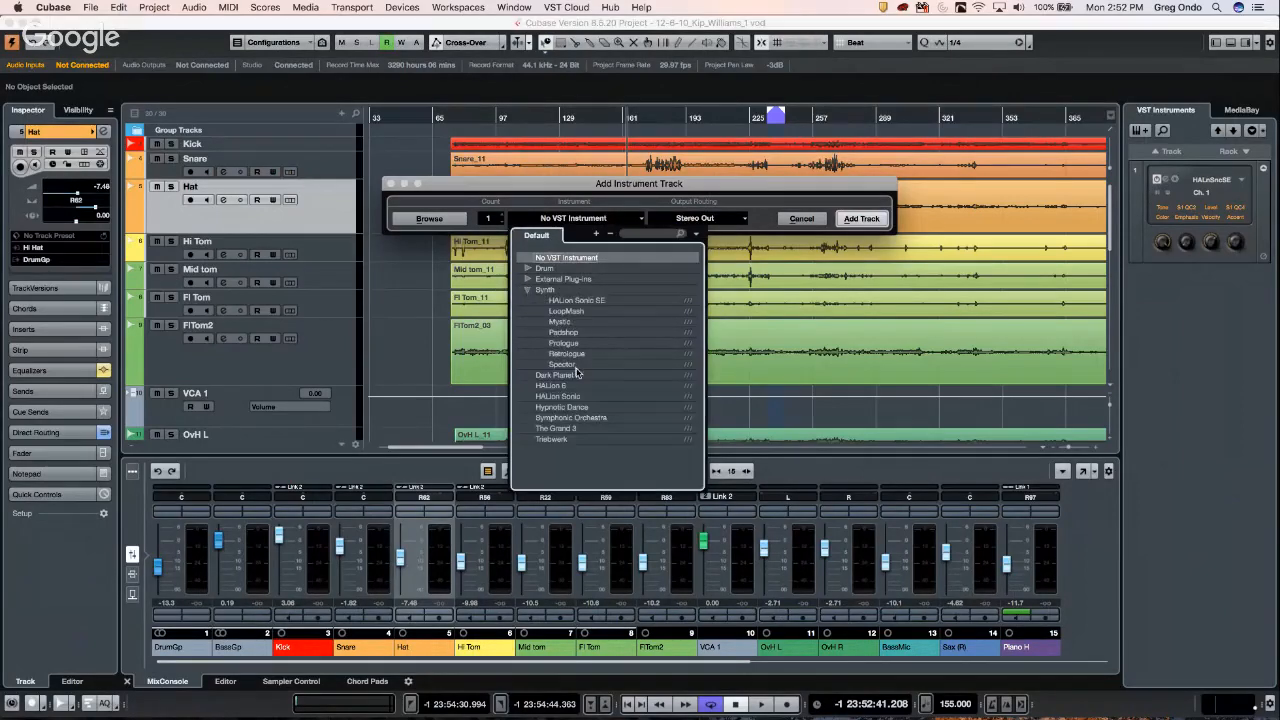
left_click(576, 355)
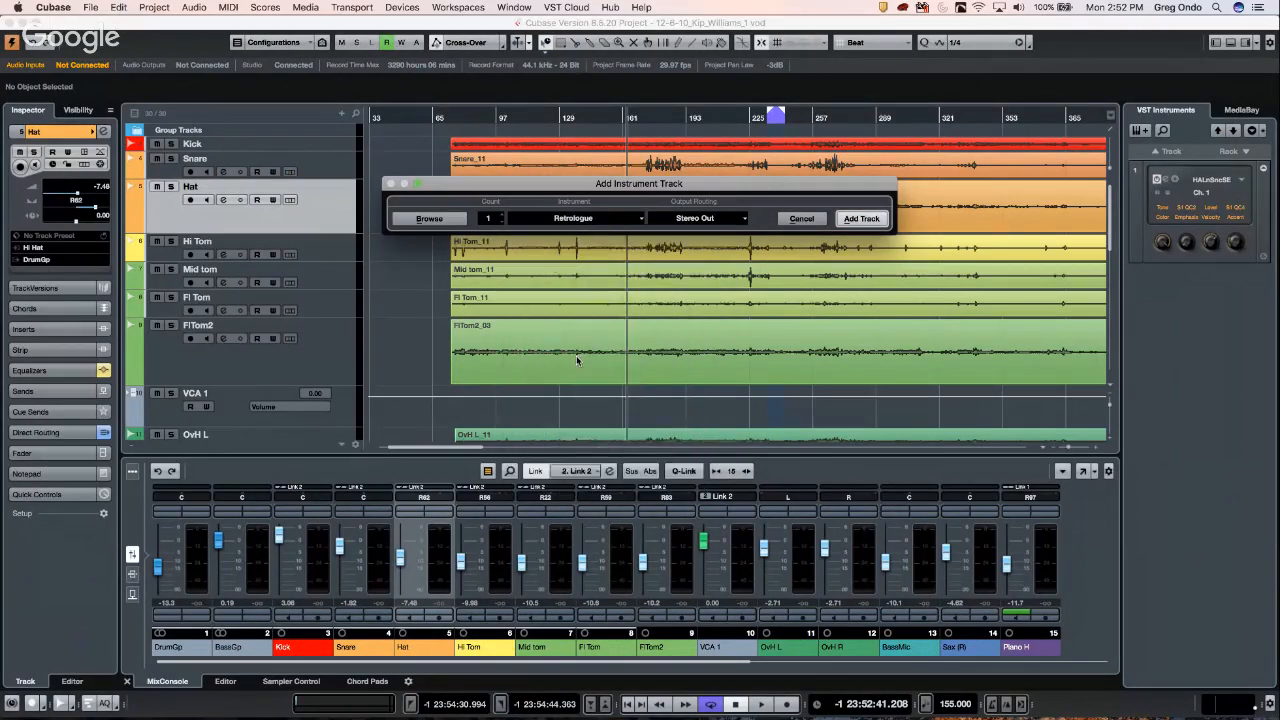
- Add a Retrologue instrument track below Hat and load Ultra Brass from the Retrologue 2 Library
left_click(861, 219)
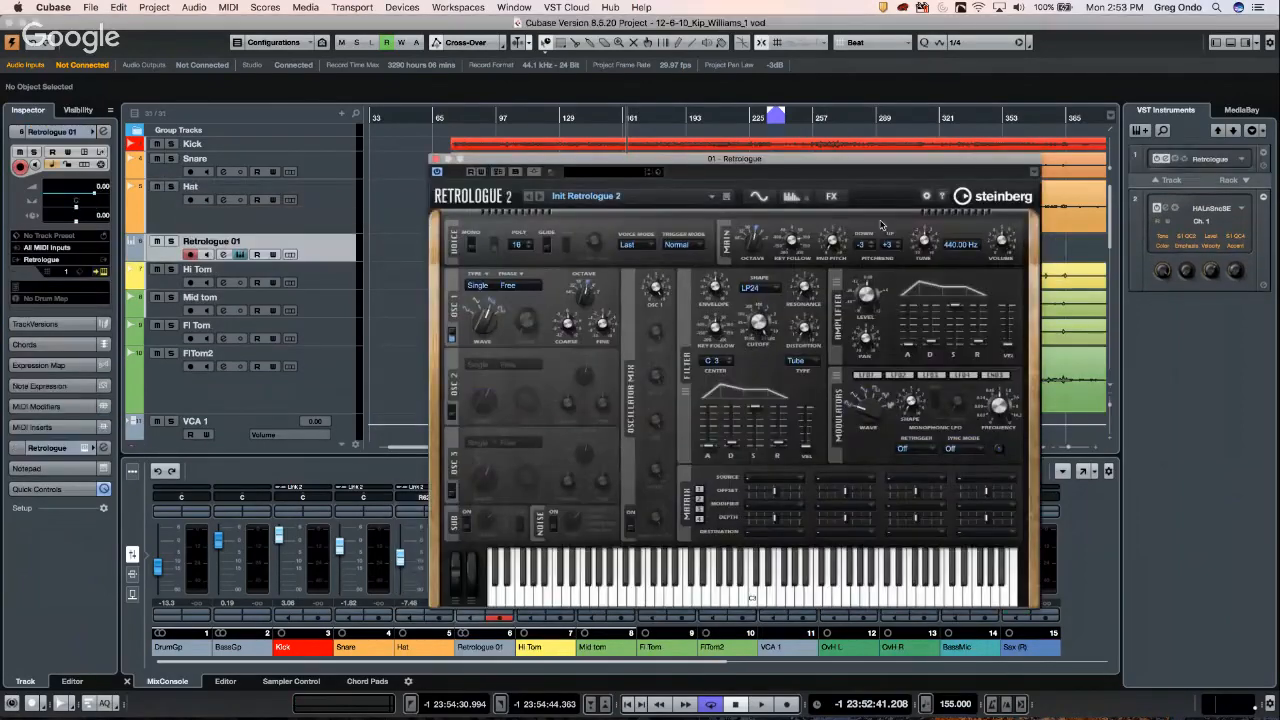
left_click(614, 172)
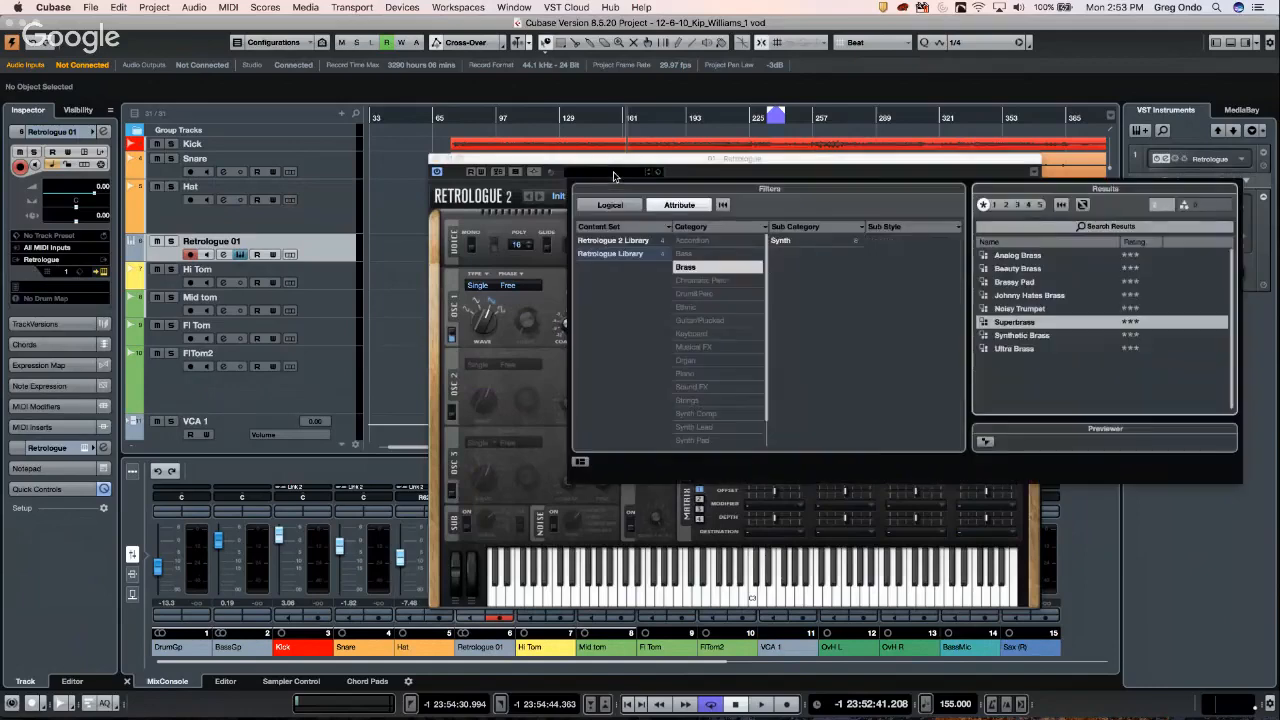
left_click(630, 243)
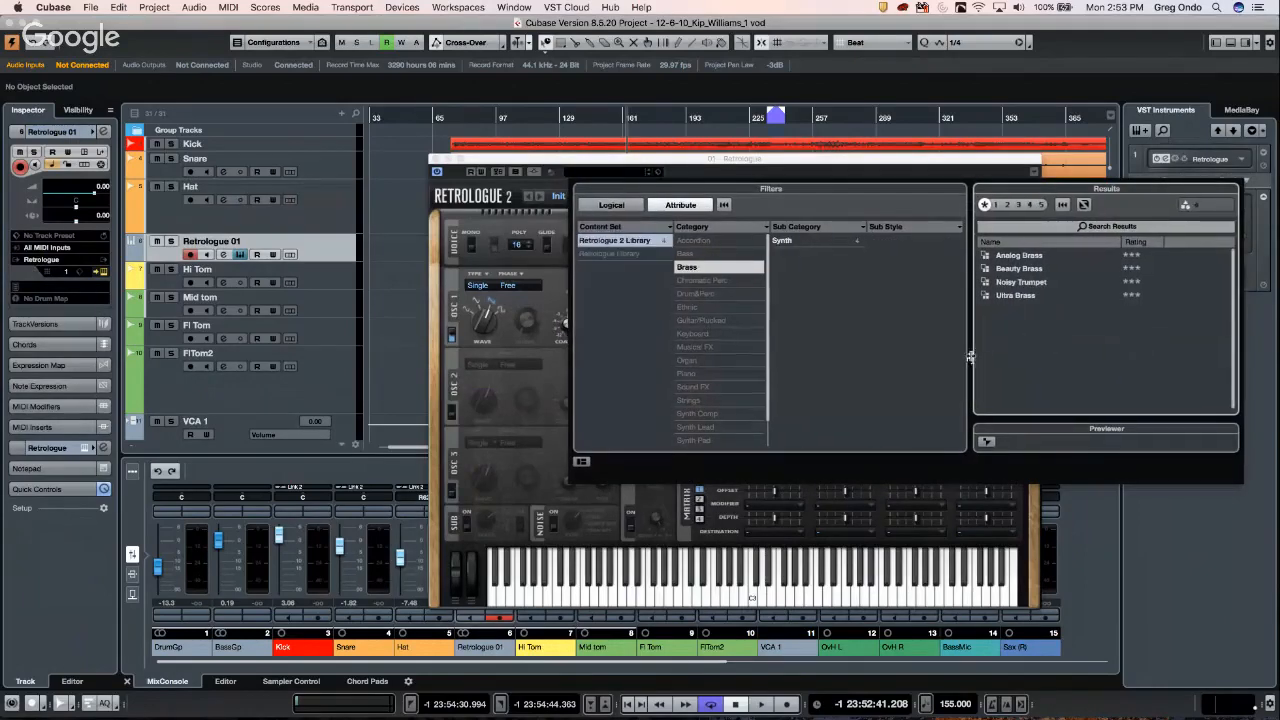
left_click(1008, 296)
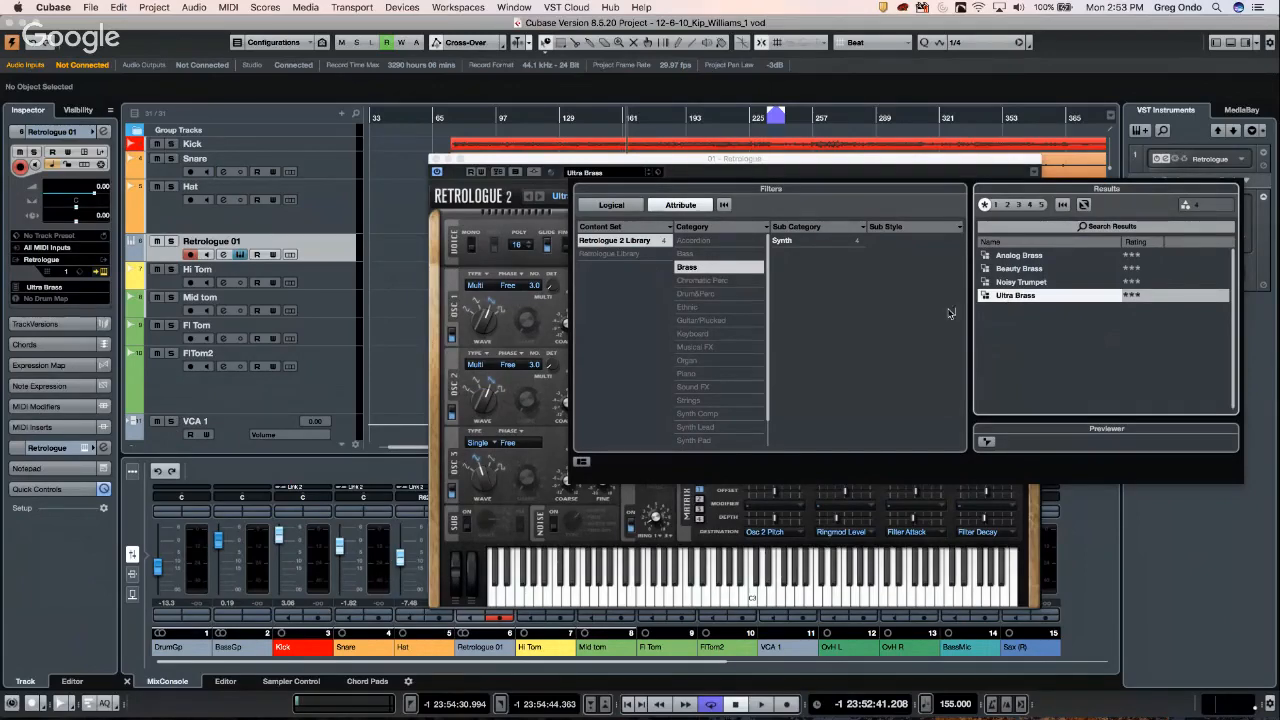
left_click(921, 531)
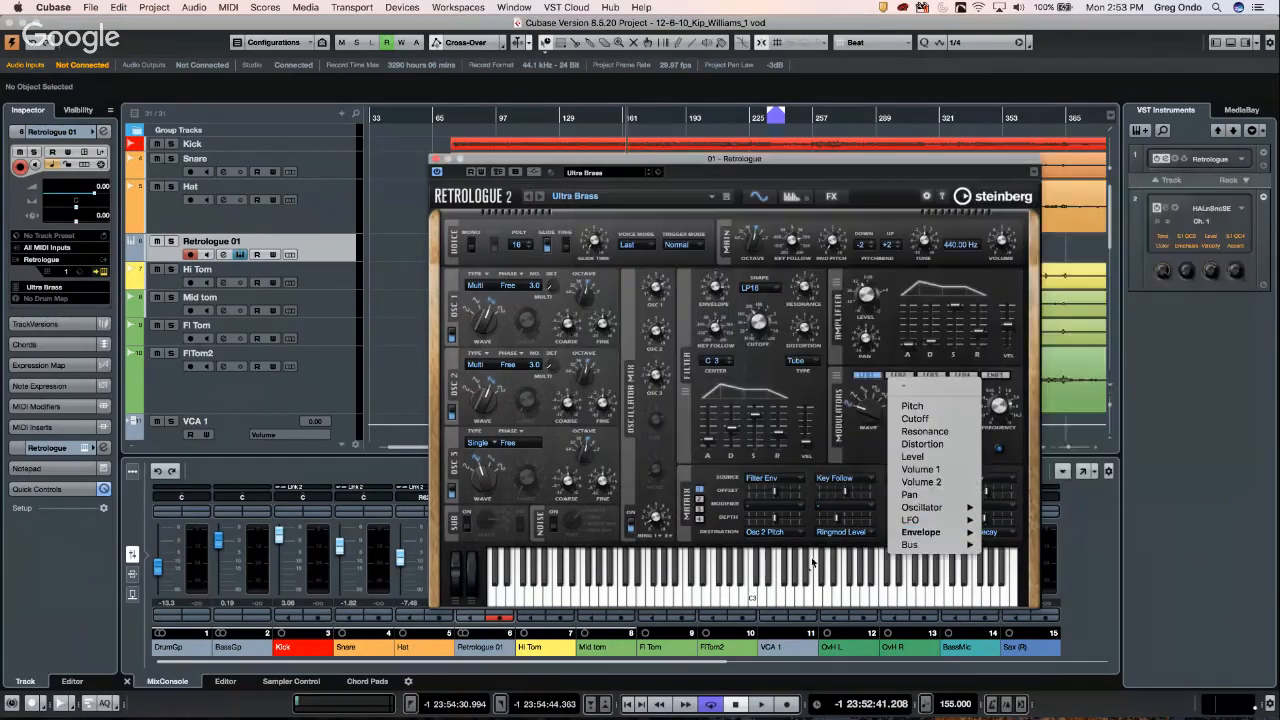
- Audition the Ultra Brass preset by playing notes on the on-screen keyboard
left_click(792, 588)
left_click(826, 593)
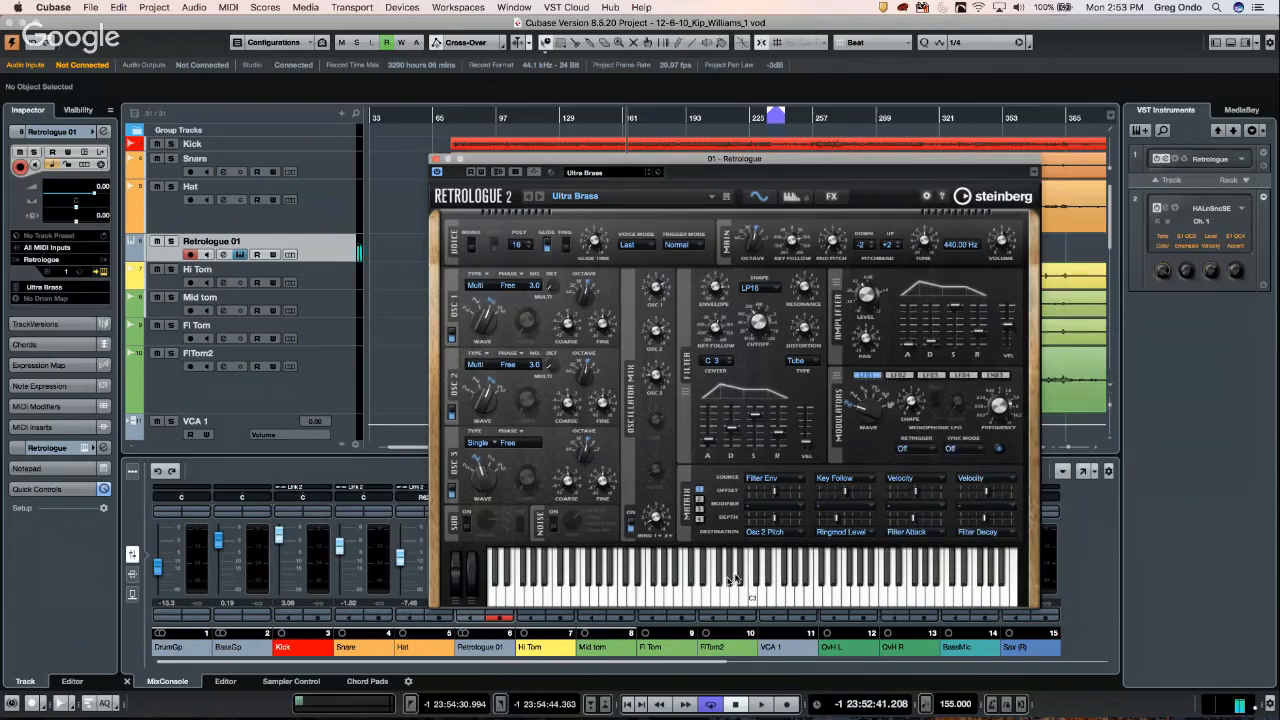
left_click_drag(706, 588, 557, 597)
- Open Retrologue 01's Channel Settings from the Inspector and move the synth window aside
right_click(323, 250)
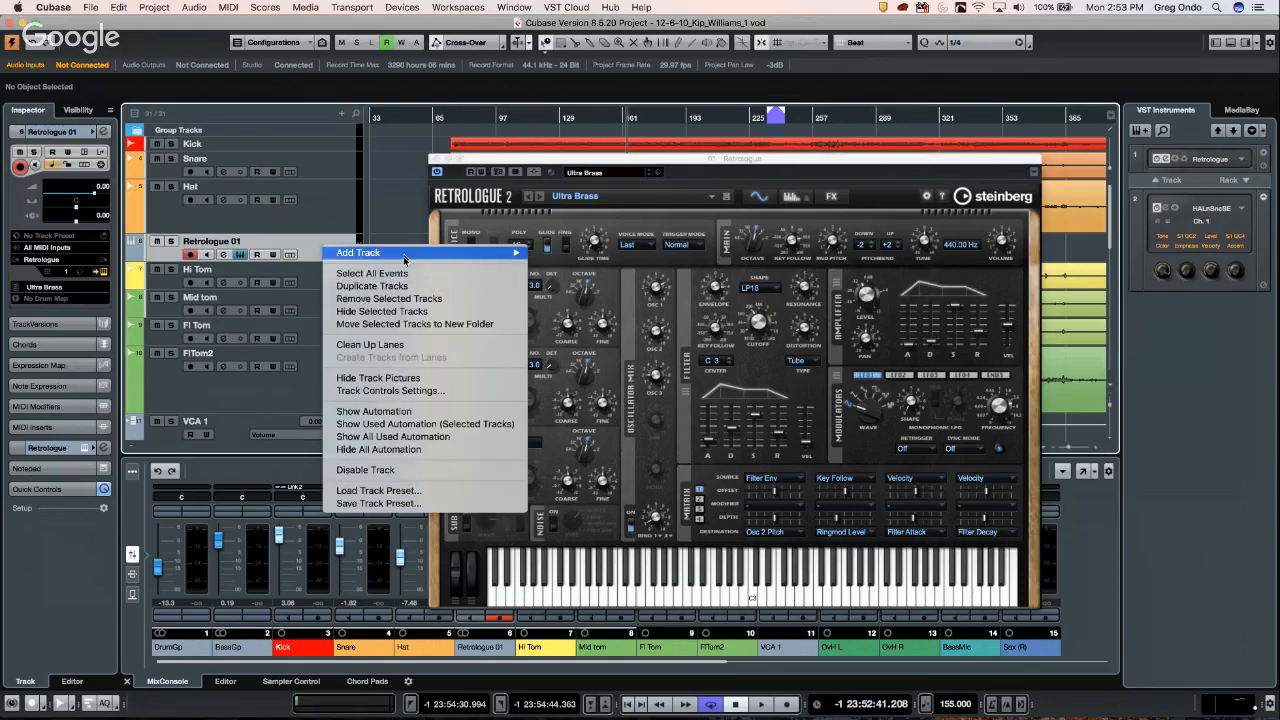
left_click(303, 245)
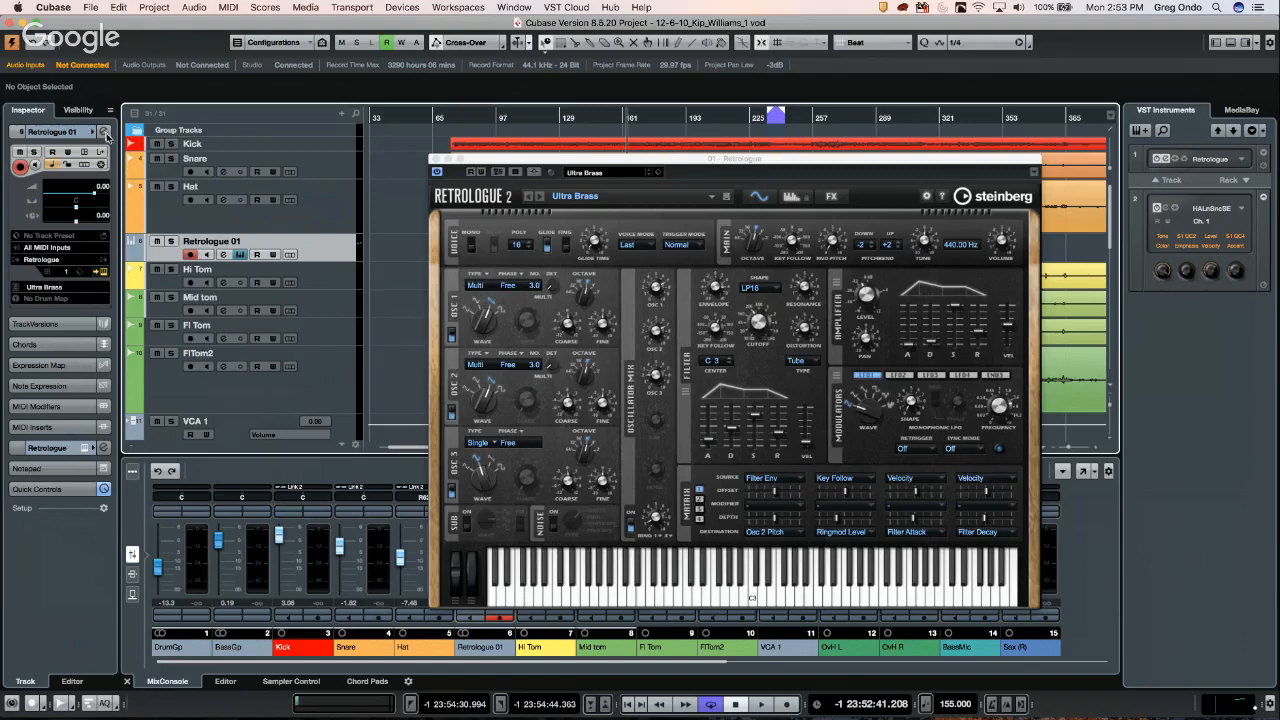
left_click(103, 131)
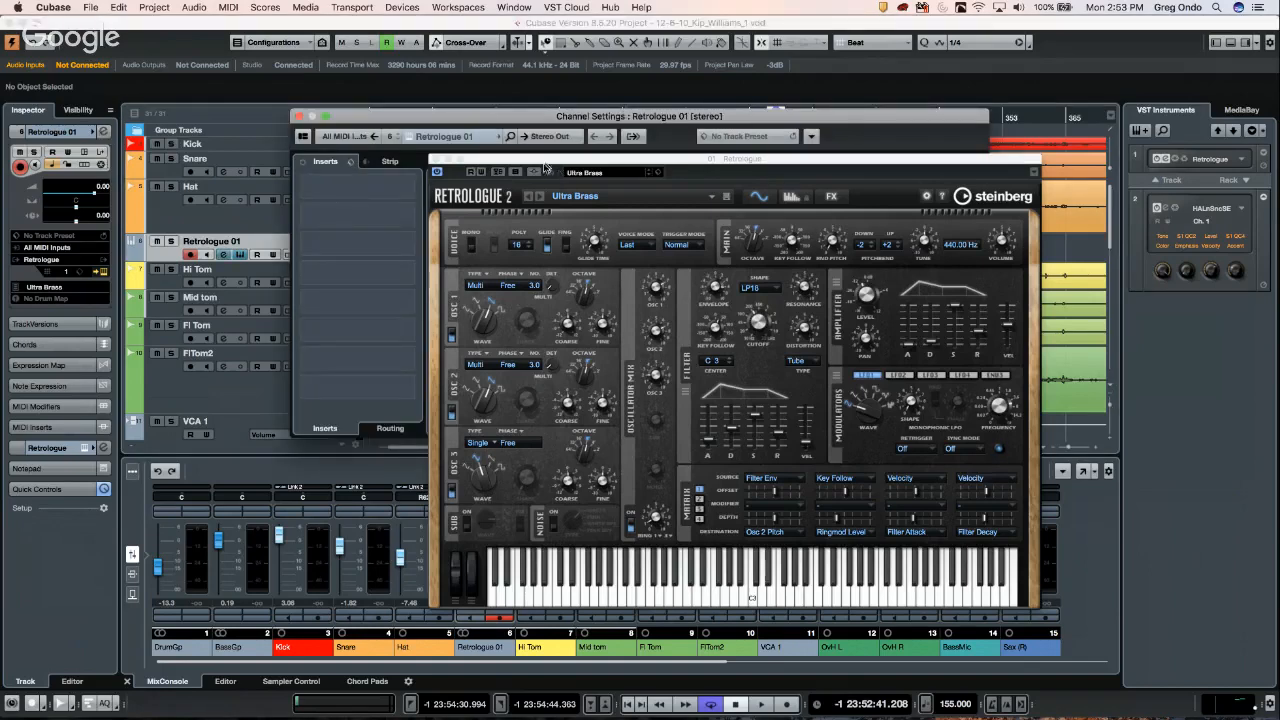
left_click_drag(548, 164, 788, 254)
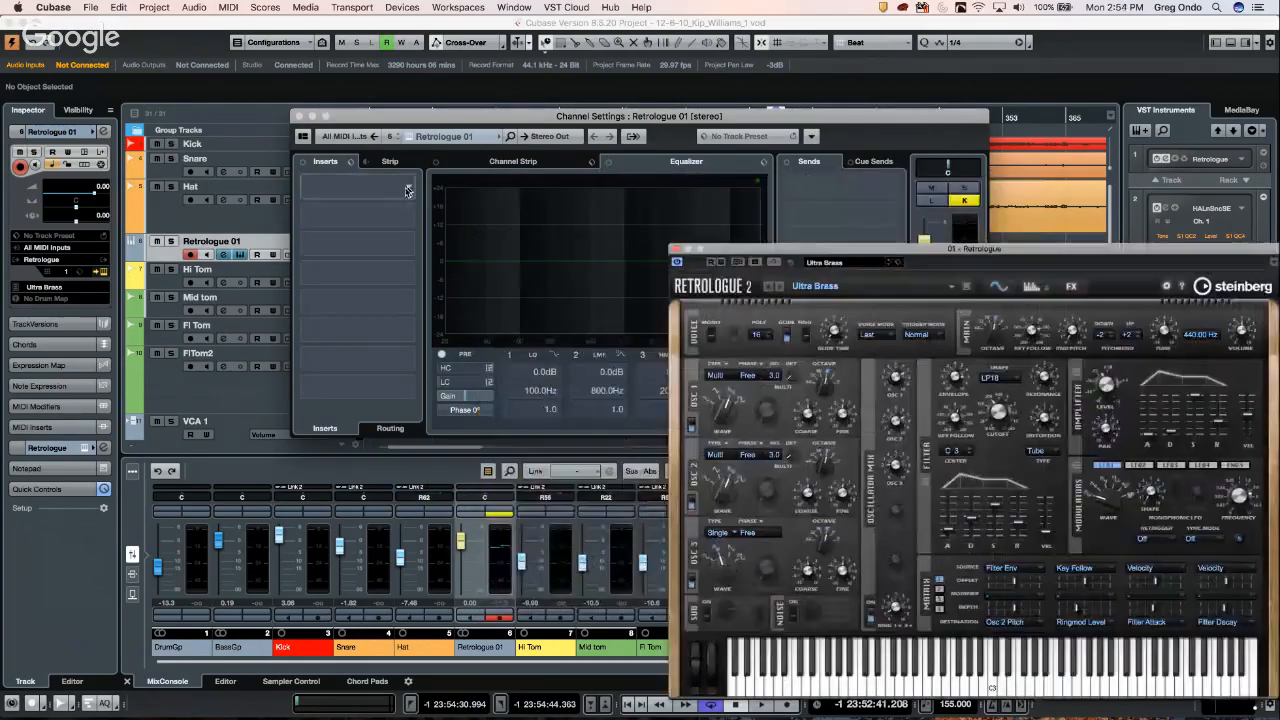
- Load Magneto II from the Distortion category into Retrologue 01's first insert slot
left_click(350, 185)
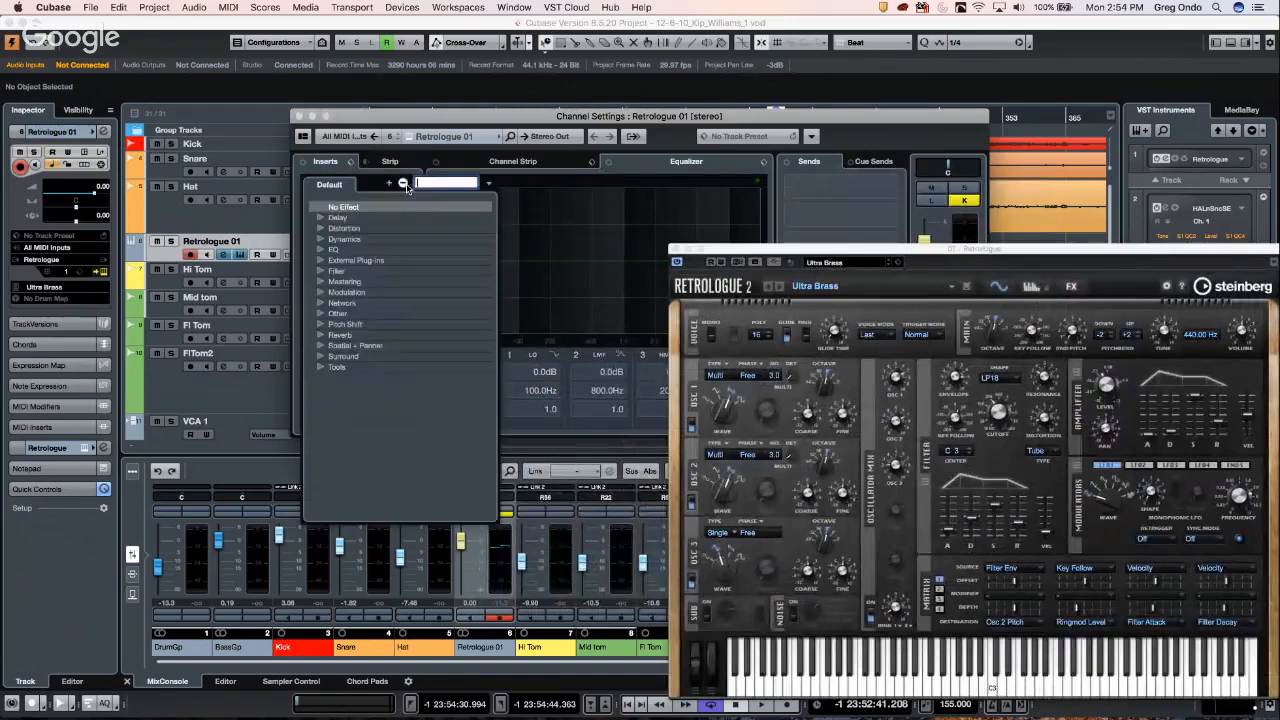
left_click(325, 250)
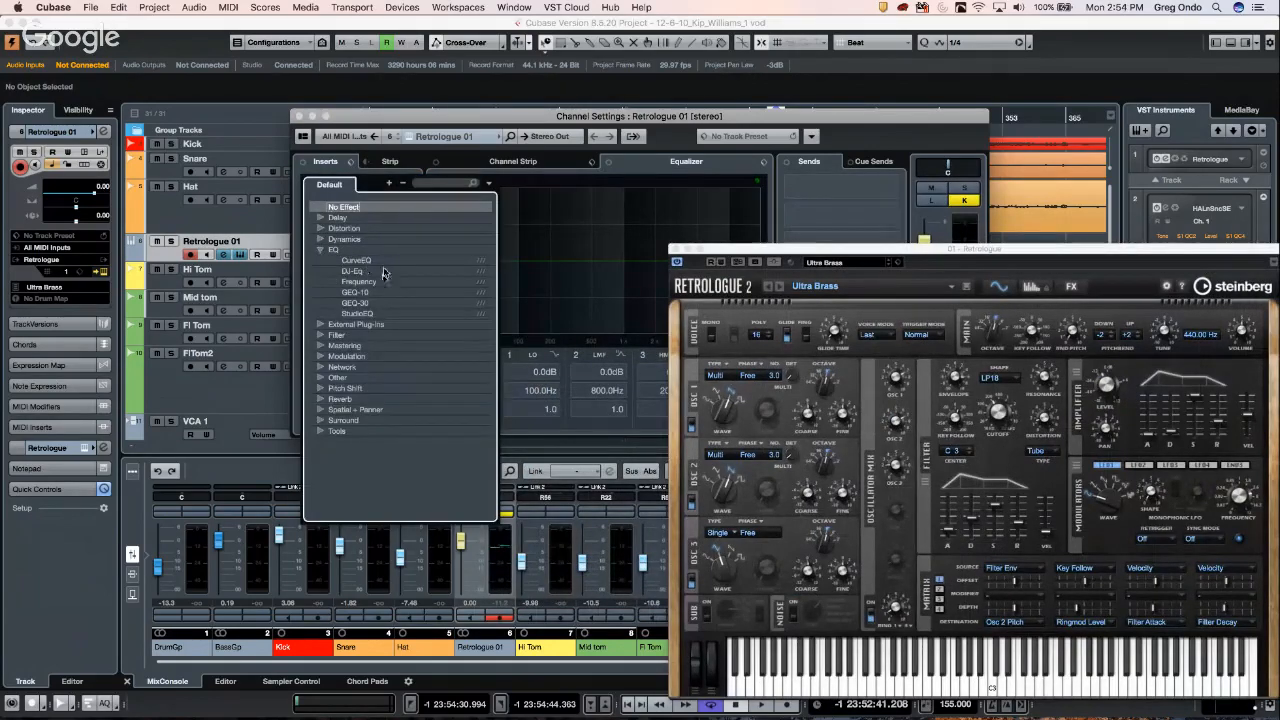
left_click(321, 219)
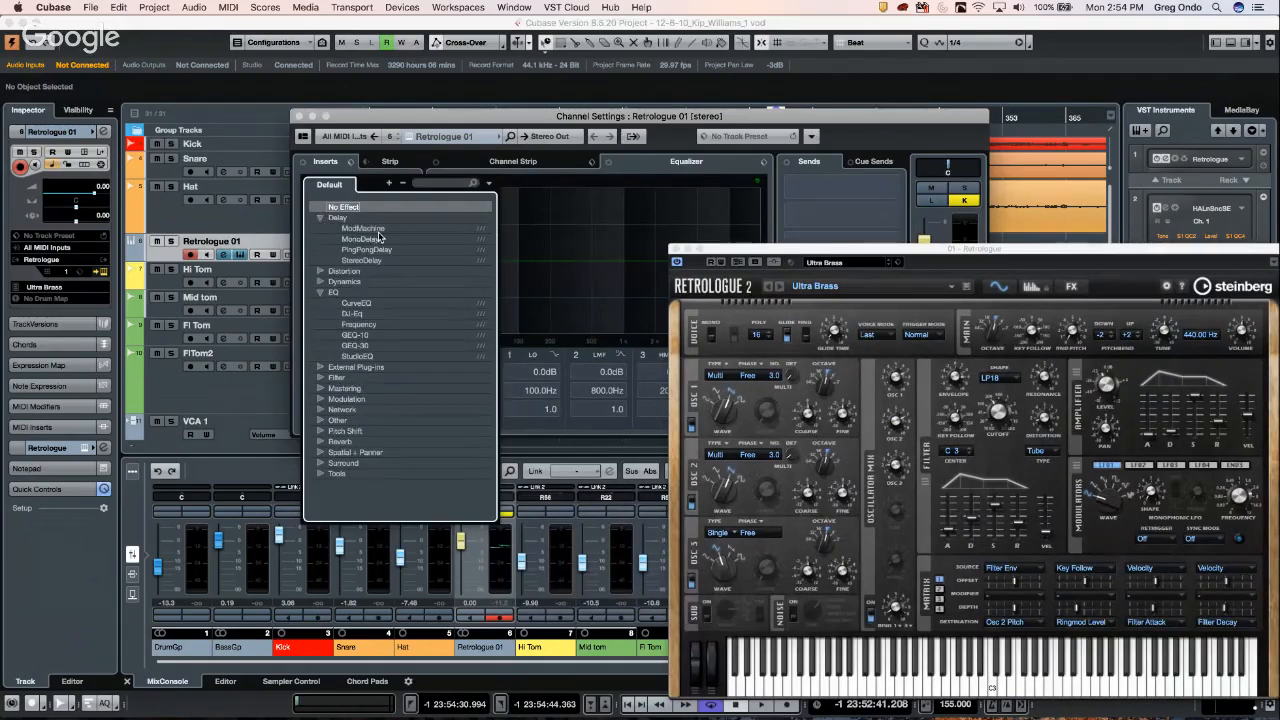
left_click(320, 272)
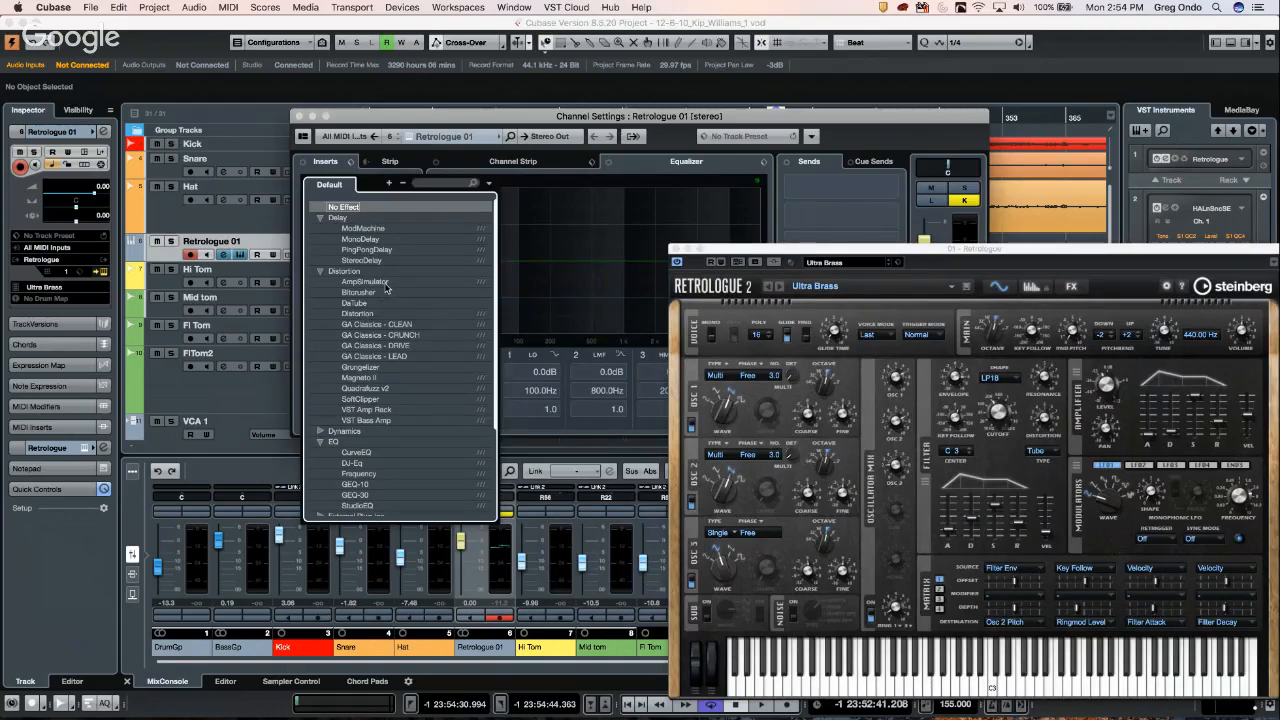
left_click(373, 379)
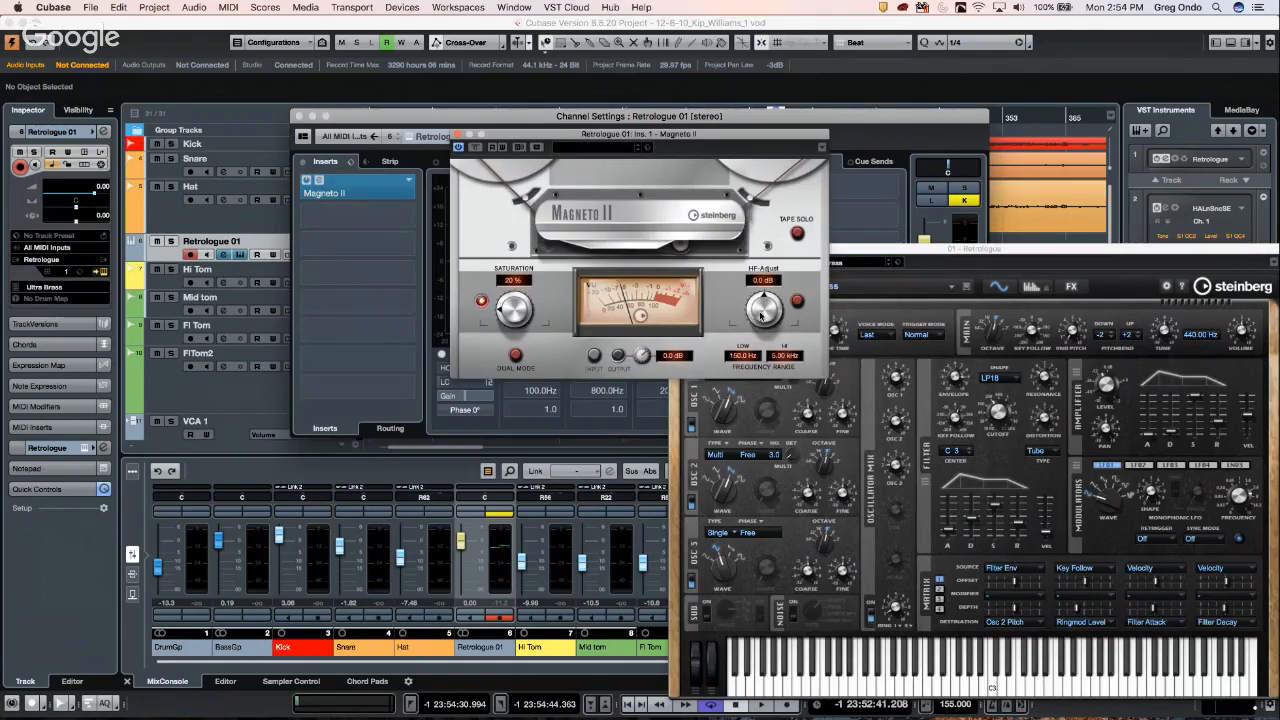
- Set Magneto II HF-Adjust to about 1.9 dB and saturation to about 70%, auditioning notes
left_click_drag(760, 316, 764, 292)
left_click_drag(975, 685, 883, 688)
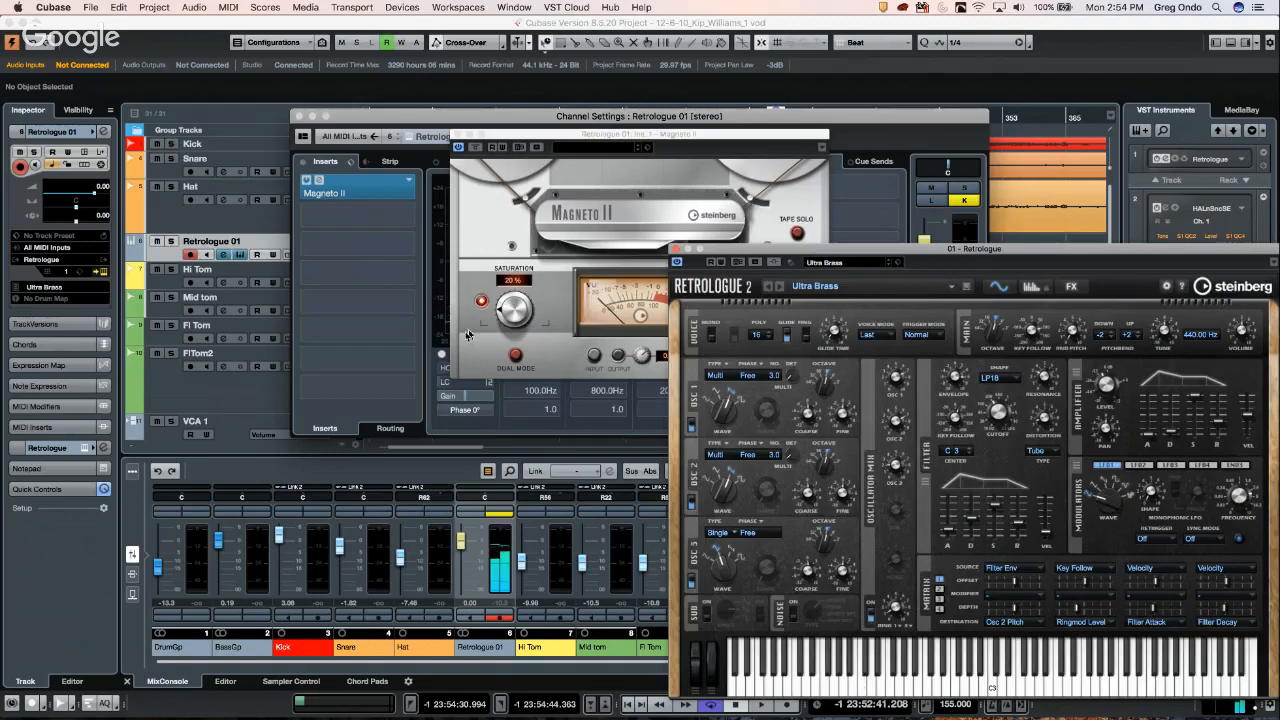
left_click_drag(499, 316, 521, 290)
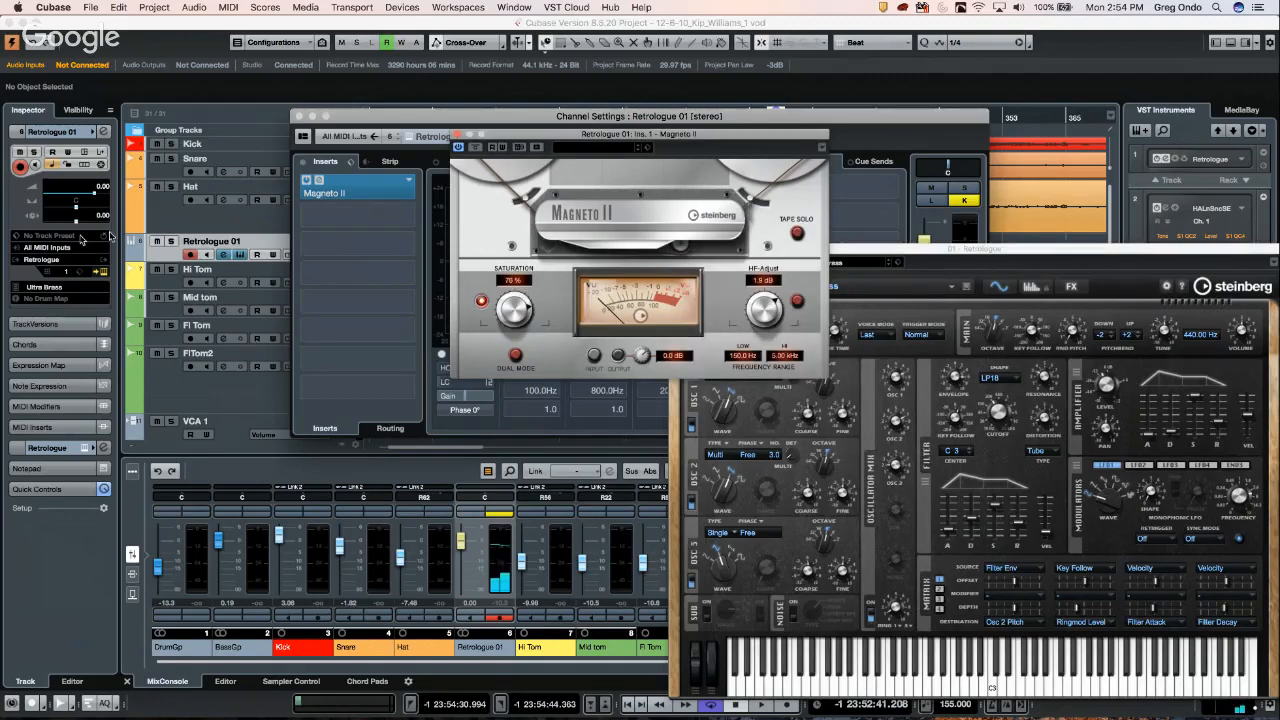
- Start adding a MIDI track from Retrologue 01's track menu, then cancel it
right_click(166, 259)
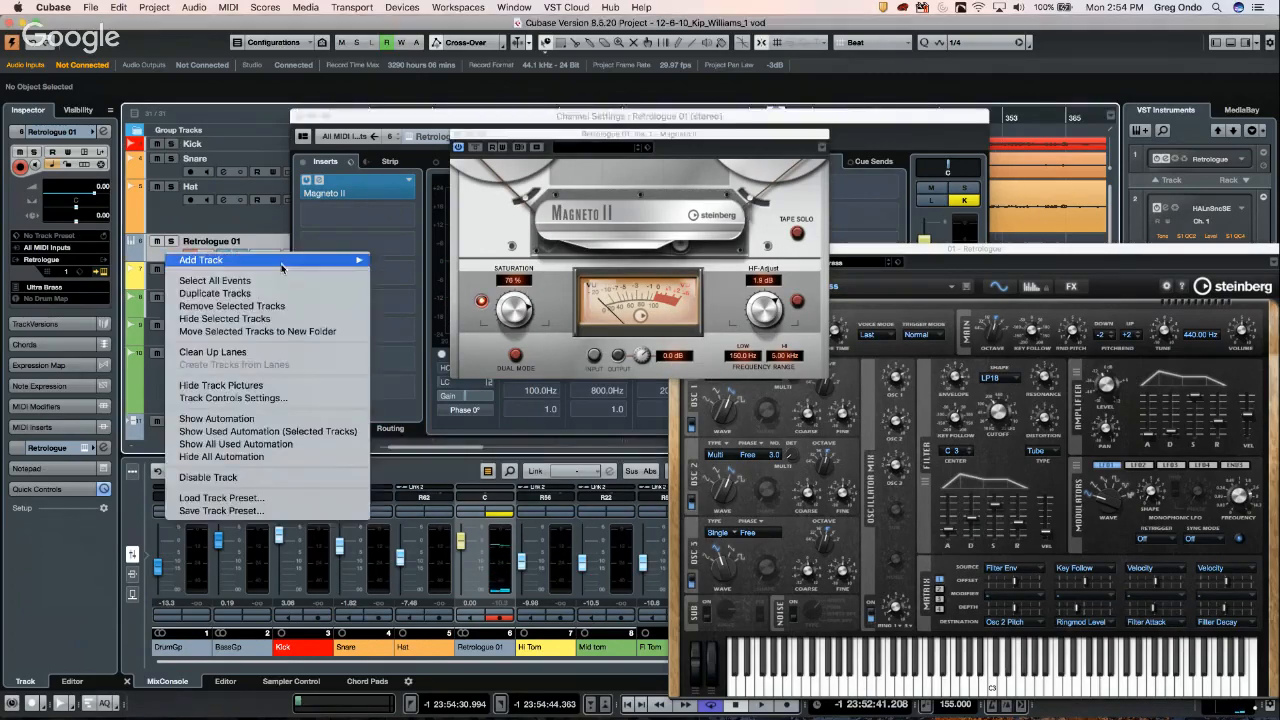
mouse_move(283, 264)
left_click(428, 294)
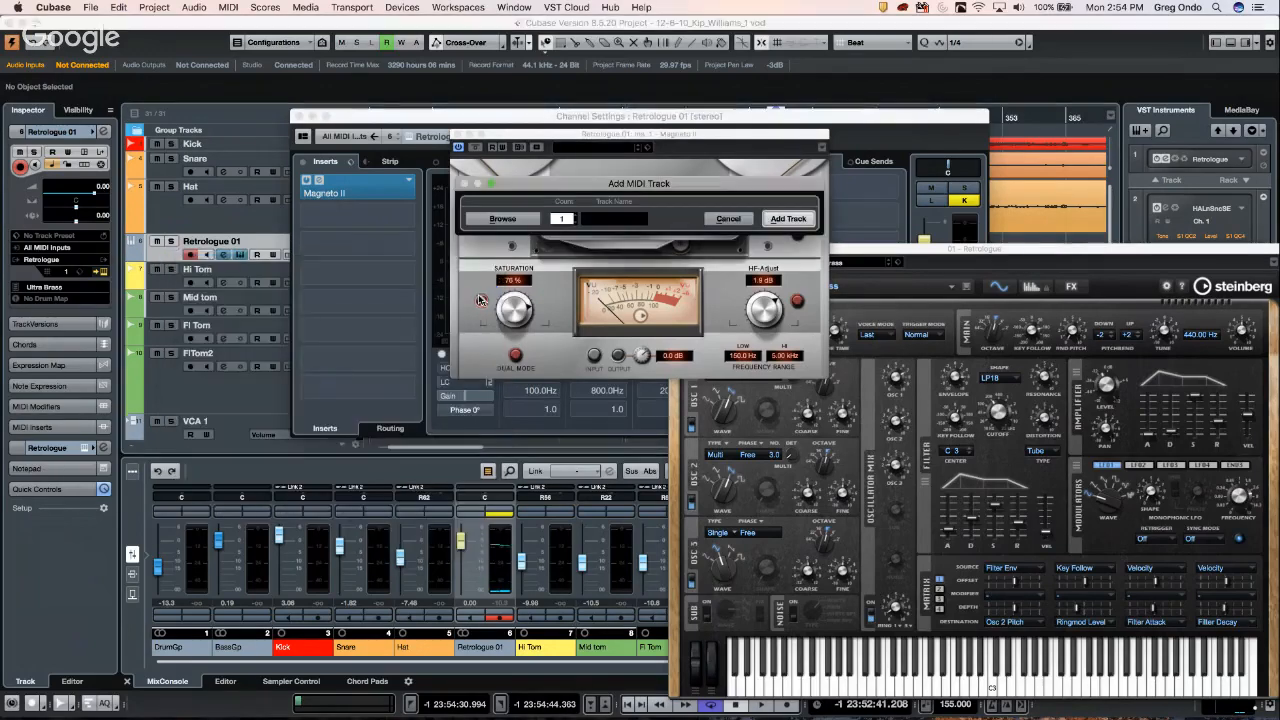
left_click(733, 219)
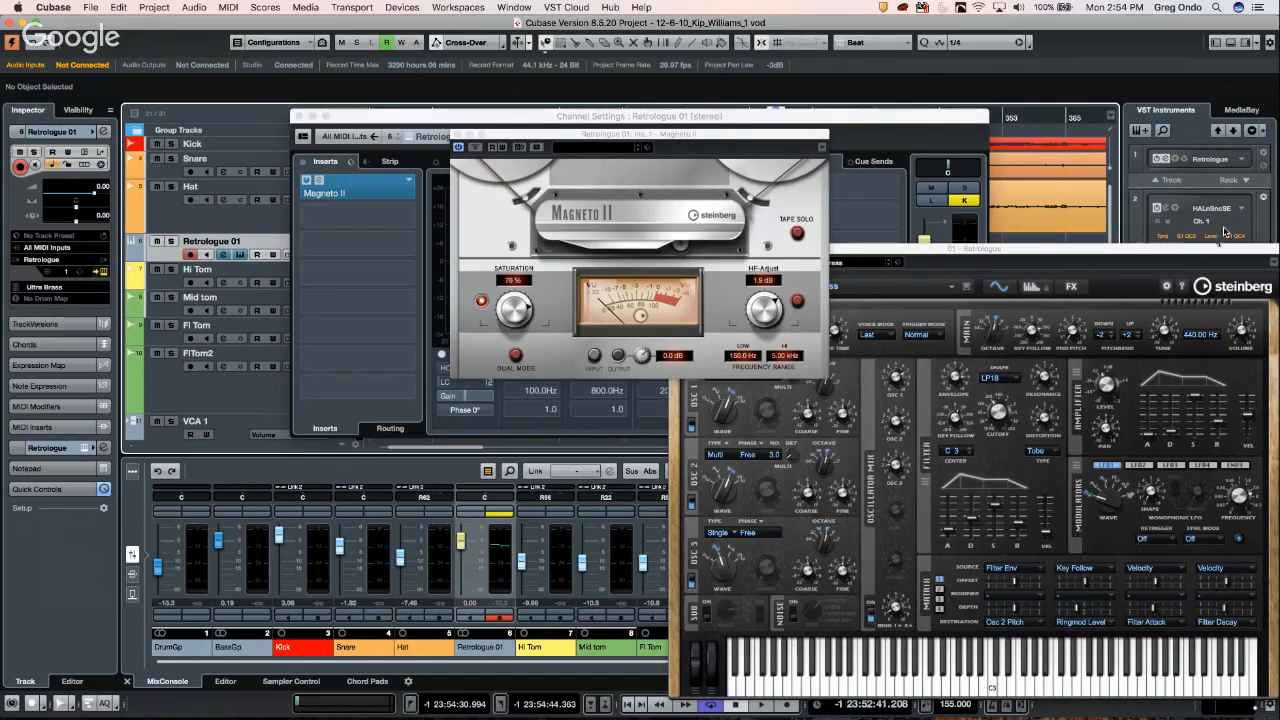
- Add Padshop from the VST Instruments rack's Synth folder, creating the Padshop 01 MIDI track
left_click_drag(1176, 250, 970, 229)
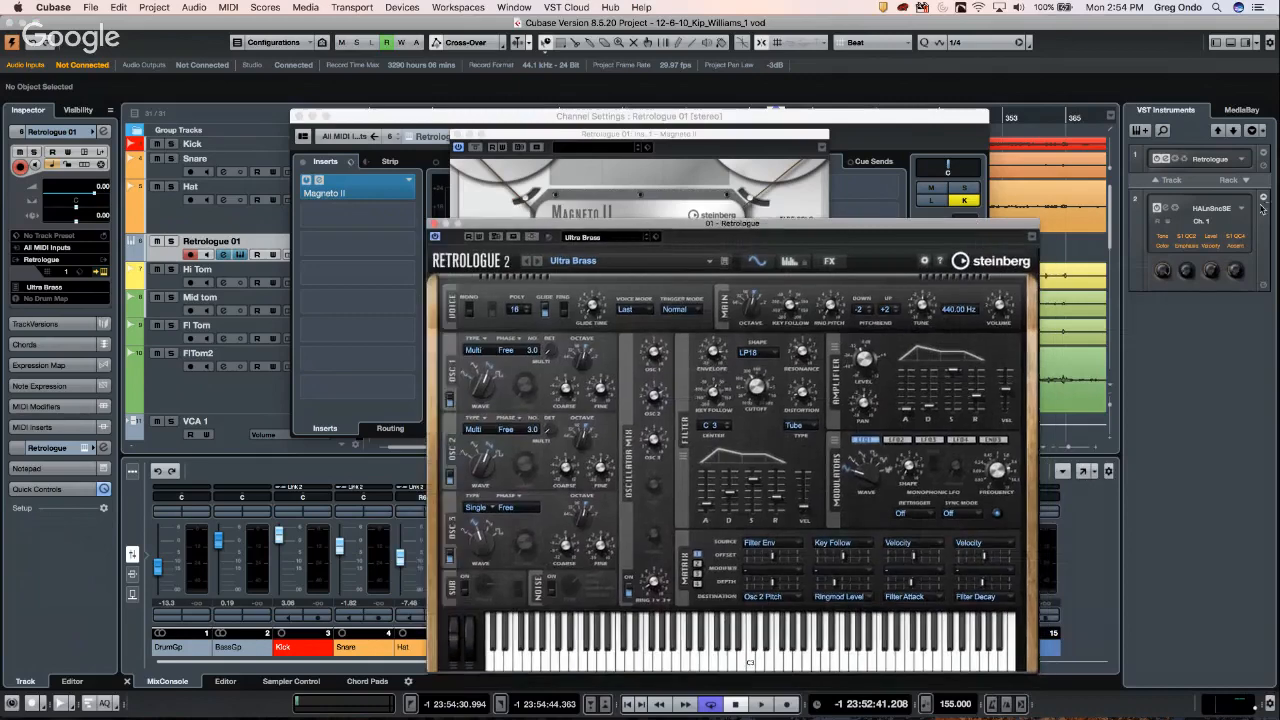
left_click(1246, 182)
left_click(1246, 182)
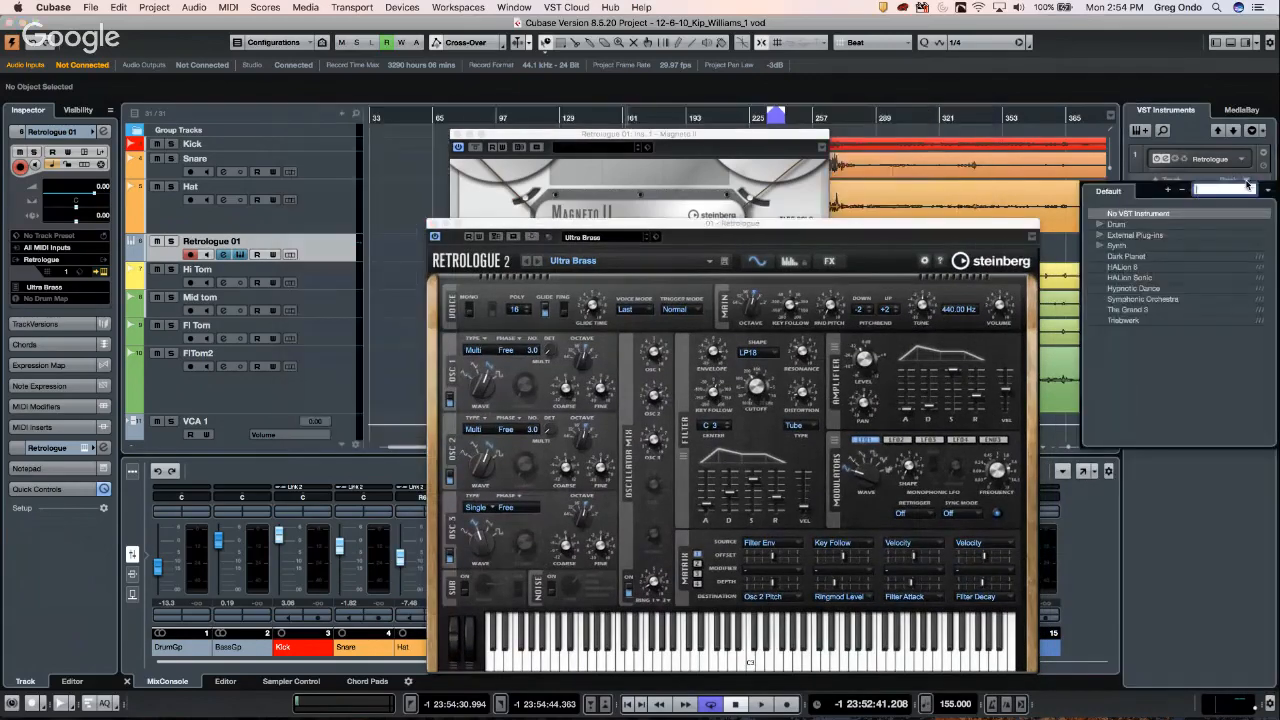
left_click(1100, 246)
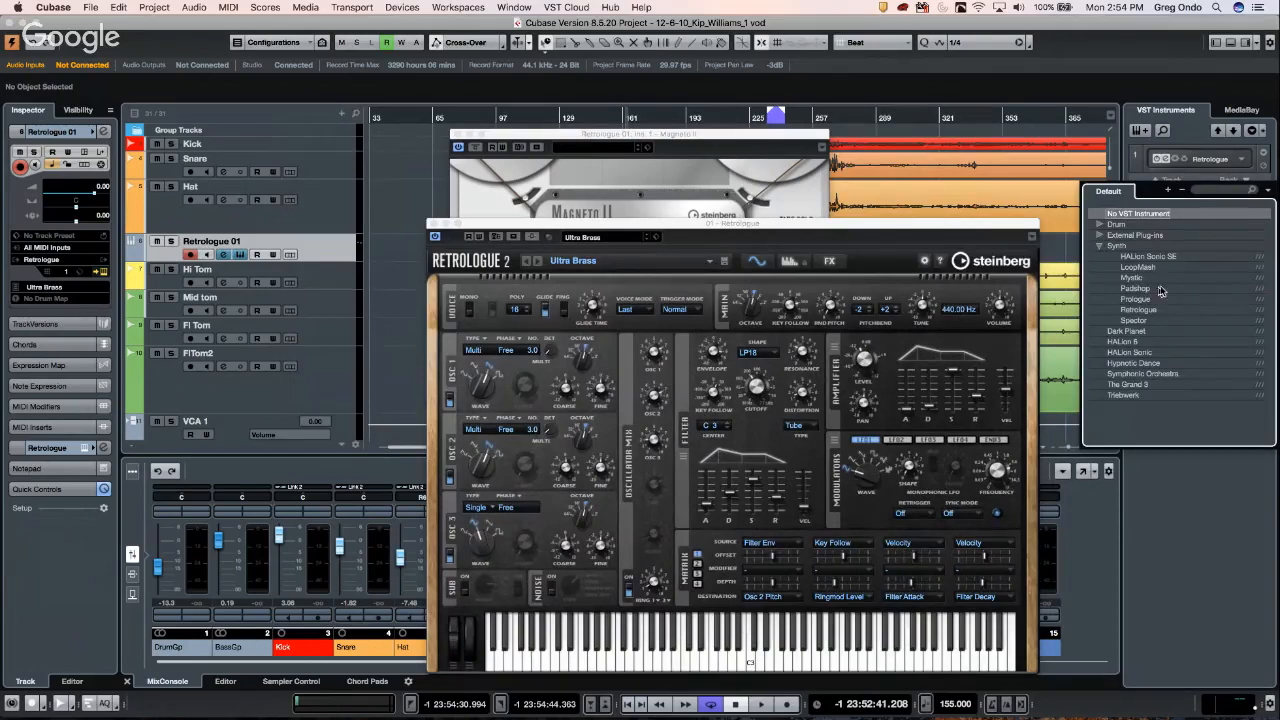
left_click(1148, 256)
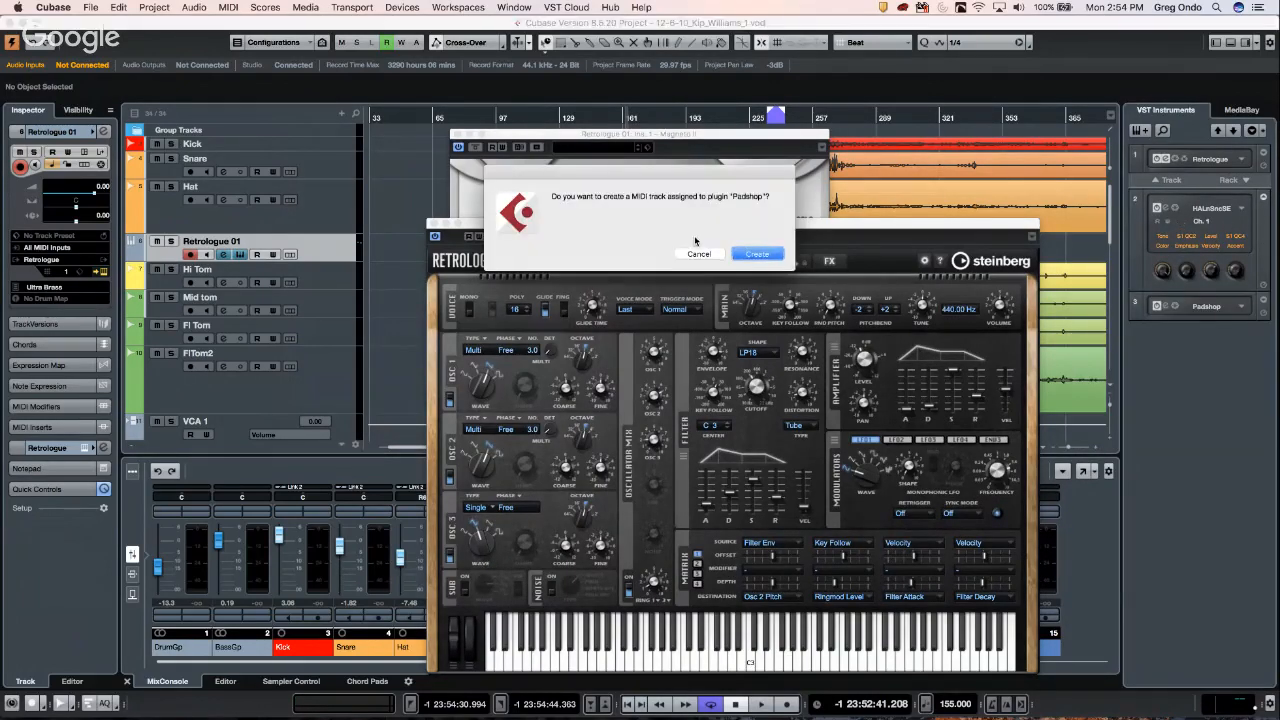
left_click(766, 255)
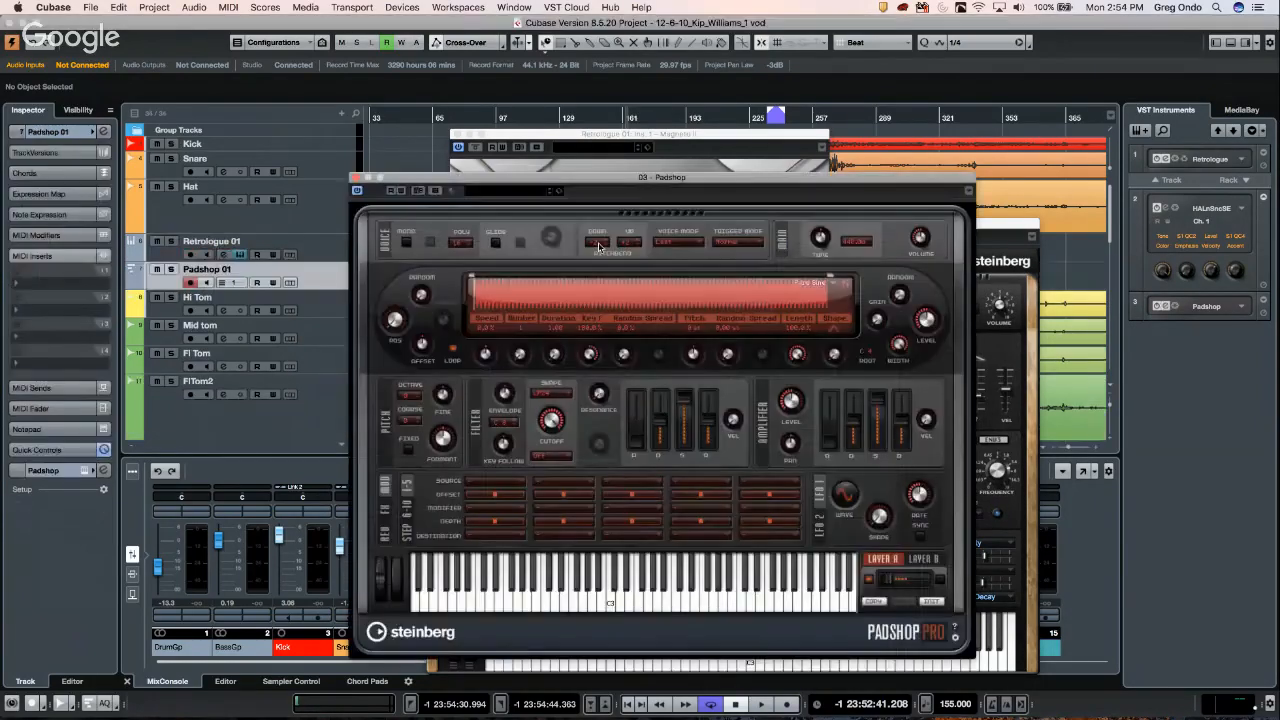
- Choose the Angels Choir preset in Padshop's preset browser and close the browser
left_click(534, 196)
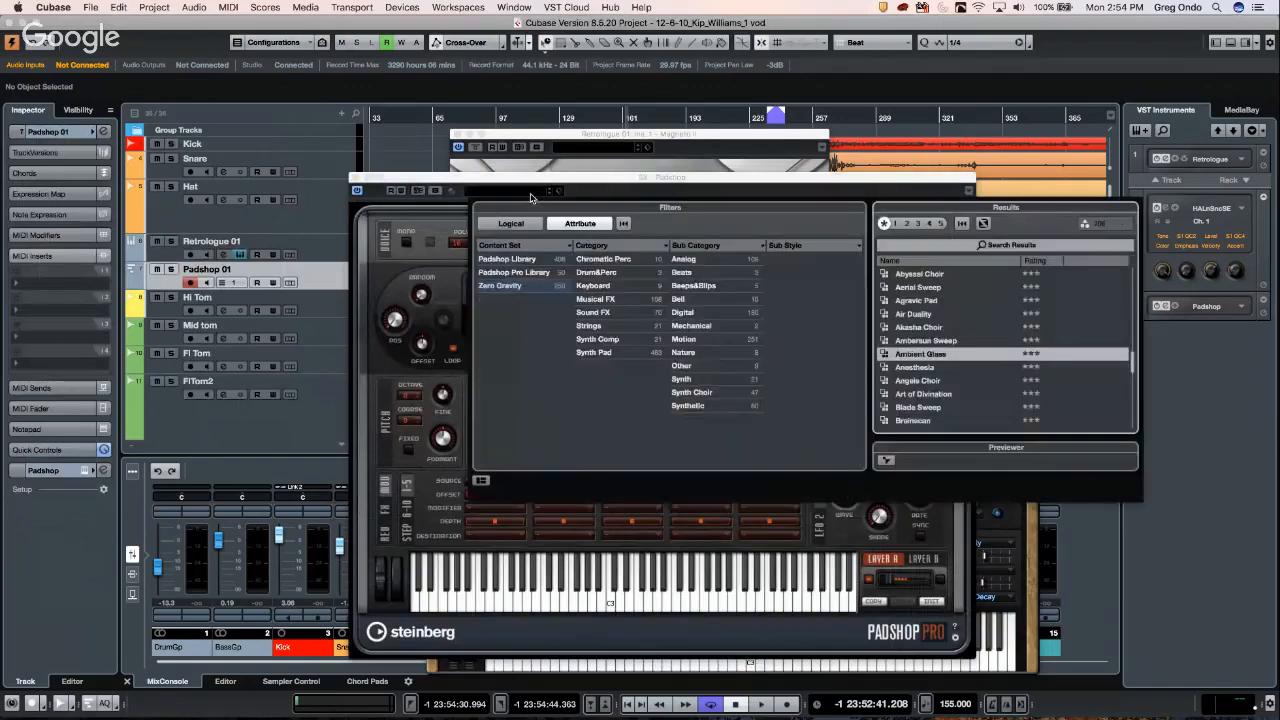
left_click(911, 383)
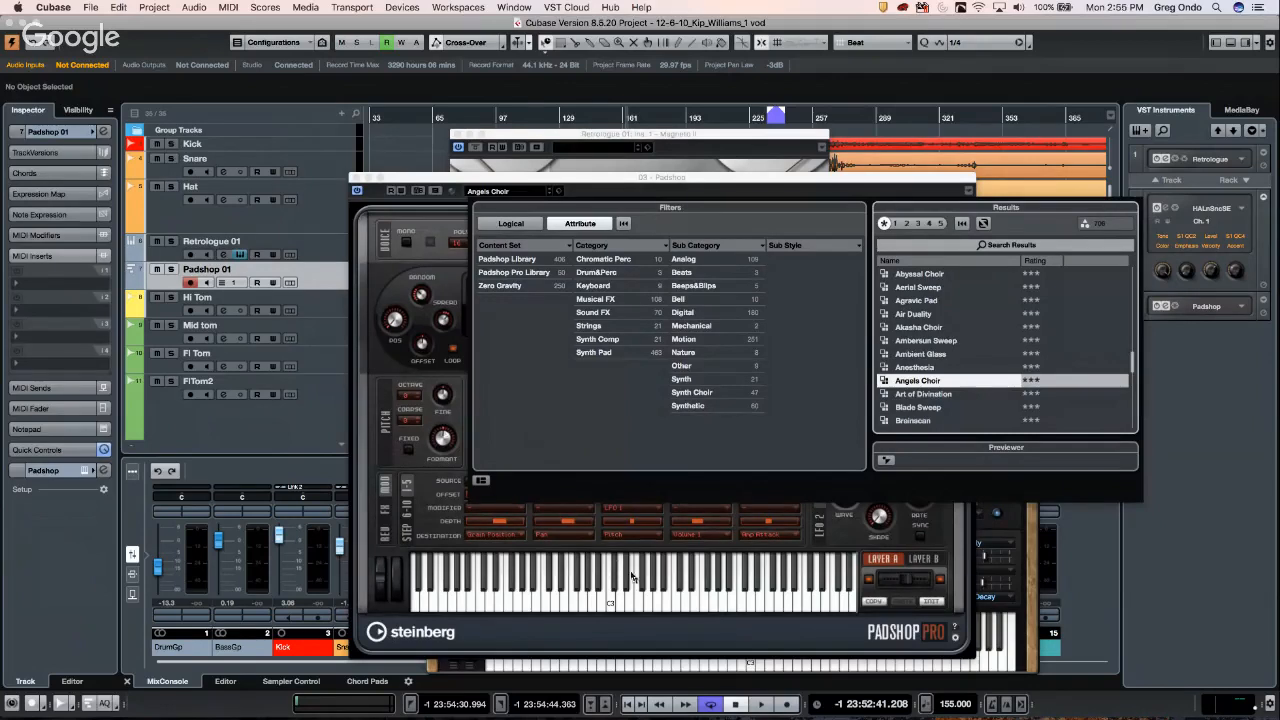
left_click(649, 603)
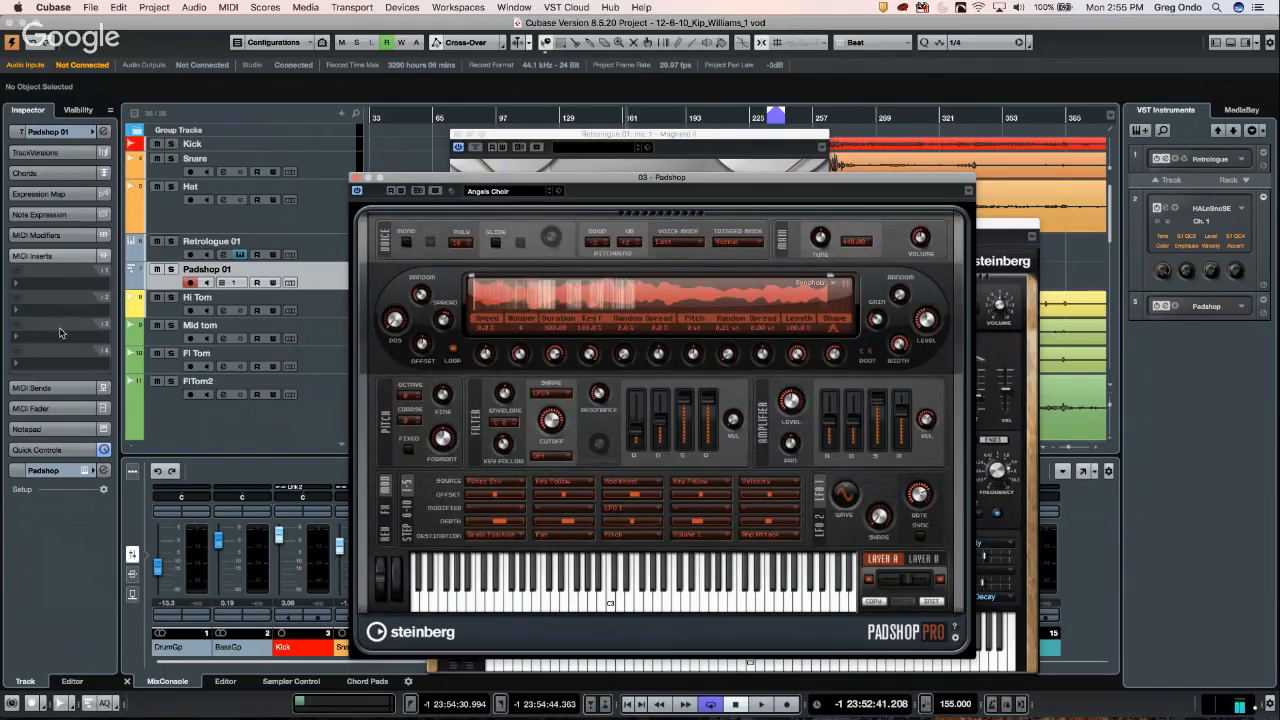
- Open the Padshop channel's settings and close the Padshop editor window
left_click(105, 471)
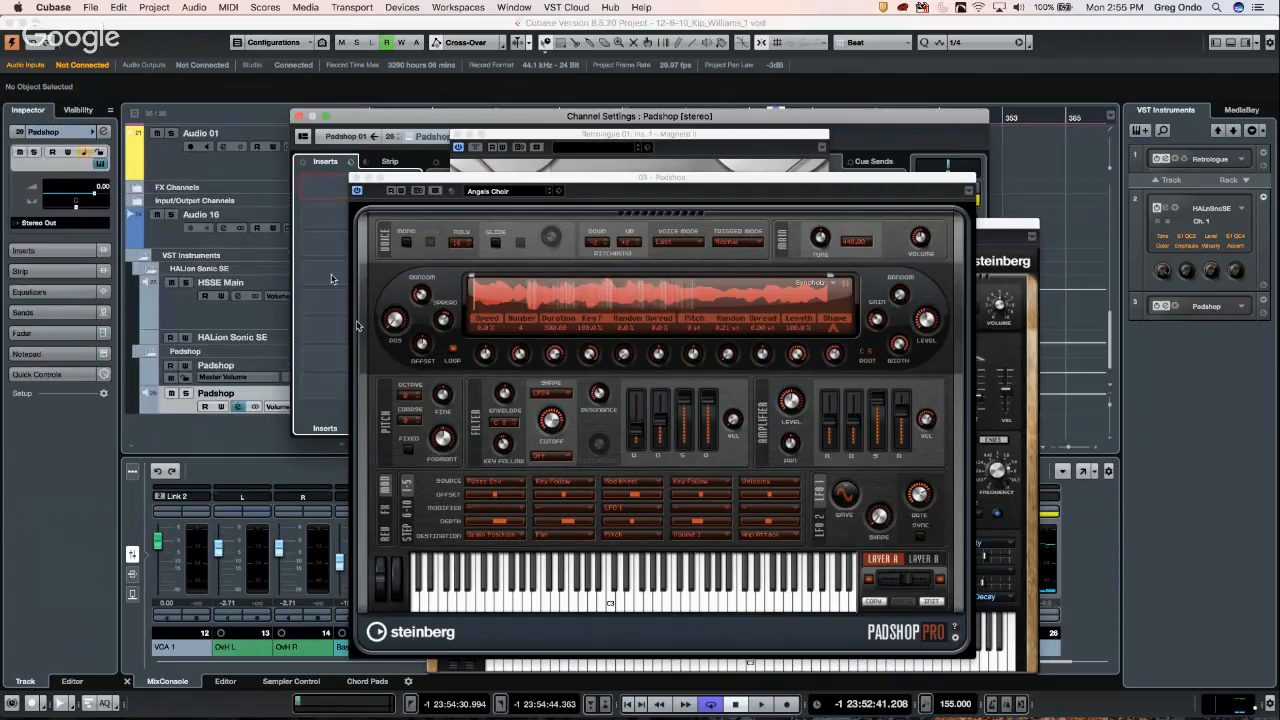
left_click(358, 190)
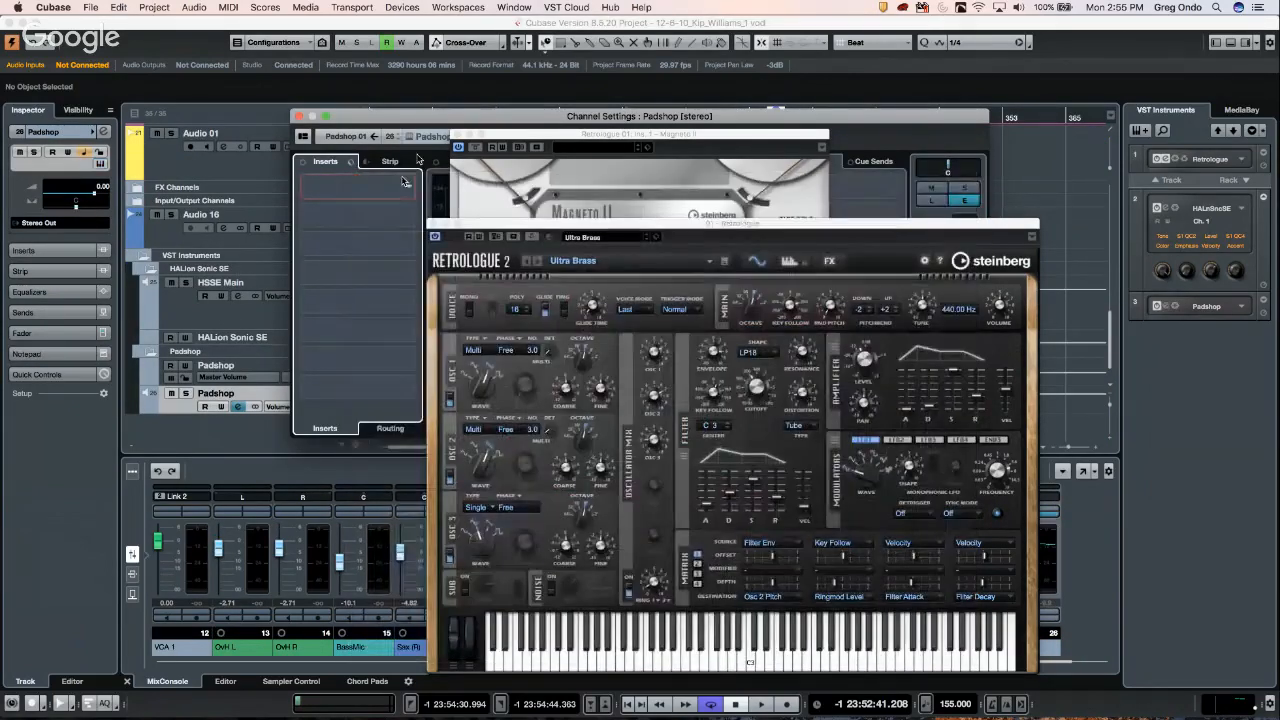
left_click(422, 123)
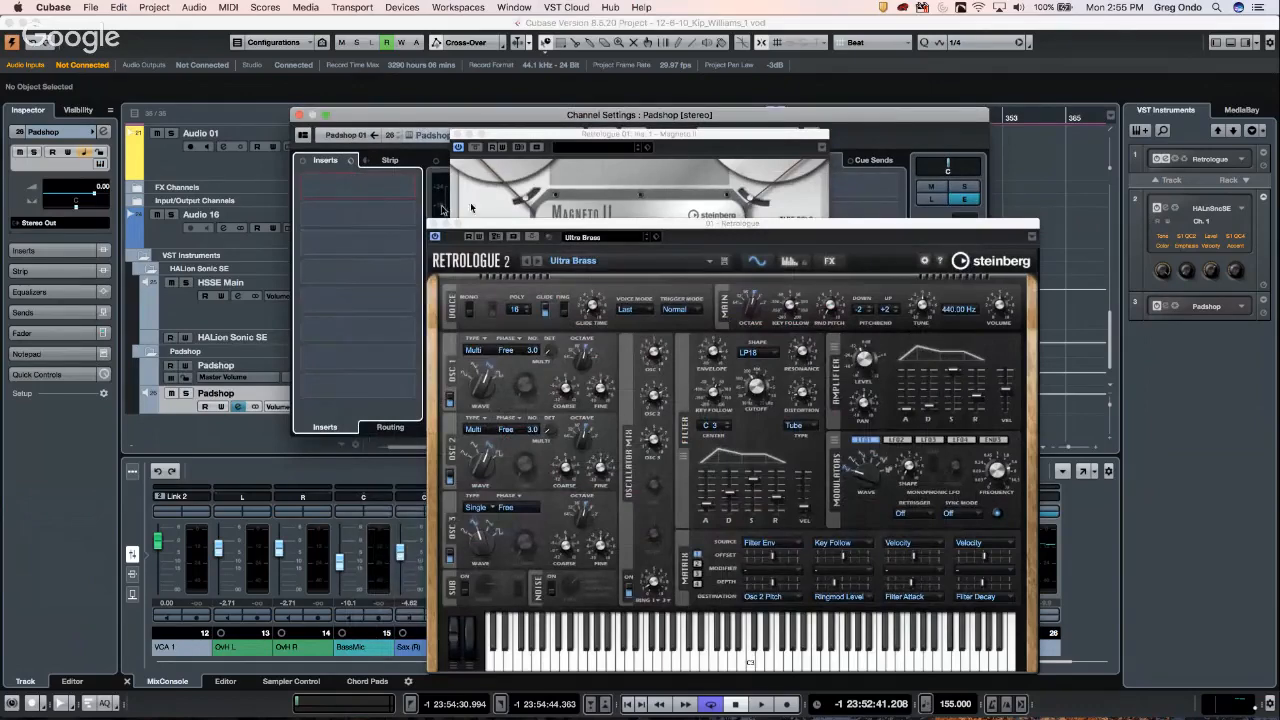
- Load MonoDelay from the Delay category into the first insert, then select Padshop 01
left_click(397, 188)
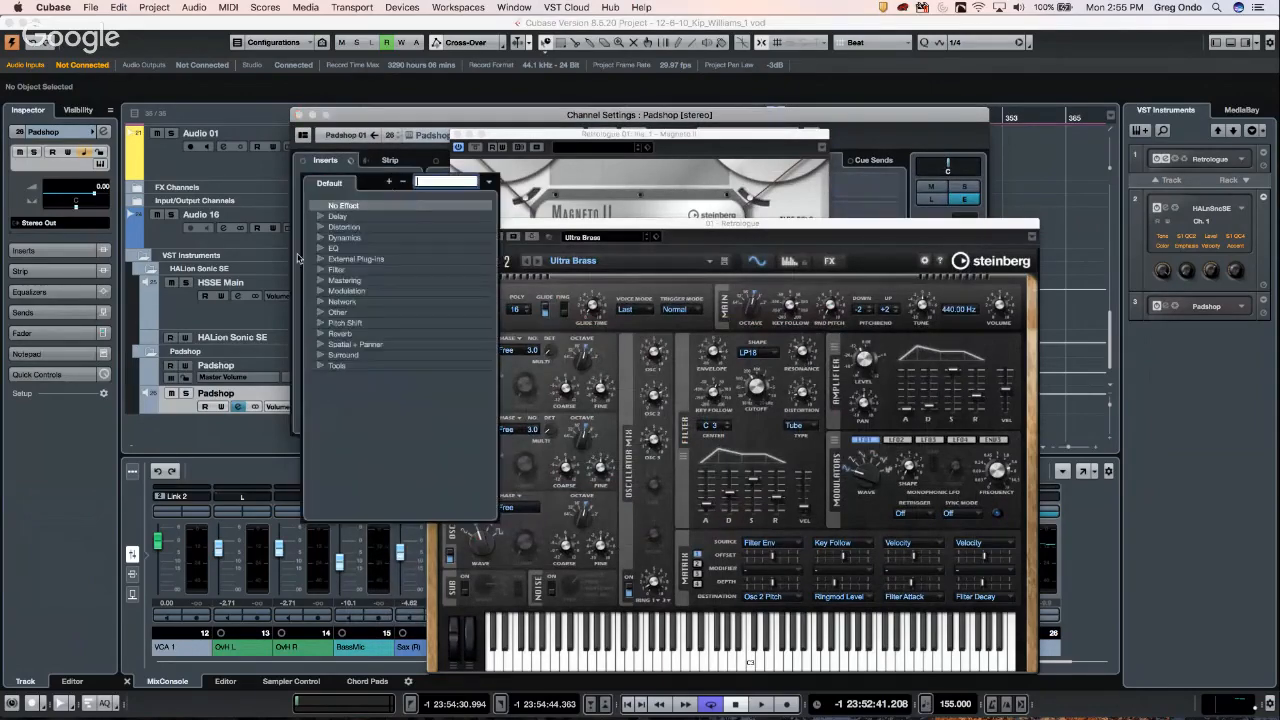
left_click(322, 217)
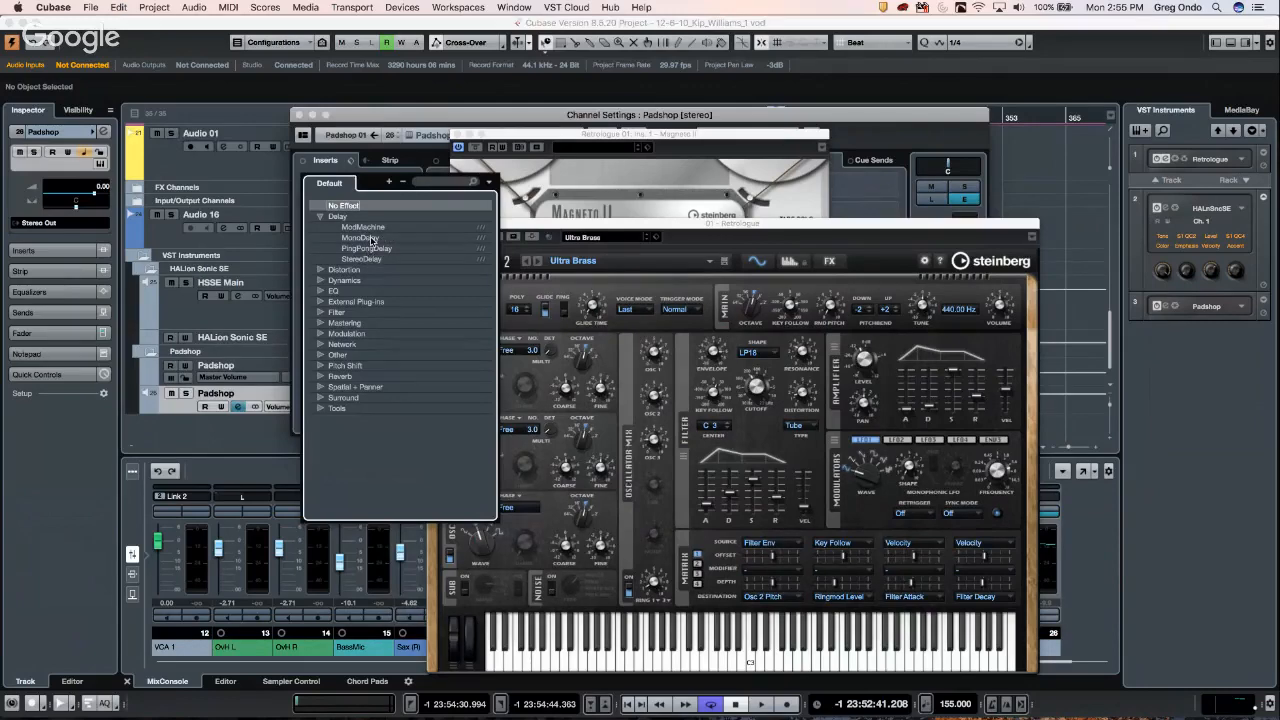
left_click(370, 239)
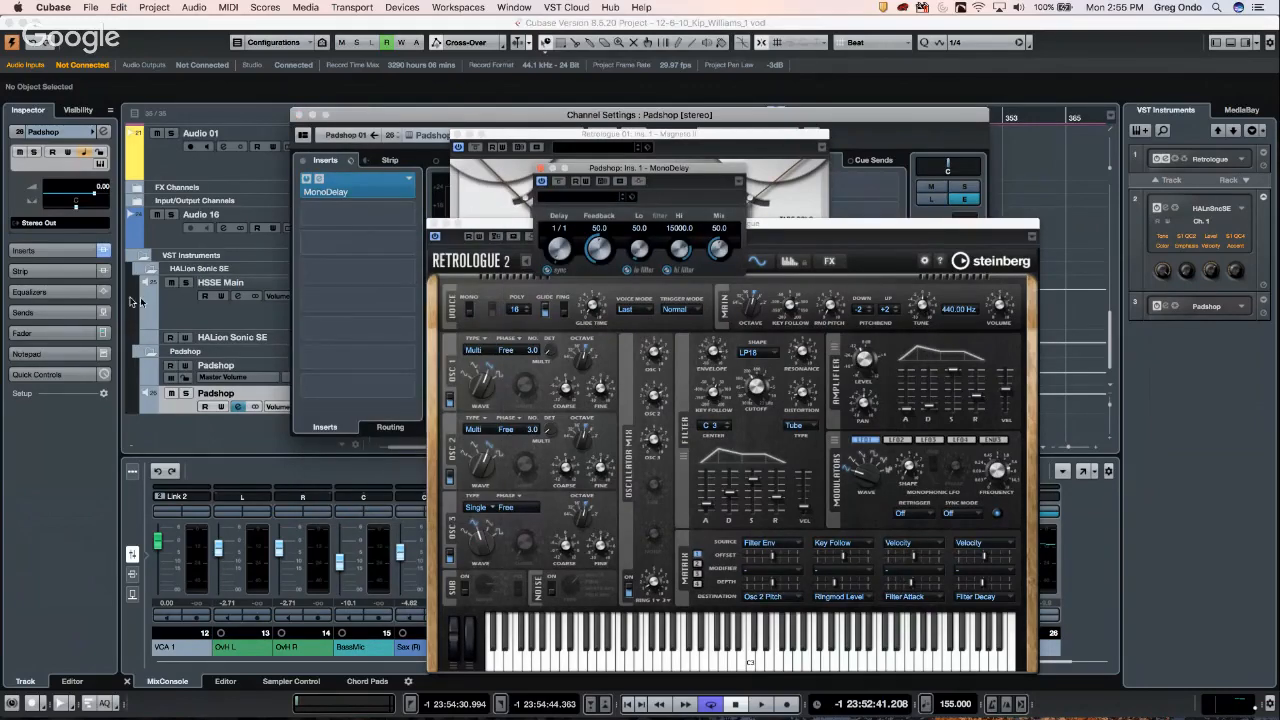
scroll(160, 297, "up", 10)
scroll(160, 297, "up", 5)
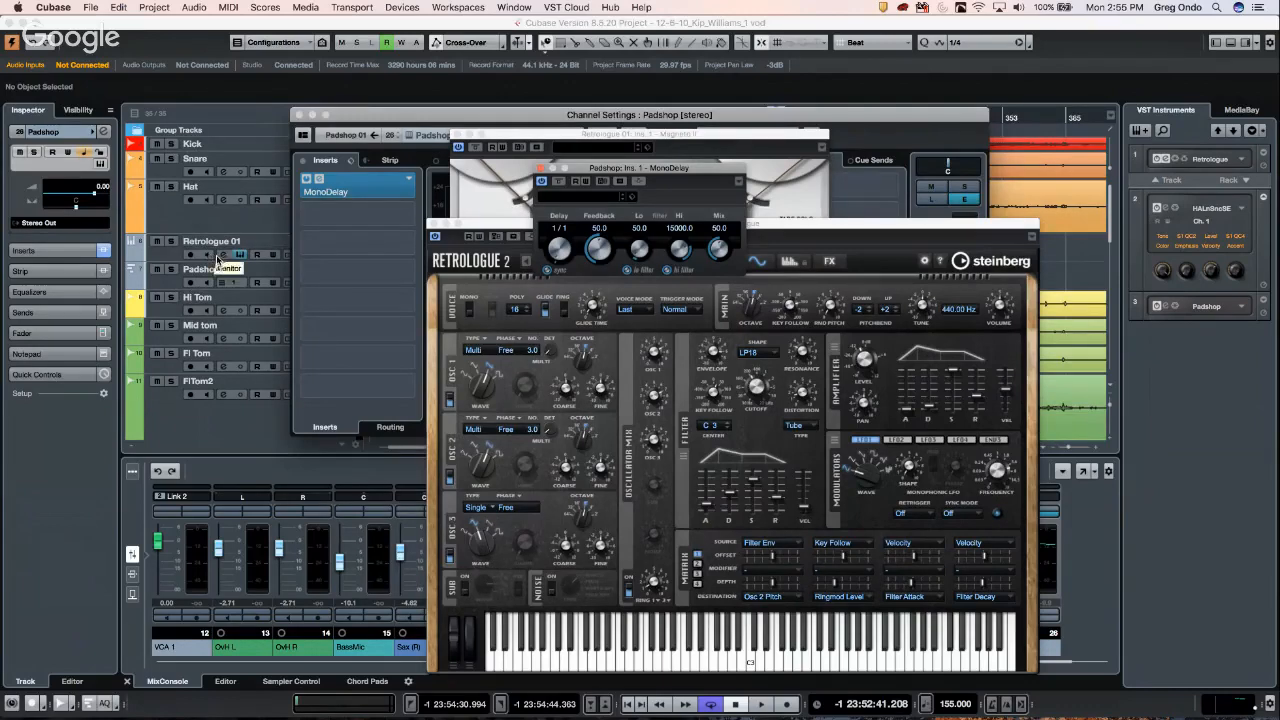
left_click(172, 285)
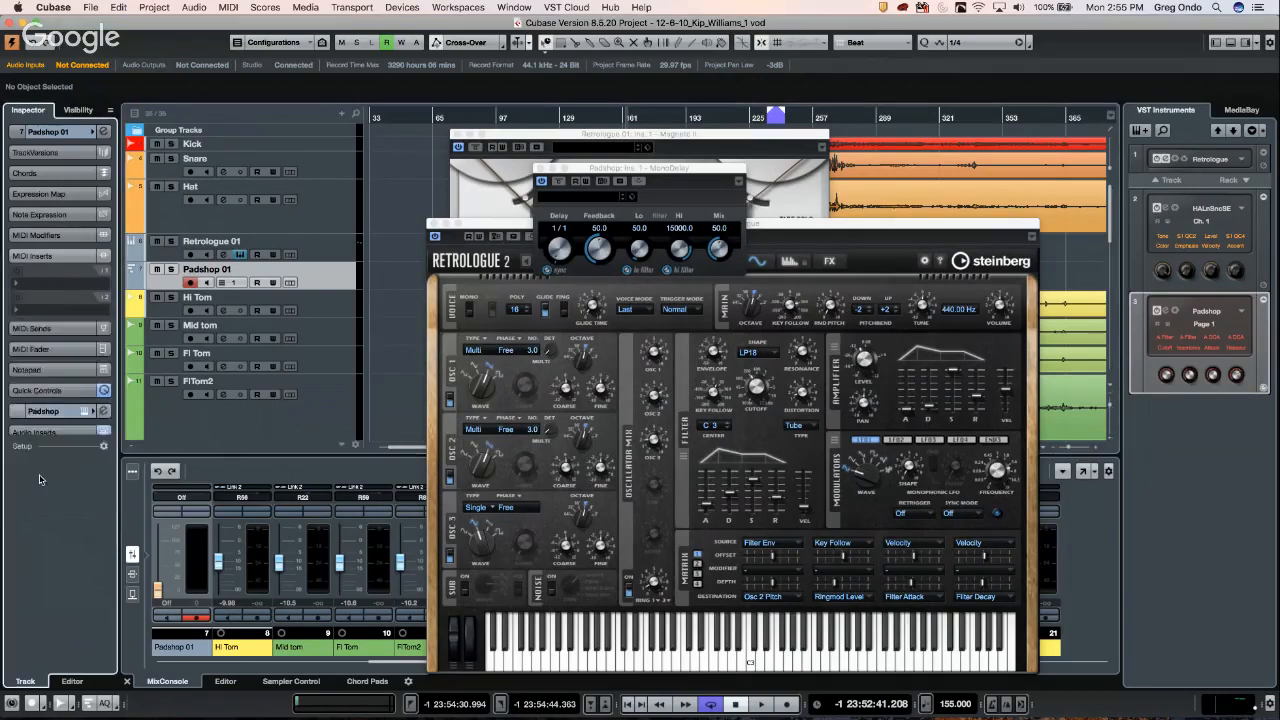
- Reopen the Padshop editor from the Padshop 01 Inspector and play notes to hear Angels Choir
left_click(41, 474)
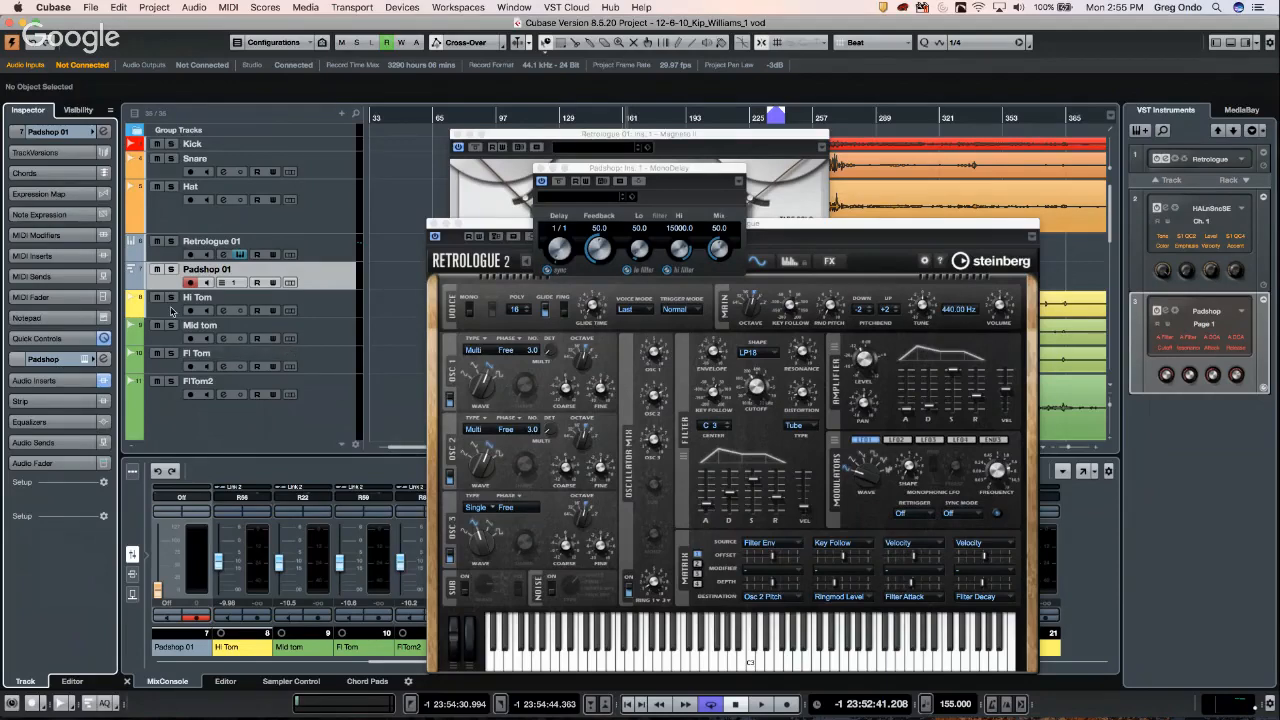
left_click(58, 132)
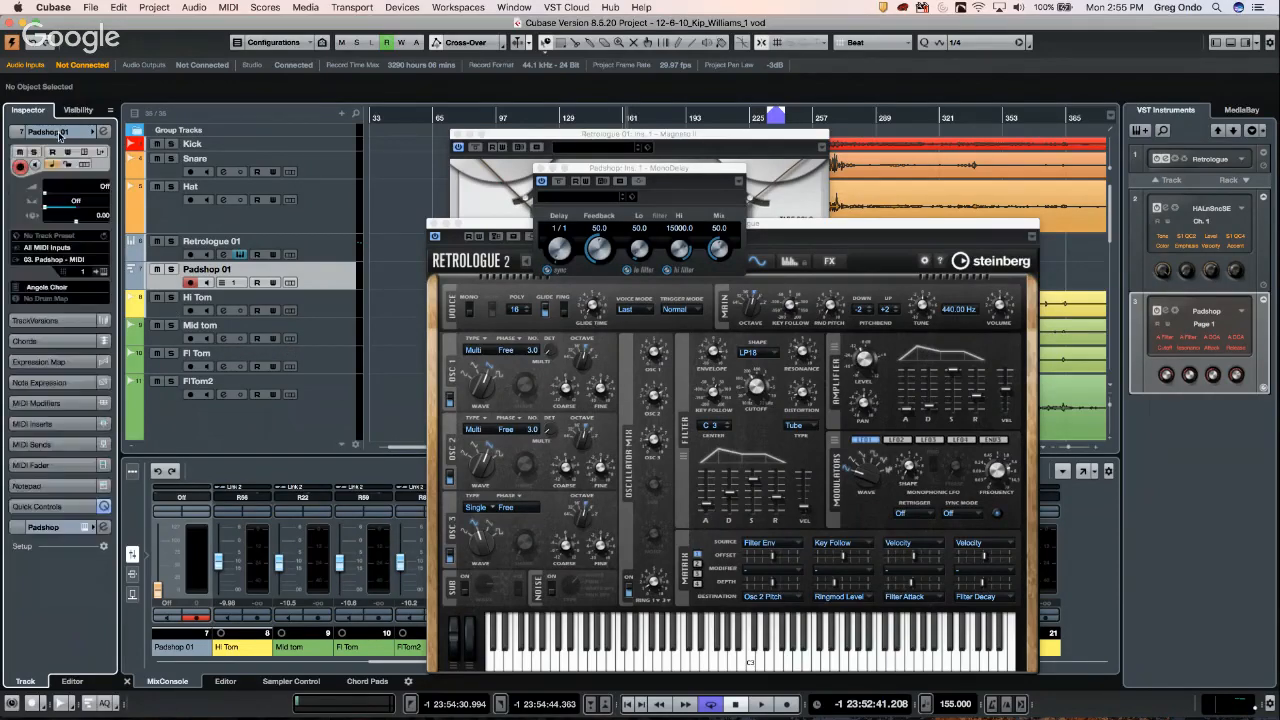
left_click(102, 272)
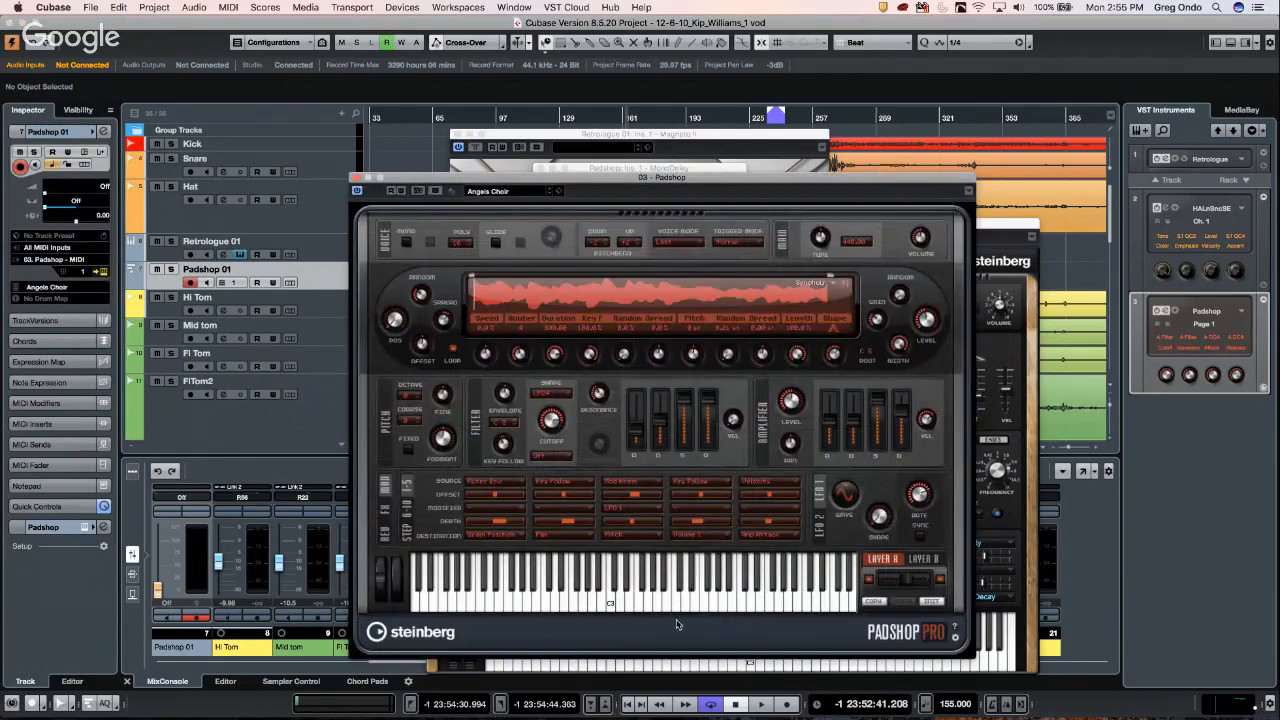
left_click(751, 606)
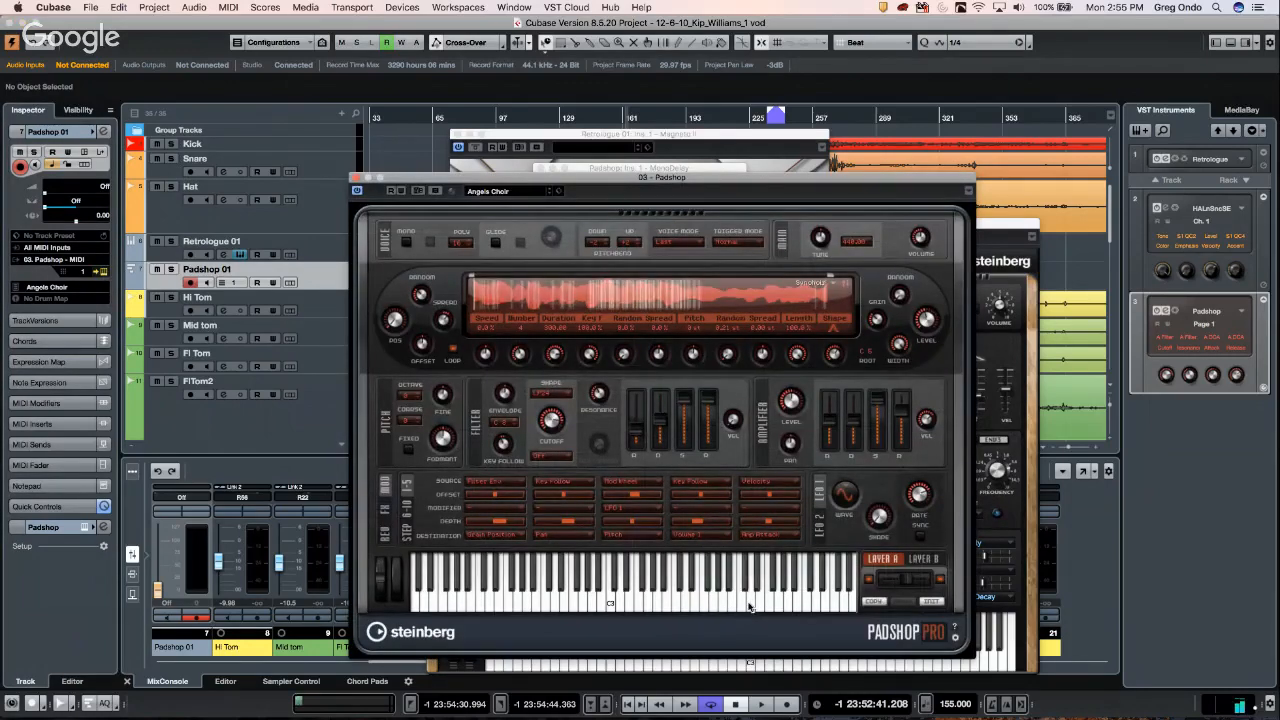
left_click_drag(749, 607, 634, 604)
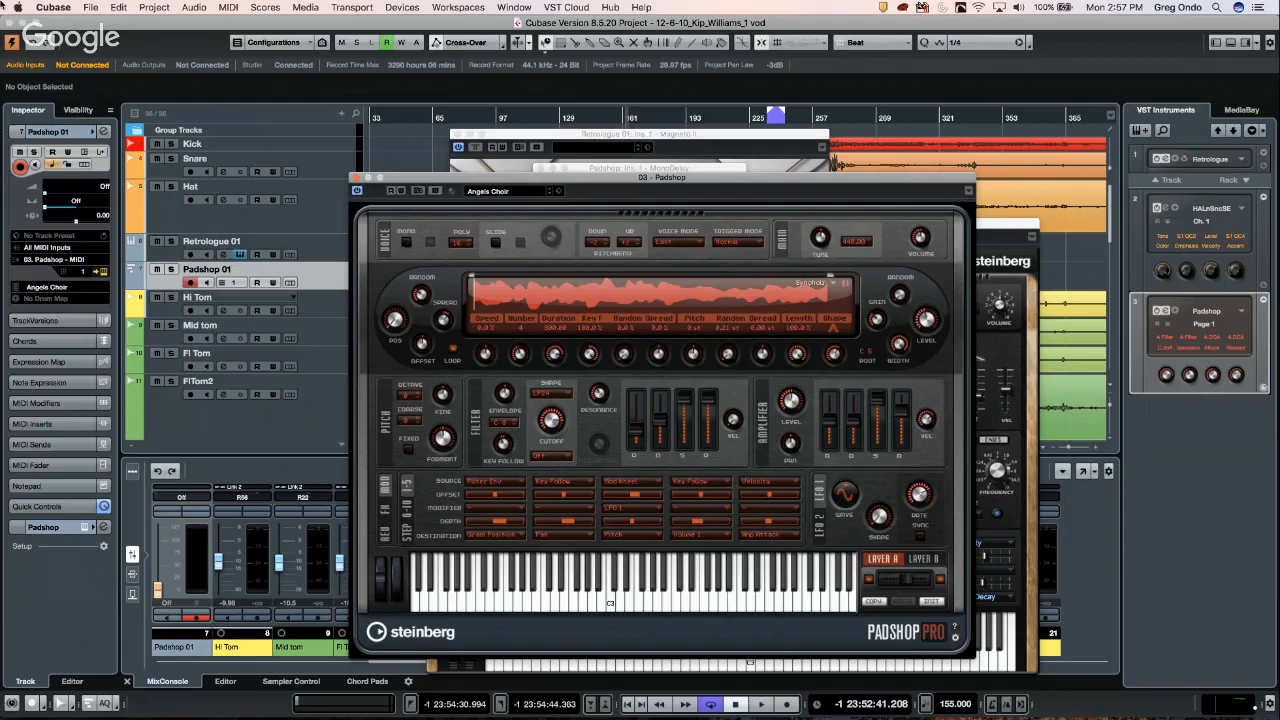
- Create a new empty project from the Steinberg Hub, confirming its folder
left_click(90, 8)
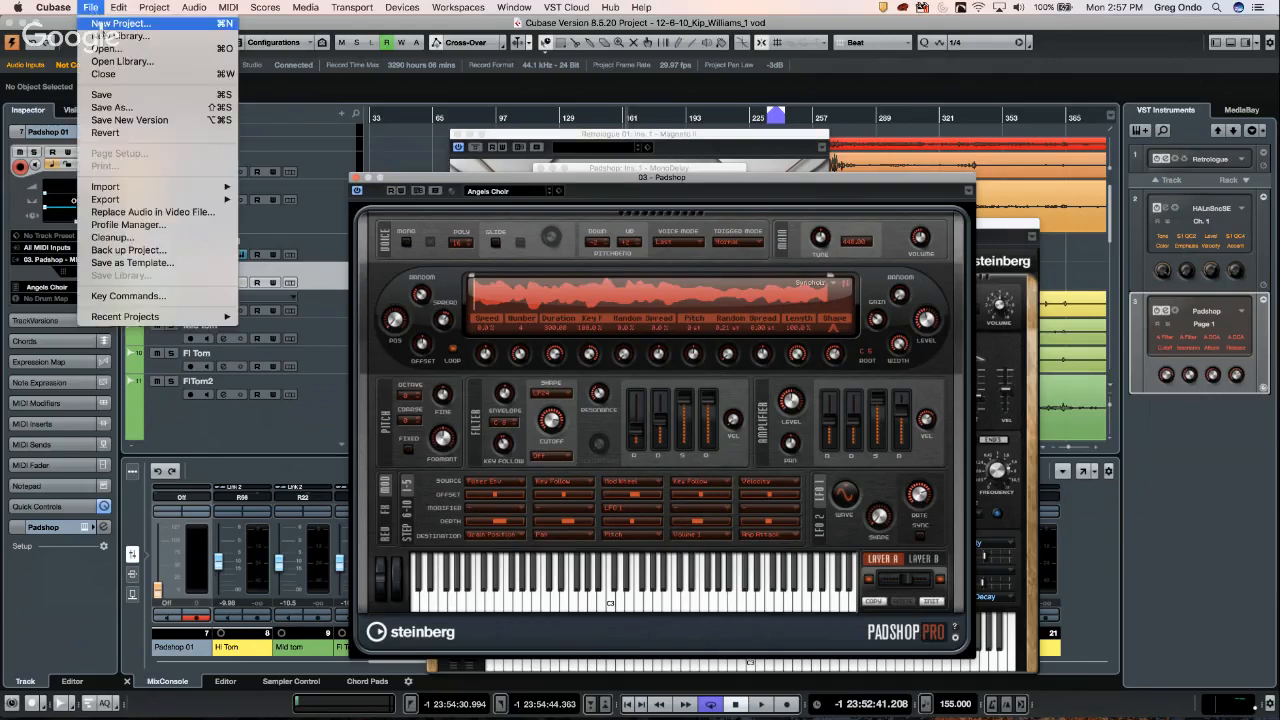
left_click(298, 139)
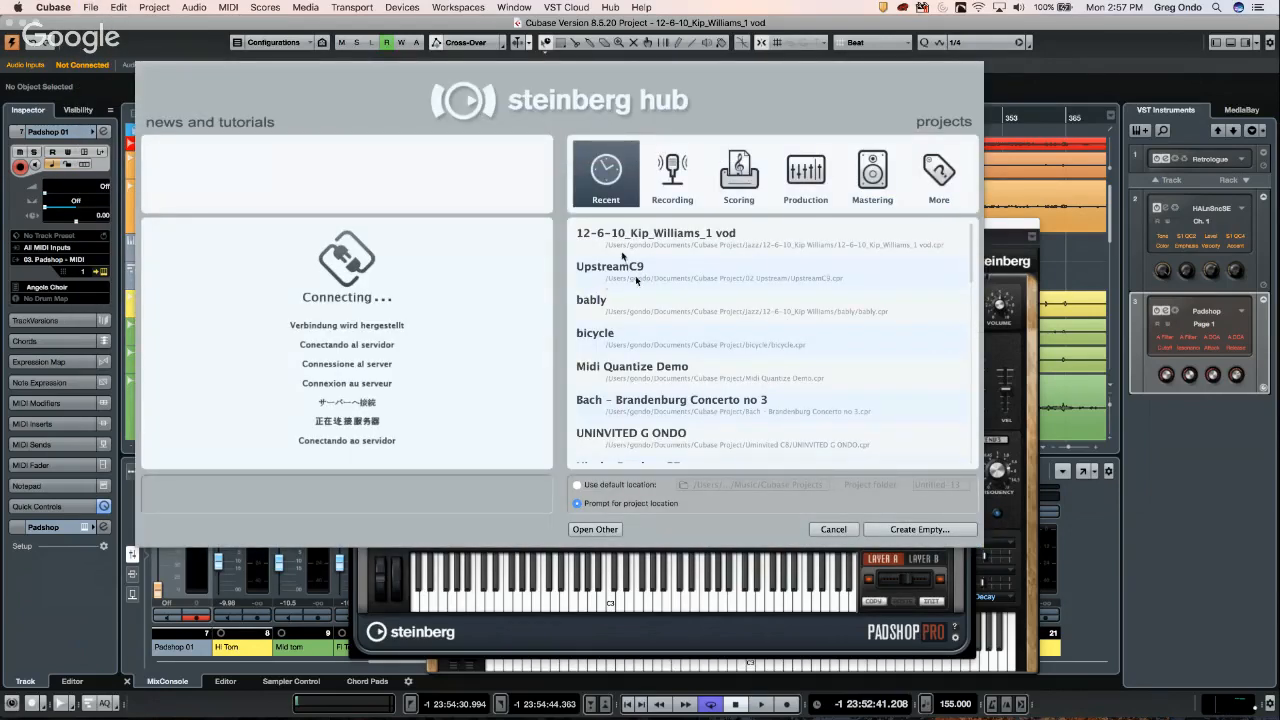
left_click(919, 529)
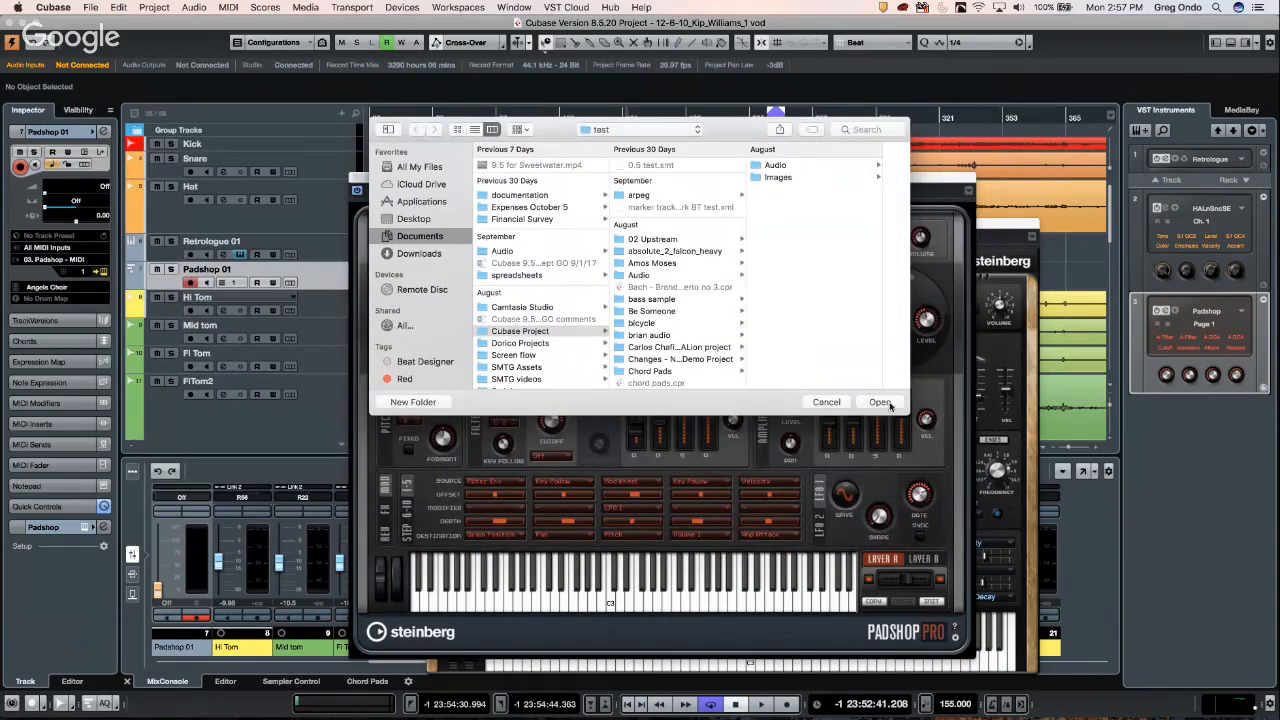
left_click(879, 402)
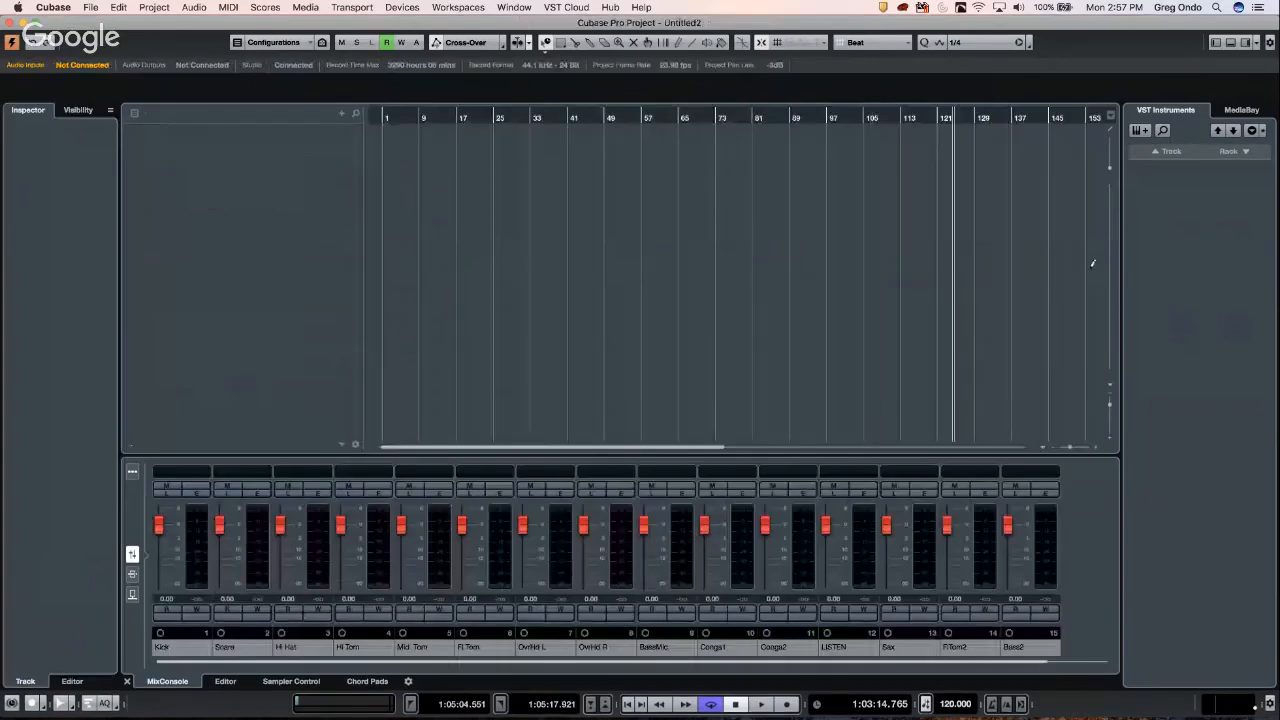
- Browse MediaBay's Loops & Samples Drum Loops and preview 04 Slow Rock 70
left_click(1250, 117)
left_click(1229, 212)
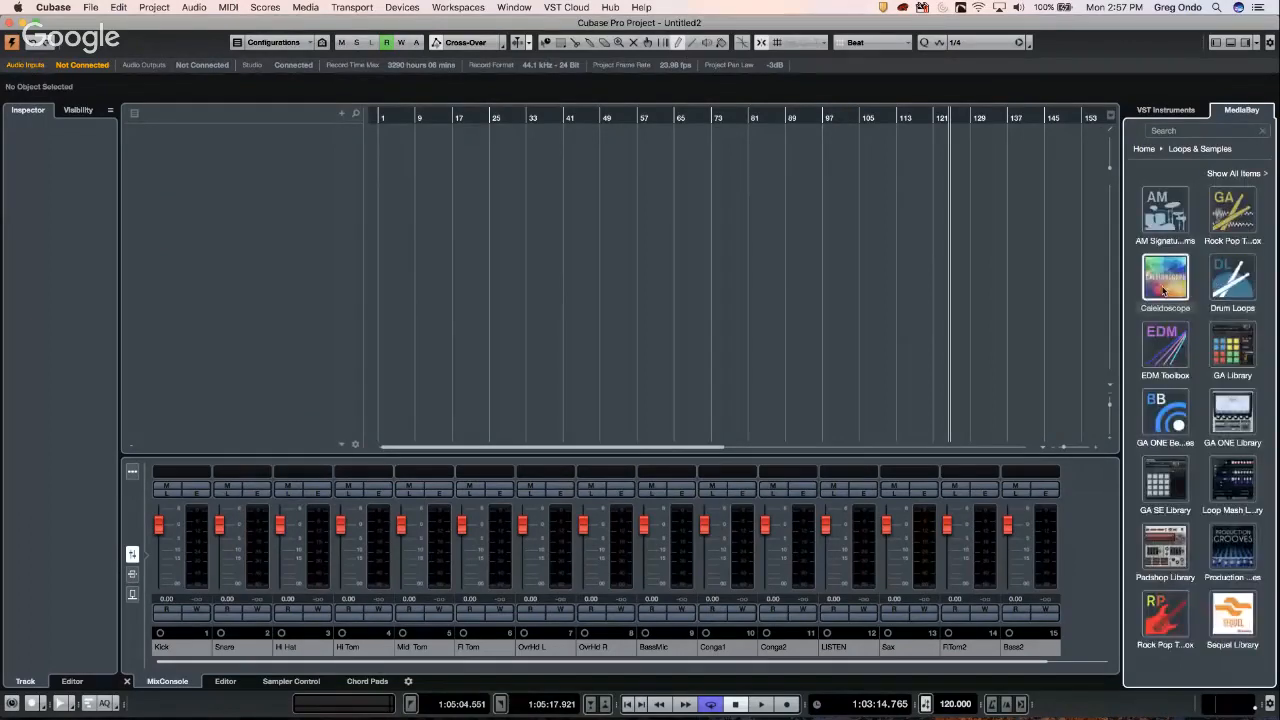
left_click(1236, 268)
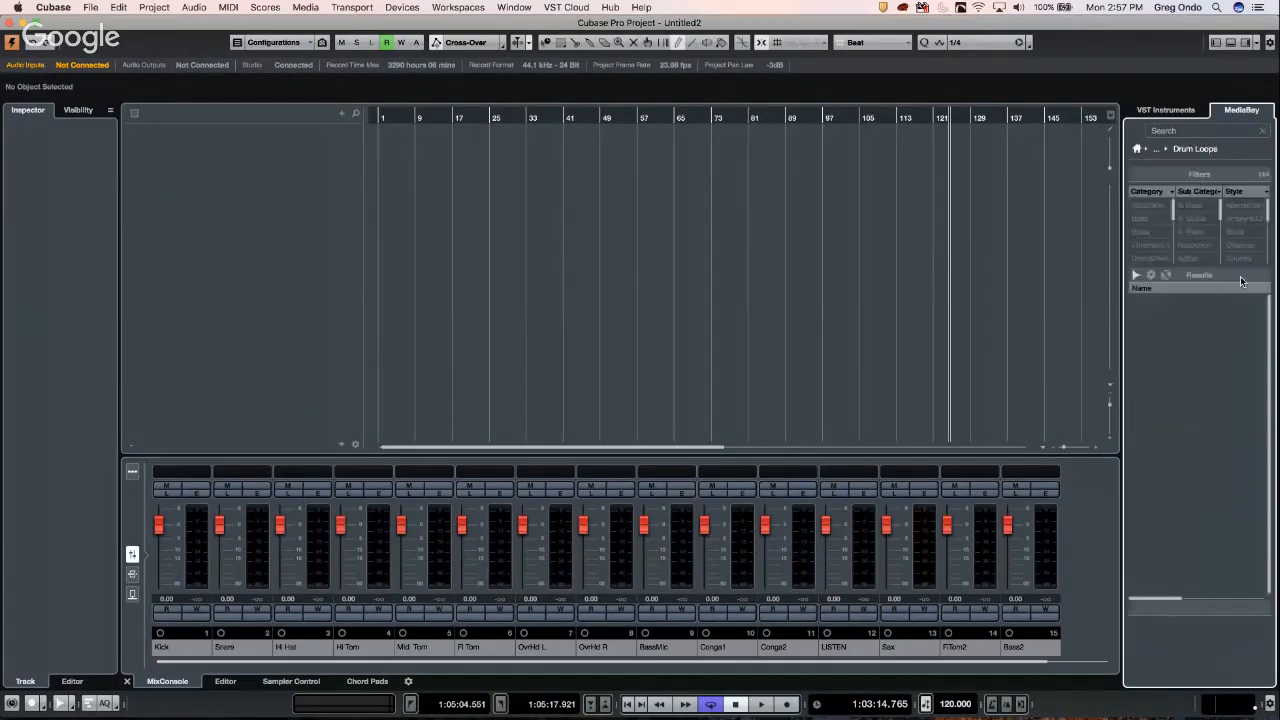
left_click(1178, 447)
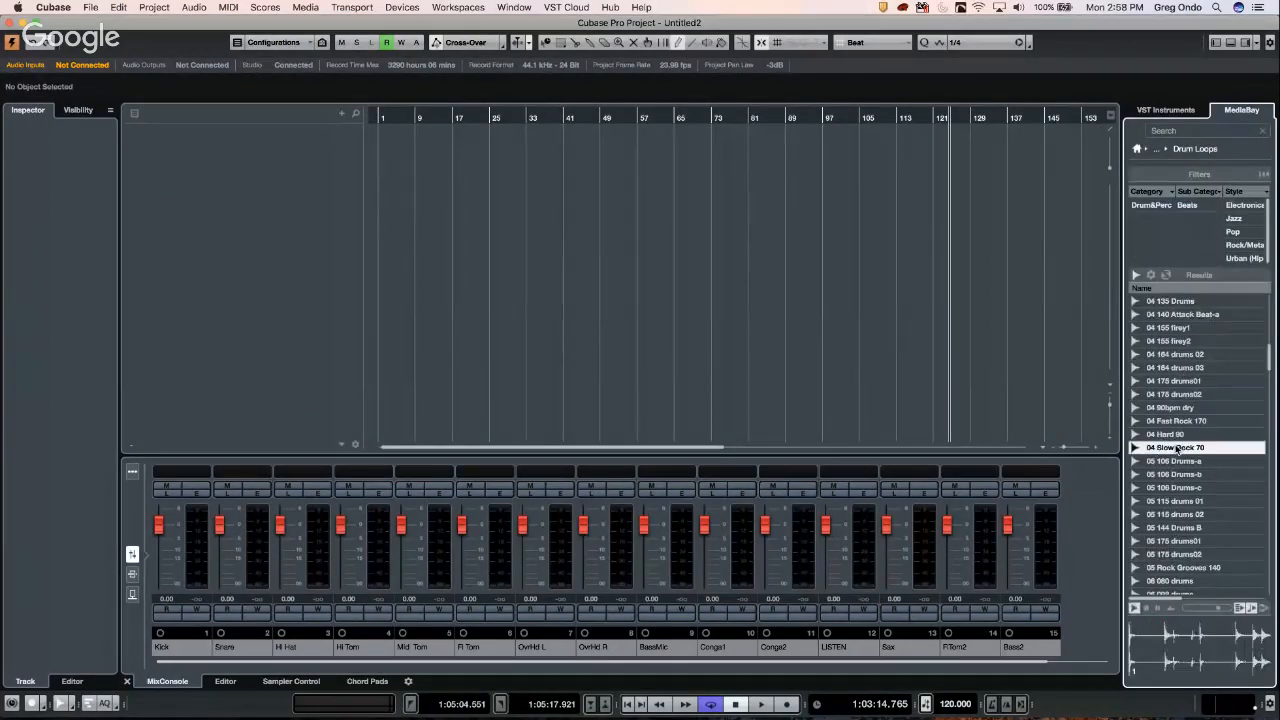
- Drop the 04 Slow Rock 70 loop at bar 9, set locators to it and play it
left_click_drag(1172, 446, 463, 185)
right_click(467, 144)
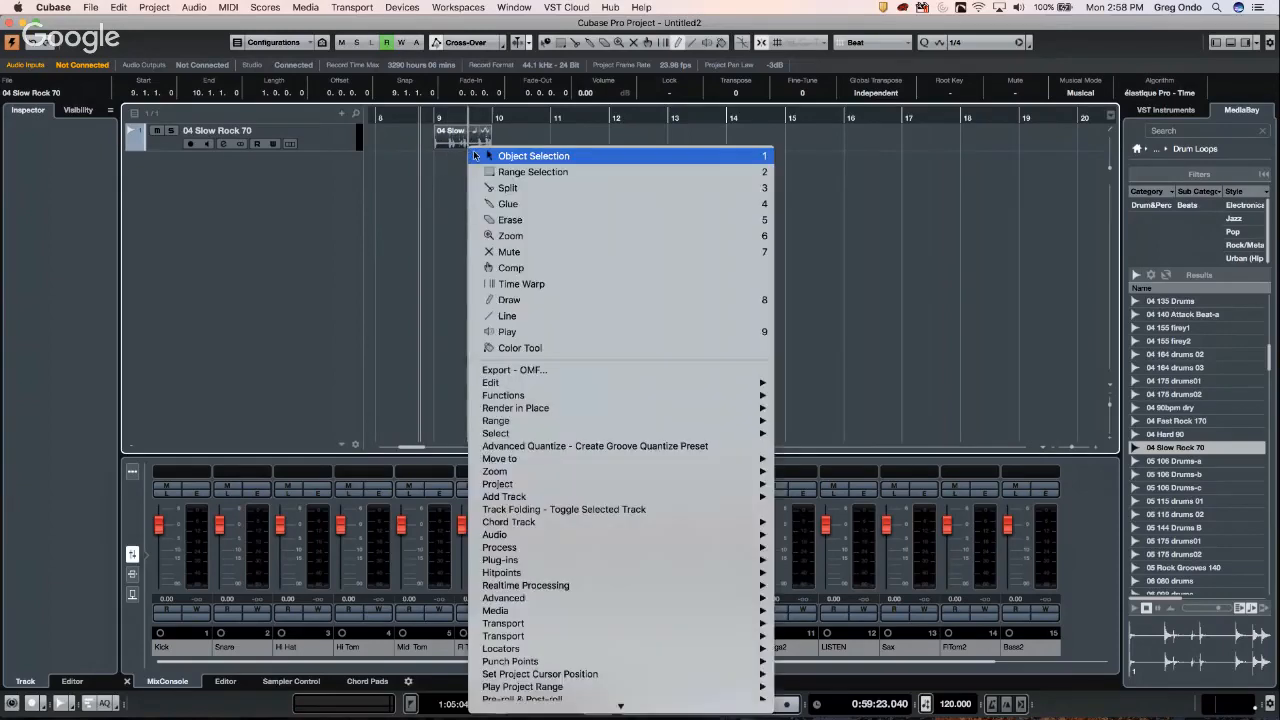
left_click(470, 150)
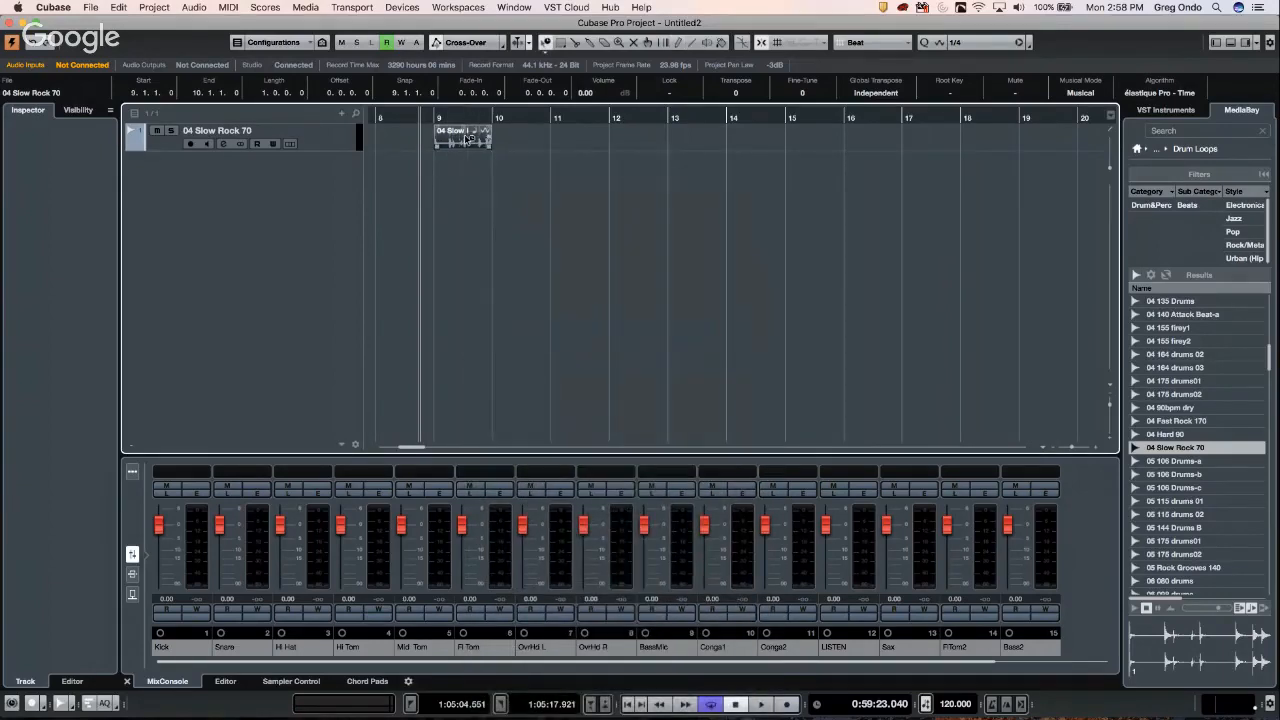
key("p")
key("space")
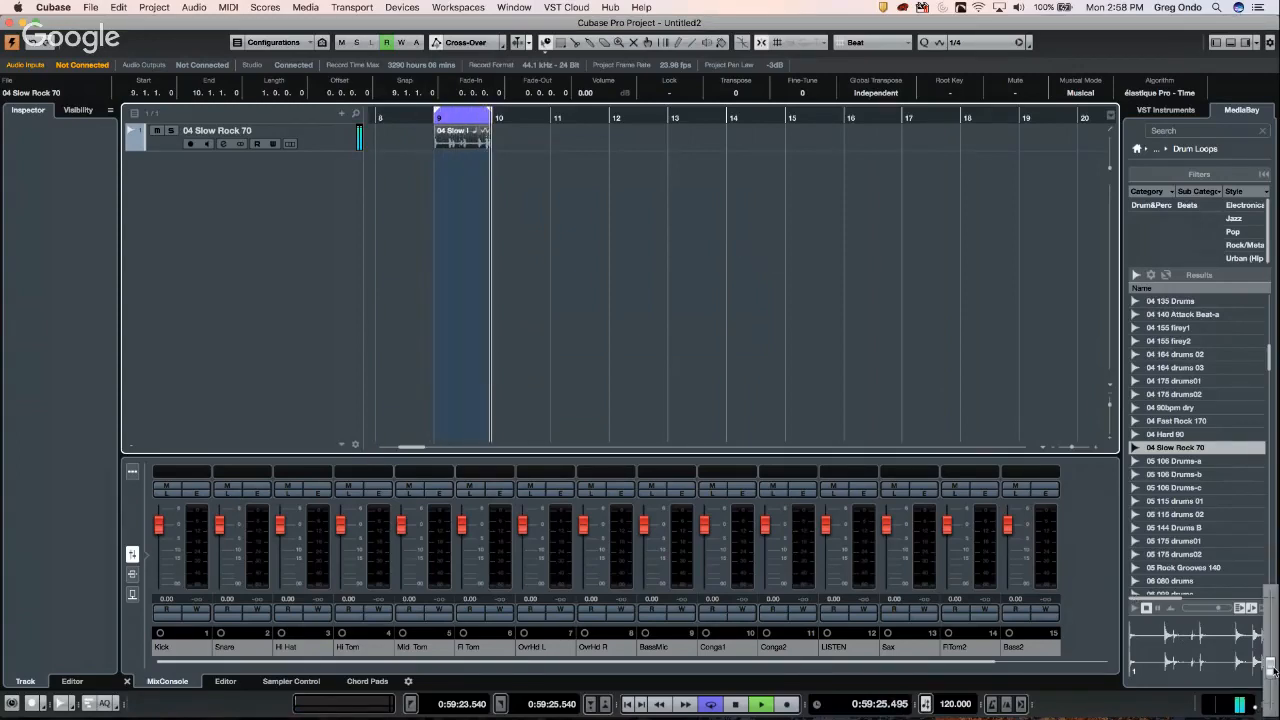
key("space")
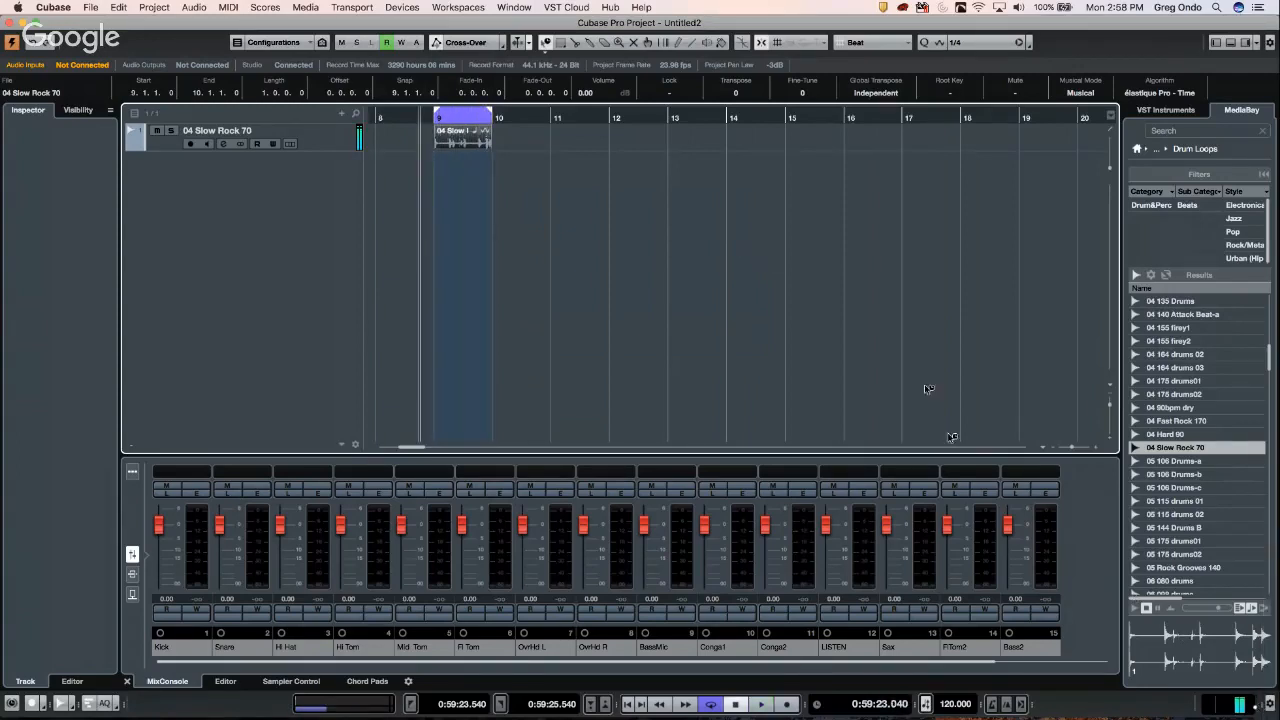
- Bounce the loop event with Replace, then open it in WaveLab via Edit in WaveLab
left_click(193, 8)
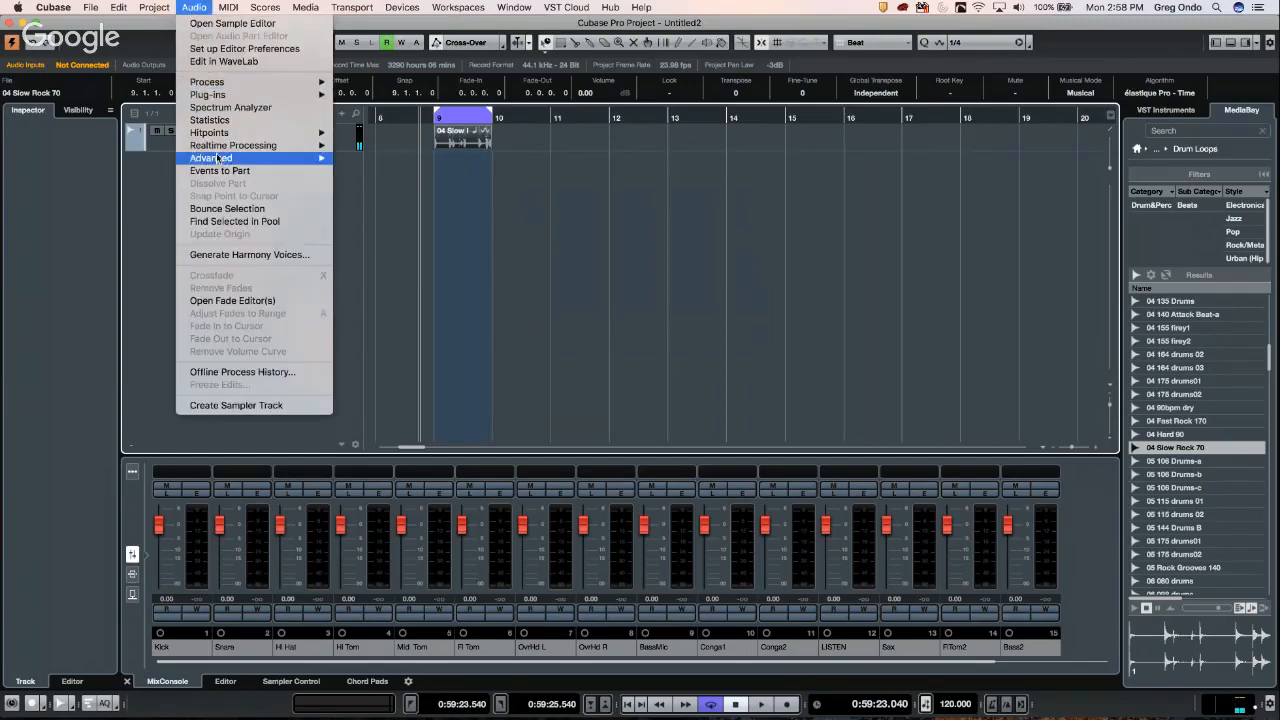
mouse_move(222, 99)
left_click(230, 210)
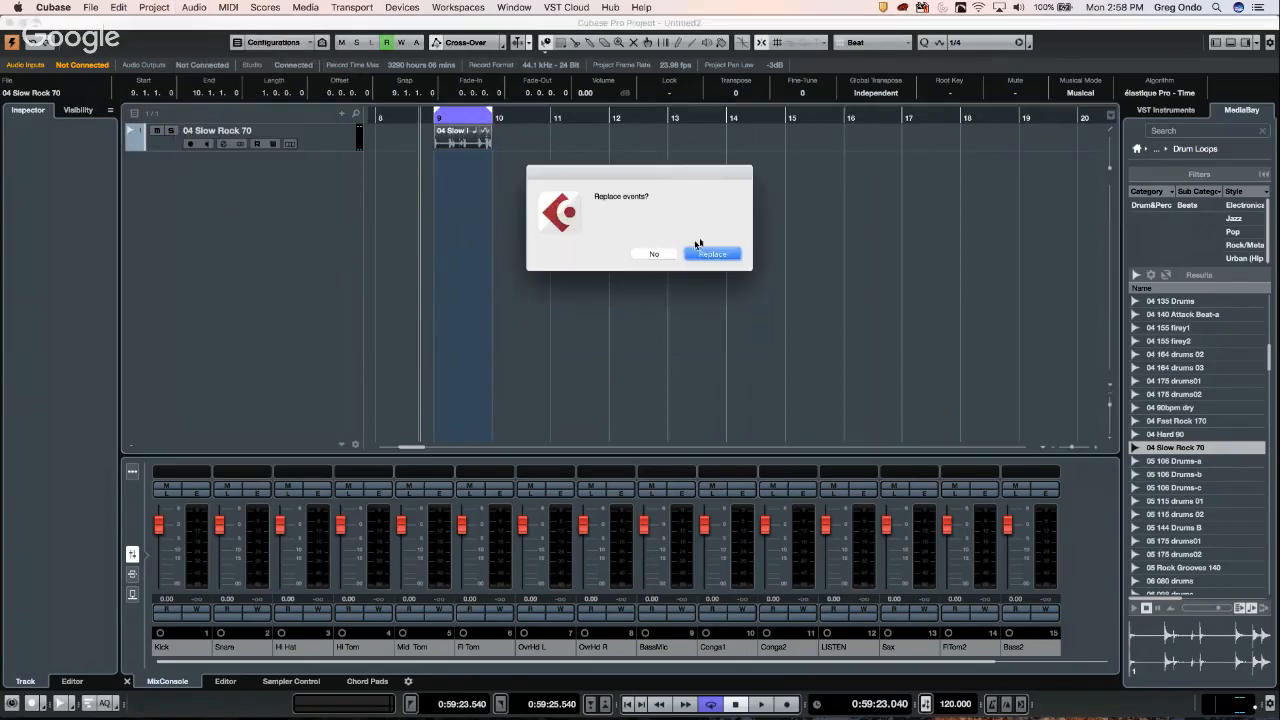
left_click(712, 254)
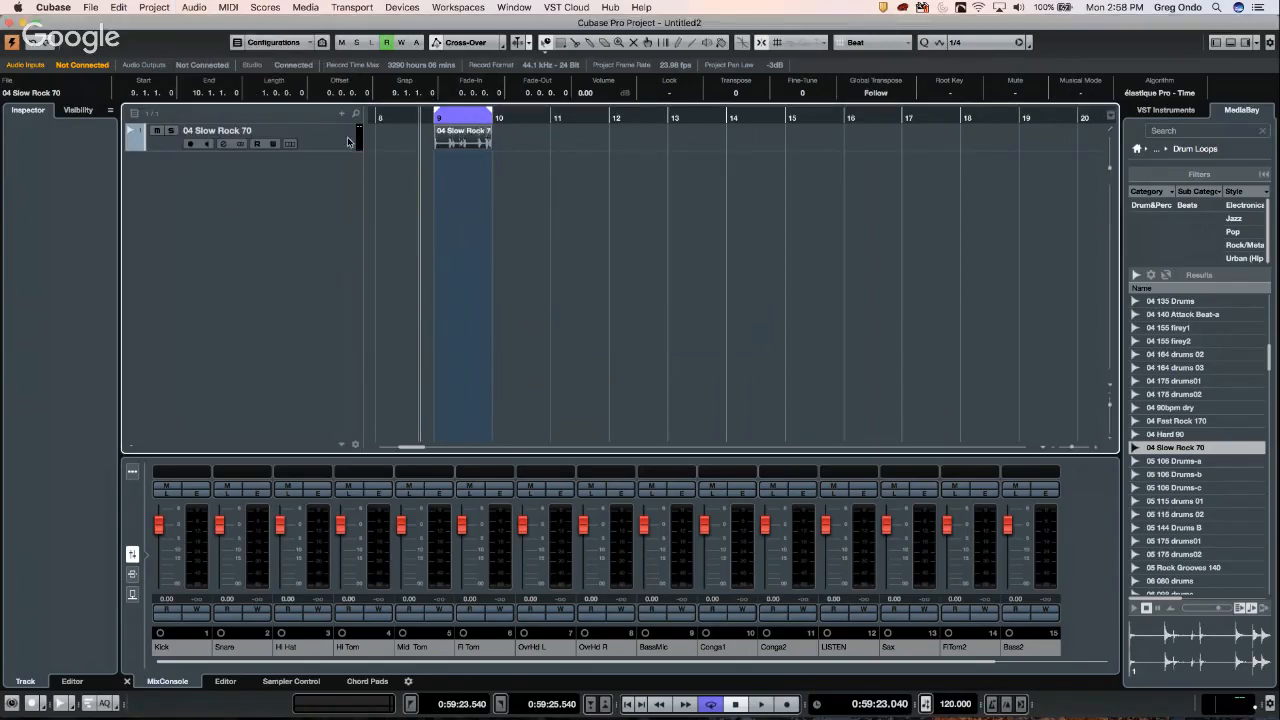
left_click(195, 7)
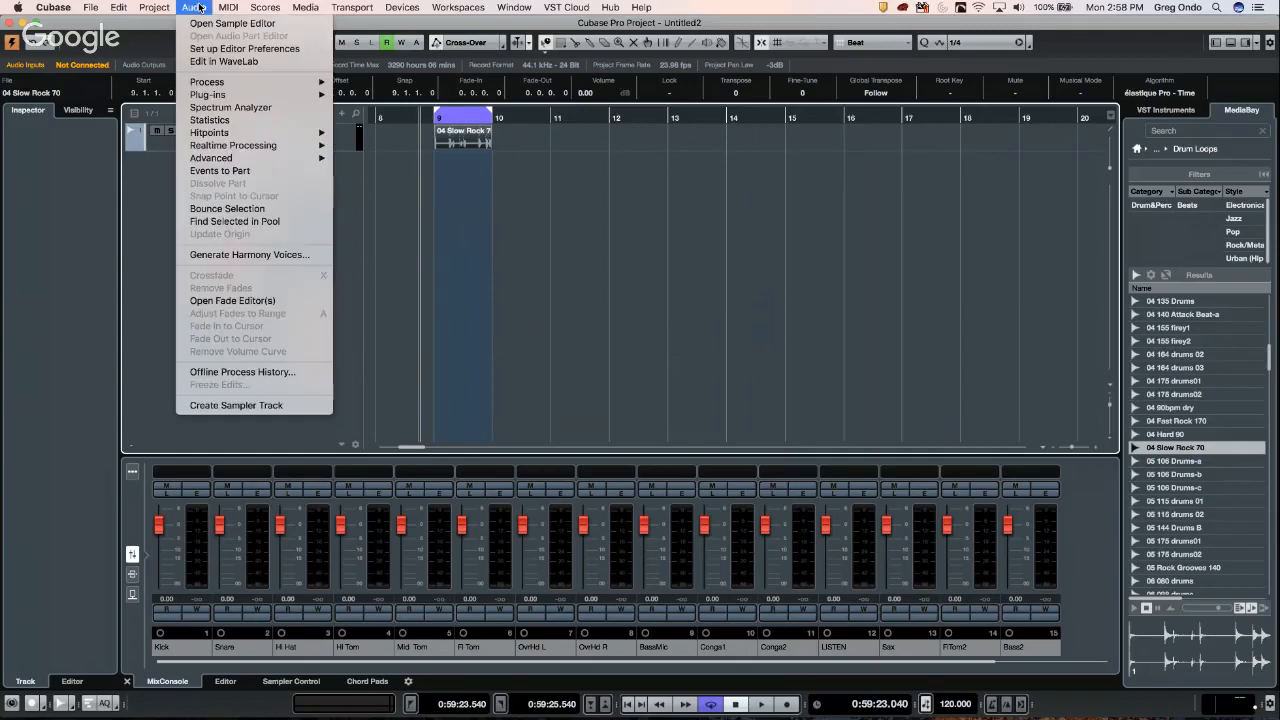
left_click(237, 62)
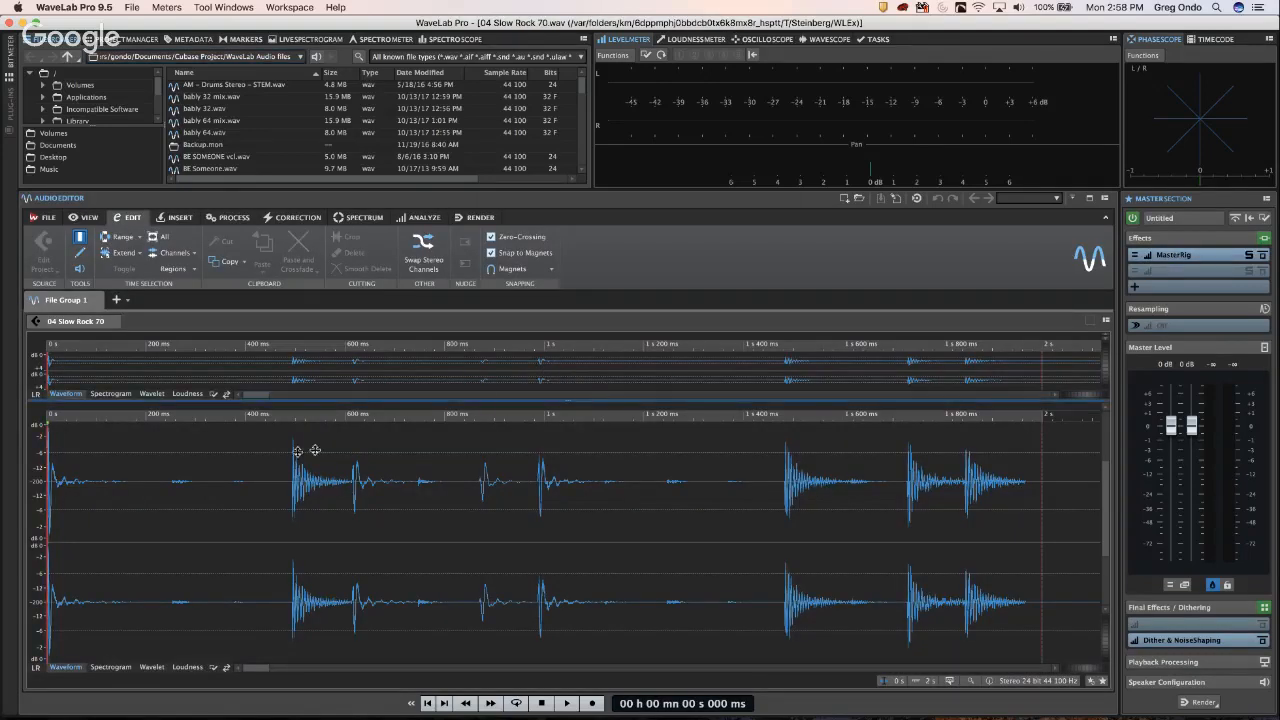
- Play the Slow Rock 70 loop, zoom the waveform out, and open MasterRig's settings
left_click(268, 470)
key("space")
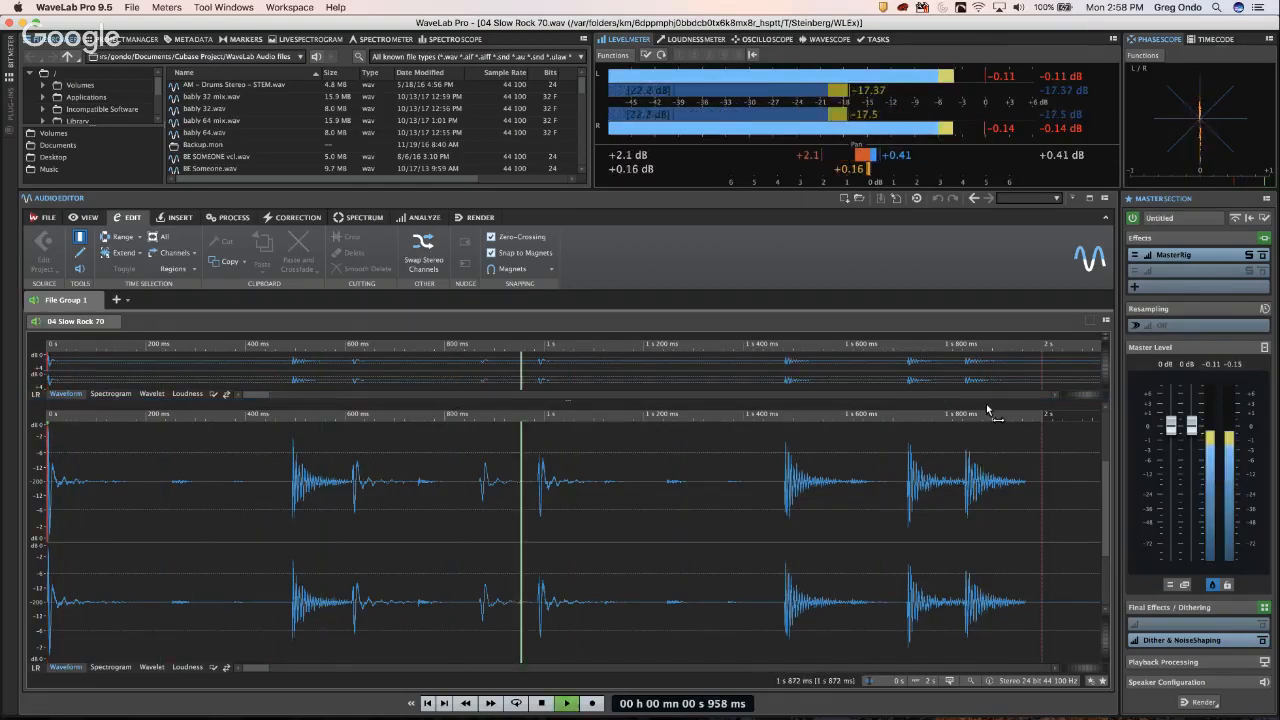
key("space")
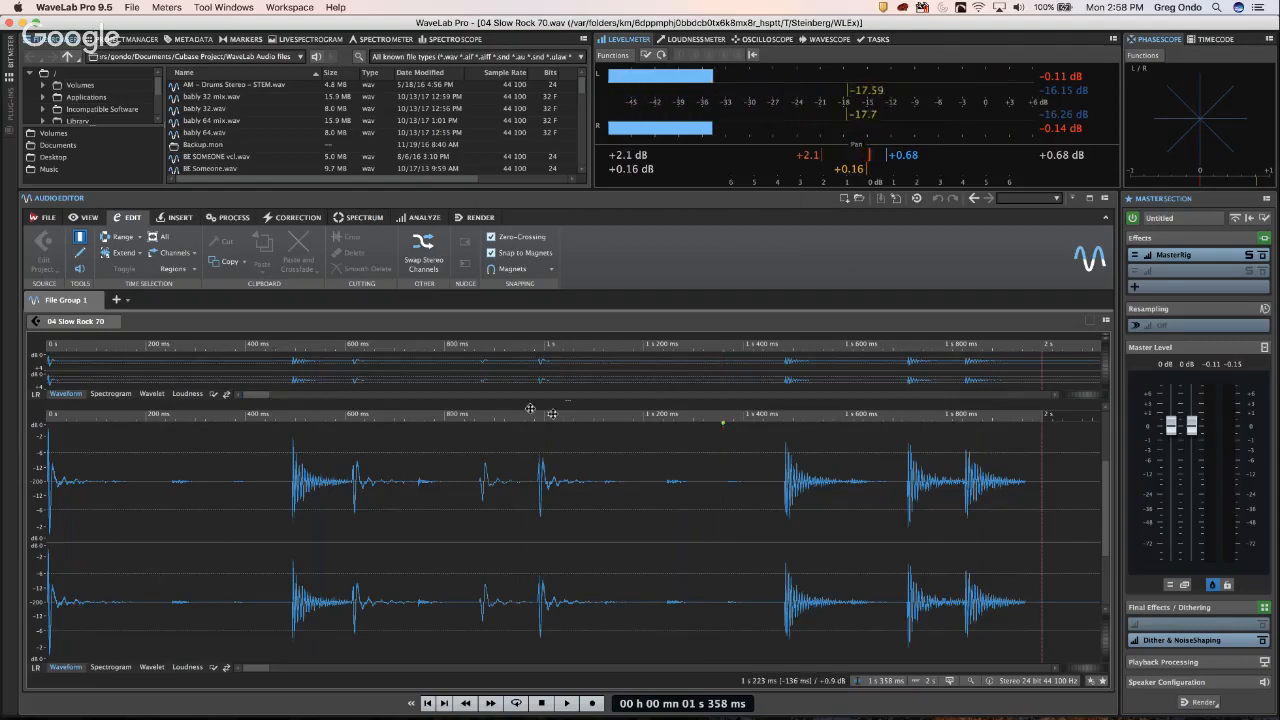
left_click_drag(529, 413, 530, 355)
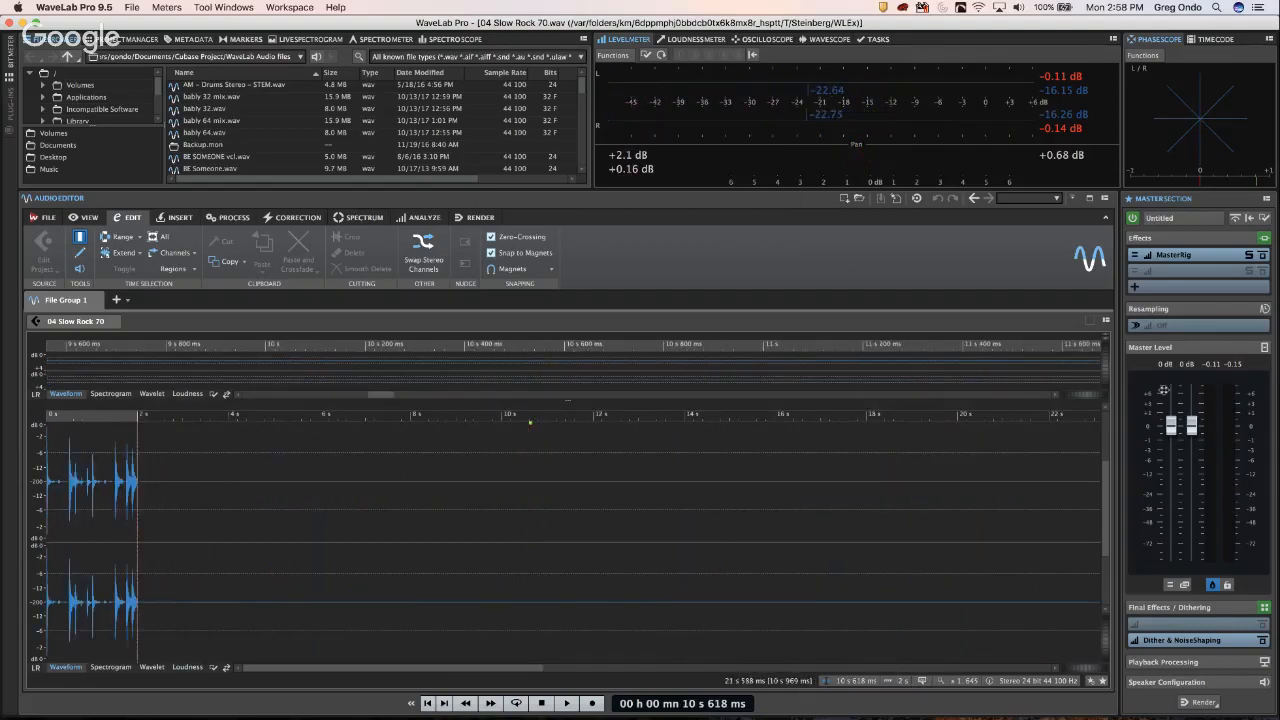
left_click(1174, 255)
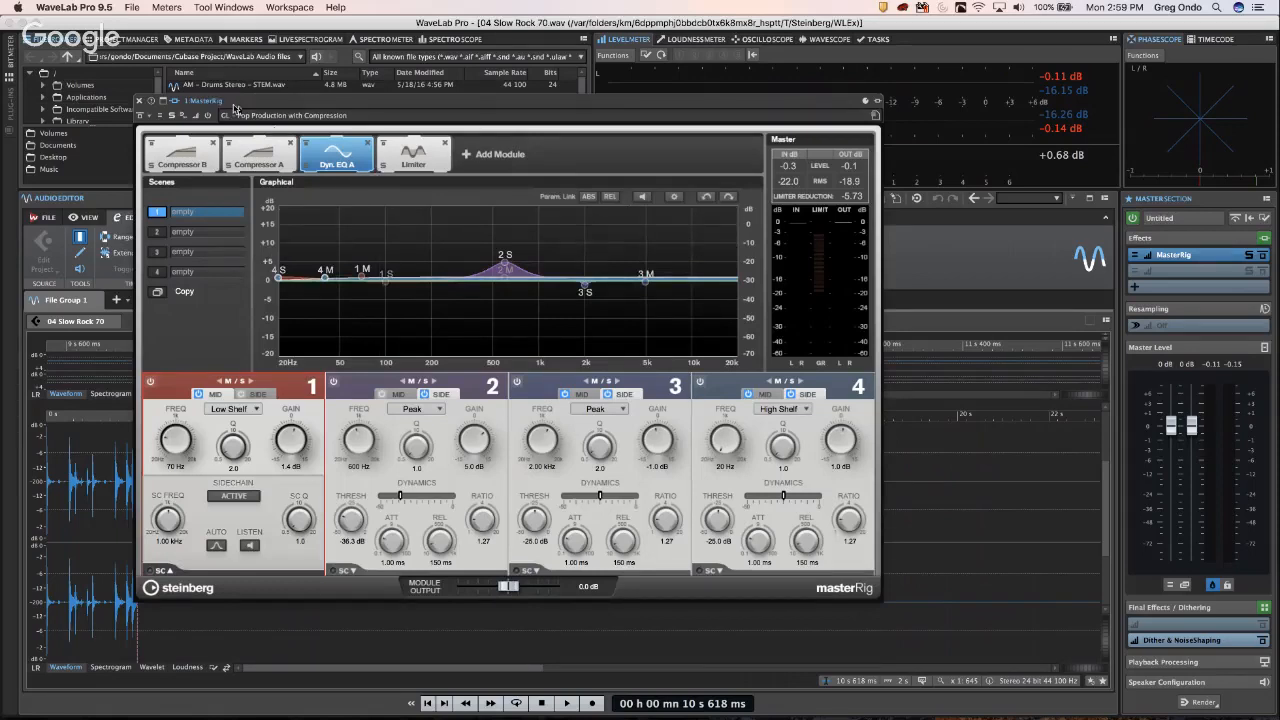
- Raise the MasterRig Limiter's master output level to +2.61 dB
left_click(431, 165)
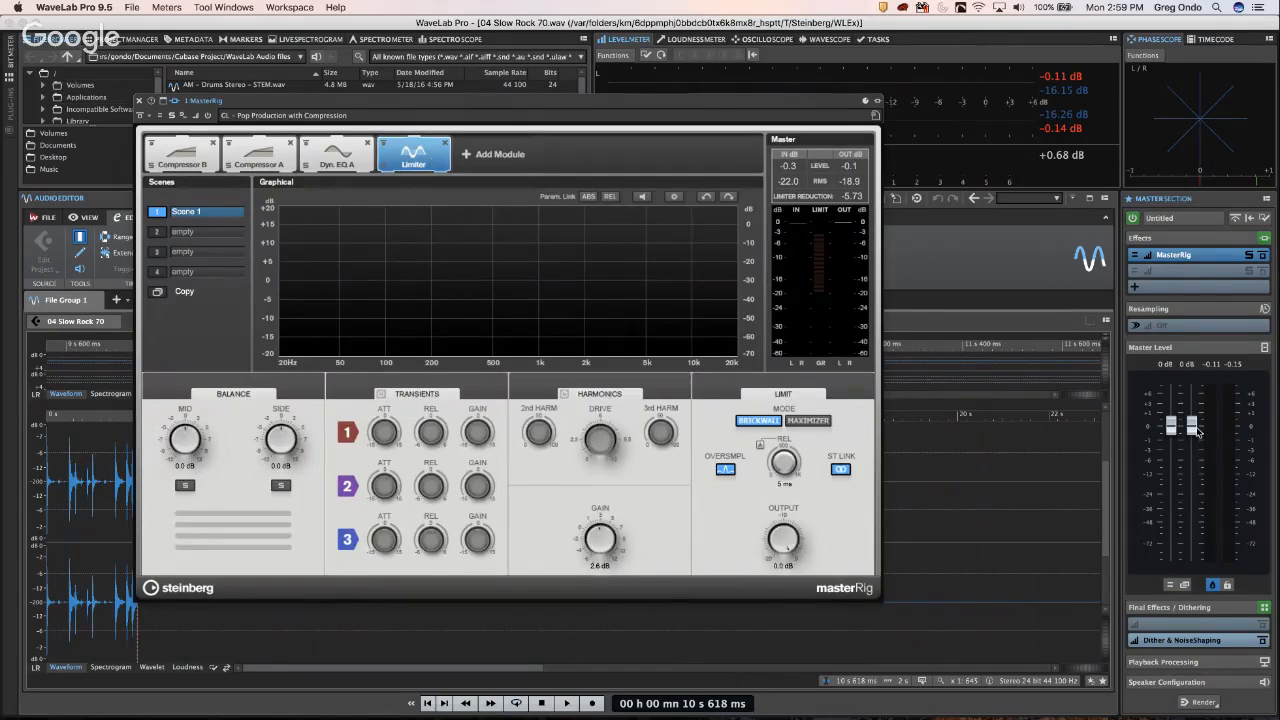
left_click_drag(1192, 425, 1200, 407)
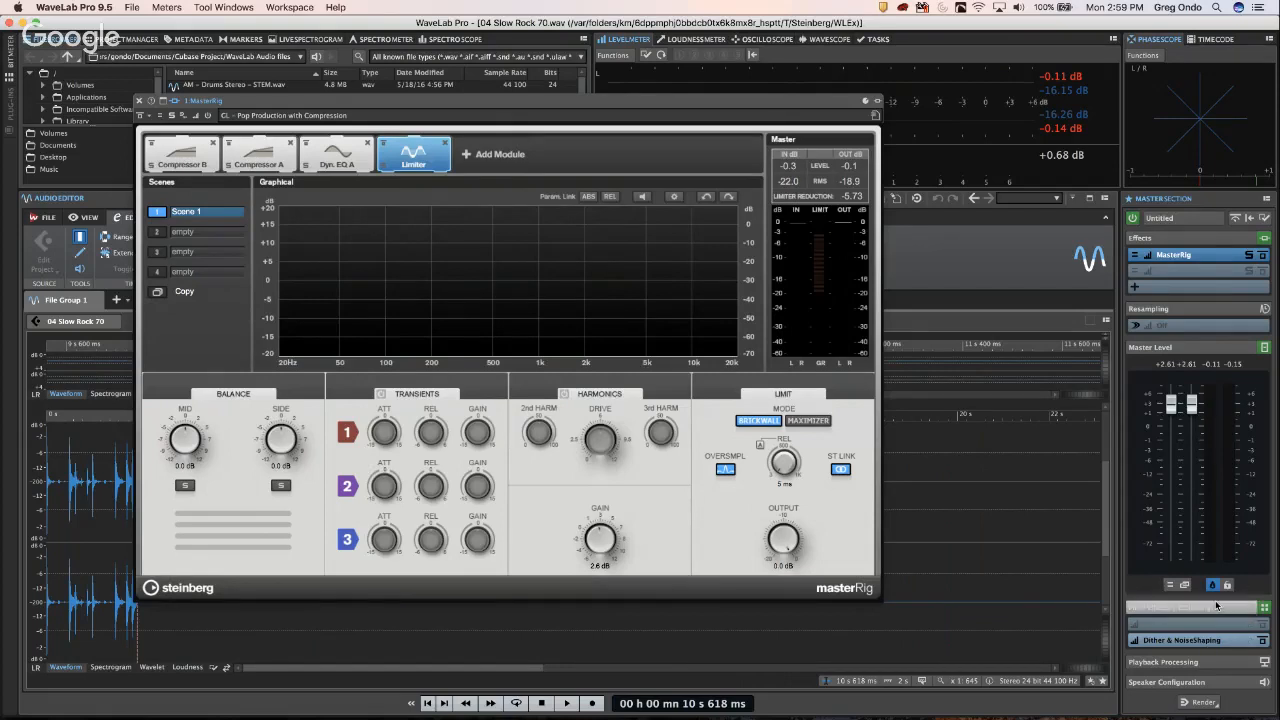
left_click(1203, 704)
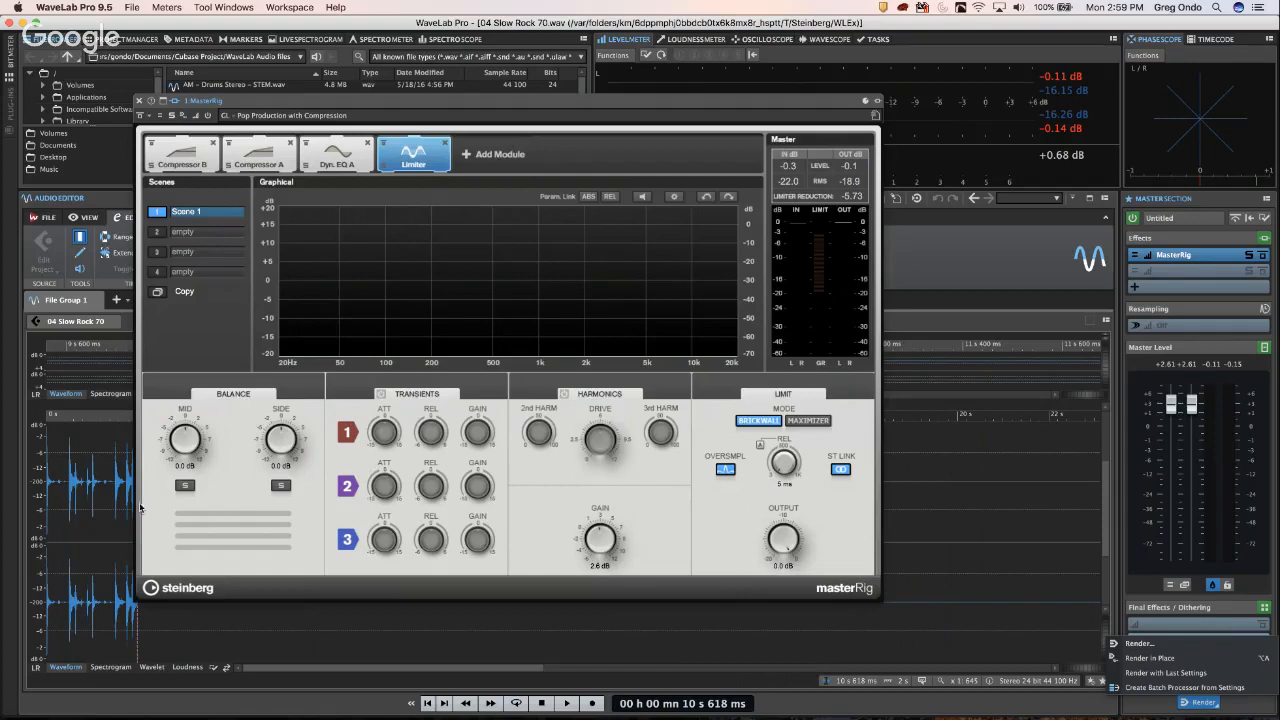
left_click(82, 497)
- Close the MasterRig window and place the play position in the waveform near 804 ms
left_click(82, 497)
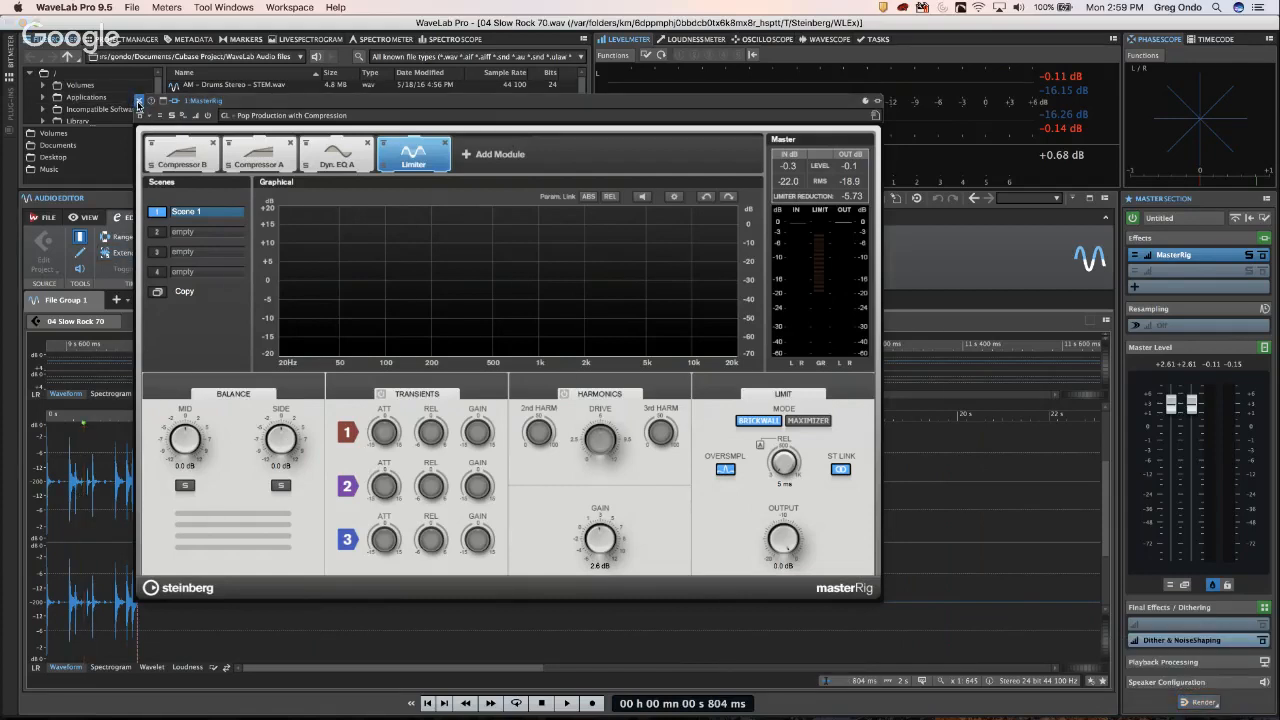
left_click(138, 101)
left_click(88, 474)
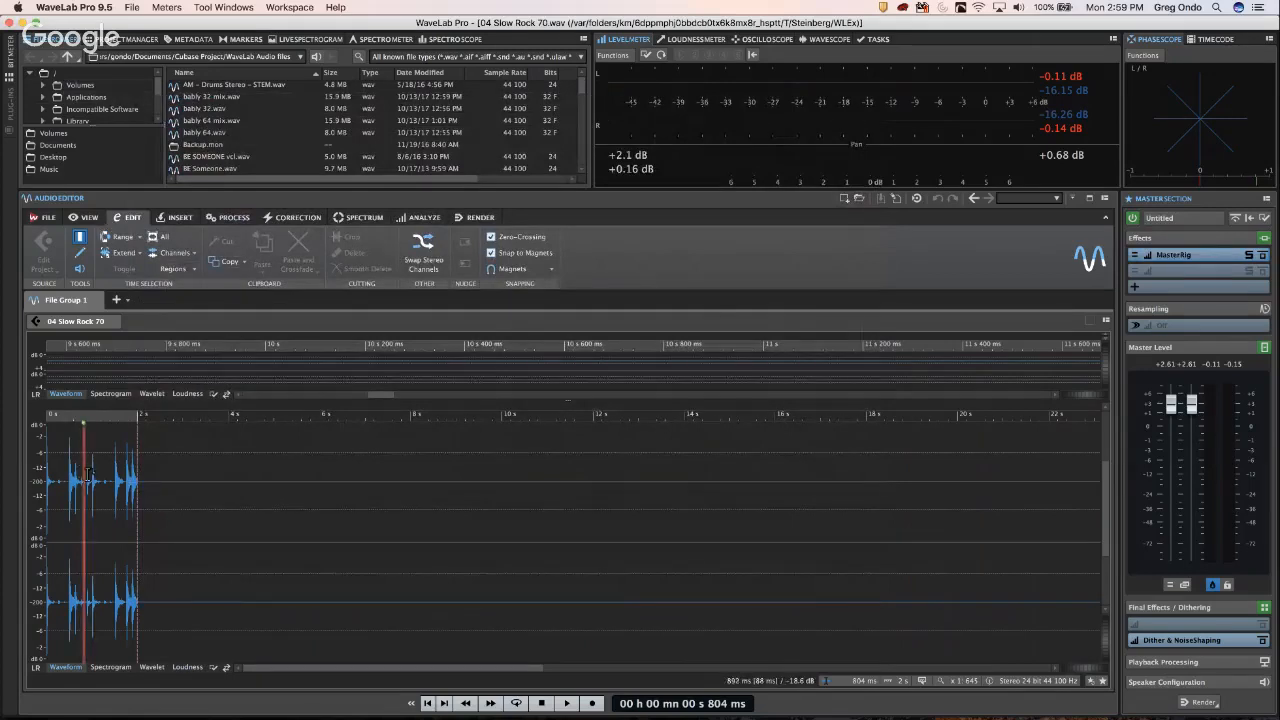
- Select the whole 04 Slow Rock 70 clip on both channels and render the master section in place
double_click(89, 474)
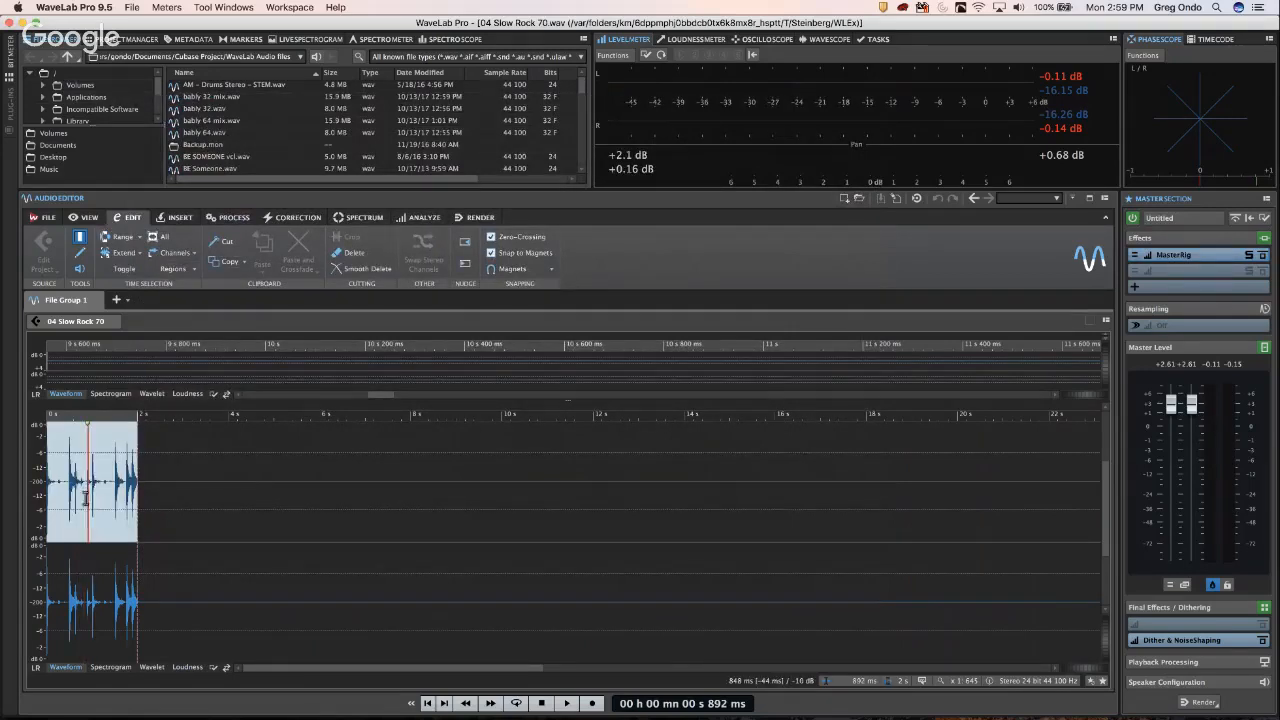
double_click(86, 497)
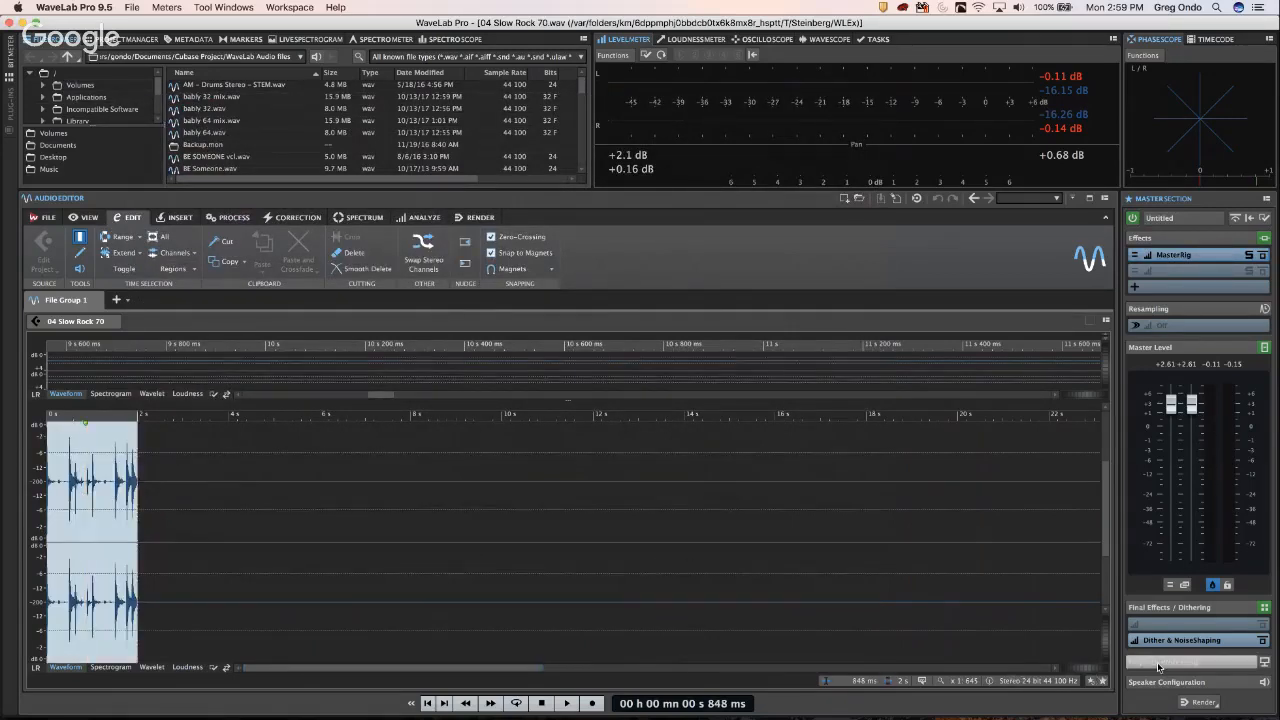
left_click(1203, 704)
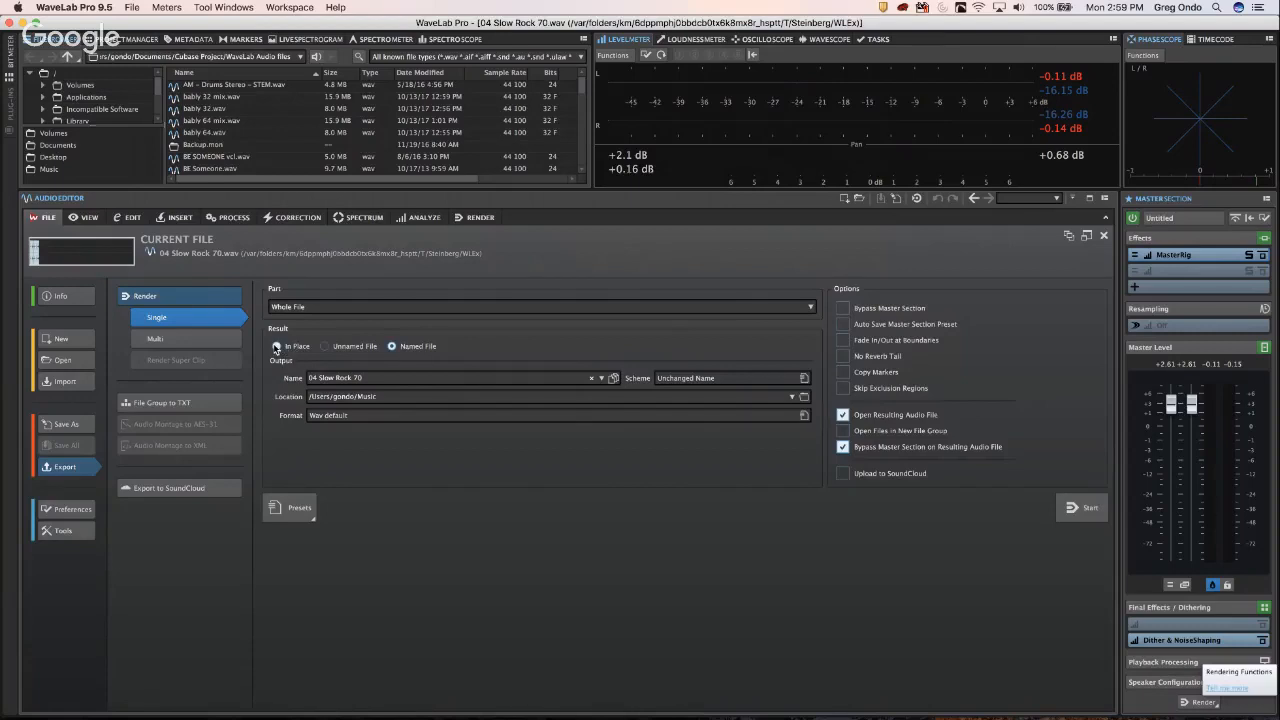
left_click(276, 346)
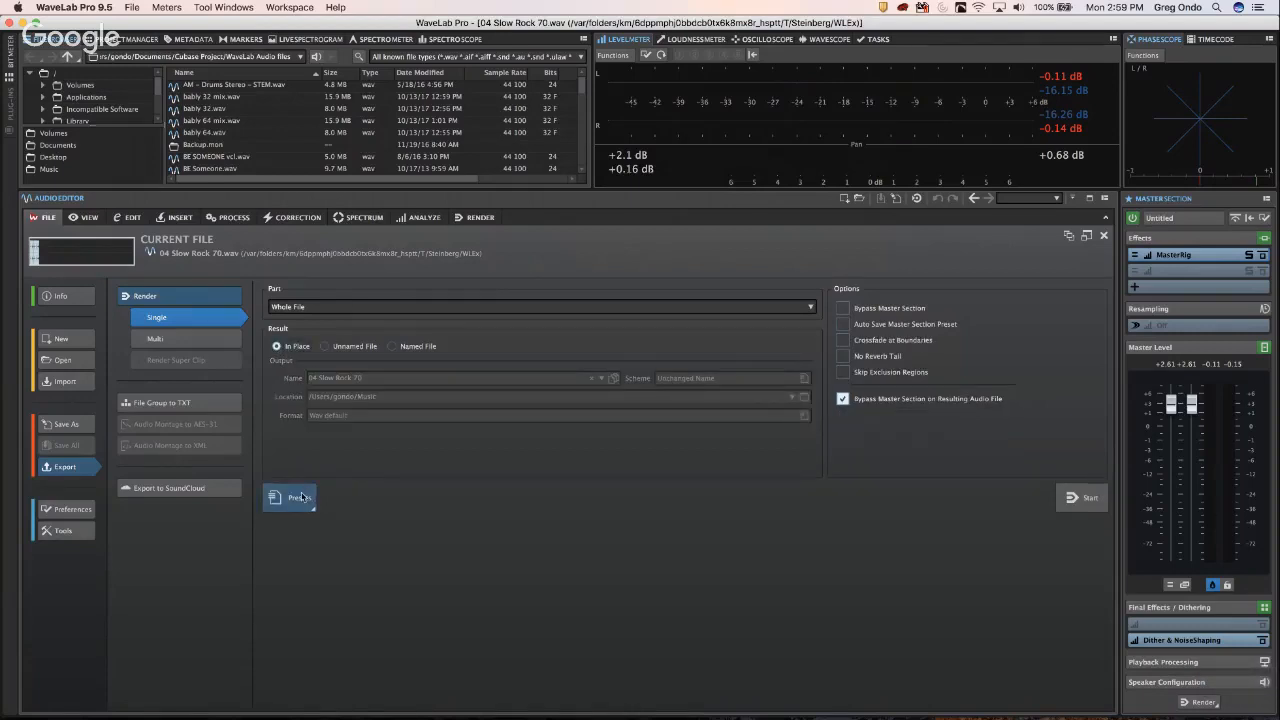
left_click(1084, 498)
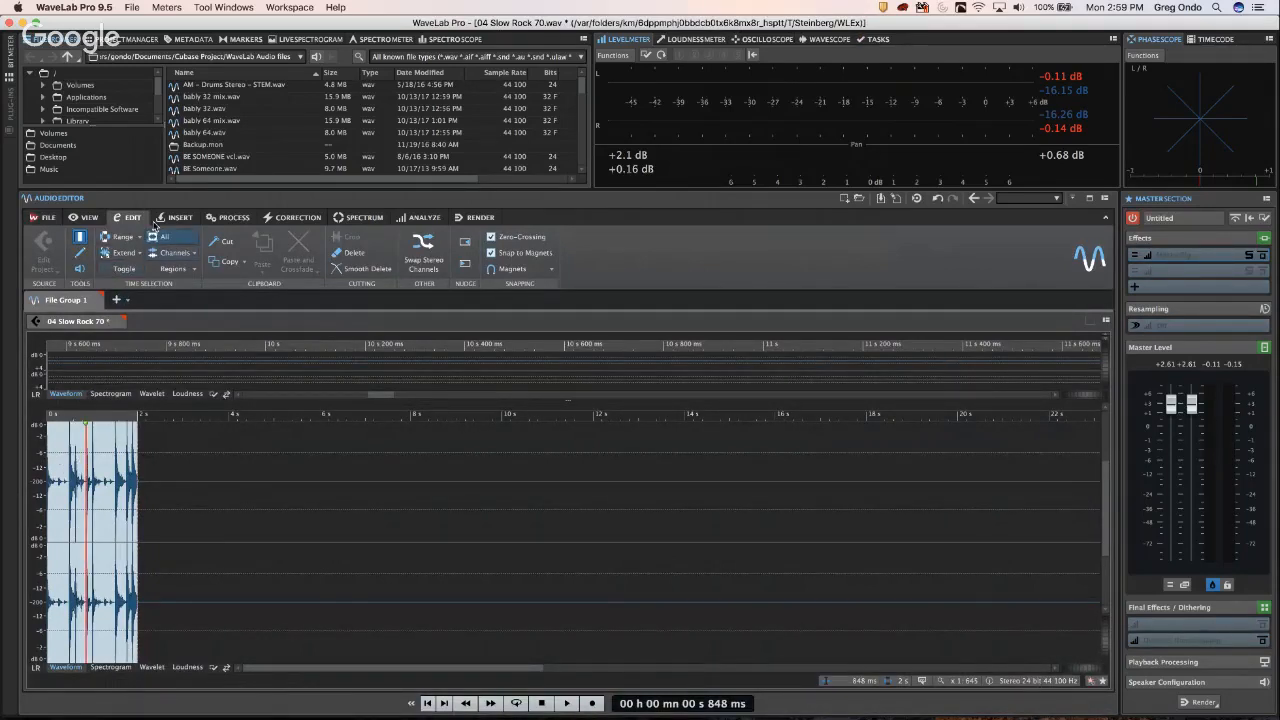
left_click(46, 217)
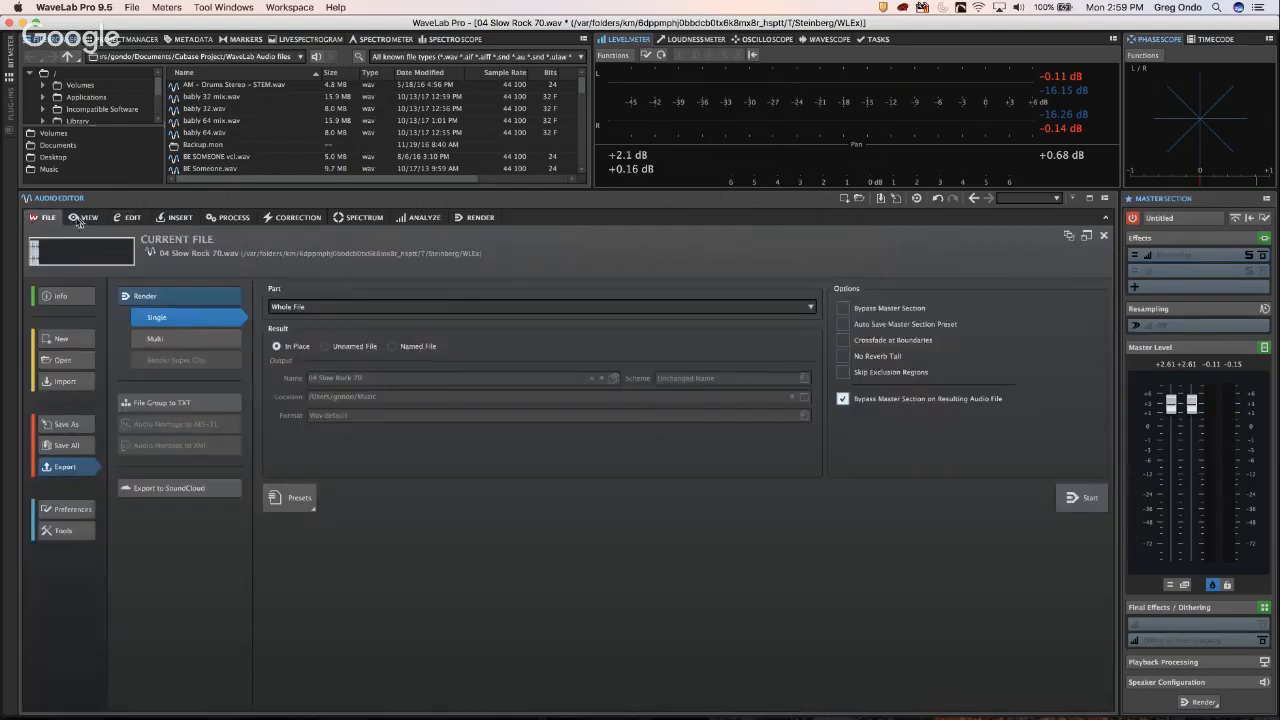
- Look through WaveLab's Edit, Insert, Process and Correction tools, then switch over to Cubase's Untitled2 project
left_click(86, 218)
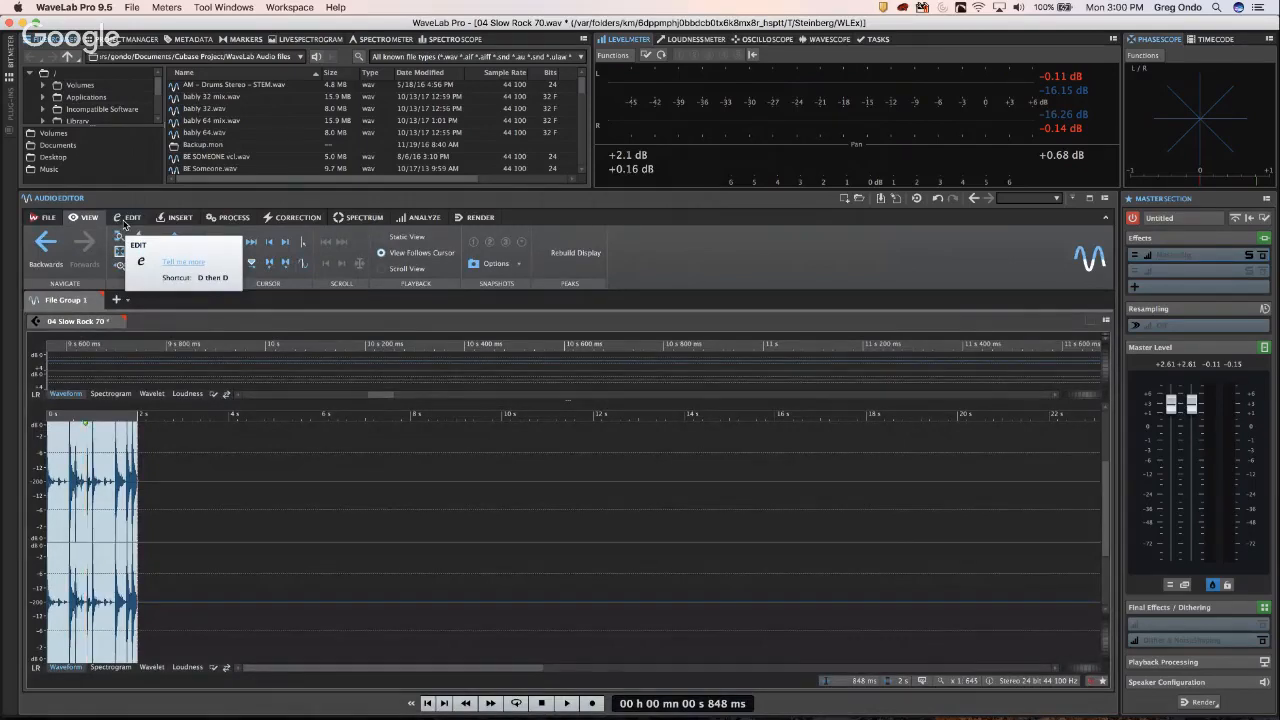
left_click(127, 218)
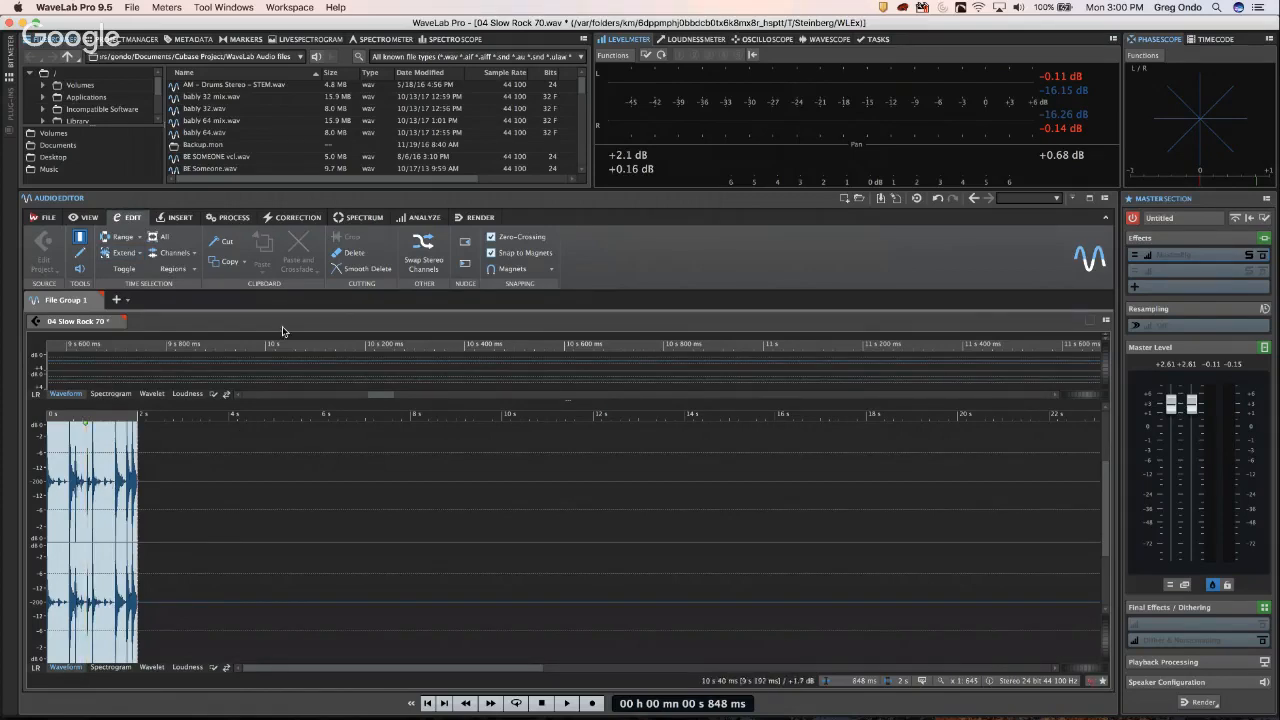
left_click(175, 217)
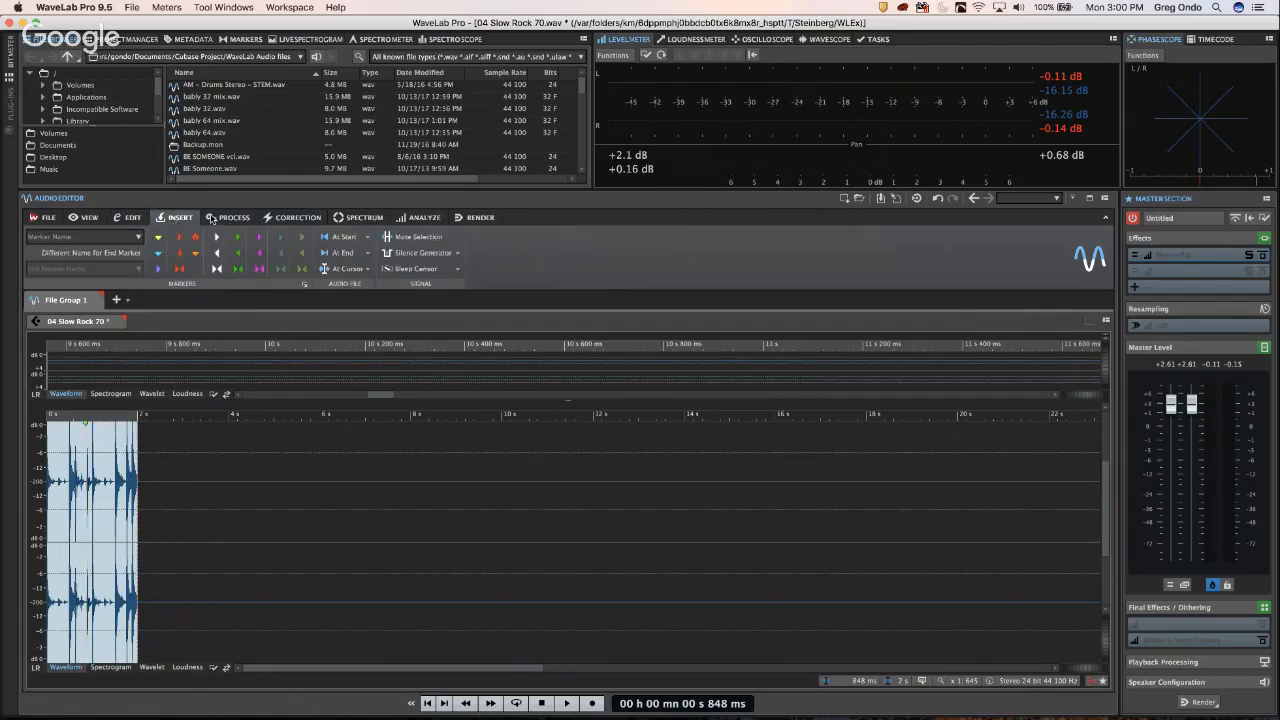
left_click(212, 218)
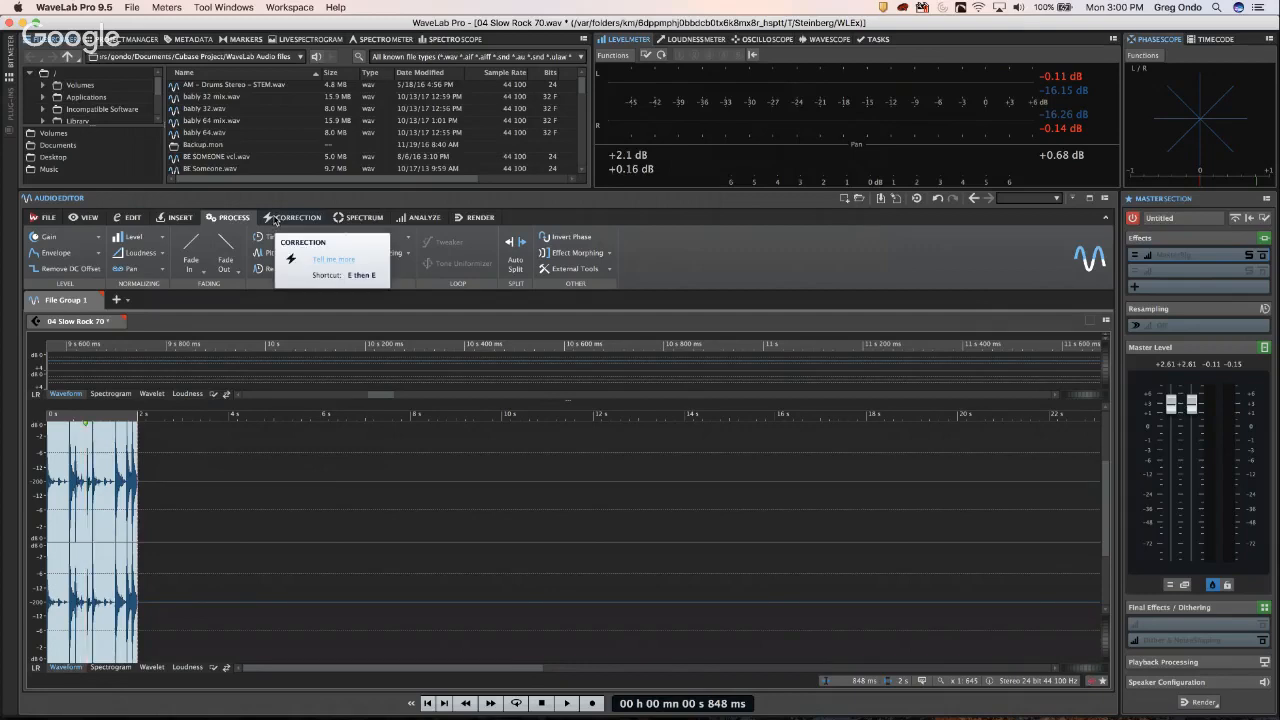
left_click(280, 218)
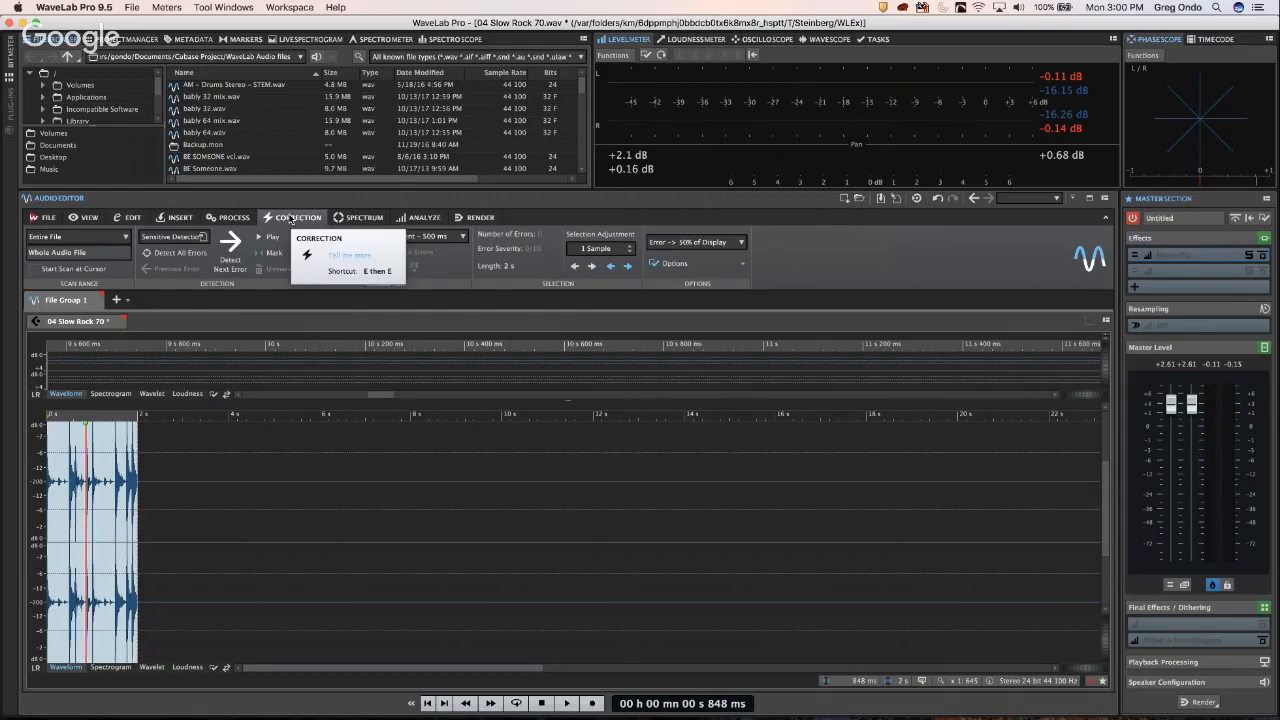
key("super+Tab")
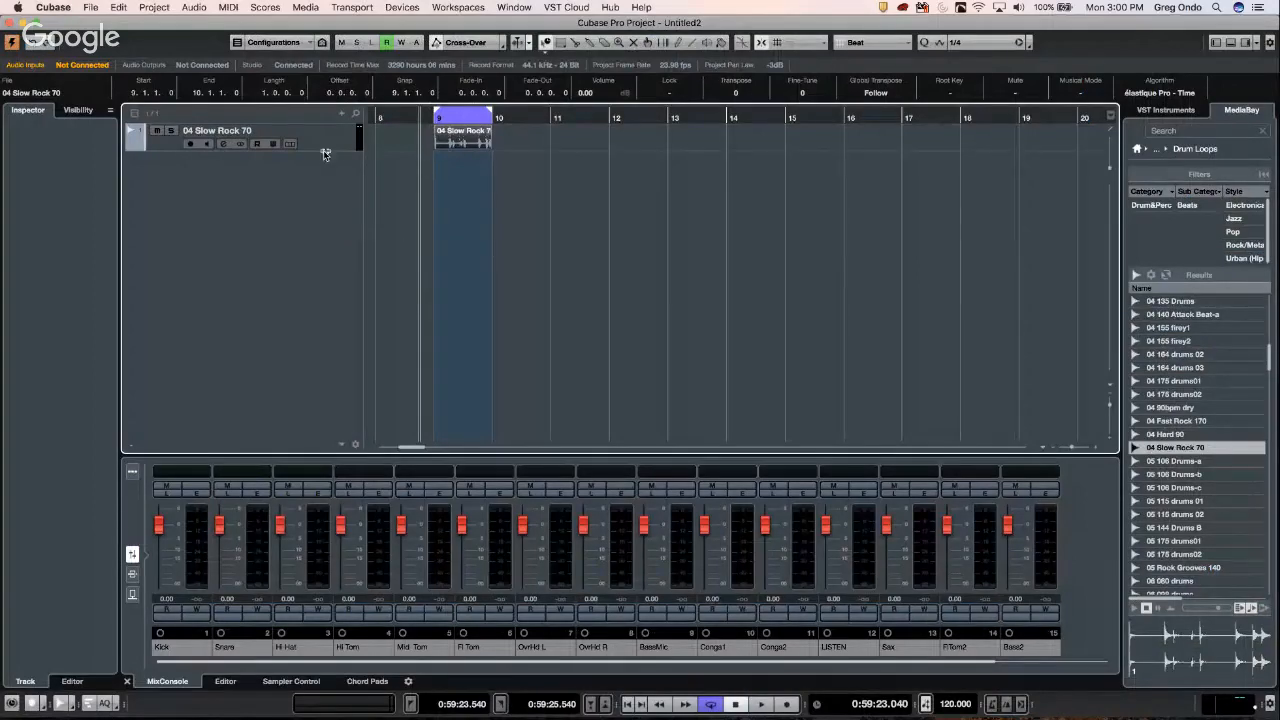
- Enlarge the 04 Slow Rock 70 track and play the loop from bar 9
left_click_drag(326, 150, 315, 195)
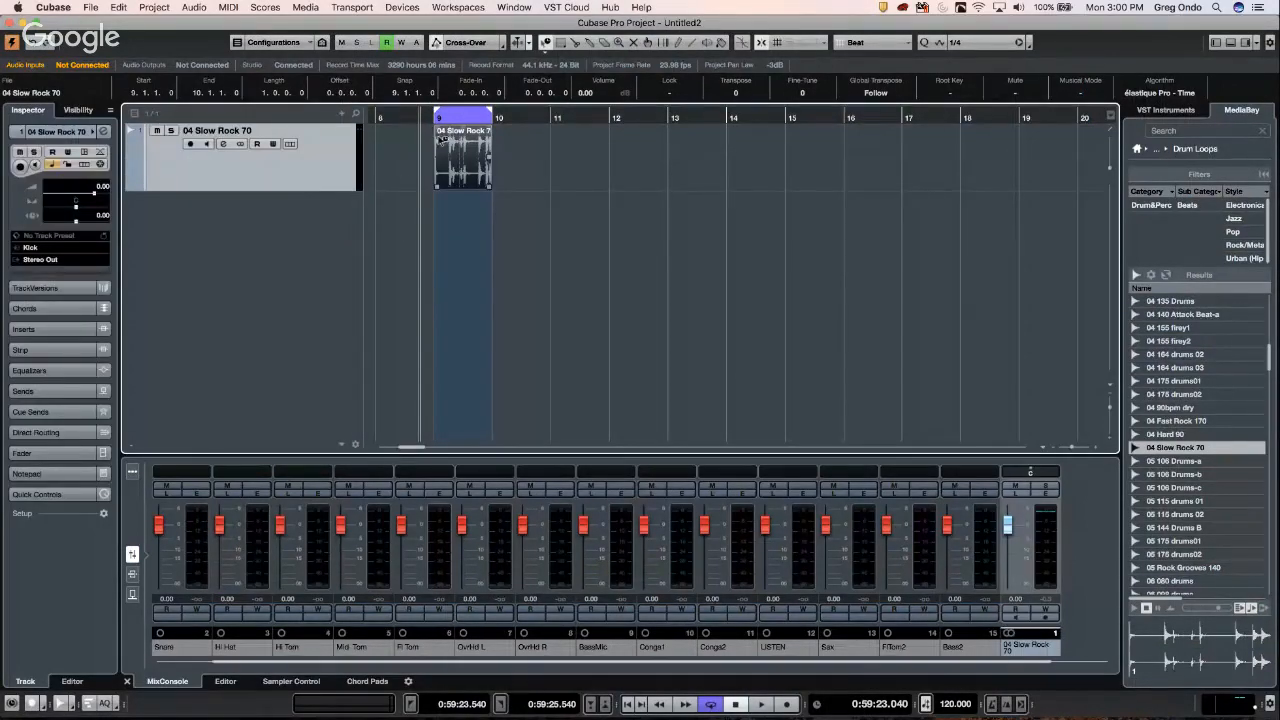
mouse_move(452, 118)
left_mouse_down()
mouse_move(452, 165)
mouse_move(458, 118)
left_mouse_up()
key("h")
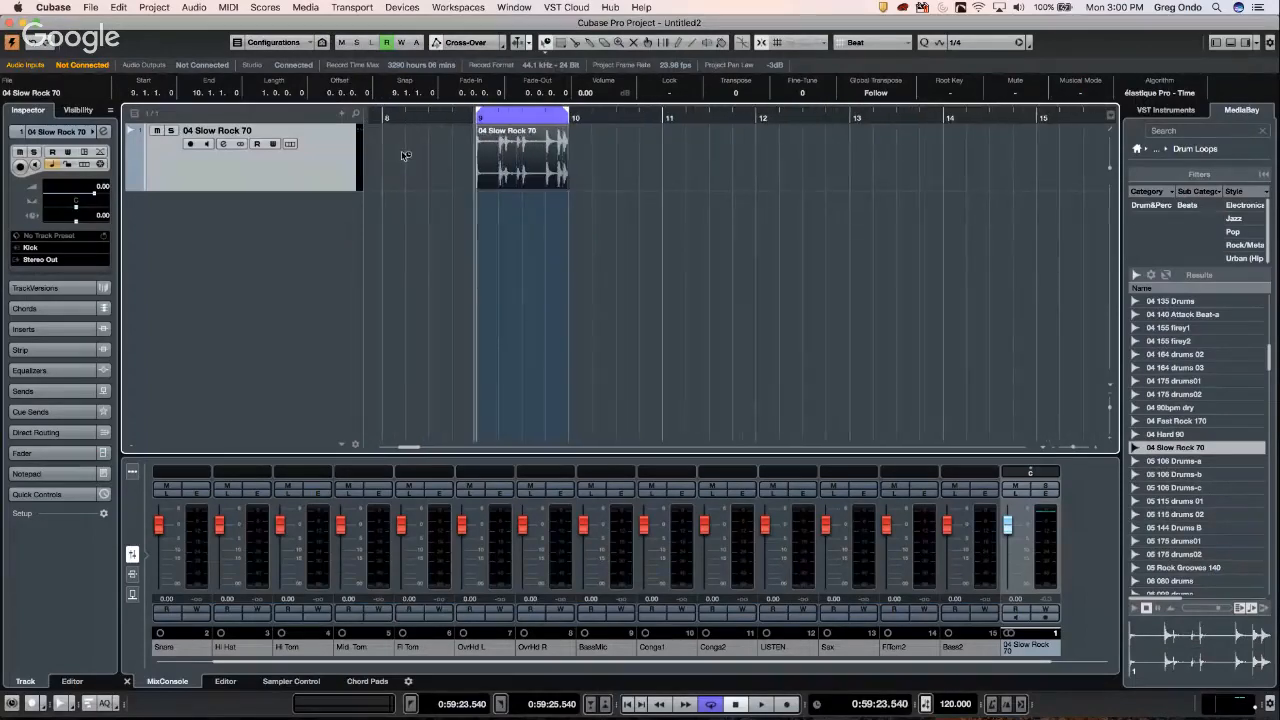
key("space")
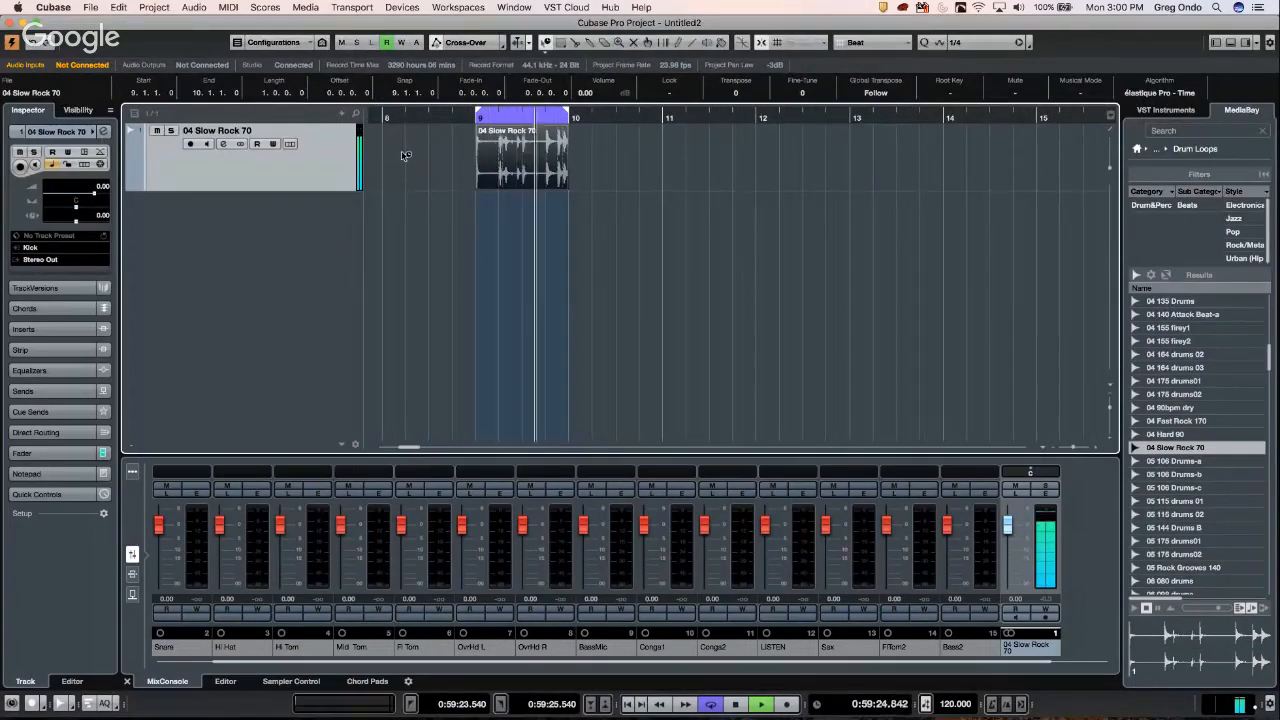
key("space")
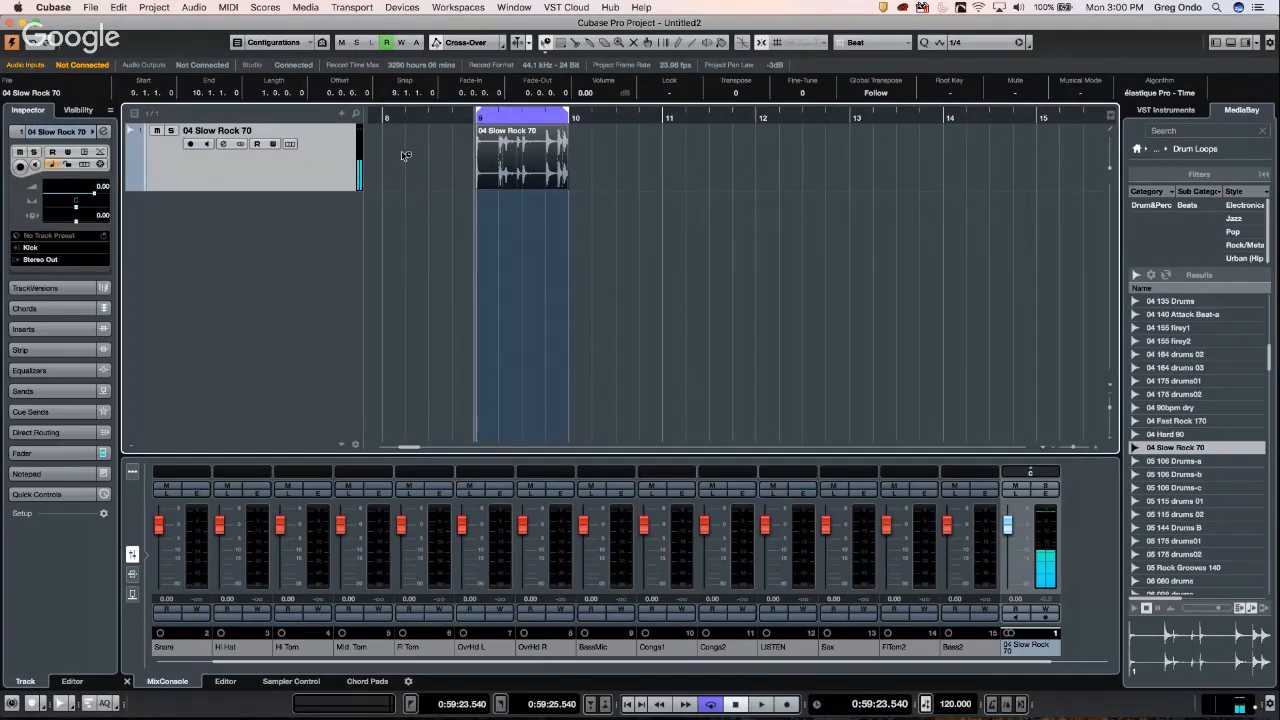
- Toggle Musical Mode on and back off for the clip, then return to WaveLab
key("super+z")
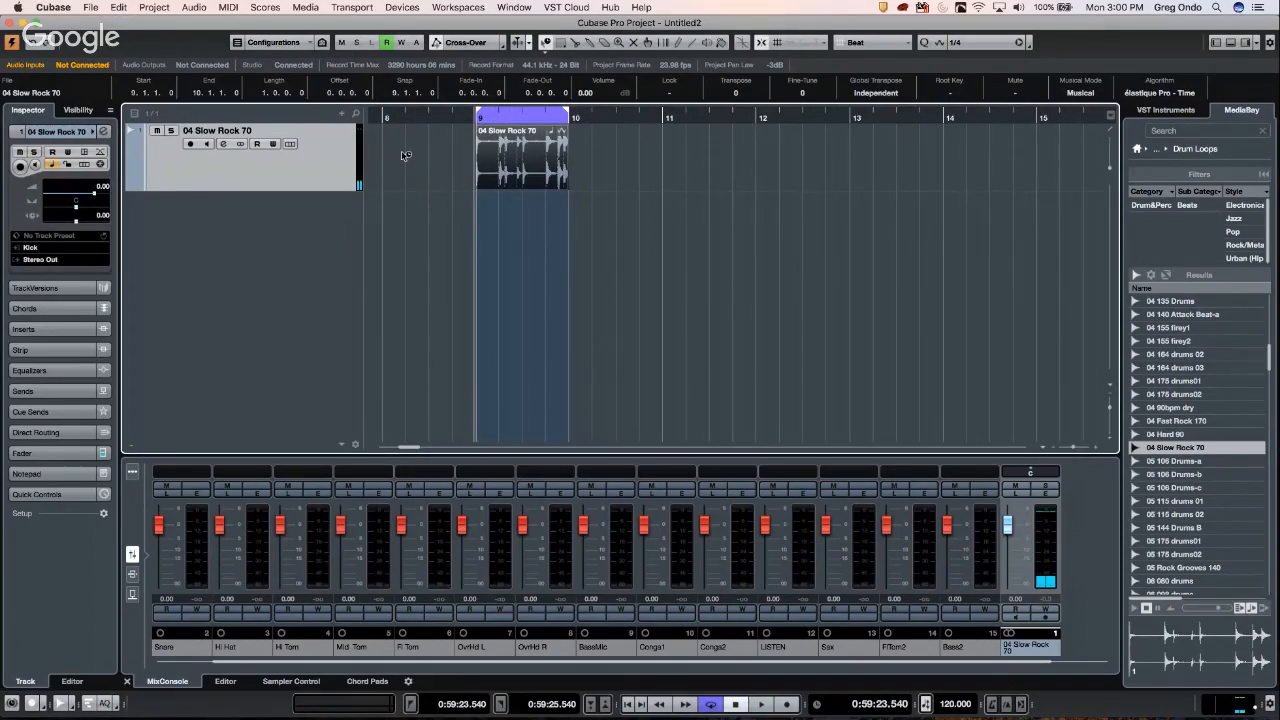
key("super+shift+z")
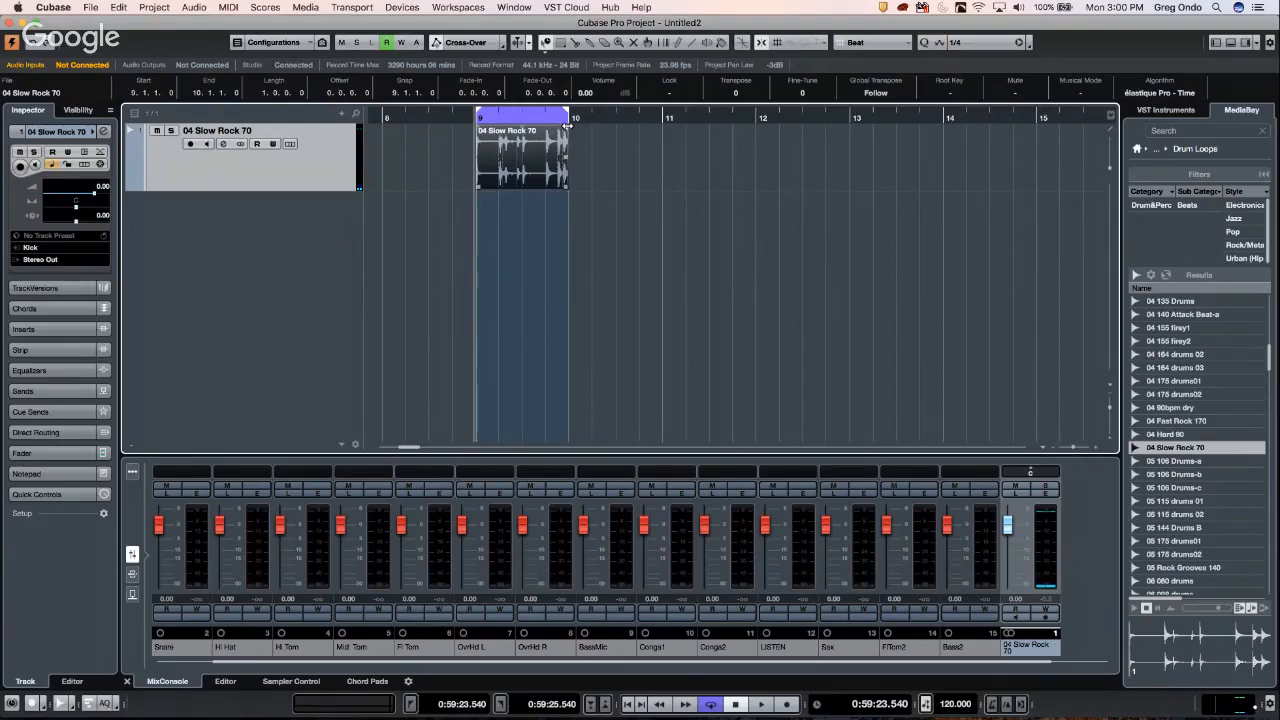
key("super+Tab")
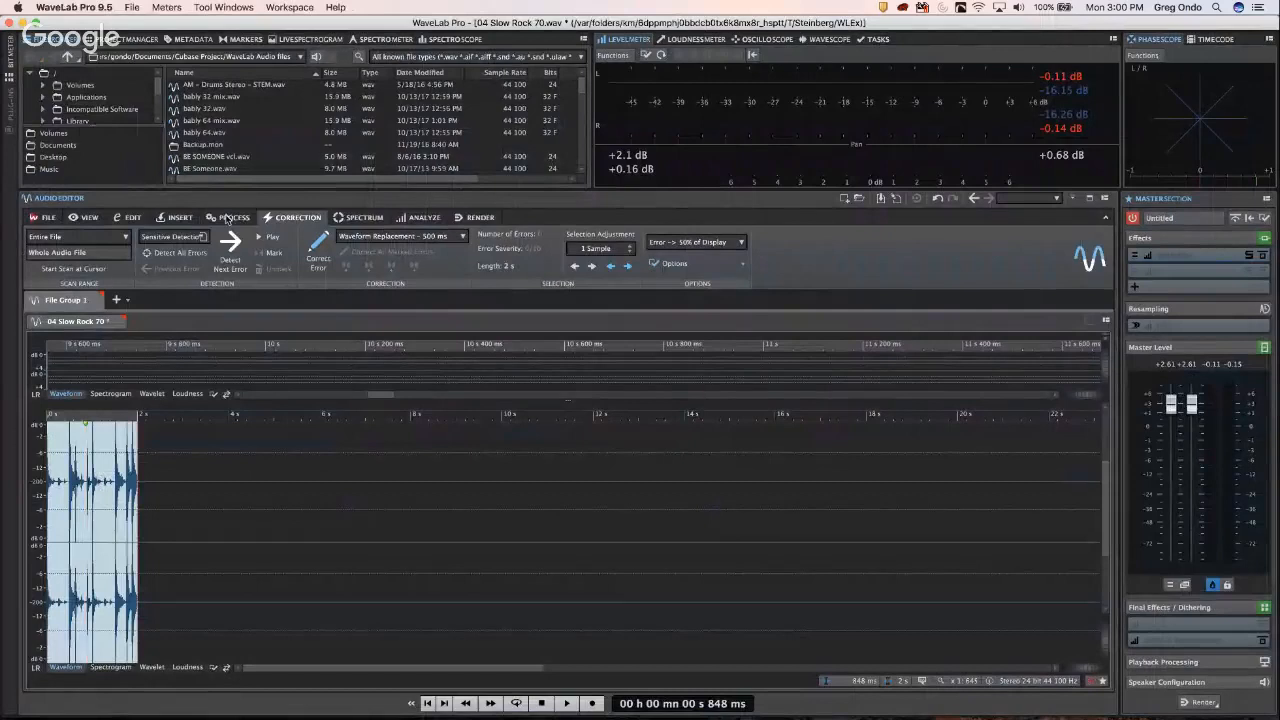
- View the loop as a spectrogram, check the Analyze, Render and View tools, then restore Edit and Waveform
left_click(358, 220)
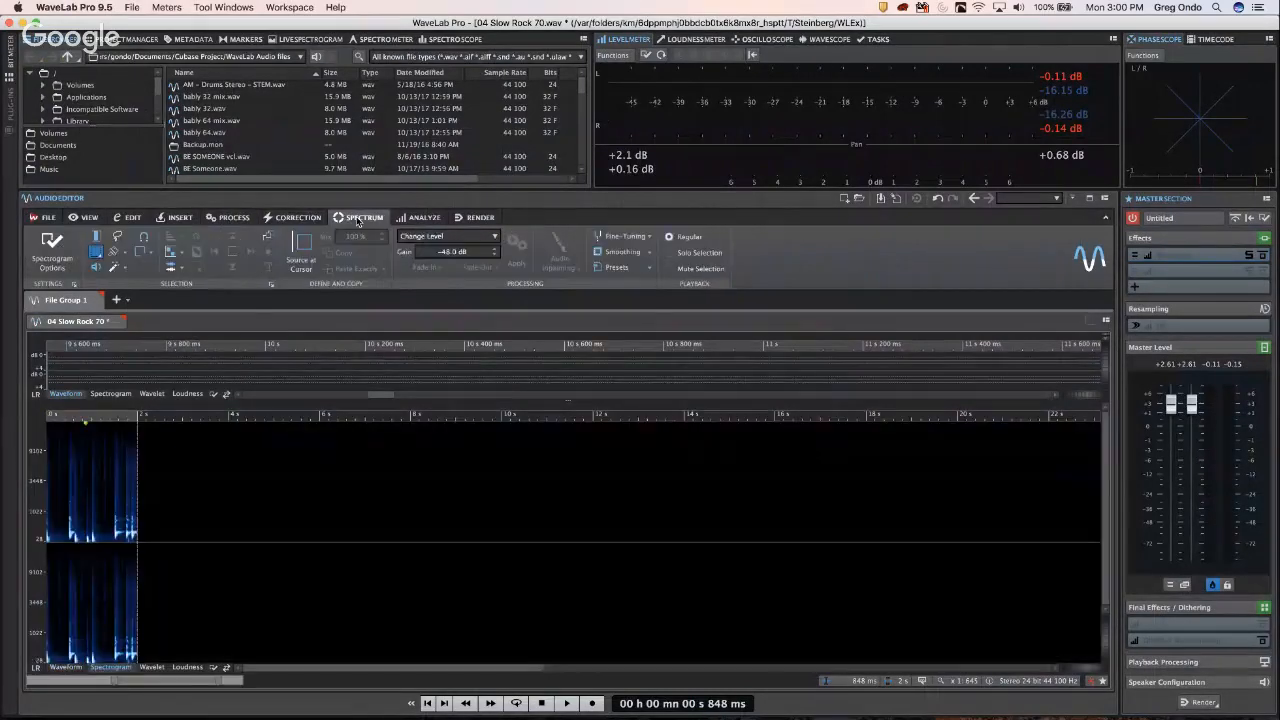
left_click(435, 220)
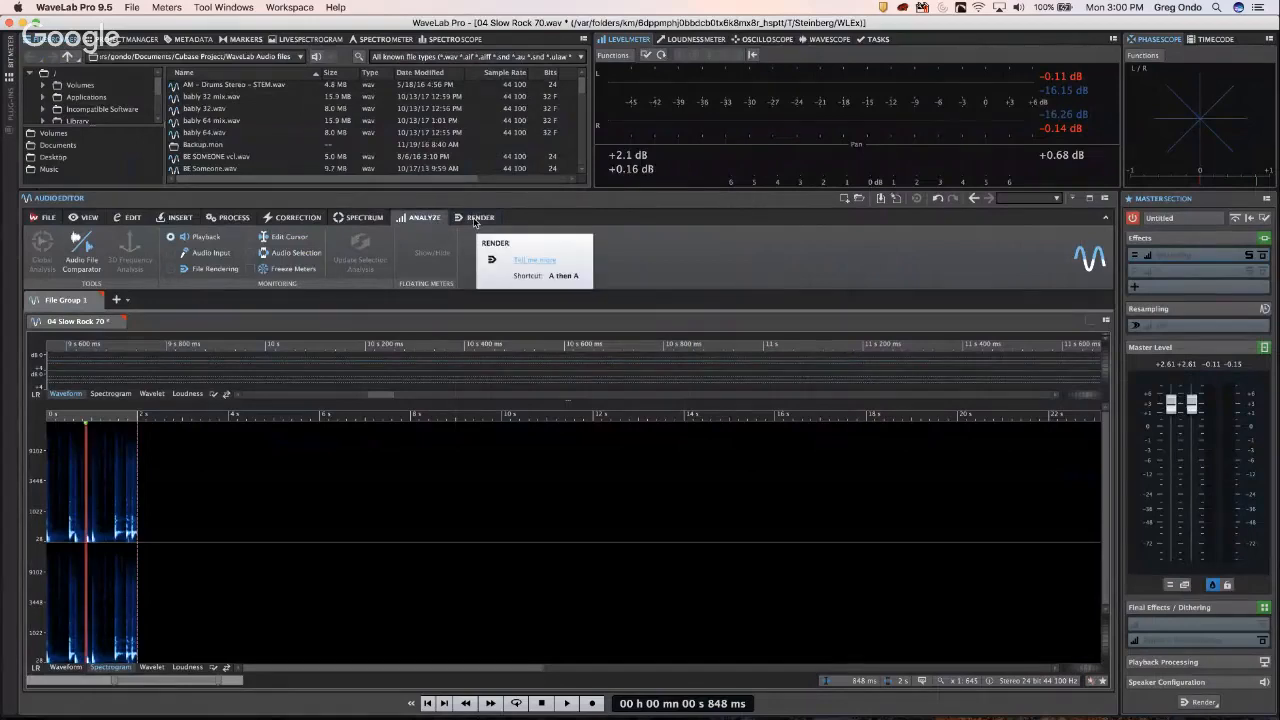
left_click(475, 220)
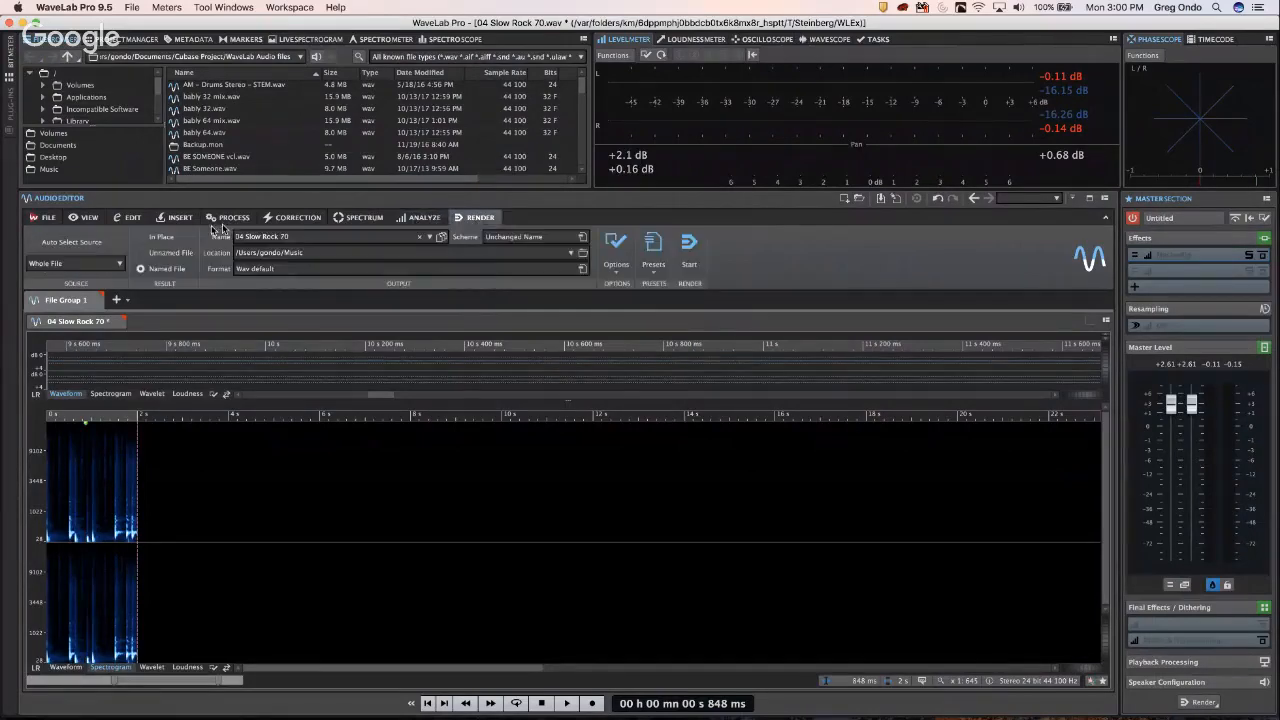
left_click(133, 220)
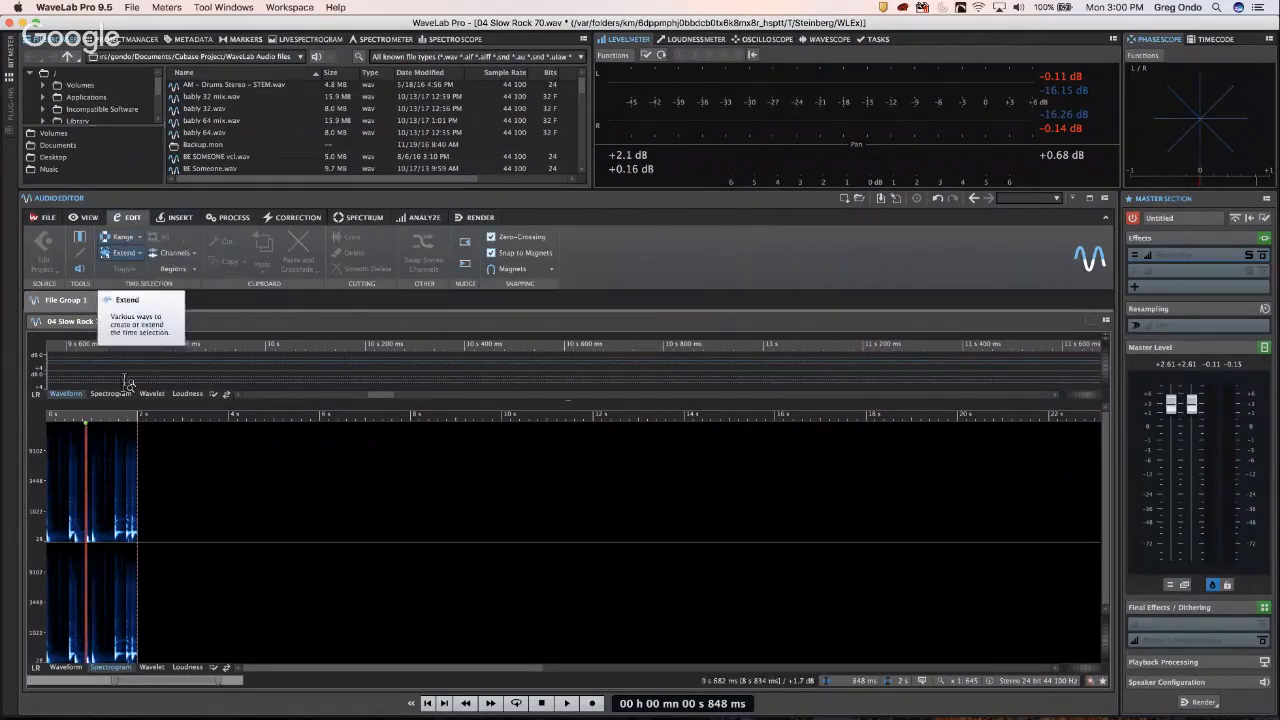
left_click(88, 217)
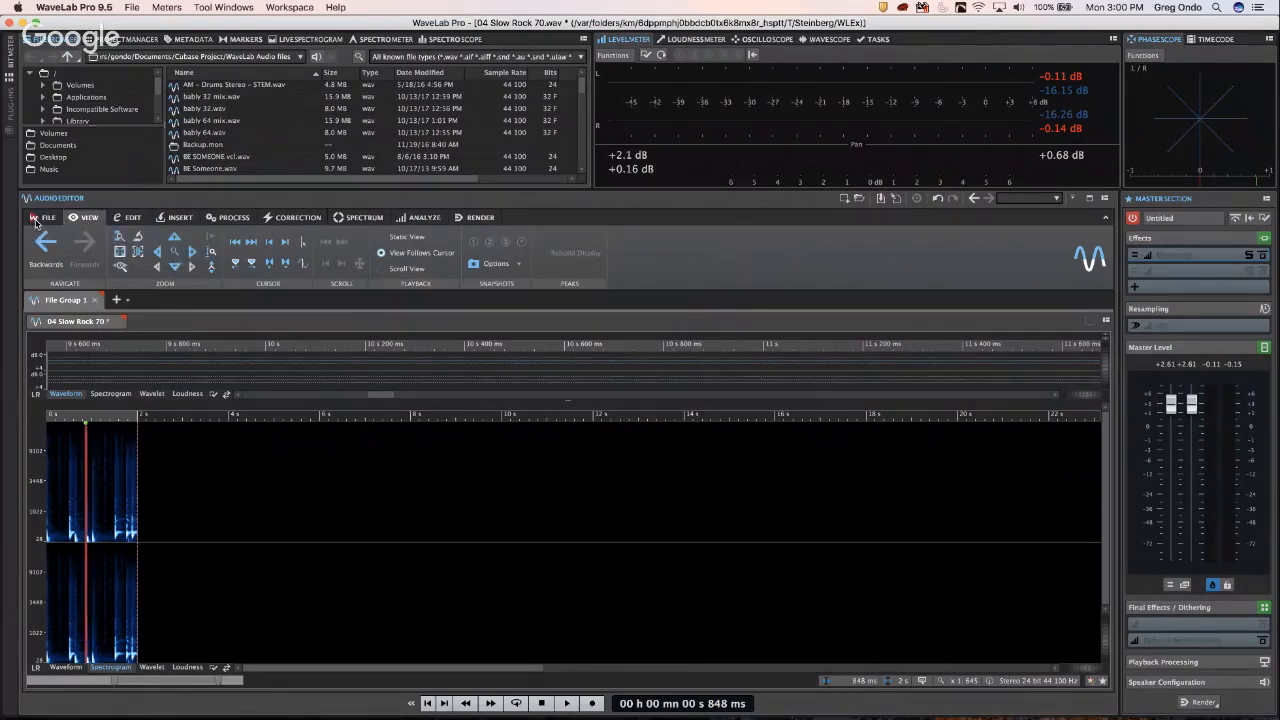
left_click(133, 219)
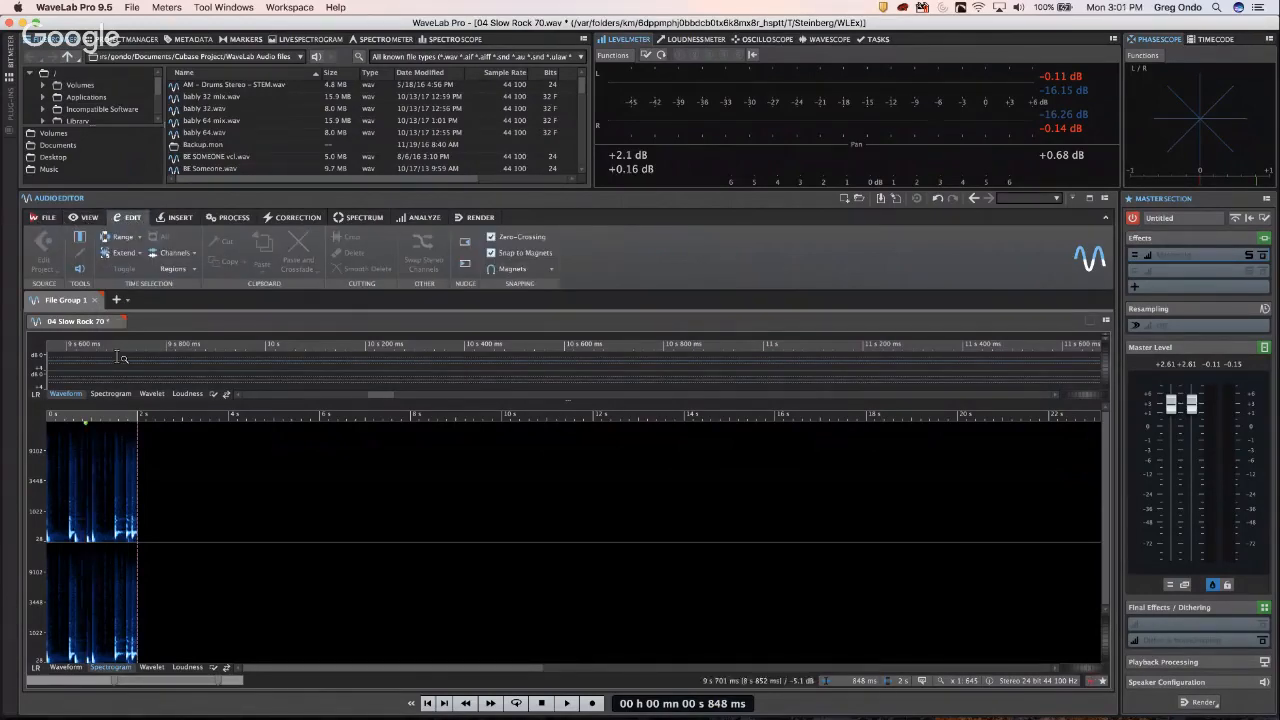
left_click(65, 666)
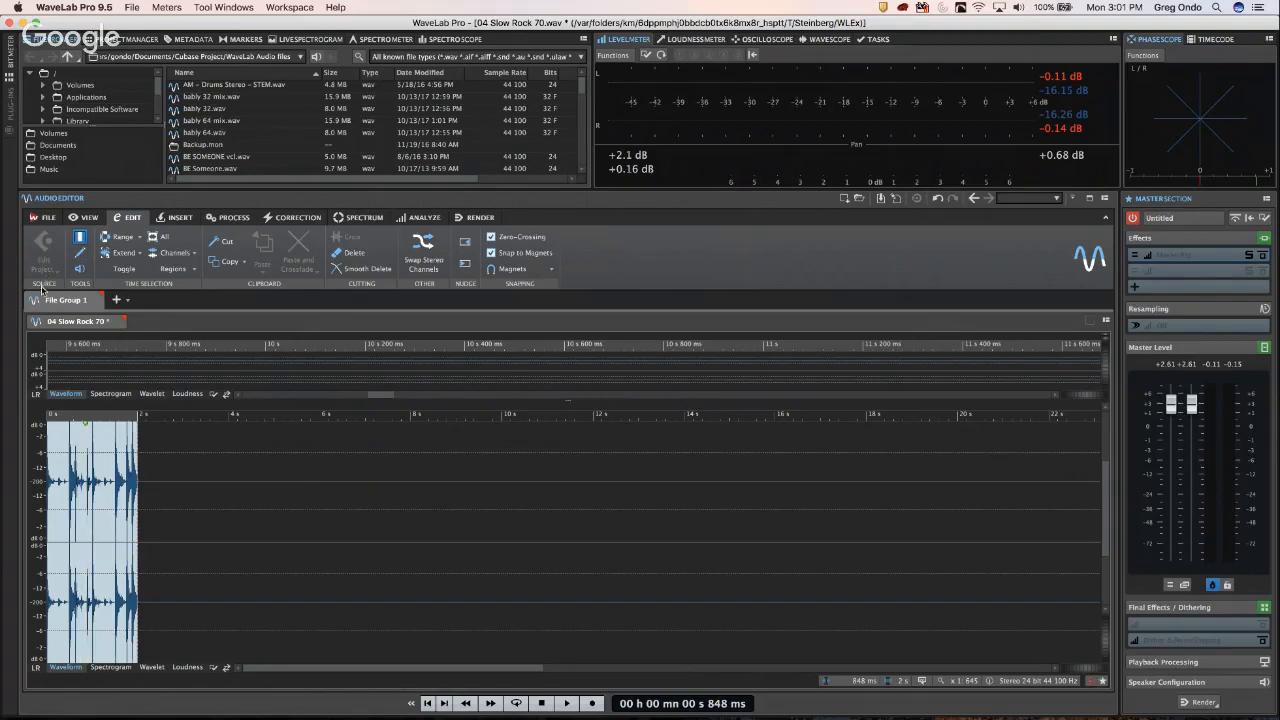
- Clear the time selection, select the whole loop in both channels, and return to Cubase's Untitled2 project
left_click(87, 440)
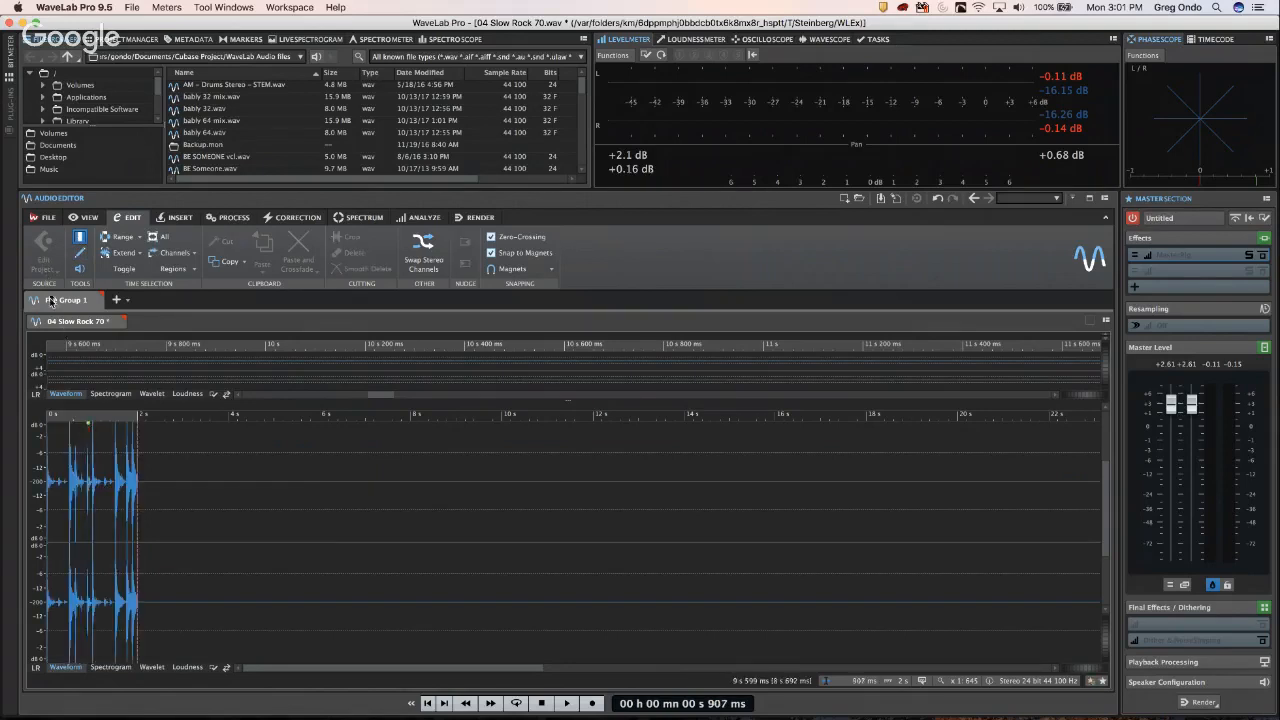
left_click(106, 452)
double_click(112, 462)
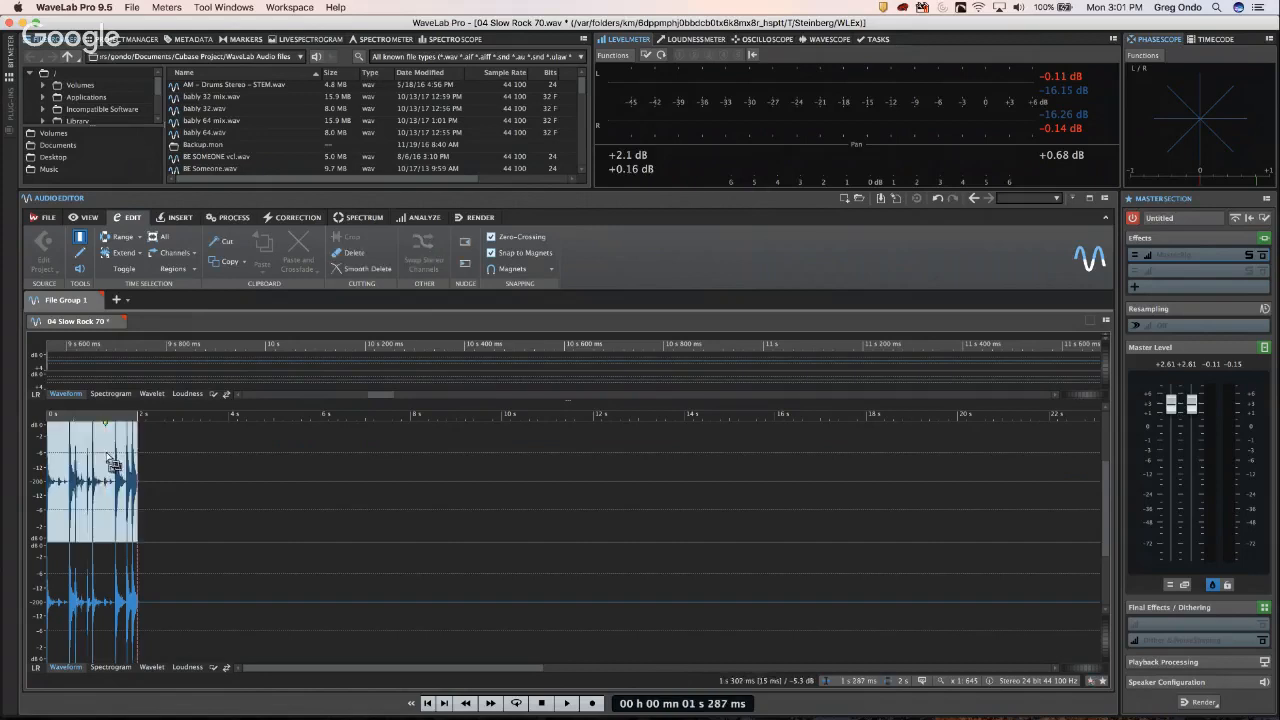
left_click(78, 530)
double_click(85, 530)
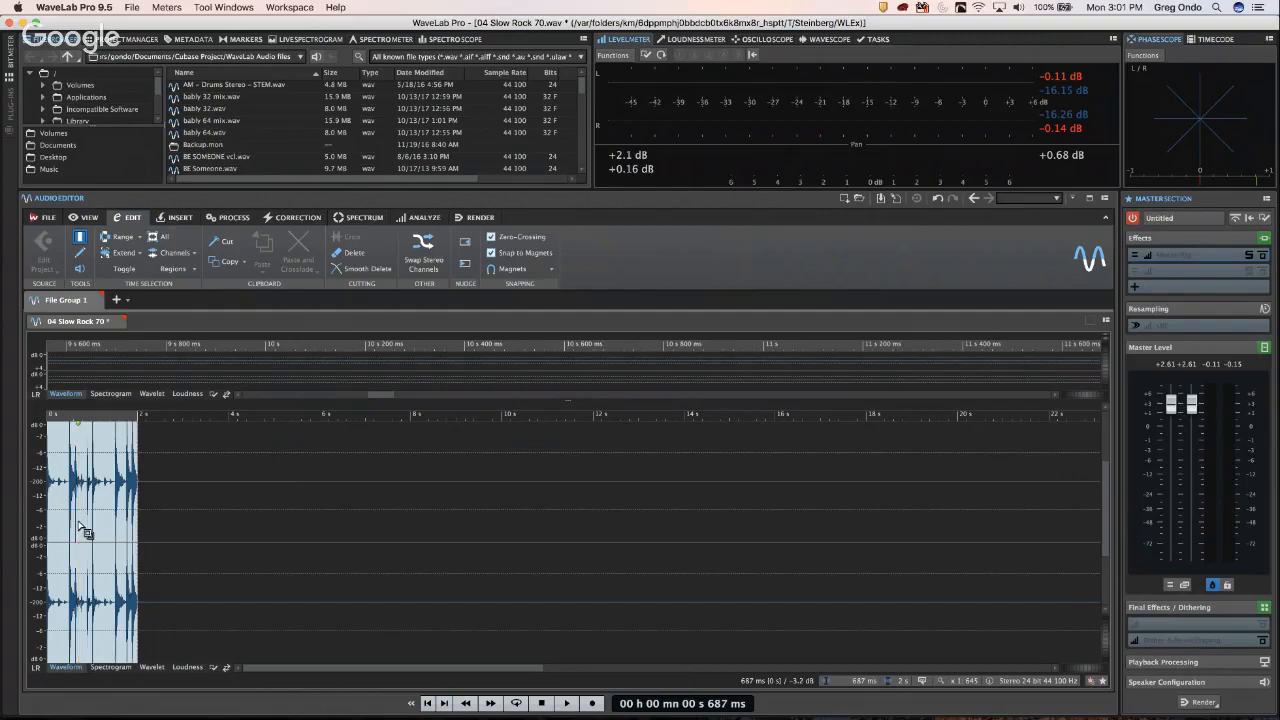
key("super+Tab")
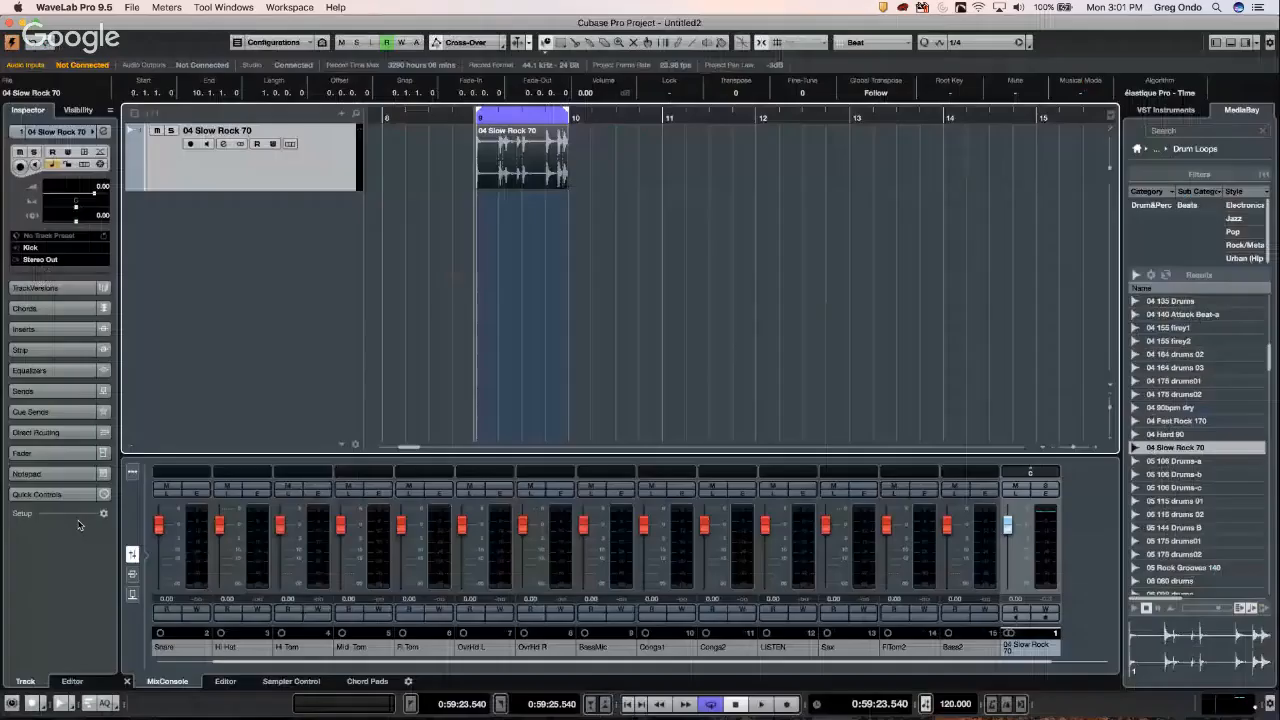
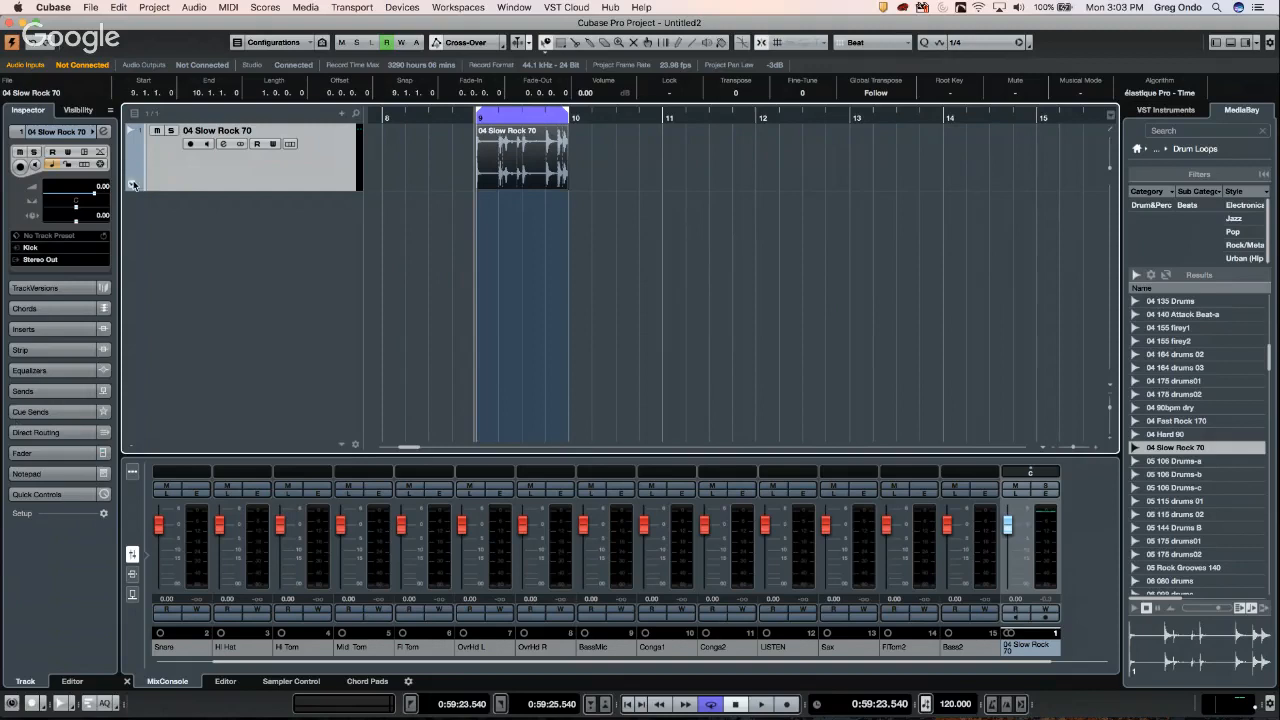
- Draw a rising volume curve on the Volume lane under 04 Slow Rock 70 and select all its points
left_click(133, 185)
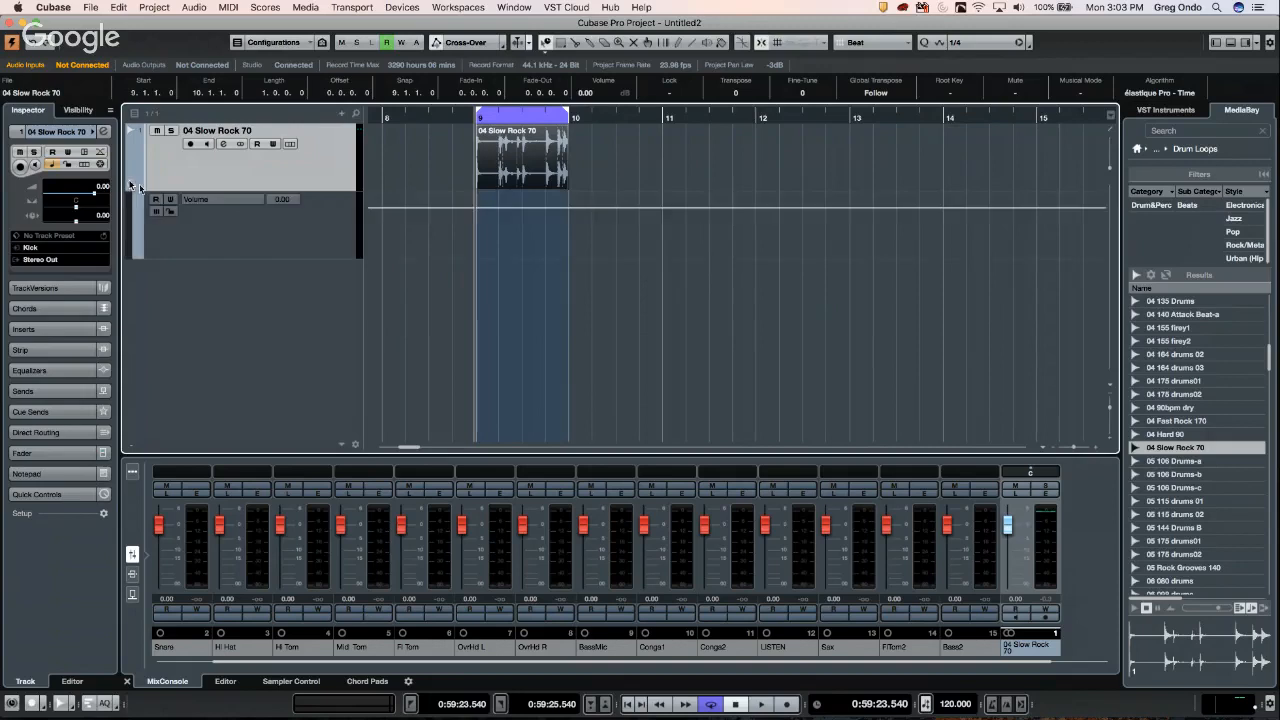
right_click(474, 228)
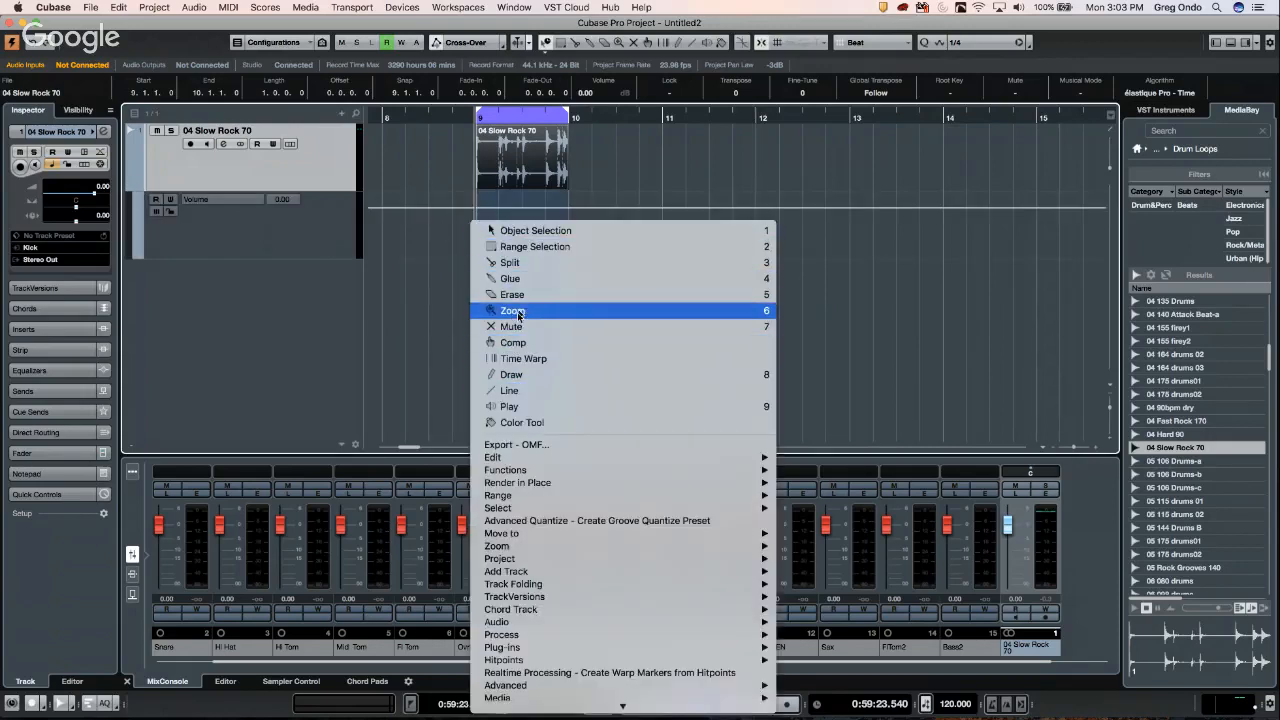
left_click(517, 373)
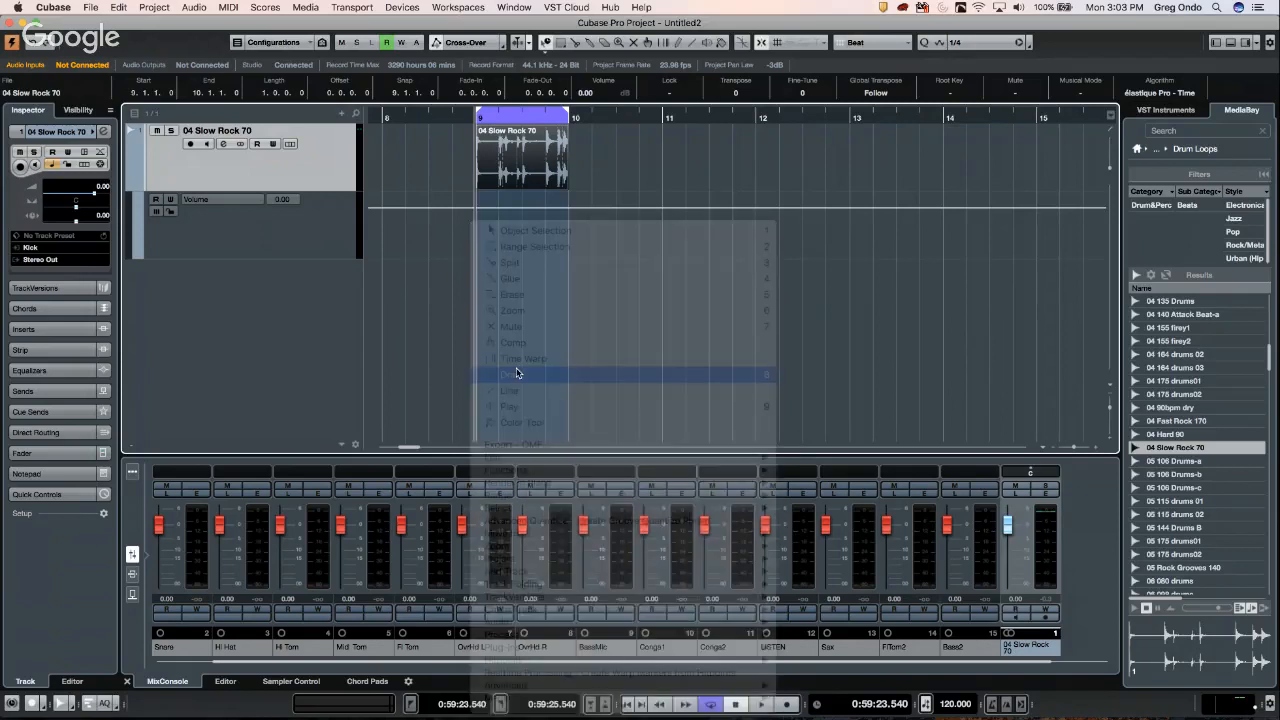
mouse_move(494, 225)
left_mouse_down()
mouse_move(549, 228)
mouse_move(566, 200)
mouse_move(548, 222)
mouse_move(489, 241)
left_mouse_up()
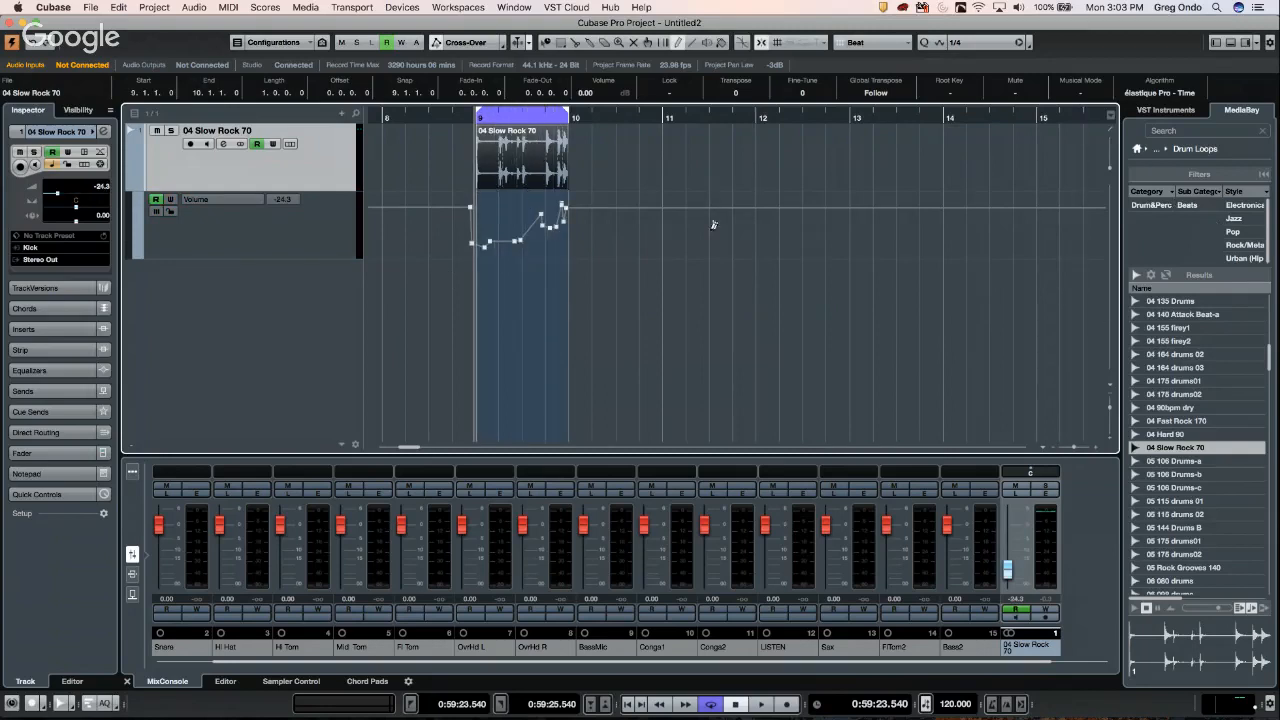
key("super+a")
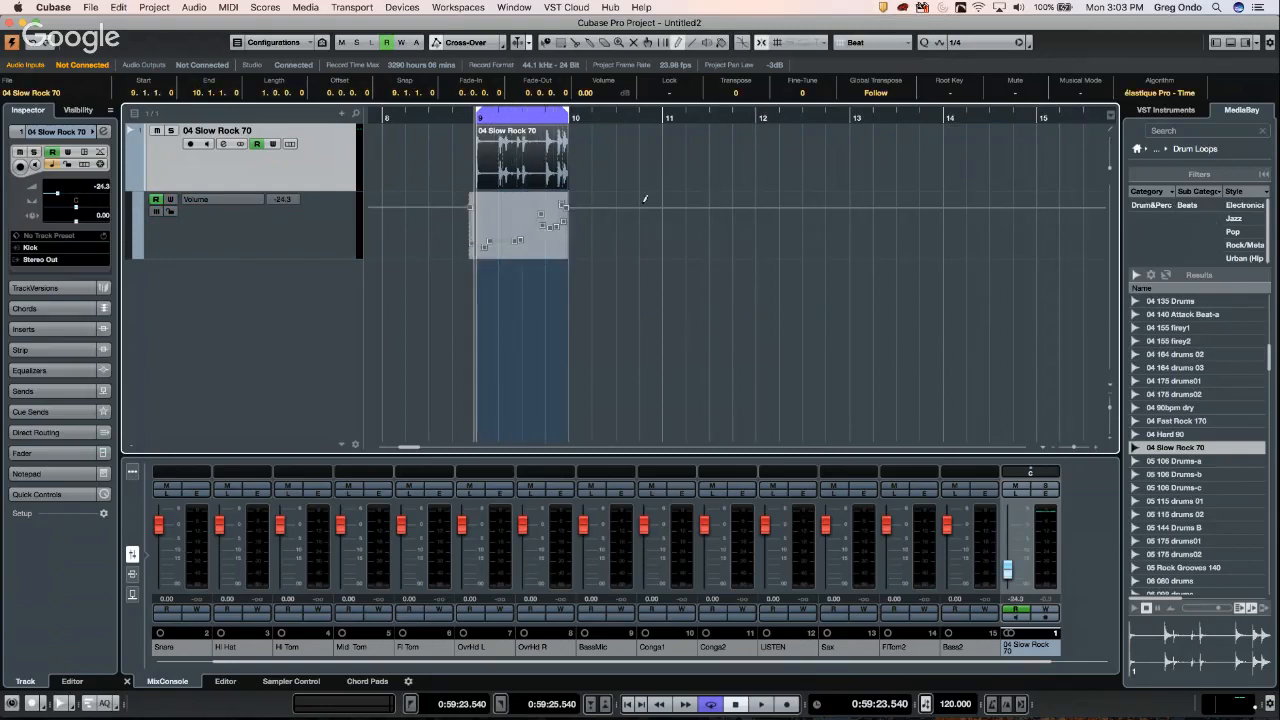
left_click(319, 233)
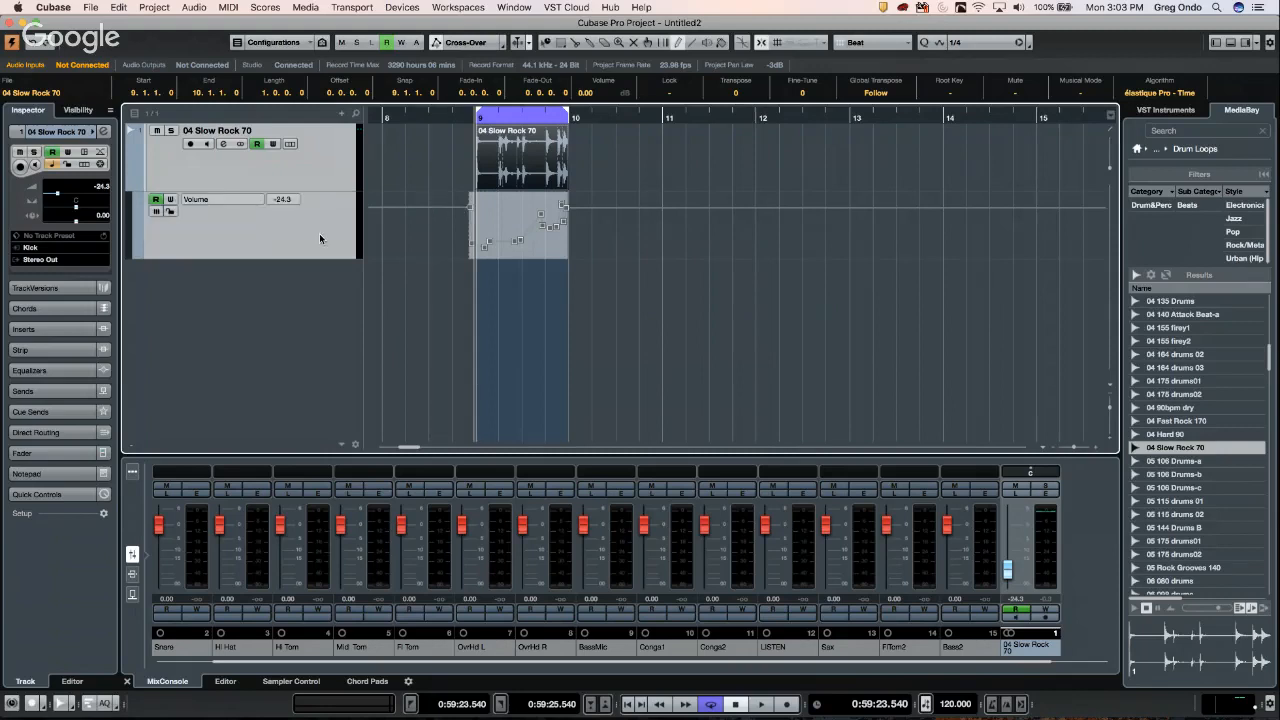
- With Object Selection, try moving the 04 Slow Rock 70 event toward bars 11–12, undoing each attempt
right_click(509, 148)
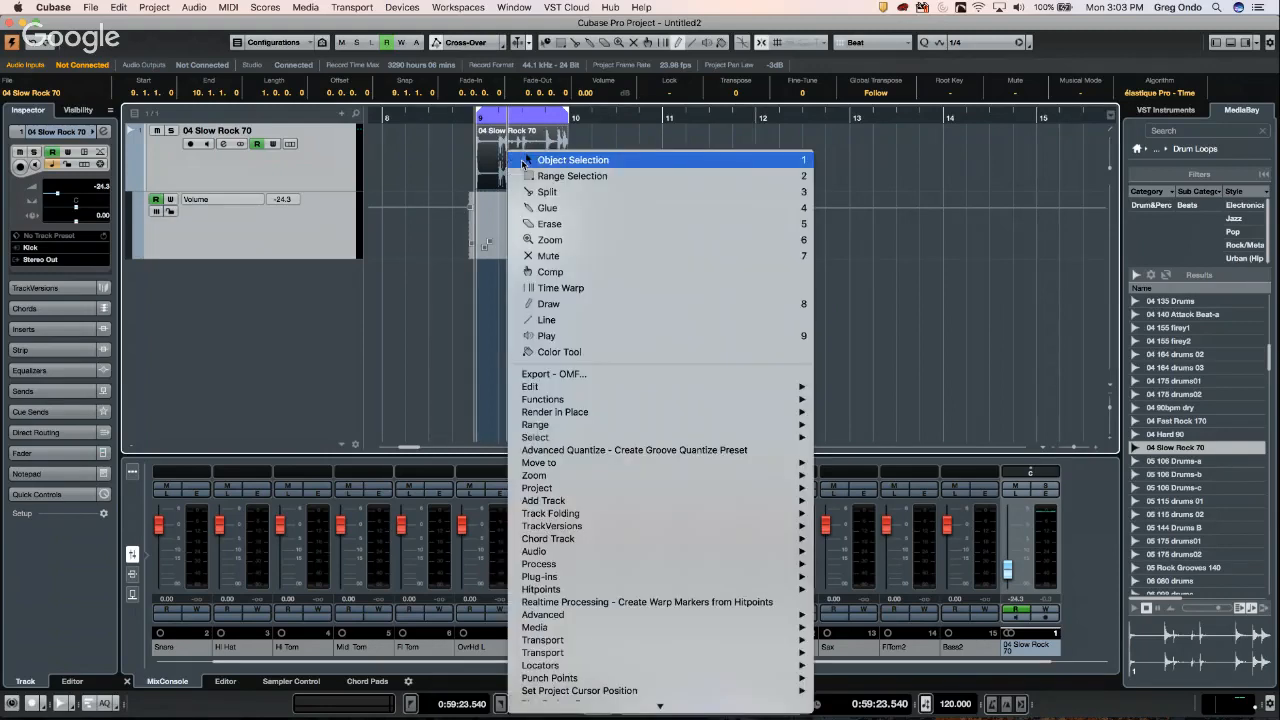
left_click(516, 155)
left_click_drag(514, 150, 621, 155)
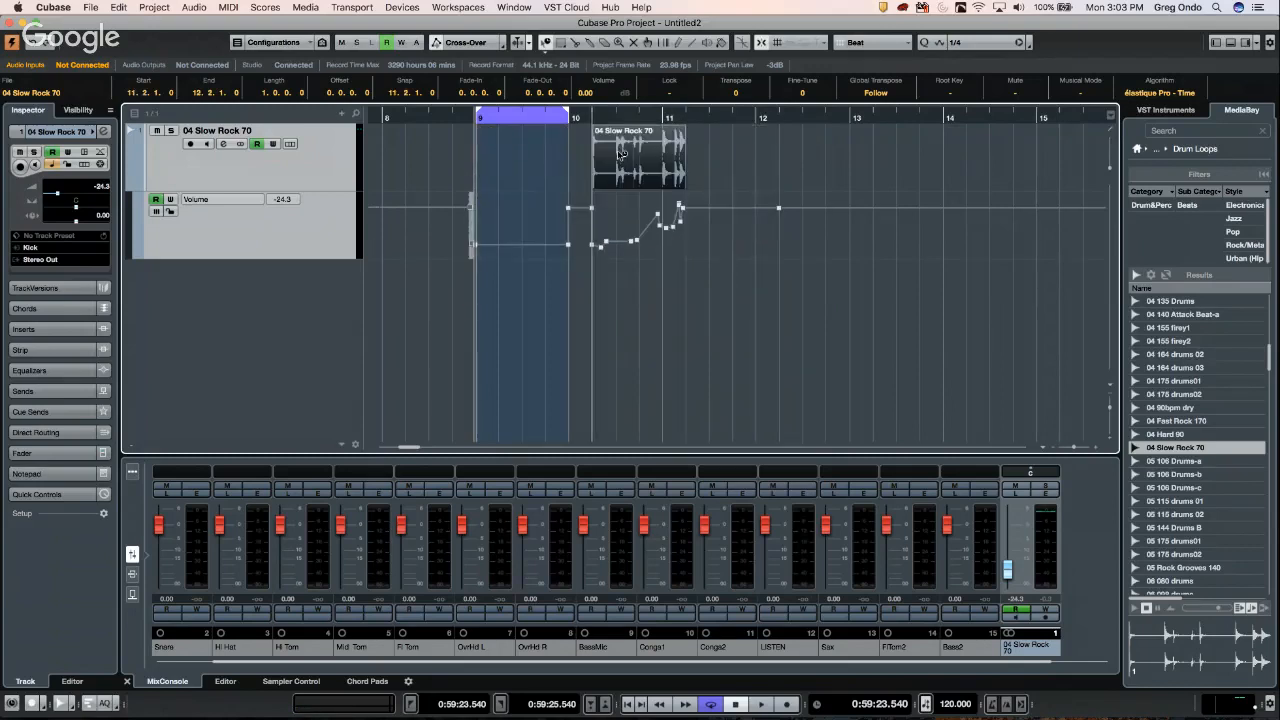
left_click_drag(777, 161, 831, 162)
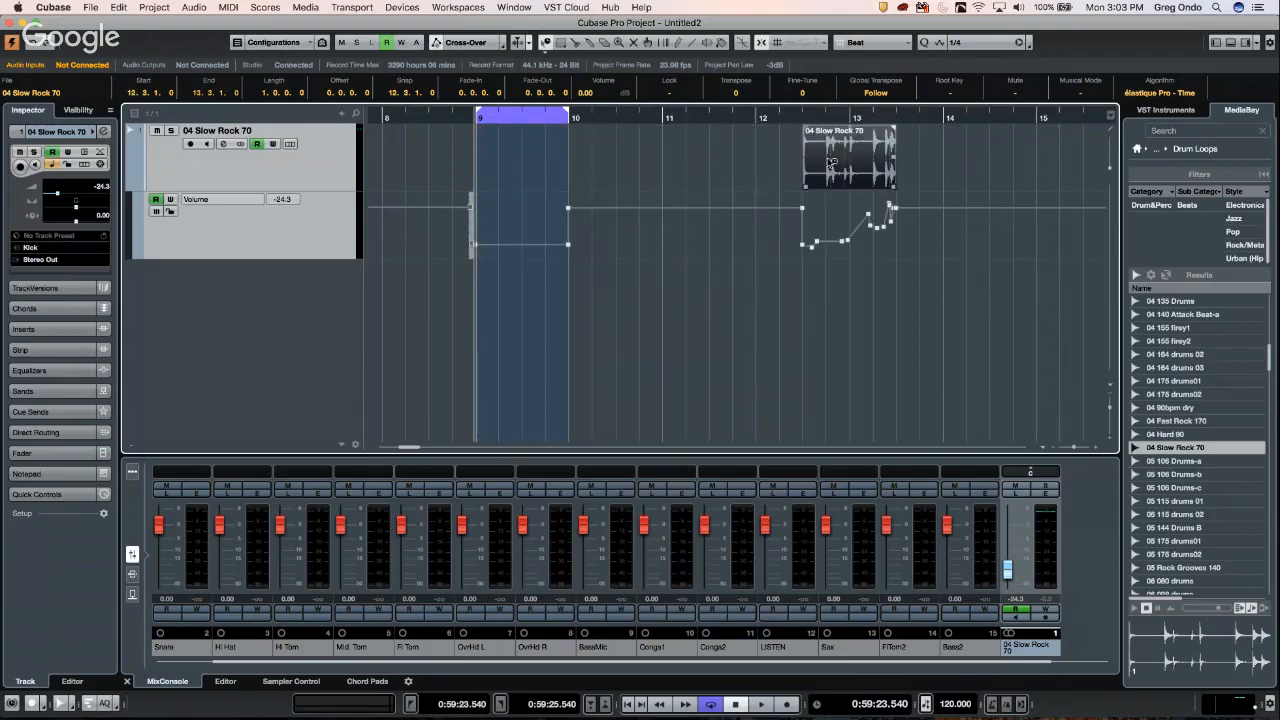
key("super+z")
left_click(738, 340)
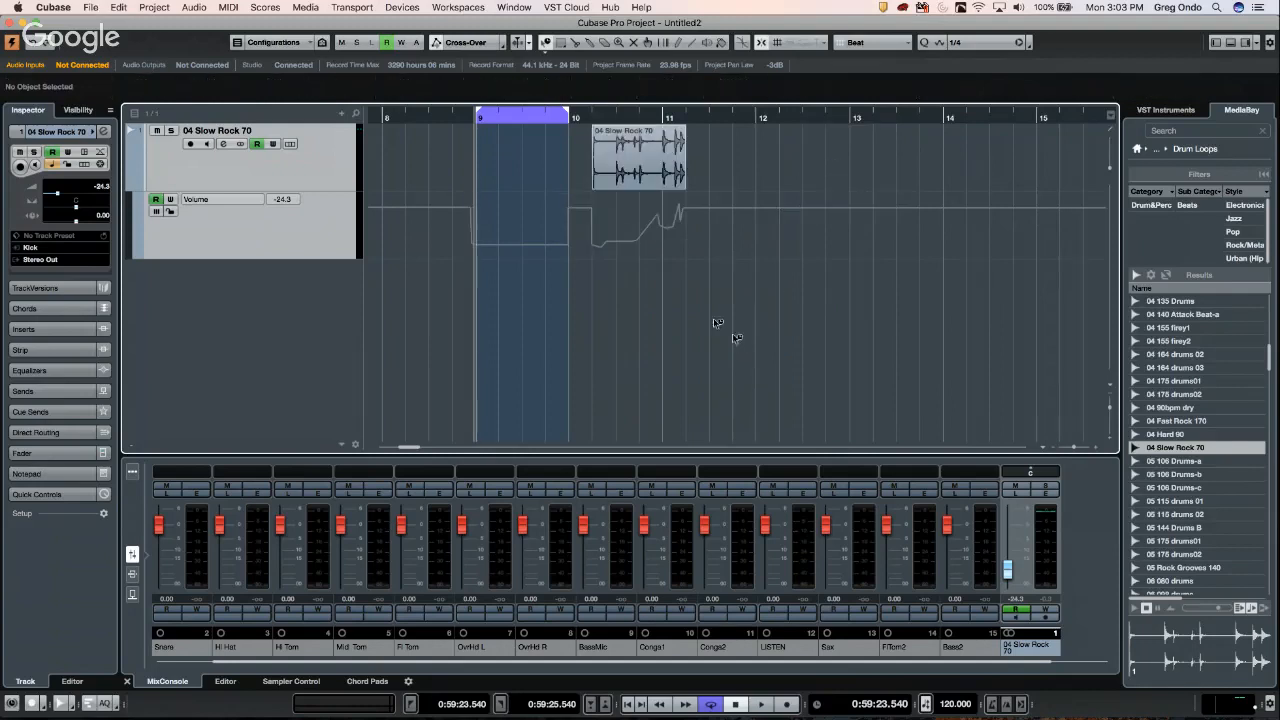
left_click(633, 150)
left_click_drag(633, 150, 763, 160)
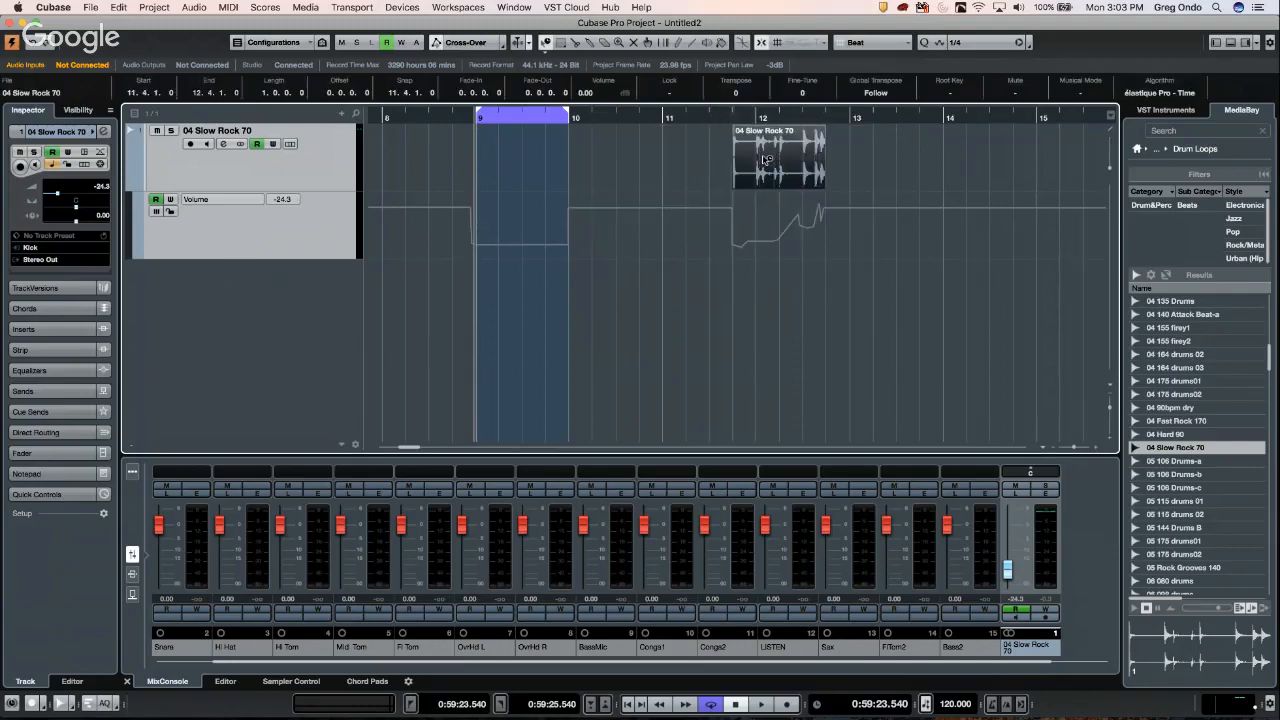
key("super+z")
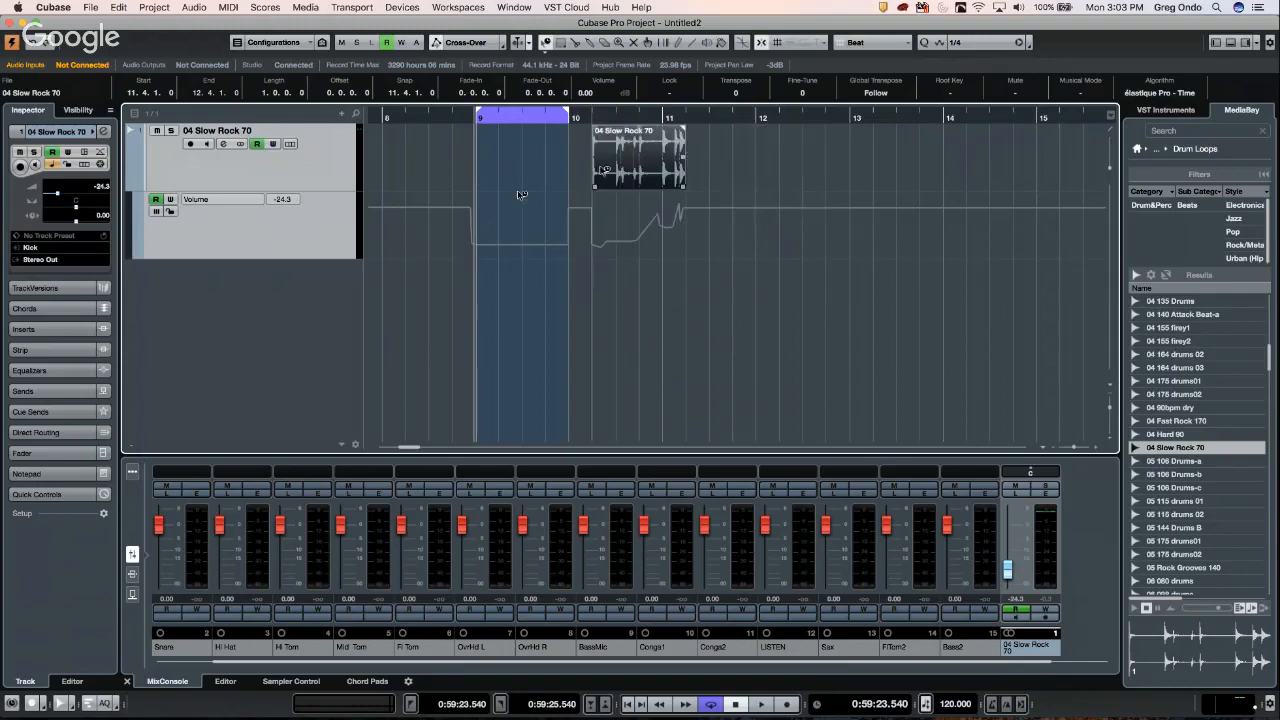
- Select the audio track with its Volume lane and move the event with its automation to bar 10.3
left_click(332, 175)
left_click(322, 216)
left_click(332, 177, "shift")
left_click_drag(650, 155, 895, 171)
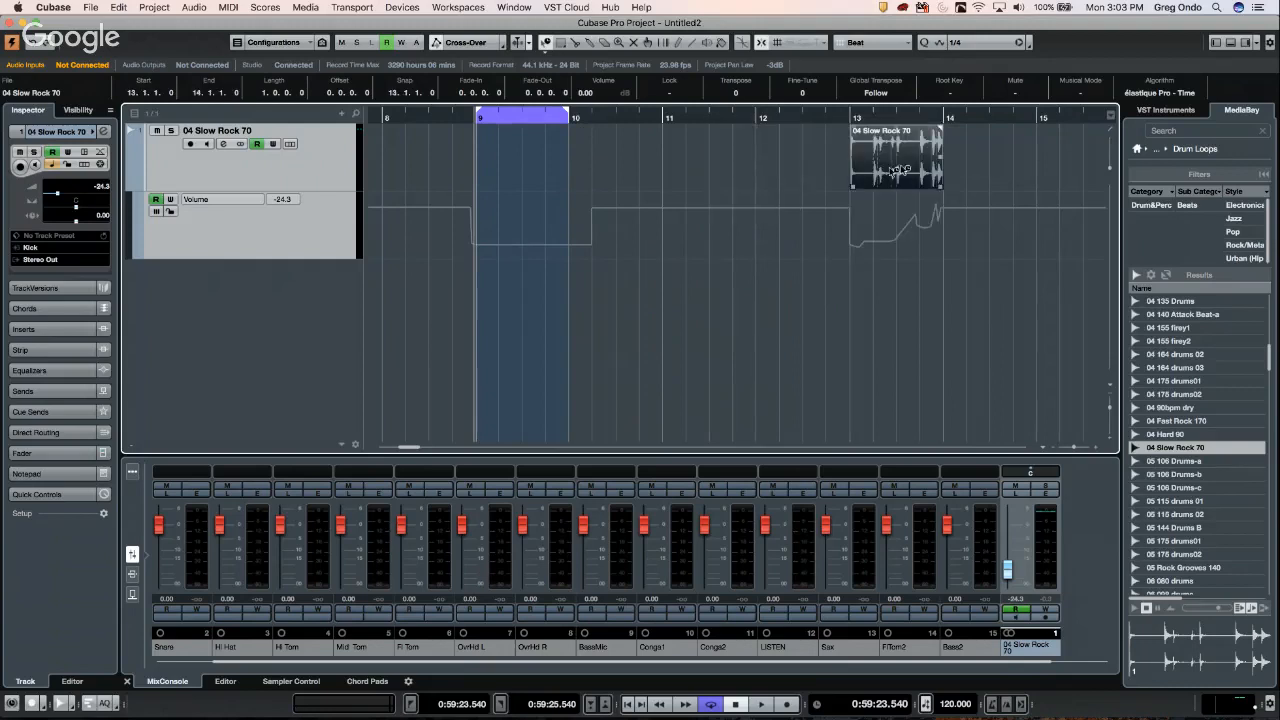
left_click(313, 222)
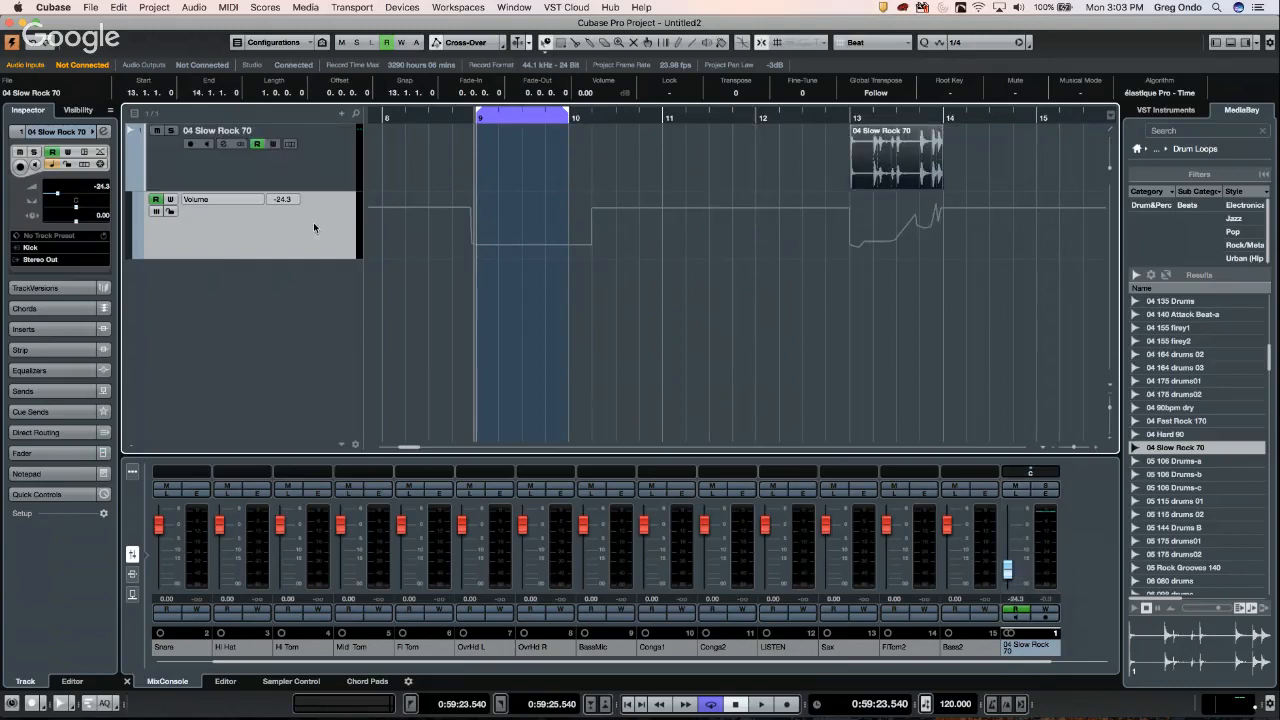
left_click(324, 166)
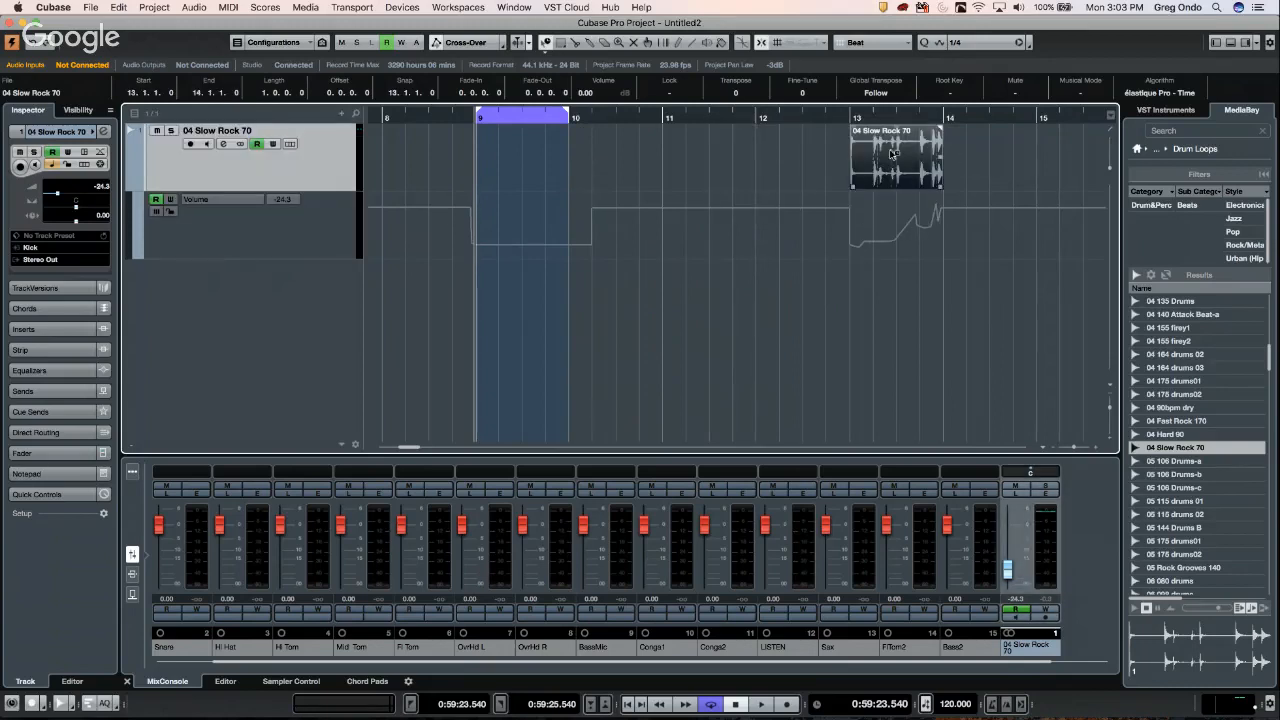
left_click_drag(893, 153, 740, 156)
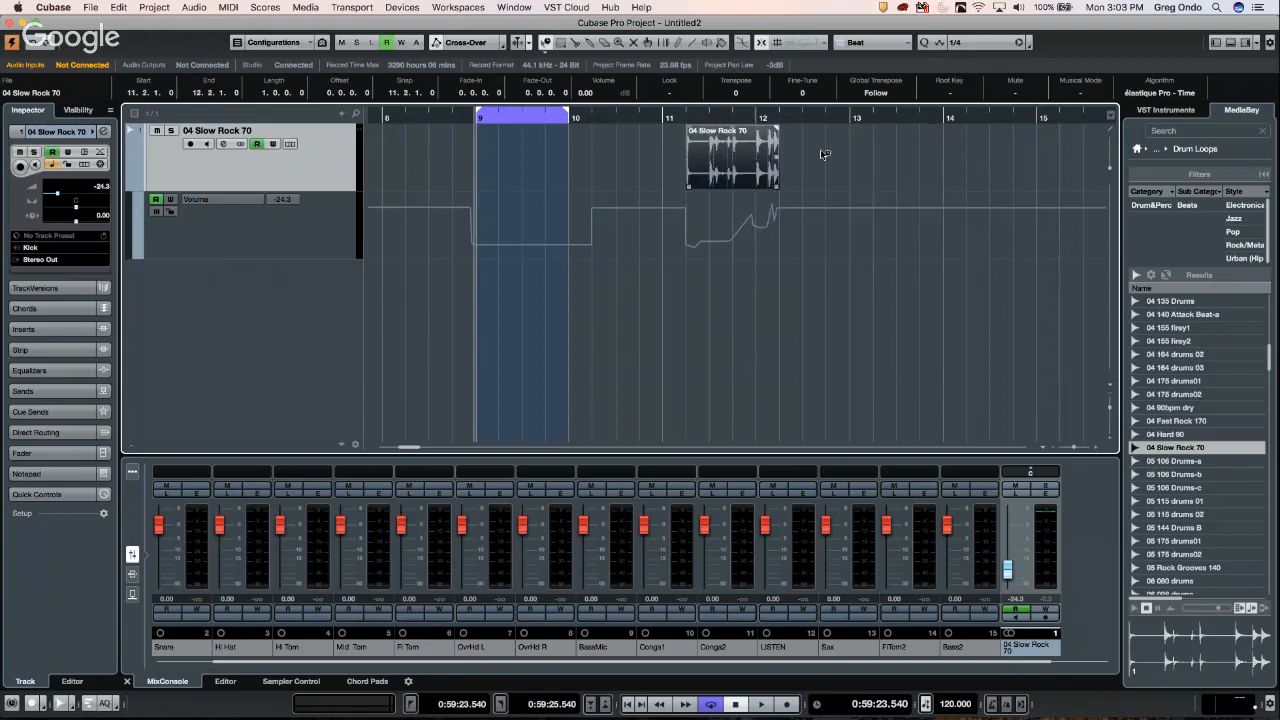
left_click_drag(824, 154, 829, 155)
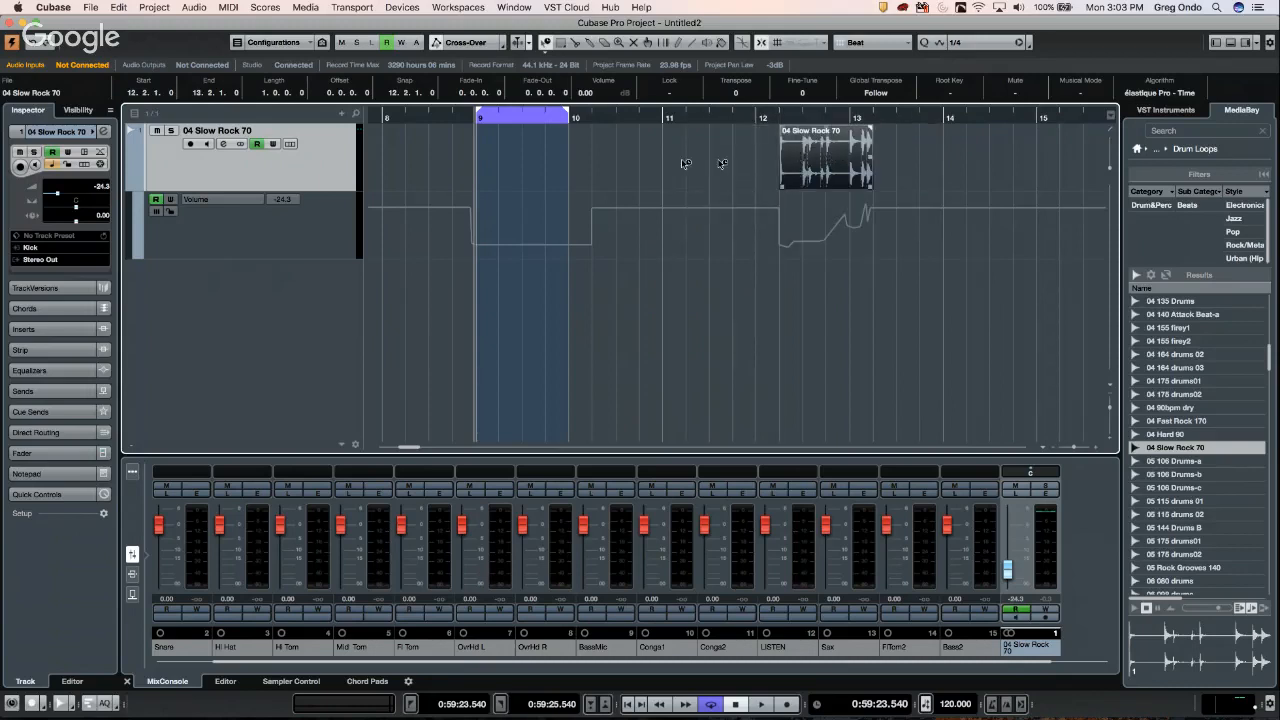
left_click_drag(684, 163, 683, 163)
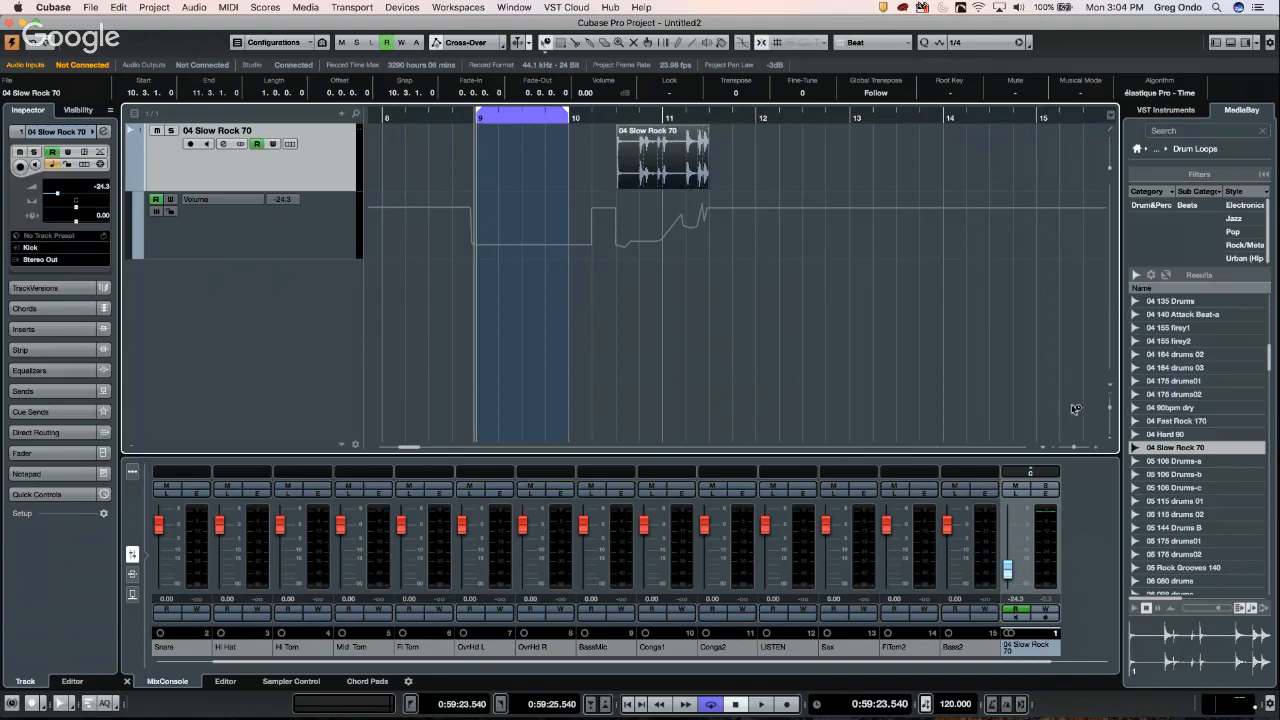
- Place the 05 115 drums 01 loop at bar 12 and try Tempo Detection, dismissing the musical mode alert
left_click_drag(1161, 504, 763, 158)
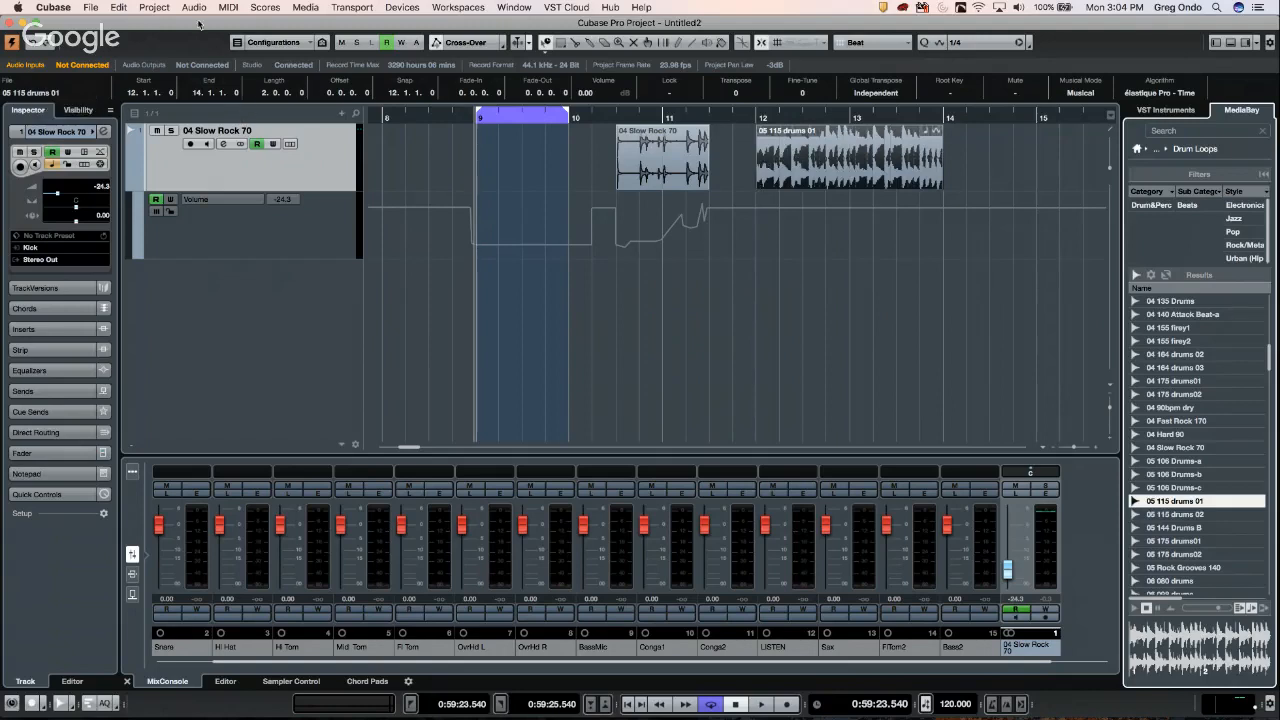
left_click(155, 9)
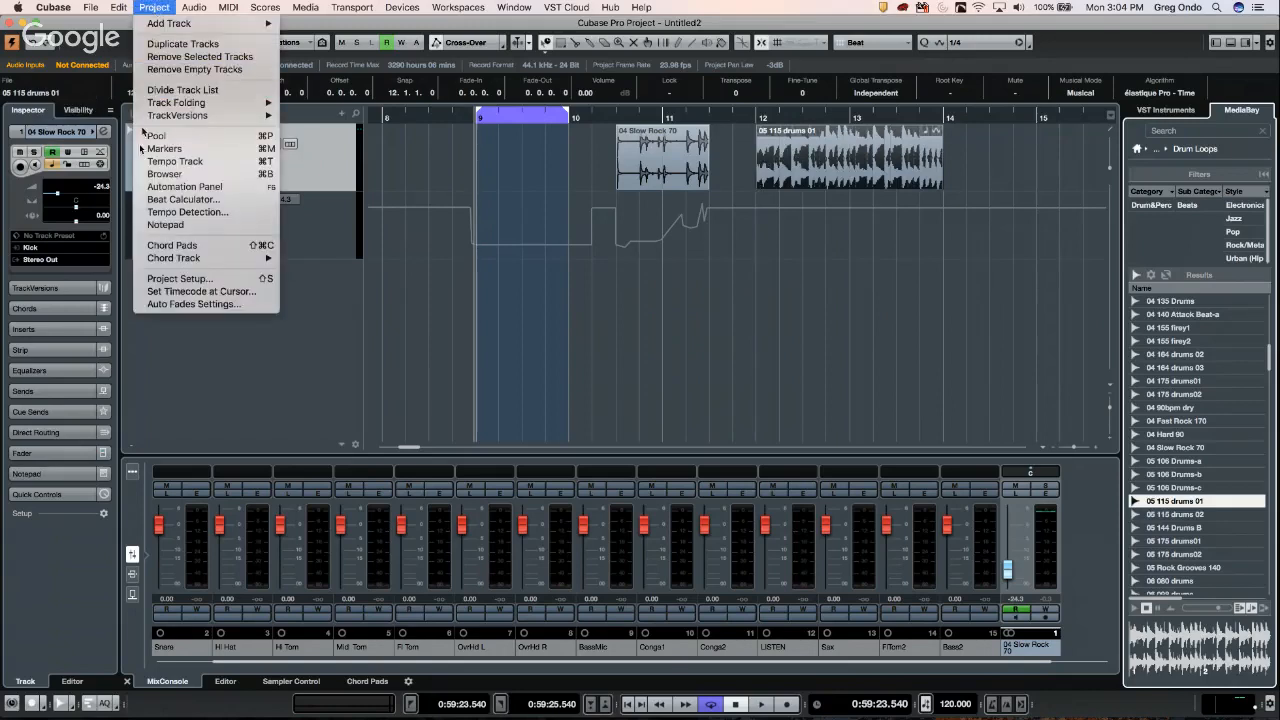
left_click(165, 212)
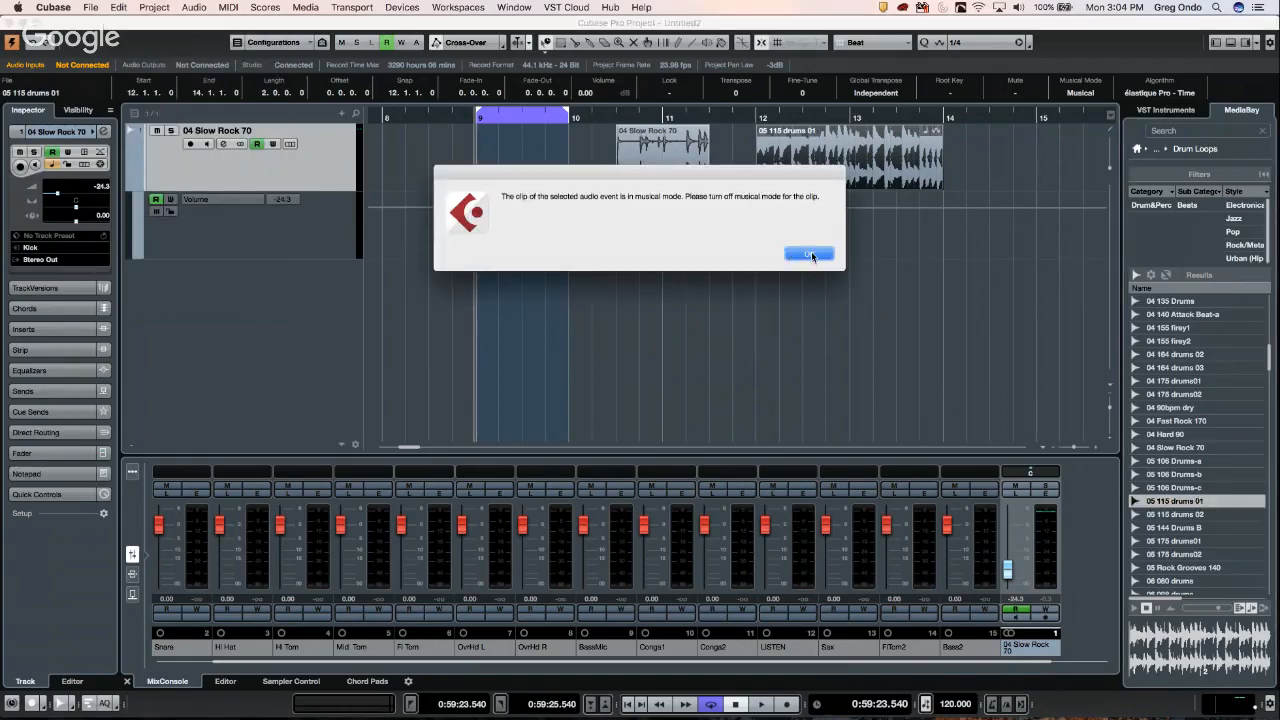
left_click(810, 254)
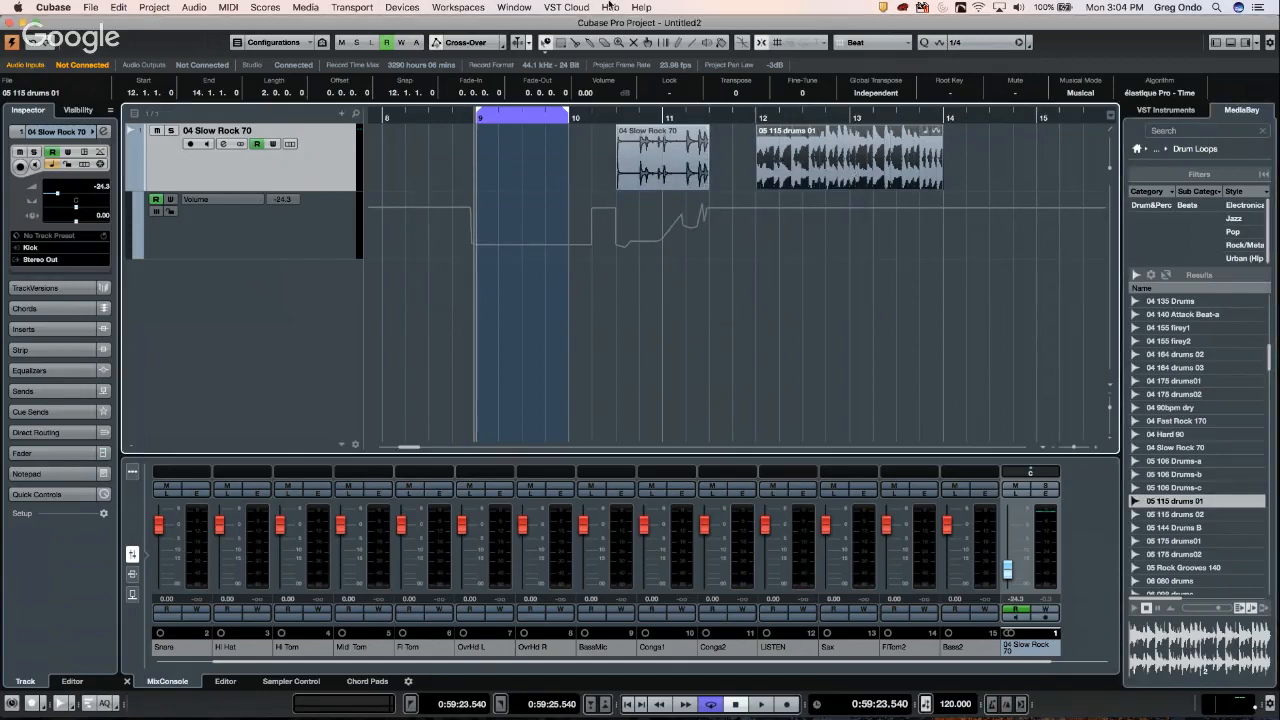
left_click(516, 8)
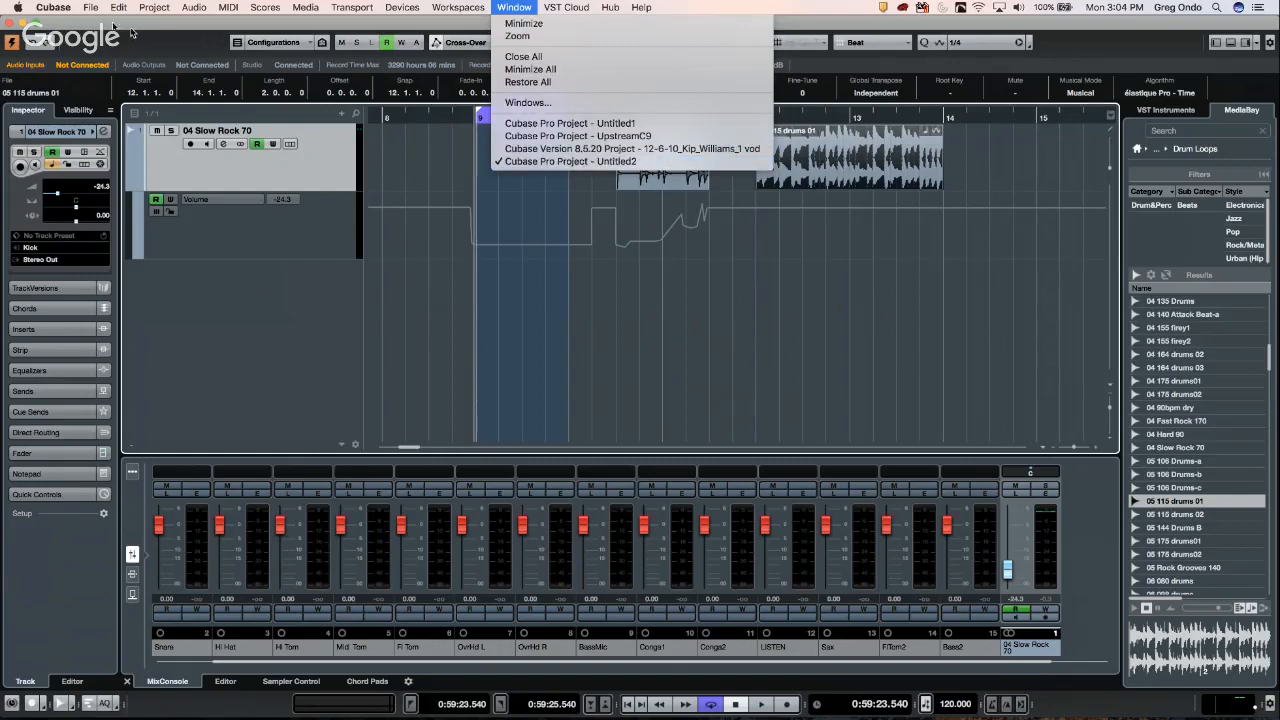
mouse_move(87, 10)
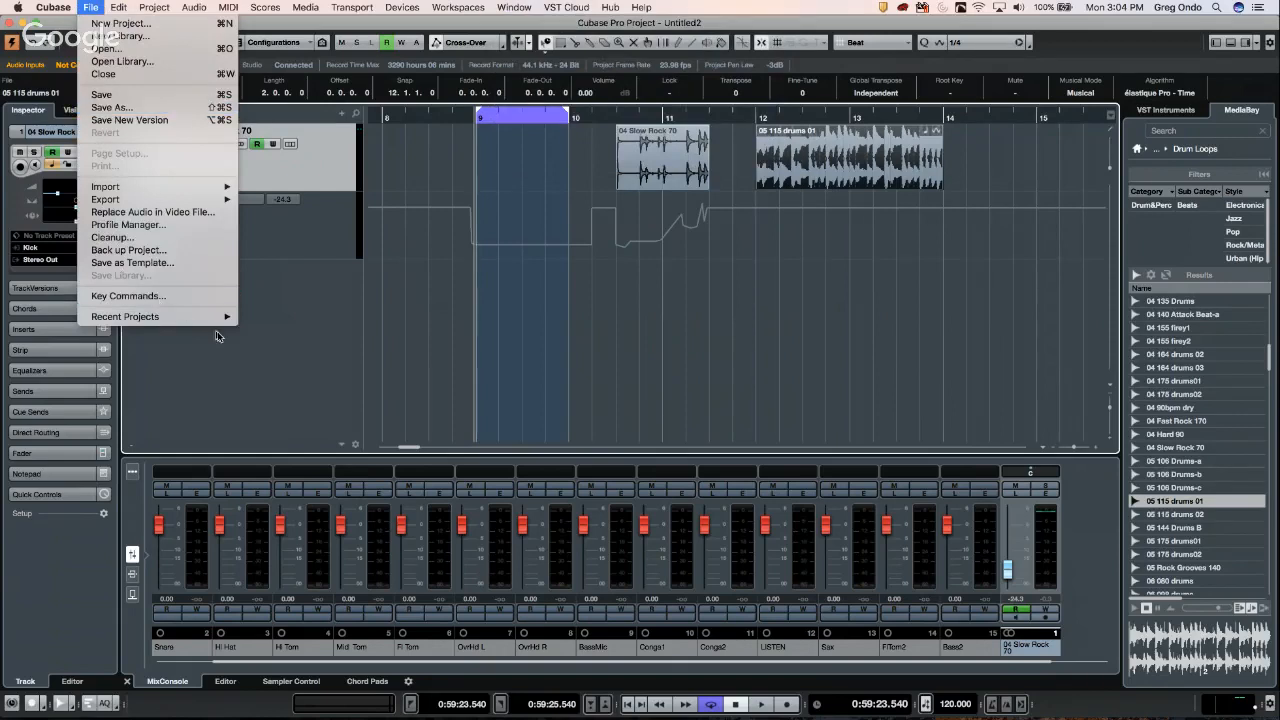
mouse_move(218, 315)
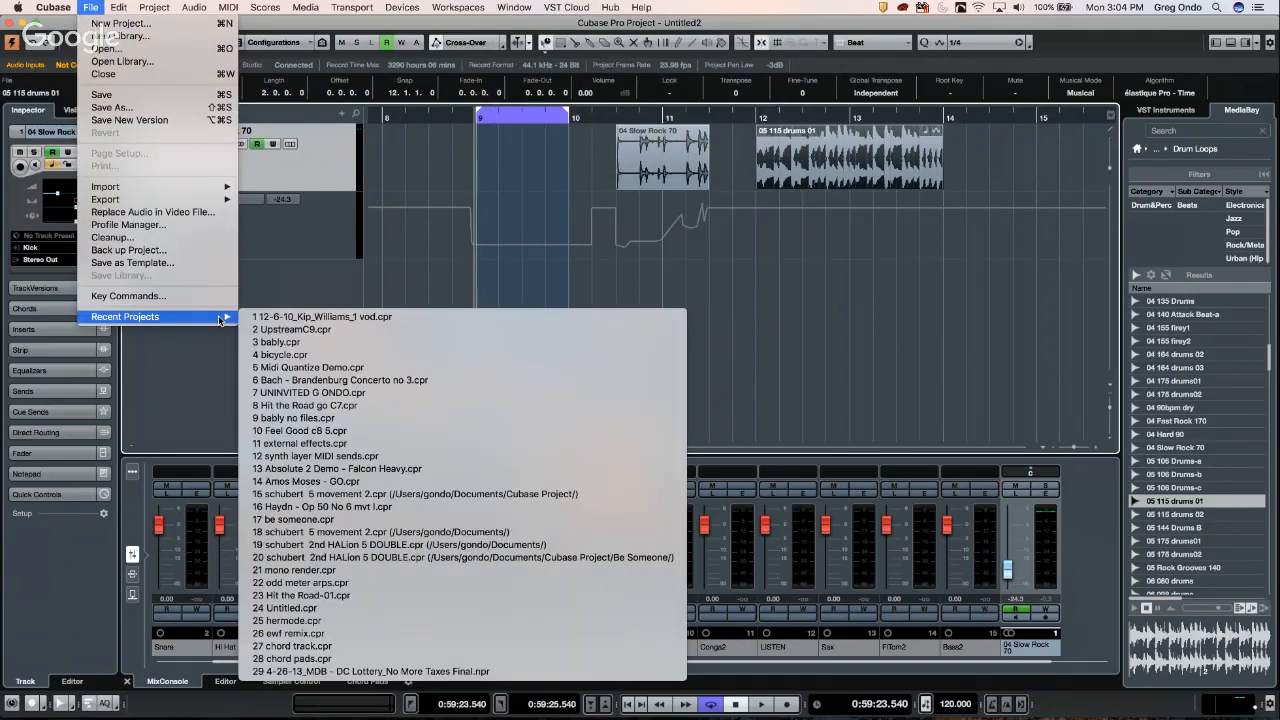
left_click(413, 318)
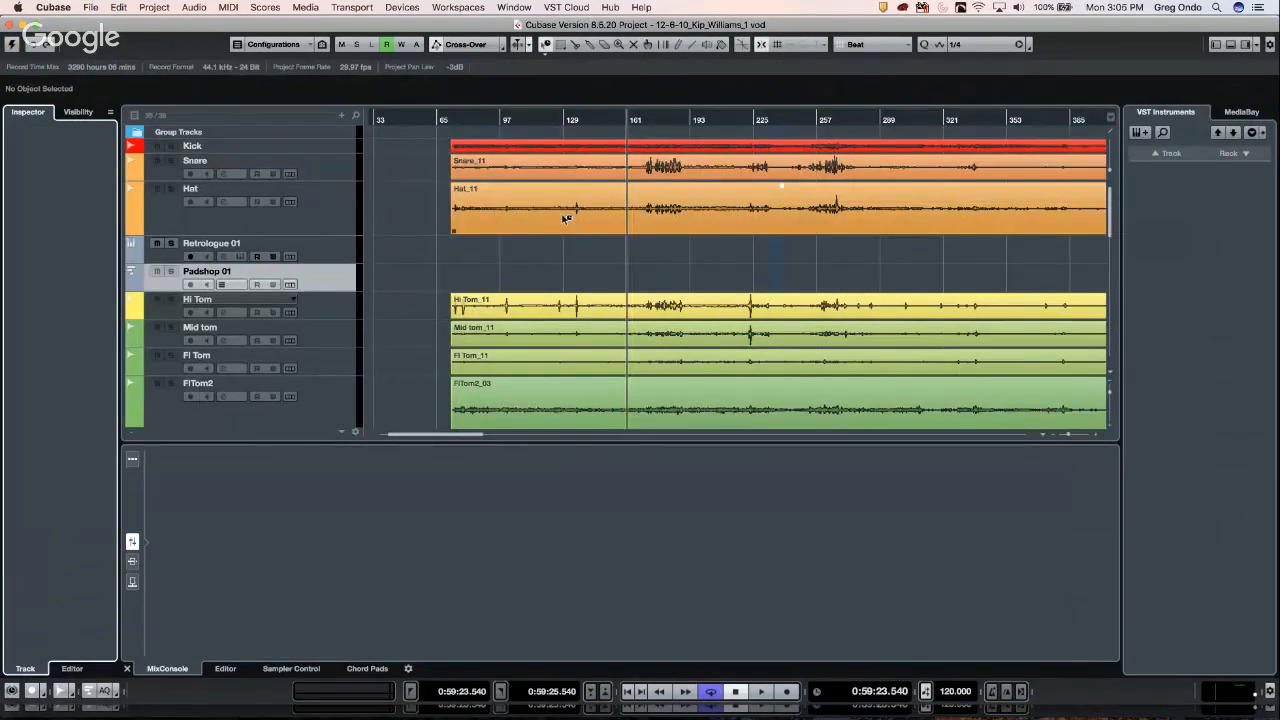
right_click(561, 210)
left_click(610, 240)
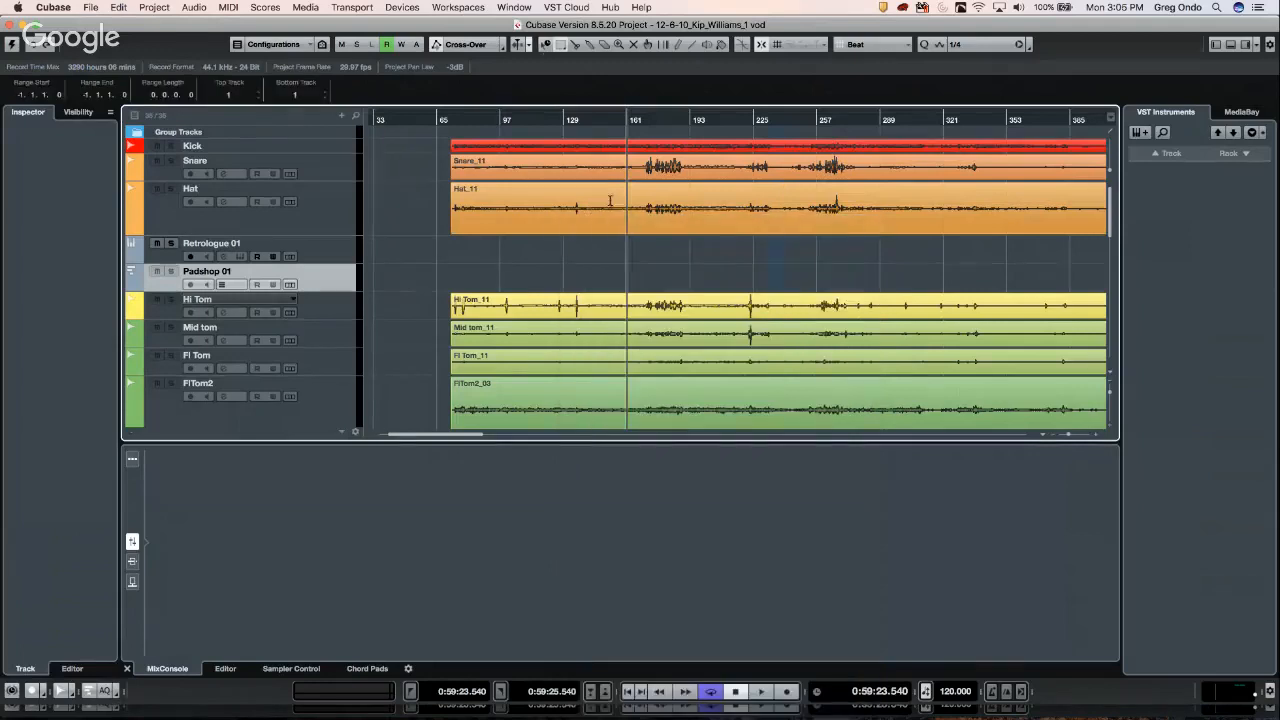
left_click_drag(612, 205, 491, 210)
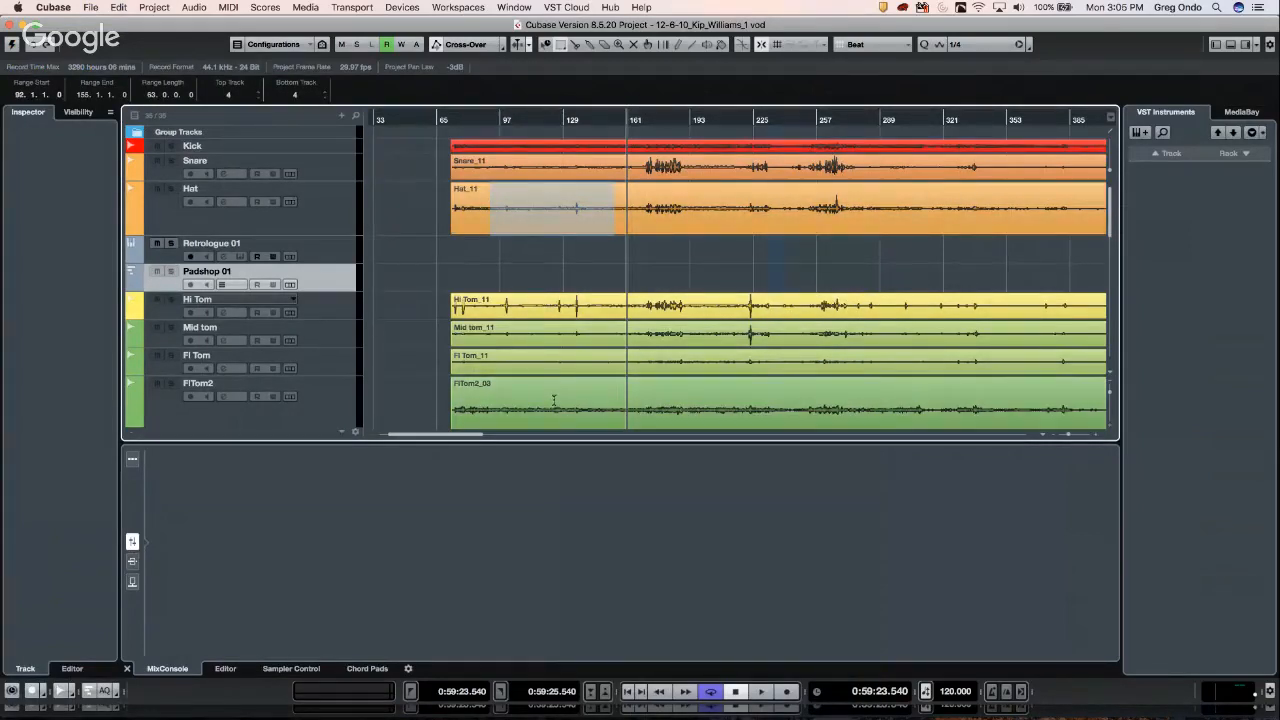
scroll(553, 385, "down", 5)
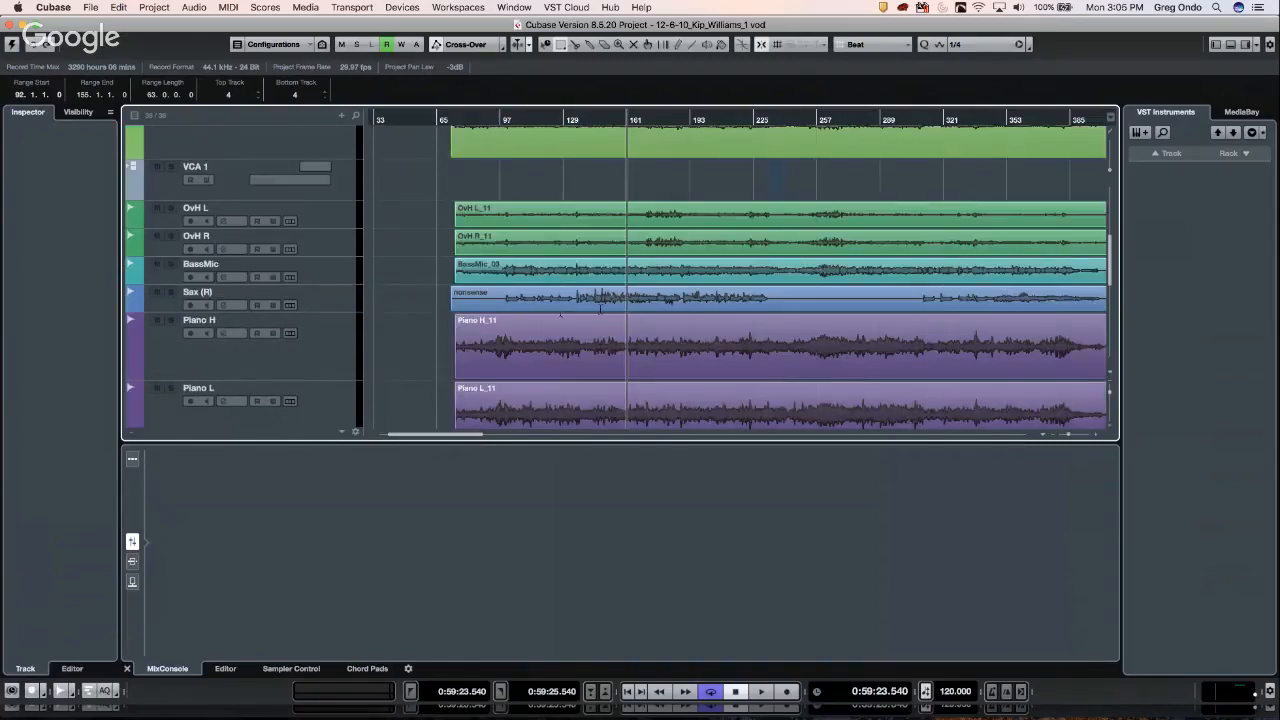
left_click_drag(550, 350, 636, 350)
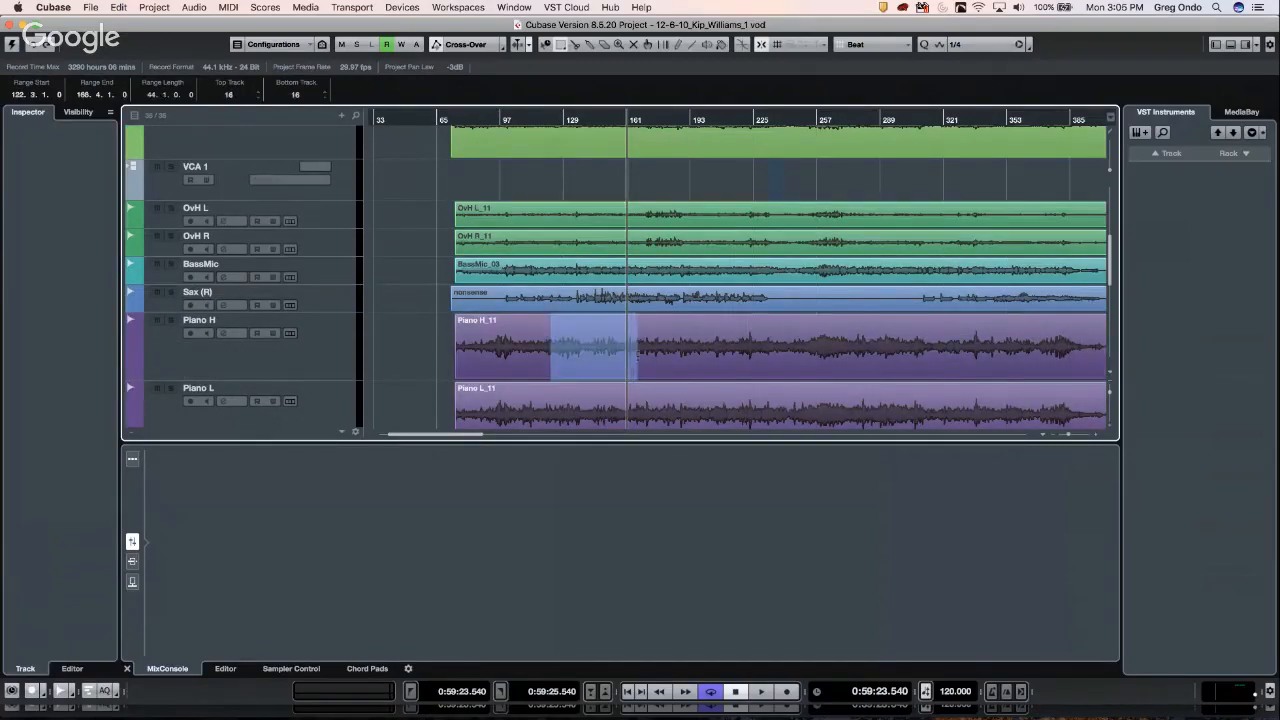
left_click(155, 8)
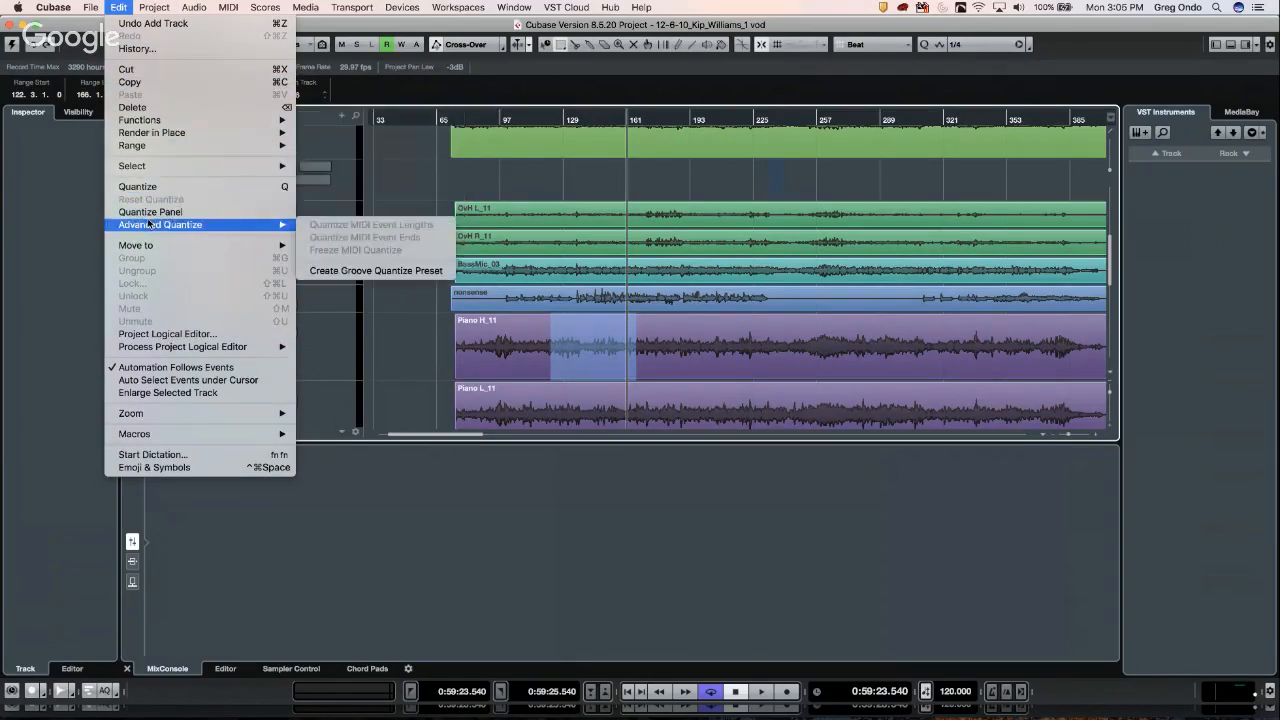
mouse_move(153, 133)
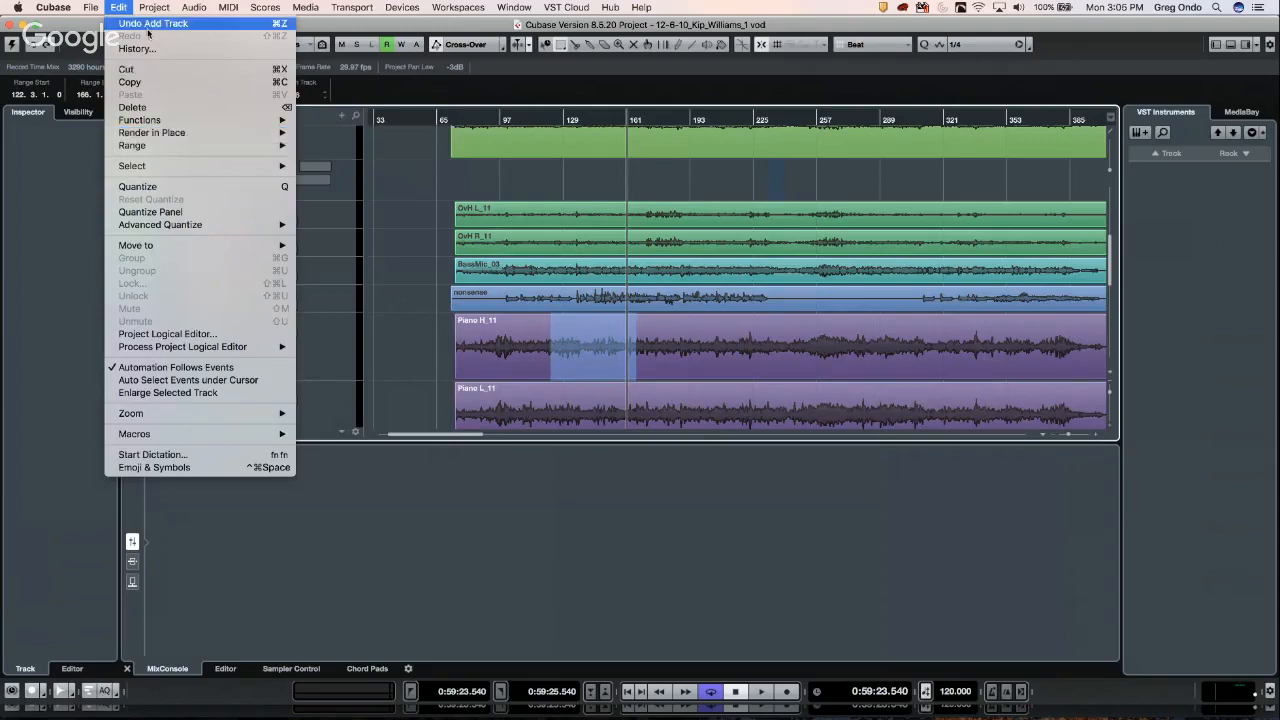
mouse_move(160, 13)
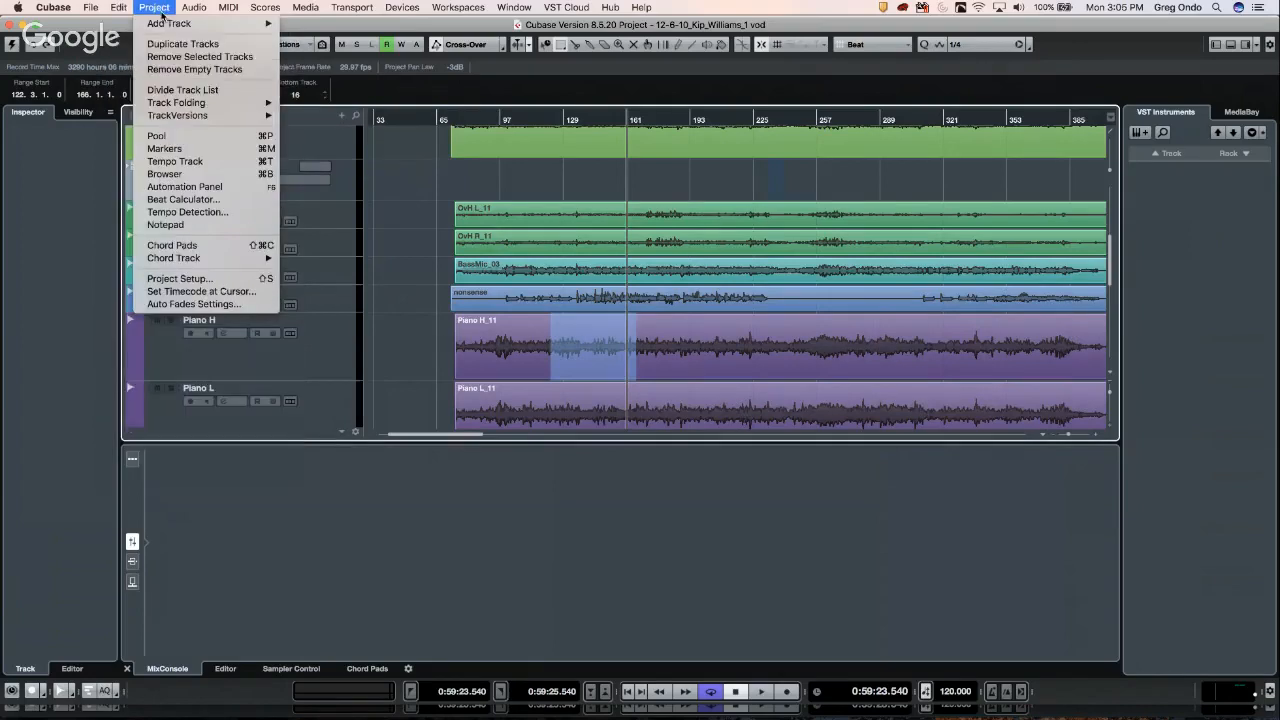
left_click(183, 212)
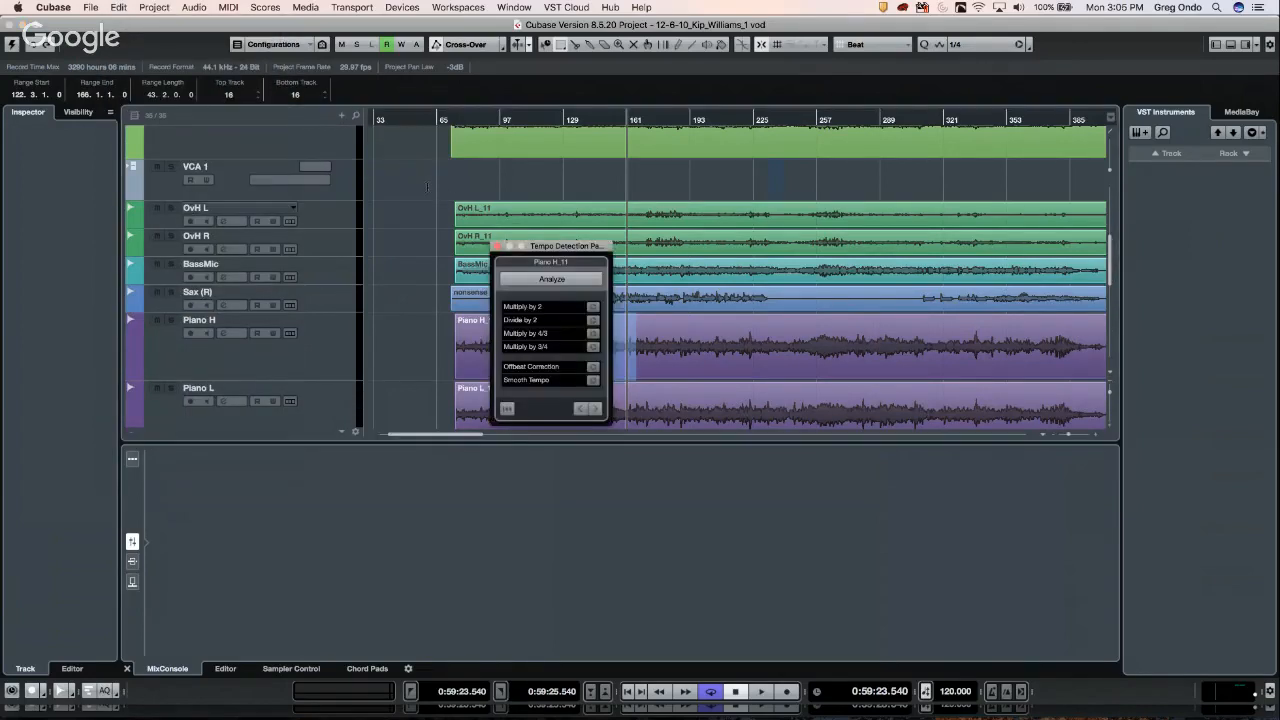
left_click(550, 282)
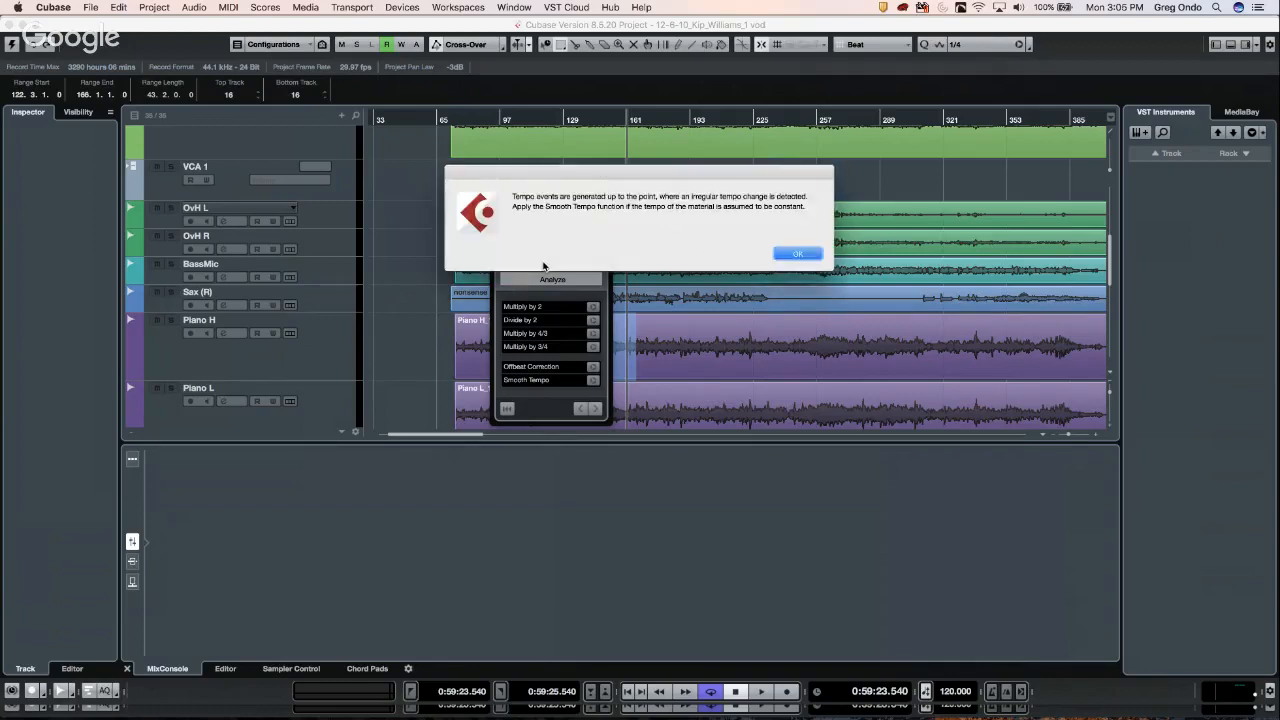
left_click(788, 254)
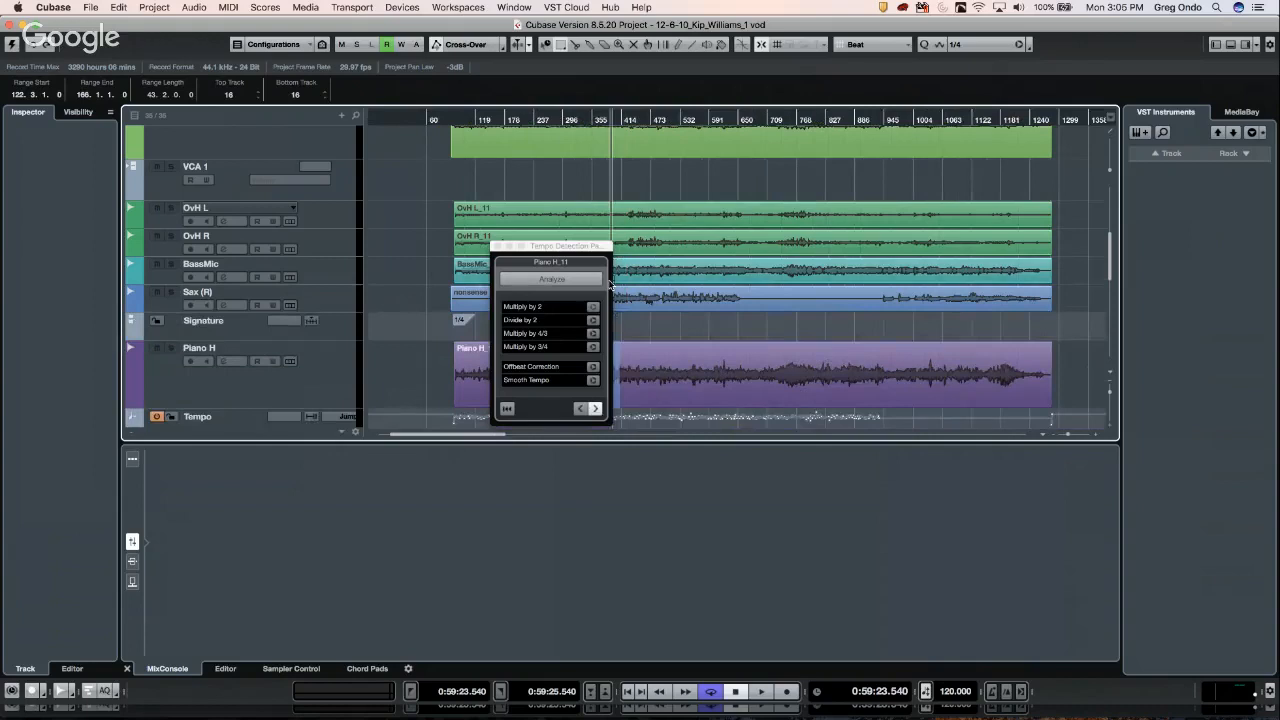
left_click(497, 246)
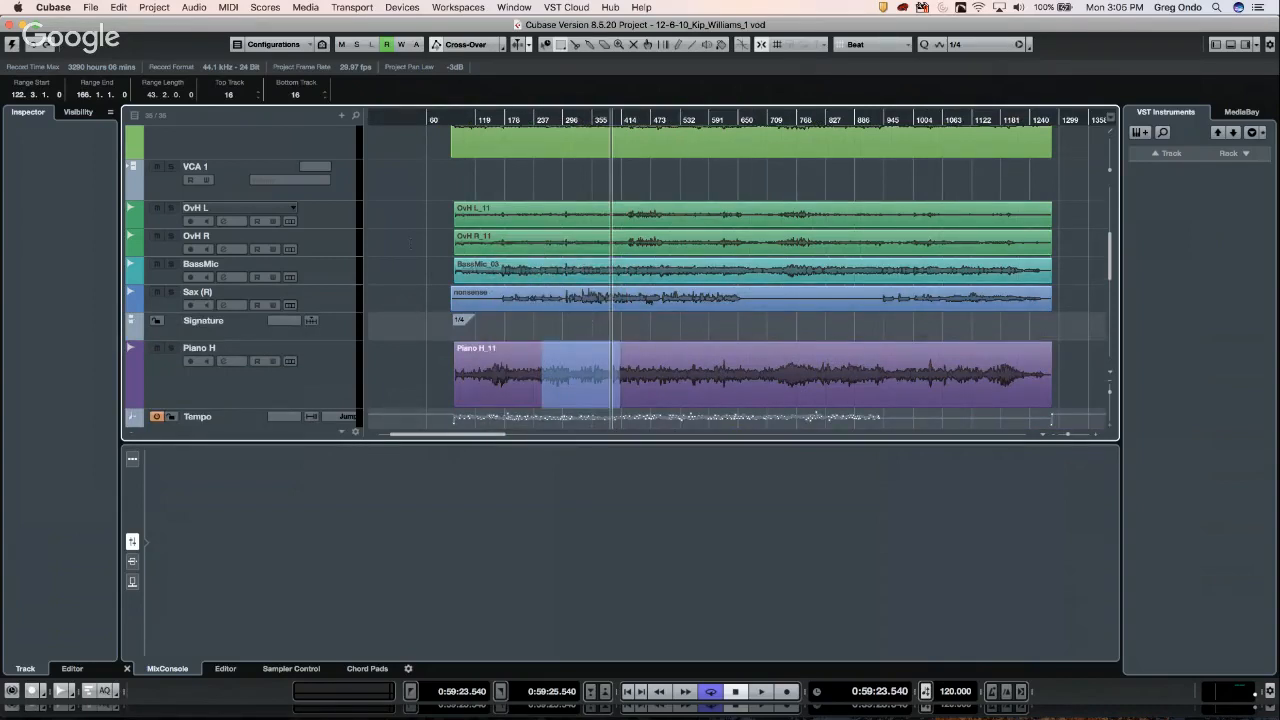
key("super+z")
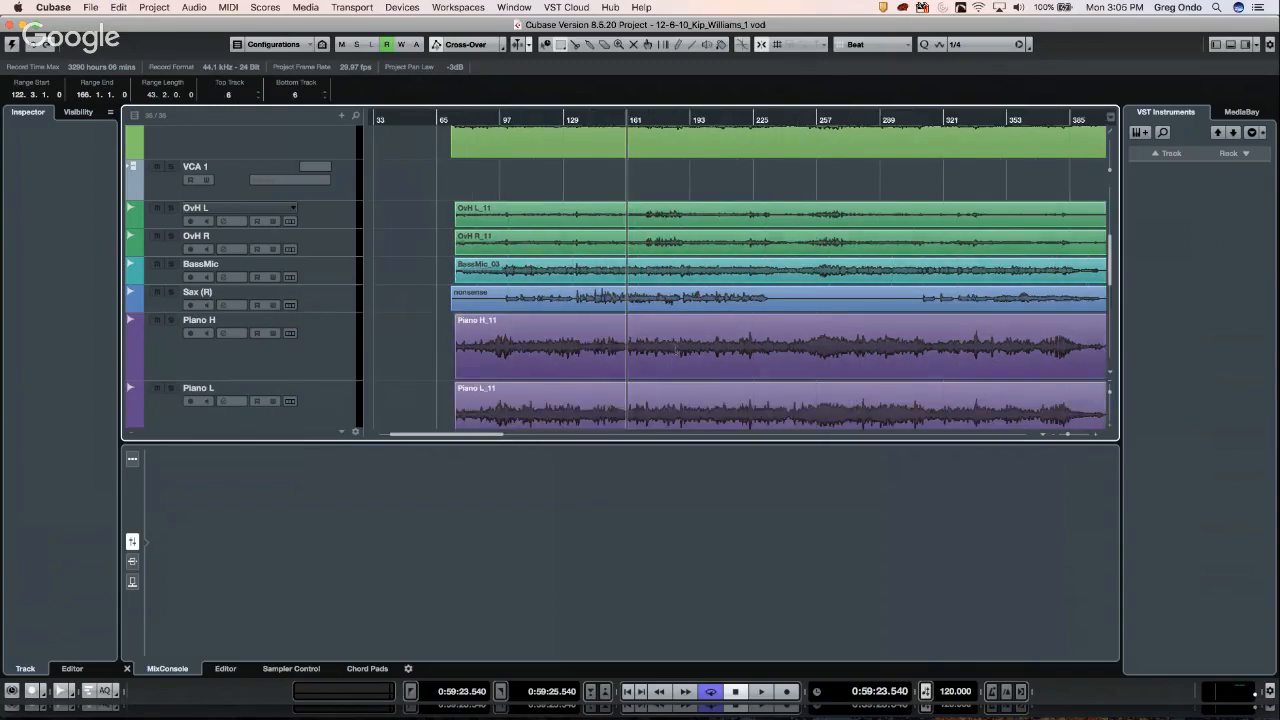
- Split the Sax event in two places and select its middle section
right_click(564, 262)
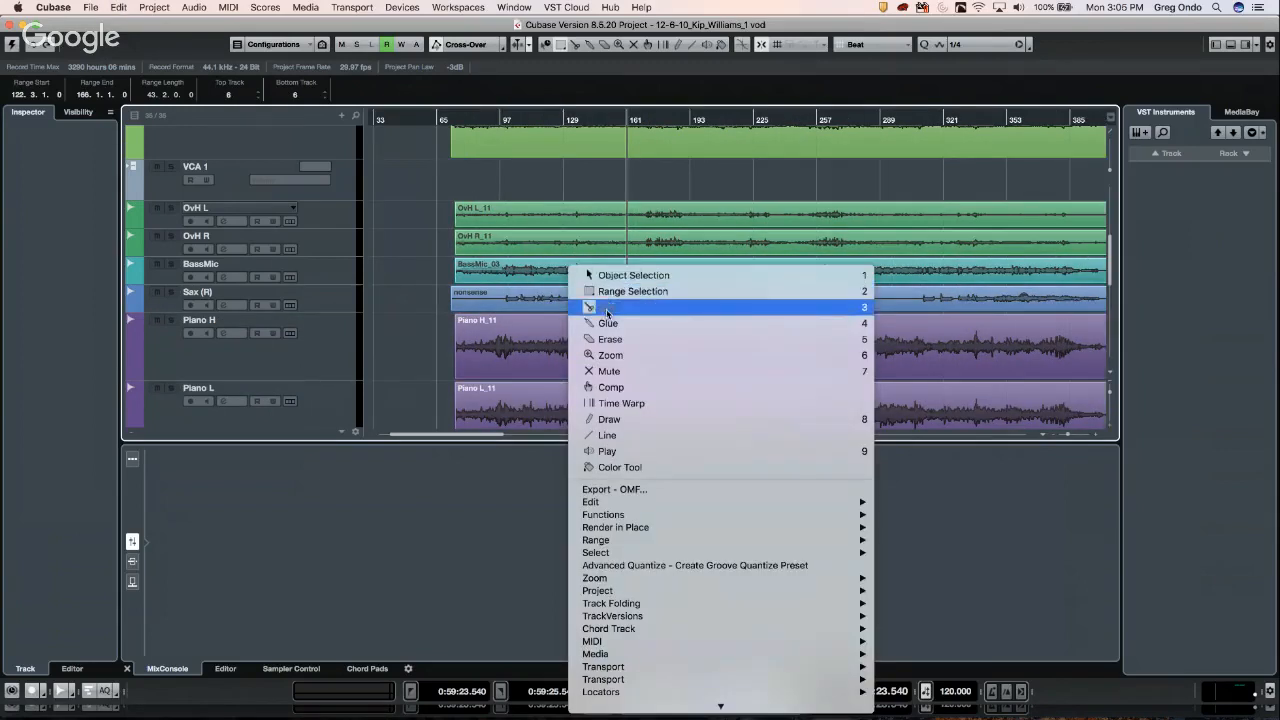
left_click(600, 306)
left_click(600, 306)
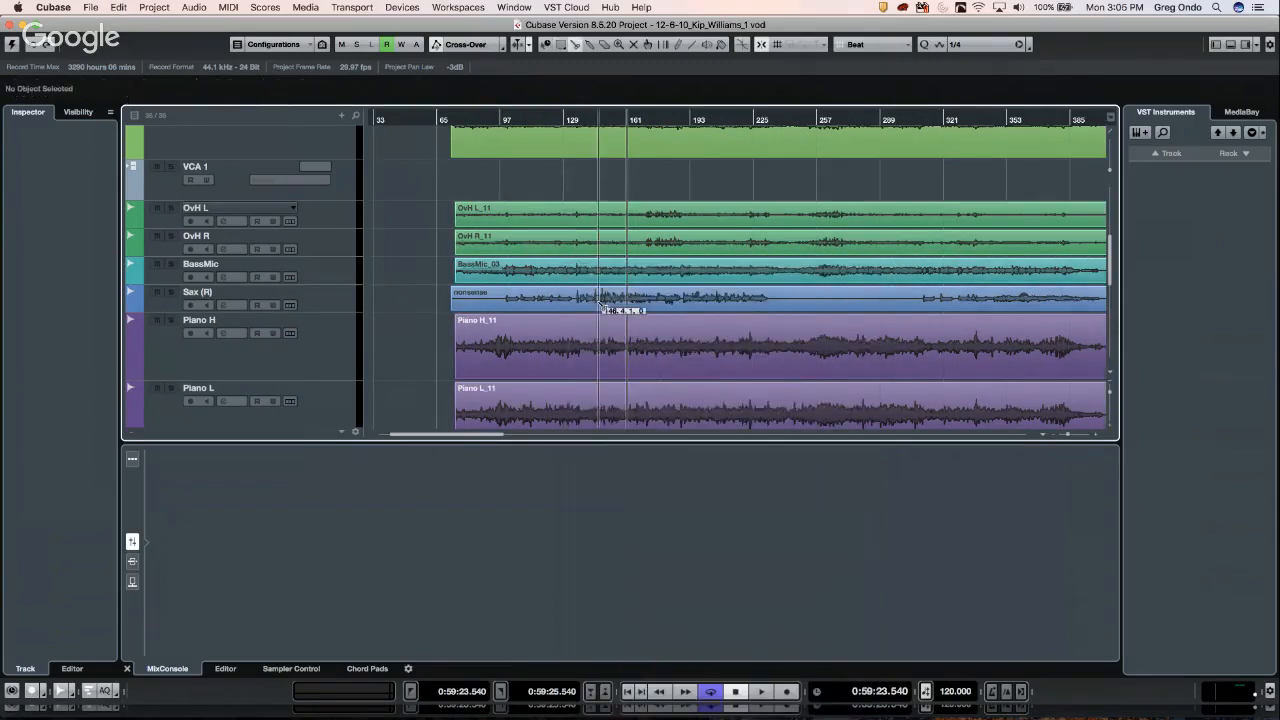
left_click(758, 307)
right_click(678, 296)
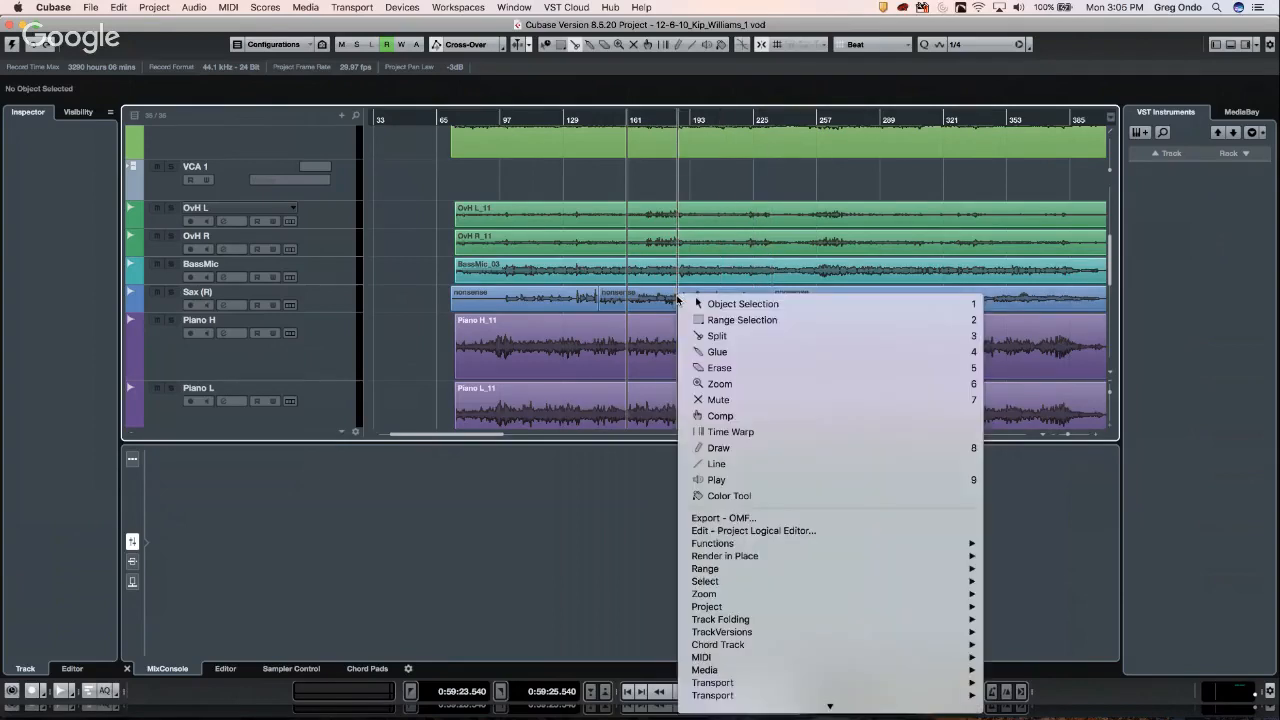
left_click(730, 304)
left_click(652, 298)
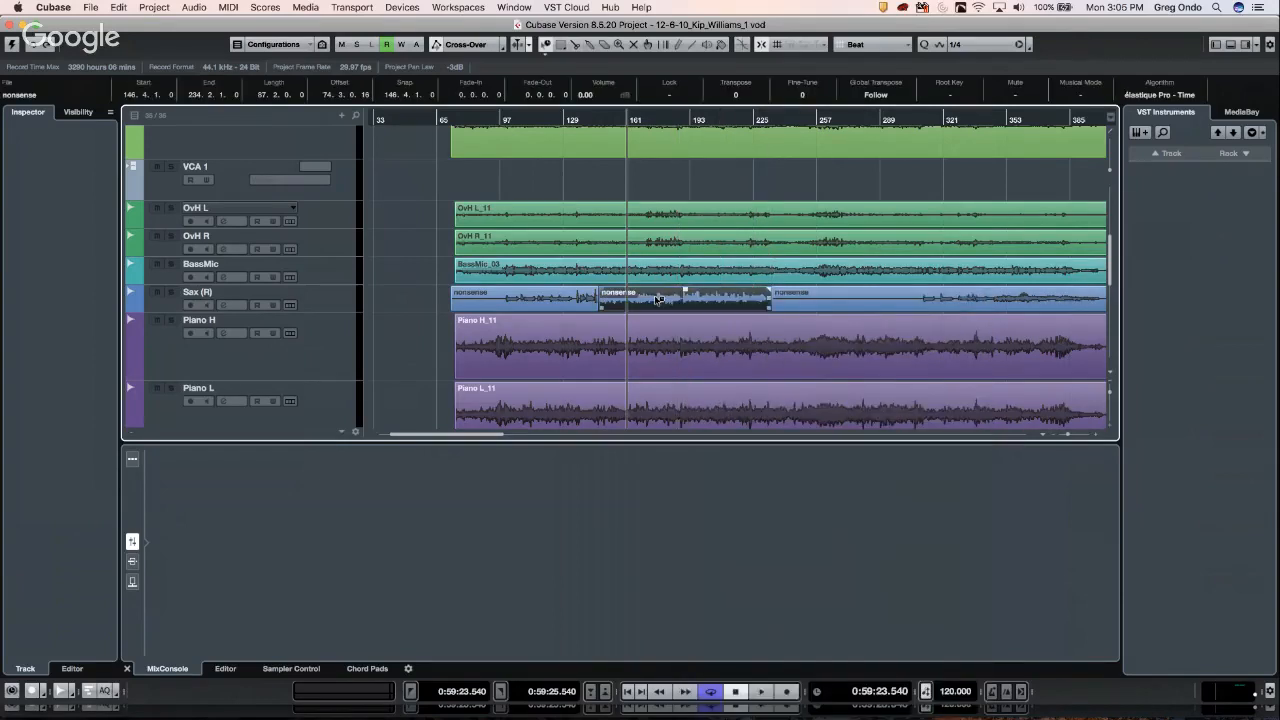
- Run Tempo Detection Analyze on the middle Sax section and dismiss the multiple tempos alert
left_click(157, 9)
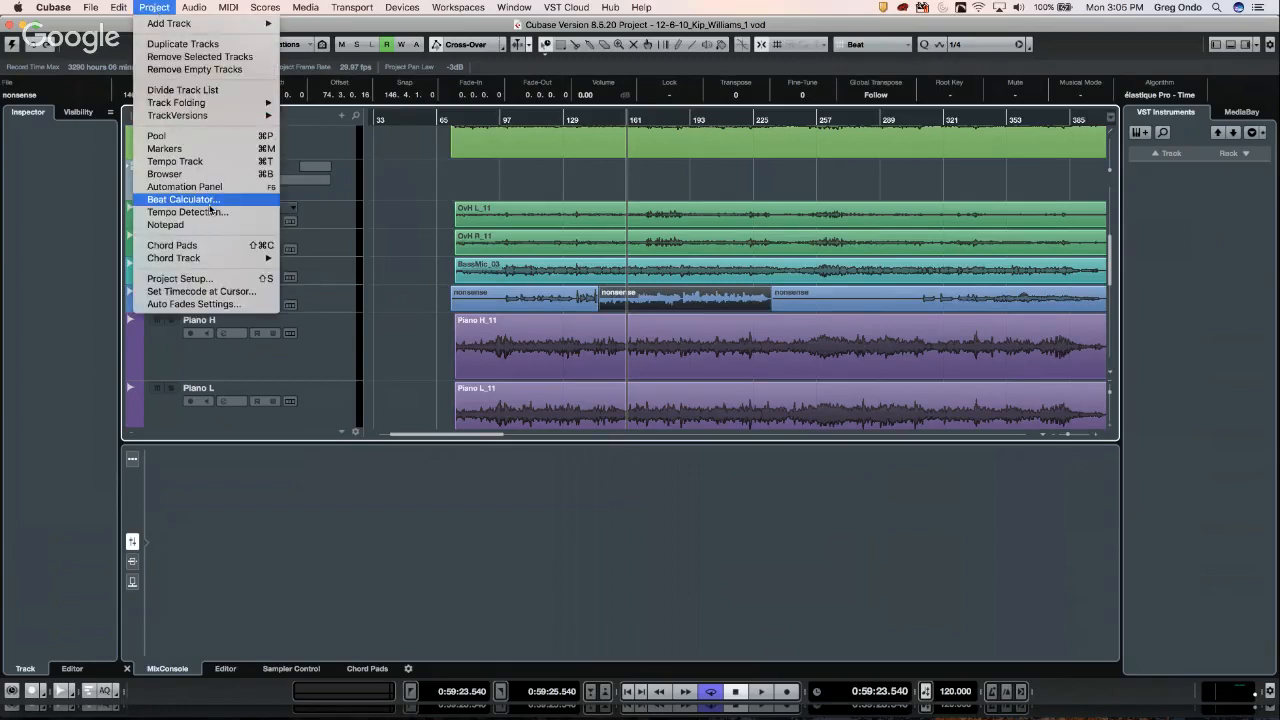
left_click(211, 212)
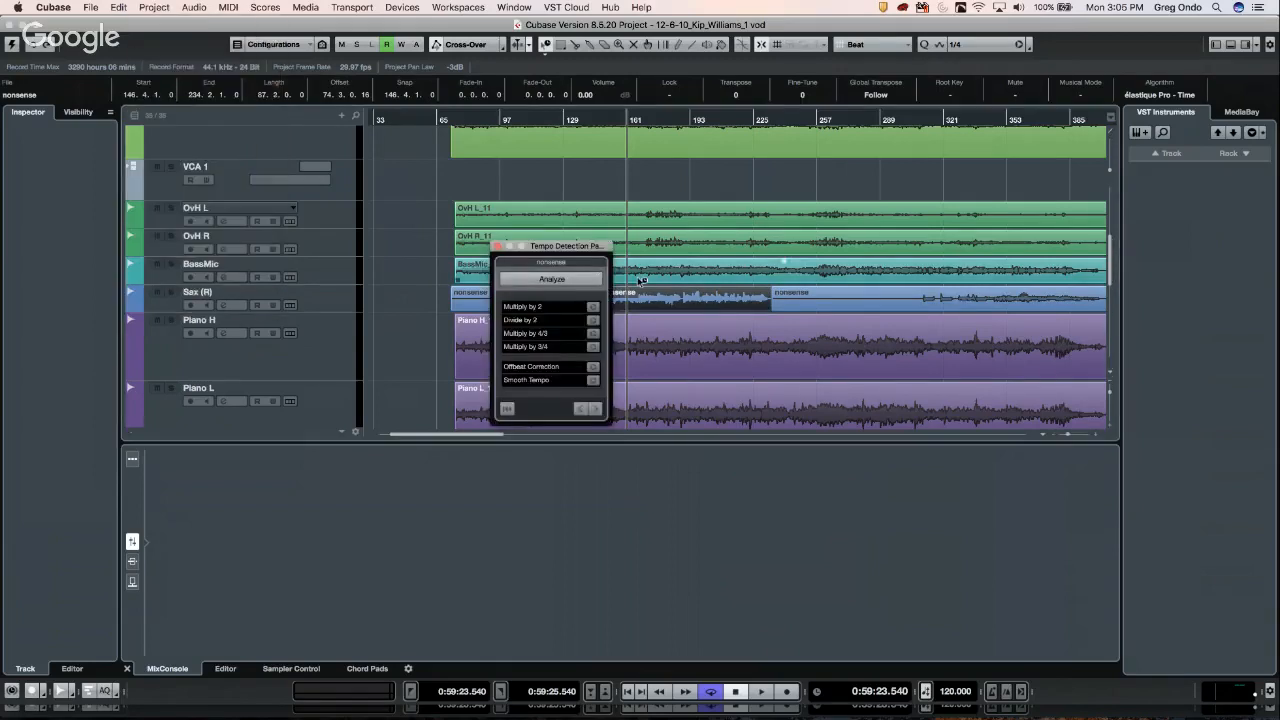
left_click(558, 282)
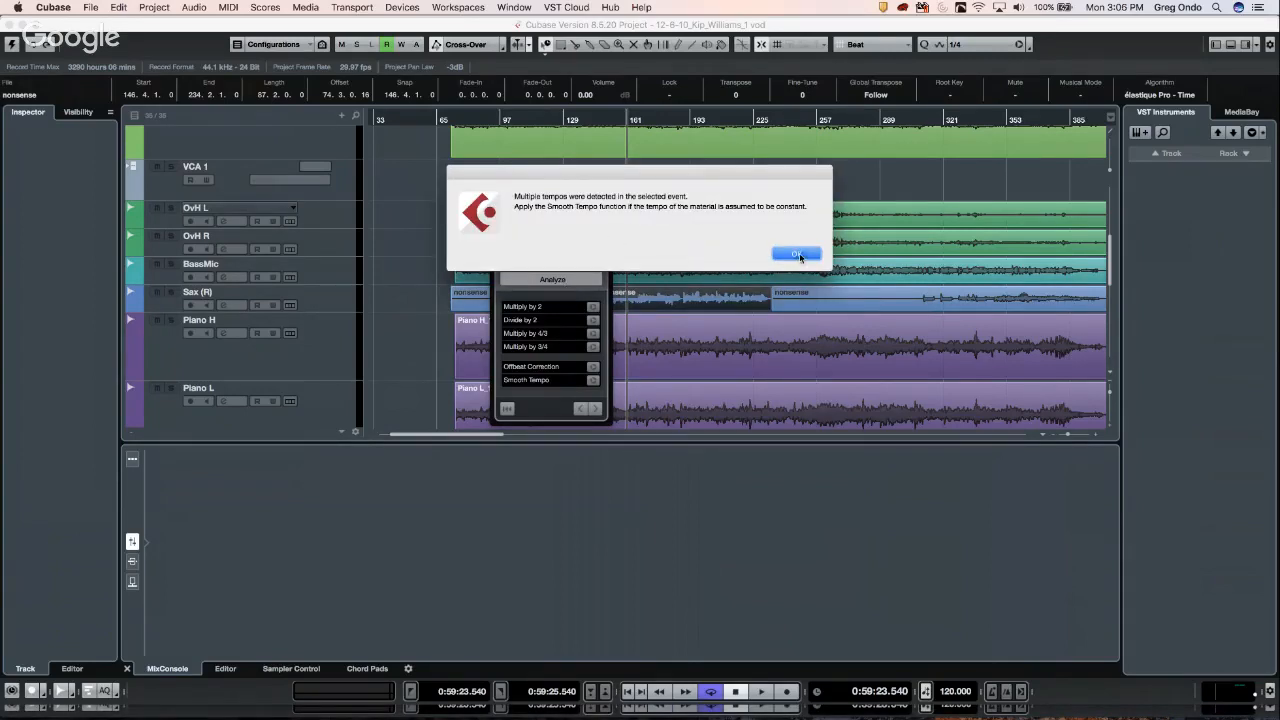
left_click(797, 254)
left_click_drag(568, 256, 482, 261)
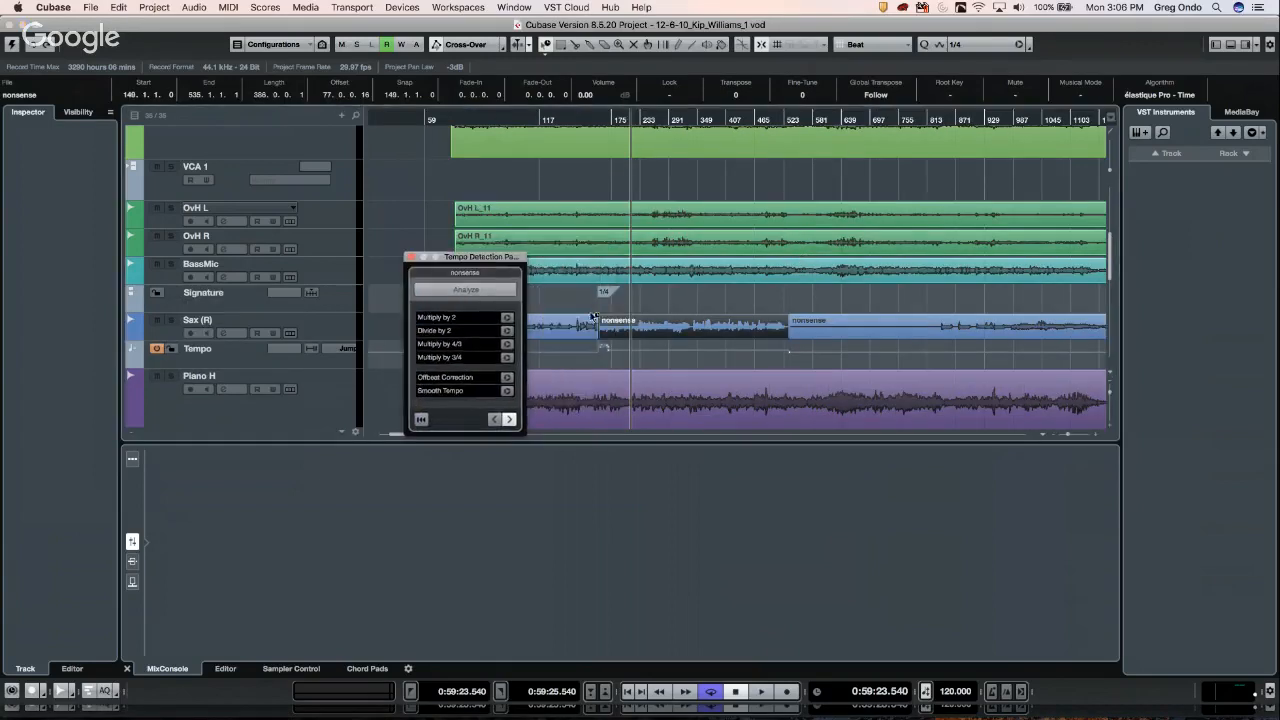
scroll(565, 238, "up", 2)
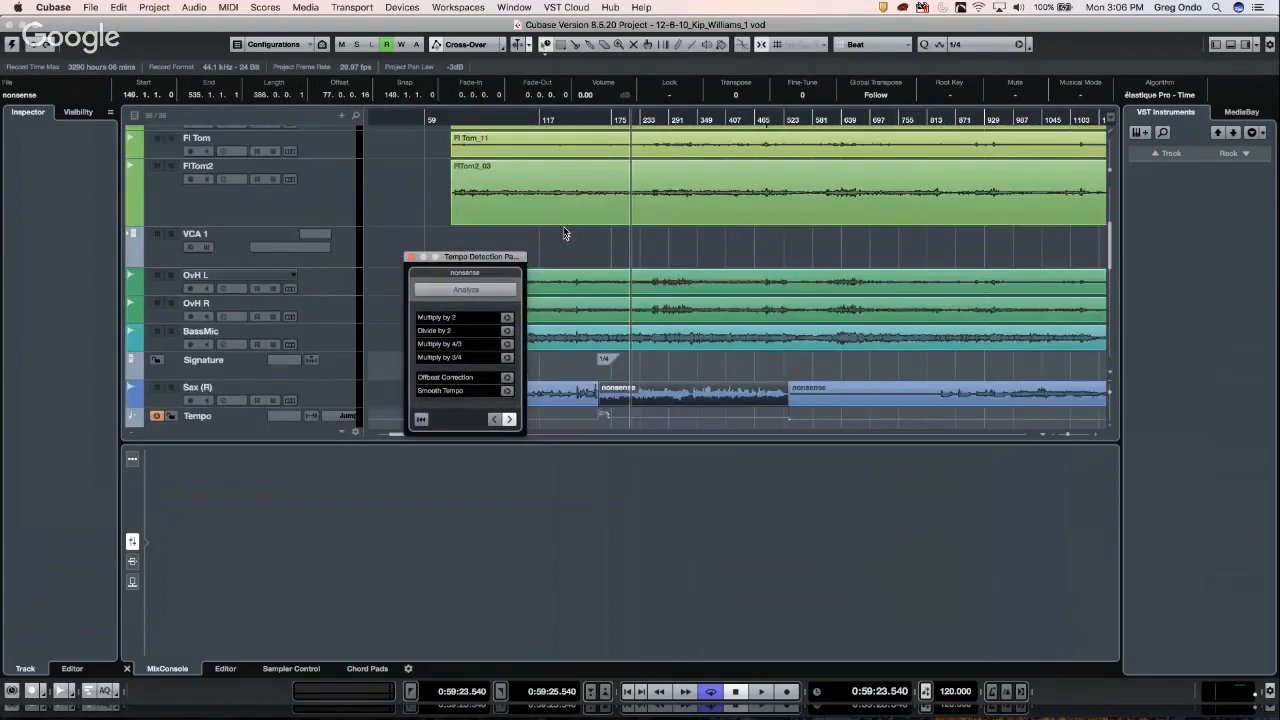
scroll(573, 237, "up", 2)
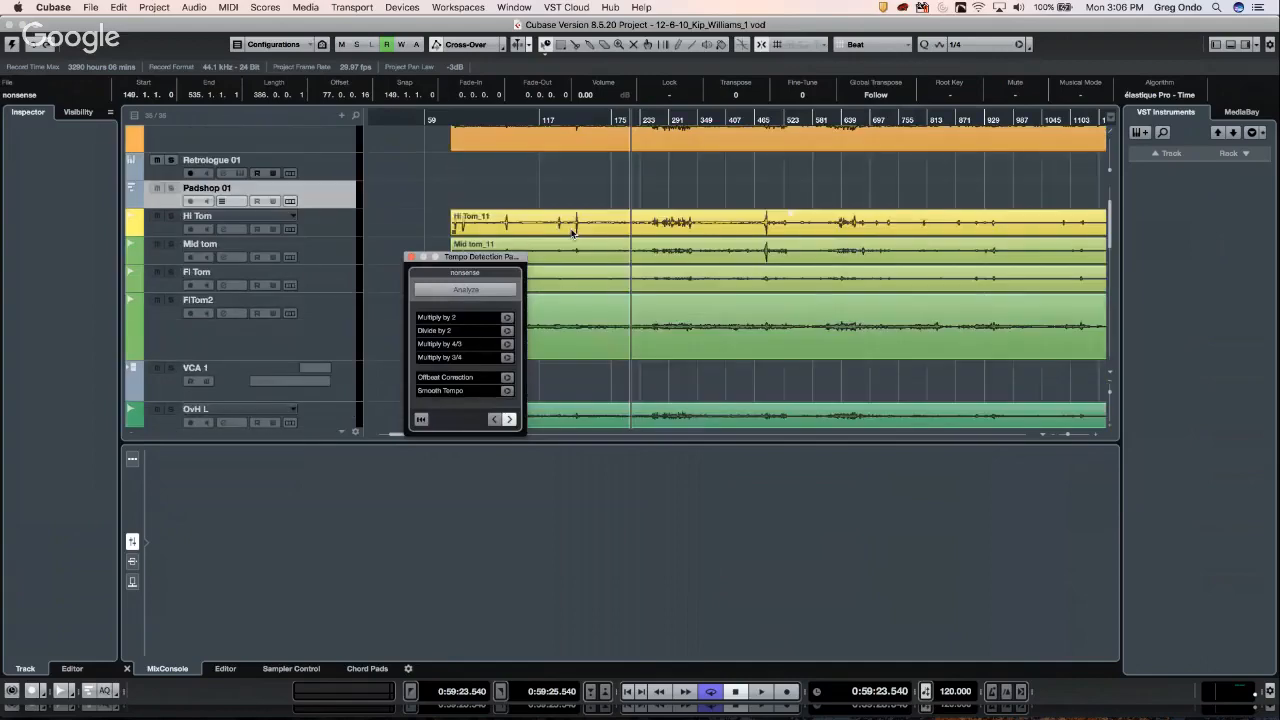
scroll(572, 234, "down", 2)
scroll(570, 234, "down", 2)
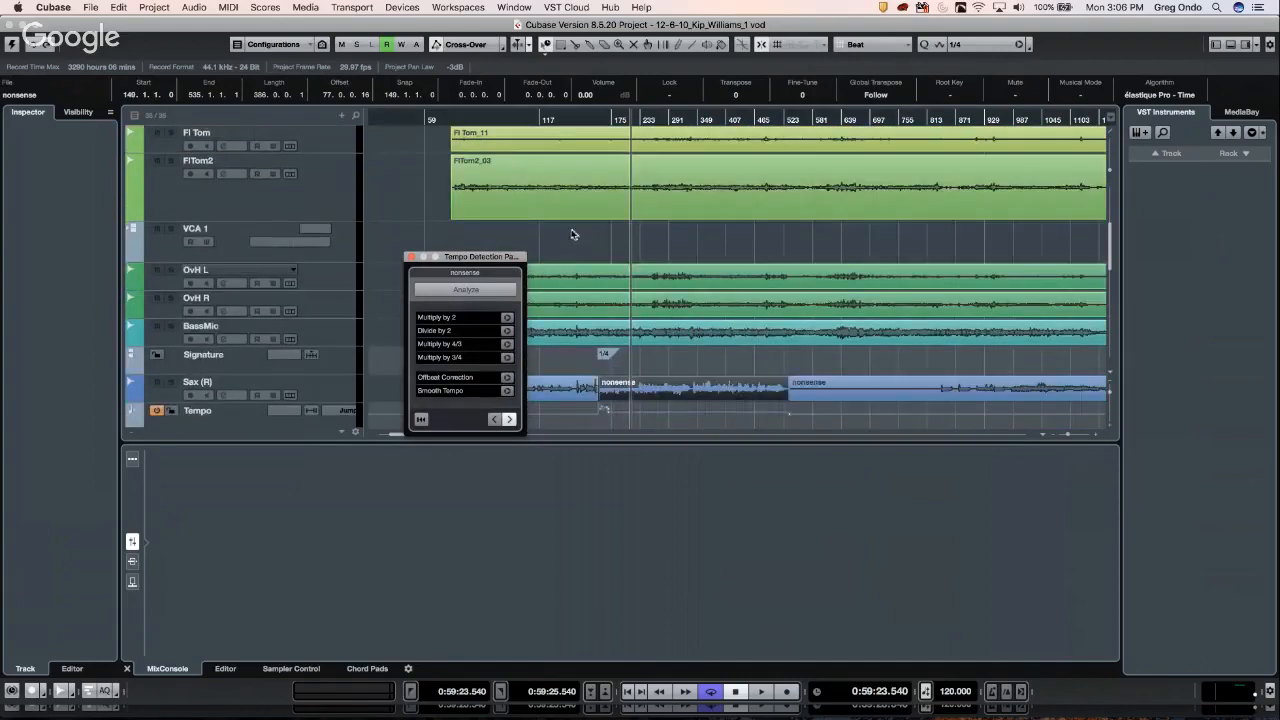
- Split the OvH L event and select the middle OvH L_11 section
right_click(675, 272)
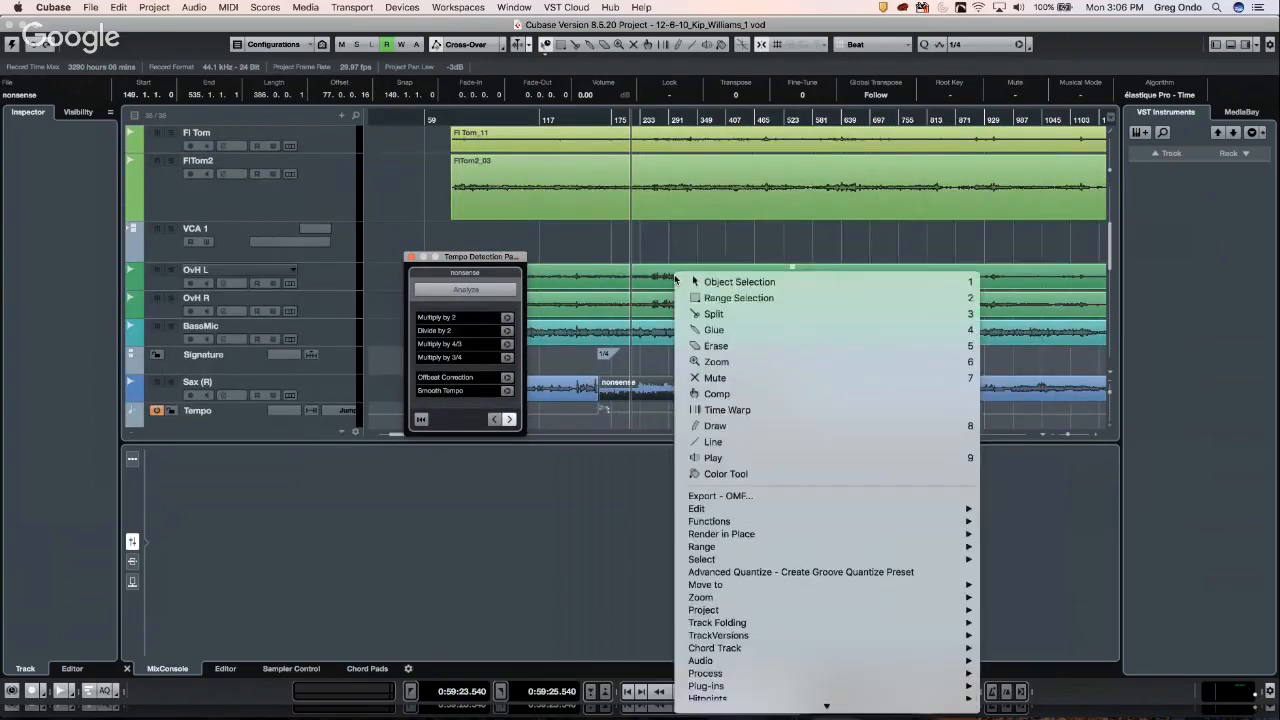
left_click(697, 313)
left_click(652, 279)
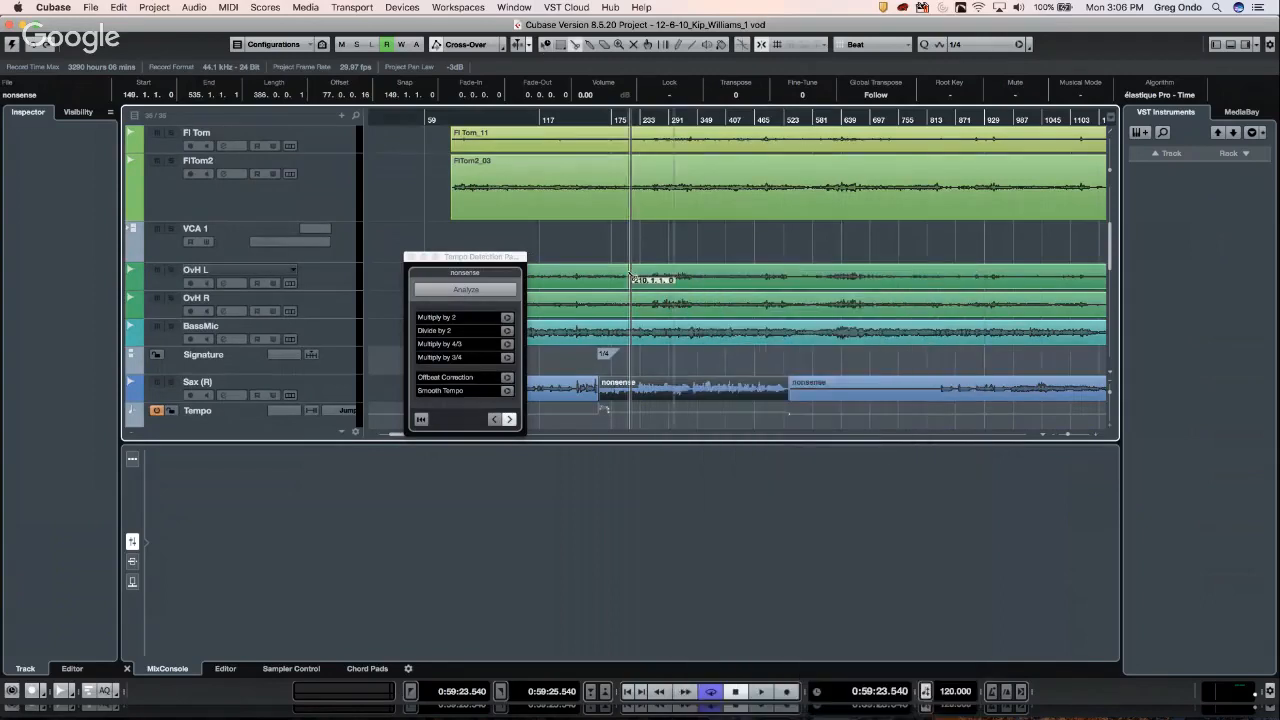
right_click(705, 274)
left_click(724, 276)
left_click(689, 276)
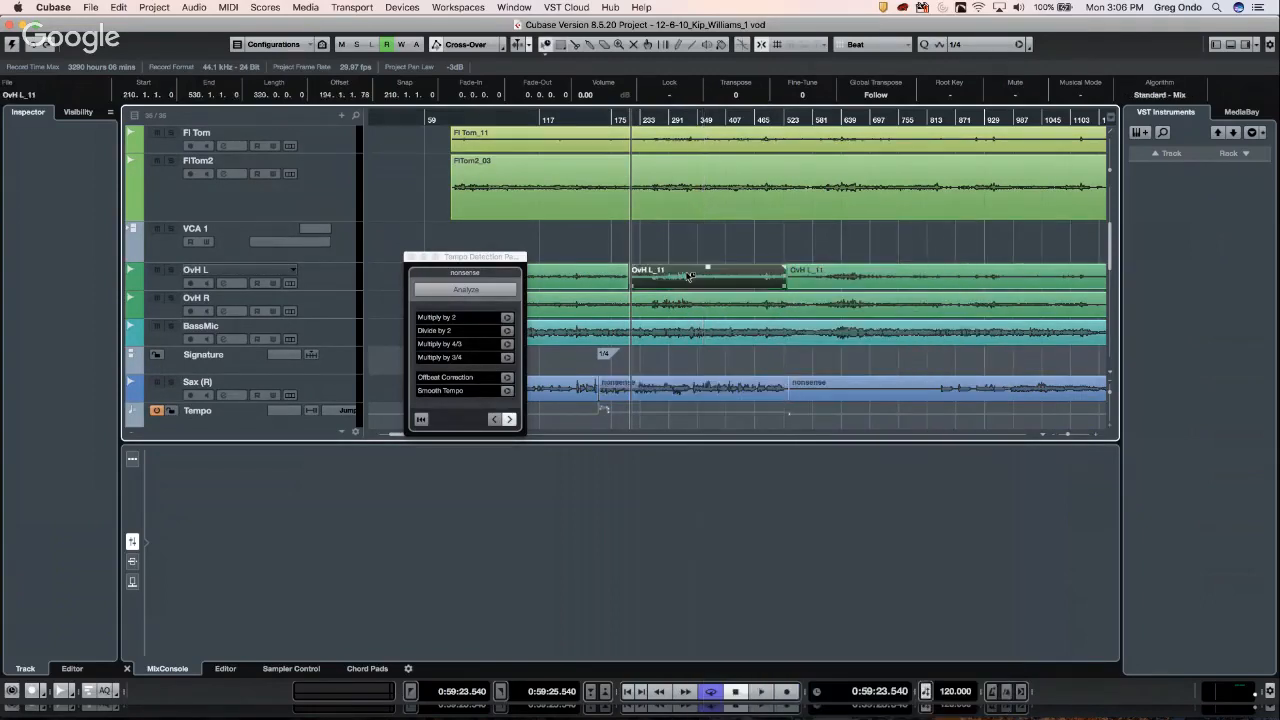
- Analyze the tempo of OvH L_11 in Tempo Detection, then close the panel
left_click(450, 292)
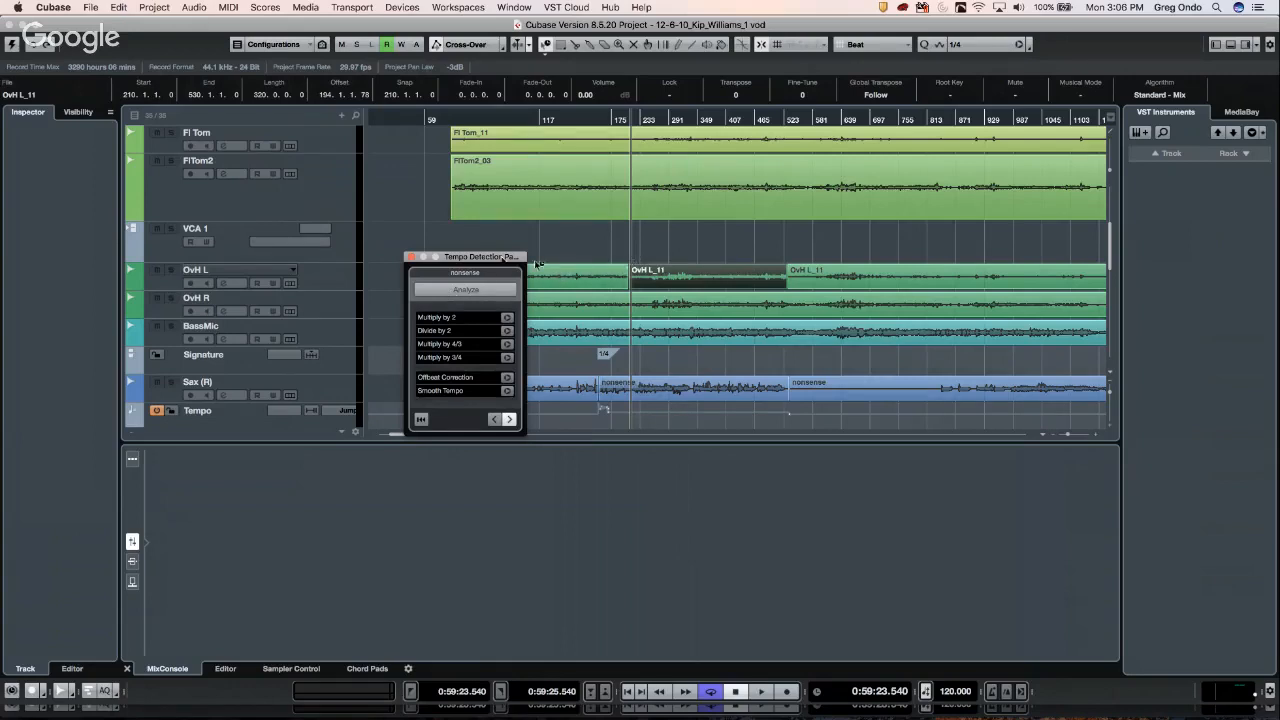
left_click(413, 257)
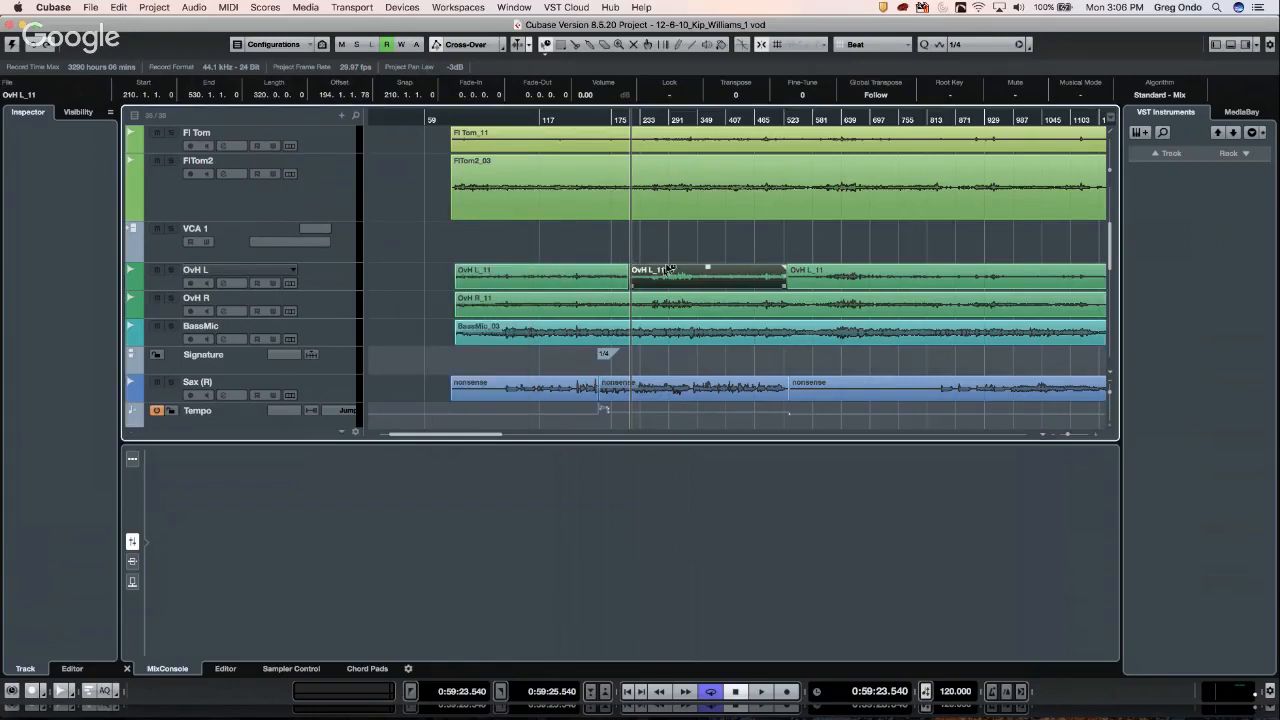
left_click(154, 8)
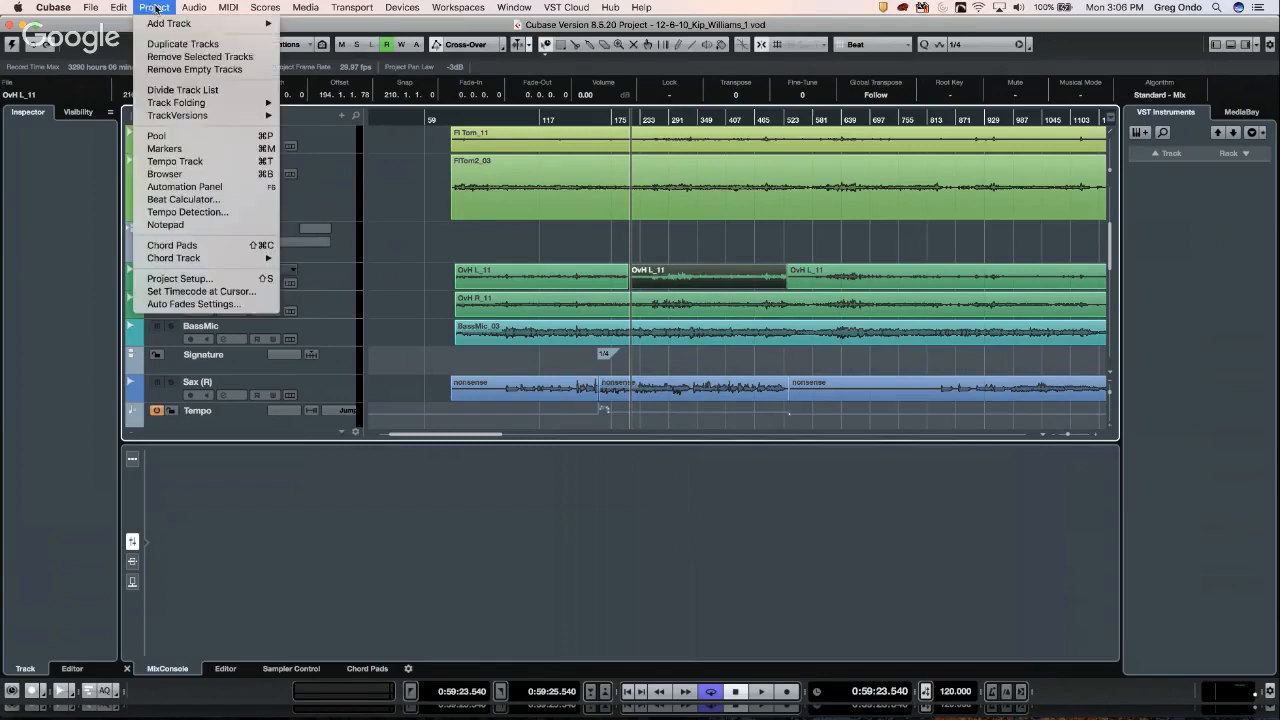
left_click(194, 211)
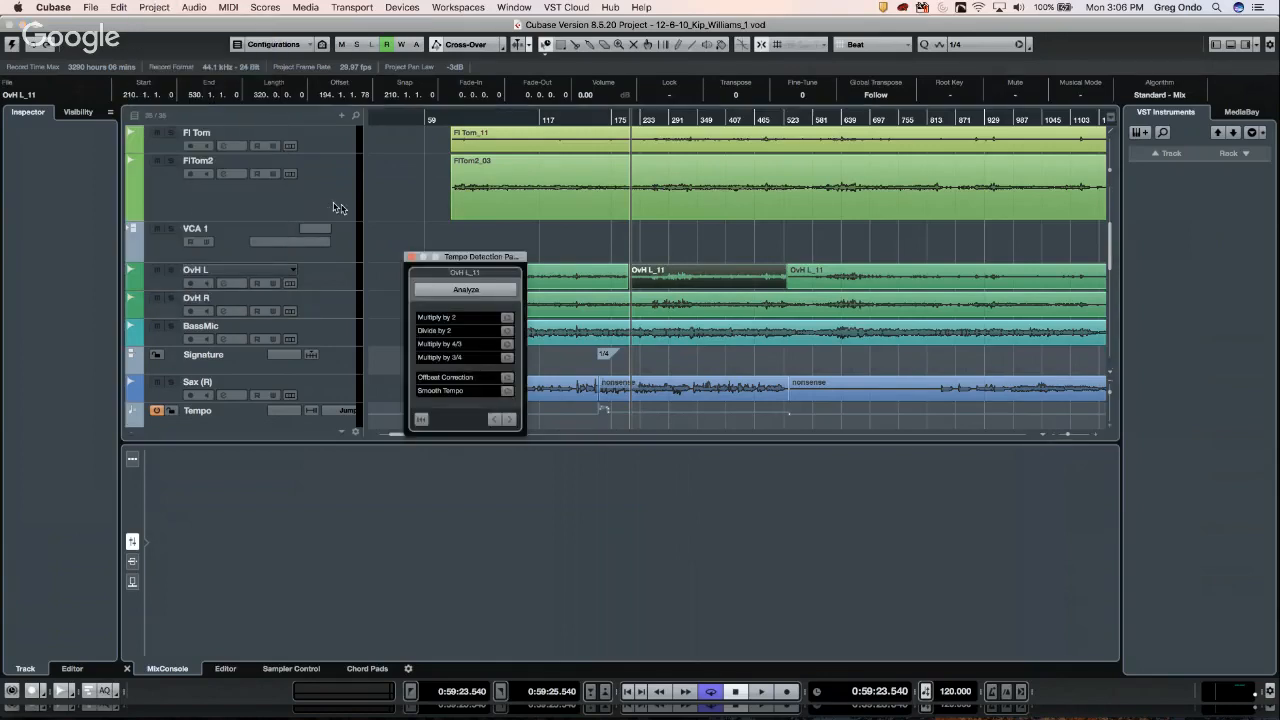
left_click(455, 290)
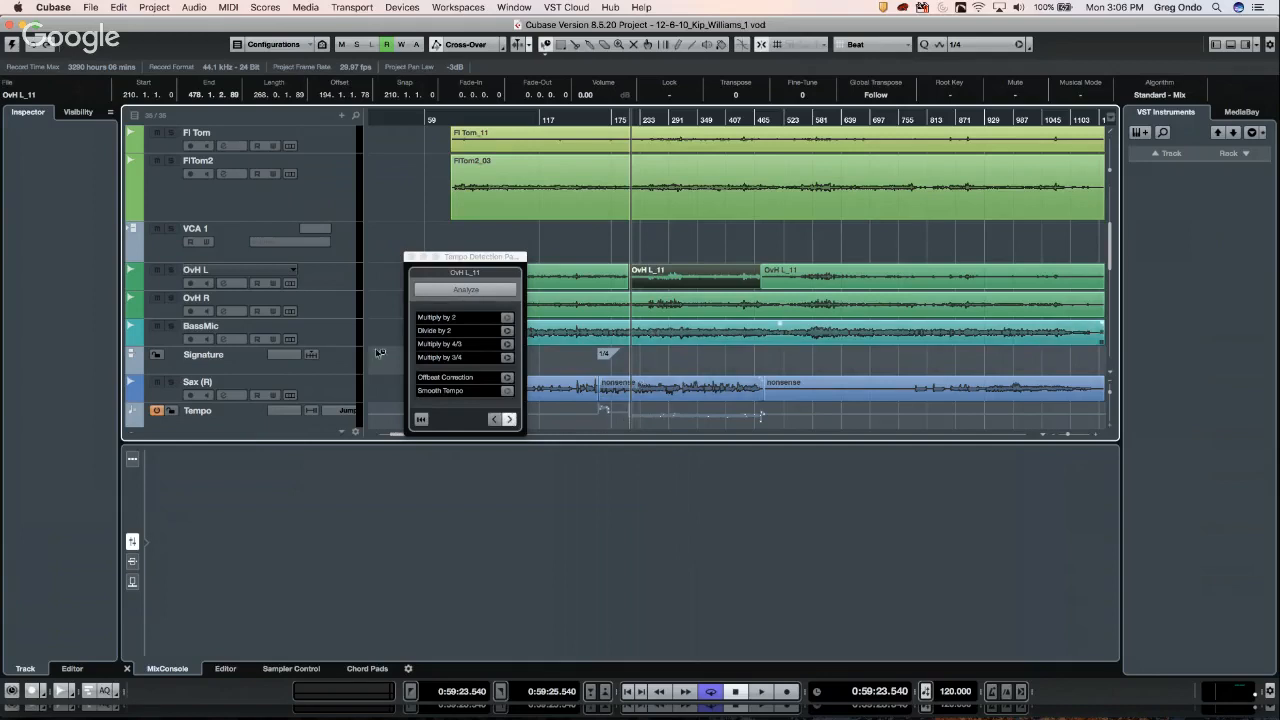
left_click(410, 258)
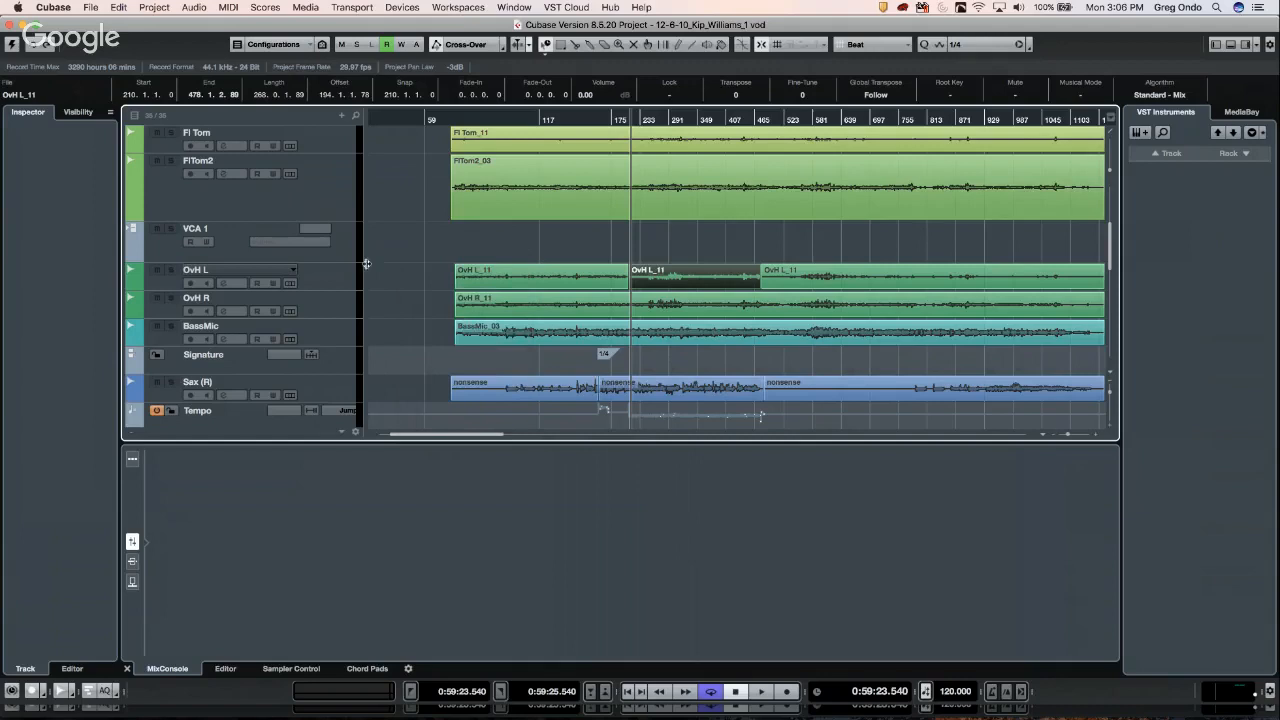
- Revert the project to its last saved version and dismiss the missing Vintage Open Deck plug-in warning
left_click(91, 8)
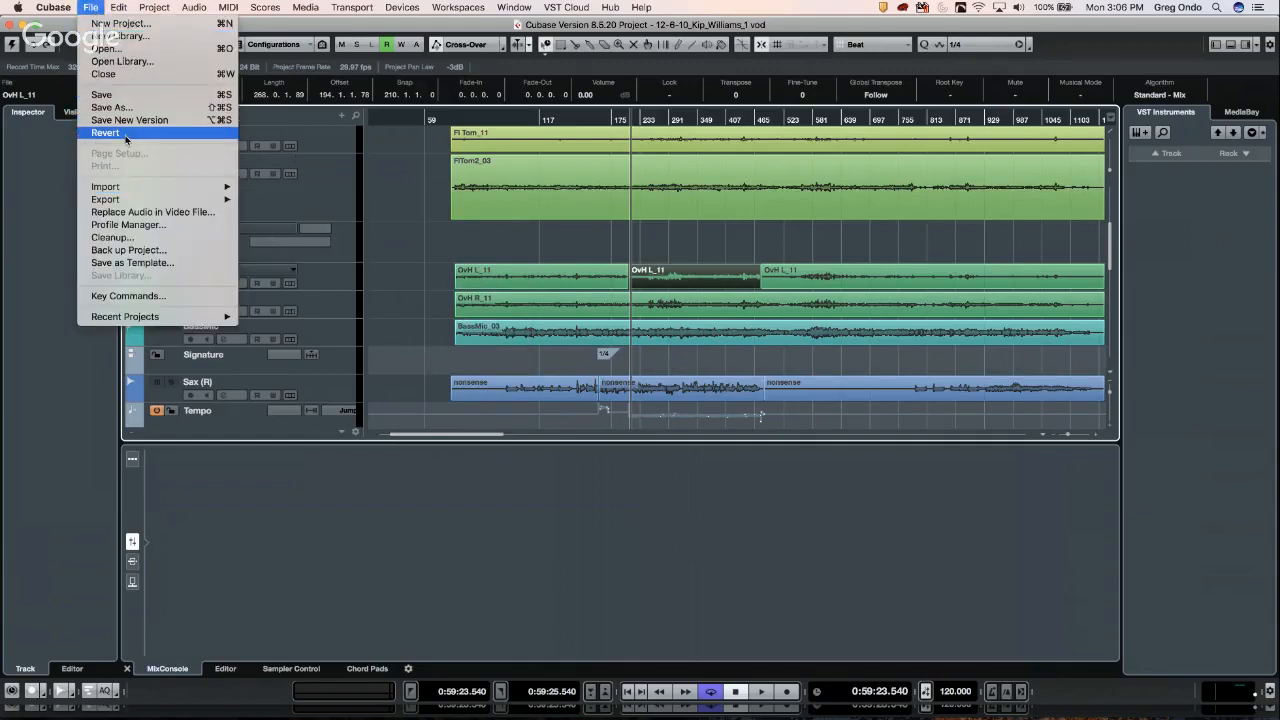
left_click(126, 134)
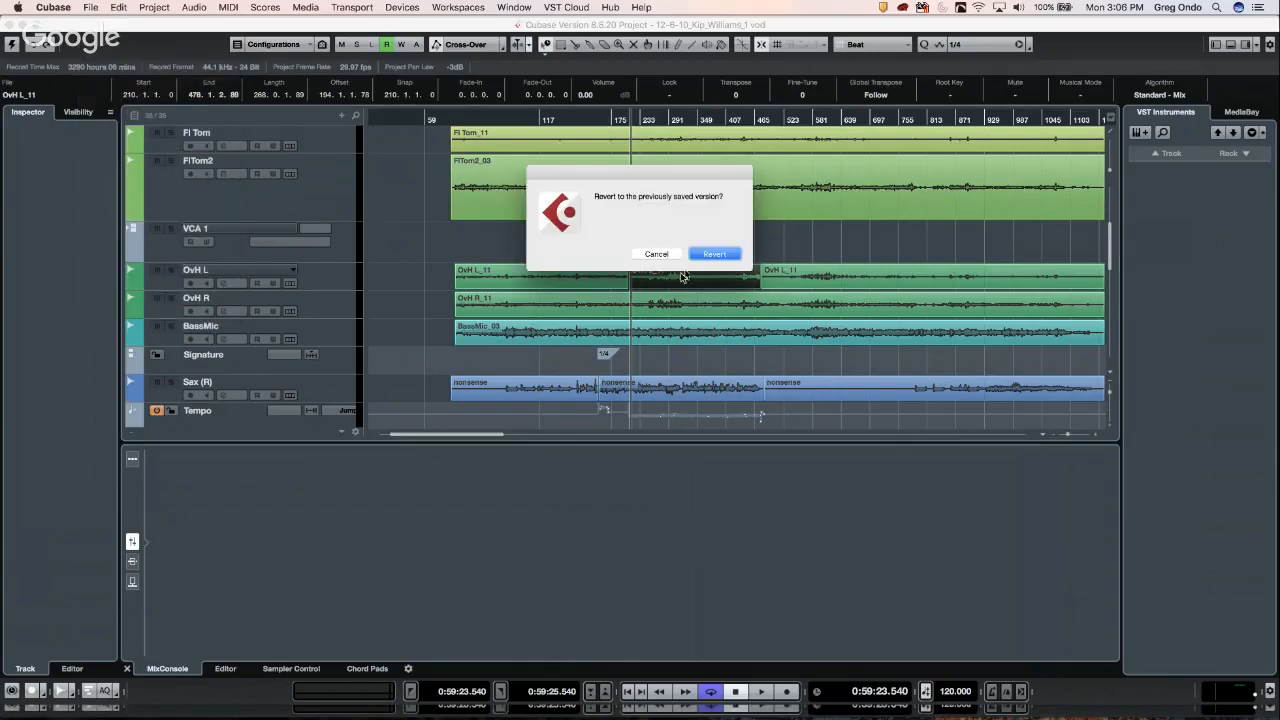
left_click(714, 254)
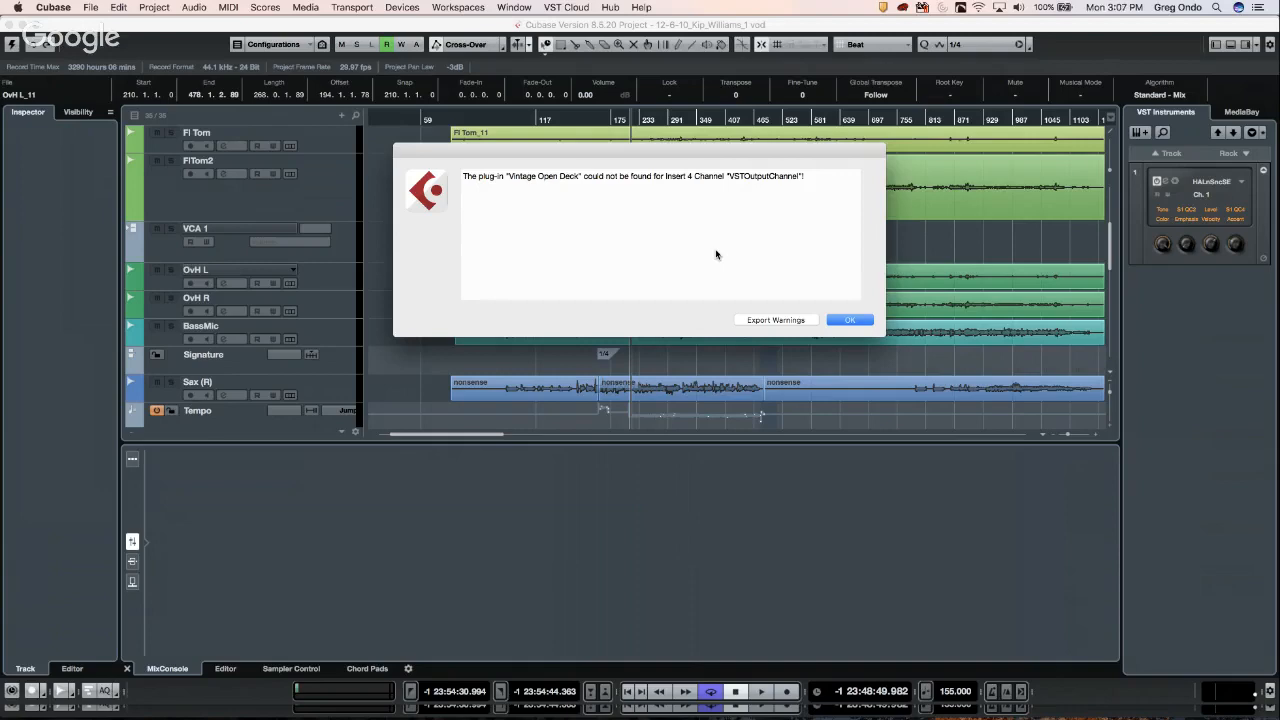
left_click(845, 320)
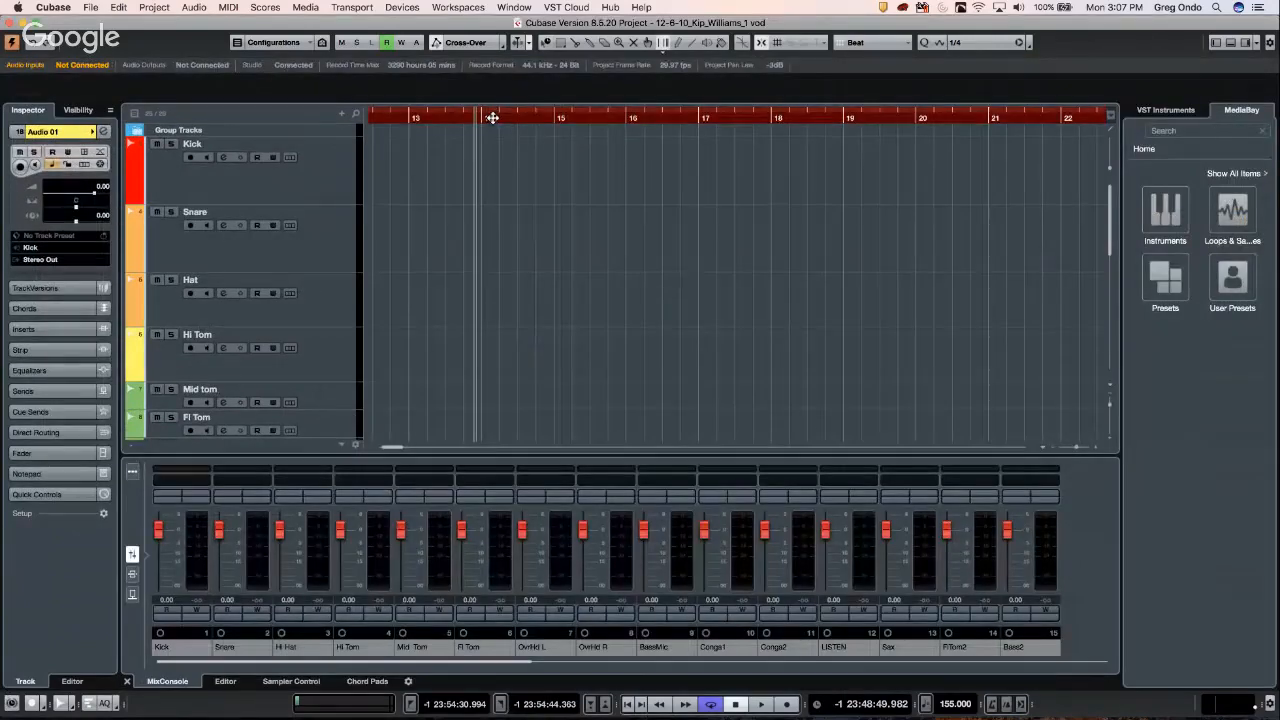
- Set the playback position near bar 14 and dismiss the repeated tempo-editing warnings
left_click(492, 118)
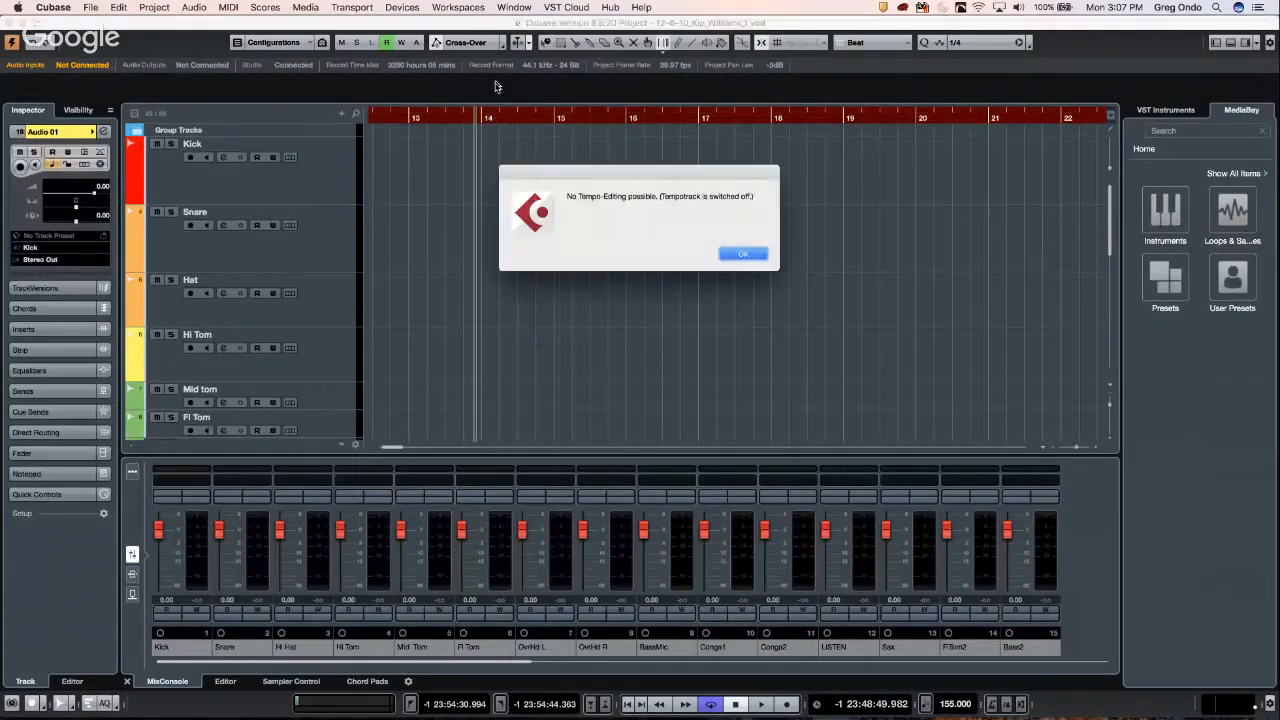
left_click(739, 256)
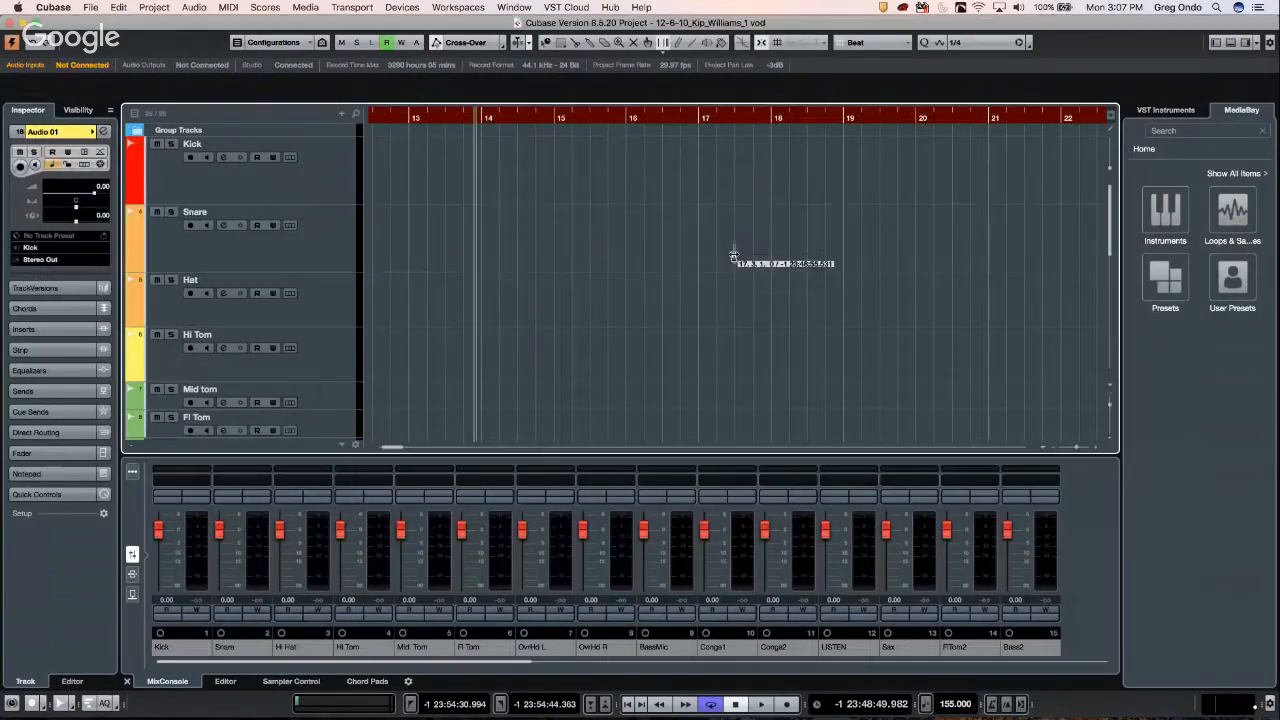
left_click(567, 117)
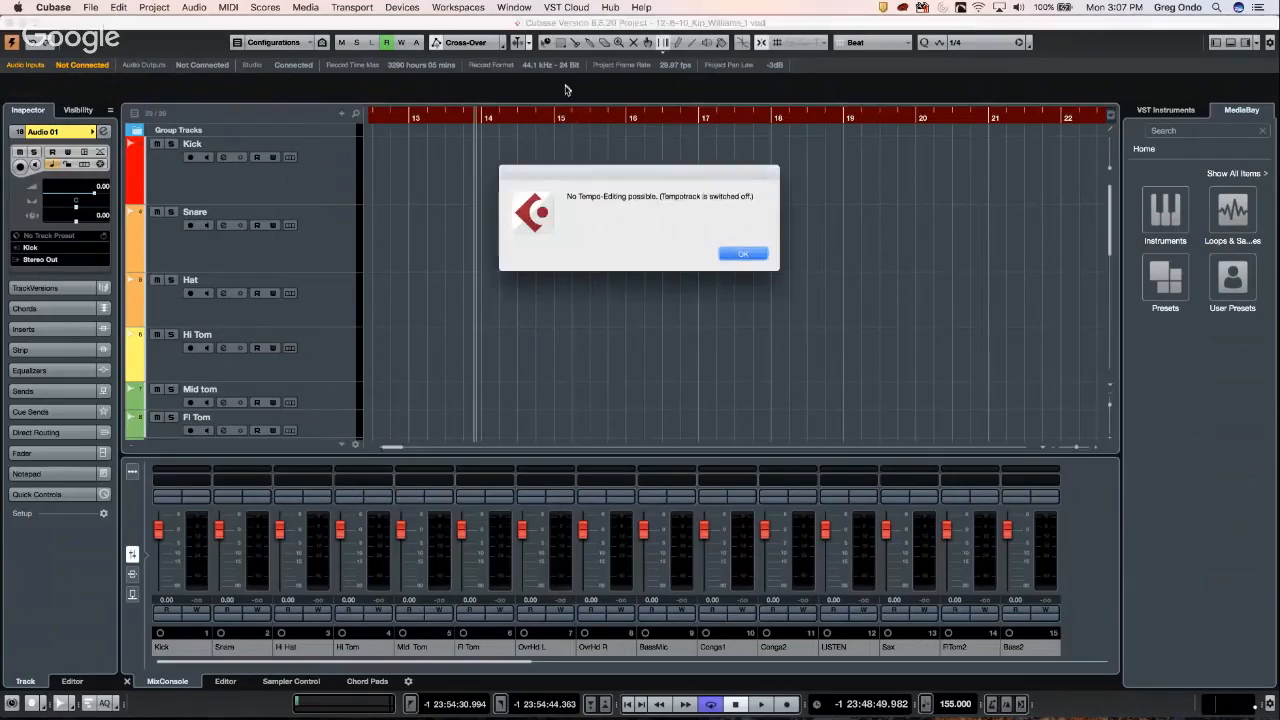
left_click(740, 255)
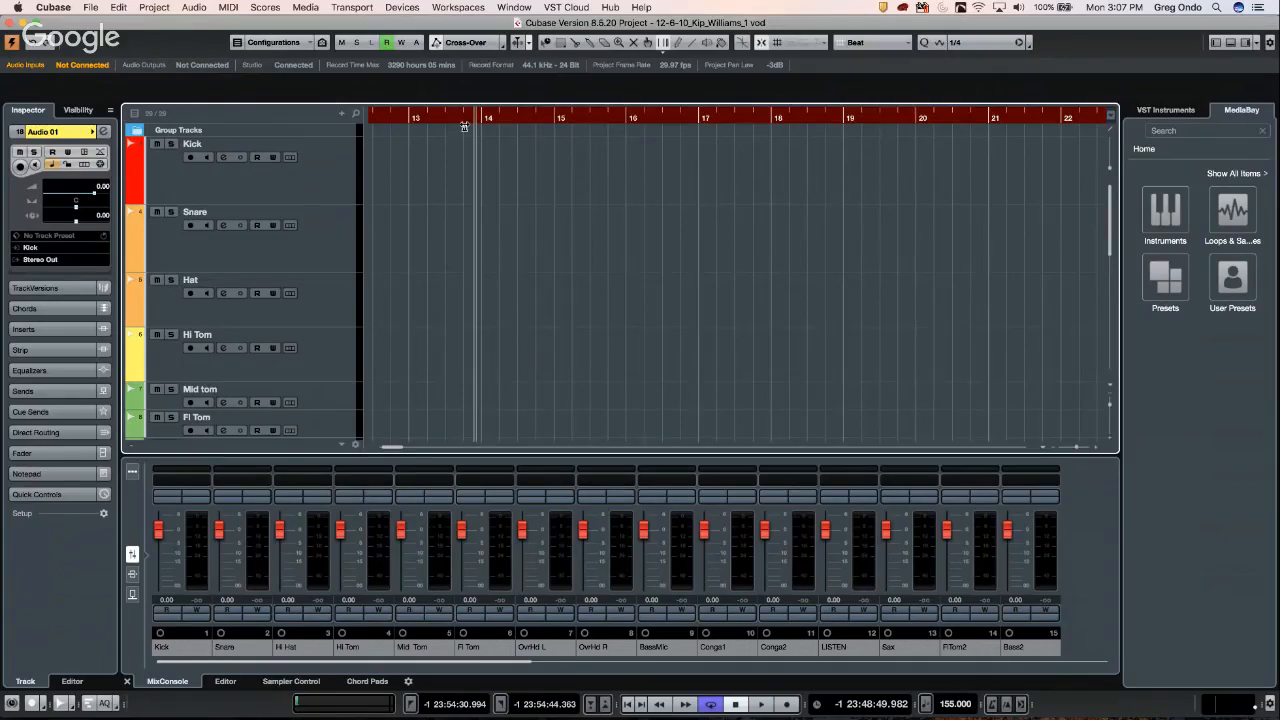
- Zoom out to the whole recording and select the OvH L_11 event with Object Selection
key("g")
key("g")
key("g")
key("g")
key("g")
key("g")
key("g")
key("g")
key("g")
key("g")
key("g")
key("g")
key("g")
key("g")
key("g")
key("g")
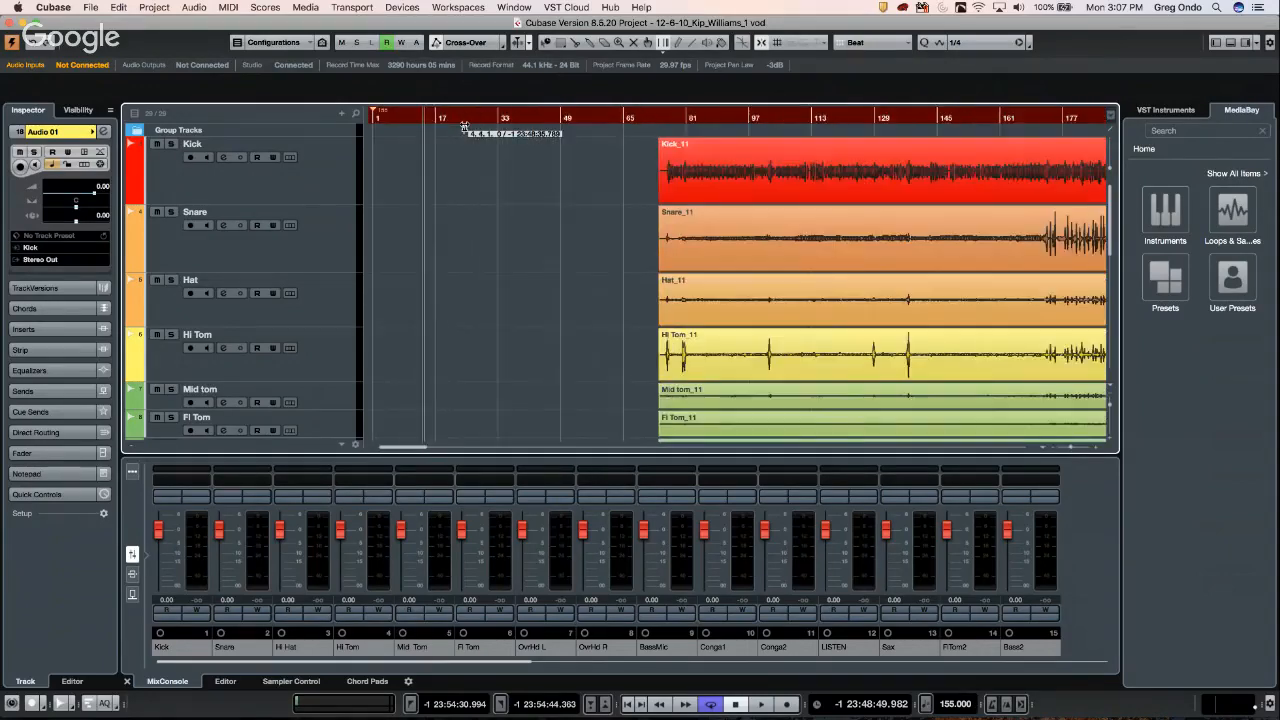
key("g")
key("g")
key("g")
scroll(600, 322, "down", 10)
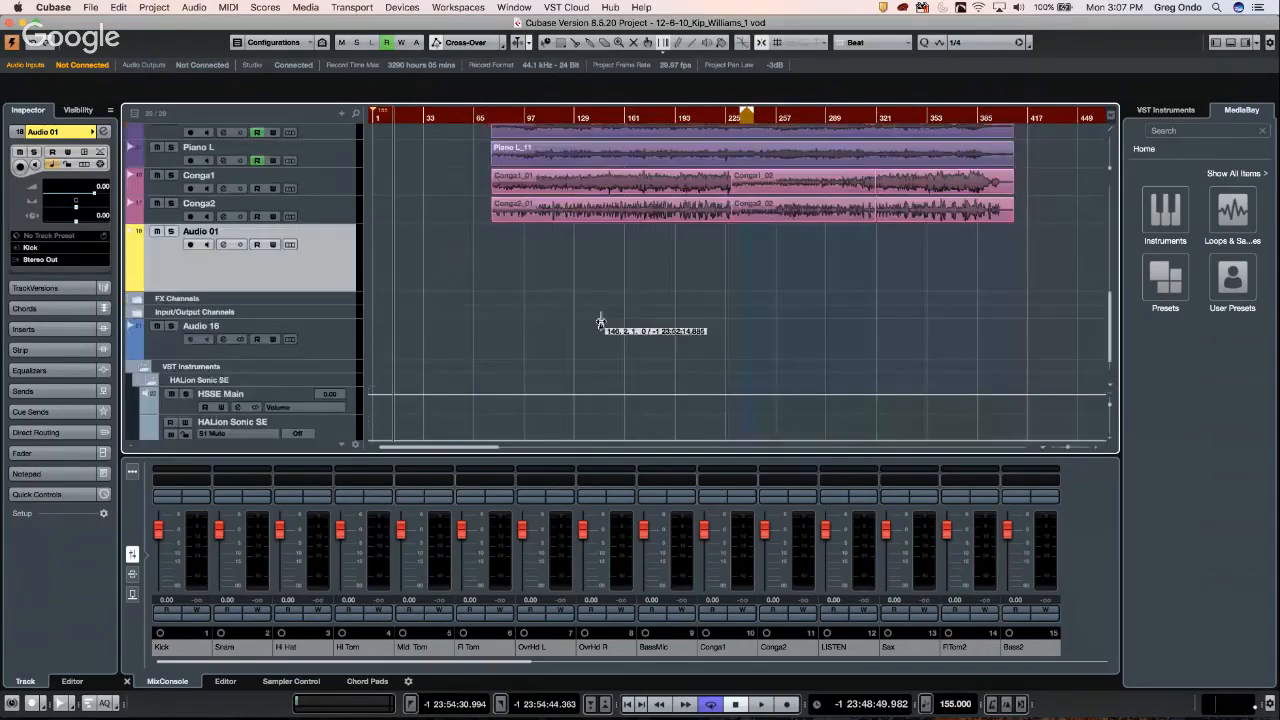
scroll(605, 290, "up", 5)
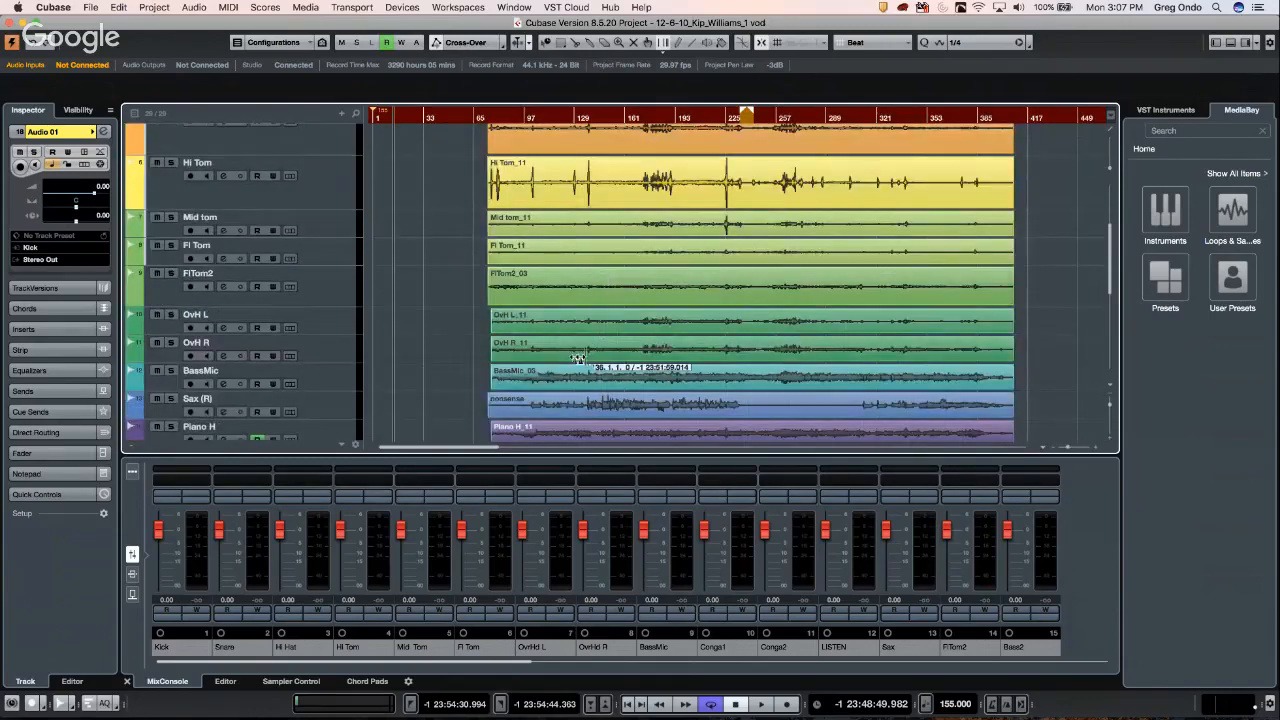
right_click(598, 331)
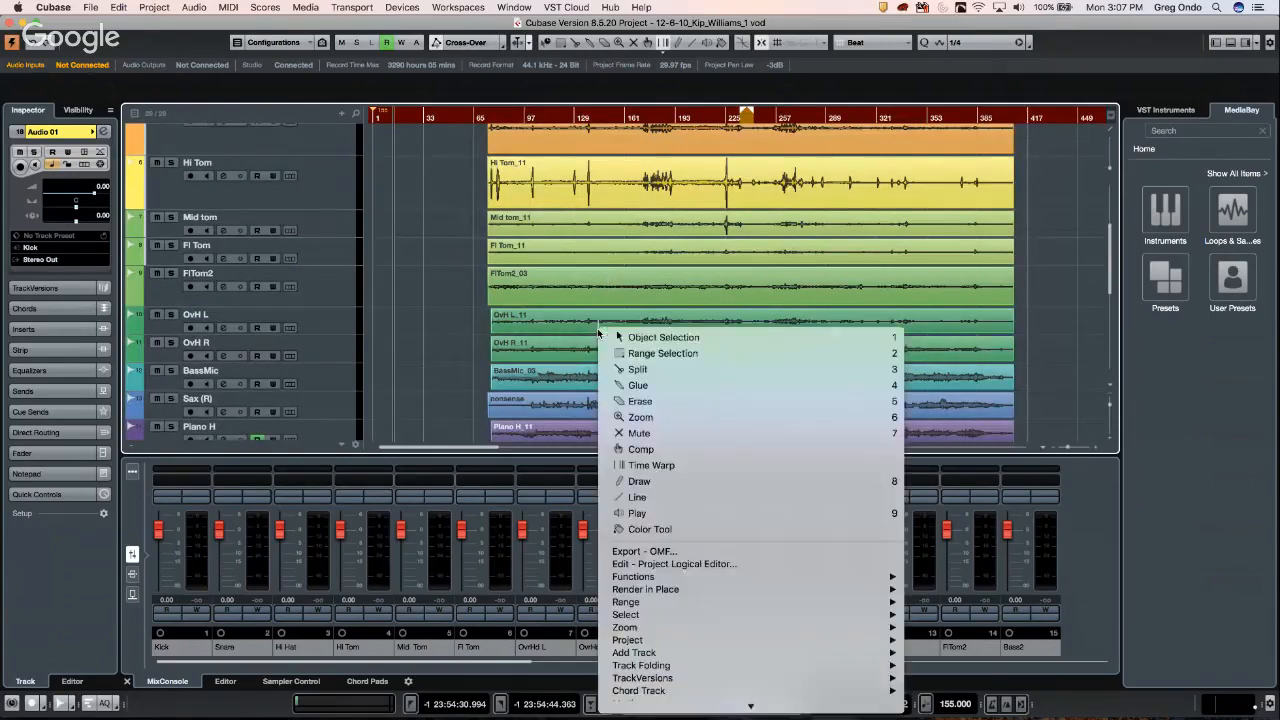
left_click(650, 338)
left_click(648, 328)
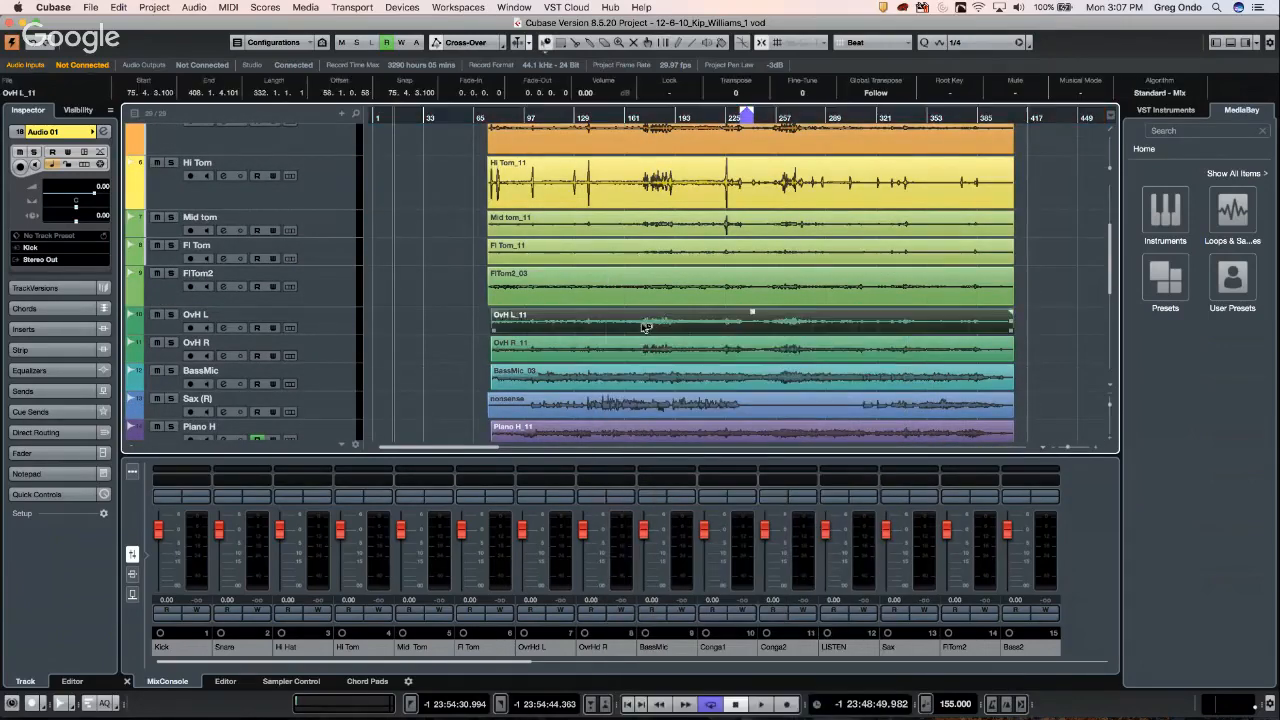
left_click(118, 7)
mouse_move(168, 10)
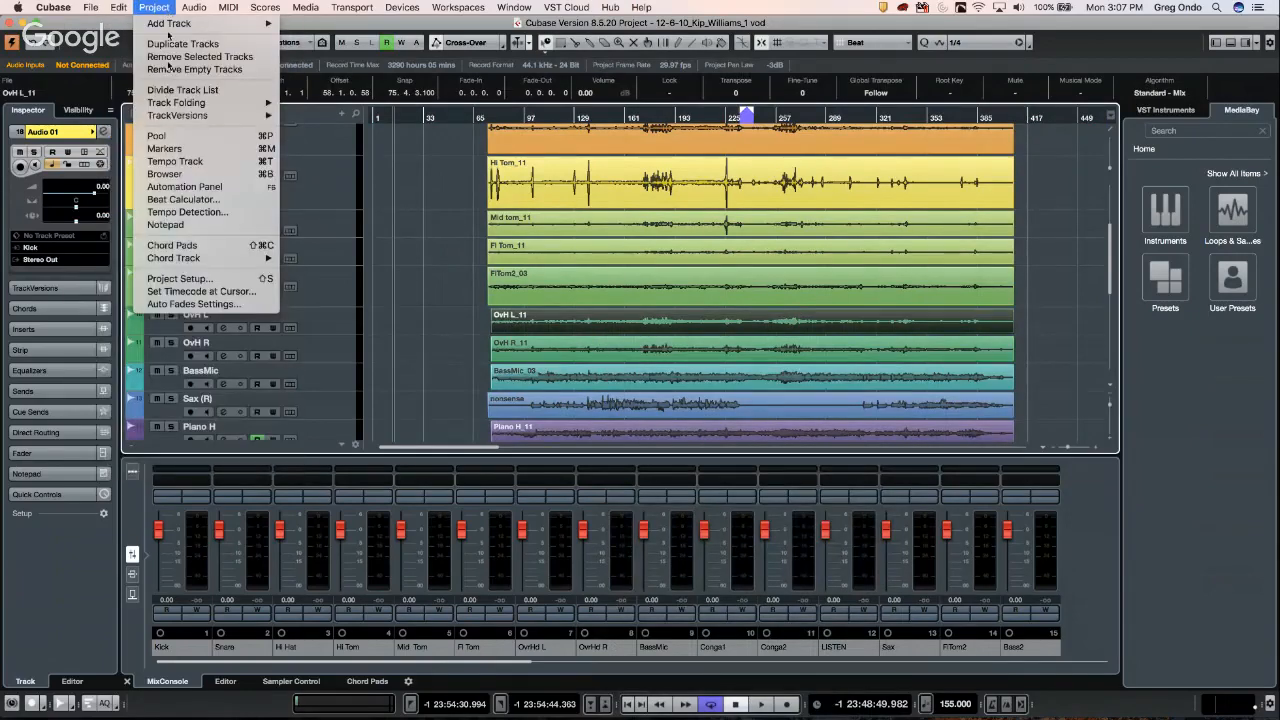
- Analyze OvH L_11 in Tempo Detection to fill the Tempo track, then zoom in toward the song start
left_click(210, 216)
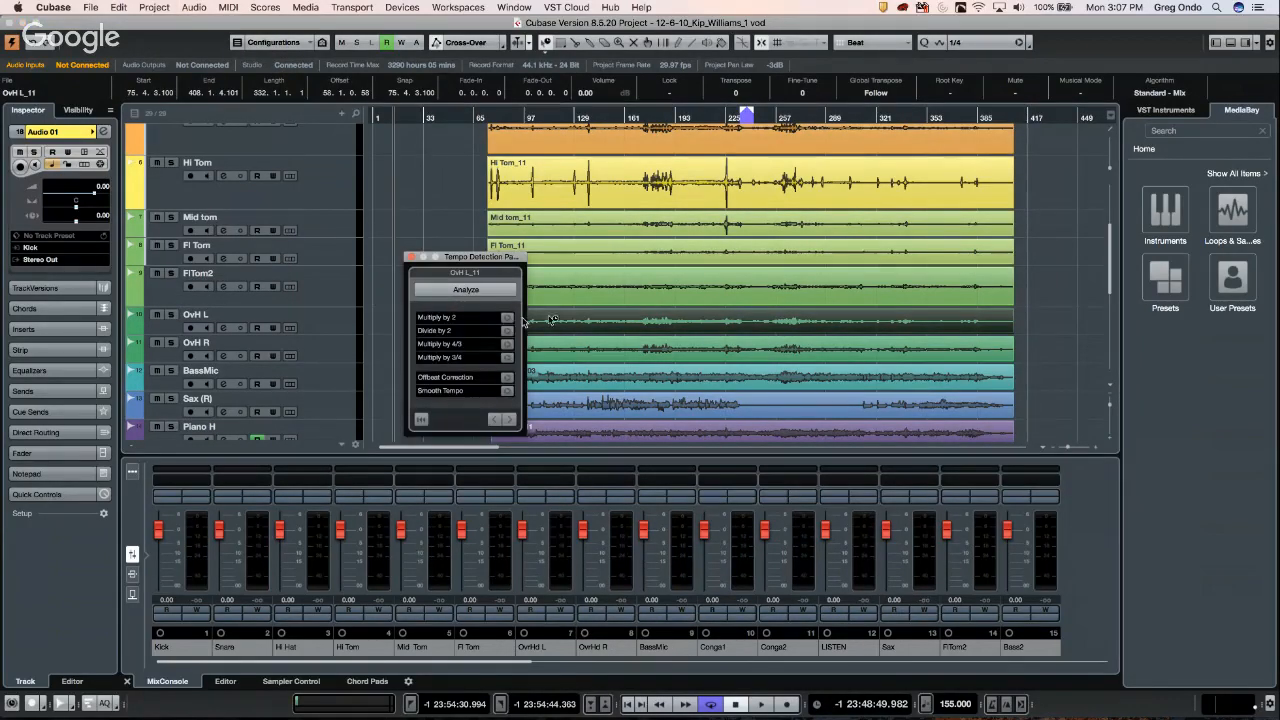
left_click(499, 290)
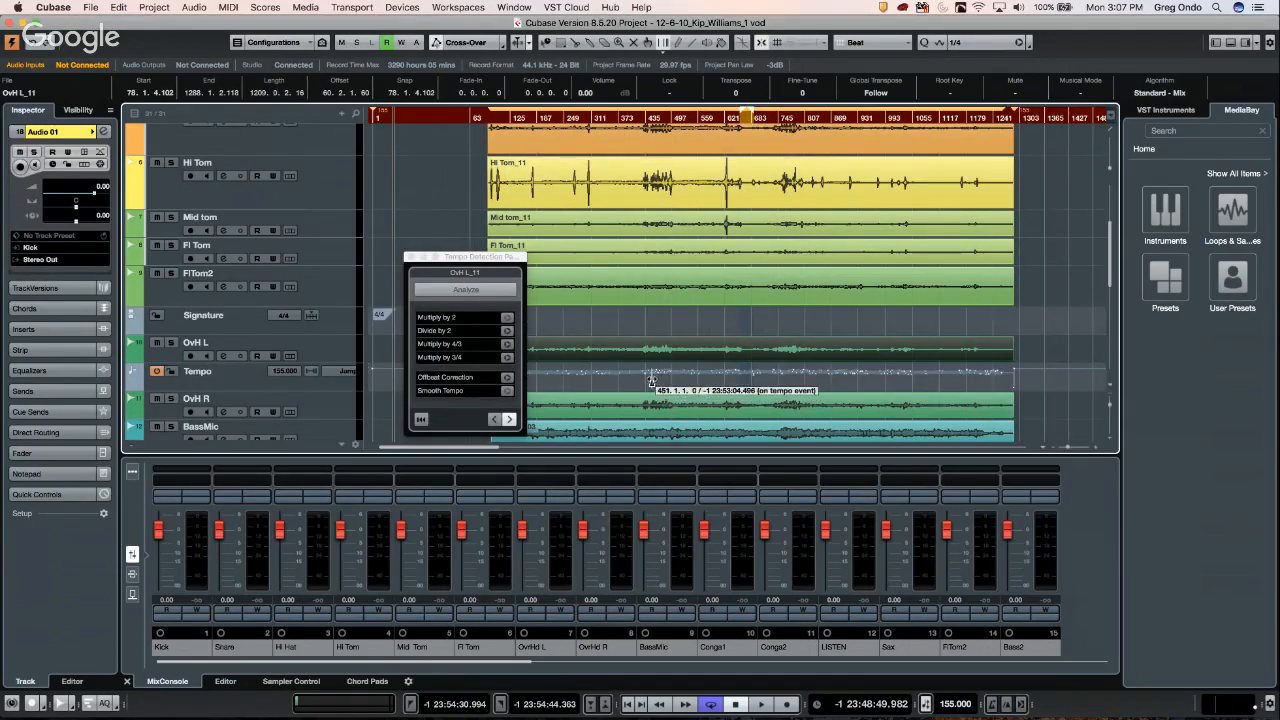
key("h")
key("h")
key("h")
key("h")
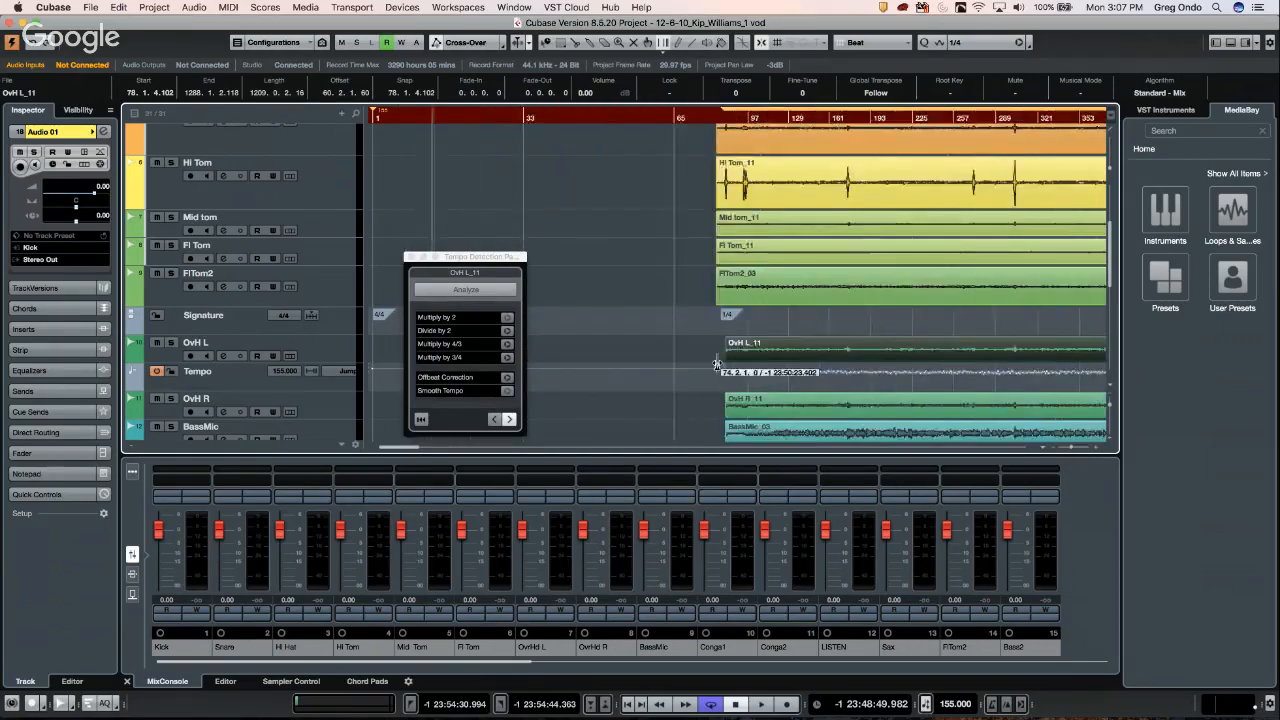
key("h")
key("h")
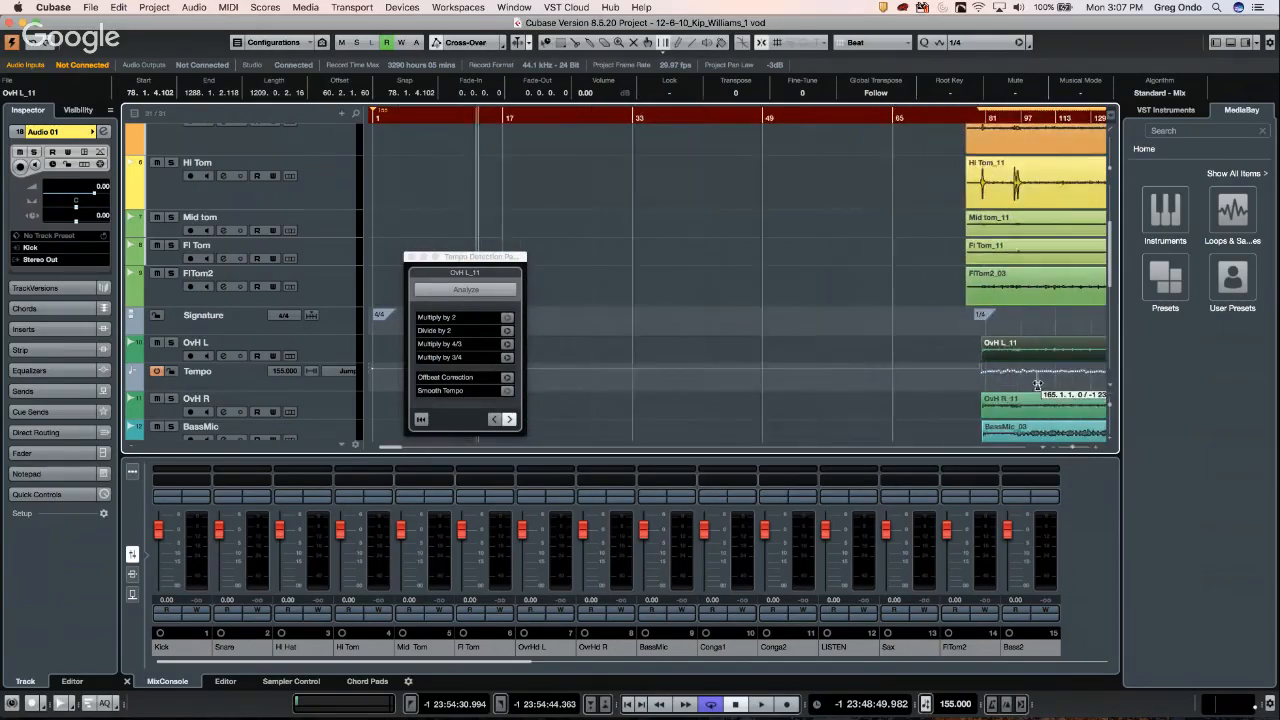
left_click_drag(741, 115, 1276, 196)
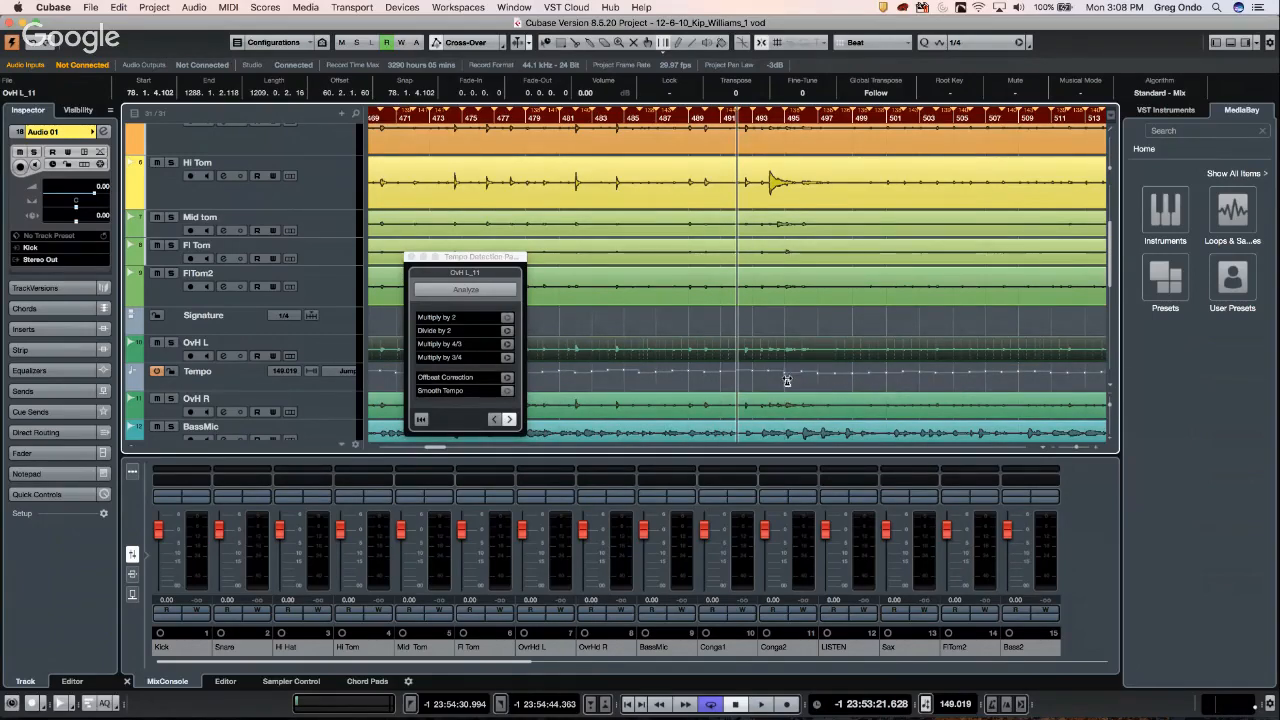
- Nudge three detected tempo events around bar 490 to match the drum hits, then choose Object Selection
left_click_drag(787, 379, 788, 379)
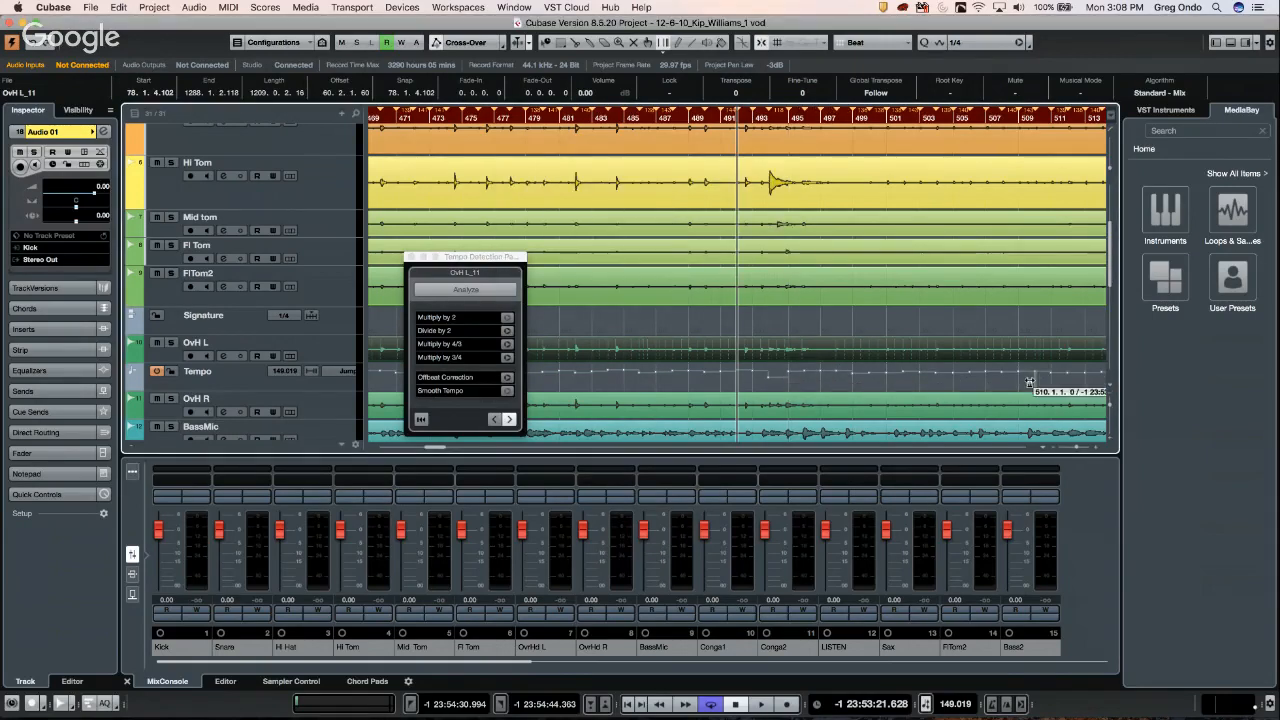
left_click_drag(1029, 382, 1024, 380)
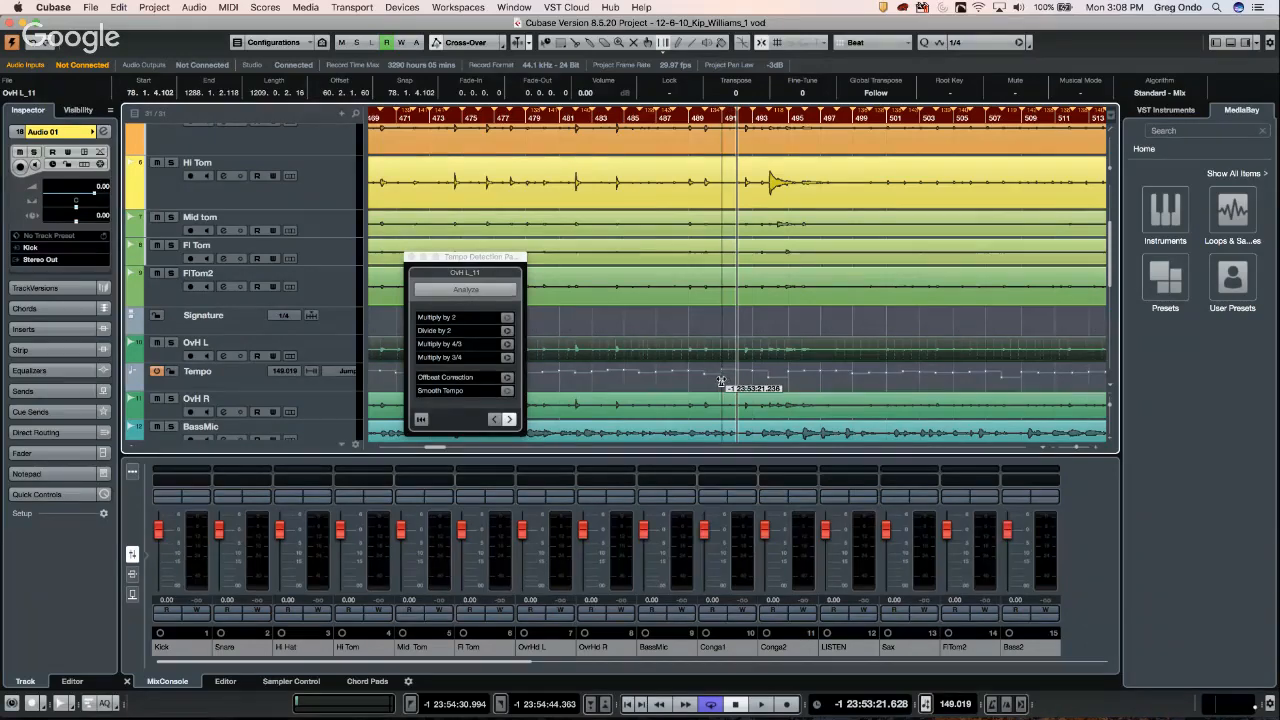
left_click_drag(712, 382, 718, 382)
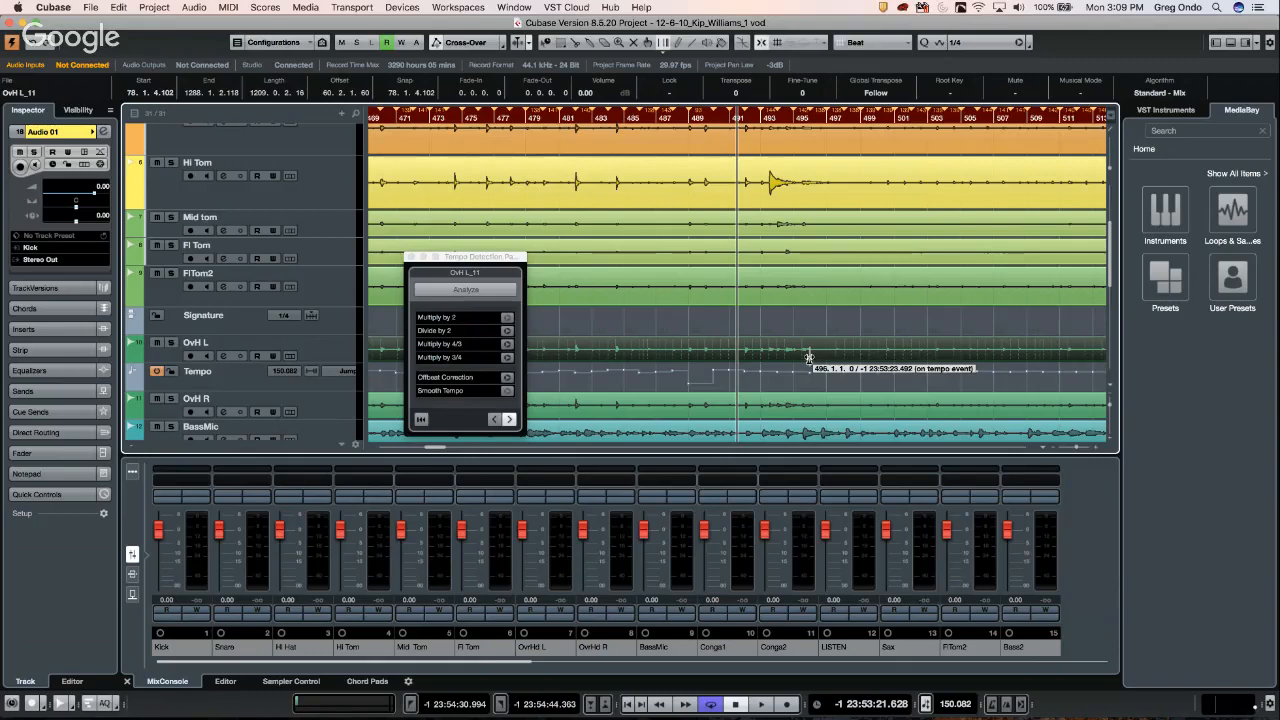
right_click(693, 181)
left_click(696, 187)
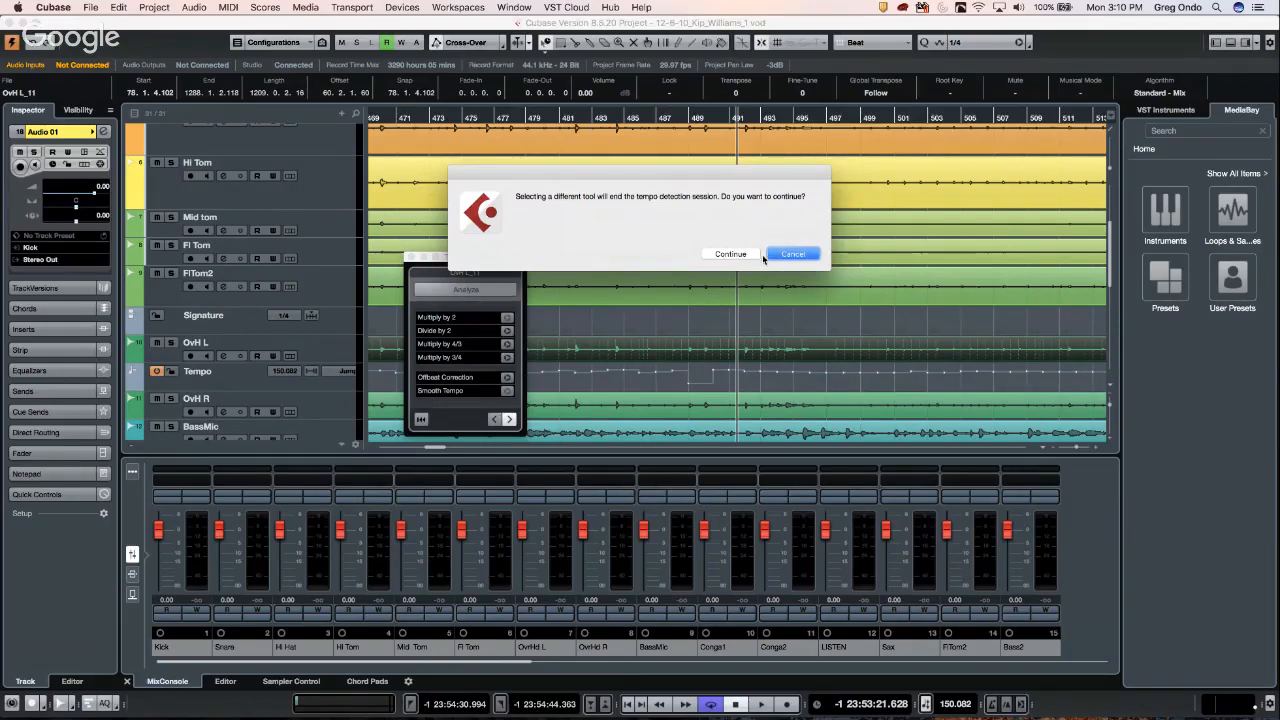
- End the tempo detection session and split the Hi Tom event near bar 491
left_click(731, 254)
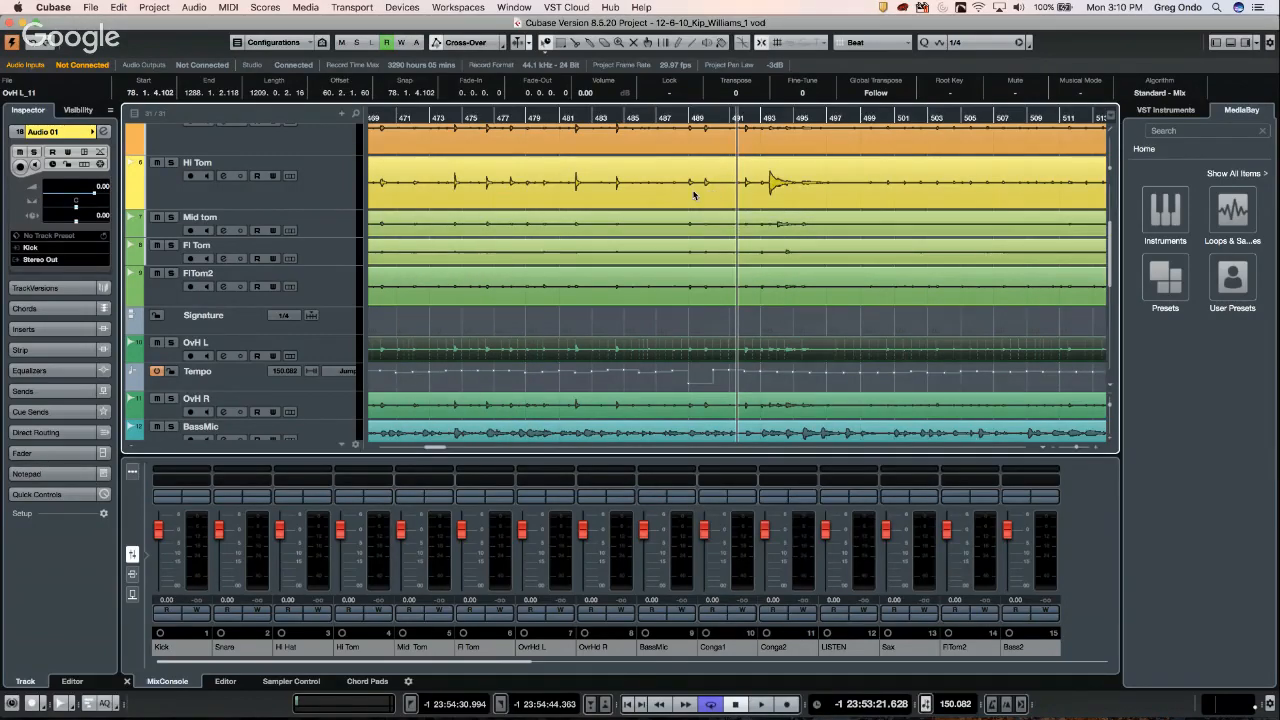
right_click(694, 191)
left_click(733, 230)
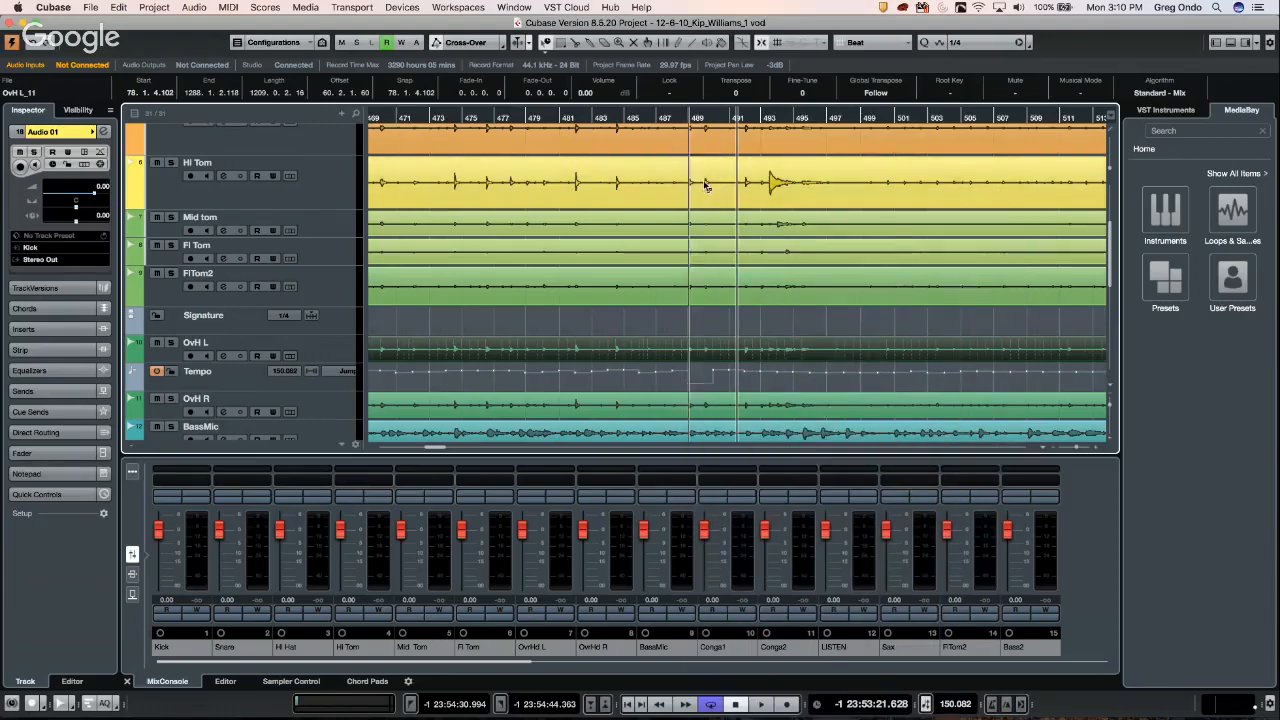
left_click(772, 185)
- Move Hi Tom_11 to bar 492 overlapping the first part and crossfade them with X
right_click(774, 187)
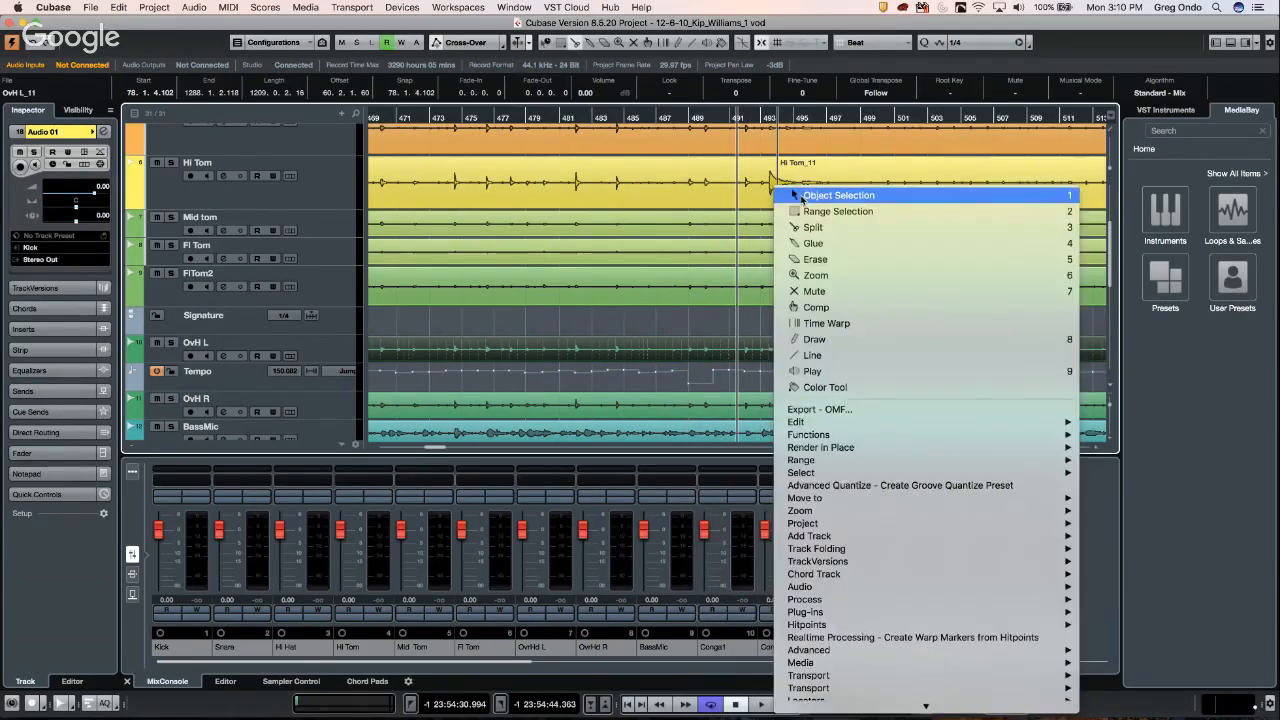
left_click(838, 195)
left_click(822, 196)
key("Delete")
left_click_drag(822, 196, 815, 196)
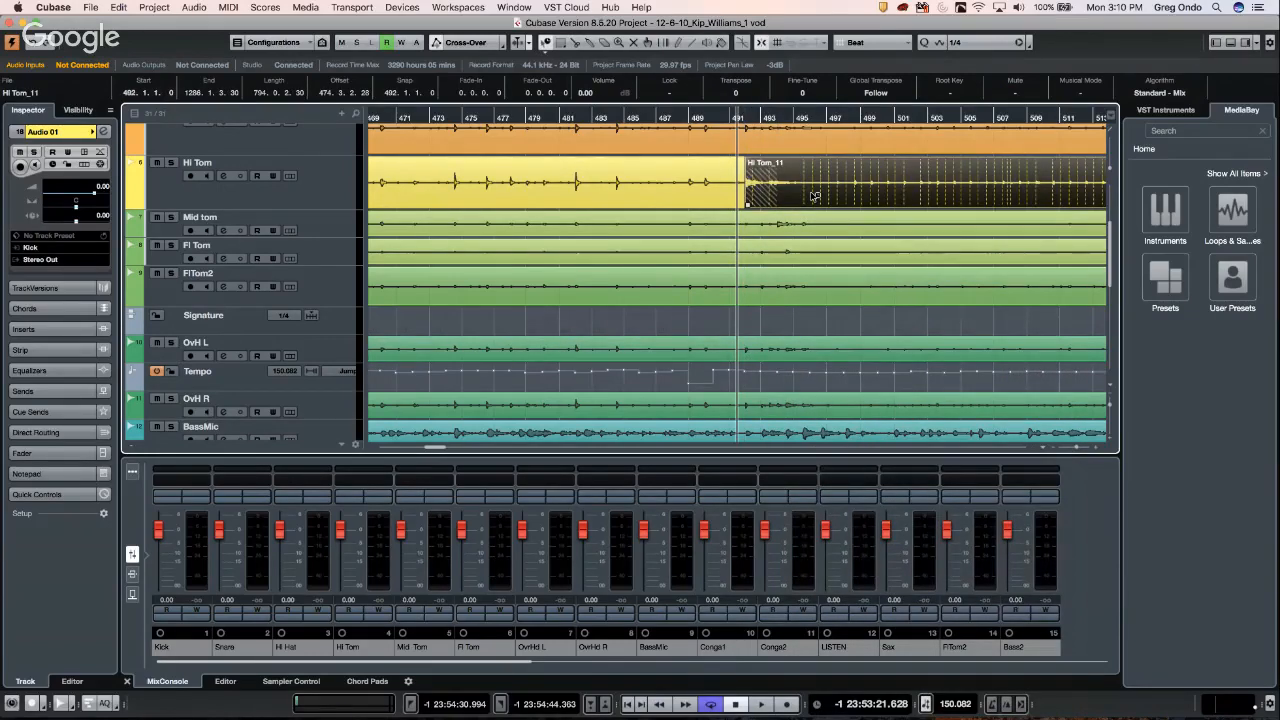
key("x")
left_click(749, 117)
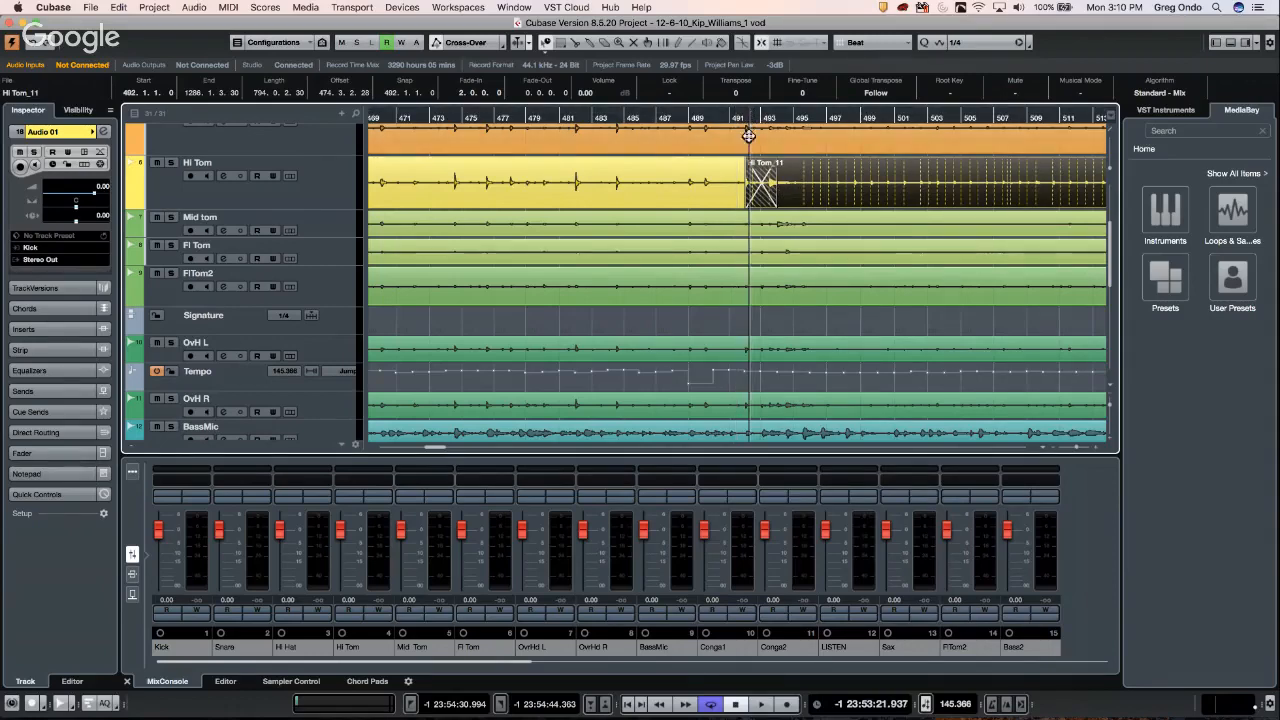
key("l")
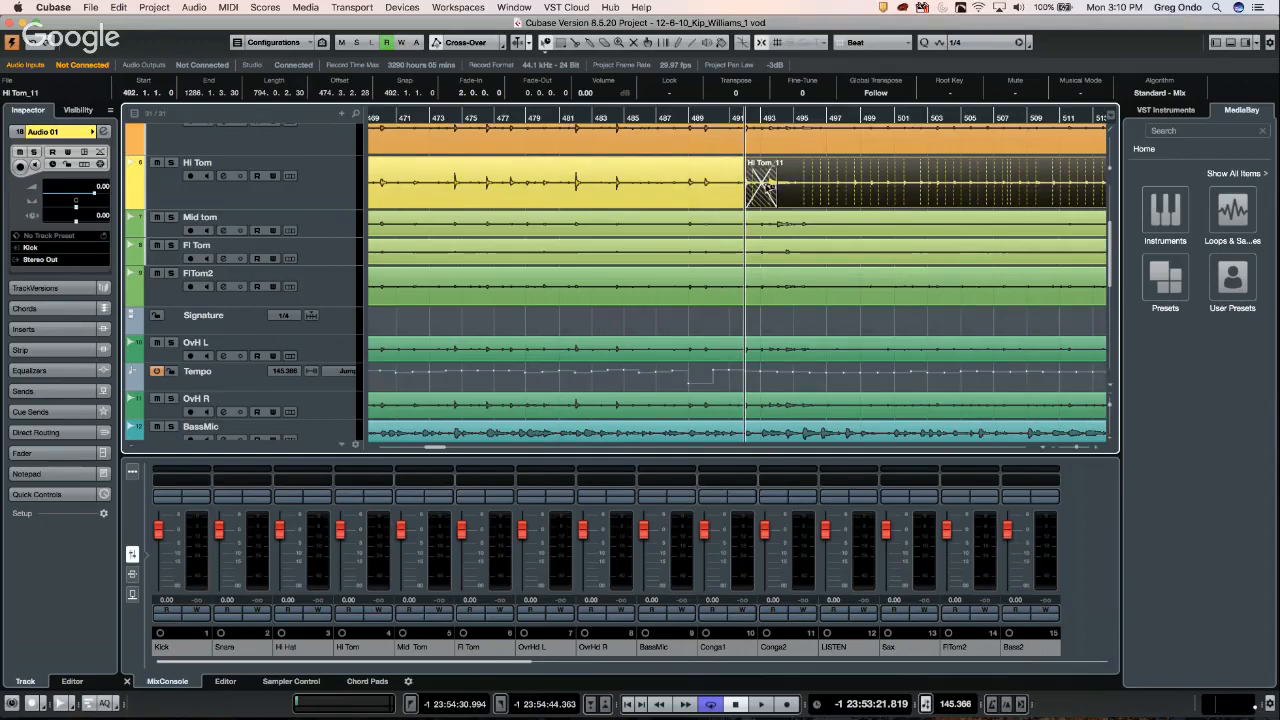
- Reshape the Hi Tom crossfade's fade-out and fade-in curves, toggling Equal Gain, then recheck the editor
double_click(761, 183)
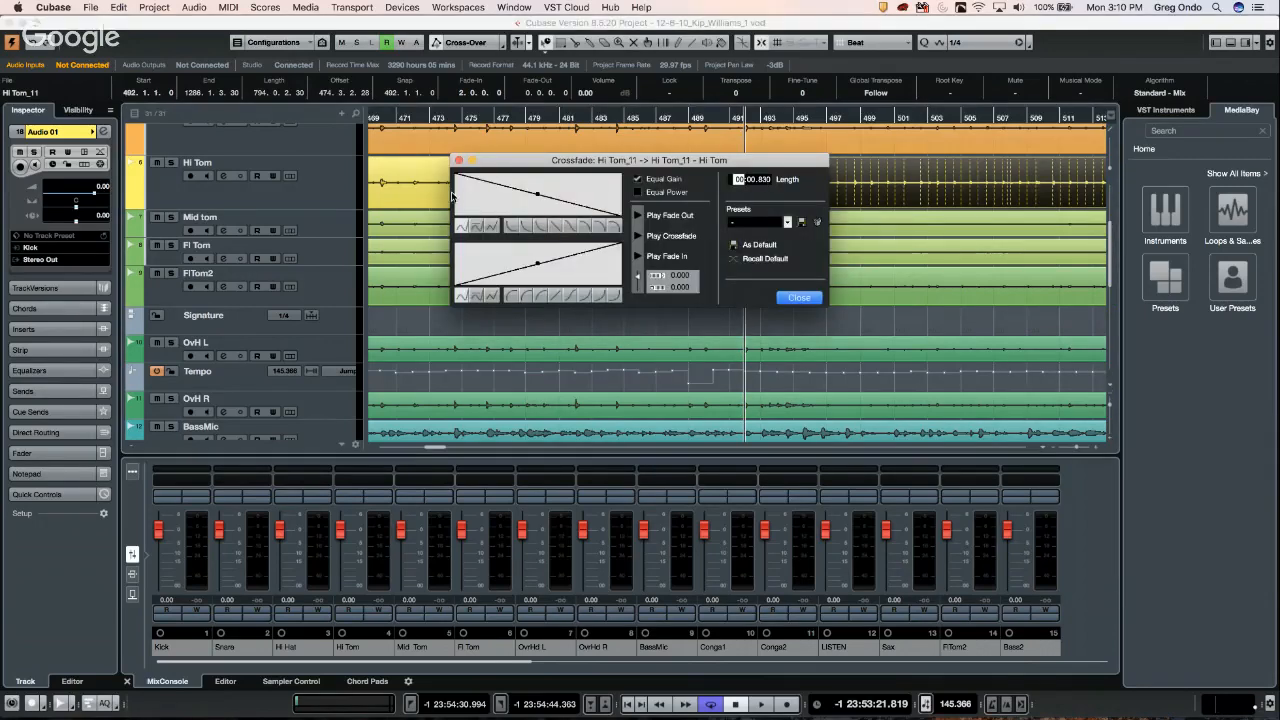
left_click(505, 194)
left_click(544, 192)
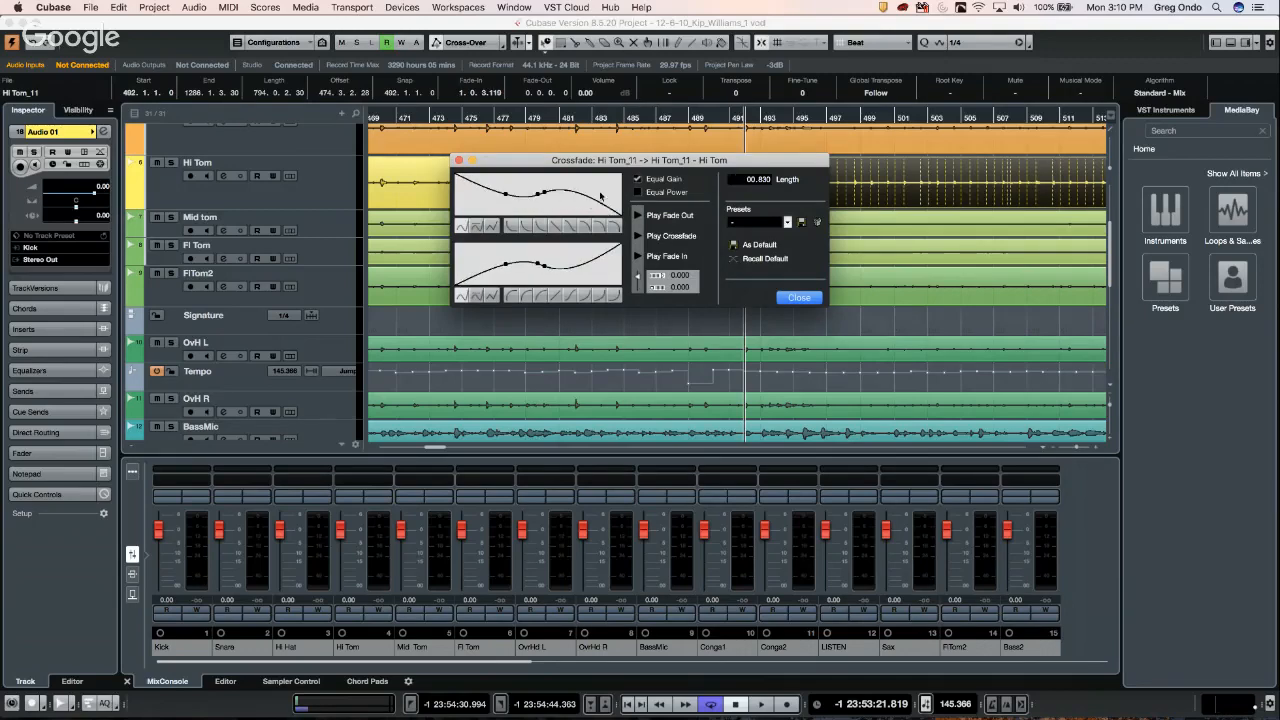
left_click(638, 180)
left_click(573, 258)
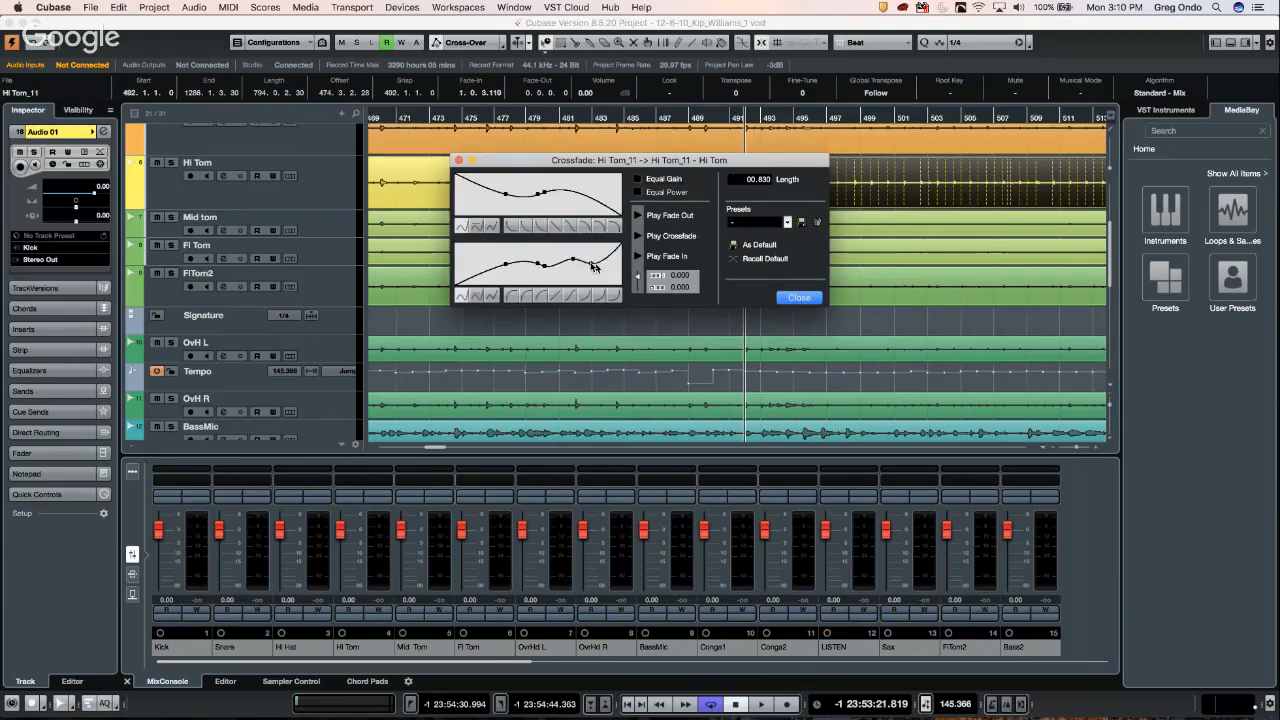
left_click(586, 269)
left_click_drag(536, 265, 449, 257)
left_click(449, 257)
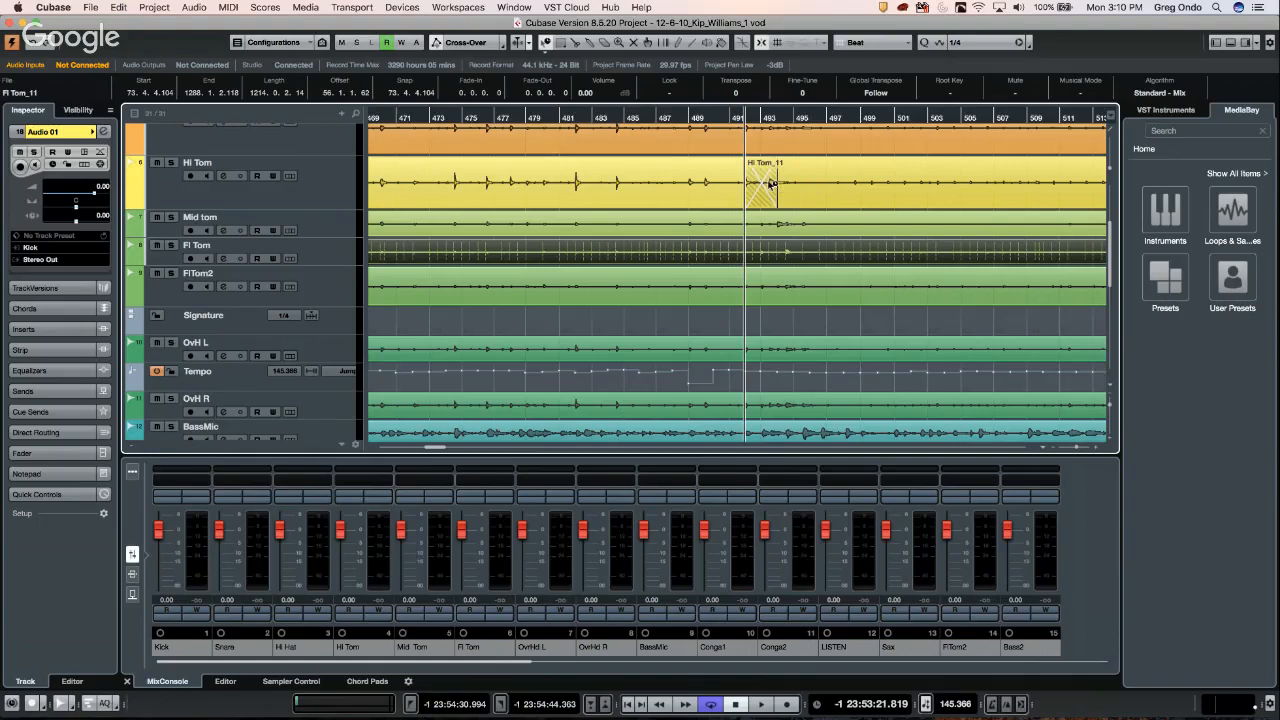
double_click(764, 185)
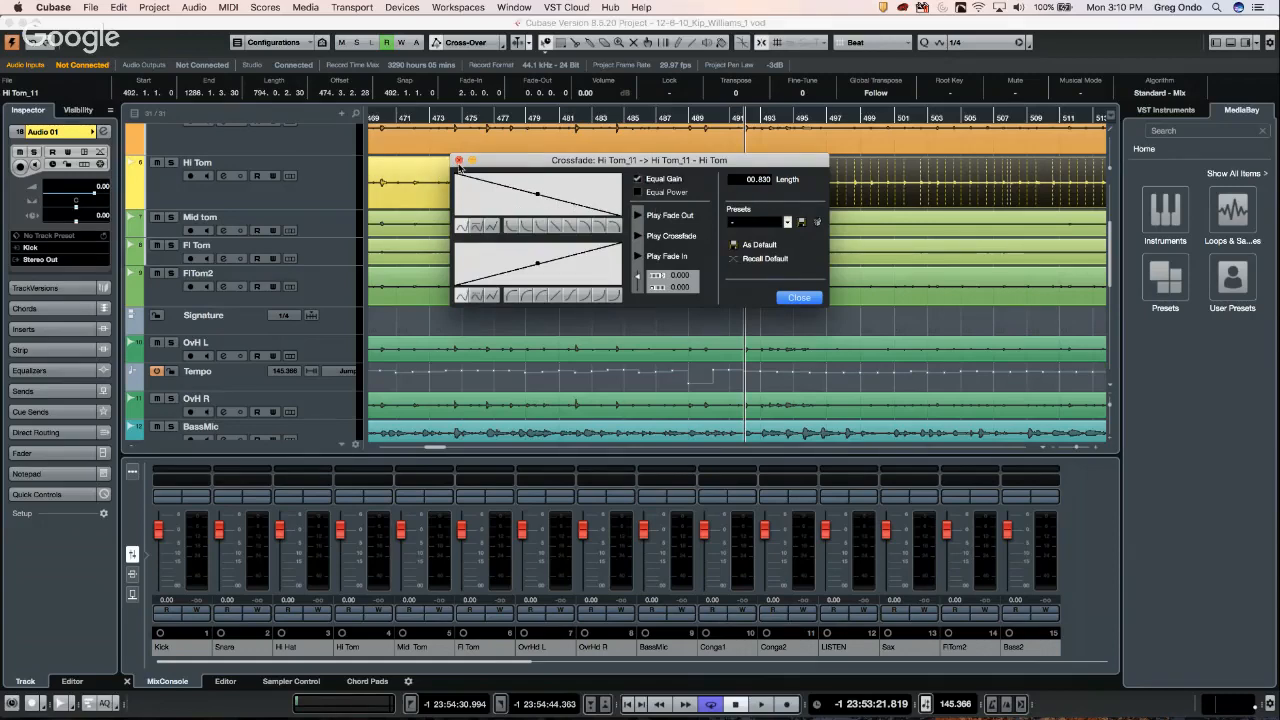
left_click(459, 161)
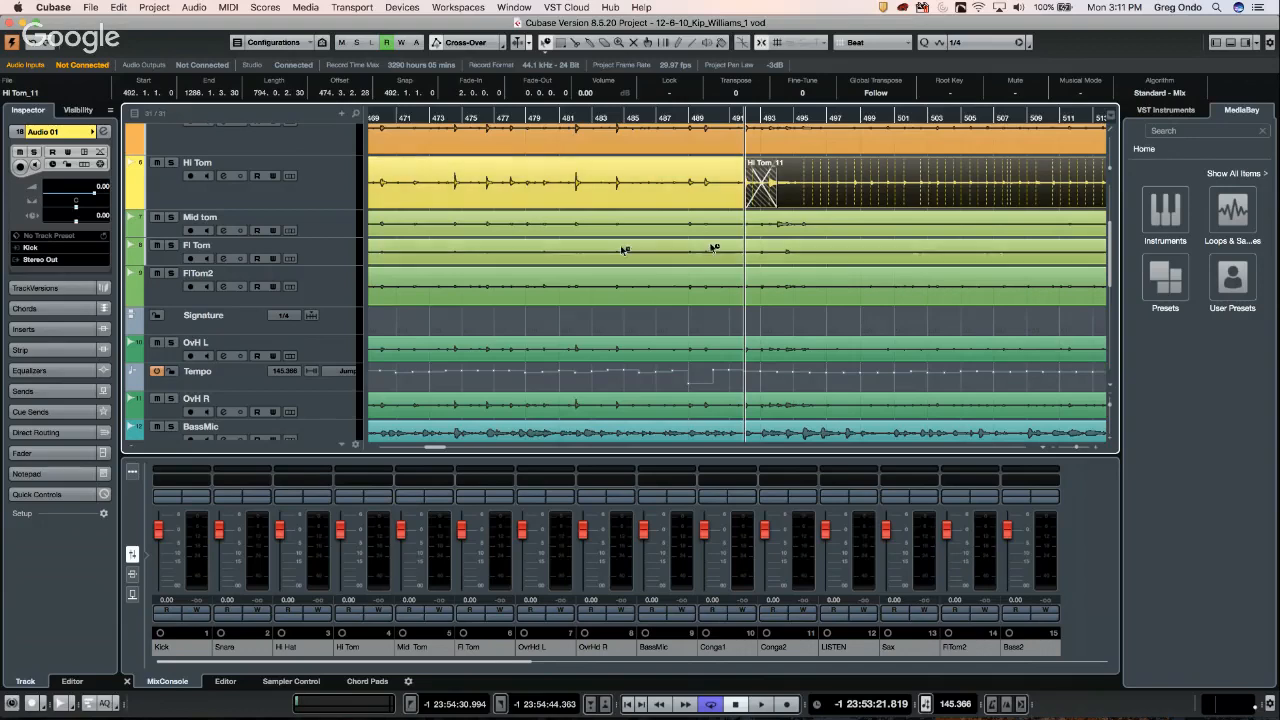
- Open the first Hi Tom event in the Sample Editor and make a sampler track from a short slice of it
right_click(586, 186)
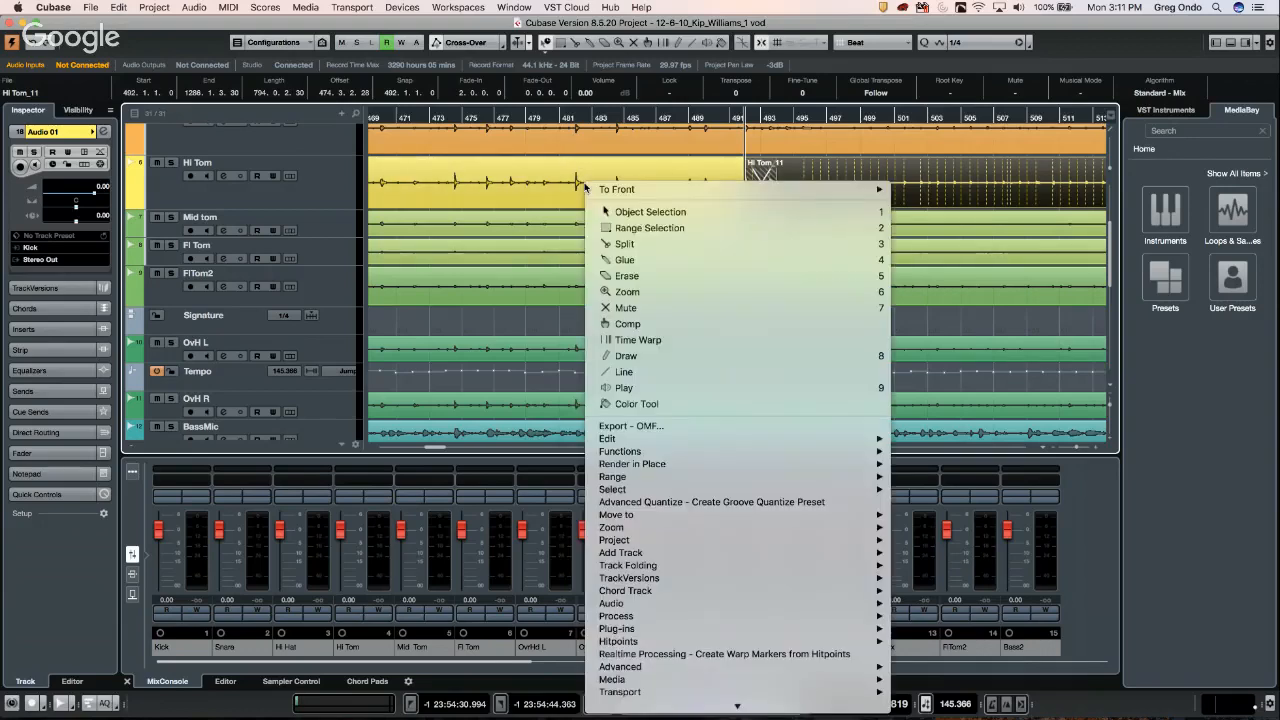
left_click(588, 212)
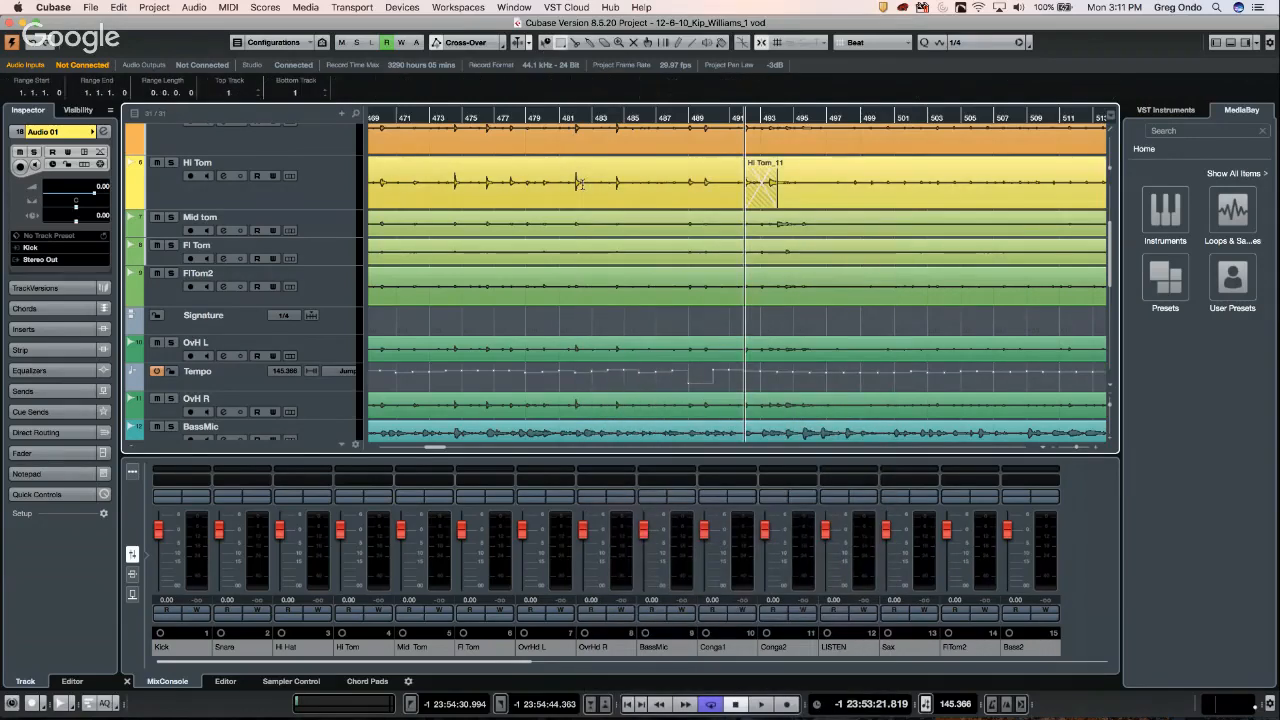
left_click(574, 184)
right_click(579, 189)
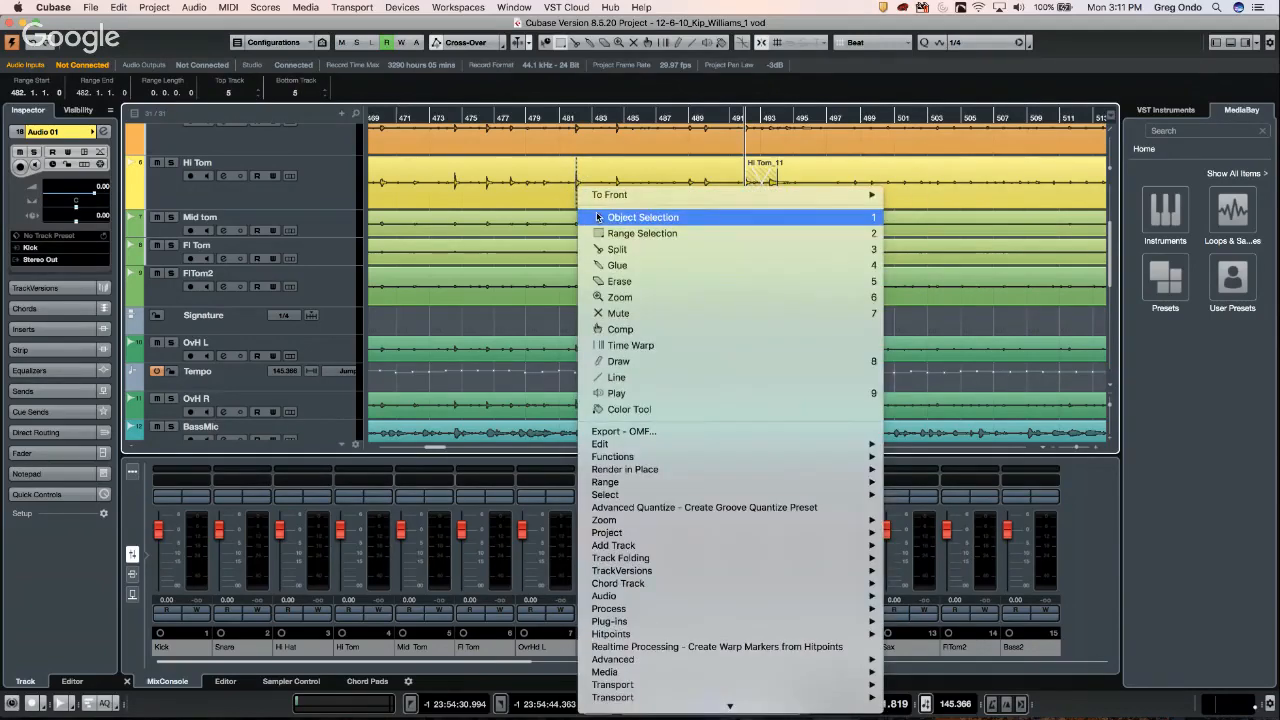
left_click(590, 216)
double_click(584, 189)
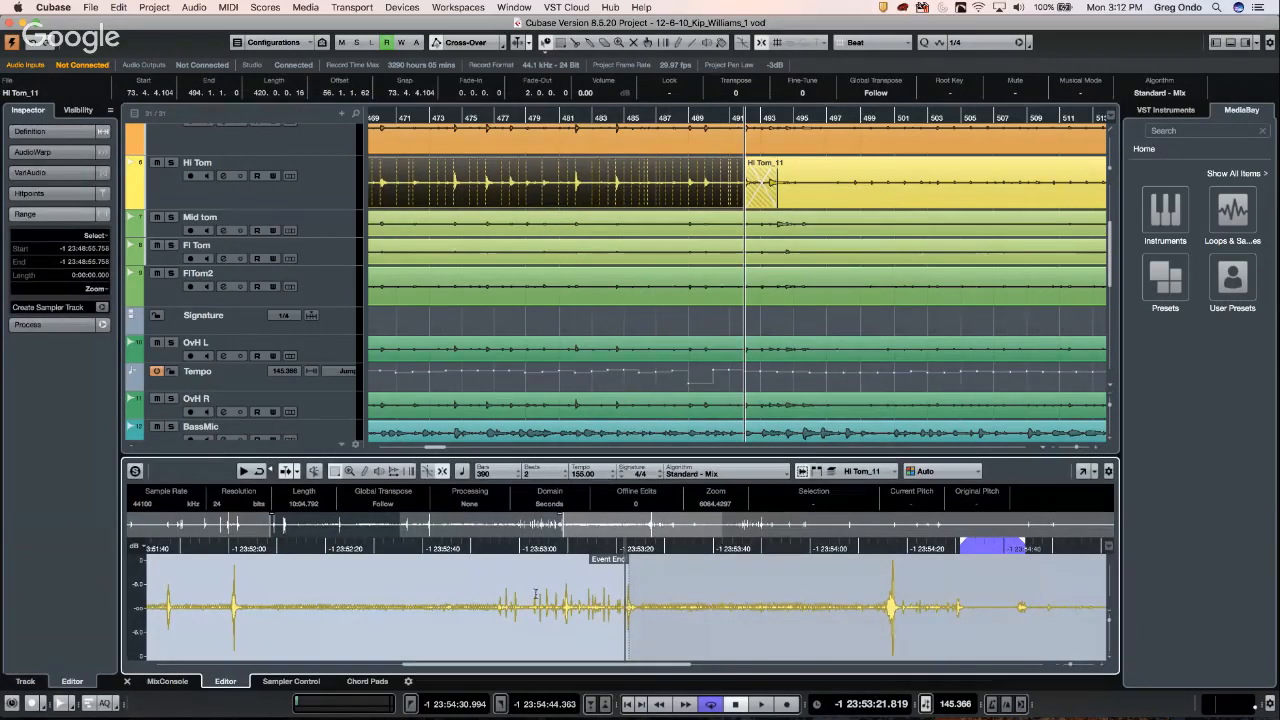
left_click_drag(560, 598, 573, 599)
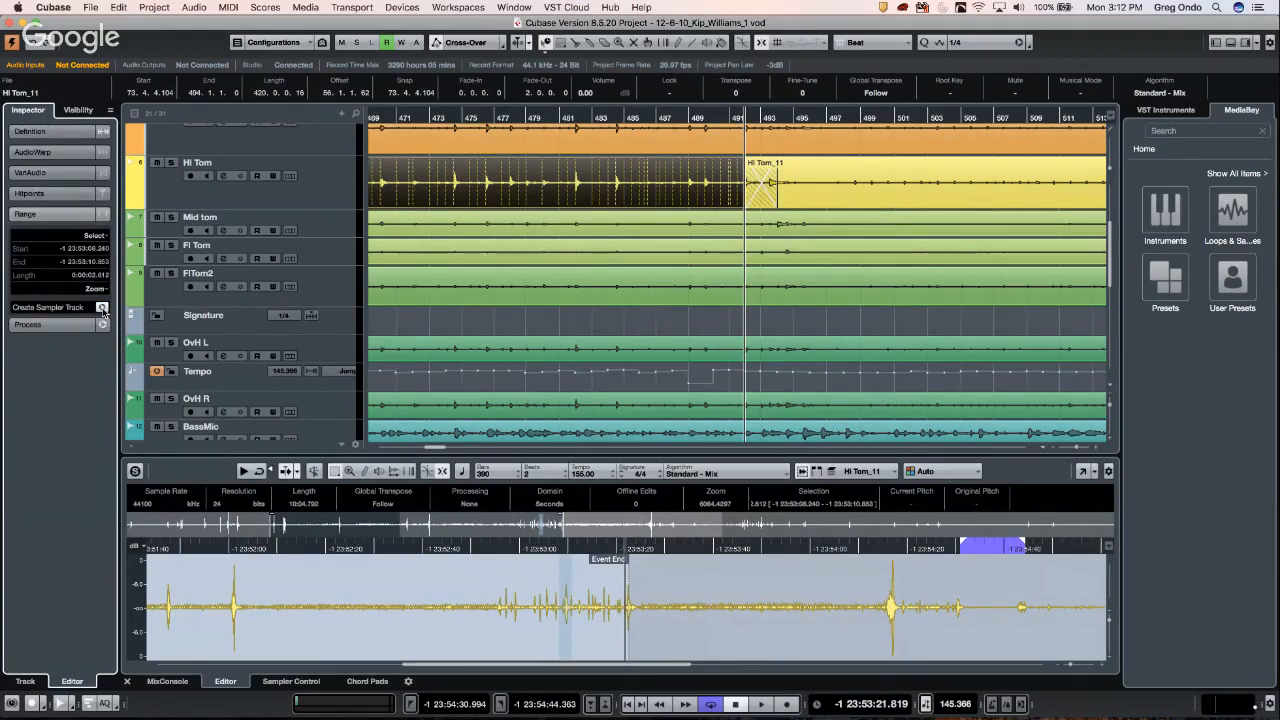
left_click(102, 309)
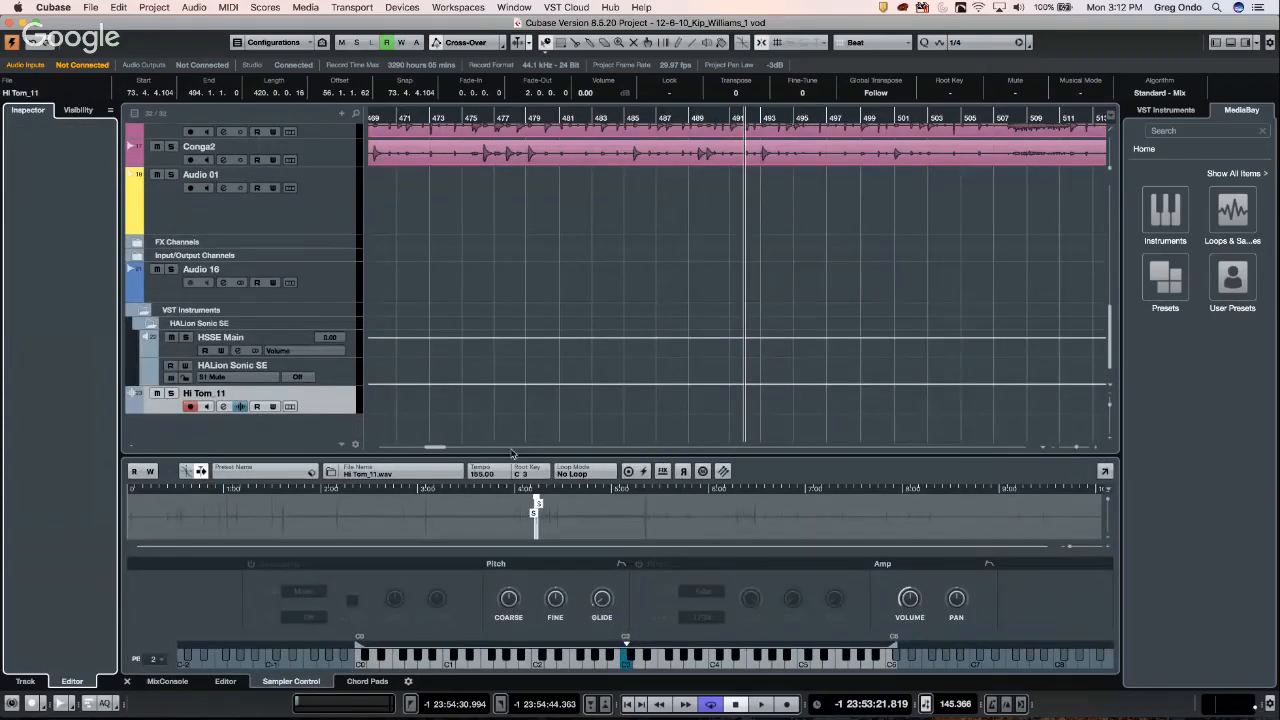
- Audition the Hi Tom sample at C3, E3, G3 and D4, turning up the playback level
left_click(654, 664)
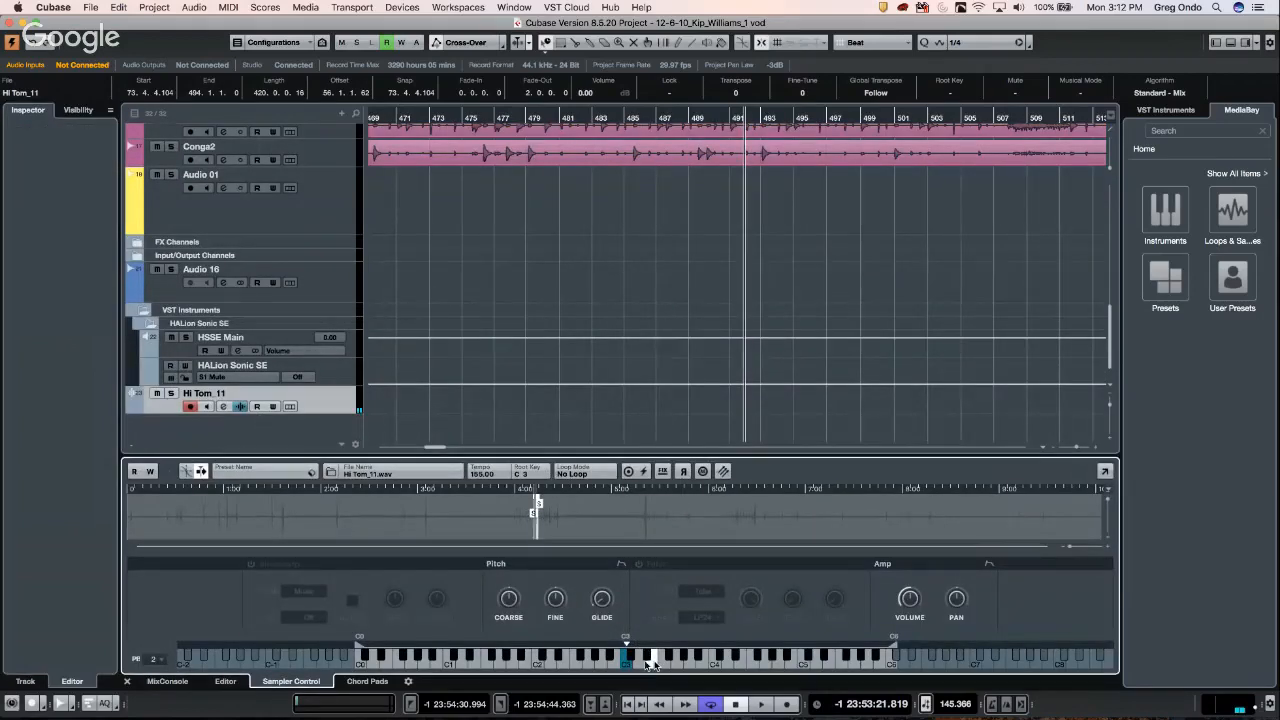
left_click(626, 667)
left_click(625, 667)
left_click_drag(1256, 708, 1271, 619)
left_click(551, 660)
left_click(650, 662)
left_click(676, 660)
left_click(727, 660)
- Transfer the sample to Groove Agent SE, test its drum pad, and close the plug-in window
left_click(724, 471)
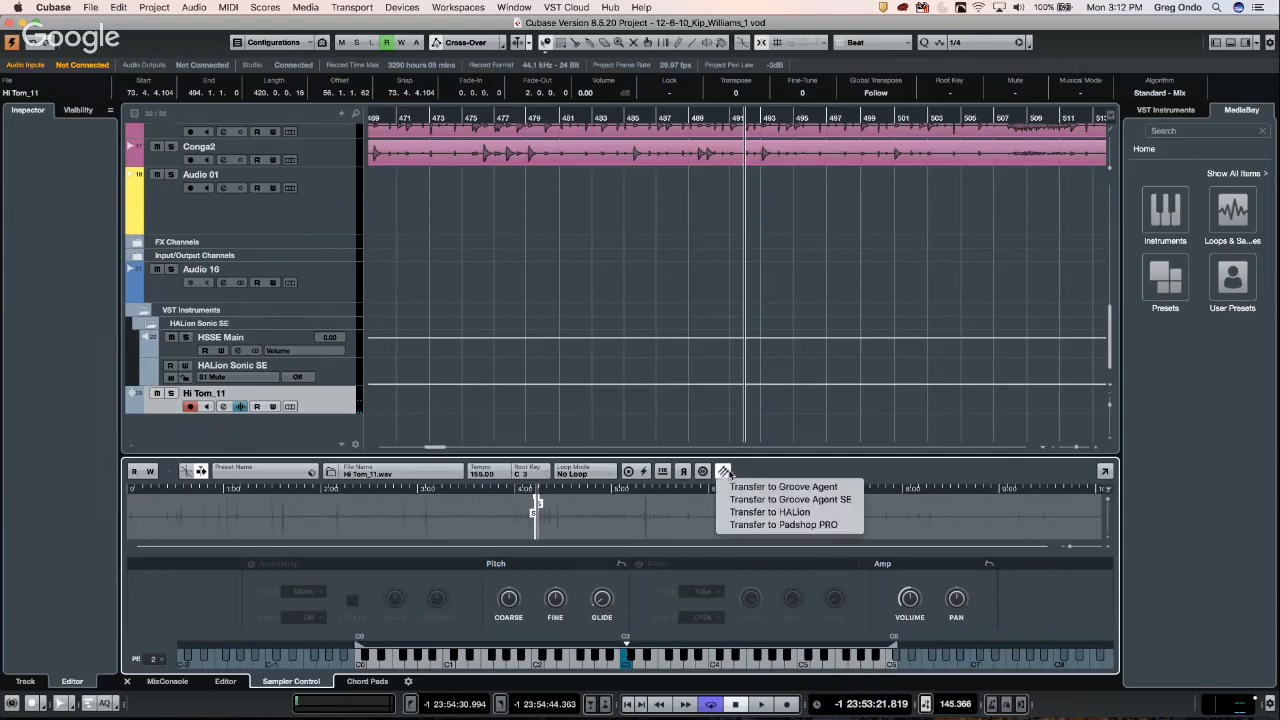
left_click(805, 495)
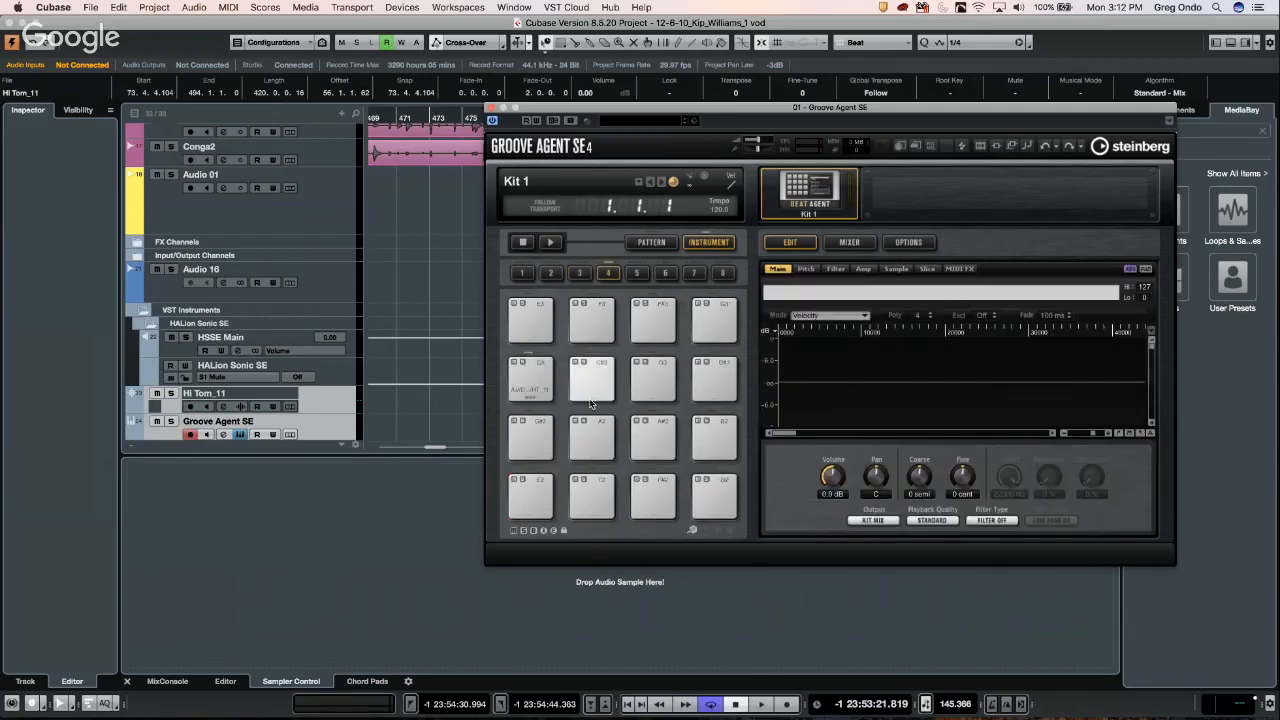
left_click(718, 425)
left_click(723, 422)
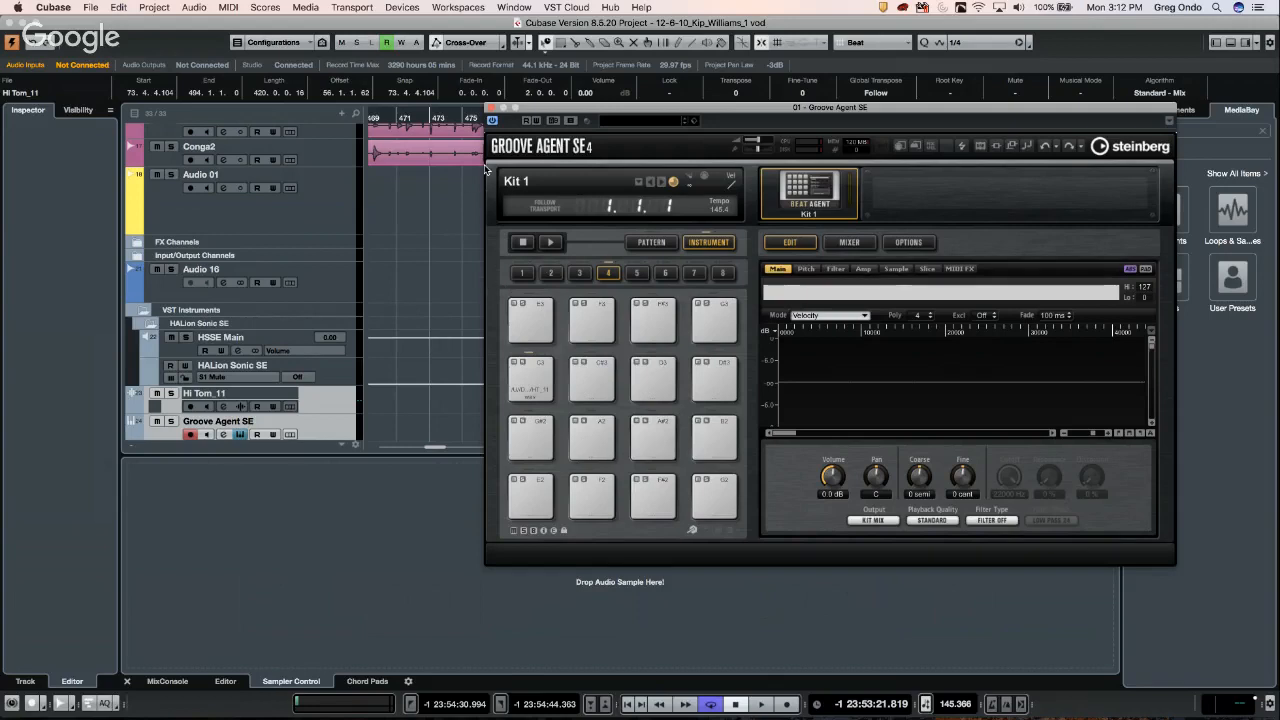
left_click(491, 107)
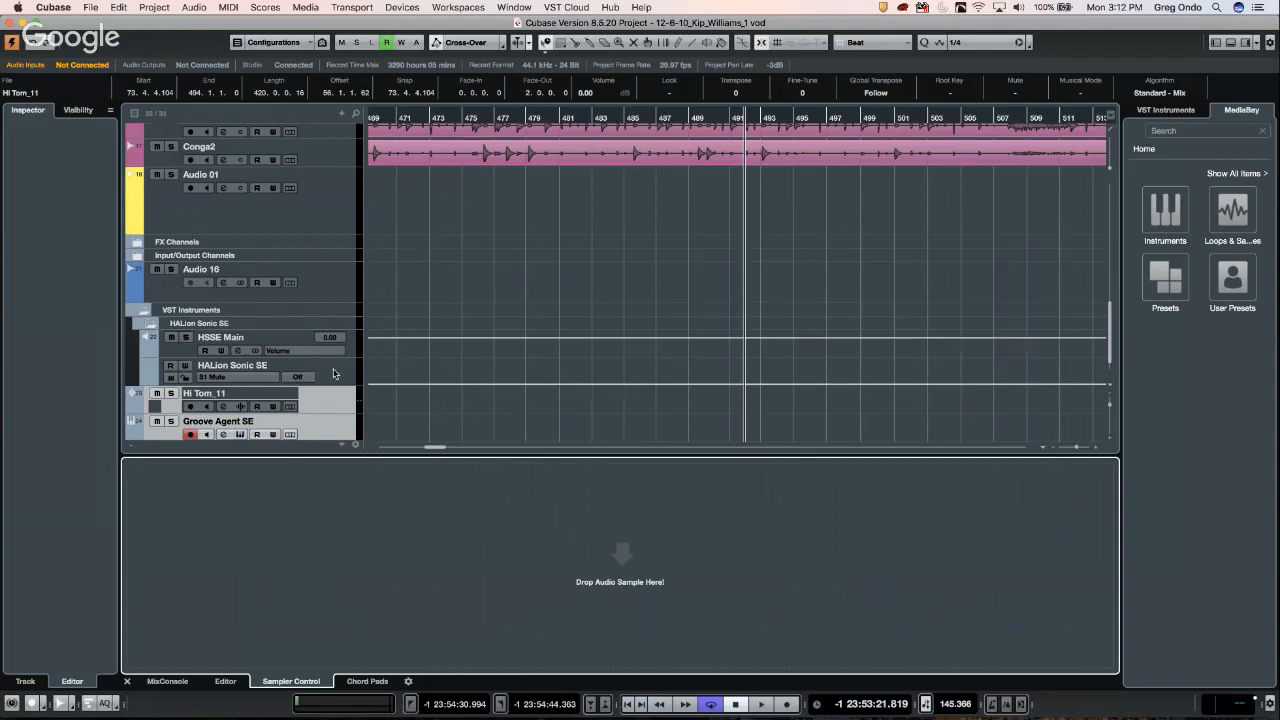
- Load FC02_AK01_Kick_UE from the GA Library into the sampler, enlarge its waveform, and show the VST Instruments rack
scroll(334, 373, "down", 1)
scroll(330, 374, "up", 4)
scroll(311, 393, "down", 4)
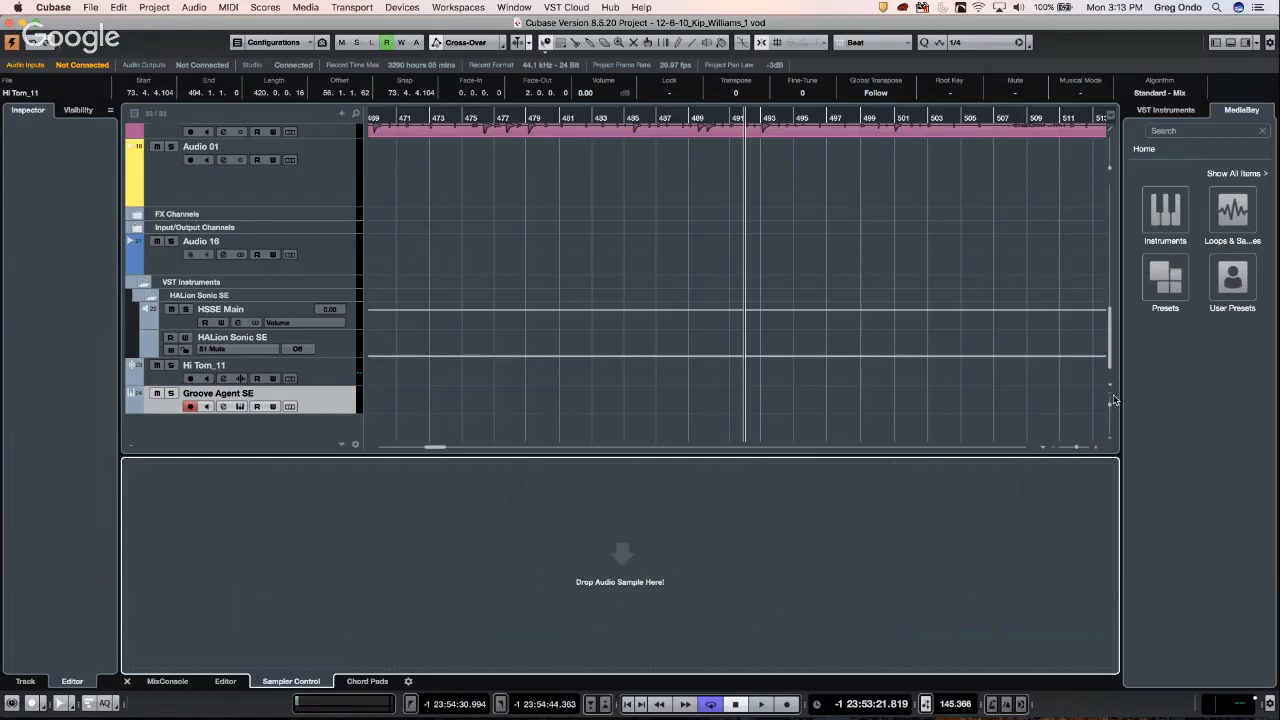
left_click(1235, 205)
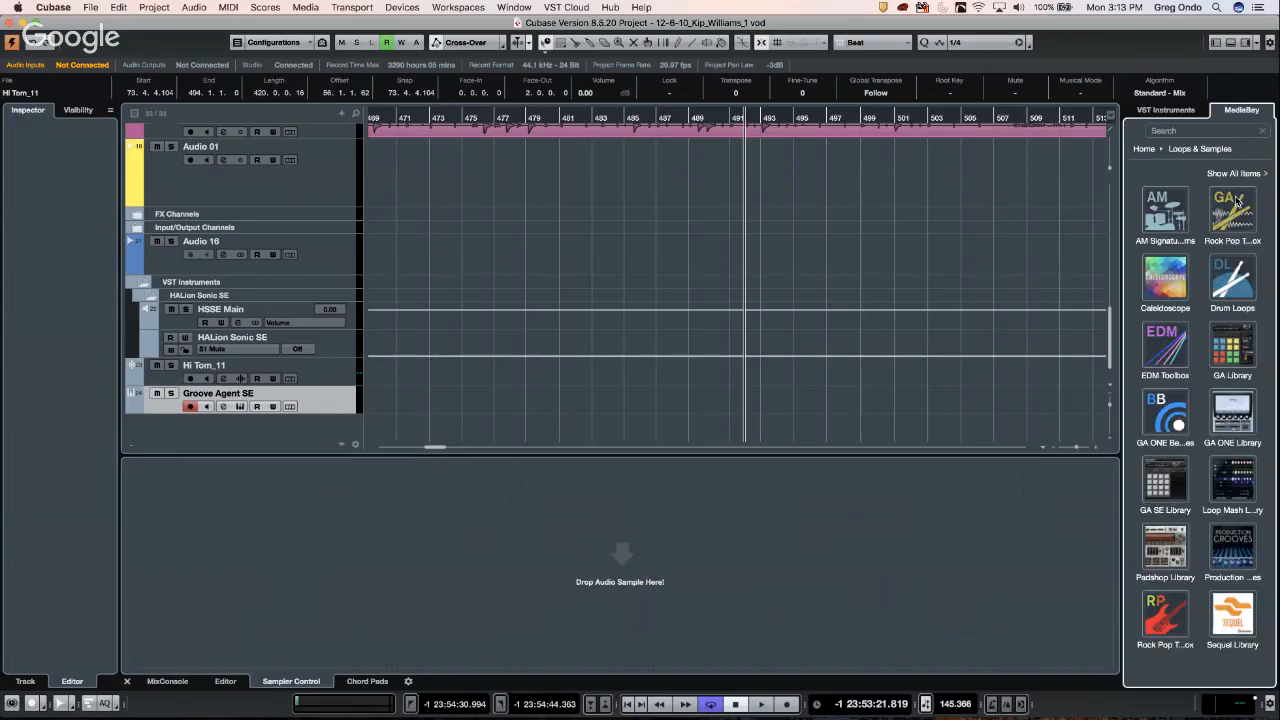
left_click(1235, 345)
left_click_drag(1180, 381, 671, 534)
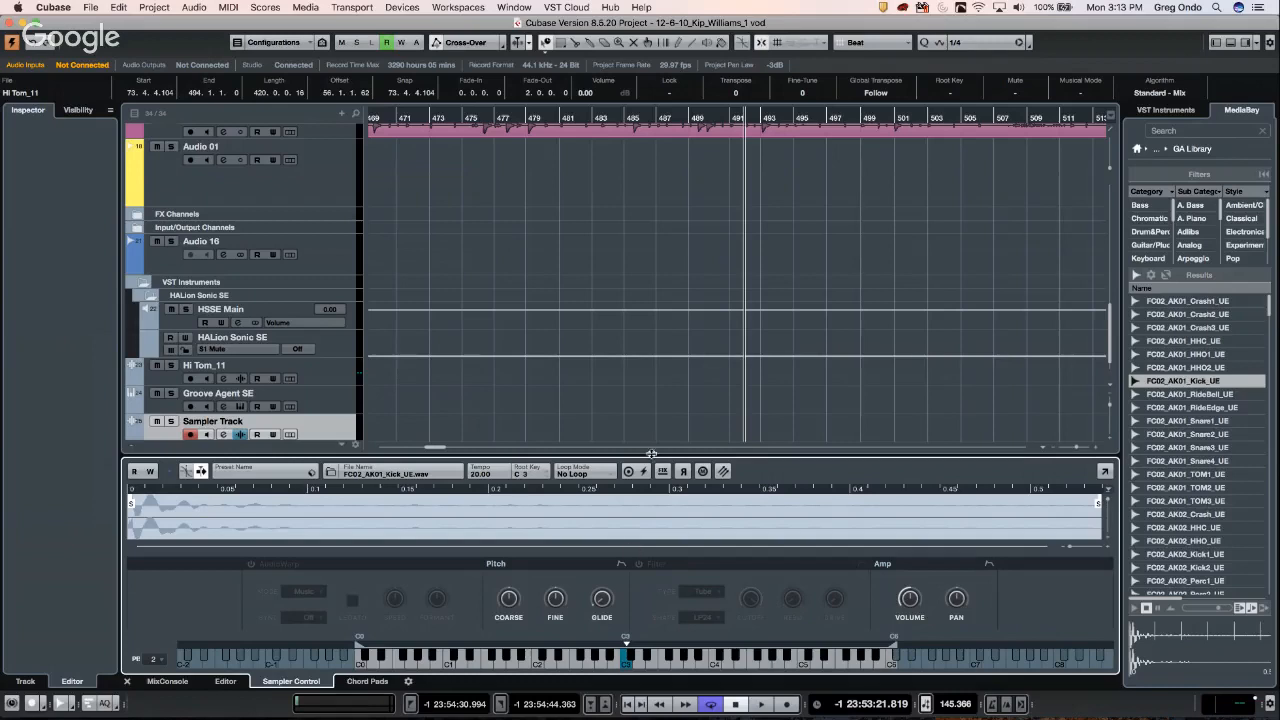
left_click_drag(652, 455, 651, 403)
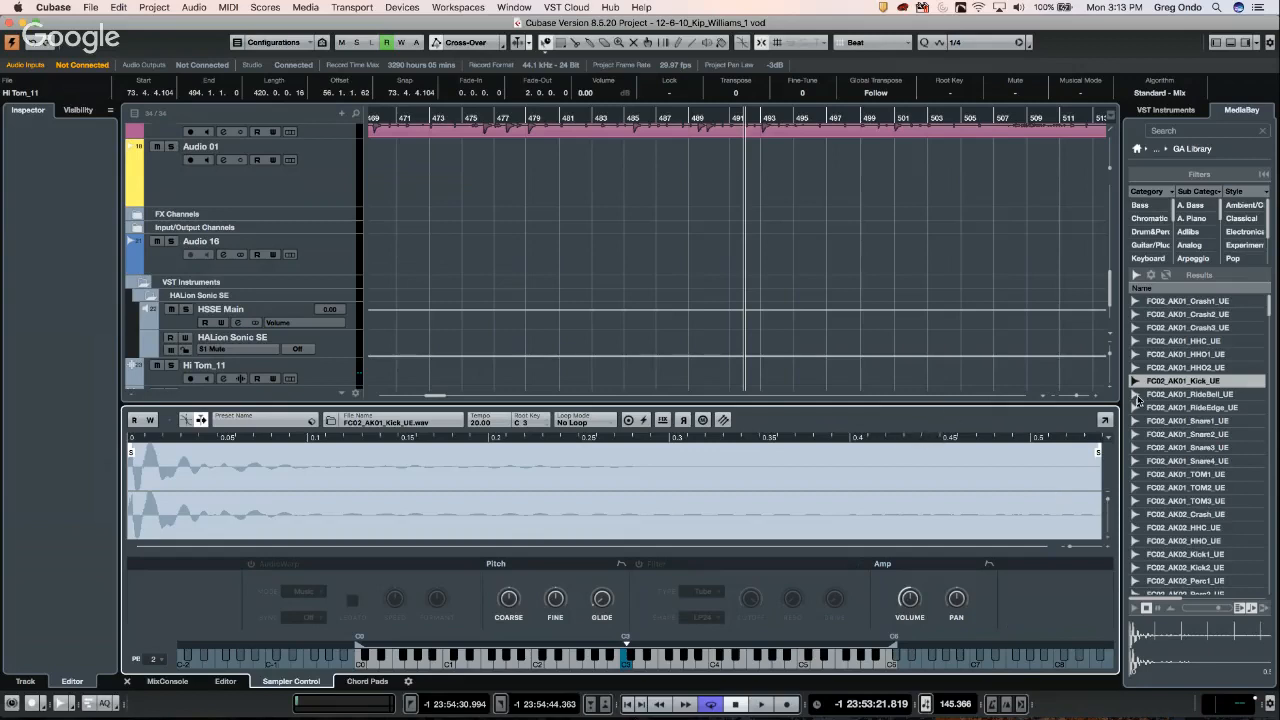
left_click(1166, 110)
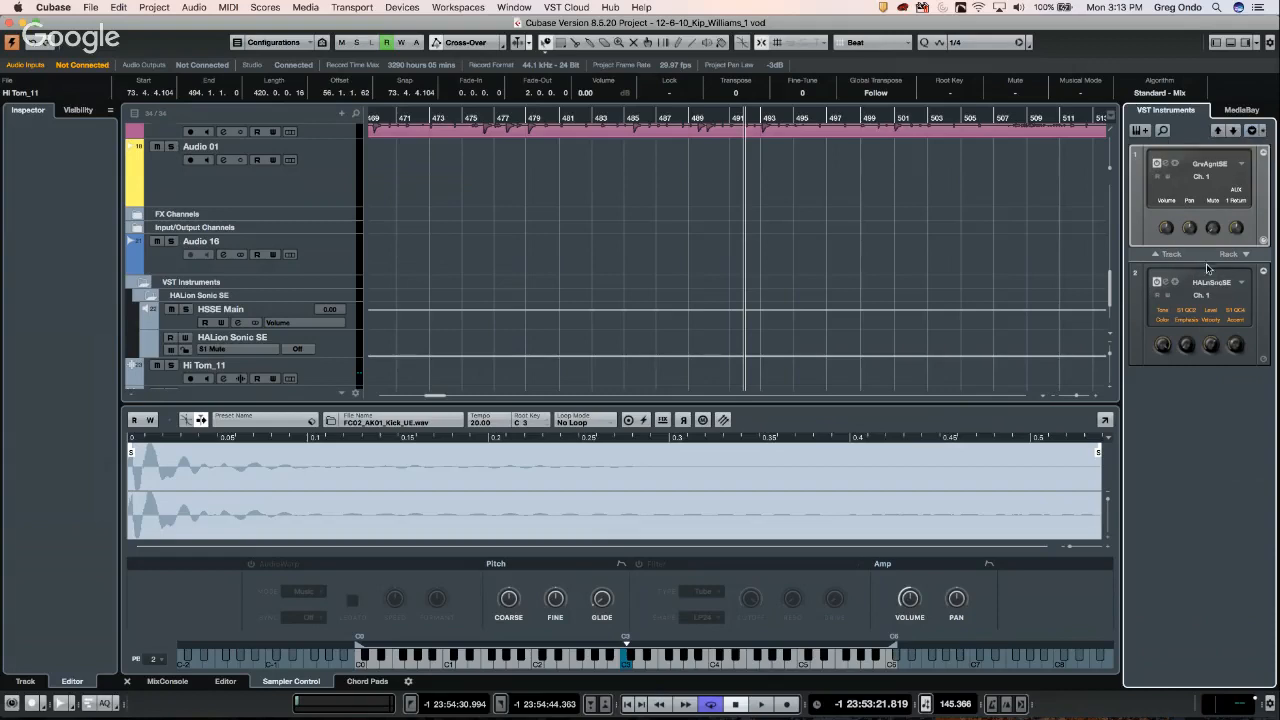
- Add a new instrument track using LoopMash from the Synth group
left_click(1162, 256)
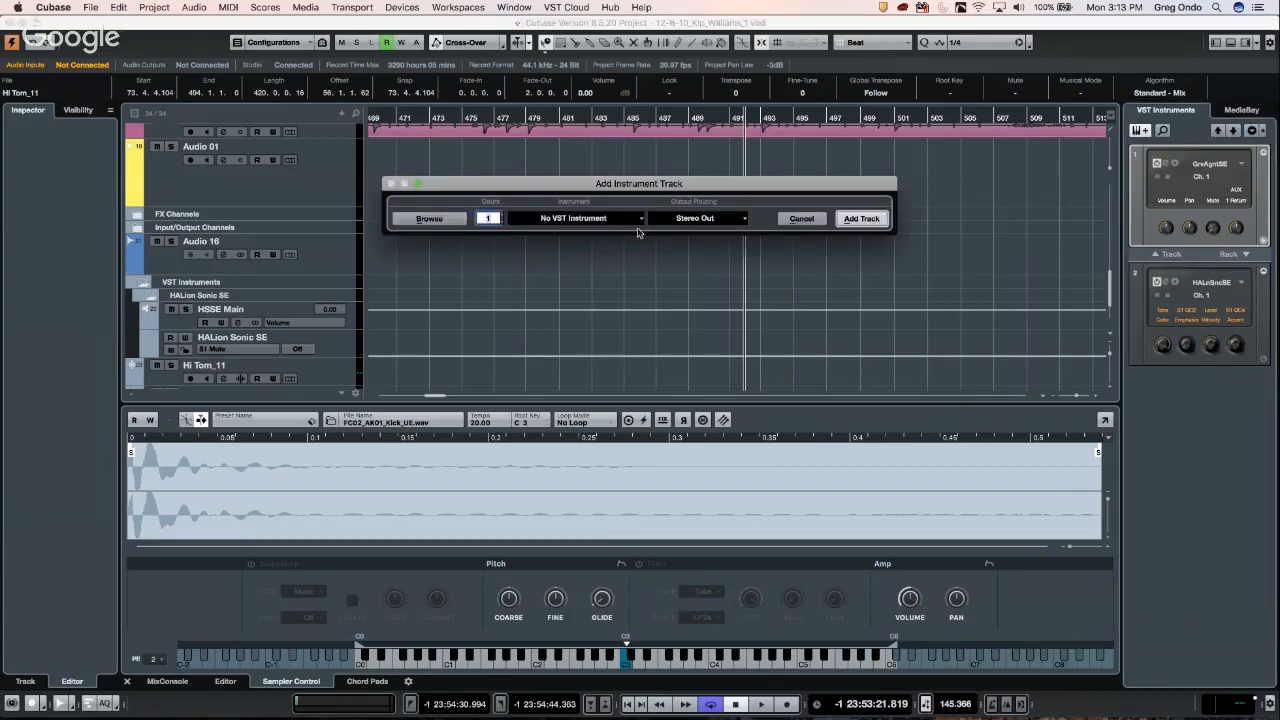
left_click(569, 222)
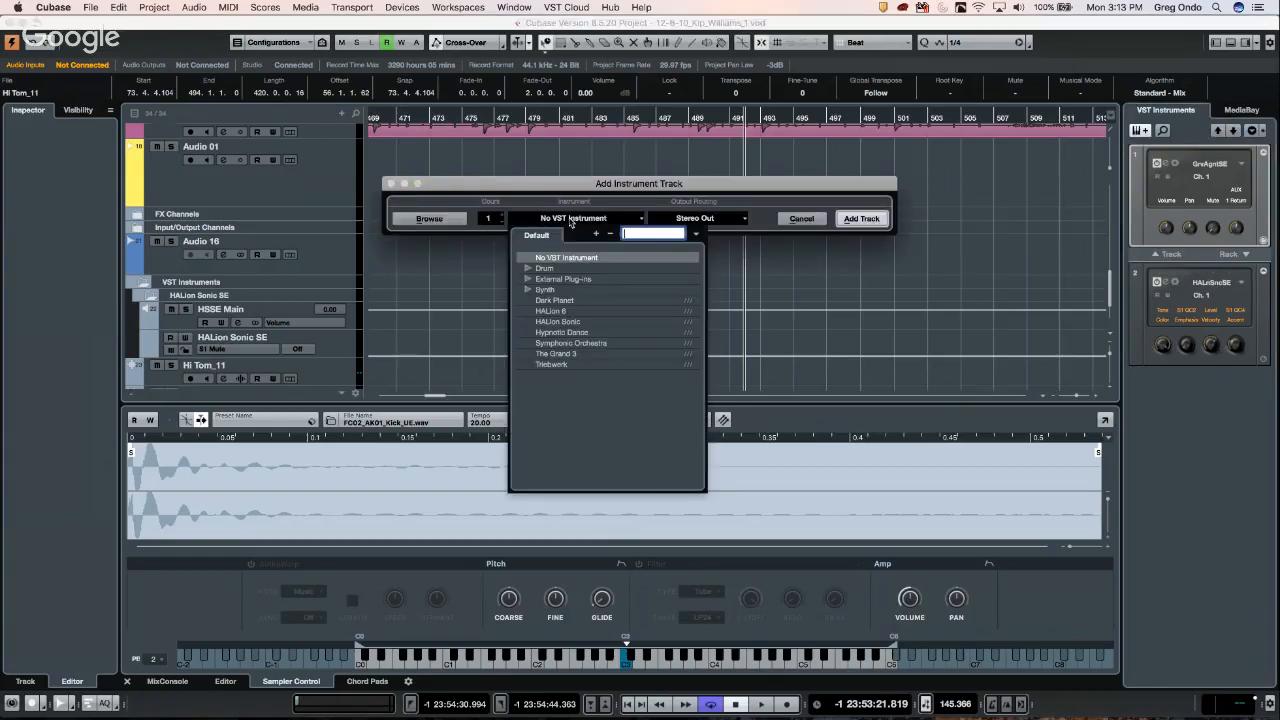
left_click(527, 291)
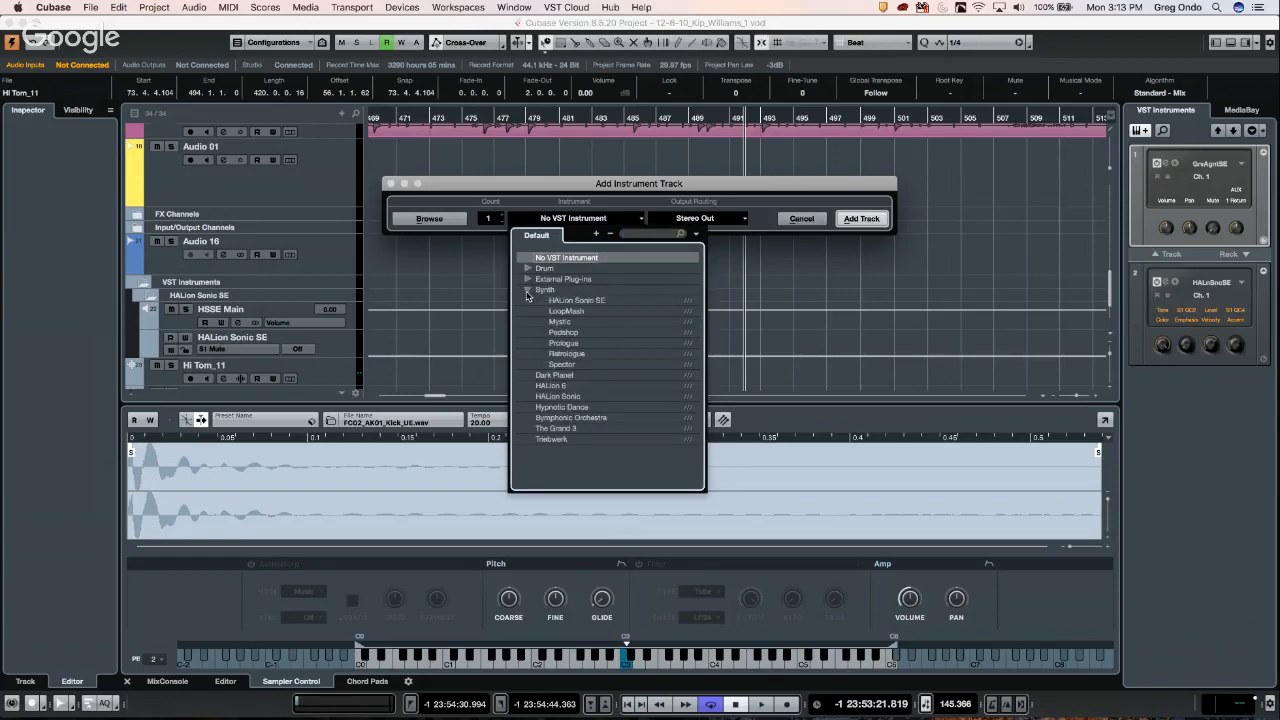
left_click(577, 314)
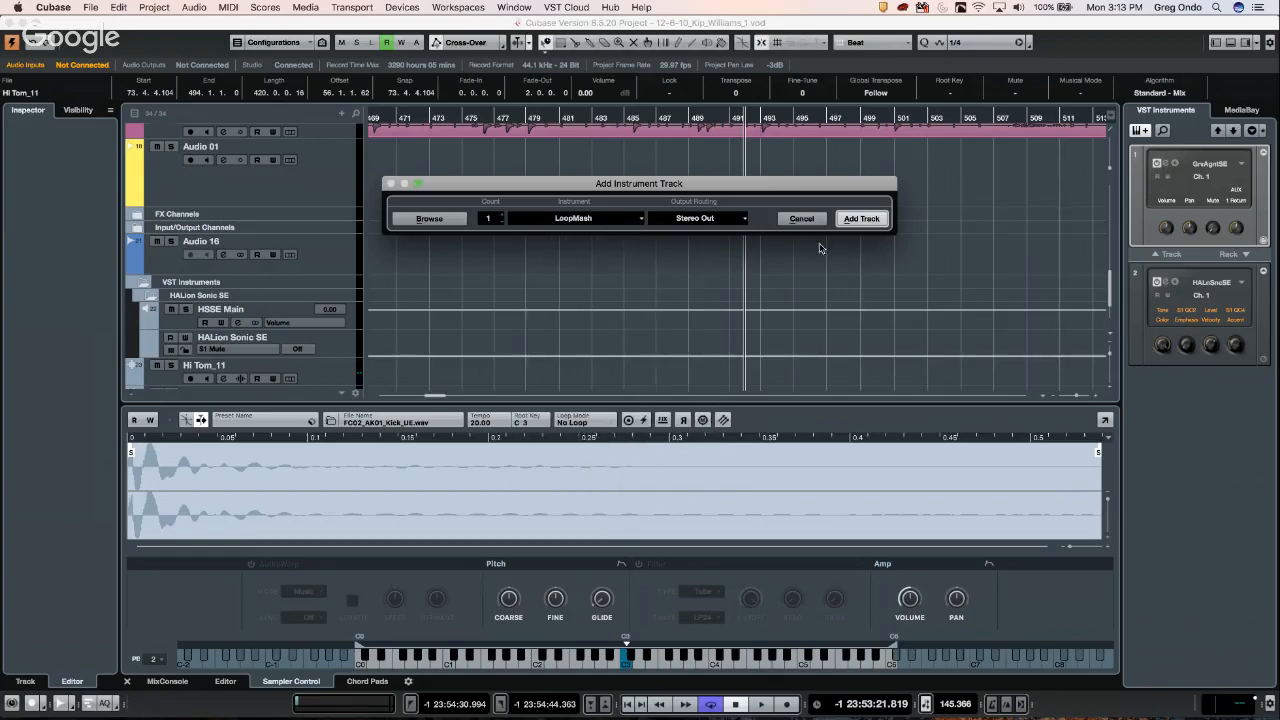
left_click(867, 227)
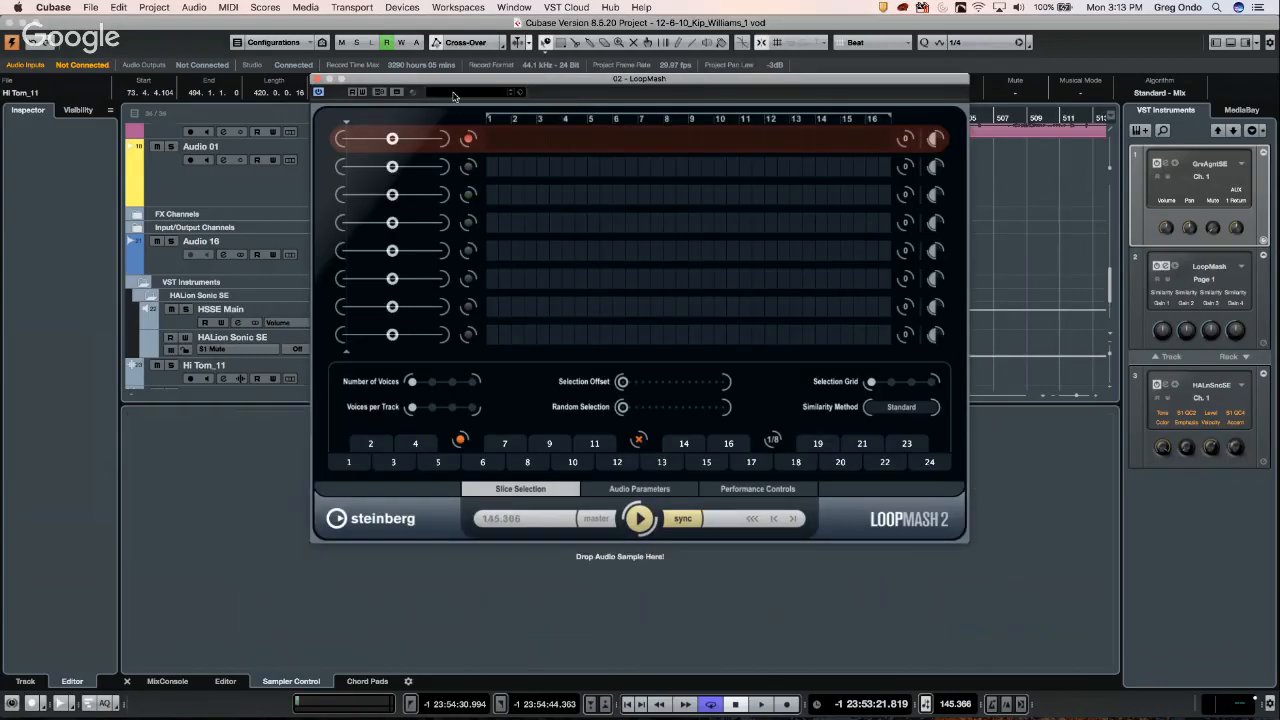
- Load the Afternoon Tea 95 preset and play it synced to the project tempo
left_click(450, 92)
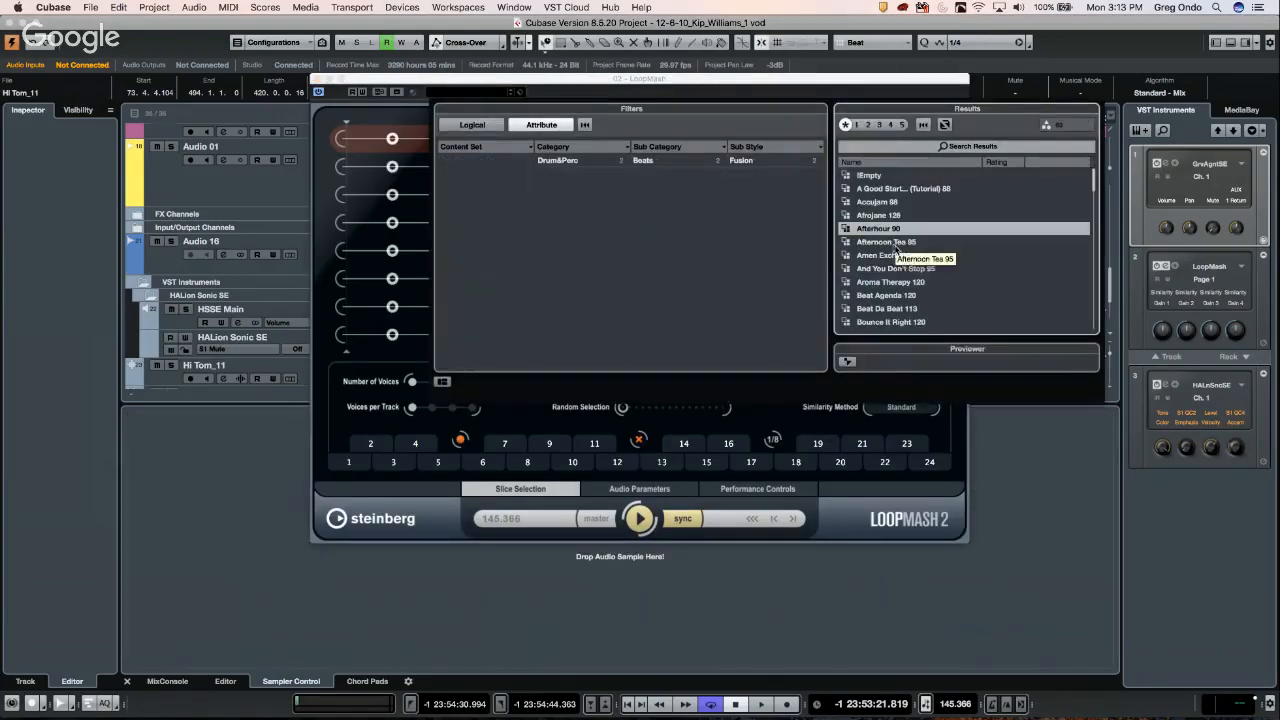
double_click(893, 242)
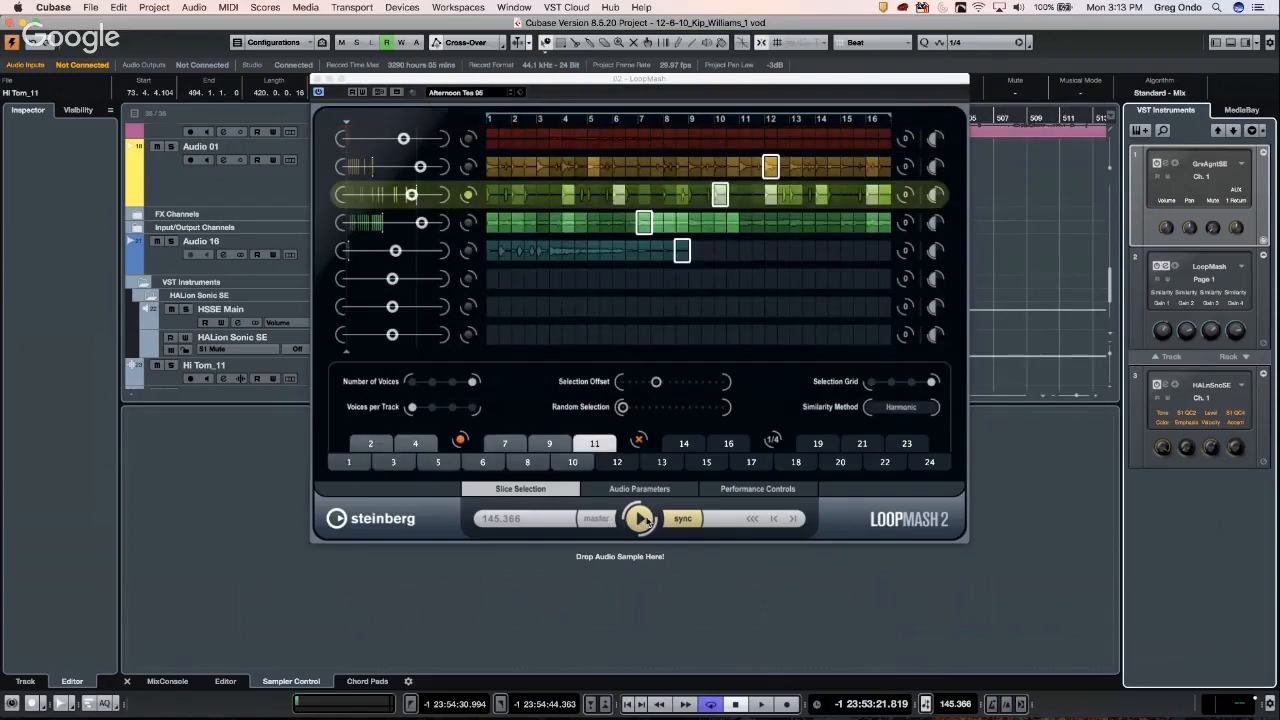
left_click(641, 518)
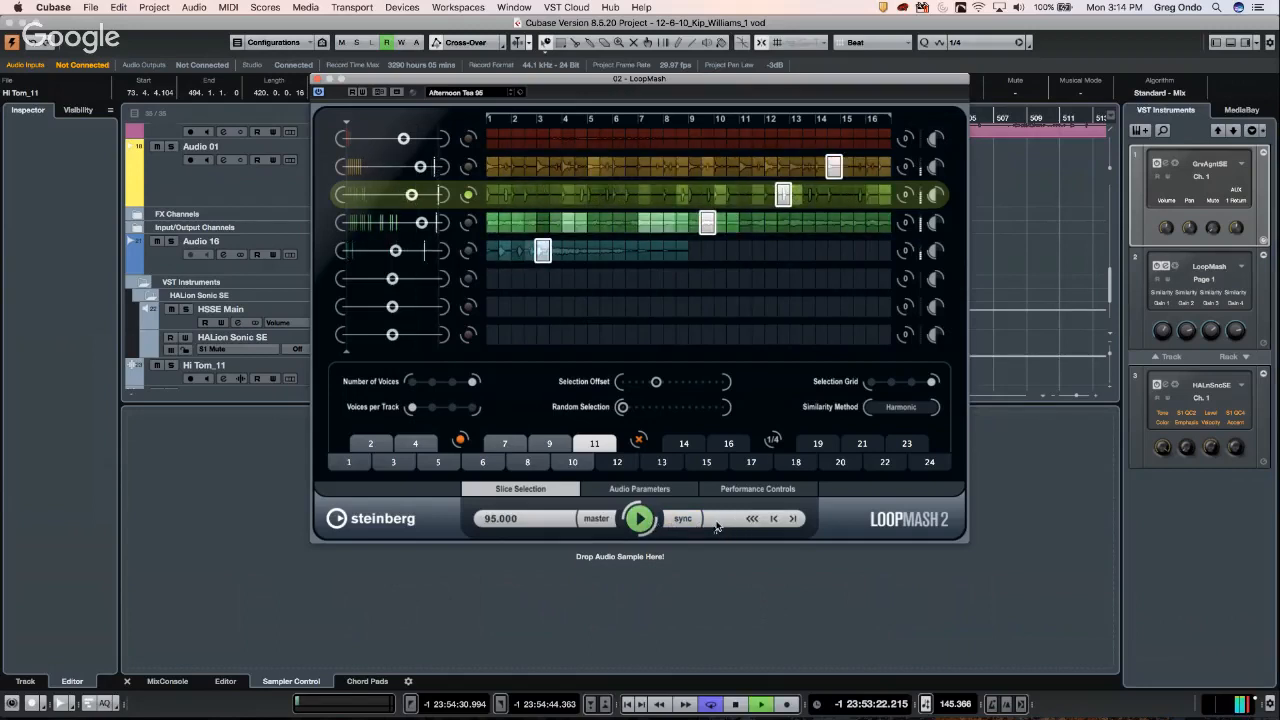
left_click(686, 520)
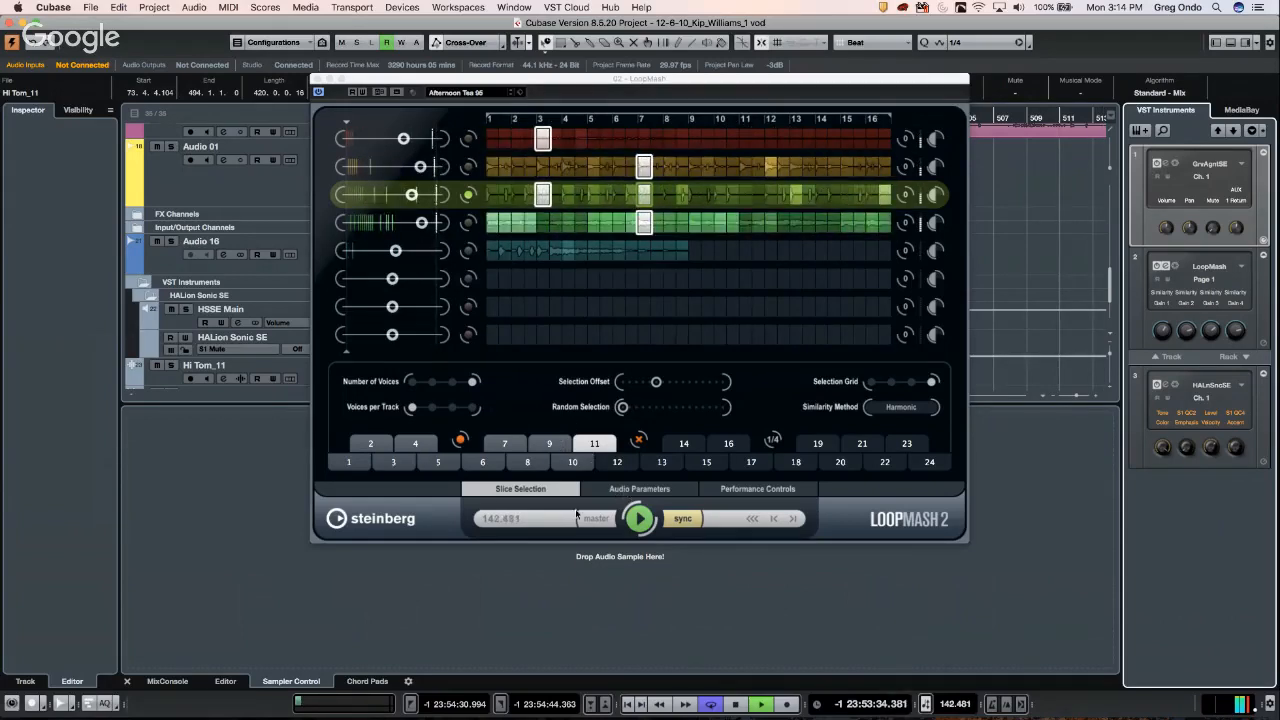
- Switch to scene 1 and pick the A Good Start (Tutorial) 88 loop as the source
left_click(350, 462)
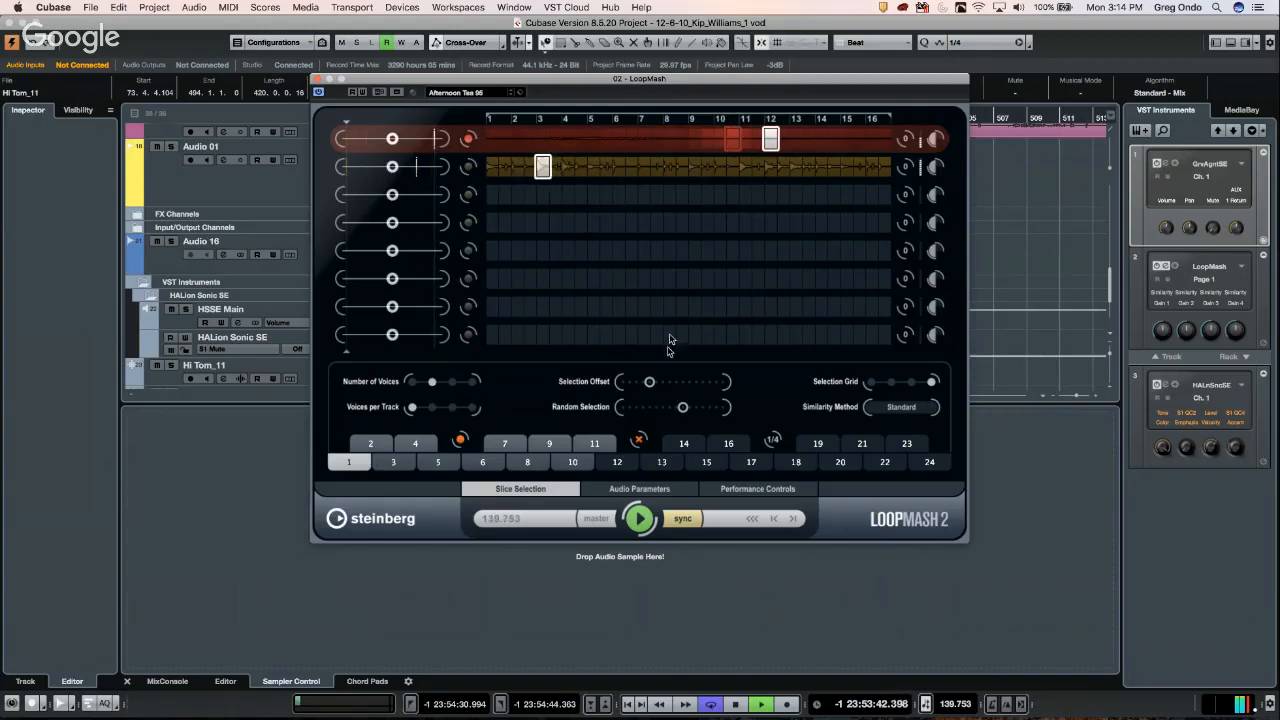
left_click(490, 94)
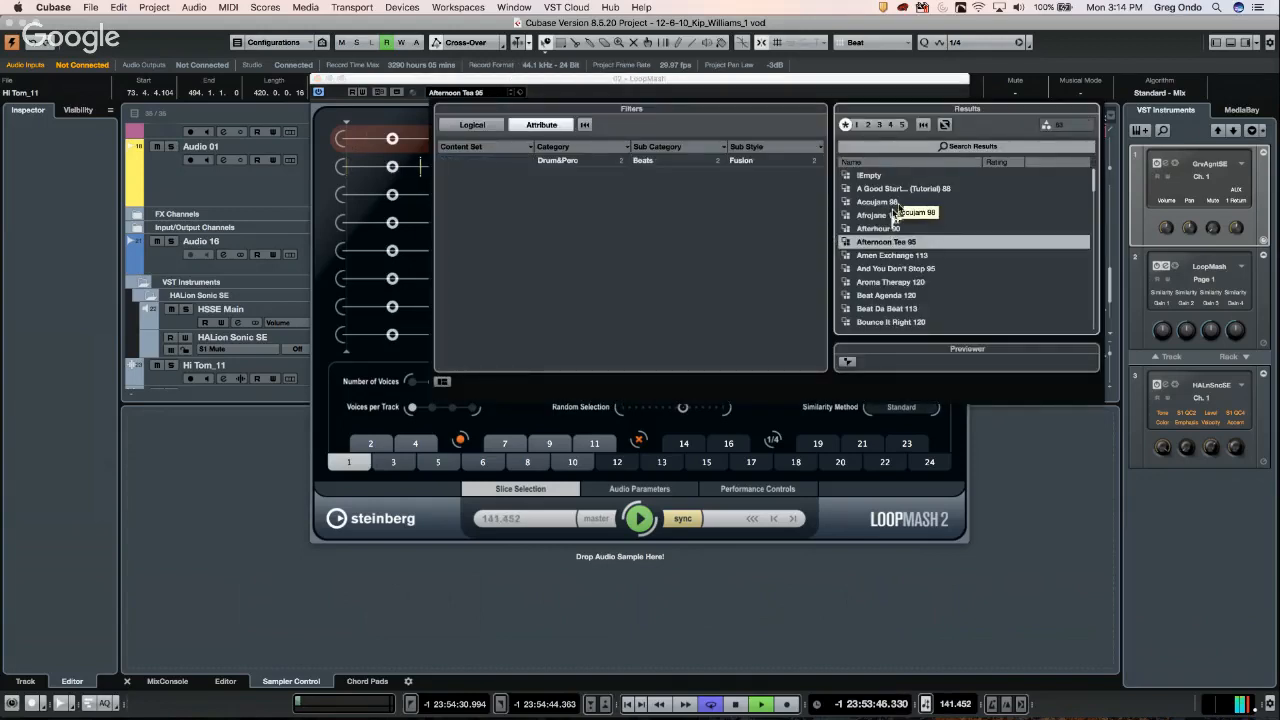
left_click(910, 191)
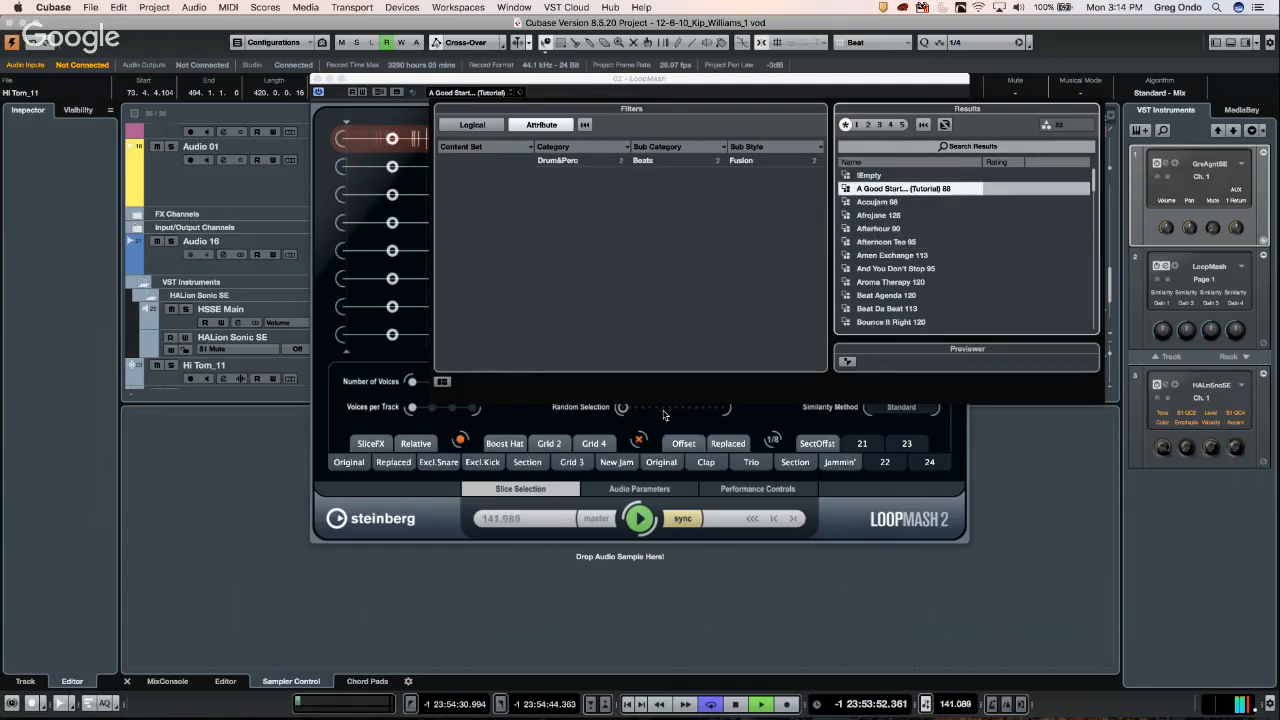
- Turn on SliceFX, apply the Boost Hat scene, and lower track 2's similarity
left_click(684, 520)
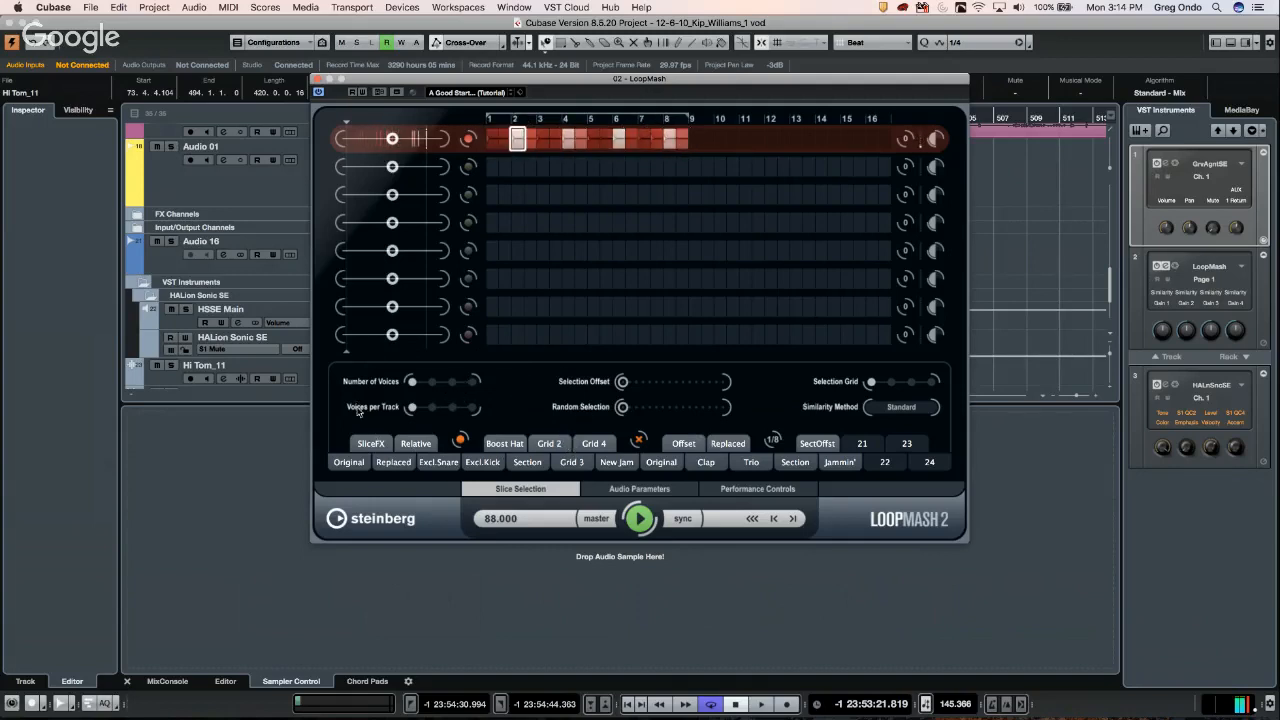
left_click(385, 448)
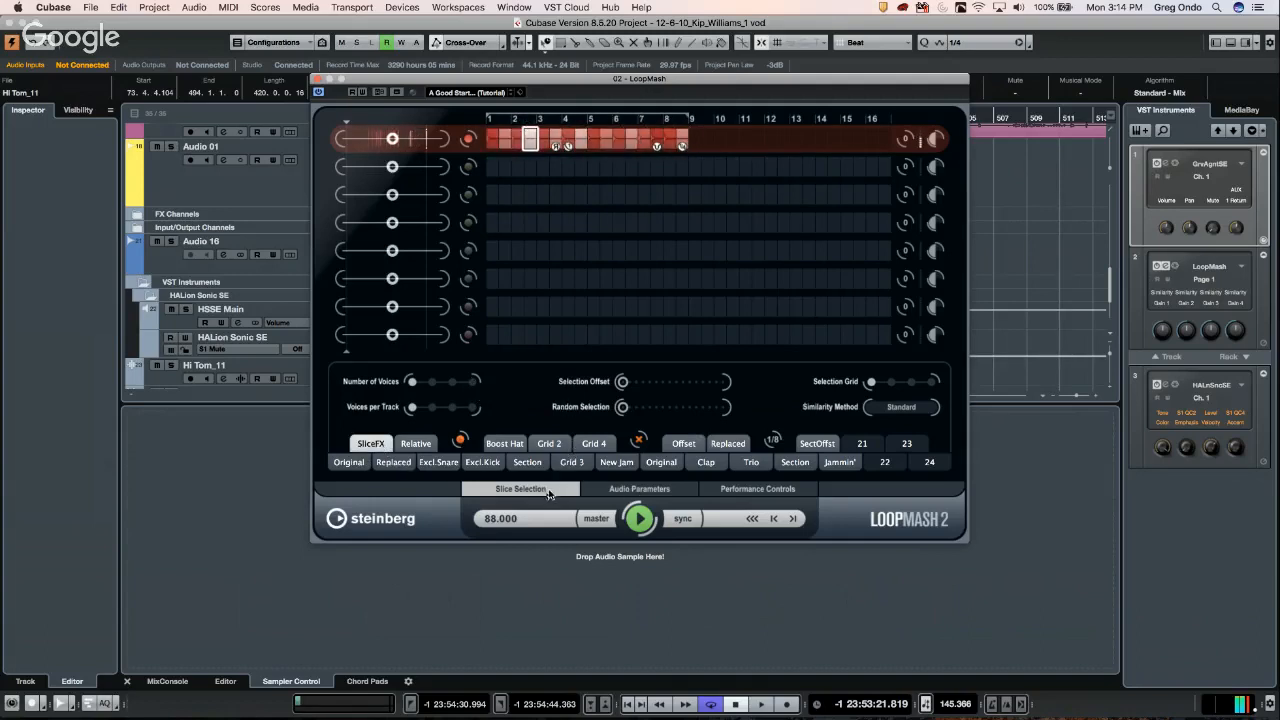
left_click(762, 494)
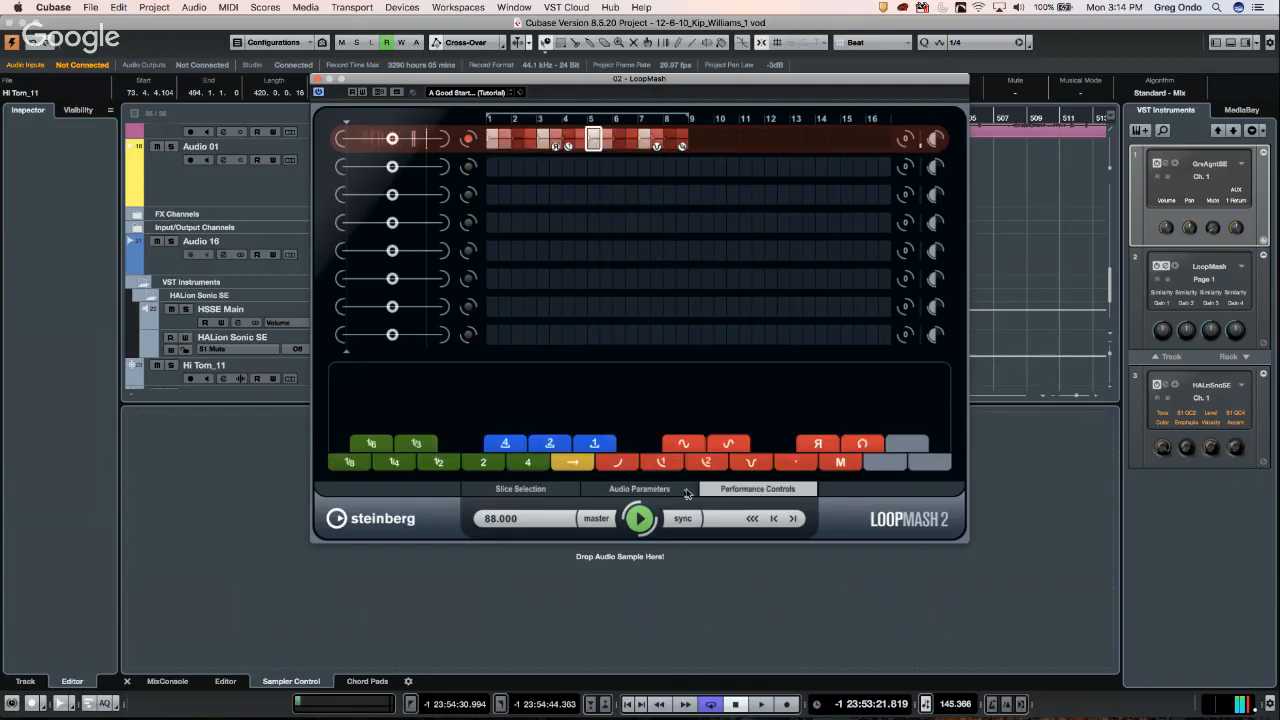
left_click(660, 490)
left_click(520, 489)
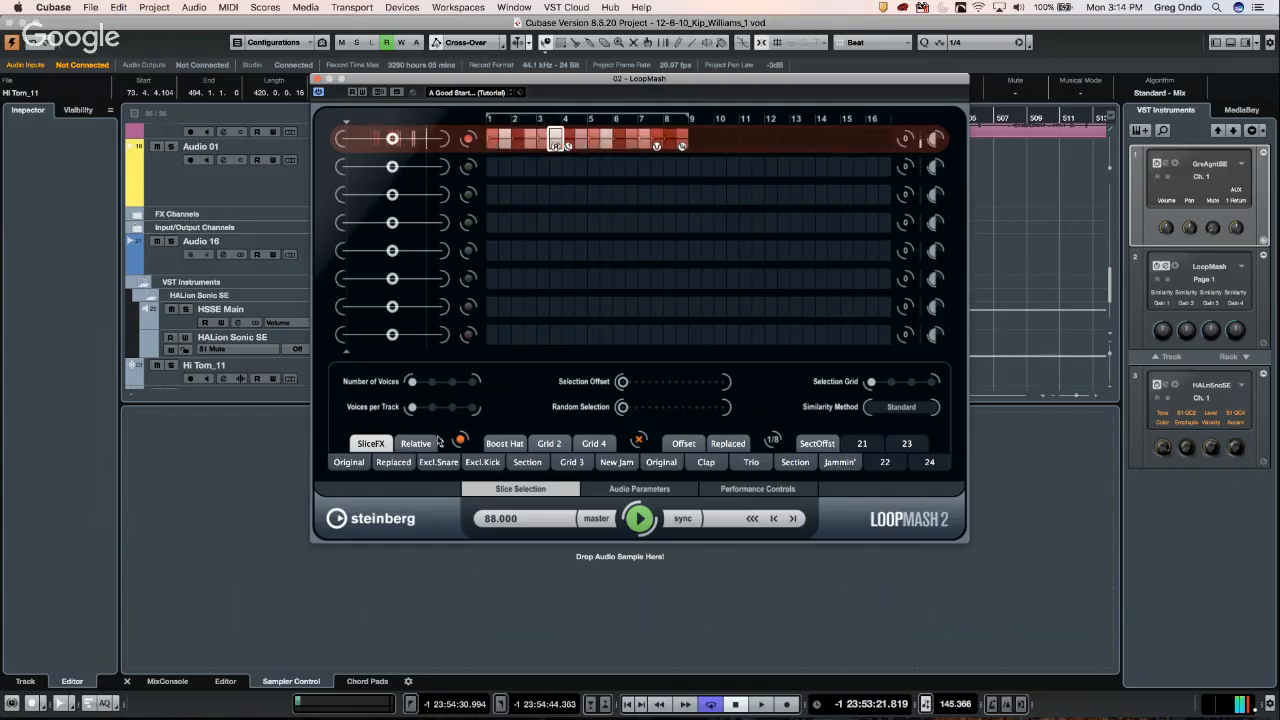
left_click(519, 446)
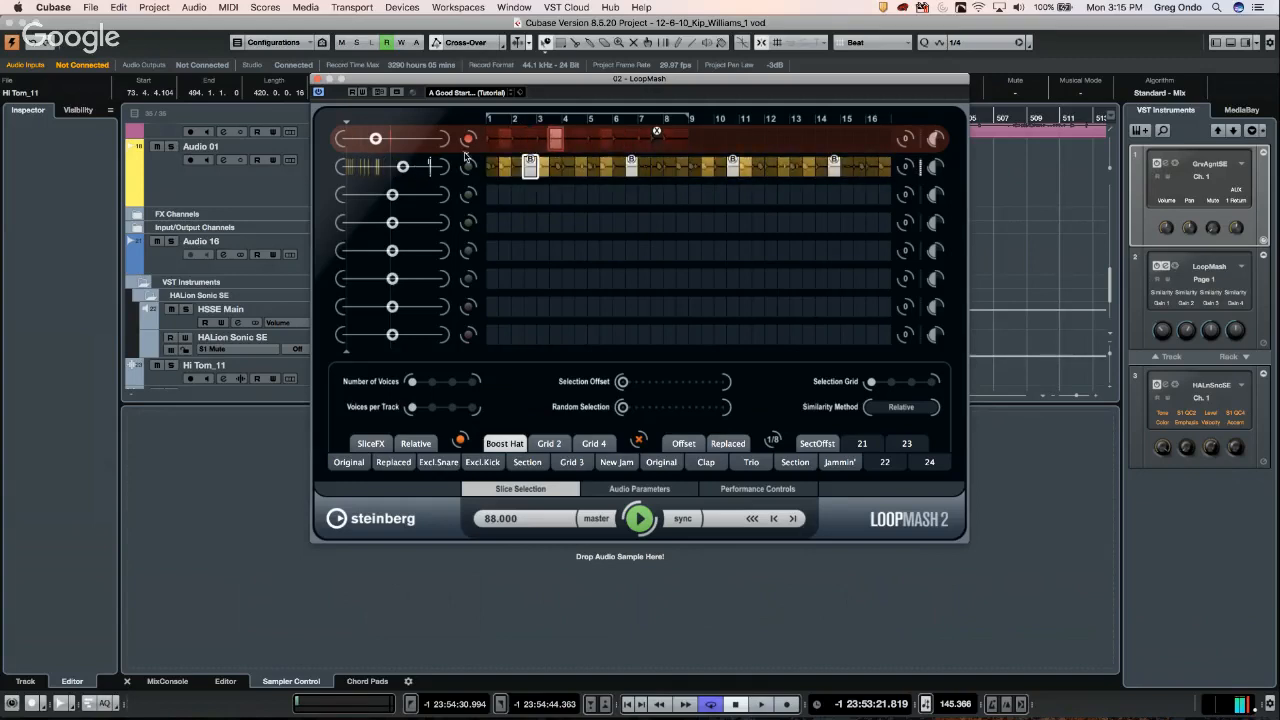
left_click_drag(404, 167, 395, 138)
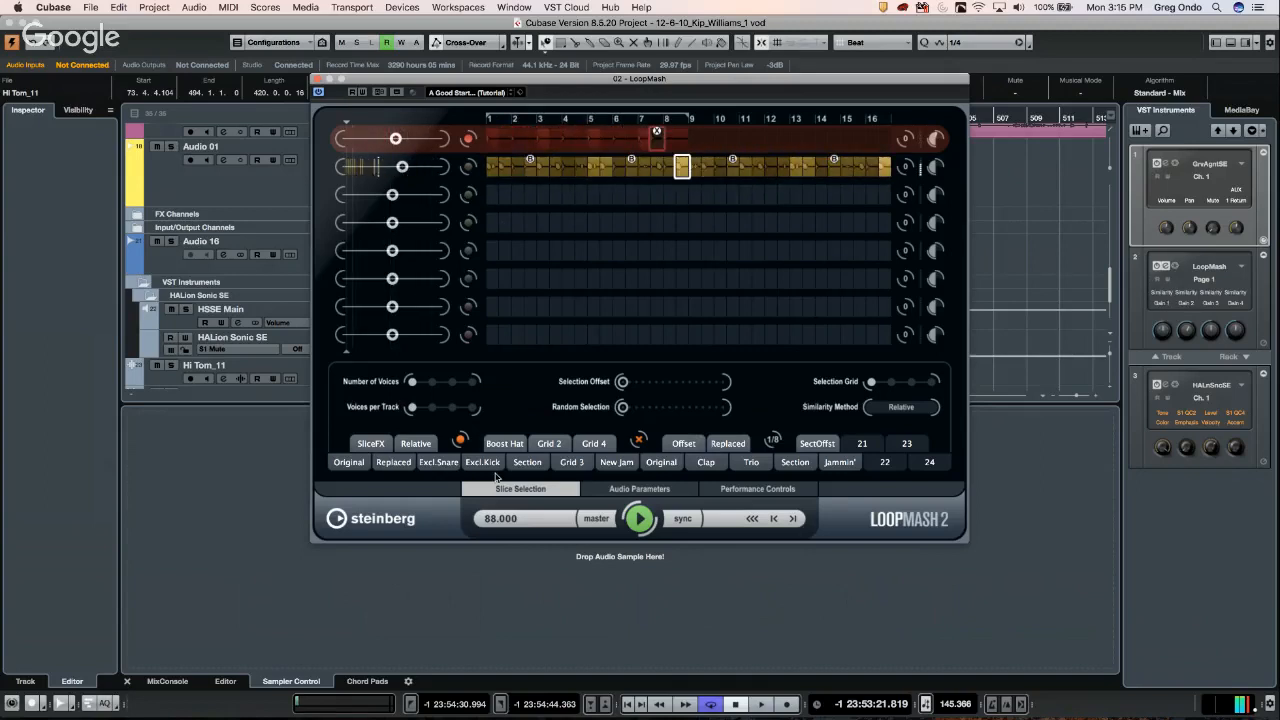
- Switch to New Jam, max out voices per track, and rebalance similarity on tracks 1, 2, 5, 6, 7
left_click(615, 464)
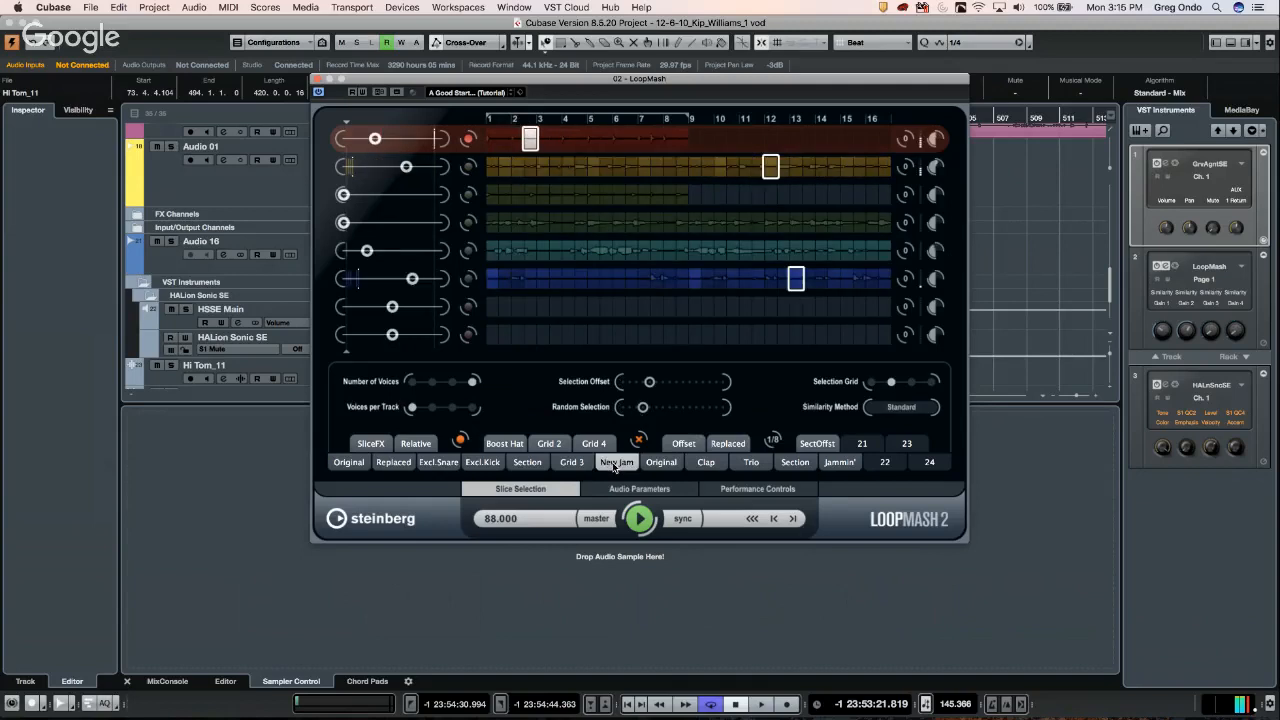
left_click_drag(412, 278, 400, 251)
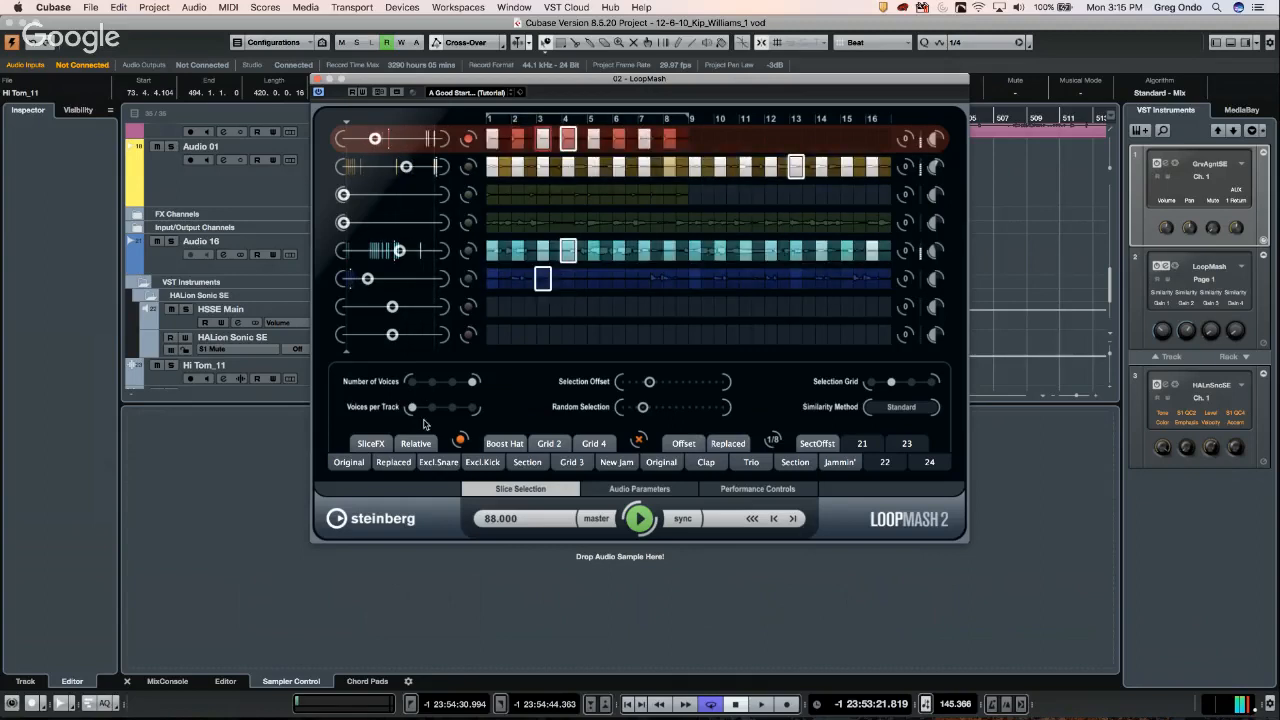
left_click(471, 408)
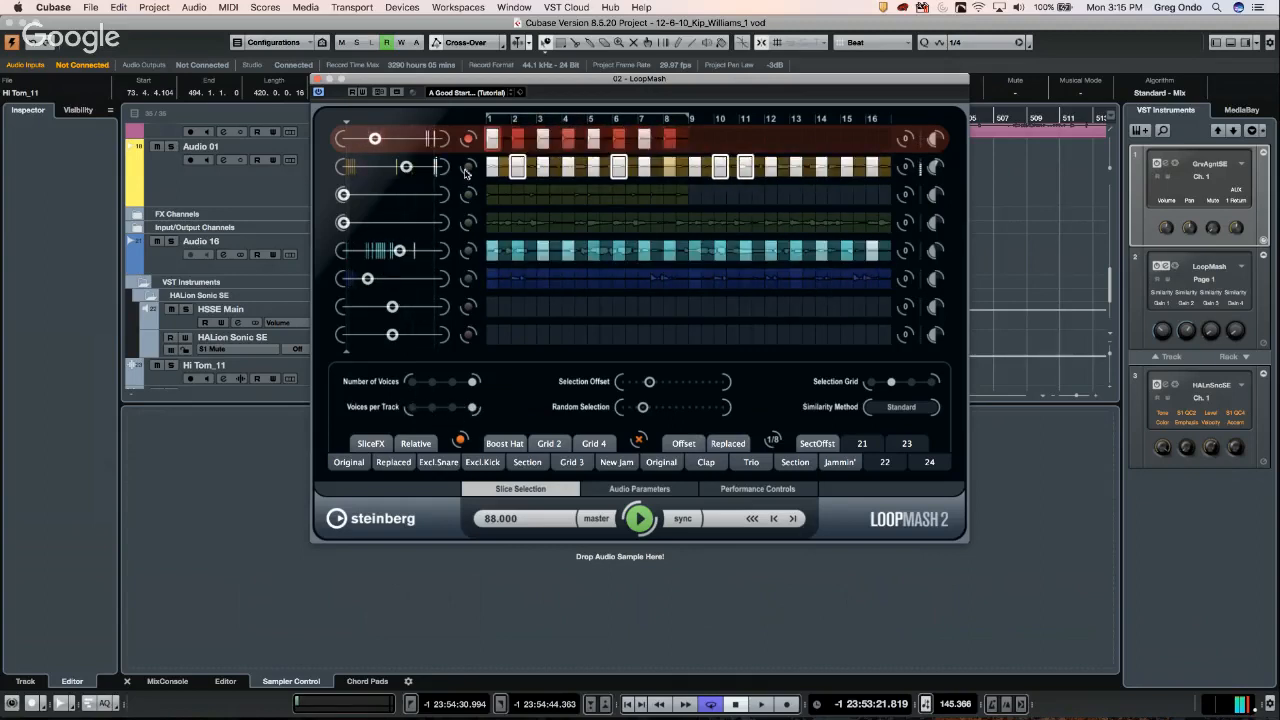
left_click_drag(399, 251, 377, 251)
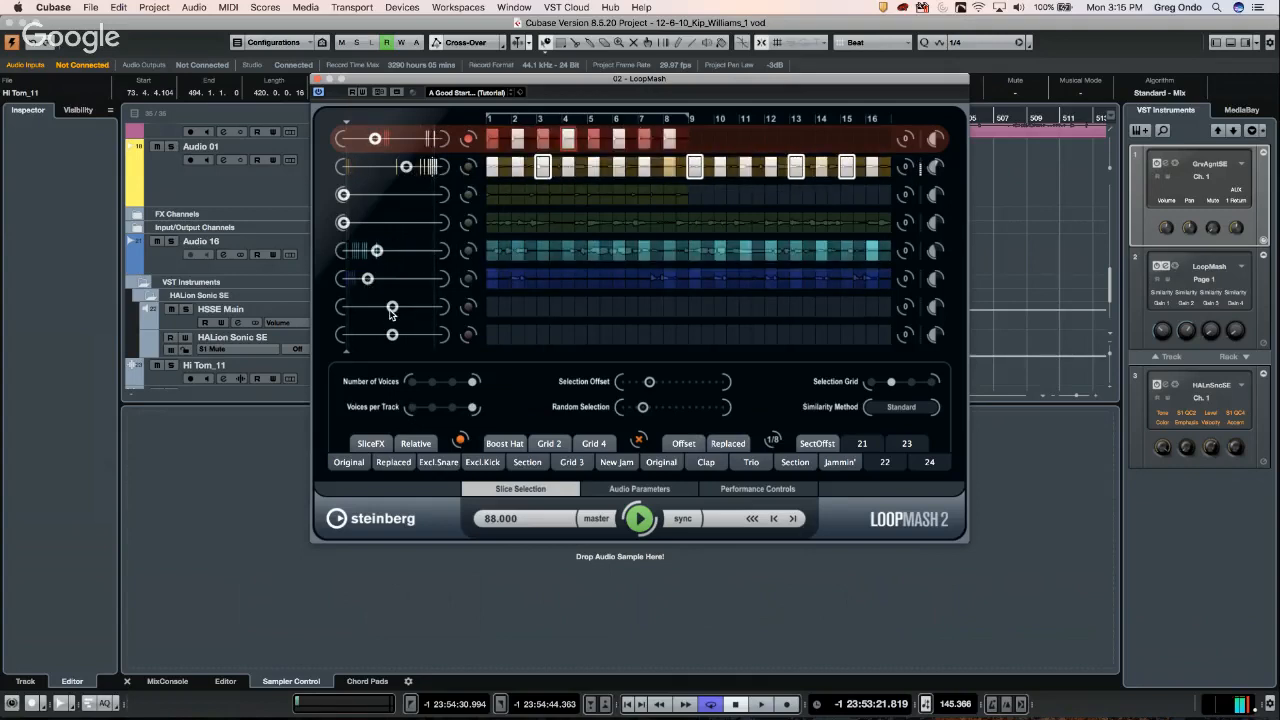
left_click_drag(391, 307, 367, 307)
left_click_drag(405, 166, 376, 167)
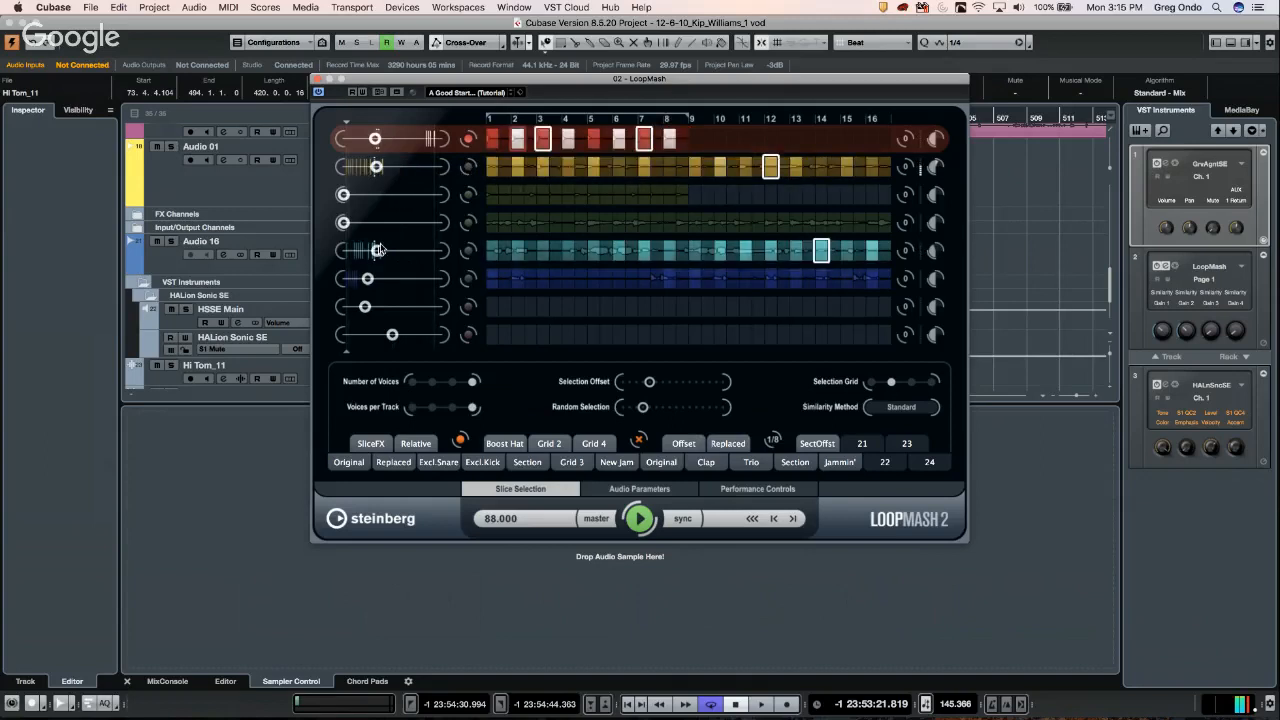
left_click_drag(377, 251, 365, 252)
left_click_drag(383, 139, 428, 139)
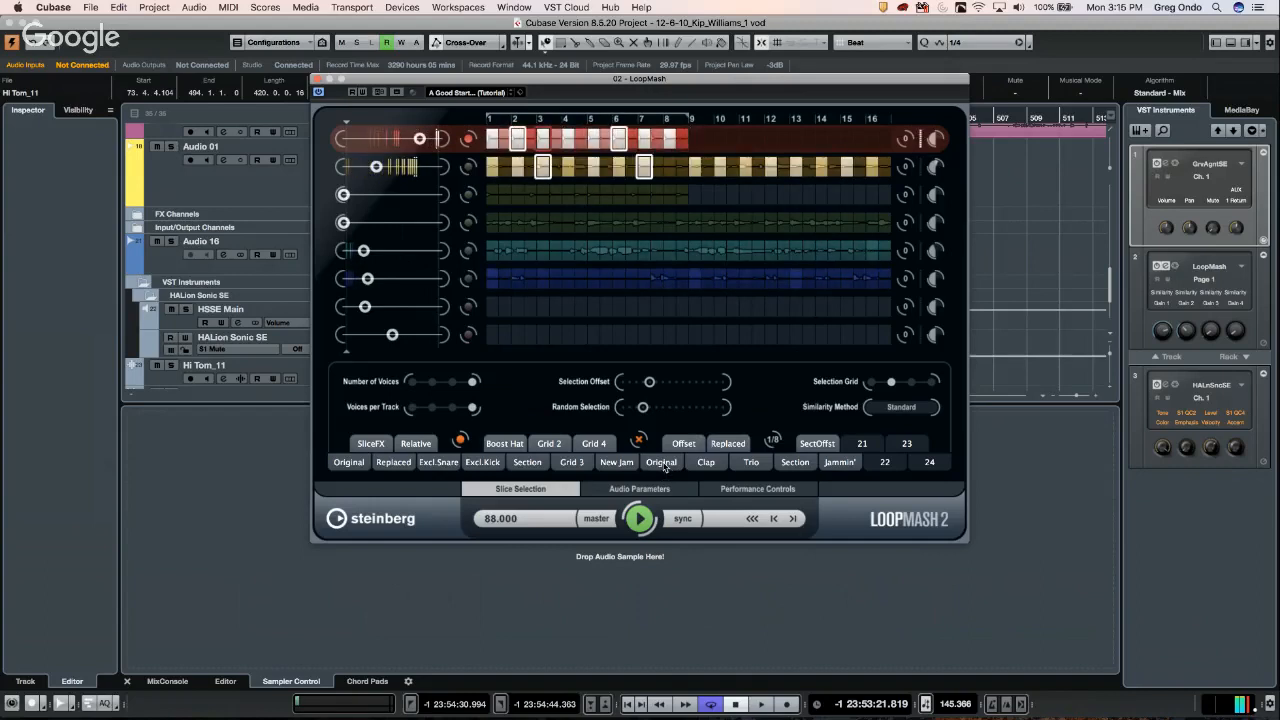
- Switch to the Jammin' scene and trigger tape-stop and repeat performance effects
left_click(848, 465)
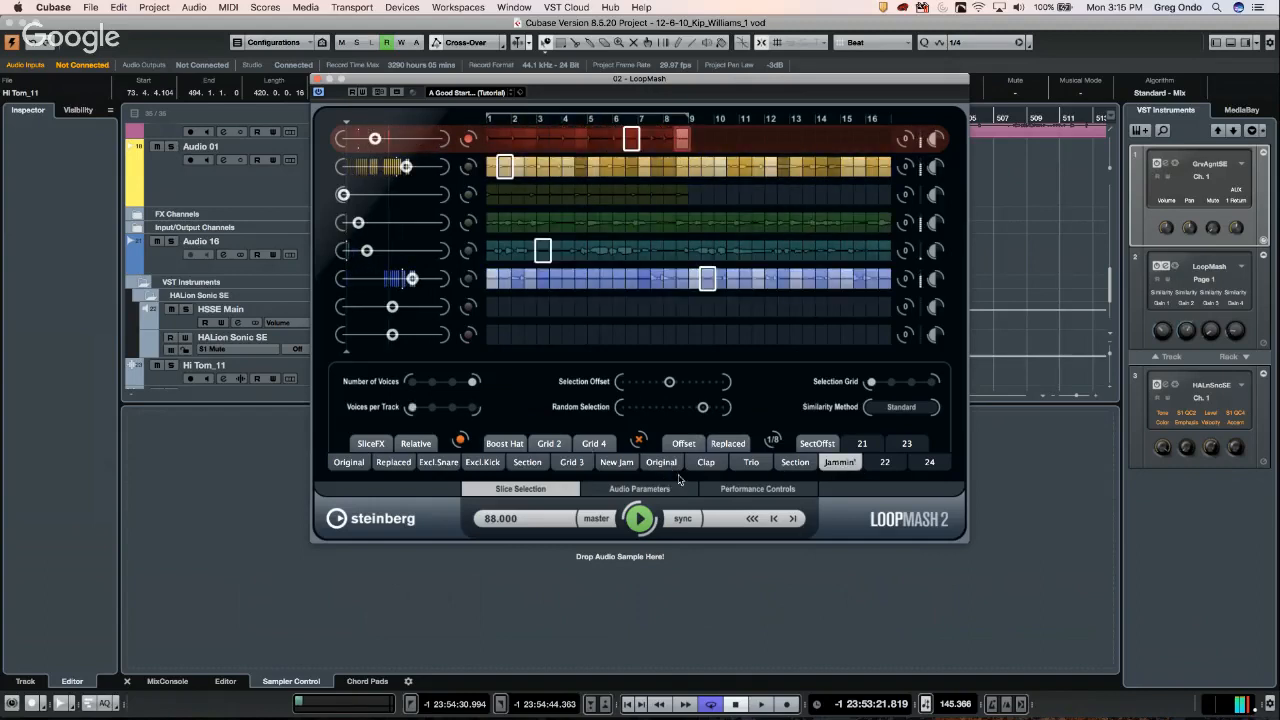
left_click(768, 490)
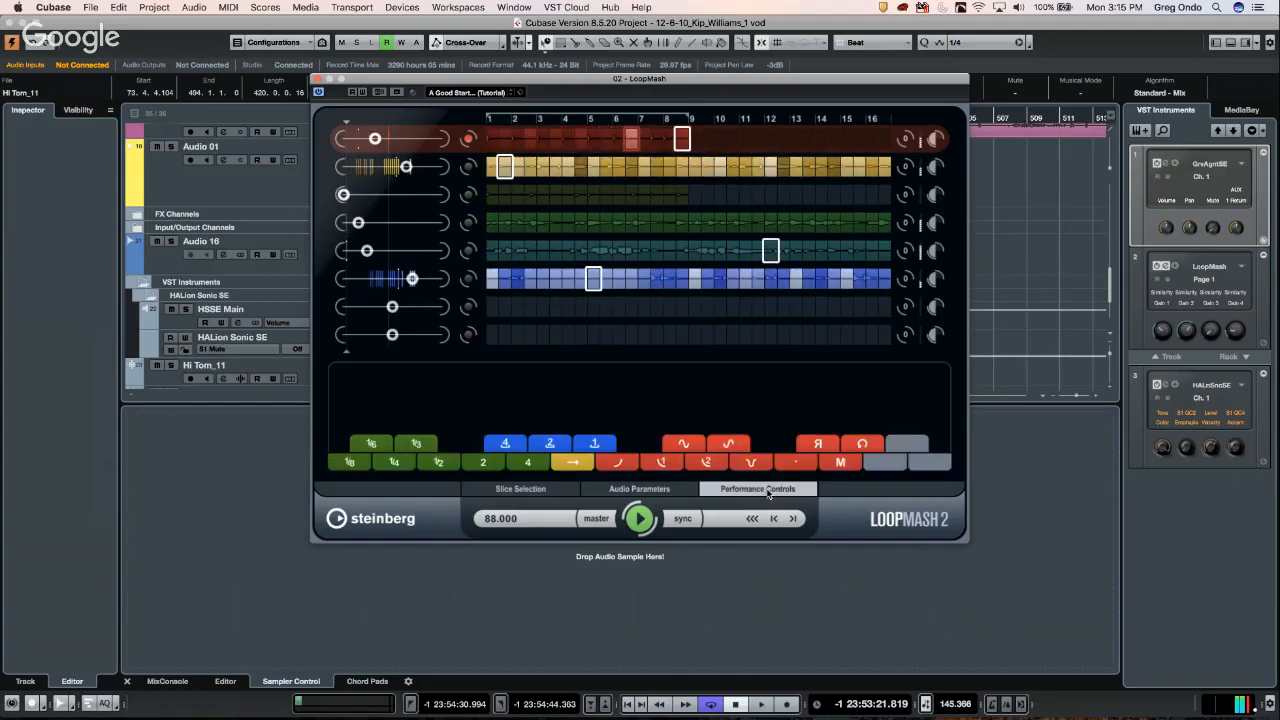
left_click(672, 464)
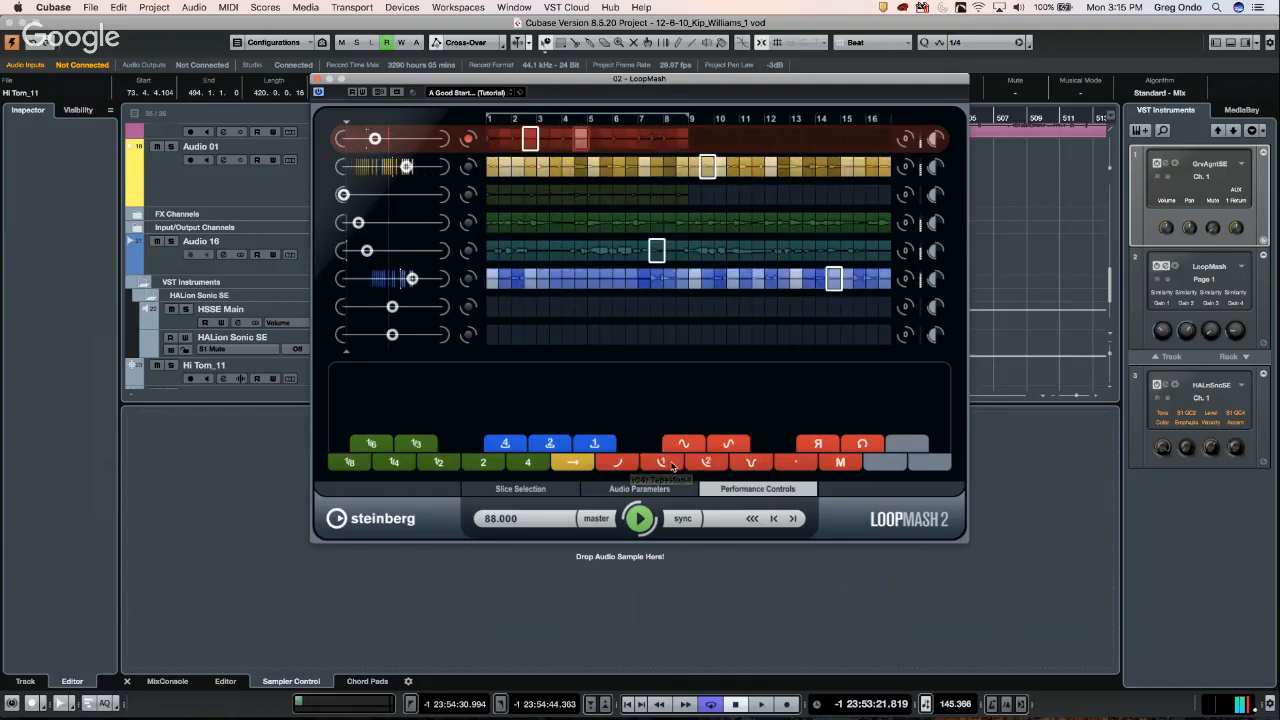
left_click(710, 462)
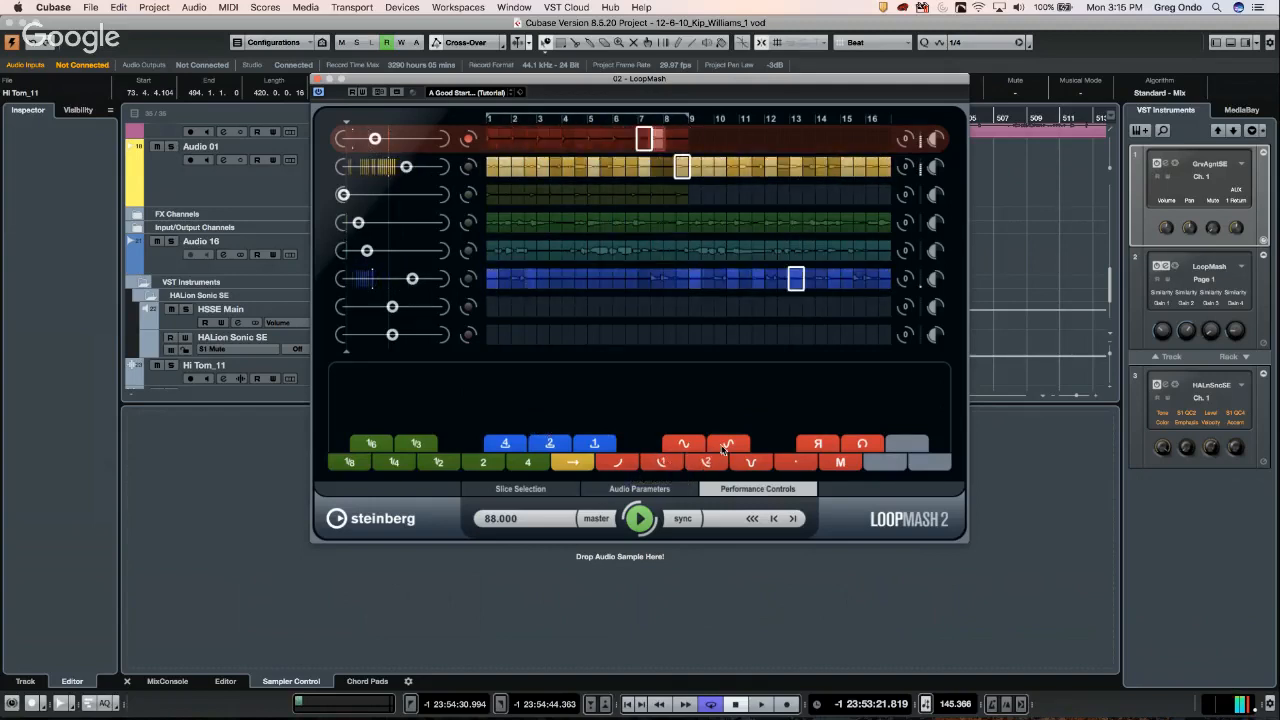
left_click(703, 446)
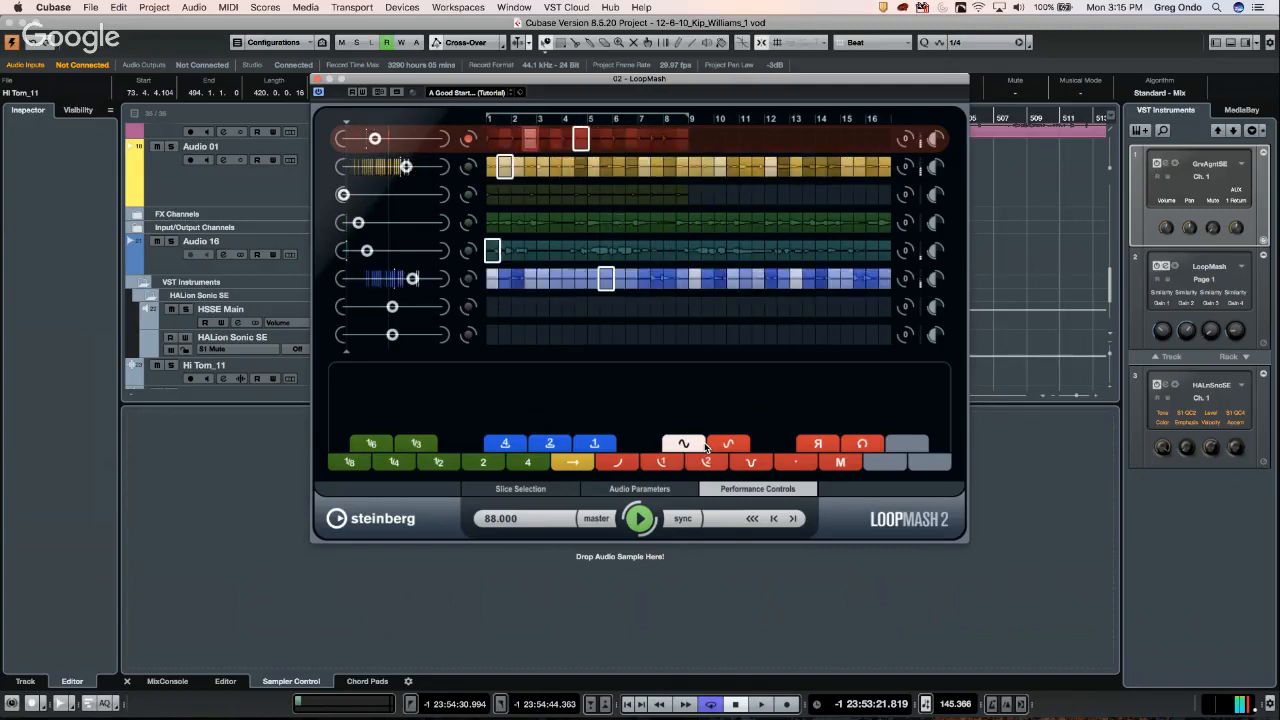
left_click(563, 446)
left_click(504, 443)
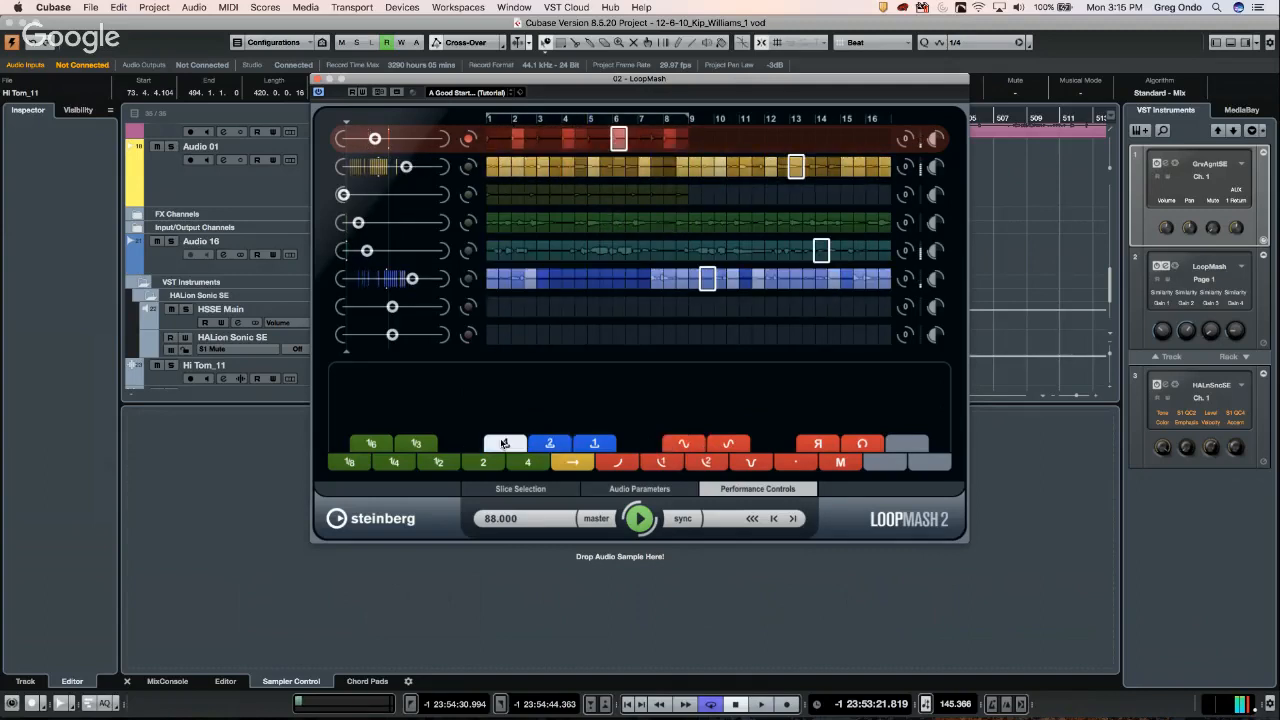
- Trigger quarter- and eighth-note stutter, reverse and other effects, then stop LoopMash playback
left_click(487, 462)
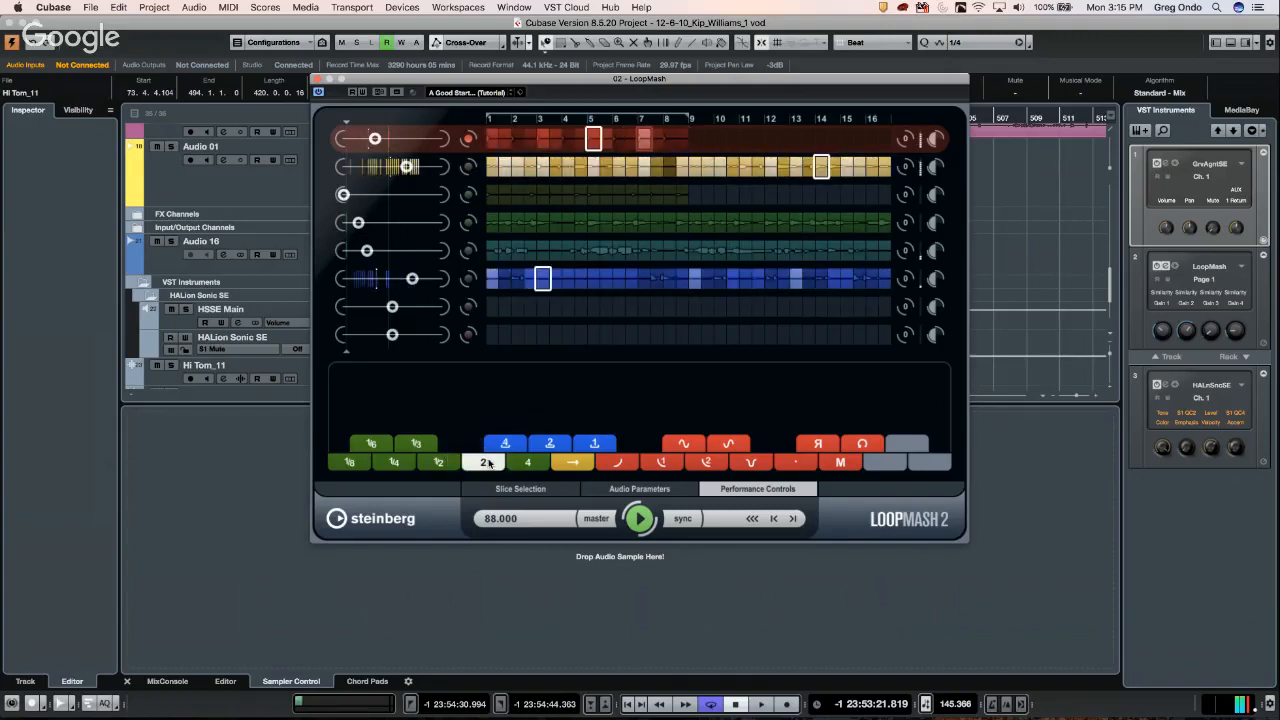
left_click(405, 462)
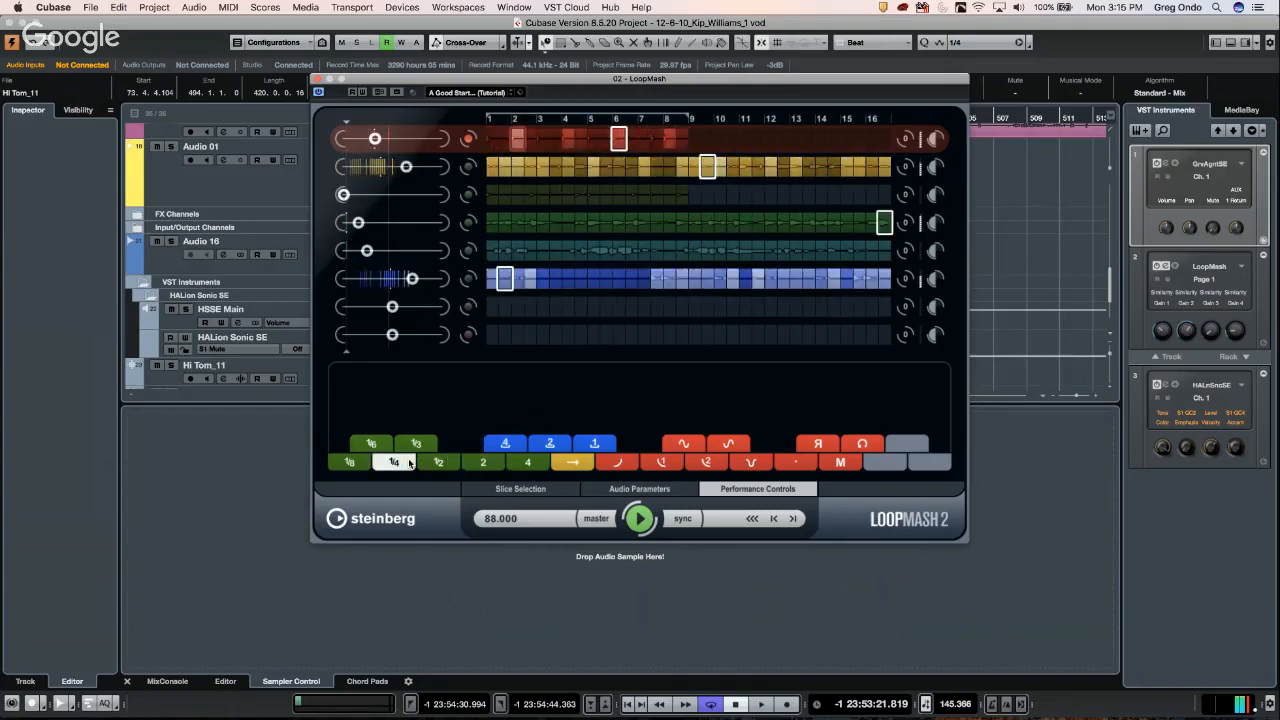
left_click(350, 463)
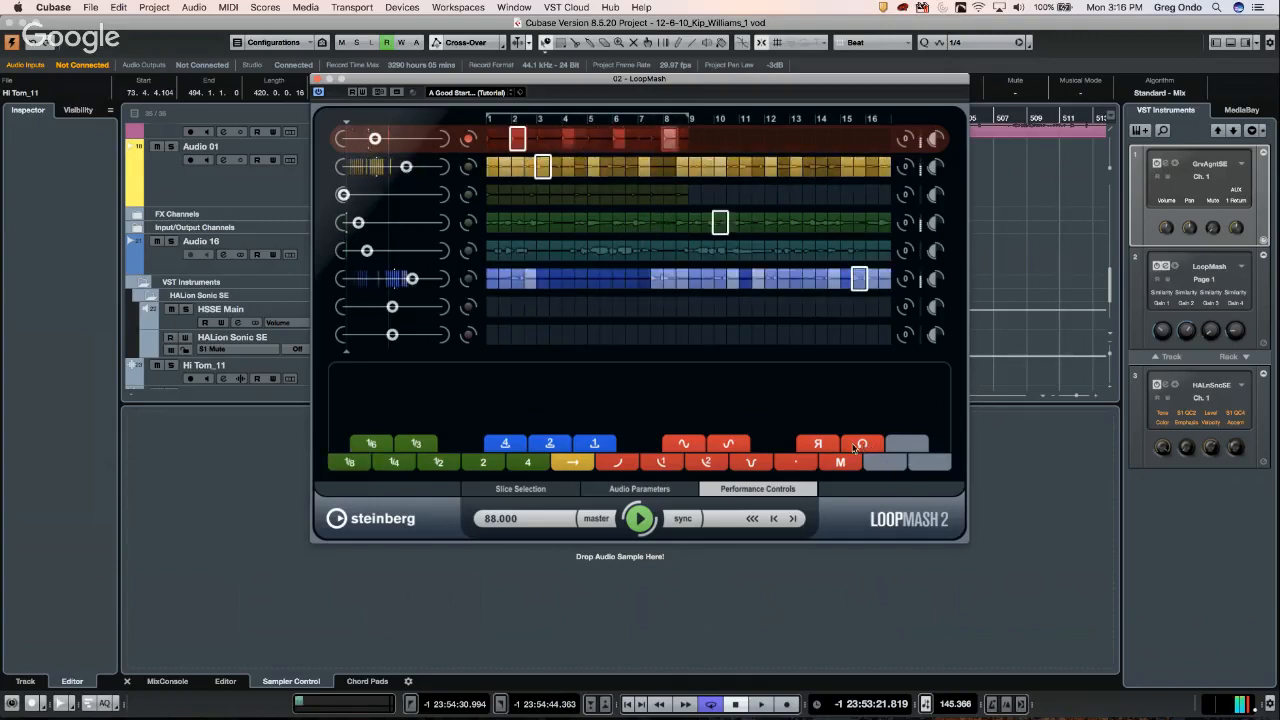
left_click(818, 444)
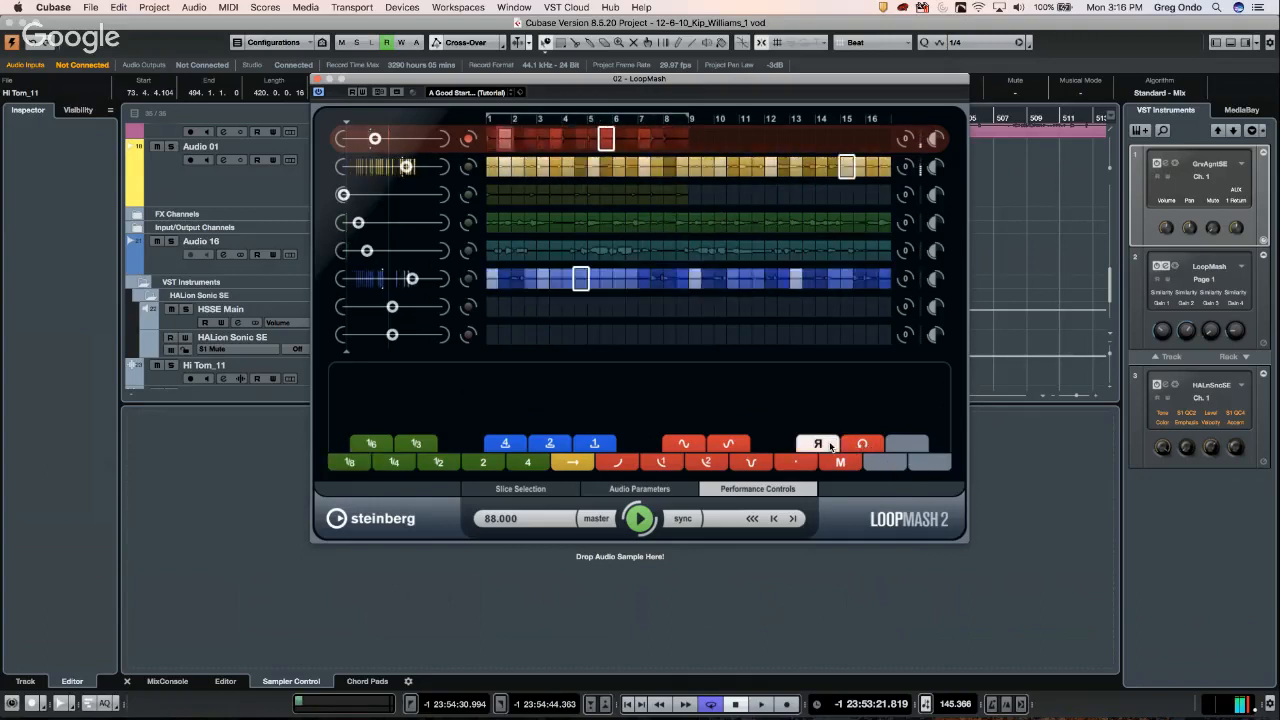
left_click(766, 465)
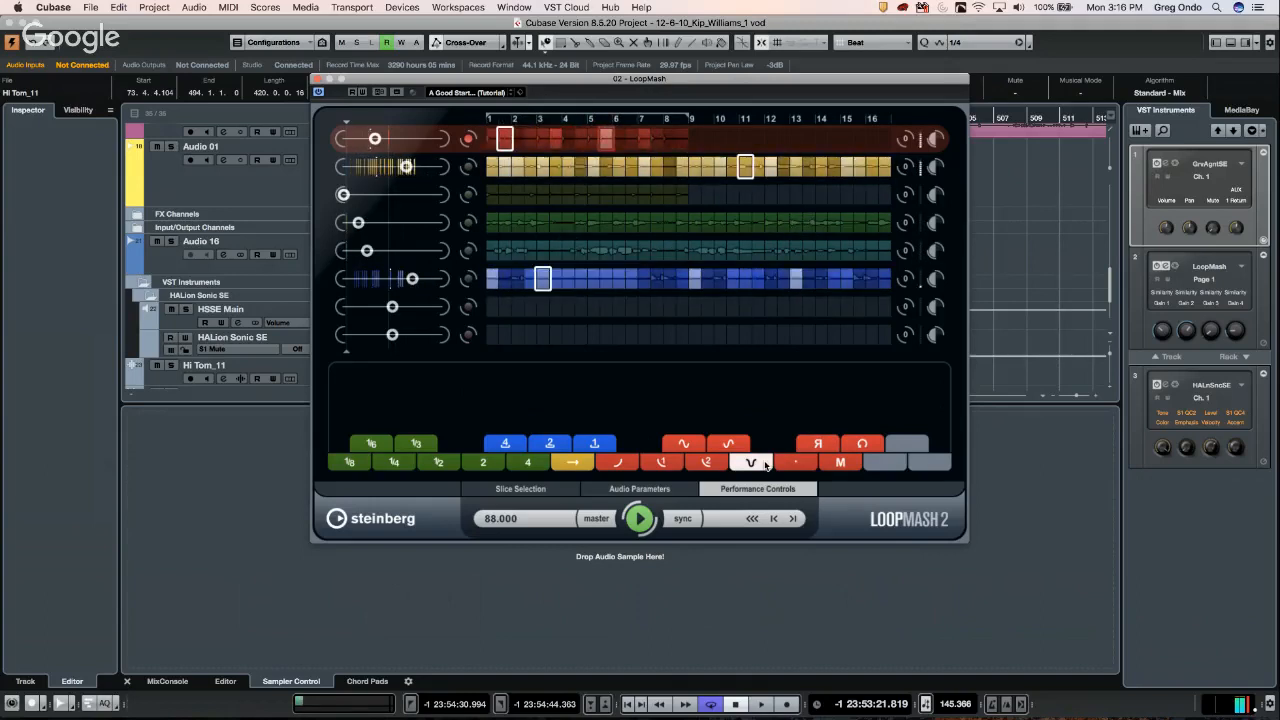
left_click(801, 462)
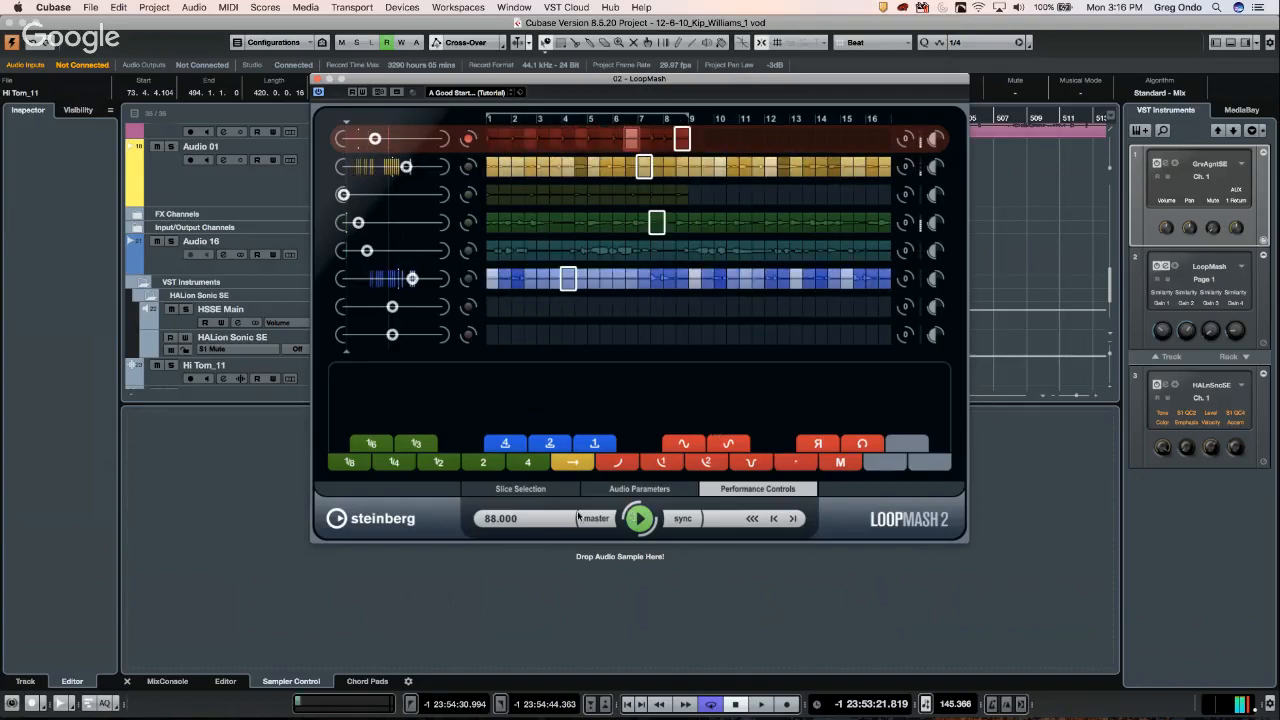
left_click(639, 518)
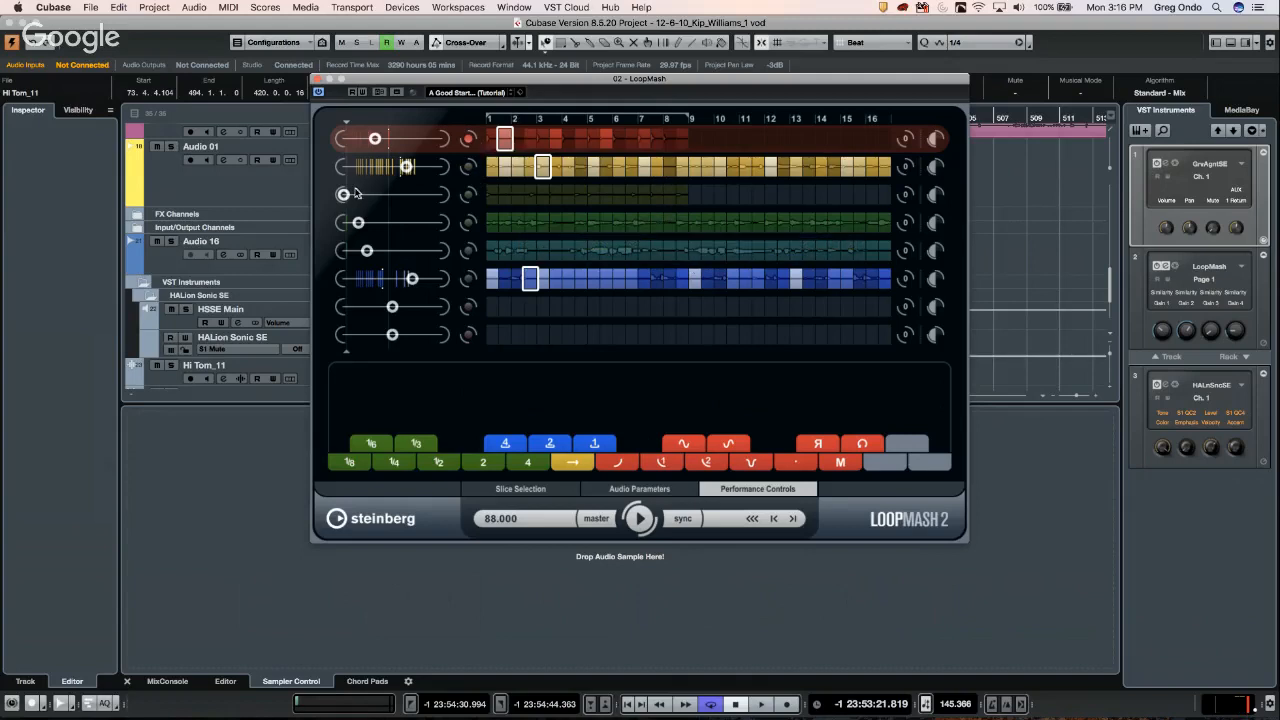
- Rebalance the similarity sliders for tracks 2–4 during playback, then show the Slice Selection settings
left_click_drag(354, 193, 401, 195)
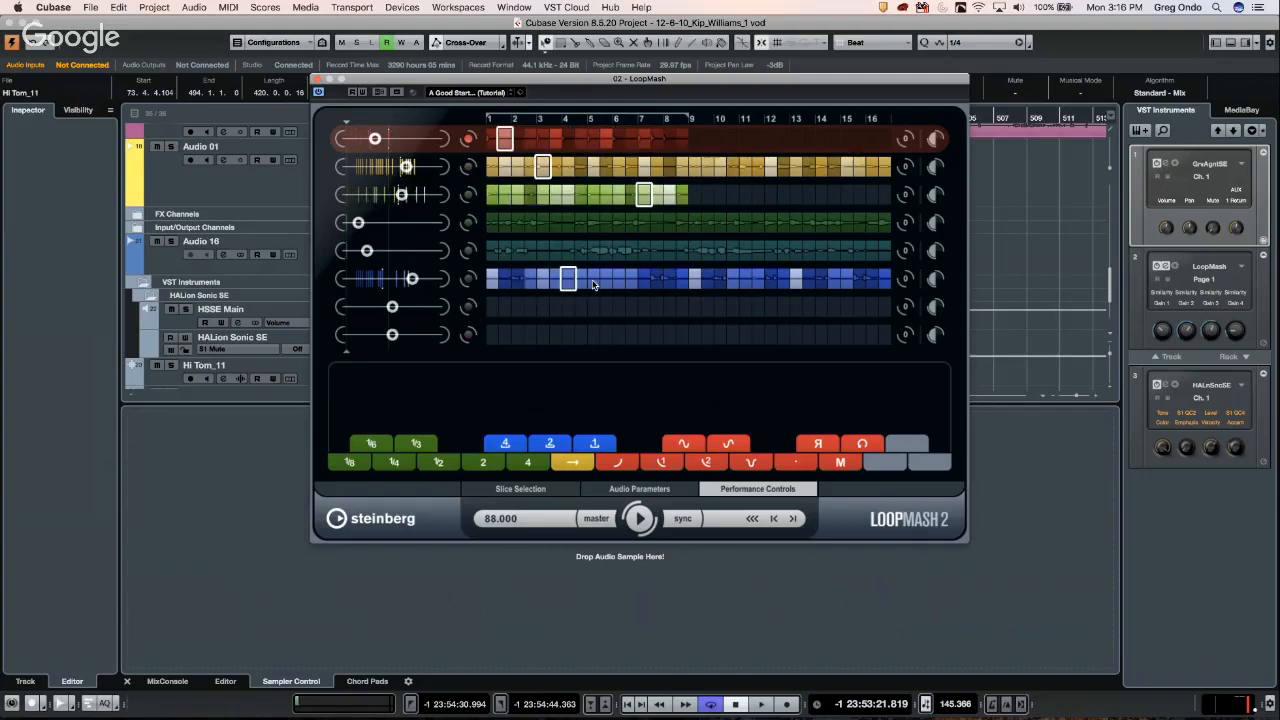
left_click(640, 518)
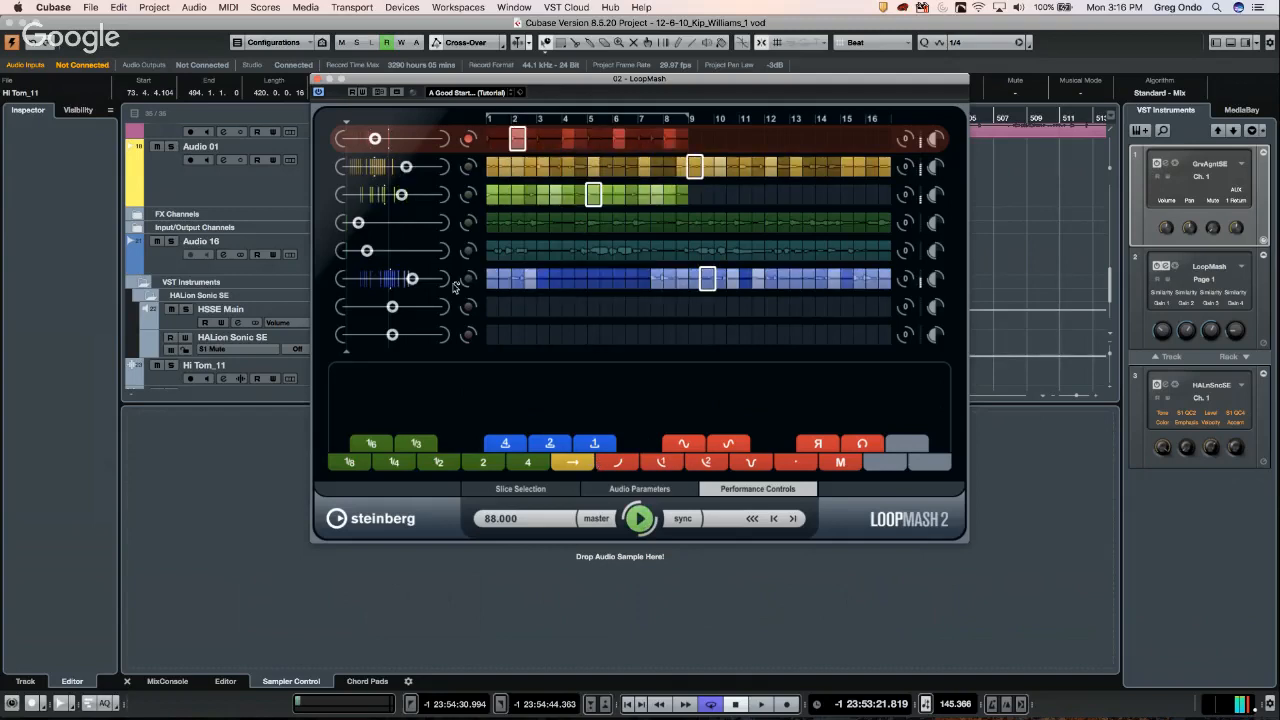
left_click_drag(400, 195, 355, 167)
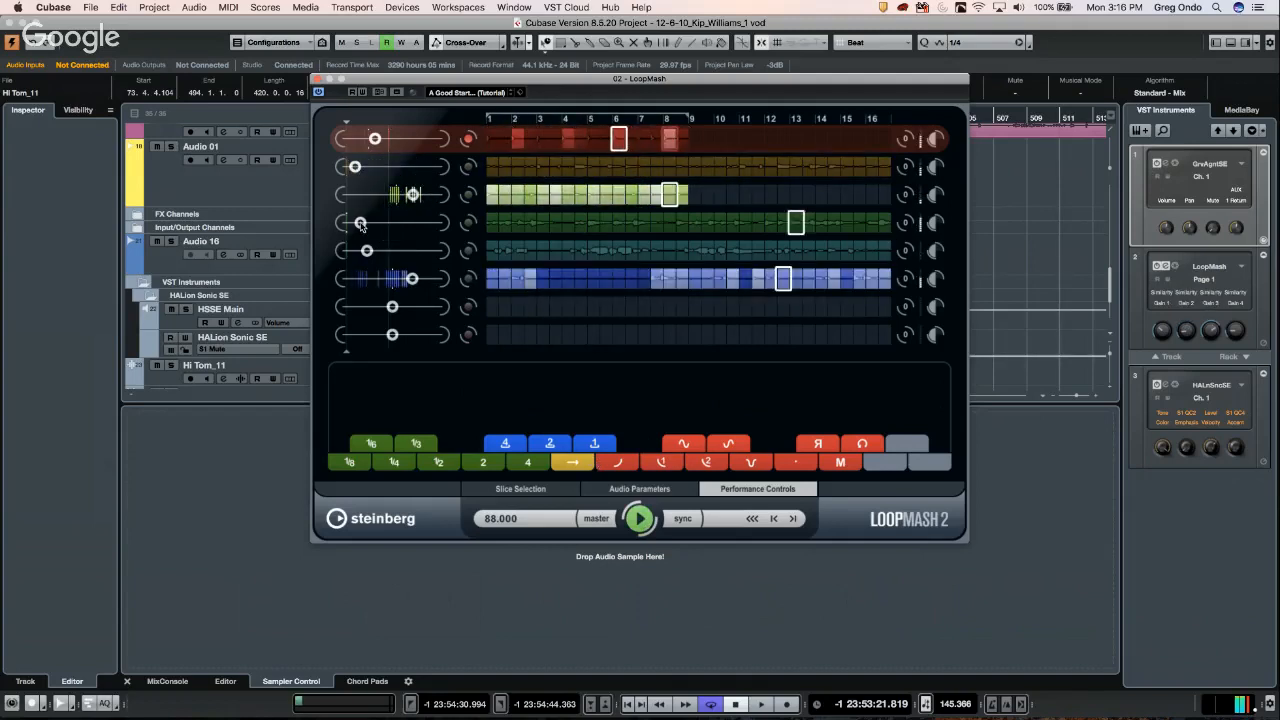
left_click_drag(358, 222, 369, 279)
left_click_drag(354, 166, 397, 166)
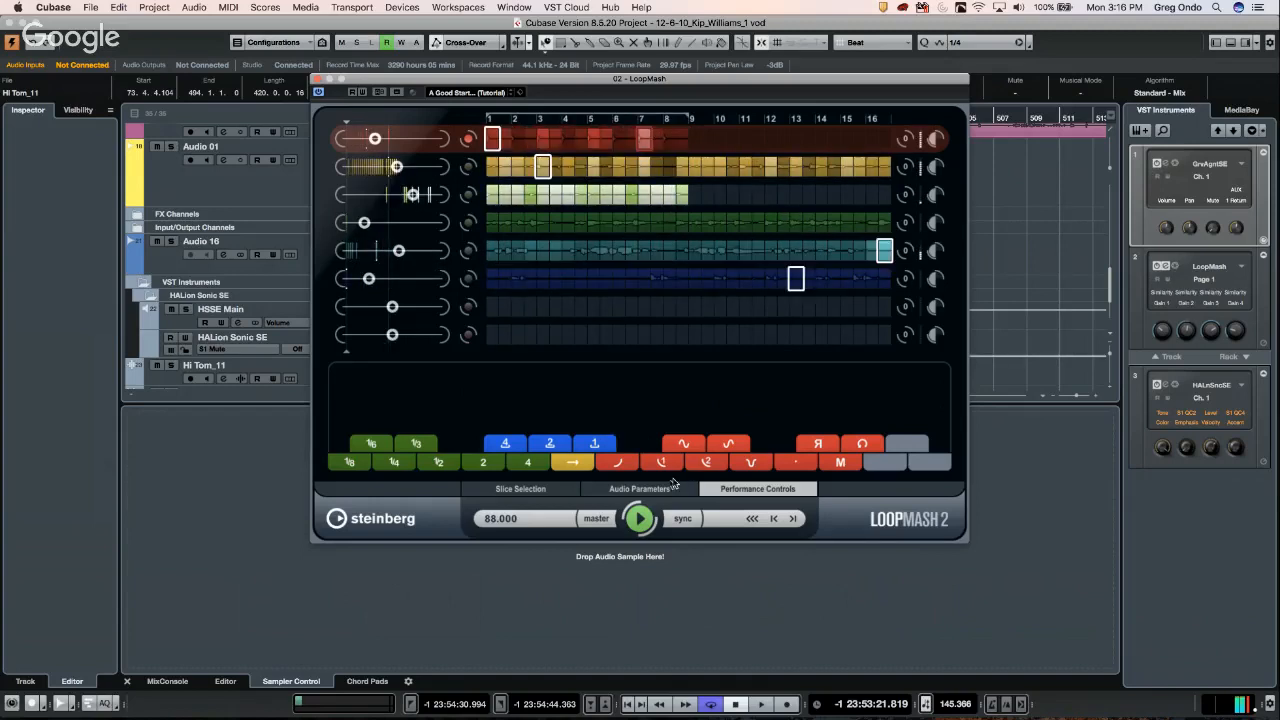
left_click(664, 488)
left_click(538, 489)
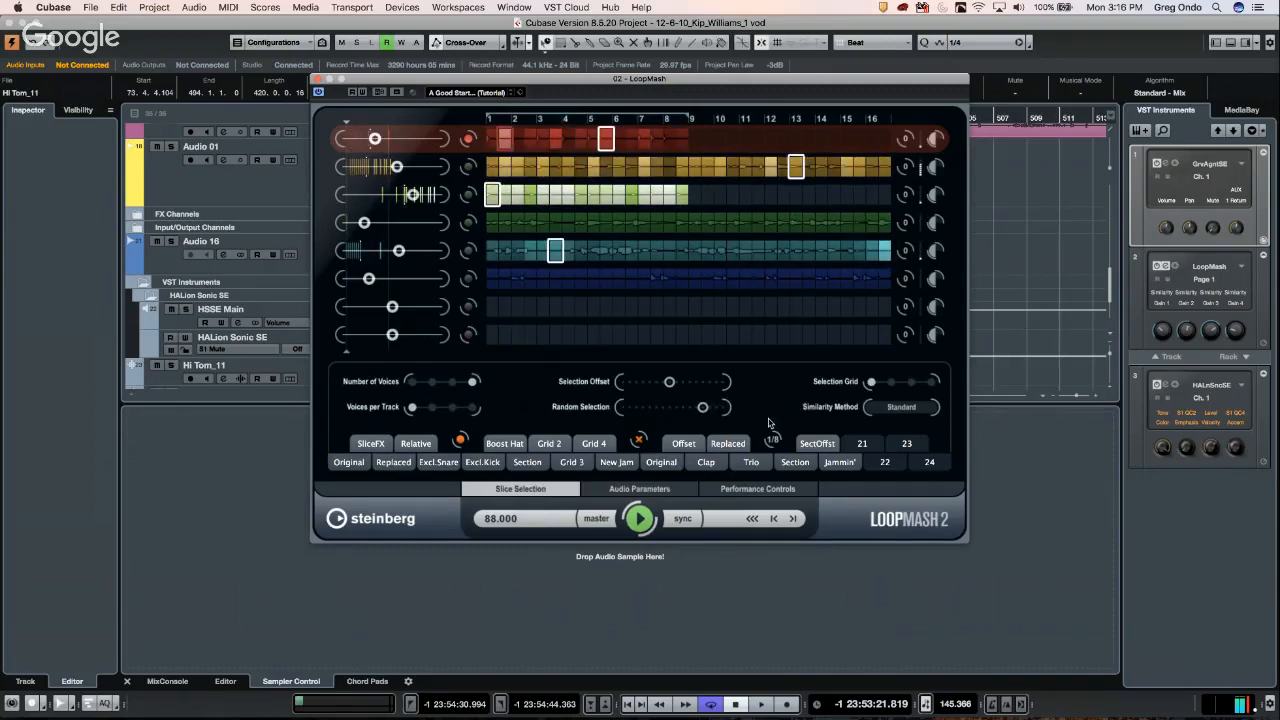
- Cycle through the Jammin', Relative, Boost Hat and Grid 4 scenes, settle on New Jam, then stop playback
left_click(839, 462)
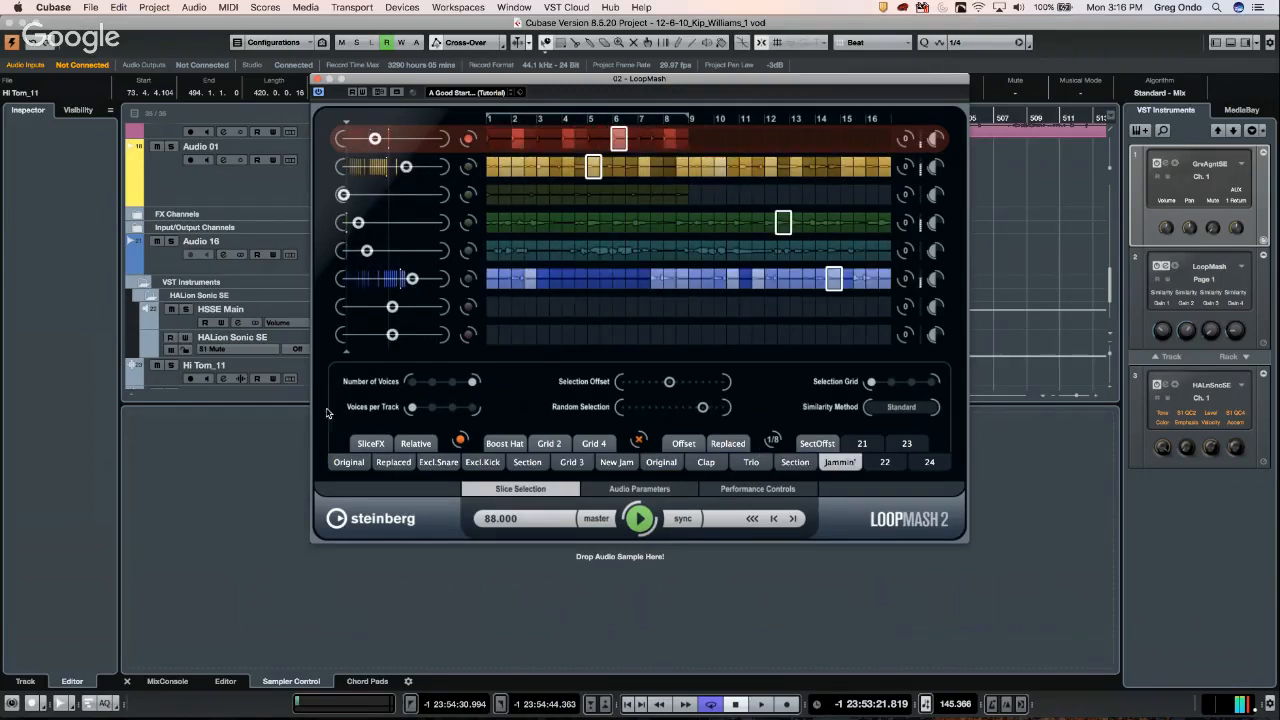
left_click(418, 446)
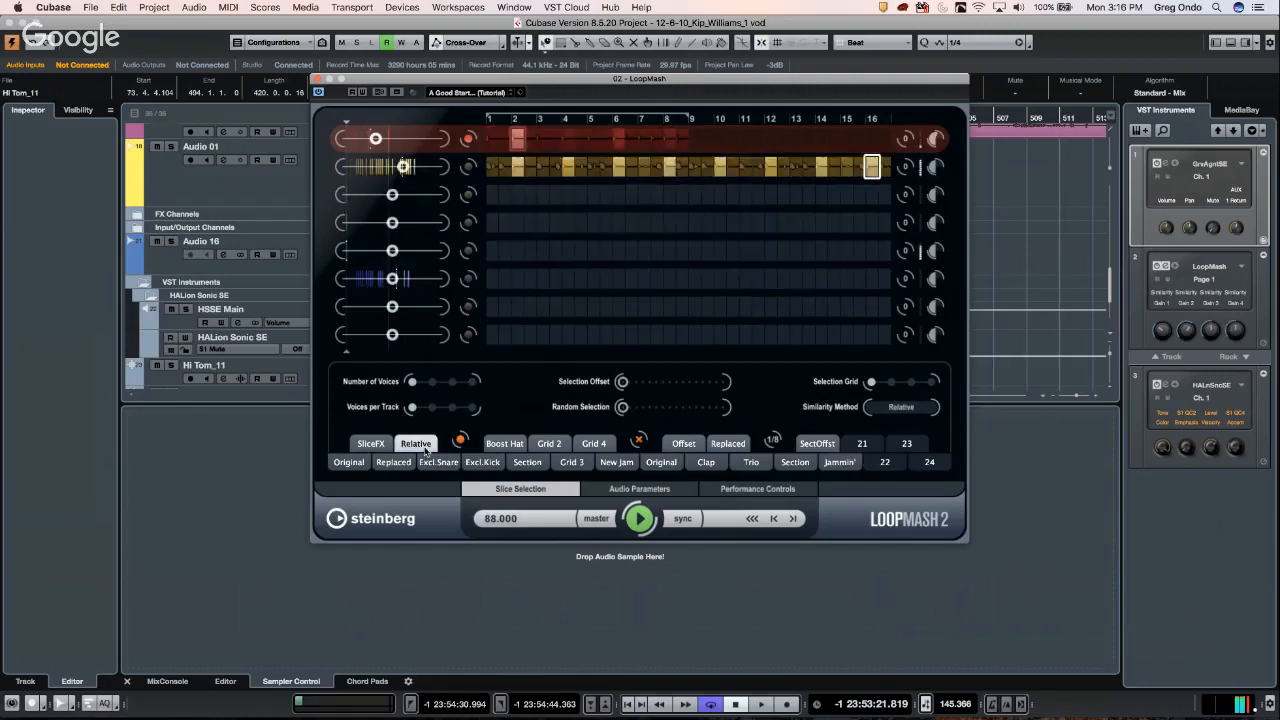
left_click(496, 445)
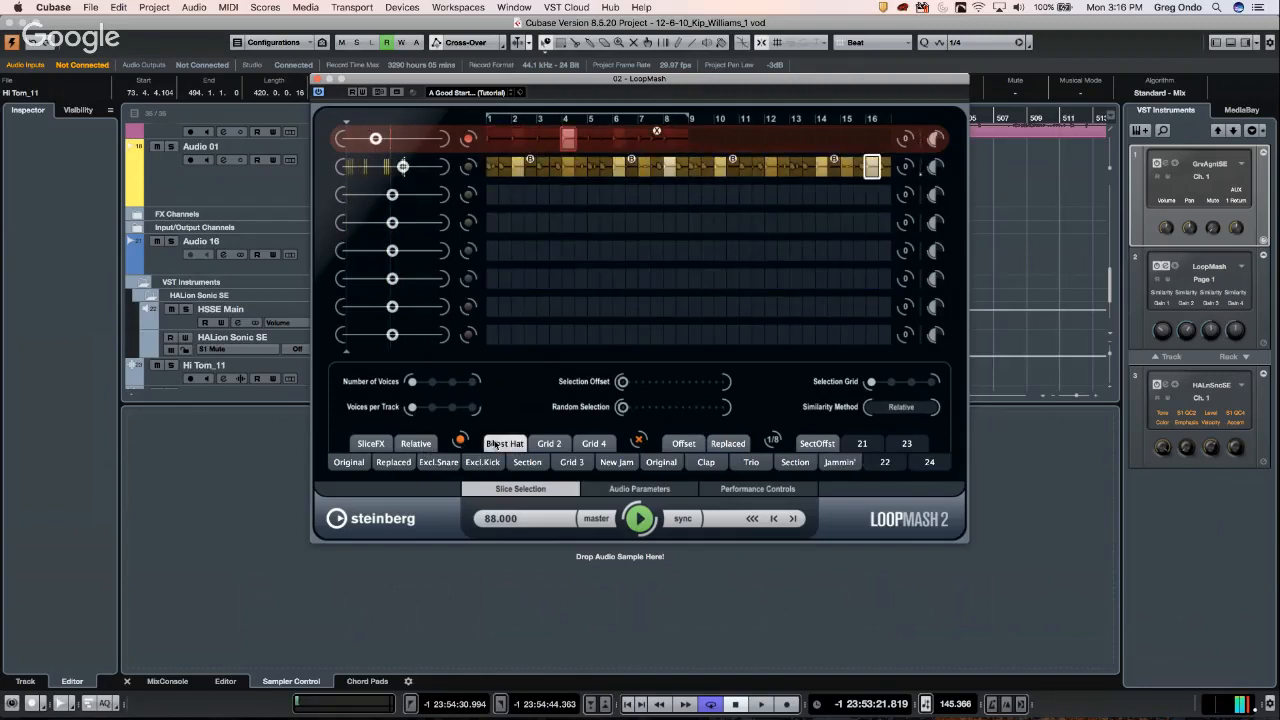
left_click(593, 444)
left_click(617, 463)
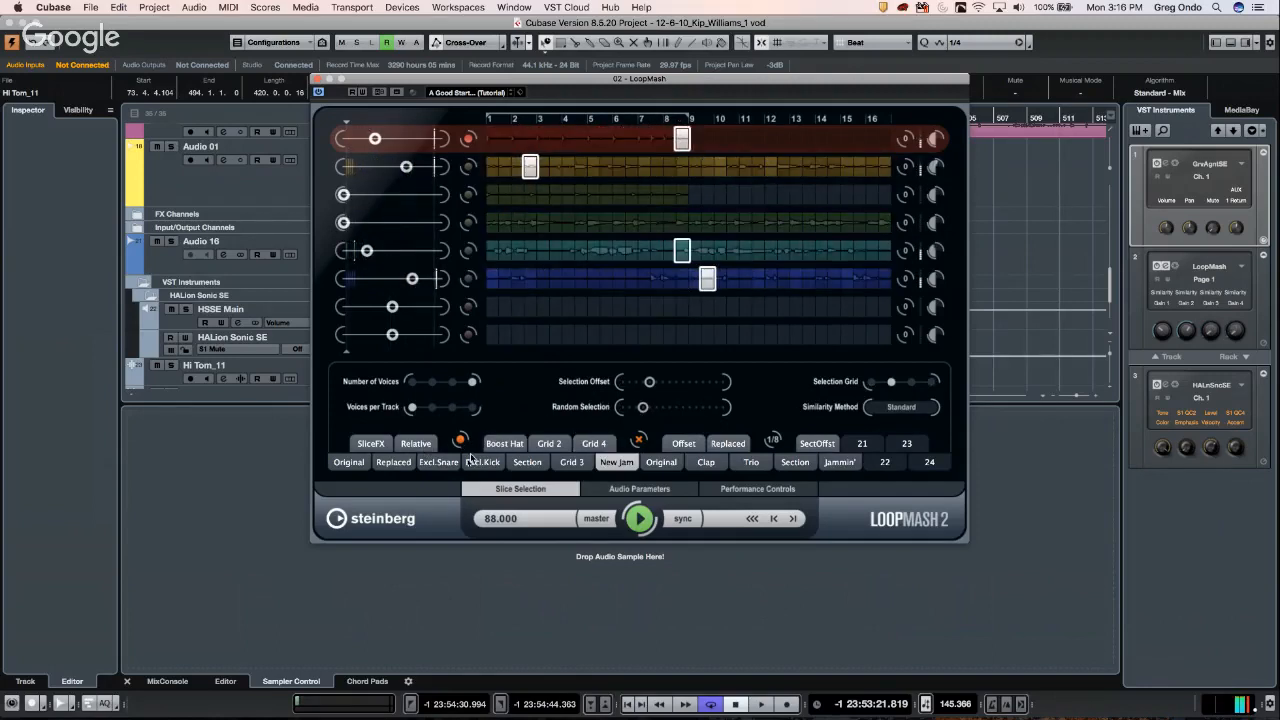
left_click(646, 523)
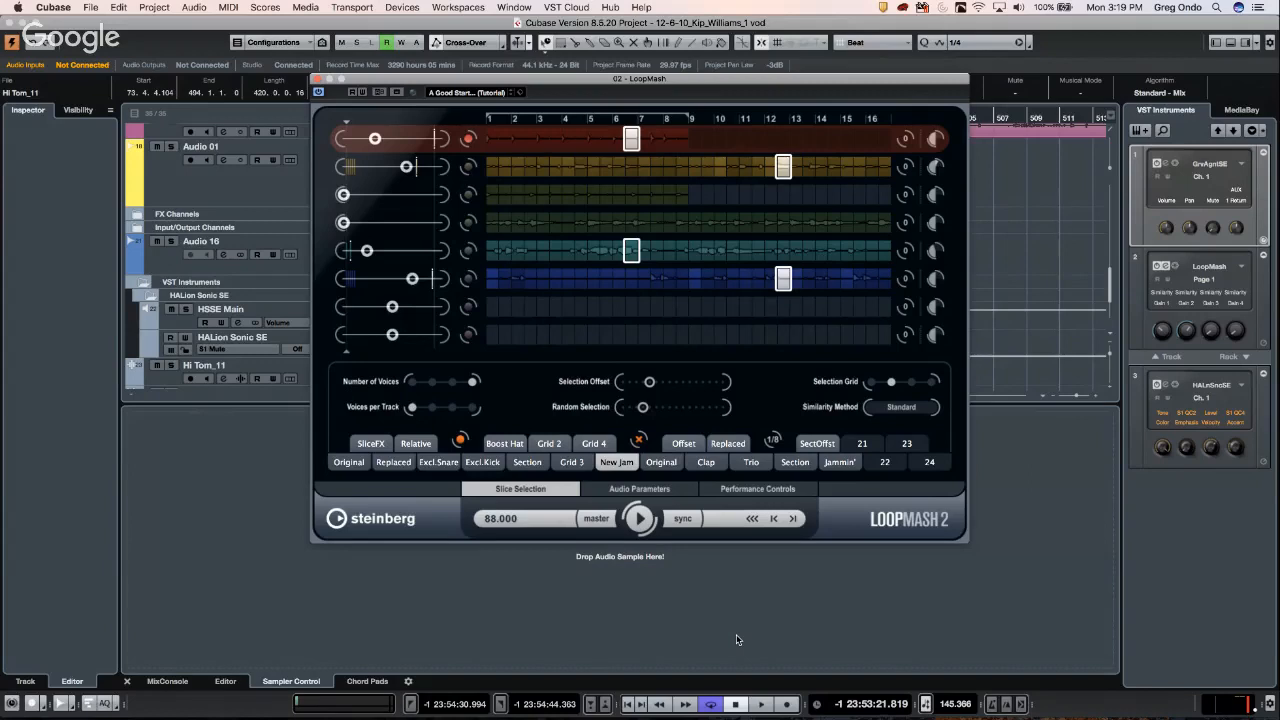
- Raise the second LoopMash track's similarity and close the LoopMash window
left_click(737, 639)
left_click_drag(406, 167, 430, 167)
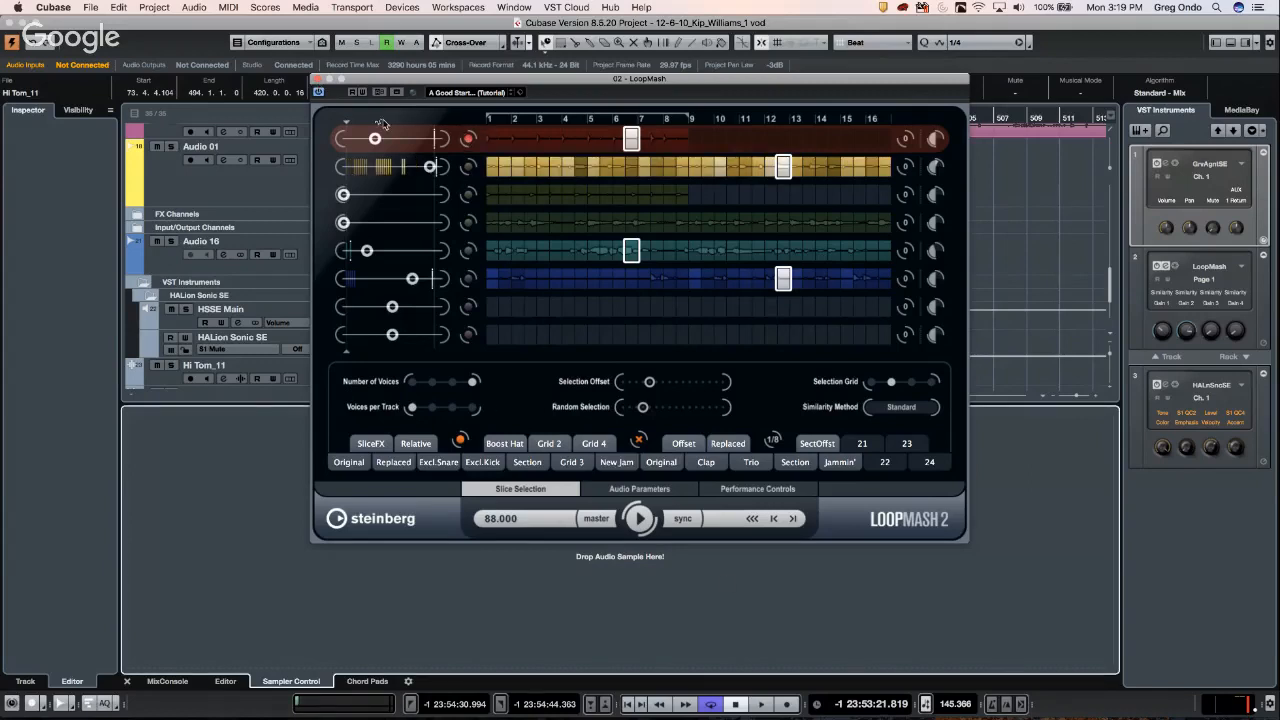
left_click(317, 80)
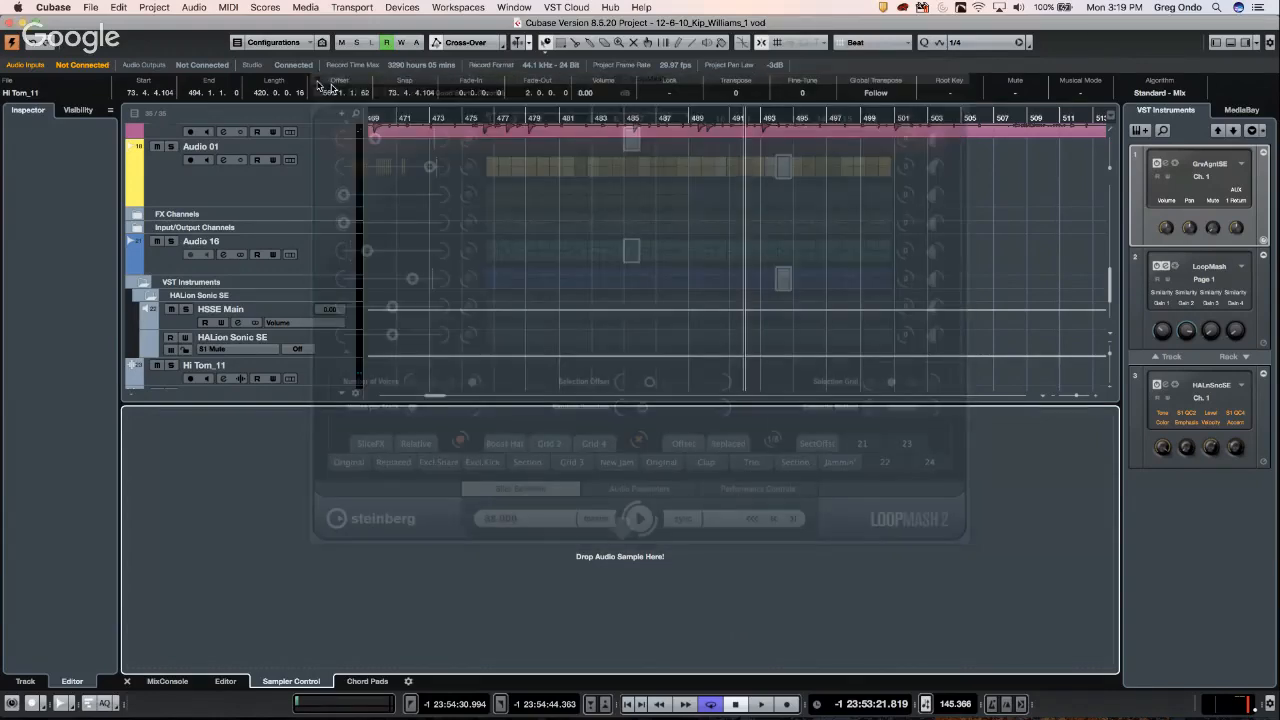
- Scroll up to the drum tracks and zoom out to see whole Kick, Snare, Hat and Hi Tom events
scroll(510, 208, "up", 2)
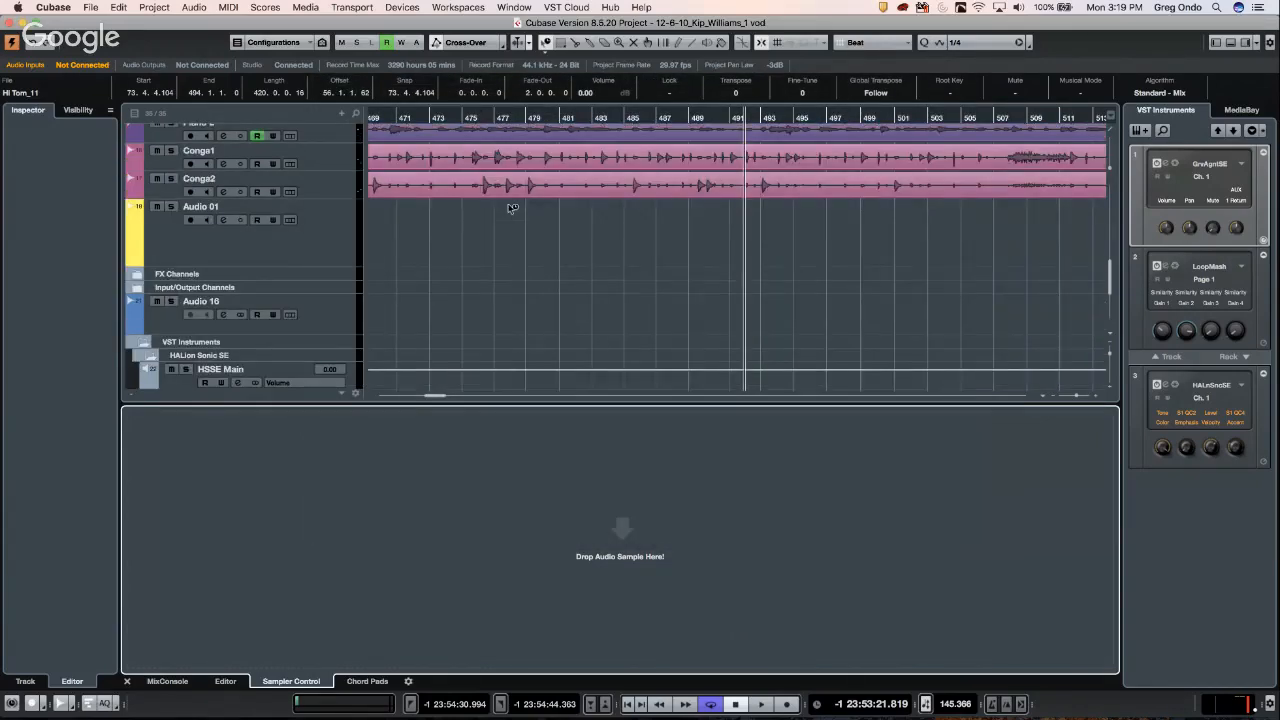
scroll(510, 208, "up", 5)
left_click(591, 117)
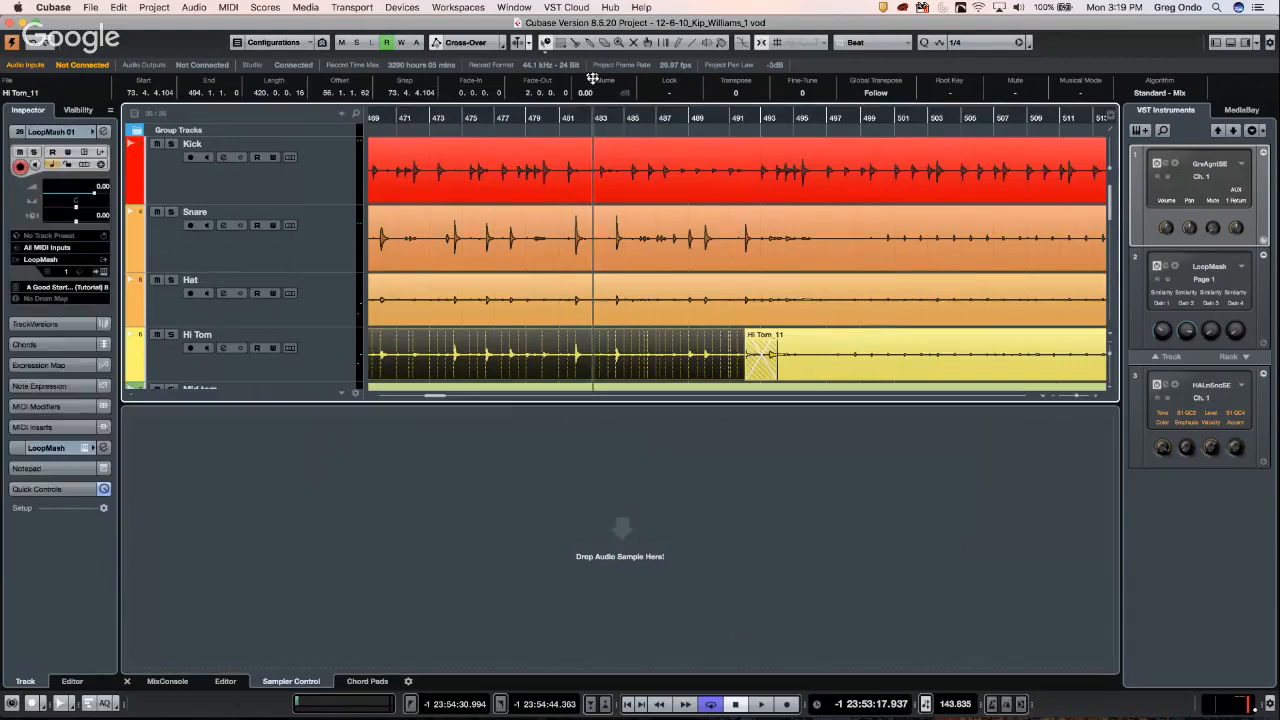
left_click_drag(592, 78, 610, 5)
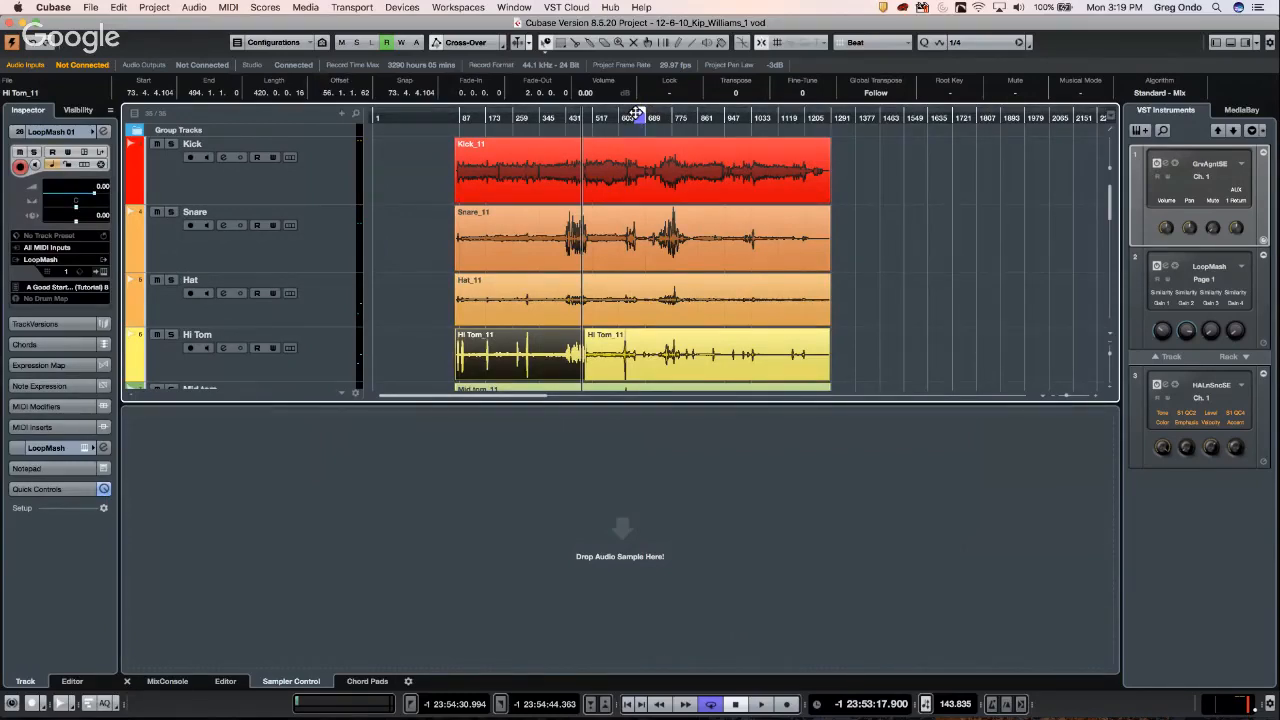
left_click_drag(636, 113, 641, 120)
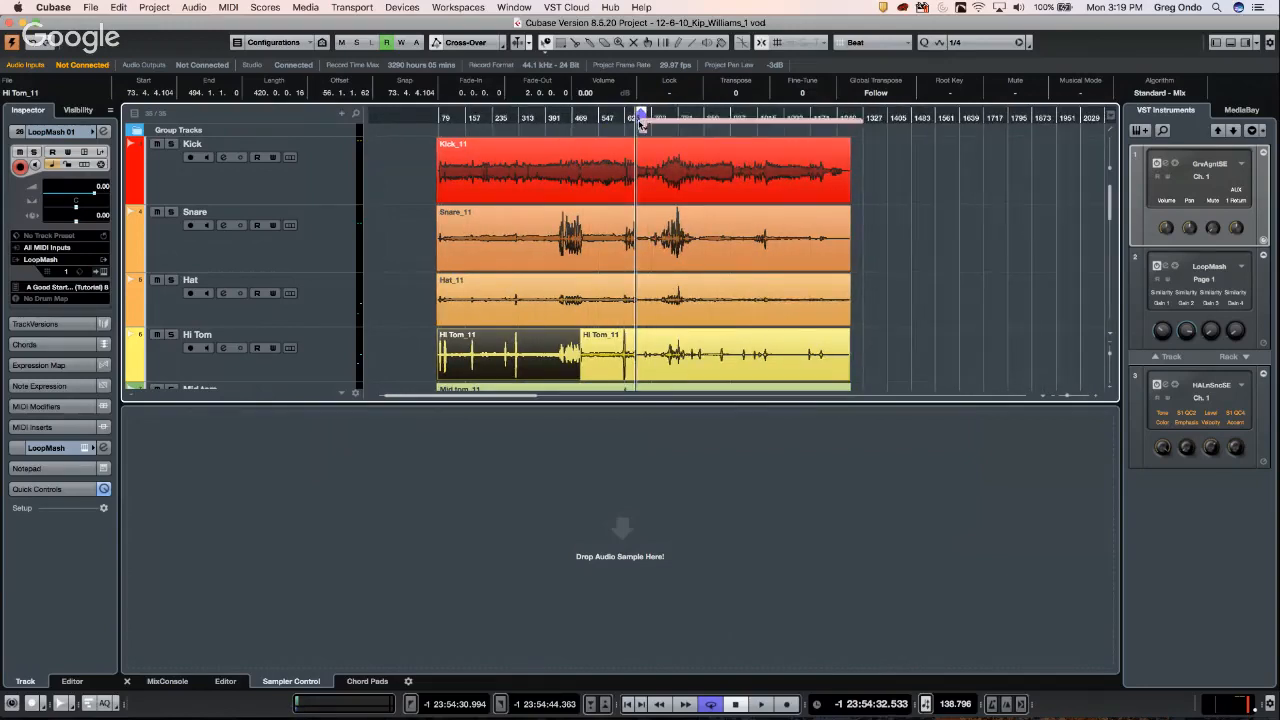
right_click(641, 120)
right_click(617, 178)
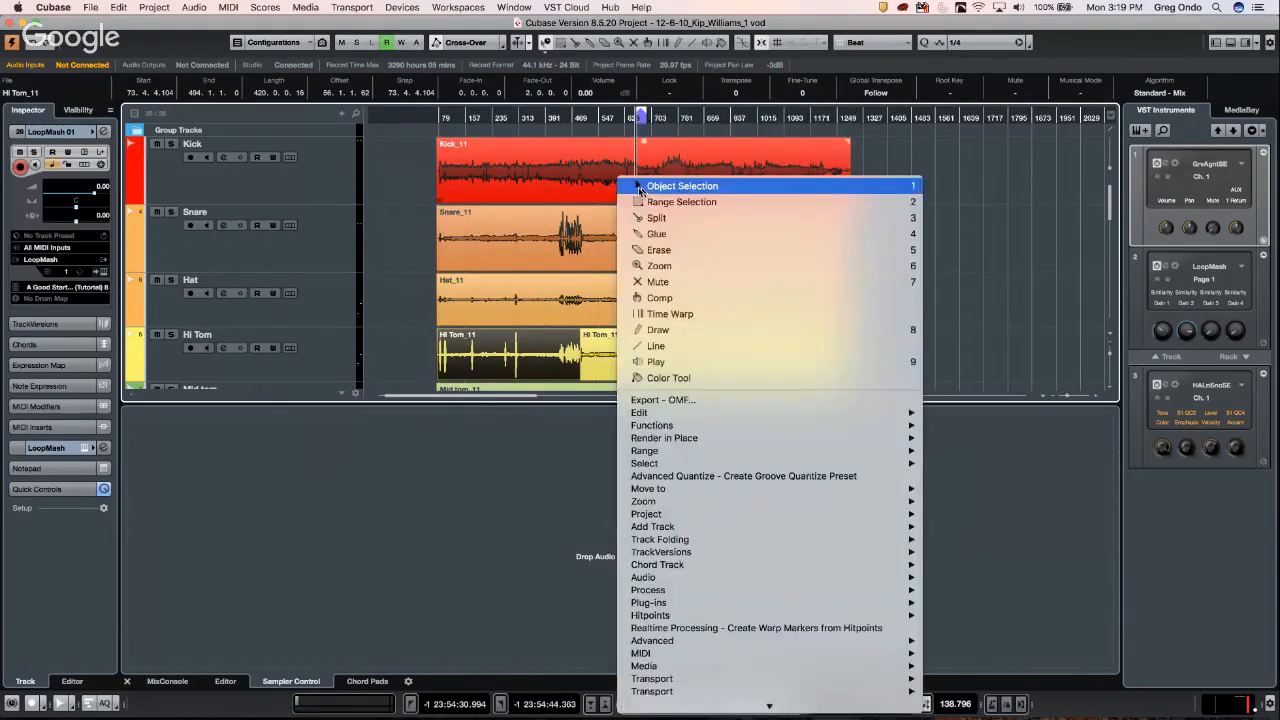
- Select a range across the middle of the Kick event (about bars 469–859) and set the locators to it
left_click(641, 187)
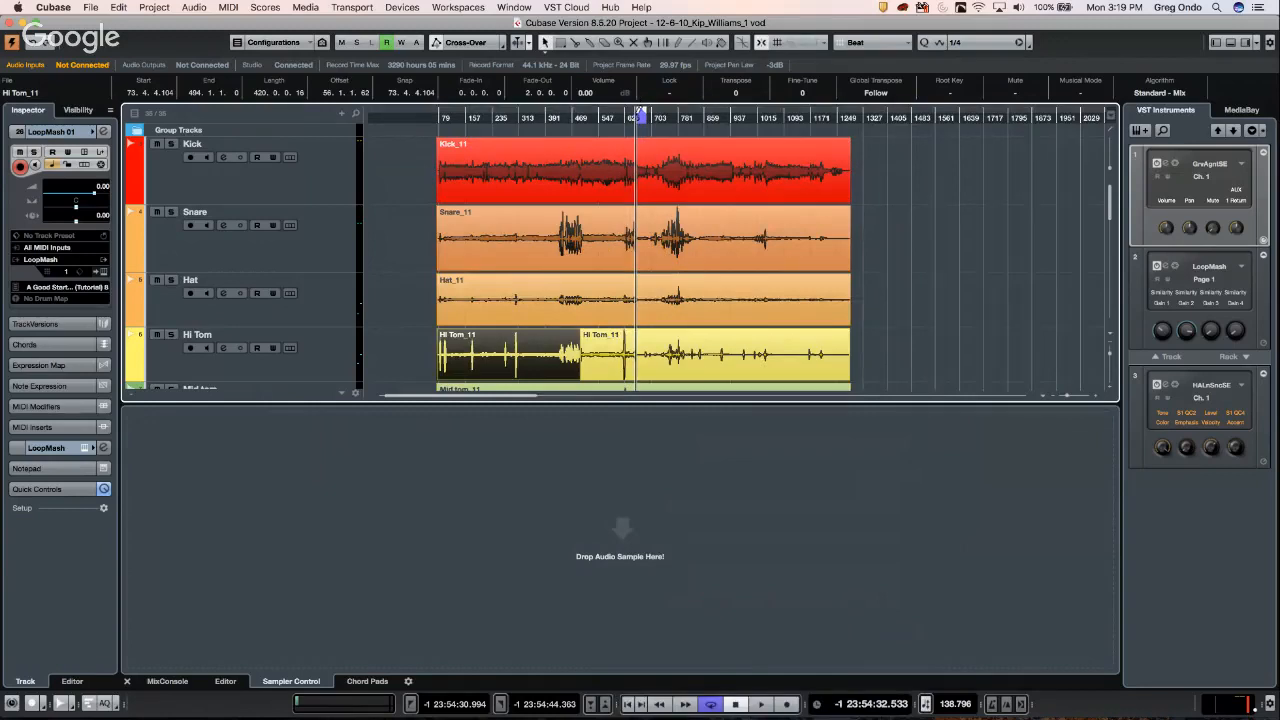
right_click(583, 168)
left_click(590, 187)
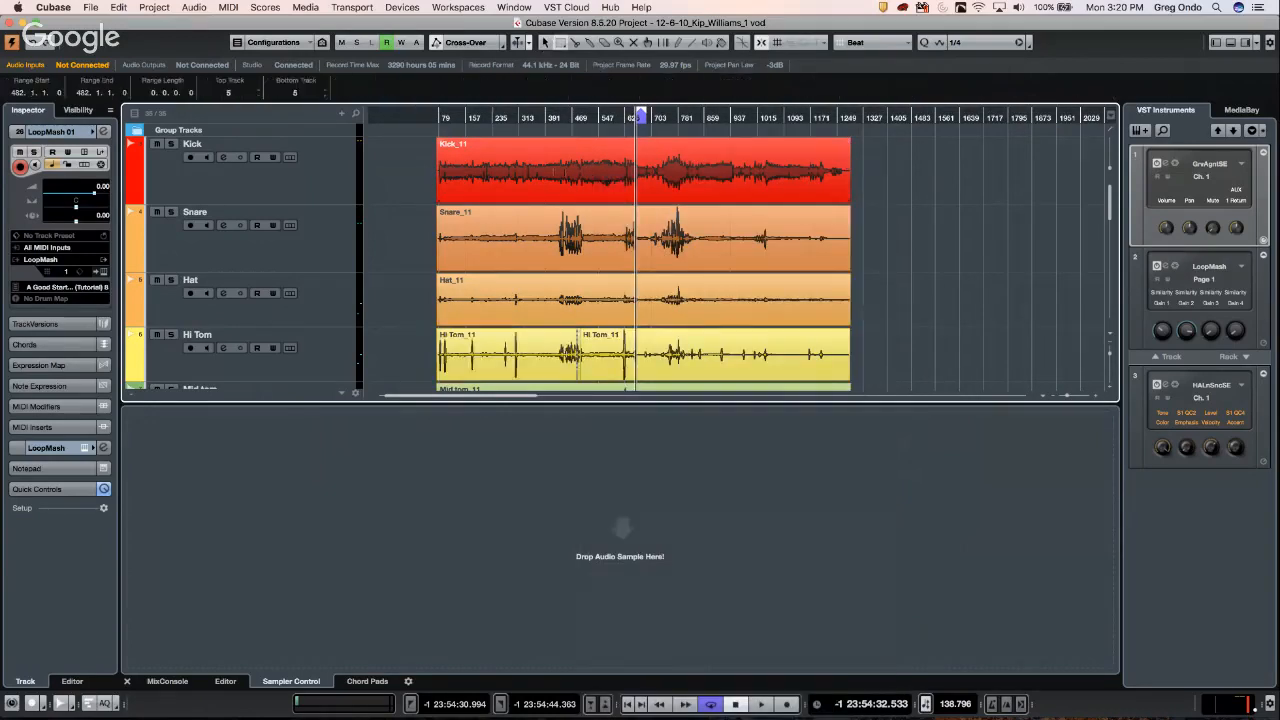
left_click_drag(563, 168, 732, 180)
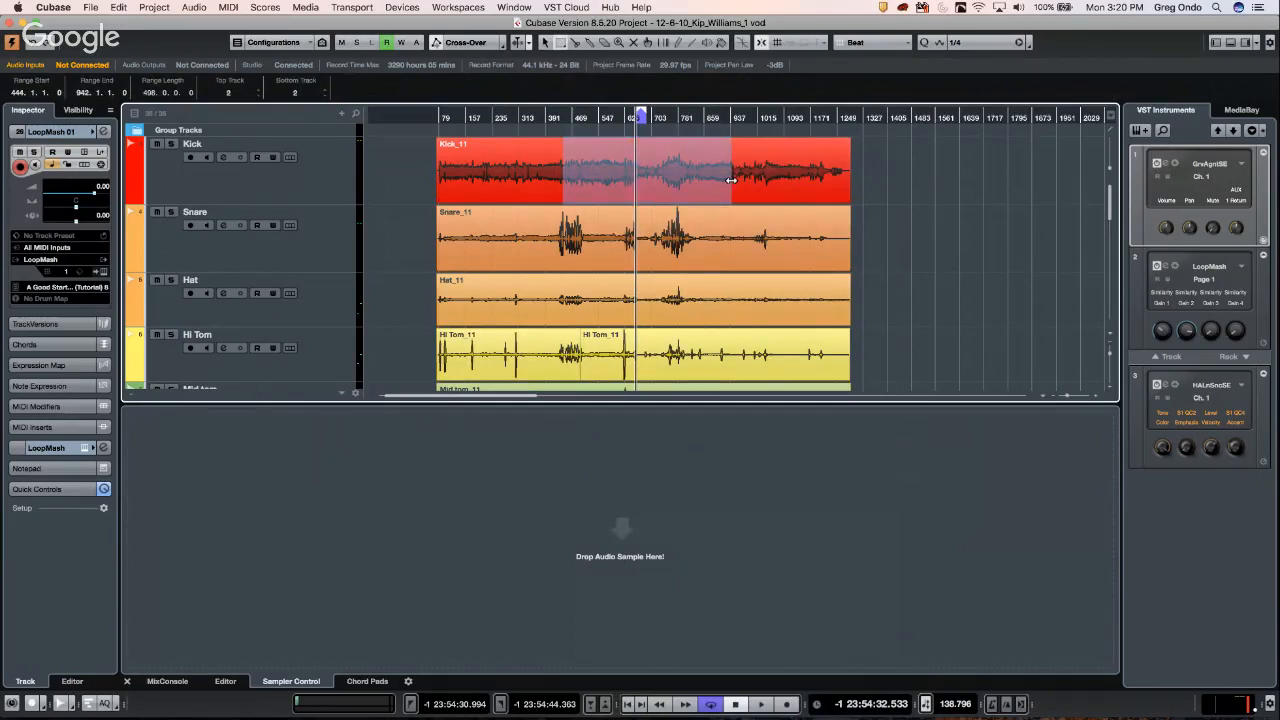
key("p")
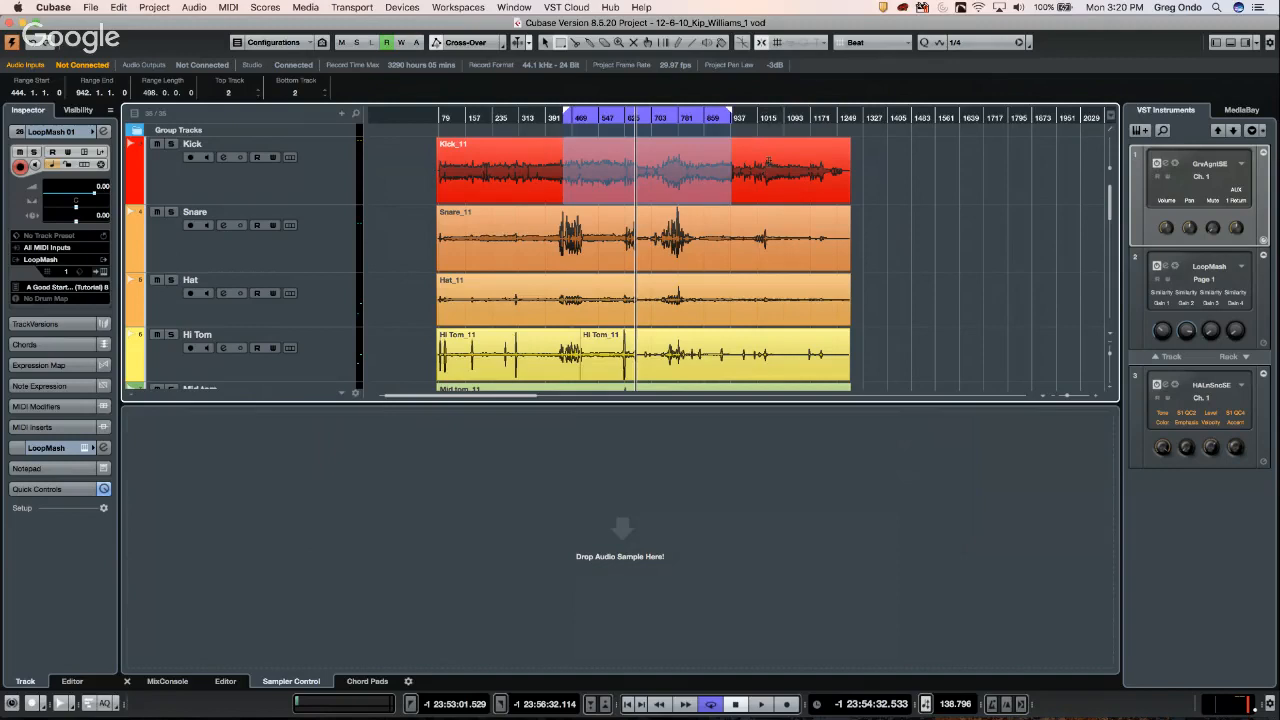
left_click(896, 172)
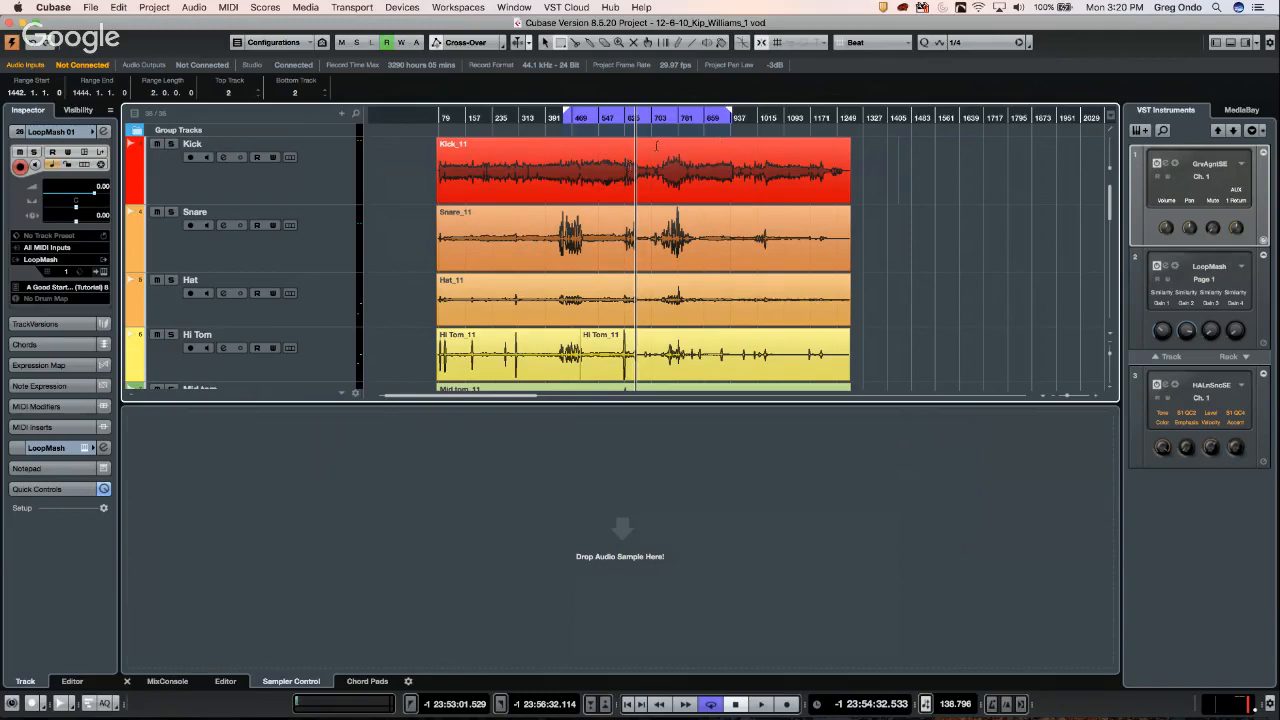
- Select a range across all drum tracks, apply Edit > Range > Delete Time, then undo with Cmd+Z
left_click(118, 8)
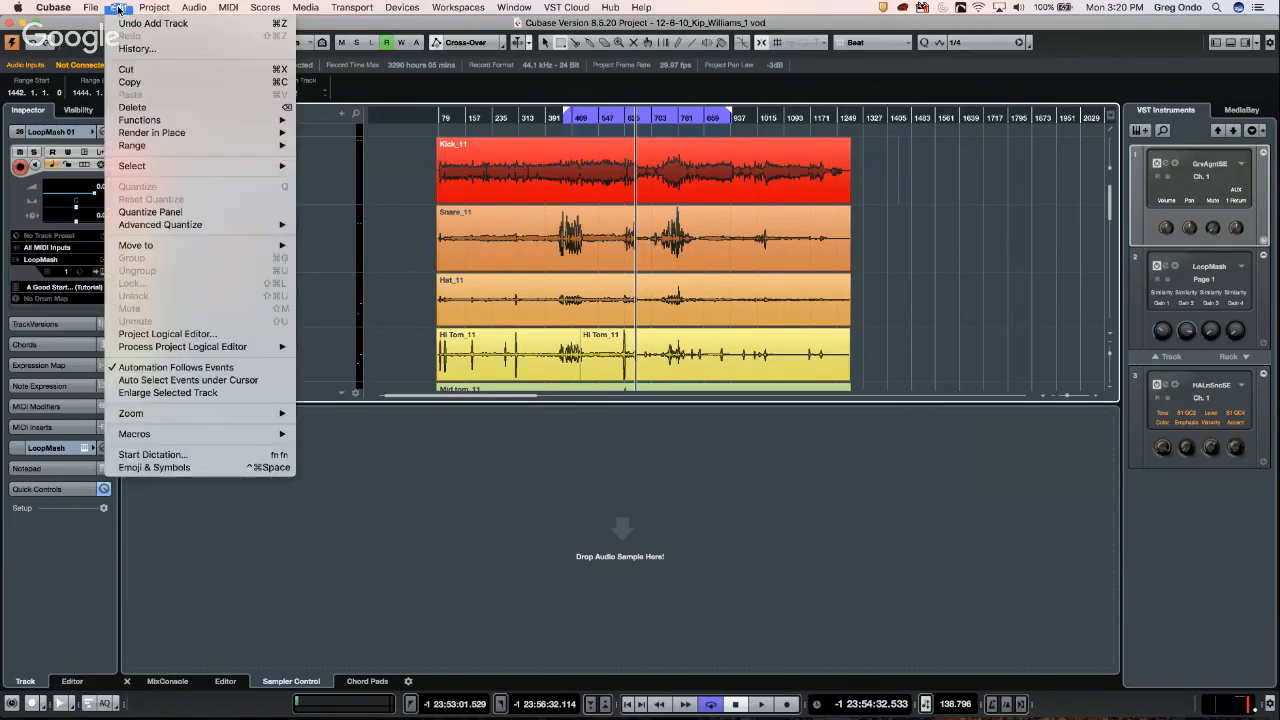
mouse_move(174, 148)
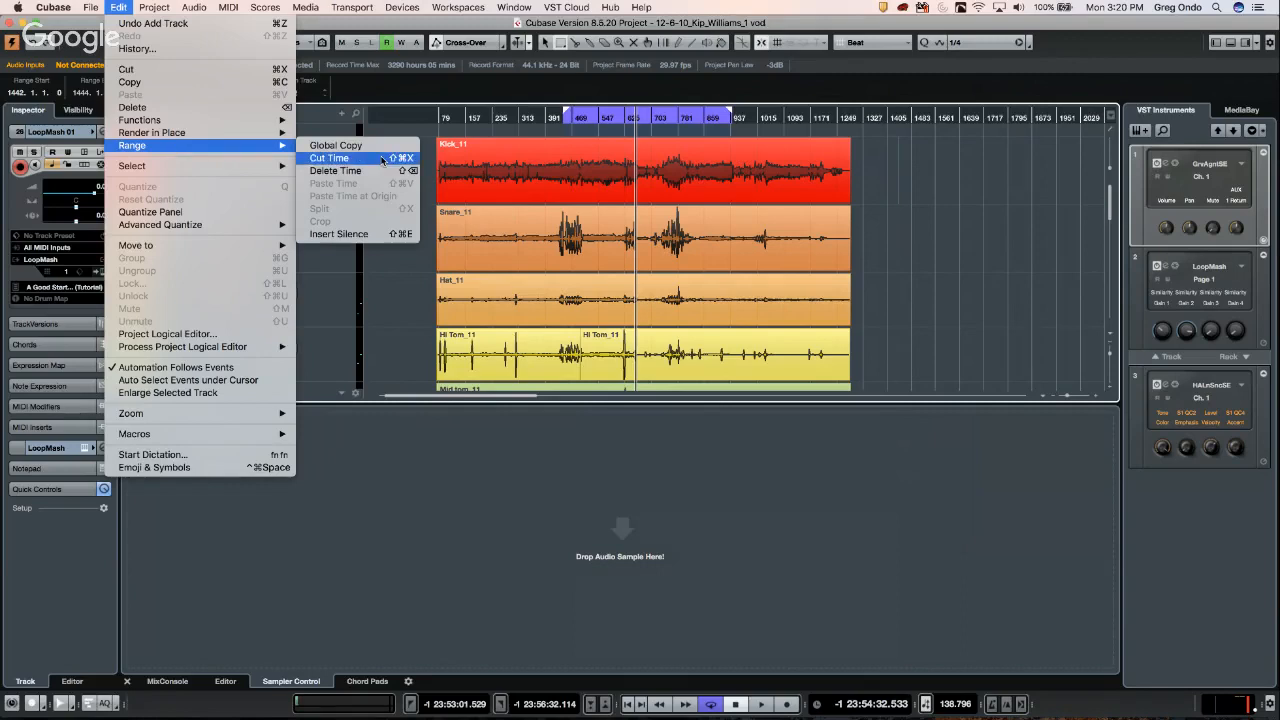
left_click(381, 159)
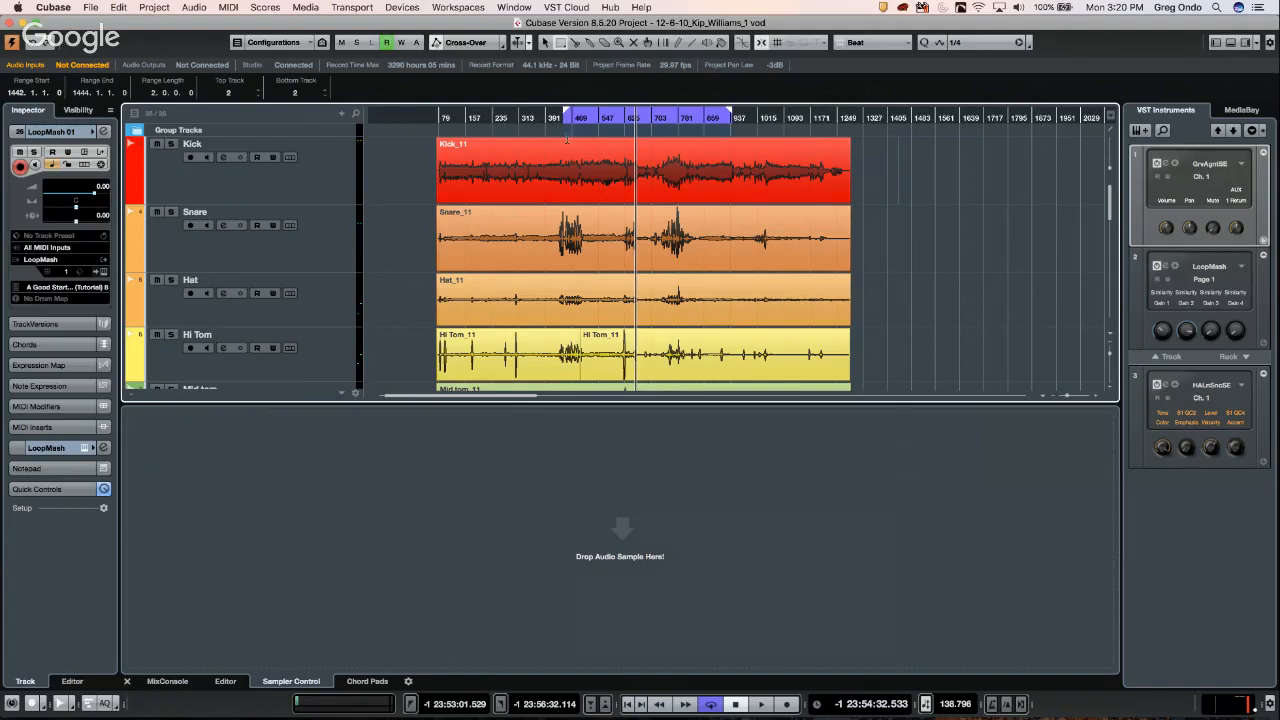
left_click_drag(566, 139, 726, 402)
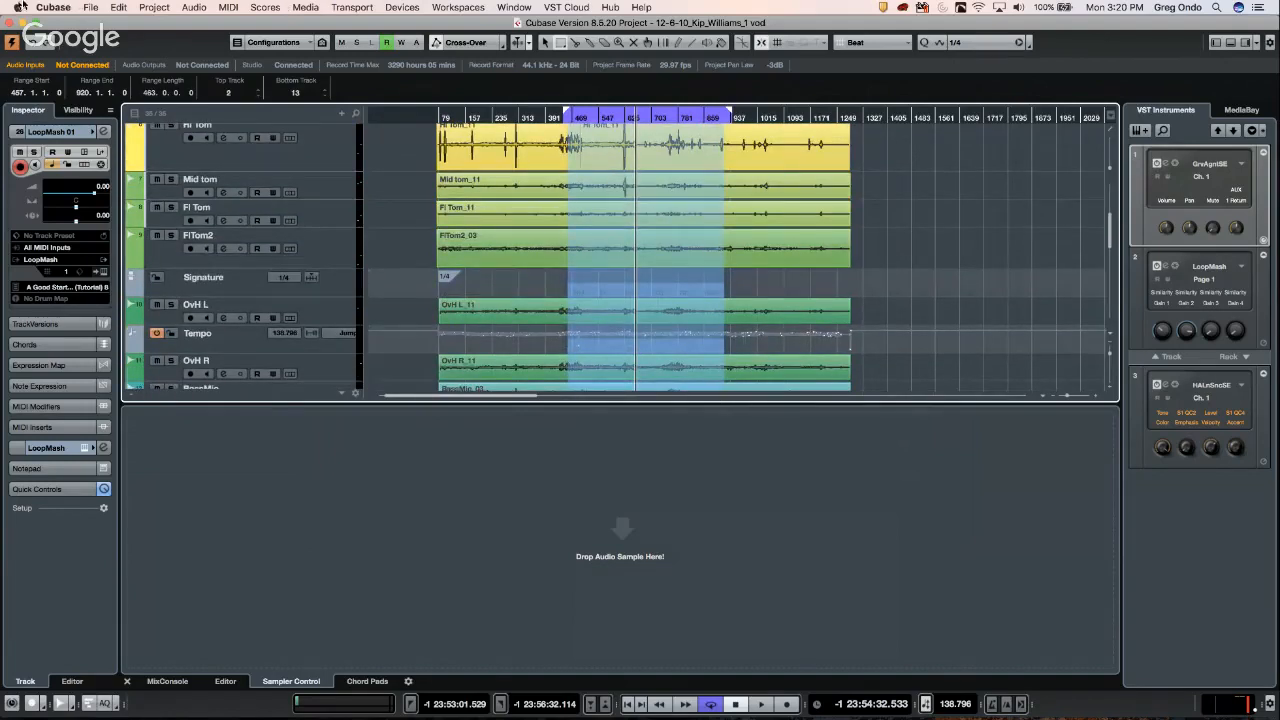
left_click(120, 8)
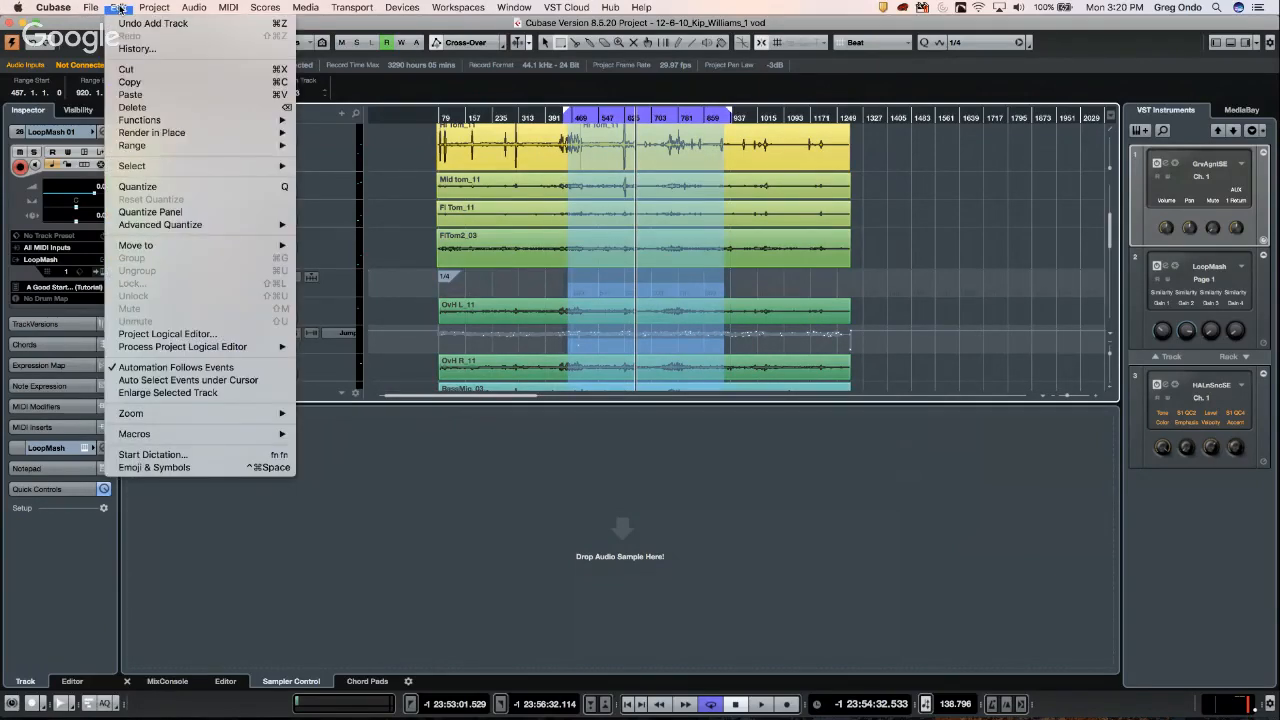
mouse_move(250, 145)
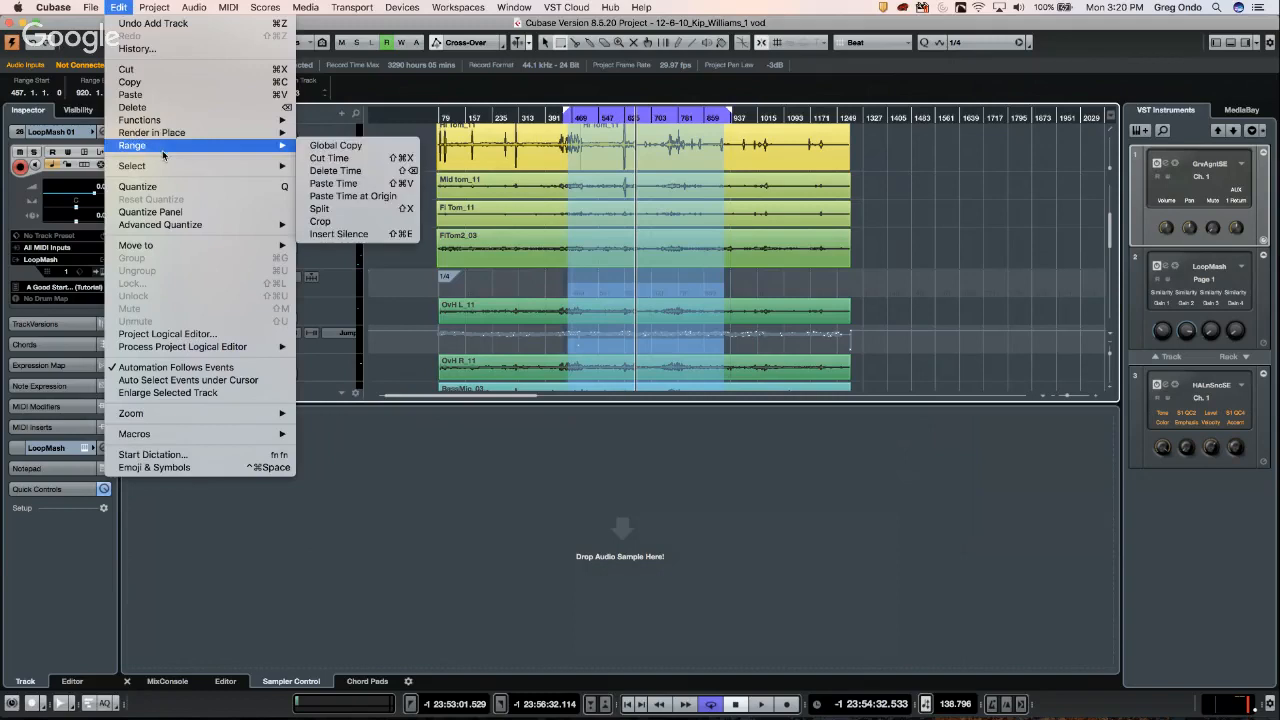
left_click(388, 172)
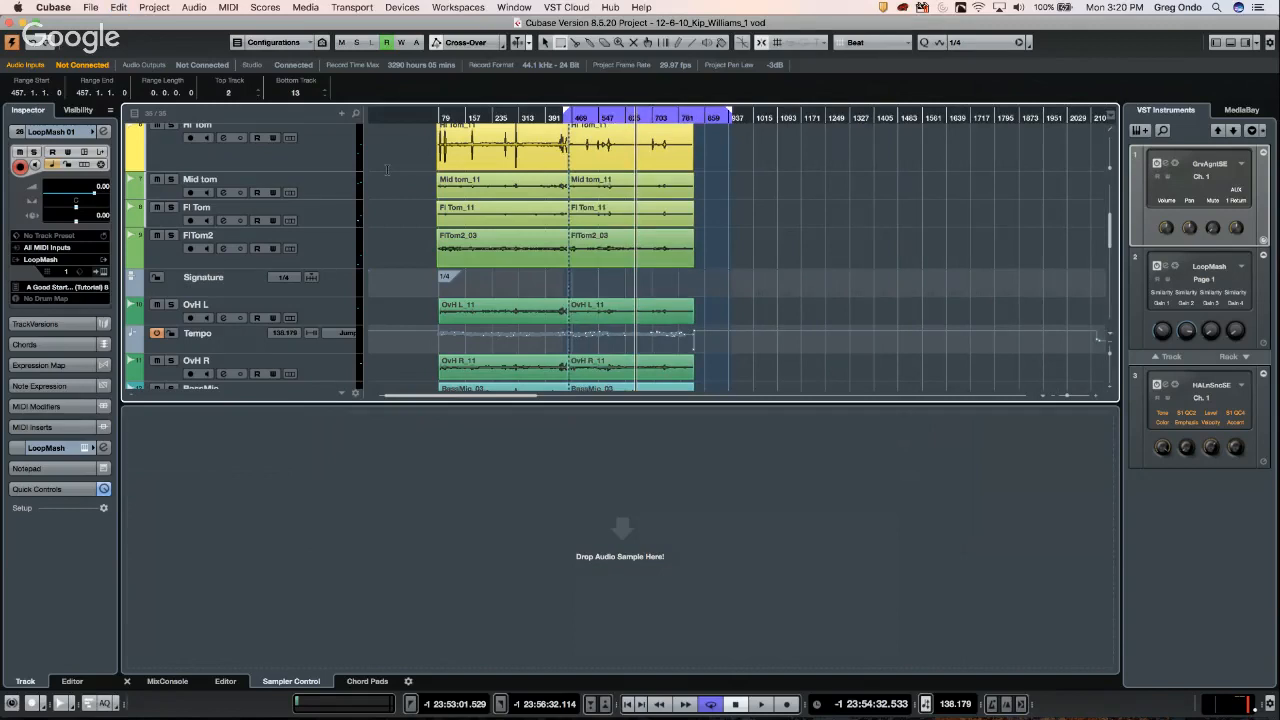
key("super+z")
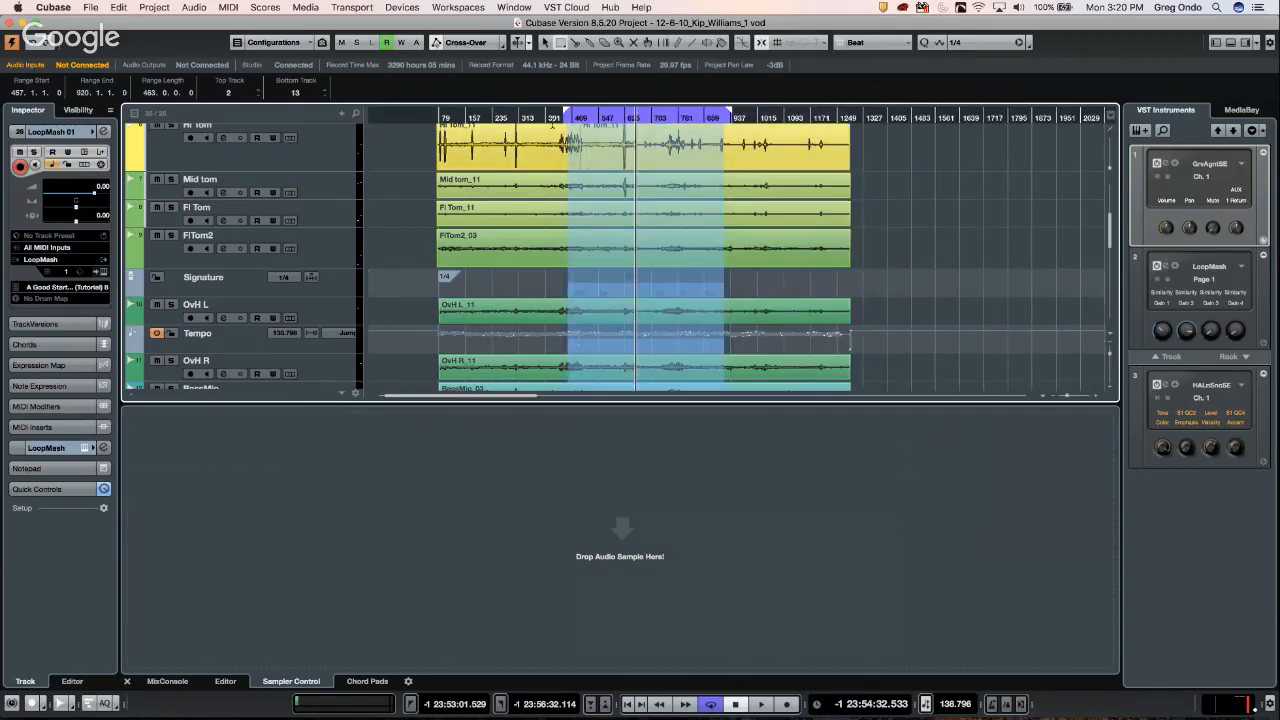
- Select a shorter range over the toms, delete time across all tracks, then undo it
left_click_drag(560, 128, 686, 382)
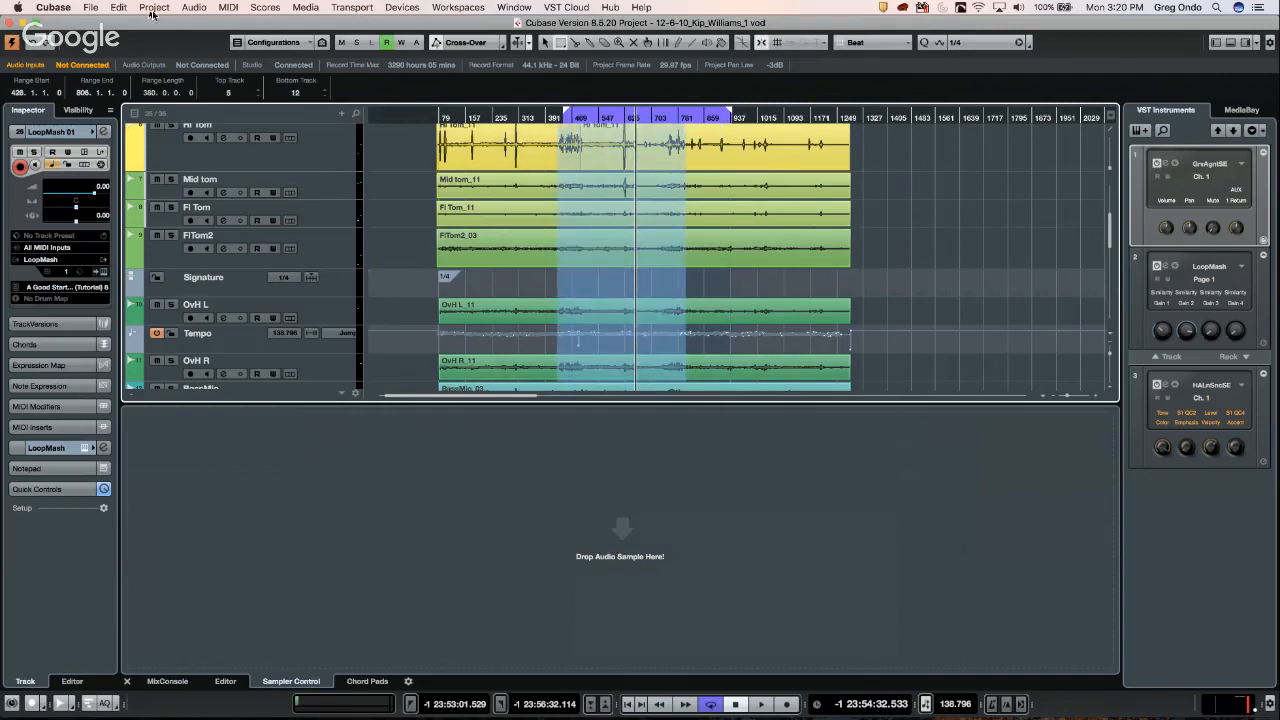
left_click(121, 9)
mouse_move(159, 134)
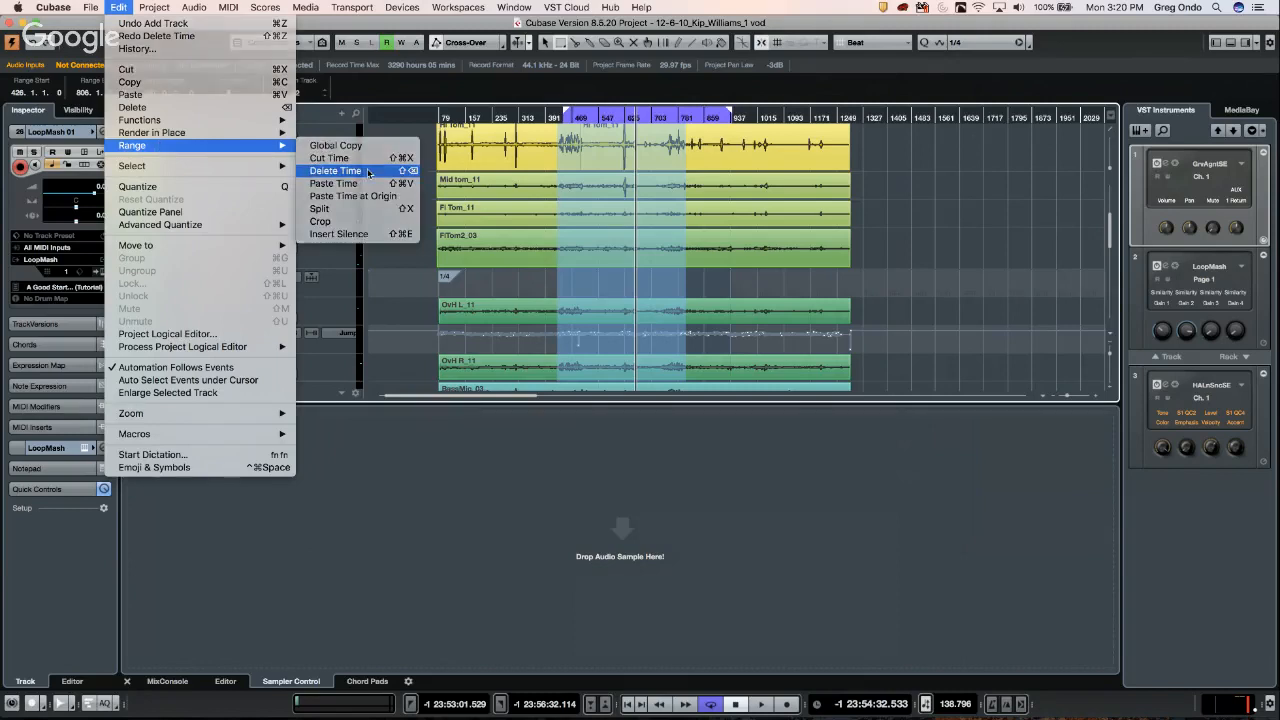
left_click(368, 171)
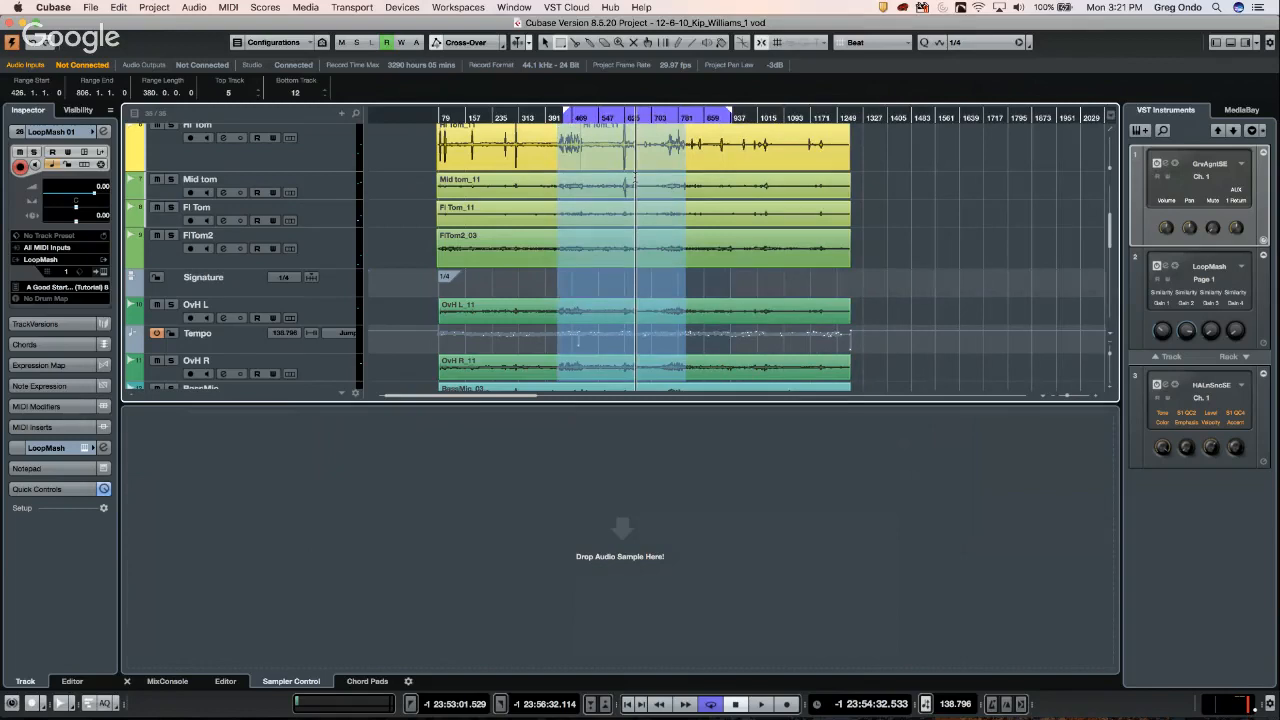
key("super+shift+BackSpace")
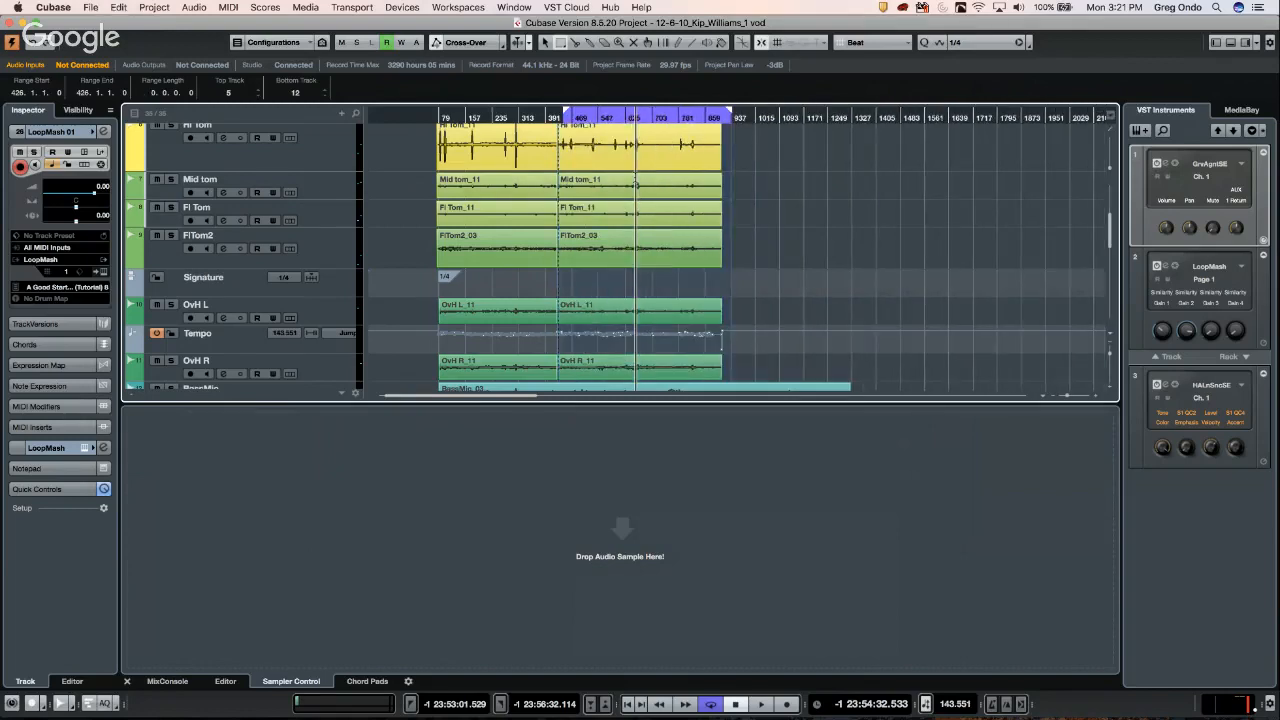
key("super+z")
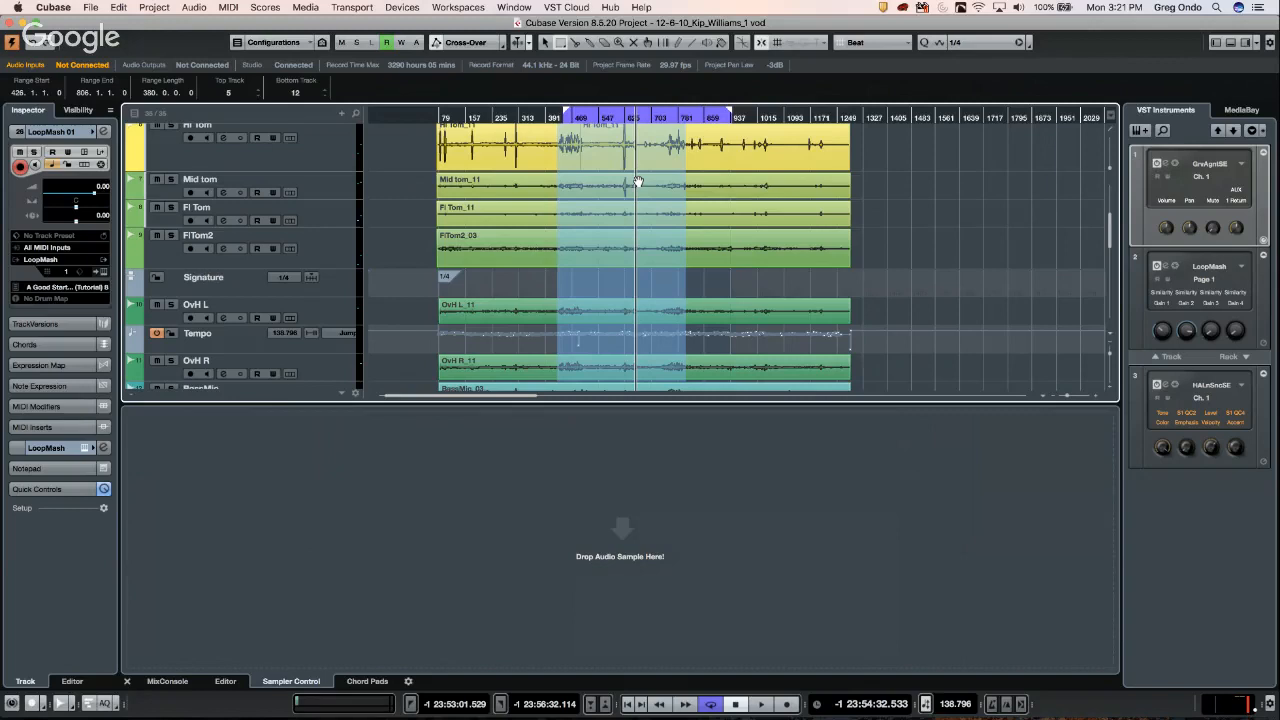
- Zoom out to bar 1, Delete Time on a Mid tom range via the Edit menu, then undo
scroll(637, 181, "right", 15)
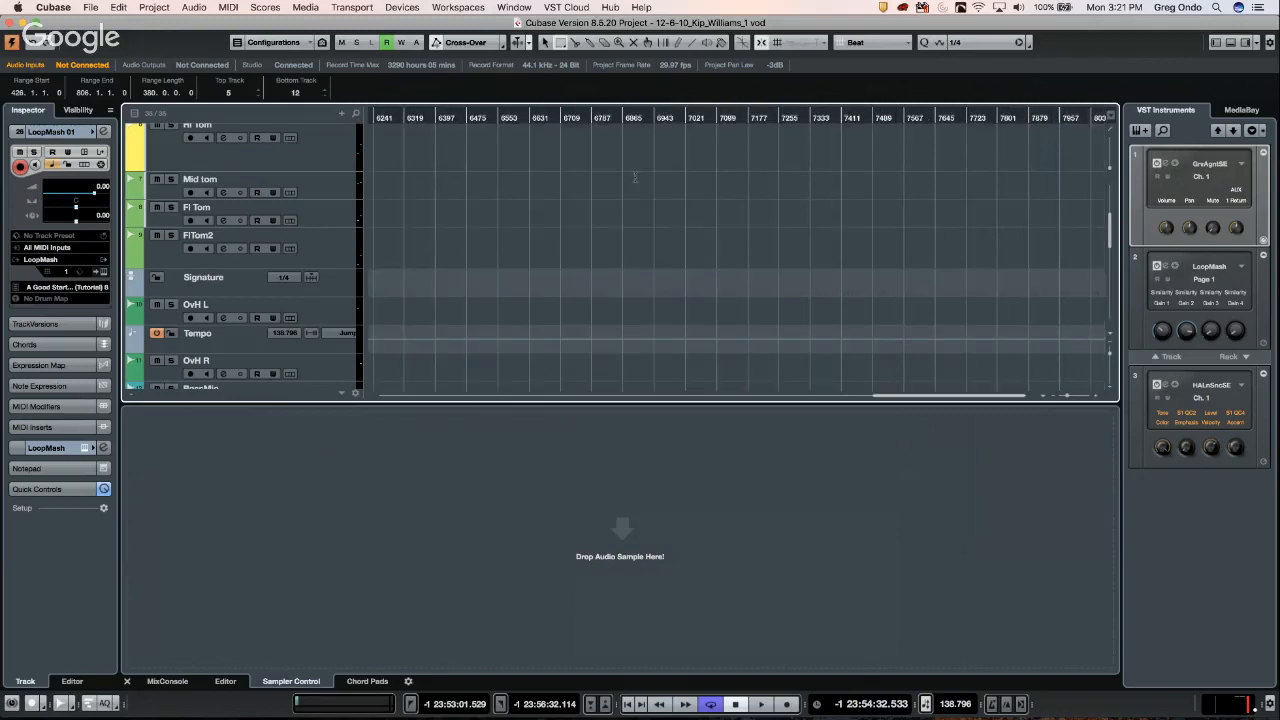
left_click_drag(412, 114, 390, 34)
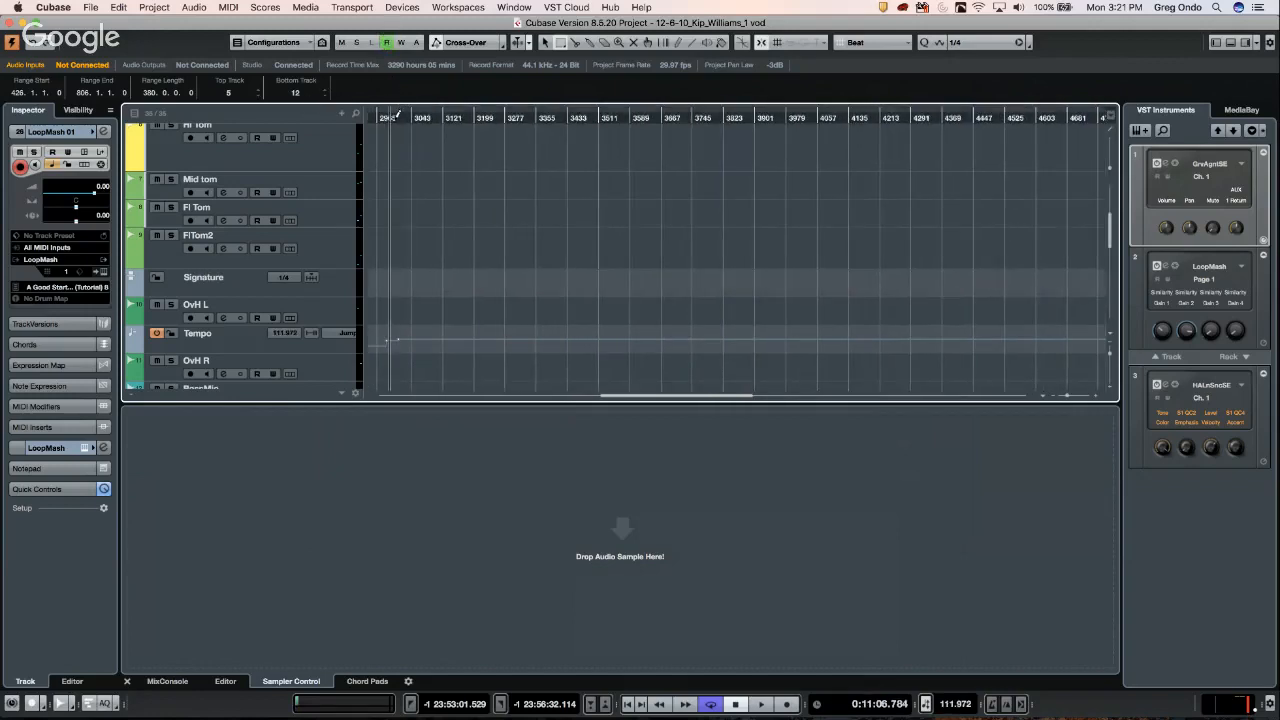
left_click_drag(420, 117, 421, 91)
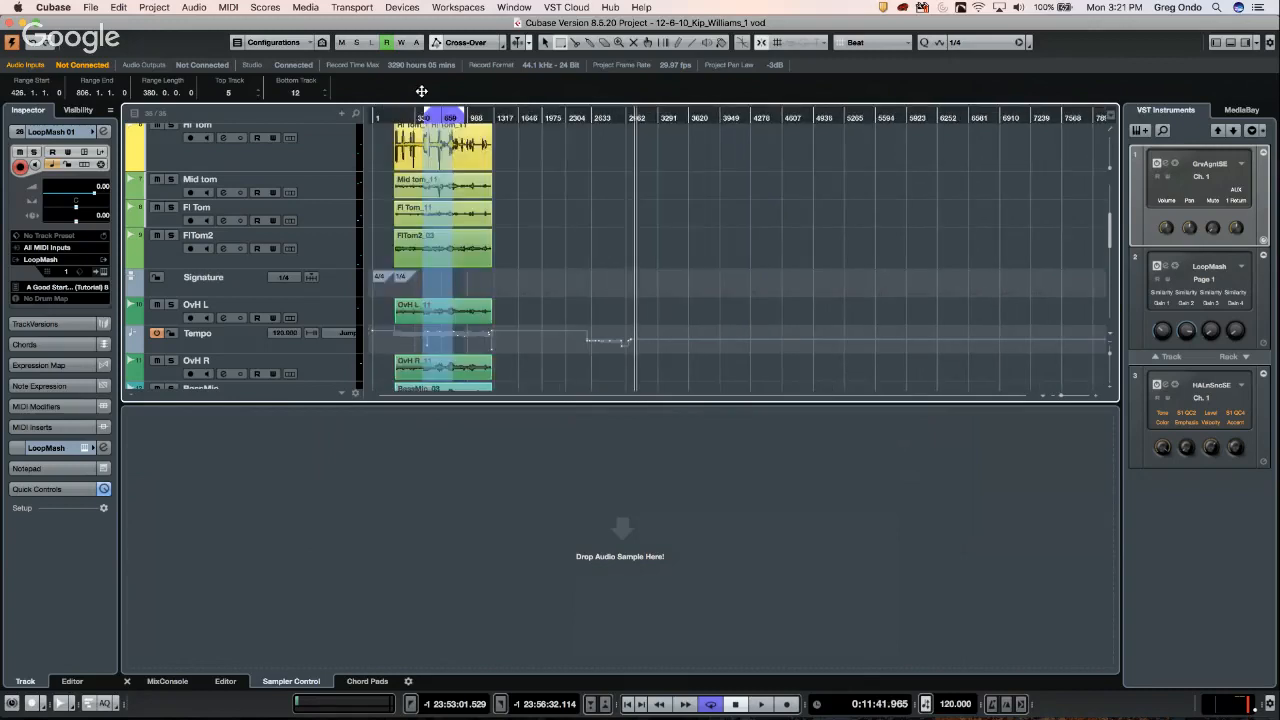
left_click_drag(441, 177, 461, 184)
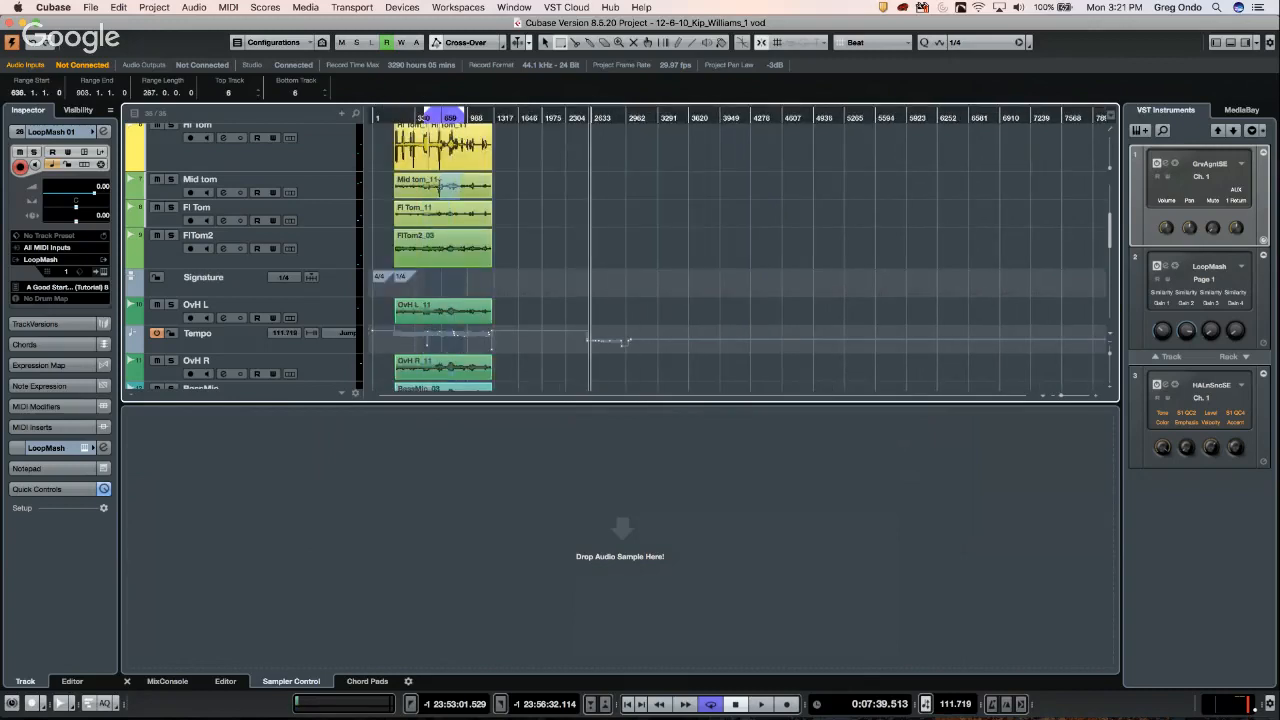
left_click(119, 7)
mouse_move(138, 148)
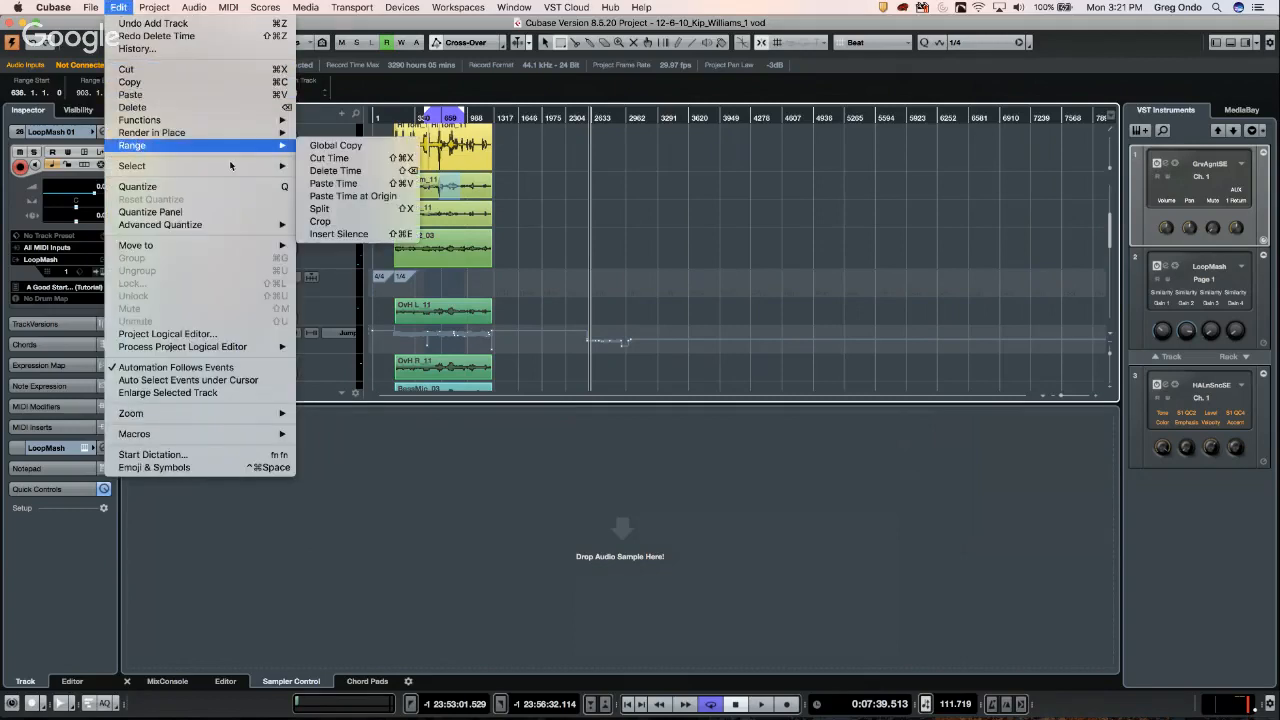
left_click(393, 172)
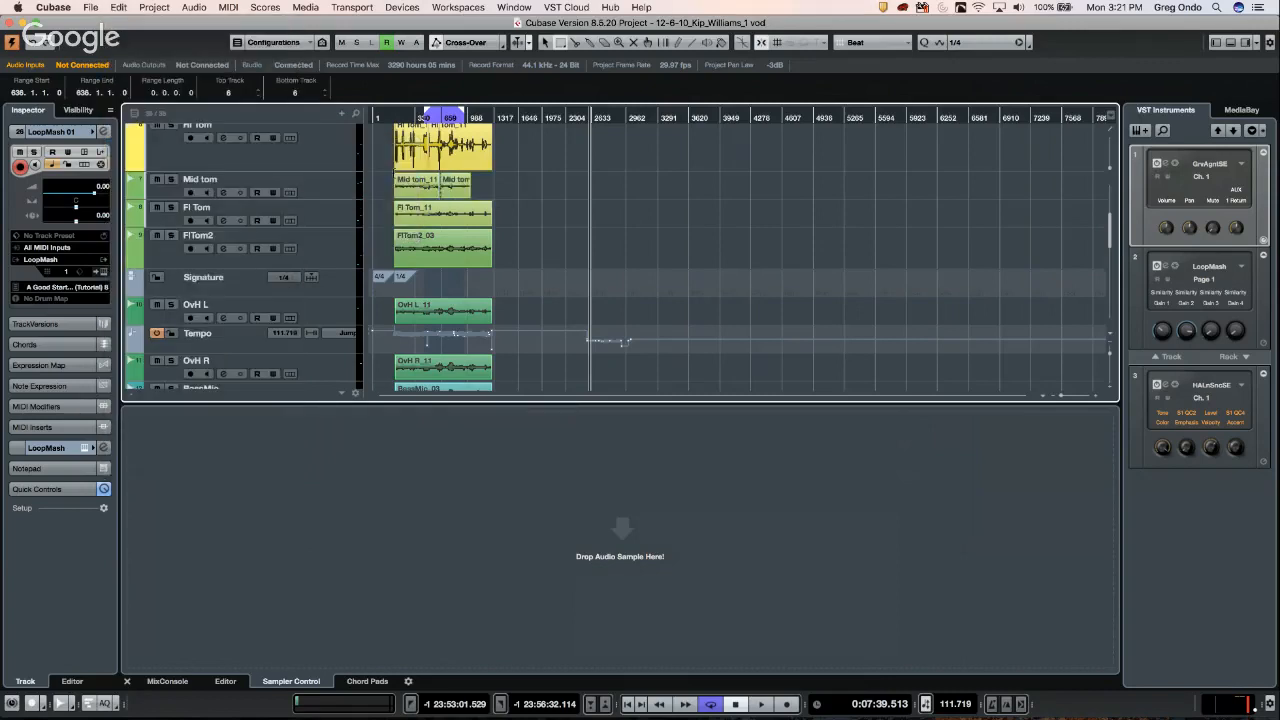
key("super+z")
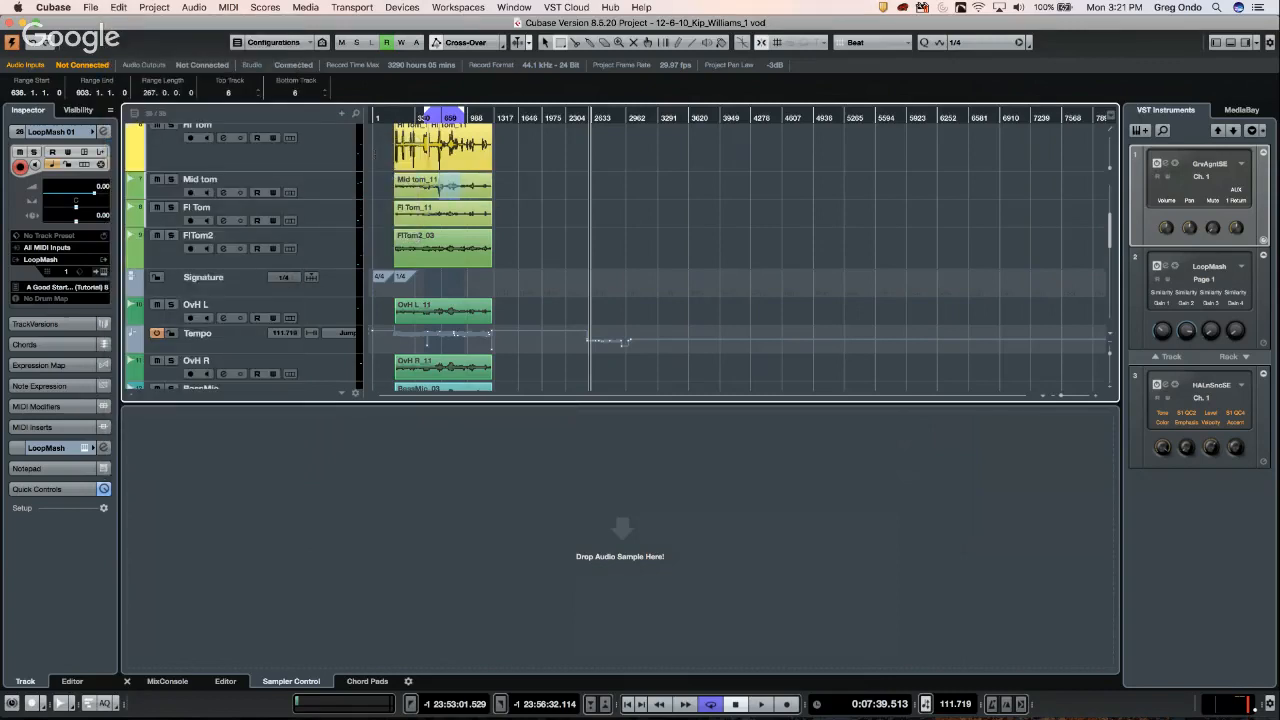
- Select a range from Kick downward, split and delete the middle sections, then undo both
left_click_drag(428, 130, 447, 426)
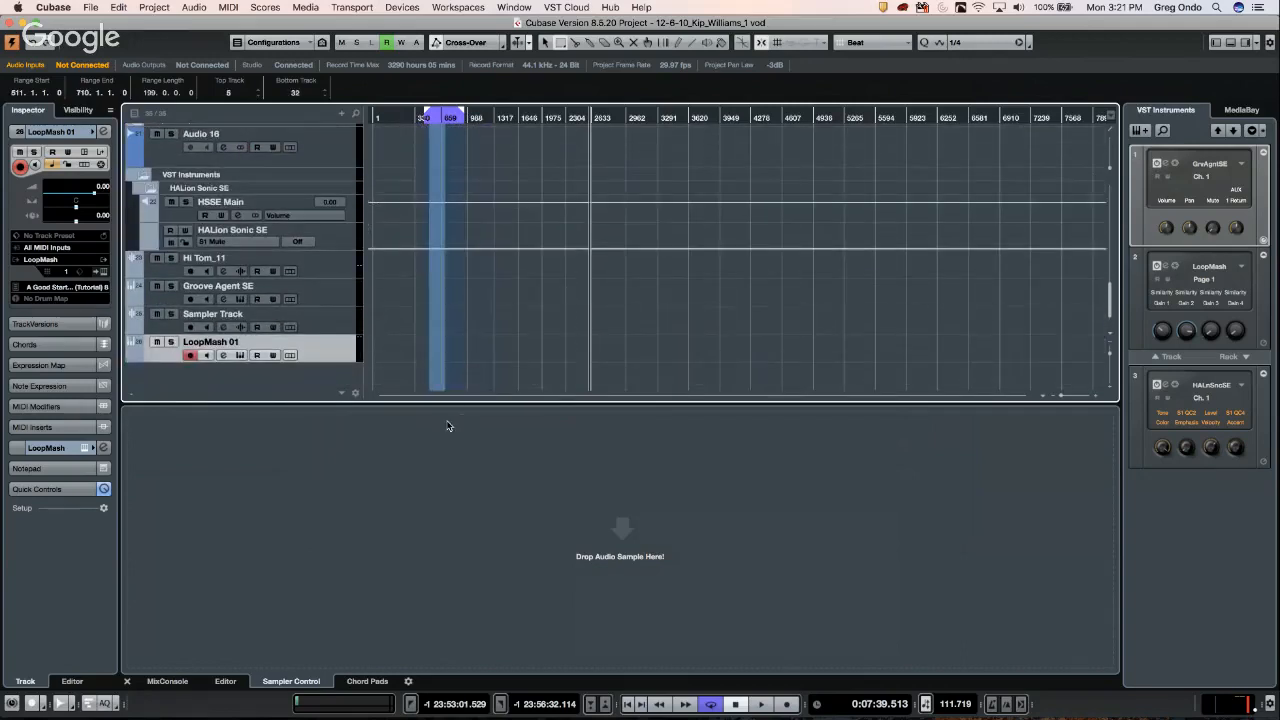
scroll(507, 220, "up", 15)
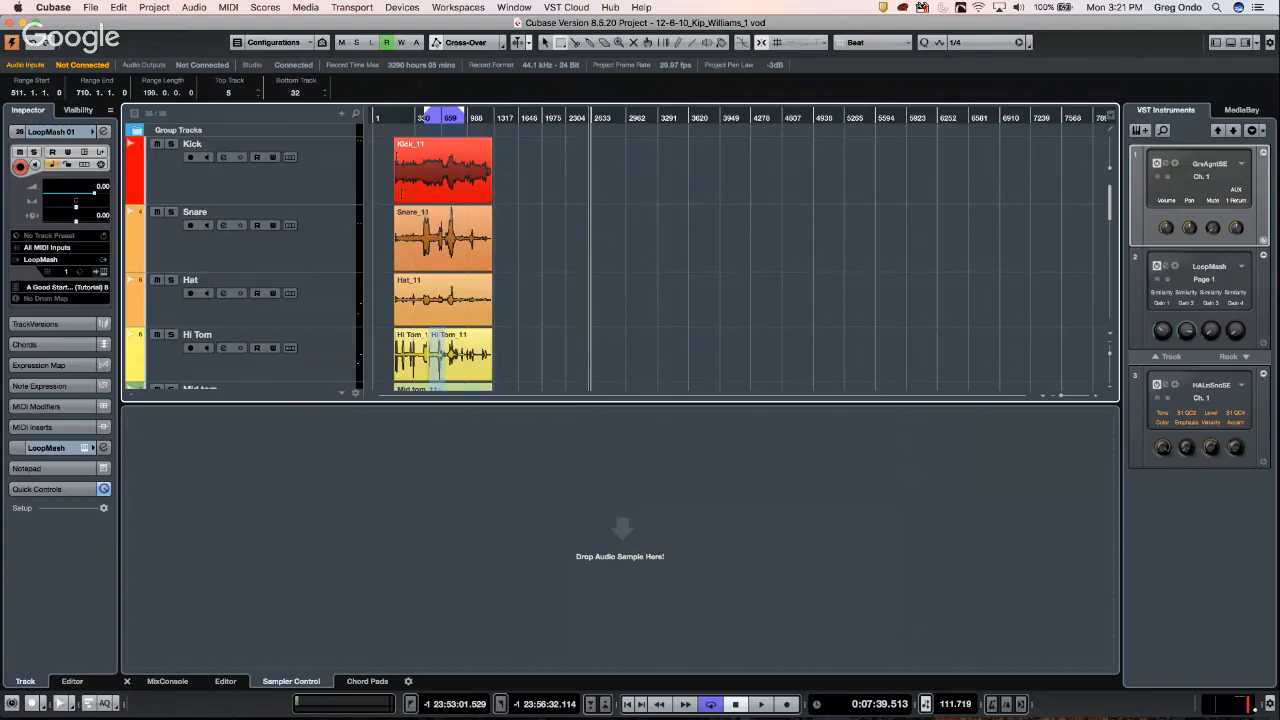
left_click_drag(424, 122, 461, 340)
scroll(508, 308, "up", 15)
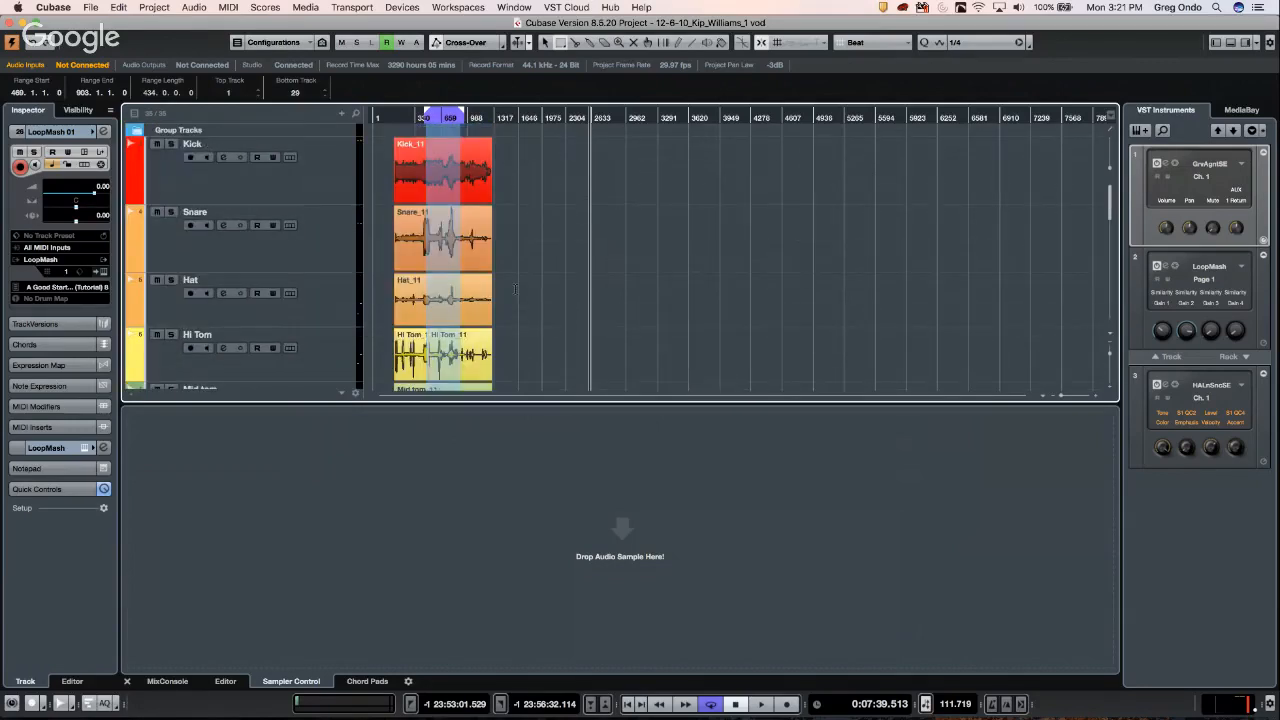
key("shift+x")
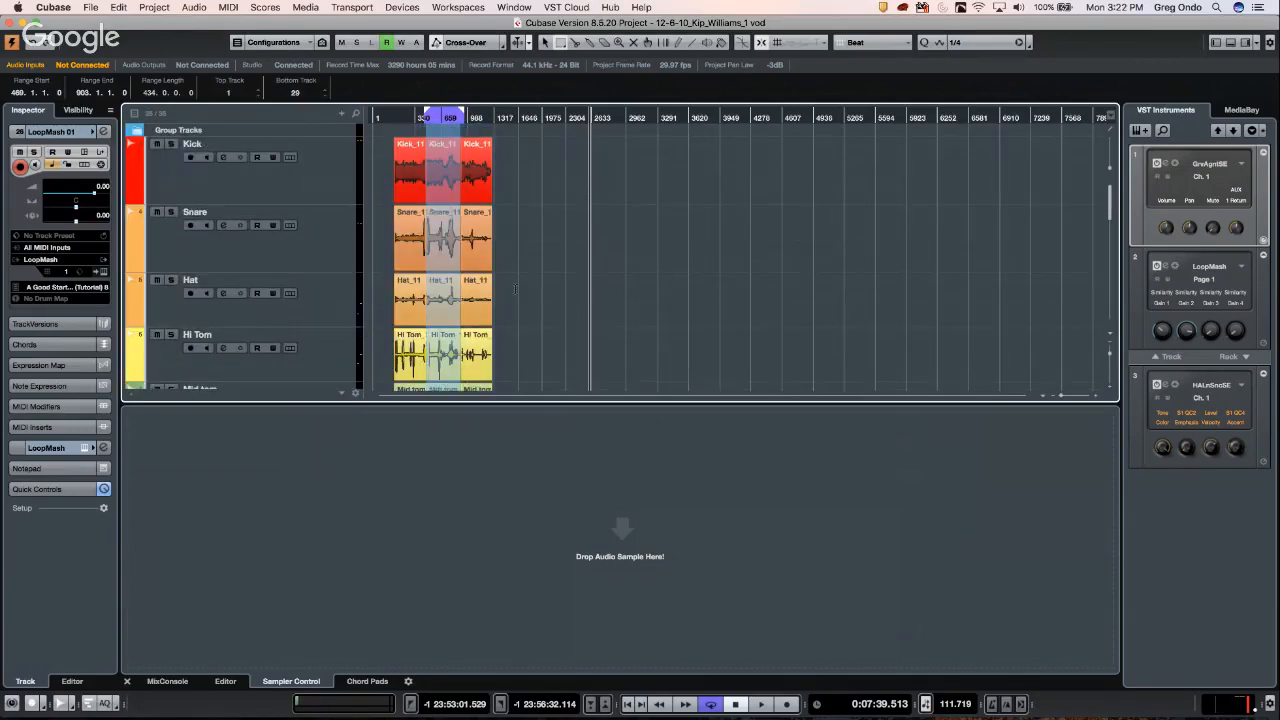
key("Delete")
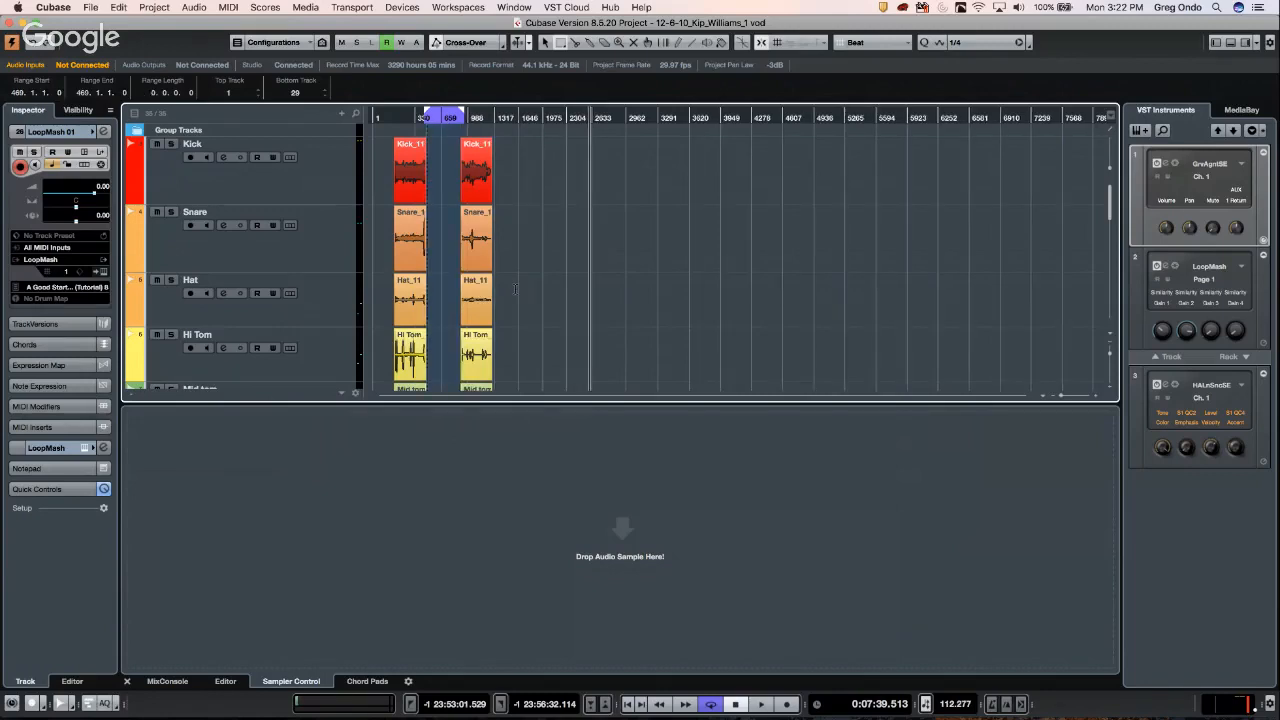
key("super+z")
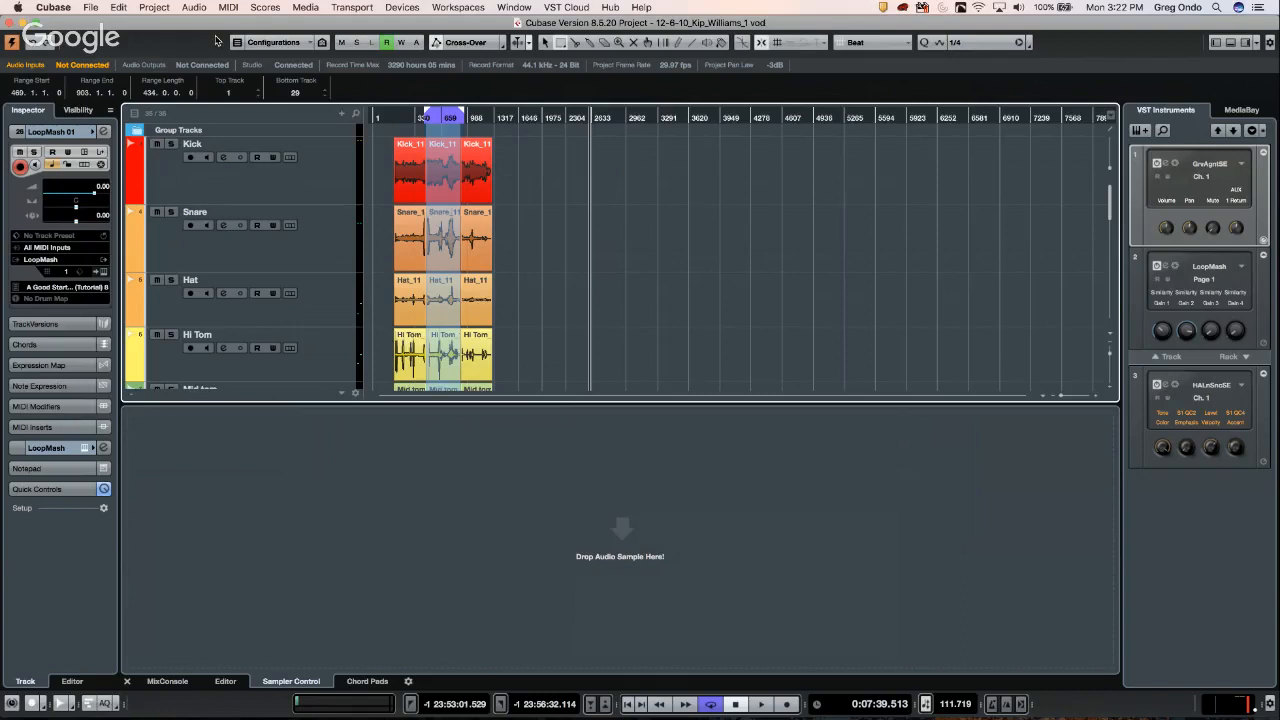
key("super+z")
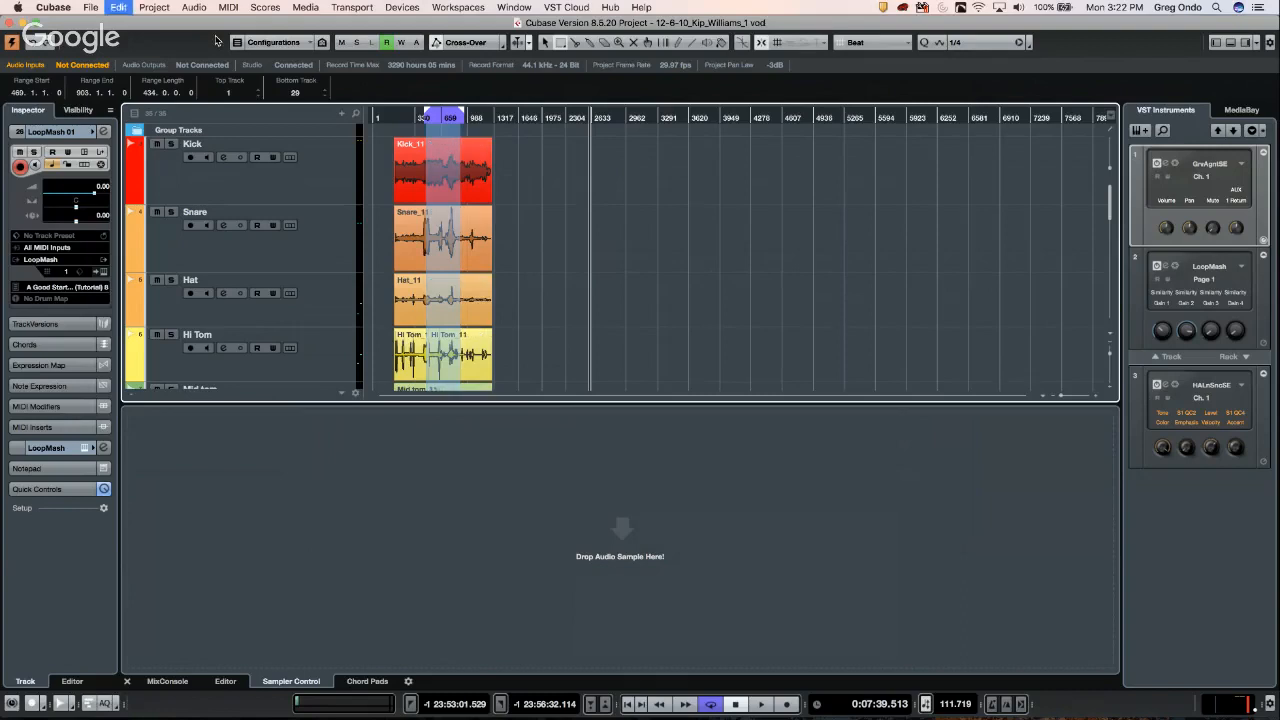
- Compare Delete, Delete Time and Shift+Backspace on the middle sections, undoing each one
key("Delete")
key("super+z")
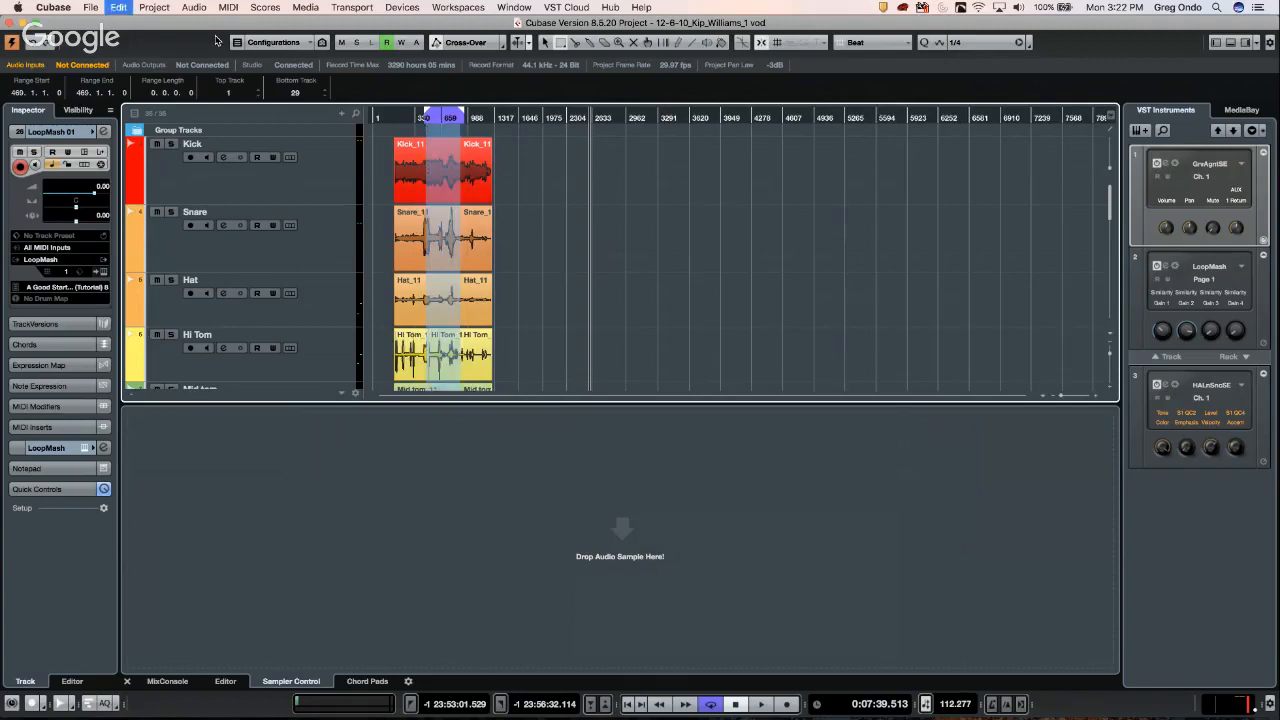
key("super+shift+BackSpace")
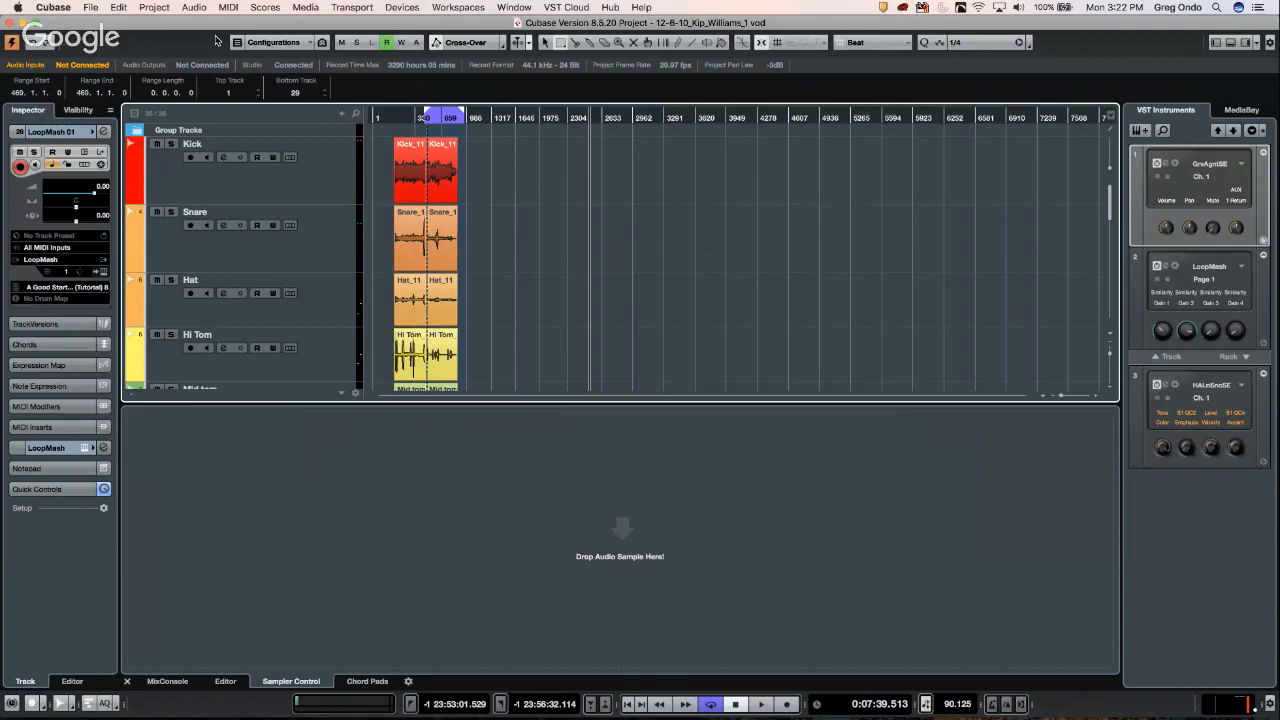
key("super+z")
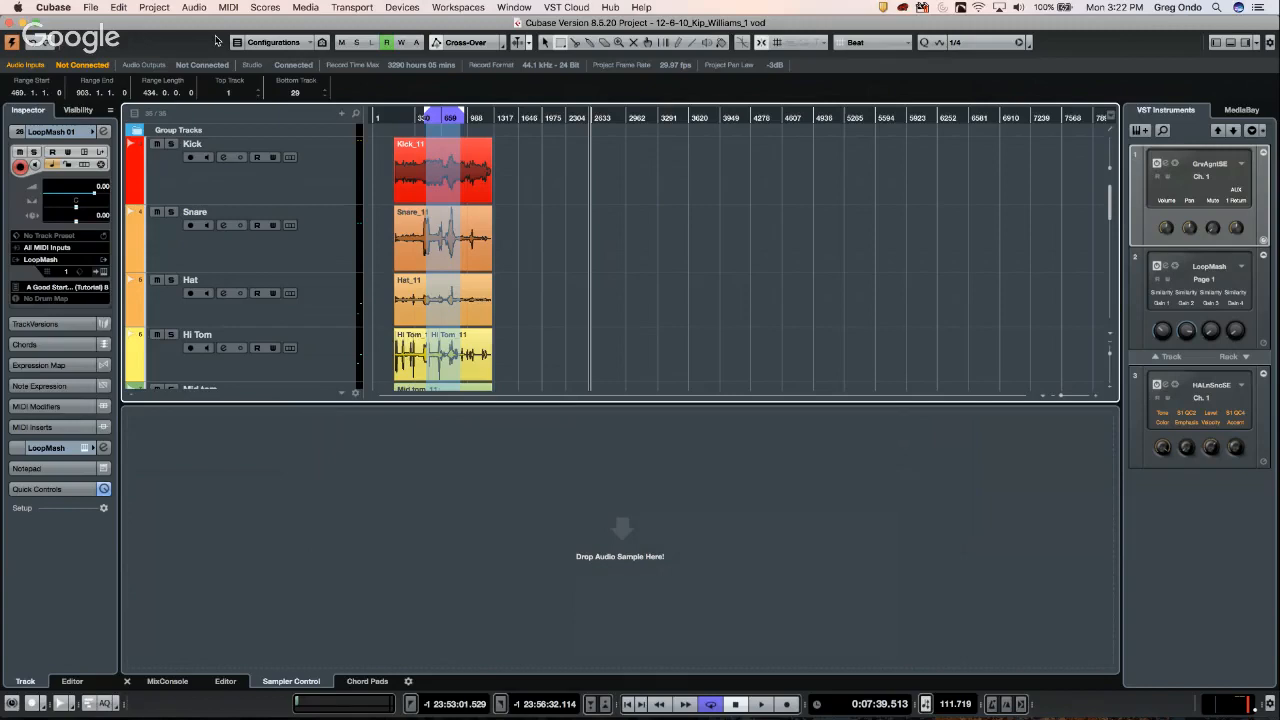
key("Delete")
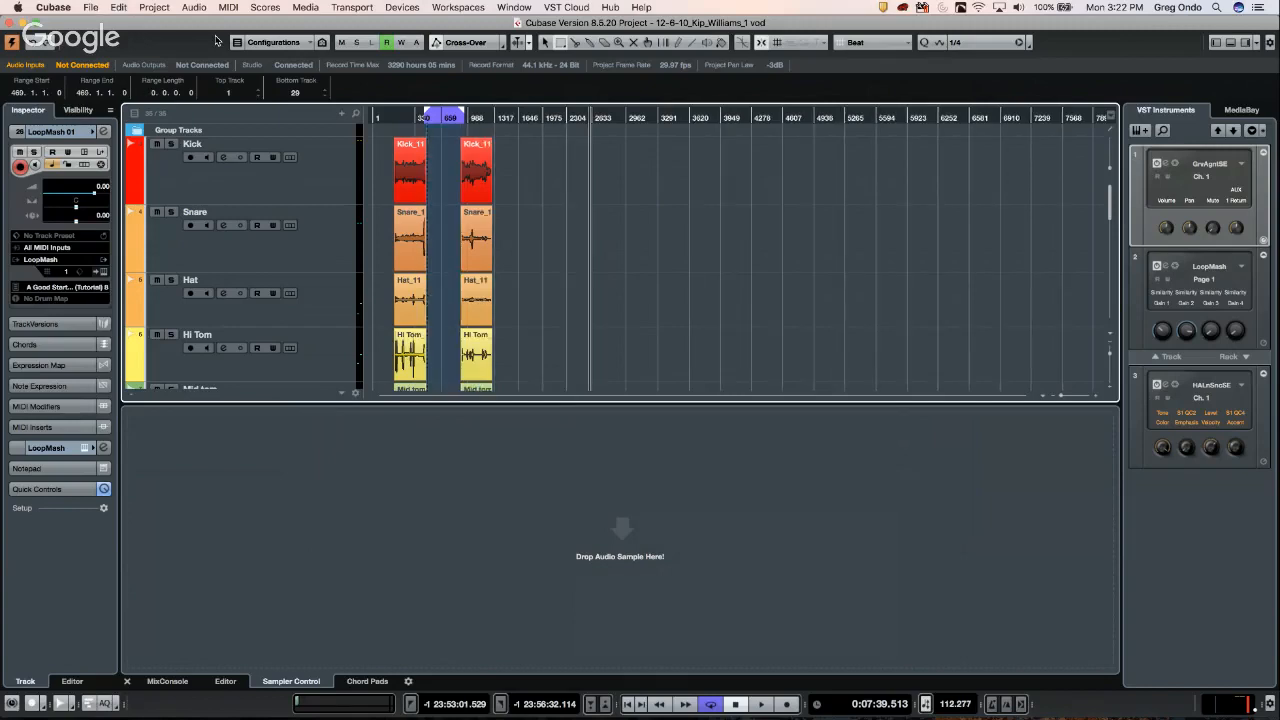
key("super+z")
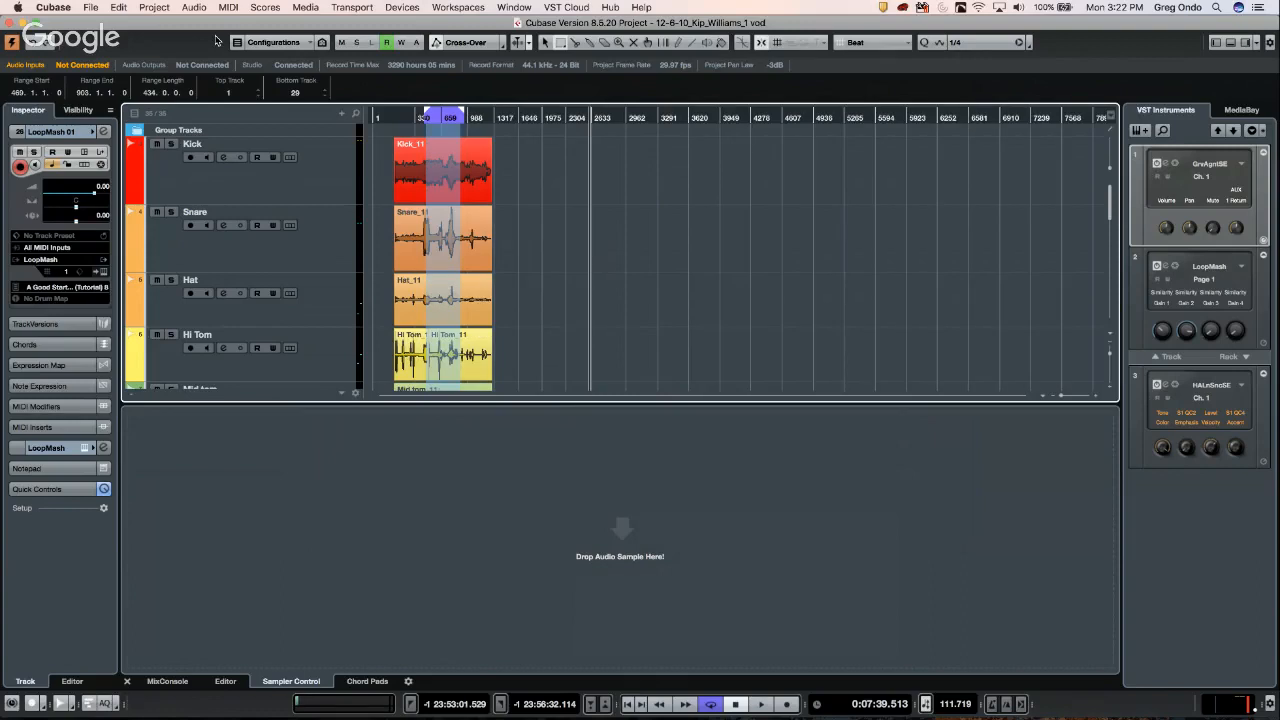
key("shift+BackSpace")
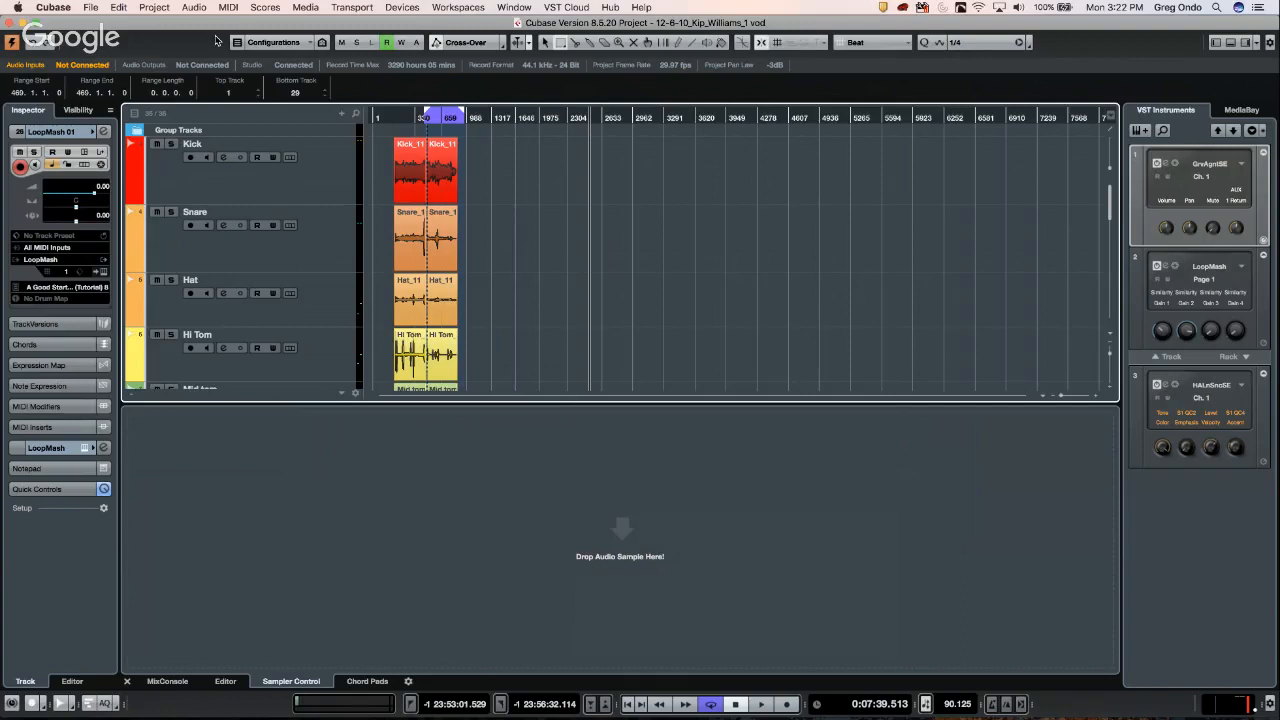
key("super+z")
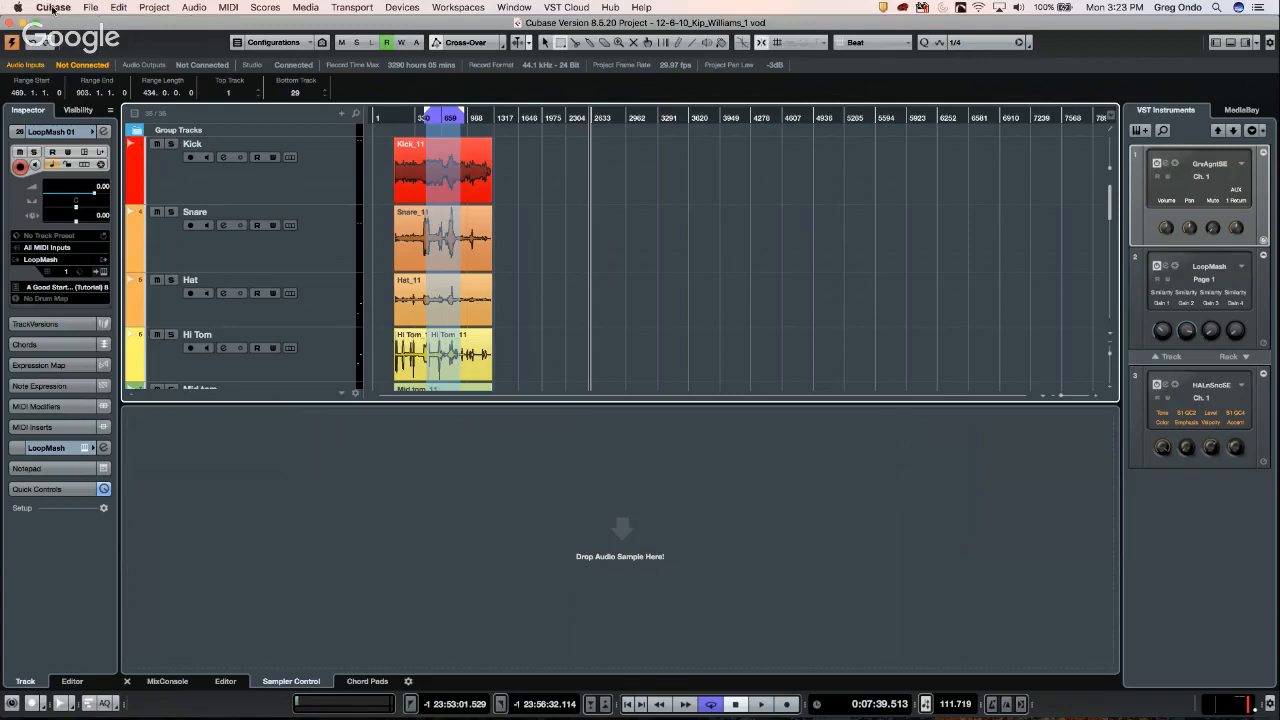
- Open Preferences from the Cubase menu and show the General page with Auto Save settings
left_click(53, 9)
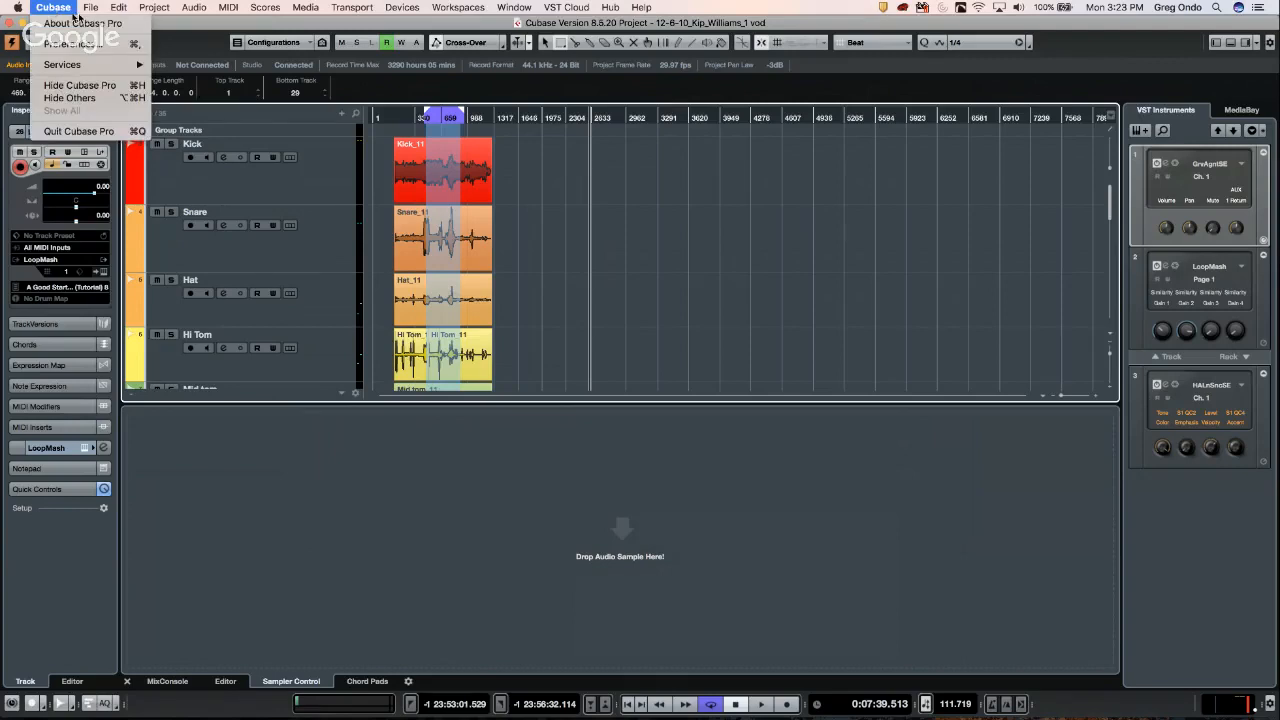
mouse_move(90, 8)
mouse_move(99, 205)
left_click(64, 48)
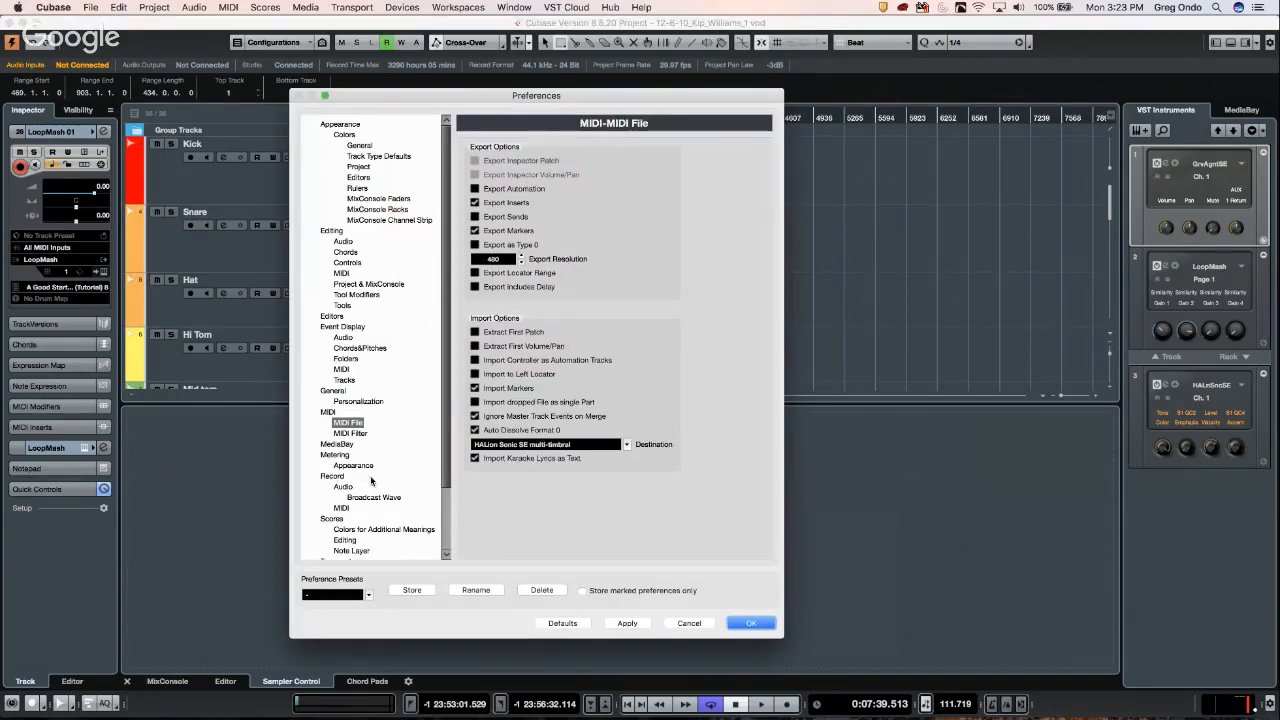
left_click(334, 392)
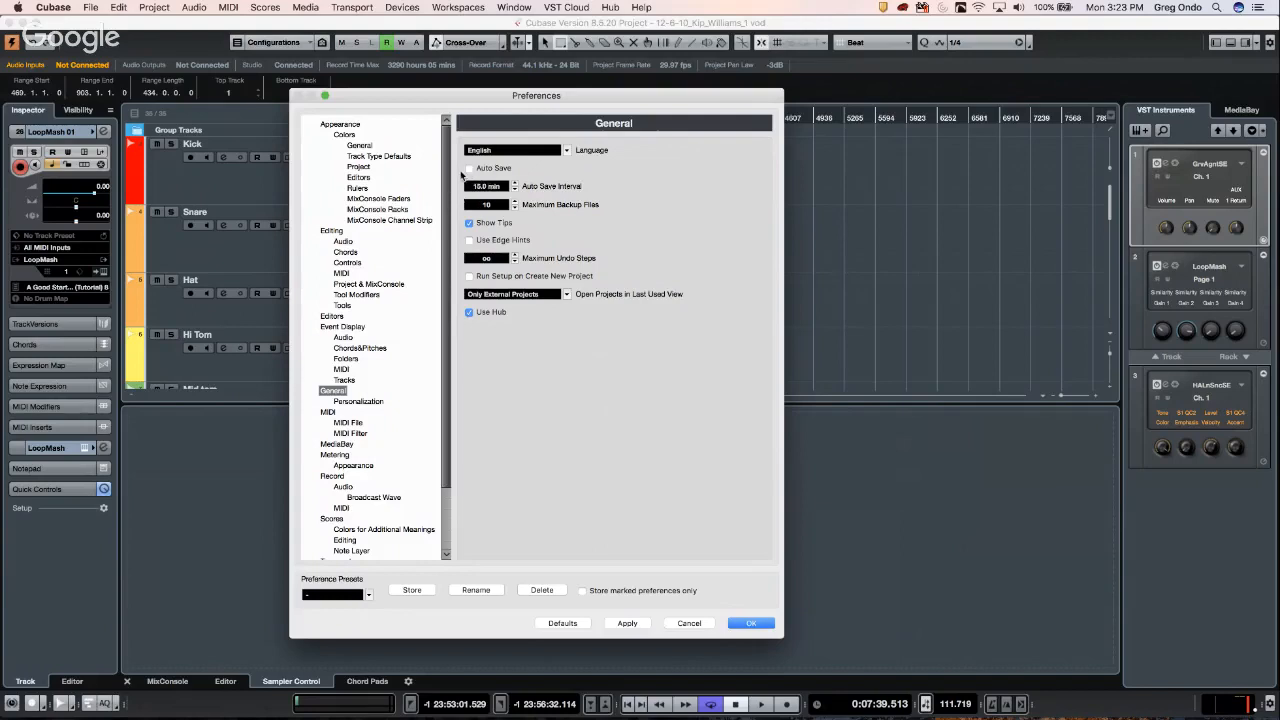
- Toggle Auto Save on, off and on again, then cancel the Preferences dialog
left_click(468, 170)
left_click(469, 170)
left_click(469, 169)
left_click(689, 623)
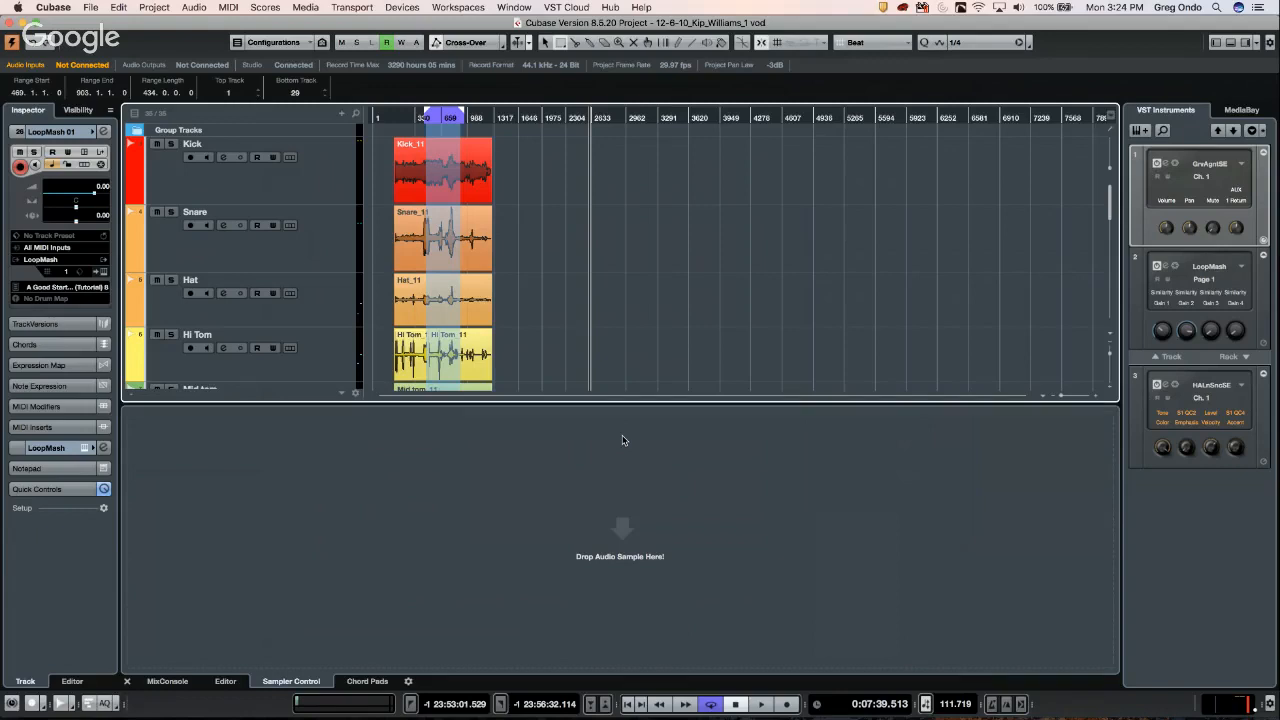
- Zoom in, clear the range, move the playhead later, and show the MixConsole faders
left_click(622, 439)
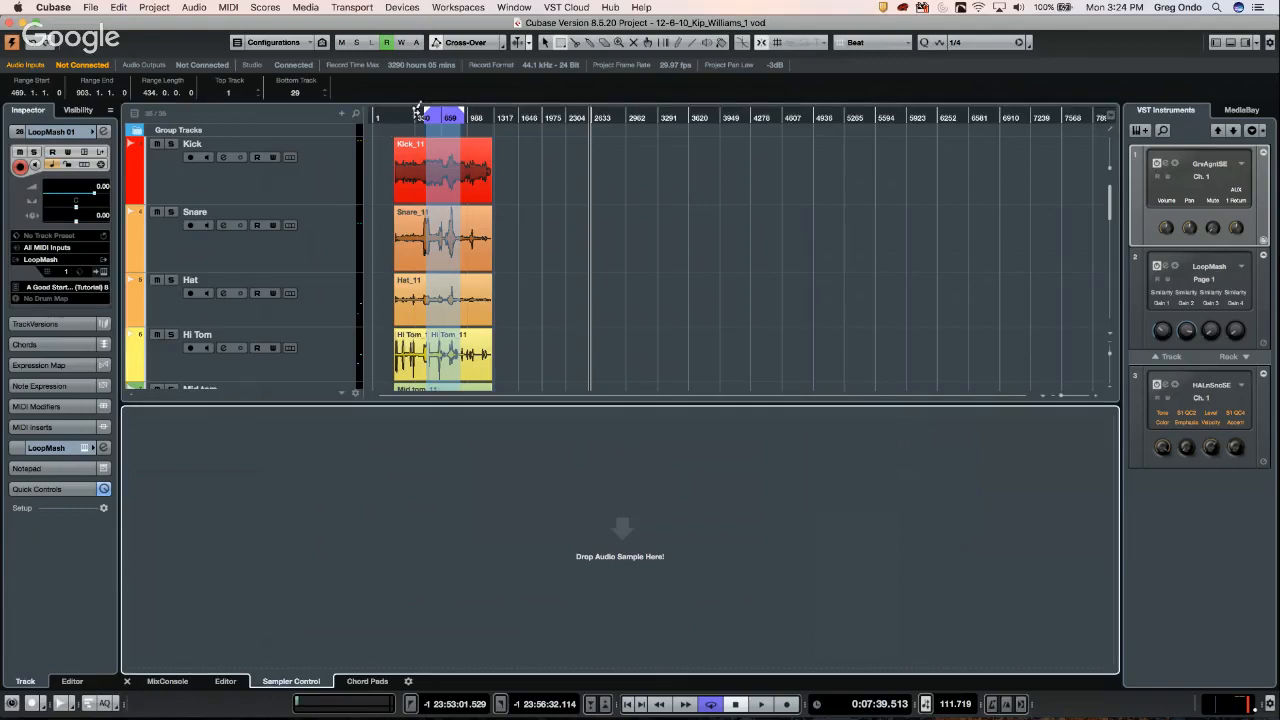
left_click_drag(403, 120, 402, 183)
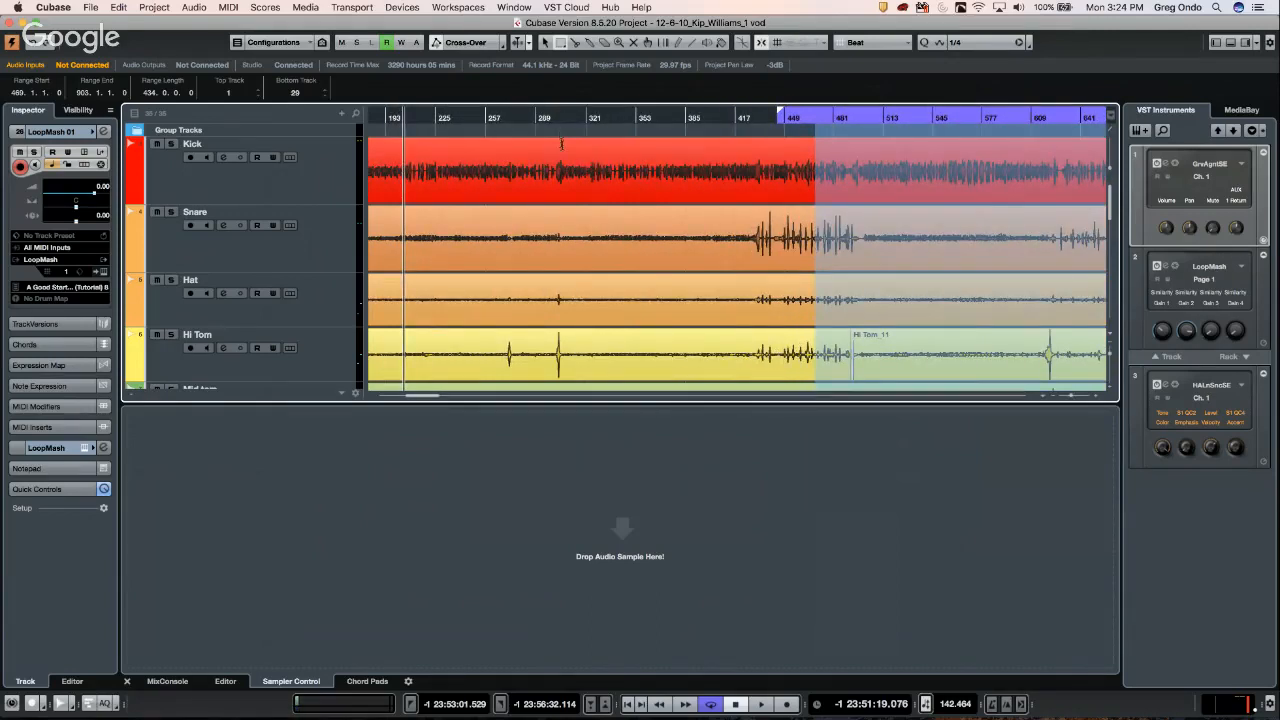
left_click(561, 144)
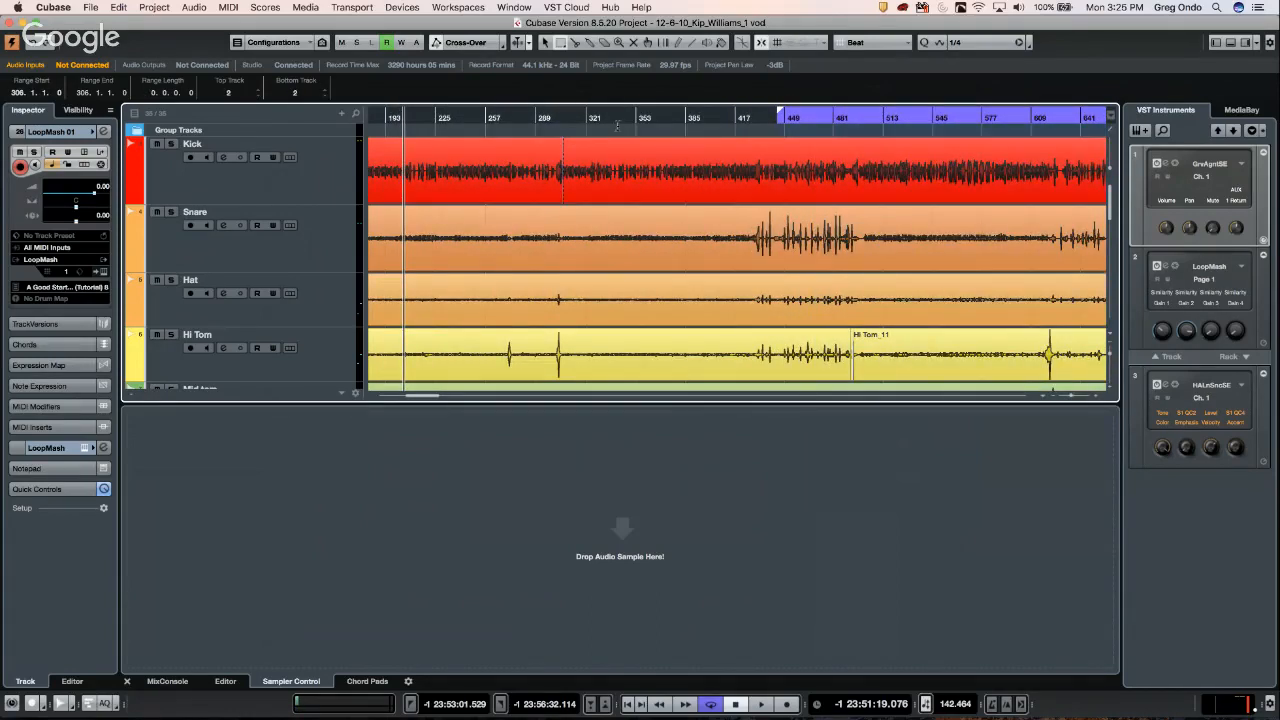
left_click(565, 119)
left_click_drag(564, 118, 562, 205)
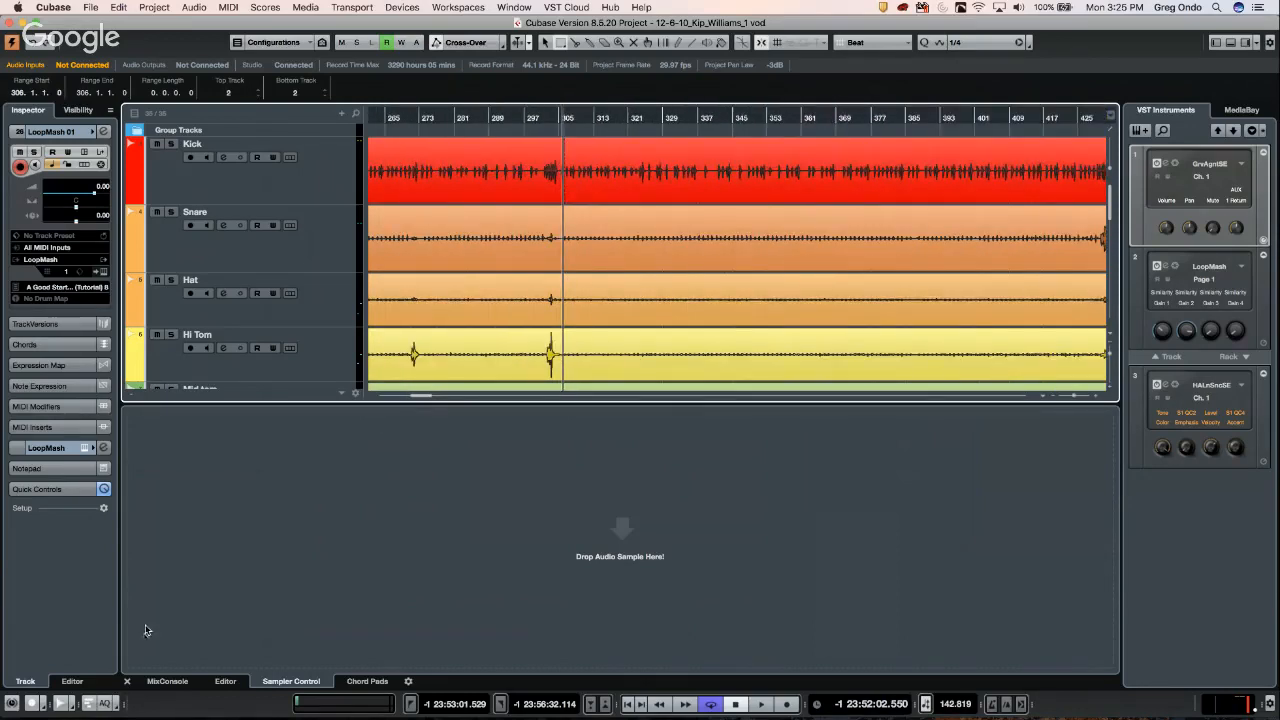
left_click(168, 681)
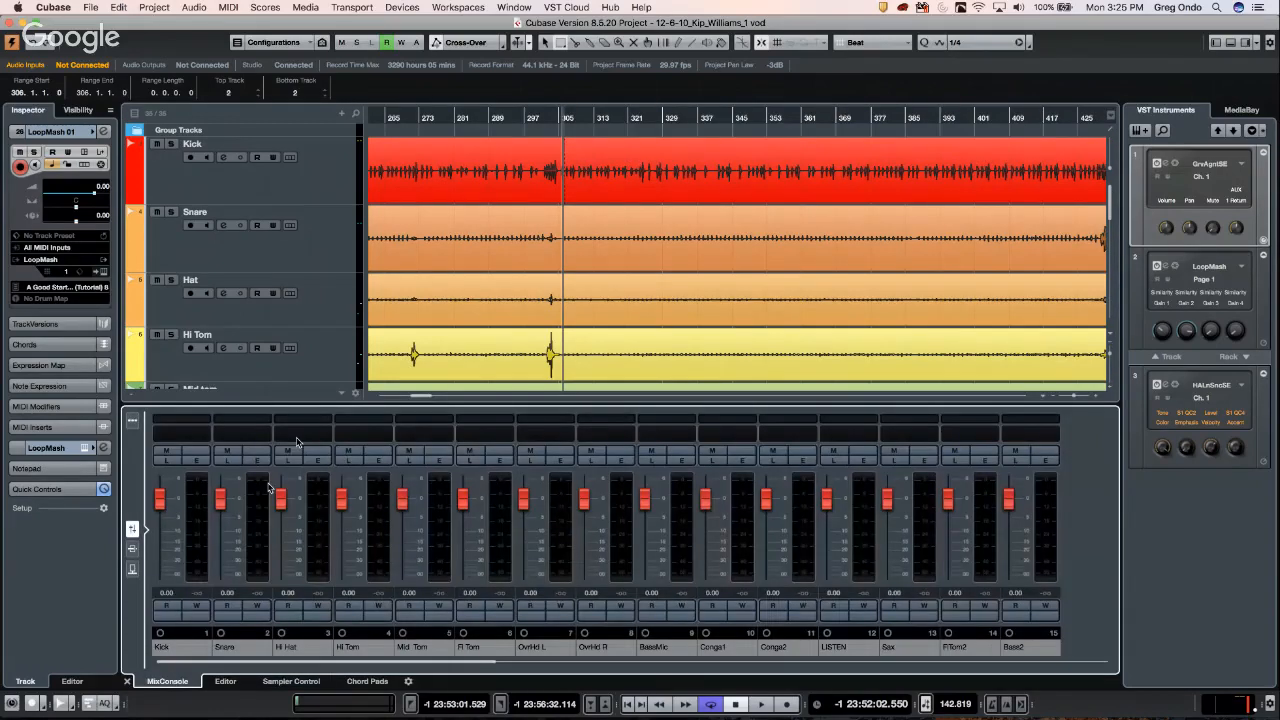
- Show the MixConsole toolbar and hide Input Channels with the channel-type filter
left_click(132, 421)
left_click(486, 421)
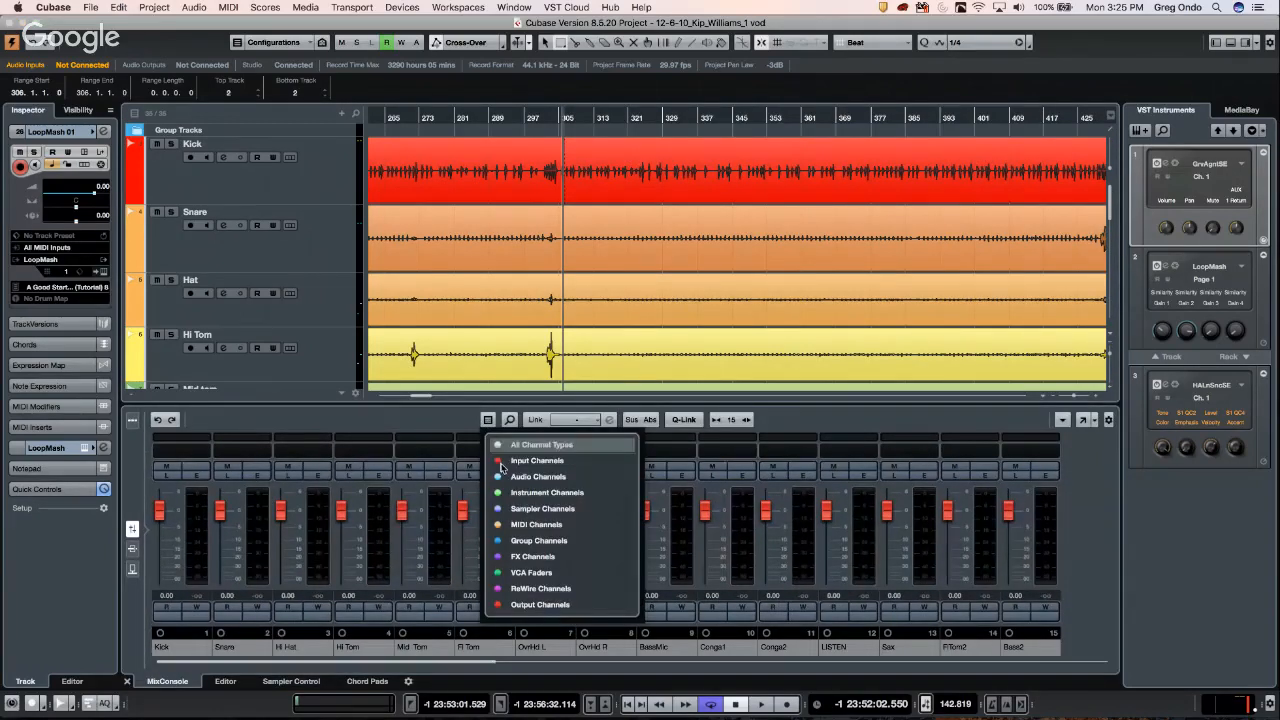
left_click(502, 463)
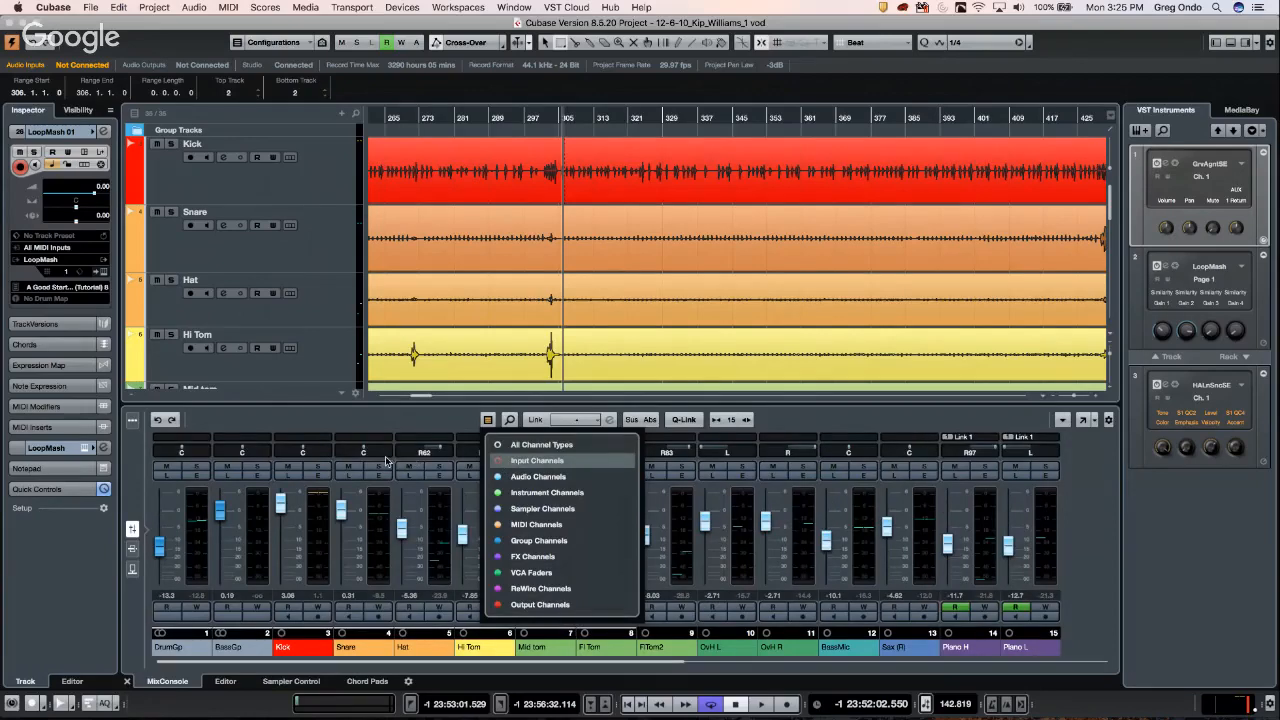
left_click(538, 116)
- Zoom in around bar 301 and play the project from there, restarting once
left_click_drag(538, 116, 540, 143)
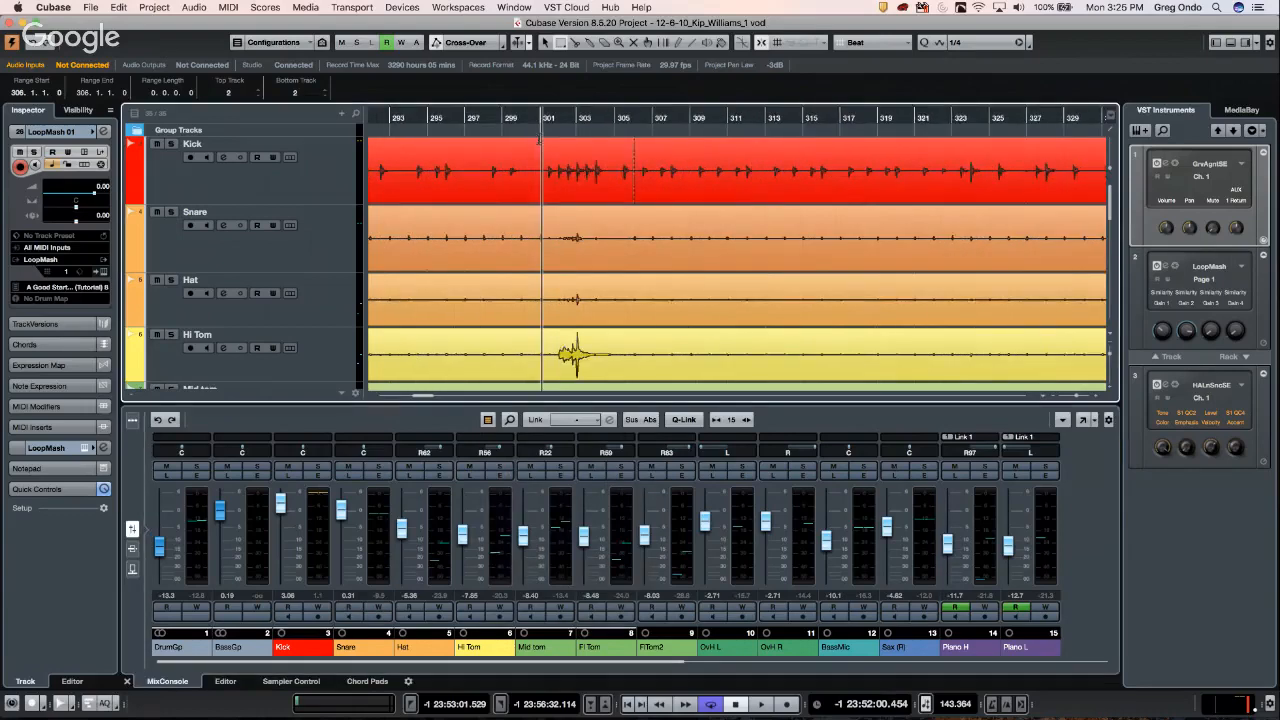
key("space")
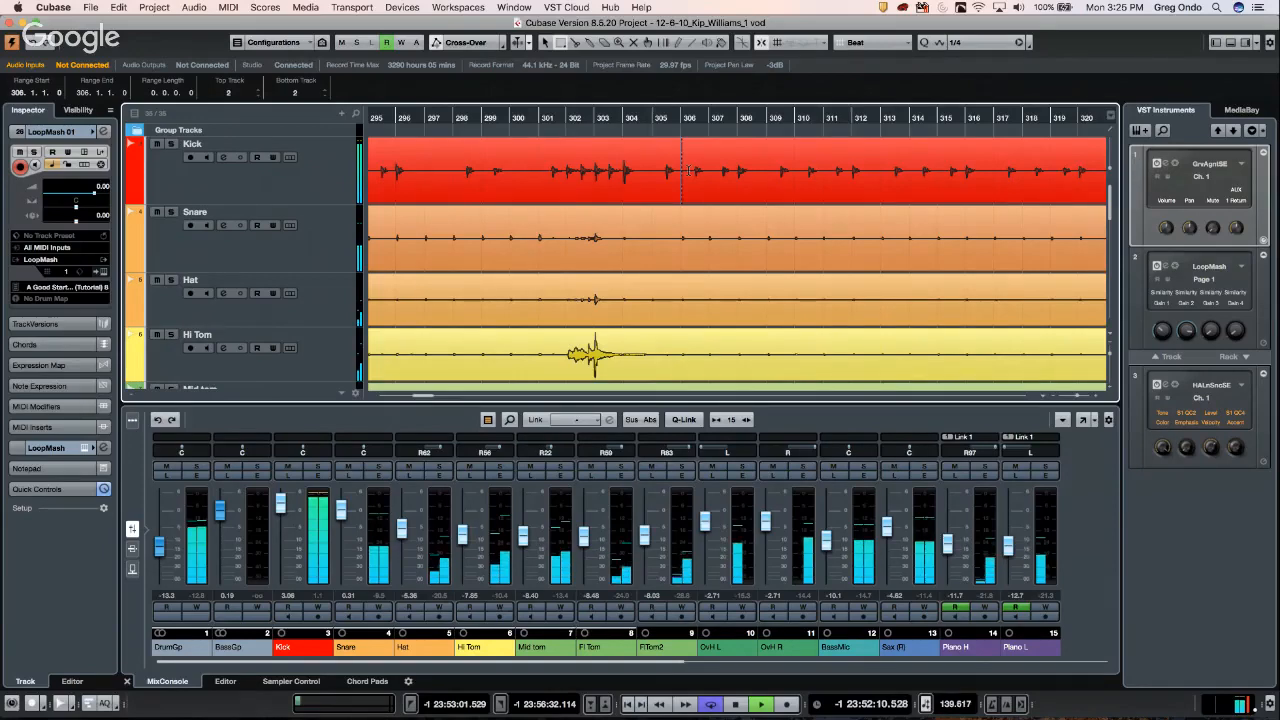
key("space")
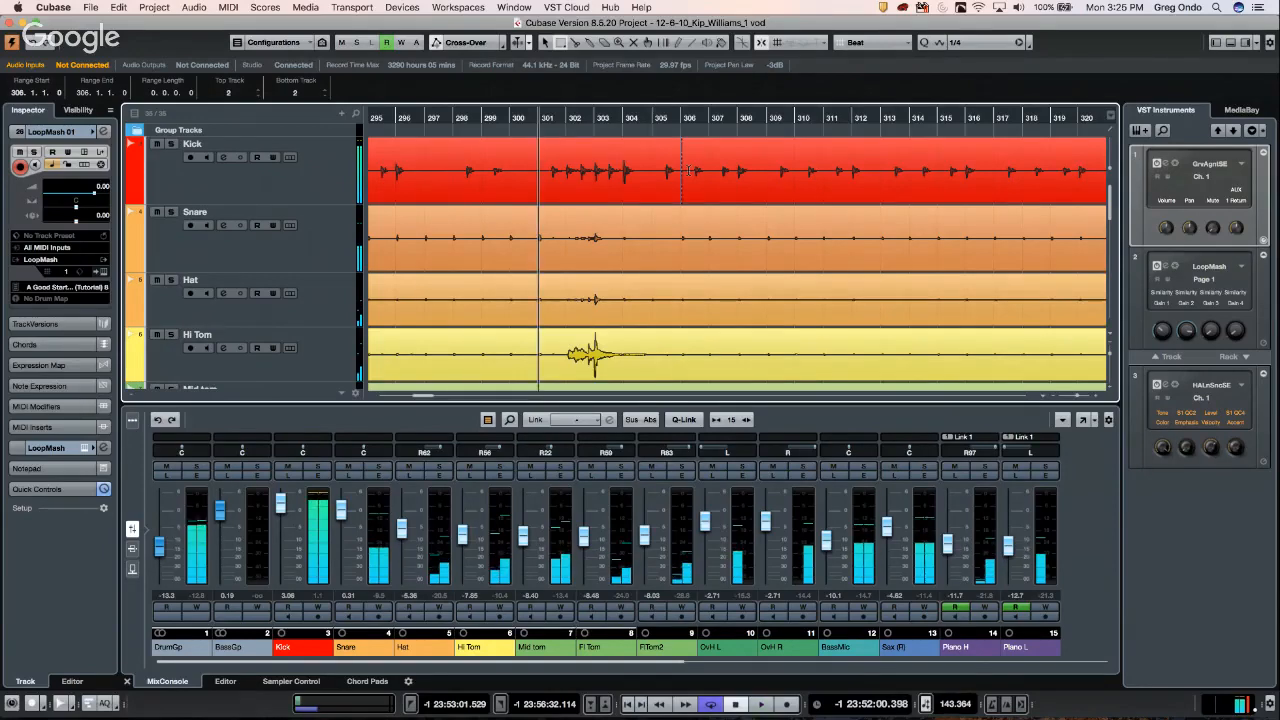
key("space")
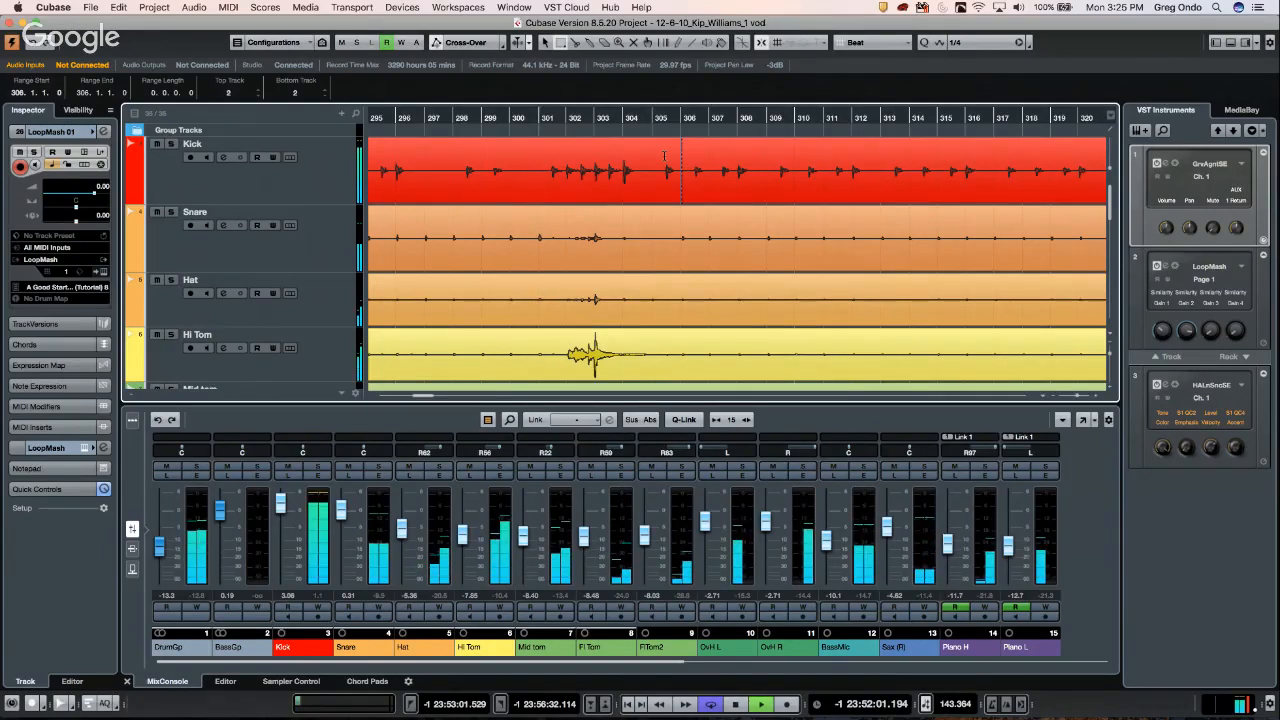
key("g")
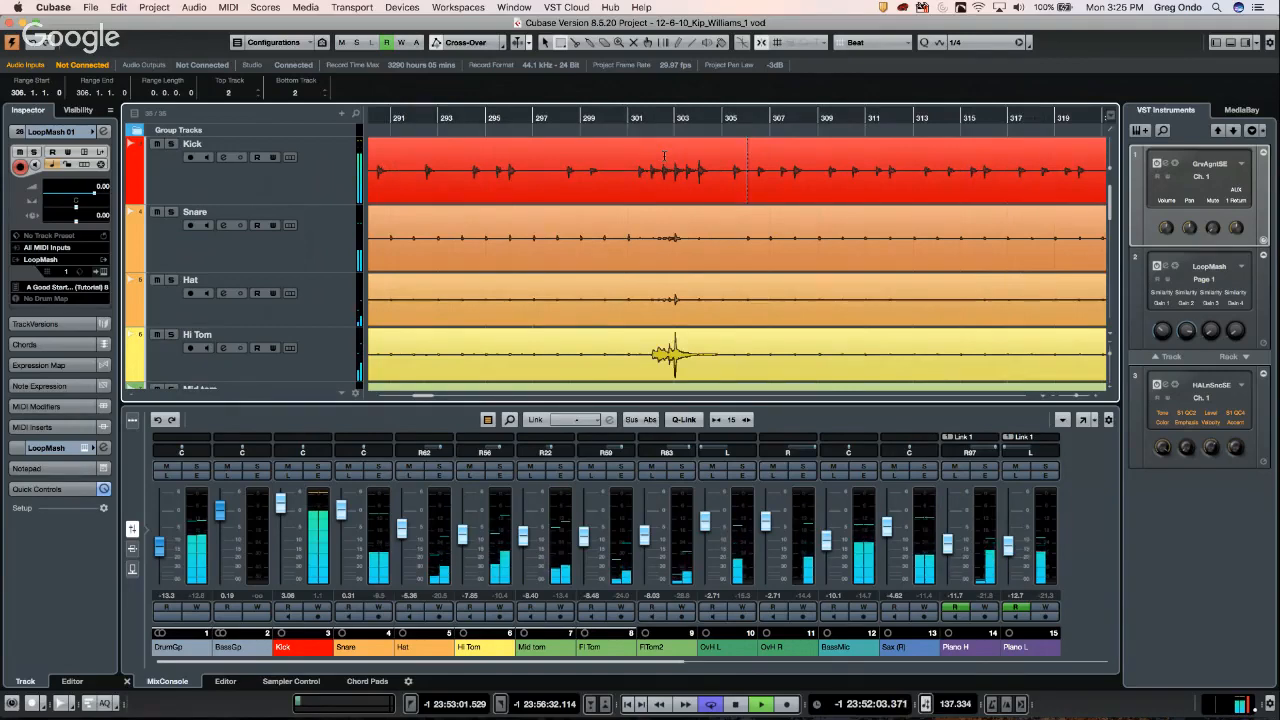
- Turn on Auto-Scroll, toggle Stationary Cursor, and jump playback to a later bar
left_click(517, 42)
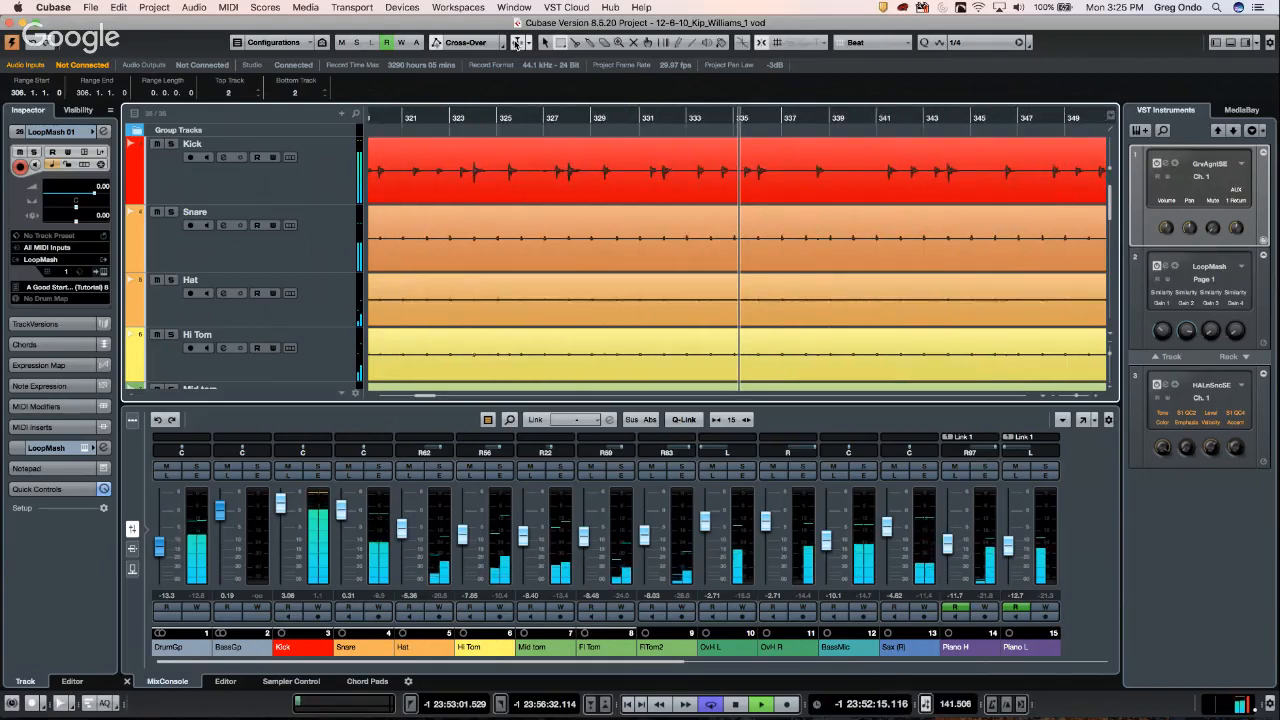
key("g")
key("g")
key("g")
key("g")
key("g")
key("g")
key("g")
key("g")
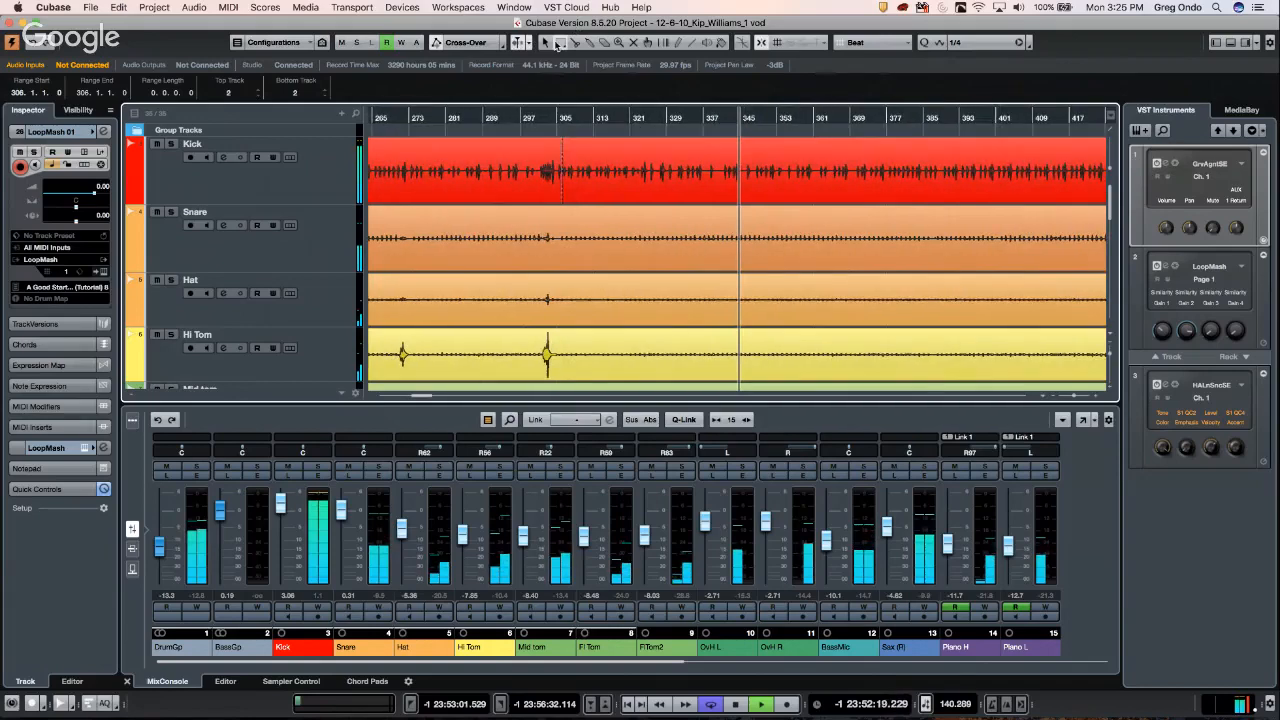
left_click(530, 44)
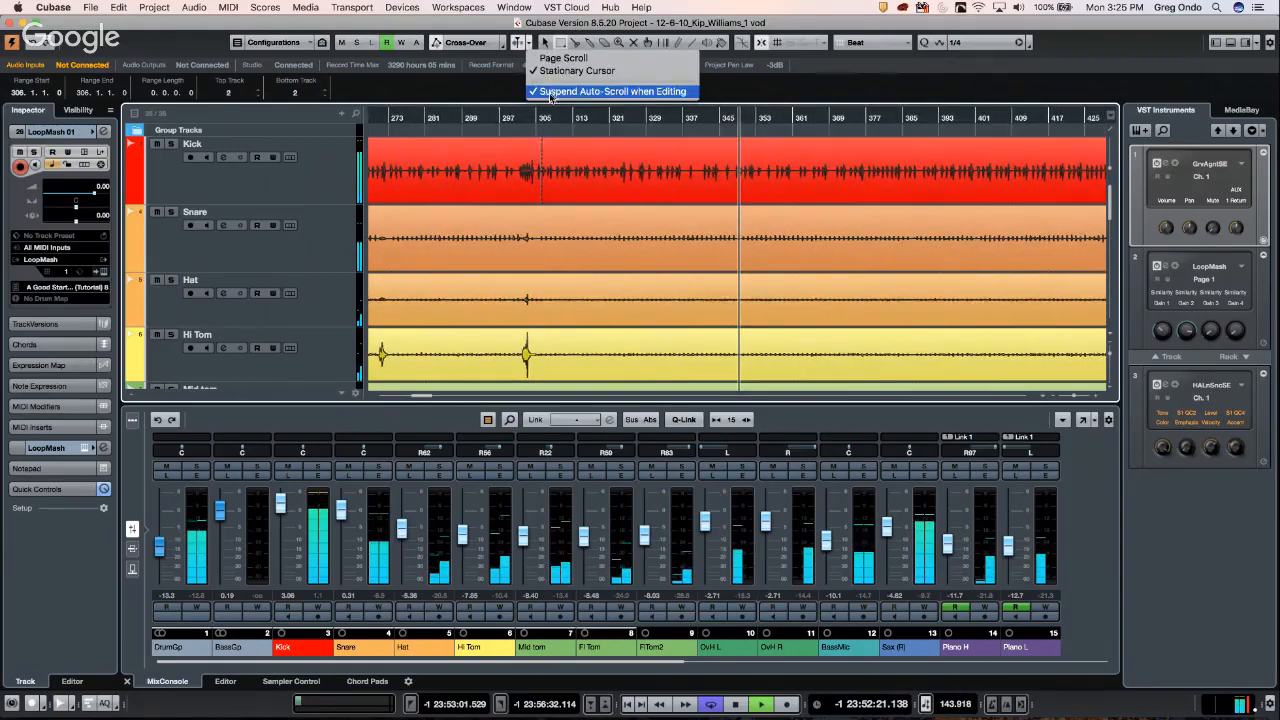
left_click(573, 70)
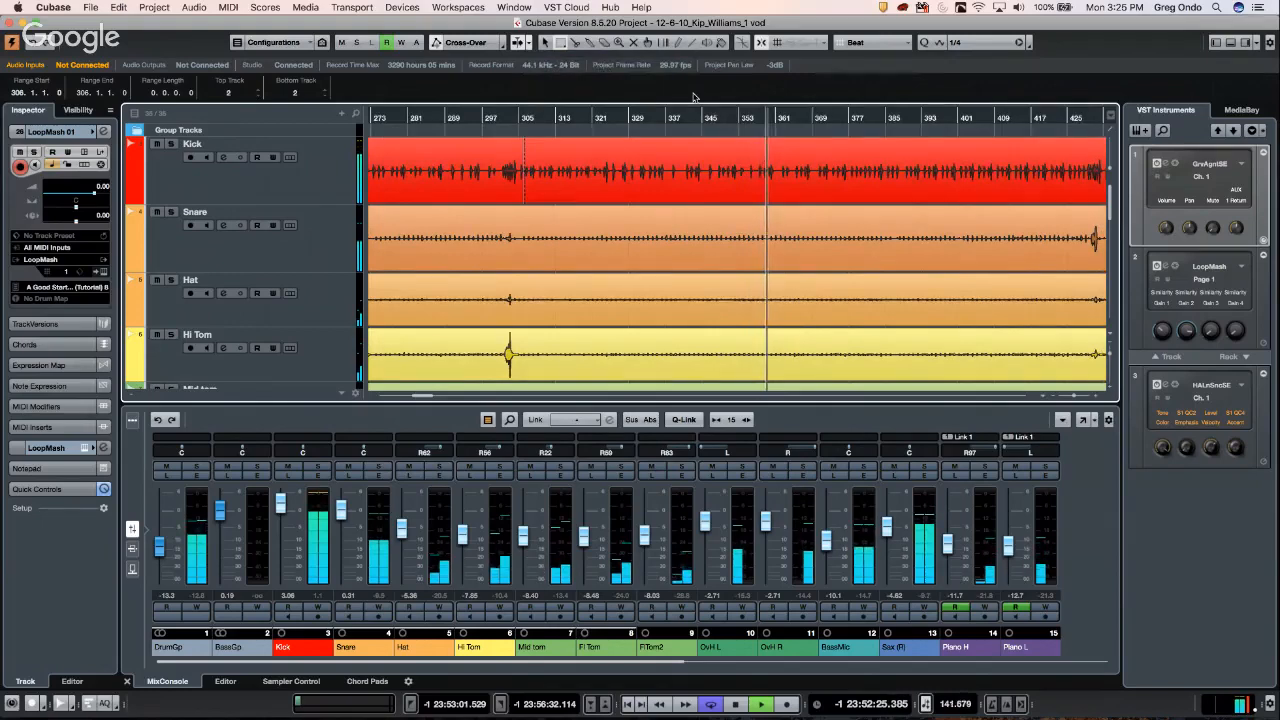
key("h")
key("h")
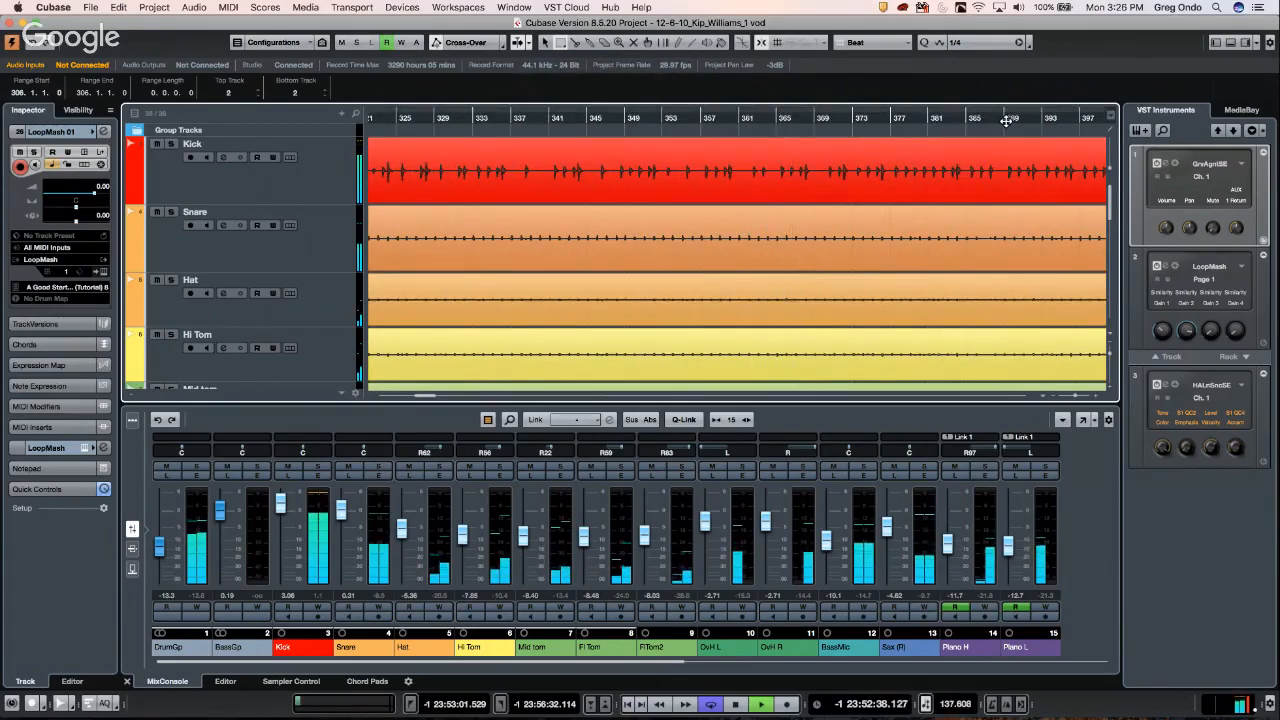
left_click(1006, 120)
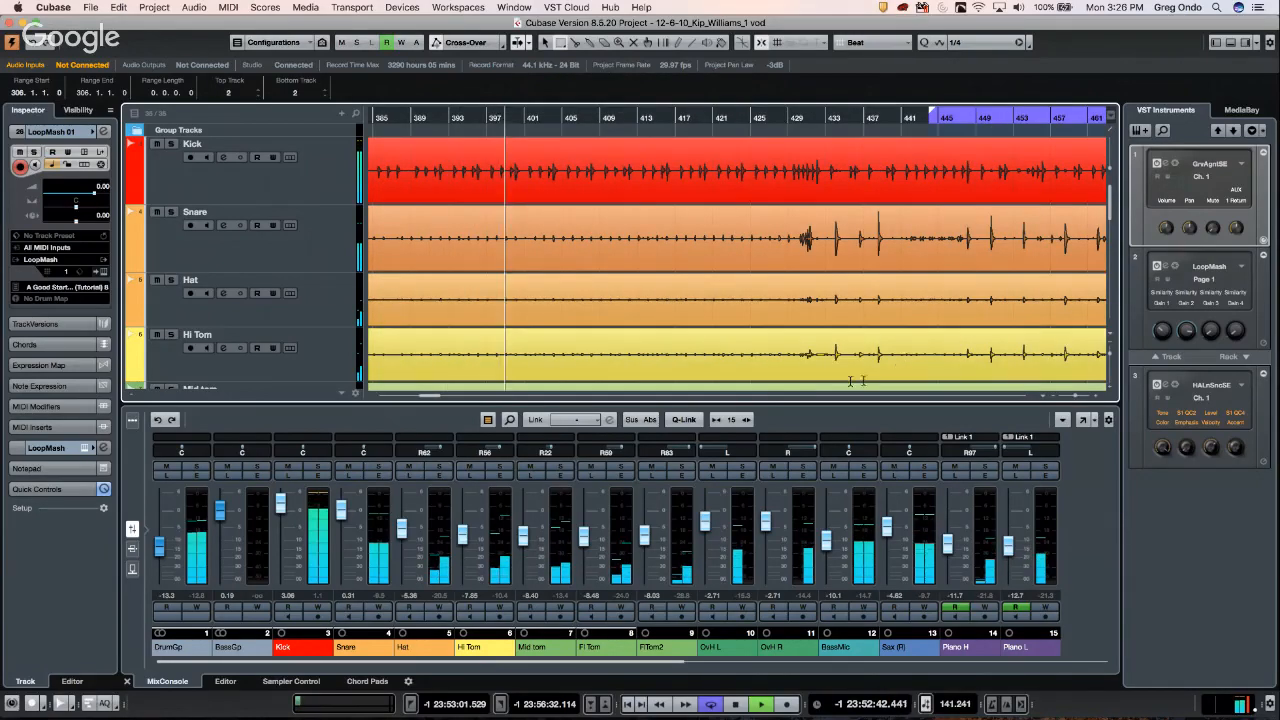
- Enlarge the track area to reveal Mid tom and Fl Tom, then re-enable Auto-Scroll
left_click_drag(785, 403, 785, 468)
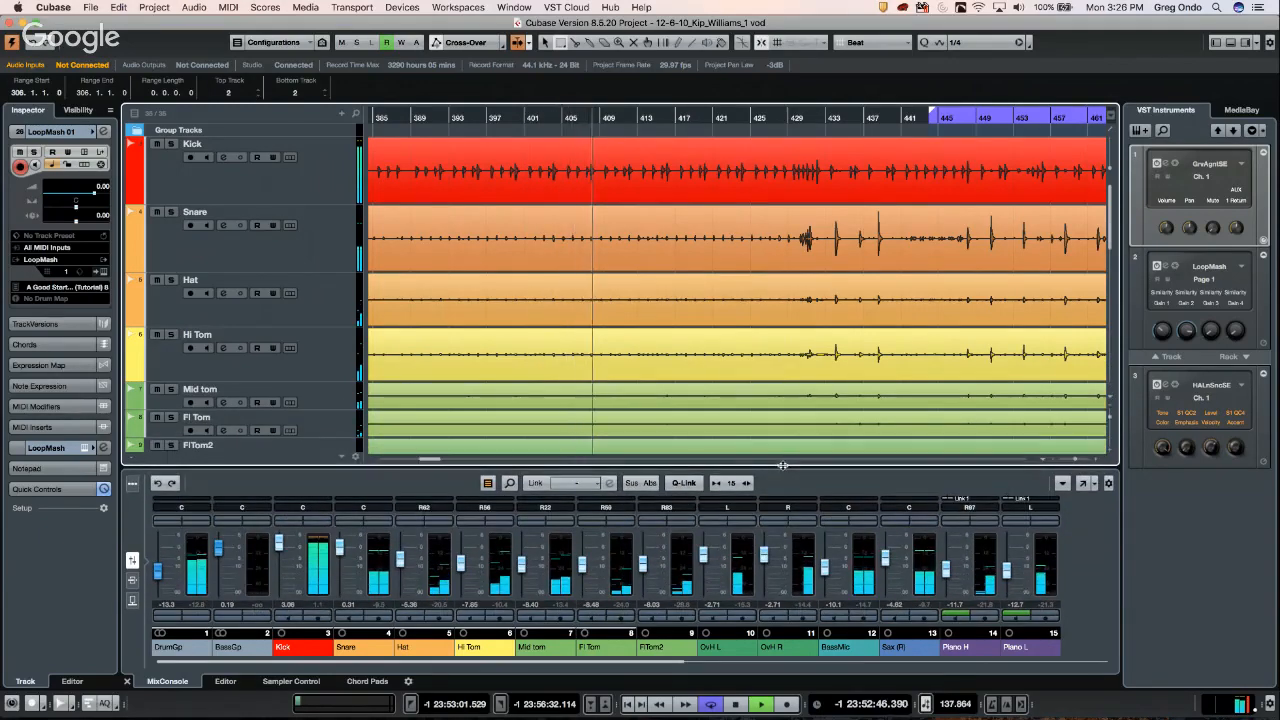
key("g")
key("g")
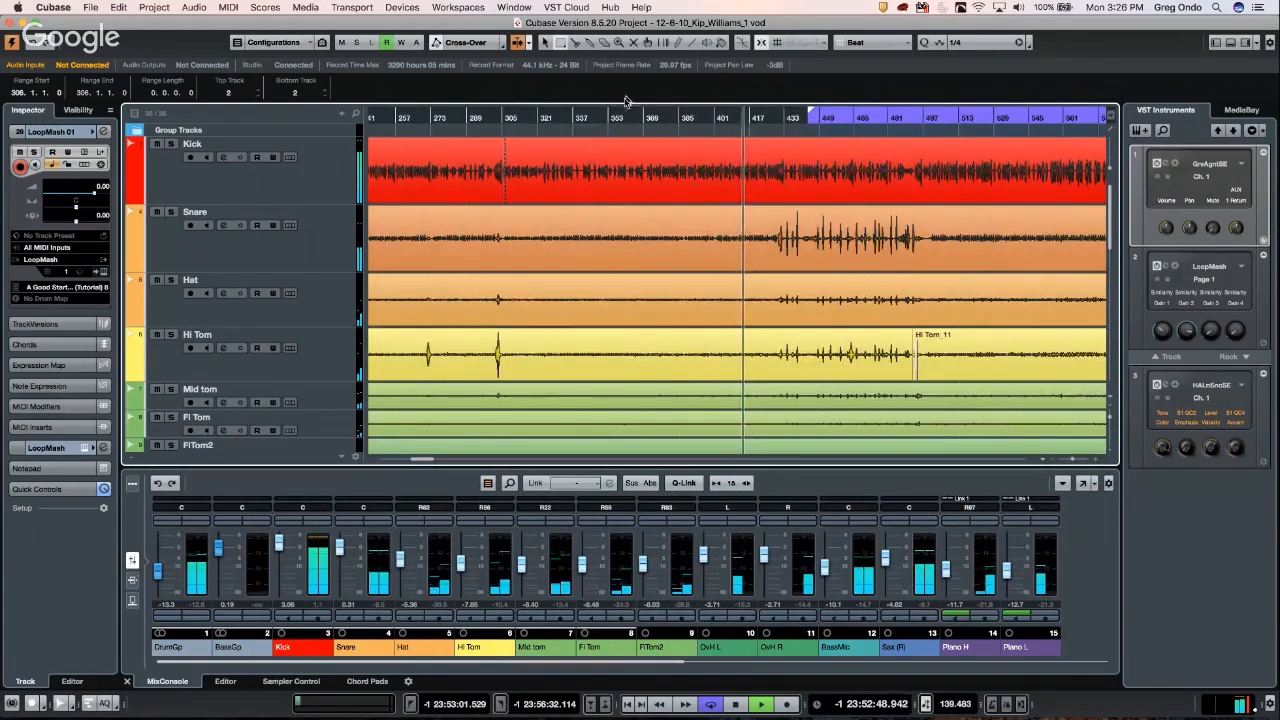
left_click(528, 43)
left_click(539, 71)
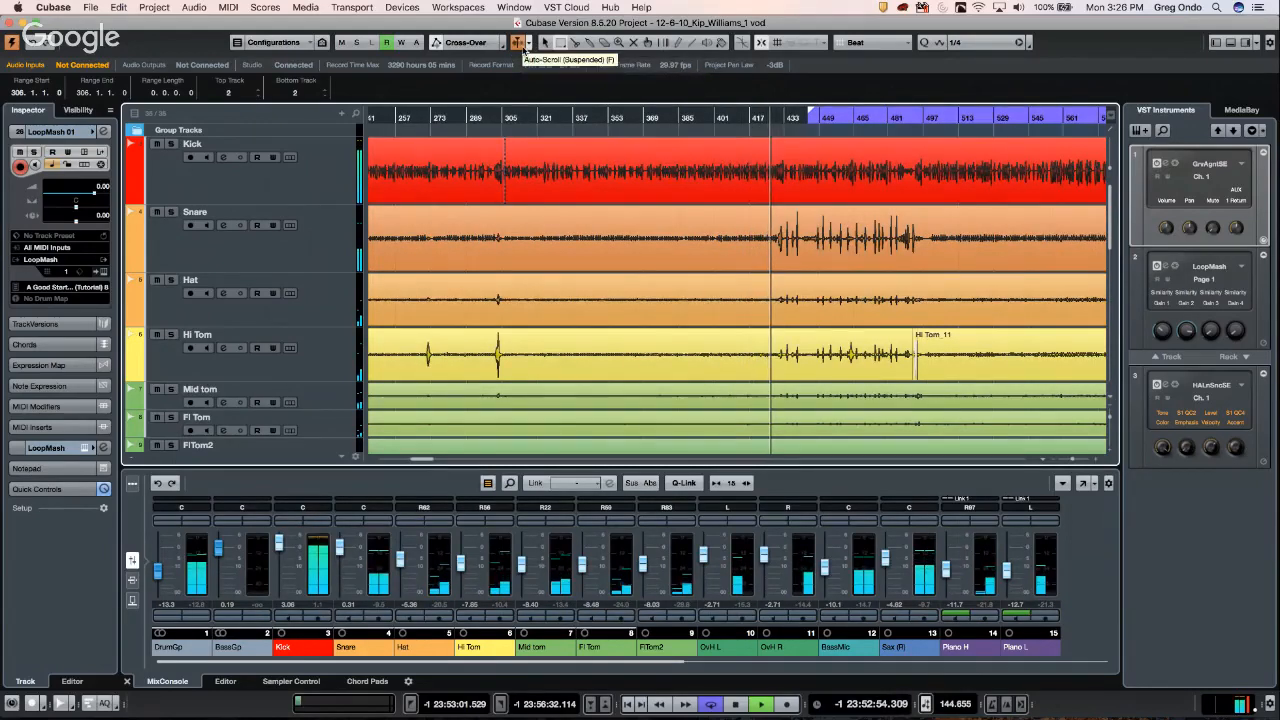
left_click(518, 43)
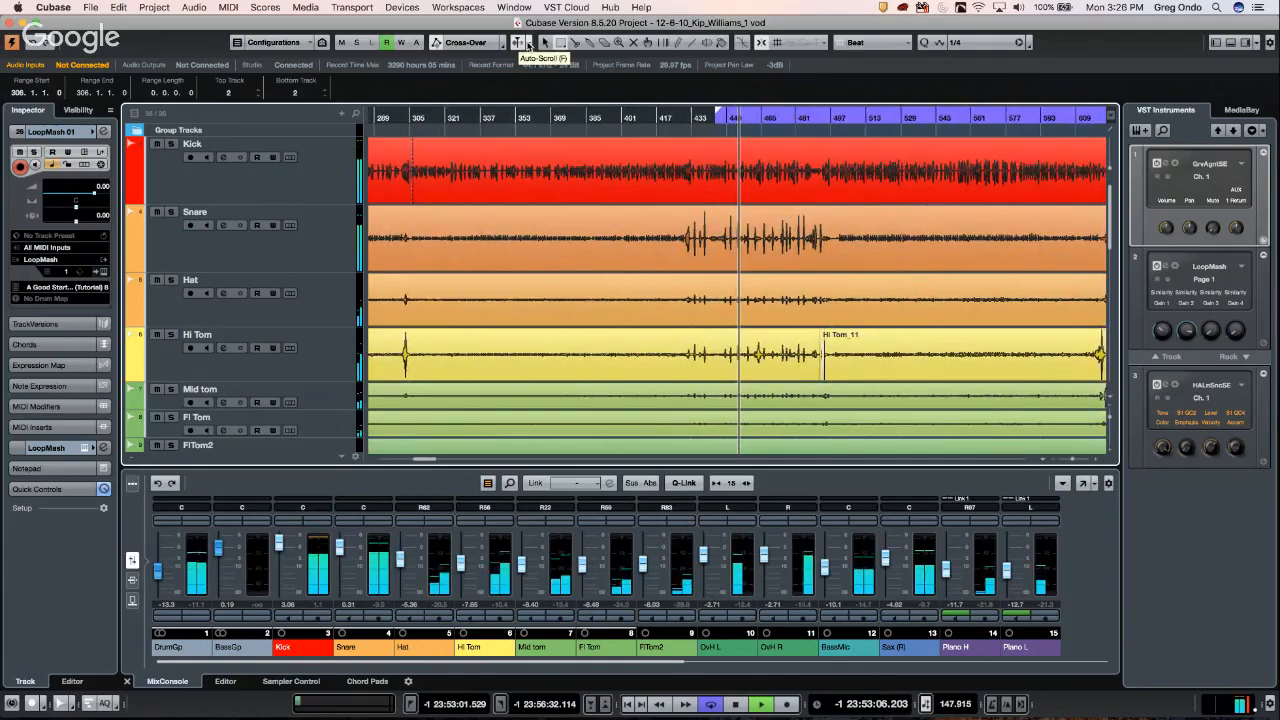
- Set Auto-Scroll to Page Scroll, jump ahead twice on the ruler, then stop playback
left_click(528, 42)
left_click(560, 58)
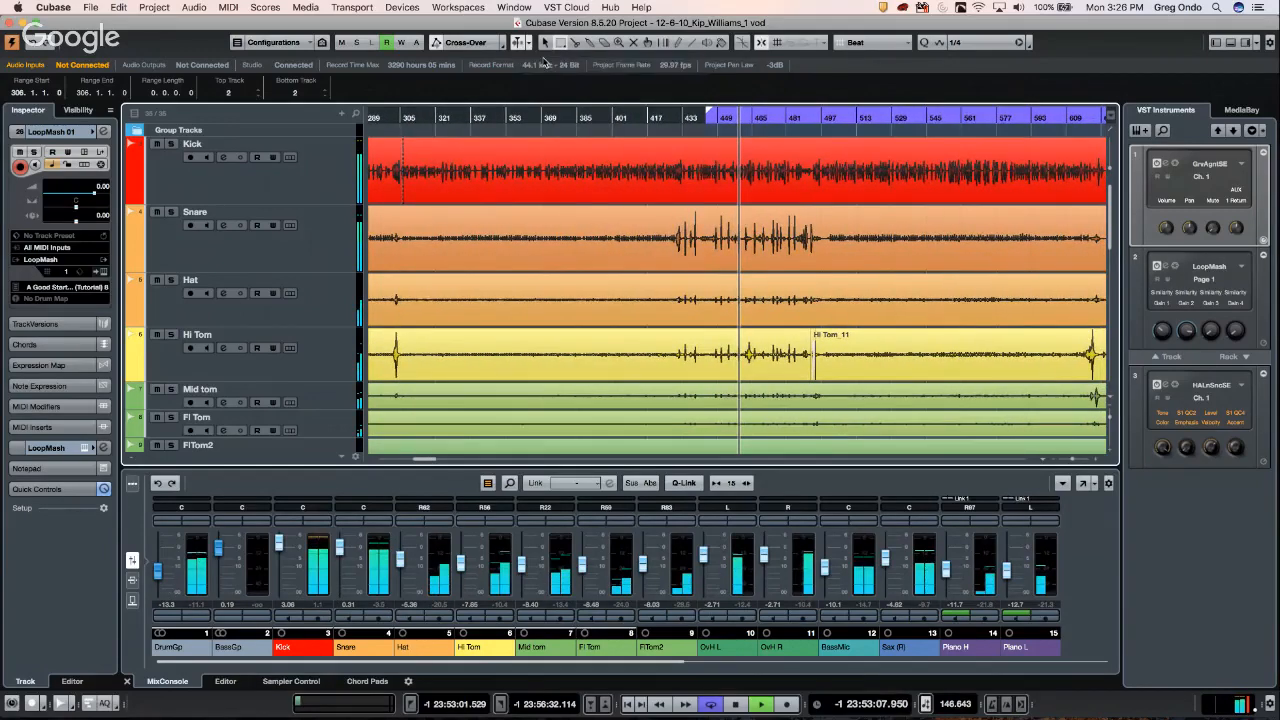
left_click(1008, 118)
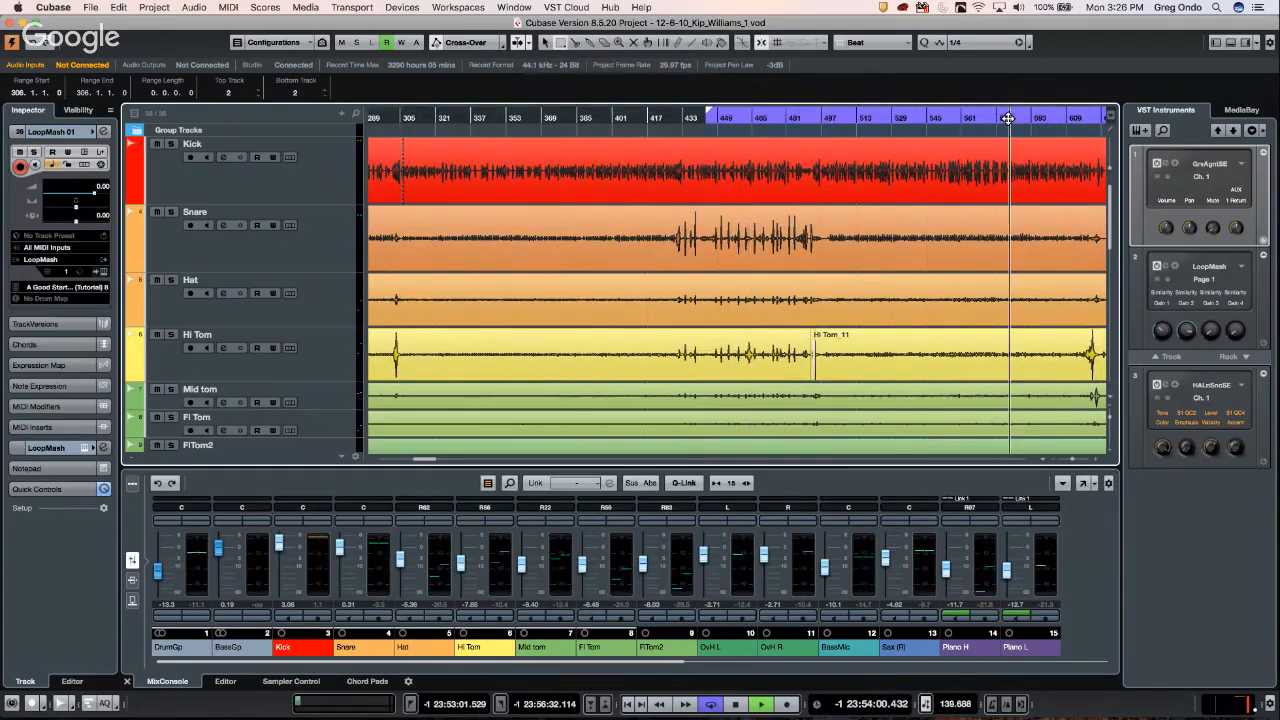
left_click(1075, 116)
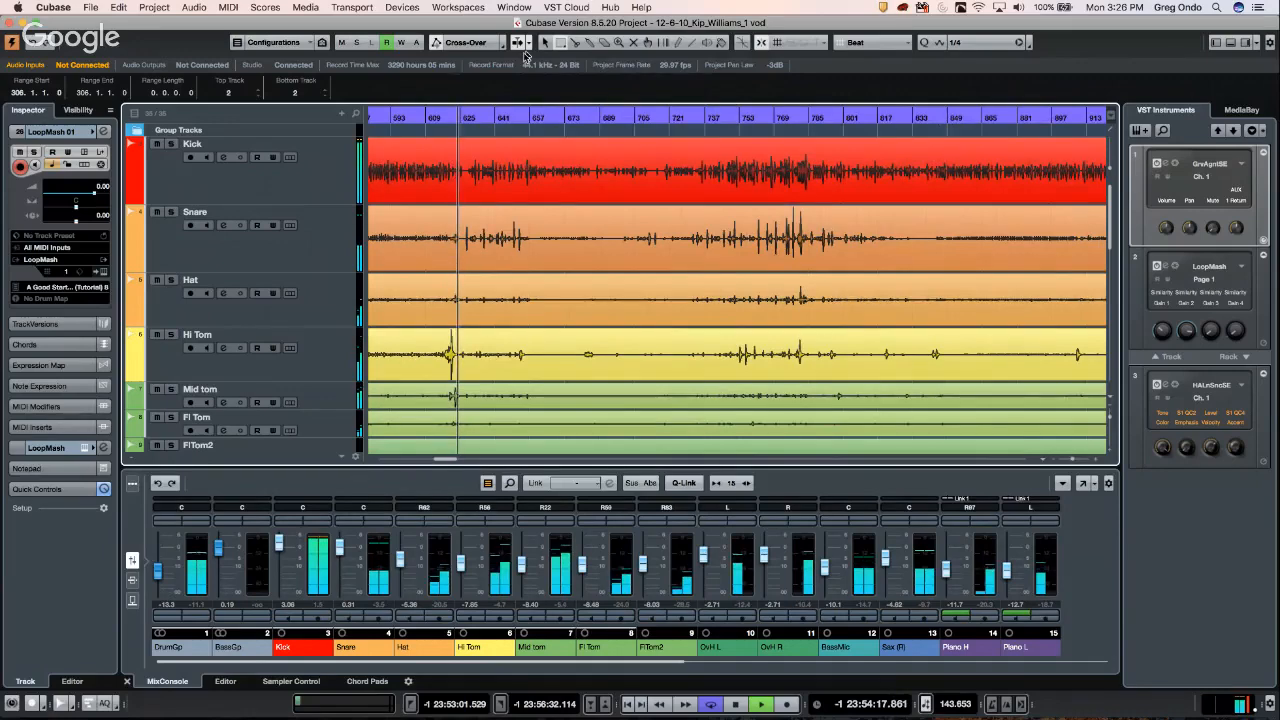
key("space")
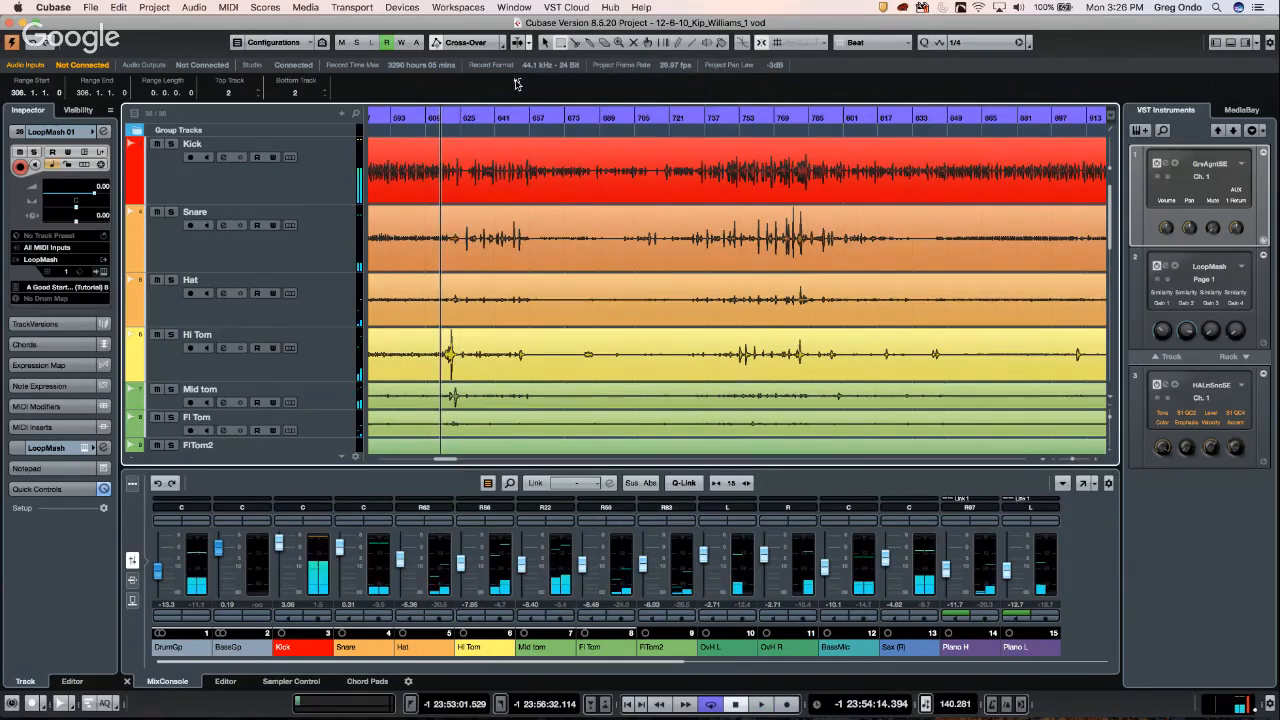
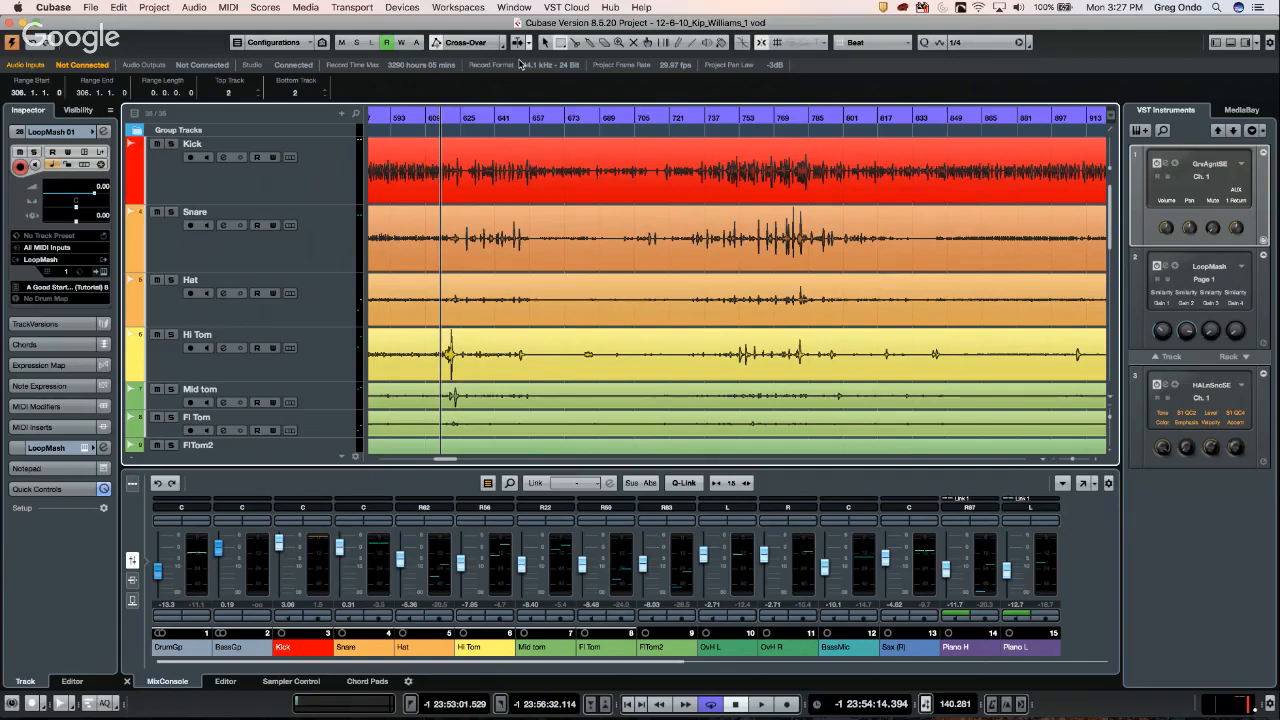
- Move the cursor later in the song, zoom out, and switch to the UpstreamC9 project window
left_click(517, 116)
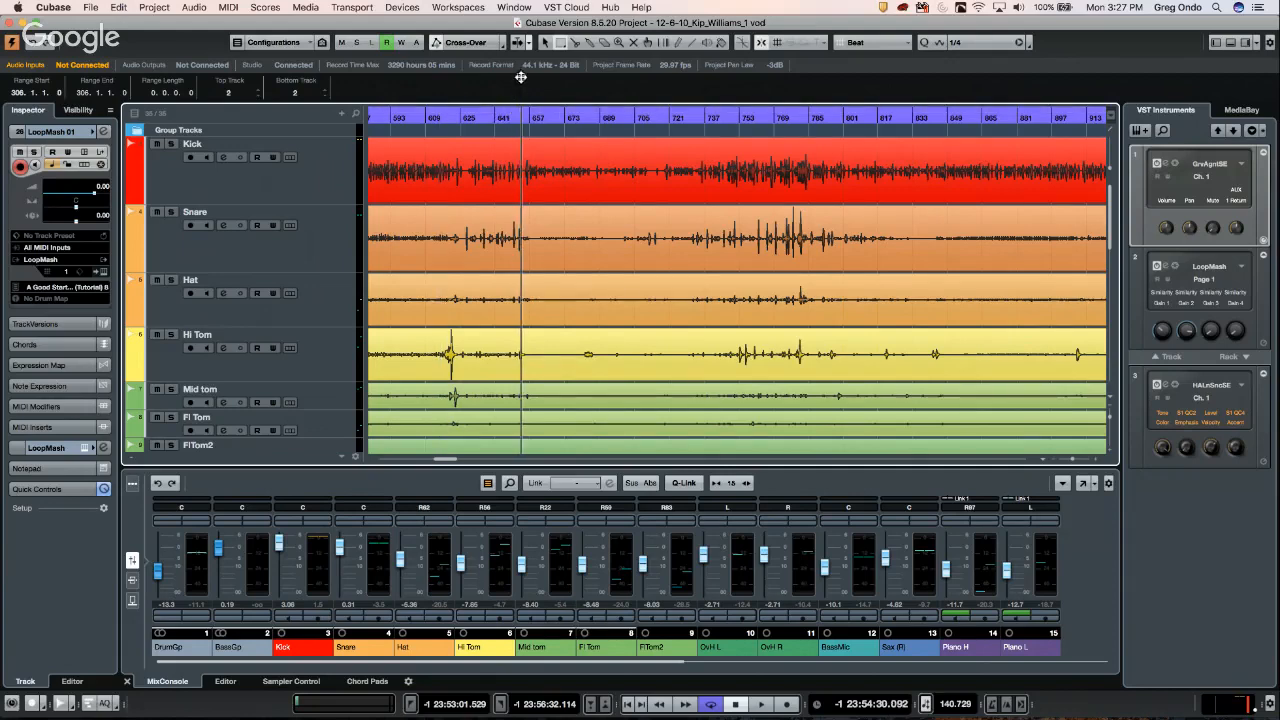
left_click_drag(522, 68, 521, 50)
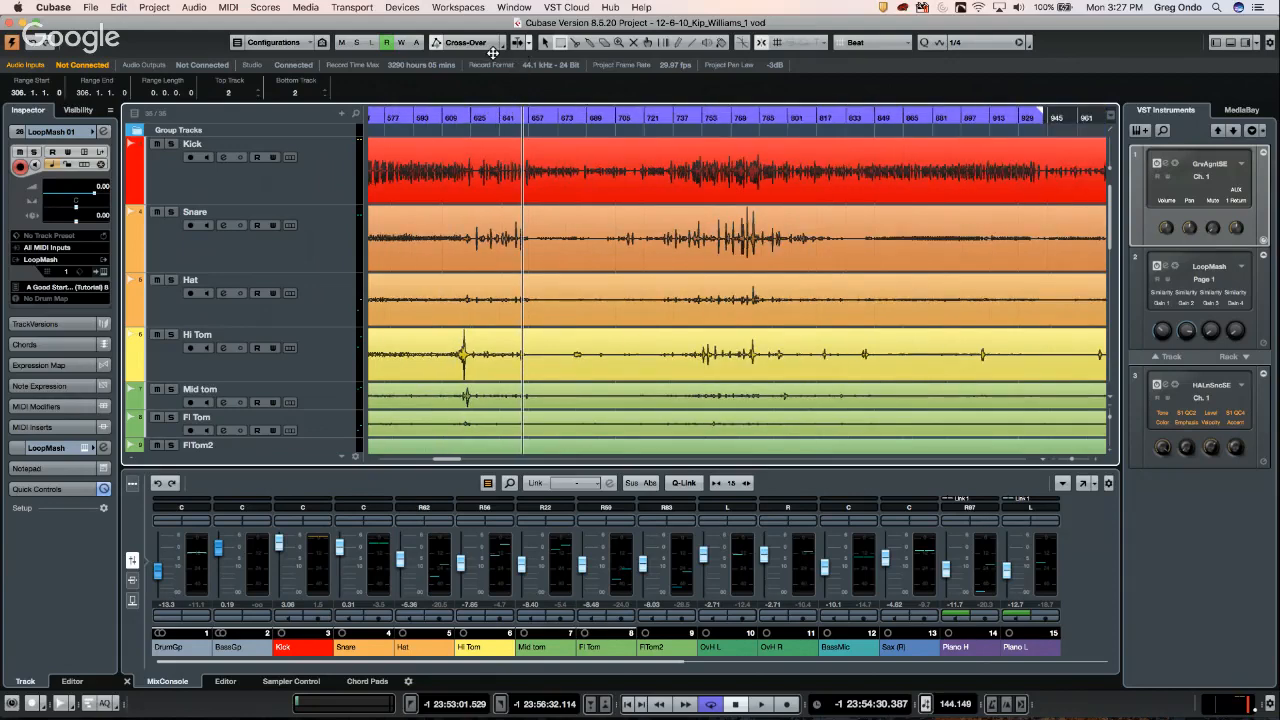
left_click(98, 8)
mouse_move(530, 8)
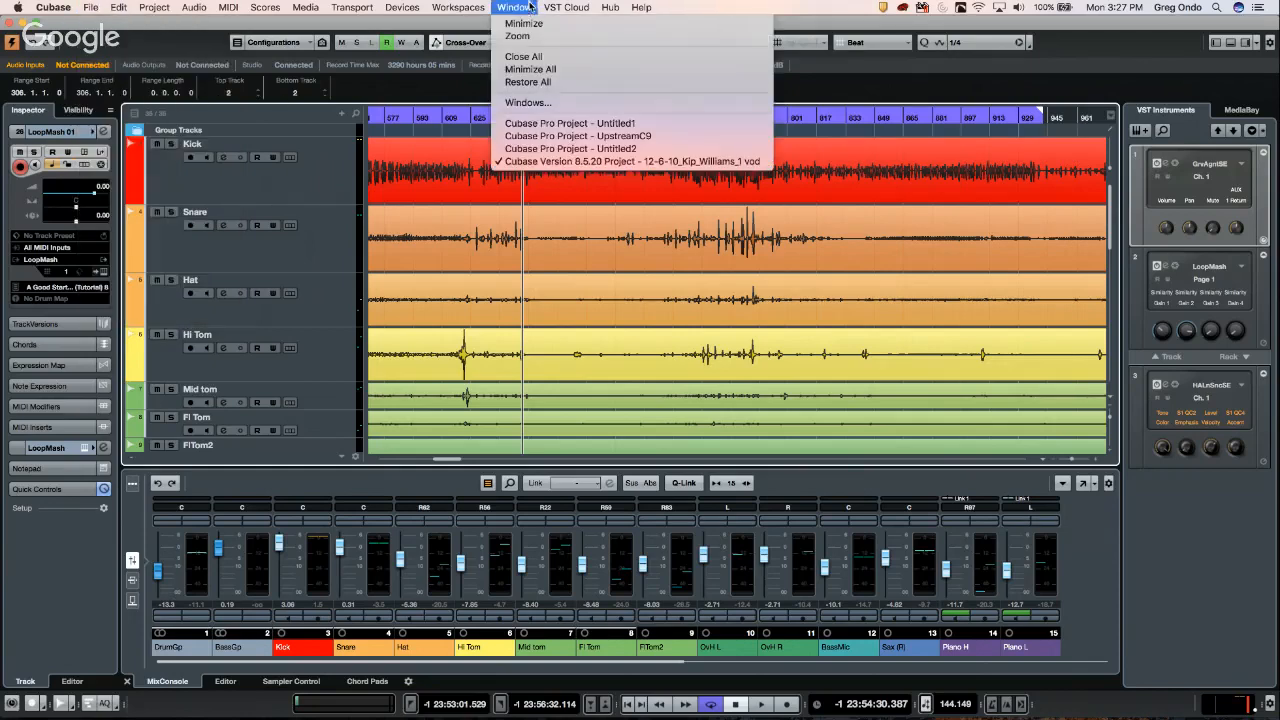
left_click(531, 136)
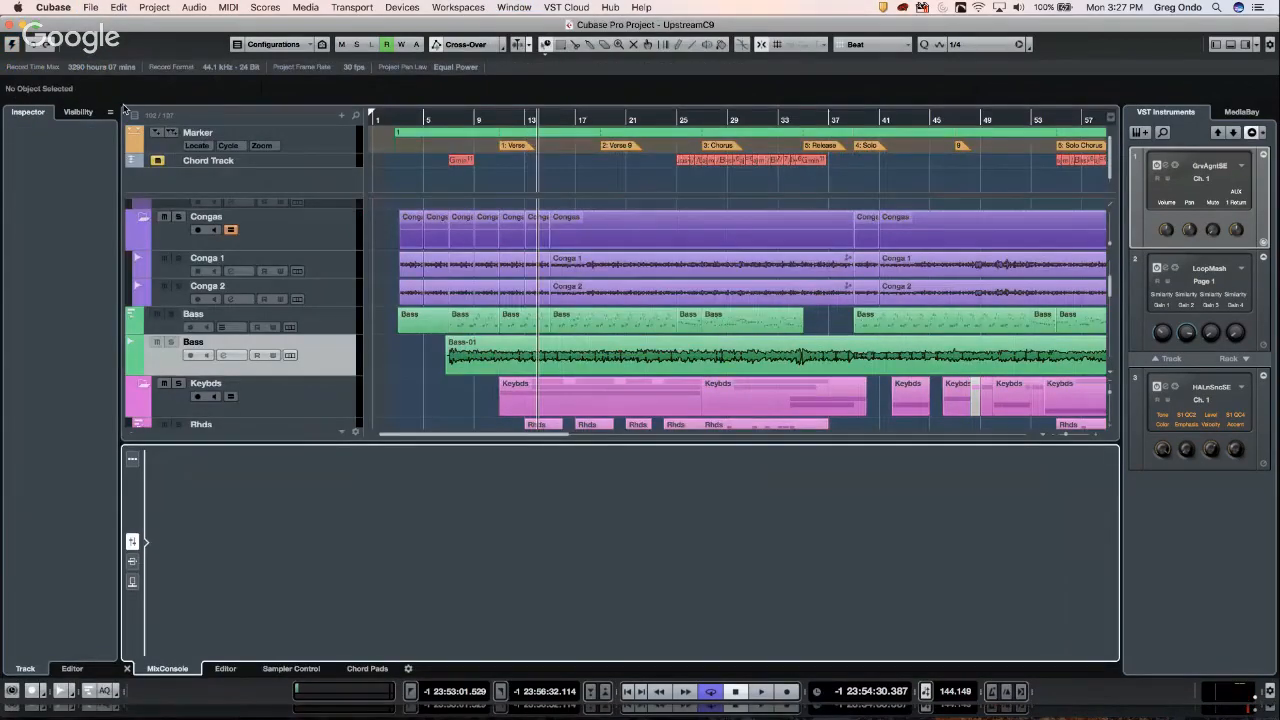
- Activate the UpstreamC9 project and open the Export Audio Mixdown dialog
left_click(12, 46)
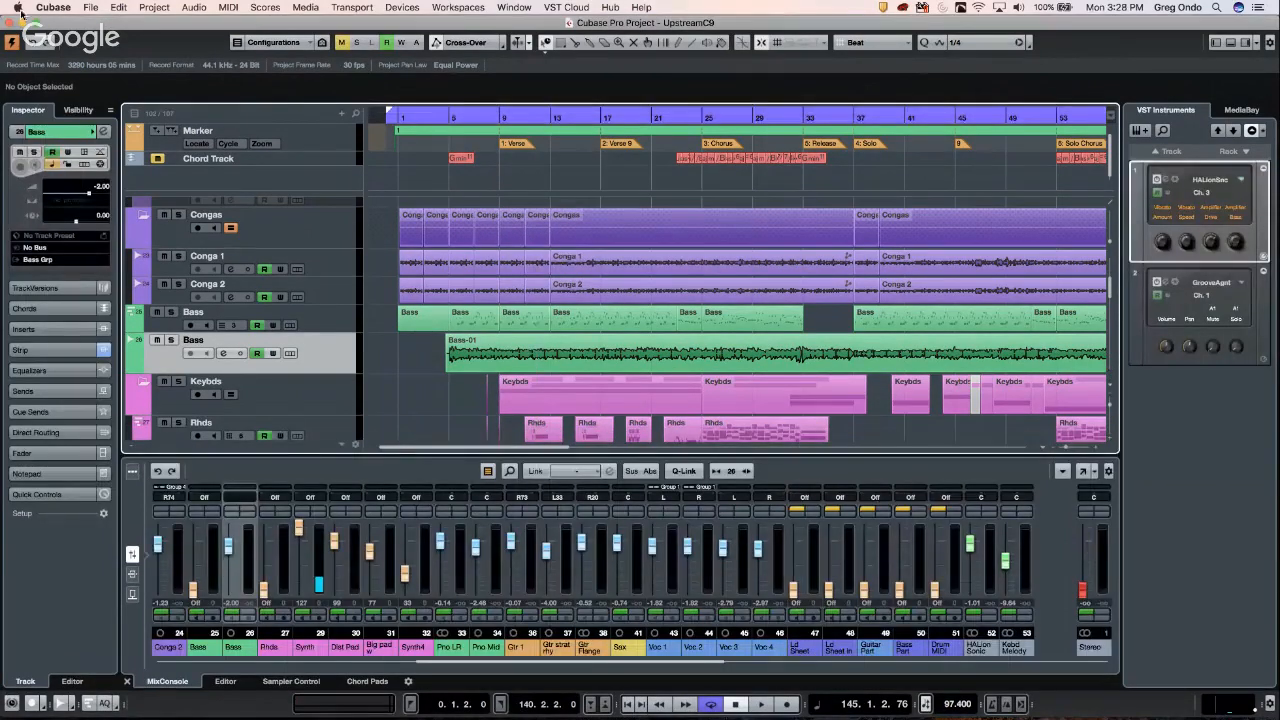
left_click(93, 9)
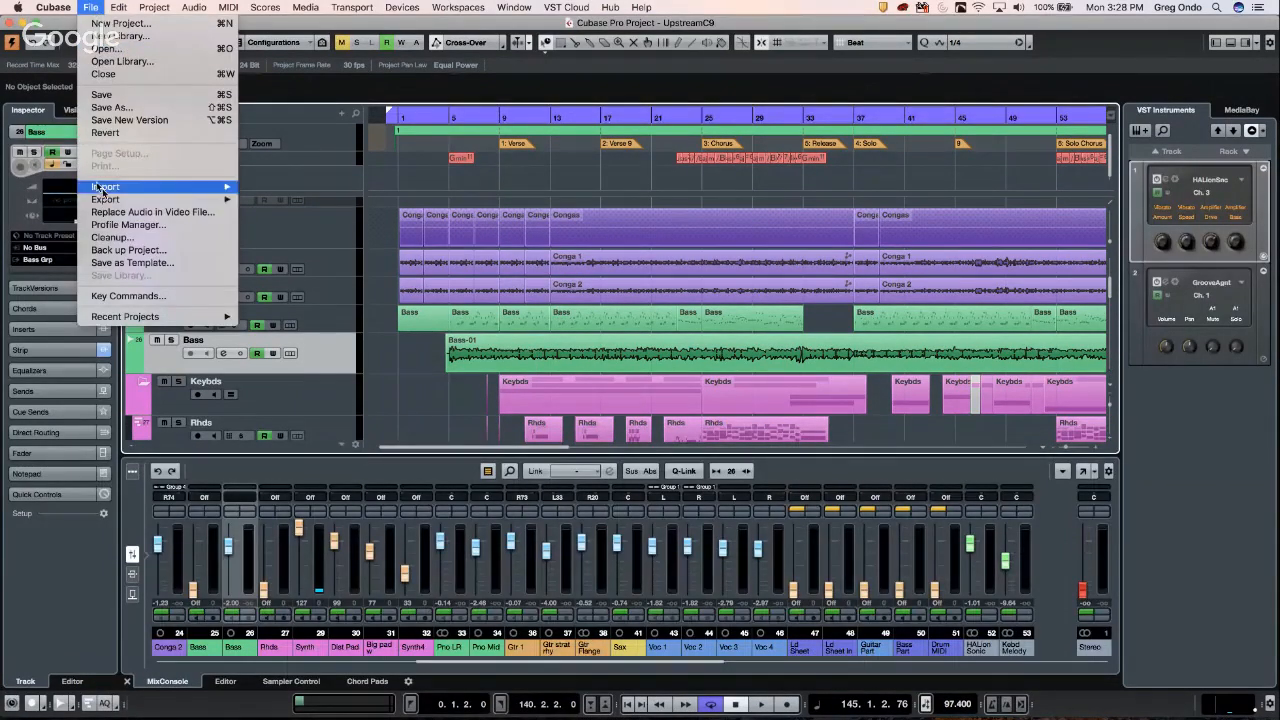
mouse_move(112, 201)
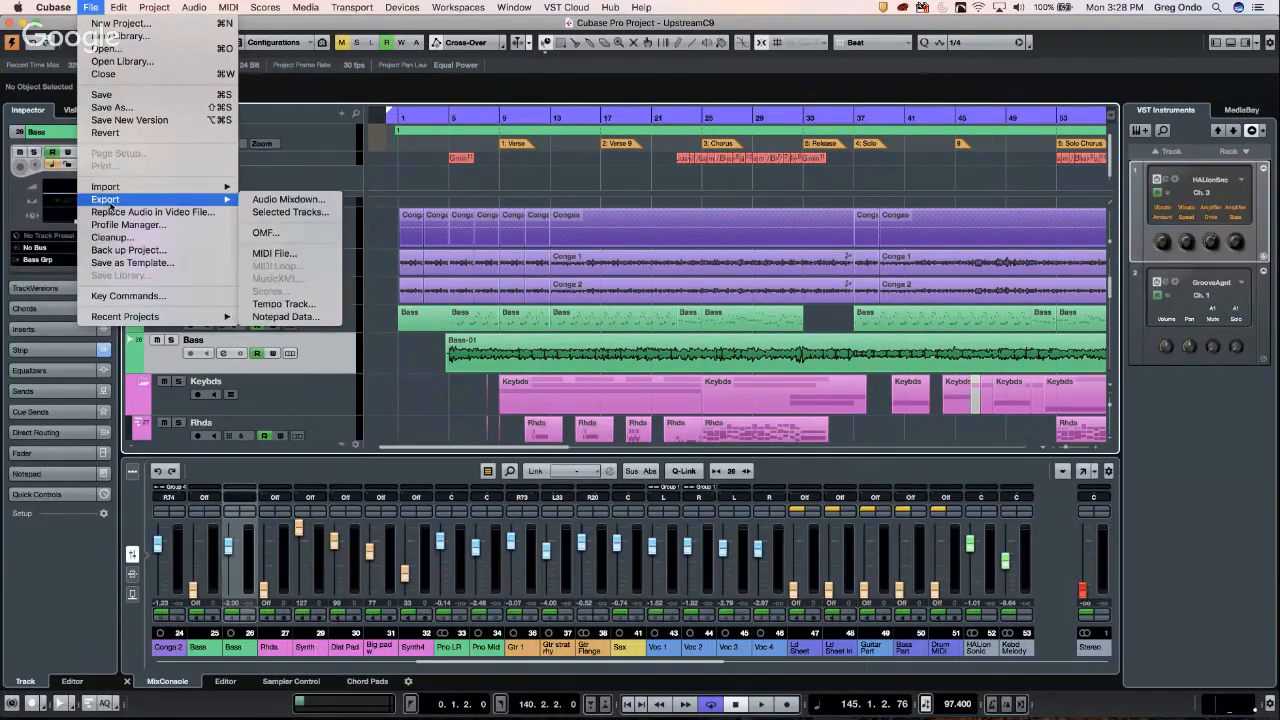
left_click(281, 201)
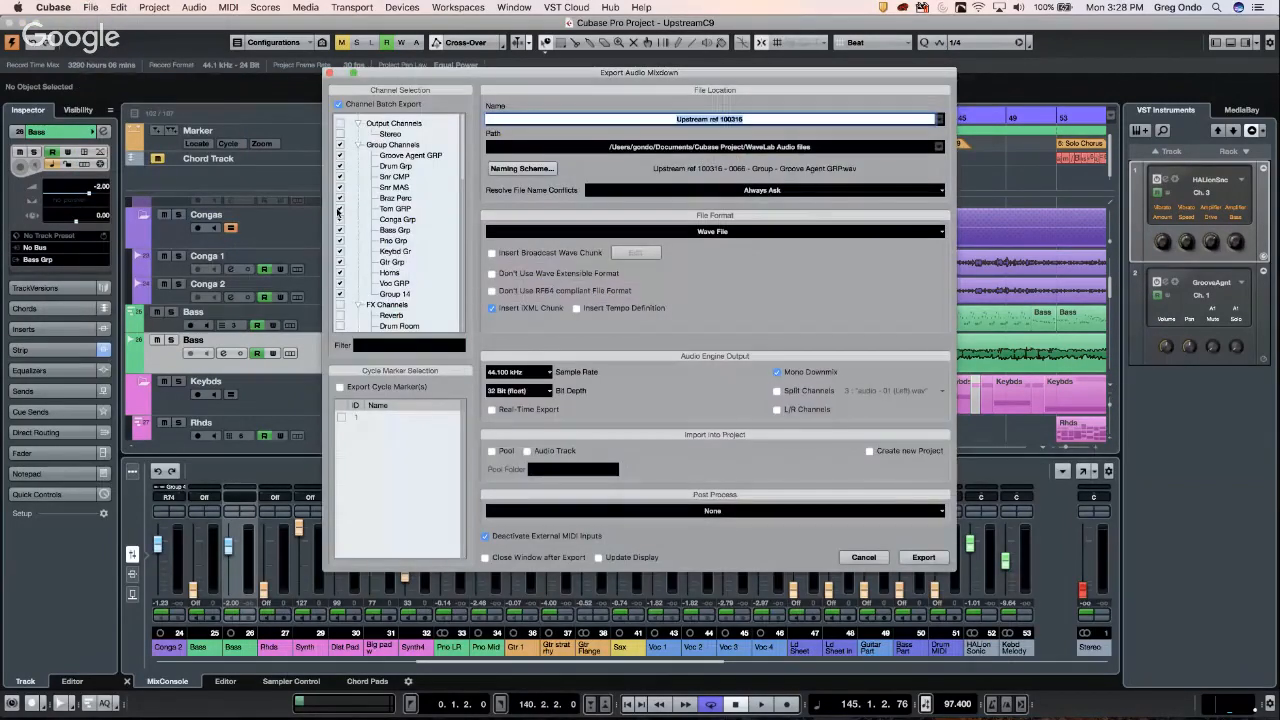
- Toggle Channel Batch Export off and back on, and select the FX Channels group
left_click(340, 108)
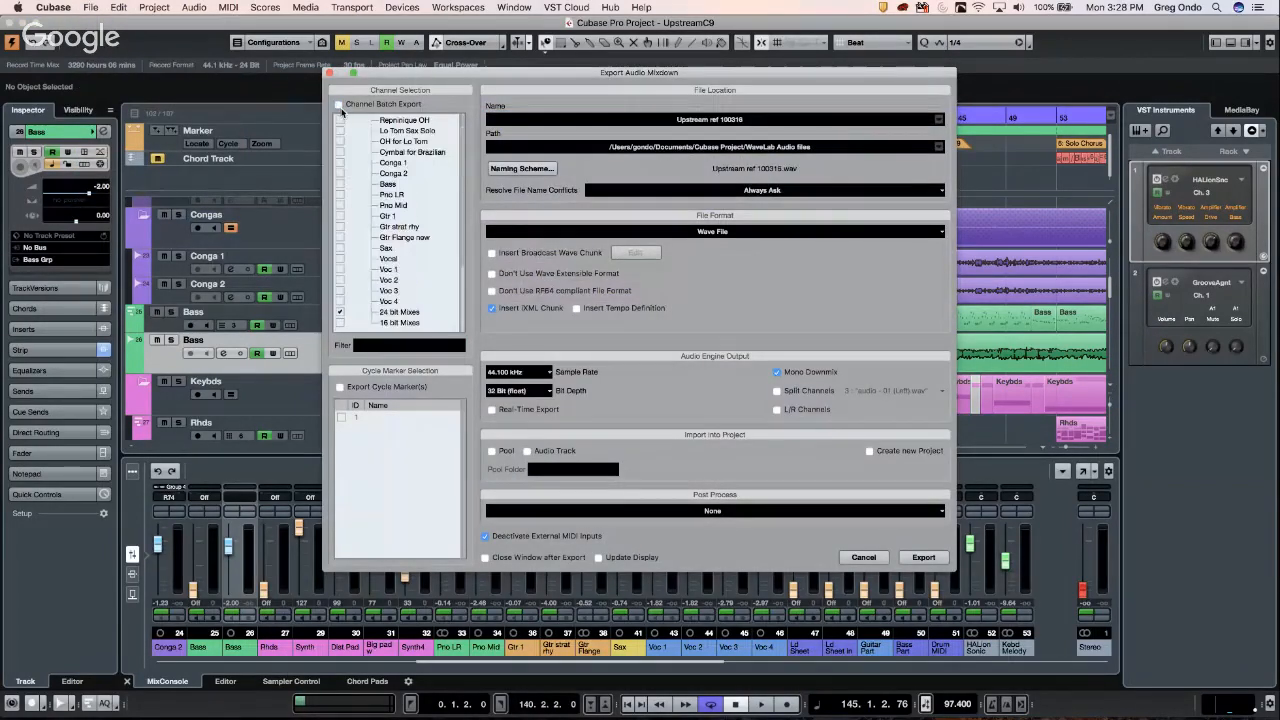
left_click(341, 108)
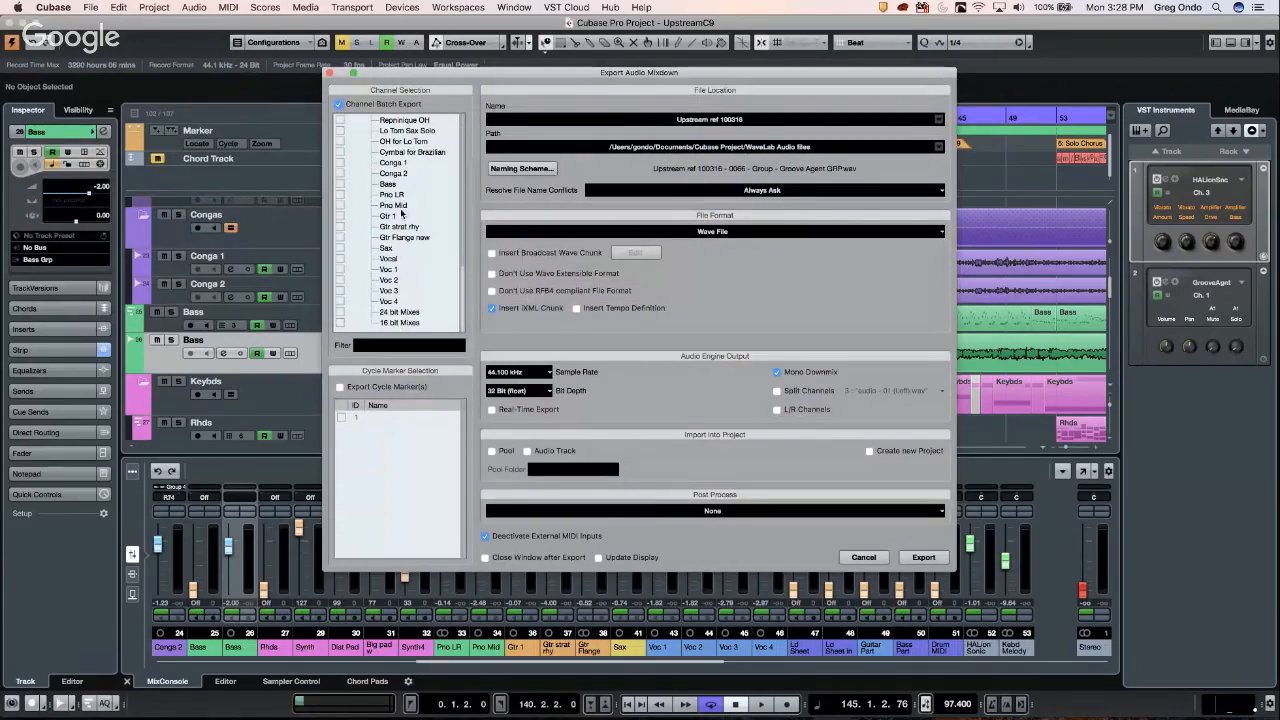
scroll(350, 150, "up", 10)
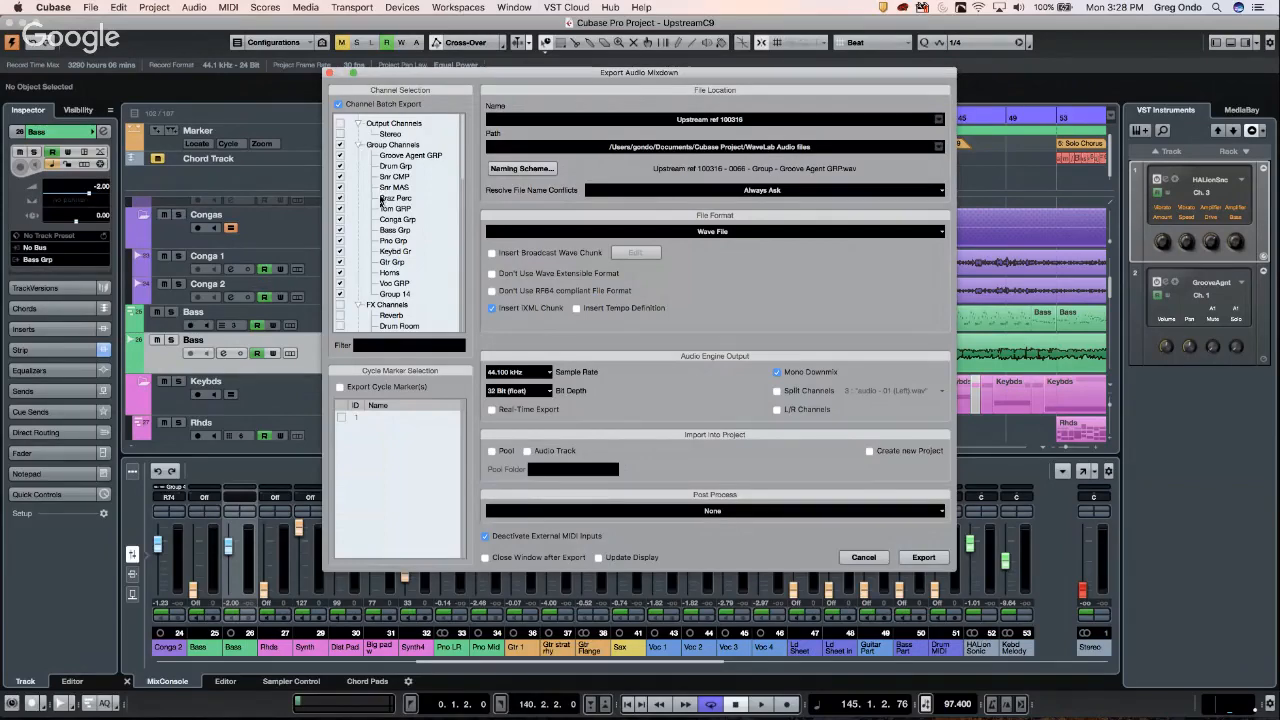
left_click(363, 304)
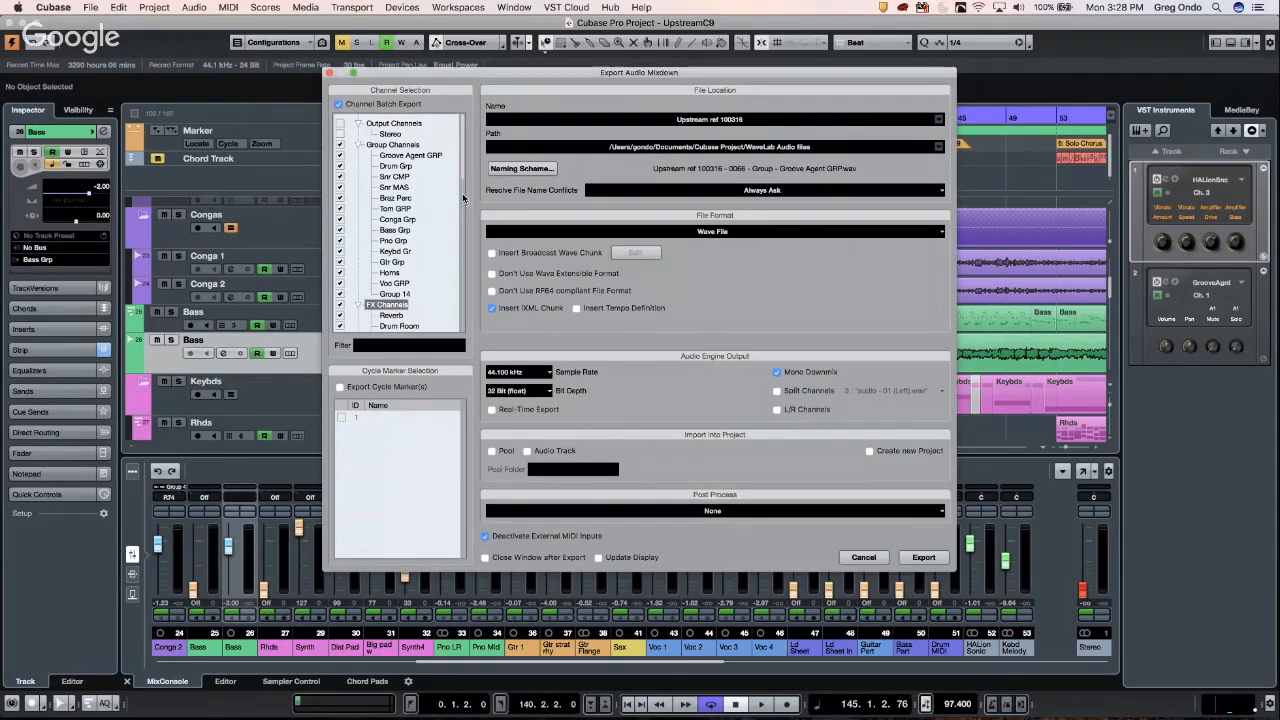
scroll(466, 176, "down", 5)
scroll(466, 177, "up", 5)
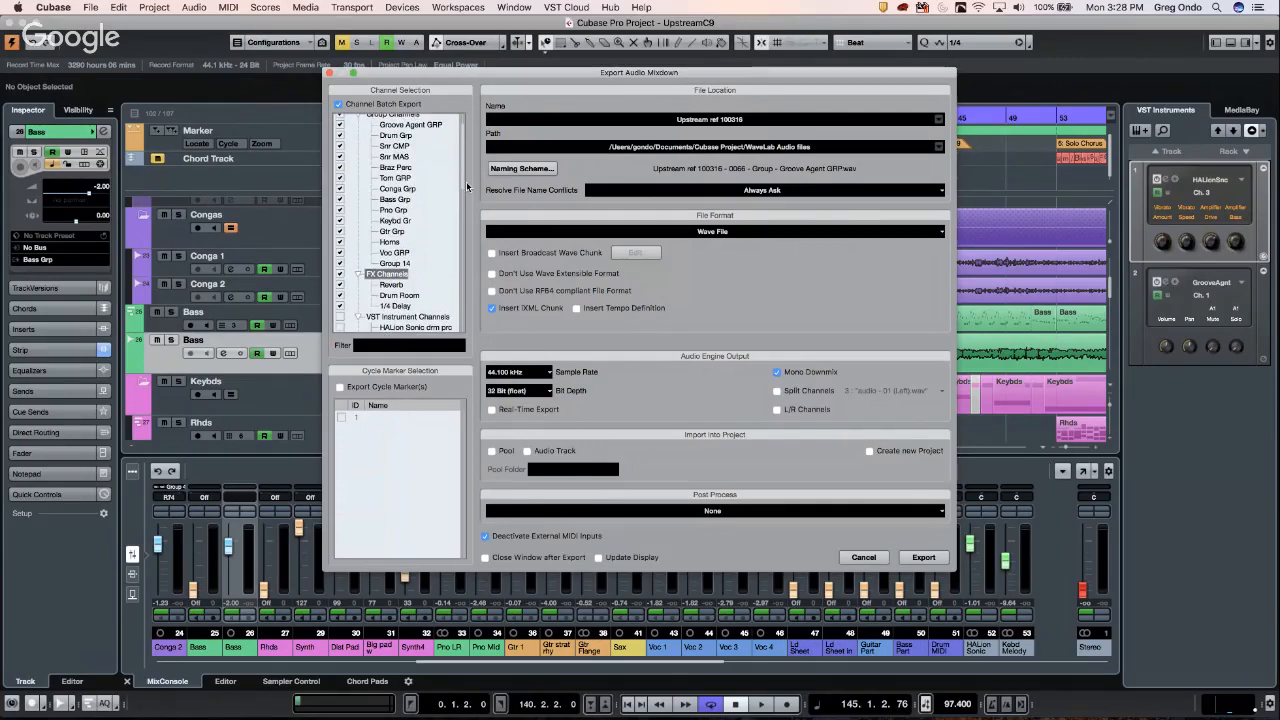
scroll(462, 196, "down", 5)
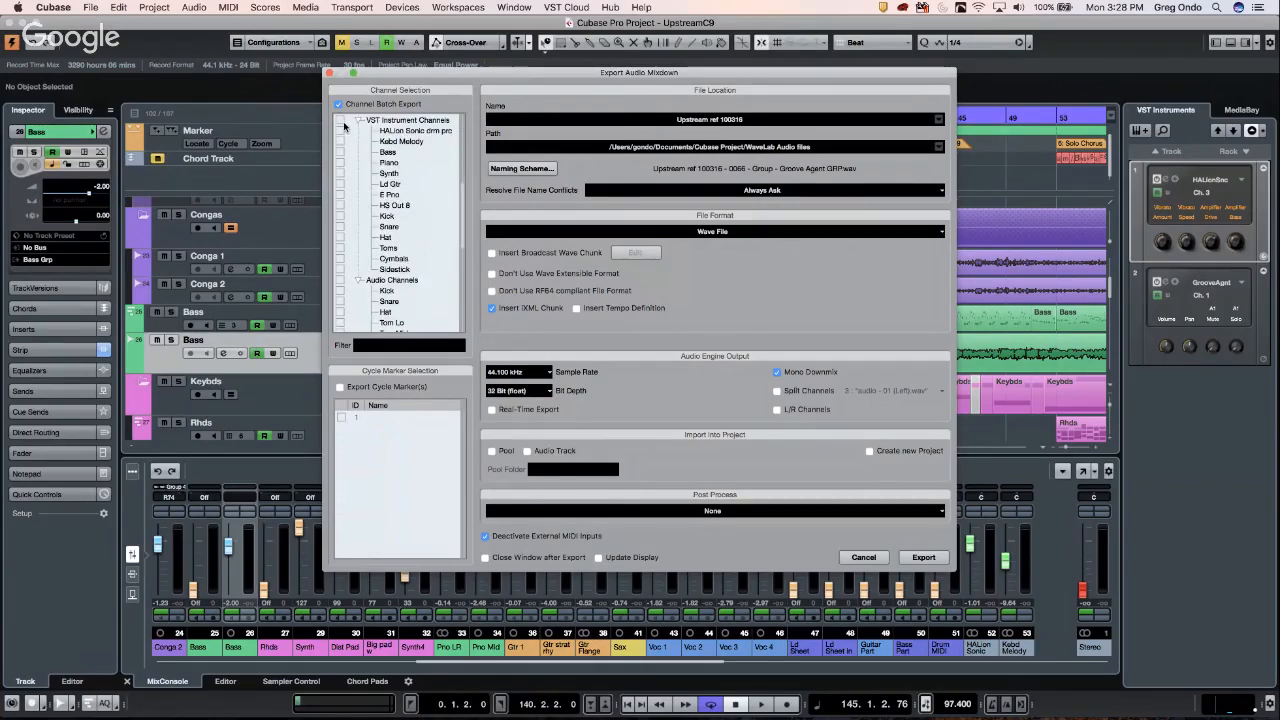
- Tick all VST Instrument Channels and Audio Channels, then cancel the export
left_click(341, 120)
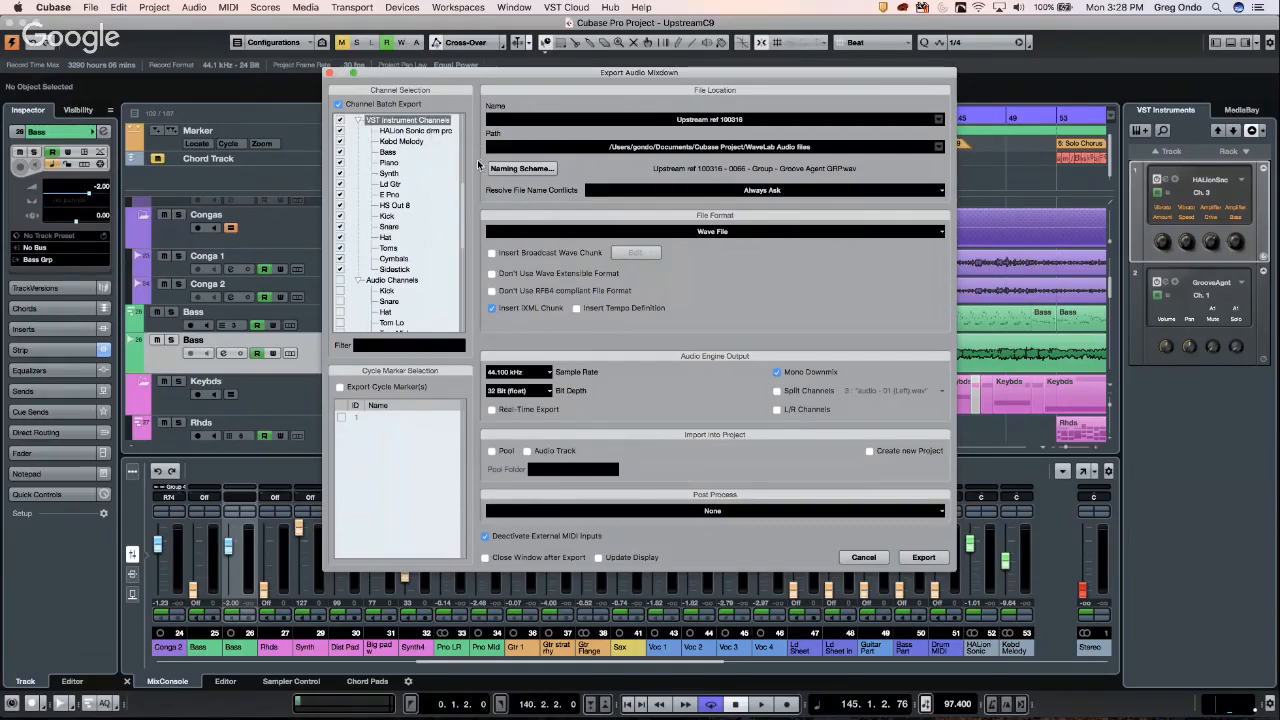
scroll(462, 170, "up", 5)
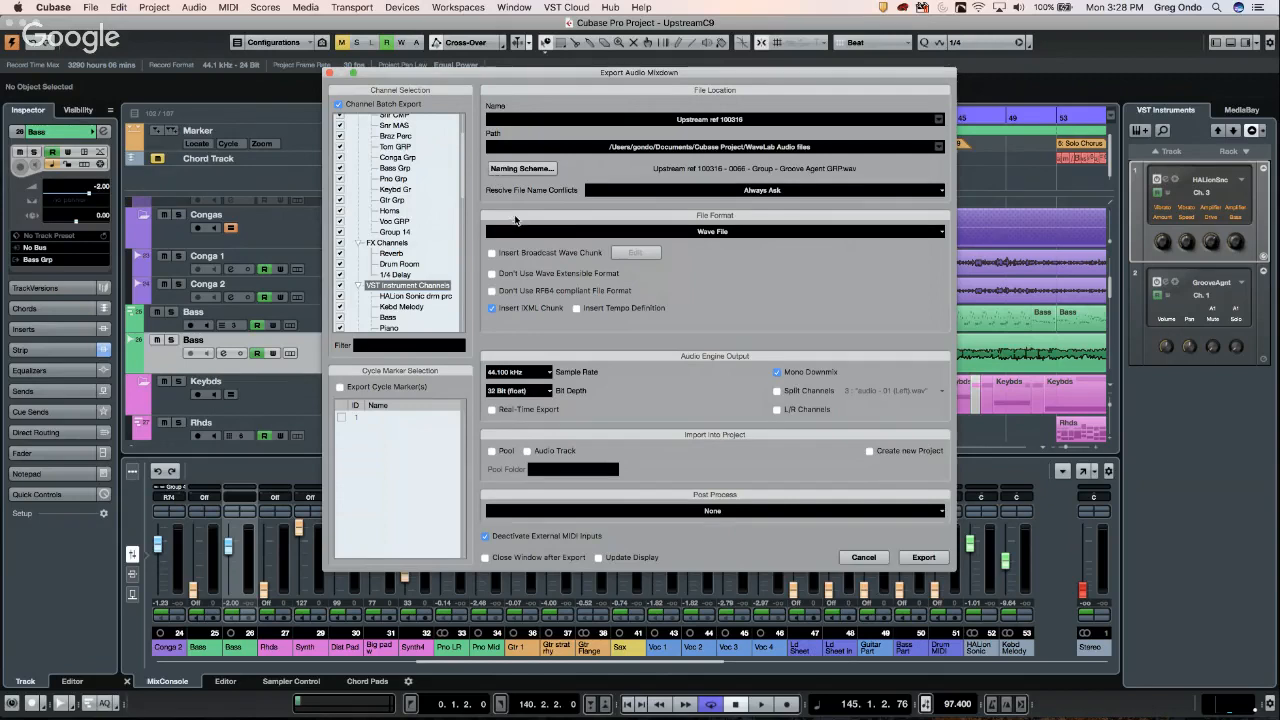
scroll(457, 250, "up", 8)
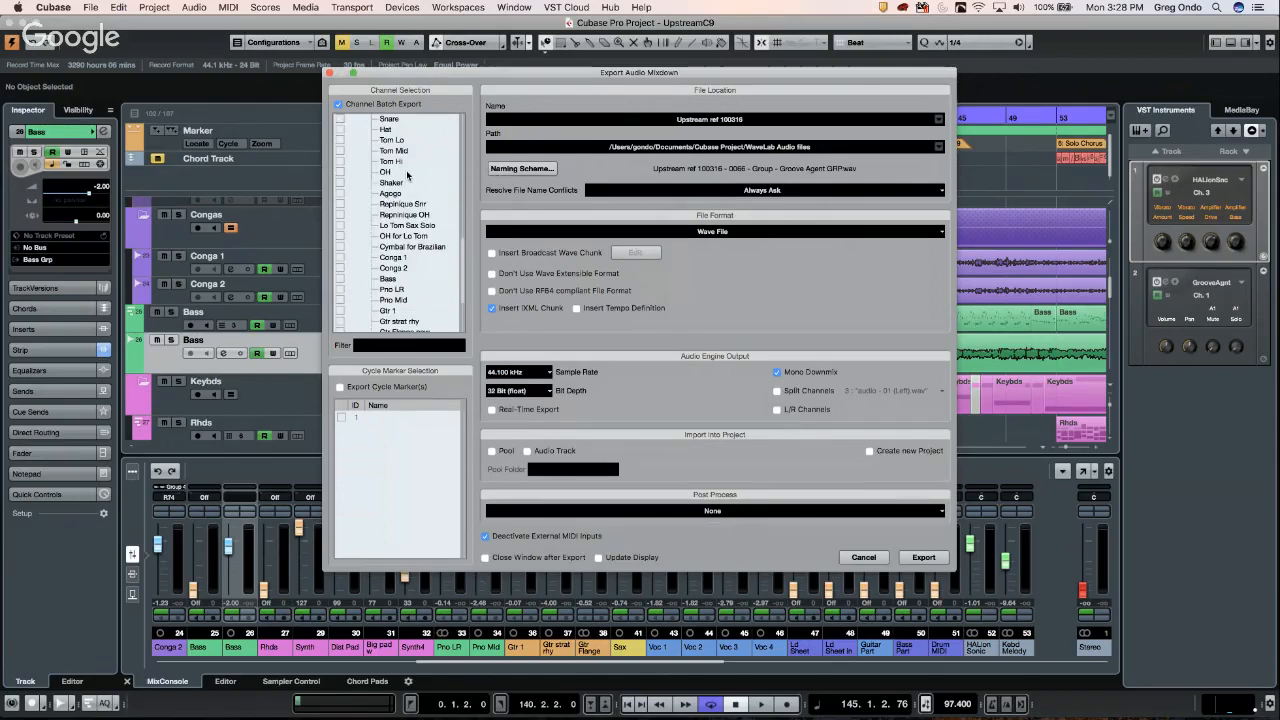
scroll(407, 175, "up", 3)
left_click(345, 194)
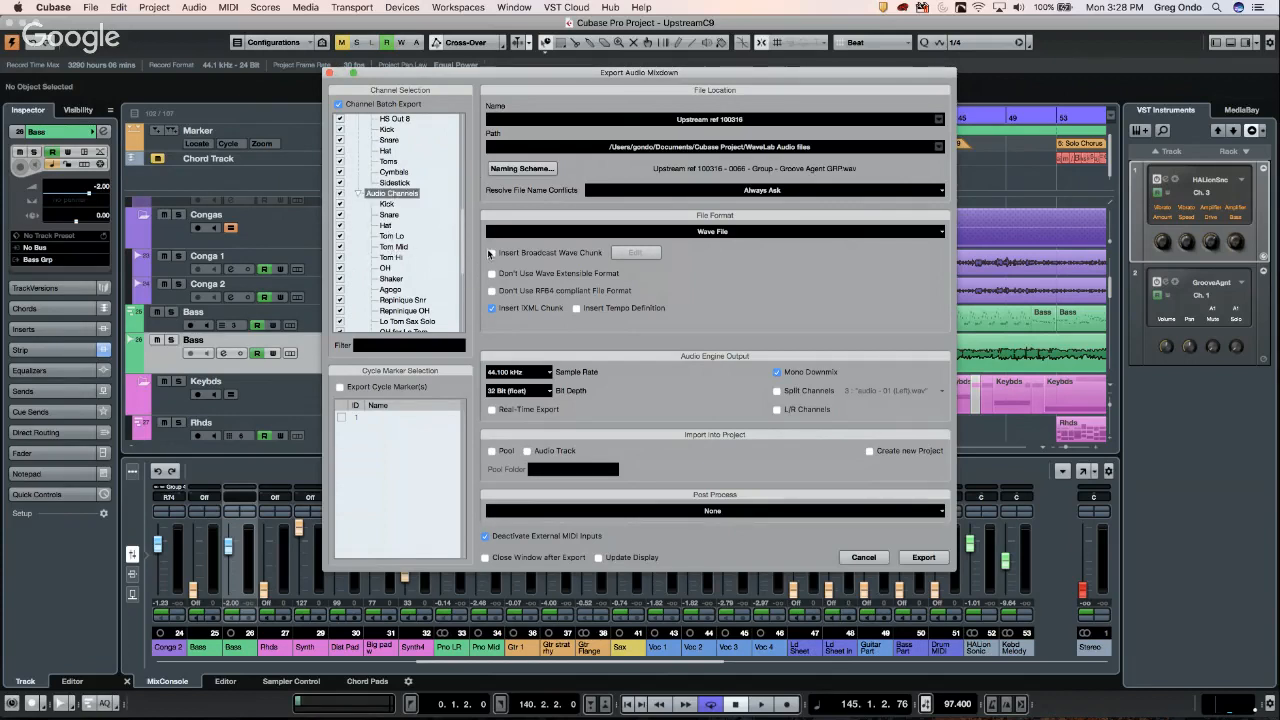
left_click(864, 557)
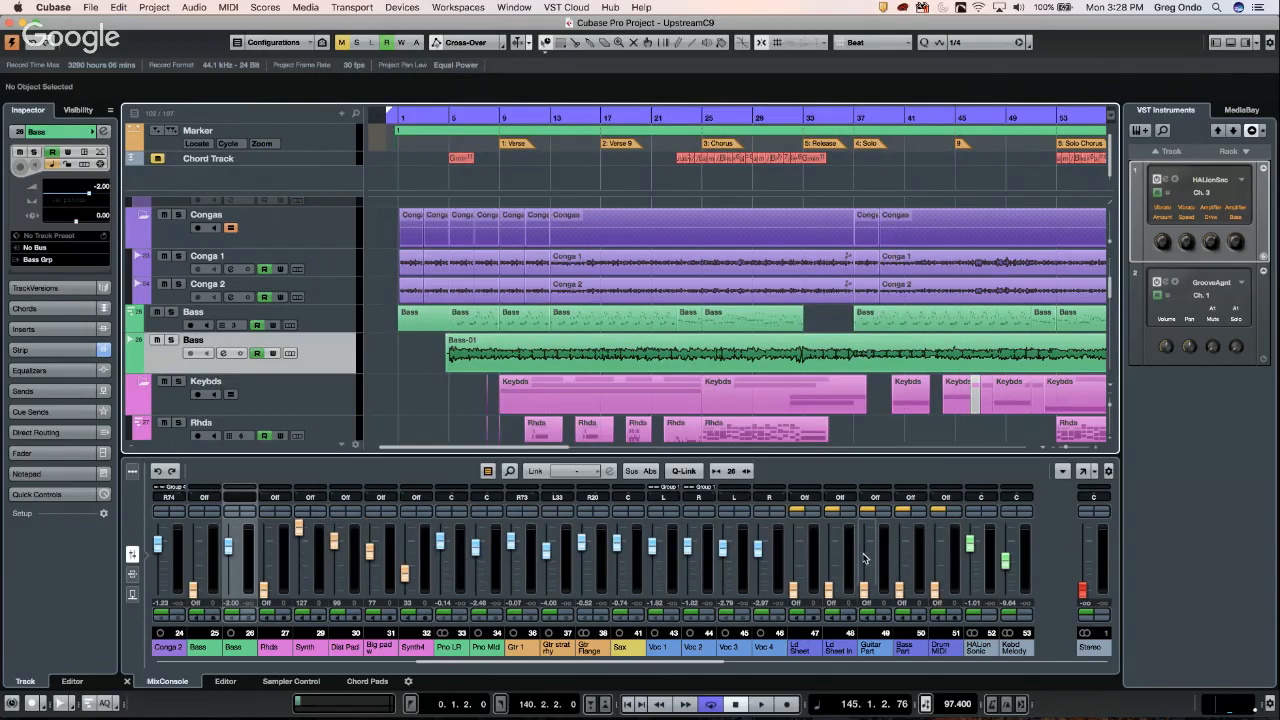
- Render the short Keybds event at bar 41 to audio in place
left_click(910, 399)
right_click(910, 399)
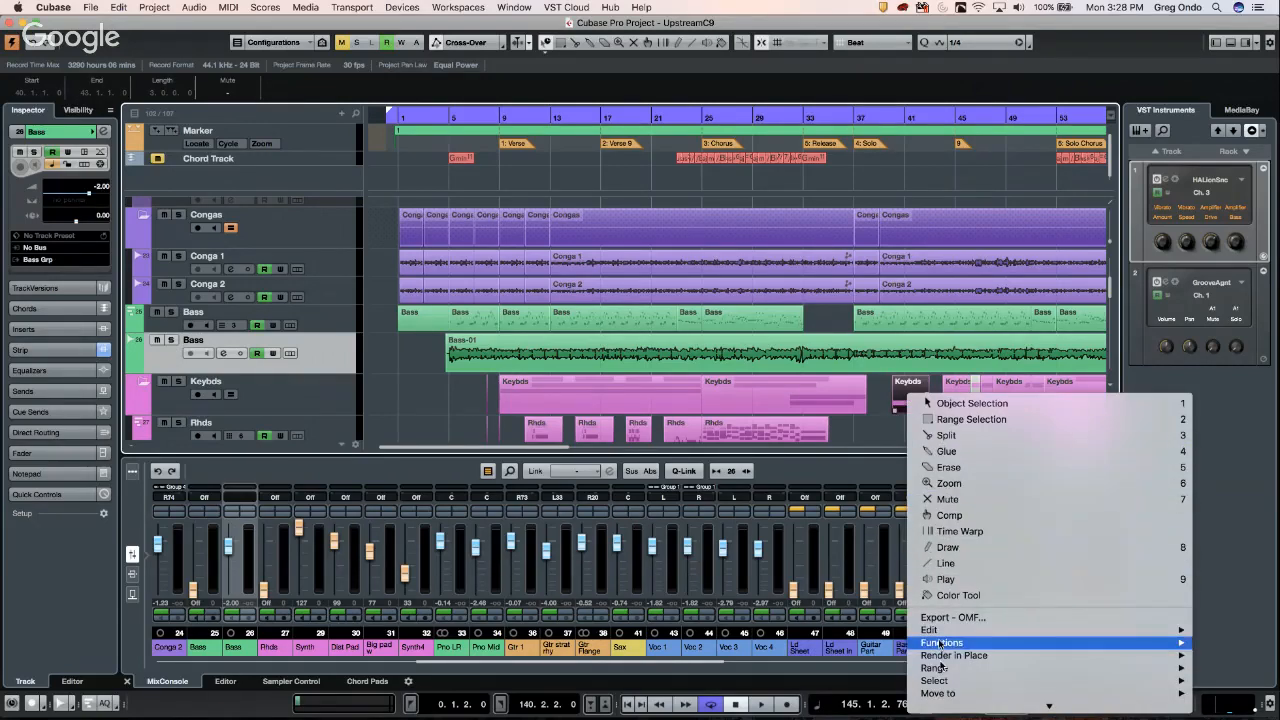
mouse_move(934, 658)
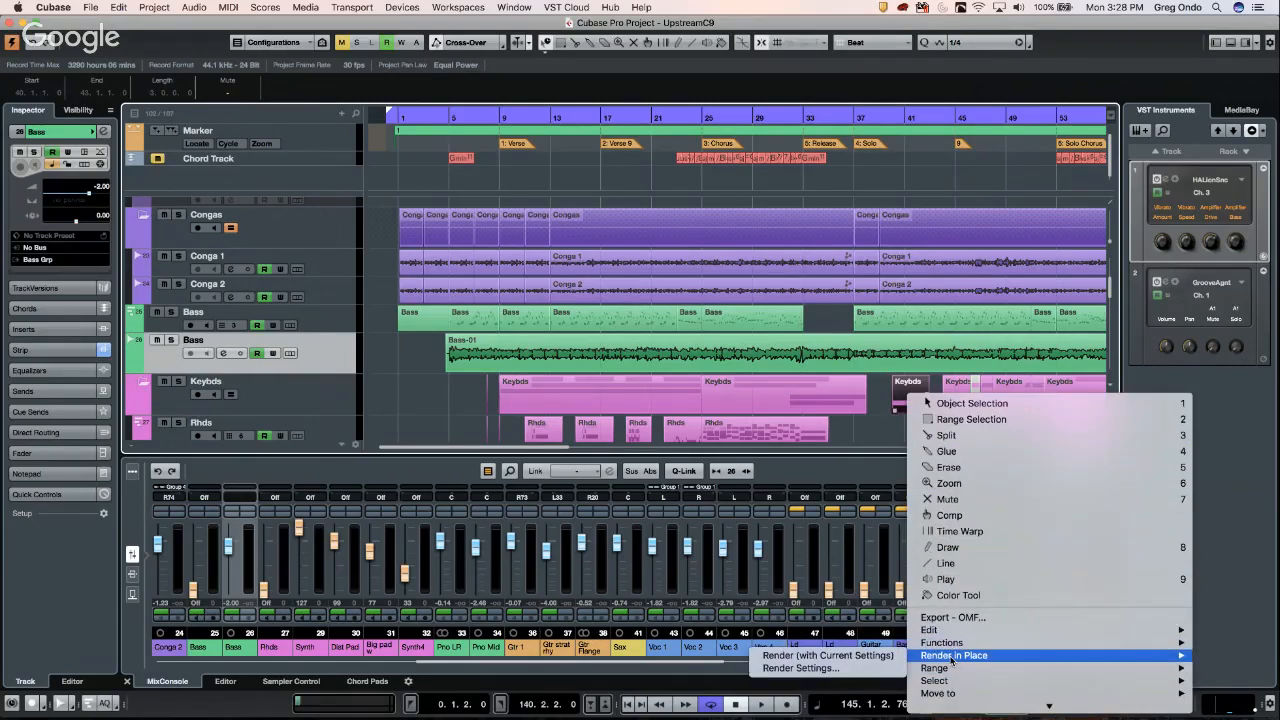
left_click(822, 657)
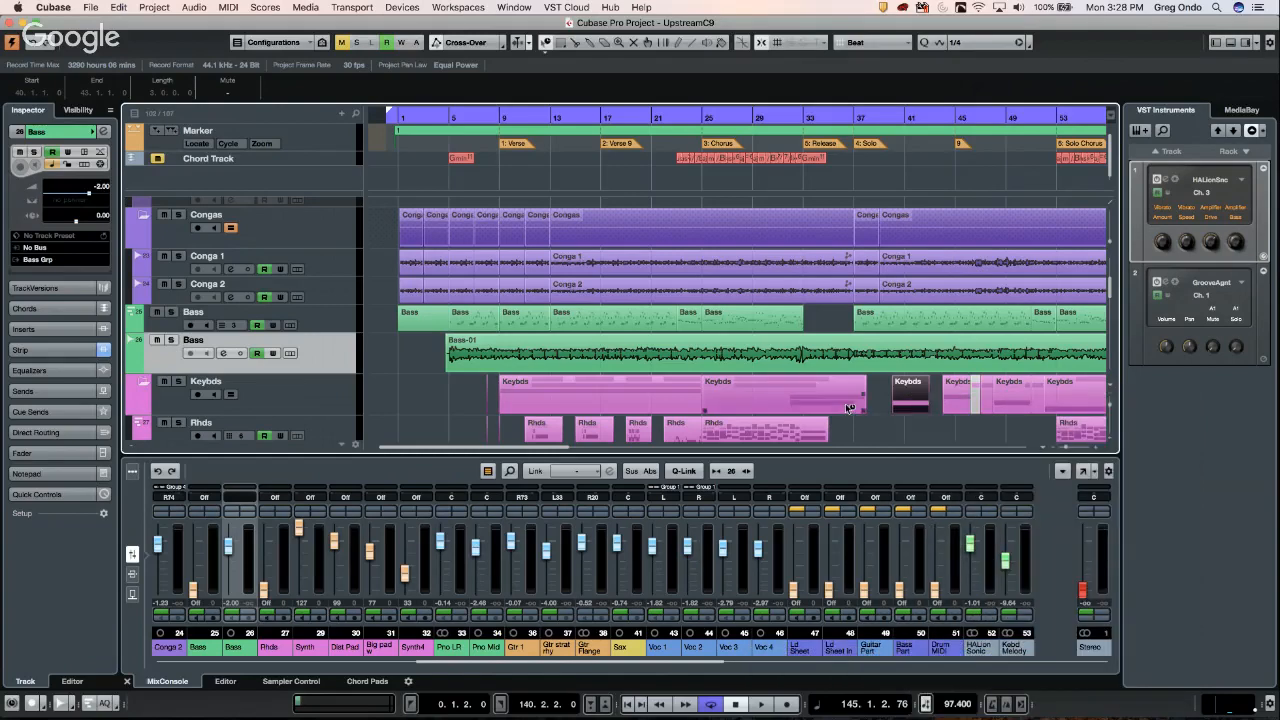
right_click(911, 395)
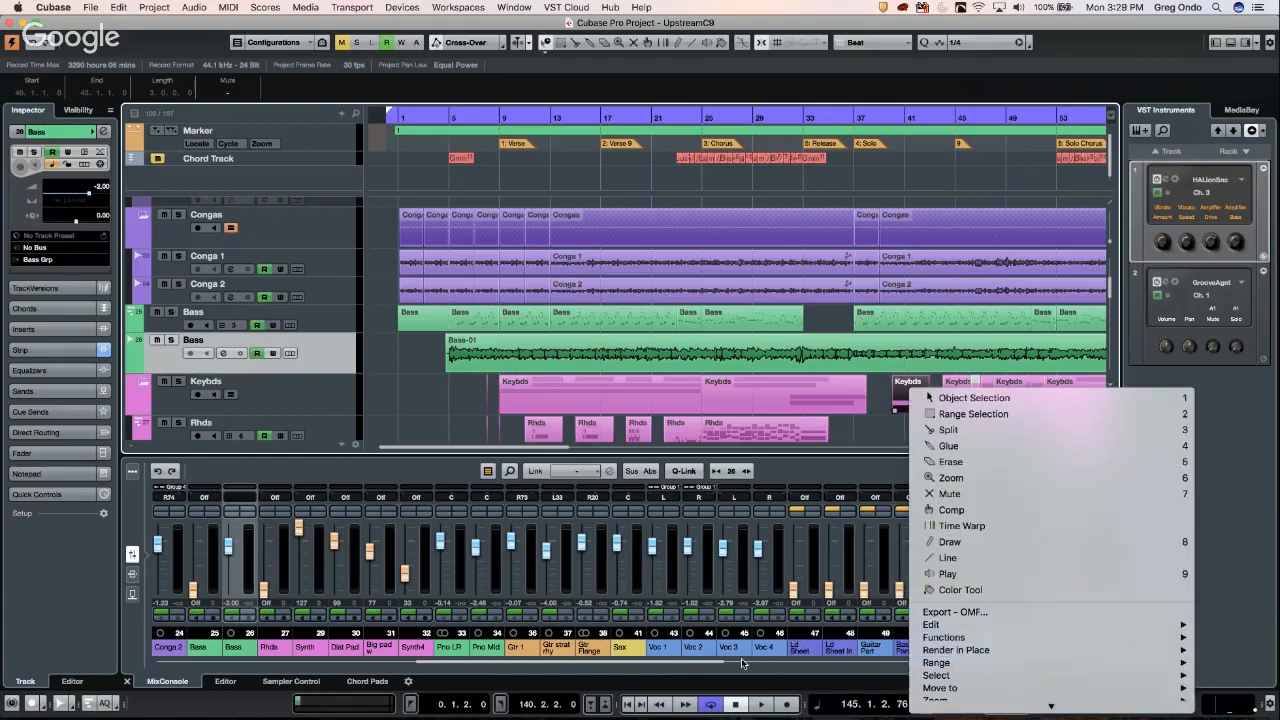
mouse_move(943, 651)
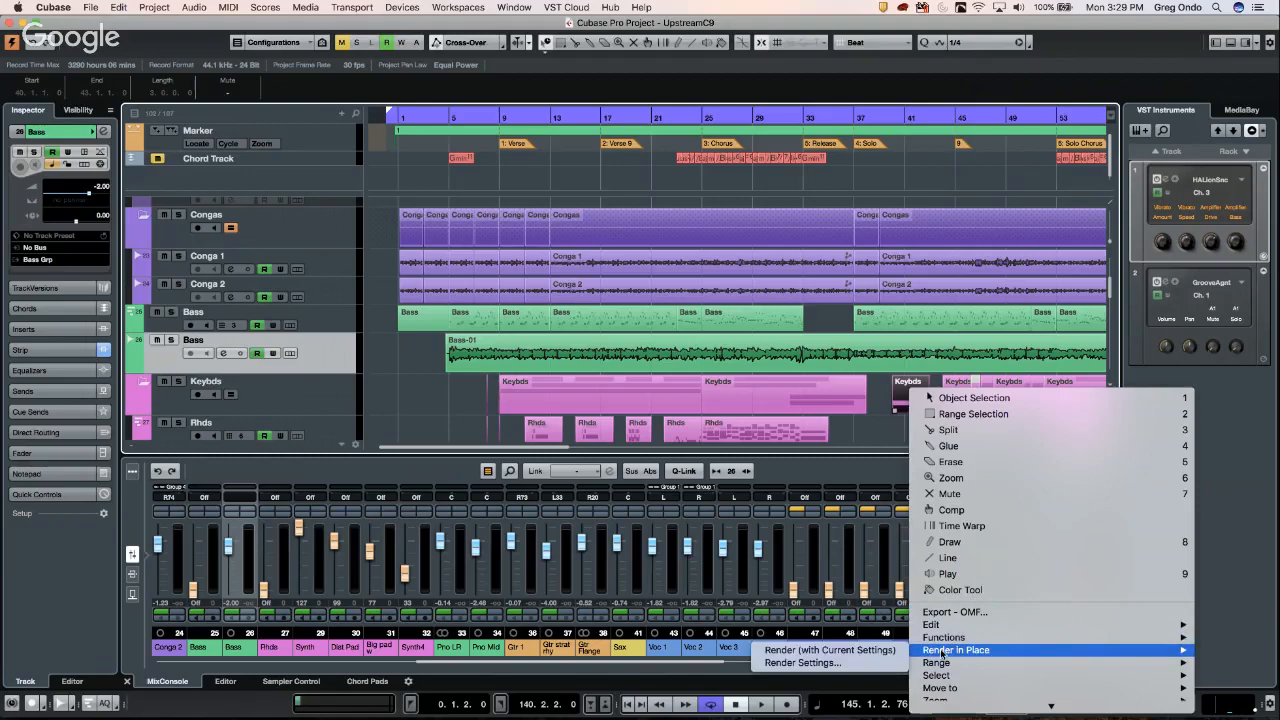
left_click(876, 651)
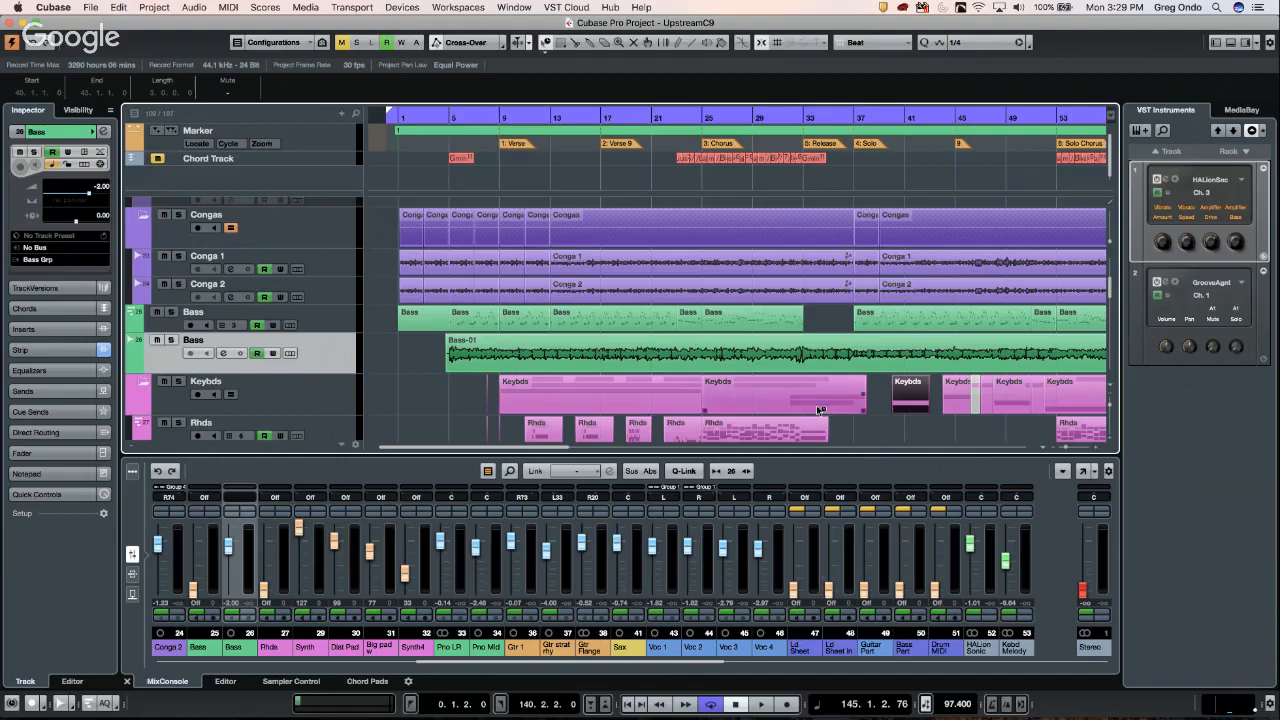
- Select the Bass event at bar 37 and open its Render in Place settings
left_click(633, 411)
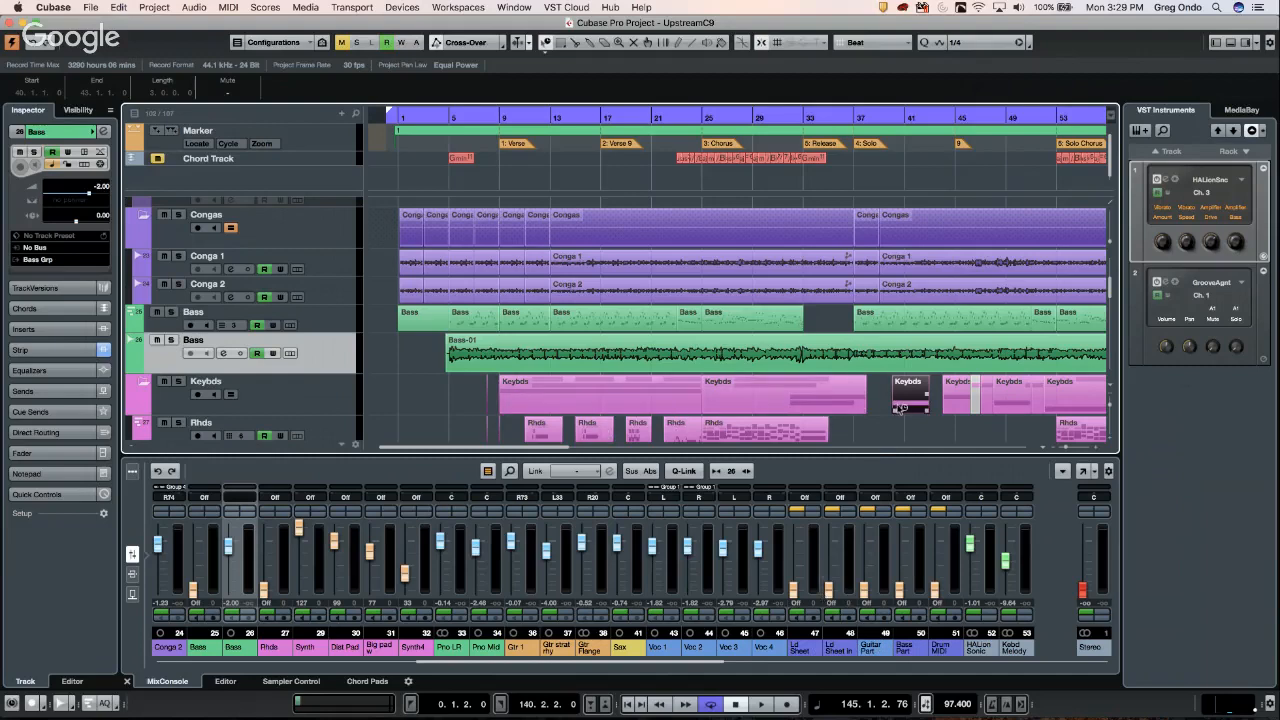
scroll(850, 376, "down", 5)
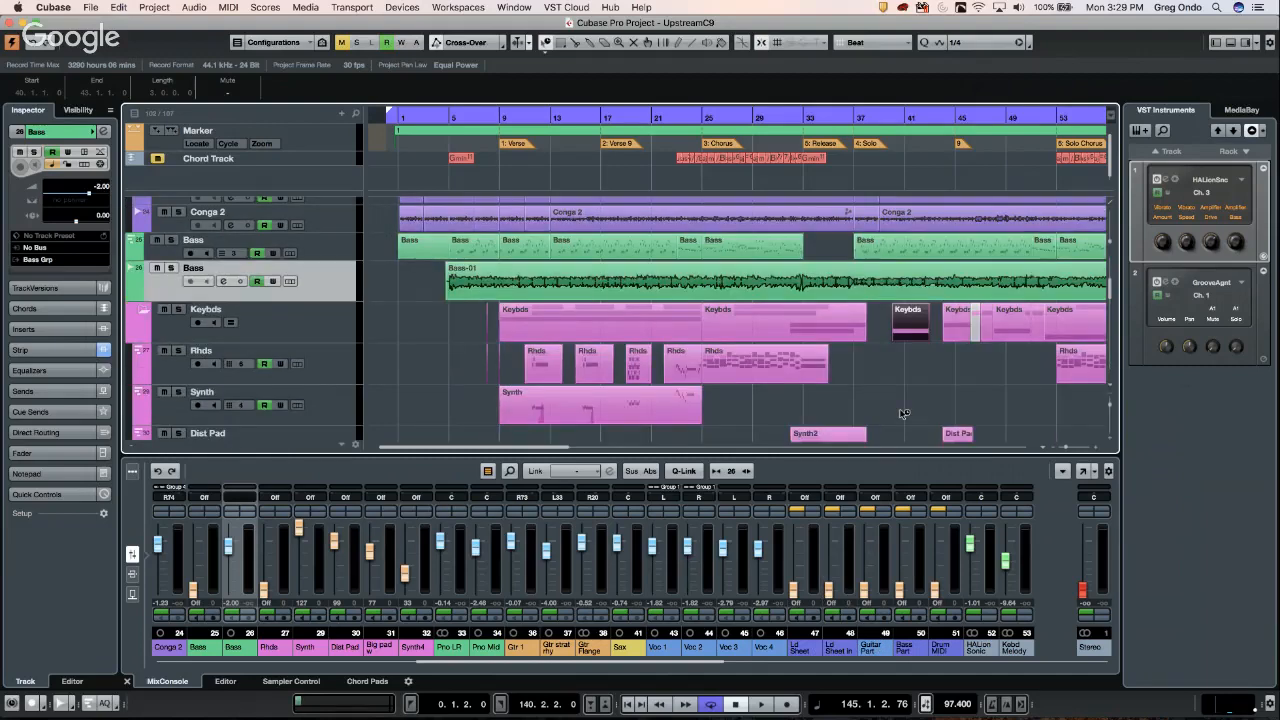
scroll(846, 300, "up", 10)
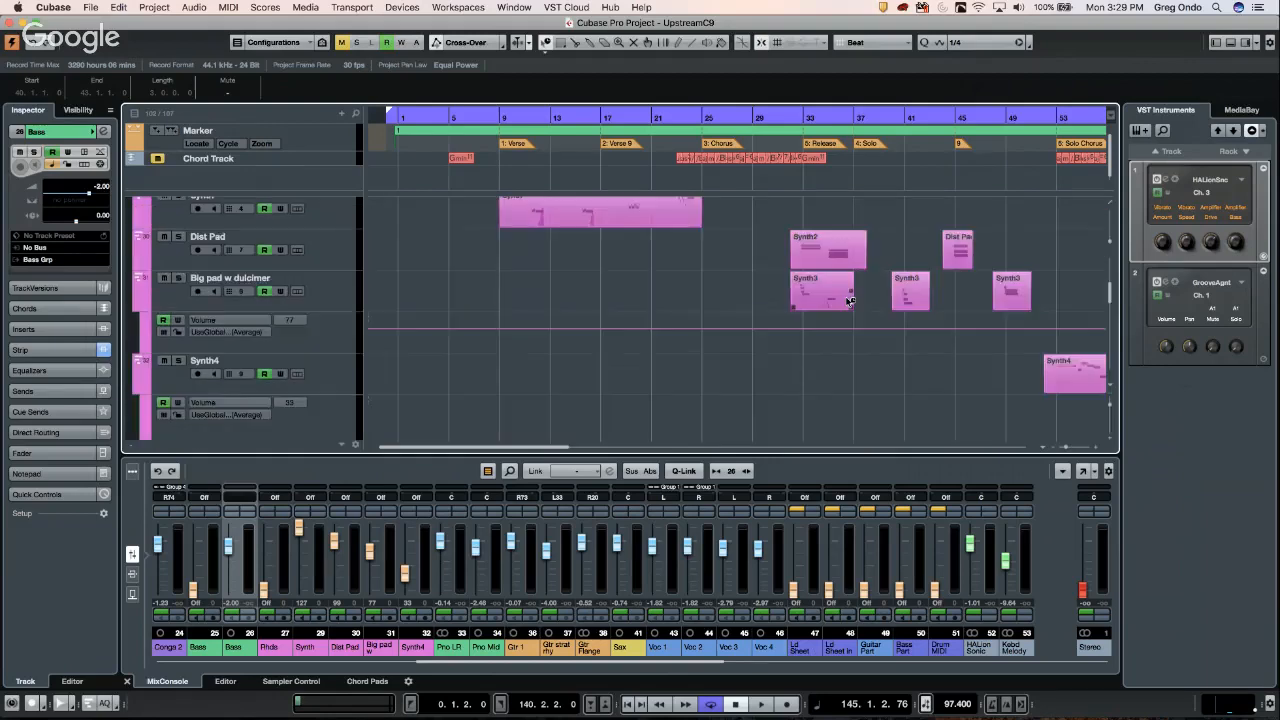
scroll(874, 326, "down", 5)
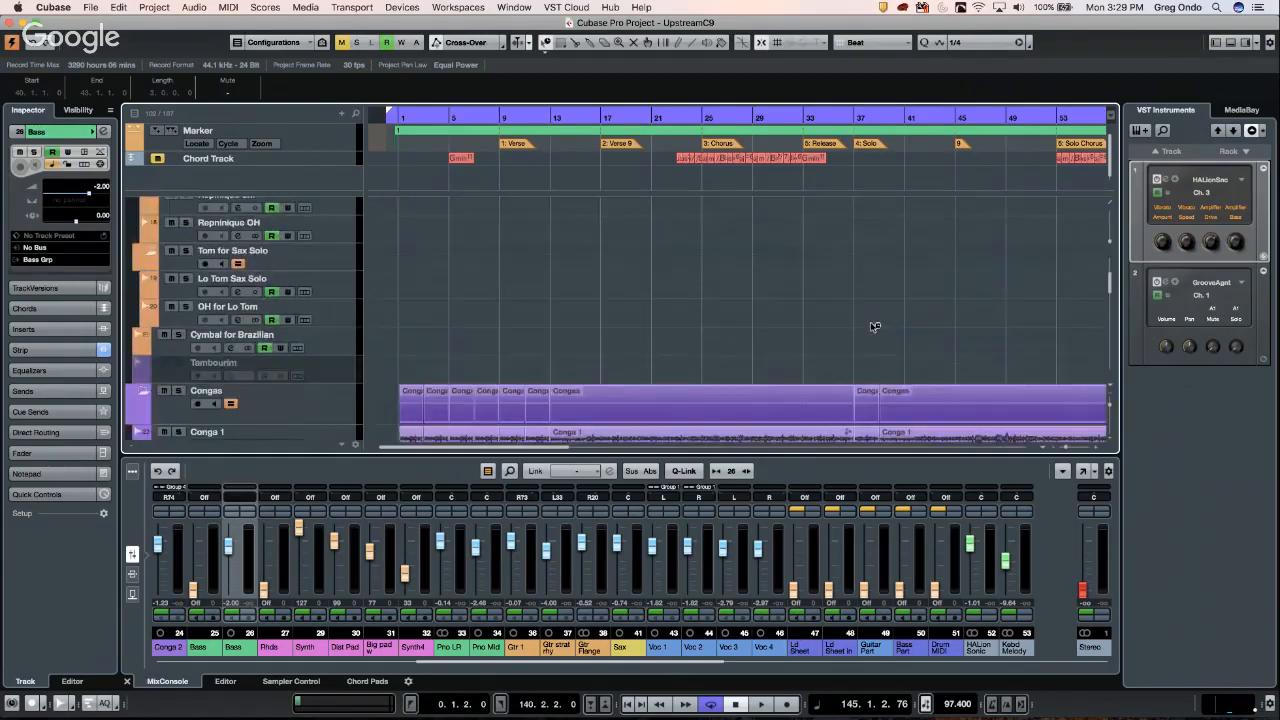
scroll(874, 326, "down", 3)
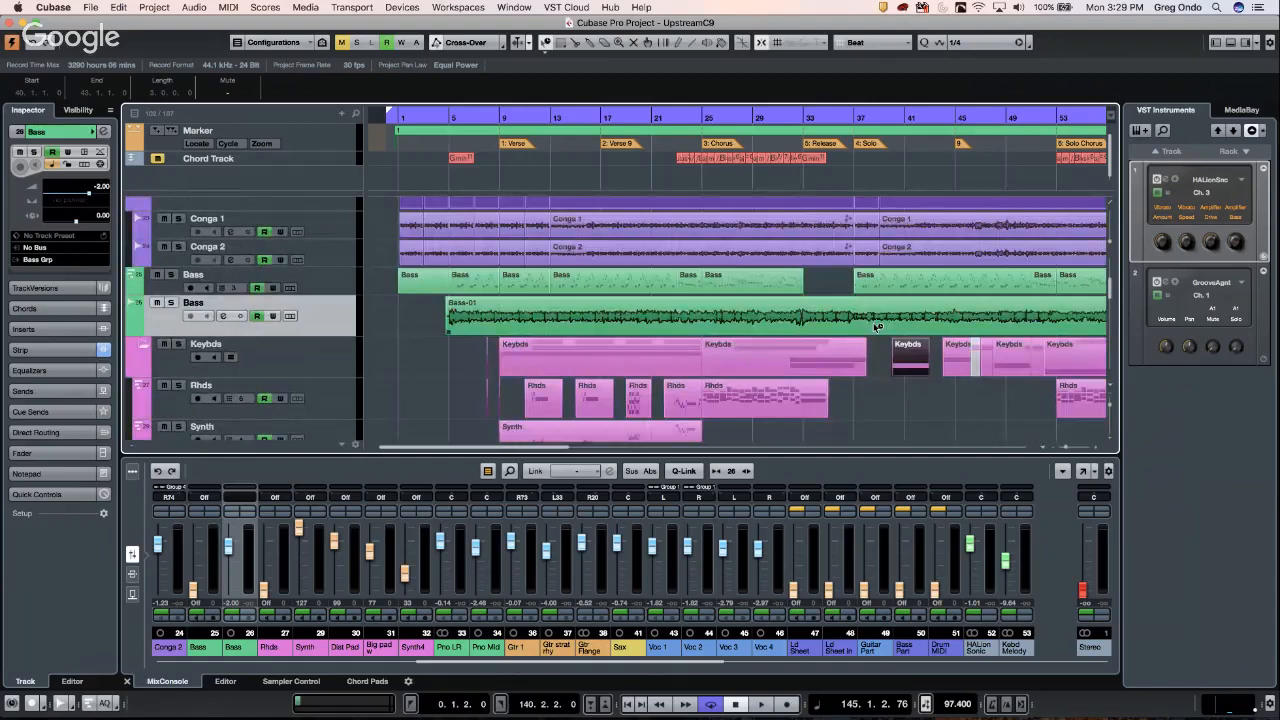
left_click(920, 280)
right_click(920, 280)
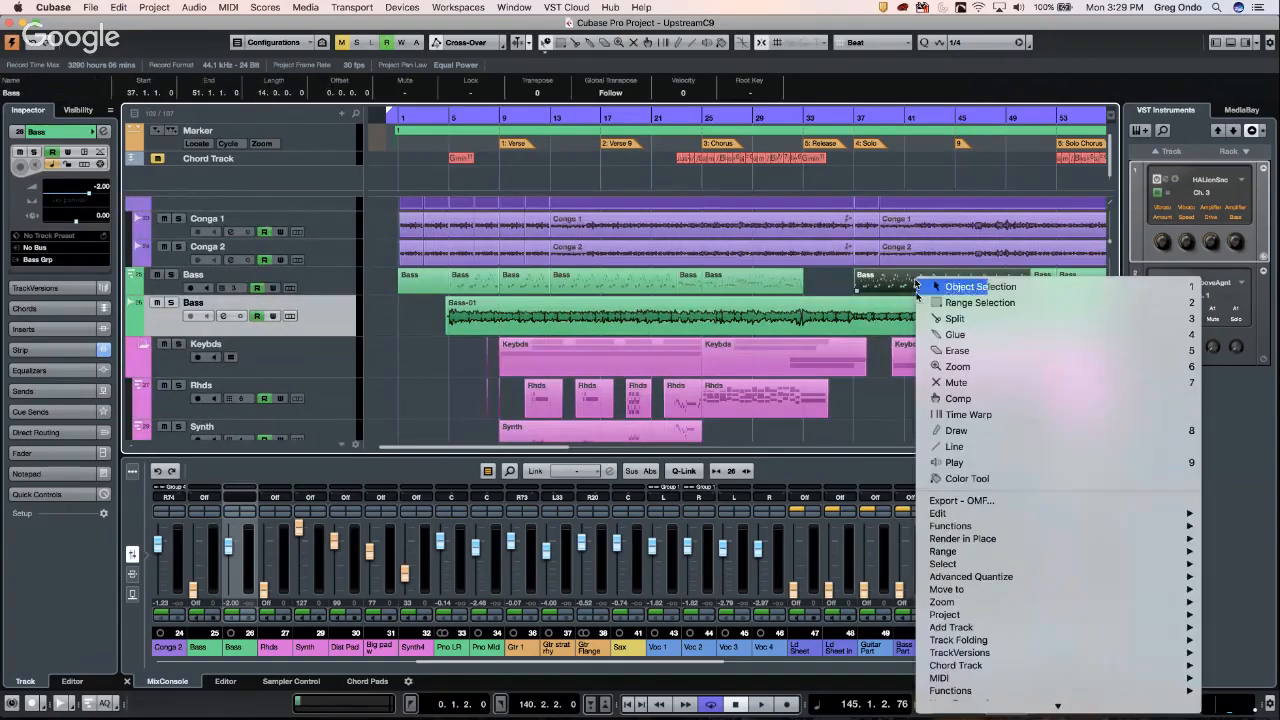
mouse_move(970, 538)
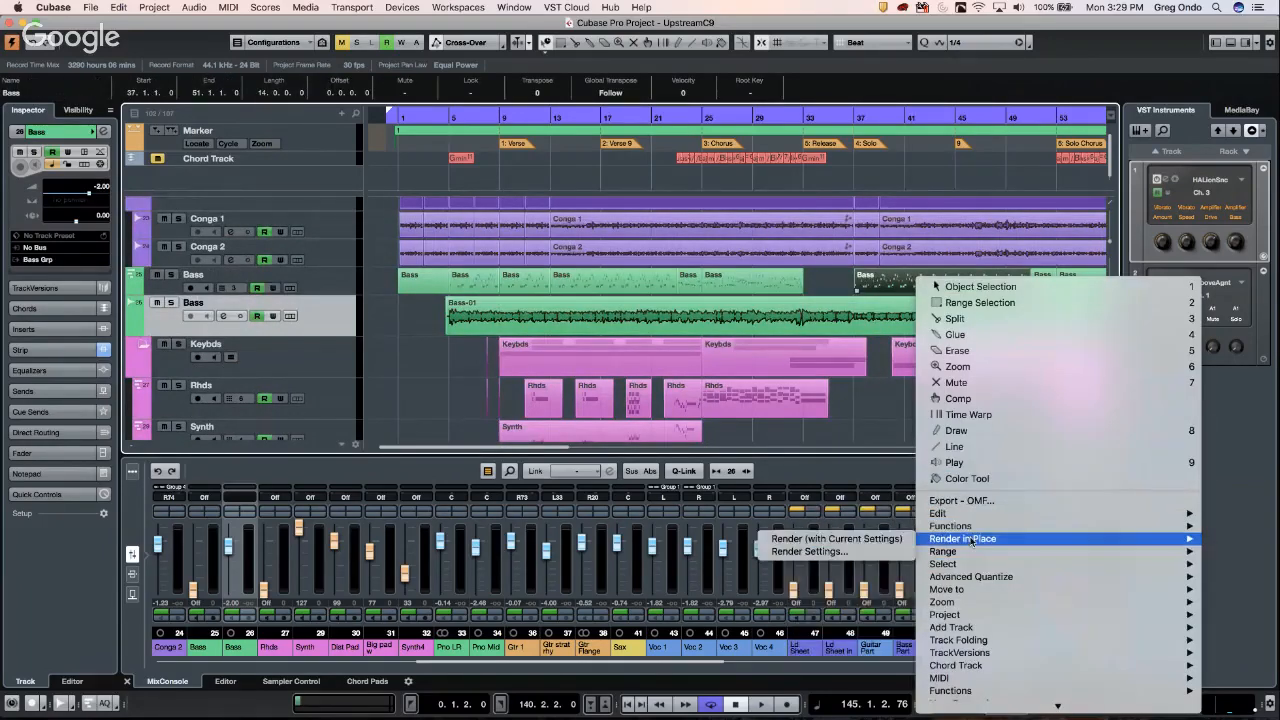
left_click(818, 553)
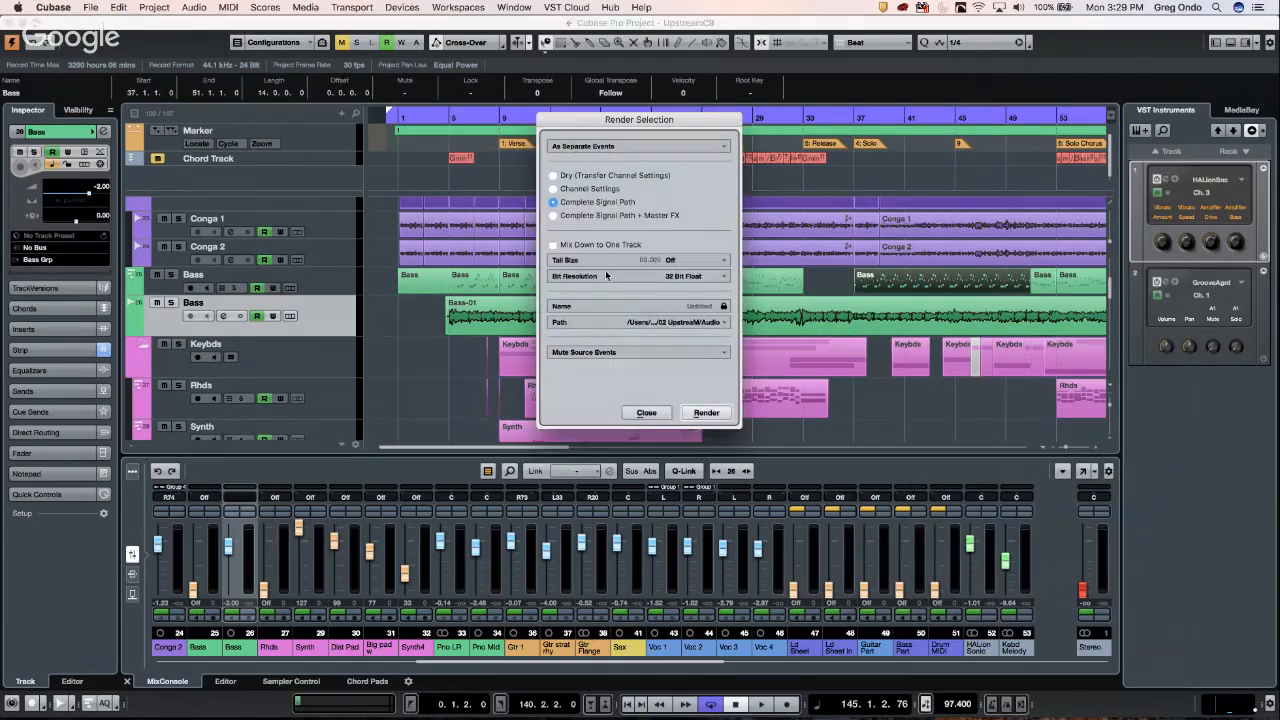
- Render the Bass event to a new audio track, then undo to remove it
left_click(708, 413)
left_click(708, 413)
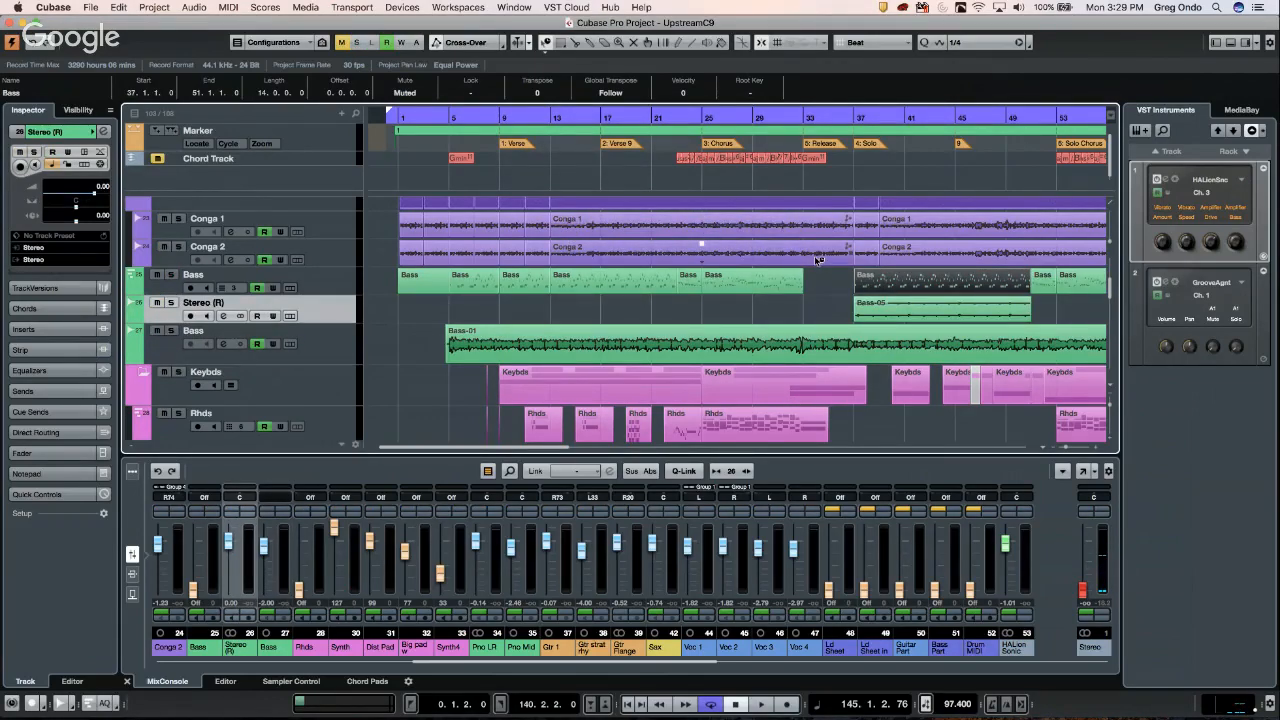
key("super+z")
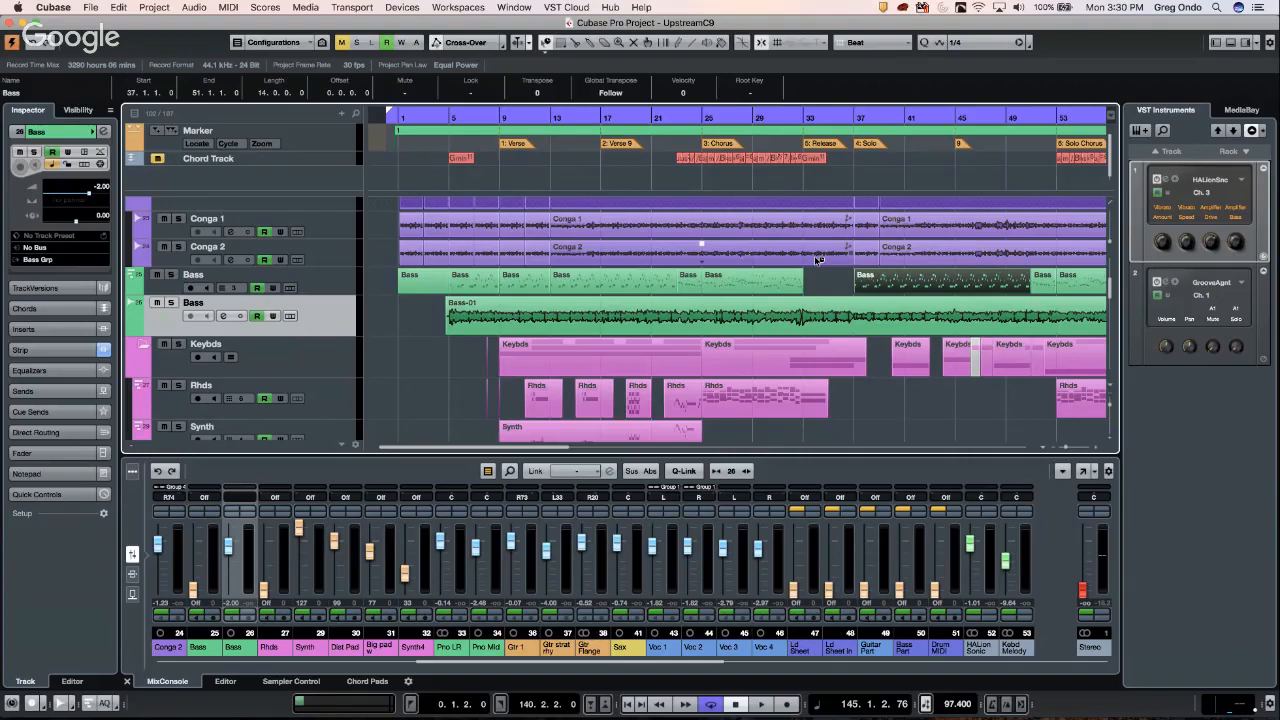
scroll(511, 430, "right", 10)
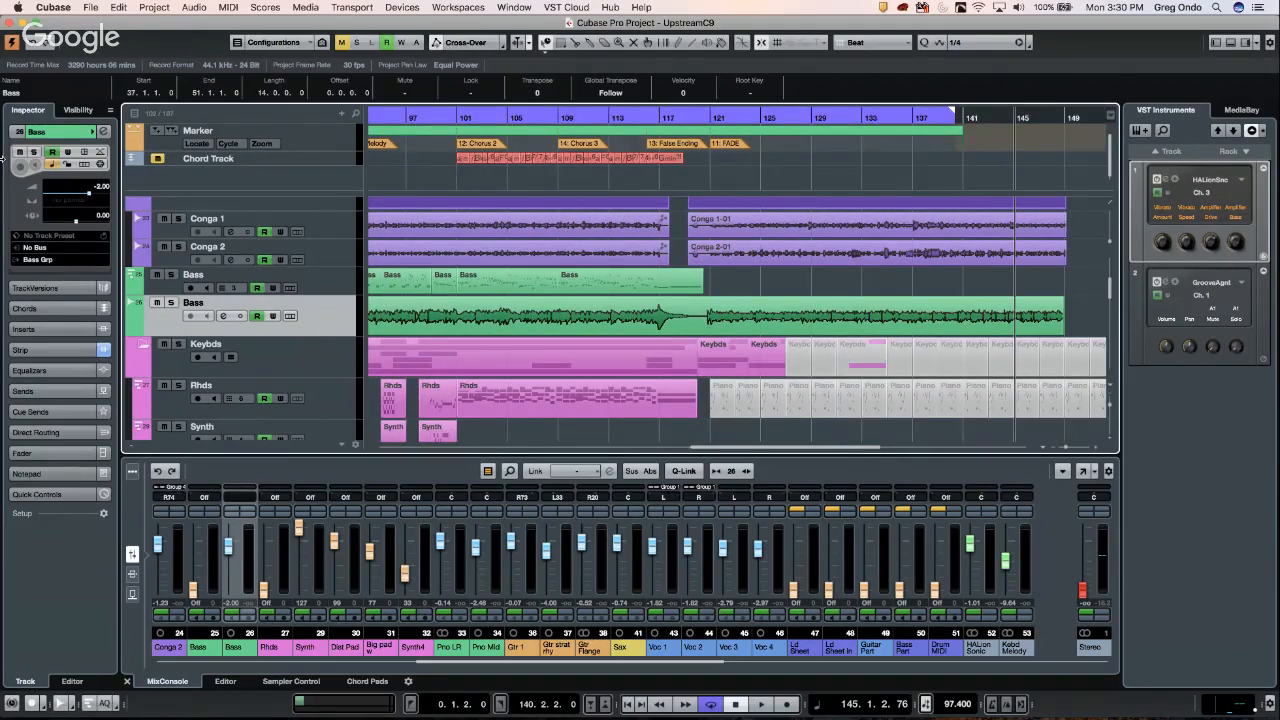
key("Down")
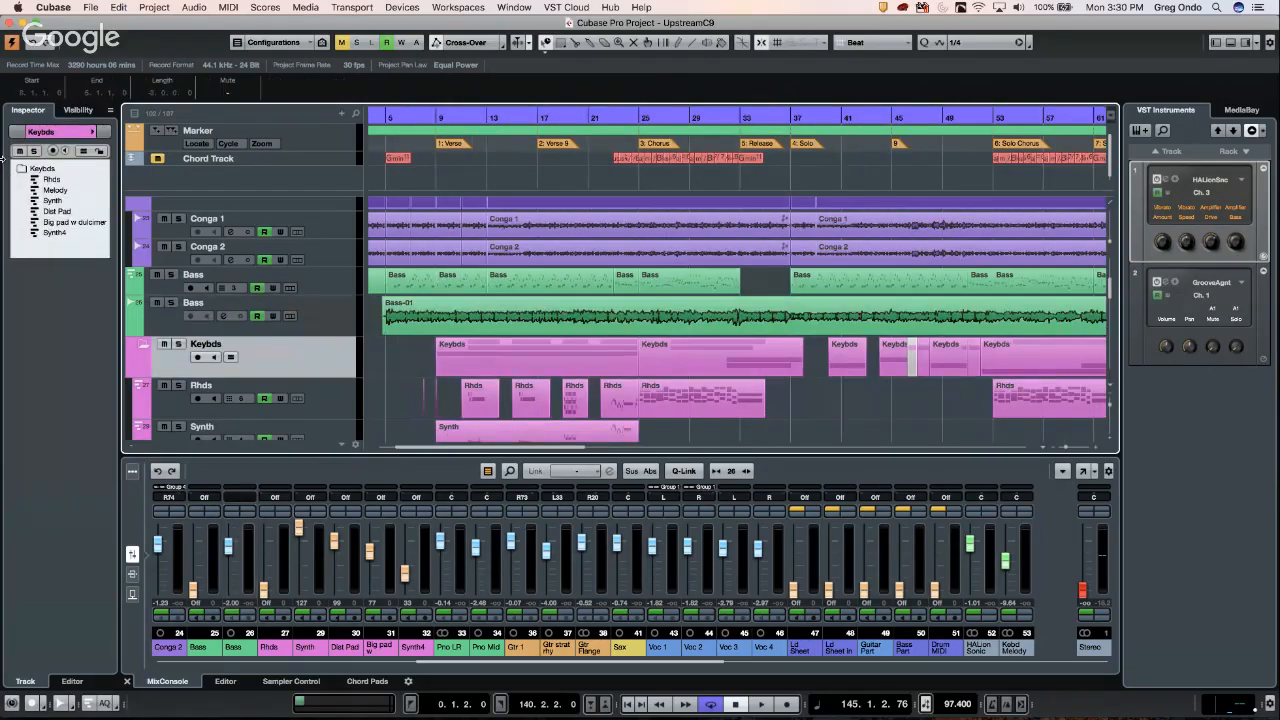
key("Down")
key("Down")
key("Down")
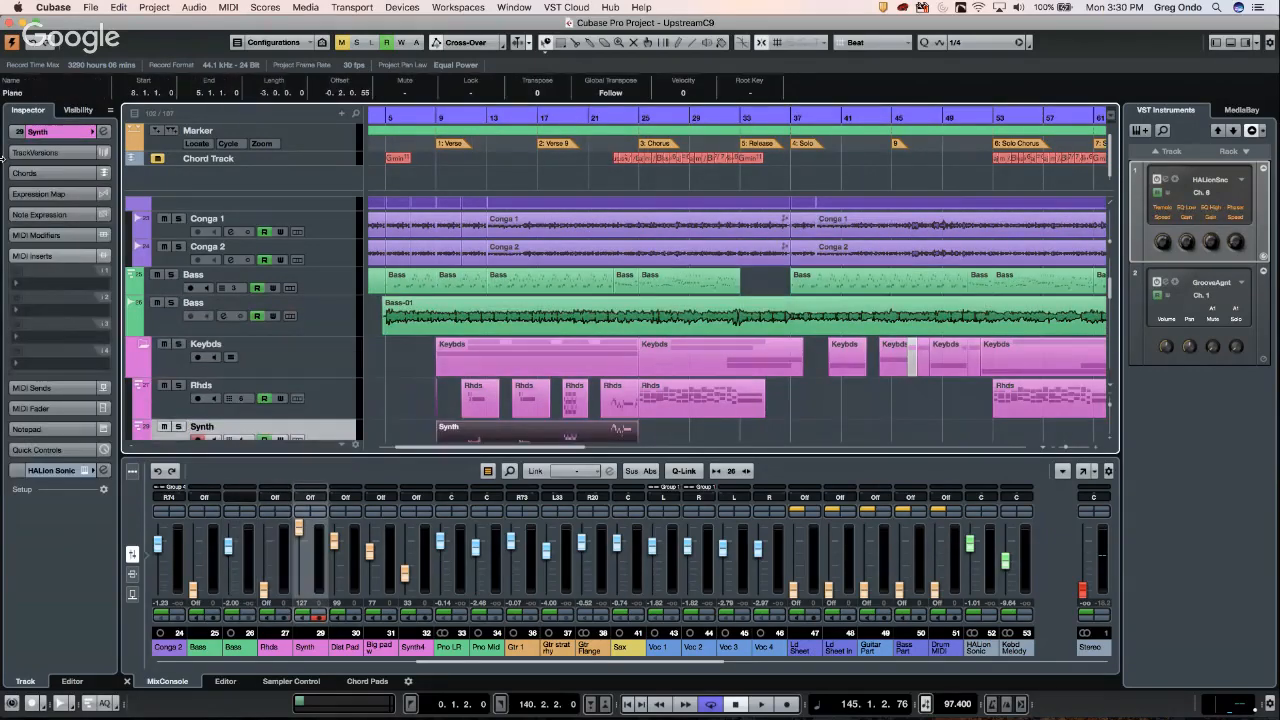
key("Up")
key("Up")
key("Up")
key("Up")
key("Up")
key("Up")
key("Up")
key("Up")
key("Up")
key("Up")
key("Up")
key("Up")
key("Up")
key("Up")
key("Up")
key("Up")
key("Up")
key("Up")
key("Up")
key("Up")
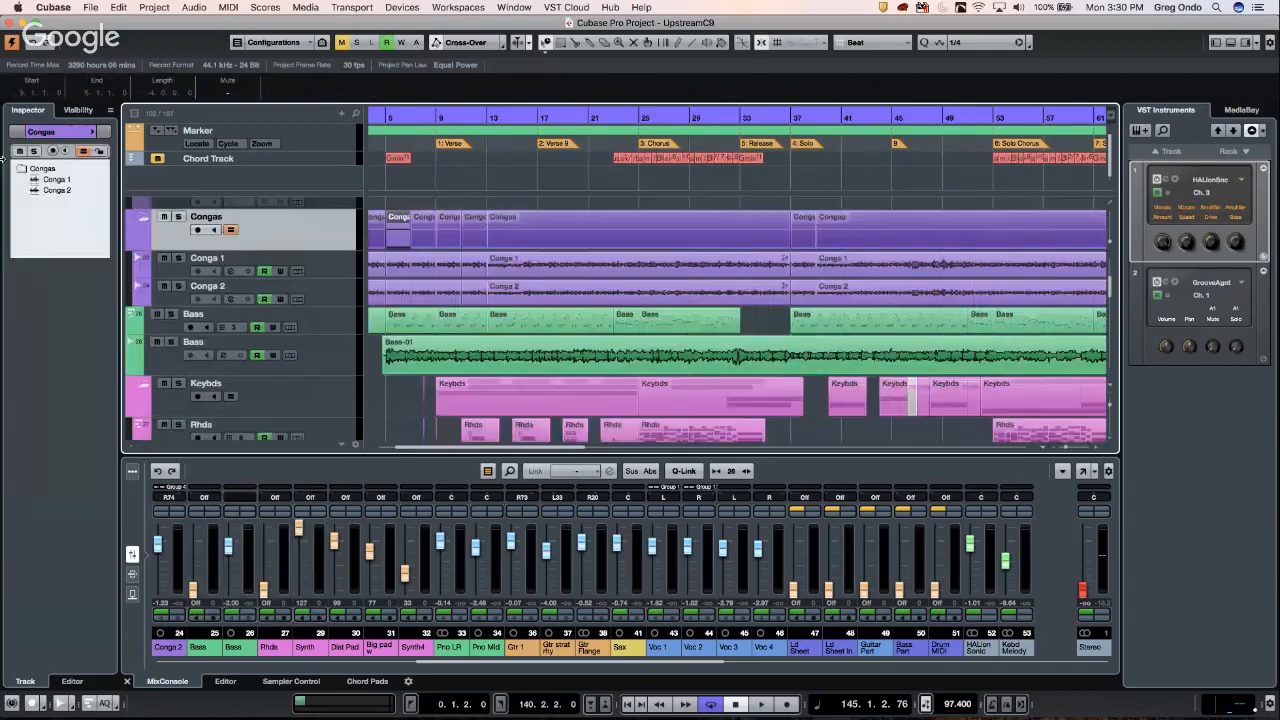
key("Down")
key("Down")
key("Down")
key("Down")
key("Down")
key("Down")
key("Down")
key("Down")
key("Down")
key("Down")
key("Down")
key("Down")
key("Down")
key("Down")
key("Down")
key("Down")
key("Down")
key("Down")
key("Down")
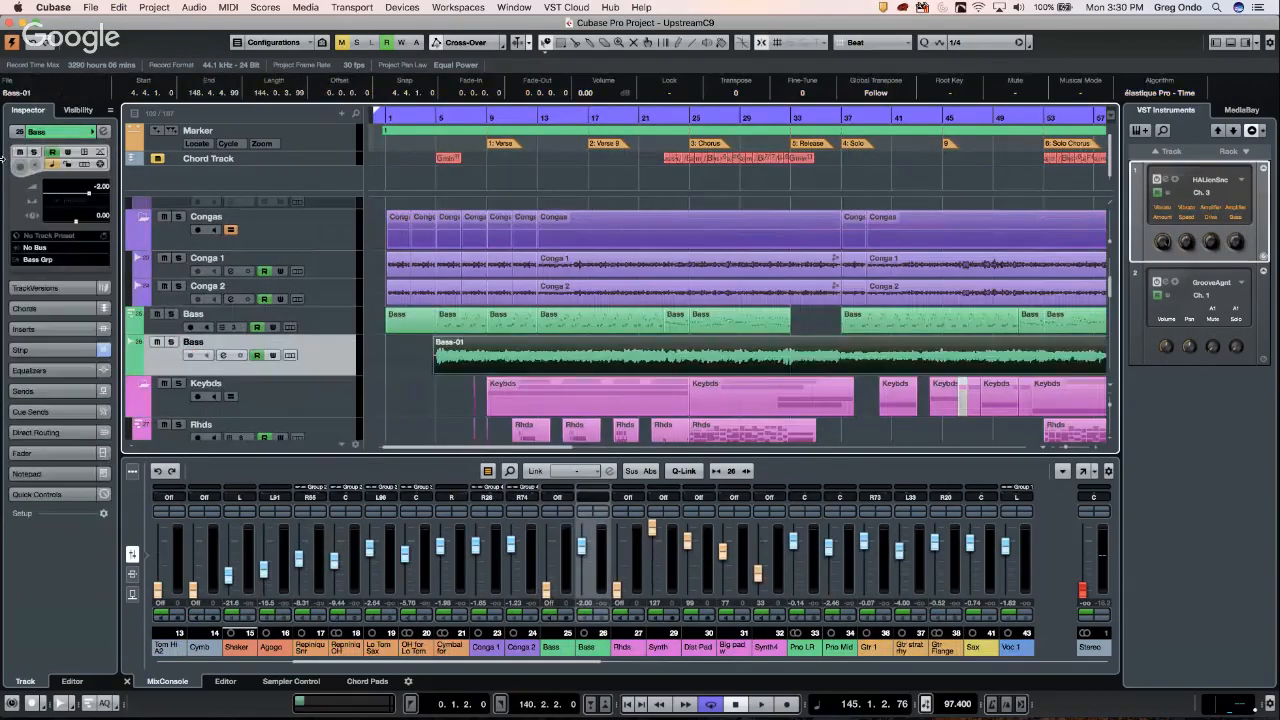
key("Up")
key("Up")
key("Up")
key("Up")
key("Up")
key("Up")
key("Up")
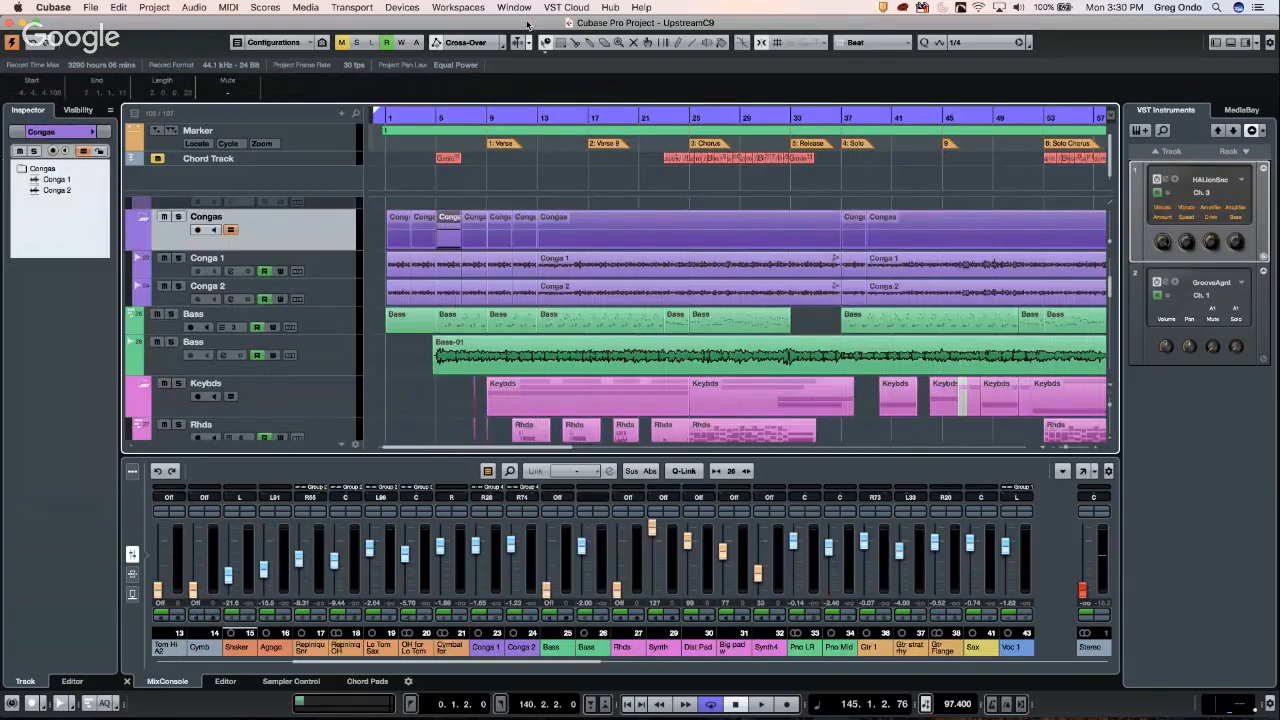
- Open Device Setup and set the Generic Remote's Fader 1 device to Command
left_click(404, 8)
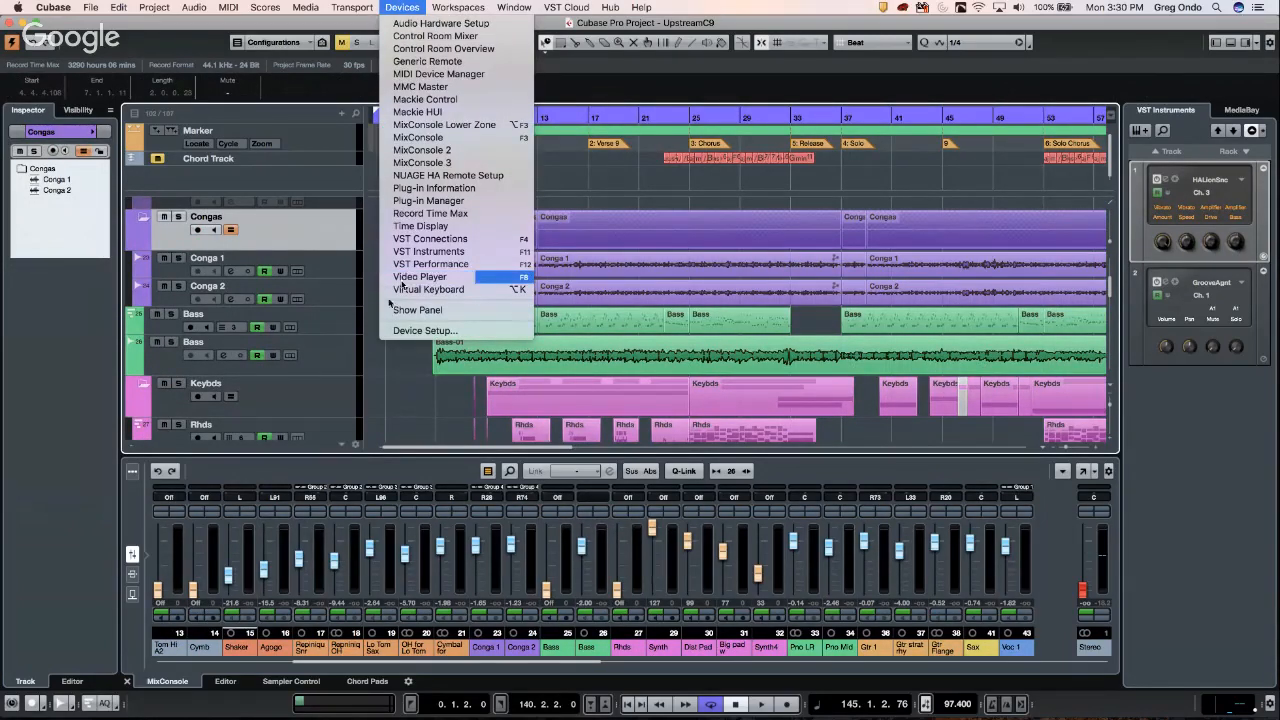
left_click(420, 331)
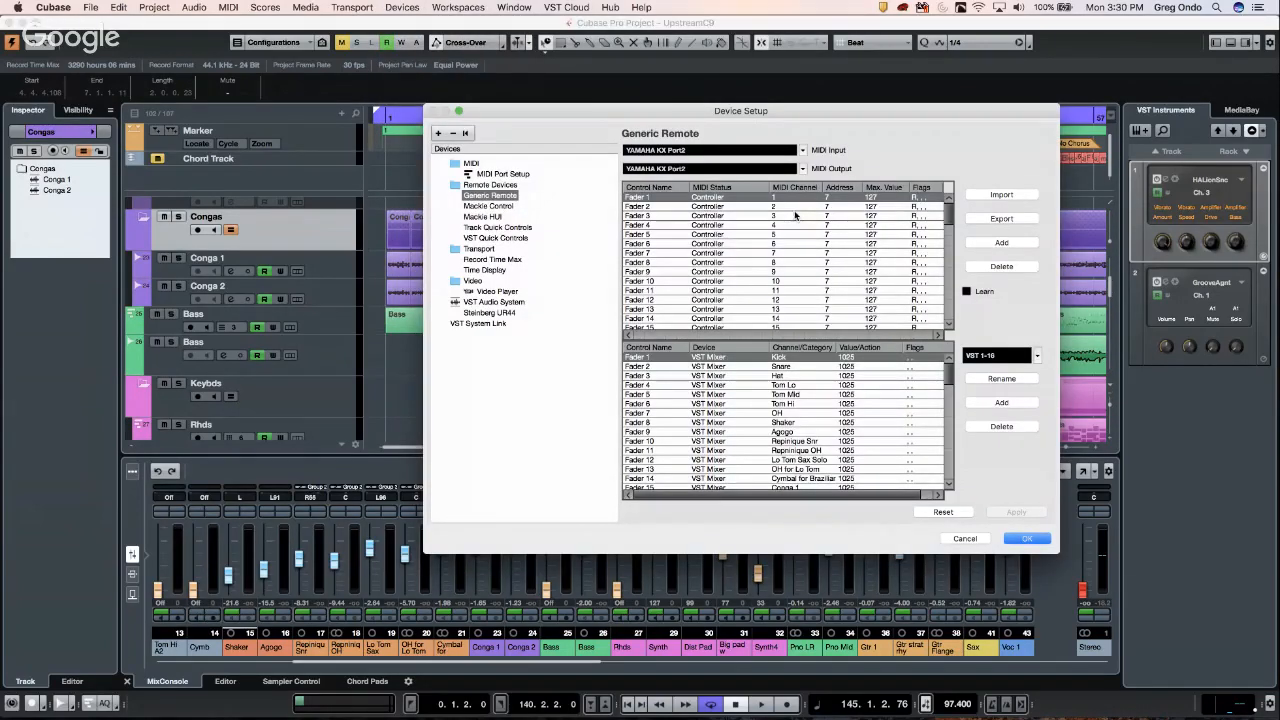
left_click(716, 359)
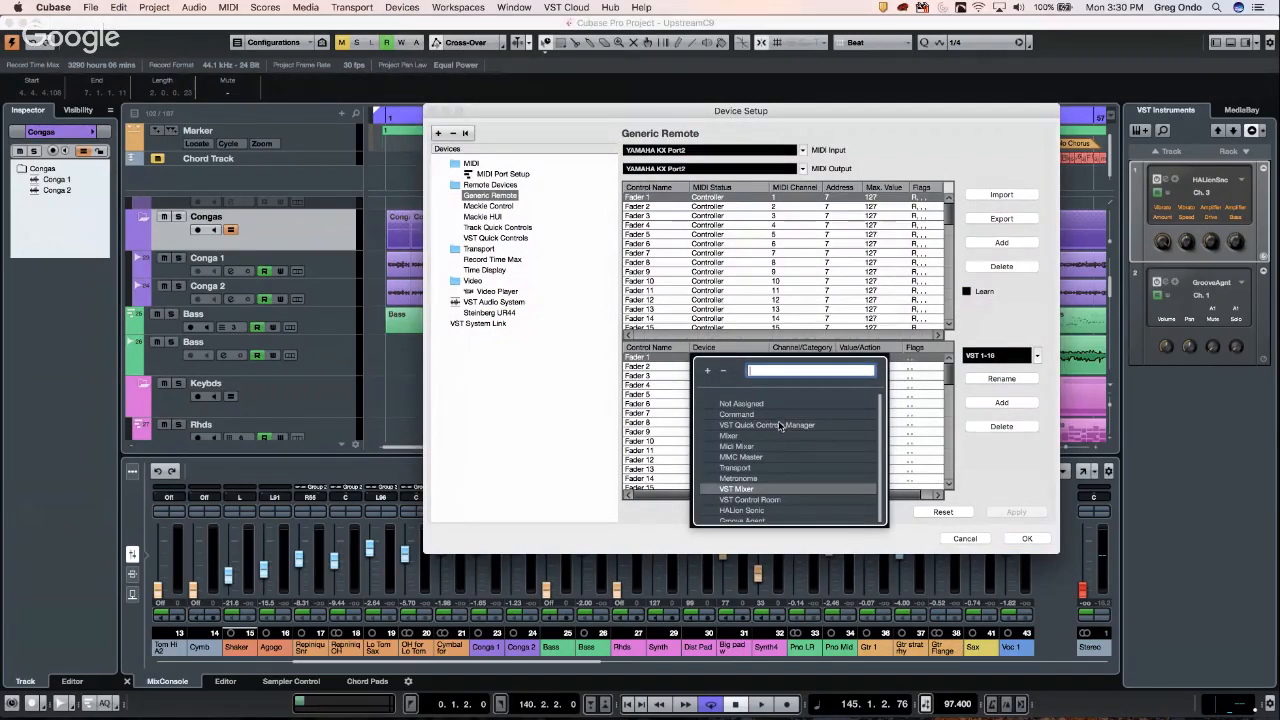
left_click(747, 414)
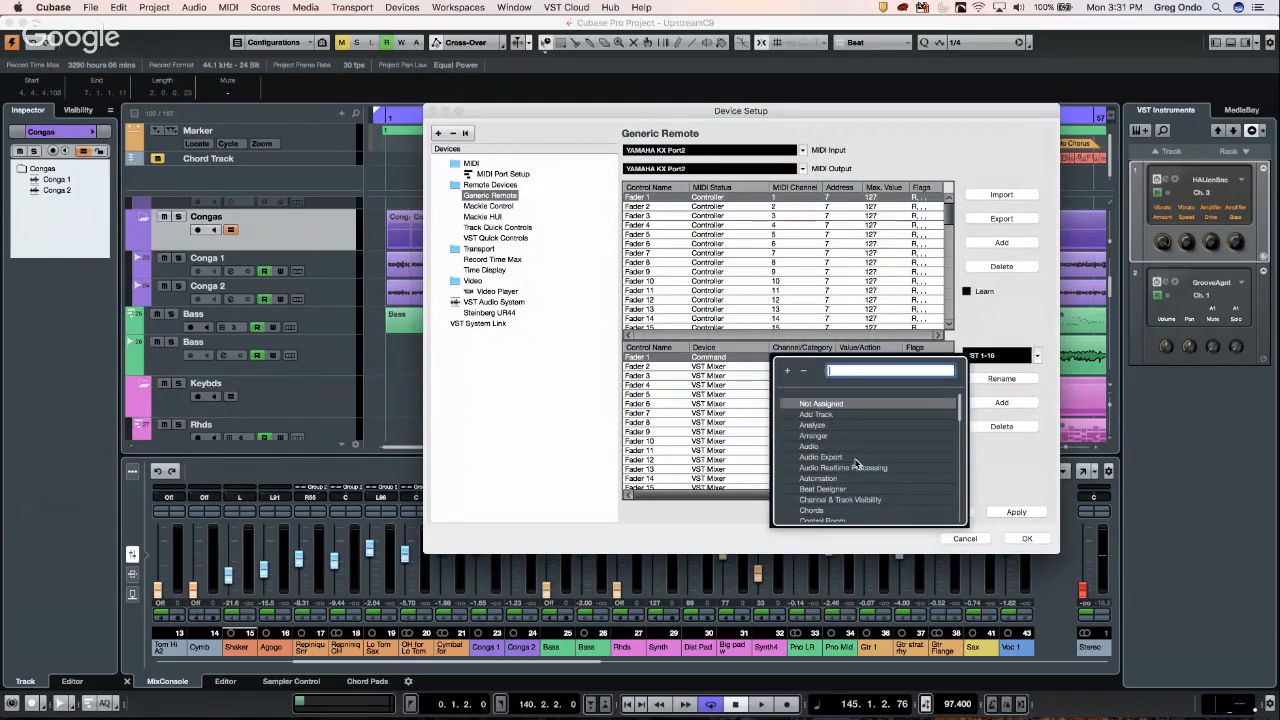
scroll(863, 465, "down", 5)
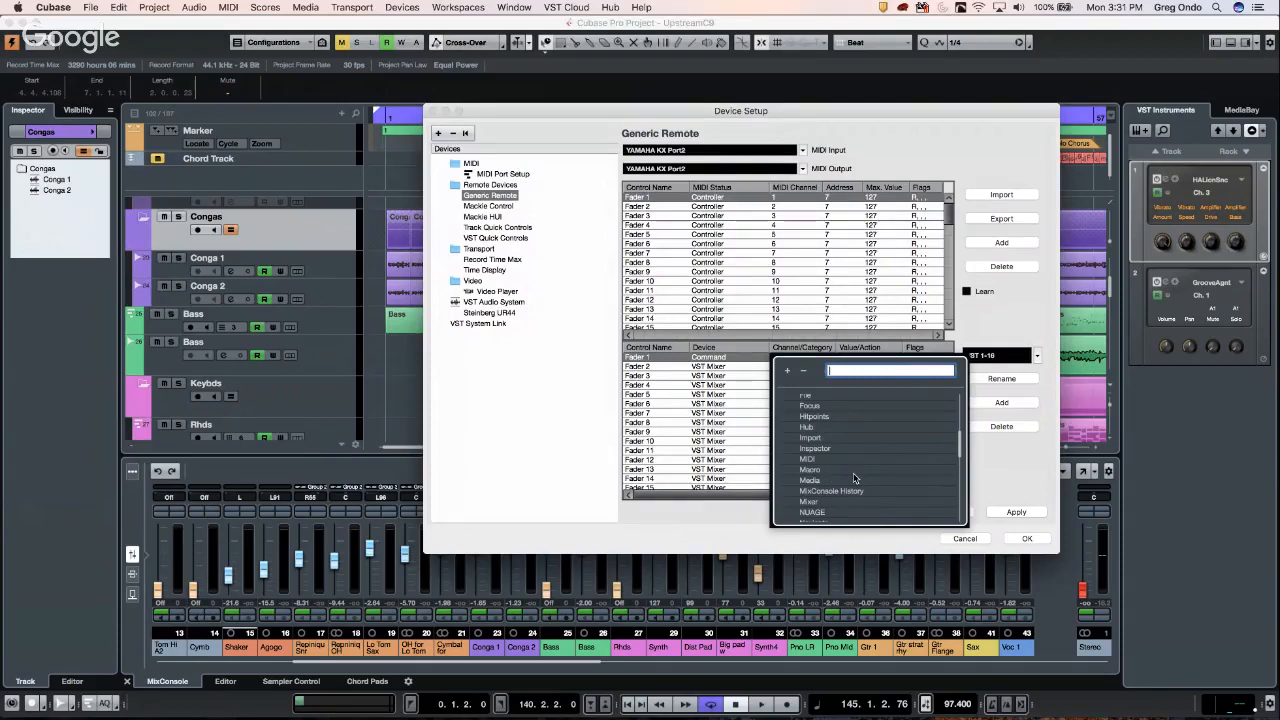
scroll(855, 470, "up", 5)
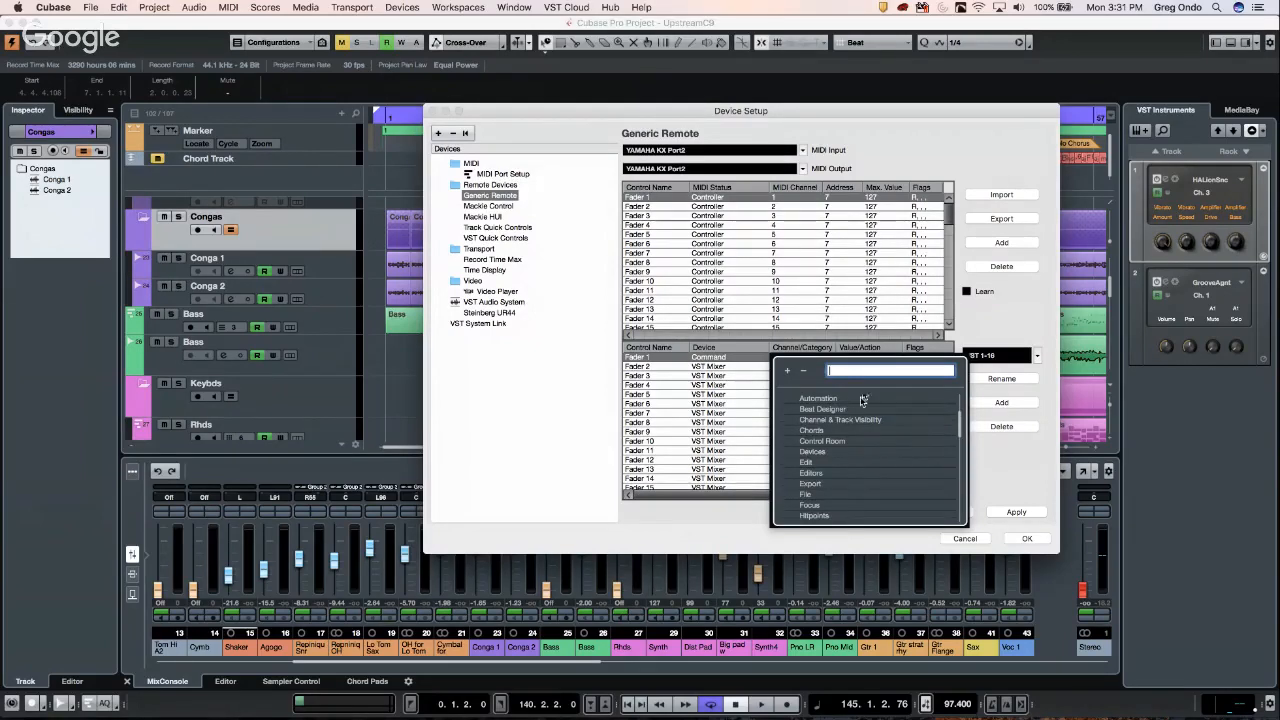
left_click(734, 362)
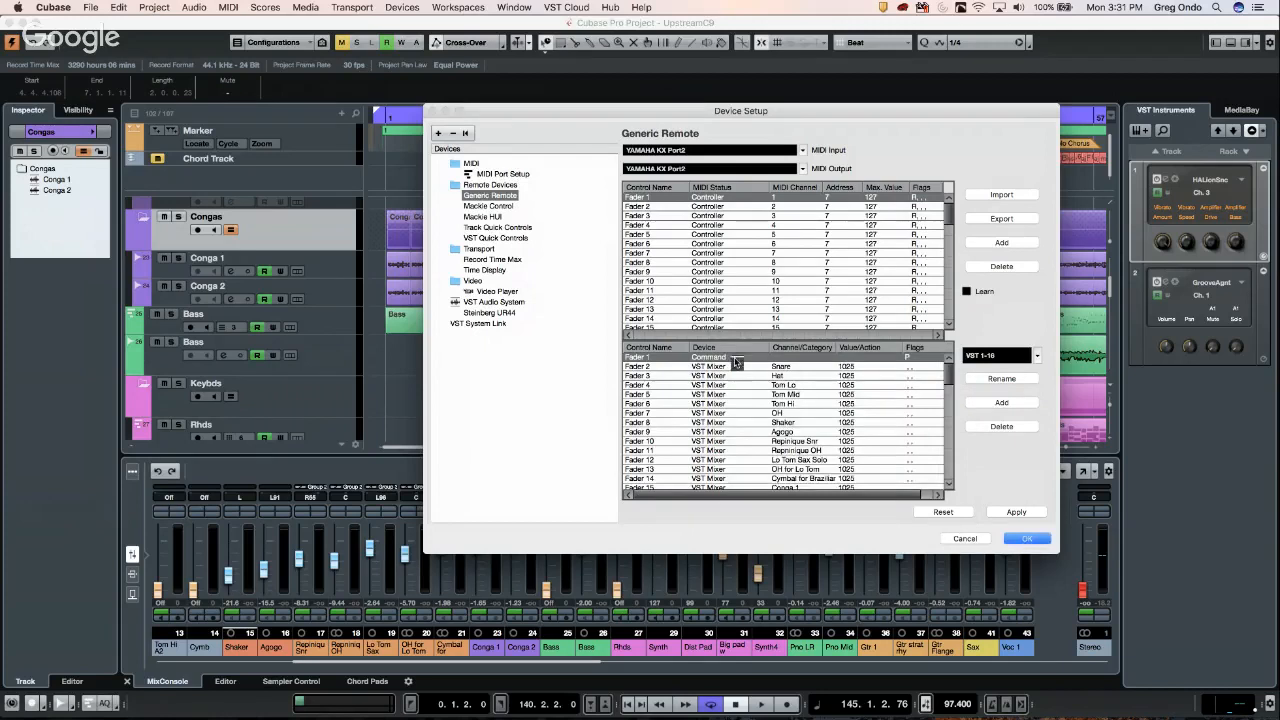
left_click(735, 360)
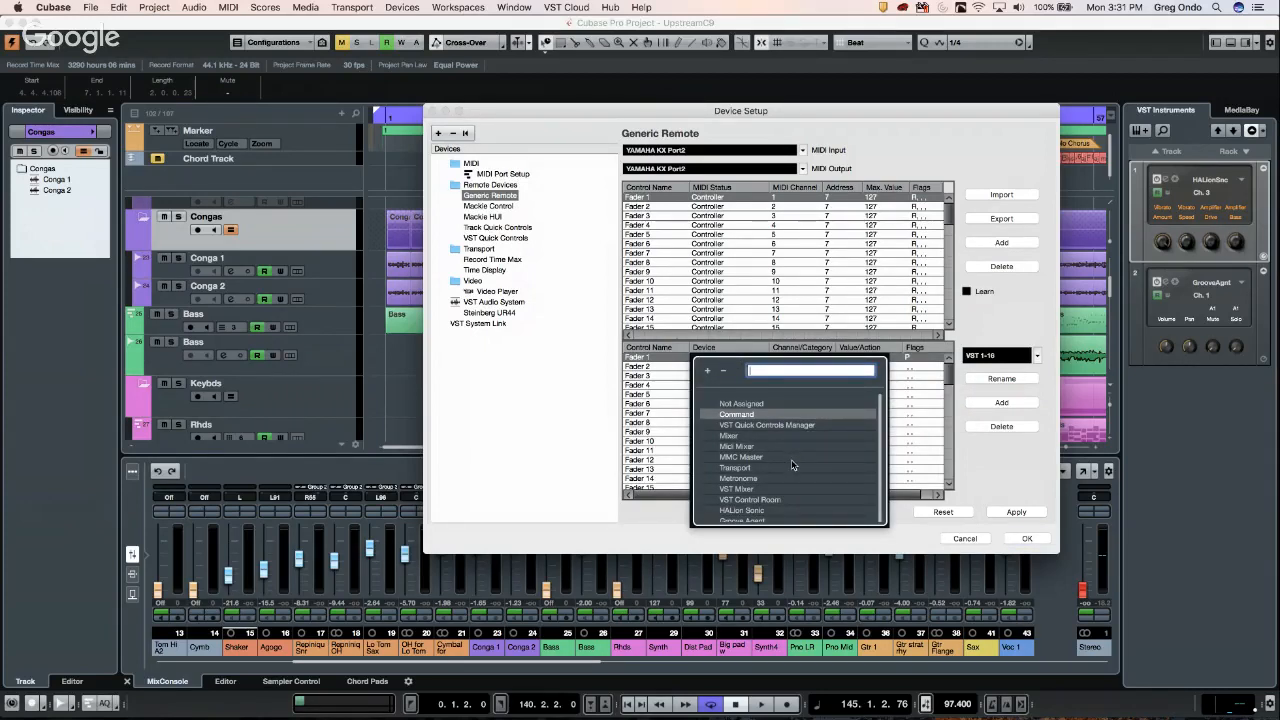
scroll(793, 460, "down", 1)
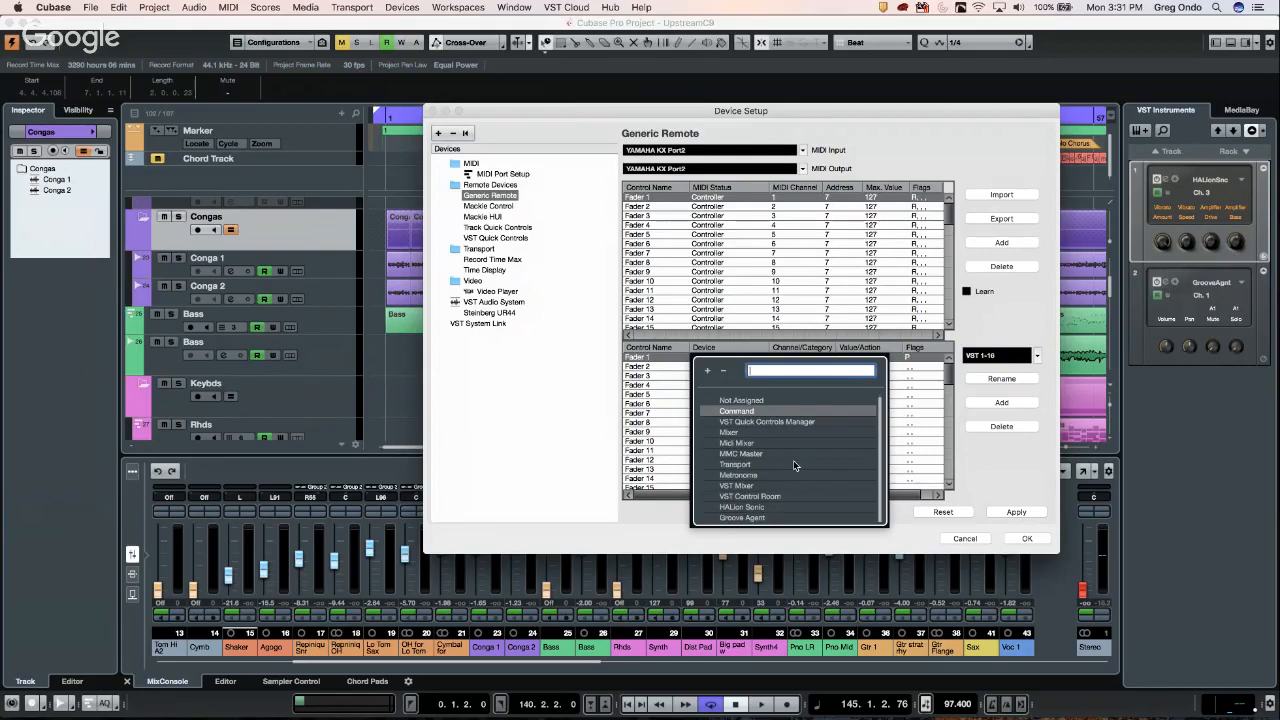
left_click(745, 411)
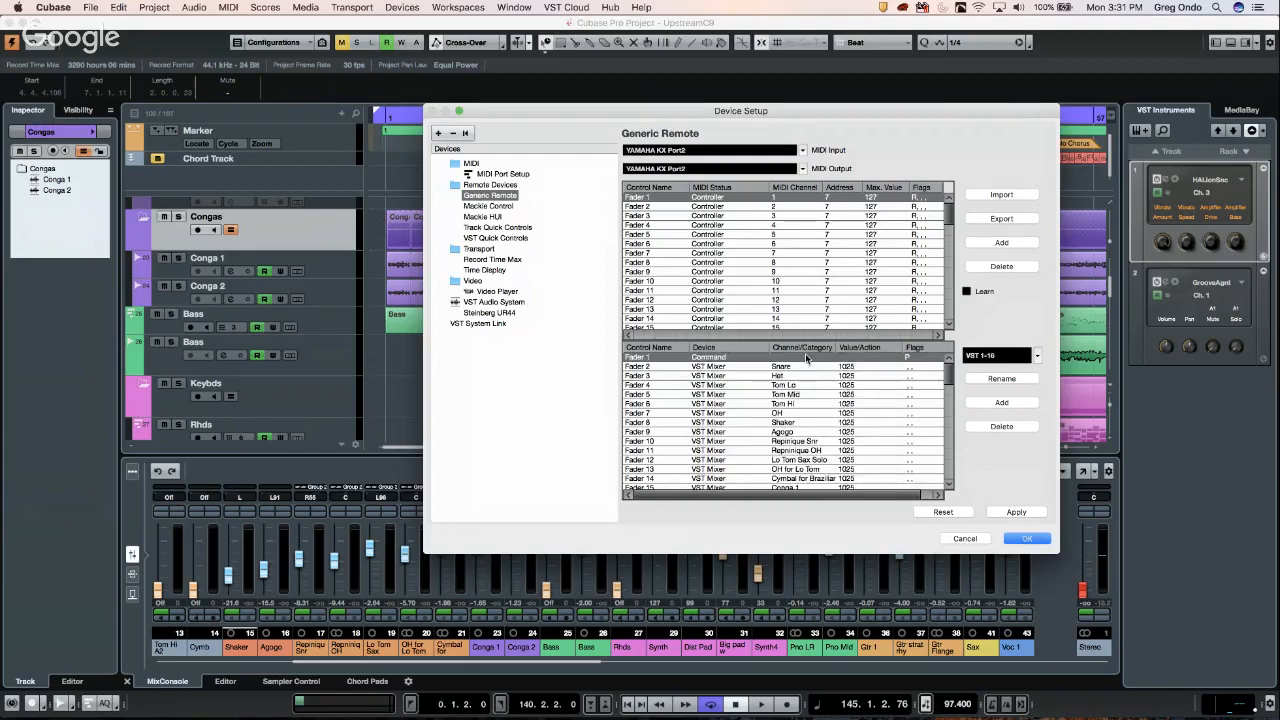
- Set Fader 1's Channel/Category to Navigate, leaving its action unassigned
left_click(808, 358)
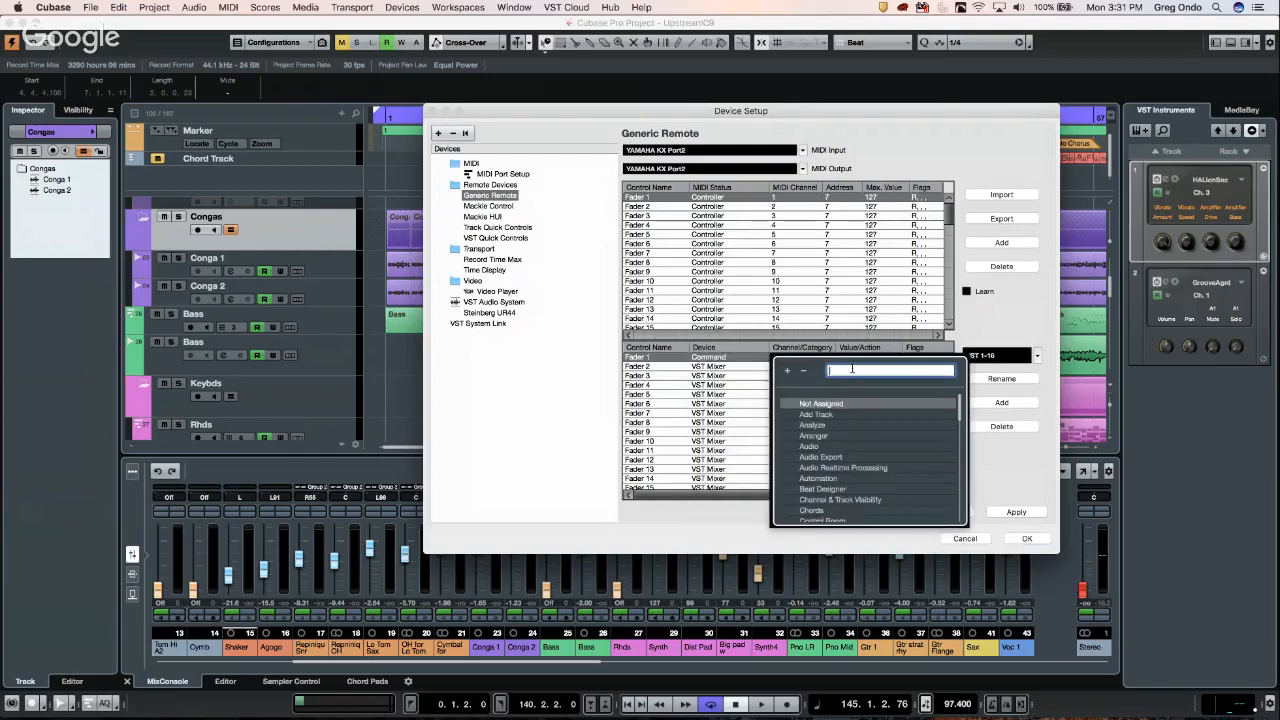
type("na")
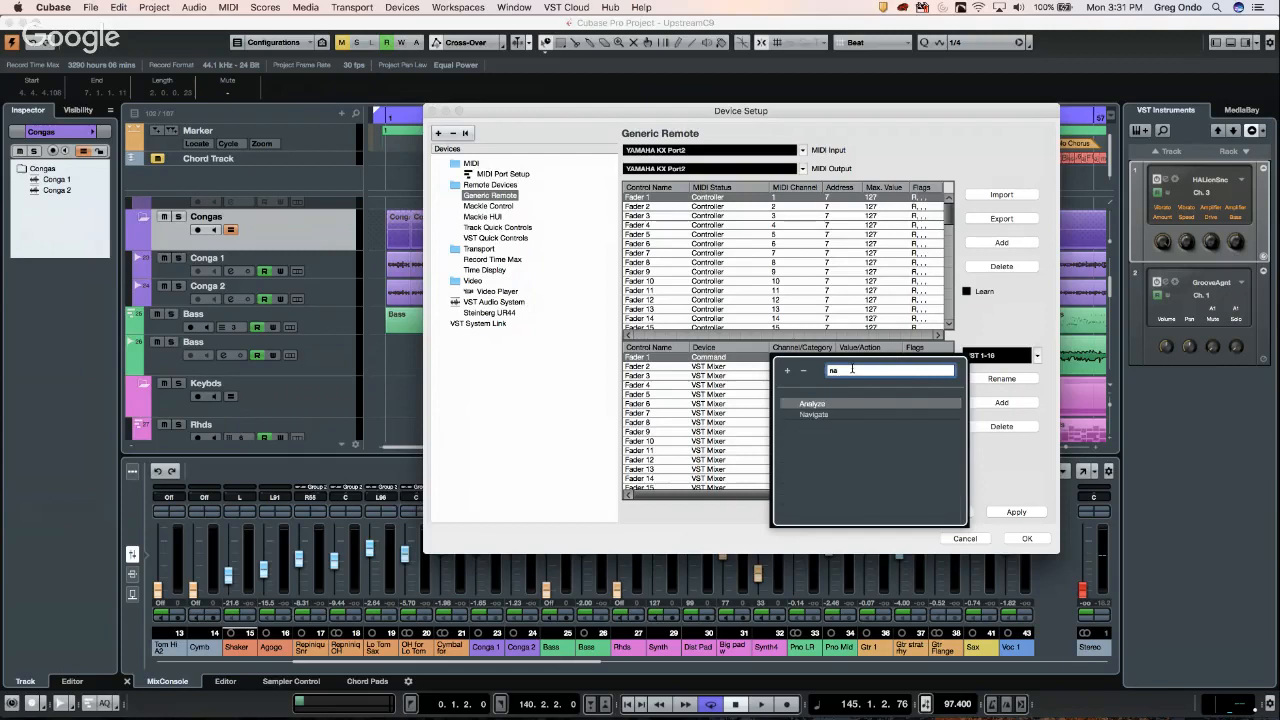
type("v")
left_click(821, 404)
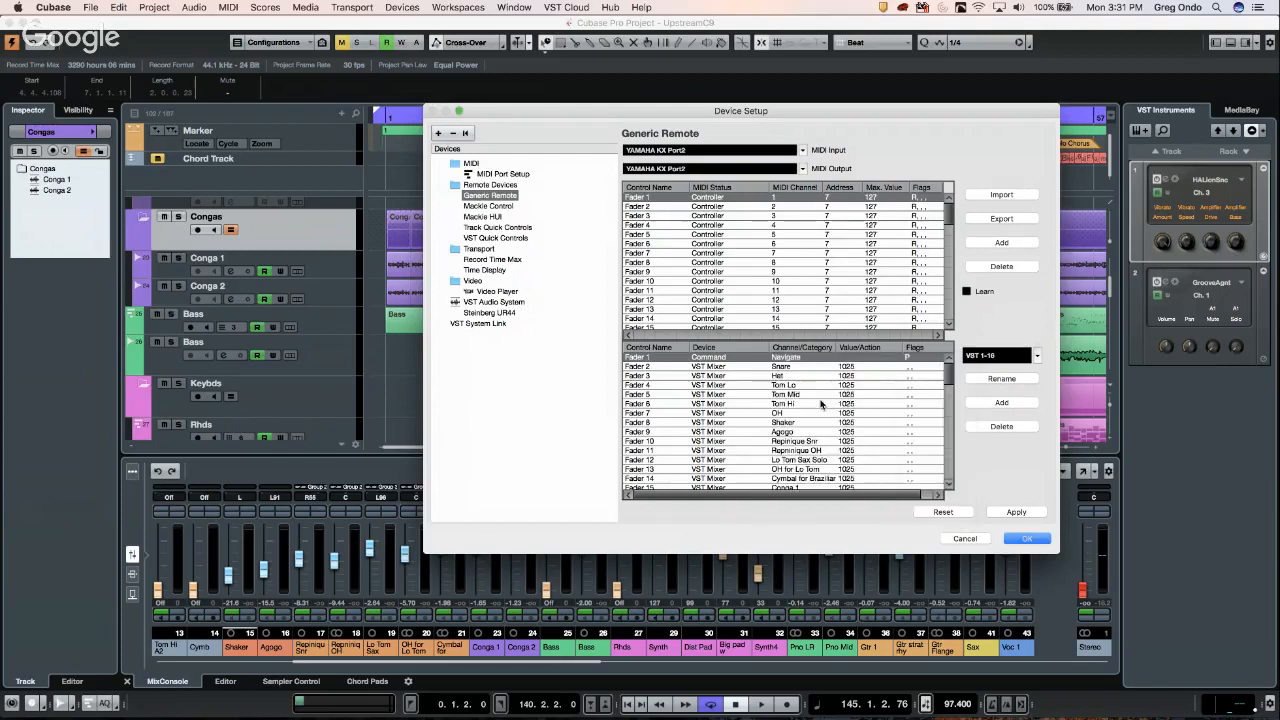
left_click(859, 359)
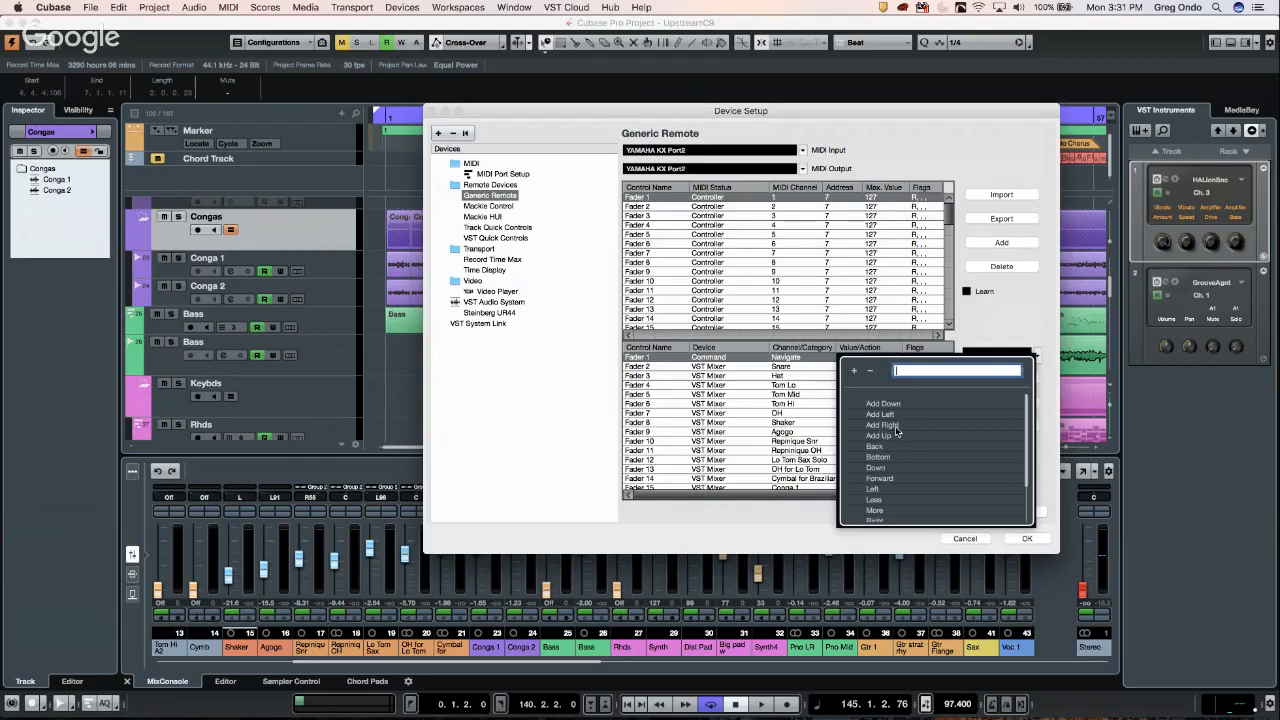
scroll(909, 471, "down", 2)
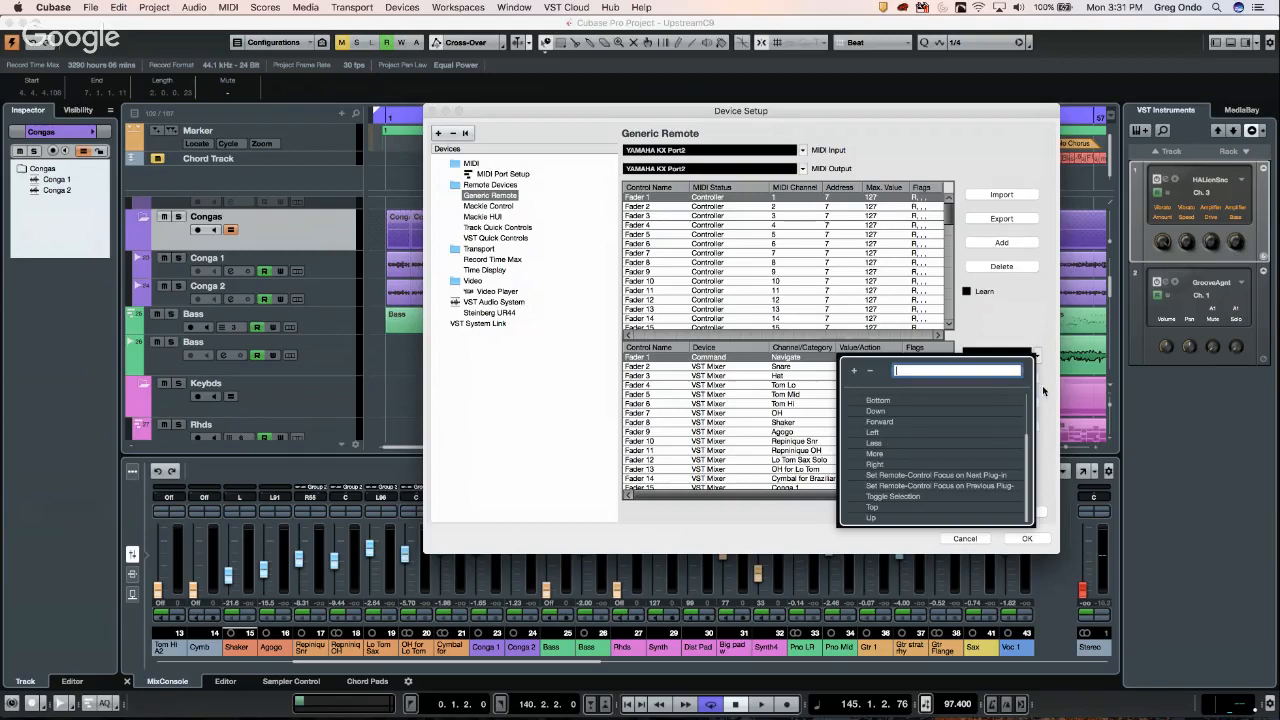
left_click(1022, 338)
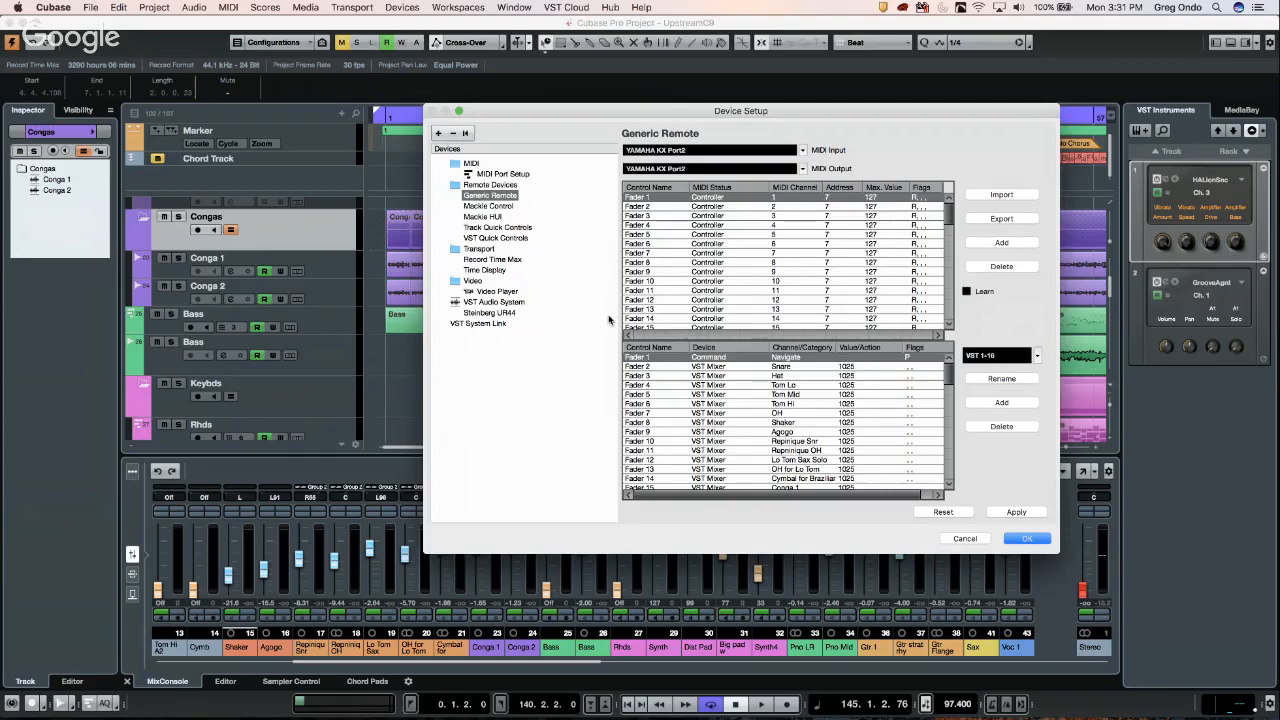
- Confirm the Generic Remote changes with OK and close Device Setup
left_click(1025, 541)
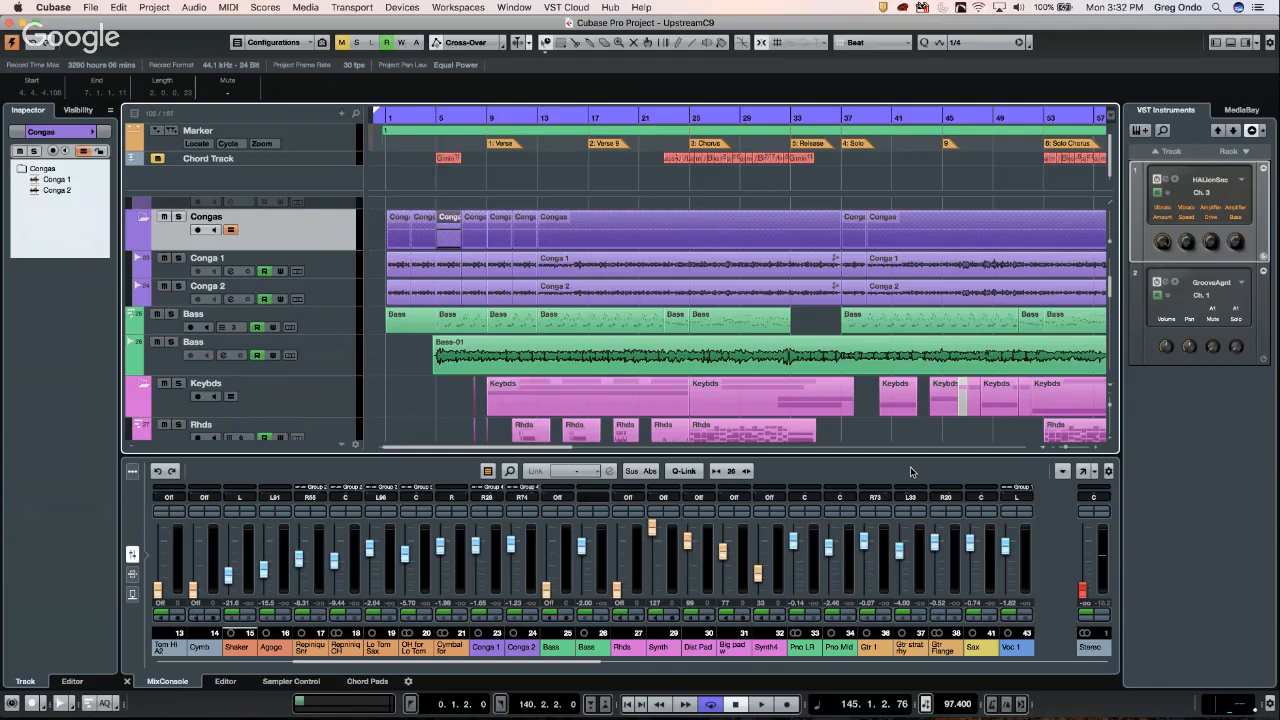
- Add one new MIDI track, MIDI 01, below the Bass track
left_click(333, 324)
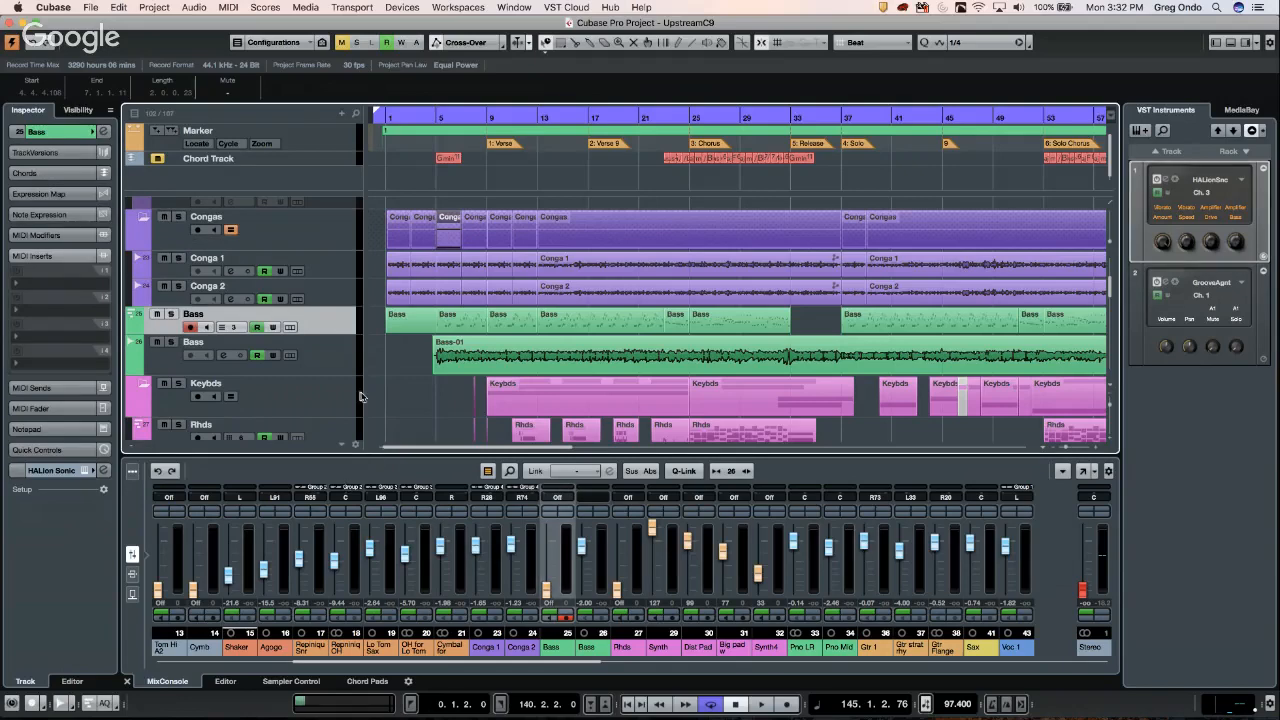
right_click(342, 324)
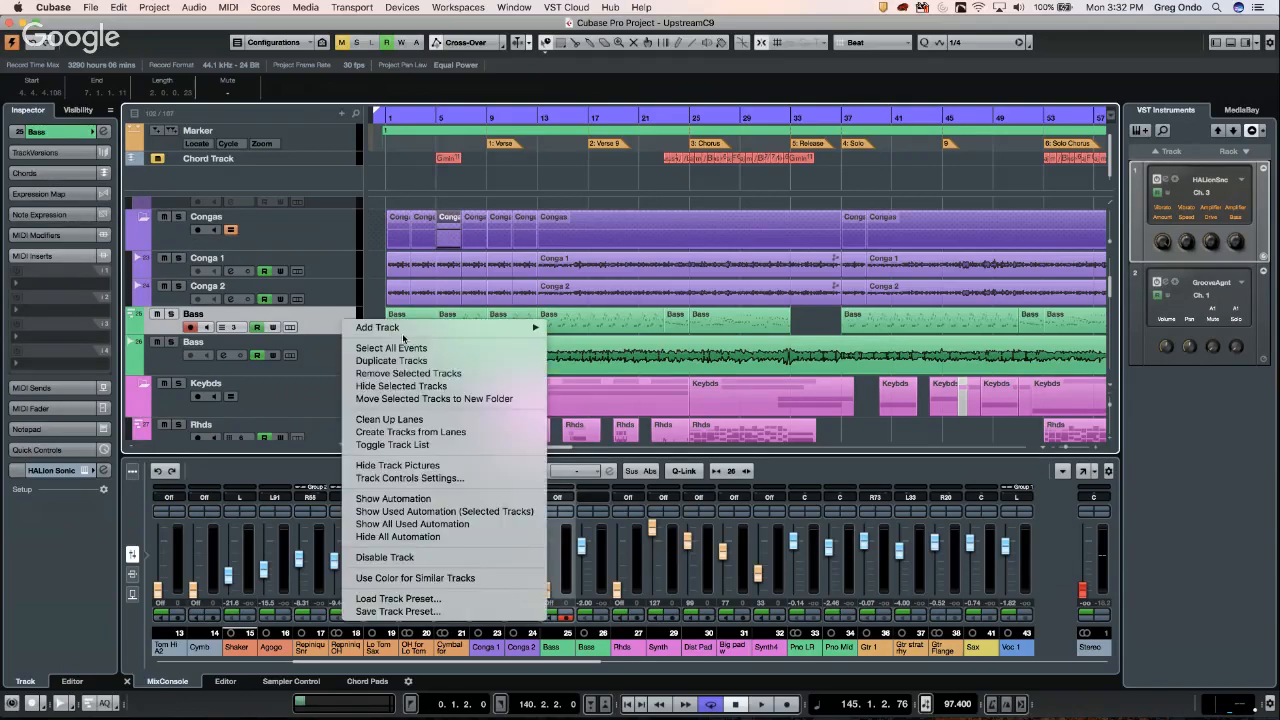
mouse_move(403, 329)
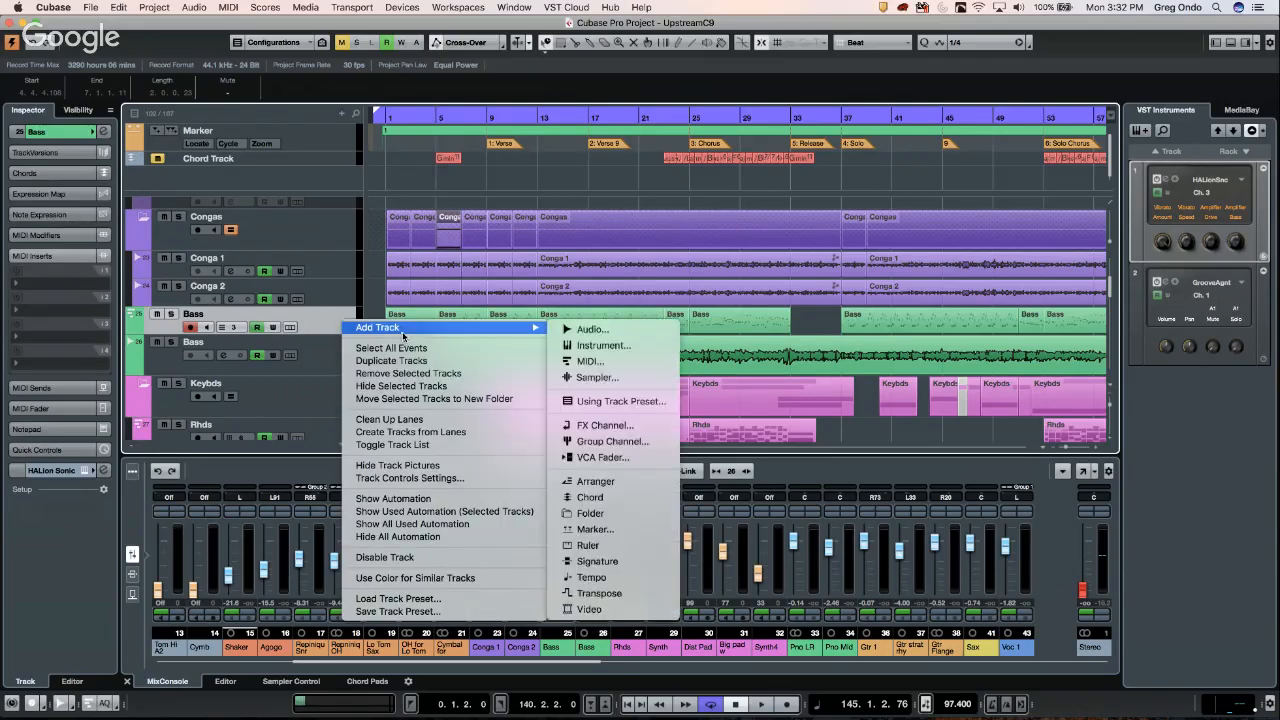
left_click(637, 356)
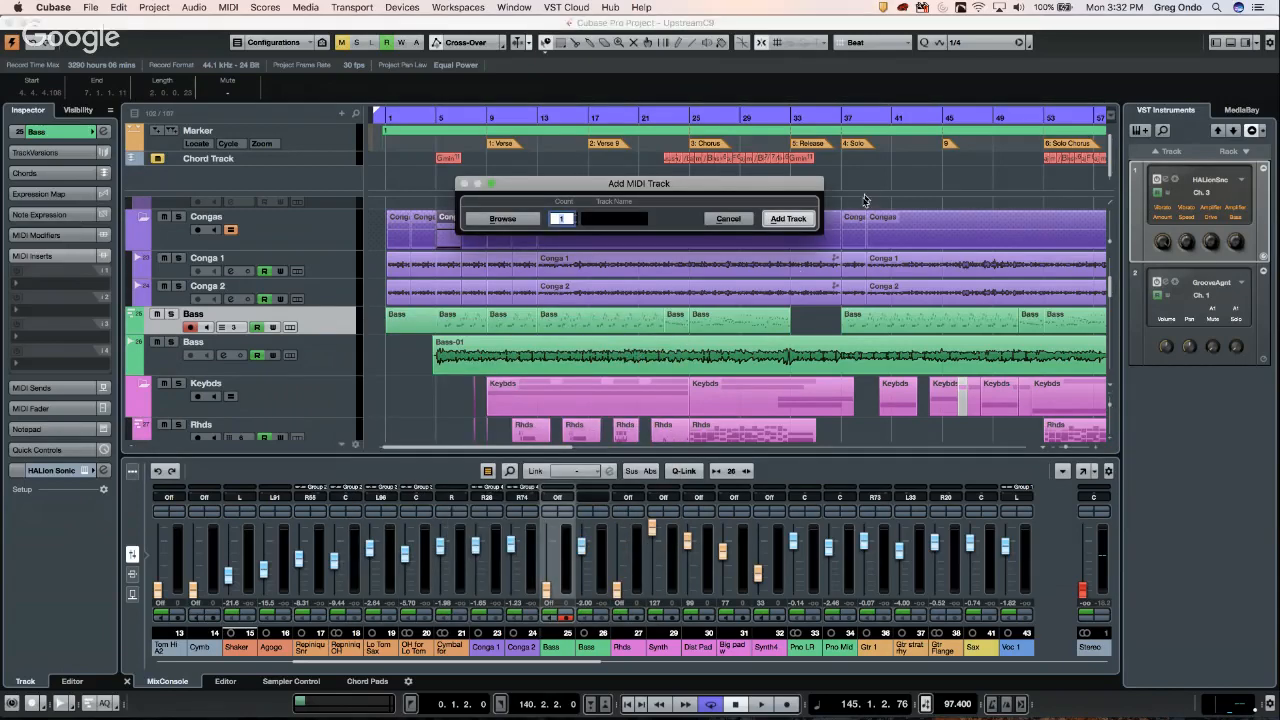
left_click(796, 218)
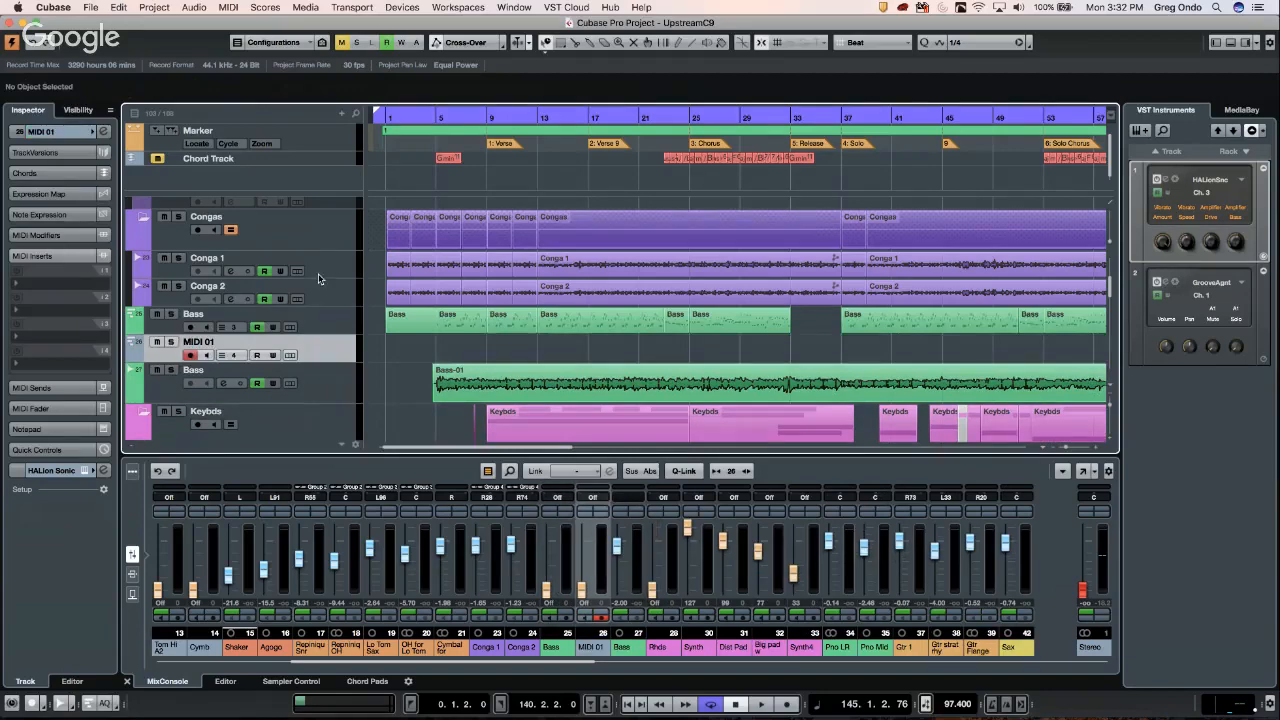
- Draw a four-bar part on MIDI 01 from bar 5 and open it for editing
right_click(443, 350)
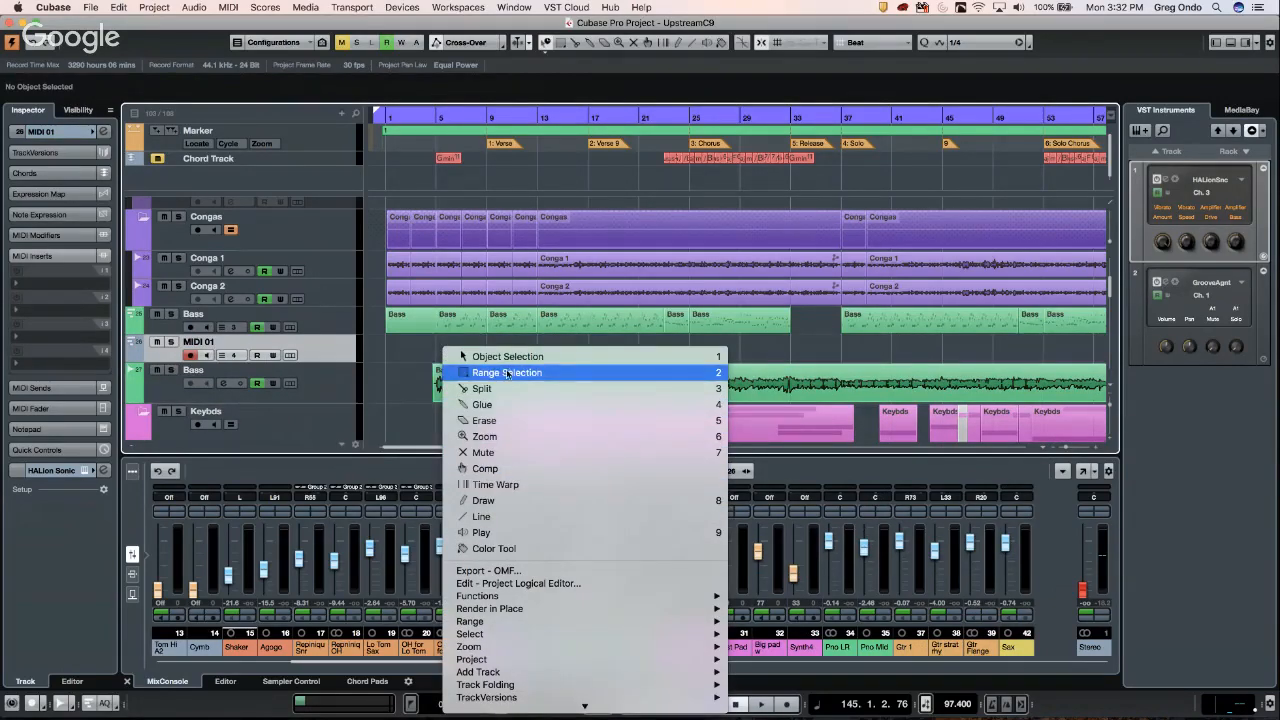
left_click(480, 501)
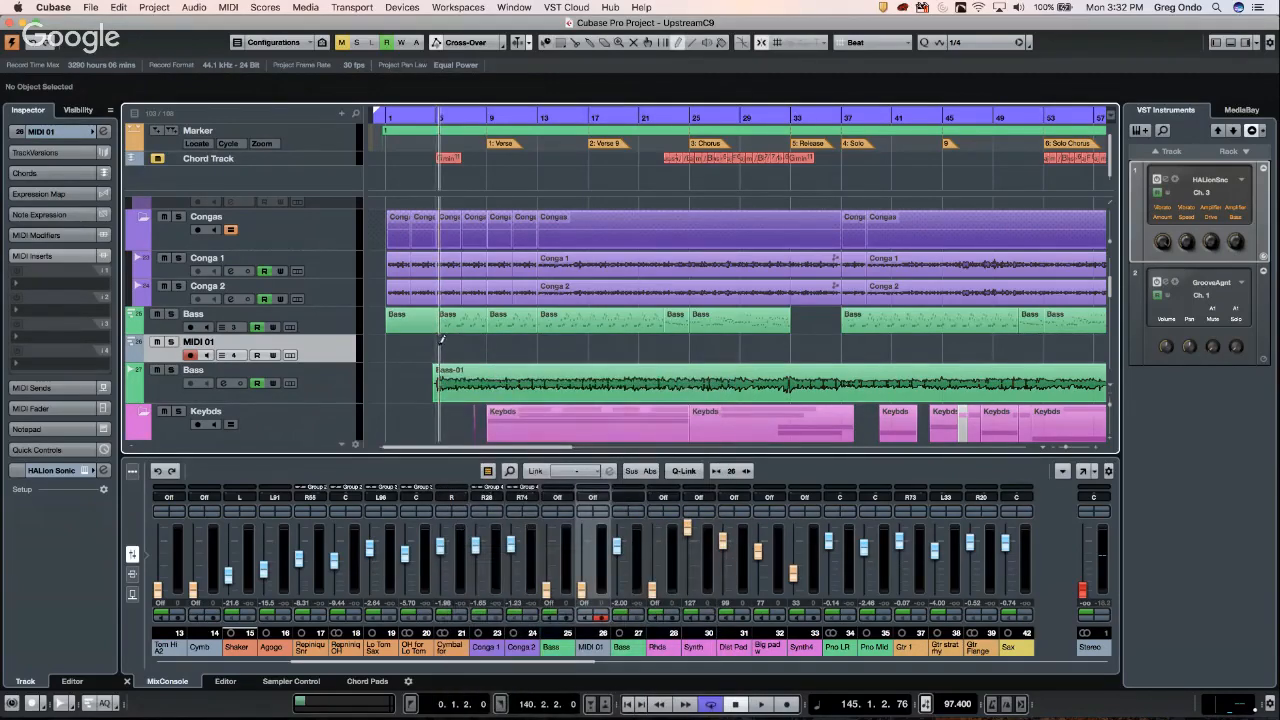
left_click_drag(441, 342, 489, 345)
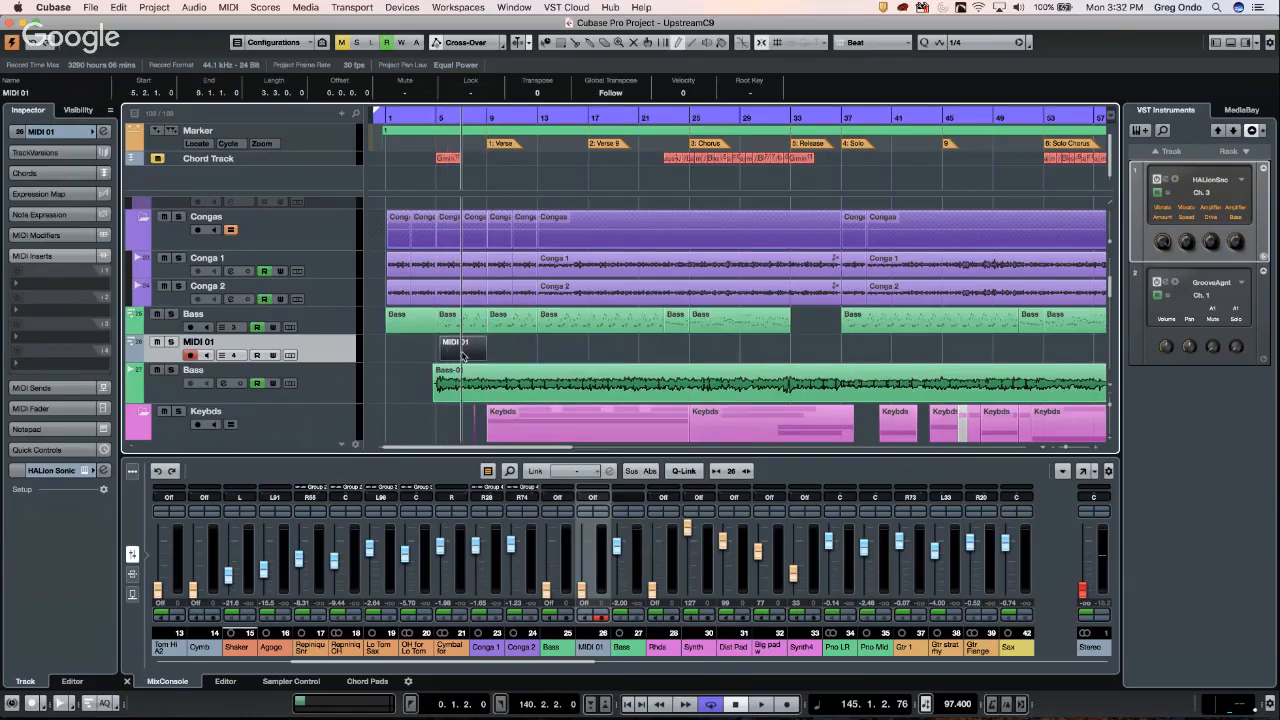
right_click(462, 354)
left_click(470, 360)
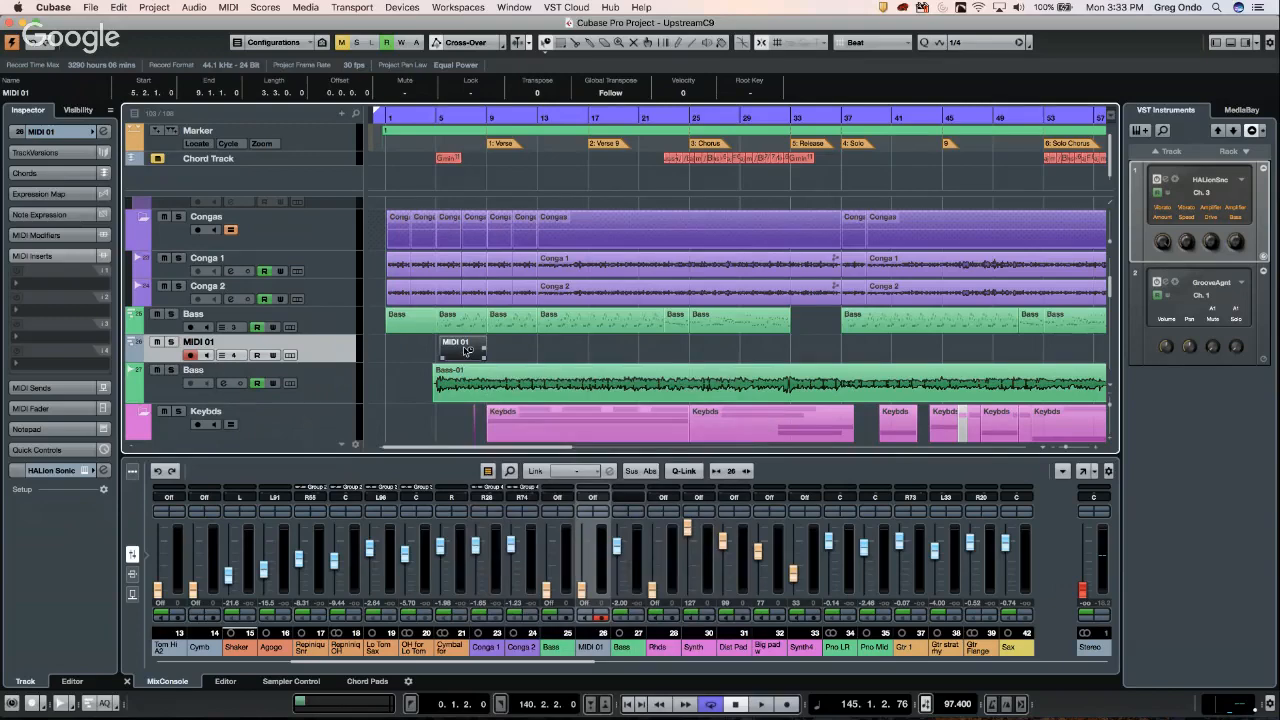
double_click(464, 349)
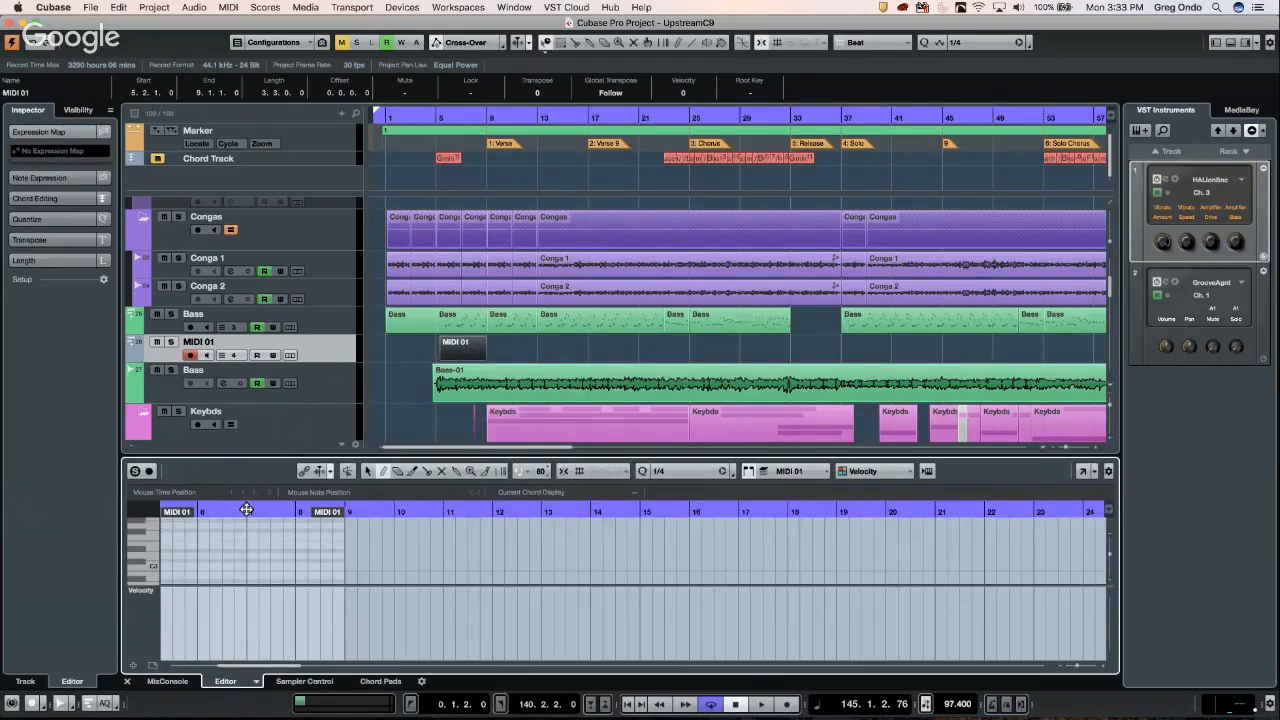
- Open the part in the Drum Editor and enlarge its editing area
left_click(256, 681)
left_click(284, 666)
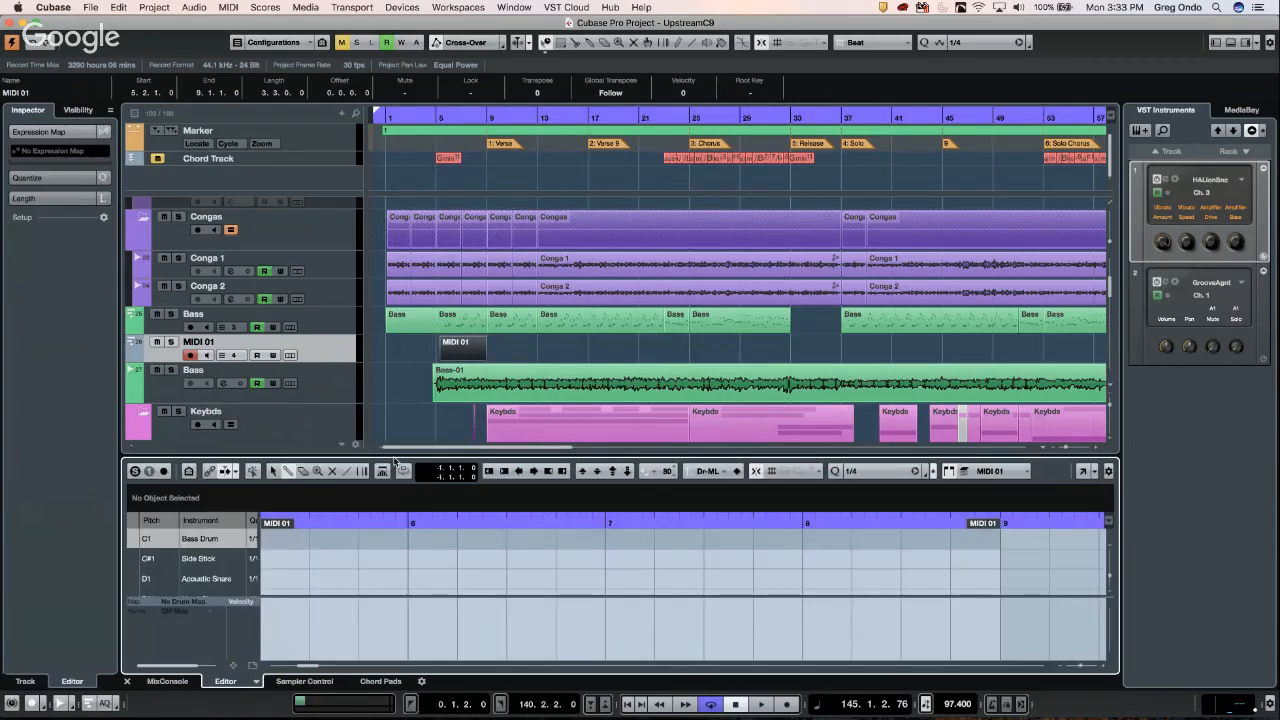
left_click_drag(398, 459, 412, 366)
left_click_drag(404, 434, 403, 428)
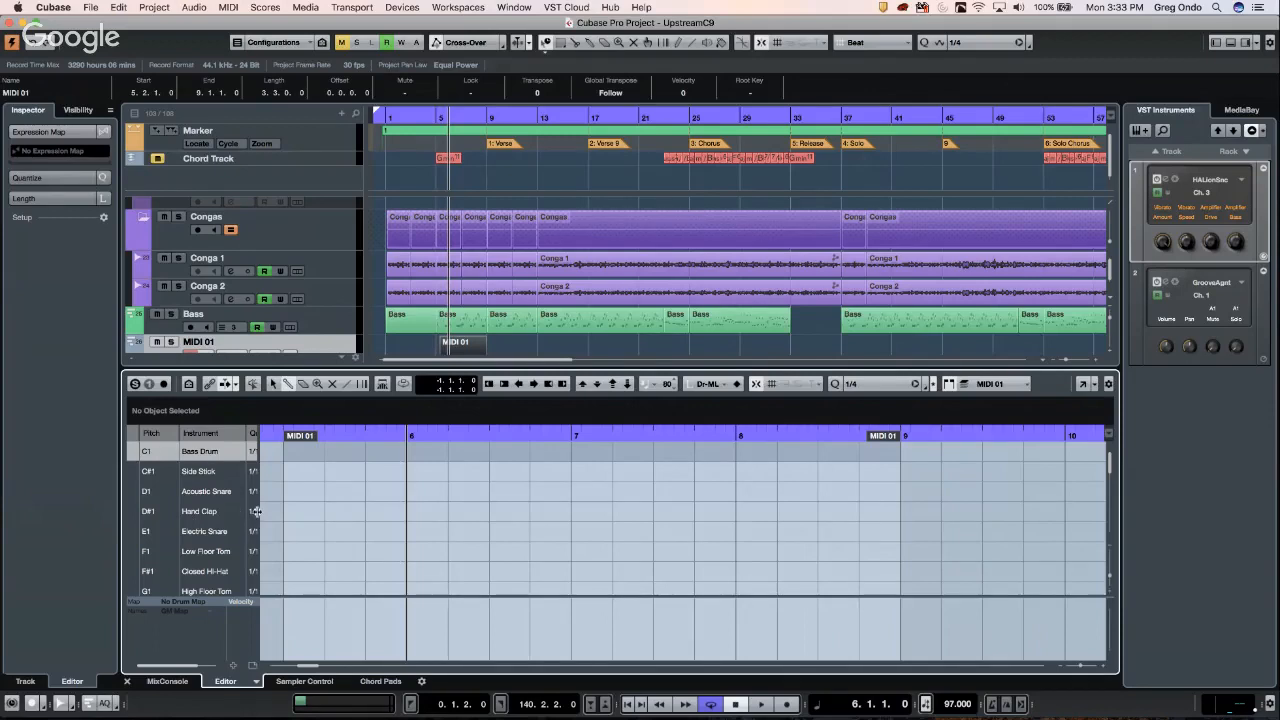
left_click_drag(258, 510, 295, 510)
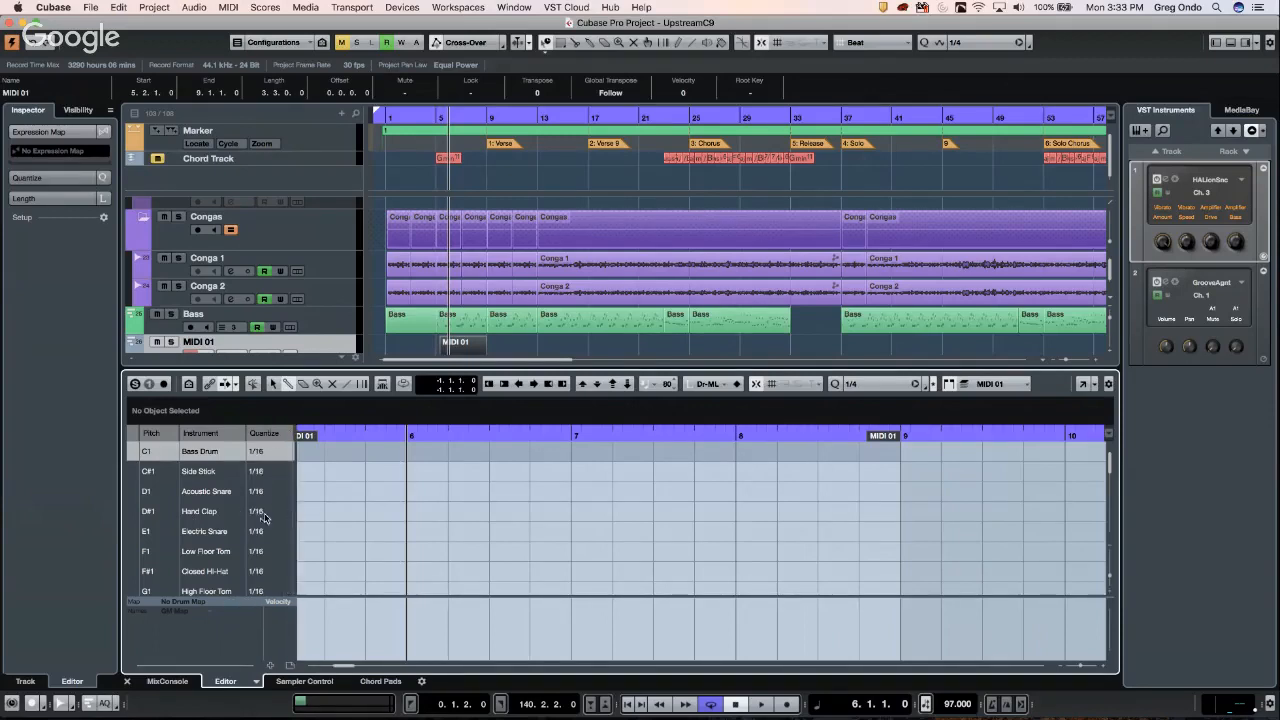
- Paint Closed Hi-Hat hits across the part with the Drumstick tool
right_click(342, 573)
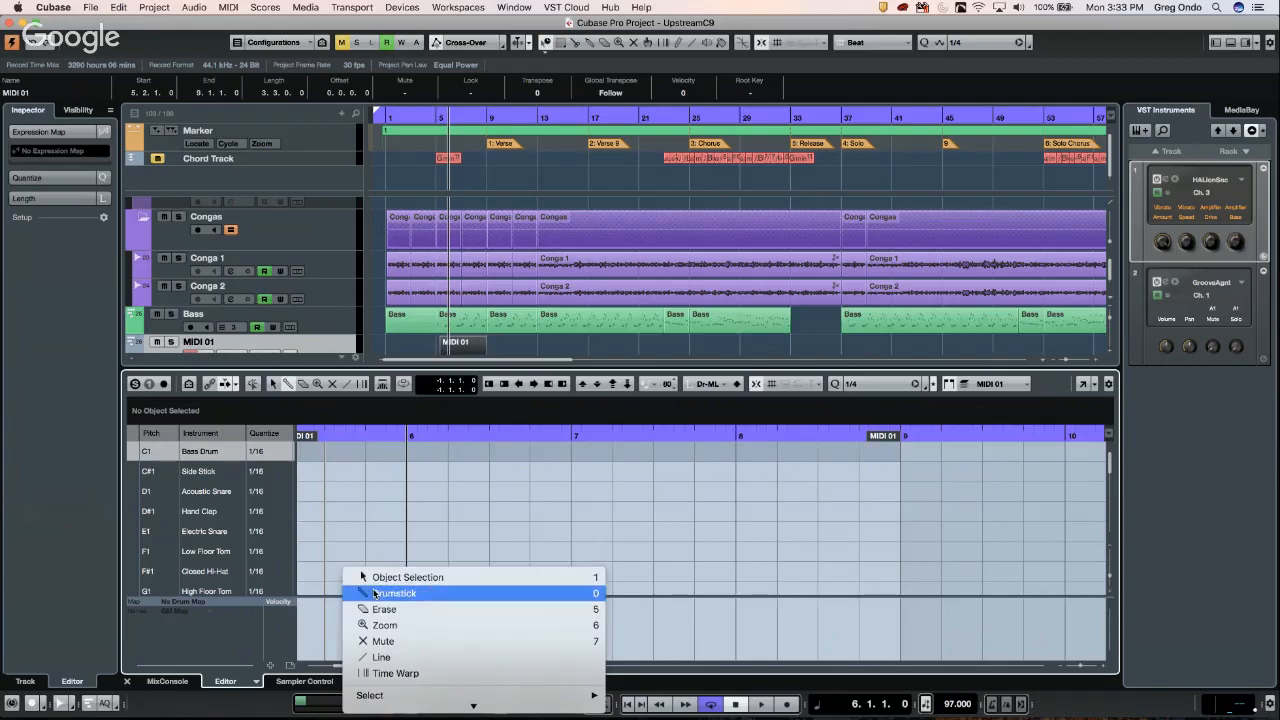
left_click(390, 593)
mouse_move(326, 572)
left_mouse_down()
mouse_move(817, 572)
mouse_move(895, 597)
left_mouse_up()
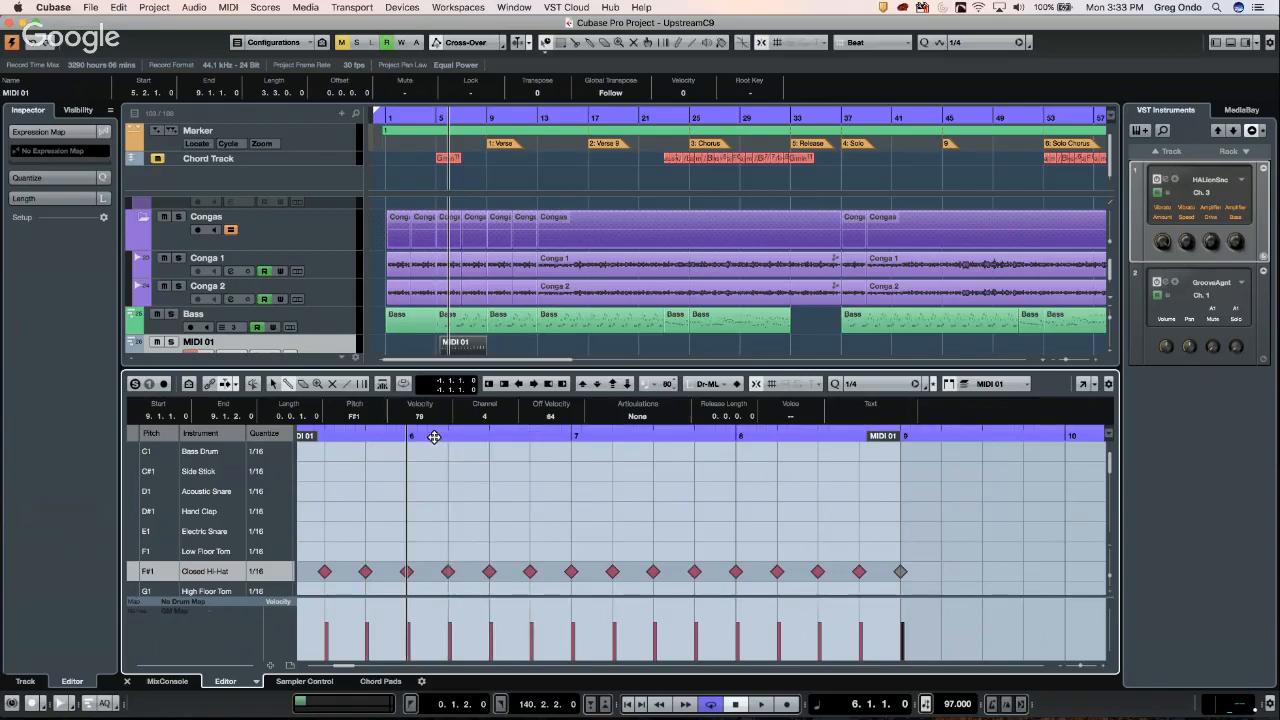
left_click_drag(431, 438, 438, 462)
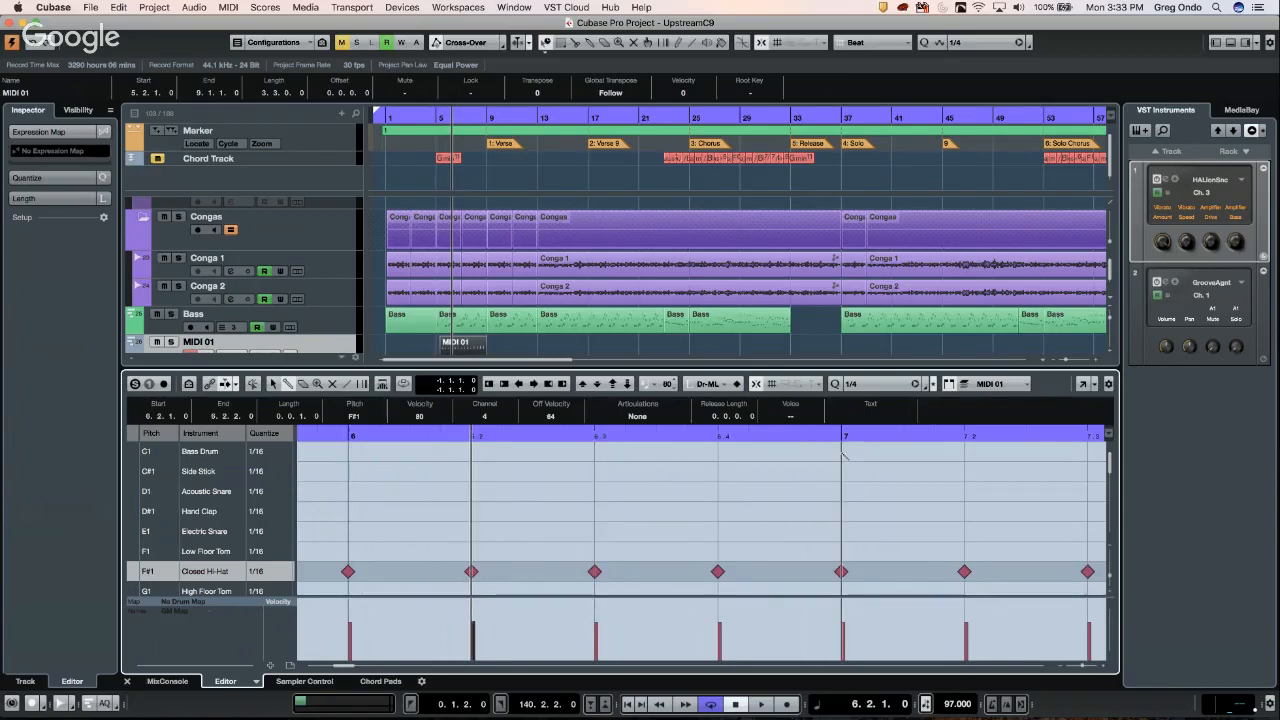
- Set Quantize to 1/16, undo the trial notes, and paint 16th-note Closed Hi-Hats
left_click(964, 465)
left_click(867, 385)
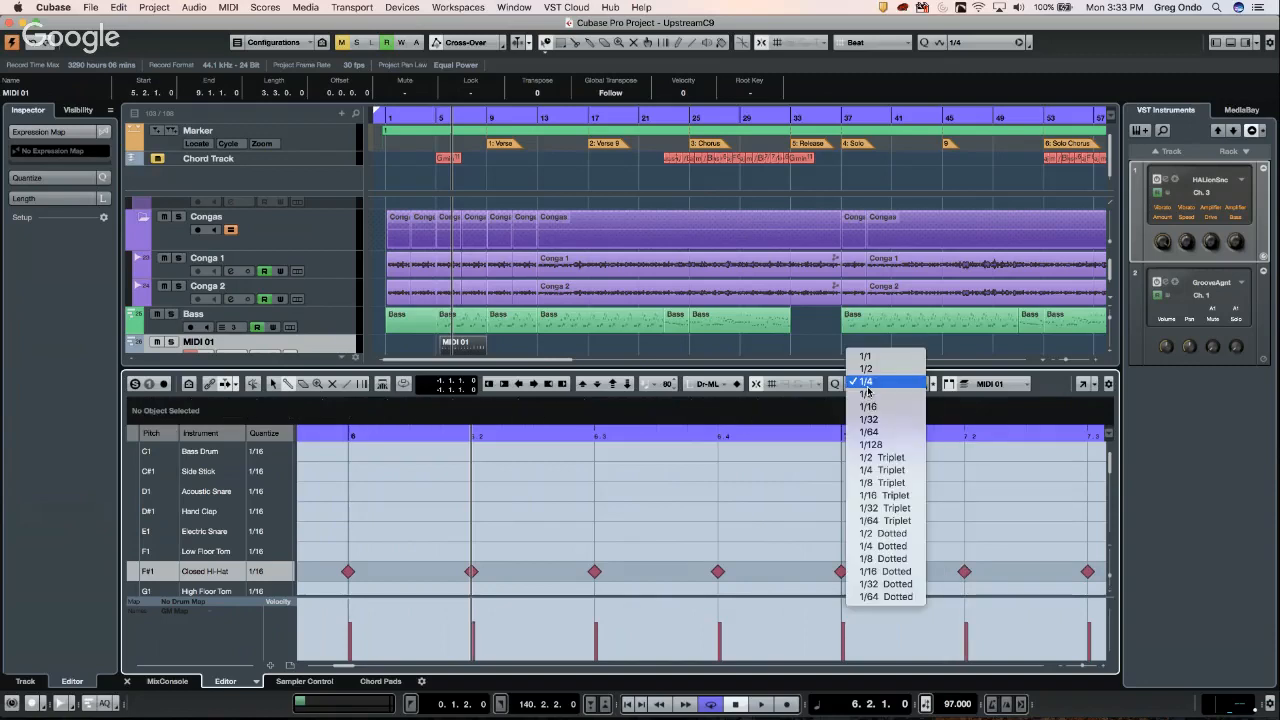
left_click(868, 407)
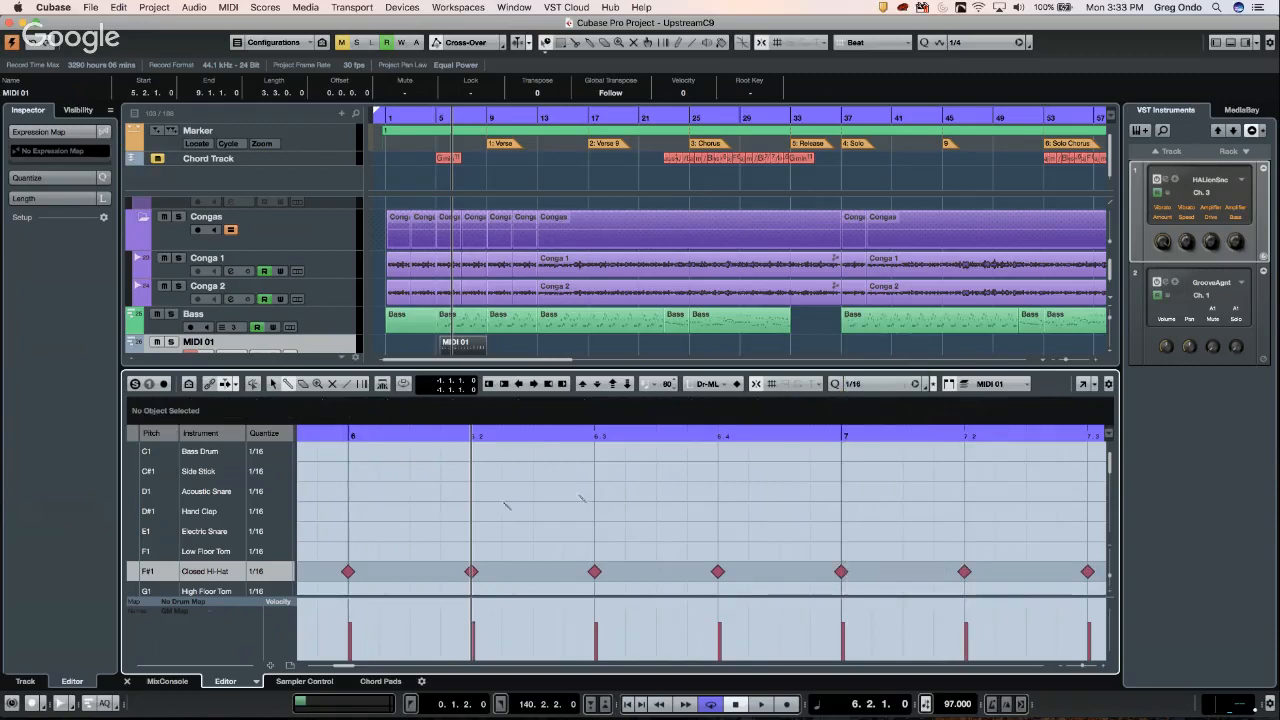
left_click_drag(378, 511, 1088, 516)
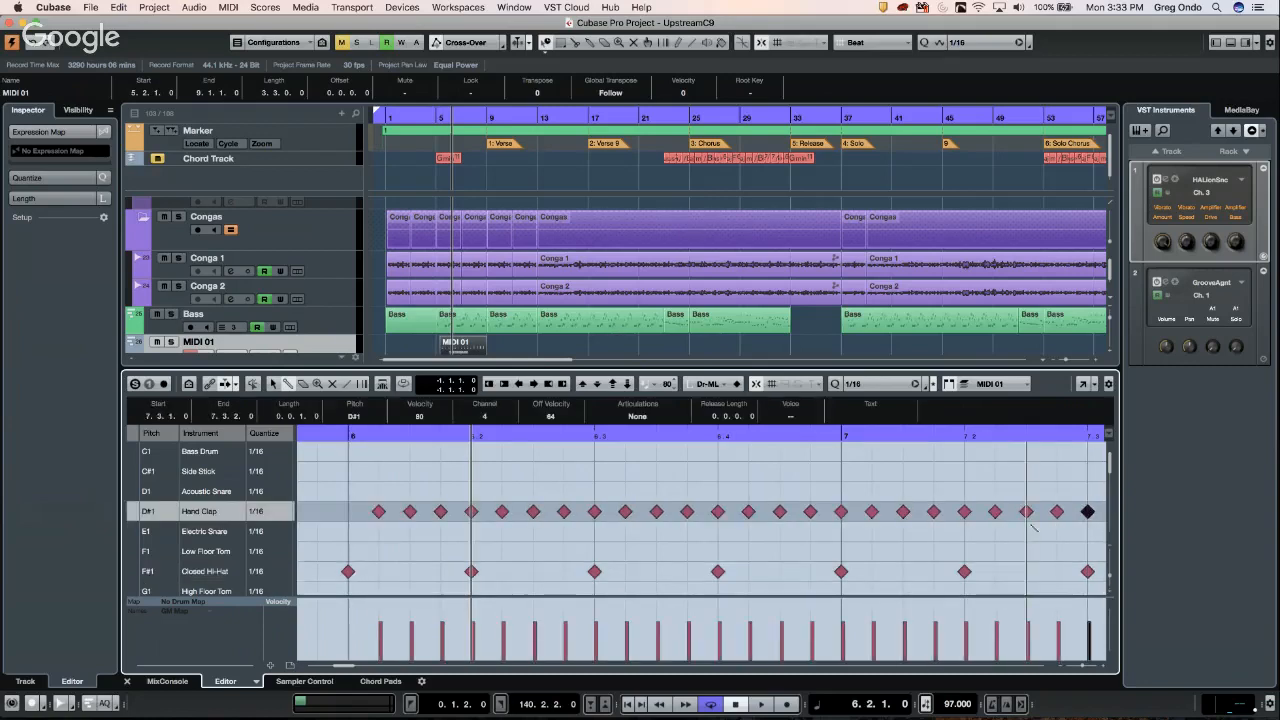
key("super+z")
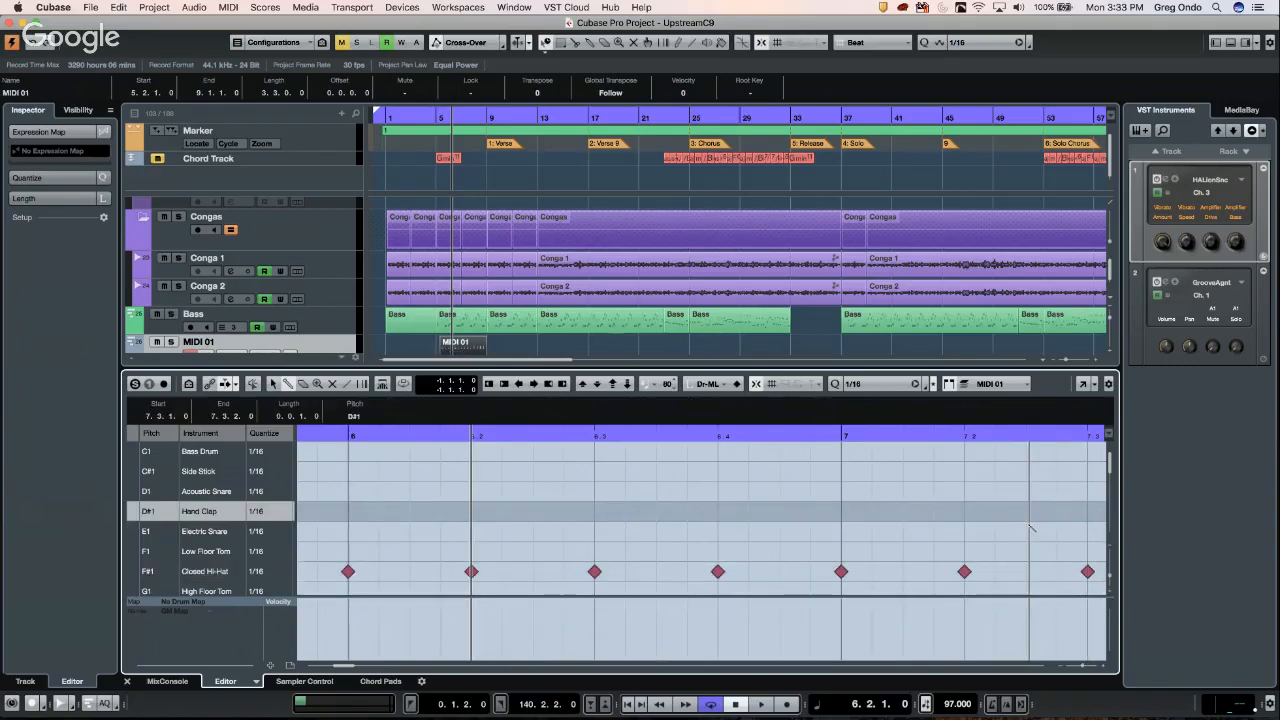
key("super+z")
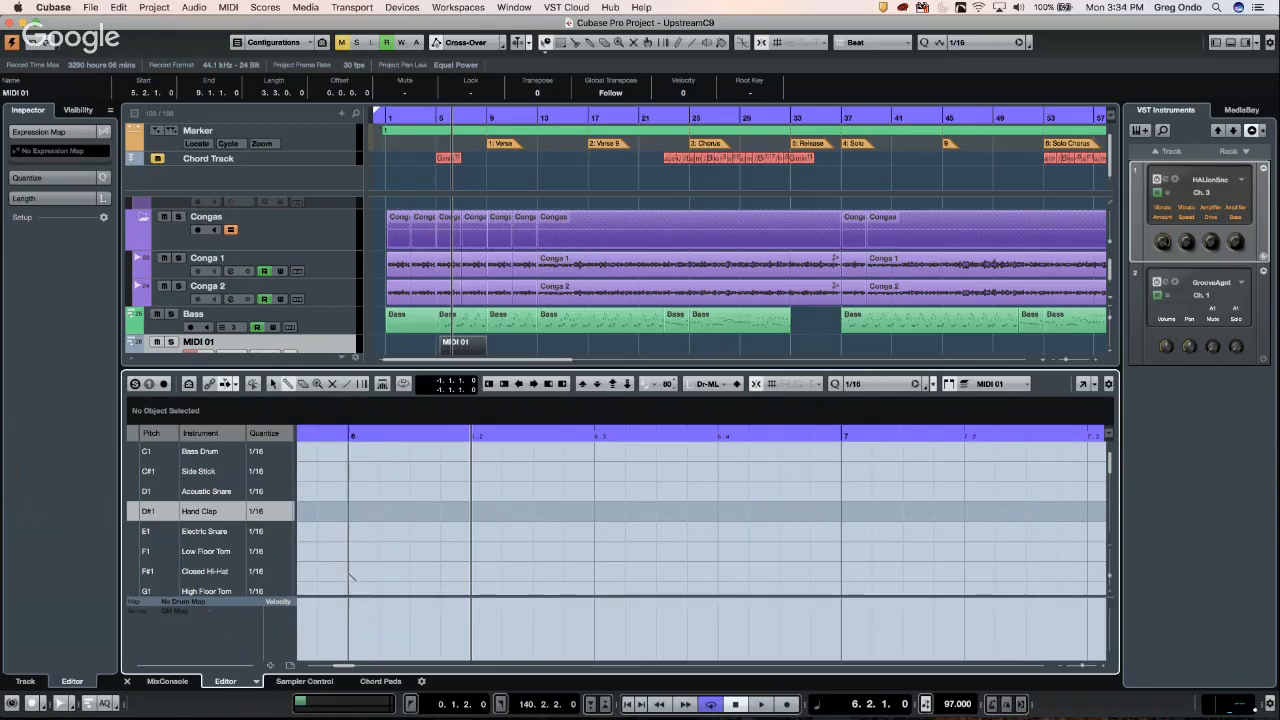
mouse_move(356, 576)
left_mouse_down()
mouse_move(1115, 645)
mouse_move(1102, 647)
left_mouse_up()
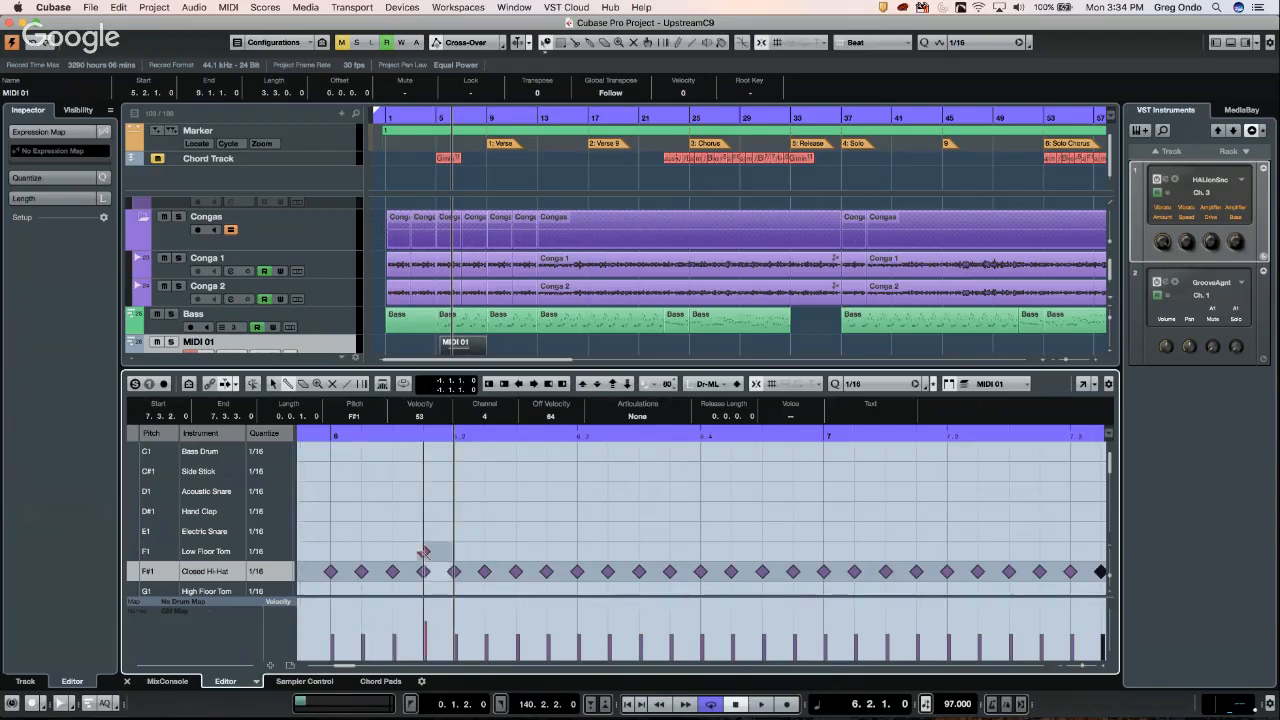
- Add three Low Floor Tom, three Electric Snare, seven Side Stick and three Hand Clap hits
left_click_drag(423, 551, 484, 551)
left_click_drag(607, 531, 670, 531)
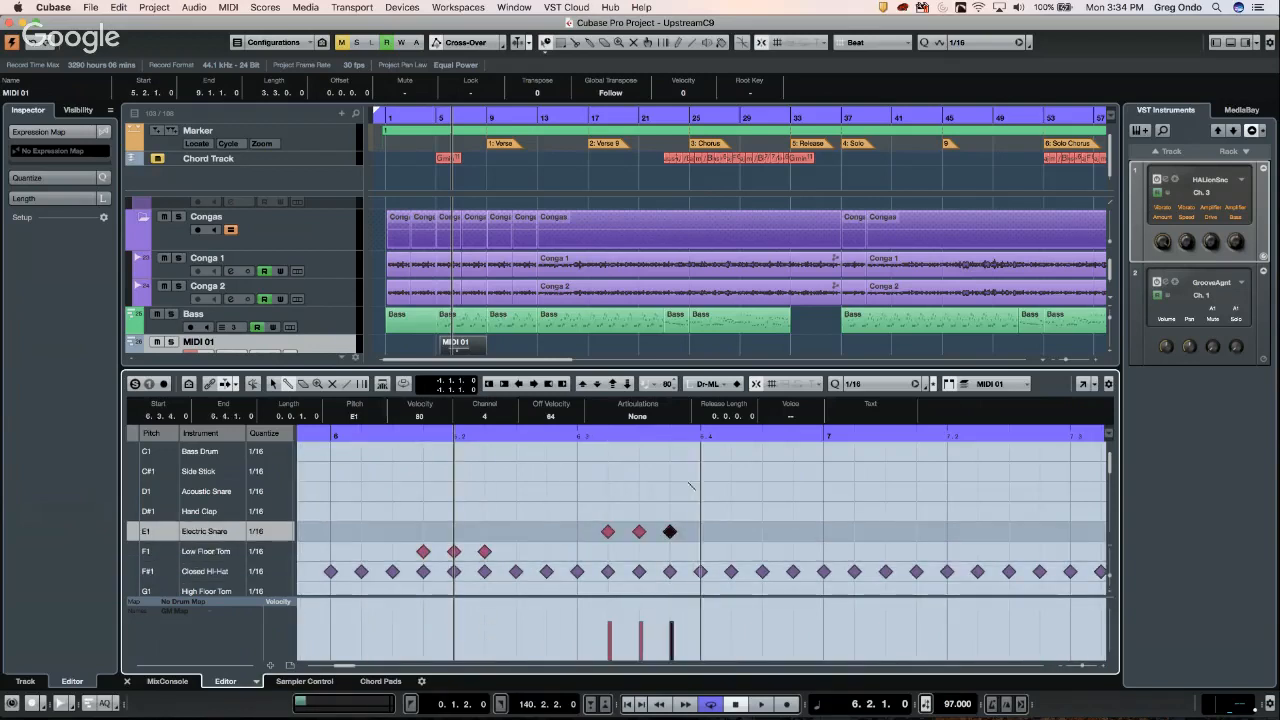
left_click_drag(577, 471, 701, 471)
left_click(793, 471)
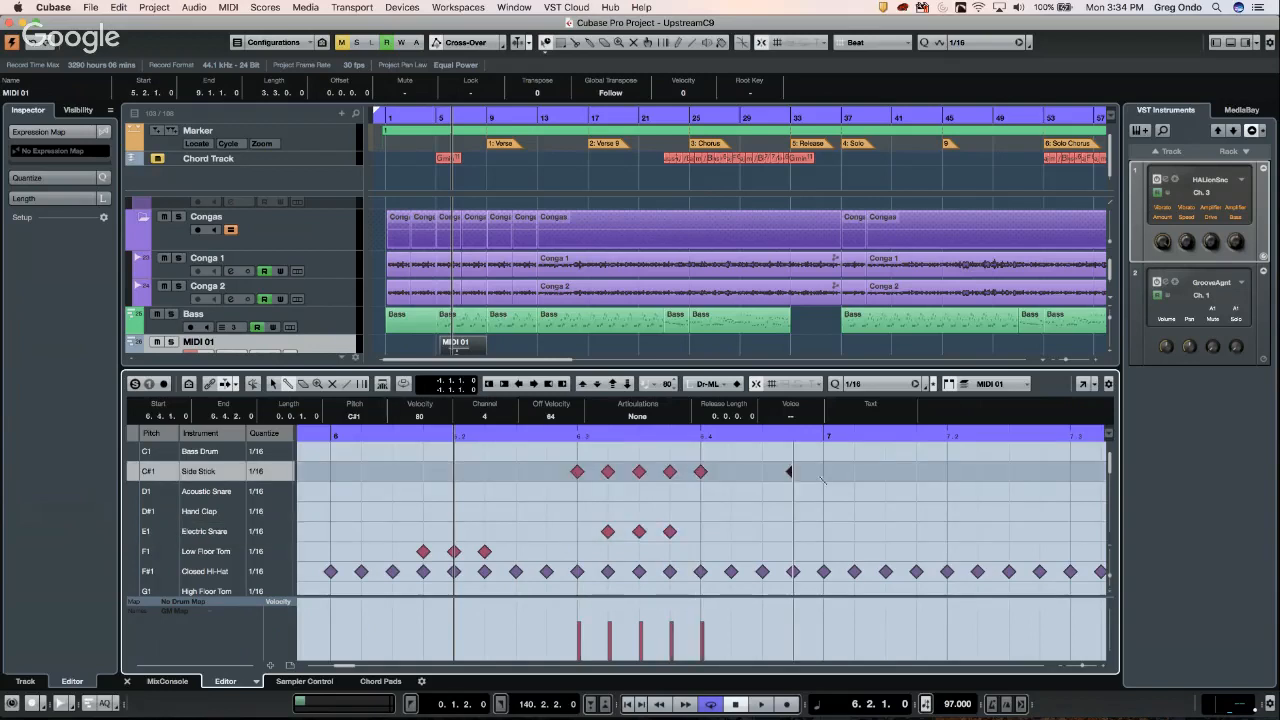
left_click(824, 471)
left_click_drag(824, 511, 886, 511)
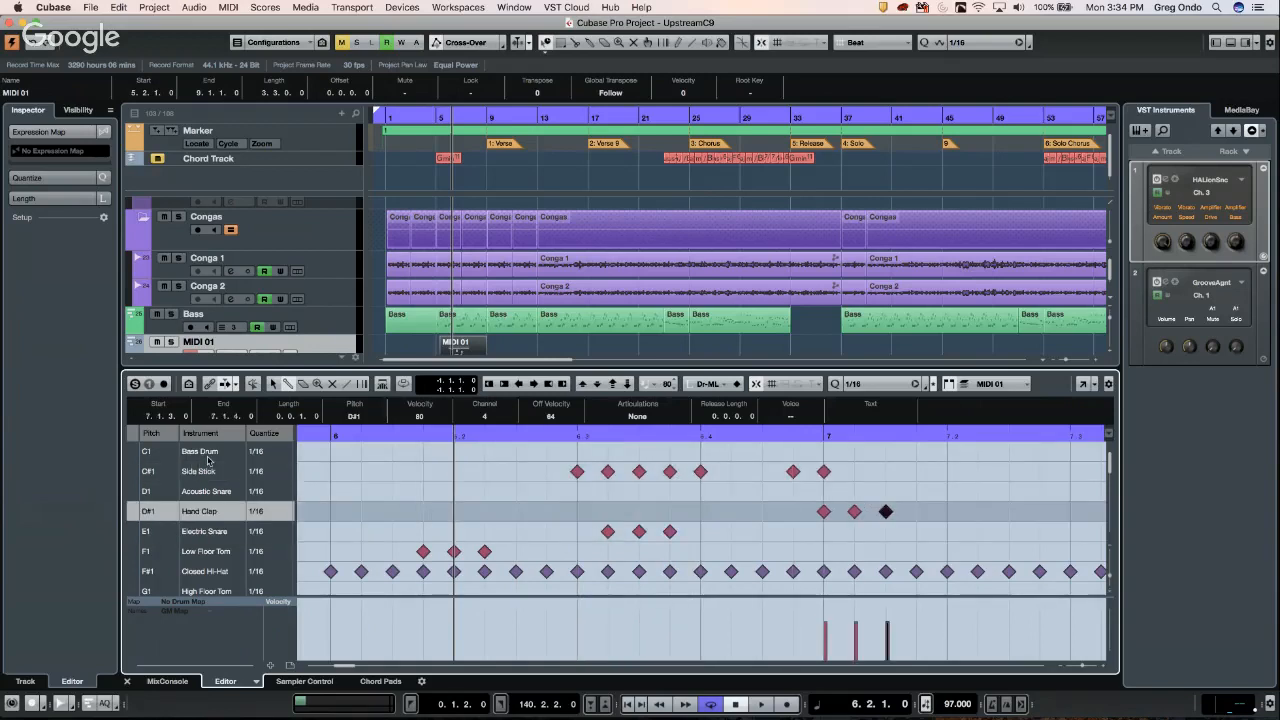
- Paint six Bass Drum and six Acoustic Snare hits, then check several rows' velocities
left_click_drag(393, 451, 547, 451)
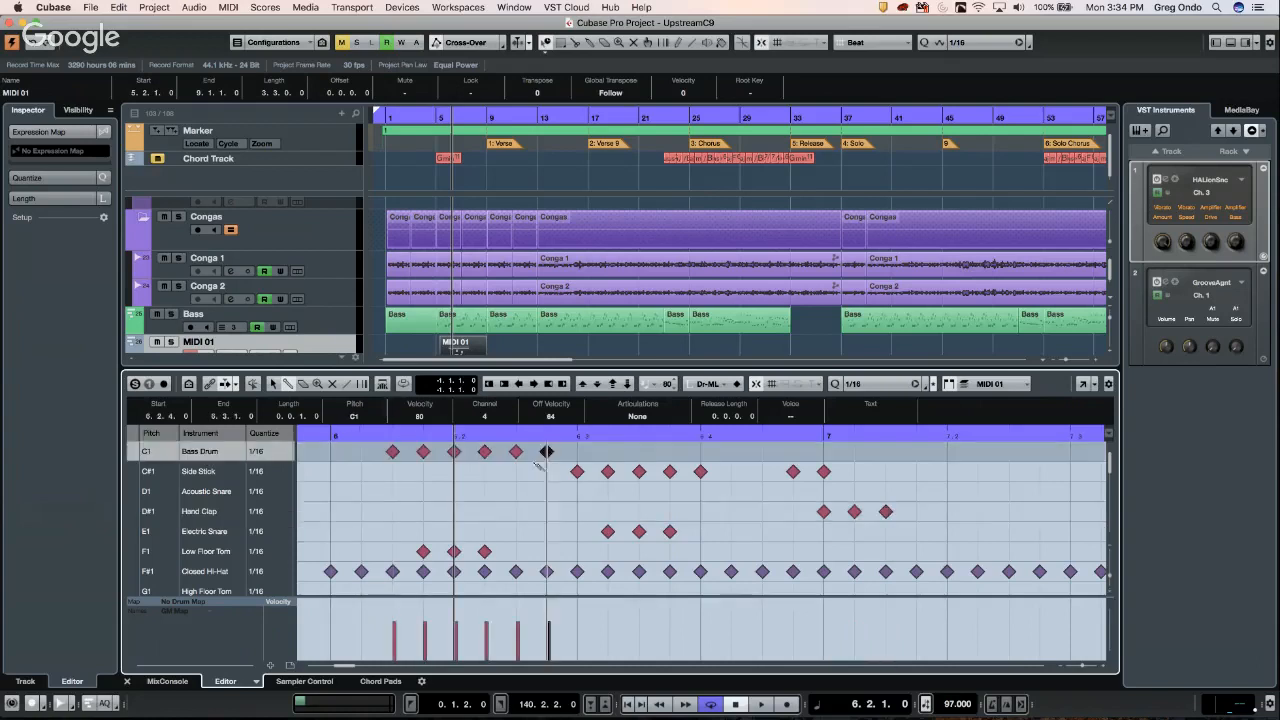
double_click(214, 491)
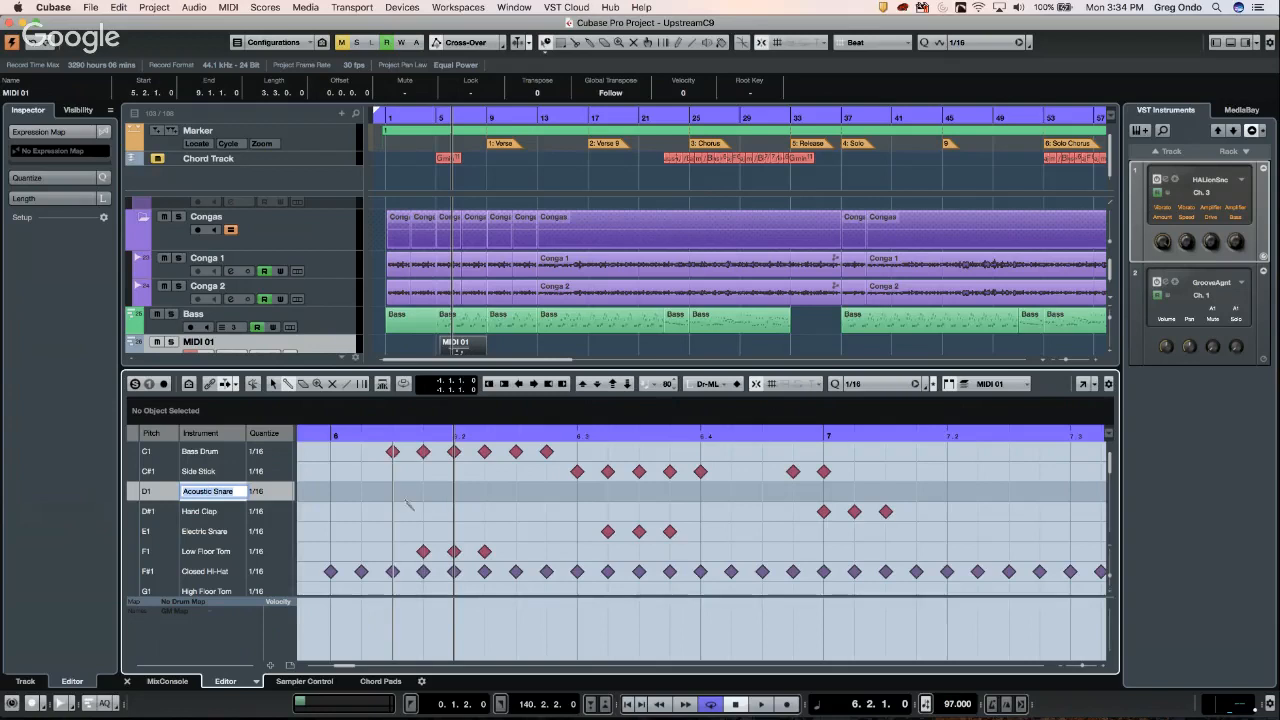
left_click_drag(393, 491, 547, 491)
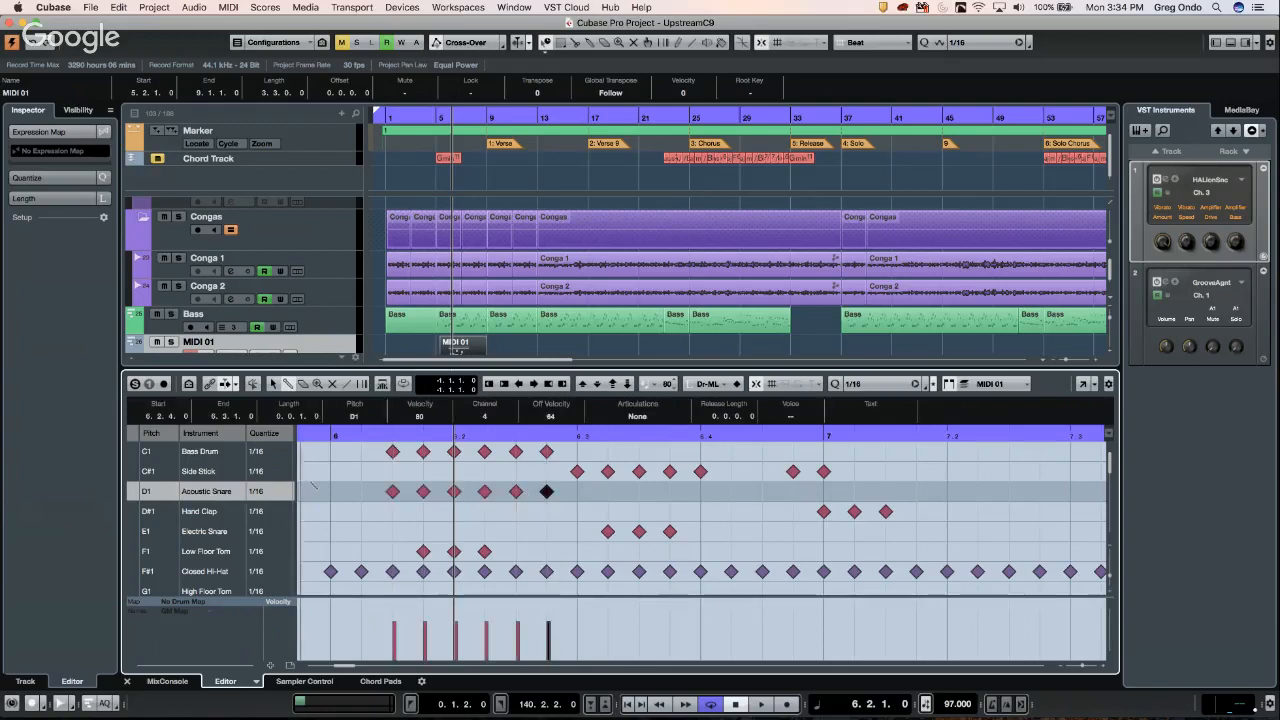
left_click(207, 573)
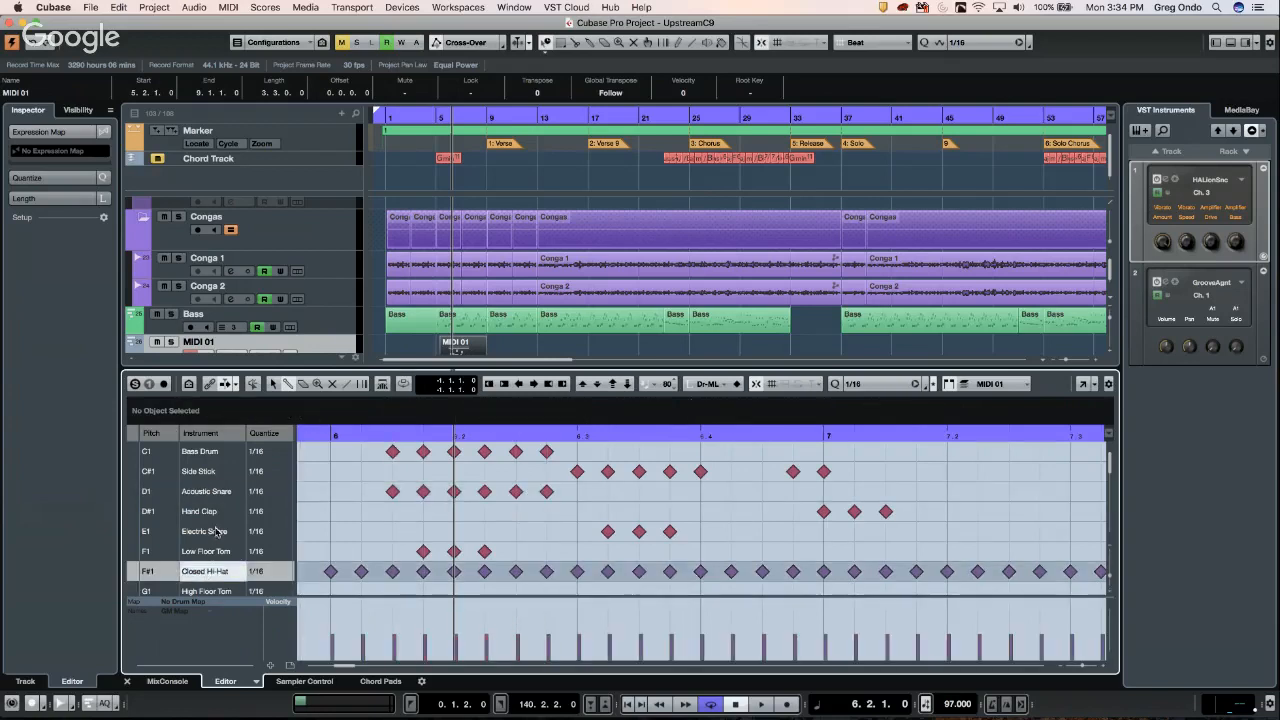
left_click(215, 531)
left_click(212, 511)
double_click(210, 451)
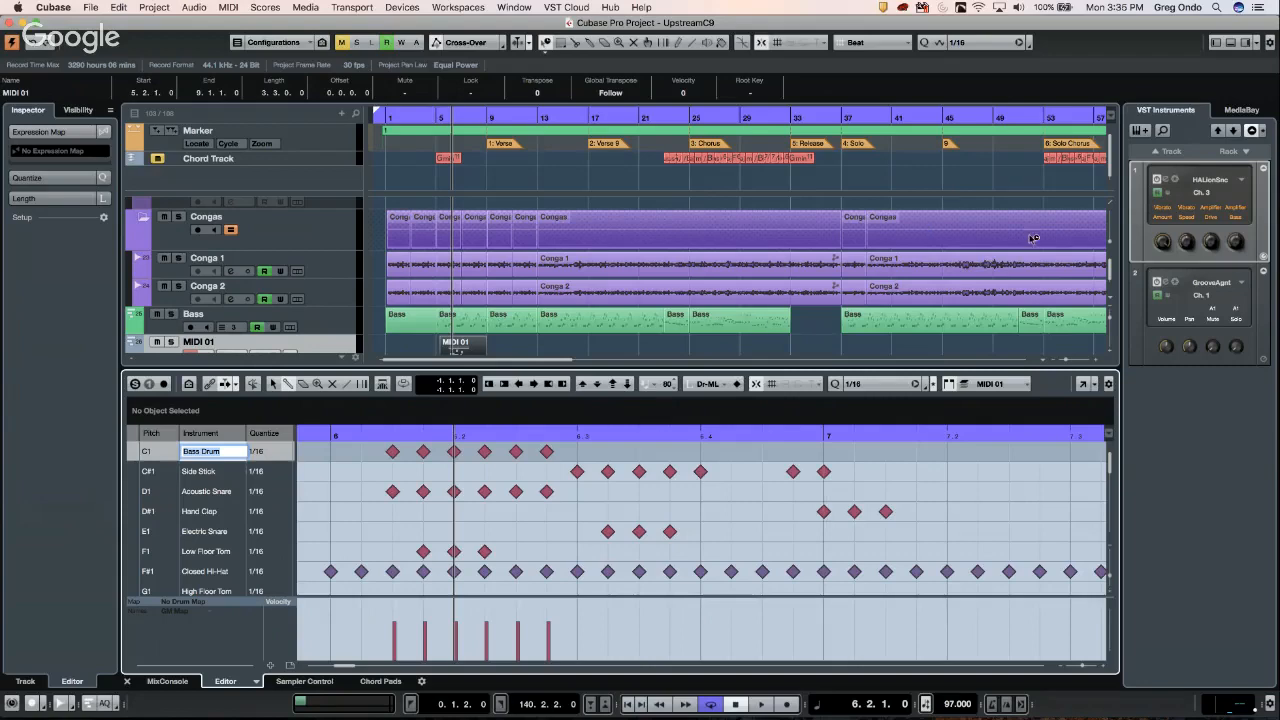
- Close the drum editor and select the Keybds folder track in the track list
left_click(1230, 42)
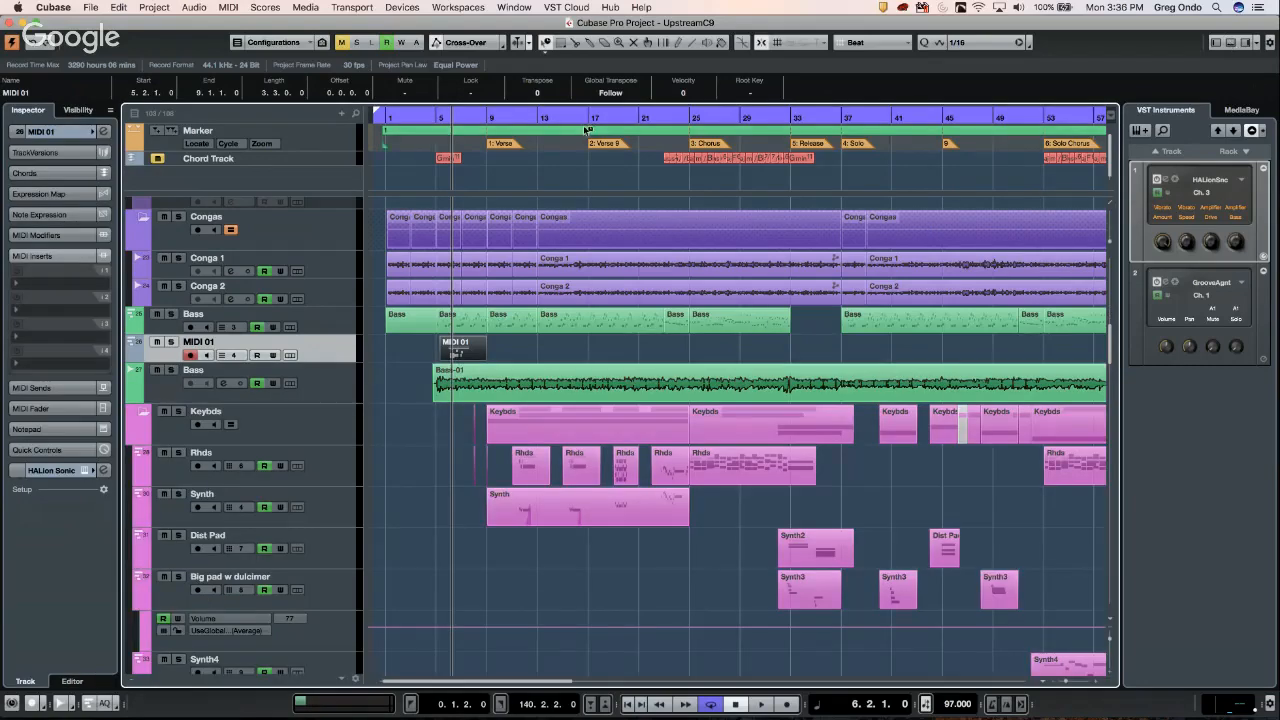
left_click(300, 238)
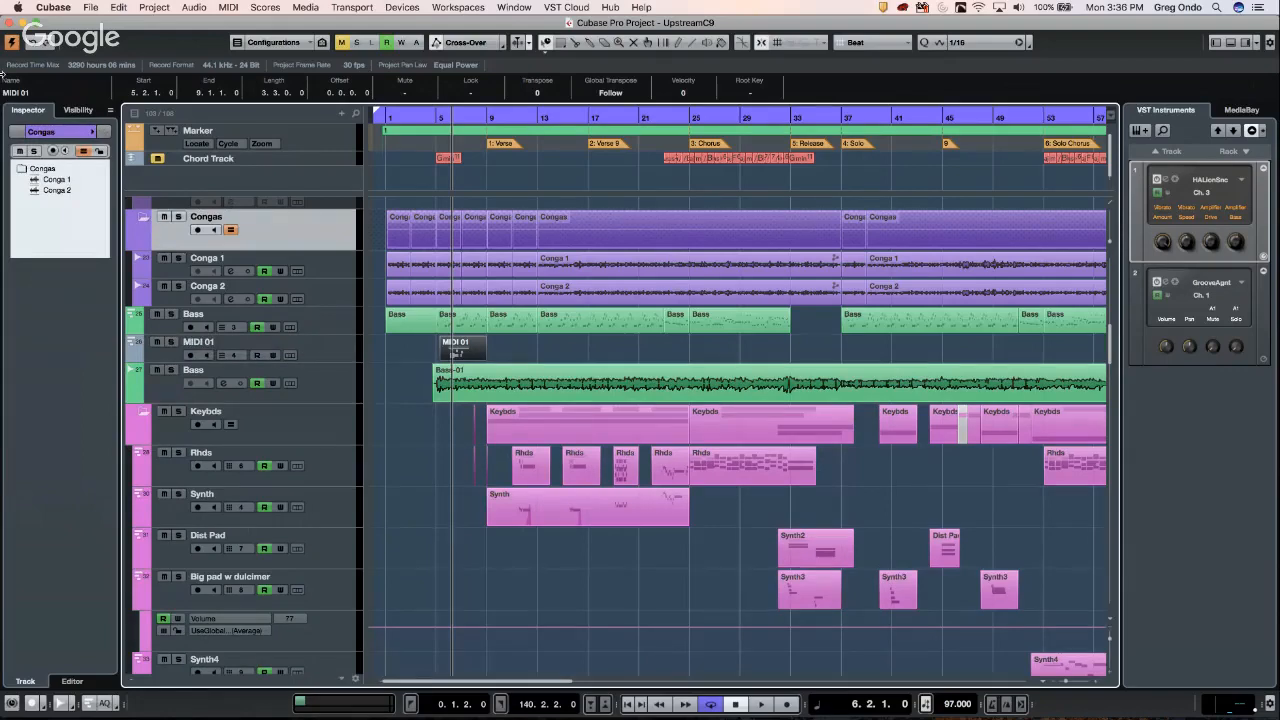
key("shift+Down")
key("shift+Down")
key("shift+Down")
key("shift+Down")
key("shift+Down")
key("shift+Down")
key("shift+Down")
key("shift+Down")
key("shift+Down")
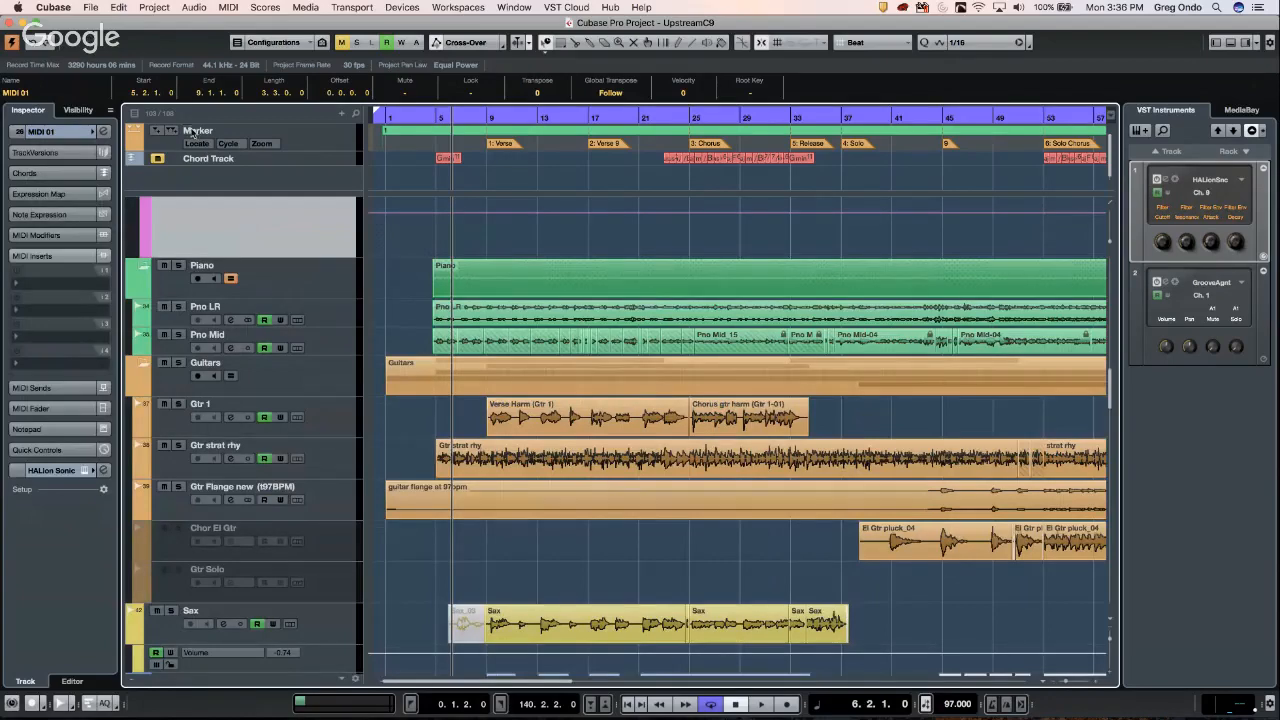
scroll(337, 269, "up", 5)
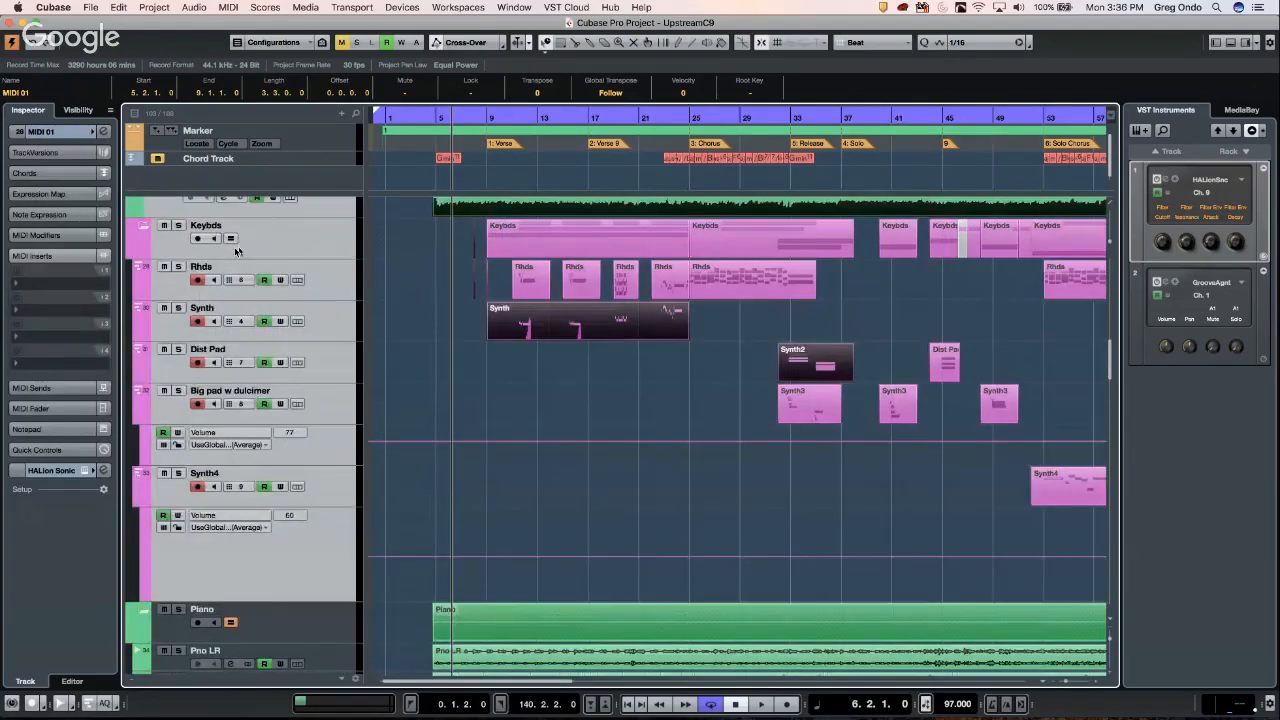
left_click(263, 241)
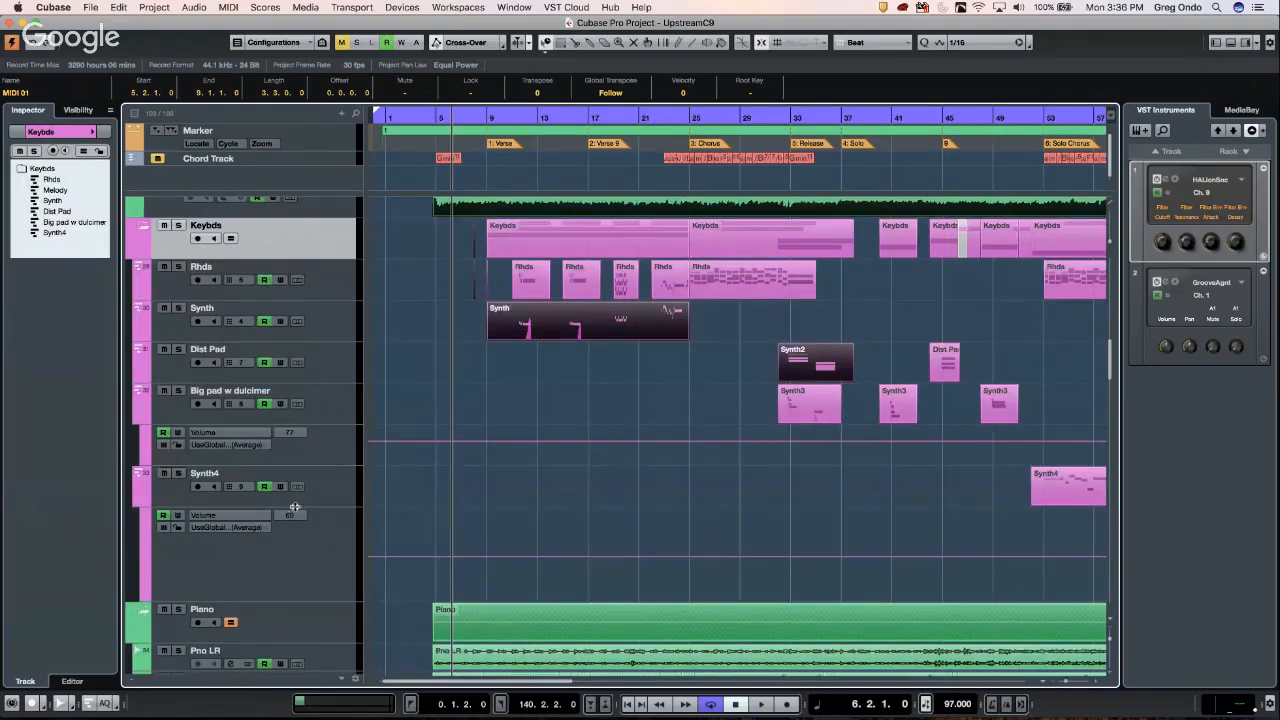
- Arm Rhds, Dist Pad, Big pad w dulcimer and Synth4 via the Keybds folder, leaving Synth unarmed
left_click(311, 556, "shift")
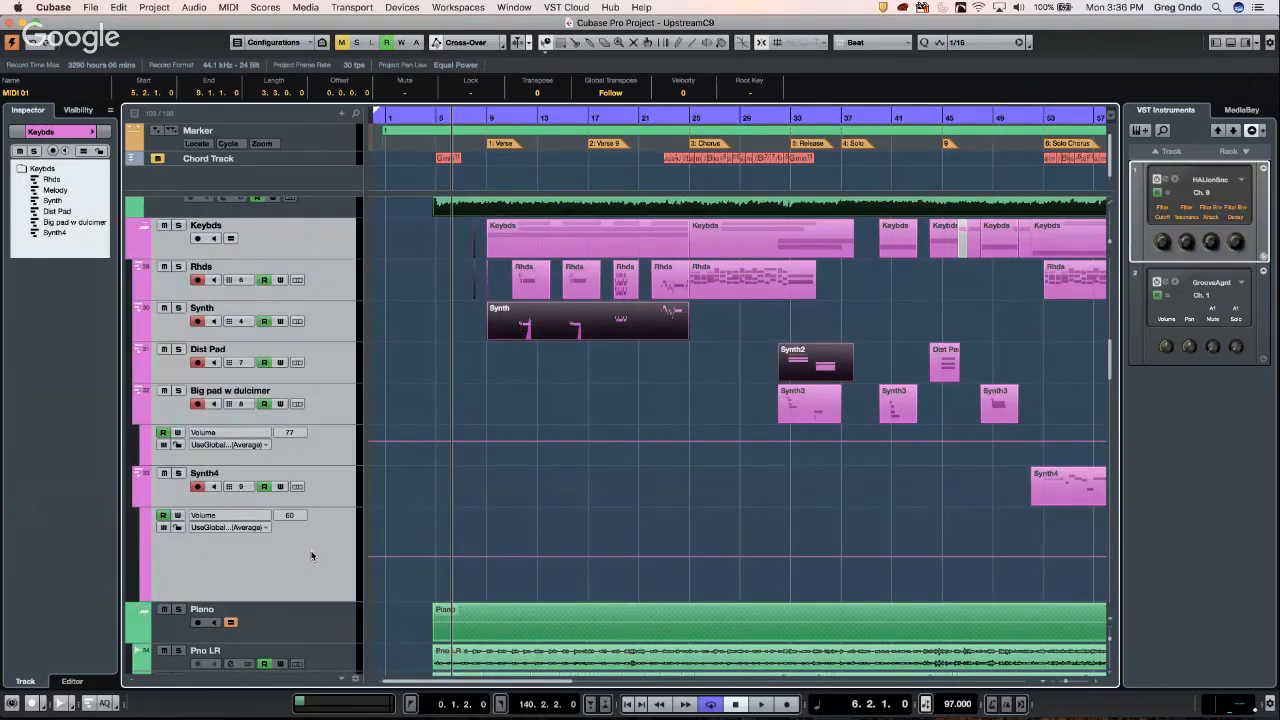
left_click(300, 275)
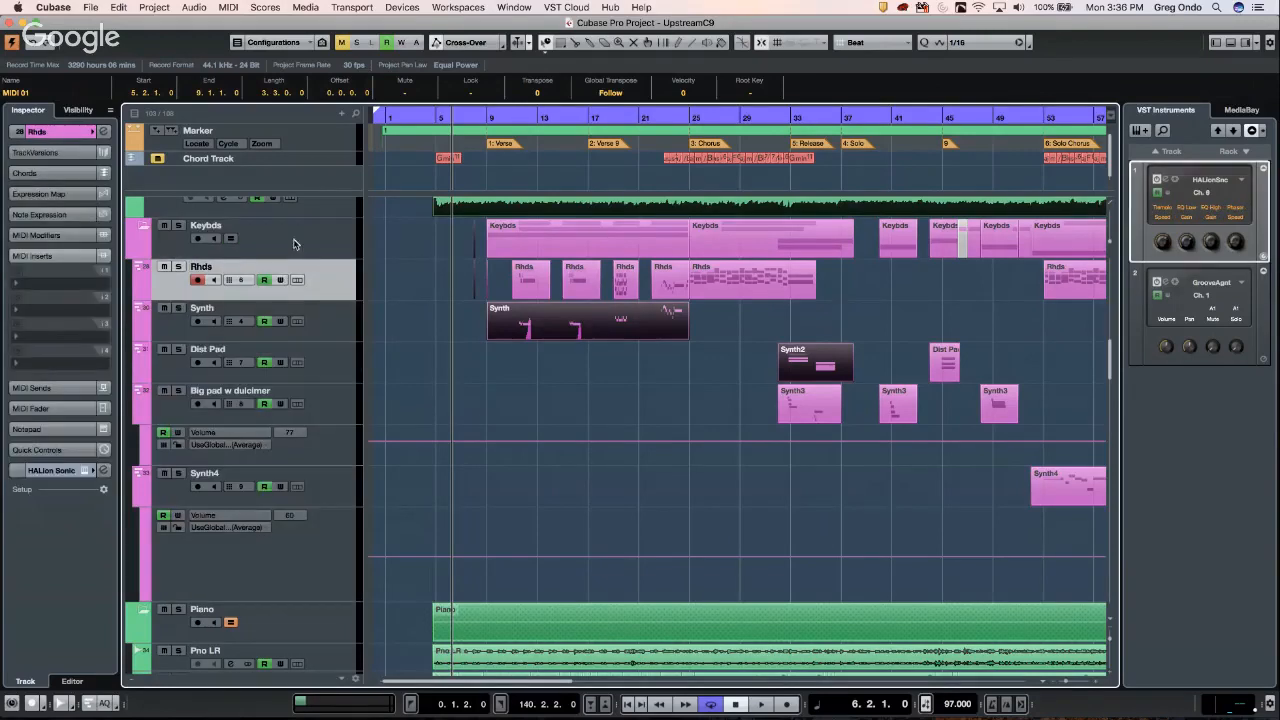
left_click(306, 239)
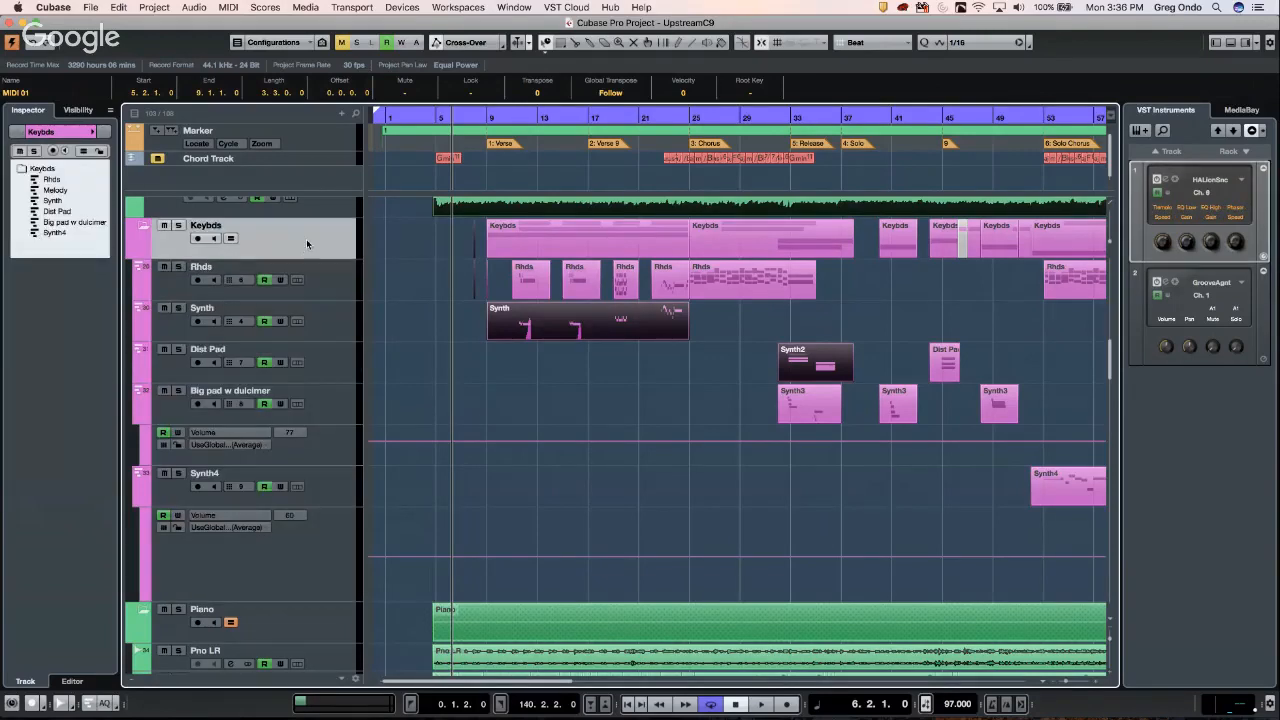
left_click(319, 566, "shift")
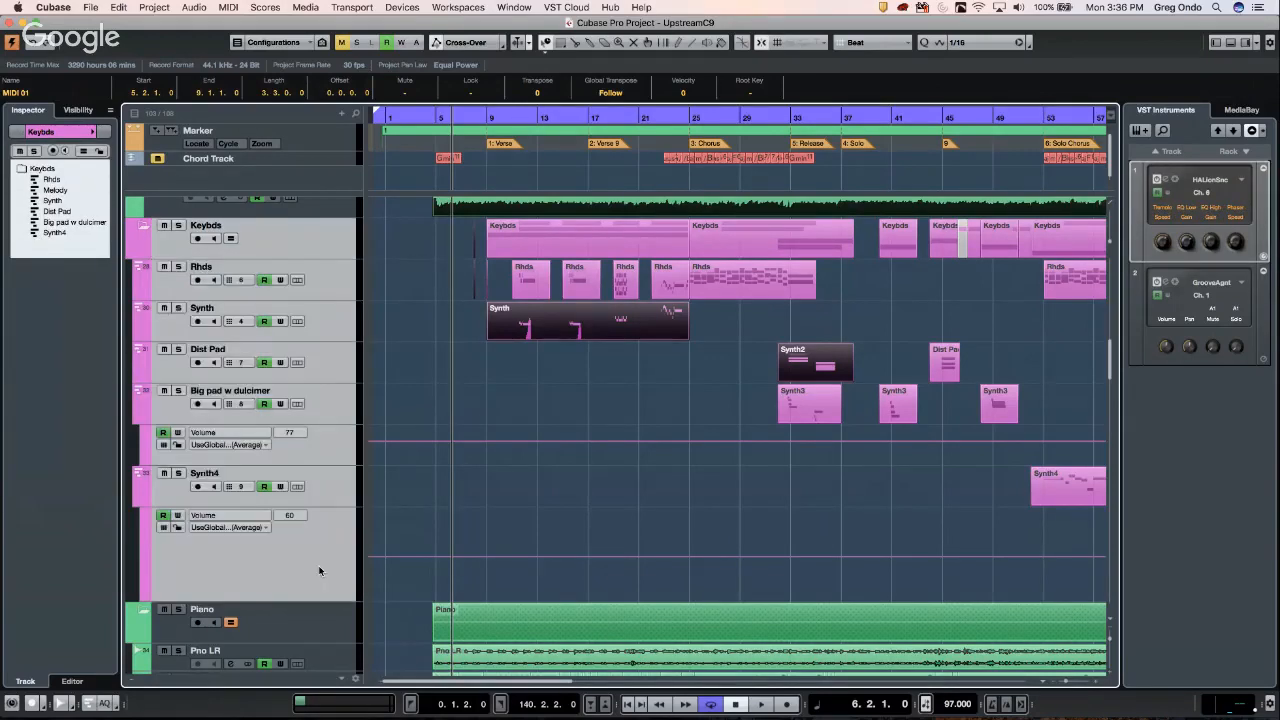
left_click(333, 434, "super")
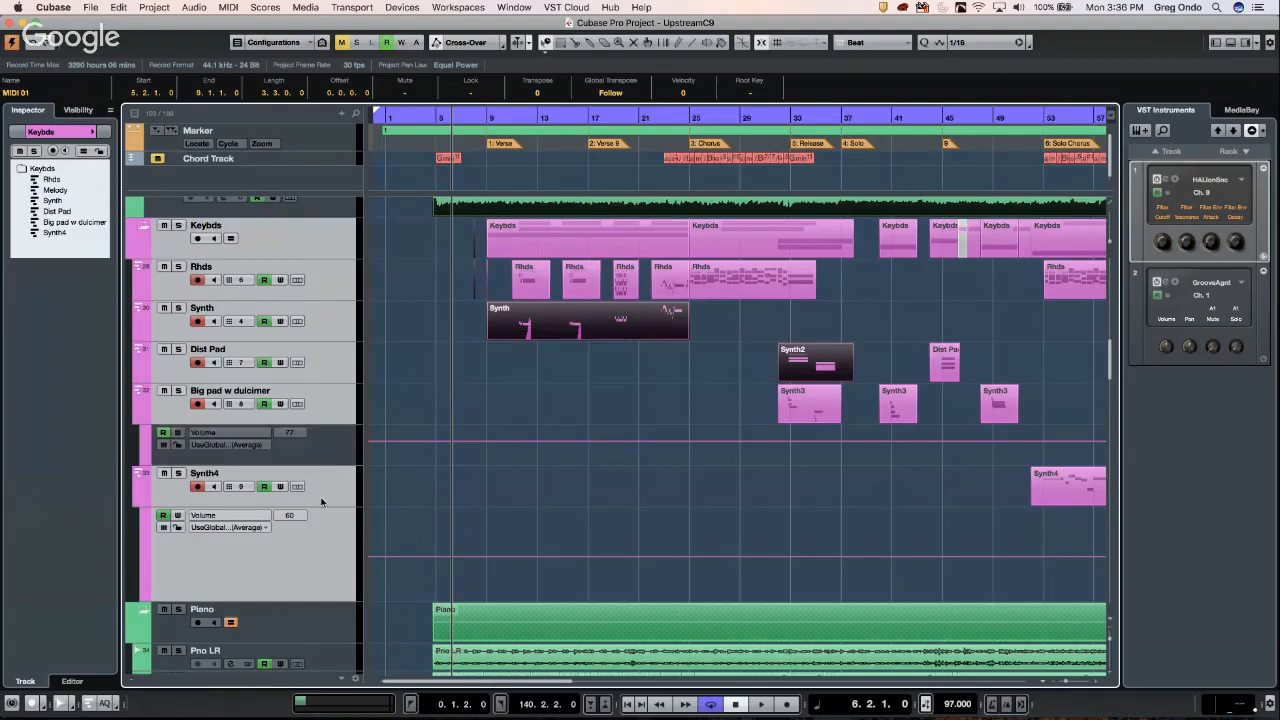
left_click(333, 319, "super")
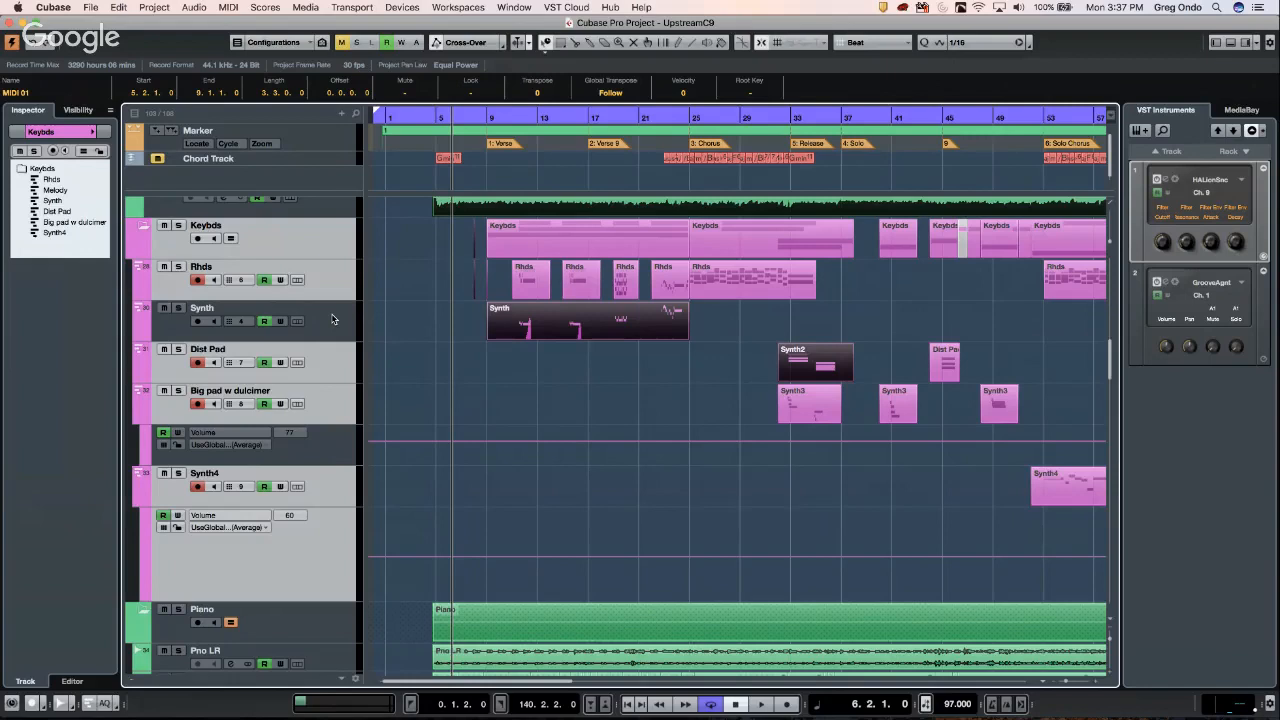
left_click(92, 8)
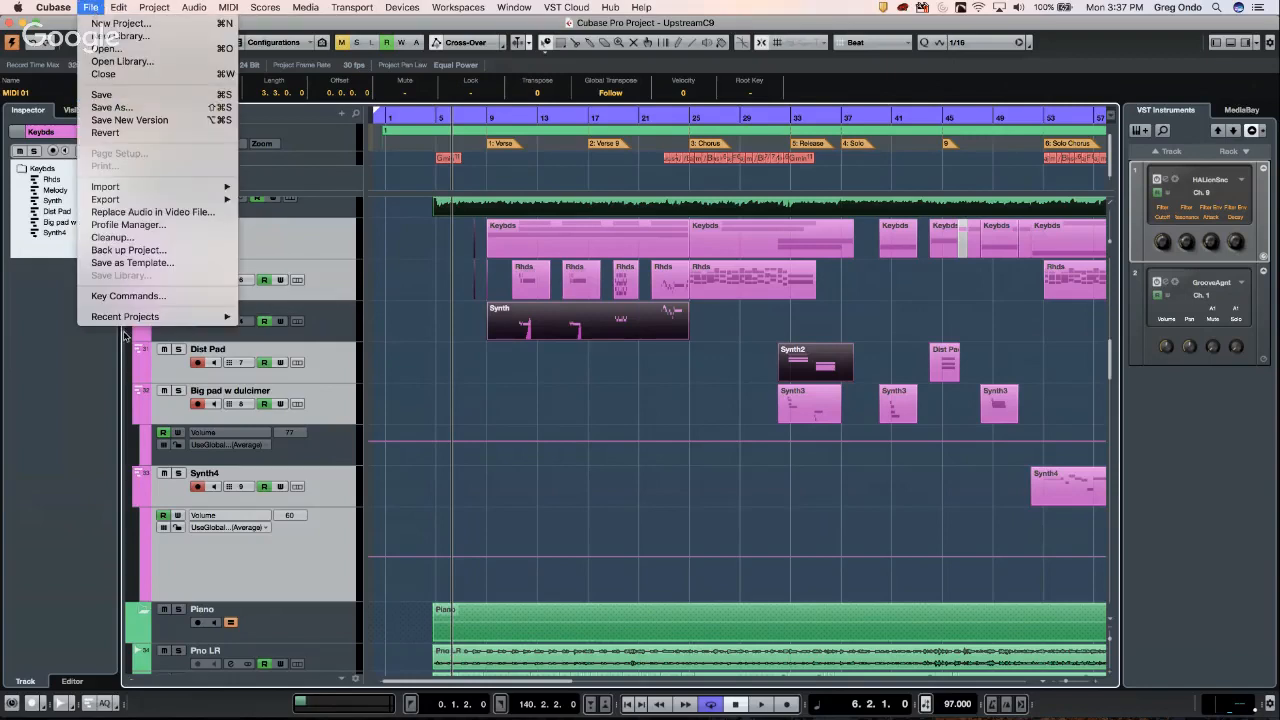
left_click(138, 296)
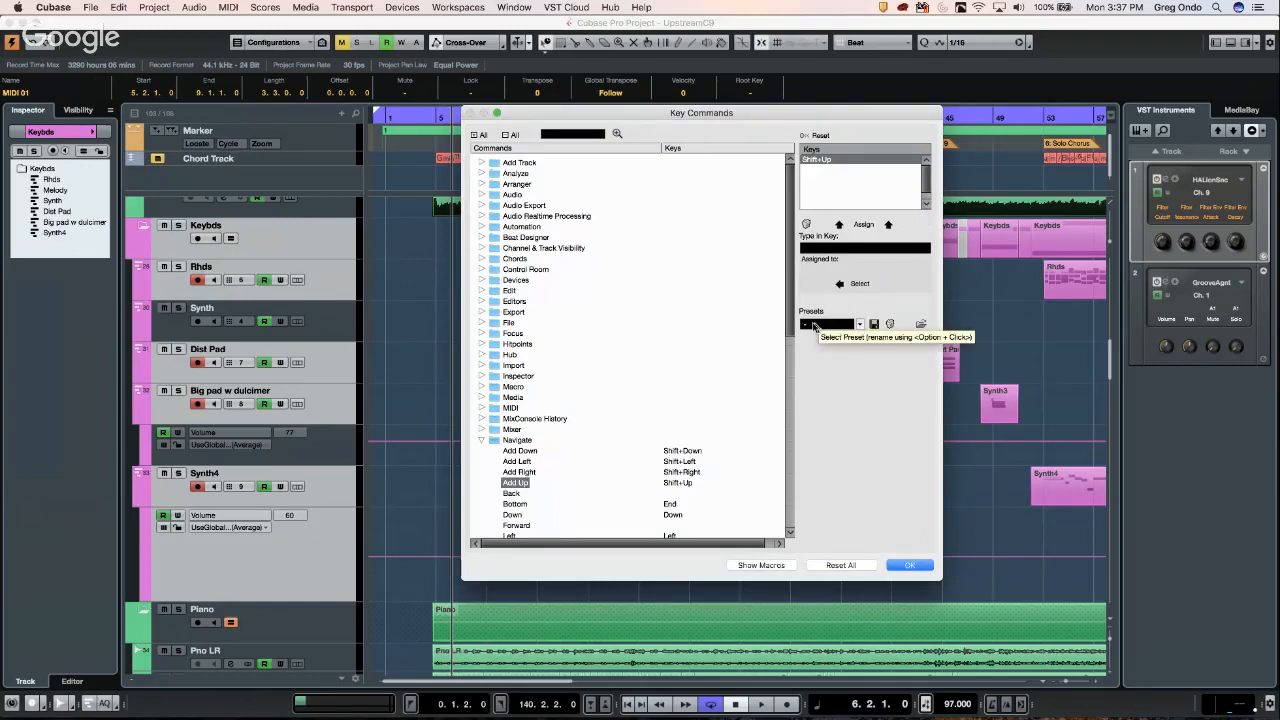
left_click(859, 325)
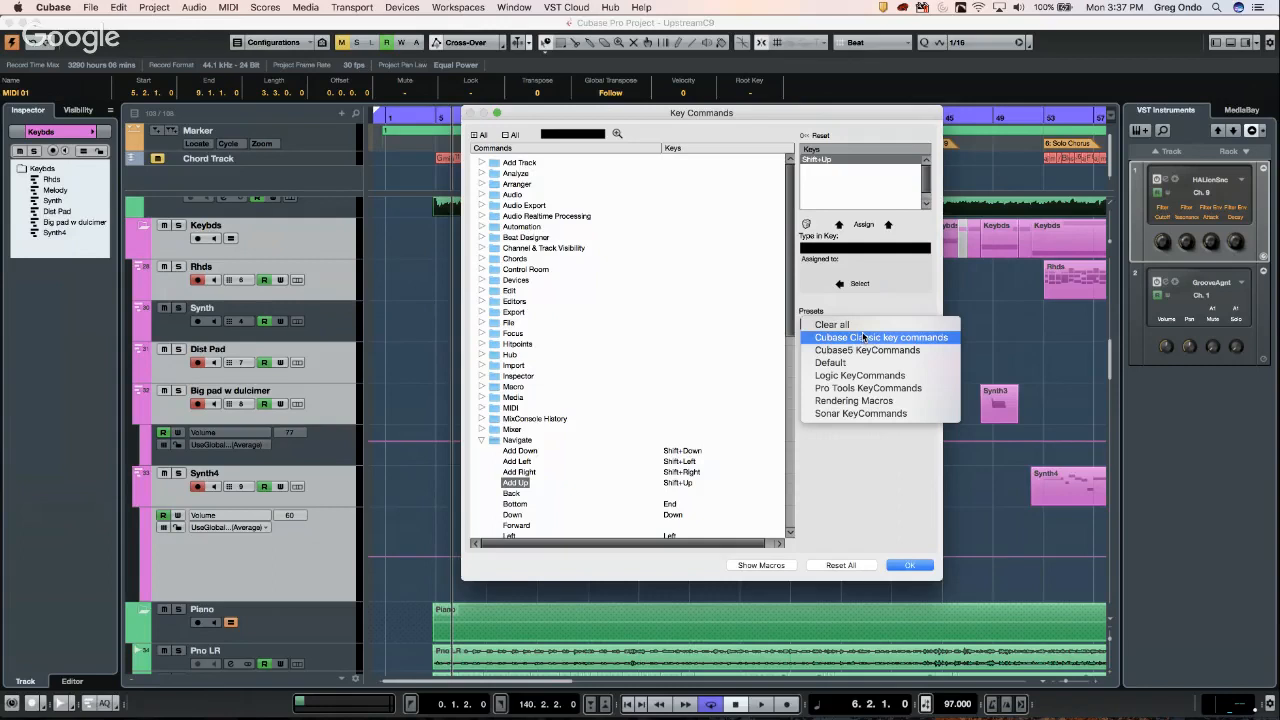
left_click(889, 452)
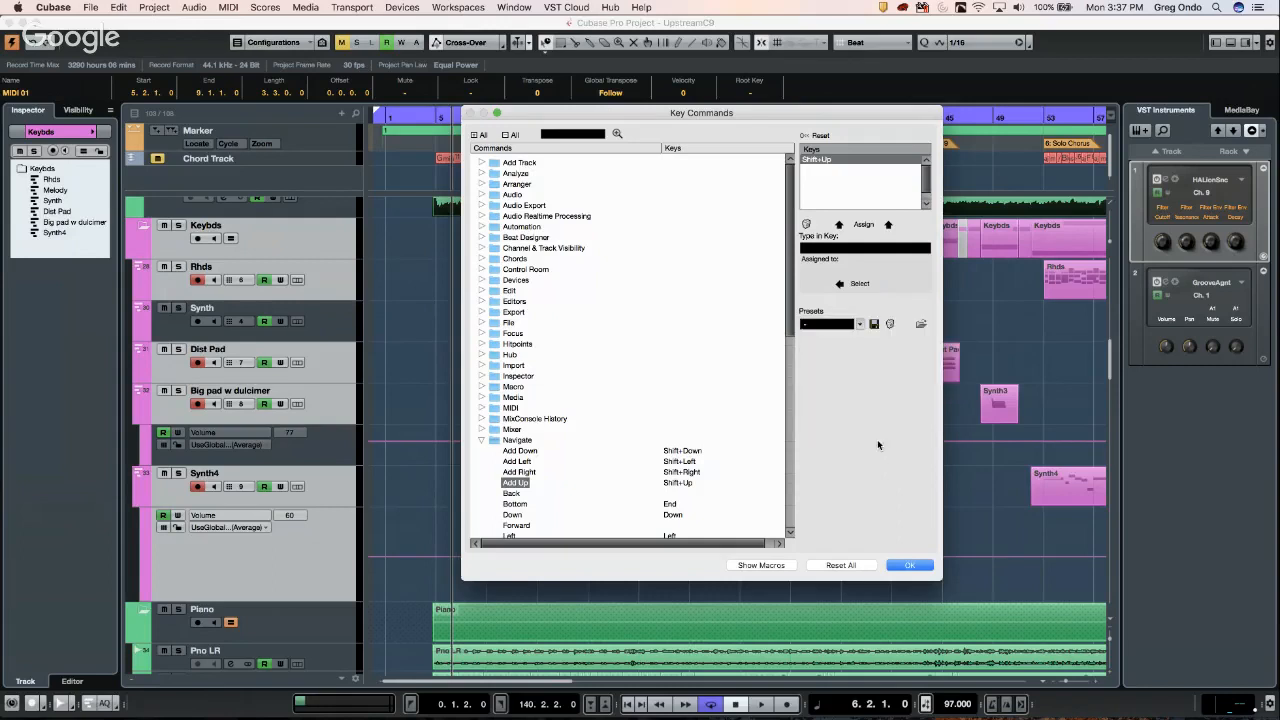
left_click(860, 327)
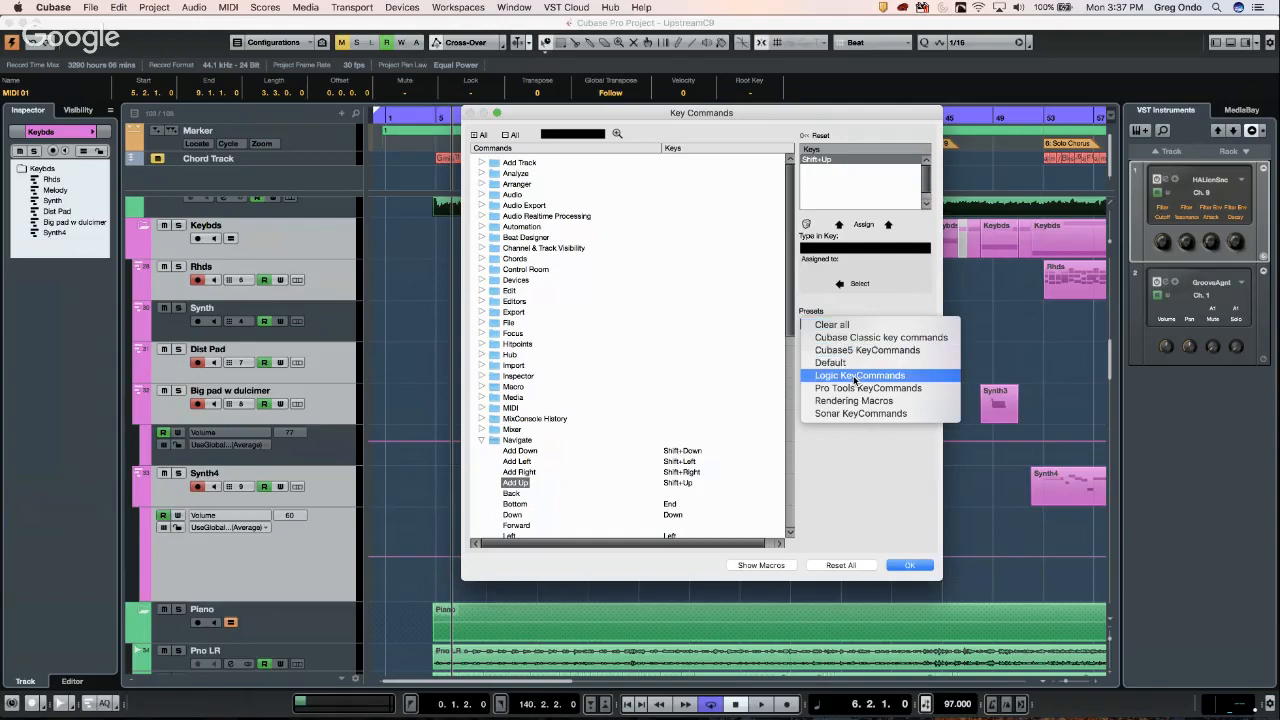
left_click(851, 446)
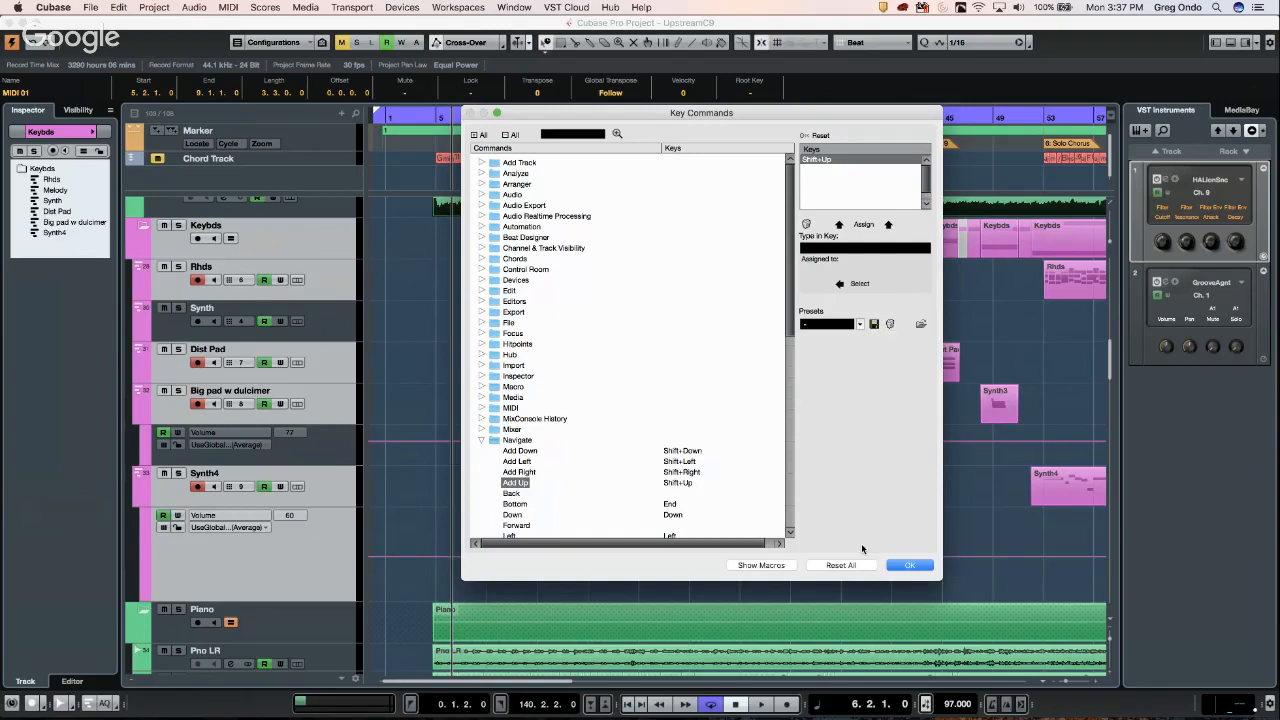
left_click(908, 565)
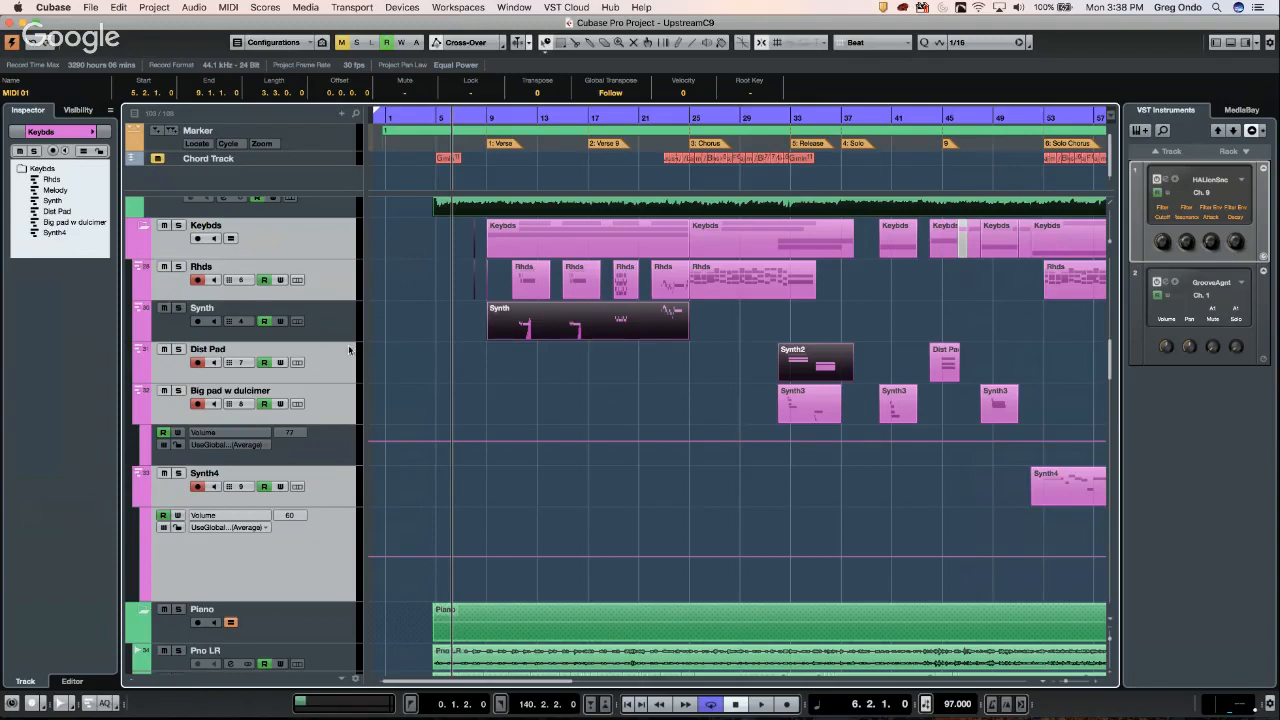
- Load DJ-Eq into insert slot 1 and DualFilter into slot 2 on the Bass track
left_click(316, 206)
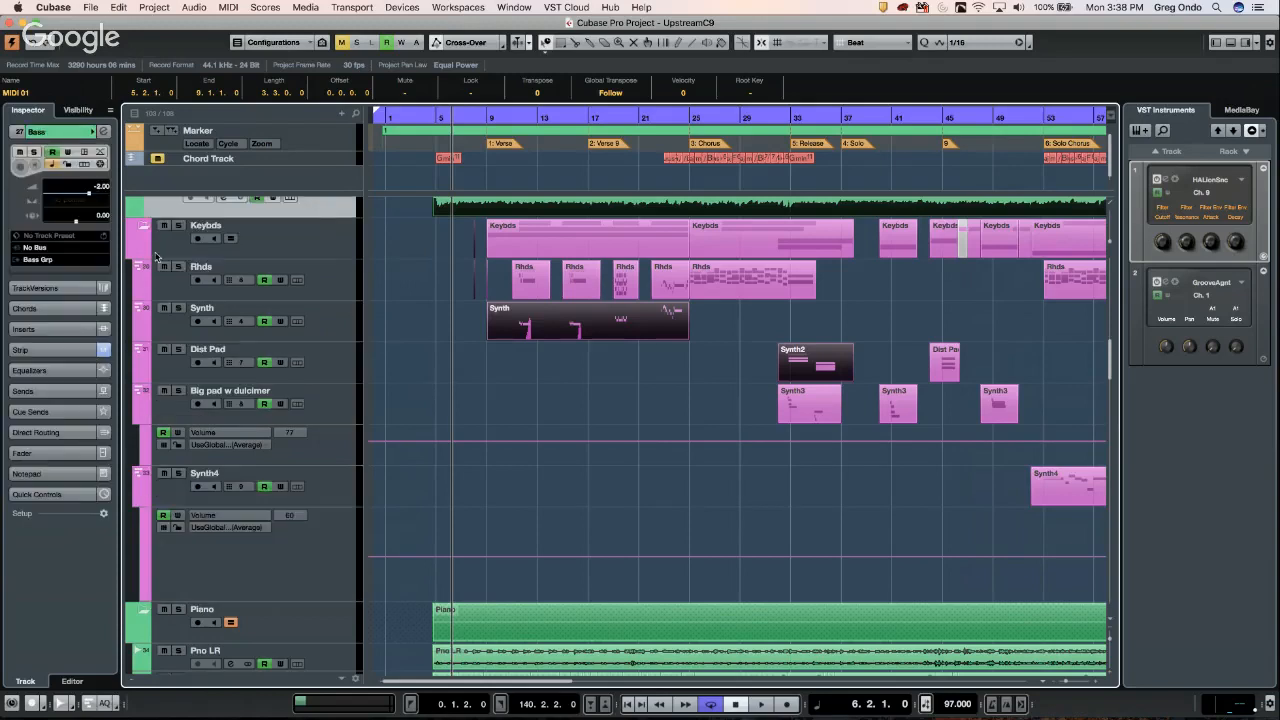
left_click(62, 330)
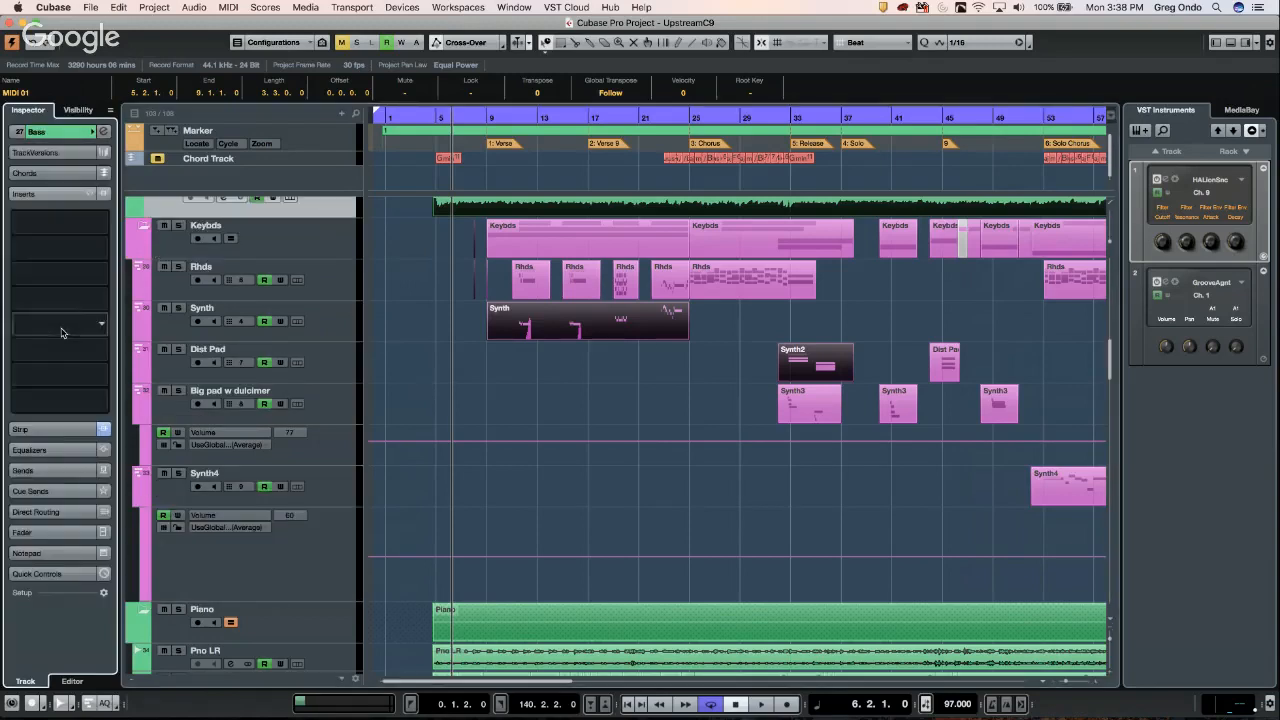
left_click(104, 222)
left_click(34, 288)
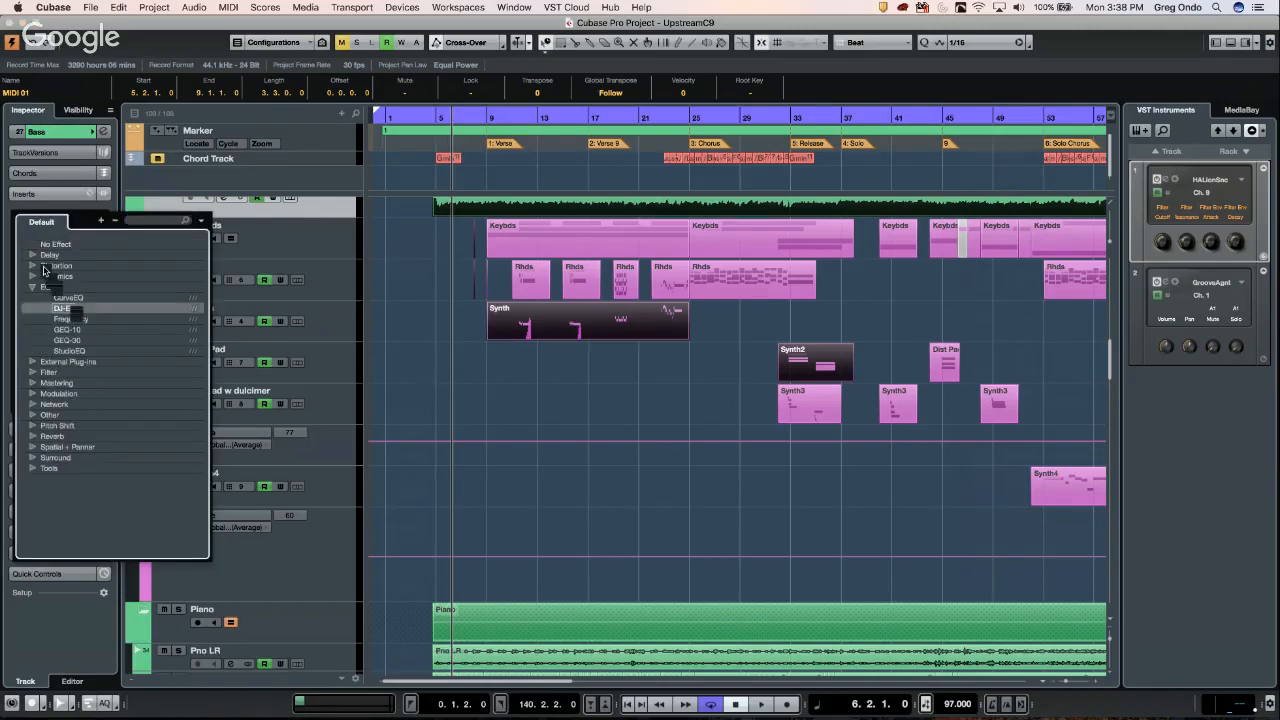
double_click(68, 308)
left_click(103, 249)
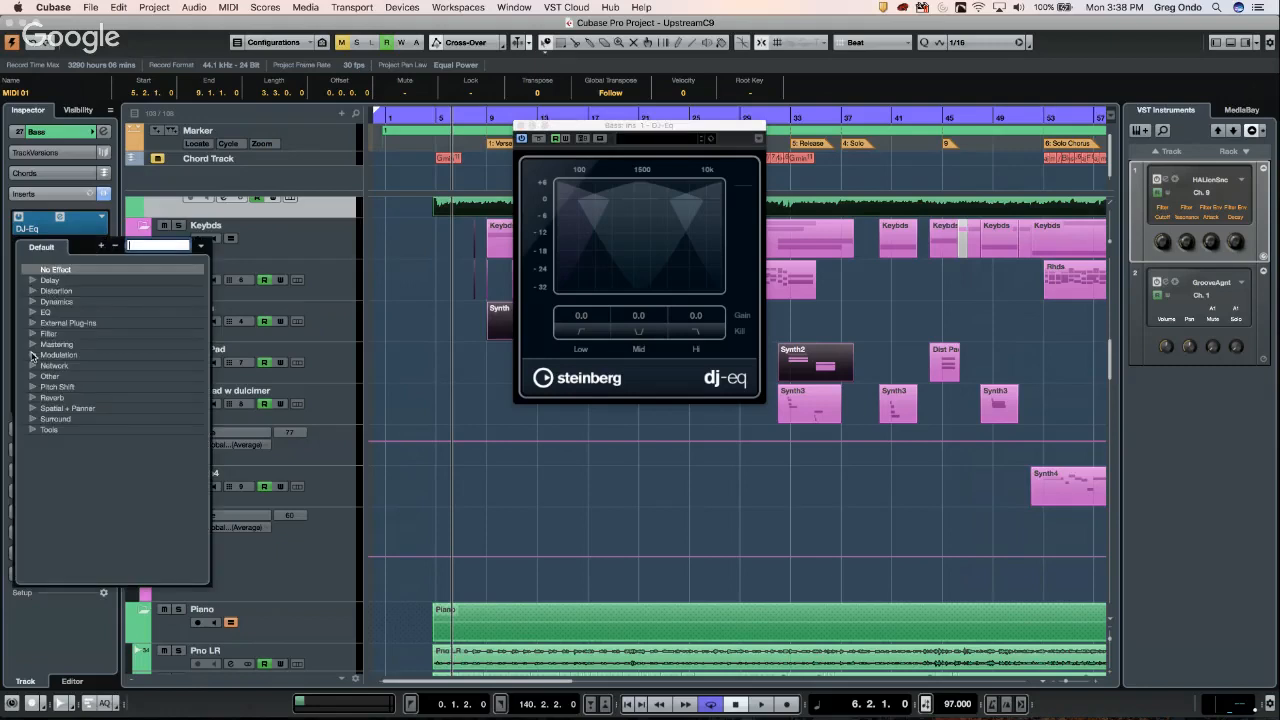
left_click(34, 334)
double_click(80, 345)
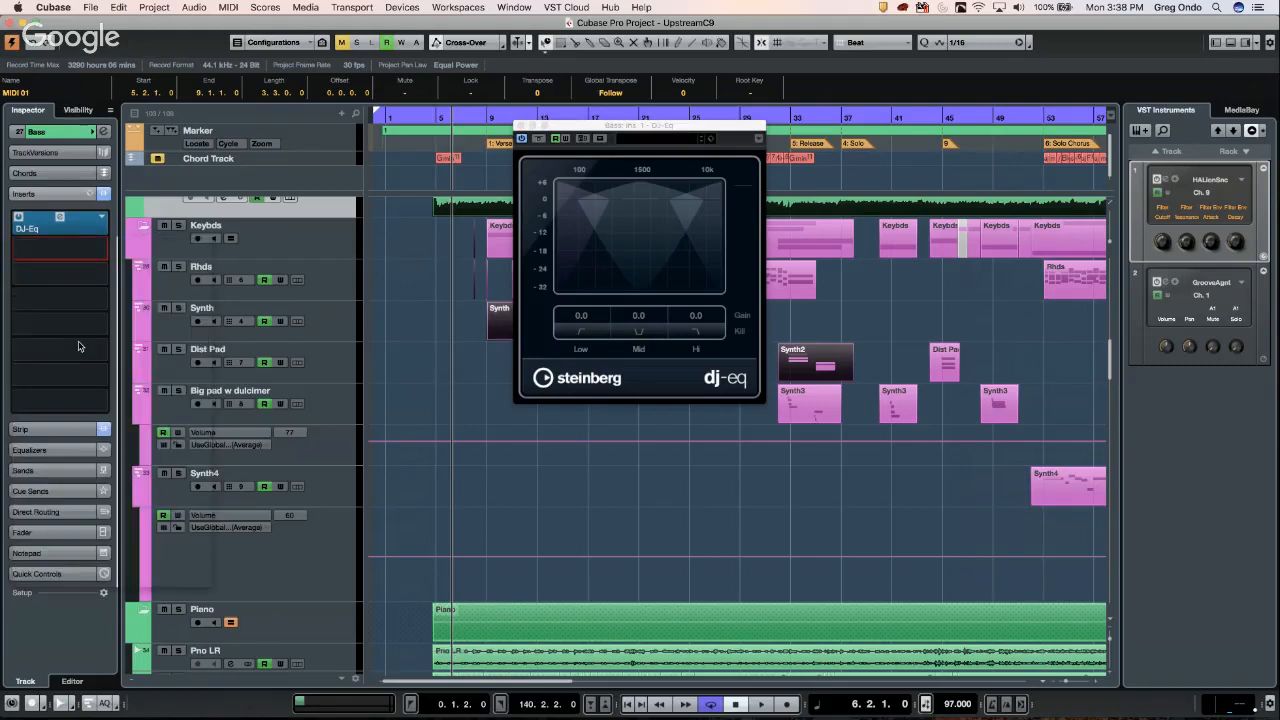
- Load Chopper into insert slot 3 and VST Connect CUE Mix into slot 4
left_click(97, 273)
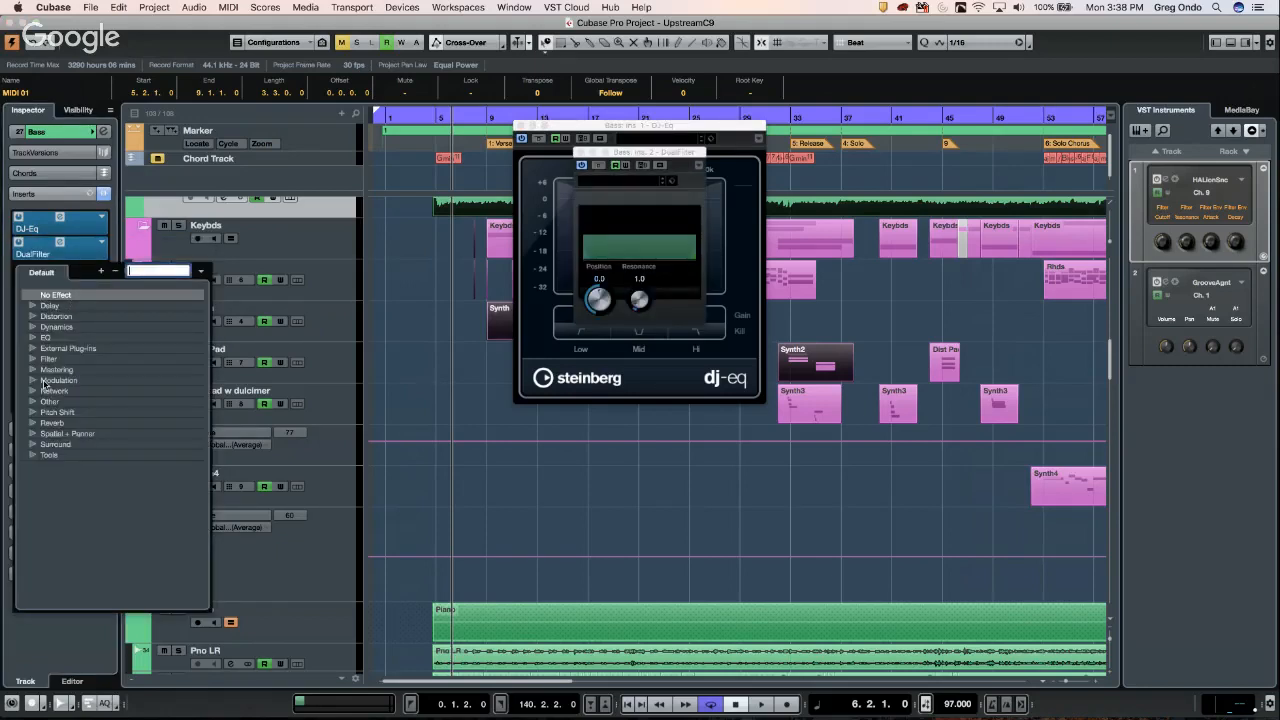
left_click(33, 380)
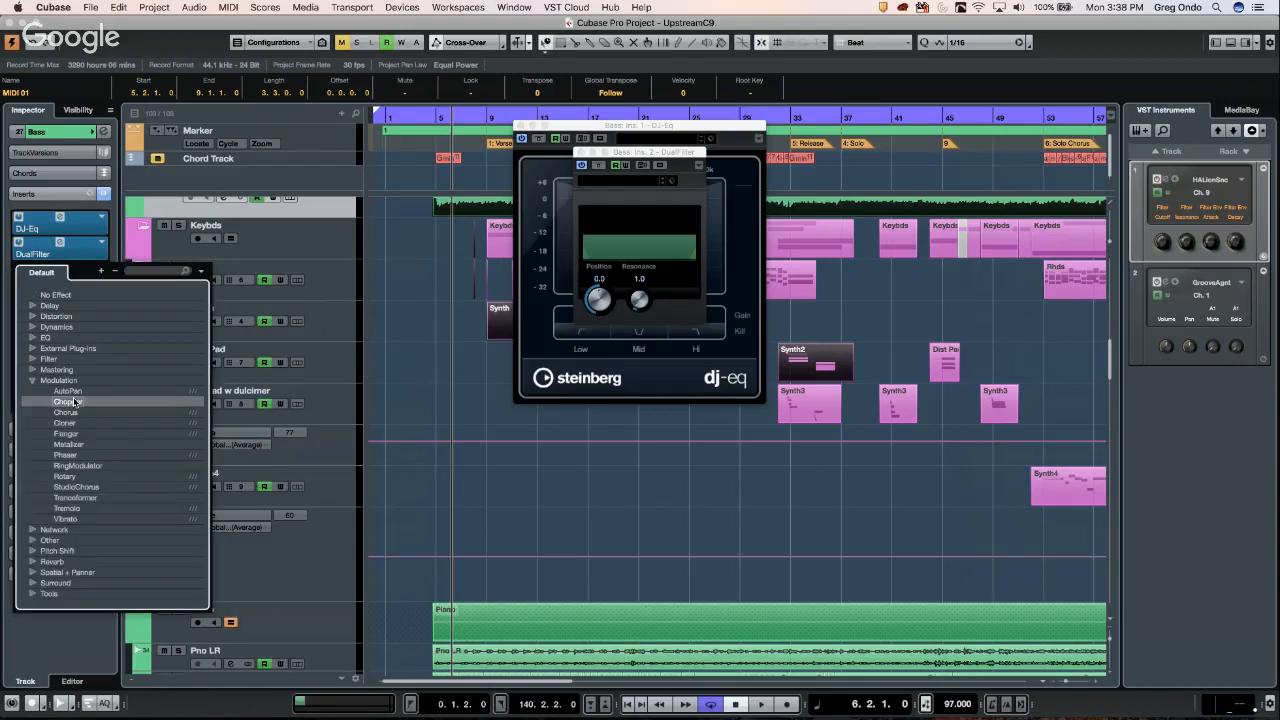
double_click(74, 401)
left_click(60, 292)
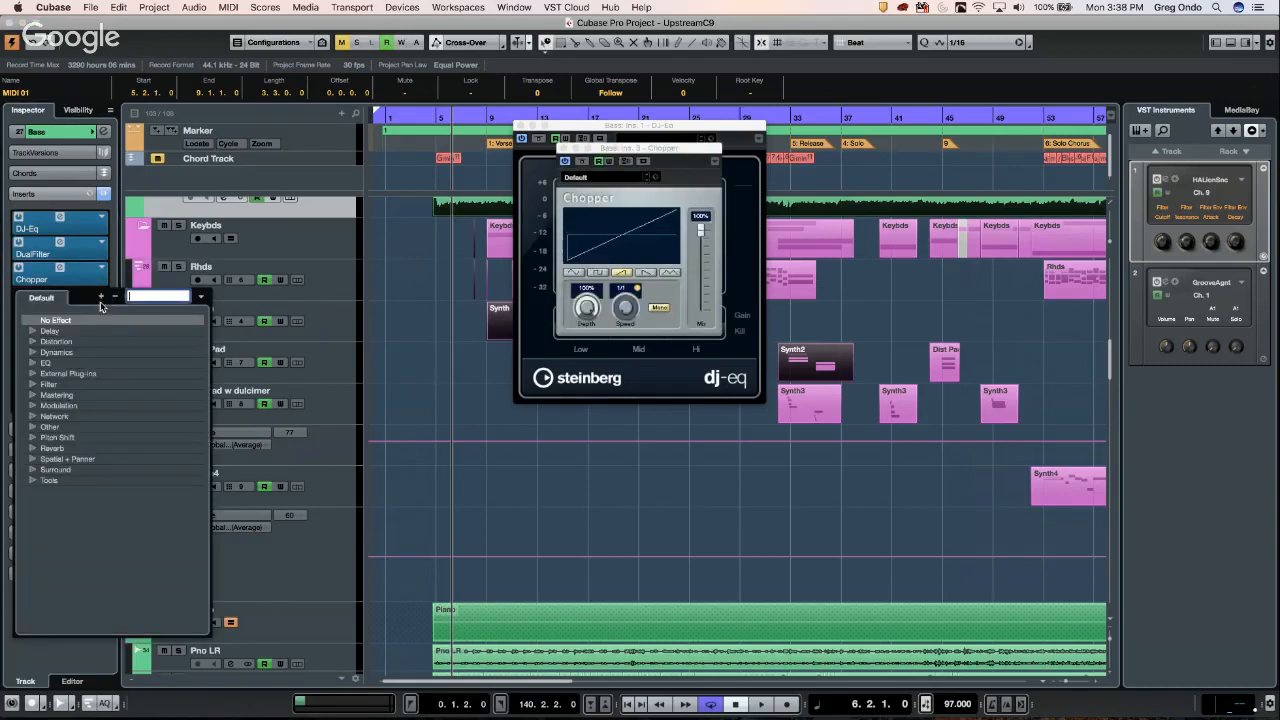
left_click(38, 416)
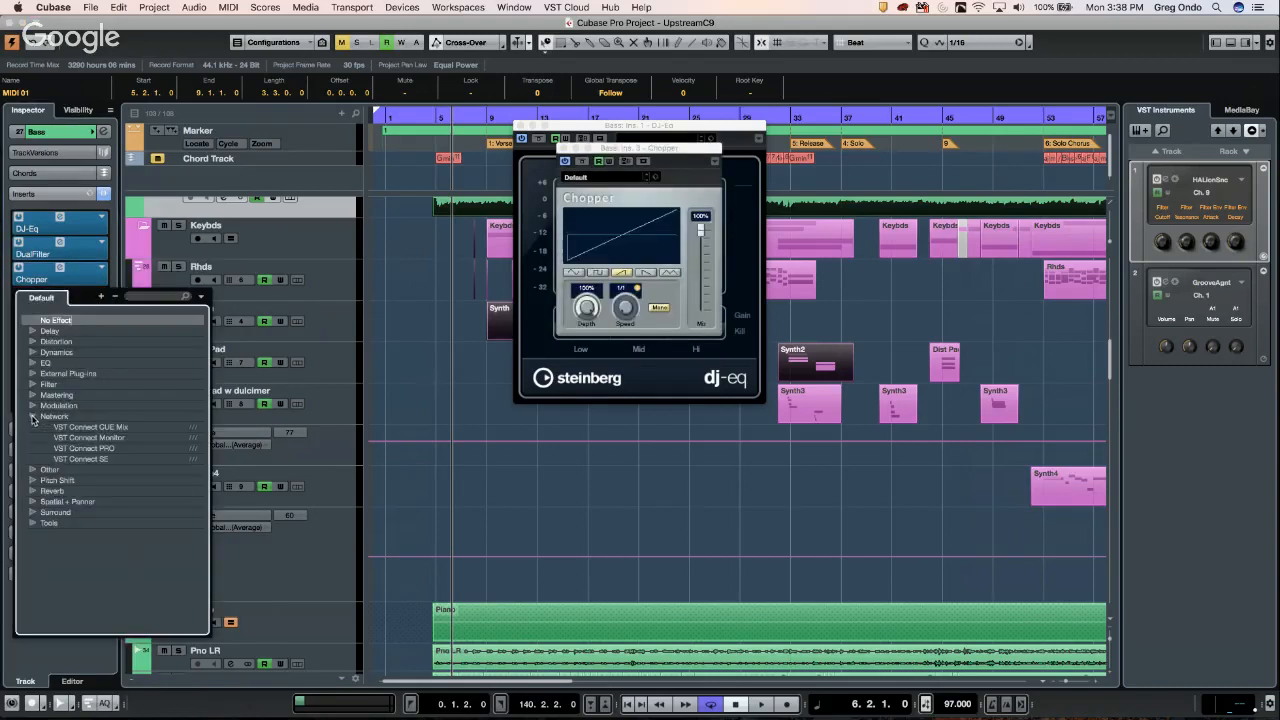
double_click(100, 427)
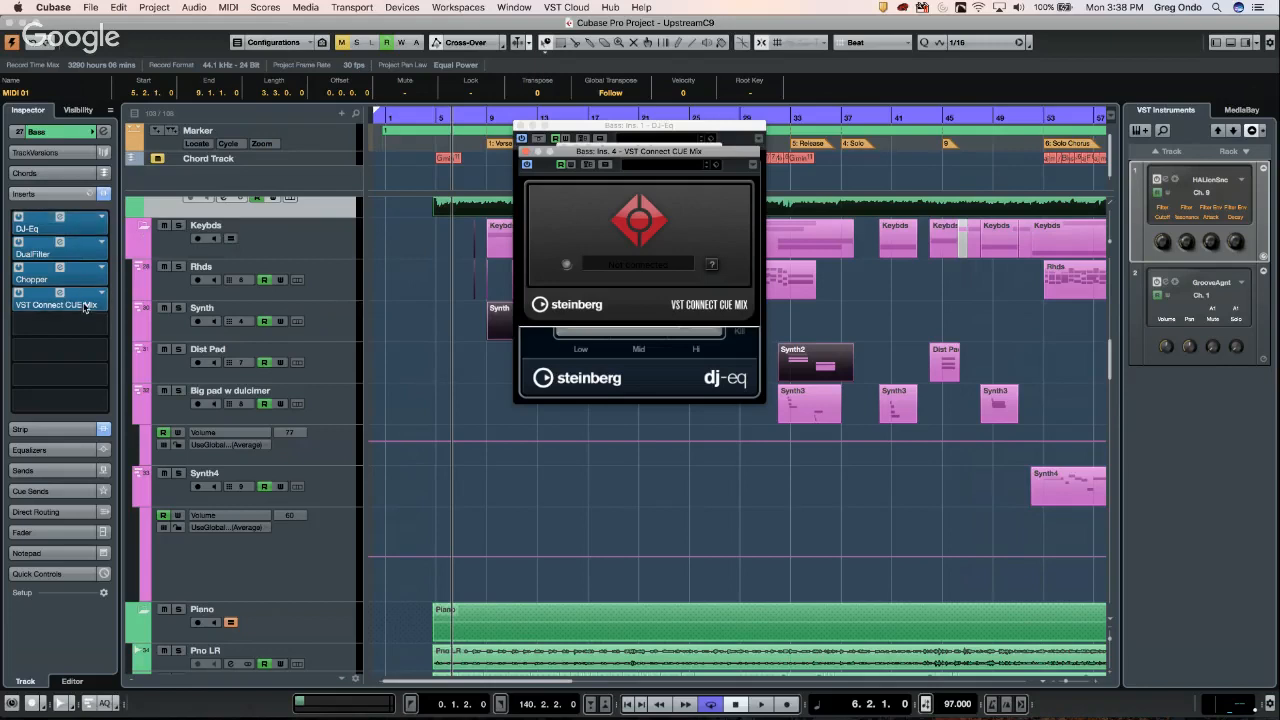
- Browse the Bass track's saved FX chain presets, then close the browser without loading one
left_click(91, 196)
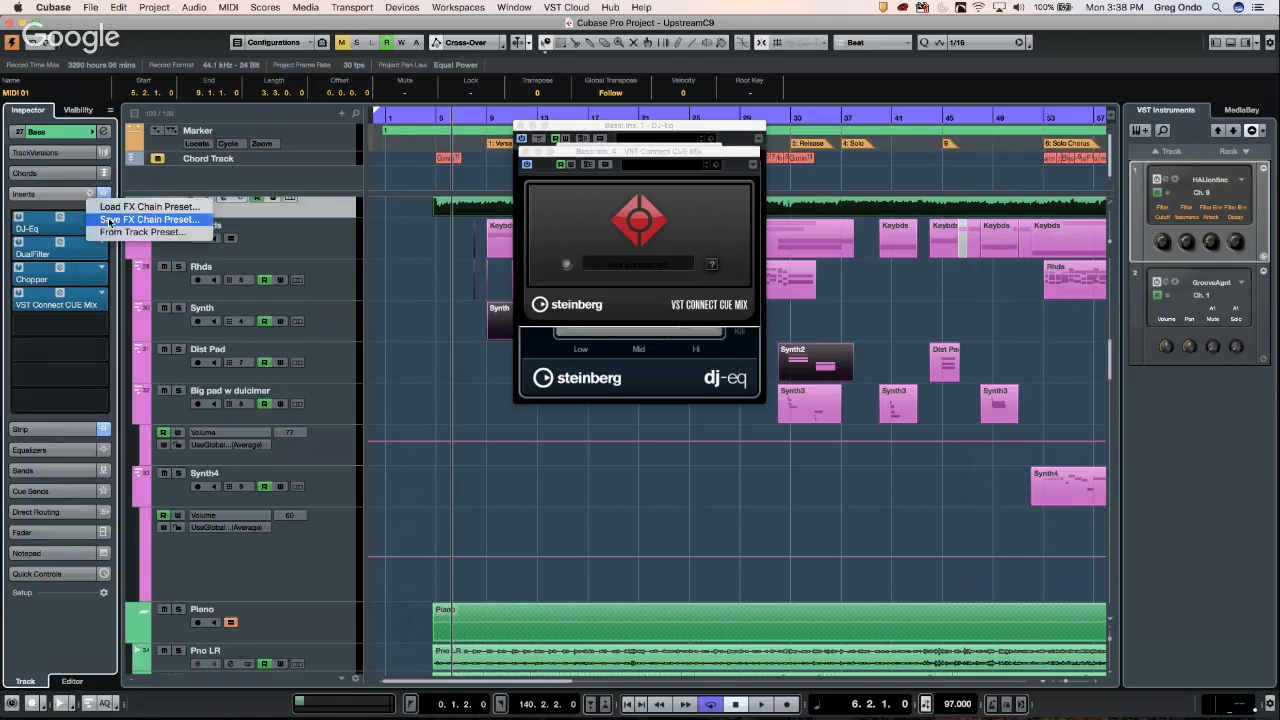
left_click(135, 207)
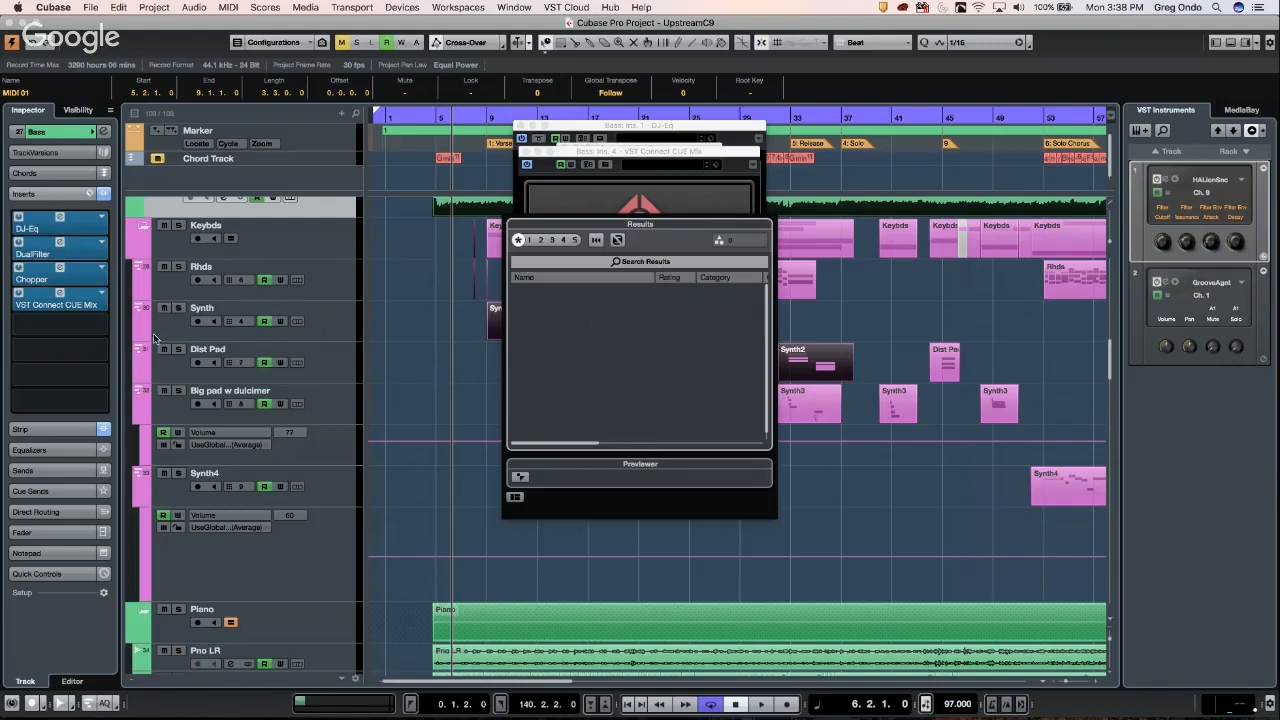
left_click(101, 296)
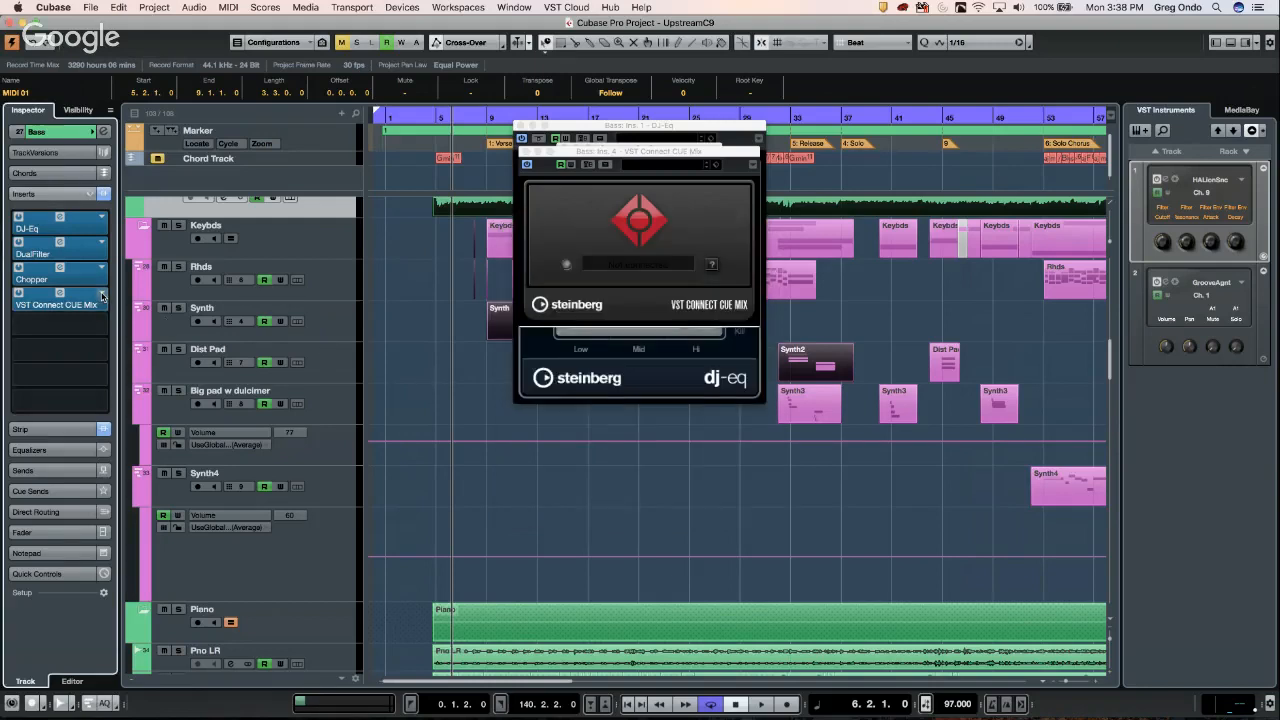
left_click(101, 296)
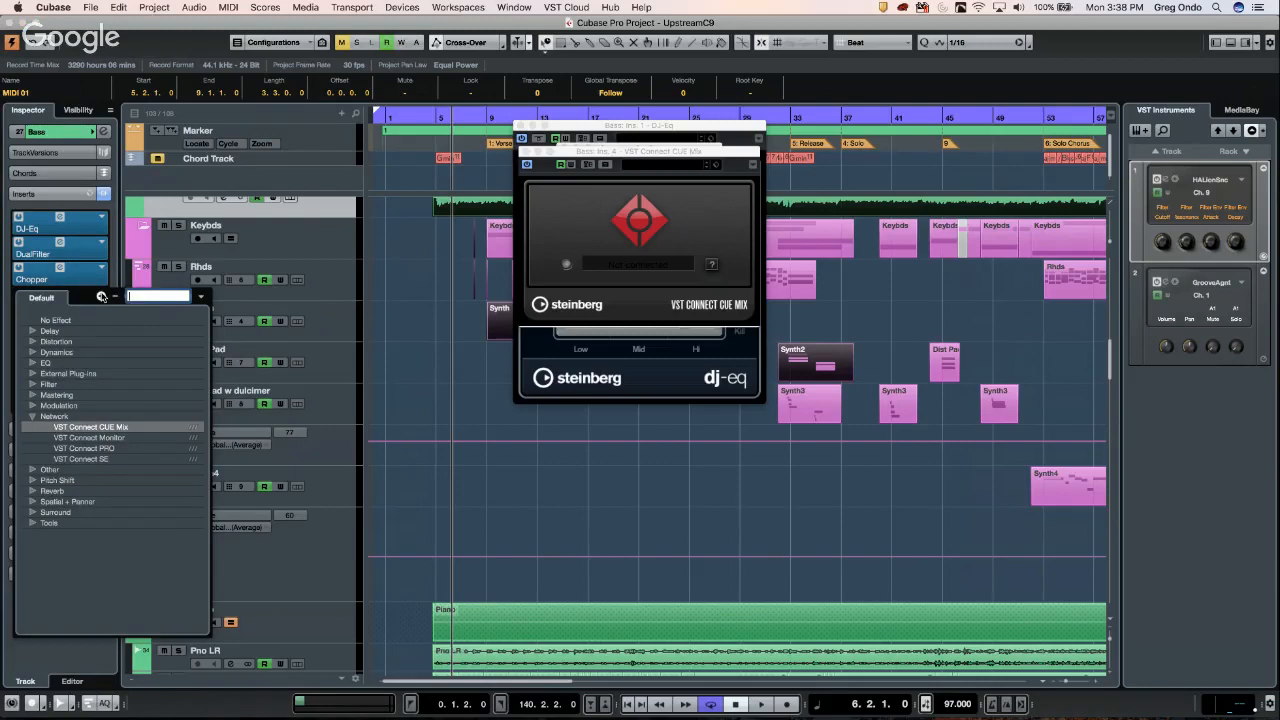
left_click(398, 292)
- Drag VST Connect CUE Mix, Chopper, DualFilter and DJ-Eq out of the Bass inserts, confirming removal
left_click_drag(76, 295, 236, 296)
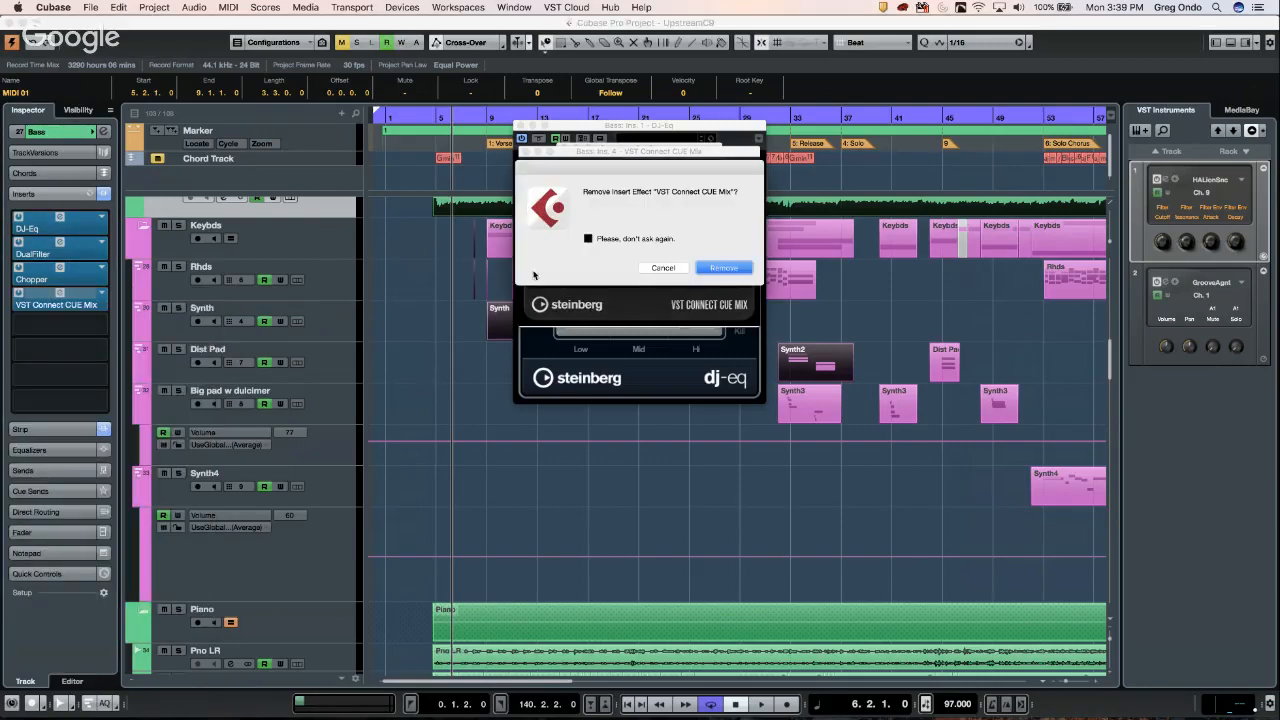
left_click(588, 238)
left_click(660, 268)
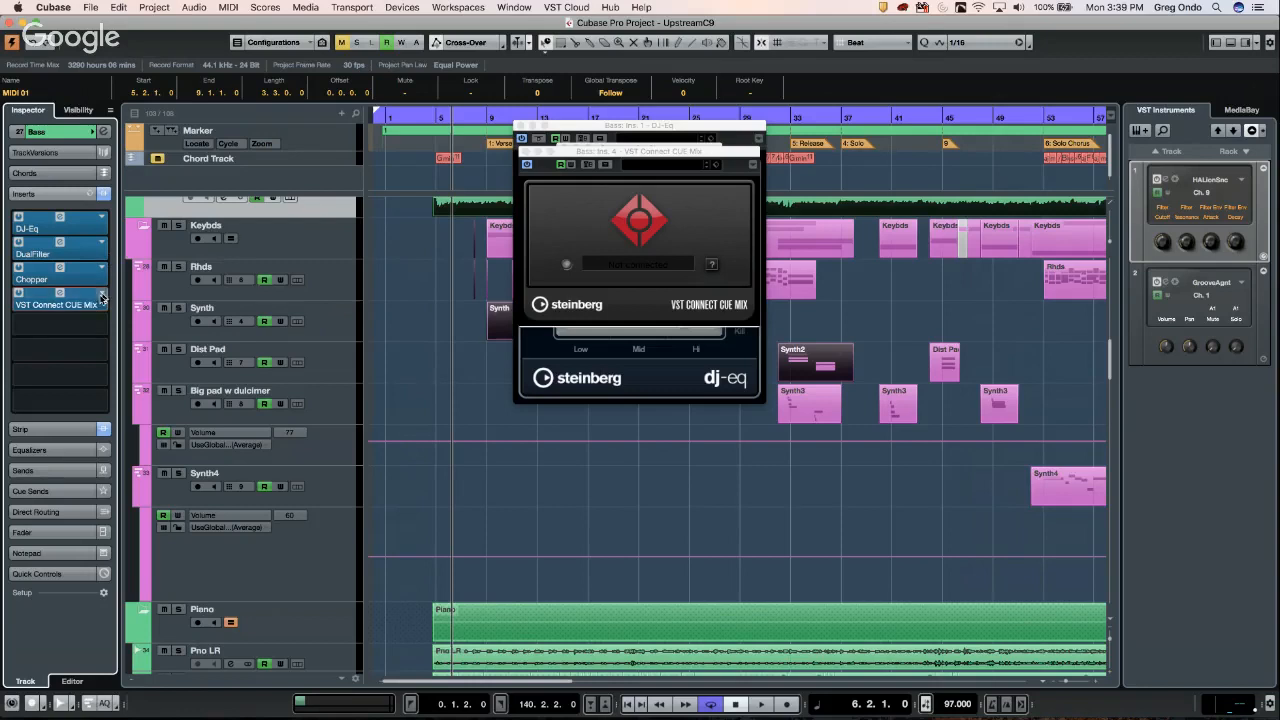
left_click_drag(90, 298, 328, 342)
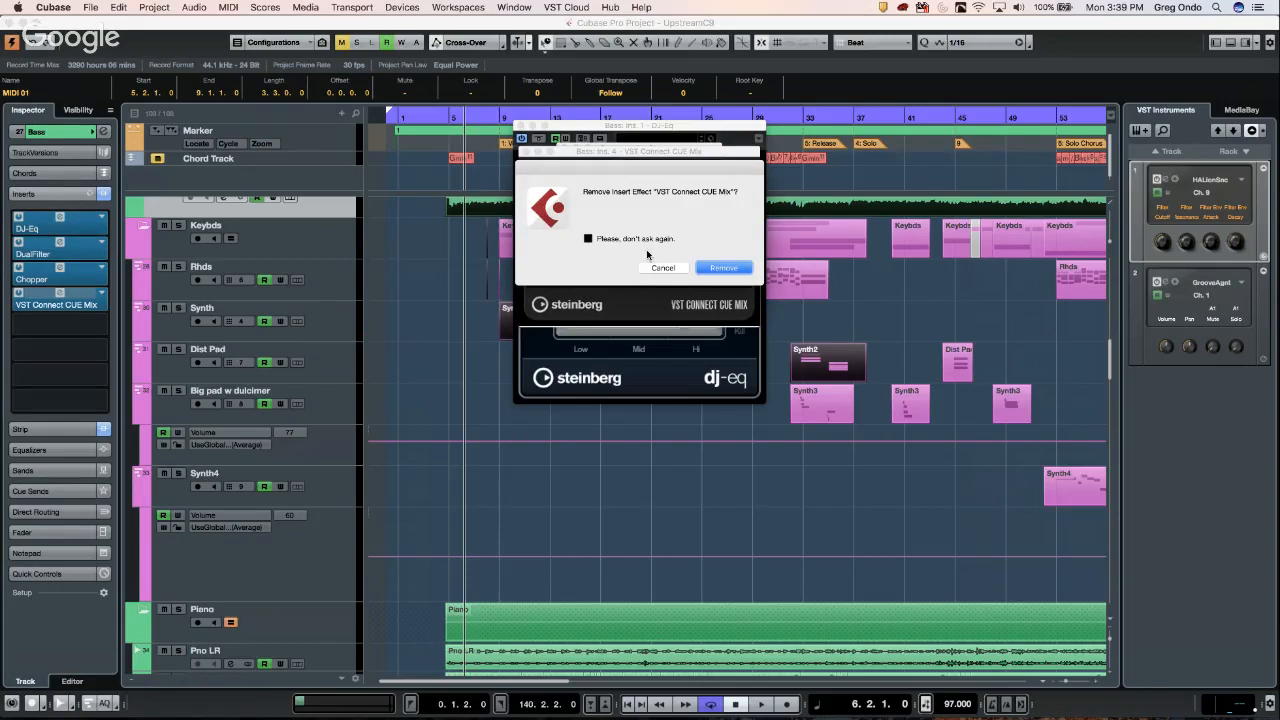
left_click(589, 239)
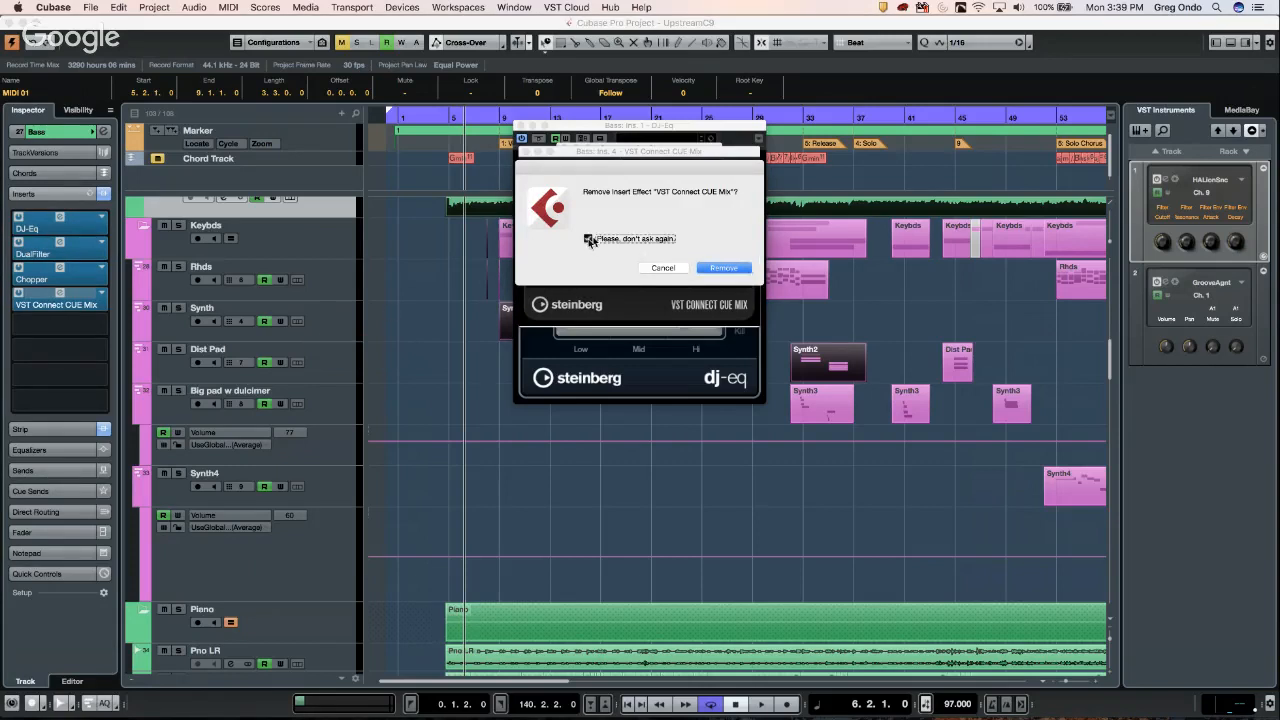
left_click(740, 274)
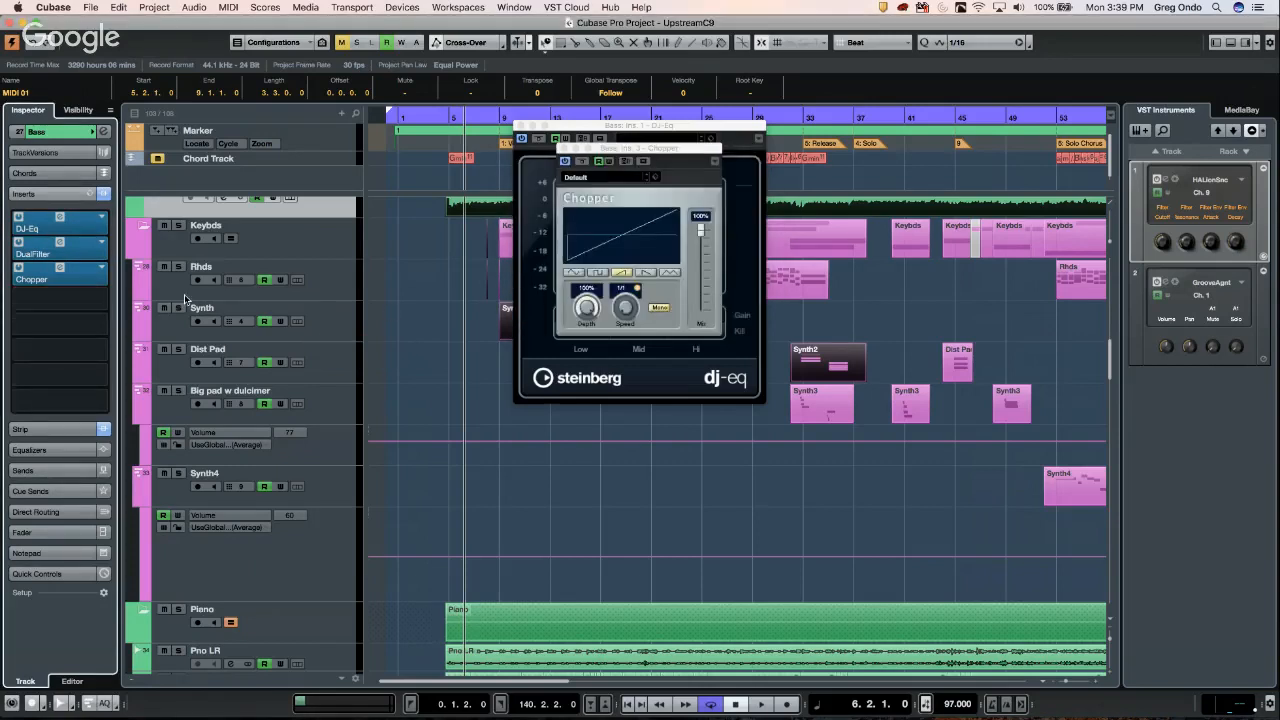
left_click_drag(80, 270, 124, 236)
left_click_drag(45, 222, 126, 232)
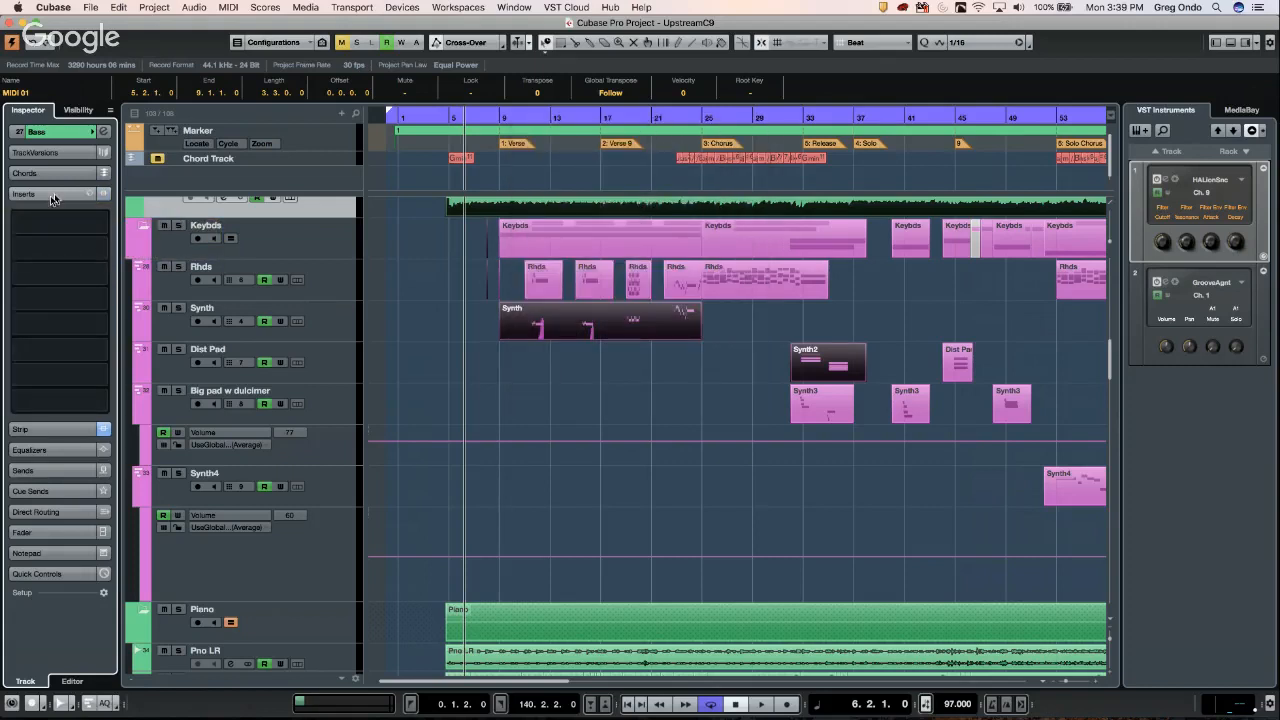
- Save the Bass track's empty insert chain as a new FX chain preset called 'empty'
left_click(90, 194)
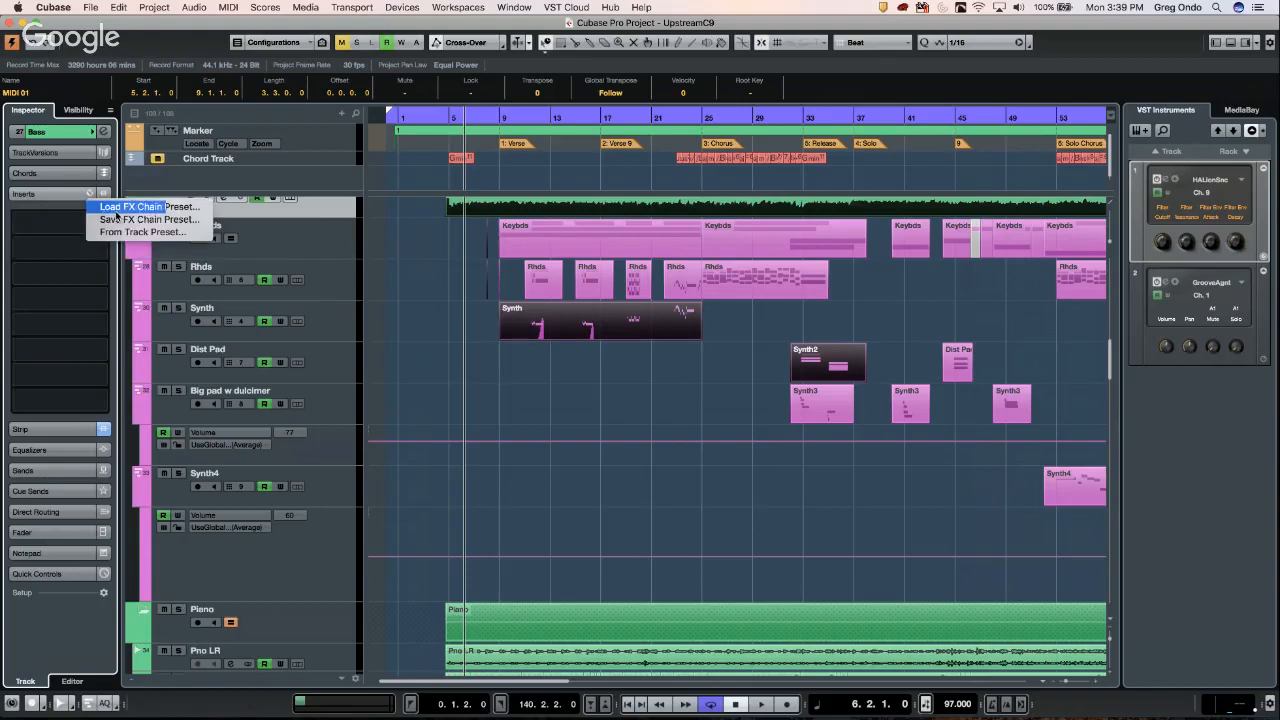
left_click(127, 220)
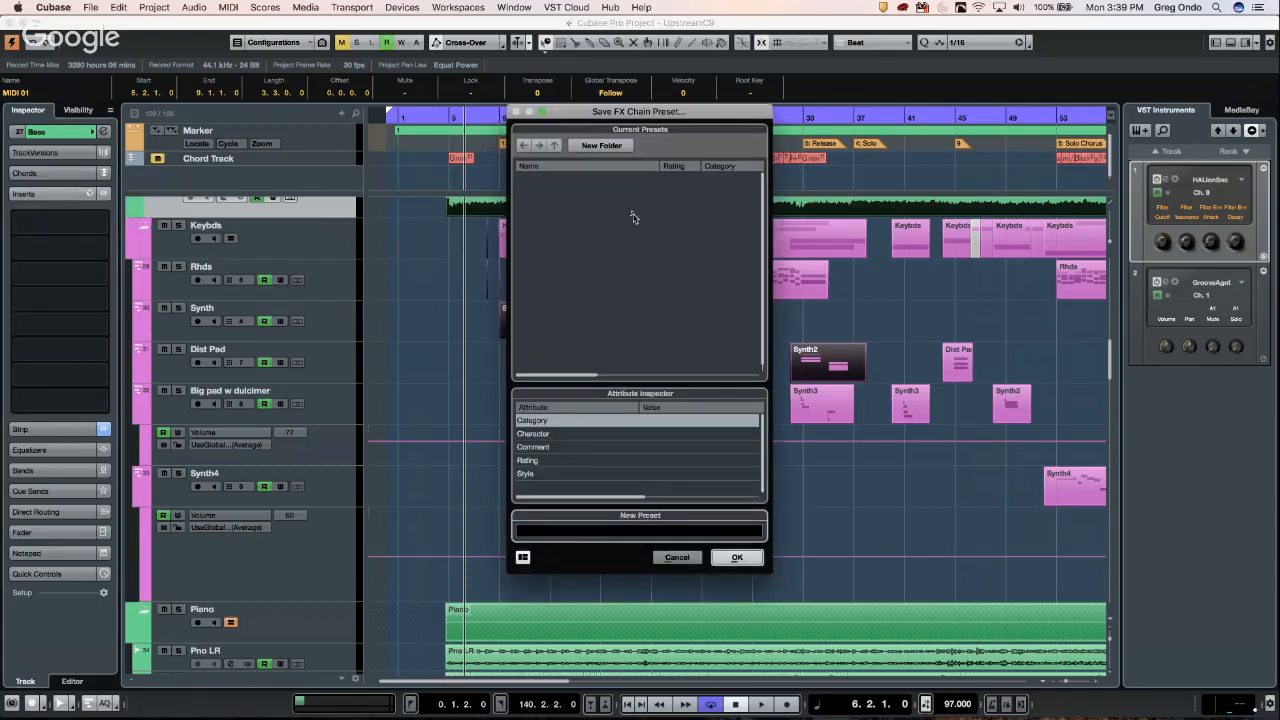
left_click(652, 530)
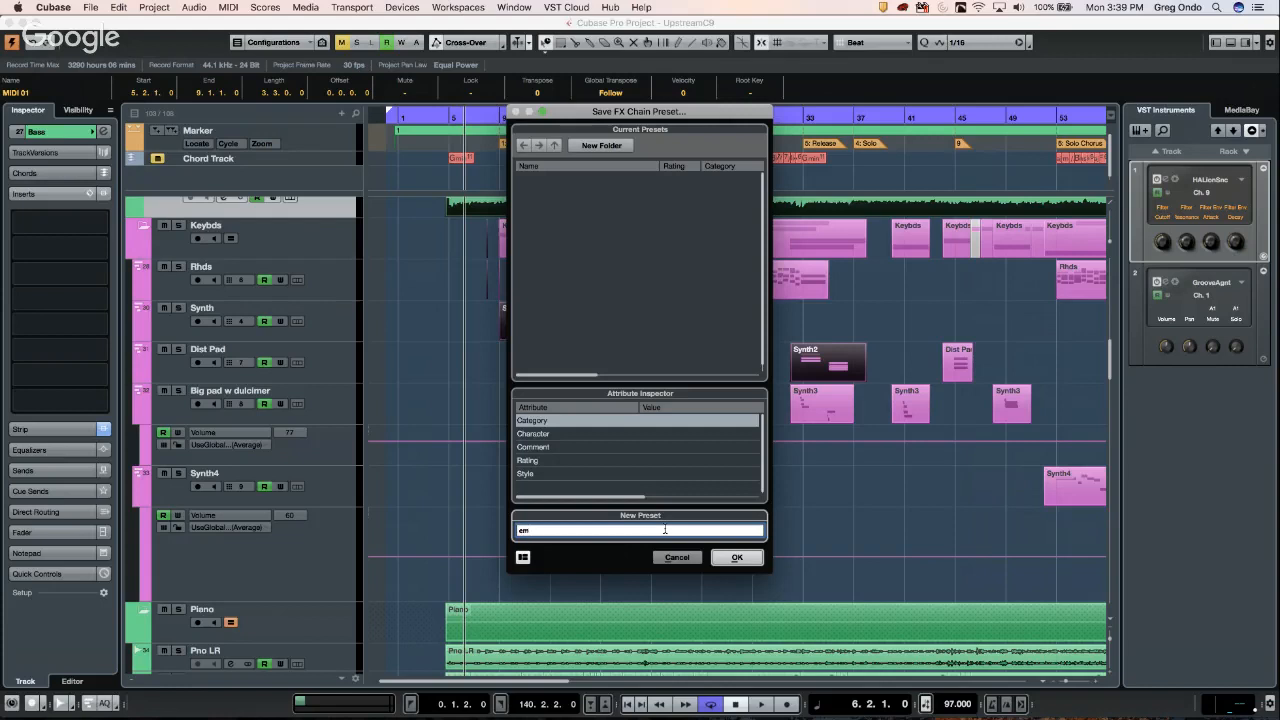
key("Return")
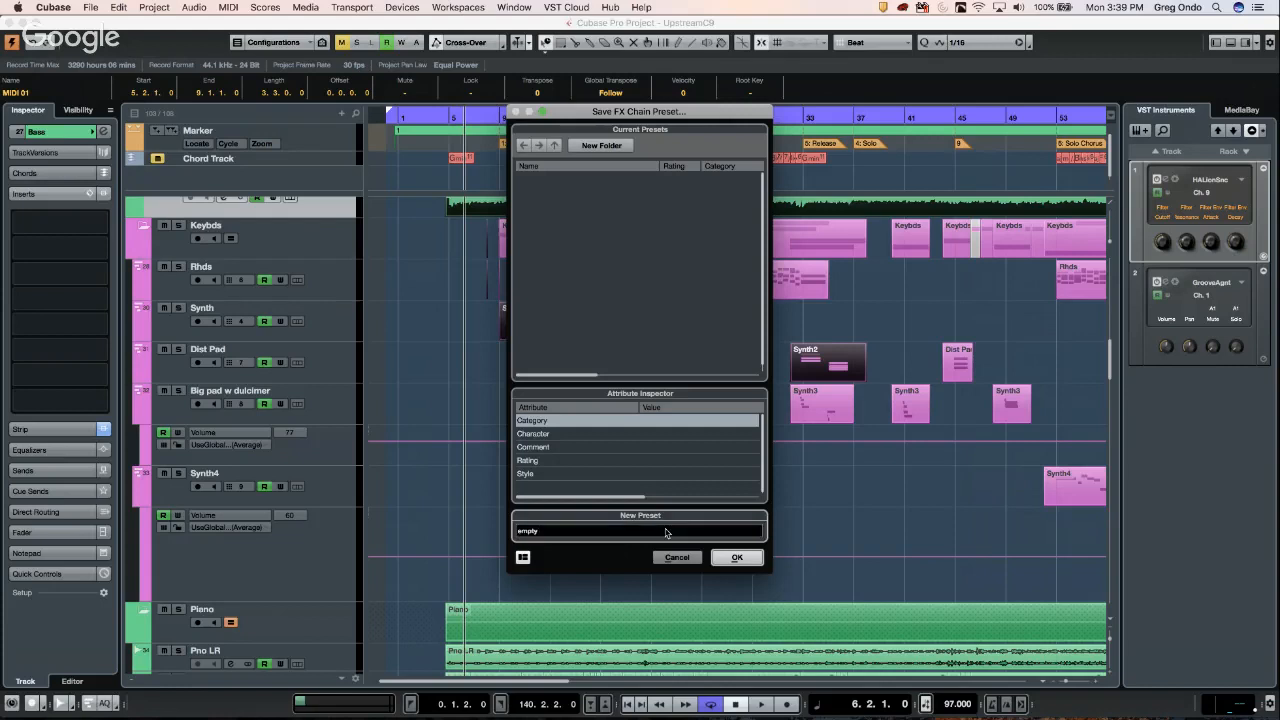
left_click(737, 557)
left_click(99, 224)
left_click(45, 256)
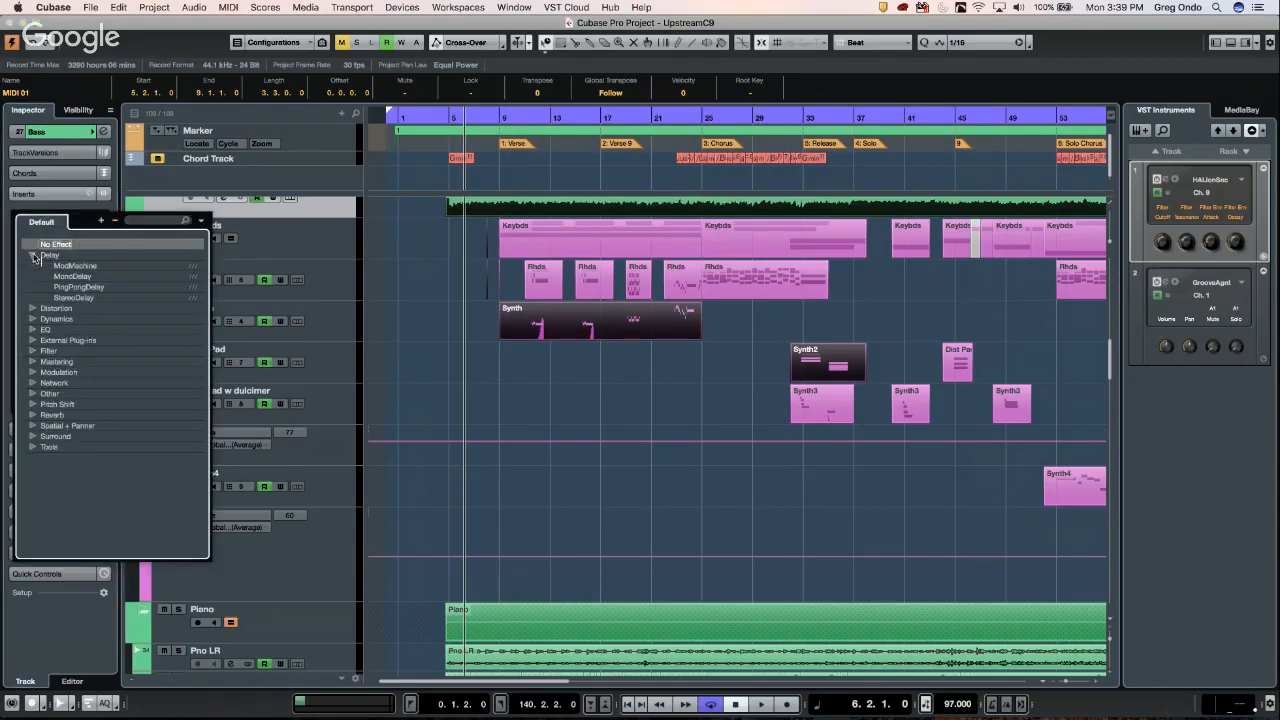
left_click(70, 266)
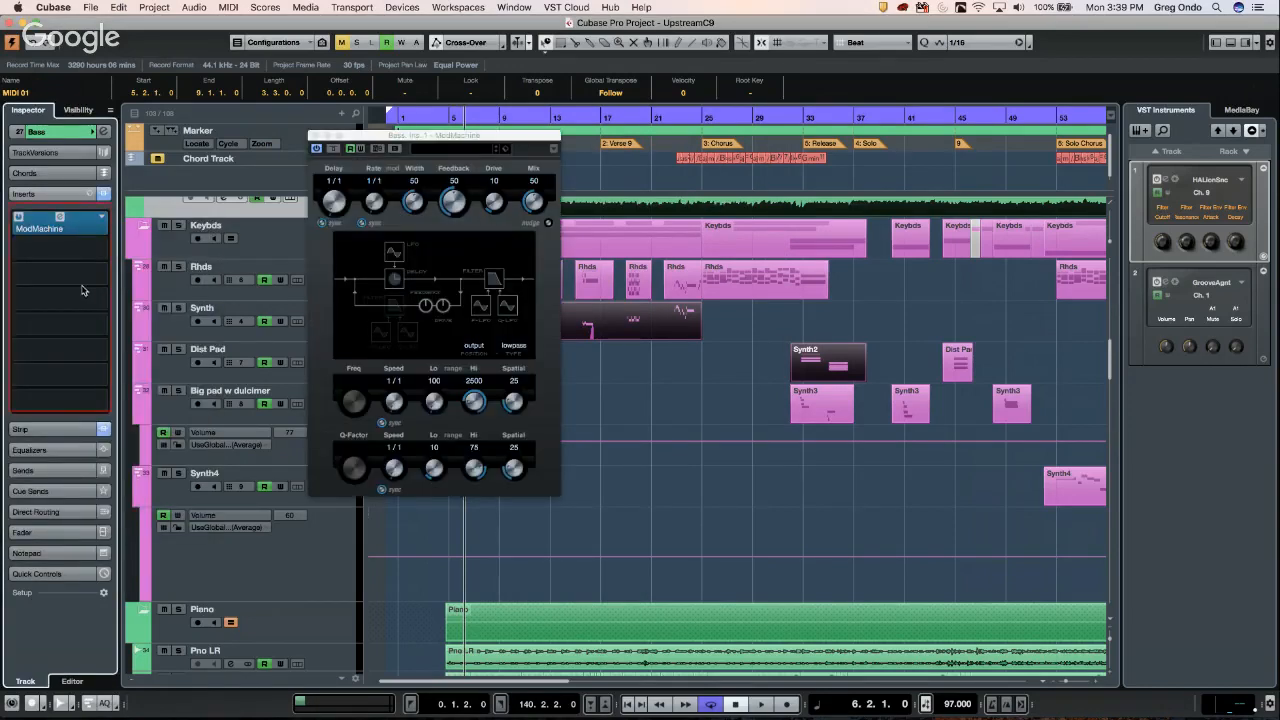
left_click(99, 300)
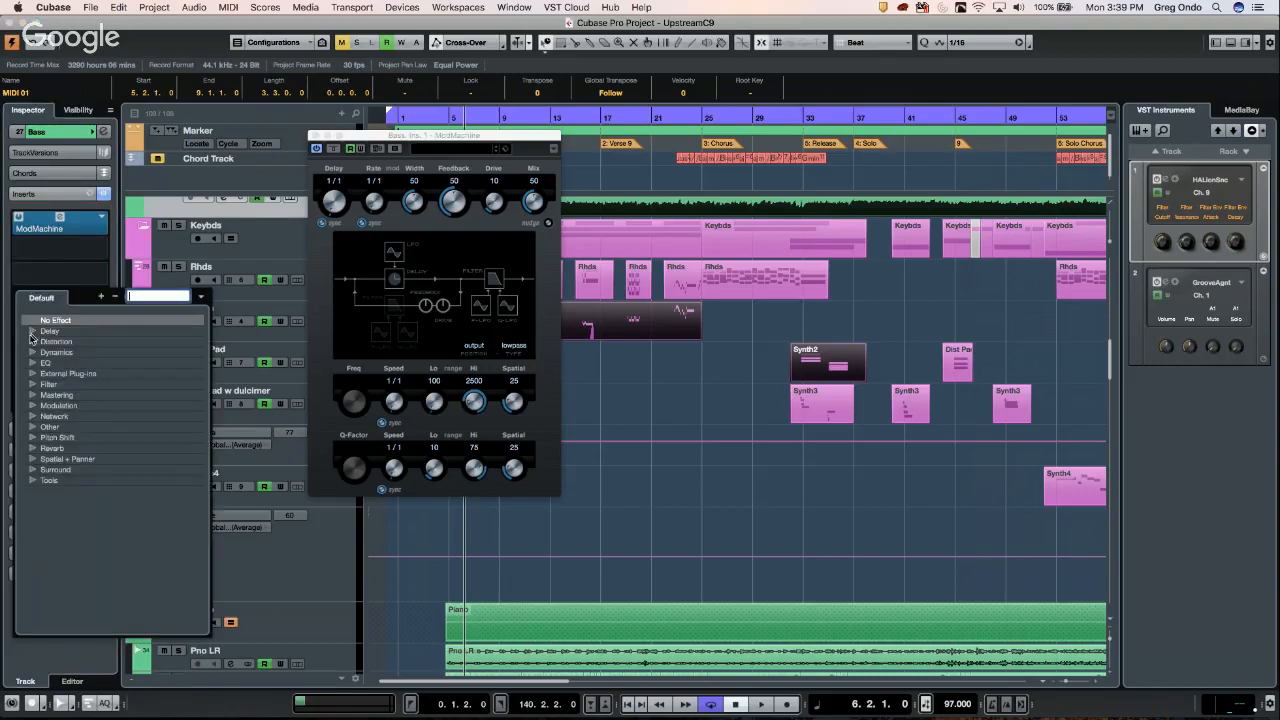
left_click(37, 334)
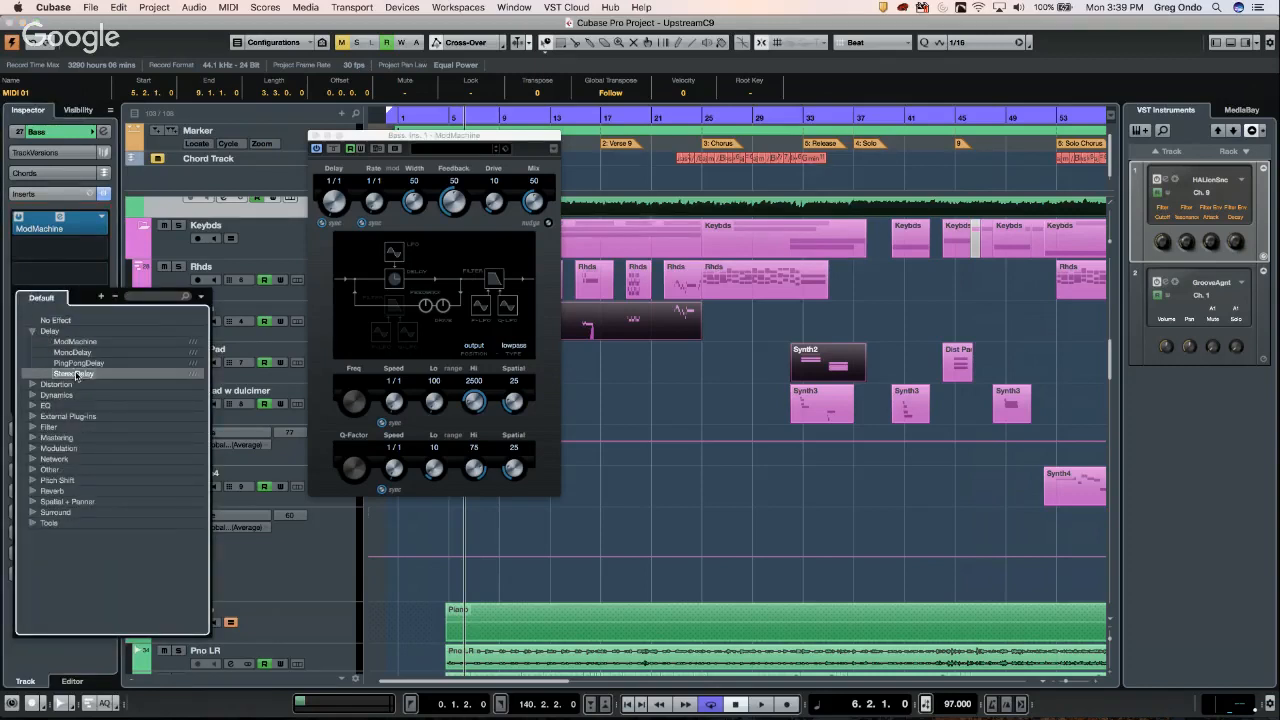
left_click(80, 374)
left_click(87, 360)
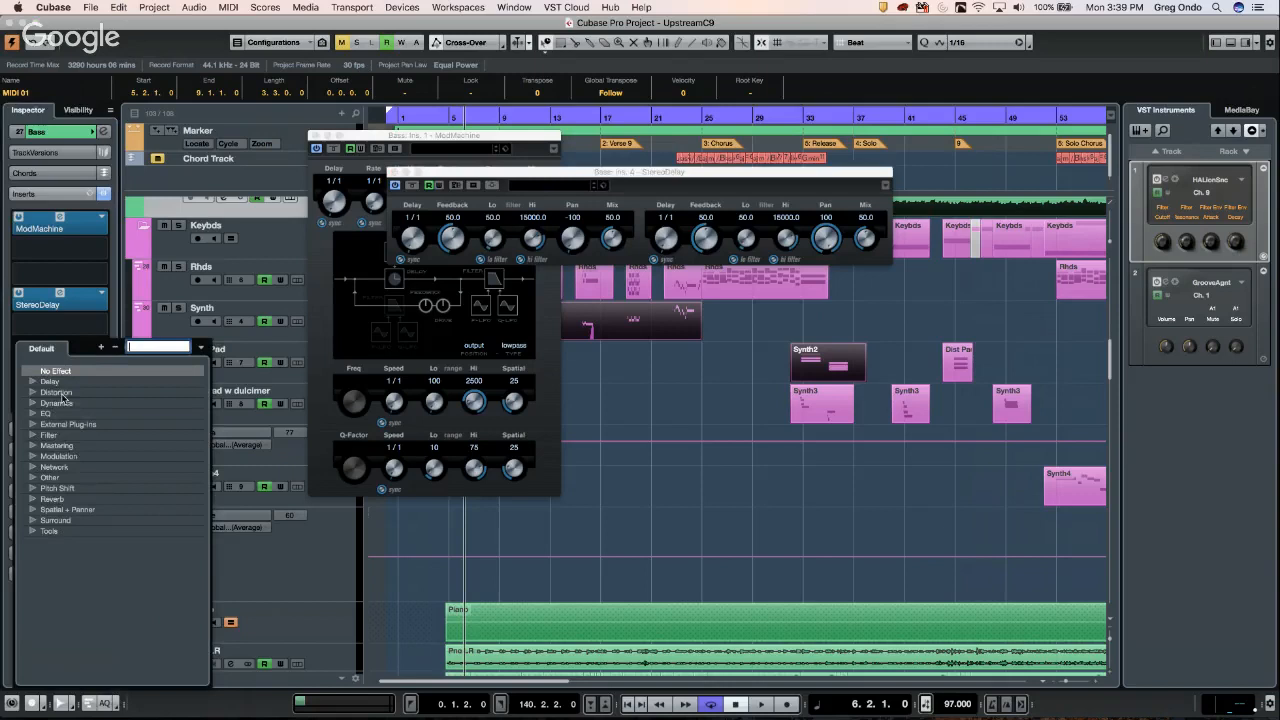
left_click(32, 477)
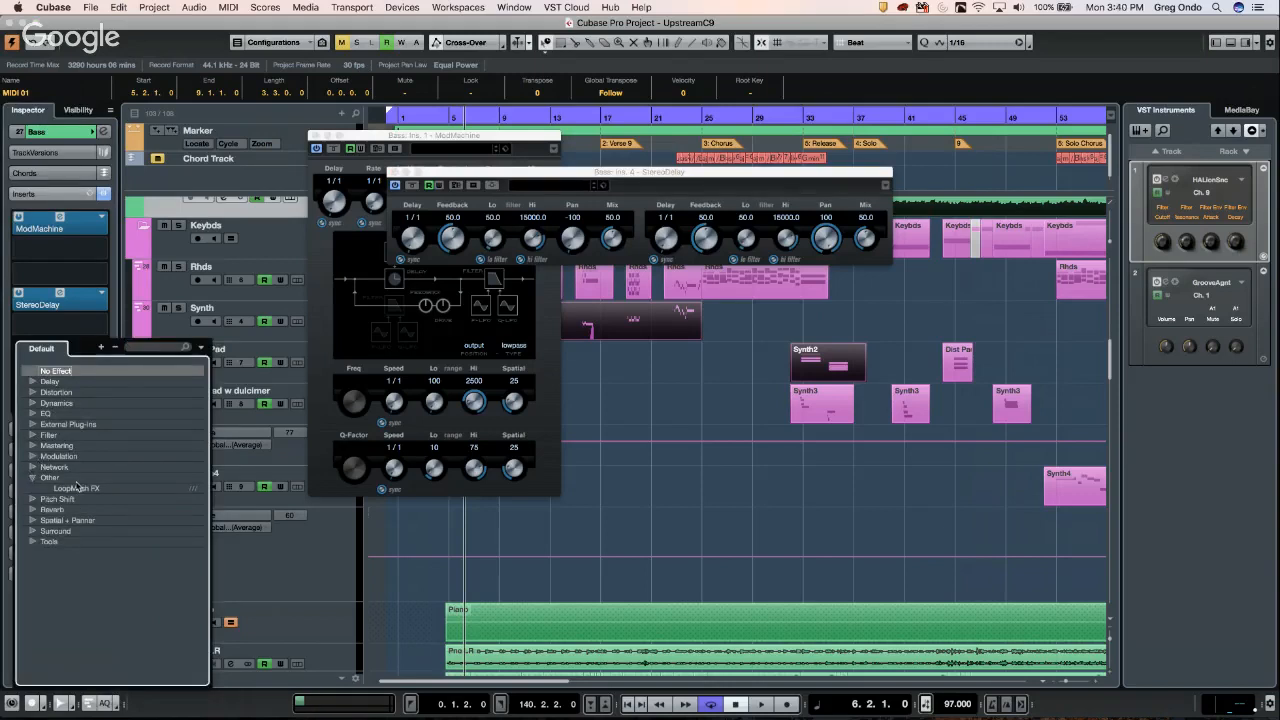
left_click(76, 488)
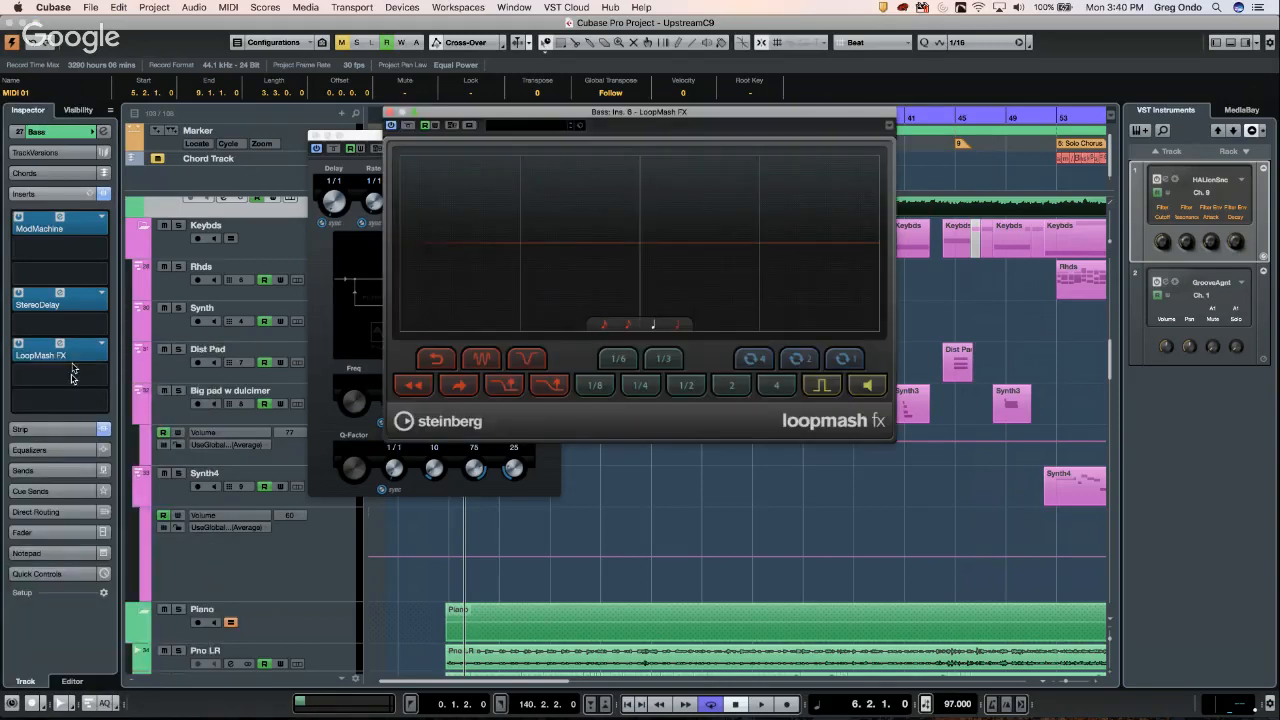
left_click(88, 196)
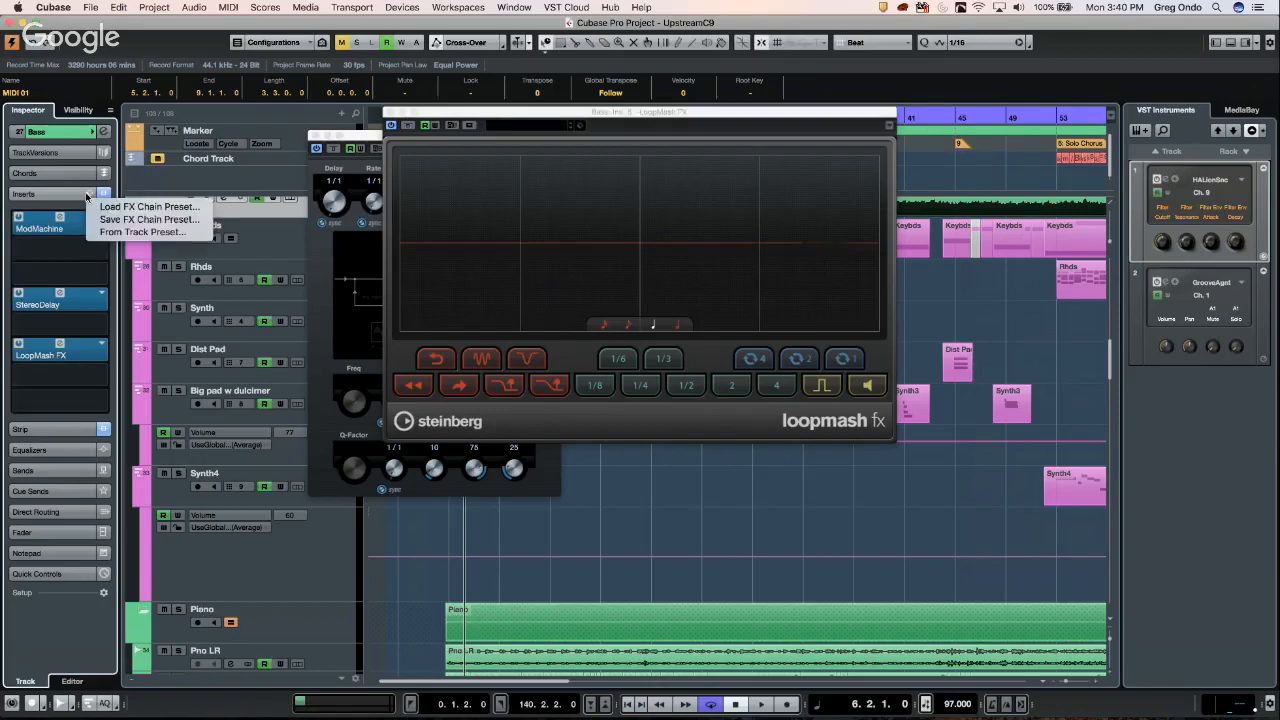
left_click(168, 210)
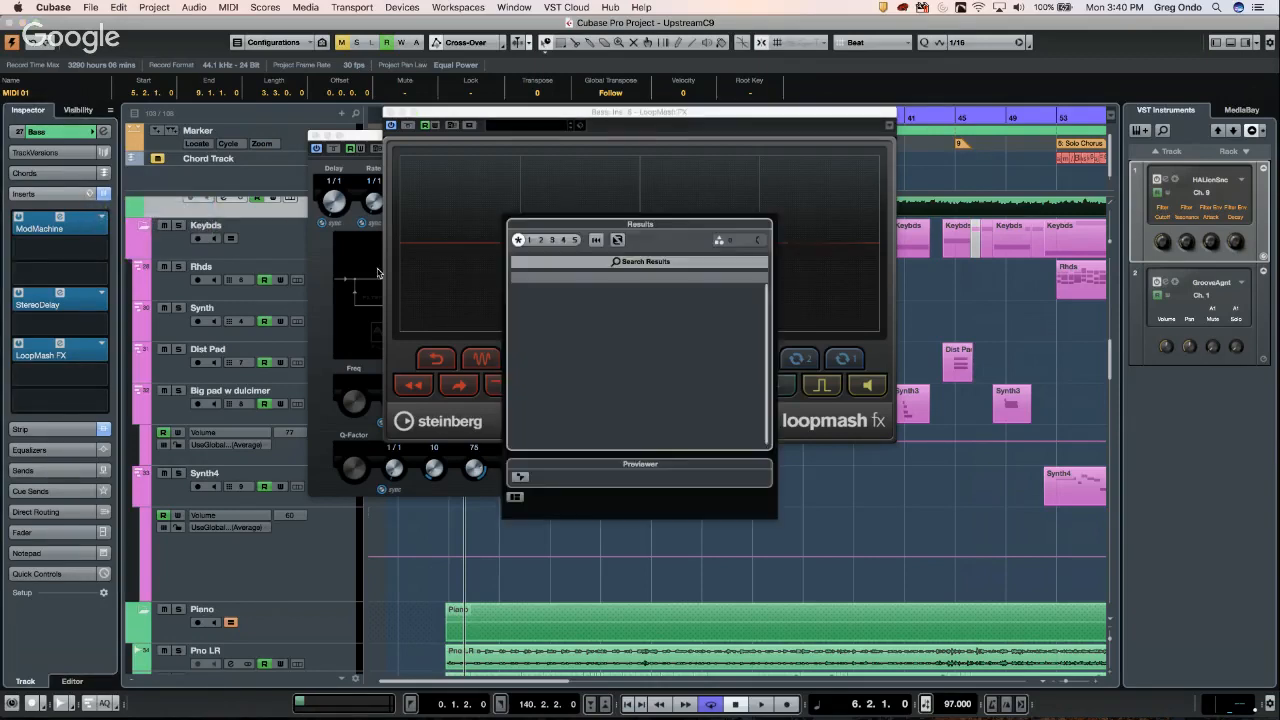
double_click(568, 292)
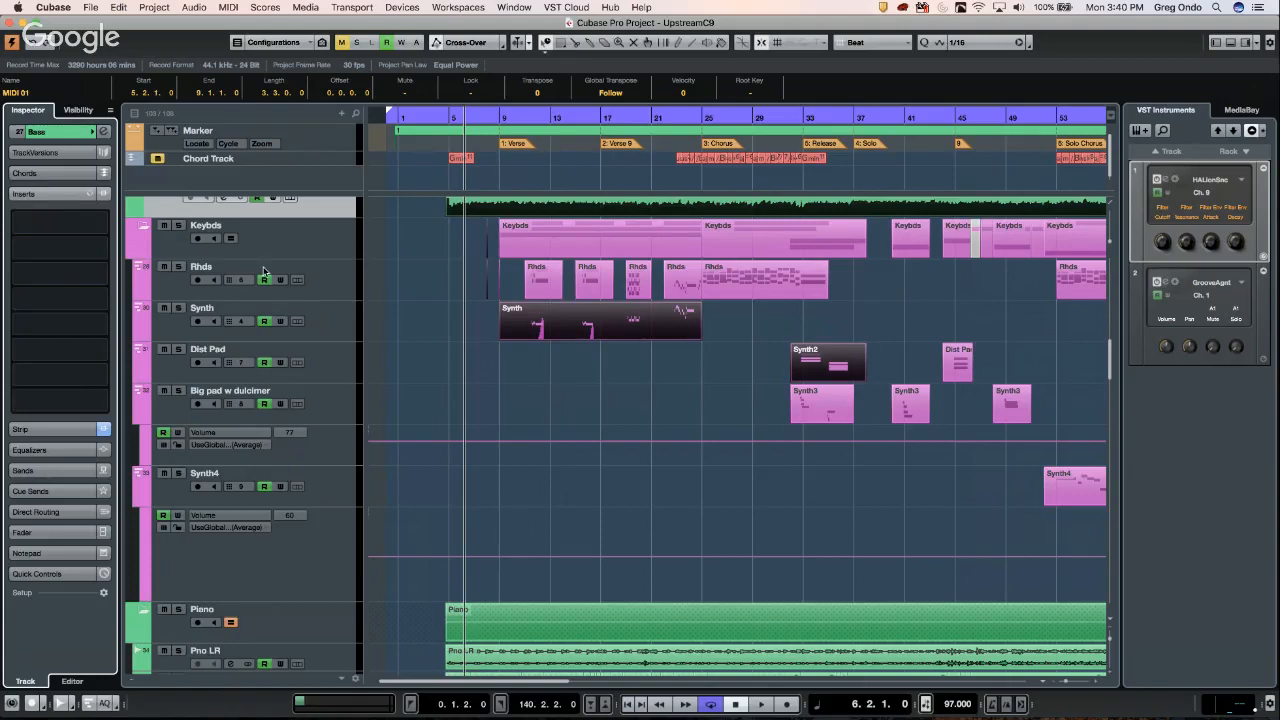
left_click(100, 217)
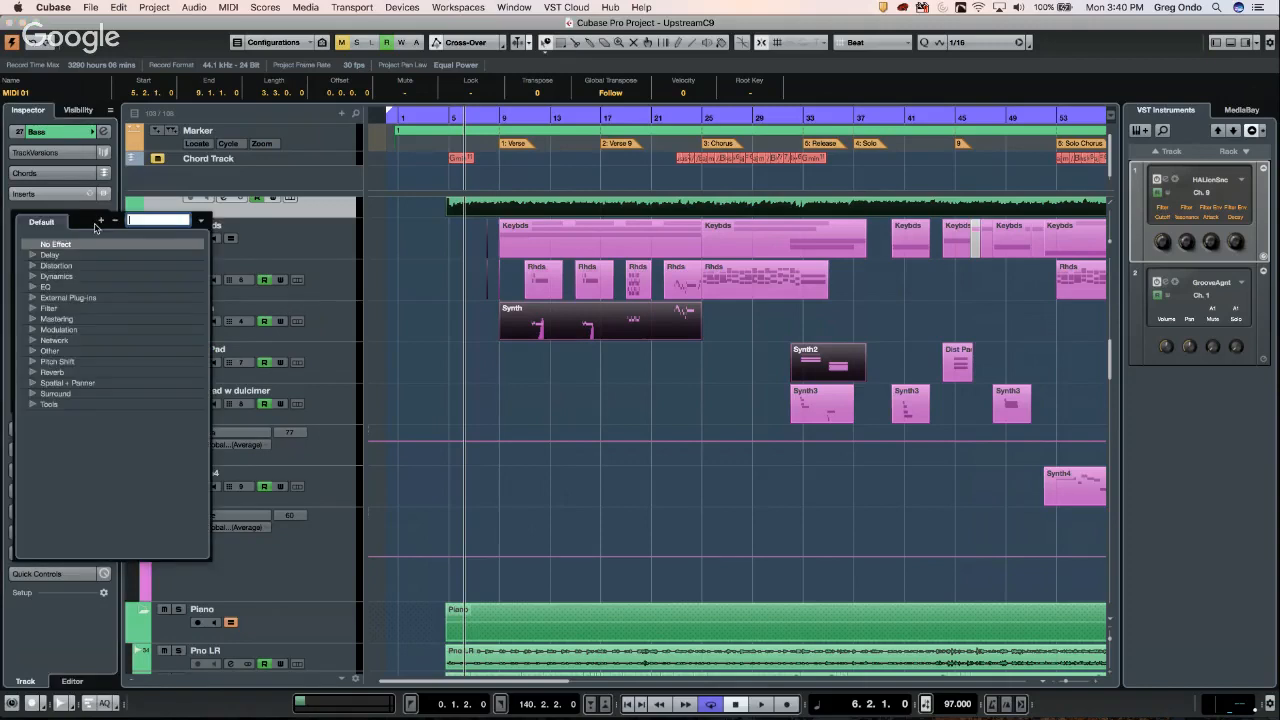
left_click(34, 266)
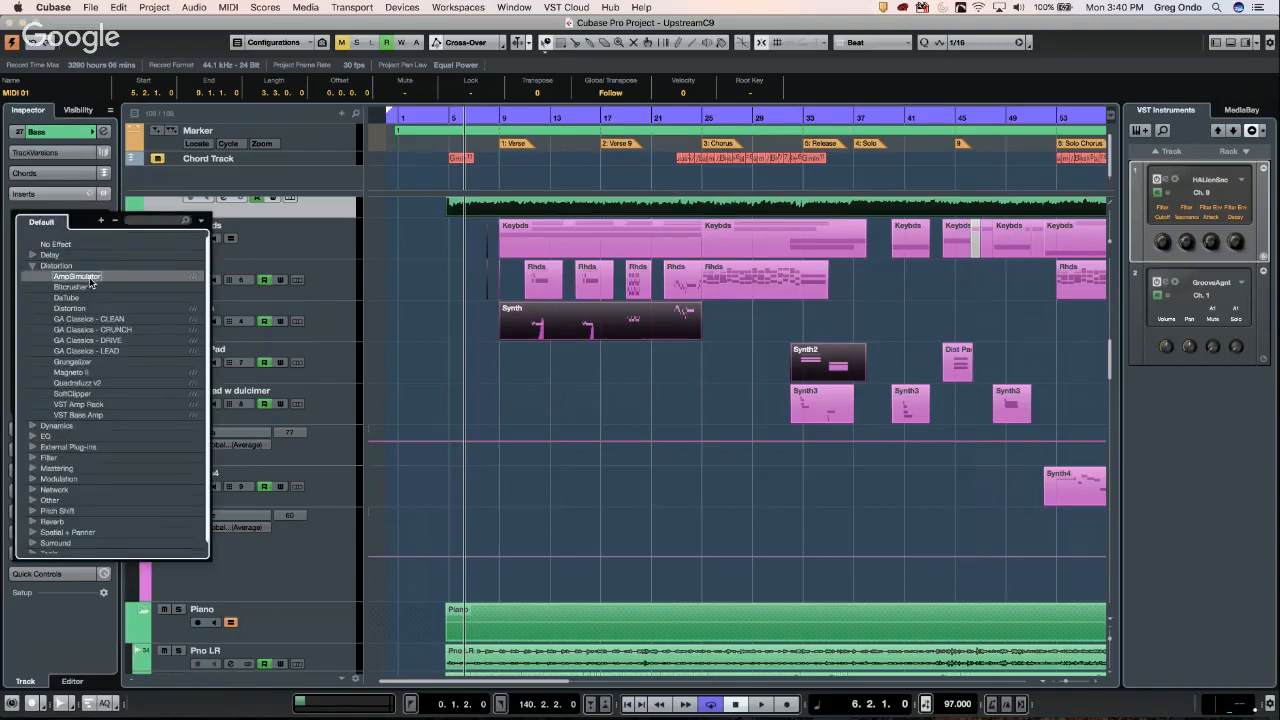
left_click(80, 277)
left_click_drag(88, 225, 123, 236)
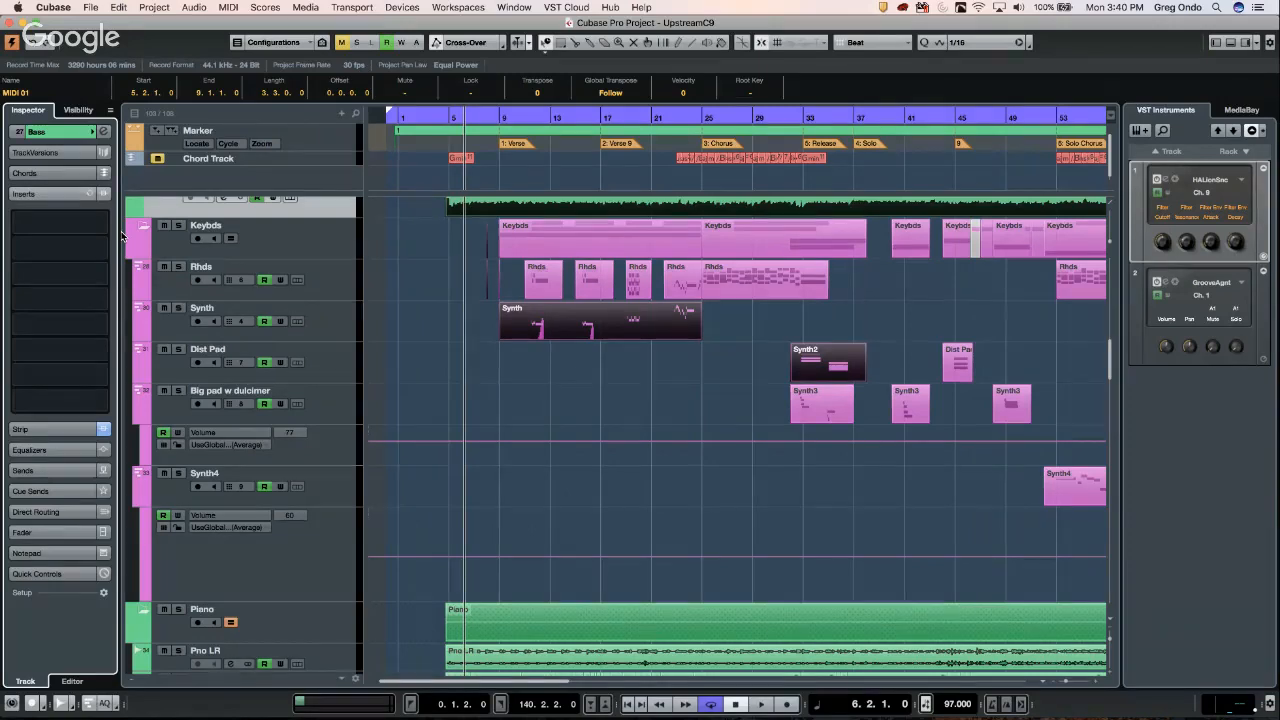
left_click(196, 8)
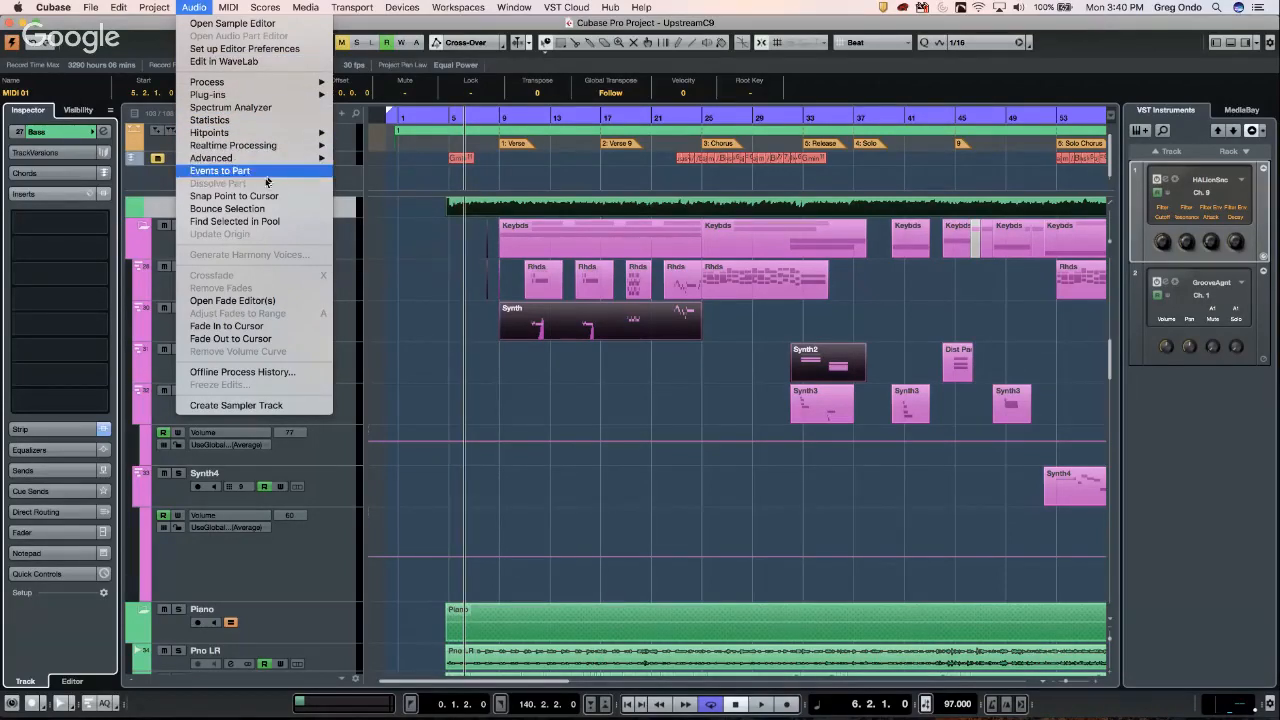
left_click(248, 121)
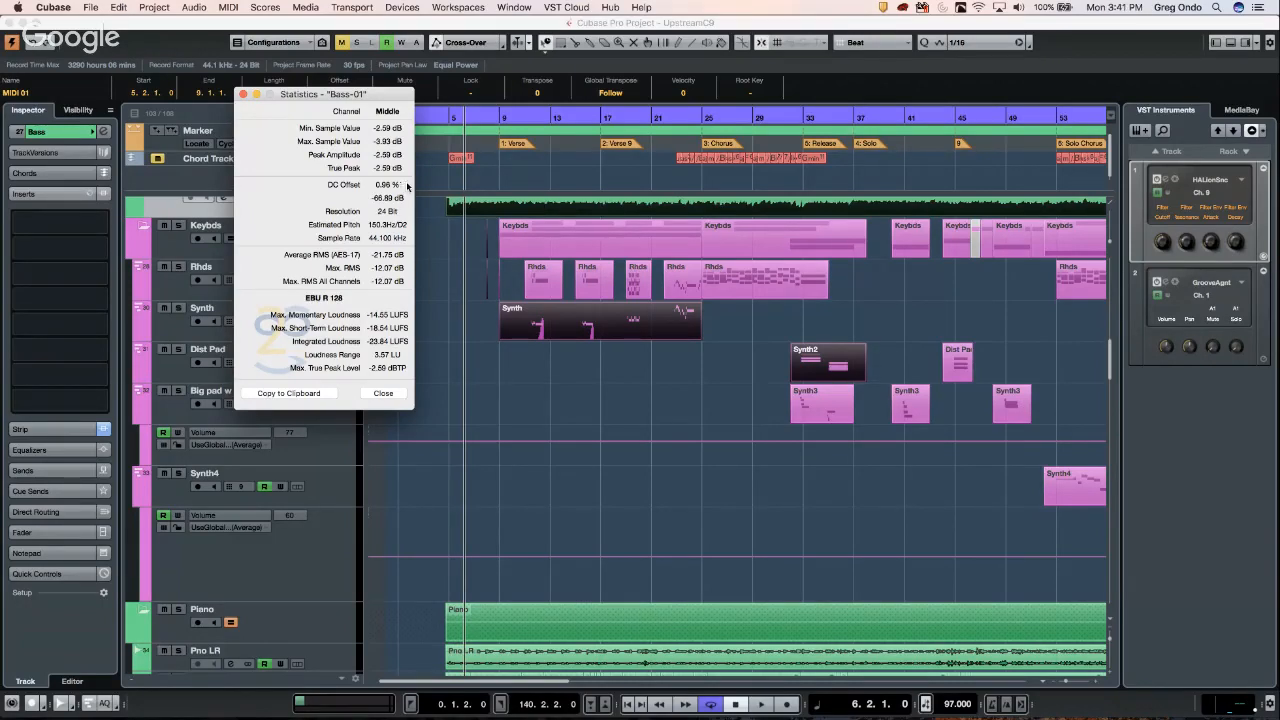
left_click(244, 96)
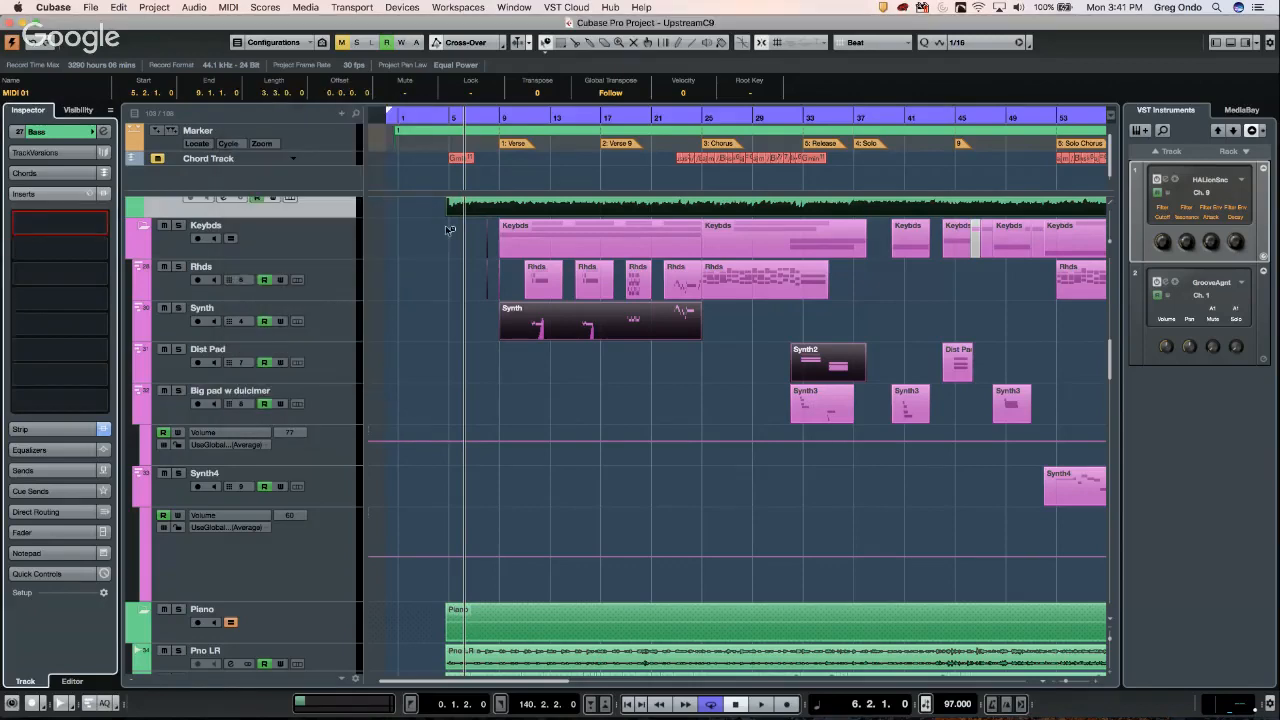
- Scroll to the Bass track and open its Bass-01 audio event in the lower-zone Sample Editor
scroll(470, 276, "up", 10)
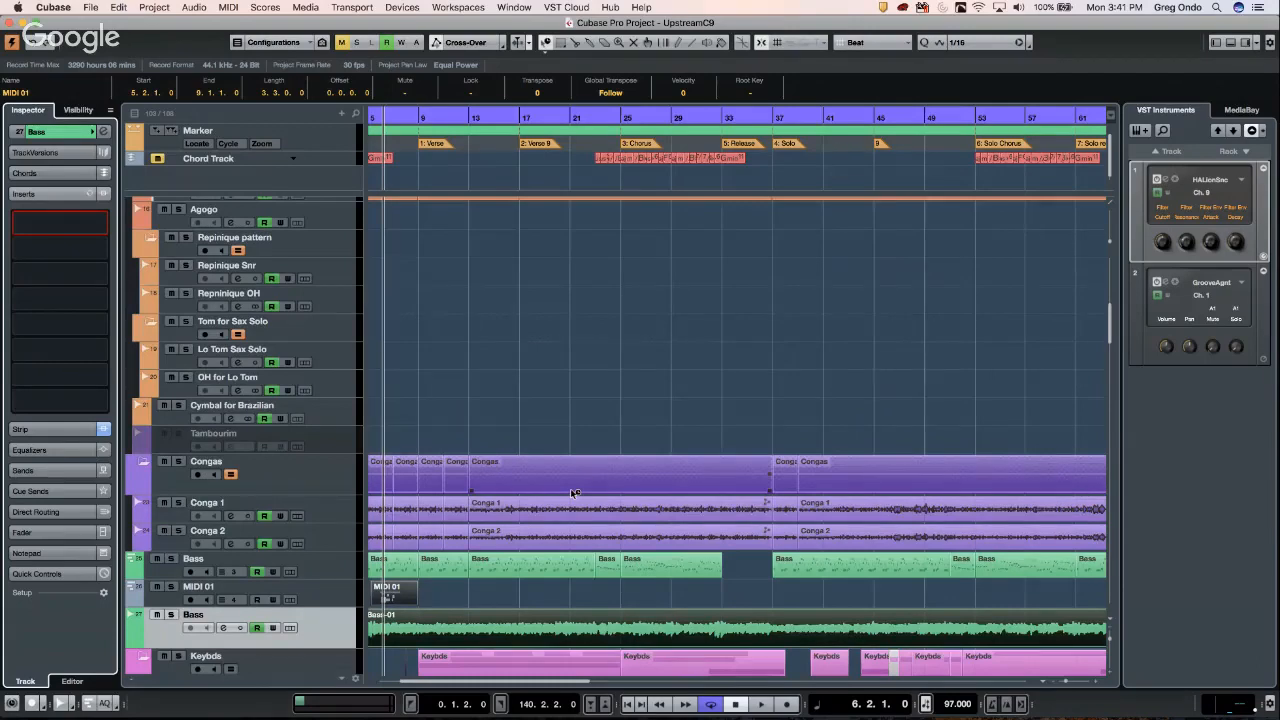
scroll(573, 493, "right", 15)
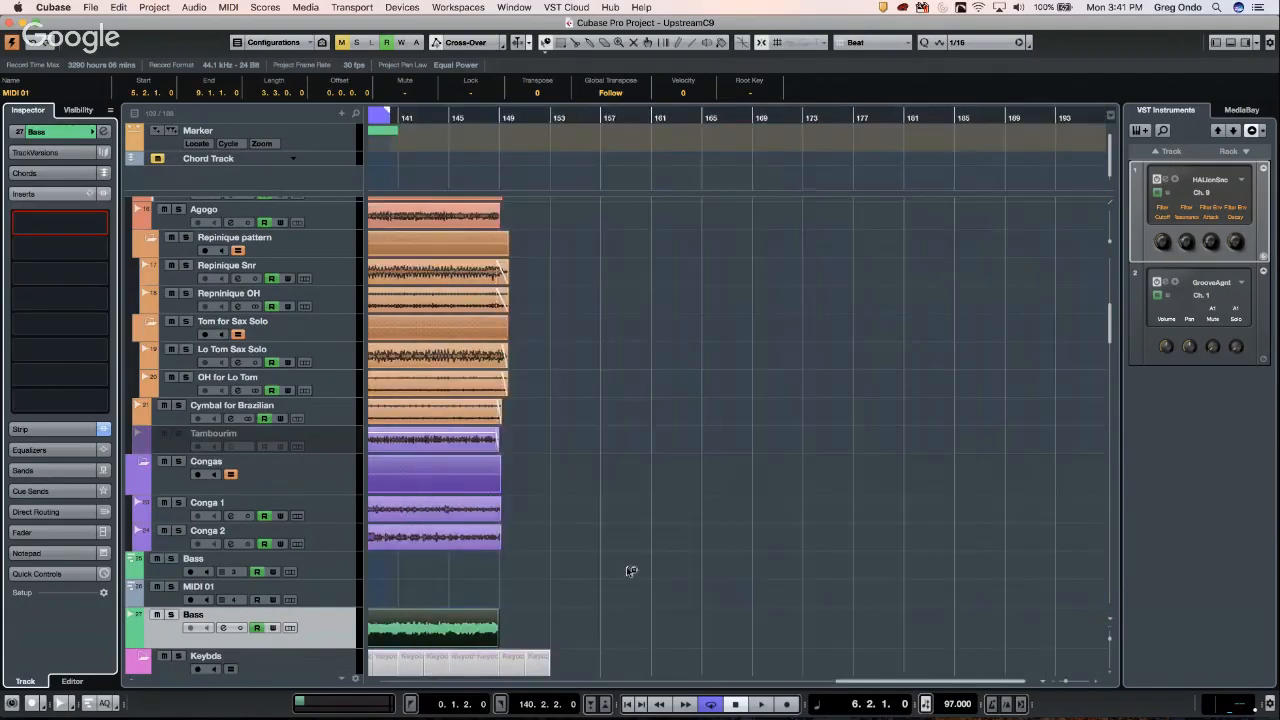
double_click(417, 627)
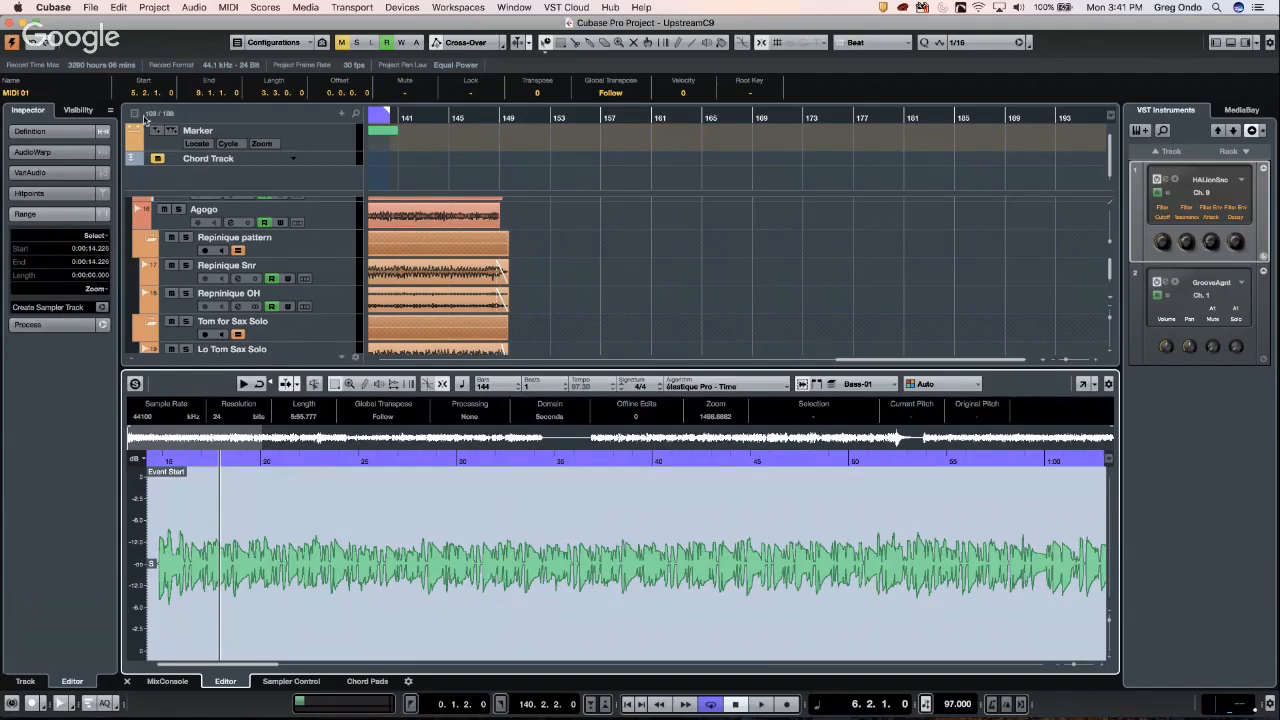
left_click(199, 8)
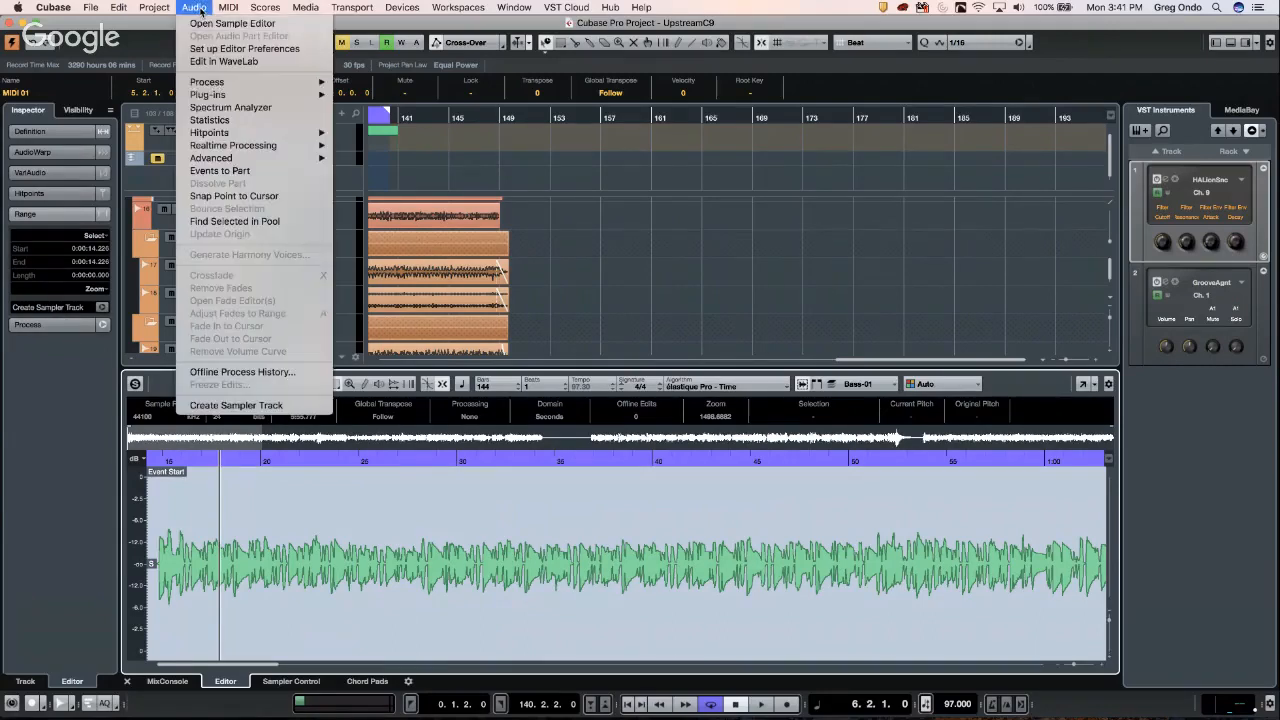
mouse_move(263, 160)
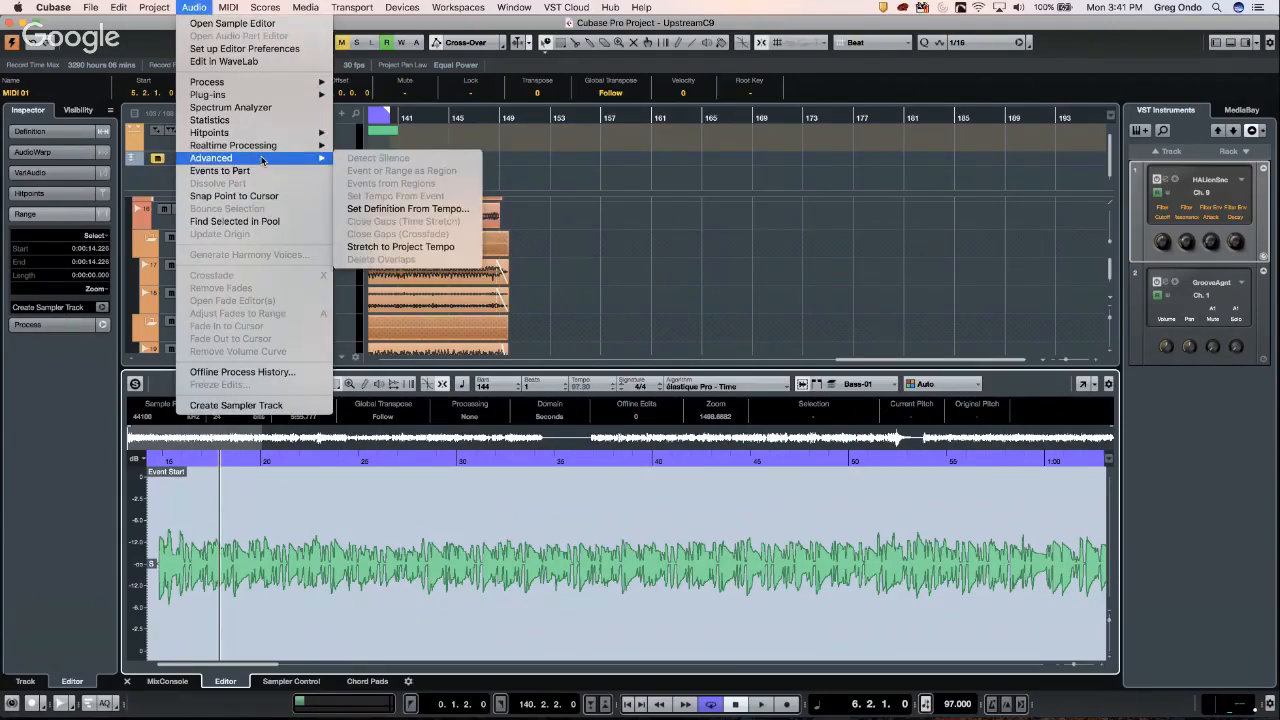
mouse_move(281, 96)
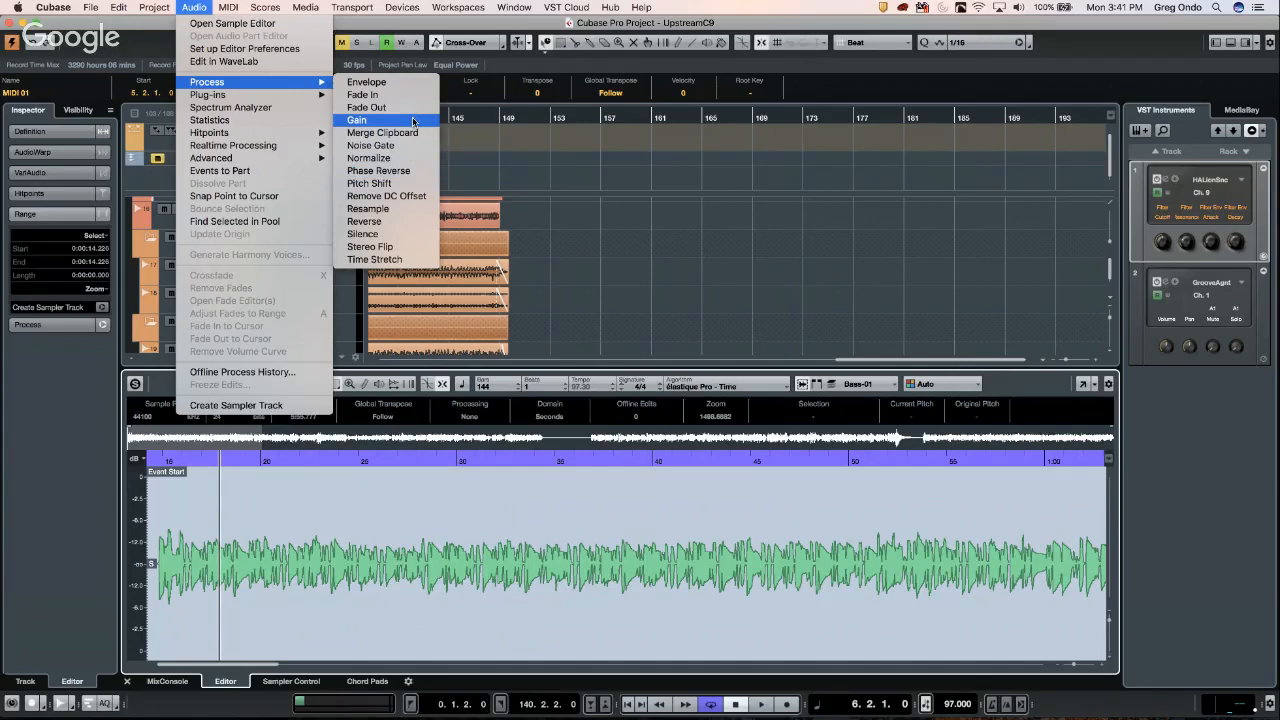
left_click(420, 234)
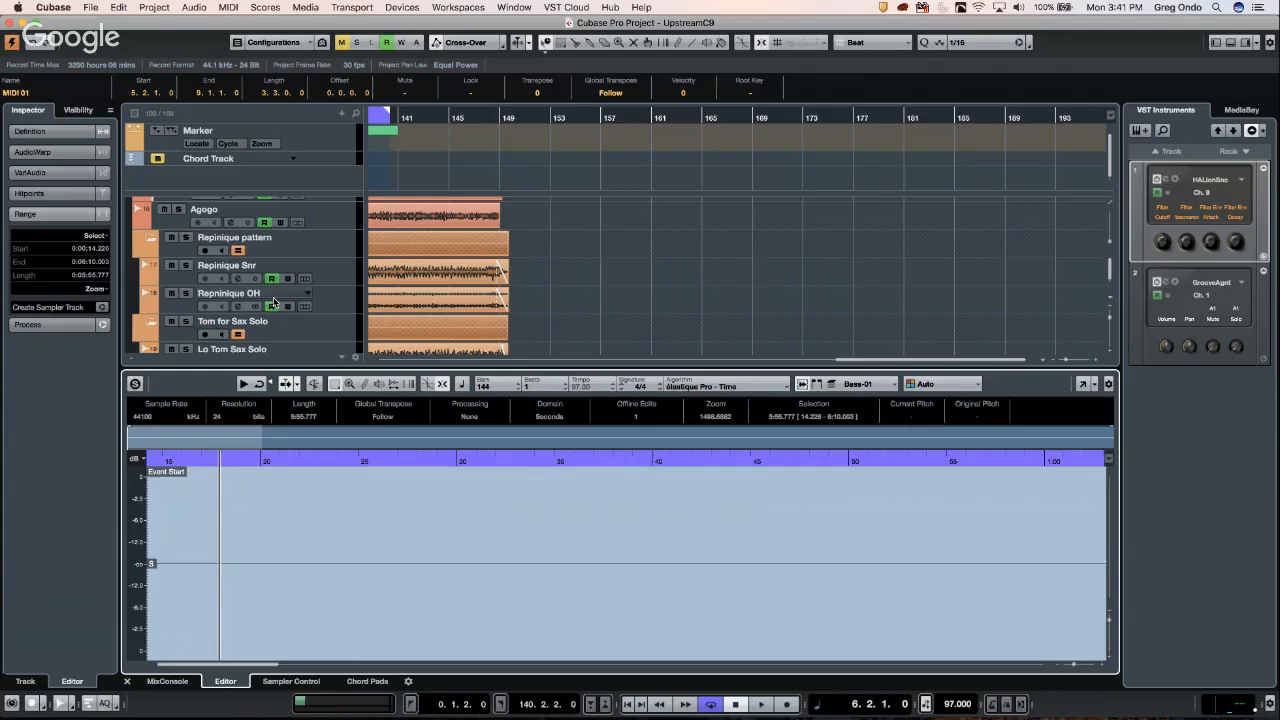
key("super+z")
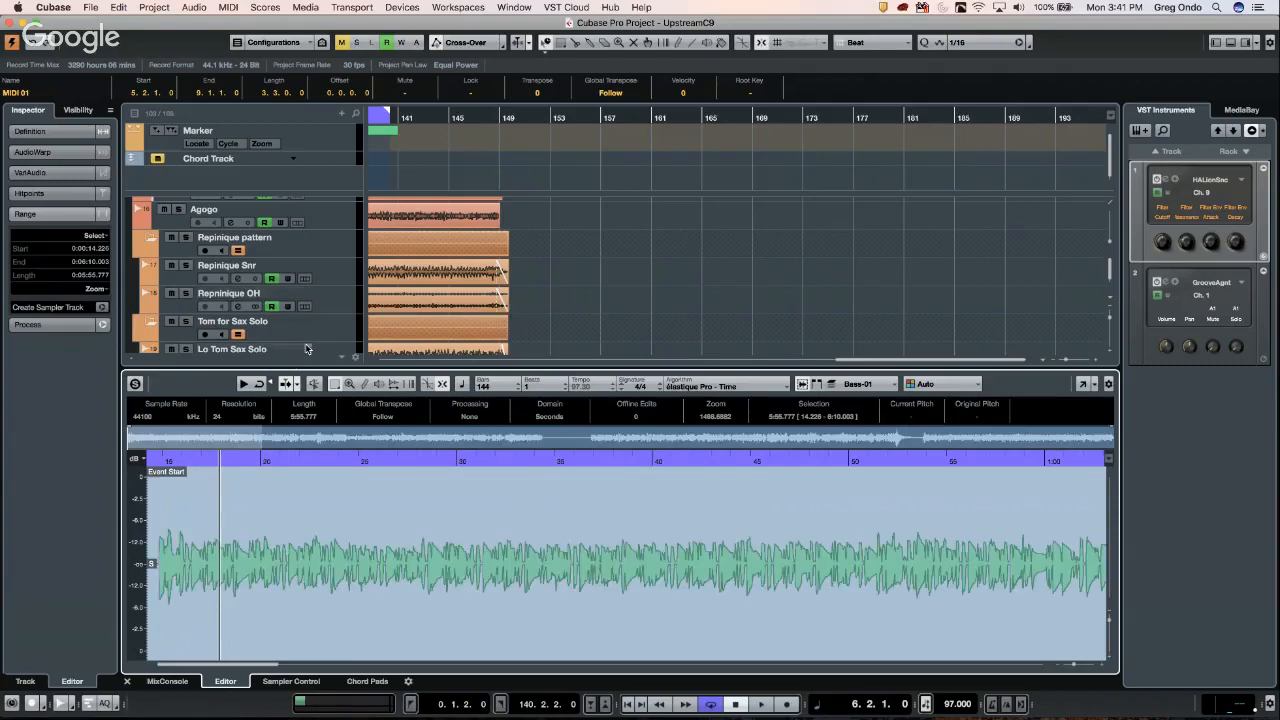
left_click(266, 8)
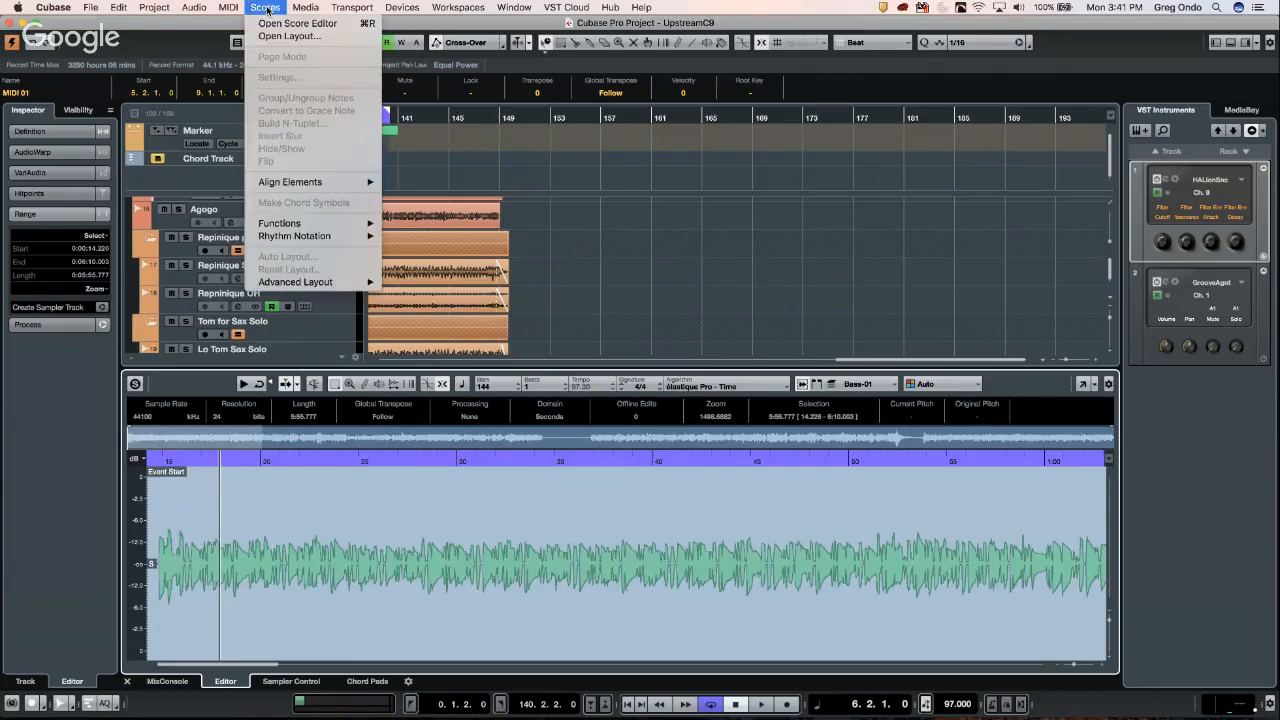
mouse_move(229, 8)
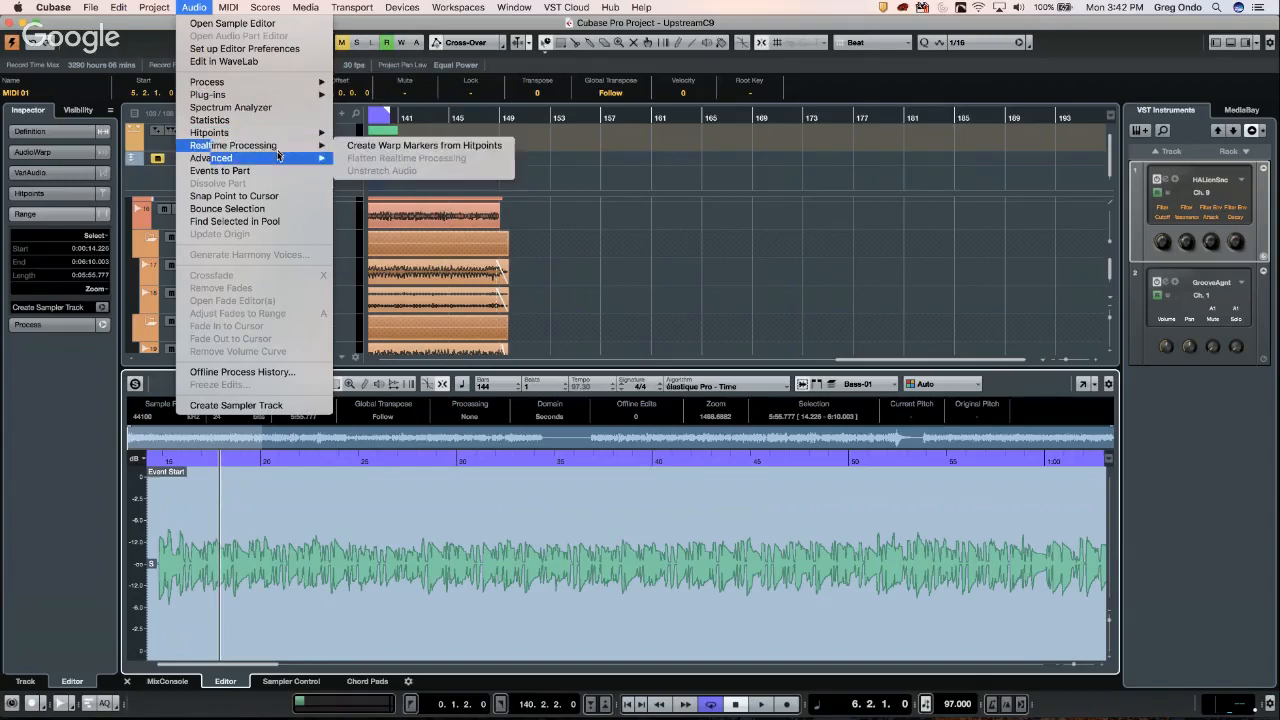
mouse_move(286, 133)
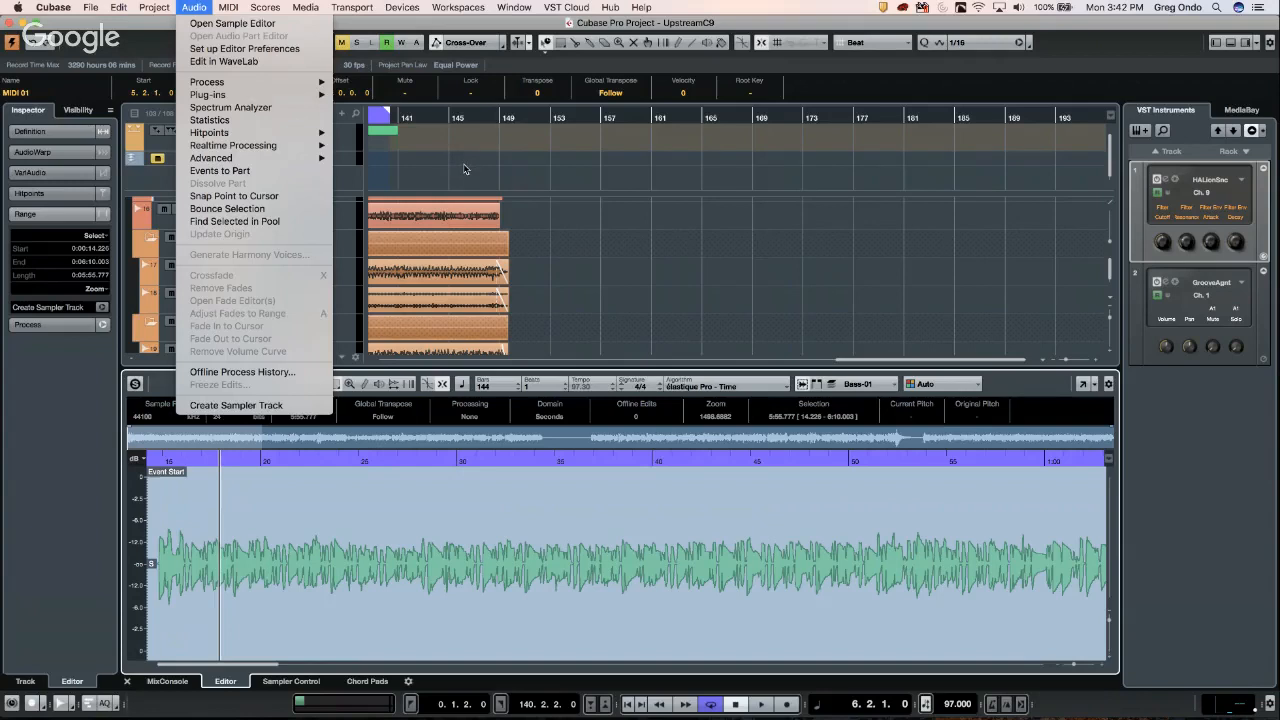
- Lower the Hitpoints Threshold so more hitpoints are detected, then show the MixConsole in the lower zone
left_click(58, 197)
left_click(60, 197)
left_click(62, 198)
left_click(65, 199)
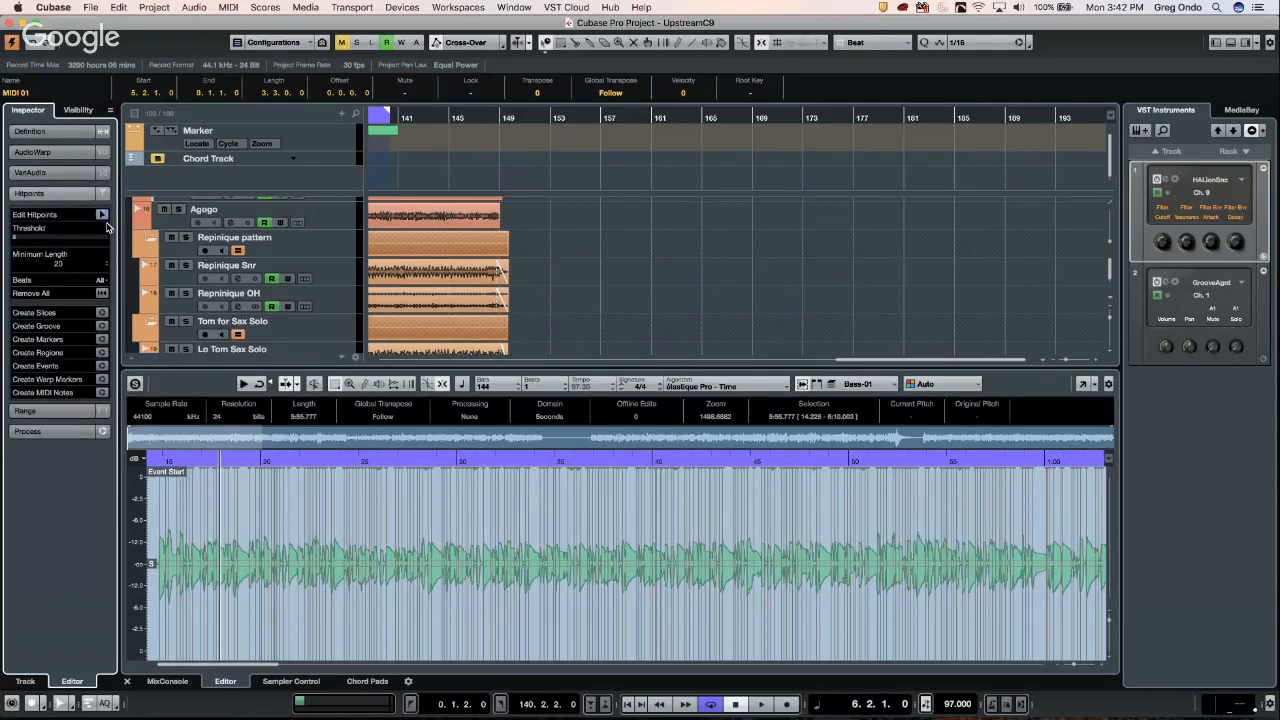
mouse_move(31, 237)
left_mouse_down()
mouse_move(54, 242)
mouse_move(14, 240)
mouse_move(55, 240)
left_mouse_up()
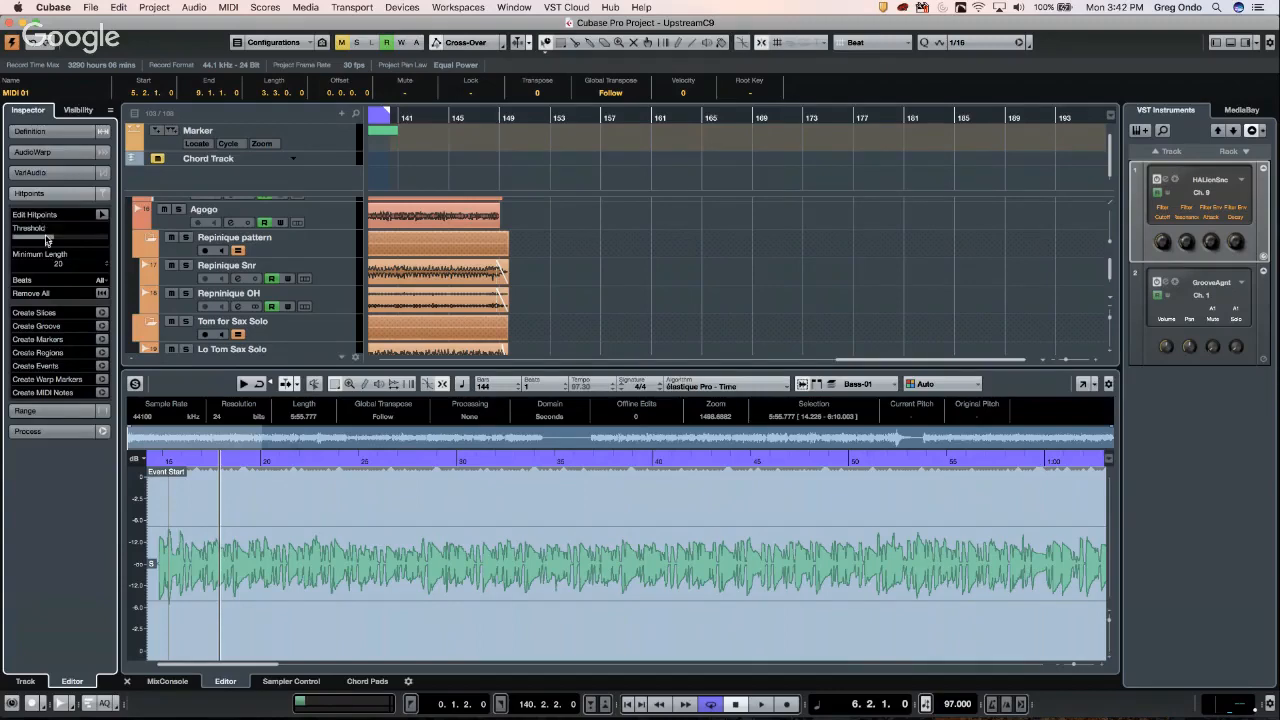
left_click_drag(45, 241, 37, 241)
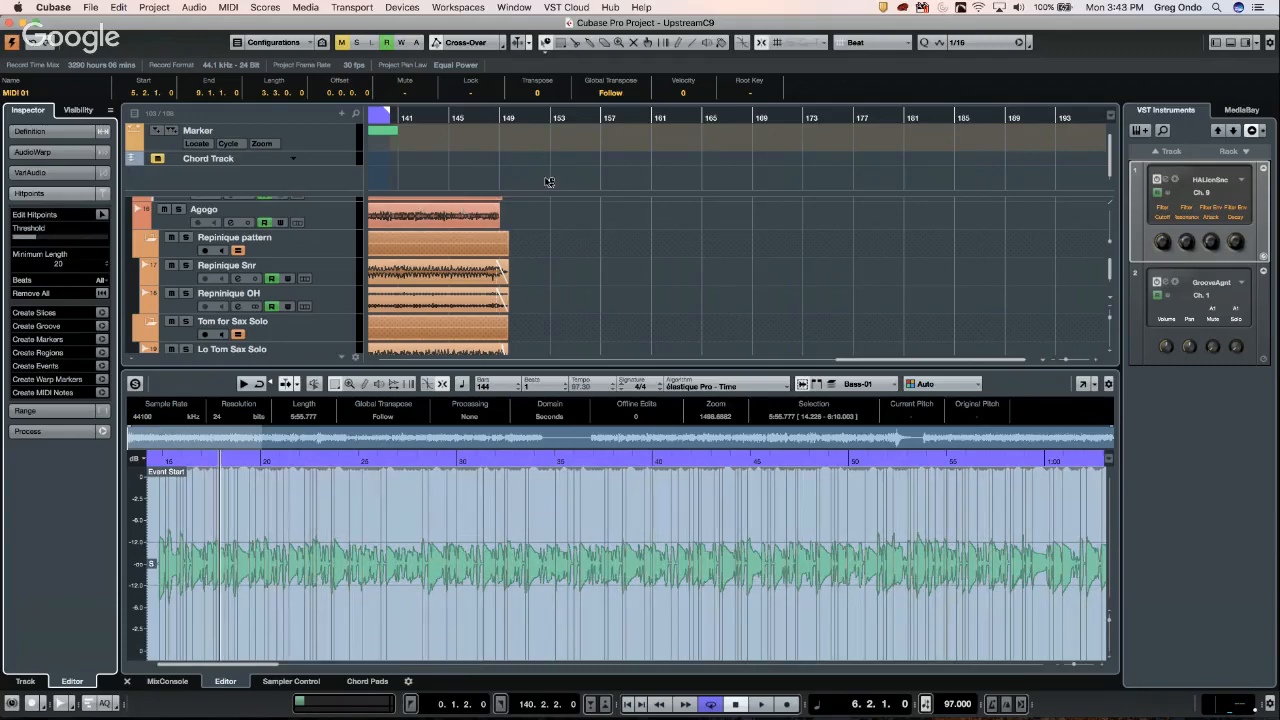
left_click(176, 681)
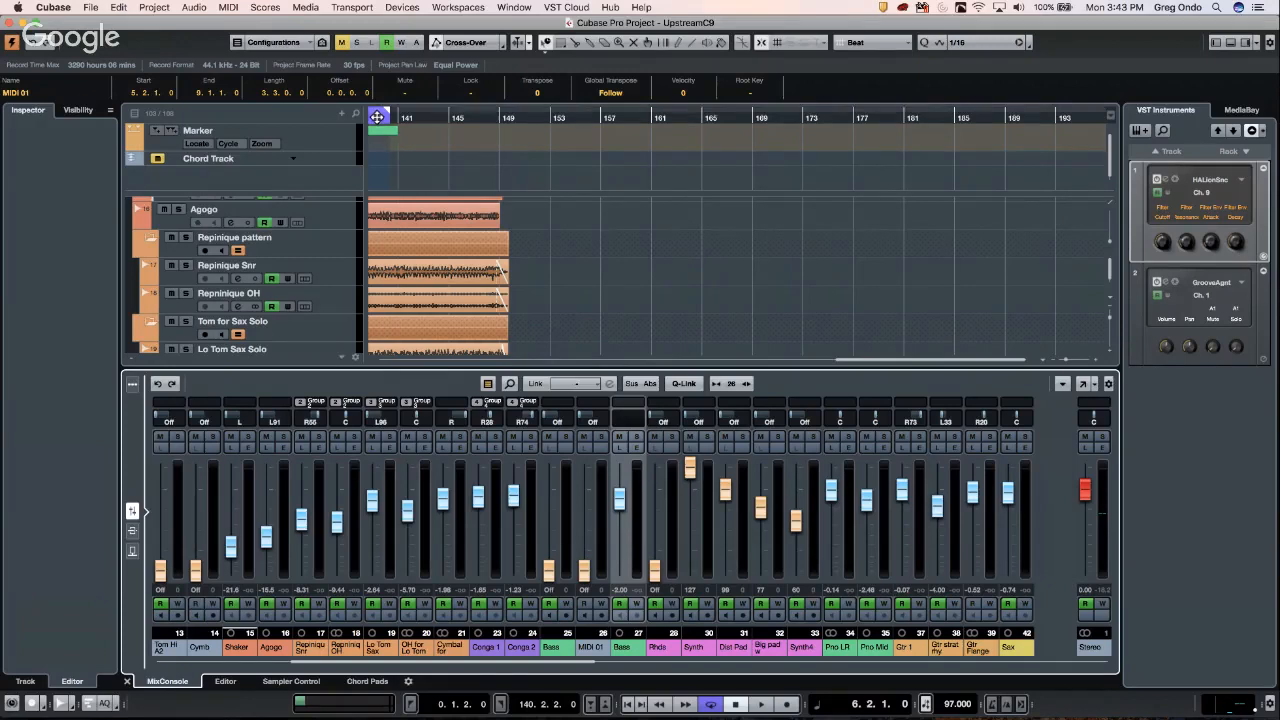
- Play from bar 139, set Global Meter Settings > Meter Position to Input, and stop playback
left_click_drag(377, 115, 355, 115)
key("space")
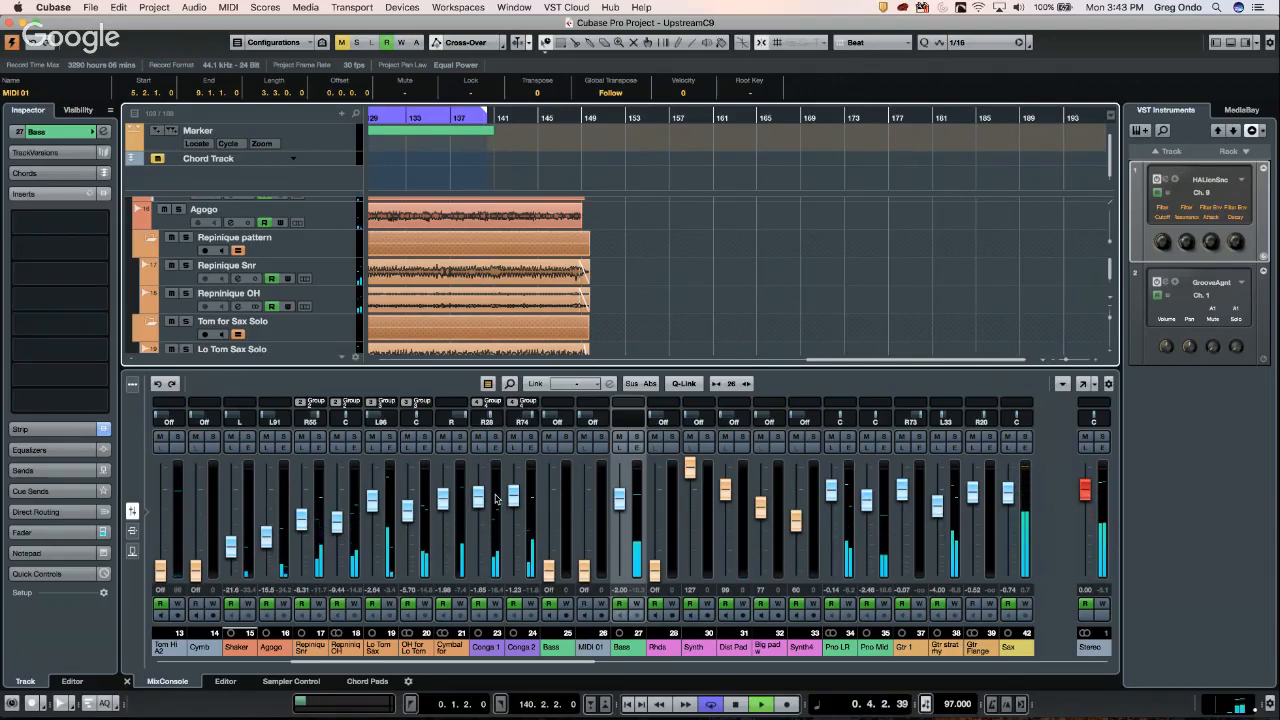
right_click(496, 499)
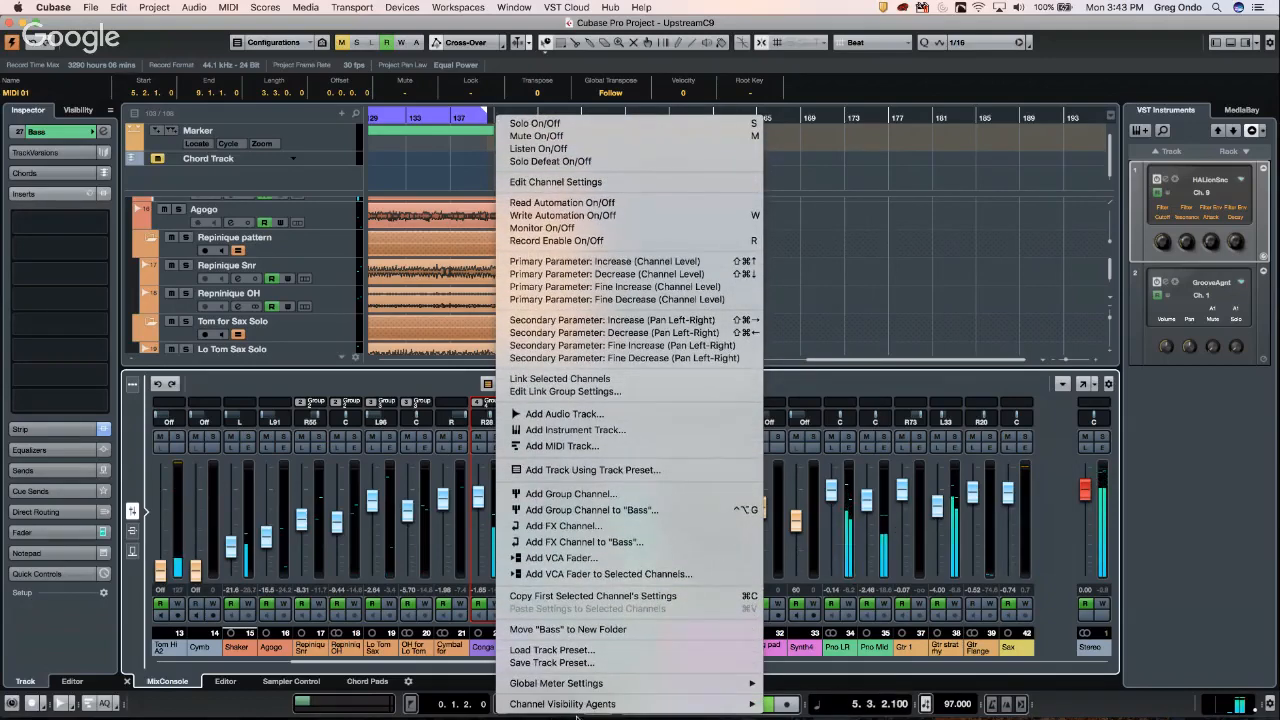
mouse_move(636, 684)
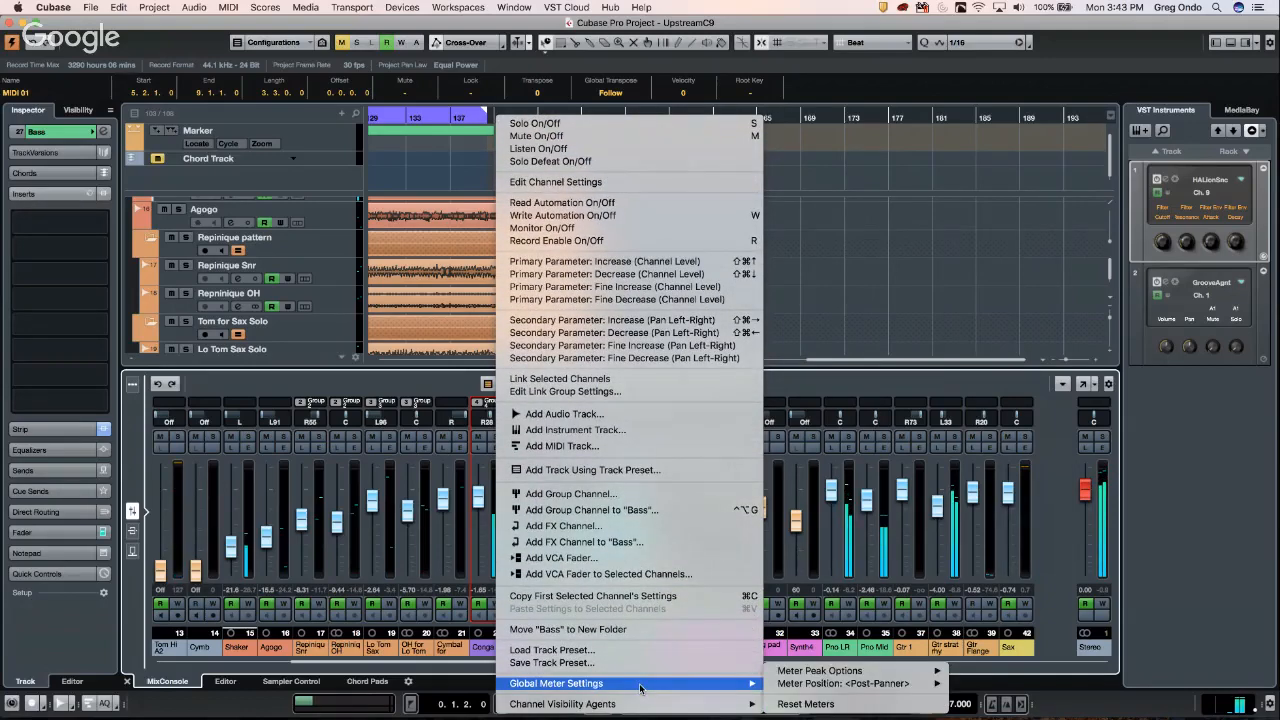
mouse_move(820, 683)
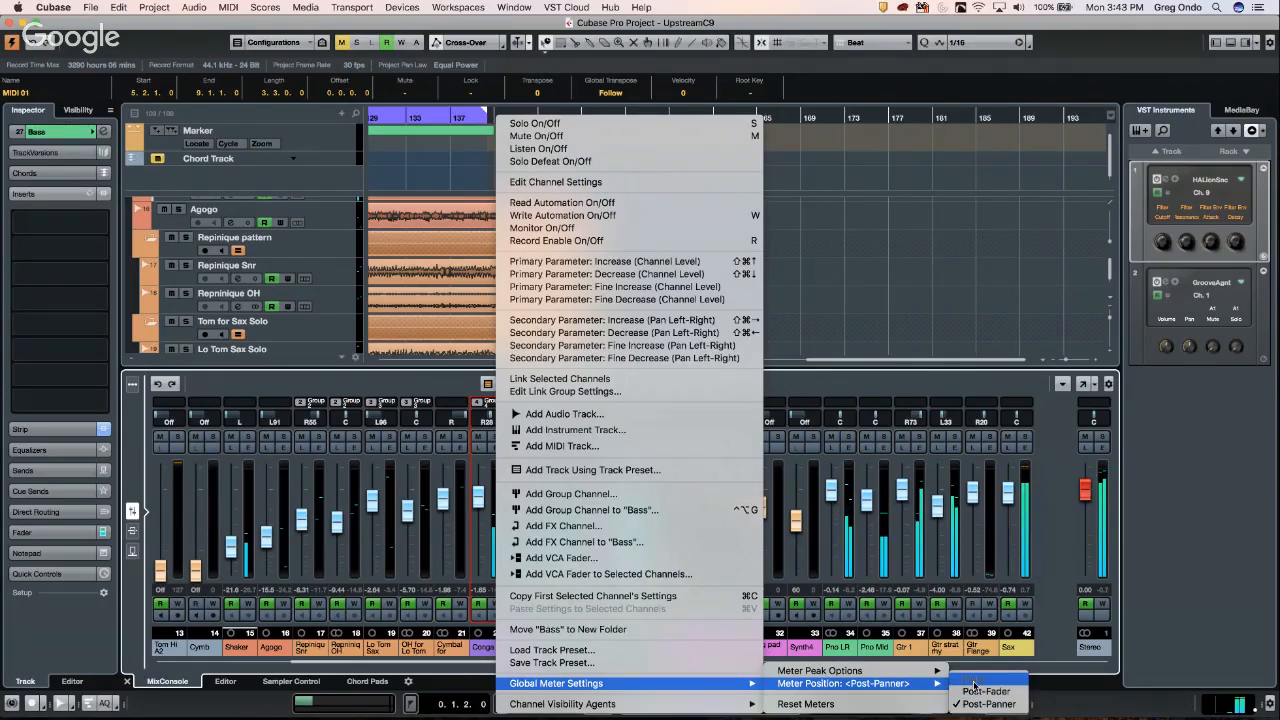
left_click(973, 684)
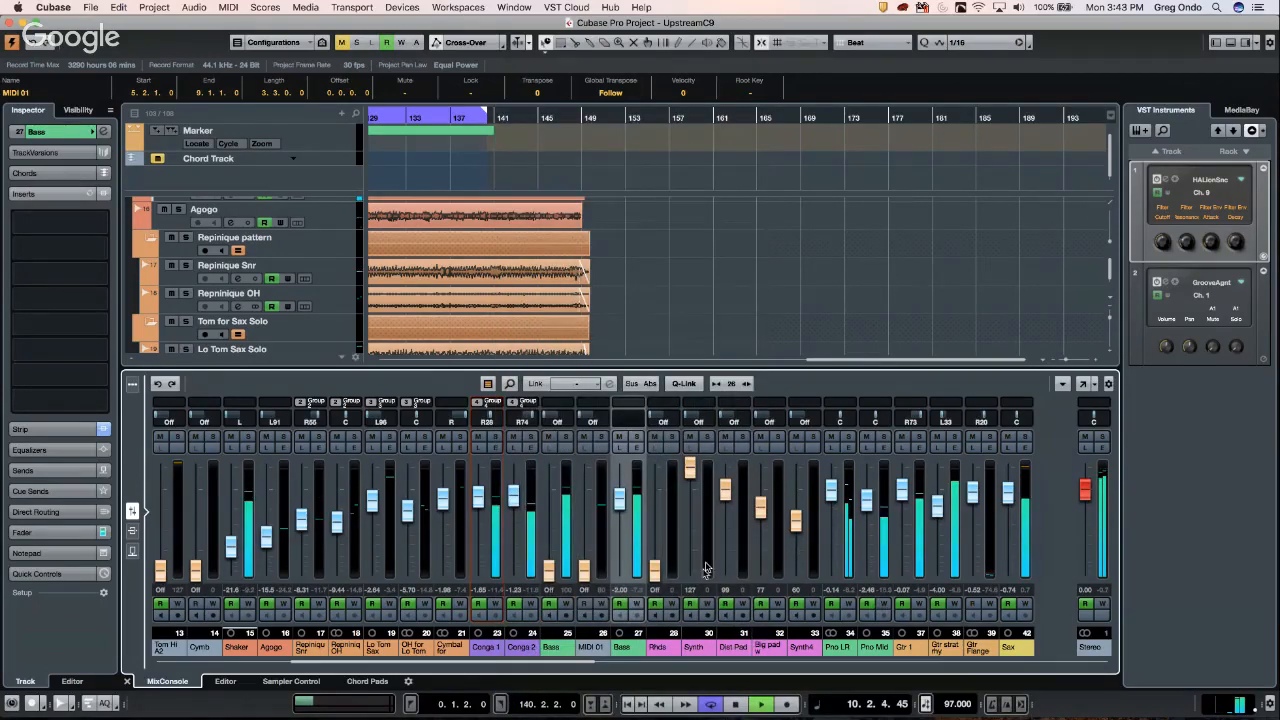
key("space")
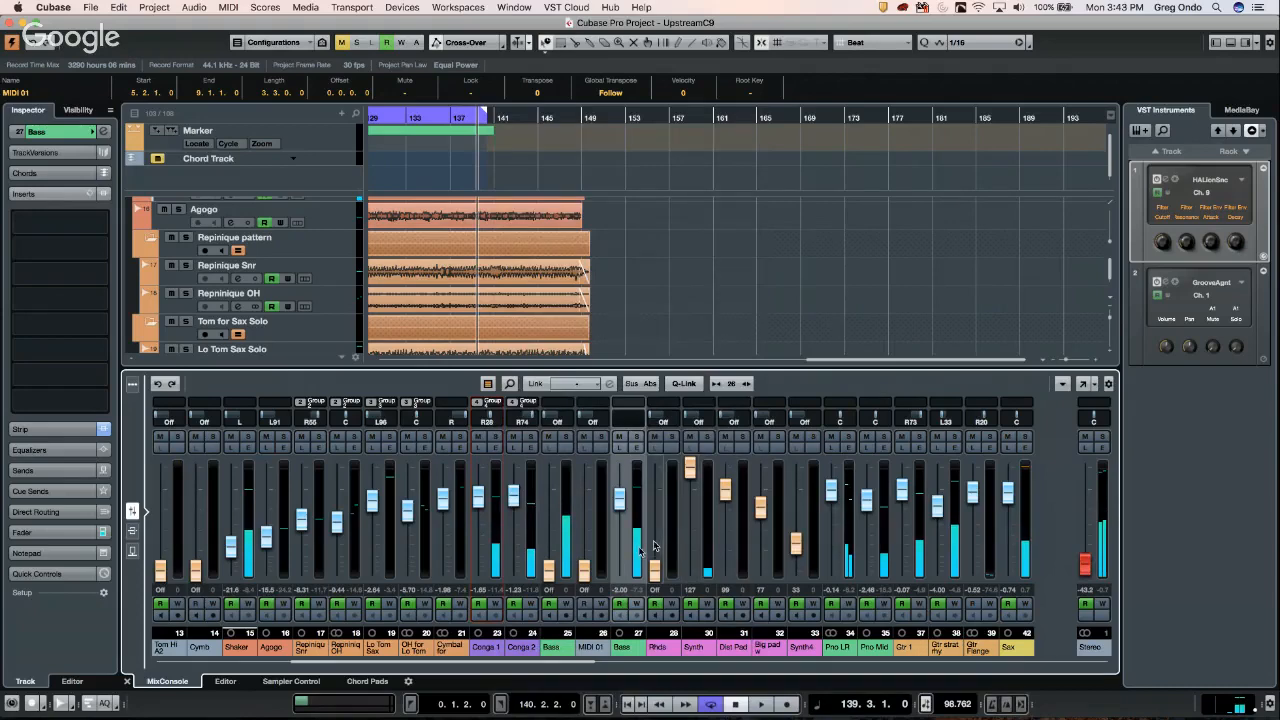
- Open the MixConsole in a separate window and enable Meter Bridge from its window layout options
left_click(1081, 384)
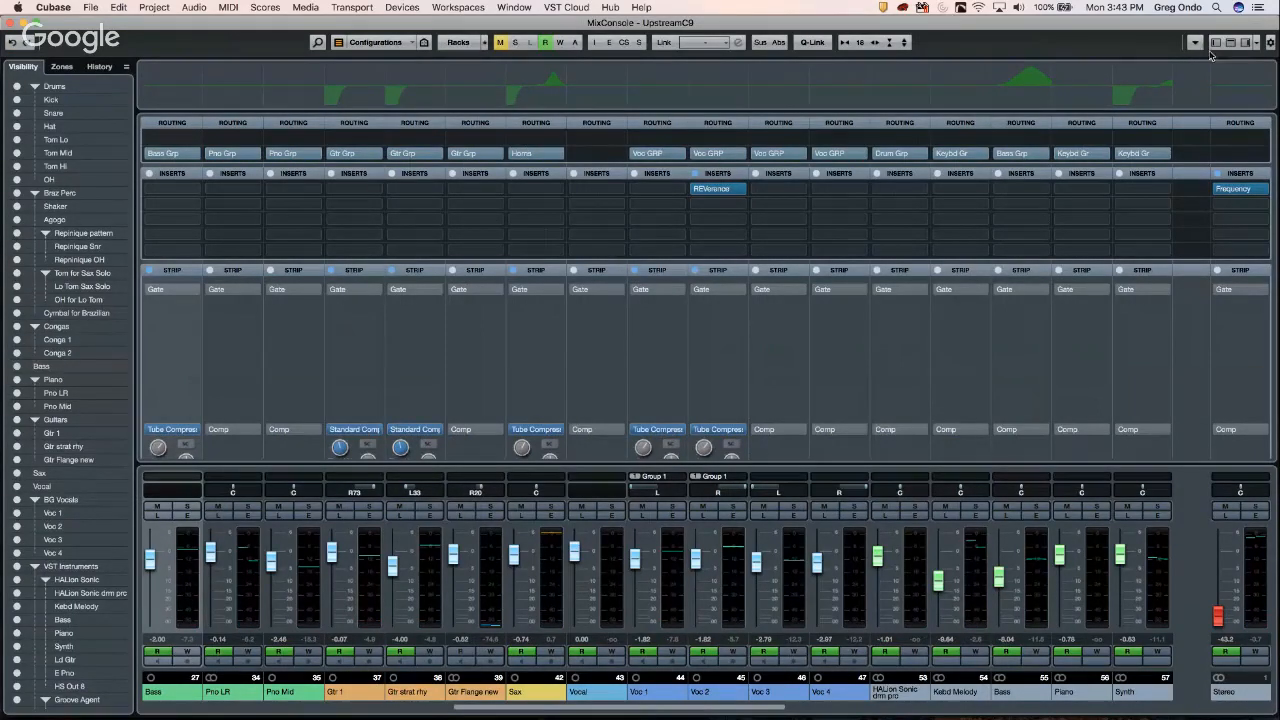
left_click(1270, 43)
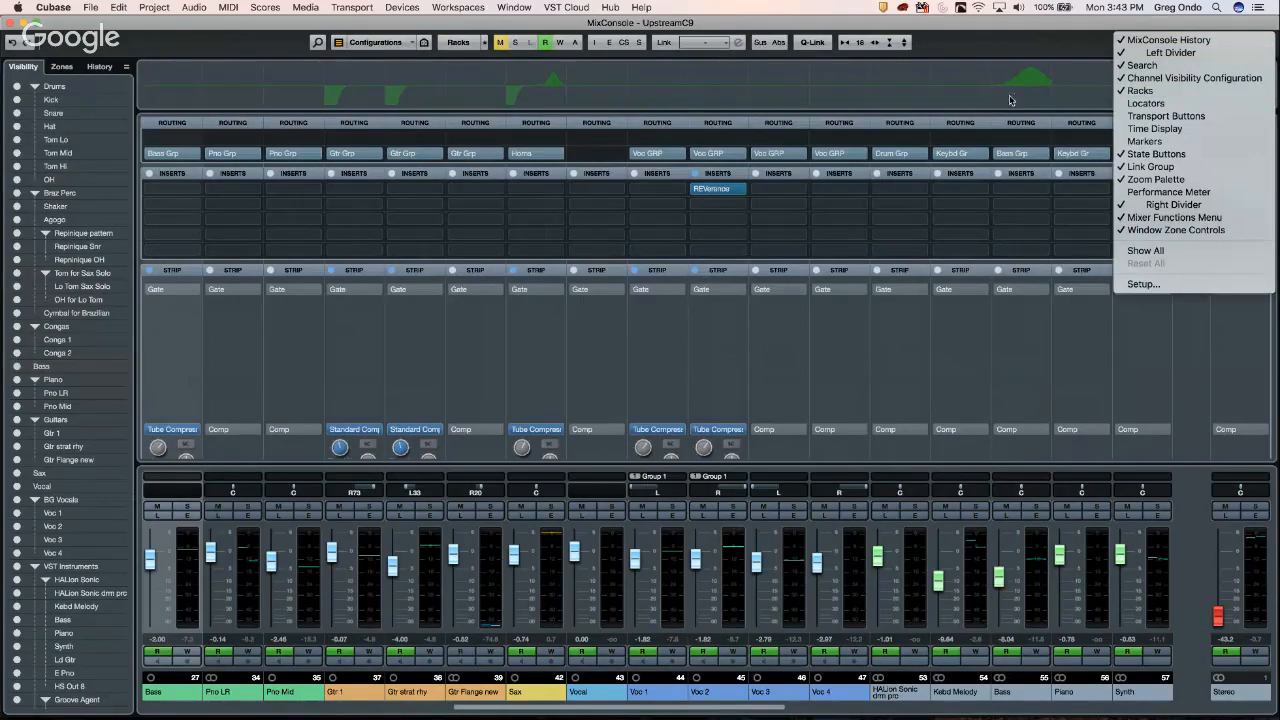
left_click(937, 53)
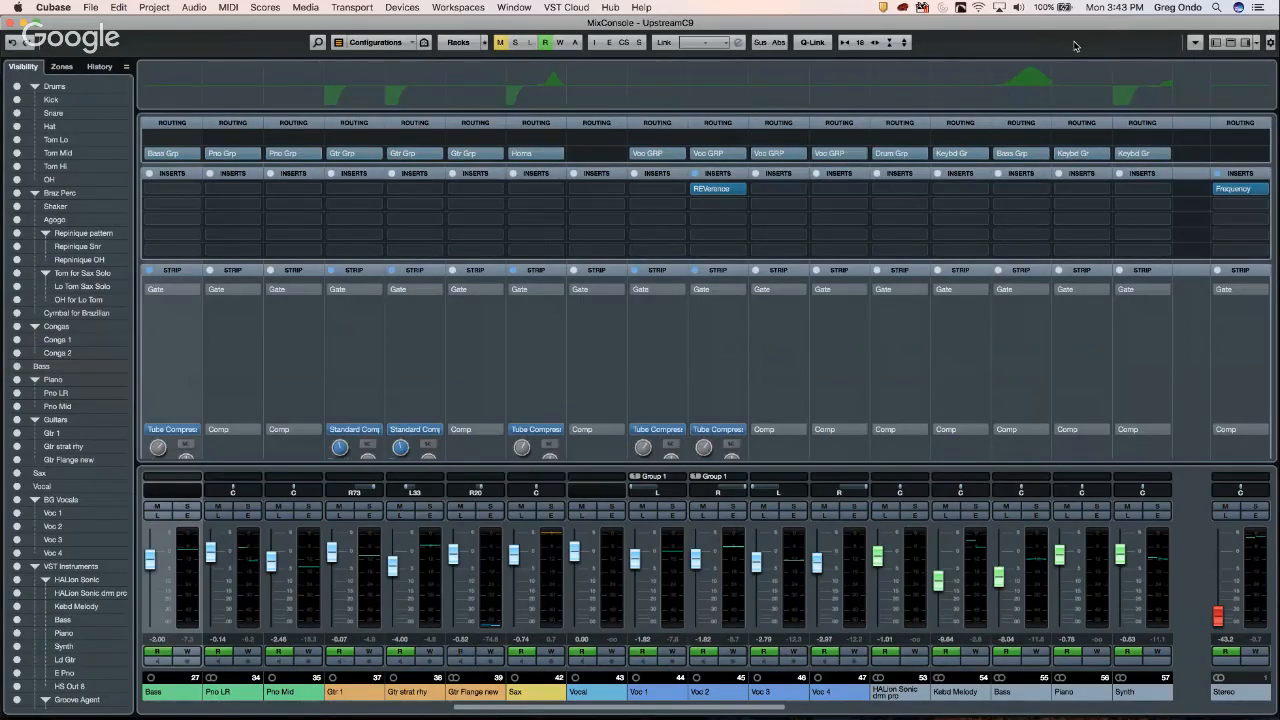
left_click(1254, 45)
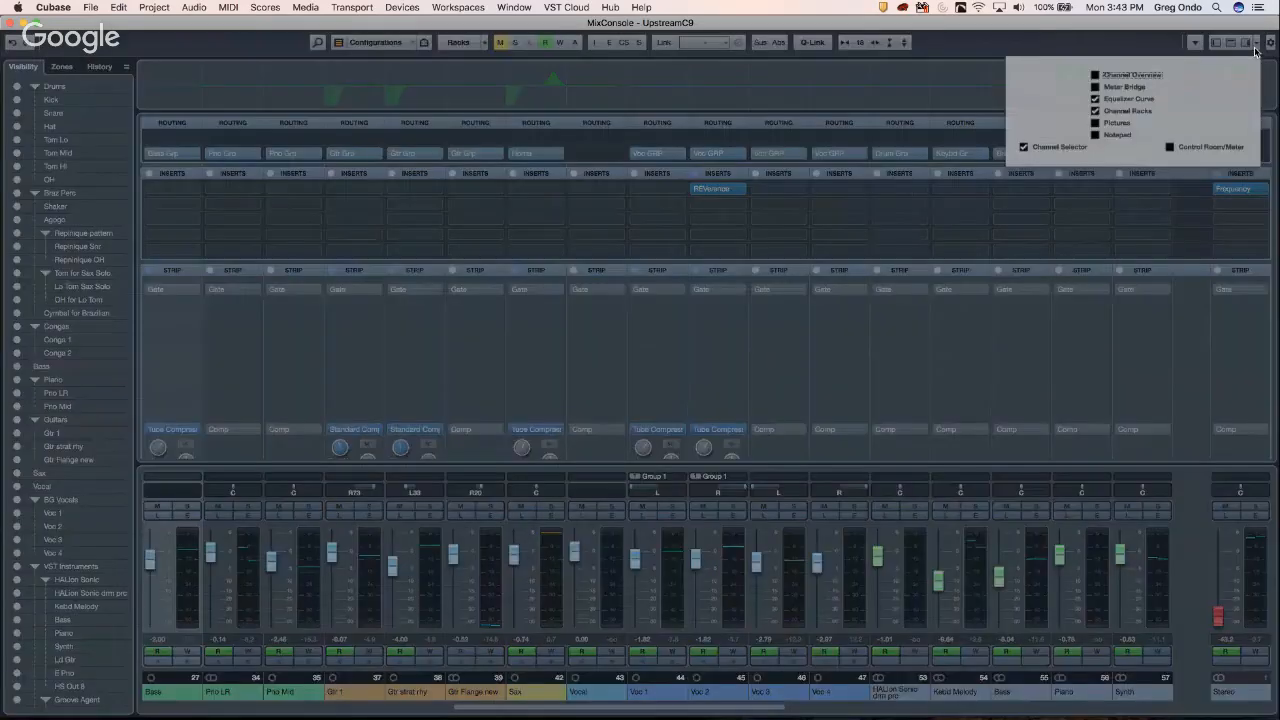
left_click(1095, 87)
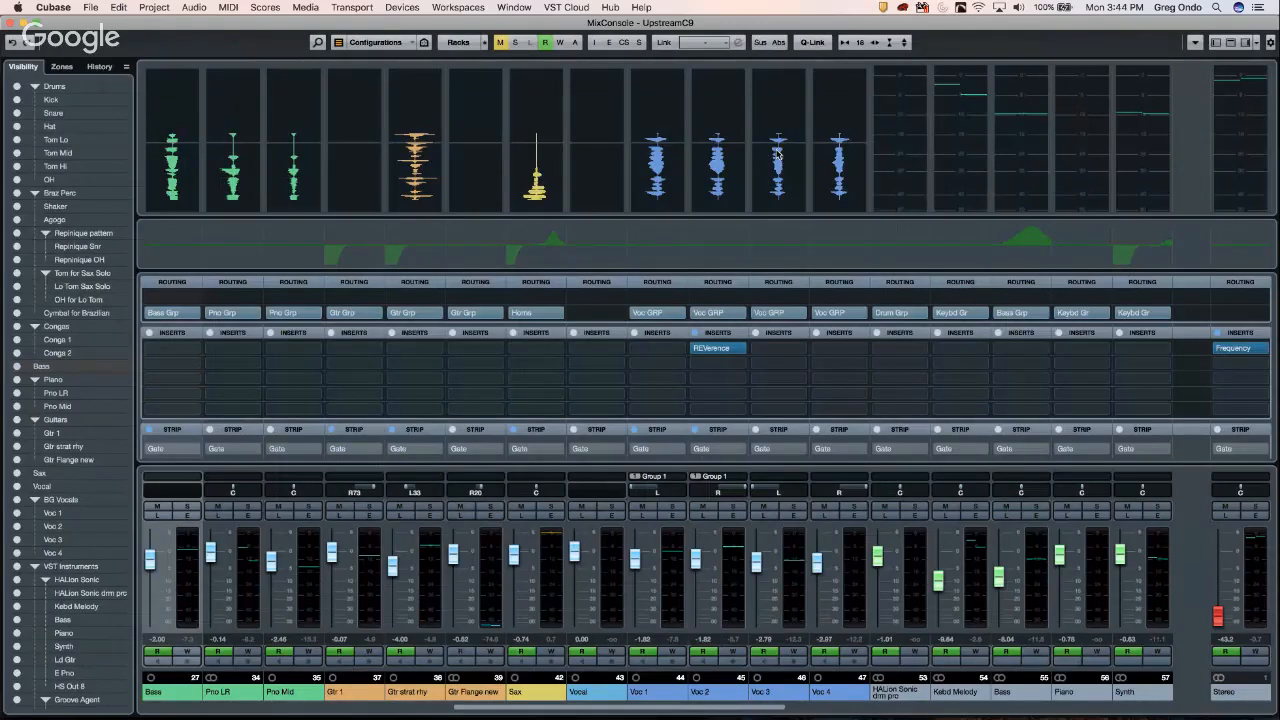
- Set the meter bridge's Meter Position to Post-Fader and its Meter Type to PPM
right_click(777, 155)
mouse_move(862, 183)
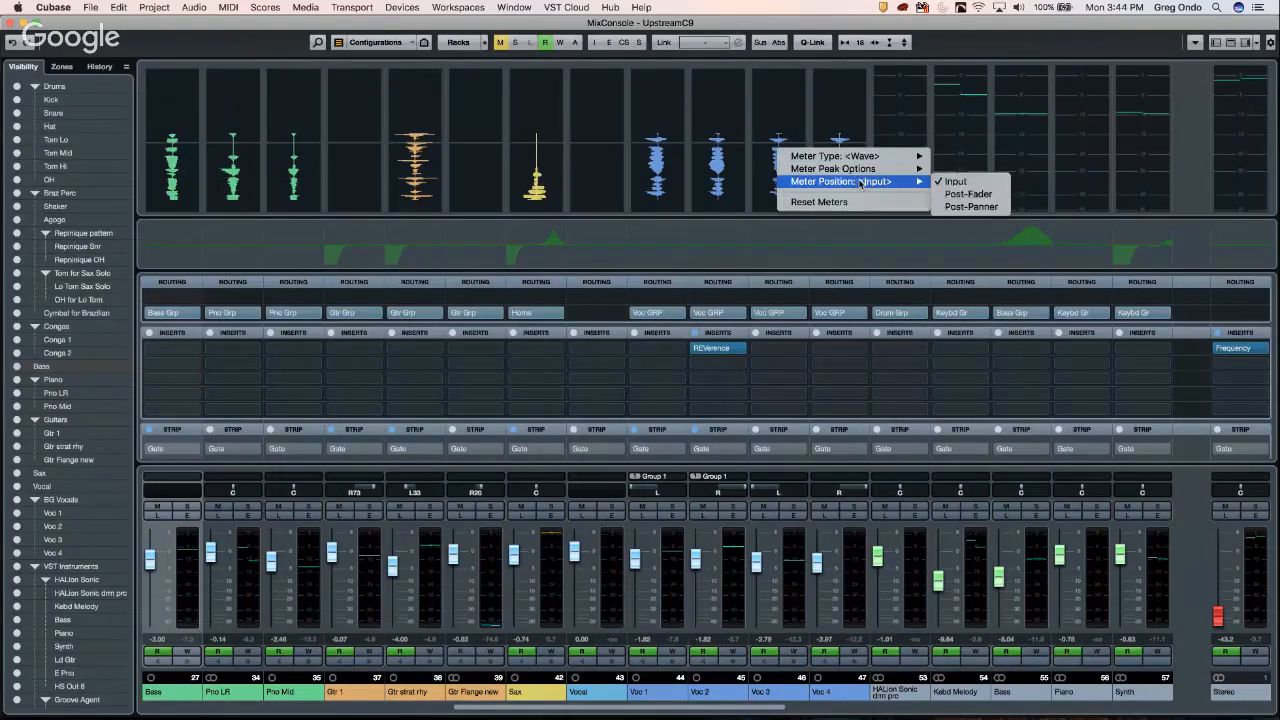
left_click(980, 195)
right_click(846, 157)
mouse_move(852, 162)
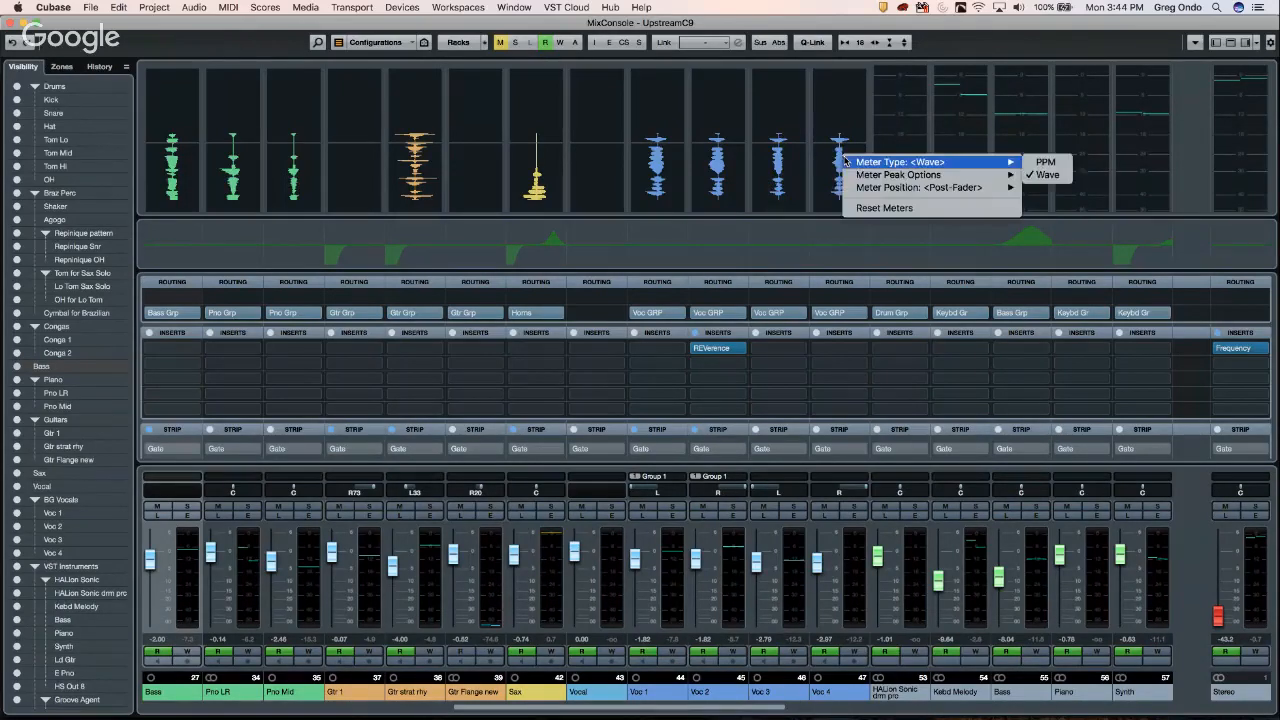
left_click(1043, 162)
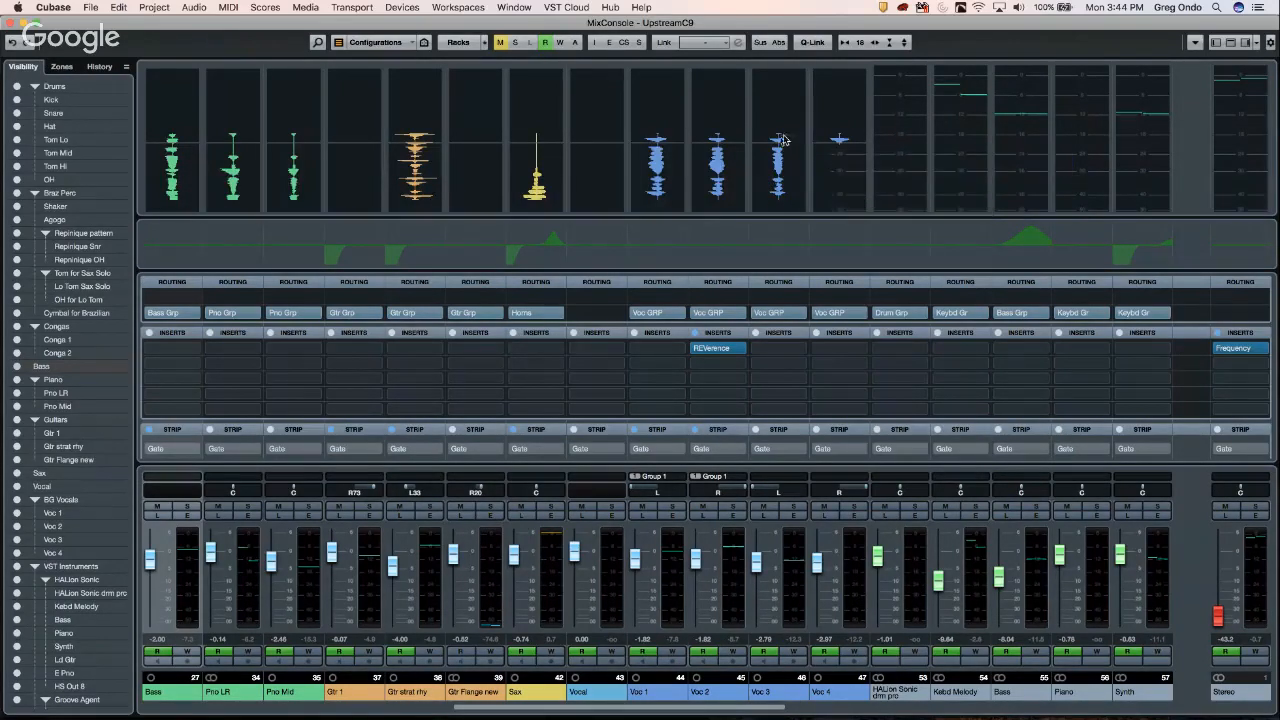
- Open the Device Setup window from the Devices menu
right_click(775, 137)
mouse_move(846, 167)
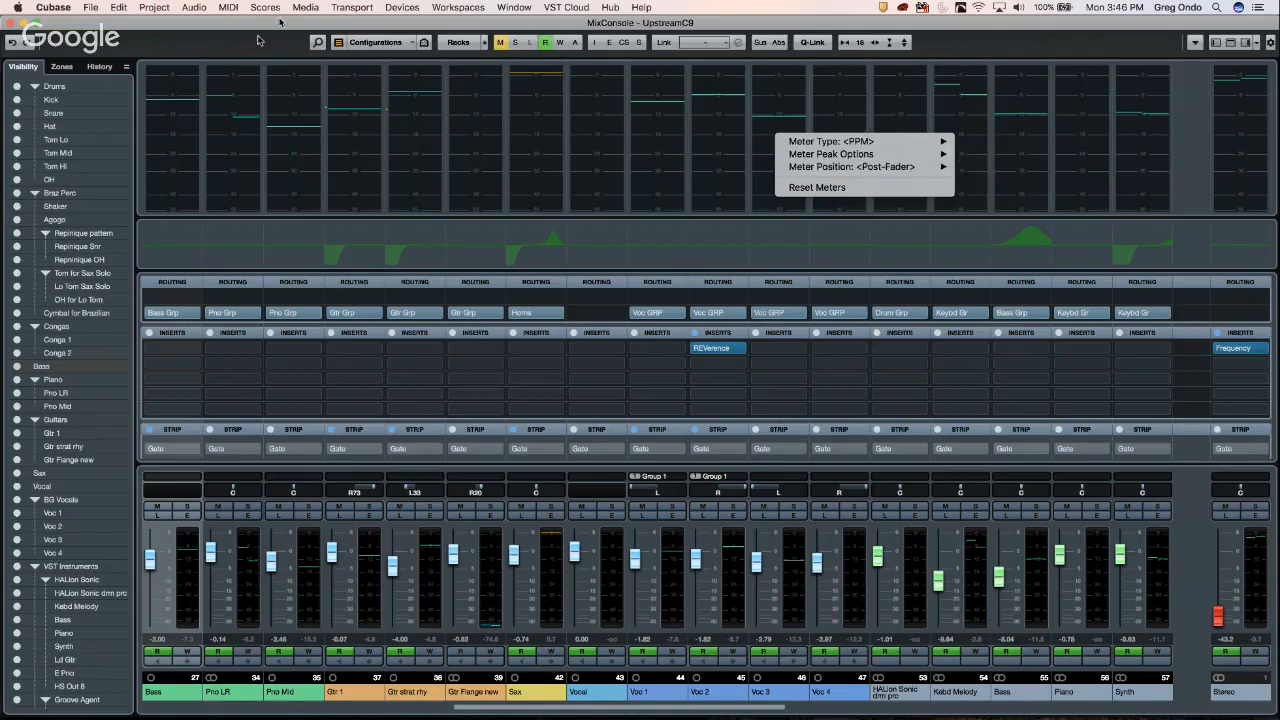
left_click(402, 8)
left_click(403, 8)
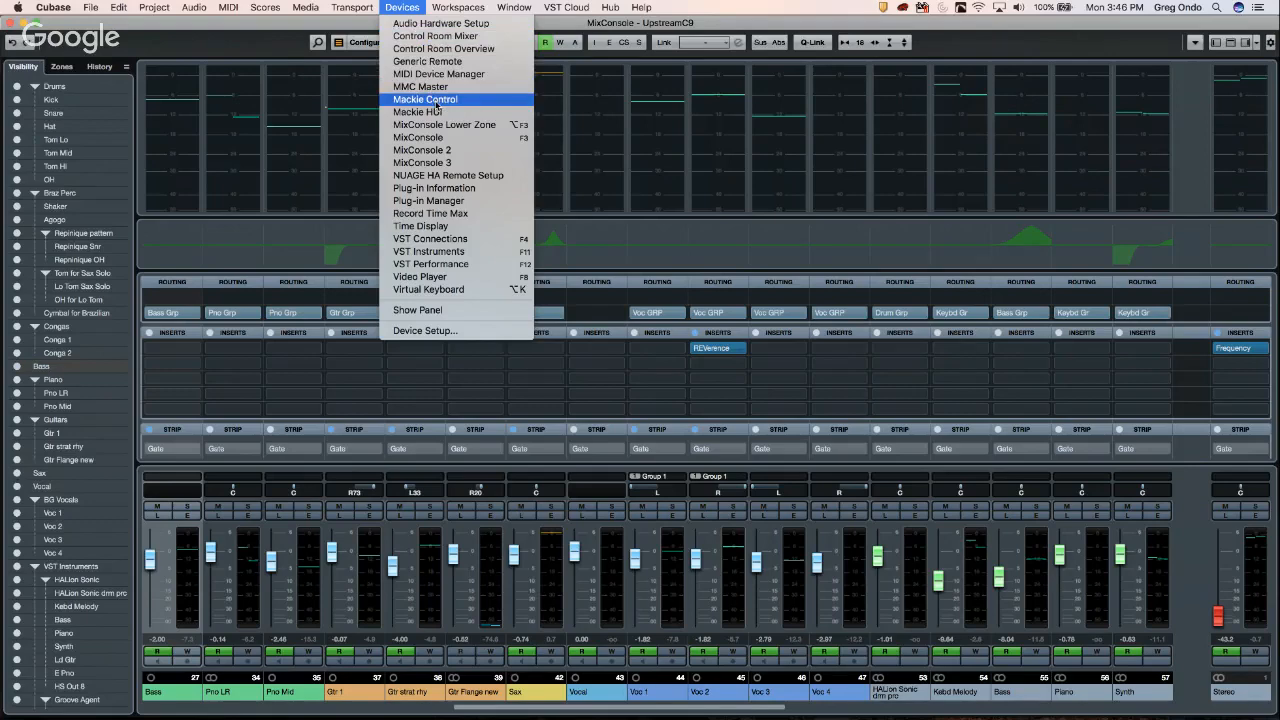
left_click(440, 332)
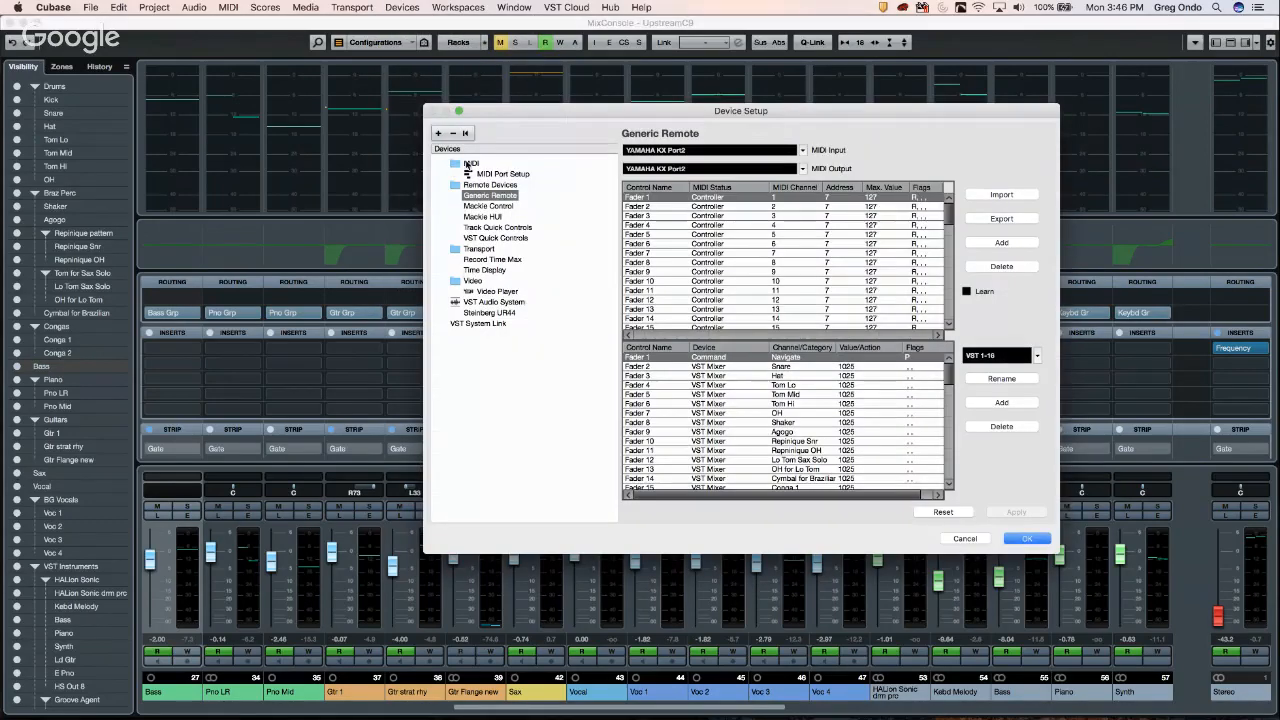
left_click(502, 174)
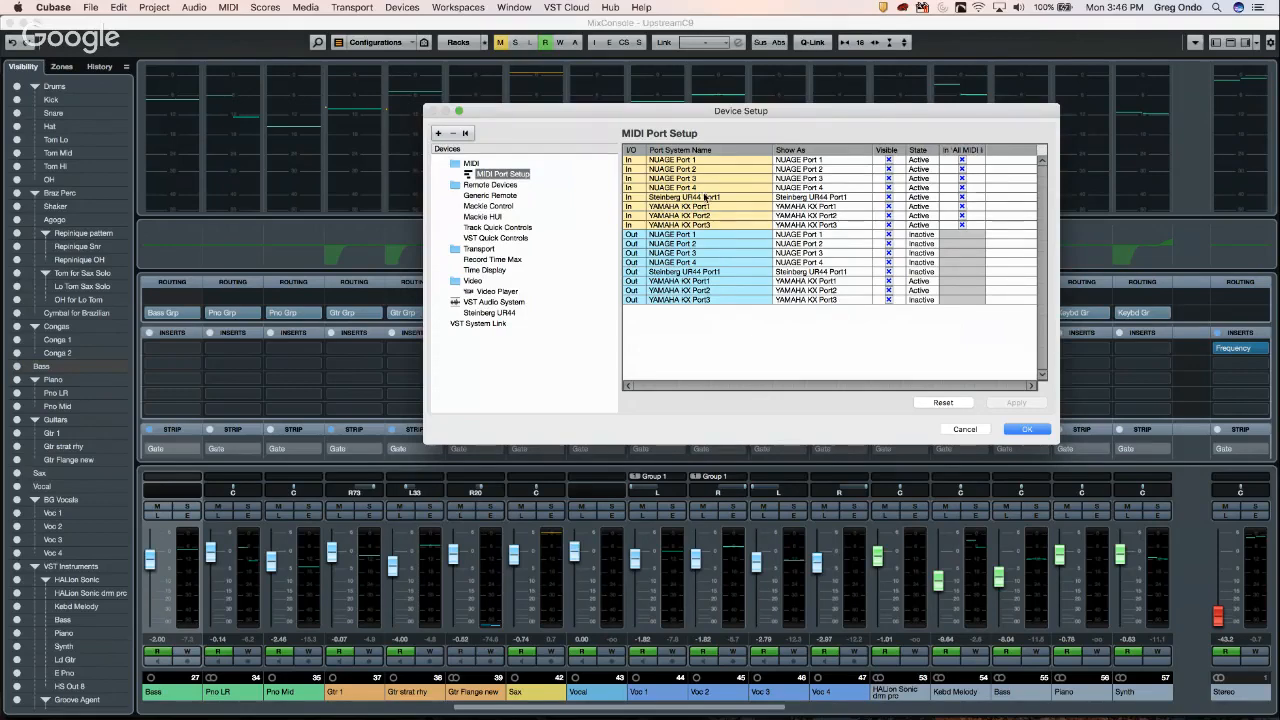
left_click(511, 196)
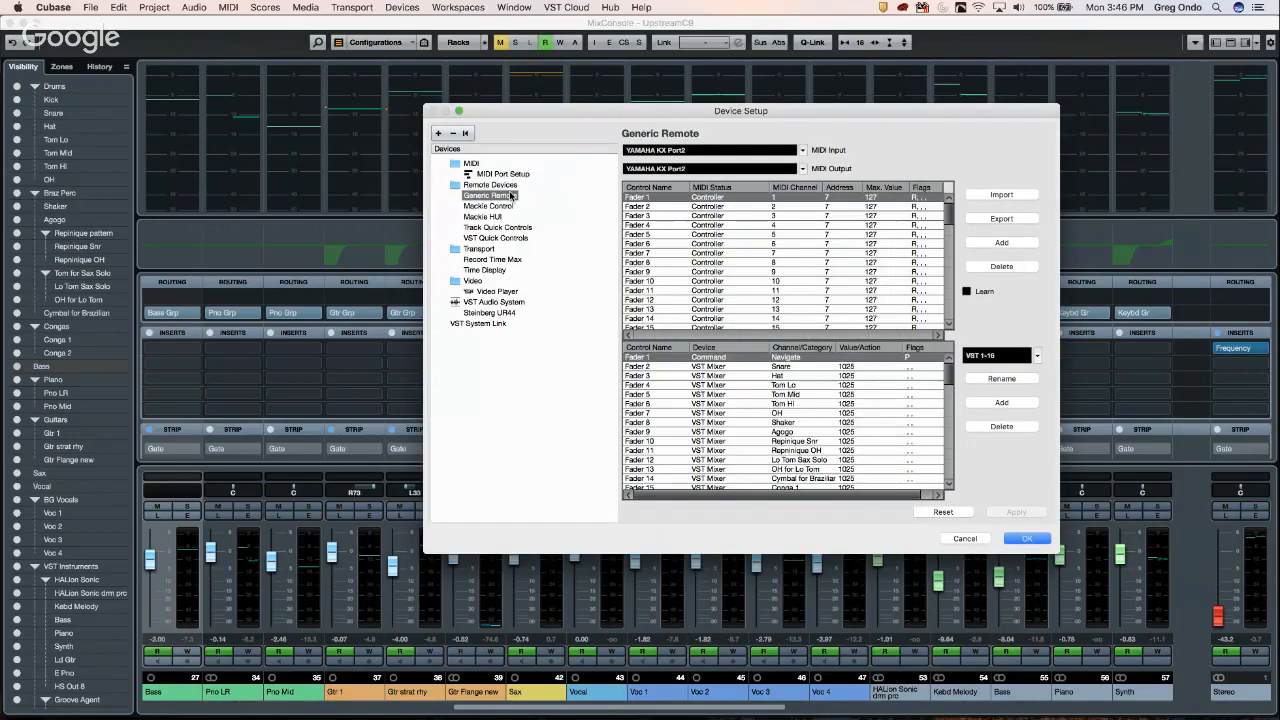
left_click(508, 175)
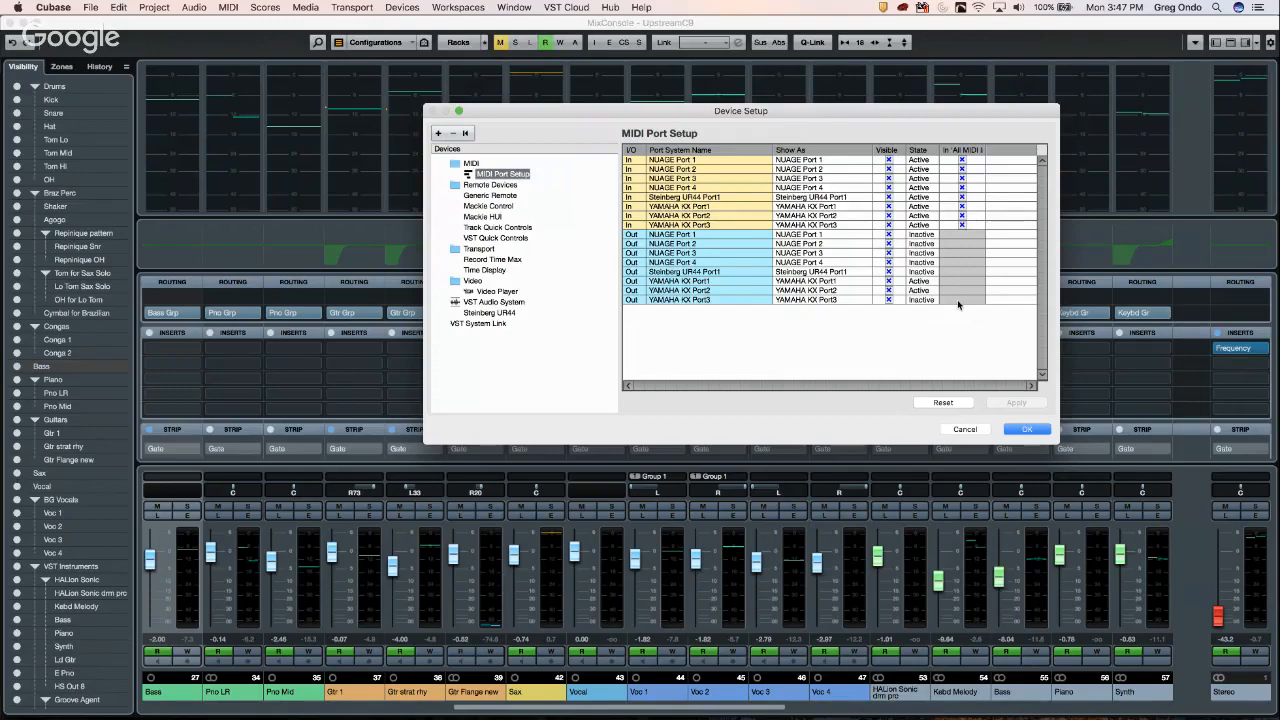
left_click(1030, 429)
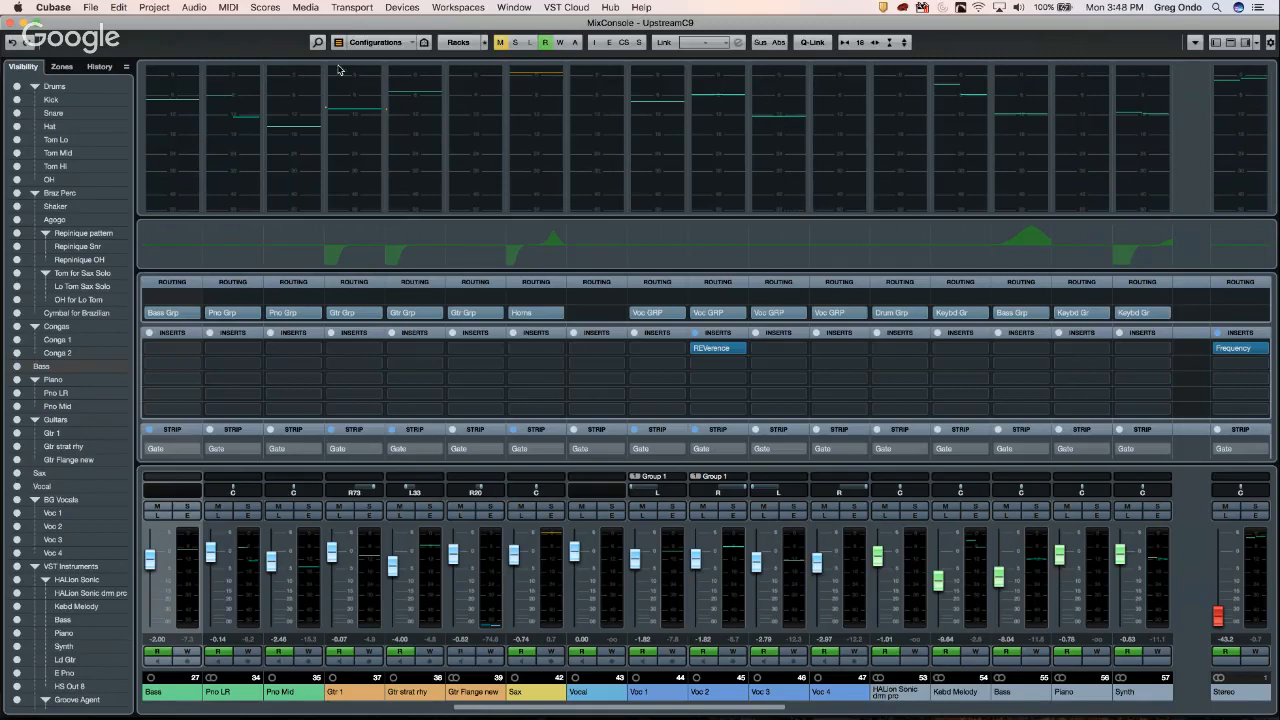
- Close the full mixer window and draw a new empty Agogo part from bar 159
left_click(13, 25)
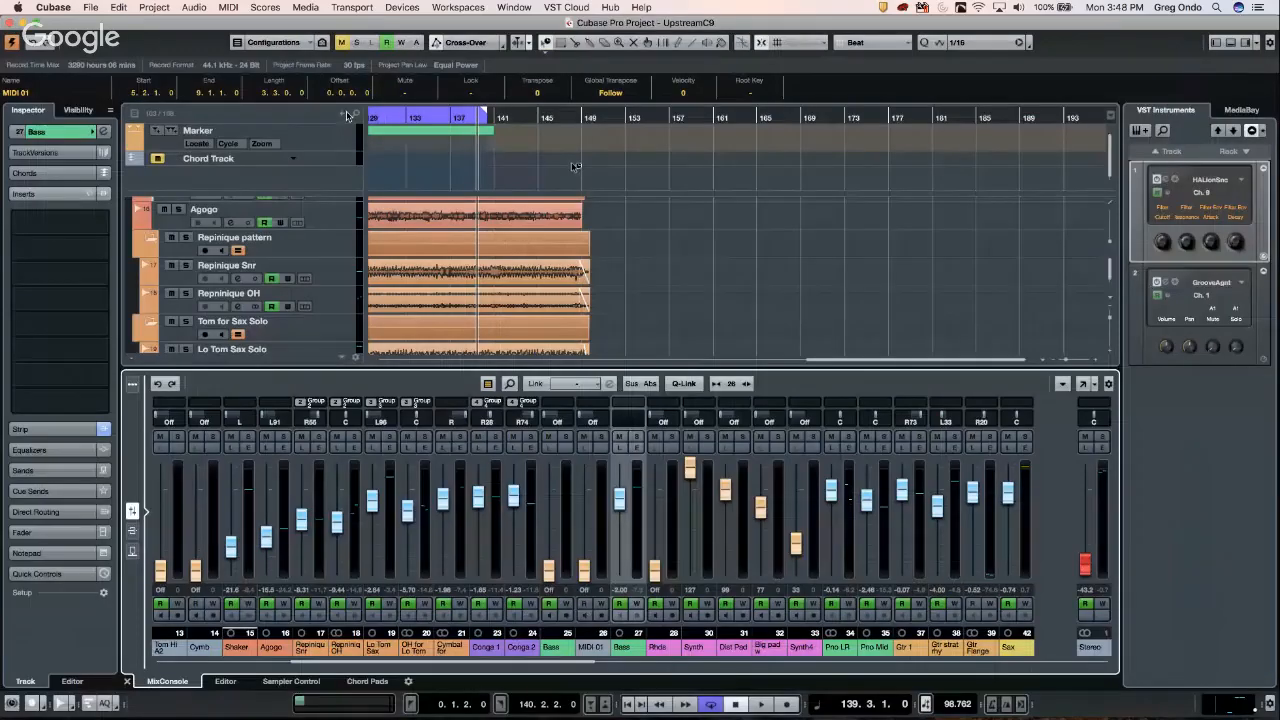
right_click(711, 229)
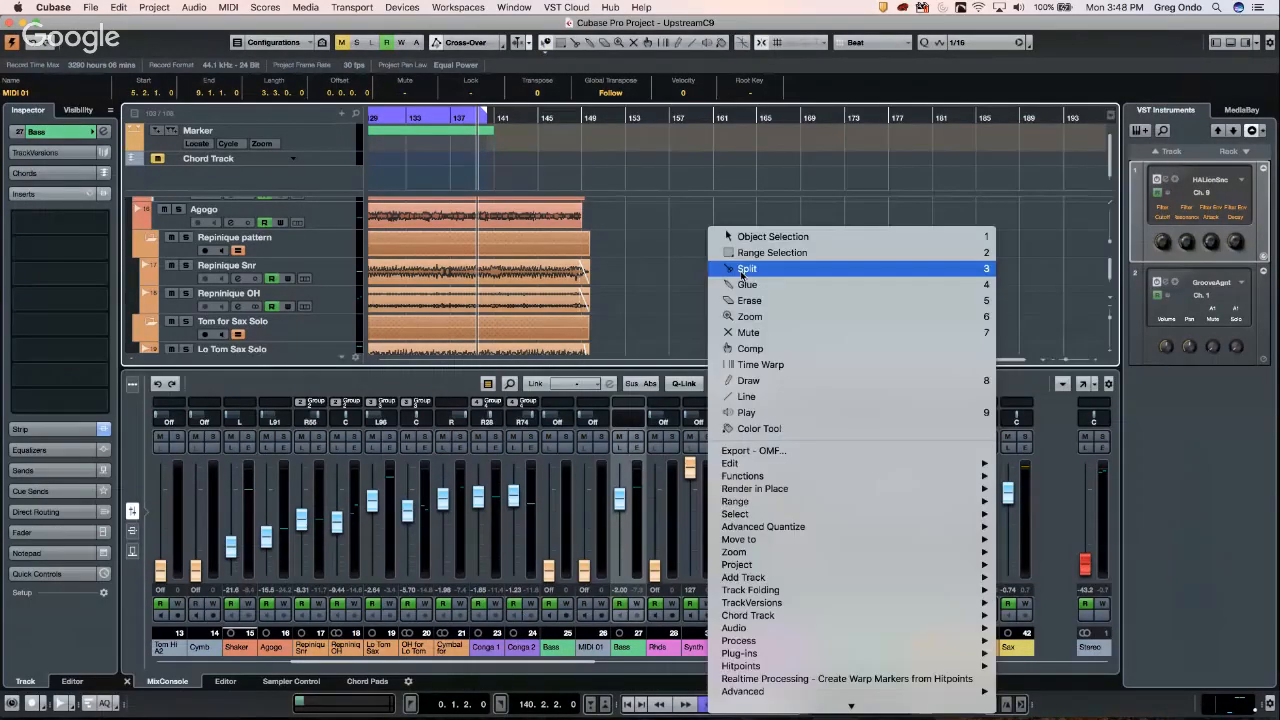
left_click(748, 380)
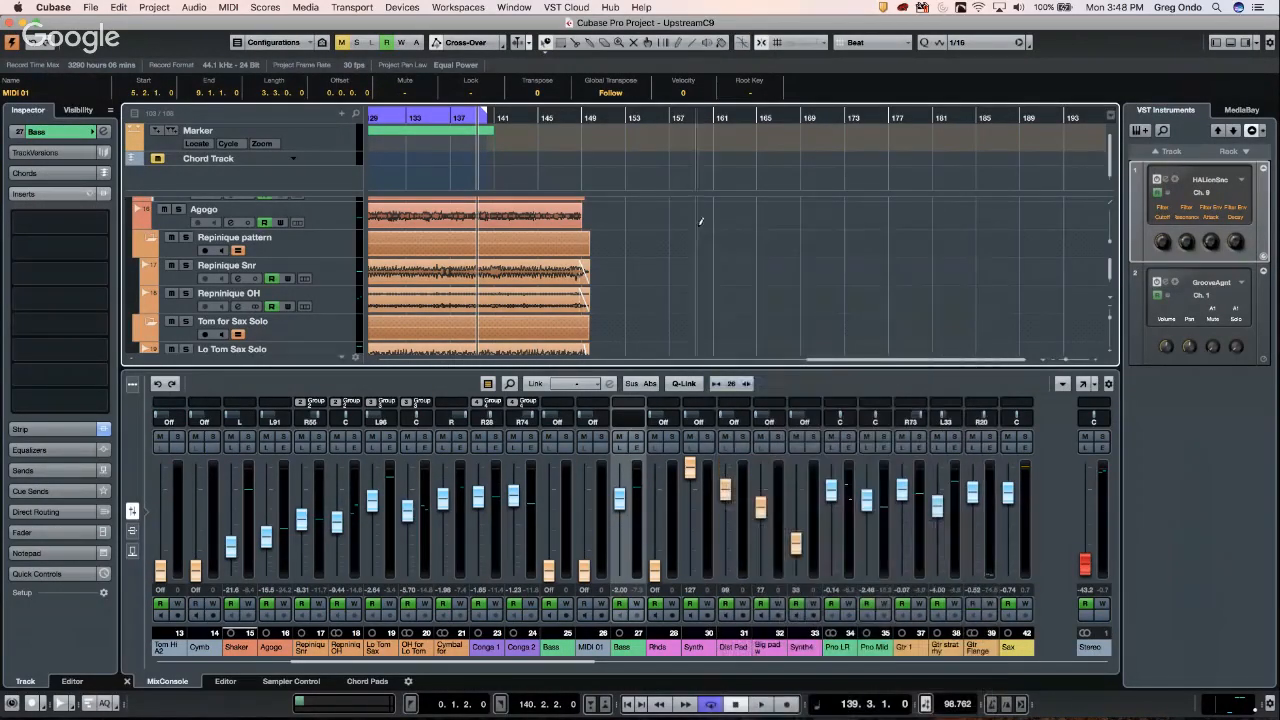
left_click_drag(698, 214, 741, 216)
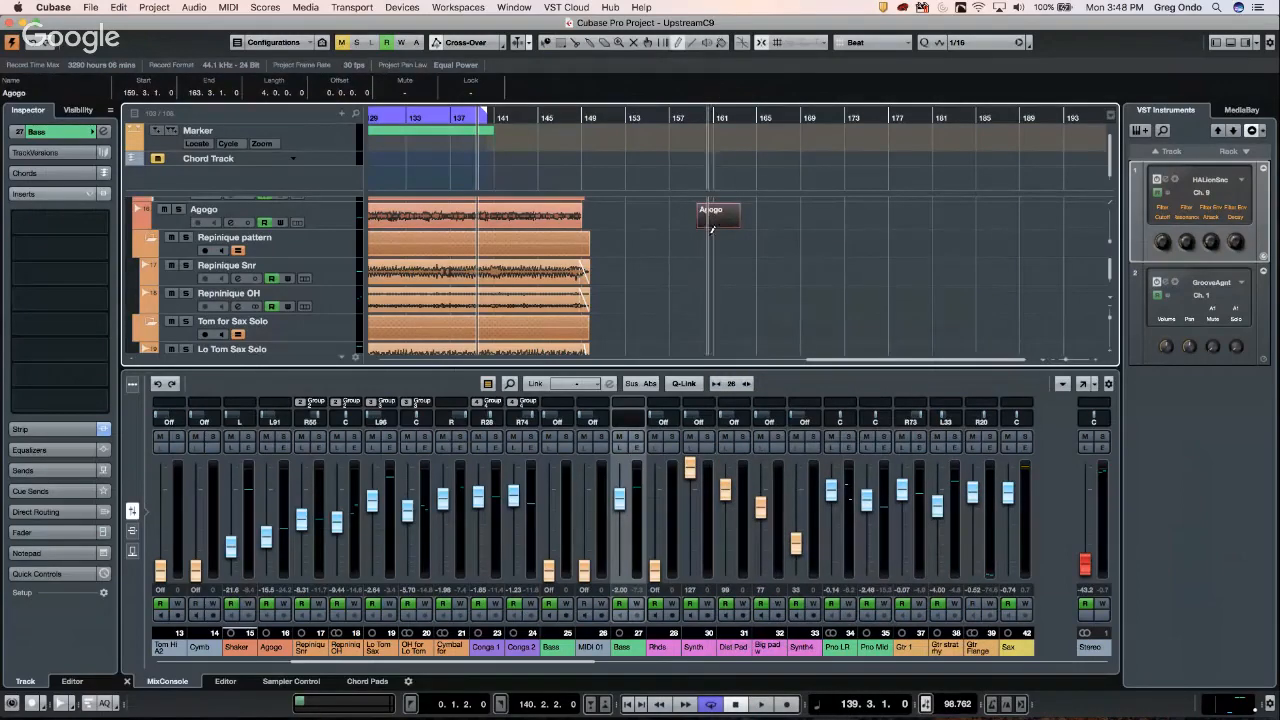
- Draw an empty Big pad w dulcimer part over bars 154–162, then return to Object Selection
scroll(715, 240, "down", 3)
scroll(719, 245, "down", 10)
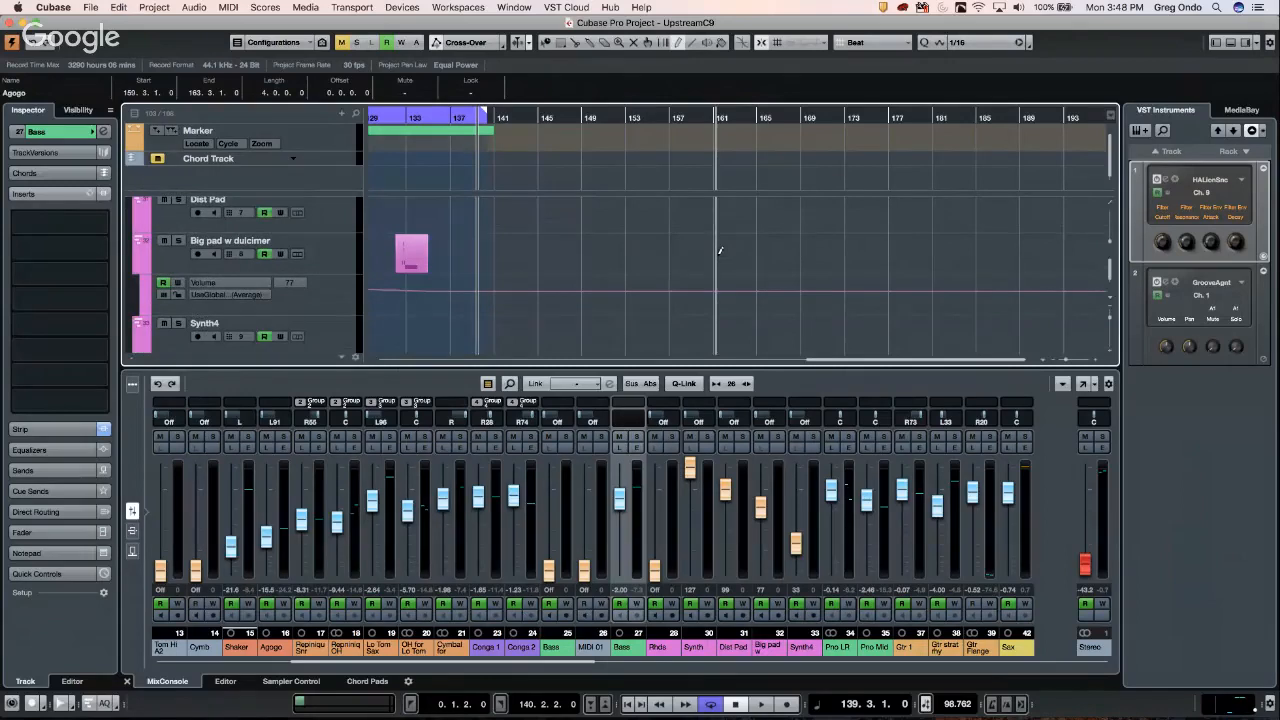
left_click_drag(695, 234, 734, 237)
right_click(665, 250)
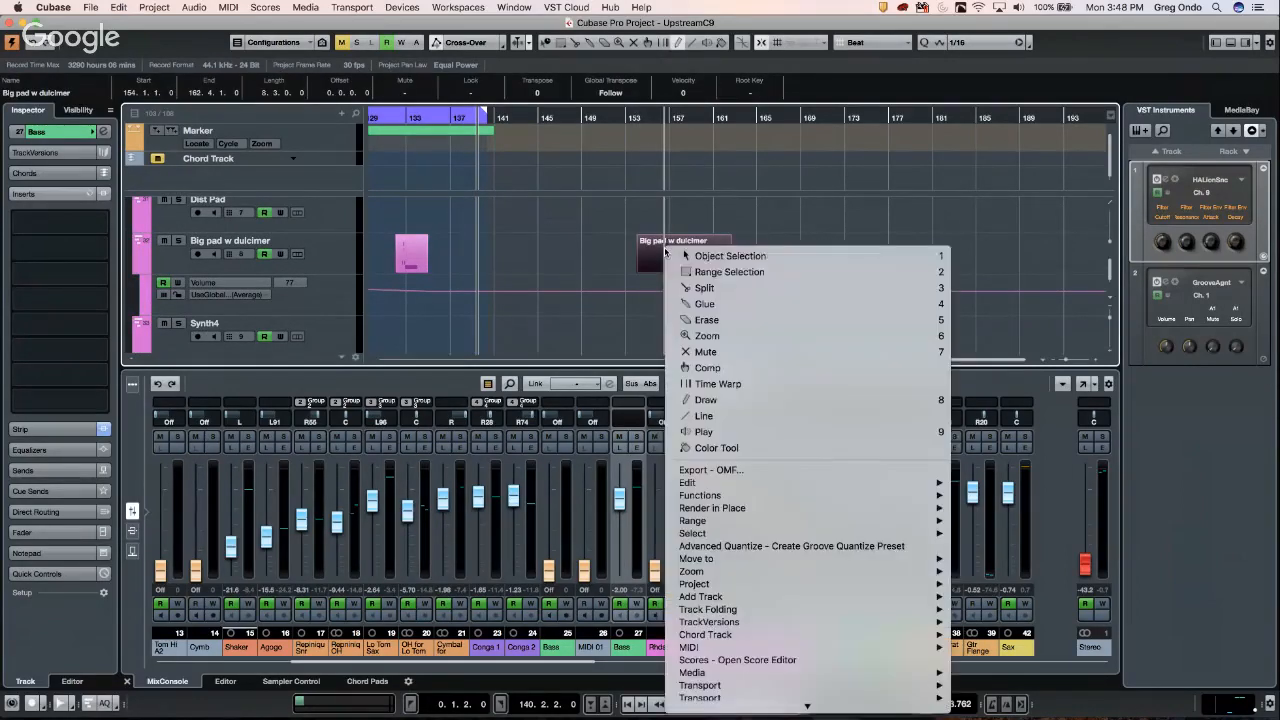
left_click(668, 257)
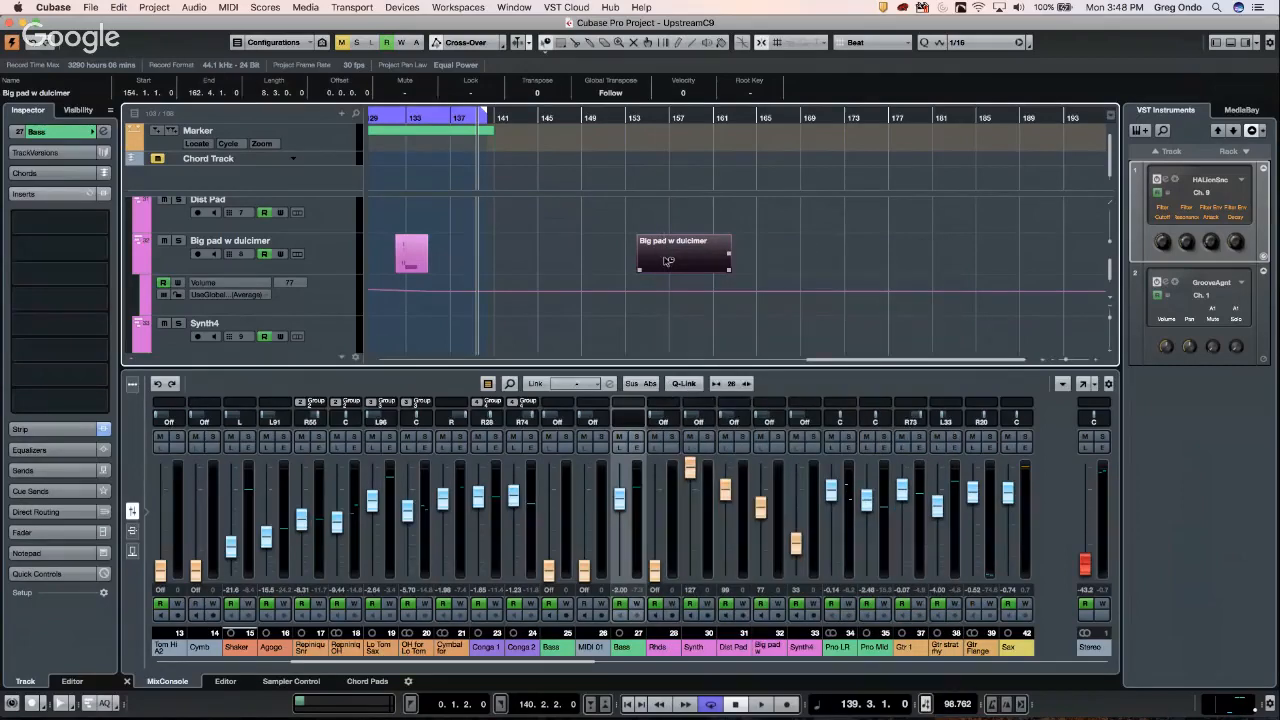
- In the Key Editor, draw three notes into the Big pad w dulcimer part with the Draw tool
double_click(668, 260)
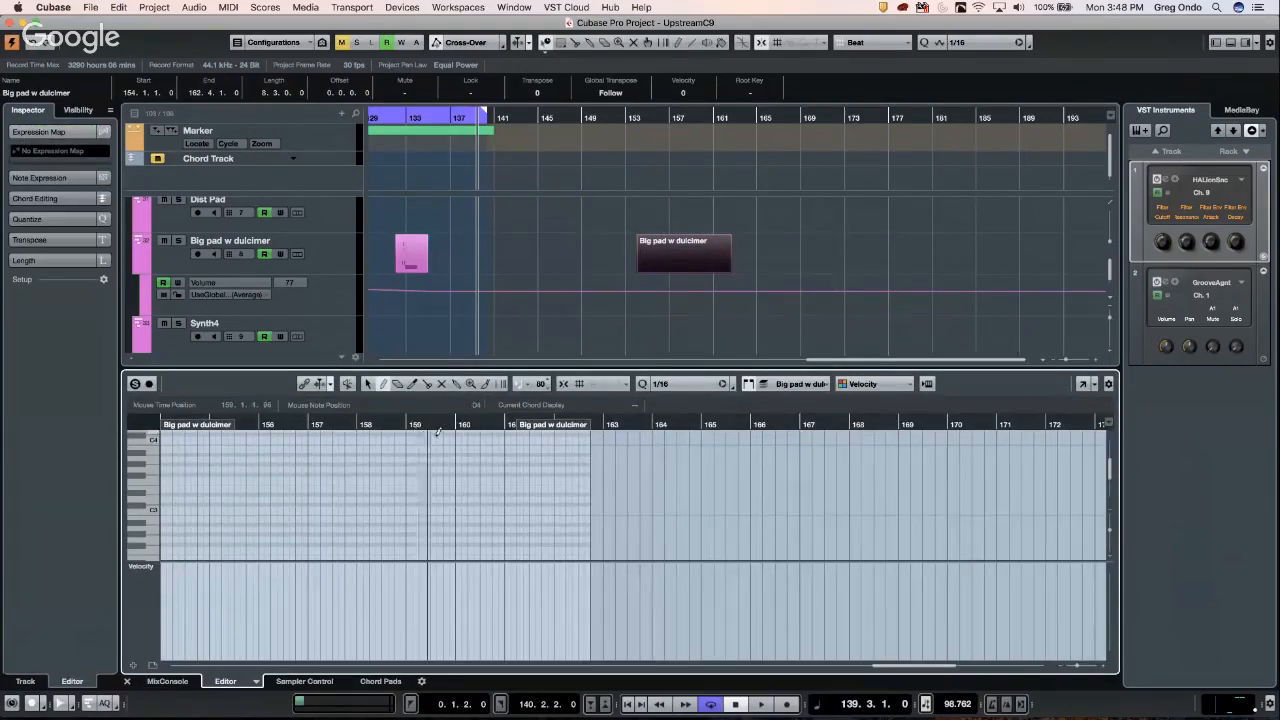
right_click(440, 438)
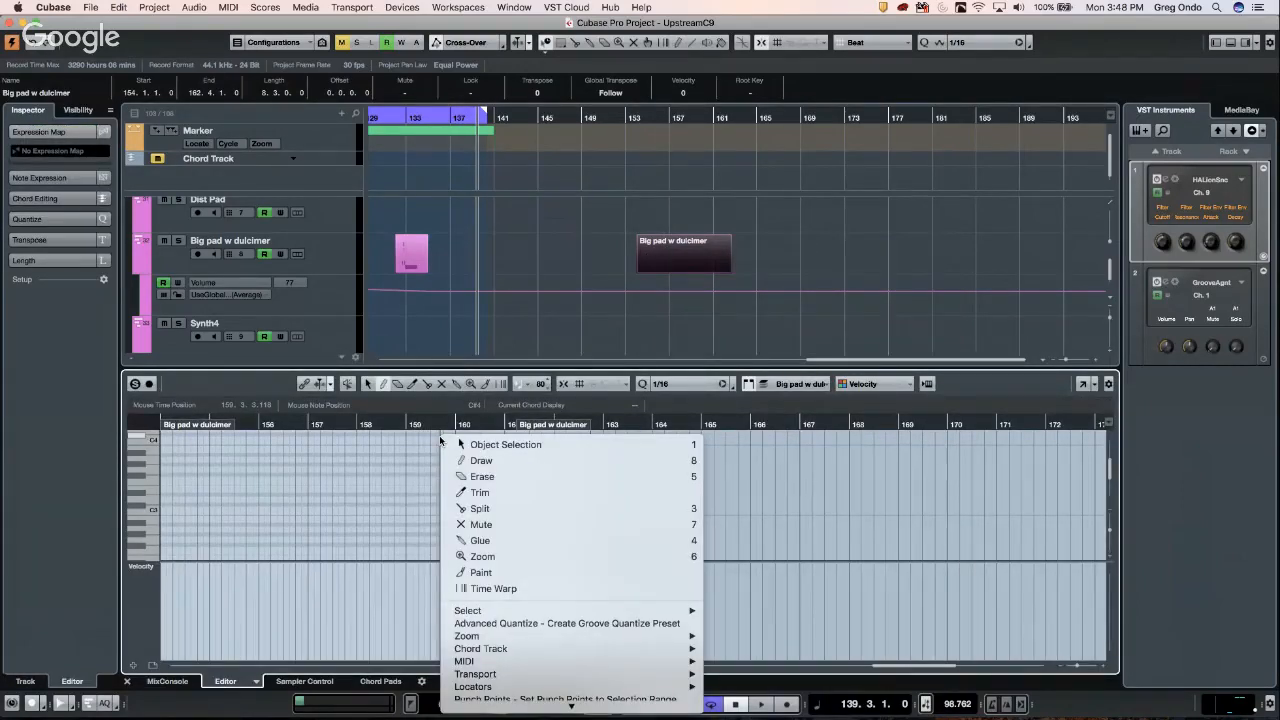
left_click(481, 460)
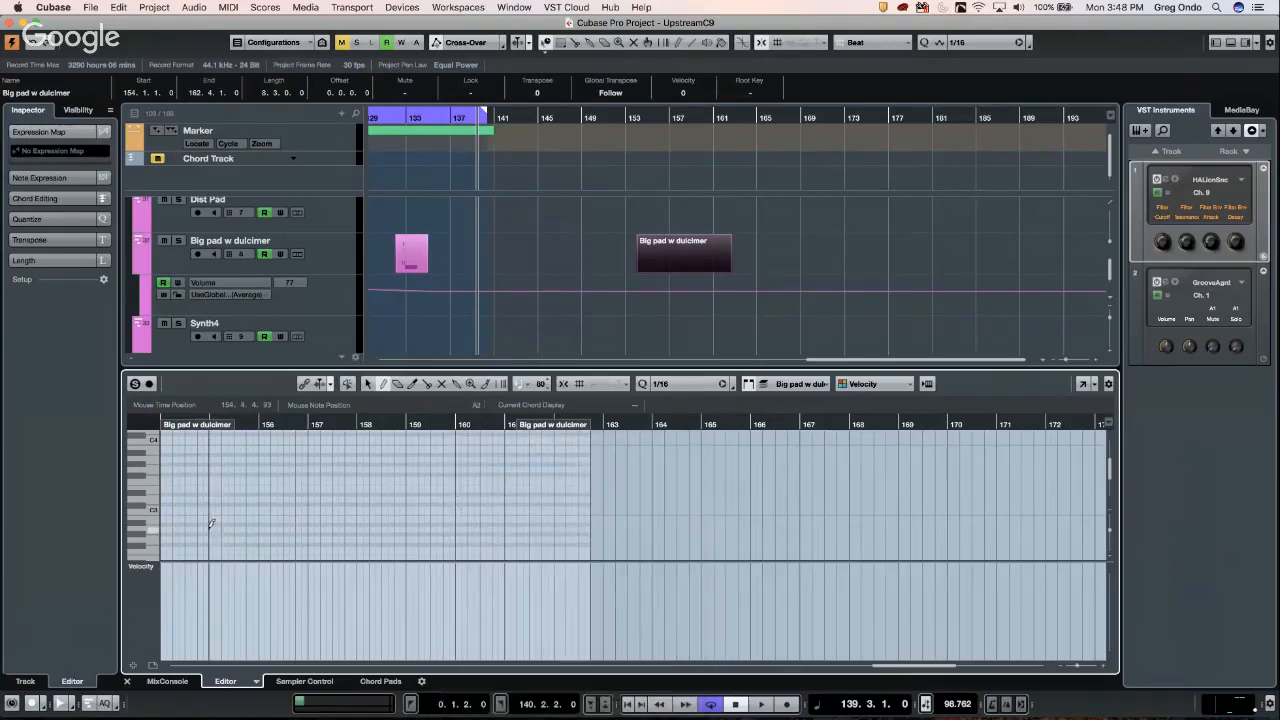
mouse_move(208, 528)
left_mouse_down()
mouse_move(370, 509)
mouse_move(443, 532)
mouse_move(513, 530)
left_mouse_up()
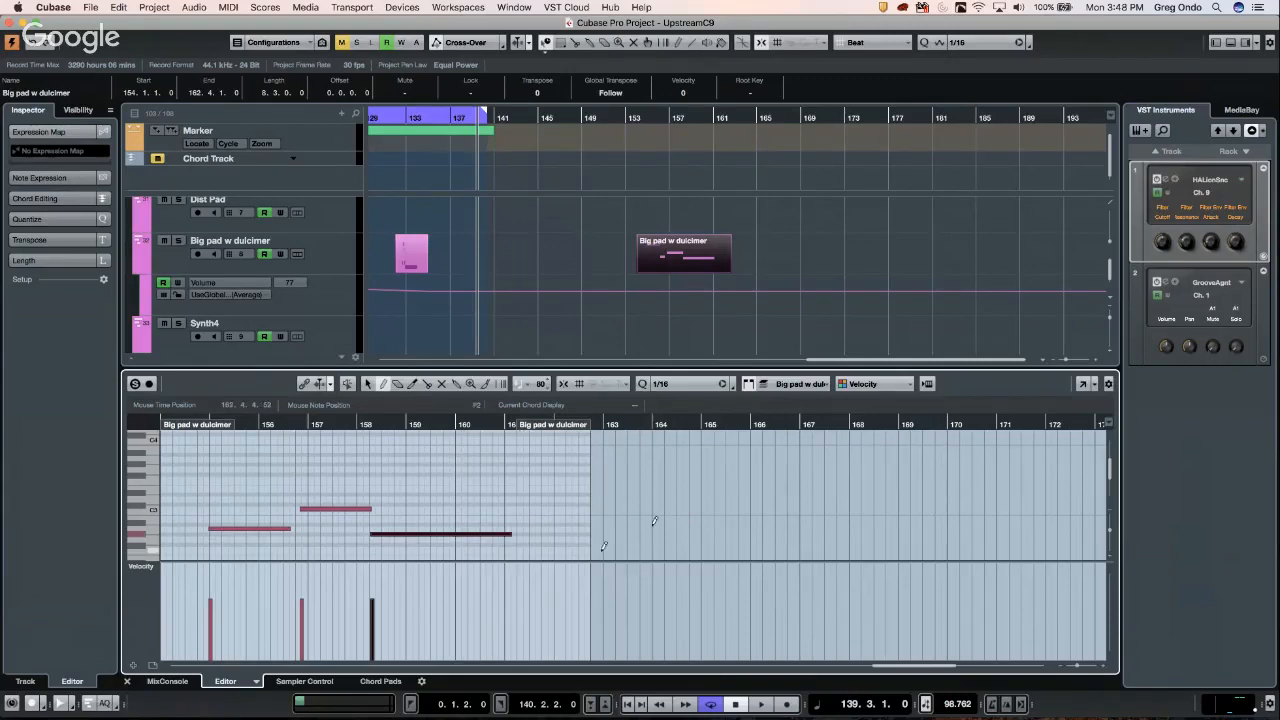
- Switch back to the Object Selection tool and select the Big pad w dulcimer part at bar 153
right_click(648, 283)
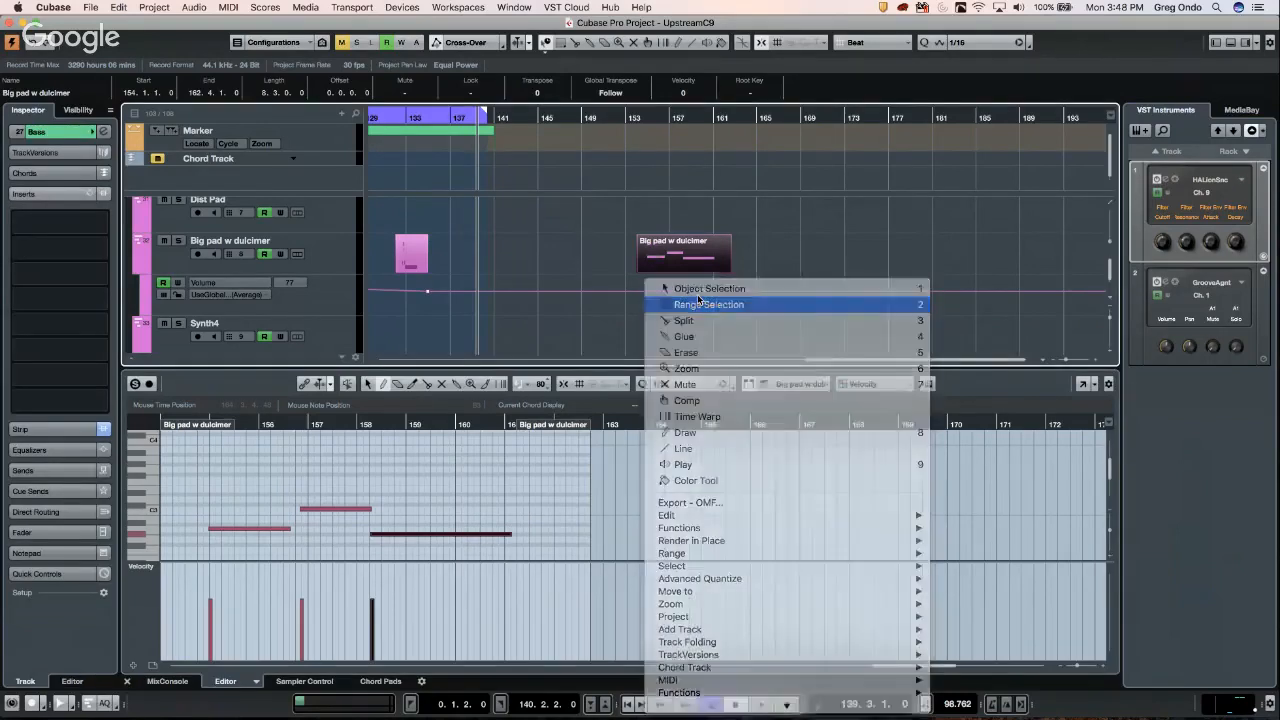
left_click(697, 304)
right_click(681, 293)
left_click(745, 301)
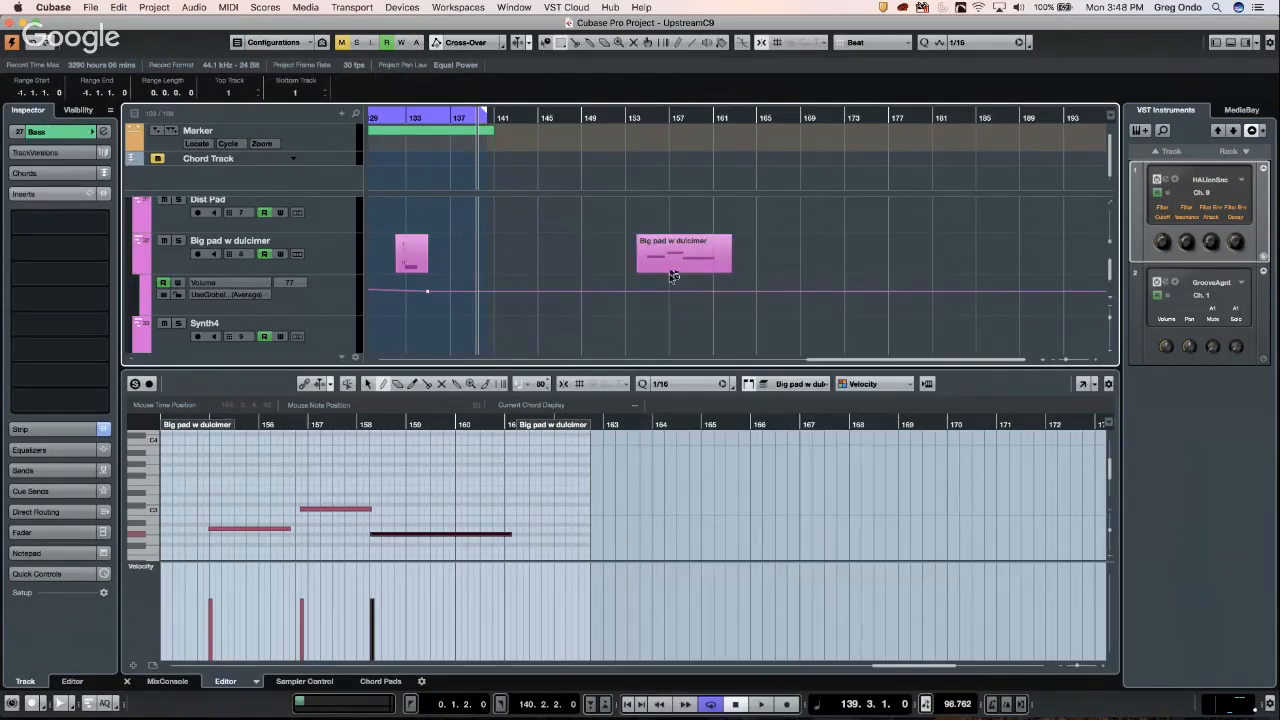
left_click(676, 260)
- Alt-copy the part to bar 169 and move its middle note down to F2
left_click_drag(676, 260, 953, 257)
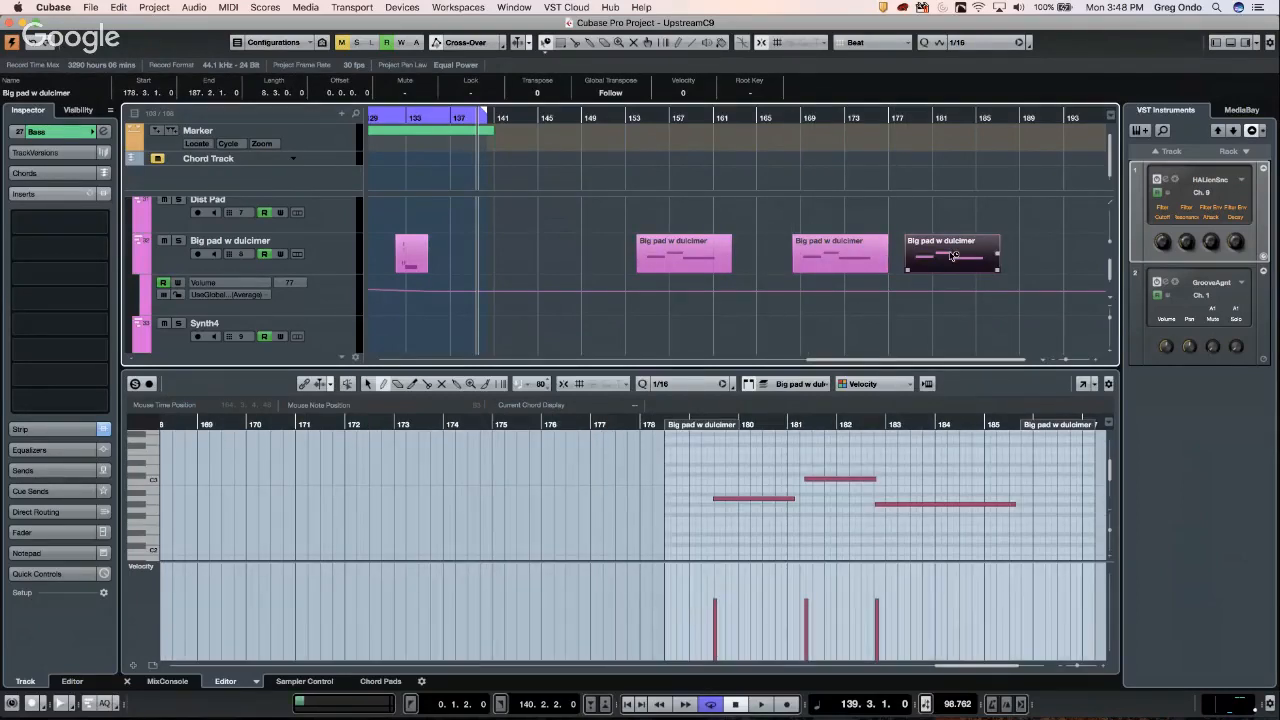
double_click(953, 257)
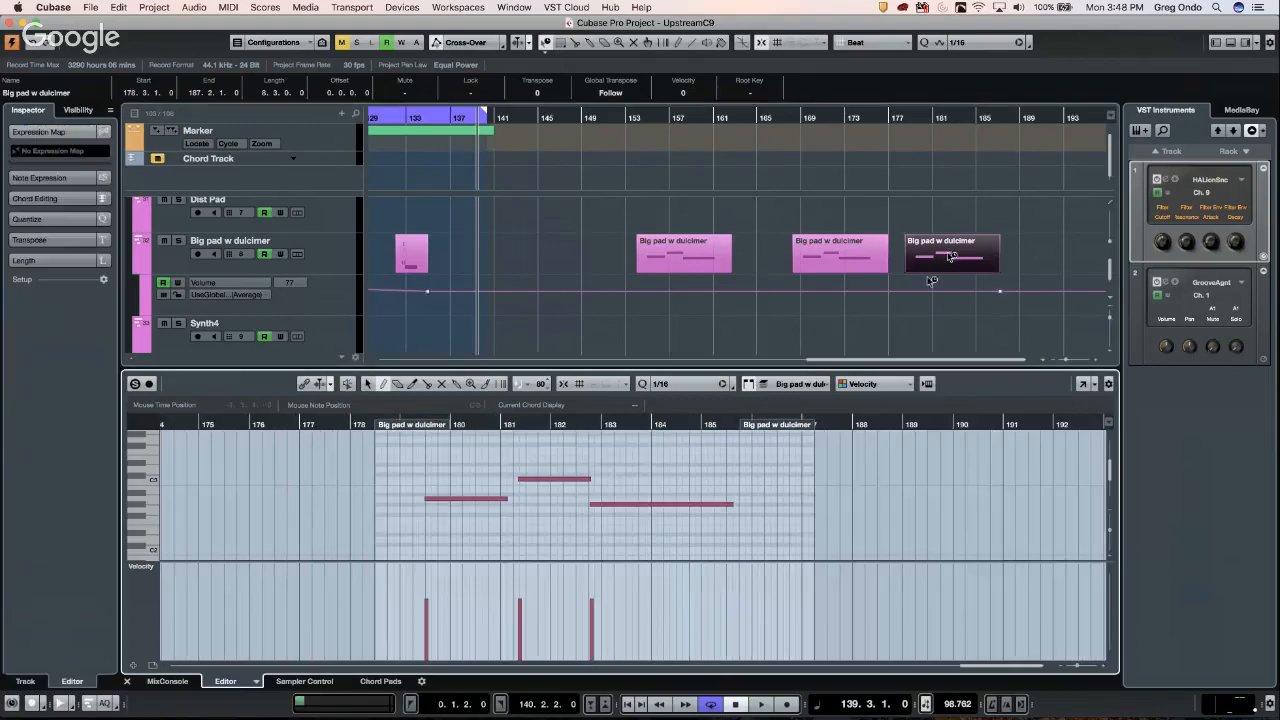
right_click(557, 479)
left_click(563, 487)
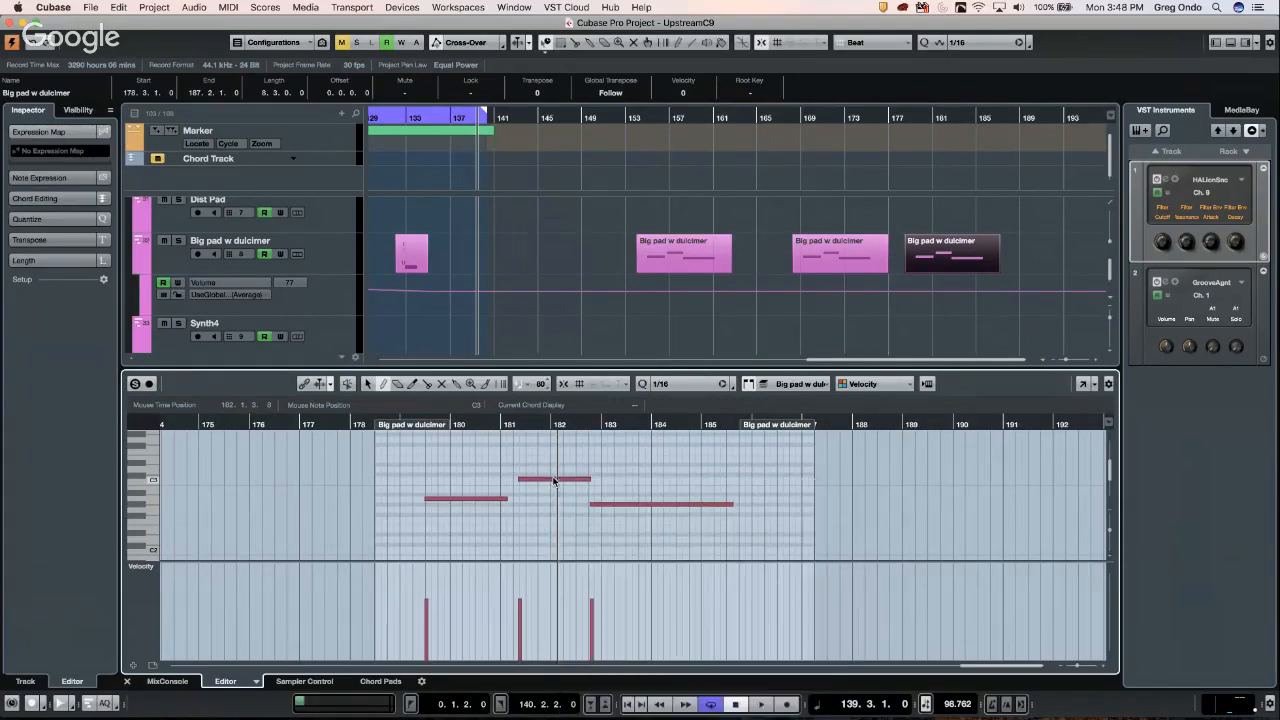
left_click_drag(553, 484, 556, 449)
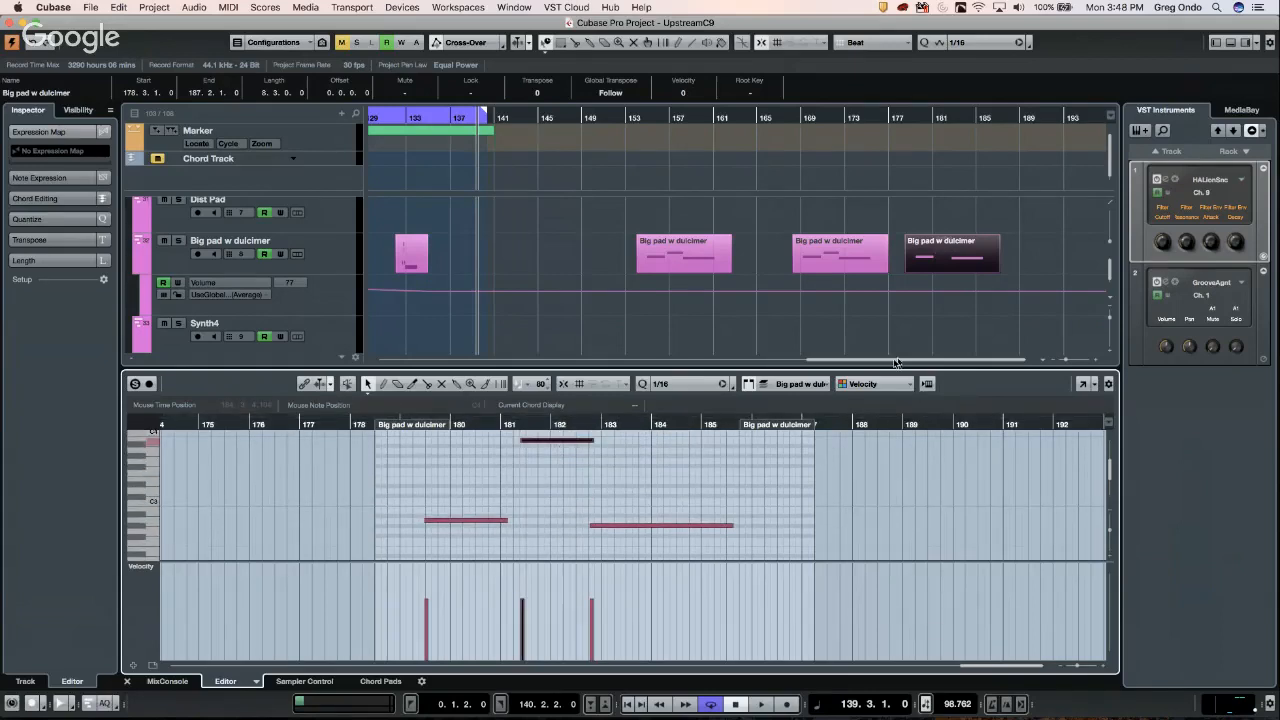
left_click_drag(545, 443, 534, 542)
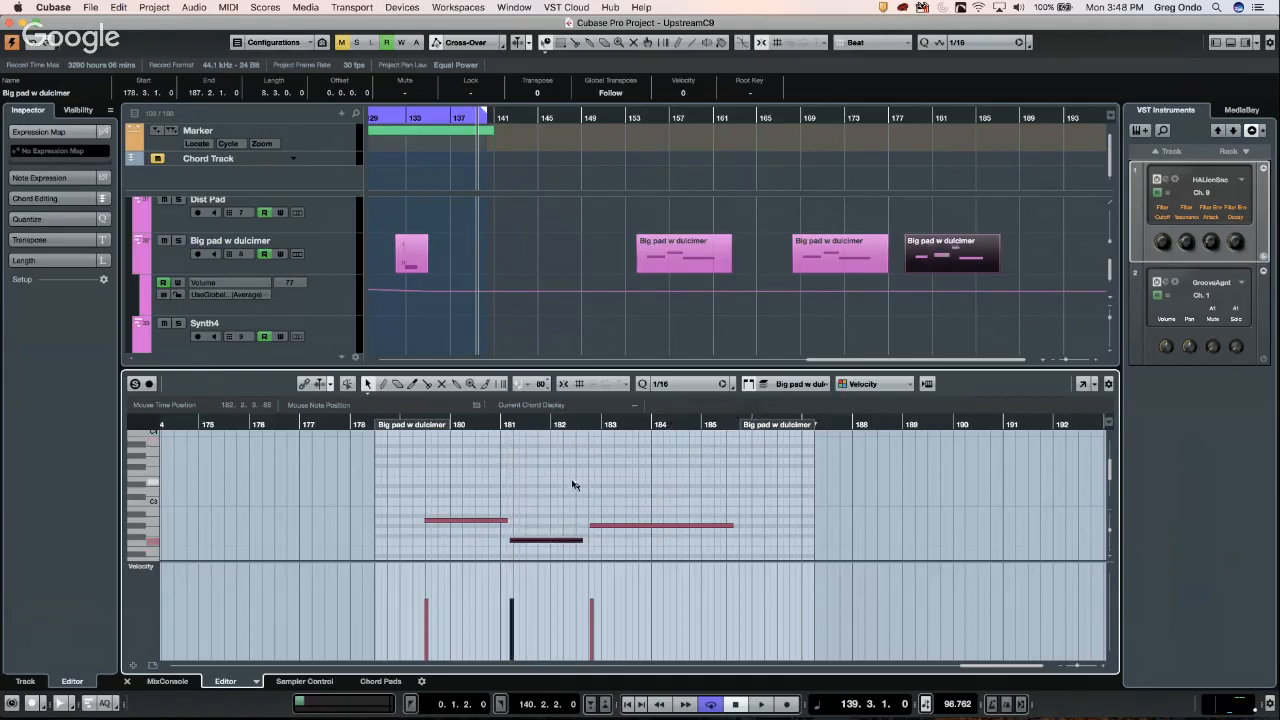
- Select the Big pad w dulcimer parts at bars 153 and 181 to compare their notes
left_click(805, 258)
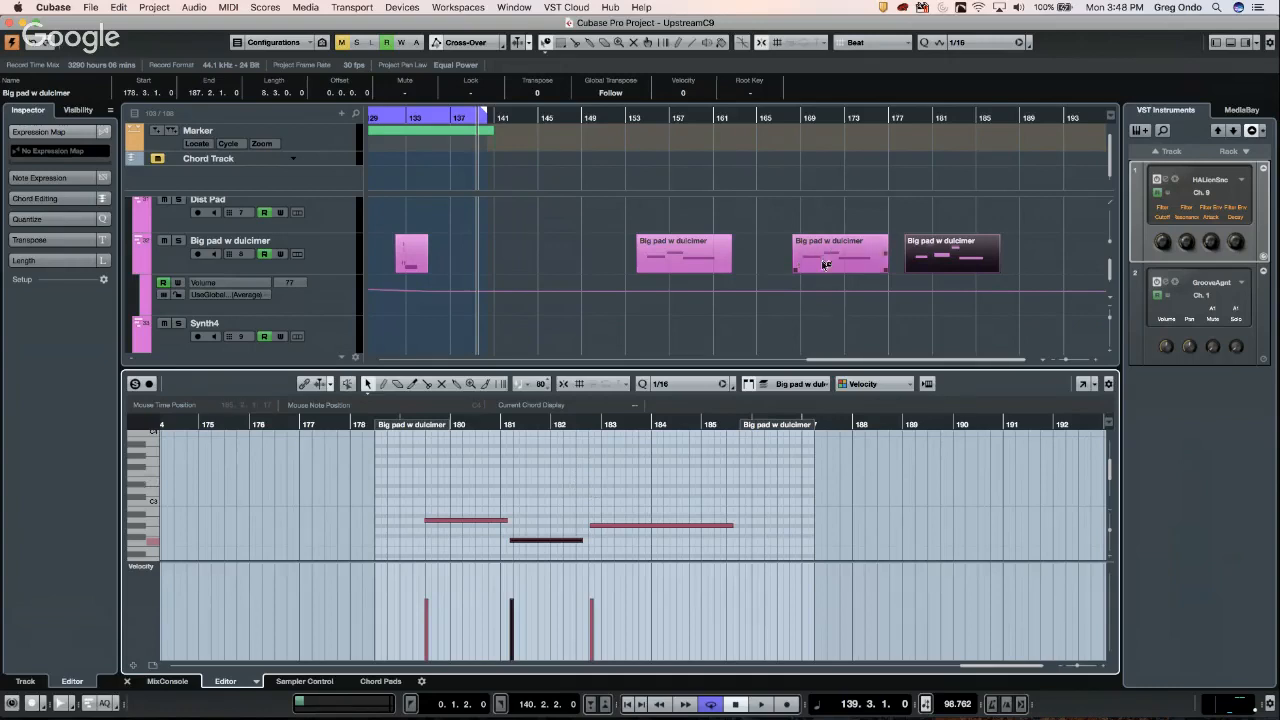
left_click(726, 260)
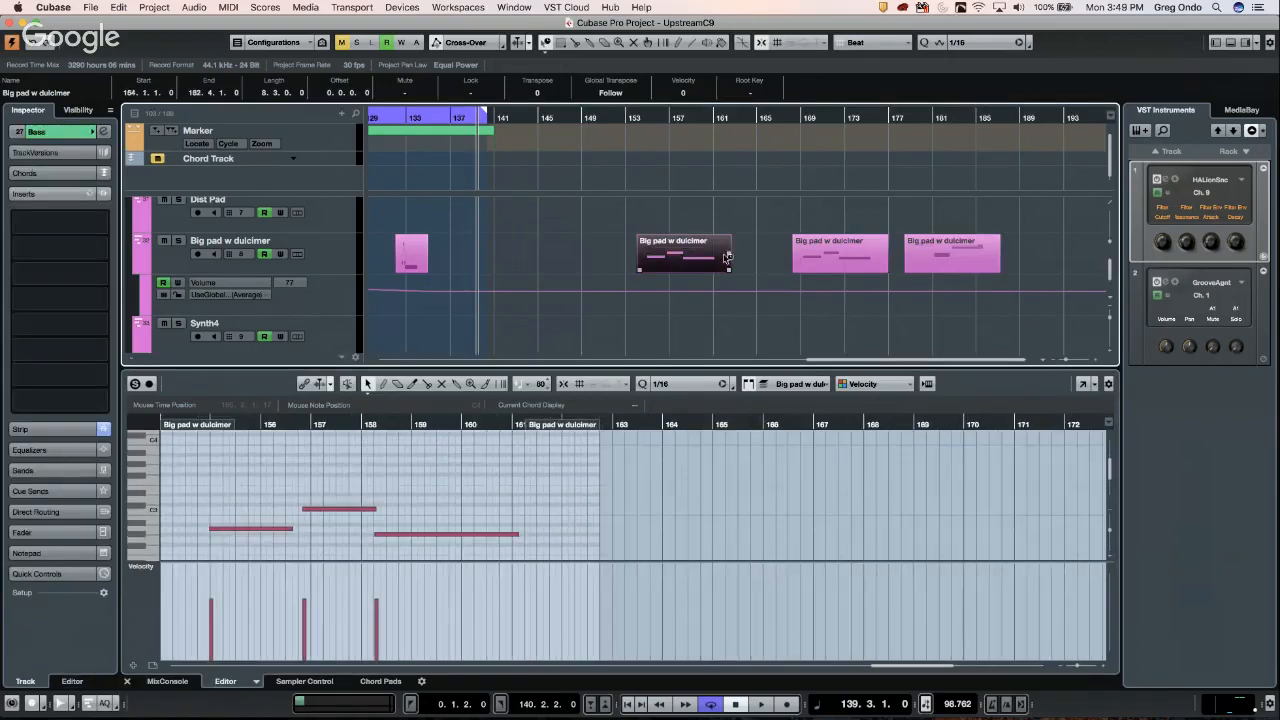
left_click(866, 254)
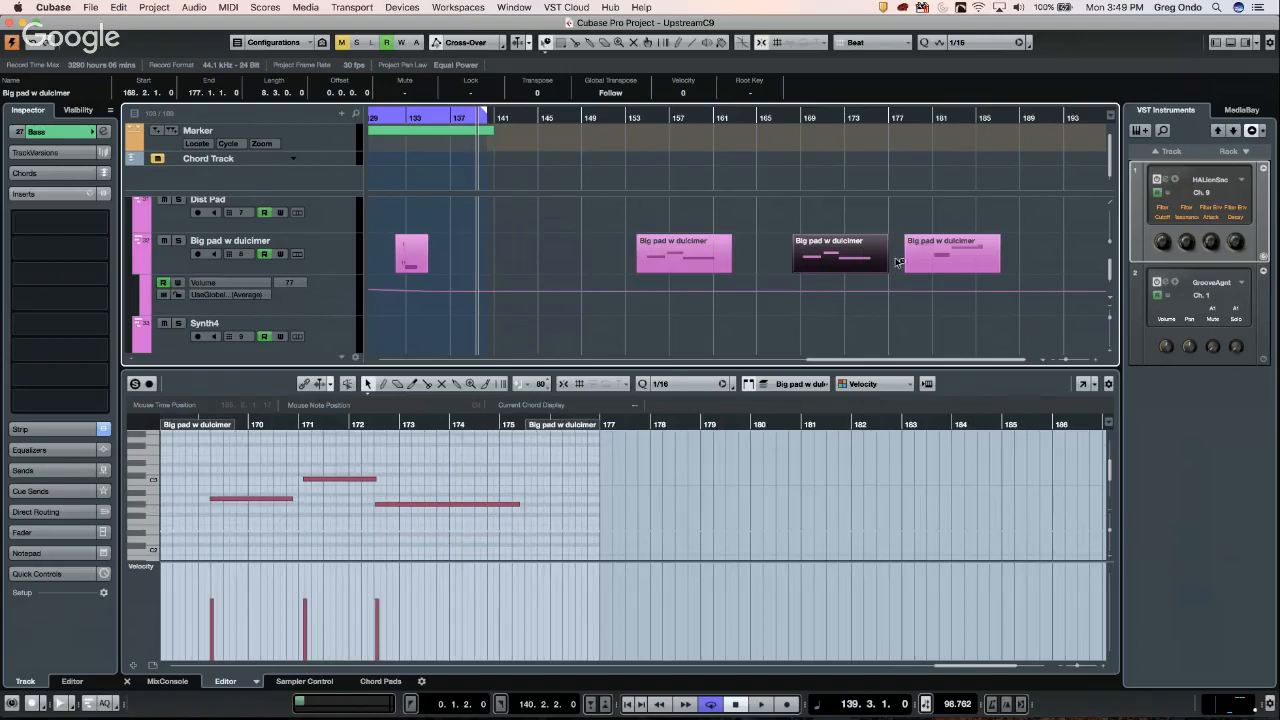
left_click(975, 254)
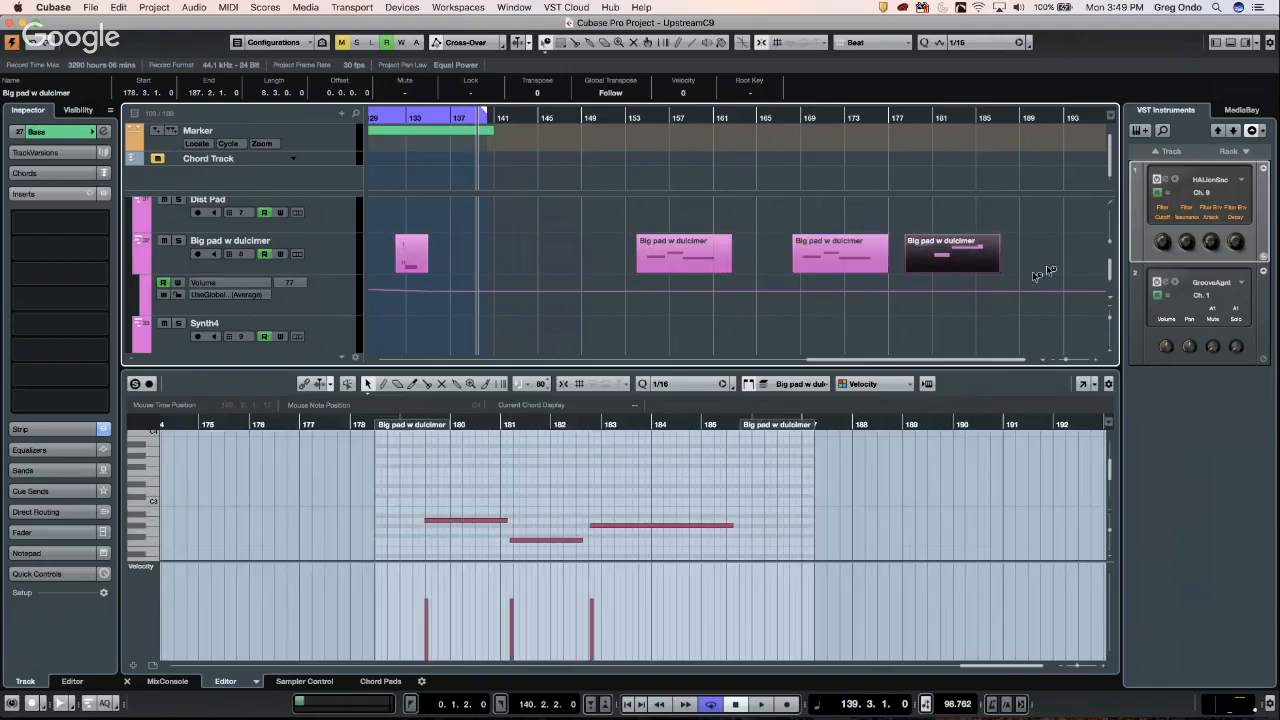
scroll(968, 257, "up", 5)
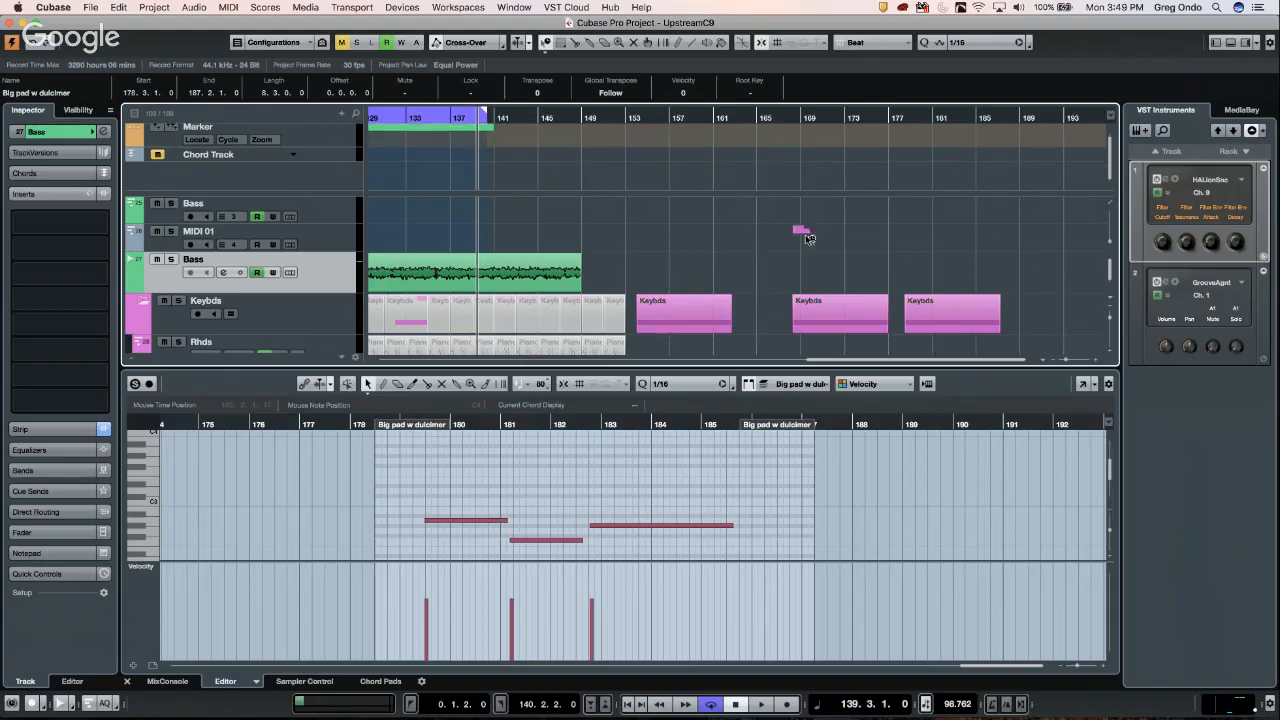
scroll(810, 238, "down", 3)
scroll(812, 240, "down", 8)
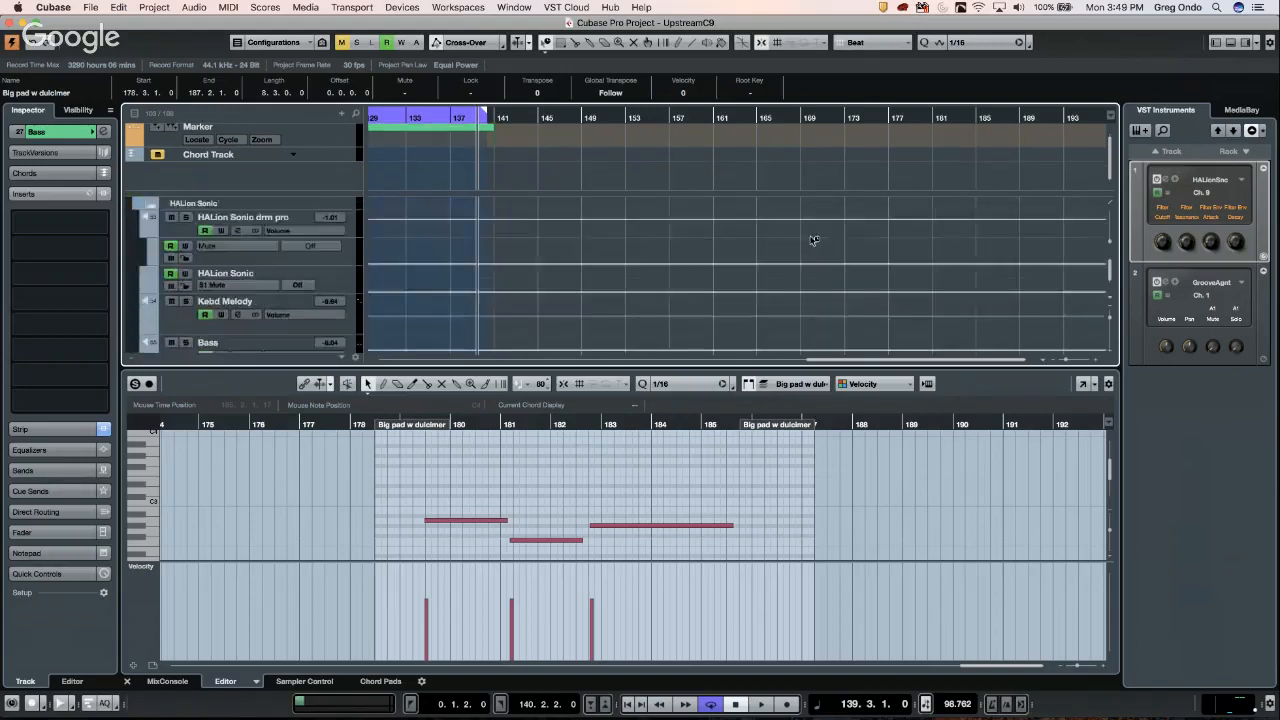
scroll(812, 240, "down", 6)
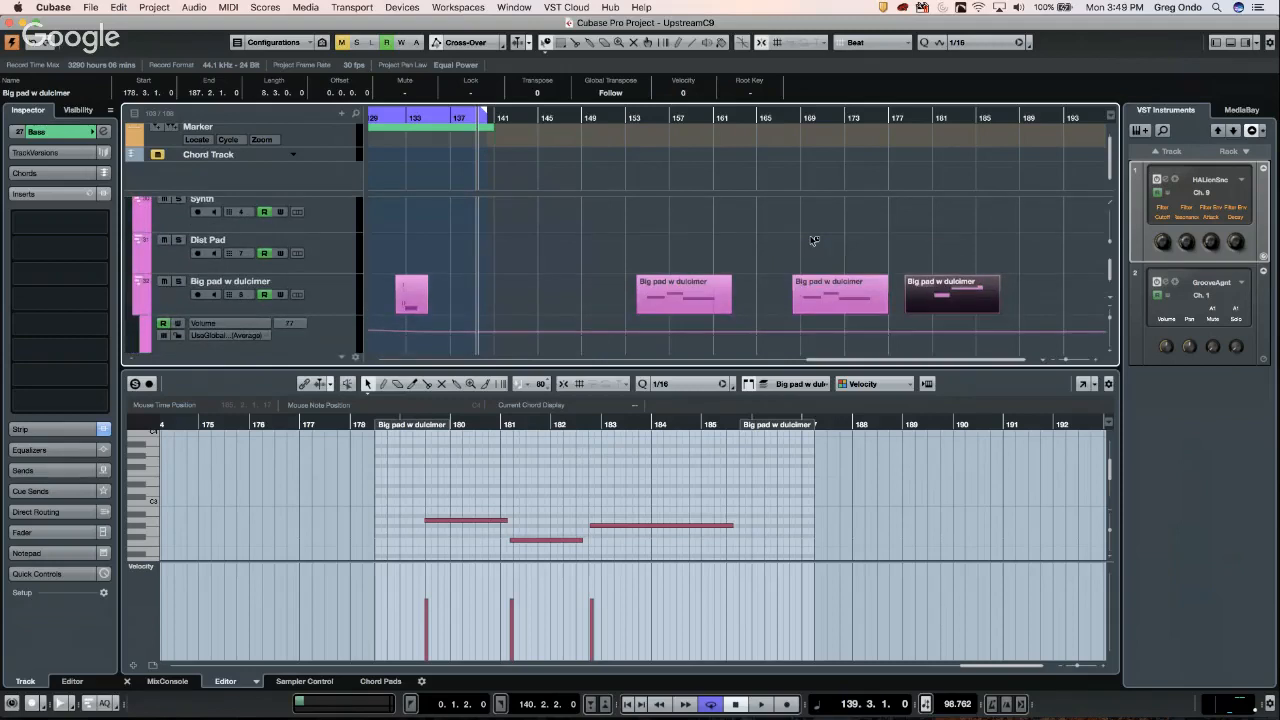
- Copy the part to bar 188 and lower its middle and last notes
left_click_drag(955, 292, 1064, 293)
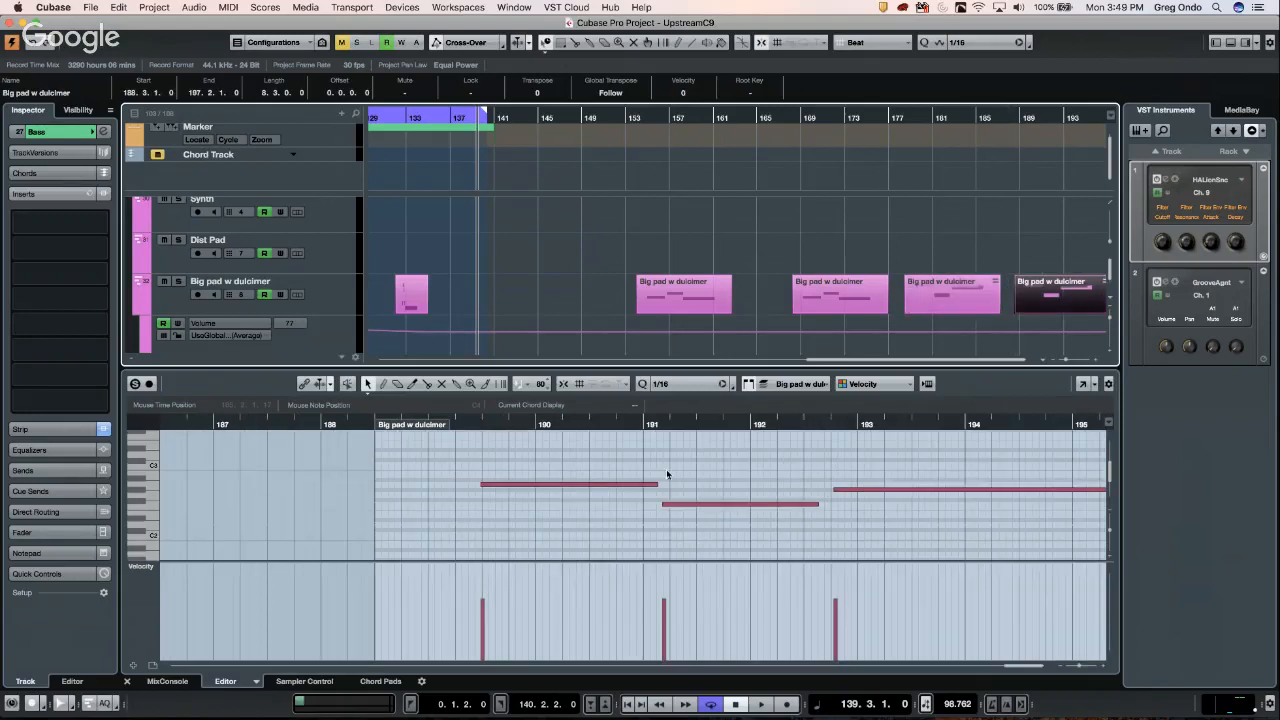
left_click(694, 505)
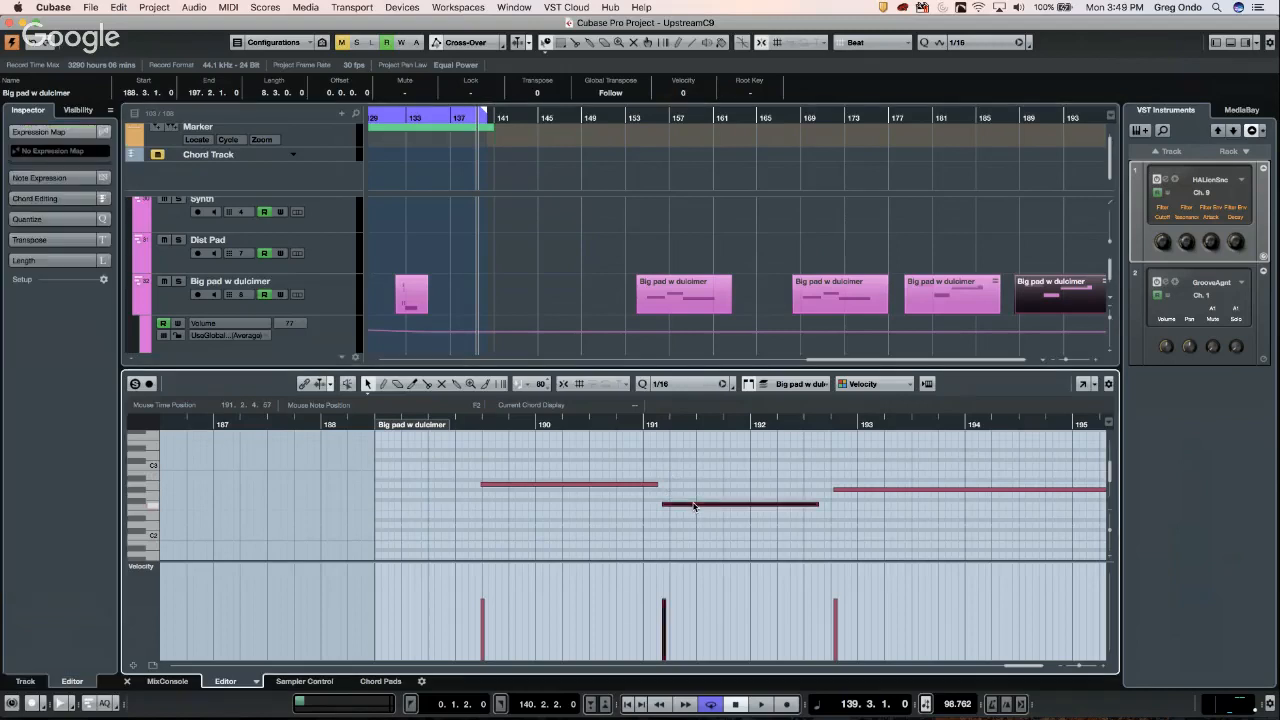
mouse_move(694, 507)
left_mouse_down()
mouse_move(699, 487)
mouse_move(700, 510)
left_mouse_up()
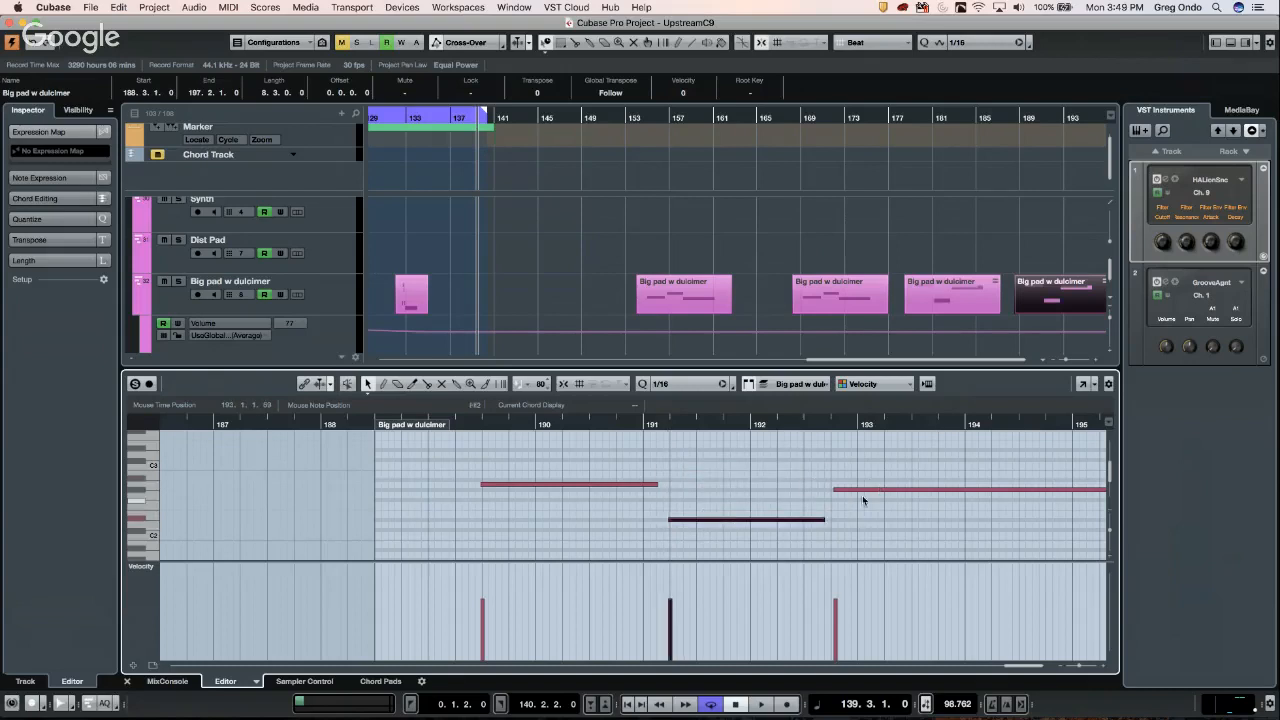
left_click_drag(867, 492, 860, 539)
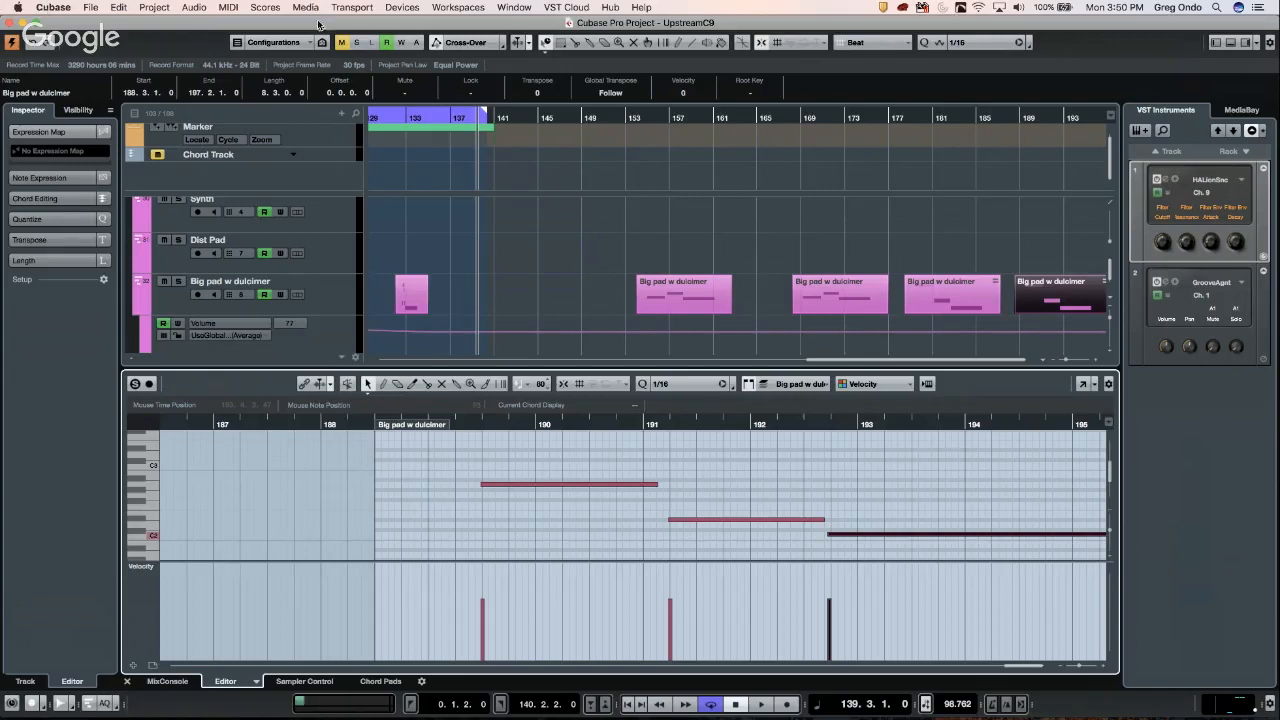
- Revert to the last saved version, dismiss Resolve Missing Files, and delete the newly created files
left_click(89, 7)
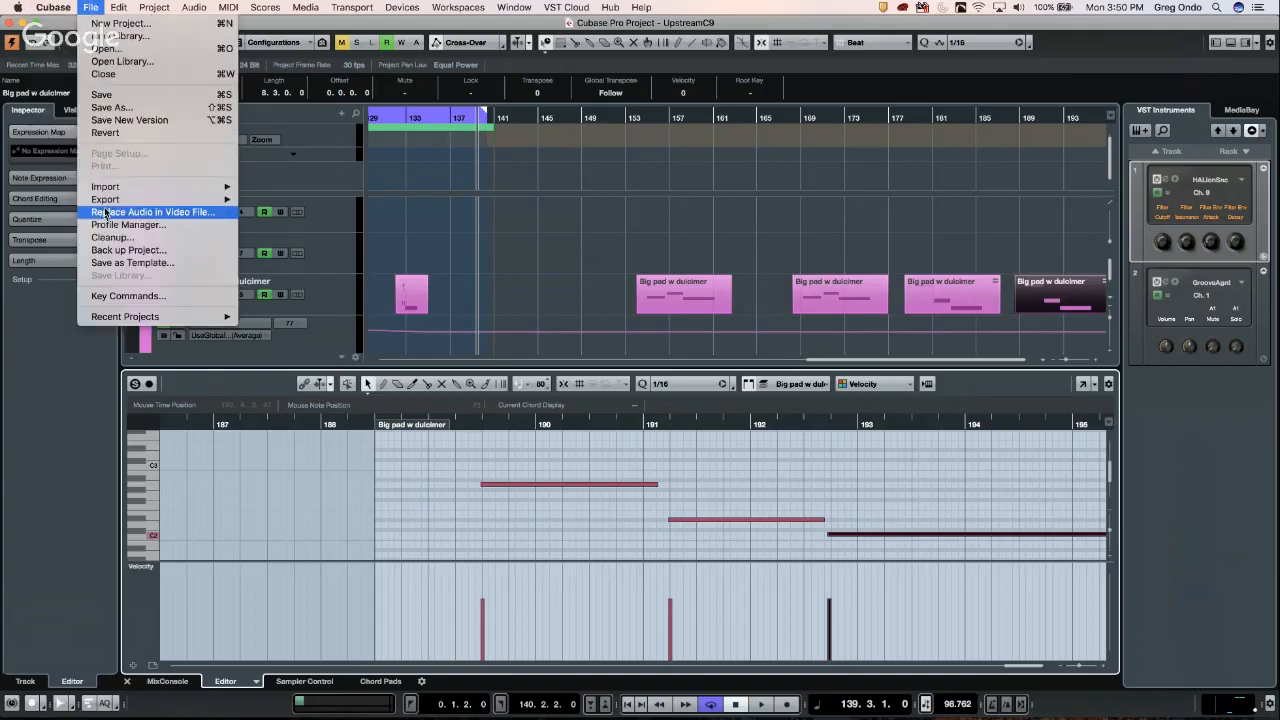
left_click(122, 133)
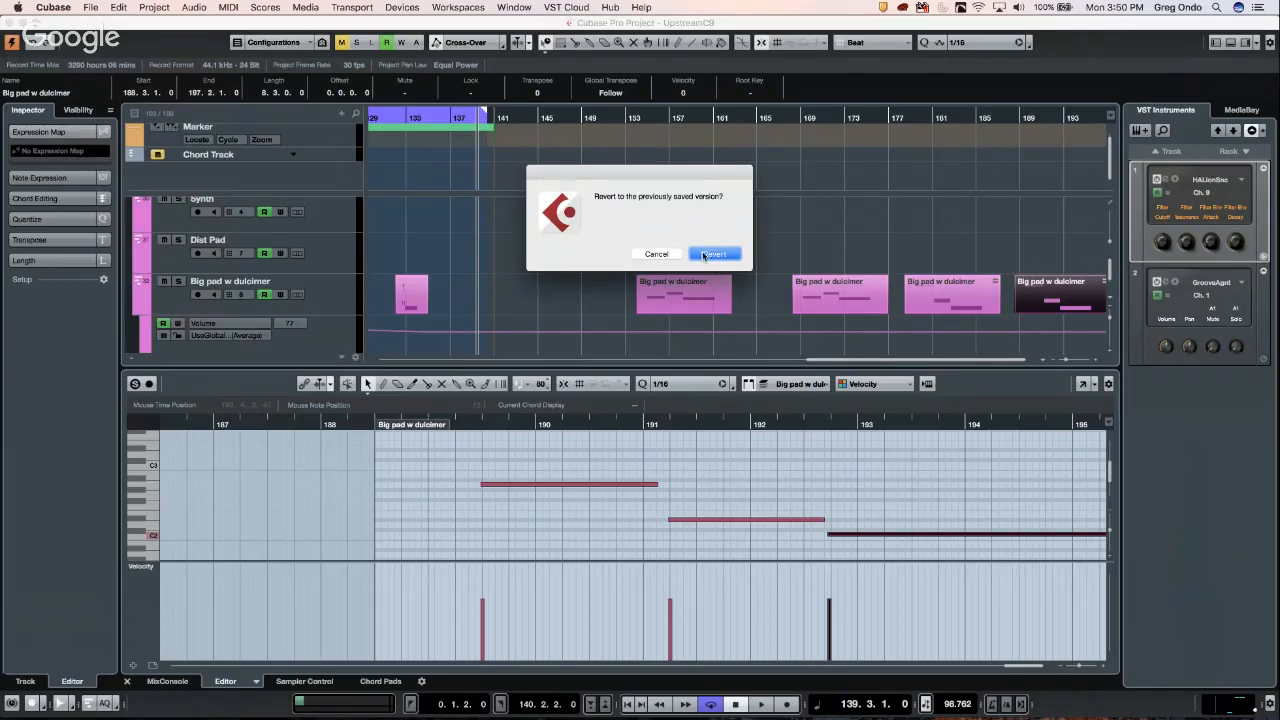
left_click(712, 254)
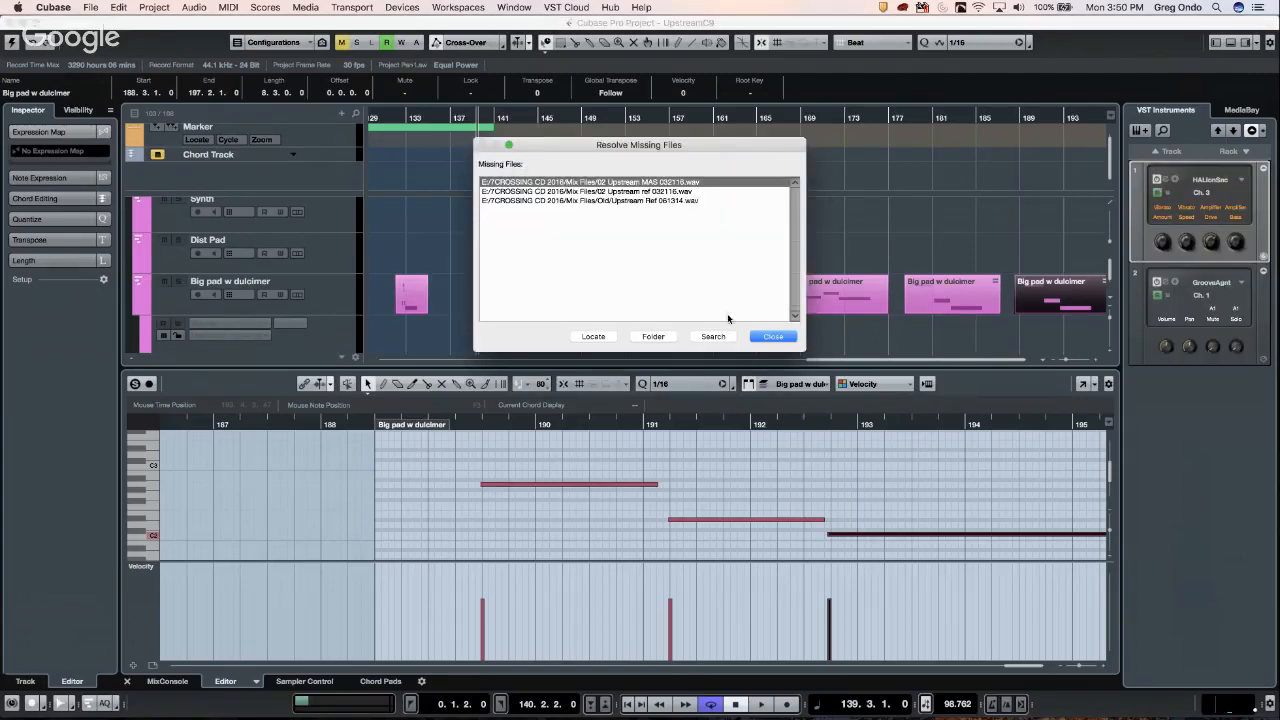
left_click(770, 337)
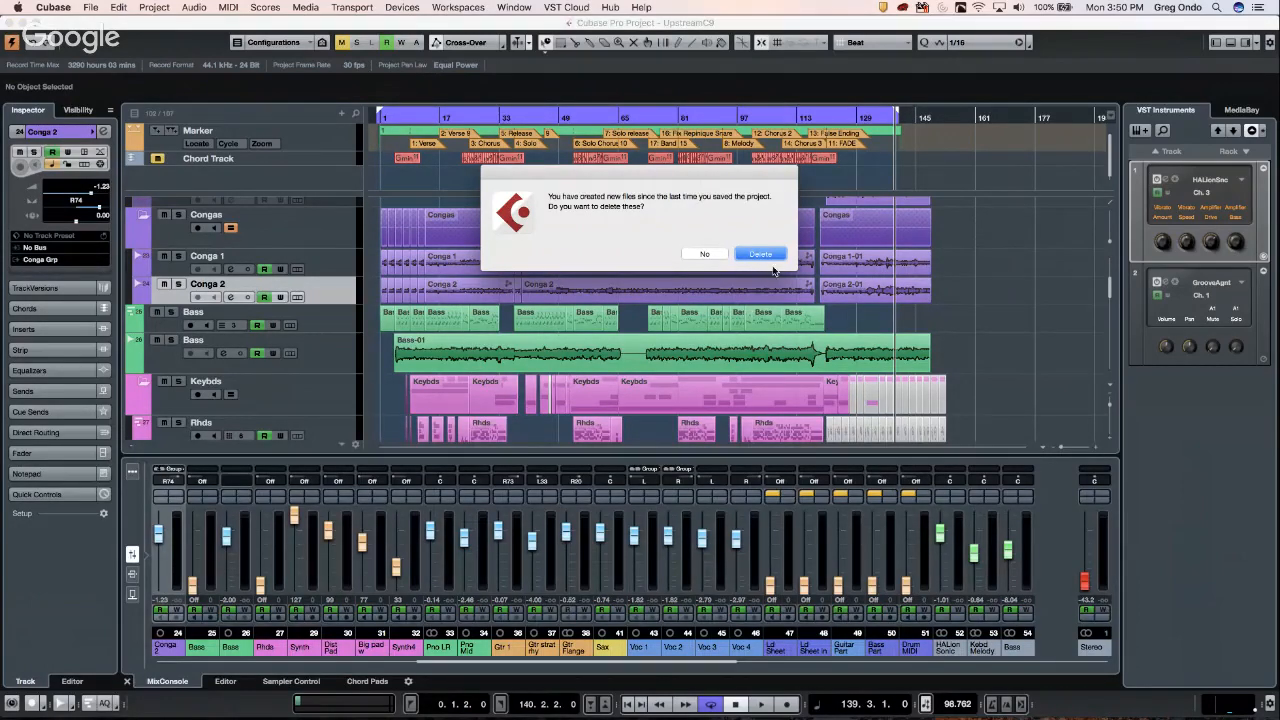
left_click(764, 255)
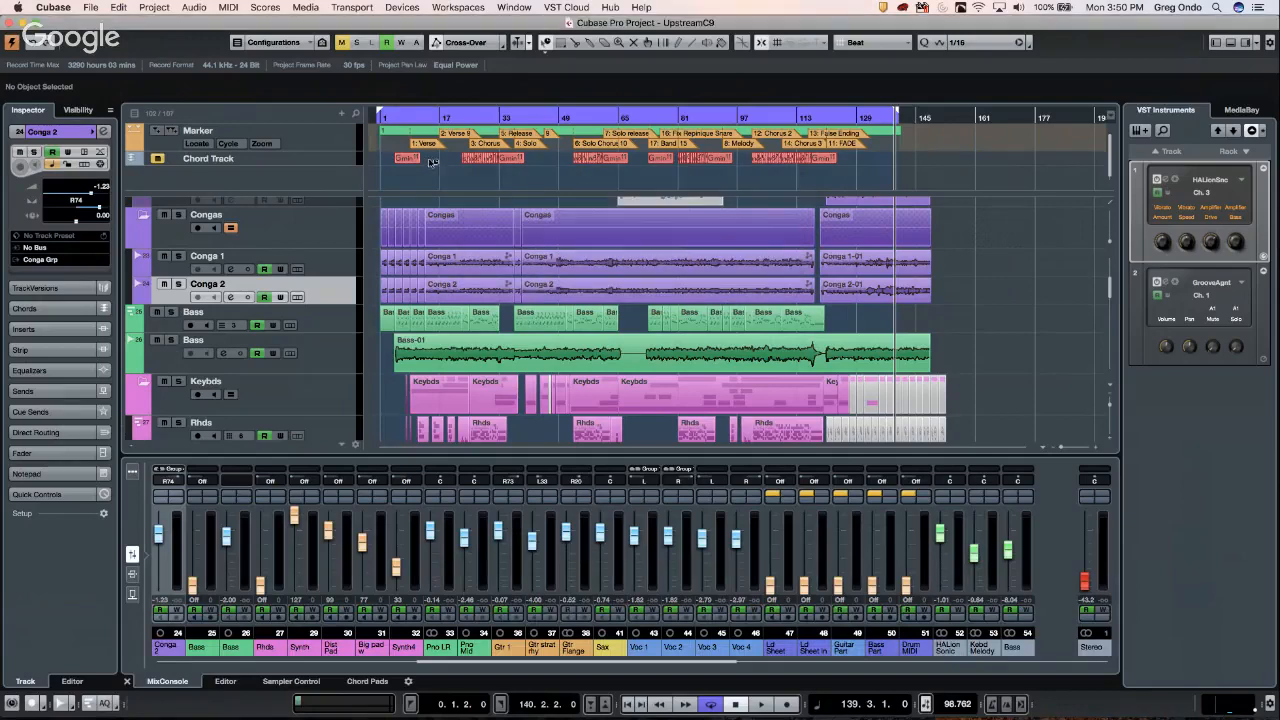
- Open the Control Room mixer and select the Stereo downmix preset
left_click(403, 8)
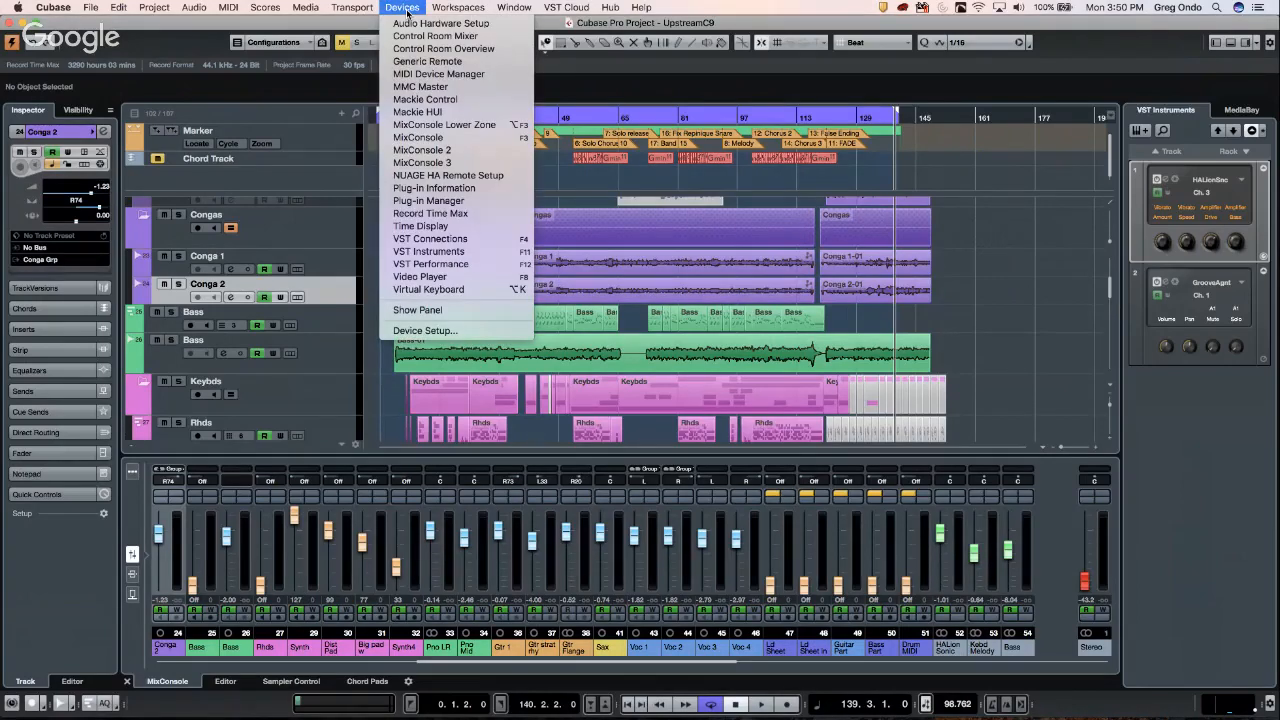
left_click(410, 37)
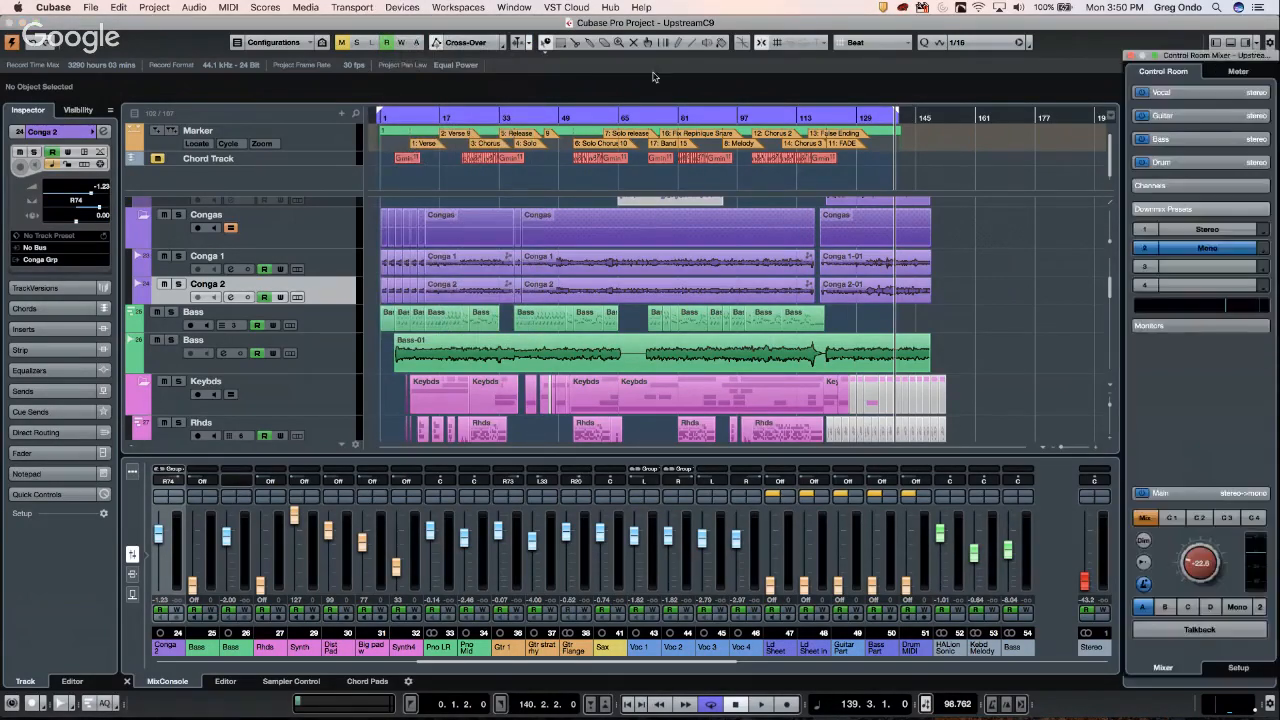
left_click(1200, 230)
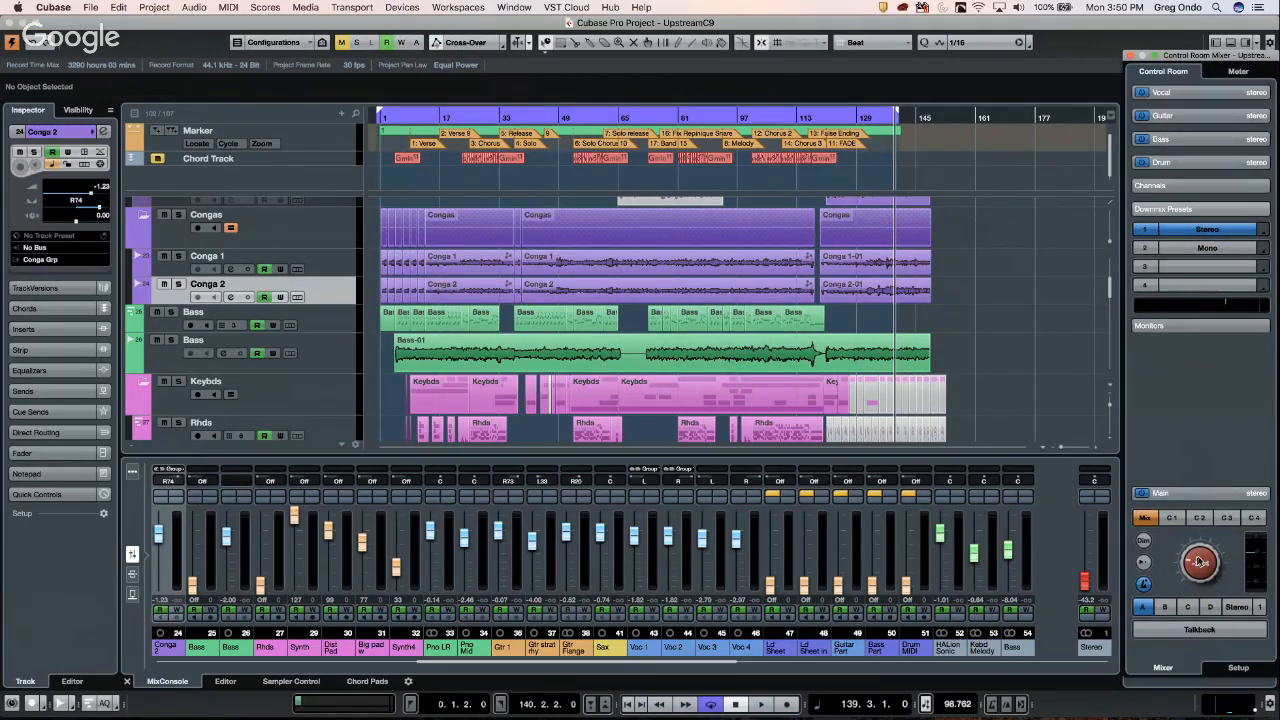
scroll(1203, 560, "down", 5)
scroll(1201, 561, "up", 3)
- Play from bar 24 with cycle off, raise Control Room volume, settle on Mono downmix, then stop
left_click(461, 116)
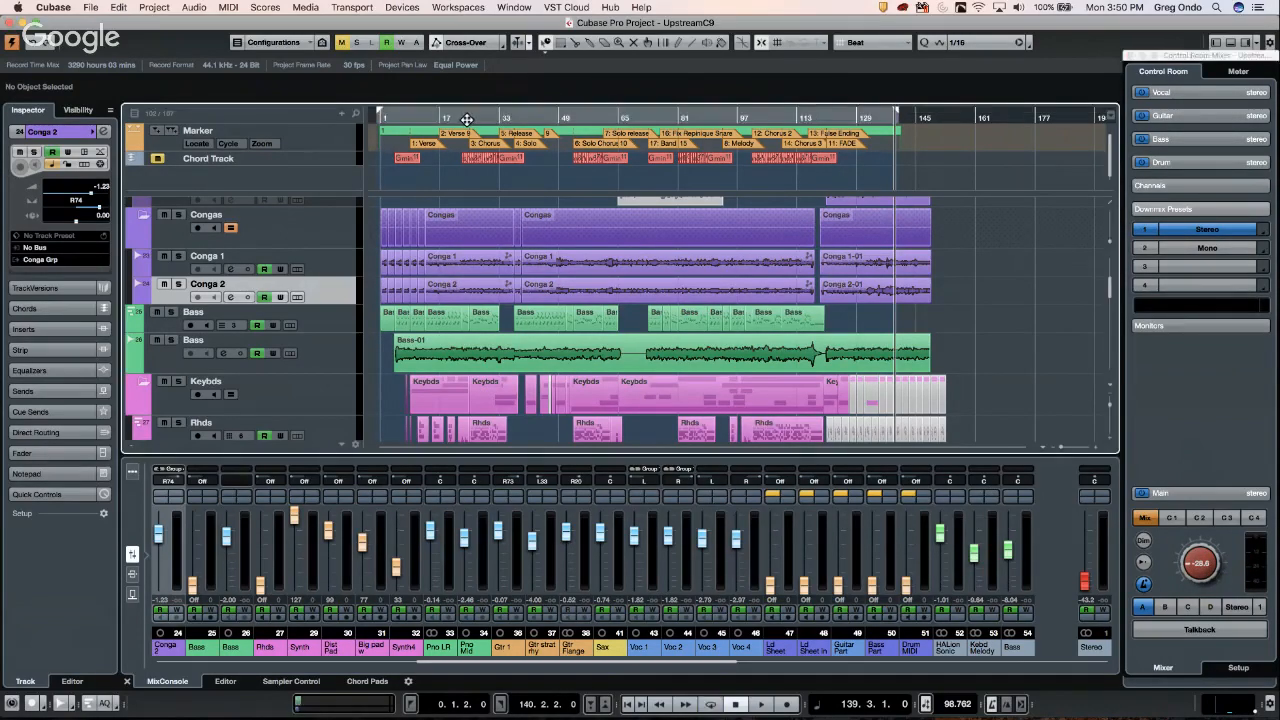
left_click(467, 119)
key("space")
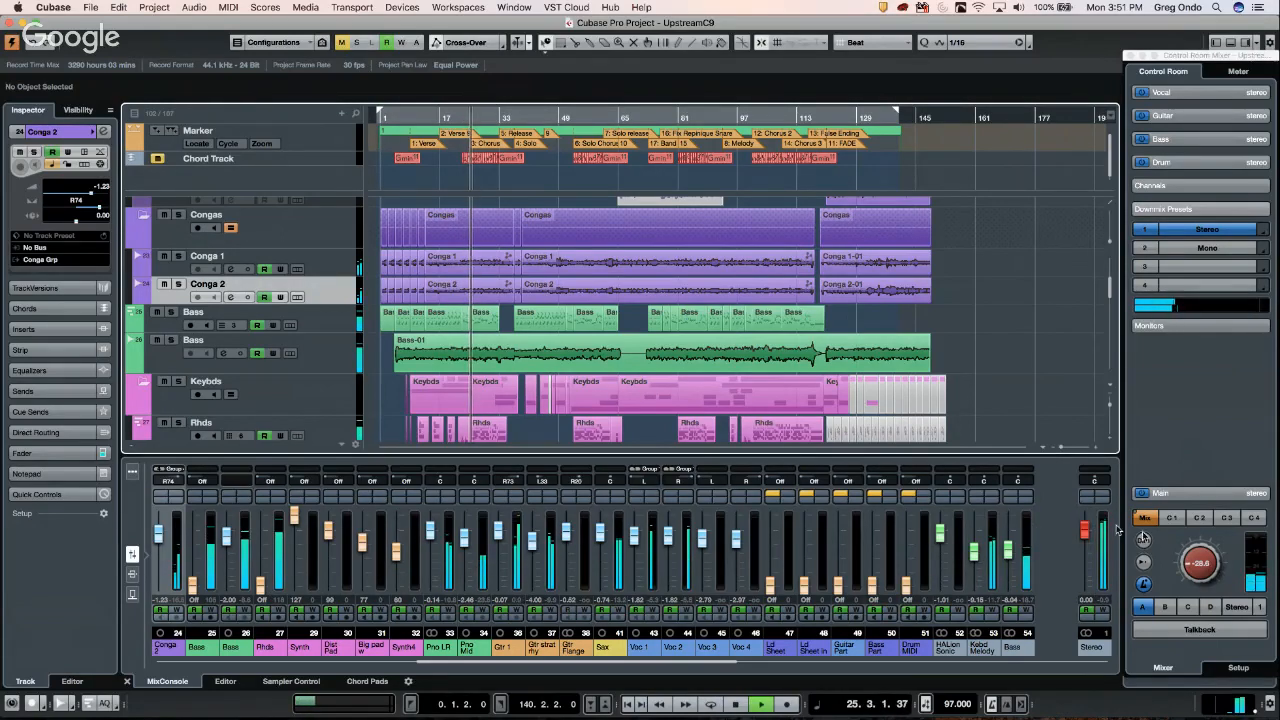
left_click_drag(1197, 556, 1196, 537)
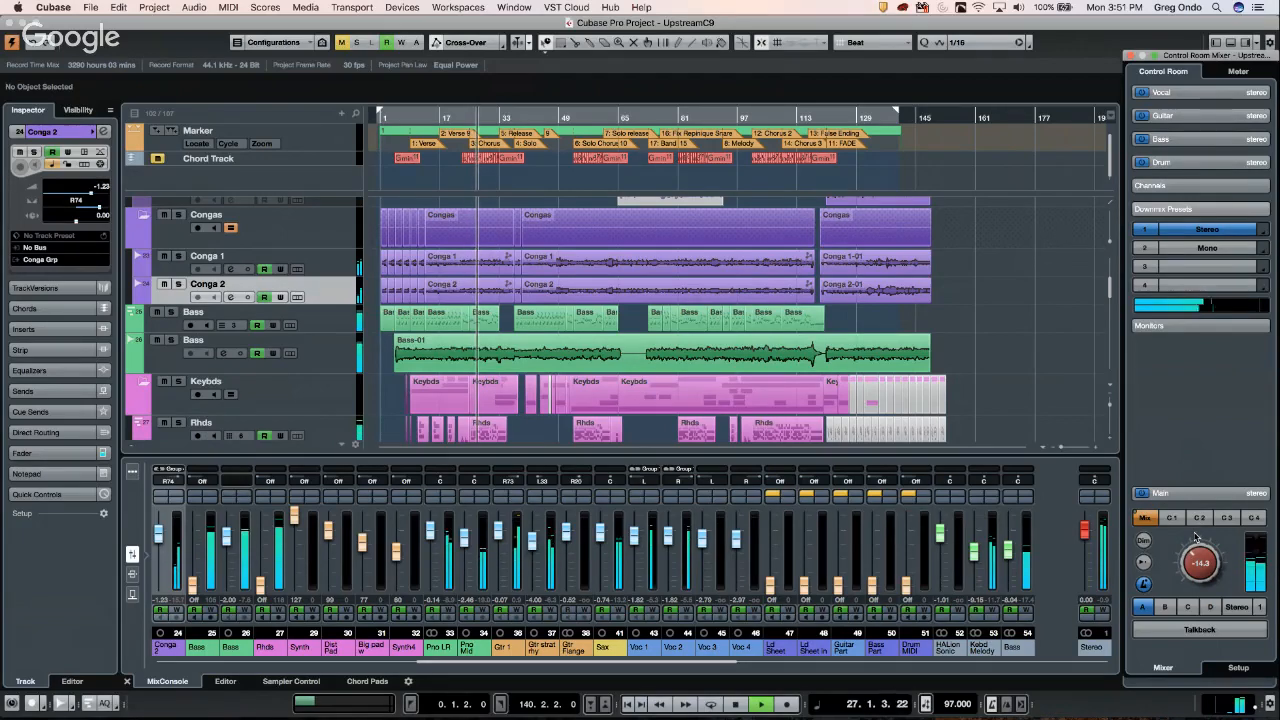
left_click(1190, 250)
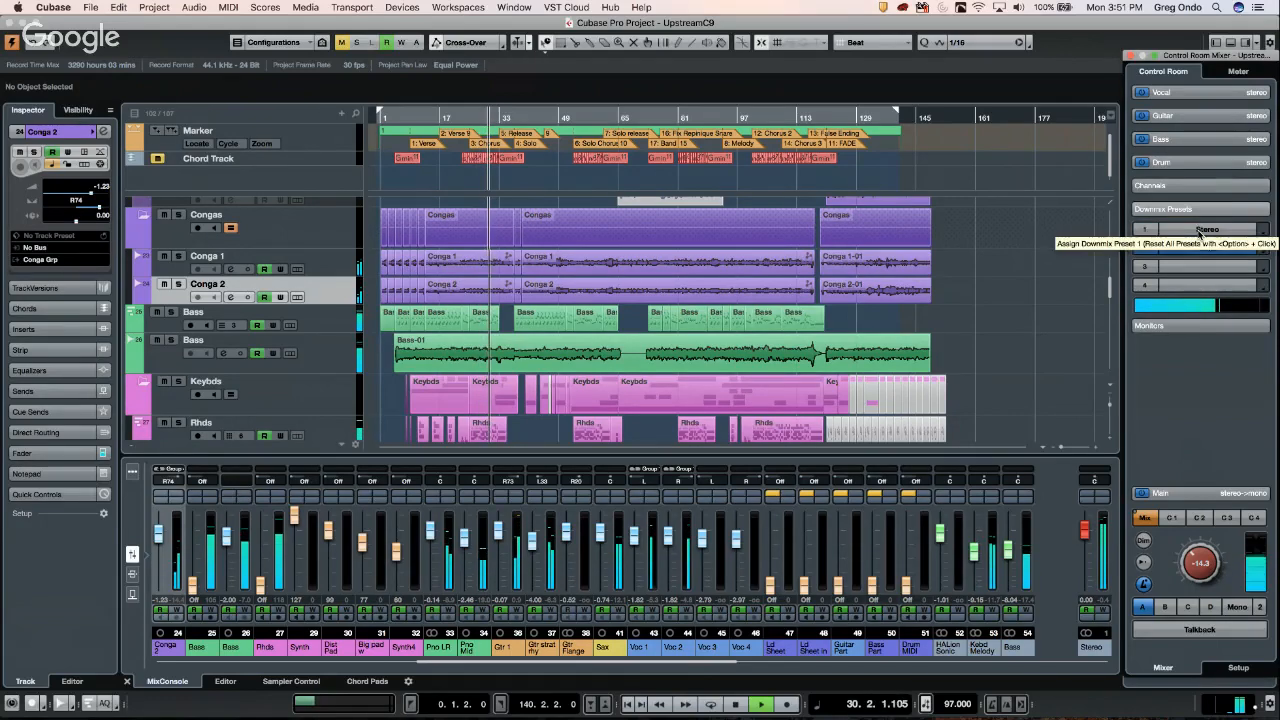
left_click(1200, 231)
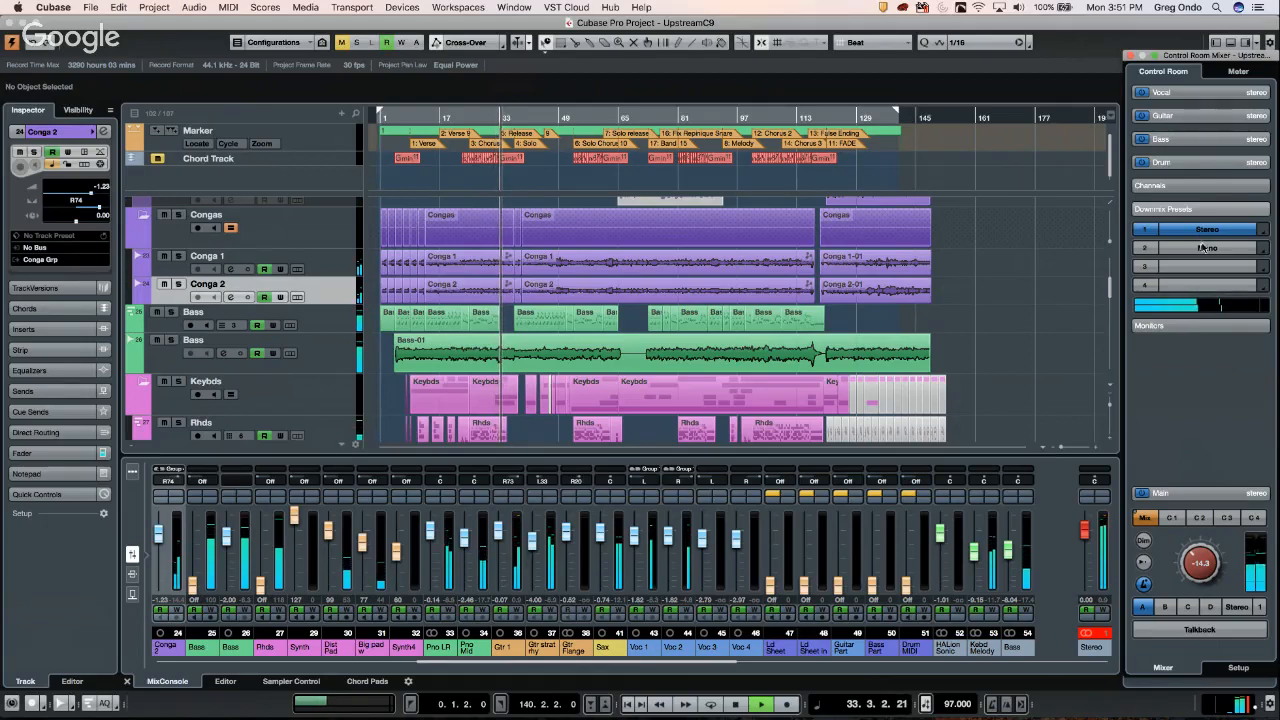
left_click(1203, 249)
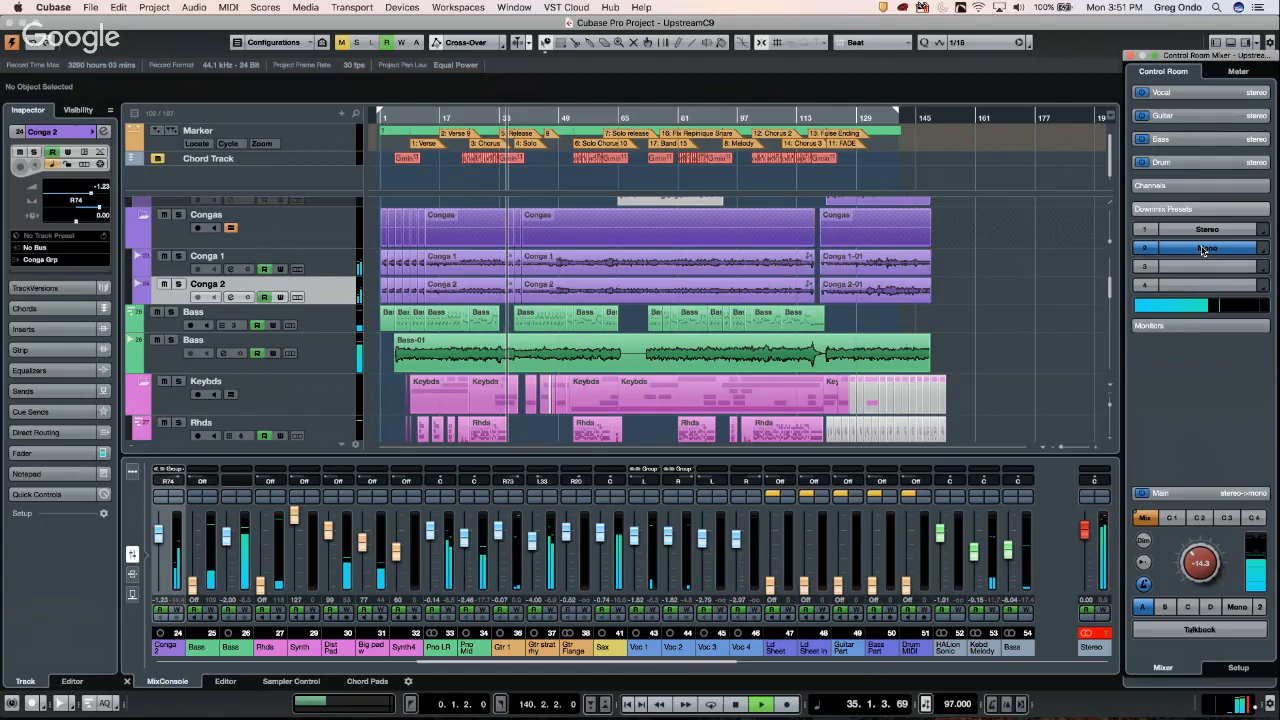
key("space")
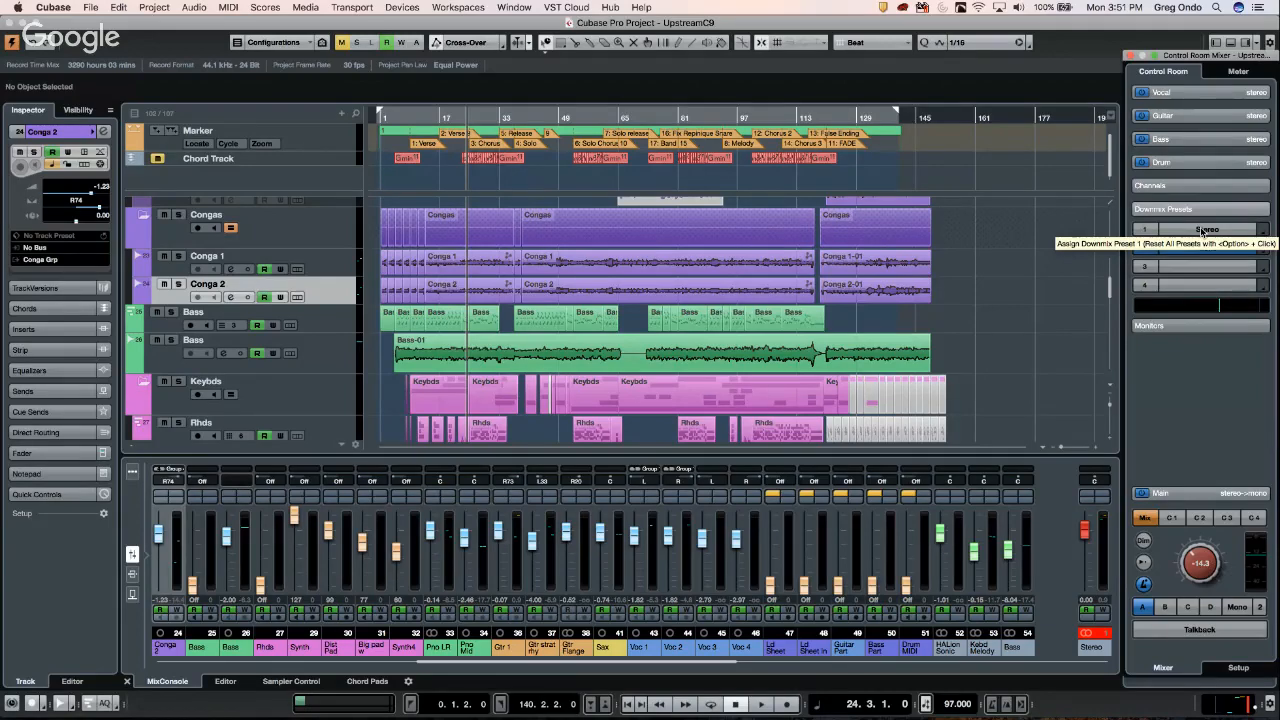
- Return the Control Room to the Stereo downmix preset and open the File menu
left_click(1203, 231)
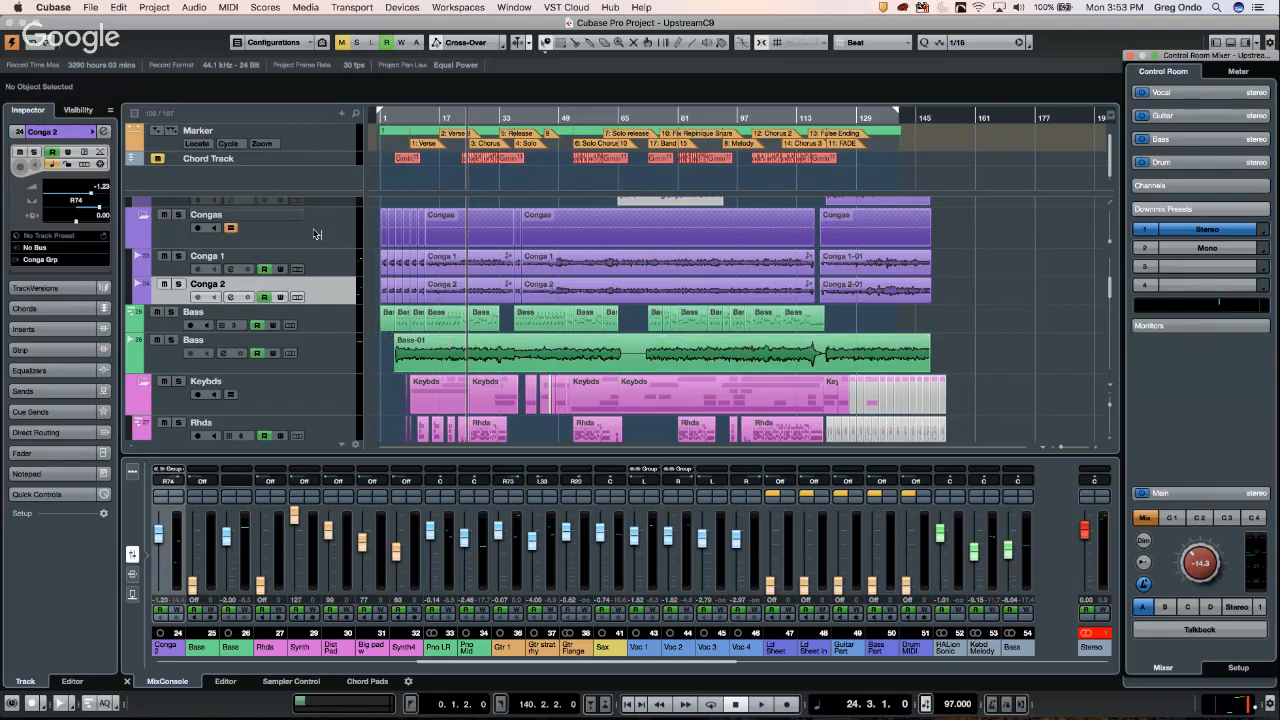
left_click(91, 8)
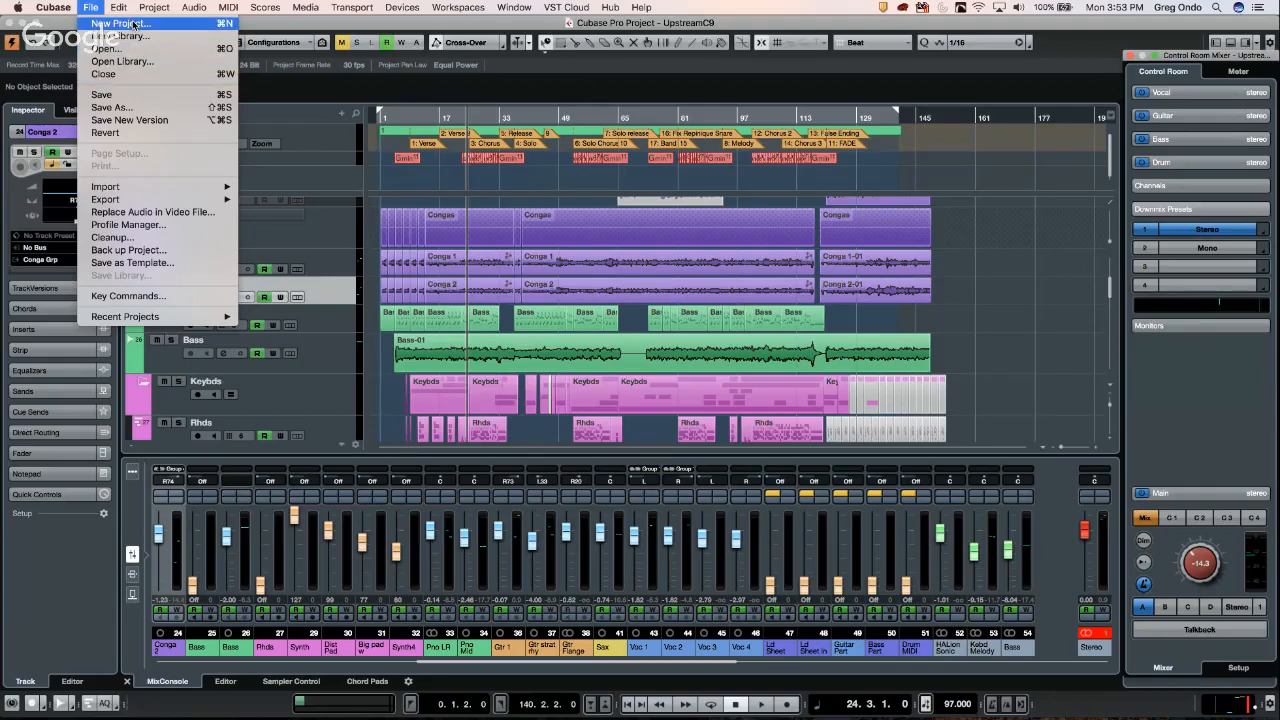
- Create and activate Untitled3 from Recording > 16 Mono 8 Stereo 16 MIDI 8 Groups + FX, dismissing the MIDI port warning
left_click(120, 23)
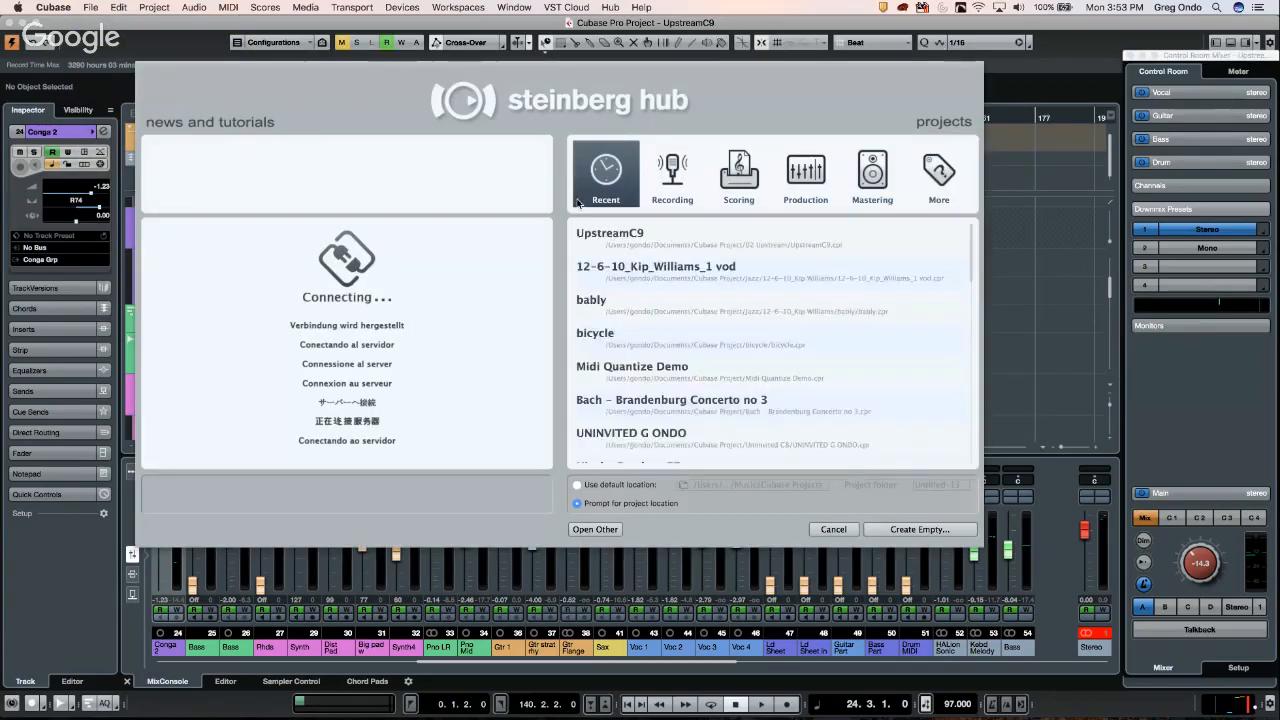
left_click(678, 182)
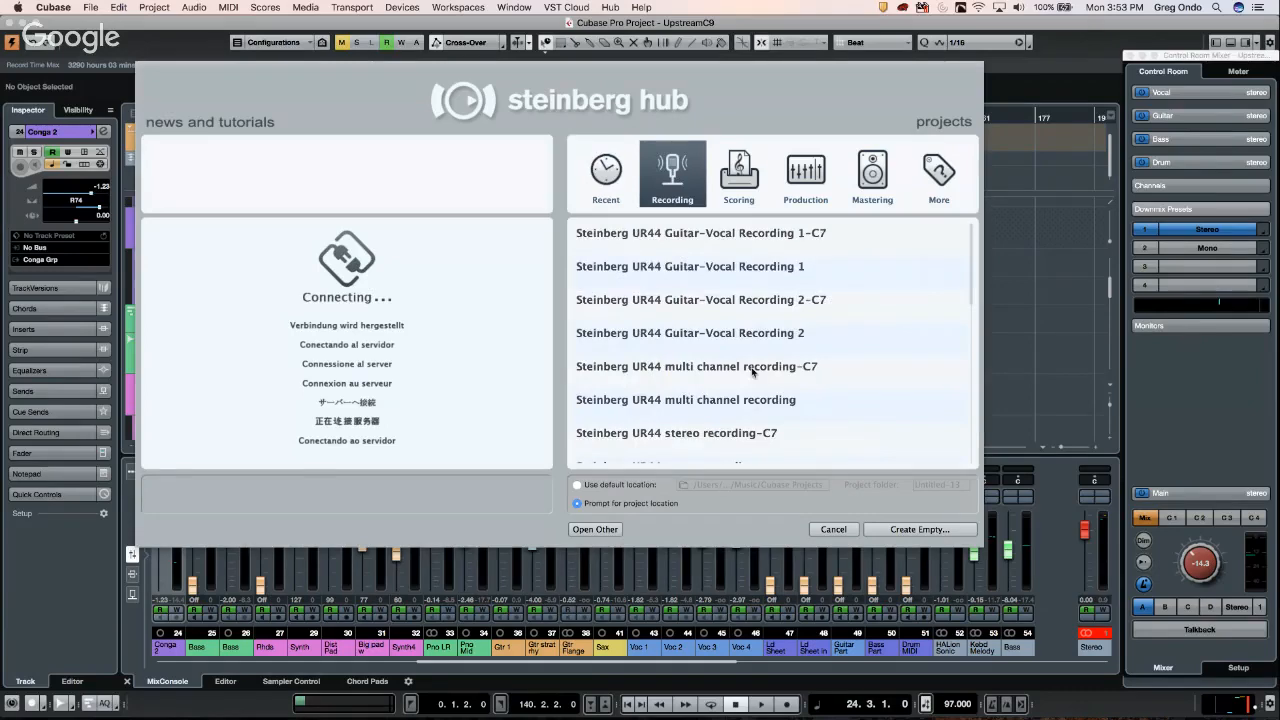
scroll(752, 372, "down", 5)
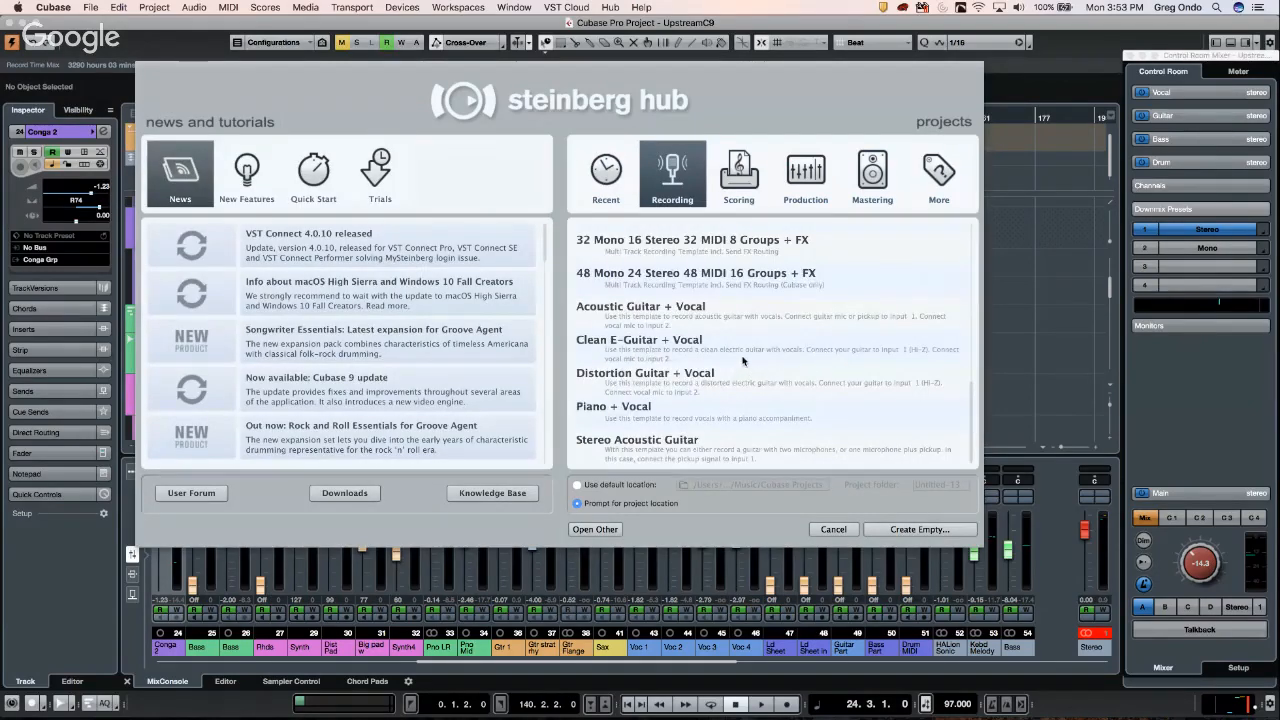
scroll(745, 360, "up", 3)
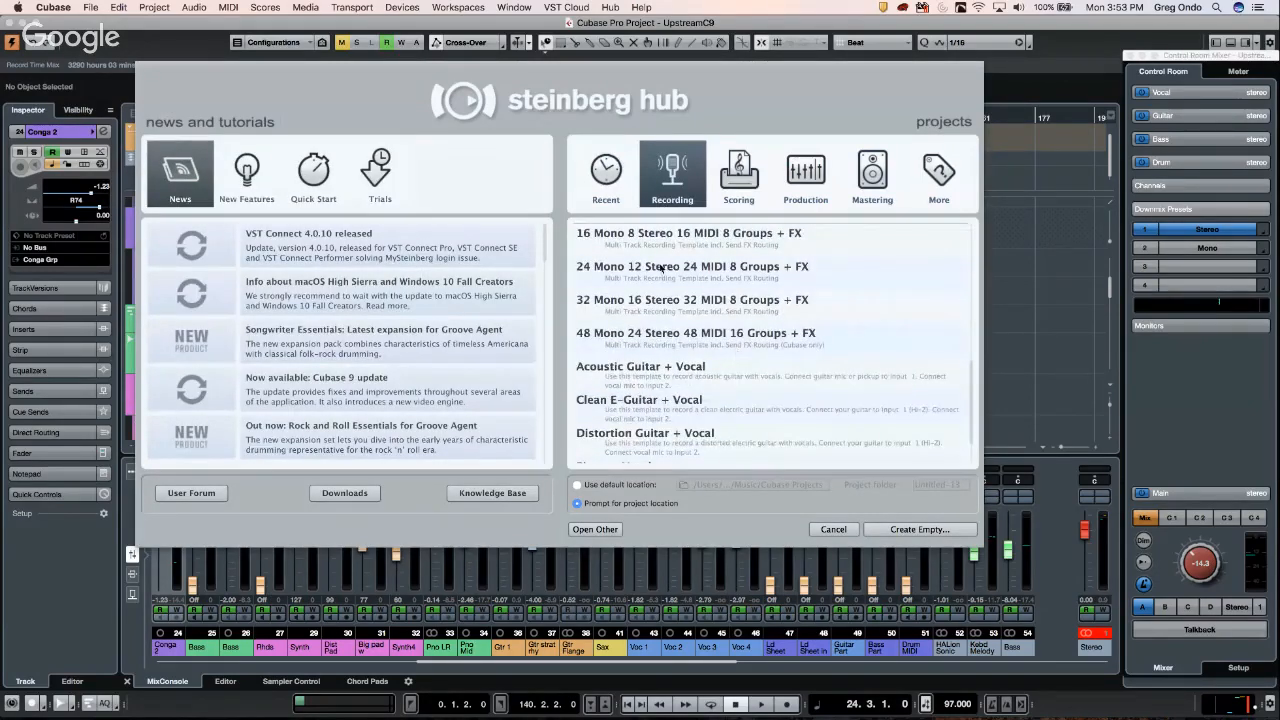
left_click(713, 241)
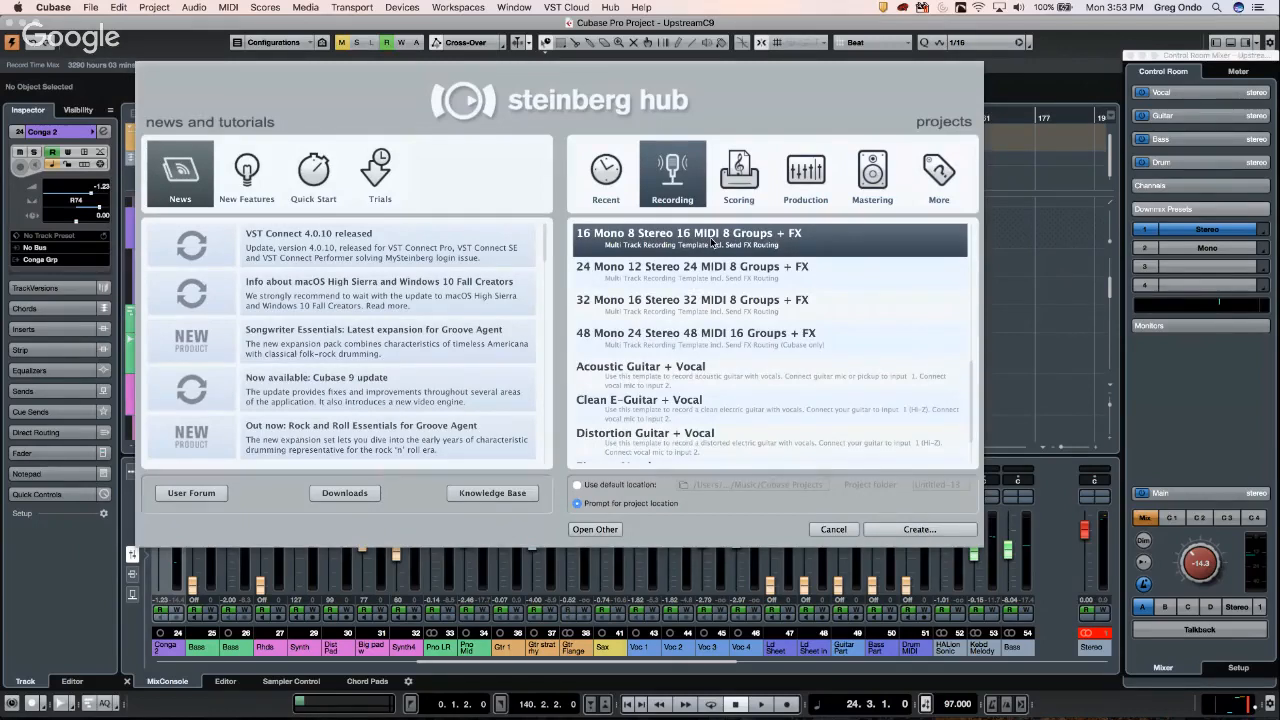
left_click(906, 535)
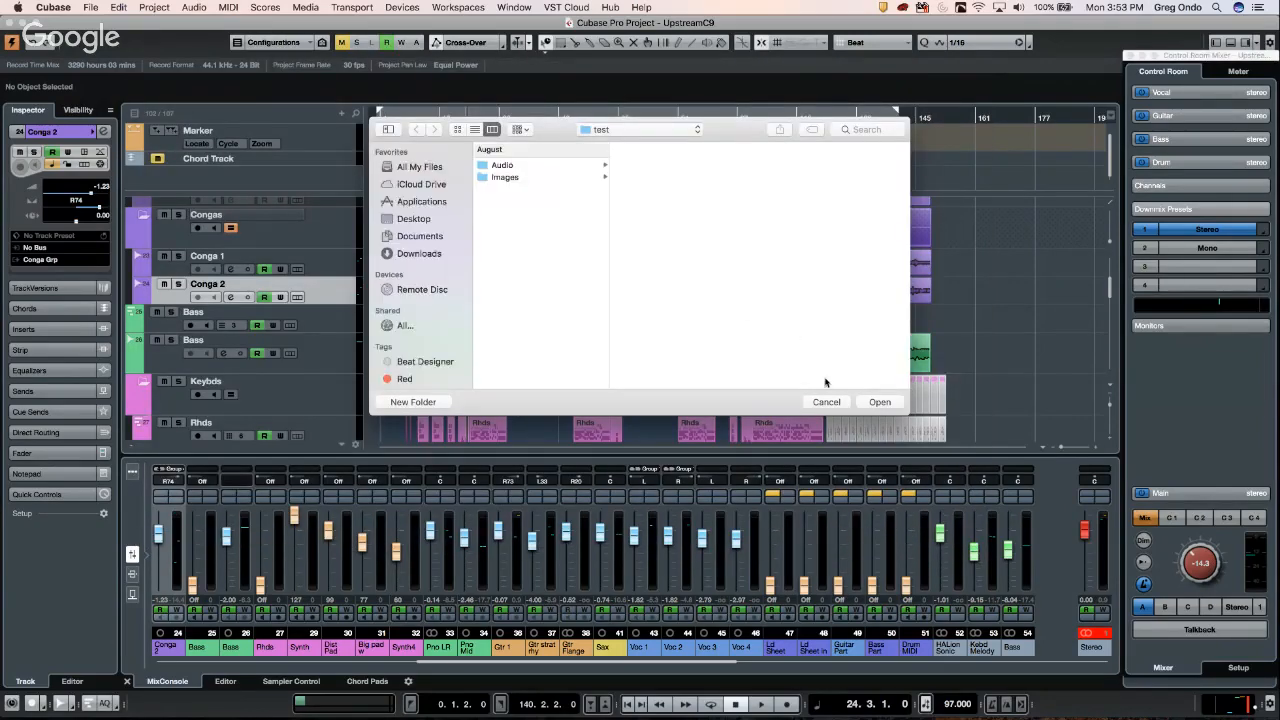
left_click(876, 402)
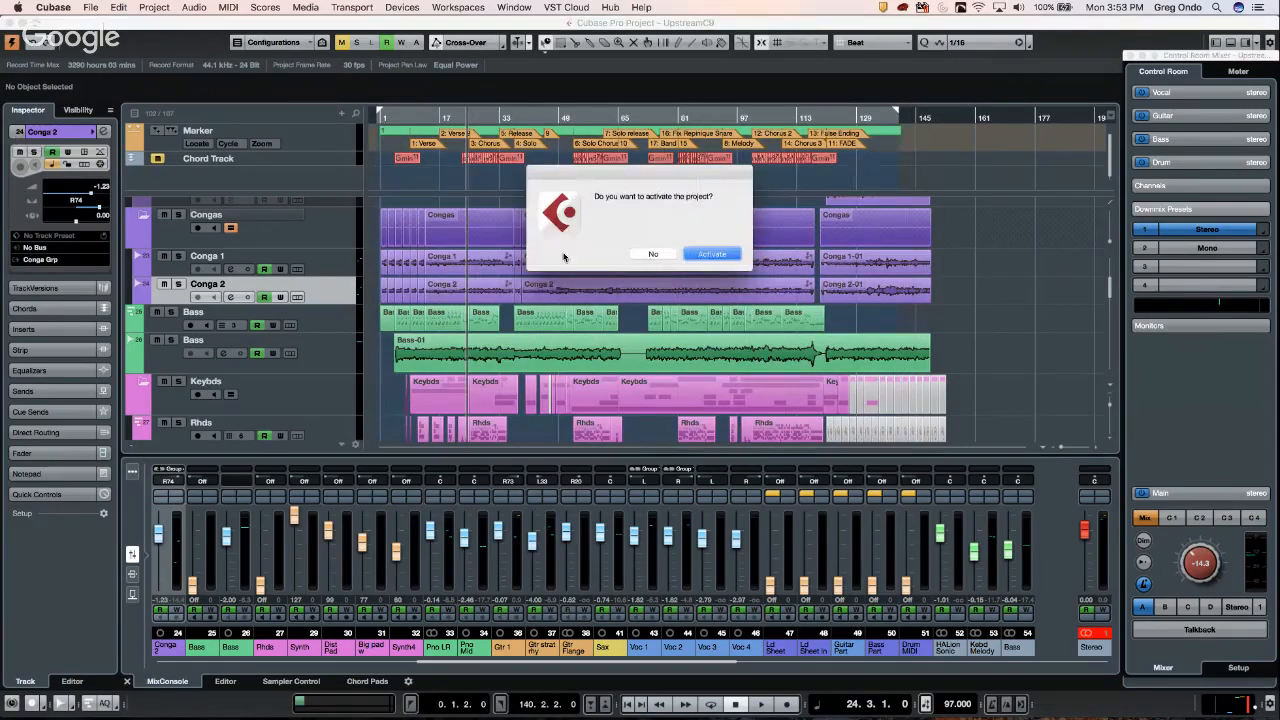
left_click(712, 254)
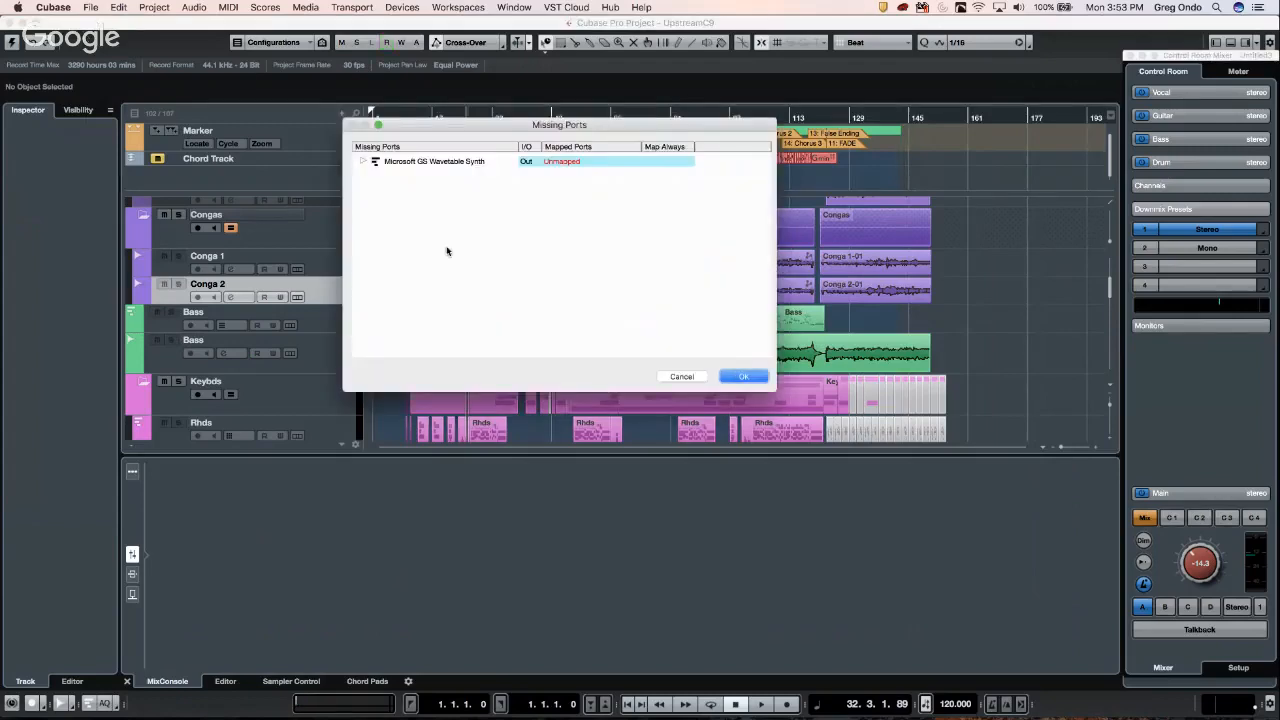
left_click(748, 377)
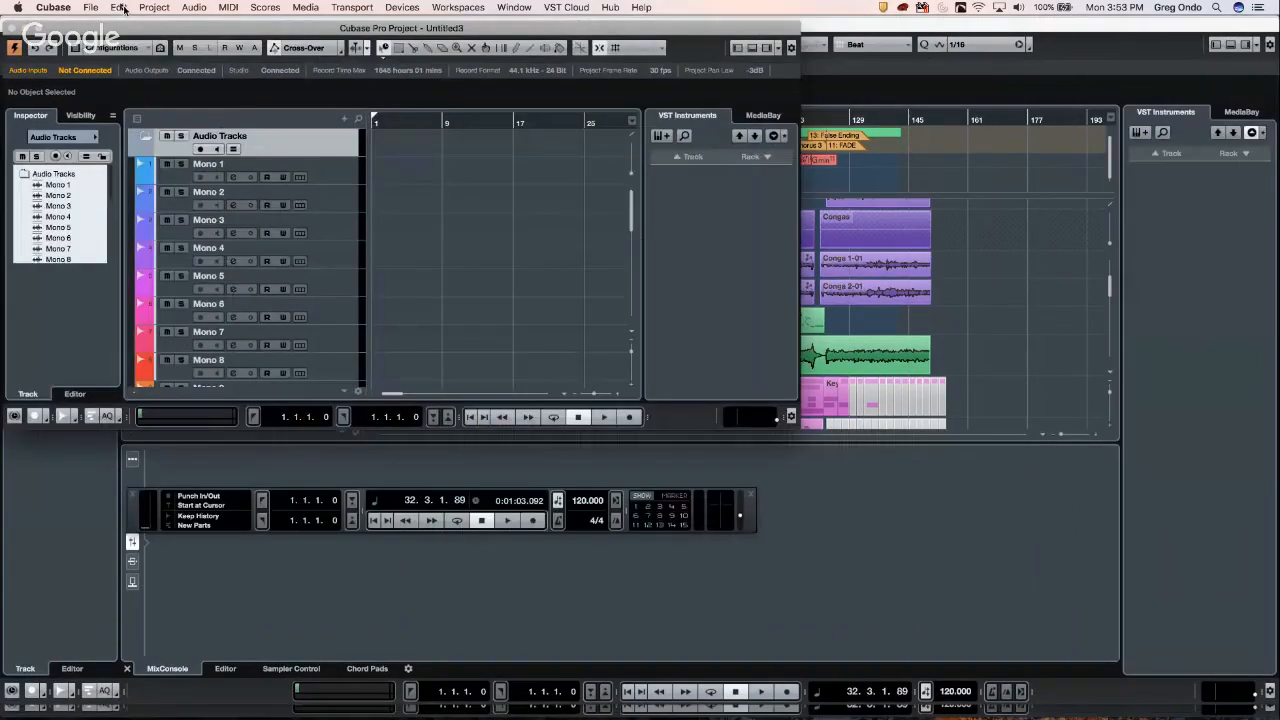
- Create the empty project Untitled4 from More > Empty and begin adding audio tracks
left_click(91, 7)
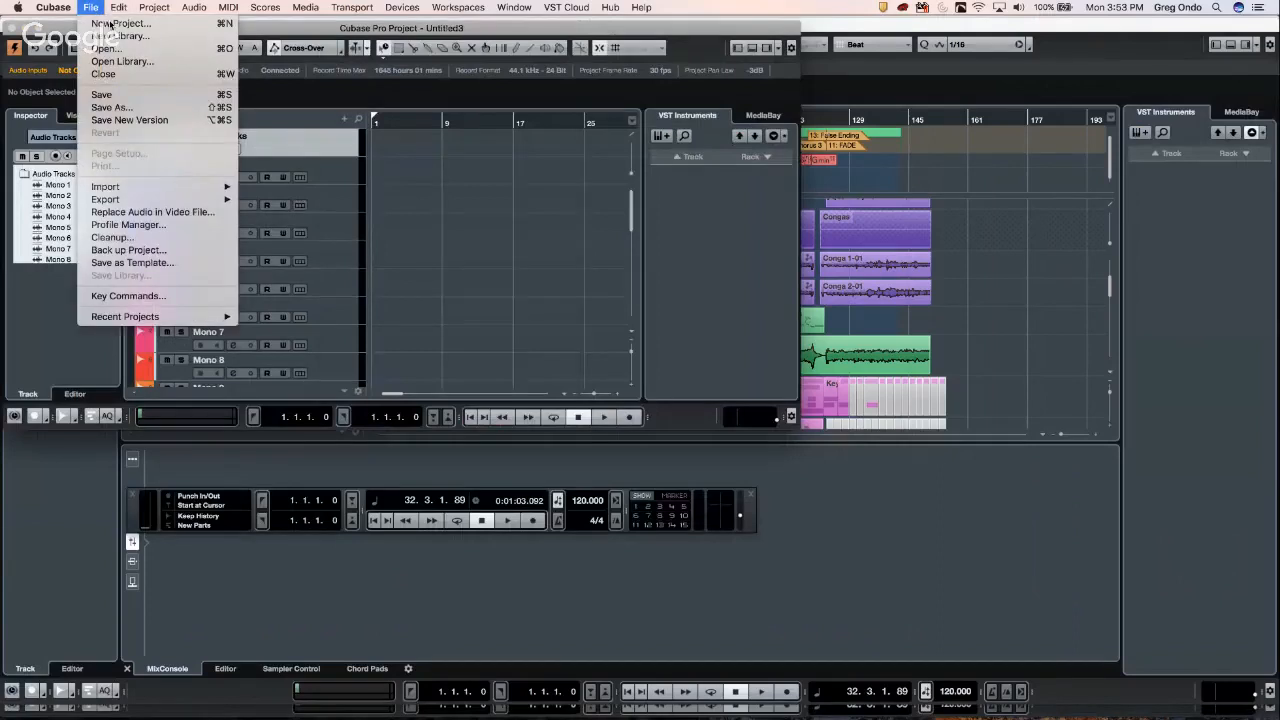
left_click(113, 23)
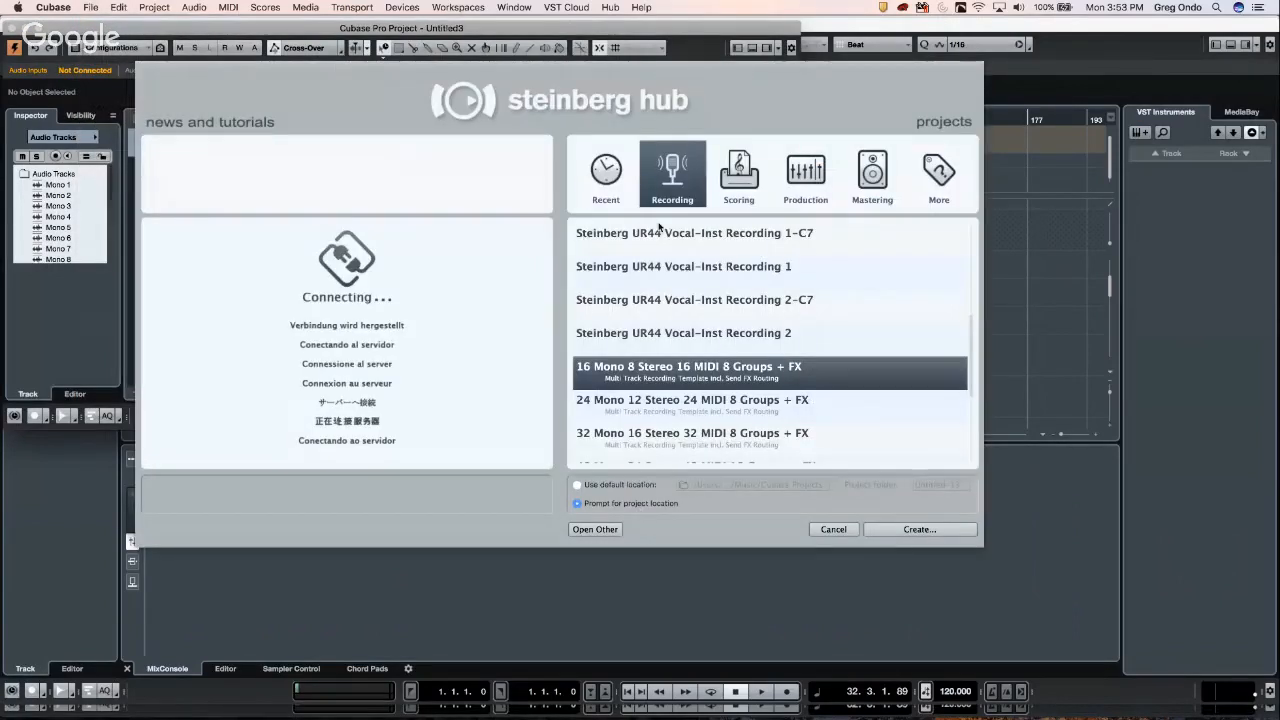
left_click(940, 175)
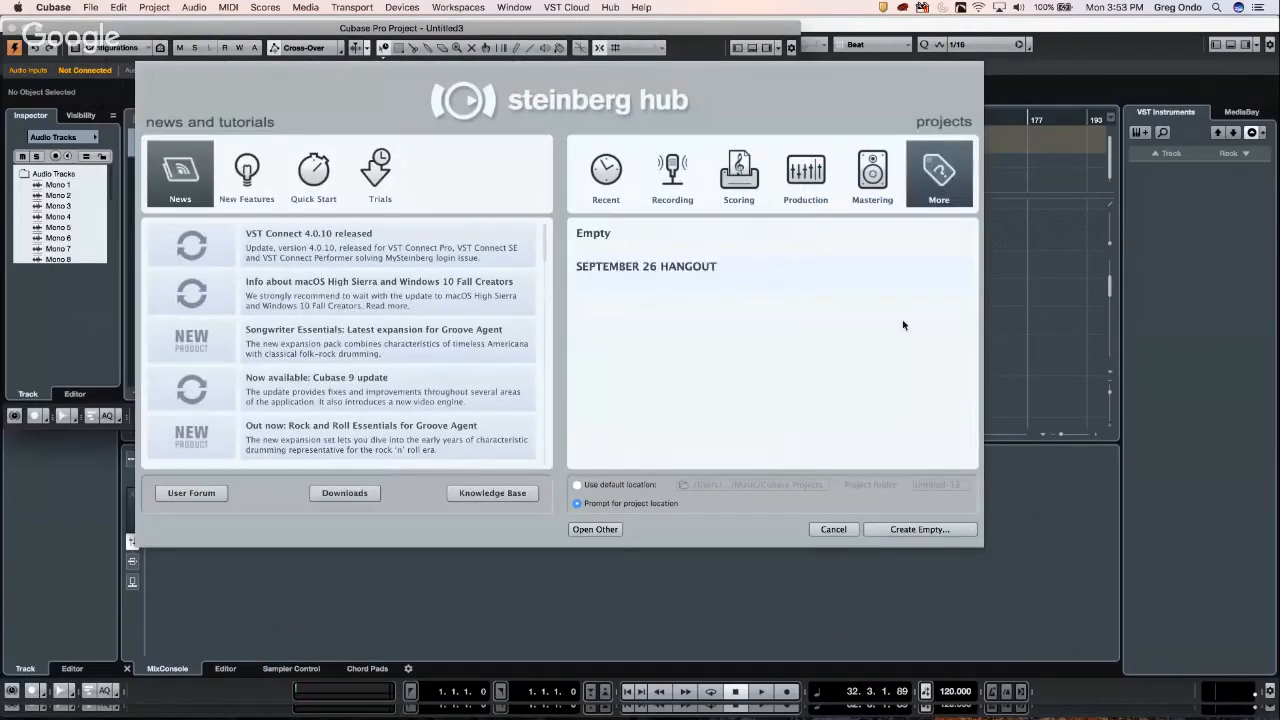
left_click(612, 236)
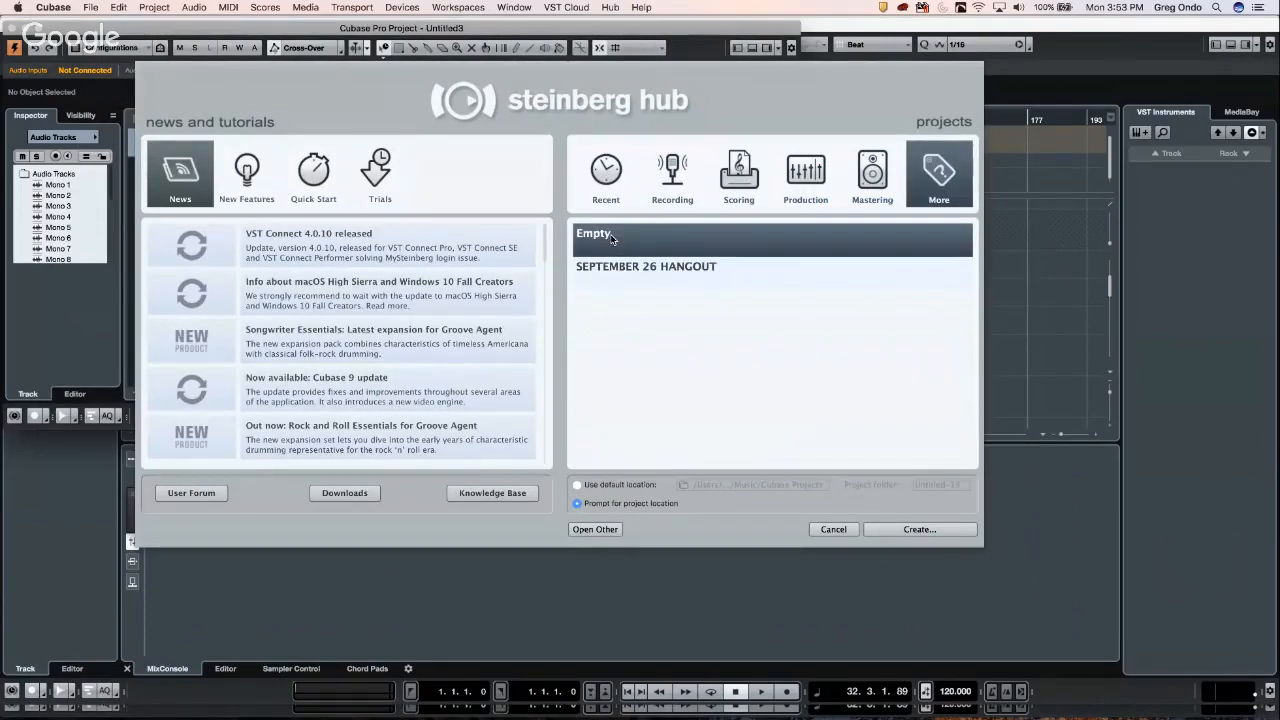
left_click(907, 535)
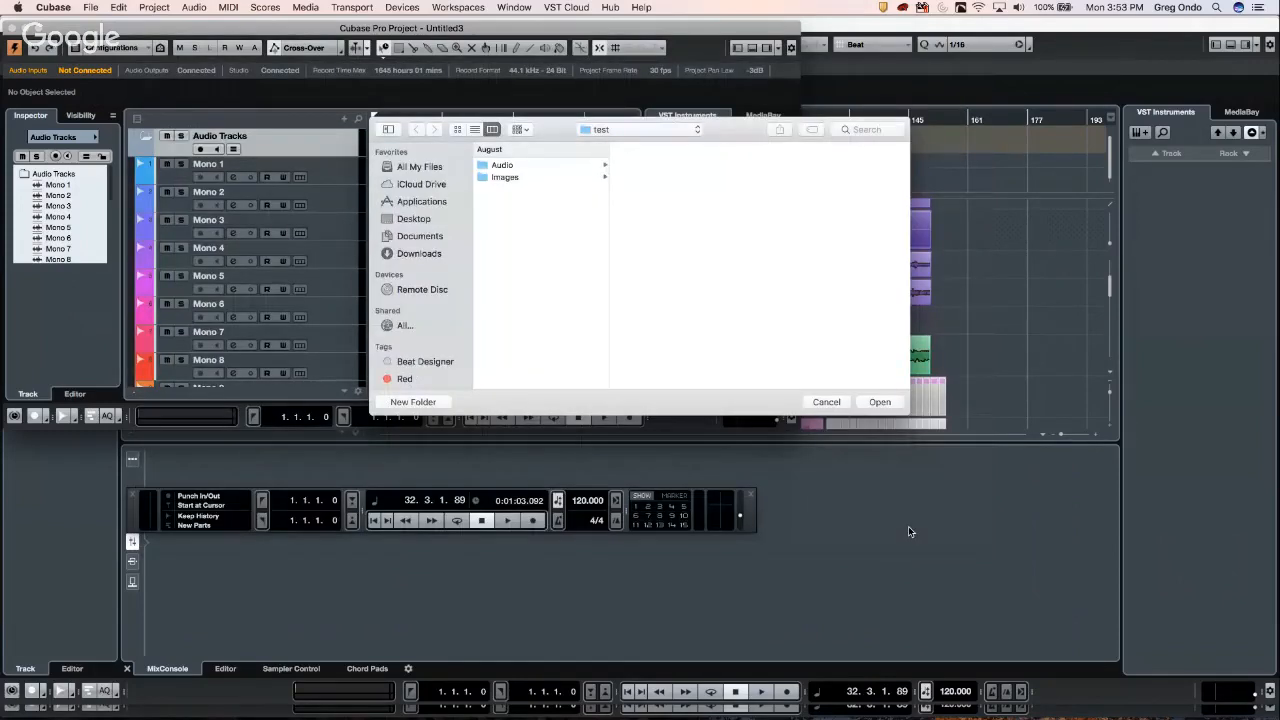
left_click(886, 402)
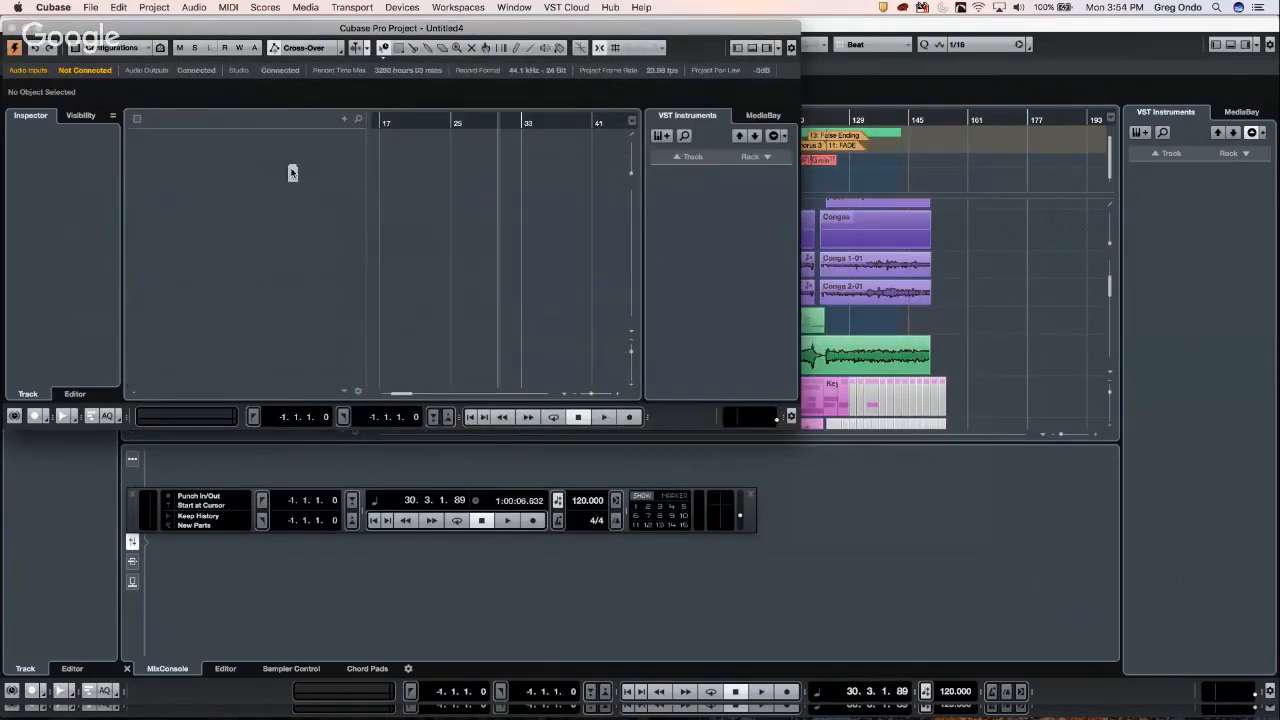
right_click(294, 170)
left_click(346, 175)
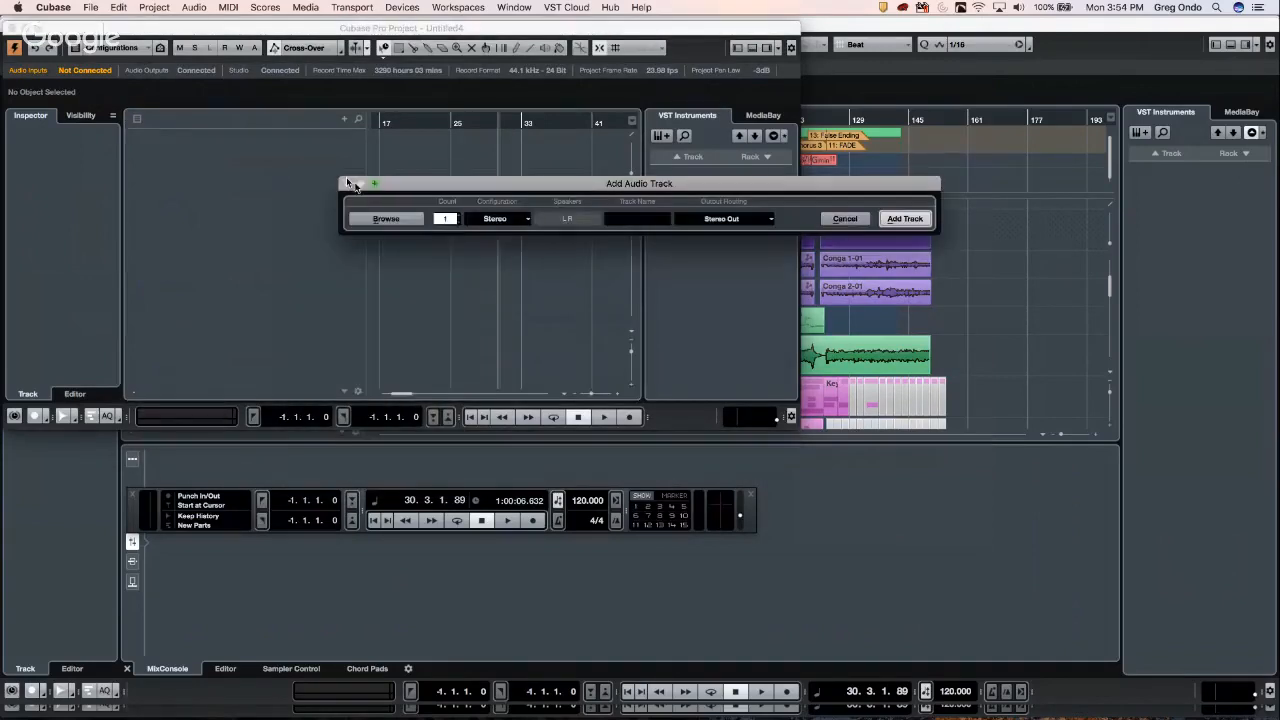
- Add eight audio tracks, then a Groove Agent instrument track from the Drum category
type("8")
key("Return")
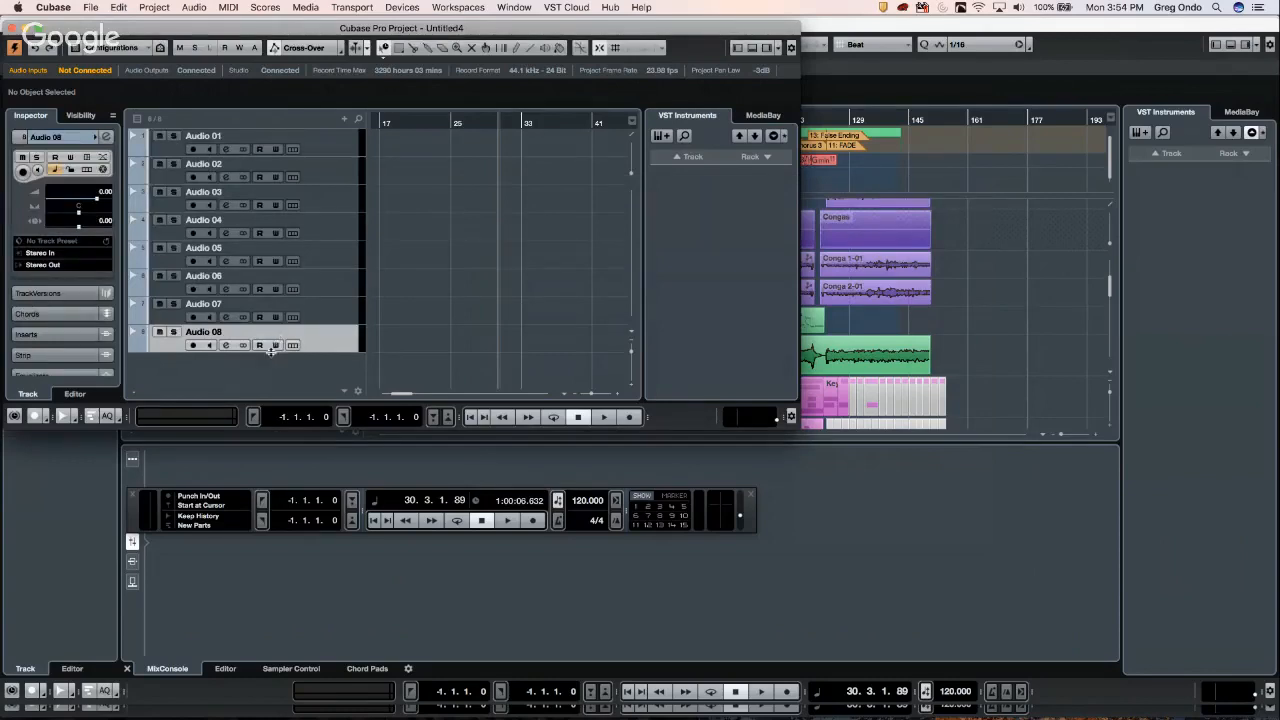
right_click(283, 370)
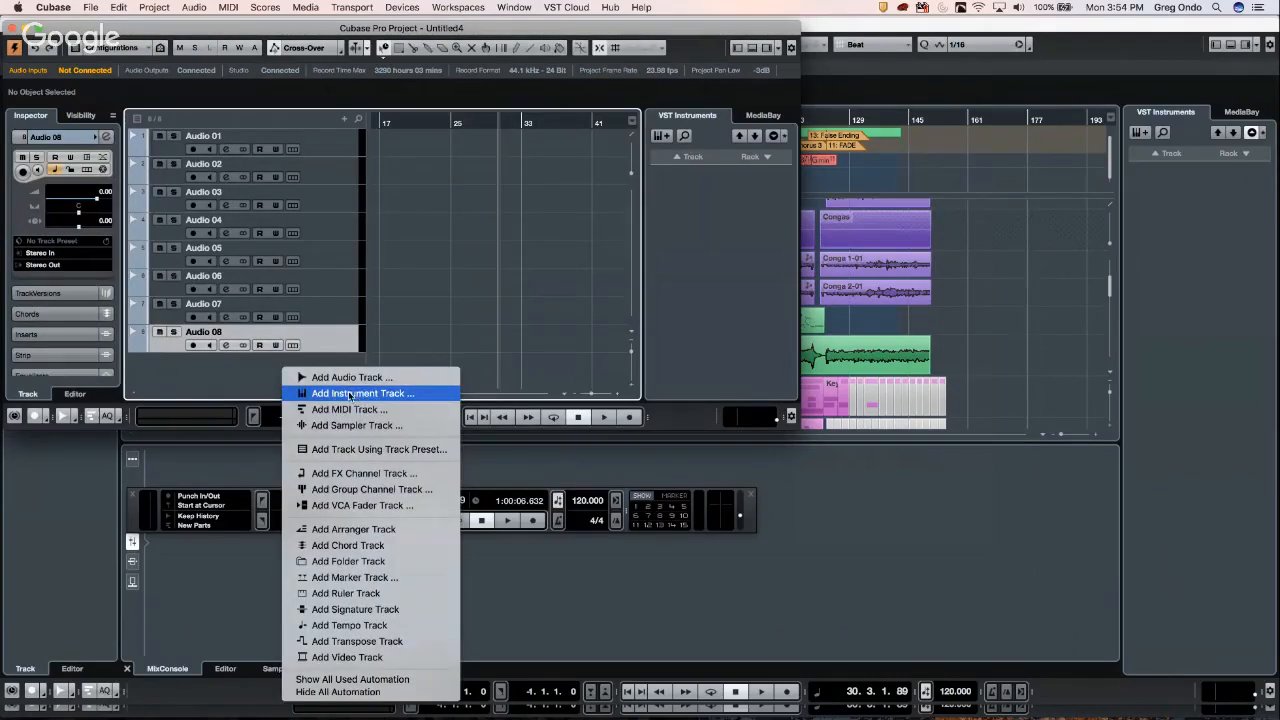
left_click(397, 362)
left_click(582, 218)
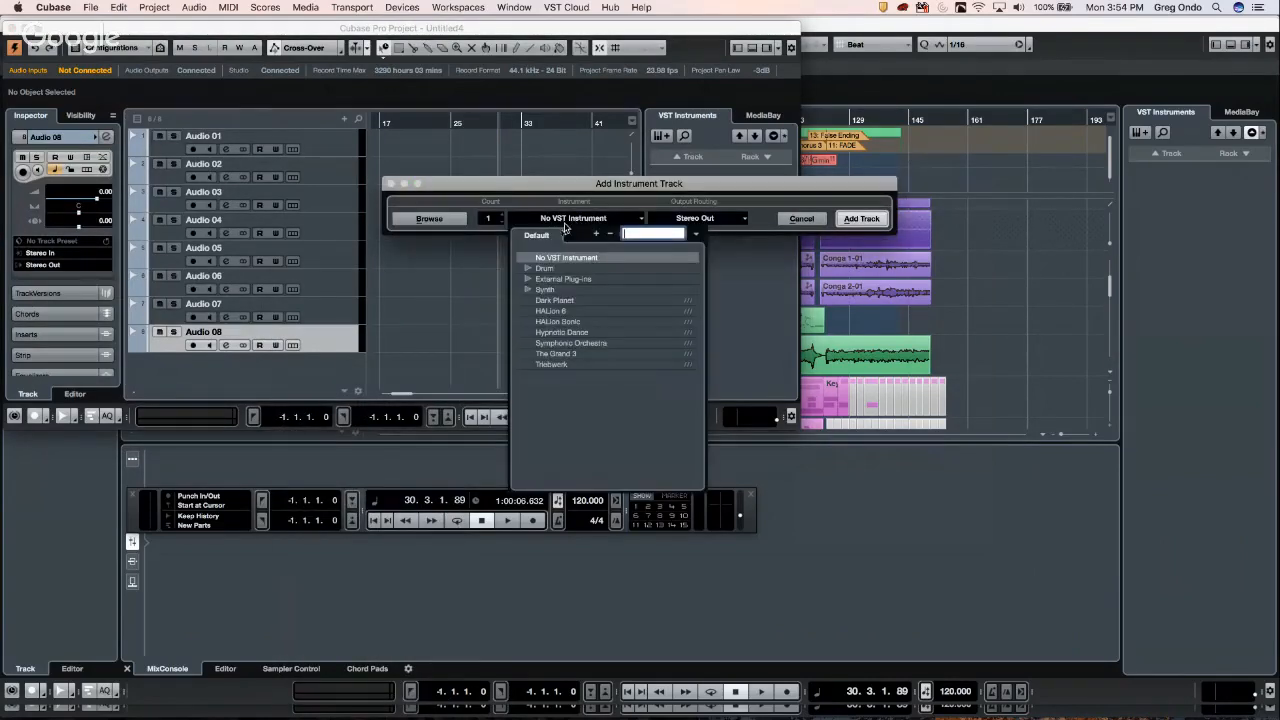
left_click(527, 269)
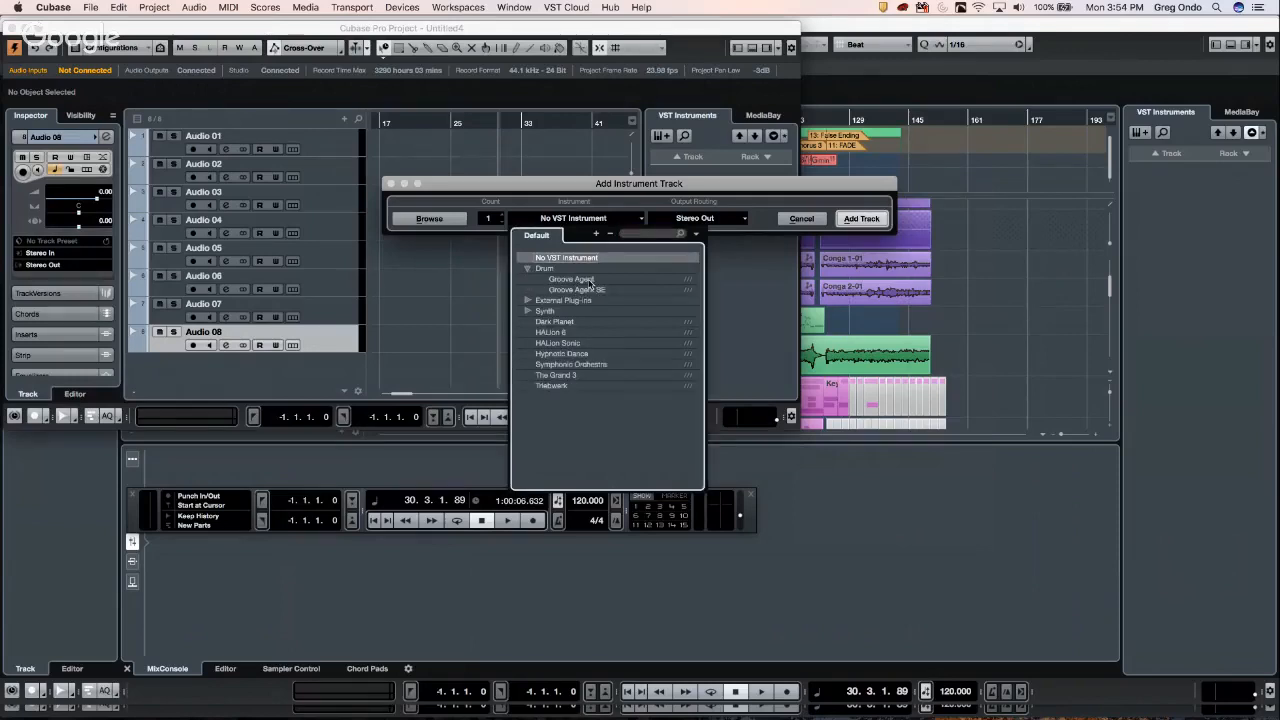
left_click(588, 280)
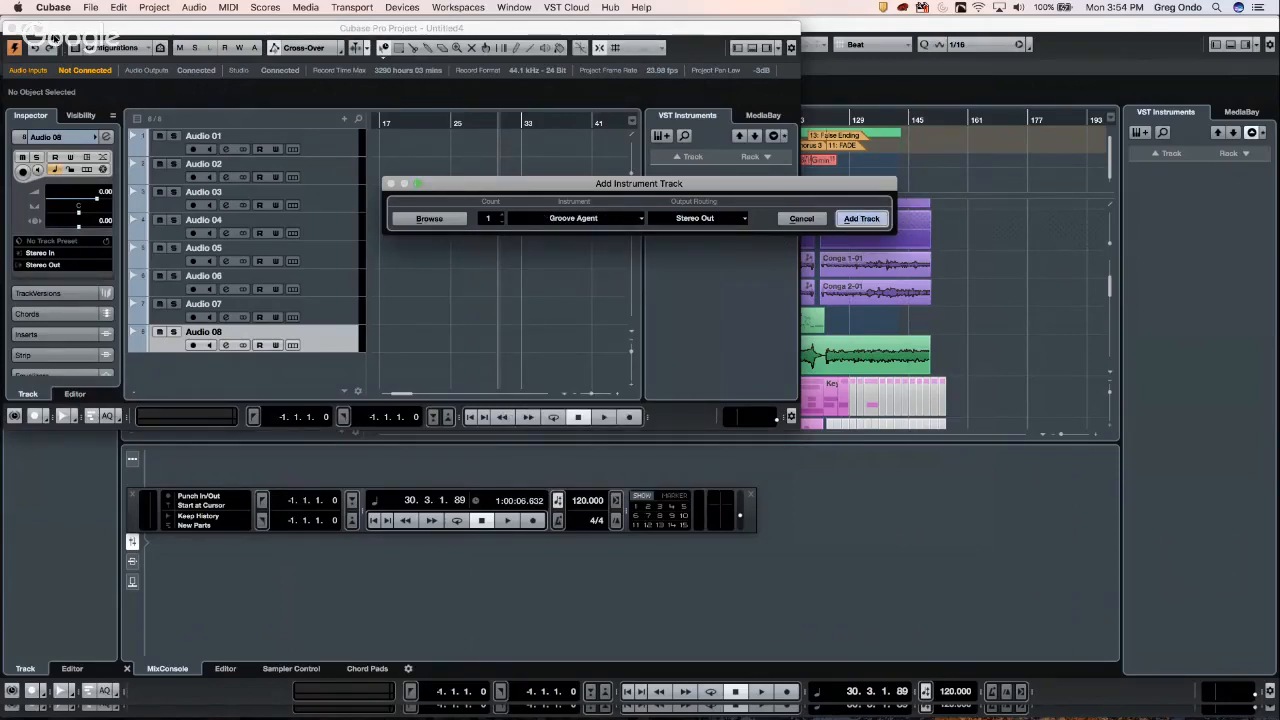
left_click(860, 219)
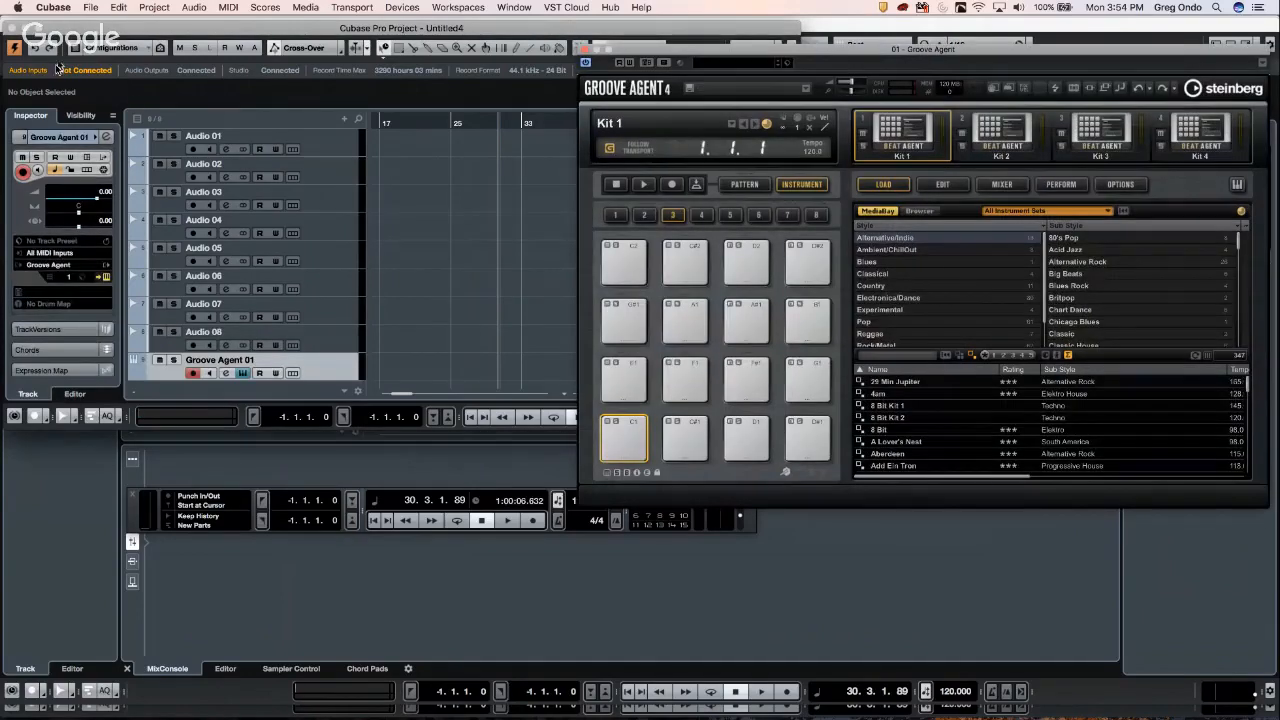
- Maximize the project window and save the project as the template 'november 6 hangout'
left_click(38, 28)
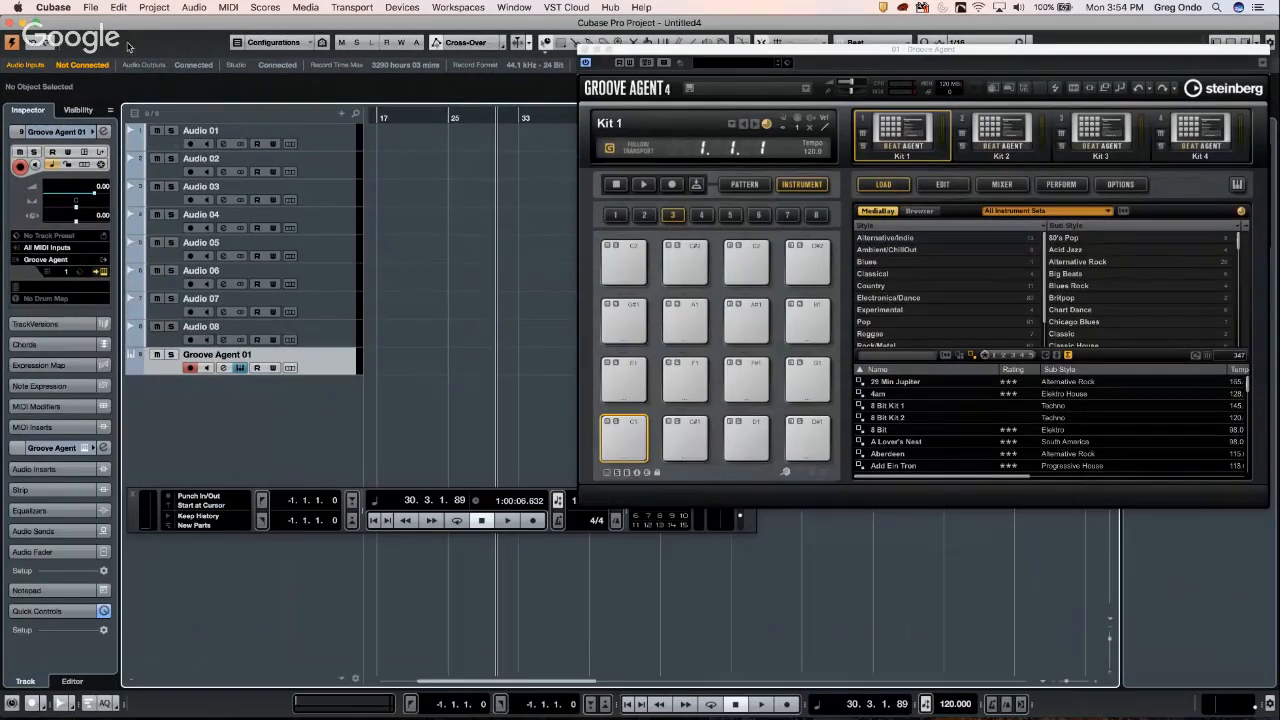
left_click(90, 8)
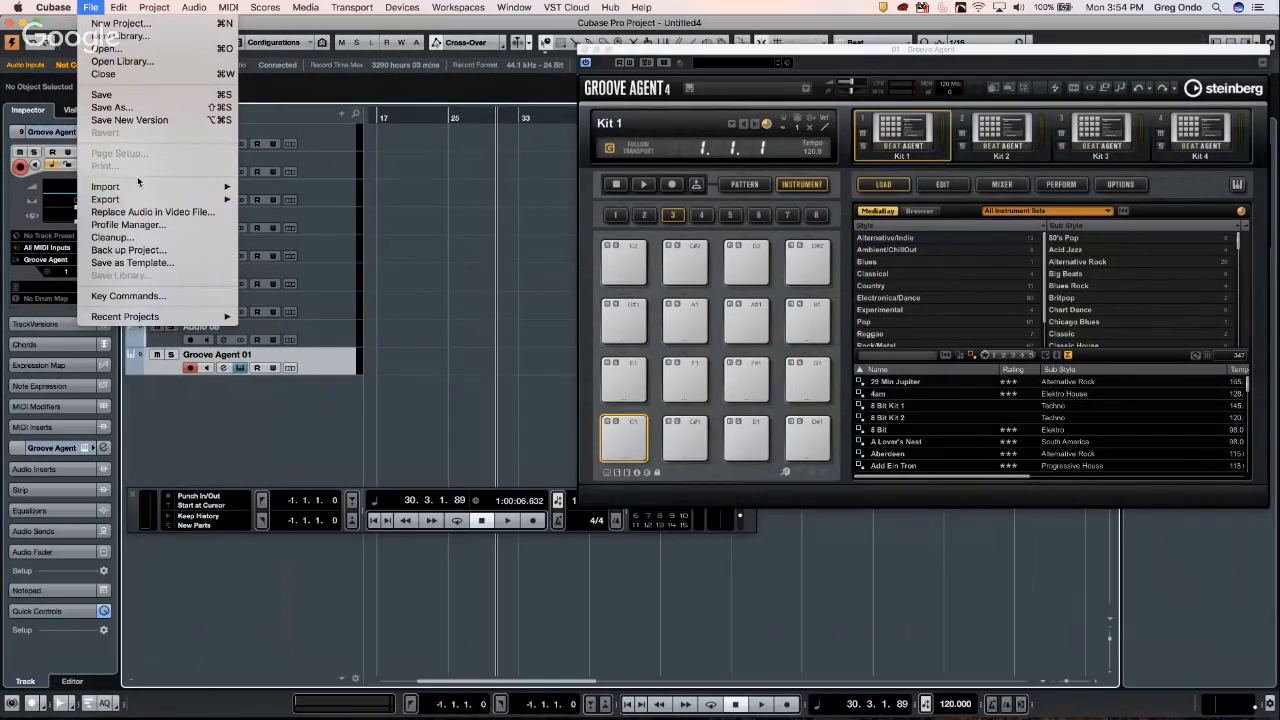
mouse_move(143, 200)
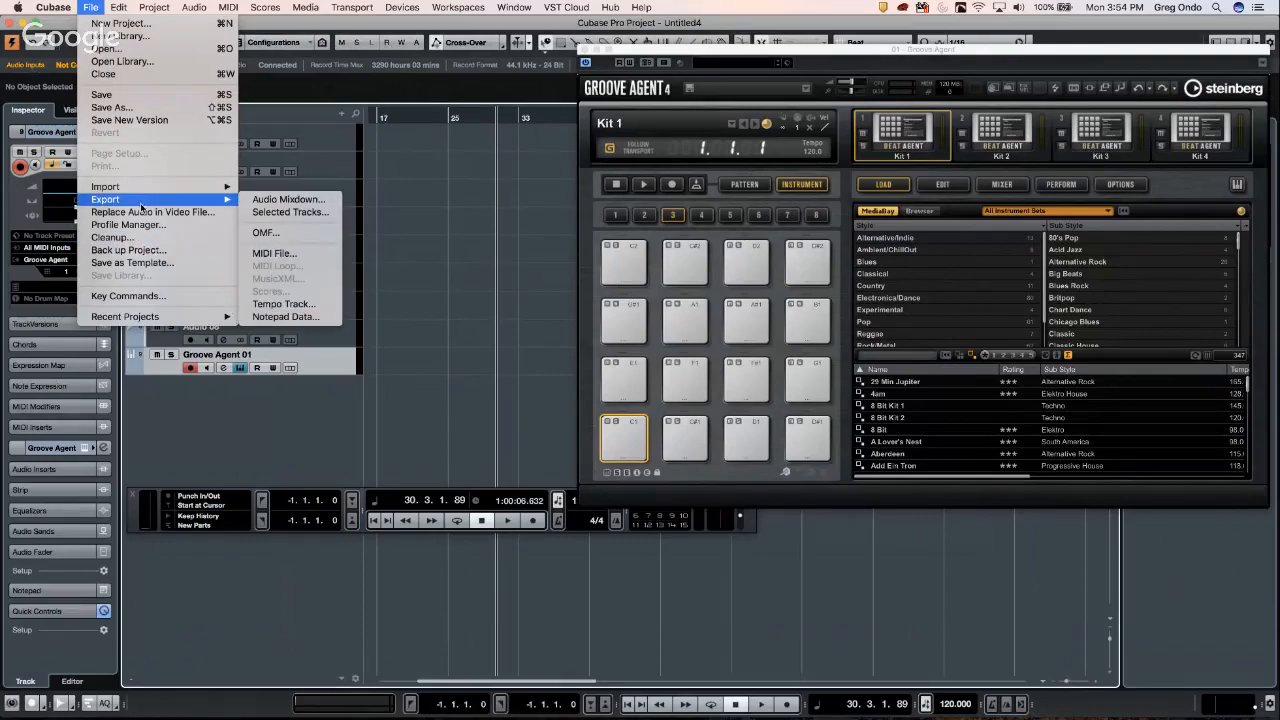
left_click(160, 264)
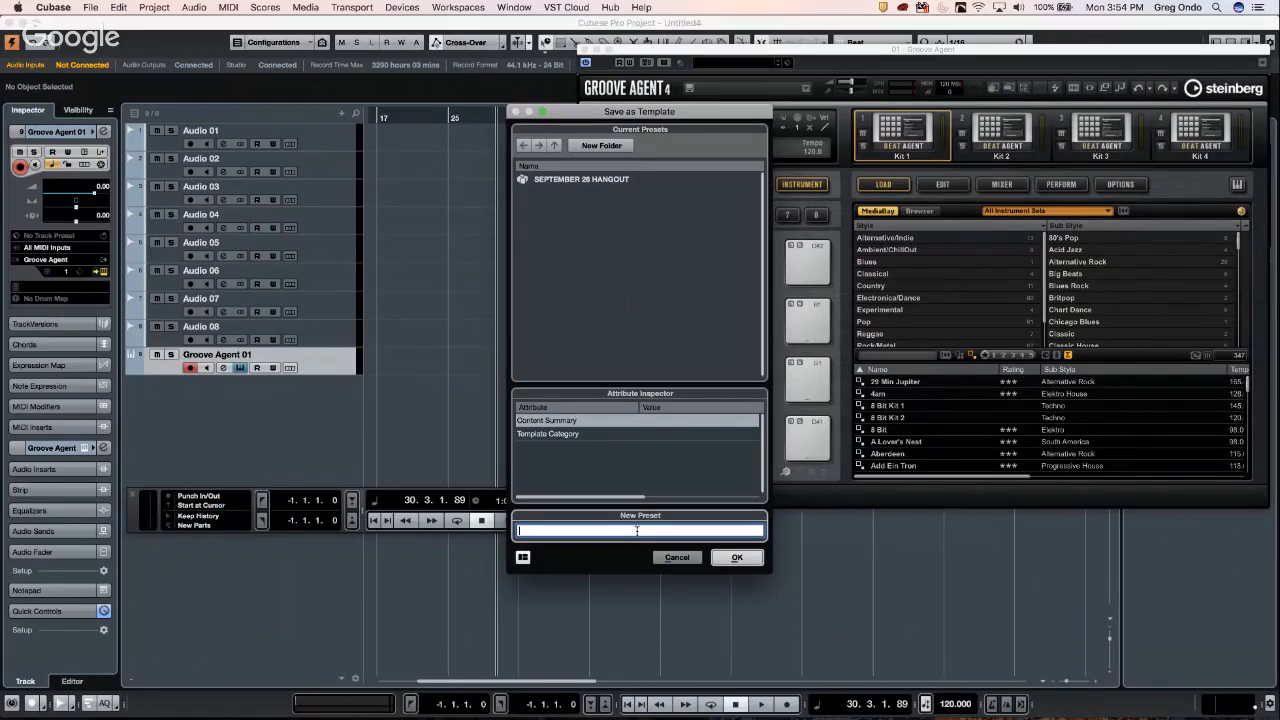
type("c")
key("BackSpace")
type("november 6 hangout")
key("Return")
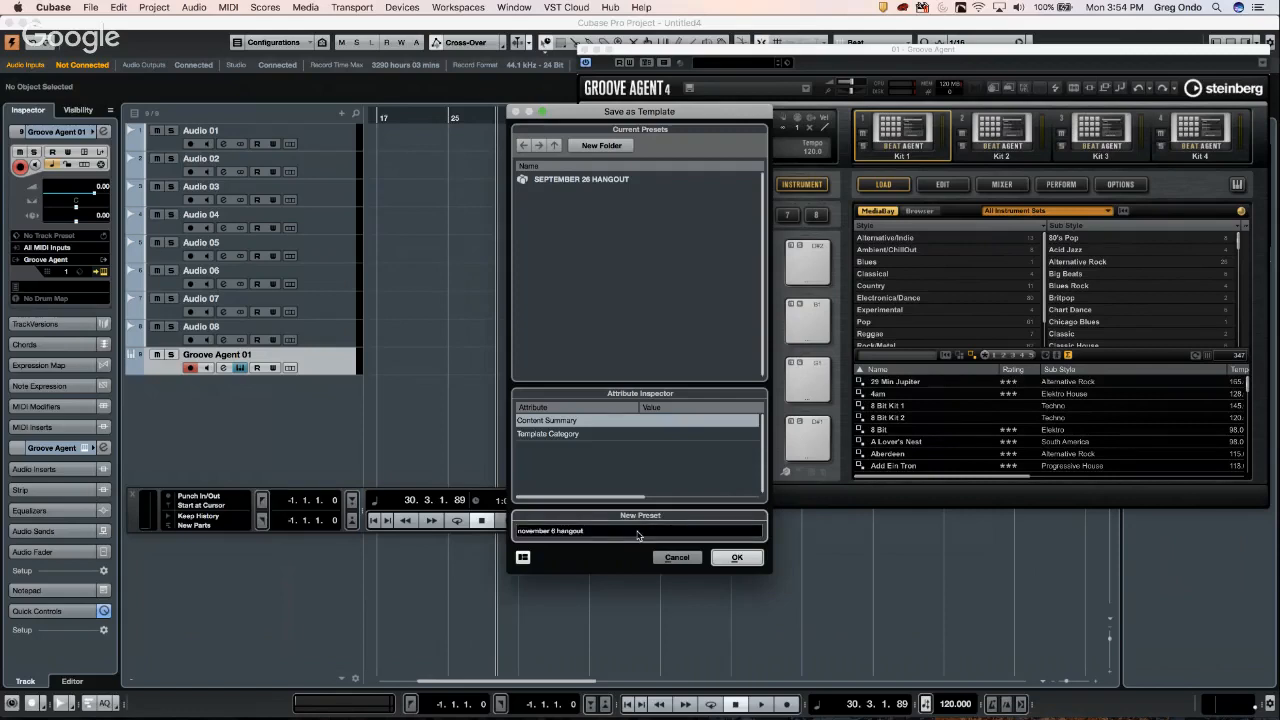
left_click(740, 559)
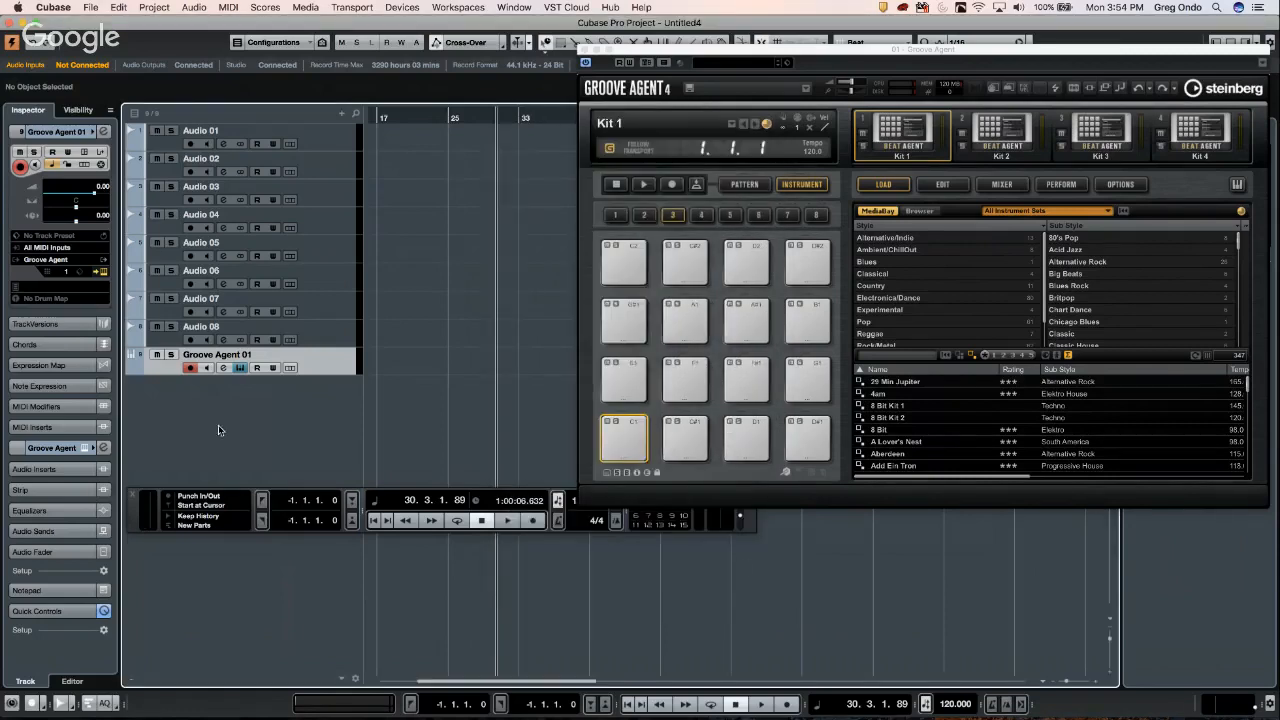
- Create and activate Untitled5 from the 'november 6 hangout' template in the Hub
left_click(90, 7)
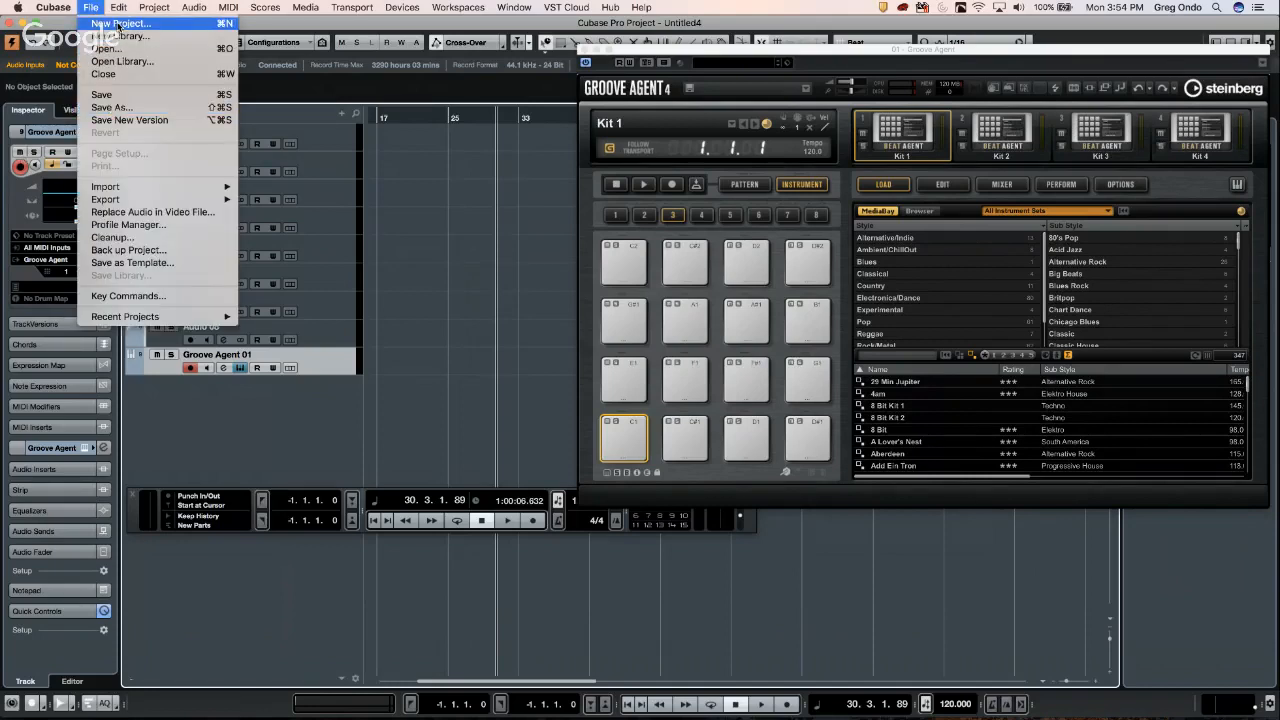
left_click(118, 23)
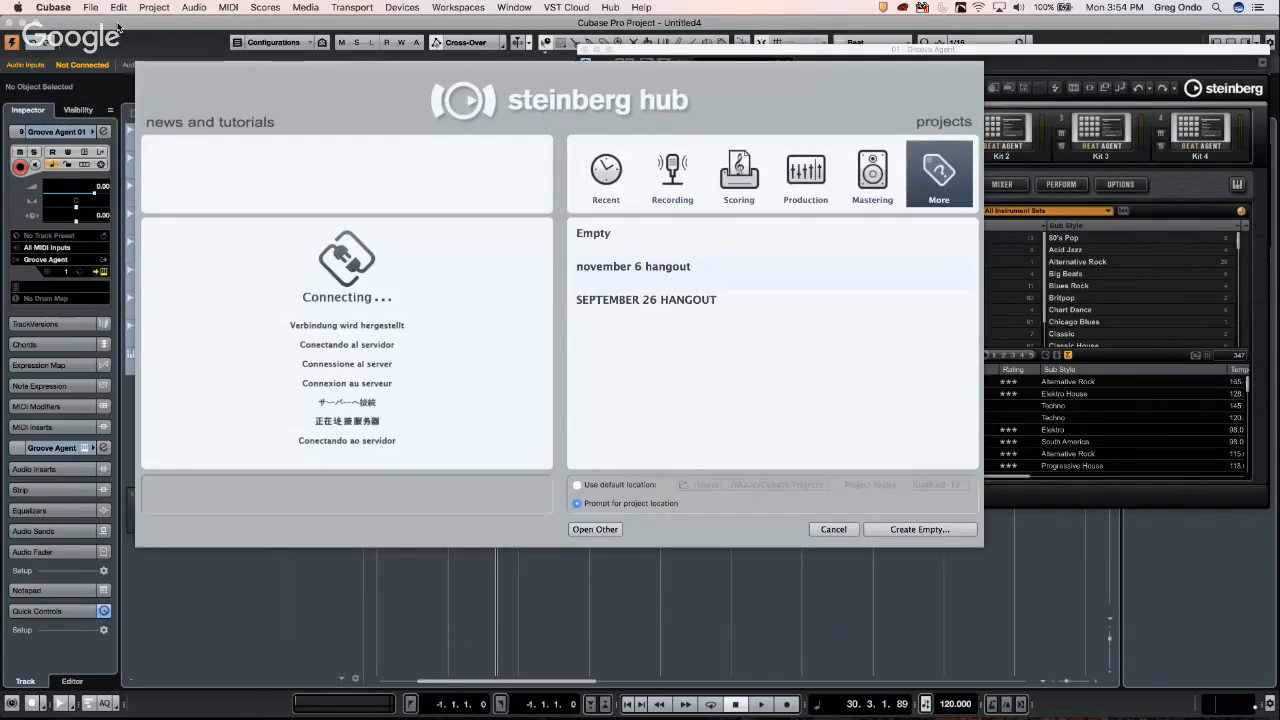
left_click(657, 270)
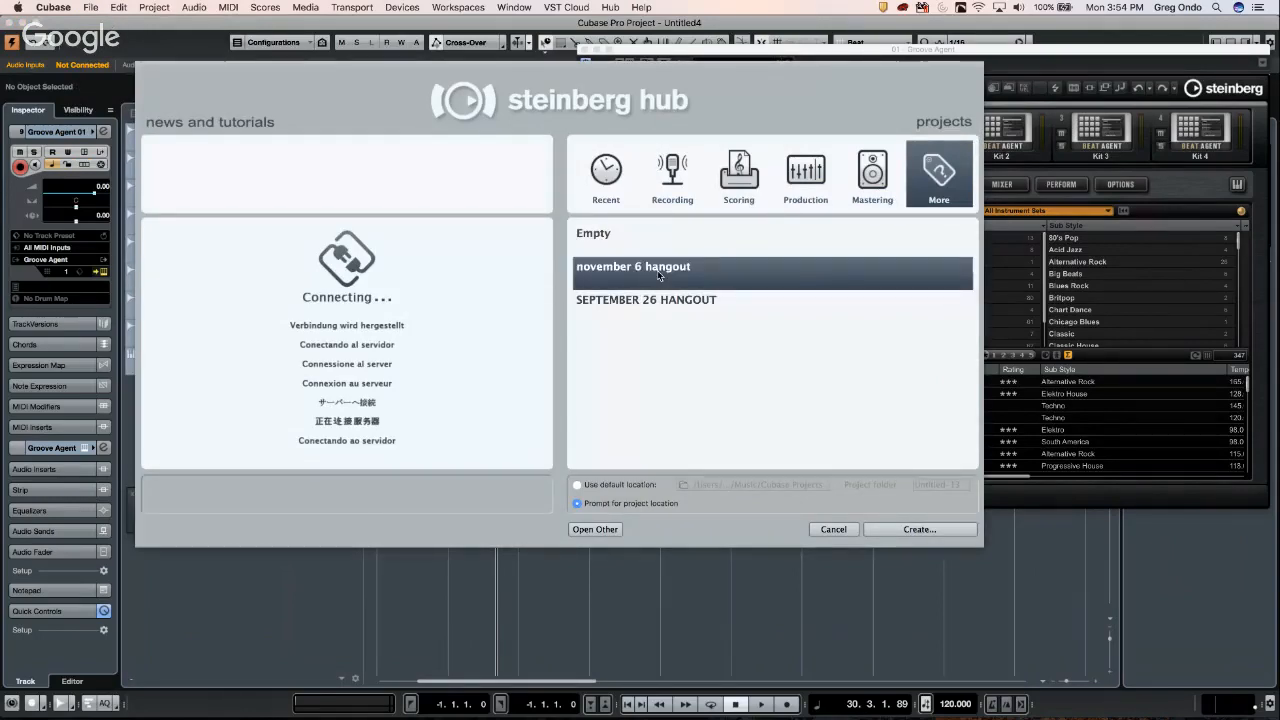
left_click(902, 529)
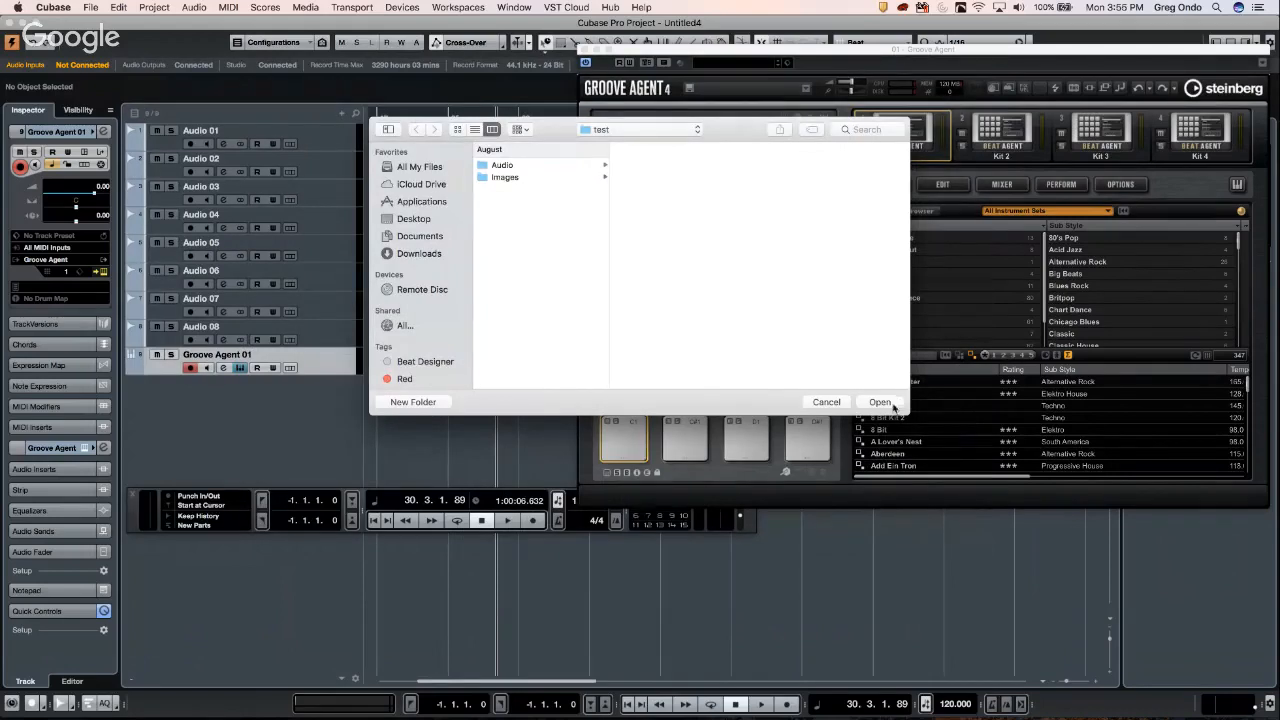
left_click(894, 405)
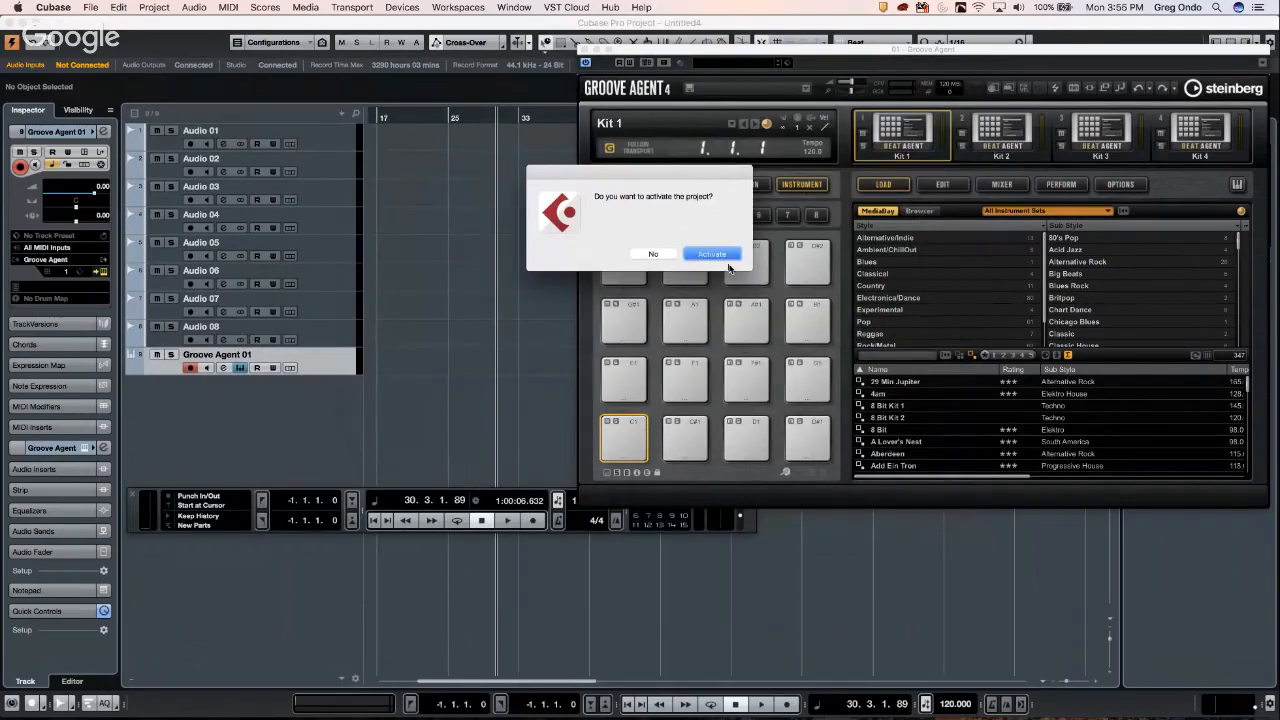
left_click(715, 255)
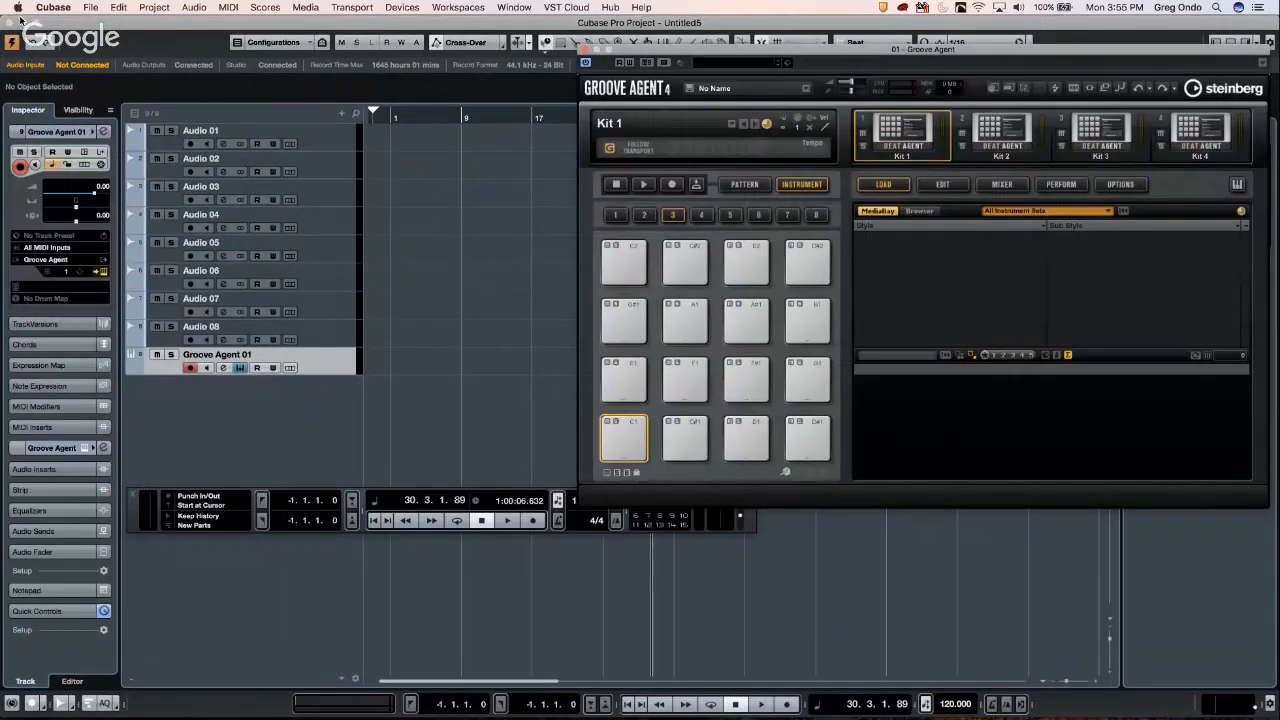
- Add an FX channel track using the Reverb > REVelation effect, creating FX 1-REVelation
right_click(257, 413)
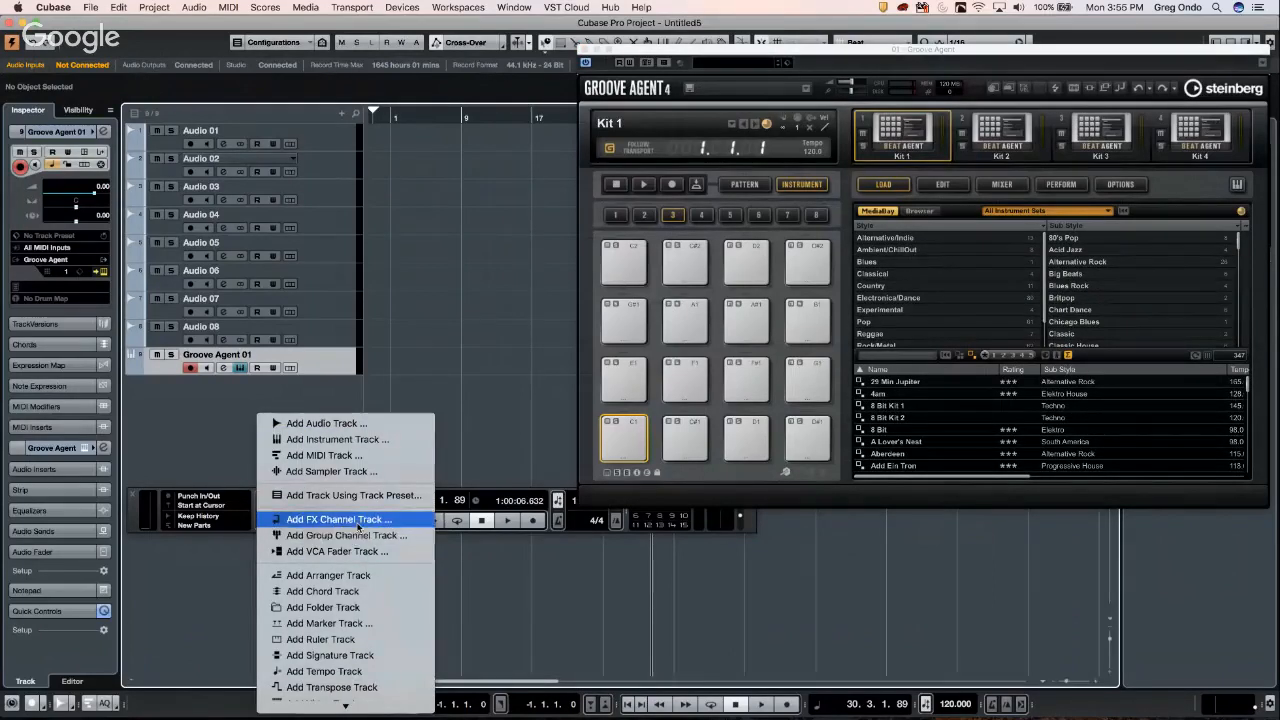
left_click(360, 527)
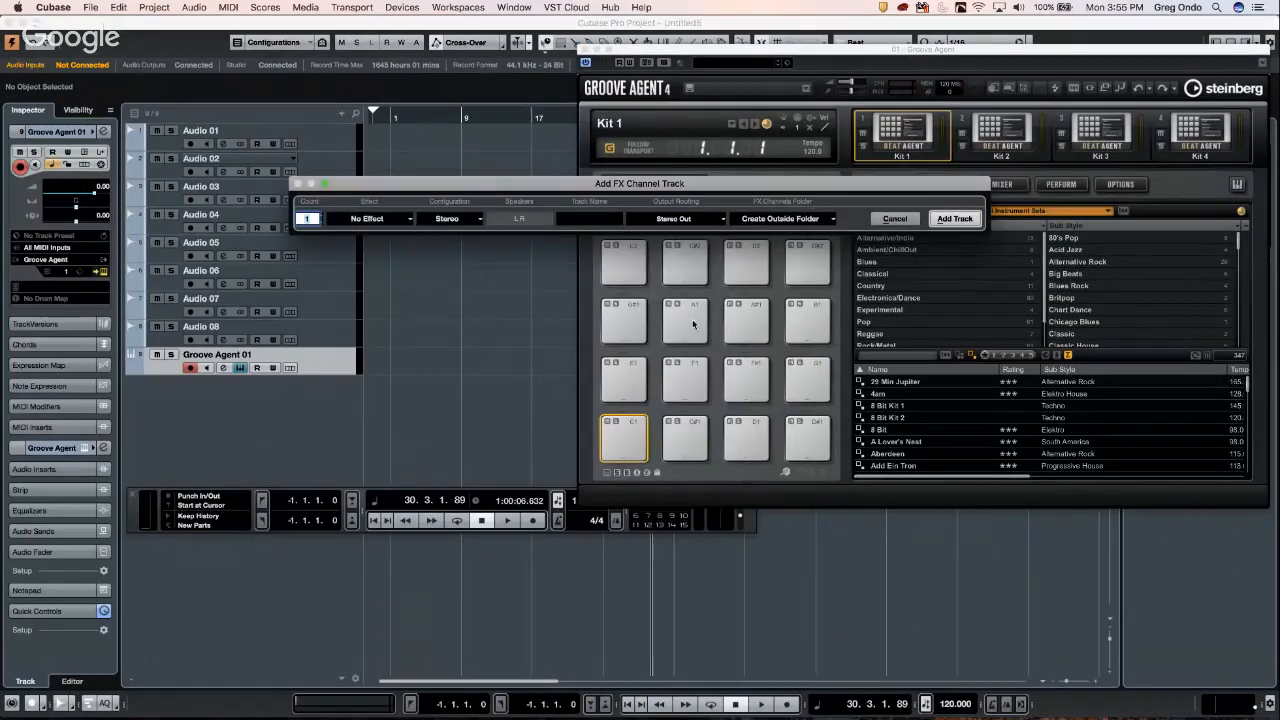
left_click(390, 222)
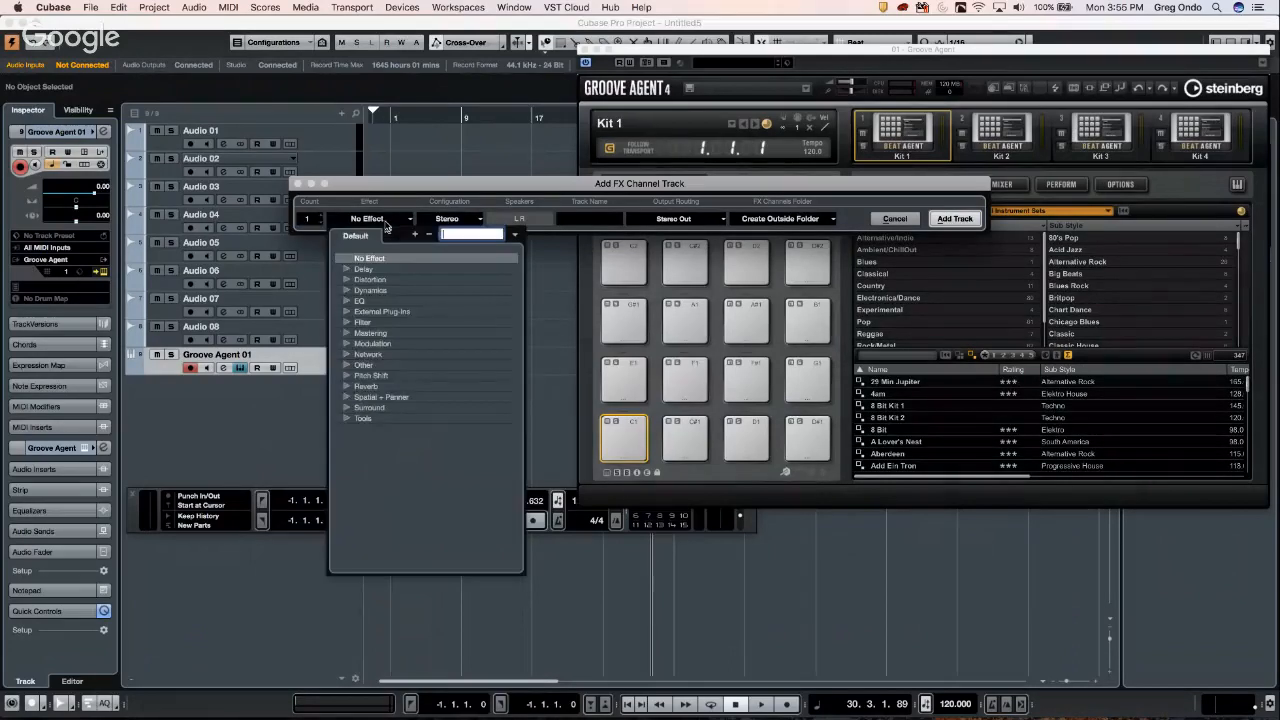
left_click(346, 386)
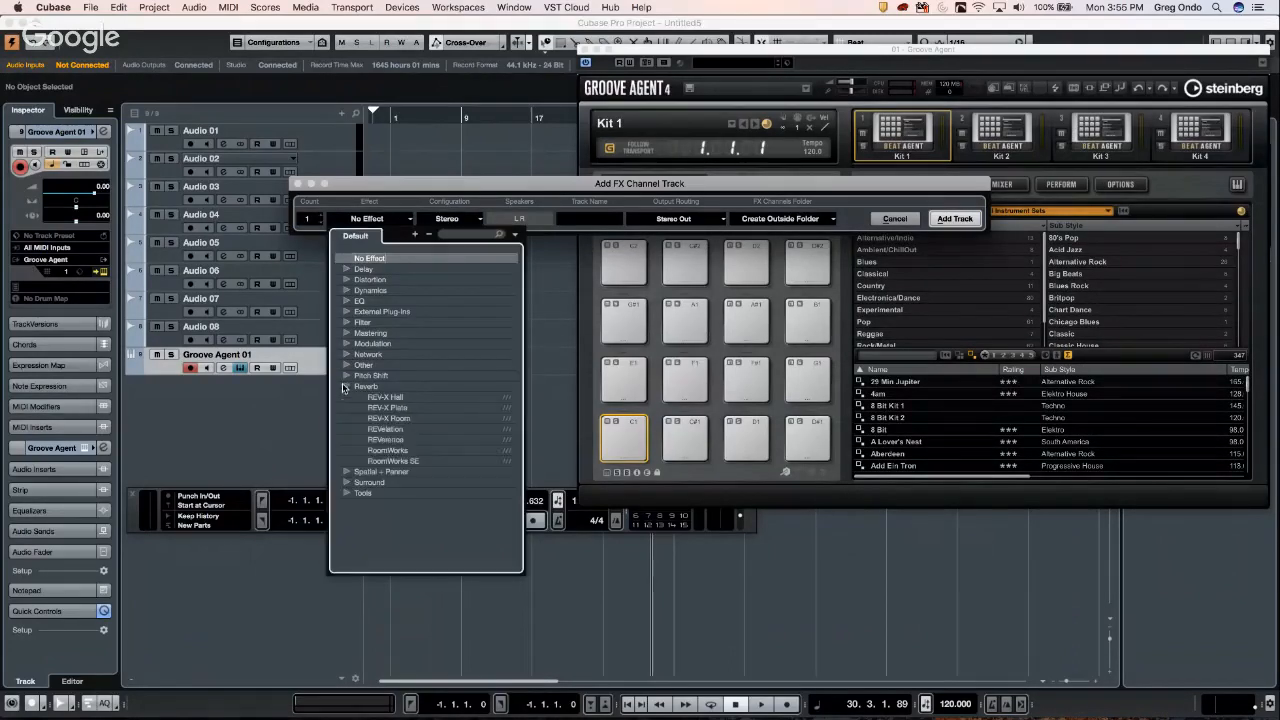
left_click(400, 431)
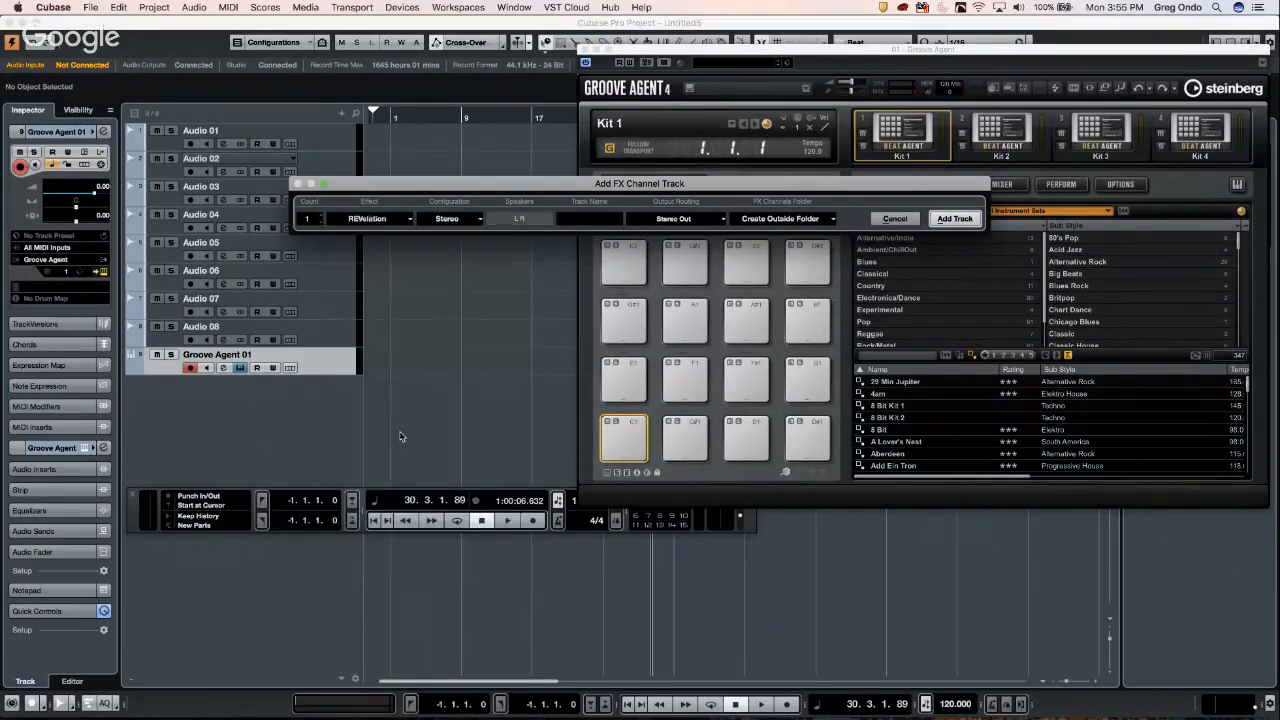
left_click(955, 218)
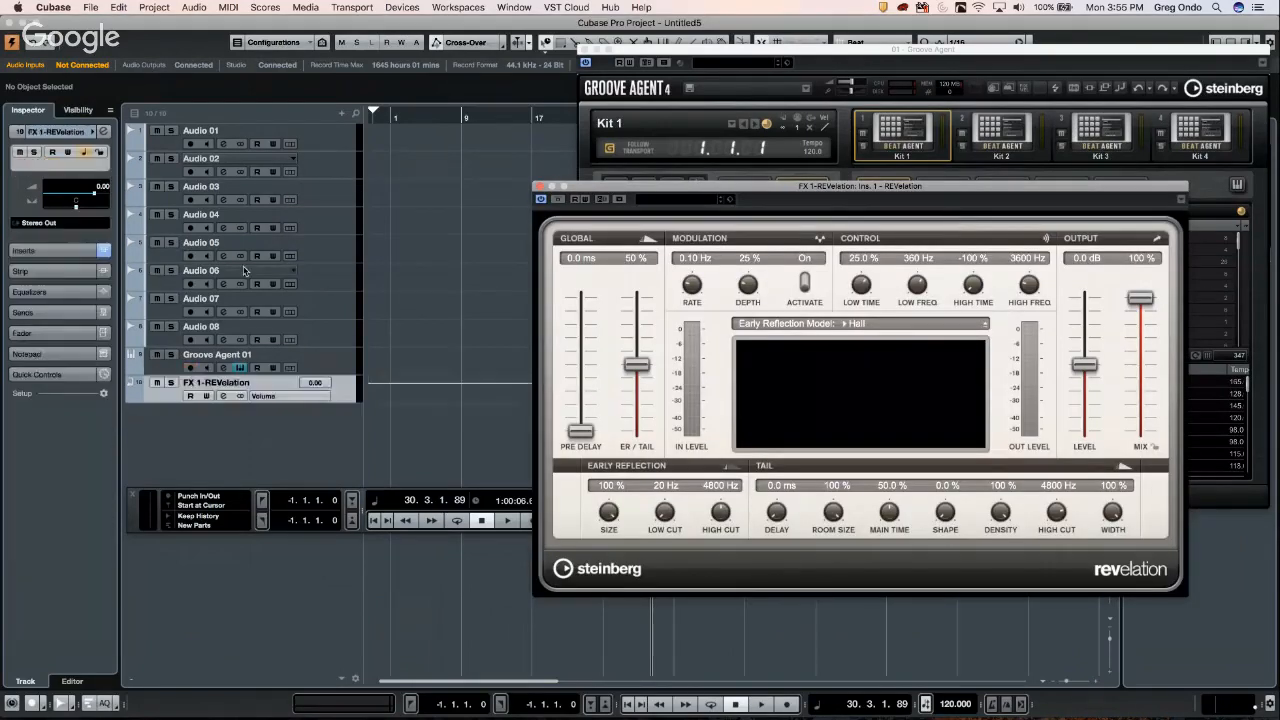
left_click(94, 9)
mouse_move(133, 200)
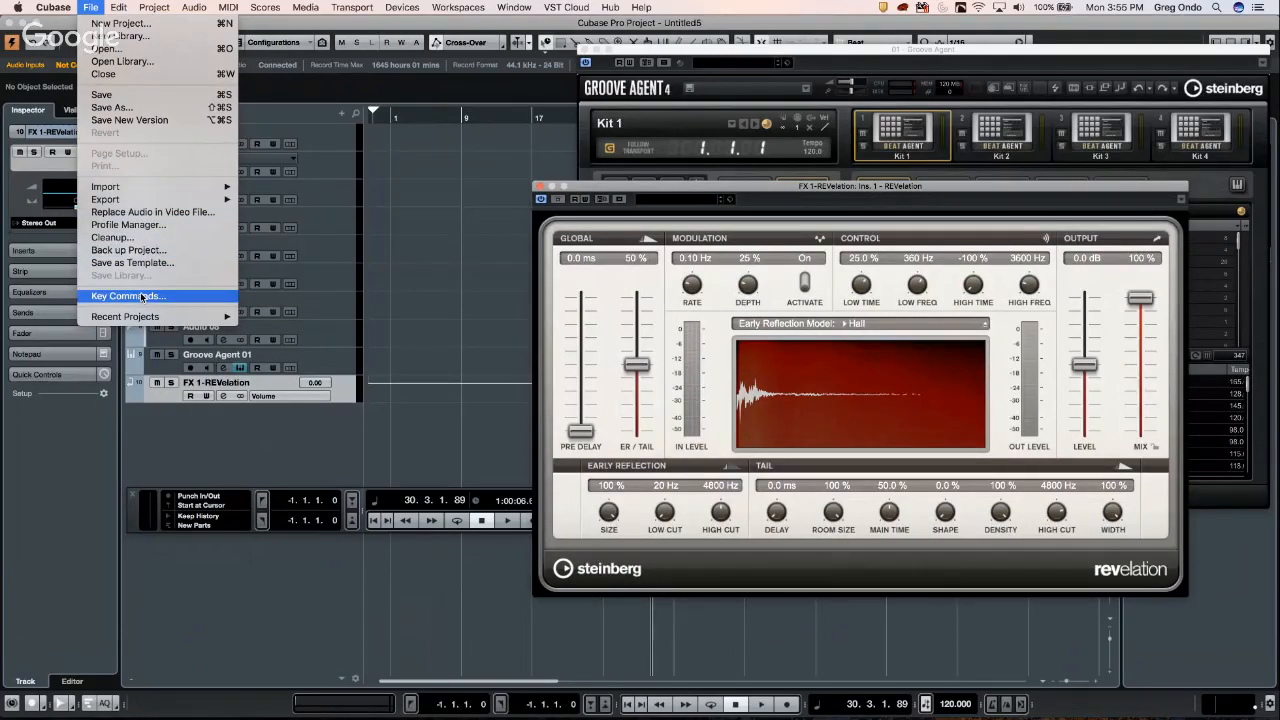
- Save the project over the 'november 6 hangout' template, then close Untitled5 with Don't Save
left_click(160, 266)
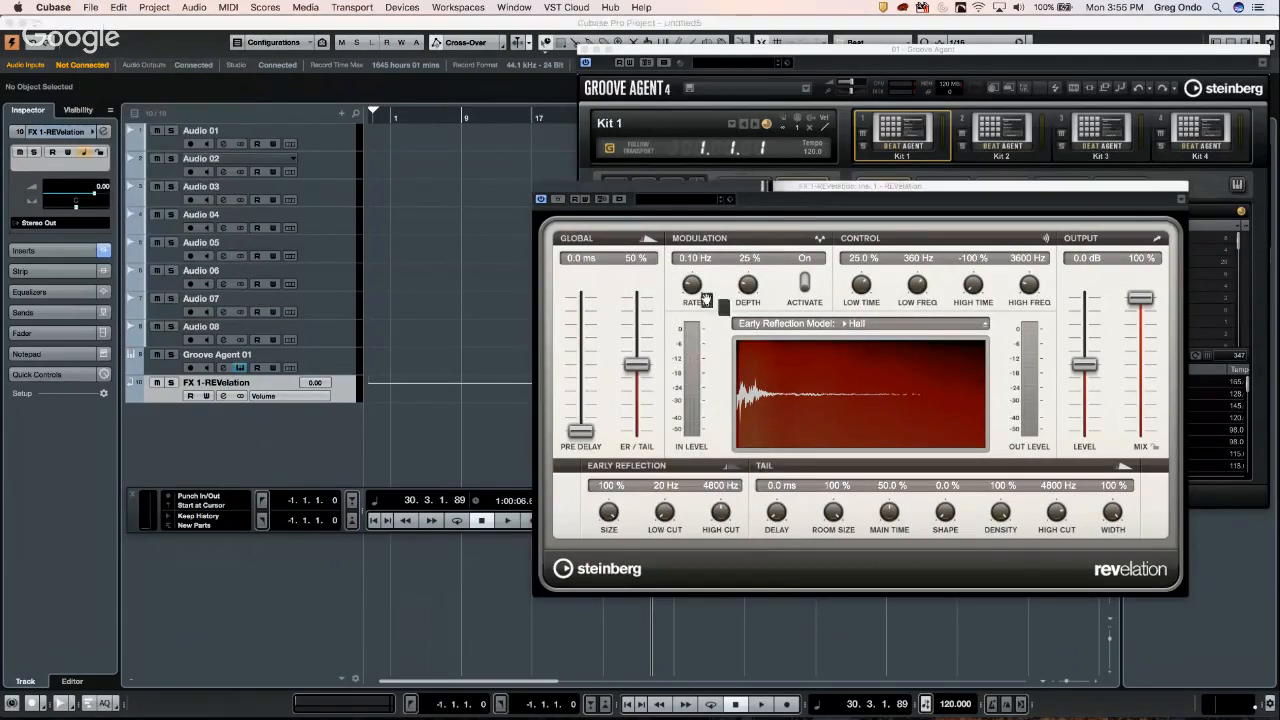
left_click(578, 182)
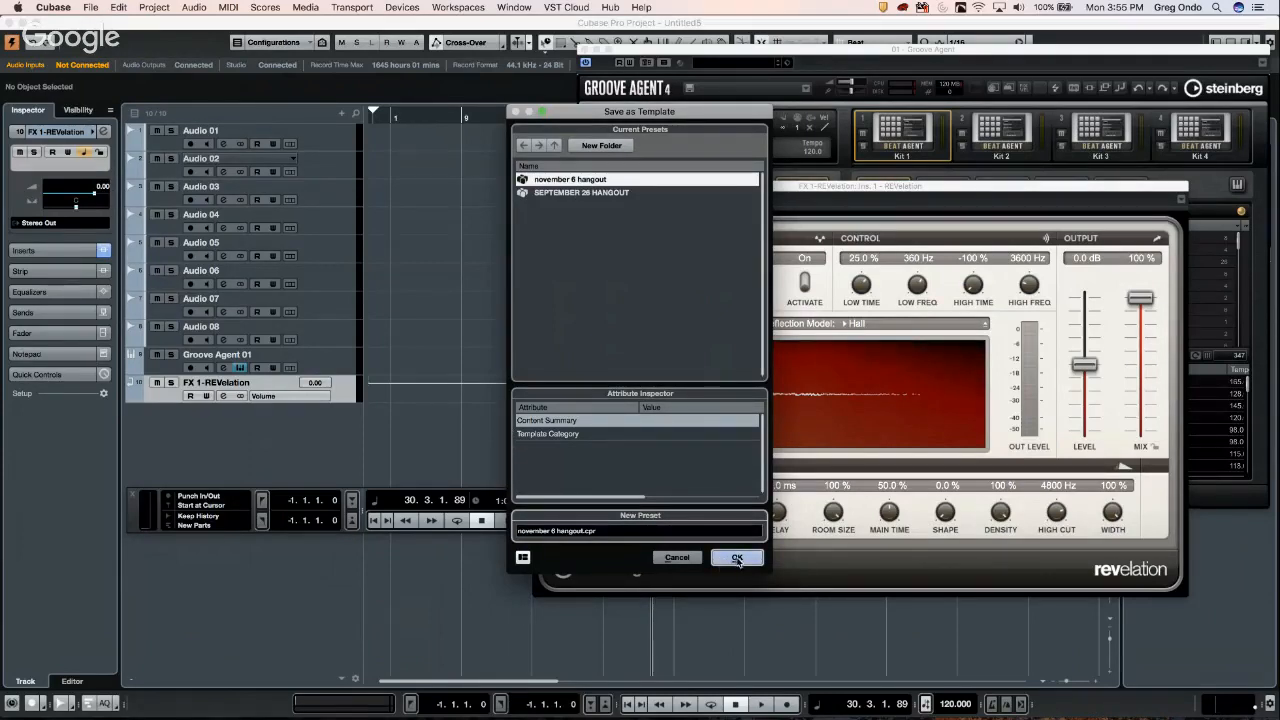
left_click(737, 558)
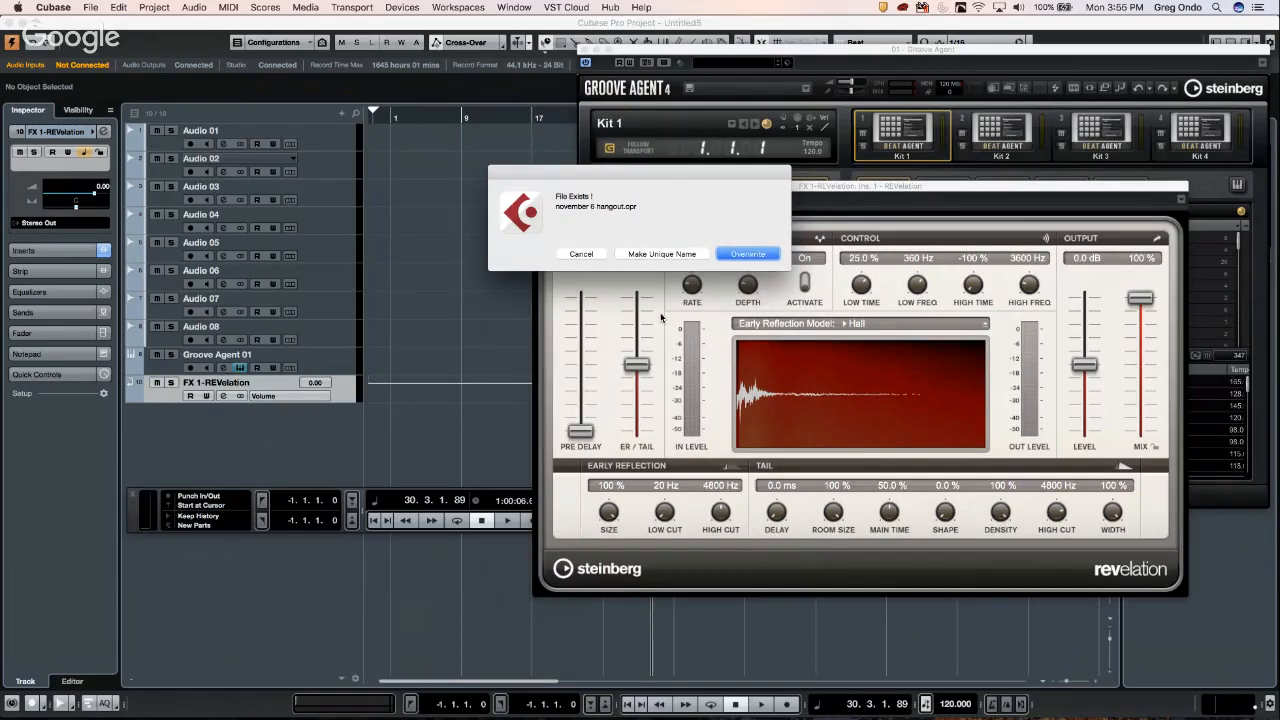
left_click(756, 257)
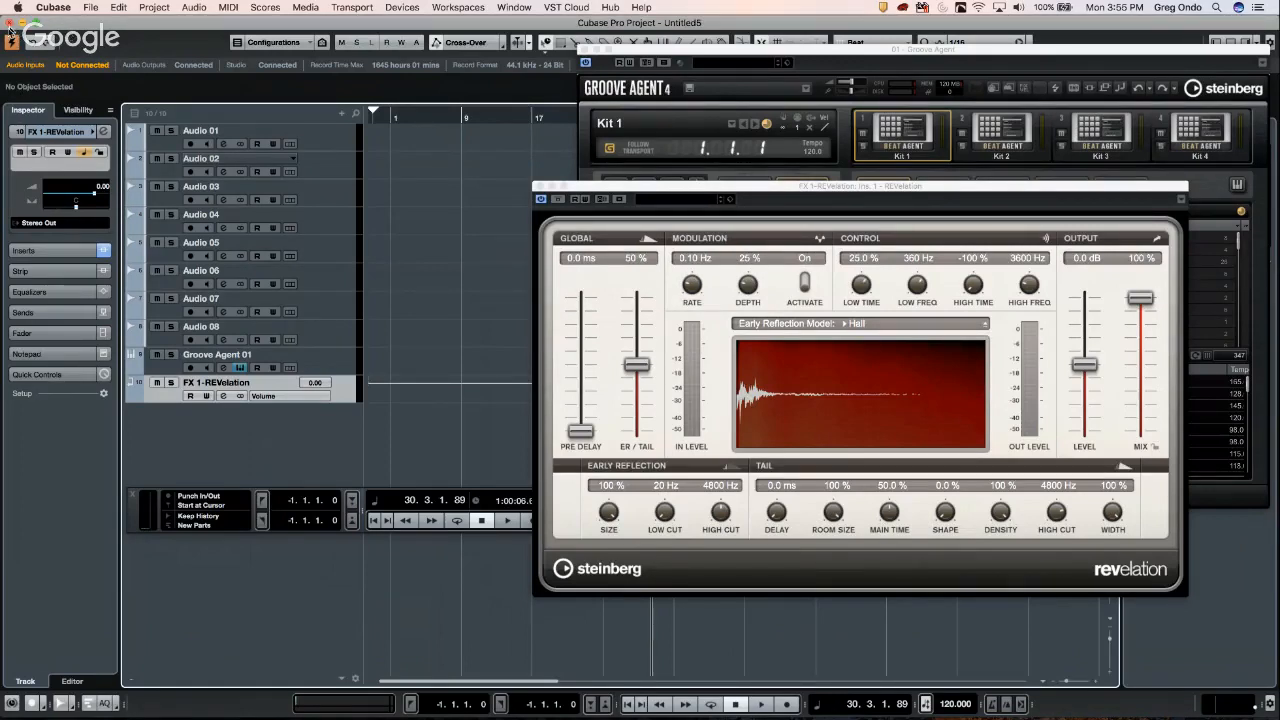
left_click(13, 23)
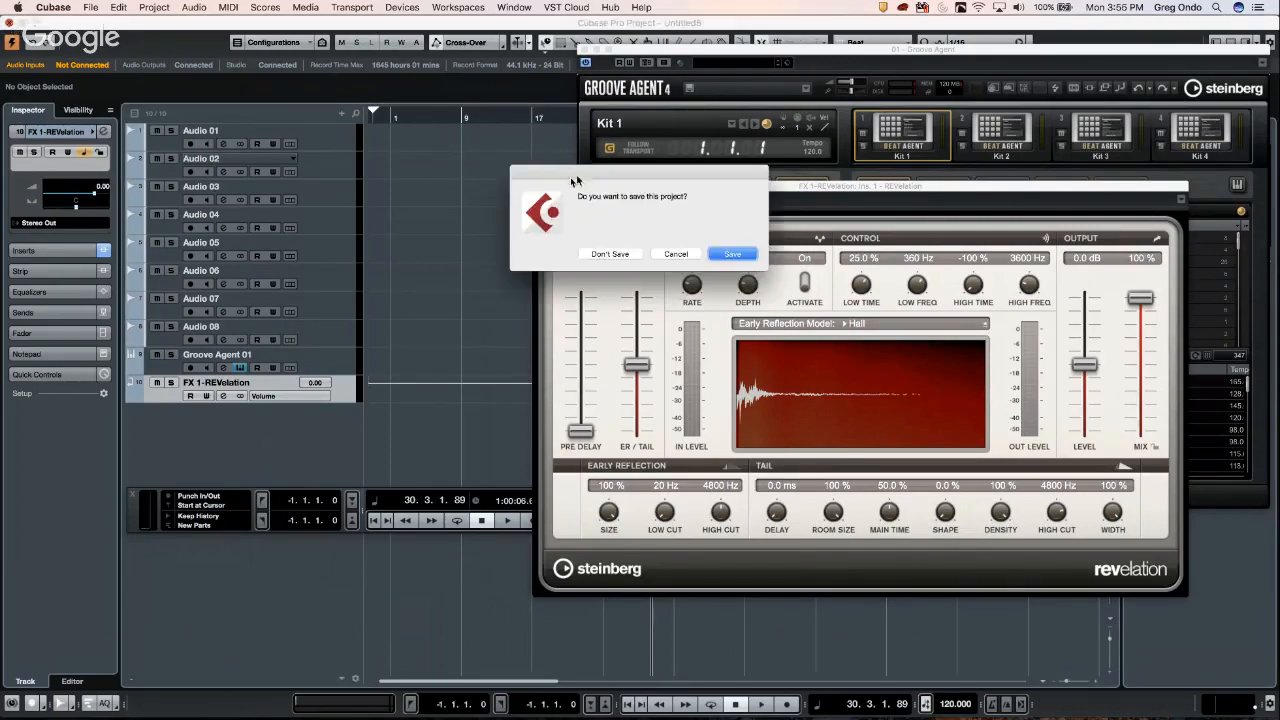
left_click(610, 256)
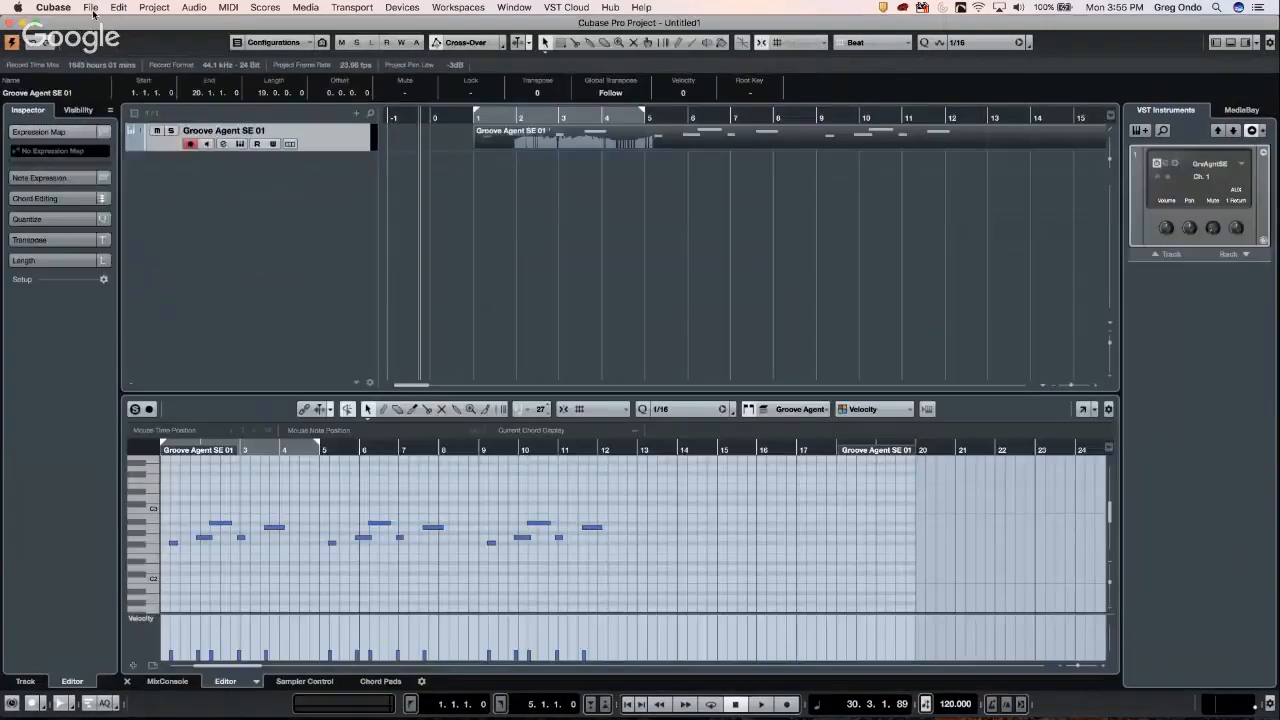
- Create Untitled1 from the saved template in the Hub, keep the default folder, and activate it
left_click(92, 9)
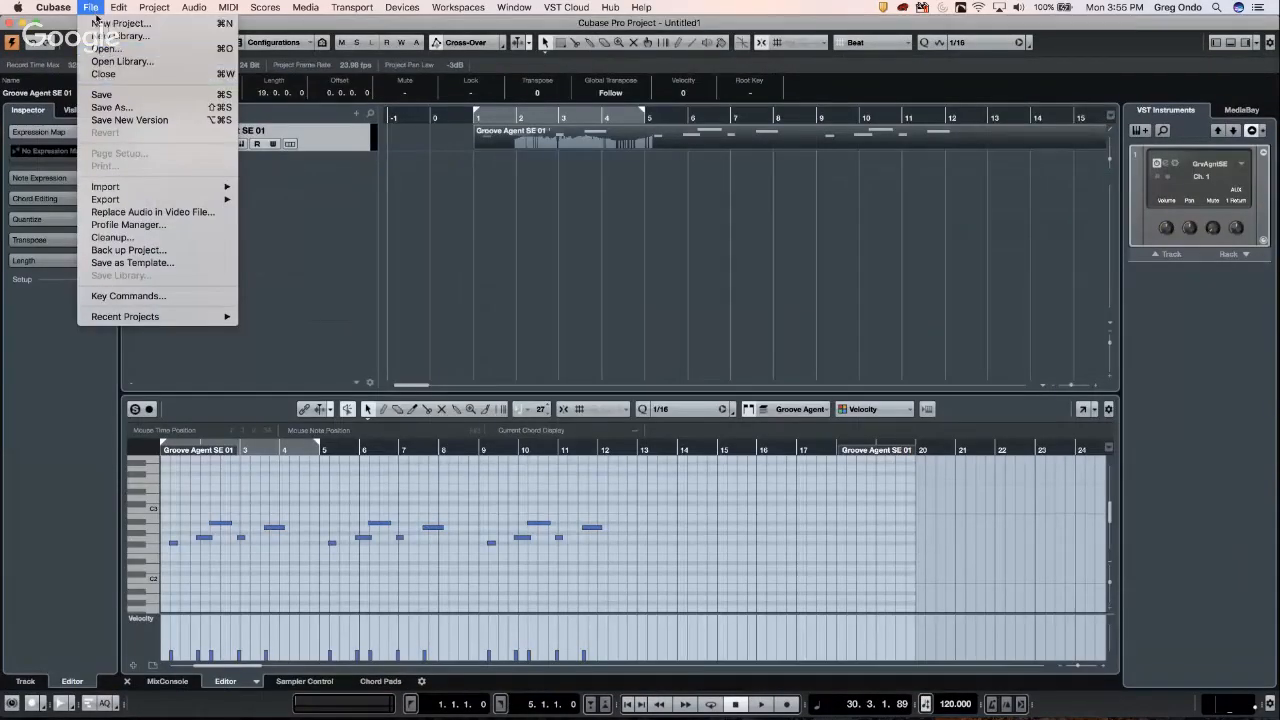
left_click(98, 22)
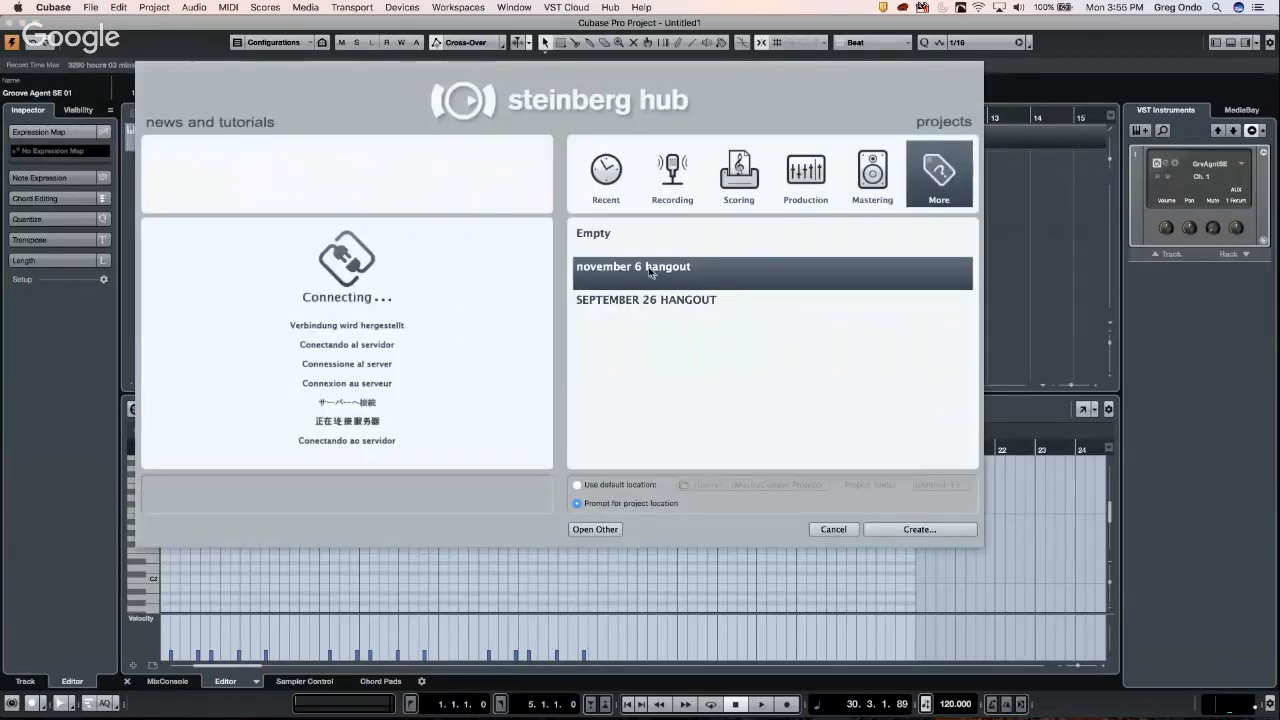
double_click(648, 270)
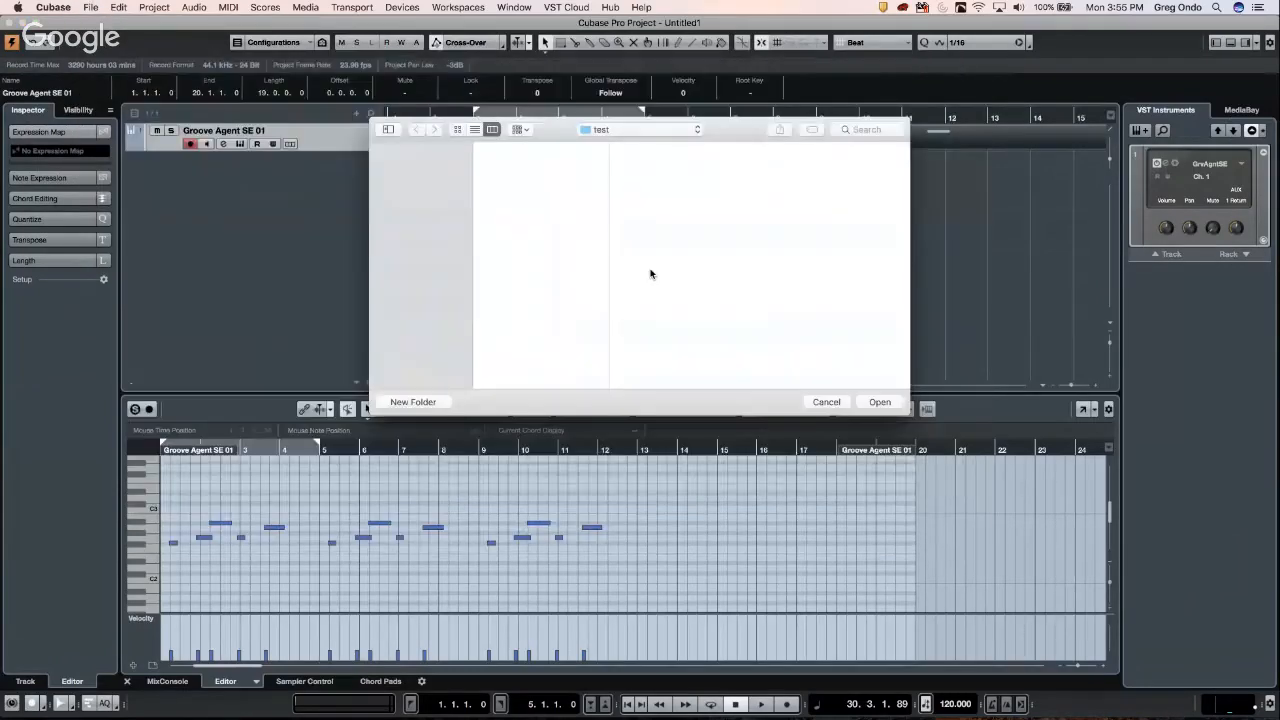
left_click(888, 402)
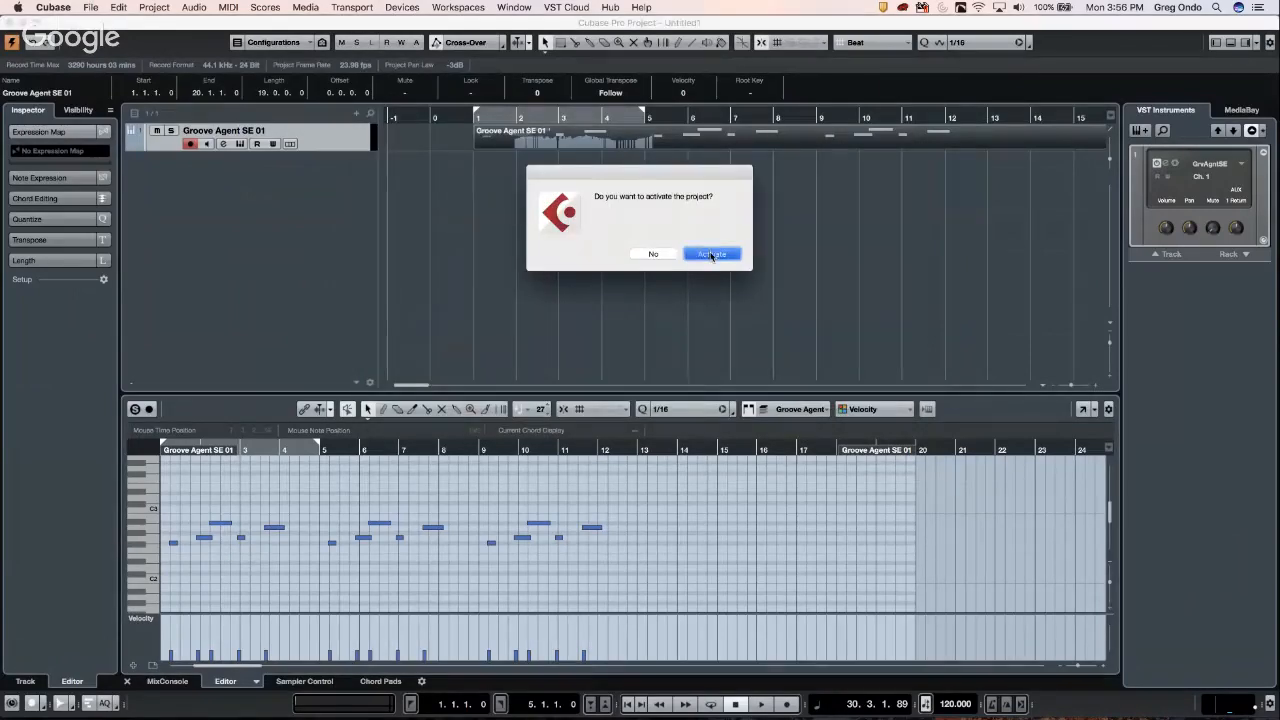
left_click(710, 253)
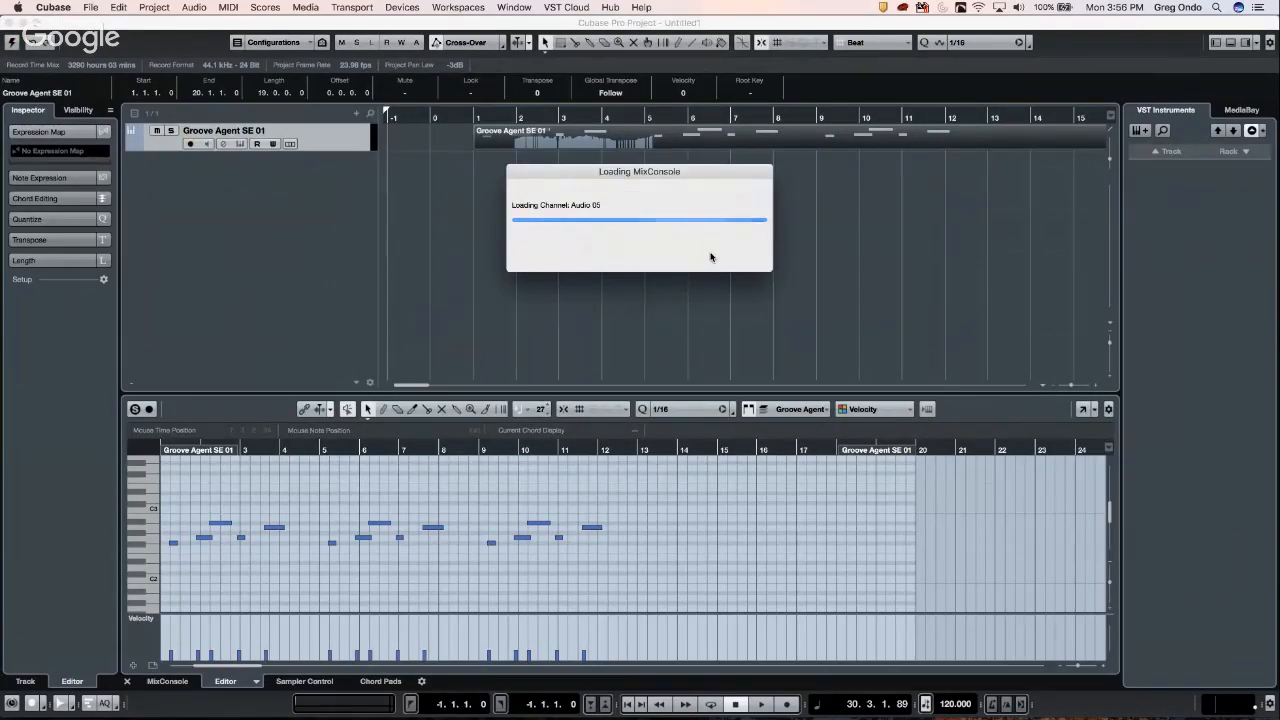
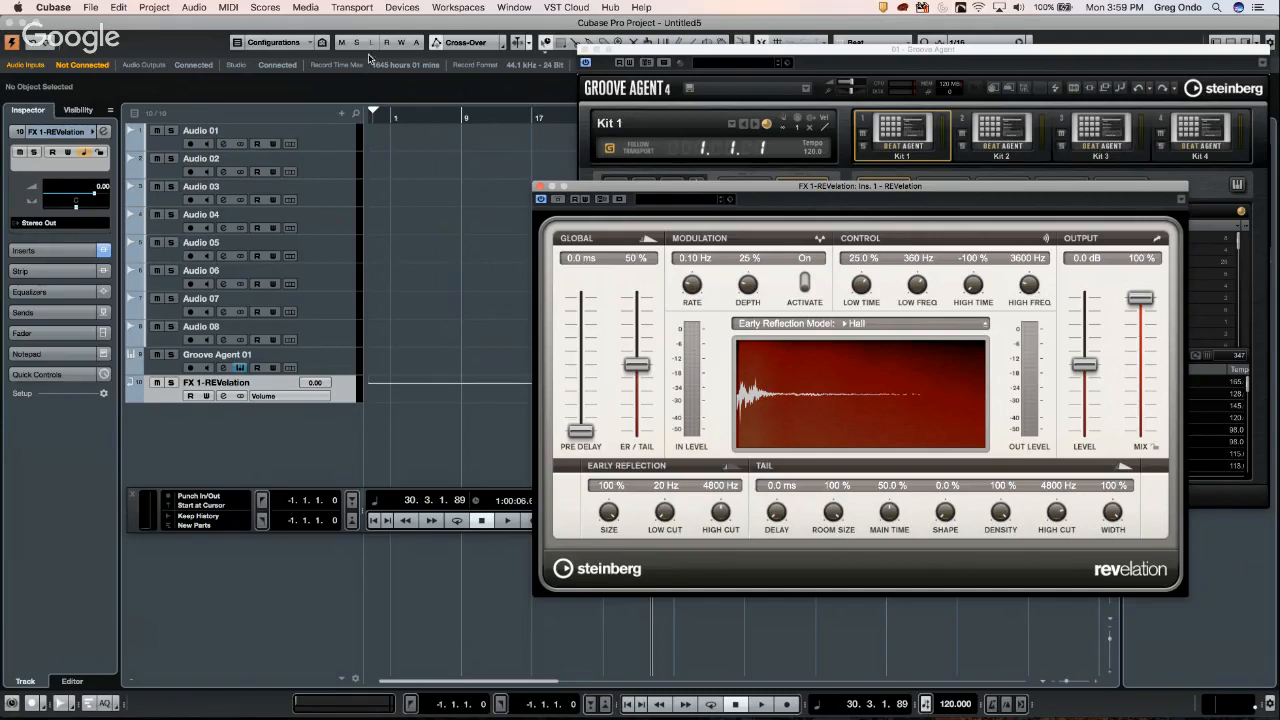
- Select tracks Audio 01 through Audio 08, then close the REVelation and Groove Agent plugin windows
left_click(501, 199)
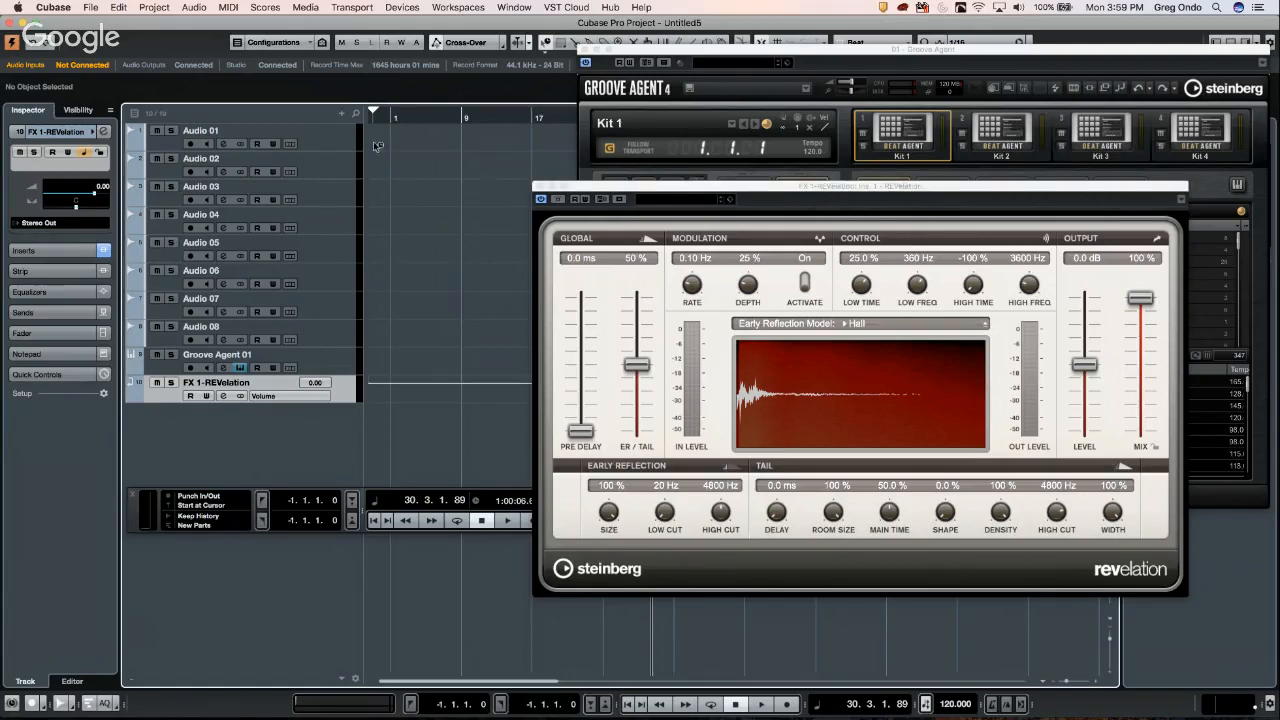
left_click(323, 137)
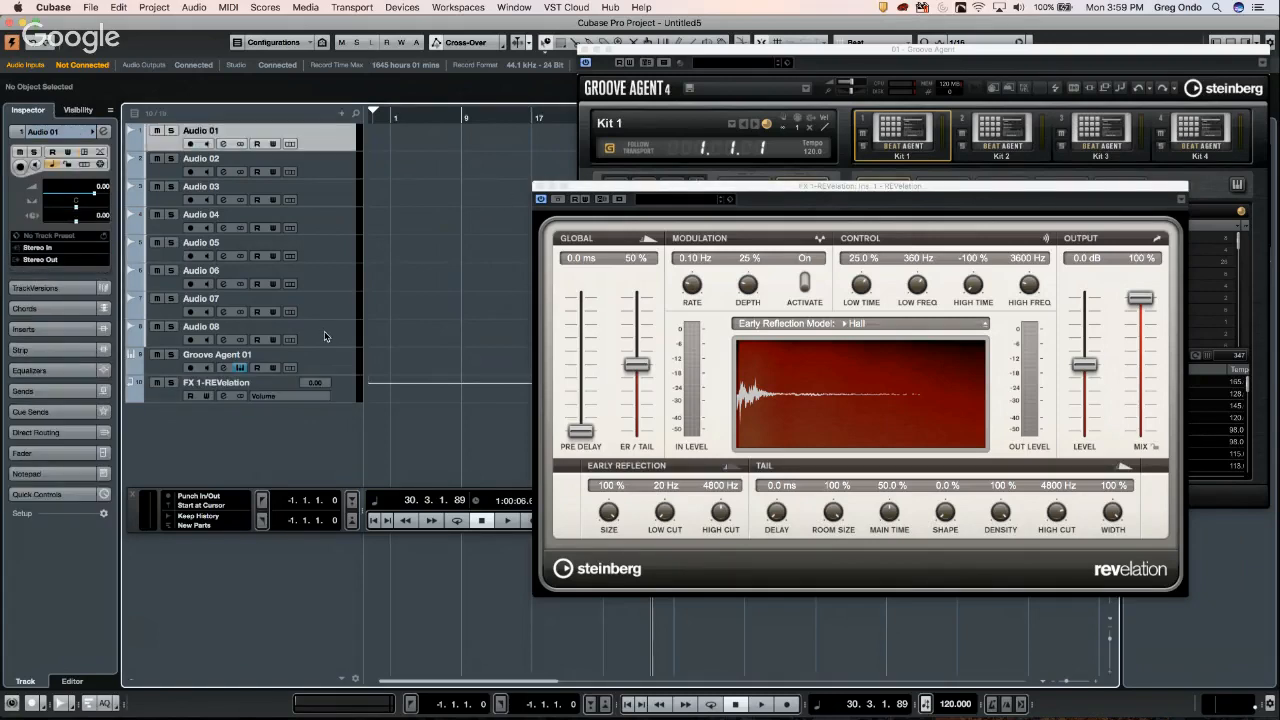
left_click(328, 330)
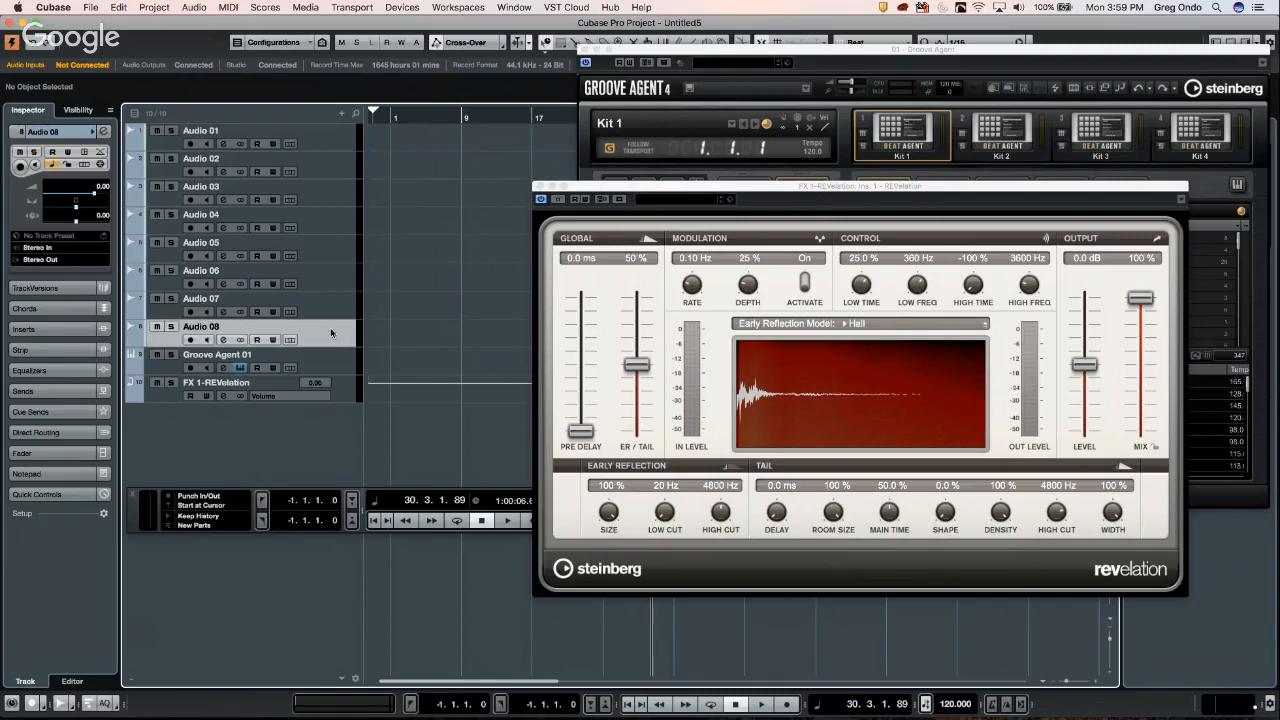
left_click(334, 140, "shift")
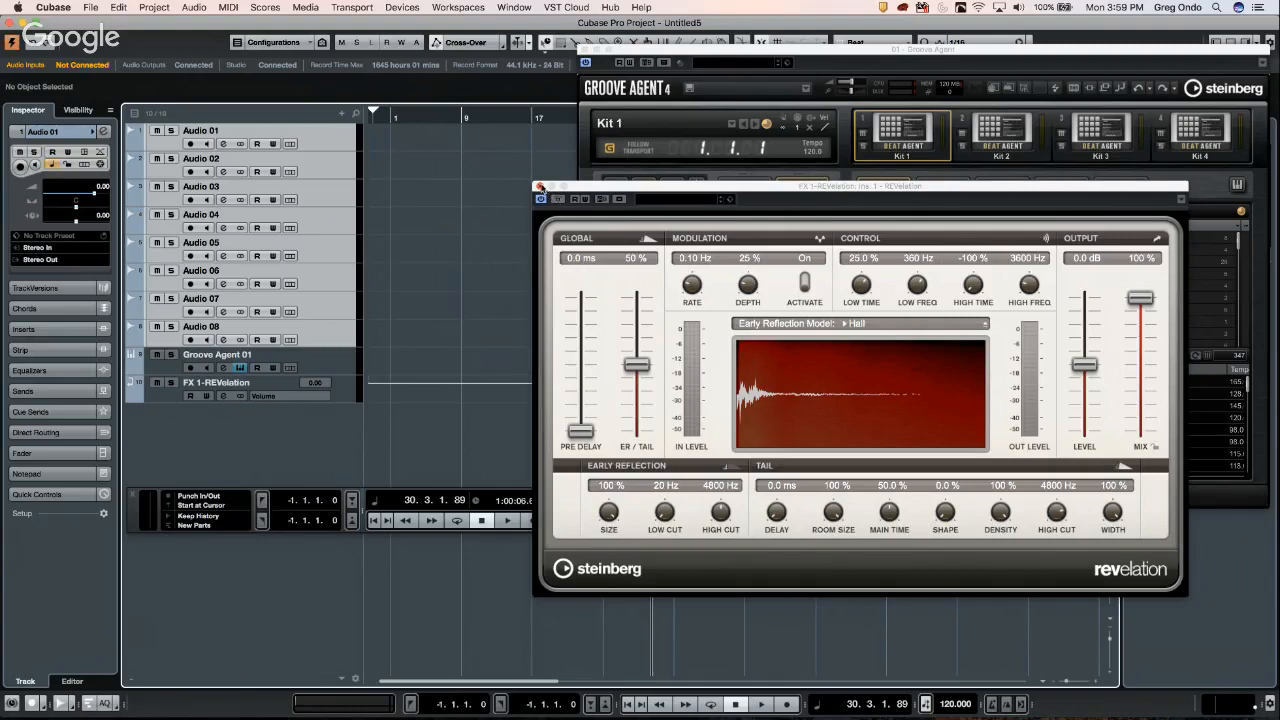
left_click(538, 187)
left_click(589, 49)
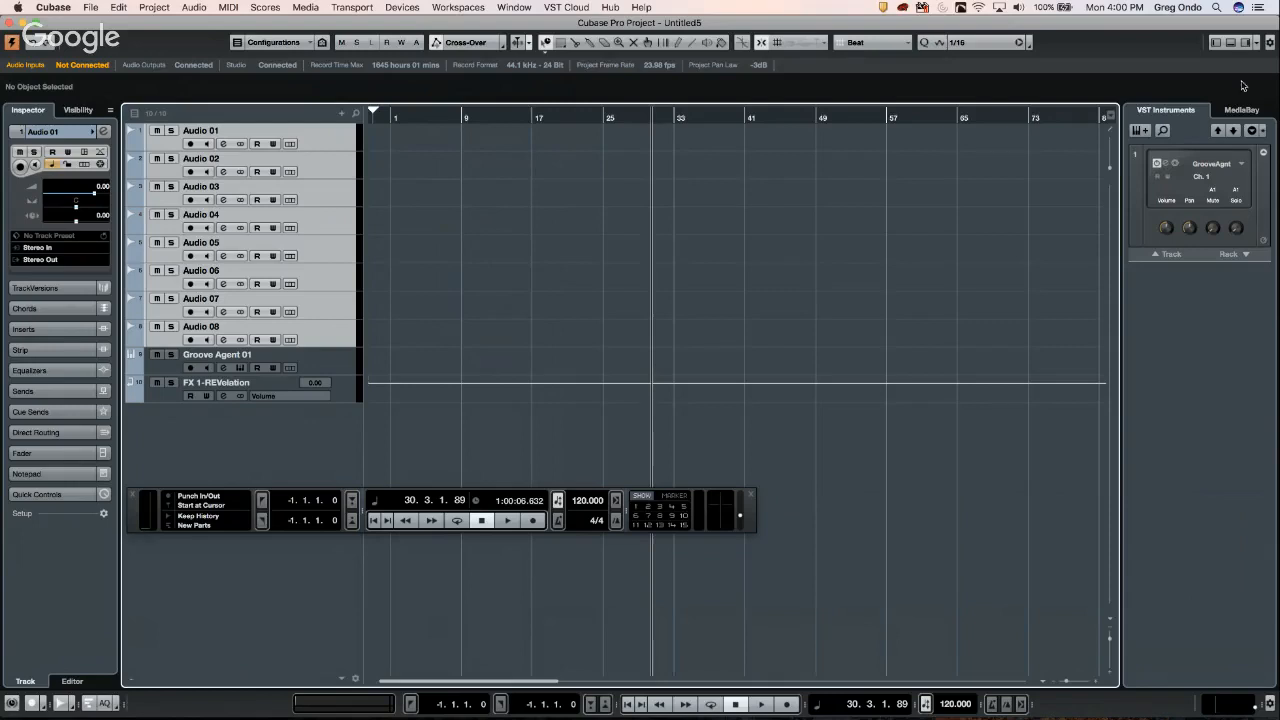
- Show the MixConsole in the lower zone with its toolbar, and display its Functions menu
left_click(1229, 42)
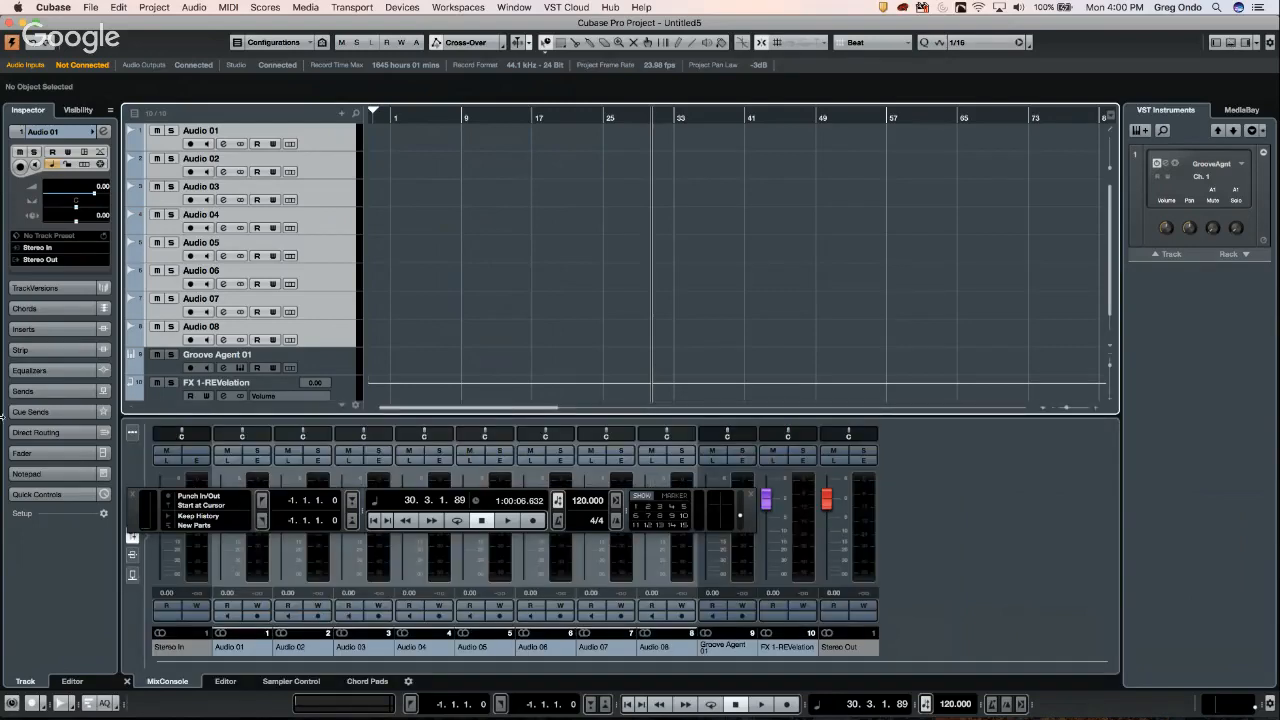
left_click(133, 432)
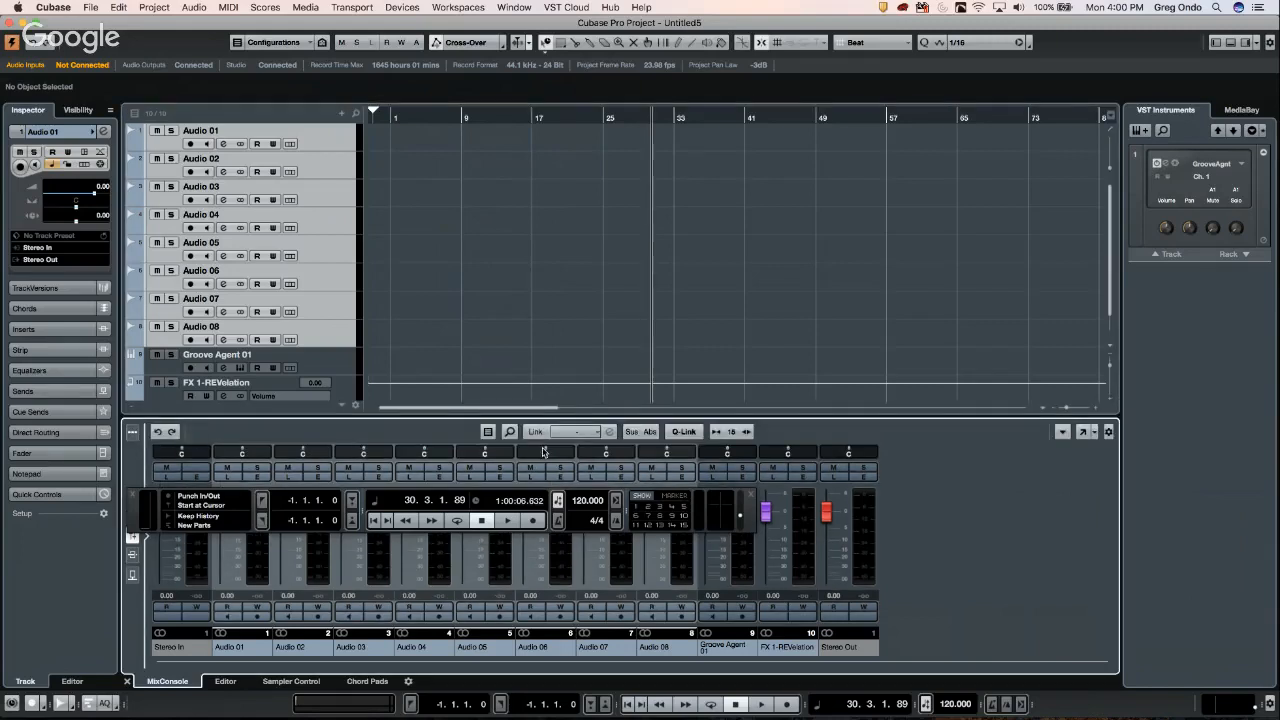
left_click(1063, 433)
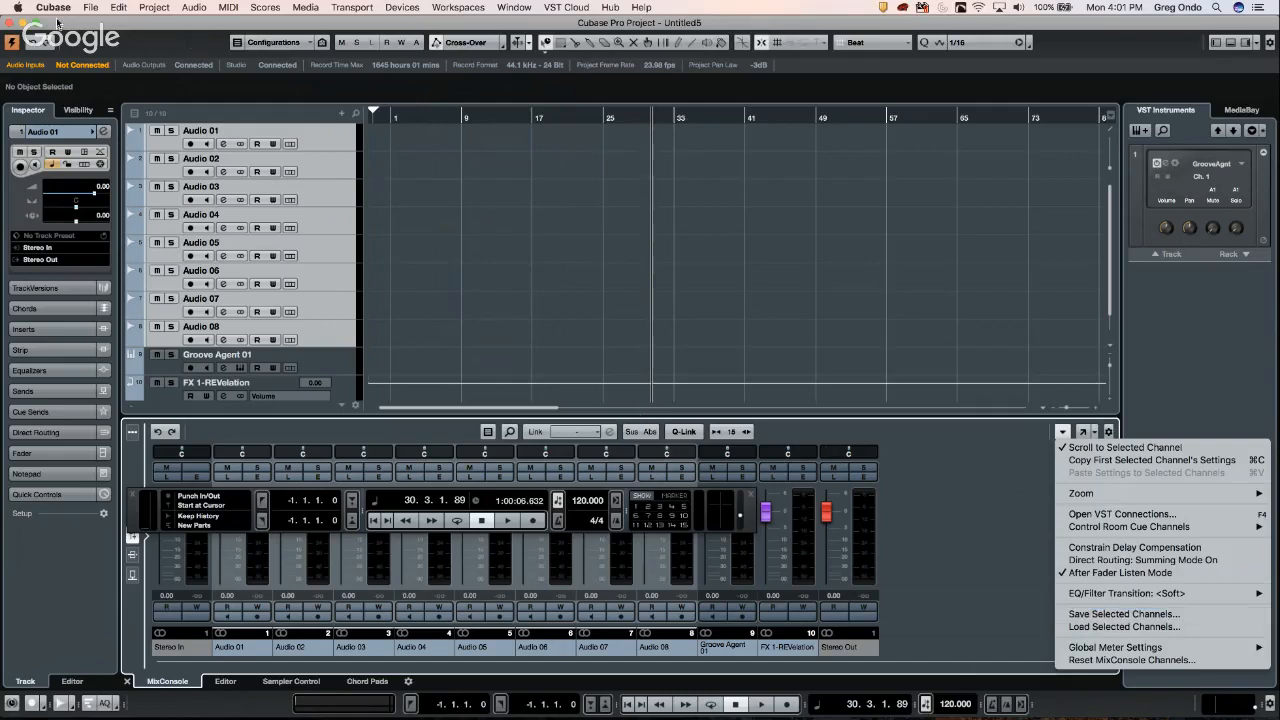
- Dismiss the mixer Functions menu, select only Audio 01, and bring up the File menu
left_click(326, 142)
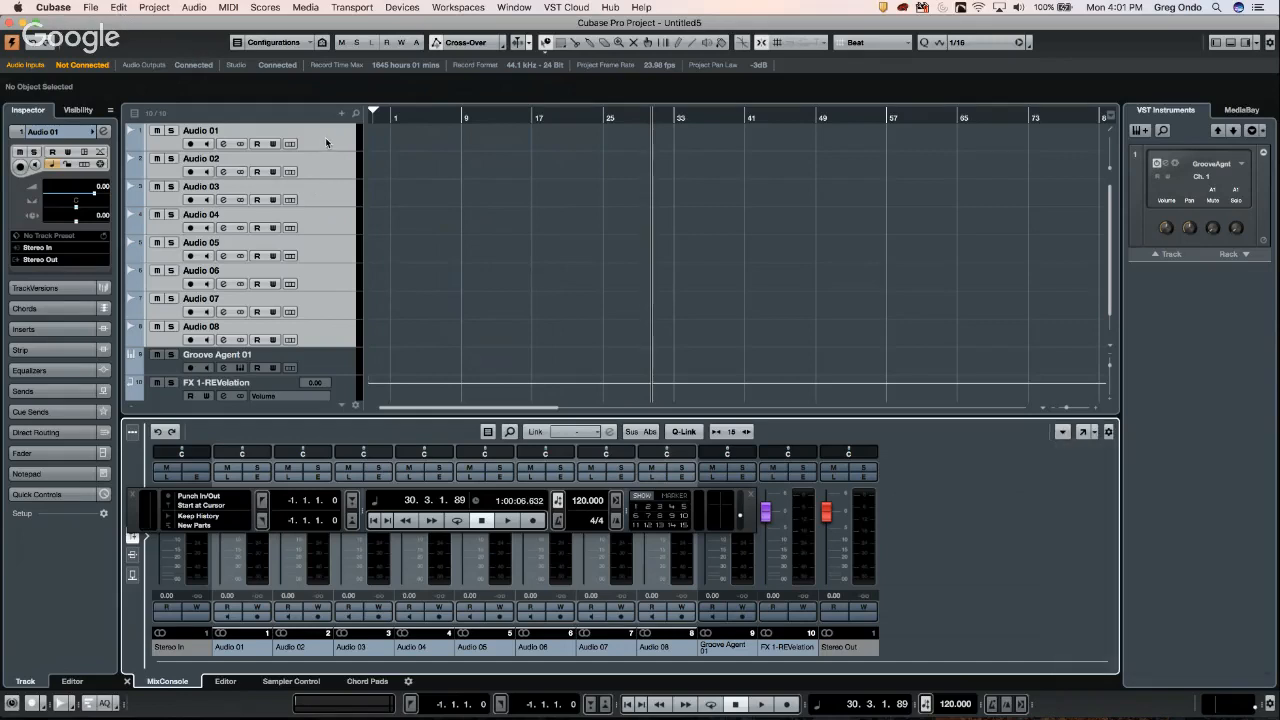
left_click(325, 137)
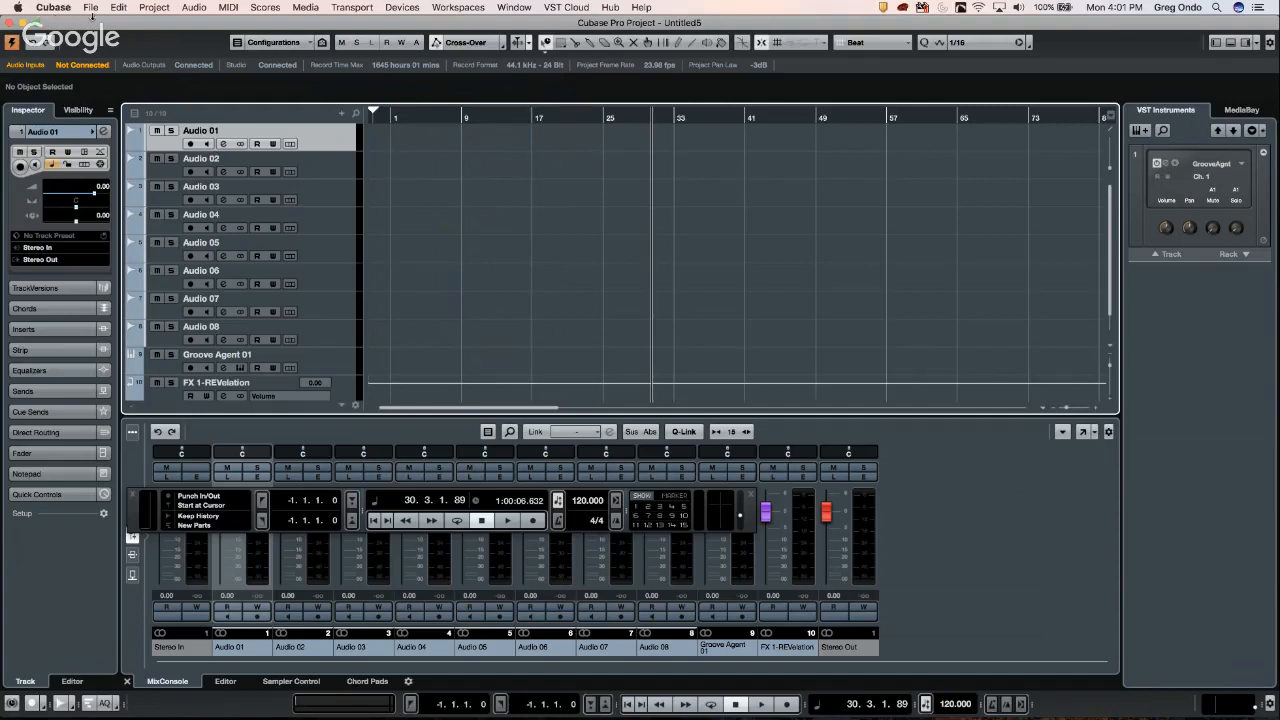
left_click(90, 8)
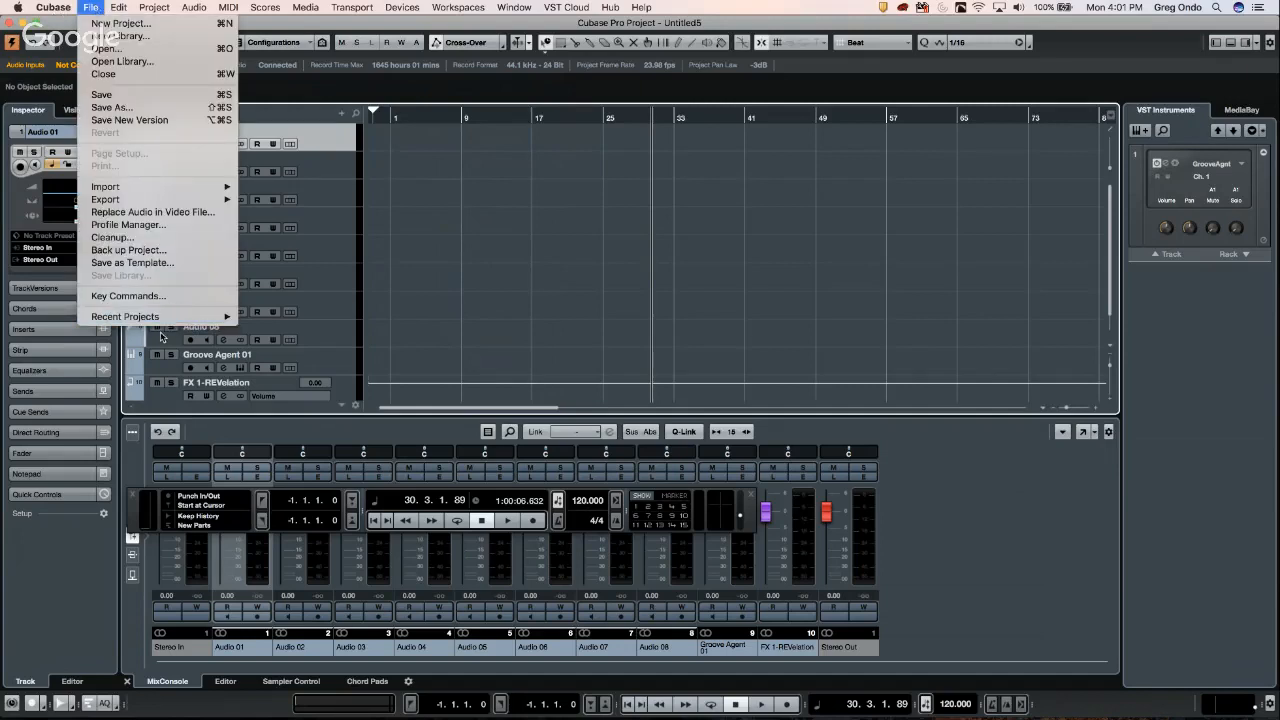
- Browse the File and Edit menus, then open the Pool window from Media
mouse_move(163, 325)
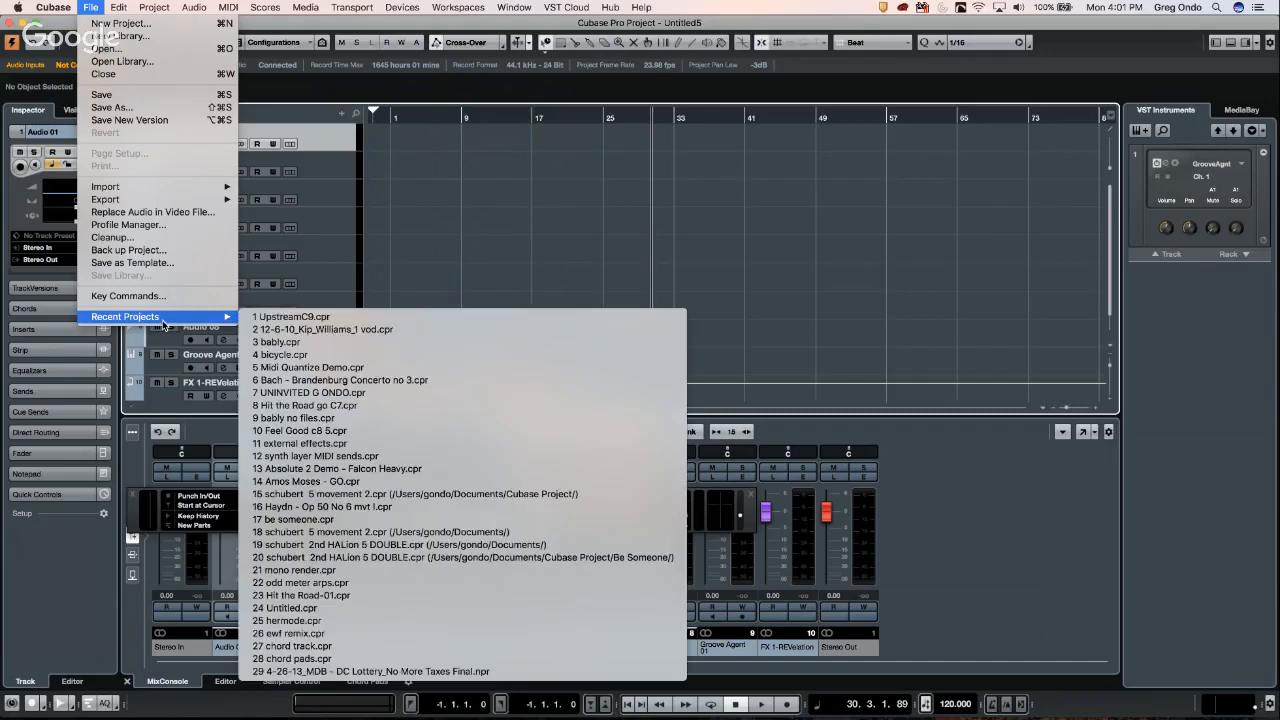
left_click(527, 225)
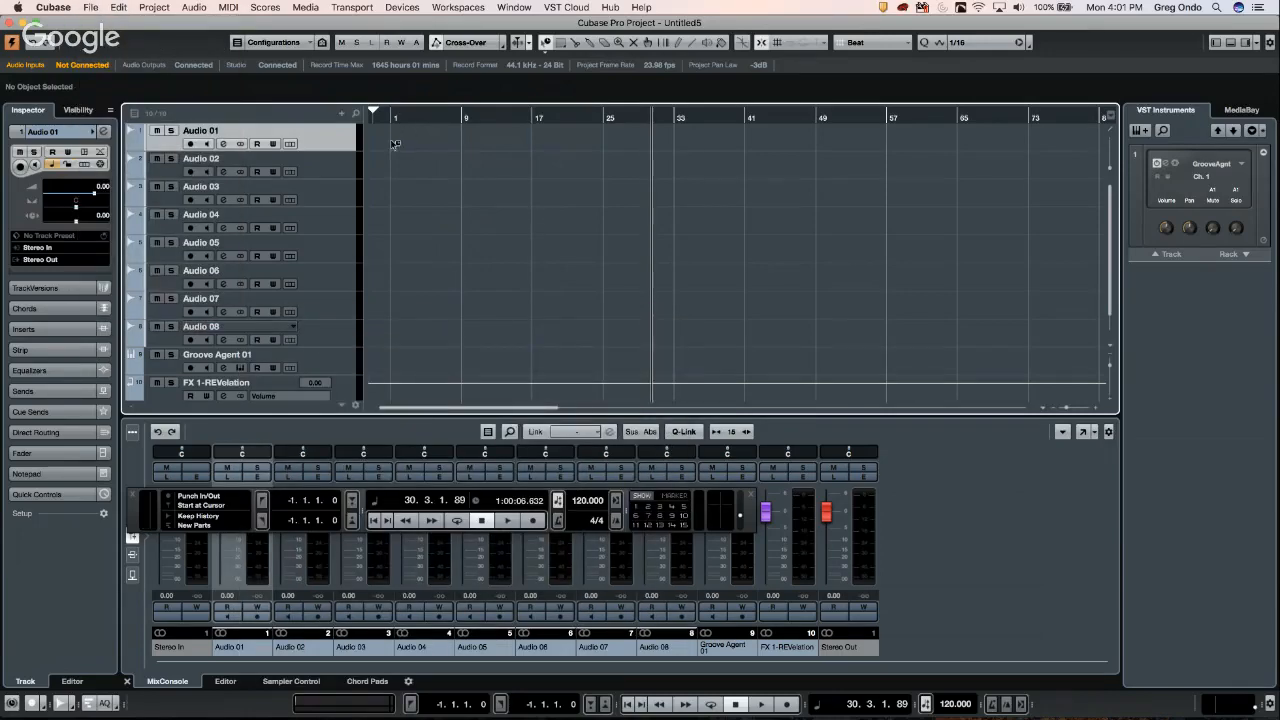
left_click(99, 9)
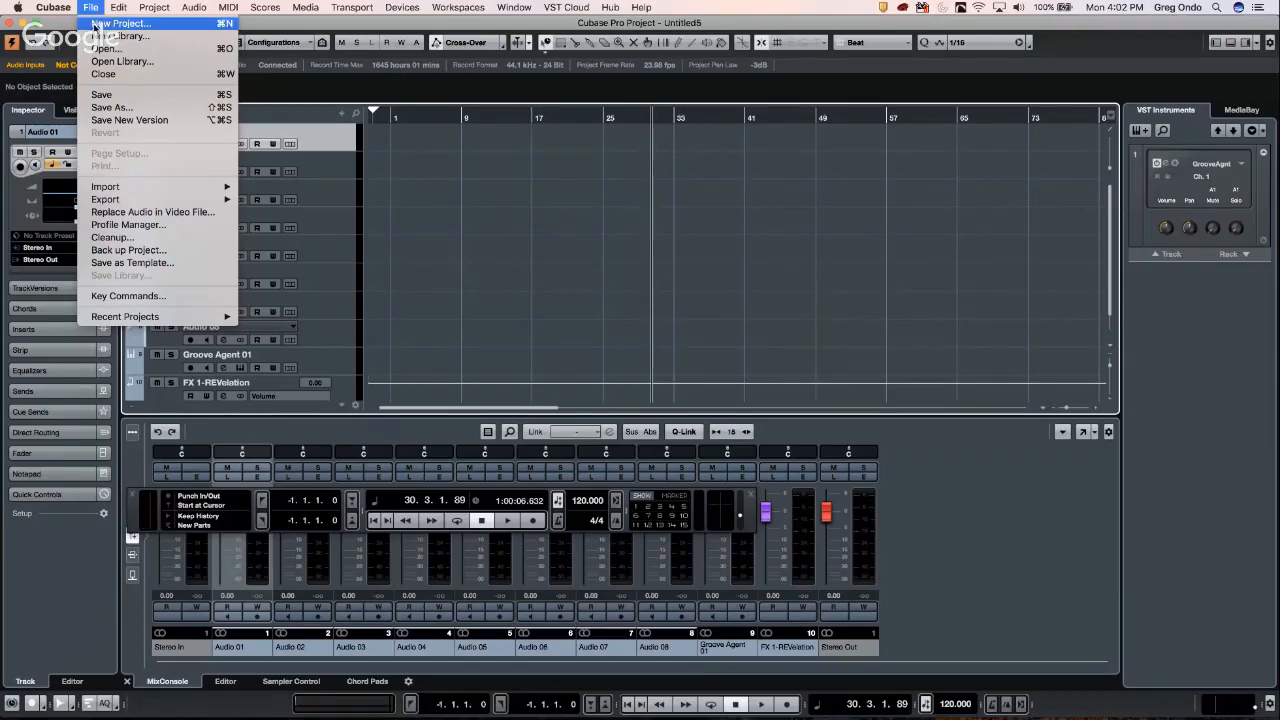
mouse_move(118, 7)
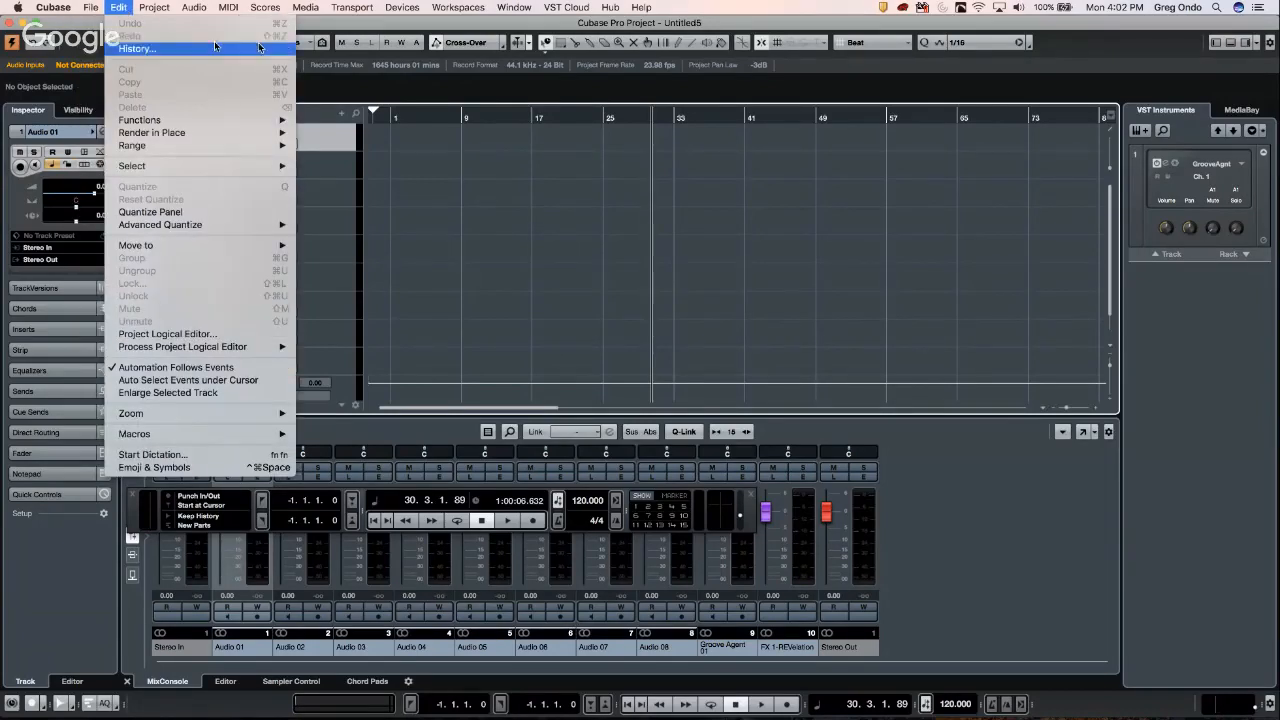
mouse_move(313, 14)
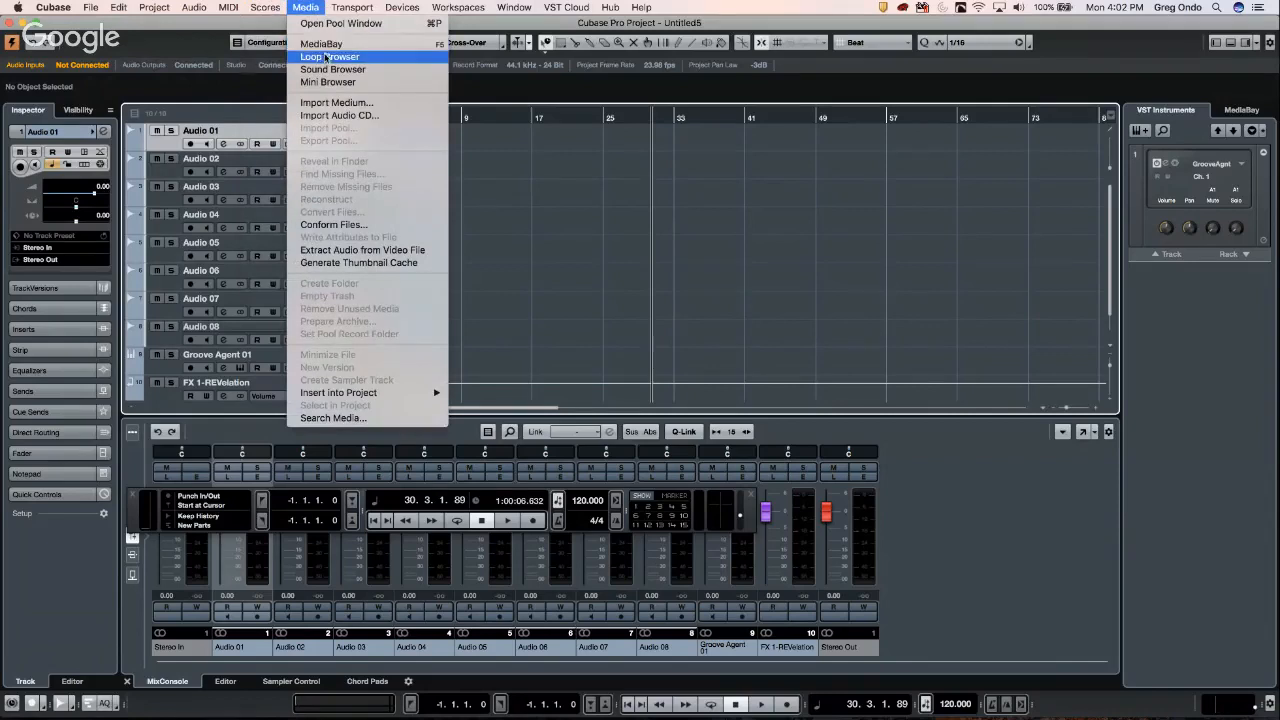
left_click(342, 24)
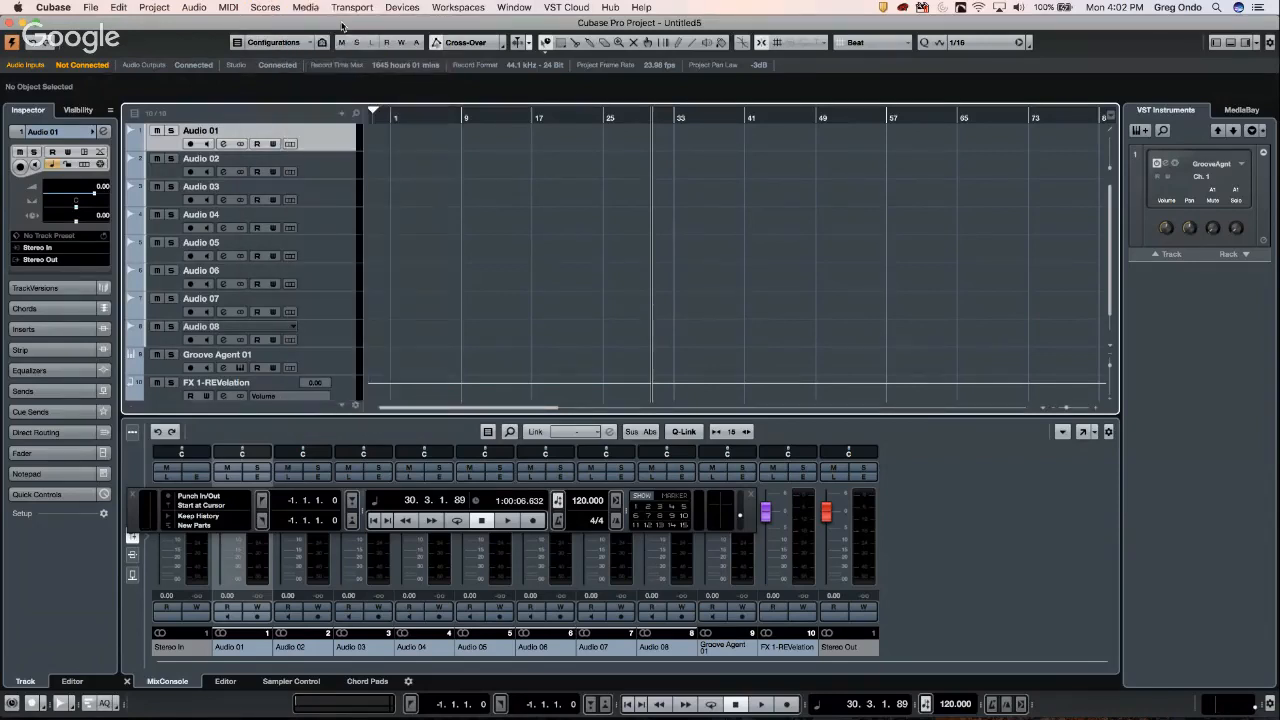
- Review the Pool Trash folder's context options, dismiss them, and close the Pool window
right_click(535, 203)
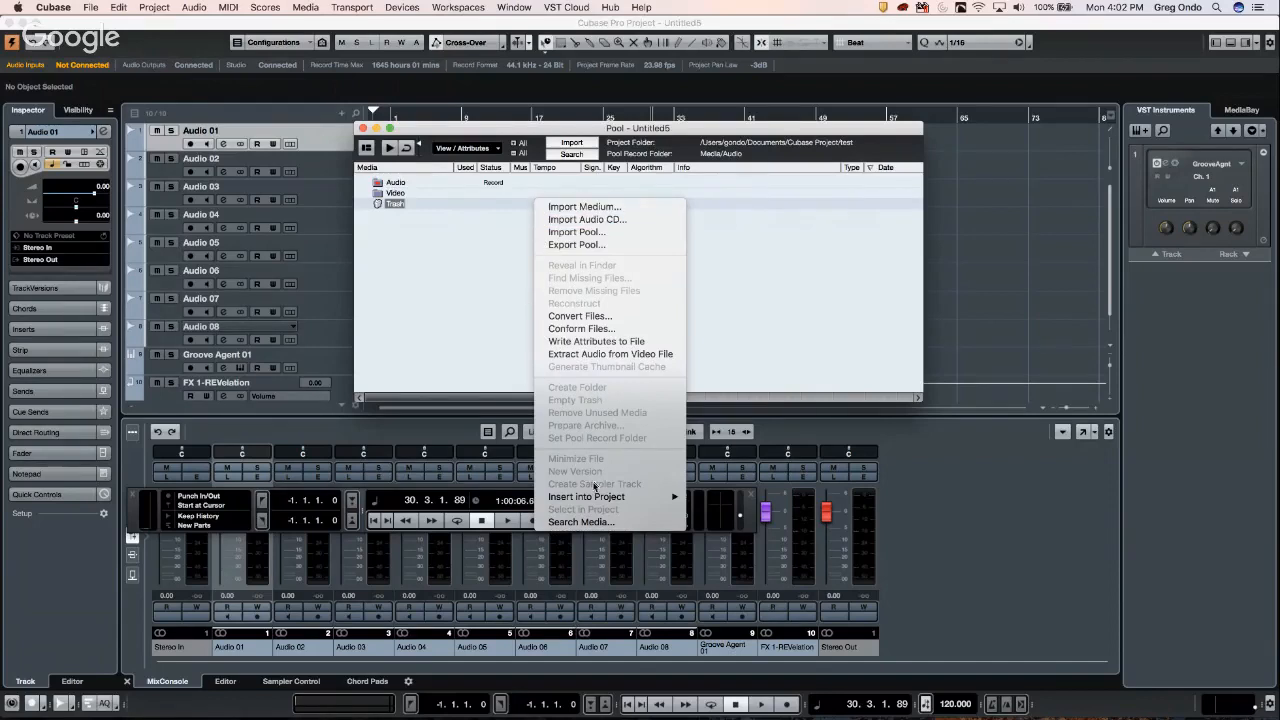
left_click(411, 257)
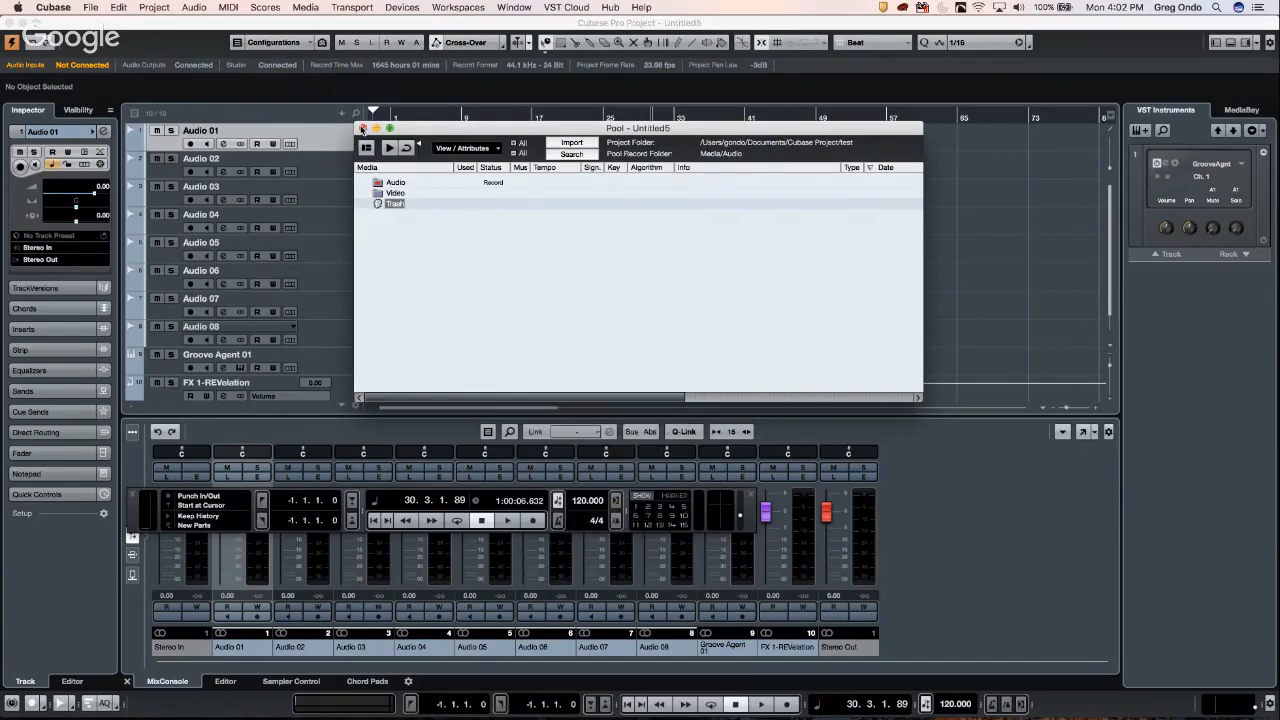
left_click(362, 129)
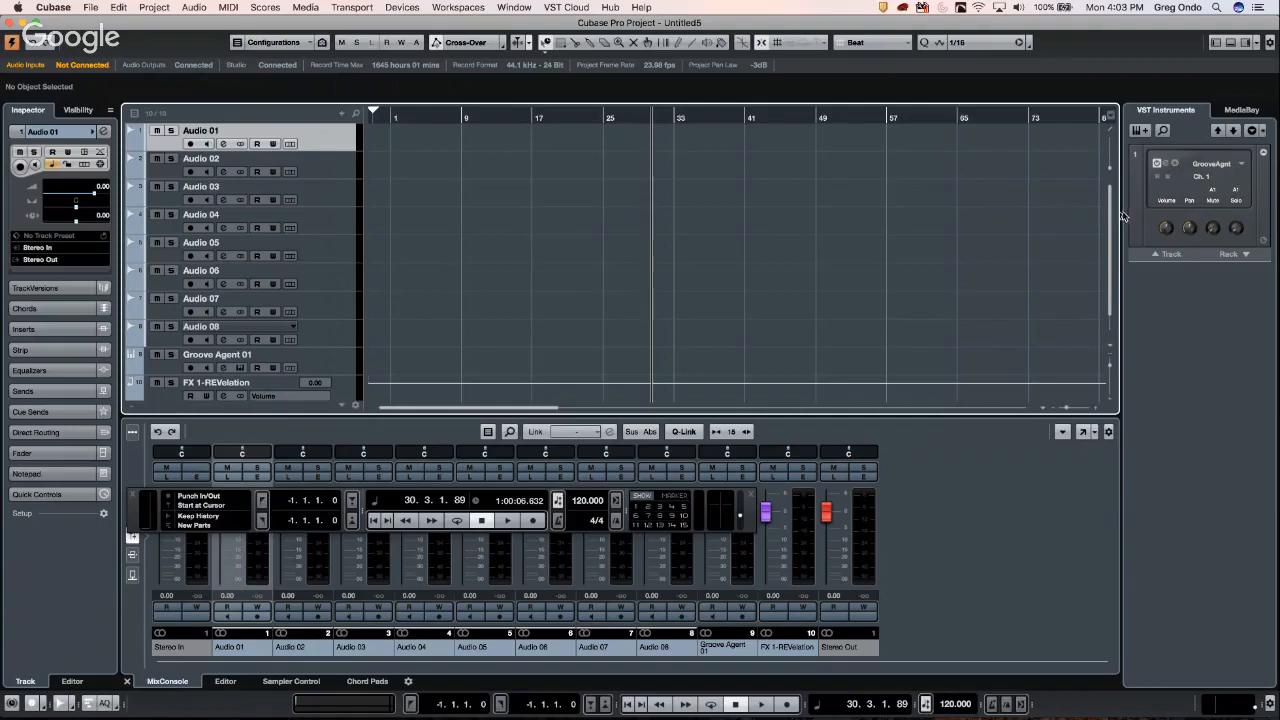
- Drag the right zone divider left until Groove Agent's mute, solo and return controls show
left_click_drag(1063, 211, 1000, 210)
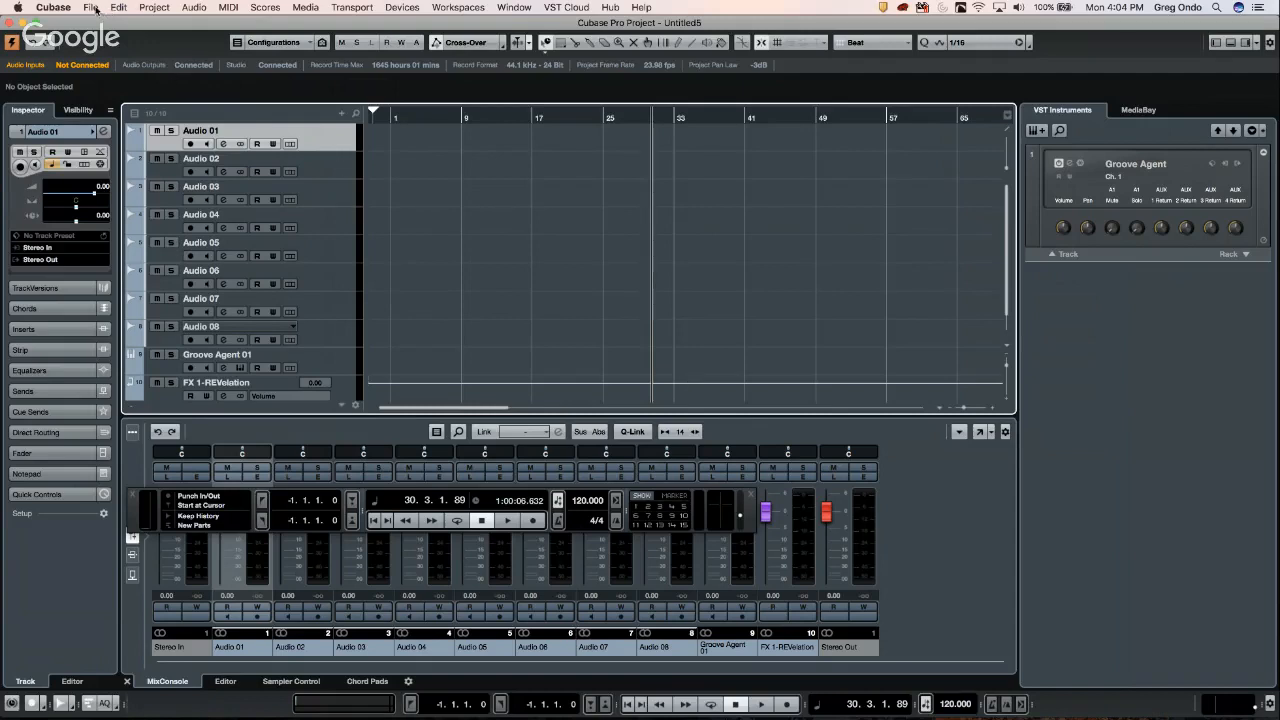
- Start File > Import > Tracks from Project to browse for a .cpr project
left_click(97, 10)
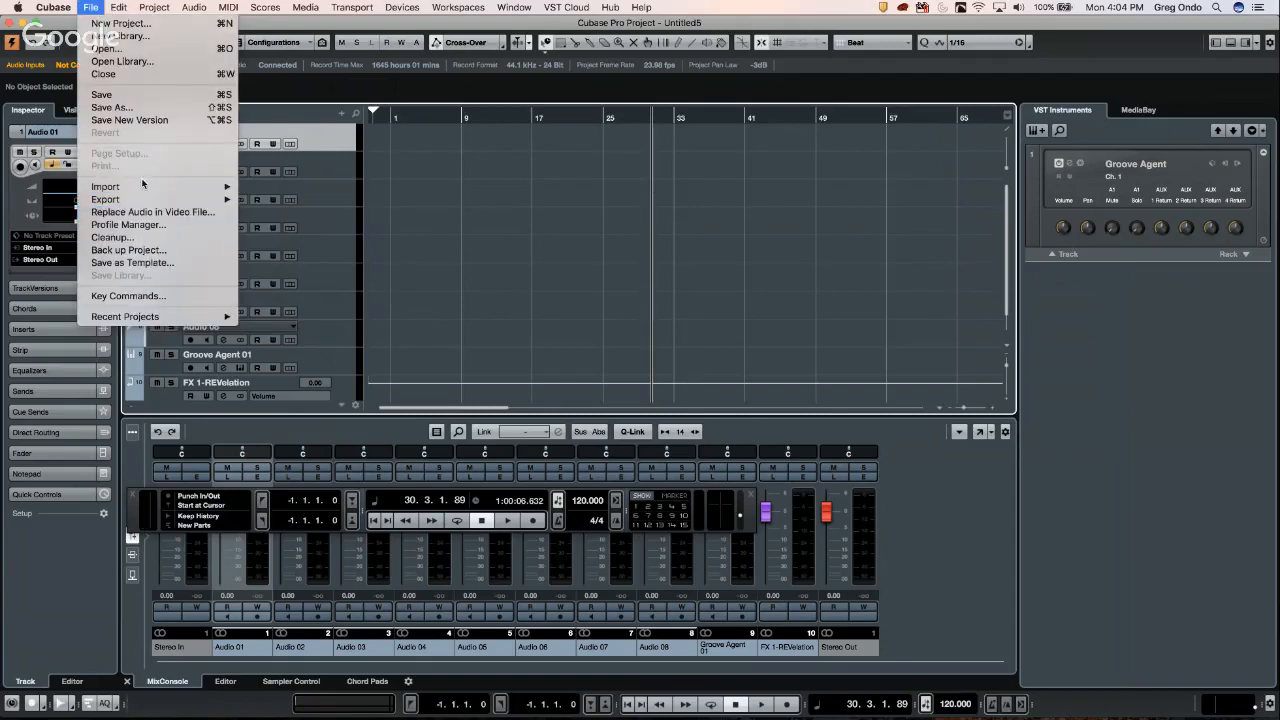
mouse_move(141, 188)
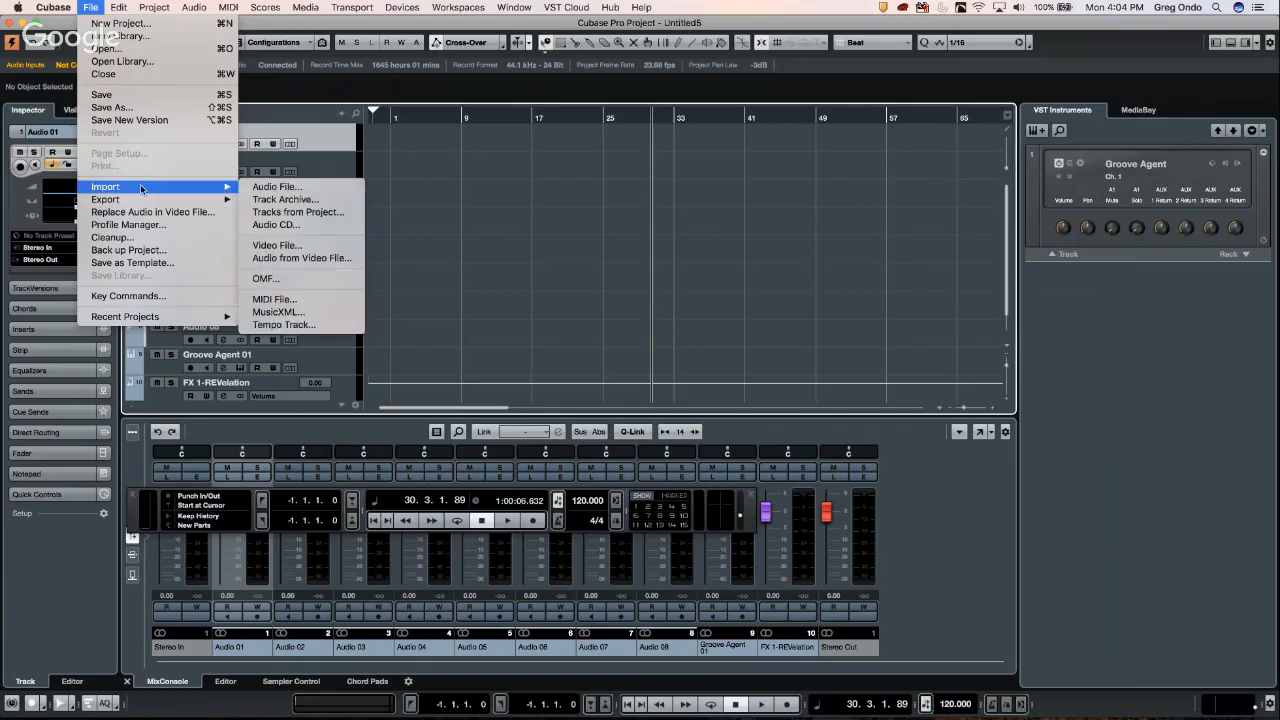
left_click(311, 212)
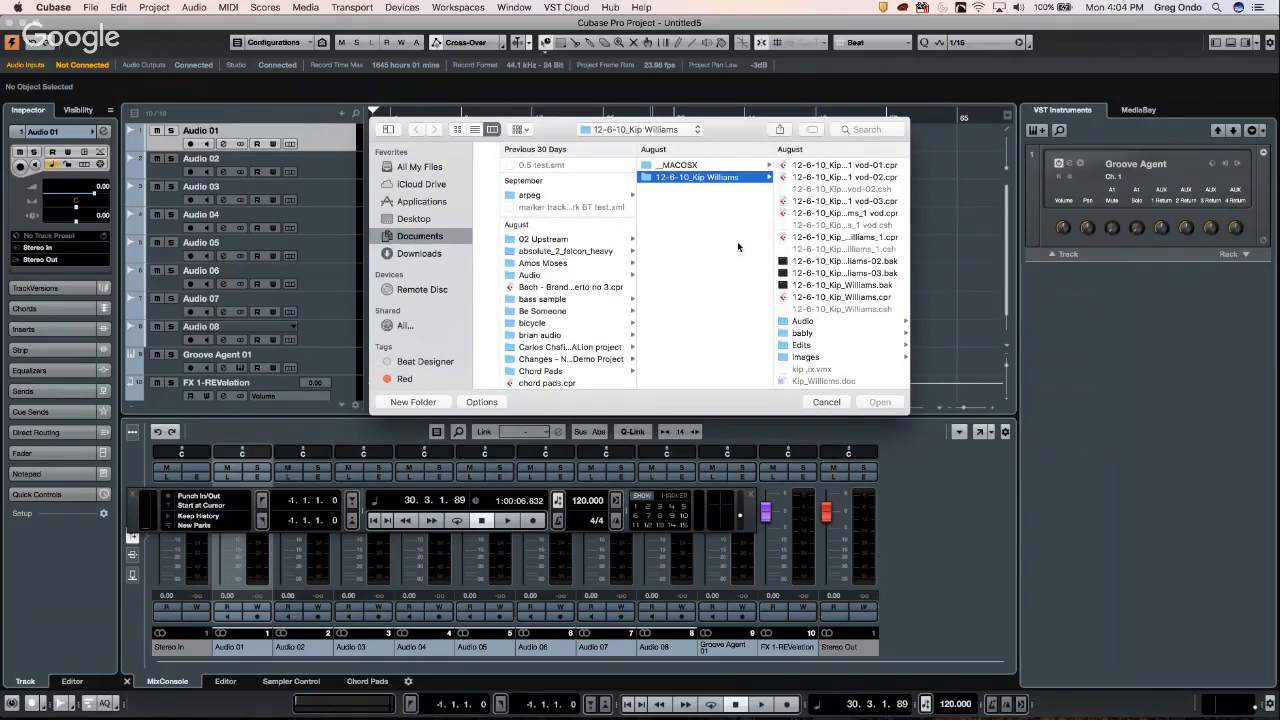
- Cancel the Open dialog without importing any tracks
left_click(827, 402)
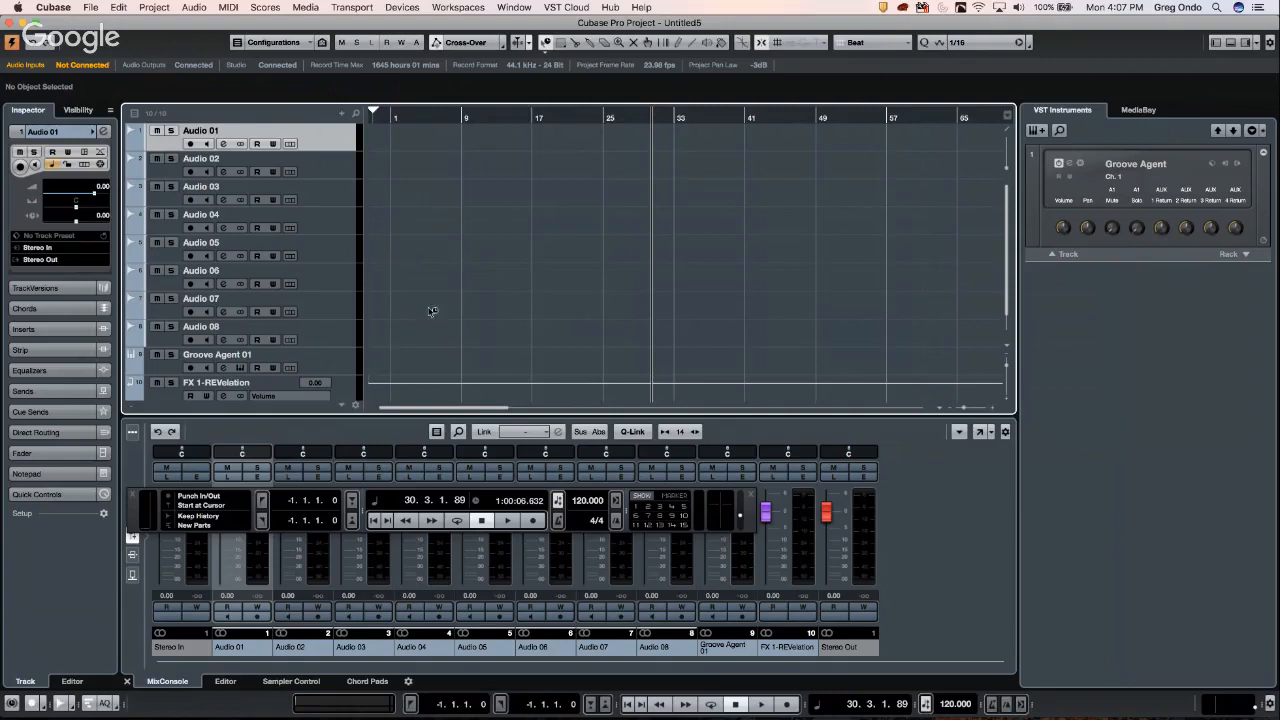
- Switch to Chrome from the Dock, leaving Cubase in the background
mouse_move(798, 717)
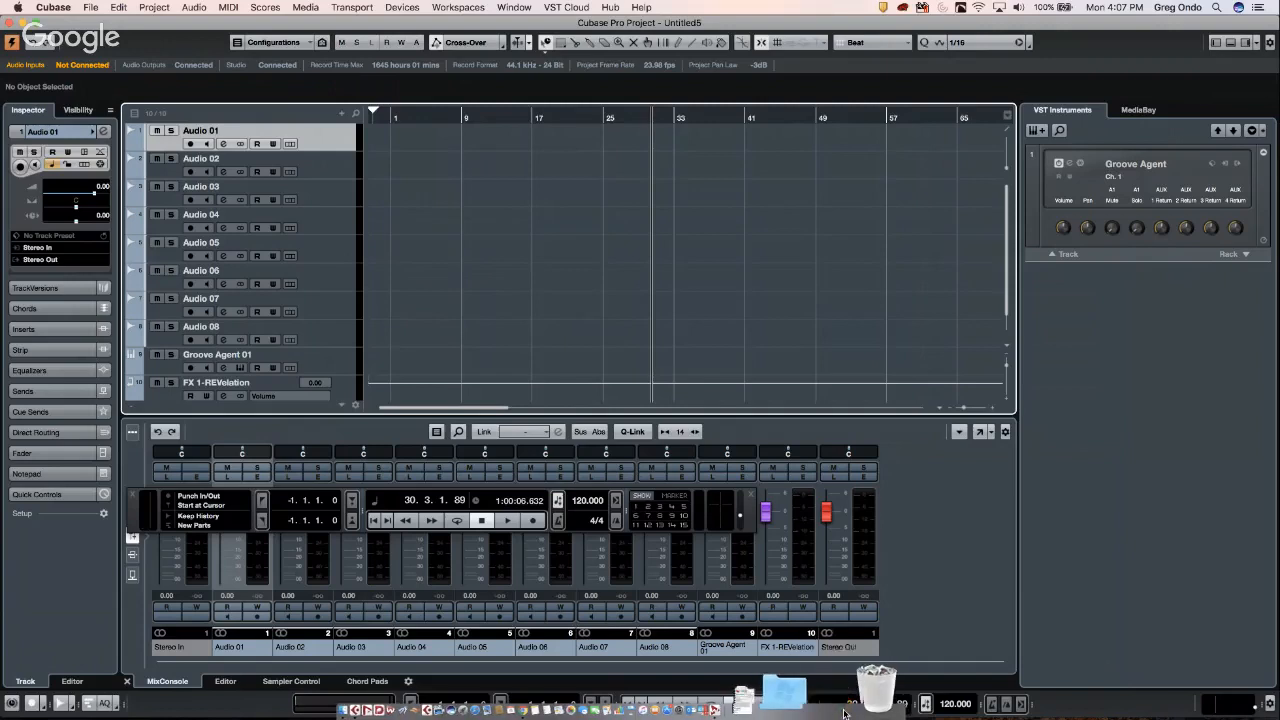
left_click(843, 707)
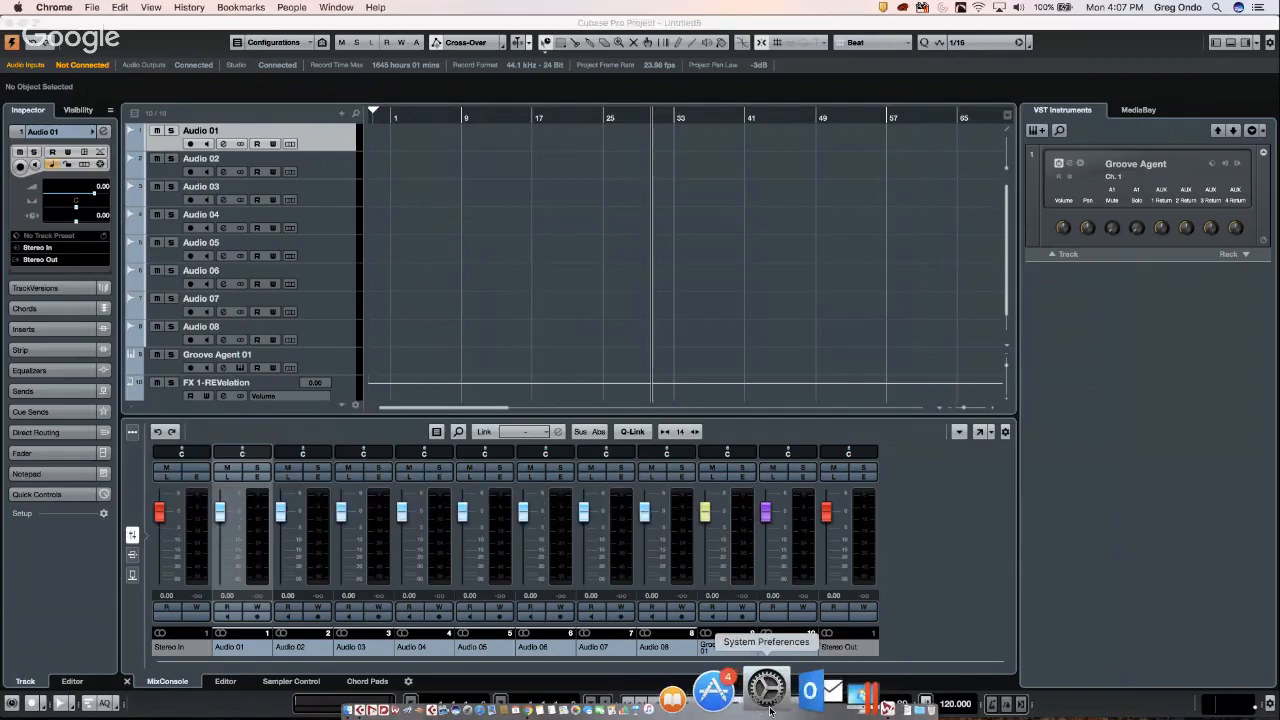